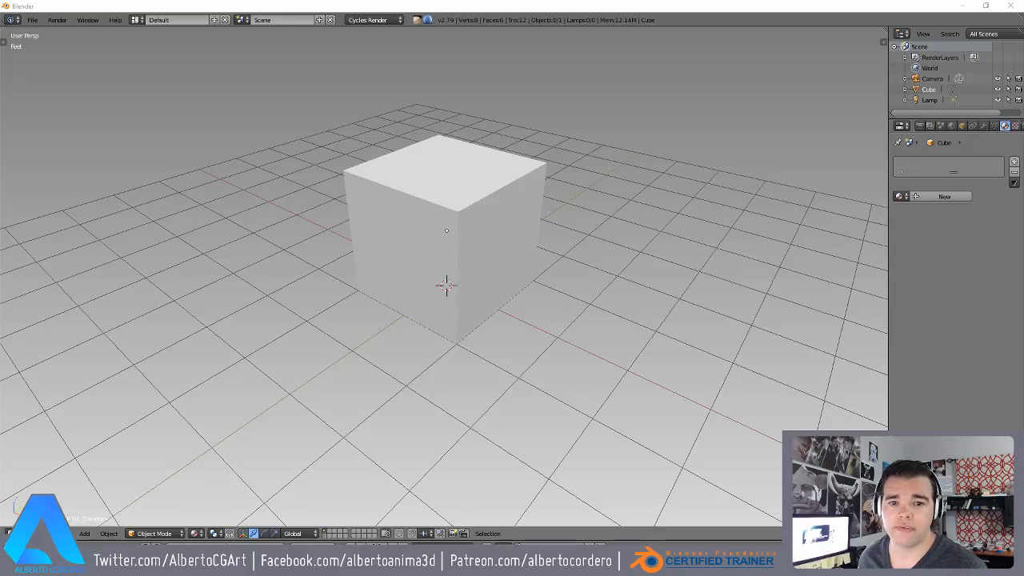
- Switch to the web browser and look through the creature drawings in the concept artist's Instagram gallery
left_click_drag(0, 21, 579, 25)
double_click(578, 25)
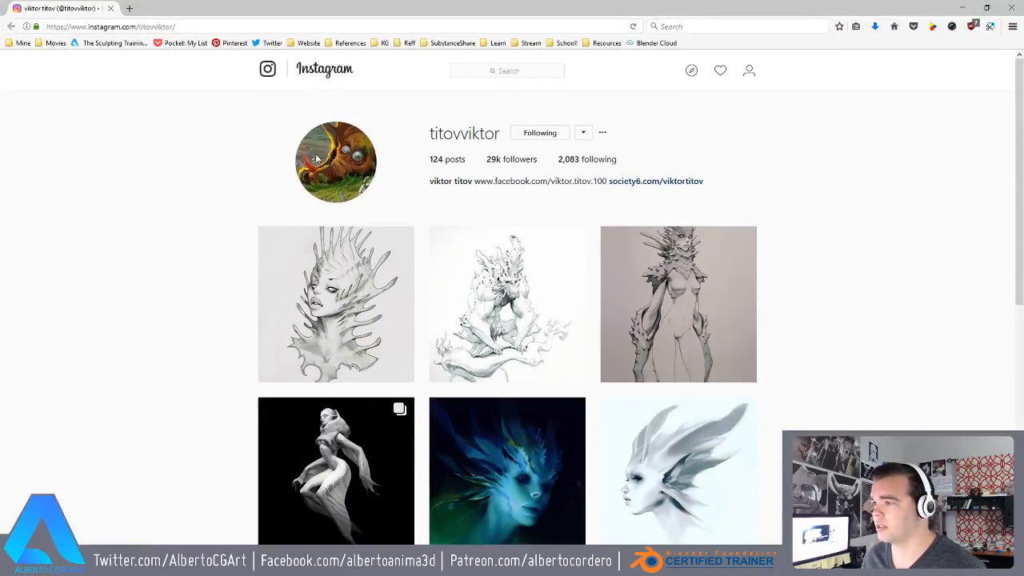
scroll(169, 228, "down", 3)
scroll(168, 224, "down", 4)
left_click(507, 475)
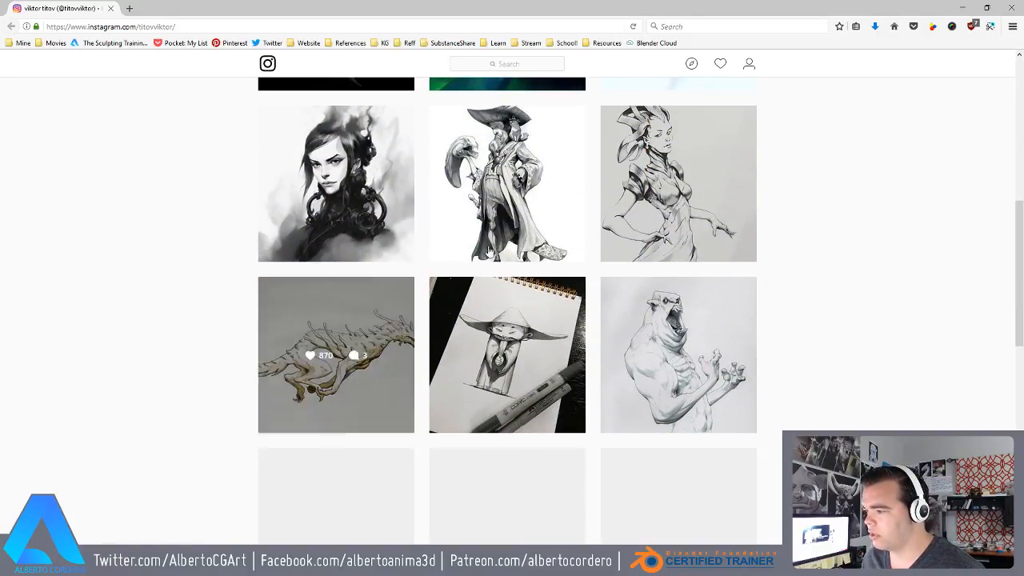
scroll(229, 233, "down", 5)
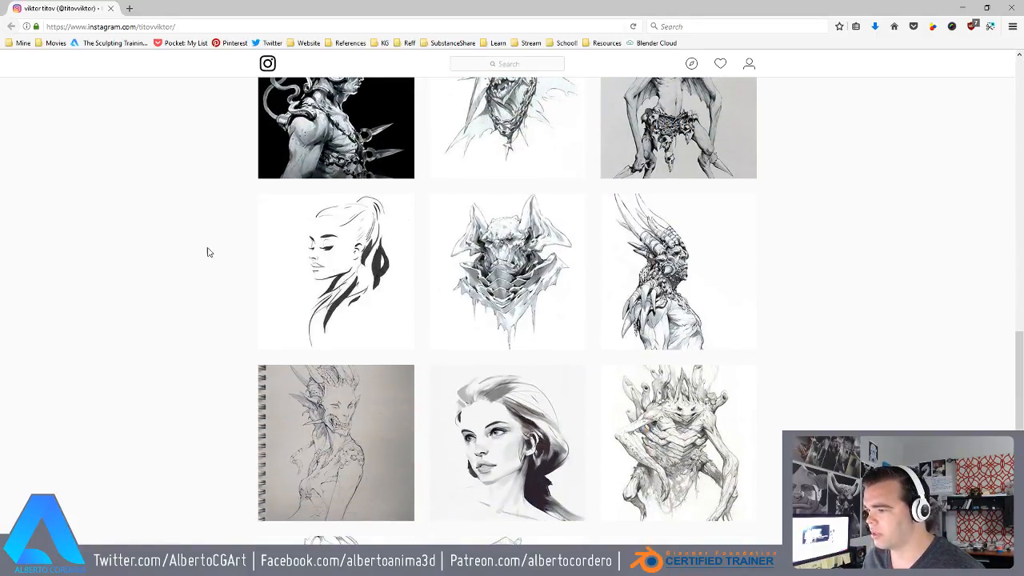
scroll(216, 247, "down", 3)
scroll(201, 245, "down", 3)
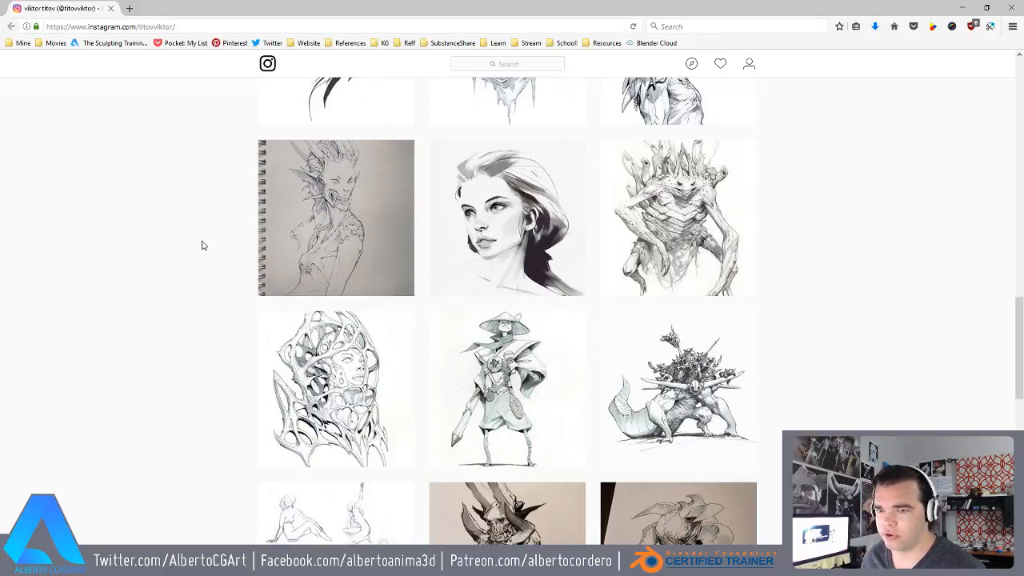
scroll(200, 240, "down", 7)
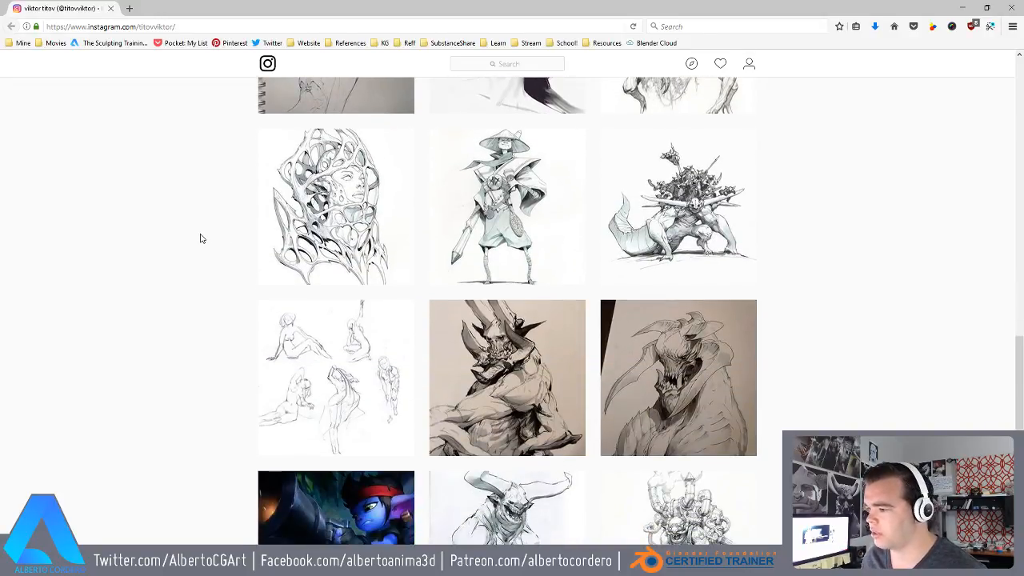
scroll(196, 234, "down", 2)
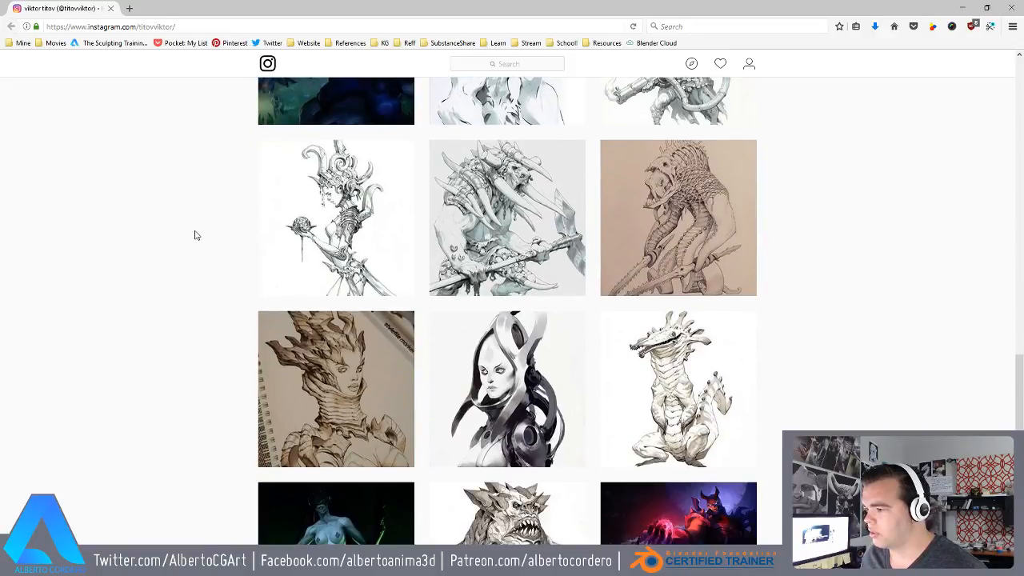
scroll(195, 219, "down", 2)
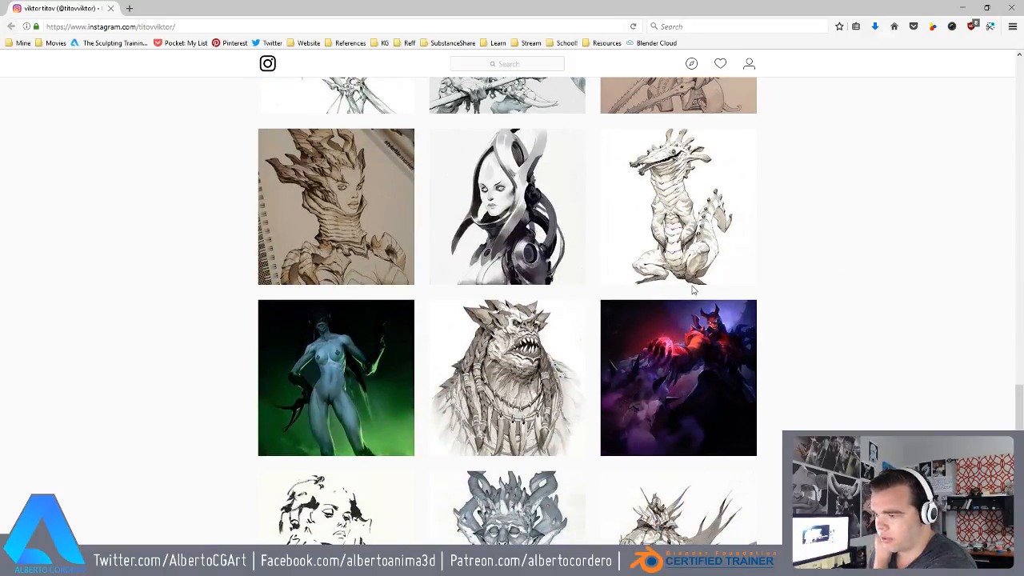
scroll(690, 279, "down", 2)
- Select the web address of the artist's profile page and switch back to Blender
left_click_drag(1019, 422, 875, 73)
left_click(173, 26)
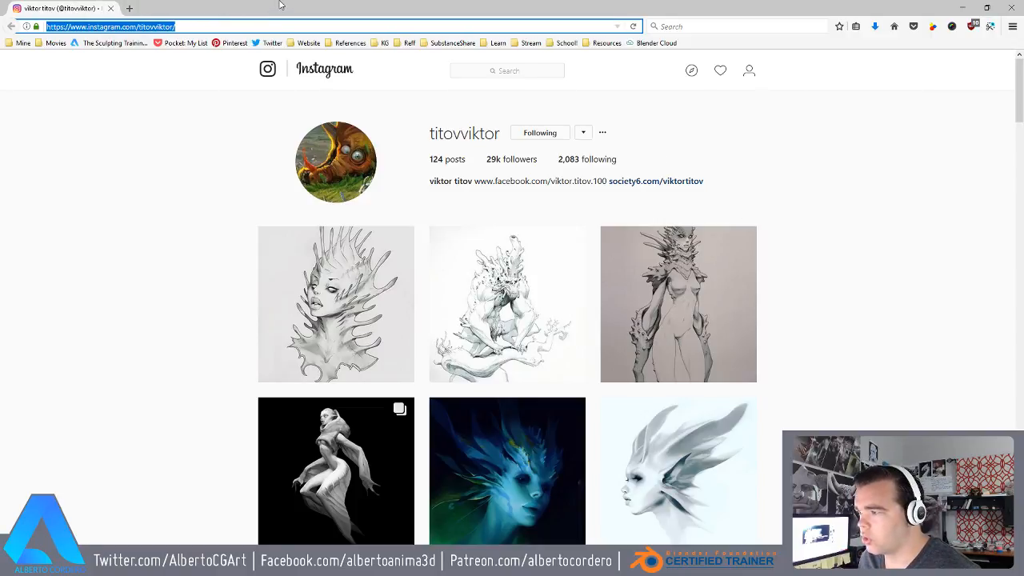
left_click_drag(366, 5, 0, 37)
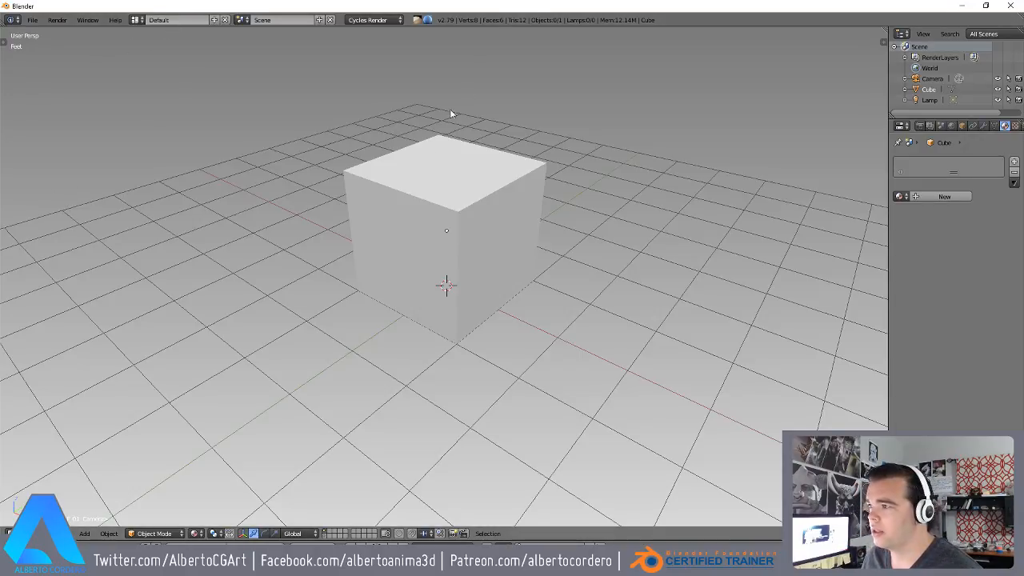
- Collapse all vertices of the default cube into a single vertex
middle_click_drag(457, 245, 451, 222)
right_click(450, 222)
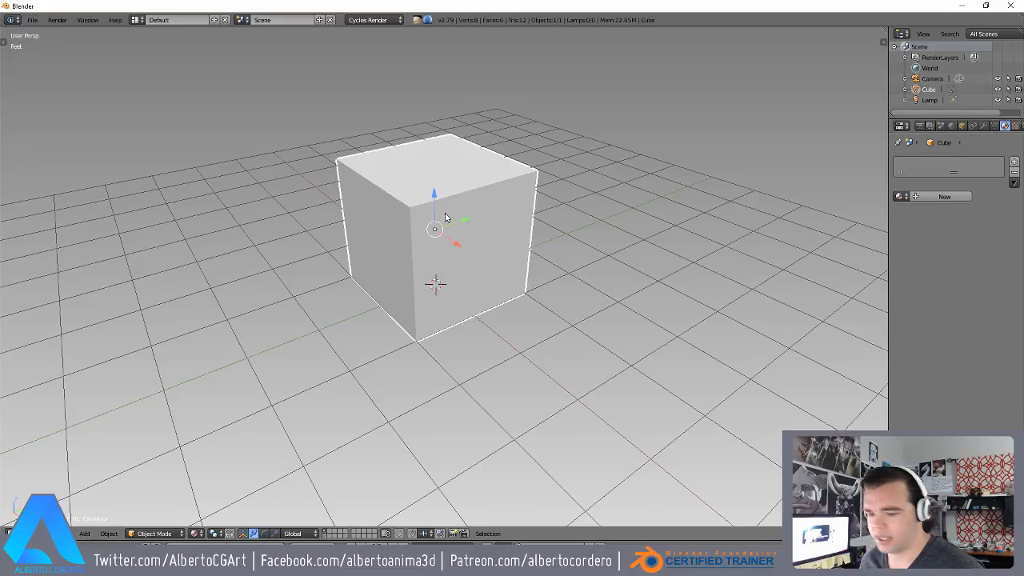
key("Tab")
key("a")
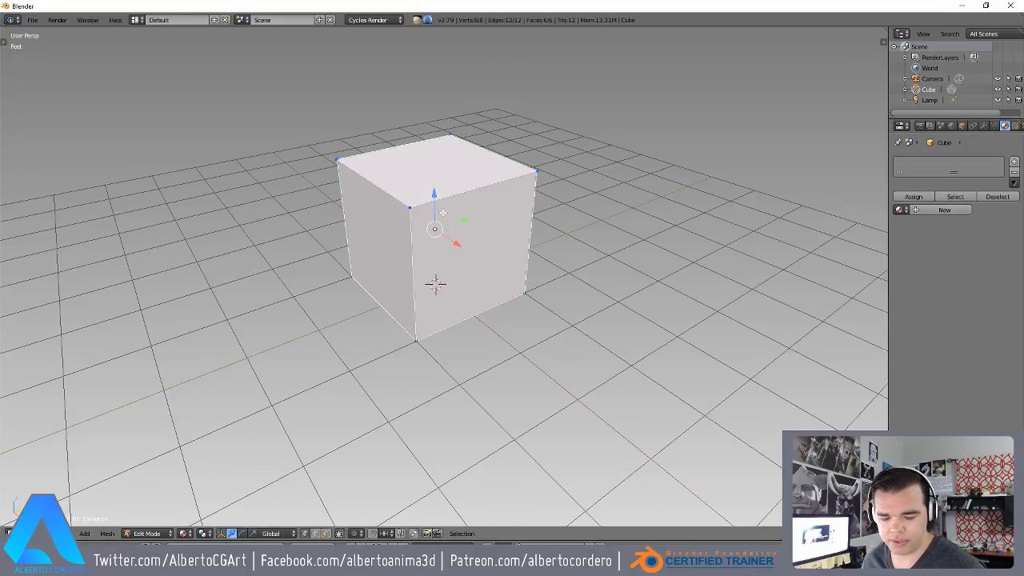
key("alt+m")
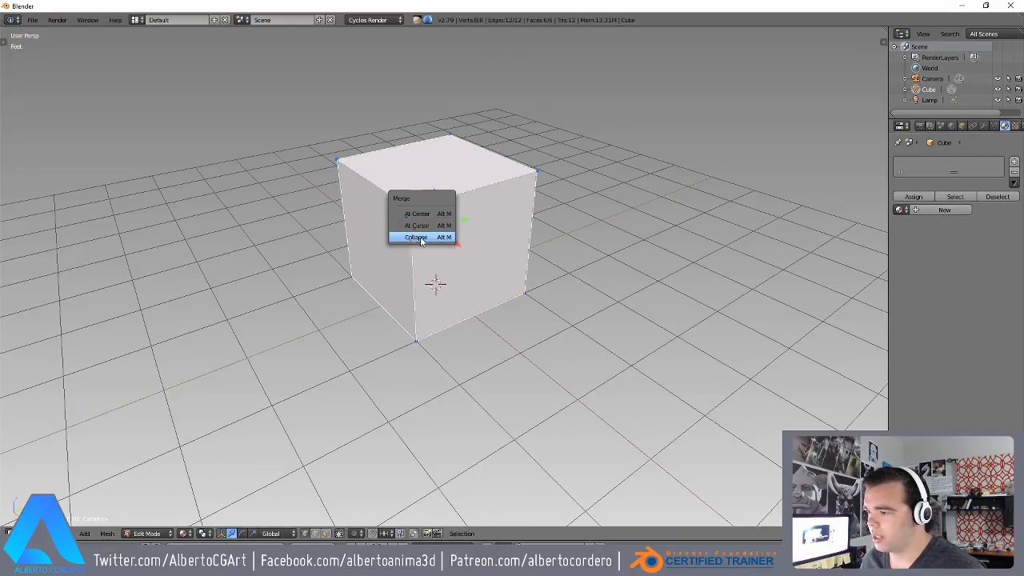
left_click(412, 237)
- Turn on the on-screen display of pressed keys in the 3D view
scroll(464, 252, "up", 1)
key("n")
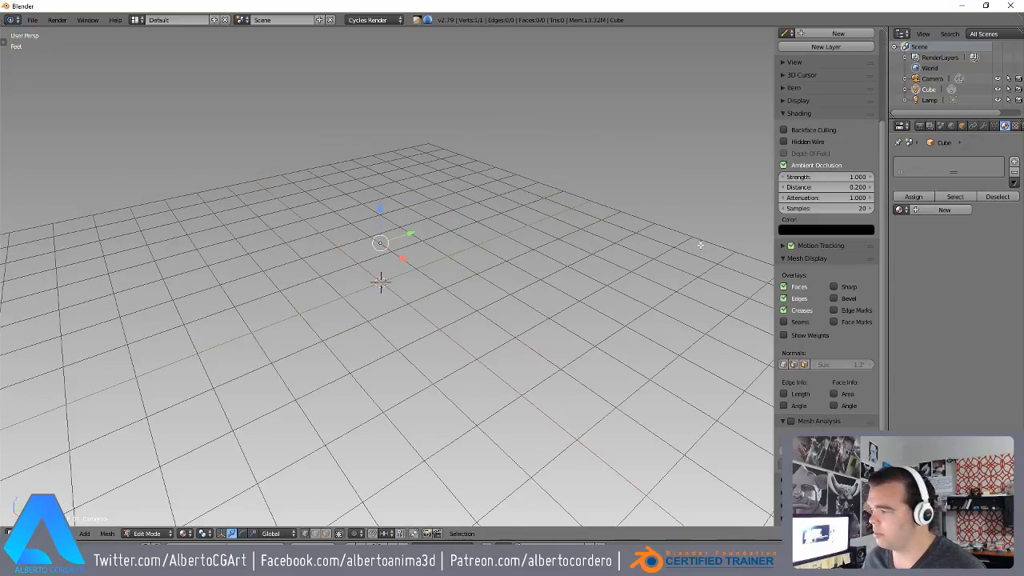
scroll(840, 280, "down", 5)
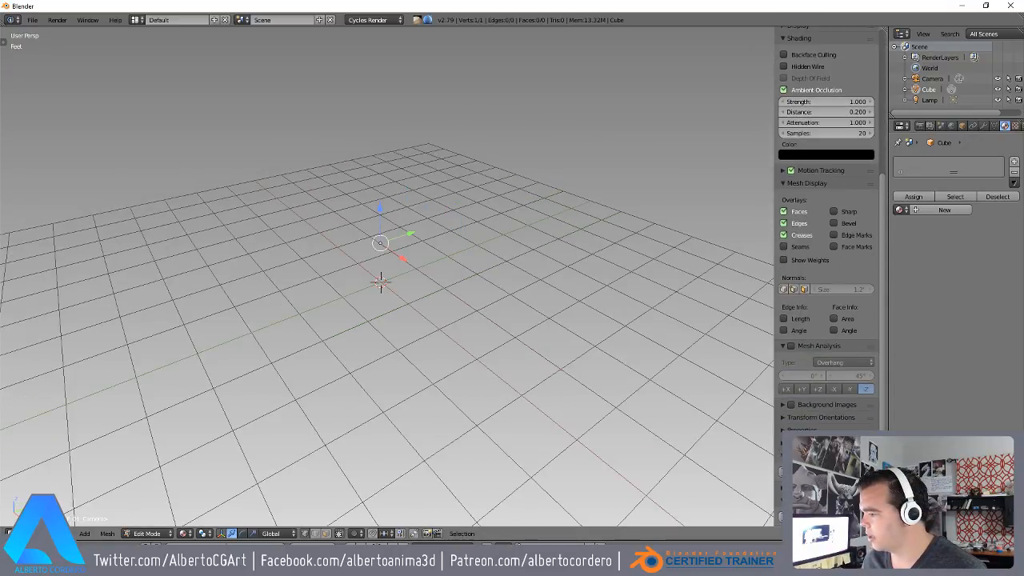
left_click(826, 516)
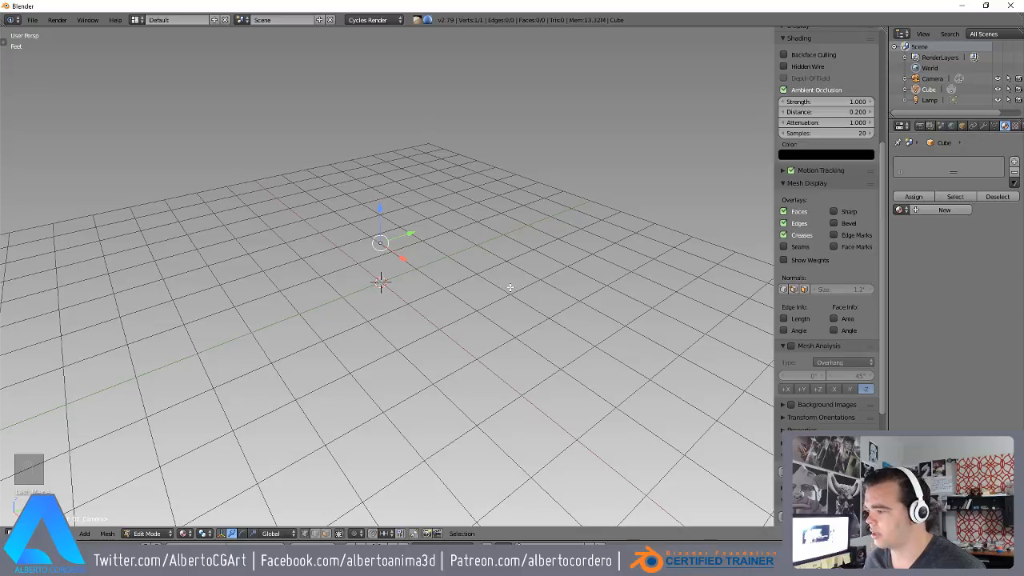
key("n")
- Set the 3D view to front orthographic and add a Skin modifier to the single-vertex mesh
key("KP_1")
key("KP_5")
scroll(465, 249, "up", 2)
left_click(983, 126)
left_click(938, 162)
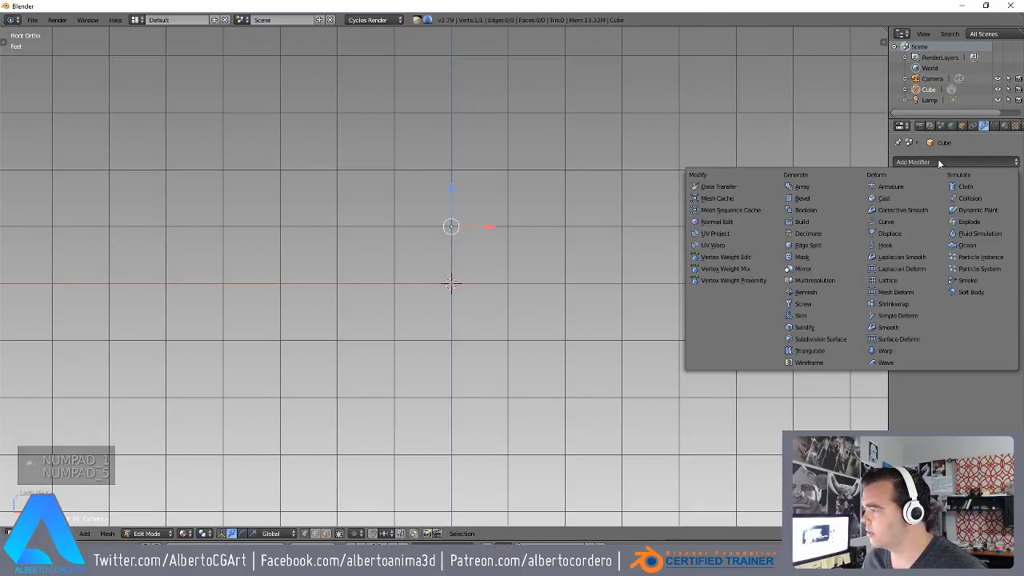
left_click(803, 316)
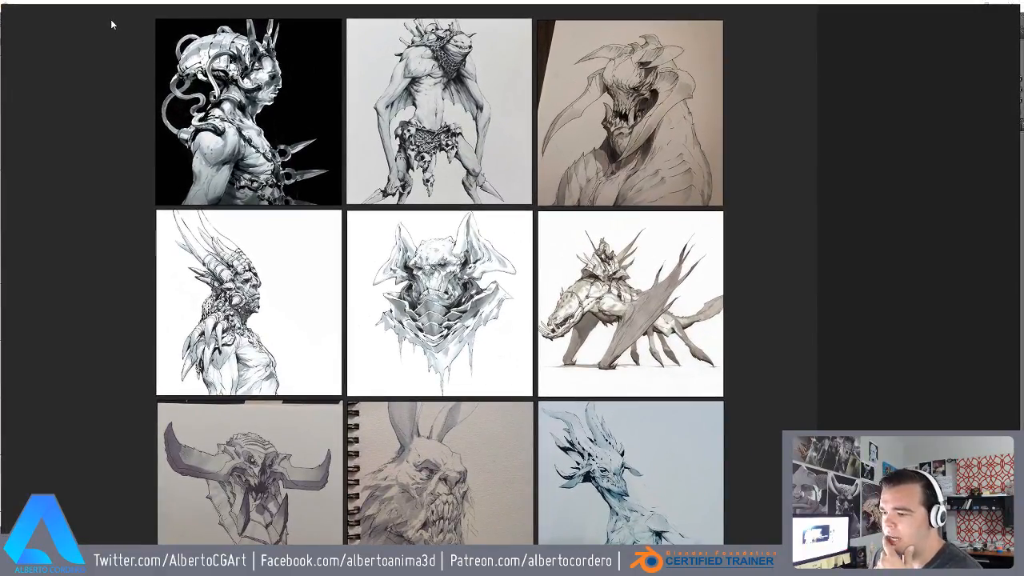
- Switch to the reference board and examine the creature drawings in its upper rows up close
right_click_drag(111, 20, 113, 22)
middle_click_drag(678, 287, 672, 244)
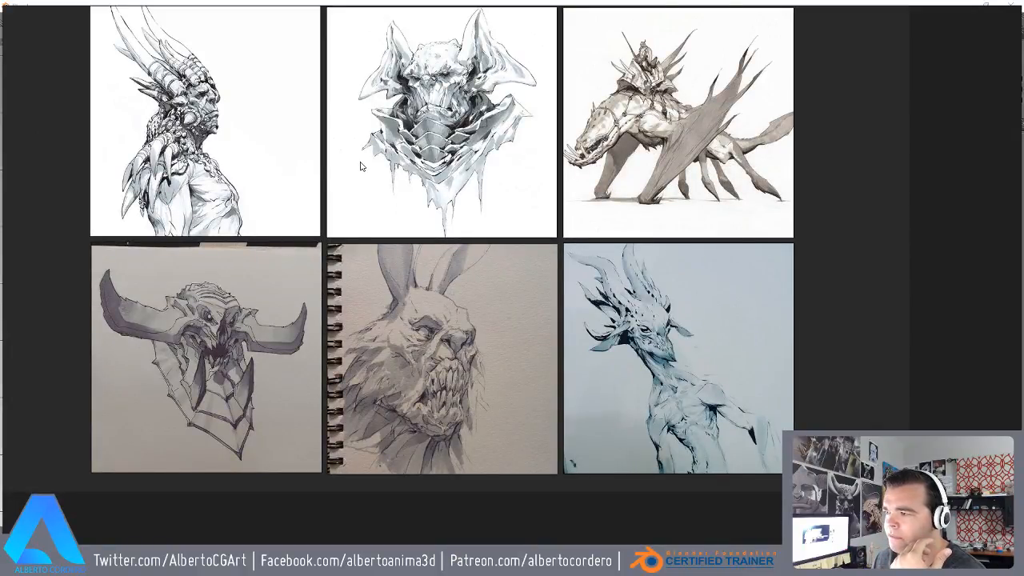
middle_click_drag(424, 120, 427, 194)
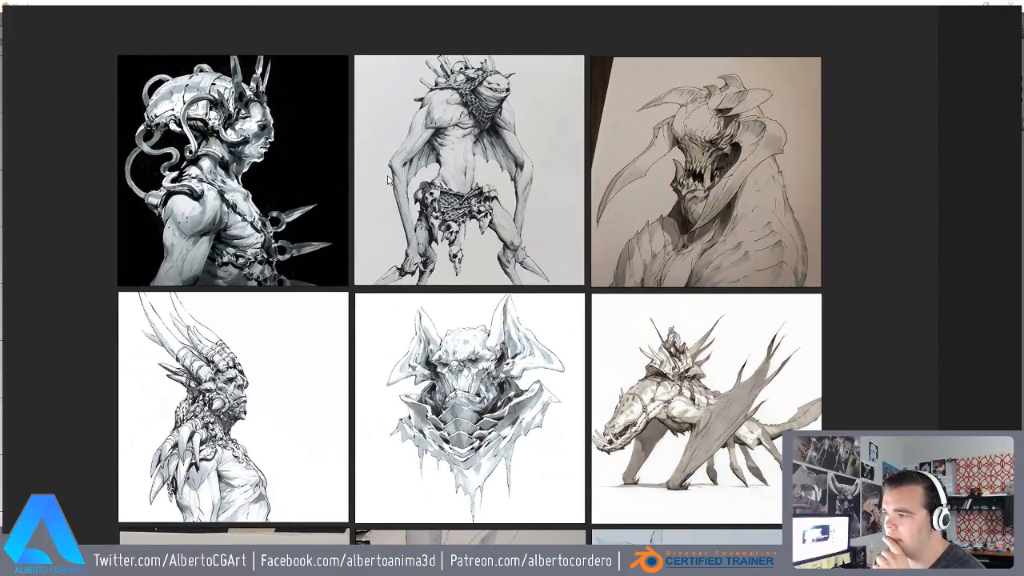
scroll(480, 161, "up", 2)
scroll(606, 163, "up", 1)
scroll(607, 163, "up", 1)
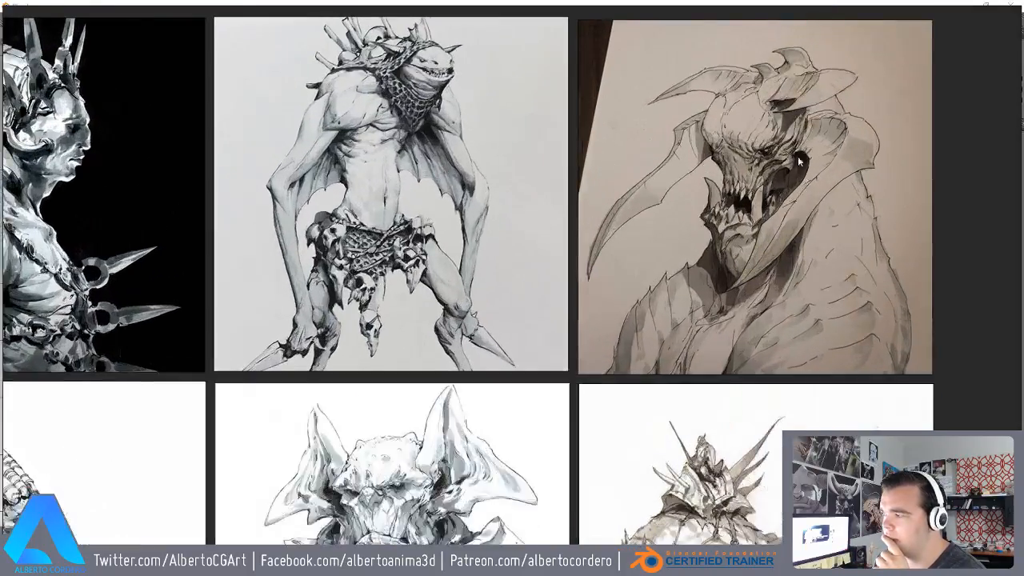
scroll(222, 131, "up", 1)
scroll(169, 234, "up", 1)
middle_click_drag(129, 196, 112, 206)
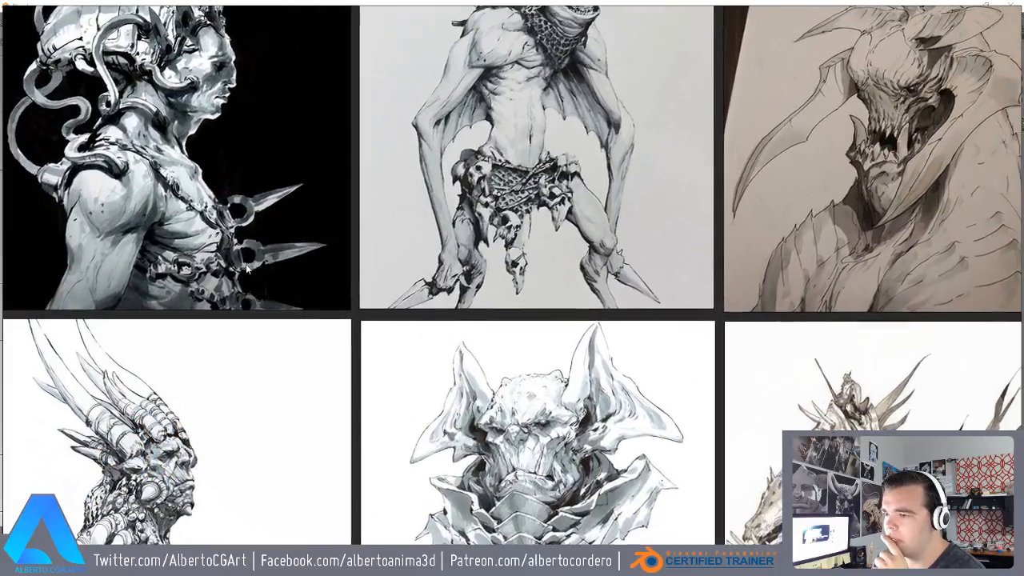
middle_click_drag(328, 365, 299, 229)
middle_click_drag(716, 130, 612, 312)
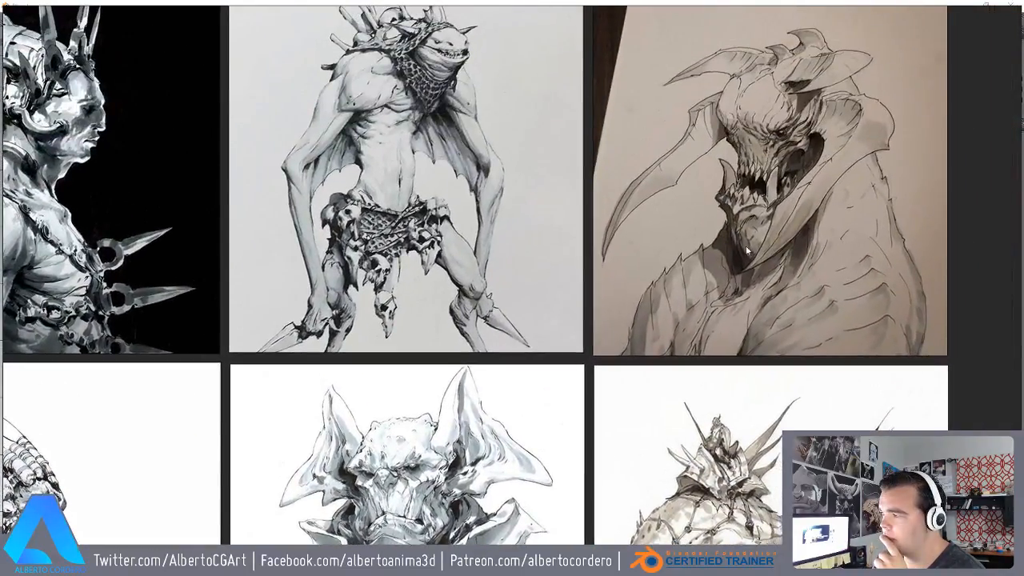
middle_click_drag(446, 330, 470, 295)
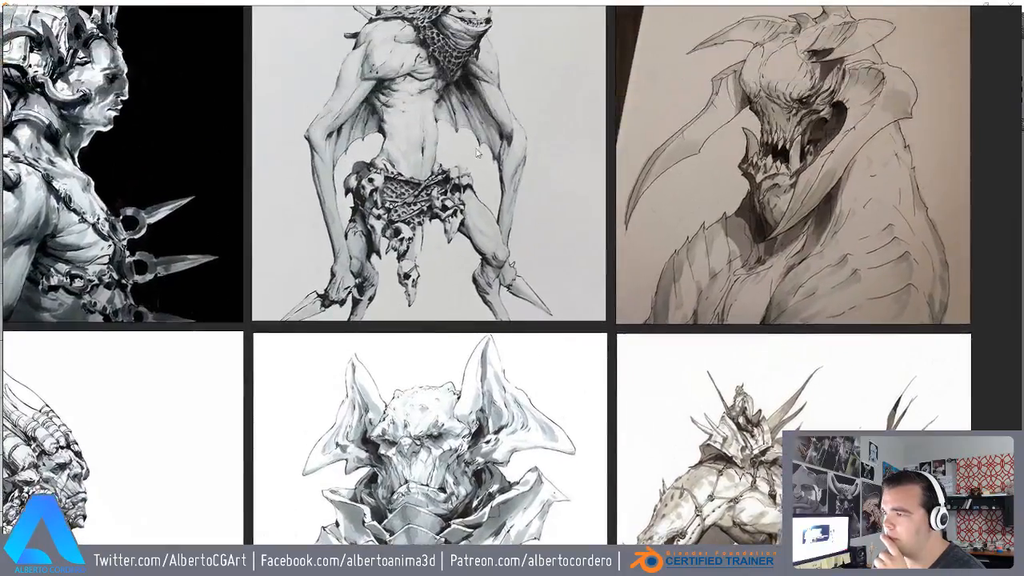
- Examine the drawings in the lower rows of the reference board
middle_click_drag(542, 526, 579, 174)
scroll(604, 266, "down", 2)
scroll(603, 263, "up", 2)
middle_click_drag(632, 324, 581, 285)
scroll(588, 292, "up", 2)
middle_click_drag(602, 342, 662, 328)
middle_click_drag(475, 305, 634, 337)
scroll(634, 341, "down", 3)
scroll(480, 316, "up", 1)
- Focus on the armoured creature head in the centre of the board and compare it with the surrounding drawings
mouse_move(615, 565)
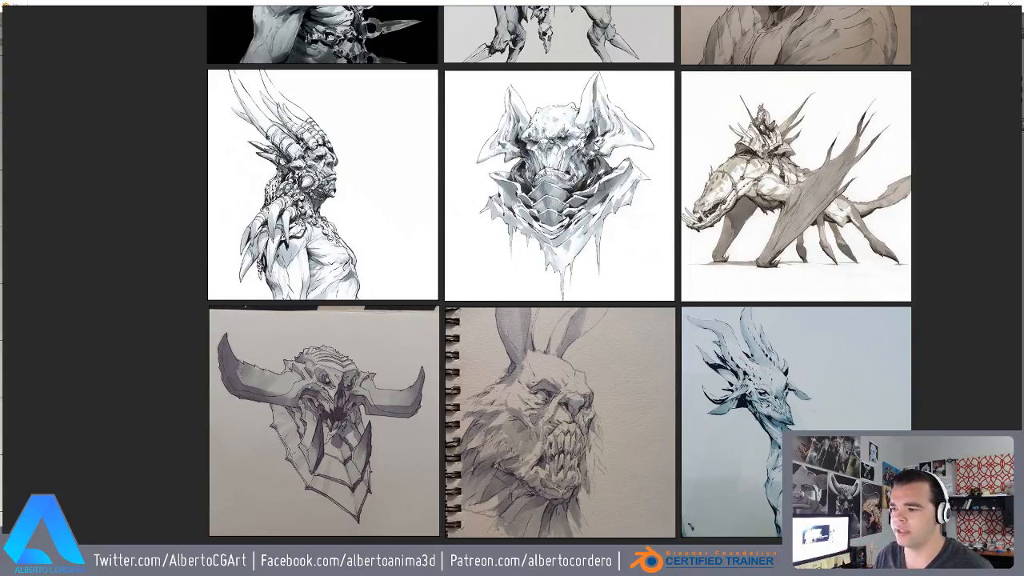
double_click(602, 179)
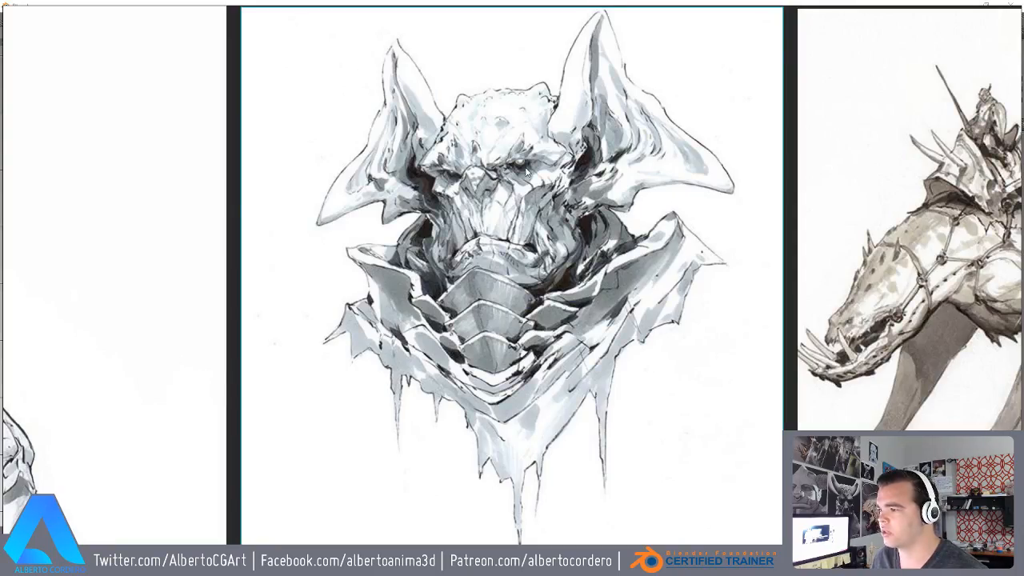
scroll(535, 164, "down", 3)
scroll(534, 166, "down", 3)
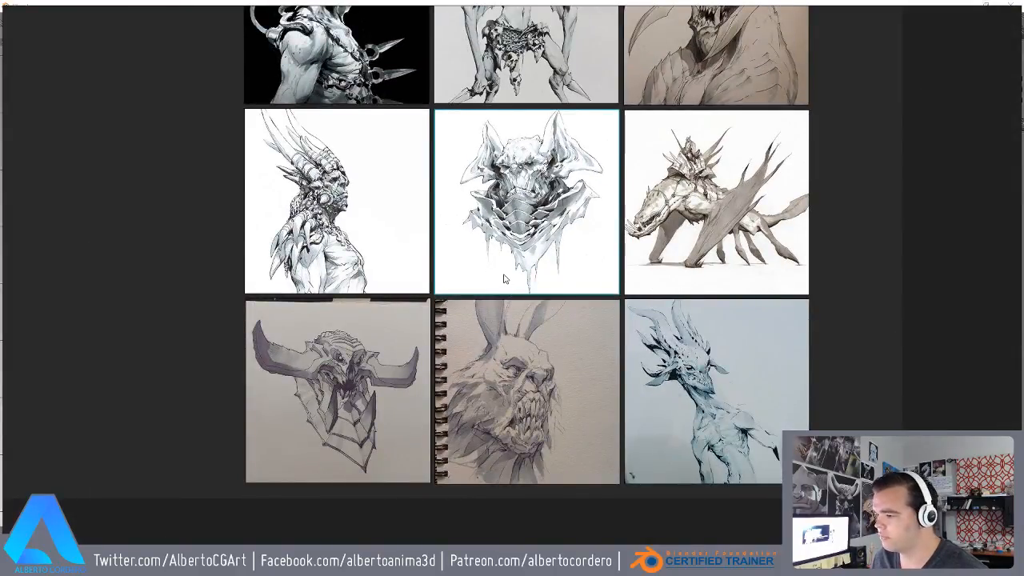
scroll(525, 178, "up", 3)
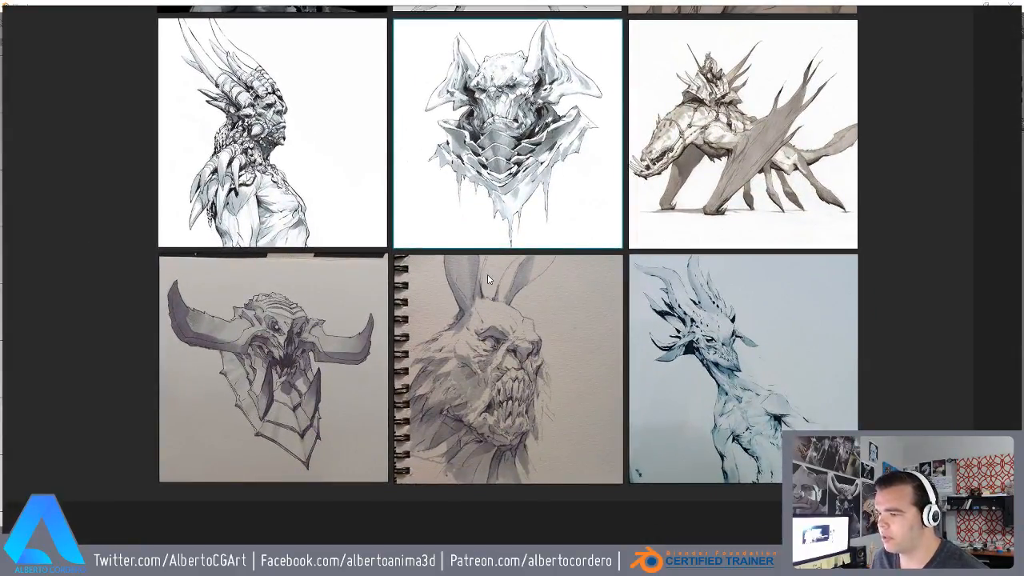
scroll(462, 314, "up", 2)
scroll(517, 272, "down", 2)
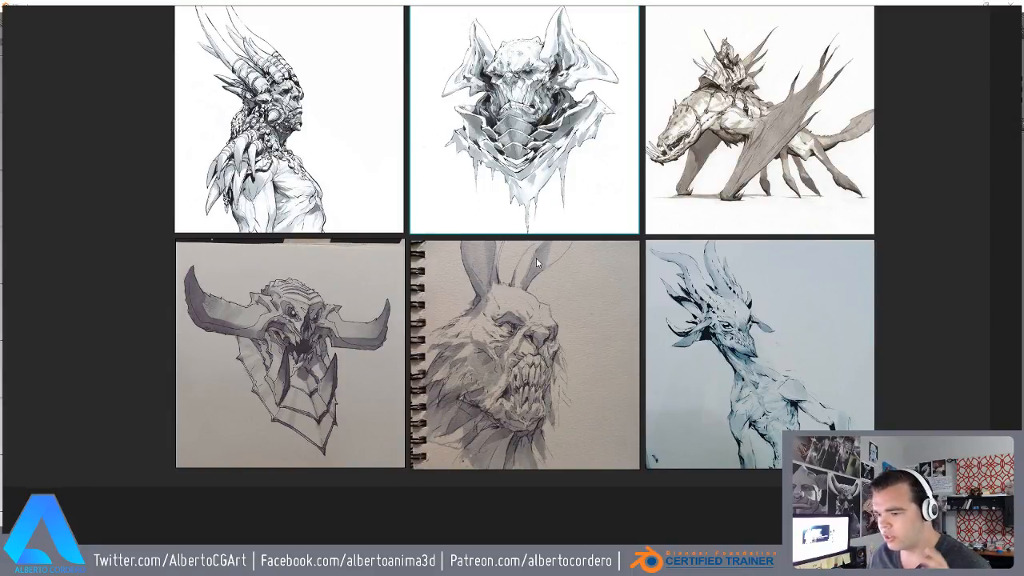
- Look over the whole set of nine creature drawings and switch back to Blender
middle_click_drag(501, 79, 481, 284)
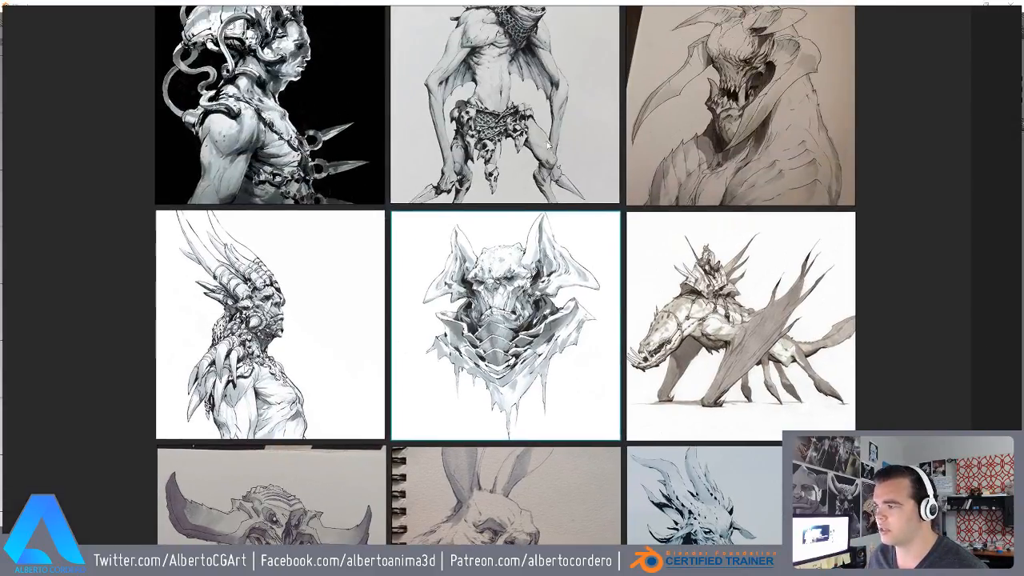
middle_click_drag(539, 162, 523, 260)
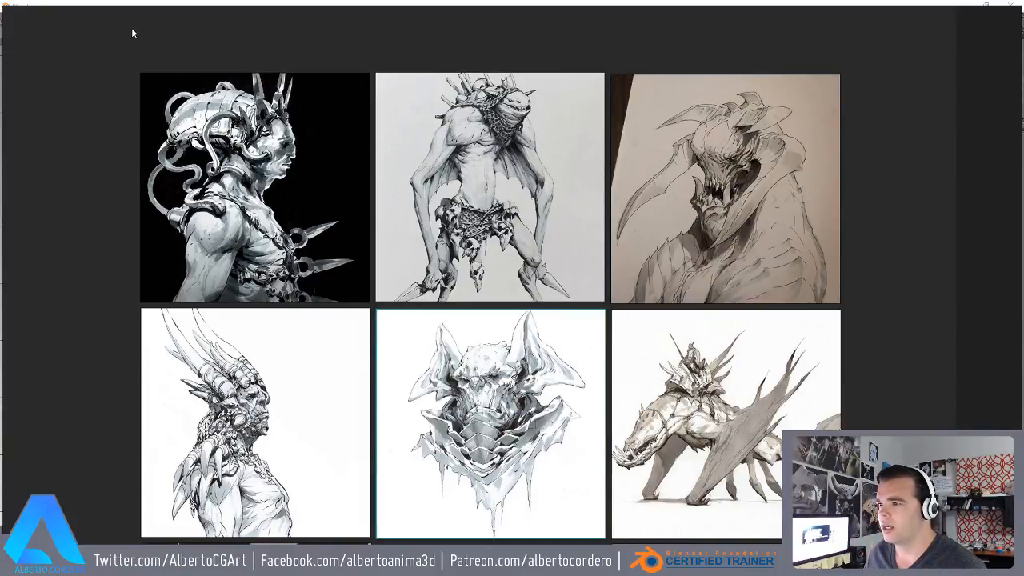
scroll(379, 164, "down", 3)
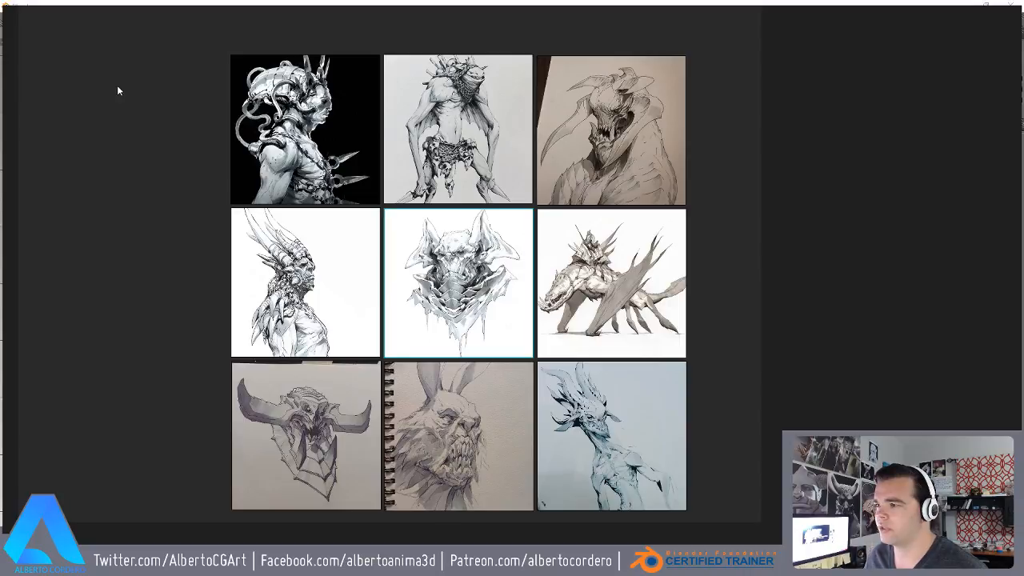
scroll(379, 160, "up", 2)
middle_click_drag(381, 133, 387, 127)
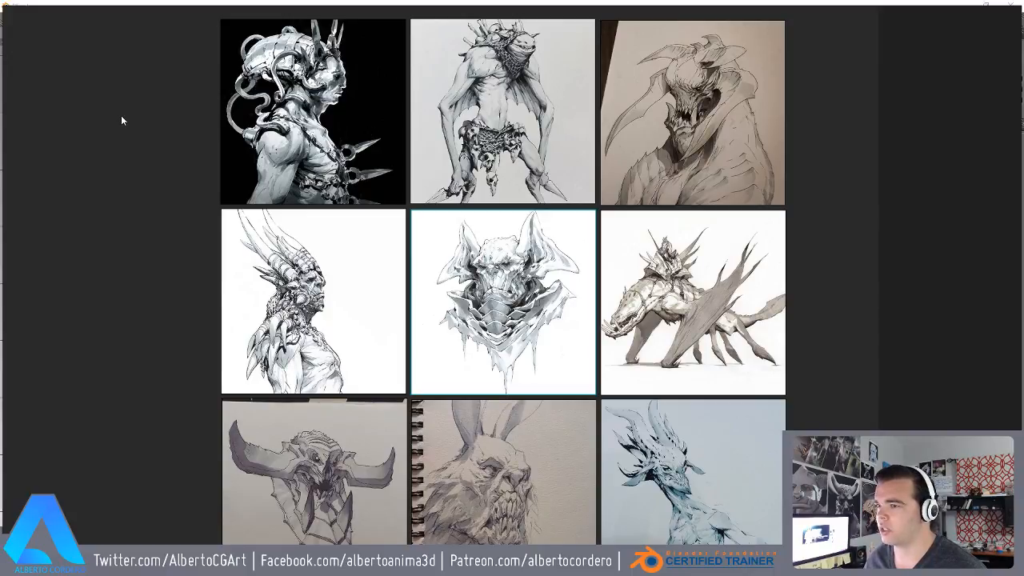
right_click_drag(120, 87, 1023, 91)
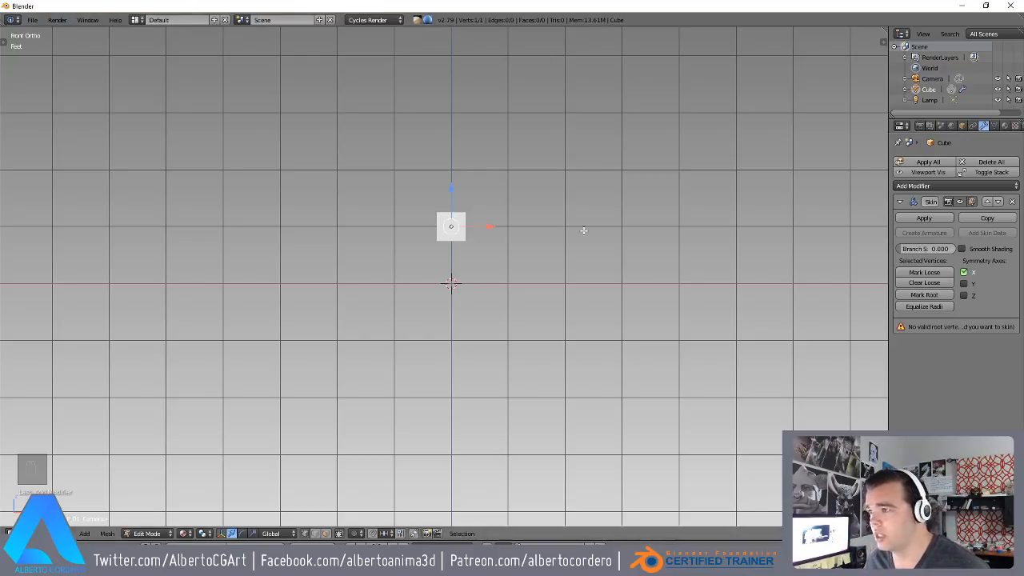
- Leave Edit Mode and delete the cube object from the scene
scroll(433, 233, "up", 1)
key("Tab")
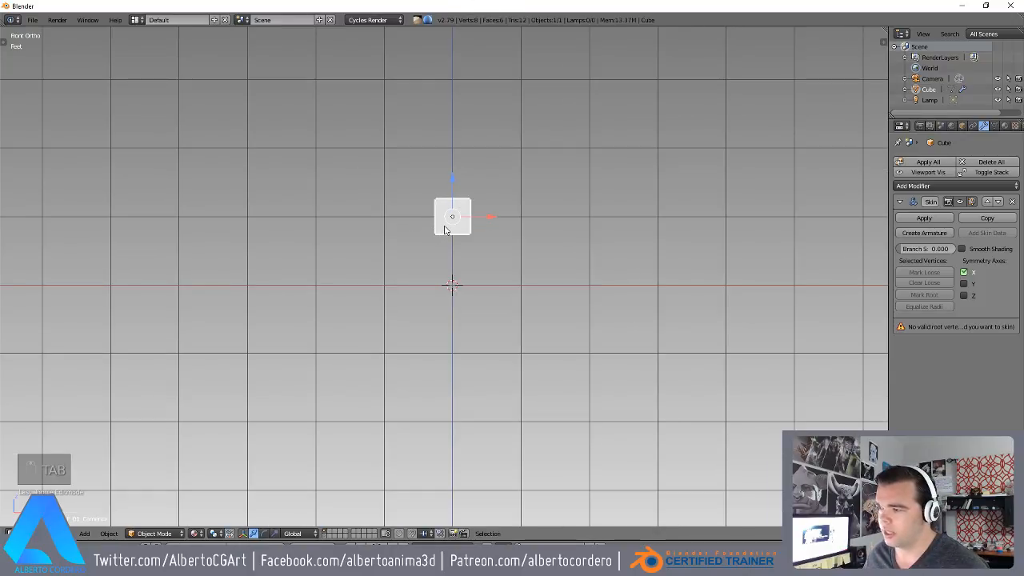
key("x")
left_click(458, 273)
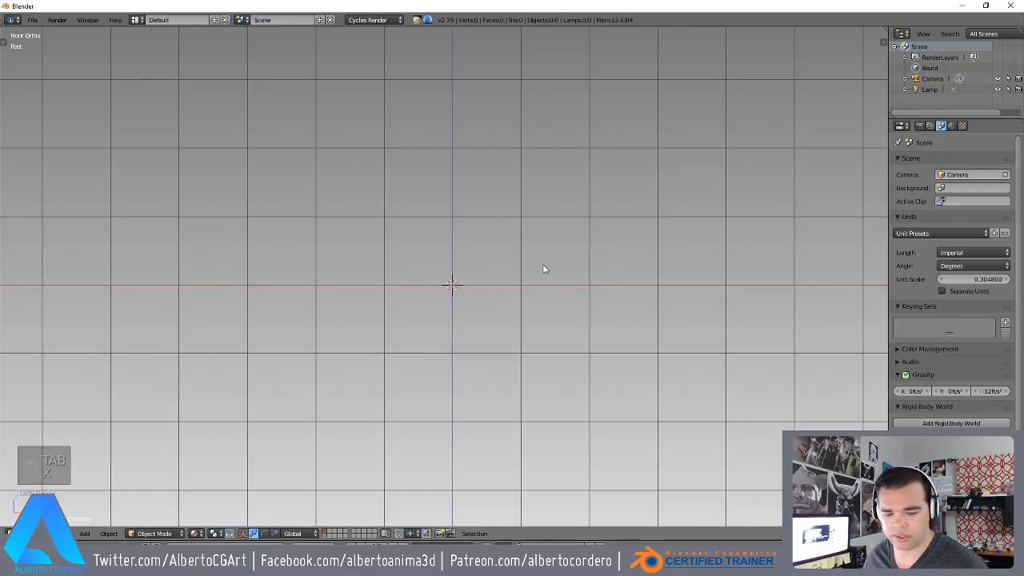
- Launch another Blender instance as the source for the human upper-body mesh and paste the copied mesh into the emptied scene
key("super")
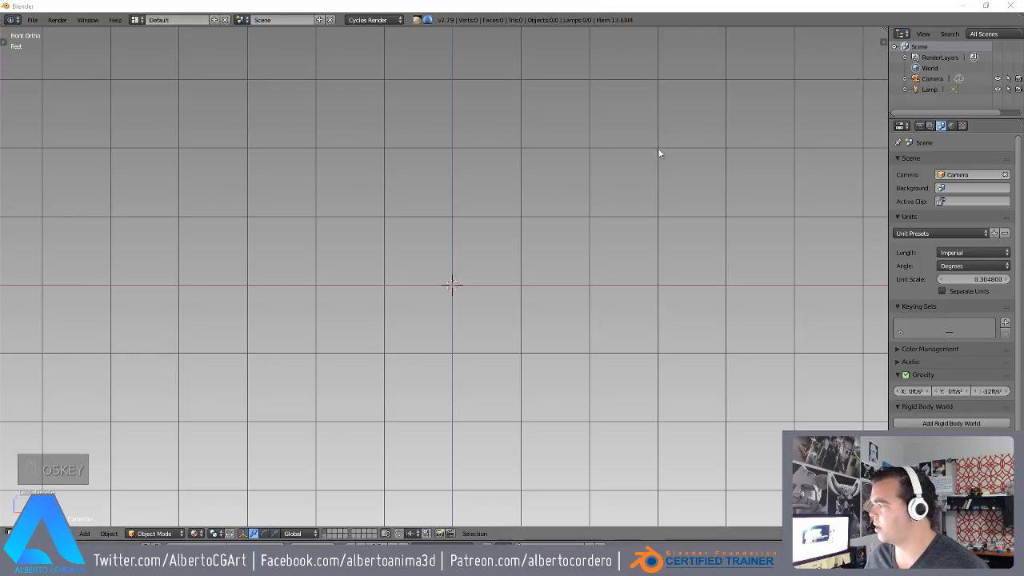
right_click(145, 562)
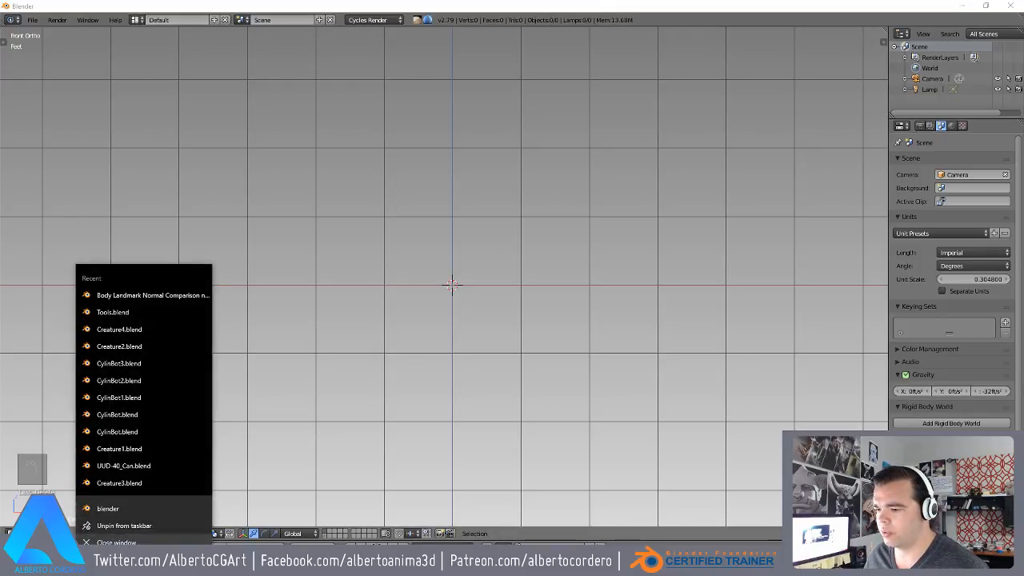
left_click(101, 512)
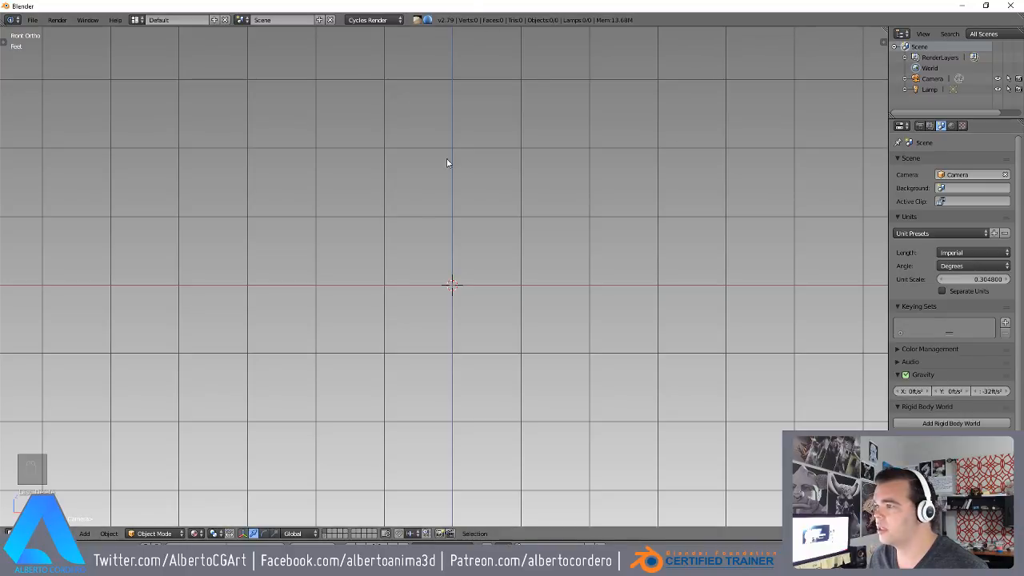
key("ctrl+v")
scroll(477, 88, "down", 2)
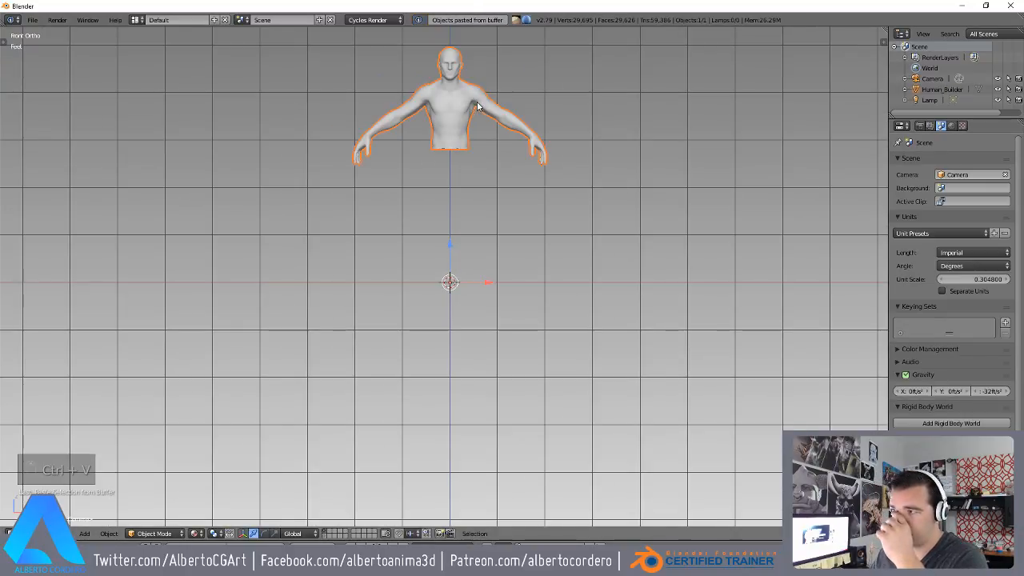
- Select the pasted human upper body in the front view
scroll(479, 101, "up", 1)
middle_click_drag(480, 100, 473, 188, "shift")
scroll(473, 187, "up", 3)
right_click(475, 187)
key("a")
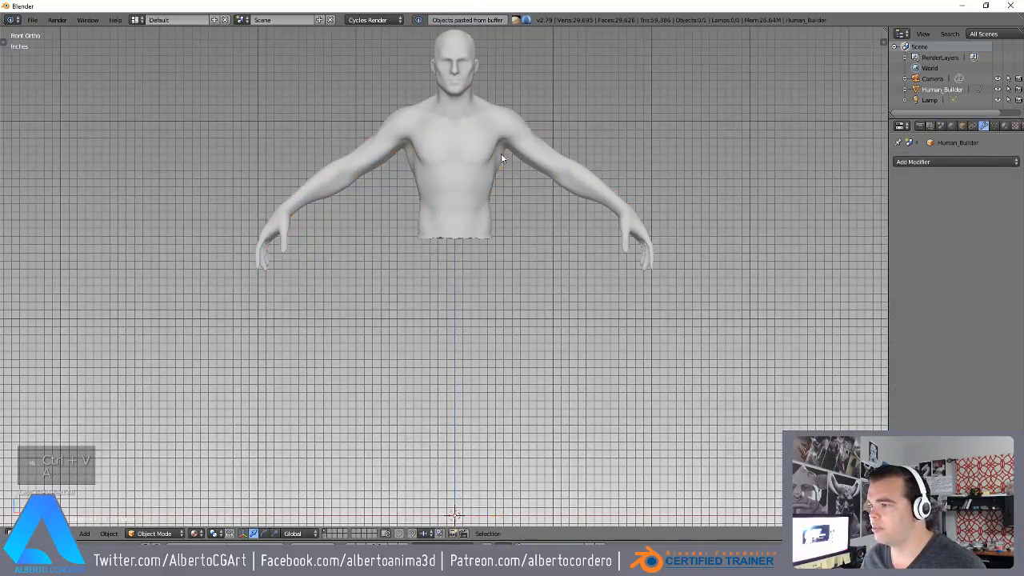
middle_click_drag(471, 124, 446, 206, "shift")
right_click(446, 204)
- Examine the proportions of the human upper body from the side, at an angle and from the front
scroll(494, 140, "up", 3)
middle_click_drag(496, 137, 451, 206)
scroll(448, 204, "down", 2)
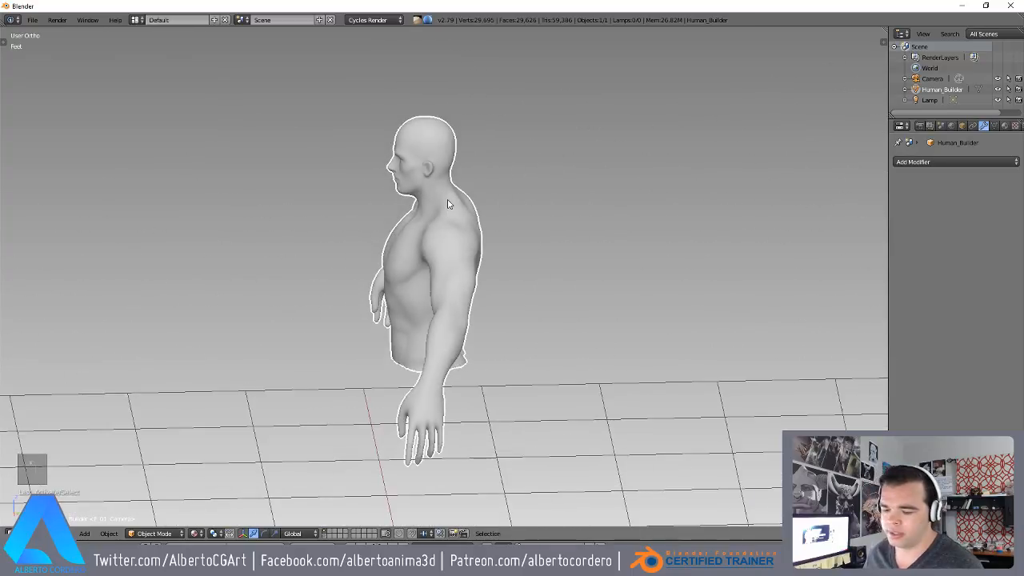
key("KP_1")
scroll(444, 200, "up", 3)
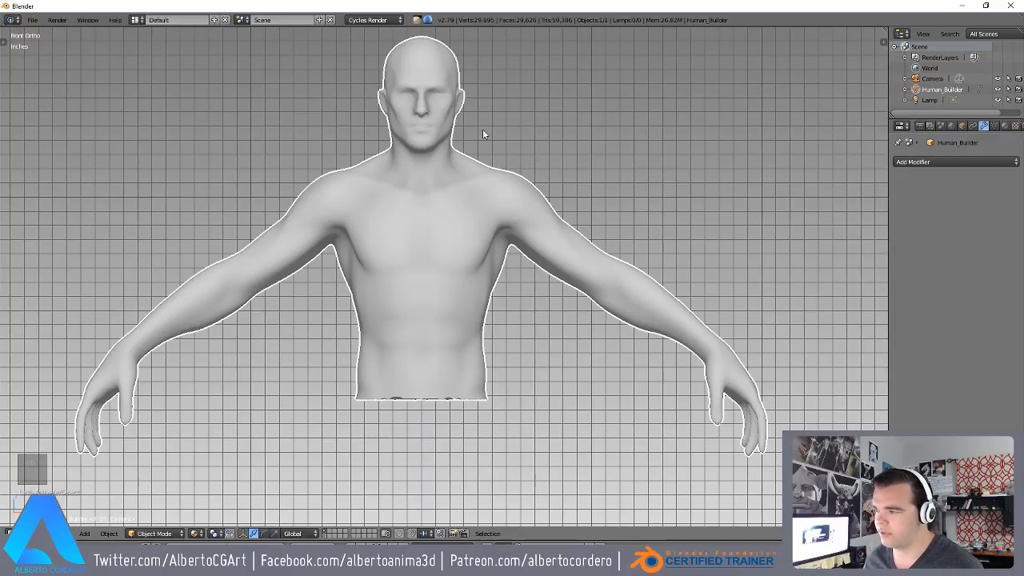
middle_click_drag(556, 151, 421, 164)
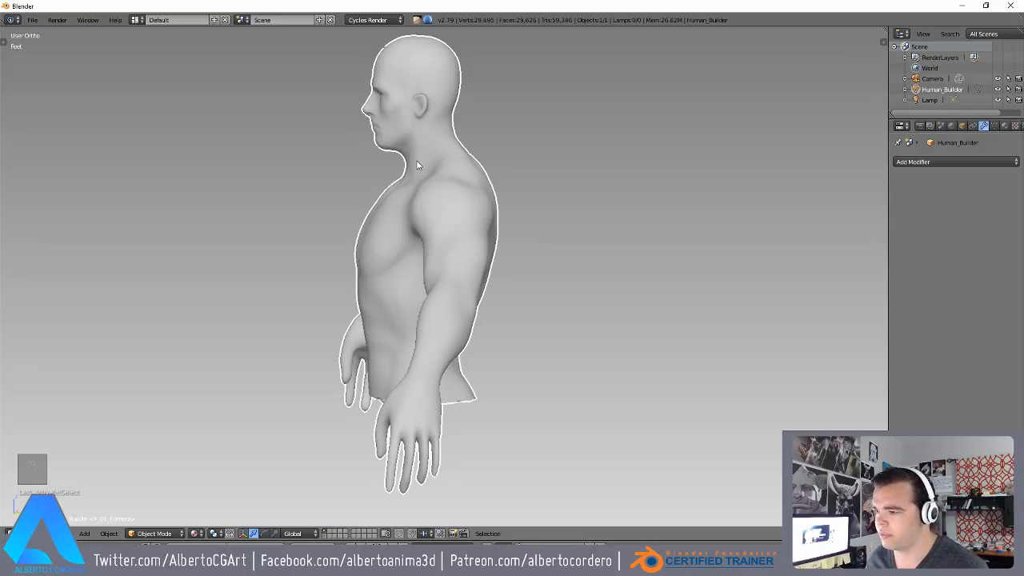
middle_click_drag(417, 165, 475, 192)
scroll(475, 192, "up", 2)
scroll(461, 210, "down", 6)
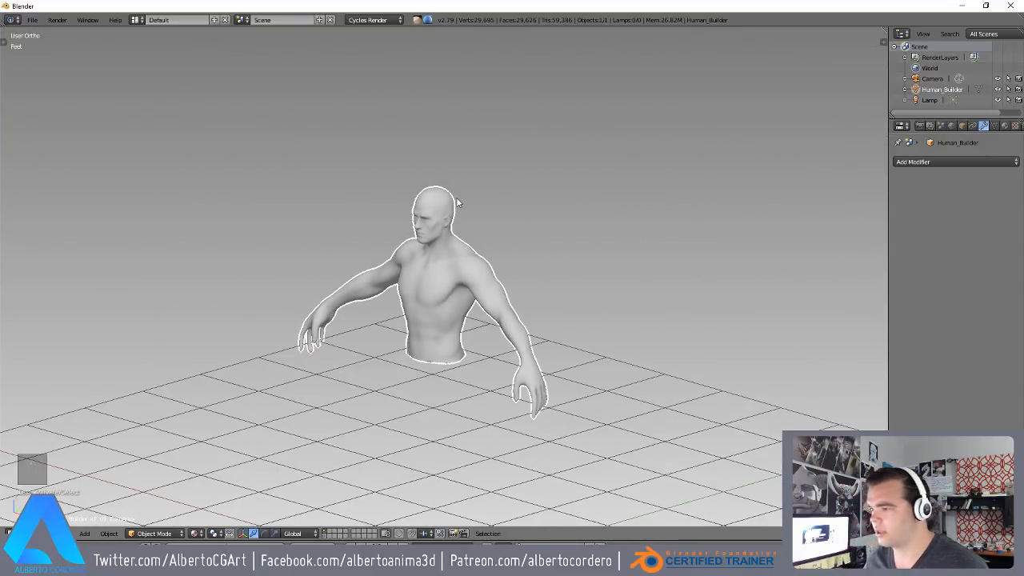
key("KP_1")
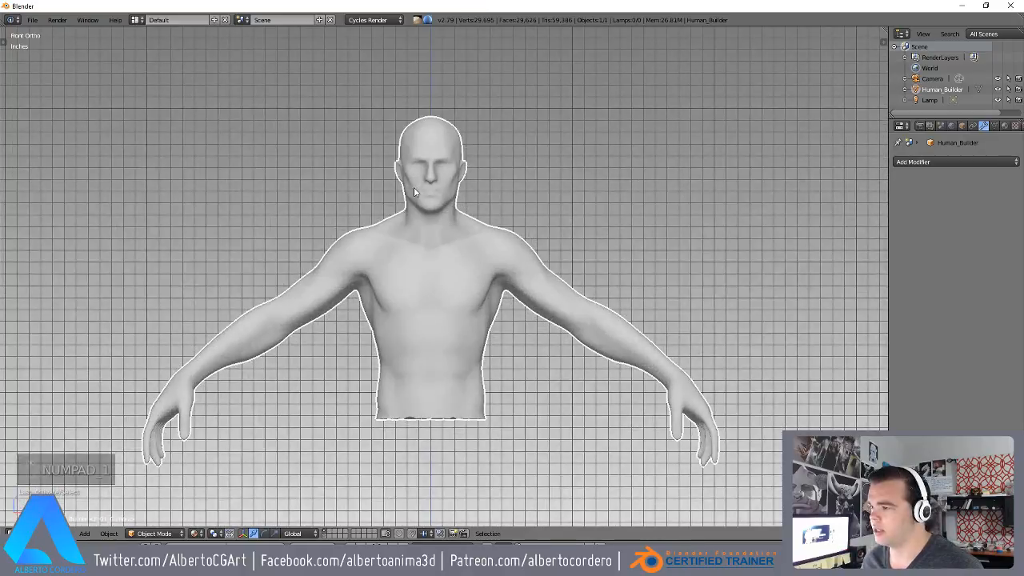
scroll(462, 199, "up", 3)
scroll(459, 196, "down", 2)
scroll(458, 198, "down", 2)
scroll(450, 197, "up", 2)
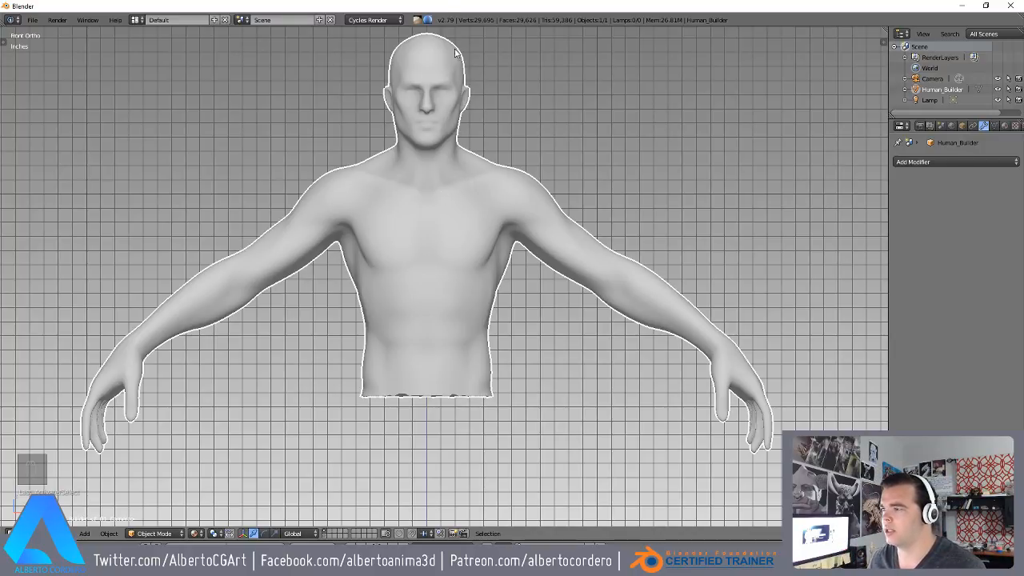
scroll(430, 170, "down", 1)
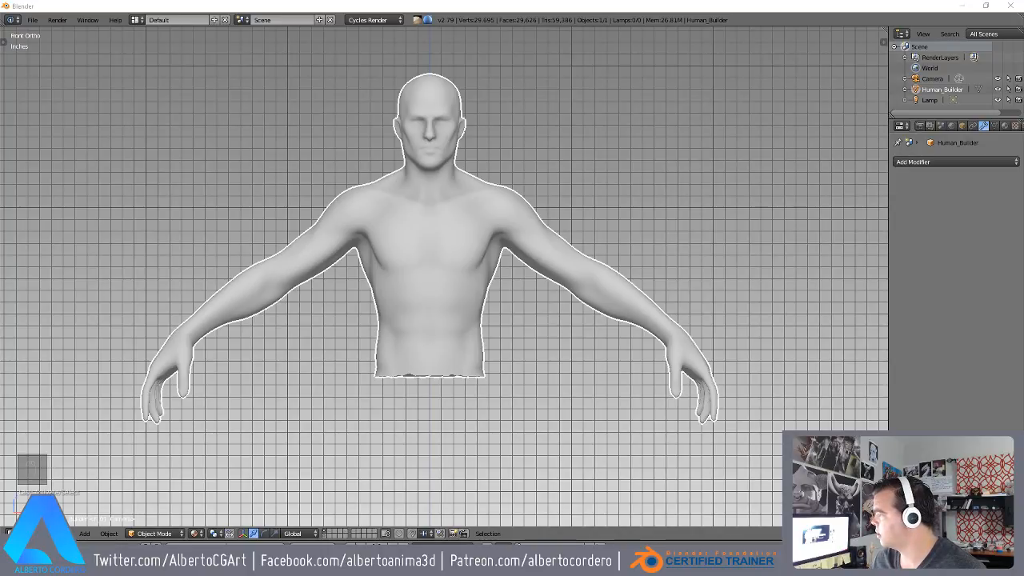
- Switch to Paint, flip the winged creature drawing horizontally and close the image
left_click(699, 137)
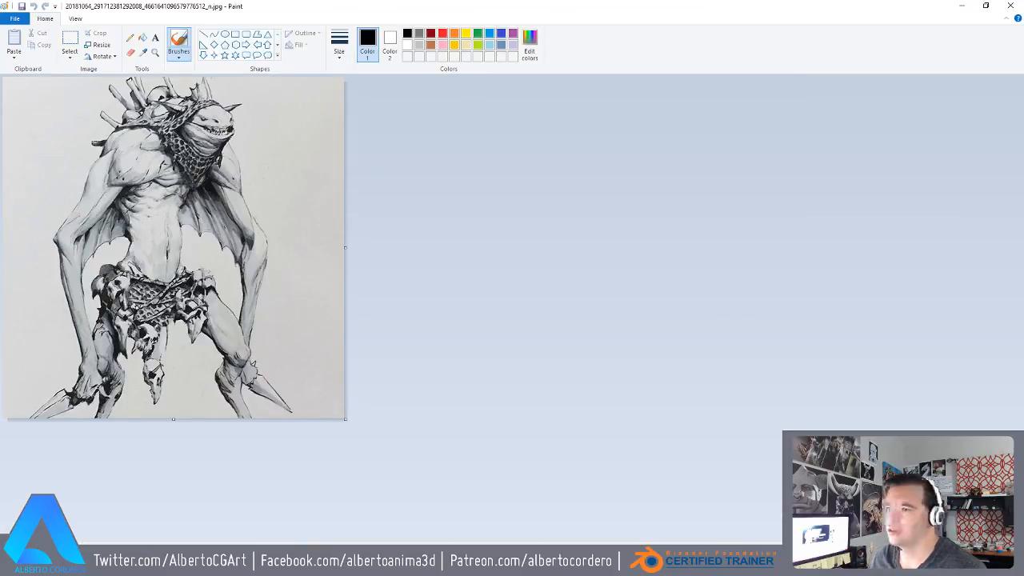
left_click(100, 56)
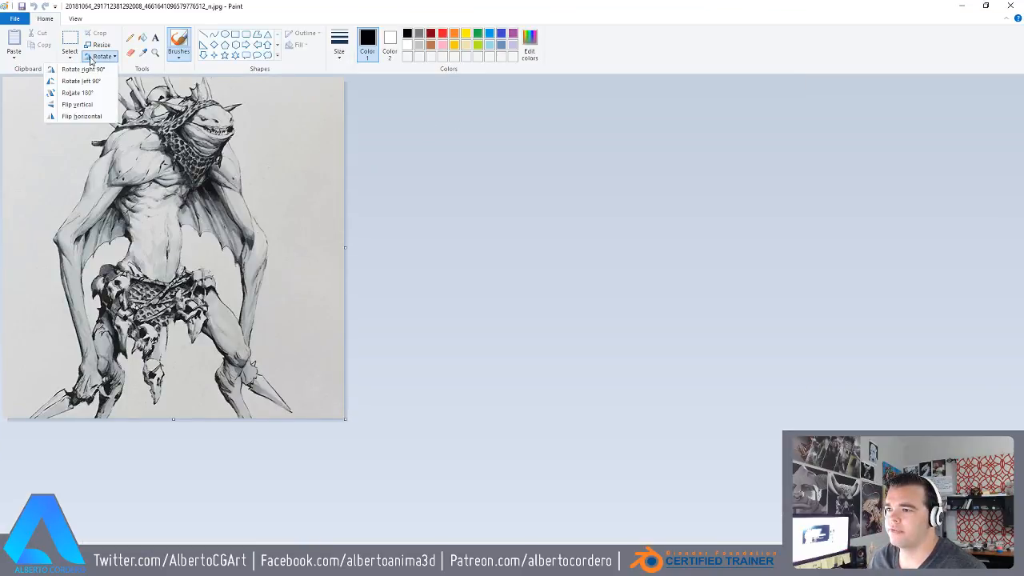
left_click(82, 117)
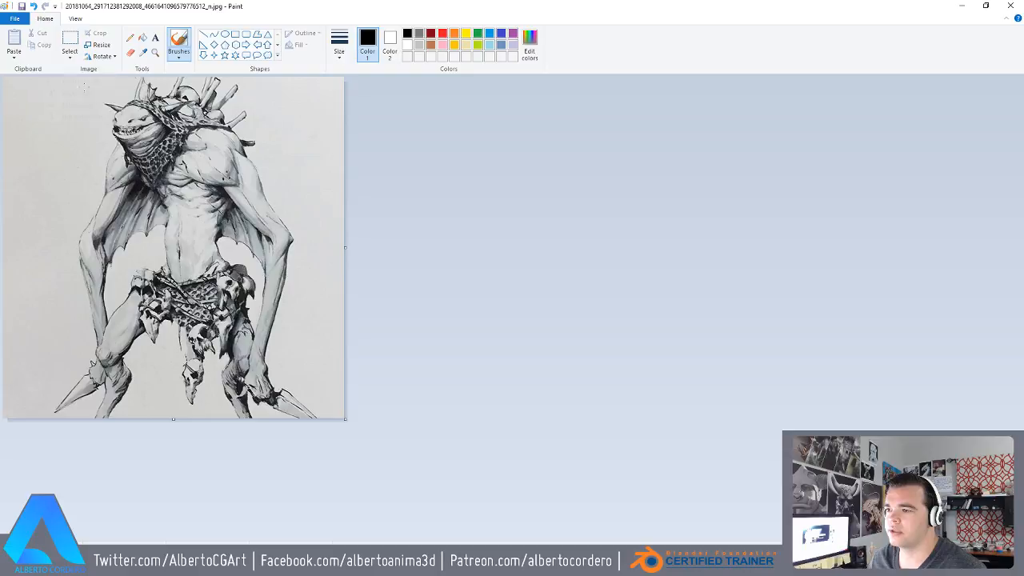
left_click(1010, 6)
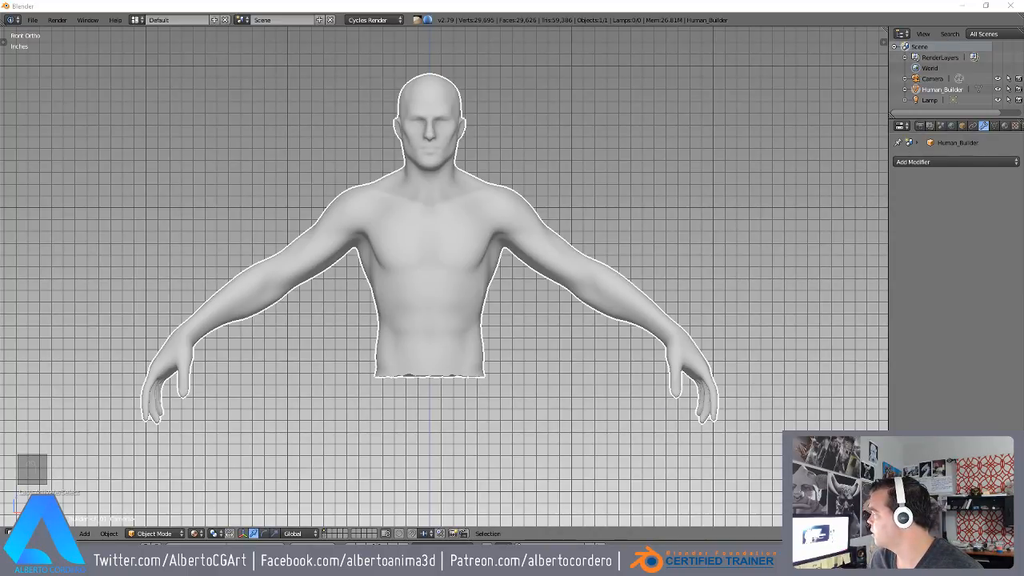
- Check the flipped winged creature on the reference board and view the human upper body at an angle in Blender
left_click_drag(1023, 10, 530, 10)
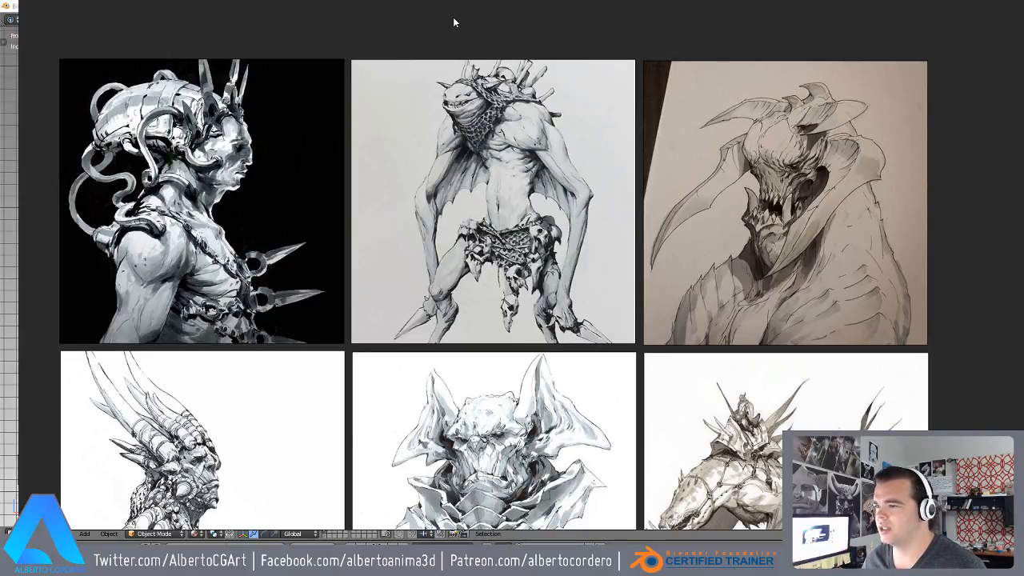
right_click_drag(454, 23, 1023, 5)
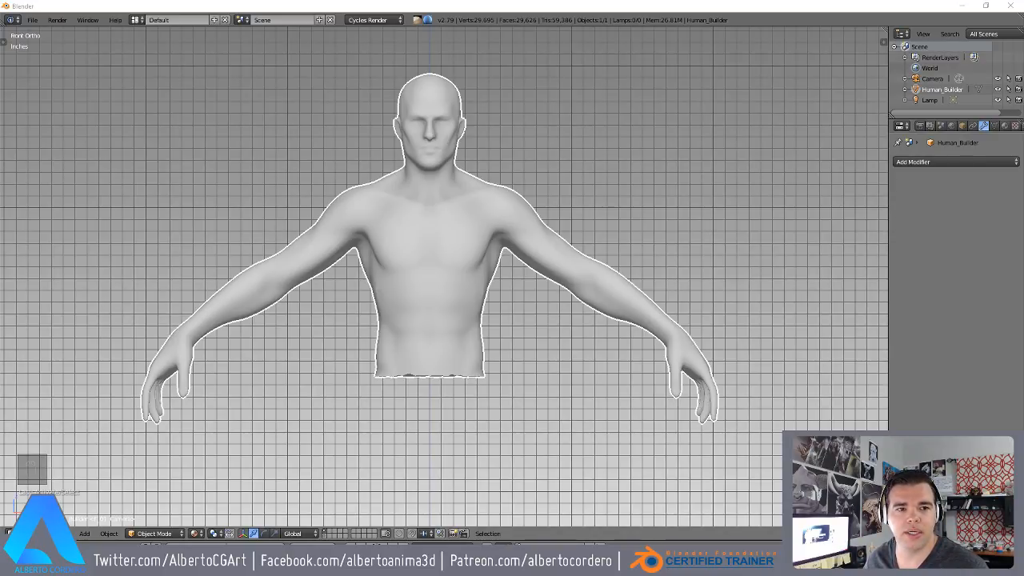
left_click(433, 4)
middle_click_drag(457, 174, 775, 234, "shift")
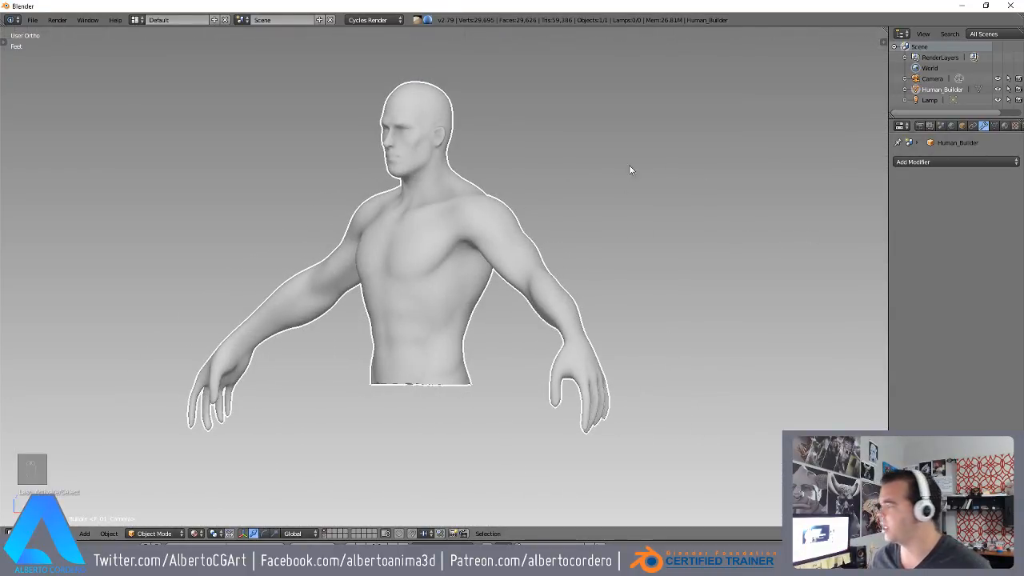
- Bring the reference board over Blender and examine its creature drawings from the bottom row up to the top row
left_click_drag(1023, 6, 502, 8)
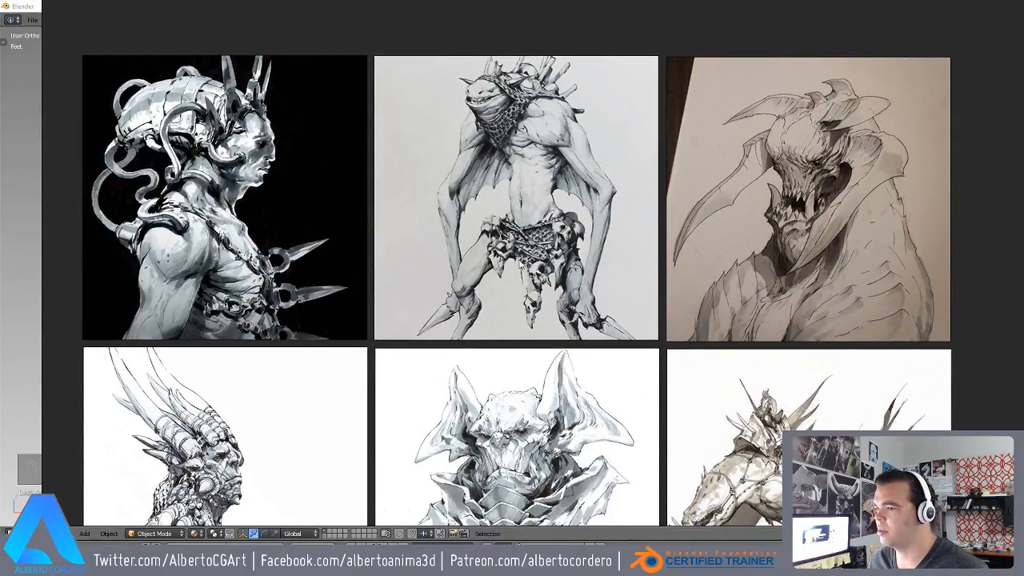
scroll(520, 264, "down", 3)
scroll(560, 327, "down", 3)
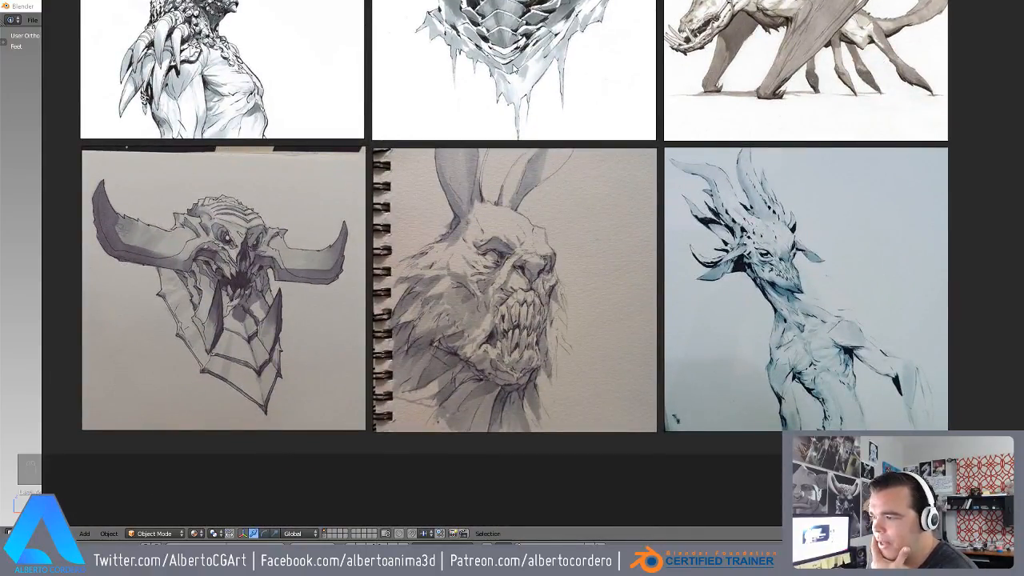
middle_click_drag(588, 59, 594, 92)
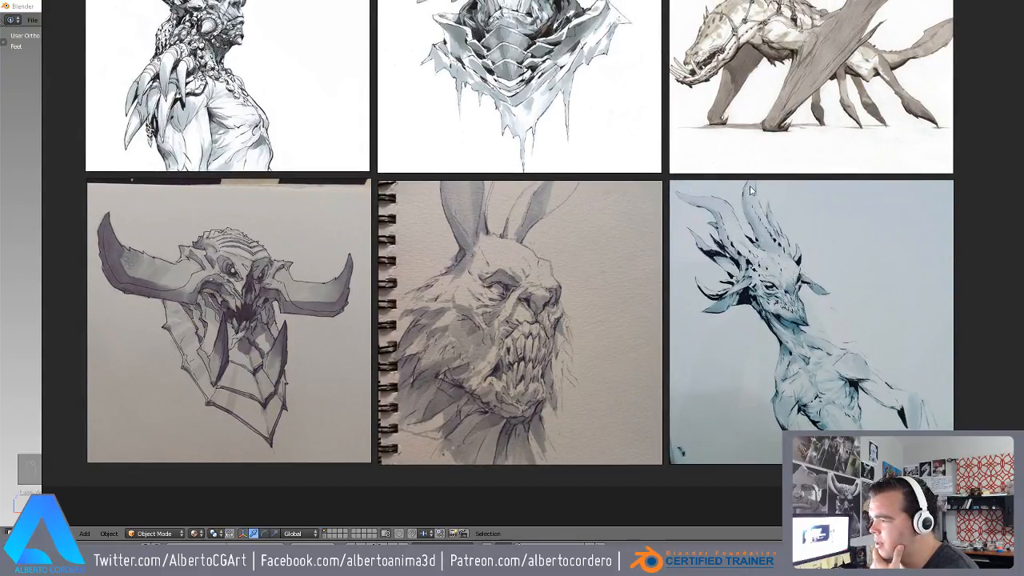
middle_click_drag(759, 299, 764, 339)
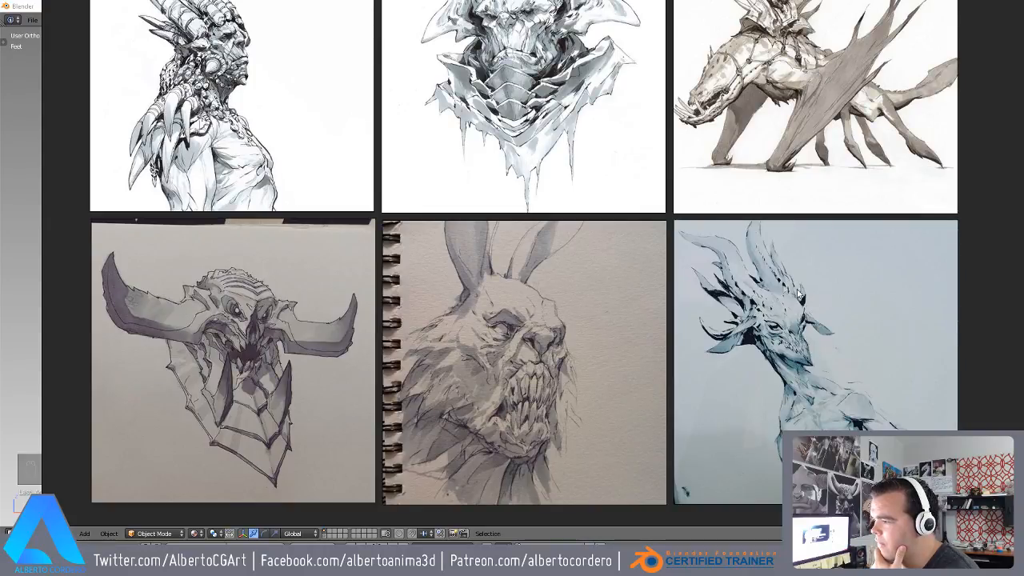
middle_click_drag(712, 242, 728, 339)
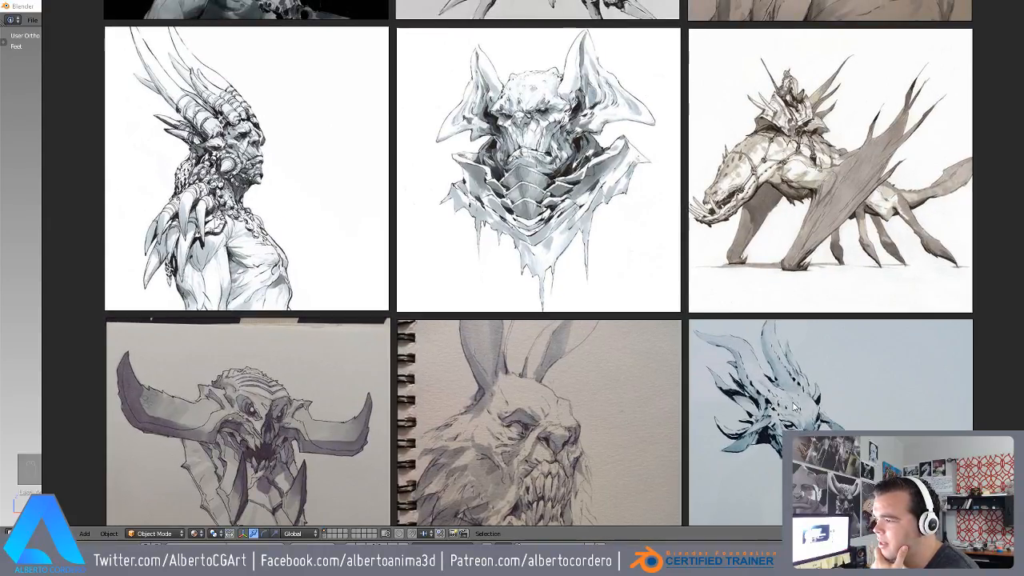
middle_click_drag(793, 398, 772, 331)
middle_click_drag(703, 57, 718, 204)
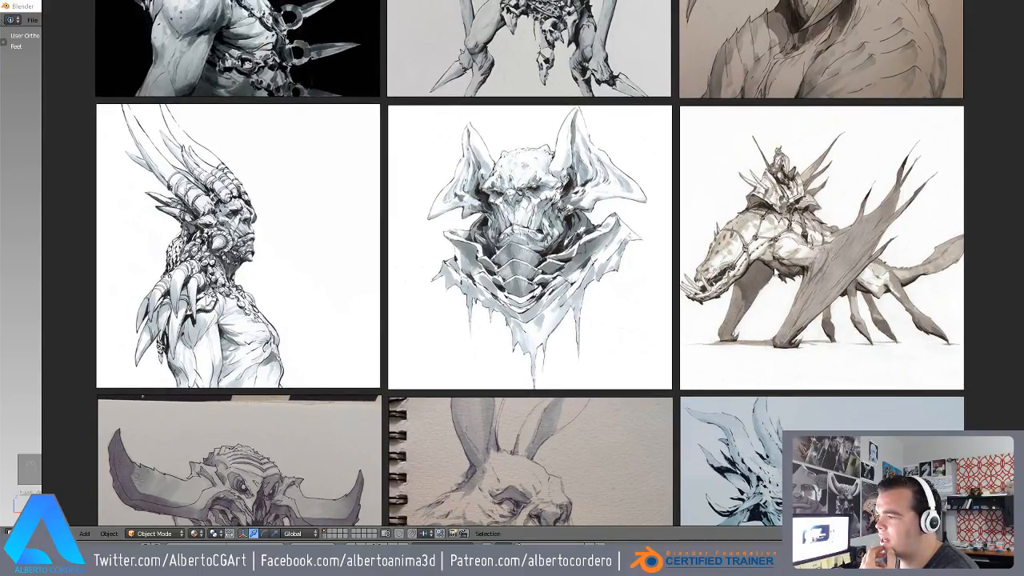
middle_click_drag(729, 155, 744, 232)
scroll(742, 224, "up", 2)
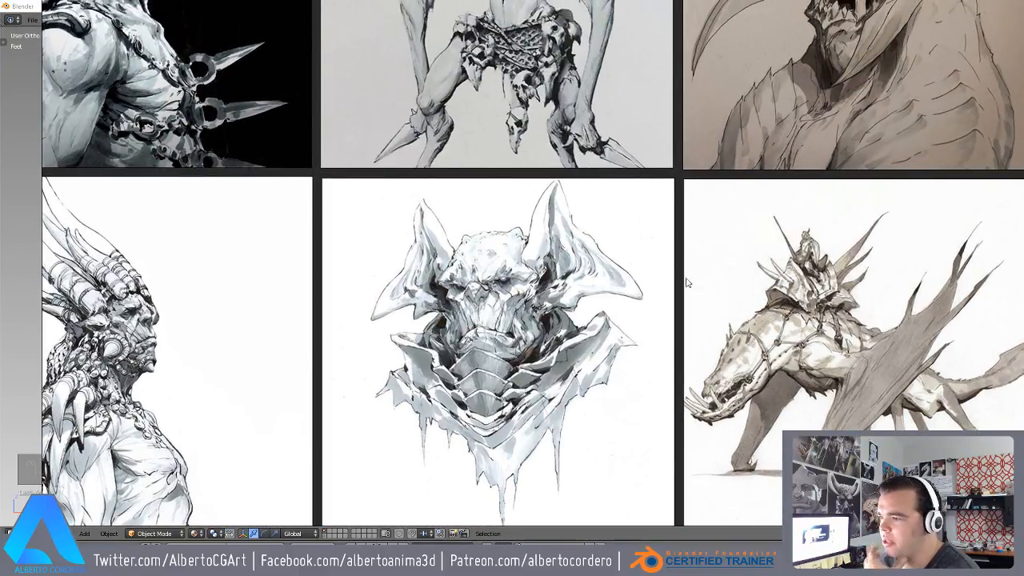
scroll(615, 191, "down", 2)
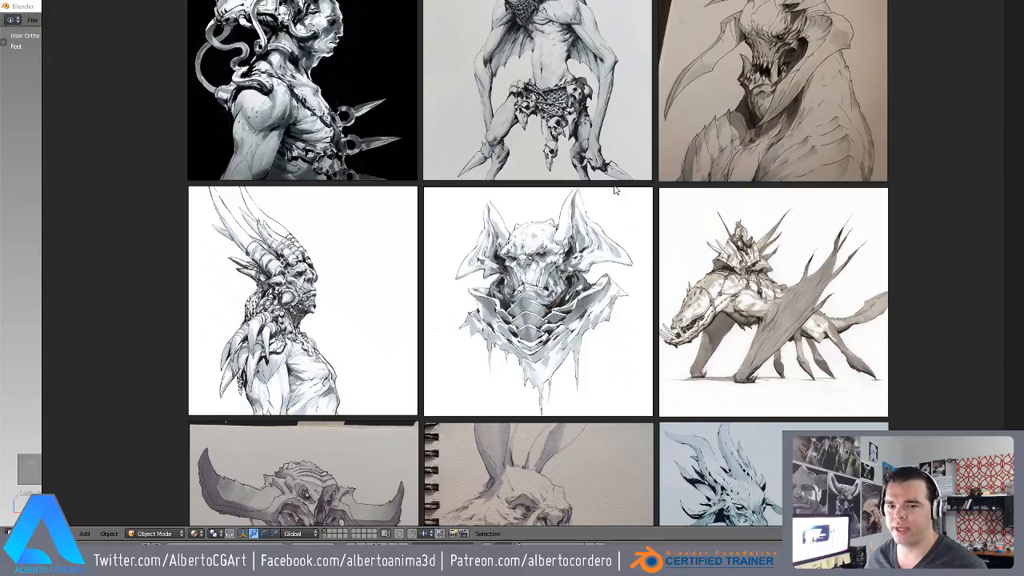
scroll(572, 140, "up", 2)
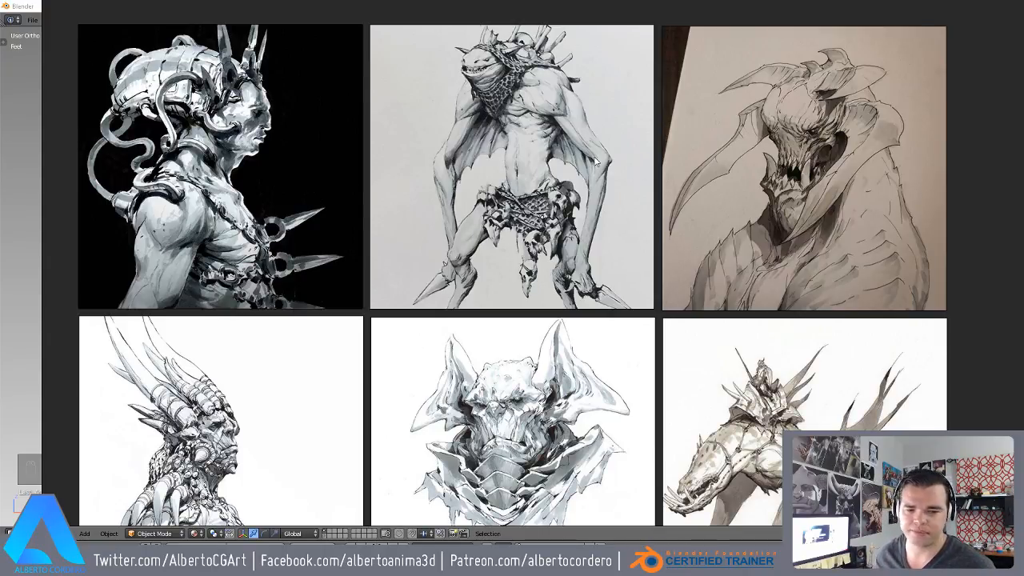
- Compare the horned and armoured heads in the lower two rows of the board, and return to Blender
scroll(425, 328, "down", 2)
middle_click_drag(432, 242, 436, 218)
middle_click_drag(538, 312, 545, 169)
scroll(521, 223, "up", 3)
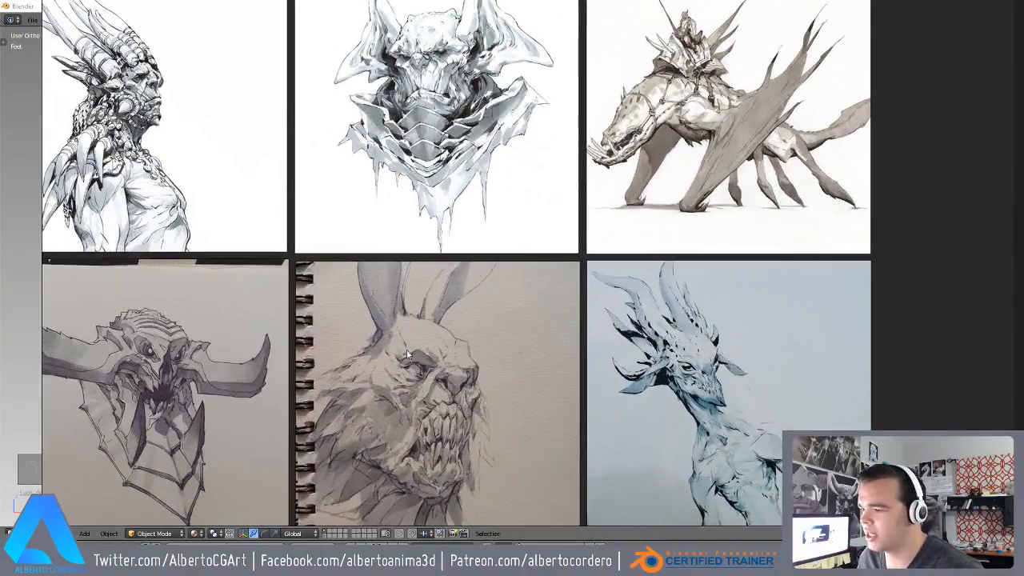
middle_click_drag(288, 225, 332, 263)
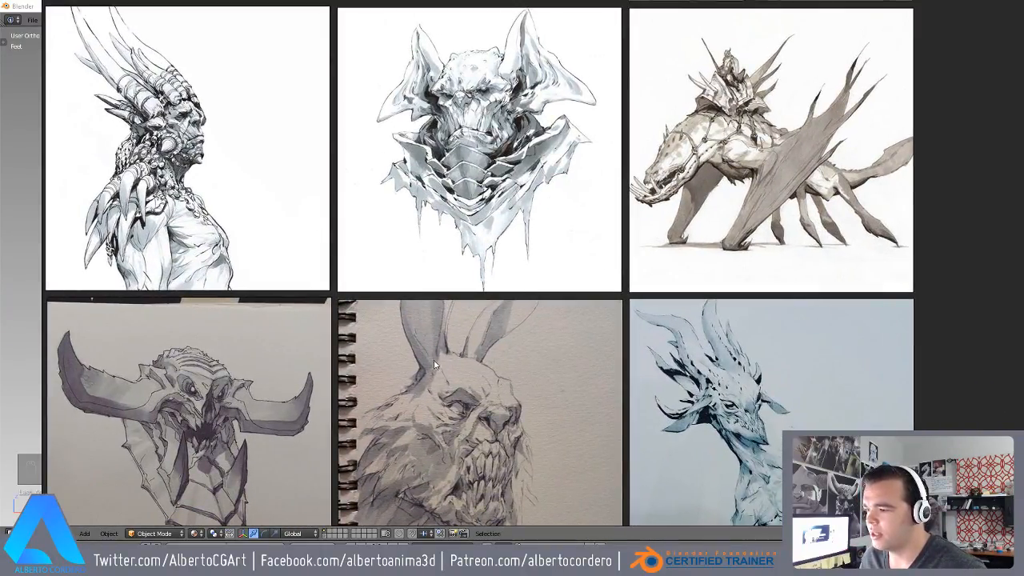
middle_click_drag(437, 357, 416, 304)
middle_click_drag(713, 84, 725, 214)
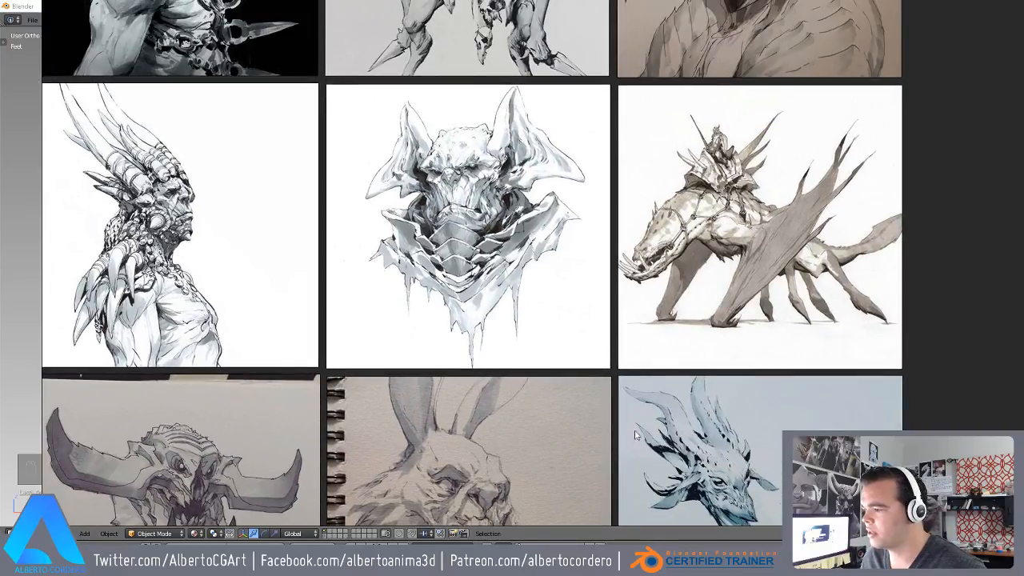
middle_click_drag(528, 193, 551, 288)
middle_click_drag(441, 107, 446, 146)
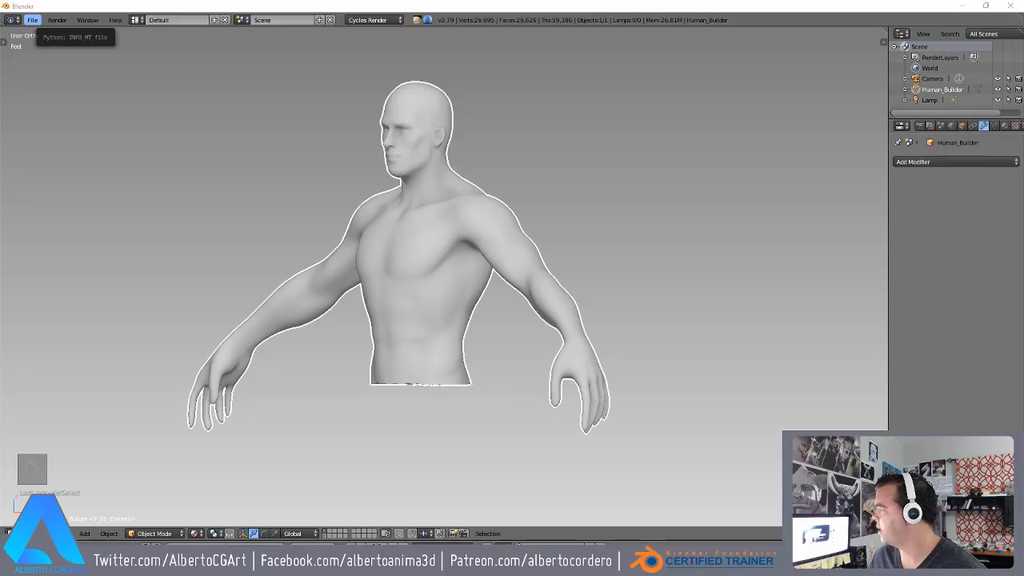
- Inspect the chest, shoulders and arms of the human upper body from the front
scroll(554, 265, "up", 1)
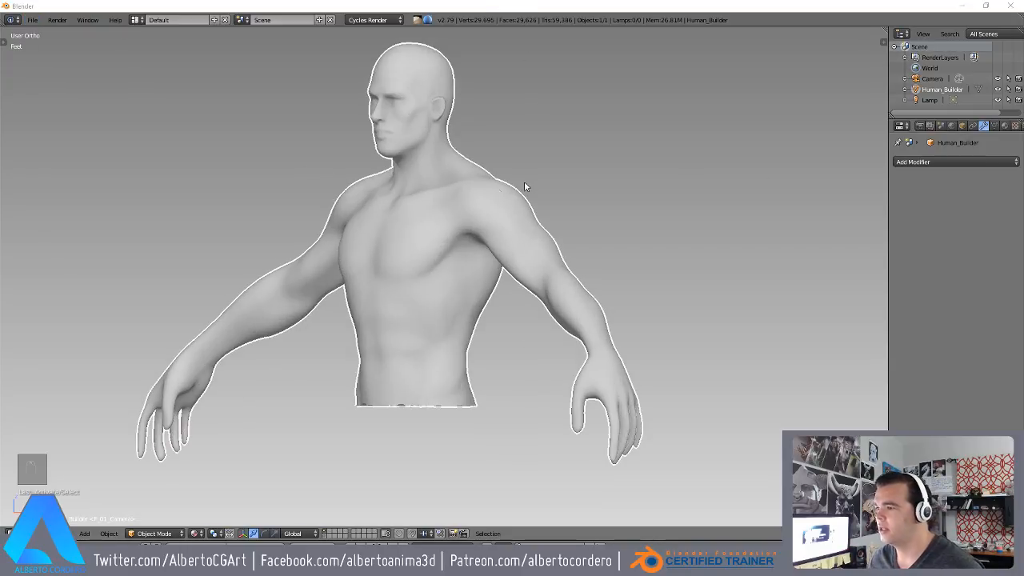
middle_click_drag(458, 190, 496, 199)
scroll(517, 167, "up", 2)
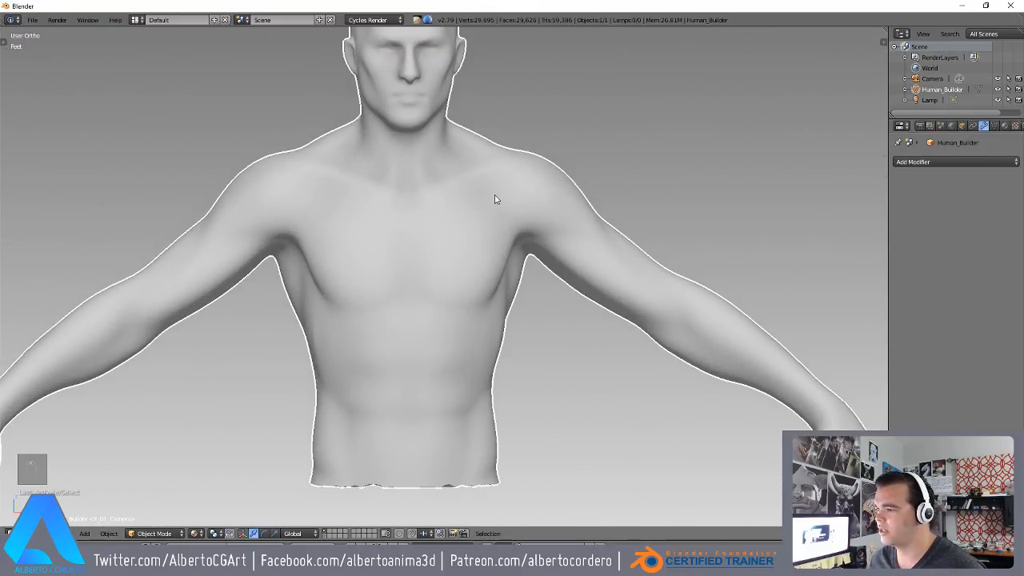
scroll(497, 215, "down", 1)
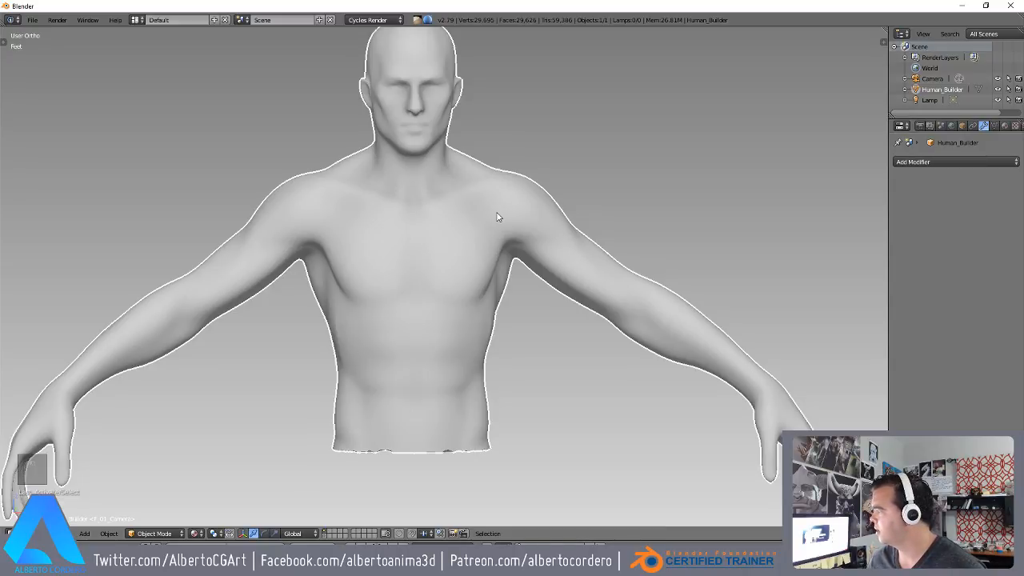
- Examine the human upper body's mesh topology from the front and at an angle in Edit Mode, and return to Object Mode
scroll(497, 213, "down", 2)
key("KP_1")
scroll(497, 213, "up", 2)
middle_click_drag(488, 172, 503, 234, "shift")
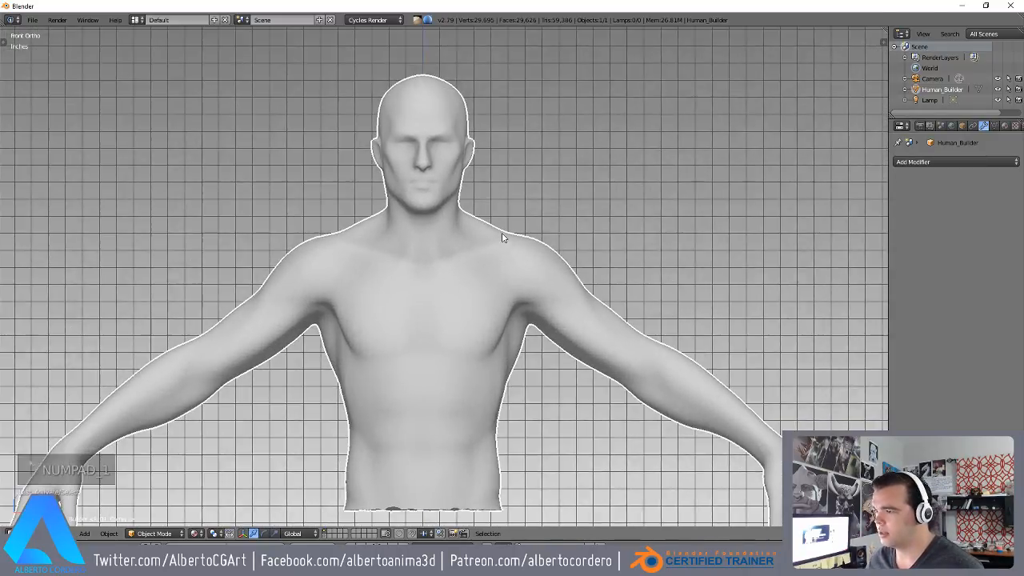
scroll(503, 234, "up", 2)
key("Tab")
key("z")
key("a")
middle_click_drag(503, 152, 431, 150)
scroll(431, 150, "up", 1)
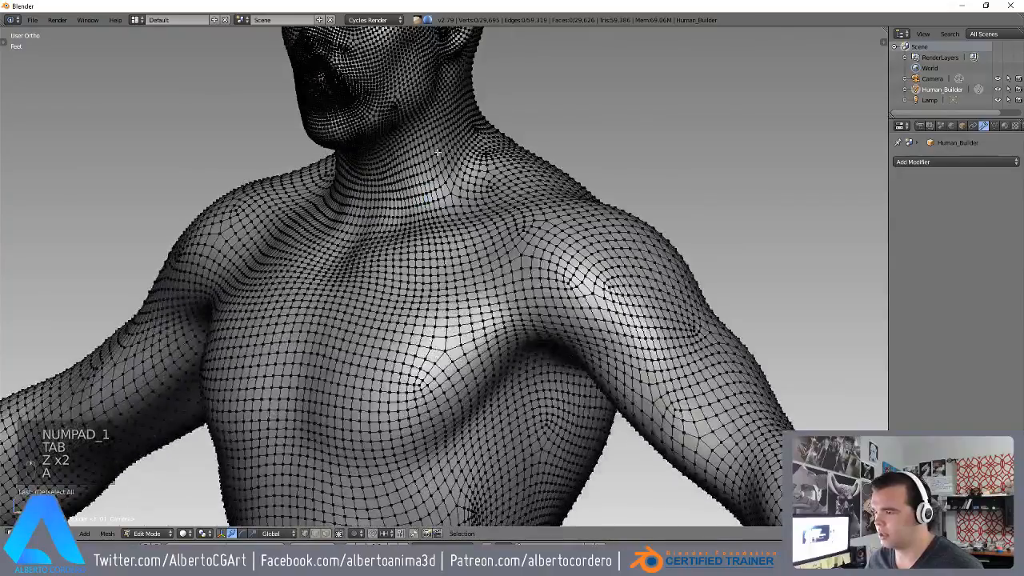
key("Tab")
scroll(498, 190, "down", 6)
- Switch the human upper body to Sculpt Mode and show the sculpting tools with the Asset Management section collapsed
key("a")
key("a")
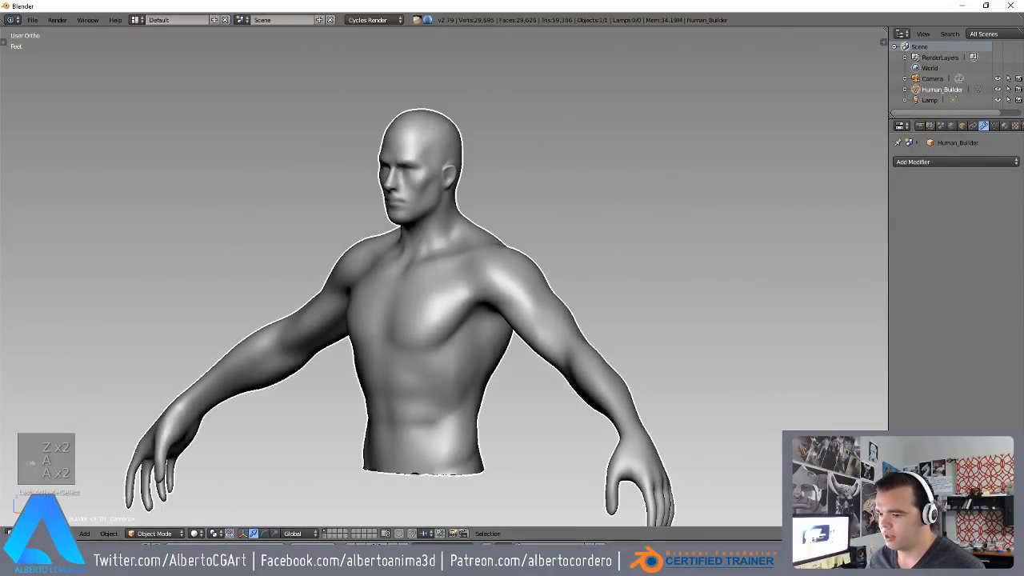
left_click(154, 534)
left_click(156, 498)
left_click(170, 533)
left_click(156, 520)
key("a")
left_click(155, 534)
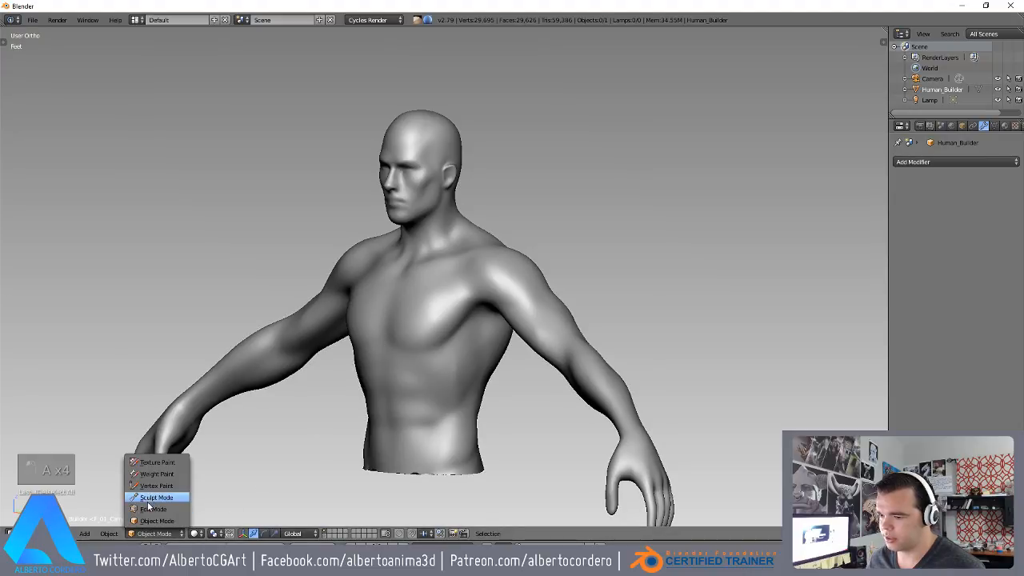
left_click(152, 496)
key("t")
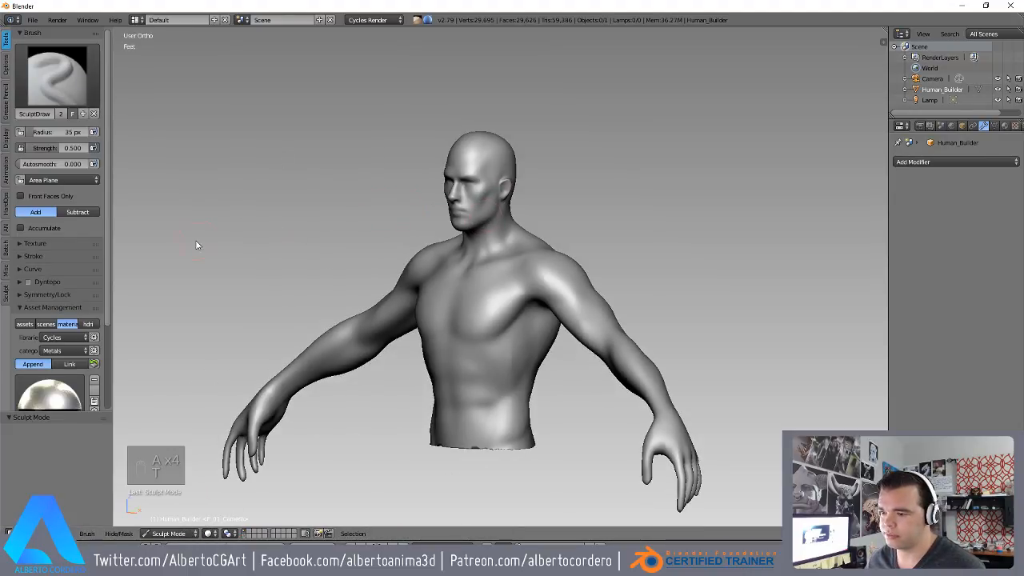
left_click(45, 307)
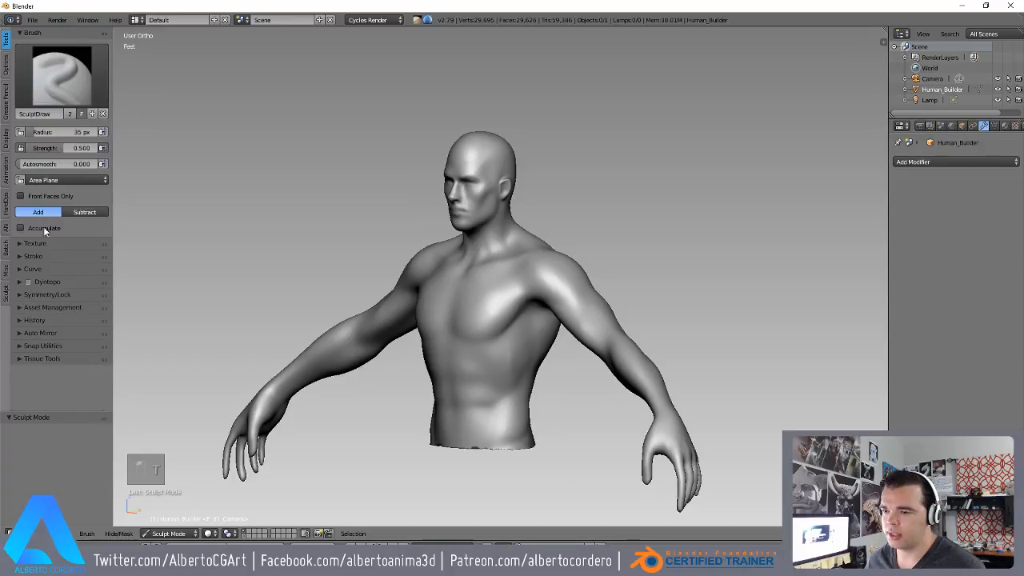
- Set the brush radius to 89 px, try the Pinch/Magnify and Flatten/Contrast brushes, and select Clay Strips for sculpting
scroll(445, 227, "up", 2)
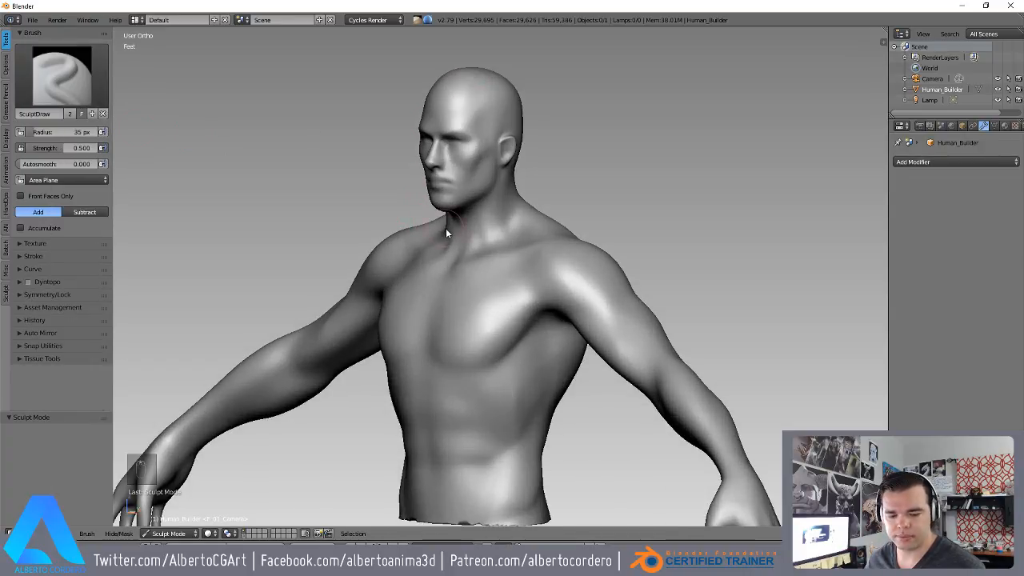
left_click(482, 235)
left_click(64, 72)
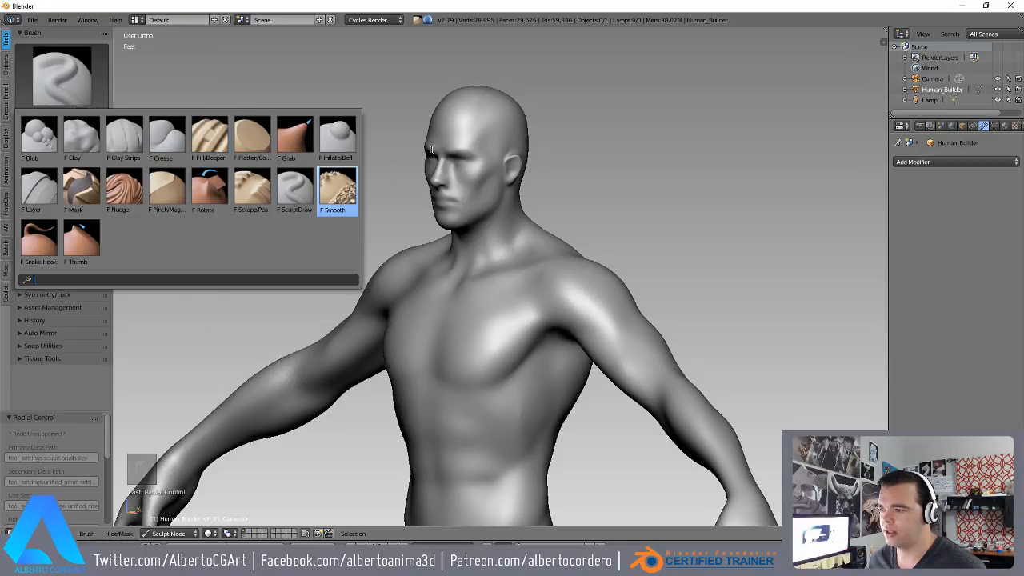
key("y")
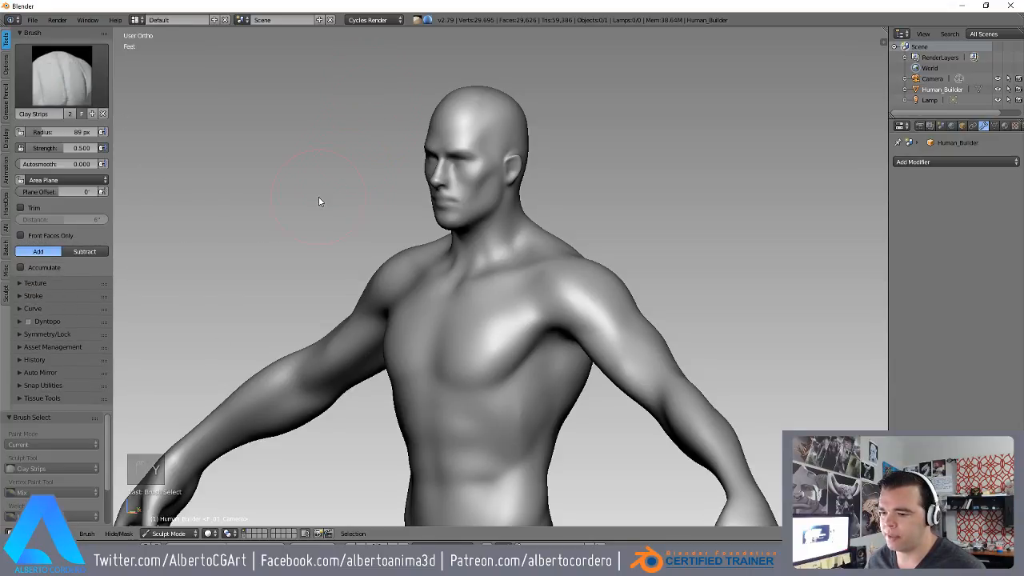
left_click(64, 72)
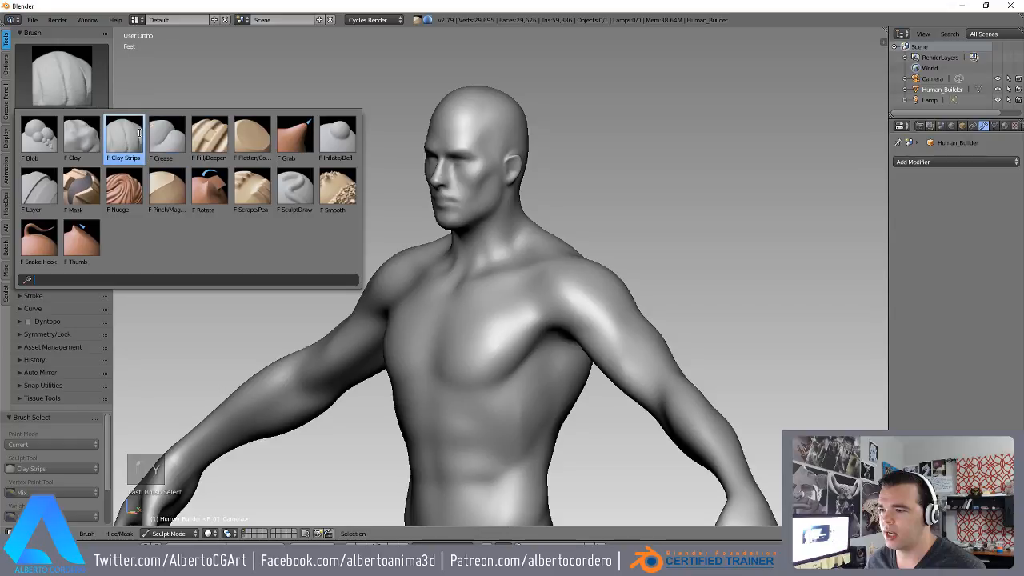
key("p")
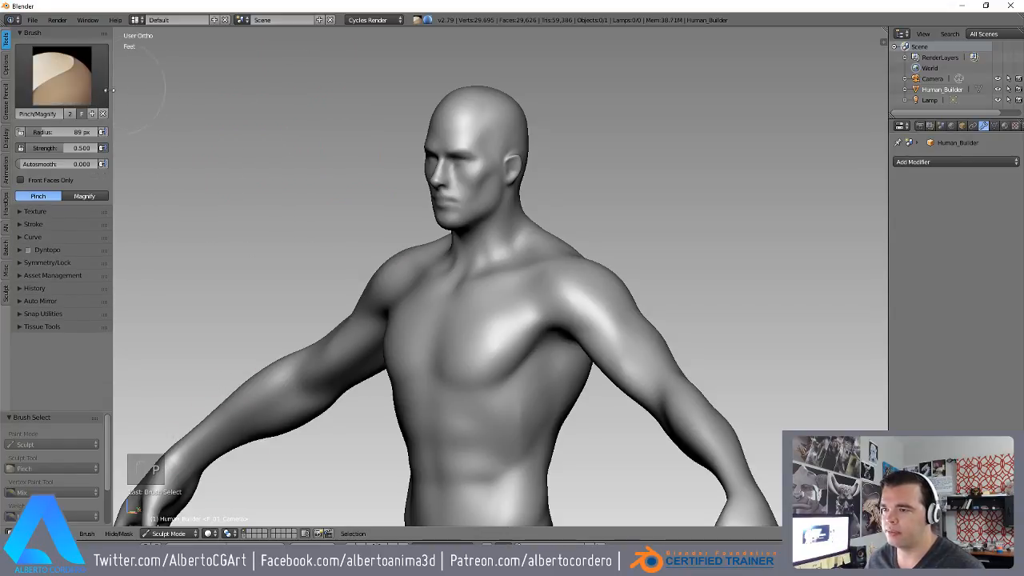
key("o")
left_click(76, 80)
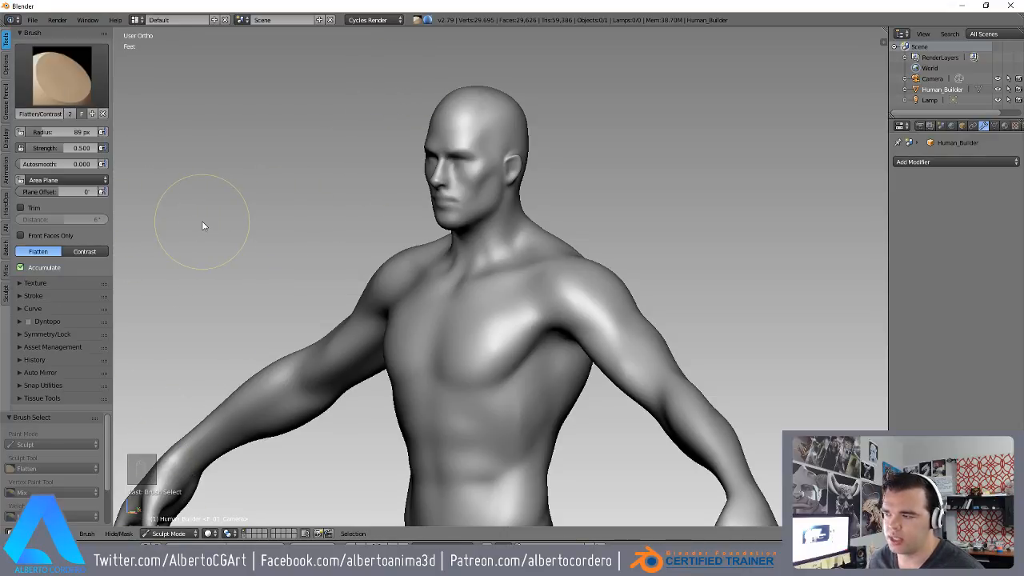
key("c")
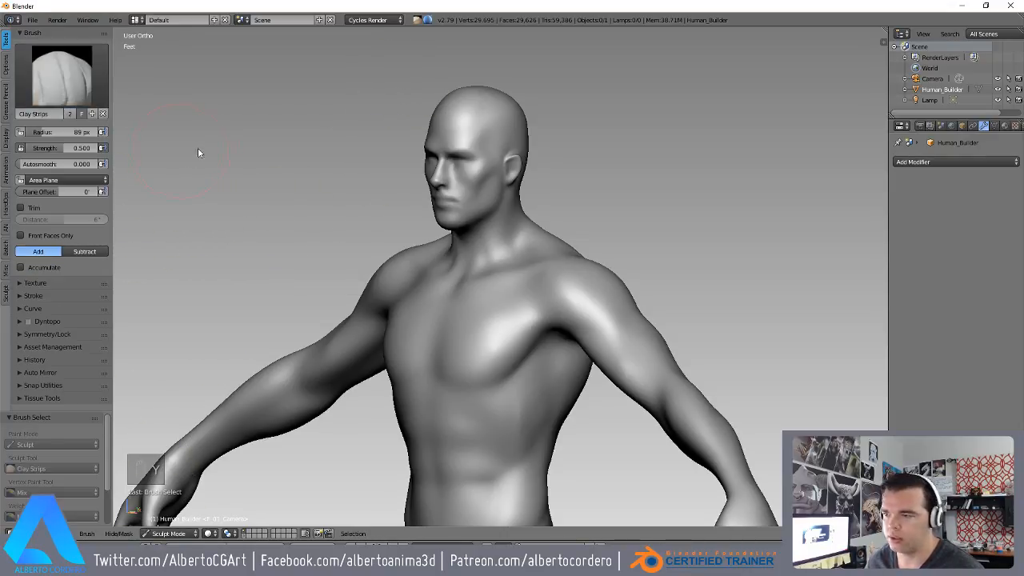
- Hide the sculpting tools and maximize the 3D view around the head and shoulders
scroll(407, 188, "down", 3)
scroll(454, 181, "up", 4)
middle_click_drag(473, 299, 450, 264, "shift")
key("t")
scroll(446, 265, "up", 1)
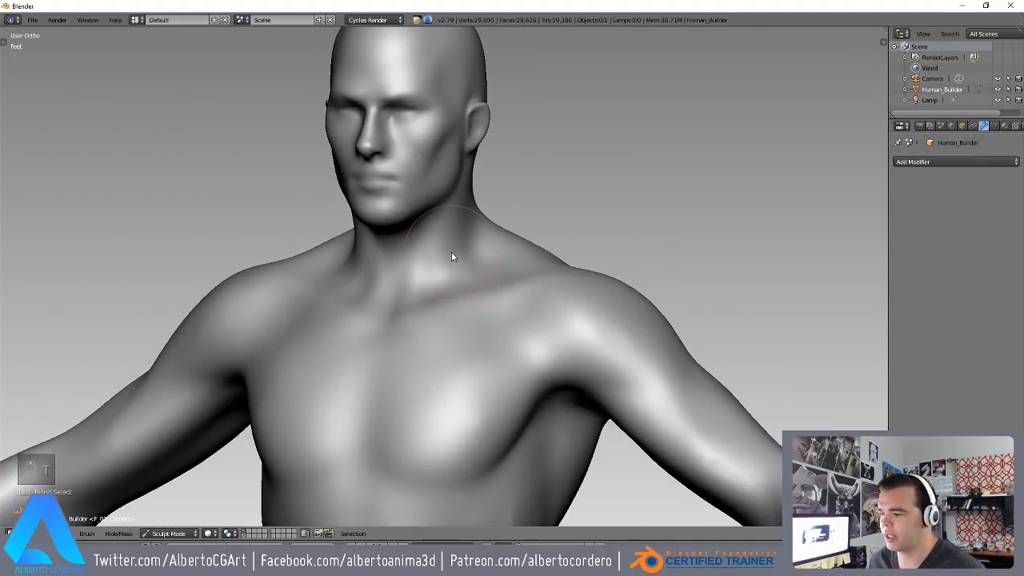
key("shift+space")
scroll(451, 272, "down", 2)
scroll(472, 225, "up", 3)
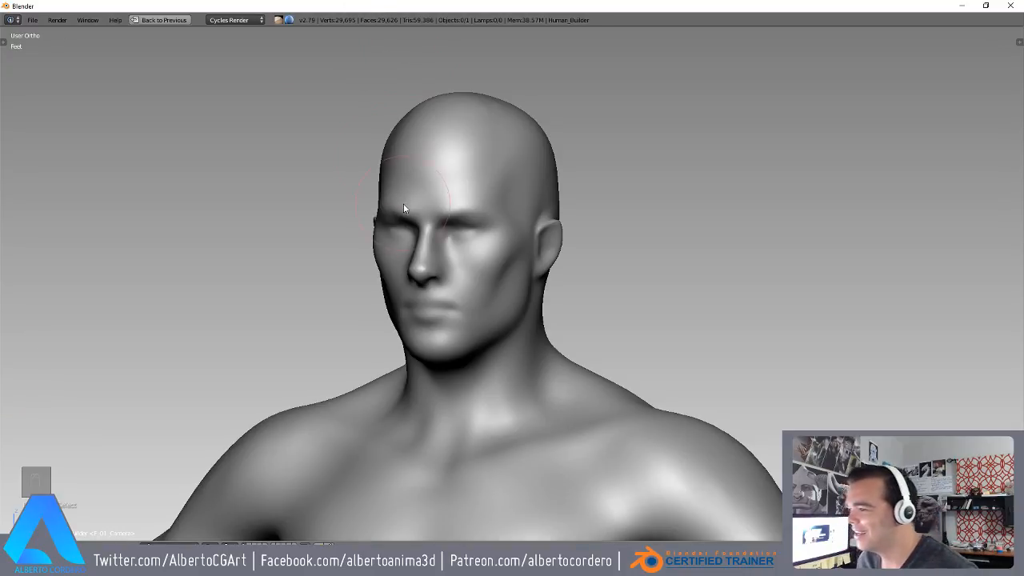
- Build up volume on the head and the back of the neck with Clay Strips strokes
scroll(404, 200, "up", 2)
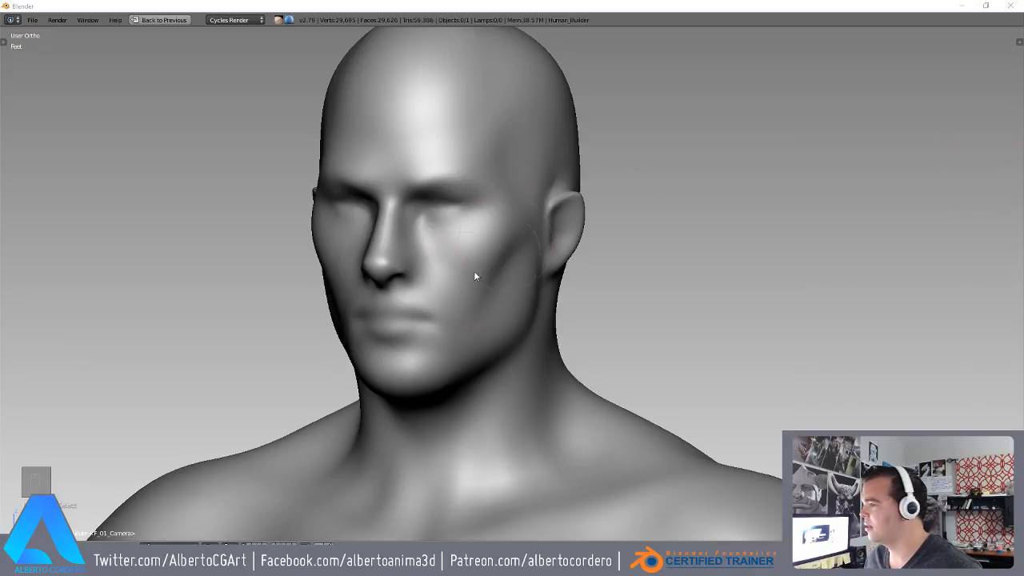
scroll(484, 272, "down", 4)
mouse_move(471, 303)
middle_mouse_down()
mouse_move(494, 207)
mouse_move(522, 363)
mouse_move(466, 289)
middle_mouse_up()
scroll(516, 356, "down", 1)
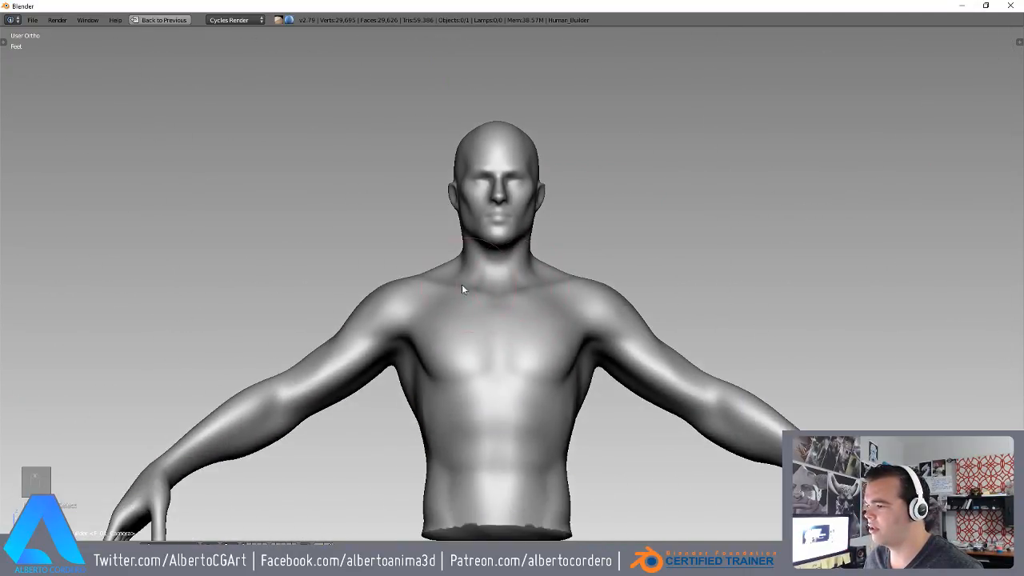
middle_click_drag(528, 244, 476, 333)
key("KP_1")
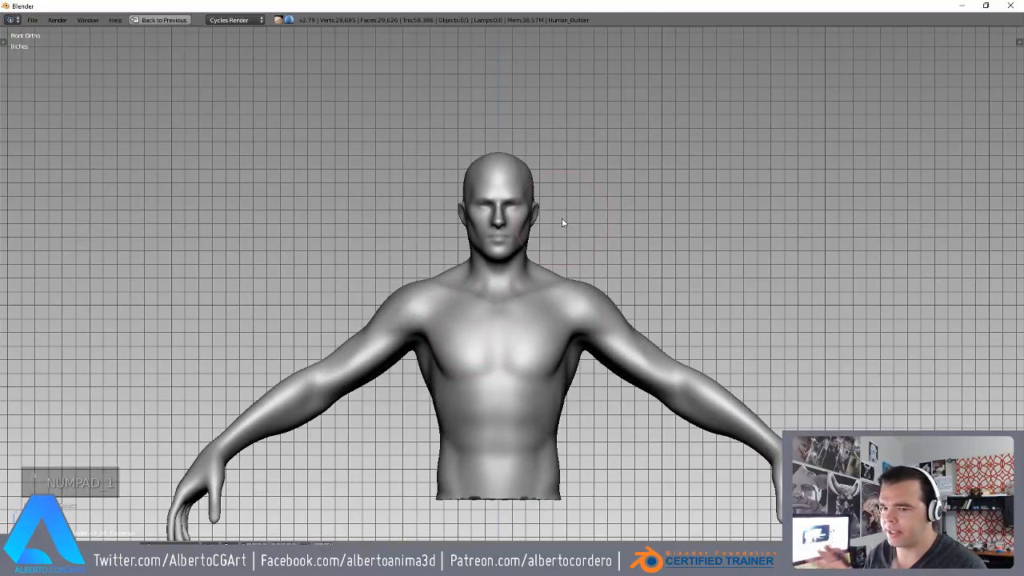
middle_click_drag(482, 218, 478, 197, "shift")
middle_click_drag(536, 180, 536, 204, "ctrl")
middle_click_drag(517, 228, 452, 238)
middle_click_drag(472, 233, 508, 200, "ctrl")
mouse_move(510, 164)
left_mouse_down()
mouse_move(472, 175)
mouse_move(454, 206)
mouse_move(450, 192)
mouse_move(480, 194)
mouse_move(452, 179)
mouse_move(485, 168)
mouse_move(477, 194)
left_mouse_up()
middle_click_drag(557, 195, 497, 121)
mouse_move(465, 131)
left_mouse_down()
mouse_move(501, 107)
mouse_move(496, 171)
mouse_move(450, 199)
mouse_move(476, 169)
left_mouse_up()
middle_click_drag(476, 169, 412, 234)
middle_click_drag(484, 154, 418, 235)
- Thicken the base of the neck and the trapezius with Clay Strips strokes from behind and above
mouse_move(561, 328)
left_mouse_down()
mouse_move(539, 259)
mouse_move(521, 360)
left_mouse_up()
mouse_move(521, 361)
middle_mouse_down()
mouse_move(530, 405)
mouse_move(533, 349)
middle_mouse_up()
mouse_move(533, 344)
left_mouse_down()
mouse_move(525, 270)
mouse_move(503, 346)
left_mouse_up()
middle_click_drag(503, 346, 523, 284)
mouse_move(523, 284)
left_mouse_down()
mouse_move(530, 317)
mouse_move(554, 303)
mouse_move(538, 312)
left_mouse_up()
mouse_move(538, 312)
middle_mouse_down()
mouse_move(545, 283)
mouse_move(519, 277)
middle_mouse_up()
left_click_drag(519, 277, 535, 326)
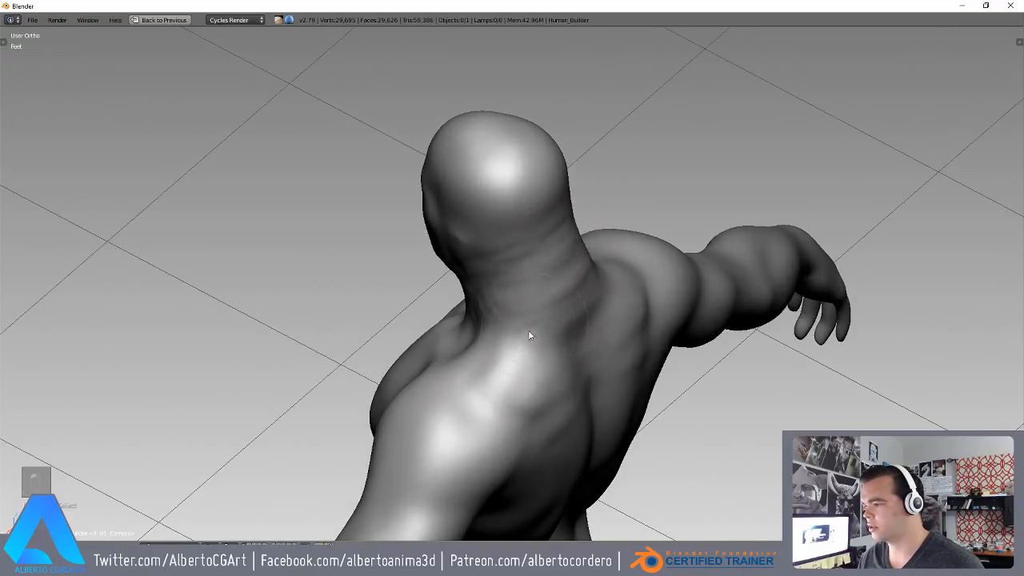
middle_click_drag(535, 330, 588, 366)
middle_click_drag(527, 239, 475, 245)
mouse_move(536, 313)
middle_mouse_down()
mouse_move(516, 294)
mouse_move(567, 297)
mouse_move(533, 368)
middle_mouse_up()
mouse_move(489, 325)
middle_mouse_down()
mouse_move(531, 236)
mouse_move(498, 256)
middle_mouse_up()
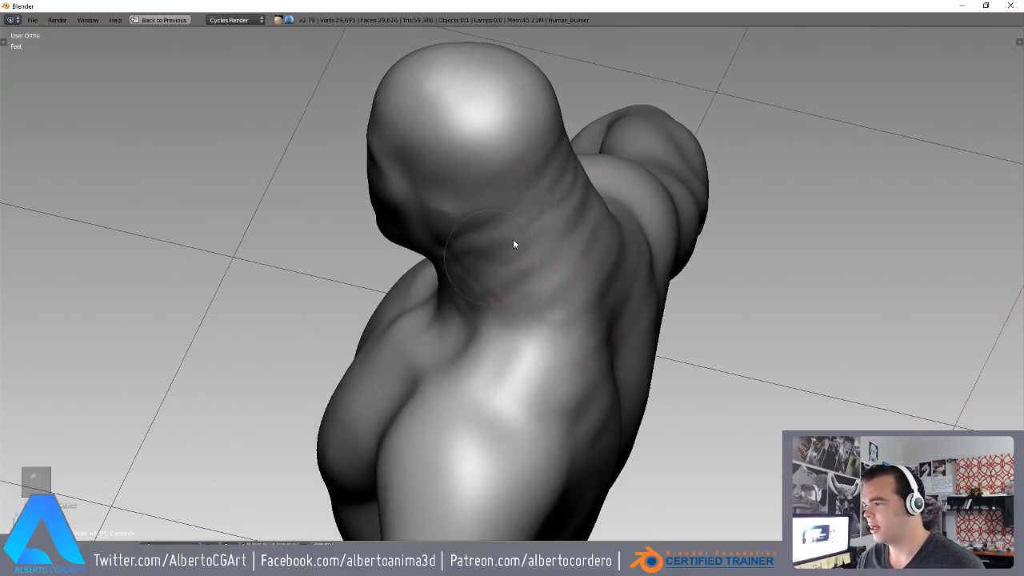
mouse_move(484, 200)
middle_mouse_down()
mouse_move(558, 119)
mouse_move(601, 109)
mouse_move(457, 114)
mouse_move(590, 115)
mouse_move(409, 283)
mouse_move(402, 224)
mouse_move(504, 190)
mouse_move(467, 153)
mouse_move(523, 205)
mouse_move(488, 281)
mouse_move(638, 319)
mouse_move(530, 267)
mouse_move(525, 201)
mouse_move(473, 165)
mouse_move(491, 274)
mouse_move(459, 217)
middle_mouse_up()
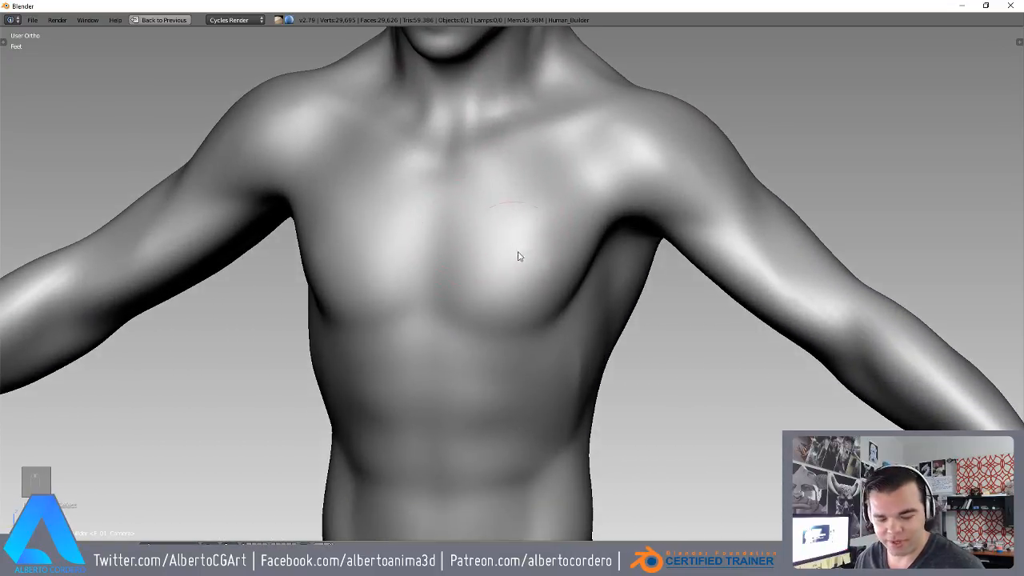
- Select the Crease brush, adjust its radius and strength, and carve the lower edge of the pectorals
key("shift+c")
key("f")
left_click(483, 264)
mouse_move(482, 264)
middle_mouse_down("shift")
mouse_move(446, 228)
mouse_move(433, 235)
middle_mouse_up("shift")
key("f")
left_click(428, 261)
key("shift+f")
left_click(490, 259)
middle_click_drag(434, 264, 413, 263, "shift")
key("f")
left_click(429, 266)
mouse_move(474, 269)
left_mouse_down()
mouse_move(411, 253)
mouse_move(592, 214)
left_mouse_up()
middle_click_drag(603, 213, 405, 276)
- Pull the torso's form downward with an enlarged Grab brush and check the shoulder and back
mouse_move(424, 233)
middle_mouse_down("shift")
mouse_move(443, 190)
mouse_move(431, 214)
mouse_move(457, 212)
middle_mouse_up("shift")
middle_click_drag(460, 218, 459, 310, "ctrl")
mouse_move(460, 310)
middle_mouse_down()
mouse_move(421, 308)
mouse_move(452, 323)
middle_mouse_up()
key("g")
key("f")
left_click(576, 329)
left_click_drag(452, 350, 460, 388)
key("f")
left_click(557, 331)
middle_click_drag(460, 392, 521, 304)
middle_click_drag(536, 249, 508, 261)
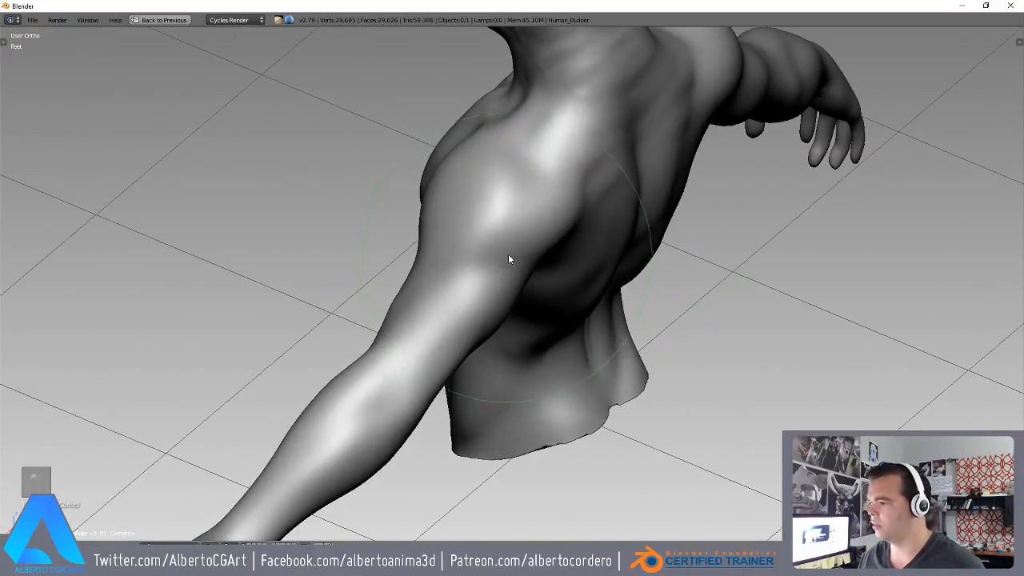
middle_click_drag(377, 360, 499, 220)
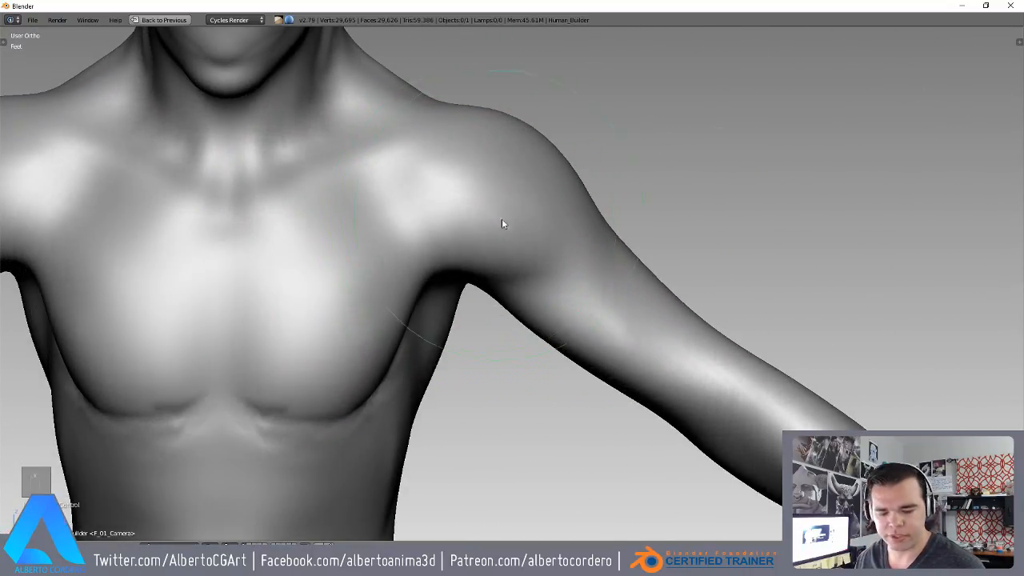
- Carve the crease between shoulder and chest and sharpen the pectoral's outer lower edge with a resized Crease brush
key("shift+c")
key("f")
left_click(364, 234)
middle_click_drag(363, 236, 388, 218)
mouse_move(392, 221)
left_mouse_down()
mouse_move(455, 275)
mouse_move(439, 213)
left_mouse_up()
mouse_move(442, 240)
middle_mouse_down()
mouse_move(453, 282)
mouse_move(441, 267)
mouse_move(450, 230)
middle_mouse_up()
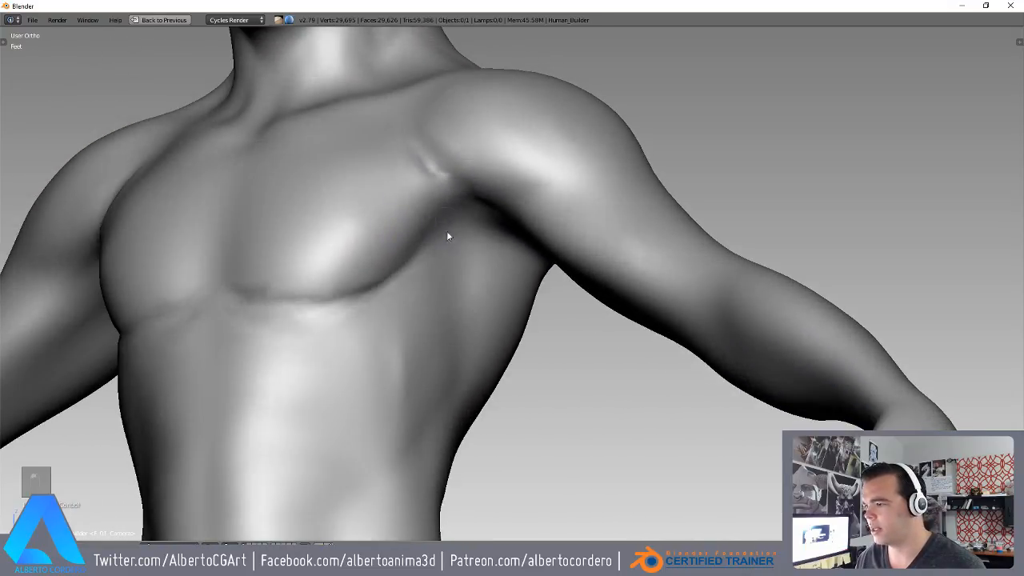
mouse_move(347, 298)
middle_mouse_down()
mouse_move(361, 283)
mouse_move(352, 339)
mouse_move(347, 312)
mouse_move(371, 283)
middle_mouse_up()
left_click_drag(451, 311, 387, 357)
mouse_move(388, 358)
middle_mouse_down()
mouse_move(361, 395)
mouse_move(382, 261)
middle_mouse_up()
- Crease the abdomen's midline from below the chest down towards the waist
scroll(382, 260, "up", 1)
left_click_drag(344, 270, 336, 452)
middle_click_drag(335, 414, 354, 296, "shift")
middle_click_drag(347, 392, 389, 249, "shift")
middle_click_drag(415, 291, 457, 184)
middle_click_drag(435, 217, 481, 232)
middle_click_drag(443, 323, 422, 320)
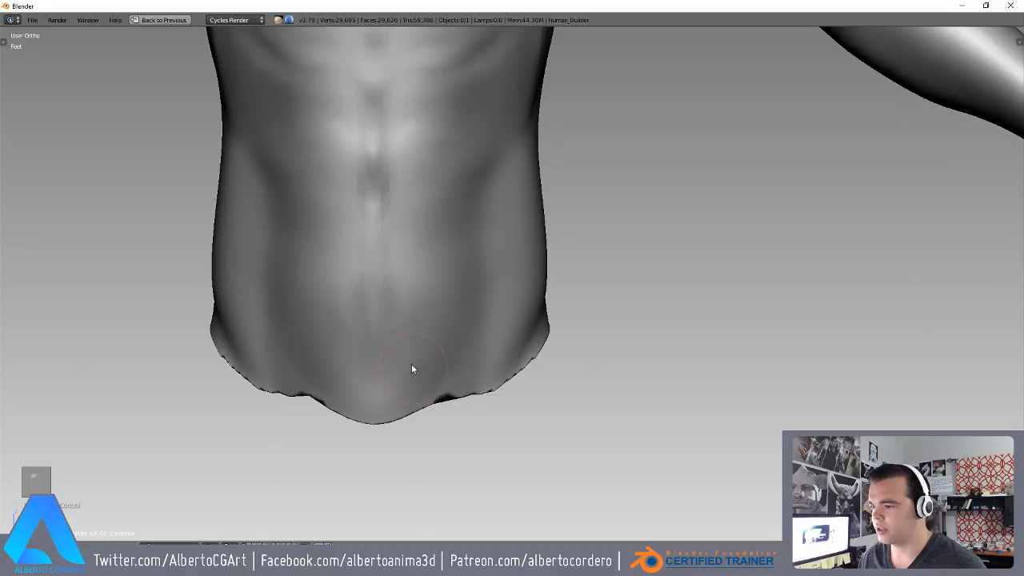
- Pull the front of the waist's open lower edge downward with a large Grab brush
scroll(413, 376, "down", 3)
key("f")
left_click(600, 364)
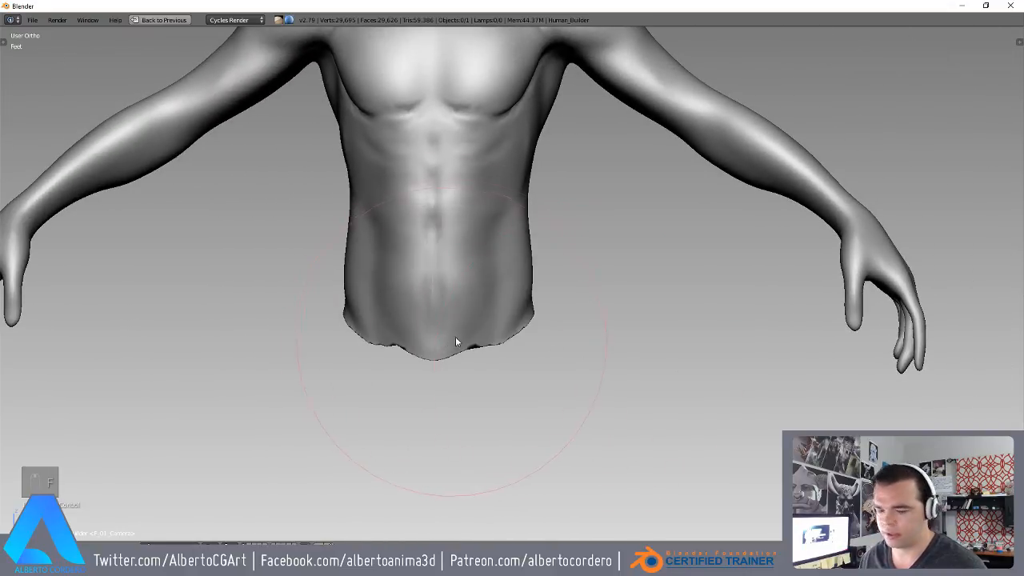
key("g")
left_click_drag(457, 353, 458, 365)
middle_click_drag(458, 365, 391, 337)
left_click_drag(437, 299, 441, 305)
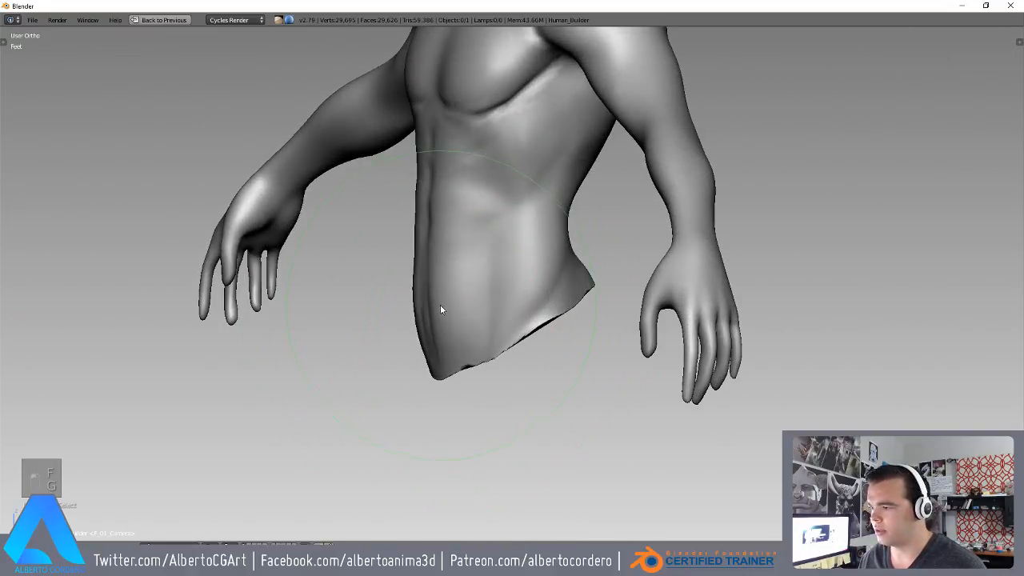
middle_click_drag(441, 306, 410, 318)
left_click_drag(439, 341, 446, 365)
middle_click_drag(472, 359, 424, 340)
- Return to the Clay Strips brush with a smaller radius and build up the back and side of the neck
scroll(436, 336, "down", 2)
mouse_move(467, 308)
middle_mouse_down("shift")
mouse_move(463, 378)
mouse_move(416, 269)
mouse_move(539, 263)
middle_mouse_up("shift")
middle_click_drag(536, 213, 504, 217)
scroll(503, 217, "up", 2)
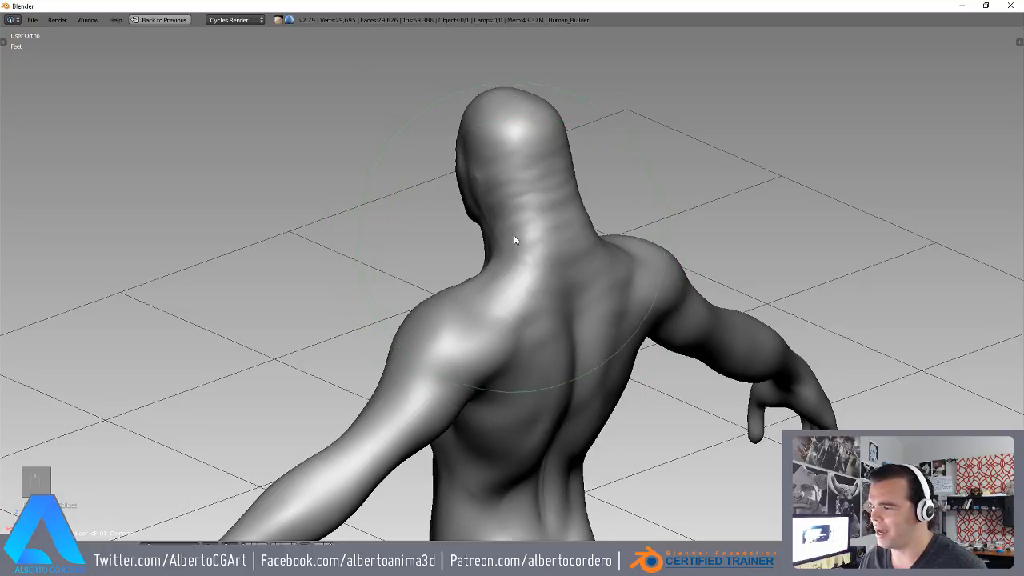
key("f")
left_click(450, 295)
mouse_move(449, 295)
middle_mouse_down()
mouse_move(502, 264)
mouse_move(503, 306)
mouse_move(544, 222)
middle_mouse_up()
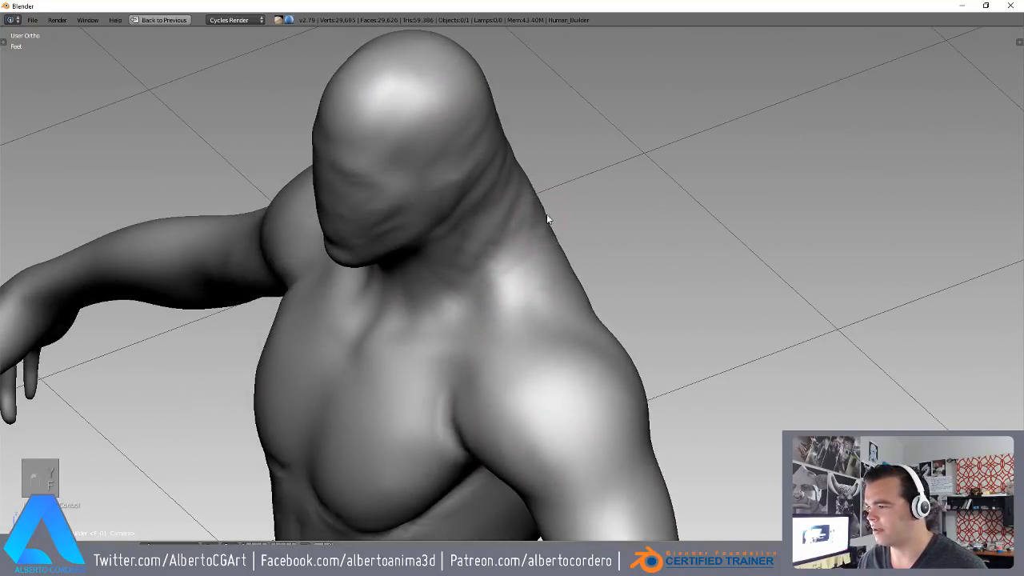
mouse_move(499, 259)
middle_mouse_down()
mouse_move(496, 277)
mouse_move(524, 268)
mouse_move(515, 236)
mouse_move(465, 221)
mouse_move(494, 235)
middle_mouse_up()
- Resize the Clay Strips brush and build up muscle folds along the side of the neck below the jaw
key("f")
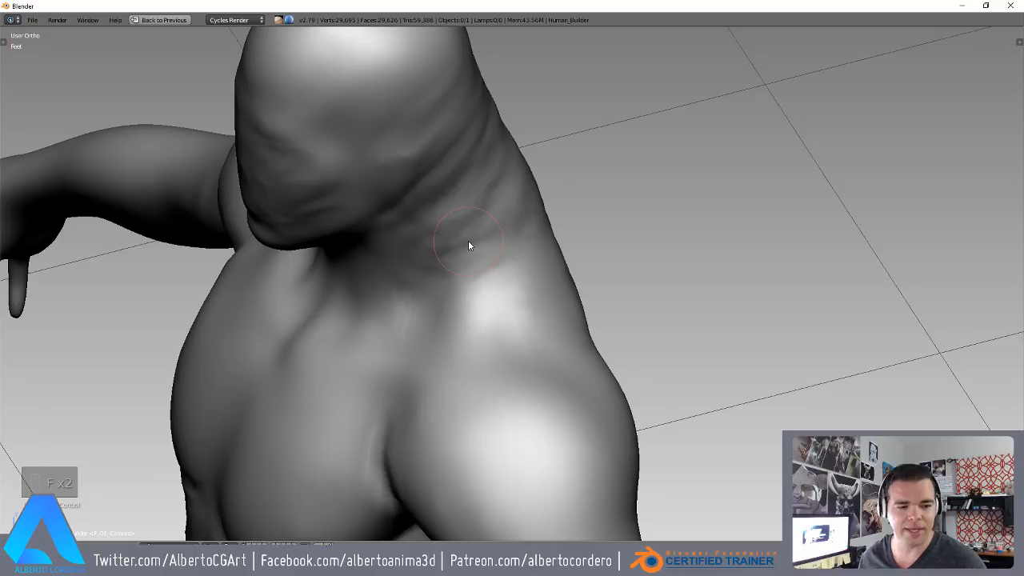
mouse_move(469, 245)
middle_mouse_down()
mouse_move(507, 247)
mouse_move(494, 202)
middle_mouse_up()
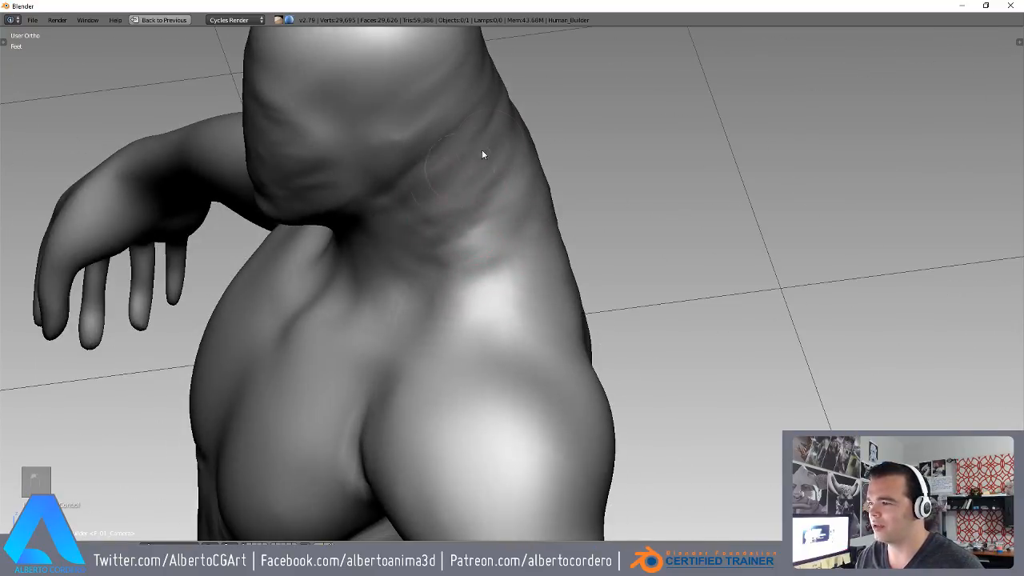
mouse_move(450, 235)
middle_mouse_down()
mouse_move(501, 265)
mouse_move(491, 294)
middle_mouse_up()
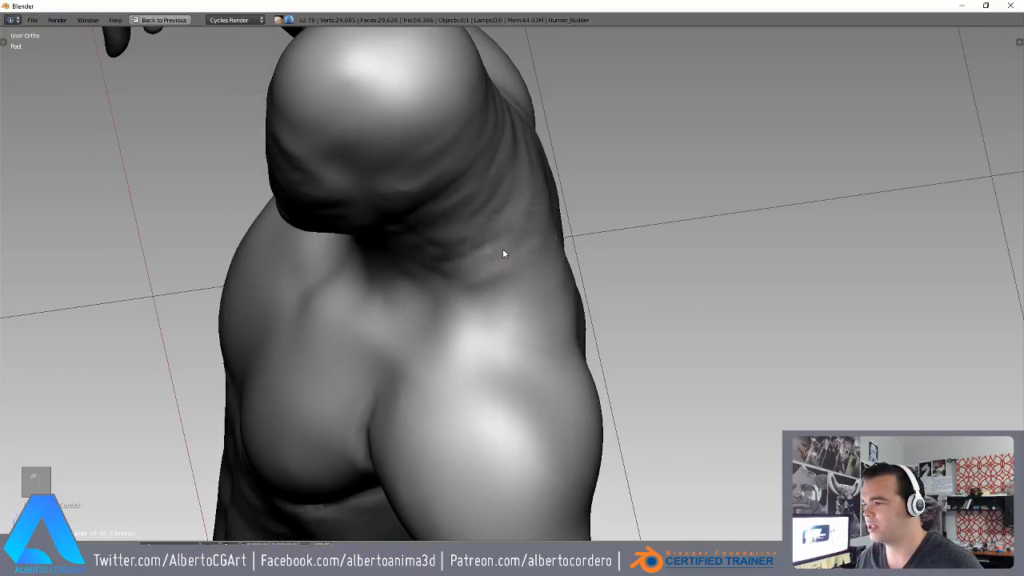
middle_click_drag(521, 244, 486, 199)
middle_click_drag(496, 110, 526, 174)
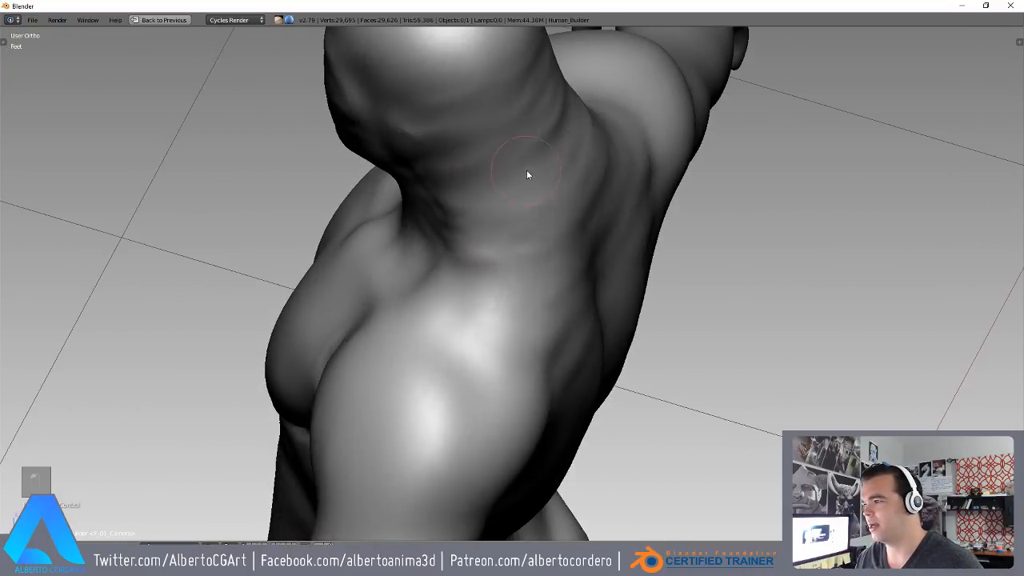
middle_click_drag(477, 233, 567, 263)
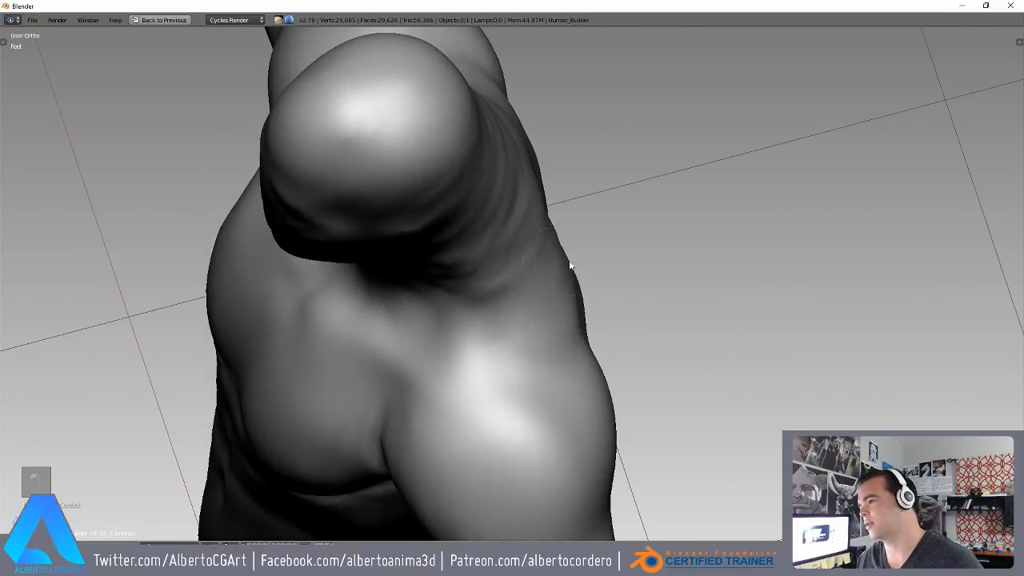
- Fill out the trapezius slope between the neck, the top of the shoulder and the upper back
middle_click_drag(537, 304, 562, 349)
left_click_drag(532, 341, 529, 303)
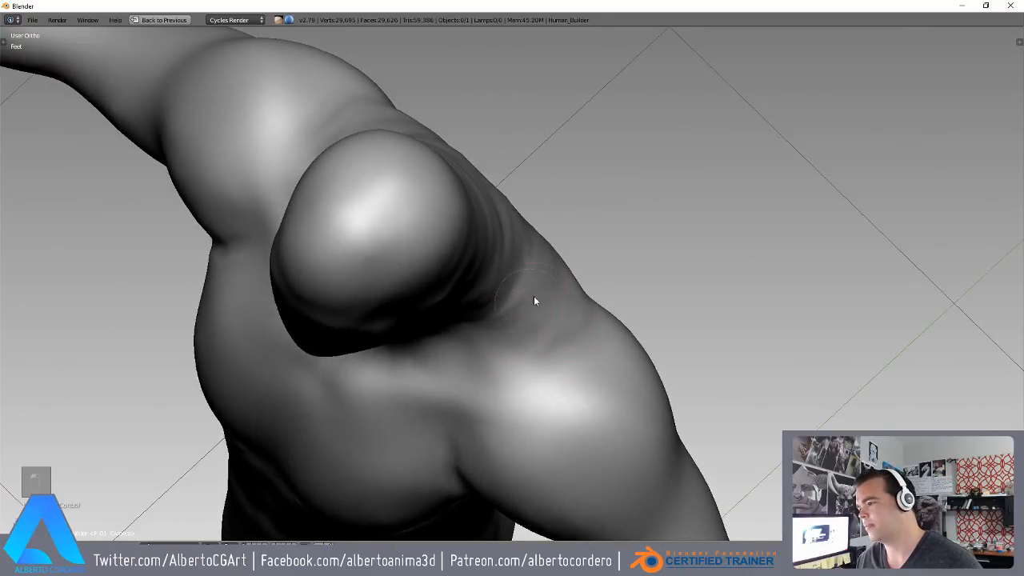
middle_click_drag(565, 288, 489, 294)
middle_click_drag(521, 263, 537, 373)
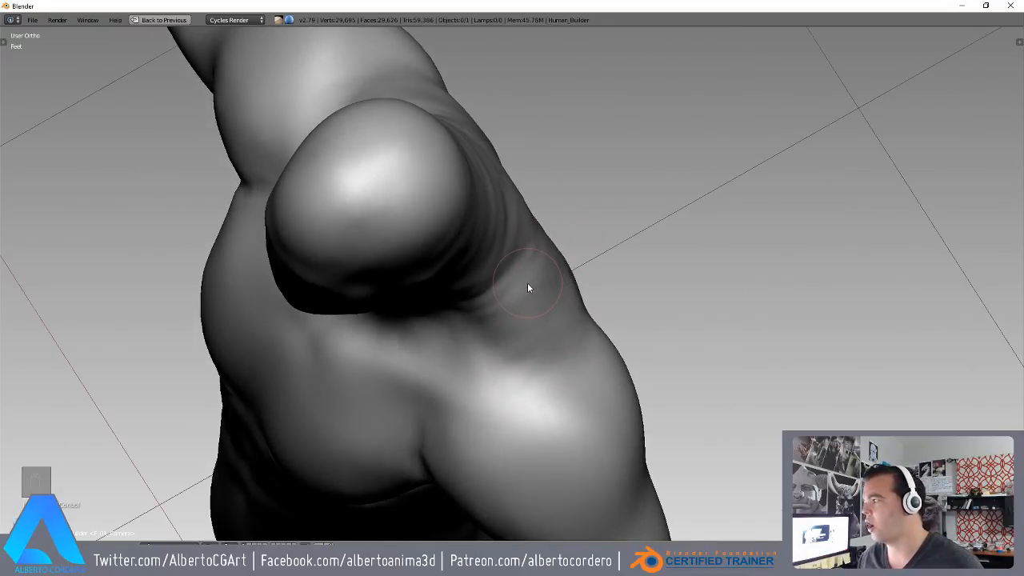
middle_click_drag(533, 288, 487, 328)
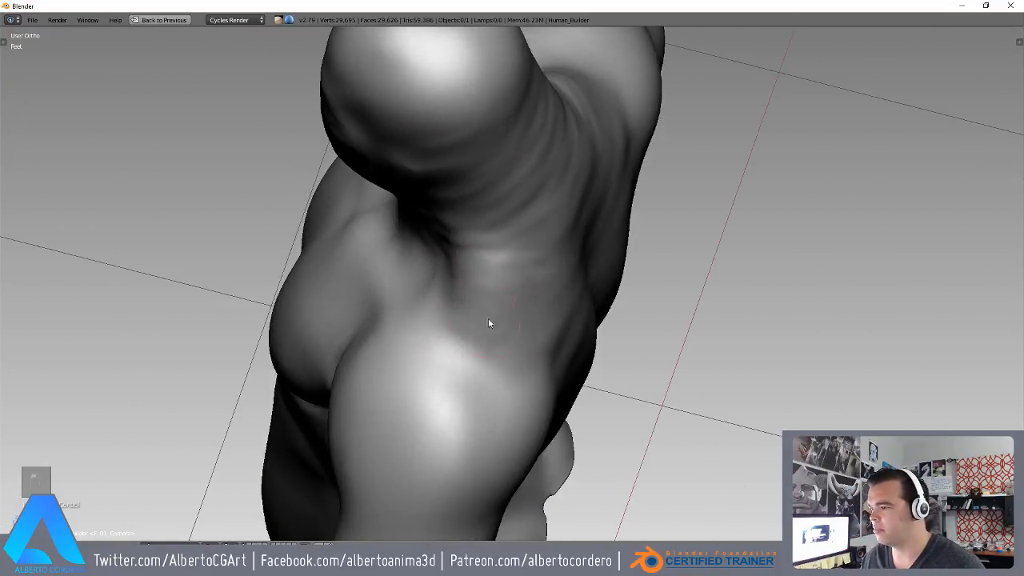
middle_click_drag(479, 238, 567, 297)
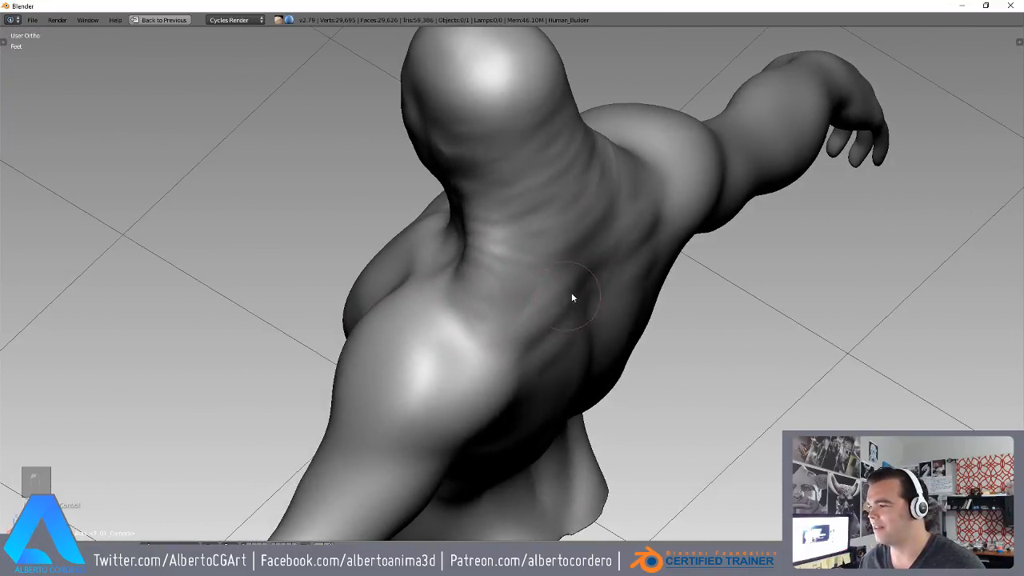
middle_click_drag(493, 270, 510, 318)
middle_click_drag(540, 267, 520, 329)
middle_click_drag(497, 283, 502, 314)
- Build up the inner ends of the collarbones and the tendons around the hollow of the throat
mouse_move(462, 277)
middle_mouse_down()
mouse_move(489, 171)
mouse_move(400, 243)
mouse_move(309, 340)
middle_mouse_up()
mouse_move(325, 244)
left_mouse_down()
mouse_move(304, 322)
mouse_move(287, 341)
left_mouse_up()
middle_click_drag(288, 341, 252, 365)
mouse_move(283, 319)
left_mouse_down()
mouse_move(267, 389)
mouse_move(275, 384)
left_mouse_up()
middle_click_drag(275, 384, 281, 368)
left_click_drag(281, 368, 353, 348)
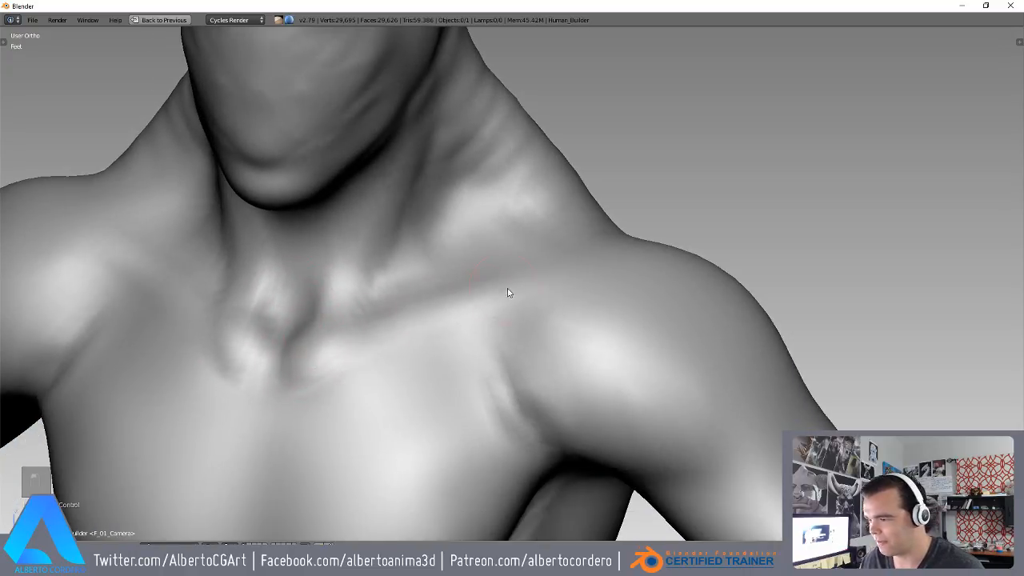
- Thicken the front neck muscle running from below the jaw down to the breastbone
middle_click_drag(511, 291, 390, 300)
mouse_move(296, 266)
middle_mouse_down()
mouse_move(316, 165)
mouse_move(240, 198)
mouse_move(308, 191)
middle_mouse_up()
mouse_move(300, 257)
left_mouse_down()
mouse_move(322, 225)
mouse_move(319, 293)
left_mouse_up()
middle_click_drag(318, 293, 340, 256)
left_click_drag(340, 256, 308, 263)
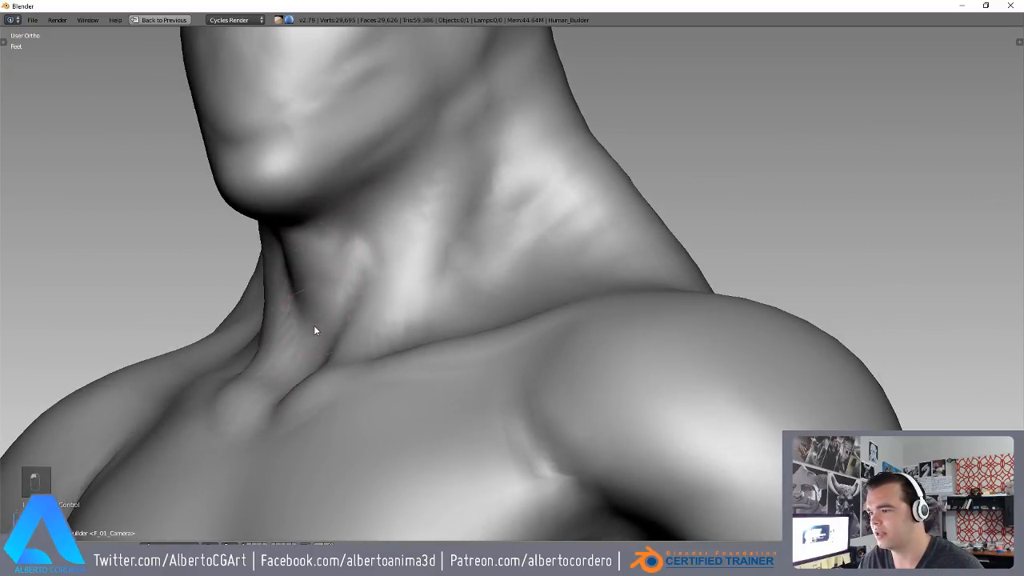
- Add volume to the side of the neck above the collarbone, between the front neck muscle and the trapezius
middle_click_drag(314, 327, 365, 313)
mouse_move(453, 213)
middle_mouse_down()
mouse_move(418, 323)
mouse_move(359, 416)
mouse_move(454, 297)
middle_mouse_up()
middle_click_drag(517, 241, 524, 188)
mouse_move(452, 323)
middle_mouse_down()
mouse_move(467, 264)
mouse_move(489, 277)
mouse_move(467, 257)
mouse_move(398, 242)
mouse_move(450, 238)
mouse_move(517, 264)
mouse_move(452, 290)
mouse_move(537, 212)
middle_mouse_up()
mouse_move(576, 258)
middle_mouse_down()
mouse_move(604, 331)
mouse_move(457, 252)
middle_mouse_up()
- Refine the ribs below the pectorals and the muscles of the flank towards the lower back
mouse_move(505, 299)
middle_mouse_down()
mouse_move(521, 267)
mouse_move(612, 261)
mouse_move(418, 235)
mouse_move(440, 312)
middle_mouse_up()
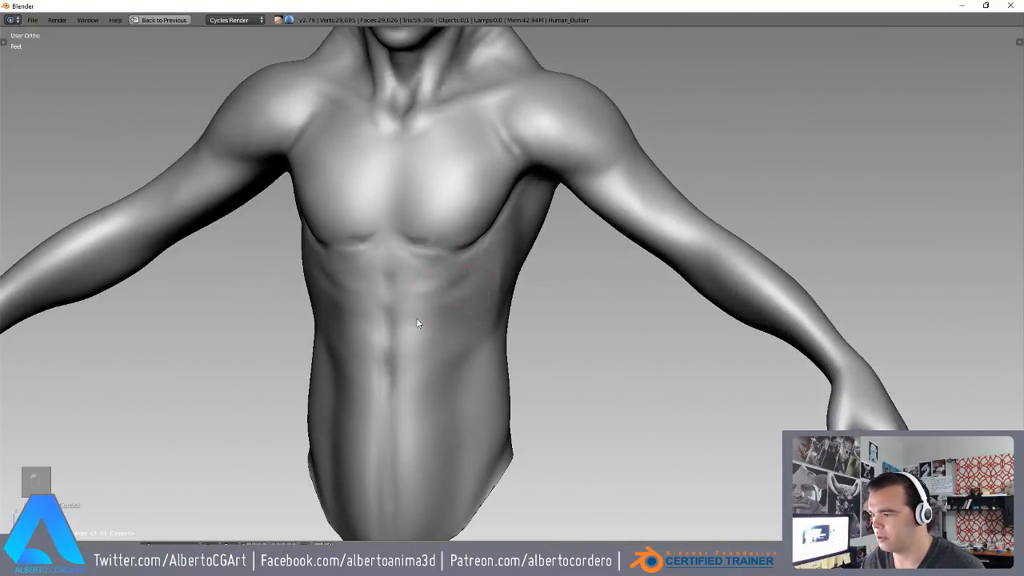
mouse_move(409, 374)
middle_mouse_down()
mouse_move(445, 315)
mouse_move(483, 391)
middle_mouse_up()
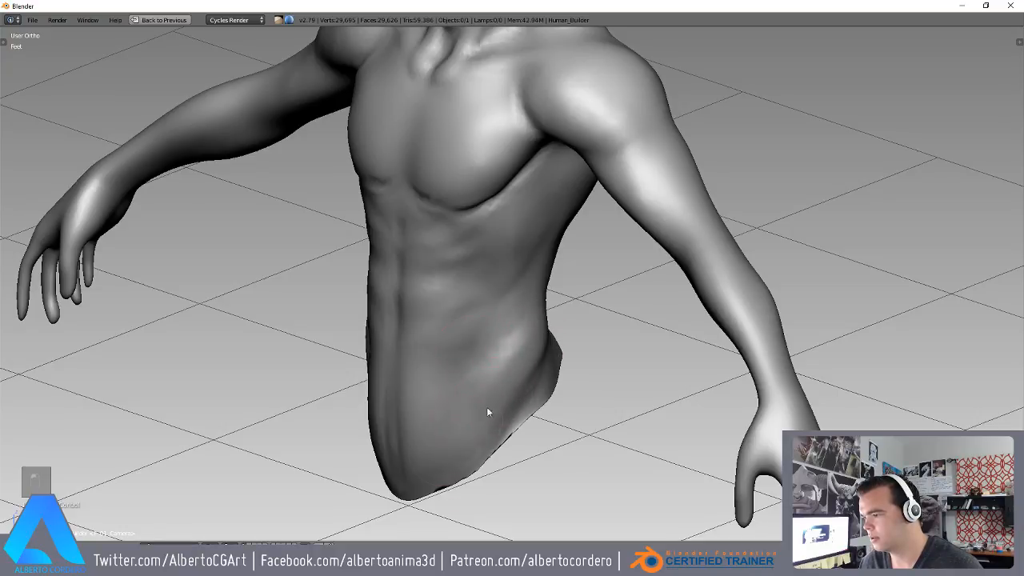
mouse_move(418, 453)
middle_mouse_down()
mouse_move(540, 340)
mouse_move(560, 373)
mouse_move(636, 371)
mouse_move(576, 330)
mouse_move(605, 323)
mouse_move(541, 357)
middle_mouse_up()
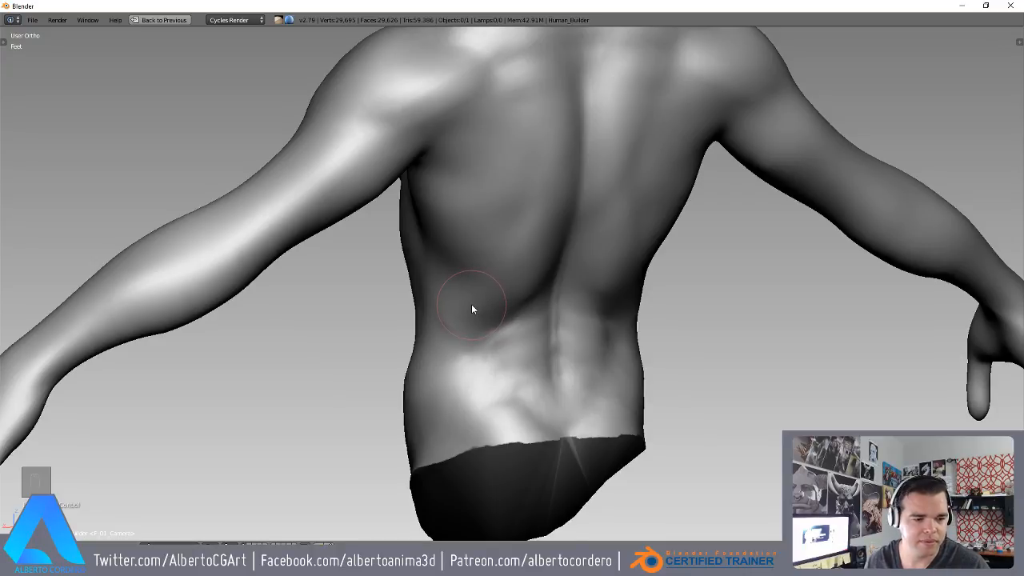
middle_click_drag(471, 304, 580, 336, "ctrl")
middle_click_drag(580, 336, 453, 245, "ctrl")
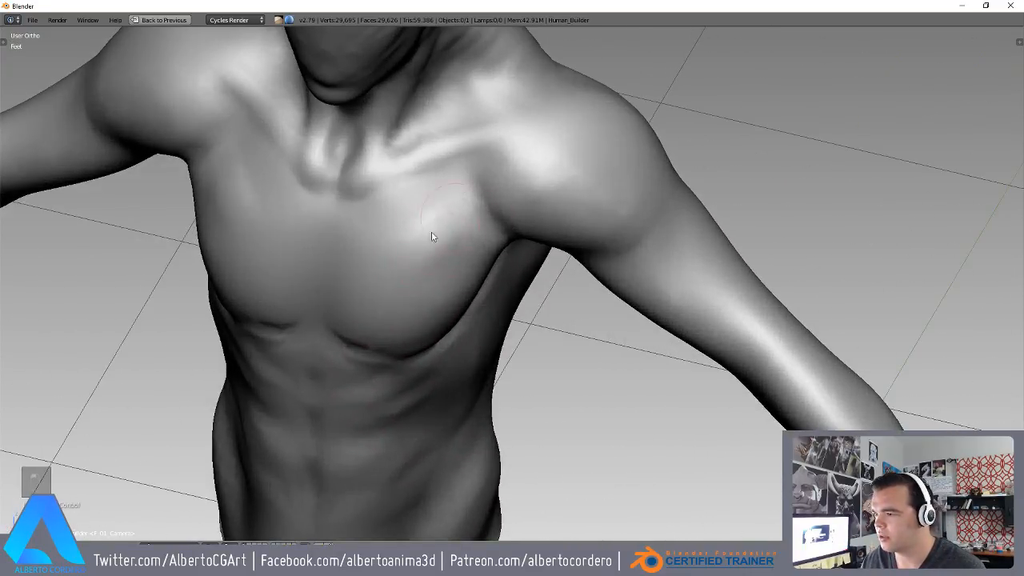
- Extend the neck tendons down over the upper chest as long ridges on both sides of the breastbone
middle_click_drag(360, 309, 412, 192, "ctrl")
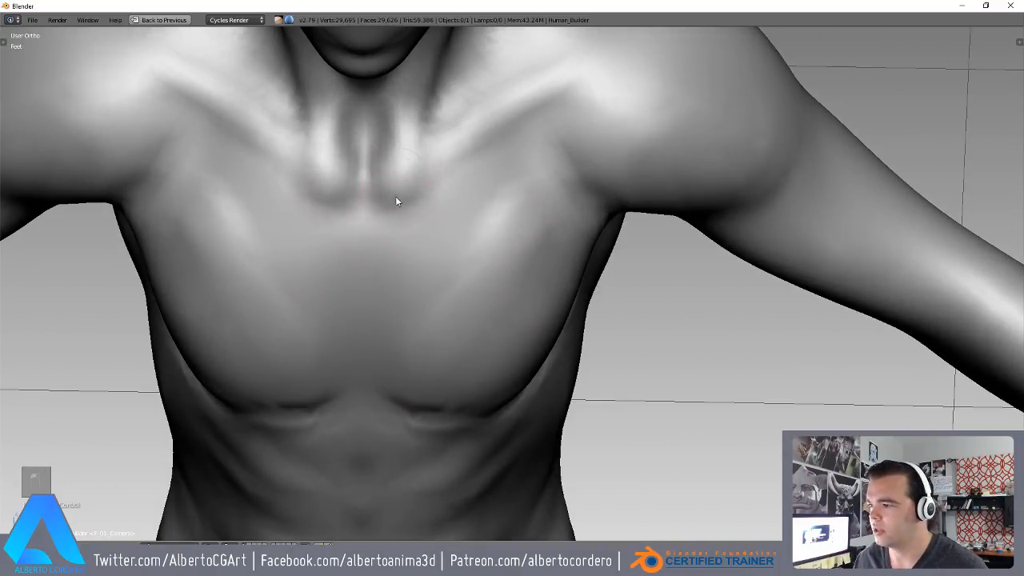
mouse_move(434, 204)
left_mouse_down()
mouse_move(411, 189)
mouse_move(377, 218)
mouse_move(409, 298)
left_mouse_up()
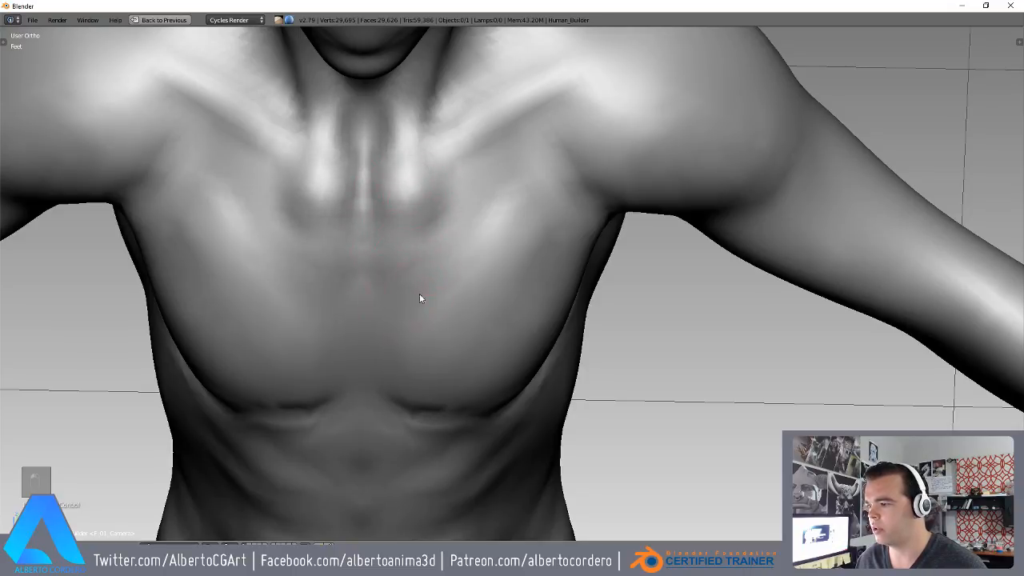
middle_click_drag(409, 298, 466, 239)
mouse_move(461, 160)
left_mouse_down()
mouse_move(489, 178)
mouse_move(441, 302)
left_mouse_up()
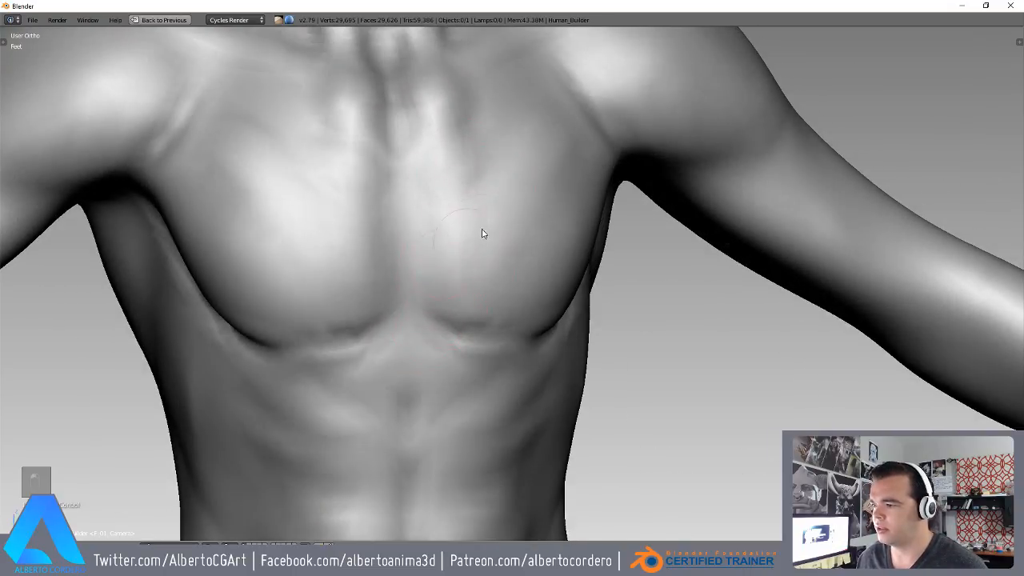
middle_click_drag(481, 236, 426, 350)
mouse_move(419, 310)
left_mouse_down()
mouse_move(386, 277)
mouse_move(397, 185)
left_mouse_up()
- Round out the deltoid and define its lower edge against the upper arm, from front to back
scroll(397, 186, "down", 3)
middle_click_drag(474, 296, 434, 253)
mouse_move(409, 199)
middle_mouse_down()
mouse_move(384, 284)
mouse_move(432, 231)
mouse_move(613, 229)
middle_mouse_up()
mouse_move(552, 324)
middle_mouse_down()
mouse_move(529, 319)
mouse_move(447, 381)
middle_mouse_up()
middle_click_drag(419, 281, 470, 312)
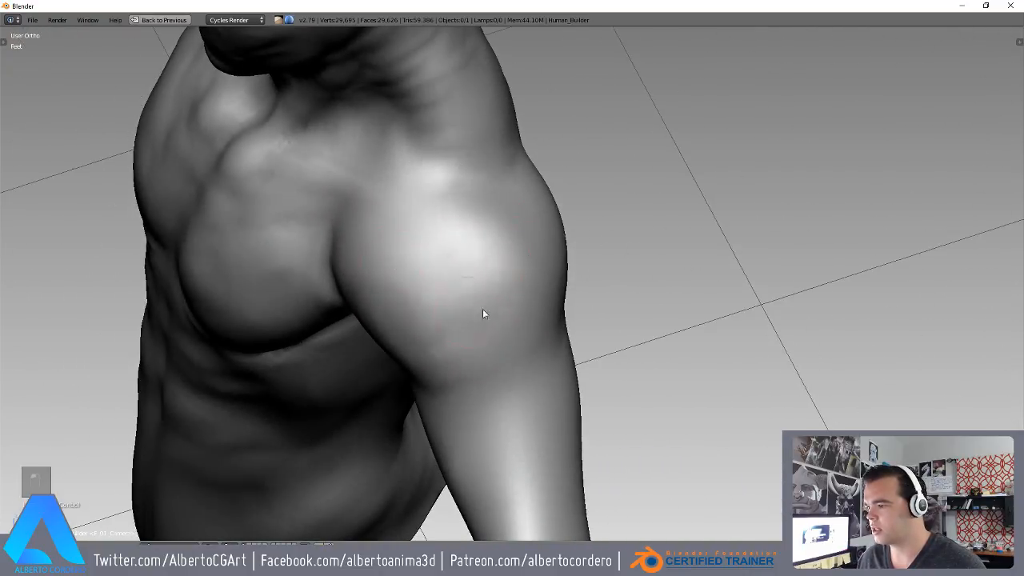
mouse_move(517, 263)
middle_mouse_down()
mouse_move(439, 253)
mouse_move(507, 251)
mouse_move(440, 270)
mouse_move(565, 229)
middle_mouse_up()
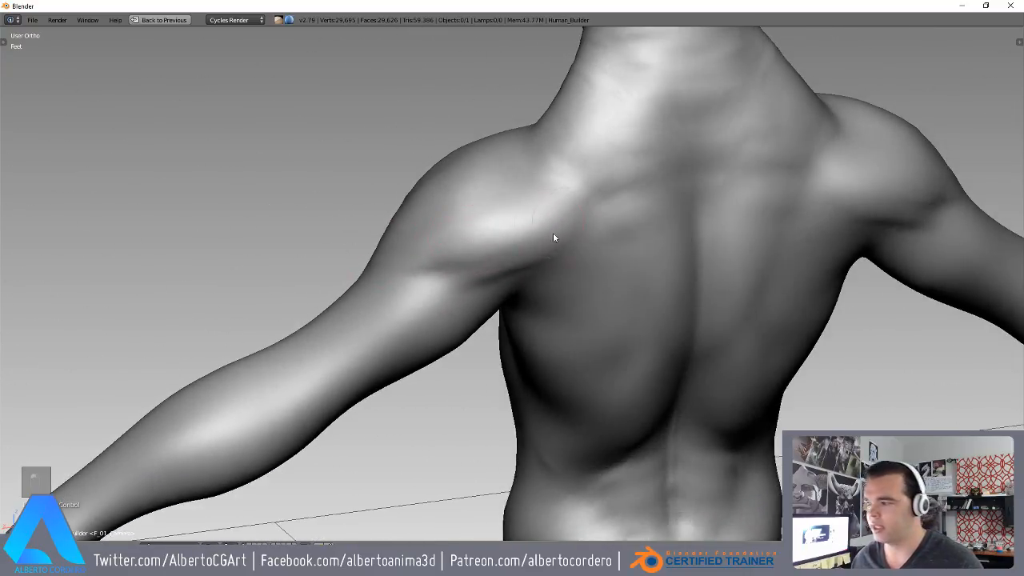
mouse_move(501, 251)
middle_mouse_down()
mouse_move(480, 264)
mouse_move(574, 264)
mouse_move(526, 277)
mouse_move(479, 261)
mouse_move(517, 297)
middle_mouse_up()
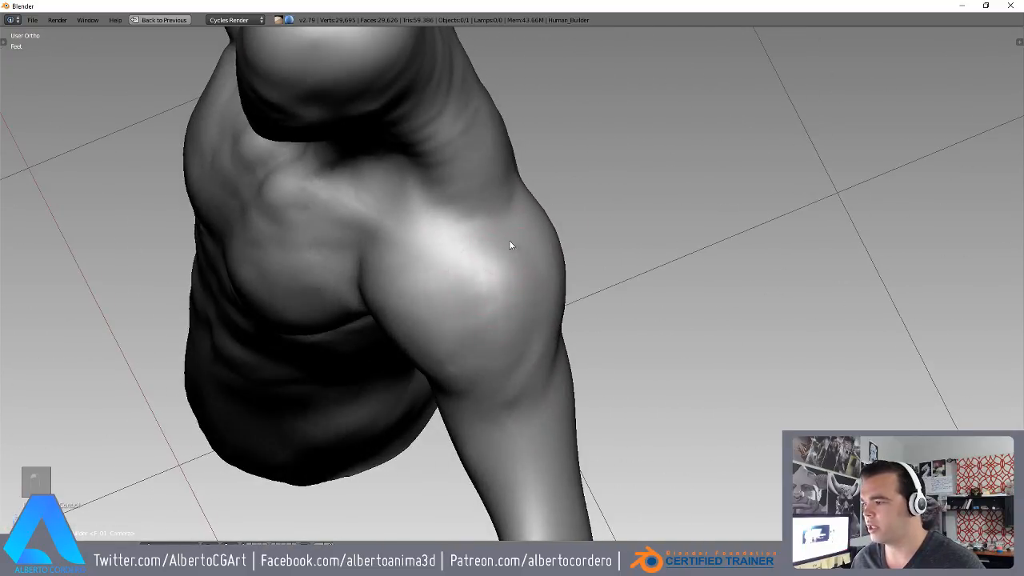
middle_click_drag(512, 253, 544, 354)
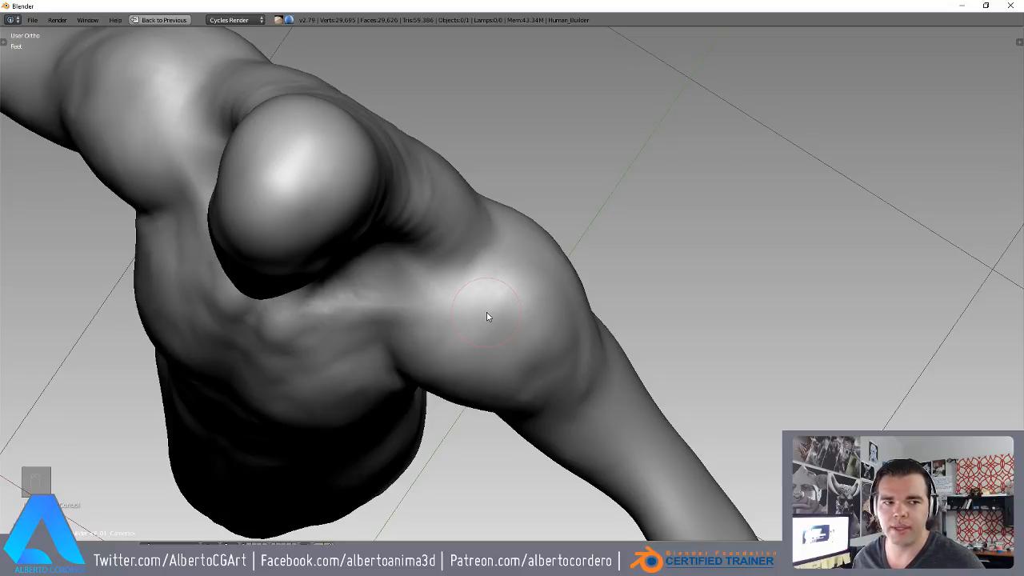
- Add more mass to the trapezius where the back of the neck flows into the shoulder
mouse_move(487, 317)
middle_mouse_down()
mouse_move(464, 304)
mouse_move(459, 274)
mouse_move(693, 243)
mouse_move(464, 242)
middle_mouse_up()
mouse_move(569, 290)
middle_mouse_down()
mouse_move(497, 236)
mouse_move(490, 189)
mouse_move(428, 320)
mouse_move(515, 280)
mouse_move(596, 308)
mouse_move(601, 238)
mouse_move(541, 296)
mouse_move(581, 197)
mouse_move(507, 266)
mouse_move(447, 249)
middle_mouse_up()
mouse_move(487, 199)
middle_mouse_down()
mouse_move(521, 244)
mouse_move(450, 240)
middle_mouse_up()
mouse_move(479, 272)
middle_mouse_down()
mouse_move(526, 222)
mouse_move(564, 259)
middle_mouse_up()
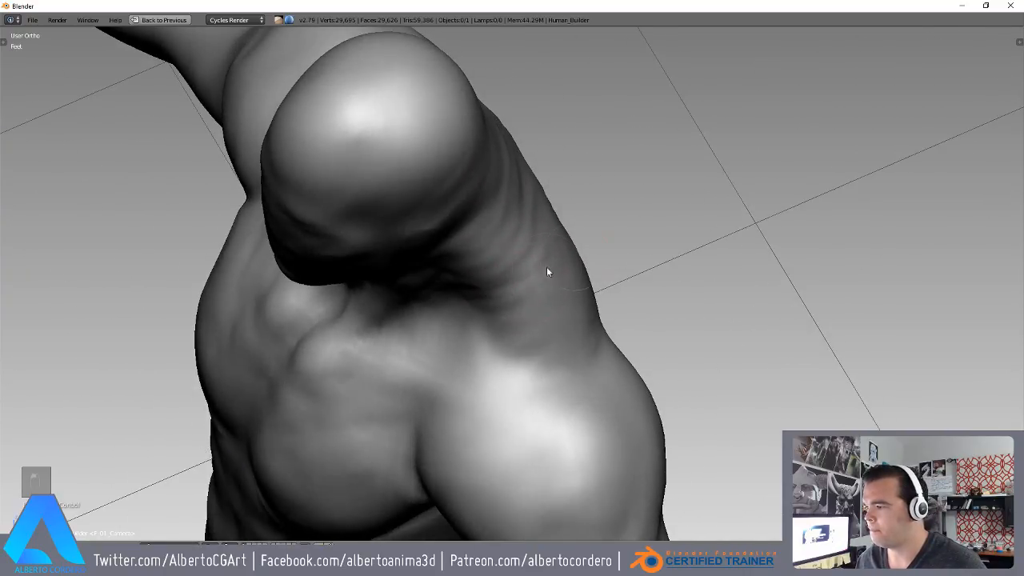
mouse_move(552, 309)
middle_mouse_down()
mouse_move(579, 276)
mouse_move(546, 264)
mouse_move(544, 229)
middle_mouse_up()
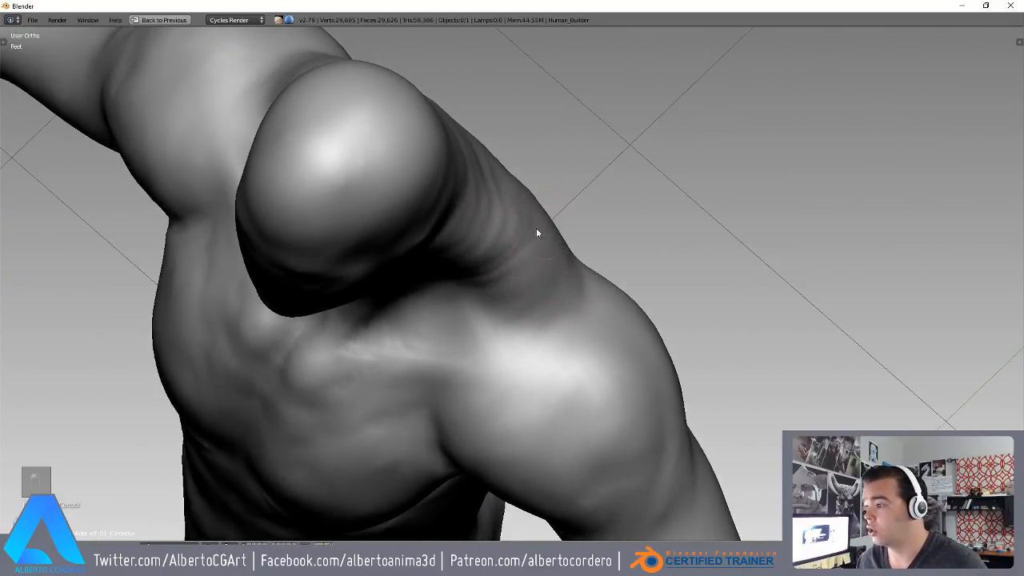
mouse_move(543, 291)
middle_mouse_down()
mouse_move(358, 243)
mouse_move(511, 264)
mouse_move(528, 293)
mouse_move(552, 269)
mouse_move(516, 231)
mouse_move(517, 208)
mouse_move(480, 270)
middle_mouse_up()
- Sculpt strands on the neck's side from the throat up to the jaw corner and the back of the head
mouse_move(546, 255)
middle_mouse_down()
mouse_move(536, 297)
mouse_move(416, 259)
mouse_move(400, 211)
middle_mouse_up()
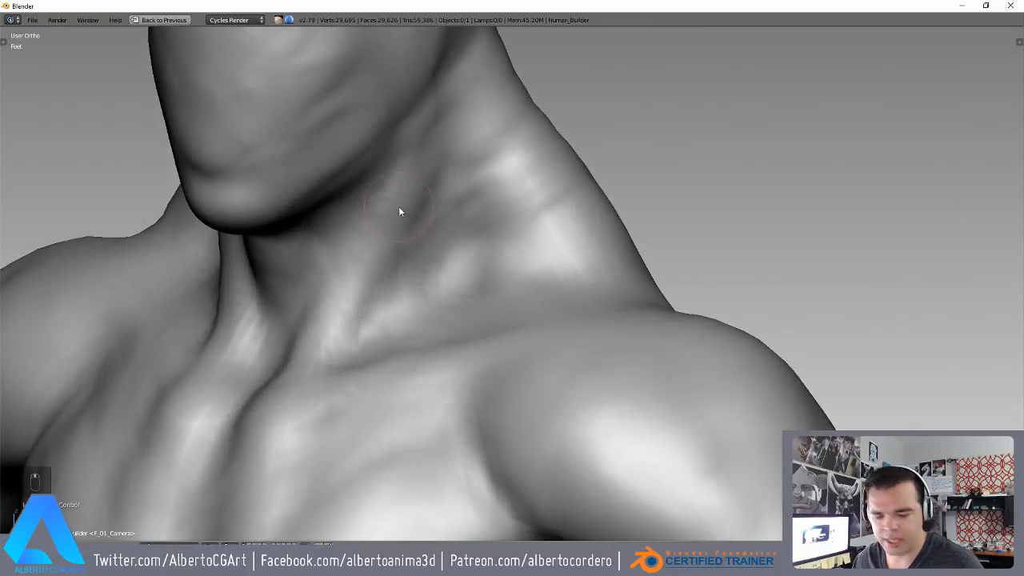
mouse_move(304, 360)
middle_mouse_down()
mouse_move(380, 284)
mouse_move(333, 329)
middle_mouse_up()
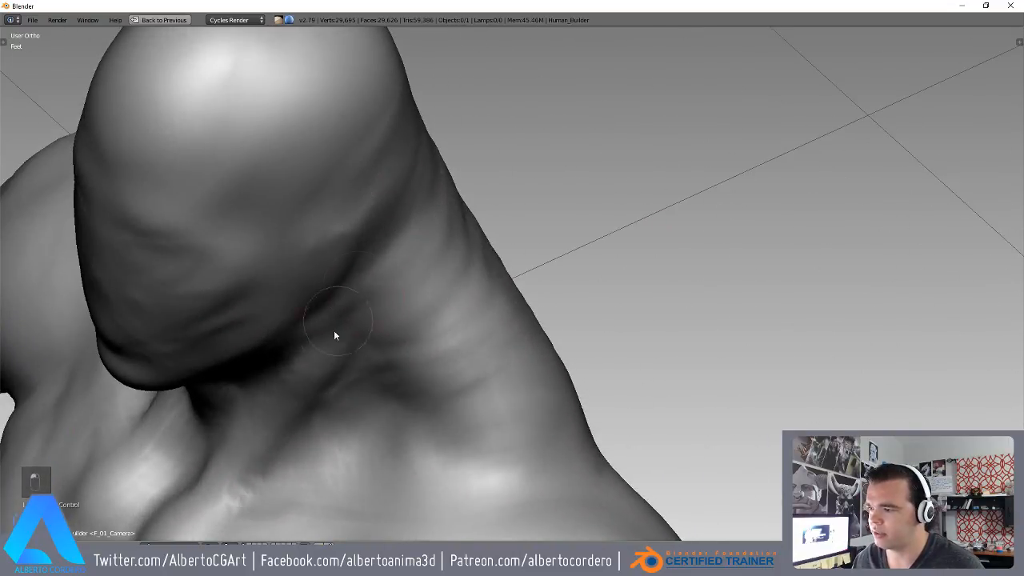
middle_click_drag(399, 248, 431, 295)
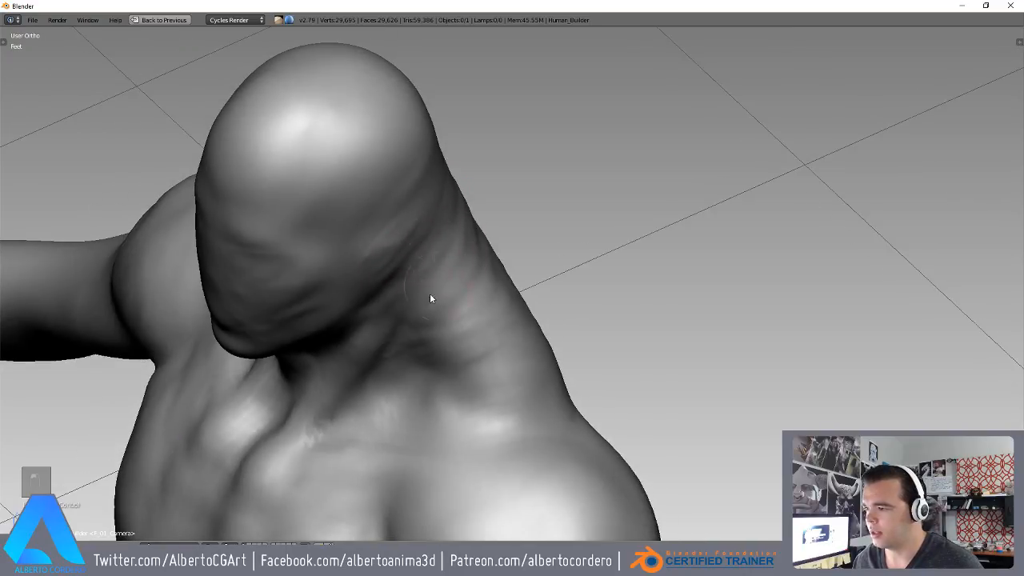
mouse_move(432, 240)
middle_mouse_down()
mouse_move(435, 131)
mouse_move(405, 270)
middle_mouse_up()
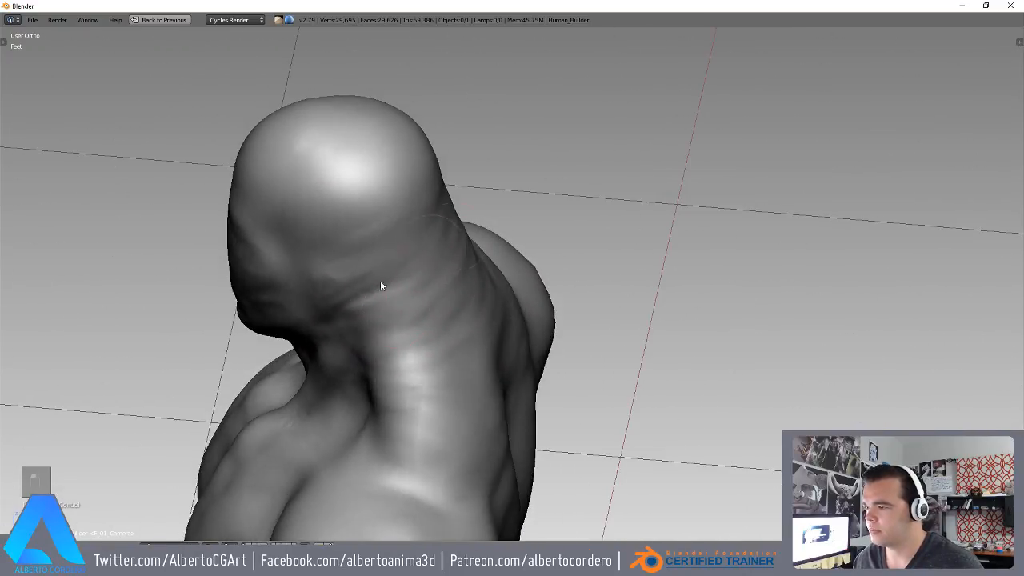
middle_click_drag(429, 187, 428, 264)
mouse_move(438, 213)
middle_mouse_down()
mouse_move(407, 167)
mouse_move(469, 211)
mouse_move(431, 184)
middle_mouse_up()
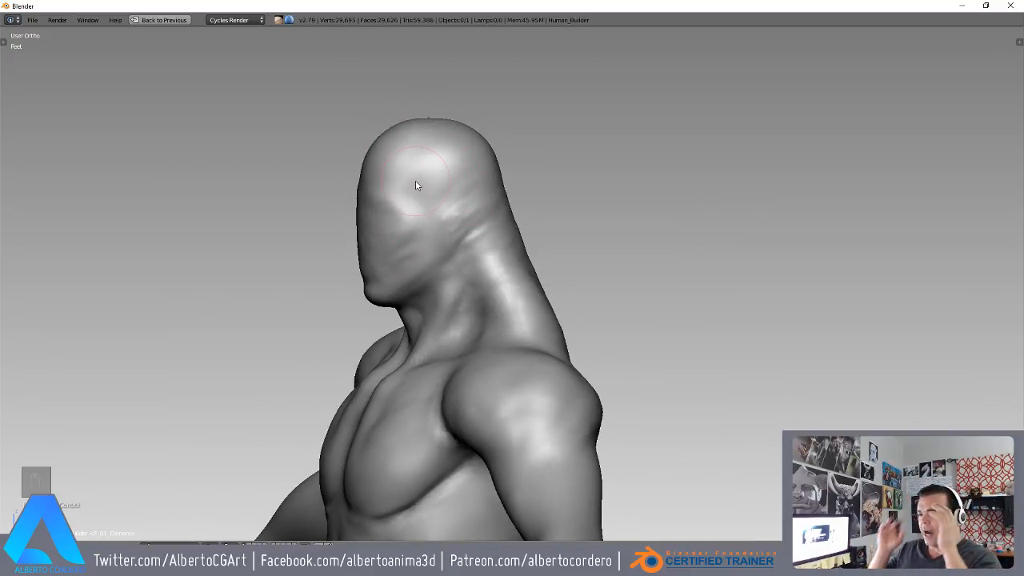
- Examine the proportions of head, neck and shoulders in the front and right orthographic views
mouse_move(415, 186)
middle_mouse_down()
mouse_move(448, 258)
mouse_move(547, 231)
mouse_move(548, 344)
mouse_move(524, 262)
mouse_move(445, 247)
mouse_move(488, 240)
mouse_move(542, 272)
mouse_move(488, 274)
mouse_move(460, 251)
mouse_move(502, 214)
middle_mouse_up()
key("KP_1")
scroll(456, 248, "up", 3)
scroll(452, 250, "up", 3)
key("KP_1")
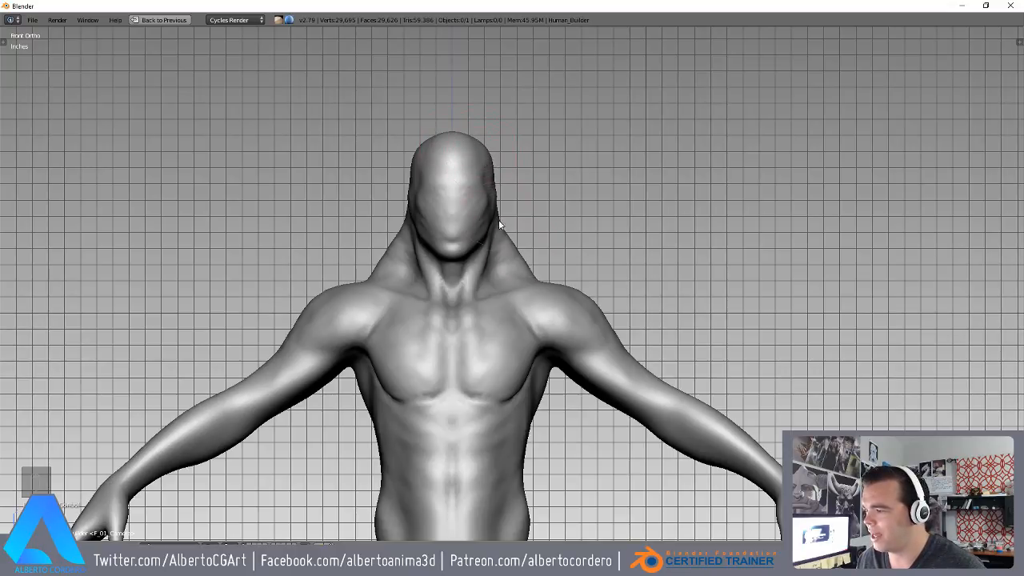
middle_click_drag(567, 293, 534, 254, "shift")
middle_click_drag(534, 255, 525, 238, "ctrl")
middle_click_drag(422, 272, 356, 250, "shift")
key("KP_3")
middle_click_drag(498, 152, 457, 167, "shift")
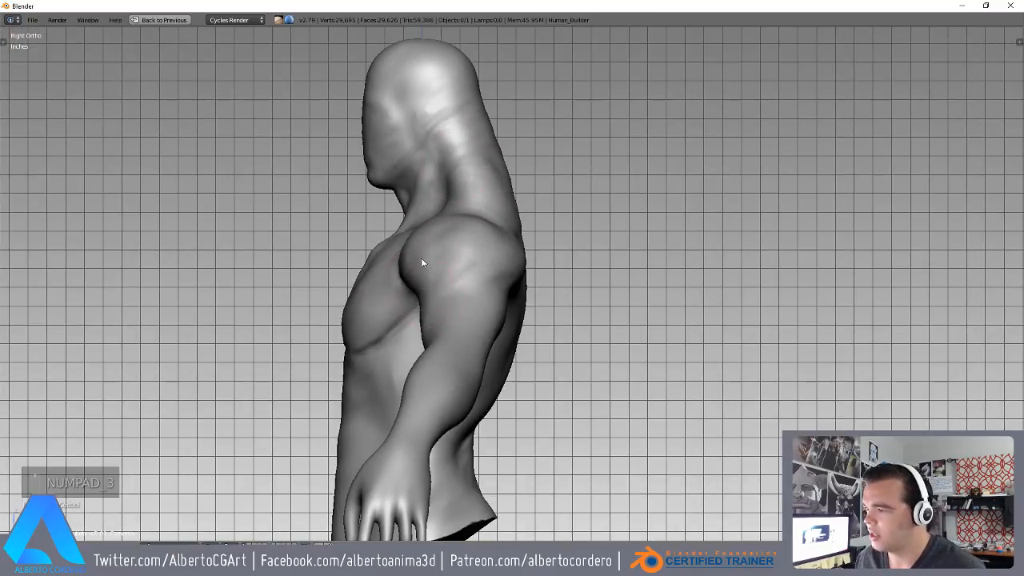
middle_click_drag(446, 280, 368, 328)
middle_click_drag(485, 173, 520, 207, "shift")
scroll(520, 207, "up", 2)
middle_click_drag(453, 227, 471, 252)
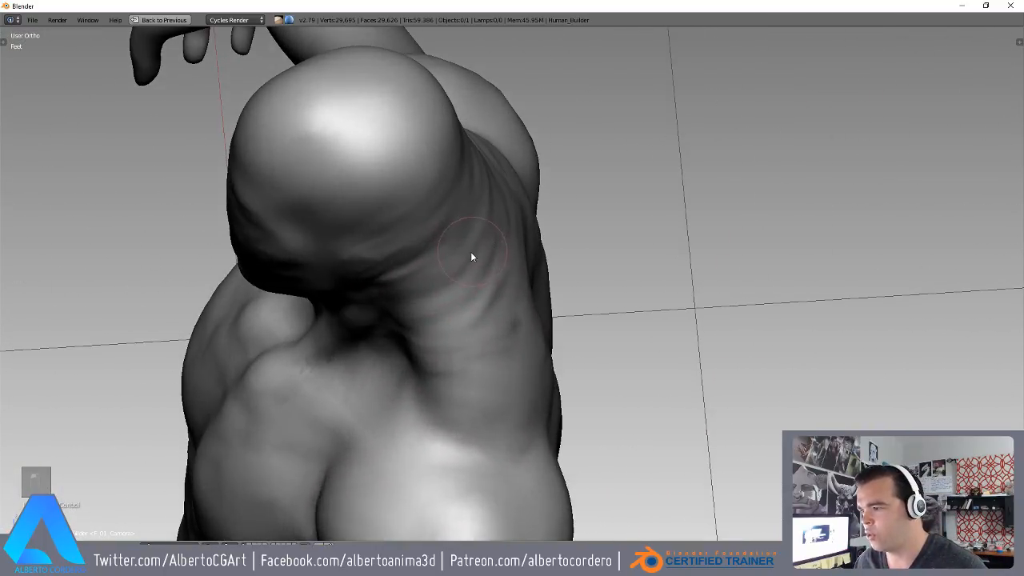
- Blend the jaw's rear edge and the side of the head into the thickened neck
middle_click_drag(484, 289, 409, 235)
middle_click_drag(331, 274, 445, 201)
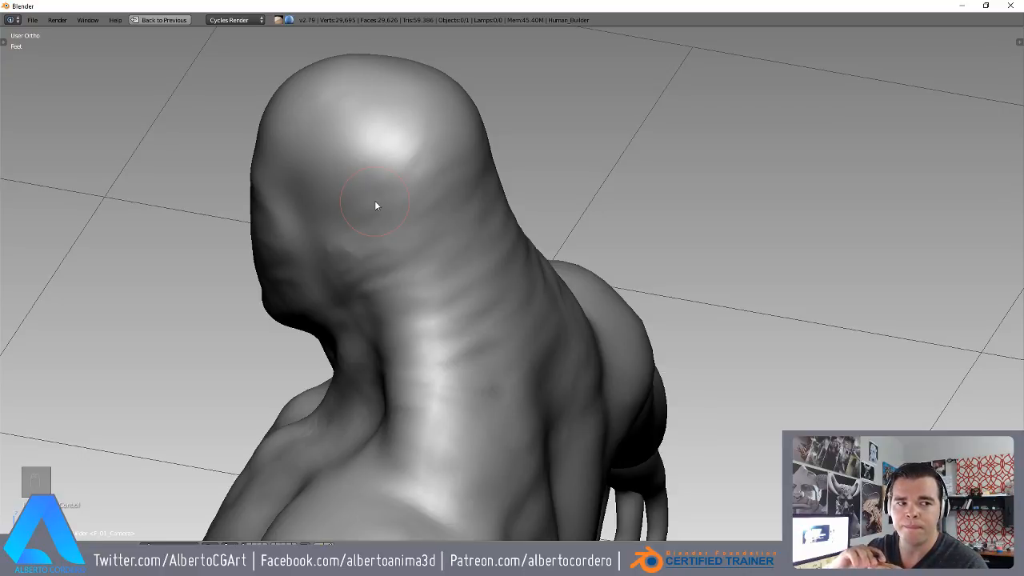
mouse_move(375, 205)
middle_mouse_down()
mouse_move(405, 278)
mouse_move(433, 271)
mouse_move(443, 245)
mouse_move(539, 274)
mouse_move(554, 269)
middle_mouse_up()
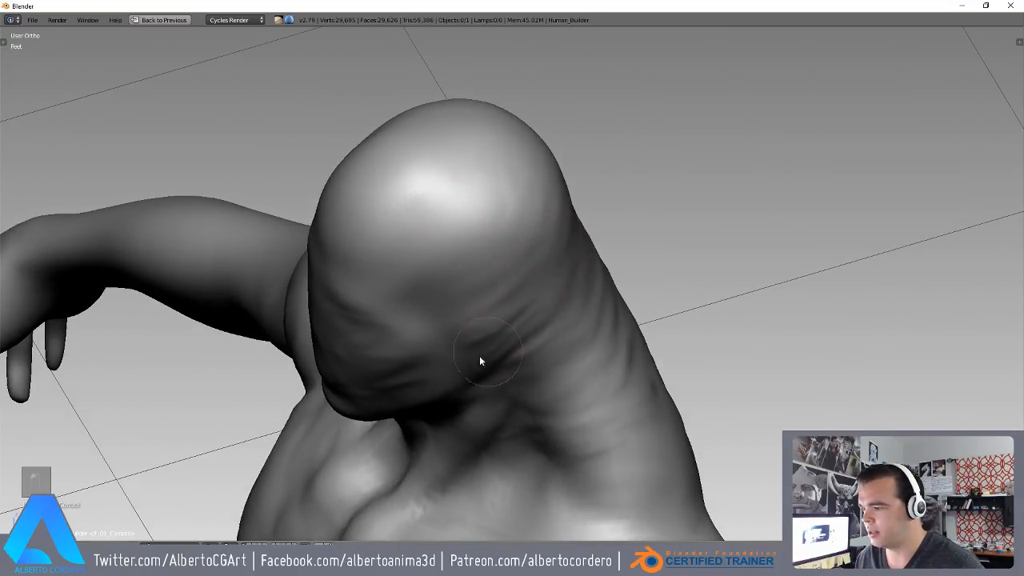
middle_click_drag(537, 347, 519, 299)
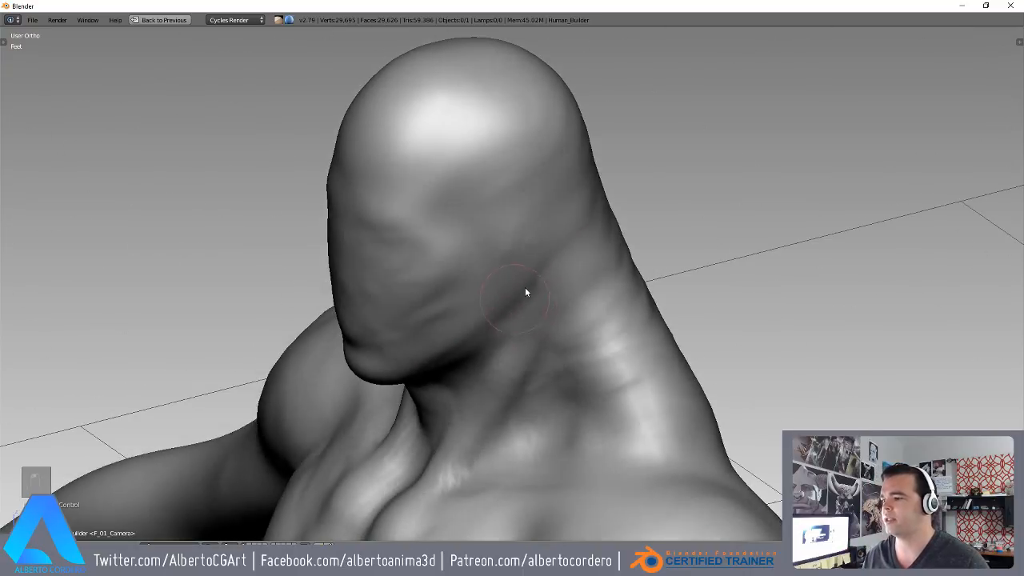
- Carve a sharper crease along the underside of the jaw with the Crease brush, separating it from the neck
scroll(430, 286, "up", 2)
scroll(447, 291, "up", 3)
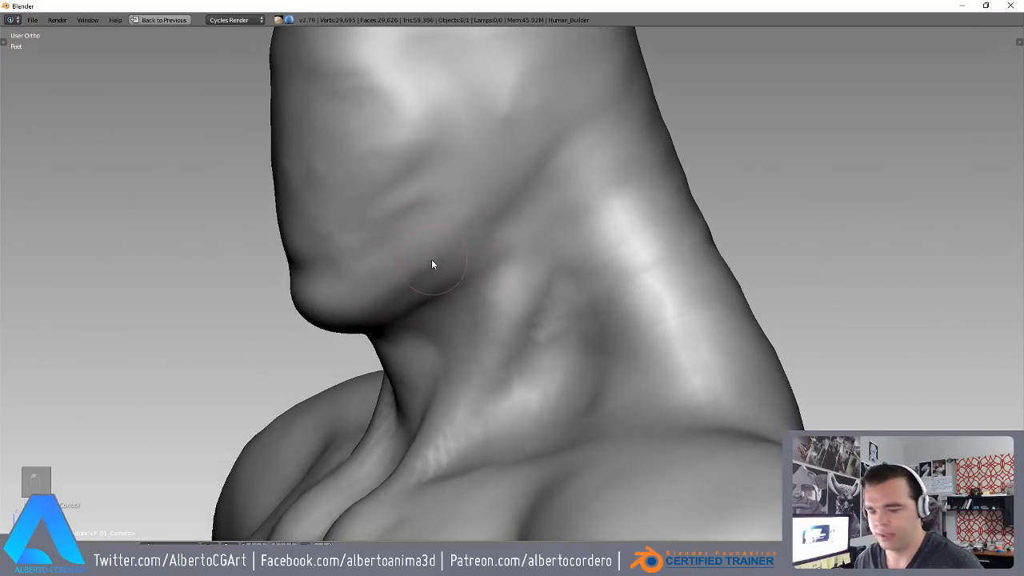
key("shift+c")
scroll(429, 306, "down", 2)
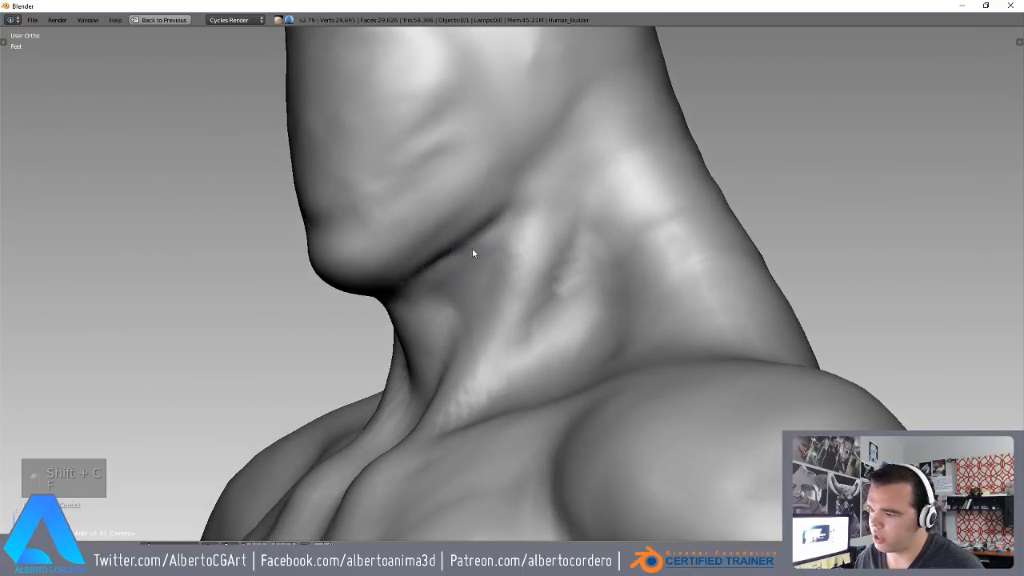
scroll(464, 252, "down", 4)
scroll(454, 266, "down", 1)
- Sketch a Grease Pencil guide rising forward from the top of the forehead in the right orthographic view
key("KP_3")
scroll(357, 248, "up", 4)
middle_click_drag(425, 224, 372, 242, "shift")
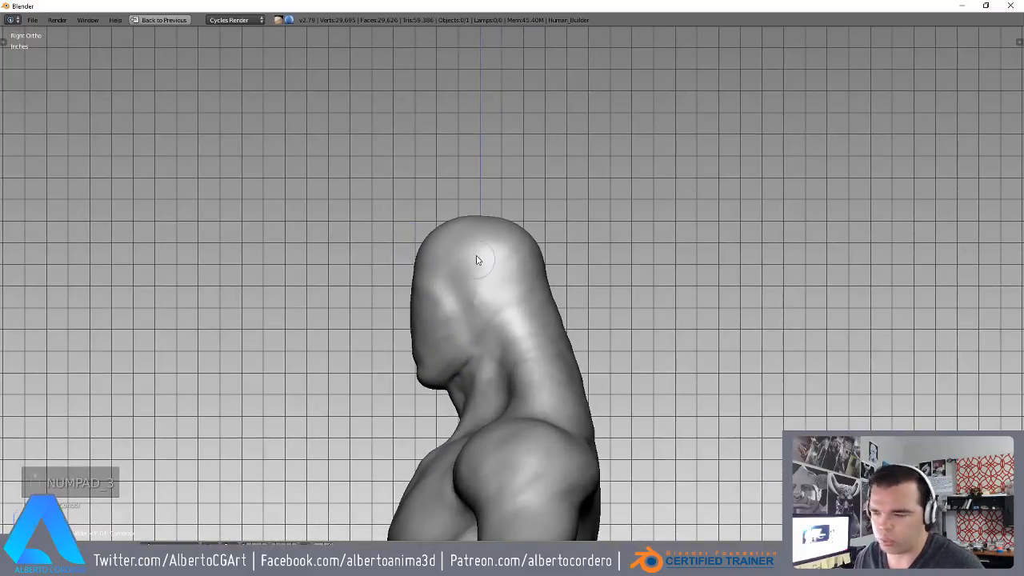
key("d")
left_click_drag(455, 228, 435, 239)
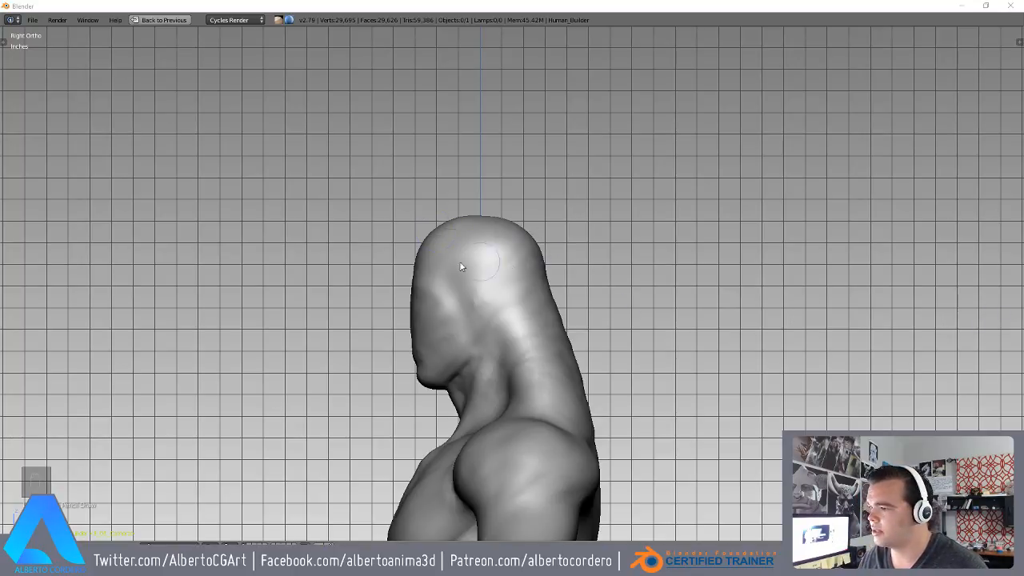
key("KP_5")
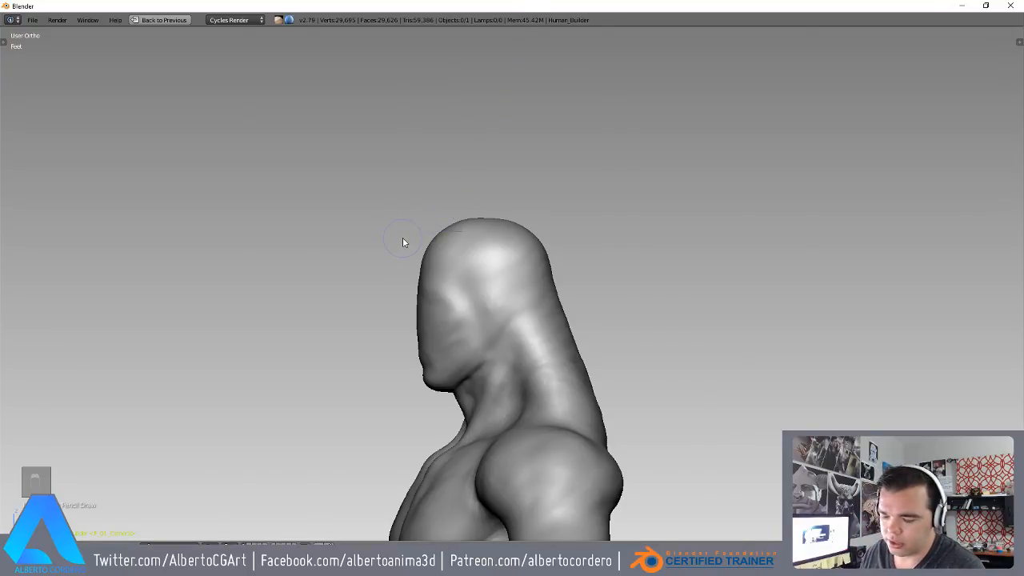
key("KP_3")
left_click_drag(433, 246, 212, 143)
mouse_move(483, 244)
middle_mouse_down("shift")
mouse_move(502, 250)
mouse_move(499, 281)
middle_mouse_up("shift")
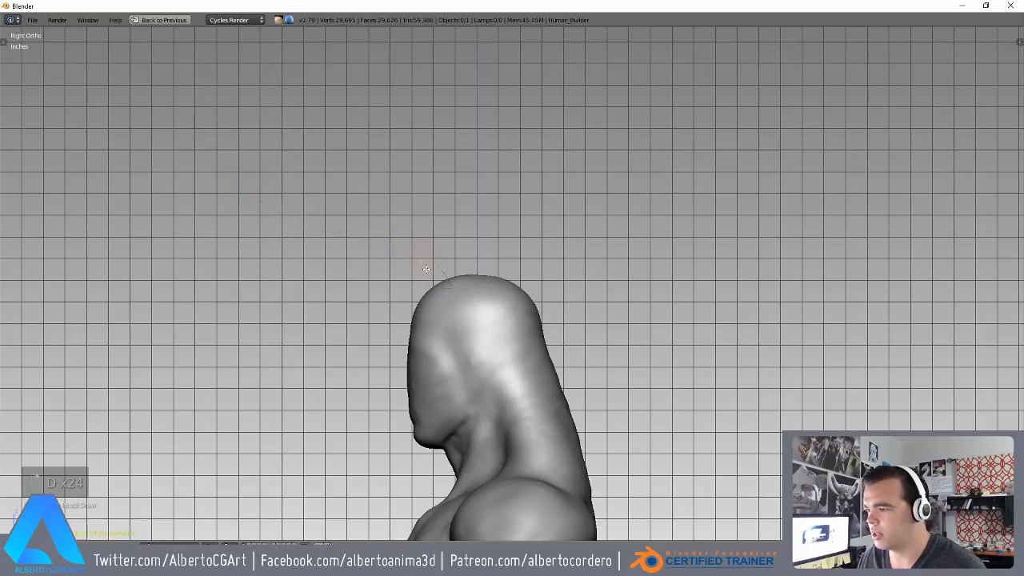
- Sketch curved horn-like outlines rising from the top of the head with Grease Pencil in the front orthographic view
key("KP_1")
middle_click_drag(564, 254, 505, 258)
key("KP_1")
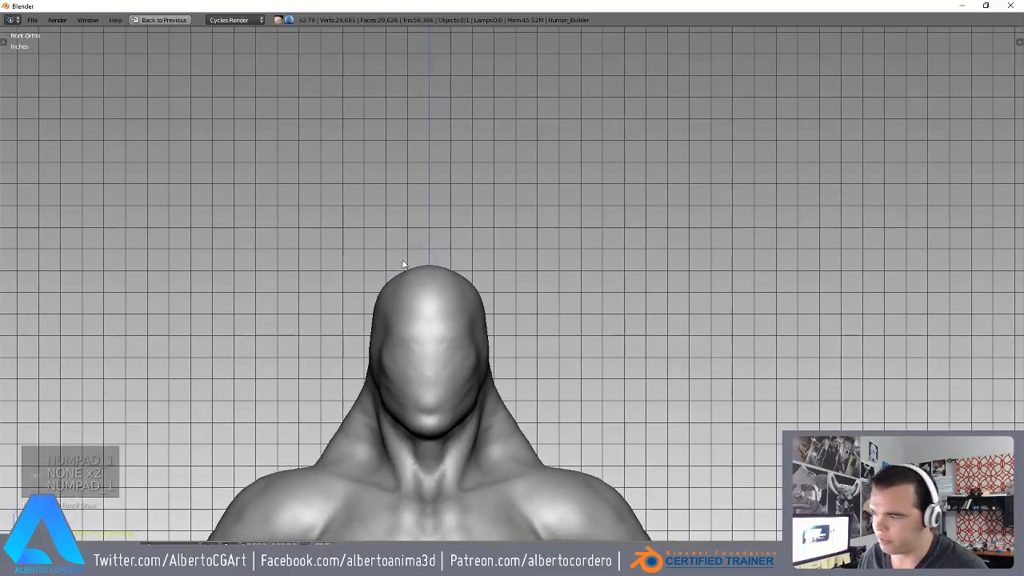
key("d")
left_click_drag(463, 258, 453, 288)
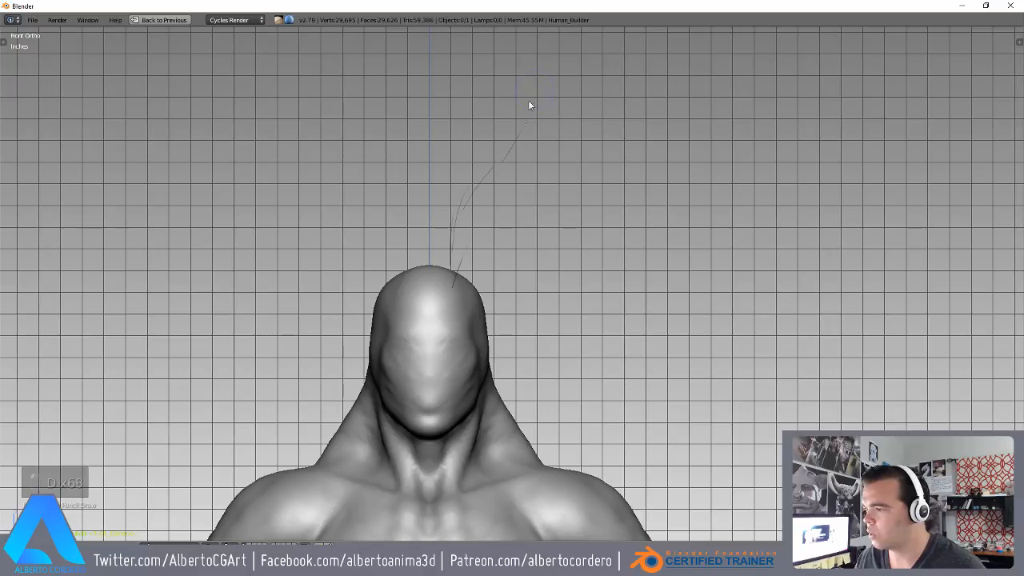
left_click_drag(516, 74, 476, 194)
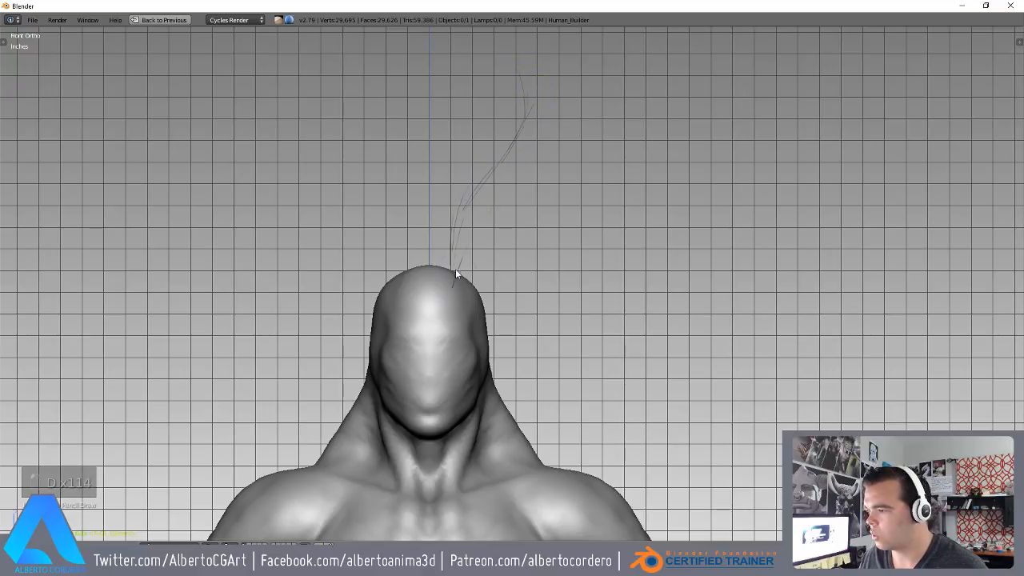
left_click_drag(476, 284, 528, 106)
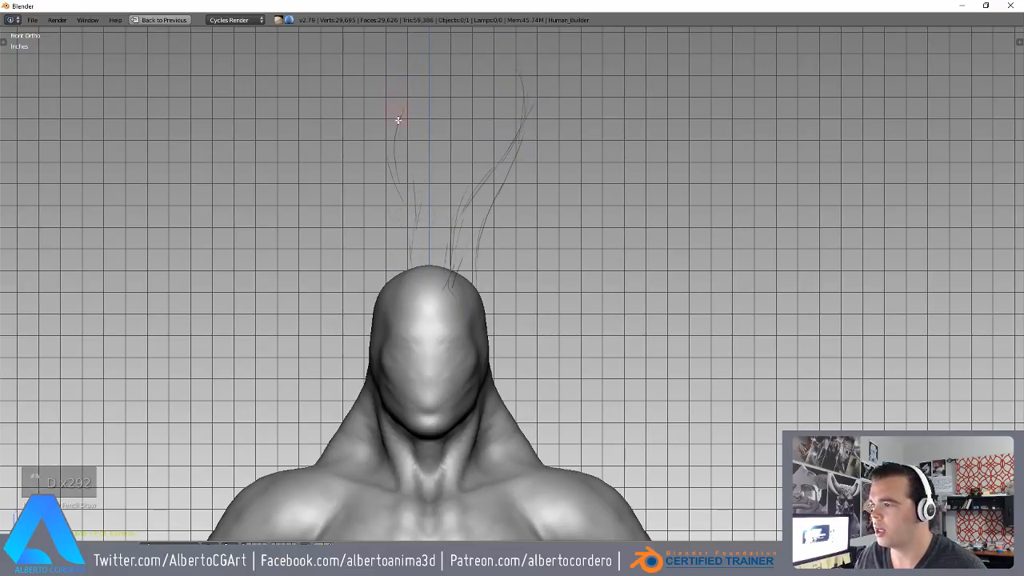
- Erase the Grease Pencil sketches above the head in the front and right views
mouse_move(396, 168)
right_mouse_down()
mouse_move(407, 272)
mouse_move(464, 271)
mouse_move(473, 199)
mouse_move(508, 165)
right_mouse_up()
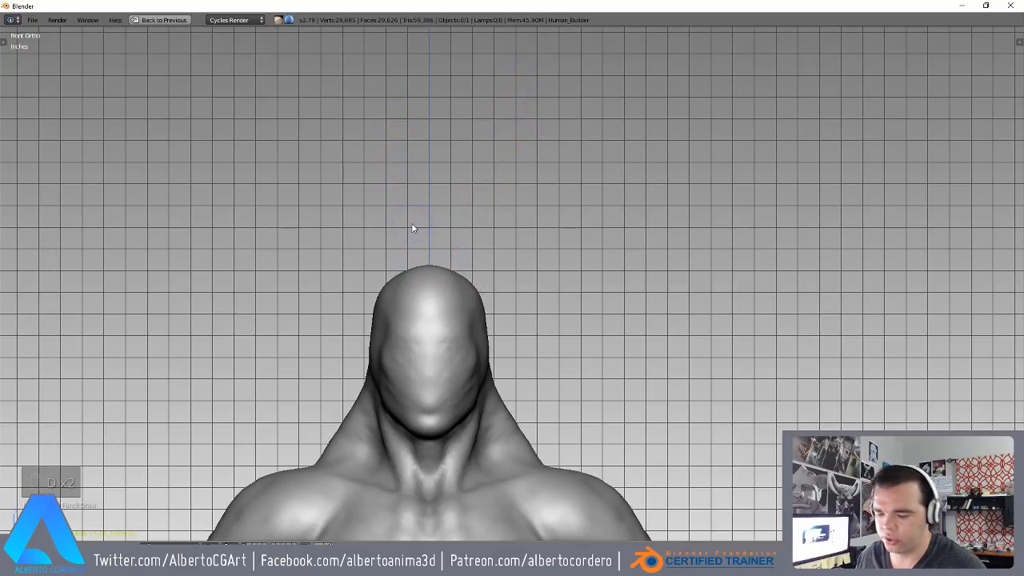
key("KP_3")
middle_click_drag(448, 314, 463, 357, "ctrl")
middle_click_drag(463, 357, 433, 202, "shift")
key("s")
key("d")
middle_click_drag(433, 202, 405, 188, "ctrl")
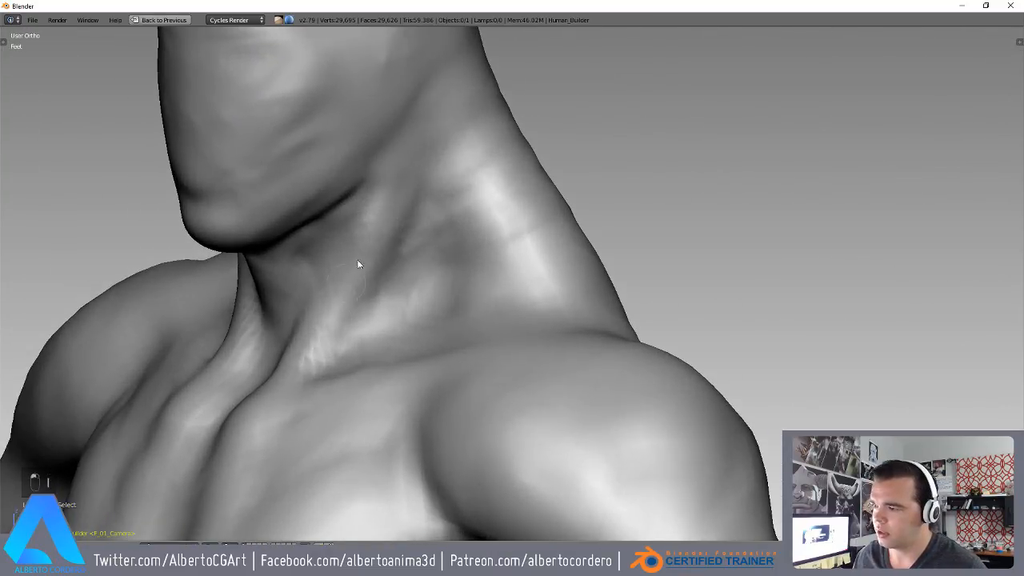
- Refine the collarbones, the hollows above them and the muscle strands at the side of the neck
middle_click_drag(347, 286, 439, 173)
mouse_move(373, 329)
middle_mouse_down("shift")
mouse_move(427, 281)
mouse_move(460, 280)
middle_mouse_up("shift")
mouse_move(461, 280)
middle_mouse_down("ctrl")
mouse_move(388, 312)
mouse_move(429, 280)
mouse_move(440, 297)
mouse_move(452, 250)
mouse_move(422, 270)
middle_mouse_up("ctrl")
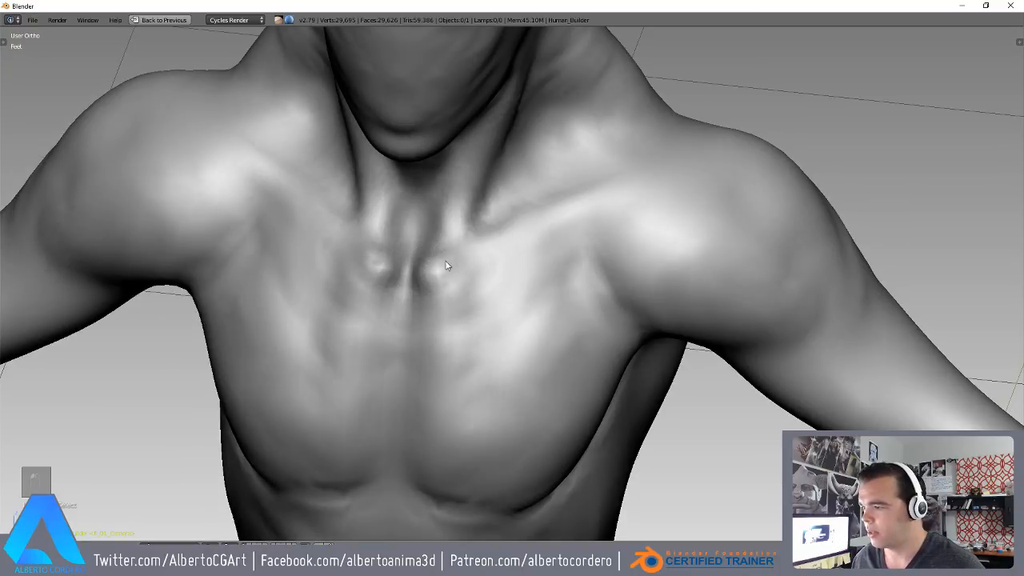
mouse_move(612, 161)
middle_mouse_down()
mouse_move(573, 227)
mouse_move(585, 243)
mouse_move(504, 205)
middle_mouse_up()
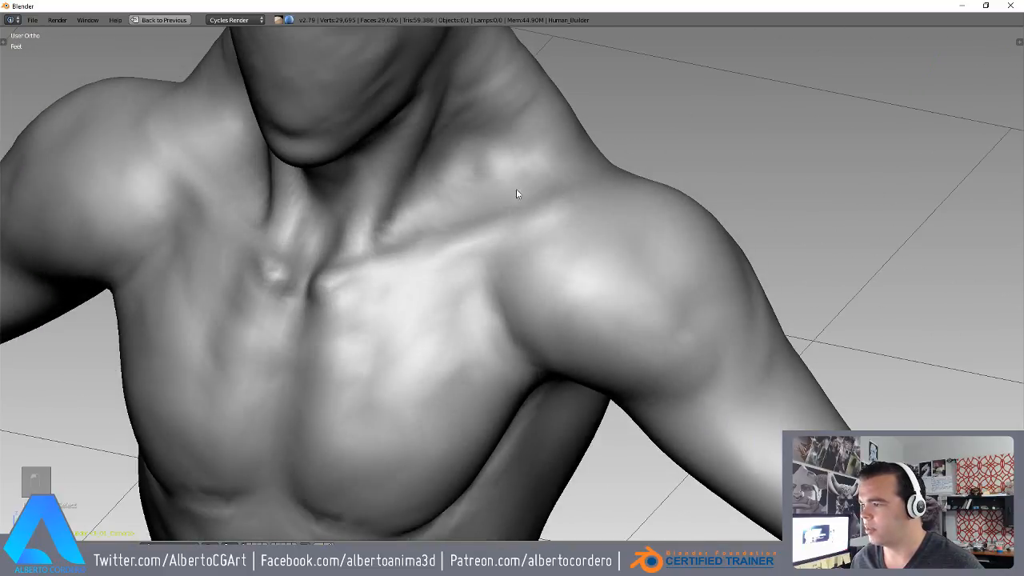
mouse_move(483, 149)
middle_mouse_down()
mouse_move(451, 267)
mouse_move(438, 217)
middle_mouse_up()
mouse_move(397, 248)
middle_mouse_down()
mouse_move(409, 259)
mouse_move(360, 219)
mouse_move(288, 190)
mouse_move(241, 186)
mouse_move(281, 270)
mouse_move(286, 197)
mouse_move(275, 268)
mouse_move(330, 199)
mouse_move(310, 196)
middle_mouse_up()
key("KP_3")
mouse_move(367, 237)
middle_mouse_down()
mouse_move(315, 281)
mouse_move(308, 237)
mouse_move(323, 254)
middle_mouse_up()
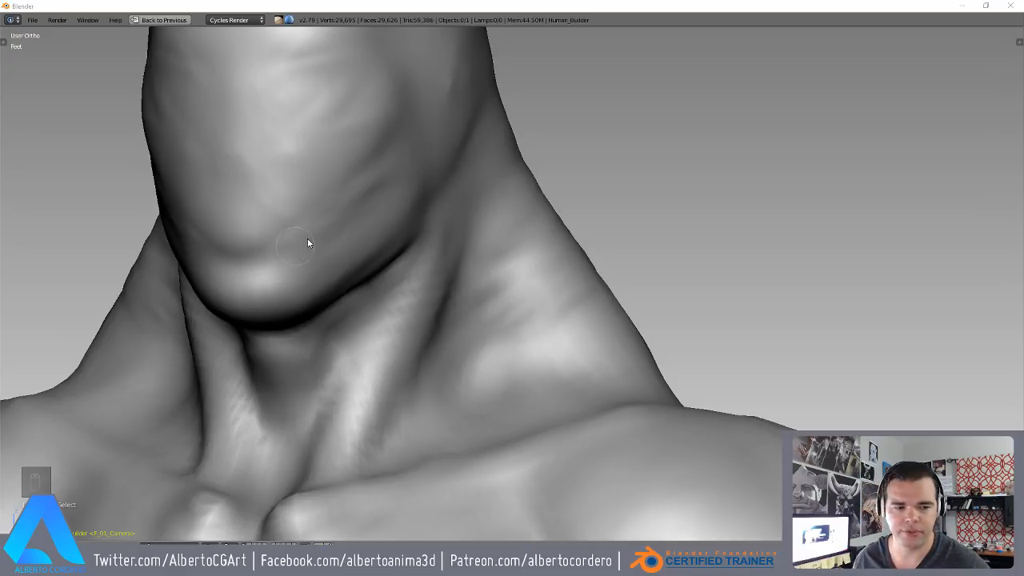
- Carve the mouth line above the chin in the front view with the Crease brush and define the lips
left_click_drag(379, 2, 408, 130)
double_click(419, 130)
key("KP_1")
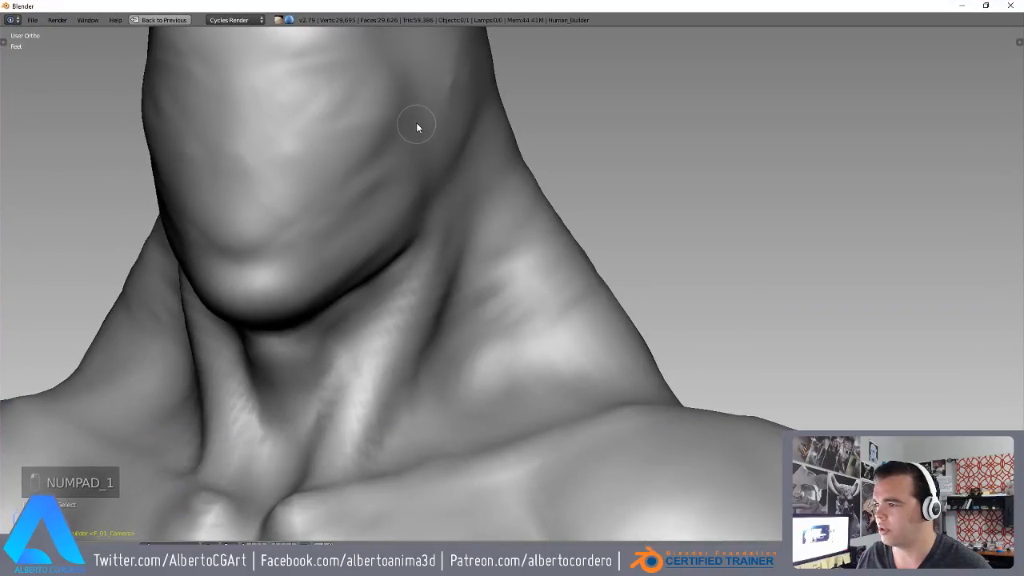
key("KP_7")
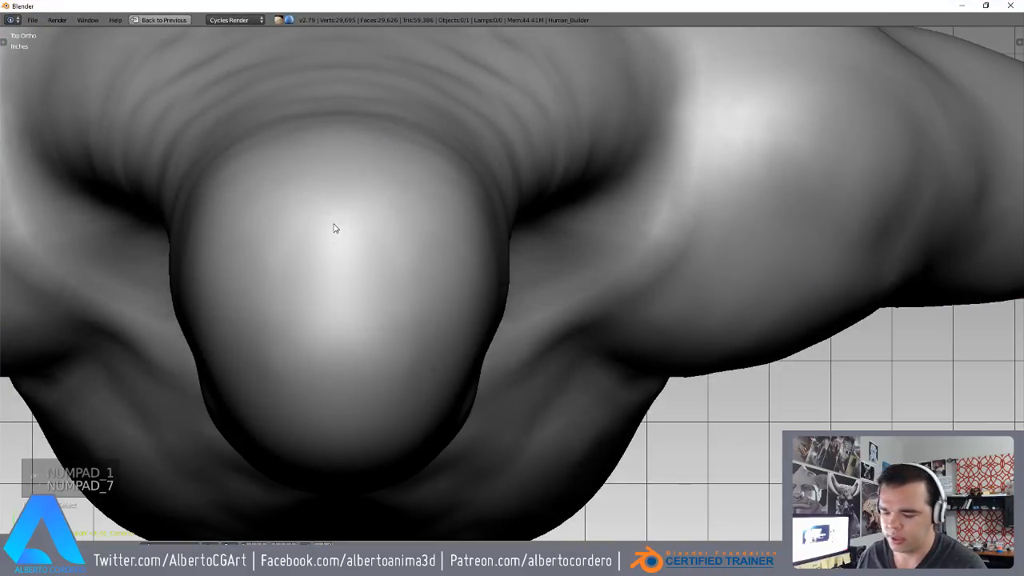
key("KP_1")
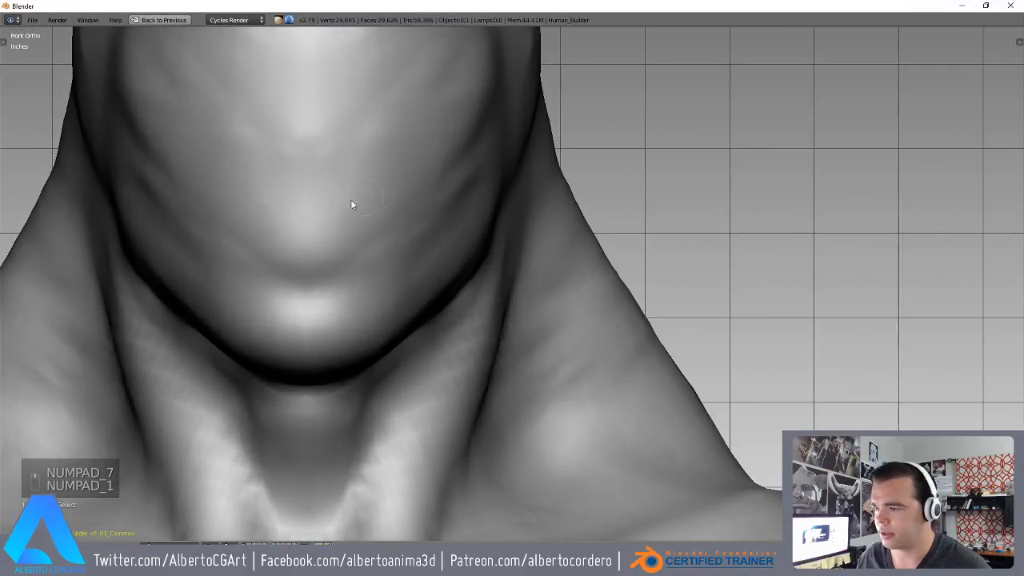
middle_click_drag(320, 203, 373, 207, "shift")
key("shift+c")
key("f")
left_click(378, 214)
left_click_drag(356, 215, 450, 243)
middle_click_drag(424, 211, 393, 178, "ctrl")
mouse_move(270, 193)
left_mouse_down()
mouse_move(399, 225)
mouse_move(360, 212)
mouse_move(428, 246)
mouse_move(299, 205)
left_mouse_up()
middle_click_drag(299, 205, 290, 183, "ctrl")
left_click_drag(291, 183, 433, 242)
mouse_move(336, 230)
left_mouse_down()
mouse_move(245, 221)
mouse_move(392, 271)
mouse_move(330, 289)
mouse_move(309, 252)
mouse_move(371, 295)
left_mouse_up()
- Build up the cheeks and the area above the upper lip around the mouth using a larger brush
key("y")
key("f")
left_click(371, 277)
mouse_move(387, 266)
middle_mouse_down()
mouse_move(317, 291)
mouse_move(312, 264)
middle_mouse_up()
scroll(312, 260, "up", 2)
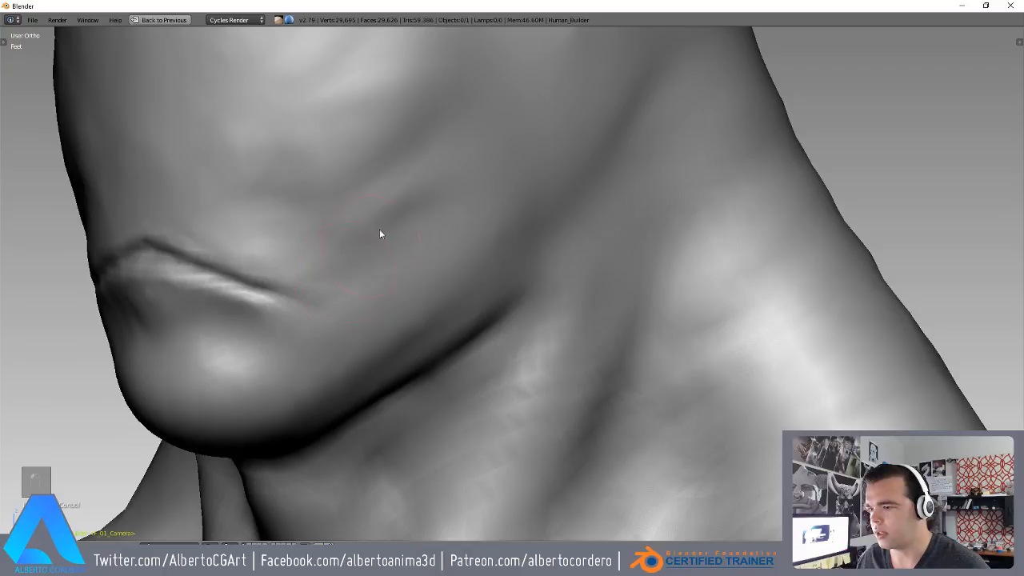
mouse_move(304, 153)
middle_mouse_down()
mouse_move(347, 206)
mouse_move(333, 274)
mouse_move(344, 295)
mouse_move(268, 232)
middle_mouse_up()
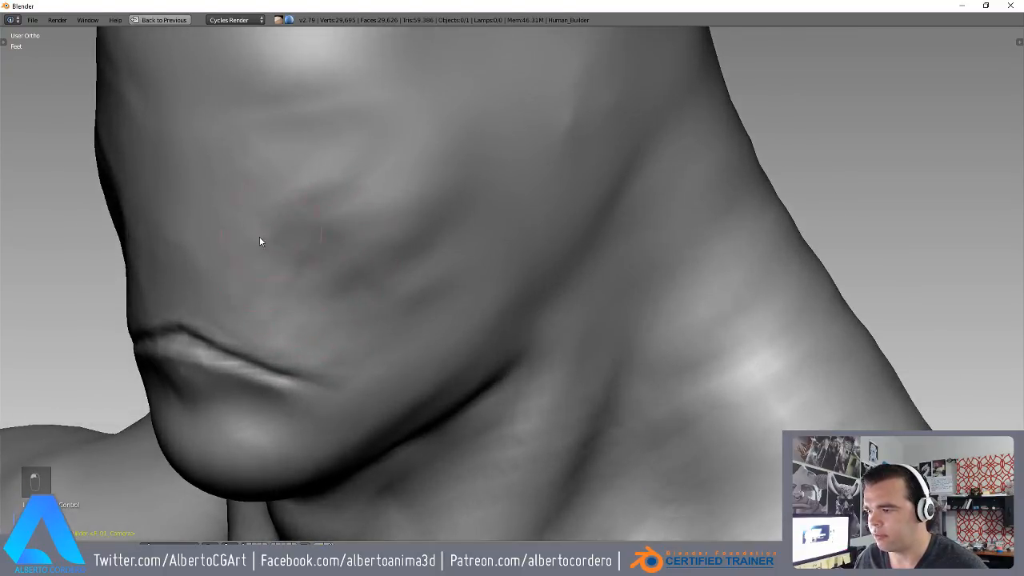
middle_click_drag(349, 326, 284, 297)
middle_click_drag(218, 124, 458, 279)
middle_click_drag(416, 336, 507, 353)
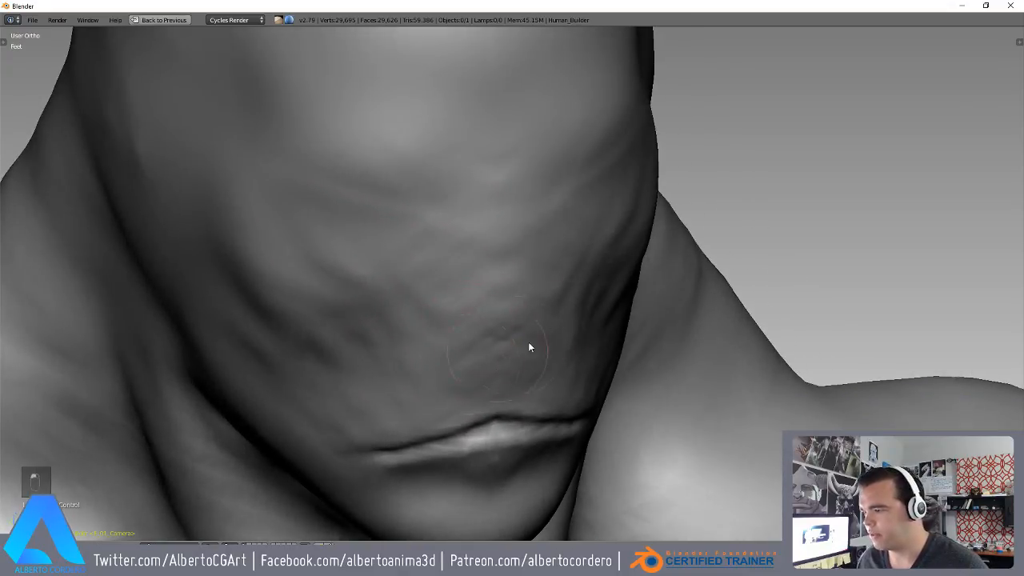
middle_click_drag(472, 215, 487, 199)
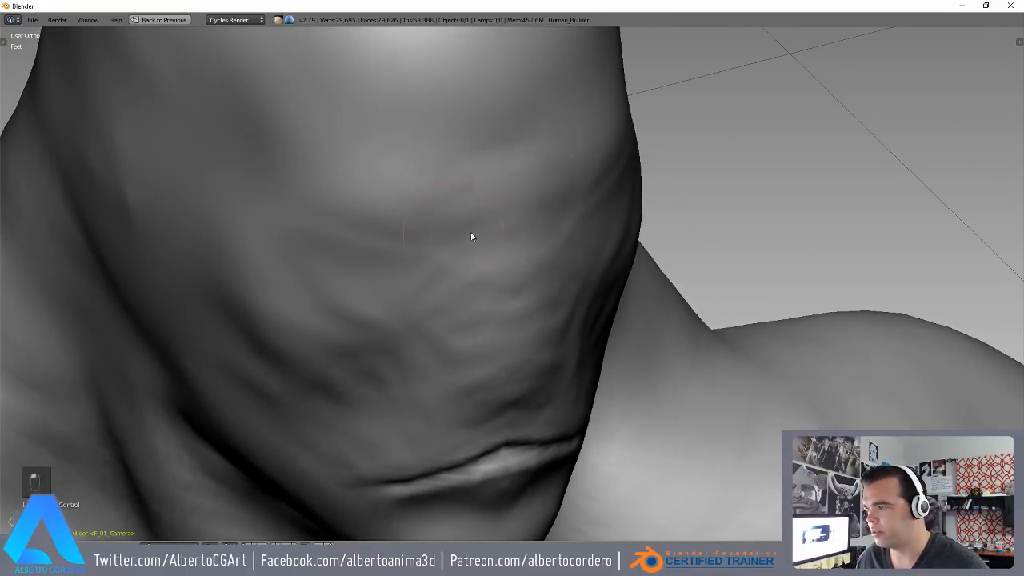
- Carve both eye sockets into the face and shape the cheekbones beneath them
middle_click_drag(496, 343, 448, 307)
mouse_move(430, 261)
middle_mouse_down()
mouse_move(444, 314)
mouse_move(425, 283)
middle_mouse_up()
mouse_move(499, 240)
middle_mouse_down()
mouse_move(421, 229)
mouse_move(425, 153)
middle_mouse_up()
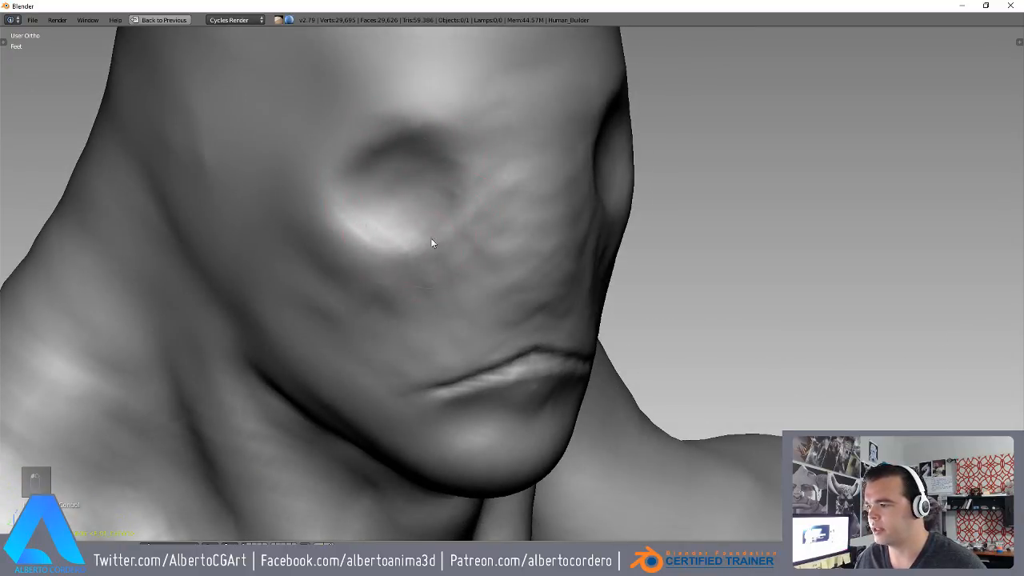
mouse_move(411, 182)
middle_mouse_down()
mouse_move(368, 202)
mouse_move(372, 132)
middle_mouse_up()
mouse_move(418, 240)
middle_mouse_down()
mouse_move(459, 271)
mouse_move(436, 194)
mouse_move(402, 237)
mouse_move(391, 192)
mouse_move(409, 184)
mouse_move(413, 244)
mouse_move(398, 169)
mouse_move(404, 144)
middle_mouse_up()
- Shape the brow and temple around the outer edges of the eye sockets
key("KP_1")
middle_click_drag(414, 89, 336, 258)
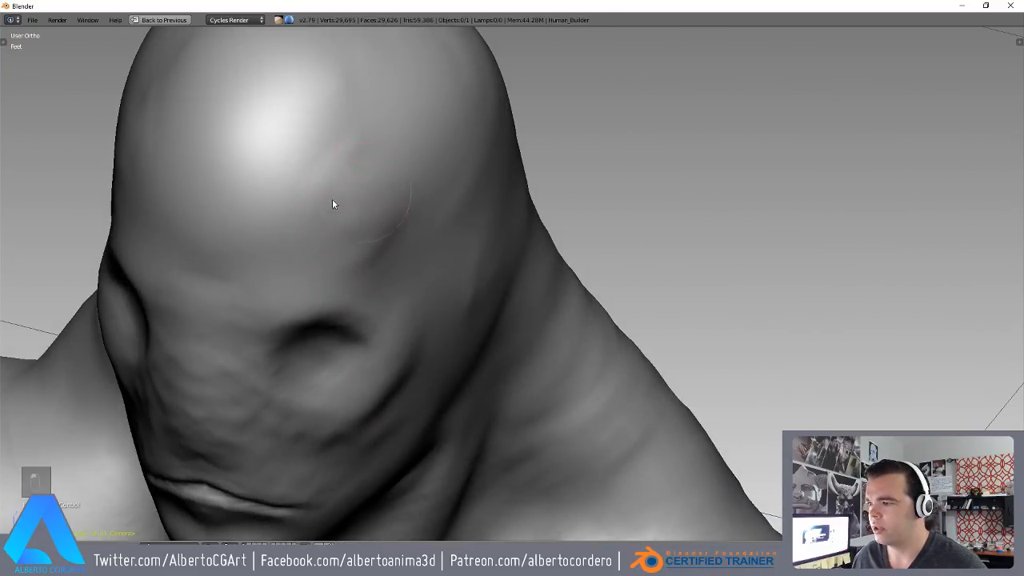
mouse_move(364, 221)
middle_mouse_down()
mouse_move(352, 173)
mouse_move(345, 211)
mouse_move(443, 187)
middle_mouse_up()
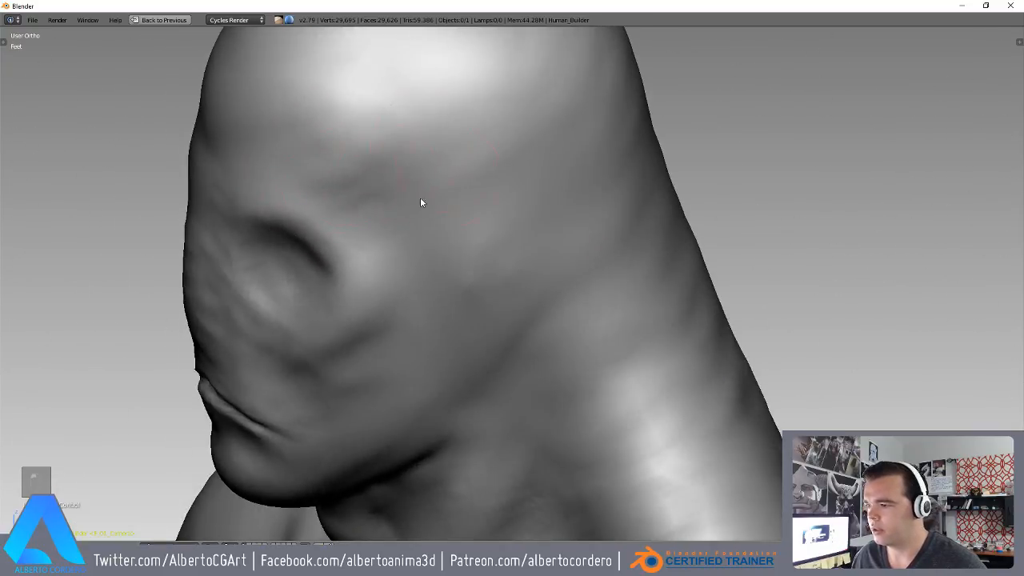
mouse_move(405, 126)
middle_mouse_down()
mouse_move(384, 320)
mouse_move(417, 267)
mouse_move(405, 256)
mouse_move(430, 205)
middle_mouse_up()
- Adjust the face profile at the mouth, mid-face and chin in the right view with a large Grab brush
key("KP_3")
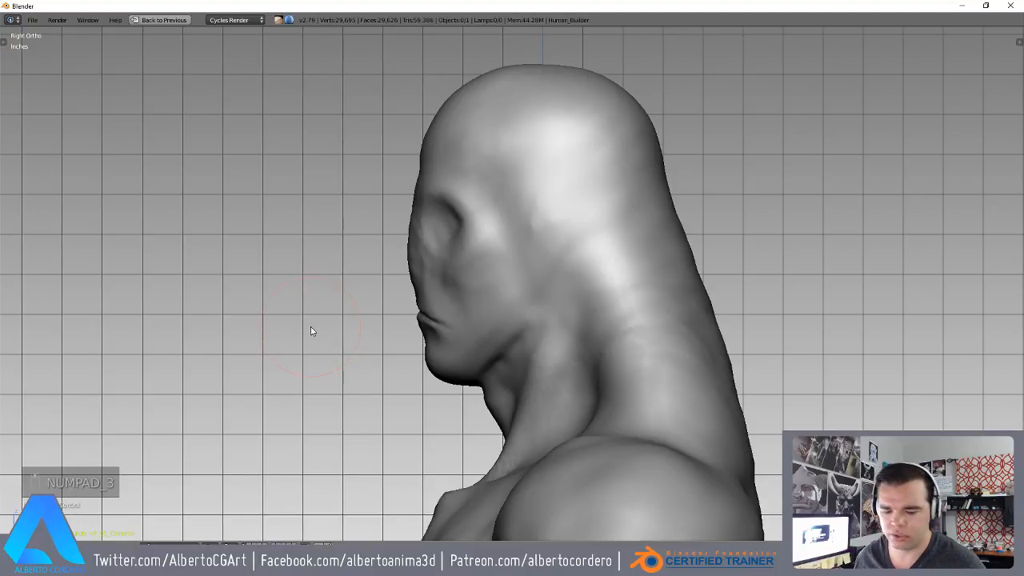
key("g")
key("f")
left_click(529, 309)
middle_click_drag(529, 309, 512, 302)
mouse_move(512, 302)
middle_mouse_down("ctrl")
mouse_move(420, 271)
mouse_move(439, 249)
middle_mouse_up("ctrl")
key("KP_3")
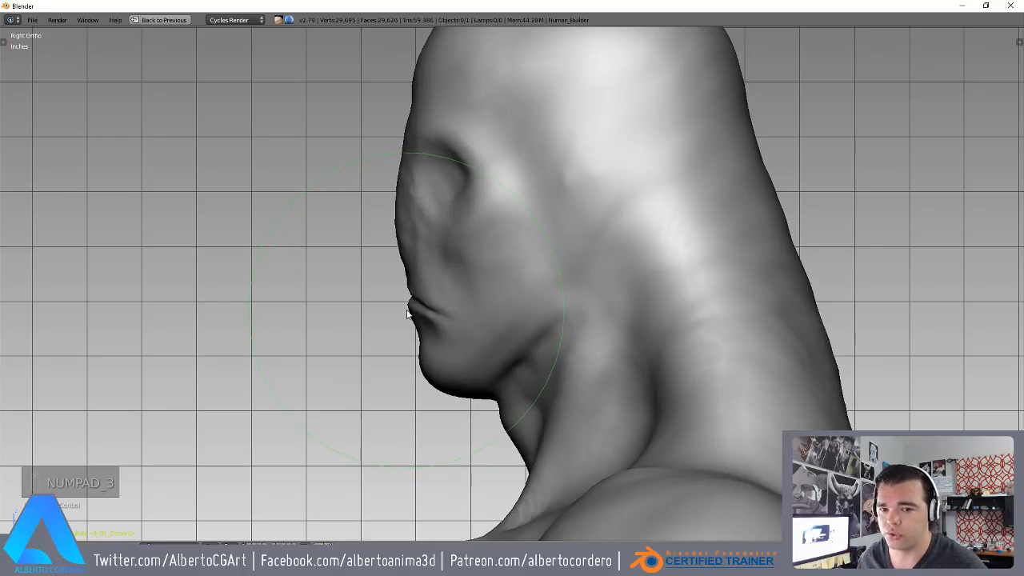
scroll(444, 230, "up", 2)
key("f")
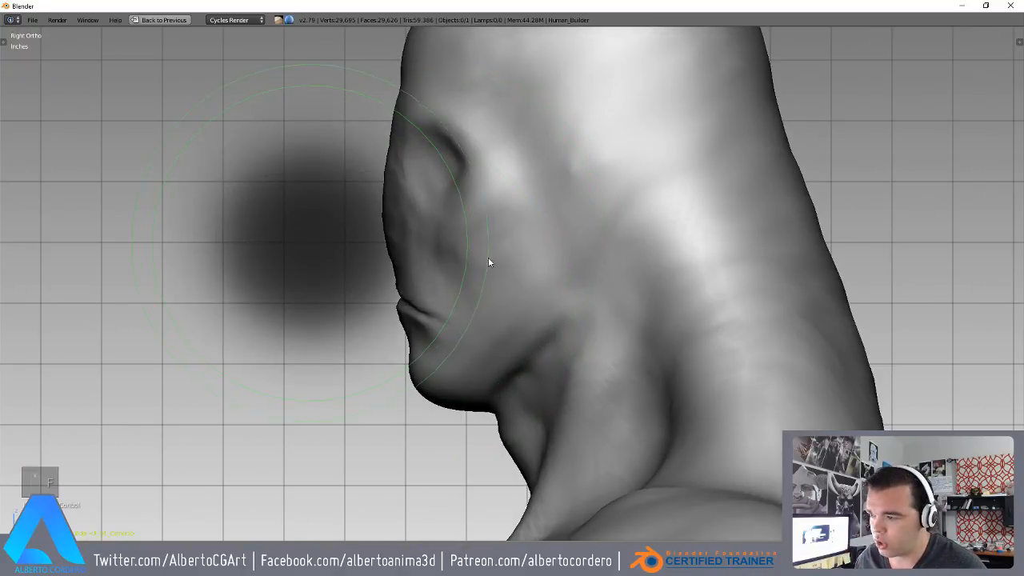
left_click(502, 259)
middle_click_drag(439, 276, 401, 287)
scroll(400, 296, "up", 1)
key("KP_3")
left_click_drag(399, 337, 393, 334)
left_click_drag(382, 194, 379, 193)
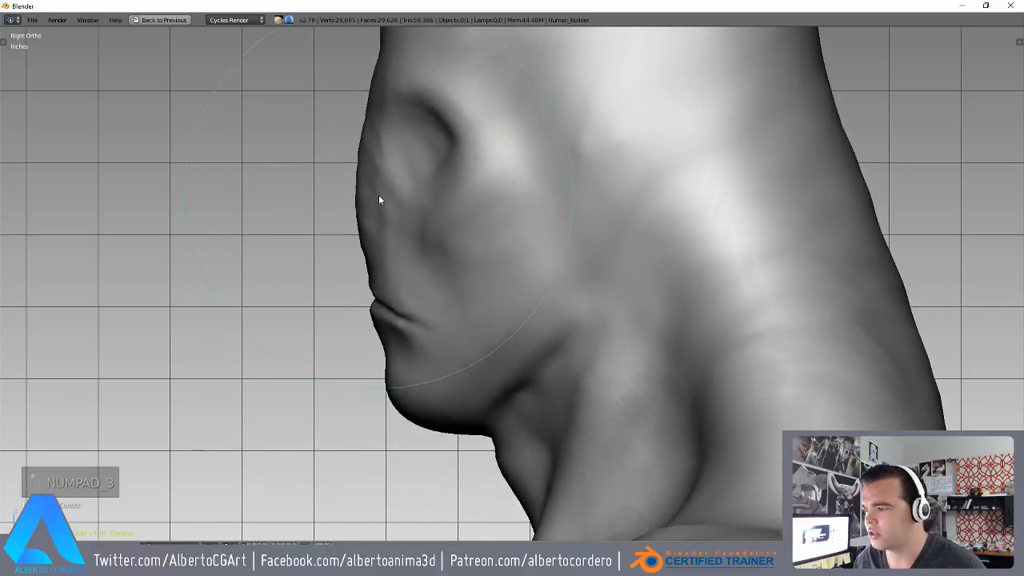
left_click_drag(418, 386, 400, 352)
- Adjust the shape of the head and the back of the neck in side view with the Grab brush
middle_click_drag(420, 300, 413, 368, "shift")
middle_click_drag(429, 208, 417, 284, "ctrl")
middle_click_drag(476, 192, 488, 209, "ctrl")
middle_click_drag(489, 211, 511, 232, "shift")
left_click_drag(601, 125, 603, 123)
mouse_move(603, 123)
middle_mouse_down("ctrl")
mouse_move(623, 204)
mouse_move(626, 172)
middle_mouse_up("ctrl")
middle_click_drag(629, 252, 610, 230, "shift")
left_click_drag(636, 241, 646, 246)
- Push the eye sockets and the mid-face profile slightly backward in the right view with the Grab brush
middle_click_drag(646, 245, 507, 235)
key("KP_1")
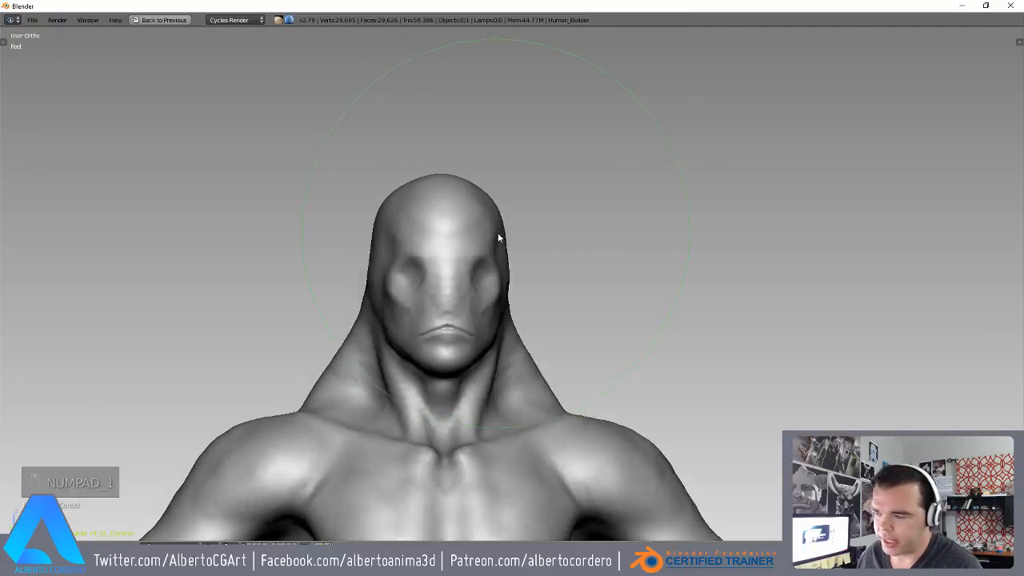
middle_click_drag(447, 291, 452, 243, "shift")
middle_click_drag(452, 243, 443, 147, "ctrl")
middle_click_drag(443, 148, 453, 188, "shift")
scroll(464, 202, "down", 3)
scroll(434, 212, "up", 5)
scroll(404, 234, "down", 1)
key("KP_3")
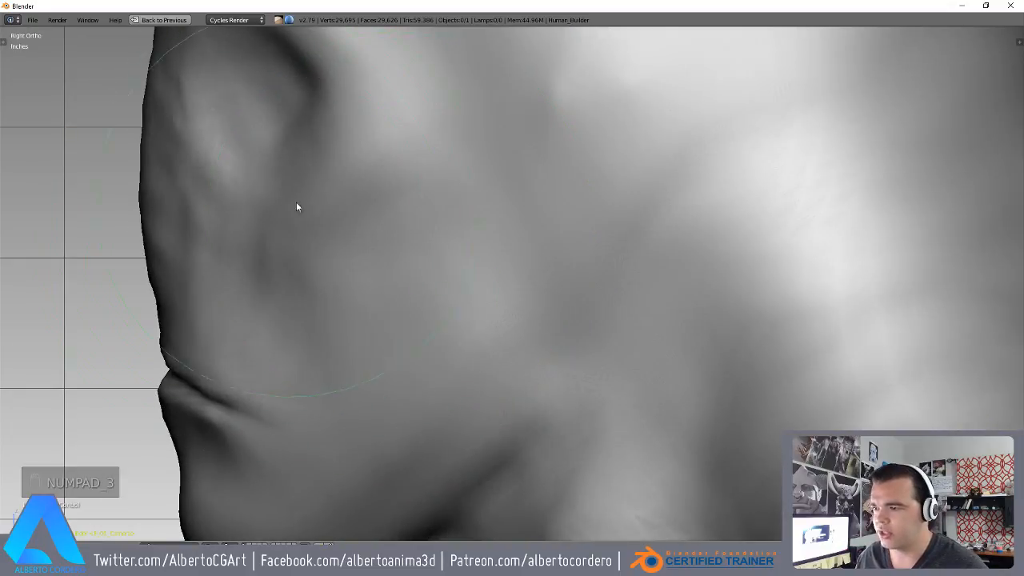
scroll(288, 244, "down", 2)
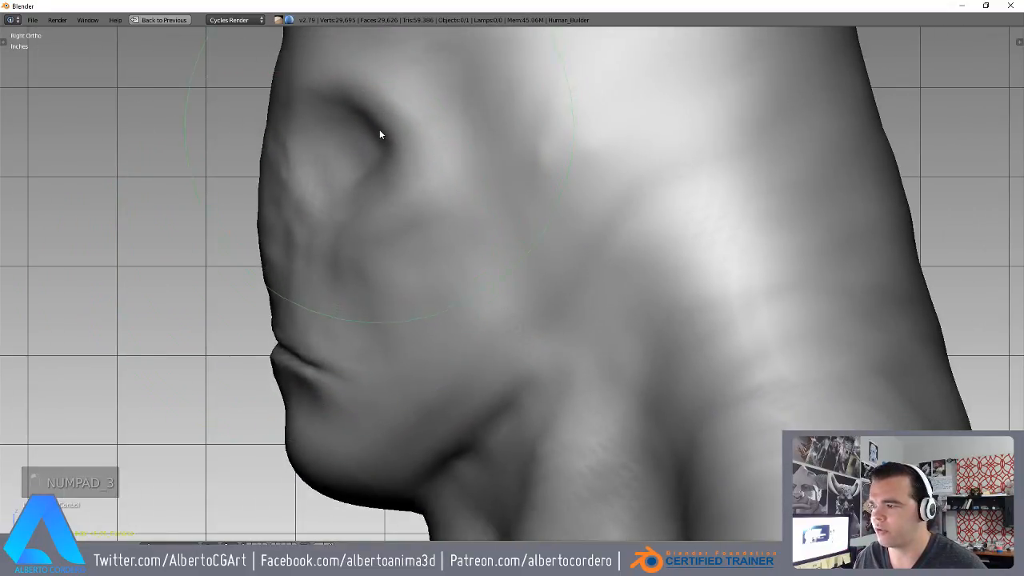
left_click_drag(345, 146, 352, 148)
left_click_drag(290, 188, 296, 188)
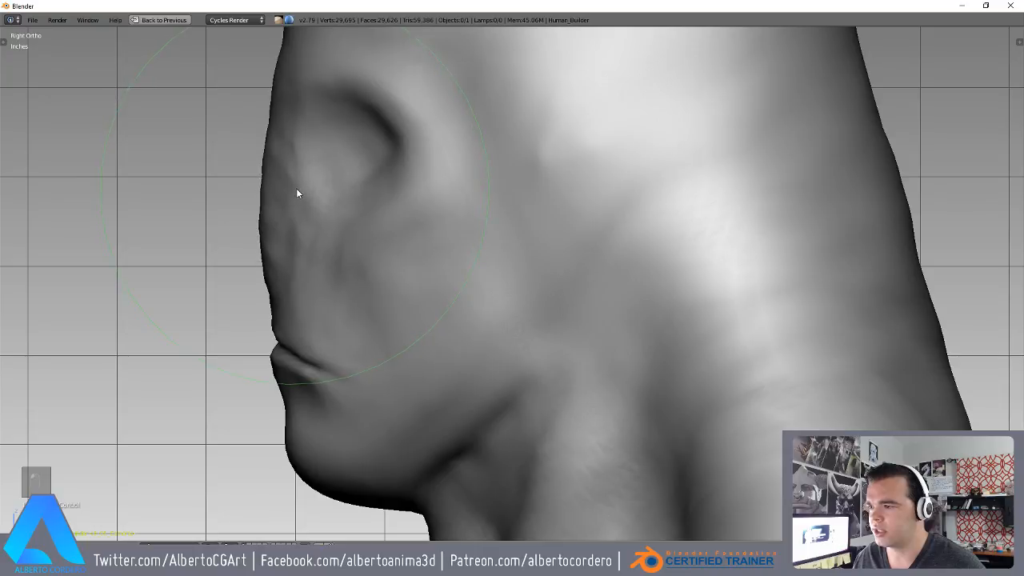
- Shape the base and bridge of the nose from the front with a resized sculpting brush
key("KP_1")
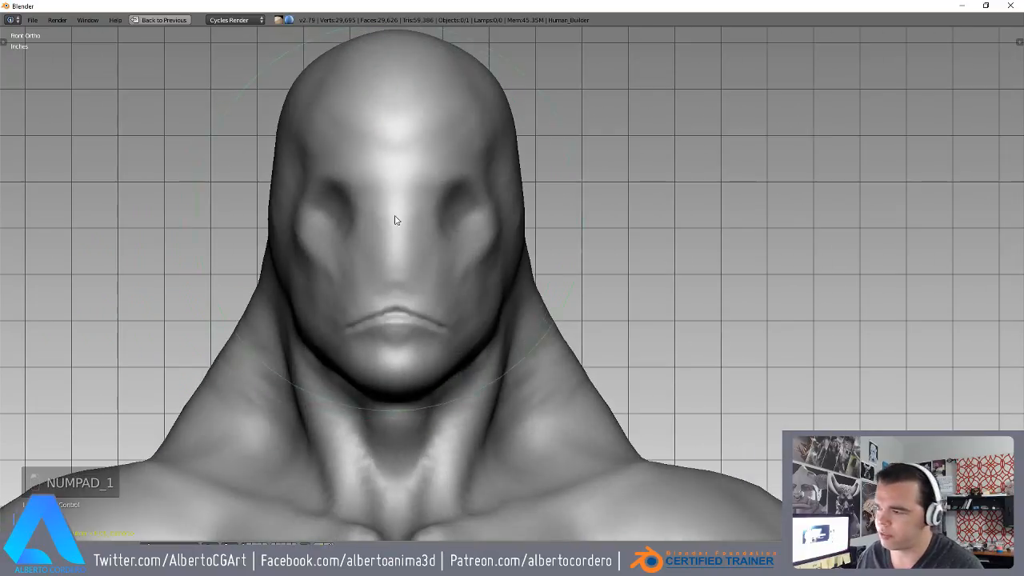
scroll(393, 220, "up", 3)
key("y")
key("f")
left_click(283, 273)
scroll(368, 252, "up", 1)
mouse_move(347, 273)
middle_mouse_down("shift")
mouse_move(364, 255)
mouse_move(403, 305)
mouse_move(410, 284)
mouse_move(366, 310)
mouse_move(457, 323)
middle_mouse_up("shift")
mouse_move(427, 289)
left_mouse_down()
mouse_move(429, 237)
mouse_move(394, 168)
left_mouse_up()
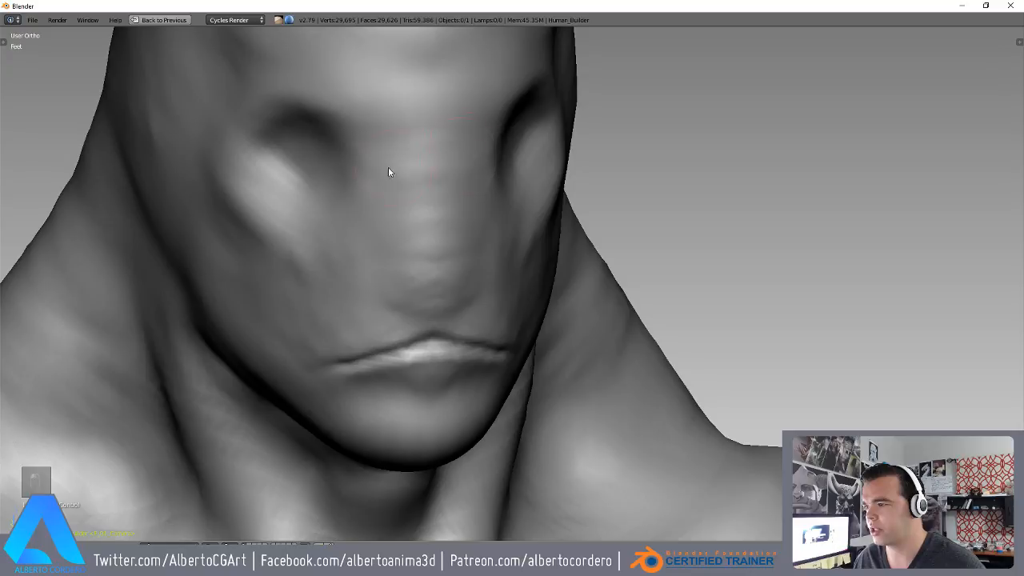
- Sculpt the hollow under the lower lip and refine the chin and the area around the mouth corner
mouse_move(410, 196)
middle_mouse_down()
mouse_move(466, 221)
mouse_move(480, 253)
middle_mouse_up()
mouse_move(486, 308)
middle_mouse_down("shift")
mouse_move(483, 255)
mouse_move(449, 223)
mouse_move(397, 220)
mouse_move(348, 232)
middle_mouse_up("shift")
scroll(484, 254, "up", 2)
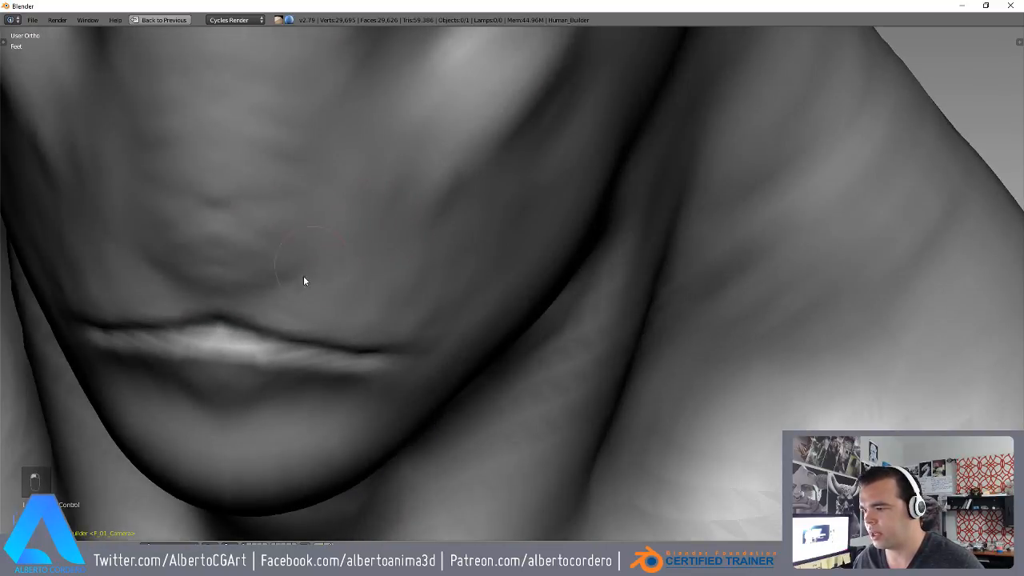
middle_click_drag(370, 315, 338, 248)
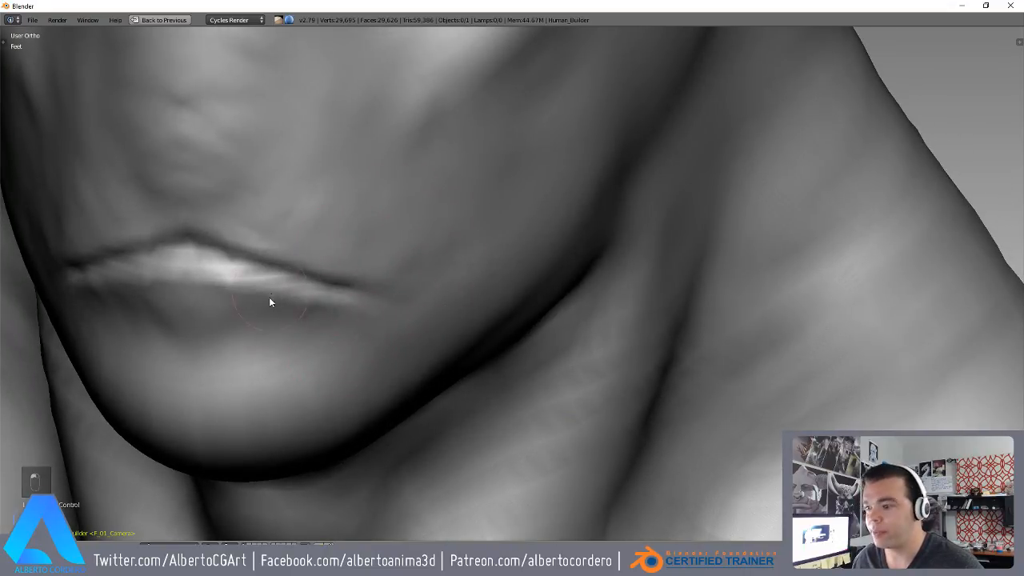
middle_click_drag(272, 297, 384, 261)
mouse_move(336, 261)
left_mouse_down()
mouse_move(311, 260)
mouse_move(403, 278)
mouse_move(352, 244)
mouse_move(334, 344)
left_mouse_up()
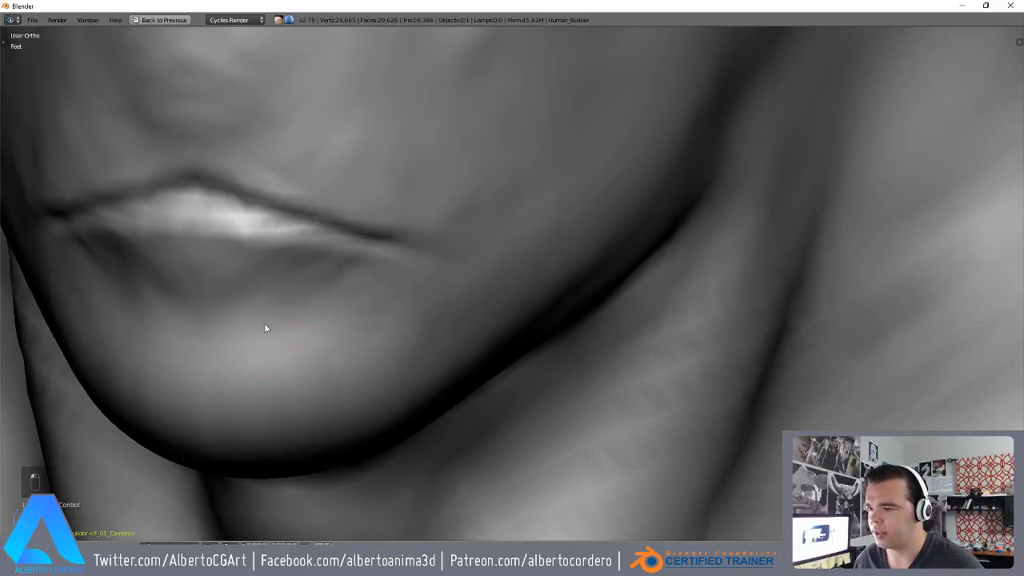
scroll(338, 290, "down", 3)
scroll(393, 288, "up", 2)
left_click_drag(393, 284, 378, 239)
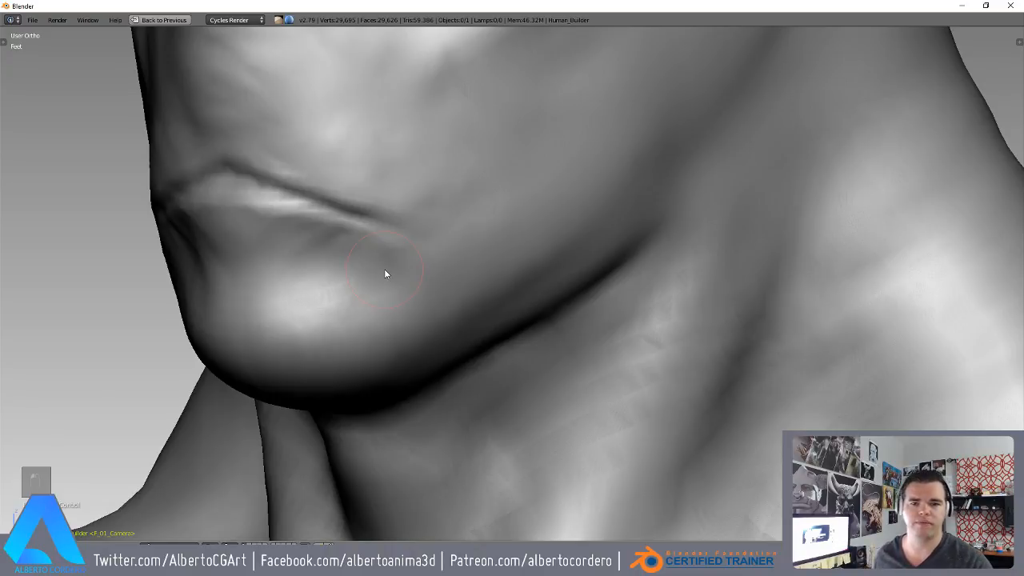
- Examine the whole bust from several angles and check the head and neck mesh density in Edit Mode, returning to Sculpt Mode
scroll(477, 229, "down", 5)
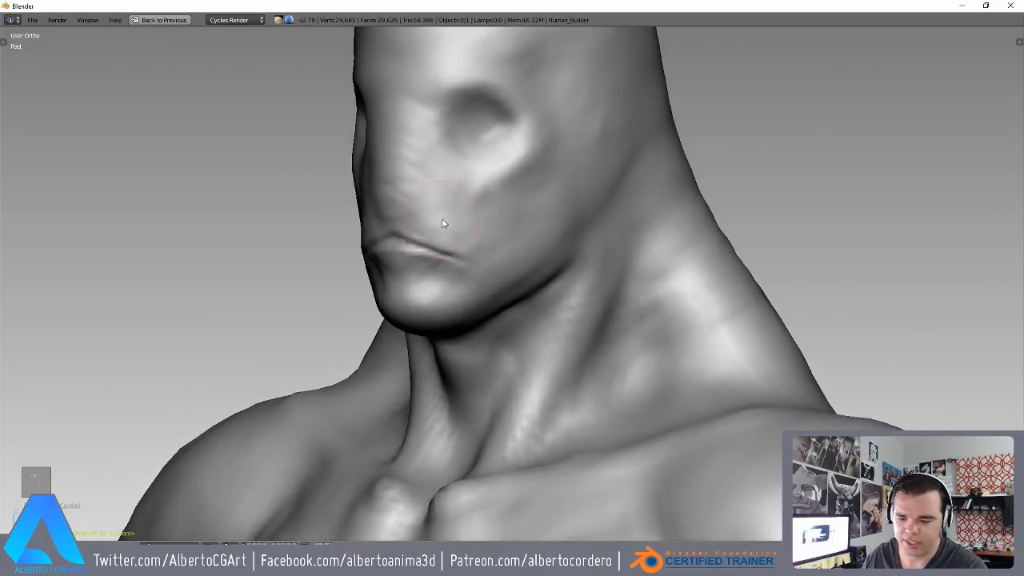
key("KP_1")
scroll(454, 212, "down", 4)
mouse_move(504, 239)
middle_mouse_down()
mouse_move(508, 226)
mouse_move(437, 229)
mouse_move(522, 249)
mouse_move(564, 206)
mouse_move(590, 248)
mouse_move(477, 256)
mouse_move(683, 283)
mouse_move(521, 300)
middle_mouse_up()
key("KP_3")
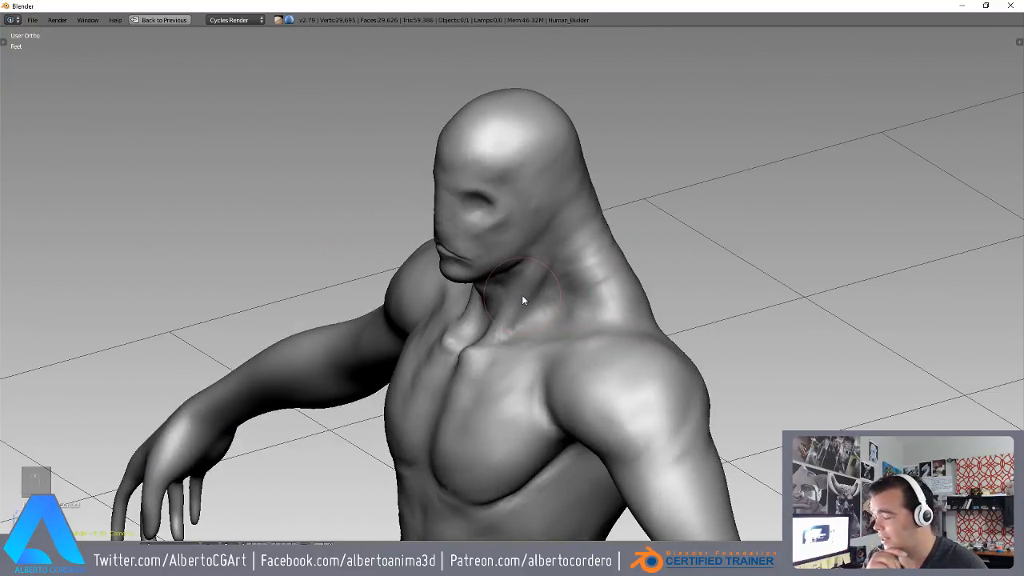
key("Tab")
middle_click_drag(486, 251, 535, 234)
scroll(466, 176, "up", 3)
middle_click_drag(466, 176, 508, 183, "shift")
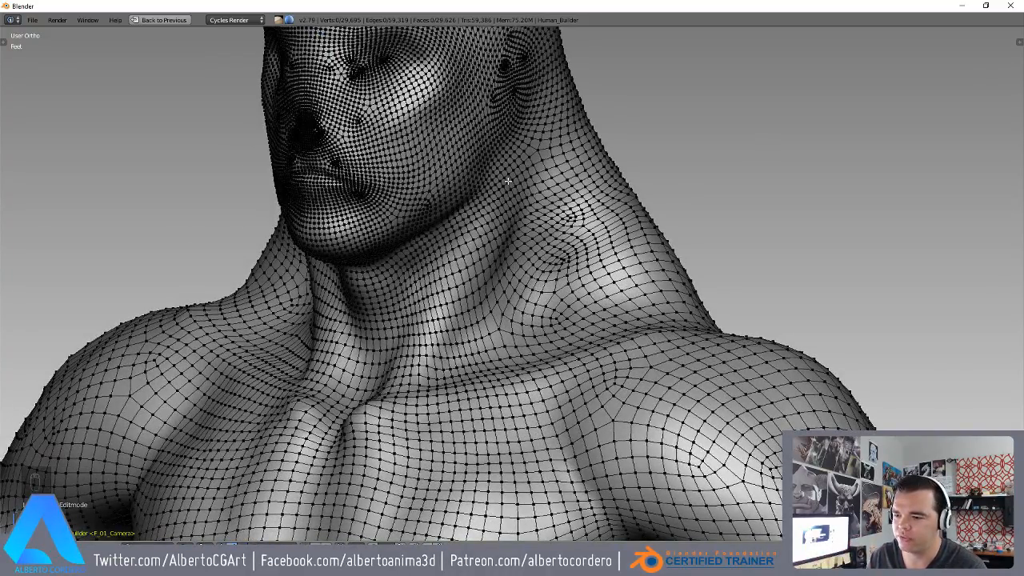
key("Tab")
- Deepen the mouth line with the Crease brush, extending it past the corners and defining the upper lip's central peak
scroll(447, 194, "up", 3)
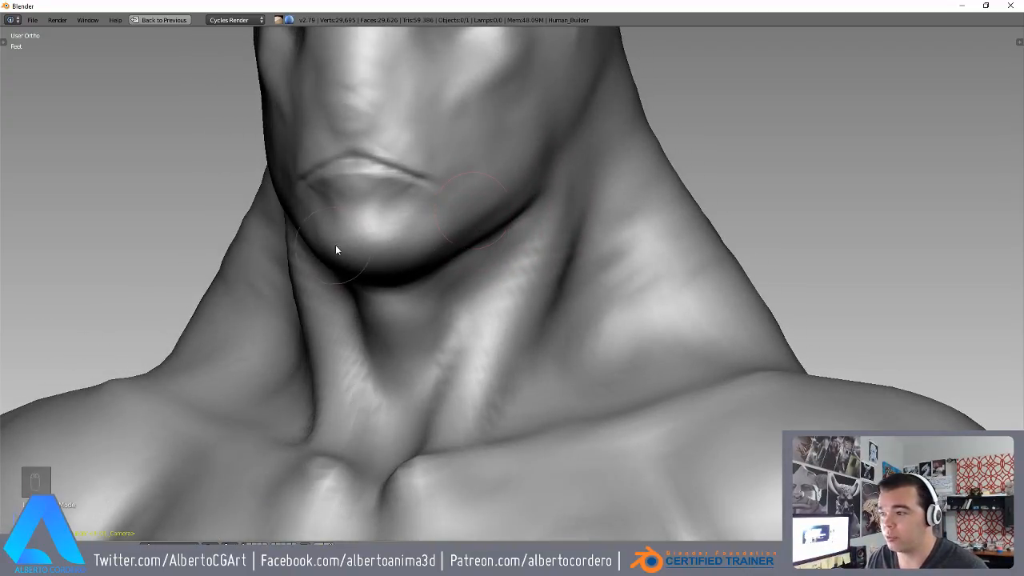
middle_click_drag(334, 248, 385, 242, "shift")
scroll(440, 194, "up", 1)
scroll(402, 185, "up", 1)
mouse_move(402, 185)
middle_mouse_down()
mouse_move(441, 241)
mouse_move(448, 220)
middle_mouse_up()
scroll(436, 228, "up", 3)
key("shift+c")
scroll(480, 221, "up", 3)
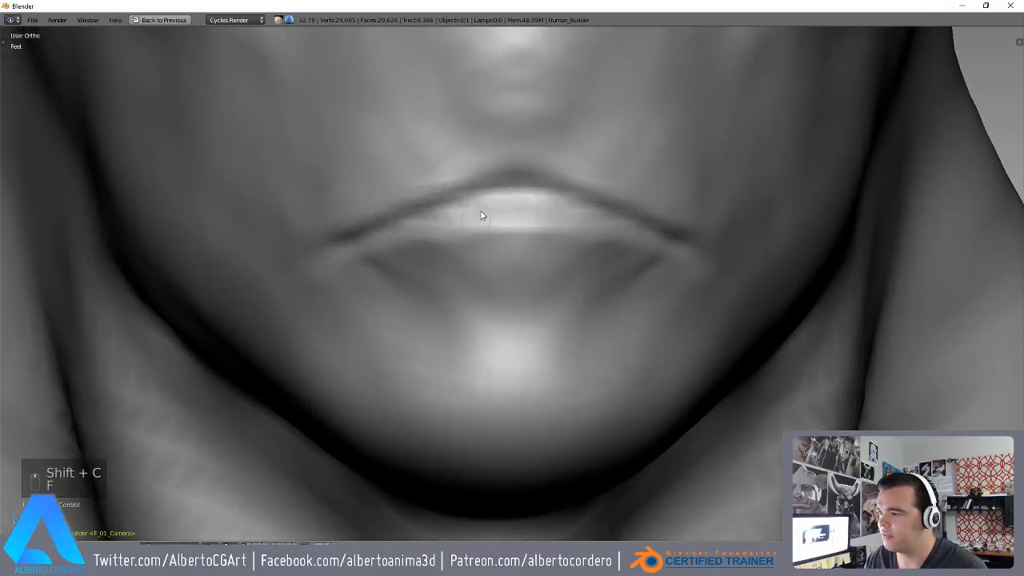
mouse_move(501, 199)
left_mouse_down()
mouse_move(390, 222)
mouse_move(324, 264)
mouse_move(464, 208)
mouse_move(324, 262)
left_mouse_up()
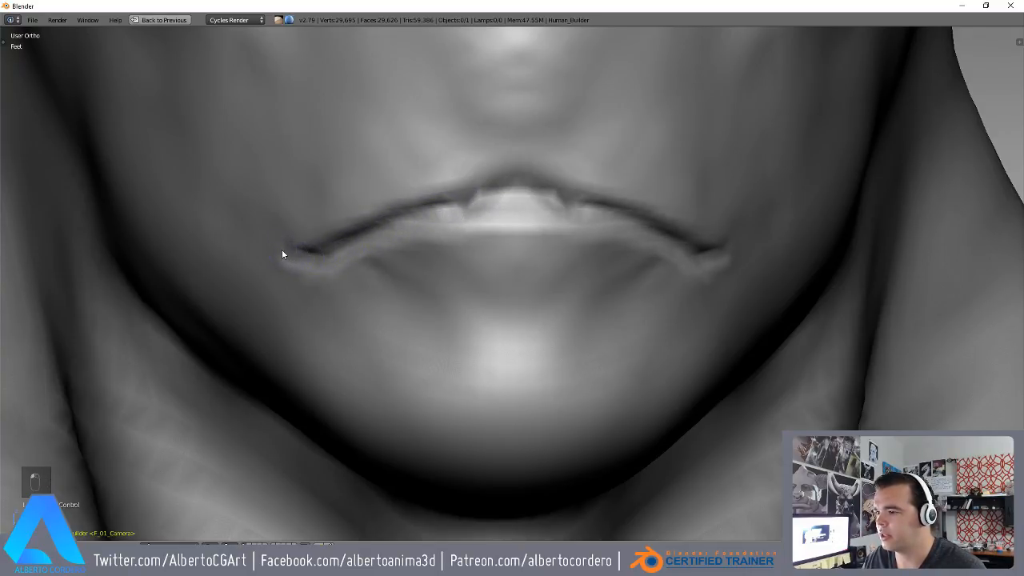
mouse_move(387, 226)
left_mouse_down()
mouse_move(478, 205)
mouse_move(450, 203)
left_mouse_up()
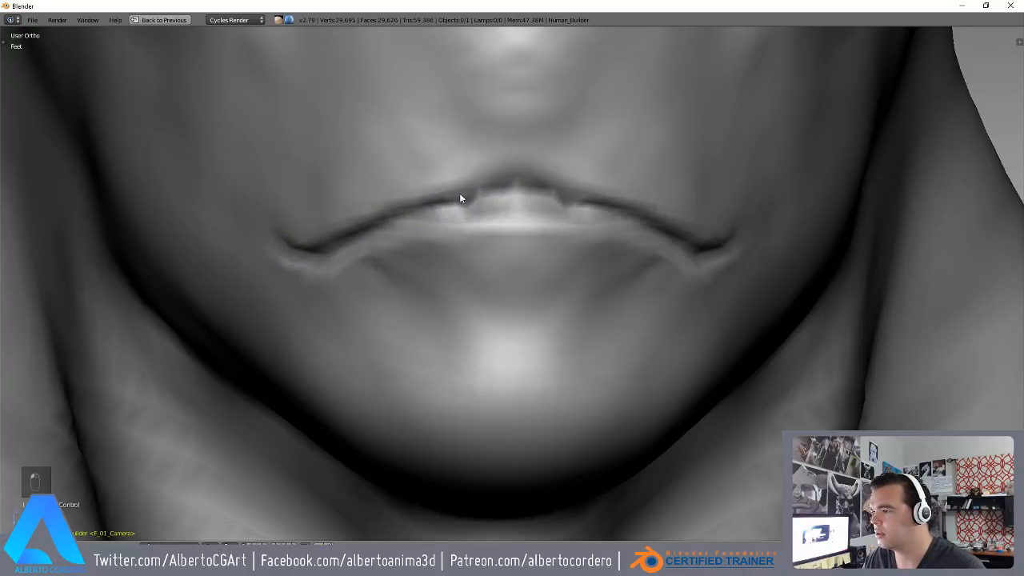
left_click_drag(510, 162, 332, 237)
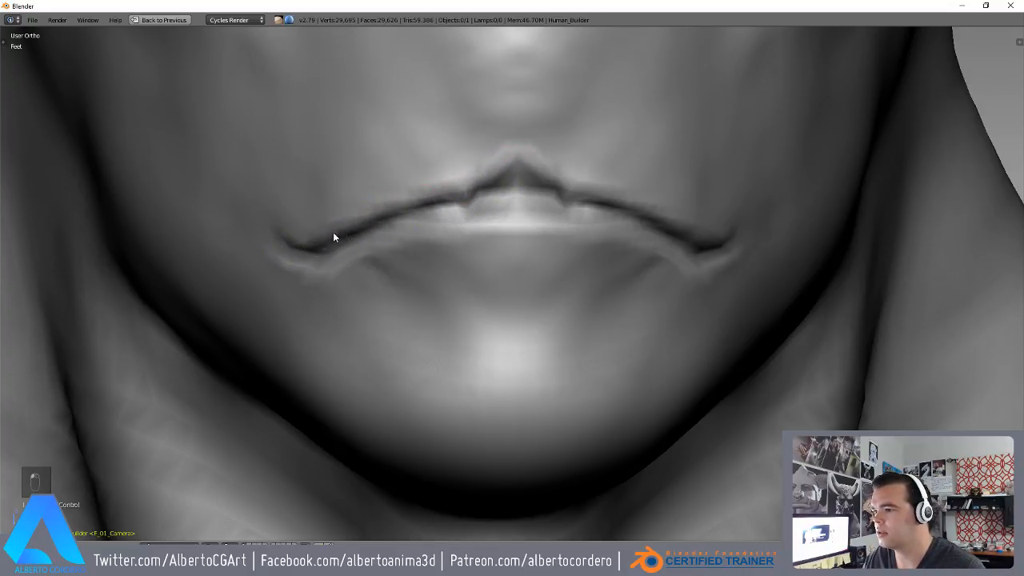
- Refine the lower lip with strokes along its surface and its lower edge out to the mouth corner
mouse_move(453, 188)
middle_mouse_down("ctrl")
mouse_move(449, 262)
mouse_move(408, 256)
middle_mouse_up("ctrl")
middle_click_drag(448, 241, 456, 156, "ctrl")
middle_click_drag(312, 213, 399, 205, "shift")
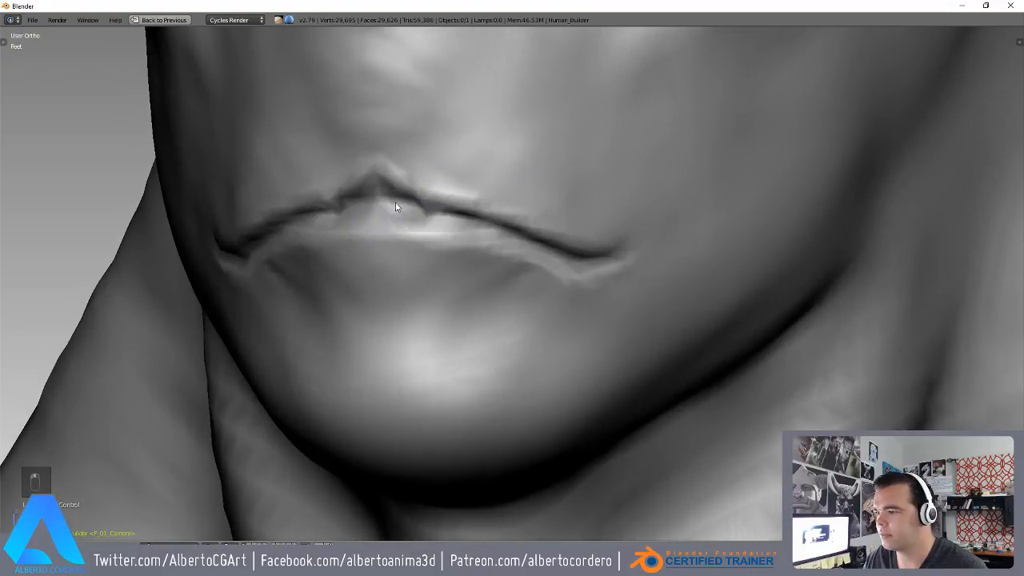
left_click_drag(385, 221, 406, 223)
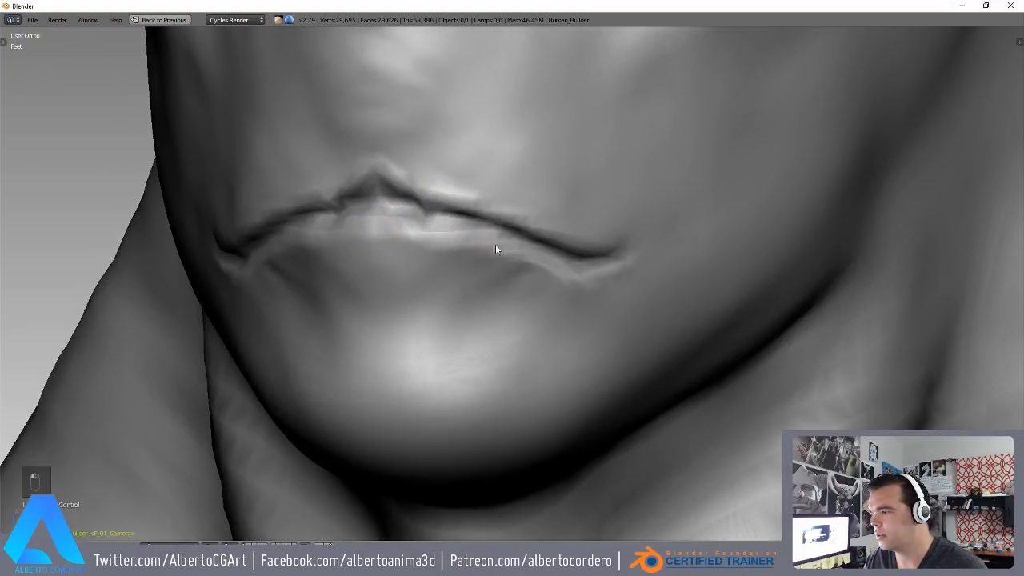
left_click_drag(545, 262, 646, 246)
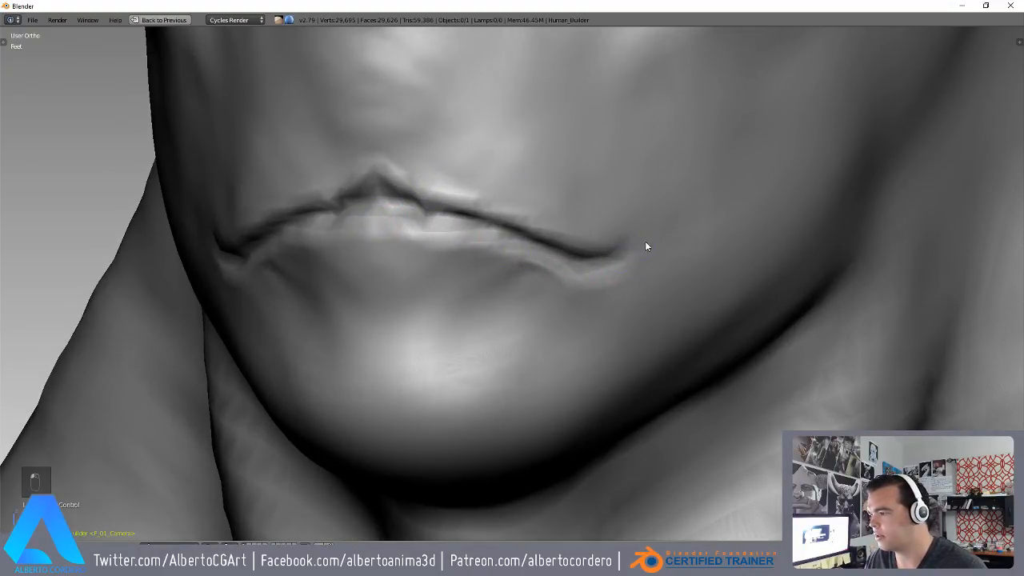
left_click_drag(572, 297, 615, 286)
mouse_move(555, 283)
middle_mouse_down("ctrl")
mouse_move(498, 261)
mouse_move(541, 260)
mouse_move(648, 301)
middle_mouse_up("ctrl")
- Build up and soften the area below the outer lower lip and around the mouth corner with another resized brush
key("y")
key("f")
left_click(534, 279)
key("f")
left_click(551, 285)
mouse_move(551, 270)
left_mouse_down()
mouse_move(590, 294)
mouse_move(606, 329)
mouse_move(555, 293)
mouse_move(530, 254)
left_mouse_up()
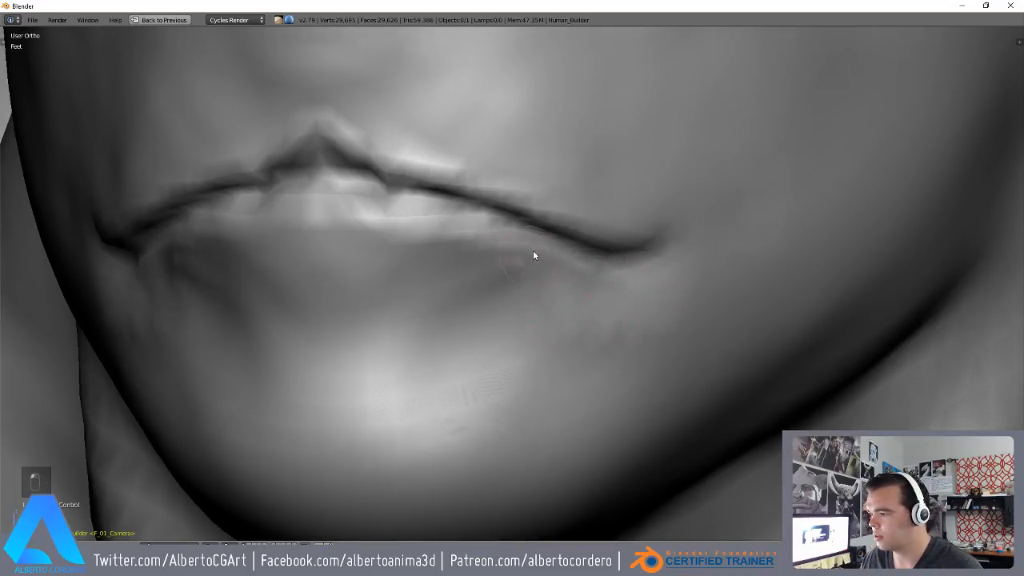
middle_click_drag(579, 279, 634, 336, "ctrl")
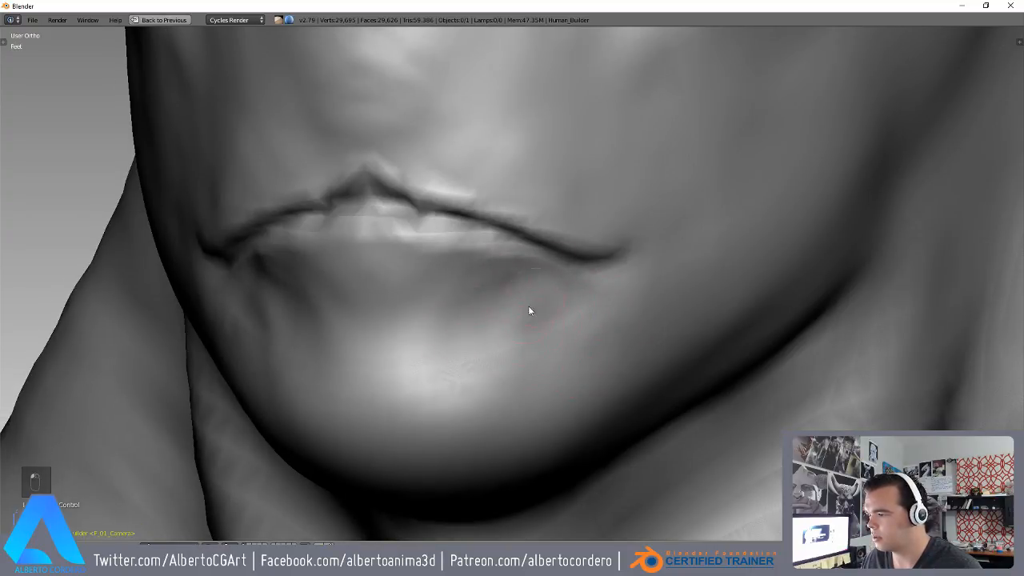
left_click_drag(577, 315, 649, 239)
- Carve the grooves running down beside the nose from the inner eye sockets toward the mouth
mouse_move(640, 249)
middle_mouse_down("ctrl")
mouse_move(602, 344)
mouse_move(647, 248)
middle_mouse_up("ctrl")
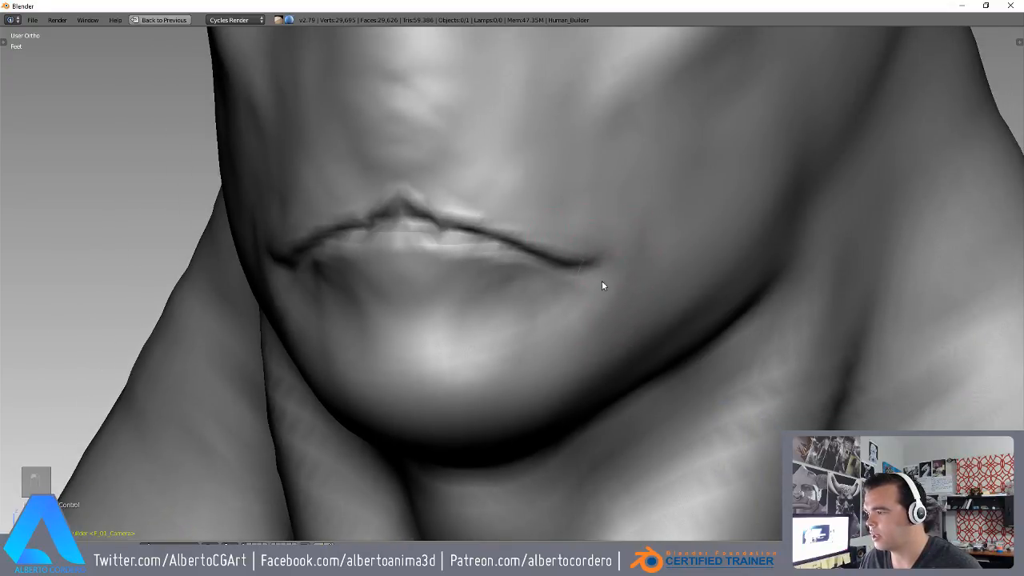
middle_click_drag(612, 289, 600, 344, "ctrl")
middle_click_drag(600, 344, 450, 310)
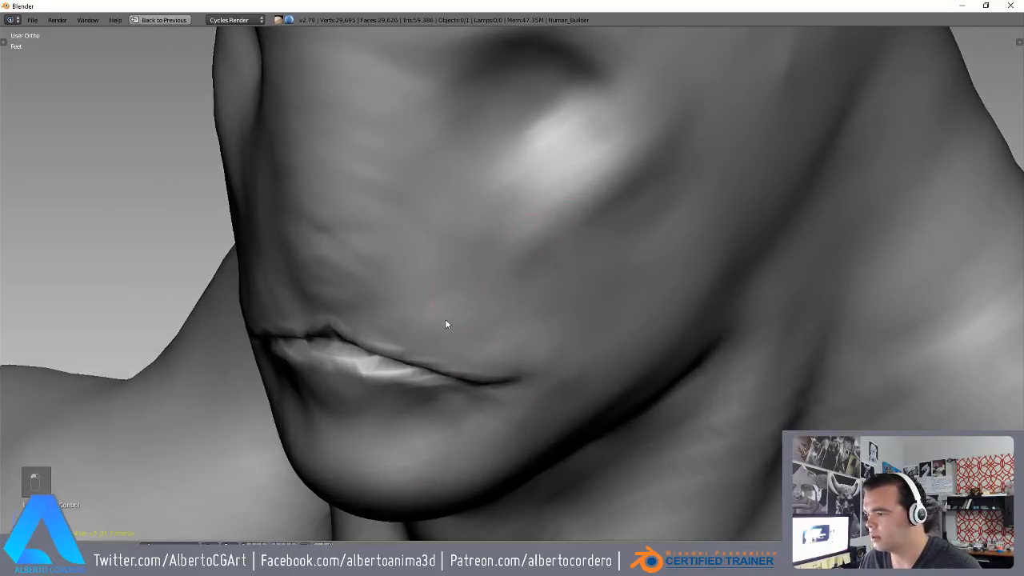
middle_click_drag(495, 366, 436, 306, "ctrl")
mouse_move(557, 391)
middle_mouse_down("ctrl")
mouse_move(473, 327)
mouse_move(574, 233)
middle_mouse_up("ctrl")
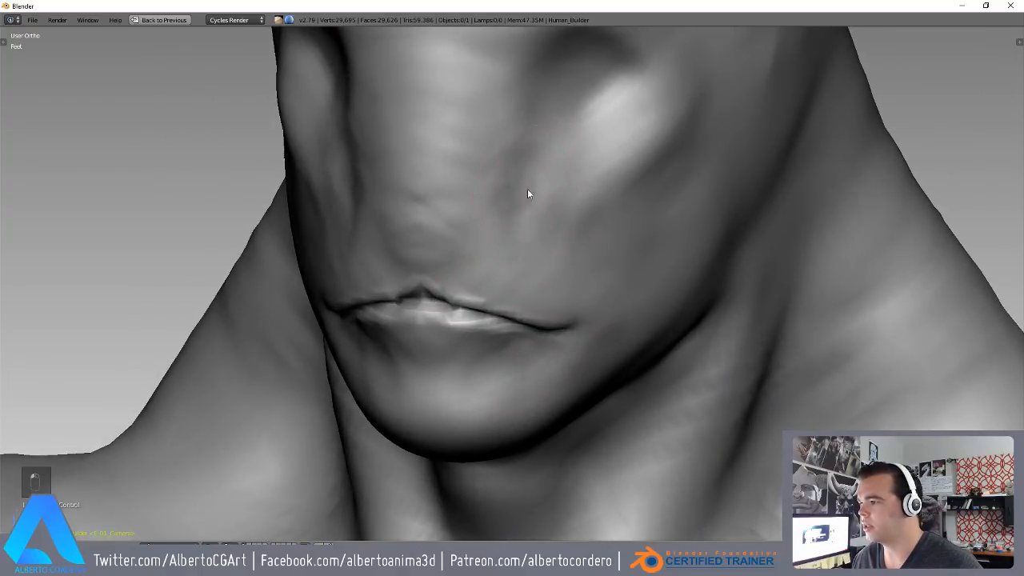
left_click_drag(531, 206, 511, 264)
mouse_move(522, 238)
middle_mouse_down("ctrl")
mouse_move(519, 204)
mouse_move(505, 249)
middle_mouse_up("ctrl")
left_click_drag(512, 257, 482, 305)
middle_click_drag(517, 289, 495, 265)
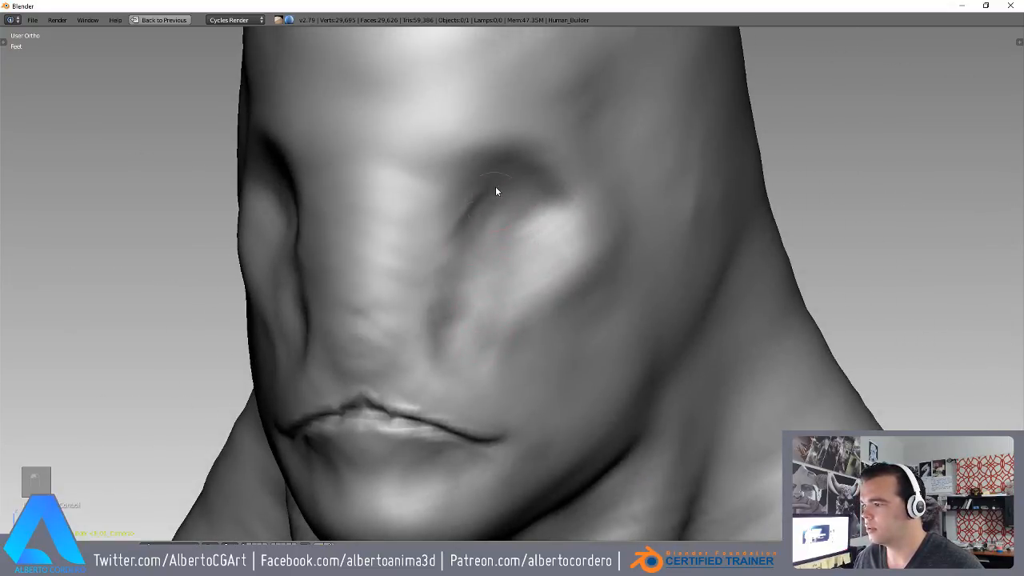
- Deepen the inner and upper parts of the eye sockets and build up the brow ridge above them
middle_click_drag(489, 189, 544, 193)
middle_click_drag(544, 192, 545, 208, "ctrl")
left_click_drag(546, 172, 537, 201)
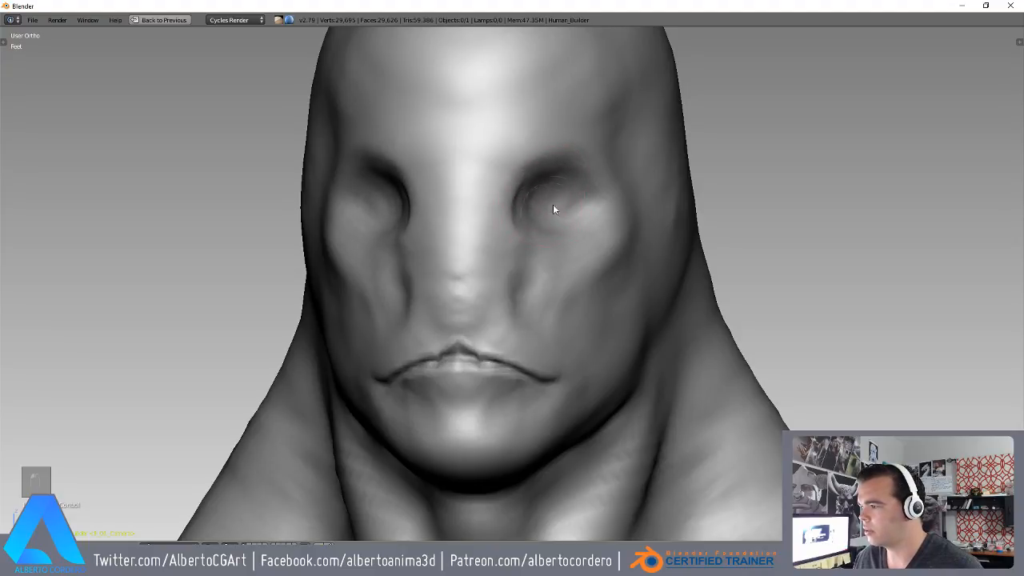
mouse_move(510, 150)
left_mouse_down()
mouse_move(516, 134)
mouse_move(563, 130)
left_mouse_up()
mouse_move(573, 152)
middle_mouse_down()
mouse_move(530, 196)
mouse_move(524, 178)
middle_mouse_up()
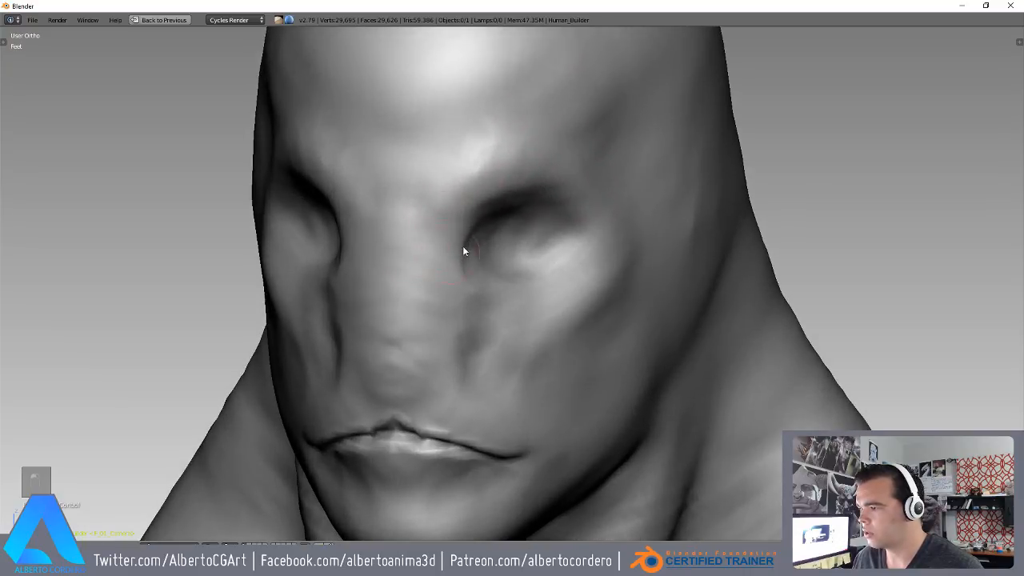
middle_click_drag(556, 112, 435, 217)
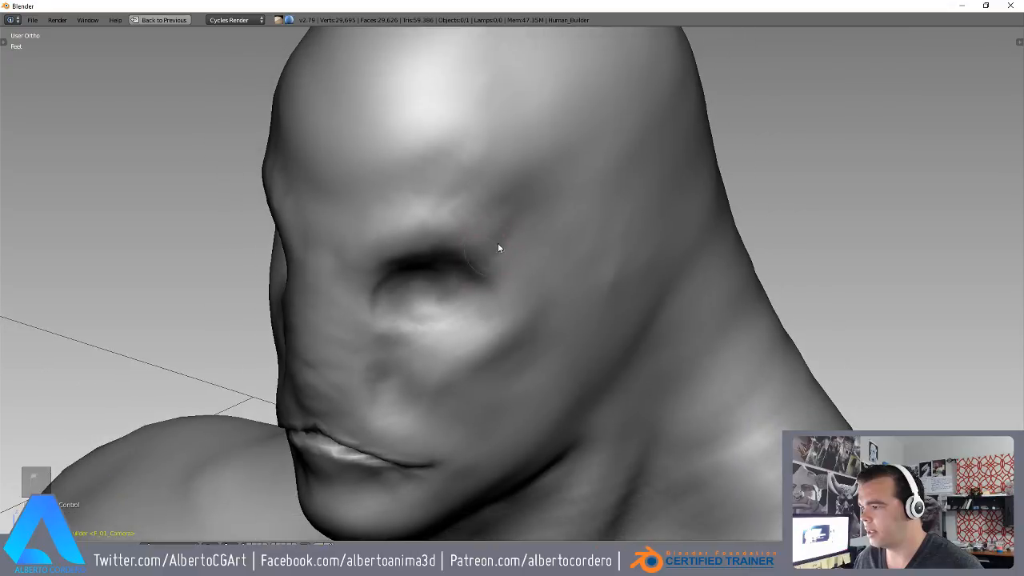
- Nudge the side of the face beside the eye socket slightly upward and inward with a large Grab brush
mouse_move(498, 248)
middle_mouse_down()
mouse_move(550, 212)
mouse_move(460, 266)
middle_mouse_up()
key("f")
left_click(632, 268)
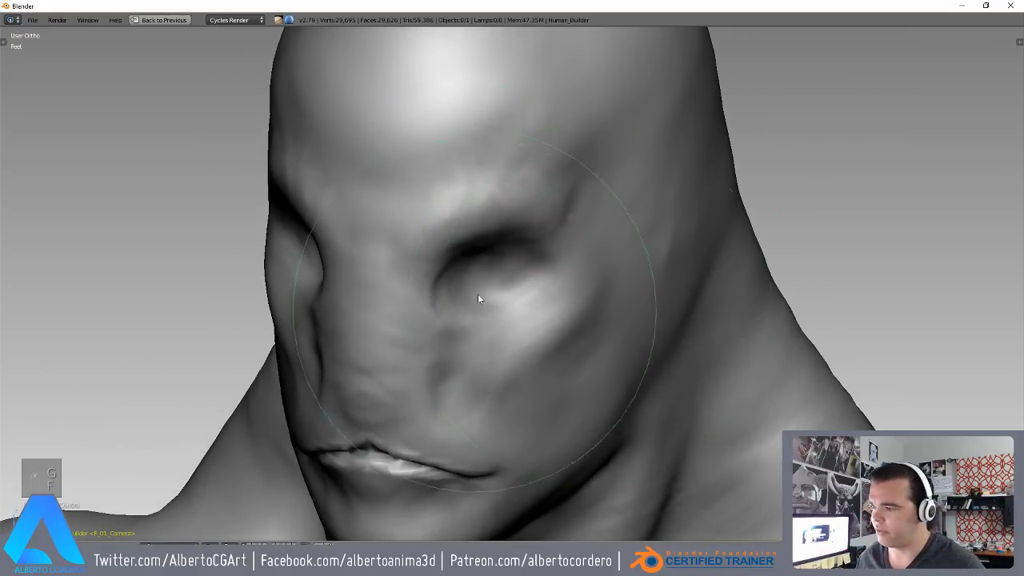
middle_click_drag(475, 310, 594, 237)
left_click_drag(616, 240, 611, 227)
mouse_move(611, 228)
middle_mouse_down()
mouse_move(614, 244)
mouse_move(446, 240)
mouse_move(421, 267)
mouse_move(414, 232)
mouse_move(429, 217)
mouse_move(327, 243)
mouse_move(330, 254)
mouse_move(305, 230)
middle_mouse_up()
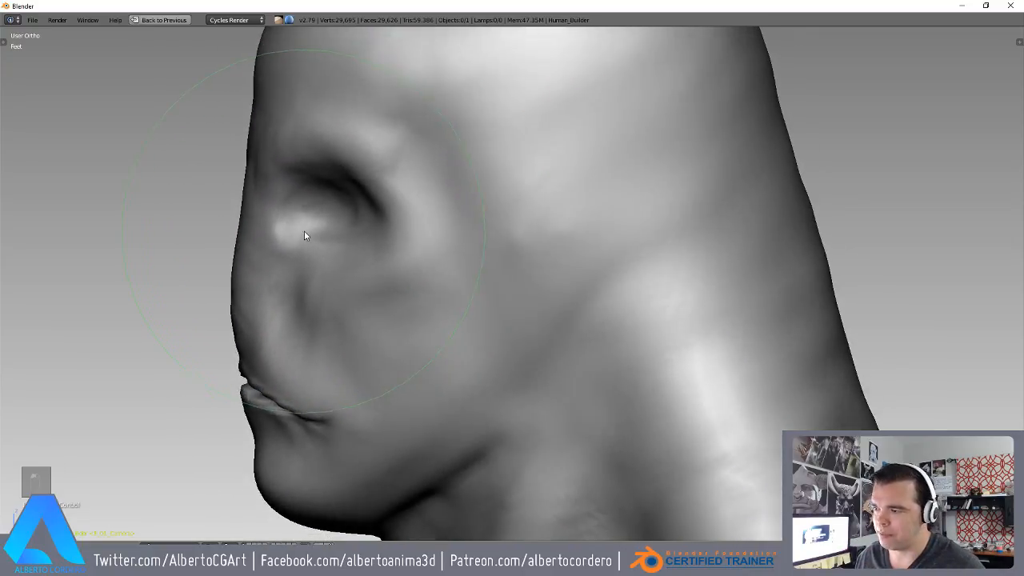
- Adjust the face profile at the eye sockets and nose bridge in the right view with the large Grab brush
key("KP_3")
scroll(356, 278, "down", 2)
scroll(354, 277, "up", 3)
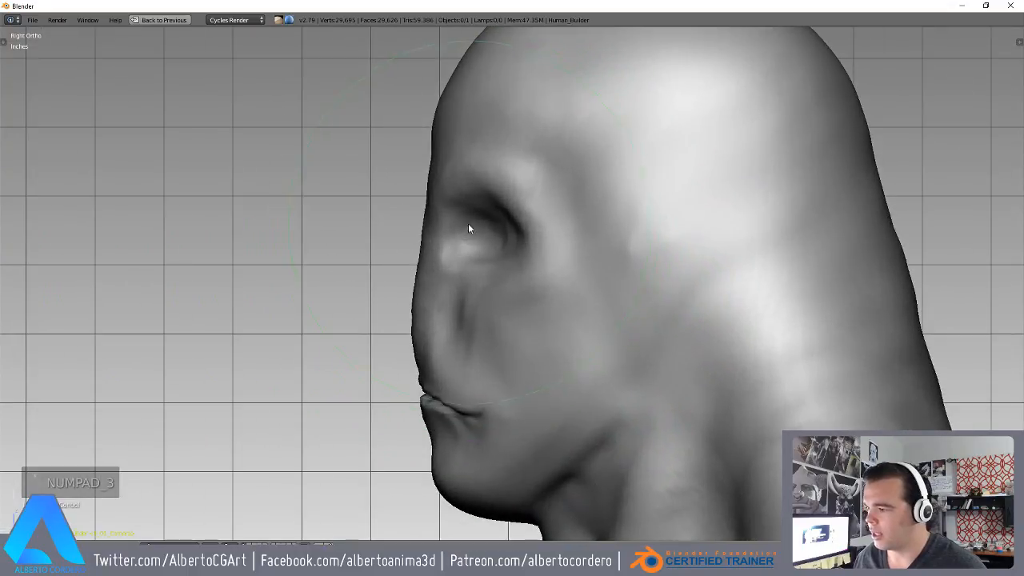
scroll(440, 277, "up", 2)
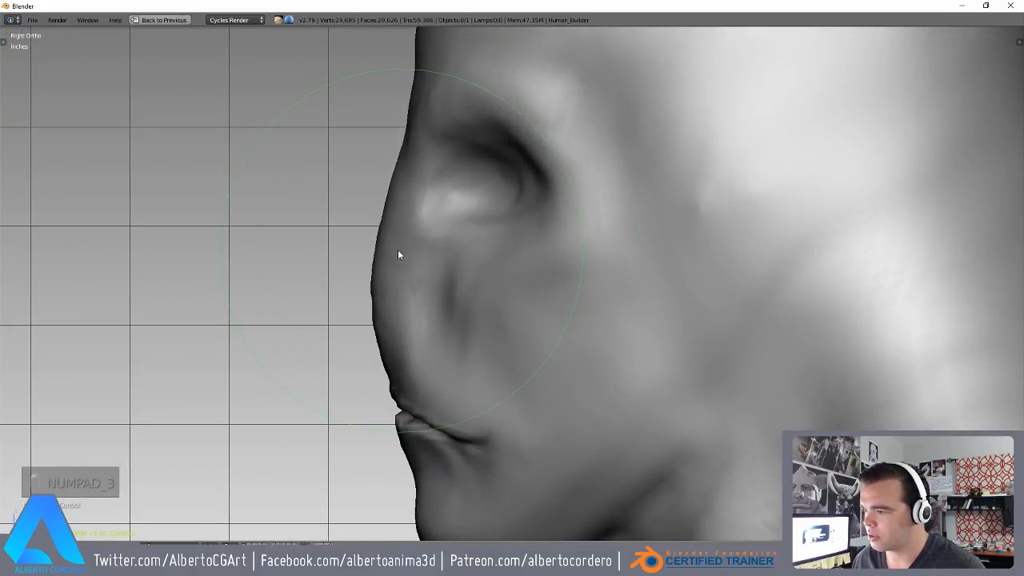
scroll(392, 264, "down", 3)
middle_click_drag(471, 274, 452, 171, "ctrl")
mouse_move(451, 171)
left_mouse_down()
mouse_move(578, 137)
mouse_move(683, 173)
left_mouse_up()
- Examine the head's proportions against the neck, shoulders and torso in the right and front views
middle_click_drag(555, 173, 475, 320, "ctrl")
middle_click_drag(475, 320, 469, 208, "shift")
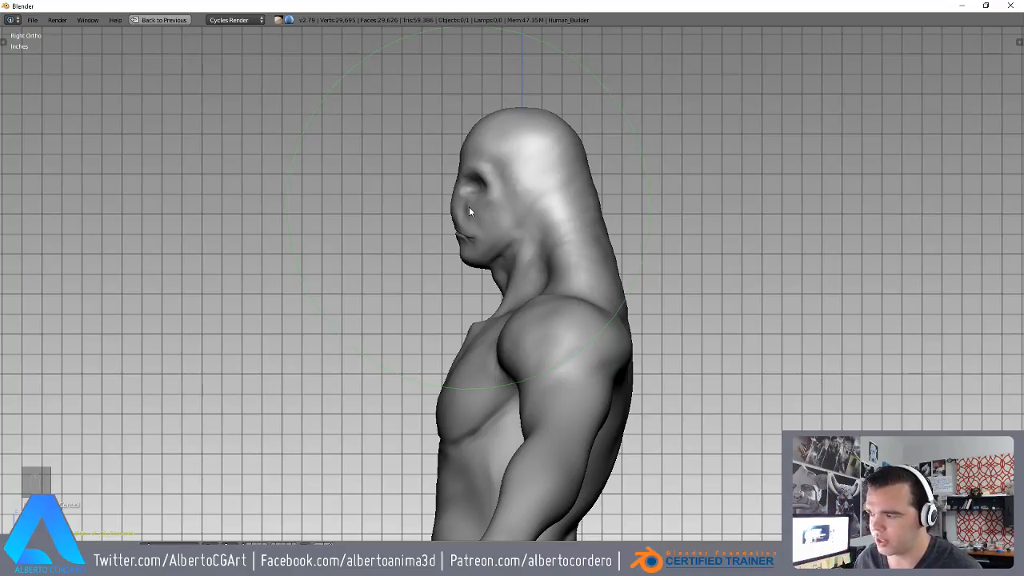
key("KP_1")
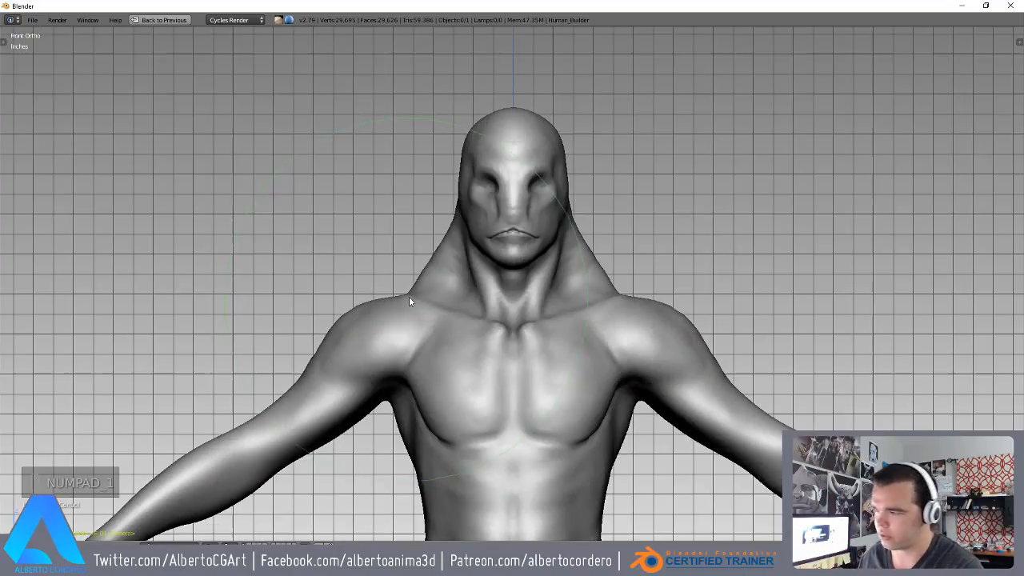
scroll(478, 213, "up", 3)
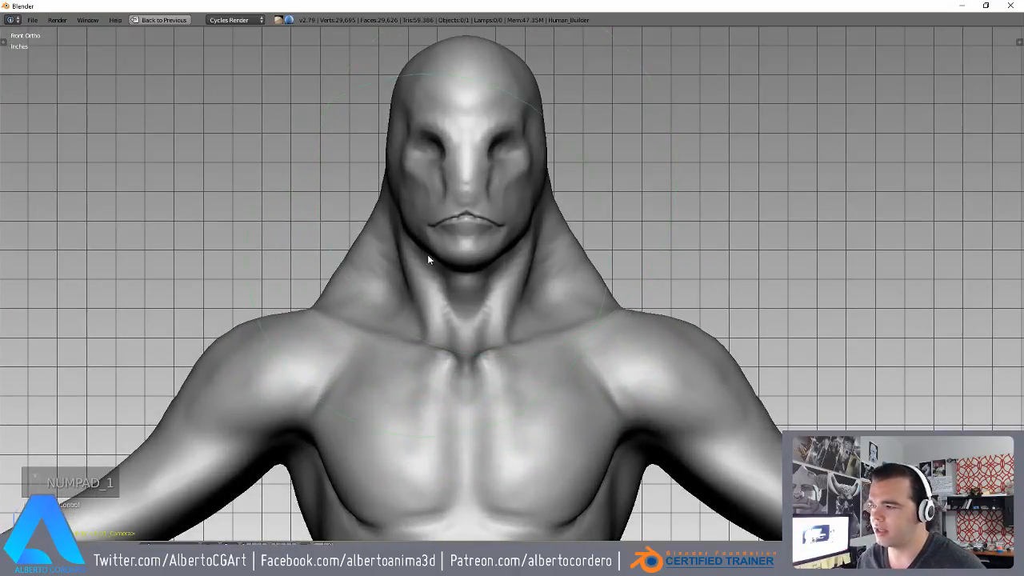
middle_click_drag(428, 255, 418, 302, "shift")
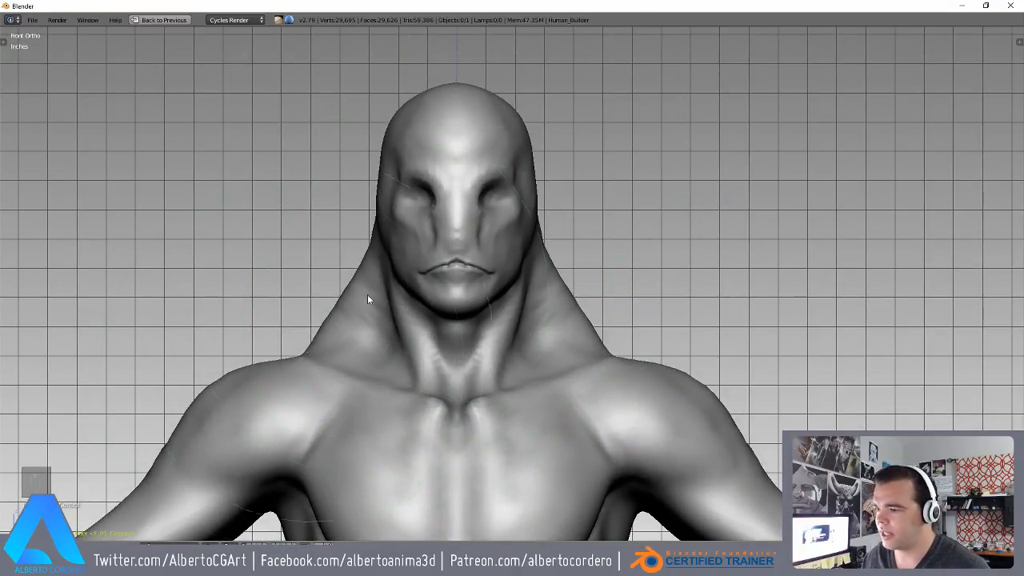
scroll(470, 217, "down", 3)
middle_click_drag(469, 290, 449, 143, "shift")
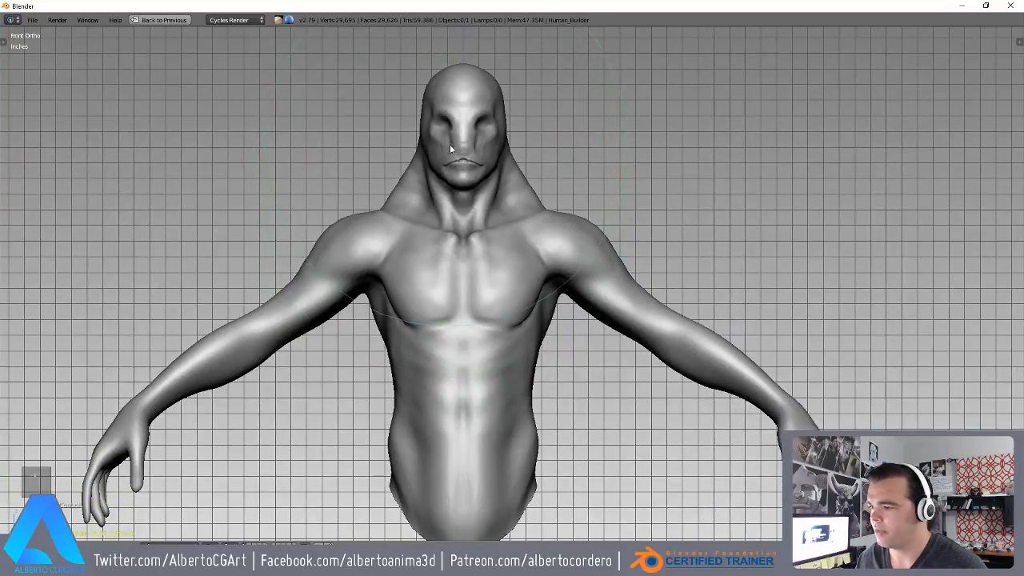
- Examine the head profile and the back of the head and neck from the right view and nearby angles
key("KP_3")
scroll(527, 223, "up", 4)
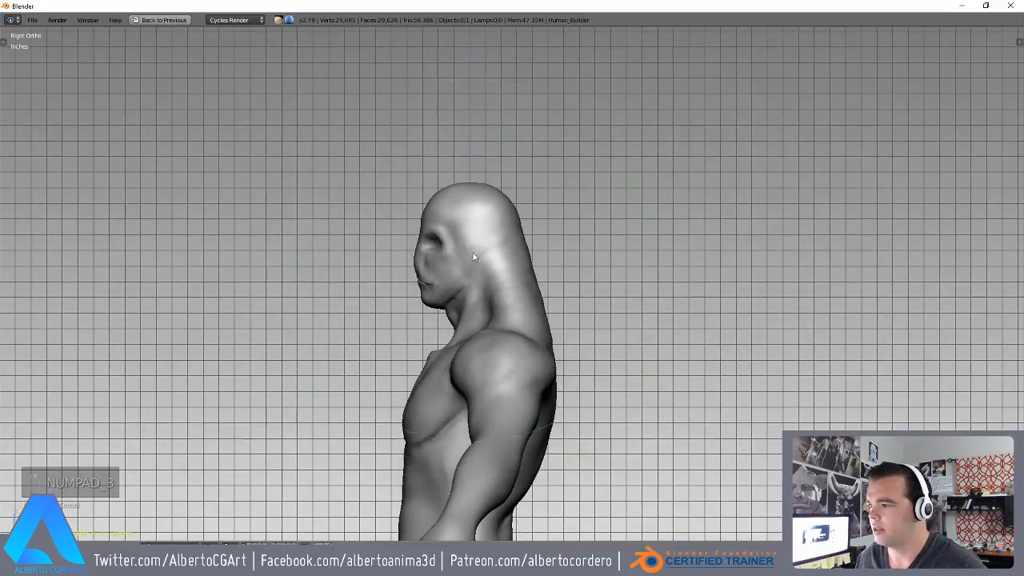
middle_click_drag(372, 209, 380, 204, "shift")
middle_click_drag(503, 146, 523, 228)
key("KP_3")
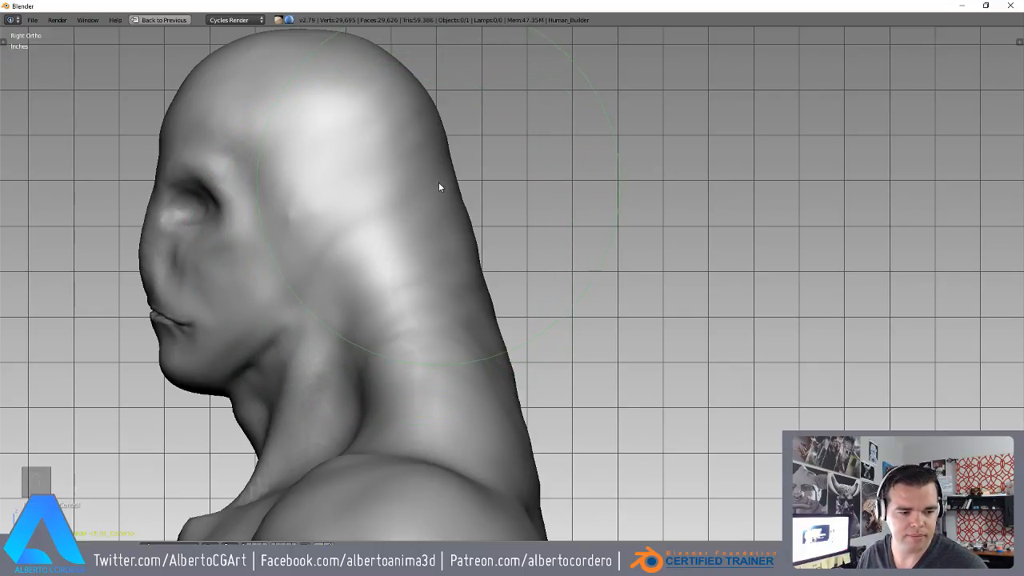
middle_click_drag(441, 194, 471, 209)
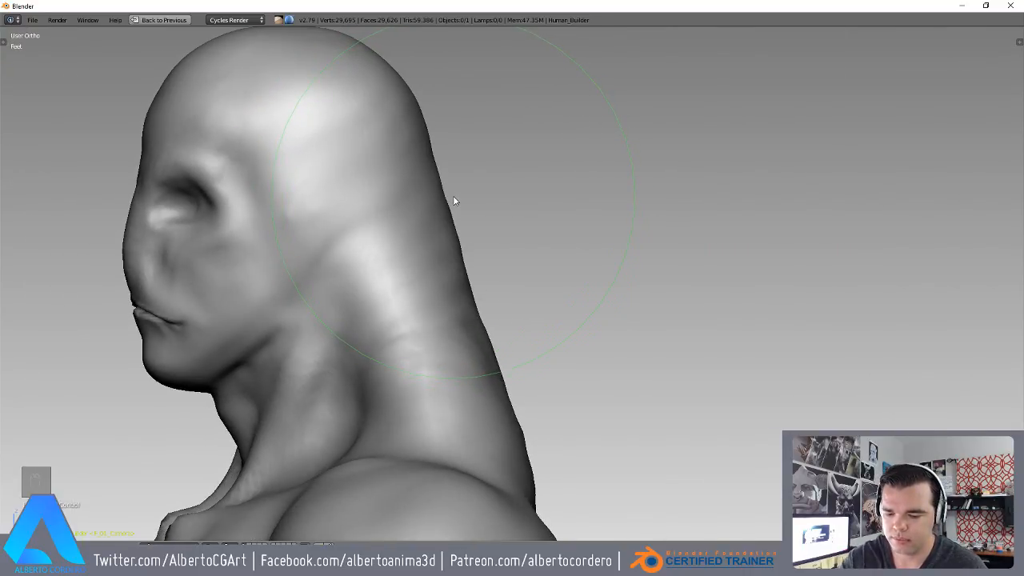
middle_click_drag(433, 232, 523, 201)
scroll(530, 172, "up", 4)
key("KP_3")
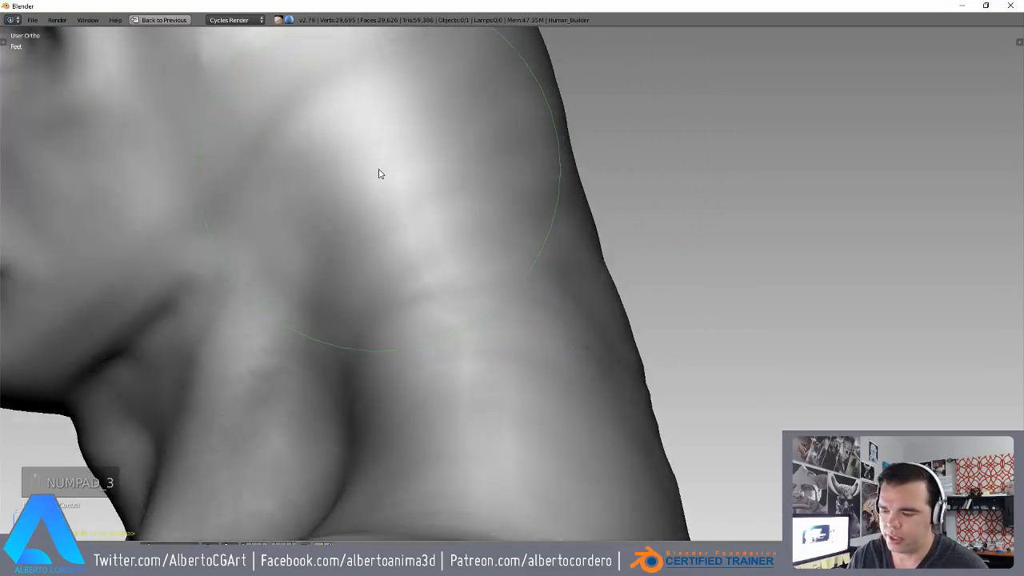
- Nudge the lip line slightly from below with the Grab brush and check the mouth corner in the right view
middle_click_drag(256, 257, 588, 318, "shift")
scroll(337, 232, "up", 1)
mouse_move(306, 260)
middle_mouse_down()
mouse_move(337, 232)
mouse_move(307, 206)
mouse_move(293, 213)
mouse_move(315, 174)
mouse_move(283, 278)
mouse_move(252, 246)
mouse_move(313, 215)
mouse_move(221, 207)
mouse_move(235, 263)
mouse_move(229, 301)
mouse_move(329, 264)
mouse_move(199, 277)
mouse_move(270, 272)
mouse_move(382, 240)
mouse_move(416, 144)
mouse_move(495, 177)
middle_mouse_up()
scroll(253, 245, "up", 2)
scroll(313, 215, "up", 1)
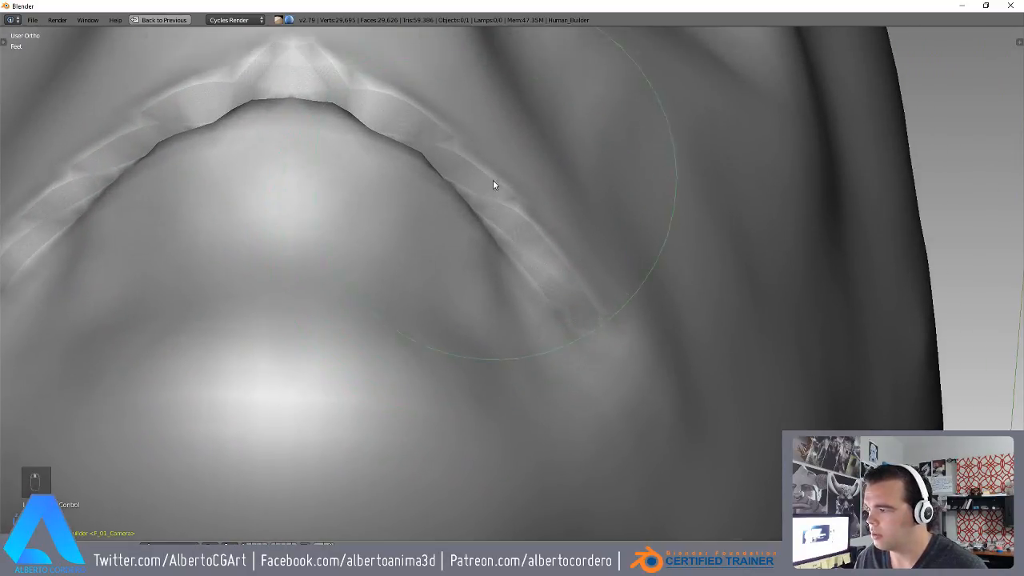
left_click_drag(505, 178, 498, 175)
mouse_move(498, 176)
middle_mouse_down("ctrl")
mouse_move(417, 300)
mouse_move(373, 328)
mouse_move(310, 315)
mouse_move(336, 260)
middle_mouse_up("ctrl")
key("KP_3")
scroll(417, 208, "up", 3)
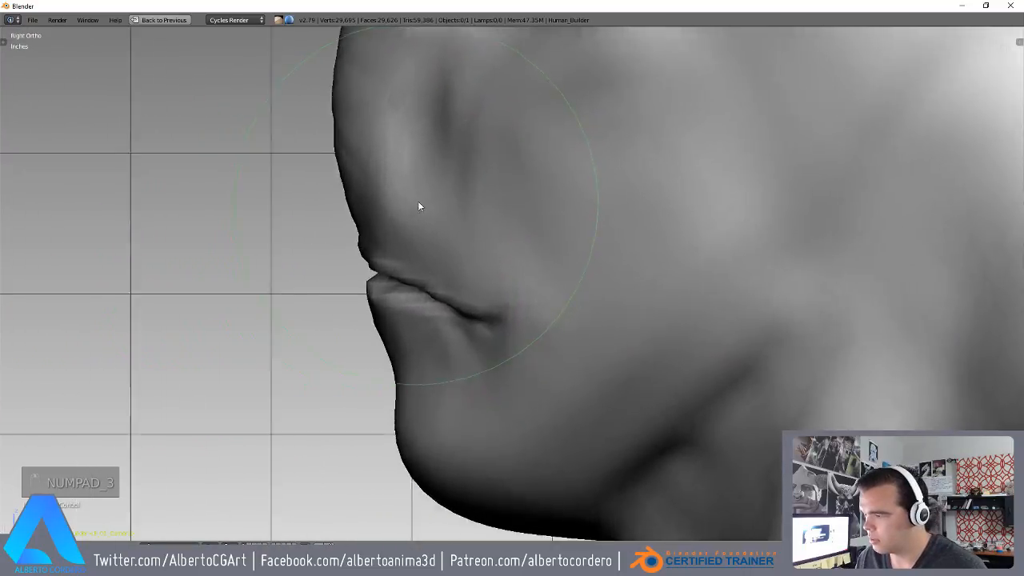
scroll(400, 272, "up", 2)
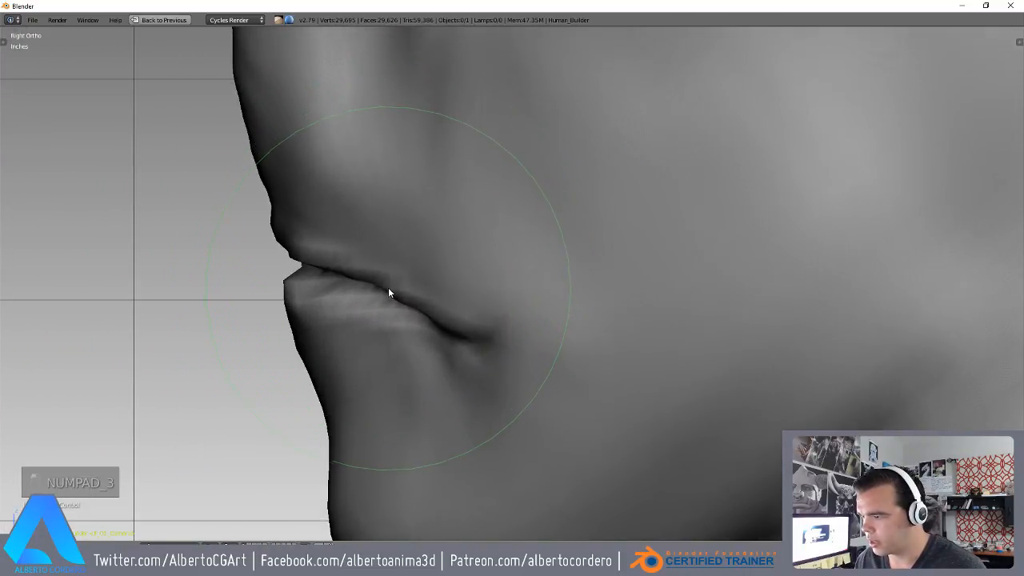
scroll(493, 292, "down", 1)
scroll(472, 308, "up", 1)
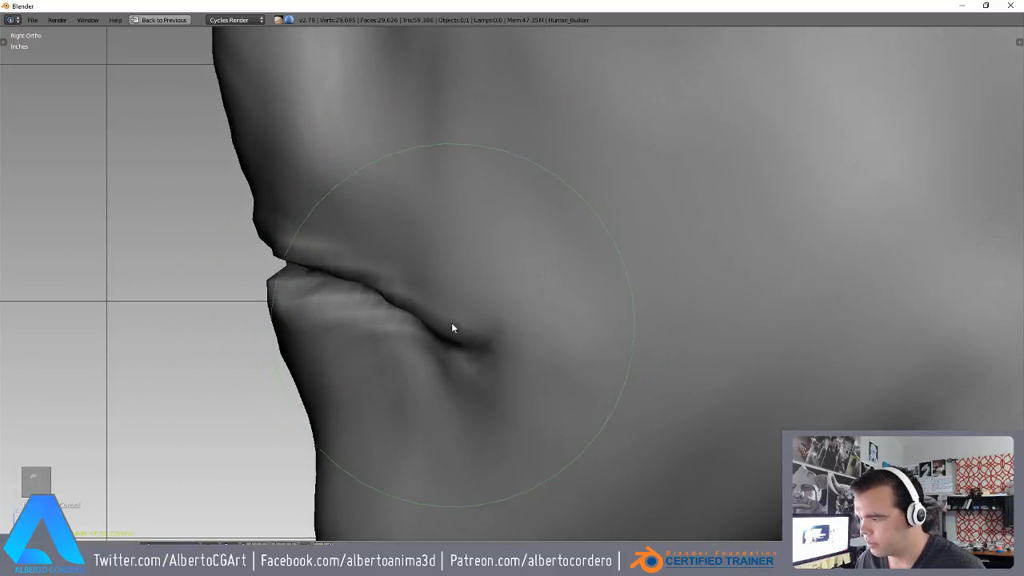
scroll(411, 291, "up", 1)
scroll(488, 375, "up", 1)
scroll(490, 374, "down", 1)
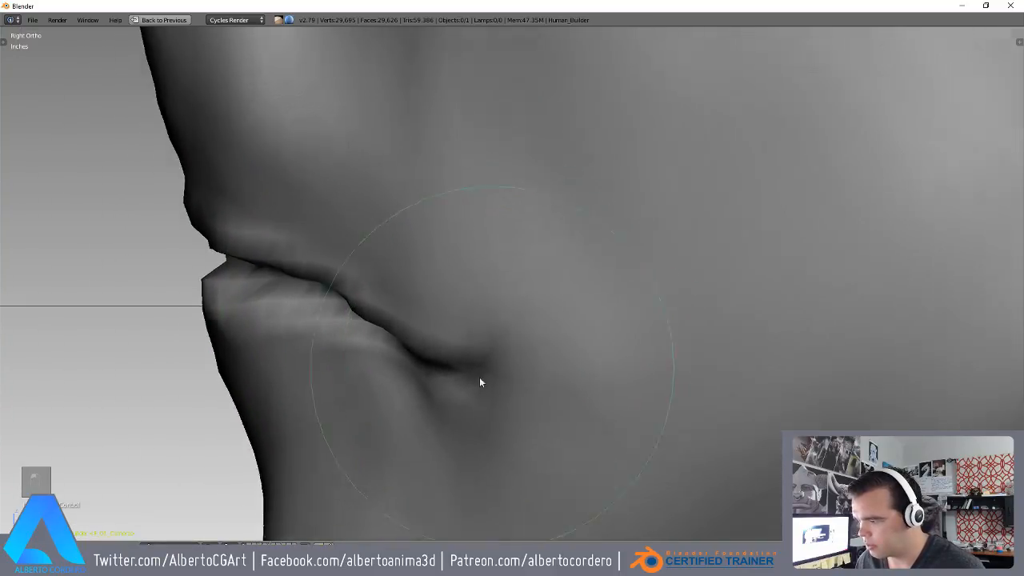
scroll(382, 400, "down", 3)
- Shape the cheeks between the cheekbones and the jawline into a soft hollow with the large Grab brush
key("KP_1")
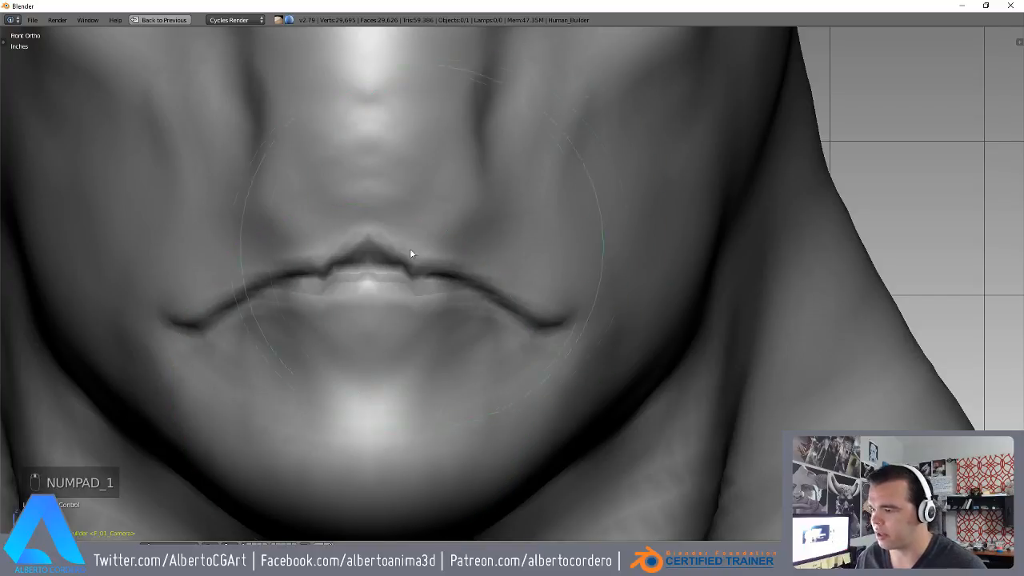
scroll(473, 240, "down", 2)
scroll(511, 176, "down", 4)
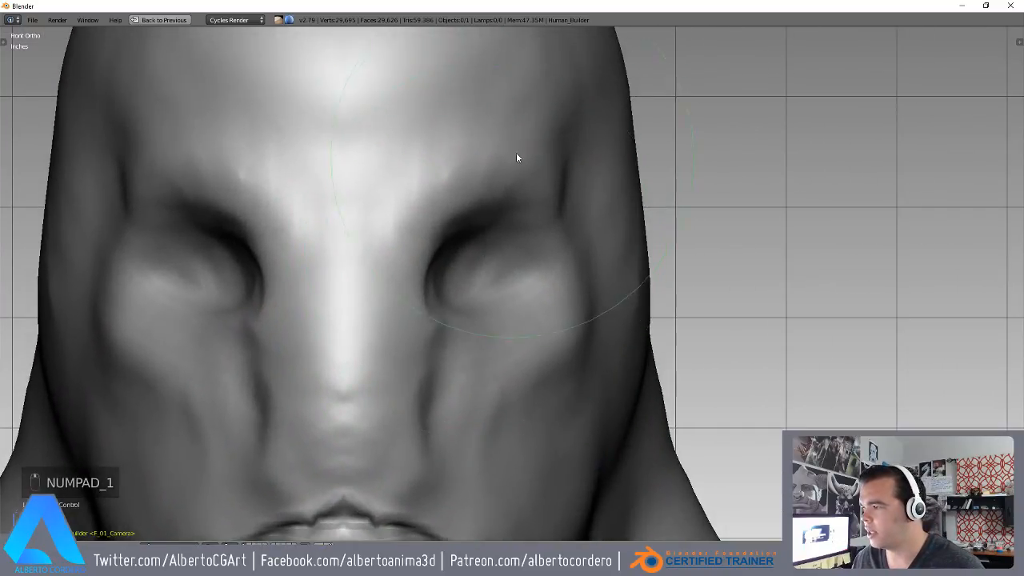
scroll(409, 184, "up", 4)
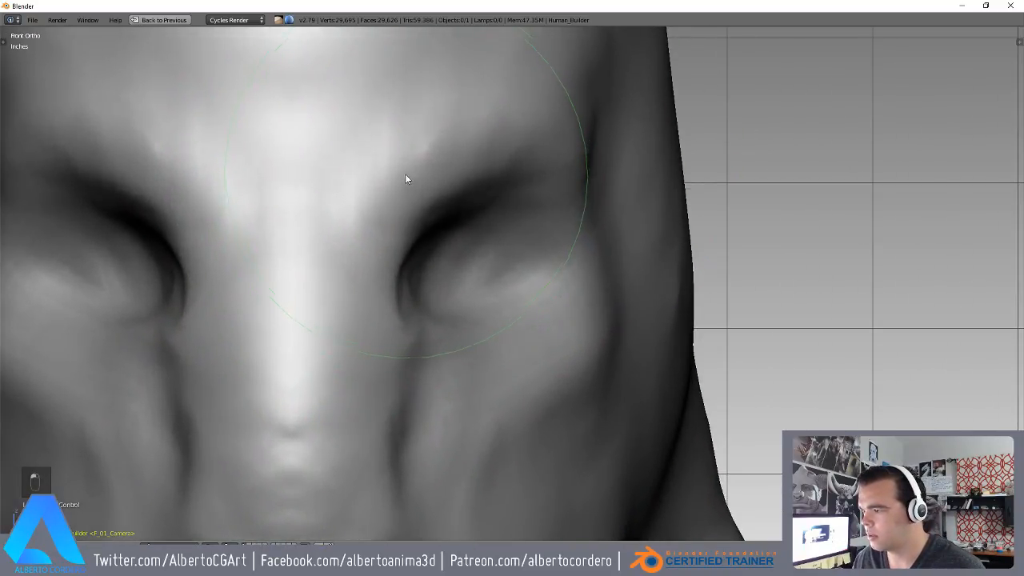
scroll(596, 176, "down", 2)
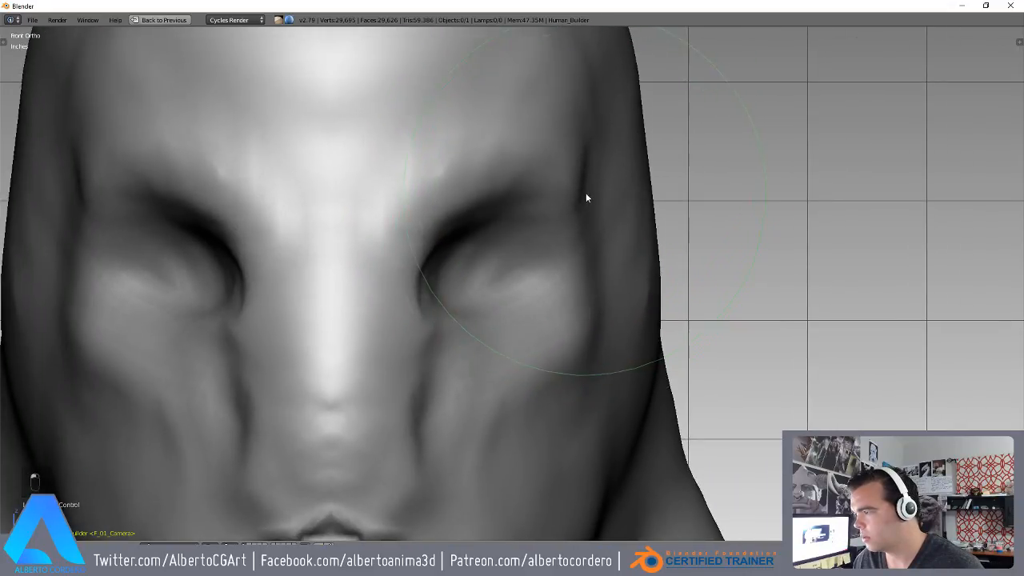
scroll(544, 299, "down", 4)
scroll(528, 303, "up", 2)
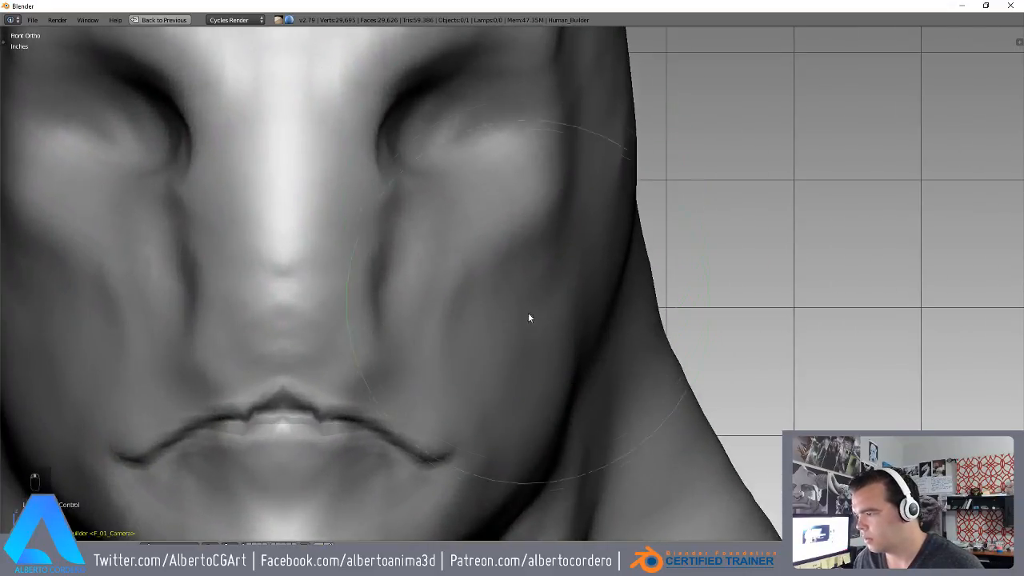
scroll(507, 276, "up", 2)
scroll(481, 320, "up", 1)
scroll(477, 324, "down", 2)
middle_click_drag(464, 277, 612, 272)
scroll(629, 280, "up", 1)
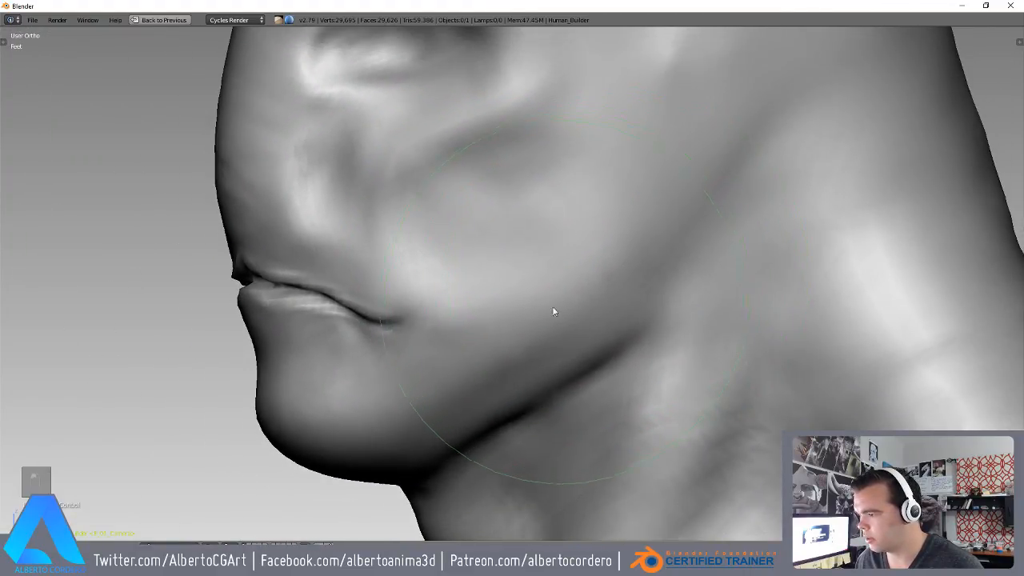
scroll(515, 372, "down", 3)
middle_click_drag(515, 372, 456, 277)
scroll(455, 277, "up", 2)
mouse_move(457, 317)
middle_mouse_down("ctrl")
mouse_move(432, 354)
mouse_move(436, 376)
middle_mouse_up("ctrl")
mouse_move(436, 360)
middle_mouse_down()
mouse_move(569, 263)
mouse_move(548, 199)
mouse_move(473, 195)
mouse_move(528, 200)
mouse_move(587, 179)
middle_mouse_up()
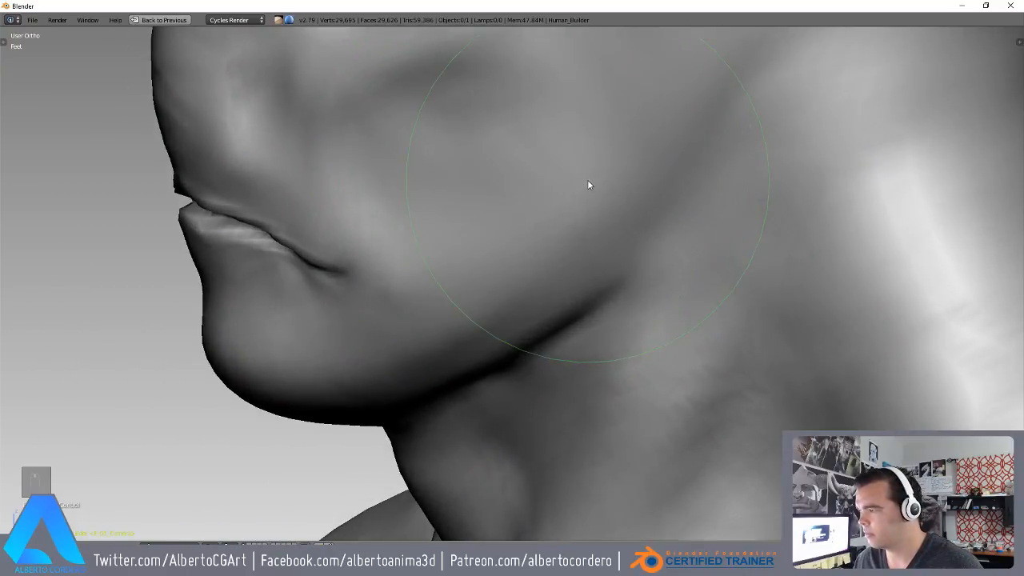
mouse_move(500, 250)
middle_mouse_down("ctrl")
mouse_move(441, 304)
mouse_move(473, 258)
middle_mouse_up("ctrl")
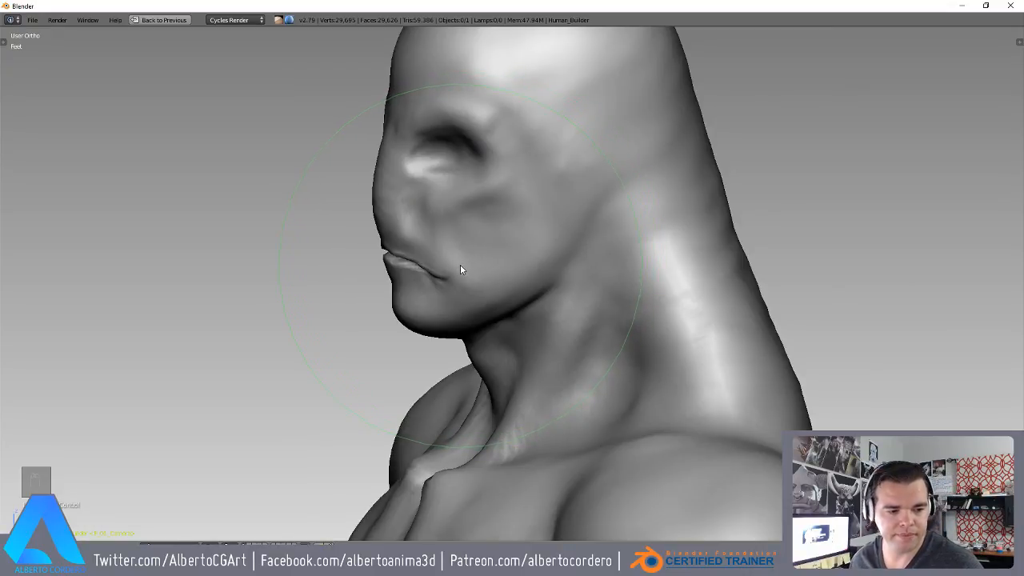
- Carve the crease from the inner eye corner down the side of the nose with a small Draw brush
key("KP_1")
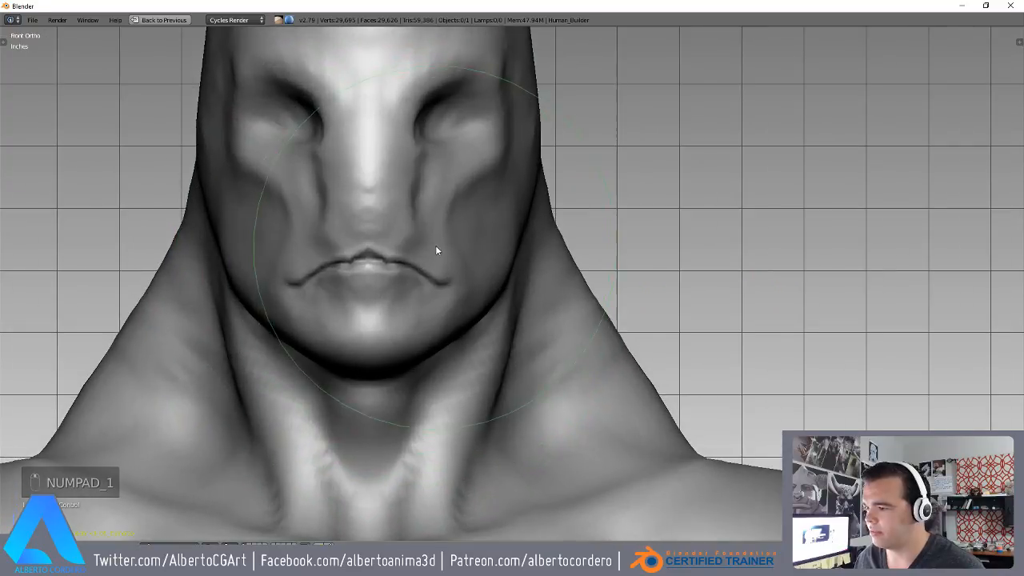
mouse_move(437, 247)
middle_mouse_down("shift")
mouse_move(500, 238)
mouse_move(470, 320)
middle_mouse_up("shift")
mouse_move(470, 320)
middle_mouse_down("ctrl")
mouse_move(472, 250)
mouse_move(421, 237)
mouse_move(339, 243)
mouse_move(472, 151)
mouse_move(460, 179)
mouse_move(356, 228)
middle_mouse_up("ctrl")
key("x")
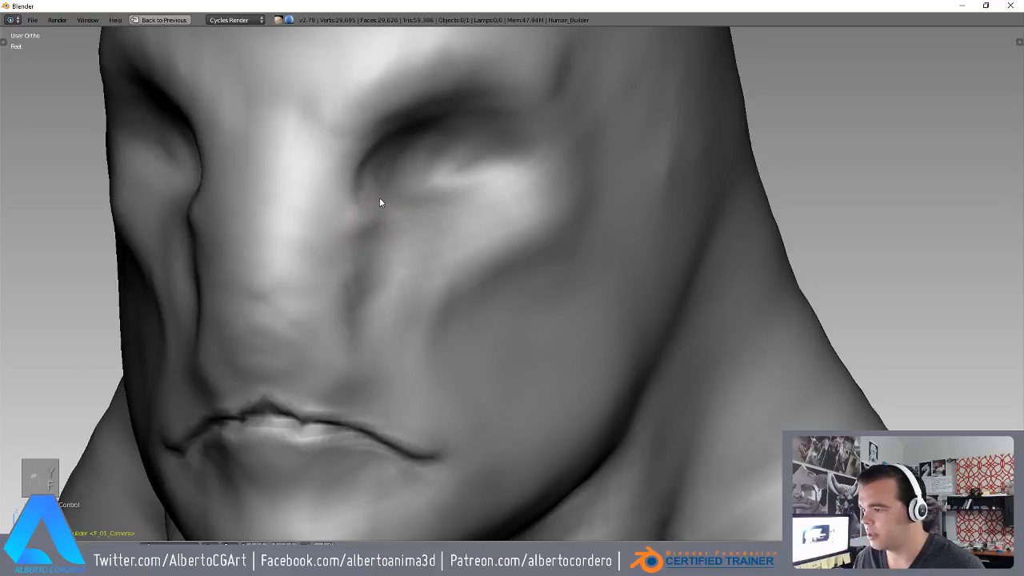
mouse_move(336, 304)
middle_mouse_down()
mouse_move(363, 366)
mouse_move(424, 278)
middle_mouse_up()
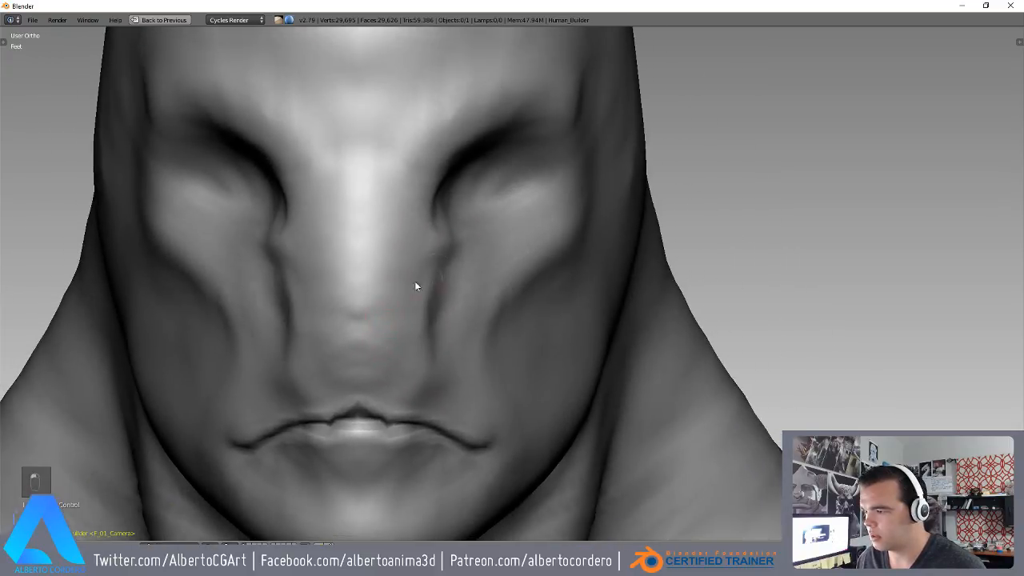
middle_click_drag(435, 184, 409, 108)
- Deepen the hollow beneath the cheekbone with the small Draw brush to define the cheekbone's lower edge
scroll(543, 78, "down", 4)
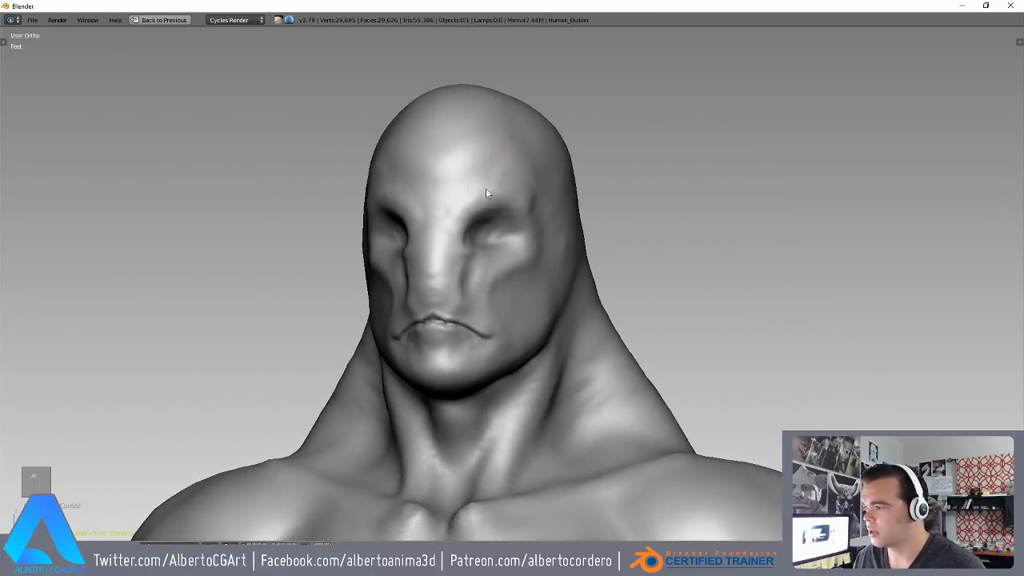
mouse_move(505, 213)
middle_mouse_down()
mouse_move(496, 171)
mouse_move(498, 180)
middle_mouse_up()
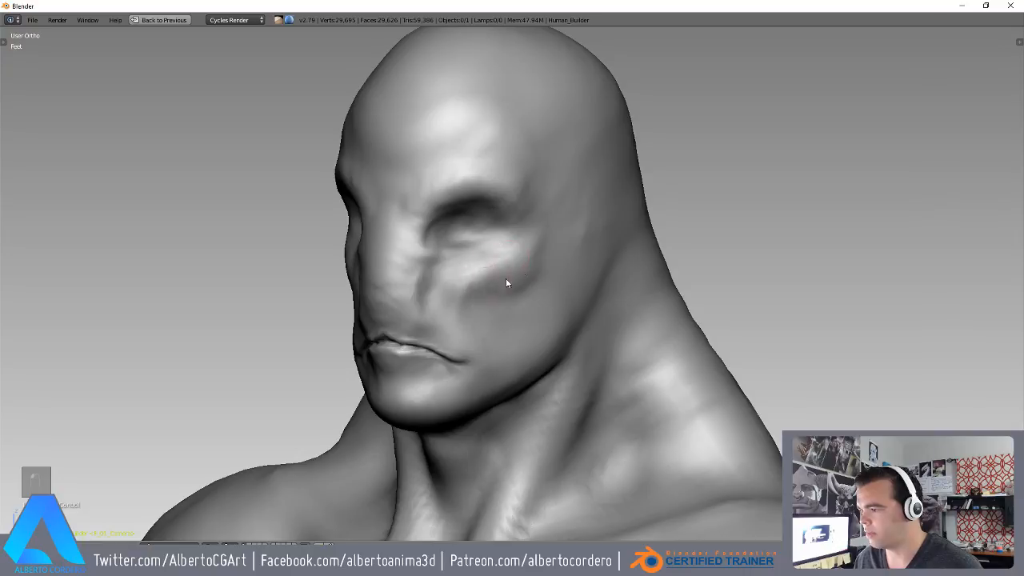
mouse_move(477, 267)
middle_mouse_down()
mouse_move(520, 251)
mouse_move(467, 311)
mouse_move(505, 299)
mouse_move(501, 255)
middle_mouse_up()
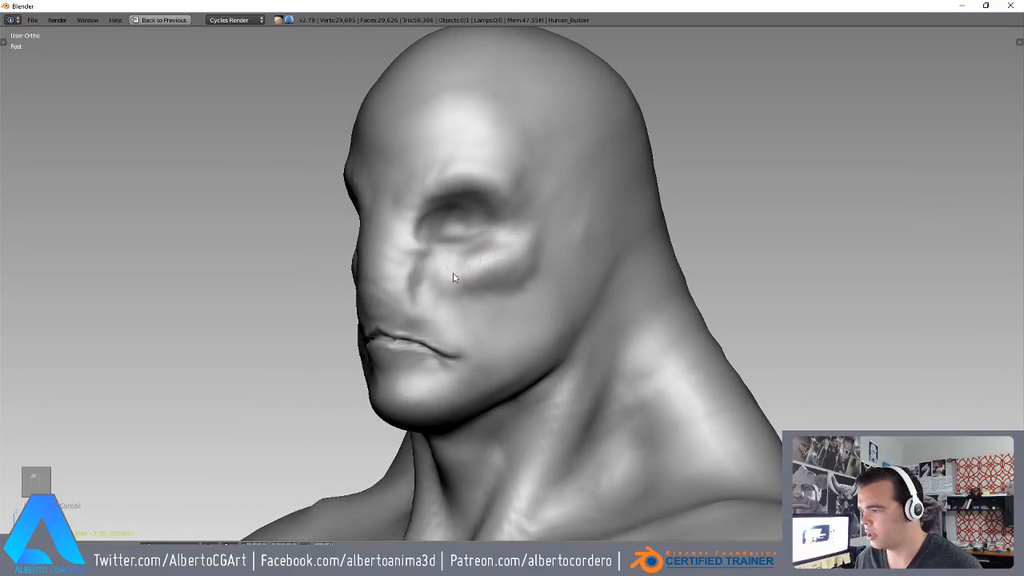
middle_click_drag(453, 274, 533, 238)
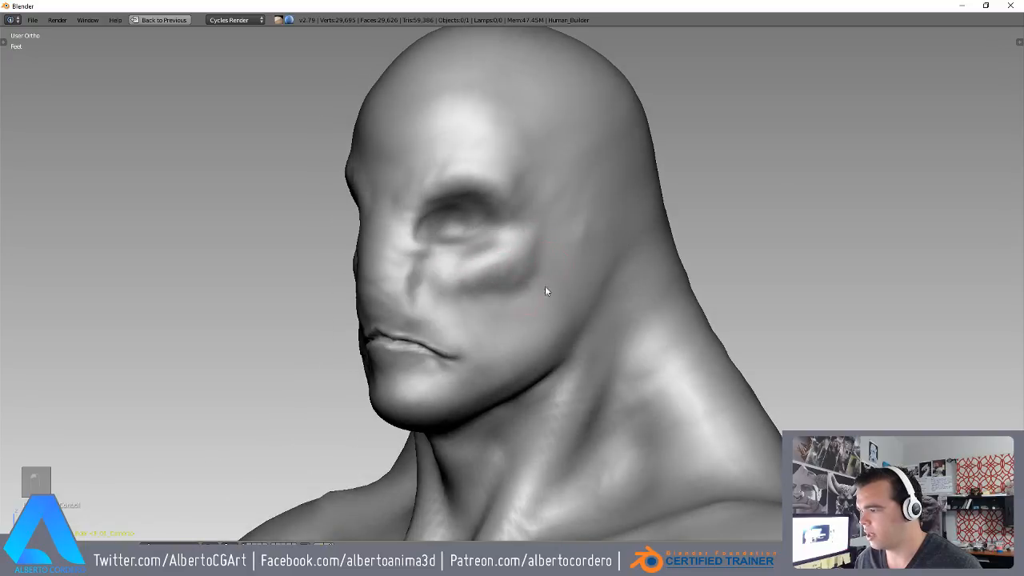
middle_click_drag(550, 314, 551, 300)
mouse_move(552, 336)
middle_mouse_down()
mouse_move(555, 301)
mouse_move(499, 342)
mouse_move(450, 280)
middle_mouse_up()
- Examine the head profile, face and head-to-shoulder proportions in the right, front and angled views
key("KP_3")
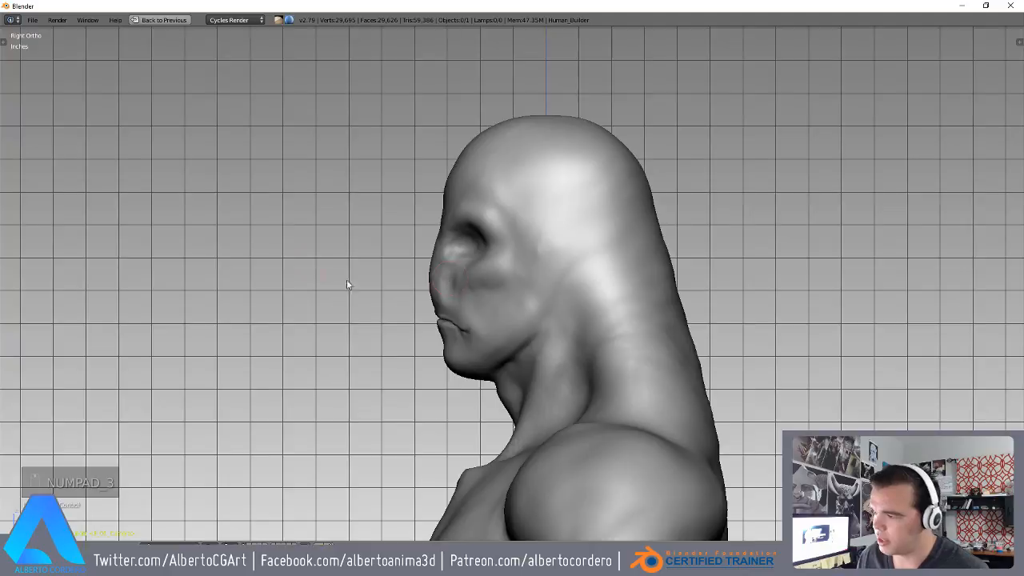
scroll(341, 279, "up", 4)
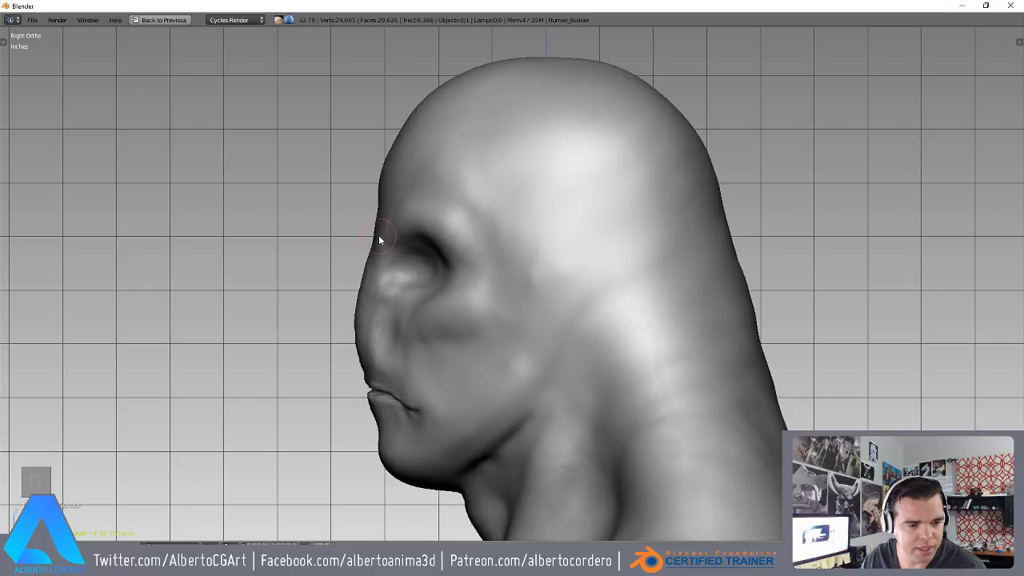
middle_click_drag(335, 229, 319, 258, "shift")
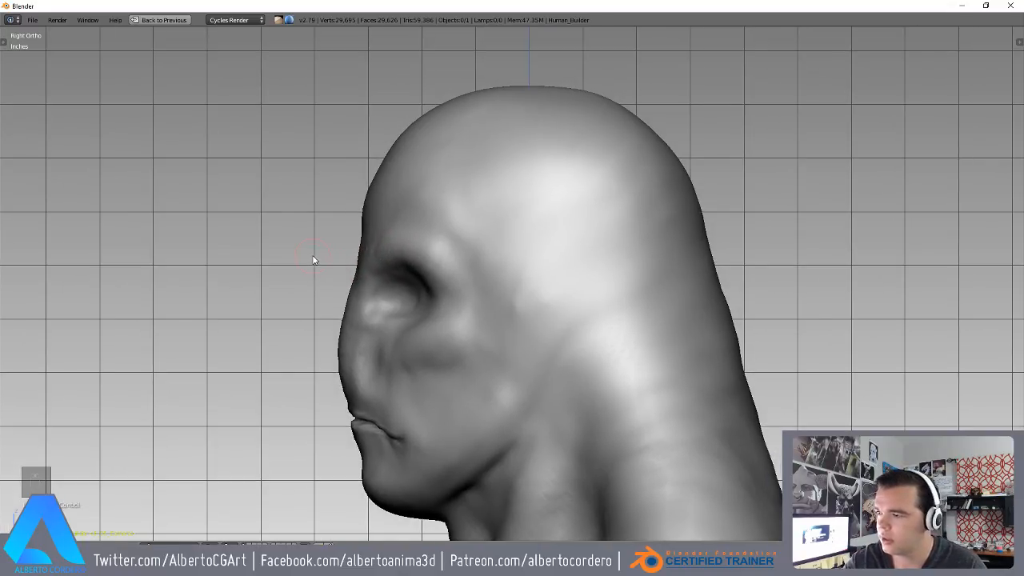
middle_click_drag(389, 225, 441, 304)
key("KP_1")
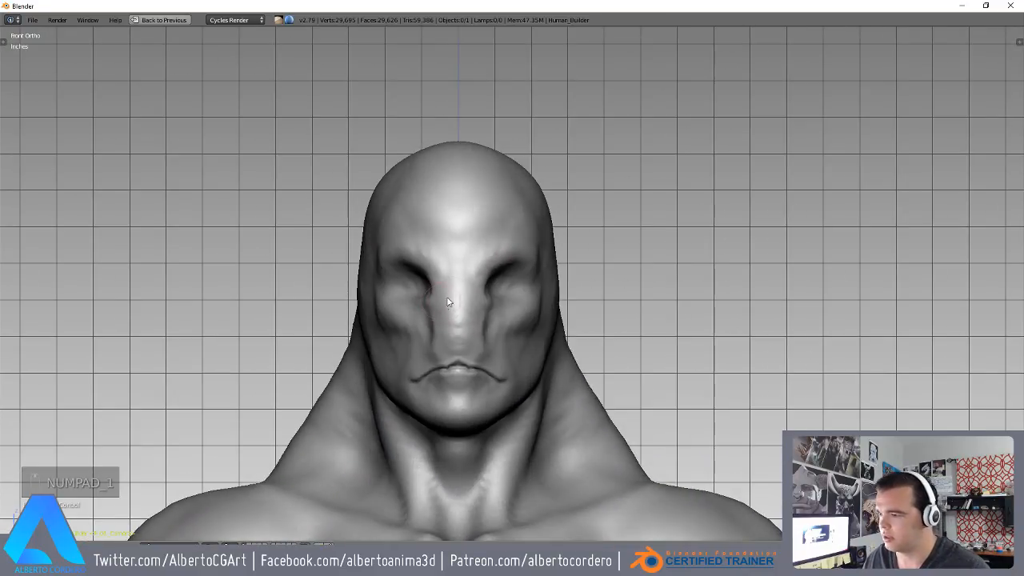
scroll(443, 300, "up", 4)
scroll(464, 172, "down", 8)
middle_click_drag(463, 172, 497, 240)
scroll(495, 262, "up", 4)
key("KP_1")
scroll(516, 245, "up", 2)
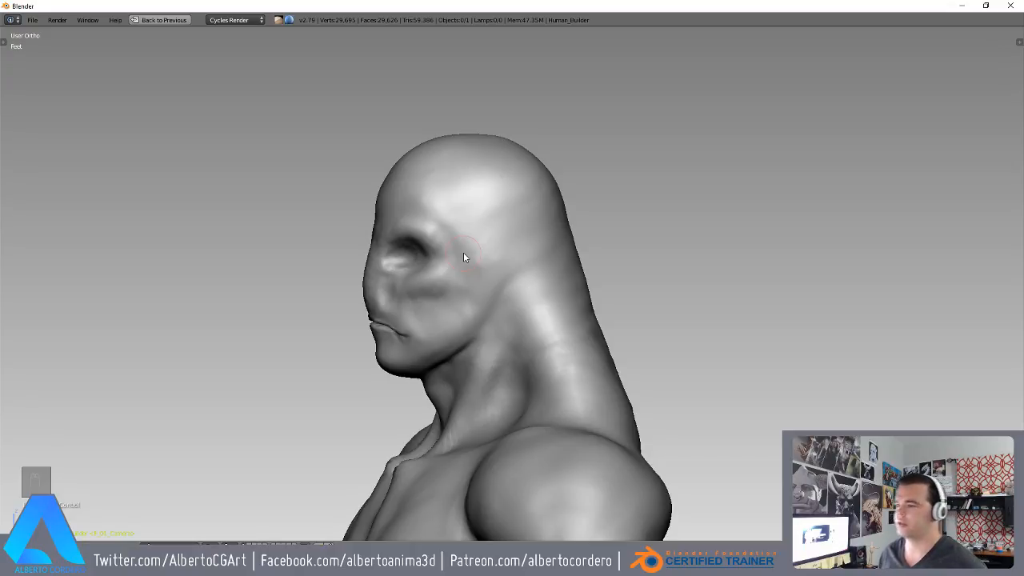
middle_click_drag(535, 263, 492, 223)
key("KP_1")
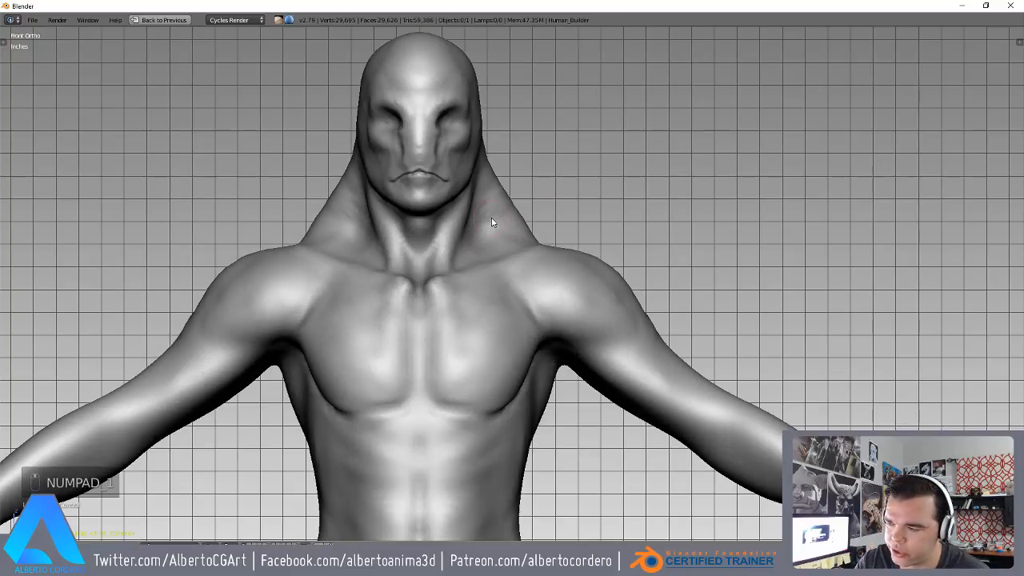
- Shape the chest muscles' inner edges beside the breastbone with a resized Grab brush
middle_click_drag(454, 358, 479, 253, "shift")
scroll(480, 249, "up", 3)
scroll(480, 296, "down", 3)
scroll(481, 311, "down", 1)
scroll(505, 286, "up", 2)
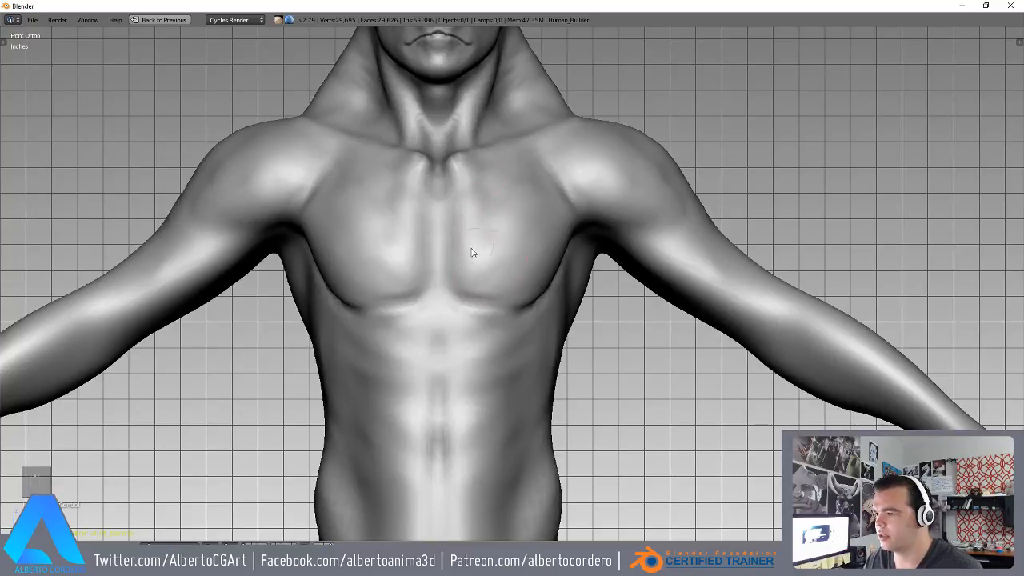
middle_click_drag(464, 225, 466, 191, "shift")
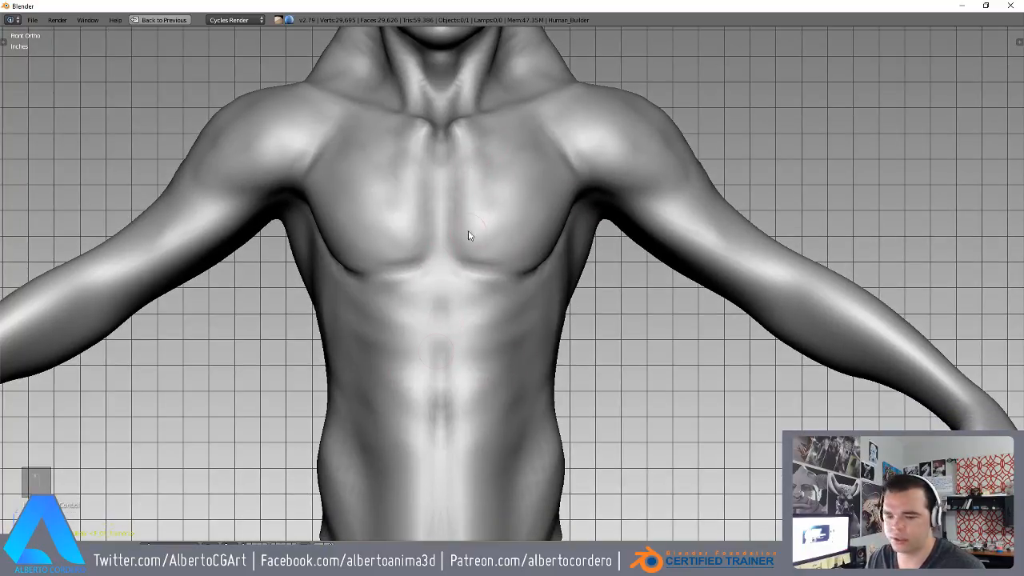
key("f")
left_click(582, 293)
scroll(489, 324, "down", 2)
middle_click_drag(581, 302, 485, 320)
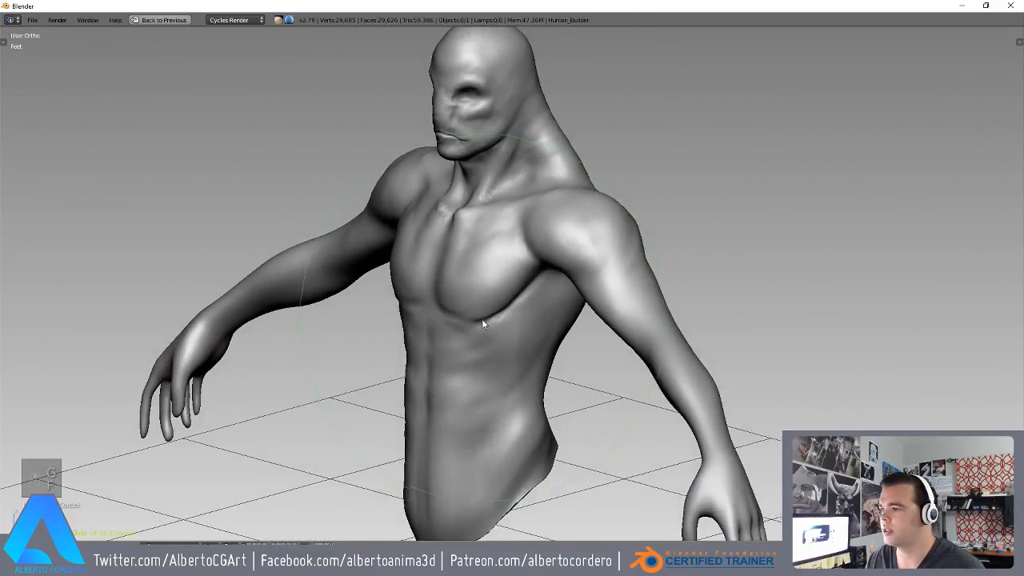
scroll(490, 280, "up", 3)
scroll(464, 235, "up", 2)
scroll(448, 240, "up", 2)
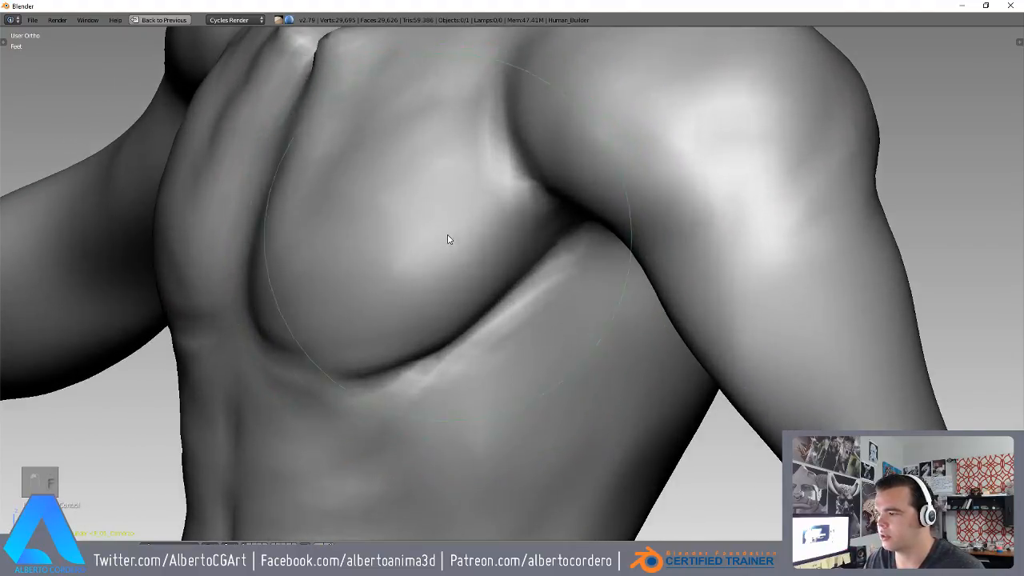
middle_click_drag(446, 256, 476, 265)
scroll(366, 299, "up", 3)
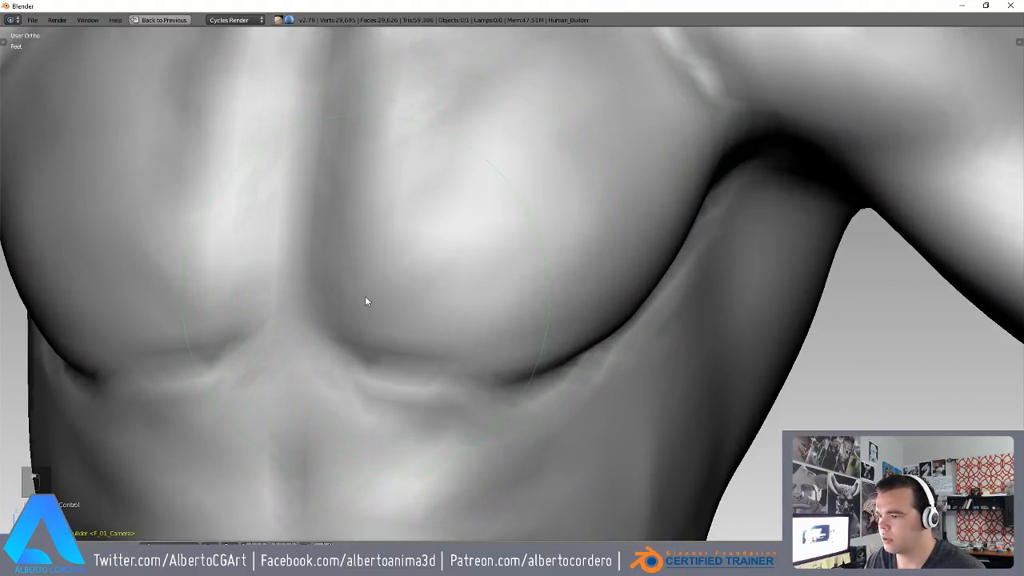
- Refine the lower outer contour of the chest muscles toward the armpits with the large Grab brush
scroll(356, 315, "down", 2)
middle_click_drag(544, 322, 536, 338)
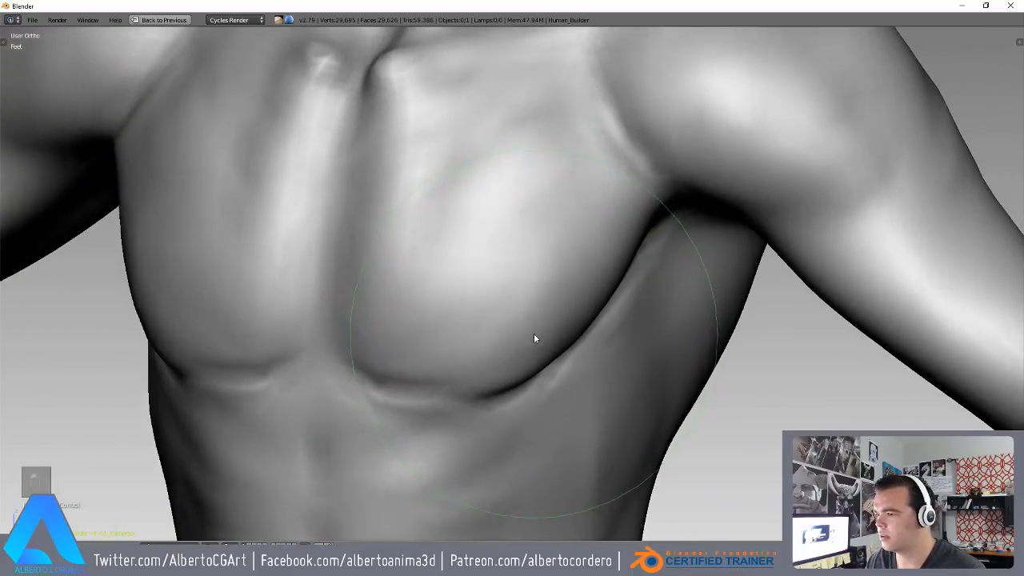
scroll(576, 274, "up", 3)
mouse_move(573, 271)
middle_mouse_down()
mouse_move(539, 271)
mouse_move(500, 232)
middle_mouse_up()
scroll(527, 244, "down", 3)
mouse_move(481, 307)
middle_mouse_down()
mouse_move(429, 340)
mouse_move(457, 251)
mouse_move(375, 365)
mouse_move(387, 305)
mouse_move(409, 286)
mouse_move(392, 235)
middle_mouse_up()
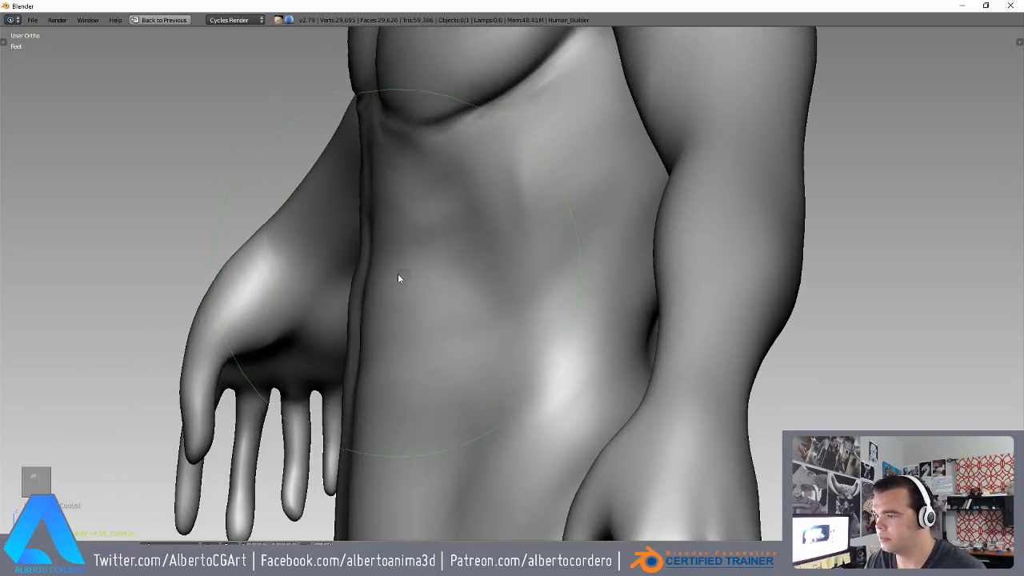
- Carve the rib-cage arch and the creases across the upper abdomen with a resized Crease brush
mouse_move(421, 296)
middle_mouse_down()
mouse_move(549, 247)
mouse_move(557, 210)
mouse_move(617, 279)
mouse_move(642, 261)
mouse_move(507, 350)
mouse_move(617, 300)
mouse_move(482, 302)
mouse_move(410, 272)
mouse_move(405, 296)
middle_mouse_up()
mouse_move(405, 252)
middle_mouse_down()
mouse_move(377, 334)
mouse_move(391, 270)
mouse_move(389, 345)
mouse_move(407, 286)
mouse_move(386, 383)
mouse_move(557, 288)
mouse_move(507, 288)
mouse_move(501, 269)
mouse_move(437, 279)
middle_mouse_up()
key("shift+c")
key("f")
left_click(320, 260)
middle_click_drag(352, 262, 493, 236)
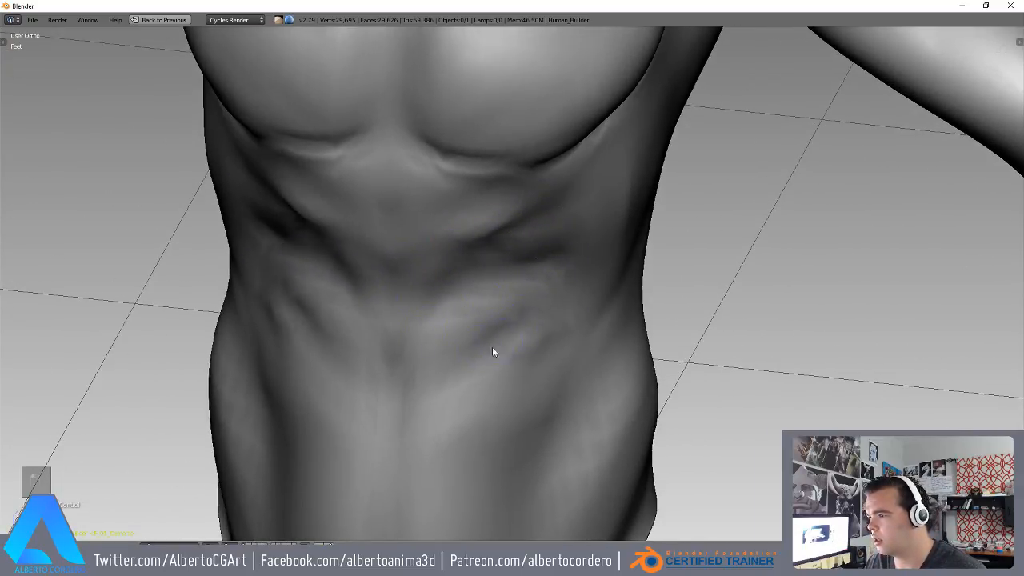
- Carve the slanted rib-muscle grooves and the diagonal oblique crease along the side of the torso
mouse_move(474, 379)
middle_mouse_down()
mouse_move(523, 320)
mouse_move(578, 320)
mouse_move(536, 345)
mouse_move(531, 140)
mouse_move(514, 242)
middle_mouse_up()
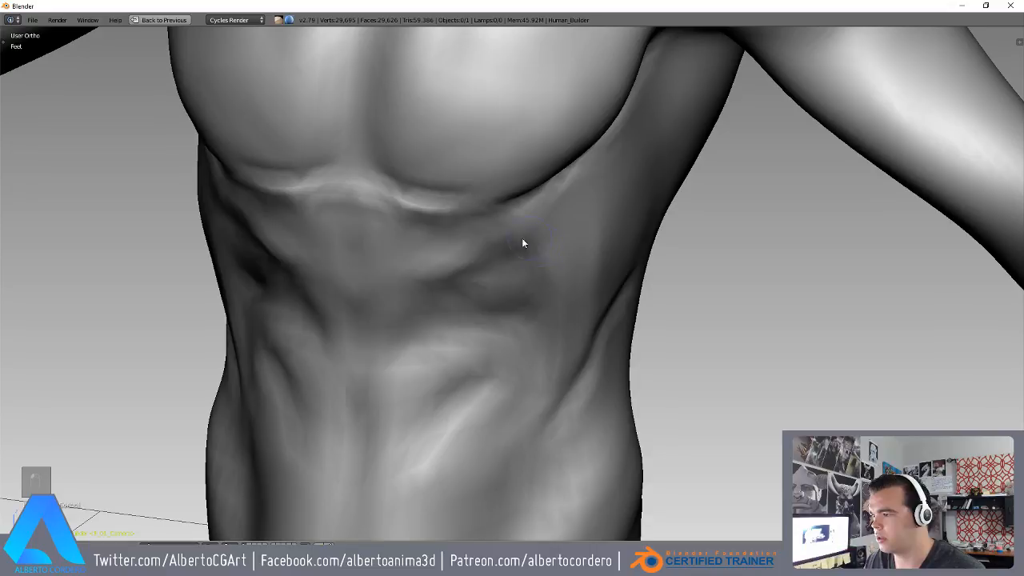
scroll(464, 272, "down", 3)
middle_click_drag(476, 291, 496, 200)
scroll(525, 120, "up", 3)
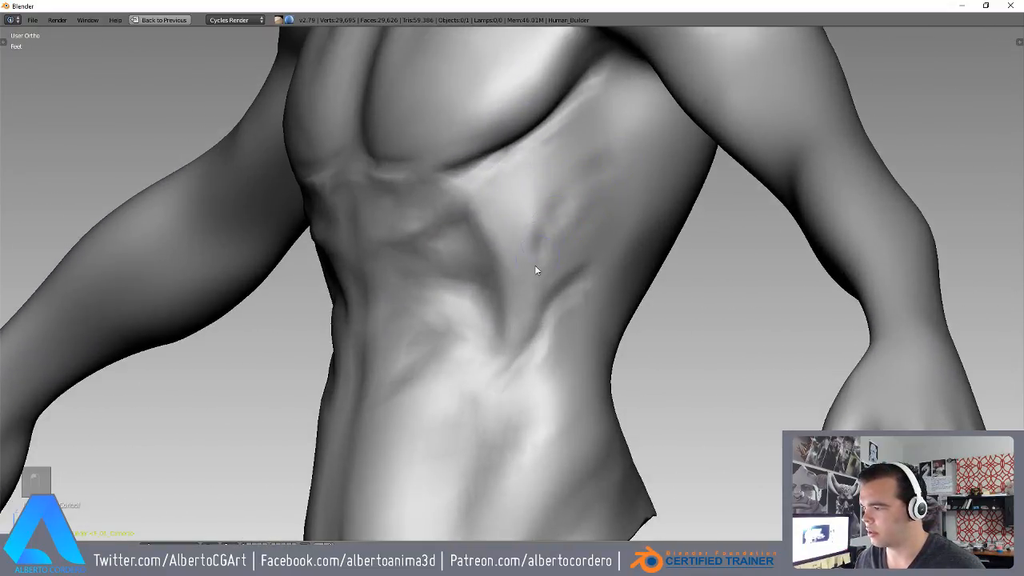
middle_click_drag(483, 408, 584, 203)
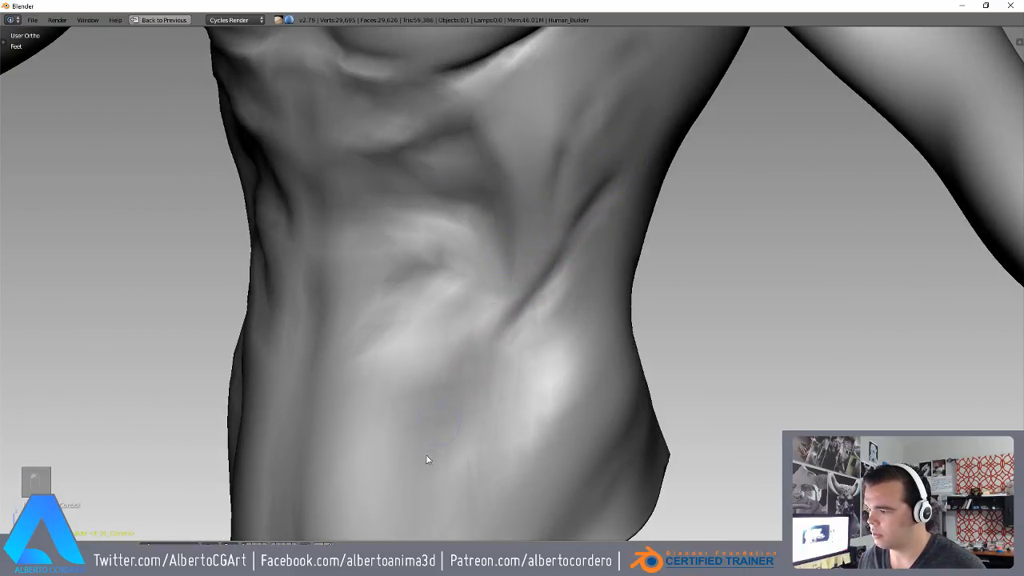
- Refine the creases between the abdominal muscles and the flank on the lower torso
middle_click_drag(427, 450, 432, 512, "ctrl")
middle_click_drag(494, 365, 474, 384)
middle_click_drag(474, 384, 469, 315, "ctrl")
mouse_move(406, 356)
left_mouse_down()
mouse_move(413, 459)
mouse_move(462, 334)
left_mouse_up()
mouse_move(462, 320)
middle_mouse_down("ctrl")
mouse_move(449, 356)
mouse_move(596, 291)
mouse_move(558, 291)
mouse_move(507, 315)
mouse_move(500, 346)
middle_mouse_up("ctrl")
mouse_move(500, 346)
middle_mouse_down("ctrl")
mouse_move(487, 240)
mouse_move(528, 228)
mouse_move(519, 273)
mouse_move(522, 246)
middle_mouse_up("ctrl")
- Build up the transition between the ribs and the underside of the chest muscles with a resized brush
key("f")
left_click(537, 255)
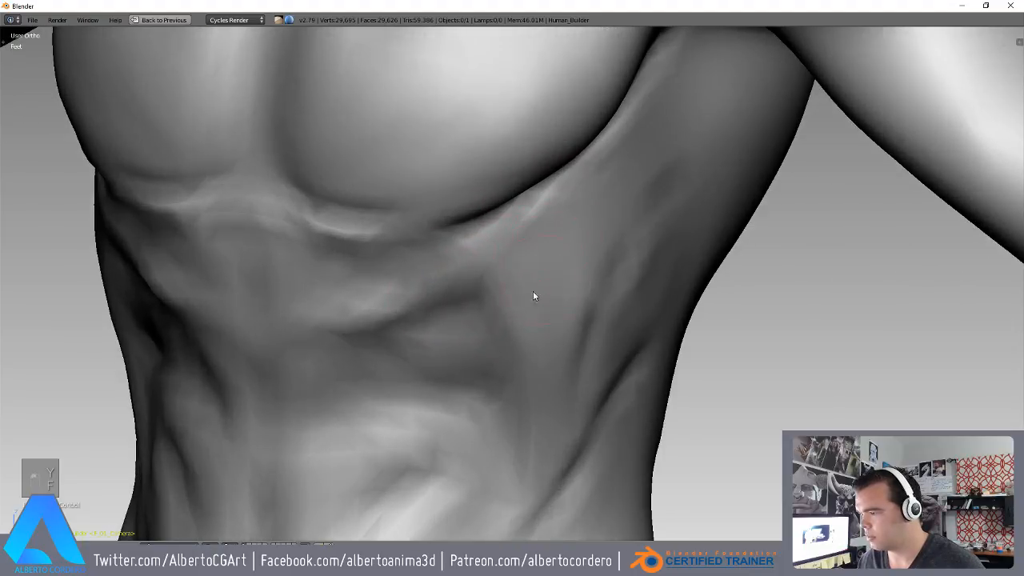
middle_click_drag(509, 375, 505, 407, "ctrl")
middle_click_drag(332, 164, 384, 204)
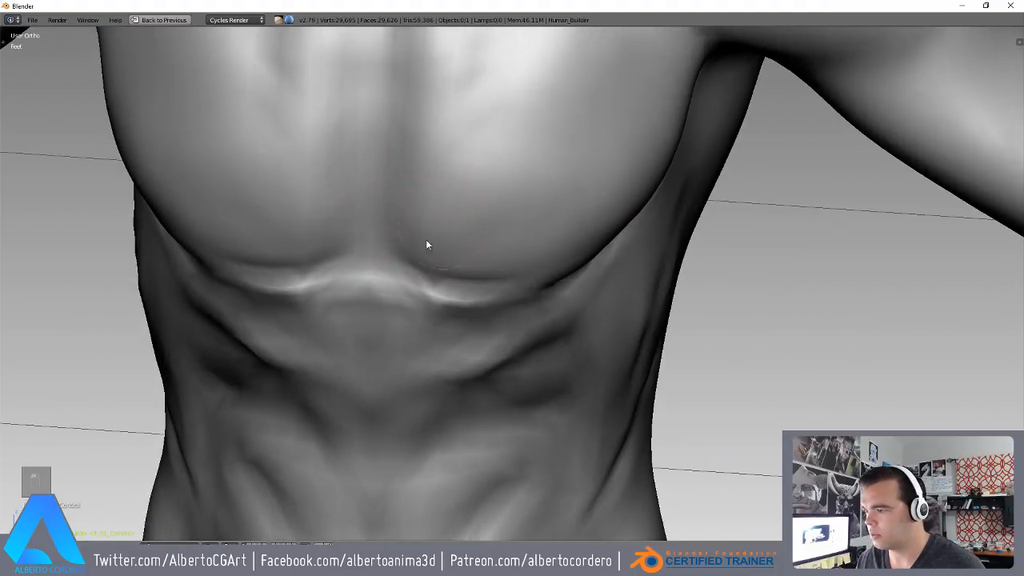
middle_click_drag(461, 260, 473, 277)
middle_click_drag(472, 276, 451, 260, "ctrl")
- Deepen the hollows around the inner ends of the collarbones at the base of the neck
middle_click_drag(442, 208, 401, 269)
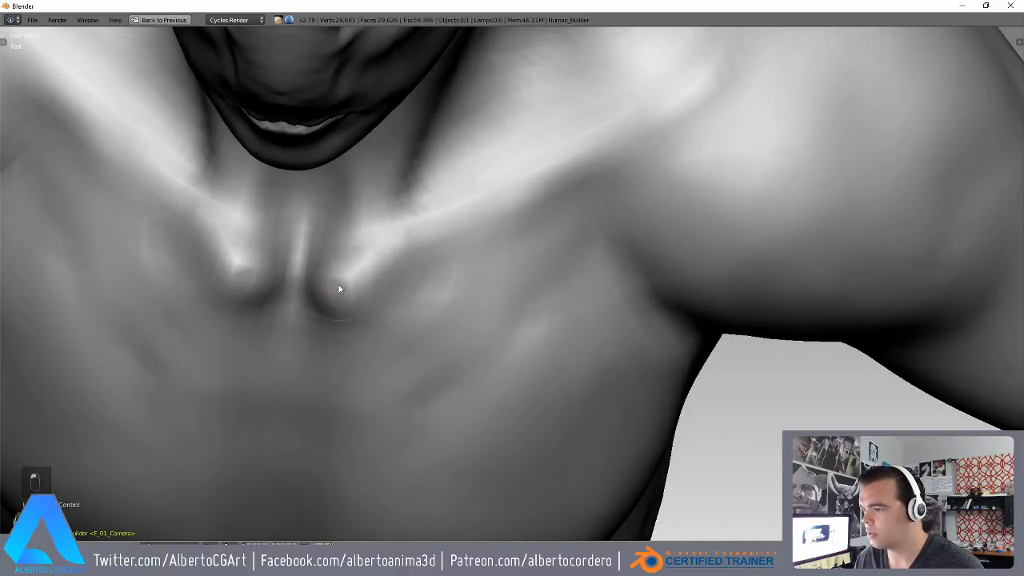
scroll(358, 311, "up", 2)
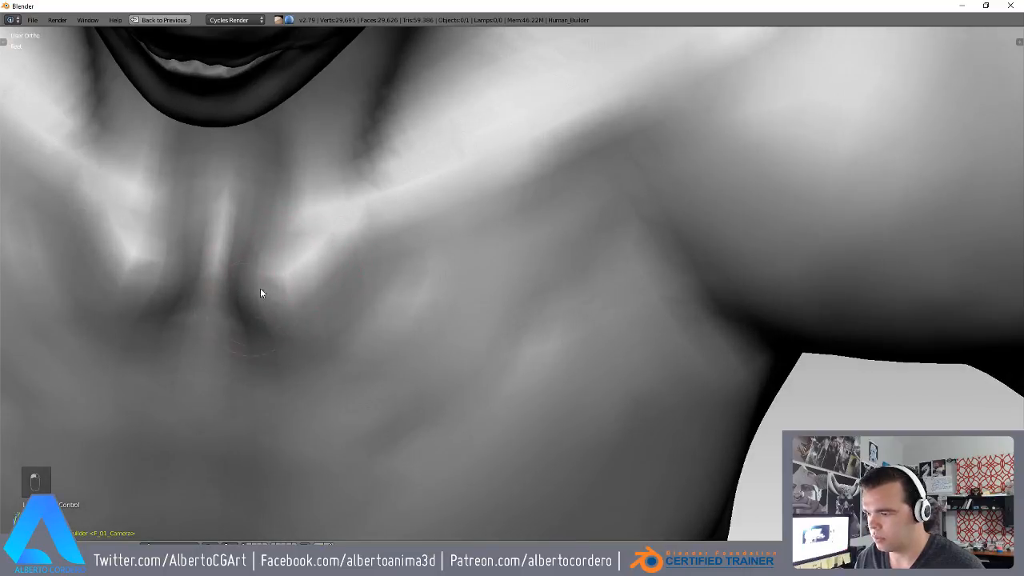
scroll(324, 319, "down", 5)
- Adjust the abdomen's profile in the angled and right views with a large Grab brush
middle_click_drag(373, 389, 446, 242)
key("KP_3")
middle_click_drag(446, 242, 445, 207, "ctrl")
middle_click_drag(417, 270, 432, 245)
middle_click_drag(486, 279, 474, 291)
key("g")
key("f")
left_click(635, 314)
mouse_move(612, 317)
middle_mouse_down()
mouse_move(502, 334)
mouse_move(500, 309)
middle_mouse_up()
key("KP_3")
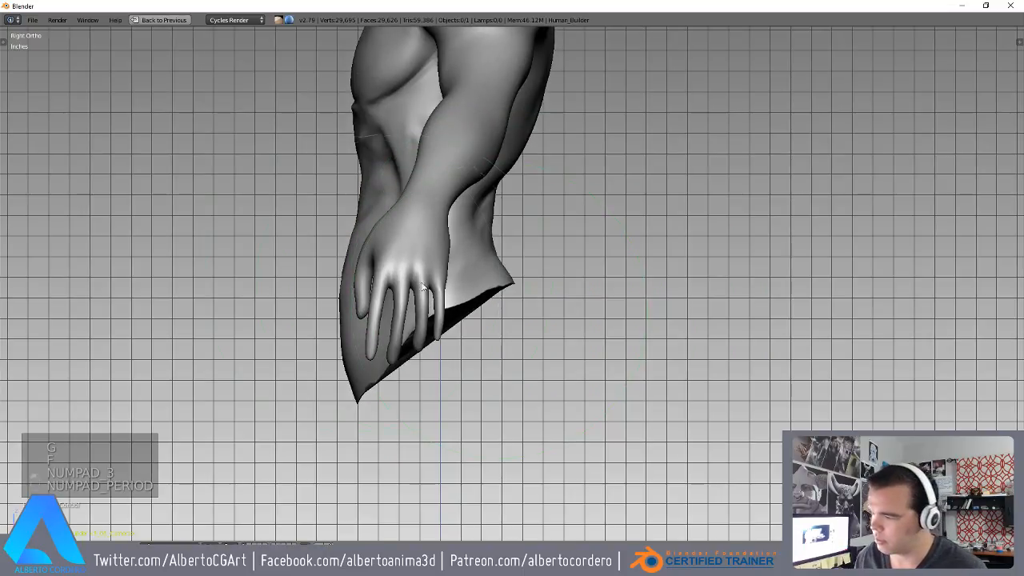
- Refine the waist and lower abdomen contours with the Grab brush, checking the front and right views
key("KP_Decimal")
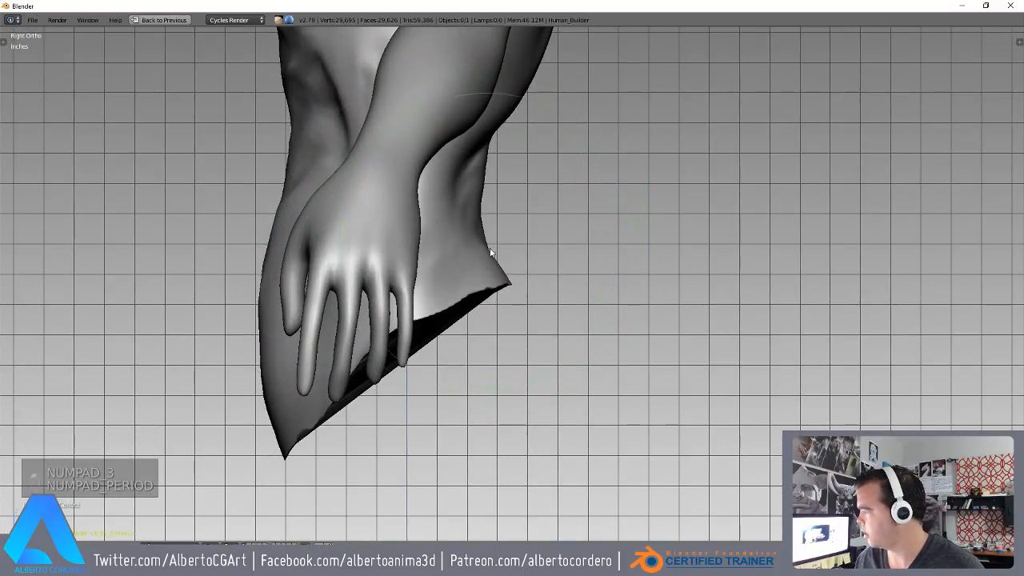
scroll(493, 212, "up", 2)
middle_click_drag(494, 212, 562, 265)
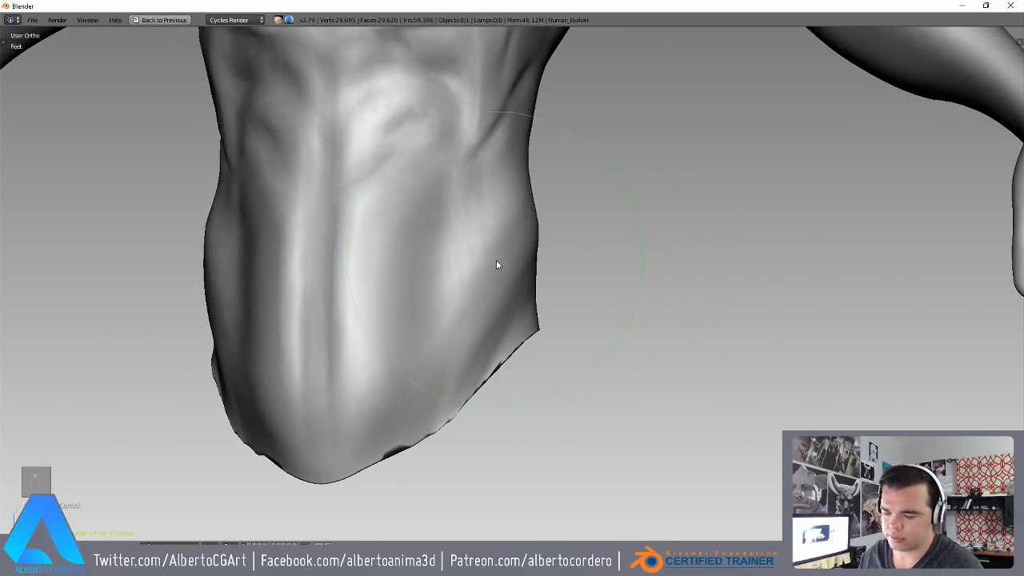
key("KP_1")
scroll(496, 260, "down", 3)
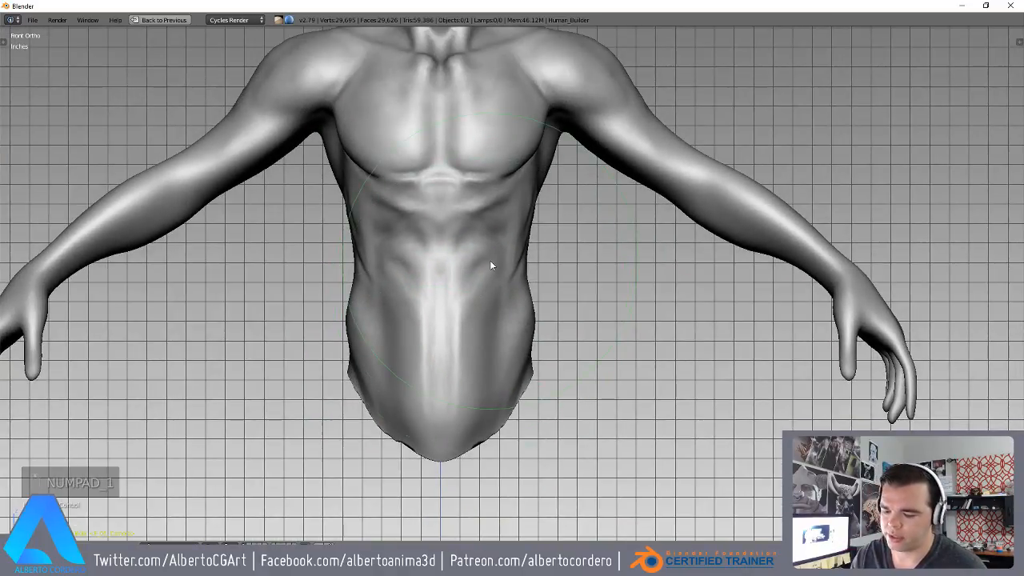
key("KP_3")
scroll(354, 350, "up", 3)
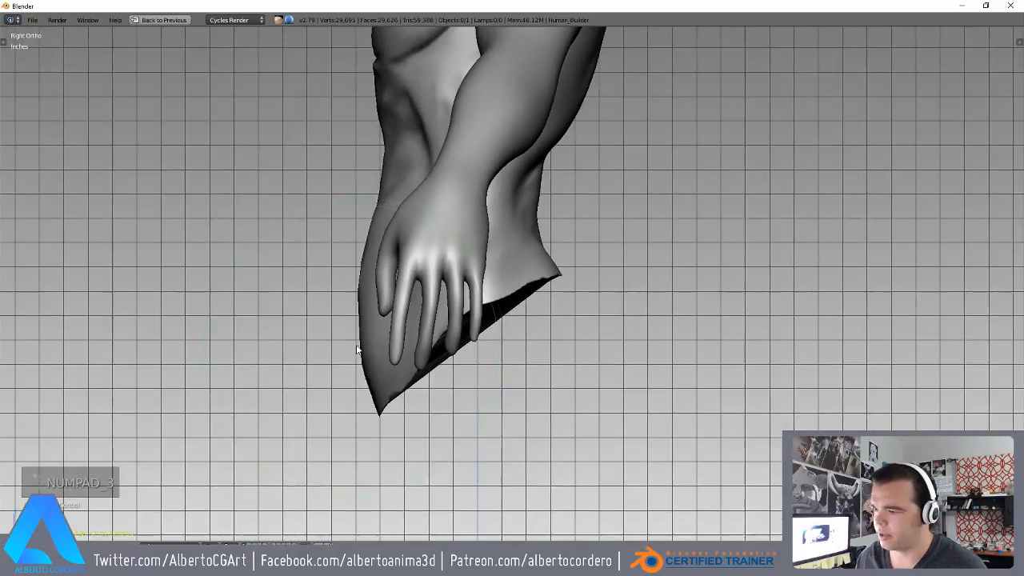
middle_click_drag(354, 351, 397, 270)
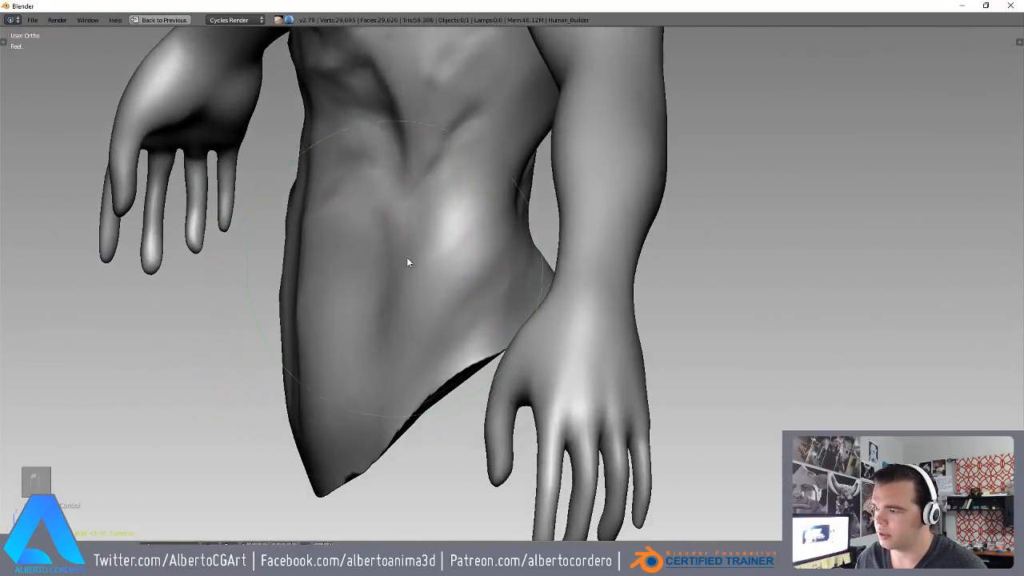
- Sculpt the broad back muscles and their lower edge above the waist with a smaller brush
mouse_move(446, 121)
middle_mouse_down()
mouse_move(493, 165)
mouse_move(507, 151)
mouse_move(489, 201)
mouse_move(505, 173)
mouse_move(398, 270)
mouse_move(429, 214)
mouse_move(418, 192)
mouse_move(435, 165)
mouse_move(524, 177)
mouse_move(515, 219)
mouse_move(436, 270)
mouse_move(558, 196)
middle_mouse_up()
mouse_move(514, 166)
middle_mouse_down()
mouse_move(446, 229)
mouse_move(517, 199)
middle_mouse_up()
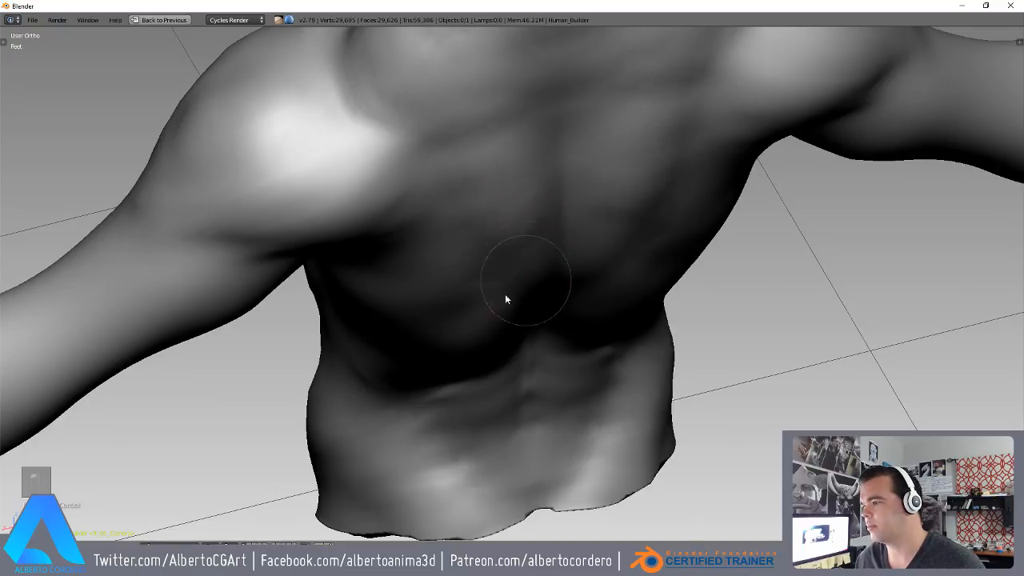
middle_click_drag(516, 294, 411, 379)
mouse_move(341, 345)
middle_mouse_down()
mouse_move(383, 252)
mouse_move(336, 208)
middle_mouse_up()
mouse_move(414, 265)
middle_mouse_down()
mouse_move(389, 393)
mouse_move(471, 338)
middle_mouse_up()
middle_click_drag(369, 305, 441, 232)
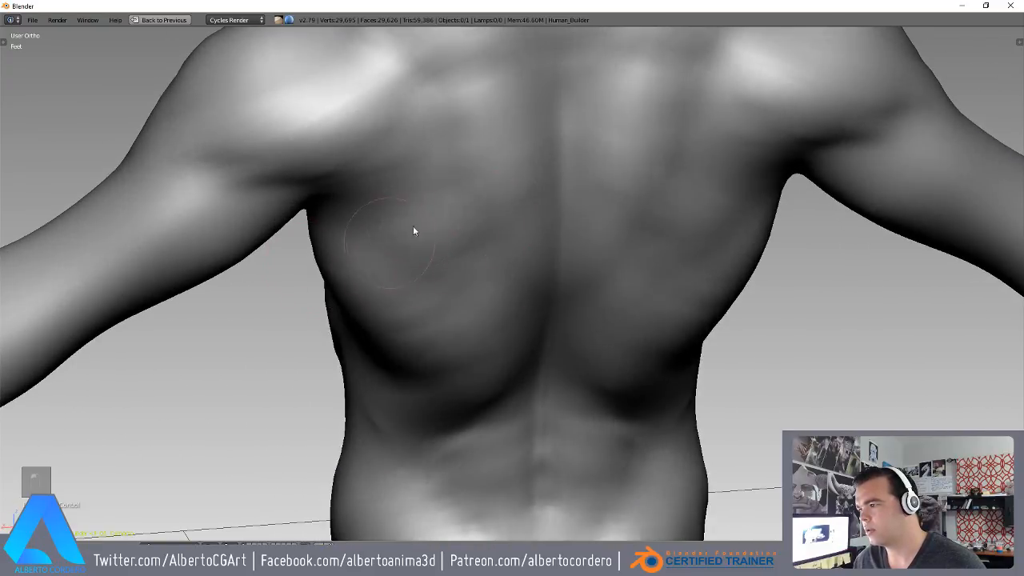
- Define the spine groove, the shoulder-blade area and the rear of the shoulder and upper arm
mouse_move(472, 329)
middle_mouse_down()
mouse_move(508, 171)
mouse_move(382, 256)
mouse_move(357, 236)
mouse_move(259, 290)
mouse_move(441, 194)
mouse_move(469, 227)
mouse_move(435, 100)
middle_mouse_up()
mouse_move(288, 117)
middle_mouse_down()
mouse_move(347, 119)
mouse_move(360, 293)
mouse_move(373, 229)
mouse_move(333, 268)
middle_mouse_up()
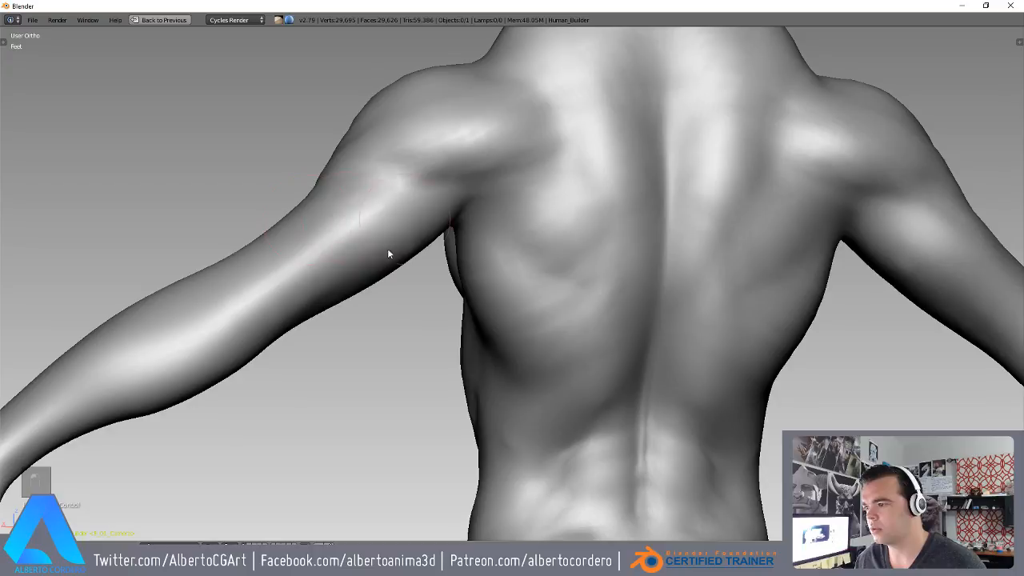
middle_click_drag(402, 237, 503, 295)
middle_click_drag(462, 366, 483, 285)
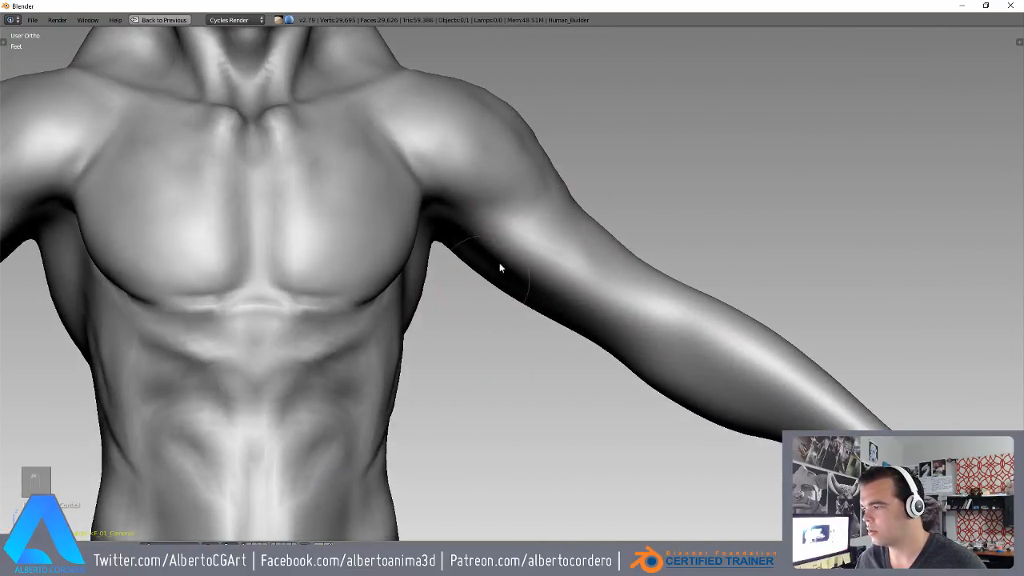
- Sculpt the muscle forms along the front of the upper arm and forearm
middle_click_drag(573, 320, 452, 208)
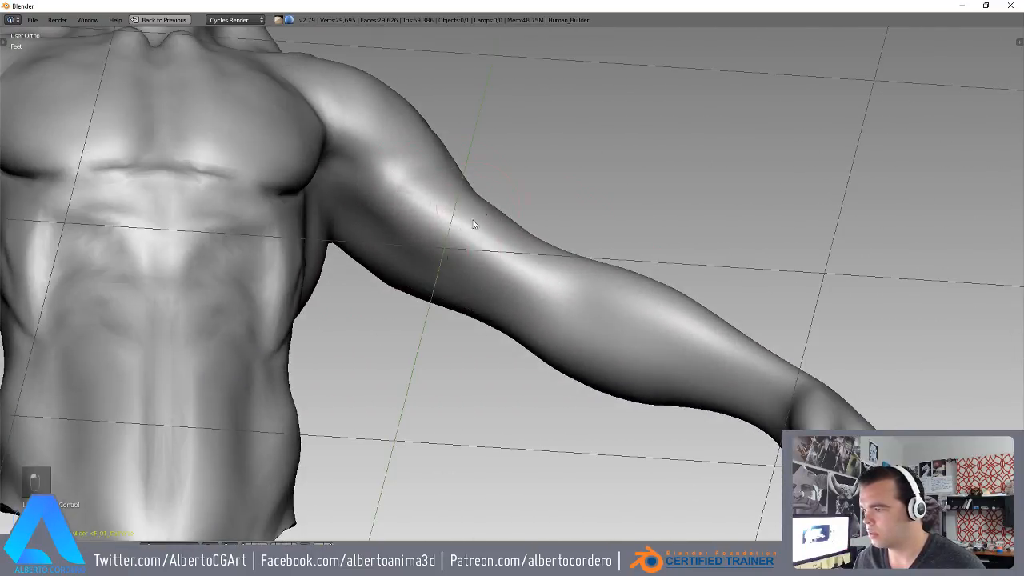
middle_click_drag(550, 269, 401, 261)
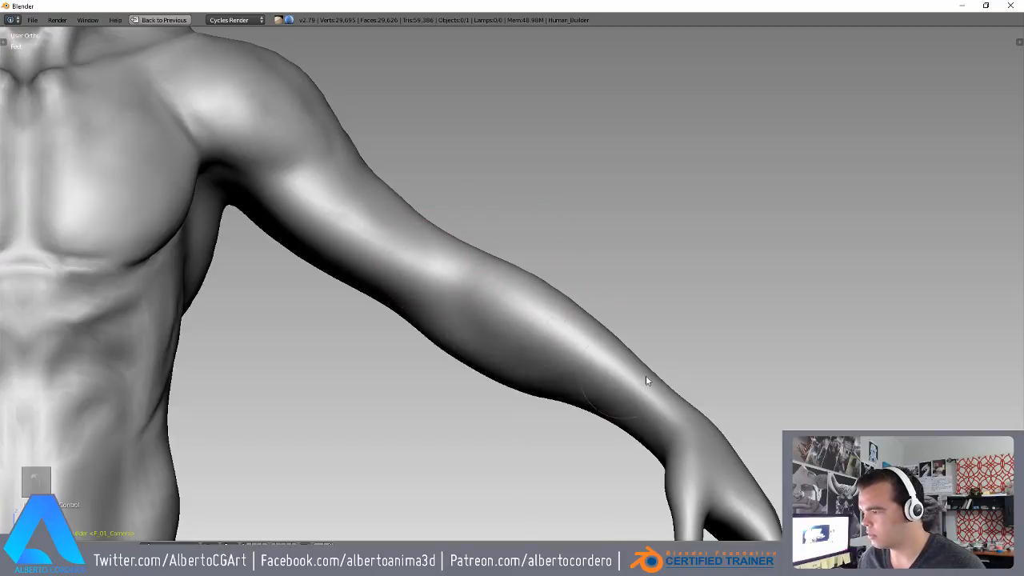
scroll(634, 376, "down", 8)
key("KP_1")
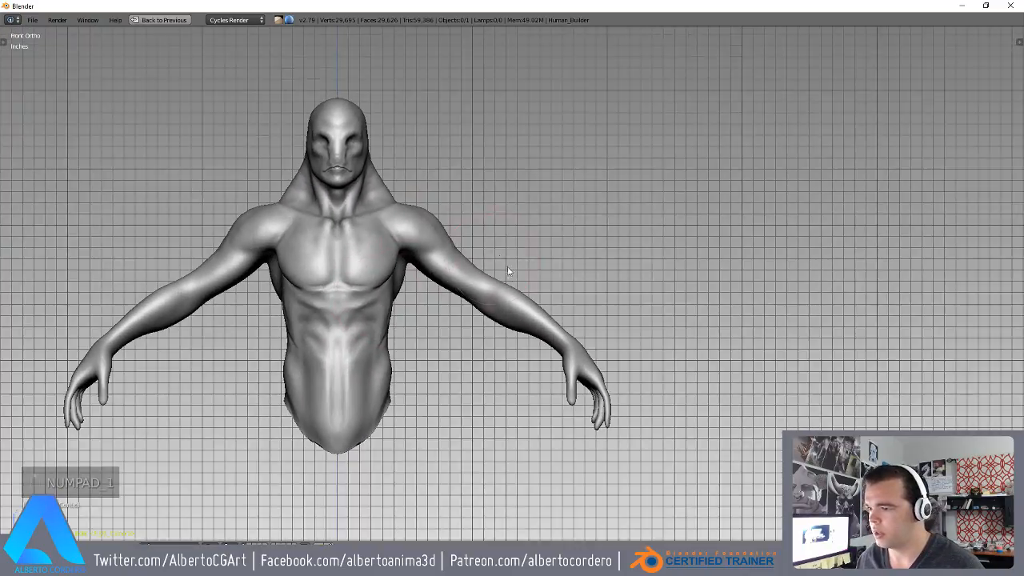
- Define the lower edge of the shoulder muscle where it meets the upper arm
middle_click_drag(402, 298, 427, 274)
scroll(410, 271, "up", 5)
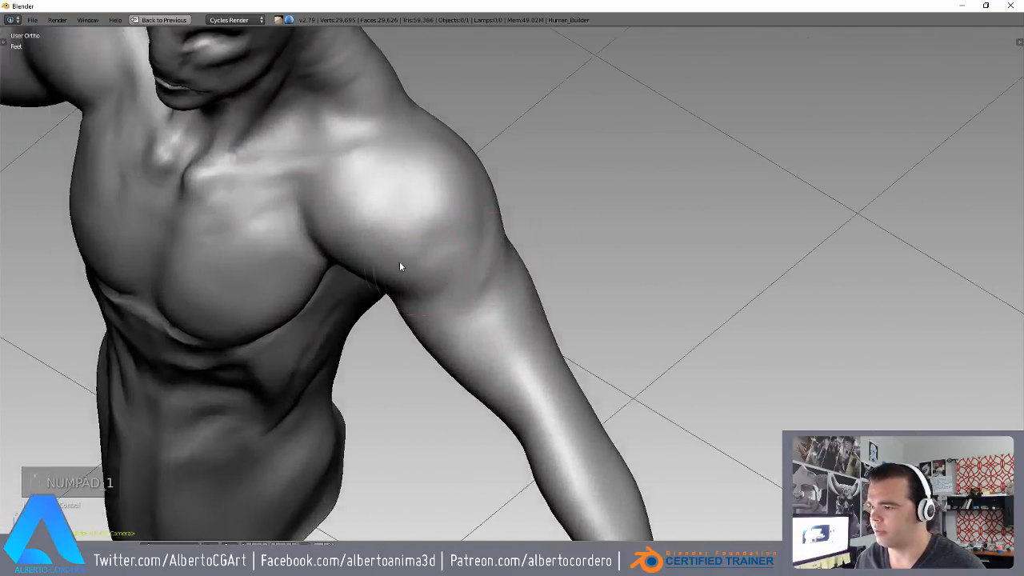
scroll(409, 270, "up", 4)
scroll(401, 260, "down", 4)
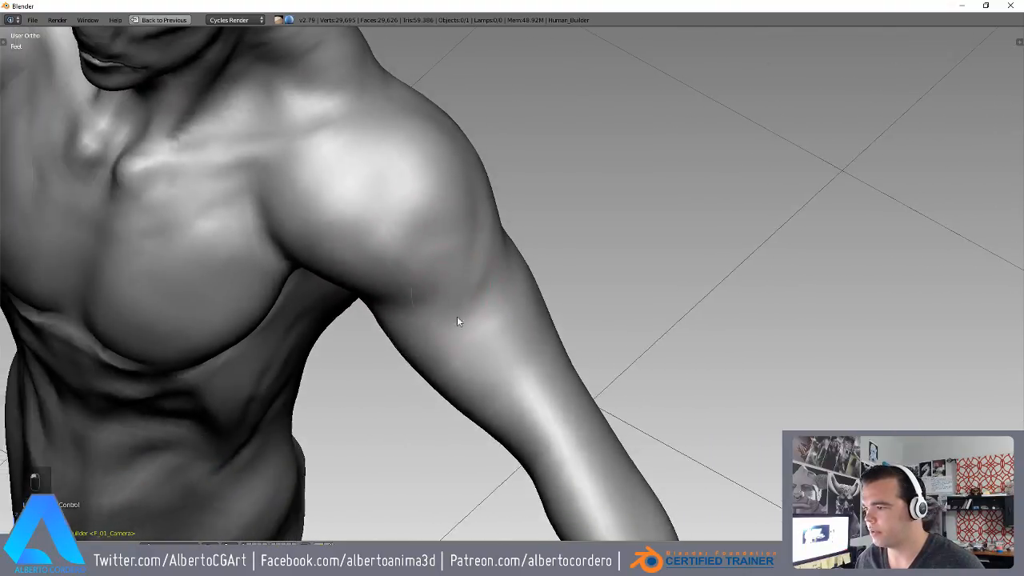
middle_click_drag(458, 303, 427, 290)
scroll(427, 290, "up", 4)
scroll(305, 288, "down", 4)
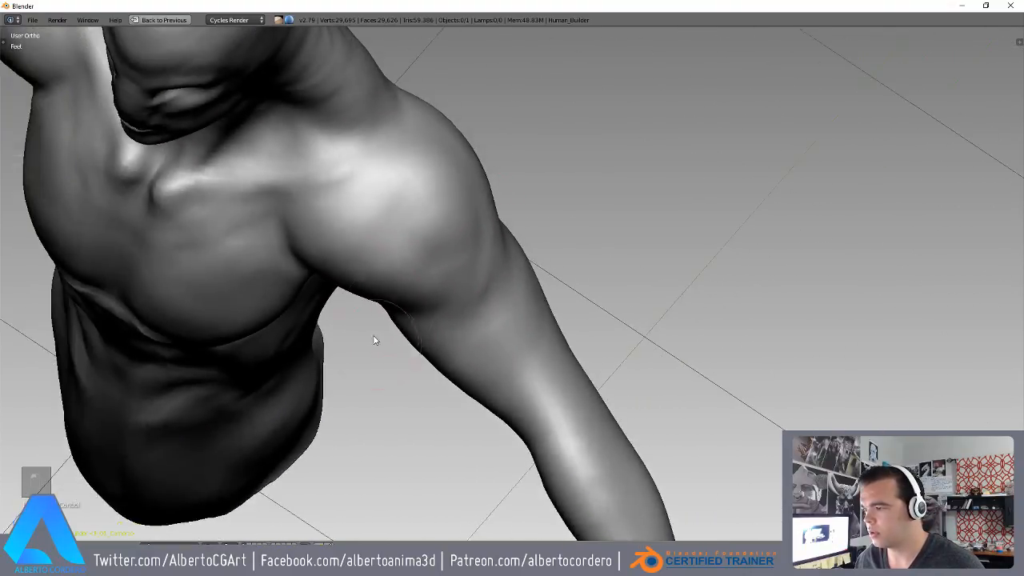
- Refine the shoulder and upper-arm muscle transition from several angles
middle_click_drag(372, 339, 416, 274)
scroll(418, 262, "up", 3)
middle_click_drag(588, 234, 507, 181)
middle_click_drag(489, 236, 521, 262)
middle_click_drag(420, 326, 456, 280)
- Reshape the lower edge of the chest muscles and the base of the breastbone with the Grab brush
key("KP_1")
middle_click_drag(356, 241, 389, 133, "ctrl")
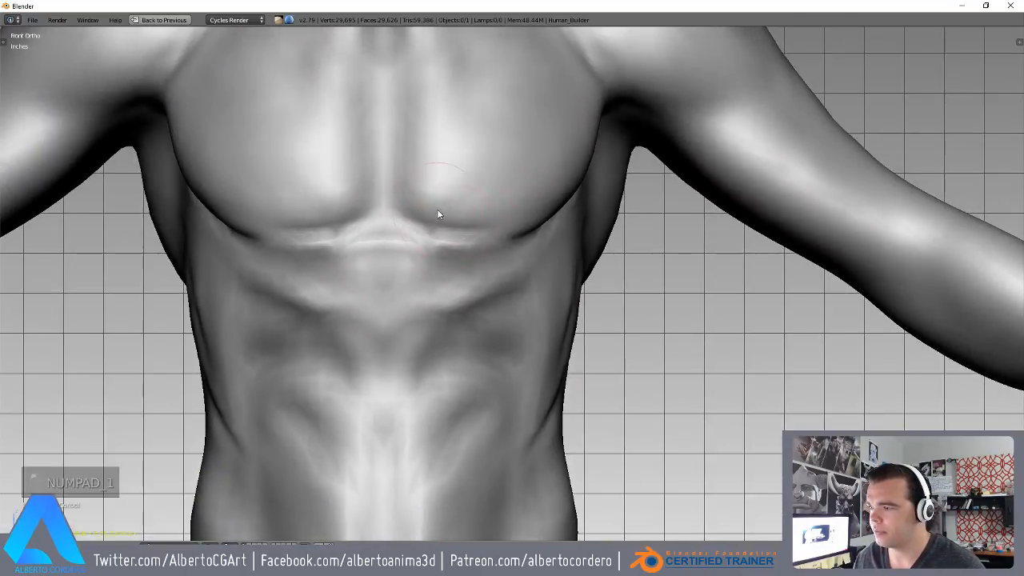
middle_click_drag(437, 208, 445, 235, "ctrl")
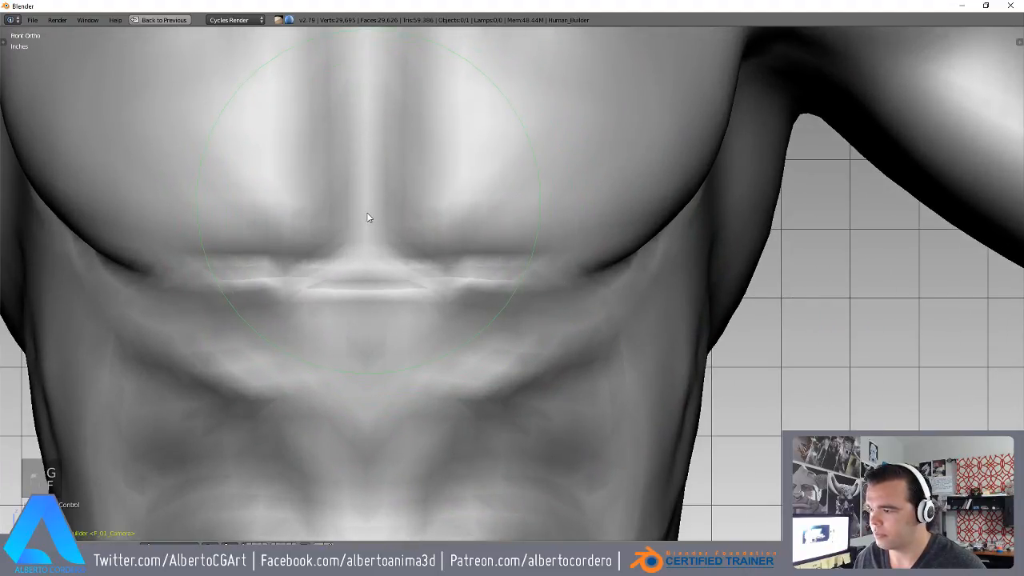
middle_click_drag(370, 217, 453, 229, "ctrl")
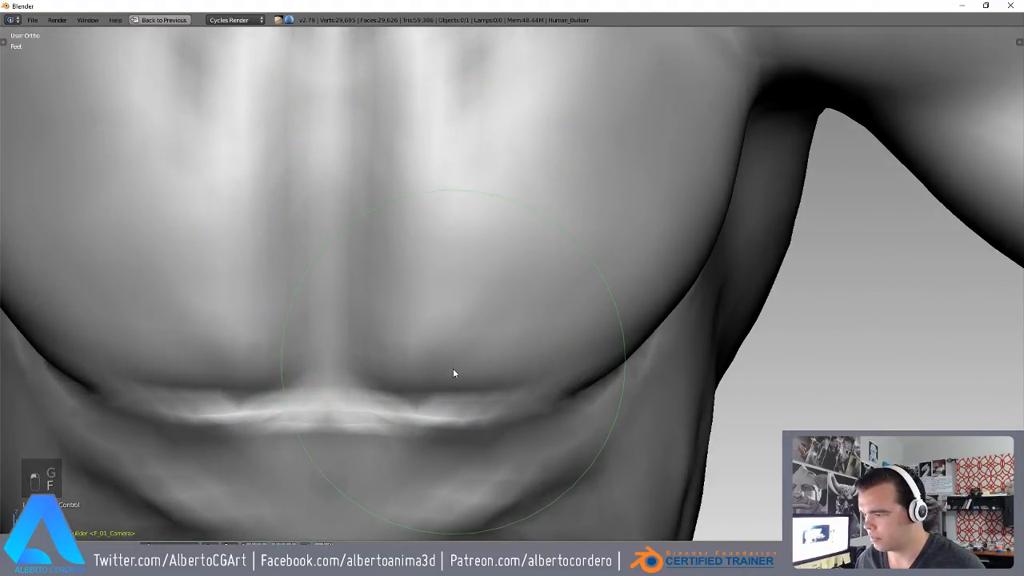
middle_click_drag(453, 369, 445, 320, "ctrl")
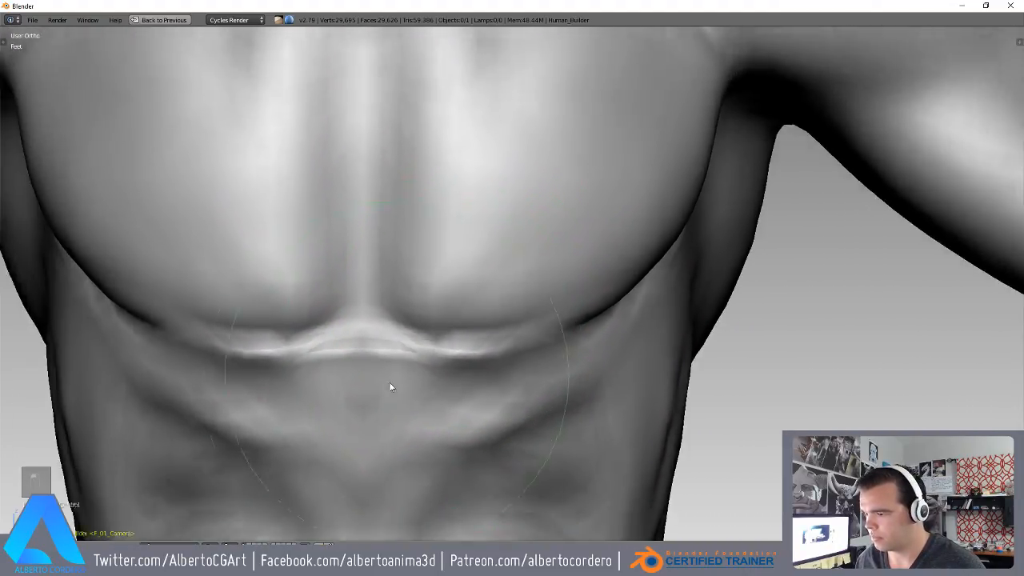
scroll(469, 326, "down", 5)
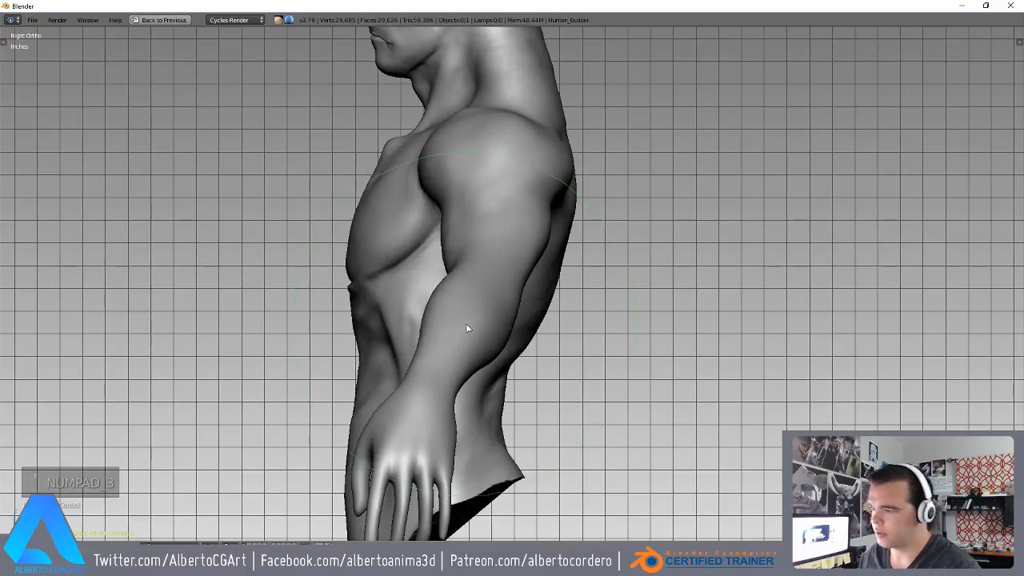
- Adjust the chest profile in side view and compare the torso proportions in front view
key("KP_3")
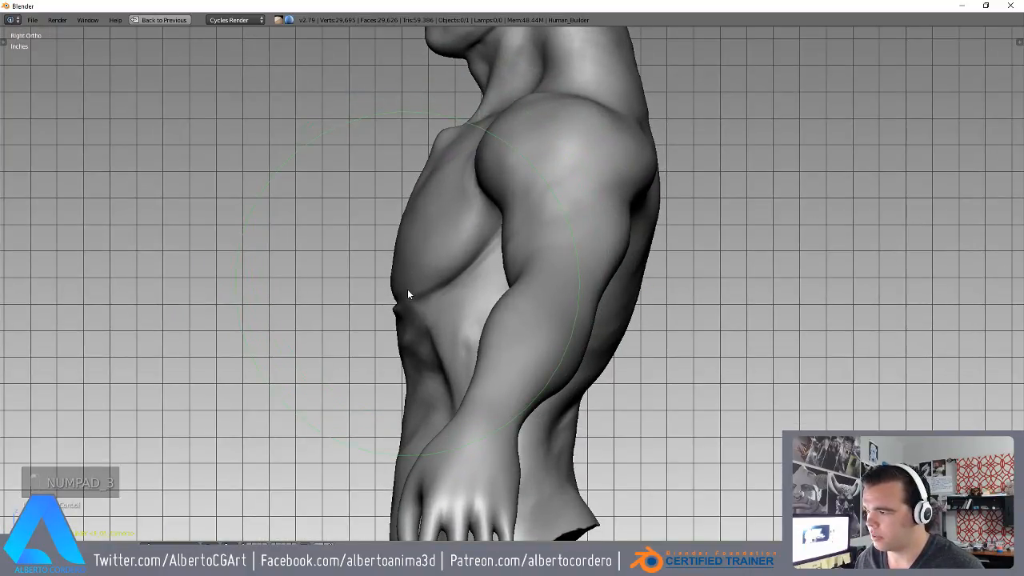
scroll(400, 269, "down", 5)
middle_click_drag(442, 244, 451, 301, "ctrl")
key("KP_1")
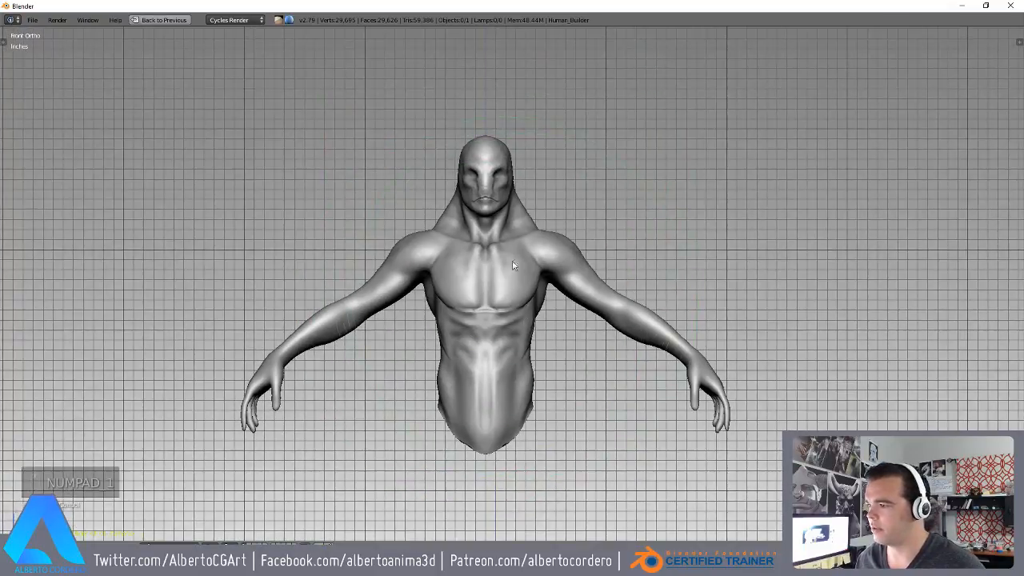
scroll(507, 220, "up", 2)
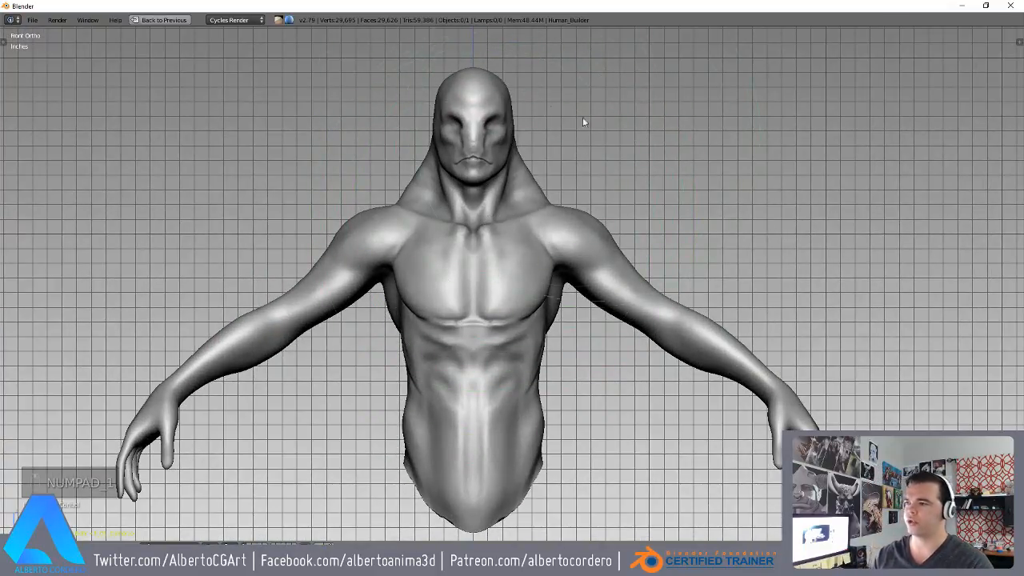
scroll(590, 160, "up", 2)
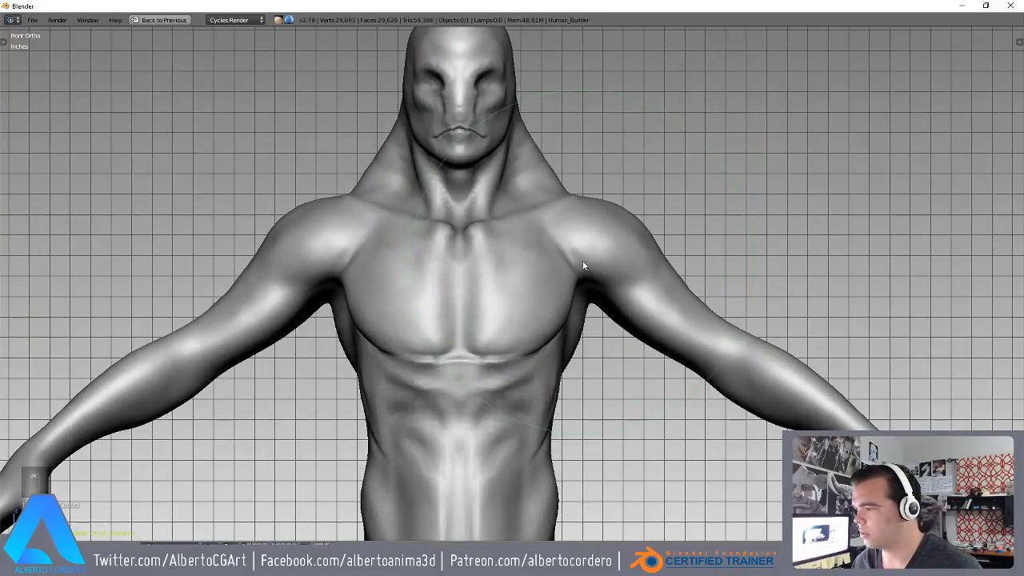
- Refine the silhouette where the neck muscles meet the top of the shoulders, working from behind
scroll(592, 280, "down", 4)
middle_click_drag(597, 283, 474, 266)
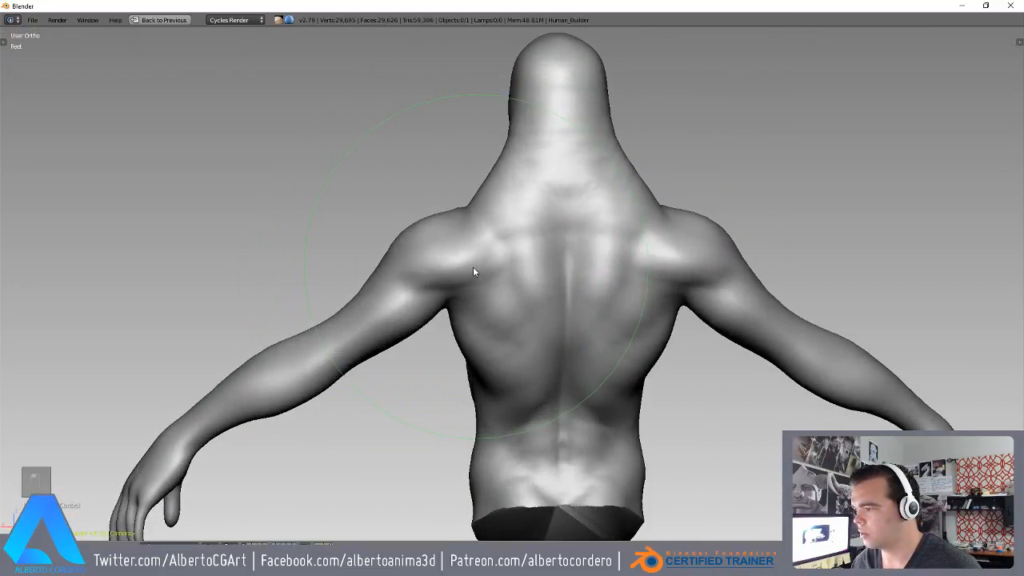
scroll(441, 212, "up", 2)
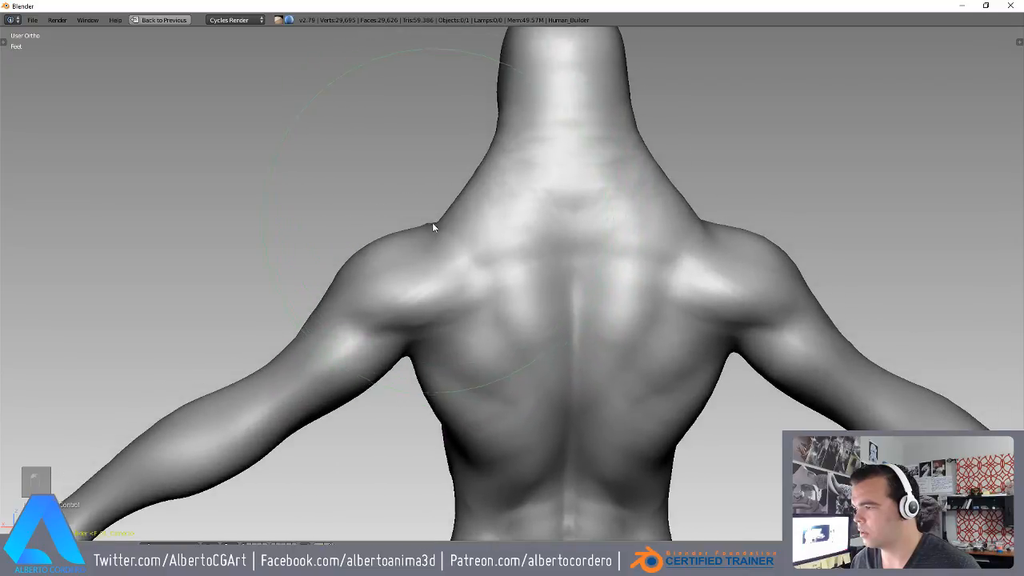
scroll(428, 216, "down", 1)
scroll(432, 217, "down", 3)
middle_click_drag(432, 217, 517, 216)
middle_click_drag(475, 259, 542, 238, "shift")
- Sharpen the collarbone, throat and side neck muscle lines with a resized Crease brush
scroll(528, 211, "up", 5)
key("shift+c")
key("f")
middle_click_drag(336, 268, 469, 268)
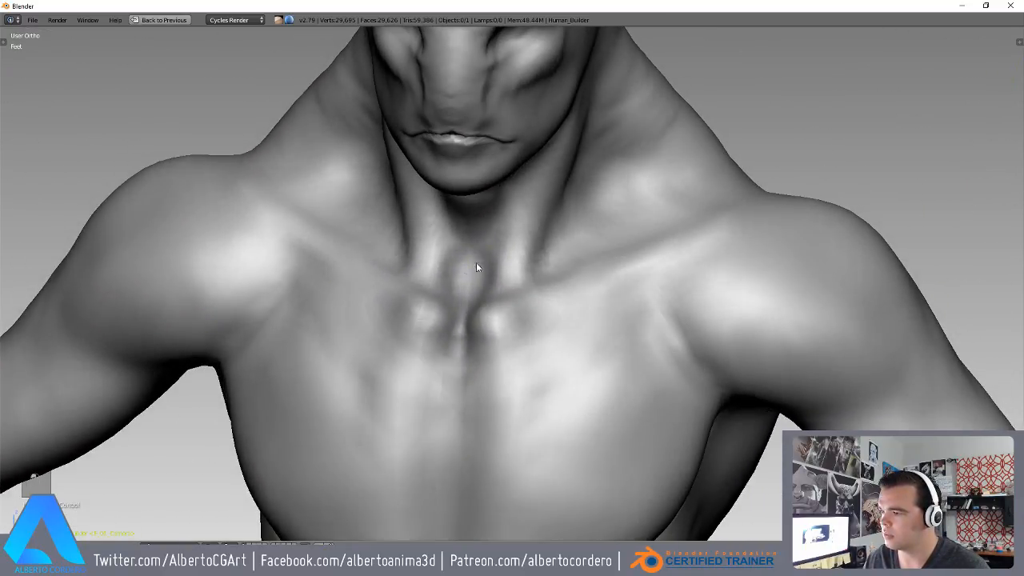
mouse_move(499, 221)
middle_mouse_down()
mouse_move(459, 339)
mouse_move(489, 218)
mouse_move(467, 270)
mouse_move(480, 204)
mouse_move(434, 232)
mouse_move(437, 245)
mouse_move(445, 230)
middle_mouse_up()
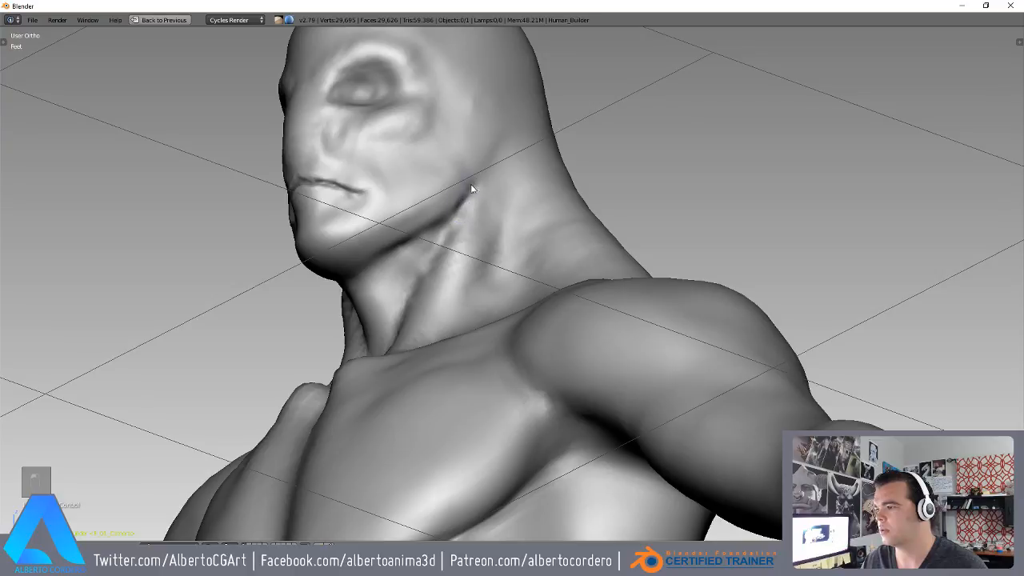
- Duplicate the body mesh in place as a backup in Object Mode and move the copy to another layer
scroll(414, 280, "down", 6)
middle_click_drag(411, 320, 358, 388)
scroll(467, 347, "down", 3)
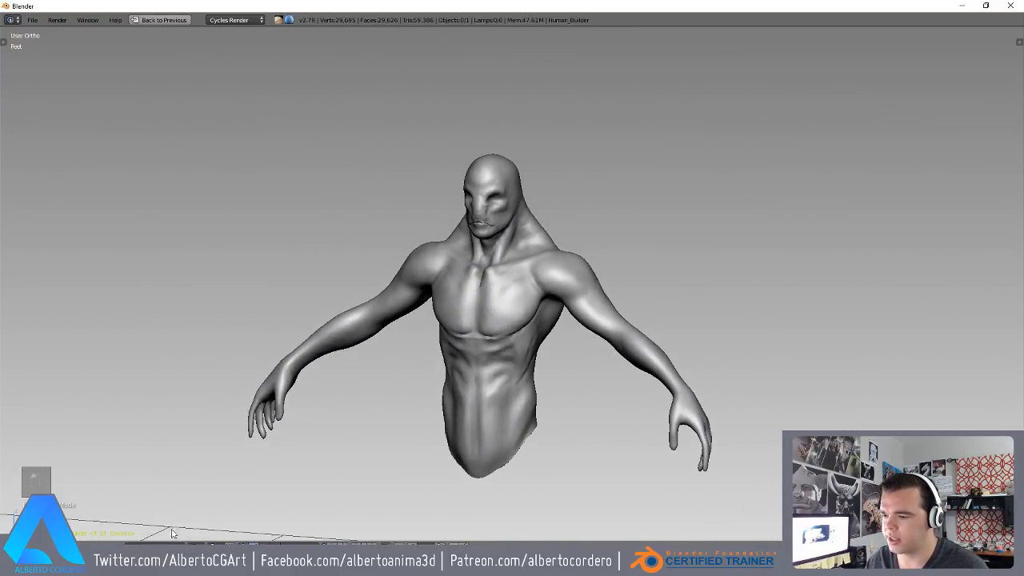
scroll(500, 256, "down", 1)
right_click(504, 278)
middle_click_drag(504, 279, 514, 252)
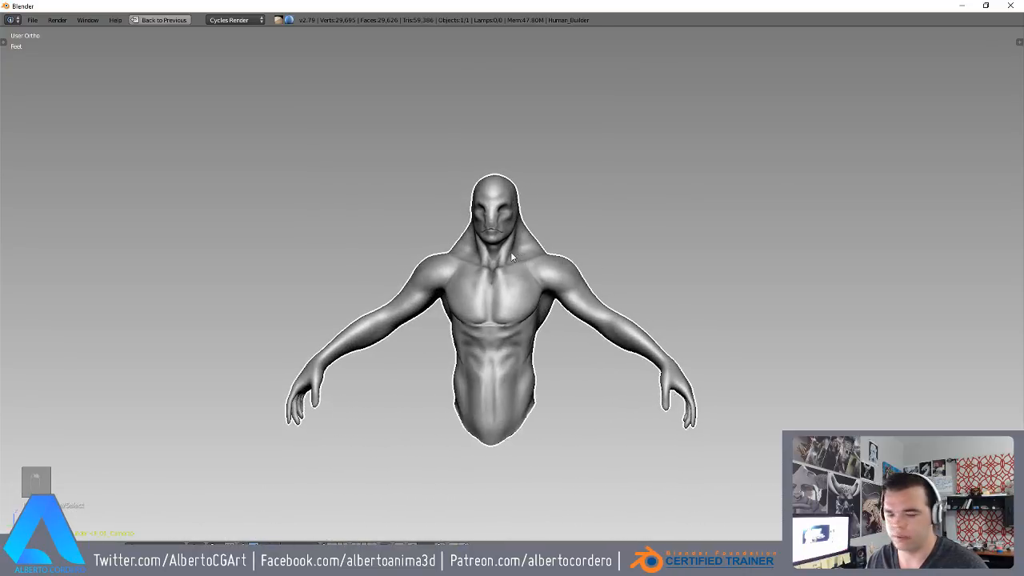
key("shift+d")
right_click(581, 247)
key("m")
left_click(730, 258)
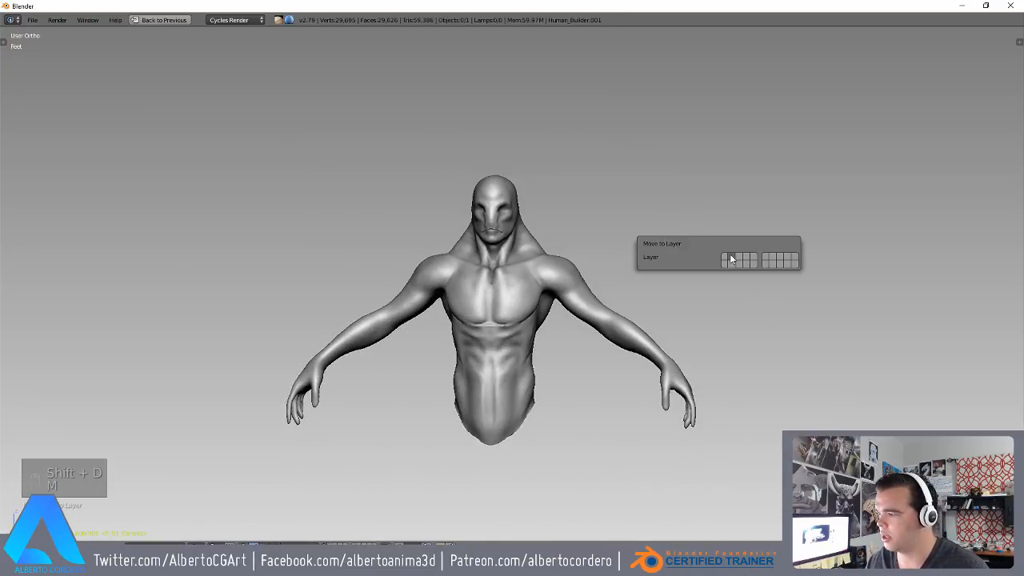
key("a")
key("a")
middle_click_drag(525, 269, 388, 304)
key("KP_1")
scroll(382, 327, "up", 3)
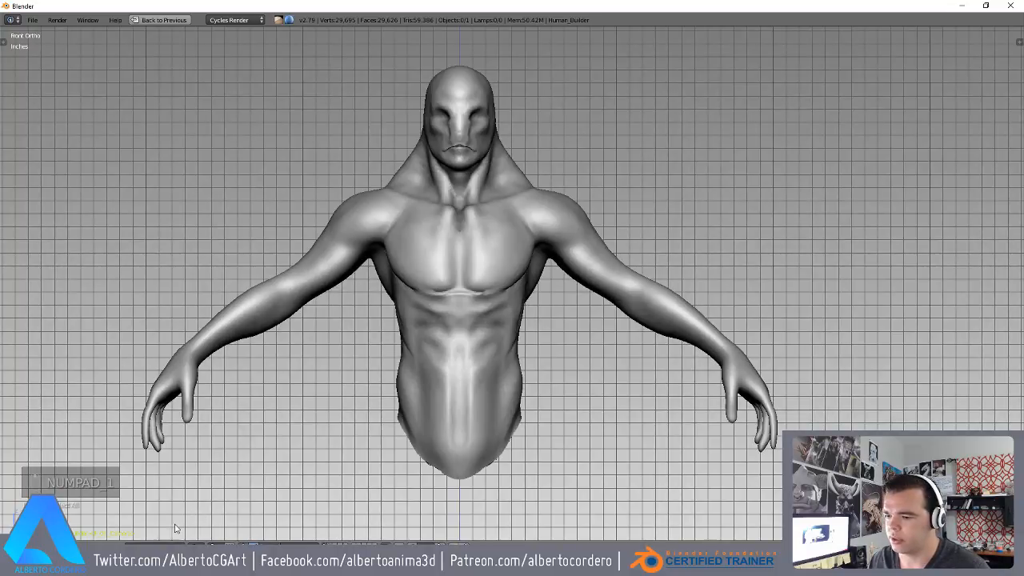
left_click(171, 546)
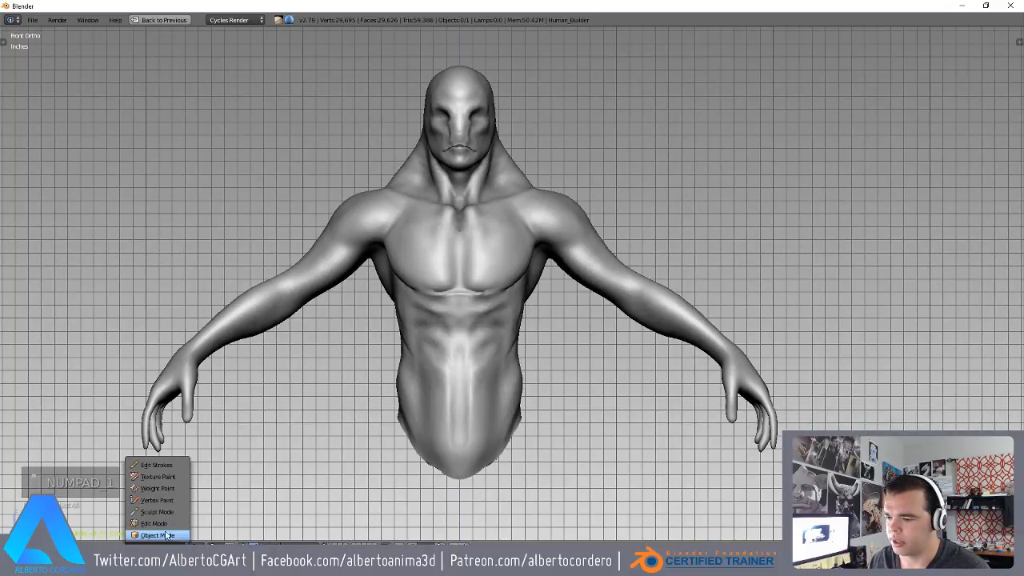
left_click(171, 511)
middle_click_drag(588, 318, 551, 304)
middle_click_drag(551, 304, 482, 254, "shift")
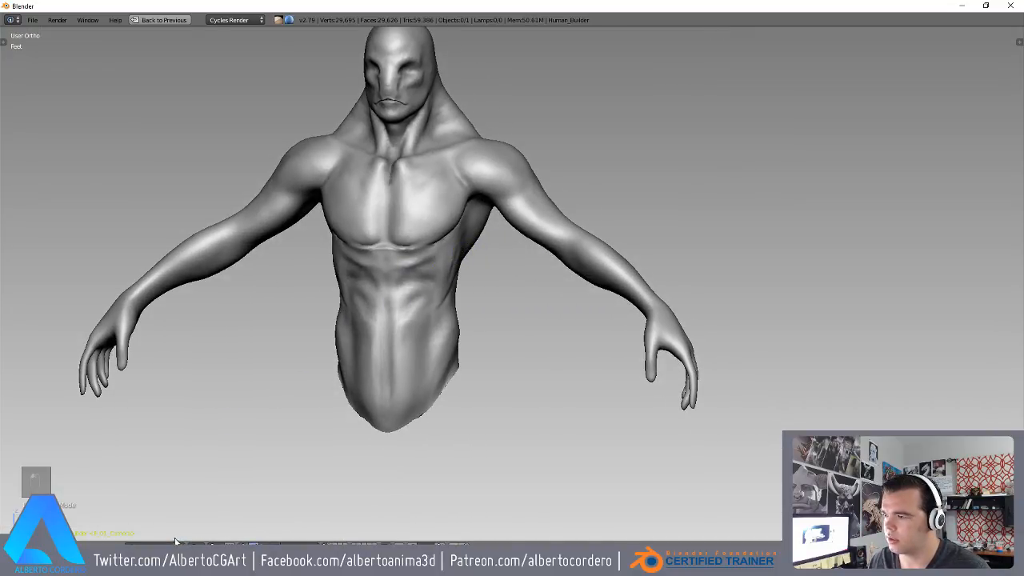
- Apply the body mesh's scale and rotation in Object Mode, and return to Sculpt Mode
right_click(404, 315)
key("ctrl+a")
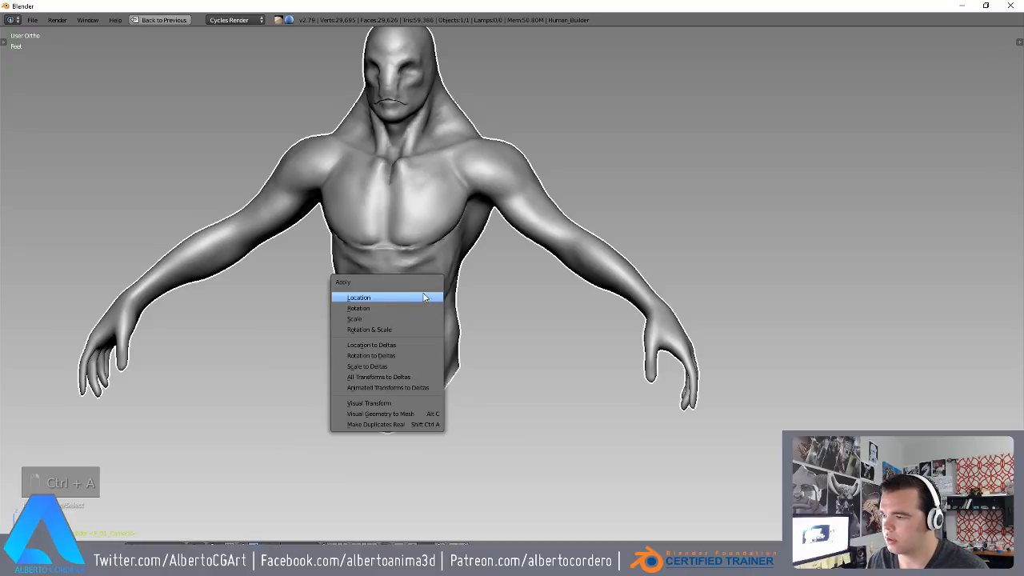
left_click(378, 317)
key("ctrl+a")
left_click(360, 308)
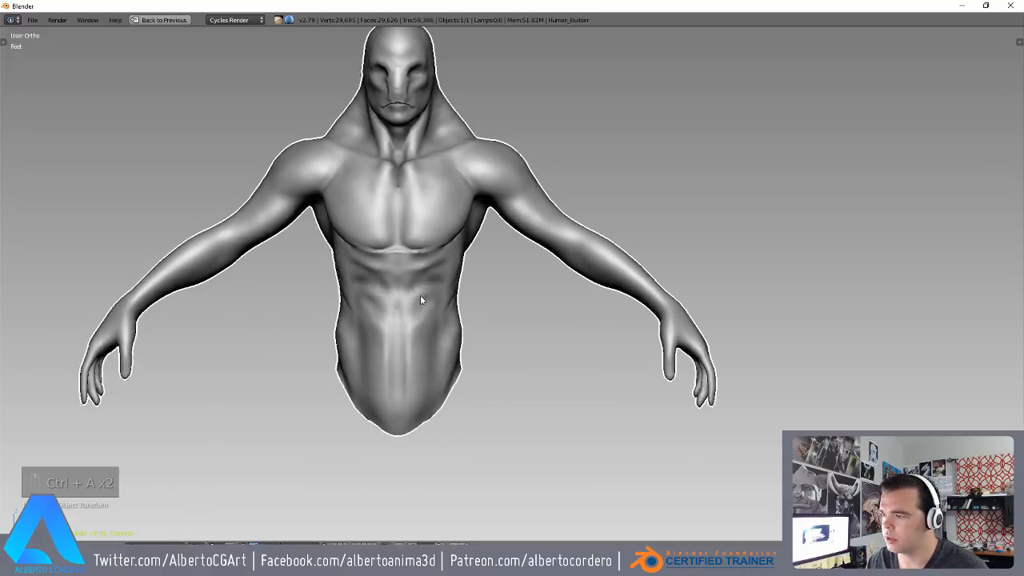
key("a")
left_click(160, 544)
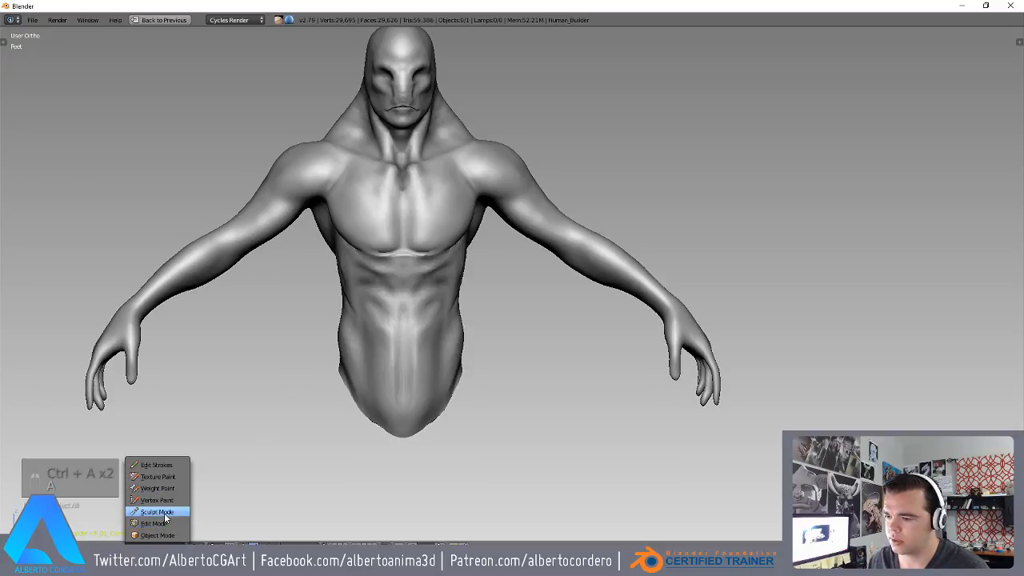
left_click(164, 510)
- Examine the hand, wrist and forearm from several angles
mouse_move(496, 348)
middle_mouse_down()
mouse_move(521, 264)
mouse_move(579, 355)
mouse_move(549, 315)
mouse_move(538, 247)
mouse_move(512, 298)
mouse_move(469, 305)
mouse_move(484, 318)
mouse_move(507, 264)
mouse_move(464, 366)
mouse_move(331, 359)
middle_mouse_up()
scroll(537, 247, "up", 2)
scroll(469, 306, "down", 1)
scroll(484, 319, "up", 2)
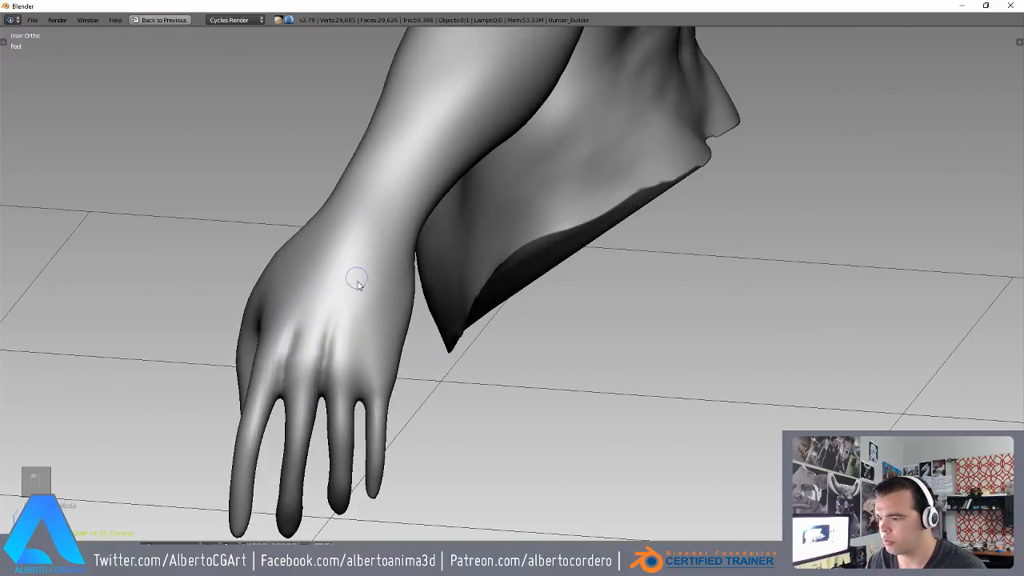
scroll(368, 352, "down", 2)
middle_click_drag(377, 310, 384, 344)
scroll(456, 231, "down", 2)
middle_click_drag(464, 240, 588, 316)
middle_click_drag(588, 316, 527, 275, "shift")
- Sculpt the forearm and elbow muscle lines and carve a crease beneath the rear shoulder muscle
key("KP_1")
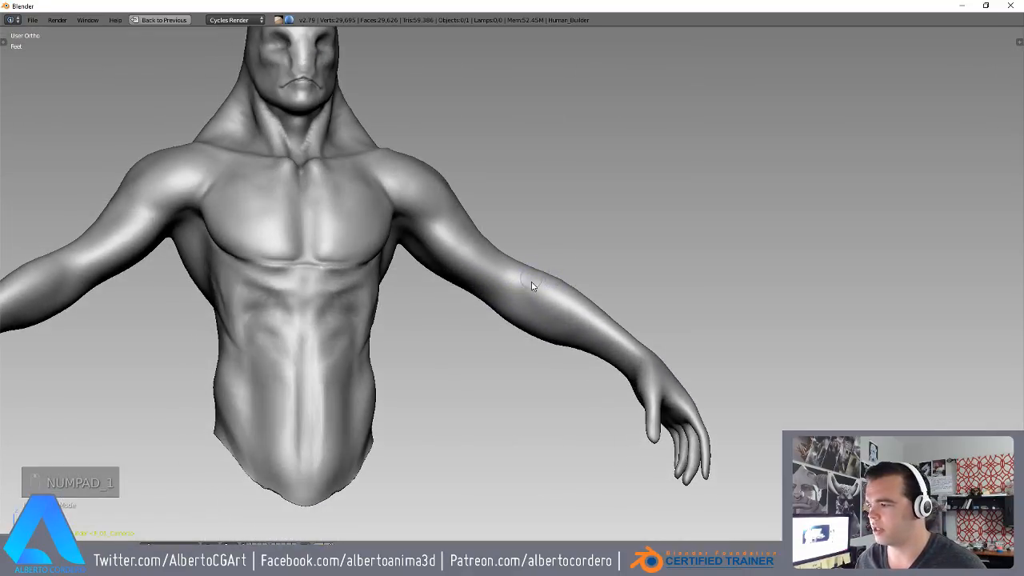
key("KP_1")
scroll(528, 272, "up", 4)
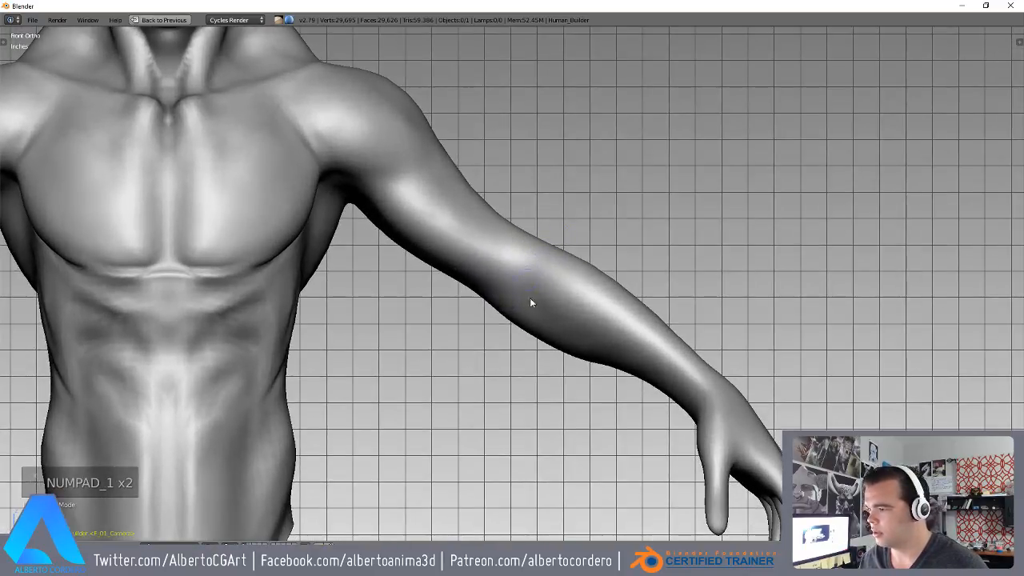
middle_click_drag(530, 302, 544, 245)
middle_click_drag(636, 297, 572, 249)
middle_click_drag(733, 308, 388, 223)
middle_click_drag(472, 235, 525, 291)
middle_click_drag(587, 293, 462, 358)
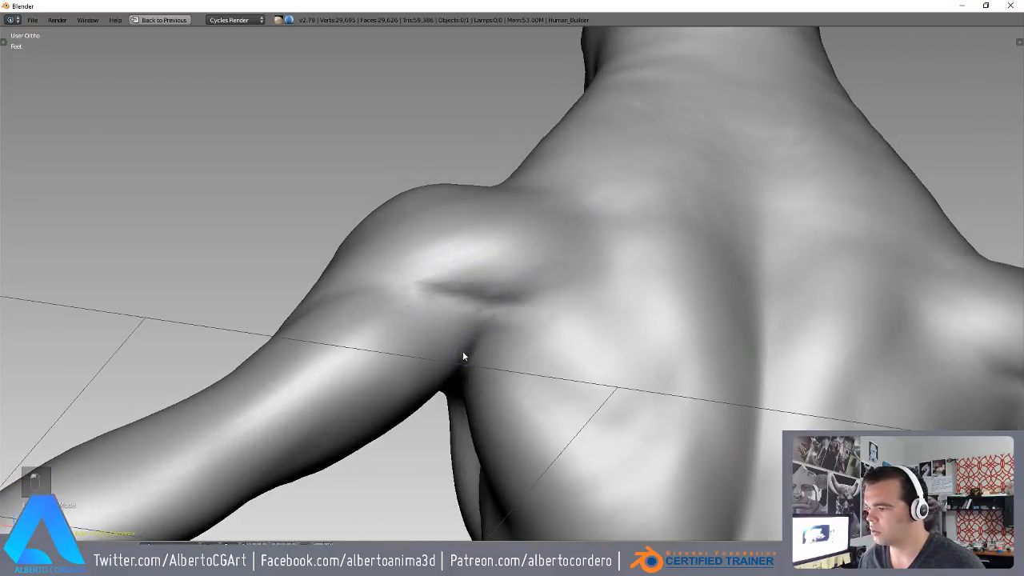
- Define the shoulder-blade lines, the lower-back muscles and the rib muscles along the side of the torso
middle_click_drag(482, 313, 498, 255)
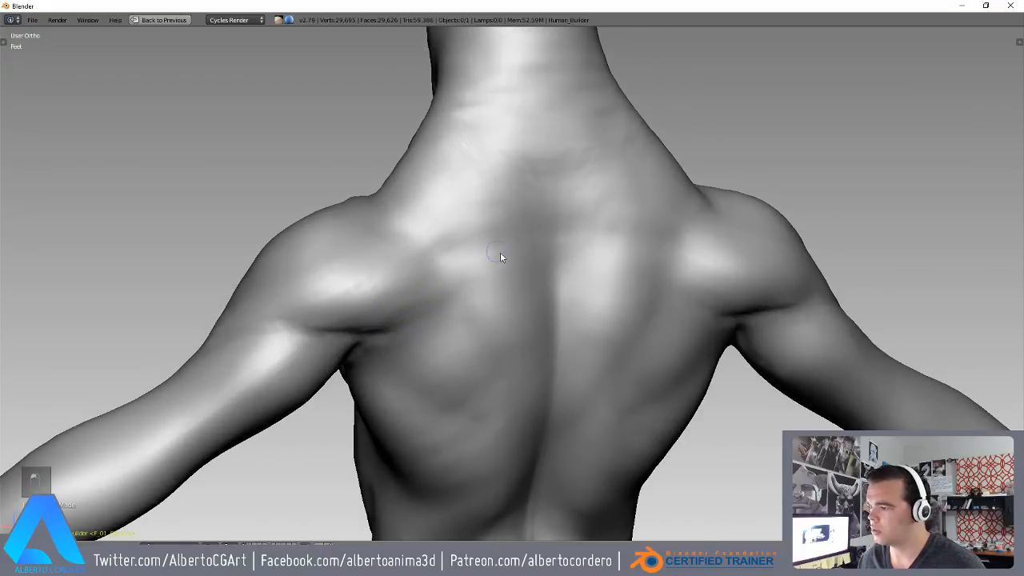
middle_click_drag(540, 188, 469, 343)
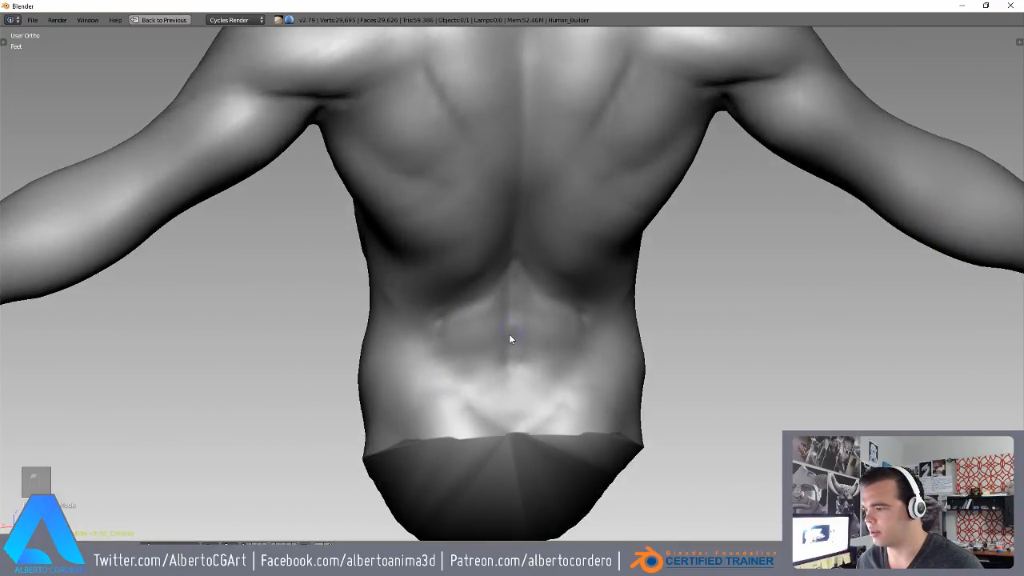
middle_click_drag(510, 338, 389, 307)
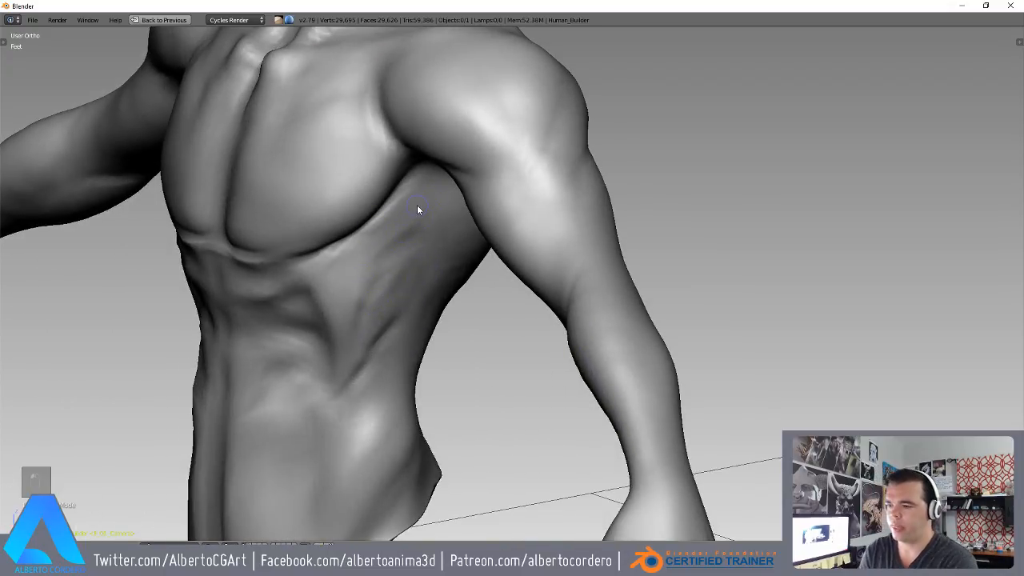
middle_click_drag(417, 209, 424, 247)
key("KP_1")
scroll(410, 259, "down", 3)
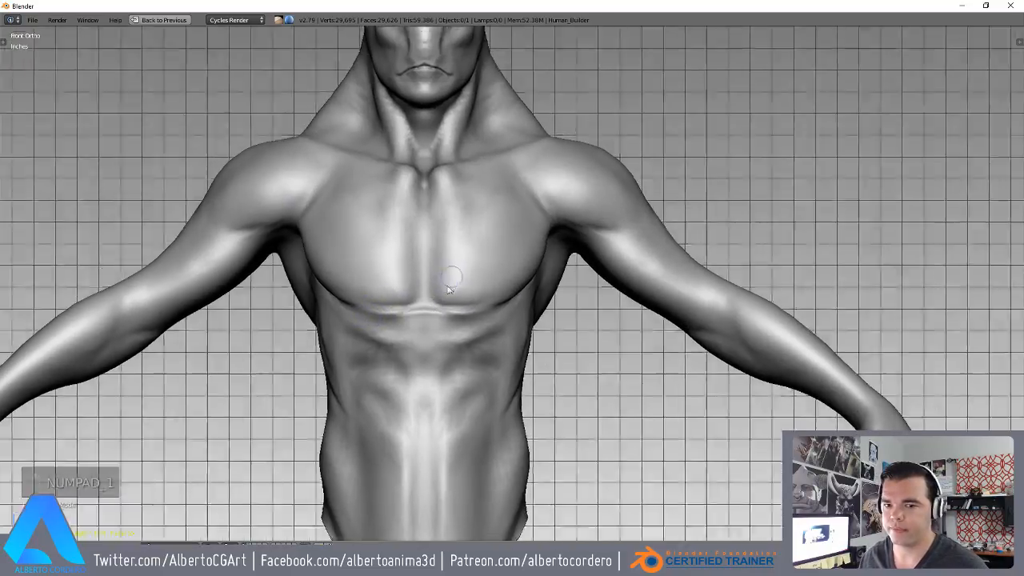
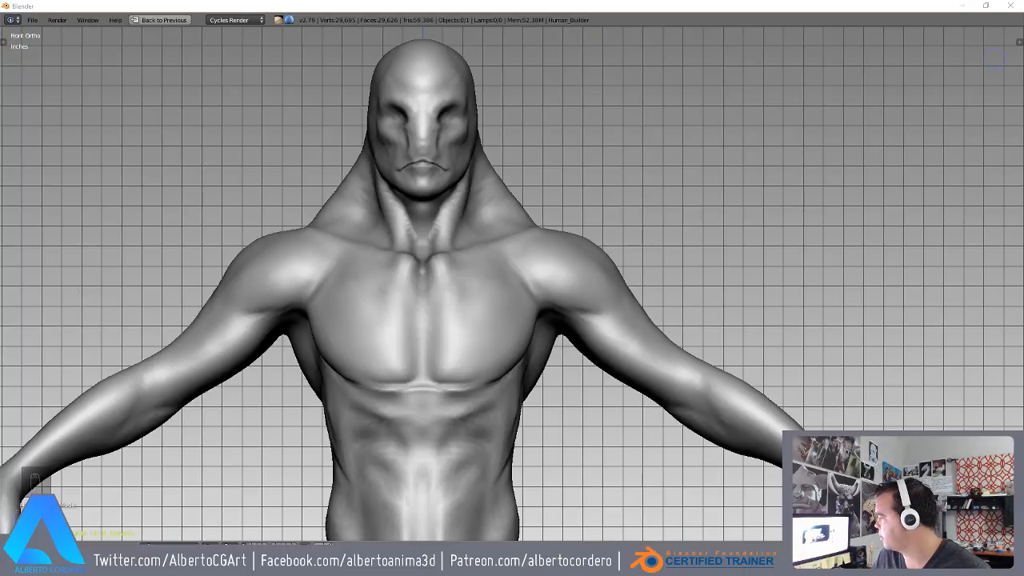
- Bring up the creature concept drawings and study them as reference for the sculpt
left_click_drag(1023, 8, 603, 10)
scroll(601, 39, "down", 4)
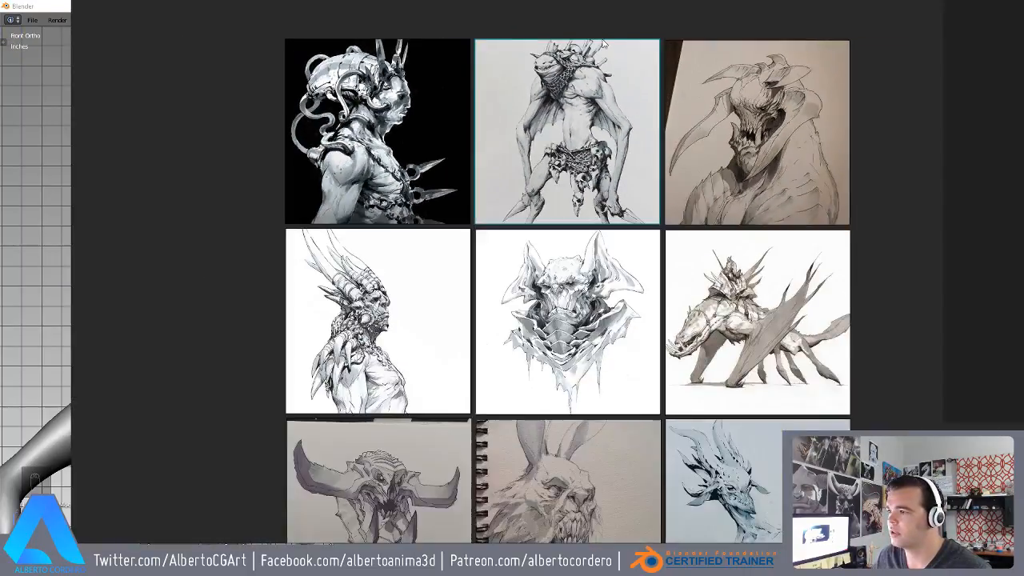
scroll(371, 145, "up", 2)
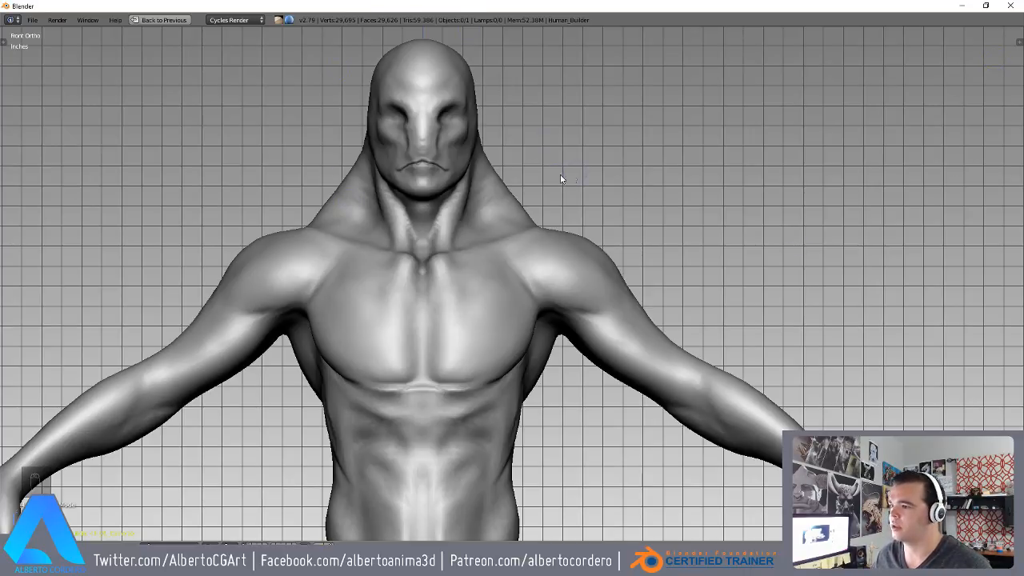
- Adjust the brush strength and sculpt muscle-fibre striations across the upper chest
mouse_move(508, 184)
middle_mouse_down()
mouse_move(517, 297)
mouse_move(583, 294)
mouse_move(517, 240)
mouse_move(562, 260)
mouse_move(517, 267)
mouse_move(512, 302)
mouse_move(408, 302)
middle_mouse_up()
middle_click_drag(532, 348, 444, 365)
key("shift+f")
left_click(463, 366)
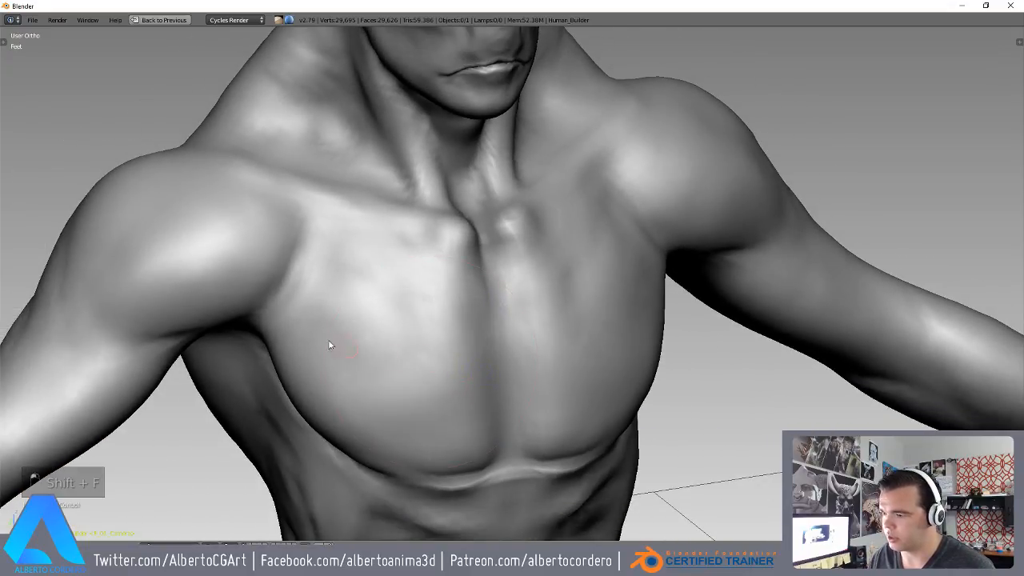
middle_click_drag(479, 333, 435, 388)
mouse_move(324, 359)
left_mouse_down()
mouse_move(409, 357)
mouse_move(354, 376)
mouse_move(430, 401)
left_mouse_up()
middle_click_drag(300, 401, 490, 332)
mouse_move(484, 336)
left_mouse_down("ctrl")
mouse_move(333, 347)
mouse_move(484, 364)
left_mouse_up("ctrl")
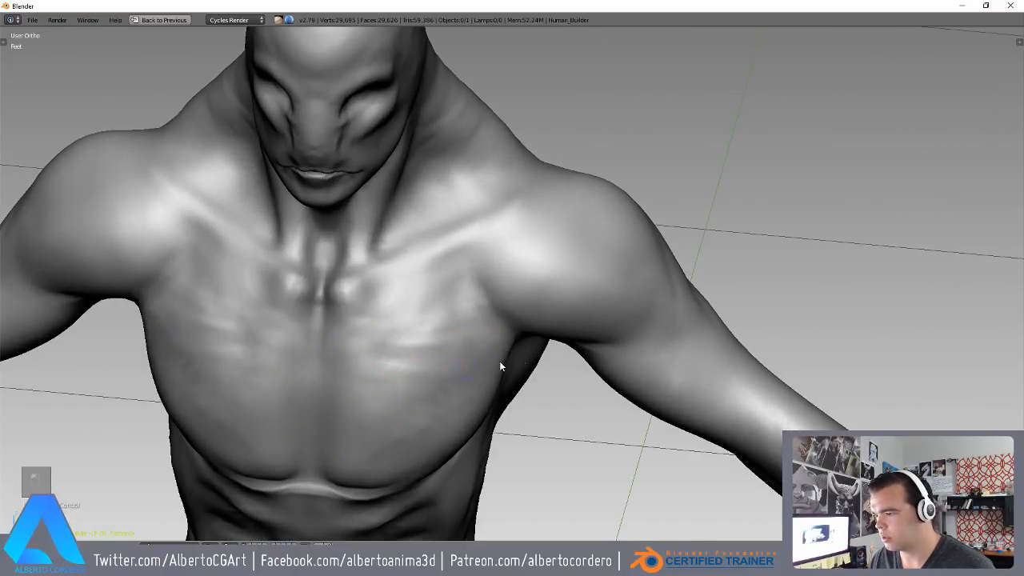
- Sculpt muscle-fibre striations across the middle and lower chest beside the breastbone
middle_click_drag(349, 424, 475, 350)
left_click_drag(456, 337, 376, 348)
scroll(358, 346, "up", 1)
scroll(357, 345, "down", 2)
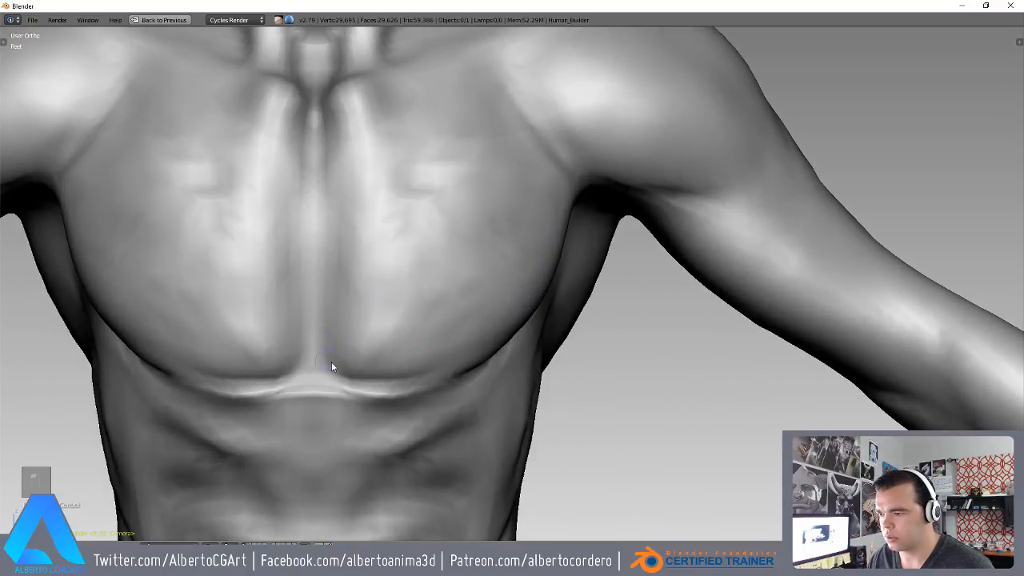
scroll(340, 288, "up", 2)
scroll(340, 288, "down", 4)
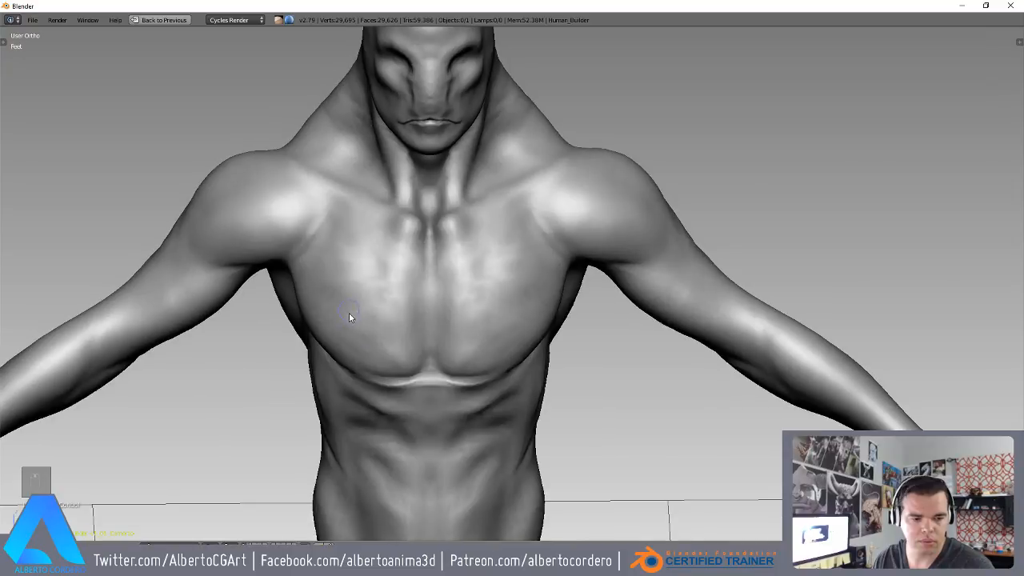
- Switch to the Clay Strips brush at a 60 px radius and build up the chest muscle beneath the collarbone
scroll(349, 313, "up", 1)
key("y")
key("f")
left_click(397, 295)
scroll(432, 276, "up", 4)
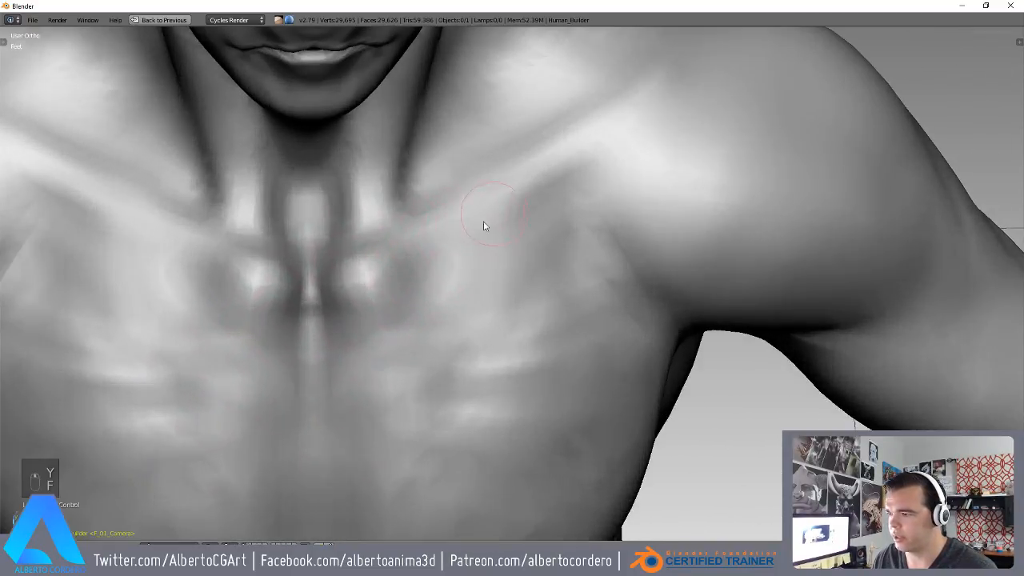
mouse_move(466, 256)
left_mouse_down()
mouse_move(531, 224)
mouse_move(529, 240)
left_mouse_up()
scroll(507, 275, "down", 2)
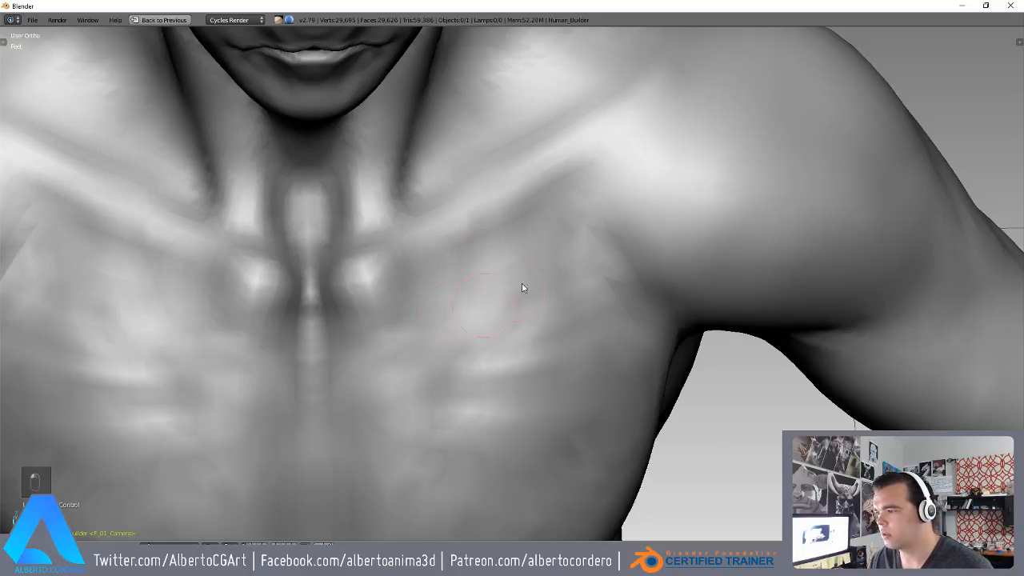
scroll(512, 296, "down", 3)
middle_click_drag(478, 330, 450, 322)
mouse_move(450, 322)
middle_mouse_down("ctrl")
mouse_move(468, 292)
mouse_move(460, 245)
middle_mouse_up("ctrl")
left_click_drag(460, 245, 480, 217)
- Sculpt muscle striations down the side of the neck and across the trapezius toward the shoulder
mouse_move(480, 280)
middle_mouse_down("ctrl")
mouse_move(485, 315)
mouse_move(524, 321)
middle_mouse_up("ctrl")
middle_click_drag(698, 342, 572, 348)
middle_click_drag(496, 380, 474, 318, "ctrl")
middle_click_drag(536, 326, 520, 379, "ctrl")
middle_click_drag(474, 280, 426, 201)
mouse_move(459, 290)
middle_mouse_down()
mouse_move(370, 350)
mouse_move(366, 197)
middle_mouse_up()
left_click_drag(408, 104, 327, 151)
left_click_drag(422, 169, 331, 247)
middle_click_drag(332, 249, 470, 213)
left_click_drag(466, 221, 352, 298)
mouse_move(470, 296)
middle_mouse_down()
mouse_move(428, 308)
mouse_move(374, 443)
middle_mouse_up()
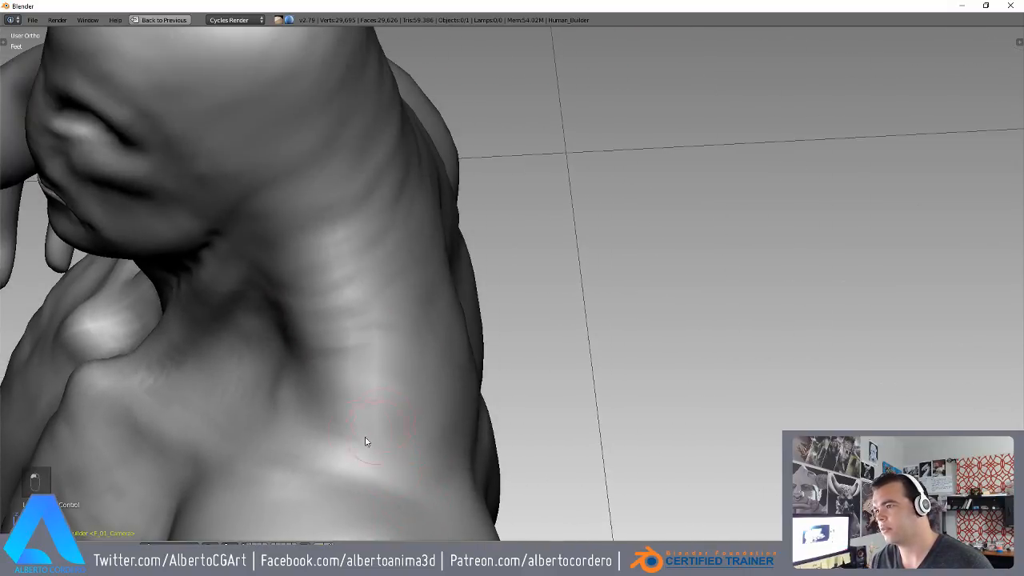
left_click_drag(328, 166, 302, 269)
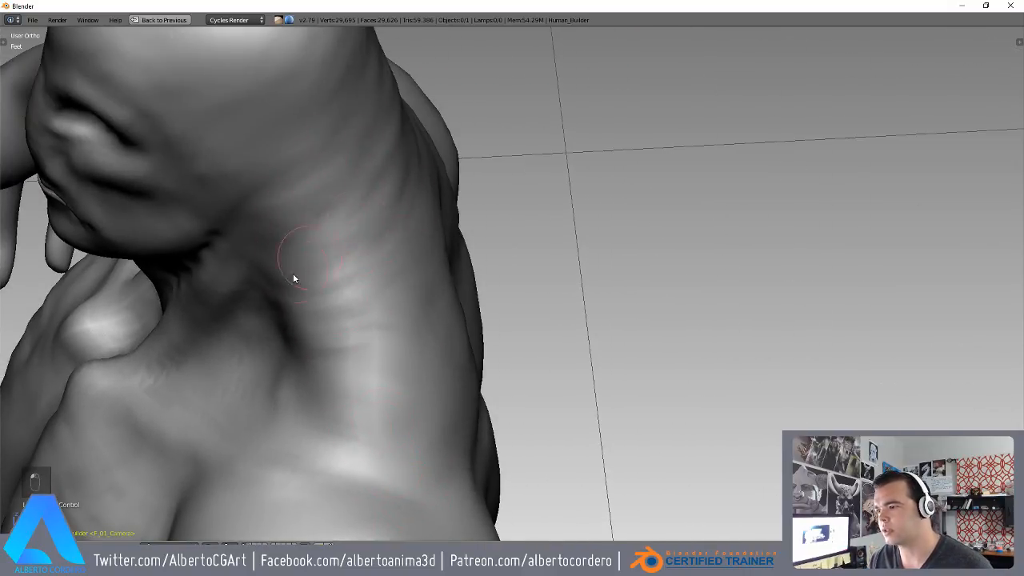
- Enable dynamic topology on the body with a detail size of 10 px and smooth shading
middle_click_drag(407, 276, 526, 191)
scroll(507, 206, "down", 7)
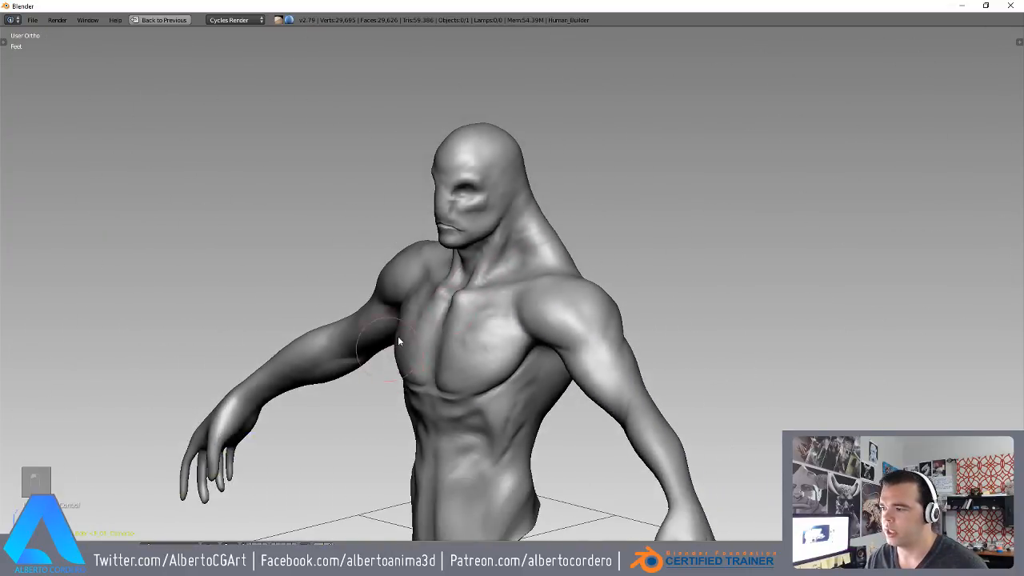
middle_click_drag(400, 264, 465, 258)
middle_click_drag(466, 258, 458, 197, "shift")
key("t")
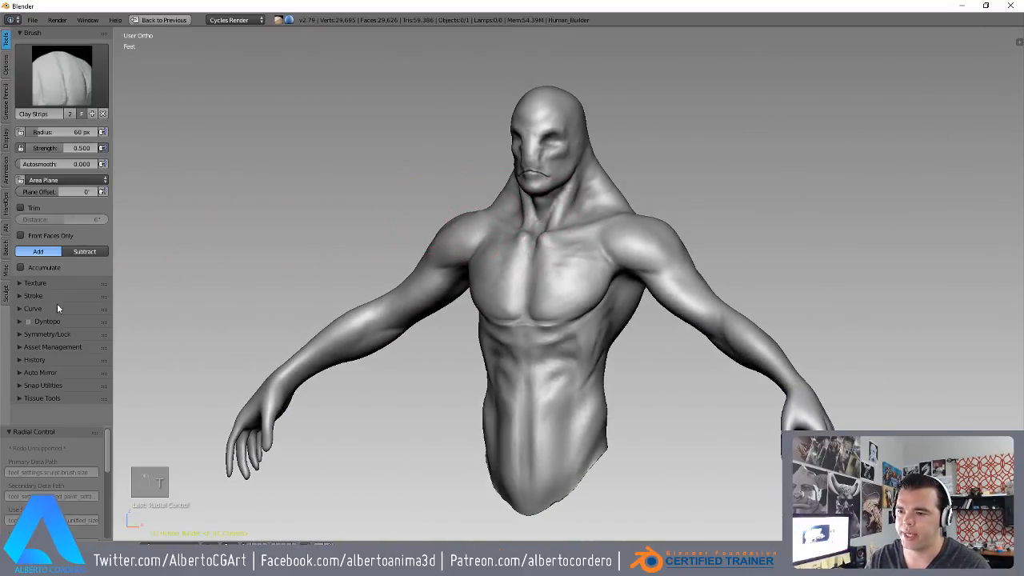
left_click(19, 323)
scroll(24, 320, "down", 3)
left_click(29, 275)
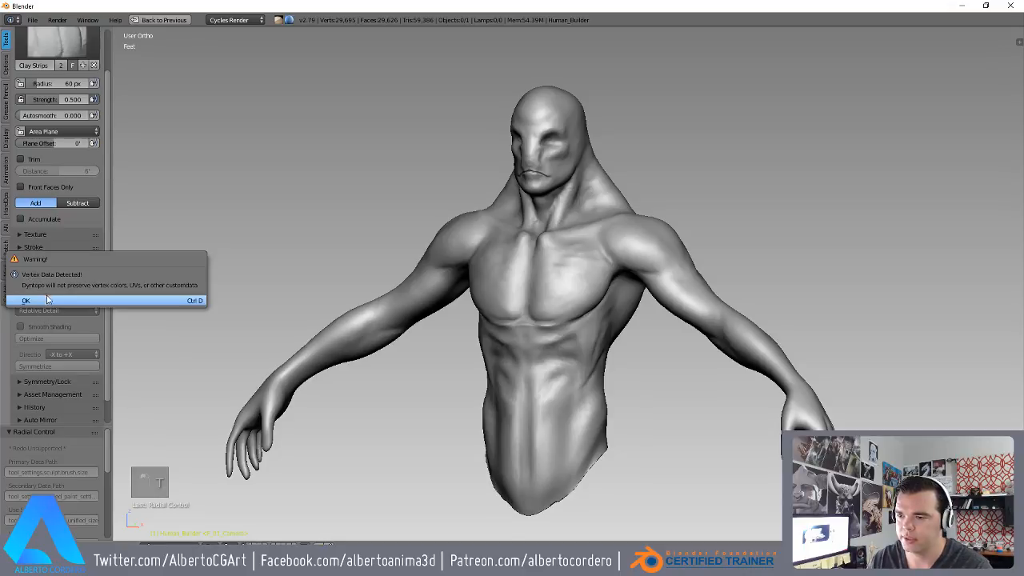
left_click(47, 300)
left_click(55, 289)
type("10")
key("Return")
middle_click_drag(497, 257, 505, 216)
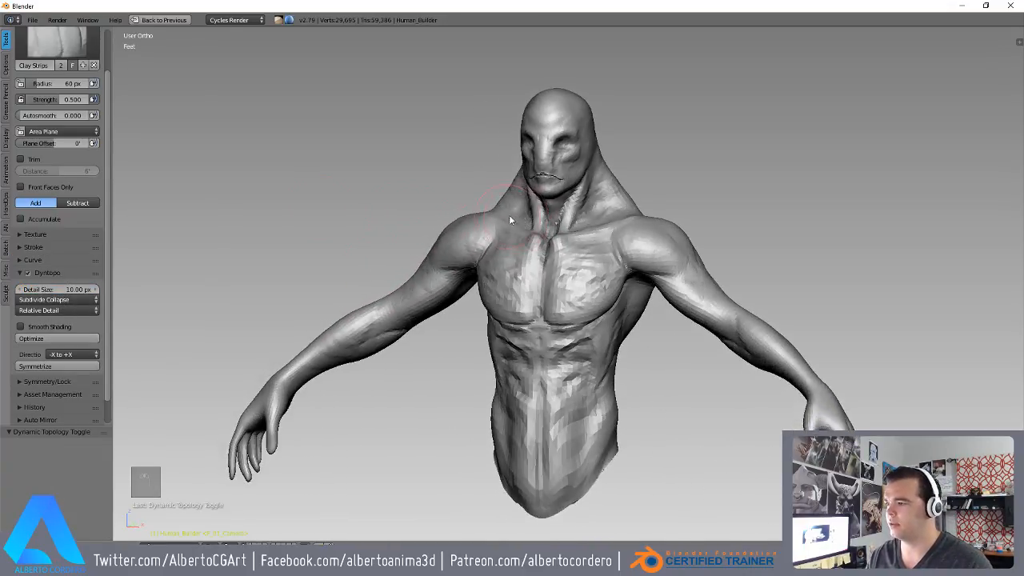
scroll(506, 218, "up", 1)
left_click(20, 327)
- Refine the neck muscles and the side of the neck below the jaw with Clay Strips strokes
mouse_move(582, 238)
middle_mouse_down()
mouse_move(451, 224)
mouse_move(498, 243)
mouse_move(446, 182)
mouse_move(622, 281)
middle_mouse_up()
mouse_move(460, 188)
middle_mouse_down("shift")
mouse_move(494, 240)
mouse_move(458, 277)
mouse_move(502, 215)
middle_mouse_up("shift")
key("t")
left_click_drag(503, 215, 374, 259)
scroll(372, 295, "down", 2)
left_click_drag(545, 245, 440, 339)
middle_click_drag(439, 339, 589, 231)
mouse_move(590, 231)
left_mouse_down()
mouse_move(629, 265)
mouse_move(688, 384)
left_mouse_up()
middle_click_drag(649, 336, 366, 312)
left_click_drag(365, 314, 421, 251)
middle_click_drag(421, 251, 446, 260)
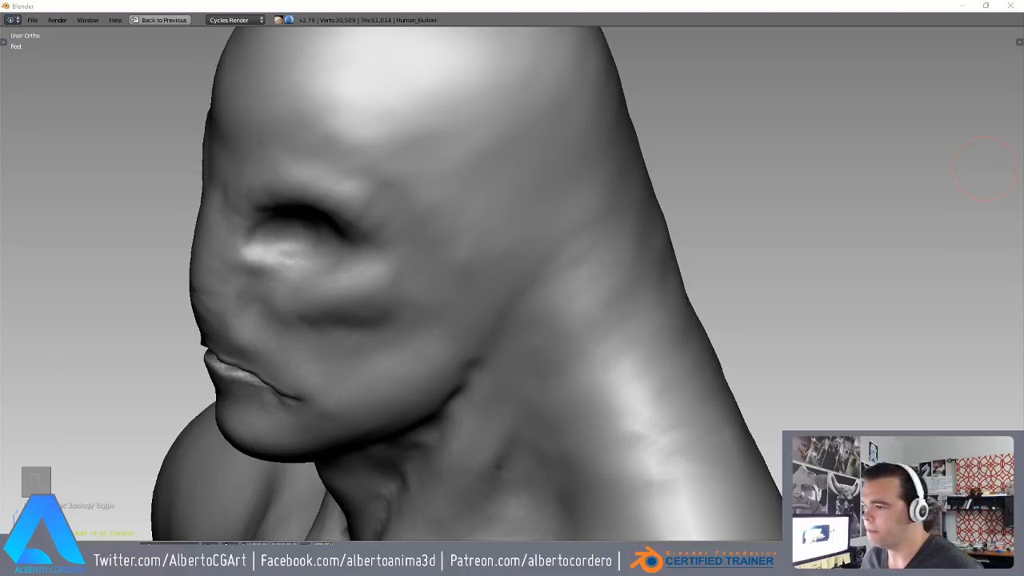
mouse_move(526, 157)
middle_mouse_down()
mouse_move(528, 182)
mouse_move(499, 204)
middle_mouse_up()
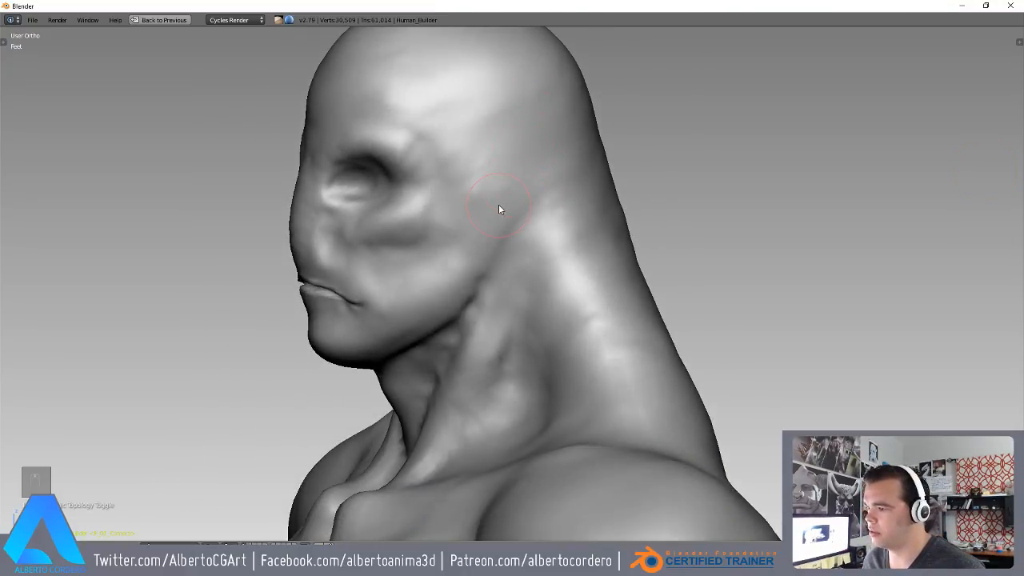
- Leave sculpting and the maximized view, rename the mesh object to "body" and return to Sculpt Mode
left_click(169, 547)
left_click(171, 536)
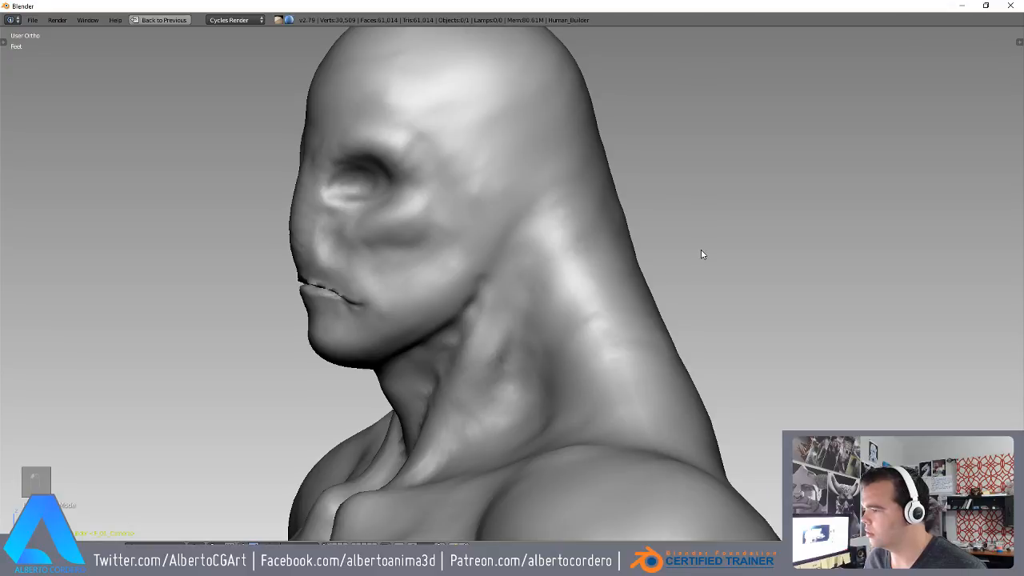
key("shift+space")
left_click(962, 161)
type("body")
key("Return")
left_click(164, 535)
left_click(161, 497)
- Remove the body mesh's UV map and re-enable dynamic topology
scroll(413, 244, "up", 1)
middle_click_drag(413, 244, 407, 228)
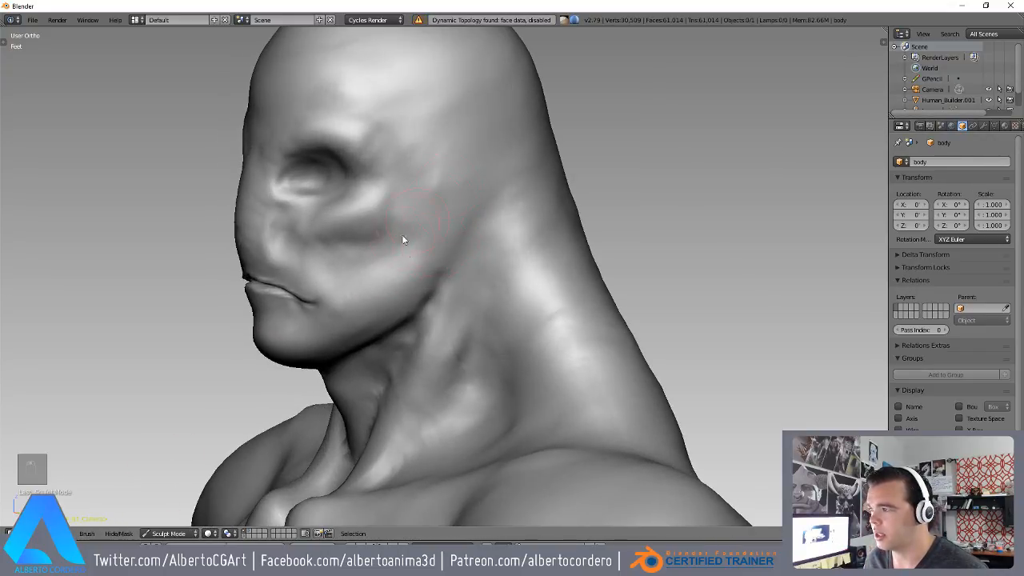
scroll(971, 363, "down", 1)
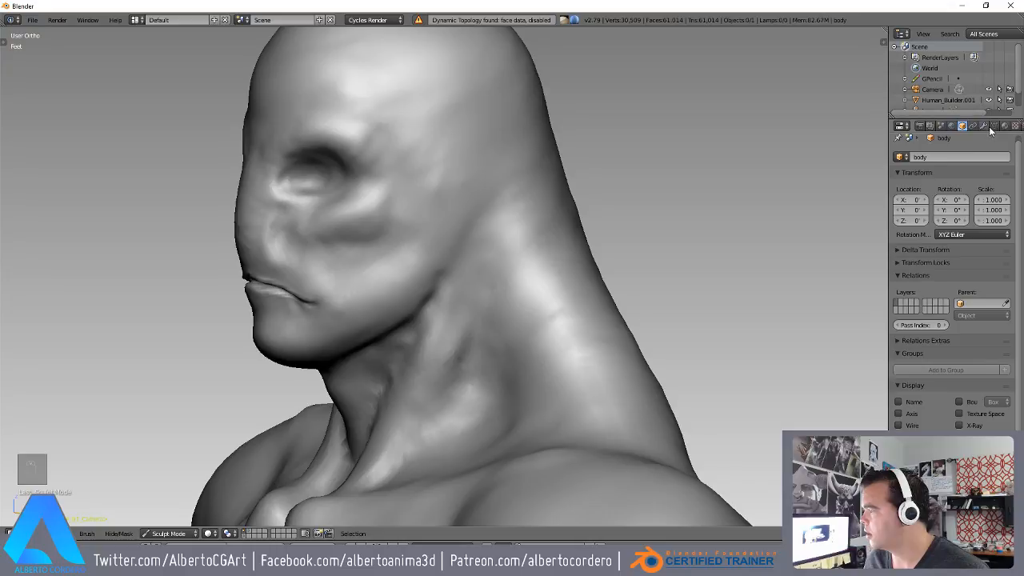
left_click(994, 126)
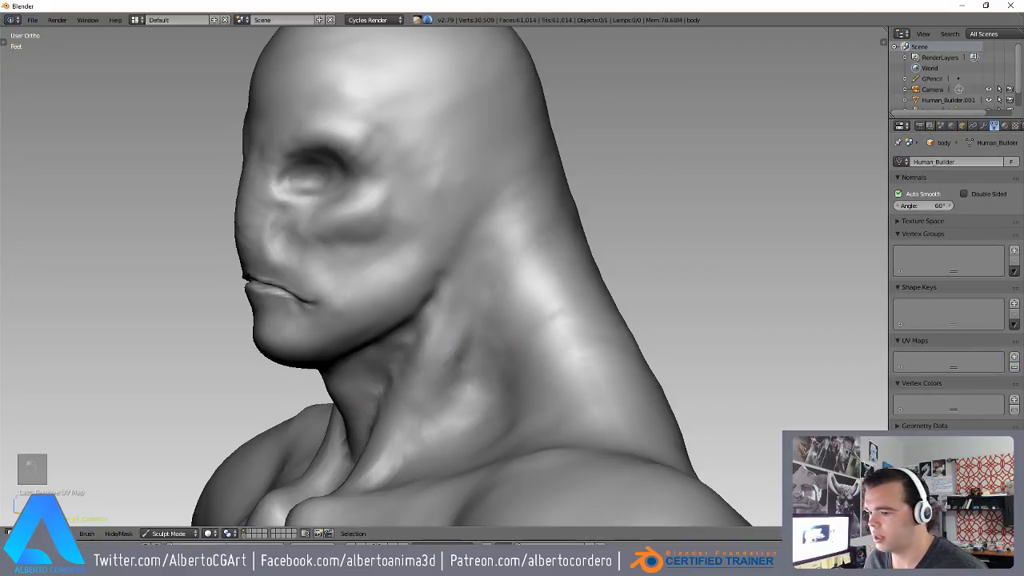
key("t")
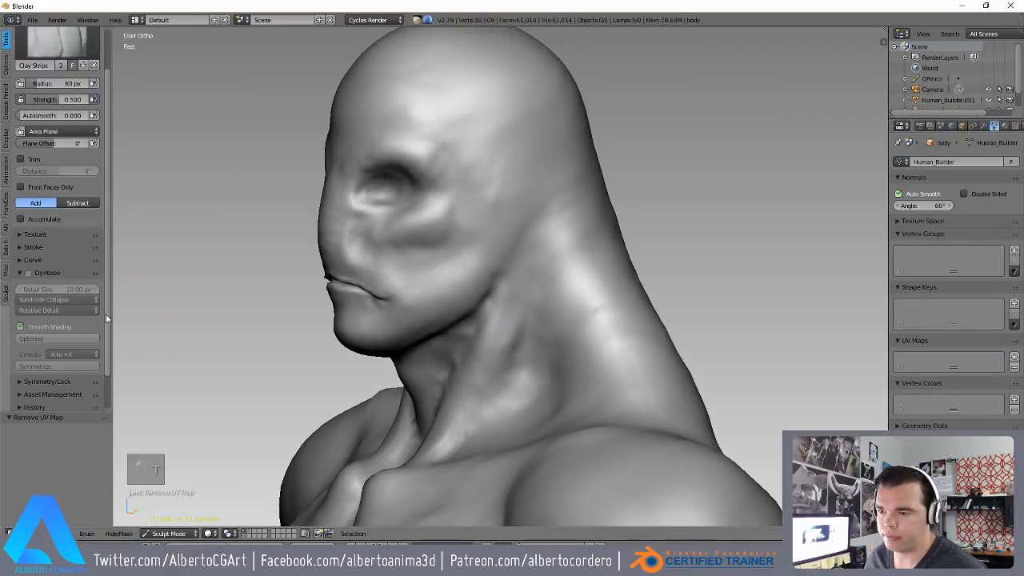
left_click(28, 273)
key("t")
- Lasso-mask the head, neck, shoulder tops and upper chest from the side and front views
scroll(472, 220, "up", 3)
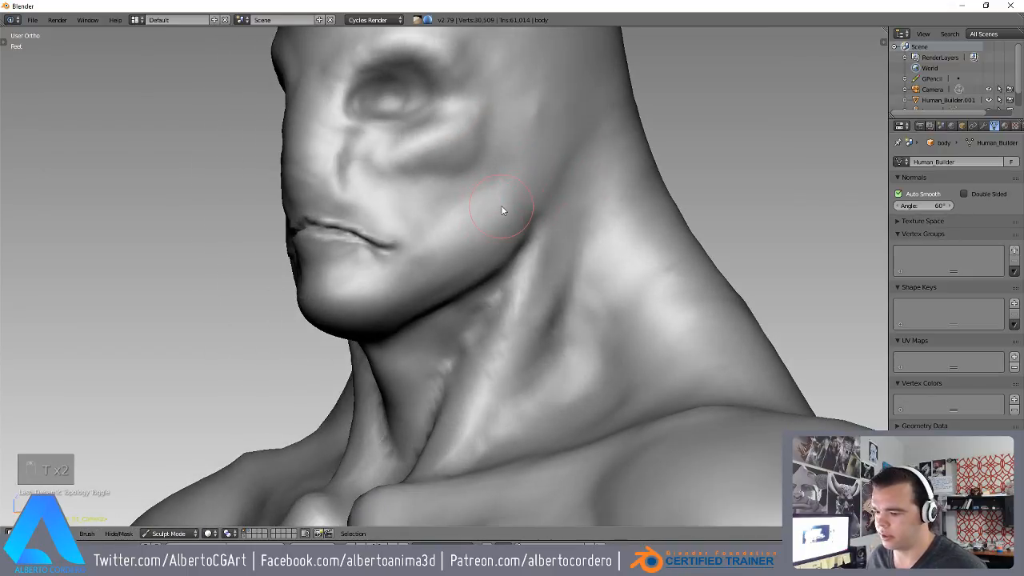
middle_click_drag(532, 258, 513, 234)
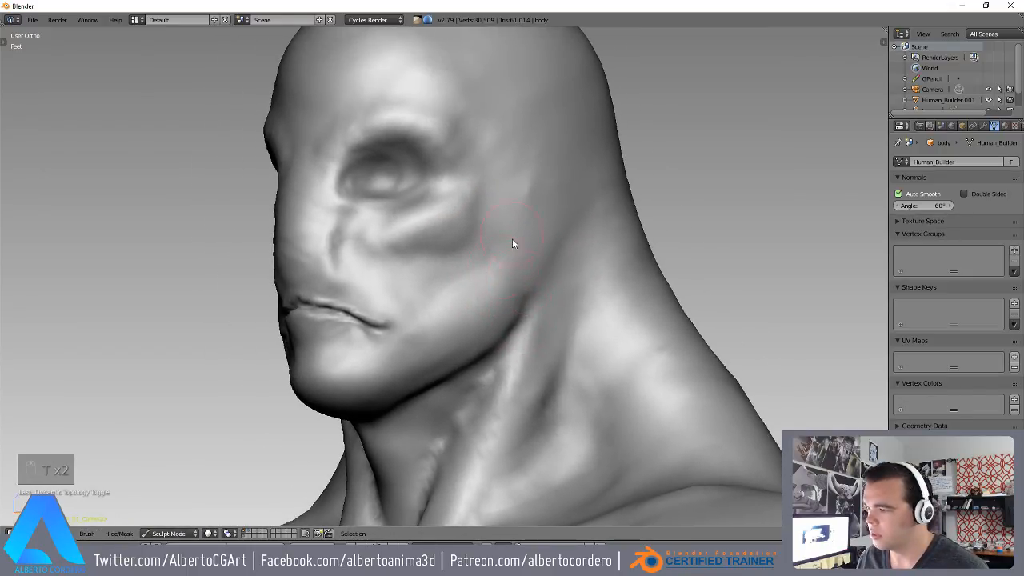
scroll(447, 297, "down", 2)
key("KP_3")
scroll(451, 256, "down", 3)
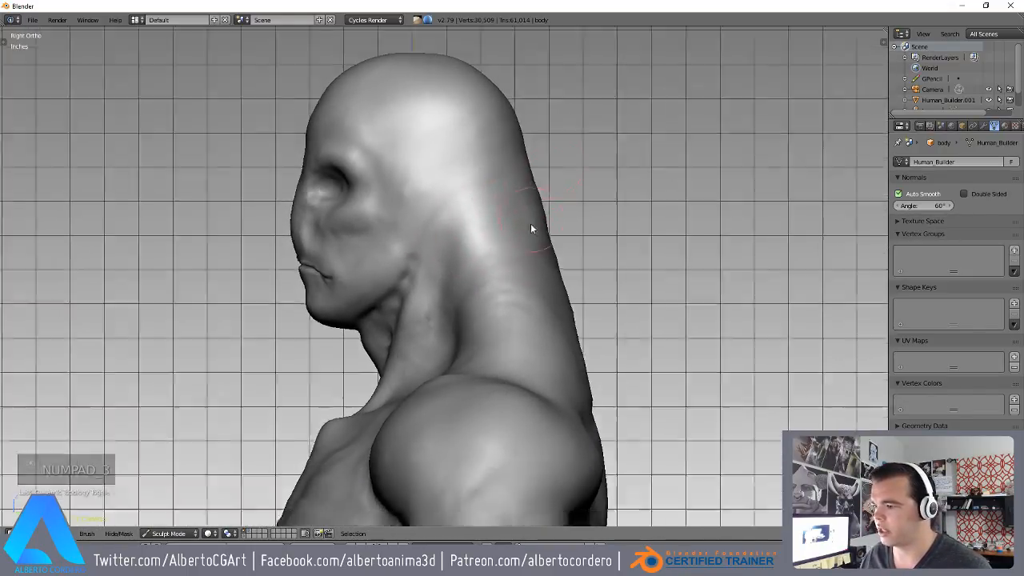
mouse_move(381, 366)
left_mouse_down("ctrl+shift")
mouse_move(532, 135)
mouse_move(349, 346)
left_mouse_up("ctrl+shift")
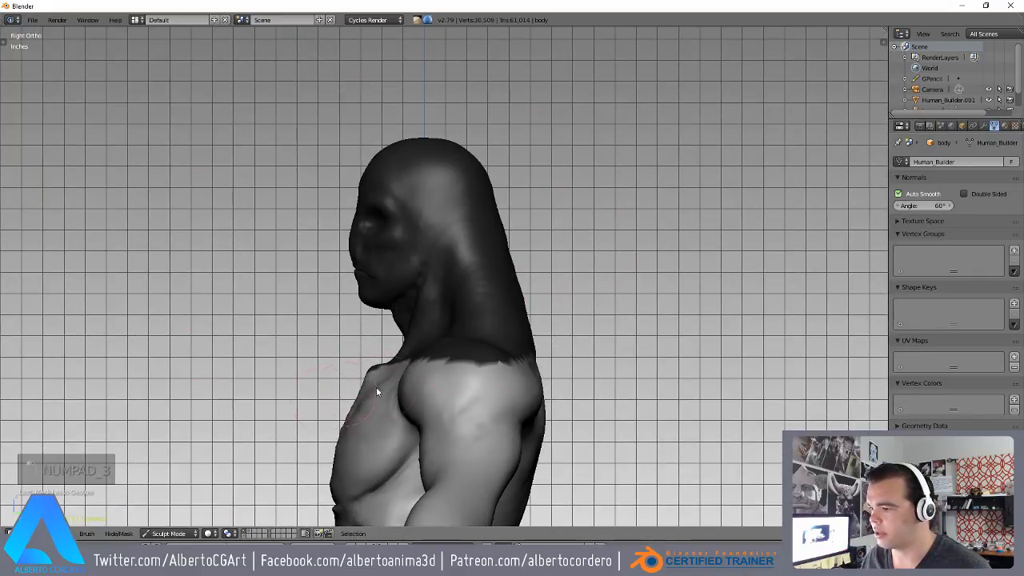
middle_click_drag(403, 355, 404, 320, "shift")
key("KP_1")
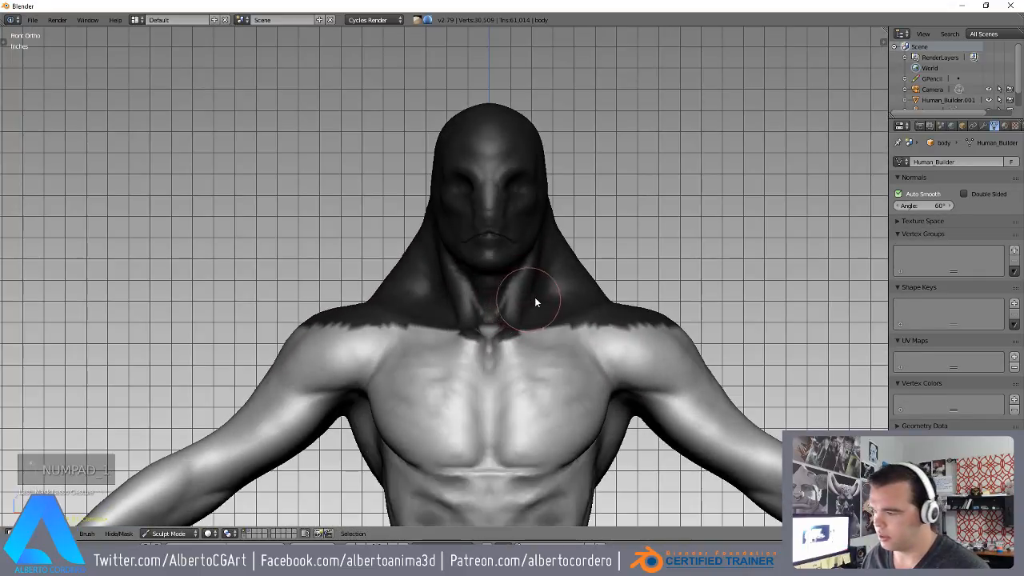
mouse_move(310, 311)
left_mouse_down("ctrl+shift")
mouse_move(497, 376)
mouse_move(529, 311)
left_mouse_up("ctrl+shift")
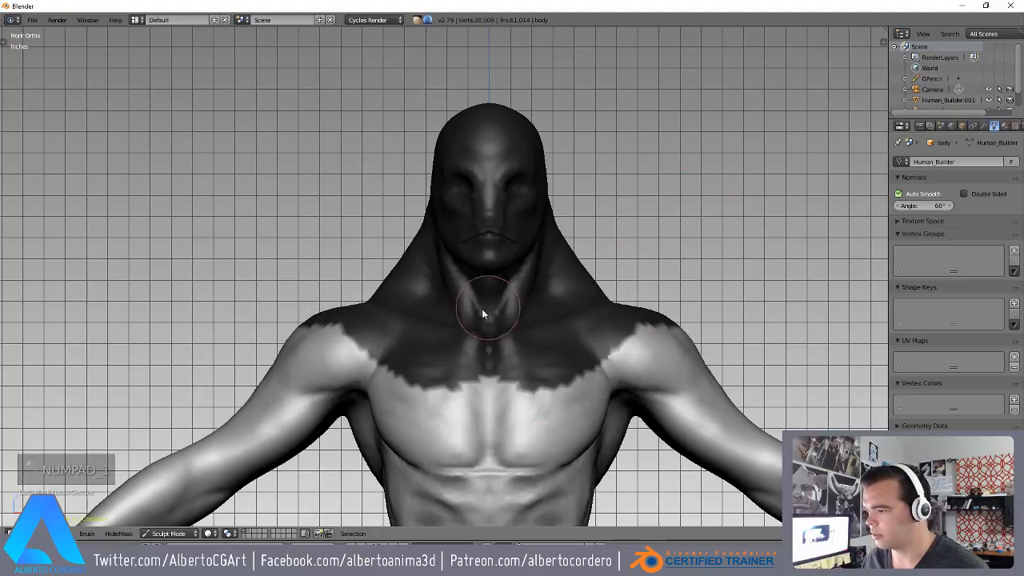
- Invert the mask and hide the masked torso and arms, isolating the head and neck
scroll(546, 293, "up", 2)
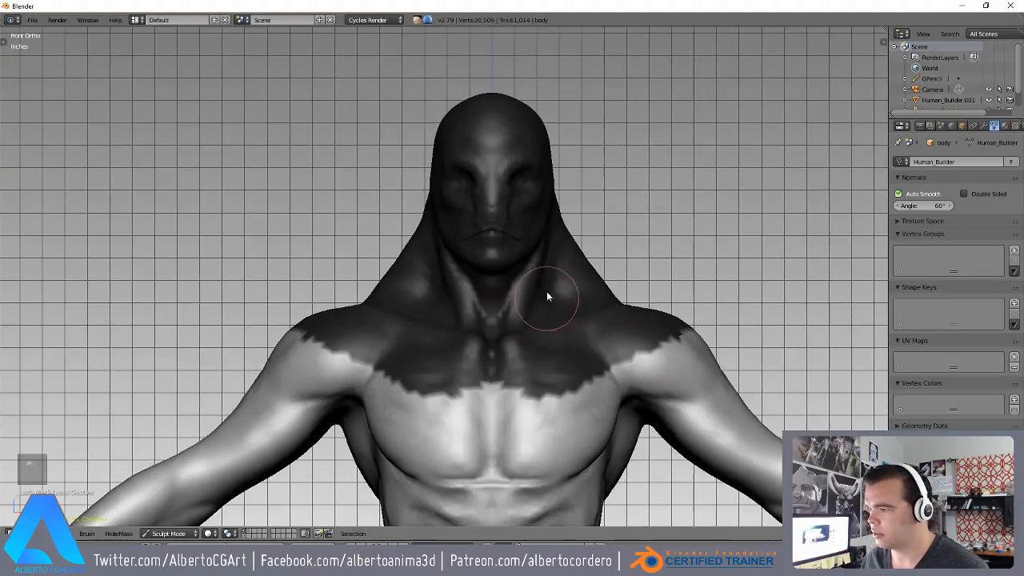
key("ctrl+i")
left_click(118, 534)
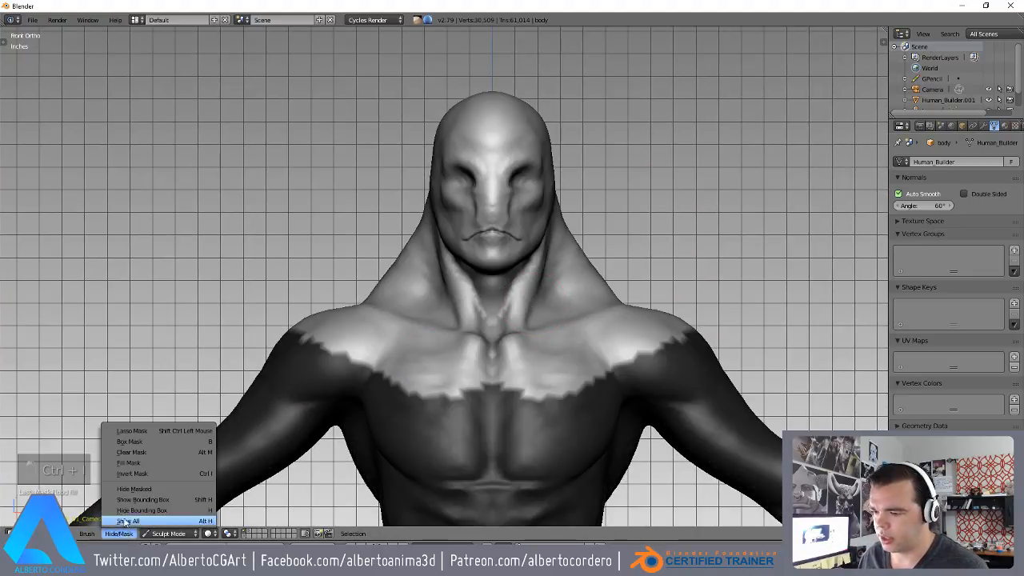
left_click(134, 488)
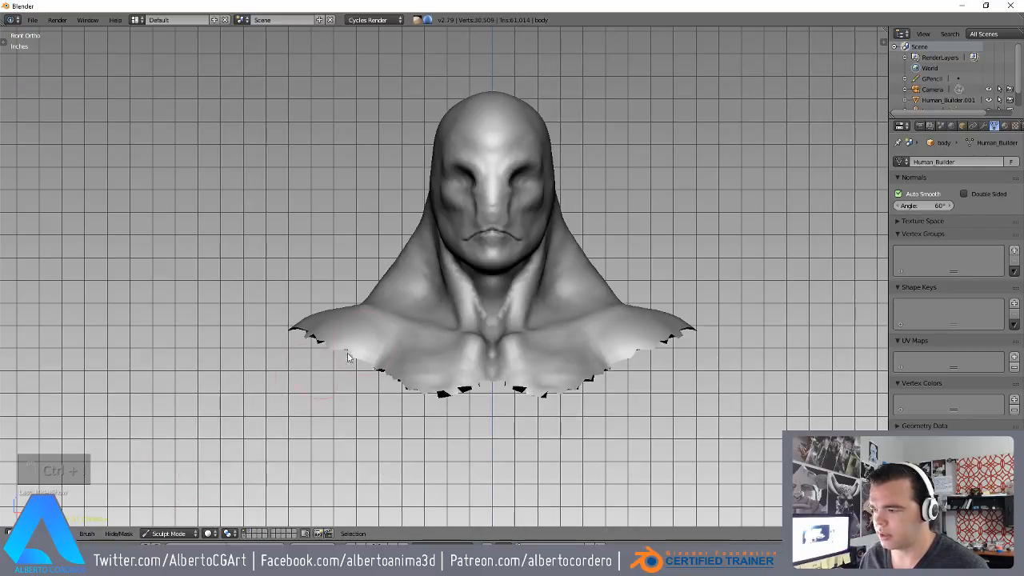
scroll(480, 269, "up", 1)
mouse_move(479, 266)
middle_mouse_down()
mouse_move(470, 226)
mouse_move(424, 260)
mouse_move(466, 262)
mouse_move(476, 240)
mouse_move(460, 260)
mouse_move(563, 259)
mouse_move(486, 260)
middle_mouse_up()
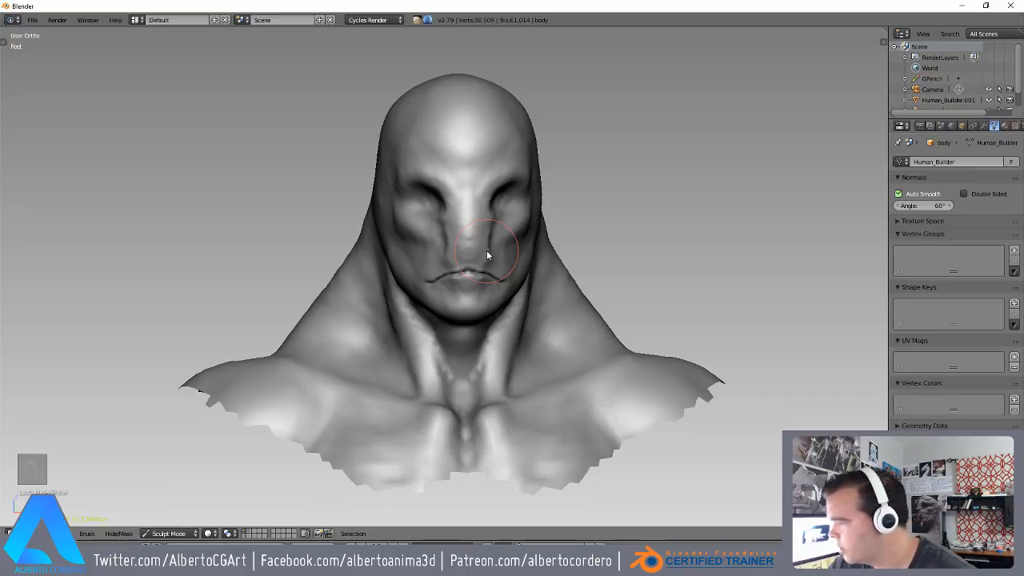
- Build up the form inside the eye sockets and raise the brush strength to 0.661
mouse_move(486, 251)
middle_mouse_down()
mouse_move(452, 236)
mouse_move(453, 188)
mouse_move(348, 202)
middle_mouse_up()
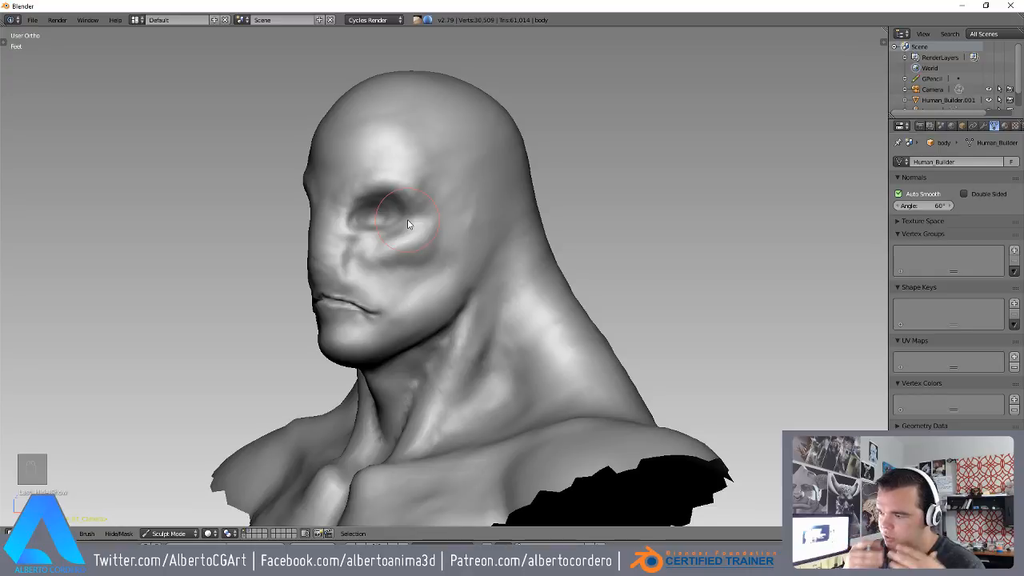
key("KP_1")
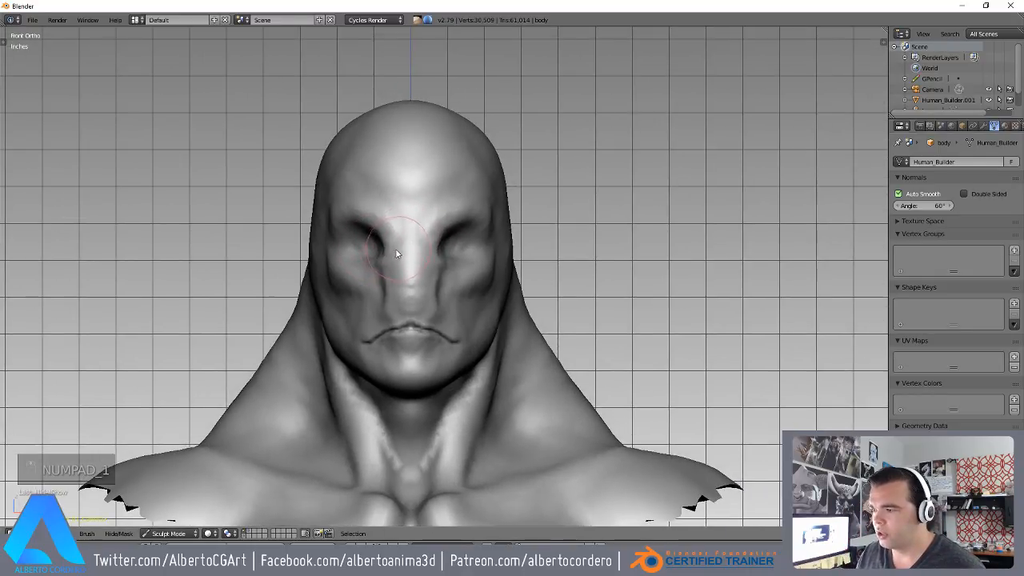
mouse_move(396, 250)
middle_mouse_down("ctrl")
mouse_move(428, 204)
mouse_move(403, 226)
mouse_move(402, 178)
mouse_move(453, 281)
mouse_move(427, 284)
mouse_move(434, 224)
middle_mouse_up("ctrl")
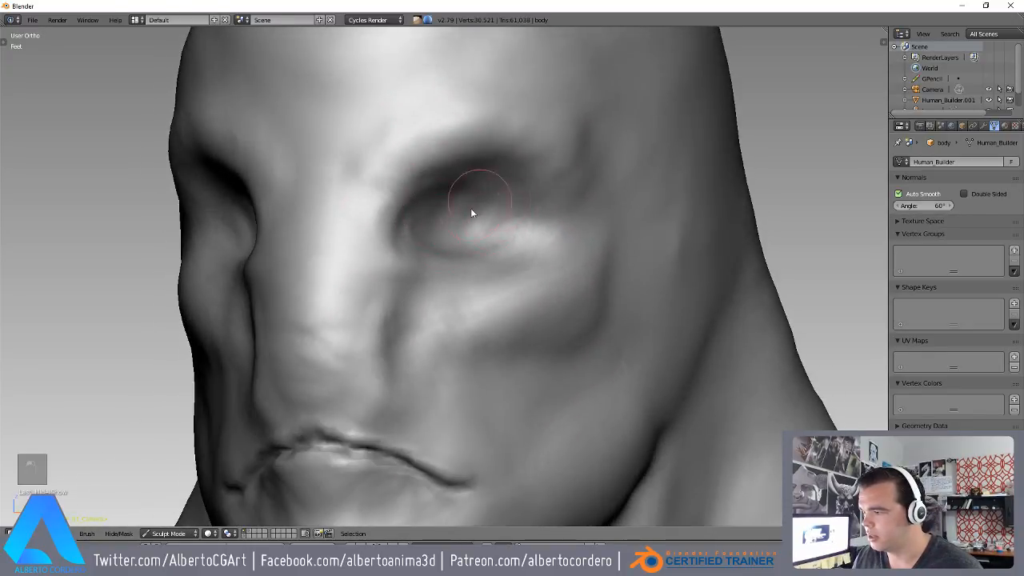
mouse_move(471, 197)
left_mouse_down()
mouse_move(523, 208)
mouse_move(526, 228)
left_mouse_up()
mouse_move(526, 222)
middle_mouse_down()
mouse_move(556, 207)
mouse_move(513, 228)
middle_mouse_up()
key("shift+f")
left_click(541, 242)
mouse_move(509, 212)
left_mouse_down()
mouse_move(537, 216)
mouse_move(524, 189)
mouse_move(494, 231)
mouse_move(450, 234)
mouse_move(455, 208)
mouse_move(524, 195)
mouse_move(515, 216)
left_mouse_up()
- Reveal the falloff curve of the Clay Strips brush and review its brush settings
key("t")
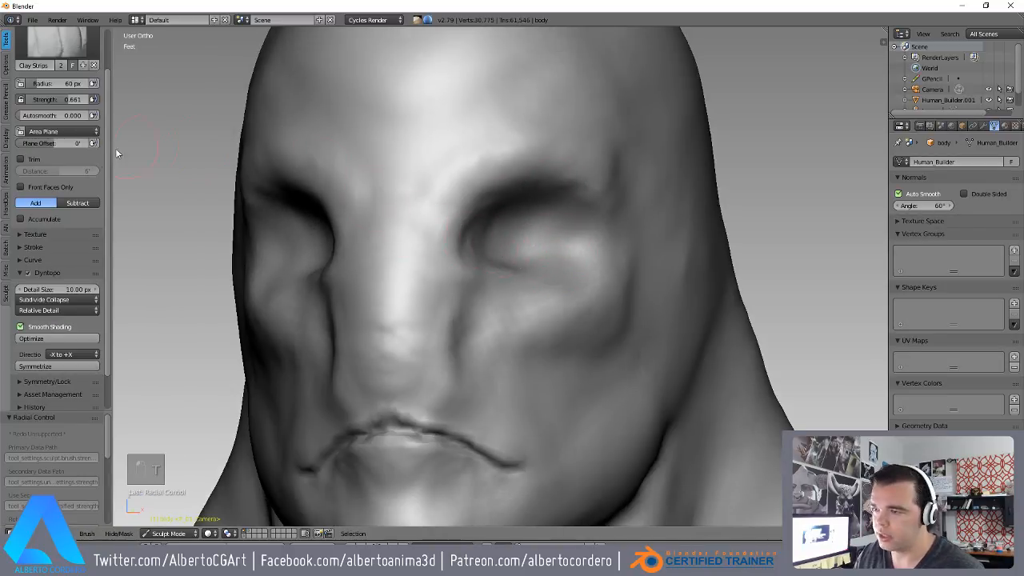
left_click(29, 248)
left_click(28, 248)
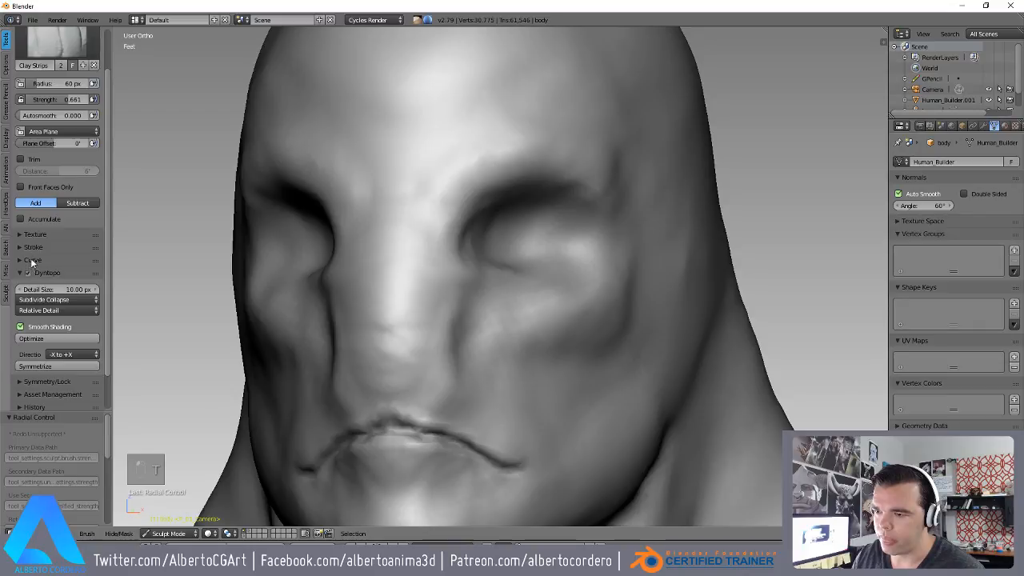
left_click(31, 261)
scroll(70, 368, "up", 3)
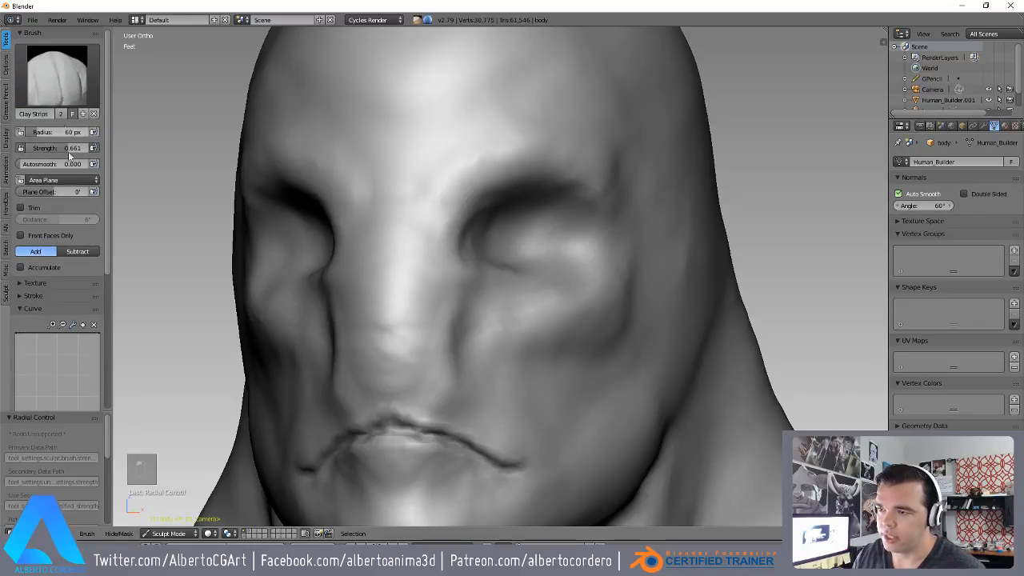
scroll(70, 272, "down", 3)
- Sculpt the eye socket's outer corner beneath the brow with the Clay Strips brush
middle_click_drag(398, 288, 504, 241)
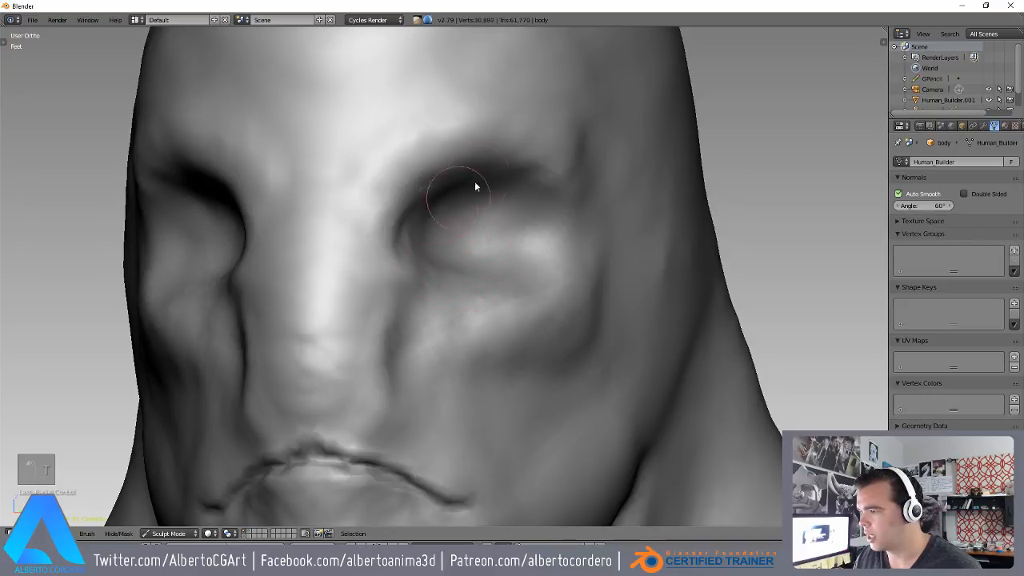
mouse_move(508, 224)
middle_mouse_down()
mouse_move(483, 244)
mouse_move(513, 135)
middle_mouse_up()
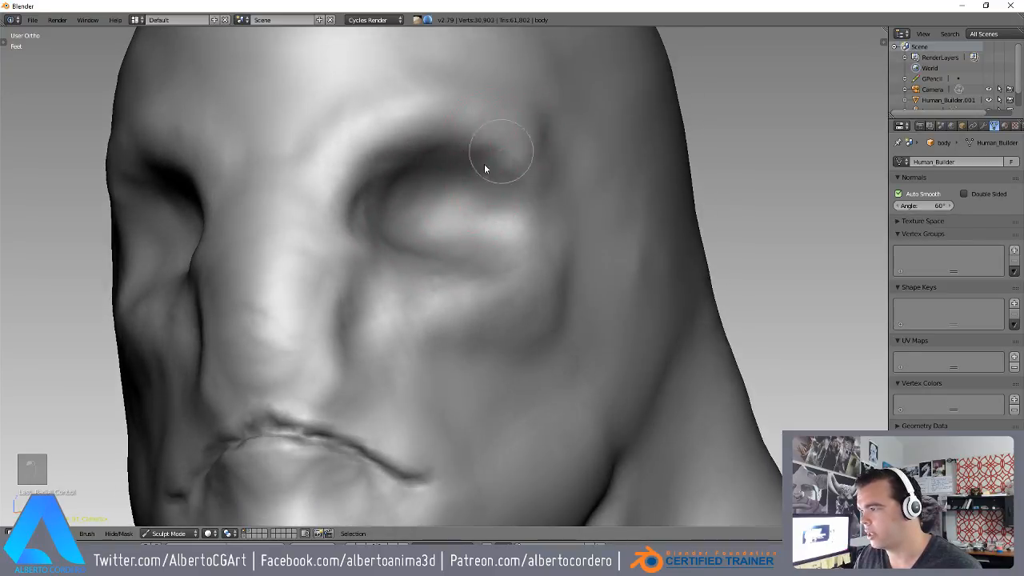
left_click_drag(529, 154, 532, 180)
mouse_move(533, 184)
middle_mouse_down("ctrl")
mouse_move(538, 216)
mouse_move(503, 276)
middle_mouse_up("ctrl")
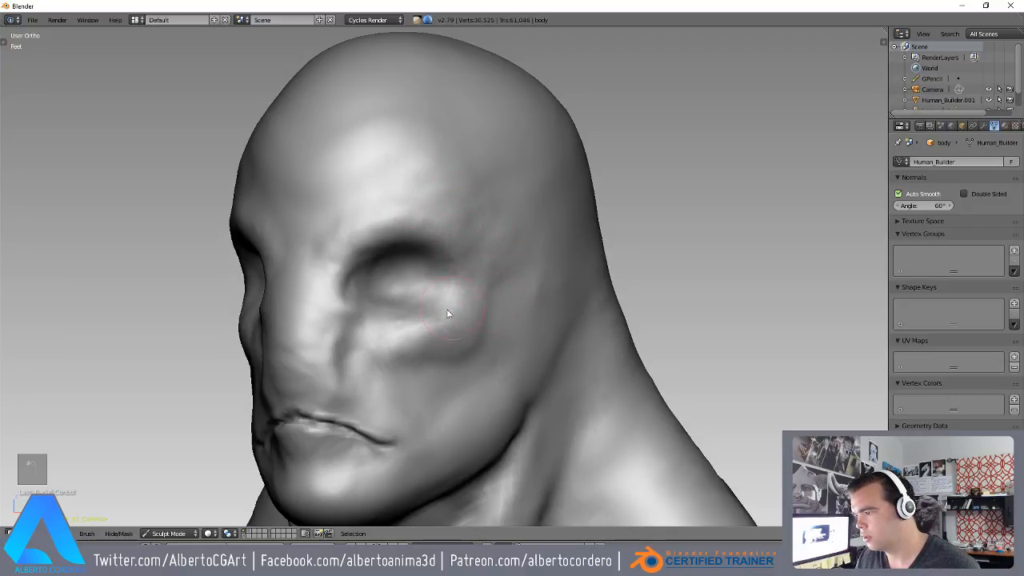
- Reshape the cheekbone and the area beneath the eye with symmetrical strokes, refining the eye socket's lower edge
left_click_drag(449, 314, 461, 291)
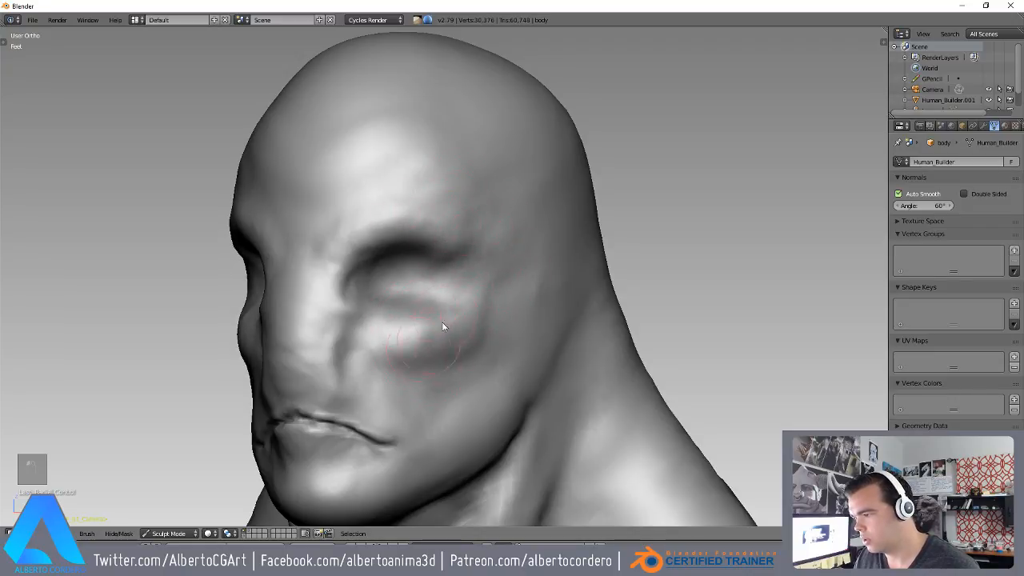
mouse_move(406, 376)
left_mouse_down()
mouse_move(428, 328)
mouse_move(439, 355)
left_mouse_up()
middle_click_drag(428, 293, 455, 347)
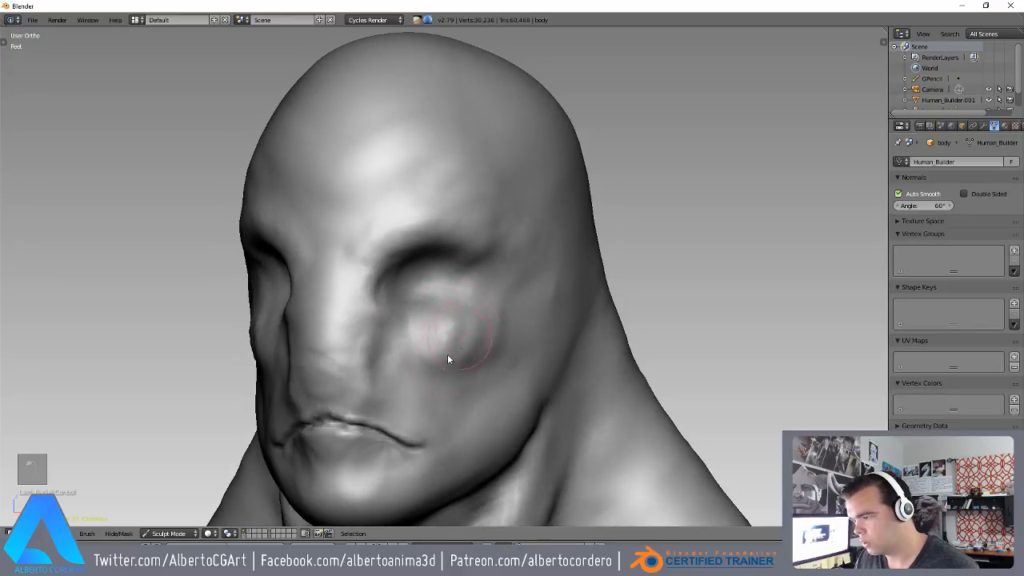
scroll(443, 321, "up", 2)
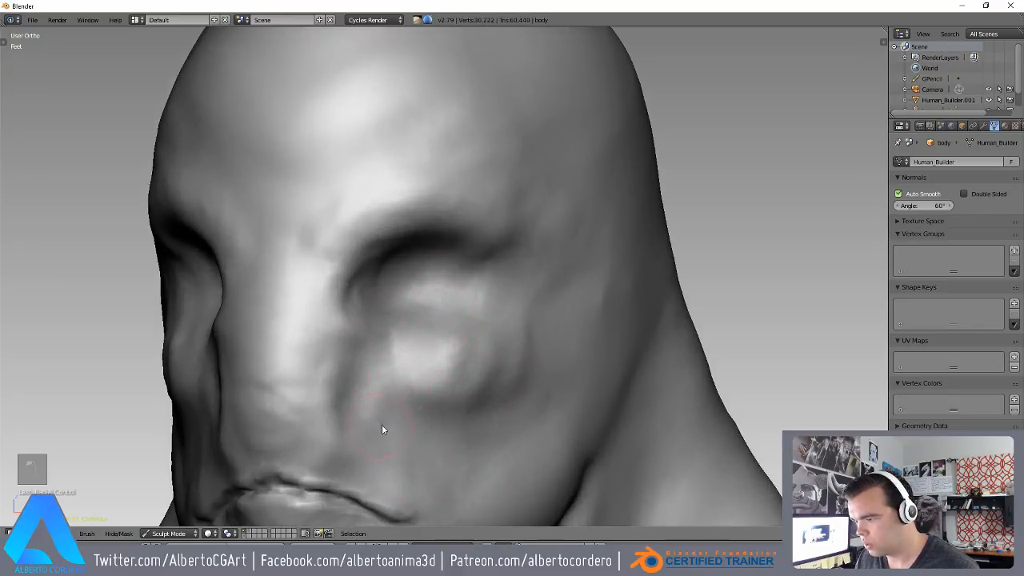
middle_click_drag(369, 434, 373, 321, "shift")
scroll(456, 365, "down", 3)
middle_click_drag(473, 380, 487, 276)
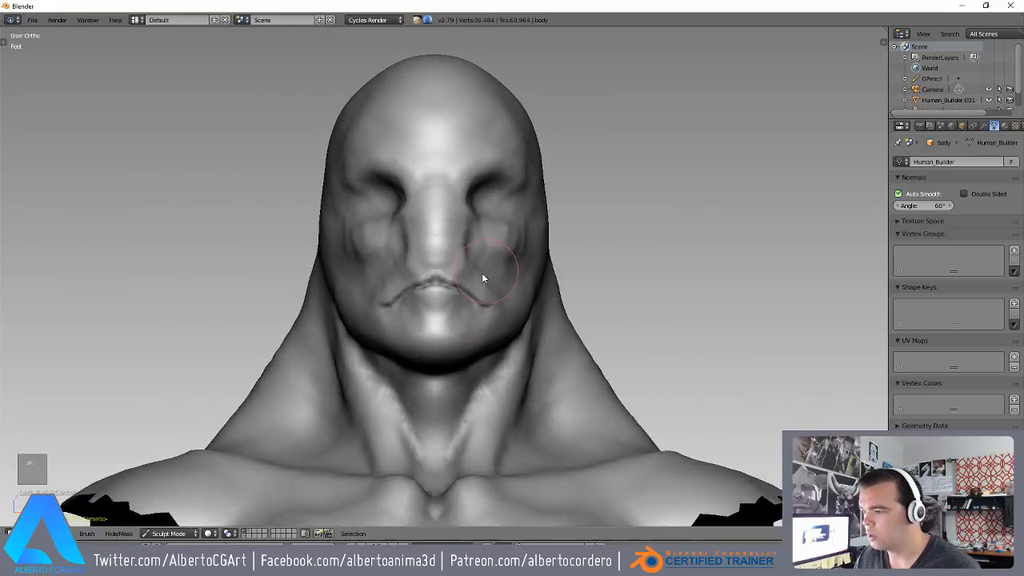
scroll(504, 248, "up", 3)
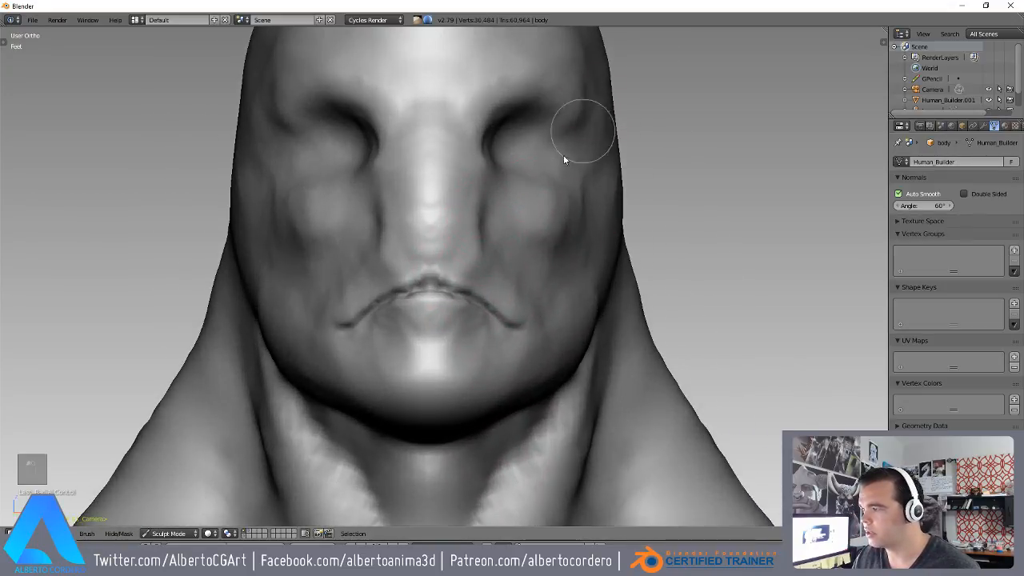
mouse_move(573, 291)
middle_mouse_down()
mouse_move(476, 309)
mouse_move(432, 165)
middle_mouse_up()
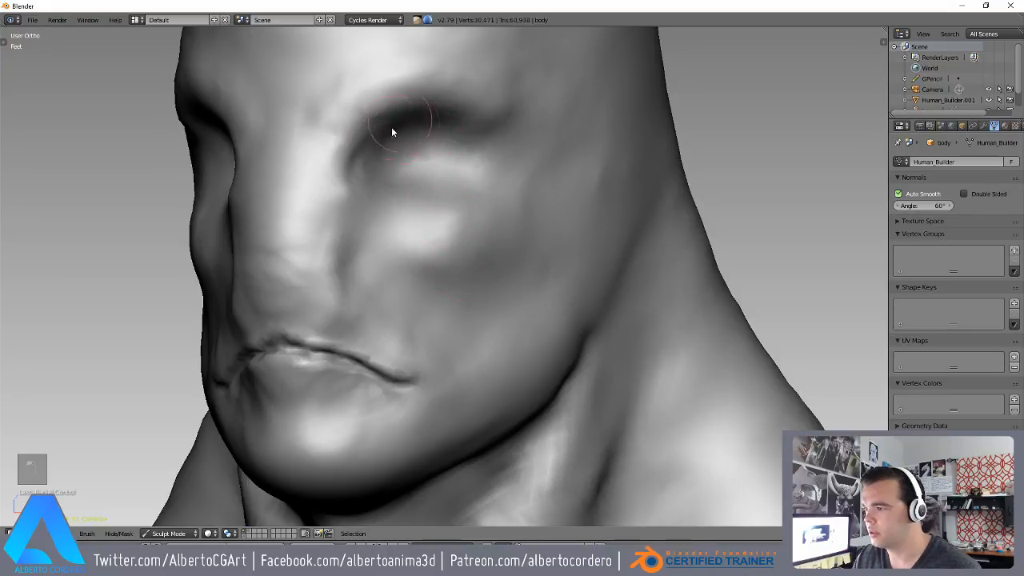
- Switch the body to Object Mode in front view and place the 3D cursor inside the eye socket
scroll(432, 261, "down", 4)
key("KP_1")
left_click(167, 533)
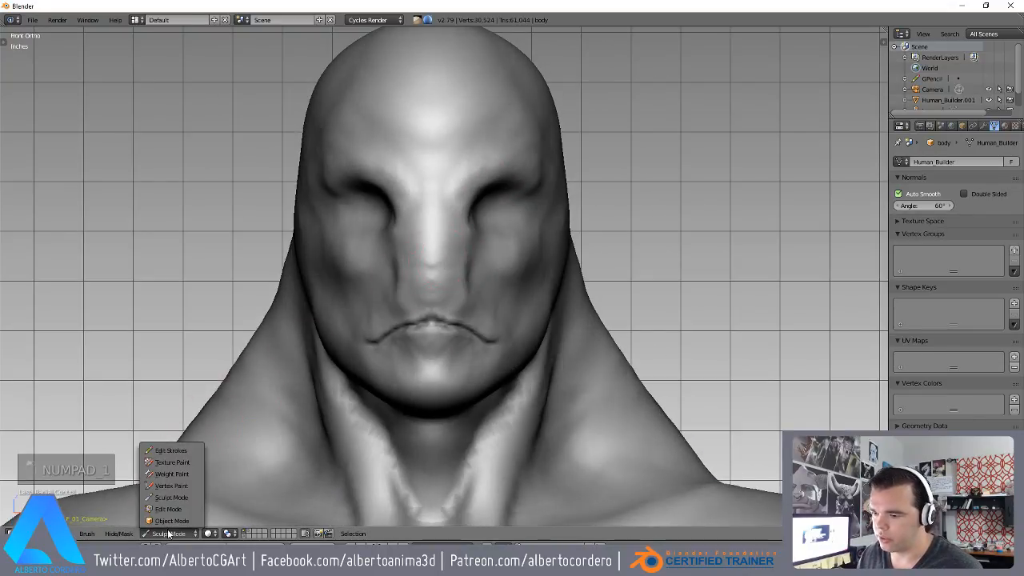
left_click(189, 501)
left_click(502, 206)
mouse_move(502, 206)
middle_mouse_down("shift")
mouse_move(466, 223)
mouse_move(452, 194)
mouse_move(448, 214)
middle_mouse_up("shift")
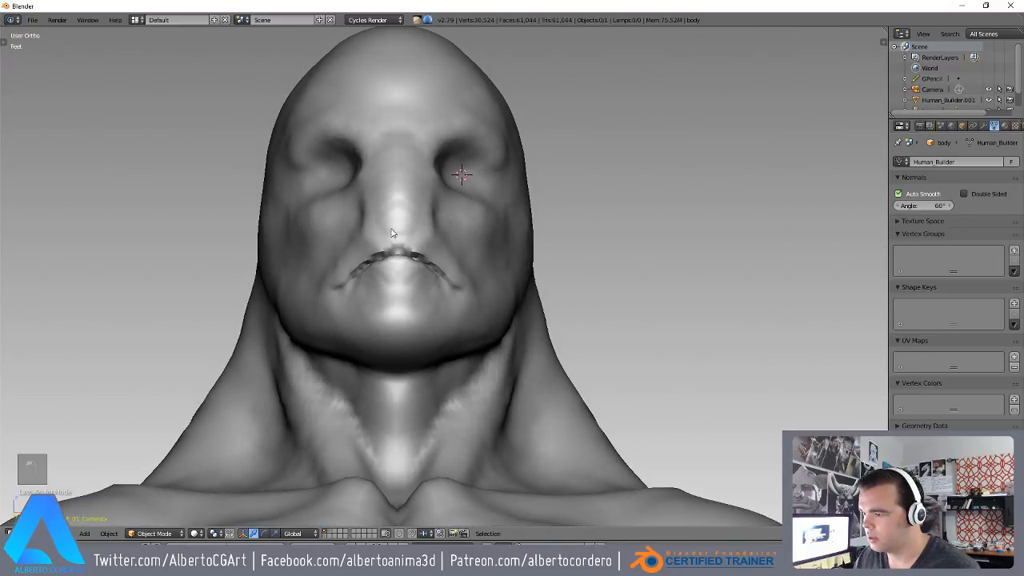
- Examine the head's mesh density in Edit Mode and the shading around the mouth crease in Object Mode
middle_click_drag(393, 232, 454, 219)
key("Tab")
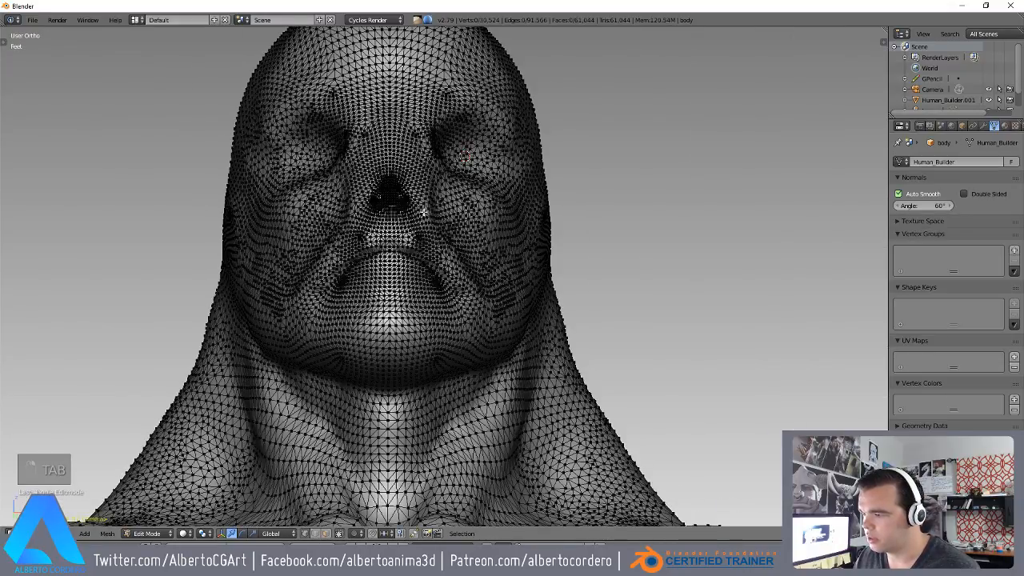
scroll(424, 211, "up", 5)
key("Tab")
scroll(396, 248, "up", 2)
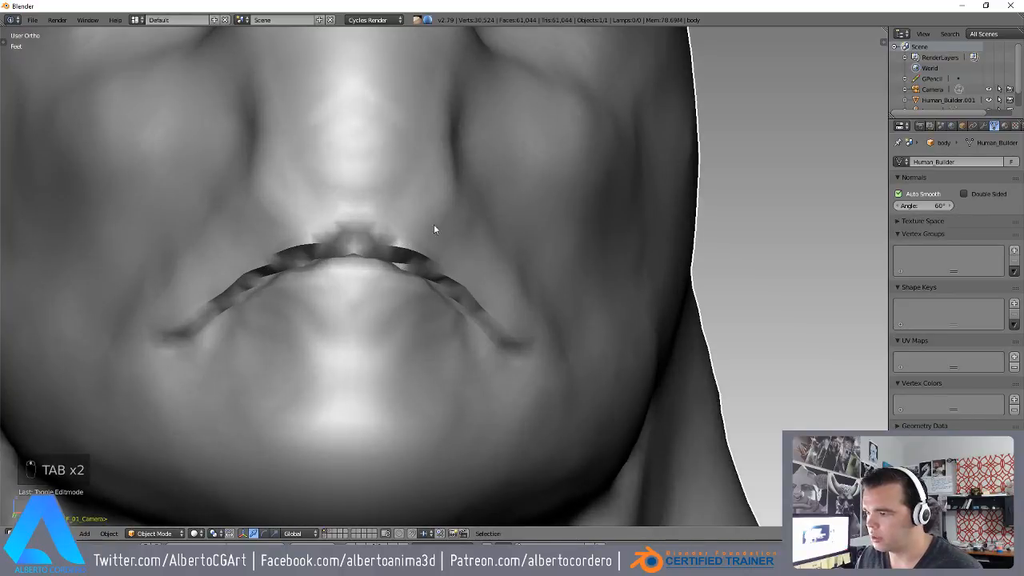
- Deselect all objects and return to the front view of the head
scroll(445, 212, "down", 8)
key("a")
key("a")
key("a")
key("KP_1")
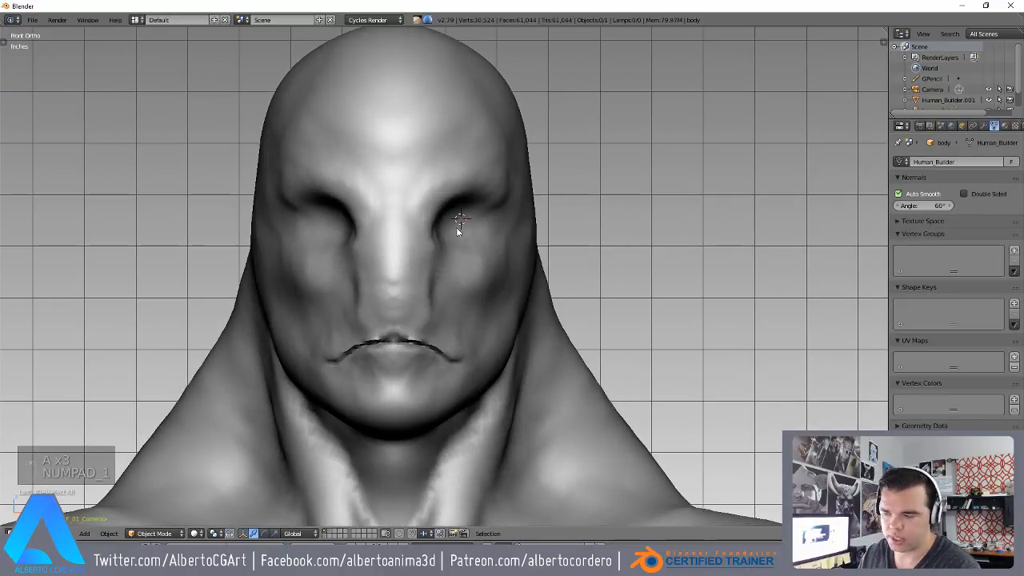
- Add a UV sphere at the 3D cursor in the eye socket, aligned to the view and with generated UVs
key("shift+a")
mouse_move(487, 221)
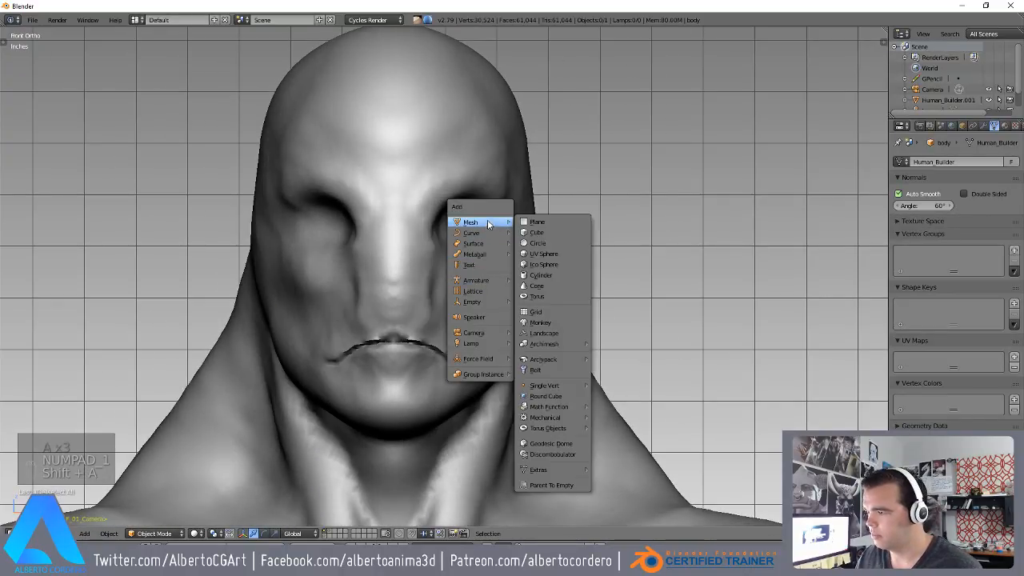
left_click(540, 253)
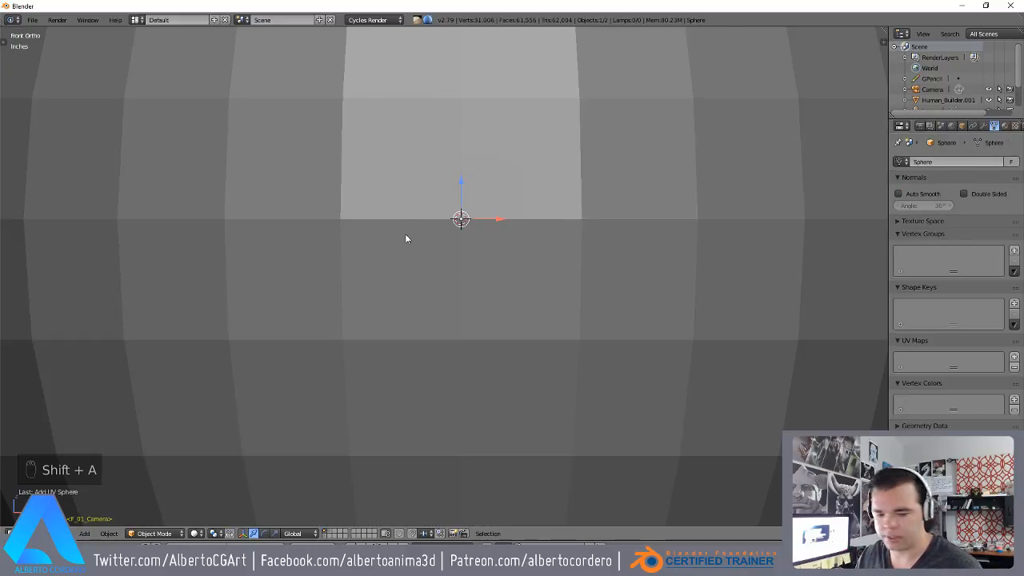
key("F6")
left_click(562, 308)
left_click(562, 290)
- Scale the sphere's mesh down in Edit Mode to roughly eyeball size within the socket
key("s")
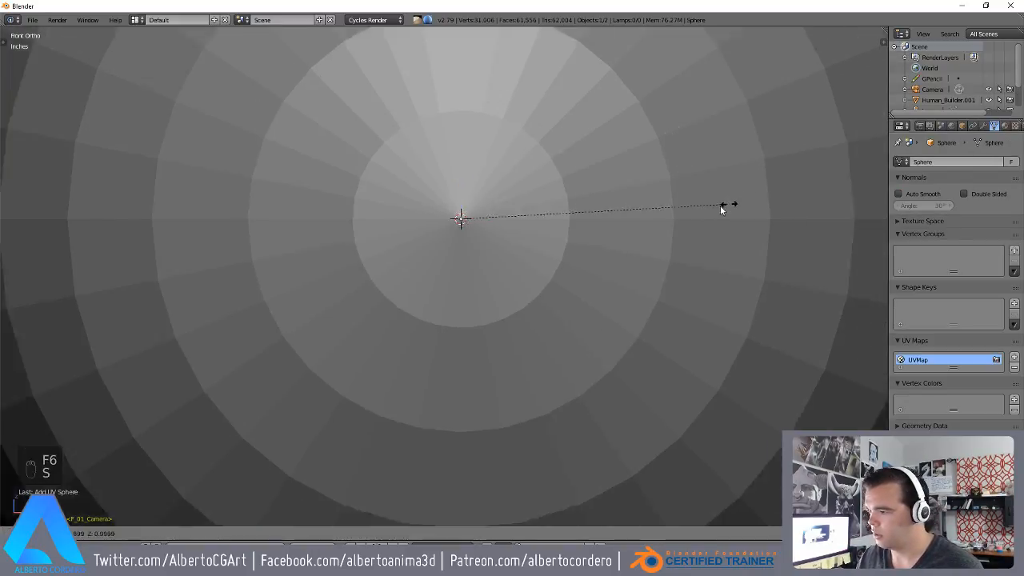
right_click(511, 230)
key("Tab")
key("s")
left_click(505, 209)
key("s")
left_click(539, 199)
key("Tab")
- Check the eyeball from the side and fine-tune its mesh size in Edit Mode to fit the socket
middle_click_drag(478, 215, 423, 256)
key("KP_3")
key("Tab")
key("s")
left_click(455, 228)
key("Tab")
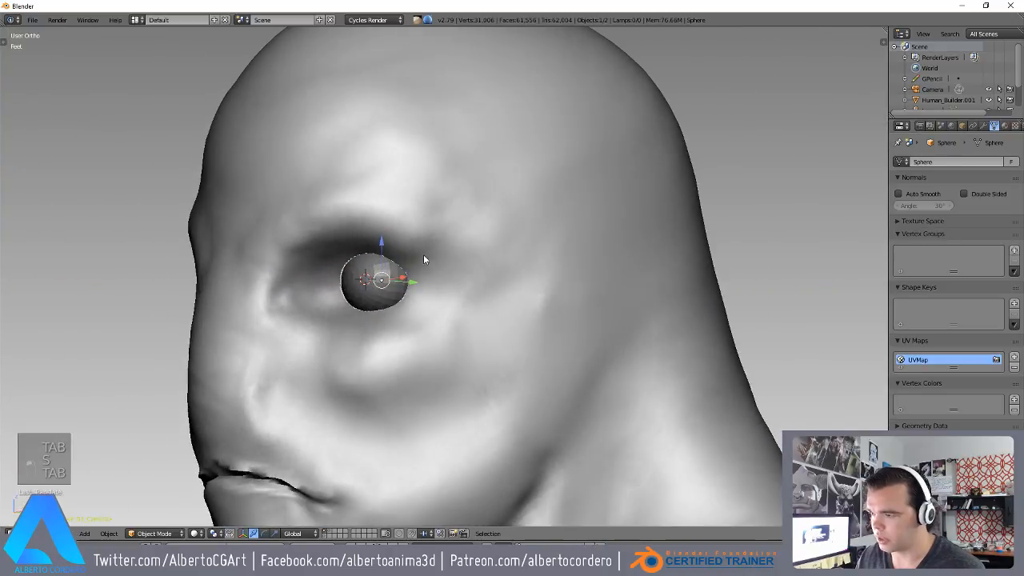
- Rotate the eyeball in front view and shift it slightly to seat it in the eye socket
key("KP_1")
key("r")
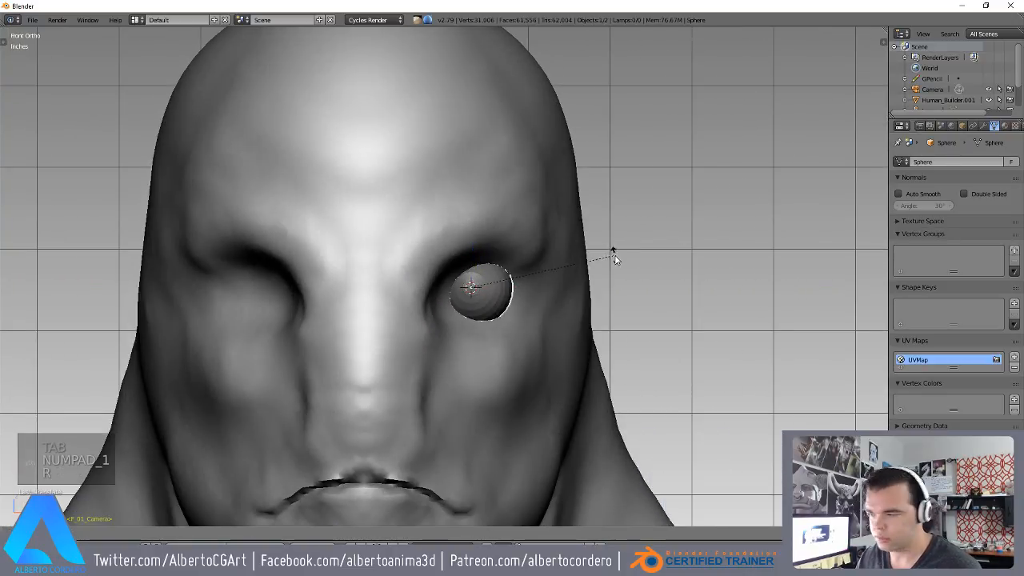
left_click(602, 296)
key("r")
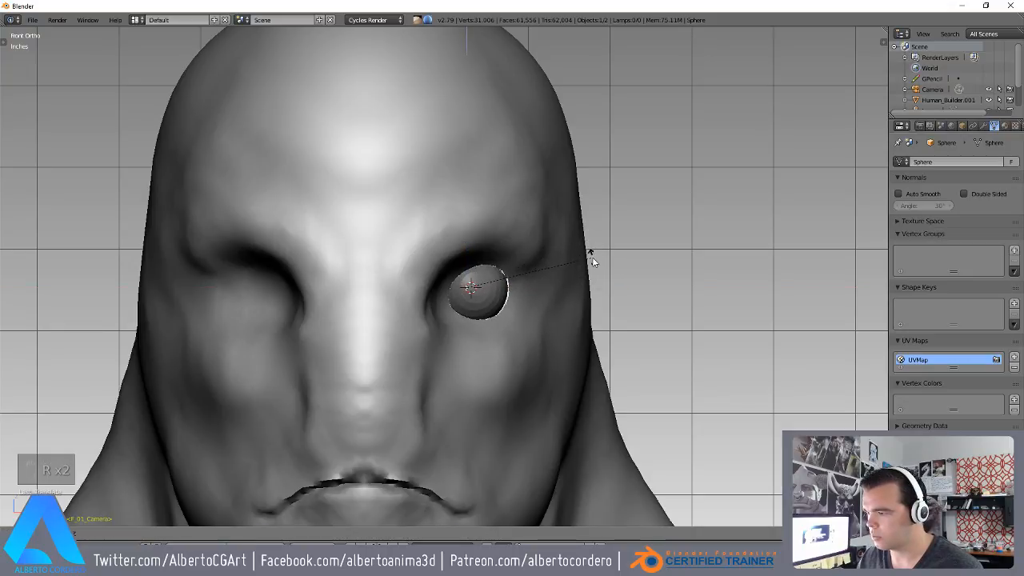
left_click(591, 263)
left_click_drag(502, 288, 507, 289)
left_click_drag(470, 255, 471, 260)
middle_click_drag(472, 262, 394, 298)
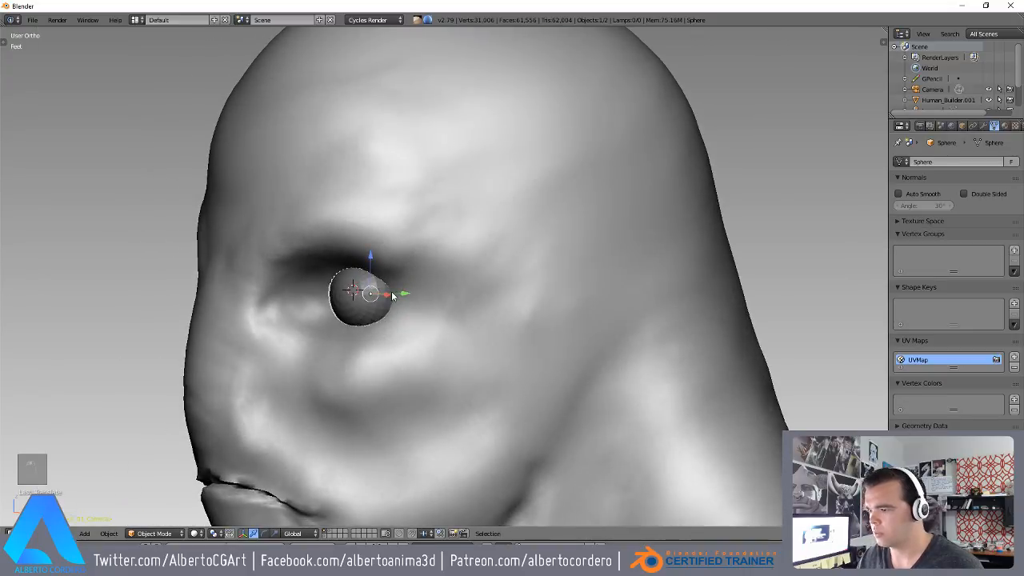
key("KP_3")
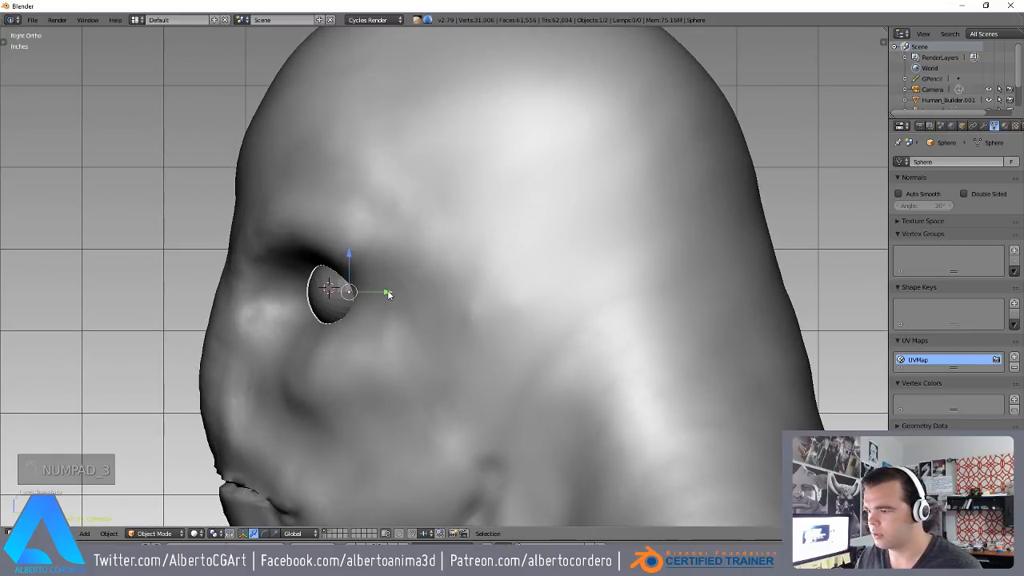
key("r")
right_click(526, 284)
- Add a Mirror modifier to the eyeball across X, using body as the mirror object, and deselect everything
middle_click_drag(526, 284, 505, 333)
key("space")
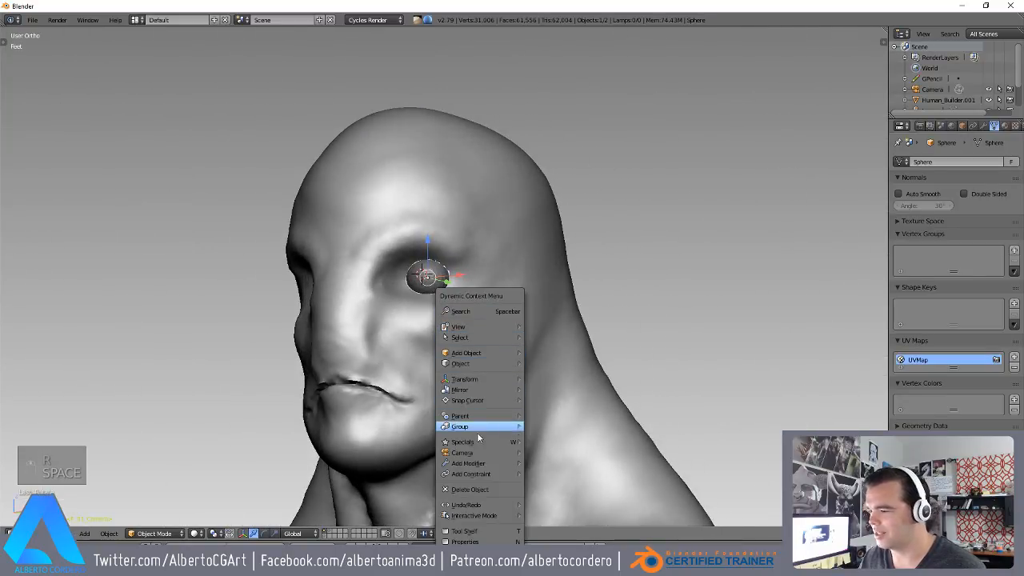
mouse_move(480, 464)
left_click(642, 369)
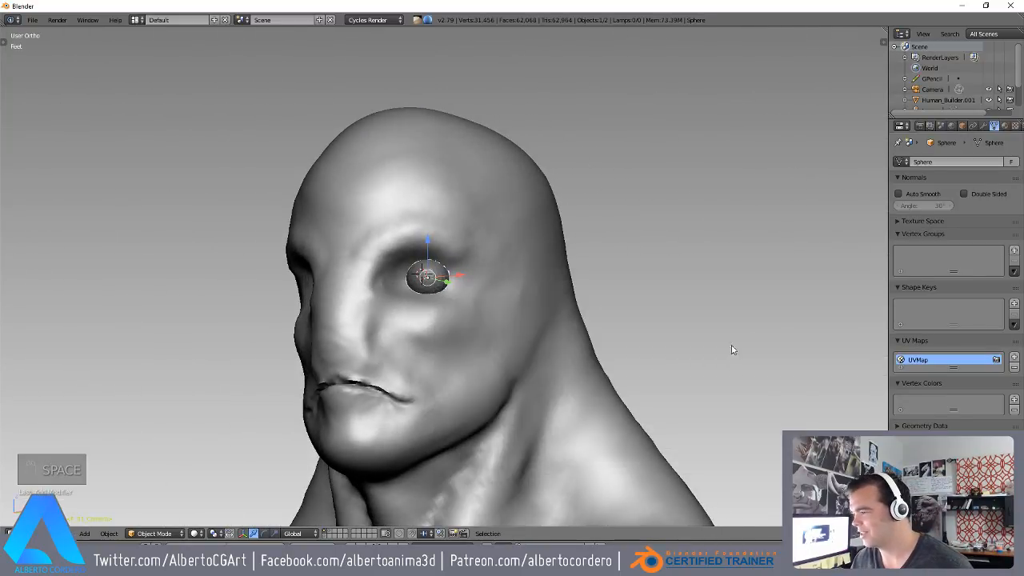
left_click(983, 126)
left_click(525, 330)
mouse_move(422, 292)
middle_mouse_down()
mouse_move(450, 291)
mouse_move(438, 288)
middle_mouse_up()
key("a")
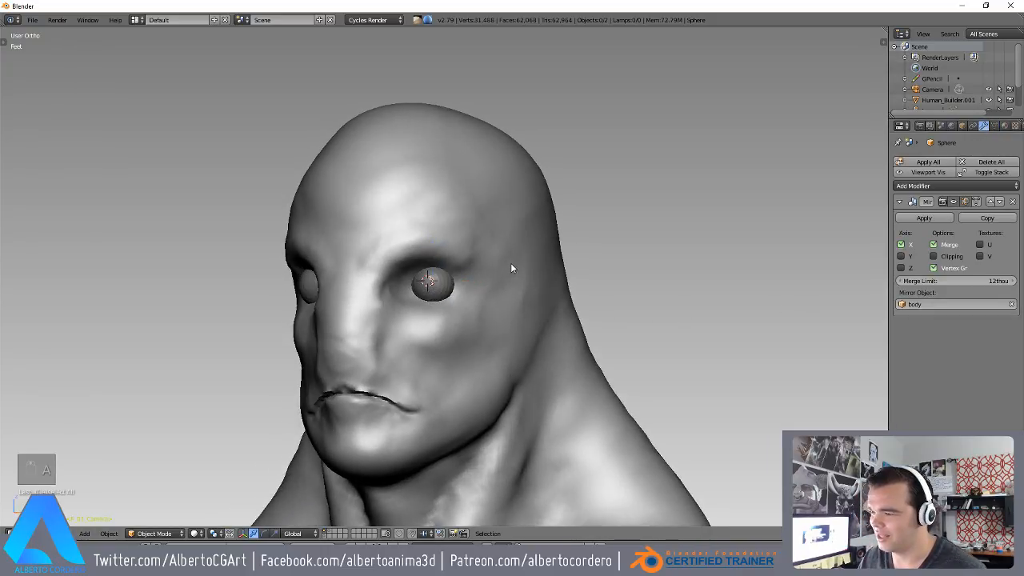
- Select the body mesh and switch it to Sculpt Mode
right_click(511, 269)
key("a")
left_click(155, 534)
left_click(152, 494)
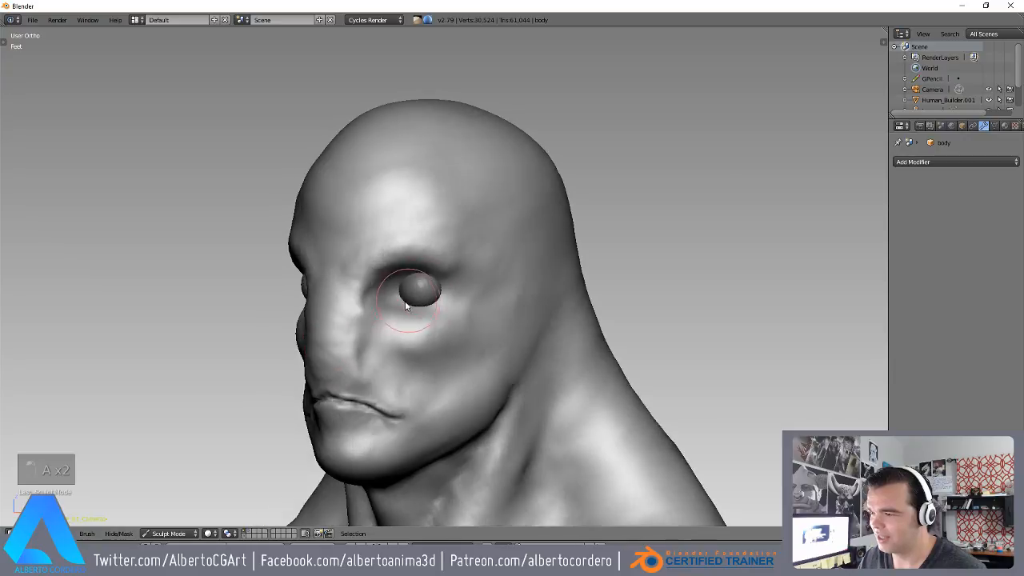
- Build up the upper eyelid over the eyeball using a smaller sculpting brush with adjusted strength
scroll(410, 299, "up", 4)
middle_click_drag(362, 240, 385, 232)
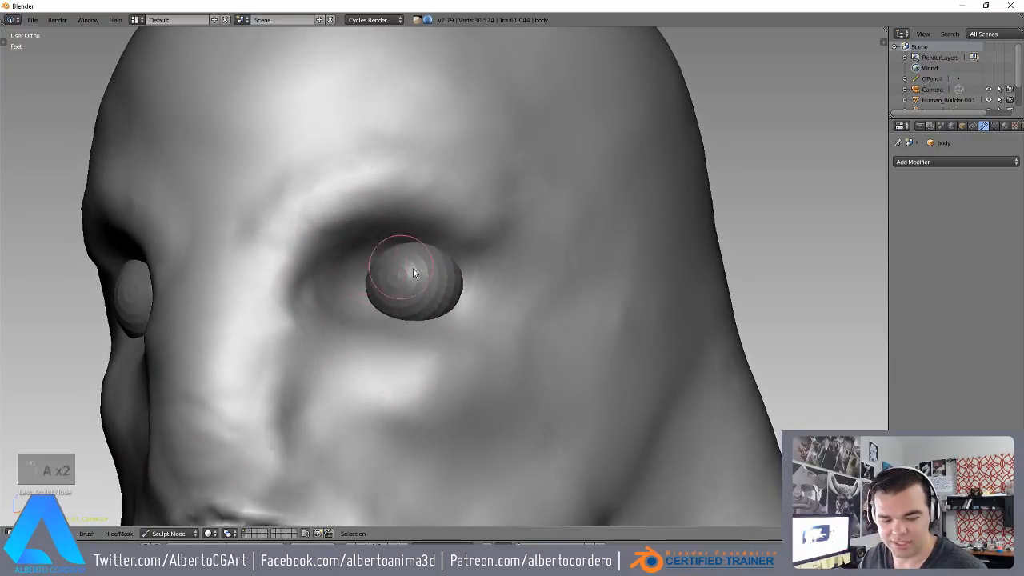
key("shift+c")
key("f")
left_click(416, 283)
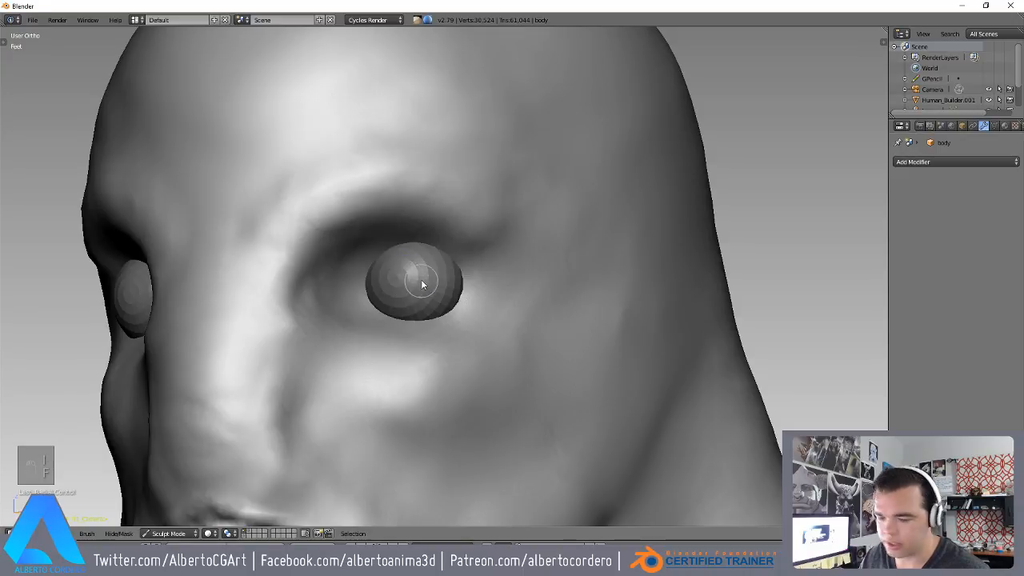
key("shift+f")
left_click(423, 280)
middle_click_drag(423, 278, 474, 324)
middle_click_drag(379, 320, 368, 192)
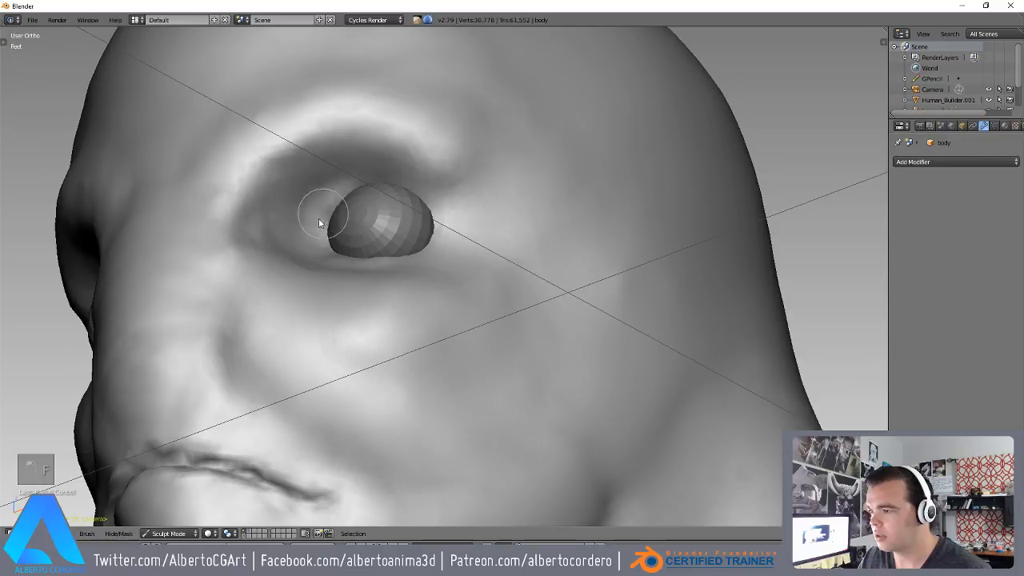
mouse_move(333, 208)
left_mouse_down()
mouse_move(480, 224)
mouse_move(334, 226)
left_mouse_up()
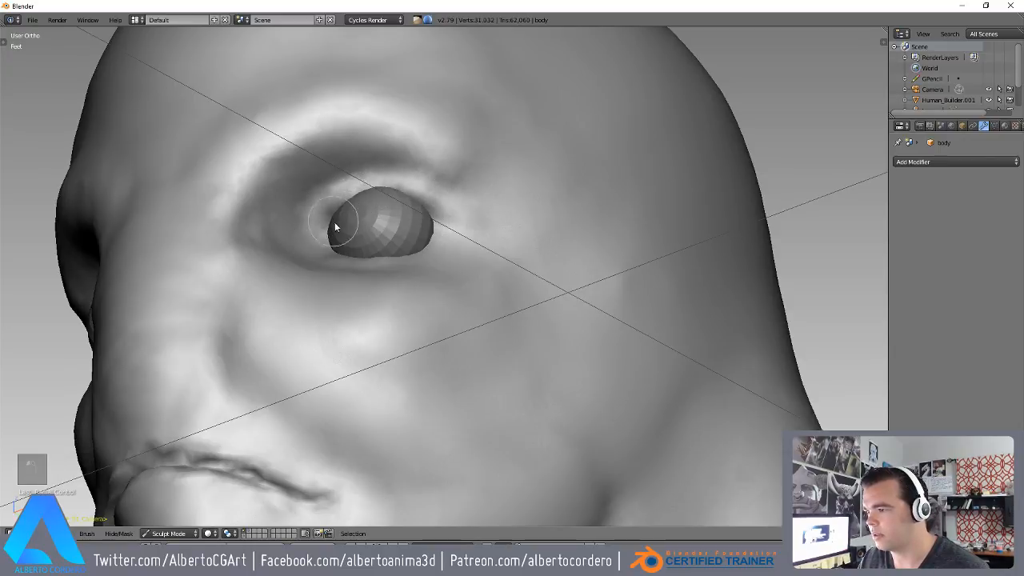
- Thicken the upper eyelid along the eyeball and extend it toward the inner eye corner
scroll(293, 307, "up", 1)
mouse_move(319, 238)
middle_mouse_down()
mouse_move(293, 307)
mouse_move(360, 279)
middle_mouse_up()
mouse_move(320, 298)
left_mouse_down()
mouse_move(455, 277)
mouse_move(346, 282)
left_mouse_up()
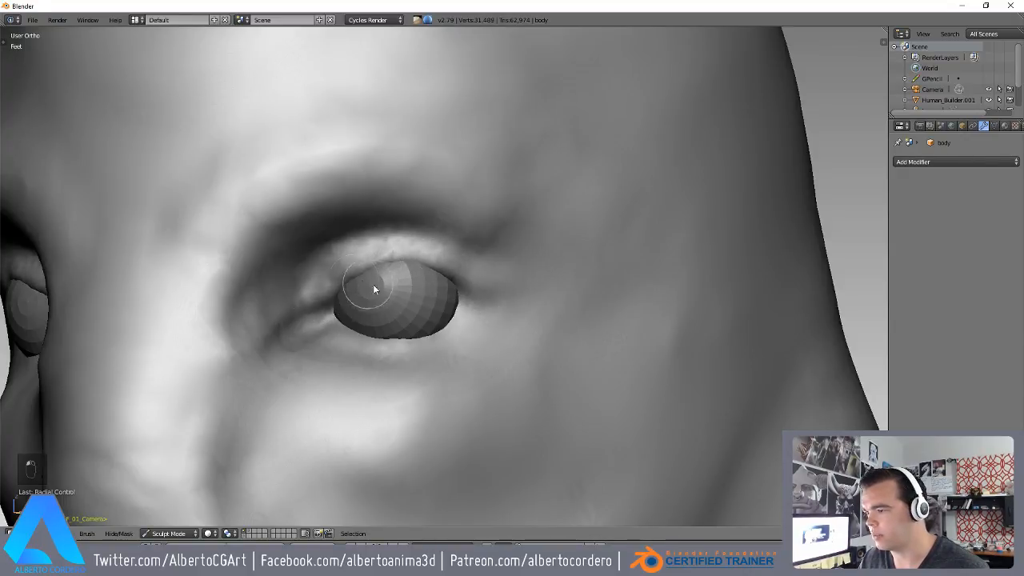
middle_click_drag(369, 285, 319, 216)
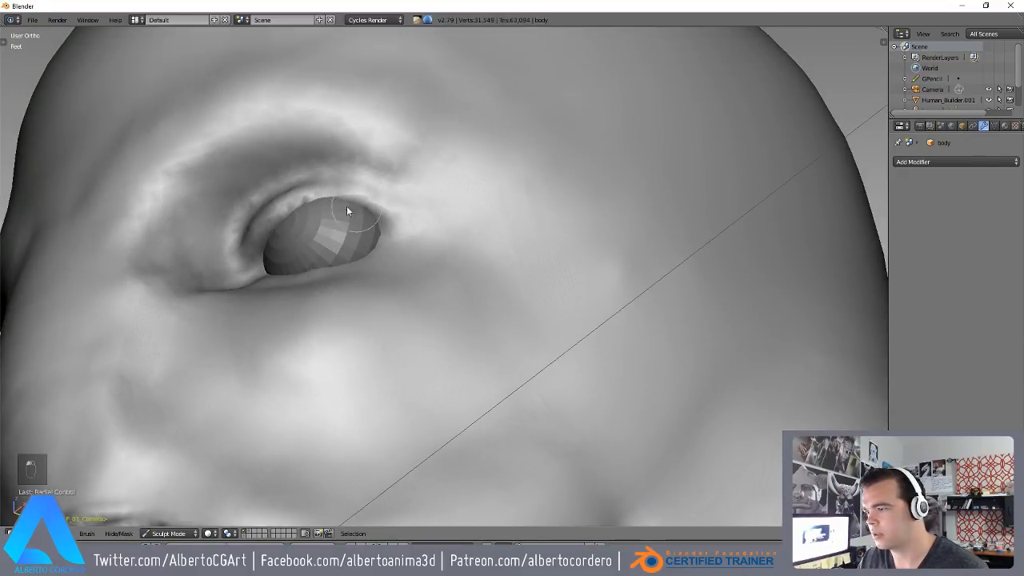
left_click_drag(358, 211, 298, 215)
middle_click_drag(260, 227, 304, 276)
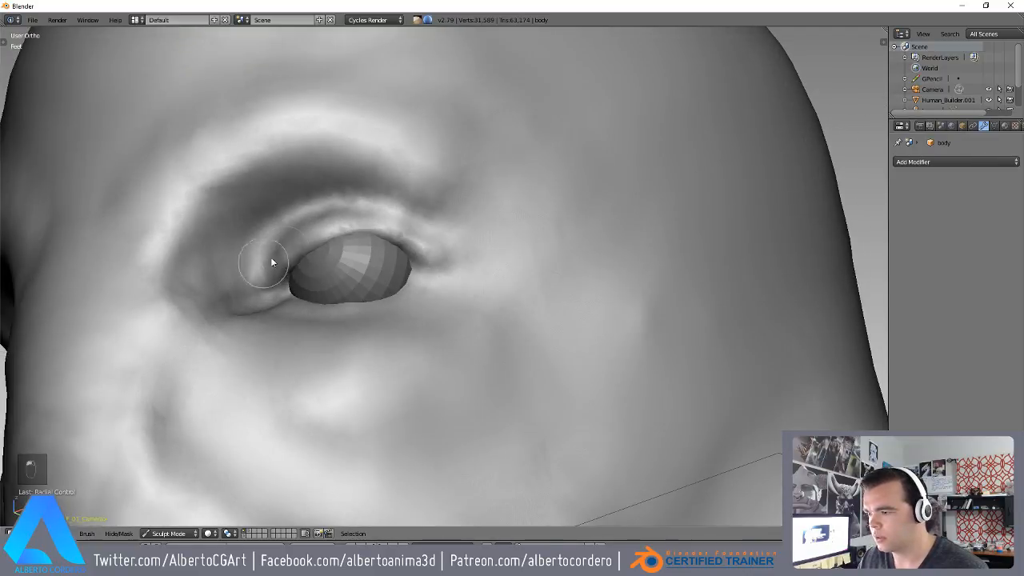
- Extend the upper eyelid to the outer eye corner and build up the lower eyelid beneath the eyeball
left_click_drag(357, 230, 444, 270)
mouse_move(344, 233)
middle_mouse_down()
mouse_move(402, 254)
mouse_move(456, 300)
middle_mouse_up()
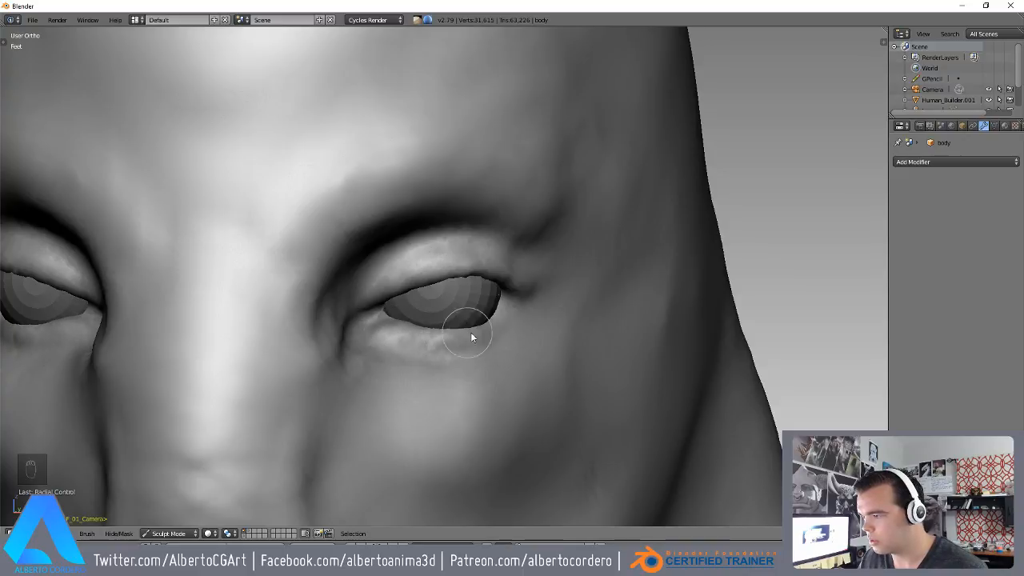
mouse_move(489, 334)
middle_mouse_down()
mouse_move(347, 245)
mouse_move(348, 272)
mouse_move(396, 261)
mouse_move(254, 215)
middle_mouse_up()
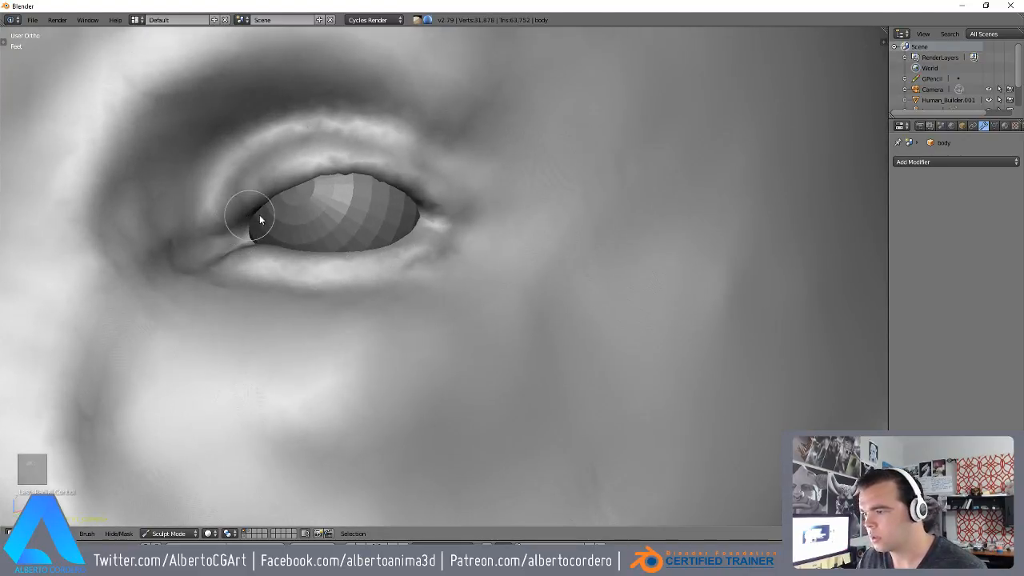
- Adjust the upper eyelid's contour around the eyeball with an enlarged Grab brush
middle_click_drag(320, 158, 348, 188)
key("g")
key("f")
left_click(453, 248)
middle_click_drag(294, 221, 330, 234)
left_click_drag(330, 234, 337, 220)
left_click_drag(448, 192, 437, 197)
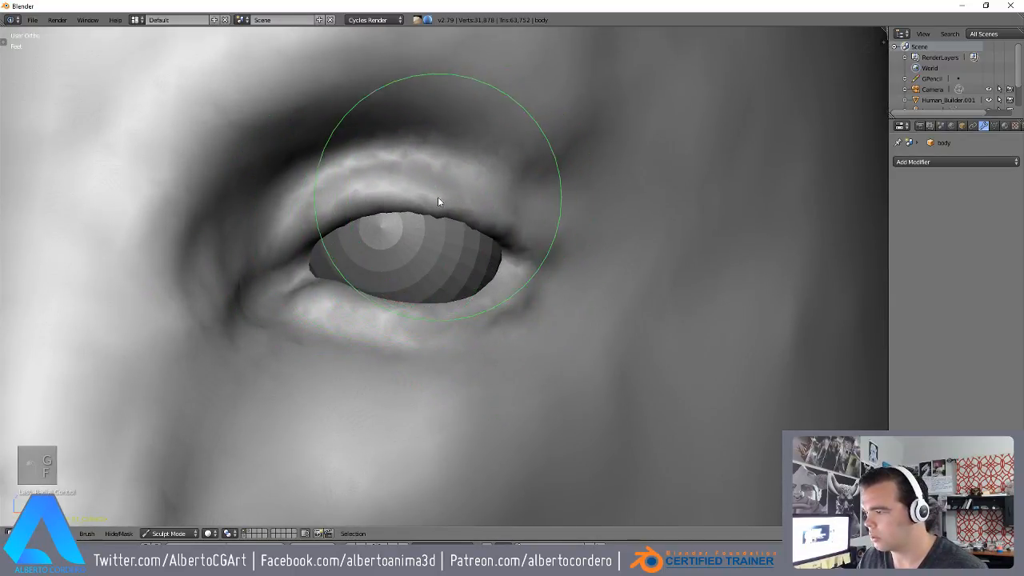
- Examine the shape of the eyes and eyelids from several angles, in front view and close up
middle_click_drag(364, 224, 355, 320)
mouse_move(489, 320)
middle_mouse_down()
mouse_move(671, 348)
mouse_move(697, 333)
mouse_move(525, 339)
mouse_move(248, 260)
mouse_move(166, 303)
mouse_move(210, 341)
mouse_move(251, 307)
middle_mouse_up()
scroll(320, 320, "down", 7)
middle_click_drag(344, 324, 425, 281)
key("KP_1")
key("KP_1")
middle_click_drag(426, 277, 421, 254, "ctrl")
middle_click_drag(401, 279, 392, 241, "shift")
middle_click_drag(439, 272, 448, 226, "ctrl")
middle_click_drag(384, 278, 351, 260)
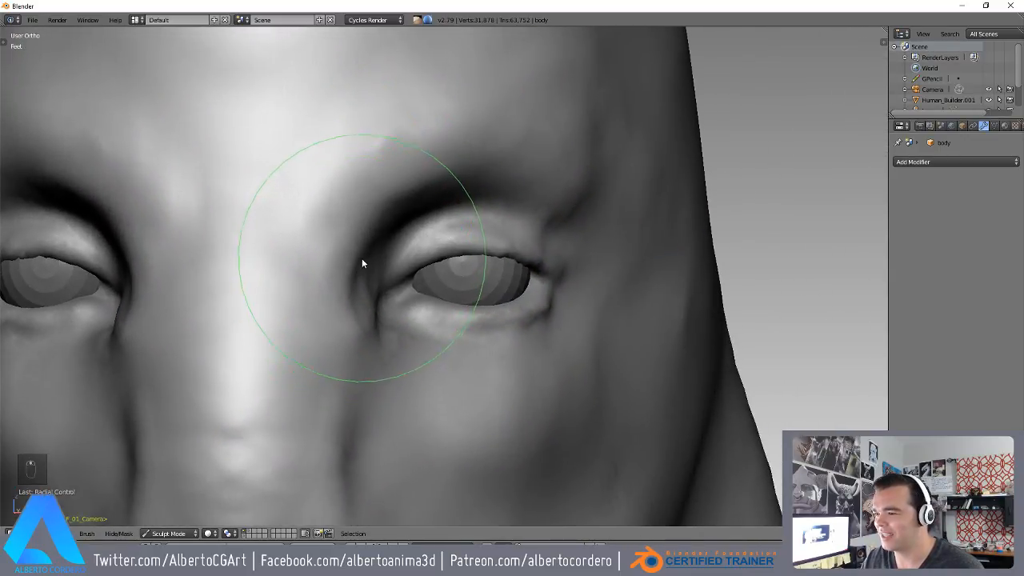
mouse_move(443, 240)
middle_mouse_down("ctrl")
mouse_move(449, 216)
mouse_move(471, 211)
middle_mouse_up("ctrl")
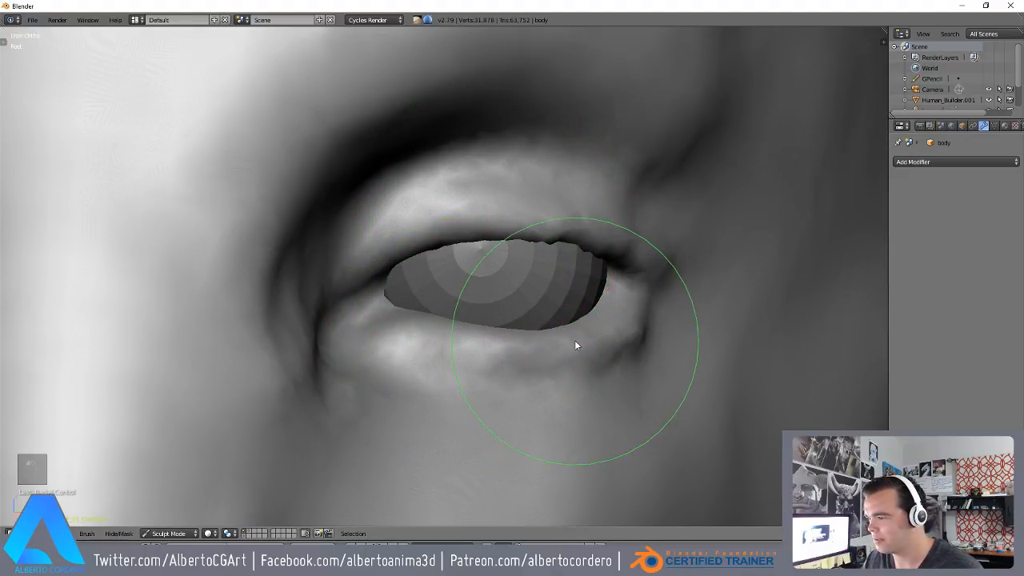
- Detail the inner eye corner and the edge of the upper eyelid with a small sculpting brush
mouse_move(568, 336)
middle_mouse_down()
mouse_move(464, 357)
mouse_move(284, 352)
mouse_move(281, 336)
mouse_move(309, 311)
mouse_move(256, 269)
mouse_move(371, 234)
mouse_move(360, 248)
middle_mouse_up()
key("shift+c")
key("f")
left_click(273, 244)
key("f")
left_click(368, 248)
left_click_drag(306, 311, 301, 314)
mouse_move(345, 274)
middle_mouse_down()
mouse_move(335, 290)
mouse_move(334, 215)
mouse_move(308, 254)
middle_mouse_up()
left_click_drag(307, 256, 334, 252)
mouse_move(334, 253)
middle_mouse_down()
mouse_move(293, 241)
mouse_move(281, 201)
middle_mouse_up()
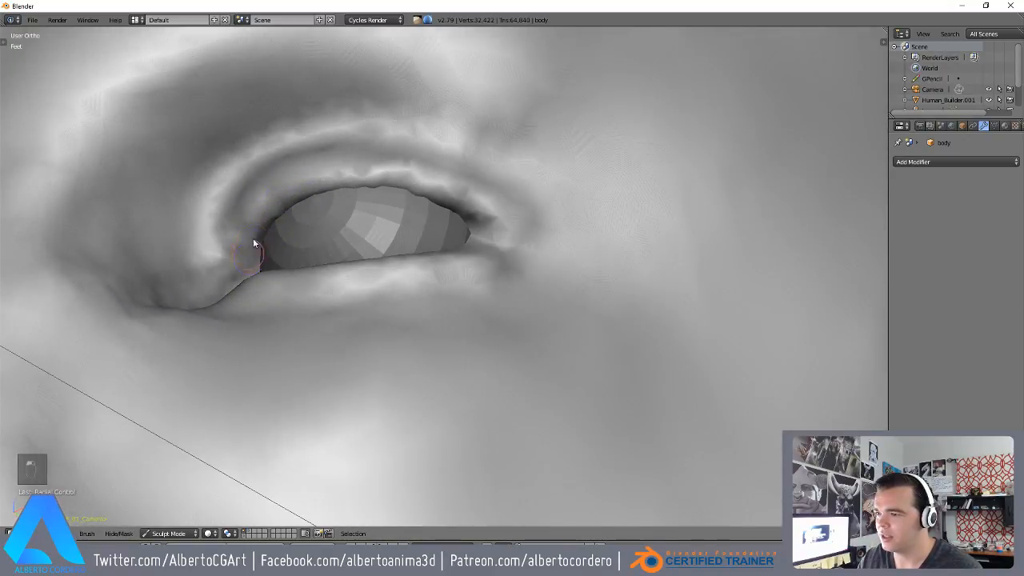
left_click_drag(402, 199, 354, 190)
- Define the outer eye corner and sculpt the fold beneath the lower eyelid
scroll(405, 247, "down", 2)
mouse_move(405, 249)
middle_mouse_down()
mouse_move(420, 319)
mouse_move(458, 276)
mouse_move(520, 312)
mouse_move(450, 328)
middle_mouse_up()
scroll(449, 328, "up", 2)
left_click_drag(532, 313, 520, 327)
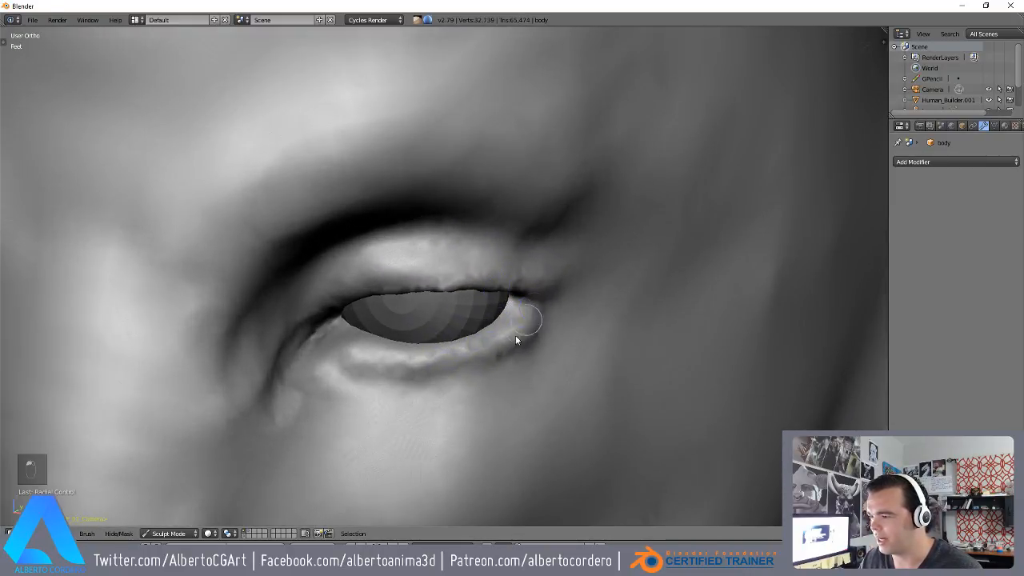
mouse_move(536, 341)
middle_mouse_down()
mouse_move(392, 373)
mouse_move(524, 338)
middle_mouse_up()
left_click_drag(485, 354, 364, 384)
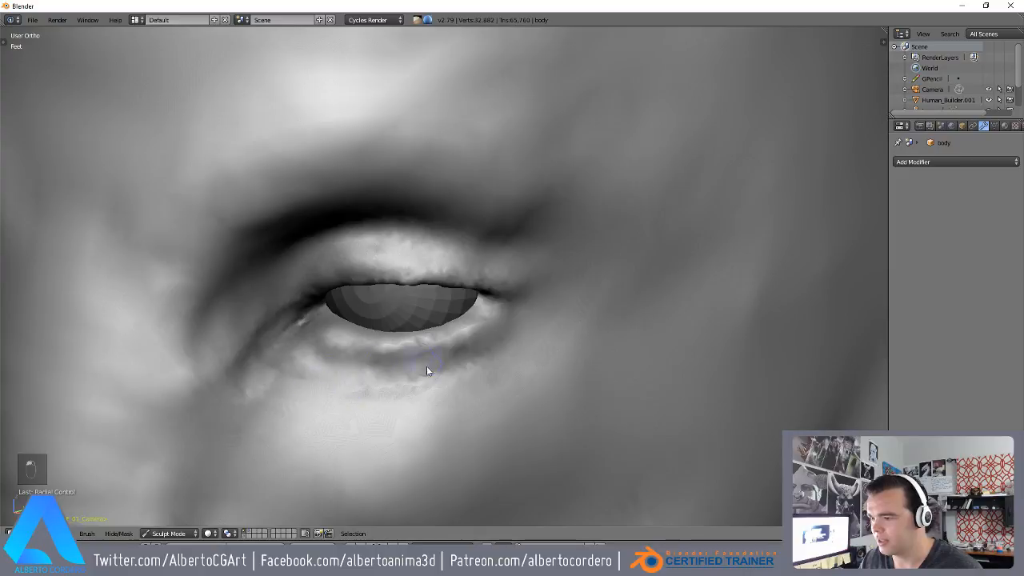
left_click_drag(429, 366, 328, 366)
- Nudge the upper eyelid near the inner eye corner into shape with a large Grab brush
scroll(307, 398, "down", 1)
middle_click_drag(307, 397, 421, 289)
scroll(421, 290, "down", 3)
scroll(404, 244, "up", 3)
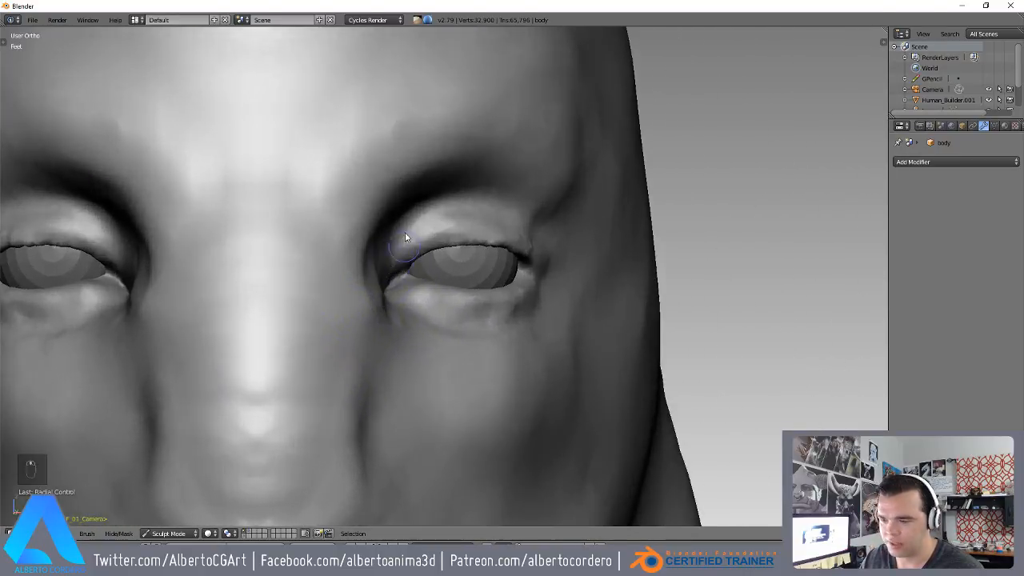
key("g")
key("f")
left_click(538, 320)
scroll(416, 261, "up", 3)
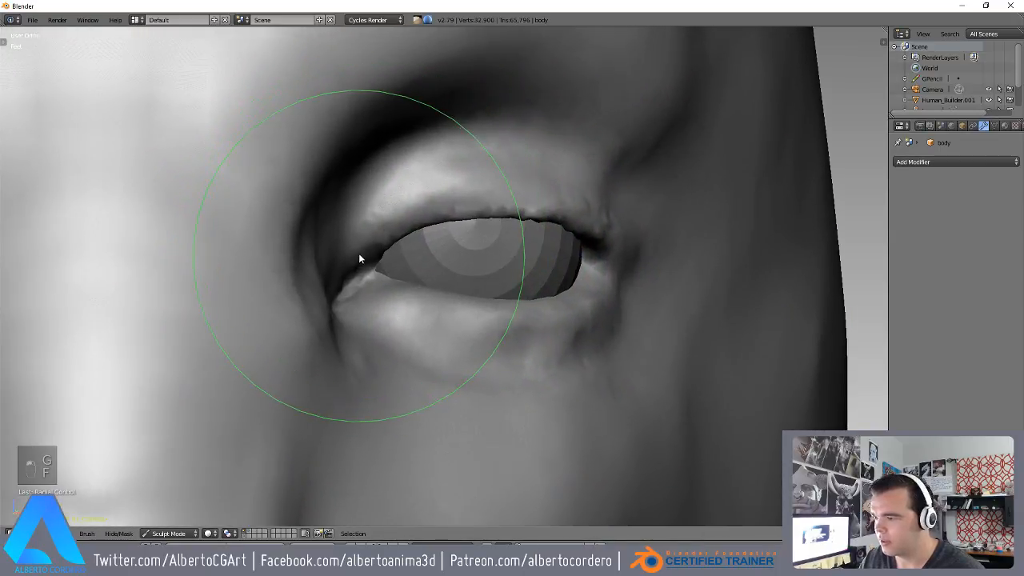
left_click_drag(358, 254, 366, 243)
- Grab and reshape the area between the inner eye corner and nose bridge, and the brow above it
scroll(476, 222, "down", 2)
middle_click_drag(475, 224, 221, 282)
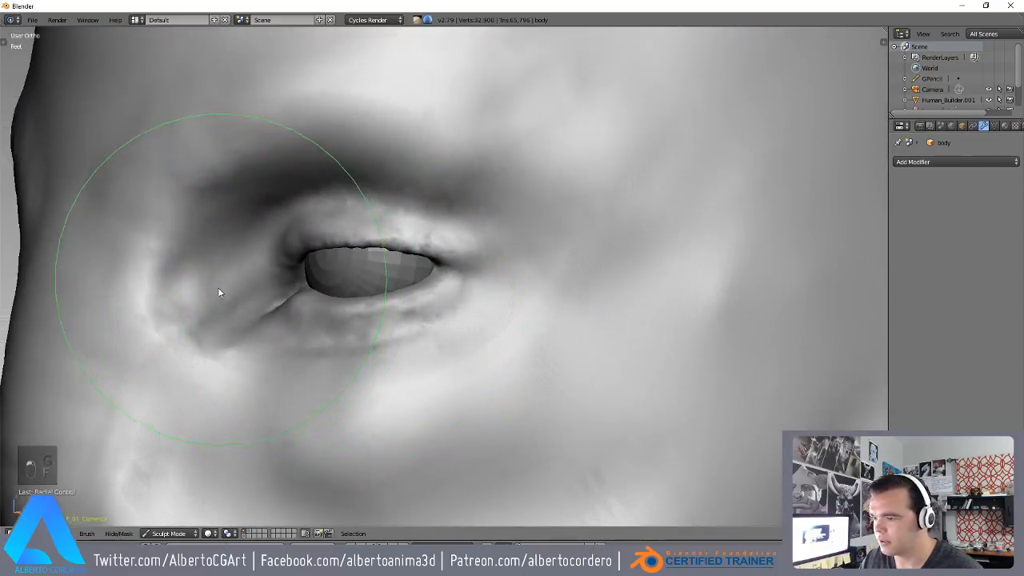
scroll(206, 275, "down", 2)
left_click_drag(198, 276, 221, 261)
middle_click_drag(220, 261, 251, 215)
left_click_drag(255, 152, 260, 162)
- Adjust the shape of the outer brow above the eye with the Grab brush
mouse_move(260, 162)
middle_mouse_down()
mouse_move(239, 185)
mouse_move(280, 182)
mouse_move(370, 121)
middle_mouse_up()
middle_click_drag(430, 146, 539, 185)
middle_click_drag(347, 264, 410, 224)
scroll(448, 204, "up", 1)
left_click_drag(556, 227, 547, 219)
middle_click_drag(471, 210, 503, 213)
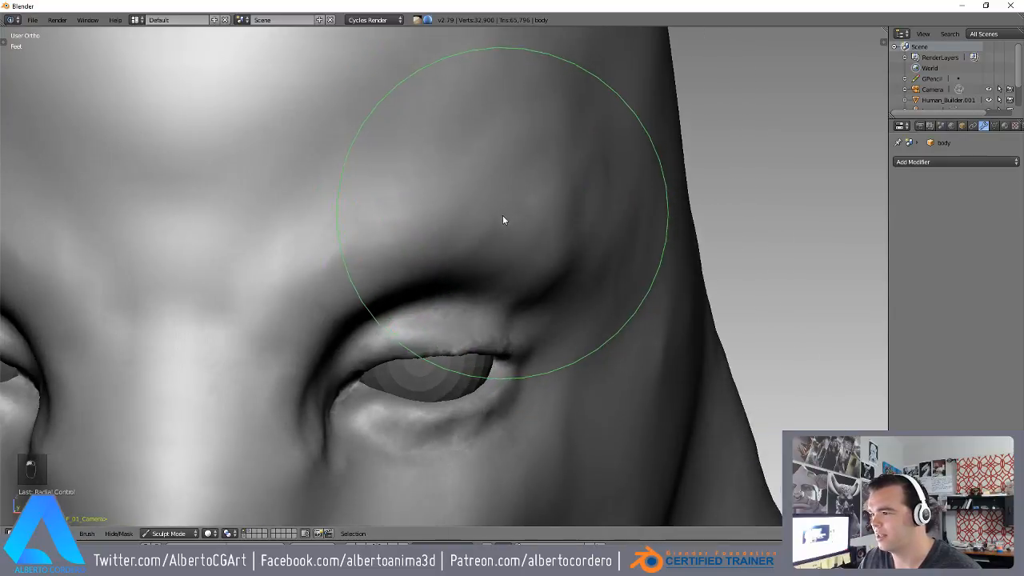
left_click_drag(503, 214, 507, 223)
- Sculpt the hollow between the inner eye corner and the nose bridge with a small brush
middle_click_drag(507, 224, 461, 212)
scroll(456, 217, "down", 1)
mouse_move(344, 280)
middle_mouse_down()
mouse_move(227, 343)
mouse_move(340, 298)
mouse_move(351, 312)
middle_mouse_up()
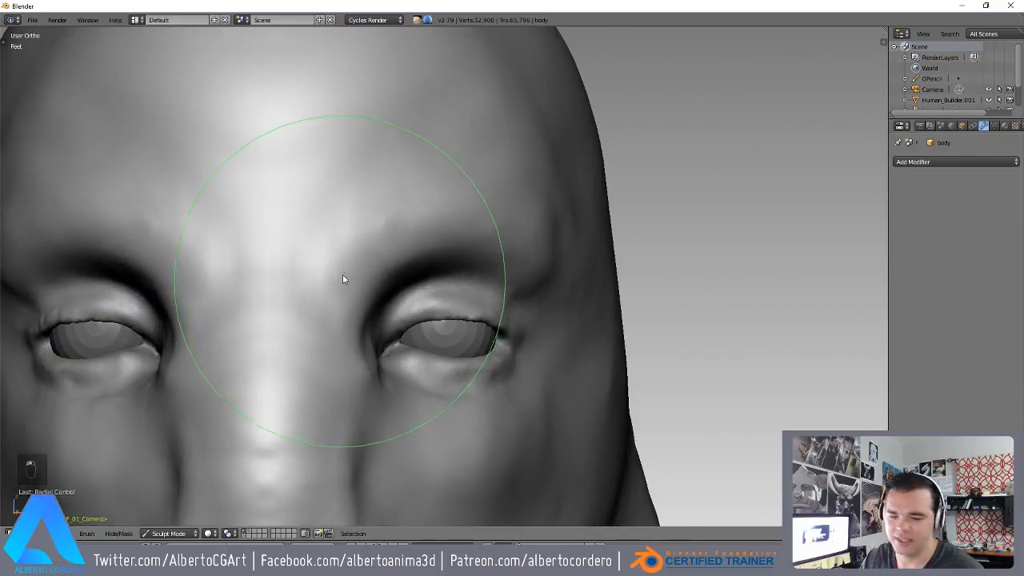
scroll(342, 282, "up", 1)
key("shift+c")
key("f")
left_click(263, 256)
mouse_move(263, 256)
middle_mouse_down()
mouse_move(323, 266)
mouse_move(335, 344)
middle_mouse_up()
middle_click_drag(290, 263, 278, 281)
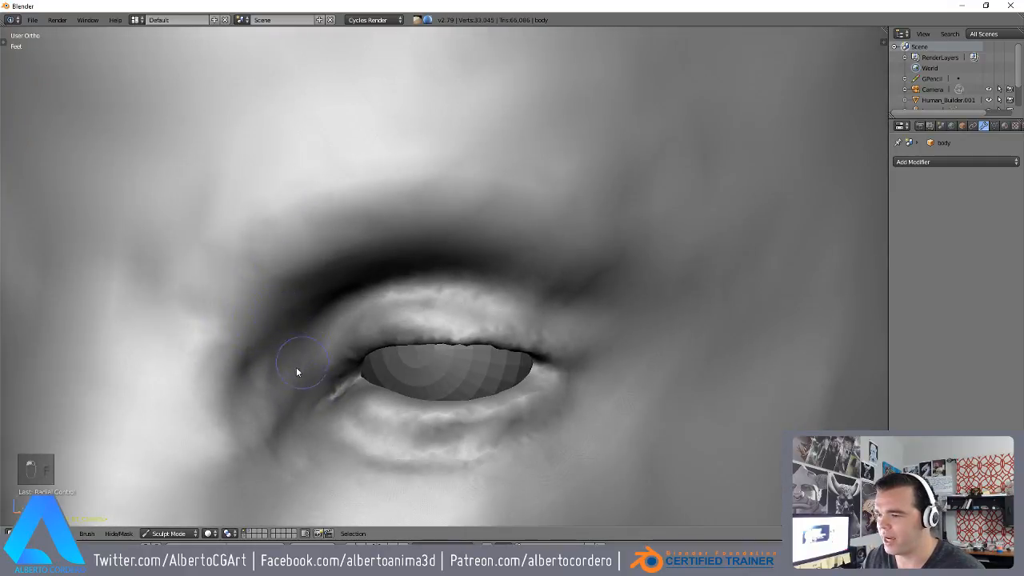
left_click_drag(253, 334, 209, 290)
- Define the side of the nose bridge from the inner eye corner up to the inner brow
scroll(195, 316, "down", 1)
mouse_move(195, 316)
middle_mouse_down()
mouse_move(271, 315)
mouse_move(241, 304)
middle_mouse_up()
left_click_drag(241, 304, 181, 231)
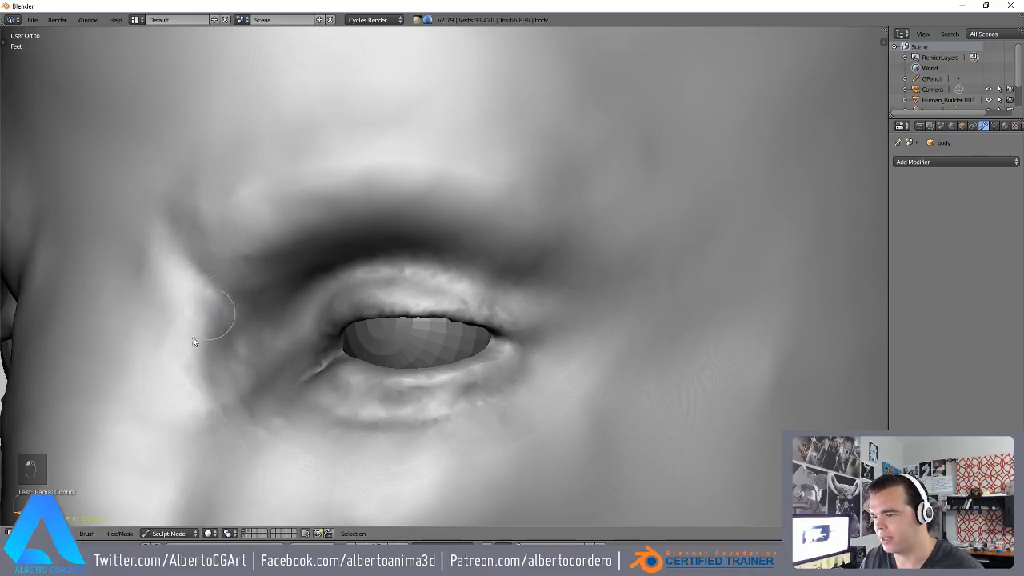
scroll(213, 303, "down", 2)
scroll(318, 286, "up", 3)
mouse_move(308, 354)
middle_mouse_down()
mouse_move(317, 287)
mouse_move(288, 343)
middle_mouse_up()
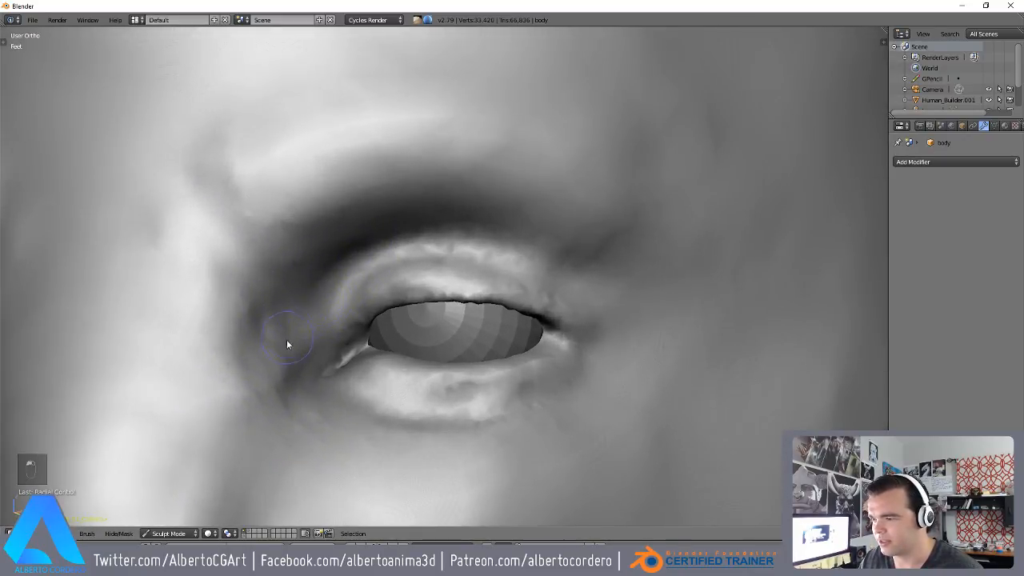
- Deepen the crease above the upper eyelid from the inner eye corner out past the outer corner
mouse_move(377, 268)
left_mouse_down()
mouse_move(571, 287)
mouse_move(623, 310)
left_mouse_up()
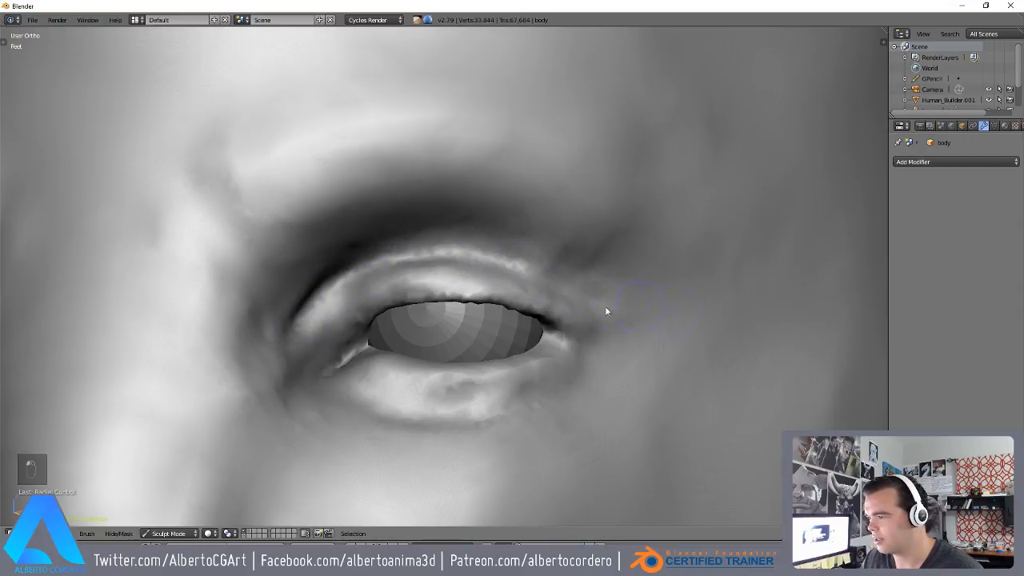
mouse_move(506, 281)
left_mouse_down()
mouse_move(389, 286)
mouse_move(558, 275)
left_mouse_up()
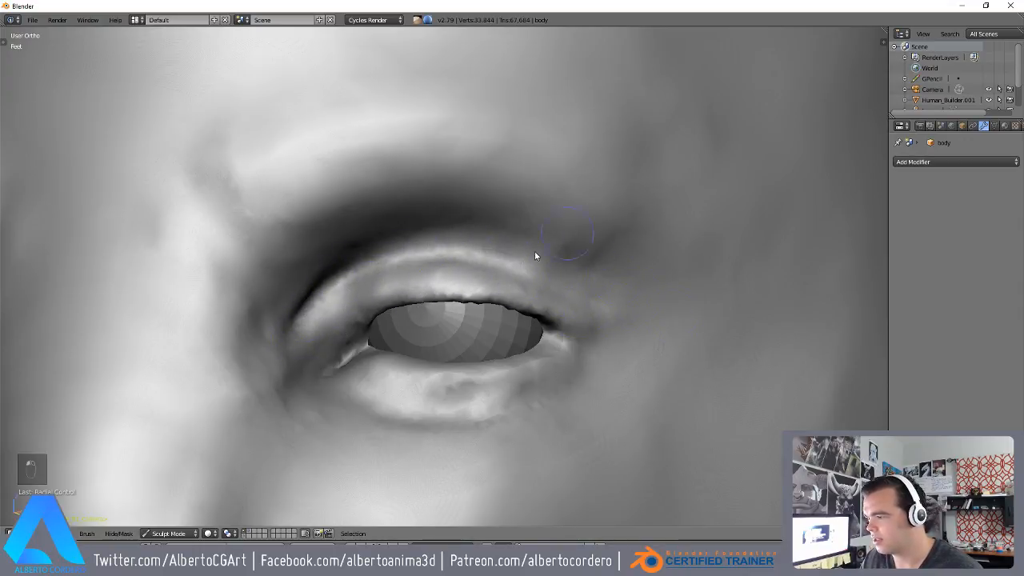
scroll(544, 248, "down", 4)
scroll(366, 296, "up", 4)
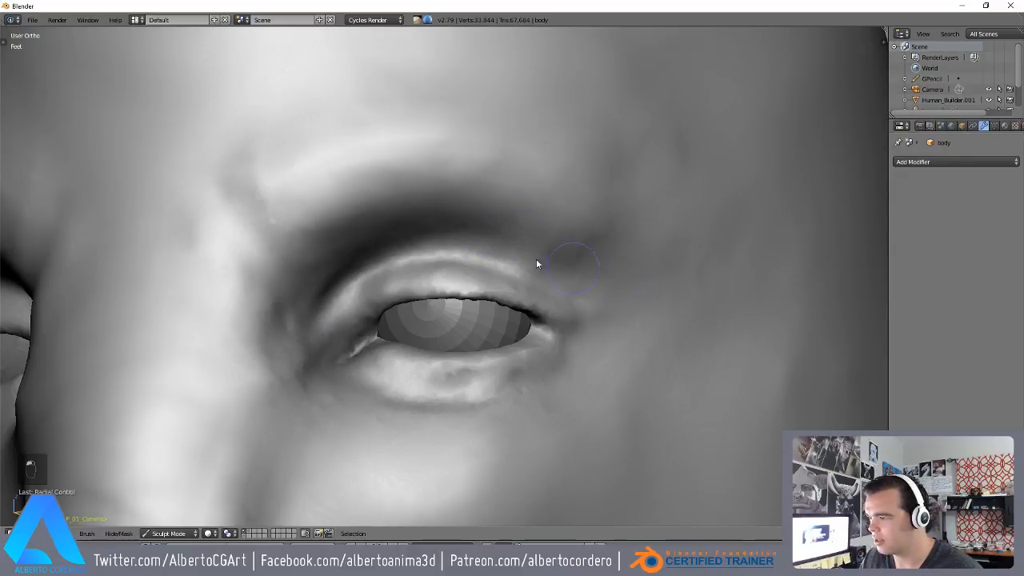
middle_click_drag(589, 374, 546, 418)
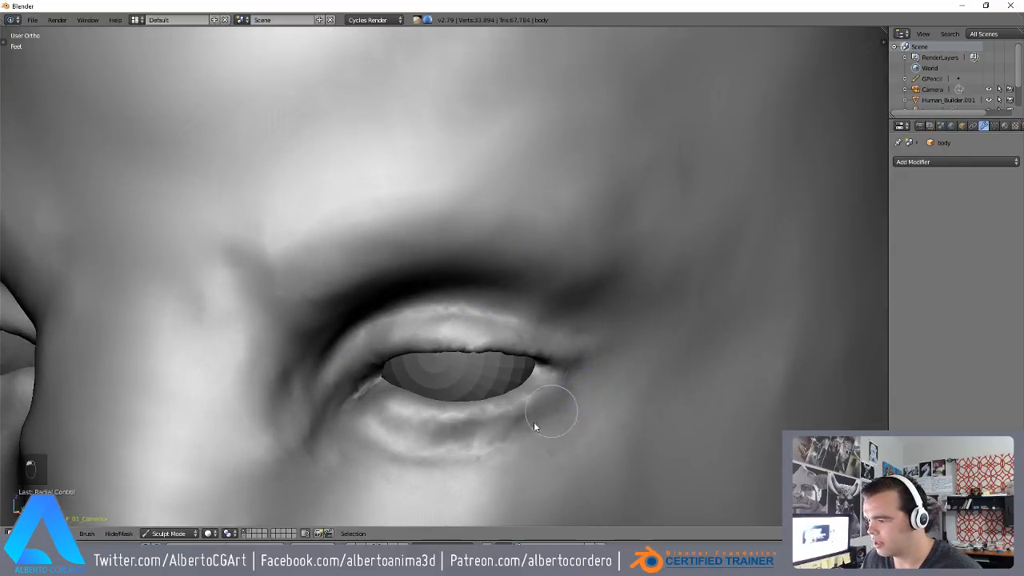
- Fill out and smooth the lower eyelid, and build up the upper lid beside the inner eye corner
mouse_move(447, 434)
middle_mouse_down()
mouse_move(455, 292)
mouse_move(464, 343)
mouse_move(464, 297)
mouse_move(709, 248)
middle_mouse_up()
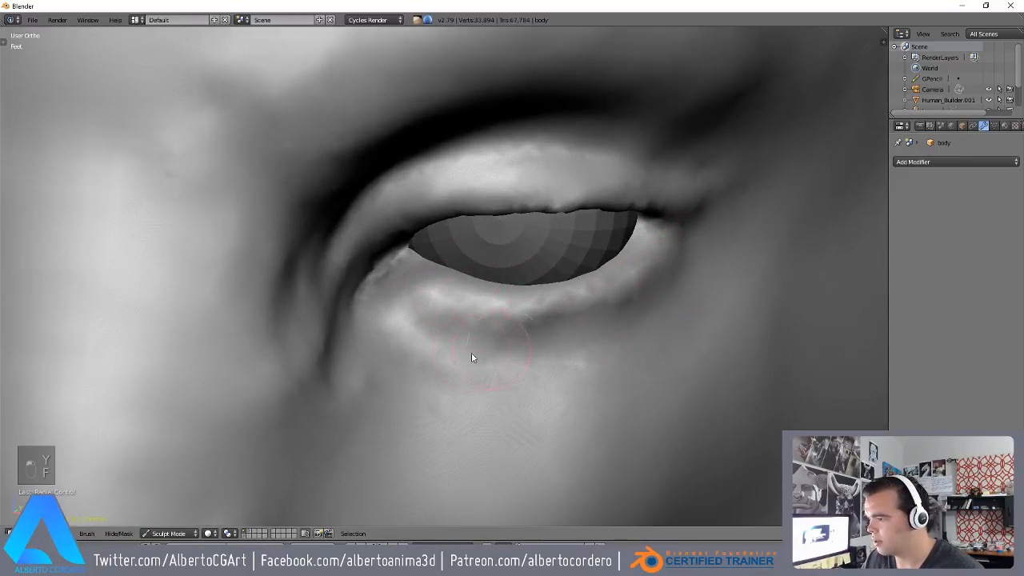
middle_click_drag(384, 334, 289, 275)
mouse_move(244, 330)
middle_mouse_down()
mouse_move(317, 364)
mouse_move(296, 210)
mouse_move(343, 222)
middle_mouse_up()
left_click_drag(344, 222, 347, 260)
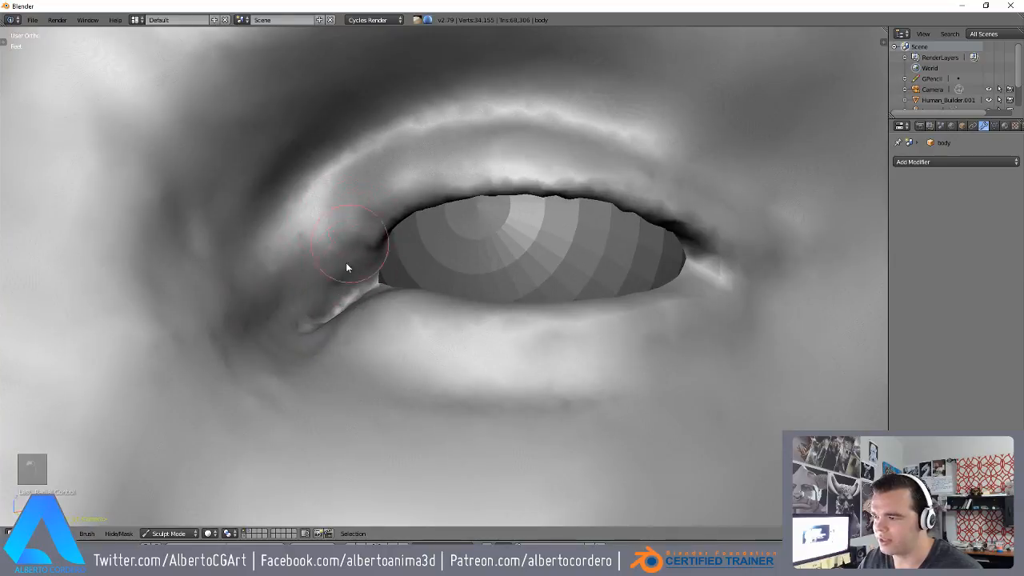
- Build up the skin between the upper eyelid crease and the brow, from the outer end to the inner brow
middle_click_drag(576, 146, 502, 238, "shift")
scroll(504, 232, "down", 1)
mouse_move(552, 97)
left_mouse_down()
mouse_move(475, 185)
mouse_move(576, 168)
mouse_move(679, 206)
left_mouse_up()
scroll(678, 208, "down", 2)
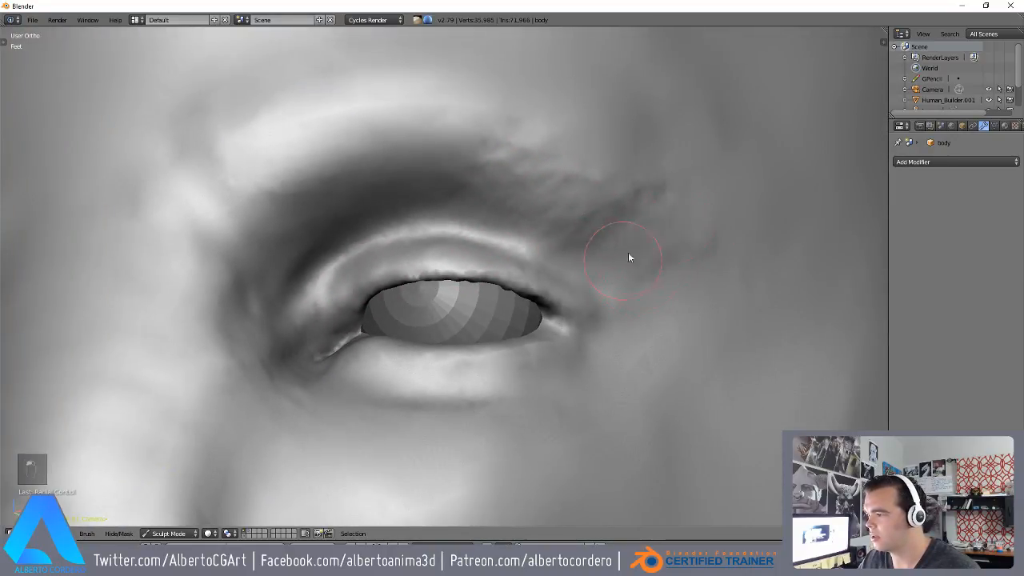
left_click_drag(305, 243, 255, 208)
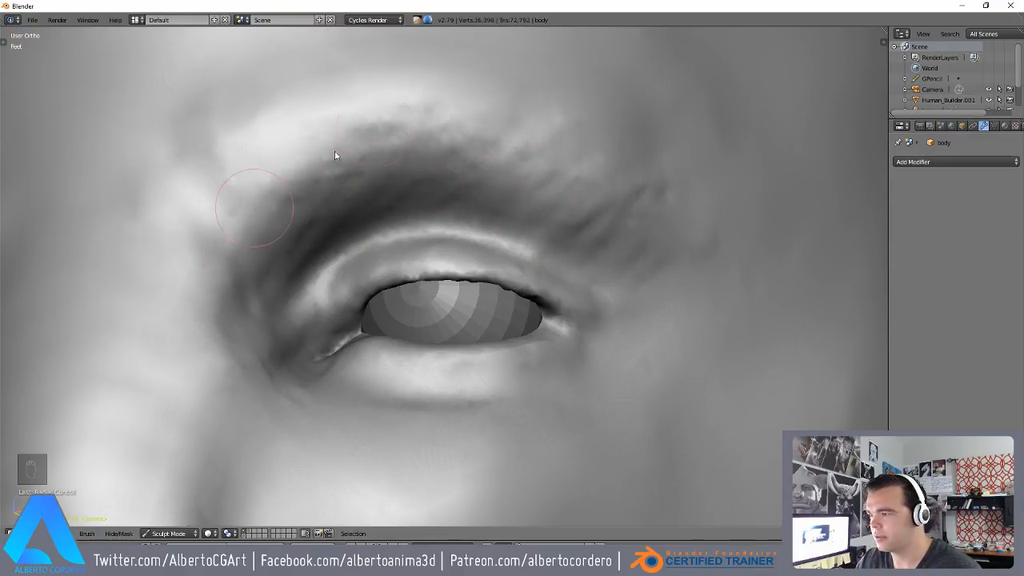
scroll(320, 184, "down", 3)
left_click_drag(430, 162, 540, 163)
- Add more volume to the fold under the brow, carrying it down around the outer eye corner
scroll(556, 172, "up", 2)
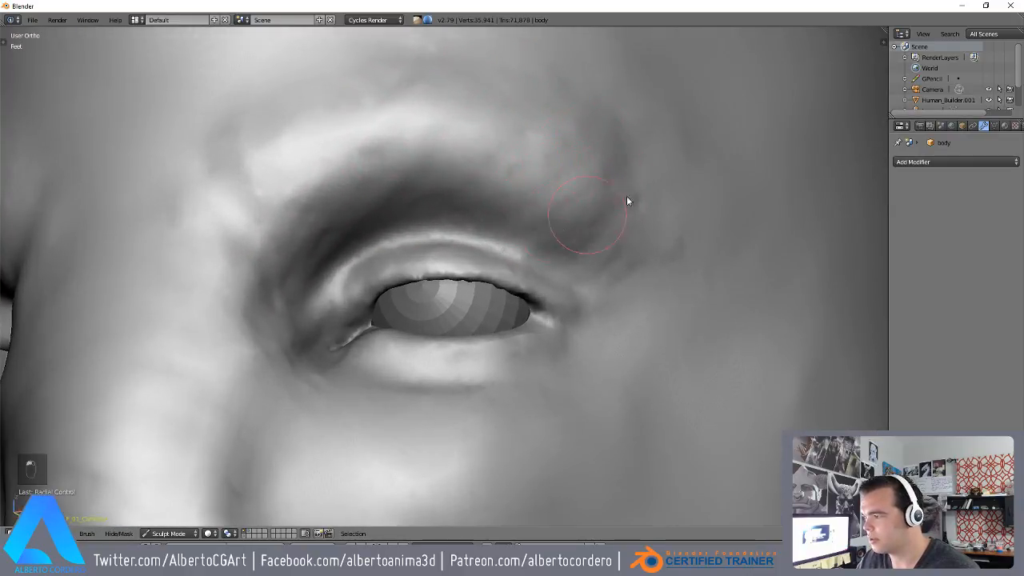
left_click_drag(608, 210, 644, 252)
scroll(539, 230, "up", 2)
left_click_drag(452, 164, 306, 217)
mouse_move(320, 324)
middle_mouse_down()
mouse_move(298, 294)
mouse_move(294, 260)
middle_mouse_up()
mouse_move(290, 198)
left_mouse_down()
mouse_move(376, 185)
mouse_move(556, 255)
mouse_move(618, 295)
left_mouse_up()
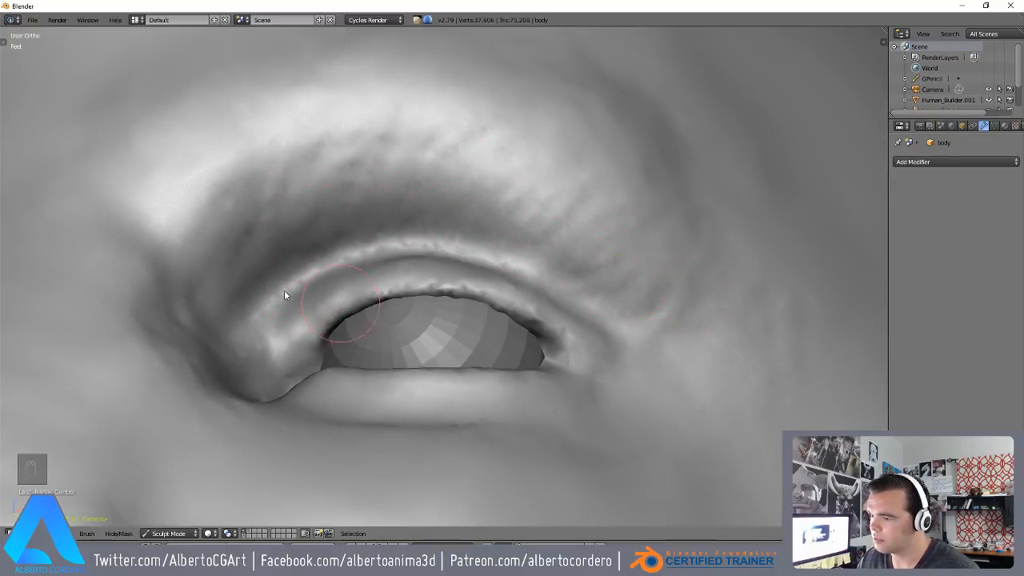
mouse_move(213, 235)
left_mouse_down()
mouse_move(268, 221)
mouse_move(304, 235)
mouse_move(364, 231)
mouse_move(453, 194)
mouse_move(530, 199)
mouse_move(583, 248)
left_mouse_up()
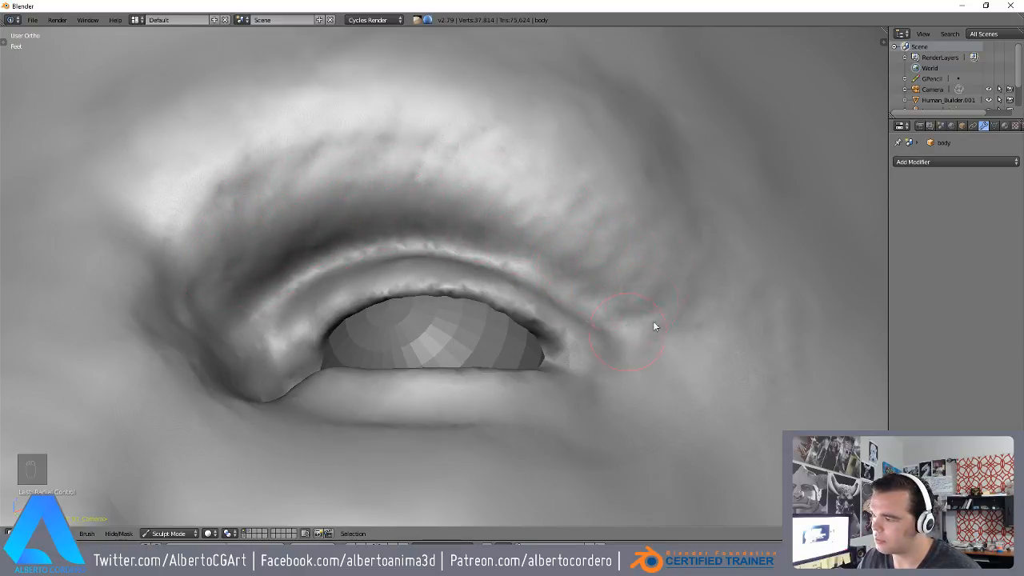
- Smooth the rough strokes along the brow ridge and check the eye area from several angles
scroll(592, 384, "down", 5)
scroll(496, 400, "up", 2)
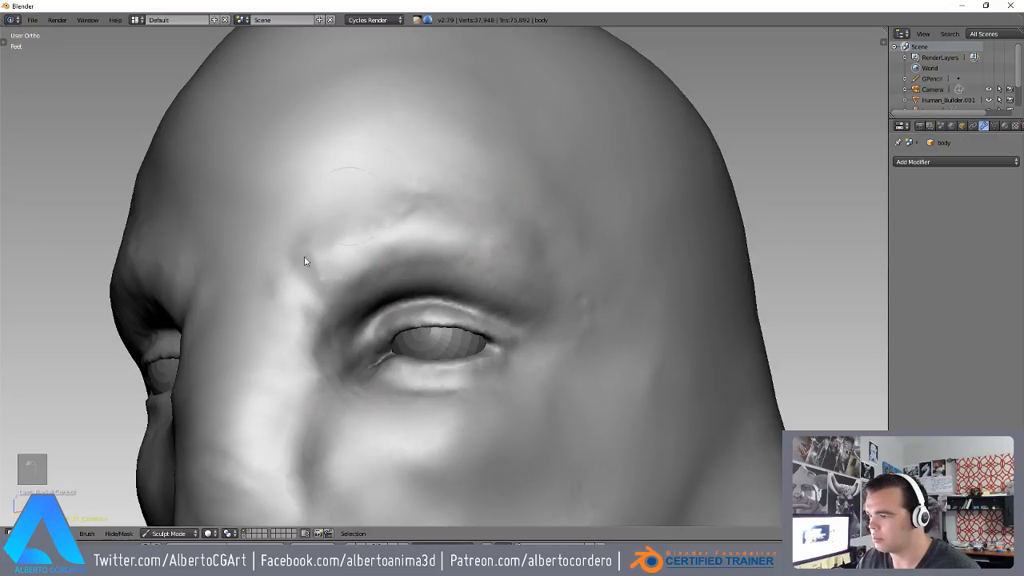
middle_click_drag(586, 273, 434, 316)
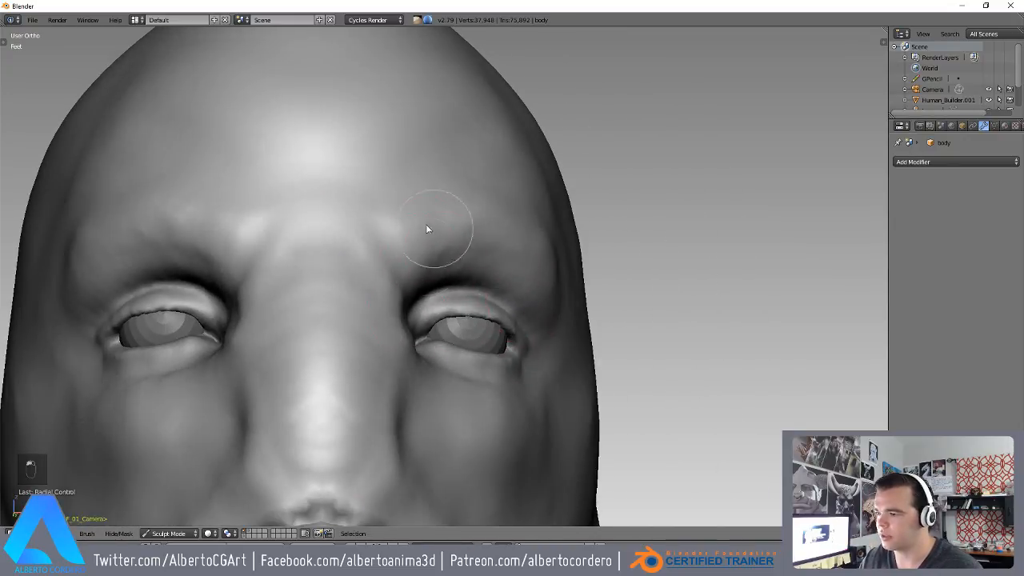
middle_click_drag(385, 253, 340, 279)
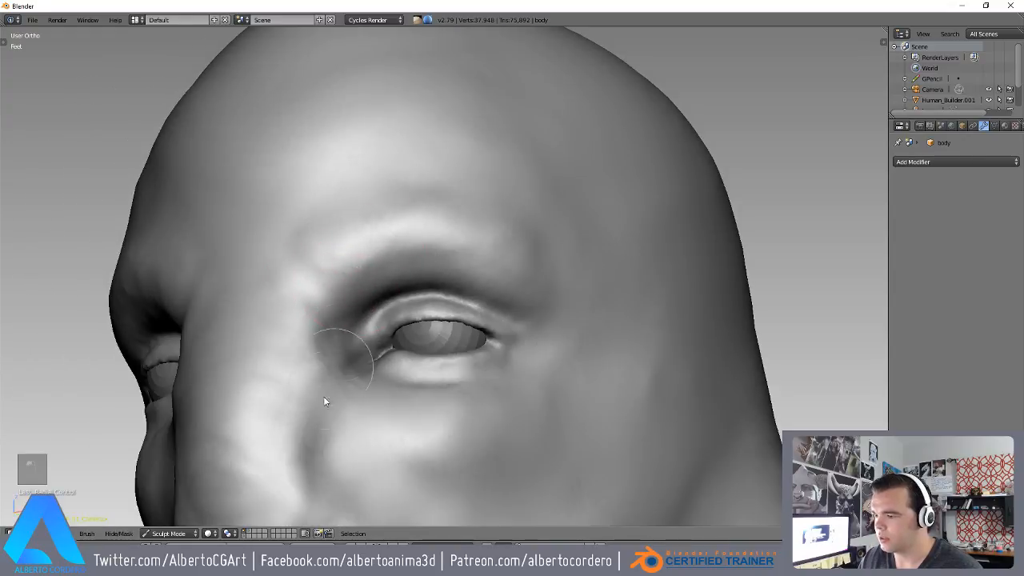
middle_click_drag(329, 382, 361, 291)
scroll(395, 241, "up", 4)
scroll(445, 295, "down", 5)
middle_click_drag(445, 294, 472, 247)
- Carve the line between the lips from the mouth centre to the corner with a small Crease brush in front view
key("KP_1")
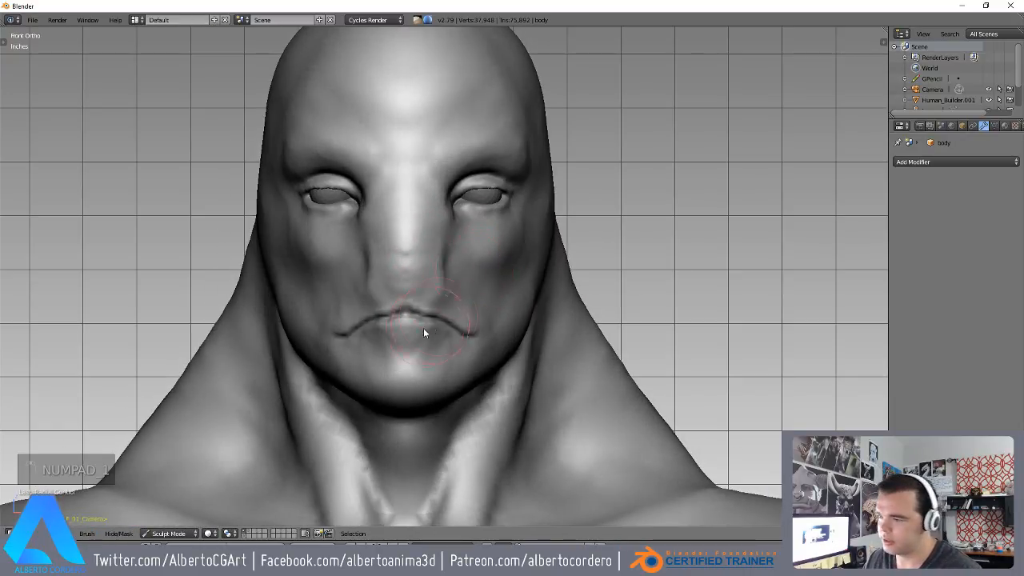
scroll(426, 281, "up", 6)
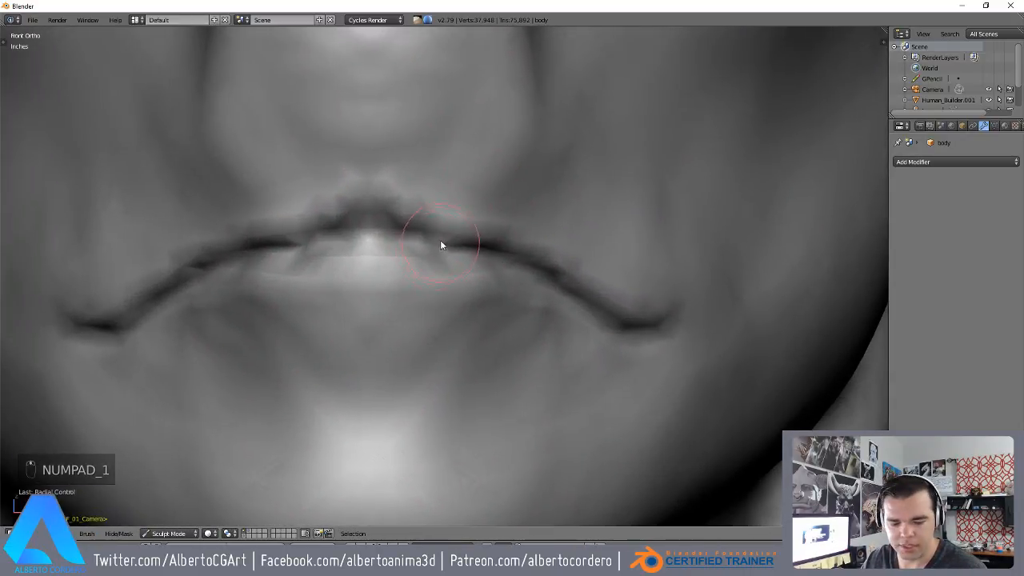
key("shift+c")
key("f")
left_click(411, 251)
mouse_move(381, 242)
left_mouse_down()
mouse_move(492, 250)
mouse_move(466, 252)
mouse_move(613, 331)
left_mouse_up()
mouse_move(613, 331)
middle_mouse_down()
mouse_move(414, 341)
mouse_move(405, 201)
middle_mouse_up()
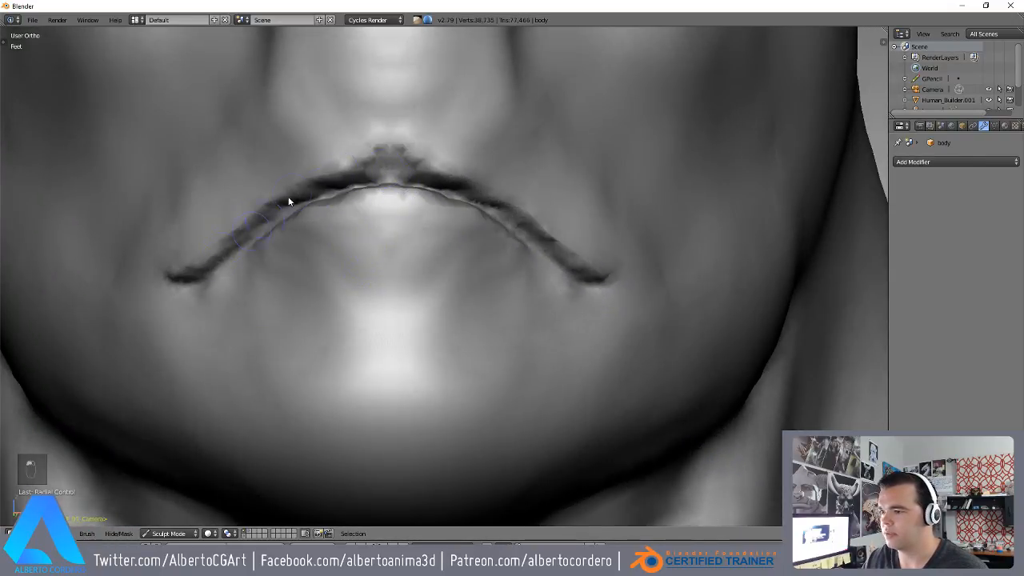
- Carve the notch at the centre of the upper lip and deepen the mouth line beside it
scroll(376, 200, "up", 4)
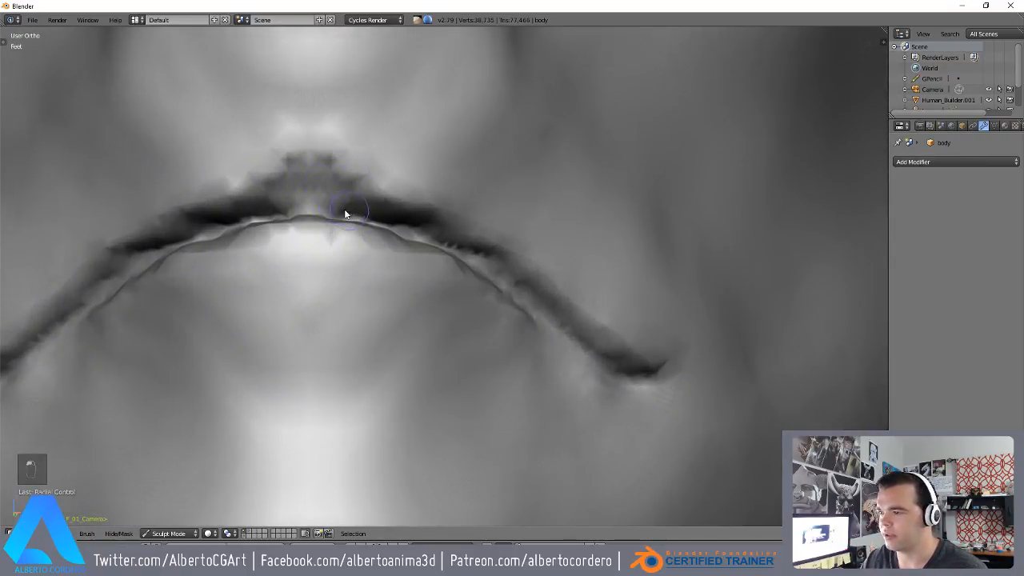
left_click_drag(345, 211, 313, 193)
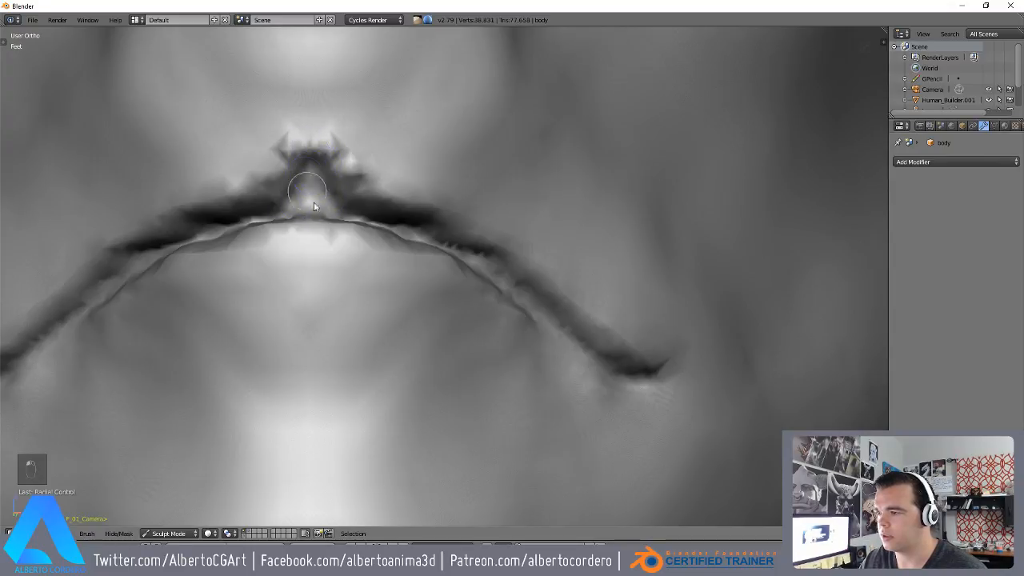
middle_click_drag(318, 199, 324, 238)
mouse_move(276, 243)
left_mouse_down()
mouse_move(285, 231)
mouse_move(76, 303)
left_mouse_up()
left_click_drag(179, 250, 277, 213)
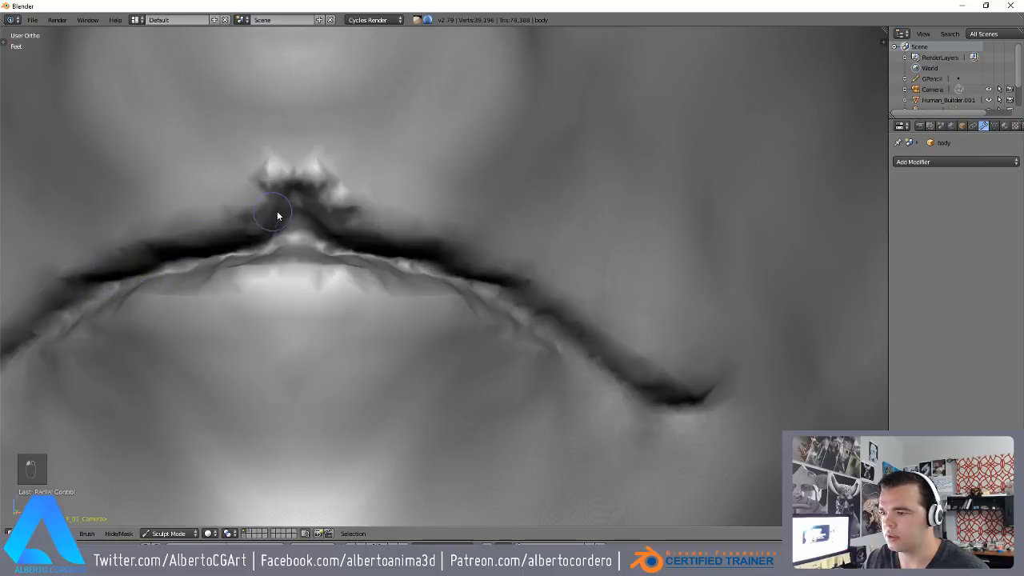
- Sharpen the mouth line into a thin, continuous crease running from the central notch to the mouth corner
scroll(334, 232, "down", 1)
mouse_move(343, 227)
left_mouse_down()
mouse_move(403, 246)
mouse_move(364, 222)
mouse_move(335, 241)
mouse_move(338, 224)
mouse_move(435, 256)
mouse_move(580, 335)
mouse_move(581, 324)
left_mouse_up()
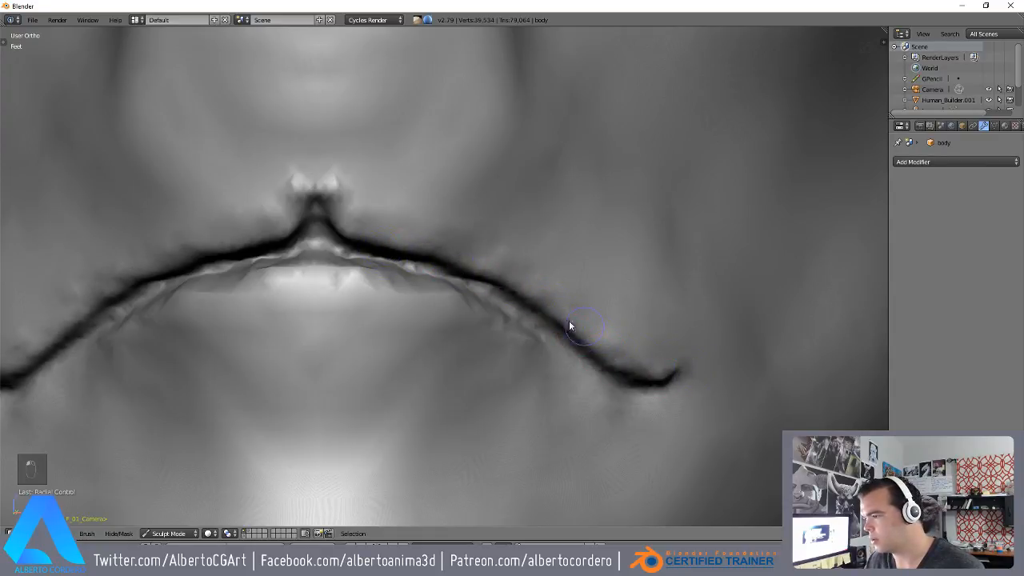
scroll(343, 221, "up", 1)
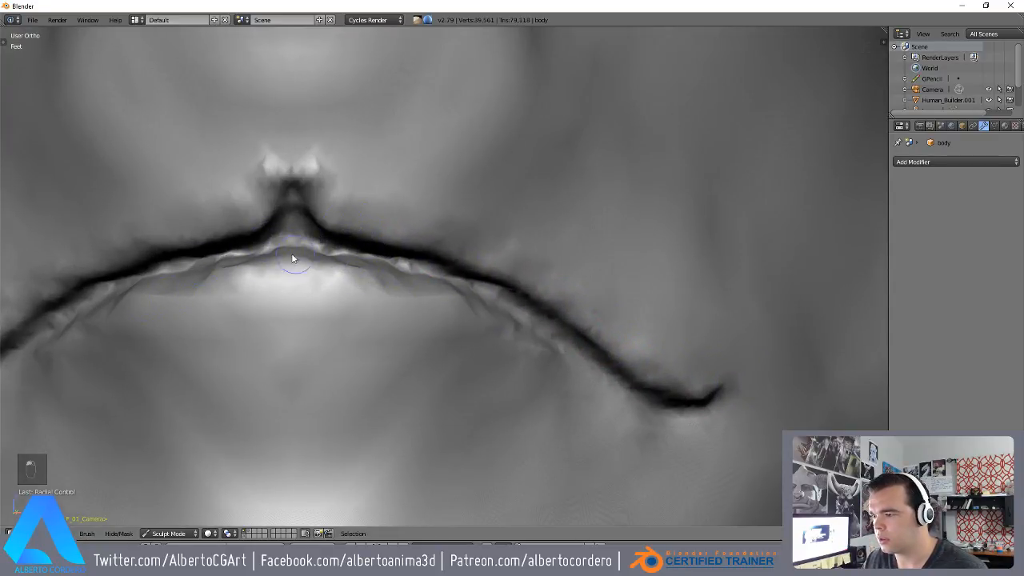
mouse_move(341, 254)
left_mouse_down()
mouse_move(397, 265)
mouse_move(528, 322)
left_mouse_up()
left_click_drag(464, 288, 646, 401)
scroll(428, 421, "down", 4)
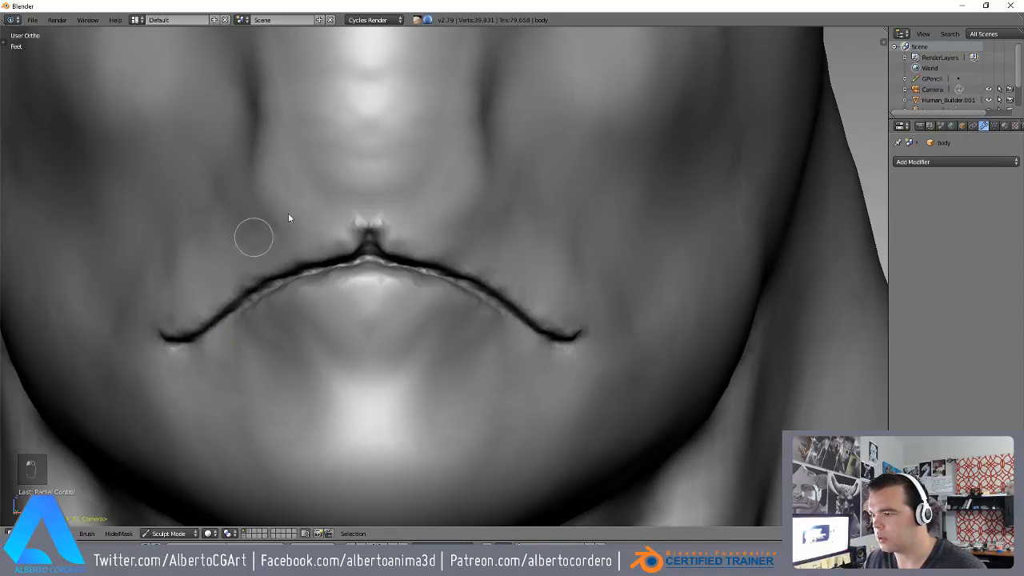
- Optimize the sculpt mesh and rework the surface above the mouth line toward the mouth corner with another brush
scroll(445, 187, "down", 3)
scroll(366, 235, "up", 3)
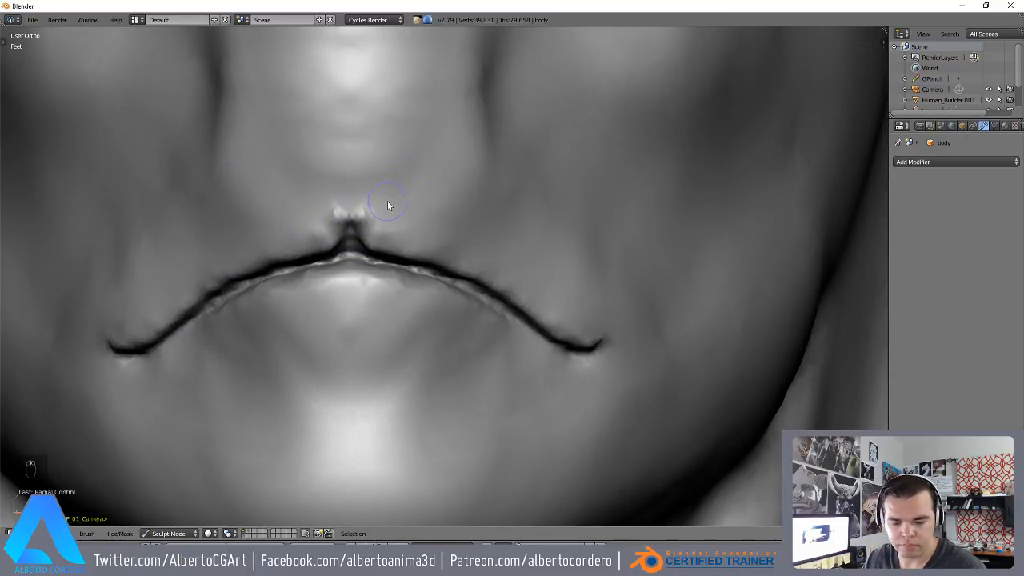
key("u")
key("f")
left_click(432, 218)
scroll(446, 220, "up", 1)
middle_click_drag(447, 220, 342, 229)
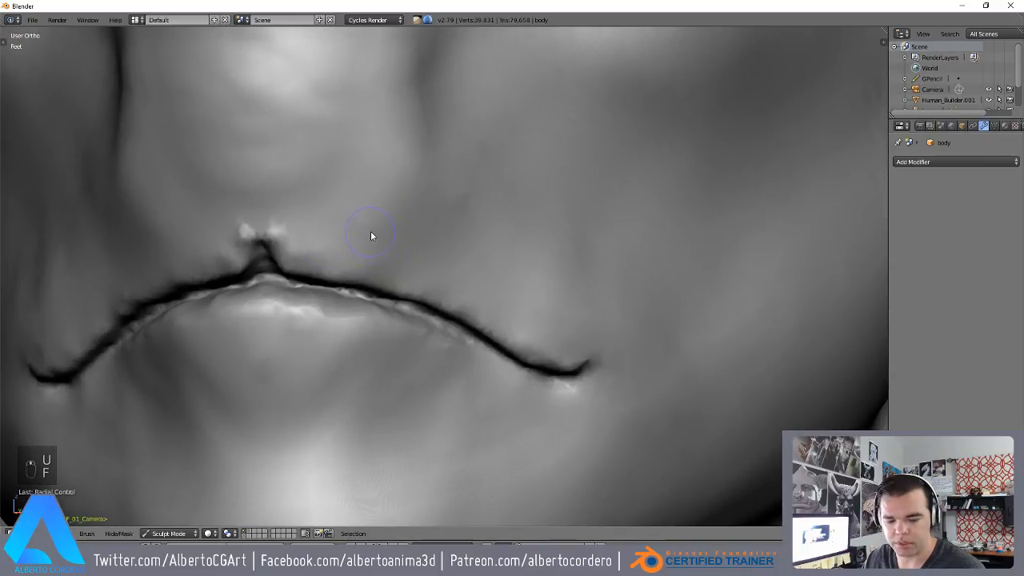
key("u")
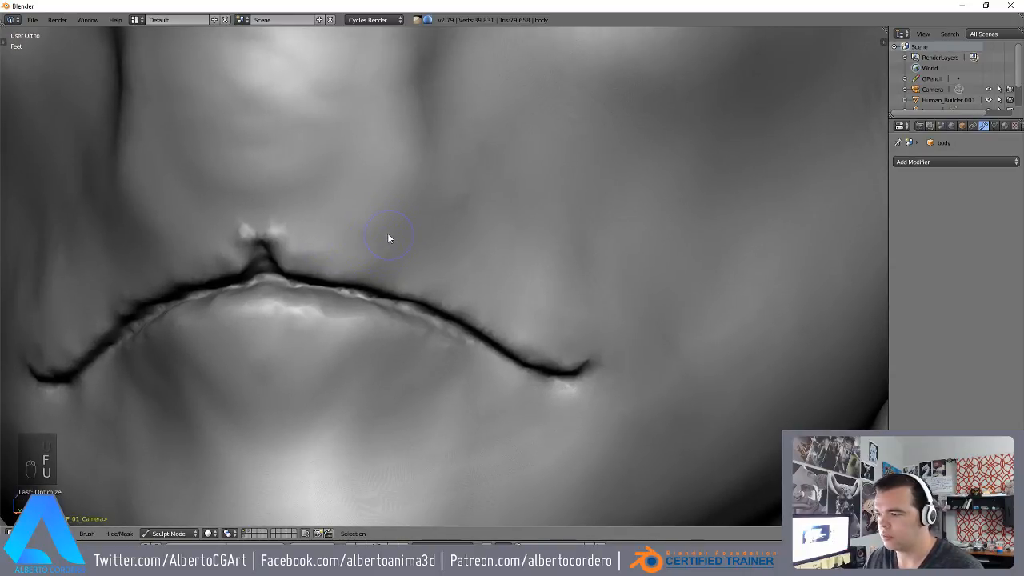
key("u")
key("o")
mouse_move(347, 259)
left_mouse_down()
mouse_move(480, 293)
mouse_move(551, 288)
left_mouse_up()
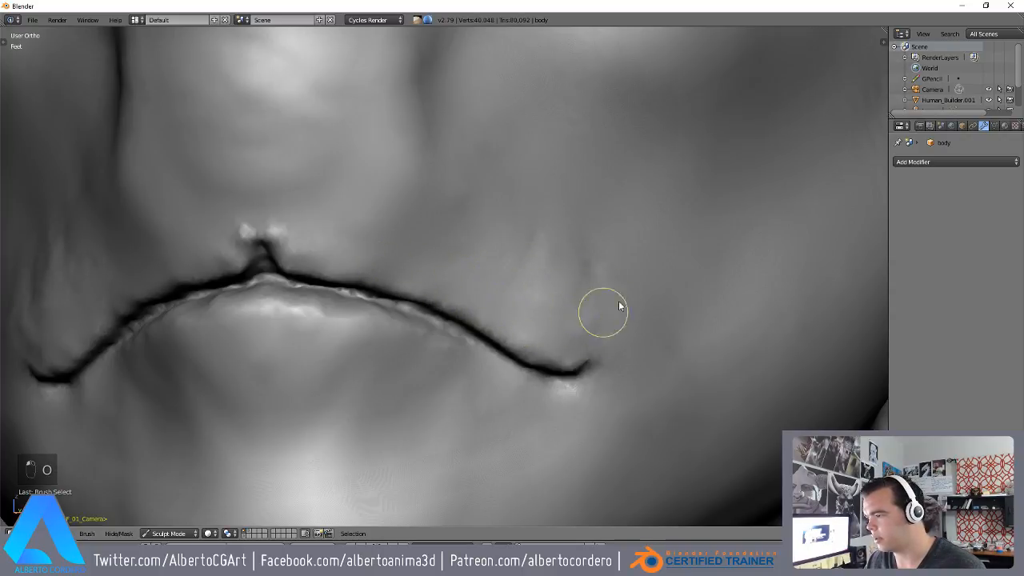
- Even out the raised bumps above the notch at the centre of the upper lip
middle_click_drag(332, 240, 361, 240)
scroll(362, 239, "up", 2)
mouse_move(400, 180)
left_mouse_down()
mouse_move(433, 176)
mouse_move(326, 179)
left_mouse_up()
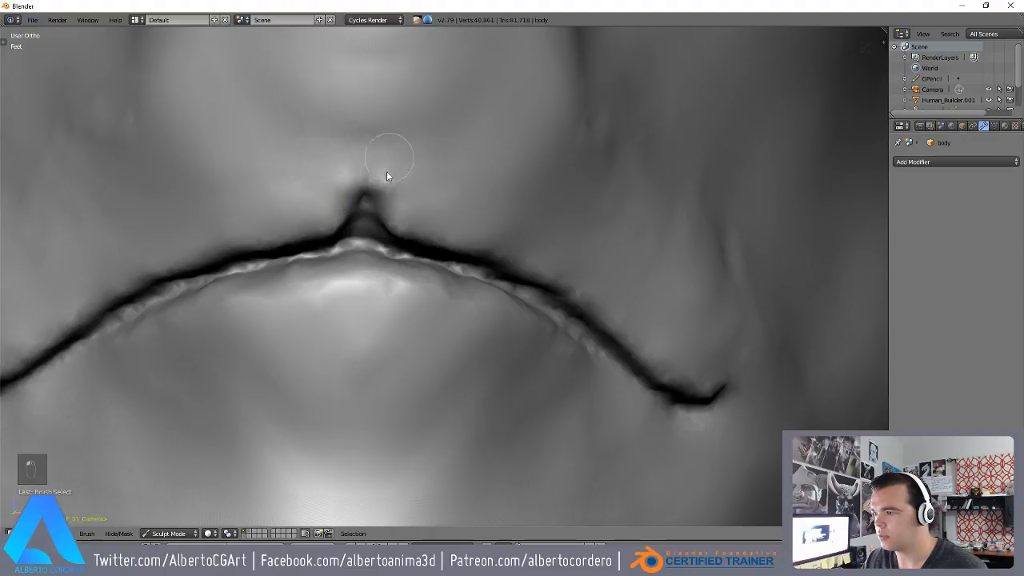
- Examine the mouth and lower face from the front and both sides
scroll(528, 287, "down", 10)
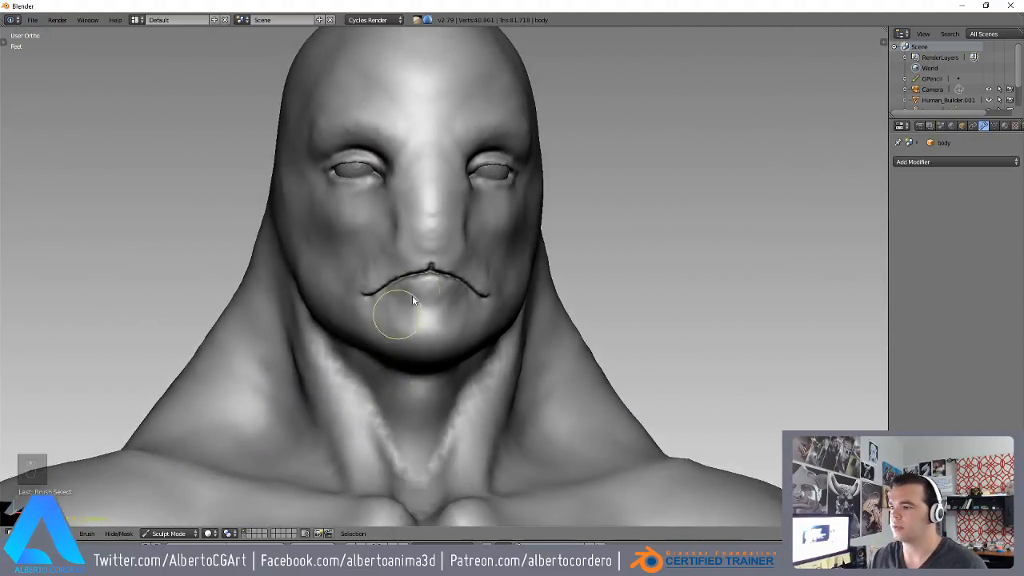
middle_click_drag(406, 307, 465, 288)
scroll(403, 240, "up", 4)
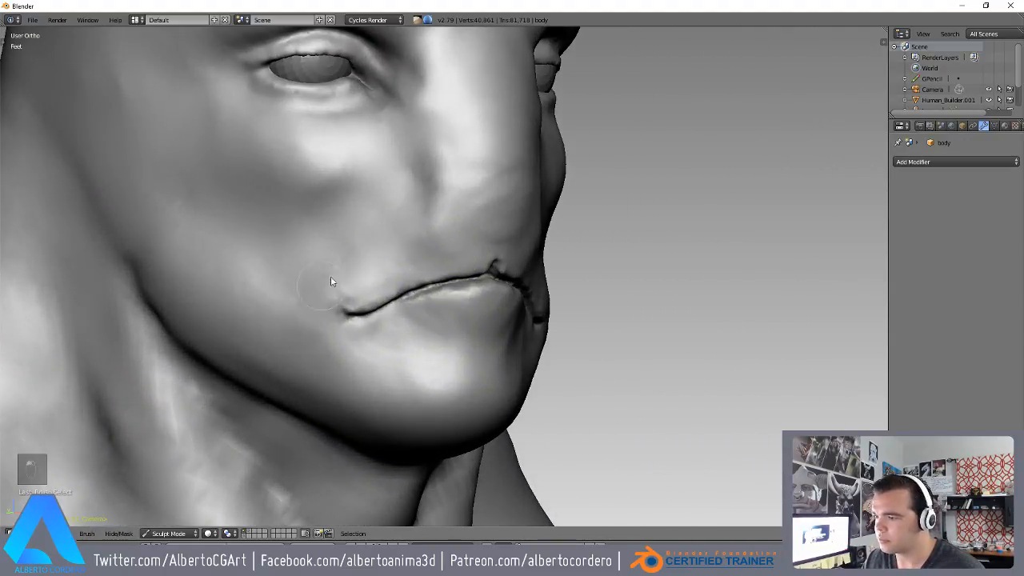
scroll(304, 264, "down", 6)
scroll(488, 275, "up", 10)
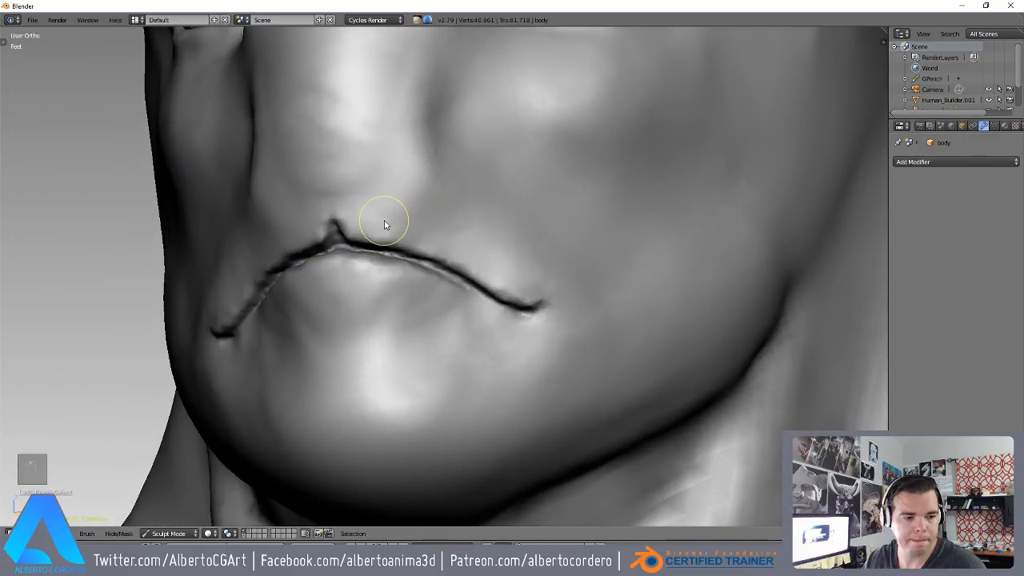
mouse_move(381, 228)
middle_mouse_down()
mouse_move(343, 235)
mouse_move(359, 248)
mouse_move(393, 232)
mouse_move(393, 243)
mouse_move(380, 237)
mouse_move(416, 235)
mouse_move(419, 223)
middle_mouse_up()
- Build up the lower lip beneath the mouth line, from the centre out to the mouth corner, in front view
key("KP_1")
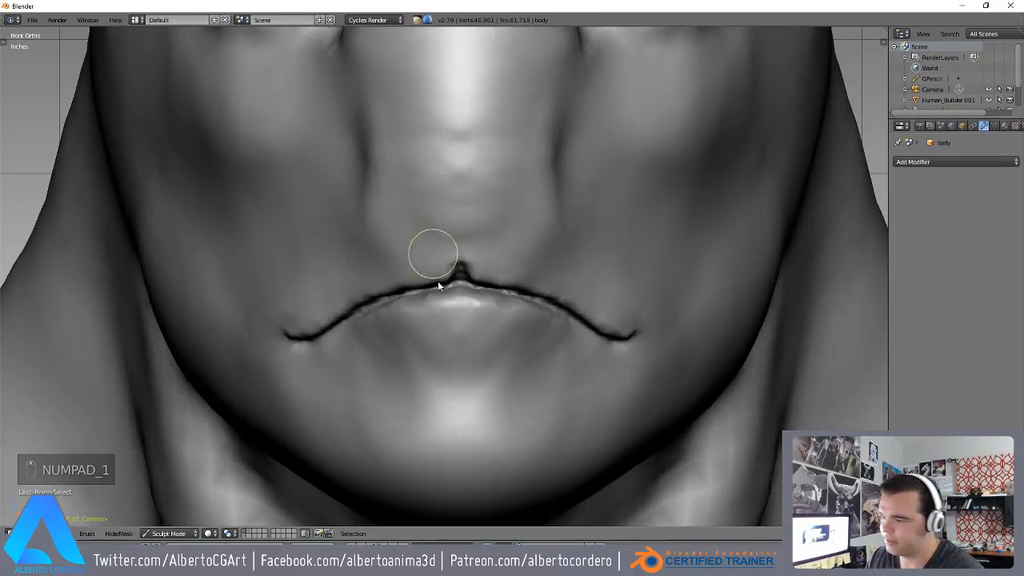
middle_click_drag(435, 365, 434, 307, "shift")
mouse_move(434, 307)
middle_mouse_down("ctrl")
mouse_move(446, 245)
mouse_move(485, 231)
mouse_move(426, 242)
middle_mouse_up("ctrl")
key("y")
key("f")
left_click(484, 256)
mouse_move(456, 221)
left_mouse_down()
mouse_move(405, 256)
mouse_move(482, 241)
mouse_move(587, 250)
mouse_move(638, 291)
left_mouse_up()
middle_click_drag(639, 291, 637, 266, "ctrl")
middle_click_drag(638, 265, 564, 239, "shift")
- Shape the area below the lower lip and blend it toward the chin
mouse_move(562, 239)
left_mouse_down()
mouse_move(601, 260)
mouse_move(616, 308)
mouse_move(681, 297)
mouse_move(652, 333)
mouse_move(762, 325)
mouse_move(745, 321)
mouse_move(604, 374)
mouse_move(606, 304)
mouse_move(592, 311)
mouse_move(423, 284)
left_mouse_up()
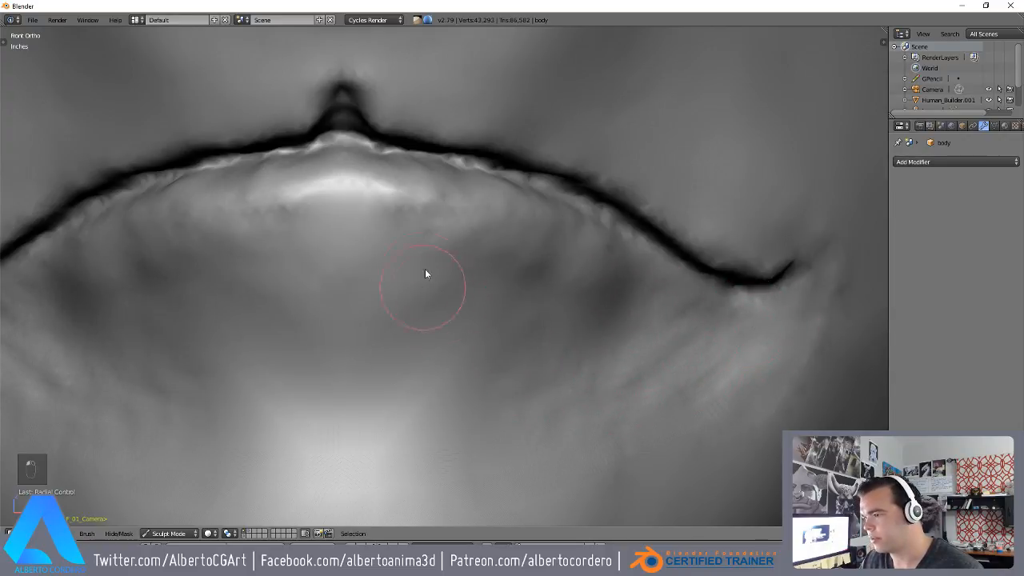
scroll(423, 283, "down", 2)
left_click_drag(339, 354, 384, 367)
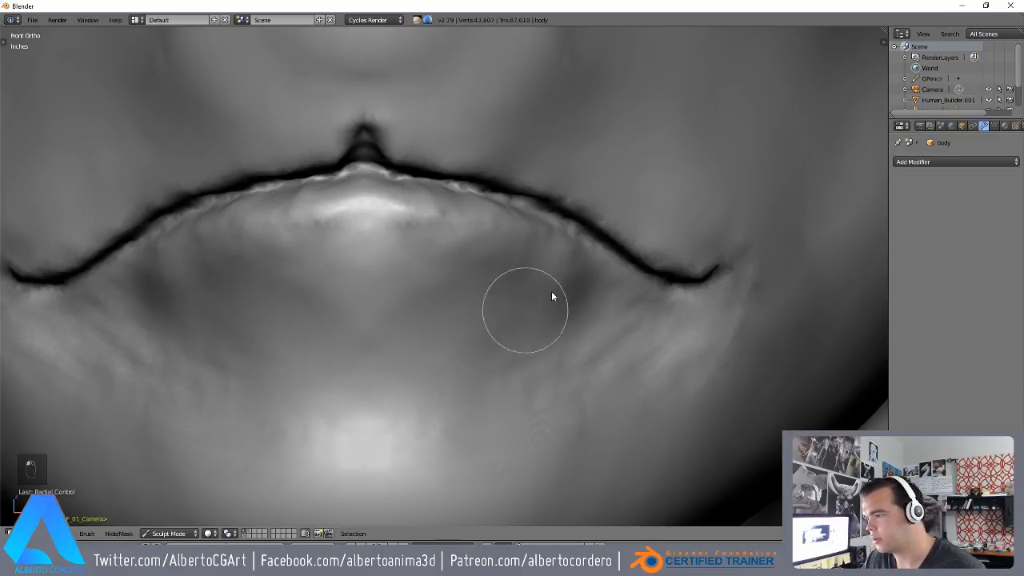
scroll(396, 400, "down", 4)
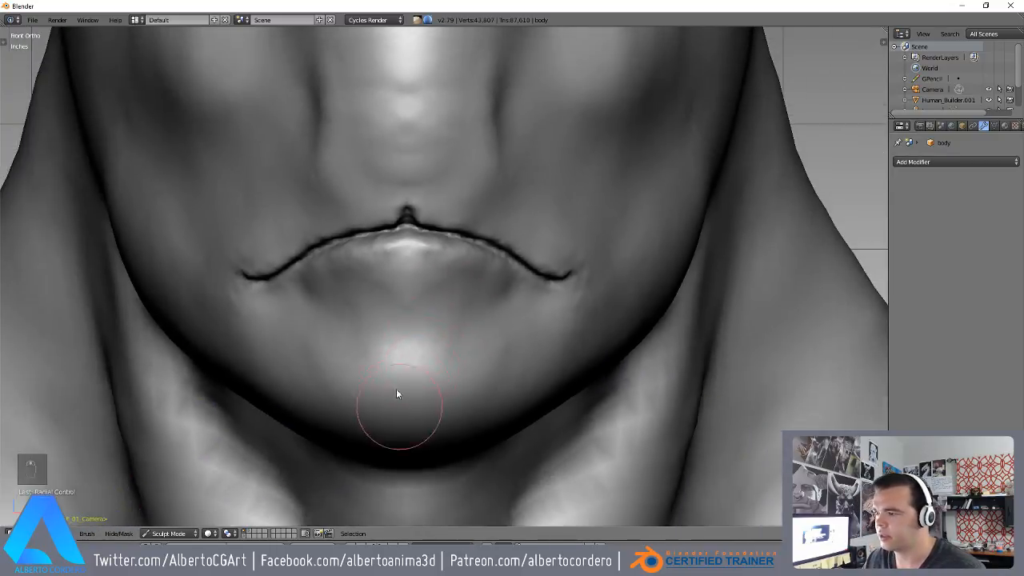
- Examine the whole head and its facial proportions from the front and in three-quarter view
scroll(423, 375, "down", 4)
scroll(423, 375, "down", 5)
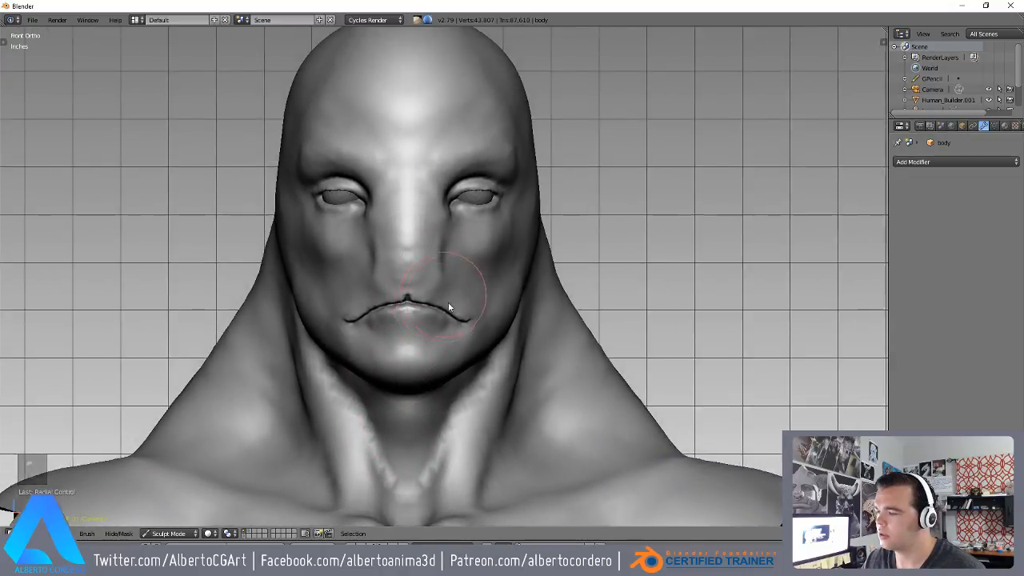
mouse_move(444, 348)
middle_mouse_down()
mouse_move(451, 263)
mouse_move(444, 272)
middle_mouse_up()
scroll(445, 270, "up", 2)
mouse_move(491, 210)
middle_mouse_down()
mouse_move(501, 208)
mouse_move(475, 197)
mouse_move(558, 212)
middle_mouse_up()
mouse_move(458, 227)
middle_mouse_down()
mouse_move(492, 230)
mouse_move(435, 241)
middle_mouse_up()
scroll(440, 248, "down", 2)
scroll(435, 244, "up", 1)
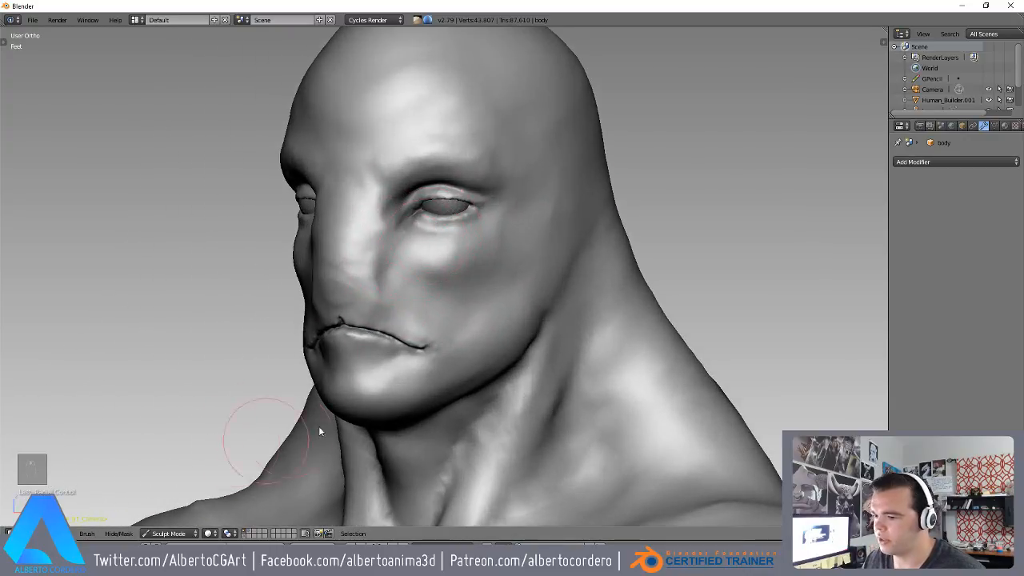
- Widen the column holding the outliner and properties editor slightly
left_click_drag(993, 267, 1009, 168)
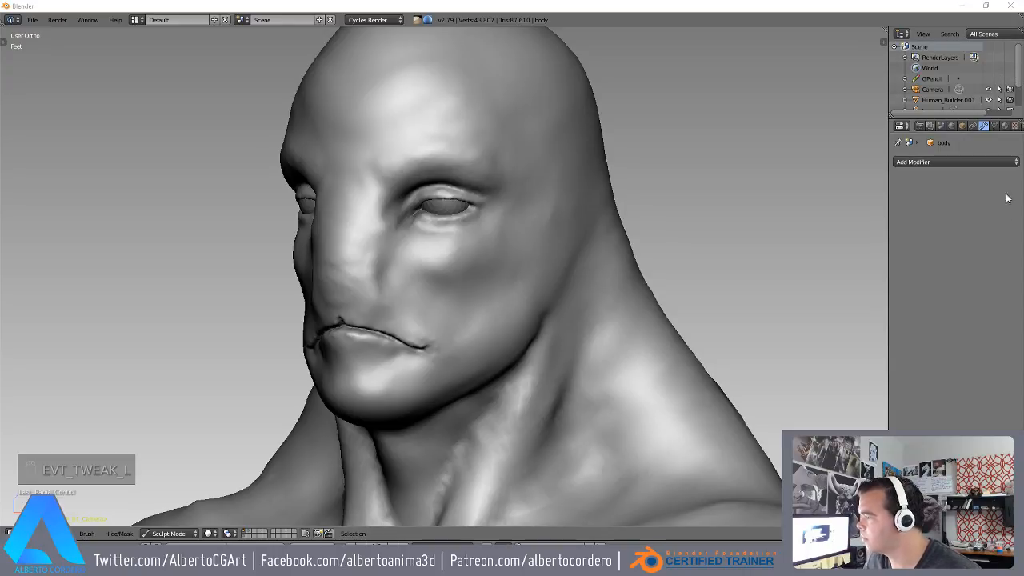
right_click(889, 250)
right_click(949, 234)
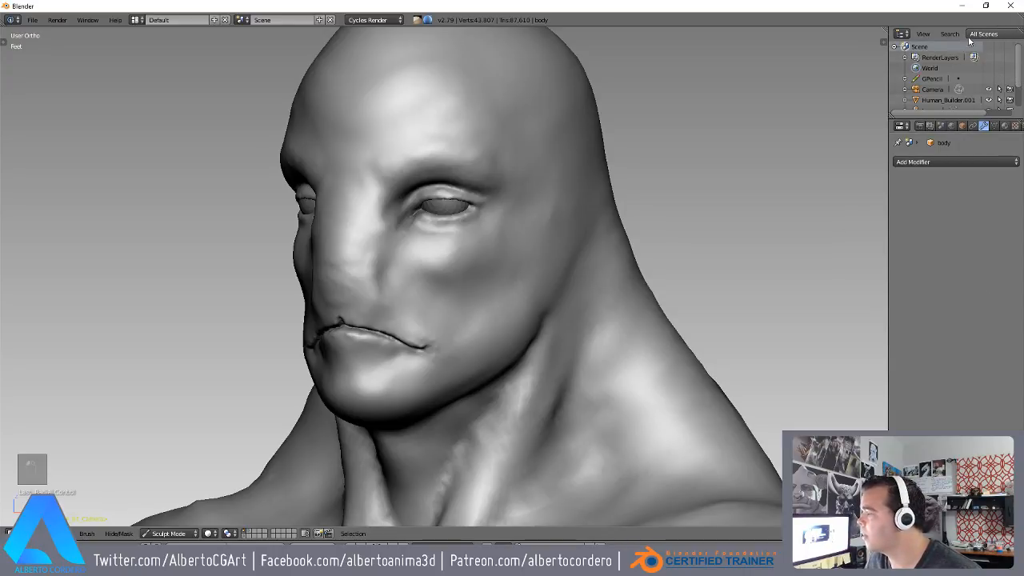
mouse_move(889, 71)
left_mouse_down()
mouse_move(830, 71)
mouse_move(870, 71)
left_mouse_up()
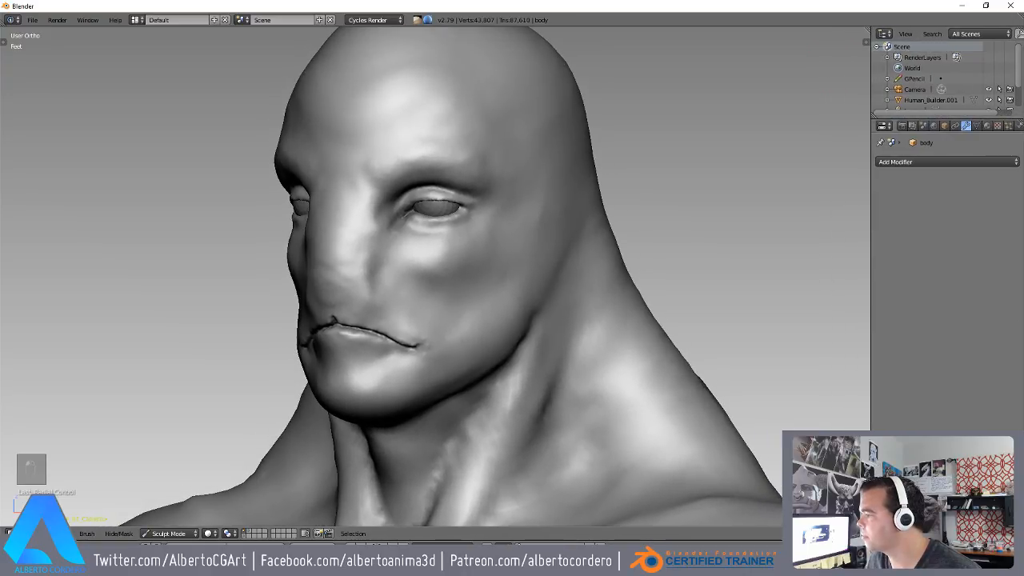
left_click_drag(876, 534, 883, 428)
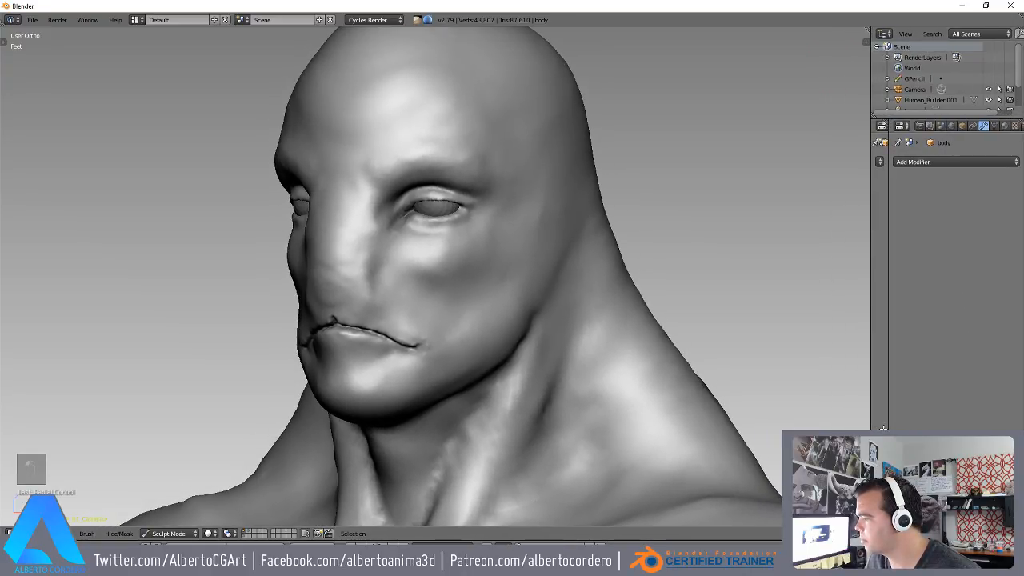
right_click(888, 430)
left_click(883, 443)
left_click(880, 443)
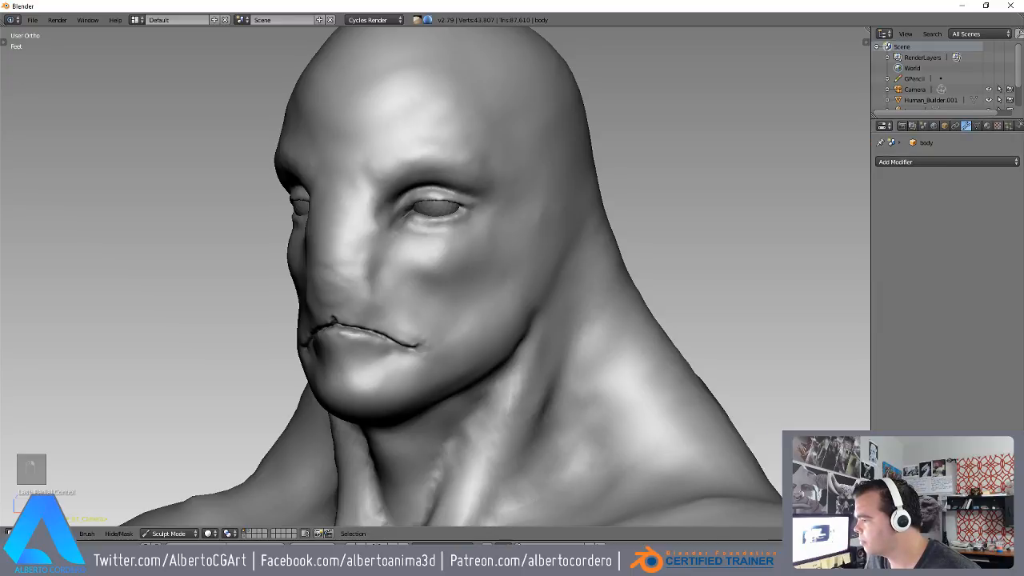
- Split the properties editor into an upper and a lower area and turn the lower one into a 3D View
left_click_drag(875, 534, 896, 385)
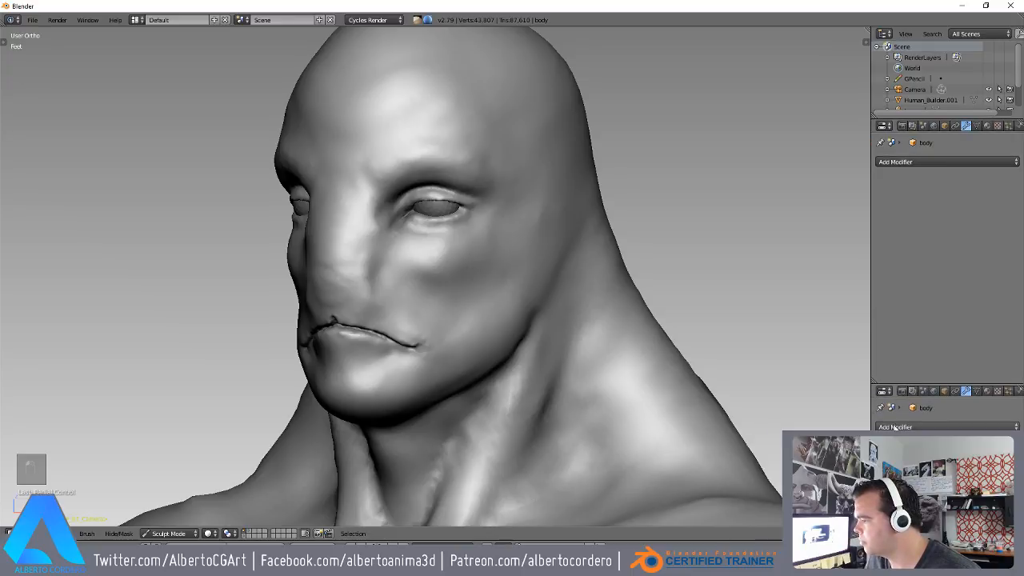
left_click(883, 392)
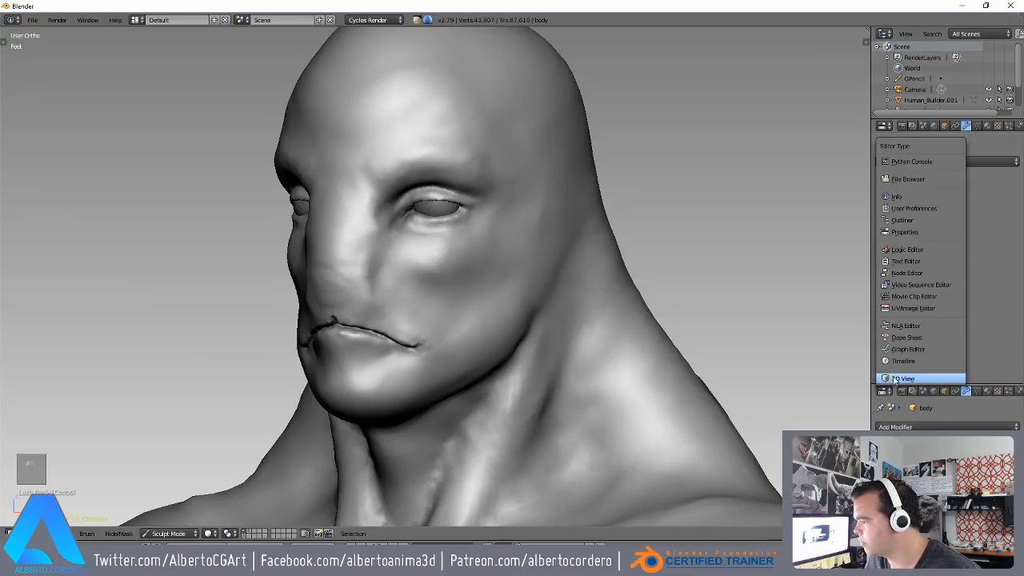
left_click(903, 379)
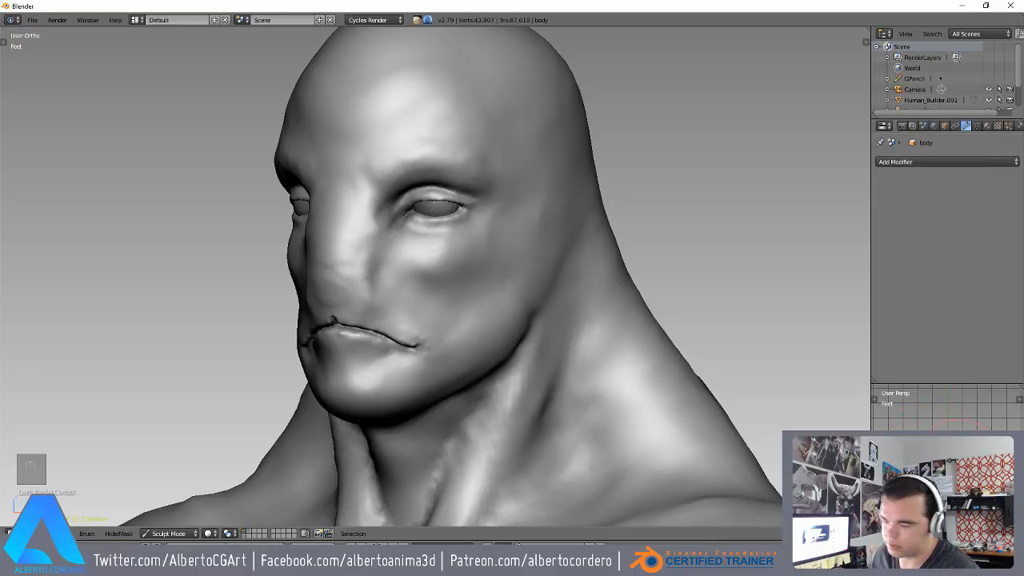
- Frame the character in the new 3D View and align the camera to that view
scroll(949, 416, "down", 6)
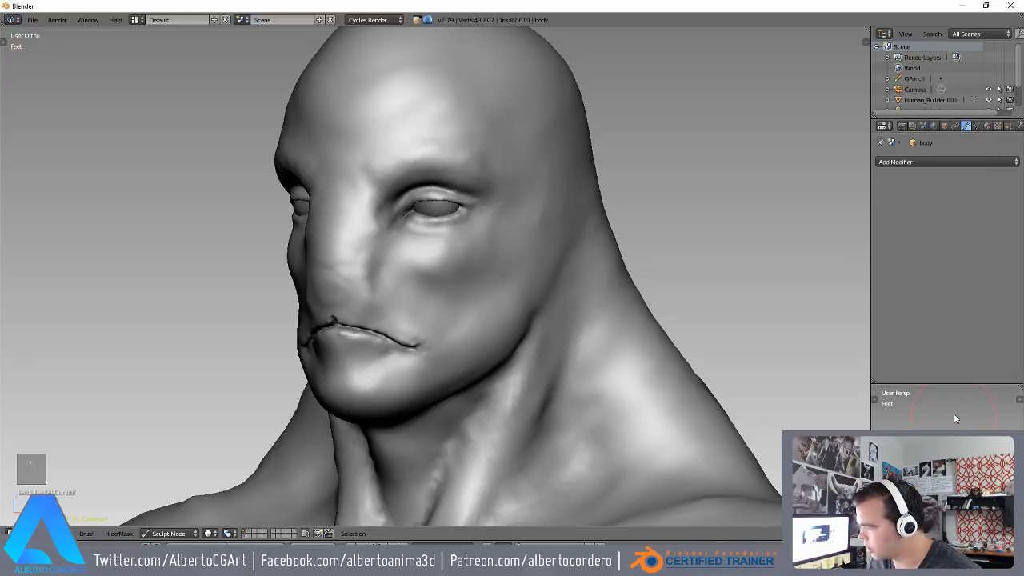
middle_click_drag(955, 418, 943, 441, "shift")
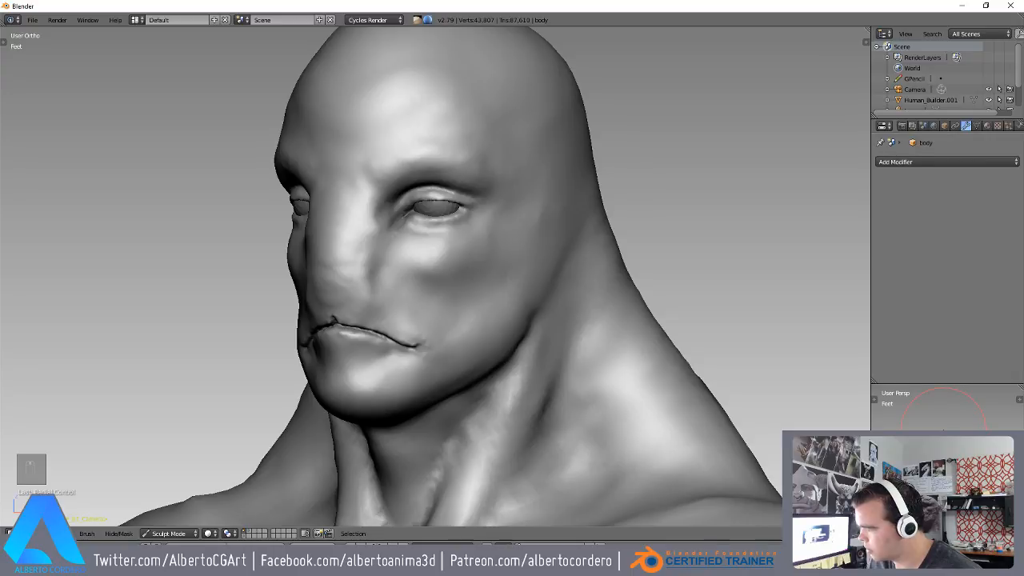
key("ctrl+alt+KP_0")
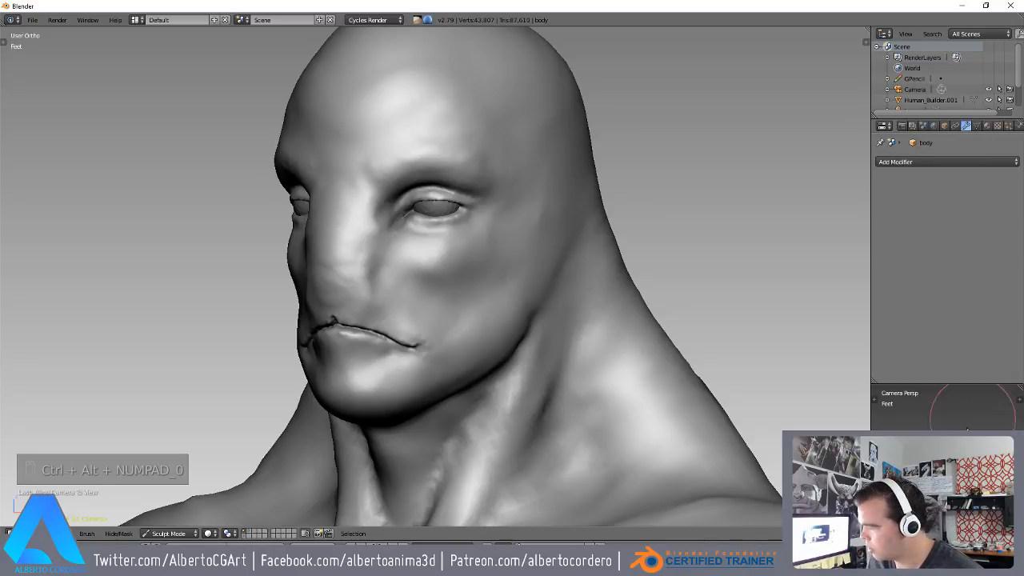
- Maximize the camera view and enable Lock Camera to View in its properties
key("shift+space")
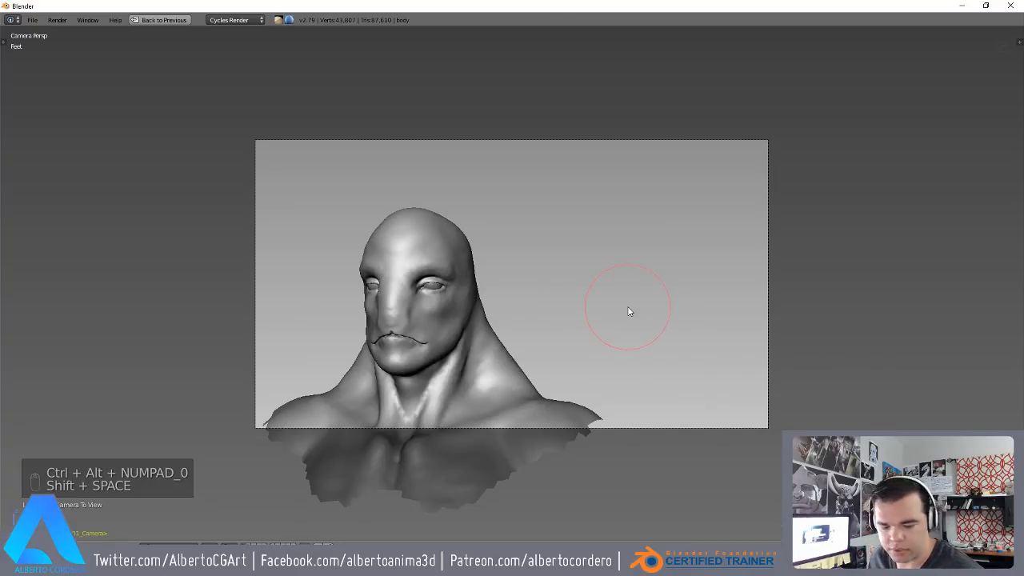
key("n")
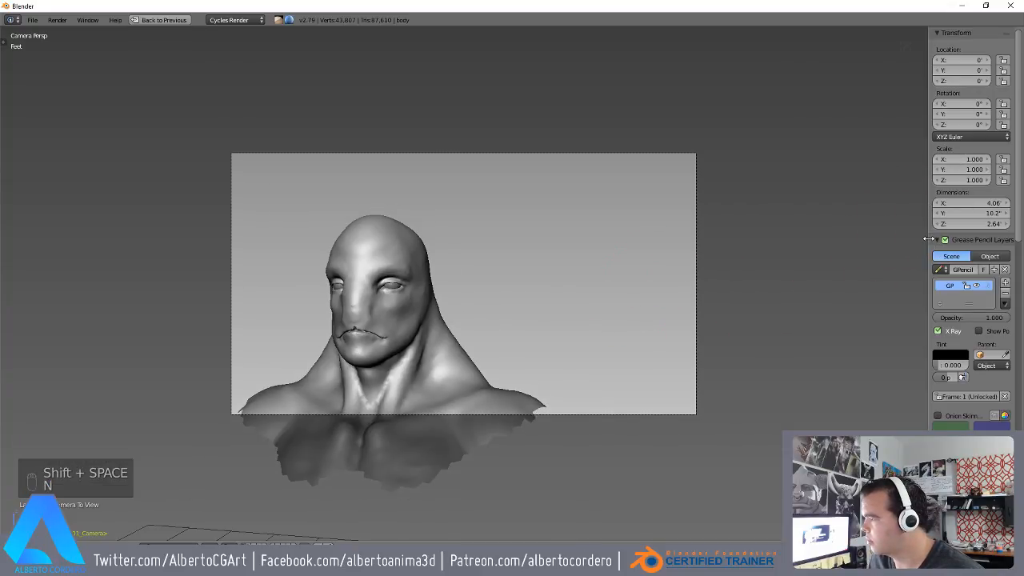
left_click_drag(928, 240, 897, 239)
scroll(944, 320, "down", 7)
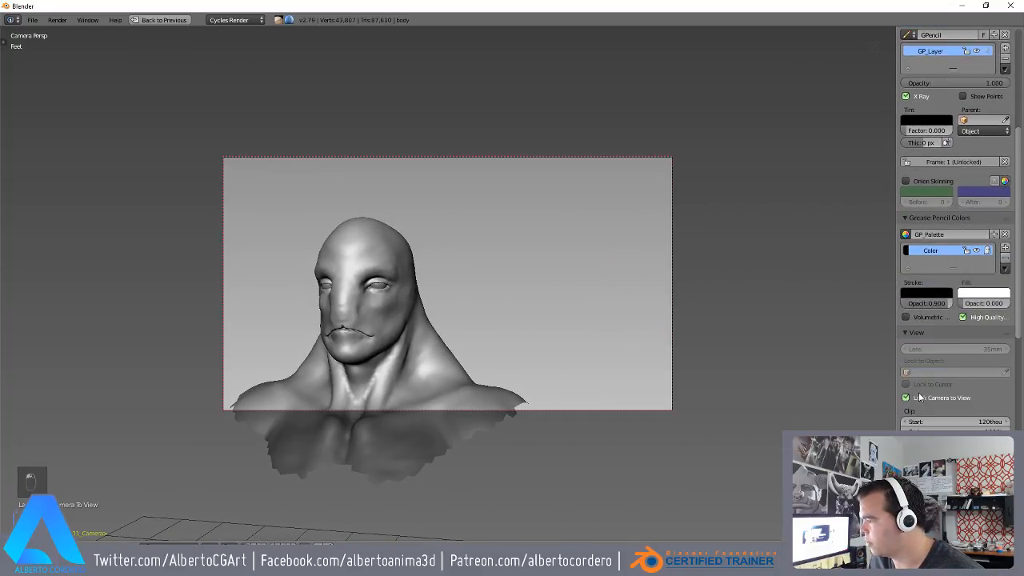
- Frame the head more closely through the camera, then restore the split layout and hide the view's properties sidebar
scroll(336, 299, "up", 2)
middle_click_drag(347, 281, 448, 242, "shift")
scroll(424, 306, "down", 1)
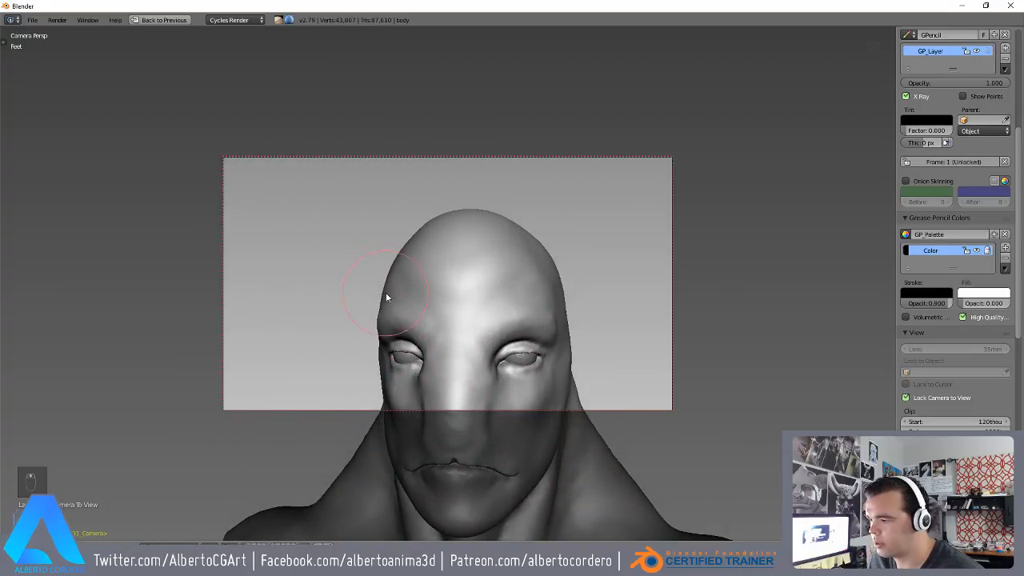
scroll(451, 252, "down", 1)
scroll(450, 262, "down", 1)
scroll(446, 251, "up", 1)
scroll(450, 240, "up", 1)
key("shift+space")
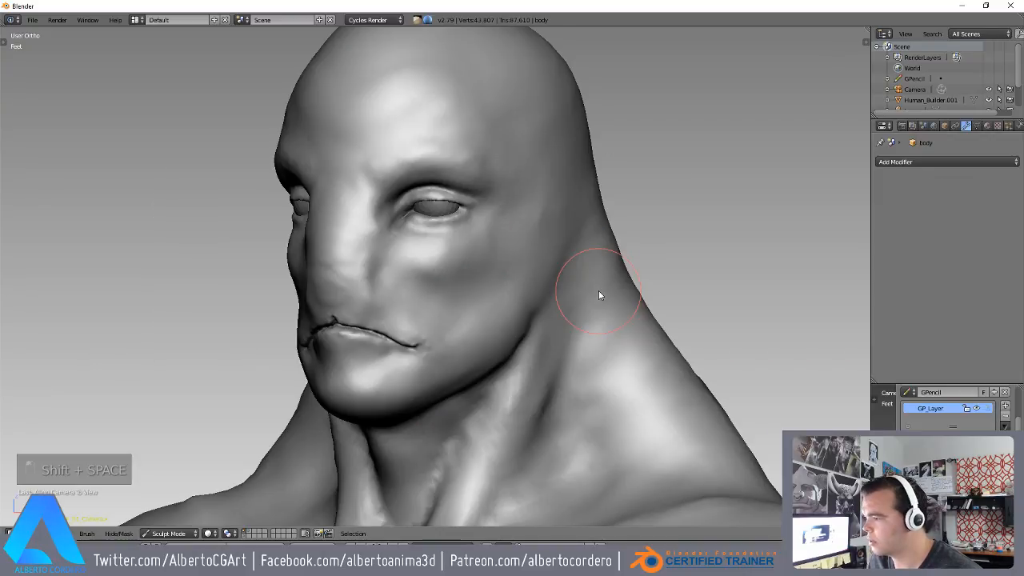
key("n")
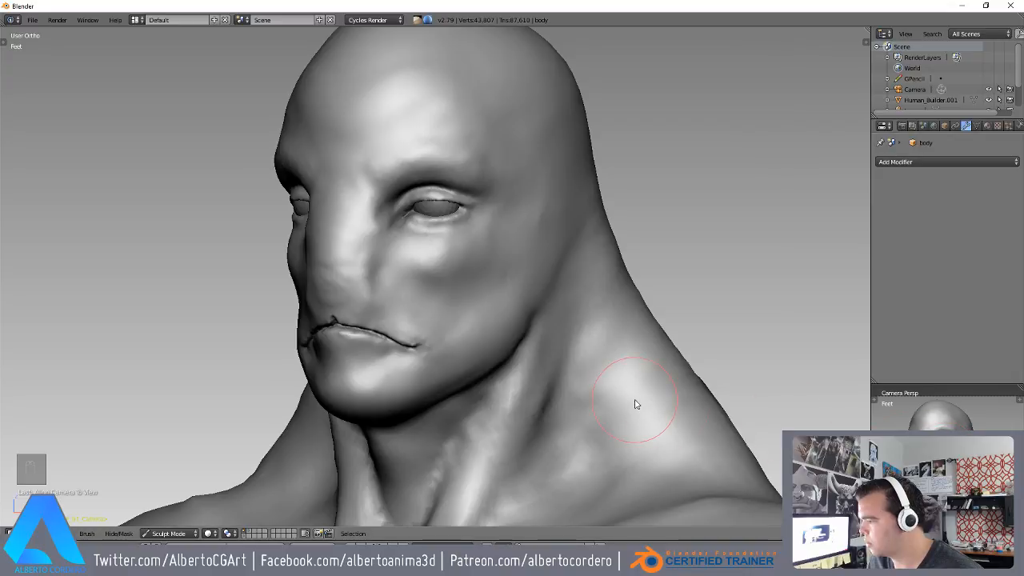
- Crease the fold running beside the nose below the inner eye corner with a small Crease brush
mouse_move(455, 244)
middle_mouse_down()
mouse_move(440, 271)
mouse_move(480, 267)
mouse_move(402, 265)
mouse_move(392, 278)
mouse_move(408, 258)
mouse_move(392, 198)
middle_mouse_up()
key("shift+c")
key("f")
left_click(403, 242)
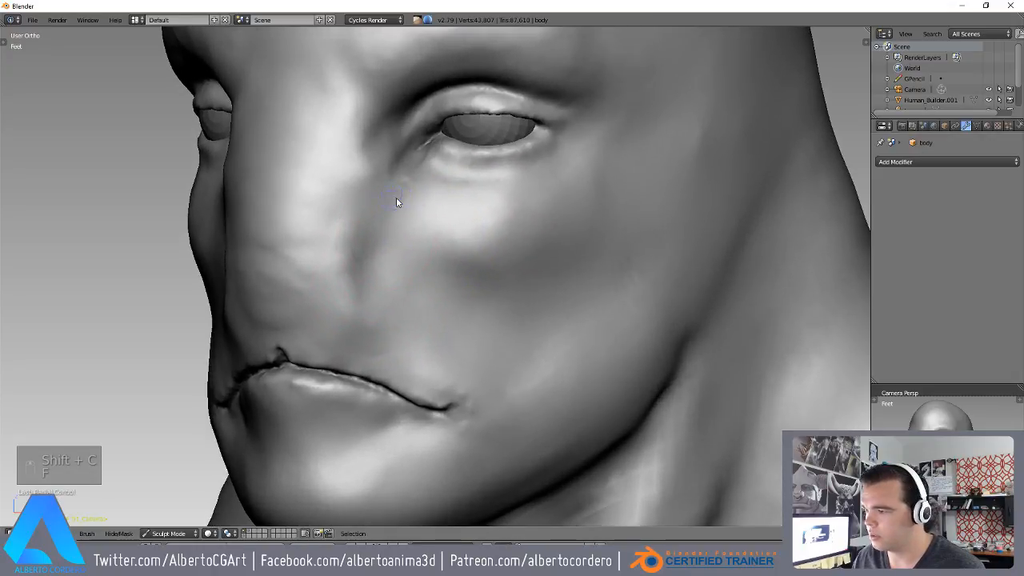
mouse_move(380, 256)
middle_mouse_down()
mouse_move(400, 217)
mouse_move(411, 232)
mouse_move(427, 216)
middle_mouse_up()
scroll(392, 250, "up", 1)
middle_click_drag(442, 178, 402, 240)
scroll(403, 240, "up", 4)
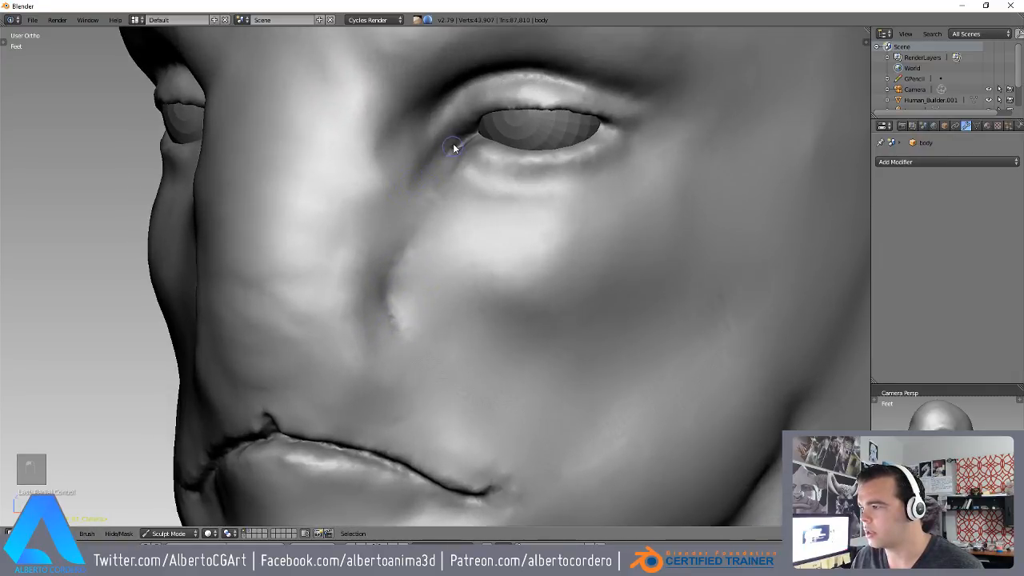
- Carve creases below the inner eye corner and wrinkle lines between the inner brow and the nose bridge
middle_click_drag(457, 142, 416, 207)
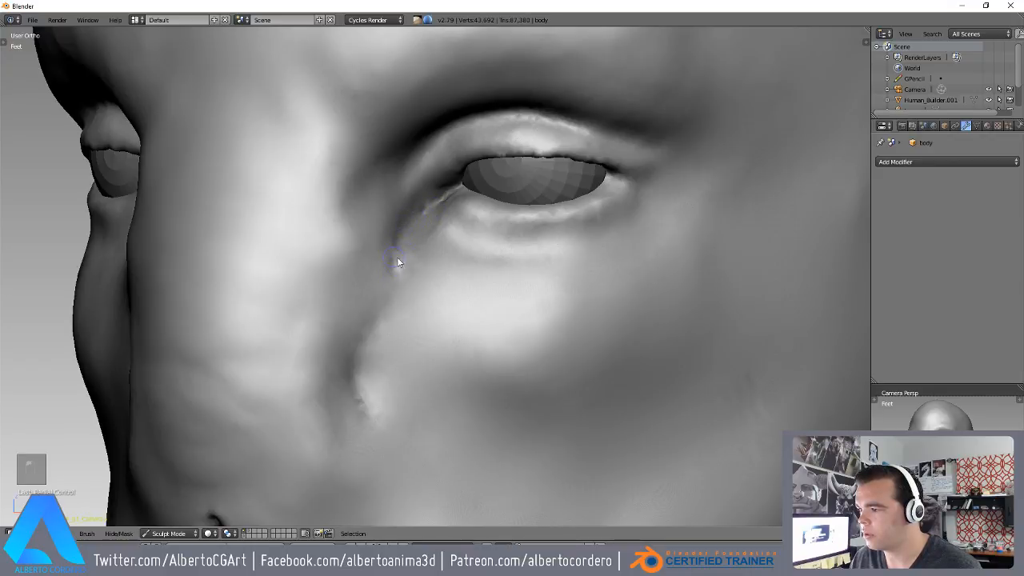
left_click_drag(406, 234, 407, 177)
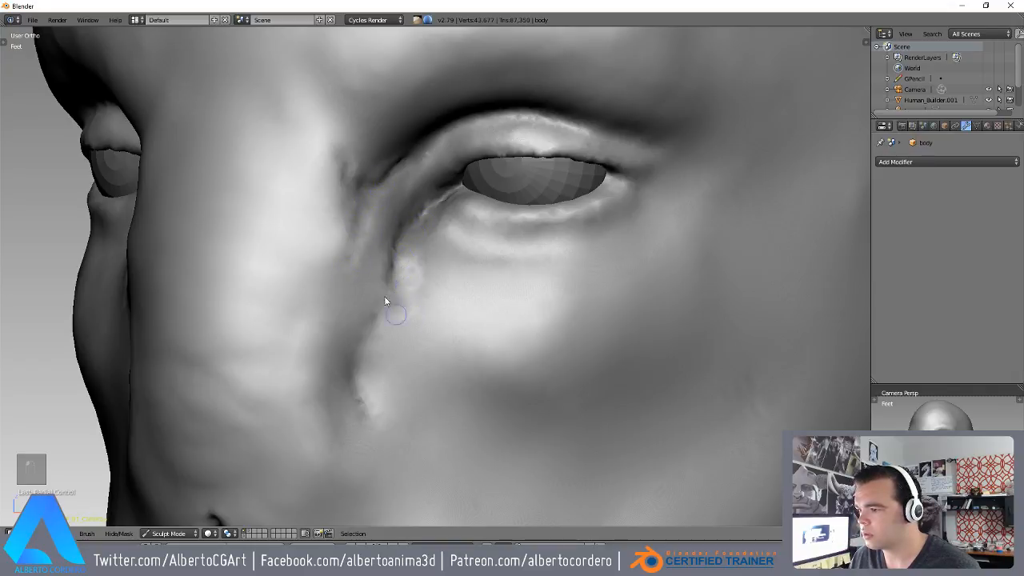
mouse_move(312, 177)
left_mouse_down()
mouse_move(373, 165)
mouse_move(339, 114)
mouse_move(366, 145)
left_mouse_up()
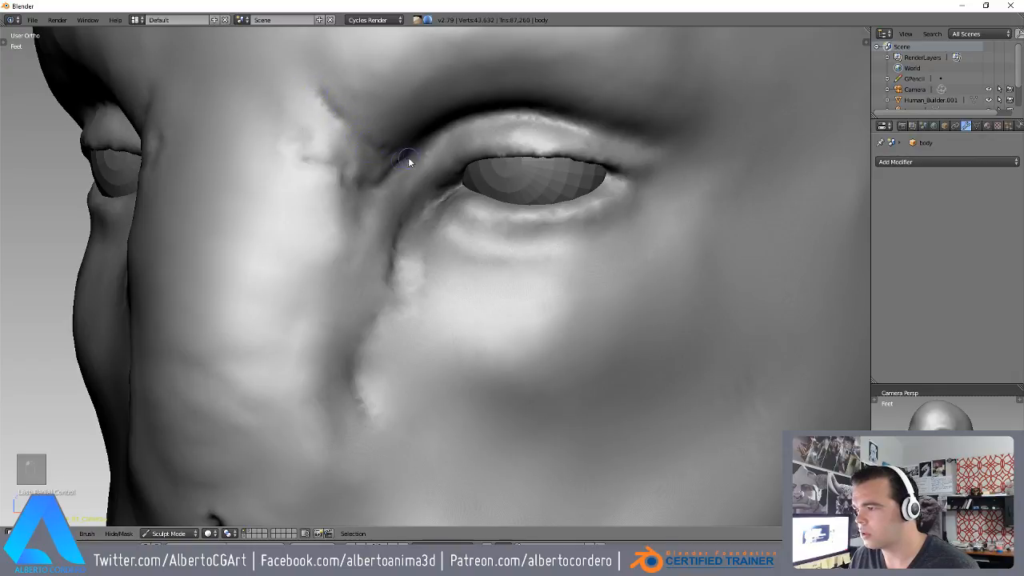
scroll(388, 186, "down", 5)
scroll(388, 192, "up", 4)
middle_click_drag(388, 188, 372, 189)
mouse_move(372, 190)
left_mouse_down()
mouse_move(325, 197)
mouse_move(408, 170)
left_mouse_up()
- Refine the crease running from the inner eye corner toward the side of the nose
scroll(457, 216, "down", 4)
scroll(456, 216, "up", 2)
mouse_move(457, 214)
middle_mouse_down()
mouse_move(465, 164)
mouse_move(439, 199)
middle_mouse_up()
scroll(439, 199, "up", 2)
mouse_move(440, 199)
left_mouse_down()
mouse_move(448, 212)
mouse_move(406, 216)
left_mouse_up()
mouse_move(405, 216)
middle_mouse_down("shift")
mouse_move(370, 295)
mouse_move(386, 264)
mouse_move(397, 285)
middle_mouse_up("shift")
scroll(371, 295, "up", 1)
middle_click_drag(349, 260, 391, 312)
scroll(391, 312, "up", 1)
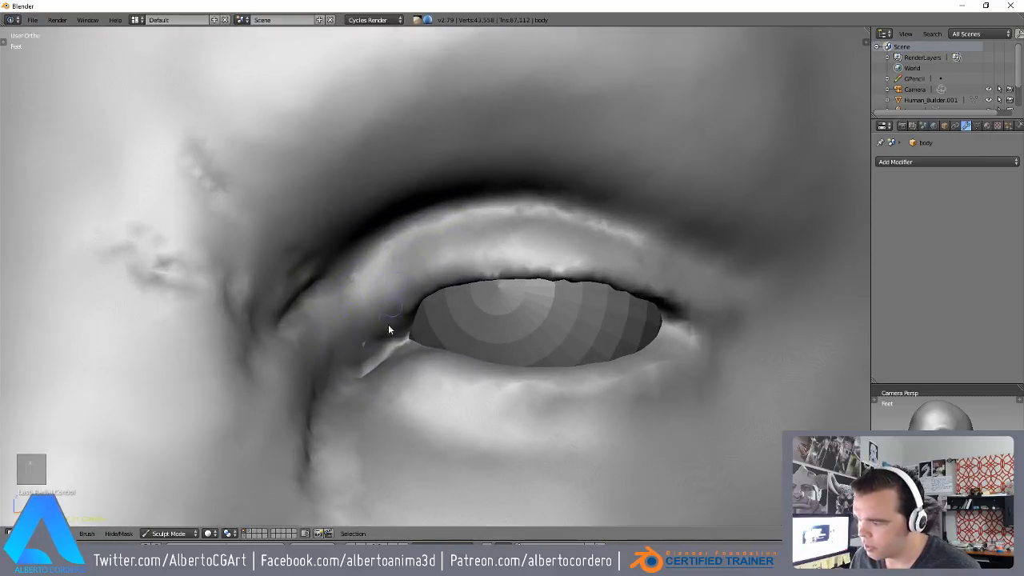
- Sculpt the tear duct detail at the inner corner of the eye with short strokes where the lids meet
left_click_drag(380, 358, 392, 342)
middle_click_drag(398, 336, 391, 325)
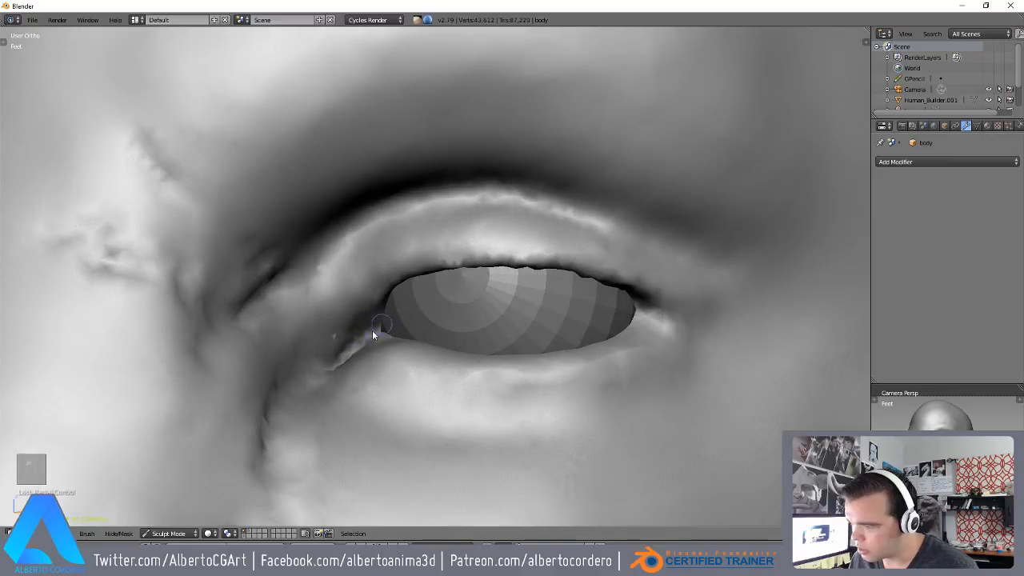
left_click_drag(388, 312, 383, 318)
middle_click_drag(384, 318, 373, 364)
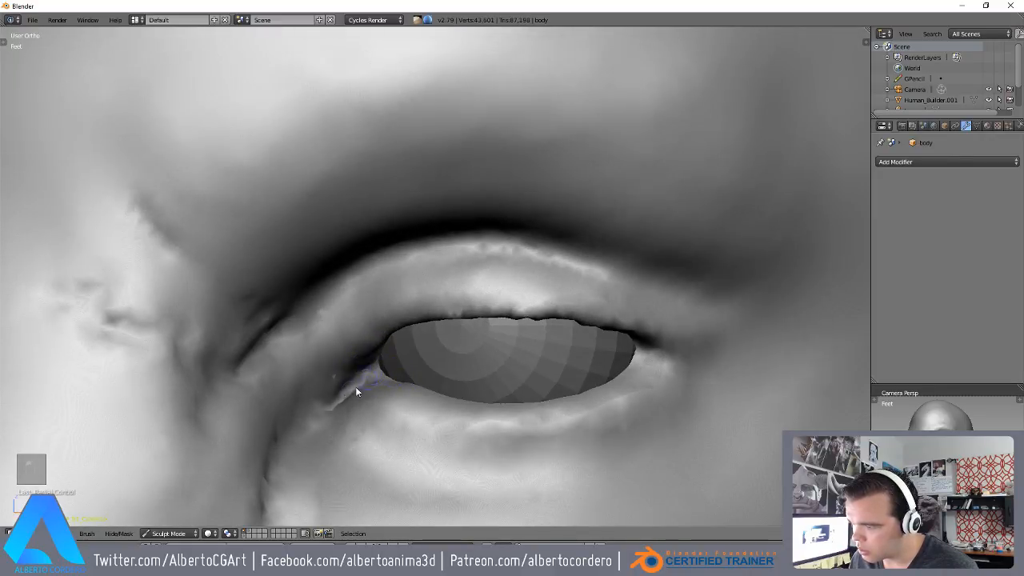
left_click_drag(354, 407, 359, 400)
middle_click_drag(359, 400, 418, 281)
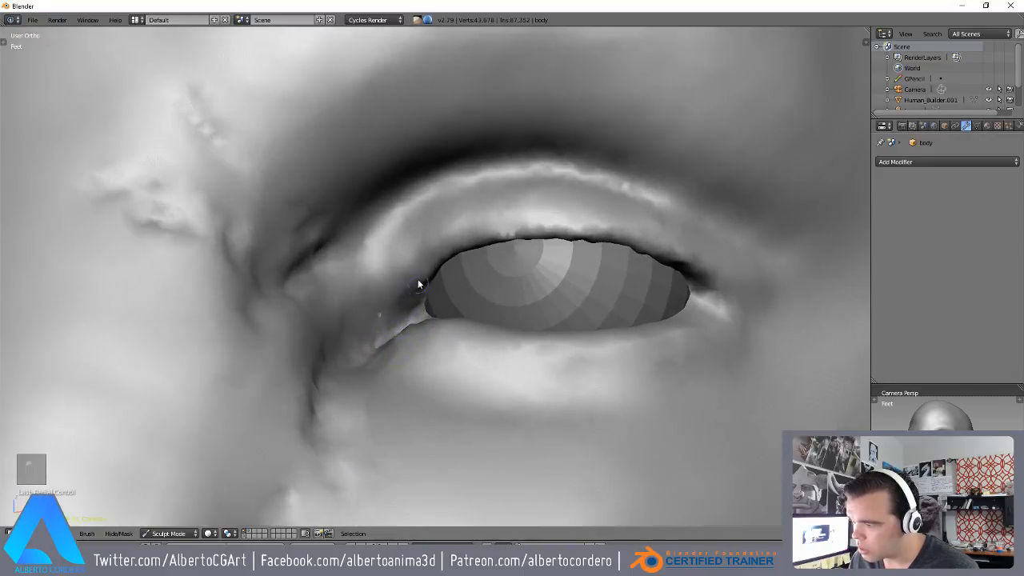
mouse_move(412, 319)
middle_mouse_down()
mouse_move(420, 344)
mouse_move(479, 414)
middle_mouse_up()
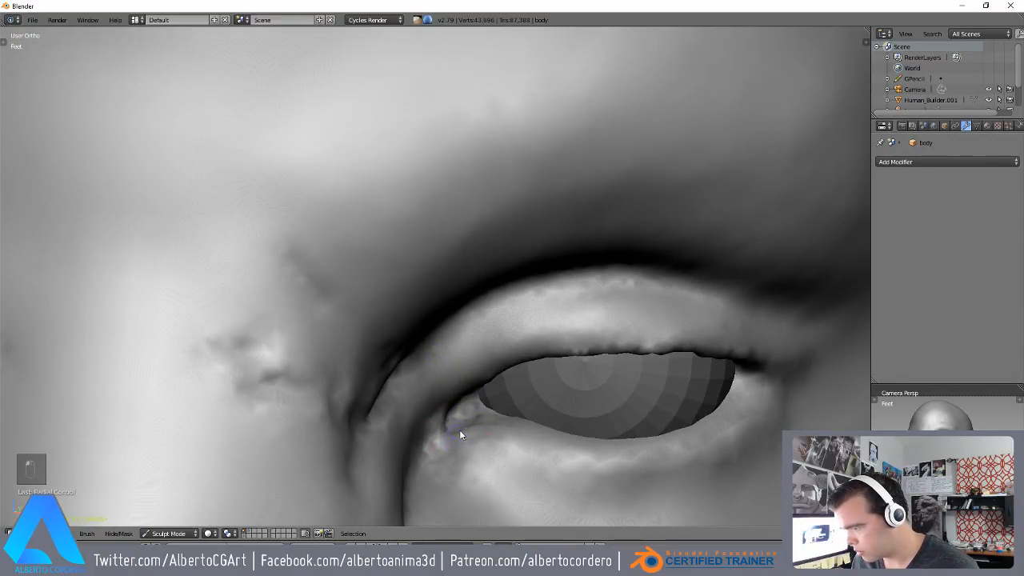
- Refine the lower eyelid rim from the inner corner outward and check the eye from several angles
scroll(461, 432, "down", 2)
middle_click_drag(481, 419, 466, 380)
scroll(468, 381, "up", 1)
mouse_move(469, 383)
left_mouse_down()
mouse_move(446, 375)
mouse_move(541, 408)
left_mouse_up()
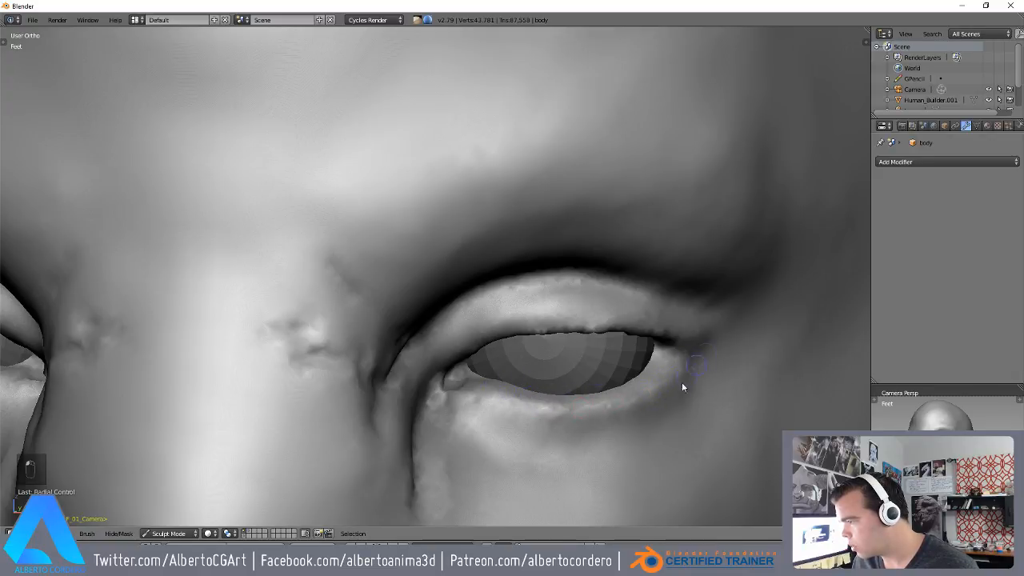
scroll(693, 374, "down", 3)
middle_click_drag(589, 343, 491, 254)
scroll(492, 253, "up", 3)
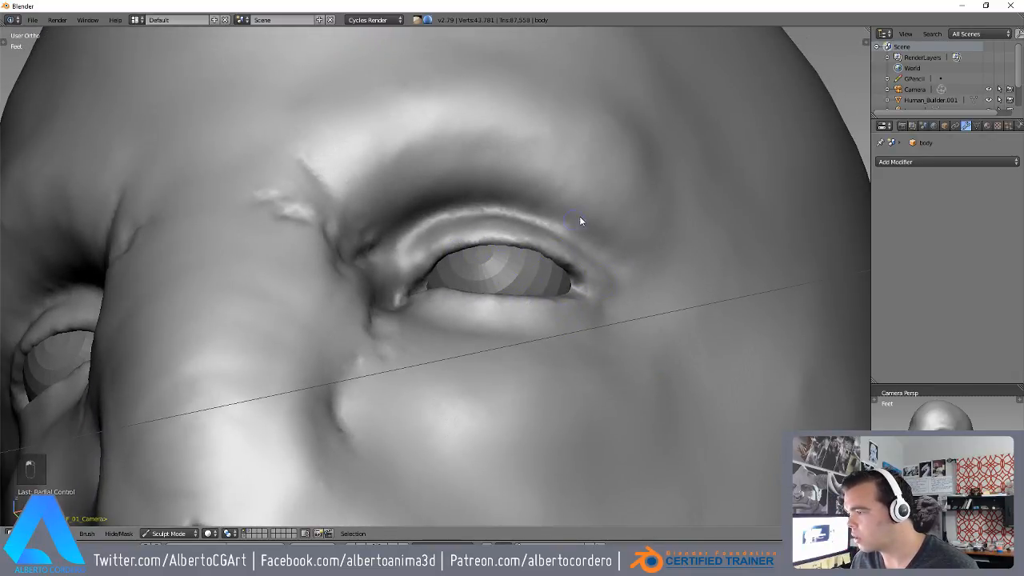
scroll(576, 223, "down", 2)
middle_click_drag(576, 222, 464, 349)
- Pick another sculpt brush, adjust its size and strength, and deepen the mouth line from mid-lip to the centre peak
scroll(432, 392, "down", 3)
mouse_move(392, 434)
middle_mouse_down()
mouse_move(457, 296)
mouse_move(470, 212)
mouse_move(403, 234)
middle_mouse_up()
scroll(470, 212, "up", 1)
scroll(429, 199, "up", 6)
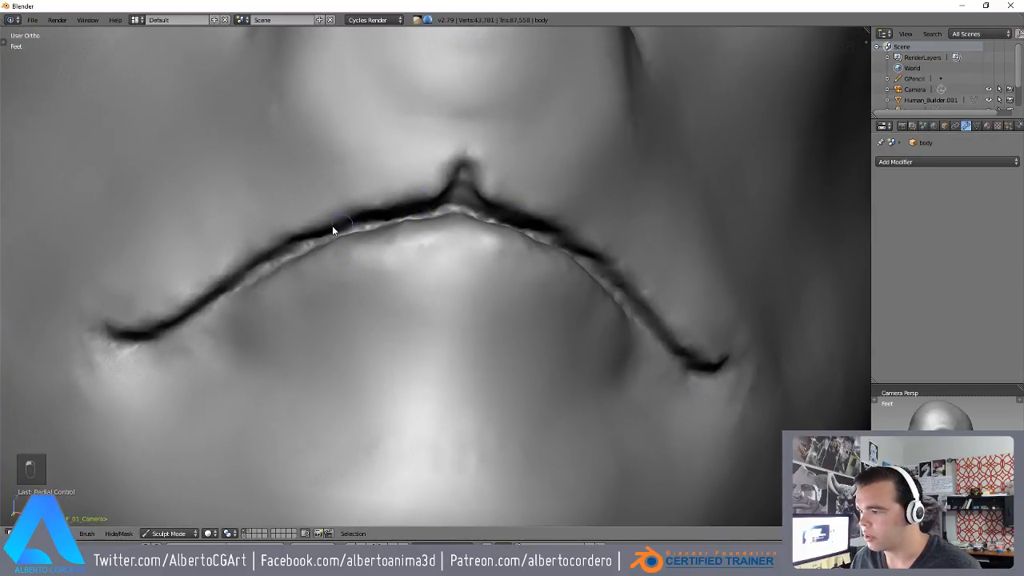
middle_click_drag(270, 239, 385, 221, "shift")
key("o")
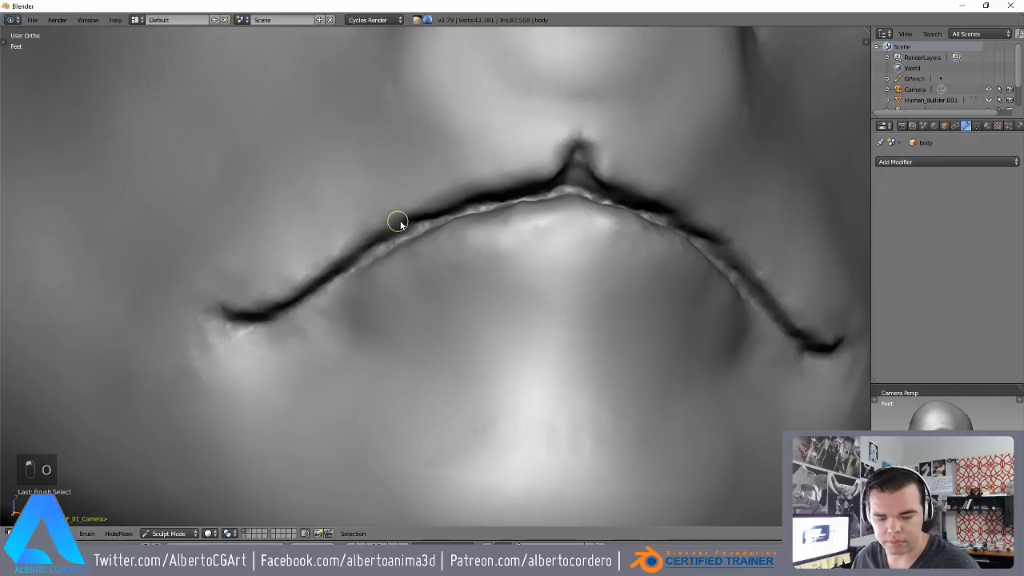
key("f")
left_click(418, 223)
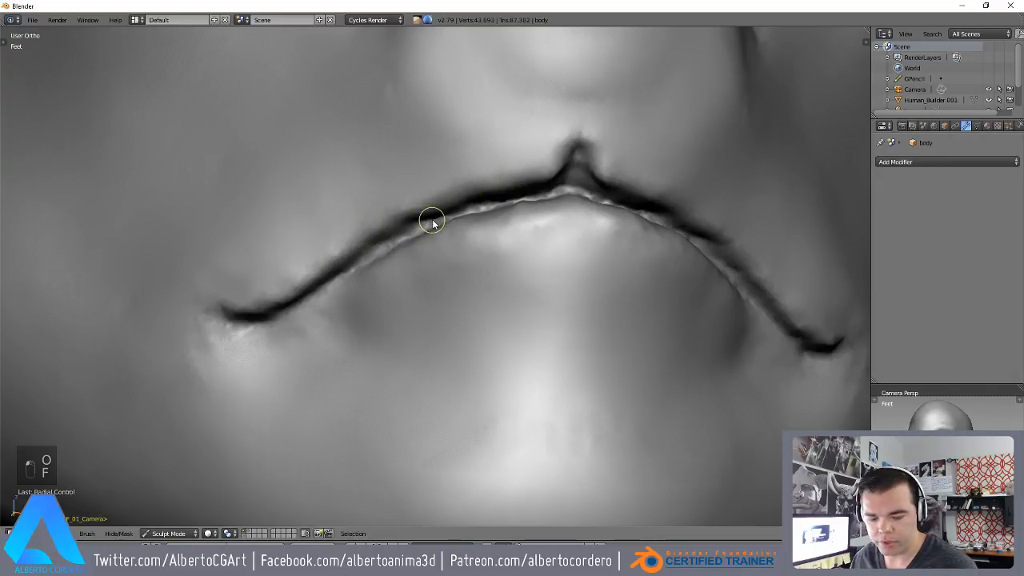
key("shift+f")
left_click(420, 221)
scroll(402, 183, "up", 1)
middle_click_drag(402, 183, 413, 208)
mouse_move(428, 163)
left_mouse_down()
mouse_move(374, 194)
mouse_move(600, 105)
left_mouse_up()
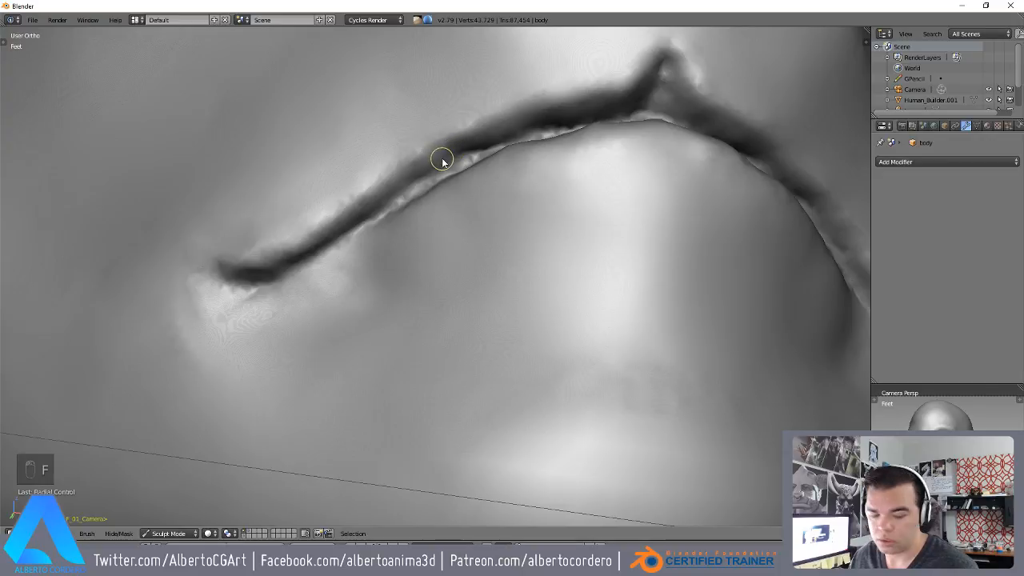
- Refine the mouth line from the upper lip out to the mouth corner with a resized brush
key("f")
key("f")
left_click_drag(475, 143, 228, 276)
scroll(385, 248, "down", 3)
scroll(507, 313, "down", 3)
middle_click_drag(385, 248, 509, 273)
scroll(592, 240, "up", 4)
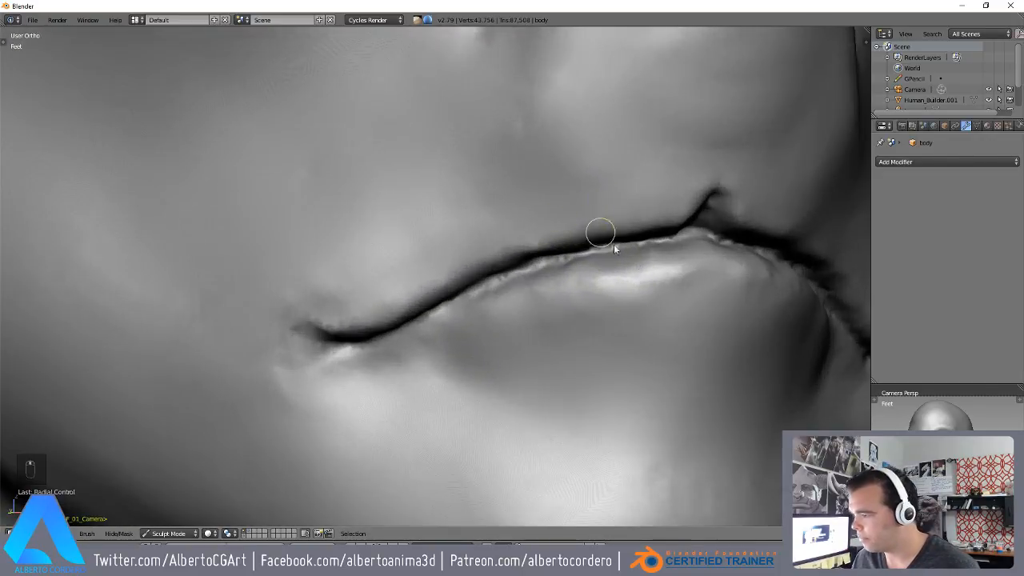
- Enlarge the brush and shape the upper edge of the lower lip just beneath the mouth line
mouse_move(638, 277)
middle_mouse_down()
mouse_move(593, 278)
mouse_move(638, 301)
mouse_move(640, 276)
middle_mouse_up()
scroll(606, 321, "down", 2)
key("f")
left_click(662, 332)
scroll(685, 290, "up", 2)
middle_click_drag(695, 324, 659, 277, "shift")
scroll(658, 276, "up", 2)
mouse_move(672, 308)
left_mouse_down()
mouse_move(513, 349)
mouse_move(565, 322)
left_mouse_up()
mouse_move(565, 321)
middle_mouse_down()
mouse_move(589, 252)
mouse_move(553, 270)
middle_mouse_up()
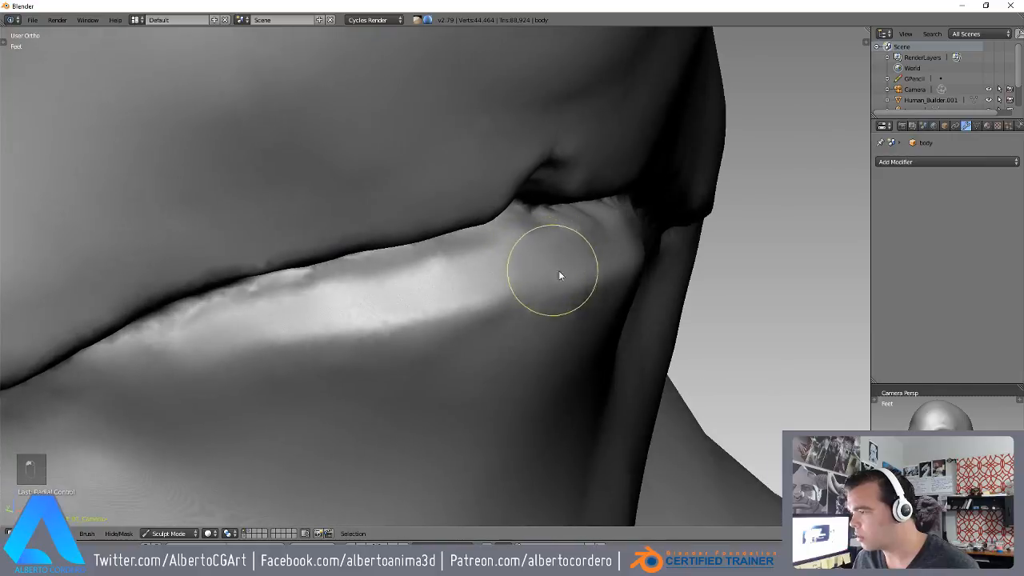
left_click_drag(461, 271, 565, 258)
- Sculpt the seam between the lips on the opposite half, from the centre peak toward the mouth corner
mouse_move(565, 258)
middle_mouse_down()
mouse_move(469, 354)
mouse_move(307, 320)
middle_mouse_up()
middle_click_drag(533, 325, 403, 170)
scroll(403, 170, "up", 2)
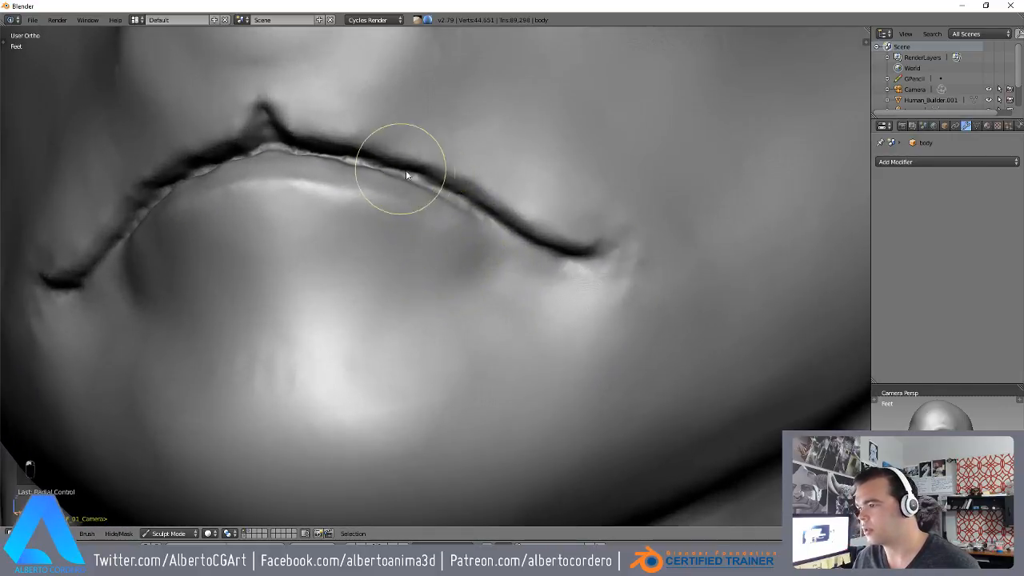
middle_click_drag(428, 120, 473, 203, "shift")
scroll(355, 118, "up", 2)
mouse_move(341, 176)
middle_mouse_down()
mouse_move(355, 118)
mouse_move(360, 192)
middle_mouse_up()
scroll(355, 120, "up", 2)
mouse_move(293, 148)
left_mouse_down()
mouse_move(430, 165)
mouse_move(576, 240)
left_mouse_up()
mouse_move(612, 282)
middle_mouse_down()
mouse_move(570, 307)
mouse_move(389, 267)
middle_mouse_up()
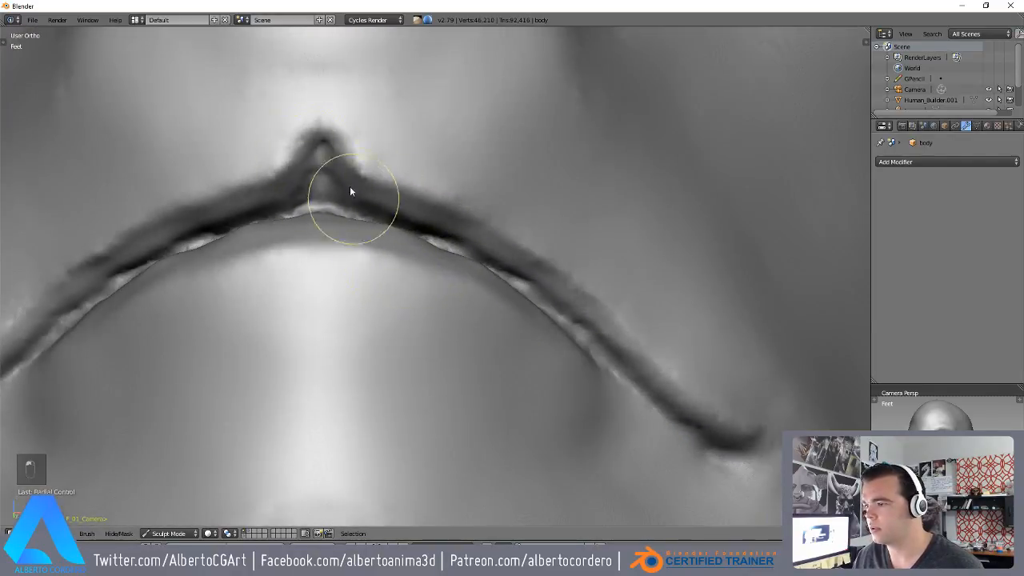
scroll(290, 126, "up", 3)
mouse_move(290, 127)
left_mouse_down()
mouse_move(345, 119)
mouse_move(512, 187)
left_mouse_up()
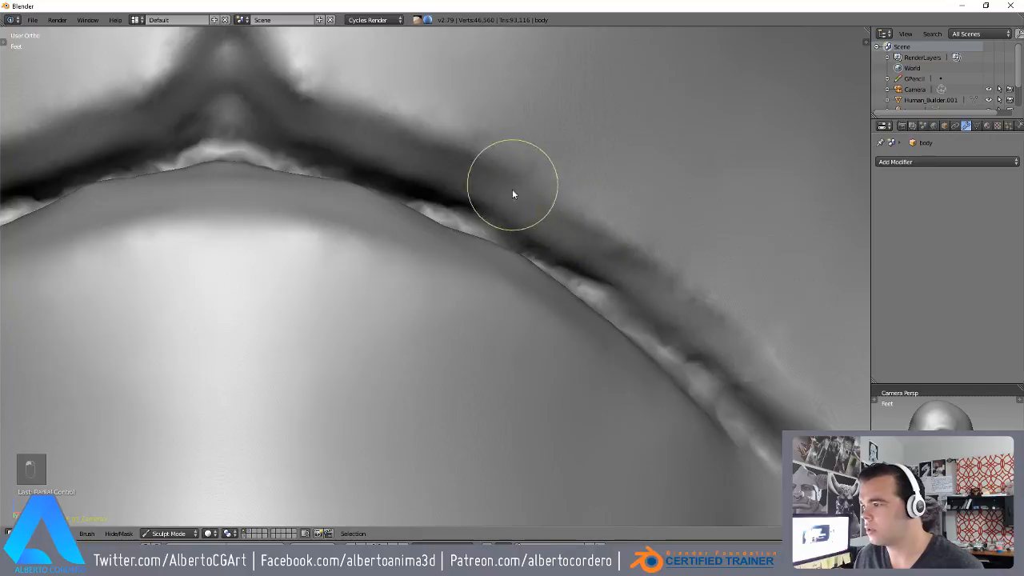
scroll(508, 240, "down", 3)
scroll(408, 227, "down", 1)
middle_click_drag(288, 248, 374, 260)
scroll(400, 258, "up", 1)
scroll(390, 261, "up", 1)
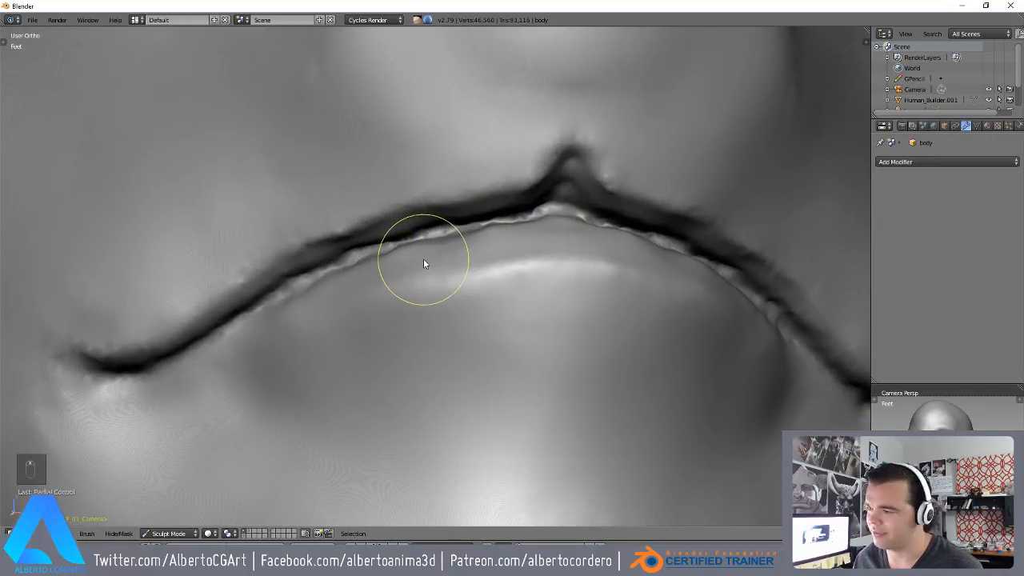
mouse_move(423, 258)
middle_mouse_down()
mouse_move(448, 307)
mouse_move(445, 289)
middle_mouse_up()
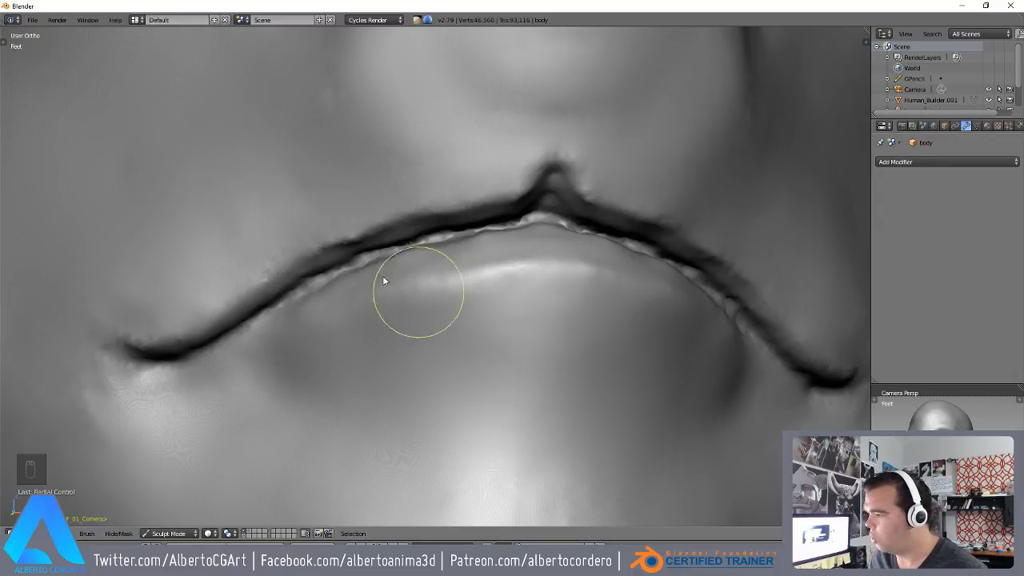
- Merge the lower camera preview area into the properties editor
right_click(920, 384)
left_click(921, 388)
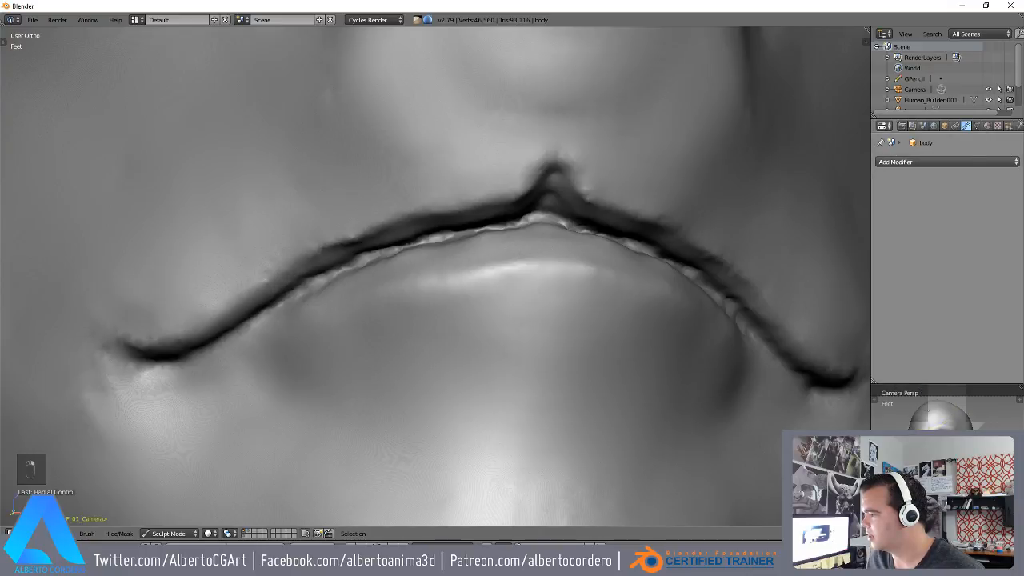
left_click(928, 420)
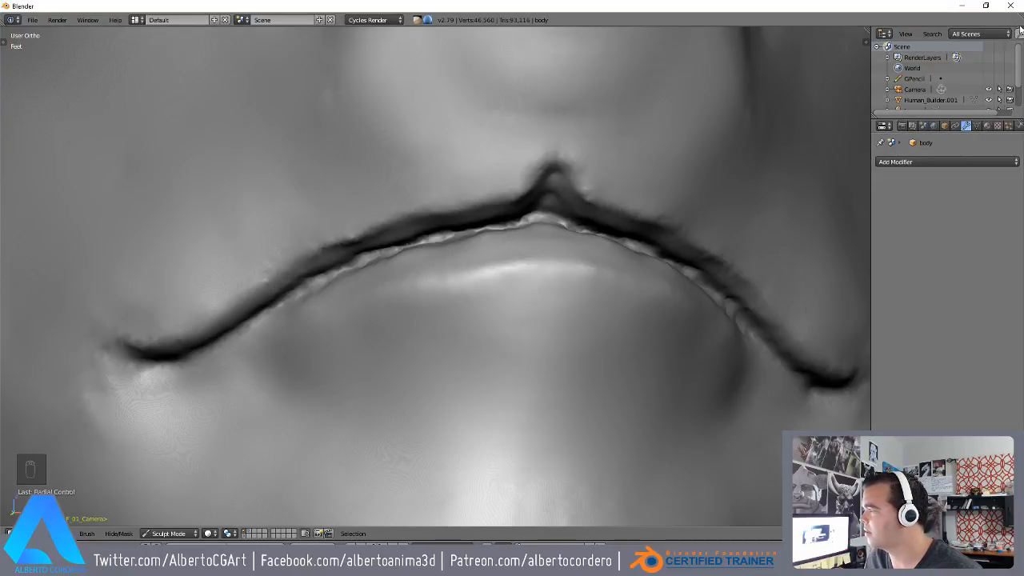
- Split the outliner, turn its upper part into a 3D view showing the camera view, and enlarge both areas
left_click_drag(1018, 31, 1000, 70)
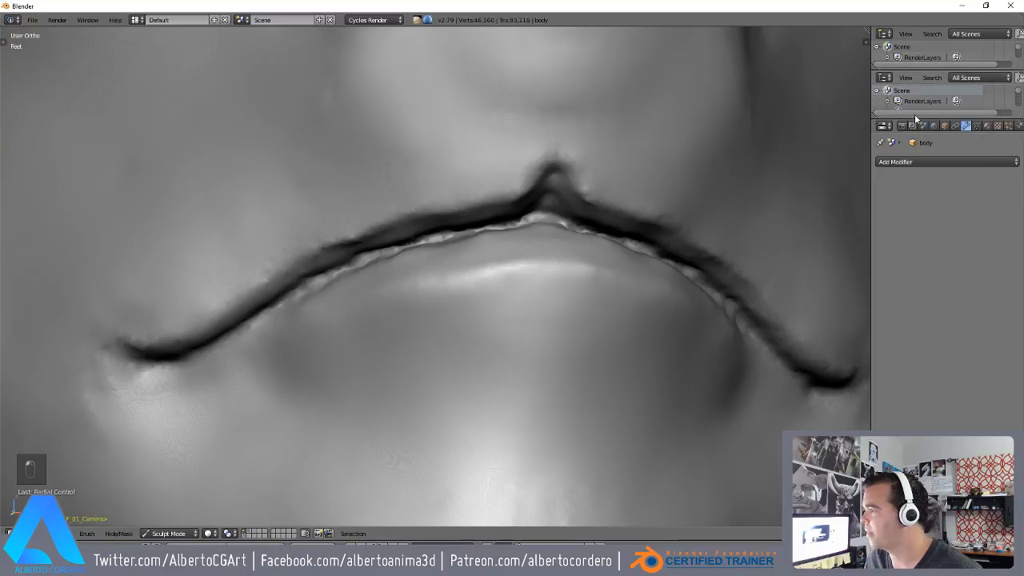
left_click_drag(903, 117, 902, 244)
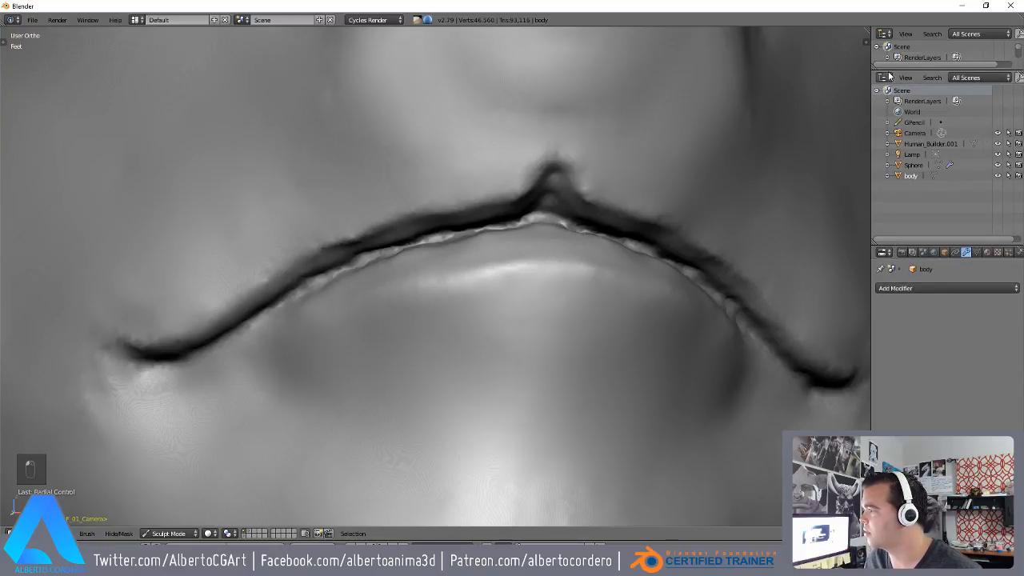
left_click_drag(892, 72, 892, 146)
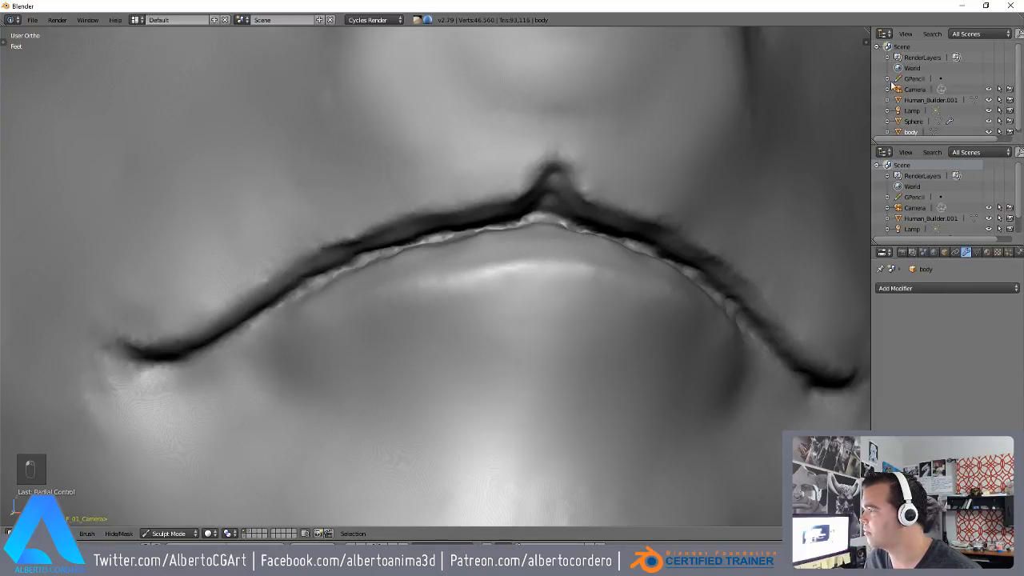
left_click(884, 36)
left_click(896, 45)
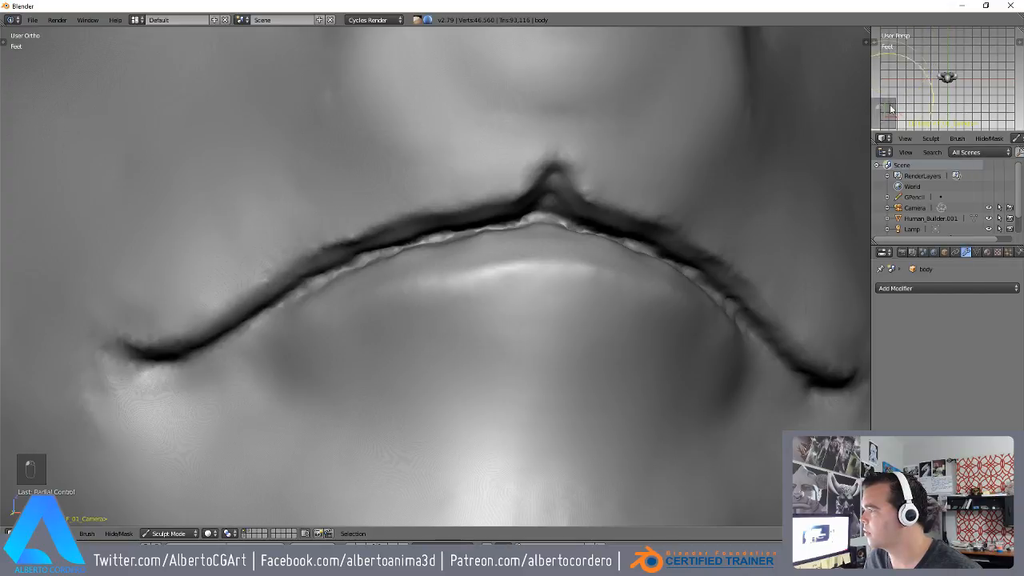
key("KP_0")
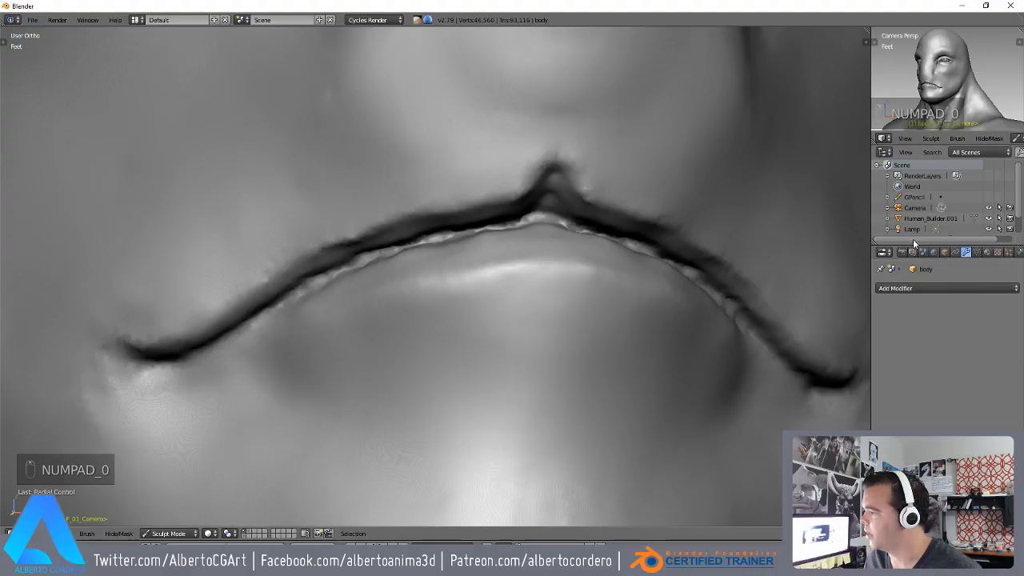
left_click_drag(912, 243, 910, 290)
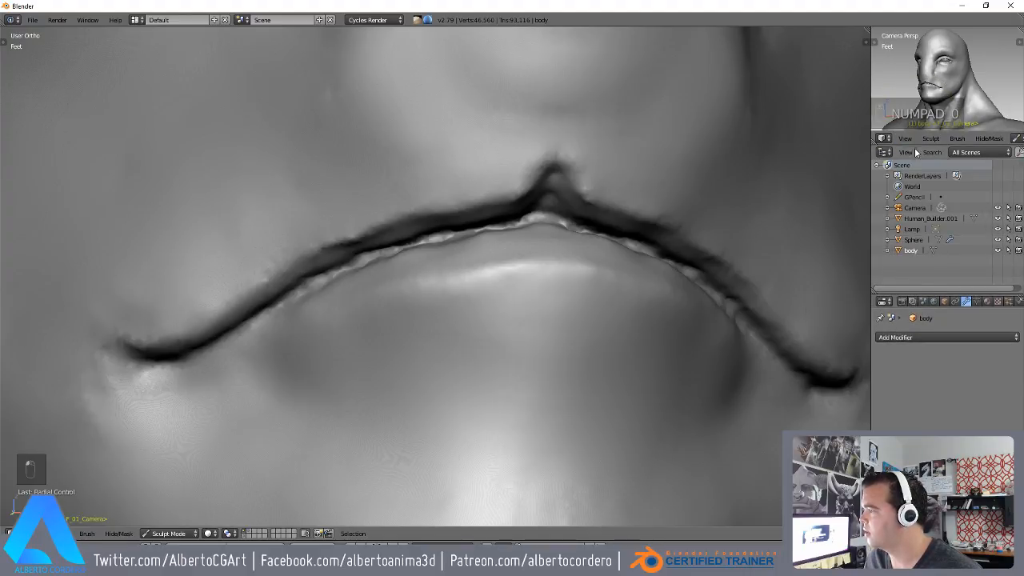
left_click_drag(917, 143, 917, 169)
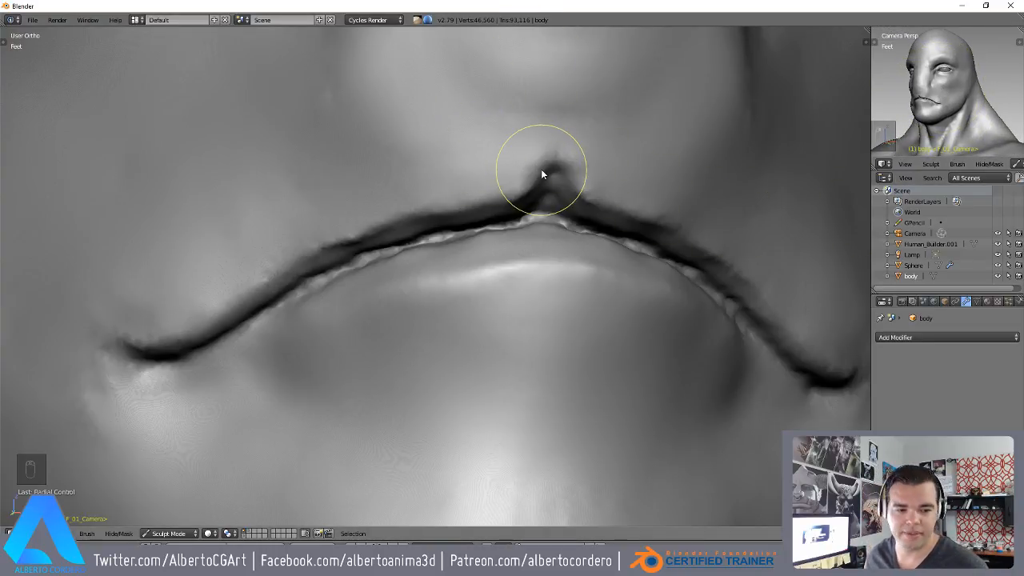
- Switch to a different sculpt brush and review the whole head and shoulders from the front
scroll(559, 231, "down", 4)
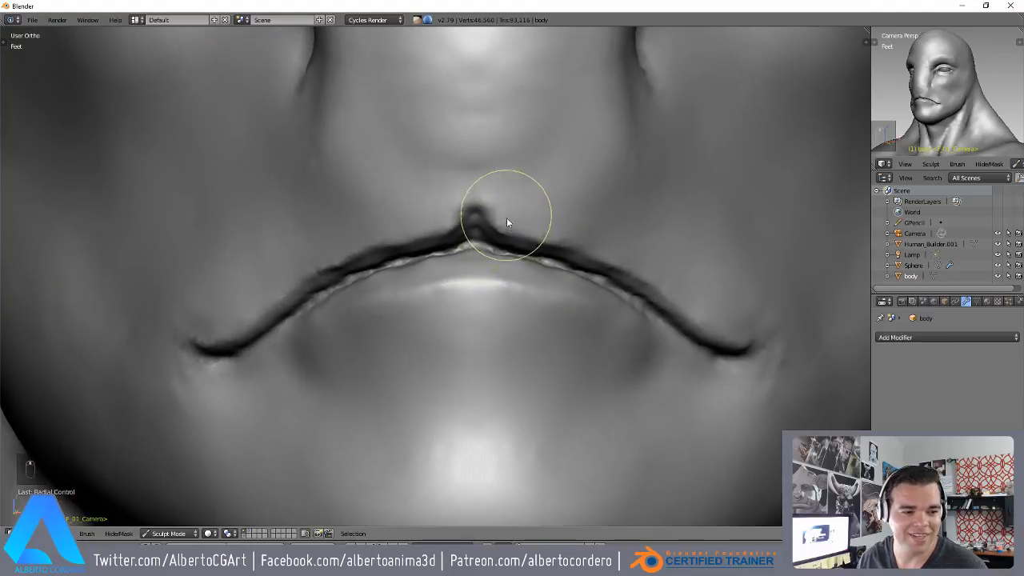
key("y")
left_click_drag(524, 213, 509, 216)
scroll(509, 224, "down", 4)
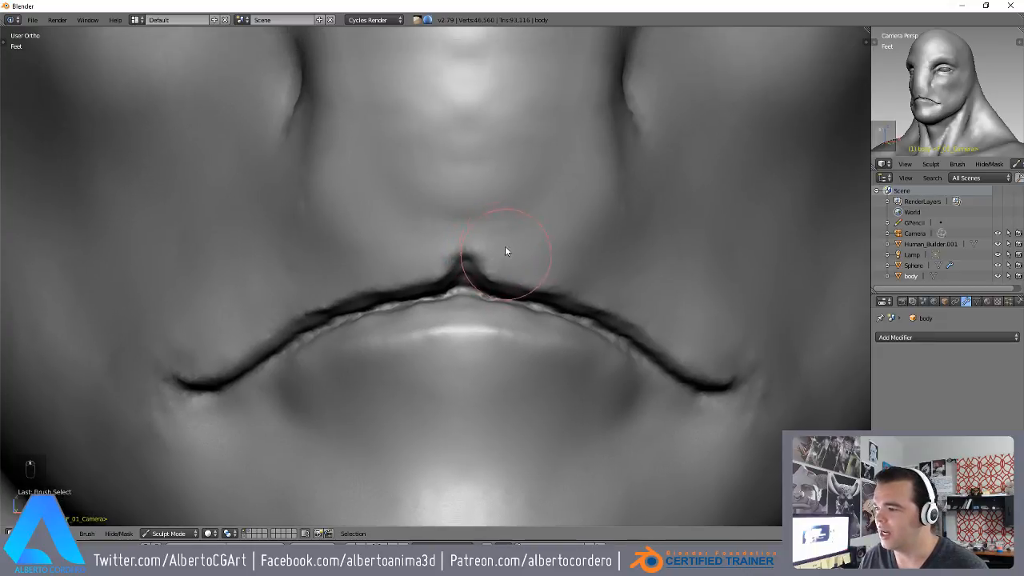
scroll(460, 309, "down", 3)
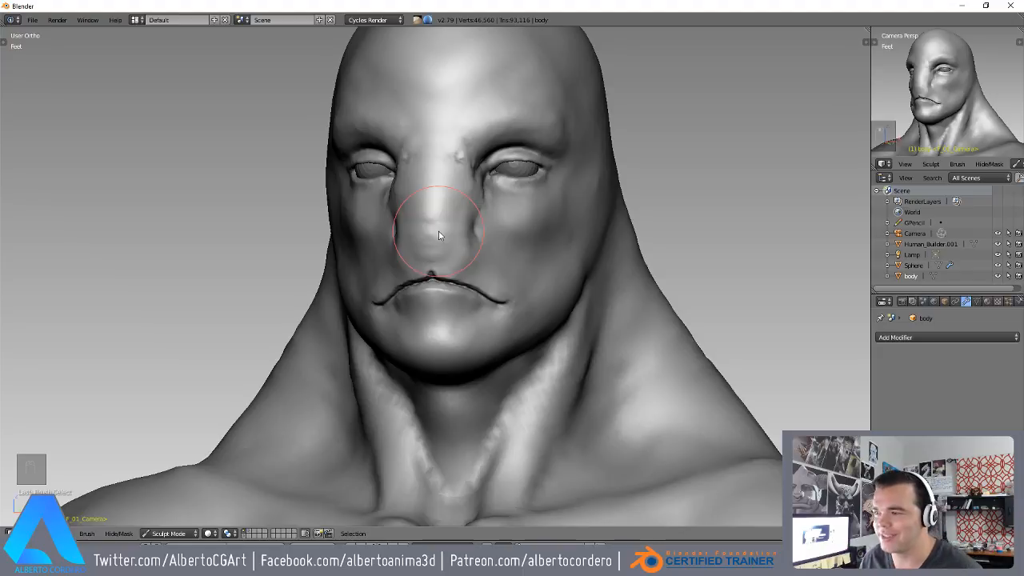
middle_click_drag(482, 265, 476, 229)
scroll(474, 240, "down", 2)
mouse_move(466, 298)
middle_mouse_down()
mouse_move(469, 272)
mouse_move(420, 318)
mouse_move(455, 178)
middle_mouse_up()
key("KP_1")
- Sculpt the depression along the side of the nose, extending it down toward the upper lip
scroll(455, 178, "up", 3)
mouse_move(432, 280)
middle_mouse_down()
mouse_move(396, 239)
mouse_move(421, 242)
middle_mouse_up()
scroll(393, 264, "up", 3)
scroll(437, 251, "up", 1)
scroll(437, 251, "up", 3)
middle_click_drag(430, 278, 431, 192, "shift")
mouse_move(428, 212)
left_mouse_down()
mouse_move(452, 248)
mouse_move(427, 351)
left_mouse_up()
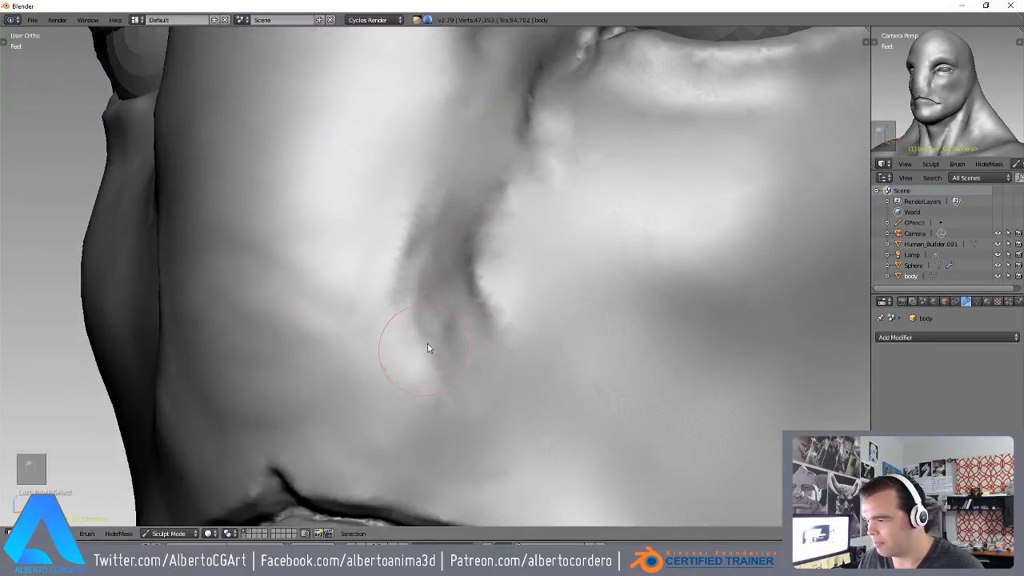
middle_click_drag(436, 258, 472, 288)
left_click_drag(479, 268, 473, 324)
middle_click_drag(478, 331, 471, 252, "shift")
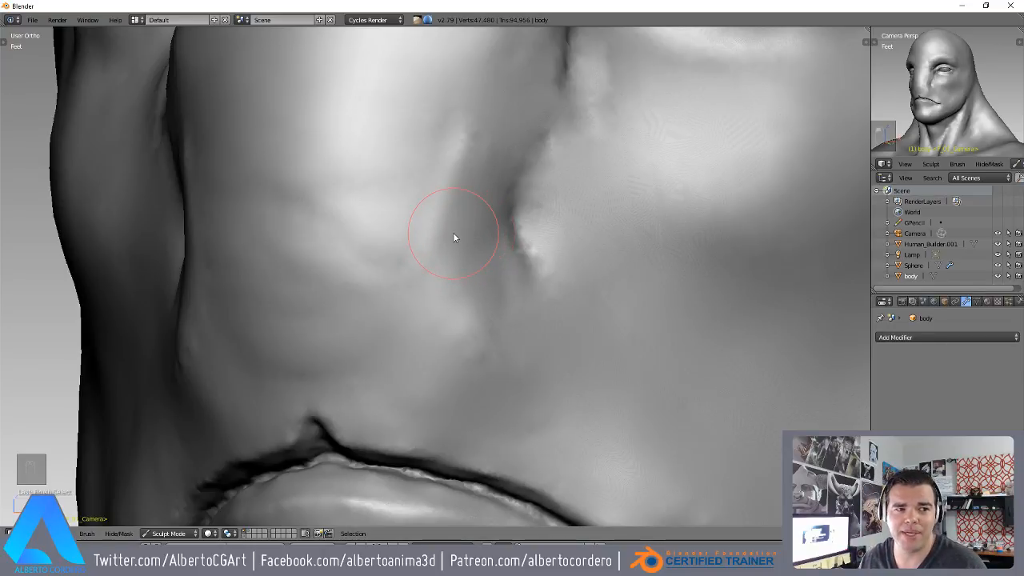
- Shape the lower side of the nose and start the fold running from it toward the upper lip
scroll(457, 254, "up", 2)
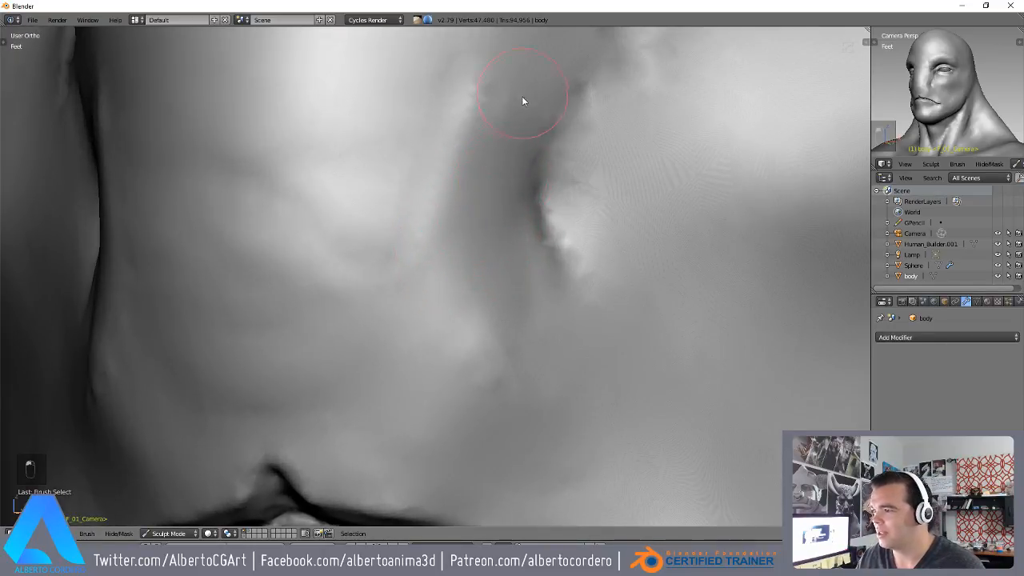
scroll(486, 191, "down", 5)
mouse_move(450, 286)
middle_mouse_down()
mouse_move(475, 288)
mouse_move(460, 268)
mouse_move(432, 325)
mouse_move(506, 238)
mouse_move(545, 251)
mouse_move(487, 261)
mouse_move(533, 245)
middle_mouse_up()
scroll(471, 253, "up", 2)
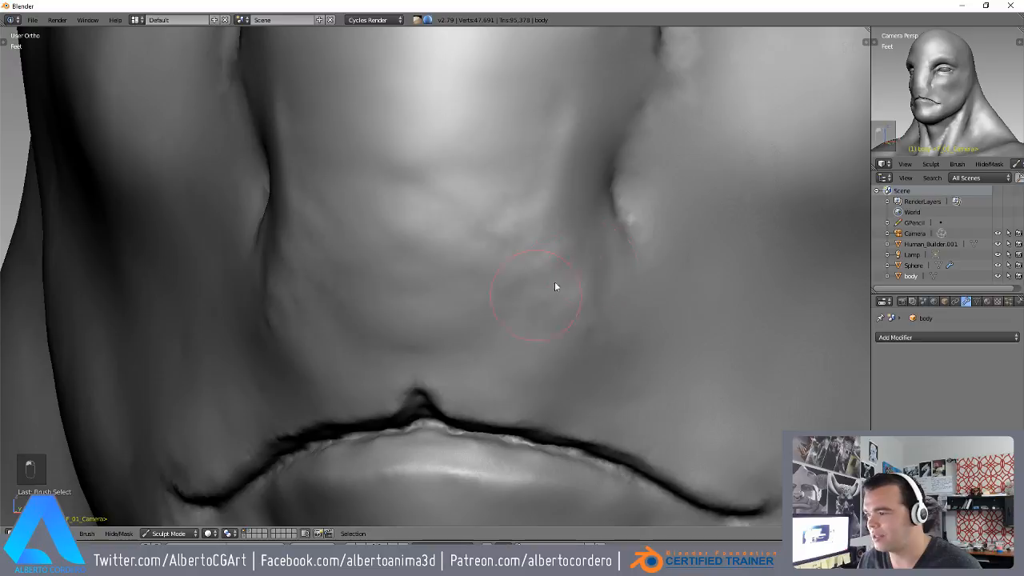
middle_click_drag(564, 320, 563, 334)
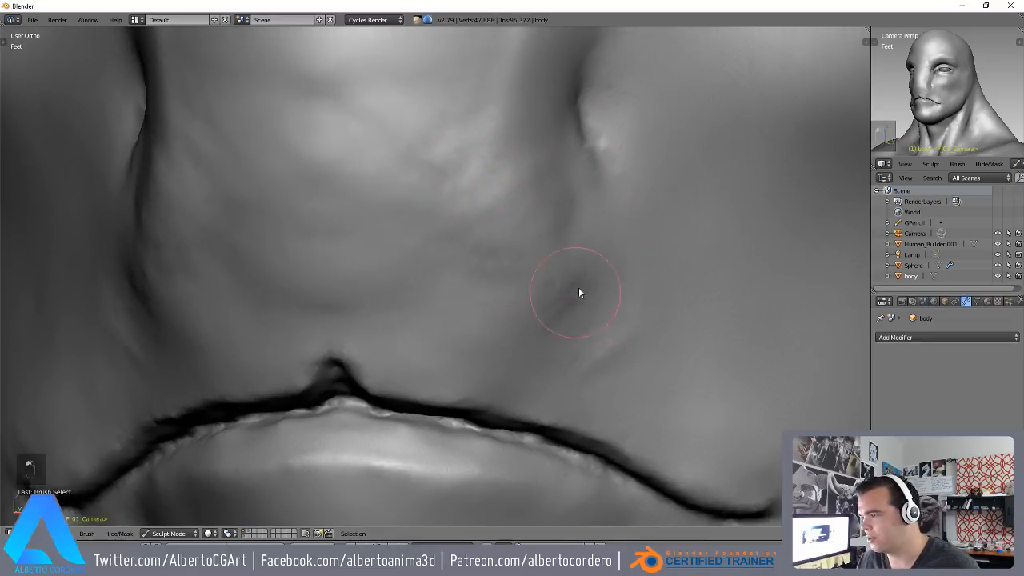
middle_click_drag(625, 352, 545, 300, "shift")
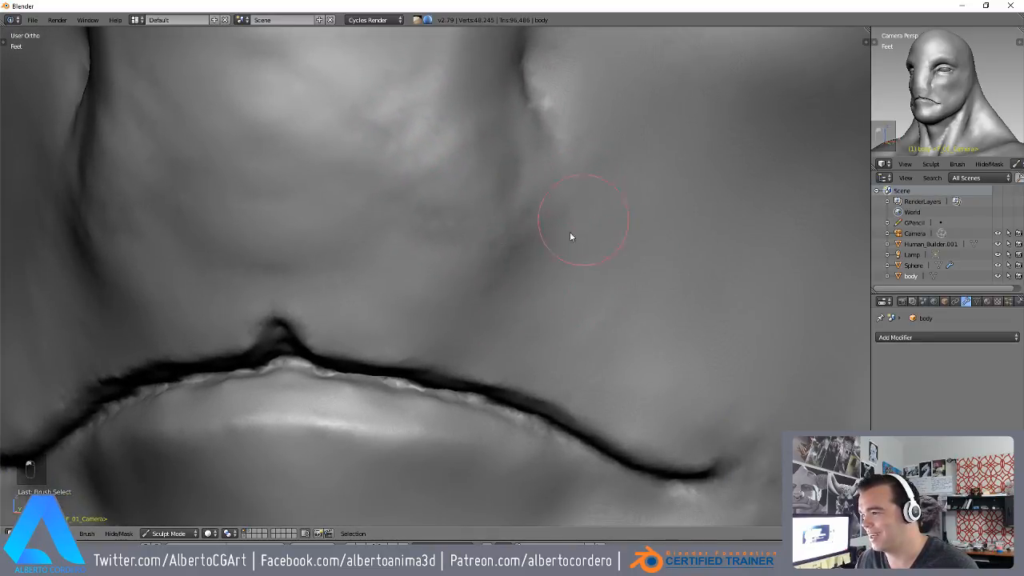
- Sculpt the nasolabial fold around the outer mouth corner and add soft folds beside and below it
middle_click_drag(683, 355, 592, 216, "shift")
middle_click_drag(632, 318, 590, 267, "shift")
mouse_move(599, 275)
left_mouse_down()
mouse_move(649, 312)
mouse_move(667, 368)
mouse_move(738, 310)
mouse_move(630, 203)
mouse_move(651, 304)
mouse_move(640, 424)
left_mouse_up()
mouse_move(640, 424)
middle_mouse_down()
mouse_move(577, 350)
mouse_move(664, 324)
middle_mouse_up()
left_click_drag(584, 247, 528, 208)
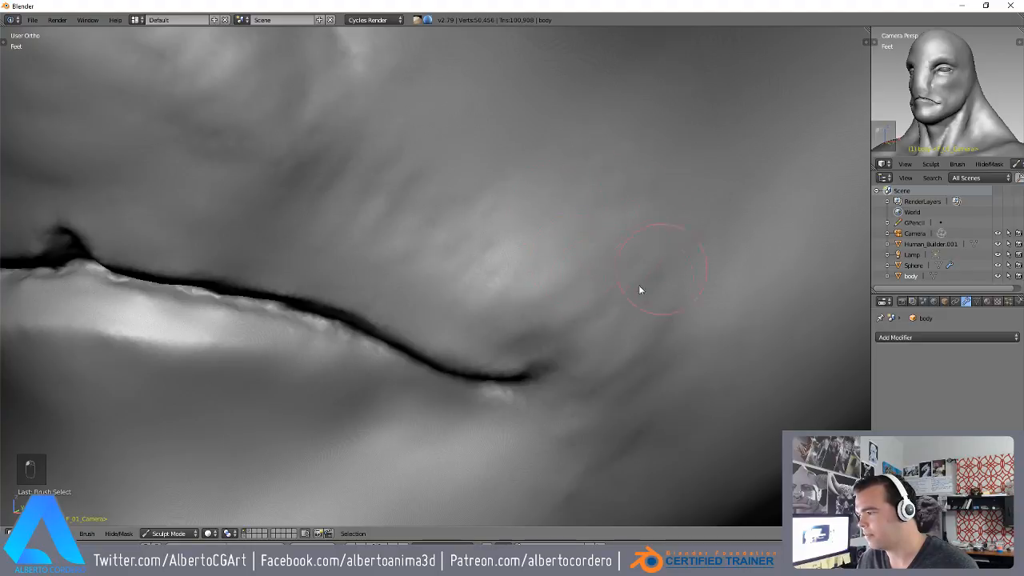
left_click_drag(672, 382, 614, 471)
scroll(652, 401, "down", 1)
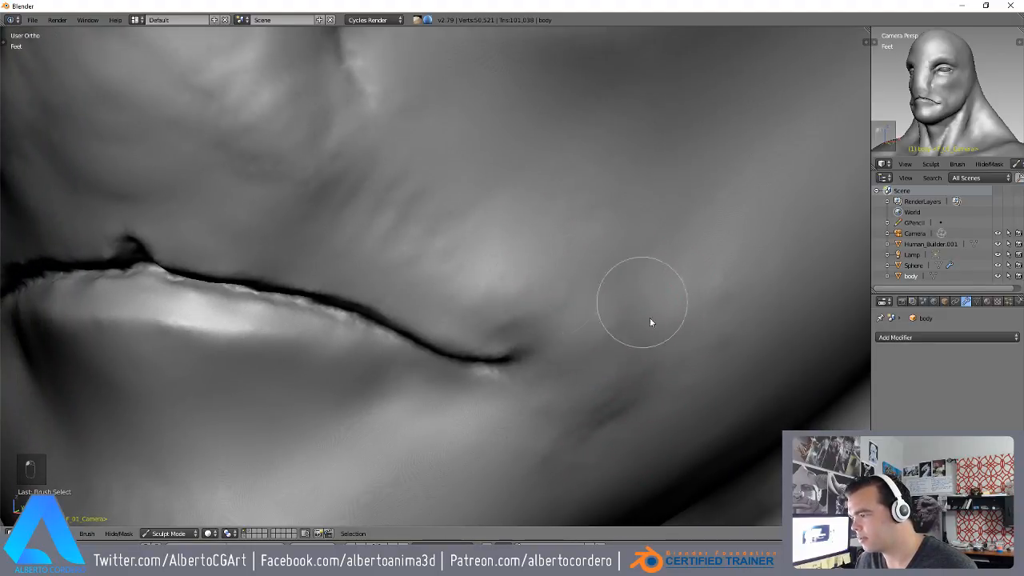
- Carve a series of diagonal muscle creases in the cheek hollow above the mouth corner
scroll(486, 372, "down", 6)
middle_click_drag(486, 373, 492, 223)
scroll(493, 224, "up", 3)
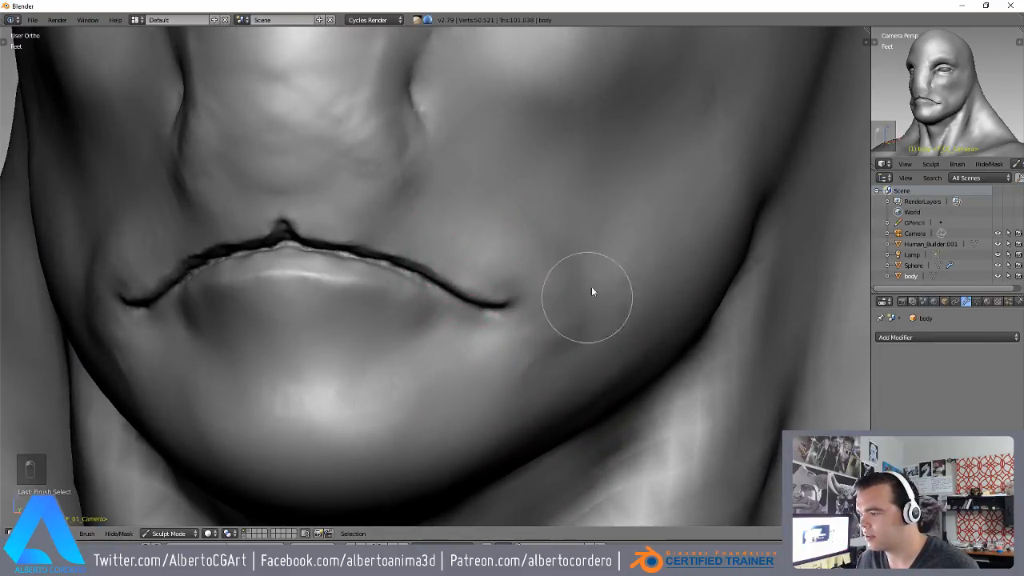
middle_click_drag(503, 188, 496, 260, "shift")
middle_click_drag(496, 260, 453, 213, "ctrl")
middle_click_drag(454, 218, 458, 244, "shift")
mouse_move(458, 244)
middle_mouse_down("ctrl")
mouse_move(479, 263)
mouse_move(458, 258)
middle_mouse_up("ctrl")
middle_click_drag(457, 257, 476, 225, "ctrl")
mouse_move(591, 243)
left_mouse_down()
mouse_move(470, 291)
mouse_move(568, 320)
left_mouse_up()
middle_click_drag(567, 320, 565, 330, "ctrl")
left_click_drag(646, 250, 613, 344)
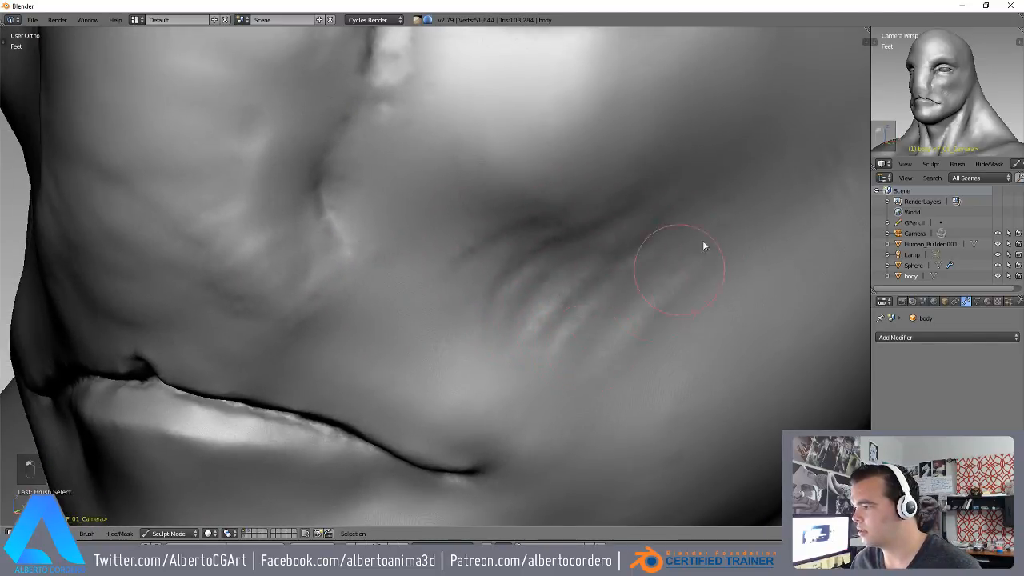
middle_click_drag(690, 260, 604, 288, "ctrl")
mouse_move(667, 258)
left_mouse_down()
mouse_move(604, 342)
mouse_move(634, 341)
left_mouse_up()
- Smooth the cheek creases and rework the hollow below the cheekbone, checking the head from the front
middle_click_drag(654, 259, 647, 237)
mouse_move(552, 260)
left_mouse_down("shift")
mouse_move(598, 214)
mouse_move(542, 227)
mouse_move(620, 333)
left_mouse_up("shift")
mouse_move(608, 249)
left_mouse_down()
mouse_move(510, 258)
mouse_move(681, 213)
mouse_move(676, 283)
mouse_move(610, 318)
mouse_move(599, 260)
mouse_move(716, 260)
left_mouse_up()
scroll(608, 233, "down", 6)
middle_click_drag(499, 272, 571, 290)
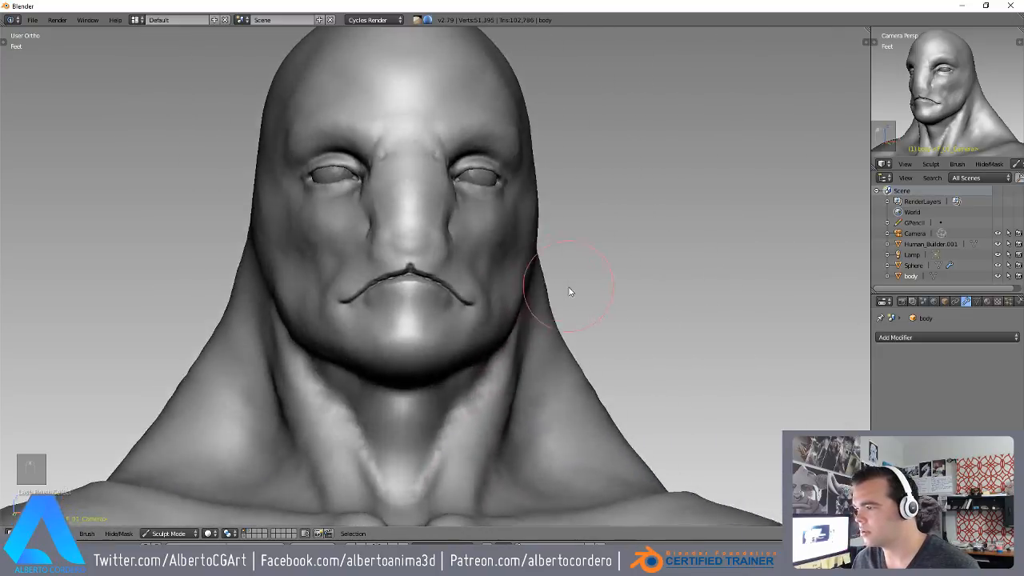
- Examine the cheek, jawline and neck from the side and at several angles
scroll(555, 228, "up", 3)
middle_click_drag(553, 224, 404, 273)
middle_click_drag(488, 285, 490, 253, "shift")
scroll(500, 300, "up", 1)
middle_click_drag(500, 300, 504, 224, "shift")
middle_click_drag(506, 227, 477, 235)
scroll(472, 304, "down", 3)
scroll(468, 353, "up", 1)
middle_click_drag(528, 308, 482, 281)
scroll(481, 284, "up", 3)
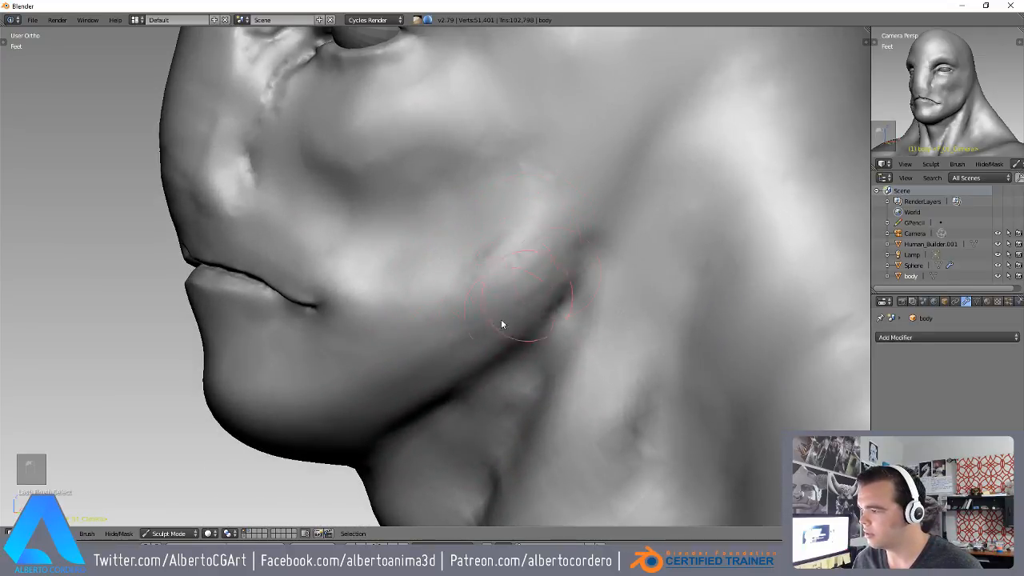
- Mask an oval patch on the side of the head, behind the cheek, as the base for the ear
scroll(526, 207, "down", 5)
middle_click_drag(469, 279, 469, 229)
key("KP_3")
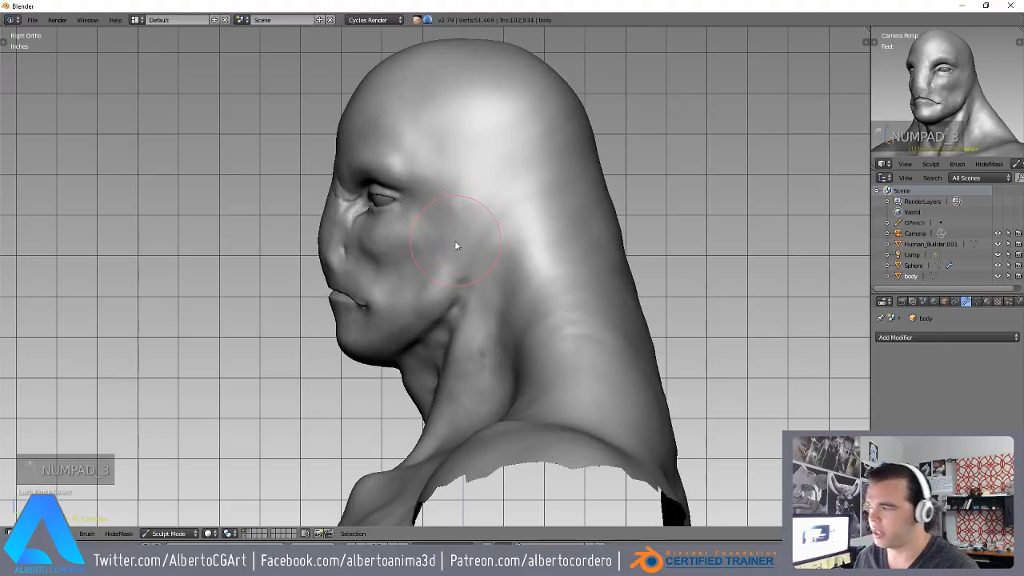
scroll(468, 218, "up", 2)
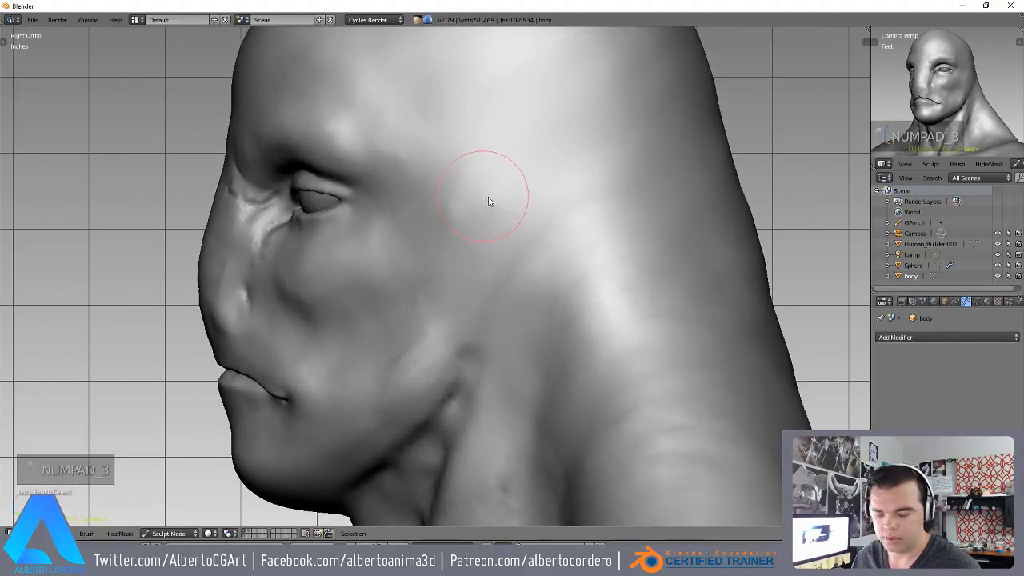
mouse_move(481, 204)
left_mouse_down()
mouse_move(502, 203)
mouse_move(529, 248)
mouse_move(510, 213)
left_mouse_up()
scroll(460, 302, "down", 3)
middle_click_drag(460, 302, 544, 293)
scroll(547, 240, "up", 4)
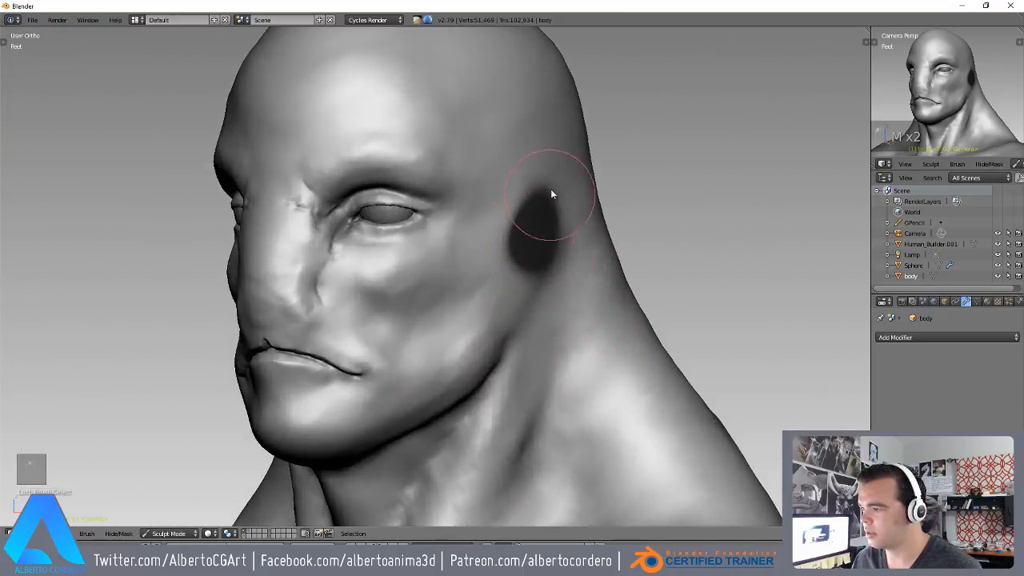
- Trim the rear edge of the ear mask to refine its upright shape
middle_click_drag(504, 250, 506, 229)
mouse_move(477, 196)
middle_mouse_down()
mouse_move(681, 238)
mouse_move(528, 269)
mouse_move(552, 223)
mouse_move(515, 224)
middle_mouse_up()
left_click_drag(555, 188, 546, 264, "ctrl")
scroll(470, 311, "down", 1)
middle_click_drag(470, 311, 472, 252)
- Invert the mask and pull the exposed ear patch out of the head with an enlarged Grab brush
key("ctrl+i")
key("g")
key("f")
left_click(582, 269)
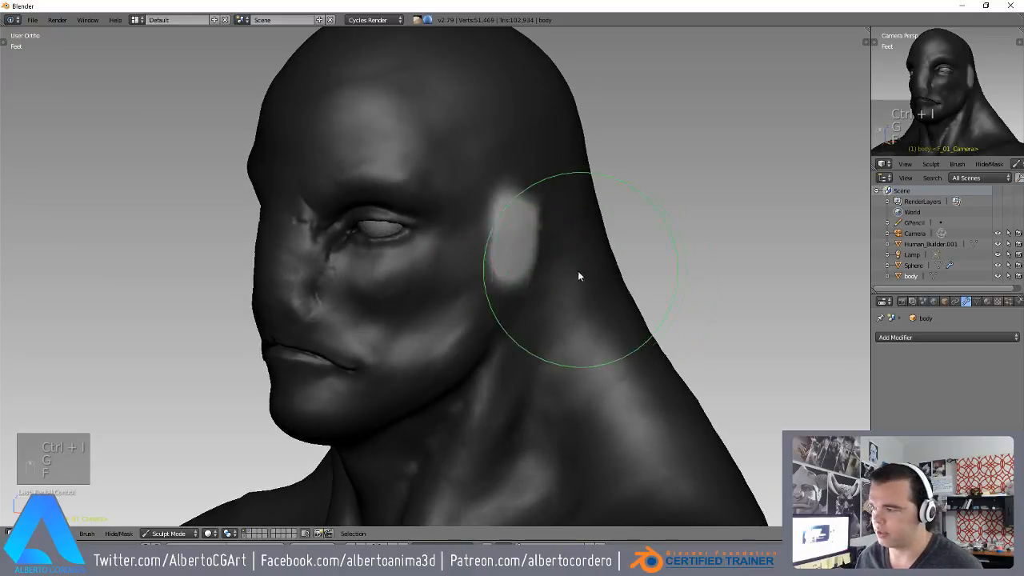
middle_click_drag(581, 269, 645, 258)
left_click_drag(538, 229, 632, 231)
middle_click_drag(631, 230, 516, 229)
left_click_drag(559, 234, 574, 231)
- Extend the ear form outward and adjust its upper and lower parts with the Grab brush
middle_click_drag(574, 228, 569, 226)
left_click_drag(557, 208, 580, 198)
left_click_drag(558, 251, 576, 259)
middle_click_drag(558, 196, 534, 210)
left_click_drag(568, 266, 562, 243)
middle_click_drag(552, 217, 523, 241)
left_click_drag(570, 214, 552, 222)
- Reshape the ear's rear edge and its angle to the skull from the side and behind
scroll(521, 231, "down", 3)
mouse_move(520, 231)
middle_mouse_down()
mouse_move(510, 247)
mouse_move(400, 277)
mouse_move(486, 276)
middle_mouse_up()
mouse_move(549, 238)
middle_mouse_down()
mouse_move(507, 221)
mouse_move(594, 229)
mouse_move(585, 198)
middle_mouse_up()
left_click_drag(550, 249, 576, 222)
mouse_move(576, 222)
middle_mouse_down()
mouse_move(610, 203)
mouse_move(505, 195)
middle_mouse_up()
scroll(506, 194, "up", 1)
mouse_move(505, 197)
left_mouse_down()
mouse_move(519, 238)
mouse_move(489, 274)
left_mouse_up()
middle_click_drag(489, 275, 398, 228)
mouse_move(437, 264)
left_mouse_down()
mouse_move(480, 312)
mouse_move(425, 325)
mouse_move(464, 297)
left_mouse_up()
middle_click_drag(464, 296, 433, 257)
mouse_move(368, 262)
middle_mouse_down()
mouse_move(429, 253)
mouse_move(520, 204)
middle_mouse_up()
- Smooth the ear lightly, resize the Grab brush and move the broad ear mass into position
mouse_move(584, 221)
left_mouse_down("shift")
mouse_move(540, 244)
mouse_move(583, 217)
left_mouse_up("shift")
mouse_move(583, 217)
middle_mouse_down("ctrl")
mouse_move(535, 248)
mouse_move(608, 239)
middle_mouse_up("ctrl")
mouse_move(608, 239)
middle_mouse_down("ctrl")
mouse_move(618, 195)
mouse_move(597, 220)
middle_mouse_up("ctrl")
key("g")
key("f")
left_click(647, 276)
mouse_move(632, 268)
middle_mouse_down()
mouse_move(679, 231)
mouse_move(560, 240)
middle_mouse_up()
mouse_move(560, 241)
middle_mouse_down("ctrl")
mouse_move(539, 287)
mouse_move(610, 197)
mouse_move(660, 232)
middle_mouse_up("ctrl")
mouse_move(660, 231)
left_mouse_down()
mouse_move(630, 256)
mouse_move(579, 258)
left_mouse_up()
mouse_move(579, 258)
middle_mouse_down()
mouse_move(507, 172)
mouse_move(379, 251)
middle_mouse_up()
left_click_drag(379, 251, 428, 230)
- Adjust the ear's lower edge and upper contour with Grab strokes from several angles
middle_click_drag(429, 225, 430, 212)
left_click_drag(472, 238, 500, 263)
middle_click_drag(499, 263, 410, 260)
left_click_drag(363, 218, 344, 187)
middle_click_drag(344, 189, 456, 205)
middle_click_drag(457, 204, 421, 185)
left_click_drag(468, 259, 487, 259)
middle_click_drag(487, 258, 441, 264)
left_click_drag(428, 221, 456, 189)
- Pull up the ear's upper rim and smooth its lower portion
middle_click_drag(456, 189, 434, 167)
left_click_drag(433, 184, 452, 180)
middle_click_drag(452, 180, 423, 239)
left_click_drag(423, 240, 441, 225)
middle_click_drag(441, 224, 461, 256)
mouse_move(456, 255)
left_mouse_down("shift")
mouse_move(418, 238)
mouse_move(458, 270)
left_mouse_up("shift")
mouse_move(458, 269)
middle_mouse_down()
mouse_move(468, 224)
mouse_move(555, 213)
mouse_move(435, 217)
middle_mouse_up()
scroll(451, 196, "up", 2)
mouse_move(451, 197)
left_mouse_down()
mouse_move(453, 184)
mouse_move(509, 172)
mouse_move(512, 161)
mouse_move(545, 185)
mouse_move(517, 184)
mouse_move(498, 228)
mouse_move(466, 194)
left_mouse_up()
scroll(443, 194, "up", 2)
- Push the ear's lower, middle and upper areas into a cupped shape with a curved top rim
mouse_move(467, 194)
middle_mouse_down()
mouse_move(443, 194)
mouse_move(473, 252)
mouse_move(496, 257)
middle_mouse_up()
left_click_drag(489, 291, 502, 293)
mouse_move(501, 280)
middle_mouse_down()
mouse_move(495, 261)
mouse_move(408, 252)
middle_mouse_up()
left_click_drag(409, 253, 424, 249)
middle_click_drag(424, 250, 512, 240)
left_click_drag(468, 248, 449, 231)
middle_click_drag(448, 231, 440, 208)
left_click_drag(440, 188, 466, 173)
middle_click_drag(466, 176, 457, 181)
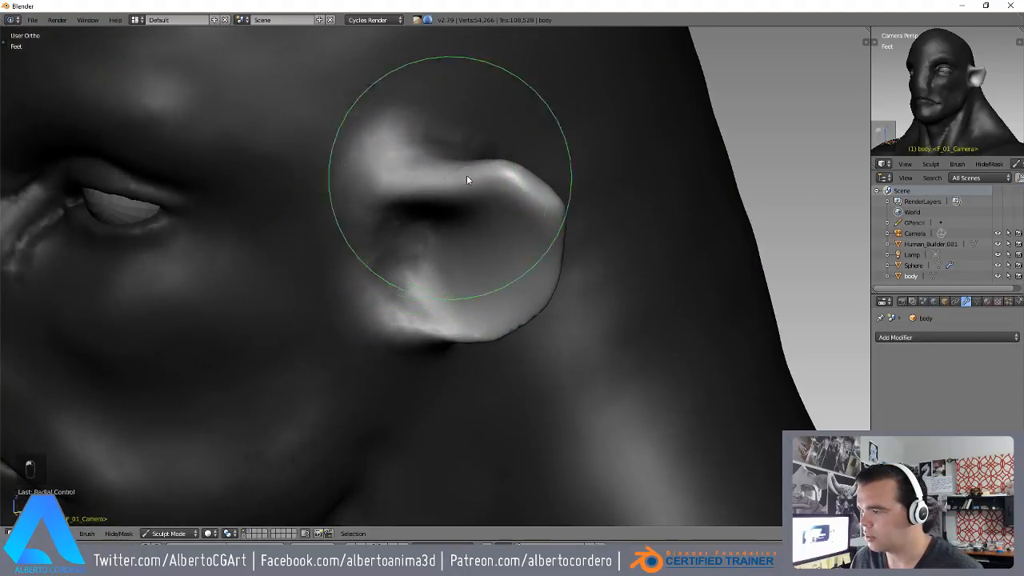
- Smooth the upper rim and grab the ear's surface to open a rounded bowl inside it
left_click_drag(517, 176, 504, 199, "shift")
mouse_move(460, 209)
middle_mouse_down()
mouse_move(429, 271)
mouse_move(488, 192)
middle_mouse_up()
left_click_drag(490, 192, 491, 182)
middle_click_drag(490, 192, 514, 276)
left_click_drag(514, 279, 520, 256)
scroll(516, 260, "down", 4)
mouse_move(400, 282)
middle_mouse_down()
mouse_move(505, 300)
mouse_move(458, 265)
middle_mouse_up()
scroll(480, 228, "up", 3)
middle_click_drag(487, 222, 460, 168)
scroll(469, 128, "up", 3)
middle_click_drag(470, 125, 465, 206)
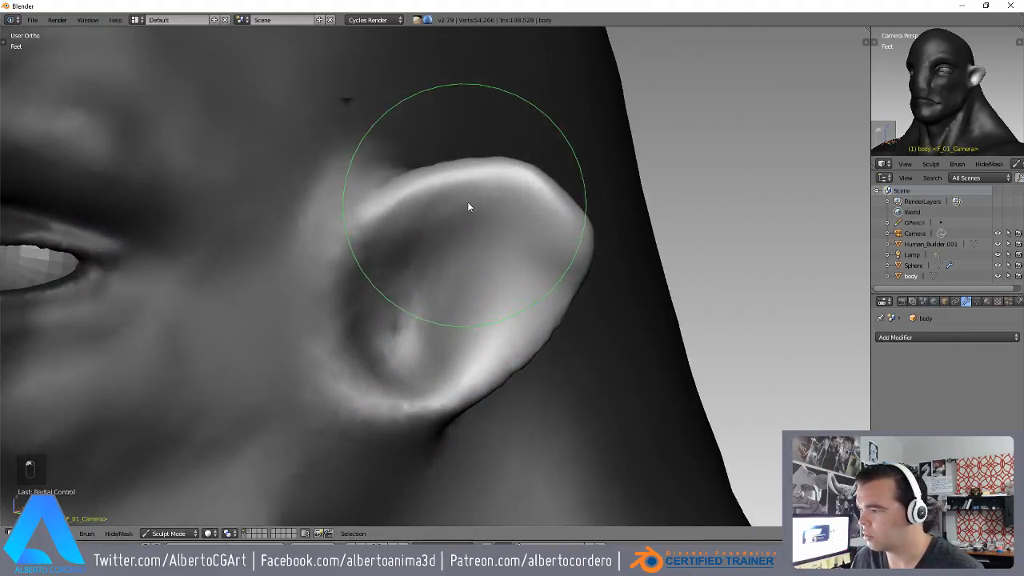
- Pull the ear's upper rear corner outward and up into an elongated tip
scroll(472, 202, "up", 1)
mouse_move(565, 178)
left_mouse_down()
mouse_move(586, 170)
mouse_move(586, 160)
left_mouse_up()
mouse_move(542, 176)
middle_mouse_down()
mouse_move(487, 288)
mouse_move(553, 296)
mouse_move(464, 309)
mouse_move(450, 331)
mouse_move(338, 293)
mouse_move(335, 307)
mouse_move(277, 295)
mouse_move(392, 227)
mouse_move(375, 233)
mouse_move(391, 216)
mouse_move(389, 248)
mouse_move(302, 221)
mouse_move(304, 213)
mouse_move(301, 251)
mouse_move(274, 223)
mouse_move(293, 165)
mouse_move(297, 200)
mouse_move(442, 234)
mouse_move(446, 217)
mouse_move(457, 253)
mouse_move(566, 274)
mouse_move(574, 301)
mouse_move(658, 189)
mouse_move(634, 244)
mouse_move(555, 297)
mouse_move(599, 240)
middle_mouse_up()
mouse_move(604, 328)
middle_mouse_down()
mouse_move(545, 336)
mouse_move(459, 247)
mouse_move(372, 324)
mouse_move(350, 295)
mouse_move(409, 331)
mouse_move(395, 320)
mouse_move(432, 272)
middle_mouse_up()
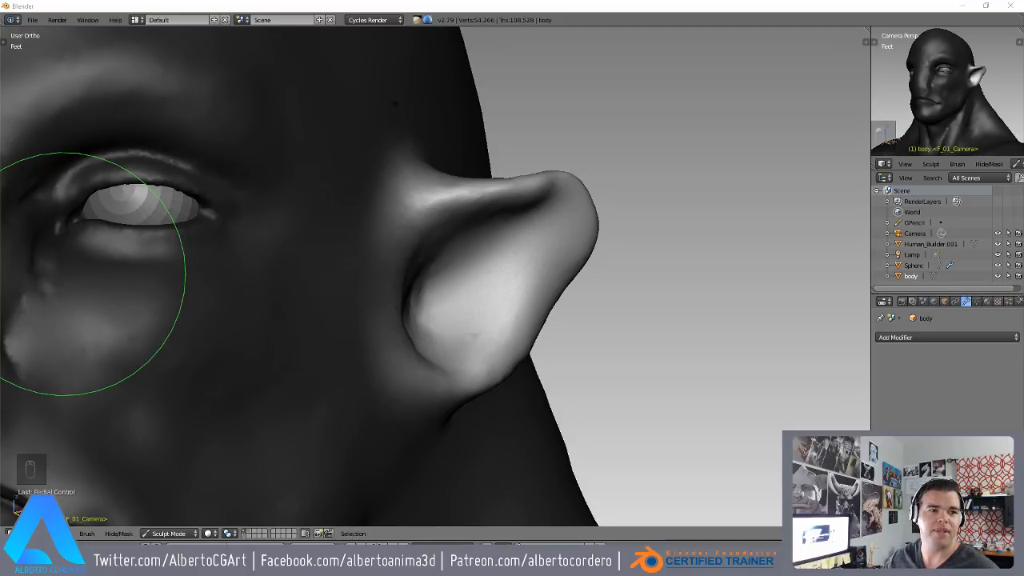
middle_click_drag(484, 264, 452, 299)
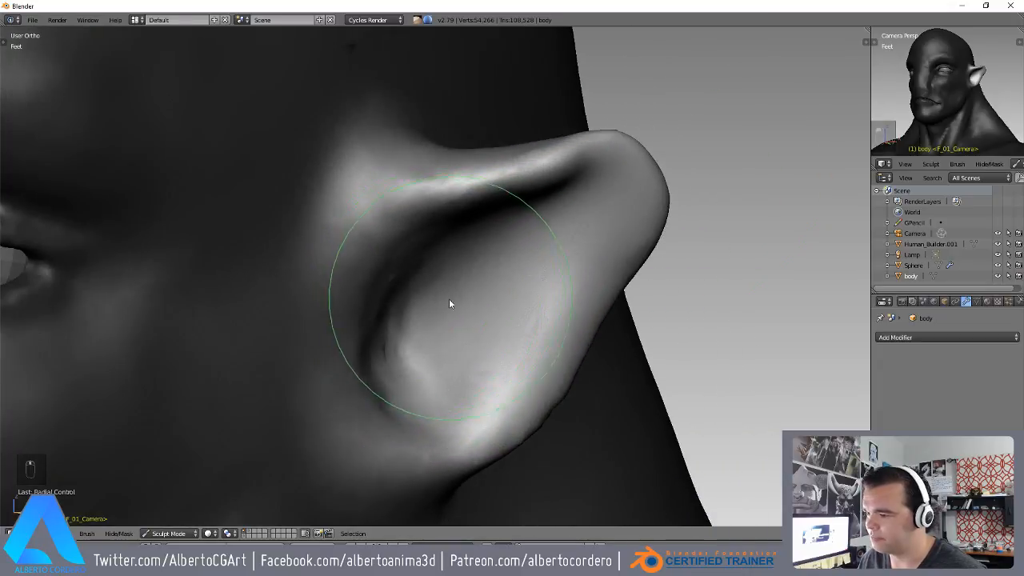
- Refine the ear's inner bowl and stretch its tip farther outward
middle_click_drag(391, 312, 526, 261)
scroll(528, 259, "up", 2)
mouse_move(577, 247)
left_mouse_down()
mouse_move(578, 277)
mouse_move(500, 350)
left_mouse_up()
middle_click_drag(500, 350, 497, 327, "shift")
middle_click_drag(498, 327, 496, 288, "ctrl")
left_click_drag(498, 320, 502, 342)
left_click_drag(674, 161, 701, 148)
mouse_move(470, 322)
middle_mouse_down("ctrl")
mouse_move(454, 346)
mouse_move(441, 336)
mouse_move(437, 224)
mouse_move(361, 192)
mouse_move(339, 315)
middle_mouse_up("ctrl")
mouse_move(368, 277)
middle_mouse_down()
mouse_move(345, 281)
mouse_move(354, 201)
mouse_move(380, 232)
middle_mouse_up()
mouse_move(448, 181)
middle_mouse_down("ctrl")
mouse_move(406, 252)
mouse_move(435, 251)
mouse_move(452, 292)
middle_mouse_up("ctrl")
mouse_move(452, 292)
middle_mouse_down("ctrl")
mouse_move(496, 137)
mouse_move(455, 204)
mouse_move(395, 248)
mouse_move(537, 209)
mouse_move(448, 264)
middle_mouse_up("ctrl")
mouse_move(502, 247)
middle_mouse_down("ctrl")
mouse_move(429, 392)
mouse_move(453, 259)
mouse_move(491, 247)
mouse_move(462, 211)
mouse_move(432, 229)
mouse_move(456, 259)
mouse_move(348, 265)
mouse_move(535, 253)
mouse_move(500, 258)
middle_mouse_up("ctrl")
- Clear the mask and check the ears from the front and the side
key("KP_1")
scroll(513, 221, "up", 1)
scroll(455, 259, "down", 2)
key("alt+m")
scroll(500, 259, "up", 2)
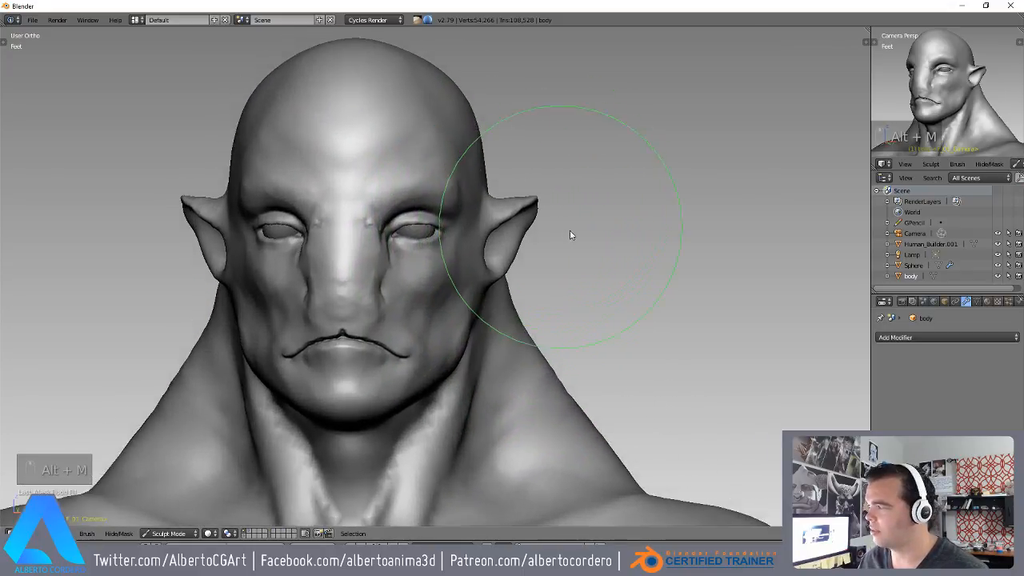
middle_click_drag(567, 232, 568, 200)
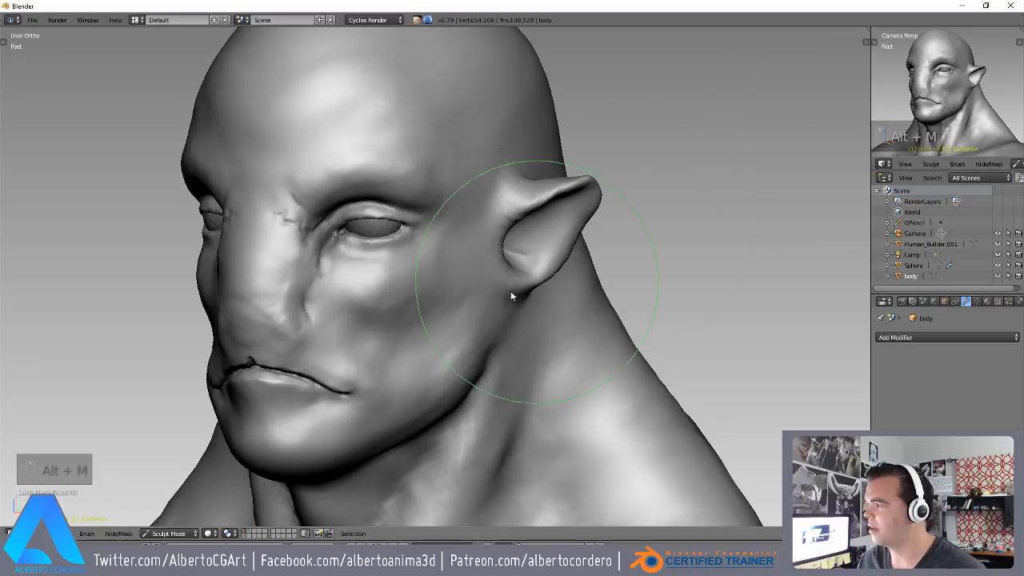
middle_click_drag(478, 297, 425, 293)
scroll(548, 199, "up", 2)
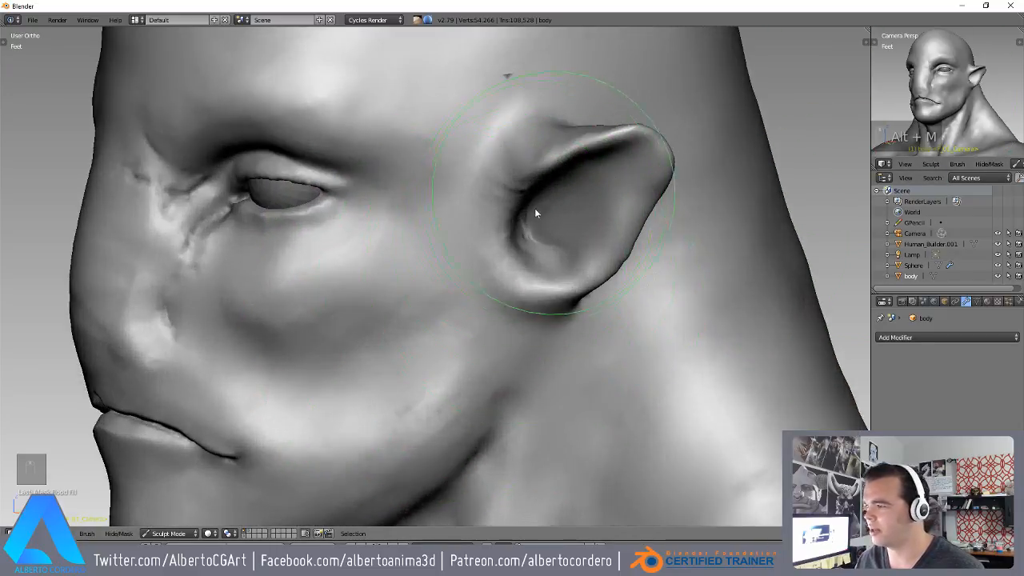
middle_click_drag(549, 199, 490, 240, "shift")
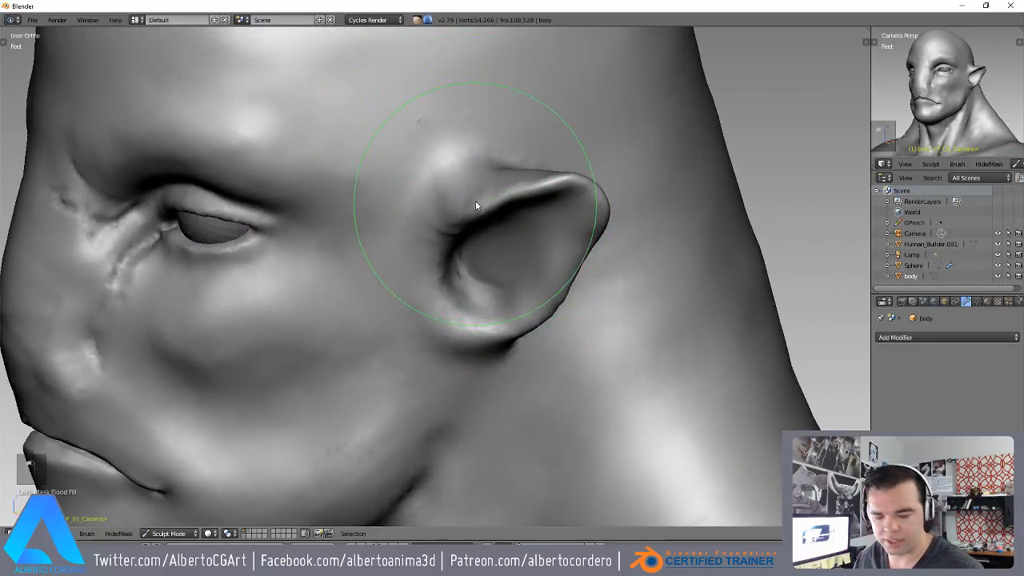
- Build up volume along the back of the ear with a smaller Clay Strips brush and smooth it
key("y")
key("g")
key("y")
key("f")
left_click(433, 256)
scroll(428, 260, "up", 3)
middle_click_drag(542, 178, 472, 209)
middle_click_drag(453, 258, 445, 146)
left_click_drag(428, 160, 420, 301)
mouse_move(419, 240)
left_mouse_down("shift")
mouse_move(413, 180)
mouse_move(398, 280)
left_mouse_up("shift")
- Continue the clay build-up down the ear's rear attachment to the skull and blend it smooth
middle_click_drag(393, 291, 365, 268)
left_click_drag(364, 260, 358, 352)
left_click_drag(358, 280, 357, 318, "shift")
middle_click_drag(357, 318, 388, 260)
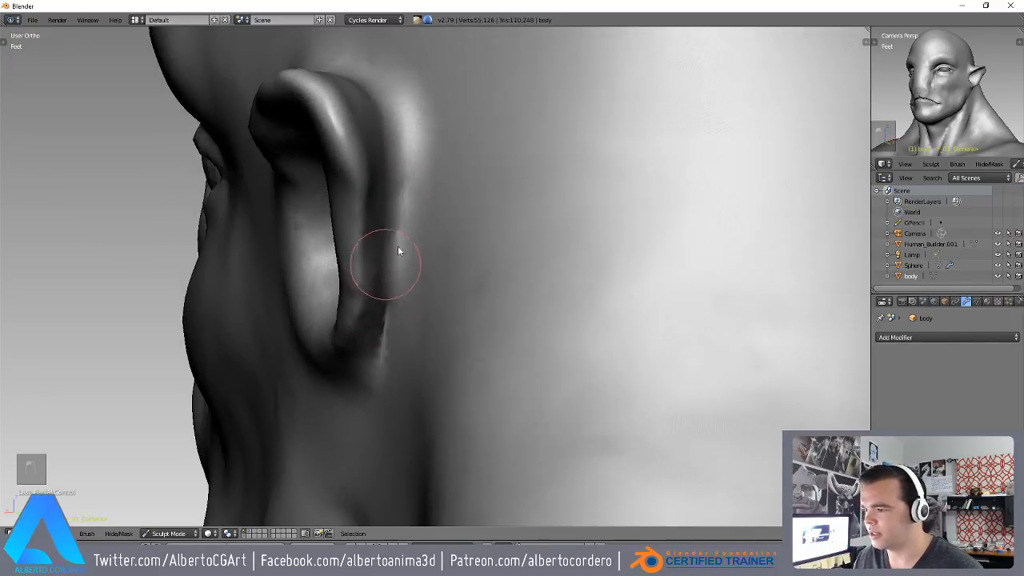
- Add clay around the ear's lower and front attachment to thicken the transition into the cheek
middle_click_drag(345, 361, 433, 315)
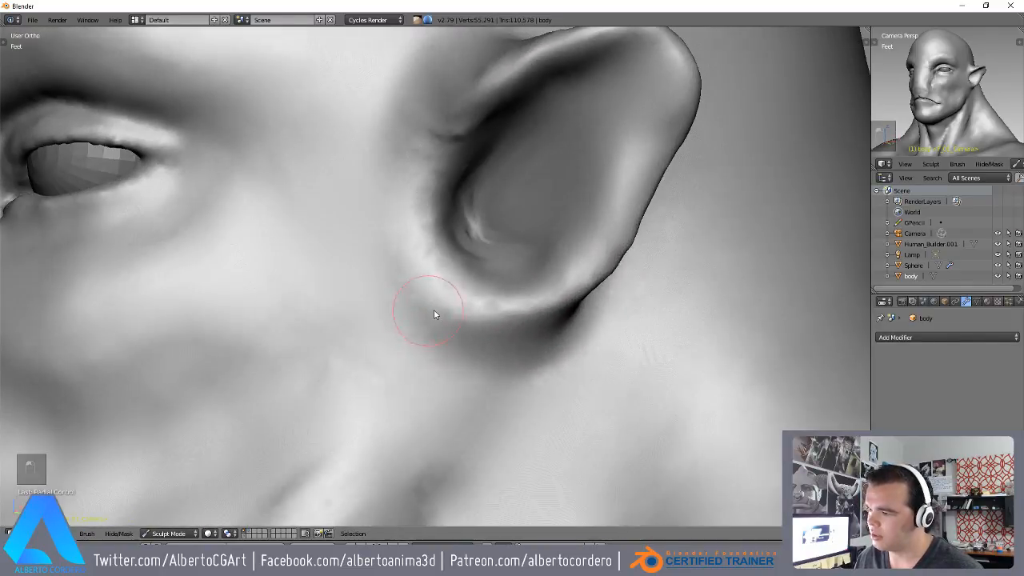
mouse_move(489, 291)
middle_mouse_down()
mouse_move(574, 344)
mouse_move(524, 294)
middle_mouse_up()
left_click_drag(503, 266, 461, 284)
middle_click_drag(462, 284, 416, 254)
mouse_move(408, 236)
left_mouse_down()
mouse_move(380, 289)
mouse_move(360, 259)
mouse_move(370, 237)
left_mouse_up()
middle_click_drag(372, 228, 411, 165)
mouse_move(412, 165)
left_mouse_down()
mouse_move(409, 252)
mouse_move(396, 240)
left_mouse_up()
middle_click_drag(396, 240, 363, 221)
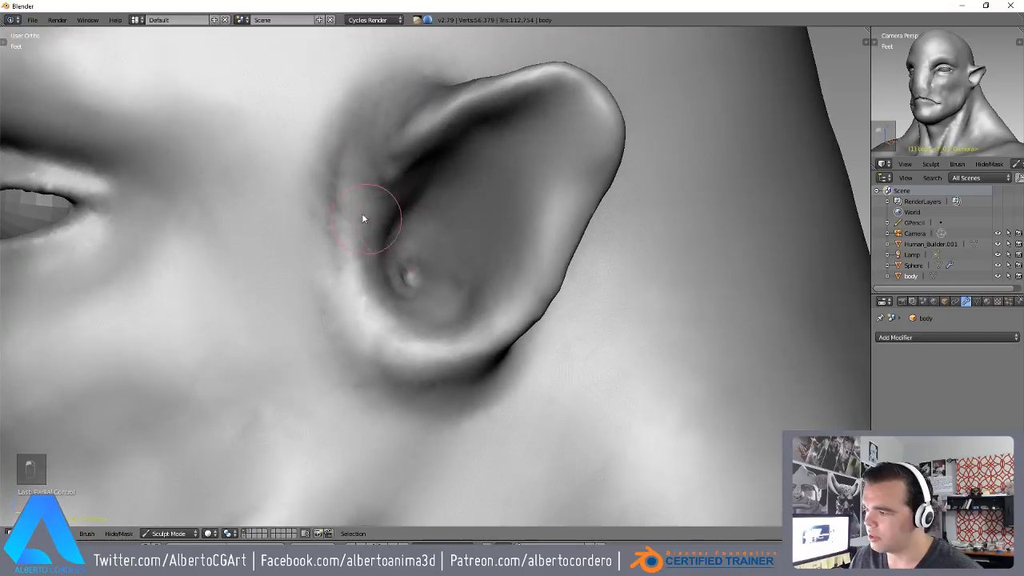
- Sculpt the ear's front rim and inner folds with Clay Strips strokes across the bowl
mouse_move(390, 209)
left_mouse_down()
mouse_move(419, 218)
mouse_move(373, 174)
mouse_move(384, 196)
mouse_move(410, 132)
mouse_move(416, 286)
mouse_move(393, 167)
mouse_move(414, 270)
mouse_move(438, 275)
left_mouse_up()
middle_click_drag(437, 276, 448, 308)
mouse_move(428, 190)
left_mouse_down()
mouse_move(448, 149)
mouse_move(418, 151)
mouse_move(446, 271)
left_mouse_up()
mouse_move(379, 210)
left_mouse_down()
mouse_move(367, 174)
mouse_move(471, 147)
mouse_move(480, 210)
left_mouse_up()
middle_click_drag(481, 211, 451, 247)
left_click_drag(451, 252, 559, 179)
mouse_move(559, 179)
middle_mouse_down()
mouse_move(617, 240)
mouse_move(517, 99)
mouse_move(418, 235)
mouse_move(438, 234)
middle_mouse_up()
- Check the Clay Strips settings and pull the ear's outer edge outward with a resized Grab brush
key("t")
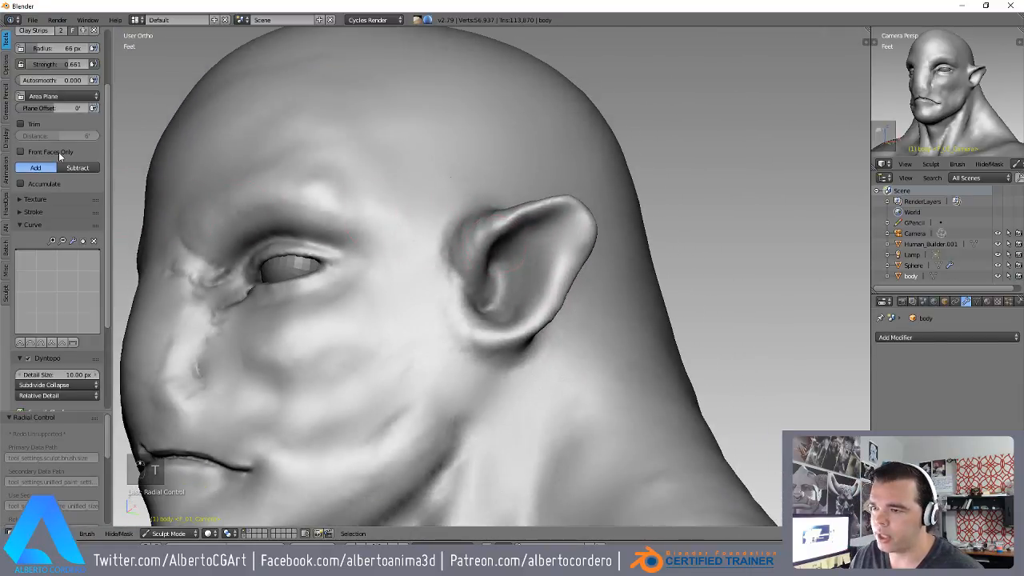
key("t")
scroll(446, 269, "up", 5)
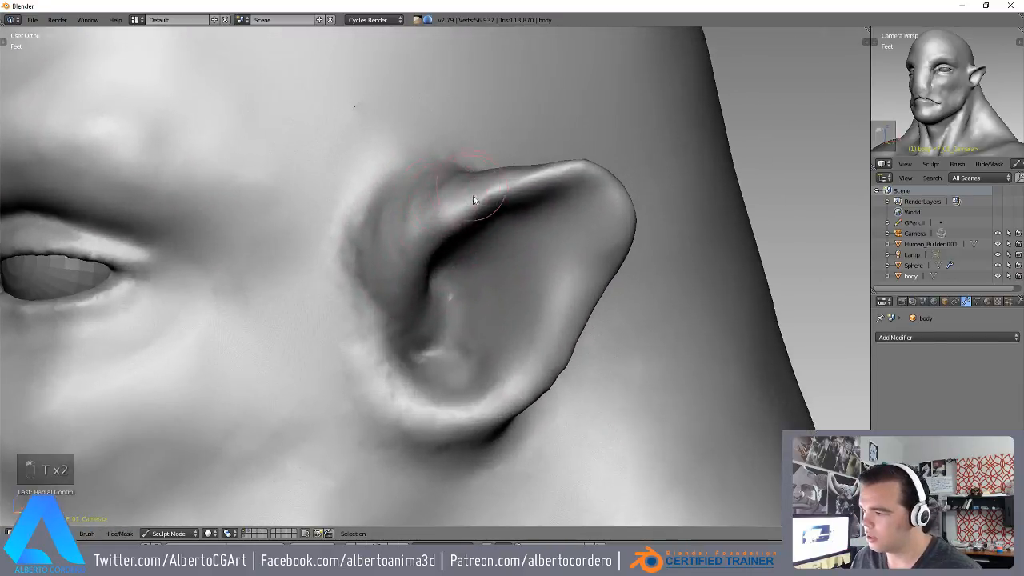
mouse_move(359, 243)
middle_mouse_down()
mouse_move(467, 282)
mouse_move(503, 323)
mouse_move(520, 295)
mouse_move(613, 274)
mouse_move(567, 258)
middle_mouse_up()
key("g")
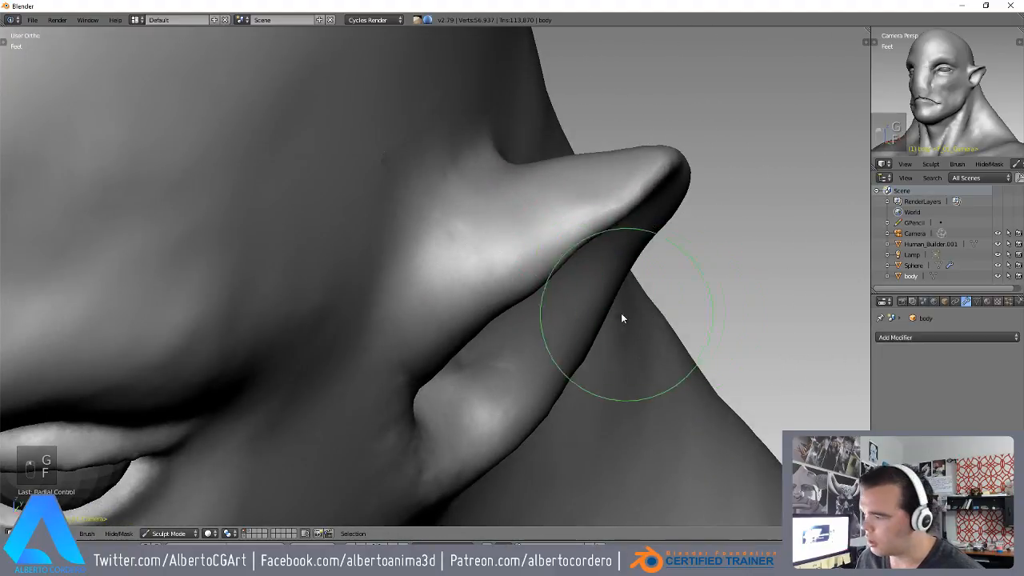
middle_click_drag(624, 318, 616, 234)
left_click_drag(612, 235, 651, 212)
scroll(652, 212, "down", 5)
middle_click_drag(459, 312, 408, 250)
scroll(427, 203, "up", 5)
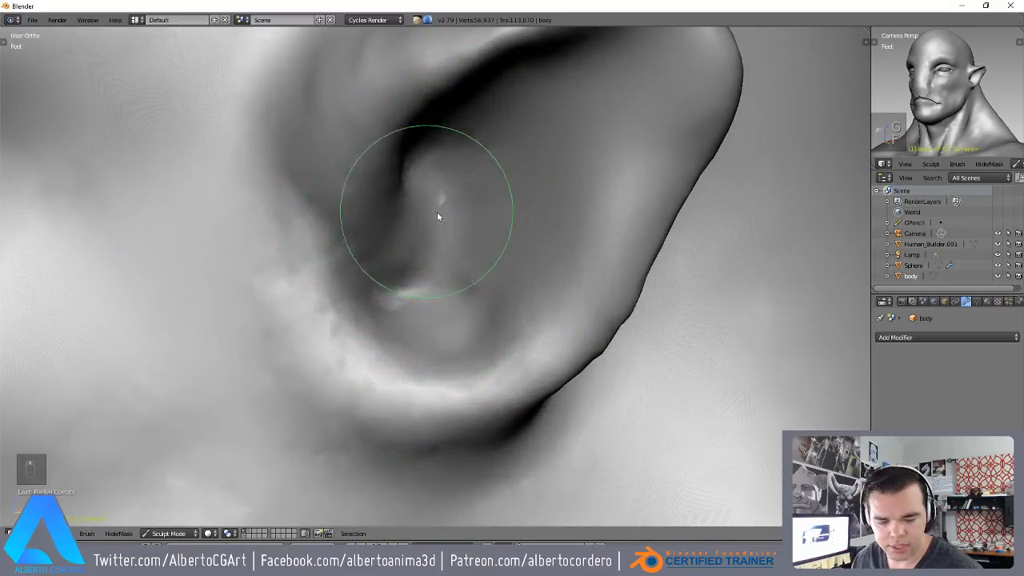
- Crease the lower front fold inside the ear bowl with a resized Crease brush
key("shift+c")
left_click(392, 234)
left_click_drag(301, 182, 396, 300)
mouse_move(407, 317)
middle_mouse_down()
mouse_move(400, 217)
mouse_move(352, 237)
middle_mouse_up()
scroll(350, 240, "down", 2)
scroll(349, 242, "up", 1)
- Crease the groove beneath the ear's upper rim, following it from the inner bowl up to the tip and back
left_click_drag(371, 238, 467, 106)
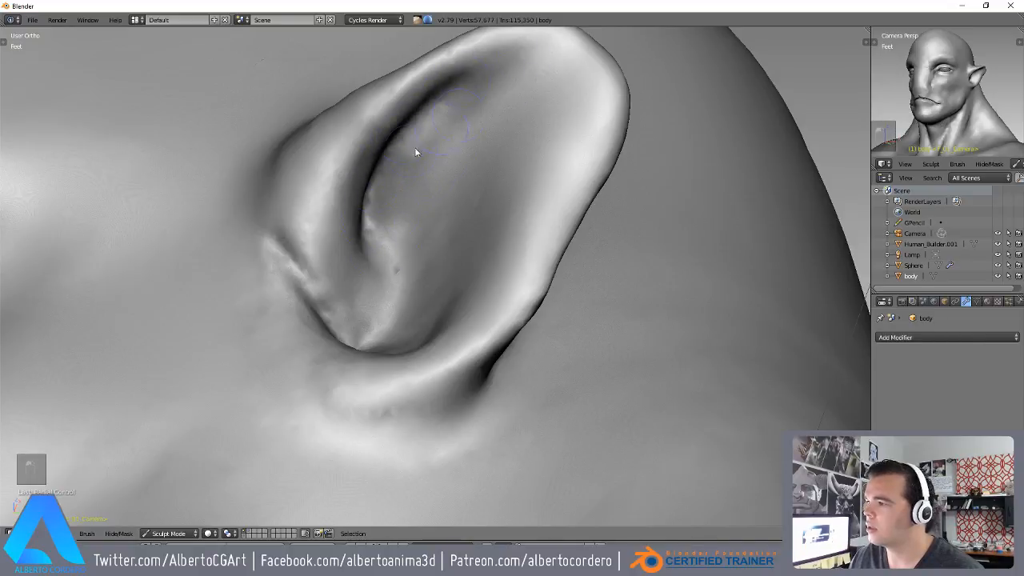
left_click_drag(427, 142, 528, 61)
middle_click_drag(373, 238, 361, 268)
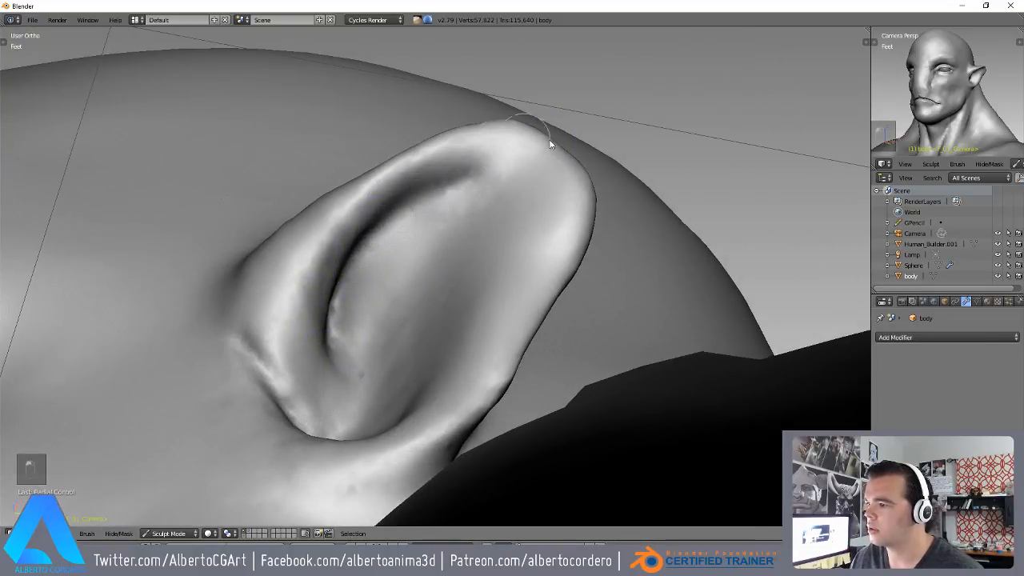
left_click_drag(438, 190, 544, 199)
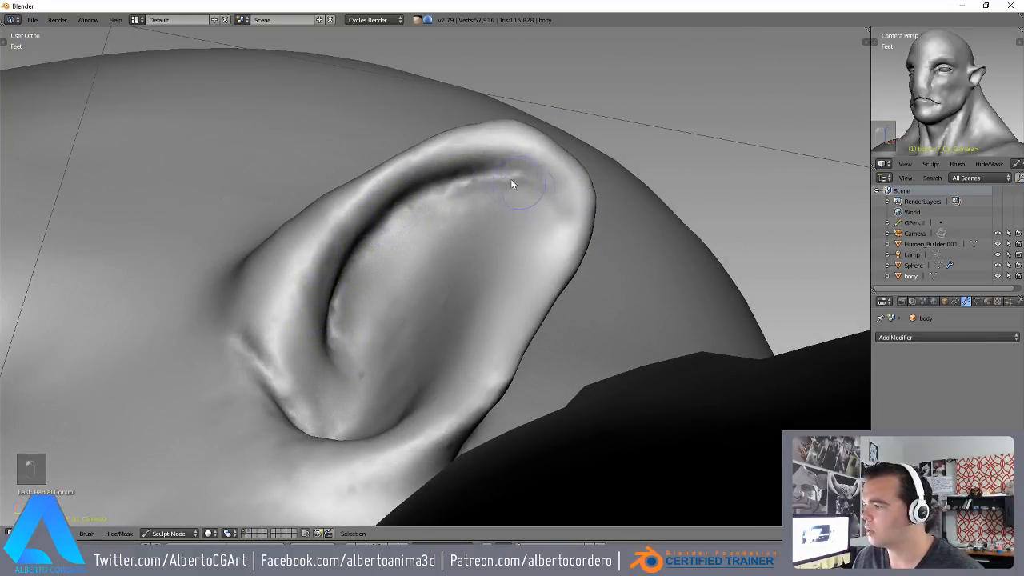
left_click_drag(455, 187, 386, 240)
- Build up the folds inside the lower ear bowl, just above the ear canal area
middle_click_drag(430, 266, 396, 377)
mouse_move(400, 379)
left_mouse_down()
mouse_move(525, 263)
mouse_move(539, 279)
mouse_move(424, 375)
left_mouse_up()
middle_click_drag(401, 324, 472, 301)
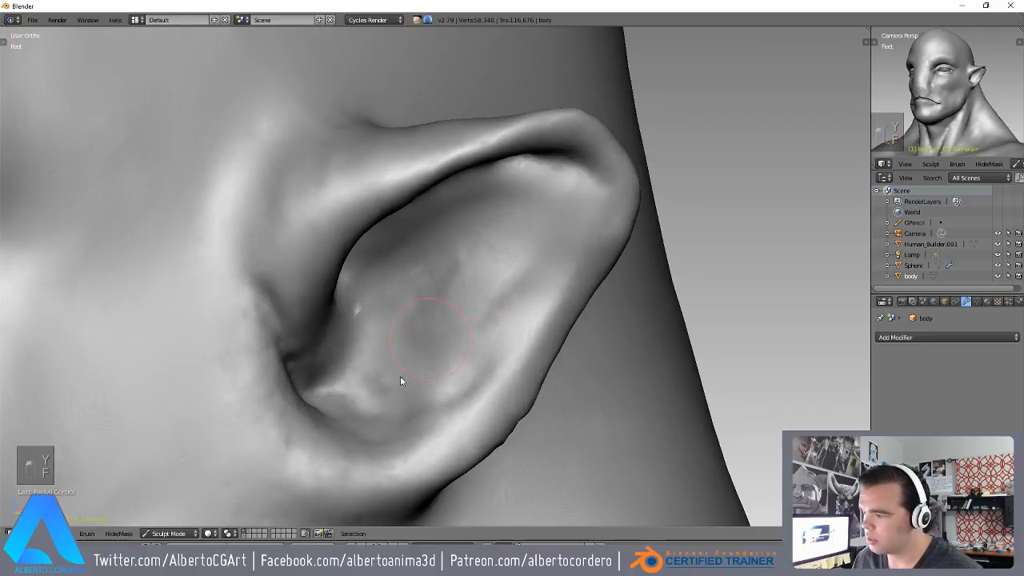
middle_click_drag(362, 342, 340, 335)
scroll(341, 335, "up", 1)
mouse_move(352, 322)
left_mouse_down()
mouse_move(336, 360)
mouse_move(296, 350)
mouse_move(342, 379)
mouse_move(410, 381)
mouse_move(319, 360)
mouse_move(313, 318)
mouse_move(352, 360)
left_mouse_up()
mouse_move(399, 324)
middle_mouse_down()
mouse_move(340, 346)
mouse_move(375, 270)
mouse_move(355, 324)
middle_mouse_up()
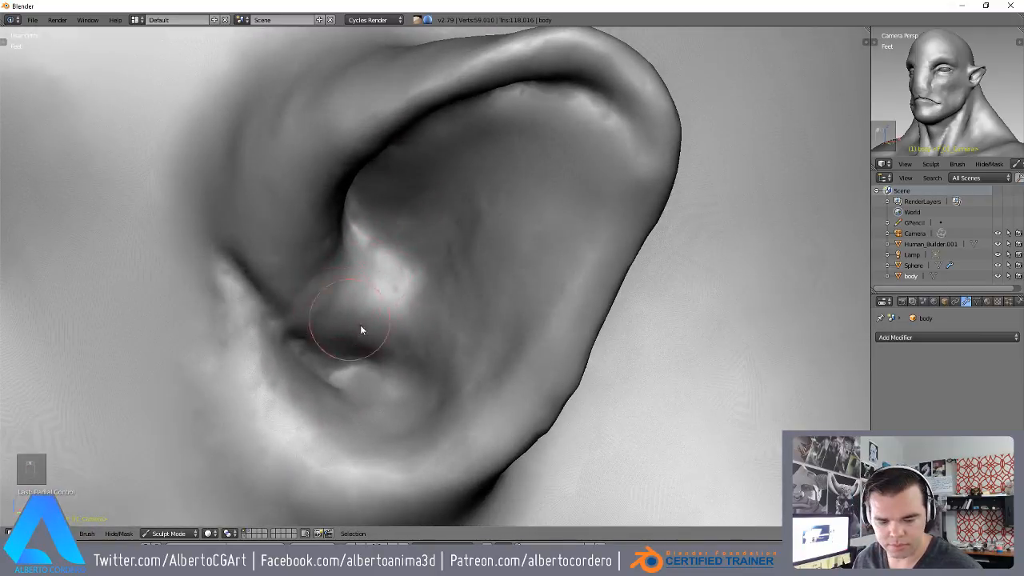
- Carve the ear canal opening with a resized Crease brush and crease beneath the ear's lower rim
key("shift+c")
key("f")
scroll(320, 368, "down", 3)
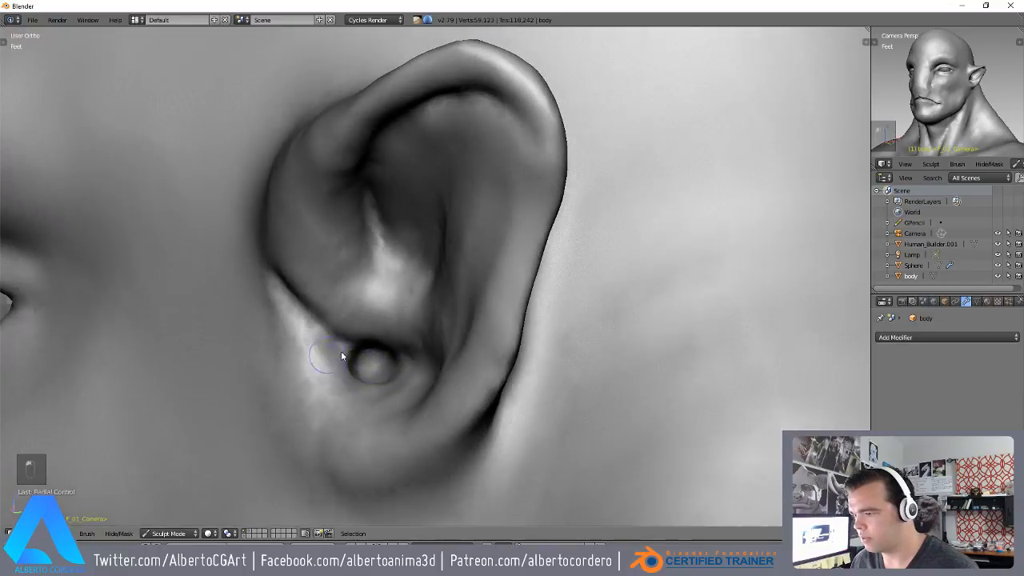
scroll(344, 356, "down", 1)
scroll(372, 361, "down", 2)
middle_click_drag(369, 363, 392, 344)
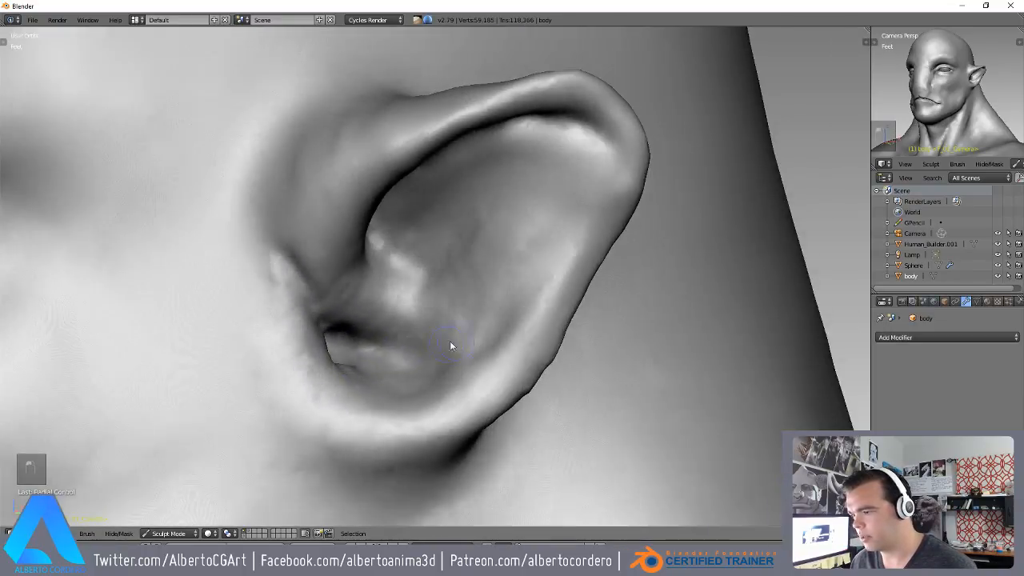
middle_click_drag(450, 342, 445, 352, "ctrl")
mouse_move(360, 376)
left_mouse_down()
mouse_move(308, 366)
mouse_move(273, 384)
mouse_move(319, 445)
left_mouse_up()
middle_click_drag(464, 418, 519, 425)
left_click_drag(475, 473, 466, 469)
- Smooth the area behind the ear and crease the line where its back edge meets the skull
middle_click_drag(466, 466, 468, 360, "shift")
mouse_move(472, 301)
left_mouse_down("shift")
mouse_move(518, 315)
mouse_move(480, 388)
left_mouse_up("shift")
scroll(492, 384, "down", 2)
middle_click_drag(492, 384, 472, 288)
mouse_move(485, 254)
left_mouse_down()
mouse_move(438, 372)
mouse_move(442, 354)
mouse_move(444, 396)
left_mouse_up()
middle_click_drag(444, 397, 509, 376)
left_click_drag(485, 295, 359, 440)
scroll(360, 436, "up", 2)
mouse_move(360, 436)
middle_mouse_down()
mouse_move(400, 360)
mouse_move(420, 280)
middle_mouse_up()
- Switch back to the resized clay brush and build up the ear's inner folds and front rim
key("y")
scroll(420, 278, "up", 2)
key("f")
left_click(405, 264)
mouse_move(406, 267)
left_mouse_down()
mouse_move(425, 258)
mouse_move(459, 283)
mouse_move(443, 292)
mouse_move(420, 268)
left_mouse_up()
middle_click_drag(419, 270, 414, 312)
mouse_move(415, 312)
left_mouse_down()
mouse_move(394, 274)
mouse_move(485, 217)
left_mouse_up()
middle_click_drag(485, 217, 480, 177)
middle_click_drag(441, 223, 390, 281)
scroll(391, 281, "up", 1)
mouse_move(407, 243)
left_mouse_down()
mouse_move(357, 238)
mouse_move(373, 345)
mouse_move(361, 345)
left_mouse_up()
- Add volume across the back of the ear and along its rear attachment down to the lobe
scroll(360, 344, "down", 2)
middle_click_drag(398, 185, 390, 332, "shift")
left_click_drag(389, 331, 375, 188)
middle_click_drag(376, 188, 390, 208)
mouse_move(391, 208)
left_mouse_down()
mouse_move(332, 339)
mouse_move(403, 165)
left_mouse_up()
mouse_move(402, 164)
middle_mouse_down()
mouse_move(437, 289)
mouse_move(526, 304)
middle_mouse_up()
left_click_drag(526, 304, 304, 264)
middle_click_drag(304, 264, 239, 208)
left_click_drag(413, 344, 432, 376)
middle_click_drag(432, 376, 387, 354)
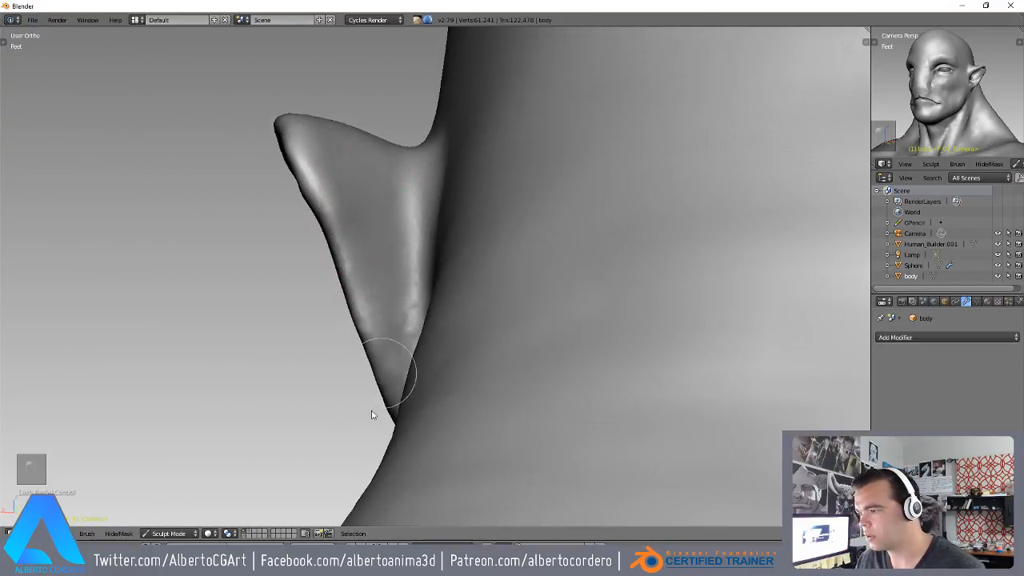
- Build up a rounded earlobe below the ear canal and blend it toward the jaw
middle_click_drag(381, 395, 516, 258)
middle_click_drag(460, 334, 488, 326)
middle_click_drag(308, 384, 361, 304)
left_click_drag(361, 304, 354, 386)
mouse_move(441, 352)
middle_mouse_down()
mouse_move(407, 249)
mouse_move(456, 363)
middle_mouse_up()
left_click_drag(456, 363, 452, 330)
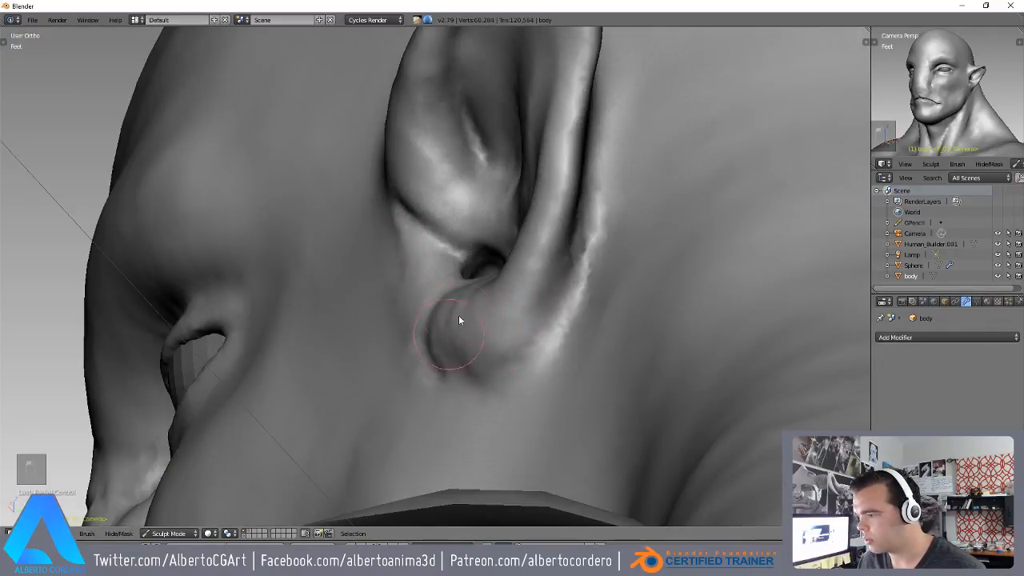
middle_click_drag(452, 329, 457, 297)
mouse_move(457, 297)
left_mouse_down()
mouse_move(365, 289)
mouse_move(365, 330)
left_mouse_up()
- Add clay around the ear's upper and front attachment to merge it into the side of the head
scroll(474, 224, "down", 7)
mouse_move(386, 300)
middle_mouse_down()
mouse_move(474, 248)
mouse_move(481, 224)
mouse_move(405, 344)
middle_mouse_up()
scroll(481, 224, "up", 1)
scroll(406, 344, "up", 5)
left_click_drag(427, 230, 404, 209)
middle_click_drag(404, 209, 430, 268)
mouse_move(448, 200)
left_mouse_down()
mouse_move(420, 214)
mouse_move(371, 199)
mouse_move(451, 162)
mouse_move(473, 214)
left_mouse_up()
middle_click_drag(472, 214, 460, 240)
left_click_drag(459, 230, 414, 275)
scroll(430, 172, "down", 4)
mouse_move(430, 172)
middle_mouse_down()
mouse_move(475, 223)
mouse_move(493, 221)
mouse_move(457, 229)
middle_mouse_up()
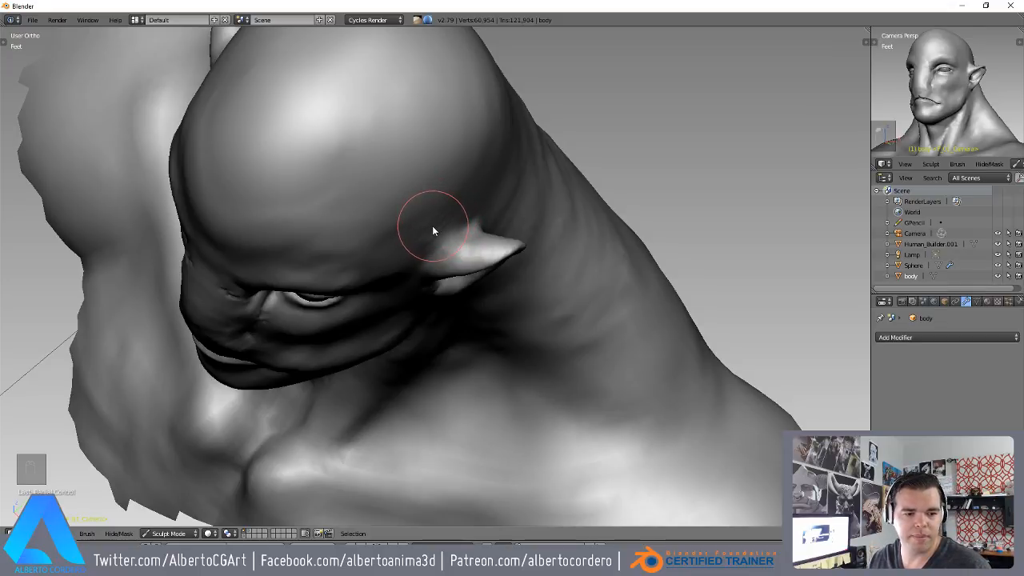
- Sculpt the cheek between the cheekbone and the mouth corner to shape the hollow below the cheekbone
scroll(434, 208, "down", 4)
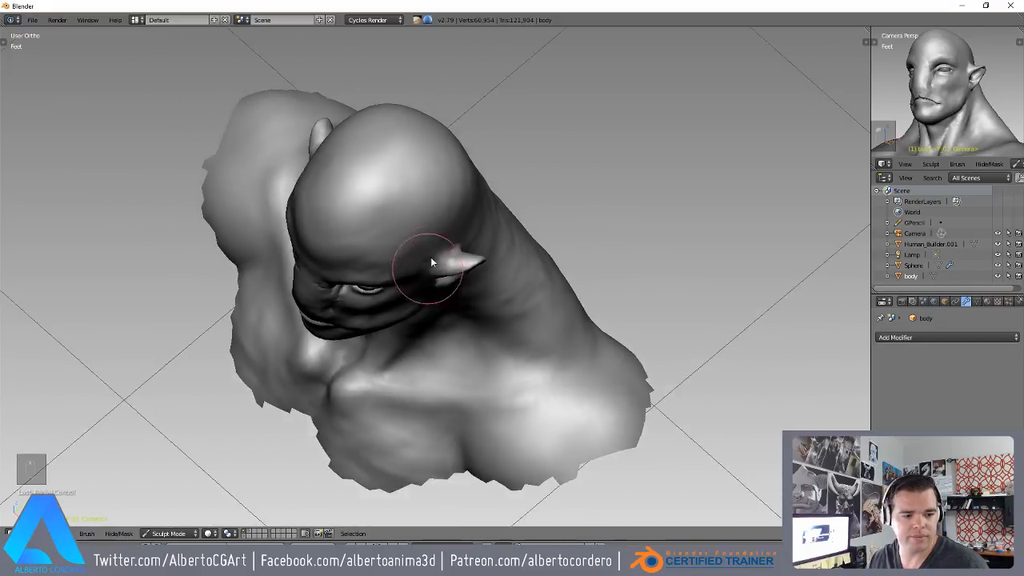
middle_click_drag(423, 237, 392, 267)
scroll(452, 204, "up", 3)
scroll(376, 336, "up", 4)
middle_click_drag(373, 353, 385, 270)
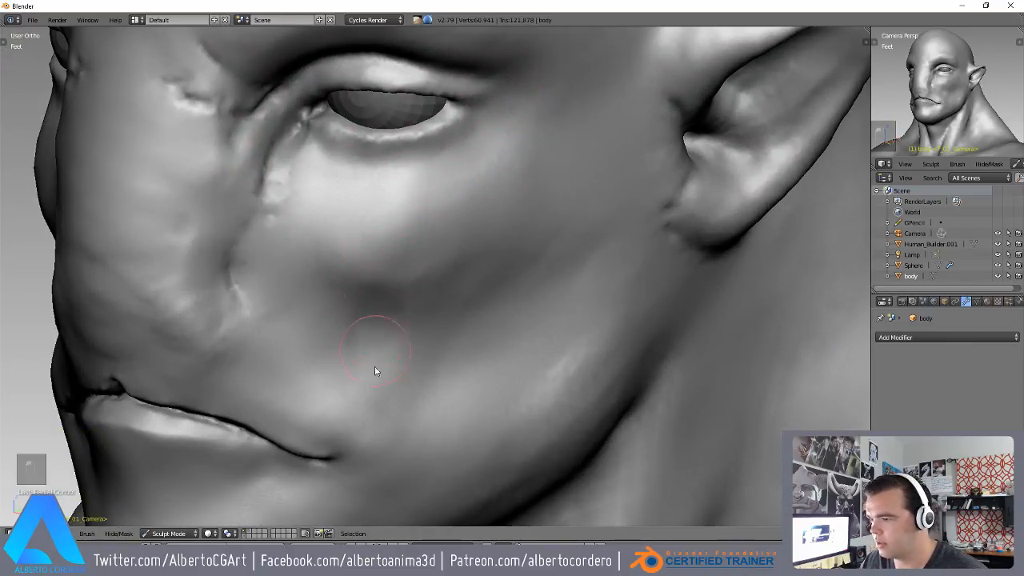
mouse_move(425, 354)
left_mouse_down()
mouse_move(541, 223)
mouse_move(574, 244)
mouse_move(552, 235)
mouse_move(588, 299)
mouse_move(465, 352)
mouse_move(355, 340)
left_mouse_up()
middle_click_drag(355, 340, 443, 245)
scroll(445, 245, "up", 2)
mouse_move(462, 245)
left_mouse_down()
mouse_move(510, 291)
mouse_move(570, 267)
left_mouse_up()
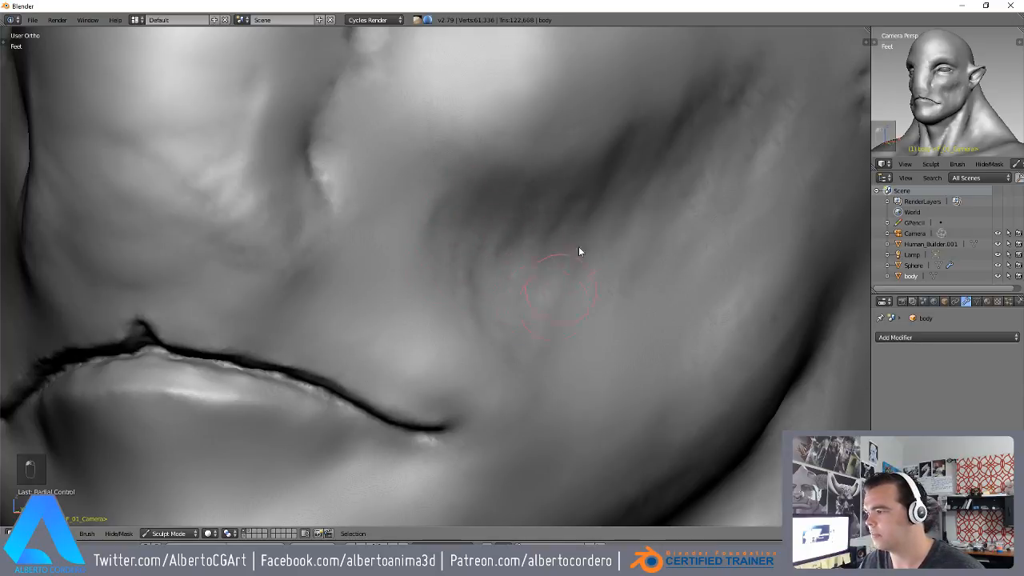
- Examine the whole head from the front and sides to judge the ears, cheeks and overall proportions
scroll(565, 274, "down", 6)
middle_click_drag(480, 371, 512, 362)
scroll(512, 257, "down", 3)
mouse_move(472, 280)
middle_mouse_down()
mouse_move(507, 282)
mouse_move(488, 251)
middle_mouse_up()
key("KP_1")
scroll(491, 198, "down", 5)
scroll(512, 210, "up", 4)
middle_click_drag(520, 203, 405, 234)
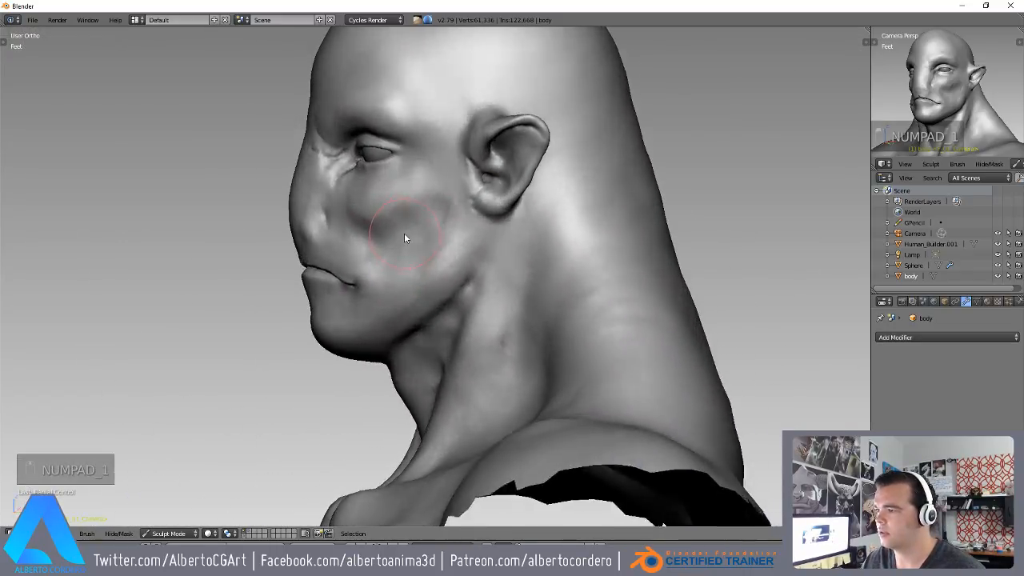
scroll(452, 262, "down", 3)
mouse_move(455, 262)
middle_mouse_down()
mouse_move(393, 280)
mouse_move(525, 254)
mouse_move(428, 239)
middle_mouse_up()
scroll(486, 175, "up", 4)
middle_click_drag(486, 177, 461, 216)
scroll(480, 209, "up", 2)
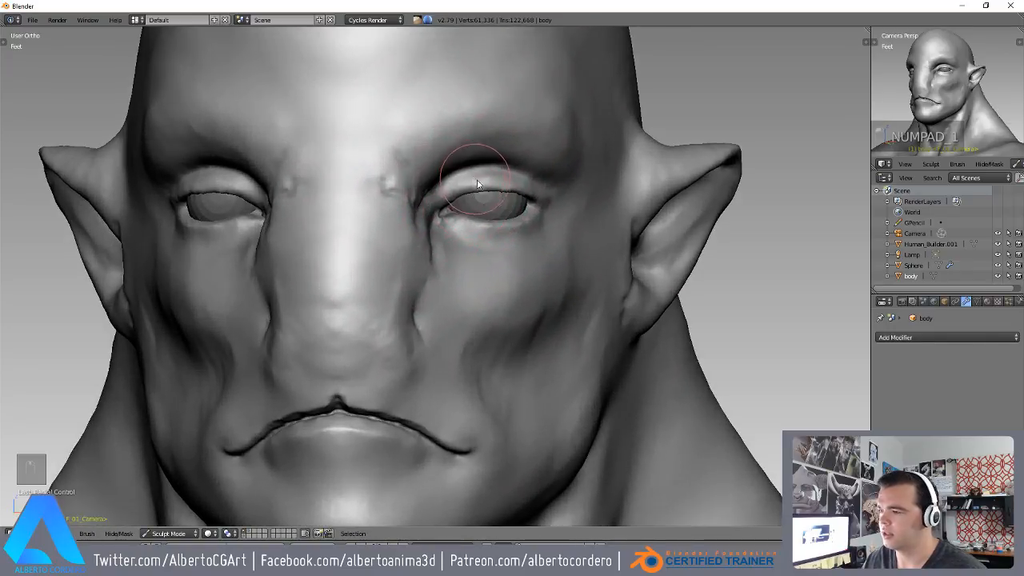
- Apply smooth shading to the eyeball sphere in Object Mode and return to sculpting the body mesh
key("Tab")
right_click(485, 209)
right_click(485, 210)
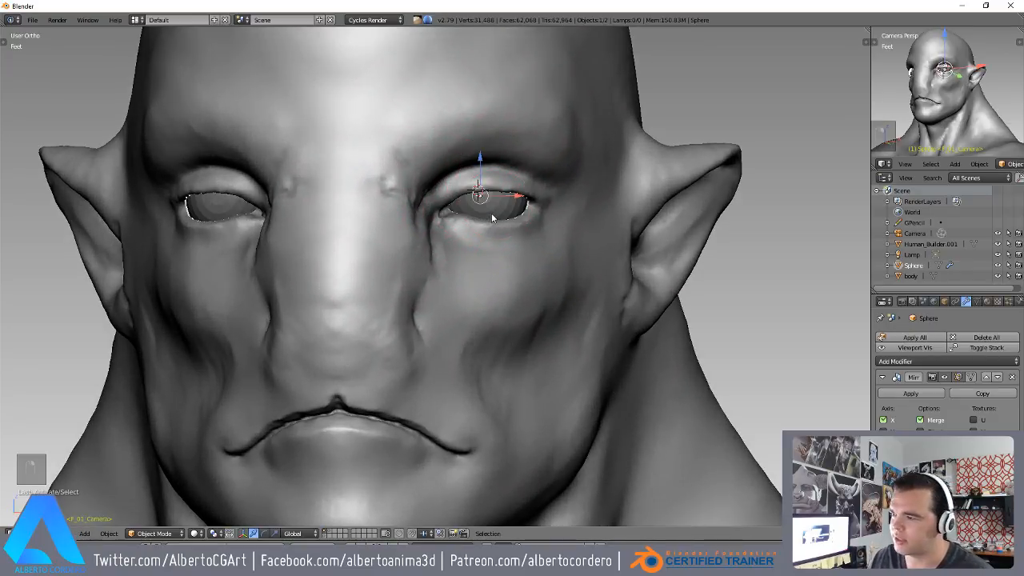
key("t")
scroll(42, 212, "up", 4)
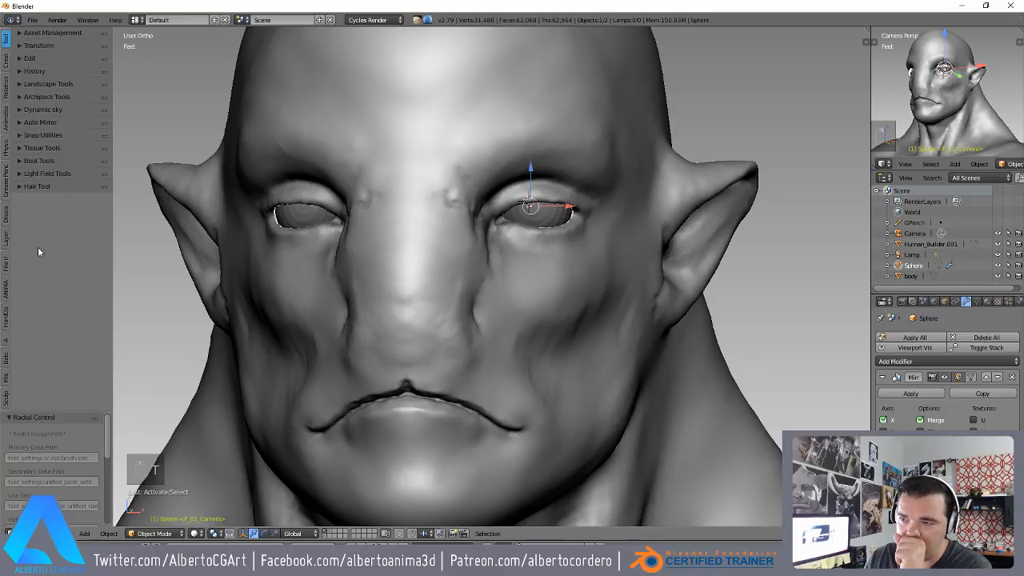
left_click(29, 58)
left_click(38, 147)
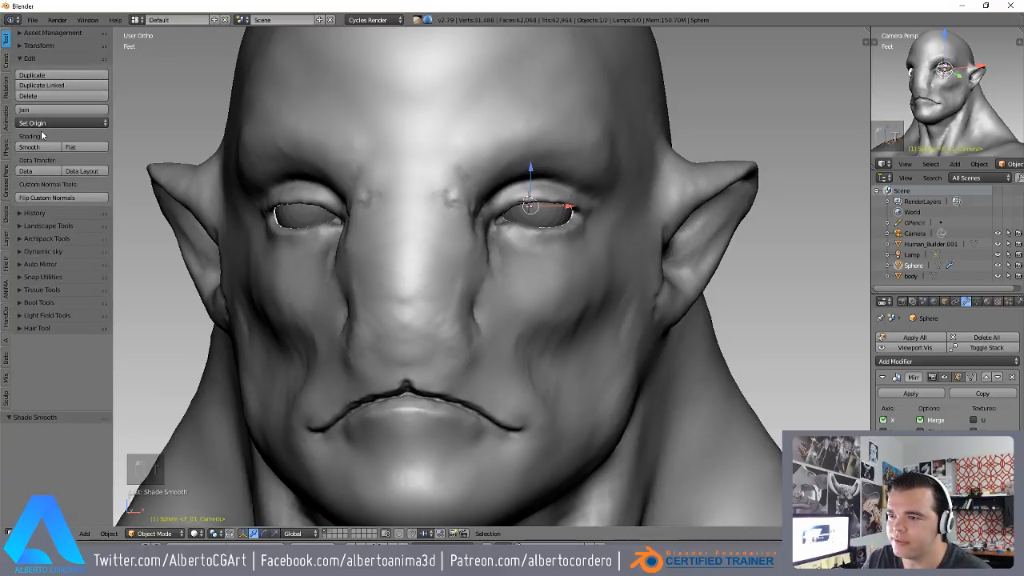
key("t")
right_click(535, 295)
key("Tab")
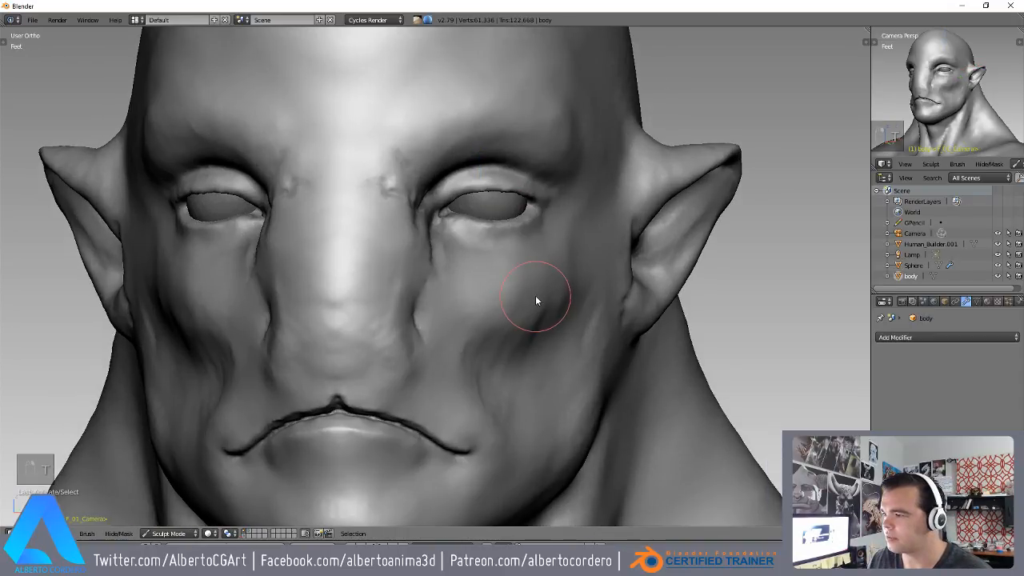
- Change the sculpting brush and refine the upper eyelid's edge from the inner to the outer corner
mouse_move(463, 259)
middle_mouse_down()
mouse_move(475, 261)
mouse_move(459, 276)
mouse_move(454, 241)
mouse_move(466, 310)
mouse_move(445, 260)
mouse_move(486, 153)
mouse_move(430, 238)
mouse_move(416, 221)
mouse_move(385, 293)
mouse_move(375, 246)
mouse_move(388, 325)
middle_mouse_up()
left_click_drag(387, 324, 388, 243, "ctrl")
middle_click_drag(388, 244, 403, 221, "shift")
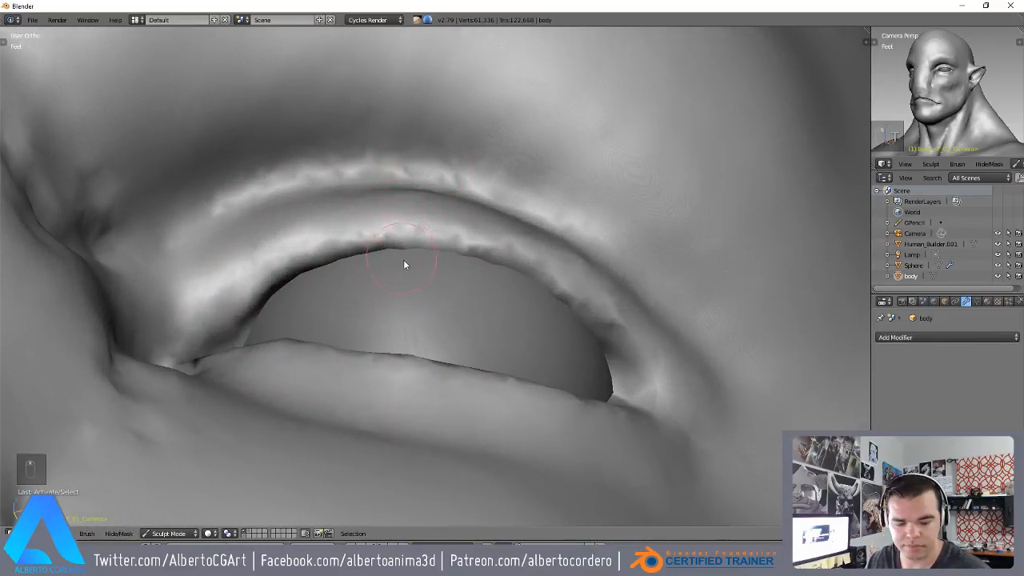
key("u")
key("o")
middle_click_drag(348, 261, 340, 239, "ctrl")
mouse_move(293, 253)
left_mouse_down()
mouse_move(355, 242)
mouse_move(517, 260)
mouse_move(661, 368)
mouse_move(650, 385)
mouse_move(221, 298)
mouse_move(214, 324)
mouse_move(192, 332)
mouse_move(445, 236)
mouse_move(693, 369)
left_mouse_up()
middle_click_drag(496, 320, 469, 380, "ctrl")
middle_click_drag(484, 304, 461, 380)
- Continue refining the upper eyelid's rim toward the outer corner of the eye
middle_click_drag(318, 470, 376, 240, "shift")
mouse_move(452, 352)
middle_mouse_down()
mouse_move(472, 334)
mouse_move(458, 294)
middle_mouse_up()
middle_click_drag(456, 296, 436, 250, "ctrl")
left_click_drag(392, 240, 456, 296)
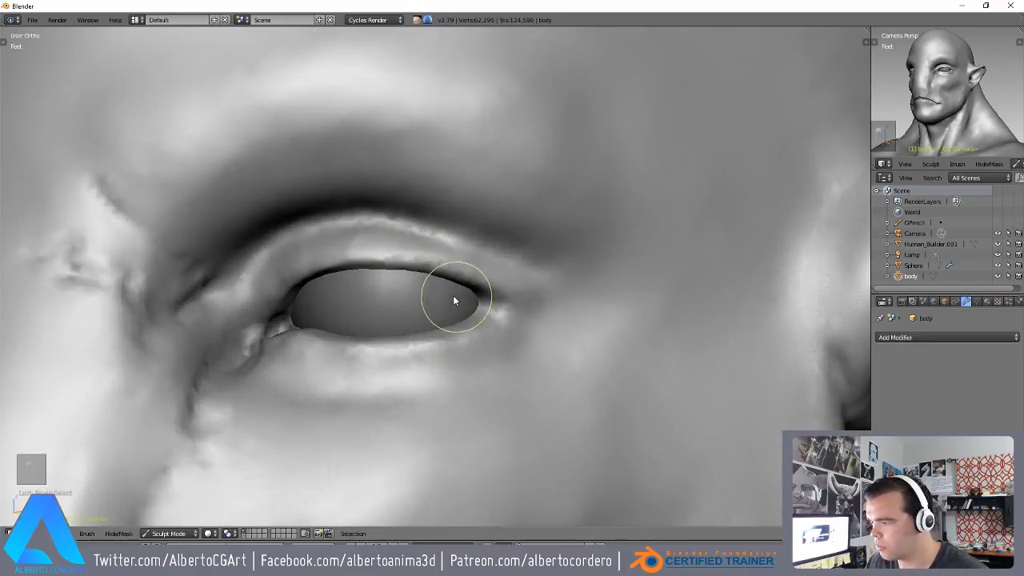
middle_click_drag(455, 296, 440, 257, "ctrl")
left_click_drag(439, 257, 500, 338)
middle_click_drag(500, 337, 486, 274, "ctrl")
- Extend the eyelid crease outward from the outer eye corner with a resized Crease brush
key("shift+c")
key("f")
left_click(500, 292)
mouse_move(502, 298)
left_mouse_down()
mouse_move(529, 348)
mouse_move(588, 329)
left_mouse_up()
middle_click_drag(552, 407, 497, 292, "ctrl")
mouse_move(503, 288)
left_mouse_down()
mouse_move(607, 291)
mouse_move(673, 269)
mouse_move(567, 293)
mouse_move(638, 274)
left_mouse_up()
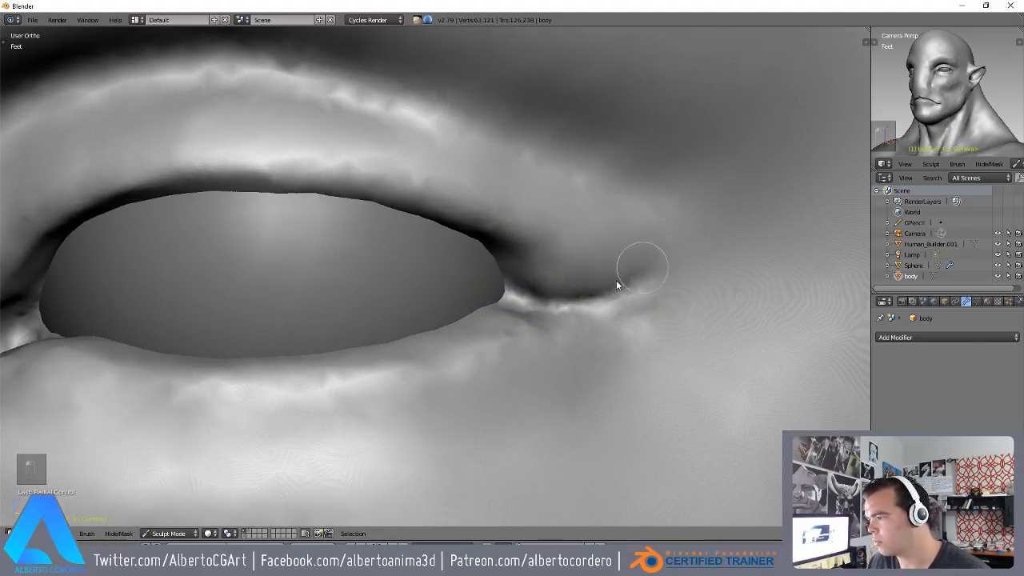
- Define the lower eyelid's edge, smooth beside the outer corner, and deepen the crease where the lids meet
left_click_drag(414, 374, 529, 323)
left_click_drag(464, 357, 228, 394)
middle_click_drag(406, 328, 384, 416, "ctrl")
middle_click_drag(384, 416, 436, 417)
mouse_move(631, 382)
left_mouse_down("shift")
mouse_move(431, 430)
mouse_move(651, 408)
mouse_move(631, 387)
left_mouse_up("shift")
mouse_move(609, 368)
middle_mouse_down()
mouse_move(490, 355)
mouse_move(438, 222)
middle_mouse_up()
left_click_drag(418, 227, 536, 271)
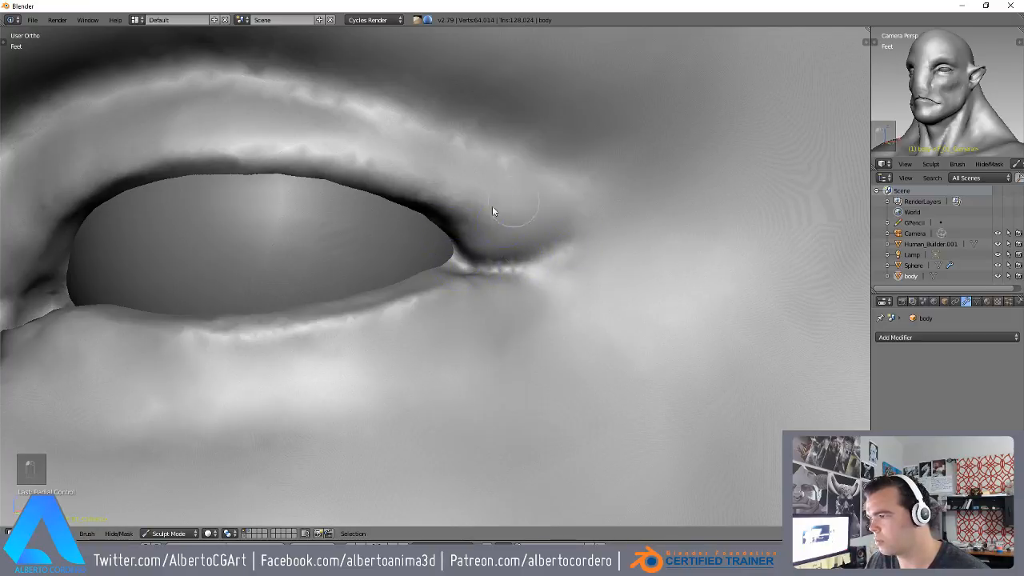
- Detail the inner eye corner and sharpen the lower eyelid's rim along the eyeball
mouse_move(552, 240)
middle_mouse_down("ctrl")
mouse_move(384, 364)
mouse_move(316, 290)
mouse_move(329, 254)
mouse_move(320, 232)
middle_mouse_up("ctrl")
left_click_drag(283, 262, 280, 269)
mouse_move(282, 264)
middle_mouse_down()
mouse_move(288, 303)
mouse_move(316, 246)
mouse_move(367, 237)
middle_mouse_up()
mouse_move(368, 238)
left_mouse_down()
mouse_move(388, 240)
mouse_move(391, 231)
left_mouse_up()
middle_click_drag(395, 246, 401, 275)
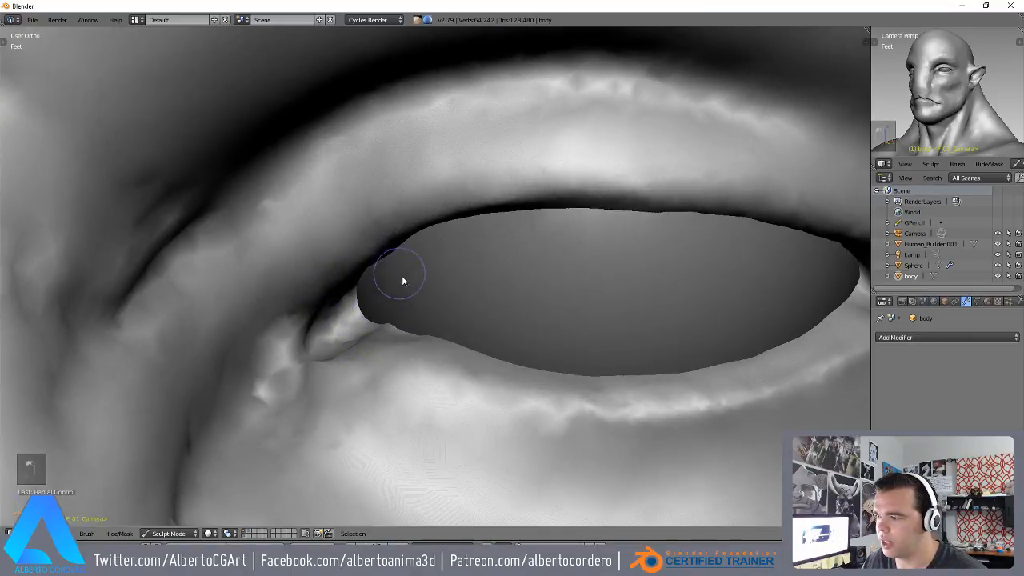
mouse_move(371, 316)
left_mouse_down()
mouse_move(637, 368)
mouse_move(791, 336)
left_mouse_up()
left_click_drag(570, 370, 738, 362)
mouse_move(552, 372)
middle_mouse_down("ctrl")
mouse_move(536, 410)
mouse_move(416, 297)
mouse_move(425, 221)
middle_mouse_up("ctrl")
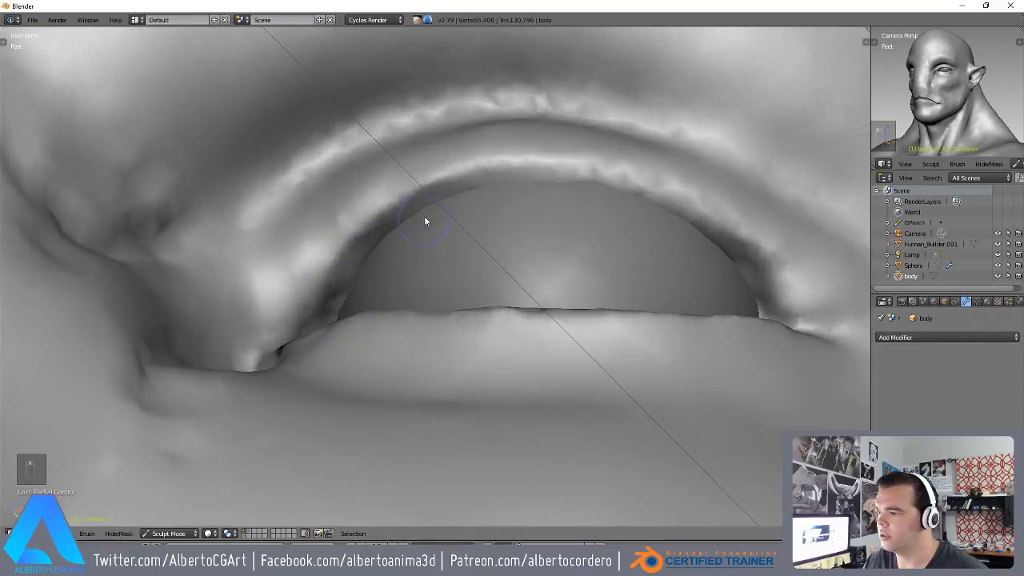
- Enlarge the Grab brush and check the whole head's proportions in front view
key("g")
key("f")
left_click(640, 211)
middle_click_drag(538, 179, 472, 244)
mouse_move(472, 244)
middle_mouse_down("ctrl")
mouse_move(444, 291)
mouse_move(407, 425)
mouse_move(458, 413)
mouse_move(463, 259)
mouse_move(452, 287)
middle_mouse_up("ctrl")
key("KP_1")
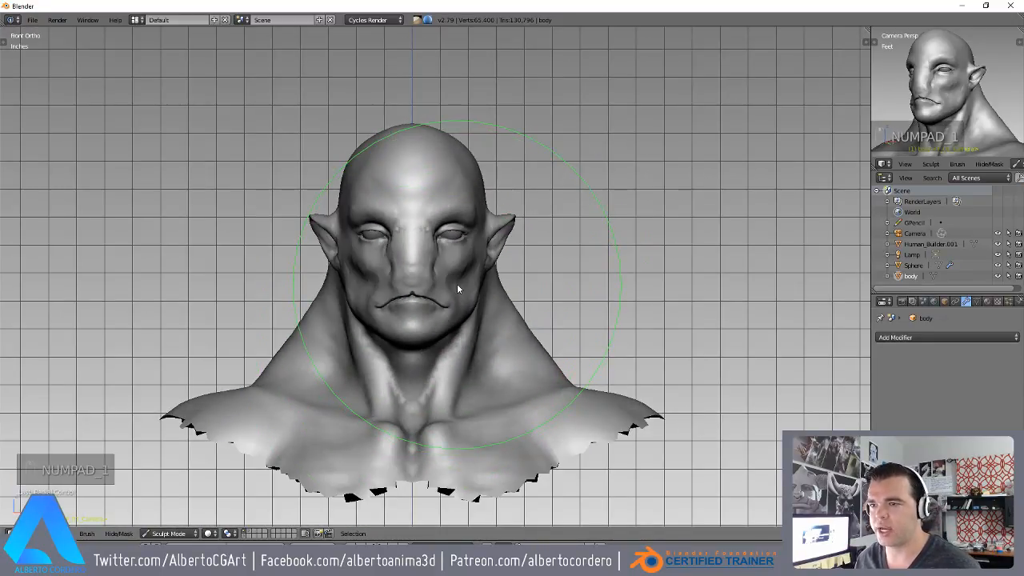
scroll(467, 300, "up", 2)
scroll(499, 230, "up", 4)
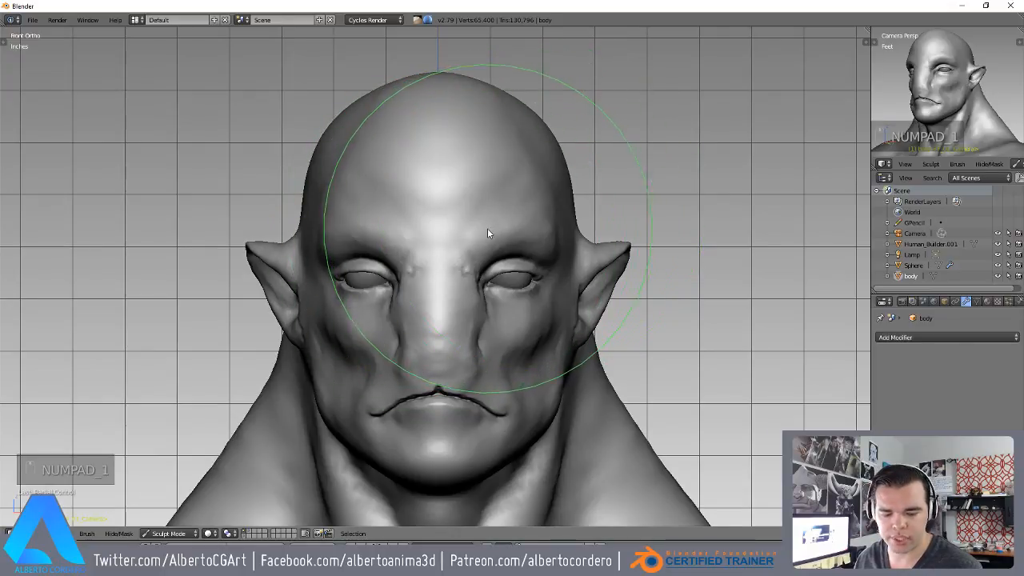
- Shrink the sculpting brush and build up the temple above the outer end of the brow
key("f")
left_click(362, 243)
middle_click_drag(524, 182, 473, 197)
scroll(474, 198, "up", 5)
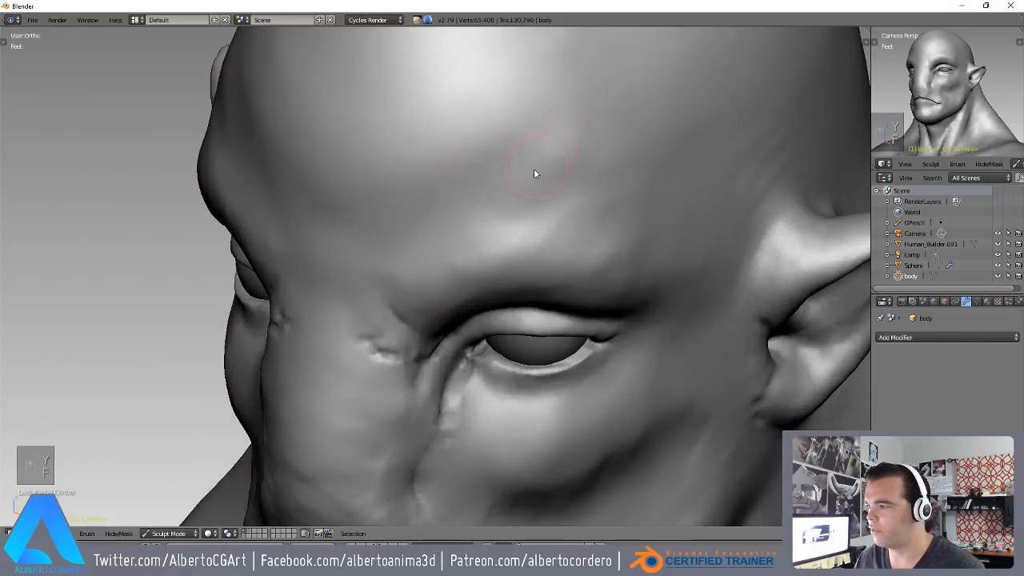
middle_click_drag(520, 168, 426, 242, "shift")
scroll(426, 248, "down", 2)
middle_click_drag(483, 270, 464, 309)
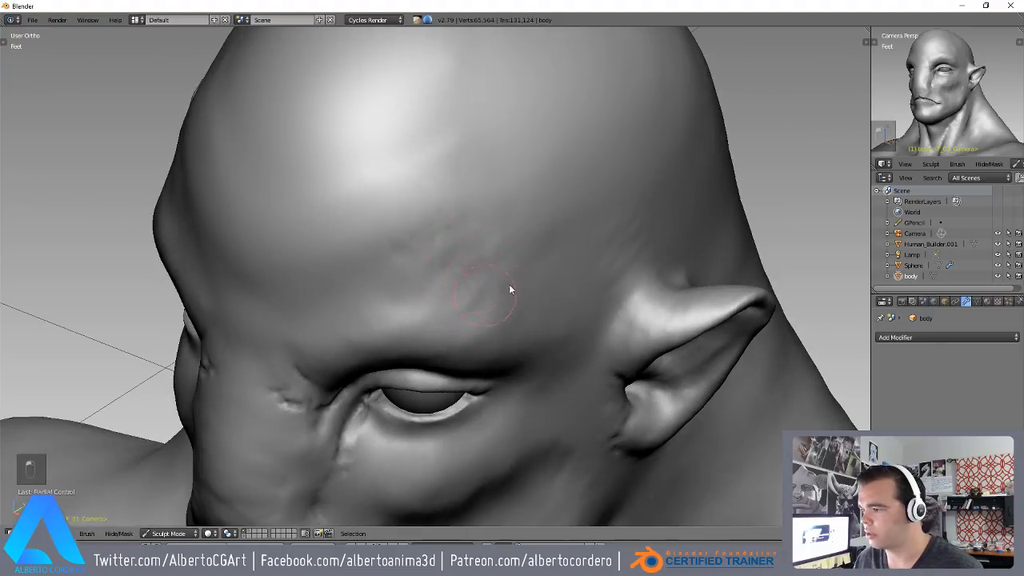
scroll(543, 264, "up", 1)
mouse_move(542, 265)
left_mouse_down()
mouse_move(466, 313)
mouse_move(545, 299)
mouse_move(440, 266)
mouse_move(497, 304)
mouse_move(557, 267)
mouse_move(592, 285)
left_mouse_up()
- Shape the forehead above the brow with further strokes, working from both sides of the head
mouse_move(411, 272)
middle_mouse_down()
mouse_move(496, 219)
mouse_move(416, 298)
mouse_move(465, 292)
middle_mouse_up()
left_click_drag(466, 293, 415, 246)
mouse_move(368, 260)
middle_mouse_down()
mouse_move(437, 282)
mouse_move(480, 280)
middle_mouse_up()
mouse_move(546, 258)
left_mouse_down()
mouse_move(444, 314)
mouse_move(389, 270)
mouse_move(371, 219)
mouse_move(381, 243)
mouse_move(469, 270)
left_mouse_up()
mouse_move(470, 273)
middle_mouse_down()
mouse_move(441, 201)
mouse_move(499, 211)
middle_mouse_up()
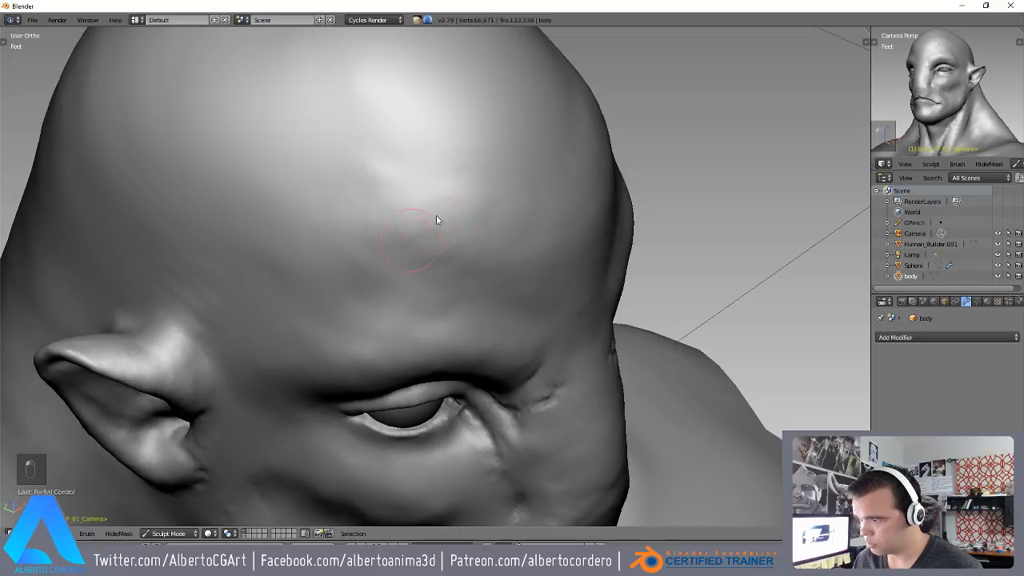
middle_click_drag(507, 212, 504, 301)
mouse_move(504, 301)
left_mouse_down()
mouse_move(517, 320)
mouse_move(521, 286)
mouse_move(446, 284)
mouse_move(380, 236)
left_mouse_up()
middle_click_drag(380, 236, 439, 233)
mouse_move(439, 233)
left_mouse_down()
mouse_move(514, 278)
mouse_move(349, 234)
mouse_move(427, 152)
mouse_move(373, 280)
mouse_move(491, 347)
left_mouse_up()
mouse_move(492, 347)
middle_mouse_down()
mouse_move(440, 334)
mouse_move(350, 181)
mouse_move(449, 248)
mouse_move(400, 201)
middle_mouse_up()
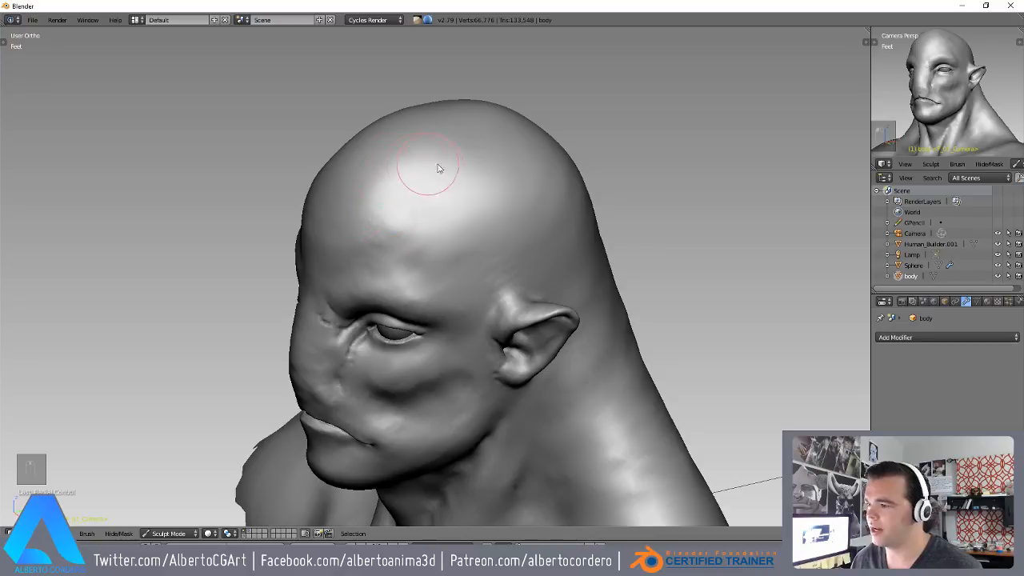
- Add volume along the upper forehead and blend it into the temple above the ear
middle_click_drag(428, 167, 448, 188)
middle_click_drag(374, 296, 433, 280)
mouse_move(433, 280)
left_mouse_down()
mouse_move(376, 236)
mouse_move(427, 289)
left_mouse_up()
middle_click_drag(427, 290, 450, 201)
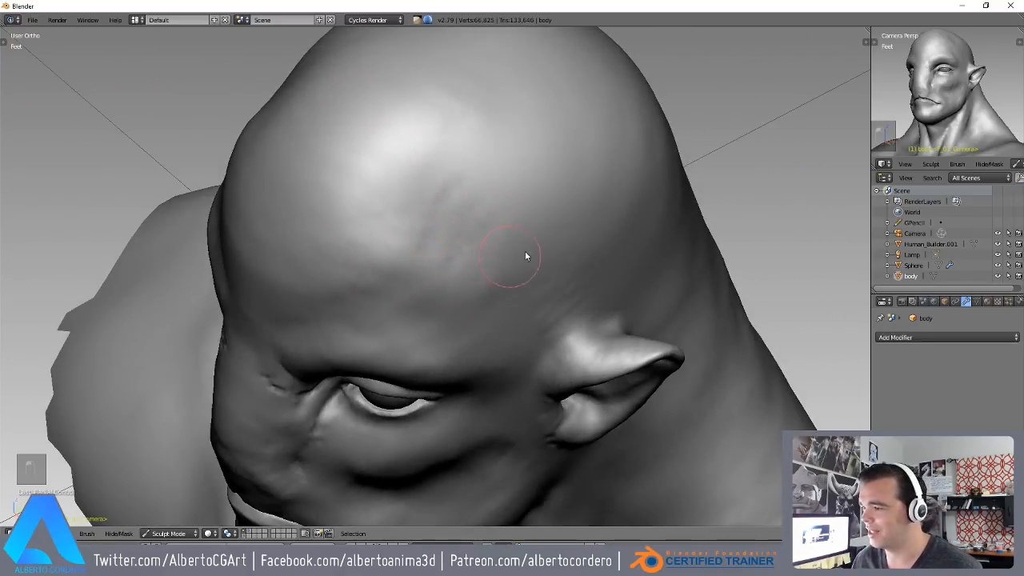
middle_click_drag(516, 253, 396, 257)
left_click_drag(396, 258, 458, 274)
middle_click_drag(458, 275, 569, 198)
- Carry the sculpted form from the forehead over the side of the crown toward the back of the skull
middle_click_drag(624, 152, 578, 159)
mouse_move(578, 159)
left_mouse_down()
mouse_move(468, 268)
mouse_move(582, 249)
left_mouse_up()
middle_click_drag(572, 320, 483, 347)
scroll(483, 347, "down", 1)
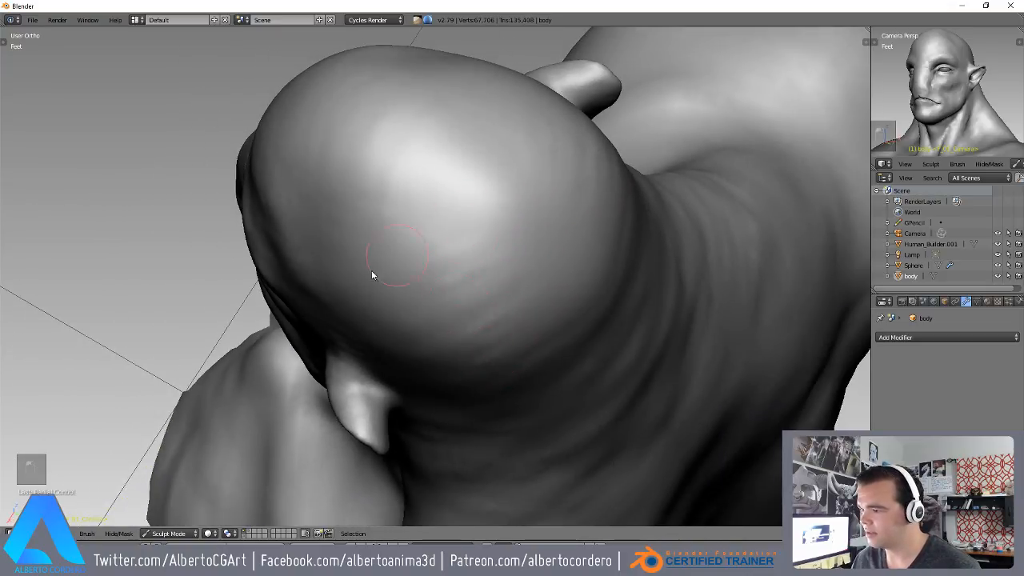
mouse_move(389, 215)
left_mouse_down()
mouse_move(459, 221)
mouse_move(433, 310)
mouse_move(520, 313)
mouse_move(482, 361)
left_mouse_up()
middle_click_drag(535, 345, 529, 298)
mouse_move(501, 220)
left_mouse_down()
mouse_move(561, 230)
mouse_move(589, 301)
left_mouse_up()
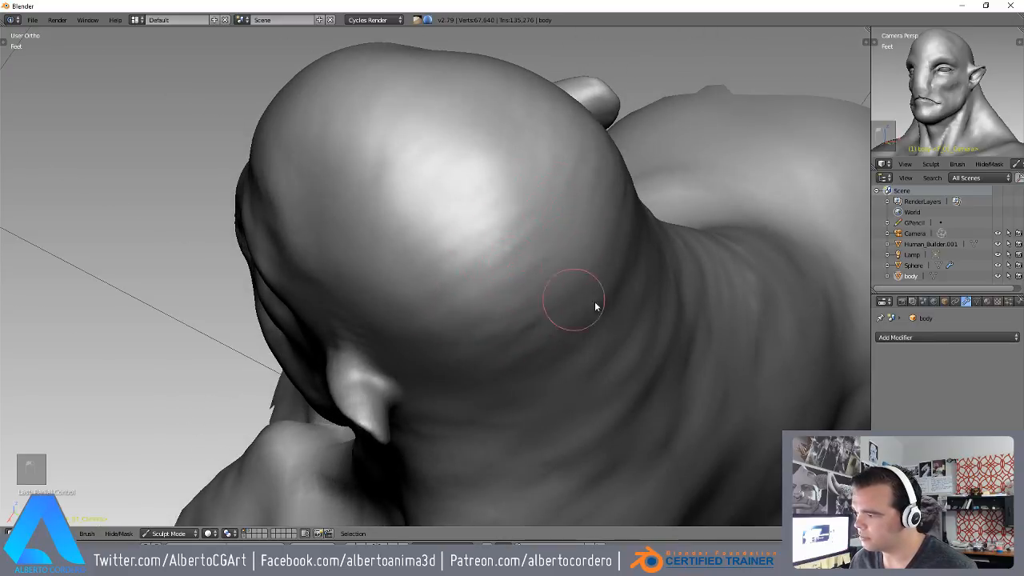
middle_click_drag(590, 301, 504, 356)
left_click_drag(496, 363, 436, 344)
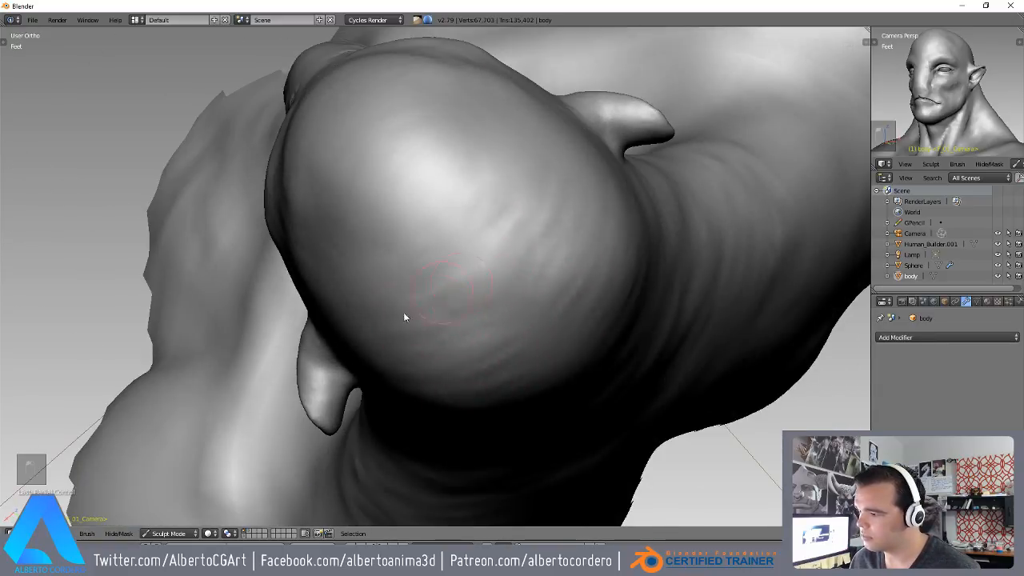
- Refine the crown's surface in close-up with short strokes along the side of the skull
mouse_move(441, 265)
middle_mouse_down()
mouse_move(524, 269)
mouse_move(502, 209)
mouse_move(499, 260)
mouse_move(453, 251)
mouse_move(439, 211)
mouse_move(487, 236)
mouse_move(472, 267)
middle_mouse_up()
scroll(437, 214, "up", 3)
scroll(436, 214, "up", 2)
mouse_move(492, 320)
left_mouse_down()
mouse_move(466, 244)
mouse_move(470, 139)
mouse_move(493, 256)
left_mouse_up()
middle_click_drag(482, 287, 490, 265, "shift")
scroll(489, 265, "up", 1)
left_click_drag(551, 272, 517, 391)
mouse_move(610, 243)
middle_mouse_down("shift")
mouse_move(552, 253)
mouse_move(549, 279)
middle_mouse_up("shift")
mouse_move(520, 312)
left_mouse_down()
mouse_move(452, 370)
mouse_move(487, 279)
mouse_move(476, 215)
mouse_move(436, 194)
left_mouse_up()
- Work the brow ridge above the eye socket with strokes that give it more volume
scroll(462, 255, "down", 1)
middle_click_drag(461, 255, 488, 217)
scroll(469, 215, "up", 1)
left_click_drag(459, 230, 505, 304)
mouse_move(505, 304)
middle_mouse_down()
mouse_move(531, 228)
mouse_move(432, 273)
mouse_move(423, 248)
middle_mouse_up()
scroll(413, 264, "up", 1)
mouse_move(400, 280)
left_mouse_down()
mouse_move(367, 222)
mouse_move(303, 228)
mouse_move(359, 246)
mouse_move(481, 243)
left_mouse_up()
scroll(352, 240, "up", 1)
middle_click_drag(222, 304, 273, 280, "shift")
mouse_move(273, 280)
left_mouse_down()
mouse_move(320, 229)
mouse_move(445, 189)
mouse_move(541, 206)
mouse_move(554, 258)
left_mouse_up()
scroll(600, 260, "down", 4)
mouse_move(516, 308)
middle_mouse_down()
mouse_move(446, 359)
mouse_move(463, 194)
mouse_move(430, 183)
middle_mouse_up()
- Enlarge the Grab brush and adjust the shape of the brow near the bridge of the nose
scroll(423, 178, "up", 2)
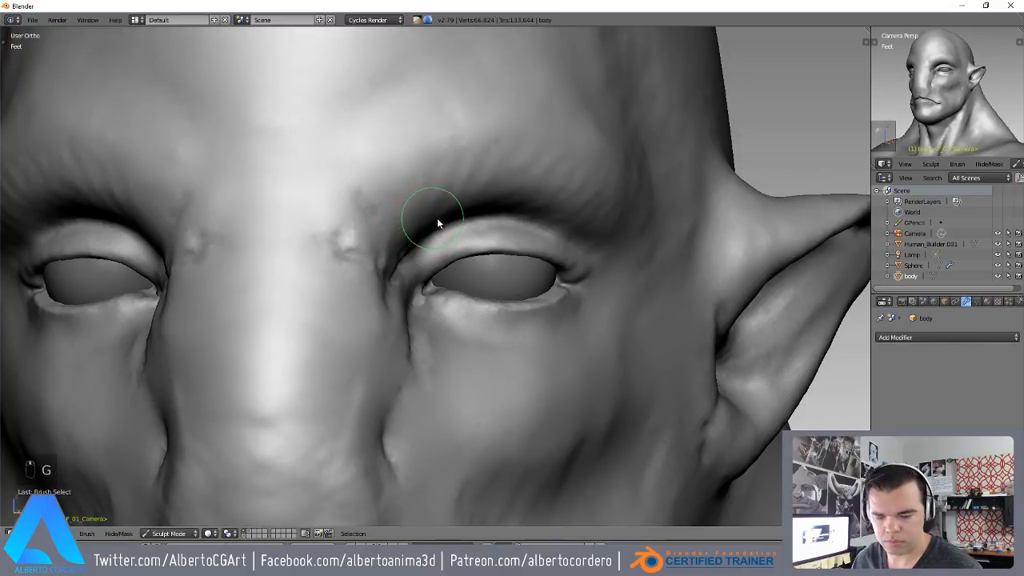
key("f")
left_click(627, 315)
middle_click_drag(626, 314, 619, 330, "shift")
middle_click_drag(619, 331, 604, 304, "ctrl")
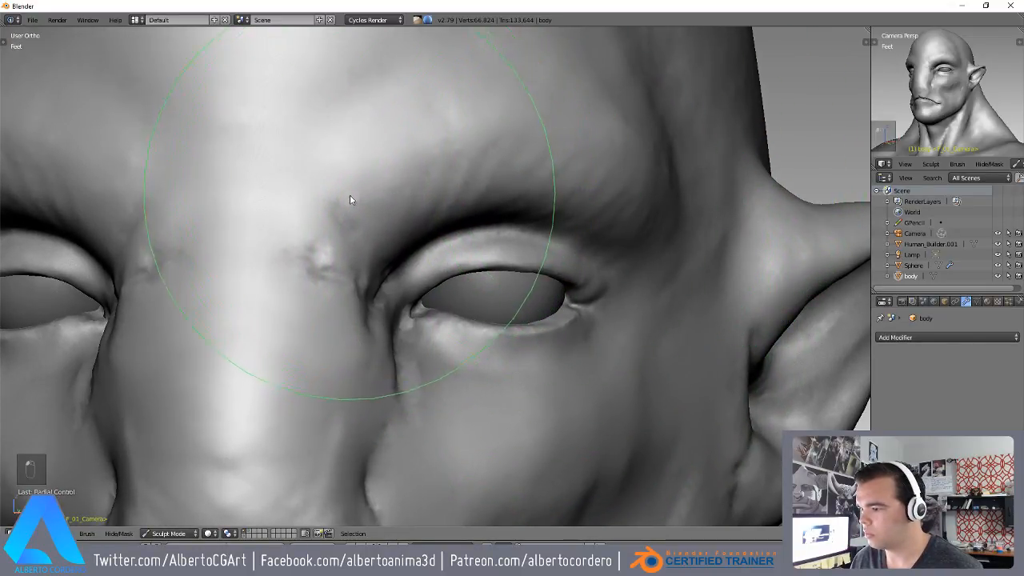
mouse_move(311, 206)
middle_mouse_down()
mouse_move(189, 224)
mouse_move(160, 300)
mouse_move(164, 279)
middle_mouse_up()
left_click_drag(167, 256, 188, 258)
mouse_move(190, 255)
middle_mouse_down("ctrl")
mouse_move(257, 349)
mouse_move(471, 284)
mouse_move(463, 270)
mouse_move(469, 197)
mouse_move(429, 232)
mouse_move(456, 208)
middle_mouse_up("ctrl")
middle_click_drag(612, 149, 526, 198, "ctrl")
middle_click_drag(527, 198, 486, 268, "shift")
mouse_move(486, 268)
middle_mouse_down("ctrl")
mouse_move(465, 193)
mouse_move(480, 171)
mouse_move(431, 209)
mouse_move(531, 224)
mouse_move(437, 259)
mouse_move(425, 277)
mouse_move(441, 214)
mouse_move(437, 248)
mouse_move(481, 207)
mouse_move(460, 272)
middle_mouse_up("ctrl")
middle_click_drag(384, 299, 370, 270)
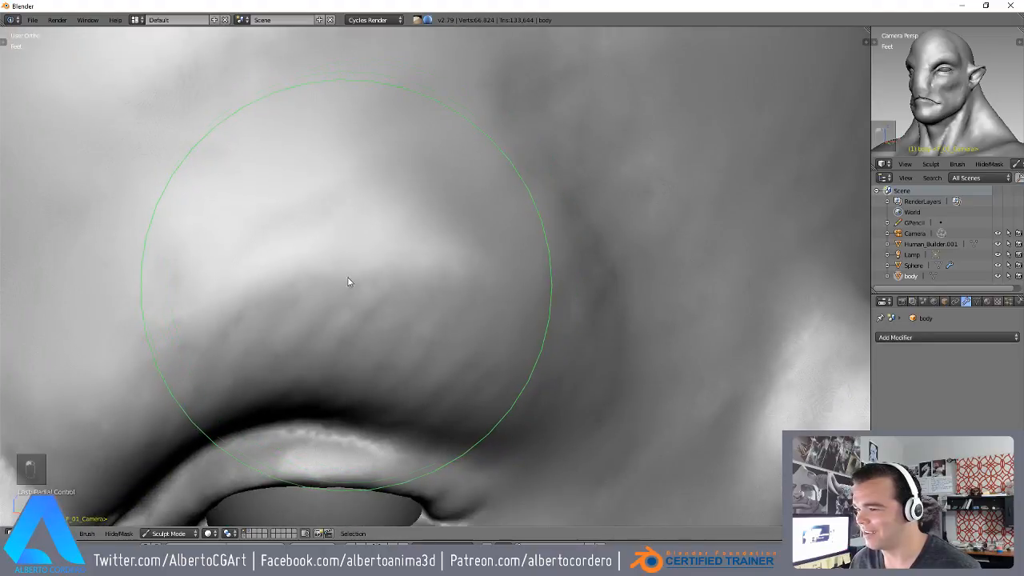
- Pull the brow ridge into shape with the large Grab brush, judging it against the whole head
scroll(416, 312, "down", 7)
mouse_move(402, 354)
middle_mouse_down()
mouse_move(453, 214)
mouse_move(411, 238)
mouse_move(424, 275)
mouse_move(376, 268)
middle_mouse_up()
mouse_move(376, 268)
middle_mouse_down("ctrl")
mouse_move(408, 205)
mouse_move(395, 224)
middle_mouse_up("ctrl")
mouse_move(395, 224)
middle_mouse_down("ctrl")
mouse_move(410, 187)
mouse_move(370, 287)
mouse_move(400, 251)
mouse_move(376, 218)
middle_mouse_up("ctrl")
middle_click_drag(376, 218, 349, 233)
mouse_move(350, 233)
left_mouse_down()
mouse_move(367, 201)
mouse_move(352, 224)
left_mouse_up()
mouse_move(352, 224)
middle_mouse_down("ctrl")
mouse_move(359, 319)
mouse_move(400, 344)
middle_mouse_up("ctrl")
mouse_move(400, 344)
middle_mouse_down()
mouse_move(480, 236)
mouse_move(462, 211)
mouse_move(402, 270)
middle_mouse_up()
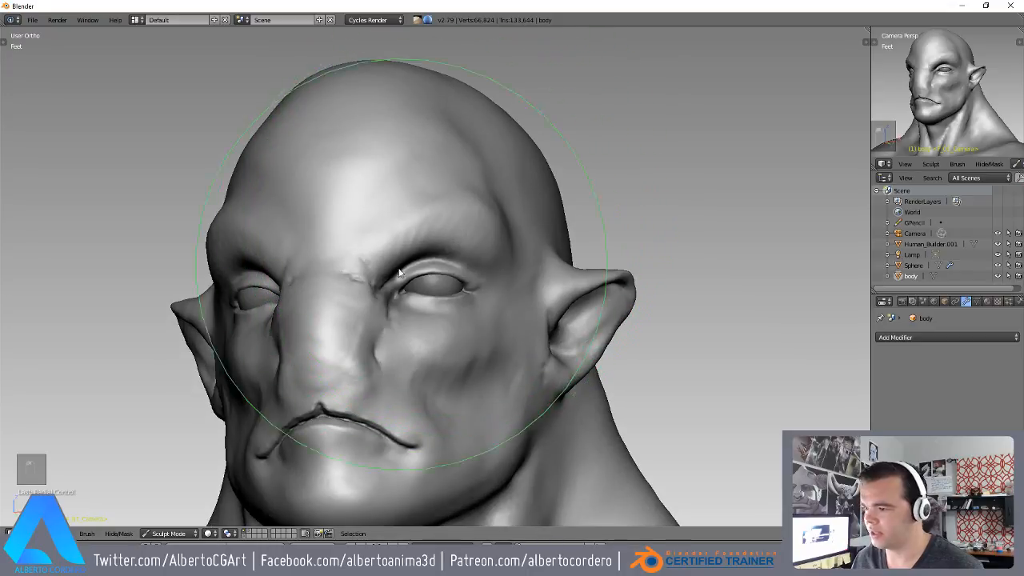
- Switch to the Crease brush at a smaller size and check the face from the side
key("shift+c")
key("f")
left_click(249, 268)
mouse_move(282, 266)
middle_mouse_down()
mouse_move(295, 302)
mouse_move(385, 330)
middle_mouse_up()
mouse_move(386, 331)
middle_mouse_down("shift")
mouse_move(411, 291)
mouse_move(467, 266)
mouse_move(464, 249)
mouse_move(439, 254)
mouse_move(474, 236)
mouse_move(424, 211)
middle_mouse_up("shift")
mouse_move(412, 266)
middle_mouse_down("ctrl")
mouse_move(414, 206)
mouse_move(436, 176)
middle_mouse_up("ctrl")
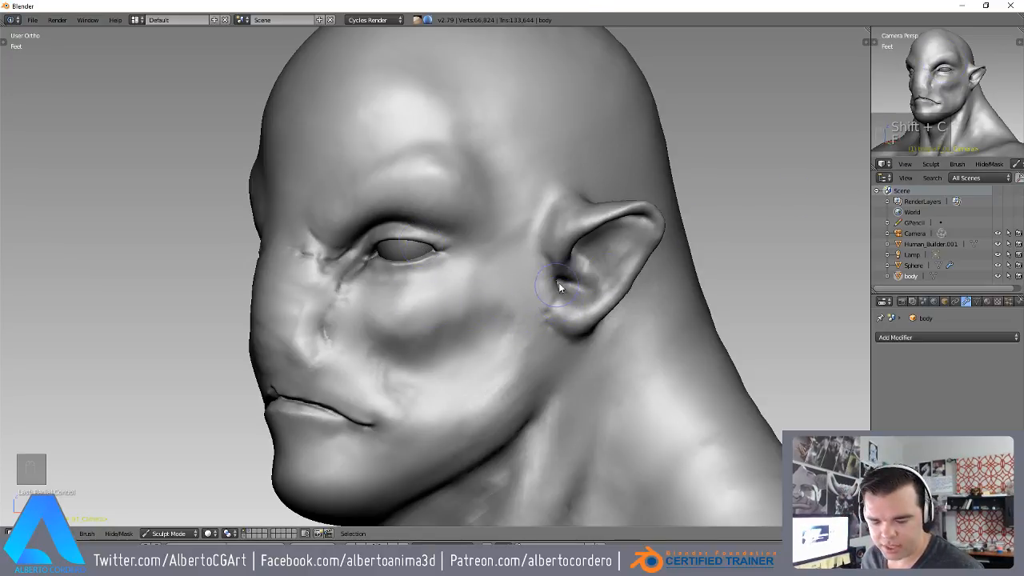
- Turn off the Screencast Keys display
key("n")
scroll(808, 280, "down", 10)
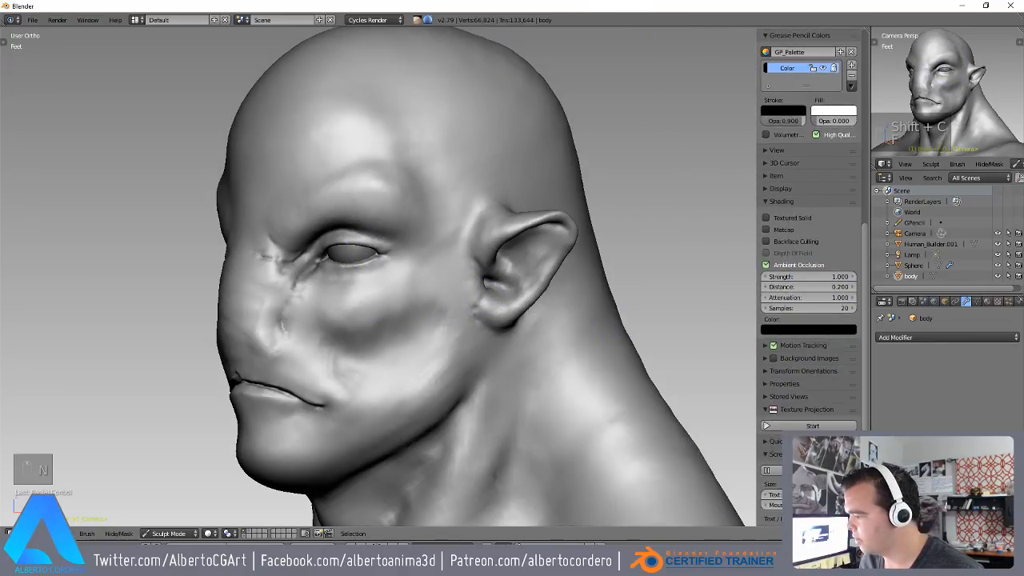
left_click(812, 386)
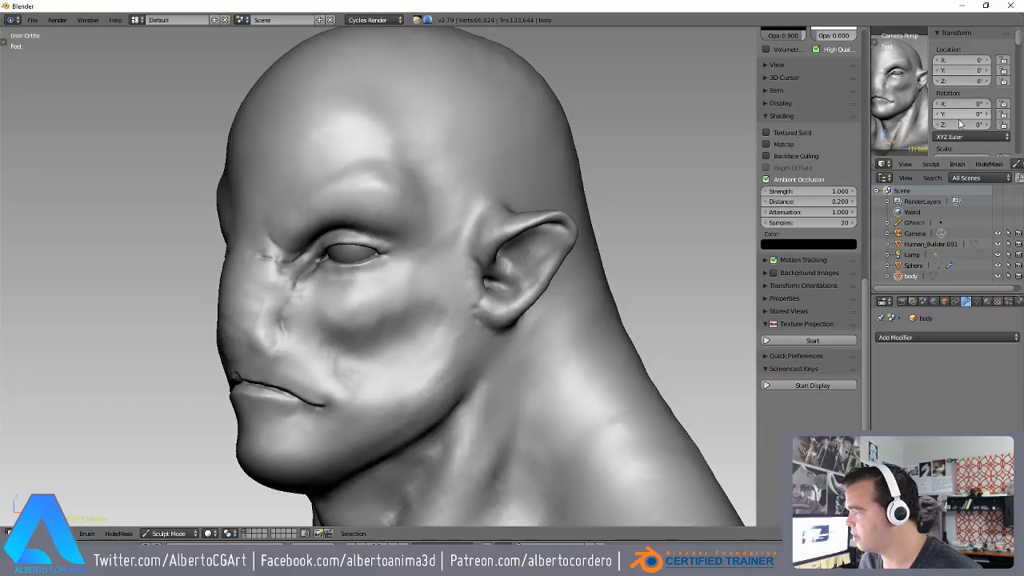
key("n")
- Lasso-mask the face in the right side view and invert the mask to protect the rest of the body
mouse_move(548, 241)
middle_mouse_down()
mouse_move(571, 234)
mouse_move(404, 229)
middle_mouse_up()
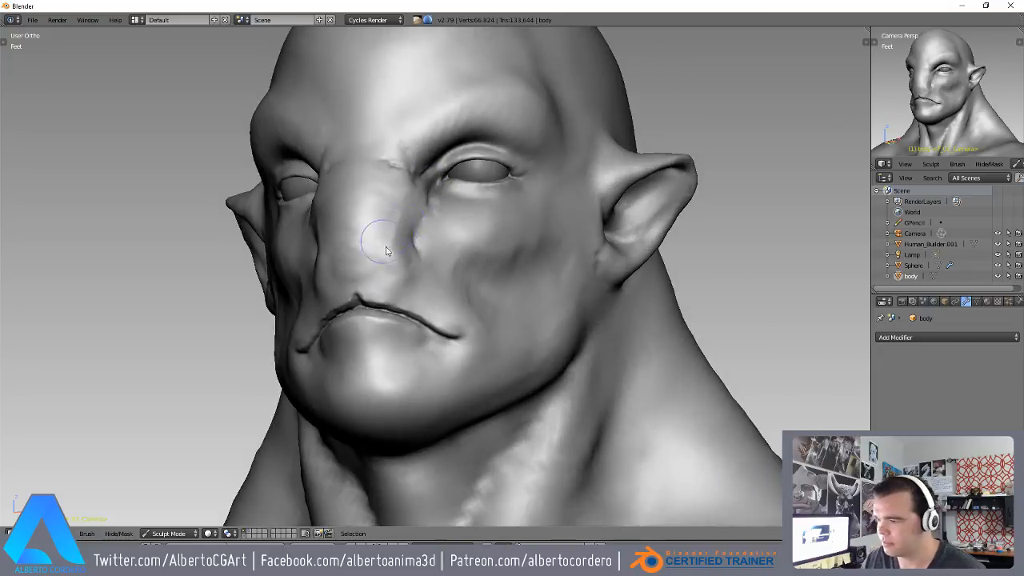
scroll(395, 196, "up", 6)
scroll(353, 214, "up", 2)
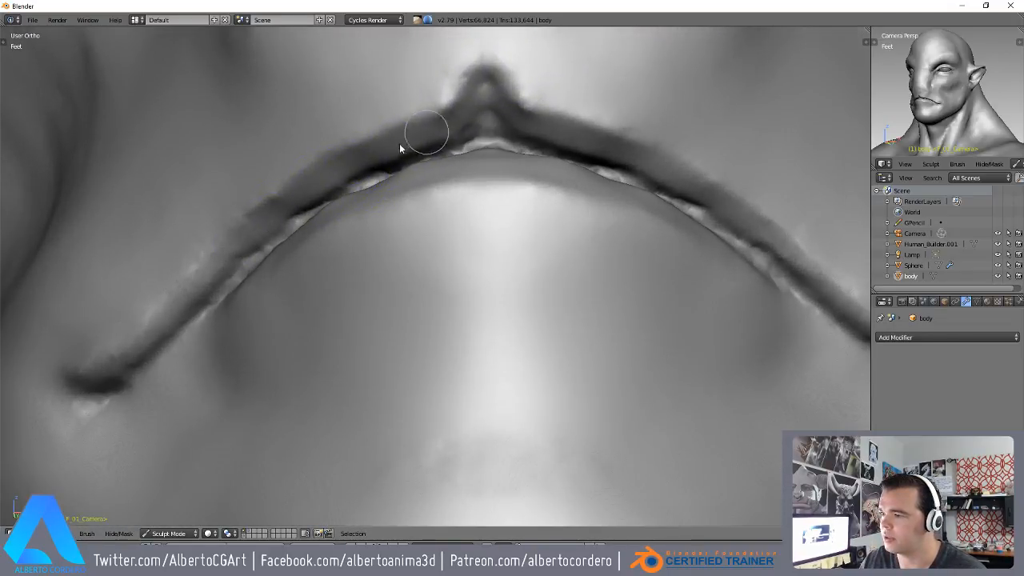
scroll(298, 232, "down", 5)
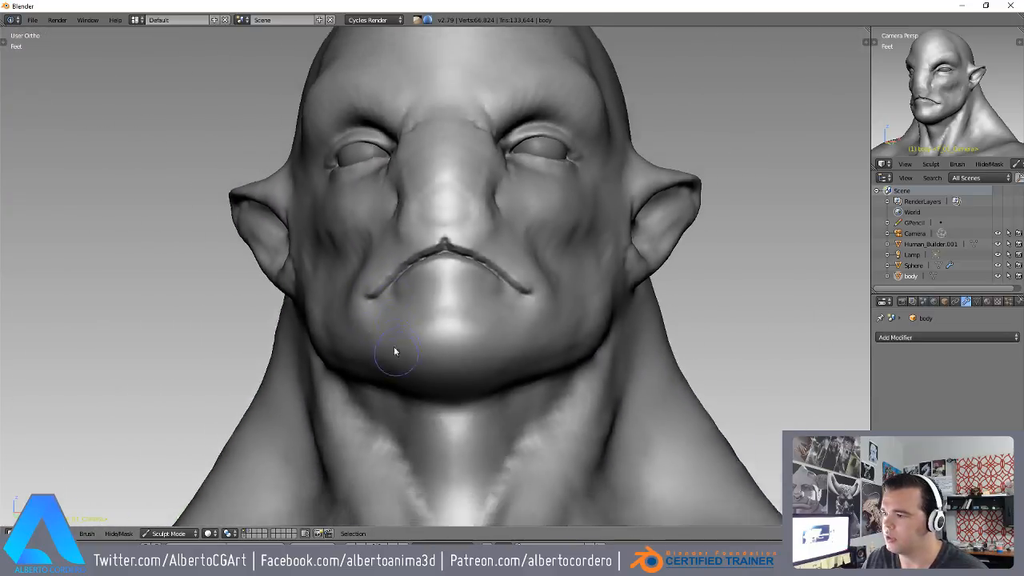
middle_click_drag(394, 353, 350, 282)
scroll(320, 270, "down", 2)
key("KP_3")
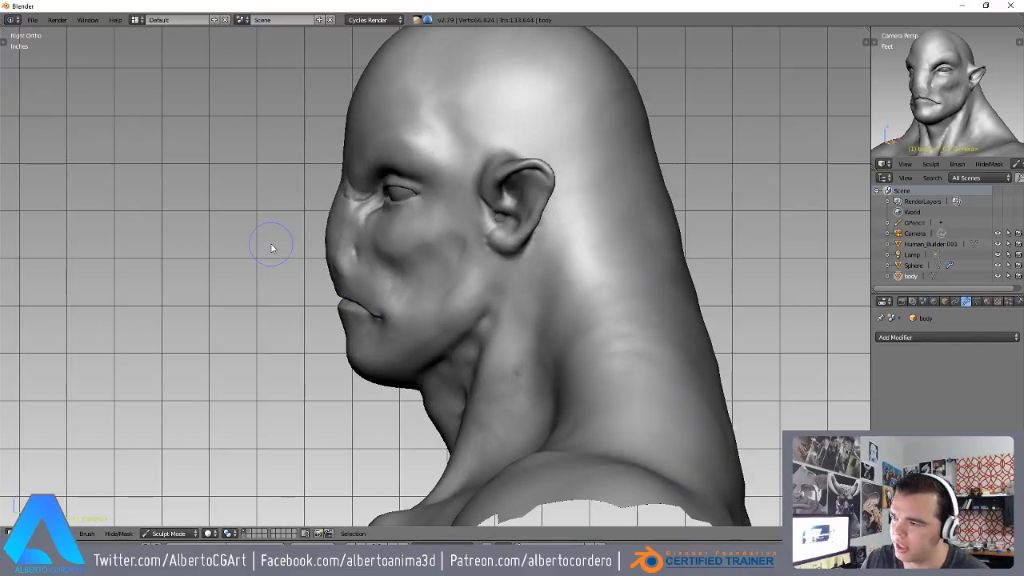
mouse_move(395, 379)
left_mouse_down("ctrl+shift")
mouse_move(480, 290)
mouse_move(389, 41)
mouse_move(286, 434)
mouse_move(402, 326)
left_mouse_up("ctrl+shift")
scroll(403, 326, "up", 1)
mouse_move(497, 274)
left_mouse_down("ctrl+shift")
mouse_move(480, 96)
mouse_move(160, 199)
left_mouse_up("ctrl+shift")
mouse_move(340, 309)
middle_mouse_down()
mouse_move(466, 305)
mouse_move(360, 328)
middle_mouse_up()
key("ctrl+i")
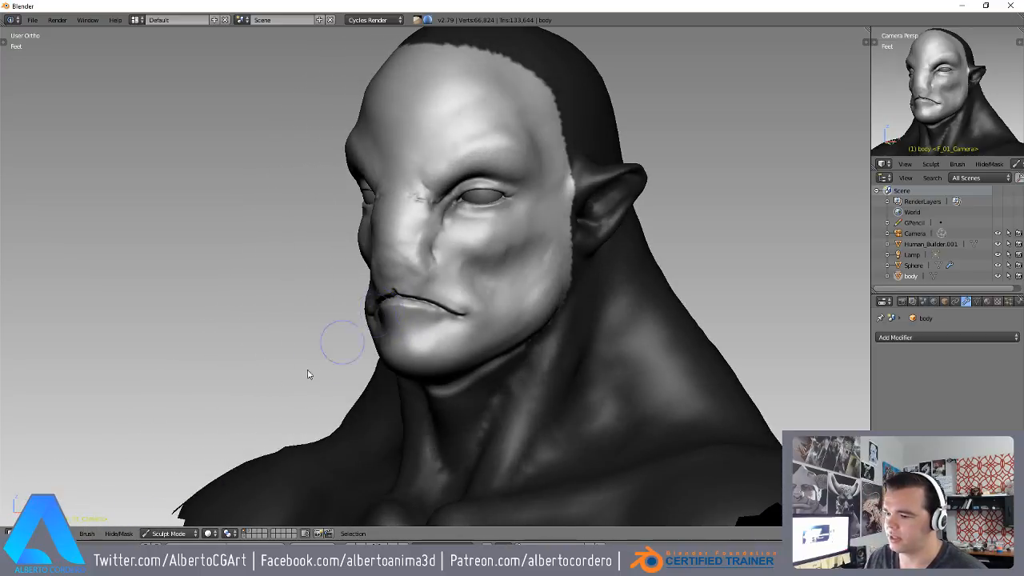
- Hide the masked geometry to isolate the face and check it in front view
left_click(114, 533)
left_click(140, 496)
middle_click_drag(419, 302, 432, 264)
key("KP_1")
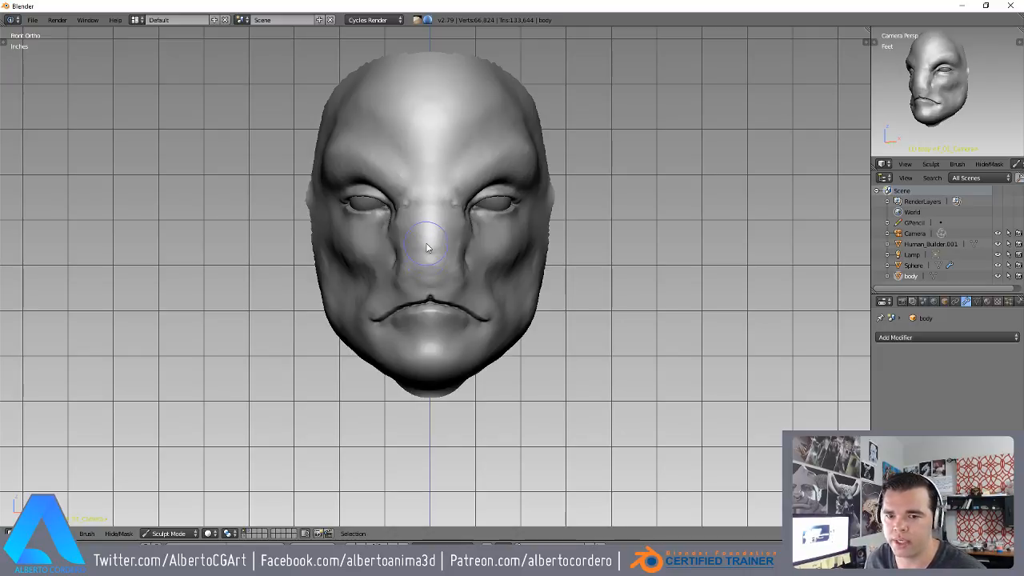
scroll(450, 210, "up", 7)
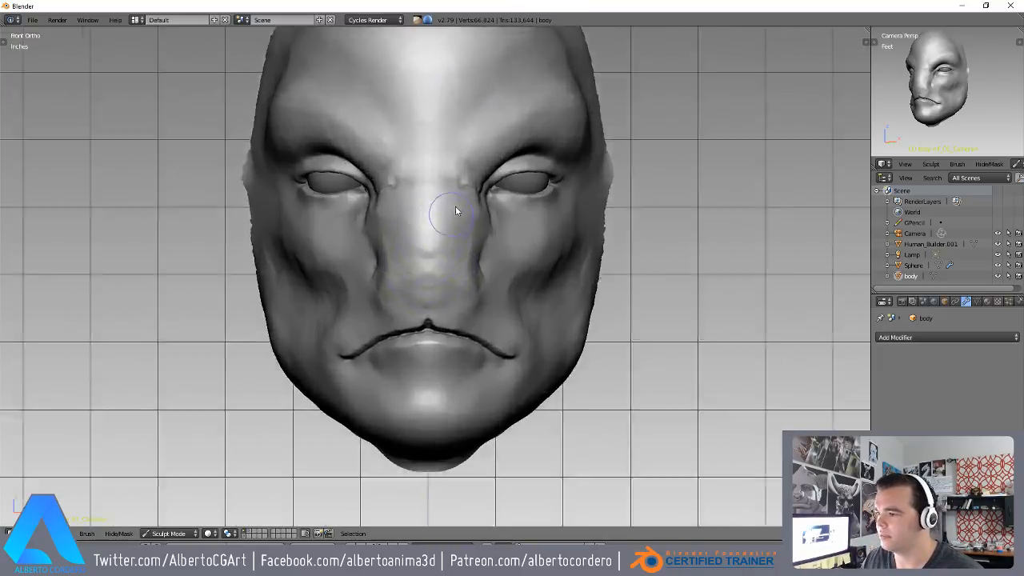
middle_click_drag(472, 233, 460, 232)
scroll(460, 236, "down", 5)
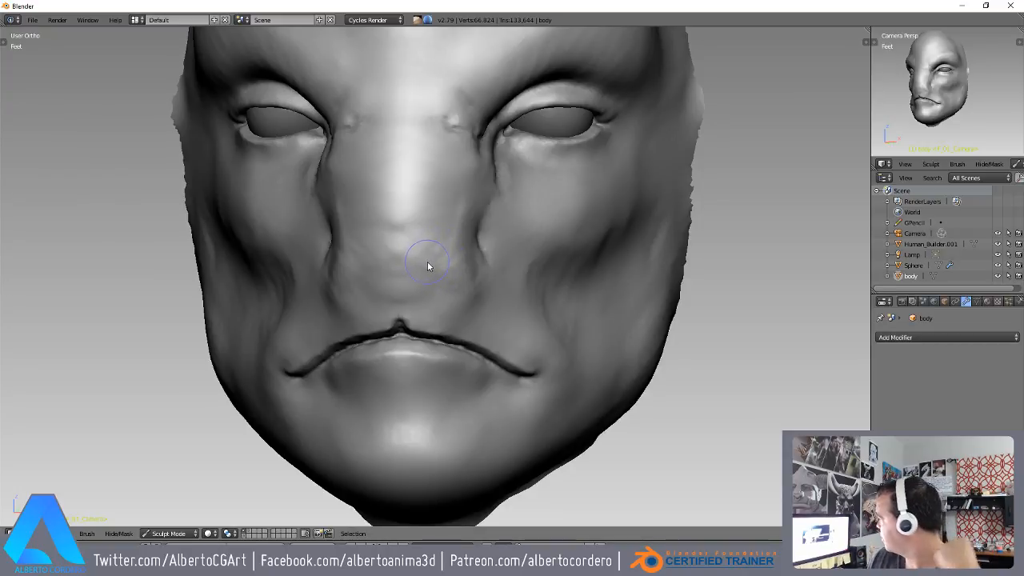
- Carve the crease between the side of the nose and the cheek around the nostril wing
scroll(442, 263, "up", 3)
scroll(432, 220, "up", 5)
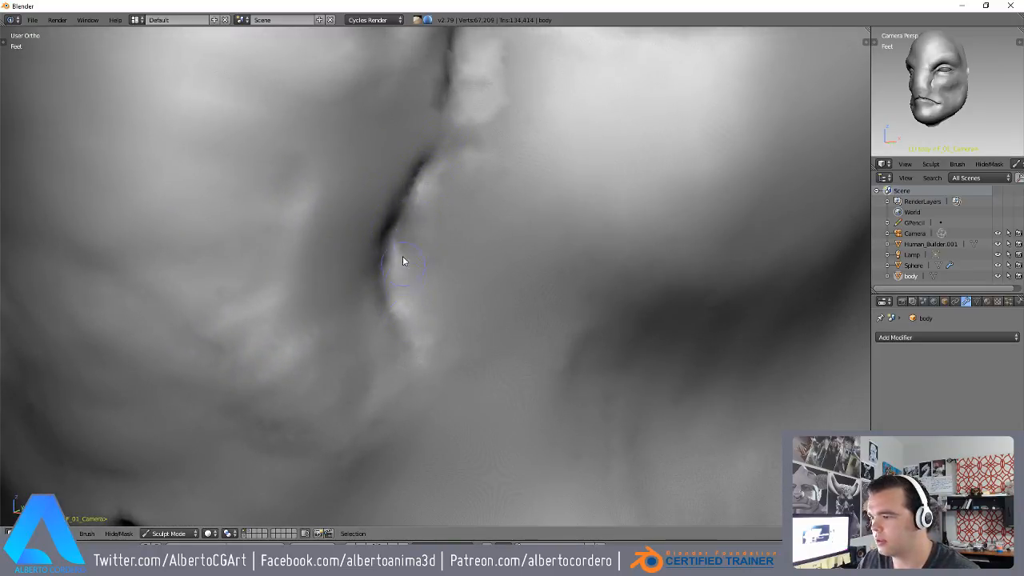
scroll(410, 344, "down", 4)
scroll(406, 248, "up", 4)
scroll(416, 220, "up", 2)
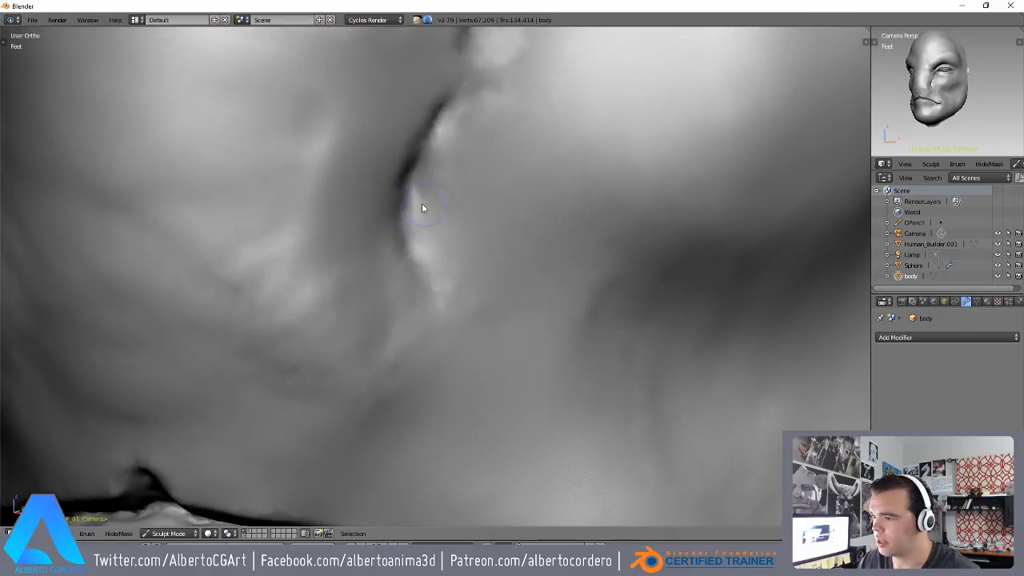
scroll(442, 328, "down", 1)
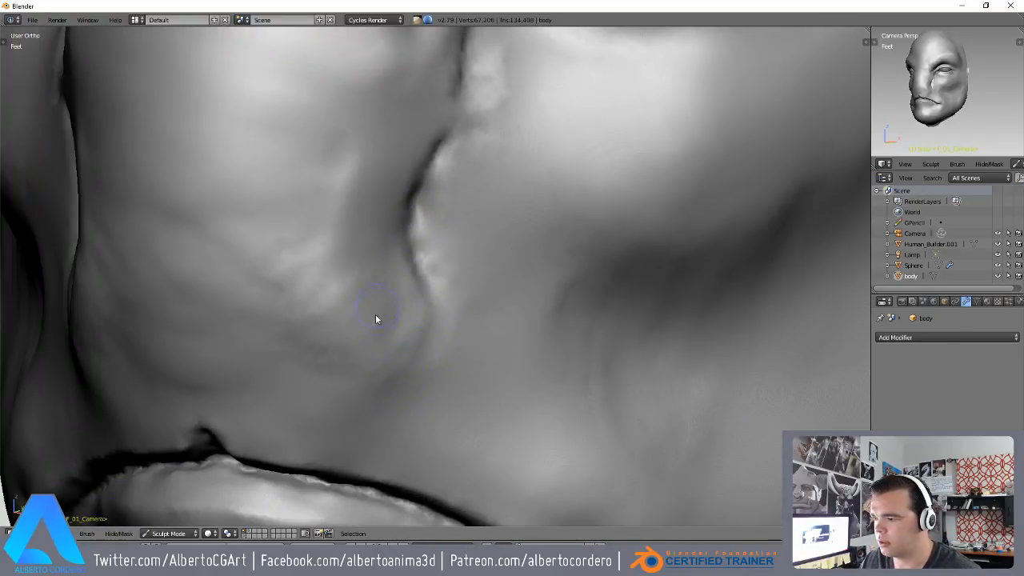
middle_click_drag(378, 313, 391, 278)
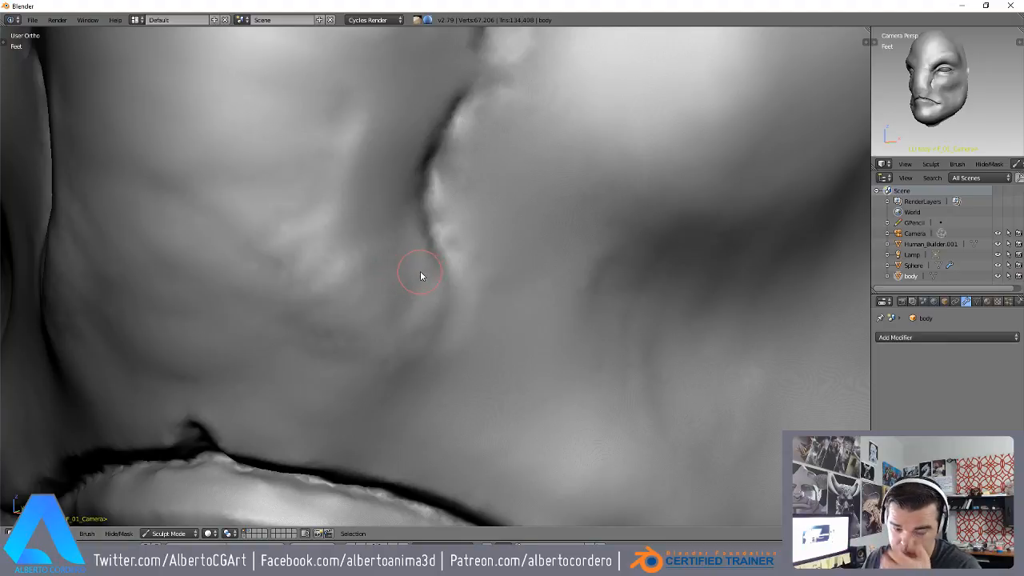
scroll(395, 279, "down", 1)
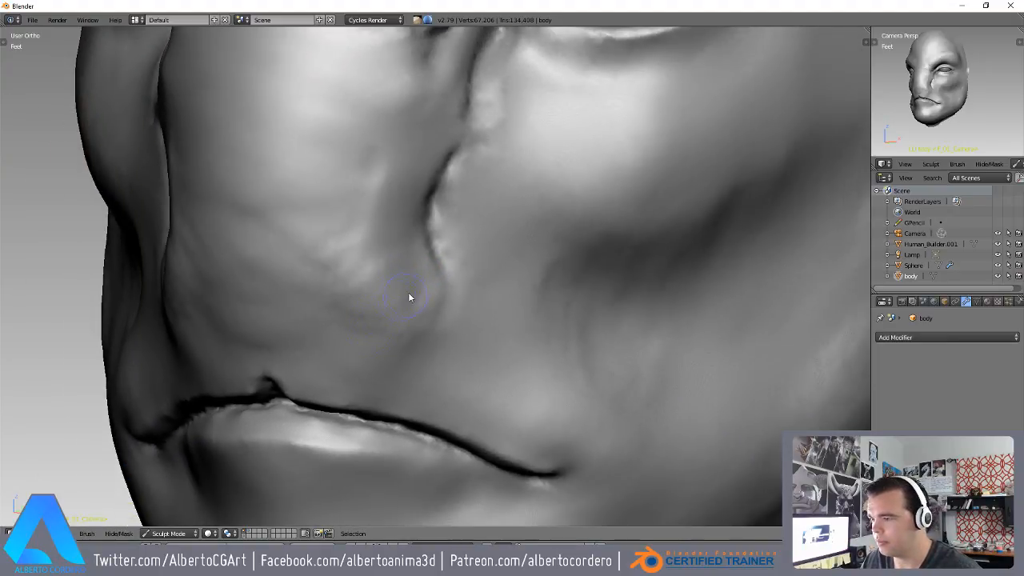
- Carve the nostril openings into the lower sides of the nose above the mouth
mouse_move(386, 317)
left_mouse_down()
mouse_move(377, 303)
mouse_move(393, 293)
mouse_move(355, 339)
mouse_move(372, 354)
mouse_move(380, 297)
left_mouse_up()
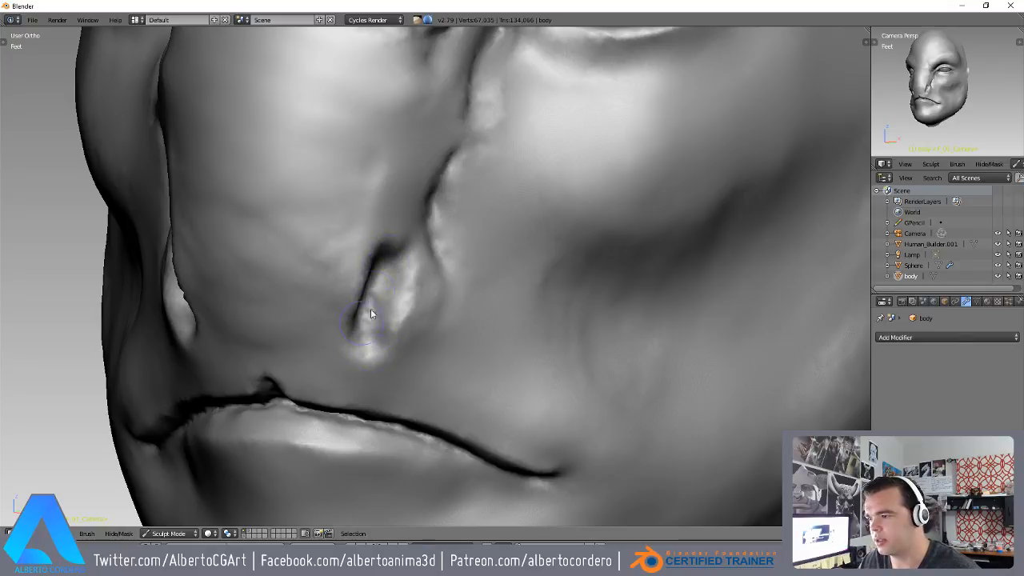
scroll(389, 264, "down", 5)
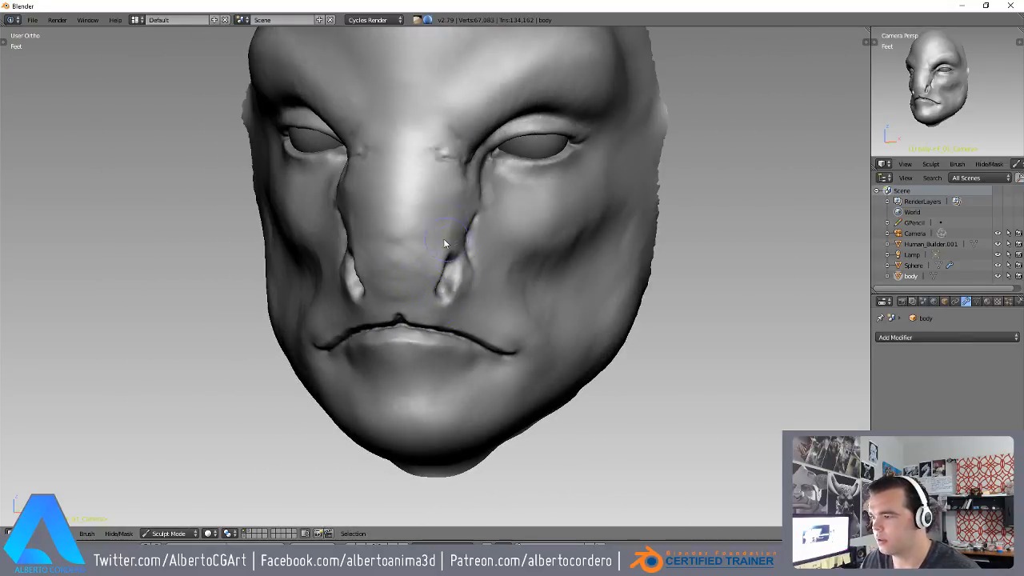
scroll(416, 310, "up", 5)
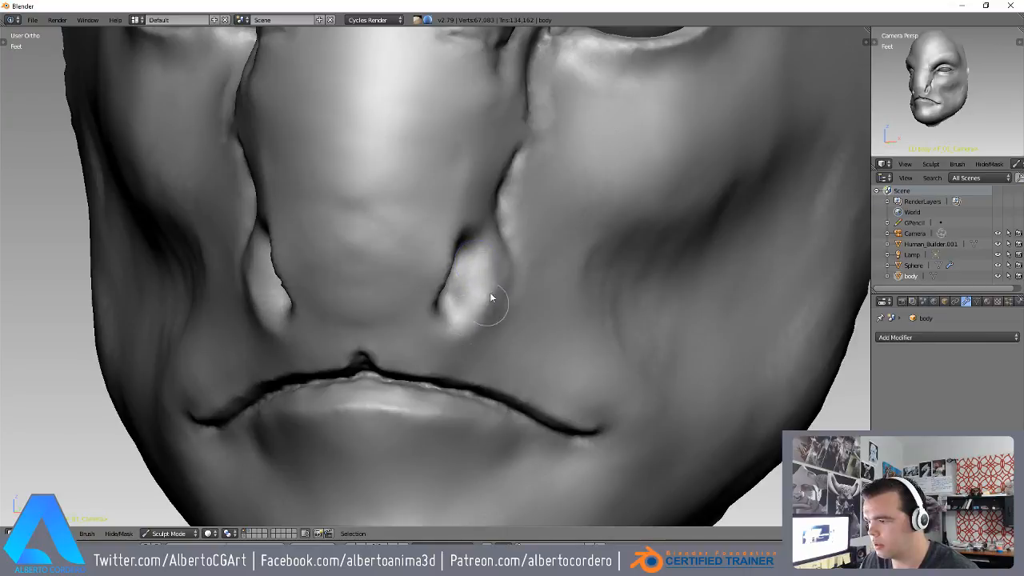
- Build up the nose surface along the upper edge of the nostril
mouse_move(471, 264)
middle_mouse_down()
mouse_move(496, 310)
mouse_move(530, 220)
mouse_move(393, 227)
mouse_move(281, 350)
mouse_move(366, 231)
mouse_move(295, 241)
mouse_move(370, 262)
middle_mouse_up()
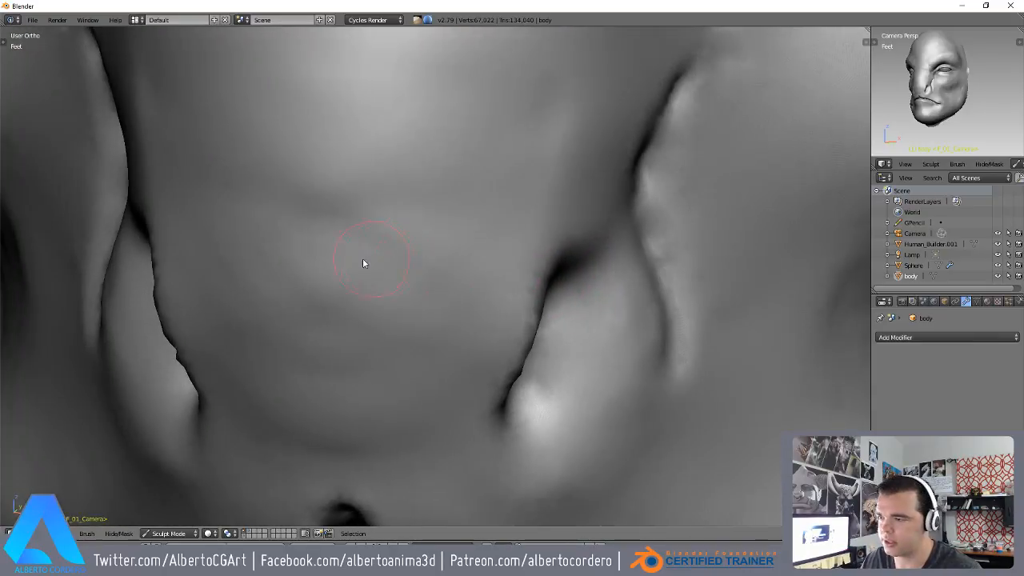
left_click_drag(485, 260, 502, 312)
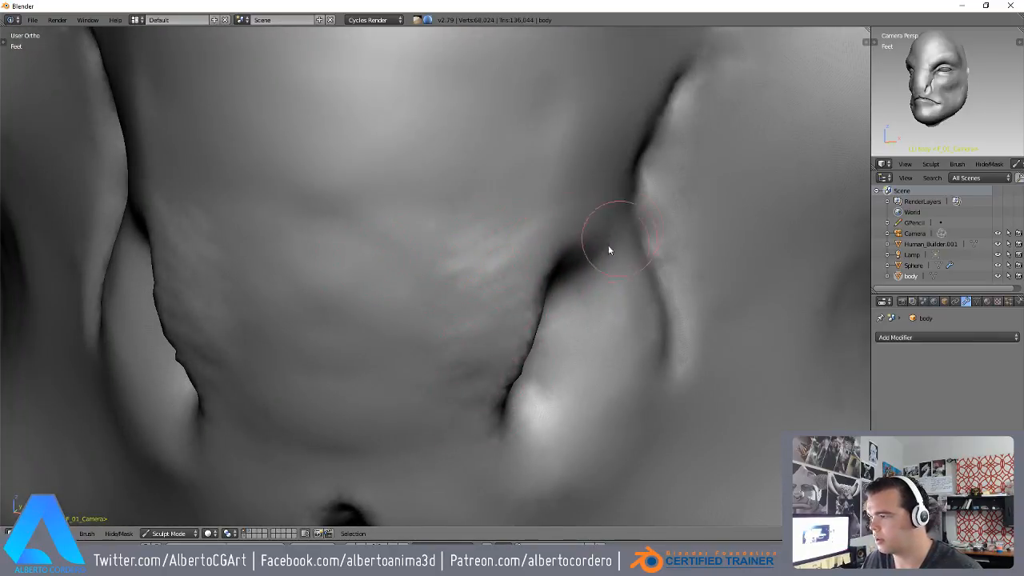
middle_click_drag(502, 328, 521, 250)
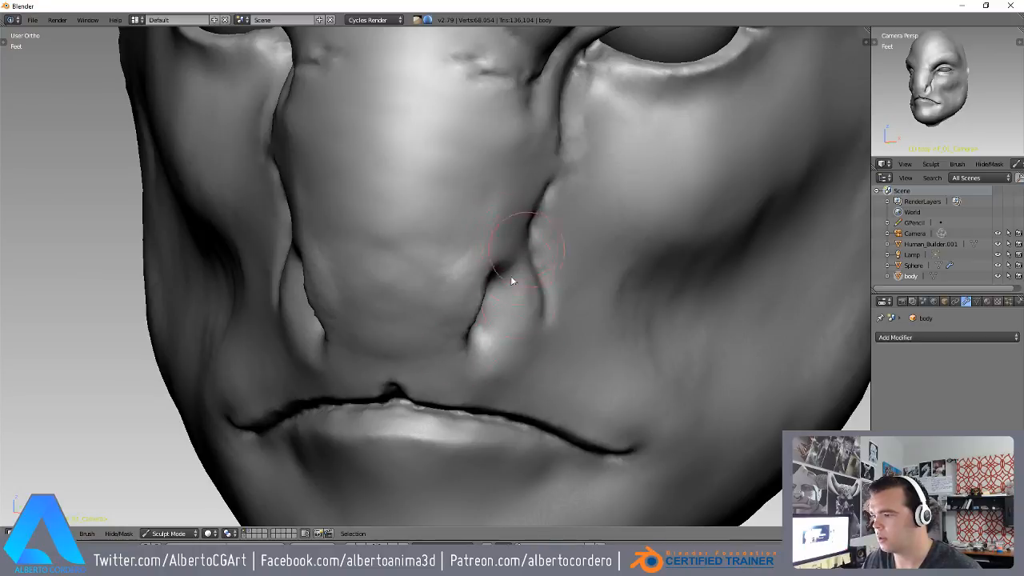
- Switch to Object Mode, duplicate the body and eyes in place, and move the copies to another layer as a backup
scroll(523, 258, "down", 5)
middle_click_drag(479, 285, 485, 276)
scroll(472, 311, "down", 2)
mouse_move(470, 314)
middle_mouse_down()
mouse_move(554, 334)
mouse_move(275, 423)
middle_mouse_up()
left_click(169, 534)
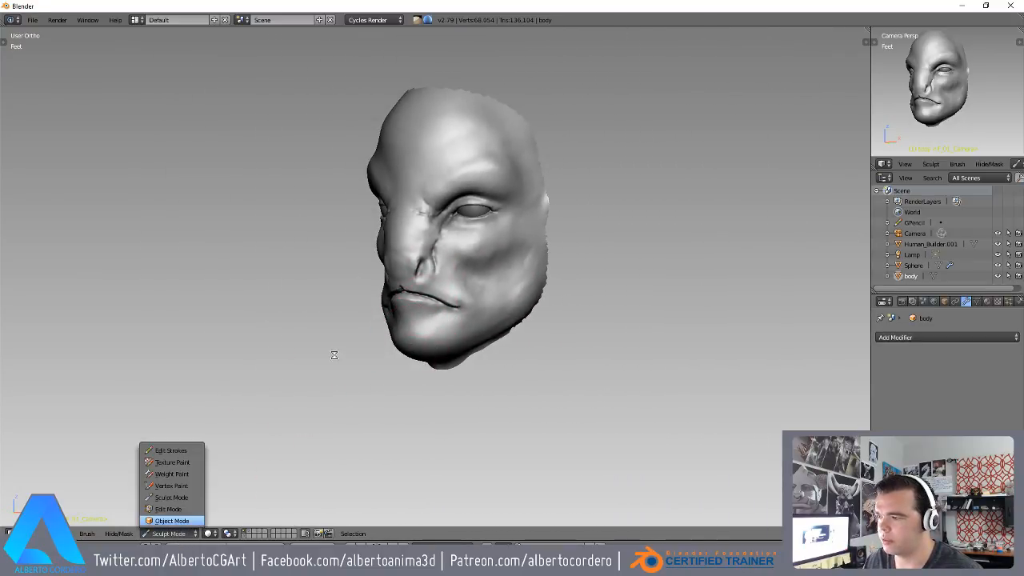
left_click(172, 521)
scroll(459, 232, "down", 5)
key("a")
key("a")
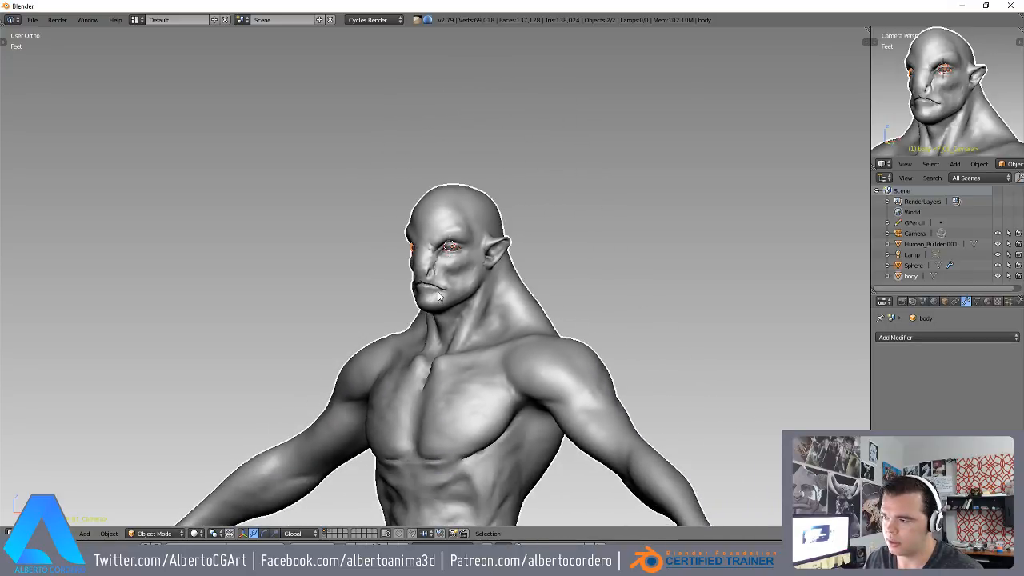
key("shift+d")
right_click(538, 263)
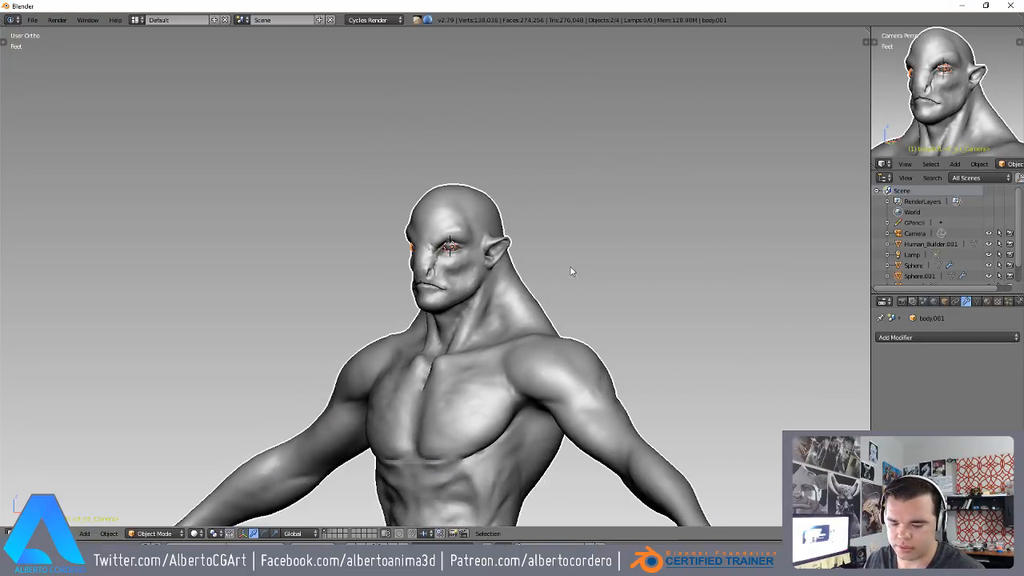
key("m")
left_click(682, 295)
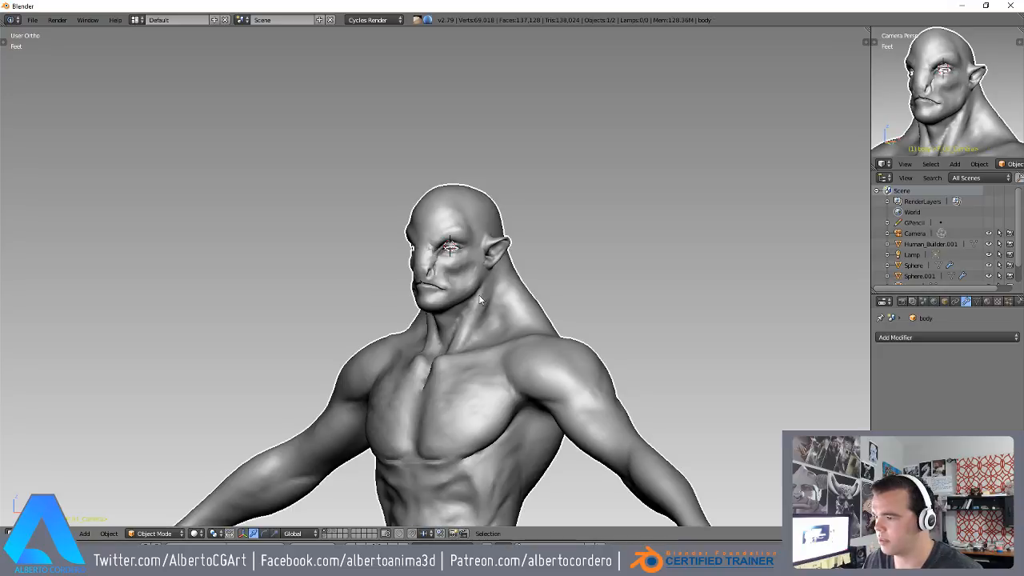
- Return the original body to Sculpt Mode and frame the isolated face around the nose
left_click(155, 533)
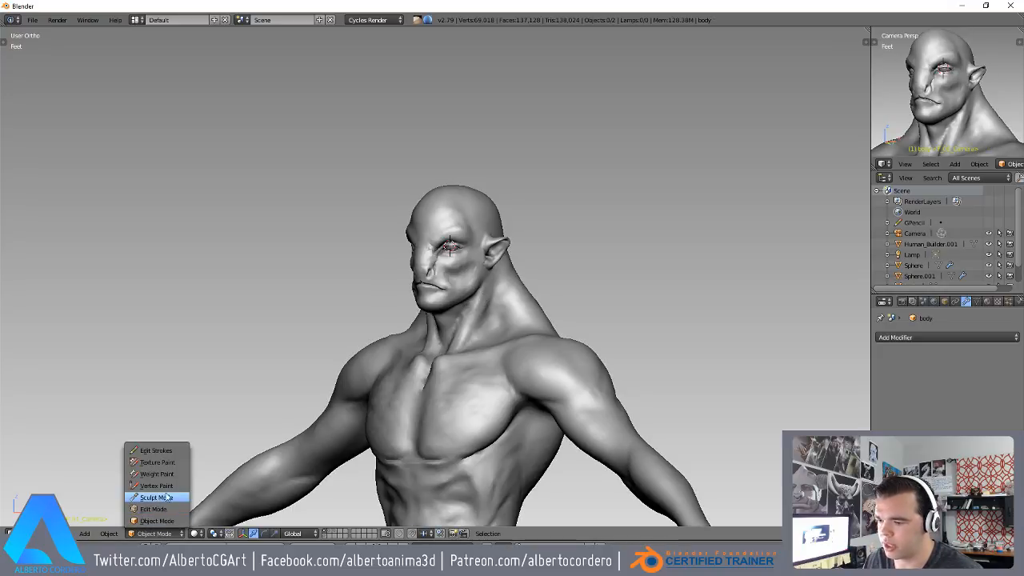
left_click(156, 494)
scroll(509, 181, "up", 5)
scroll(510, 183, "up", 4)
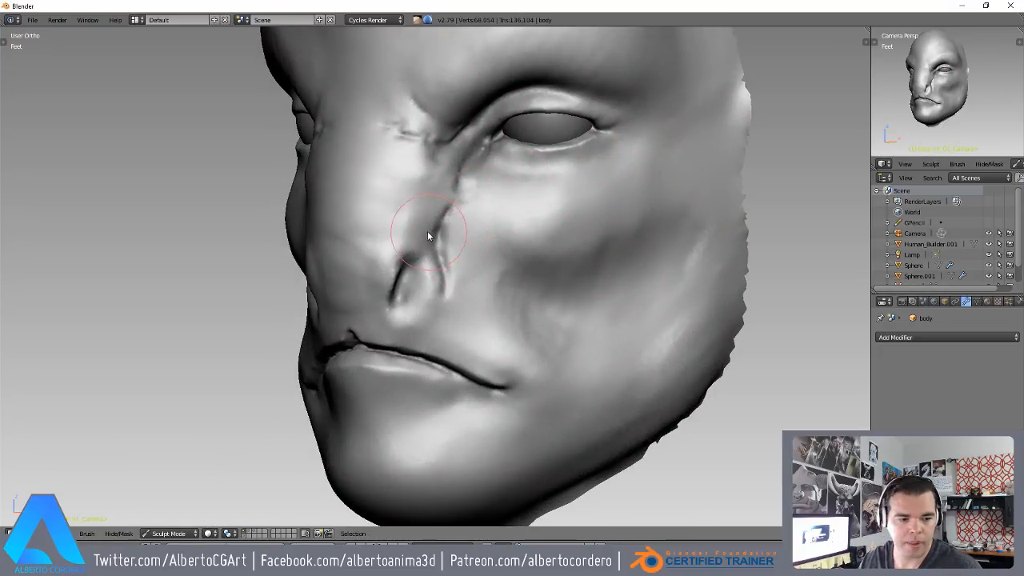
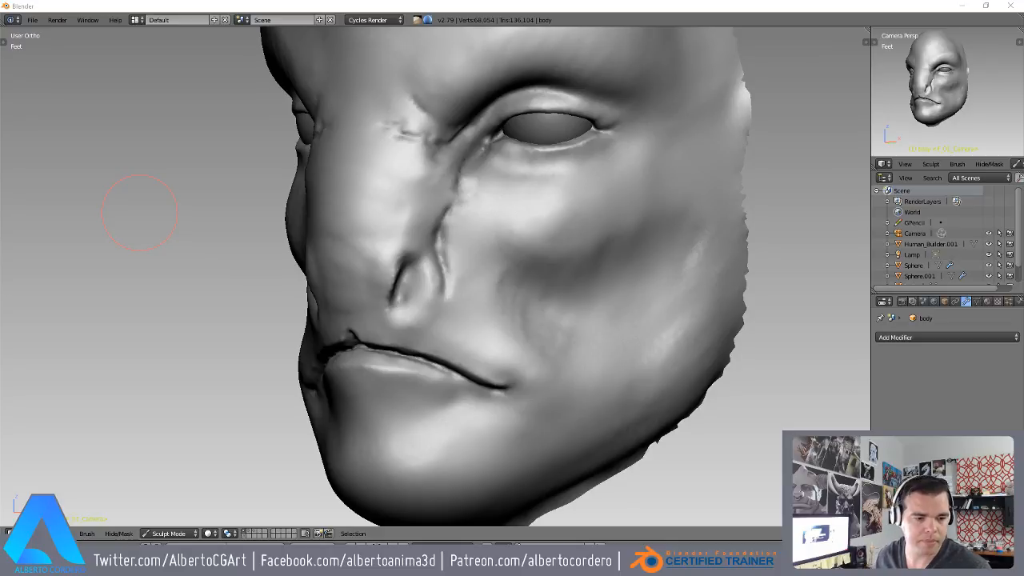
left_click(476, 5)
middle_click_drag(429, 254, 444, 245)
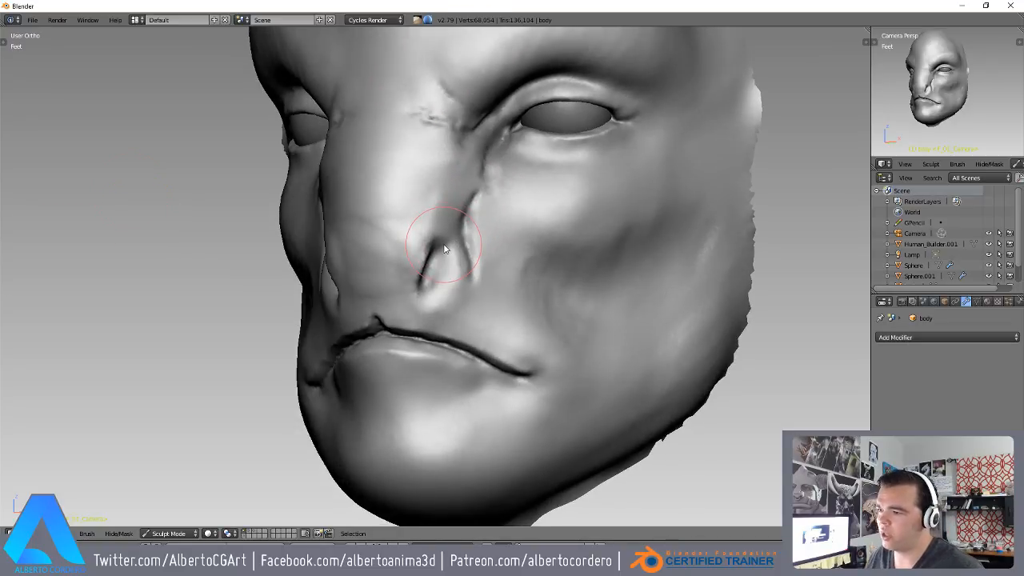
- Sharpen the inner edge of the nostril and shape the hollow at its upper end beside the nose wing
scroll(444, 249, "up", 5)
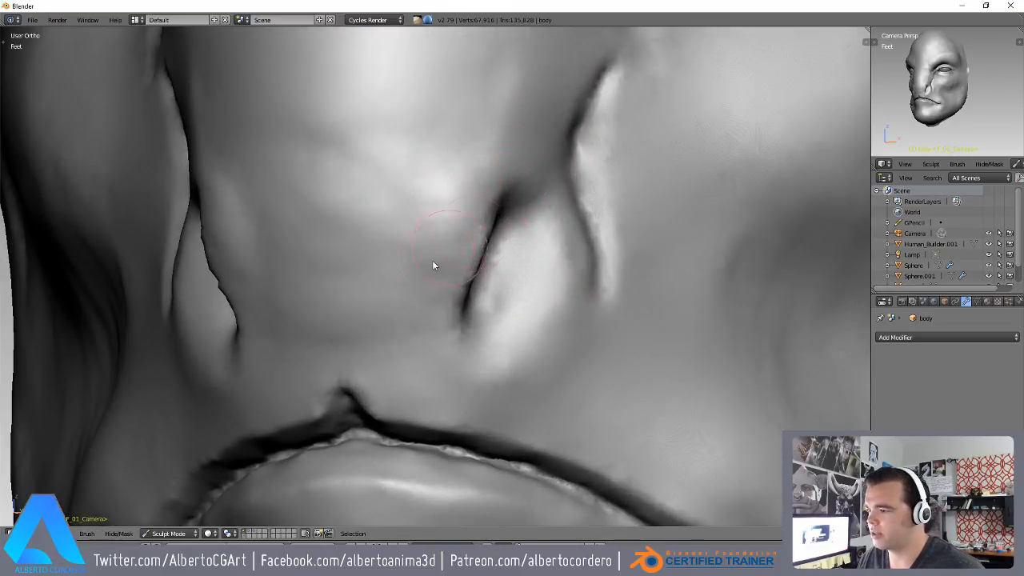
scroll(440, 260, "up", 2)
left_click_drag(506, 196, 459, 323)
middle_click_drag(436, 238, 424, 261)
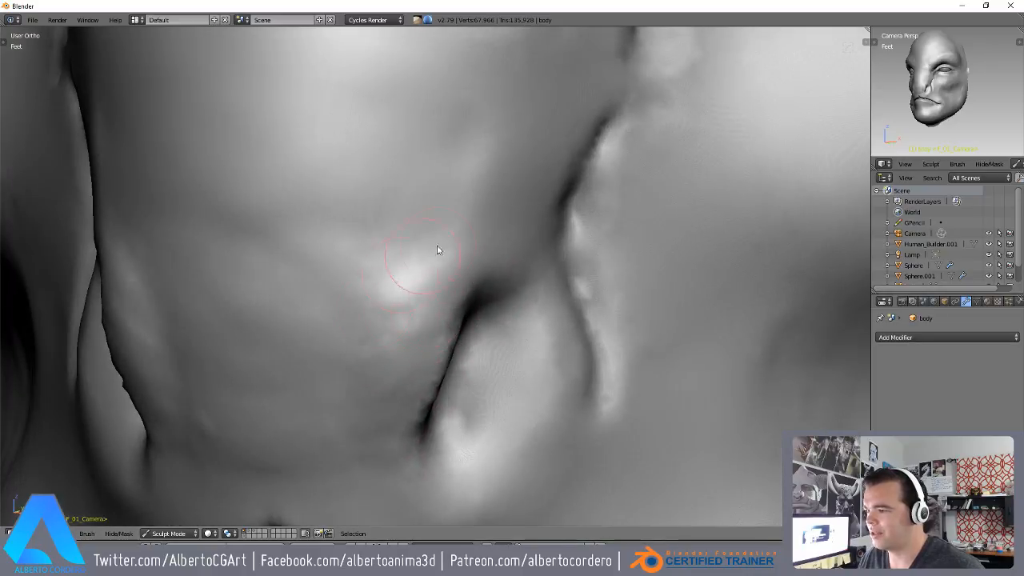
scroll(520, 281, "up", 1)
mouse_move(565, 294)
left_mouse_down()
mouse_move(548, 309)
mouse_move(495, 297)
left_mouse_up()
scroll(570, 328, "down", 1)
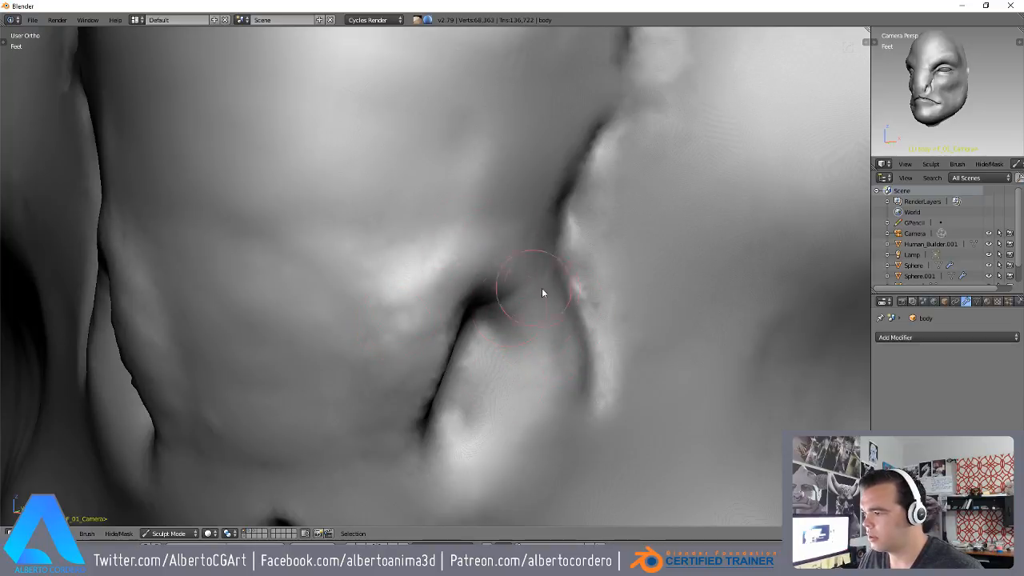
- Build up and smooth the nose tip between the two nostrils
scroll(456, 448, "down", 1)
middle_click_drag(419, 350, 471, 258)
scroll(471, 257, "up", 1)
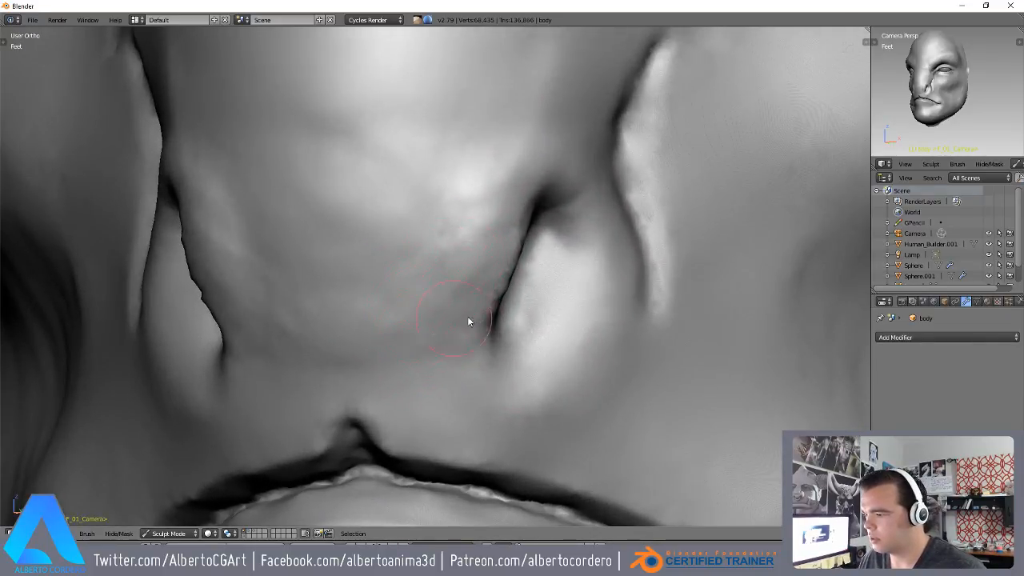
mouse_move(350, 318)
left_mouse_down()
mouse_move(294, 247)
mouse_move(357, 197)
left_mouse_up()
middle_click_drag(319, 191, 423, 299)
scroll(424, 301, "down", 3)
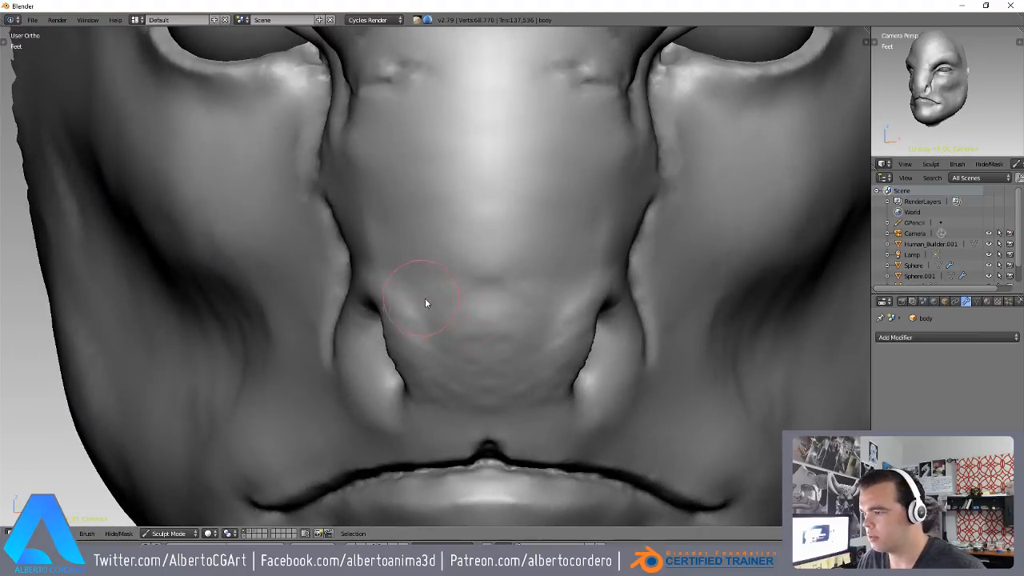
middle_click_drag(528, 366, 505, 271)
mouse_move(428, 193)
middle_mouse_down()
mouse_move(480, 319)
mouse_move(377, 324)
mouse_move(398, 320)
mouse_move(477, 252)
middle_mouse_up()
scroll(480, 318, "down", 5)
scroll(478, 252, "up", 8)
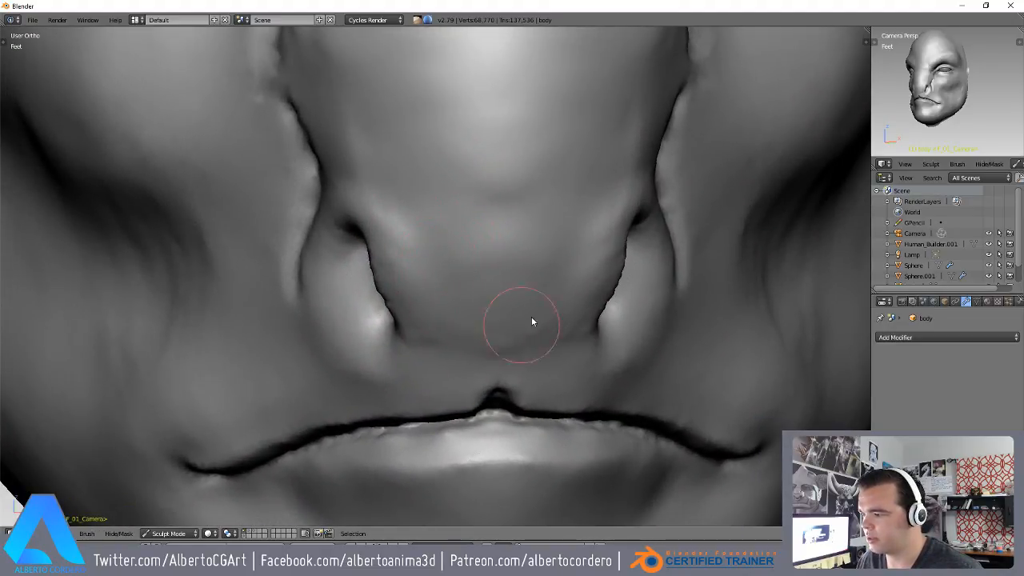
- Carve the nostril cavity deeper into the side of the nose with a resized brush
mouse_move(532, 322)
middle_mouse_down()
mouse_move(526, 256)
mouse_move(613, 243)
mouse_move(417, 259)
middle_mouse_up()
scroll(417, 258, "up", 2)
key("f")
left_click(450, 253)
left_click_drag(410, 257, 402, 238, "ctrl")
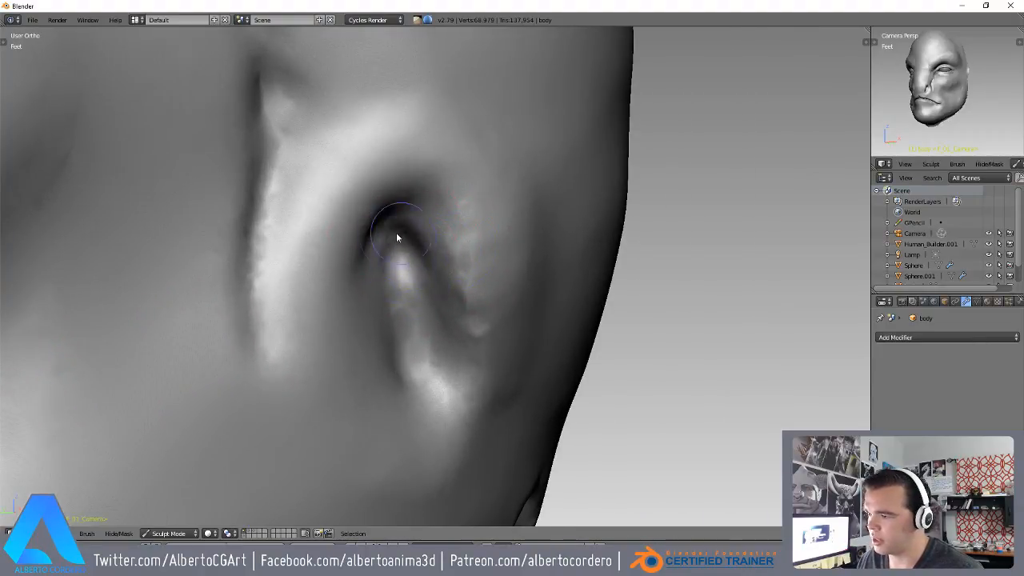
middle_click_drag(411, 264, 321, 231)
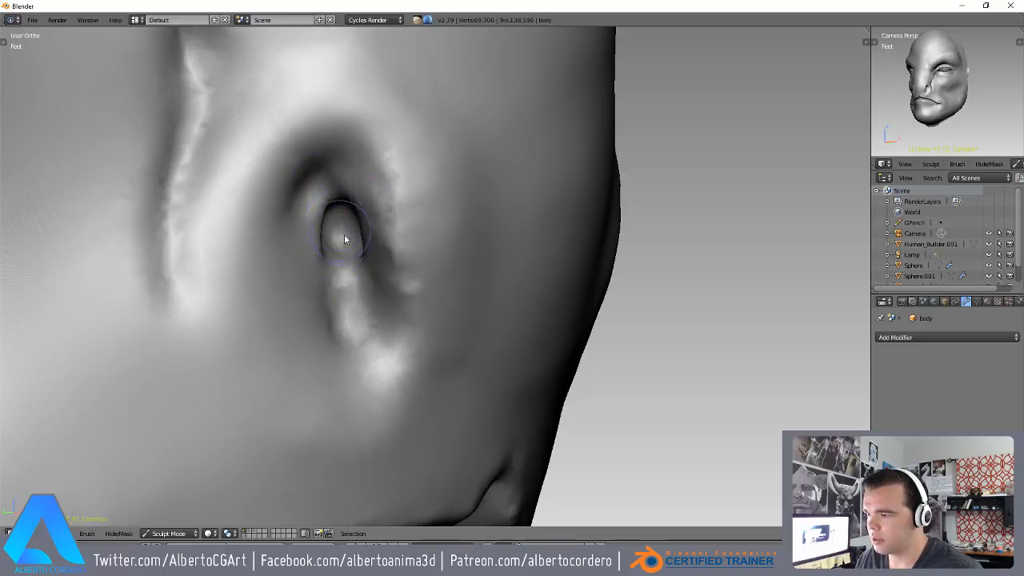
left_click_drag(347, 248, 346, 287, "ctrl")
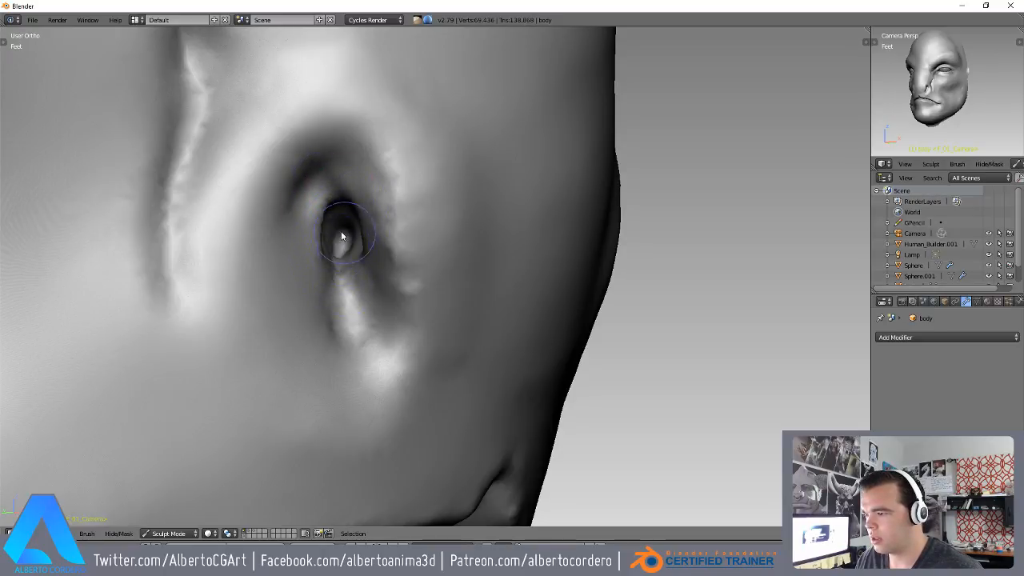
mouse_move(332, 223)
middle_mouse_down()
mouse_move(308, 144)
mouse_move(329, 82)
mouse_move(331, 131)
mouse_move(384, 227)
mouse_move(301, 181)
middle_mouse_up()
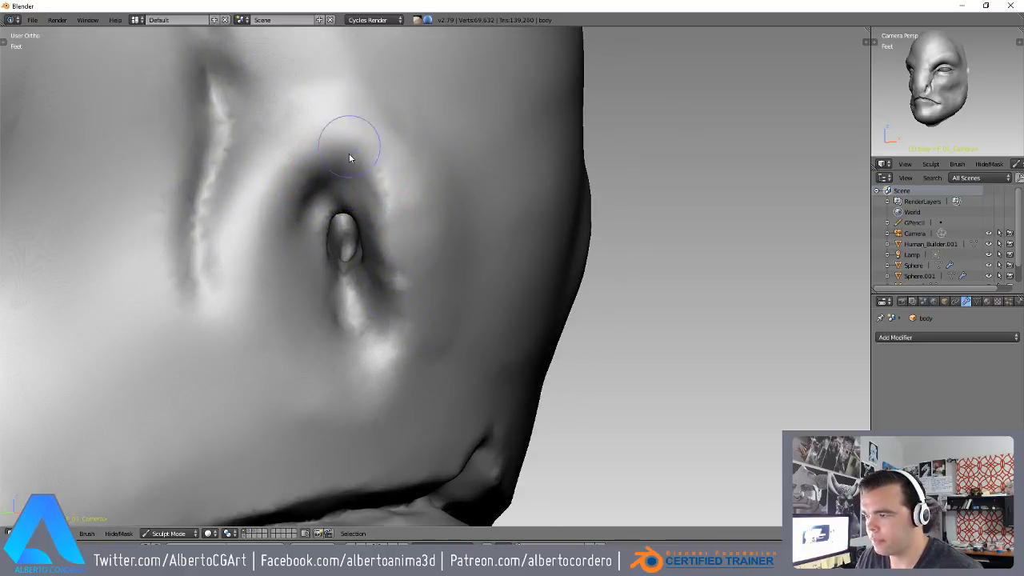
- Carve a sharper rim around the upper and front edge of the nostril
key("f")
left_click(411, 253)
mouse_move(400, 299)
left_mouse_down("ctrl")
mouse_move(357, 155)
mouse_move(294, 198)
left_mouse_up("ctrl")
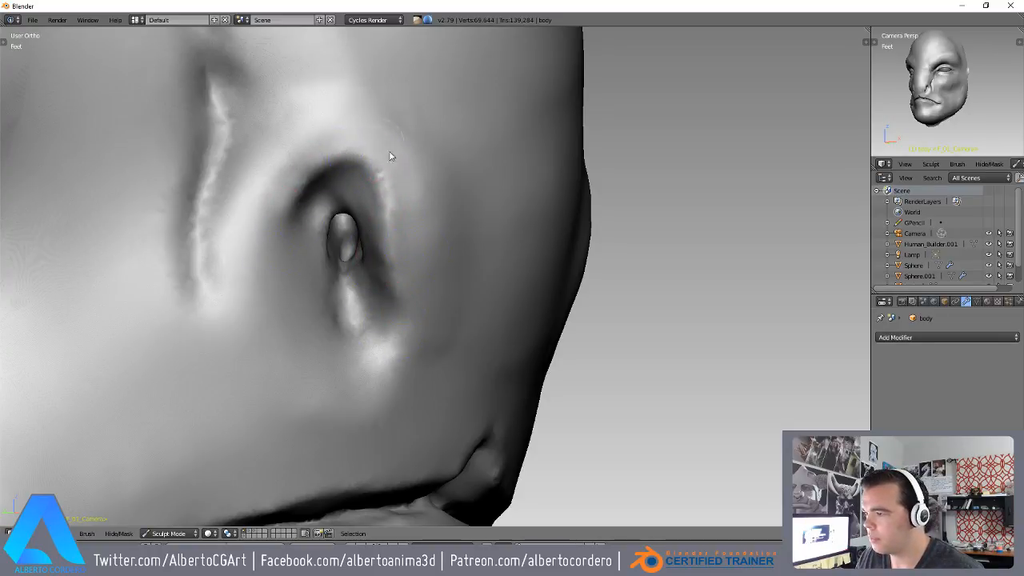
- Shape the lower end of the nostril opening and smooth its transition into the upper lip area
mouse_move(401, 298)
middle_mouse_down()
mouse_move(339, 325)
mouse_move(251, 338)
mouse_move(400, 274)
mouse_move(460, 229)
middle_mouse_up()
scroll(460, 227, "up", 3)
mouse_move(441, 321)
left_mouse_down()
mouse_move(446, 329)
mouse_move(448, 298)
left_mouse_up()
left_click_drag(446, 342, 472, 339)
mouse_move(432, 314)
middle_mouse_down()
mouse_move(473, 350)
mouse_move(502, 355)
mouse_move(483, 315)
middle_mouse_up()
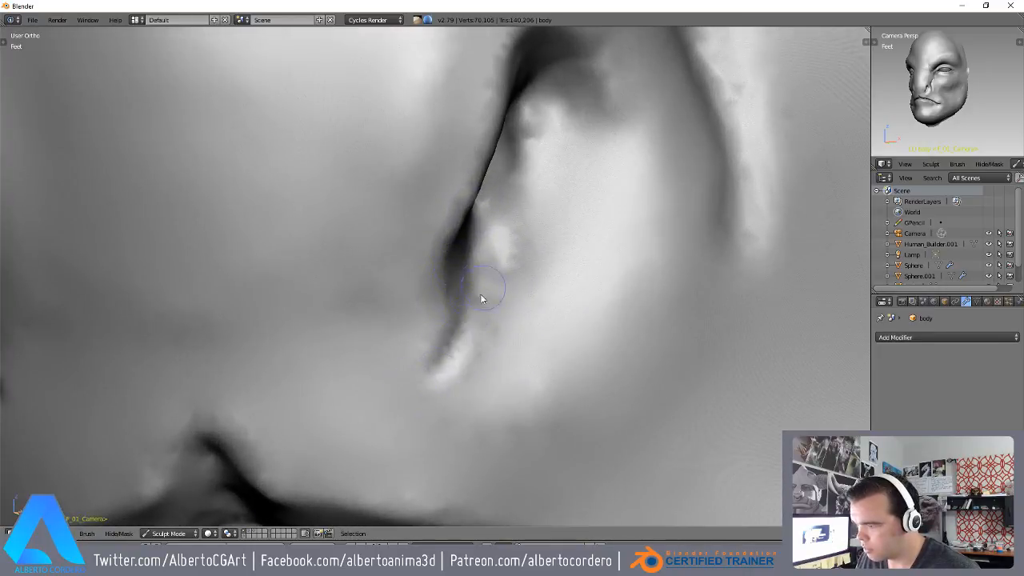
left_click_drag(483, 293, 461, 380)
left_click_drag(472, 267, 410, 420, "shift")
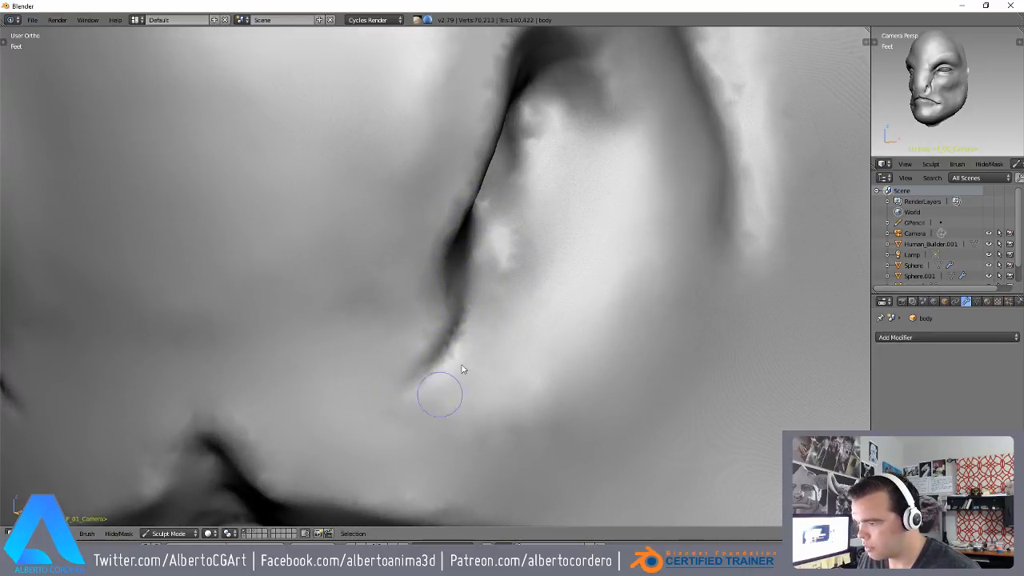
- Examine the nose and overall face shape from several angles, including the right side profile
scroll(440, 399, "down", 5)
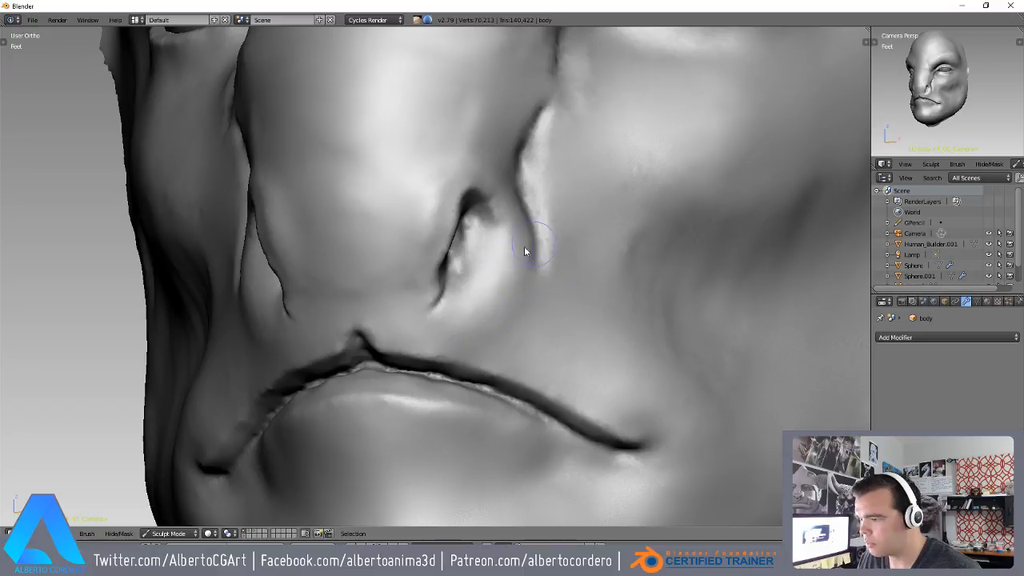
scroll(531, 247, "down", 6)
mouse_move(435, 286)
middle_mouse_down()
mouse_move(451, 304)
mouse_move(430, 296)
mouse_move(497, 209)
mouse_move(409, 250)
mouse_move(473, 251)
mouse_move(424, 292)
mouse_move(450, 256)
mouse_move(469, 293)
mouse_move(475, 265)
mouse_move(467, 278)
middle_mouse_up()
scroll(450, 257, "up", 1)
scroll(424, 294, "down", 3)
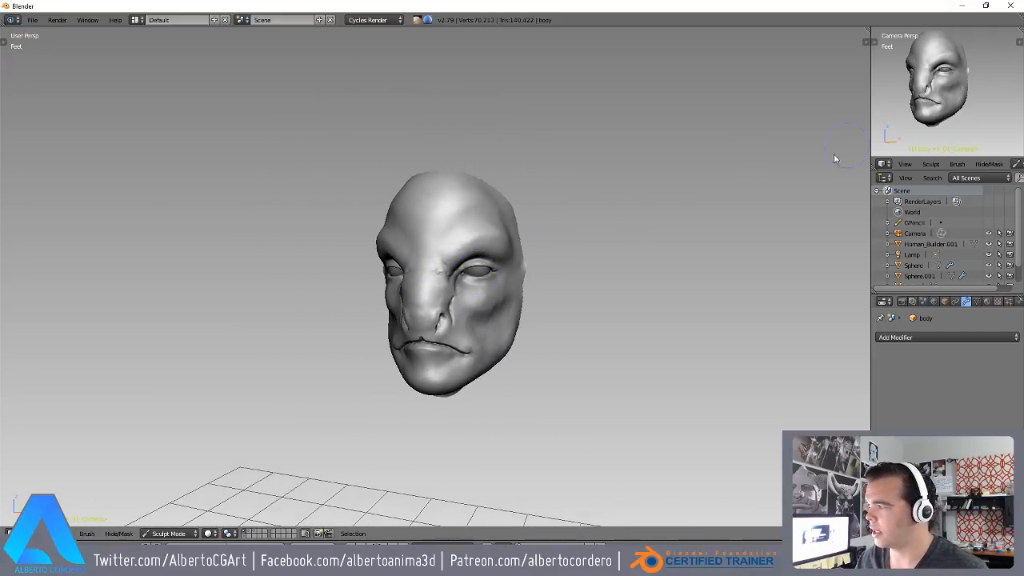
mouse_move(496, 264)
middle_mouse_down()
mouse_move(399, 265)
mouse_move(476, 240)
mouse_move(439, 210)
mouse_move(427, 255)
mouse_move(482, 210)
mouse_move(420, 280)
mouse_move(456, 239)
mouse_move(403, 238)
mouse_move(443, 249)
middle_mouse_up()
key("KP_3")
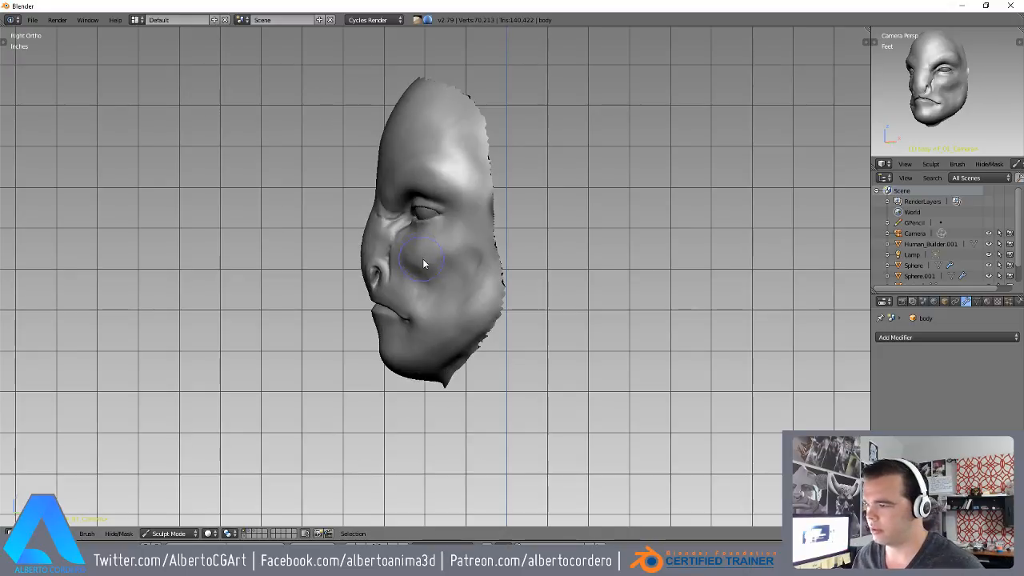
scroll(444, 210, "up", 4)
key("f")
left_click(635, 333)
mouse_move(409, 343)
middle_mouse_down("shift")
mouse_move(402, 292)
mouse_move(365, 261)
middle_mouse_up("shift")
middle_click_drag(272, 143, 286, 267, "shift")
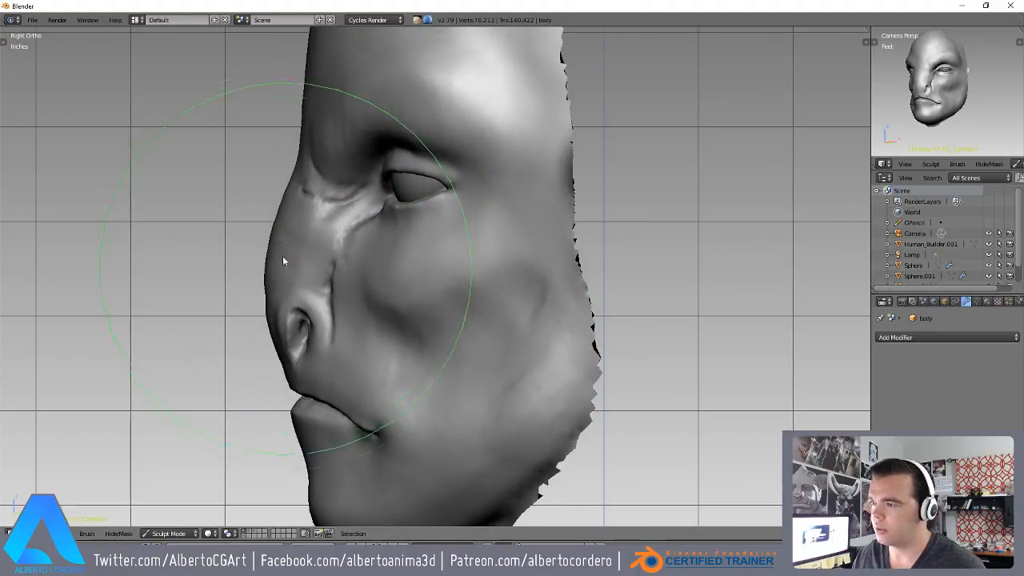
middle_click_drag(302, 140, 314, 198, "ctrl")
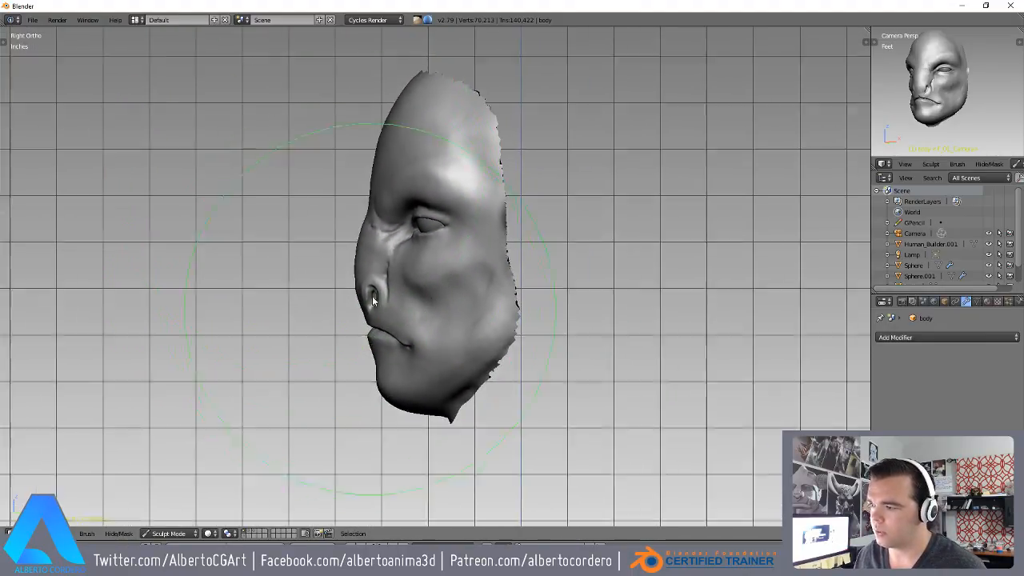
middle_click_drag(374, 408, 384, 299, "shift")
middle_click_drag(384, 299, 389, 255, "ctrl")
mouse_move(392, 319)
middle_mouse_down("ctrl")
mouse_move(407, 258)
mouse_move(485, 195)
middle_mouse_up("ctrl")
- Sculpt and smooth the chin surface below the lower lip with a resized brush
mouse_move(452, 258)
middle_mouse_down()
mouse_move(382, 348)
mouse_move(492, 240)
mouse_move(396, 254)
mouse_move(435, 251)
mouse_move(400, 201)
mouse_move(366, 258)
mouse_move(318, 400)
mouse_move(402, 258)
mouse_move(393, 272)
middle_mouse_up()
key("f")
left_click(248, 281)
mouse_move(289, 286)
middle_mouse_down()
mouse_move(252, 304)
mouse_move(328, 233)
middle_mouse_up()
mouse_move(329, 233)
left_mouse_down()
mouse_move(325, 258)
mouse_move(320, 228)
left_mouse_up()
middle_click_drag(285, 215, 291, 238)
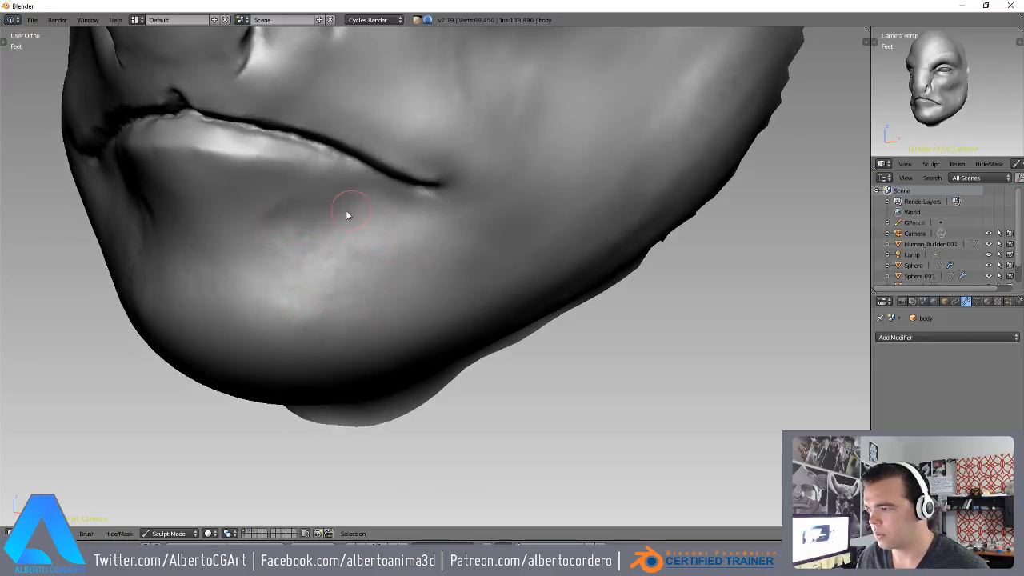
middle_click_drag(304, 231, 375, 271, "ctrl")
middle_click_drag(374, 271, 380, 218, "ctrl")
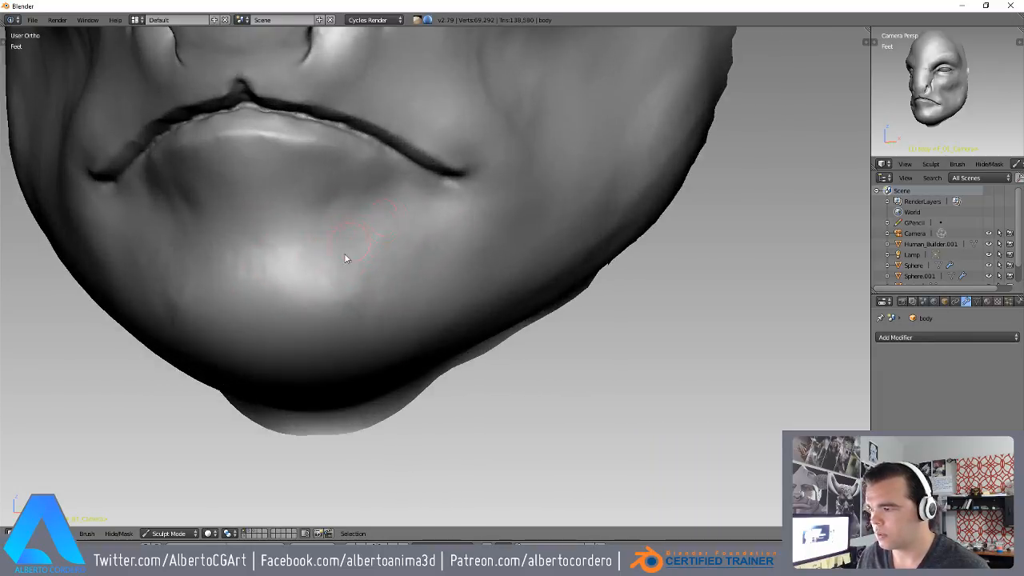
middle_click_drag(302, 304, 309, 283)
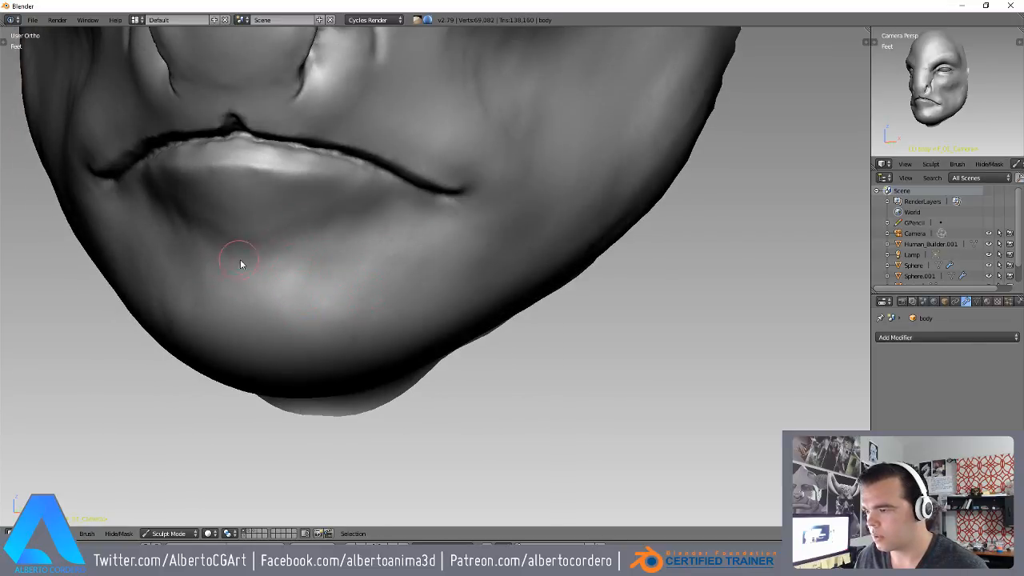
- Soften the cheek surface along the crease beside the nostril wing
middle_click_drag(338, 307, 323, 432)
mouse_move(398, 264)
middle_mouse_down()
mouse_move(429, 254)
mouse_move(379, 264)
mouse_move(408, 272)
middle_mouse_up()
mouse_move(394, 302)
middle_mouse_down("ctrl")
mouse_move(380, 268)
mouse_move(425, 261)
middle_mouse_up("ctrl")
mouse_move(425, 261)
middle_mouse_down("ctrl")
mouse_move(422, 229)
mouse_move(401, 227)
mouse_move(397, 308)
middle_mouse_up("ctrl")
mouse_move(397, 308)
middle_mouse_down("ctrl")
mouse_move(423, 245)
mouse_move(418, 227)
middle_mouse_up("ctrl")
left_click_drag(364, 320, 350, 289)
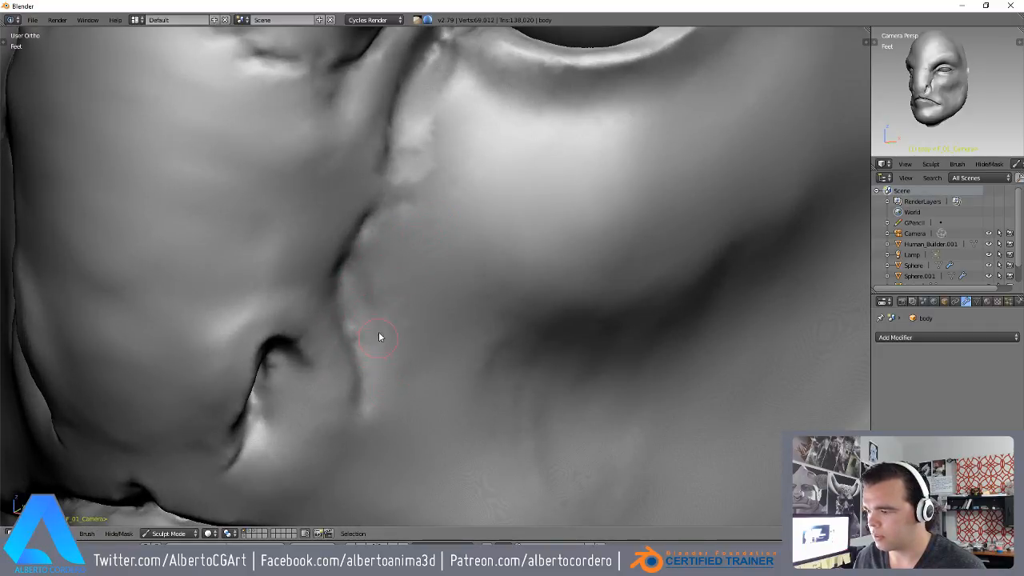
- Blend the fold running from the inner eye corner down the side of the nose into the cheek
middle_click_drag(425, 352, 432, 220)
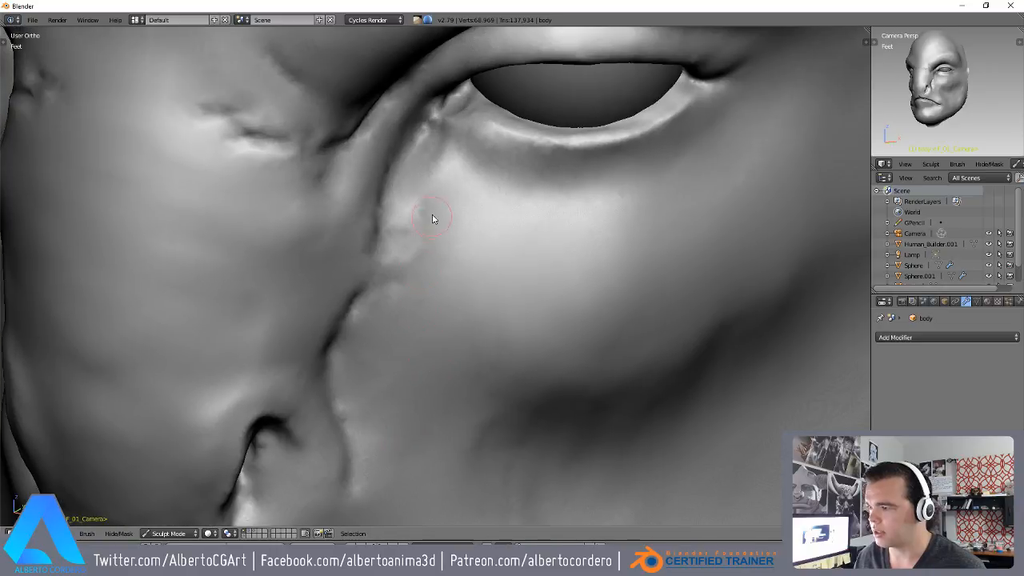
mouse_move(405, 204)
left_mouse_down()
mouse_move(419, 205)
mouse_move(379, 216)
left_mouse_up()
left_click_drag(383, 256, 367, 287)
middle_click_drag(368, 296, 373, 370, "ctrl")
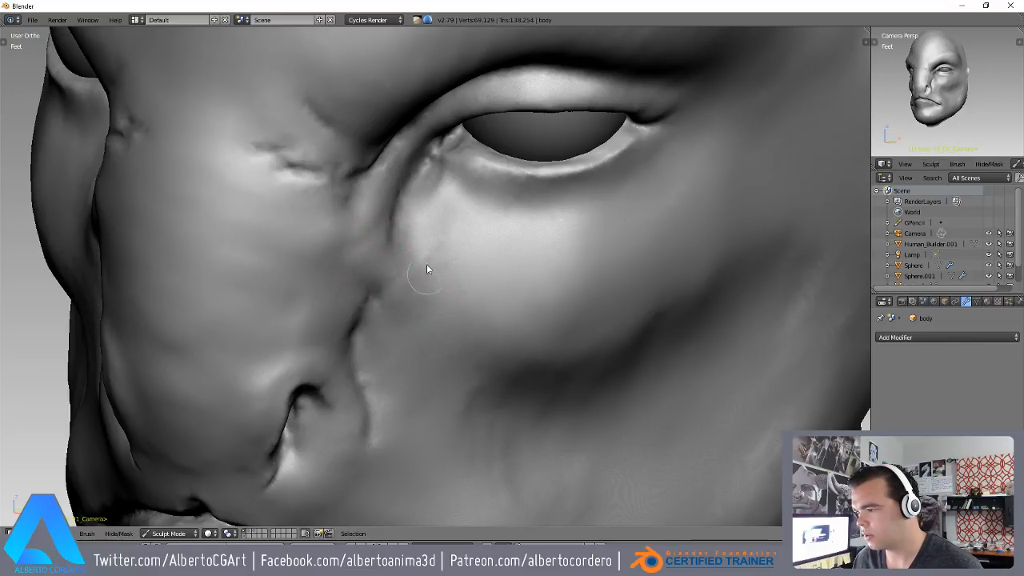
middle_click_drag(465, 229, 428, 296, "ctrl")
- Smooth the cheek surface and hollow from beside the nostril wing out to the jaw
middle_click_drag(428, 296, 453, 273)
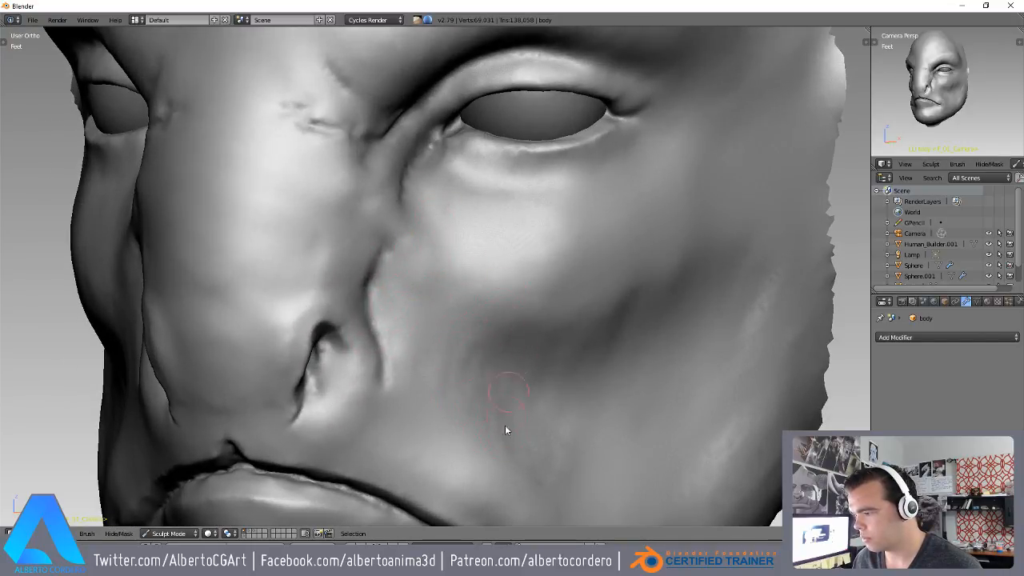
scroll(504, 368, "down", 1)
middle_click_drag(517, 370, 517, 242)
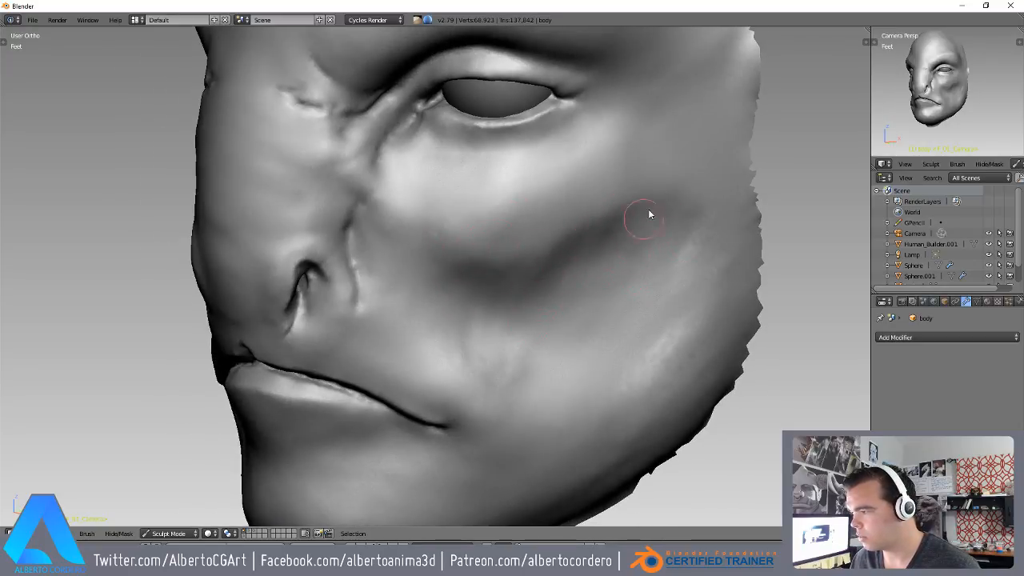
middle_click_drag(648, 221, 546, 278, "shift")
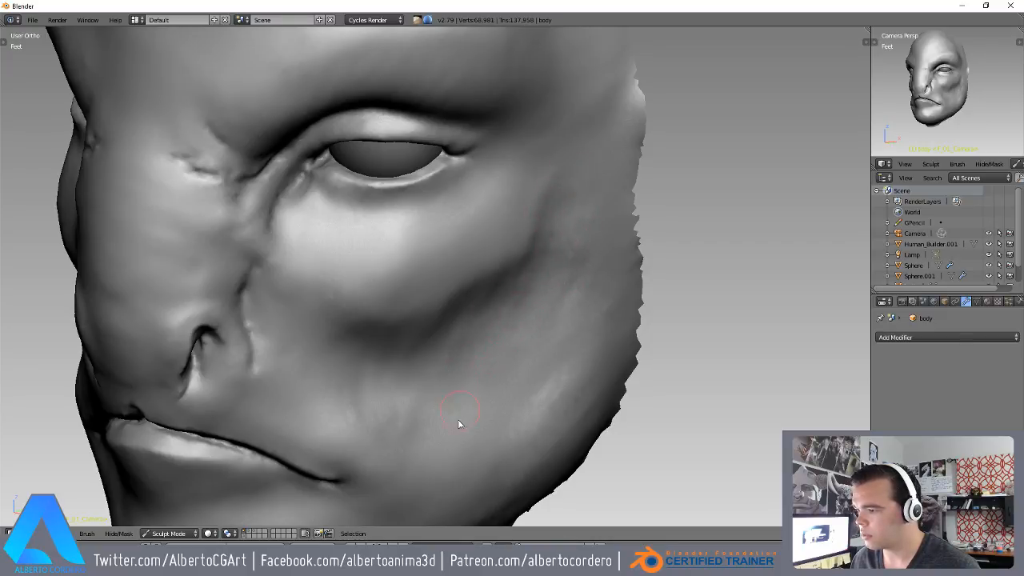
middle_click_drag(460, 414, 452, 282)
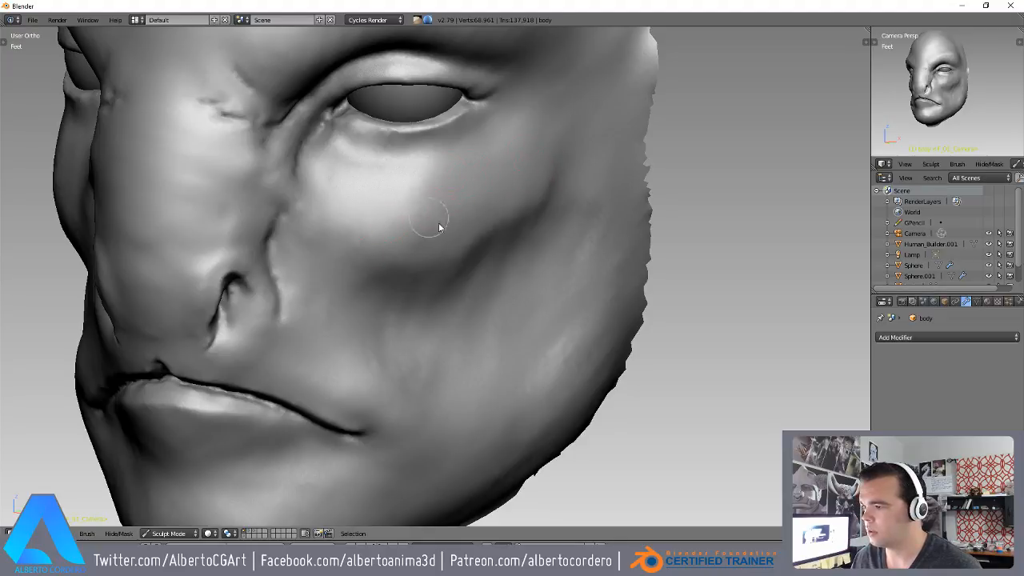
mouse_move(472, 275)
middle_mouse_down()
mouse_move(439, 299)
mouse_move(451, 267)
mouse_move(440, 320)
mouse_move(445, 268)
middle_mouse_up()
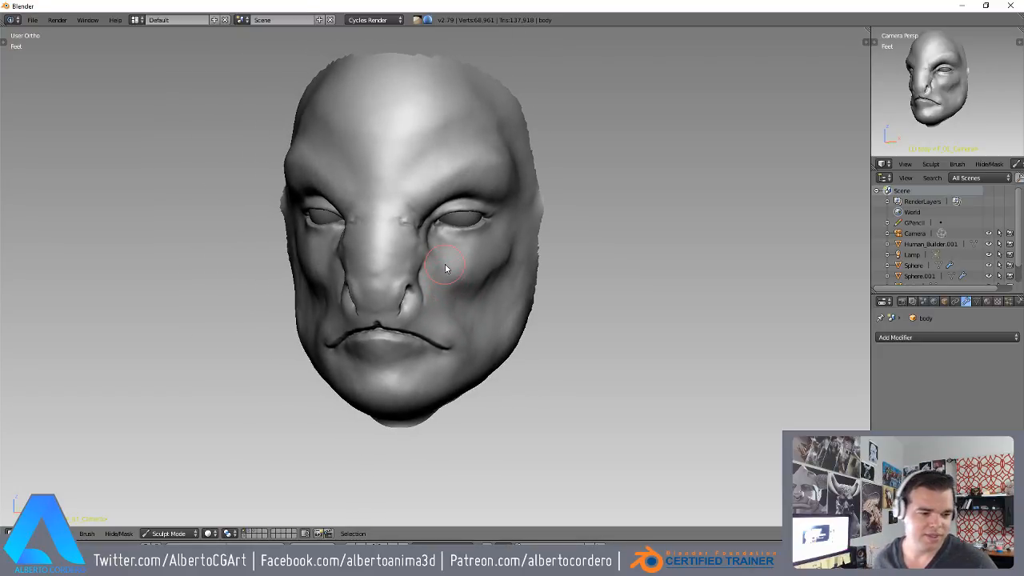
- Sculpt the raised frown bump at the inner brow beside the nose bridge
mouse_move(468, 253)
middle_mouse_down("shift")
mouse_move(464, 281)
mouse_move(431, 248)
middle_mouse_up("shift")
middle_click_drag(430, 248, 458, 282, "shift")
middle_click_drag(458, 281, 453, 208, "ctrl")
middle_click_drag(406, 282, 461, 305, "shift")
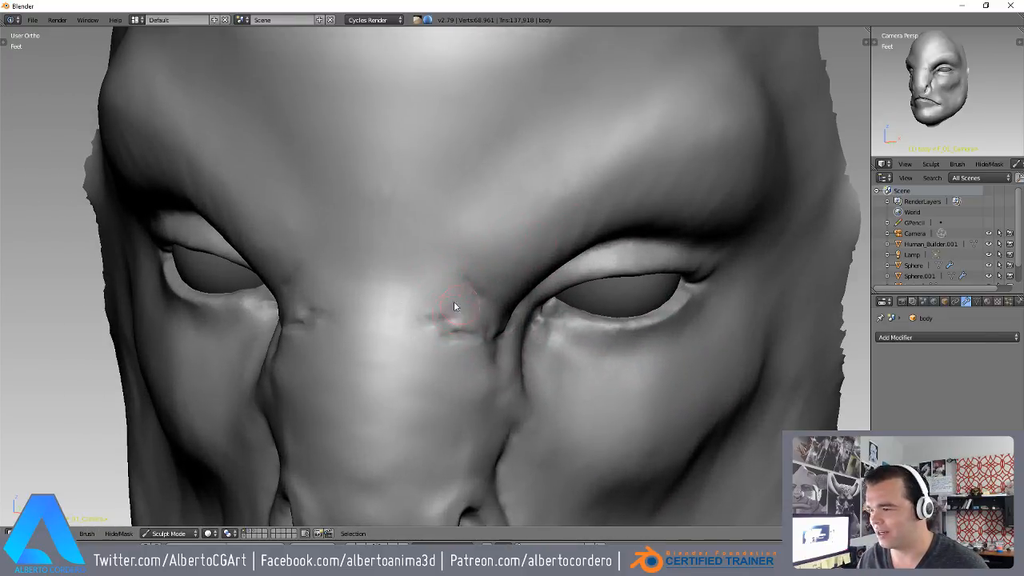
scroll(491, 328, "up", 1)
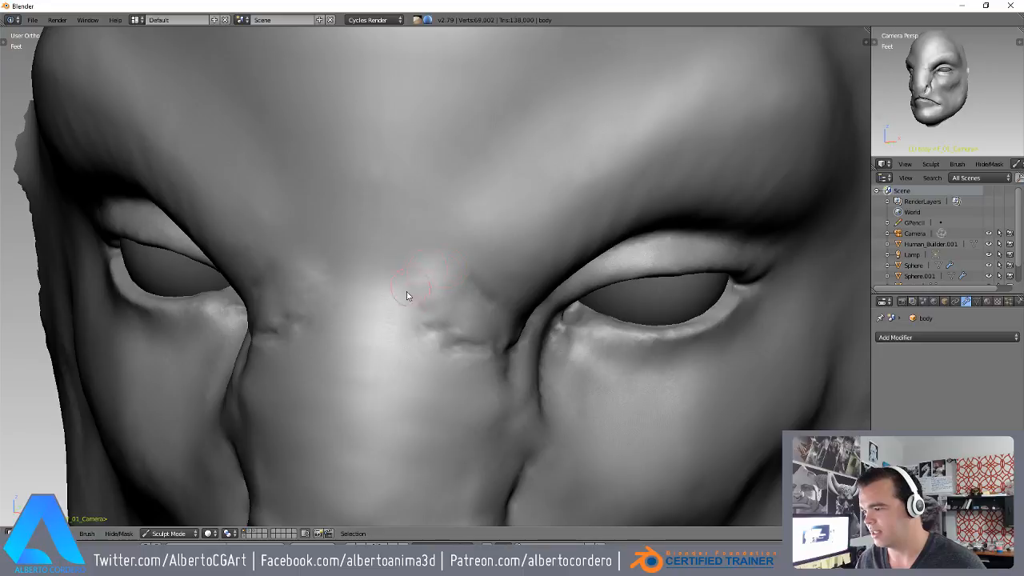
mouse_move(424, 300)
middle_mouse_down()
mouse_move(461, 337)
mouse_move(305, 299)
middle_mouse_up()
mouse_move(385, 341)
middle_mouse_down()
mouse_move(377, 293)
mouse_move(417, 304)
middle_mouse_up()
middle_click_drag(445, 273, 423, 263)
scroll(423, 263, "up", 1)
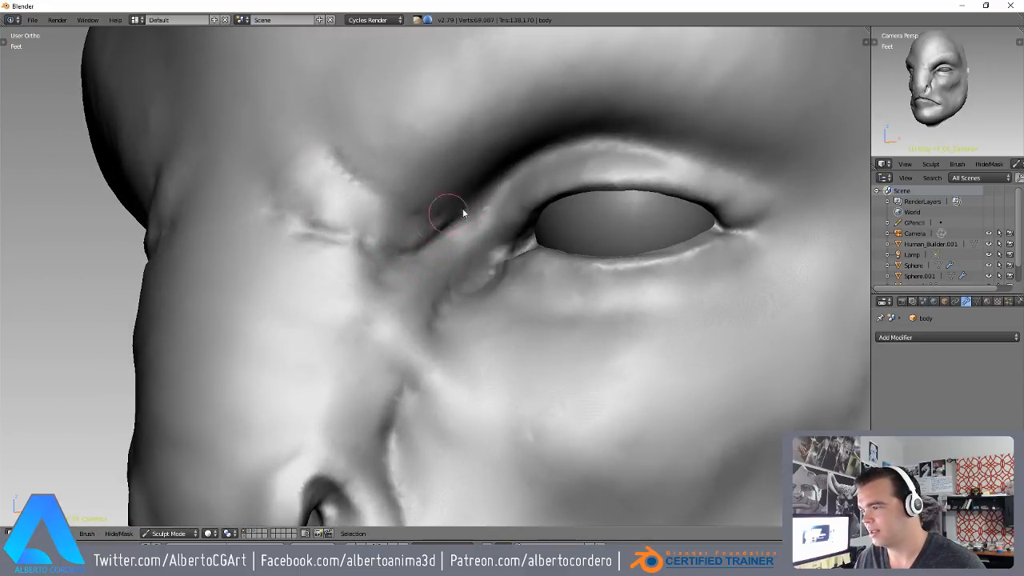
- Refine the wrinkle between the inner brow and the nose bridge, blending its lower edge into the nose
mouse_move(409, 222)
middle_mouse_down("shift")
mouse_move(409, 262)
mouse_move(377, 260)
middle_mouse_up("shift")
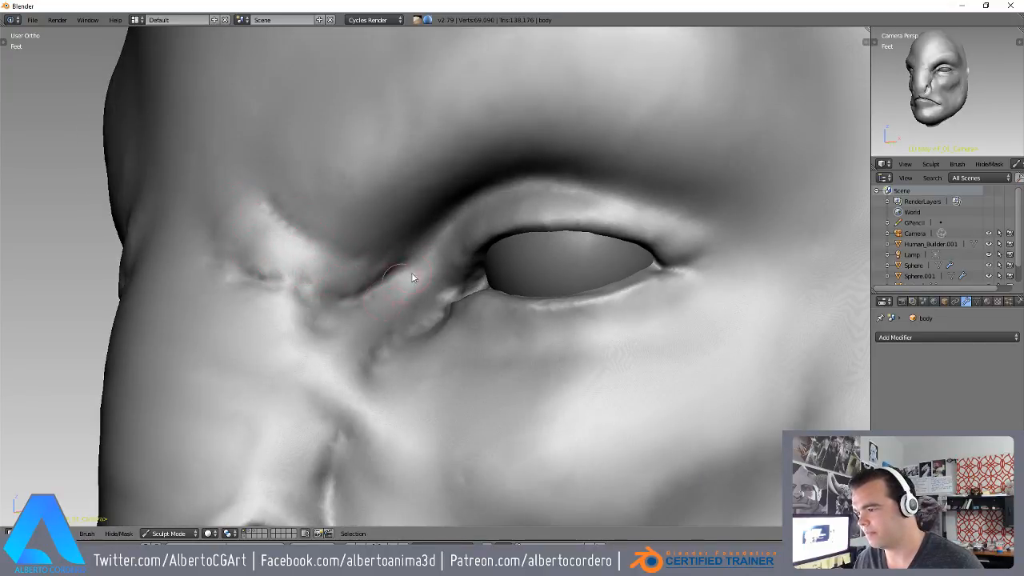
middle_click_drag(312, 315, 405, 404)
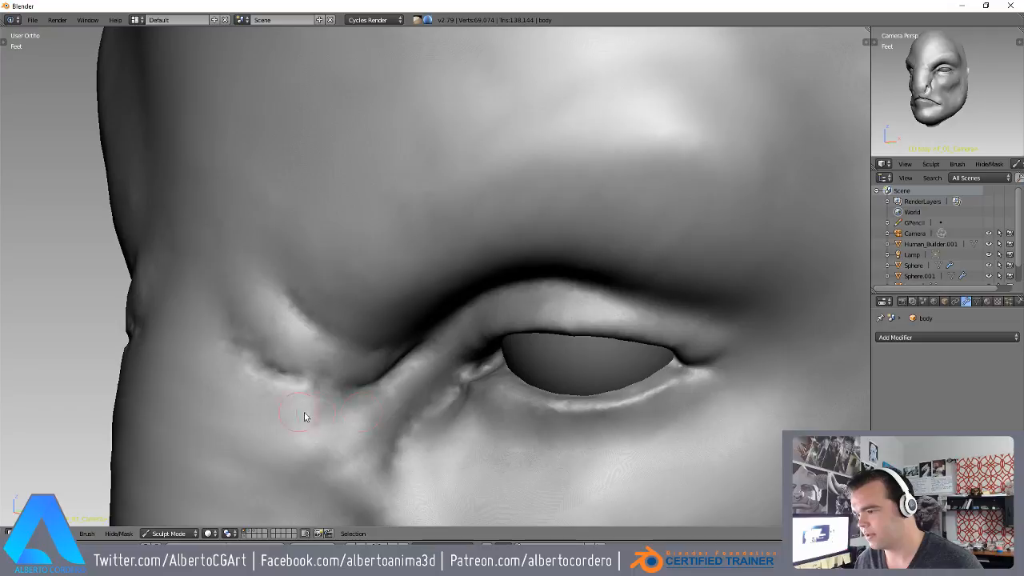
left_click_drag(323, 434, 325, 440)
mouse_move(325, 416)
middle_mouse_down("shift")
mouse_move(373, 318)
mouse_move(479, 354)
middle_mouse_up("shift")
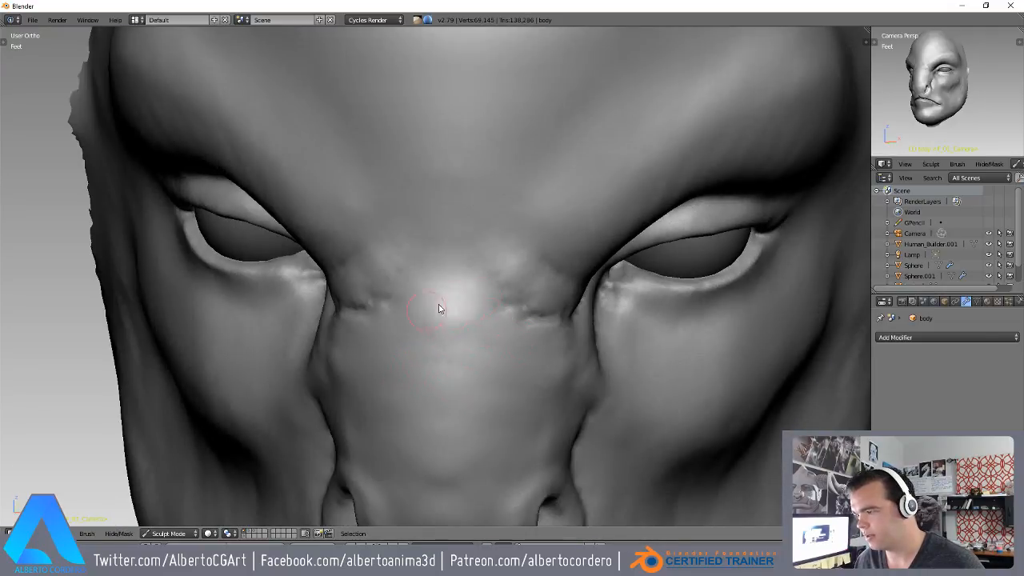
- Sculpt the transition from the nose bridge up between the brows into the lower forehead
left_click_drag(426, 315, 464, 248)
middle_click_drag(464, 248, 480, 343)
mouse_move(460, 304)
middle_mouse_down()
mouse_move(469, 263)
mouse_move(441, 293)
mouse_move(512, 297)
middle_mouse_up()
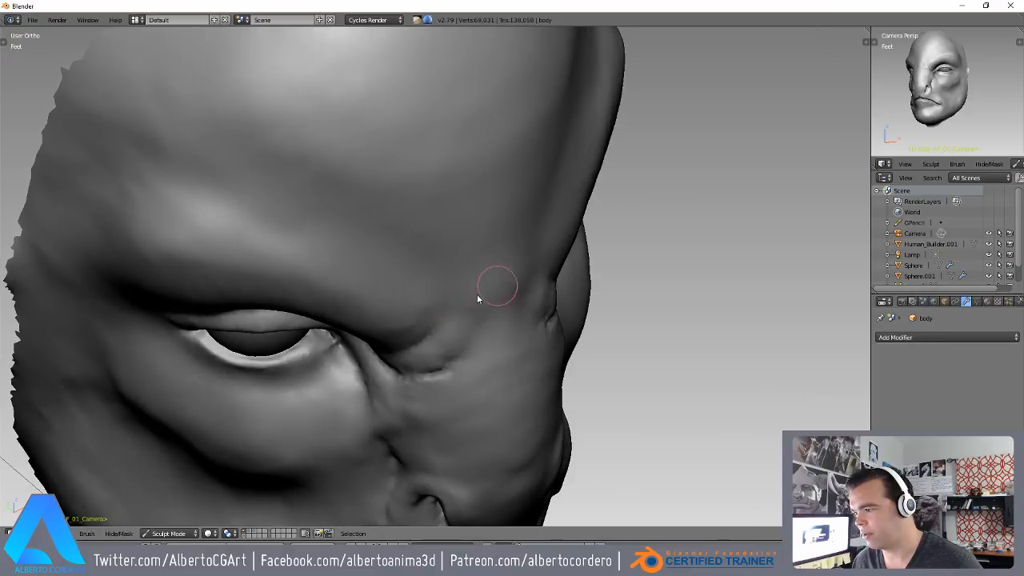
left_click_drag(438, 246, 470, 201)
mouse_move(471, 201)
middle_mouse_down()
mouse_move(441, 251)
mouse_move(458, 256)
middle_mouse_up()
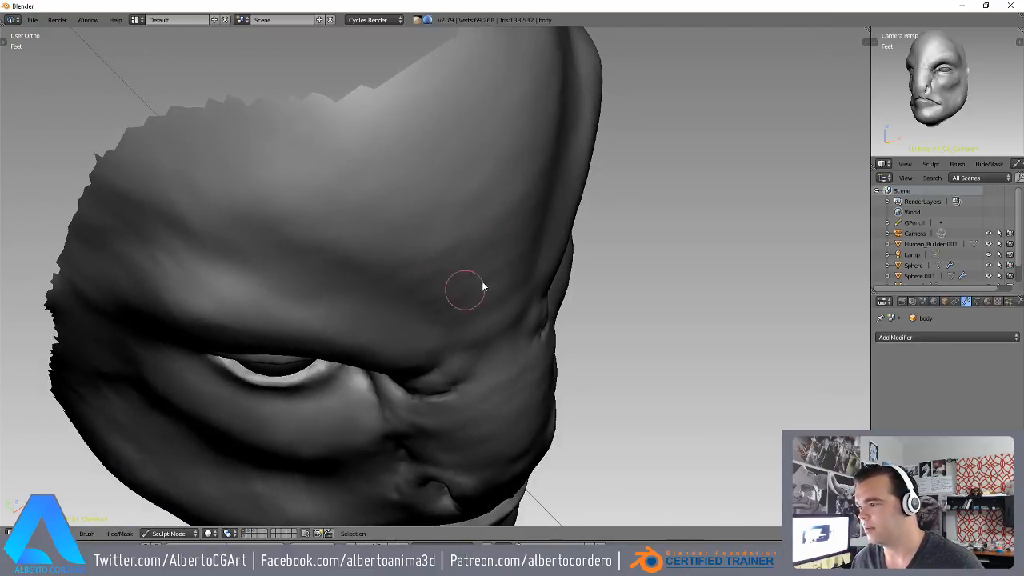
- Build up soft muscle forms across the forehead above the brow with an enlarged brush
mouse_move(414, 296)
middle_mouse_down()
mouse_move(403, 251)
mouse_move(384, 297)
mouse_move(480, 288)
middle_mouse_up()
mouse_move(384, 312)
middle_mouse_down("ctrl")
mouse_move(361, 295)
mouse_move(430, 308)
middle_mouse_up("ctrl")
key("f")
left_click(400, 306)
left_click_drag(430, 308, 431, 256)
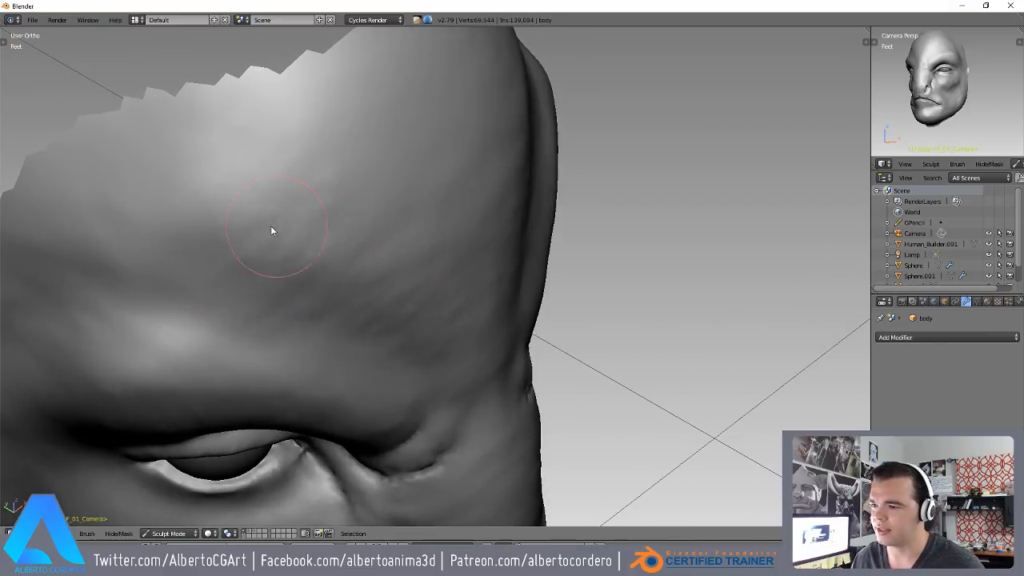
middle_click_drag(263, 276, 334, 243)
left_click_drag(334, 243, 230, 233)
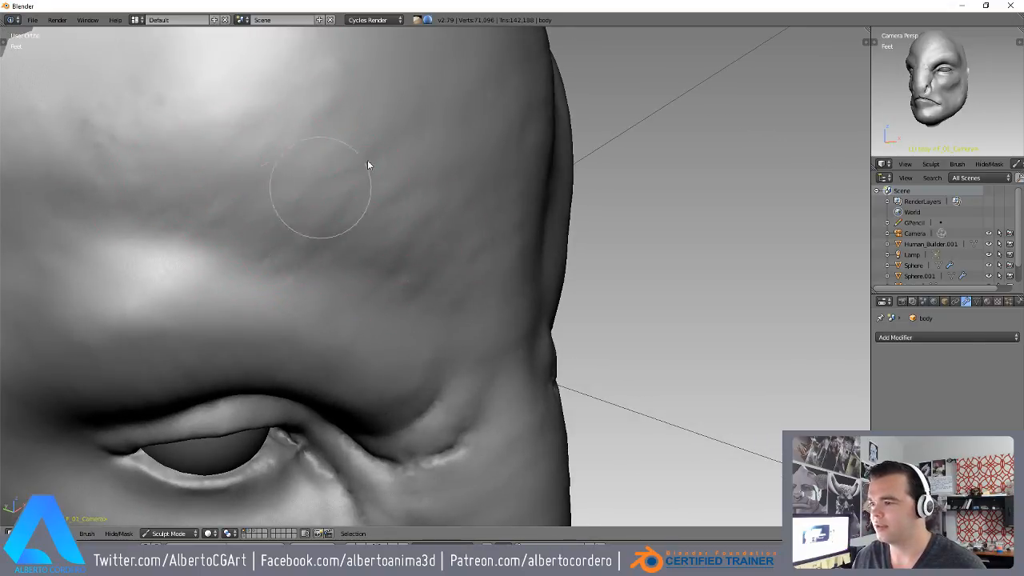
mouse_move(251, 206)
middle_mouse_down()
mouse_move(352, 269)
mouse_move(416, 283)
middle_mouse_up()
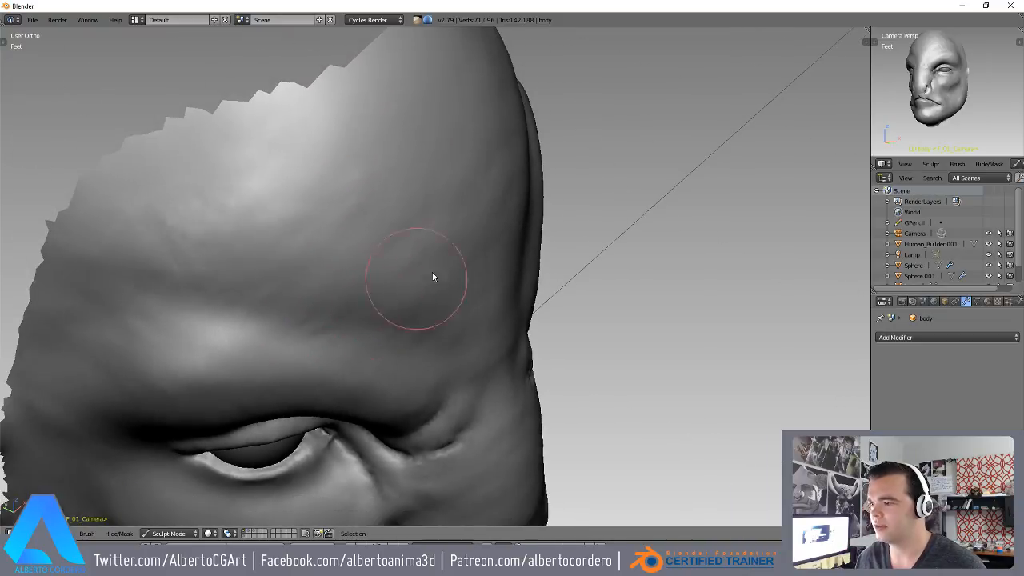
mouse_move(366, 248)
middle_mouse_down()
mouse_move(445, 342)
mouse_move(342, 315)
mouse_move(392, 253)
mouse_move(401, 222)
mouse_move(394, 256)
mouse_move(381, 243)
mouse_move(369, 270)
mouse_move(408, 237)
mouse_move(362, 263)
mouse_move(369, 244)
mouse_move(344, 219)
middle_mouse_up()
- Sharpen the upper eyelid edge along the eyeball with a resized Crease brush
key("shift+c")
key("f")
left_click(405, 253)
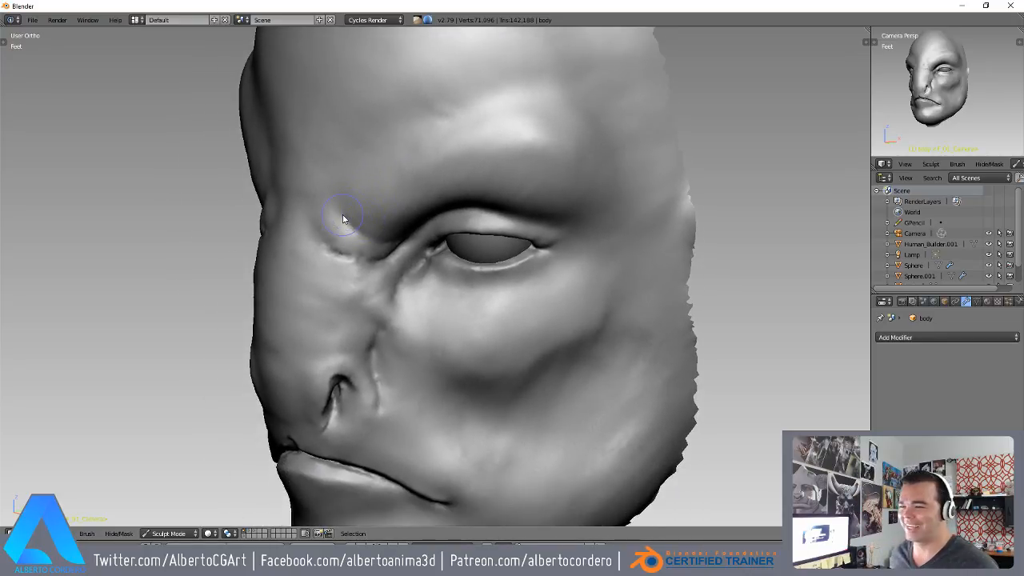
mouse_move(406, 312)
middle_mouse_down()
mouse_move(396, 268)
mouse_move(485, 166)
mouse_move(370, 285)
mouse_move(365, 264)
mouse_move(399, 255)
middle_mouse_up()
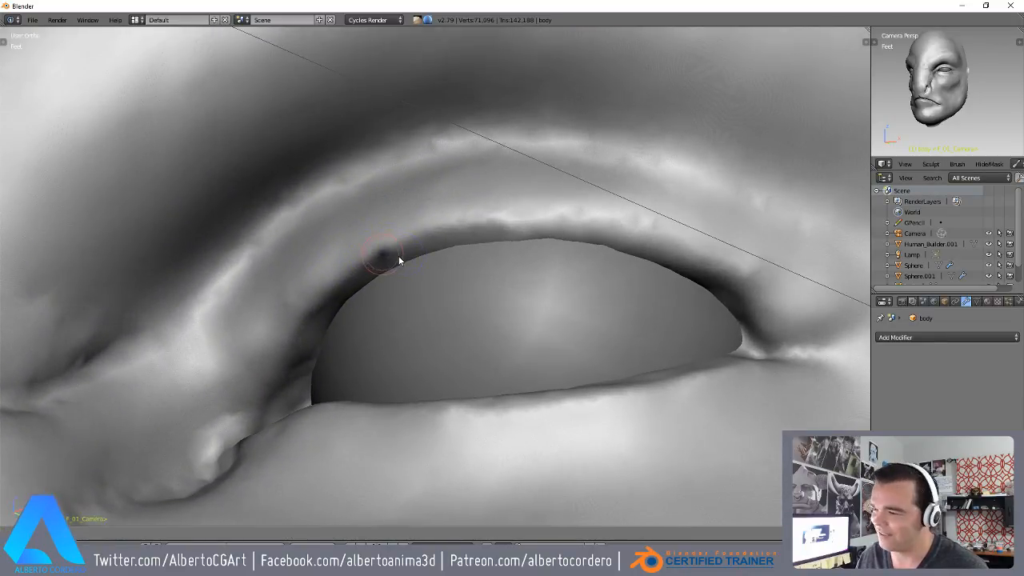
mouse_move(446, 236)
left_mouse_down()
mouse_move(565, 219)
mouse_move(674, 243)
left_mouse_up()
middle_click_drag(632, 246, 602, 288, "ctrl")
left_click_drag(527, 247, 570, 252)
middle_click_drag(424, 267, 423, 247)
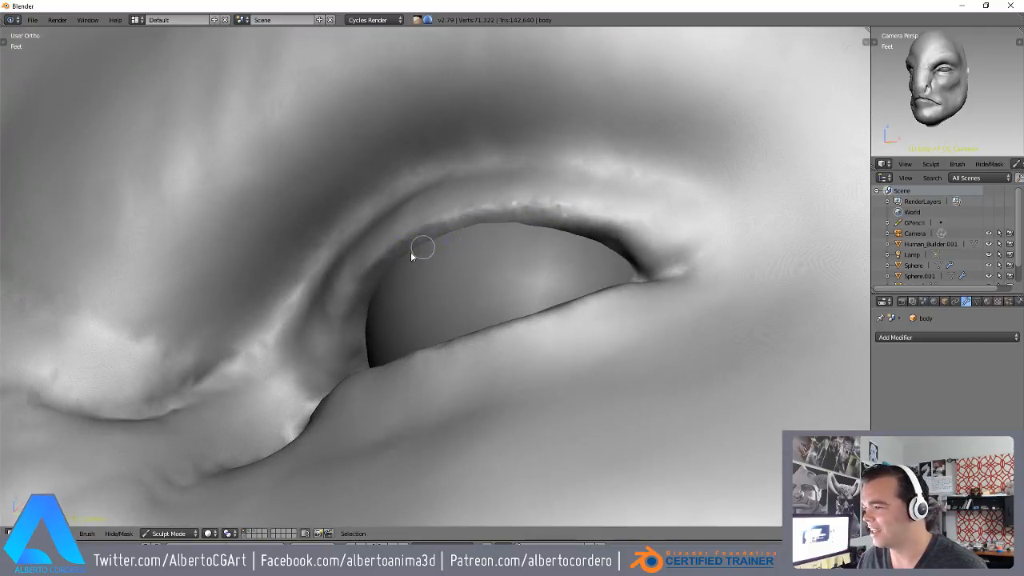
- Deepen and extend the crease running outward from the outer eye corner
mouse_move(558, 226)
middle_mouse_down()
mouse_move(468, 269)
mouse_move(427, 248)
middle_mouse_up()
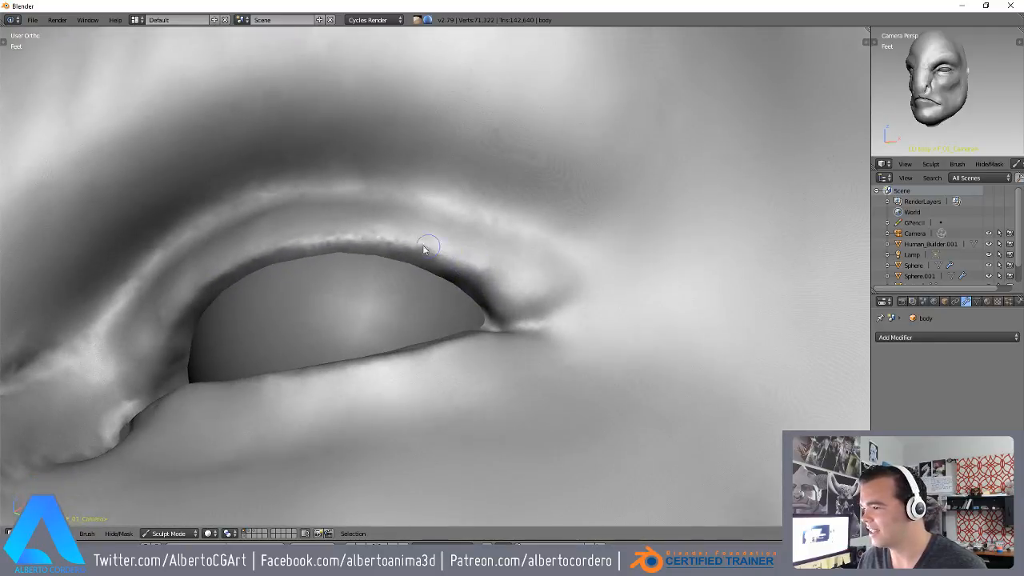
scroll(544, 332, "up", 2)
mouse_move(544, 333)
middle_mouse_down()
mouse_move(475, 326)
mouse_move(478, 314)
middle_mouse_up()
scroll(505, 350, "up", 1)
left_click_drag(478, 314, 504, 340, "shift")
middle_click_drag(503, 336, 450, 347)
left_click_drag(451, 347, 572, 325)
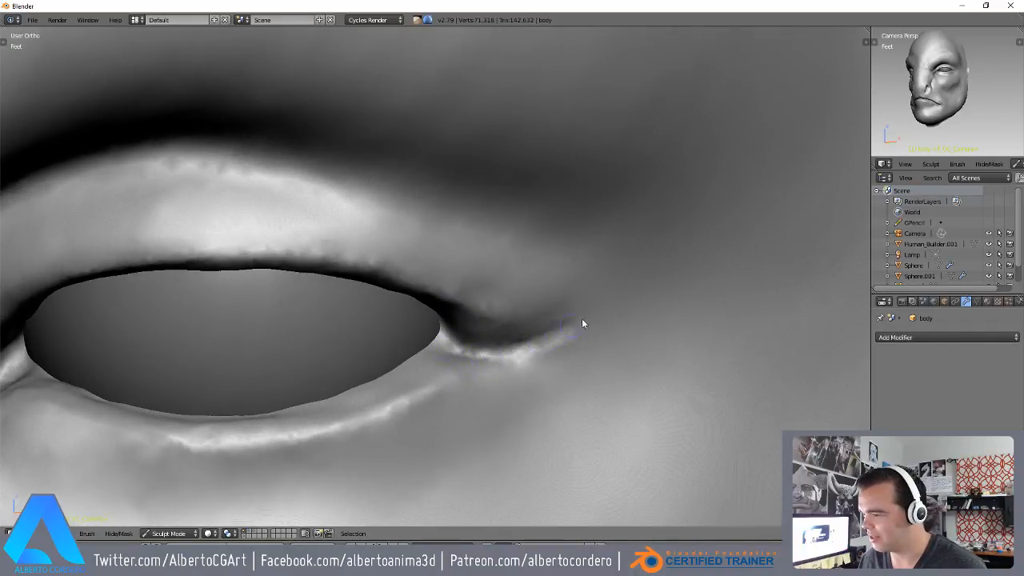
mouse_move(506, 347)
middle_mouse_down()
mouse_move(477, 378)
mouse_move(483, 396)
middle_mouse_up()
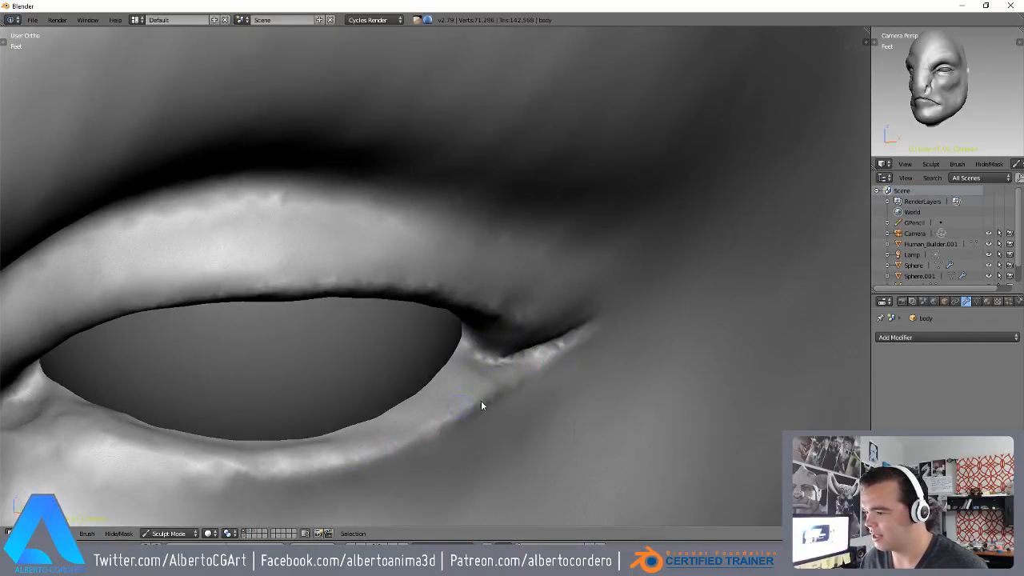
- Define the lower eyelid rim with crease strokes from the outer to the inner eye corner
left_click_drag(459, 406, 327, 462)
scroll(308, 461, "down", 1)
mouse_move(307, 461)
middle_mouse_down()
mouse_move(313, 412)
mouse_move(338, 355)
middle_mouse_up()
scroll(338, 355, "up", 1)
left_click_drag(160, 322, 241, 350)
mouse_move(105, 311)
left_mouse_down()
mouse_move(201, 347)
mouse_move(435, 336)
left_mouse_up()
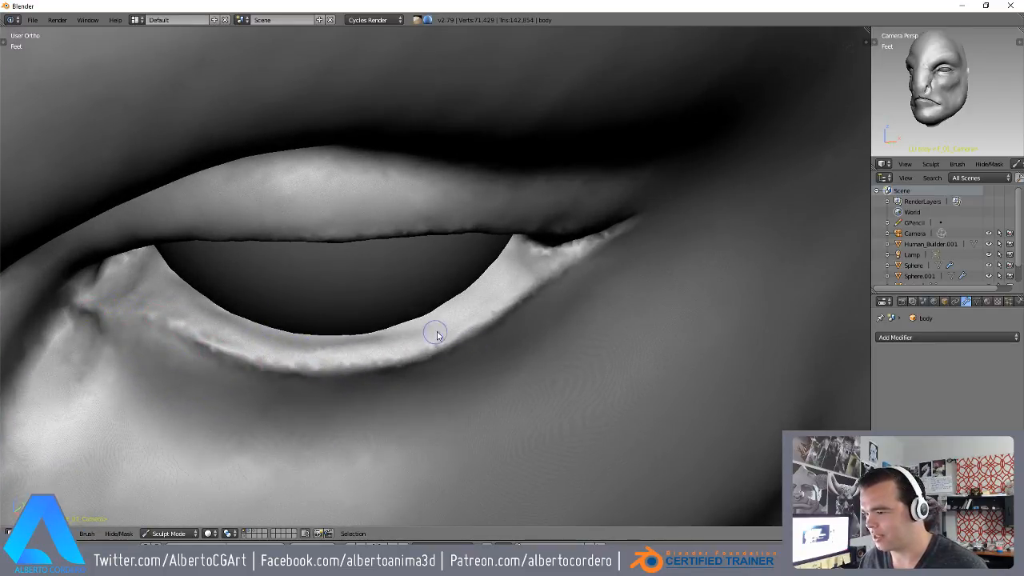
- Refine the upper and lower eyelid edges around the inner eye corner
mouse_move(304, 361)
middle_mouse_down()
mouse_move(402, 304)
mouse_move(516, 281)
middle_mouse_up()
mouse_move(403, 362)
middle_mouse_down()
mouse_move(478, 291)
mouse_move(468, 317)
mouse_move(441, 292)
mouse_move(411, 315)
mouse_move(430, 295)
mouse_move(459, 336)
middle_mouse_up()
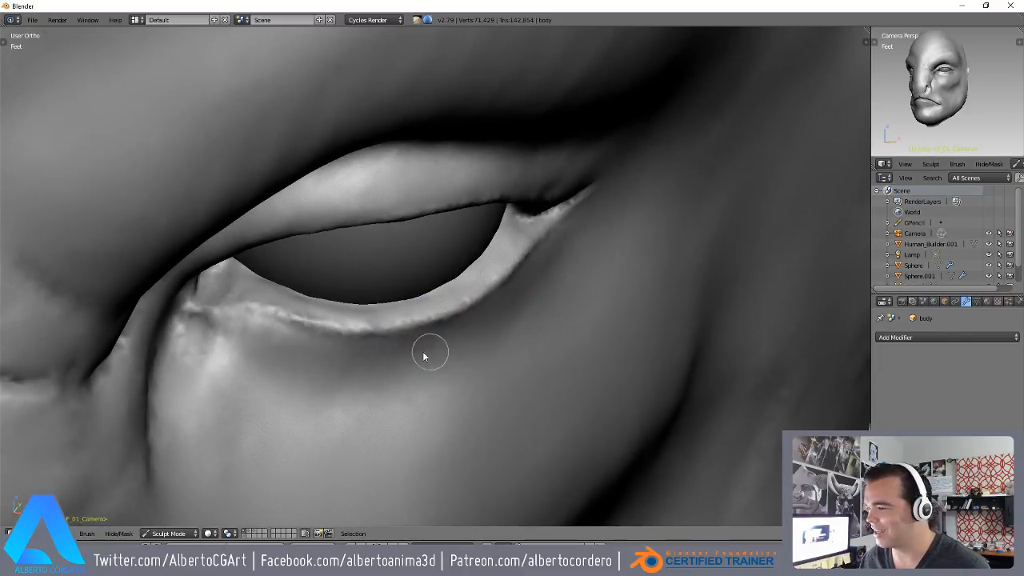
mouse_move(271, 333)
middle_mouse_down()
mouse_move(275, 355)
mouse_move(365, 349)
mouse_move(288, 290)
mouse_move(272, 240)
mouse_move(308, 256)
mouse_move(248, 265)
mouse_move(301, 283)
mouse_move(266, 261)
mouse_move(269, 226)
mouse_move(244, 221)
mouse_move(325, 187)
middle_mouse_up()
mouse_move(535, 268)
middle_mouse_down()
mouse_move(543, 192)
mouse_move(411, 295)
mouse_move(450, 273)
mouse_move(466, 284)
mouse_move(463, 218)
middle_mouse_up()
scroll(571, 183, "up", 1)
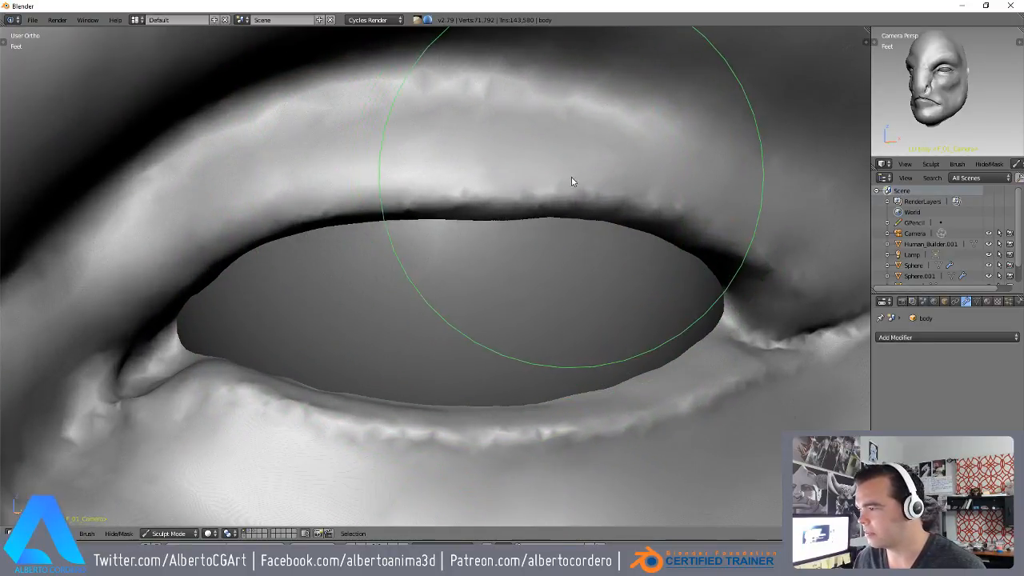
- Examine the whole face from the front and in the right side profile, including forehead, nose and chin
scroll(460, 392, "down", 2)
mouse_move(460, 392)
middle_mouse_down()
mouse_move(477, 373)
mouse_move(452, 356)
middle_mouse_up()
scroll(458, 388, "down", 8)
mouse_move(437, 285)
middle_mouse_down("shift")
mouse_move(440, 236)
mouse_move(443, 298)
middle_mouse_up("shift")
middle_click_drag(436, 272, 439, 269)
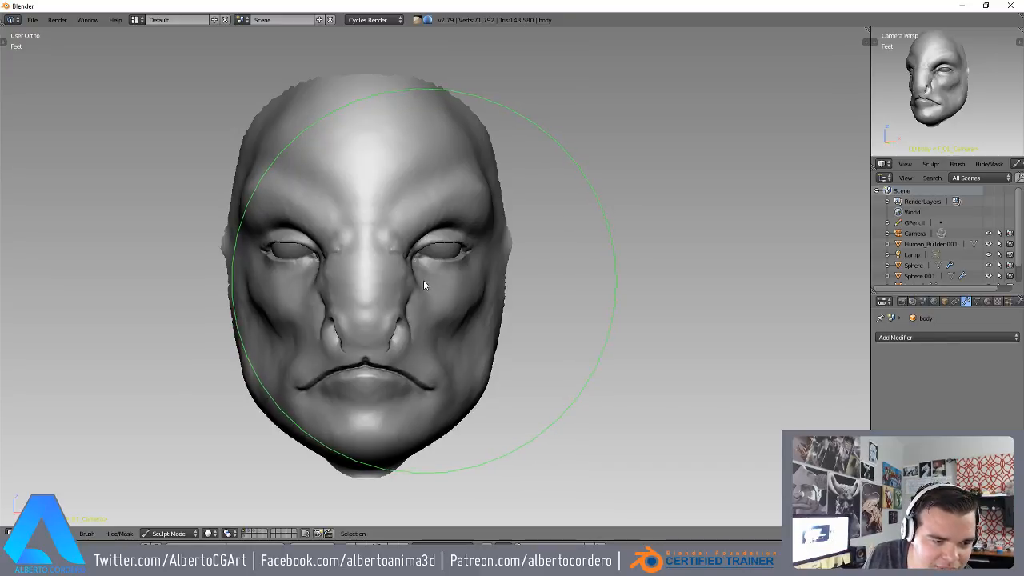
mouse_move(416, 279)
middle_mouse_down()
mouse_move(439, 261)
mouse_move(334, 257)
middle_mouse_up()
key("KP_3")
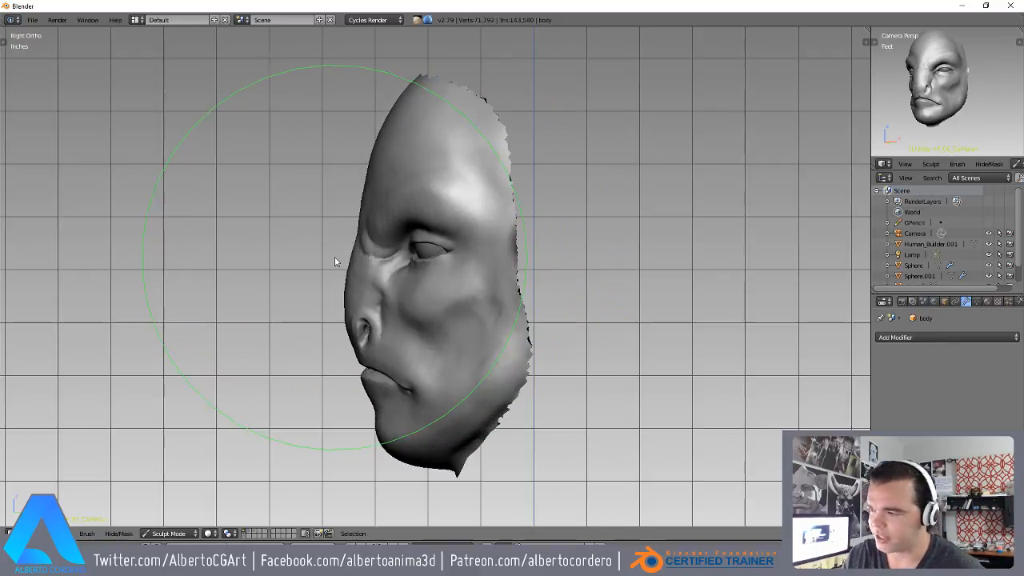
middle_click_drag(414, 274, 453, 319, "shift")
middle_click_drag(413, 242, 374, 277, "ctrl")
middle_click_drag(374, 276, 421, 274, "ctrl")
middle_click_drag(421, 274, 360, 141, "ctrl")
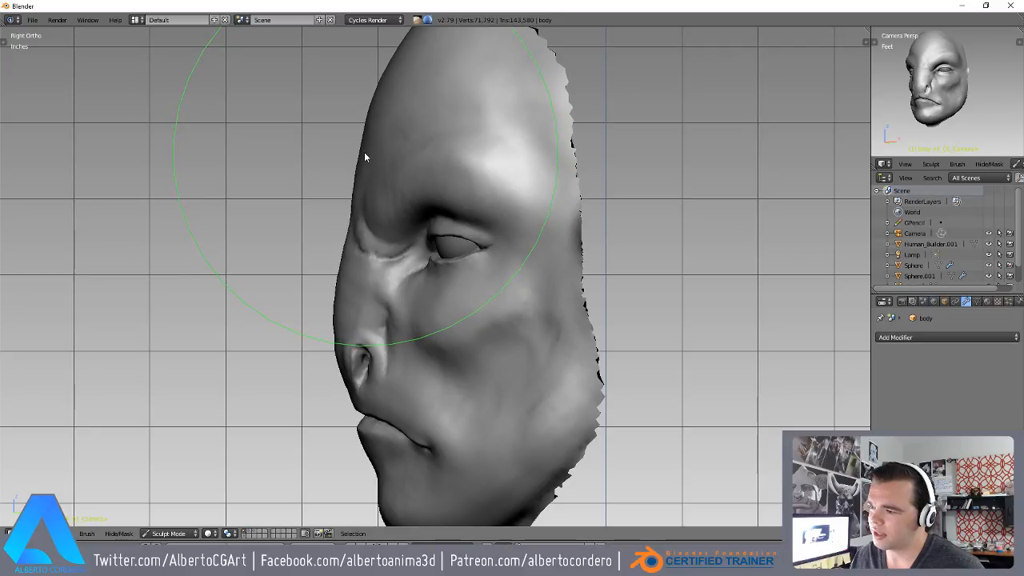
left_click_drag(366, 152, 366, 152)
middle_click_drag(357, 239, 350, 120, "shift")
scroll(408, 384, "down", 1)
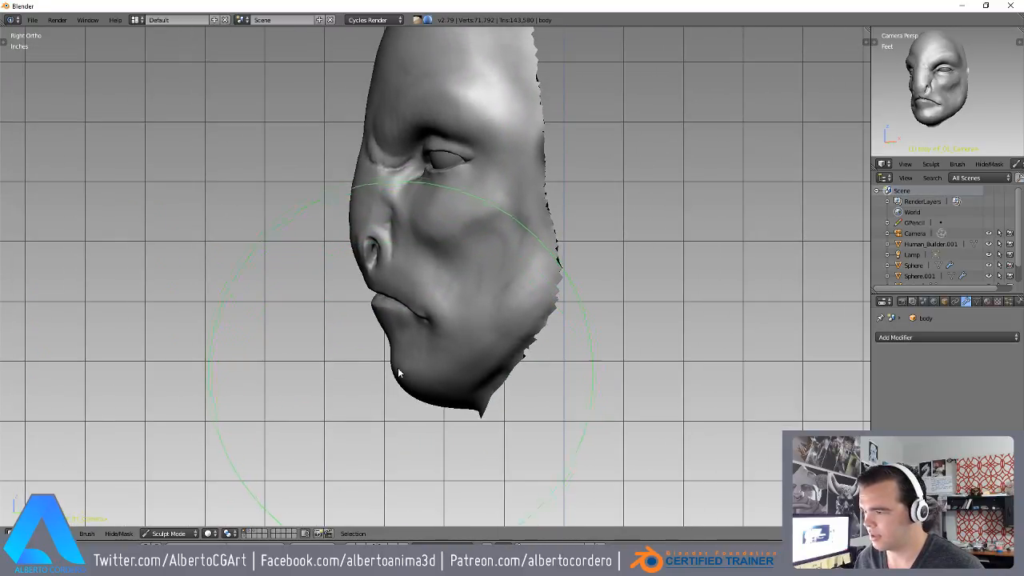
scroll(405, 379, "down", 2)
scroll(358, 352, "down", 2)
- Examine the nose, mouth and cheek forms up close from the front and three-quarter angles
middle_click_drag(457, 299, 488, 277)
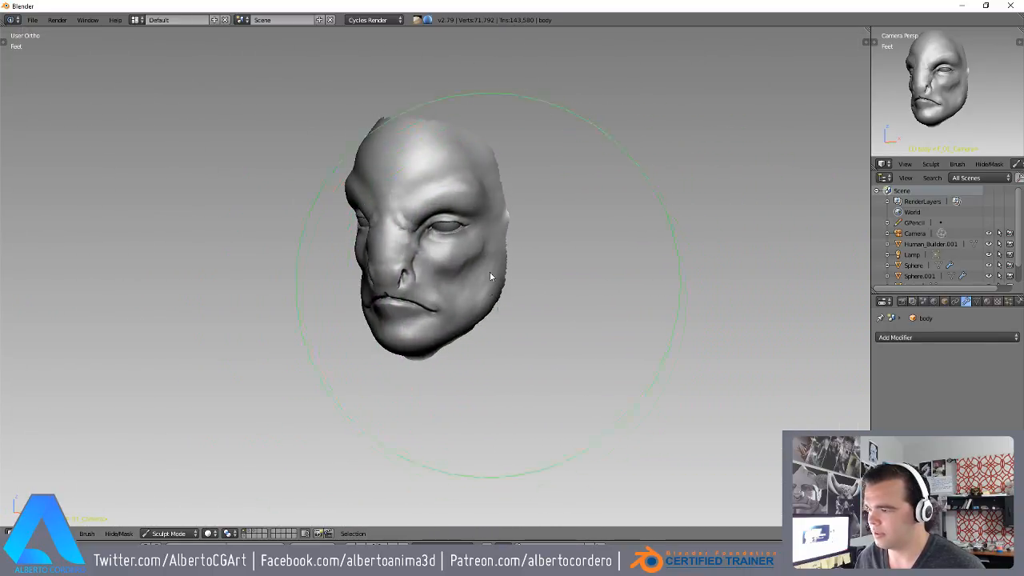
scroll(460, 179, "up", 4)
middle_click_drag(459, 179, 448, 254)
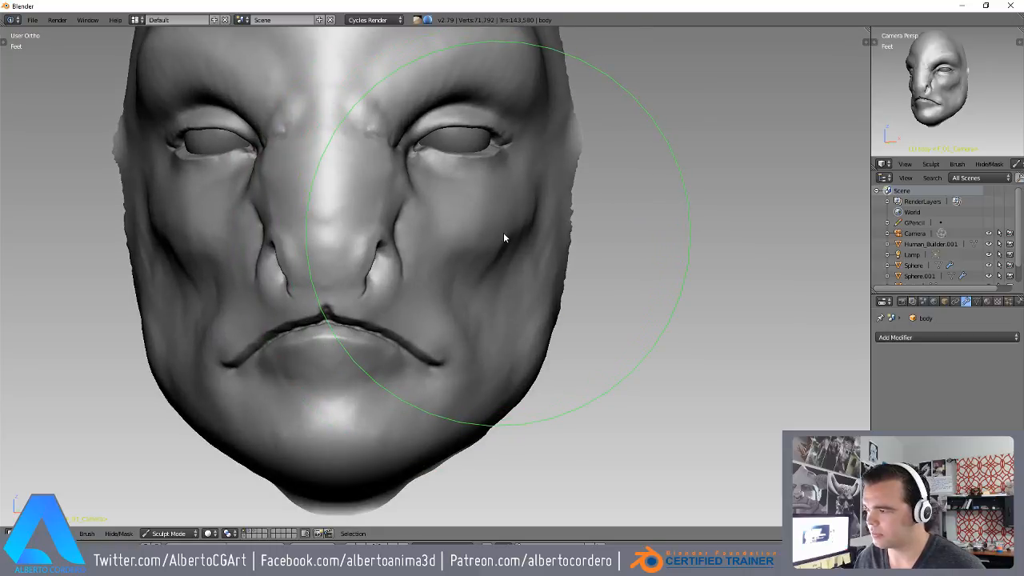
scroll(499, 237, "up", 1)
scroll(494, 236, "up", 2)
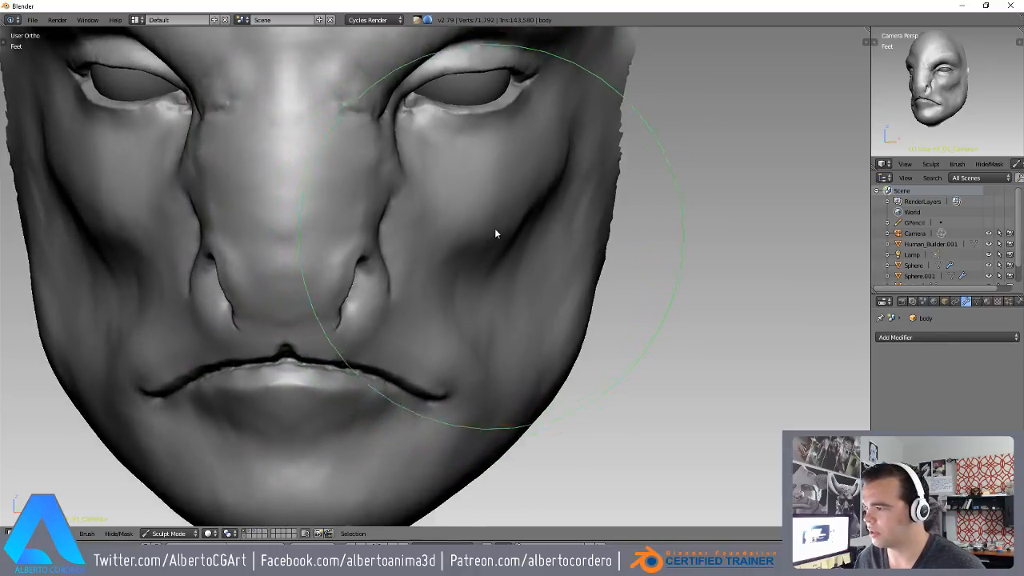
scroll(508, 231, "up", 1)
scroll(518, 208, "down", 1)
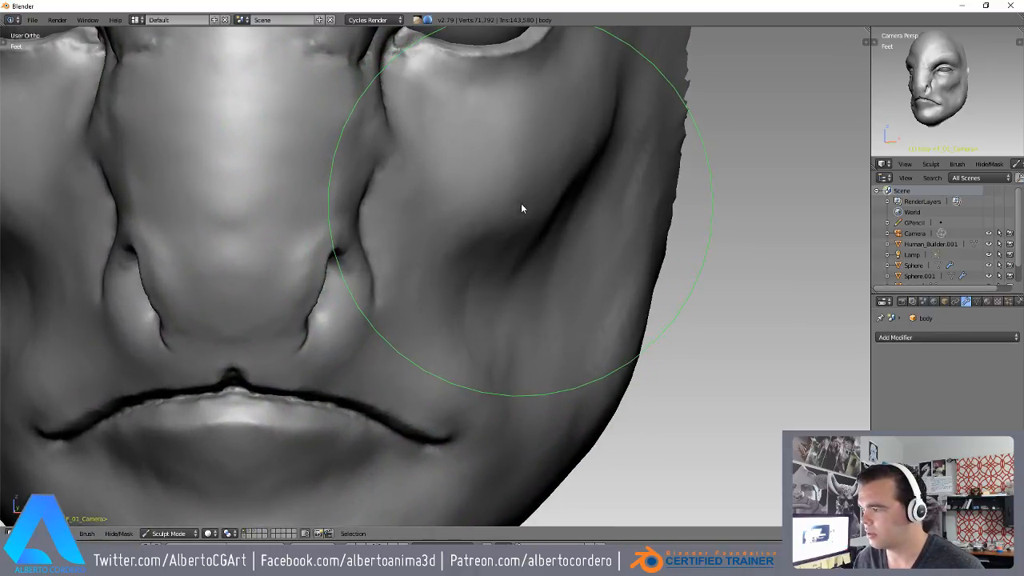
scroll(520, 216, "down", 3)
scroll(517, 224, "up", 4)
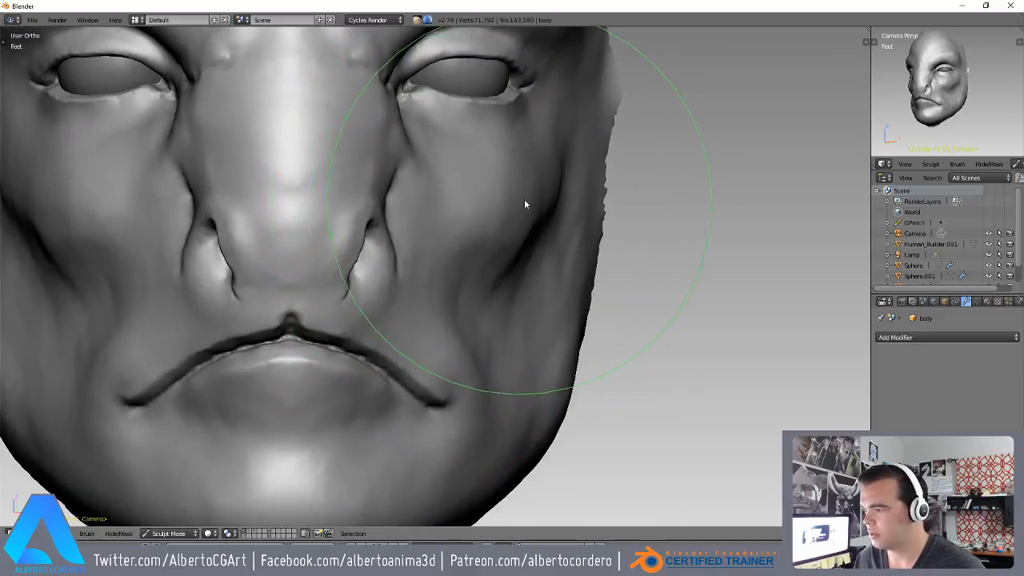
scroll(528, 200, "down", 2)
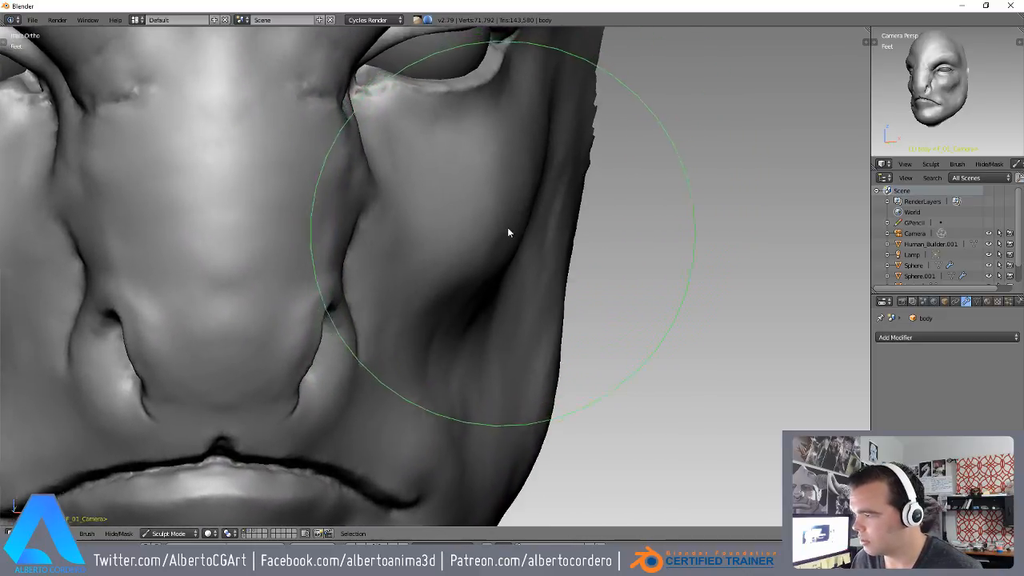
- Reshape the cheek form below the eye with a broad large-brush stroke
scroll(506, 231, "up", 4)
scroll(549, 205, "down", 4)
middle_click_drag(500, 279, 390, 258)
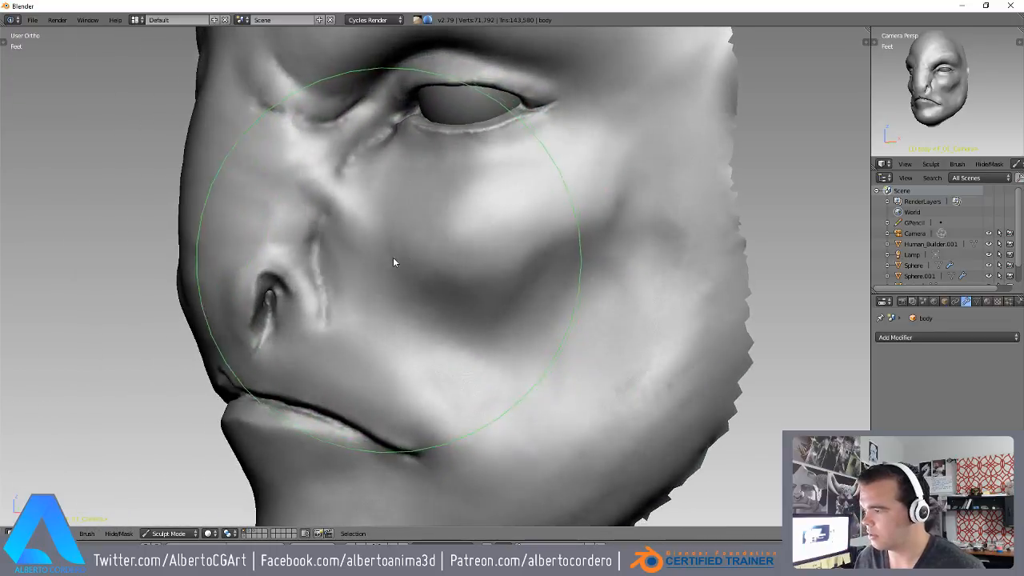
left_click_drag(389, 259, 439, 240)
middle_click_drag(438, 240, 512, 286)
scroll(528, 264, "up", 1)
middle_click_drag(560, 225, 487, 233)
scroll(486, 232, "down", 3)
- Mask the areas around both eyes, check the surrounding cheek and temple forms, and clear the mask
mouse_move(501, 190)
left_mouse_down("ctrl+shift")
mouse_move(409, 121)
mouse_move(496, 172)
left_mouse_up("ctrl+shift")
scroll(490, 202, "up", 1)
middle_click_drag(490, 203, 524, 243)
scroll(518, 250, "down", 2)
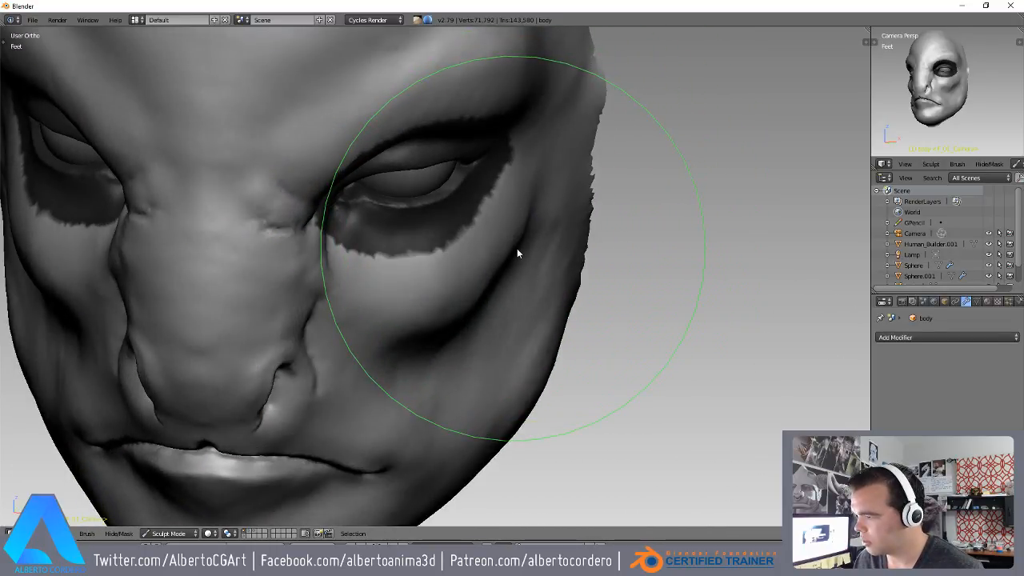
middle_click_drag(521, 165, 487, 233)
scroll(520, 234, "up", 2)
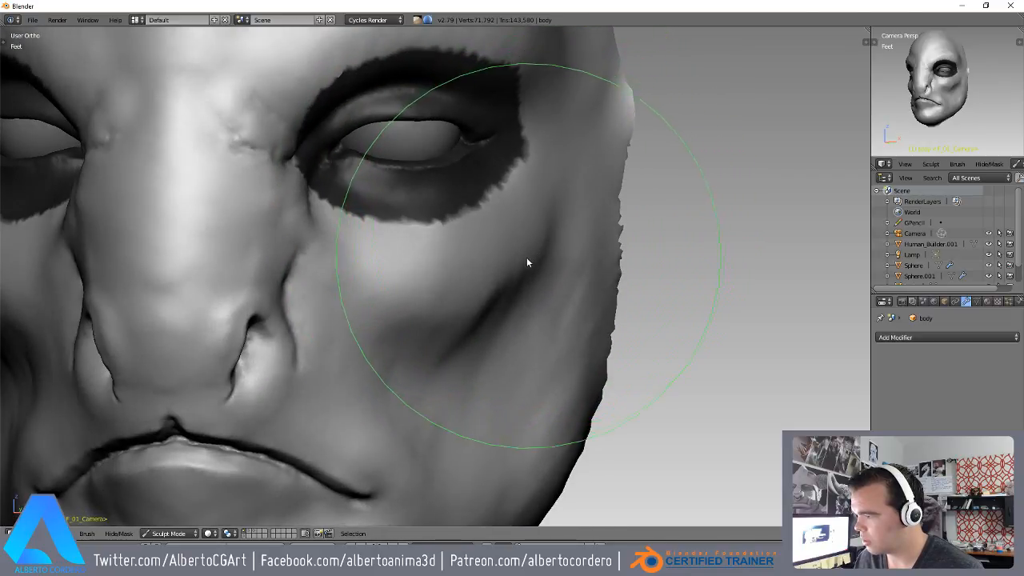
scroll(512, 276, "down", 2)
scroll(488, 280, "up", 2)
scroll(507, 260, "down", 1)
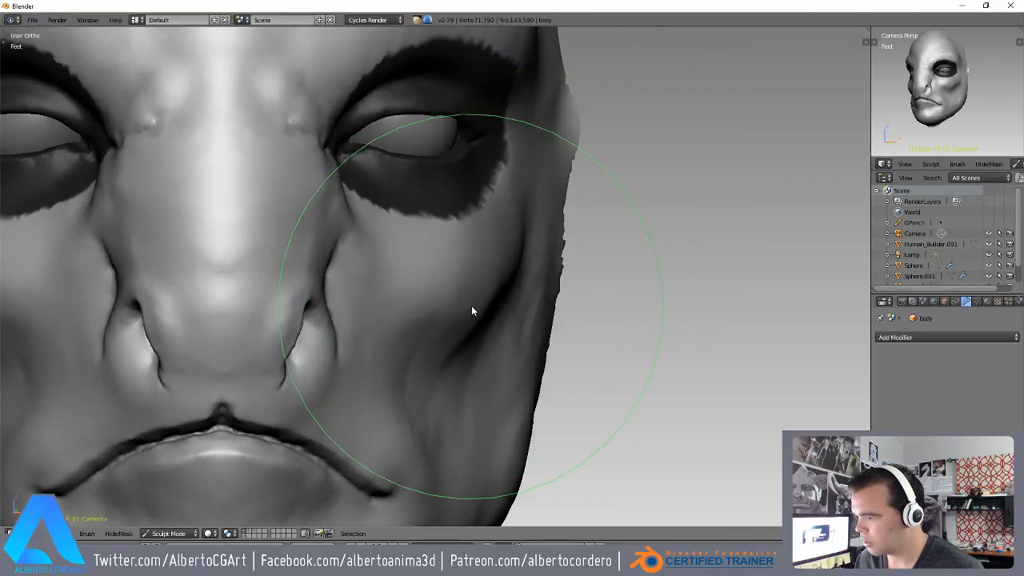
scroll(480, 298, "down", 2)
key("alt+m")
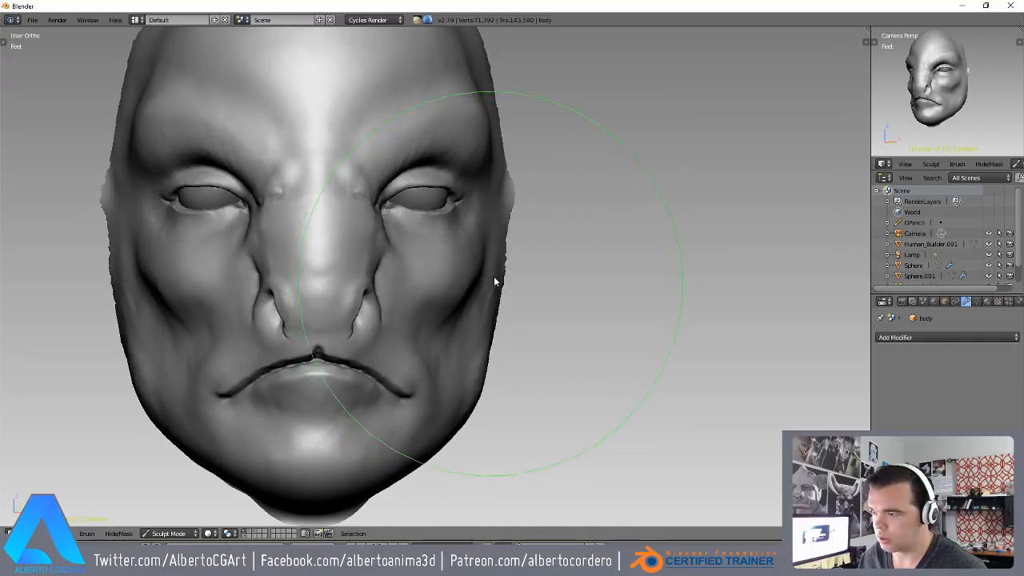
- Reduce the brush size and paint mirrored mask stripes down the middle of the forehead to the nose bridge
middle_click_drag(495, 283, 418, 255)
scroll(404, 263, "down", 1)
middle_click_drag(343, 283, 364, 299)
key("c")
key("f")
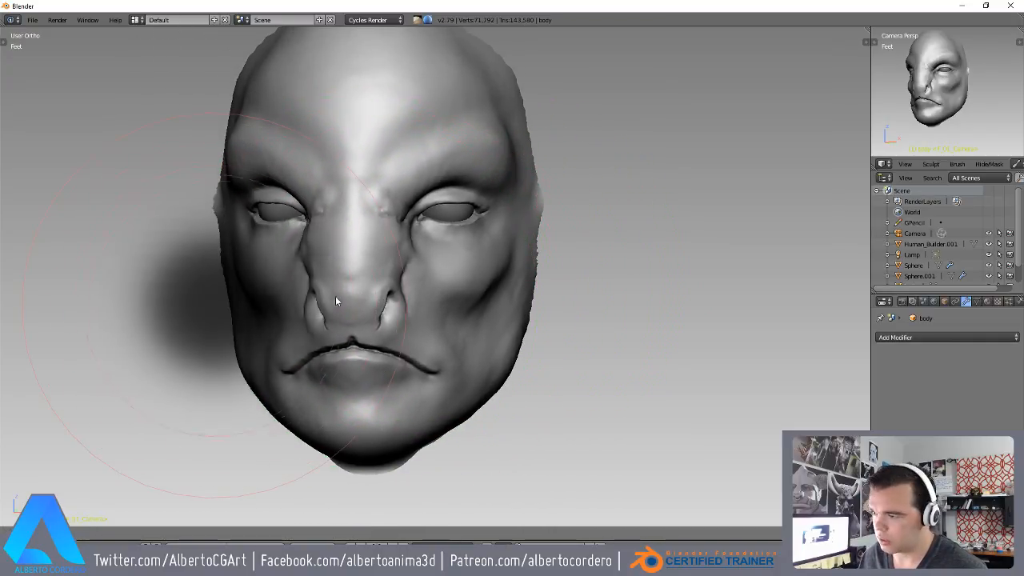
left_click(245, 306)
mouse_move(245, 306)
middle_mouse_down()
mouse_move(341, 299)
mouse_move(391, 186)
middle_mouse_up()
left_click_drag(391, 104, 391, 294)
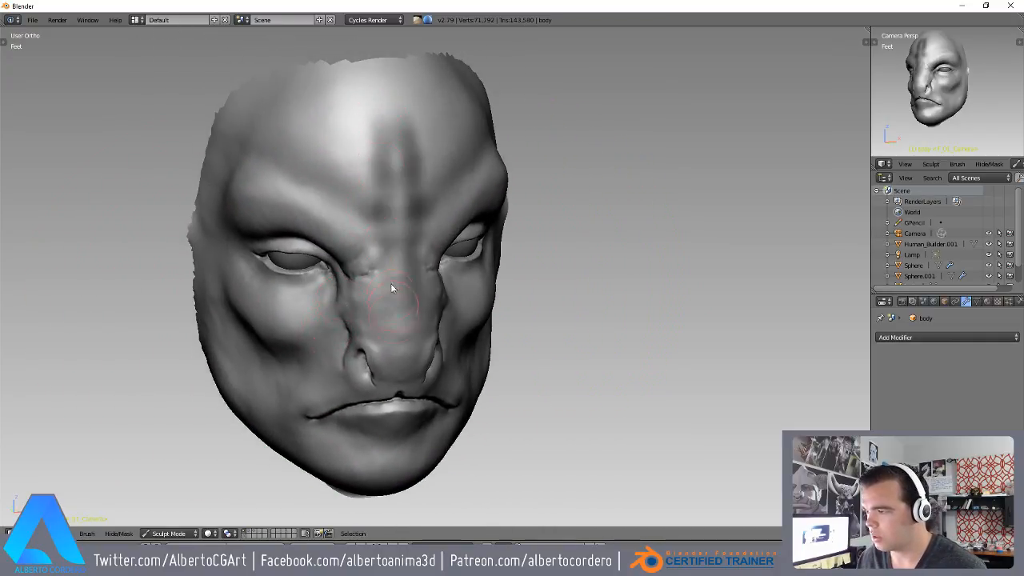
- Paint a wide mask band across the brows and lower forehead out to the temples, leaving the area between the brows unmasked
scroll(405, 303, "down", 2)
mouse_move(414, 200)
left_mouse_down()
mouse_move(403, 288)
mouse_move(368, 283)
mouse_move(318, 246)
mouse_move(310, 210)
left_mouse_up()
mouse_move(409, 235)
middle_mouse_down()
mouse_move(385, 231)
mouse_move(420, 203)
mouse_move(392, 222)
middle_mouse_up()
mouse_move(393, 222)
left_mouse_down()
mouse_move(493, 198)
mouse_move(404, 194)
mouse_move(474, 160)
left_mouse_up()
middle_click_drag(474, 164, 440, 163)
mouse_move(440, 162)
left_mouse_down()
mouse_move(403, 165)
mouse_move(361, 225)
mouse_move(473, 176)
left_mouse_up()
middle_click_drag(473, 176, 445, 176)
mouse_move(446, 176)
left_mouse_down()
mouse_move(395, 186)
mouse_move(382, 162)
mouse_move(427, 149)
mouse_move(419, 150)
left_mouse_up()
scroll(400, 240, "down", 2)
middle_click_drag(400, 240, 407, 270)
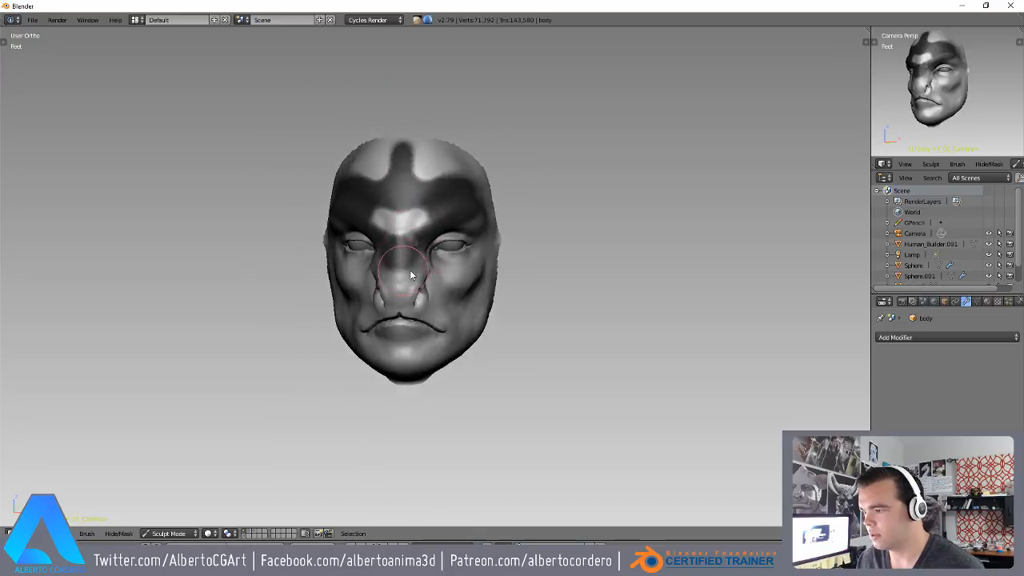
- Paint mask along both sides of the nose, leaving a narrow unmasked strip down the bridge
scroll(407, 270, "up", 5)
mouse_move(356, 192)
left_mouse_down()
mouse_move(348, 233)
mouse_move(389, 265)
left_mouse_up()
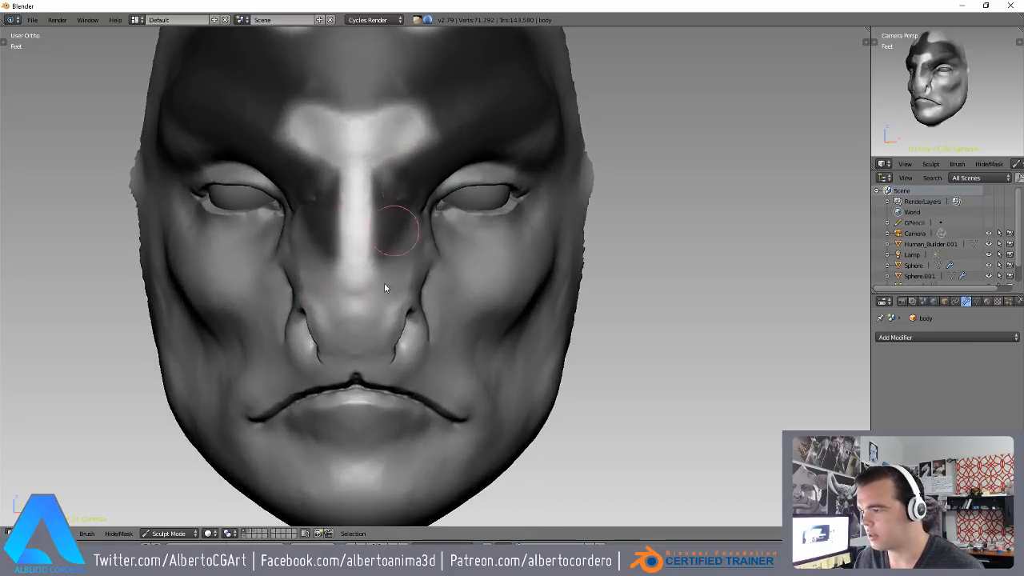
scroll(389, 265, "down", 3)
left_click_drag(402, 312, 400, 318)
middle_click_drag(398, 310, 377, 306)
scroll(377, 301, "up", 1)
- Extend the two mask stripes from the sides of the nose over the lips down to the chin
left_click_drag(389, 263, 375, 330)
middle_click_drag(398, 263, 361, 266)
middle_click_drag(365, 317, 388, 309)
mouse_move(375, 311)
left_mouse_down()
mouse_move(369, 296)
mouse_move(366, 450)
left_mouse_up()
mouse_move(401, 282)
middle_mouse_down()
mouse_move(382, 307)
mouse_move(348, 307)
middle_mouse_up()
scroll(455, 232, "down", 2)
middle_click_drag(455, 232, 461, 206)
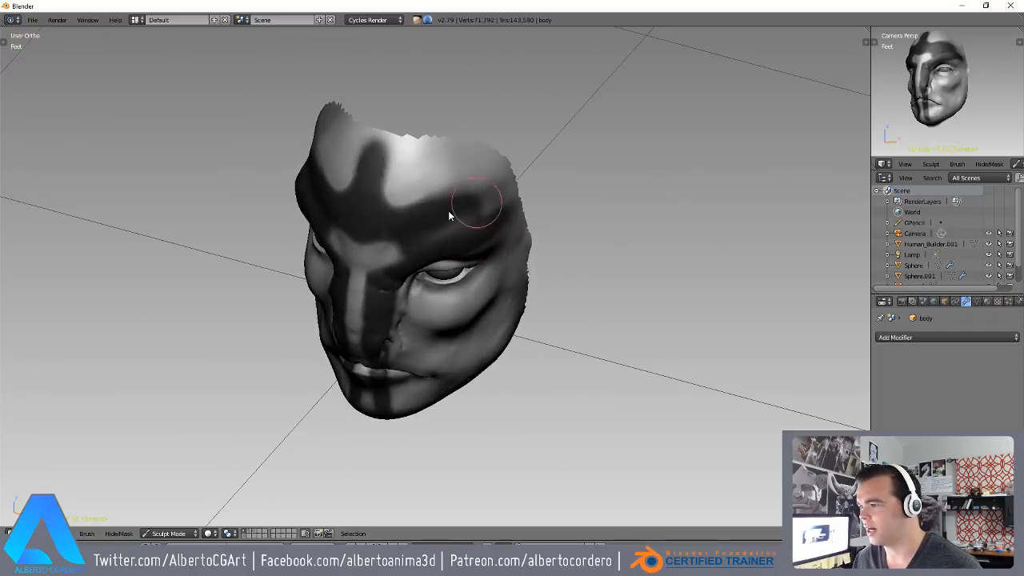
- Fill in the mask across the brow and temple and sharpen the edges of the T-shaped unmasked area between the brows
left_click_drag(464, 196, 432, 203)
scroll(447, 228, "down", 4)
mouse_move(432, 203)
middle_mouse_down()
mouse_move(446, 227)
mouse_move(465, 186)
mouse_move(418, 236)
mouse_move(441, 243)
mouse_move(410, 178)
middle_mouse_up()
scroll(464, 186, "up", 3)
scroll(441, 243, "up", 2)
scroll(410, 178, "up", 2)
scroll(381, 245, "up", 2)
left_click_drag(439, 222, 465, 233)
mouse_move(464, 234)
middle_mouse_down()
mouse_move(392, 264)
mouse_move(387, 229)
middle_mouse_up()
mouse_move(387, 230)
left_mouse_down()
mouse_move(418, 245)
mouse_move(336, 285)
mouse_move(382, 298)
left_mouse_up()
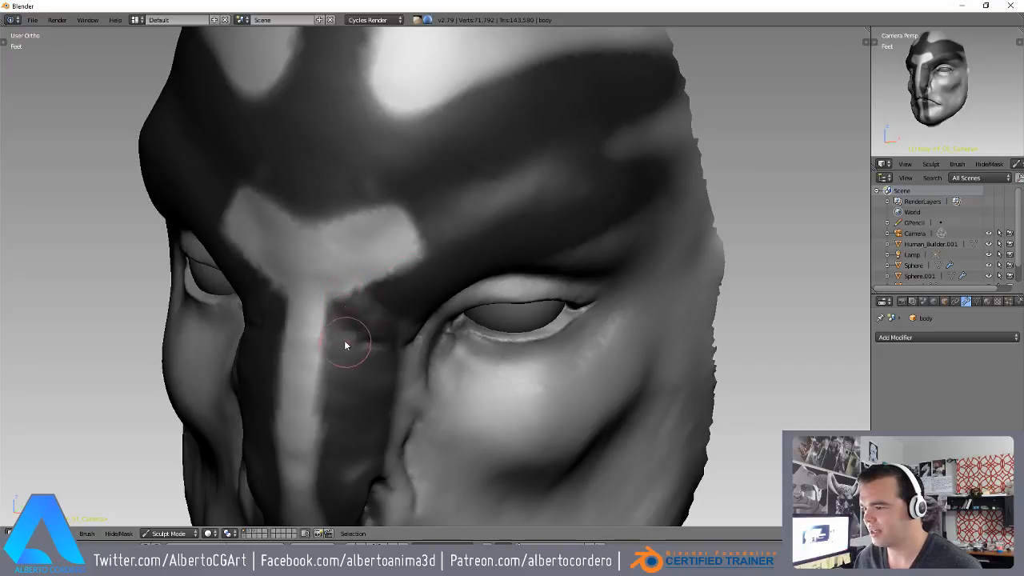
- Extend the unmasked shape between the brows upward into a narrow rounded point on the forehead
scroll(348, 369, "down", 3)
scroll(368, 386, "down", 2)
middle_click_drag(368, 386, 393, 301)
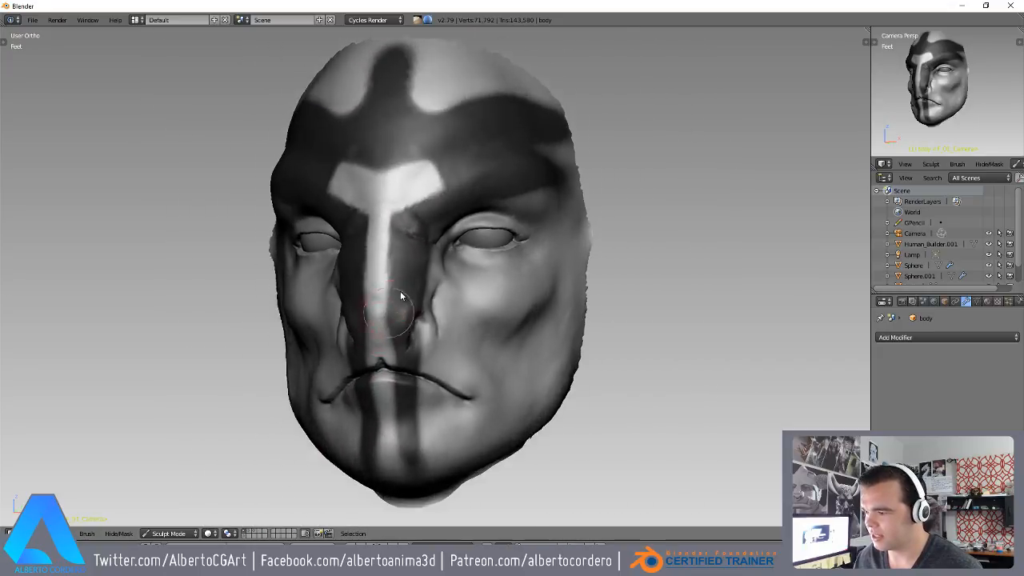
scroll(395, 308, "up", 3)
middle_click_drag(391, 392, 415, 313, "shift")
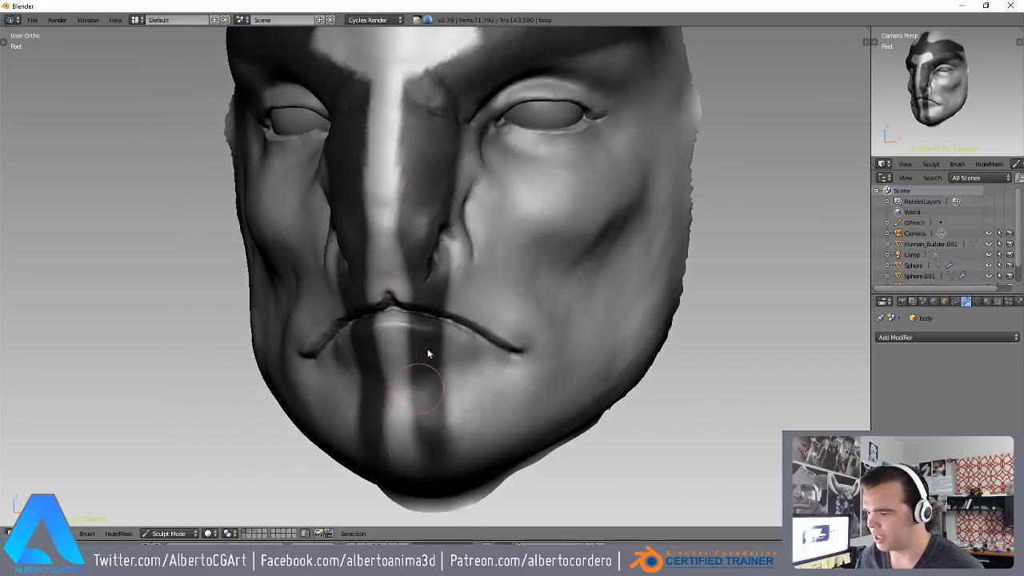
scroll(421, 377, "down", 4)
mouse_move(421, 377)
middle_mouse_down()
mouse_move(455, 312)
mouse_move(440, 281)
middle_mouse_up()
scroll(440, 282, "up", 3)
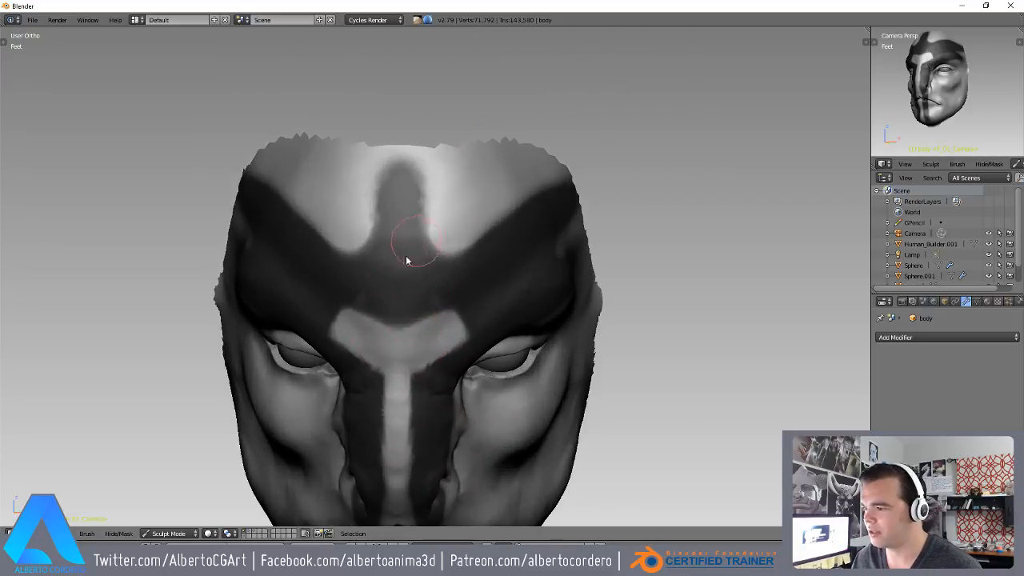
scroll(393, 292, "down", 1)
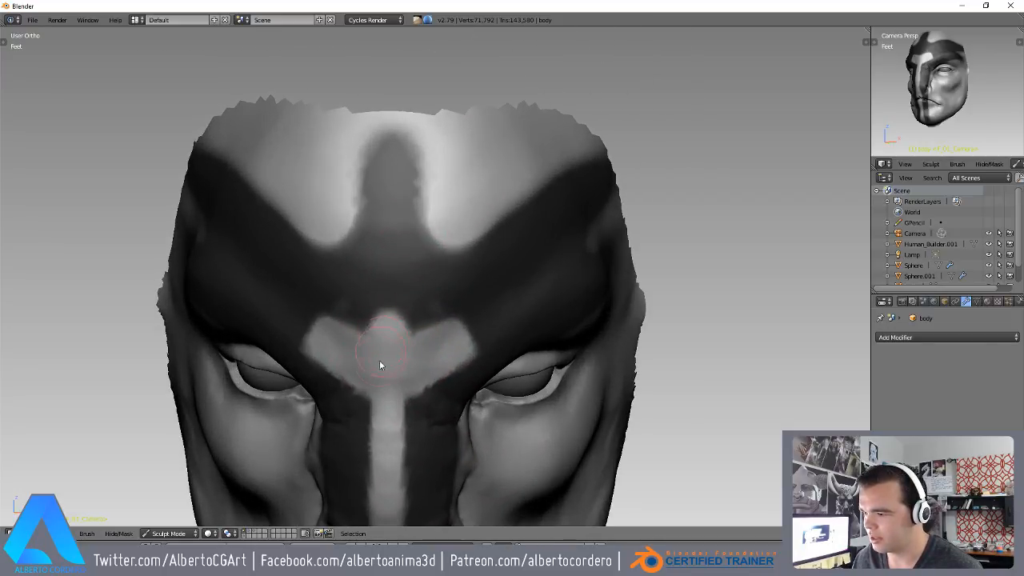
scroll(392, 328, "down", 4)
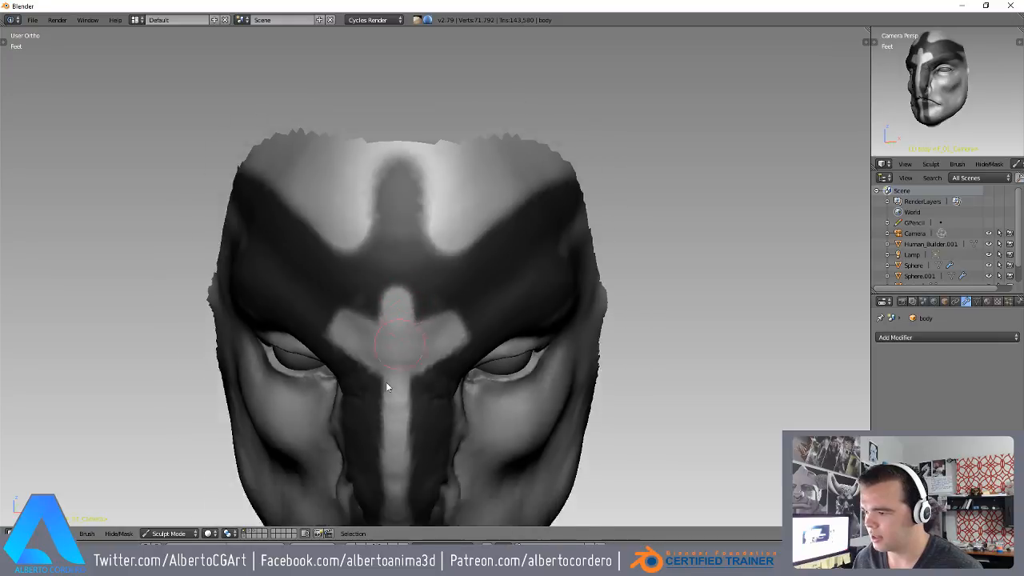
mouse_move(430, 375)
middle_mouse_down()
mouse_move(468, 250)
mouse_move(438, 254)
middle_mouse_up()
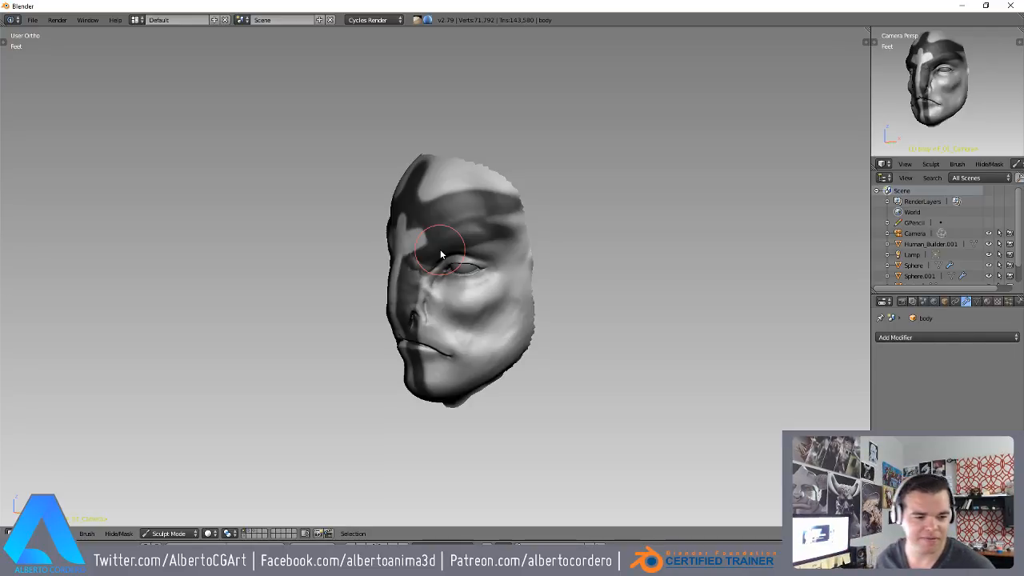
- Refine the mask pattern over the brow and temple, keeping a light streak at the temple's outer edge
middle_click_drag(372, 248, 464, 153)
middle_click_drag(404, 229, 352, 249)
middle_click_drag(504, 256, 509, 201, "ctrl")
left_click_drag(657, 209, 507, 286)
middle_click_drag(389, 339, 400, 392, "ctrl")
left_click_drag(519, 276, 481, 291)
middle_click_drag(481, 291, 538, 302)
mouse_move(537, 303)
middle_mouse_down()
mouse_move(481, 301)
mouse_move(498, 254)
mouse_move(488, 288)
mouse_move(482, 275)
mouse_move(482, 295)
mouse_move(503, 260)
mouse_move(477, 268)
mouse_move(567, 201)
mouse_move(608, 226)
middle_mouse_up()
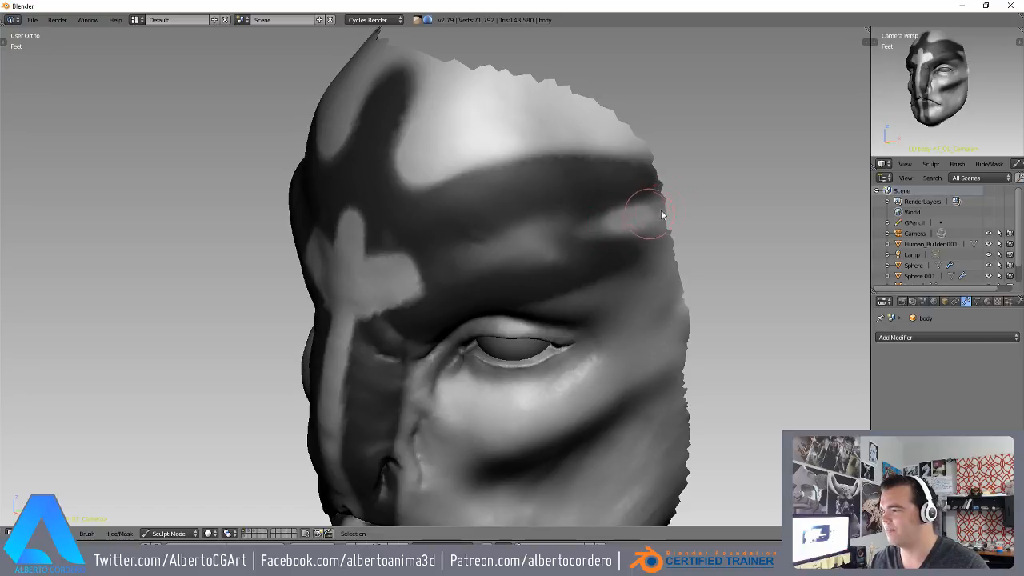
mouse_move(663, 262)
middle_mouse_down()
mouse_move(520, 311)
mouse_move(594, 298)
middle_mouse_up()
mouse_move(596, 293)
left_mouse_down()
mouse_move(635, 292)
mouse_move(616, 294)
left_mouse_up()
scroll(523, 322, "down", 3)
mouse_move(520, 322)
middle_mouse_down()
mouse_move(466, 290)
mouse_move(487, 258)
middle_mouse_up()
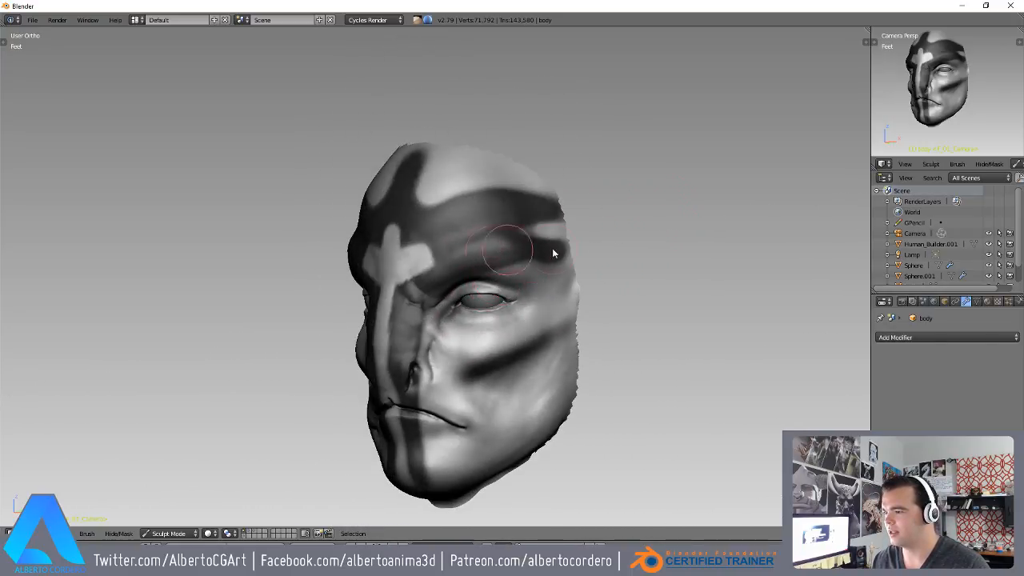
- Examine the painted mask pattern on the whole face from the front and both three-quarter sides
mouse_move(555, 236)
middle_mouse_down()
mouse_move(495, 306)
mouse_move(475, 267)
middle_mouse_up()
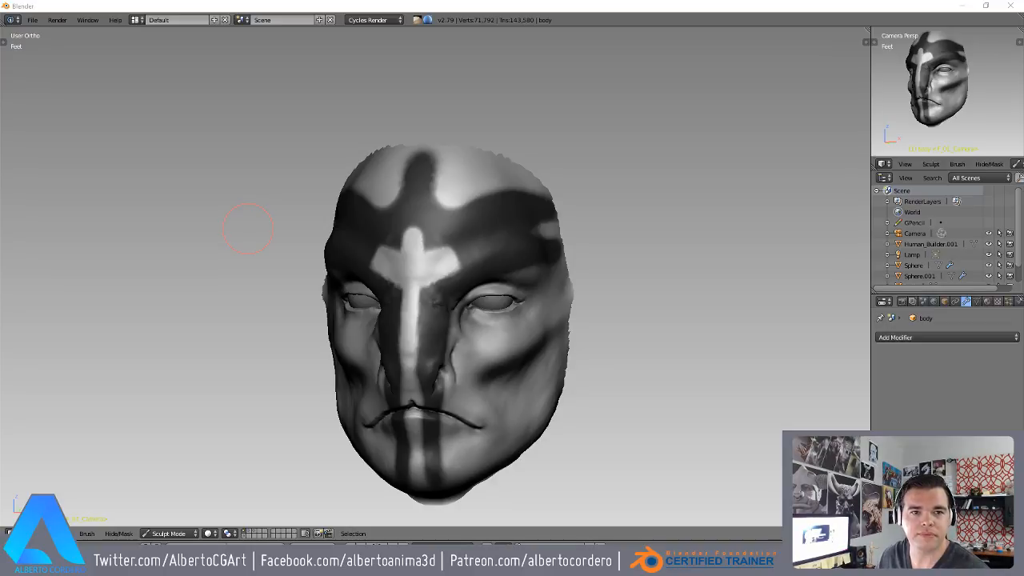
mouse_move(256, 329)
middle_mouse_down()
mouse_move(522, 240)
mouse_move(461, 240)
middle_mouse_up()
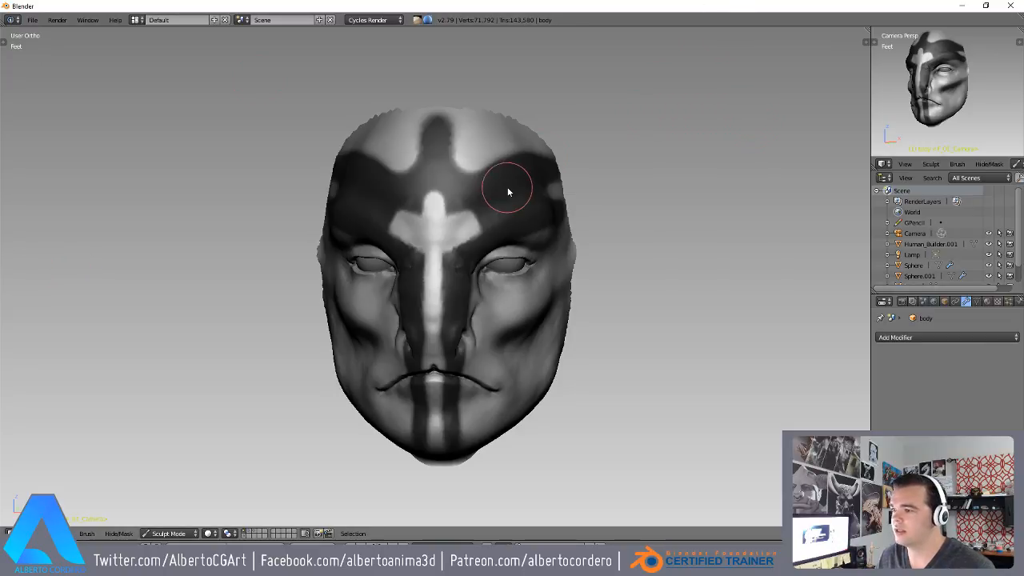
scroll(520, 182, "up", 1)
middle_click_drag(463, 285, 475, 262, "shift")
scroll(475, 264, "up", 1)
mouse_move(461, 305)
middle_mouse_down("shift")
mouse_move(469, 261)
mouse_move(461, 304)
mouse_move(513, 260)
mouse_move(524, 267)
mouse_move(504, 278)
mouse_move(502, 243)
mouse_move(472, 248)
mouse_move(503, 236)
middle_mouse_up("shift")
scroll(460, 304, "down", 2)
mouse_move(420, 212)
middle_mouse_down()
mouse_move(464, 220)
mouse_move(428, 195)
mouse_move(431, 232)
mouse_move(497, 201)
mouse_move(473, 231)
mouse_move(460, 220)
mouse_move(480, 216)
mouse_move(462, 209)
middle_mouse_up()
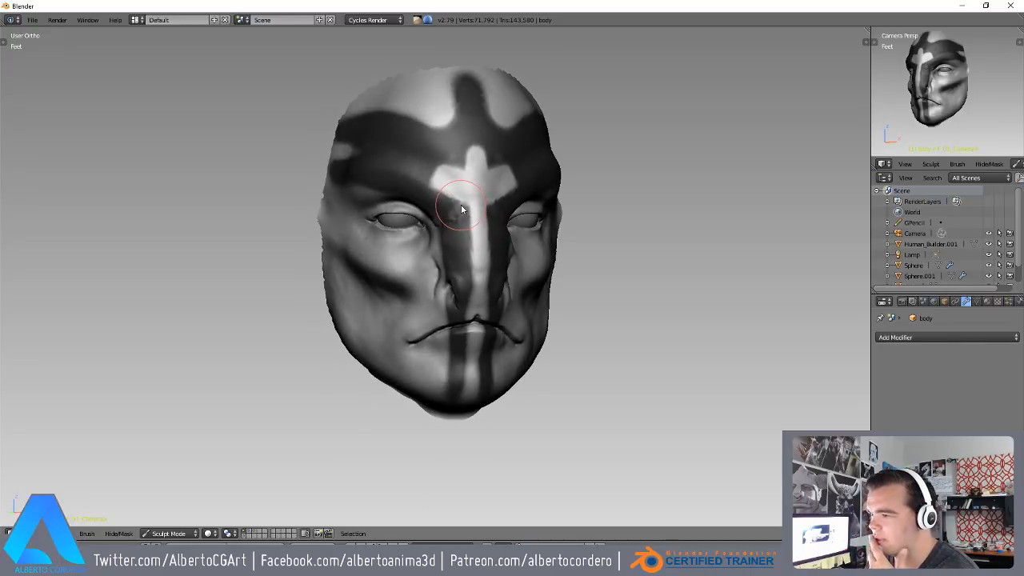
mouse_move(464, 208)
middle_mouse_down()
mouse_move(455, 199)
mouse_move(448, 216)
mouse_move(474, 220)
mouse_move(462, 200)
mouse_move(473, 205)
mouse_move(480, 192)
mouse_move(464, 219)
mouse_move(521, 315)
mouse_move(413, 320)
mouse_move(393, 268)
middle_mouse_up()
scroll(462, 204, "up", 2)
scroll(462, 207, "down", 3)
- Frame the masked face in an orthographic three-quarter view and capture a screenshot of the viewport
key("KP_5")
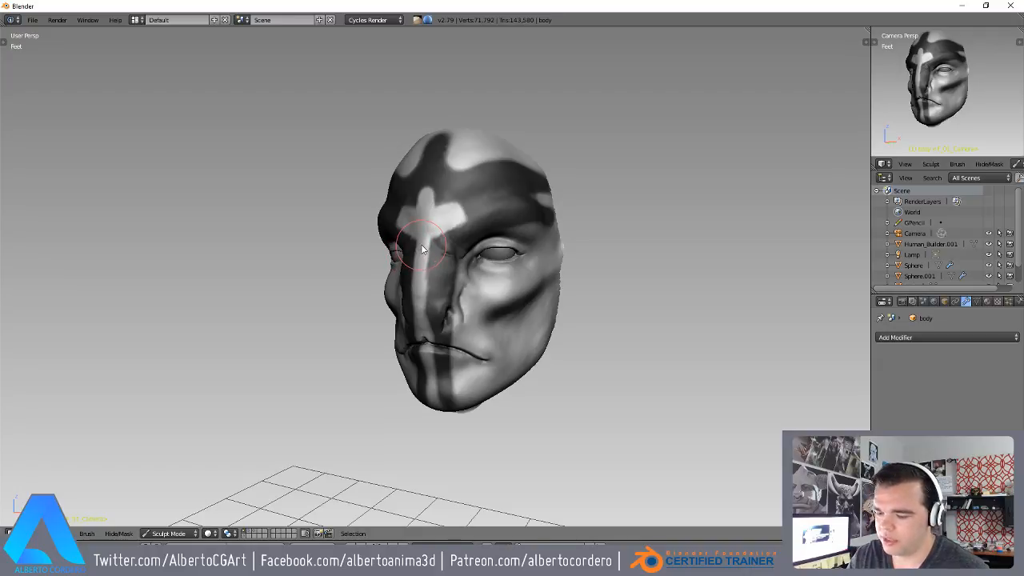
key("KP_5")
mouse_move(464, 240)
middle_mouse_down()
mouse_move(487, 243)
mouse_move(501, 230)
mouse_move(492, 227)
middle_mouse_up()
scroll(488, 242, "up", 1)
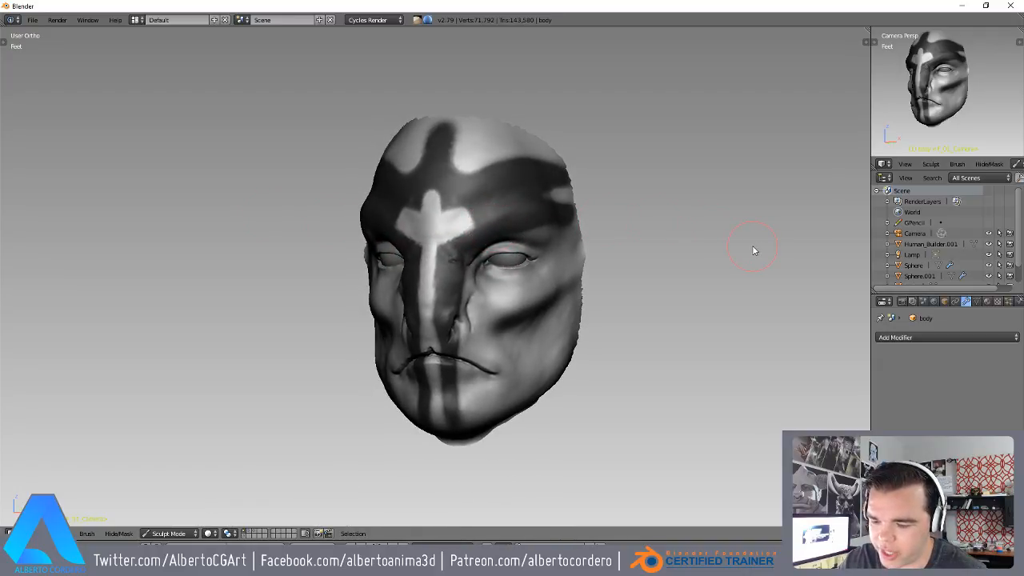
key("ctrl+Print")
left_click_drag(52, 31, 848, 520)
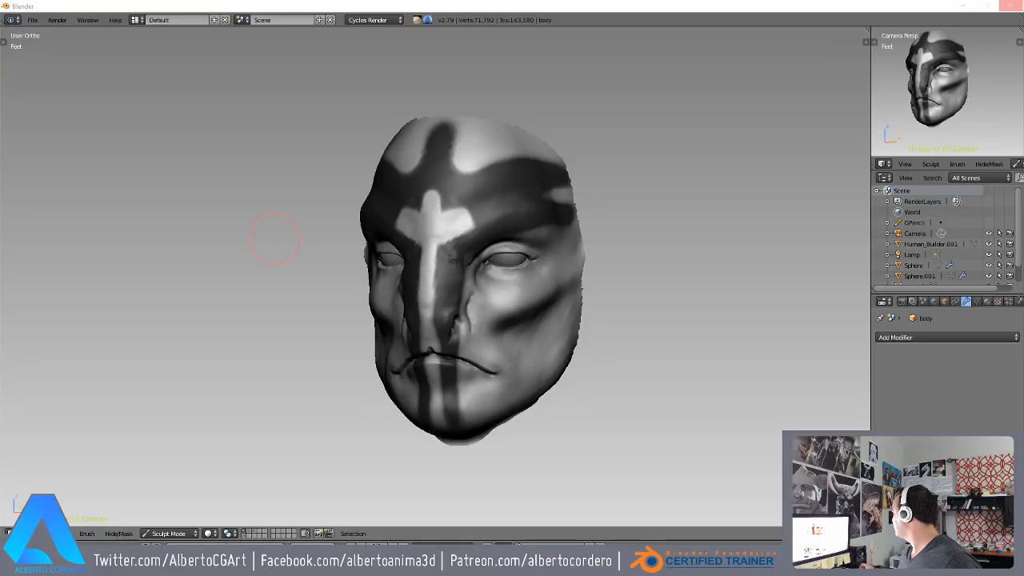
- Save the file as Creature_concept_base_v01.blend in F:\Projects Data\Projects\2017\Live 15\02 Files\
key("ctrl+shift+s")
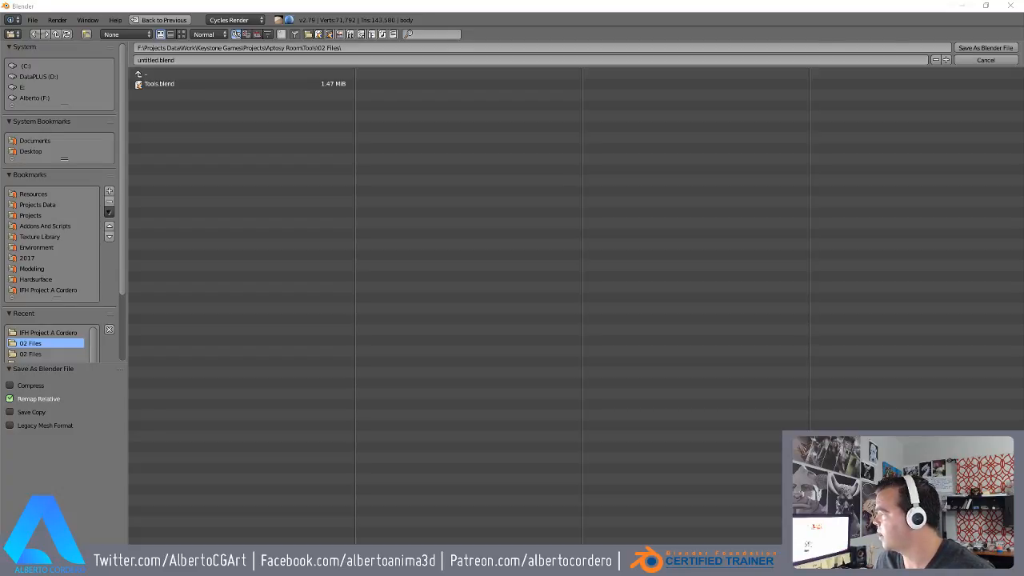
left_click(381, 50)
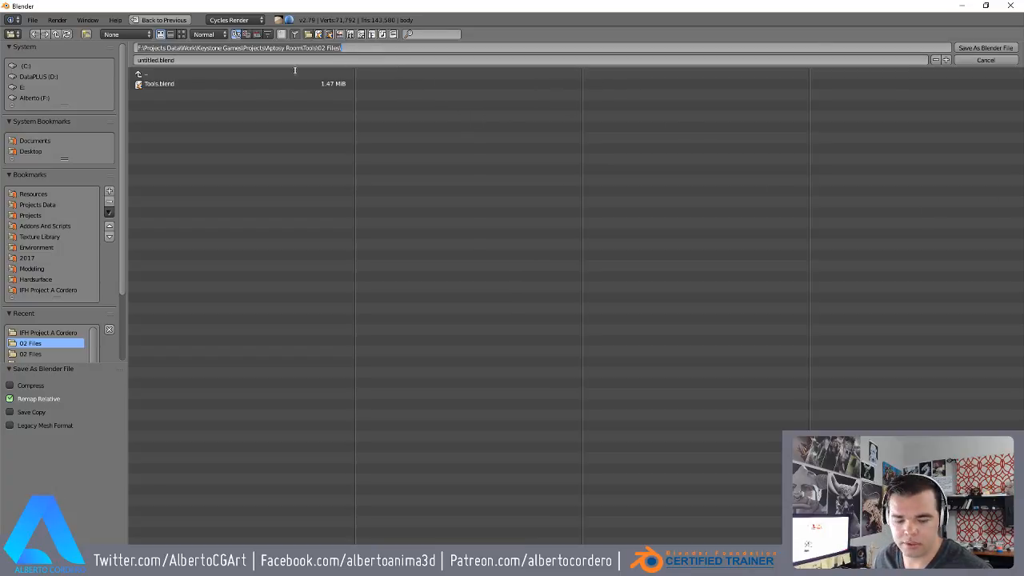
type("F:\\Projects Data\\Projects\\2017\\Live 15\\02 Files\\")
key("Return")
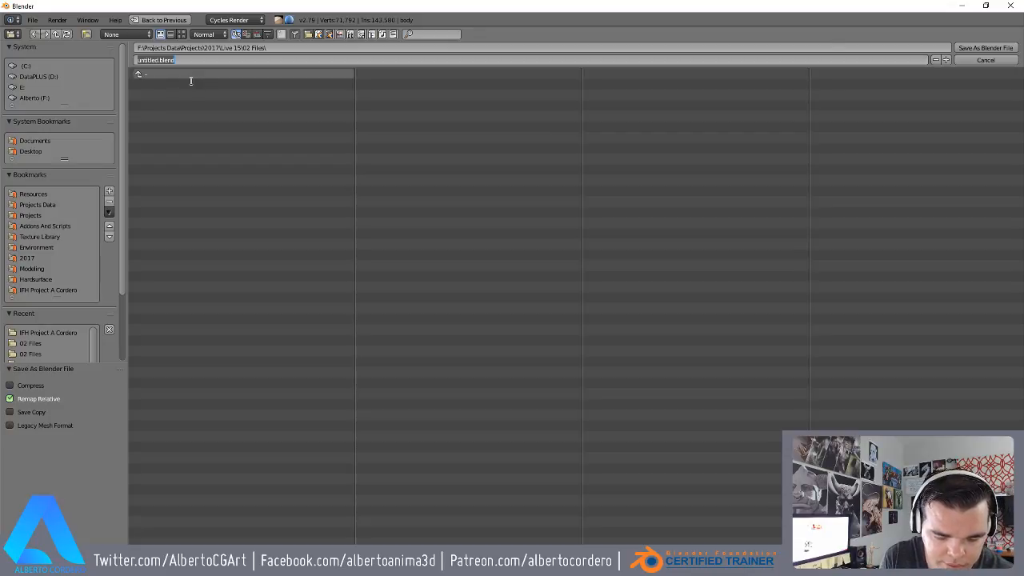
type("Creature")
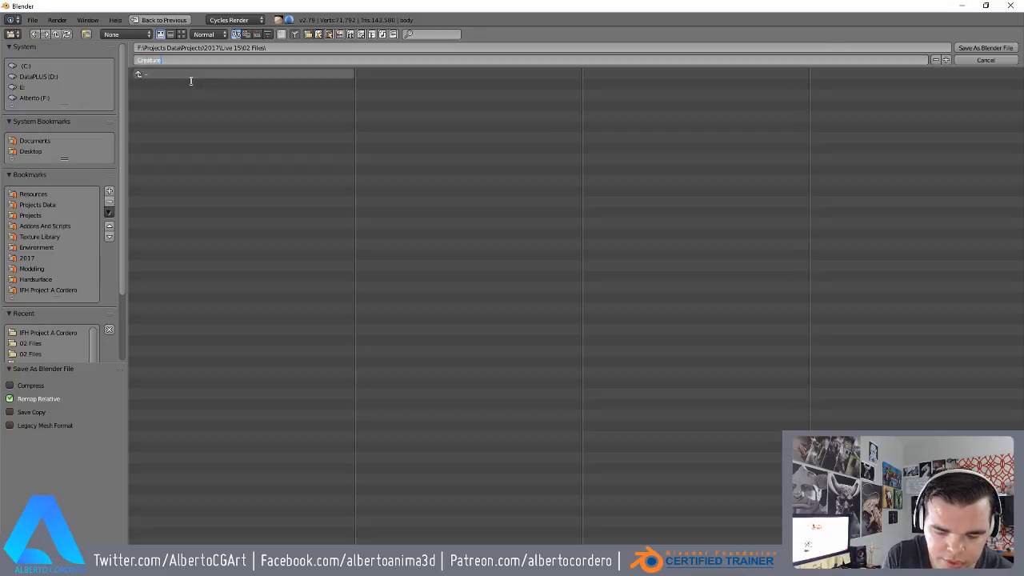
type("_concept_base_v01")
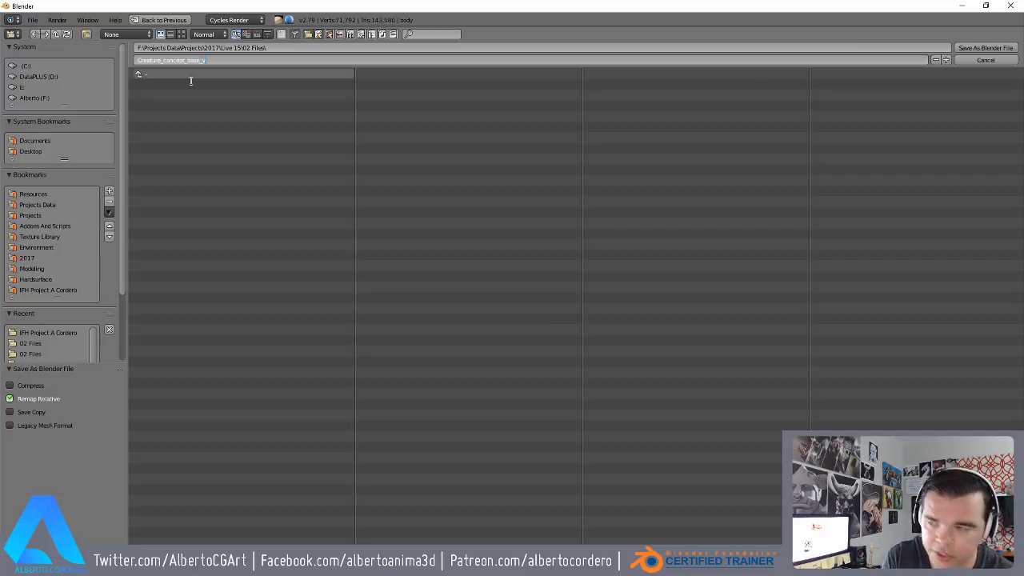
key("Return")
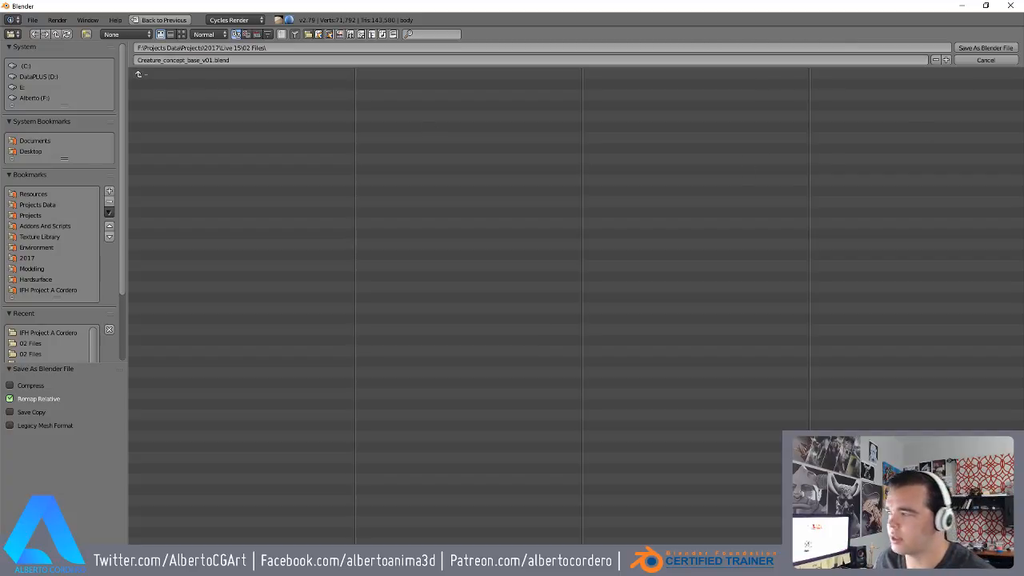
left_click(983, 49)
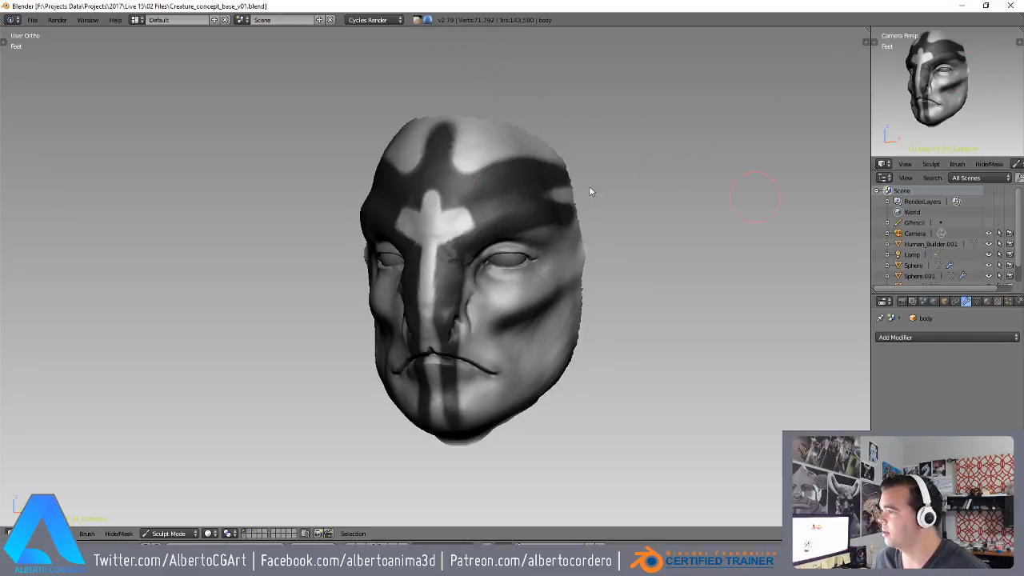
- Switch the body from Sculpt Mode to Object Mode and view the complete head and shoulders
middle_click_drag(406, 181, 399, 206)
left_click(174, 534)
left_click(166, 521)
scroll(405, 265, "down", 3)
scroll(406, 268, "down", 2)
mouse_move(418, 298)
middle_mouse_down()
mouse_move(455, 240)
mouse_move(378, 232)
middle_mouse_up()
scroll(479, 240, "up", 4)
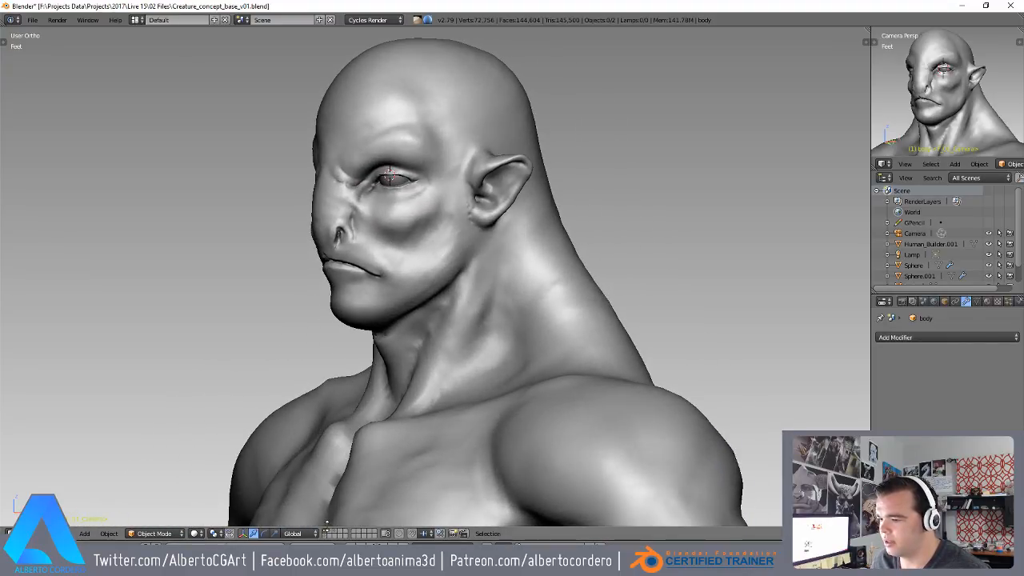
- Display the other layers one at a time to compare the alternative versions of the creature model
left_click(336, 534)
scroll(375, 270, "up", 1)
middle_click_drag(374, 268, 380, 309, "shift")
scroll(380, 310, "up", 1)
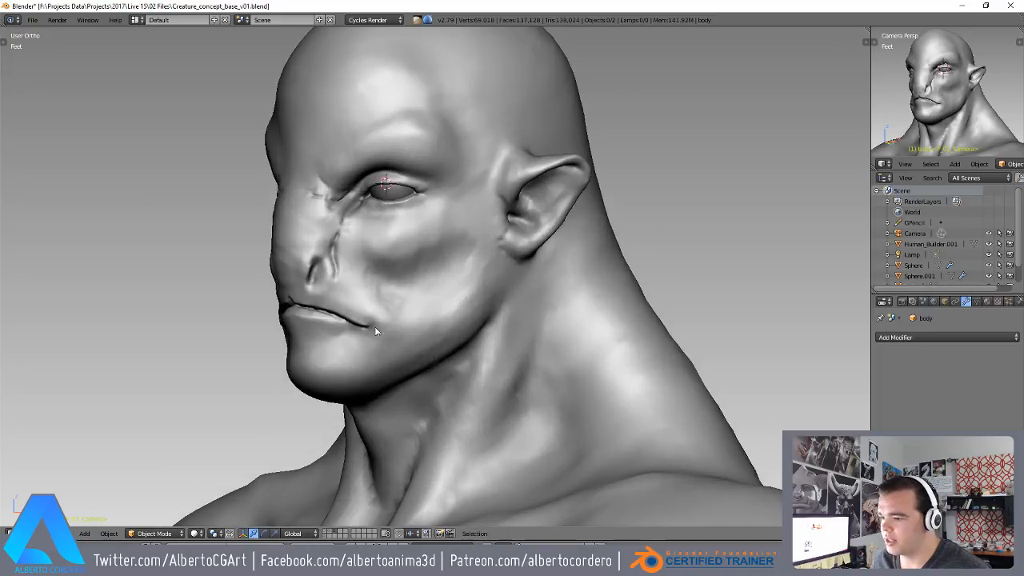
left_click(329, 534)
scroll(400, 336, "down", 3)
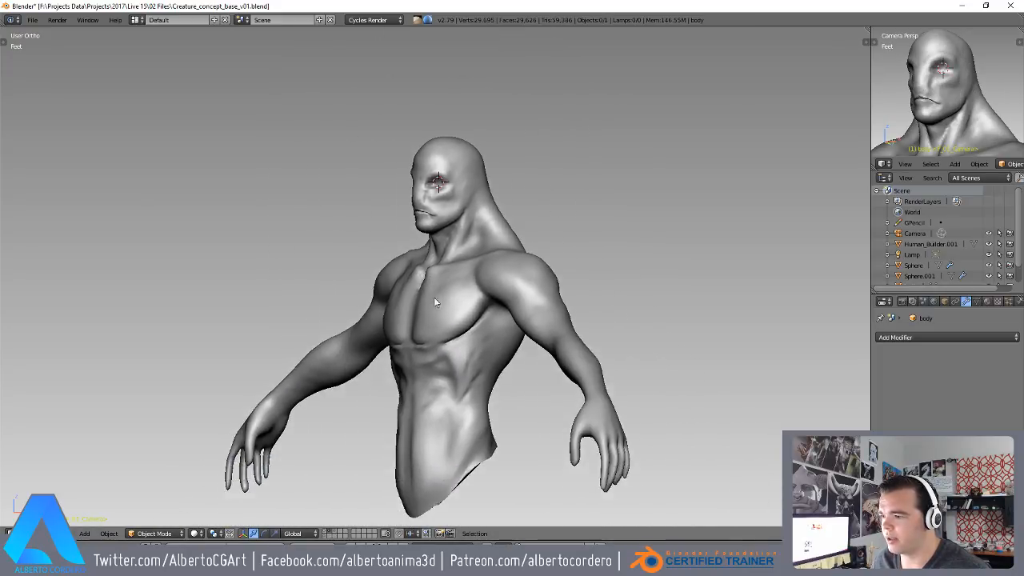
- Compare the earless base model with the more detailed pointed-ear versions on the other layers, framing the head and chest
scroll(431, 297, "up", 3)
middle_click_drag(460, 308, 459, 306)
scroll(460, 306, "up", 1)
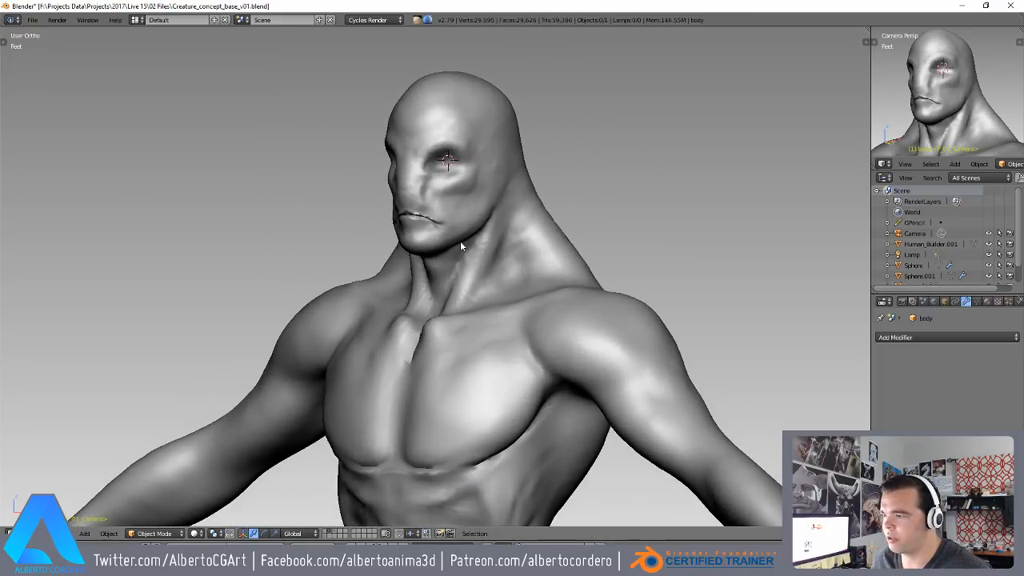
left_click(336, 533)
middle_click_drag(385, 367, 466, 175)
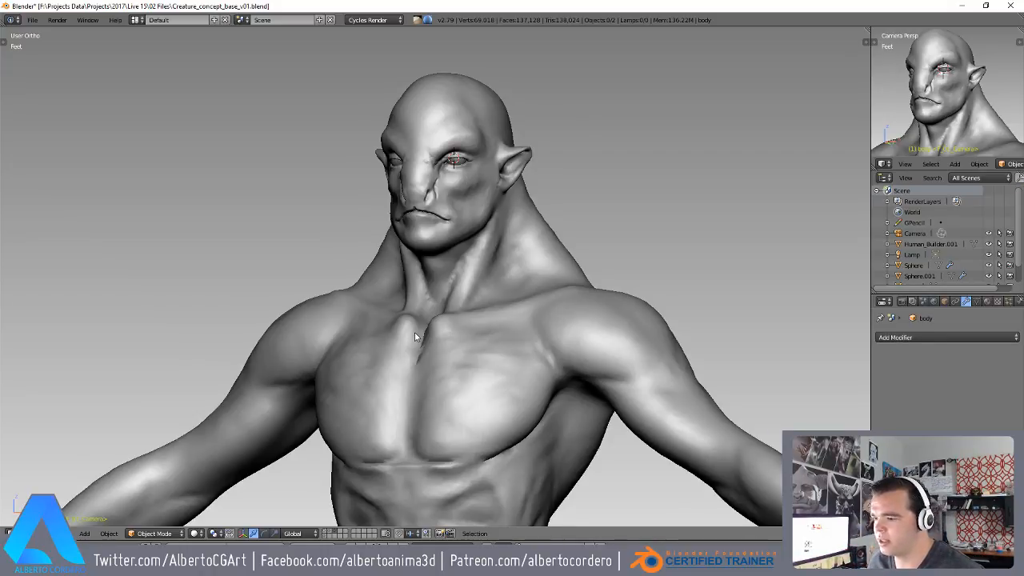
left_click(326, 534, "shift")
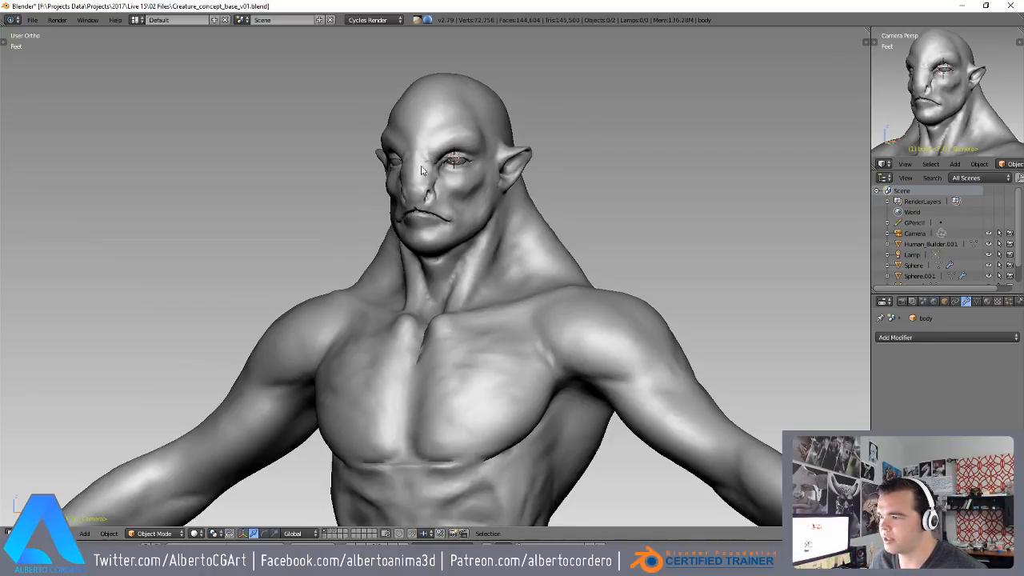
- Inspect the face up close while switching between the two pointed-ear versions, ending on the first layer's model
scroll(426, 170, "up", 5)
middle_click_drag(439, 100, 417, 272, "shift")
mouse_move(346, 516)
middle_mouse_down()
mouse_move(350, 314)
mouse_move(317, 512)
middle_mouse_up()
left_click(336, 534)
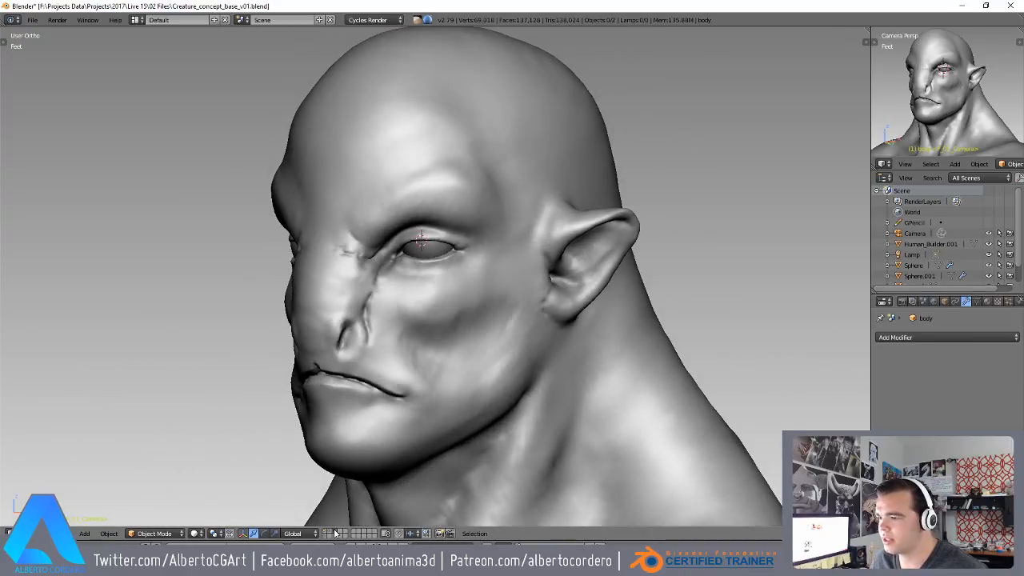
left_click(334, 532)
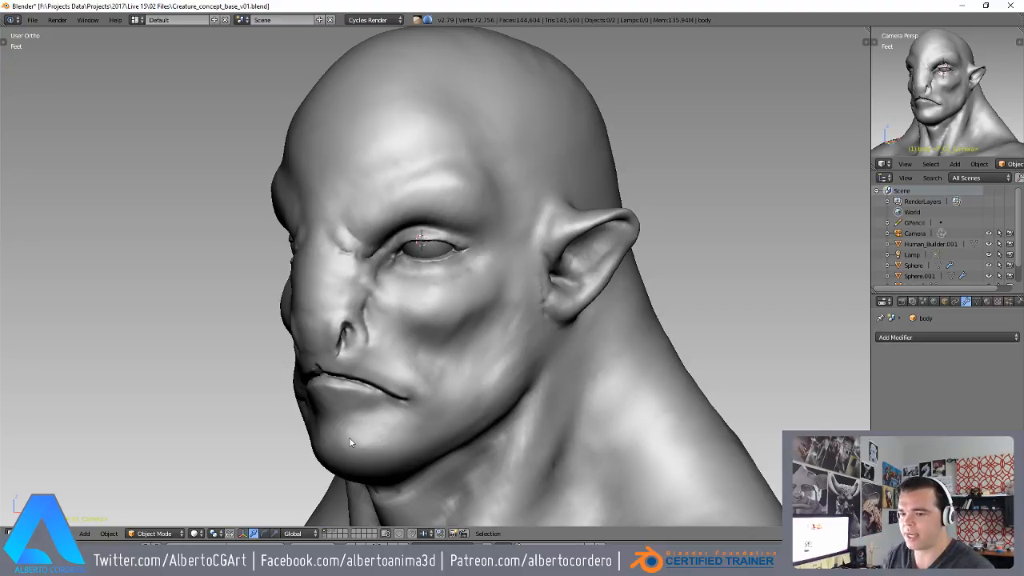
scroll(349, 442, "down", 3)
scroll(456, 210, "down", 3)
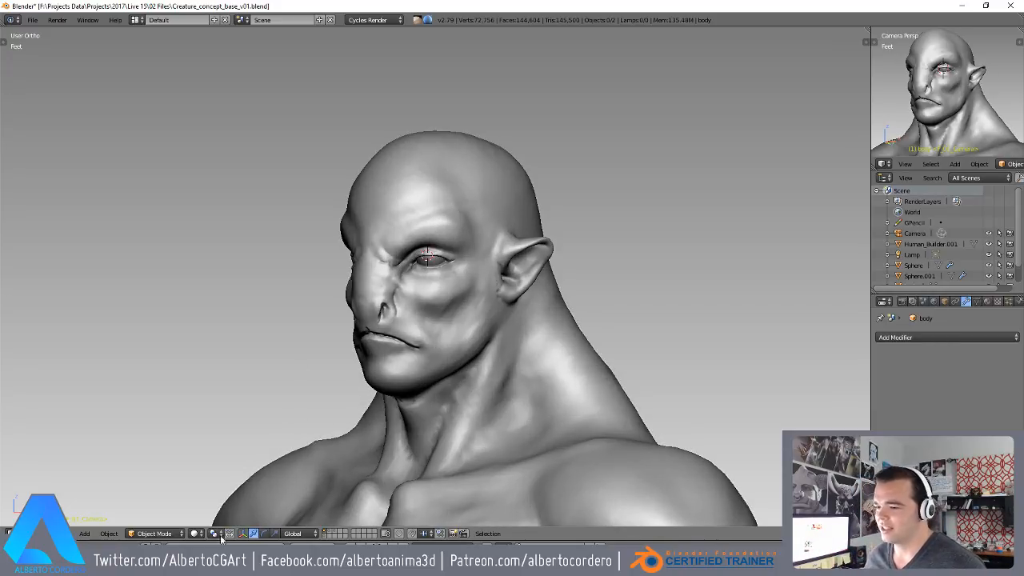
- Return the body to Sculpt Mode and clear the painted mask pattern from the isolated face
left_click(156, 534)
left_click(160, 494)
scroll(446, 190, "up", 3)
scroll(456, 181, "down", 5)
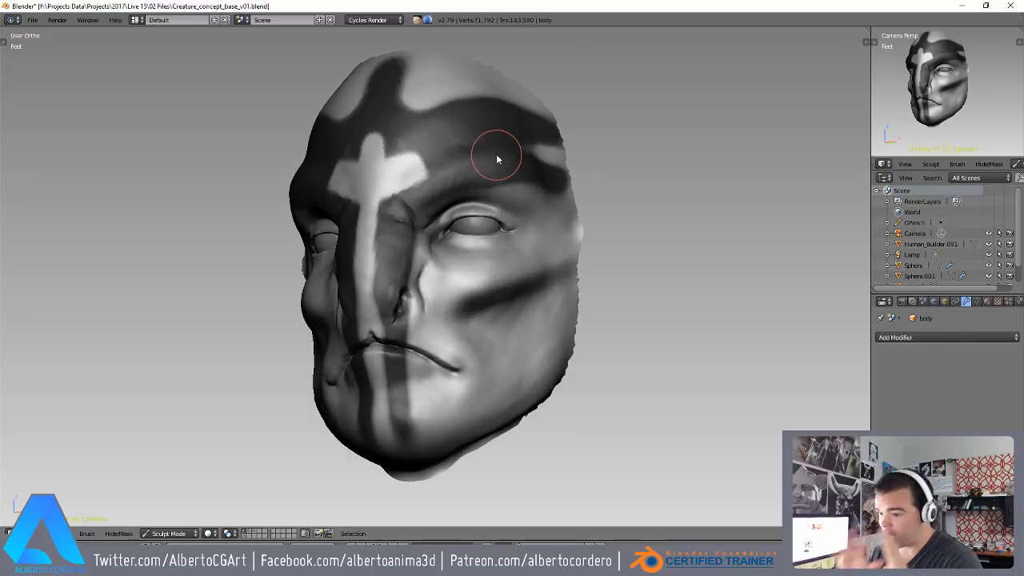
scroll(497, 159, "up", 2)
middle_click_drag(496, 158, 523, 183)
scroll(484, 194, "down", 3)
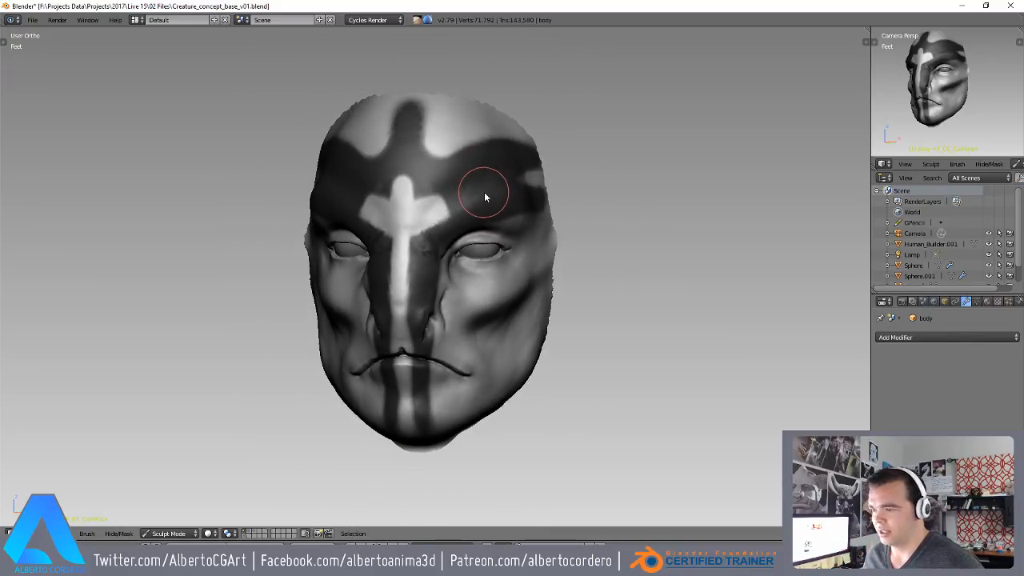
key("alt+m")
scroll(450, 183, "up", 2)
middle_click_drag(437, 172, 471, 178)
scroll(472, 179, "down", 3)
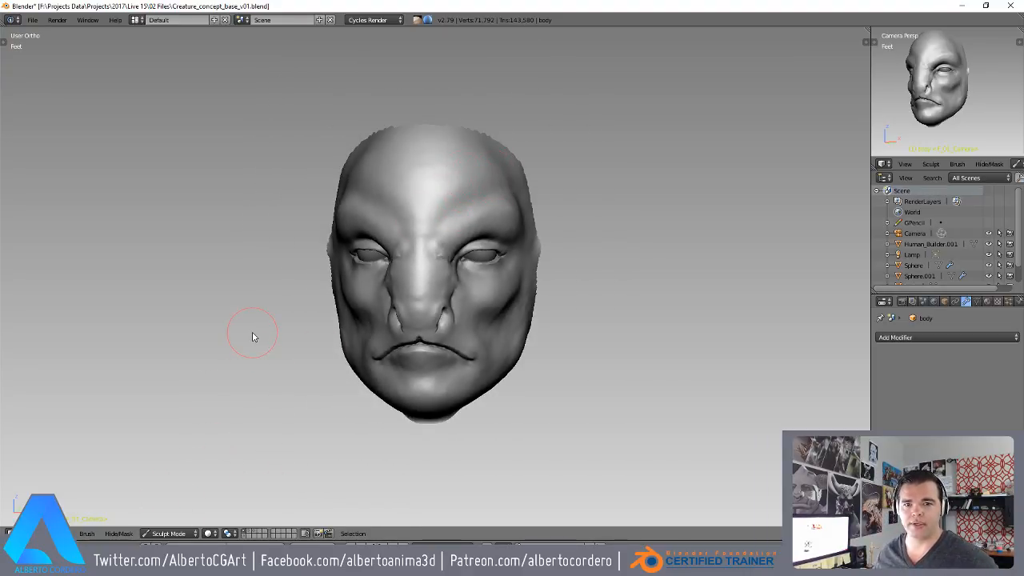
- Refine the skin folds at the inner corner of the eye with short sculpt strokes
middle_click_drag(529, 228, 456, 236)
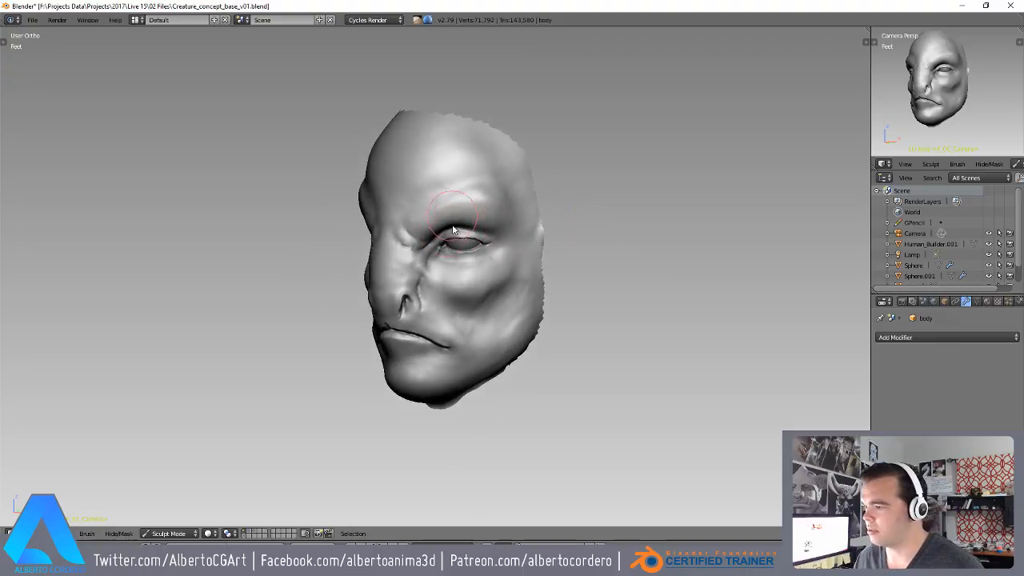
scroll(468, 216, "up", 3)
middle_click_drag(482, 179, 468, 216)
scroll(468, 216, "up", 4)
middle_click_drag(467, 122, 429, 209, "shift")
scroll(397, 217, "up", 2)
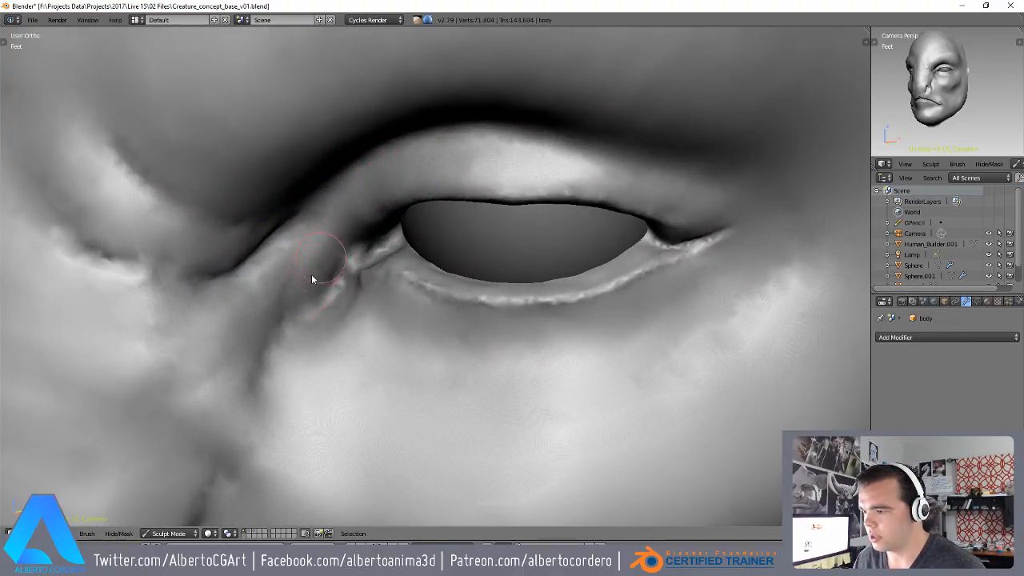
scroll(297, 302, "down", 1)
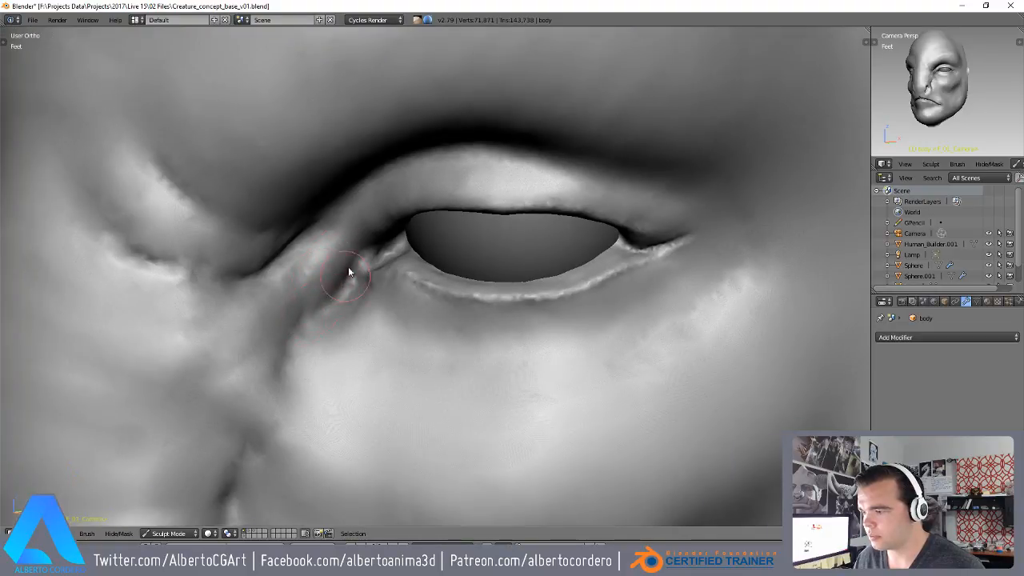
left_click_drag(327, 273, 275, 316)
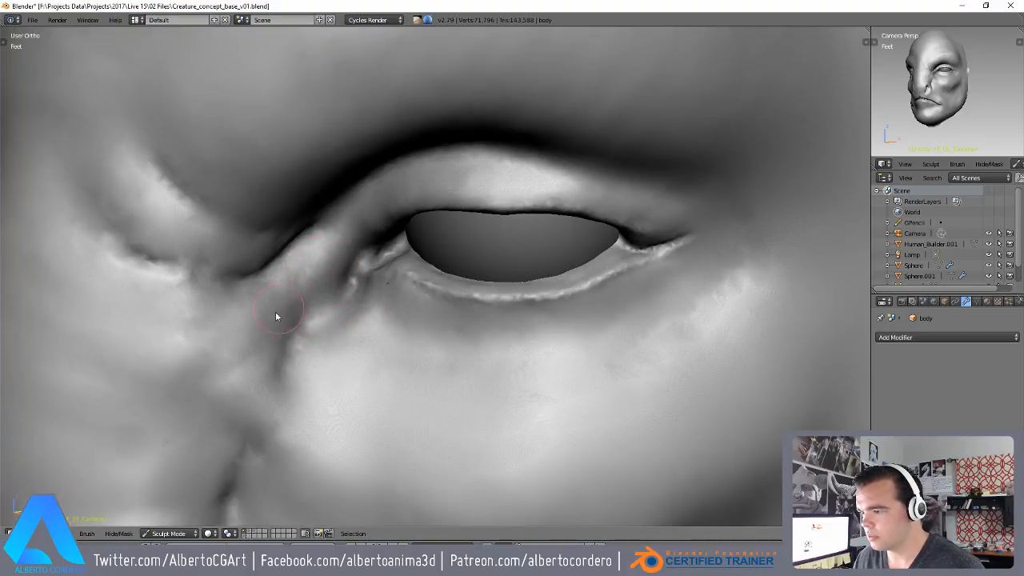
scroll(290, 332, "down", 4)
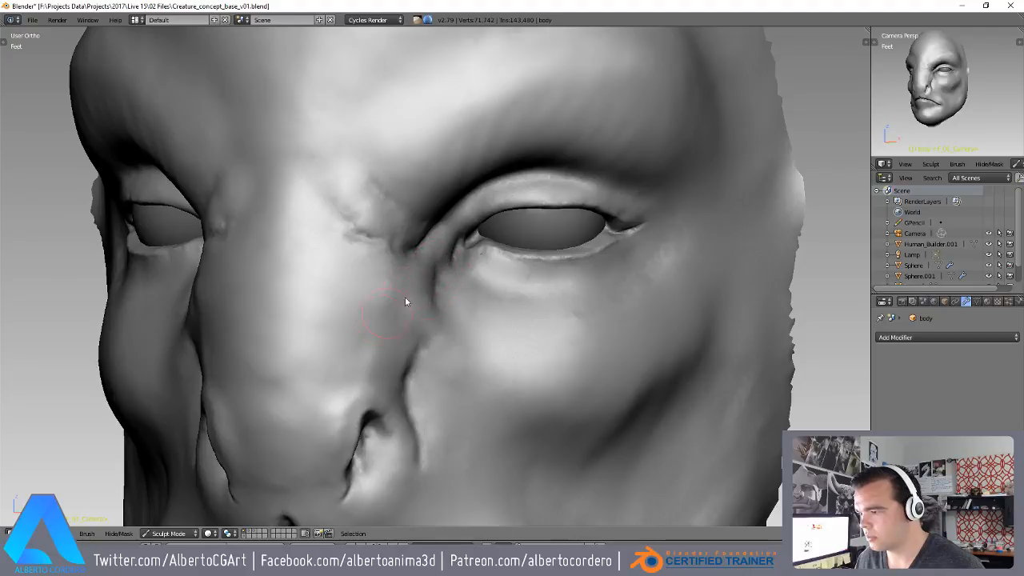
- Smooth the side of the nose bridge below the inner eye corner
left_click_drag(405, 297, 400, 316)
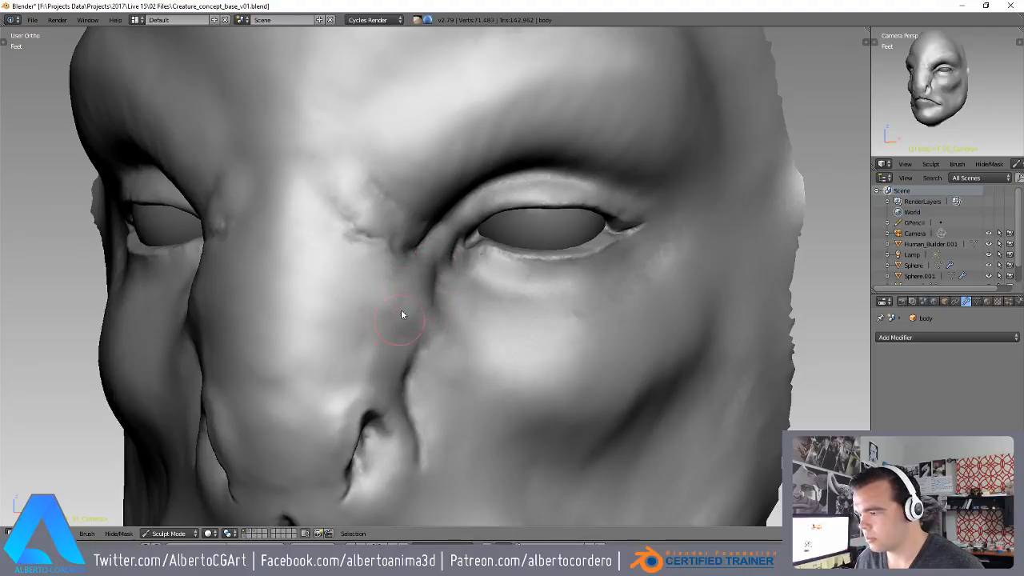
middle_click_drag(399, 316, 373, 285, "ctrl")
left_click_drag(373, 286, 364, 296)
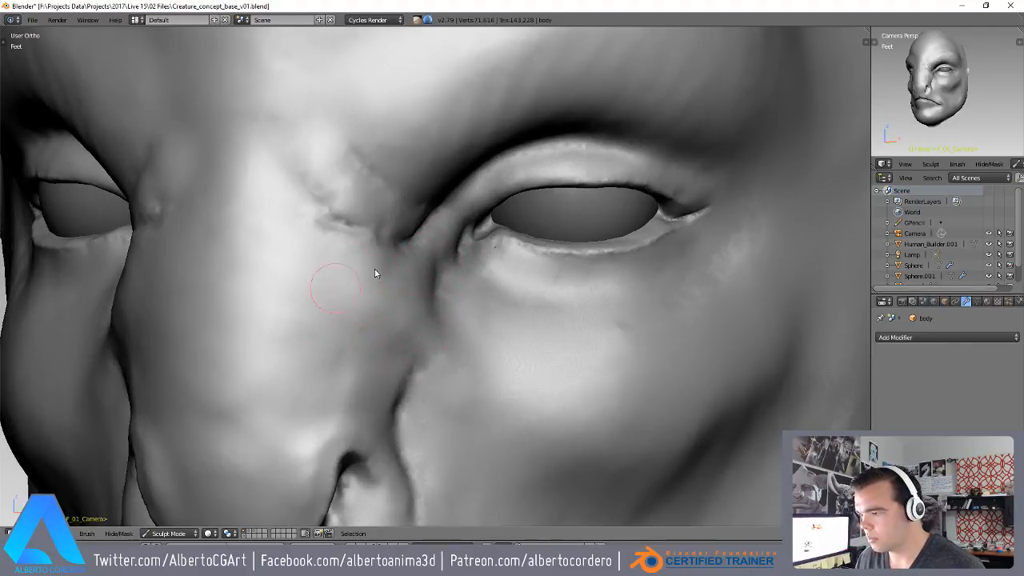
scroll(348, 285, "down", 5)
scroll(469, 354, "up", 7)
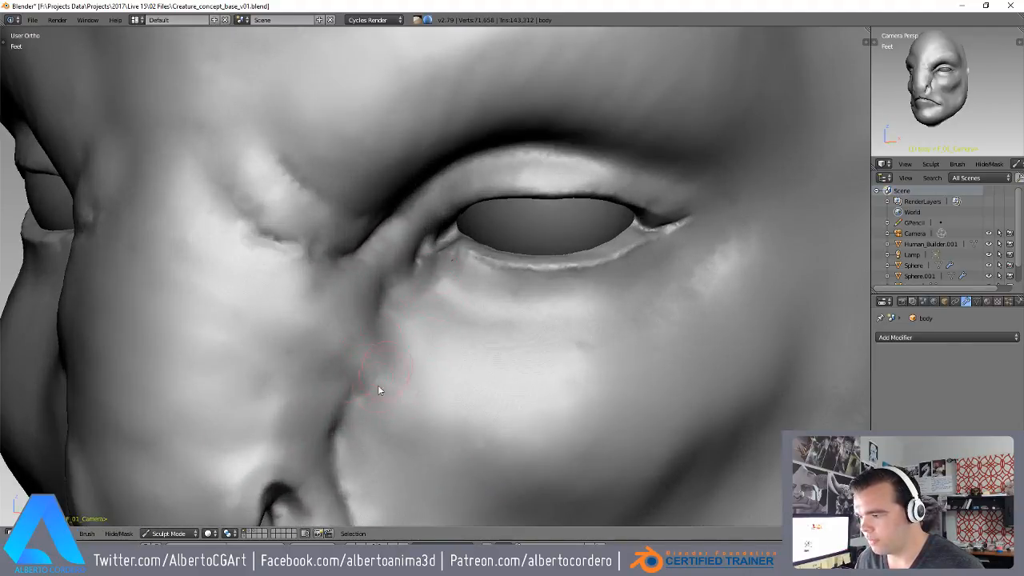
middle_click_drag(383, 382, 399, 308, "shift")
scroll(404, 340, "down", 6)
scroll(424, 279, "up", 6)
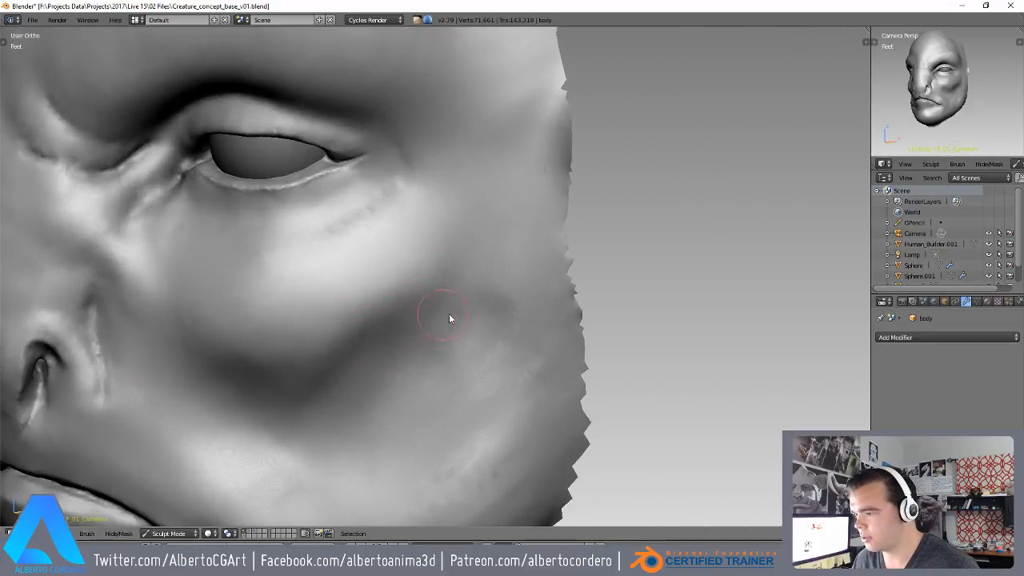
- Smooth the cheek and forehead surfaces of the isolated face
scroll(398, 308, "down", 5)
middle_click_drag(398, 324, 430, 276, "shift")
middle_click_drag(379, 244, 432, 264)
scroll(427, 268, "up", 3)
middle_click_drag(396, 306, 348, 344)
scroll(348, 344, "up", 1)
middle_click_drag(528, 200, 491, 258)
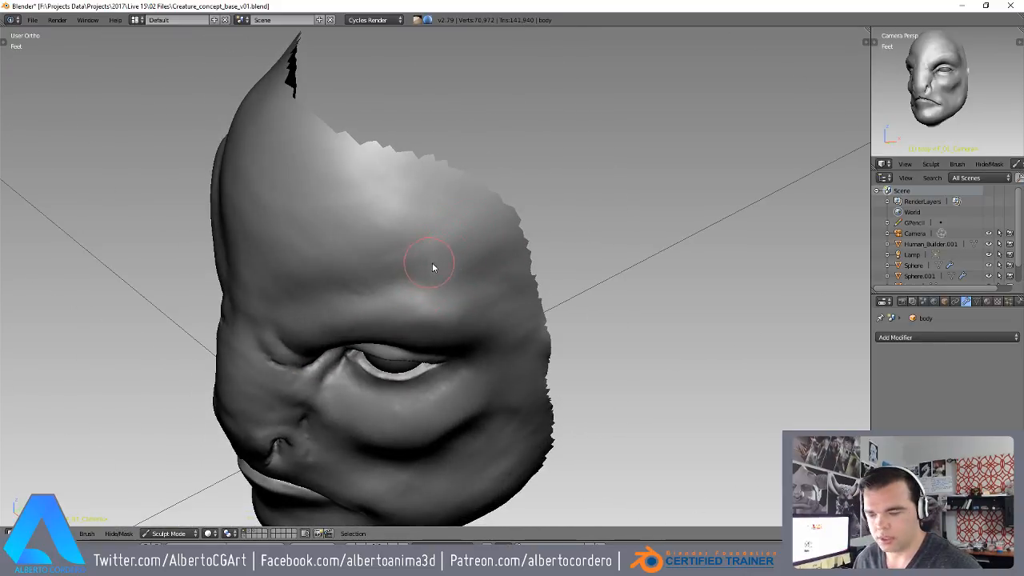
- Reveal the hidden parts of the body and clear the mask covering them
key("alt+h")
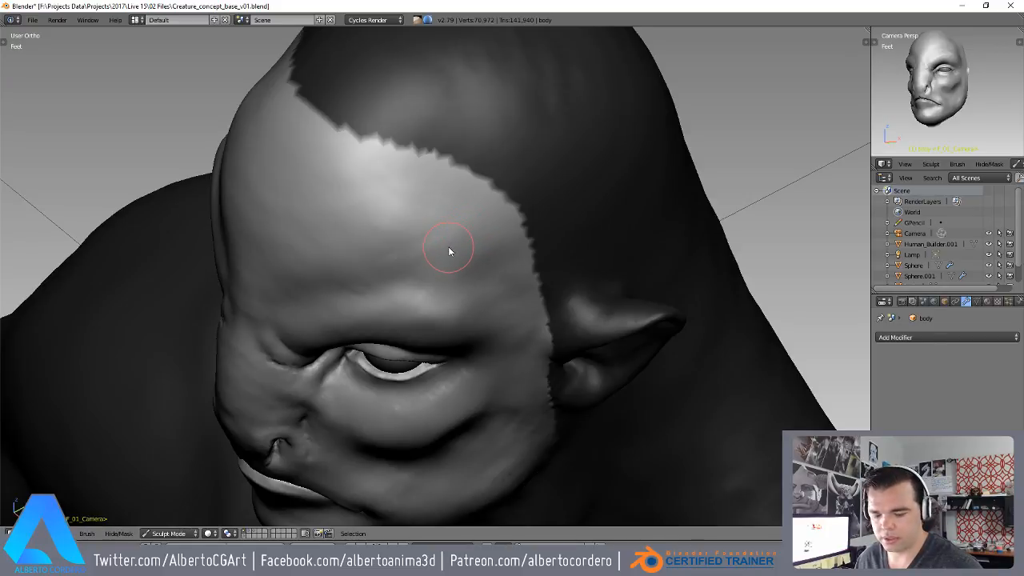
key("alt+m")
middle_click_drag(448, 247, 466, 189)
mouse_move(448, 264)
middle_mouse_down("ctrl")
mouse_move(415, 382)
mouse_move(437, 206)
middle_mouse_up("ctrl")
scroll(438, 206, "down", 3)
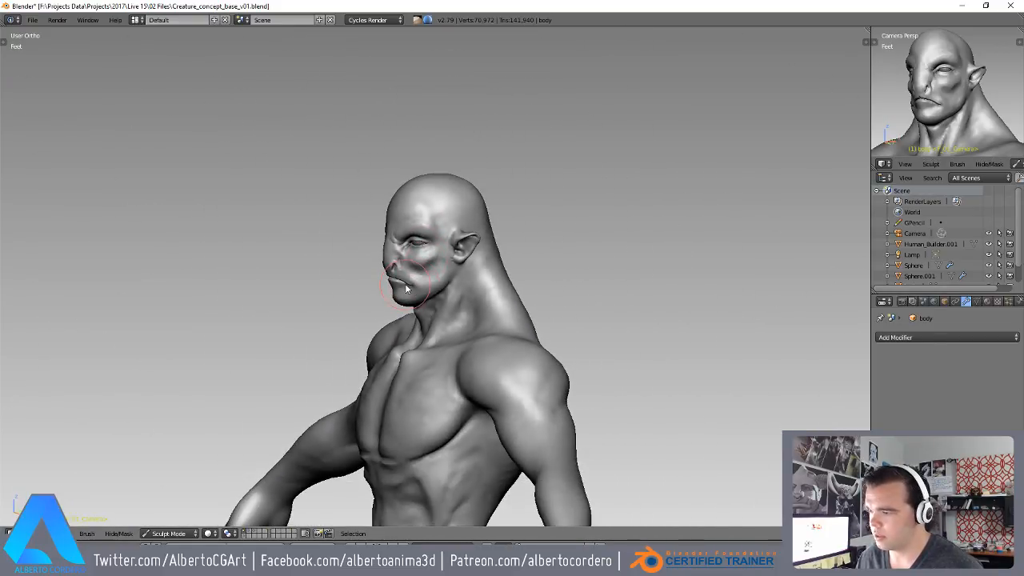
- Examine the full figure's silhouette and proportions from the side and front orthographic views
key("KP_3")
scroll(457, 213, "up", 2)
mouse_move(323, 280)
middle_mouse_down()
mouse_move(453, 212)
mouse_move(508, 229)
mouse_move(413, 232)
mouse_move(448, 214)
middle_mouse_up()
key("KP_1")
scroll(452, 213, "down", 3)
scroll(443, 216, "up", 2)
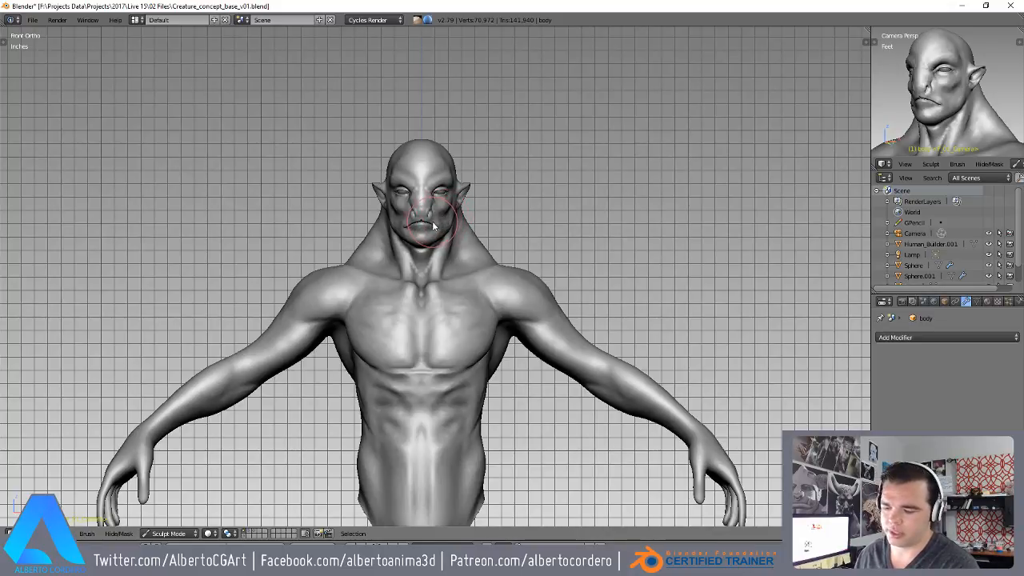
key("KP_3")
middle_click_drag(432, 221, 394, 196, "shift")
middle_click_drag(437, 244, 441, 265, "ctrl")
mouse_move(424, 221)
middle_mouse_down("ctrl")
mouse_move(419, 184)
mouse_move(365, 293)
mouse_move(441, 320)
mouse_move(378, 324)
mouse_move(404, 257)
middle_mouse_up("ctrl")
- Choose the Grab brush in the right orthographic view and enlarge its radius to span most of the upper body
key("KP_3")
key("g")
key("f")
left_click(624, 260)
middle_click_drag(463, 250, 447, 217, "ctrl")
- Lasso-mask the head and neck down to the shoulders from the side, and clear the mask
mouse_move(362, 214)
left_mouse_down("ctrl+shift")
mouse_move(459, 58)
mouse_move(254, 100)
left_mouse_up("ctrl+shift")
middle_click_drag(417, 152, 409, 211, "shift")
mouse_move(480, 213)
left_mouse_down("ctrl+shift")
mouse_move(538, 97)
mouse_move(537, 136)
left_mouse_up("ctrl+shift")
middle_click_drag(459, 225, 458, 200, "shift")
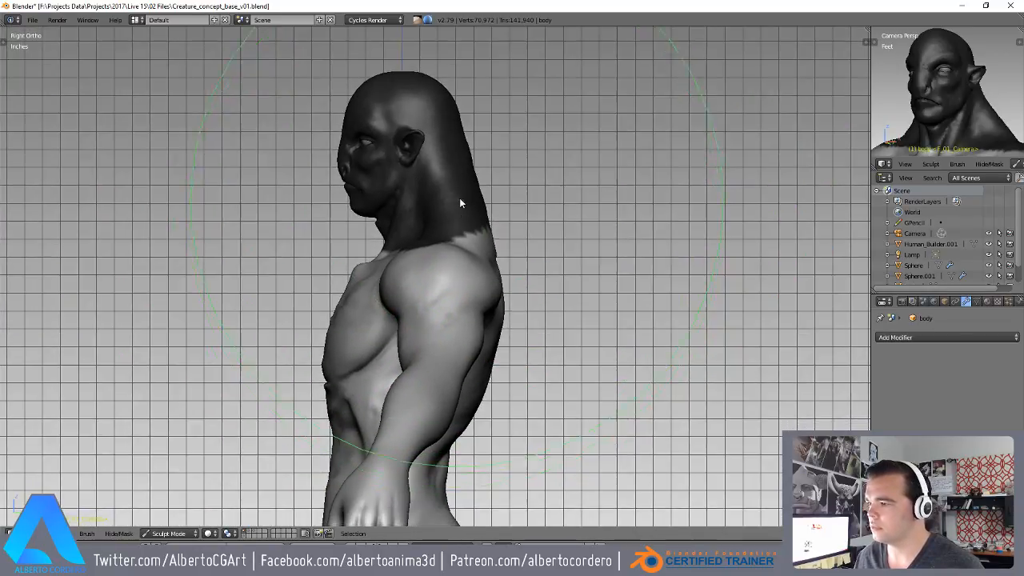
mouse_move(446, 232)
left_mouse_down("ctrl+shift")
mouse_move(344, 65)
mouse_move(365, 265)
left_mouse_up("ctrl+shift")
mouse_move(364, 265)
middle_mouse_down()
mouse_move(418, 307)
mouse_move(456, 319)
mouse_move(445, 295)
mouse_move(475, 268)
middle_mouse_up()
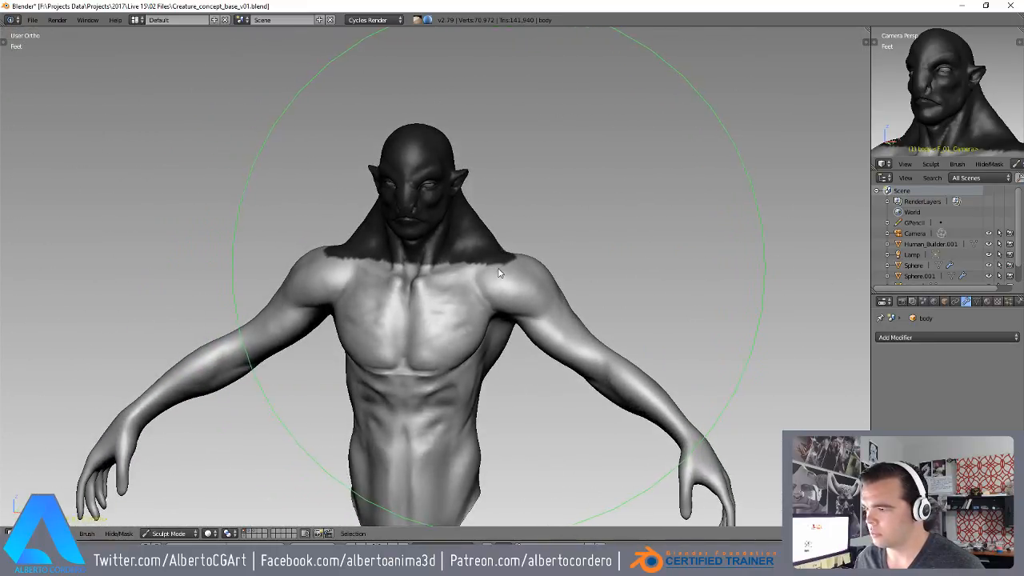
key("alt+m")
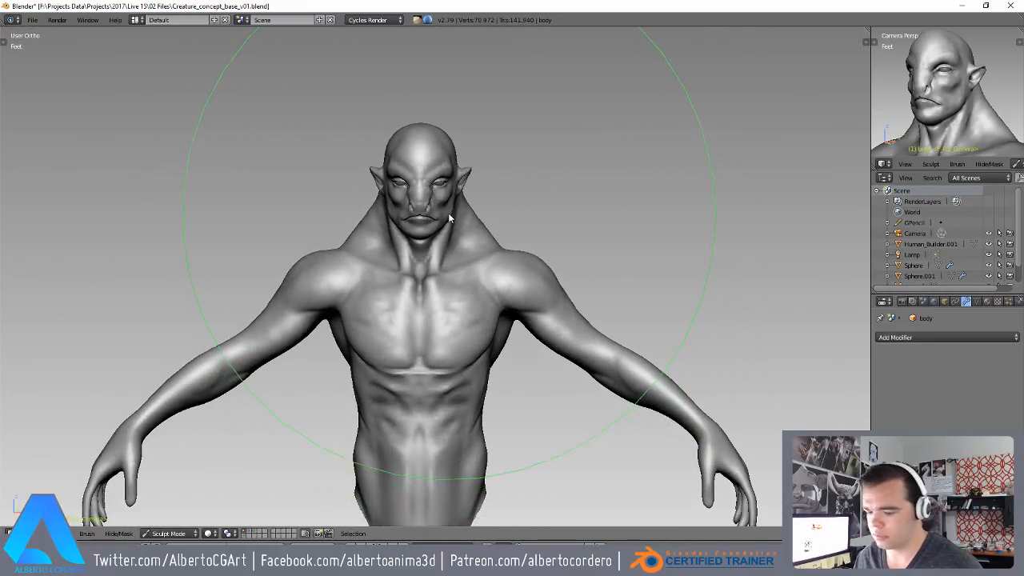
- Frame the lower torso and hands up close from a three-quarter angle
key("KP_1")
mouse_move(441, 295)
middle_mouse_down("shift")
mouse_move(452, 245)
mouse_move(489, 280)
mouse_move(452, 200)
mouse_move(416, 240)
mouse_move(295, 331)
mouse_move(318, 274)
mouse_move(285, 336)
mouse_move(274, 465)
middle_mouse_up("shift")
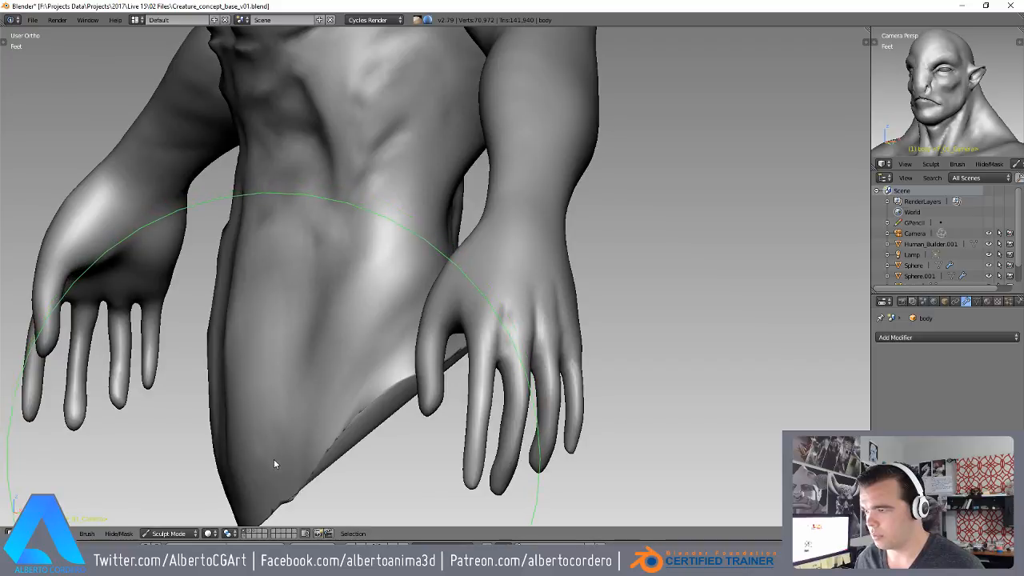
- Nudge the creature's hands outward and downward with a large sculpt brush in the front view
mouse_move(257, 378)
middle_mouse_down()
mouse_move(246, 349)
mouse_move(269, 349)
mouse_move(240, 336)
mouse_move(270, 312)
mouse_move(270, 327)
mouse_move(219, 323)
middle_mouse_up()
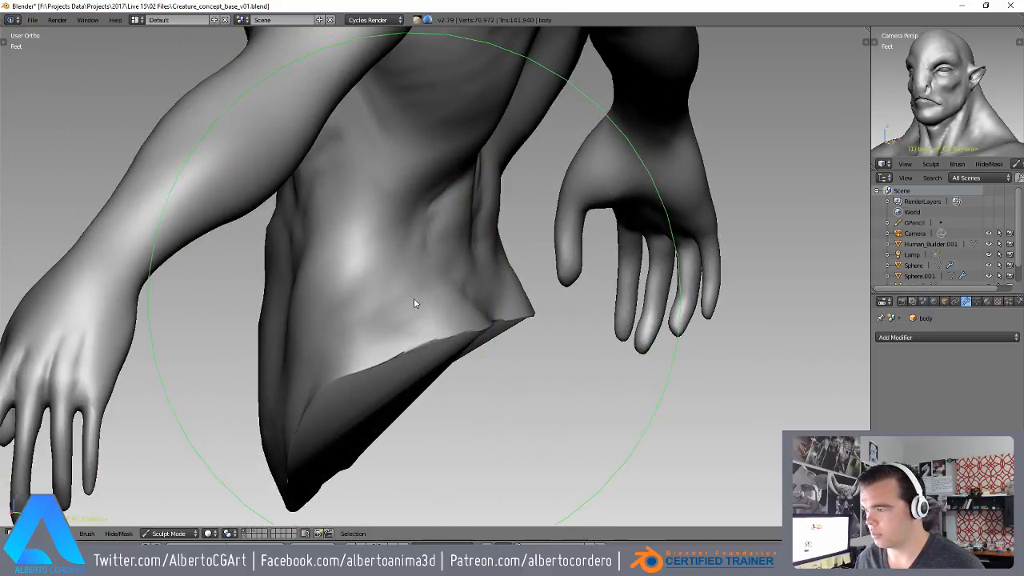
middle_click_drag(413, 294, 574, 215)
key("KP_1")
middle_click_drag(618, 262, 565, 274, "shift")
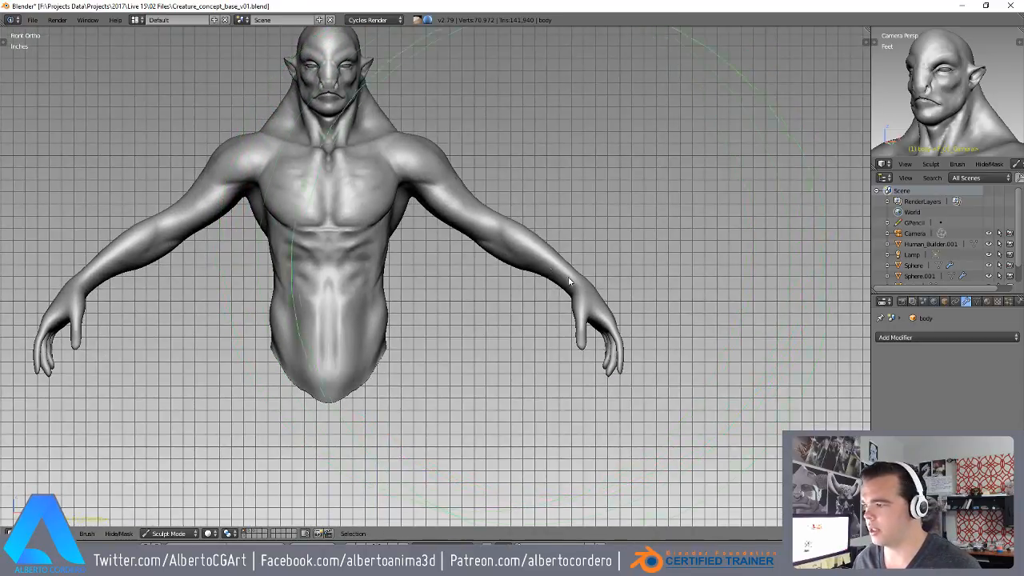
left_click_drag(600, 318, 621, 340)
- Shrink the sculpt brush for working on the arm and check its settings
mouse_move(594, 308)
middle_mouse_down("ctrl")
mouse_move(509, 347)
mouse_move(475, 315)
mouse_move(359, 320)
mouse_move(445, 267)
mouse_move(464, 316)
mouse_move(449, 306)
middle_mouse_up("ctrl")
scroll(449, 307, "up", 5)
key("f")
left_click(255, 257)
mouse_move(297, 261)
middle_mouse_down()
mouse_move(377, 268)
mouse_move(387, 235)
mouse_move(354, 205)
mouse_move(368, 296)
mouse_move(359, 277)
middle_mouse_up()
key("t")
scroll(41, 298, "down", 5)
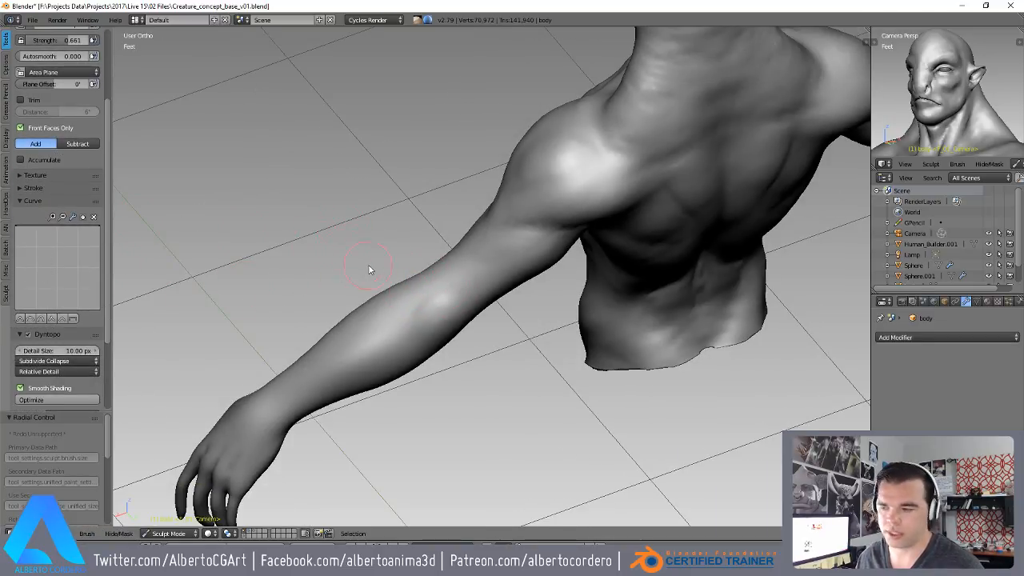
key("t")
- Build up the biceps below the deltoid on the front of the upper arm
middle_click_drag(368, 270, 385, 277)
mouse_move(440, 253)
middle_mouse_down()
mouse_move(389, 210)
mouse_move(423, 221)
mouse_move(381, 268)
mouse_move(404, 255)
mouse_move(380, 224)
mouse_move(473, 293)
middle_mouse_up()
left_click_drag(555, 274, 477, 312)
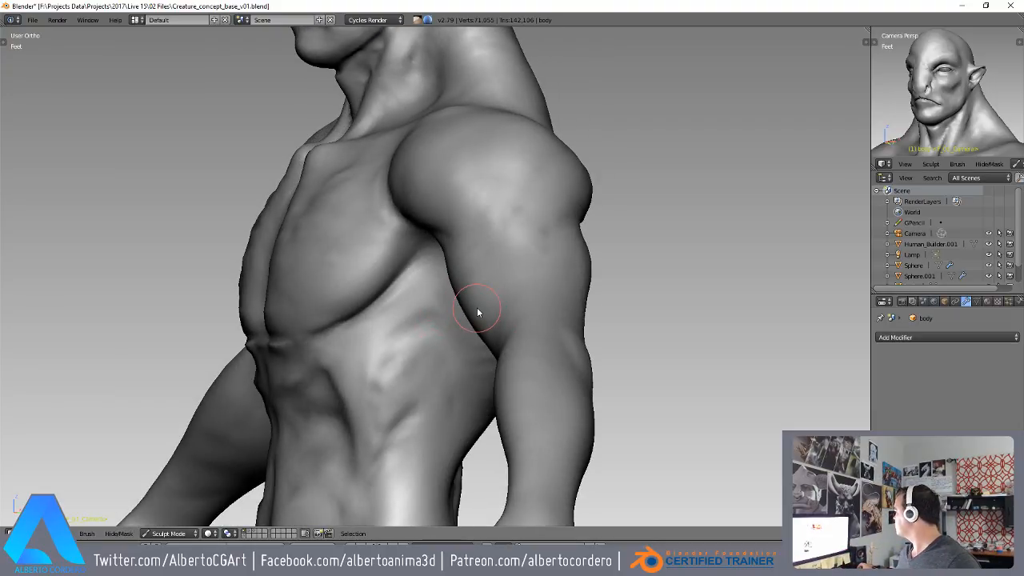
middle_click_drag(477, 312, 376, 284)
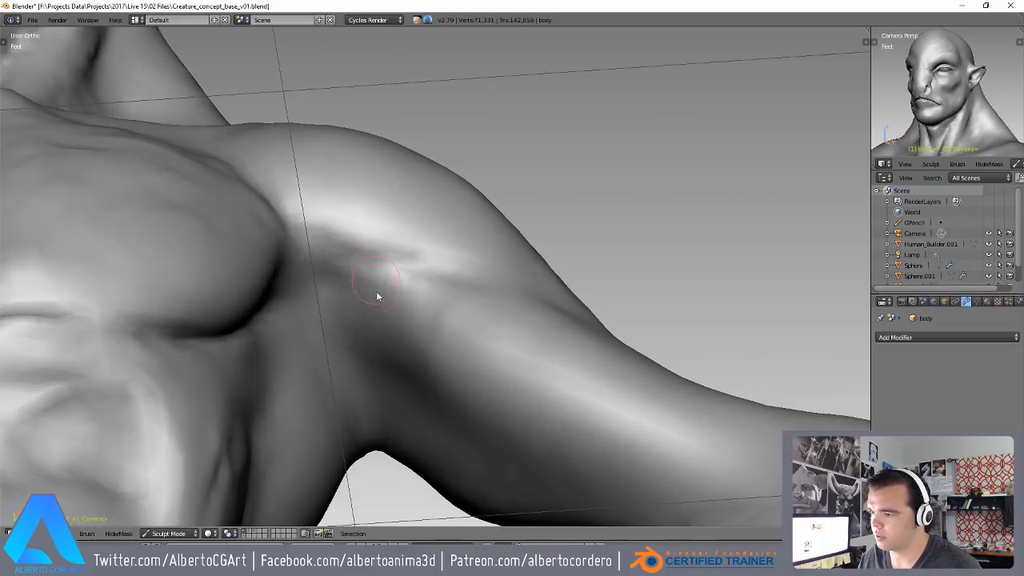
mouse_move(334, 293)
left_mouse_down()
mouse_move(340, 266)
mouse_move(409, 291)
left_mouse_up()
middle_click_drag(465, 329, 555, 347)
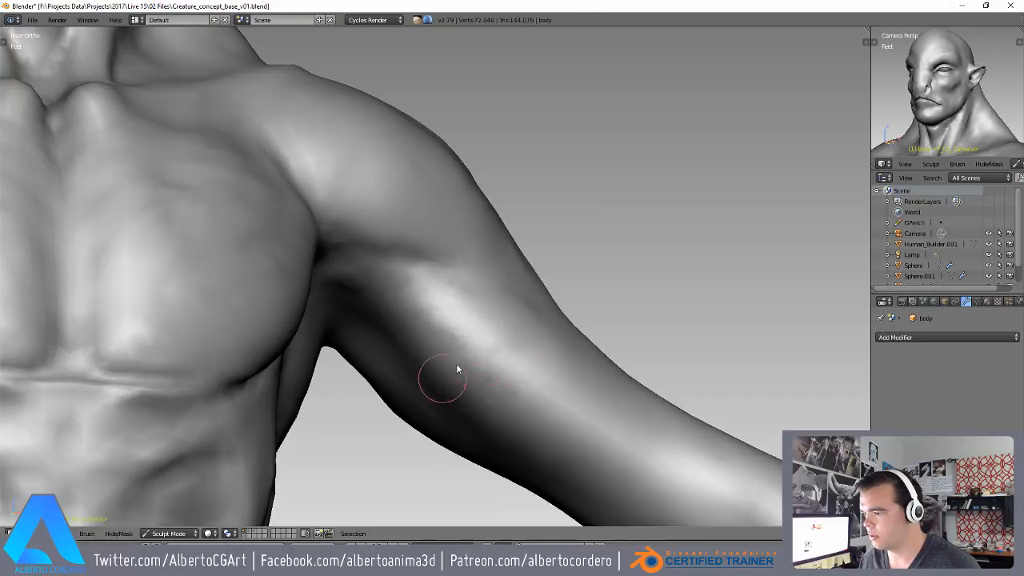
mouse_move(445, 374)
middle_mouse_down()
mouse_move(467, 298)
mouse_move(453, 300)
middle_mouse_up()
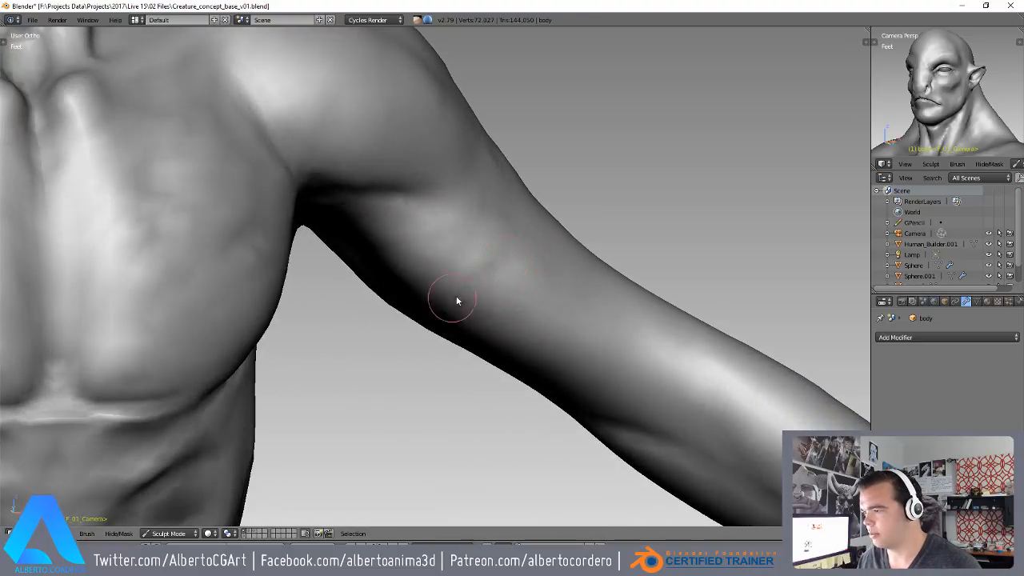
middle_click_drag(670, 392, 515, 291)
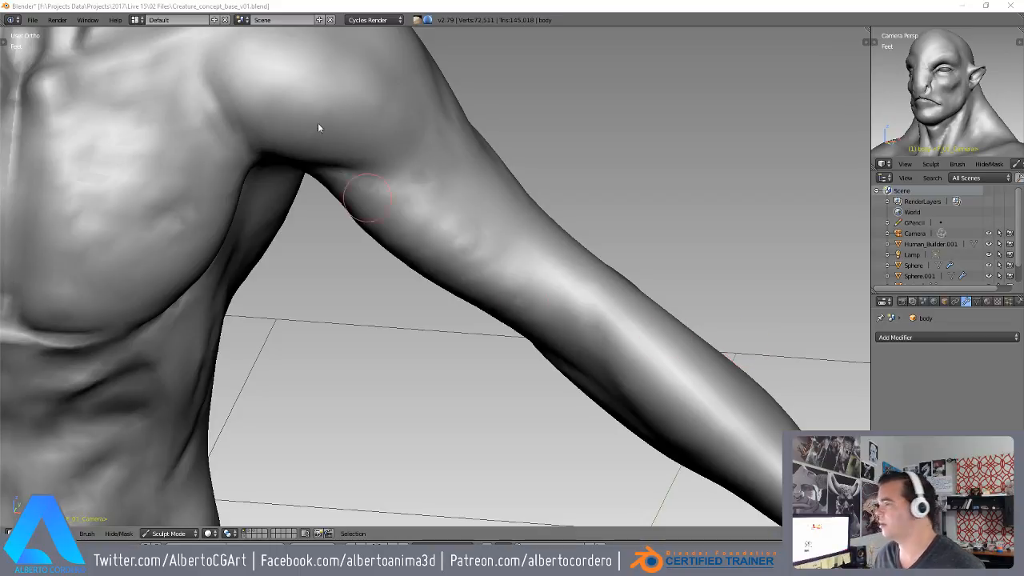
mouse_move(470, 96)
middle_mouse_down()
mouse_move(511, 169)
mouse_move(441, 119)
mouse_move(458, 182)
mouse_move(456, 156)
middle_mouse_up()
mouse_move(501, 252)
middle_mouse_down()
mouse_move(510, 320)
mouse_move(480, 229)
mouse_move(552, 343)
mouse_move(440, 304)
mouse_move(400, 251)
middle_mouse_up()
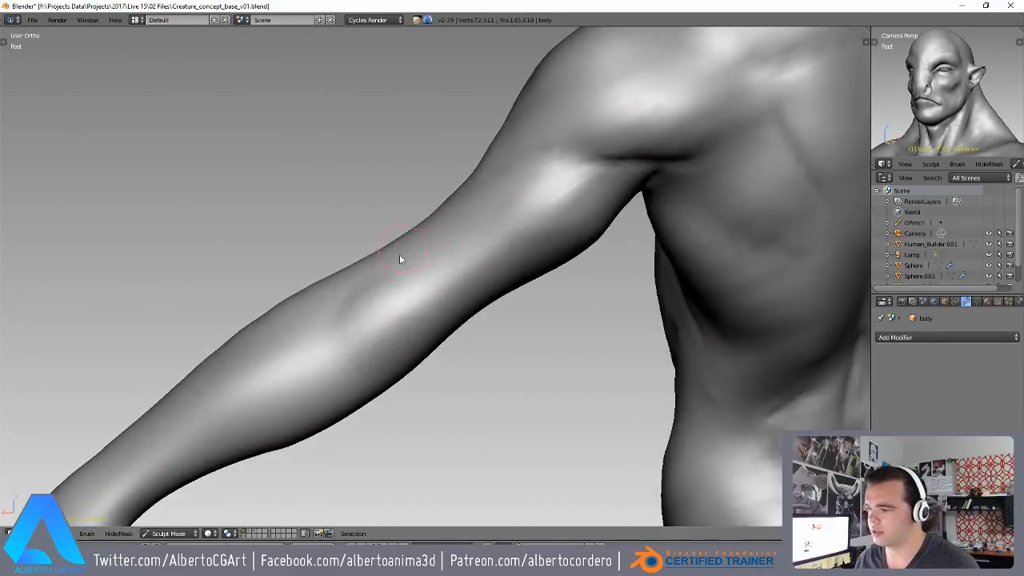
- Sculpt the triceps volume along the back of the upper arm towards the elbow
mouse_move(372, 330)
left_mouse_down()
mouse_move(488, 244)
mouse_move(435, 294)
left_mouse_up()
middle_click_drag(440, 282, 422, 302, "shift")
left_click_drag(423, 301, 501, 256)
mouse_move(501, 256)
middle_mouse_down()
mouse_move(476, 233)
mouse_move(447, 270)
mouse_move(410, 250)
middle_mouse_up()
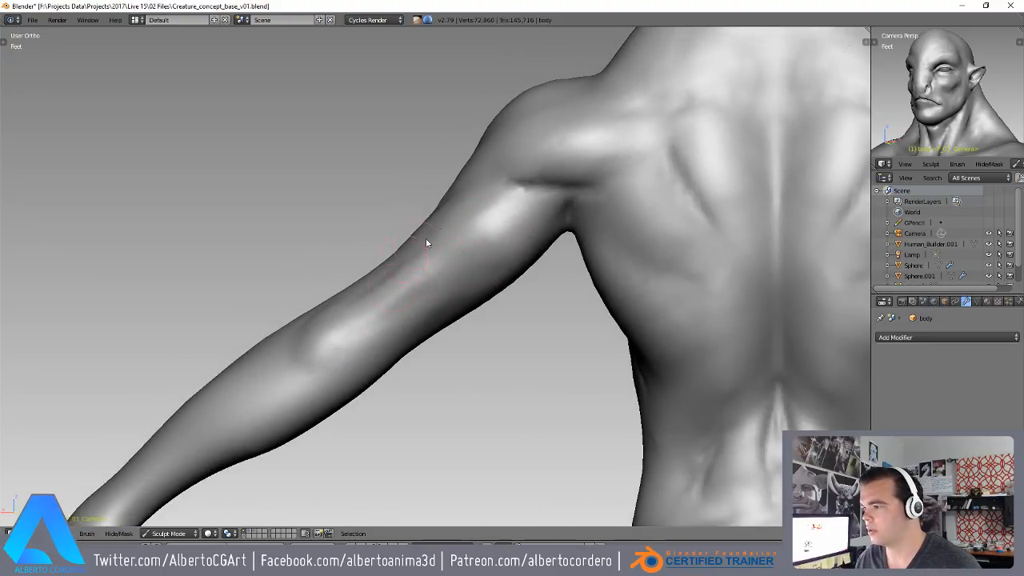
middle_click_drag(435, 307, 420, 210)
mouse_move(428, 260)
middle_mouse_down()
mouse_move(532, 274)
mouse_move(560, 298)
middle_mouse_up()
left_click_drag(538, 282, 526, 337)
- Refine the inner biceps and the transition from the deltoid into the upper arm
mouse_move(480, 337)
middle_mouse_down()
mouse_move(496, 286)
mouse_move(412, 288)
mouse_move(409, 248)
mouse_move(312, 258)
middle_mouse_up()
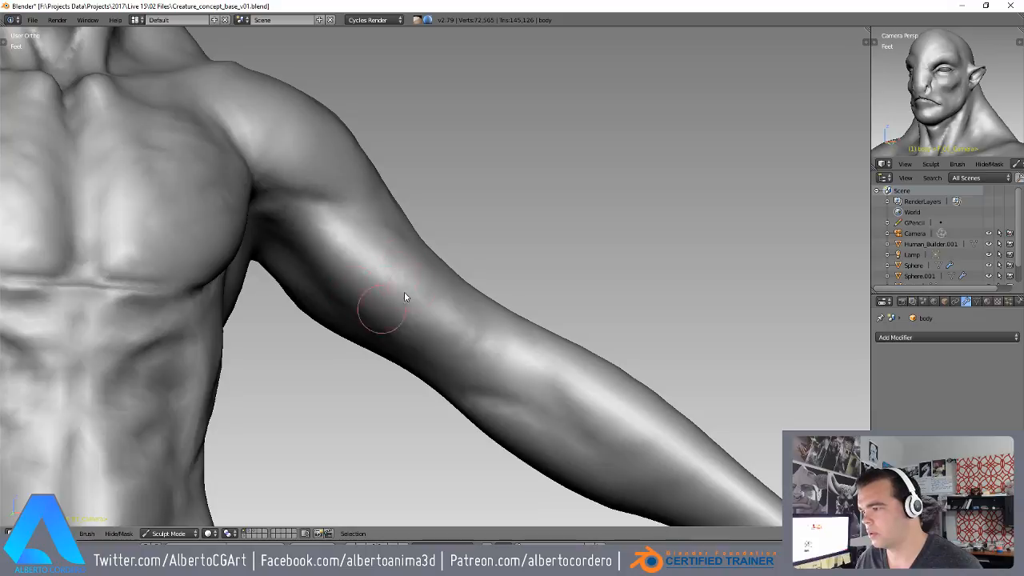
middle_click_drag(485, 349, 494, 323)
left_click_drag(436, 342, 374, 273)
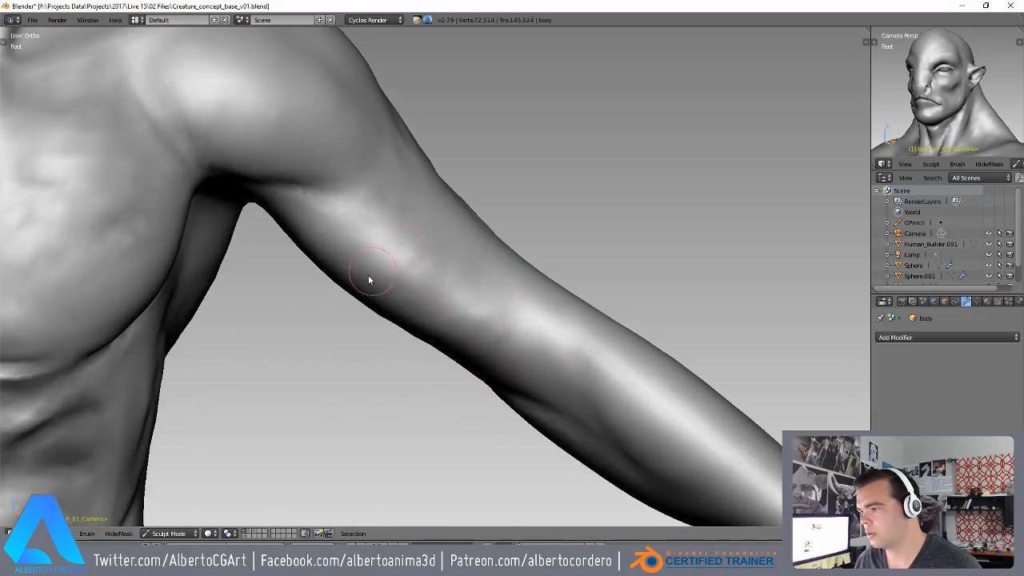
middle_click_drag(374, 274, 434, 207)
middle_click_drag(477, 281, 439, 272)
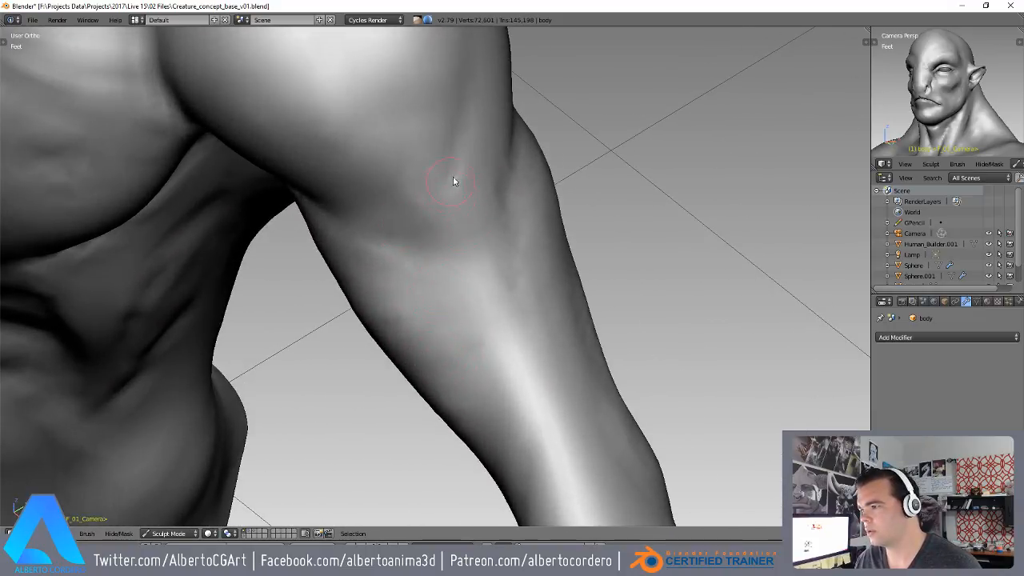
left_click_drag(452, 183, 445, 171)
middle_click_drag(442, 165, 439, 279, "shift")
scroll(437, 294, "down", 1)
- Add and blend muscle forms along the upper arm down to the elbow
middle_click_drag(344, 213, 322, 259)
mouse_move(321, 256)
left_mouse_down()
mouse_move(287, 268)
mouse_move(272, 231)
left_mouse_up()
middle_click_drag(272, 232, 386, 296)
left_click_drag(455, 248, 482, 253)
middle_click_drag(483, 253, 416, 210)
mouse_move(455, 299)
left_mouse_down()
mouse_move(541, 254)
mouse_move(598, 261)
left_mouse_up()
scroll(498, 366, "down", 2)
mouse_move(443, 289)
middle_mouse_down()
mouse_move(498, 366)
mouse_move(465, 225)
middle_mouse_up()
scroll(465, 225, "up", 1)
left_click_drag(482, 262, 450, 273)
middle_click_drag(451, 272, 480, 260)
left_click_drag(480, 260, 425, 293)
- Shape the muscle volumes around the elbow and upper forearm from several angles
middle_click_drag(424, 293, 497, 274)
left_click_drag(497, 275, 421, 338)
middle_click_drag(421, 339, 485, 290)
mouse_move(464, 297)
left_mouse_down()
mouse_move(512, 274)
mouse_move(441, 245)
mouse_move(549, 258)
left_mouse_up()
mouse_move(548, 258)
middle_mouse_down()
mouse_move(457, 293)
mouse_move(398, 334)
mouse_move(491, 313)
mouse_move(481, 270)
mouse_move(427, 348)
mouse_move(364, 328)
mouse_move(475, 328)
mouse_move(456, 277)
mouse_move(477, 197)
mouse_move(426, 272)
middle_mouse_up()
scroll(480, 269, "down", 2)
left_click_drag(427, 273, 469, 338)
middle_click_drag(469, 338, 353, 350)
middle_click_drag(295, 369, 370, 280)
- Carve the muscle creases at the inner elbow where the biceps meets the forearm
mouse_move(457, 265)
middle_mouse_down()
mouse_move(534, 350)
mouse_move(477, 299)
mouse_move(453, 190)
mouse_move(436, 204)
middle_mouse_up()
scroll(453, 189, "up", 2)
left_click_drag(402, 221, 419, 238)
mouse_move(455, 293)
middle_mouse_down()
mouse_move(435, 288)
mouse_move(424, 332)
middle_mouse_up()
left_click_drag(396, 217, 407, 232)
middle_click_drag(449, 312, 458, 255)
left_click_drag(409, 222, 480, 328)
middle_click_drag(434, 267, 417, 283)
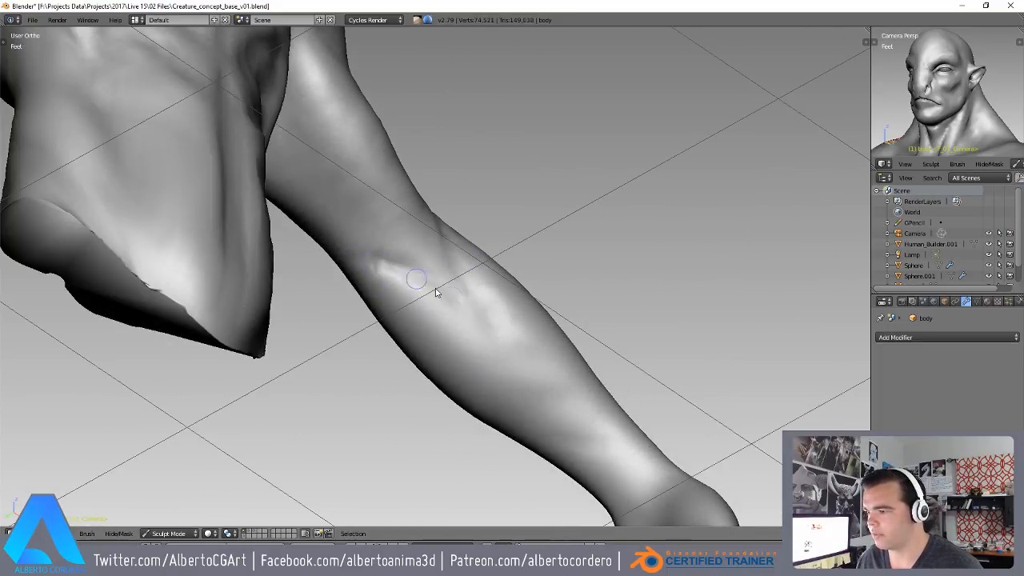
left_click_drag(375, 263, 447, 276)
- Check the whole figure, switch to File Explorer and look through the images in the arms anatomy reference folder
scroll(440, 310, "down", 2)
middle_click_drag(442, 311, 441, 349)
scroll(514, 325, "down", 2)
middle_click_drag(504, 298, 411, 342)
scroll(424, 328, "up", 2)
scroll(478, 250, "down", 3)
middle_click_drag(477, 249, 483, 285)
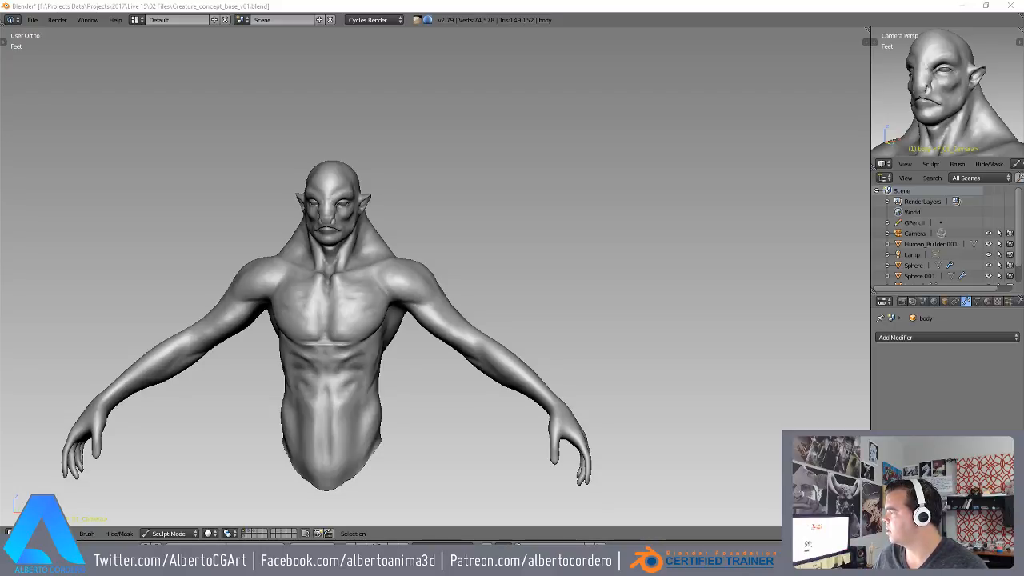
left_click_drag(1023, 38, 508, 42)
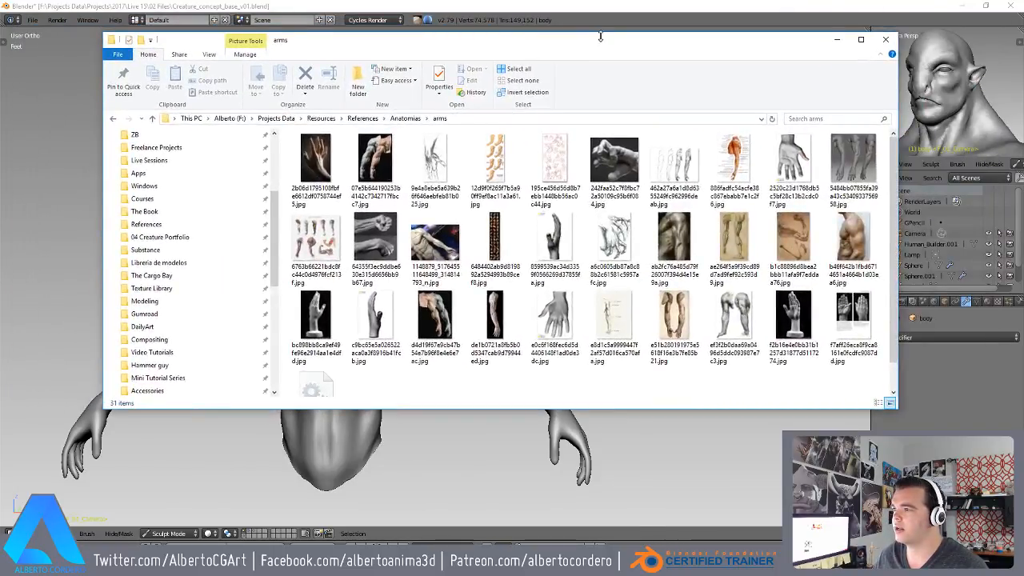
double_click(600, 36)
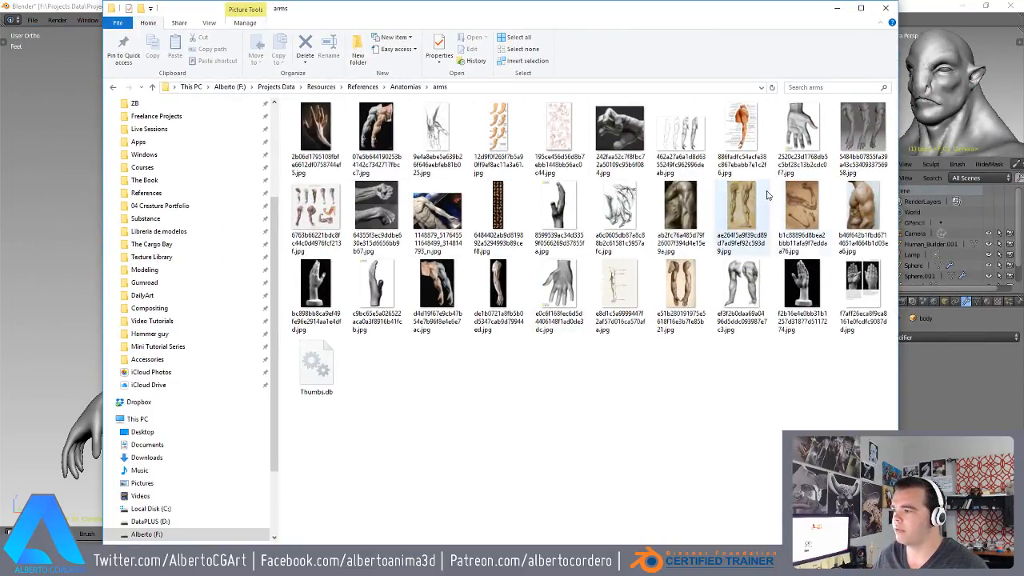
left_click_drag(640, 13, 1023, 12)
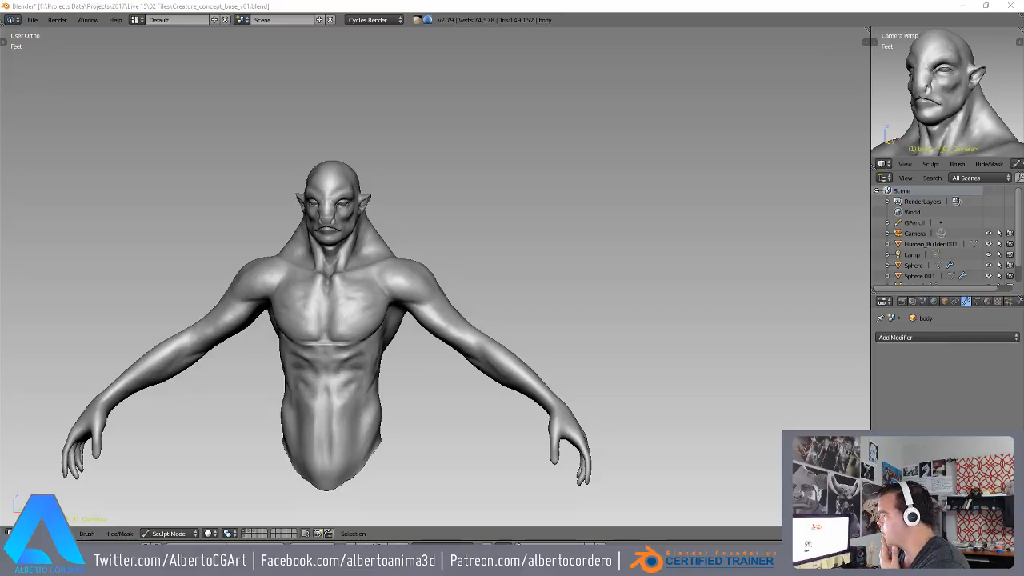
- Bring up the reference image board and examine the labelled arm muscle chart
right_click_drag(1023, 56, 235, 65)
scroll(399, 189, "up", 3)
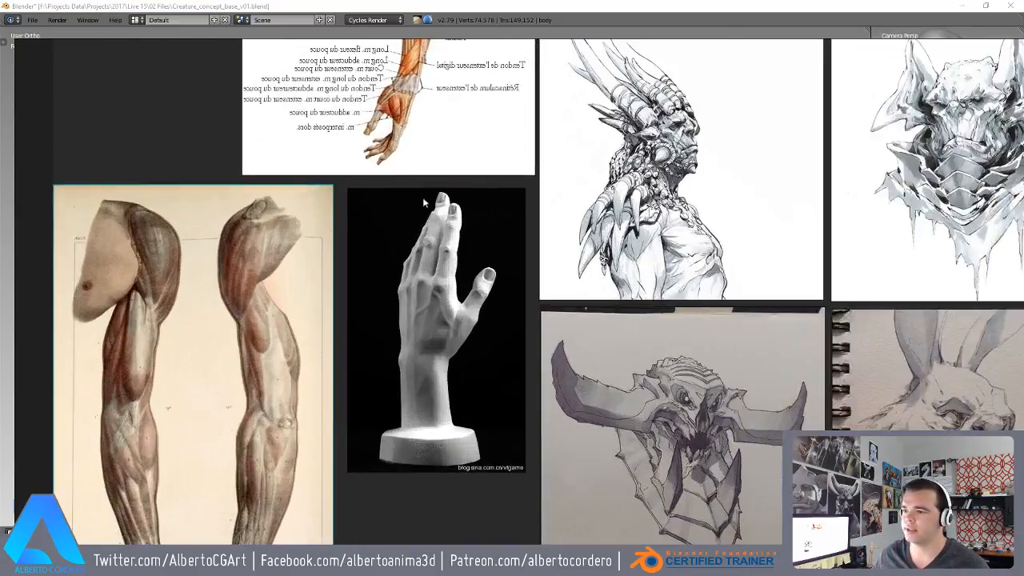
scroll(448, 214, "down", 1)
middle_click_drag(461, 84, 532, 280)
scroll(523, 155, "up", 1)
middle_click_drag(515, 163, 519, 239)
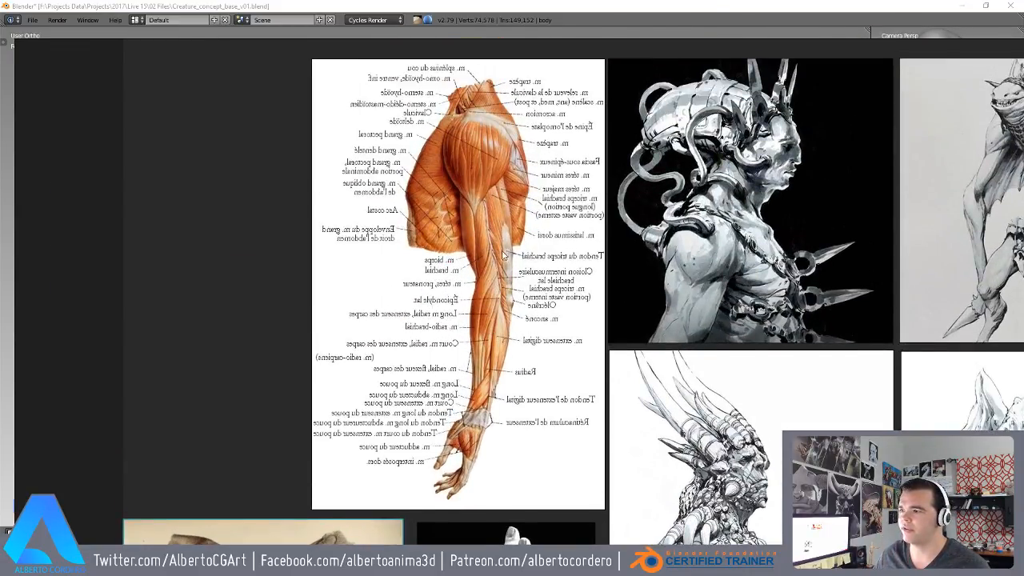
scroll(500, 267, "up", 2)
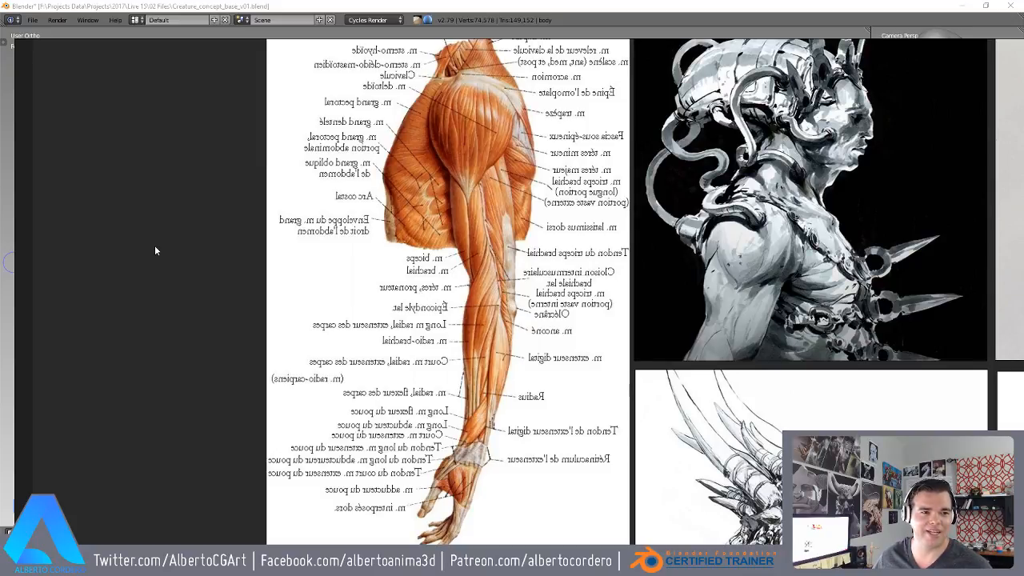
scroll(510, 272, "down", 2)
scroll(509, 272, "up", 2)
- Examine the anatomical plate showing the arm muscles from the front and back
middle_click_drag(509, 272, 515, 168)
scroll(515, 168, "down", 1)
middle_click_drag(461, 340, 472, 191)
middle_click_drag(403, 254, 407, 100)
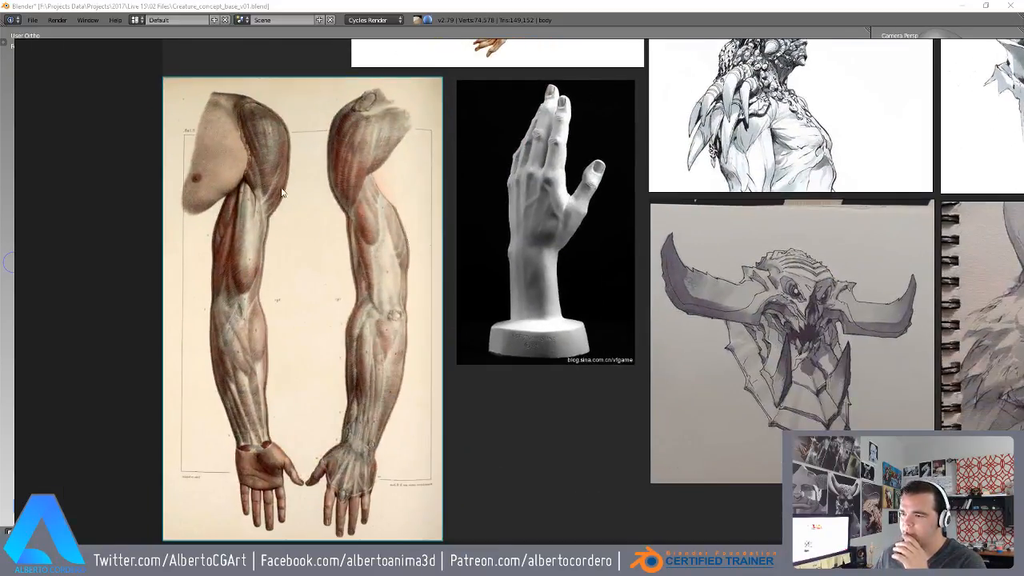
middle_click_drag(415, 184, 410, 149)
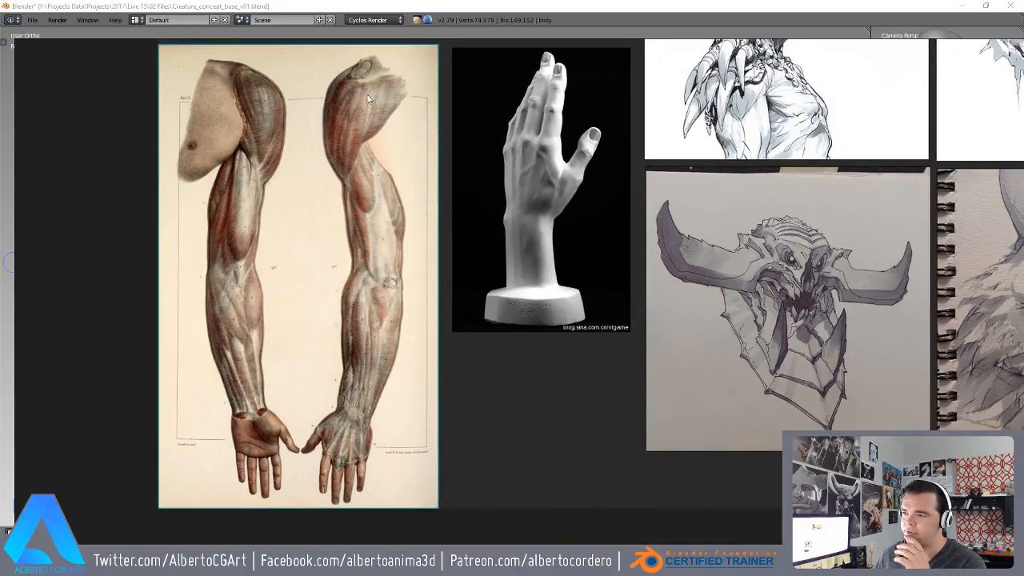
- Study the forearm muscles on the labelled arm chart and return to Blender
middle_click_drag(564, 220, 562, 254)
scroll(509, 263, "up", 1)
middle_click_drag(529, 120, 518, 479)
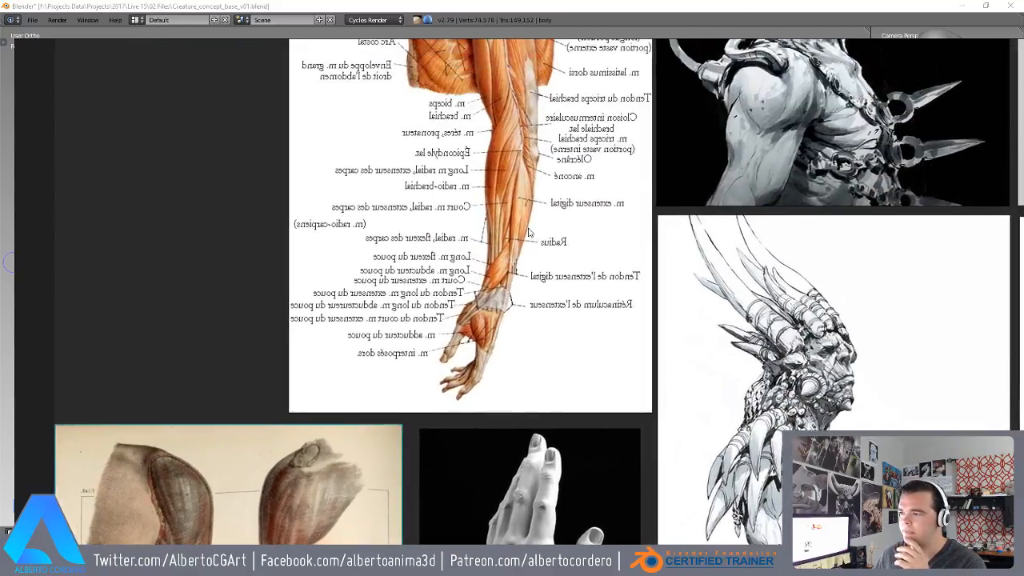
middle_click_drag(517, 61, 510, 183)
scroll(510, 182, "up", 1)
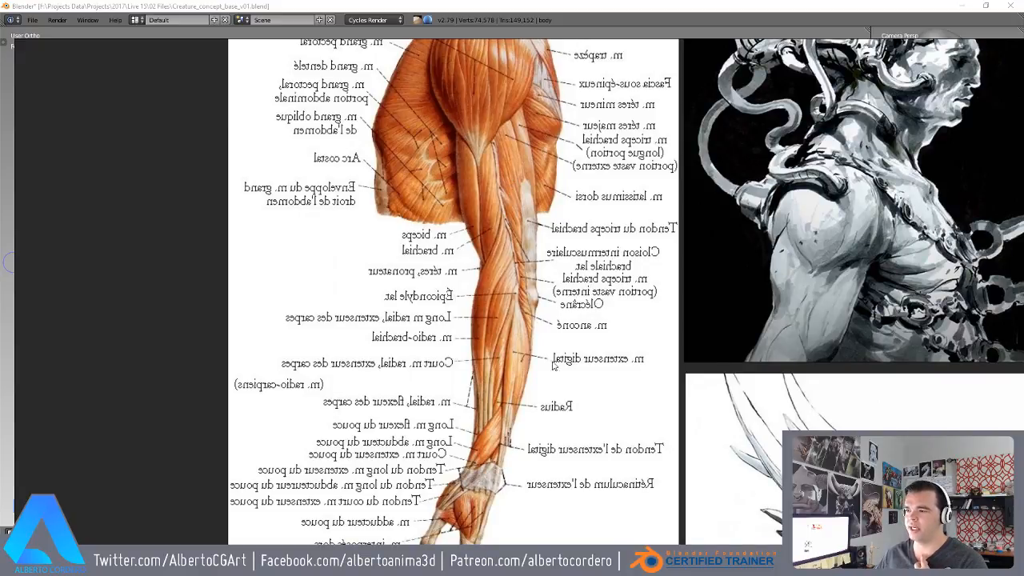
middle_click_drag(508, 433, 519, 349)
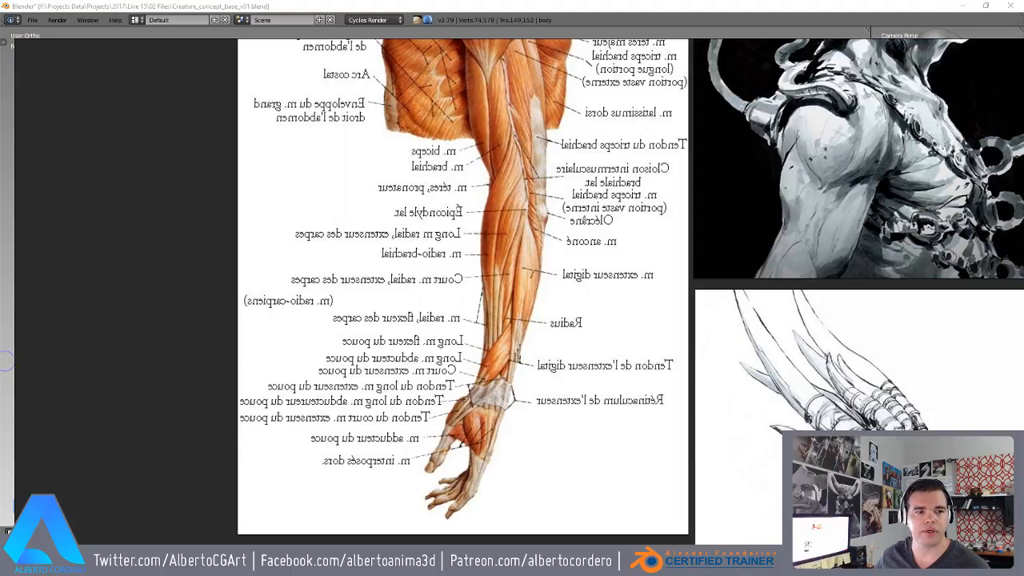
left_click(349, 3)
scroll(377, 157, "down", 2)
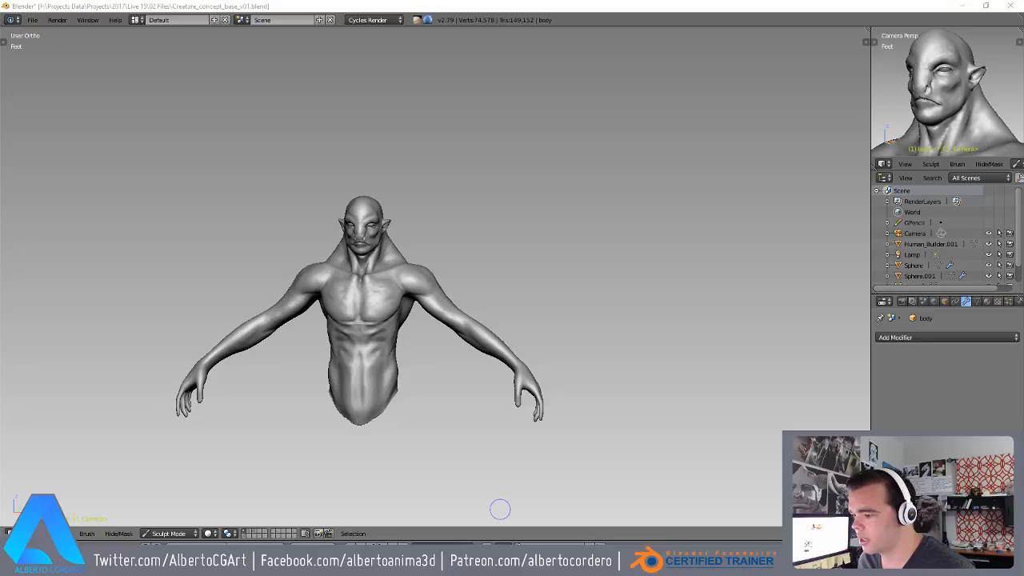
key("alt+Tab")
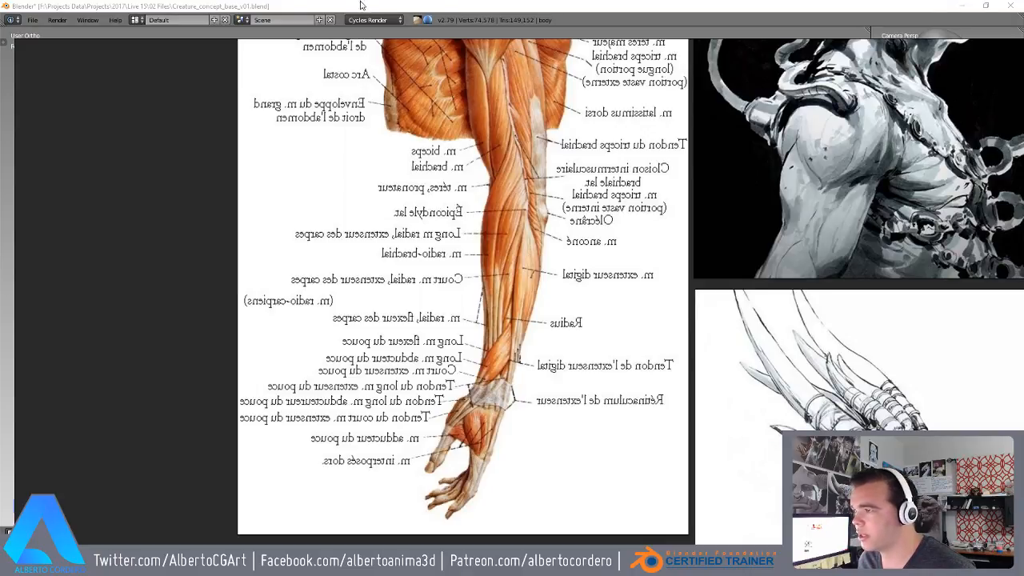
left_click(289, 4)
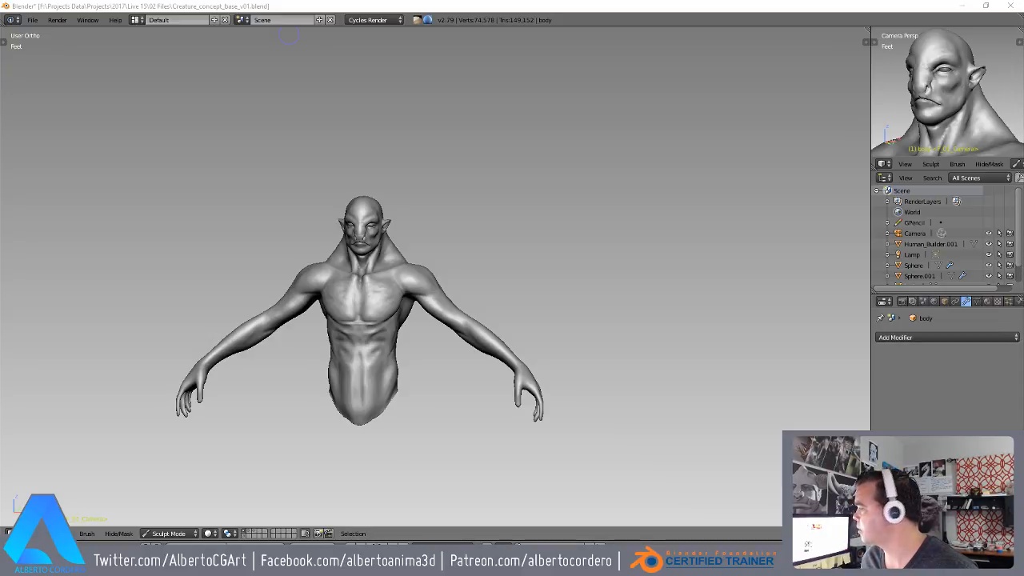
- Lasso-mask both arms from the shoulders to the fingertips in the front view
scroll(457, 263, "up", 5)
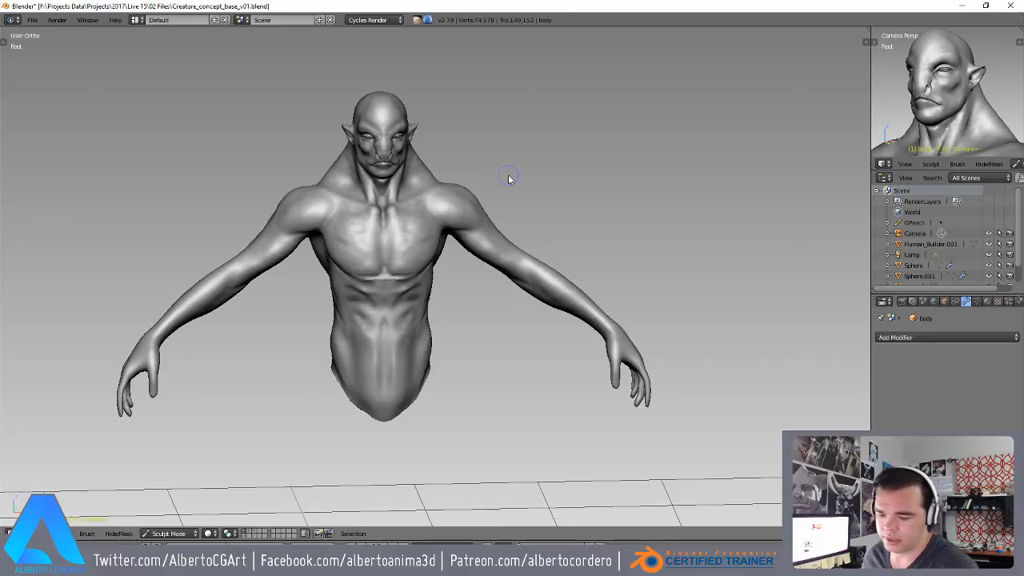
key("KP_1")
scroll(472, 236, "up", 3)
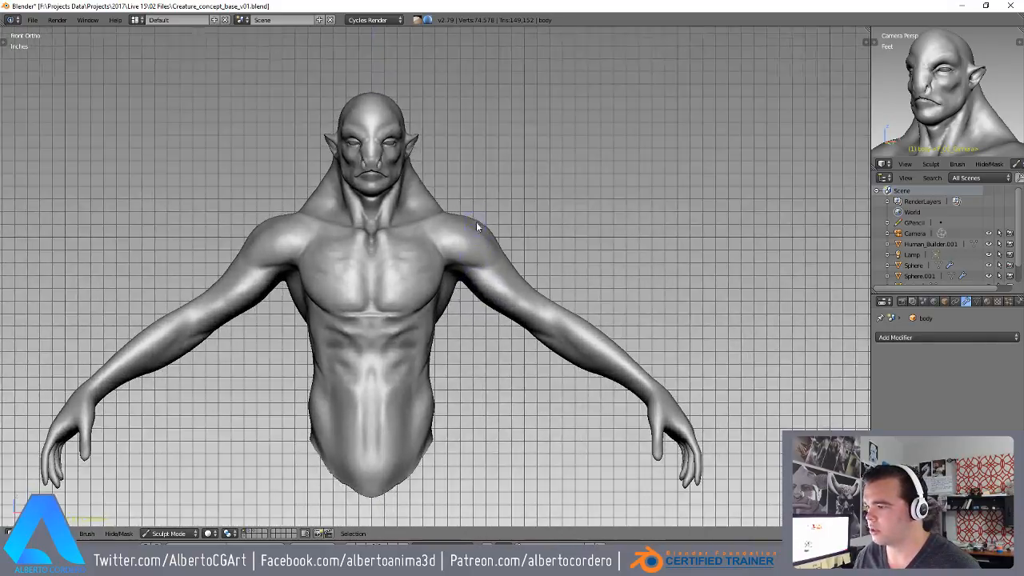
mouse_move(472, 302)
left_mouse_down("ctrl+shift")
mouse_move(500, 150)
mouse_move(599, 463)
left_mouse_up("ctrl+shift")
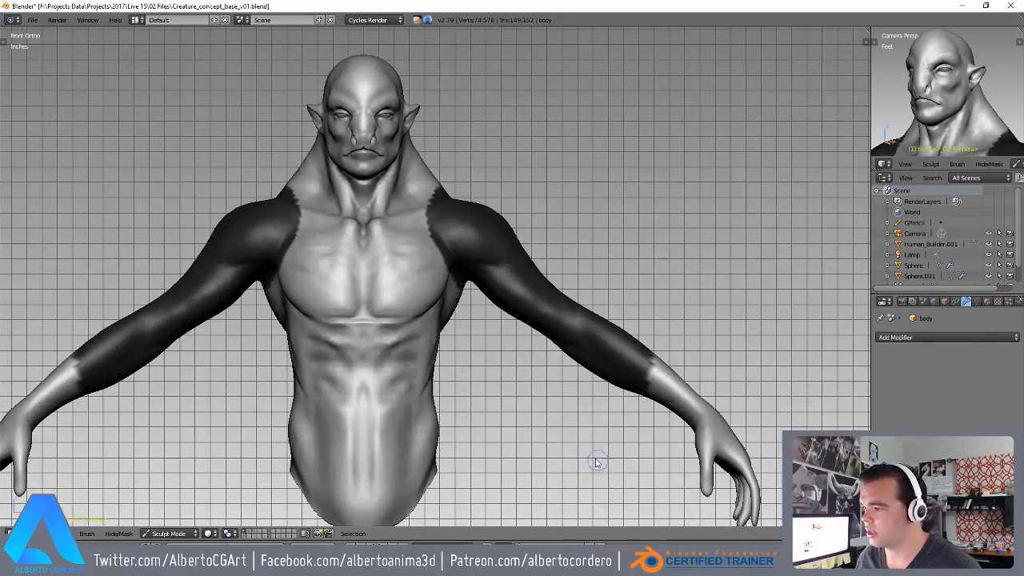
middle_click_drag(557, 334, 547, 272, "shift")
mouse_move(544, 312)
left_mouse_down("ctrl+shift")
mouse_move(812, 418)
mouse_move(609, 272)
left_mouse_up("ctrl+shift")
scroll(609, 271, "down", 4)
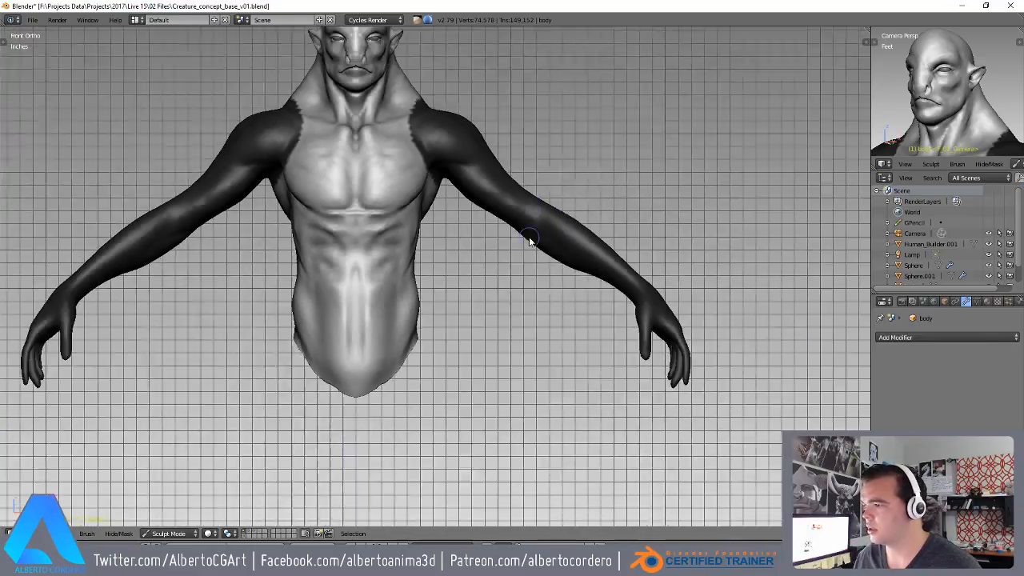
- Invert the mask and hide the masked head and torso
key("ctrl+i")
left_click(118, 534)
left_click(152, 486)
key("Home")
- Hide the creature's right arm with a box around the part of the view it occupies
key("b")
left_click_drag(56, 124, 393, 441)
middle_click_drag(385, 430, 362, 93)
- Hide the eye spheres and reselect the body mesh to sculpt its hand
right_click(343, 95)
right_click(350, 105)
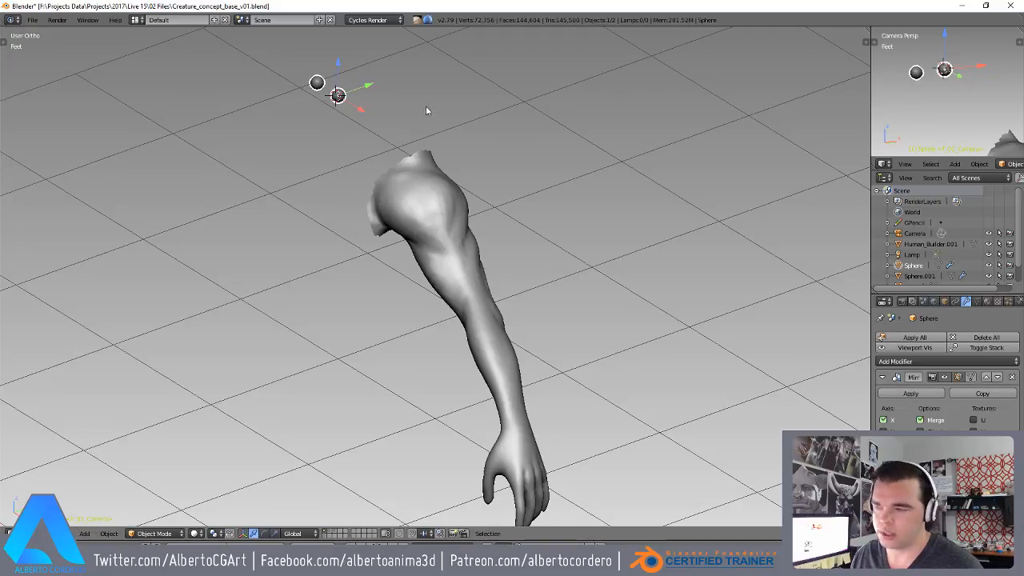
key("h")
right_click(427, 212)
mouse_move(445, 256)
middle_mouse_down()
mouse_move(400, 290)
mouse_move(327, 249)
mouse_move(503, 207)
mouse_move(515, 184)
mouse_move(423, 206)
mouse_move(494, 235)
mouse_move(565, 226)
mouse_move(432, 273)
mouse_move(471, 224)
mouse_move(475, 296)
mouse_move(479, 263)
mouse_move(494, 266)
middle_mouse_up()
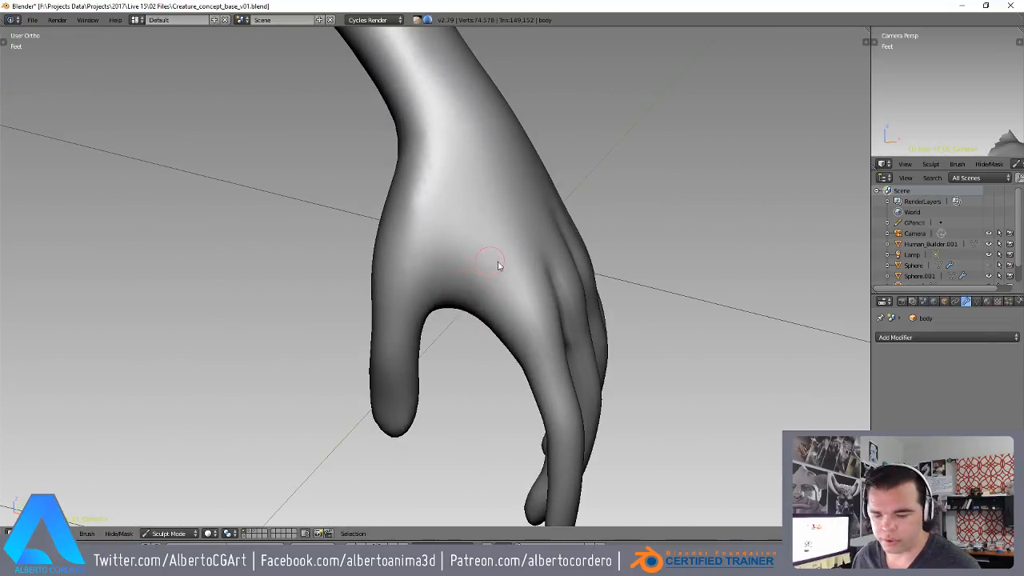
- Smooth and refine the fingers and the gaps between them on the back and palm sides of the hand
mouse_move(510, 309)
middle_mouse_down()
mouse_move(499, 276)
mouse_move(507, 278)
middle_mouse_up()
middle_click_drag(494, 222, 399, 202)
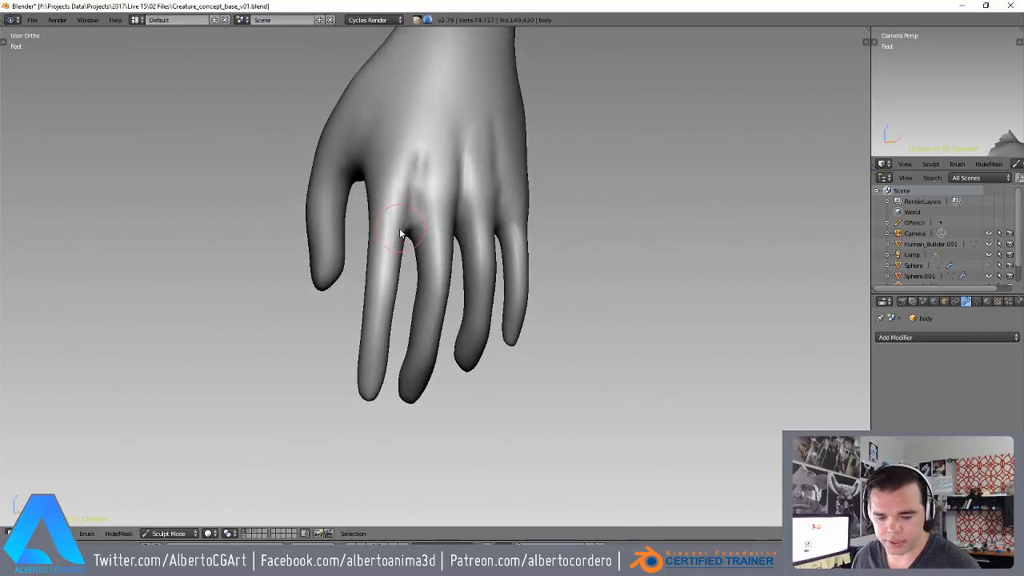
middle_click_drag(420, 245, 424, 232)
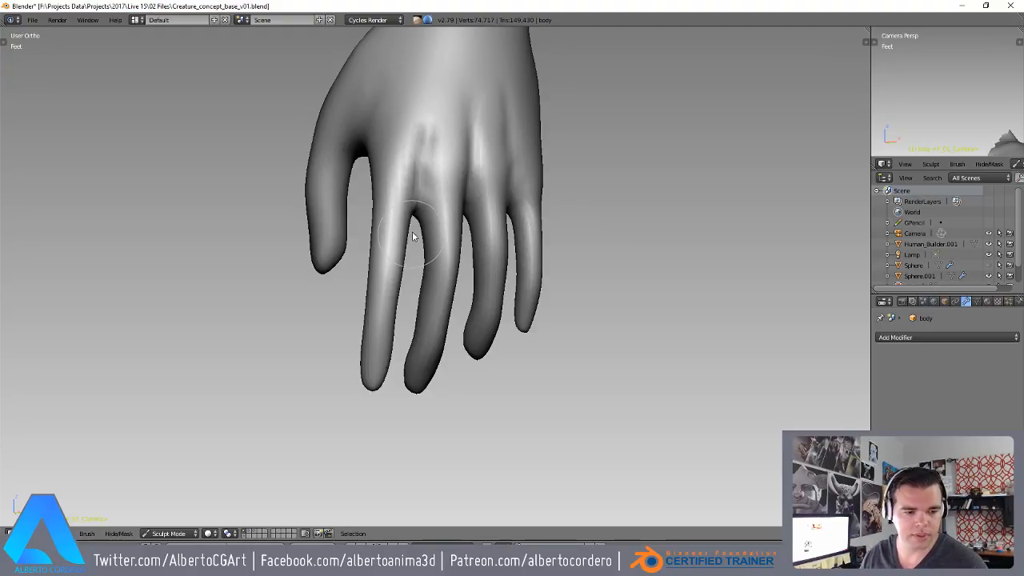
mouse_move(390, 300)
middle_mouse_down()
mouse_move(389, 340)
mouse_move(597, 275)
mouse_move(503, 259)
middle_mouse_up()
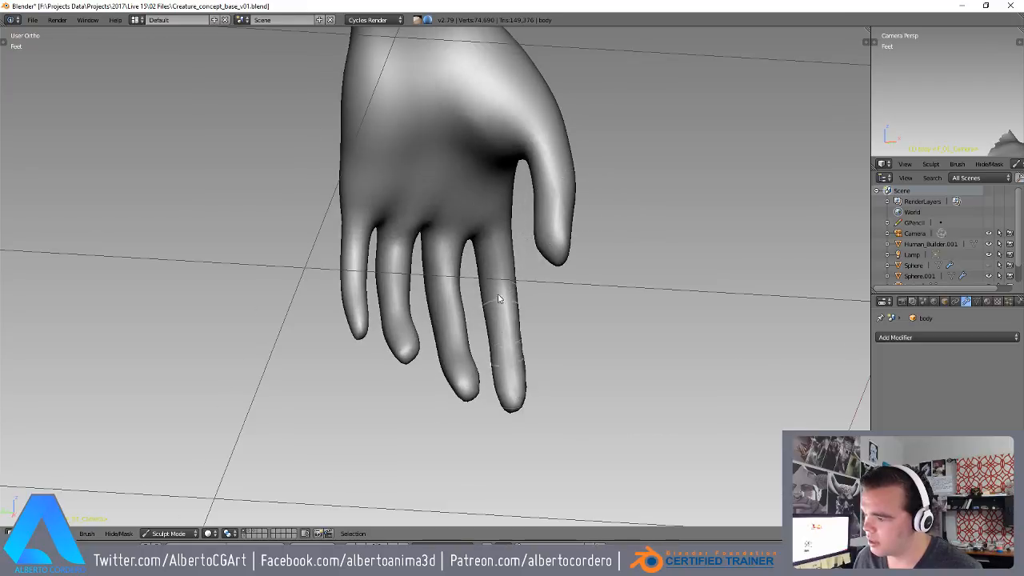
middle_click_drag(463, 400, 406, 255)
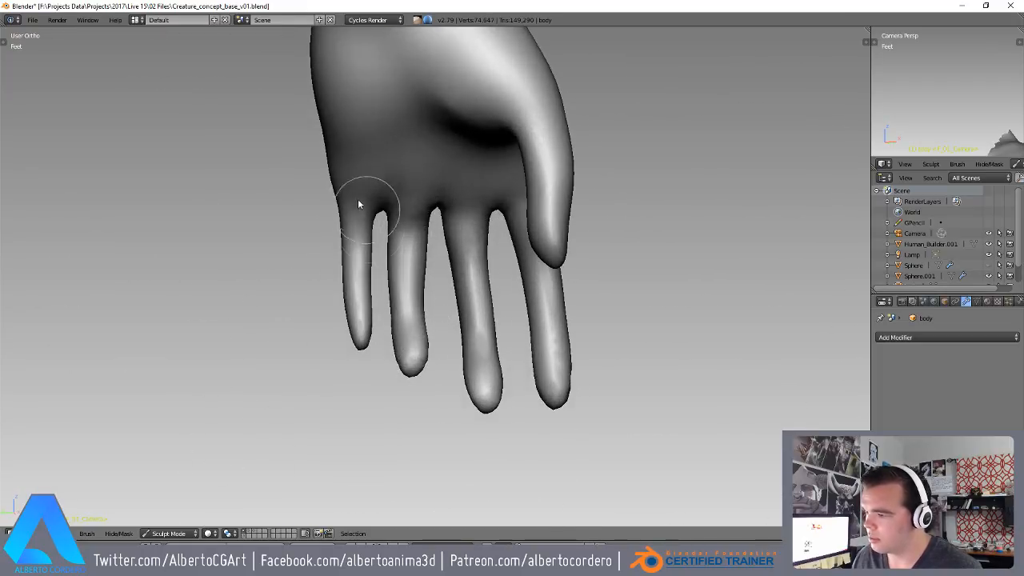
mouse_move(338, 350)
middle_mouse_down()
mouse_move(366, 178)
mouse_move(429, 260)
middle_mouse_up()
mouse_move(437, 195)
middle_mouse_down()
mouse_move(528, 277)
mouse_move(486, 265)
mouse_move(503, 279)
mouse_move(507, 207)
mouse_move(485, 232)
mouse_move(473, 190)
mouse_move(458, 216)
mouse_move(446, 200)
mouse_move(467, 182)
mouse_move(525, 207)
mouse_move(590, 192)
mouse_move(576, 232)
mouse_move(443, 212)
mouse_move(478, 203)
mouse_move(480, 280)
mouse_move(457, 299)
middle_mouse_up()
mouse_move(457, 300)
middle_mouse_down("shift")
mouse_move(453, 334)
mouse_move(352, 288)
mouse_move(480, 264)
mouse_move(384, 345)
mouse_move(418, 312)
mouse_move(450, 221)
middle_mouse_up("shift")
scroll(431, 336, "up", 5)
mouse_move(452, 335)
middle_mouse_down()
mouse_move(469, 231)
mouse_move(456, 343)
mouse_move(446, 277)
middle_mouse_up()
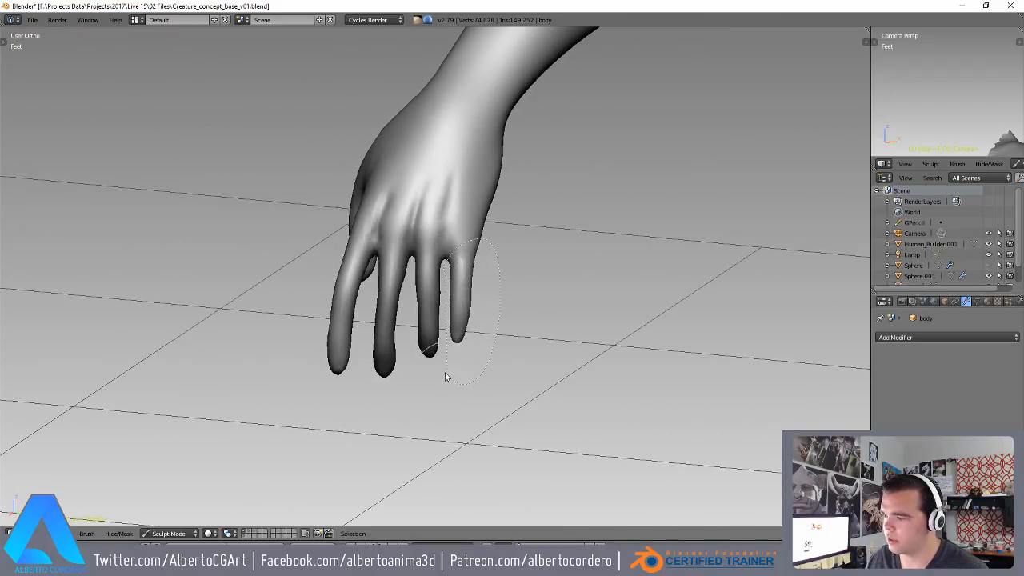
- Isolate the little finger with an inverted lasso mask, shrink it down into the edge of the hand, and clear the mask
left_click_drag(447, 378, 450, 374, "ctrl+shift")
key("ctrl+i")
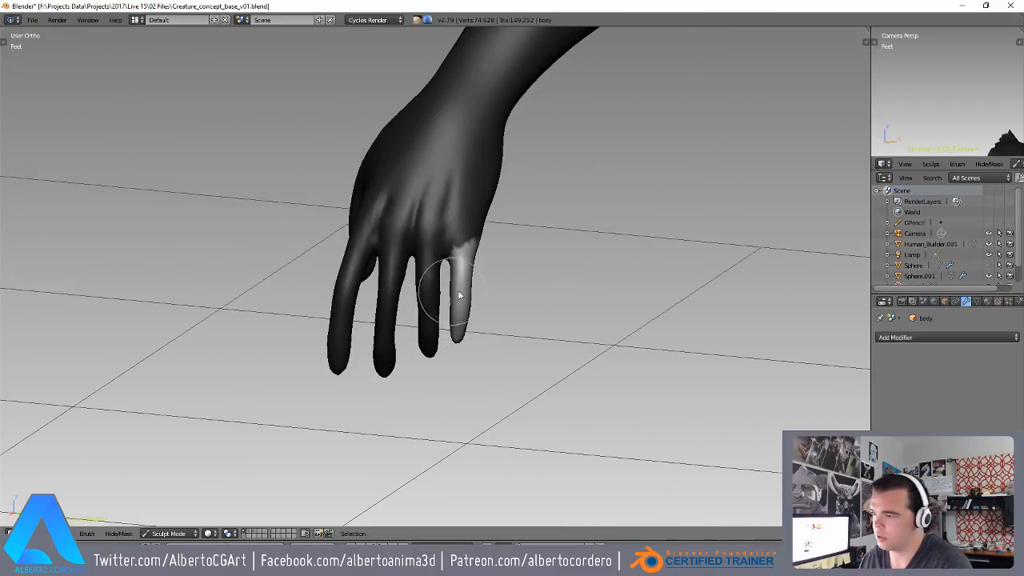
middle_click_drag(442, 274, 459, 267)
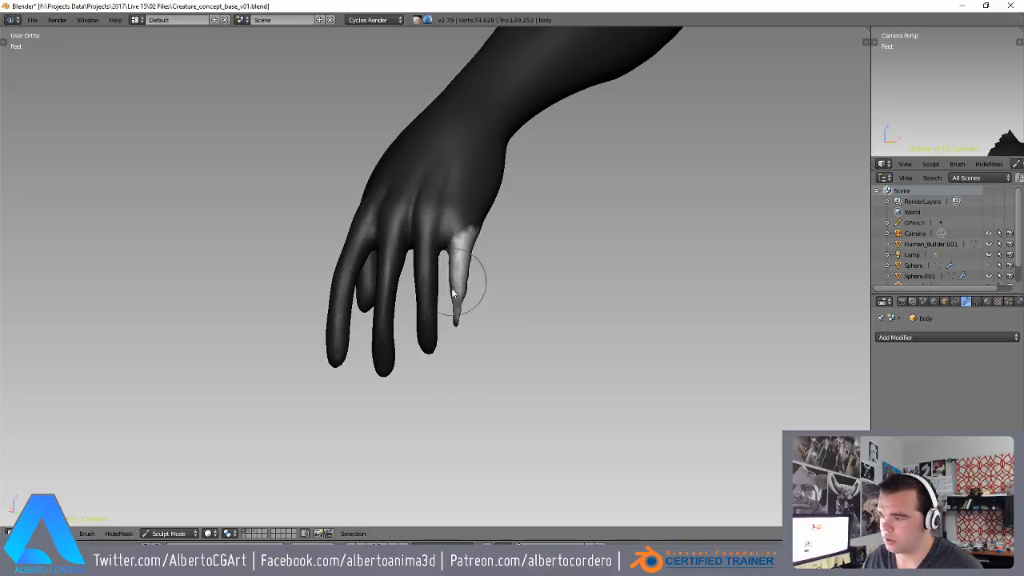
middle_click_drag(459, 290, 460, 260)
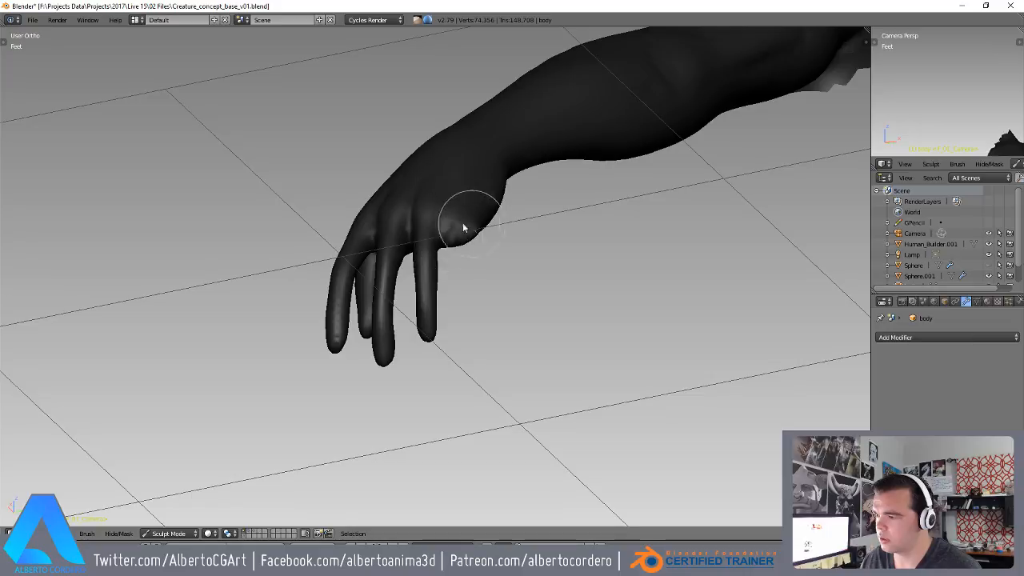
key("alt+m")
- Thicken the ring finger along its length and blend it into the outer edge of the hand
mouse_move(467, 237)
middle_mouse_down()
mouse_move(466, 267)
mouse_move(440, 240)
mouse_move(475, 235)
mouse_move(434, 277)
mouse_move(439, 232)
middle_mouse_up()
left_click_drag(440, 232, 428, 373)
mouse_move(433, 386)
middle_mouse_down()
mouse_move(414, 277)
mouse_move(409, 337)
middle_mouse_up()
middle_click_drag(426, 262, 454, 324)
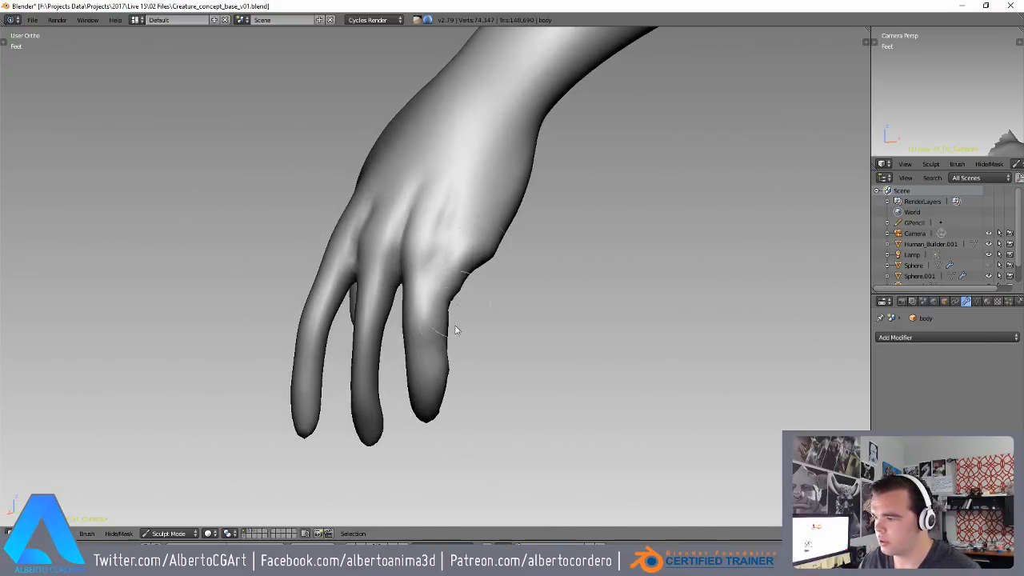
middle_click_drag(423, 375, 396, 332)
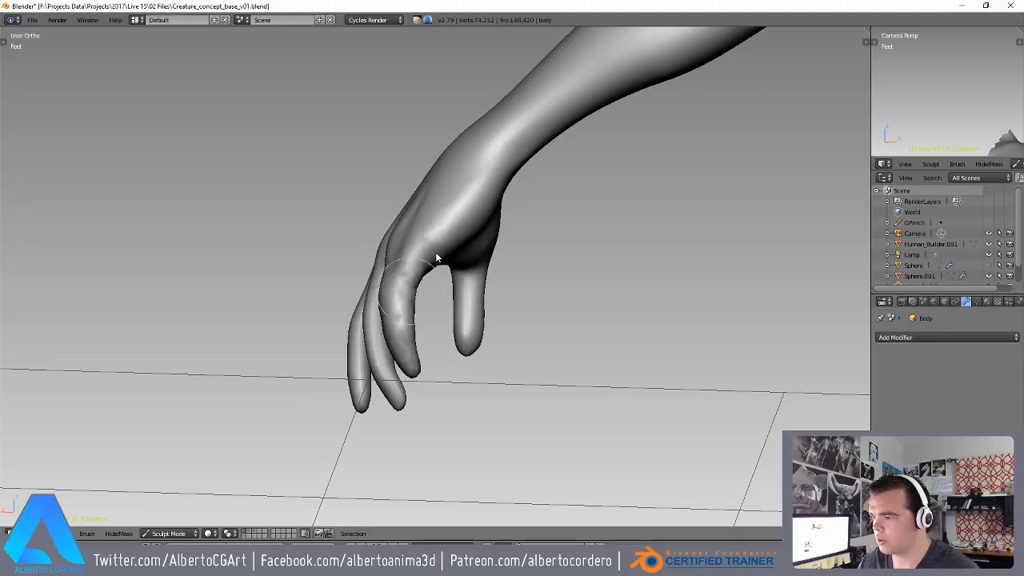
mouse_move(441, 240)
middle_mouse_down()
mouse_move(486, 227)
mouse_move(435, 311)
mouse_move(480, 216)
mouse_move(411, 229)
mouse_move(359, 383)
mouse_move(401, 278)
middle_mouse_up()
mouse_move(395, 334)
middle_mouse_down()
mouse_move(416, 322)
mouse_move(524, 352)
mouse_move(504, 371)
mouse_move(383, 323)
mouse_move(373, 247)
middle_mouse_up()
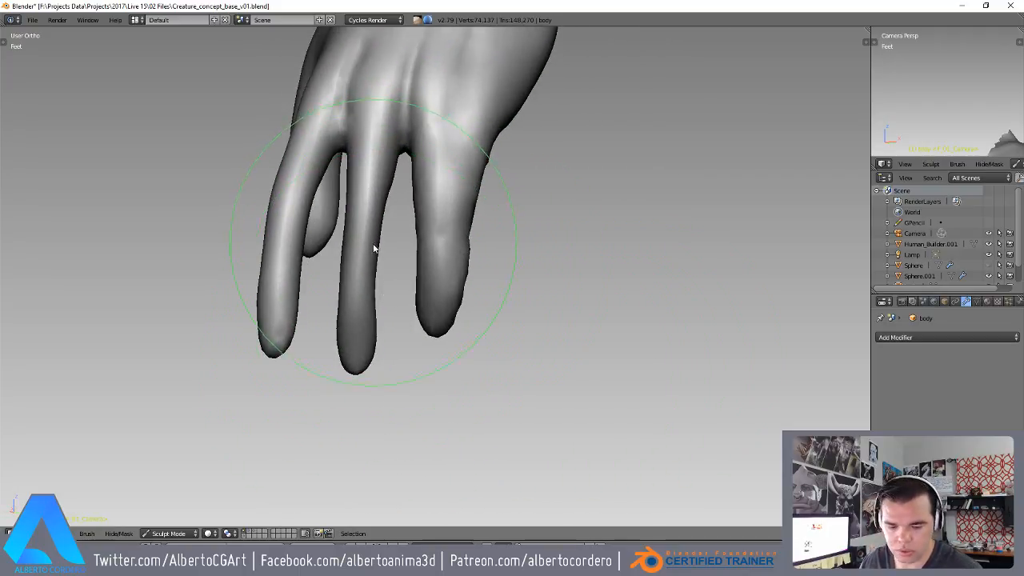
- Lasso-mask the middle finger up to its knuckle and invert the mask so only that finger can be sculpted
middle_click_drag(389, 212, 402, 202)
mouse_move(400, 82)
left_mouse_down("ctrl+shift")
mouse_move(344, 212)
mouse_move(384, 392)
left_mouse_up("ctrl+shift")
mouse_move(369, 260)
middle_mouse_down()
mouse_move(367, 298)
mouse_move(384, 319)
middle_mouse_up()
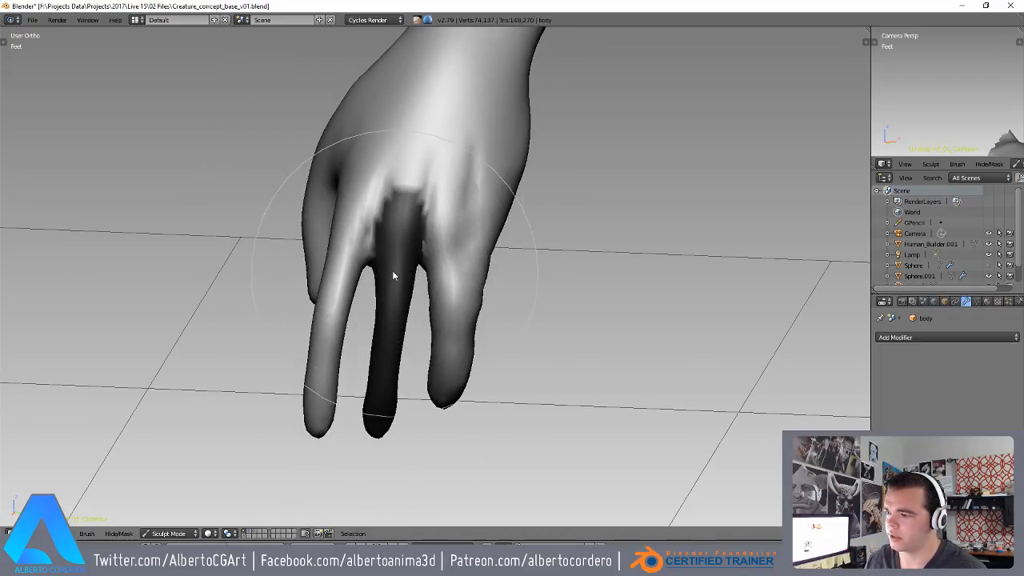
key("ctrl+i")
mouse_move(409, 290)
middle_mouse_down()
mouse_move(465, 210)
mouse_move(504, 228)
mouse_move(553, 229)
mouse_move(478, 302)
middle_mouse_up()
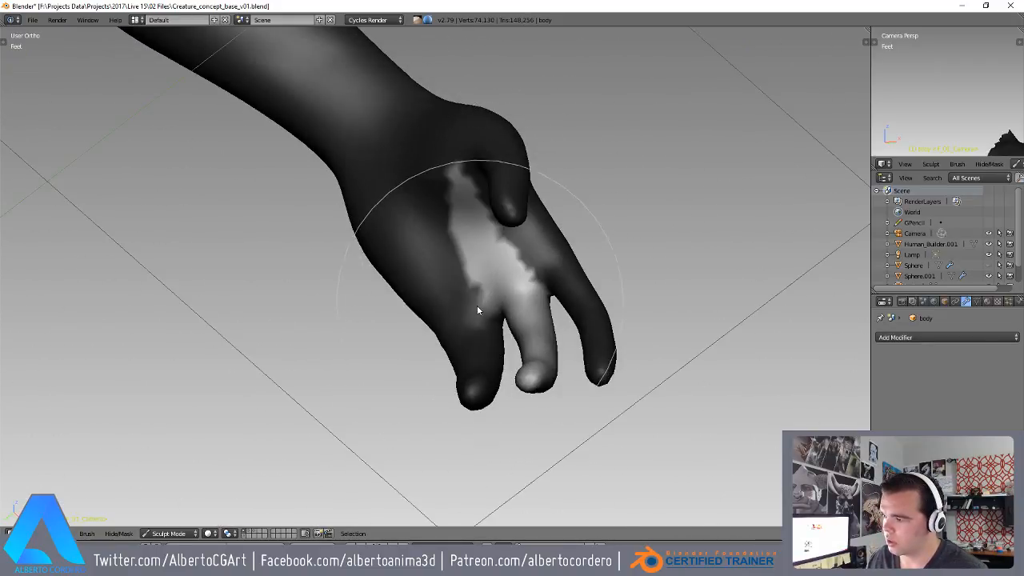
- Thicken the middle finger from all sides with strokes along its length, and clear the mask
mouse_move(365, 174)
middle_mouse_down()
mouse_move(530, 312)
mouse_move(513, 449)
middle_mouse_up()
middle_click_drag(529, 388, 529, 403)
mouse_move(529, 403)
left_mouse_down()
mouse_move(516, 380)
mouse_move(514, 304)
left_mouse_up()
mouse_move(514, 304)
middle_mouse_down()
mouse_move(518, 312)
mouse_move(441, 265)
middle_mouse_up()
mouse_move(429, 320)
middle_mouse_down()
mouse_move(408, 368)
mouse_move(353, 350)
middle_mouse_up()
left_click_drag(353, 351, 403, 331)
mouse_move(402, 332)
middle_mouse_down()
mouse_move(419, 283)
mouse_move(397, 301)
mouse_move(396, 319)
middle_mouse_up()
key("ctrl+i")
key("alt+m")
left_click_drag(347, 305, 377, 449)
key("alt+m")
- Lasso-mask the index finger up to its knuckle and invert the mask so only that finger stays editable
middle_click_drag(418, 376, 370, 398)
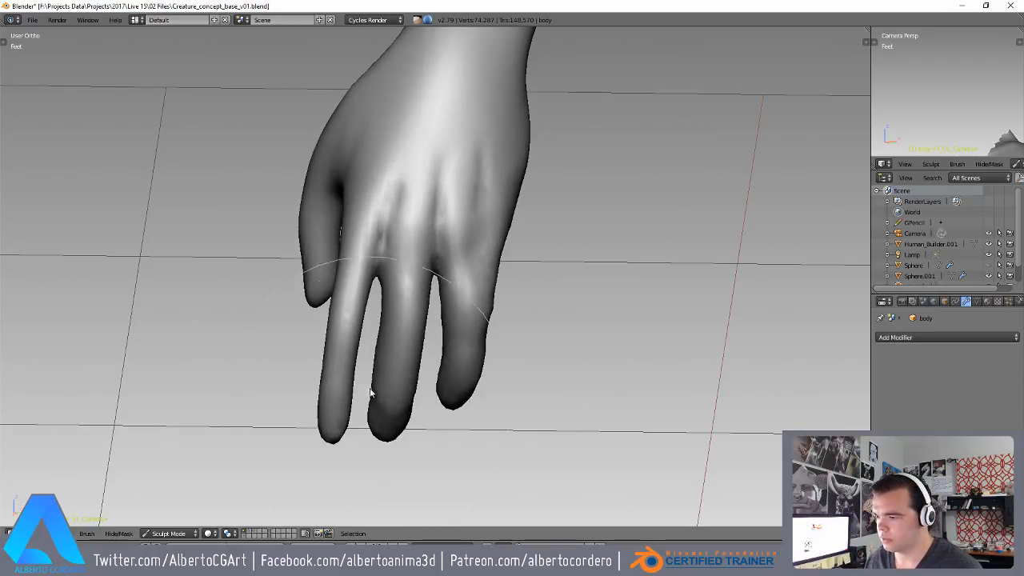
middle_click_drag(366, 292, 381, 306)
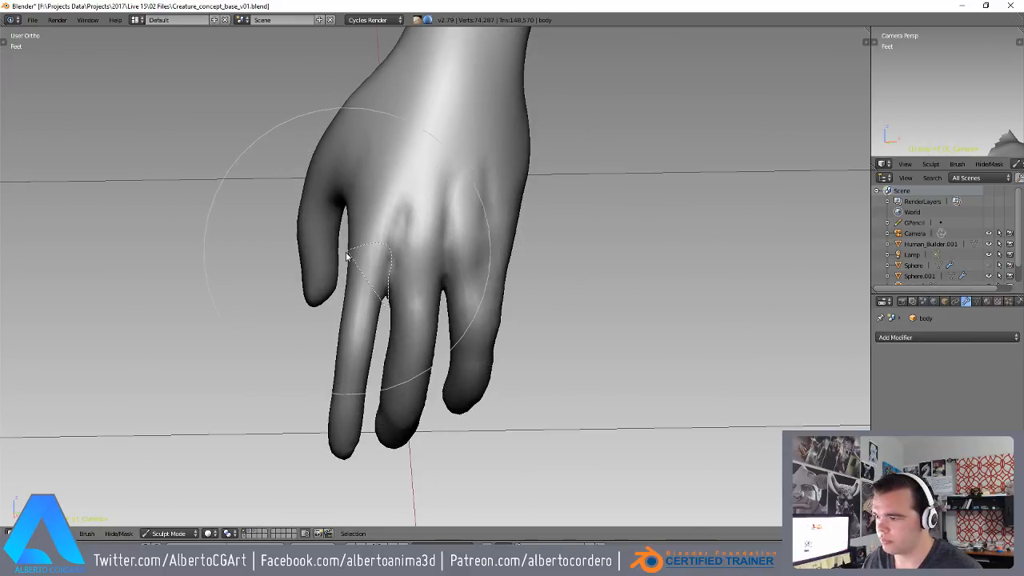
left_click_drag(314, 481, 367, 484, "ctrl+shift")
middle_click_drag(377, 384, 504, 325)
mouse_move(360, 304)
middle_mouse_down()
mouse_move(412, 343)
mouse_move(442, 307)
mouse_move(438, 290)
mouse_move(404, 301)
mouse_move(457, 281)
middle_mouse_up()
key("ctrl+i")
- Build up the index finger on every side to match the thicker middle finger, and clear the mask
mouse_move(457, 282)
left_mouse_down()
mouse_move(464, 343)
mouse_move(471, 284)
left_mouse_up()
mouse_move(469, 304)
middle_mouse_down()
mouse_move(411, 393)
mouse_move(413, 300)
middle_mouse_up()
left_click_drag(412, 300, 407, 380)
mouse_move(406, 380)
middle_mouse_down()
mouse_move(469, 341)
mouse_move(485, 240)
middle_mouse_up()
left_click_drag(502, 222, 492, 402)
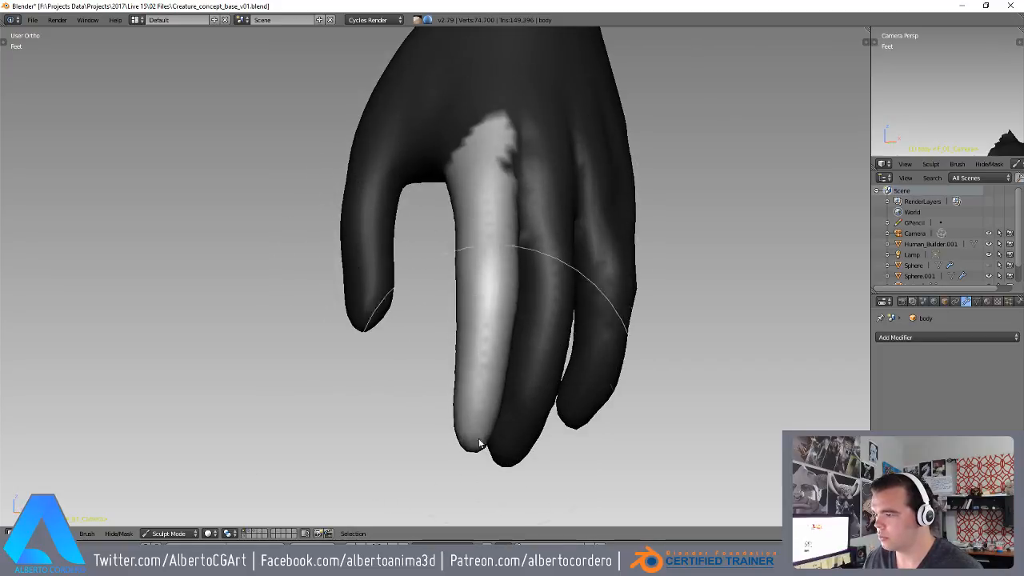
middle_click_drag(492, 406, 444, 338)
mouse_move(368, 473)
middle_mouse_down()
mouse_move(601, 400)
mouse_move(569, 296)
mouse_move(558, 318)
middle_mouse_up()
mouse_move(442, 328)
left_mouse_down()
mouse_move(450, 393)
mouse_move(445, 352)
left_mouse_up()
mouse_move(446, 340)
middle_mouse_down()
mouse_move(487, 361)
mouse_move(528, 344)
middle_mouse_up()
mouse_move(413, 268)
middle_mouse_down()
mouse_move(384, 308)
mouse_move(455, 257)
mouse_move(429, 336)
mouse_move(380, 301)
mouse_move(424, 276)
mouse_move(410, 288)
middle_mouse_up()
left_click_drag(407, 312, 402, 356)
mouse_move(439, 353)
middle_mouse_down()
mouse_move(400, 367)
mouse_move(435, 290)
mouse_move(481, 325)
middle_mouse_up()
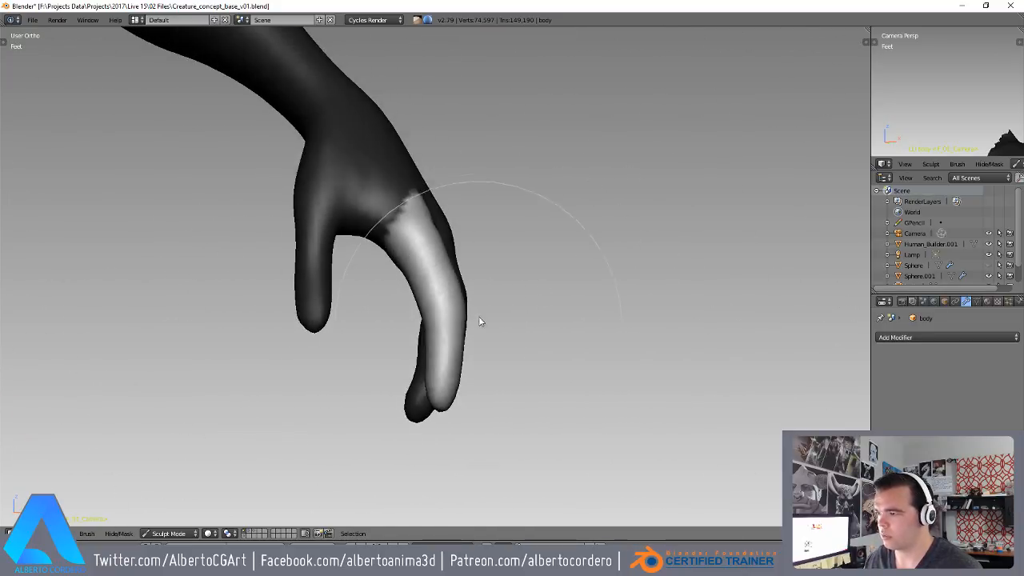
key("alt+m")
- Add volume along the thumb with repeated strokes between its tip and base
mouse_move(505, 235)
middle_mouse_down()
mouse_move(389, 331)
mouse_move(465, 283)
mouse_move(361, 304)
mouse_move(315, 336)
mouse_move(347, 221)
mouse_move(345, 250)
middle_mouse_up()
mouse_move(357, 303)
left_mouse_down()
mouse_move(368, 322)
mouse_move(342, 169)
left_mouse_up()
middle_click_drag(342, 188, 344, 301)
mouse_move(339, 222)
left_mouse_down()
mouse_move(337, 186)
mouse_move(339, 205)
left_mouse_up()
middle_click_drag(403, 171, 368, 230, "shift")
mouse_move(376, 276)
middle_mouse_down("ctrl")
mouse_move(398, 331)
mouse_move(385, 339)
middle_mouse_up("ctrl")
left_click_drag(404, 284, 344, 151)
middle_click_drag(368, 150, 422, 286, "shift")
left_click_drag(392, 296, 326, 169)
middle_click_drag(326, 176, 376, 240, "shift")
mouse_move(370, 237)
left_mouse_down()
mouse_move(313, 288)
mouse_move(344, 308)
left_mouse_up()
mouse_move(516, 360)
middle_mouse_down()
mouse_move(494, 363)
mouse_move(497, 292)
mouse_move(432, 240)
mouse_move(471, 200)
middle_mouse_up()
middle_click_drag(470, 214, 418, 256, "shift")
middle_click_drag(511, 173, 409, 160, "ctrl")
- Resize the brush and pull the middle finger downward to make it longer than its neighbours
mouse_move(417, 274)
middle_mouse_down()
mouse_move(359, 224)
mouse_move(389, 222)
mouse_move(378, 240)
middle_mouse_up()
key("f")
left_click(432, 264)
mouse_move(339, 291)
middle_mouse_down()
mouse_move(412, 219)
mouse_move(442, 153)
mouse_move(396, 216)
middle_mouse_up()
left_click_drag(395, 215, 391, 297)
mouse_move(391, 297)
middle_mouse_down()
mouse_move(447, 344)
mouse_move(441, 277)
middle_mouse_up()
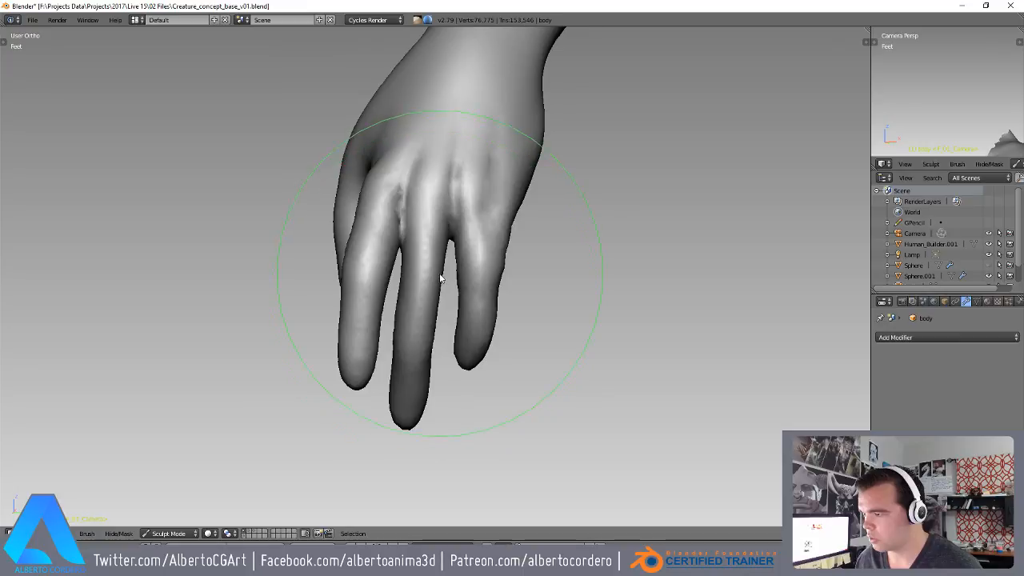
- Lasso-mask the lengthened middle finger, extend the mask over its base, and invert it
mouse_move(435, 420)
left_mouse_down("ctrl+shift")
mouse_move(371, 472)
mouse_move(369, 462)
left_mouse_up("ctrl+shift")
middle_click_drag(394, 218, 406, 290)
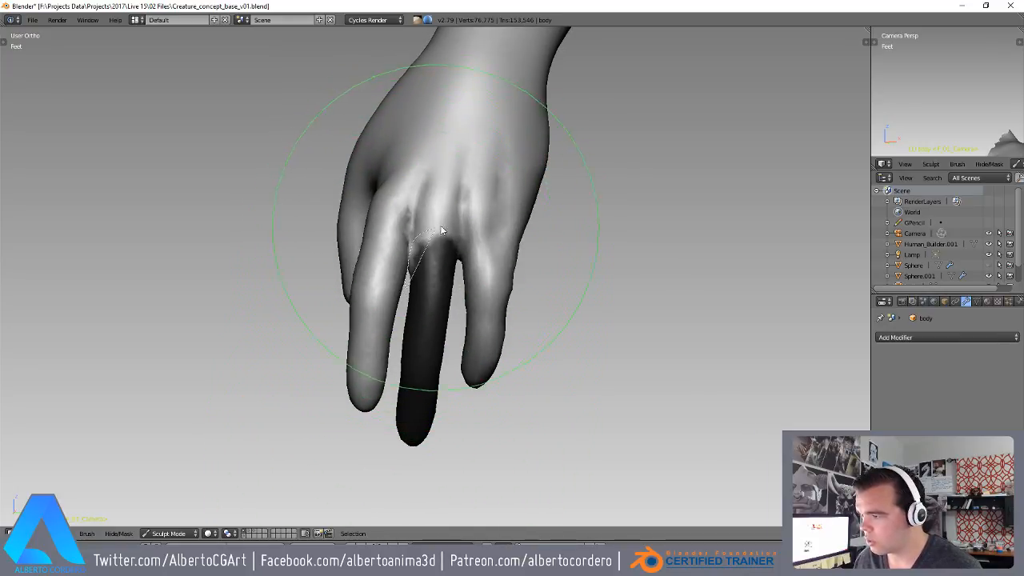
left_click_drag(457, 294, 453, 293, "ctrl+shift")
mouse_move(420, 277)
middle_mouse_down()
mouse_move(397, 312)
mouse_move(432, 312)
middle_mouse_up()
key("ctrl+i")
- Smooth the surface of the isolated middle finger from its base to its tip
mouse_move(432, 312)
middle_mouse_down("ctrl")
mouse_move(445, 245)
mouse_move(398, 210)
middle_mouse_up("ctrl")
mouse_move(397, 210)
left_mouse_down("shift")
mouse_move(408, 154)
mouse_move(429, 257)
left_mouse_up("shift")
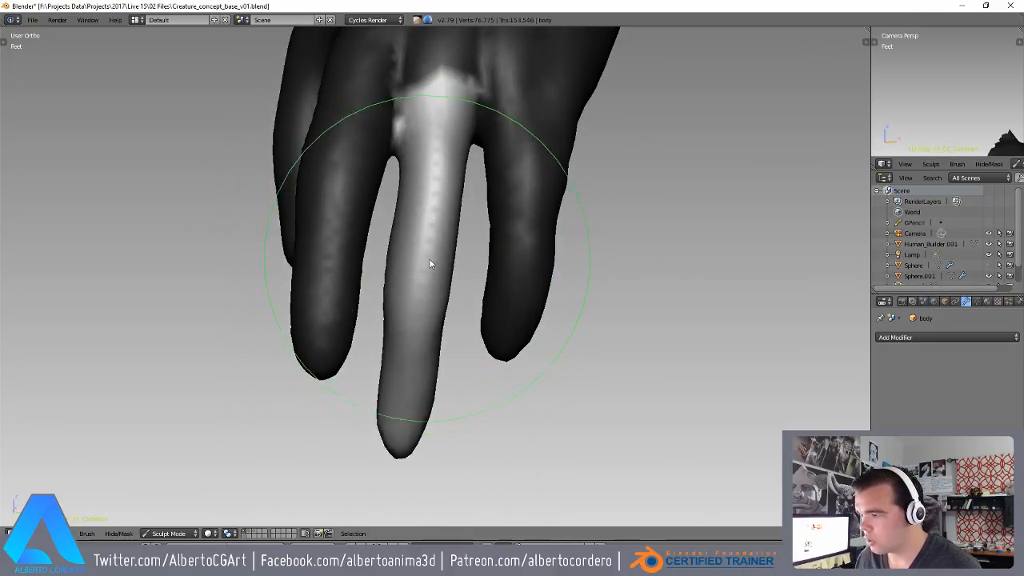
middle_click_drag(429, 256, 407, 297, "ctrl")
mouse_move(406, 294)
left_mouse_down("shift")
mouse_move(420, 310)
mouse_move(408, 372)
left_mouse_up("shift")
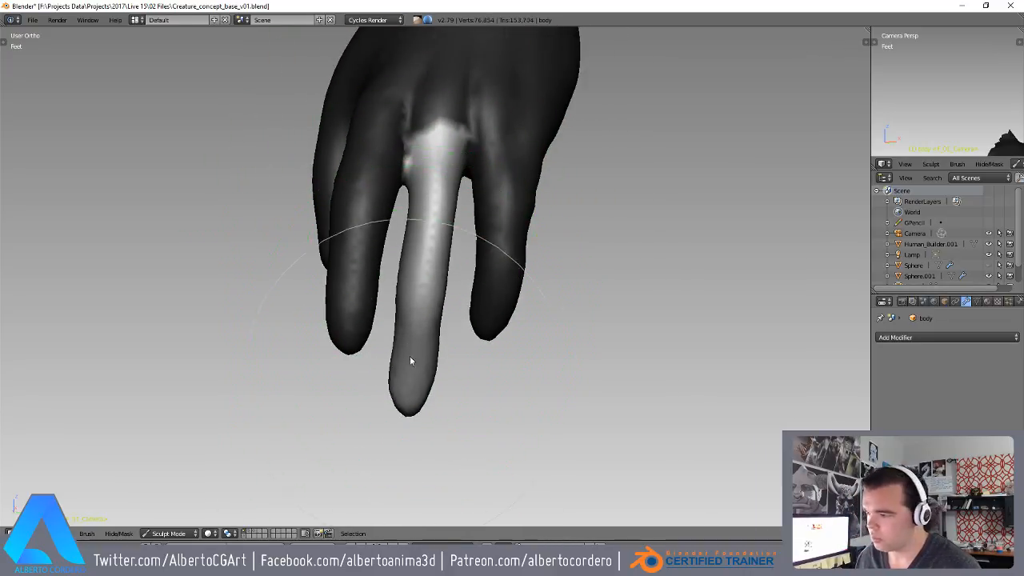
middle_click_drag(440, 228, 402, 324)
mouse_move(355, 158)
middle_mouse_down()
mouse_move(427, 160)
mouse_move(278, 268)
middle_mouse_up()
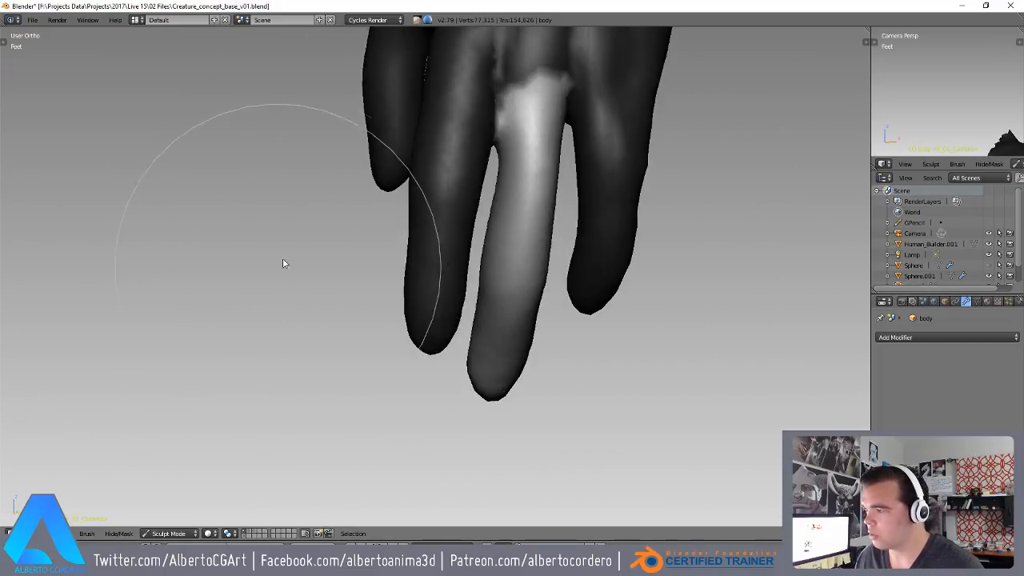
- Adjust the middle finger's outline and curve with the Grab brush from the back and palm sides
mouse_move(509, 134)
middle_mouse_down()
mouse_move(474, 137)
mouse_move(521, 194)
mouse_move(494, 183)
mouse_move(462, 209)
middle_mouse_up()
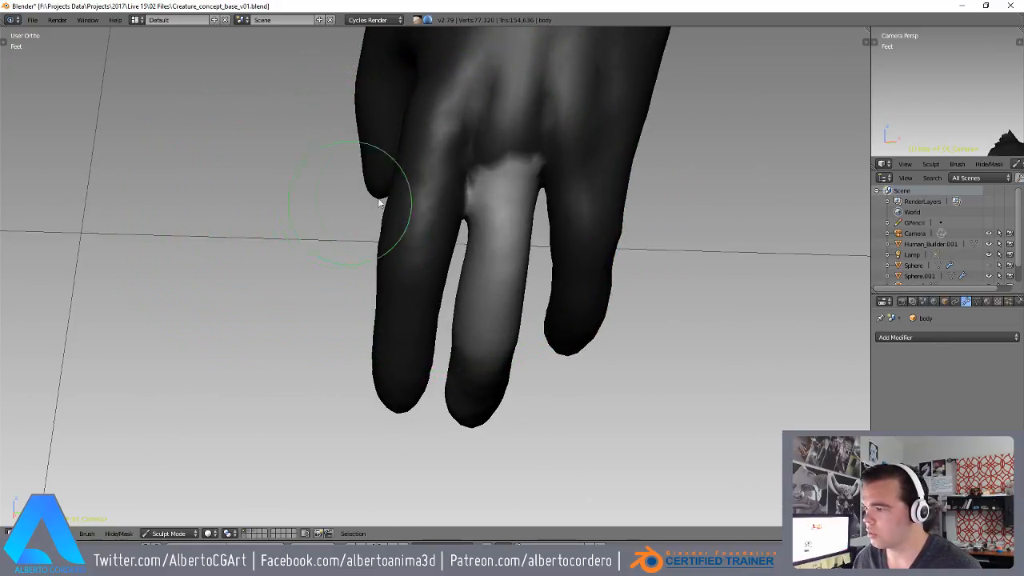
mouse_move(477, 203)
middle_mouse_down()
mouse_move(445, 215)
mouse_move(447, 146)
mouse_move(473, 171)
mouse_move(465, 248)
mouse_move(444, 263)
mouse_move(487, 348)
mouse_move(469, 339)
mouse_move(484, 352)
mouse_move(475, 379)
mouse_move(455, 334)
mouse_move(395, 320)
mouse_move(416, 310)
mouse_move(478, 320)
mouse_move(391, 379)
middle_mouse_up()
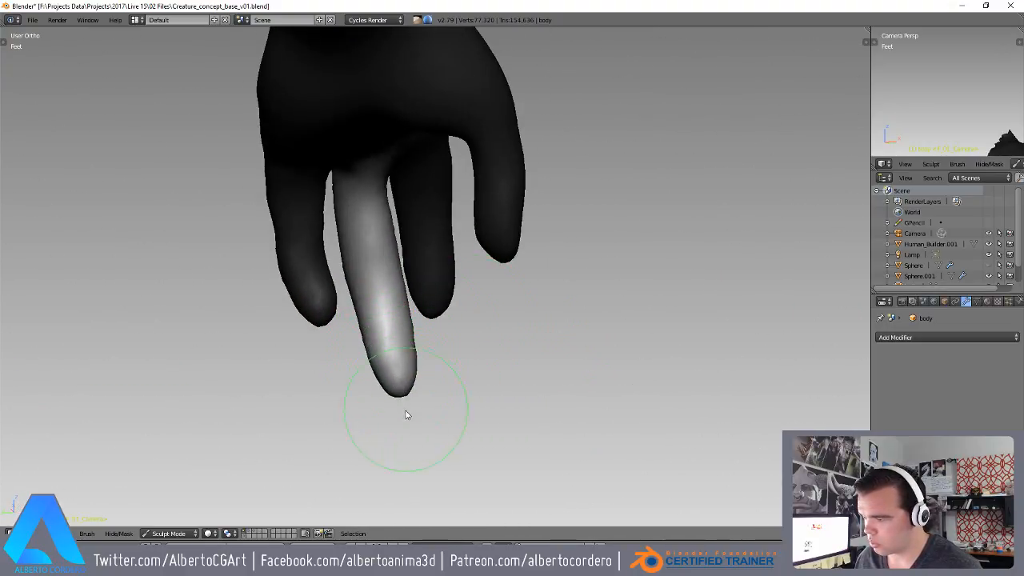
middle_click_drag(396, 334, 409, 325)
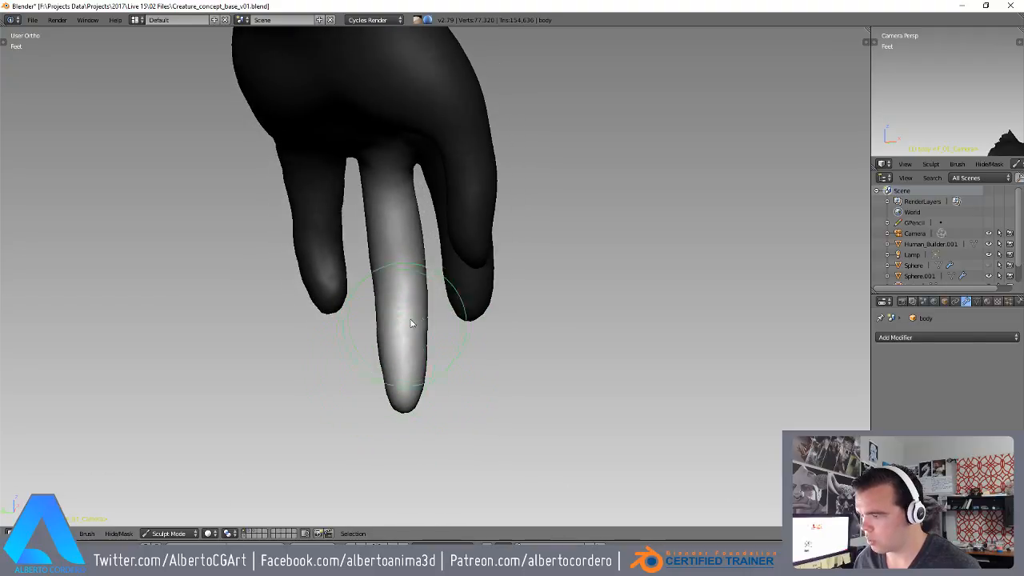
mouse_move(354, 243)
middle_mouse_down()
mouse_move(373, 280)
mouse_move(469, 268)
mouse_move(445, 206)
mouse_move(381, 256)
mouse_move(452, 218)
mouse_move(464, 186)
mouse_move(497, 181)
middle_mouse_up()
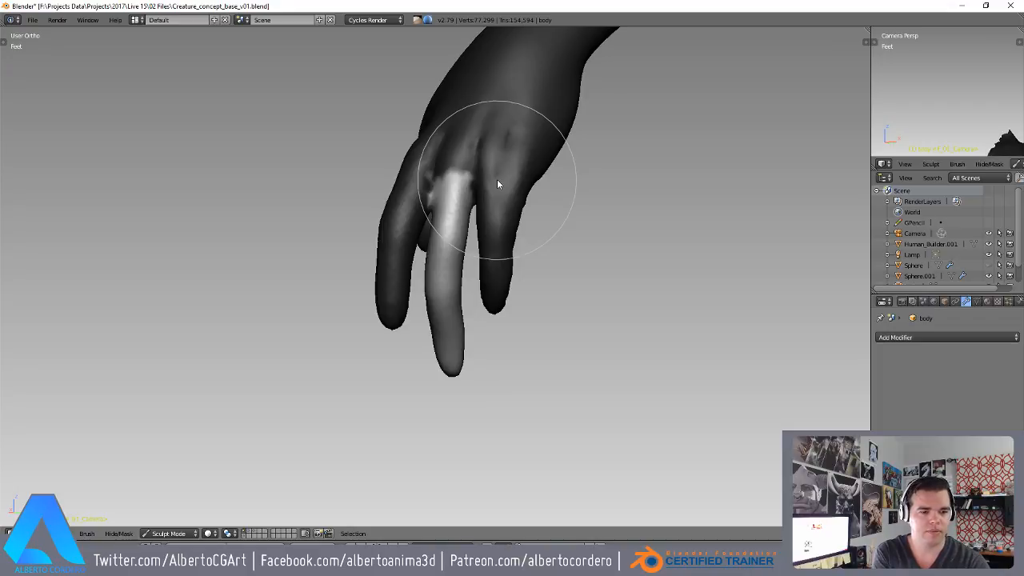
- Enlarge the Grab brush and reshape the bend and tip of the middle finger from the side
mouse_move(497, 184)
middle_mouse_down()
mouse_move(474, 240)
mouse_move(499, 216)
mouse_move(437, 266)
mouse_move(438, 237)
middle_mouse_up()
scroll(438, 264, "up", 2)
scroll(438, 236, "up", 1)
key("f")
left_click(565, 278)
mouse_move(454, 320)
middle_mouse_down()
mouse_move(435, 276)
mouse_move(430, 373)
mouse_move(528, 378)
mouse_move(460, 348)
mouse_move(424, 444)
mouse_move(393, 343)
mouse_move(425, 409)
middle_mouse_up()
left_click_drag(426, 409, 415, 420)
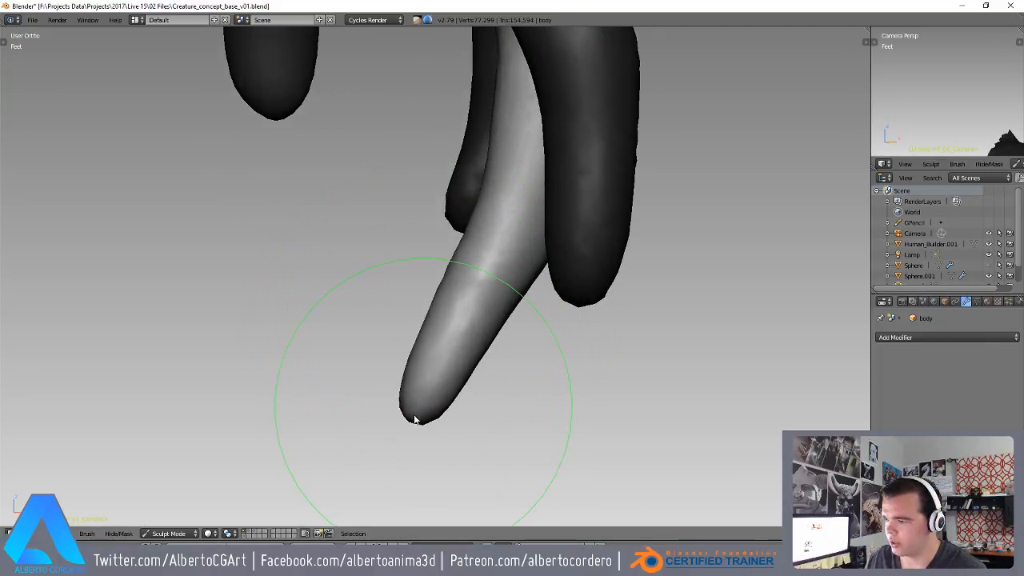
middle_click_drag(418, 371, 437, 336)
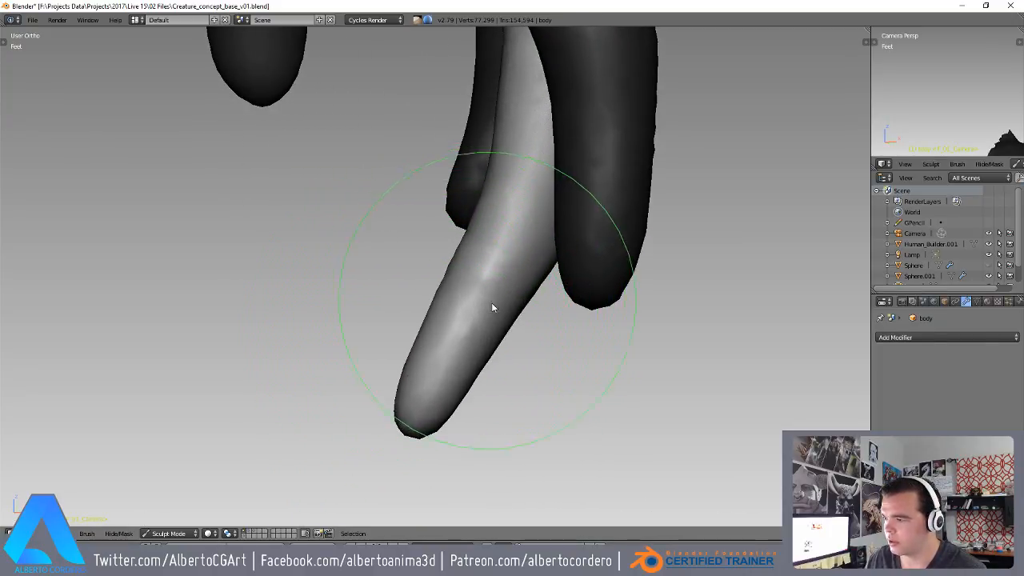
middle_click_drag(503, 313, 517, 322)
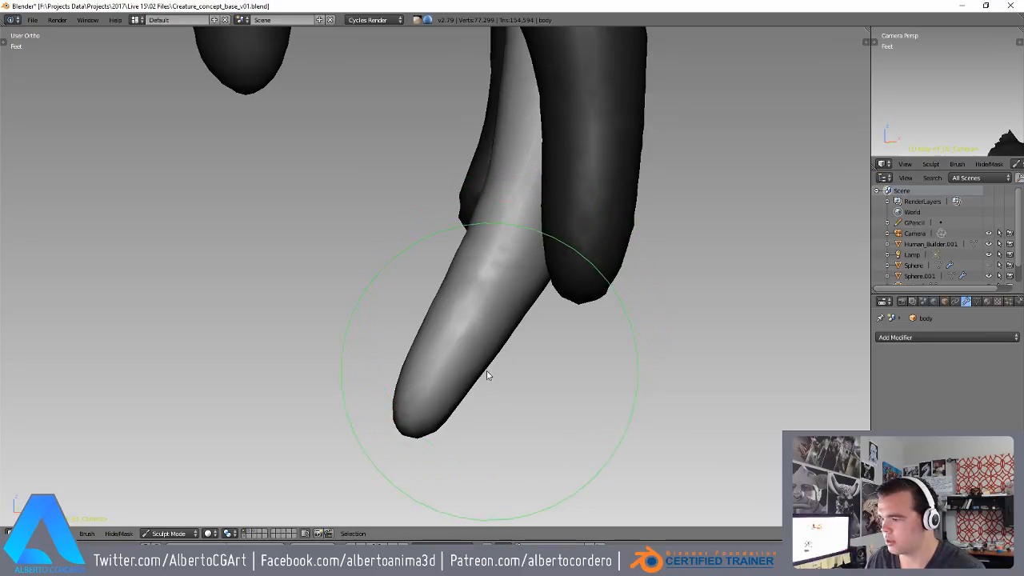
left_click_drag(490, 376, 515, 335)
mouse_move(441, 374)
middle_mouse_down()
mouse_move(464, 372)
mouse_move(459, 350)
middle_mouse_up()
left_click_drag(485, 406, 525, 316)
middle_click_drag(526, 316, 499, 342)
- Switch to a small Clay brush and build up the joints on the back of the middle finger
scroll(418, 322, "down", 4)
middle_click_drag(416, 323, 391, 281)
scroll(392, 276, "up", 4)
key("c")
key("f")
left_click(268, 317)
mouse_move(320, 310)
middle_mouse_down()
mouse_move(331, 284)
mouse_move(363, 269)
mouse_move(411, 286)
mouse_move(378, 300)
middle_mouse_up()
middle_click_drag(376, 242, 418, 265)
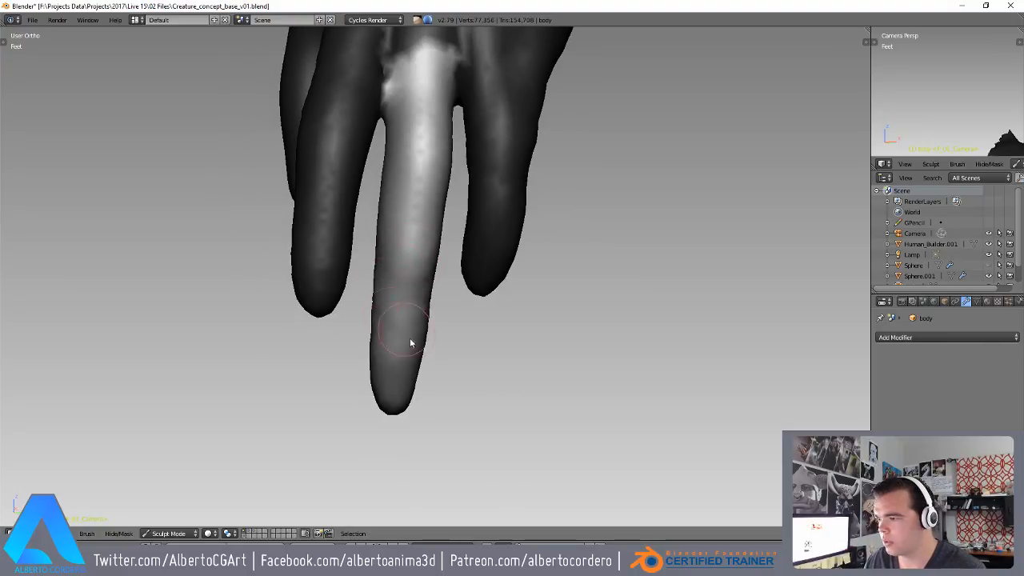
mouse_move(406, 374)
middle_mouse_down()
mouse_move(393, 315)
mouse_move(356, 285)
middle_mouse_up()
mouse_move(403, 331)
middle_mouse_down()
mouse_move(377, 366)
mouse_move(430, 264)
mouse_move(387, 284)
mouse_move(333, 279)
mouse_move(351, 189)
mouse_move(393, 152)
mouse_move(384, 230)
mouse_move(392, 268)
middle_mouse_up()
mouse_move(392, 268)
left_mouse_down()
mouse_move(406, 281)
mouse_move(382, 294)
left_mouse_up()
middle_click_drag(381, 295, 362, 240)
left_click_drag(387, 235, 377, 272)
mouse_move(378, 272)
middle_mouse_down()
mouse_move(408, 244)
mouse_move(396, 243)
middle_mouse_up()
left_click_drag(396, 243, 390, 293)
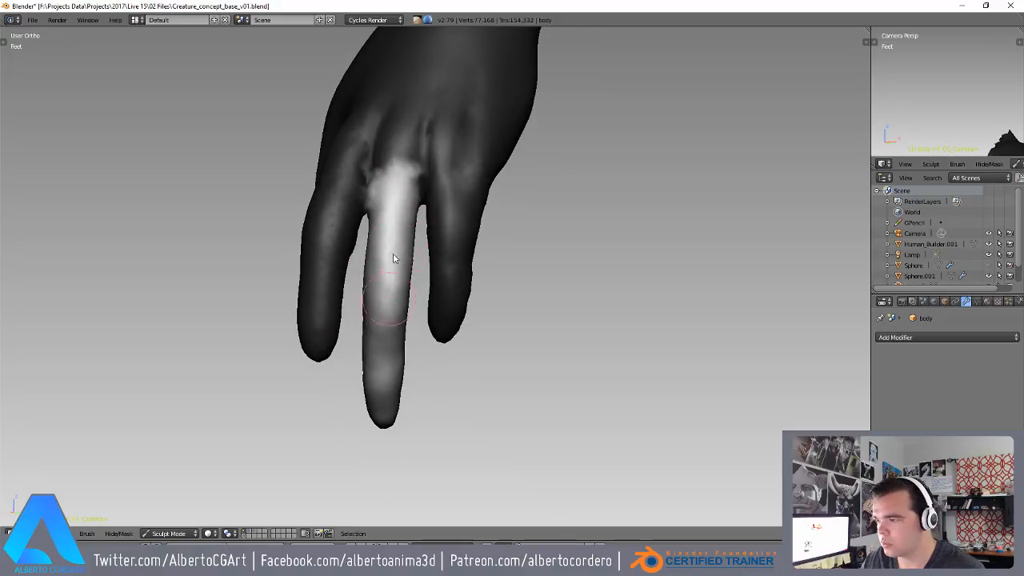
- Refine the middle finger's sides and back with long strokes running from the knuckle towards the tip
middle_click_drag(388, 252, 508, 272)
left_click_drag(478, 210, 430, 377)
mouse_move(429, 377)
middle_mouse_down()
mouse_move(315, 309)
mouse_move(360, 264)
middle_mouse_up()
left_click_drag(391, 244, 378, 376)
middle_click_drag(379, 376, 351, 282)
middle_click_drag(363, 416, 409, 368)
middle_click_drag(458, 273, 374, 478)
middle_click_drag(382, 373, 364, 400)
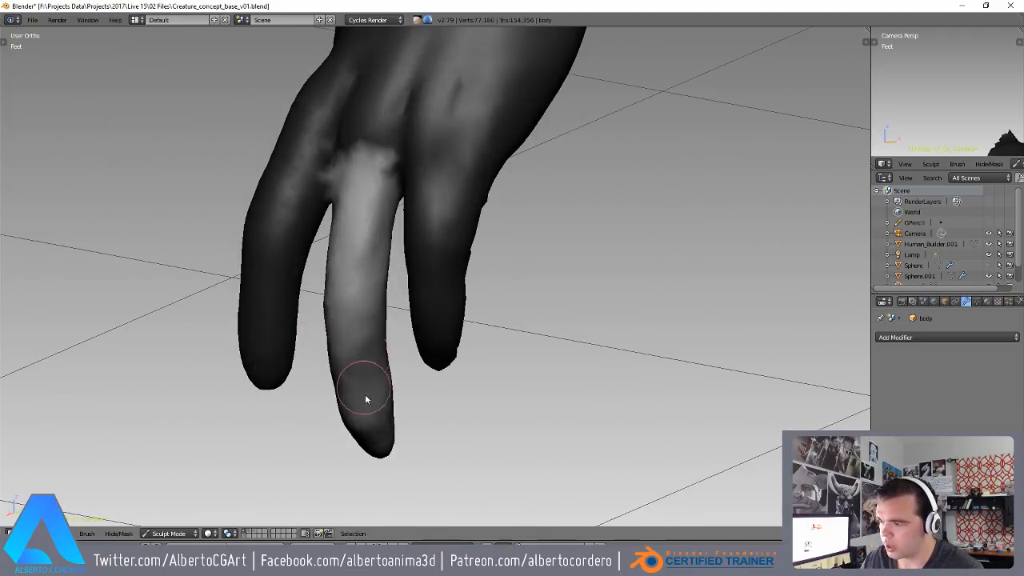
- Reshape the tips and sides of the shorter fingers with a large Grab brush from the back and palm sides
scroll(379, 151, "down", 5)
mouse_move(405, 444)
middle_mouse_down()
mouse_move(446, 229)
mouse_move(525, 315)
mouse_move(501, 246)
mouse_move(502, 295)
mouse_move(472, 200)
mouse_move(480, 237)
middle_mouse_up()
scroll(470, 192, "up", 5)
mouse_move(470, 375)
middle_mouse_down()
mouse_move(365, 236)
mouse_move(329, 222)
middle_mouse_up()
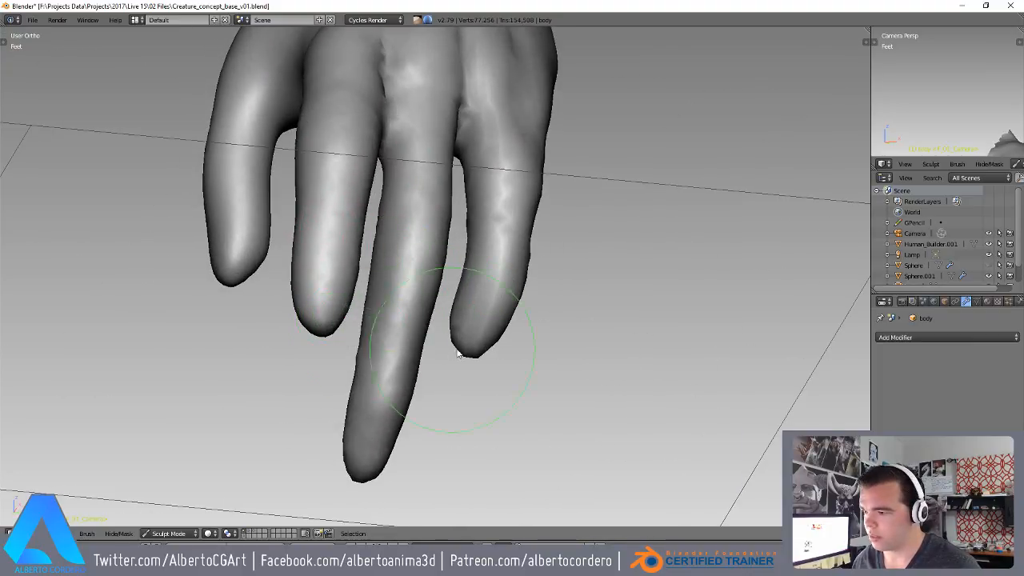
left_click_drag(316, 336, 315, 384)
mouse_move(314, 384)
middle_mouse_down()
mouse_move(341, 409)
mouse_move(445, 299)
mouse_move(304, 343)
mouse_move(337, 429)
middle_mouse_up()
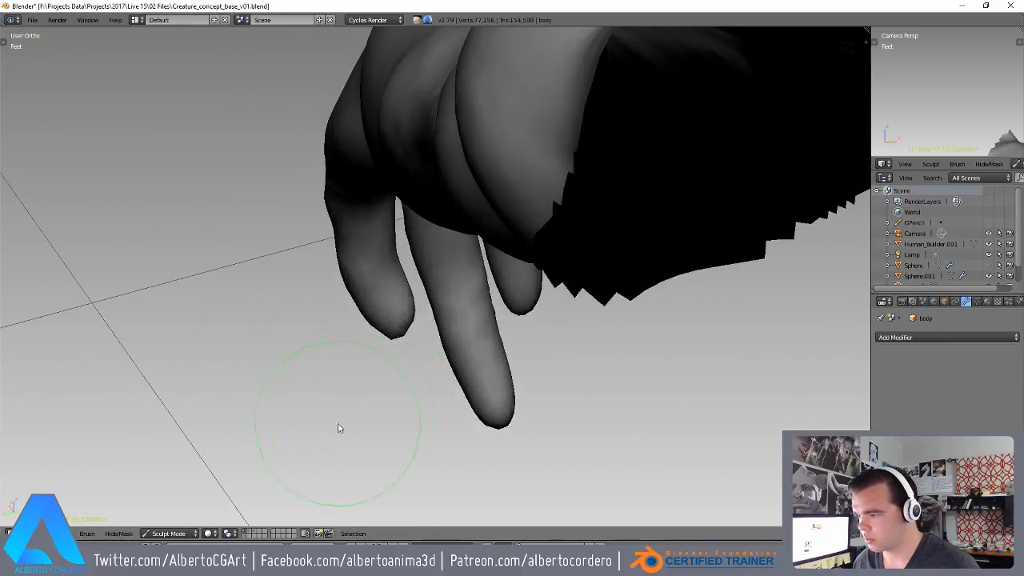
mouse_move(411, 347)
middle_mouse_down()
mouse_move(371, 327)
mouse_move(431, 321)
middle_mouse_up()
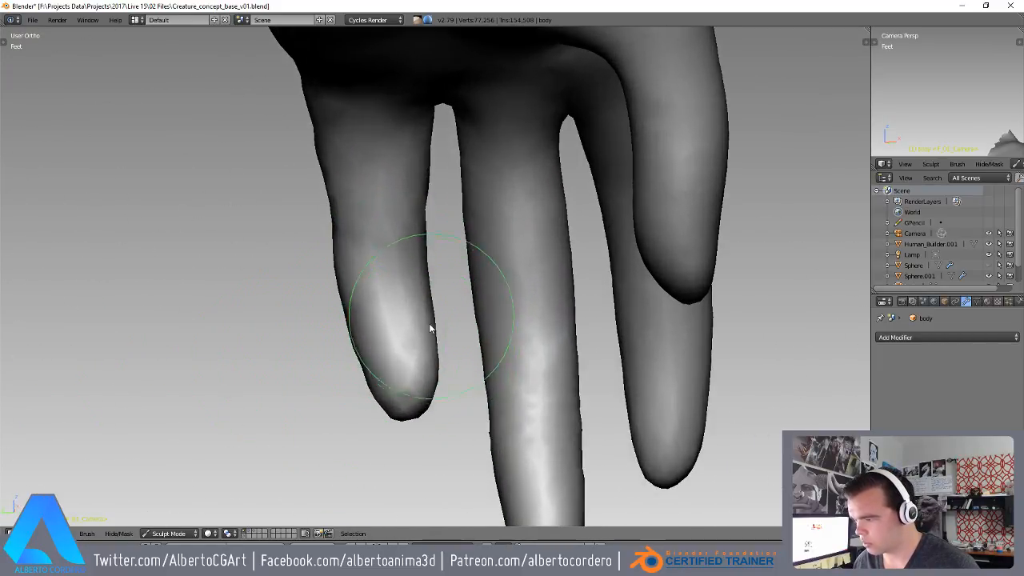
left_click_drag(411, 417, 406, 441)
mouse_move(407, 441)
middle_mouse_down()
mouse_move(398, 423)
mouse_move(405, 296)
mouse_move(469, 313)
mouse_move(464, 359)
mouse_move(464, 296)
mouse_move(343, 360)
middle_mouse_up()
left_click_drag(345, 360, 360, 368)
middle_click_drag(361, 368, 394, 312)
- Adjust the hand's outline near the wrist with the Grab brush, checking it from the palm side
scroll(428, 245, "down", 4)
mouse_move(428, 247)
middle_mouse_down()
mouse_move(480, 324)
mouse_move(456, 264)
mouse_move(497, 265)
mouse_move(401, 249)
mouse_move(378, 233)
middle_mouse_up()
left_click_drag(444, 192, 473, 159)
mouse_move(487, 188)
middle_mouse_down()
mouse_move(478, 157)
mouse_move(421, 263)
mouse_move(351, 267)
mouse_move(345, 293)
mouse_move(408, 318)
mouse_move(392, 304)
mouse_move(397, 341)
middle_mouse_up()
mouse_move(400, 405)
middle_mouse_down()
mouse_move(531, 373)
mouse_move(569, 340)
mouse_move(584, 383)
middle_mouse_up()
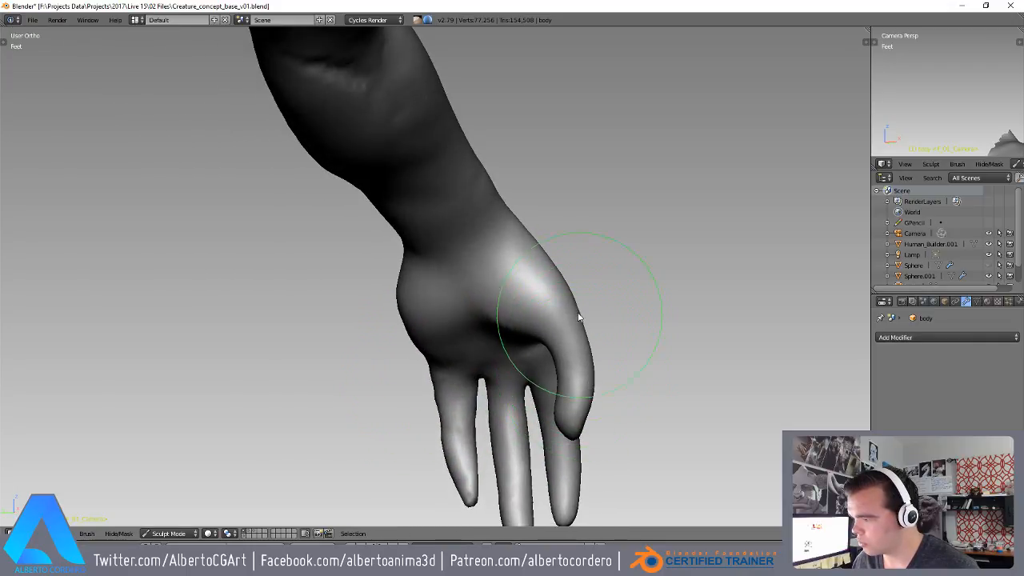
- Resize the brush and carve the tendon lines on the back of the hand between the knuckles and wrist
scroll(576, 300, "up", 4)
mouse_move(620, 277)
middle_mouse_down()
mouse_move(686, 302)
mouse_move(612, 271)
mouse_move(627, 302)
mouse_move(480, 324)
mouse_move(446, 261)
mouse_move(446, 226)
mouse_move(409, 279)
mouse_move(409, 232)
mouse_move(421, 284)
mouse_move(379, 247)
mouse_move(343, 324)
mouse_move(407, 286)
mouse_move(469, 290)
mouse_move(423, 256)
mouse_move(414, 212)
middle_mouse_up()
key("f")
left_click(437, 286)
left_click_drag(441, 416, 438, 127)
mouse_move(439, 131)
middle_mouse_down()
mouse_move(432, 291)
mouse_move(458, 262)
middle_mouse_up()
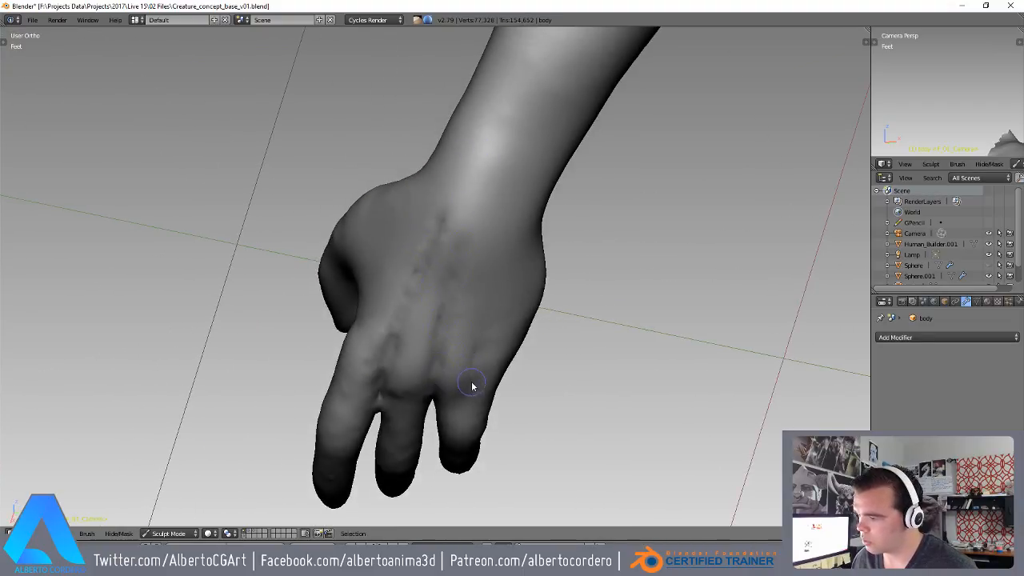
left_click_drag(472, 384, 487, 256)
middle_click_drag(487, 254, 480, 189)
left_click_drag(480, 189, 478, 338)
middle_click_drag(478, 338, 470, 311)
left_click_drag(453, 336, 457, 123)
mouse_move(492, 258)
middle_mouse_down()
mouse_move(525, 235)
mouse_move(483, 264)
middle_mouse_up()
mouse_move(488, 280)
middle_mouse_down("ctrl")
mouse_move(496, 368)
mouse_move(455, 185)
middle_mouse_up("ctrl")
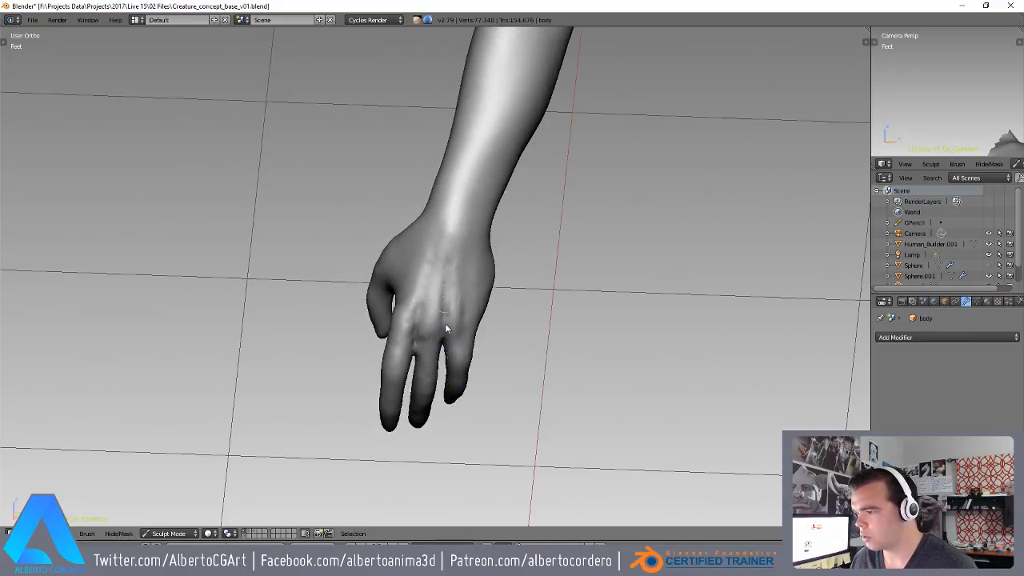
- Examine the fingers, the back of the hand and the whole arm from several angles
mouse_move(459, 305)
middle_mouse_down()
mouse_move(448, 232)
mouse_move(444, 267)
mouse_move(516, 222)
middle_mouse_up()
scroll(443, 267, "up", 1)
scroll(480, 235, "up", 2)
scroll(475, 458, "down", 2)
mouse_move(476, 458)
middle_mouse_down()
mouse_move(406, 236)
mouse_move(393, 304)
middle_mouse_up()
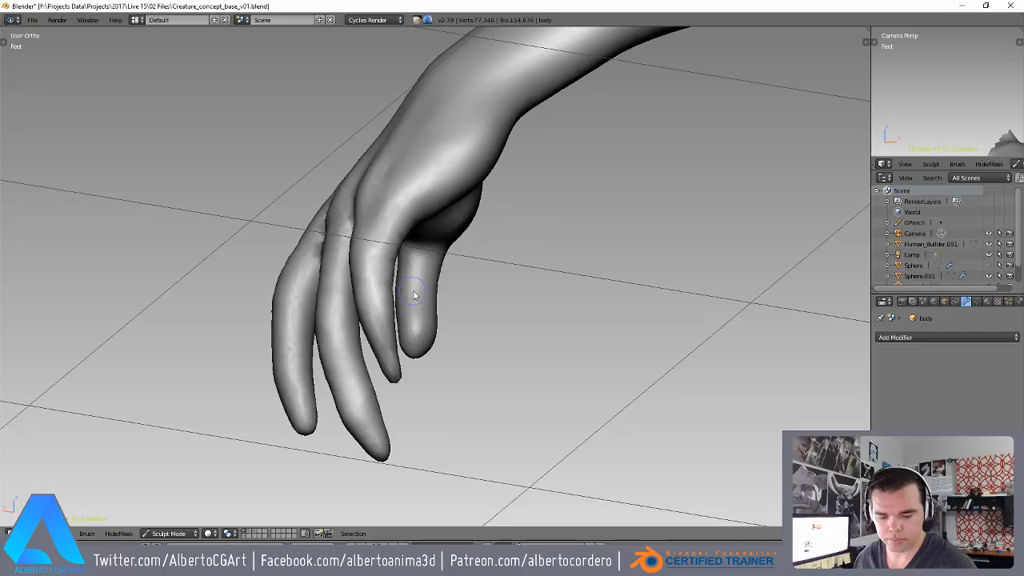
mouse_move(415, 295)
middle_mouse_down()
mouse_move(428, 280)
mouse_move(400, 304)
mouse_move(425, 299)
mouse_move(398, 308)
mouse_move(470, 360)
mouse_move(437, 324)
mouse_move(558, 263)
middle_mouse_up()
mouse_move(510, 318)
middle_mouse_down()
mouse_move(505, 352)
mouse_move(499, 309)
mouse_move(498, 347)
mouse_move(528, 321)
middle_mouse_up()
scroll(517, 333, "down", 8)
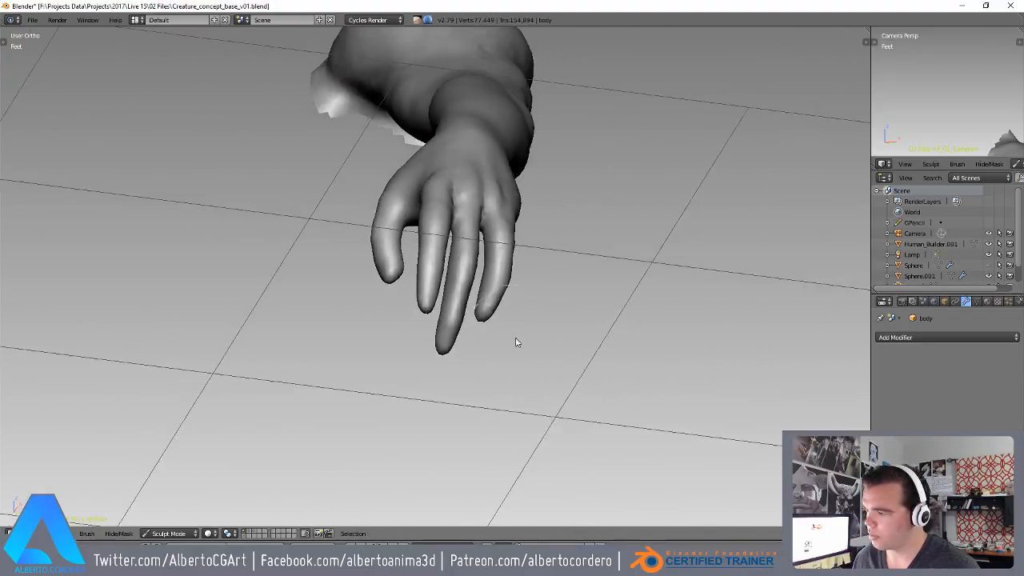
scroll(426, 188, "up", 6)
scroll(426, 188, "down", 4)
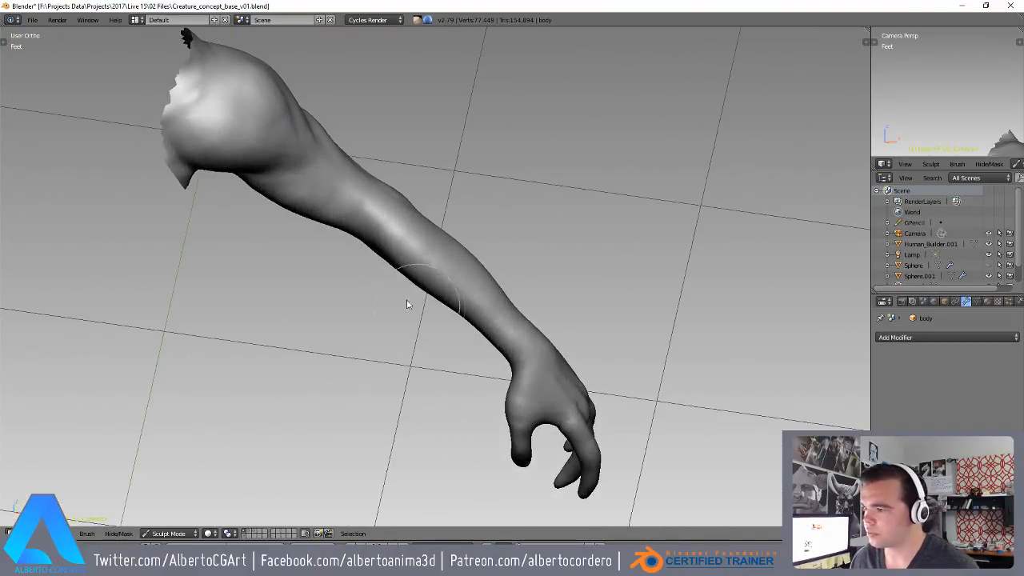
- Carve the muscle separations around the elbow and upper forearm with a small brush
scroll(416, 304, "up", 8)
mouse_move(443, 230)
middle_mouse_down()
mouse_move(453, 213)
mouse_move(499, 371)
mouse_move(482, 283)
mouse_move(425, 322)
middle_mouse_up()
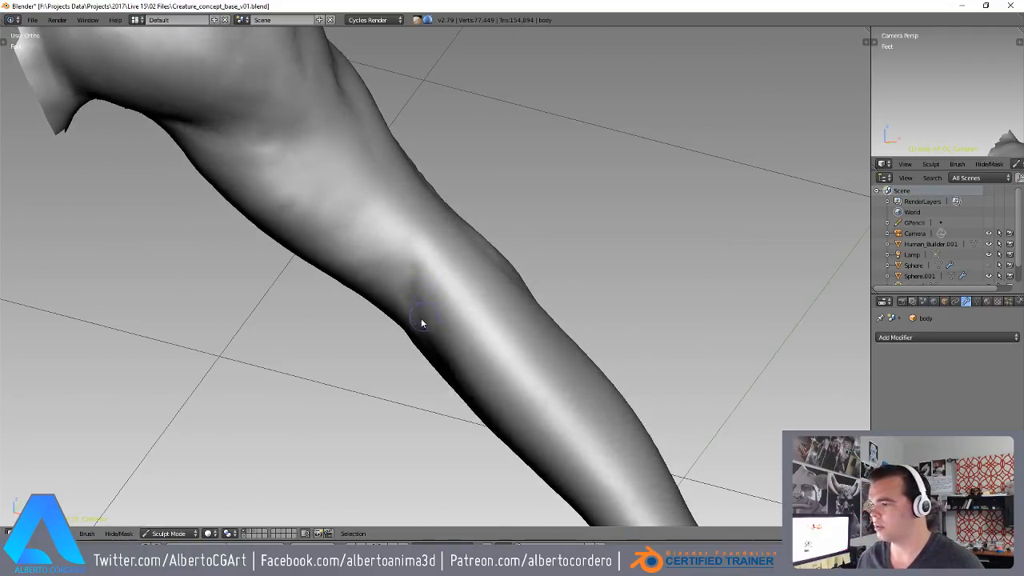
middle_click_drag(405, 239, 550, 404)
mouse_move(507, 353)
middle_mouse_down()
mouse_move(535, 327)
mouse_move(462, 354)
mouse_move(419, 277)
mouse_move(417, 229)
mouse_move(320, 297)
mouse_move(480, 229)
middle_mouse_up()
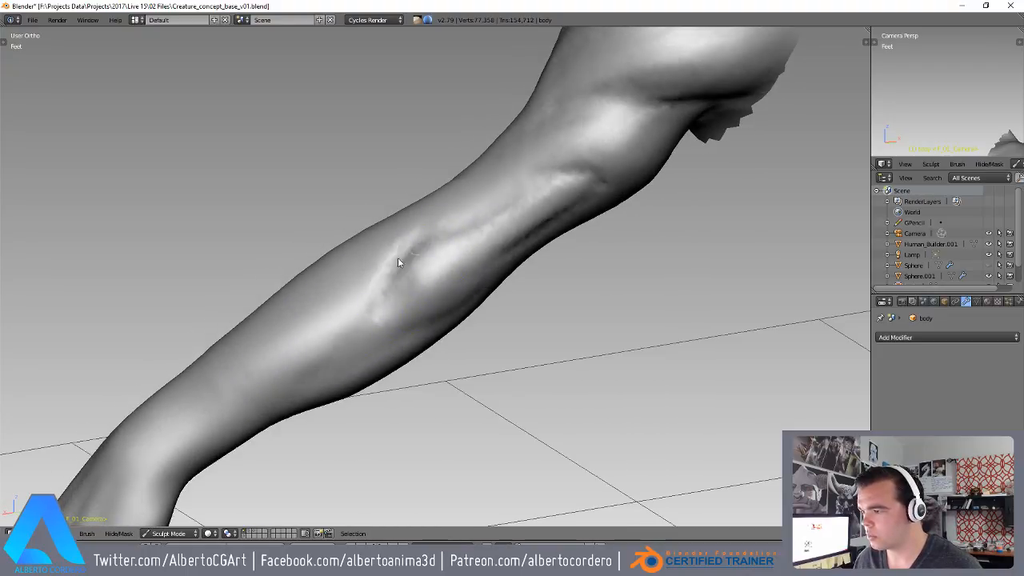
middle_click_drag(392, 307, 453, 258)
mouse_move(425, 304)
middle_mouse_down()
mouse_move(403, 348)
mouse_move(432, 249)
mouse_move(450, 259)
mouse_move(471, 235)
mouse_move(483, 267)
middle_mouse_up()
left_click_drag(483, 266, 454, 142)
left_click_drag(551, 217, 524, 255)
middle_click_drag(524, 254, 537, 224)
mouse_move(537, 224)
left_mouse_down()
mouse_move(568, 211)
mouse_move(577, 282)
left_mouse_up()
middle_click_drag(578, 308, 491, 233)
mouse_move(492, 237)
left_mouse_down()
mouse_move(480, 206)
mouse_move(542, 253)
left_mouse_up()
- Build up the muscle volumes around the elbow and upper forearm with the Clay brush
middle_click_drag(572, 357, 463, 299)
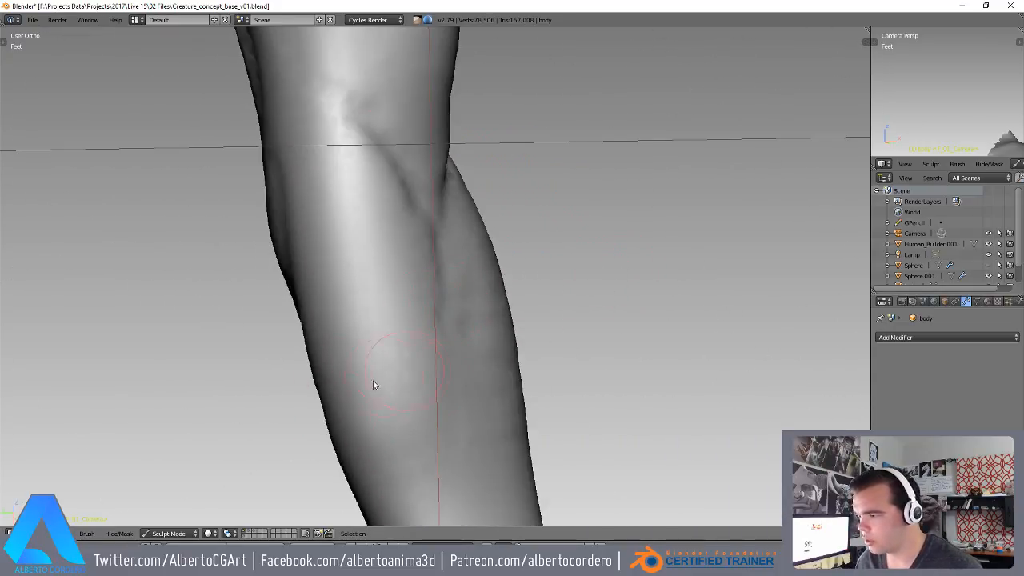
left_click_drag(395, 378, 404, 283)
middle_click_drag(405, 283, 313, 200)
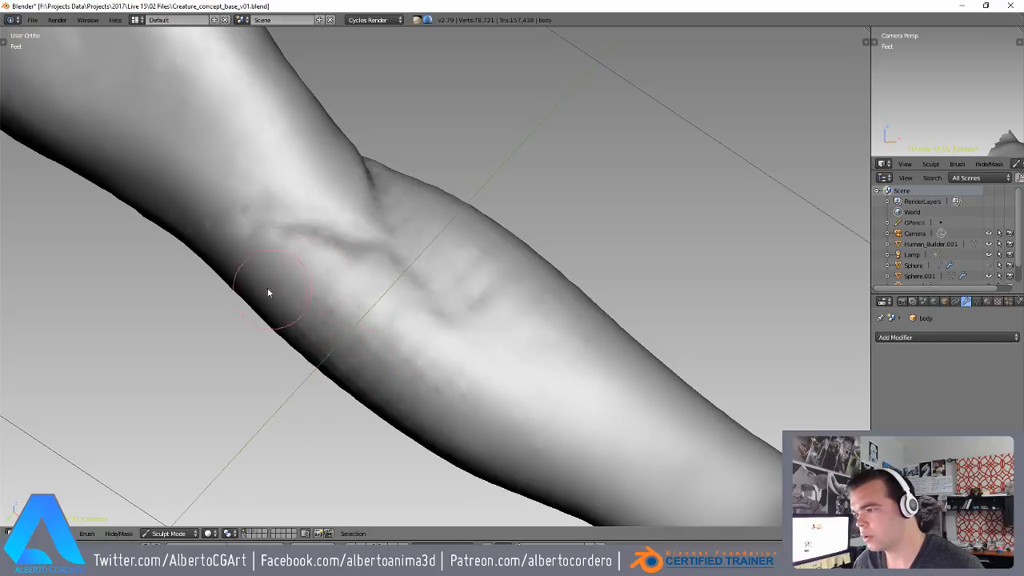
left_click_drag(208, 264, 448, 280)
mouse_move(272, 264)
left_mouse_down()
mouse_move(360, 295)
mouse_move(392, 336)
left_mouse_up()
mouse_move(392, 336)
middle_mouse_down()
mouse_move(339, 301)
mouse_move(372, 164)
middle_mouse_up()
mouse_move(272, 244)
left_mouse_down()
mouse_move(391, 274)
mouse_move(478, 359)
left_mouse_up()
middle_click_drag(478, 359, 571, 337)
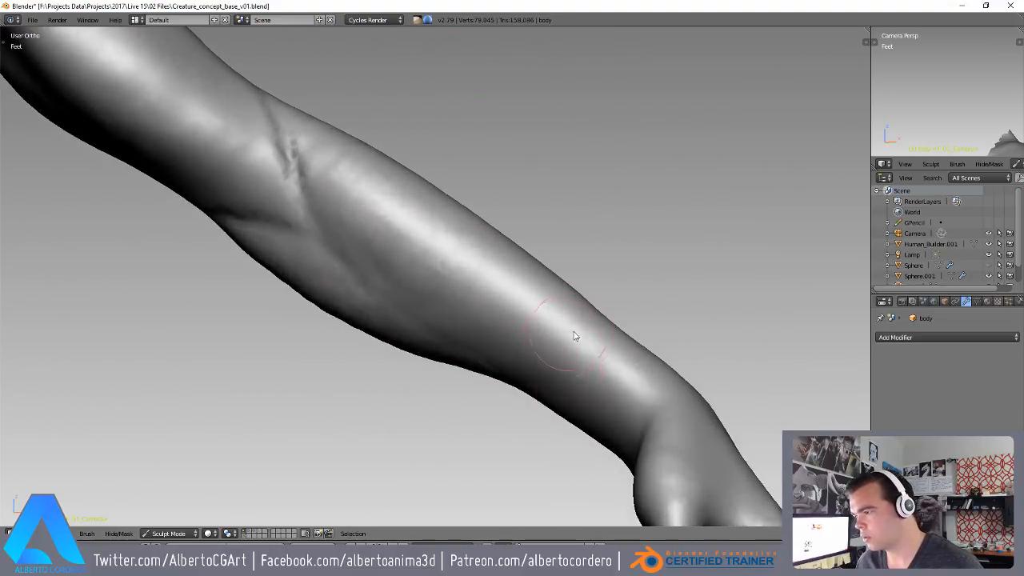
- Fill out the forearm with long Clay strokes running from the elbow towards the wrist
middle_click_drag(435, 306, 483, 217)
left_click_drag(482, 217, 439, 410)
mouse_move(472, 412)
middle_mouse_down()
mouse_move(491, 406)
mouse_move(403, 308)
middle_mouse_up()
left_click_drag(451, 280, 448, 420)
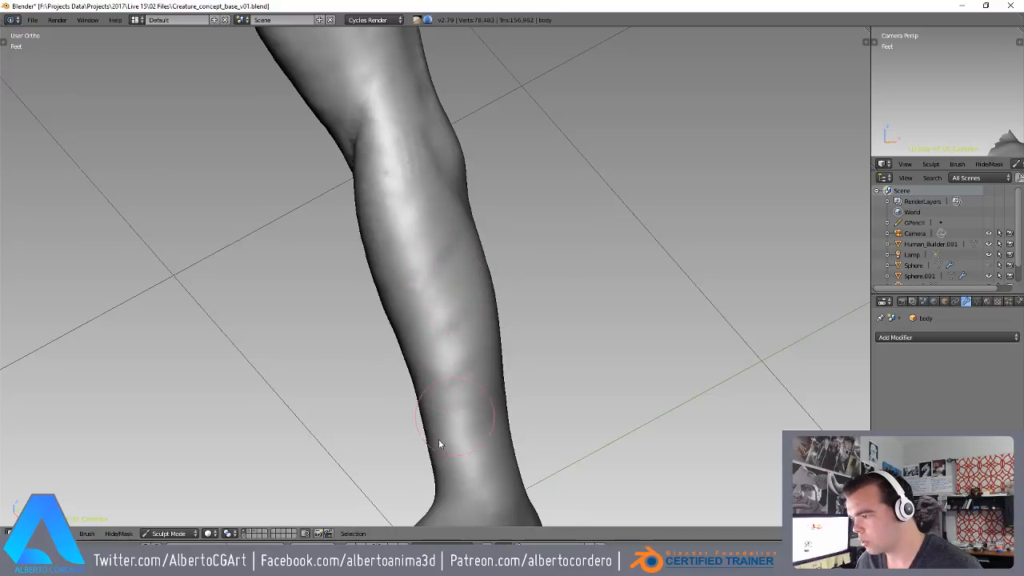
middle_click_drag(448, 420, 395, 297)
middle_click_drag(452, 256, 296, 383)
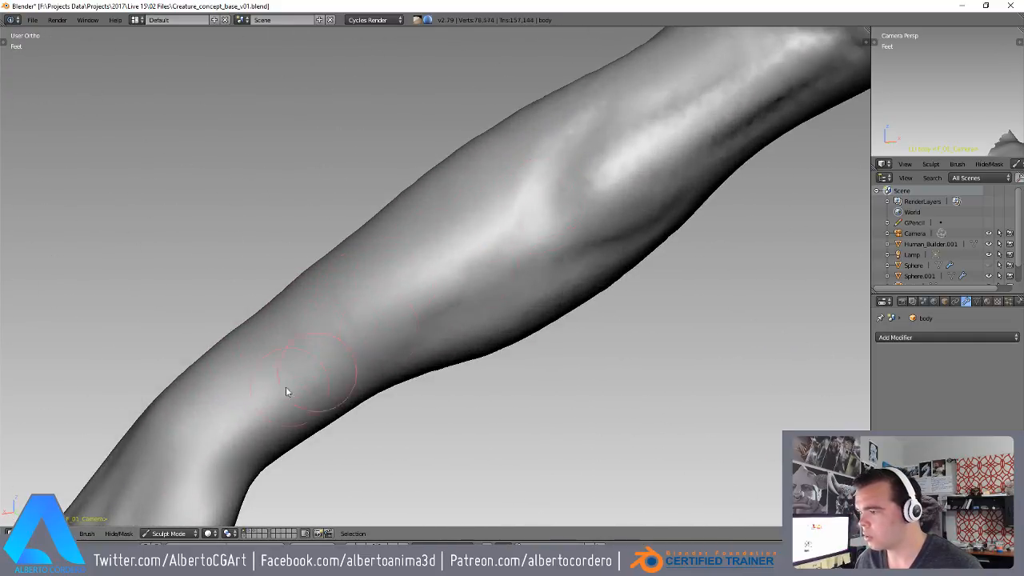
- Symmetrize the body mesh in the +X to -X direction to copy the refined arm to the other side
middle_click_drag(355, 325, 383, 318)
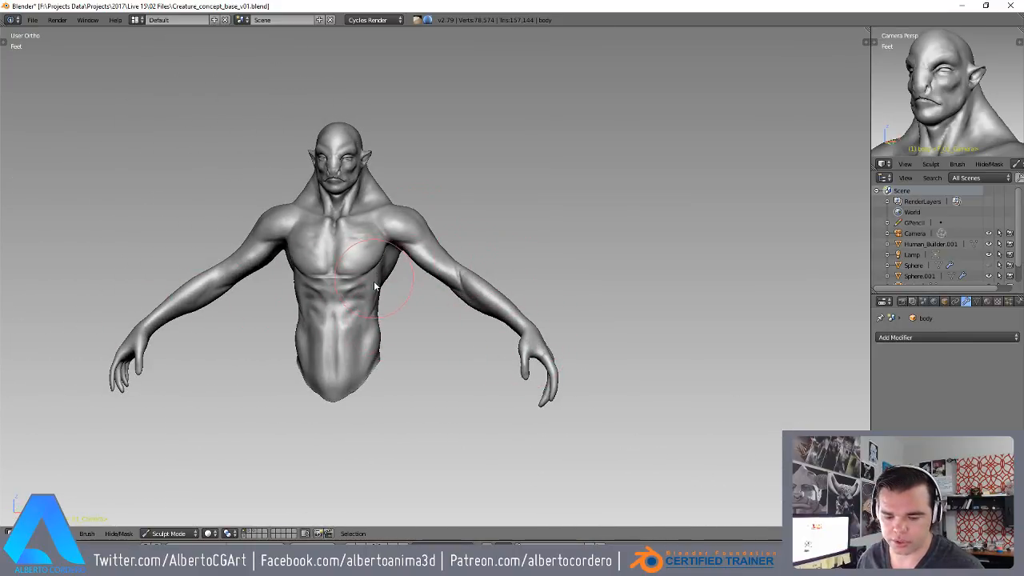
key("t")
scroll(384, 270, "up", 4)
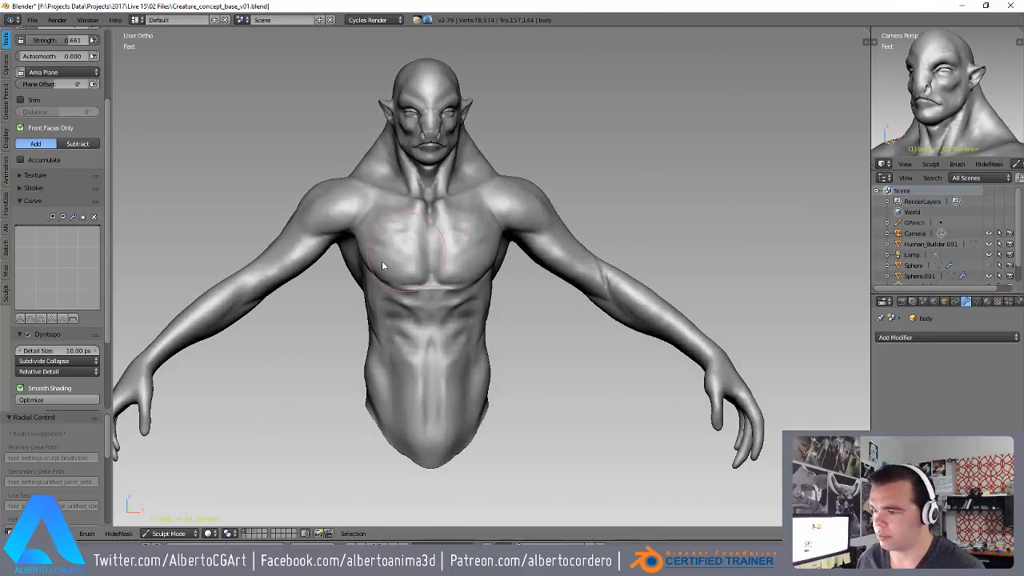
middle_click_drag(396, 260, 464, 236, "shift")
scroll(60, 312, "down", 5)
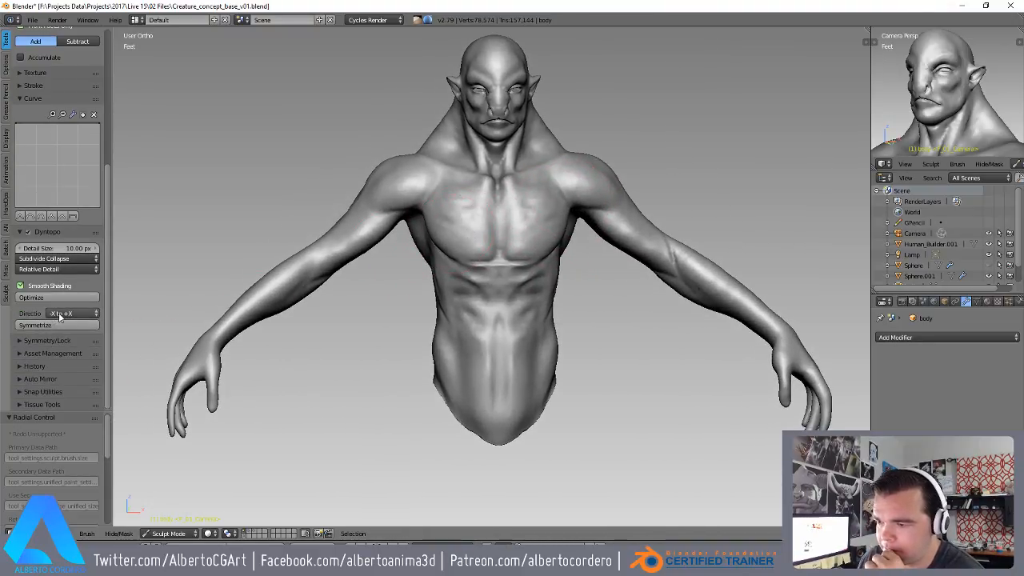
left_click(58, 315)
left_click(72, 299)
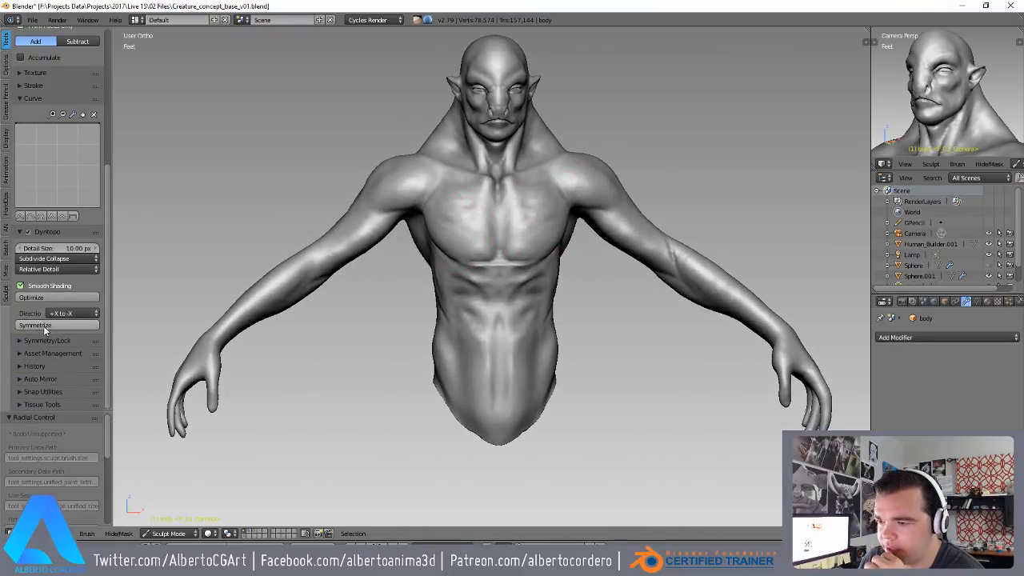
mouse_move(218, 336)
middle_mouse_down()
mouse_move(311, 253)
mouse_move(488, 272)
mouse_move(486, 182)
mouse_move(493, 212)
middle_mouse_up()
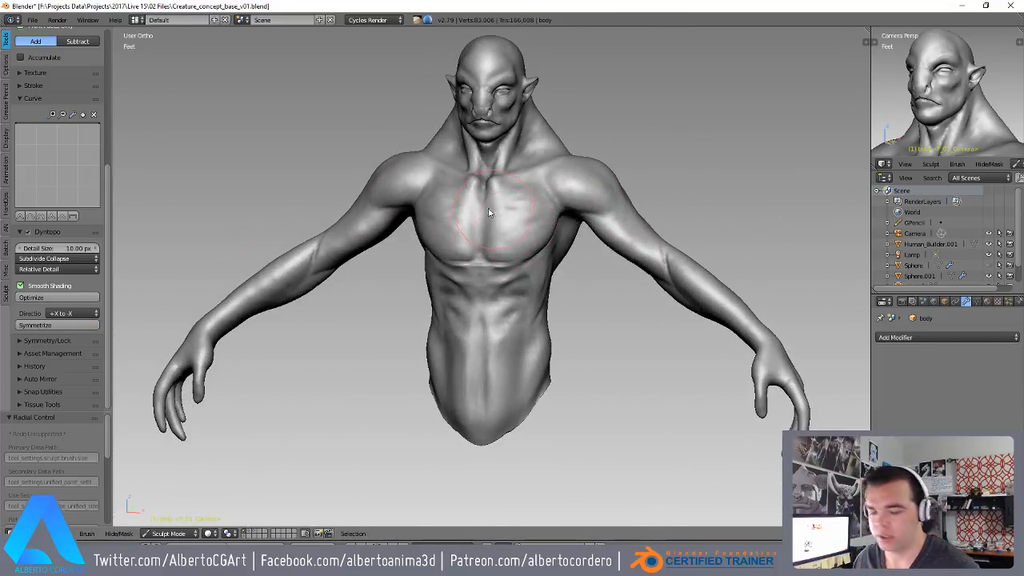
key("t")
- Examine the proportions of the whole figure from the front and at an angle
scroll(493, 224, "down", 5)
key("KP_1")
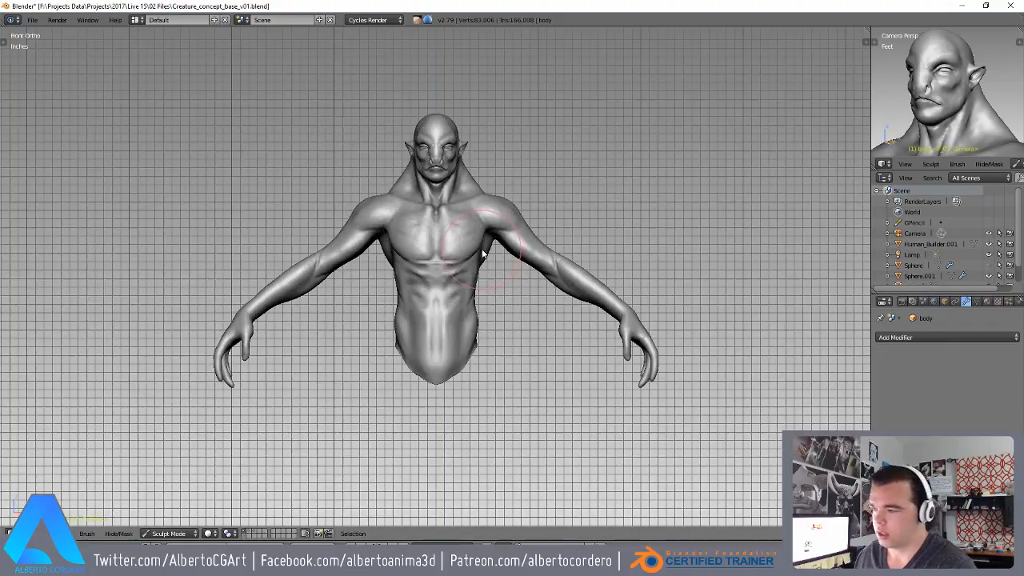
middle_click_drag(465, 243, 370, 274, "shift")
mouse_move(369, 274)
middle_mouse_down("ctrl")
mouse_move(398, 230)
mouse_move(469, 195)
middle_mouse_up("ctrl")
mouse_move(469, 194)
middle_mouse_down("ctrl")
mouse_move(462, 215)
mouse_move(418, 222)
middle_mouse_up("ctrl")
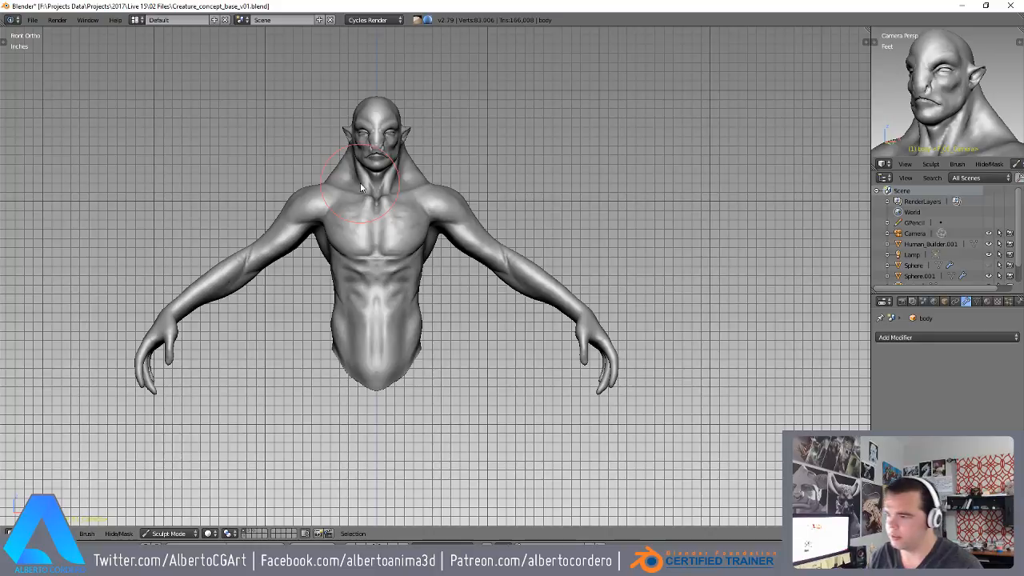
middle_click_drag(636, 205, 380, 211)
middle_click_drag(474, 254, 510, 233)
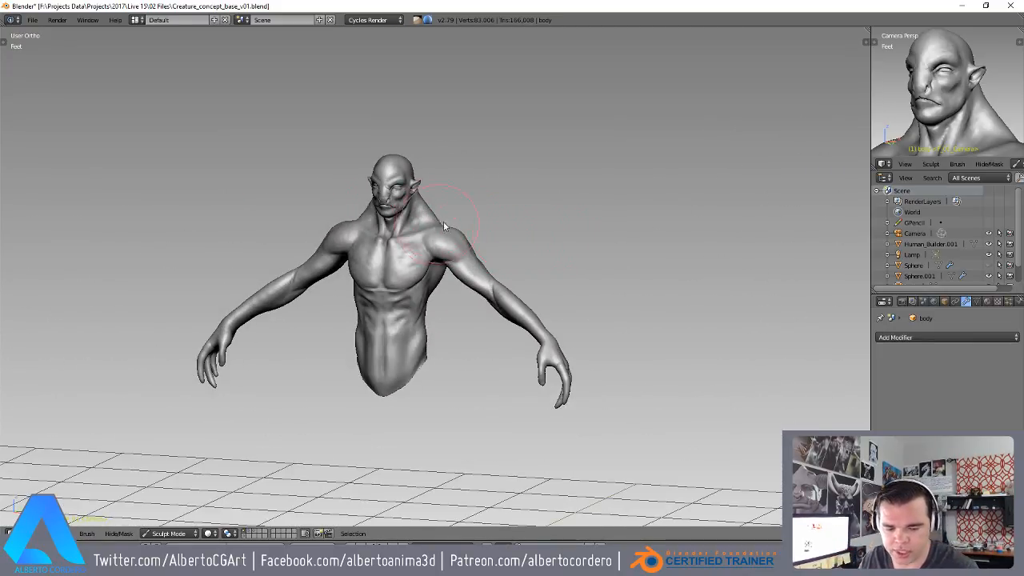
- Carve the sternum groove and the inner lower corners of the pectorals with a small brush
key("KP_1")
scroll(425, 226, "up", 8)
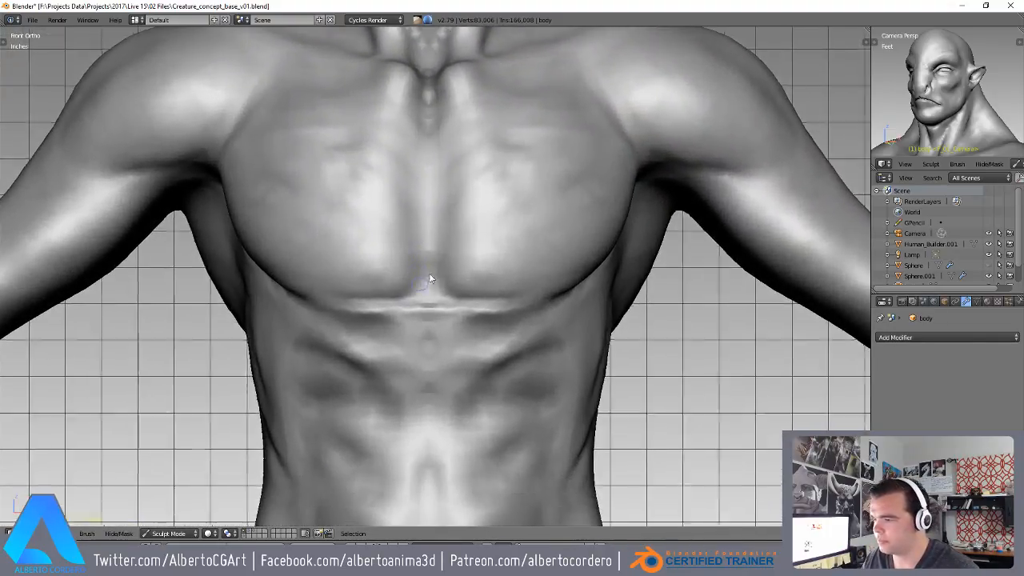
scroll(424, 280, "up", 1)
middle_click_drag(453, 273, 440, 276, "shift")
scroll(424, 277, "up", 1)
mouse_move(422, 278)
left_mouse_down()
mouse_move(479, 313)
mouse_move(583, 318)
mouse_move(492, 318)
mouse_move(502, 324)
mouse_move(449, 312)
left_mouse_up()
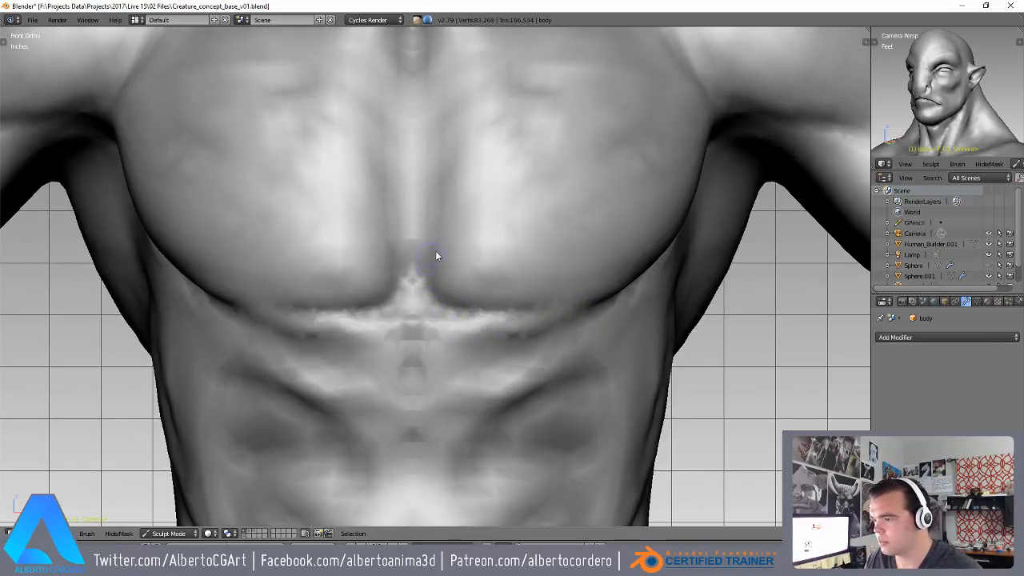
mouse_move(421, 261)
left_mouse_down()
mouse_move(417, 170)
mouse_move(430, 278)
left_mouse_up()
left_click_drag(415, 192, 423, 112)
mouse_move(422, 149)
left_mouse_down()
mouse_move(414, 250)
mouse_move(556, 290)
left_mouse_up()
middle_click_drag(555, 290, 398, 286)
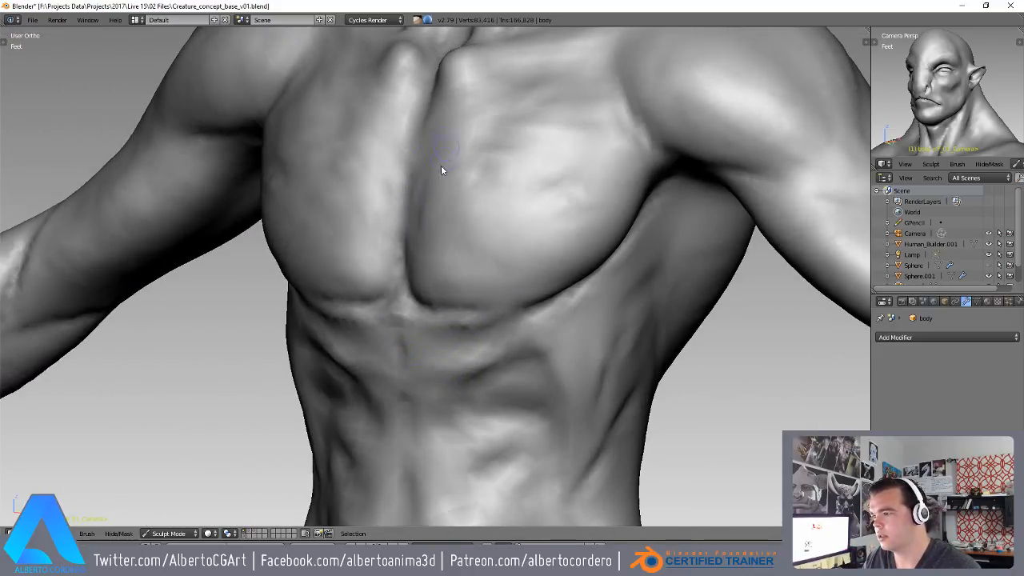
left_click_drag(421, 165, 411, 210)
middle_click_drag(425, 258, 414, 214)
- Deepen the crease under the pectoral from the sternum out to the armpit
scroll(423, 240, "up", 2)
left_click_drag(408, 289, 672, 225)
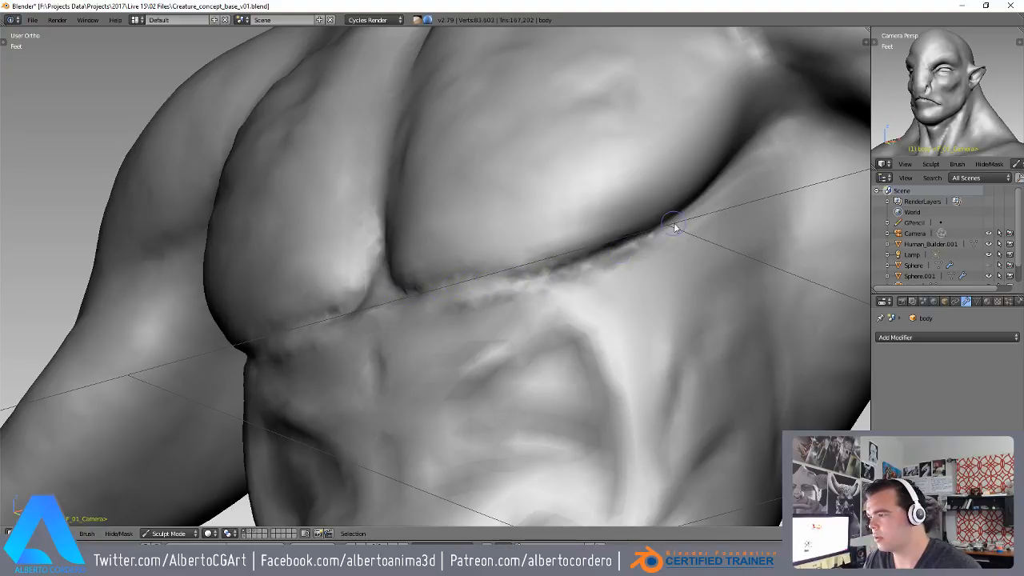
middle_click_drag(674, 228, 626, 226)
scroll(529, 281, "down", 2)
middle_click_drag(546, 302, 496, 326, "shift")
scroll(536, 279, "up", 3)
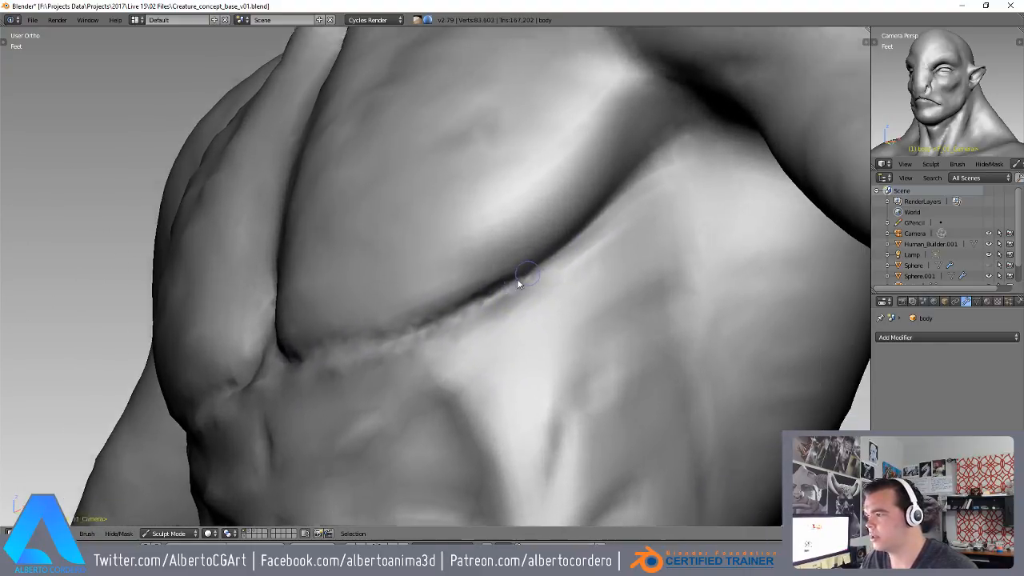
left_click_drag(636, 170, 672, 144)
- Carve the separation between the pectoral and shoulder, and soften the crease under the pectoral
scroll(596, 212, "down", 1)
middle_click_drag(614, 172, 539, 287, "shift")
mouse_move(473, 206)
left_mouse_down()
mouse_move(525, 254)
mouse_move(571, 266)
left_mouse_up()
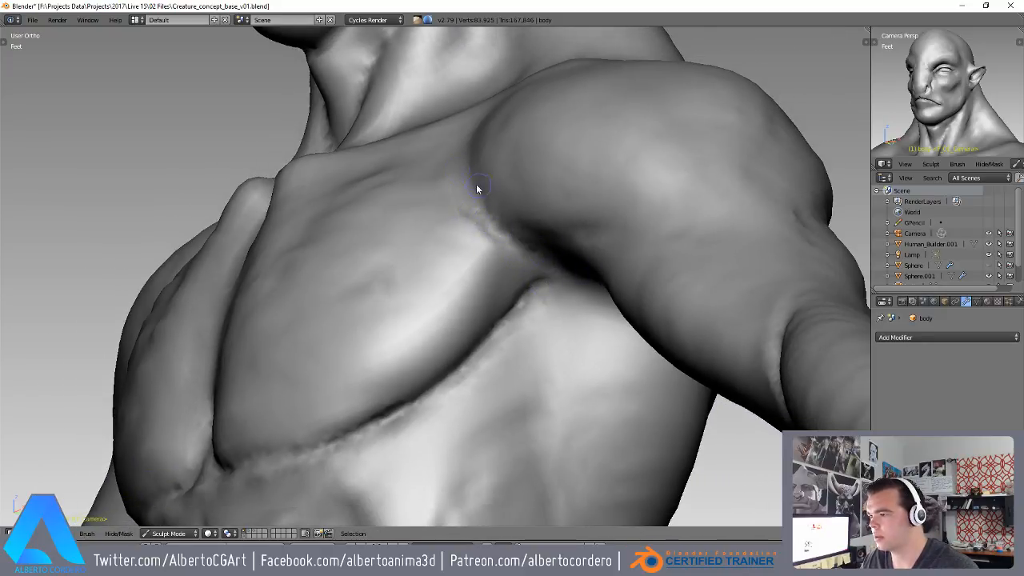
scroll(537, 262, "down", 1)
middle_click_drag(537, 262, 541, 334)
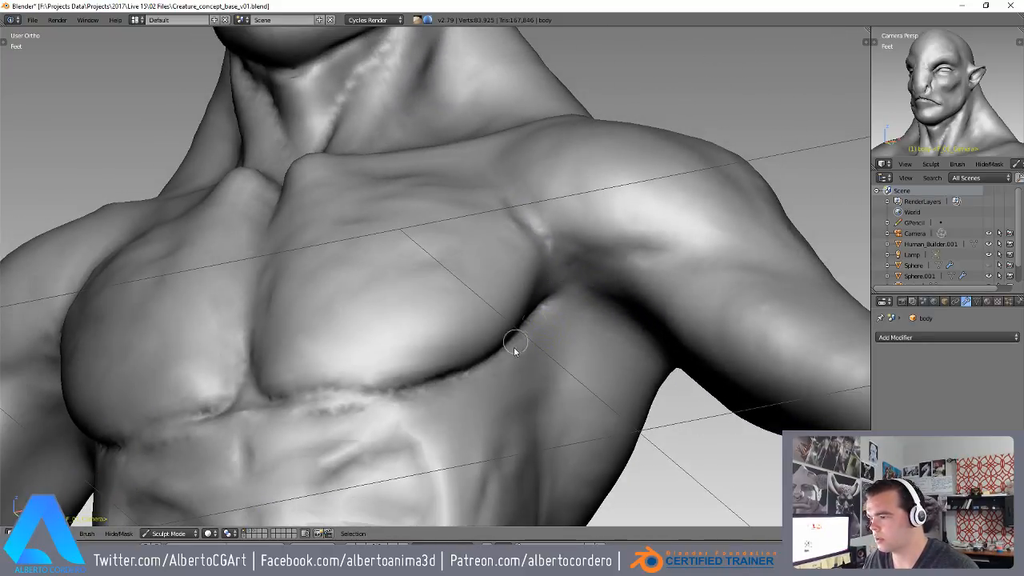
left_click_drag(475, 368, 364, 390)
- Carve the midline of the upper abdomen below the sternum
scroll(336, 400, "down", 3)
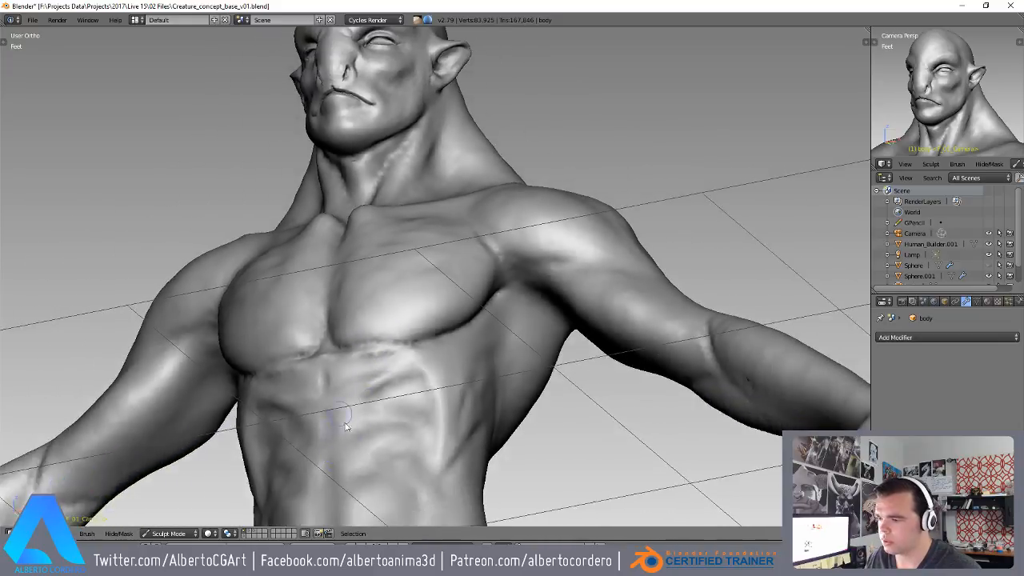
middle_click_drag(348, 419, 374, 400)
middle_click_drag(374, 400, 360, 294, "shift")
scroll(391, 241, "up", 3)
mouse_move(351, 366)
left_mouse_down()
mouse_move(315, 411)
mouse_move(411, 332)
mouse_move(362, 283)
mouse_move(293, 347)
mouse_move(325, 303)
left_mouse_up()
middle_click_drag(355, 293, 380, 178, "shift")
middle_click_drag(380, 178, 390, 268, "ctrl")
mouse_move(386, 285)
left_mouse_down()
mouse_move(359, 299)
mouse_move(377, 296)
left_mouse_up()
left_click_drag(322, 387, 326, 409)
- Extend the abdominal midline groove down the lower belly with long vertical strokes
middle_click_drag(338, 363, 344, 264, "shift")
mouse_move(343, 265)
left_mouse_down()
mouse_move(329, 418)
mouse_move(323, 355)
mouse_move(342, 413)
left_mouse_up()
middle_click_drag(342, 413, 350, 354, "shift")
scroll(351, 352, "down", 2)
mouse_move(352, 350)
left_mouse_down()
mouse_move(362, 403)
mouse_move(369, 345)
mouse_move(363, 400)
mouse_move(393, 325)
mouse_move(352, 420)
left_mouse_up()
scroll(360, 314, "up", 1)
mouse_move(375, 277)
left_mouse_down()
mouse_move(375, 350)
mouse_move(359, 378)
left_mouse_up()
middle_click_drag(358, 380, 384, 355)
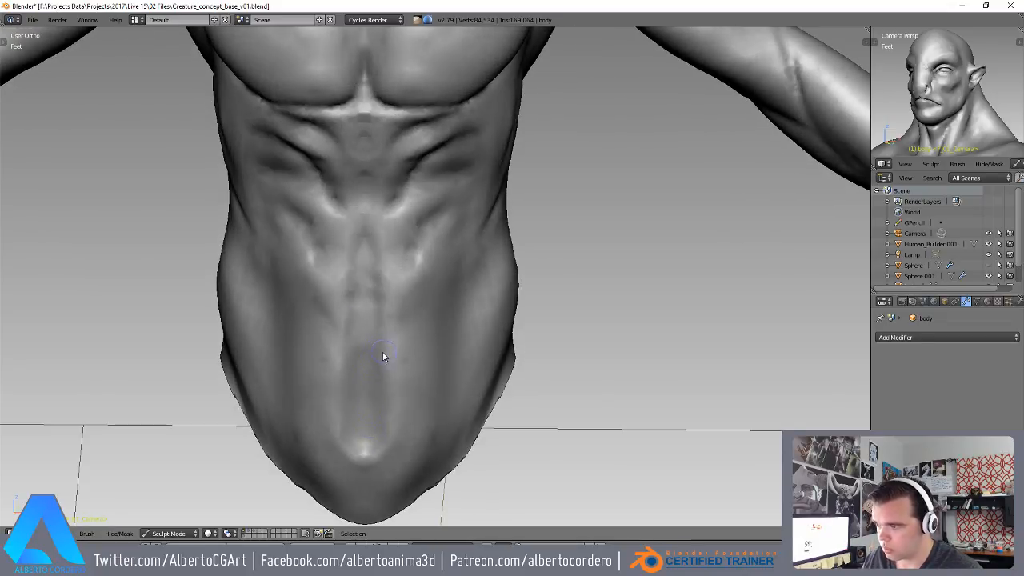
- Carve the divisions between the abdominal muscle segments and along their outer edge
mouse_move(376, 289)
left_mouse_down()
mouse_move(412, 256)
mouse_move(408, 293)
left_mouse_up()
mouse_move(402, 323)
middle_mouse_down()
mouse_move(405, 396)
mouse_move(412, 299)
mouse_move(441, 269)
middle_mouse_up()
mouse_move(440, 270)
left_mouse_down()
mouse_move(414, 346)
mouse_move(400, 332)
mouse_move(429, 293)
mouse_move(401, 323)
mouse_move(416, 344)
left_mouse_up()
mouse_move(416, 343)
middle_mouse_down()
mouse_move(461, 315)
mouse_move(434, 381)
mouse_move(403, 370)
mouse_move(491, 369)
mouse_move(408, 457)
middle_mouse_up()
mouse_move(408, 457)
left_mouse_down()
mouse_move(393, 472)
mouse_move(498, 371)
mouse_move(475, 377)
mouse_move(450, 408)
left_mouse_up()
- Examine the torso at an angle, and the head, neck and upper back from above and behind
scroll(406, 401, "down", 2)
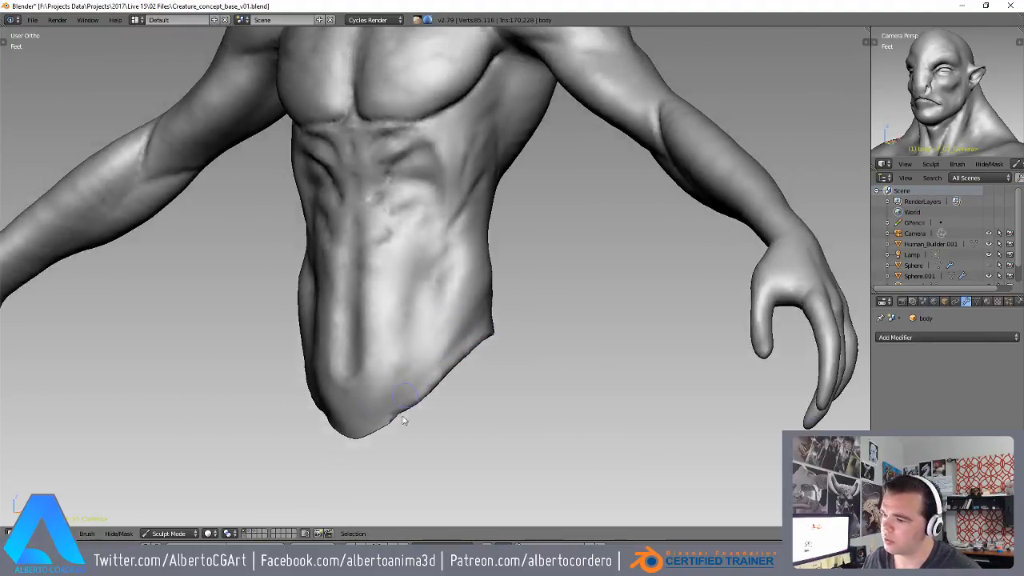
scroll(406, 400, "down", 1)
middle_click_drag(405, 400, 483, 343)
middle_click_drag(468, 284, 448, 350, "shift")
scroll(450, 349, "down", 1)
middle_click_drag(479, 308, 438, 236)
scroll(470, 387, "up", 2)
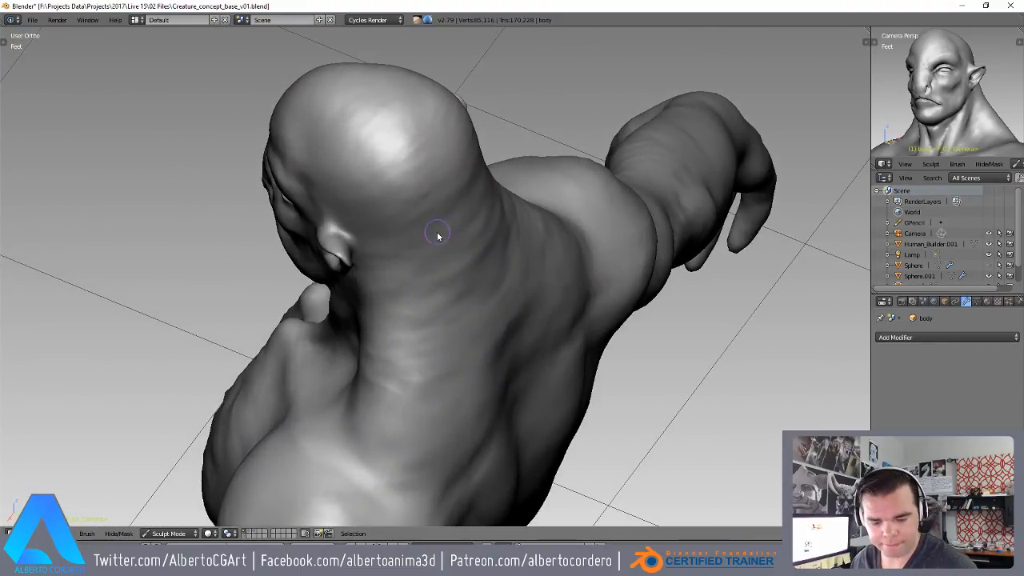
- Sculpt muscle folds along the side and back of the neck, between the skull base and the upper back
scroll(427, 269, "up", 2)
mouse_move(534, 313)
middle_mouse_down()
mouse_move(440, 286)
mouse_move(441, 296)
middle_mouse_up()
key("f")
left_click(446, 299)
mouse_move(446, 349)
left_mouse_down()
mouse_move(498, 329)
mouse_move(459, 384)
mouse_move(439, 376)
mouse_move(469, 349)
mouse_move(420, 312)
left_mouse_up()
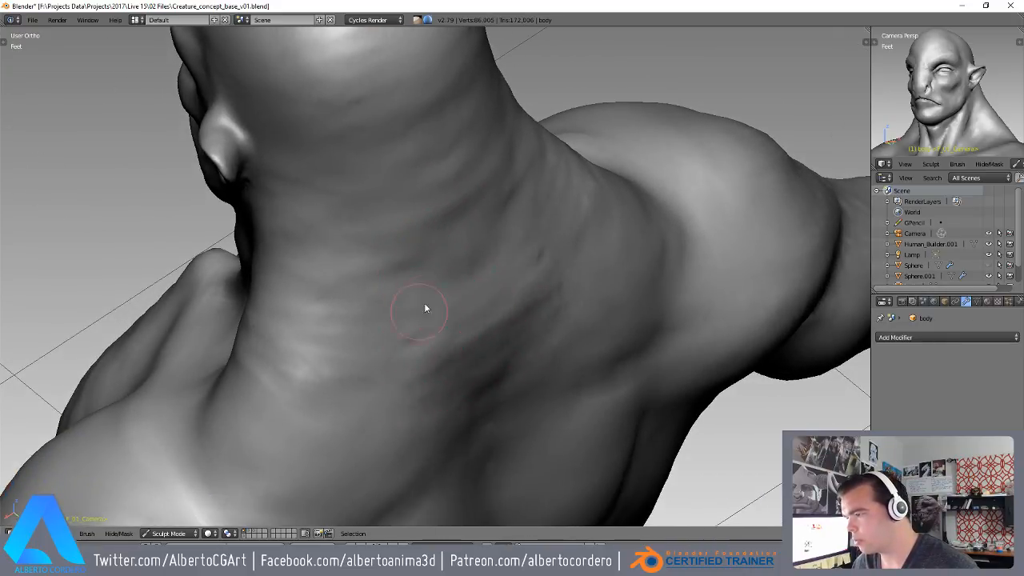
middle_click_drag(420, 315, 446, 349)
mouse_move(426, 268)
left_mouse_down()
mouse_move(439, 285)
mouse_move(459, 258)
mouse_move(440, 188)
left_mouse_up()
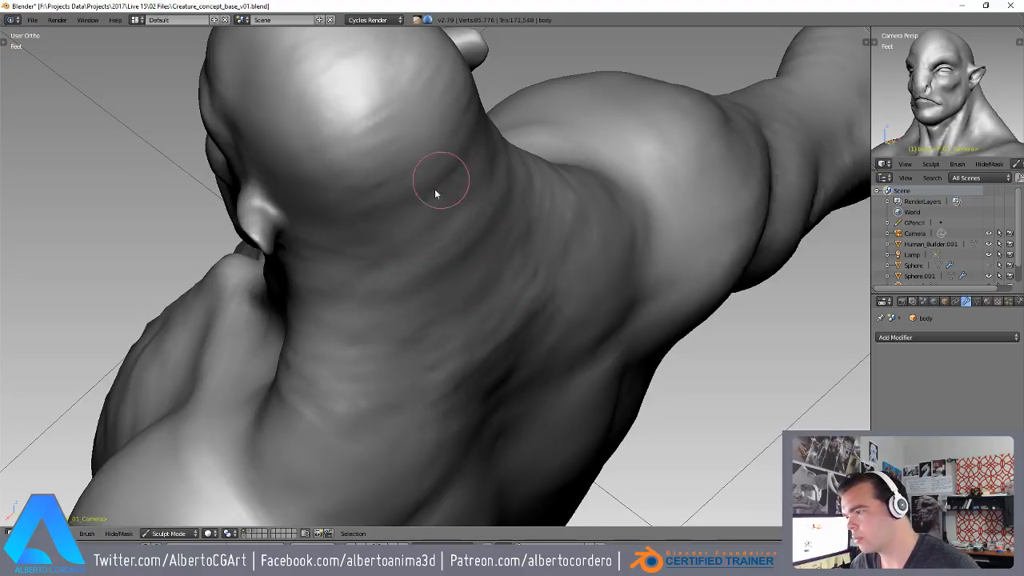
middle_click_drag(439, 188, 466, 159, "ctrl")
mouse_move(466, 159)
left_mouse_down()
mouse_move(410, 211)
mouse_move(476, 210)
mouse_move(486, 251)
mouse_move(427, 320)
left_mouse_up()
mouse_move(464, 347)
middle_mouse_down()
mouse_move(480, 400)
mouse_move(467, 326)
middle_mouse_up()
left_click_drag(468, 326, 395, 231)
middle_click_drag(395, 231, 480, 165)
mouse_move(431, 206)
left_mouse_down()
mouse_move(429, 258)
mouse_move(501, 254)
mouse_move(496, 347)
mouse_move(530, 395)
mouse_move(531, 309)
mouse_move(455, 347)
mouse_move(498, 284)
left_mouse_up()
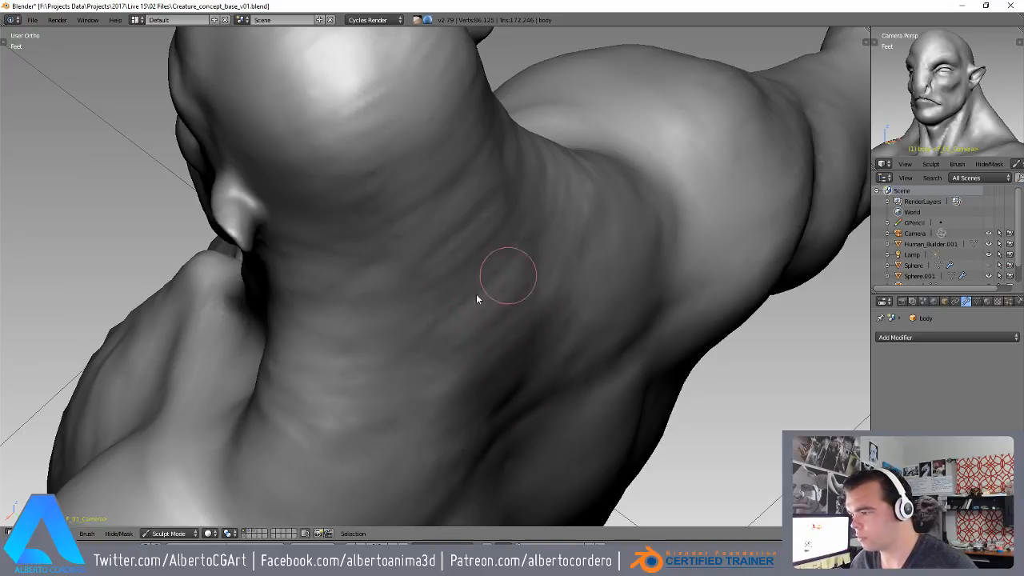
- Continue the neck forms down over the trapezius with sweeping strokes toward the shoulder
scroll(461, 176, "down", 5)
mouse_move(436, 264)
middle_mouse_down()
mouse_move(433, 229)
mouse_move(453, 183)
middle_mouse_up()
mouse_move(453, 182)
left_mouse_down()
mouse_move(477, 185)
mouse_move(492, 320)
left_mouse_up()
mouse_move(489, 296)
middle_mouse_down()
mouse_move(443, 307)
mouse_move(366, 388)
middle_mouse_up()
left_click_drag(366, 388, 304, 377)
mouse_move(304, 377)
middle_mouse_down()
mouse_move(402, 347)
mouse_move(486, 339)
middle_mouse_up()
scroll(487, 340, "up", 1)
mouse_move(498, 340)
left_mouse_down()
mouse_move(438, 417)
mouse_move(439, 451)
mouse_move(488, 371)
mouse_move(448, 416)
left_mouse_up()
mouse_move(516, 312)
middle_mouse_down()
mouse_move(473, 304)
mouse_move(297, 435)
middle_mouse_up()
mouse_move(297, 435)
left_mouse_down()
mouse_move(268, 419)
mouse_move(328, 436)
left_mouse_up()
middle_click_drag(343, 419, 240, 325)
mouse_move(240, 324)
left_mouse_down()
mouse_move(255, 336)
mouse_move(288, 296)
mouse_move(379, 237)
mouse_move(426, 238)
left_mouse_up()
- Refine the neck and trapezius surface with short strokes, working around from the back to the side
middle_click_drag(426, 239, 447, 260)
mouse_move(357, 325)
left_mouse_down()
mouse_move(360, 291)
mouse_move(433, 348)
mouse_move(401, 306)
left_mouse_up()
middle_click_drag(402, 306, 547, 334)
left_click_drag(547, 335, 492, 347)
middle_click_drag(492, 348, 634, 351)
mouse_move(633, 349)
left_mouse_down()
mouse_move(600, 384)
mouse_move(555, 372)
mouse_move(598, 248)
mouse_move(548, 211)
left_mouse_up()
mouse_move(547, 210)
middle_mouse_down()
mouse_move(427, 258)
mouse_move(526, 275)
middle_mouse_up()
left_click_drag(526, 274, 474, 199)
middle_click_drag(429, 158, 389, 313)
mouse_move(388, 312)
left_mouse_down()
mouse_move(416, 301)
mouse_move(387, 256)
mouse_move(361, 314)
left_mouse_up()
middle_click_drag(361, 314, 438, 274)
left_click_drag(438, 274, 439, 304)
mouse_move(464, 299)
middle_mouse_down()
mouse_move(511, 355)
mouse_move(513, 297)
middle_mouse_up()
- Define the hollow where the base of the neck meets the shoulder, above the collarbone
left_click_drag(500, 272, 452, 332)
left_click_drag(564, 303, 528, 352)
middle_click_drag(516, 345, 446, 299, "shift")
left_click_drag(475, 308, 470, 369)
middle_click_drag(471, 369, 494, 336)
left_click_drag(494, 335, 535, 368)
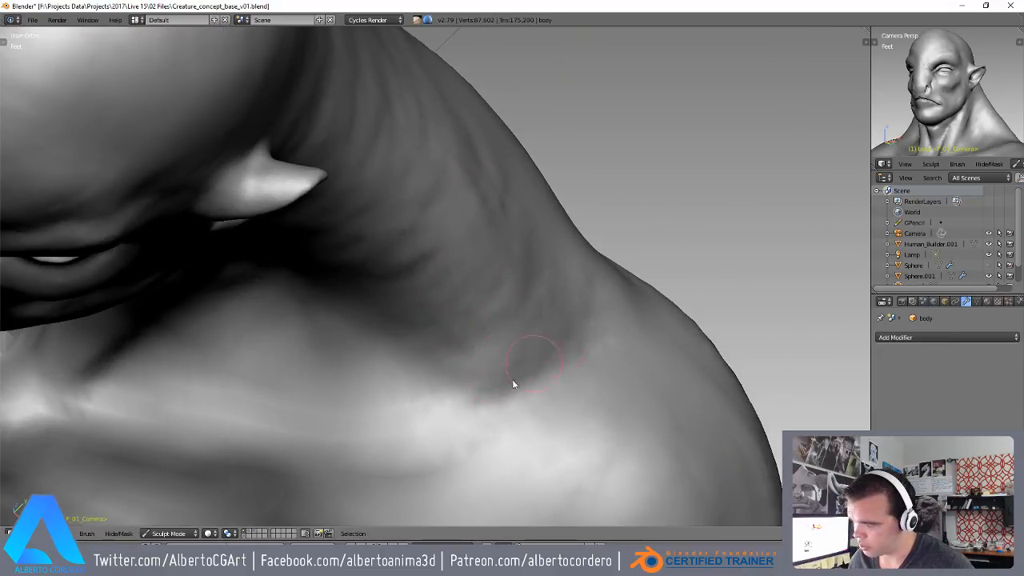
left_click_drag(445, 311, 442, 262)
- Examine the neck, shoulders and whole torso from above, the side and the front
scroll(442, 255, "down", 6)
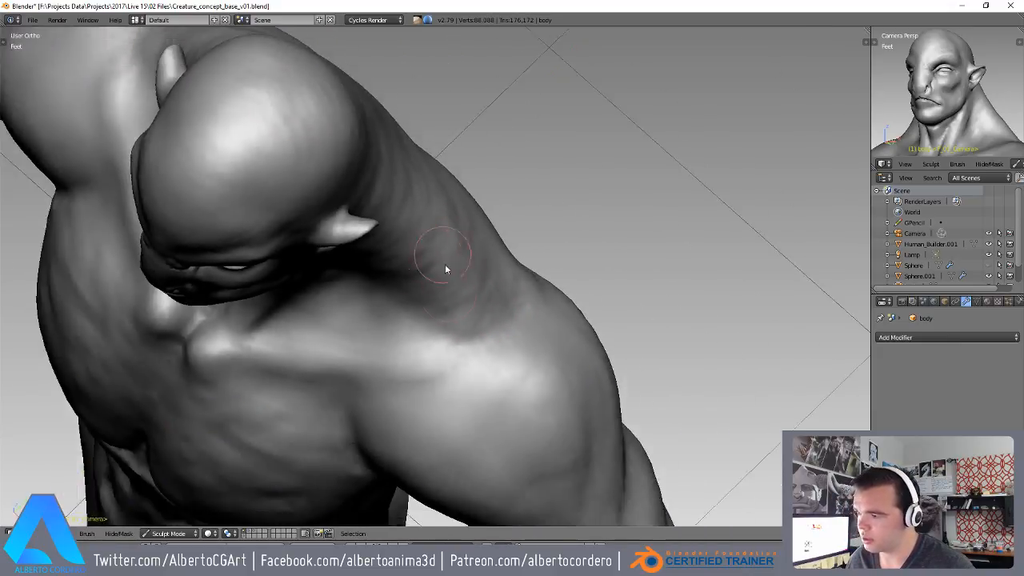
middle_click_drag(444, 258, 468, 231)
middle_click_drag(498, 277, 429, 220)
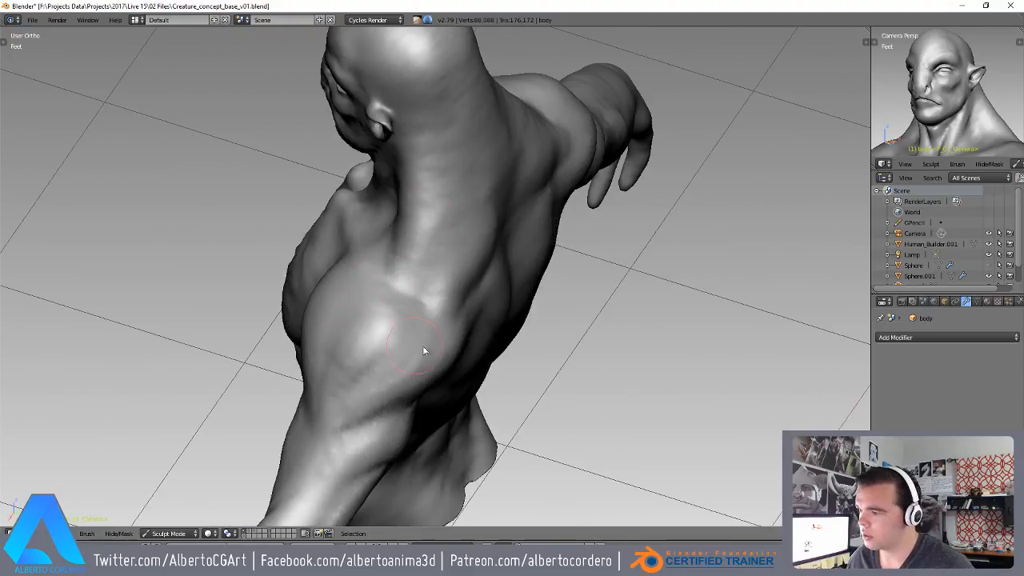
middle_click_drag(417, 347, 358, 300)
middle_click_drag(432, 339, 470, 218)
middle_click_drag(438, 276, 424, 419)
mouse_move(407, 340)
middle_mouse_down()
mouse_move(509, 239)
mouse_move(439, 366)
middle_mouse_up()
mouse_move(449, 277)
middle_mouse_down("shift")
mouse_move(472, 206)
mouse_move(416, 224)
mouse_move(383, 220)
mouse_move(483, 232)
mouse_move(320, 277)
mouse_move(262, 269)
mouse_move(500, 264)
mouse_move(116, 267)
mouse_move(299, 247)
mouse_move(599, 265)
mouse_move(922, 265)
mouse_move(898, 266)
middle_mouse_up("shift")
key("KP_1")
key("KP_1")
scroll(437, 279, "down", 3)
key("KP_1")
scroll(447, 242, "up", 3)
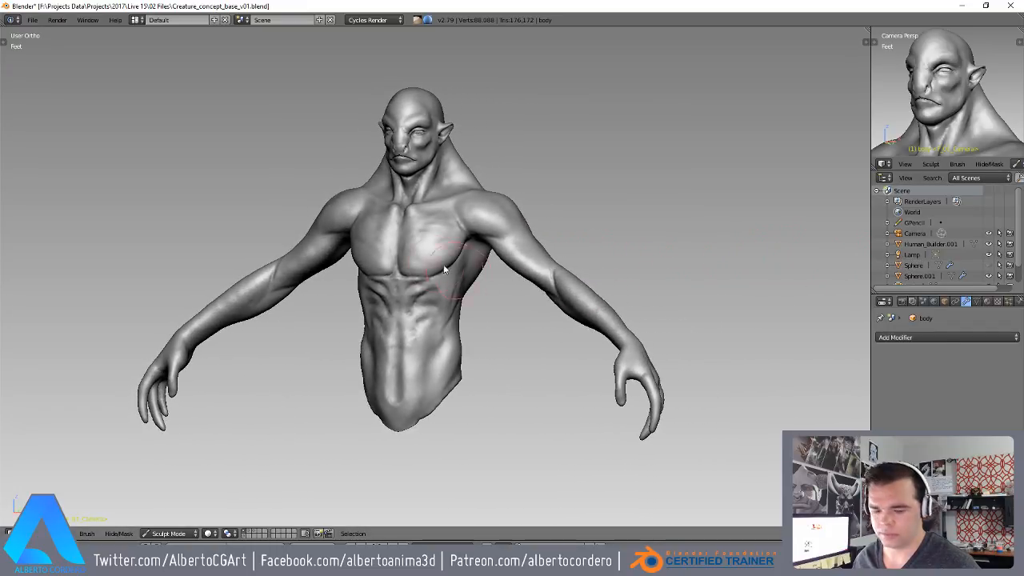
- Switch the body to Object Mode and unhide all hidden objects
left_click(191, 534)
left_click(190, 514)
left_click(169, 533)
left_click(170, 521)
key("space")
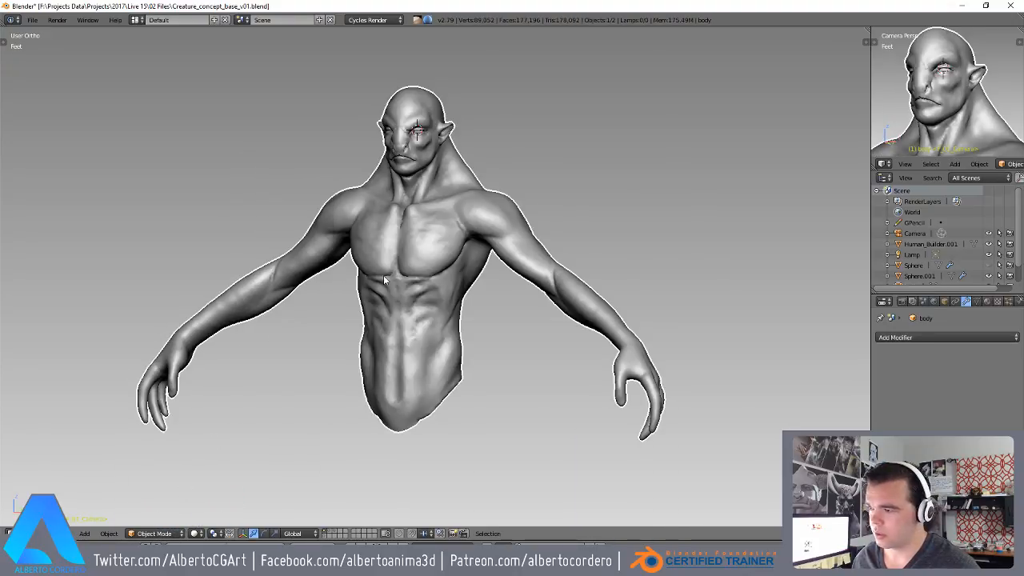
key("h")
key("alt+h")
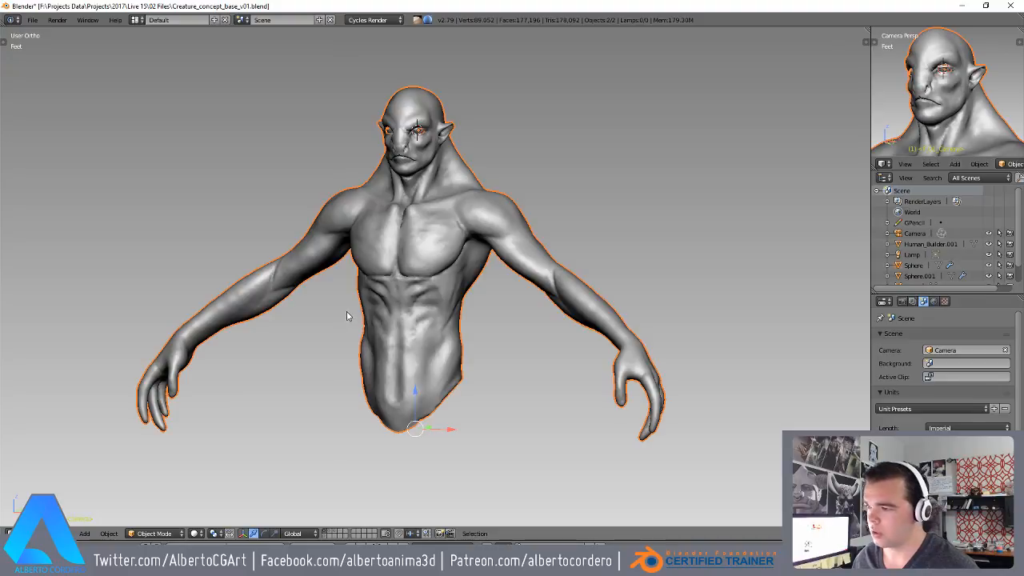
- Duplicate the body and eyes in place and move the copies to another layer as a backup
middle_click_drag(368, 279, 466, 260)
key("a")
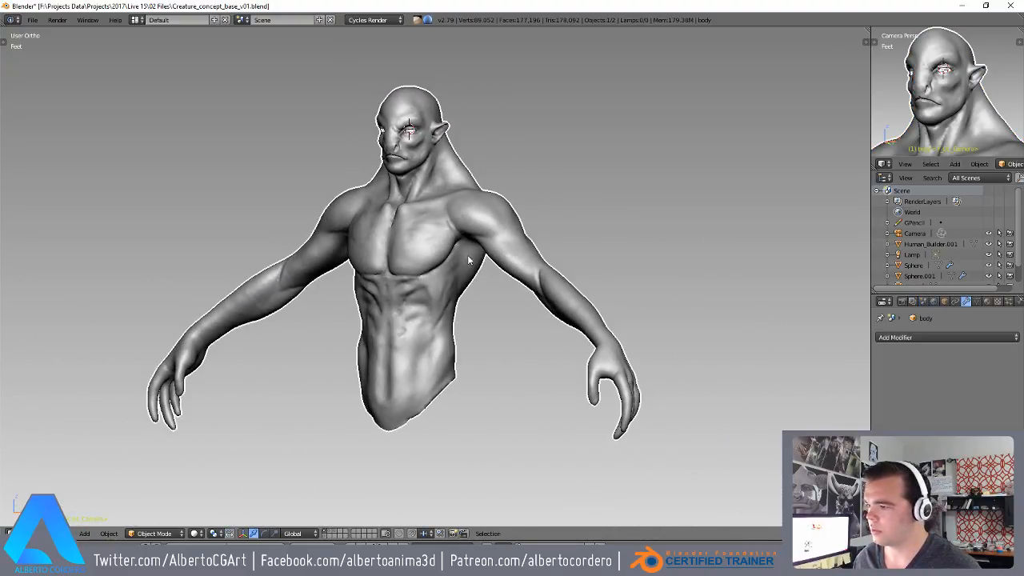
key("shift+d")
key("Escape")
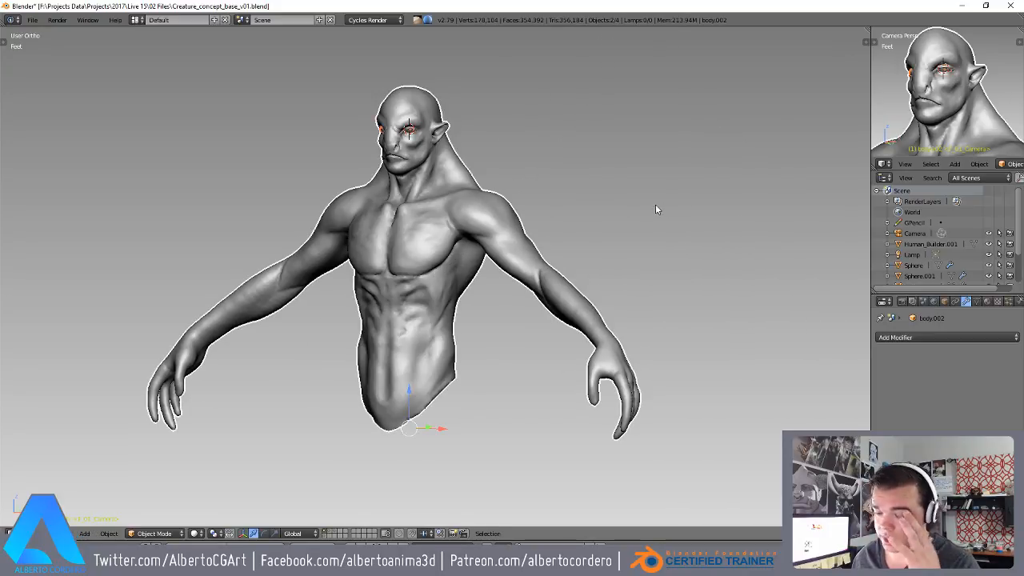
key("m")
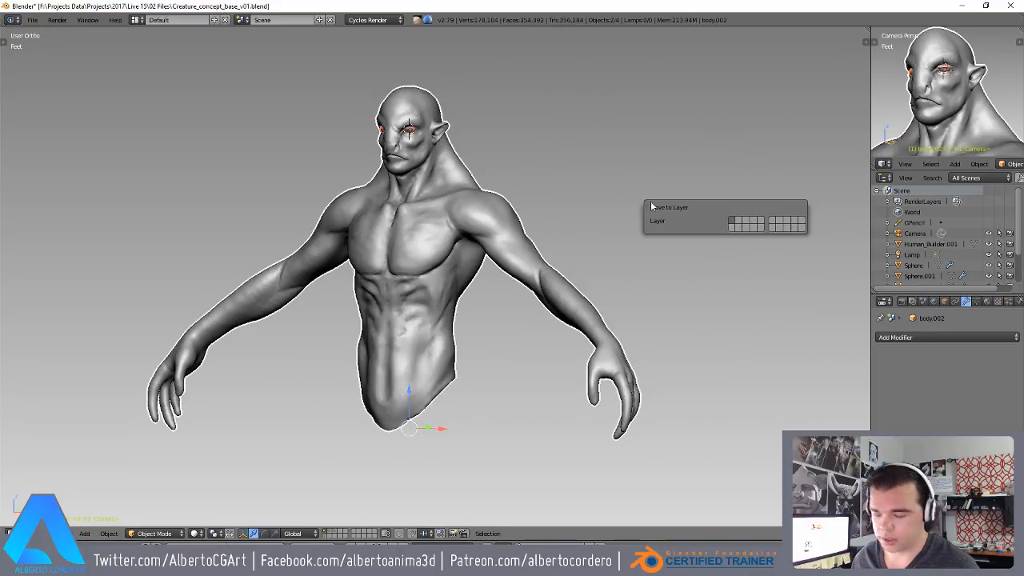
left_click(754, 229)
- Examine the head, neck and torso up close and from three-quarter angles
middle_click_drag(368, 306, 471, 291)
middle_click_drag(471, 291, 469, 322, "shift")
scroll(469, 322, "up", 5)
middle_click_drag(517, 217, 395, 204)
middle_click_drag(395, 203, 537, 250, "shift")
scroll(482, 155, "up", 3)
middle_click_drag(482, 156, 436, 267, "shift")
scroll(432, 220, "up", 1)
scroll(431, 219, "down", 3)
scroll(476, 342, "down", 2)
scroll(476, 348, "down", 3)
scroll(434, 392, "down", 3)
middle_click_drag(434, 392, 445, 239)
scroll(444, 240, "up", 4)
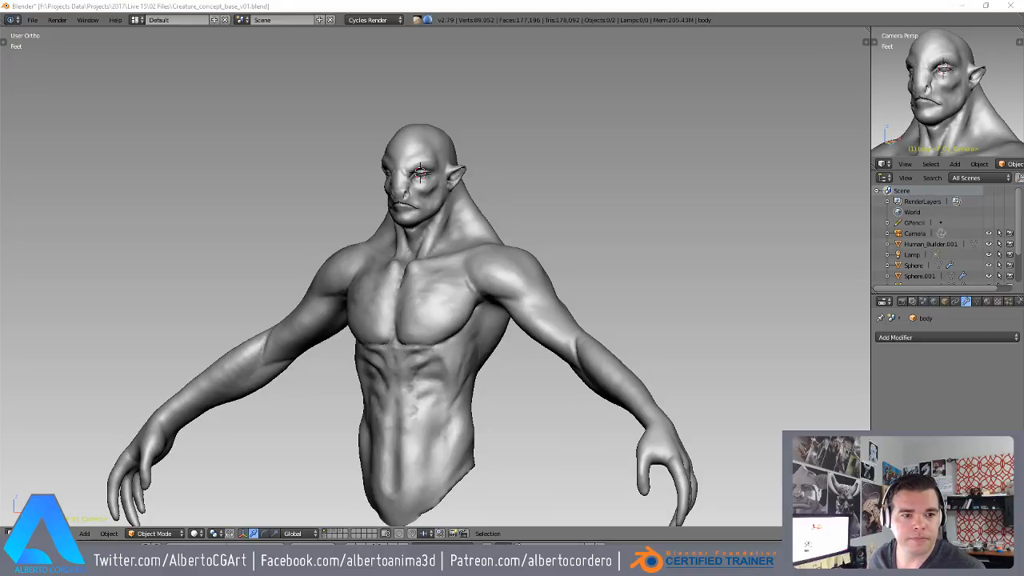
- Examine the figure's overall proportions in the right side and front orthographic views
left_click(377, 5)
scroll(457, 199, "down", 1)
middle_click_drag(457, 198, 552, 295)
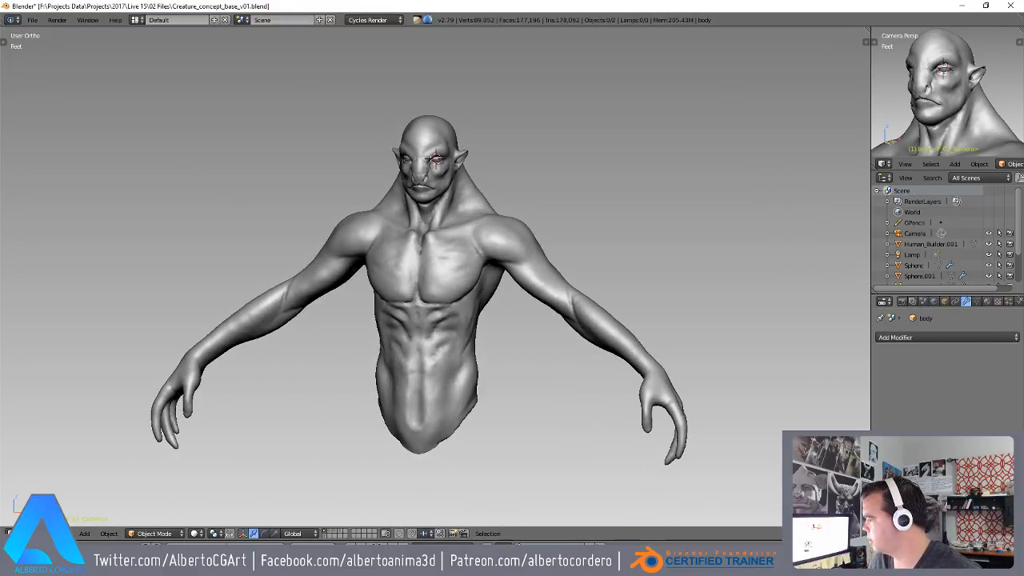
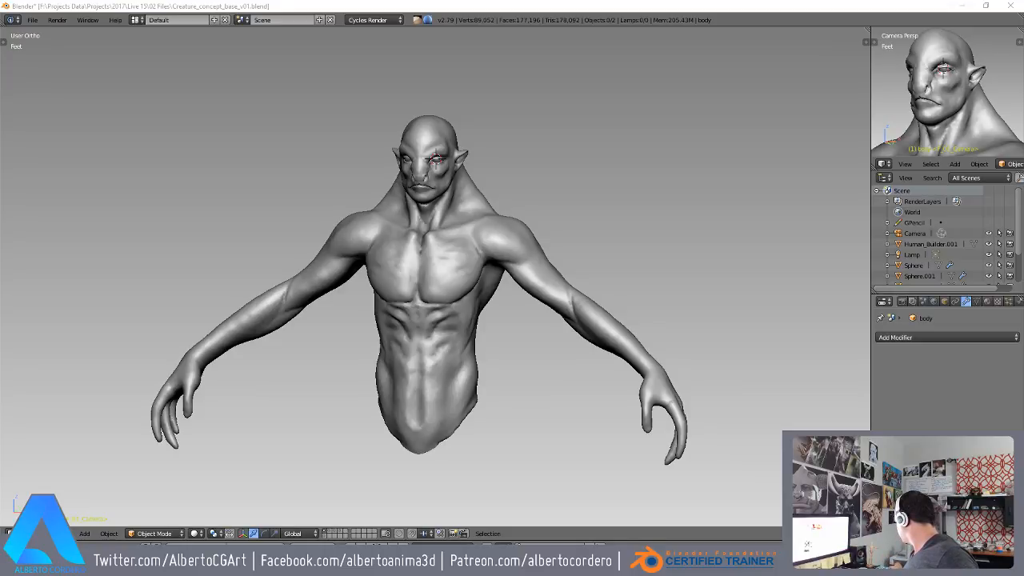
middle_click_drag(469, 204, 593, 181)
scroll(551, 176, "up", 2)
scroll(551, 176, "down", 2)
mouse_move(441, 239)
middle_mouse_down()
mouse_move(488, 223)
mouse_move(406, 310)
mouse_move(462, 248)
mouse_move(444, 236)
middle_mouse_up()
key("KP_3")
scroll(444, 270, "up", 3)
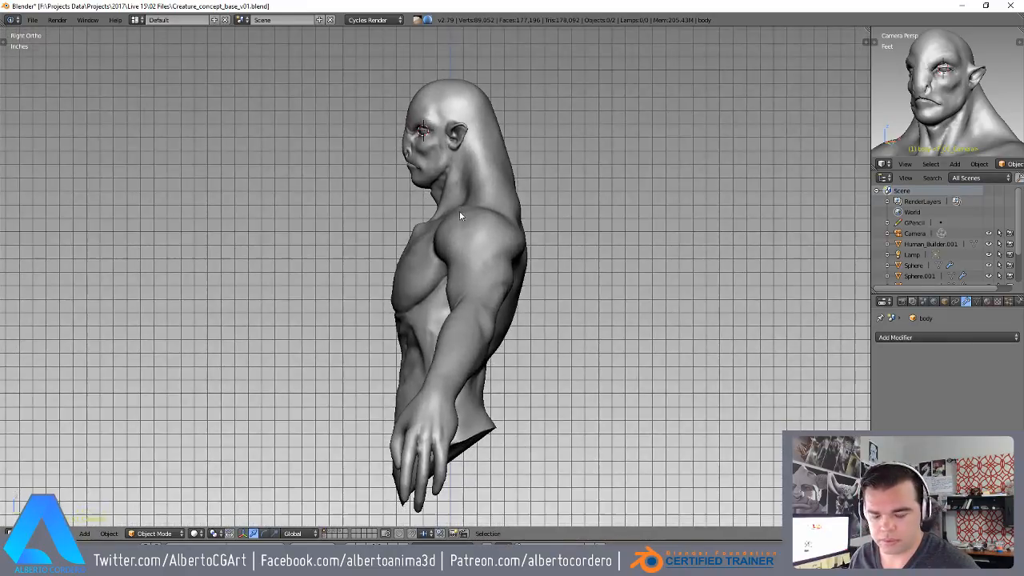
scroll(496, 216, "down", 4)
mouse_move(483, 235)
middle_mouse_down()
mouse_move(399, 241)
mouse_move(502, 238)
mouse_move(475, 222)
mouse_move(452, 230)
mouse_move(464, 239)
middle_mouse_up()
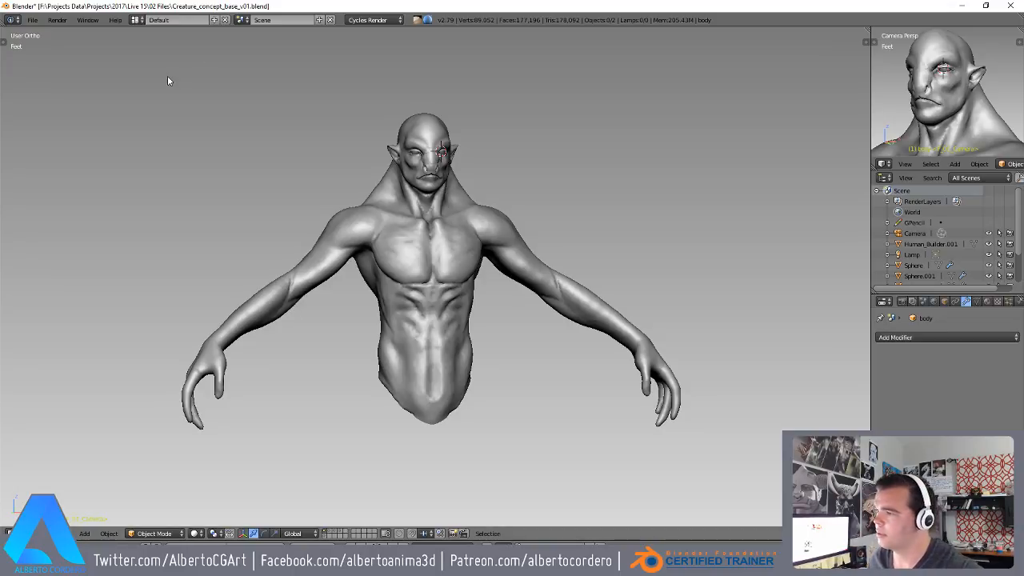
key("KP_1")
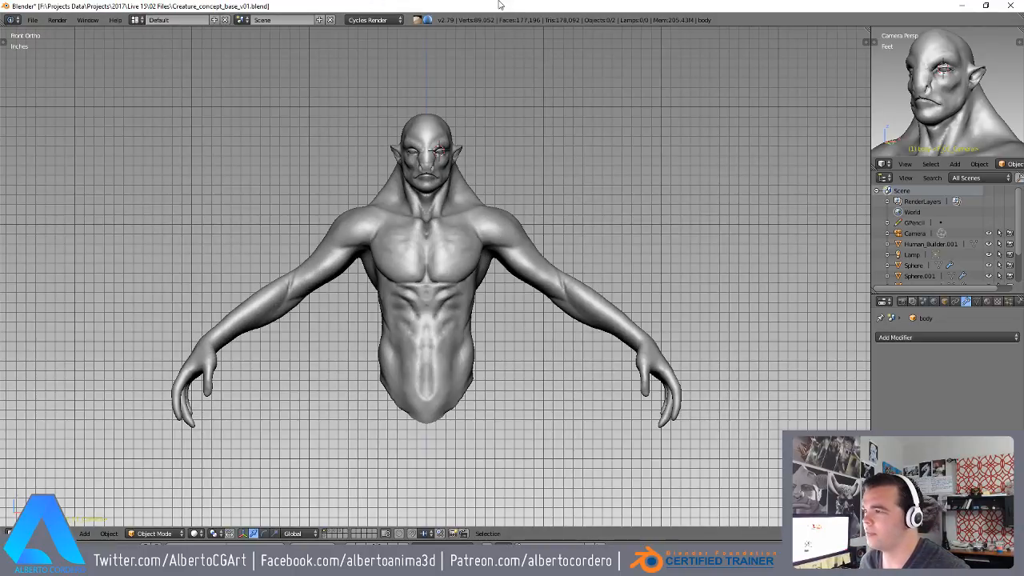
scroll(466, 191, "up", 3)
middle_click_drag(473, 188, 535, 245)
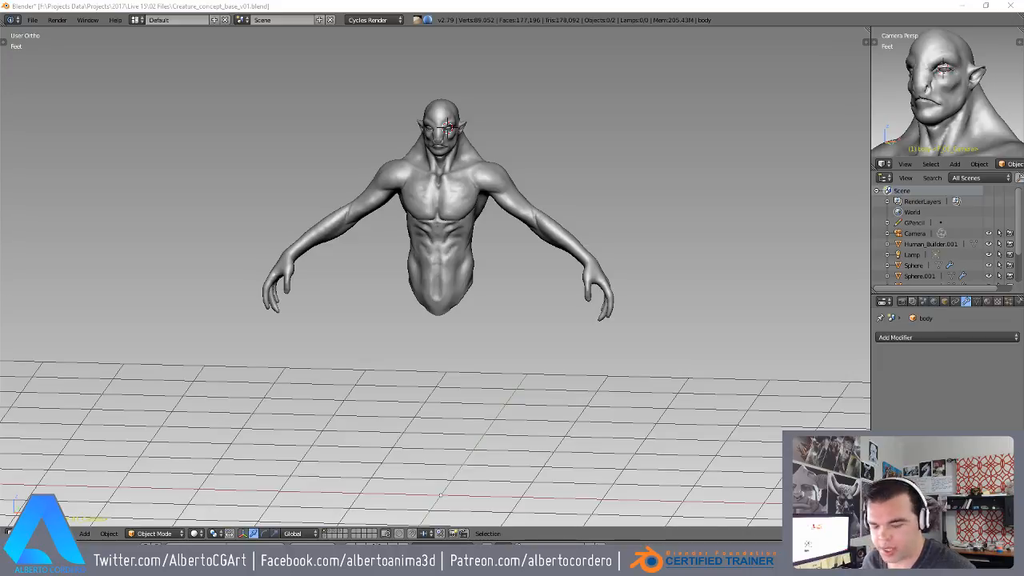
- Paste the copied human base legs into the scene beneath the torso, in front view
left_click(592, 4)
scroll(485, 201, "down", 1)
key("KP_1")
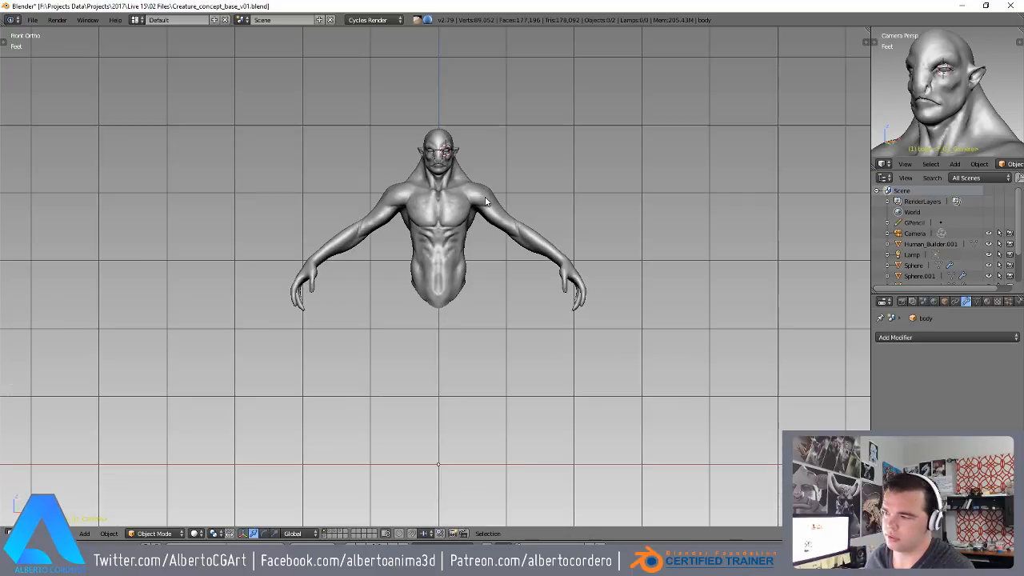
scroll(485, 201, "up", 2)
scroll(472, 188, "down", 1)
scroll(469, 208, "up", 1)
key("ctrl+v")
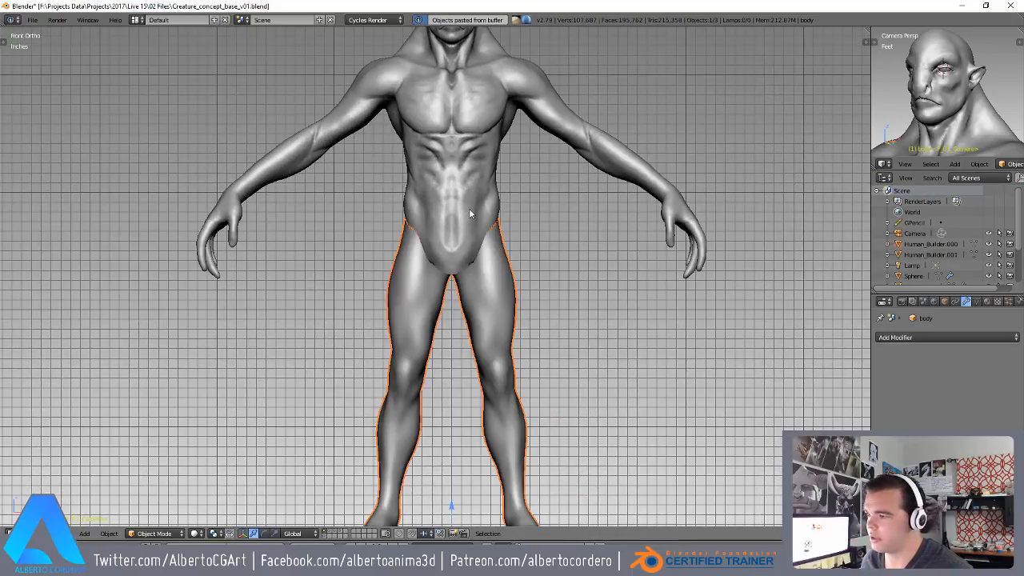
- Check how the pasted legs line up with the torso in side view, in both wireframe and solid display
scroll(480, 220, "down", 2)
middle_click_drag(488, 232, 343, 238)
scroll(462, 234, "up", 3)
scroll(461, 234, "down", 3)
key("KP_3")
scroll(480, 233, "up", 5)
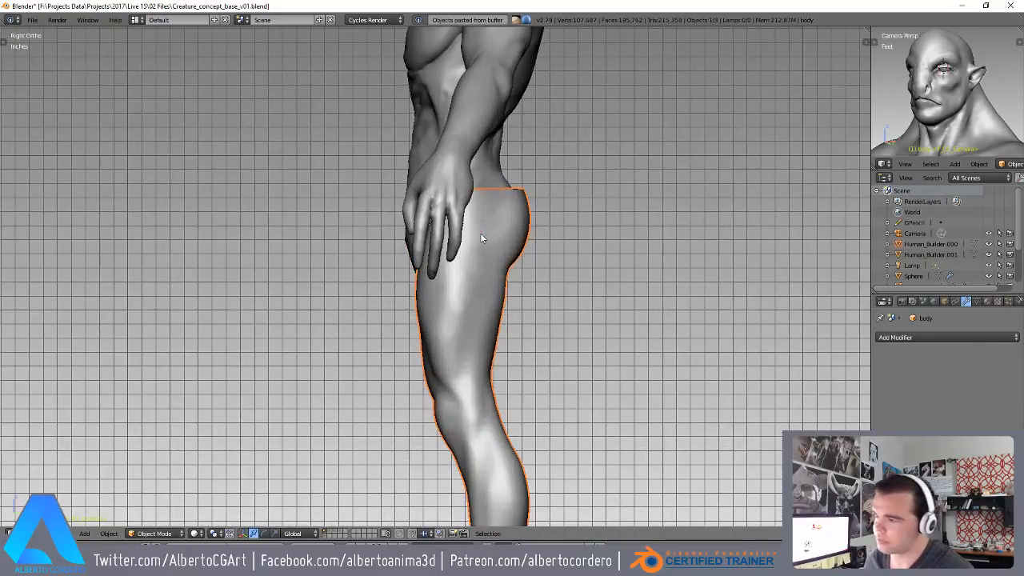
key("z")
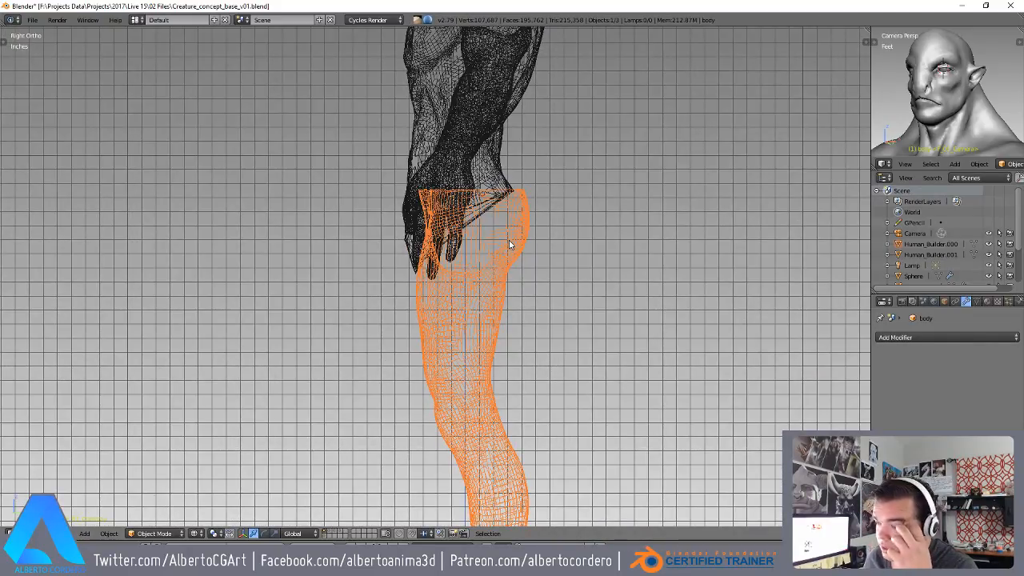
scroll(510, 245, "down", 3)
scroll(503, 373, "down", 3)
key("z")
left_click_drag(474, 417, 470, 417)
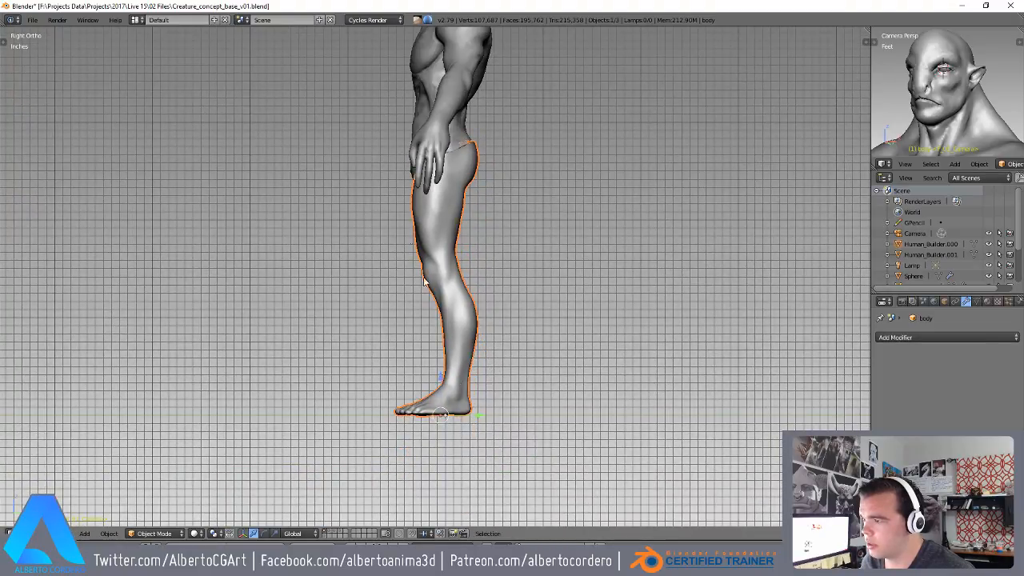
- Select the pasted legs, apply their object transform and switch them to Sculpt Mode
middle_click_drag(439, 209, 506, 214)
scroll(506, 214, "up", 3)
middle_click_drag(490, 156, 466, 276, "shift")
key("a")
right_click(468, 214)
scroll(473, 241, "down", 2)
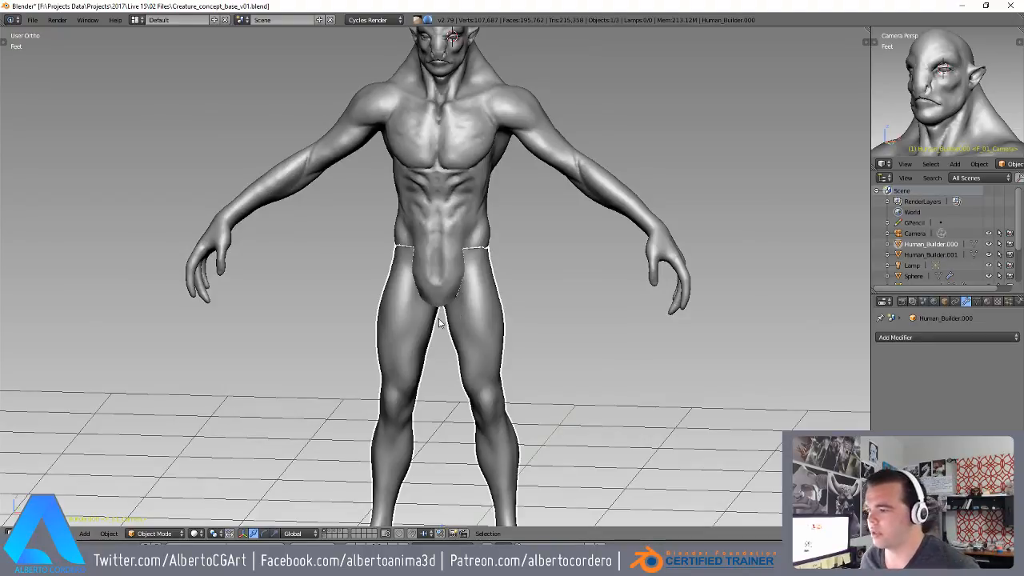
key("a")
left_click(156, 534)
right_click(394, 360)
key("ctrl+a")
left_click(364, 362)
left_click(156, 533)
left_click(156, 498)
- Enlarge the Grab brush, fit the legs' upper edge around the hip and smooth its jagged rim
scroll(469, 285, "up", 3)
scroll(457, 282, "down", 1)
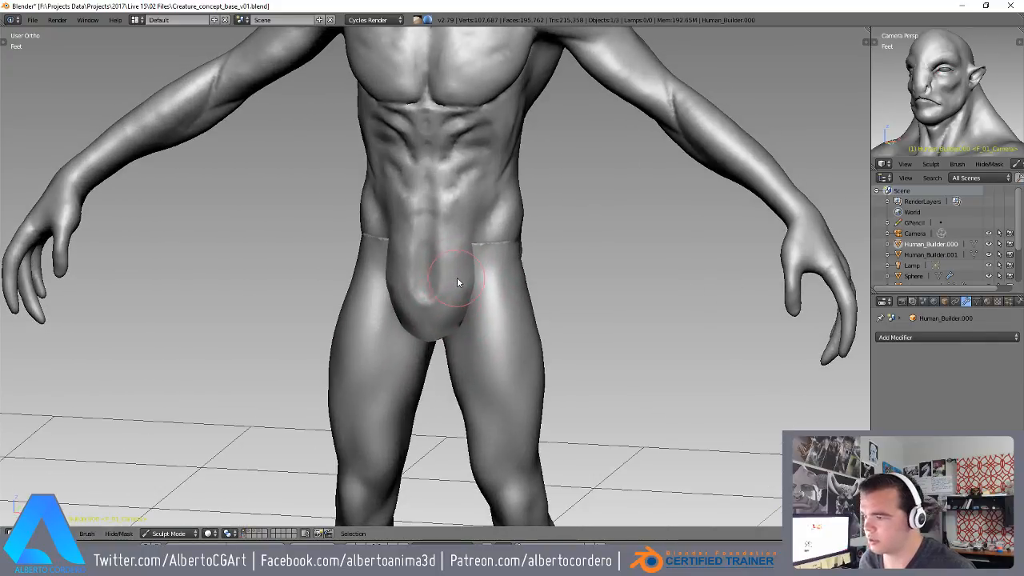
key("f")
left_click(464, 196)
scroll(427, 233, "up", 1)
mouse_move(472, 212)
middle_mouse_down()
mouse_move(428, 245)
mouse_move(435, 222)
middle_mouse_up()
scroll(434, 195, "up", 1)
key("g")
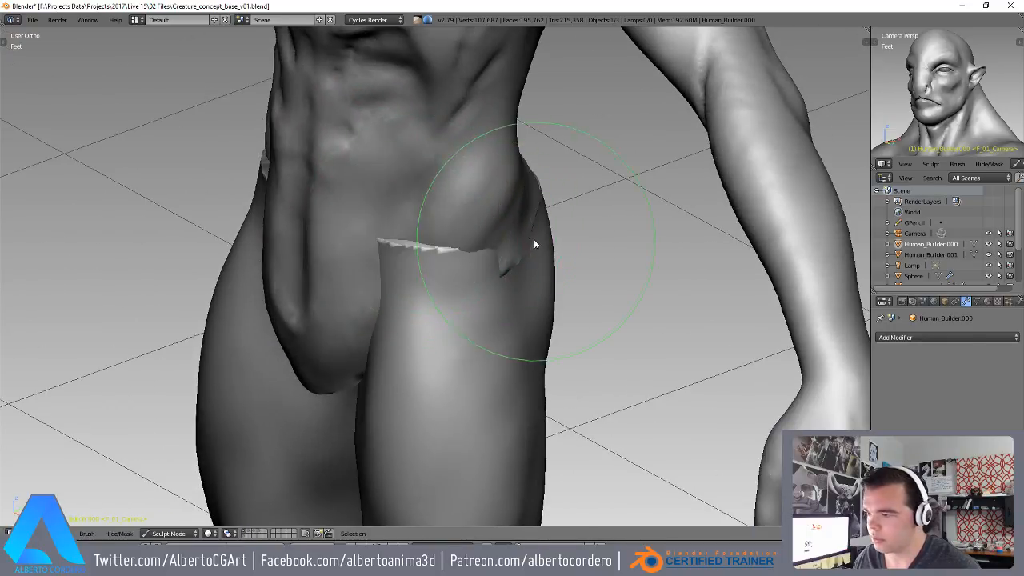
middle_click_drag(416, 257, 384, 264)
left_click_drag(382, 264, 390, 247)
mouse_move(437, 280)
left_mouse_down("shift")
mouse_move(459, 267)
mouse_move(419, 265)
left_mouse_up("shift")
- Smooth the legs' upper edge around the front and outer side of the hips
middle_click_drag(361, 261, 464, 242)
left_click_drag(560, 242, 520, 284, "shift")
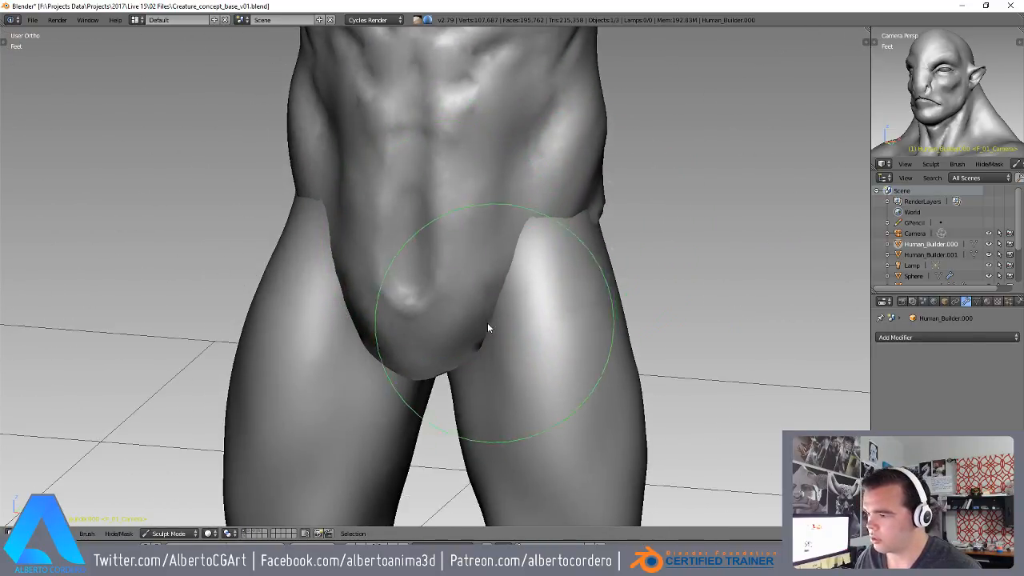
middle_click_drag(491, 324, 369, 258)
left_click_drag(341, 260, 327, 233, "shift")
scroll(327, 233, "down", 3)
mouse_move(320, 248)
middle_mouse_down()
mouse_move(331, 307)
mouse_move(305, 318)
middle_mouse_up()
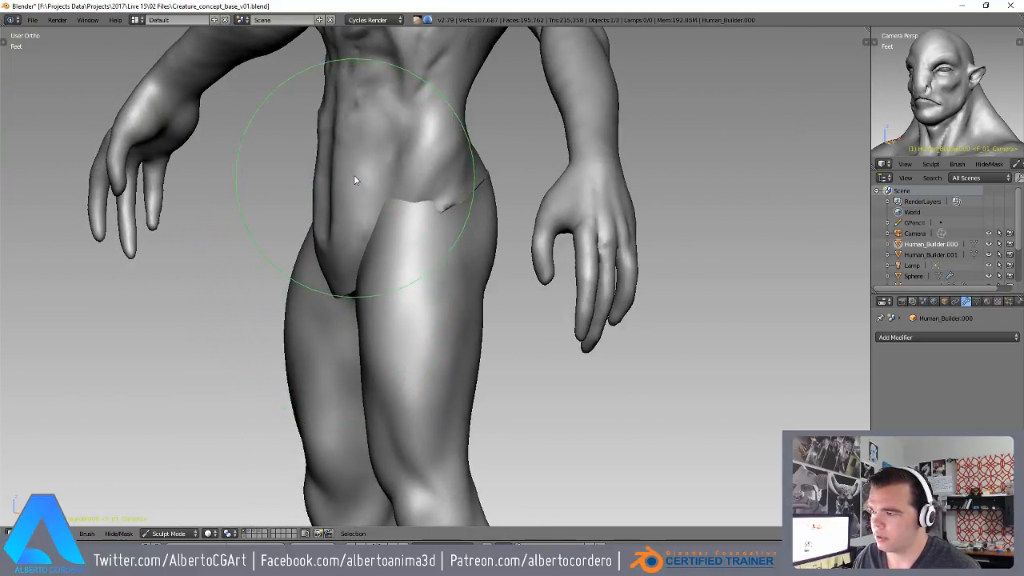
- Leave sculpting on the legs and put the body mesh into Sculpt Mode instead
key("Tab")
right_click(330, 145)
key("a")
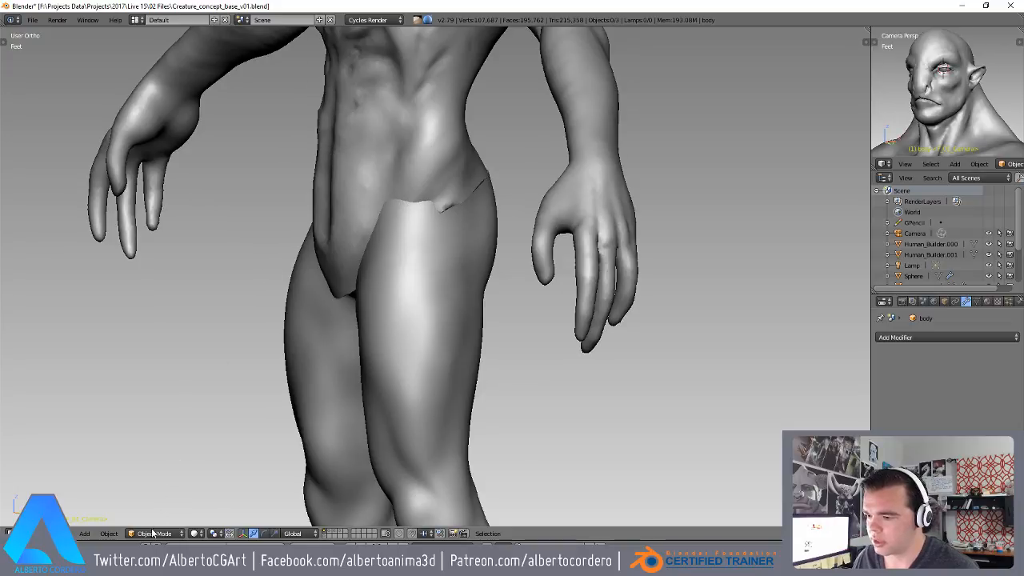
left_click(152, 532)
key("Return")
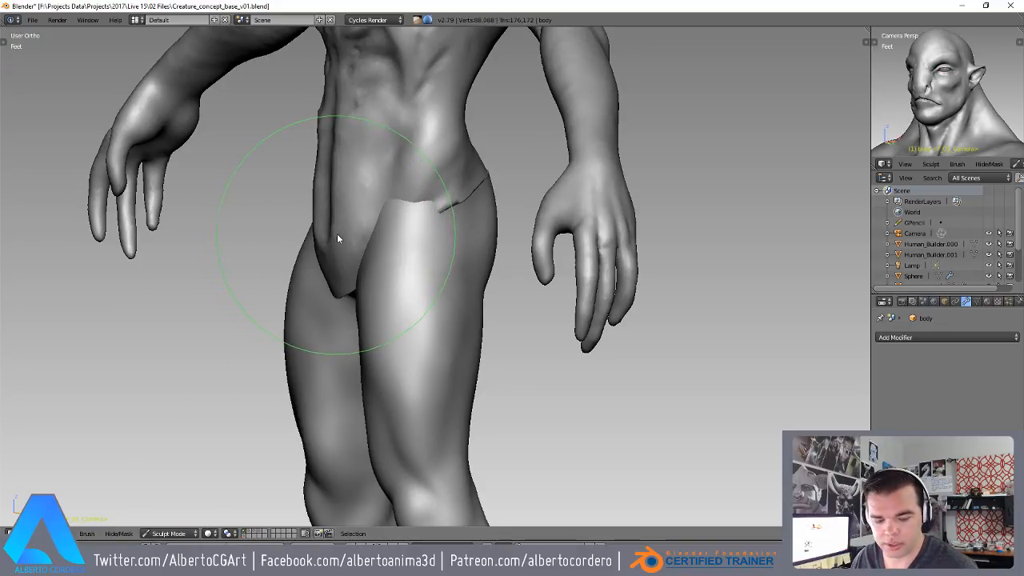
- Save the scene as a new incremented version, Creature_concept_base_v02.blend
key("ctrl+shift+s")
left_click(945, 60)
key("Return")
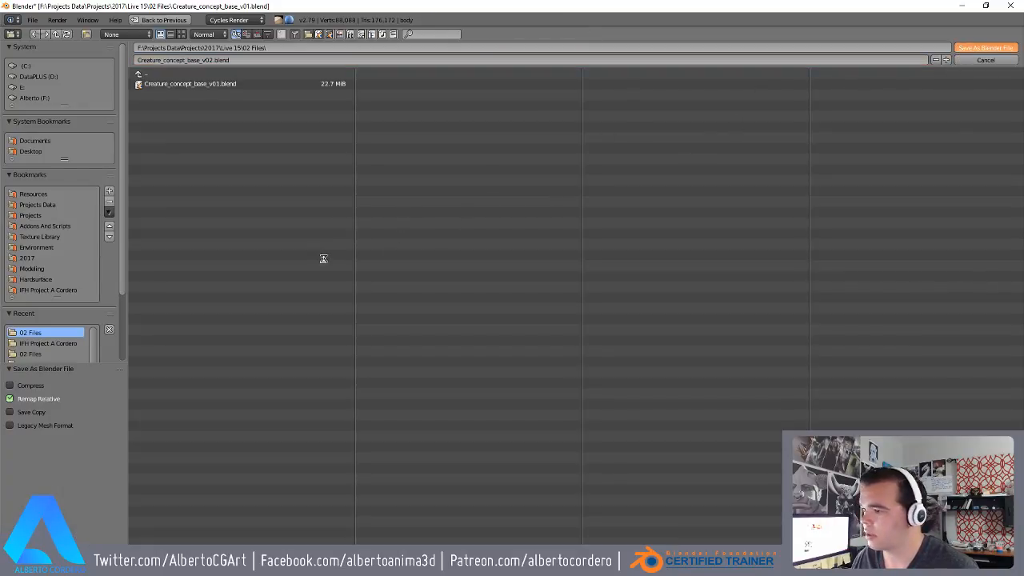
- Check the crotch and hip joins, and make the legs mesh the sculpted object in place of the body
scroll(316, 244, "up", 3)
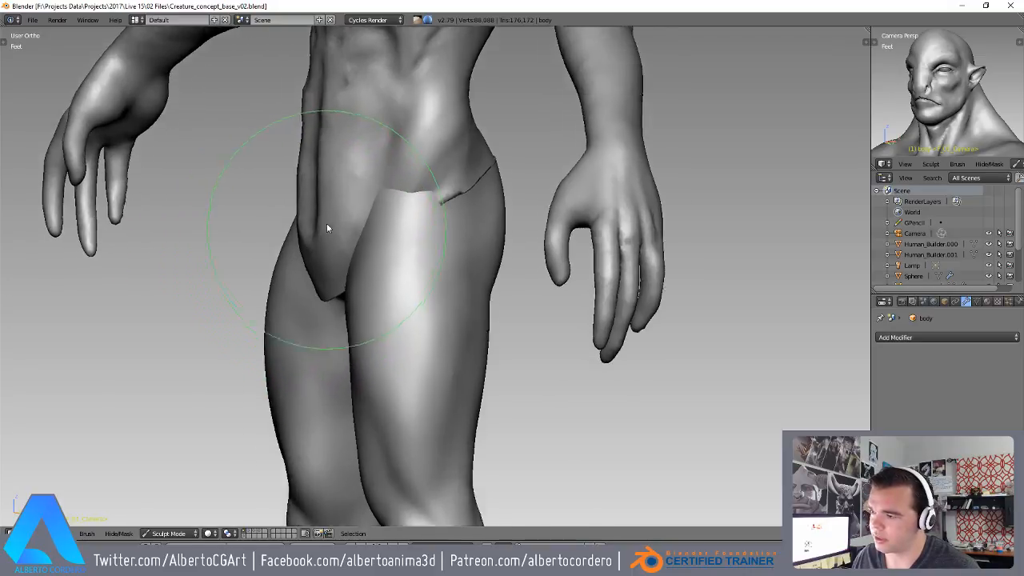
mouse_move(317, 286)
middle_mouse_down()
mouse_move(392, 139)
mouse_move(368, 174)
middle_mouse_up()
scroll(344, 164, "up", 3)
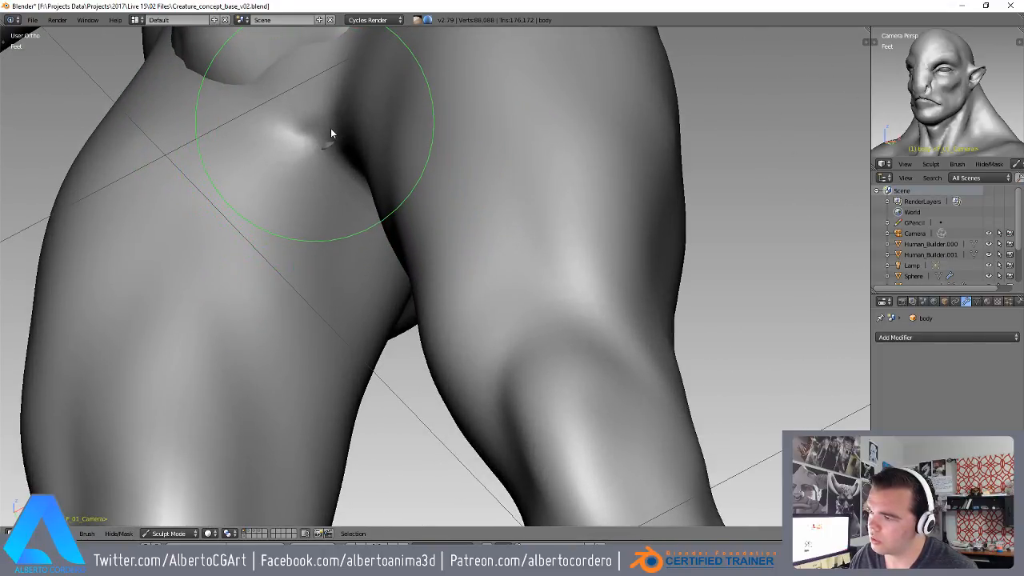
scroll(330, 132, "down", 4)
middle_click_drag(344, 158, 397, 285)
scroll(397, 287, "up", 1)
mouse_move(397, 287)
left_mouse_down()
mouse_move(407, 238)
mouse_move(421, 234)
left_mouse_up()
scroll(425, 236, "down", 1)
scroll(425, 240, "up", 5)
mouse_move(421, 178)
middle_mouse_down()
mouse_move(393, 210)
mouse_move(344, 233)
mouse_move(430, 142)
mouse_move(457, 197)
mouse_move(472, 188)
mouse_move(531, 208)
mouse_move(506, 229)
mouse_move(430, 240)
mouse_move(311, 196)
mouse_move(414, 189)
mouse_move(503, 146)
mouse_move(473, 184)
middle_mouse_up()
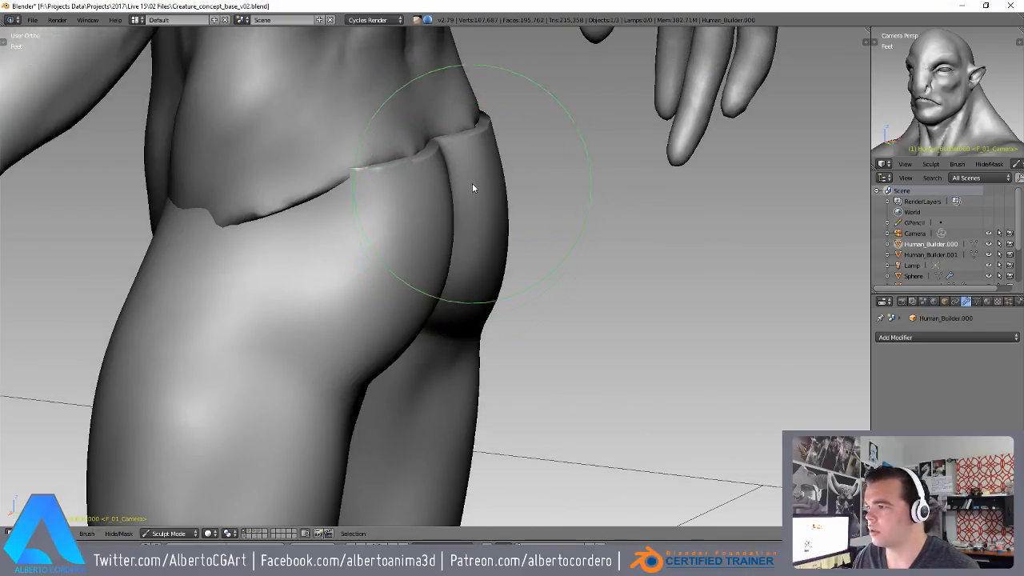
- Fit the legs' rear upper edge closer against the lower back
mouse_move(464, 142)
middle_mouse_down()
mouse_move(416, 152)
mouse_move(379, 265)
middle_mouse_up()
middle_click_drag(405, 229, 468, 202)
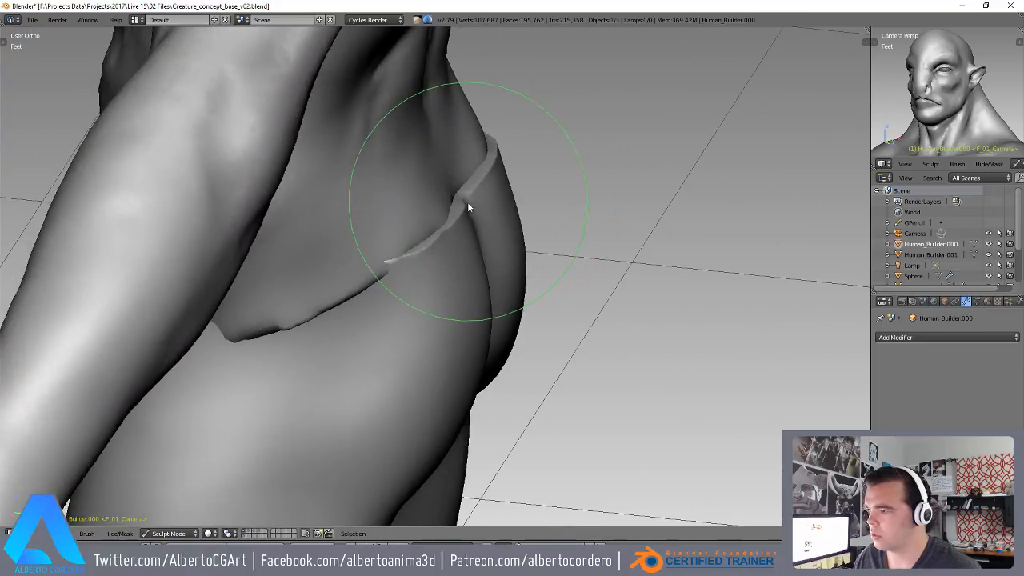
mouse_move(498, 161)
middle_mouse_down()
mouse_move(421, 290)
mouse_move(404, 294)
middle_mouse_up()
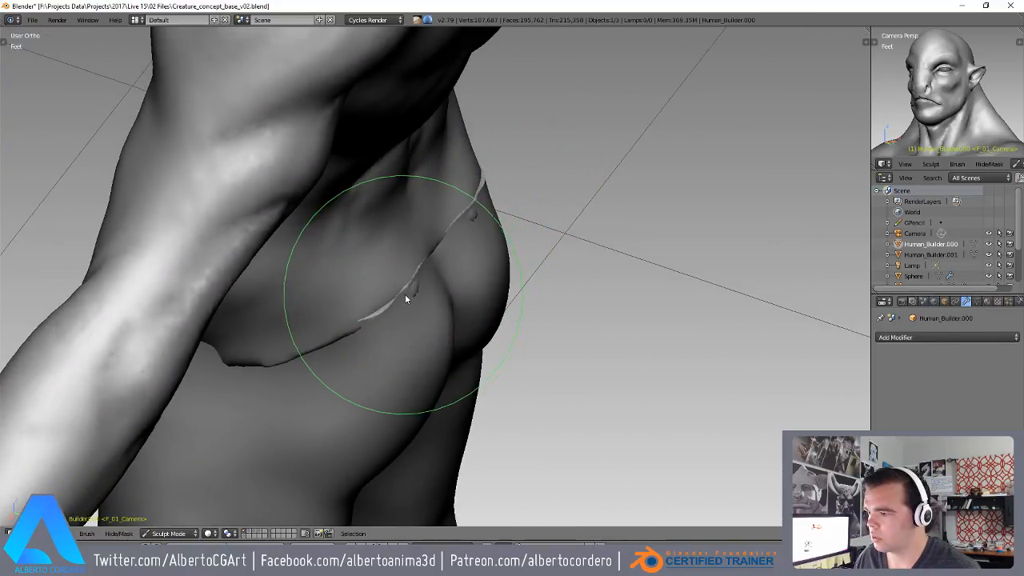
middle_click_drag(452, 249, 408, 228)
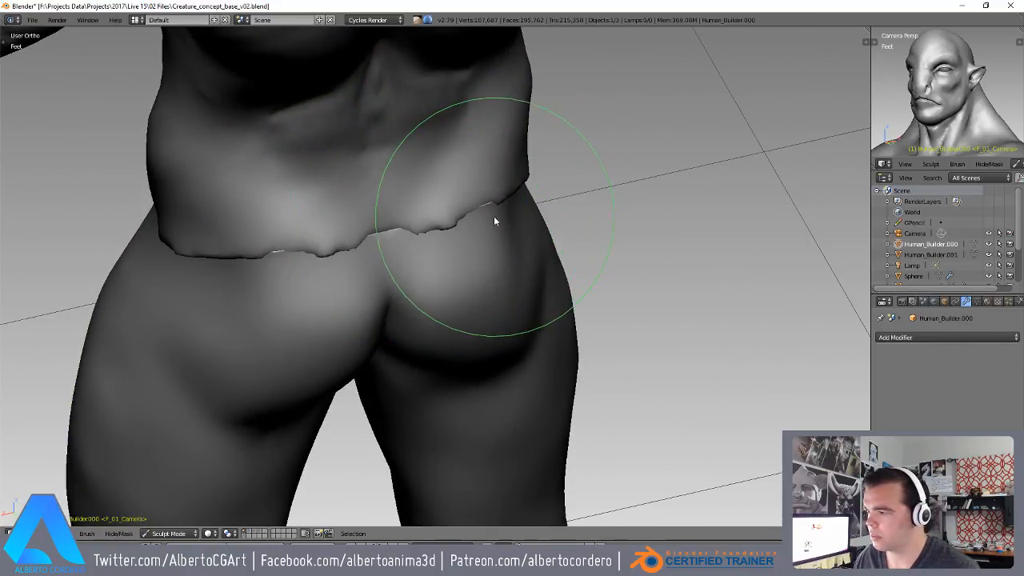
middle_click_drag(495, 216, 452, 230)
- Examine the whole figure's proportions and the fit of the legs from the front and an angled view
middle_click_drag(310, 214, 583, 269, "ctrl")
scroll(520, 272, "down", 5)
middle_click_drag(463, 271, 515, 251)
scroll(497, 244, "up", 3)
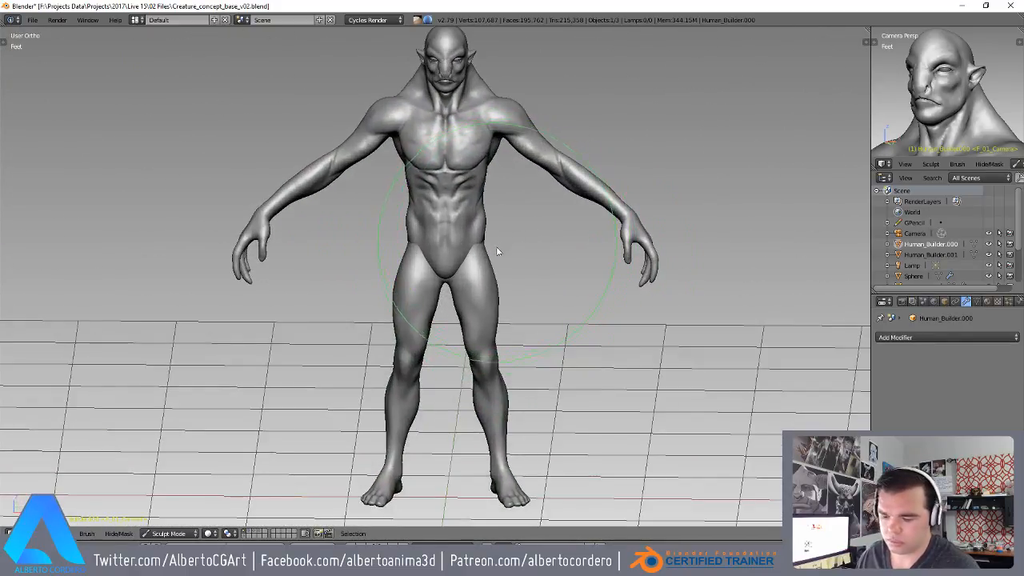
key("KP_1")
scroll(471, 255, "up", 3)
scroll(480, 244, "down", 5)
middle_click_drag(488, 206, 472, 270)
- Switch to Object Mode and select the legs and the body mesh together, with the body active
left_click(168, 534)
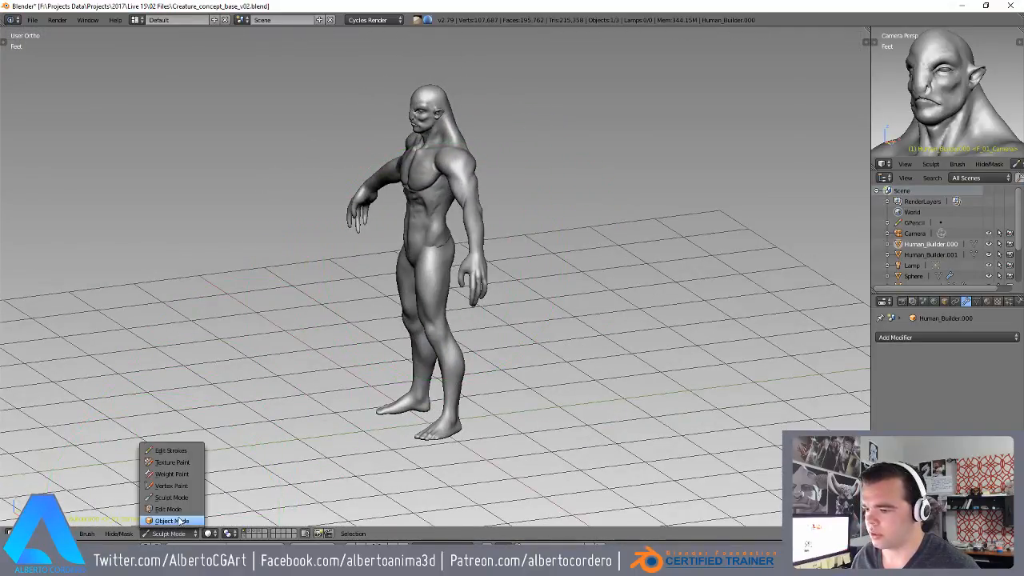
left_click(180, 519)
key("ctrl+z")
key("ctrl+z")
key("z")
mouse_move(421, 184)
middle_mouse_down()
mouse_move(377, 194)
mouse_move(446, 207)
middle_mouse_up()
key("z")
left_click(163, 534)
left_click(171, 521)
key("z")
key("z")
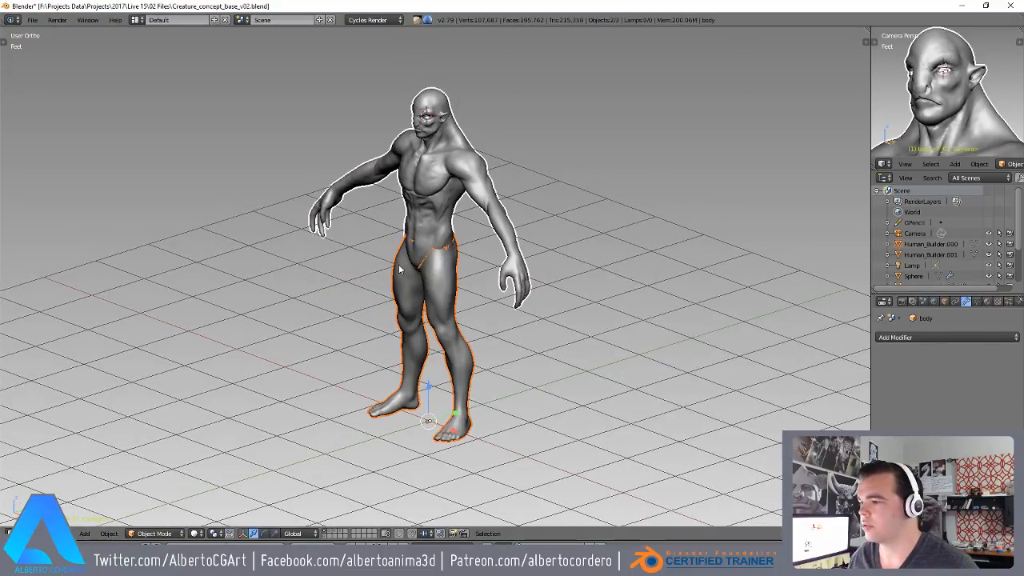
key("ctrl+z")
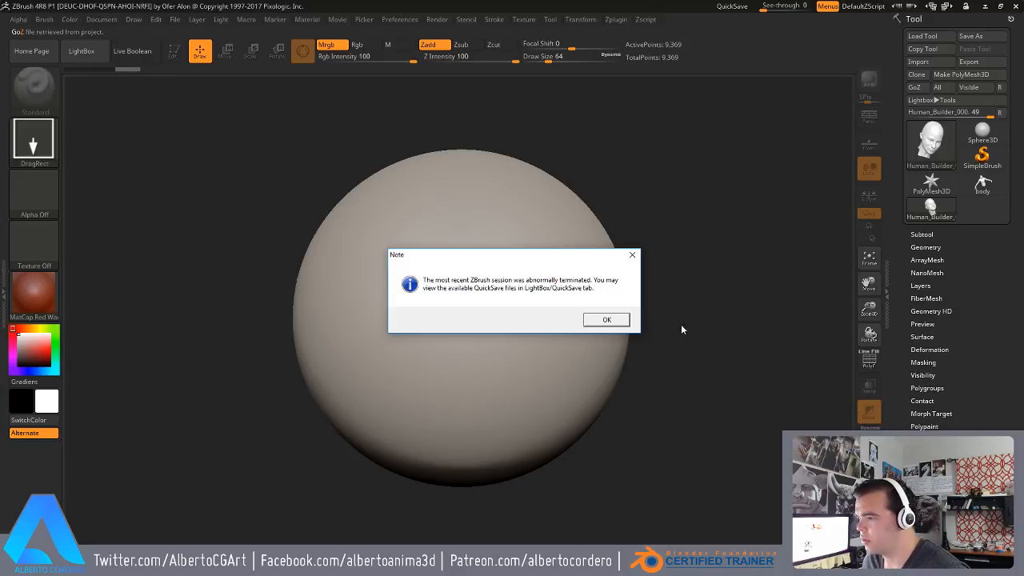
- Switch to ZBrush, dismiss the abnormal termination note and clear the sphere from the canvas
left_click(606, 319)
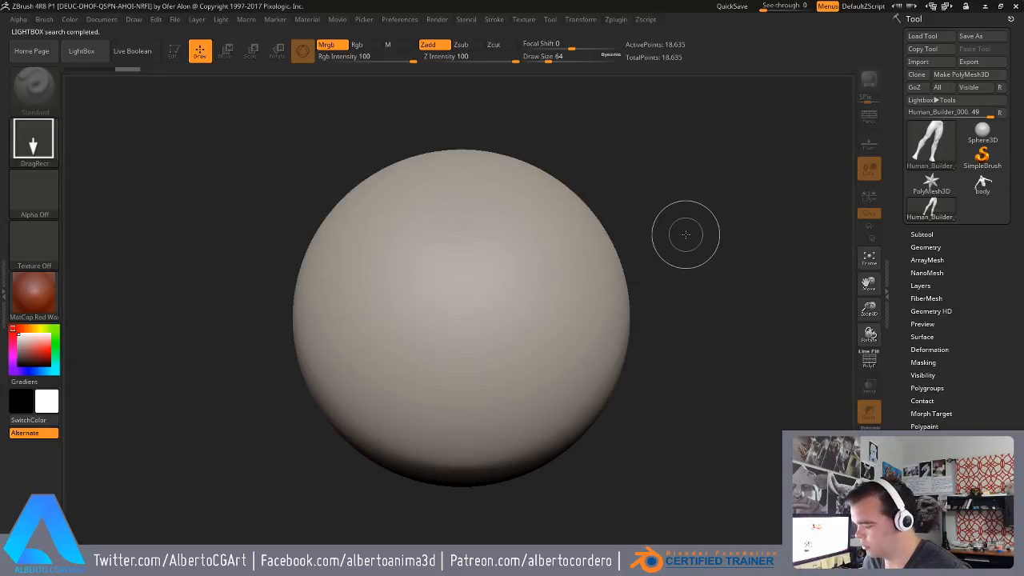
key("ctrl+n")
- Try drawing the Human_Builder legs tool onto the canvas, clearing the canvas after each attempt
left_click(934, 147)
left_click(938, 207)
left_click(532, 224)
left_click_drag(471, 164, 472, 406)
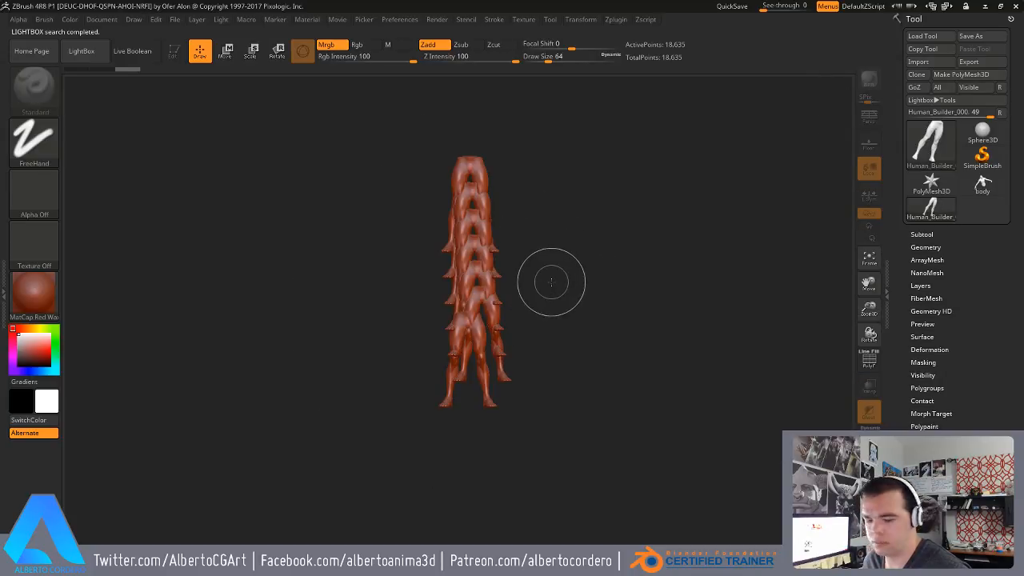
key("ctrl+n")
left_click(985, 136)
left_click(932, 159)
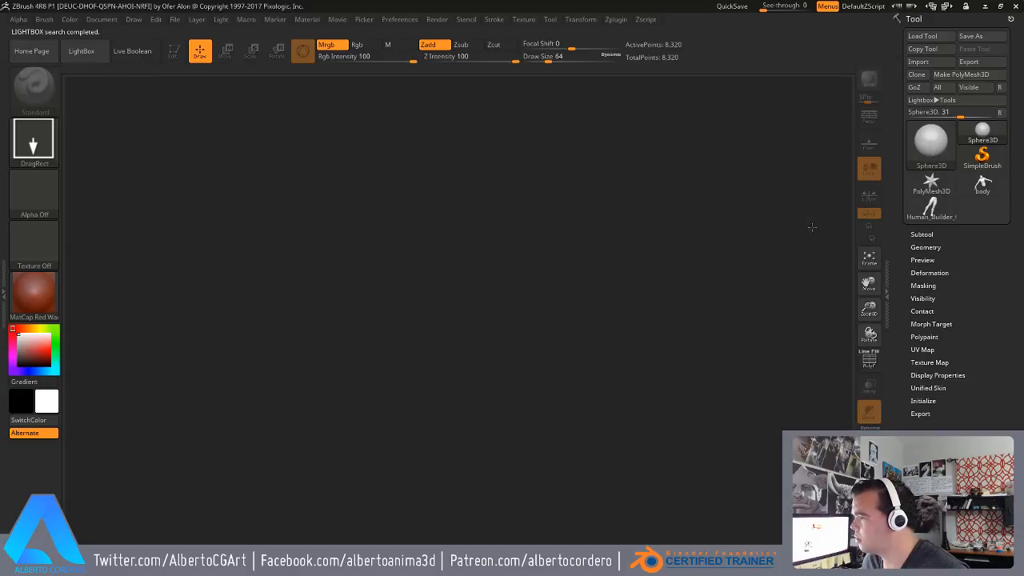
left_click(932, 142)
left_click(663, 144)
mouse_move(464, 297)
left_mouse_down()
mouse_move(450, 403)
mouse_move(462, 432)
left_mouse_up()
key("ctrl+n")
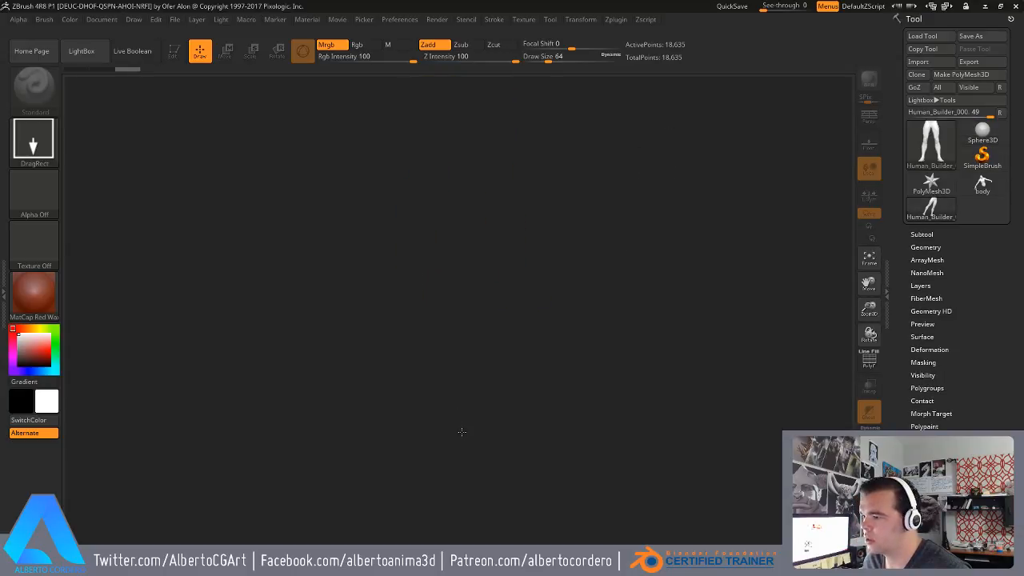
mouse_move(464, 224)
left_mouse_down()
mouse_move(482, 383)
mouse_move(491, 373)
left_mouse_up()
key("ctrl+n")
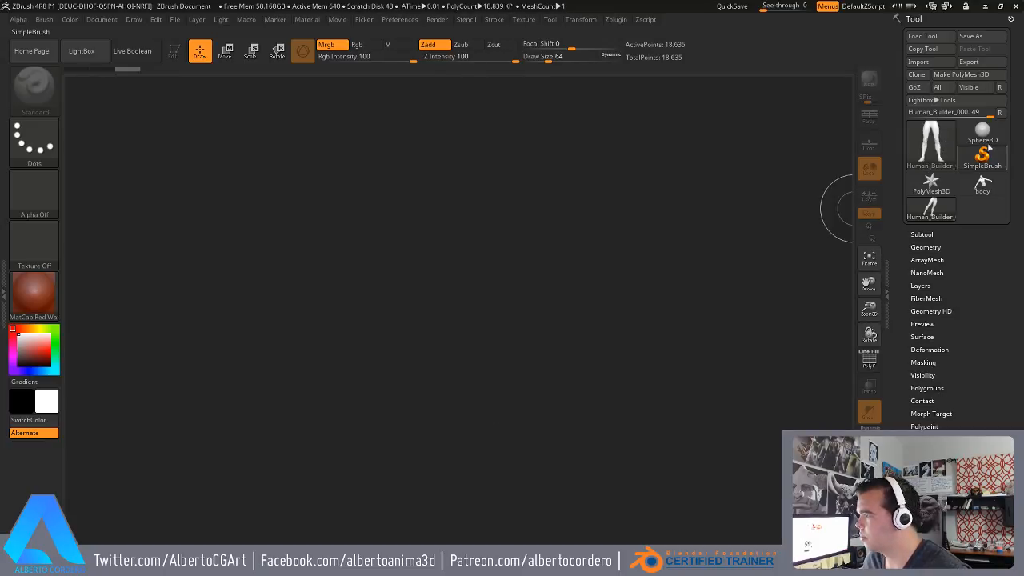
- Choose the body tool, draw it onto the canvas in Edit mode and frame the whole torso
left_click(981, 136)
left_click(930, 144)
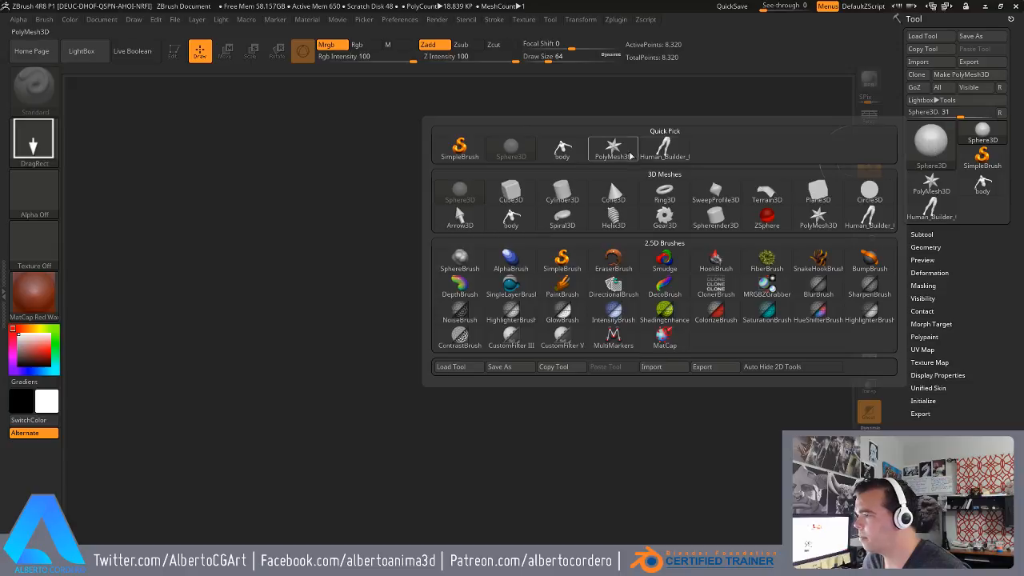
left_click(564, 148)
left_click_drag(471, 355, 471, 368, "alt")
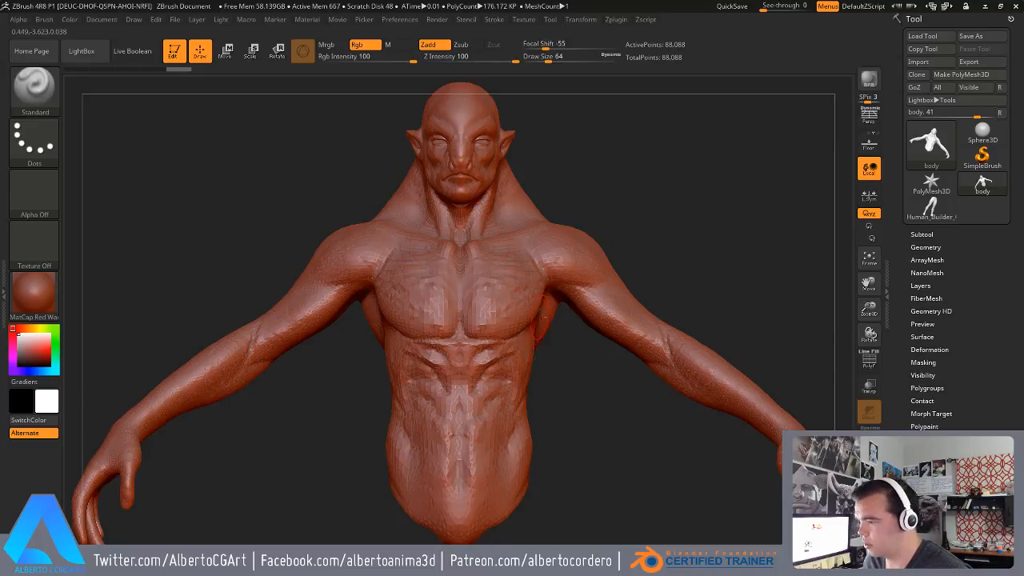
left_click_drag(570, 386, 546, 146, "alt")
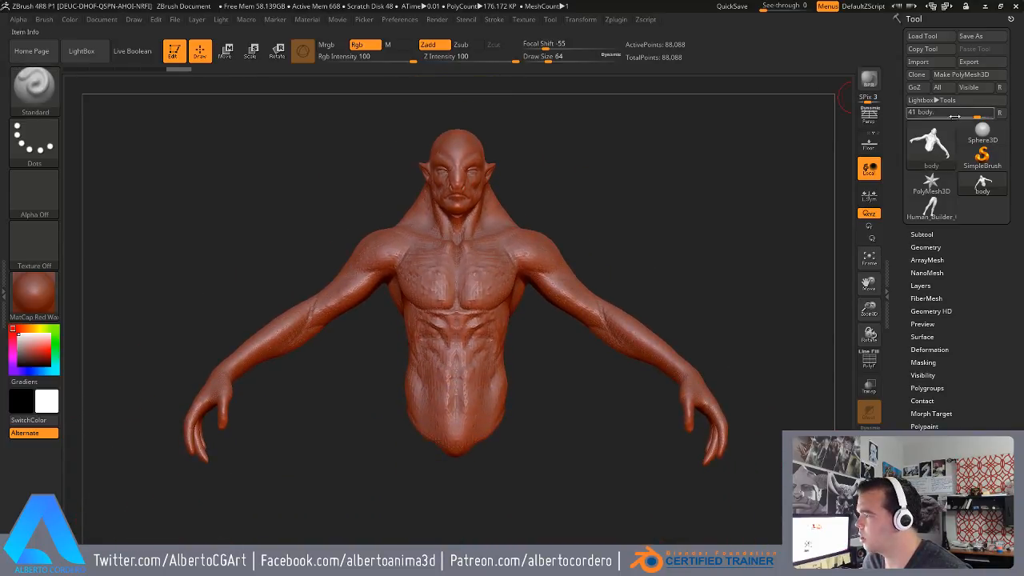
- Append the Human_Builder legs as a subtool of the body
left_click(922, 234)
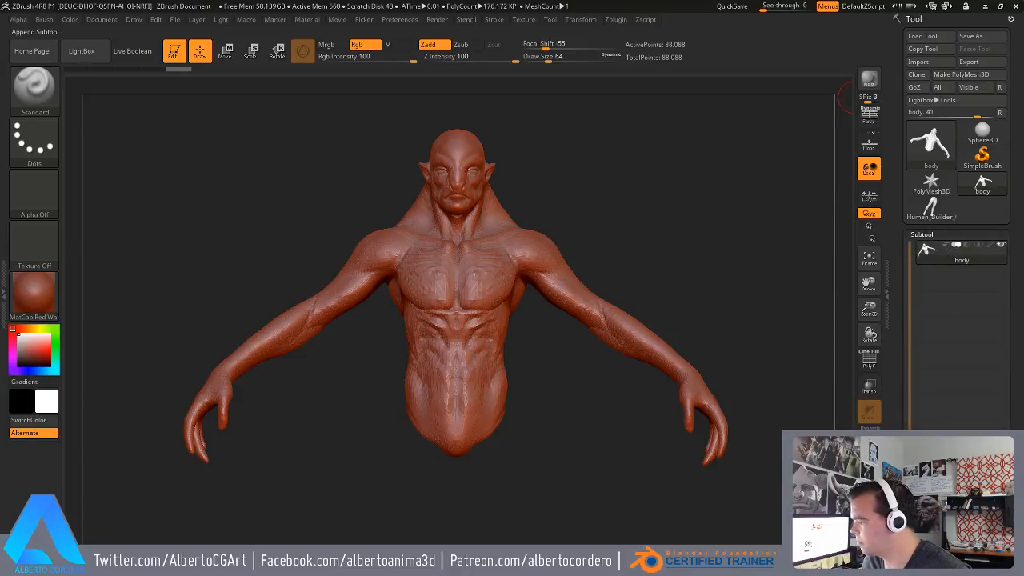
left_click(933, 521)
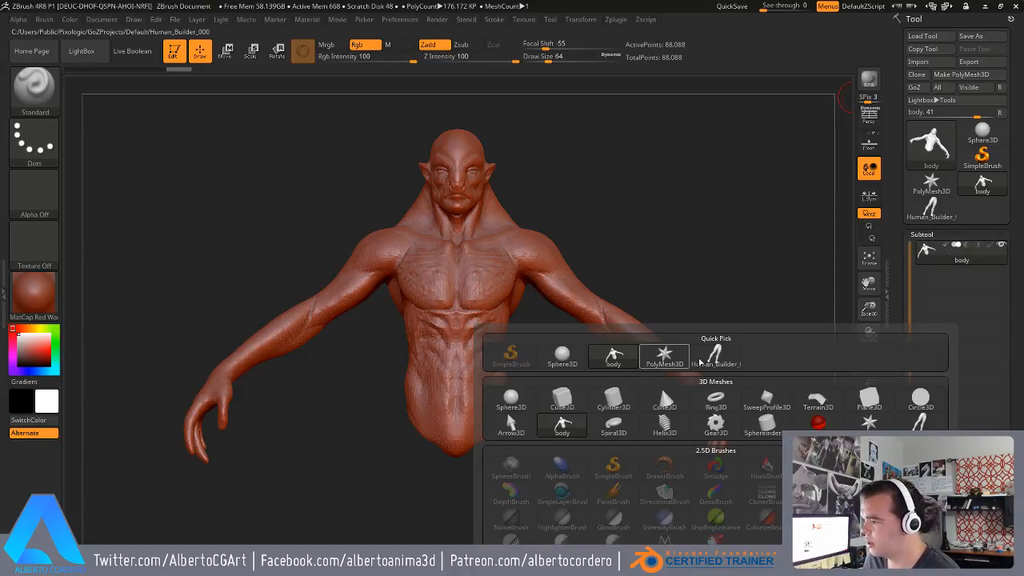
left_click(711, 358)
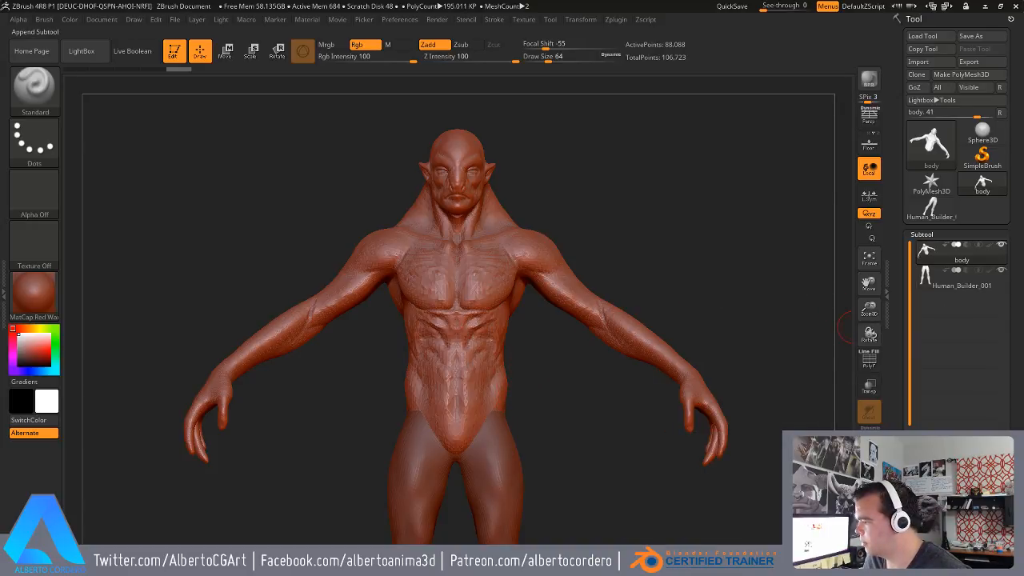
- Merge the body subtool down with the legs subtool and accept the warning
scroll(938, 398, "down", 5)
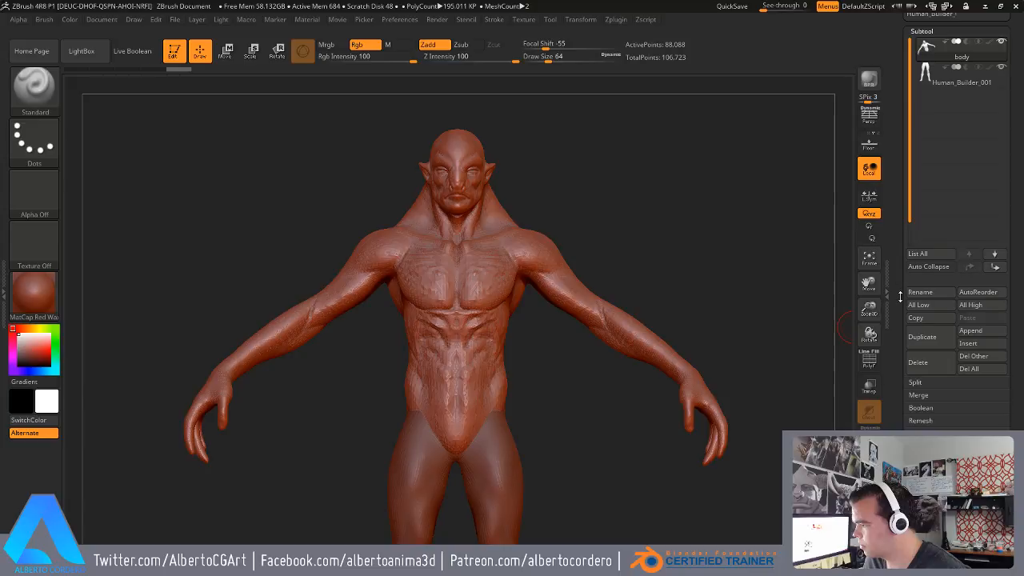
left_click(922, 385)
left_click(941, 398)
left_click(833, 420)
- Try DynaMesh on the merged body with Blur 0 and Resolution 256, and undo it
scroll(912, 216, "up", 5)
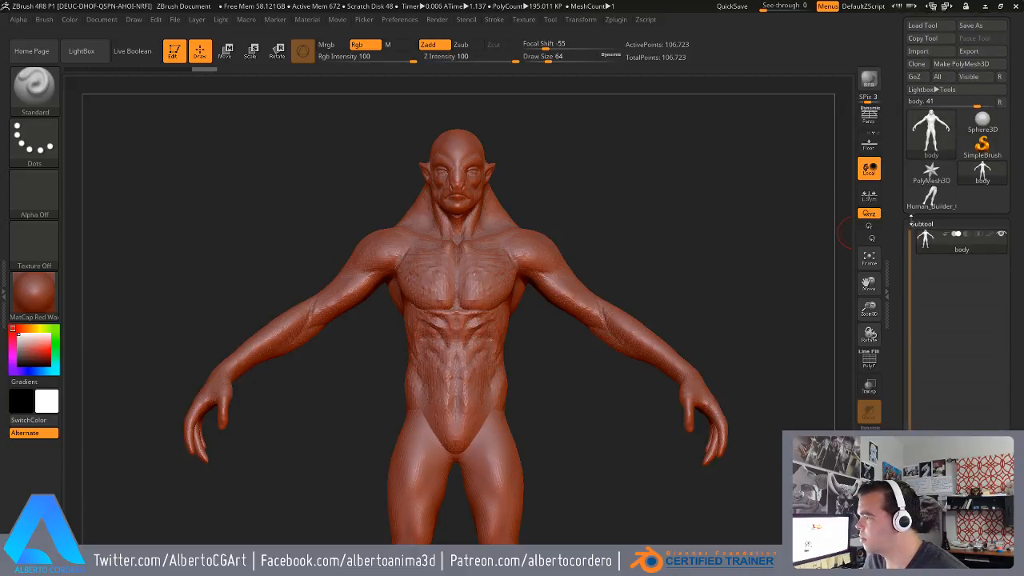
scroll(920, 320, "down", 5)
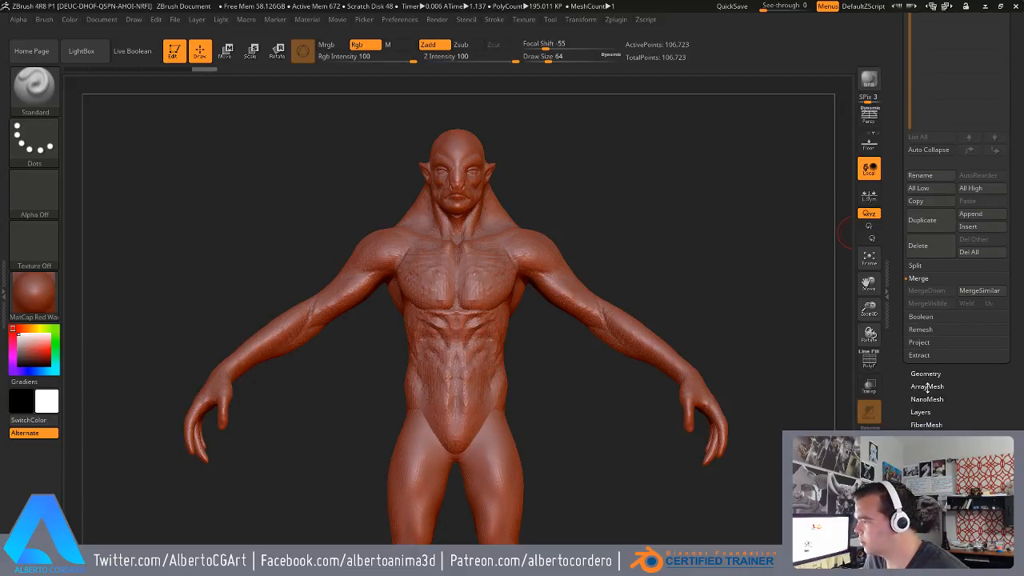
left_click(925, 374)
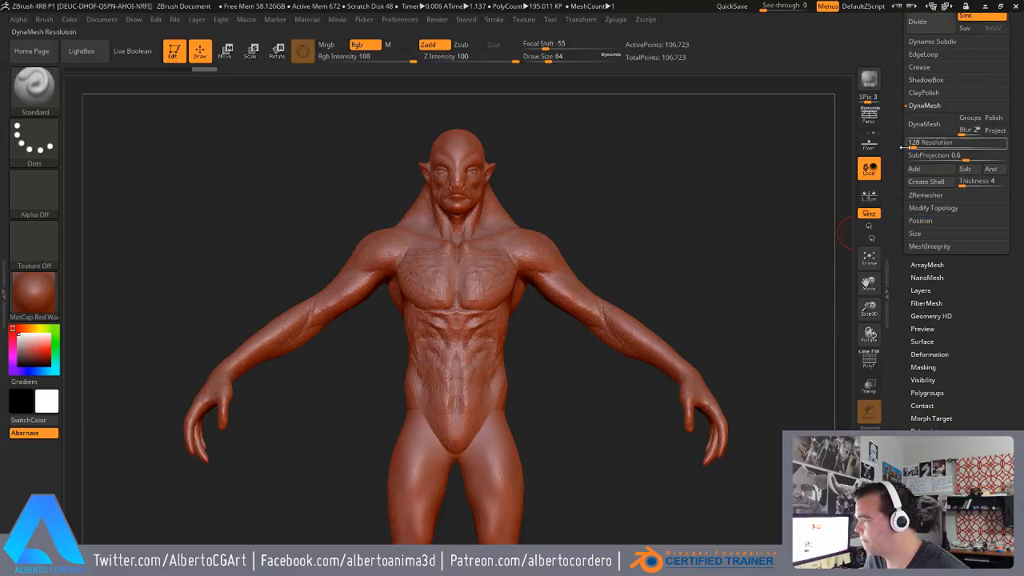
left_click(975, 130)
type("0")
left_click(933, 144)
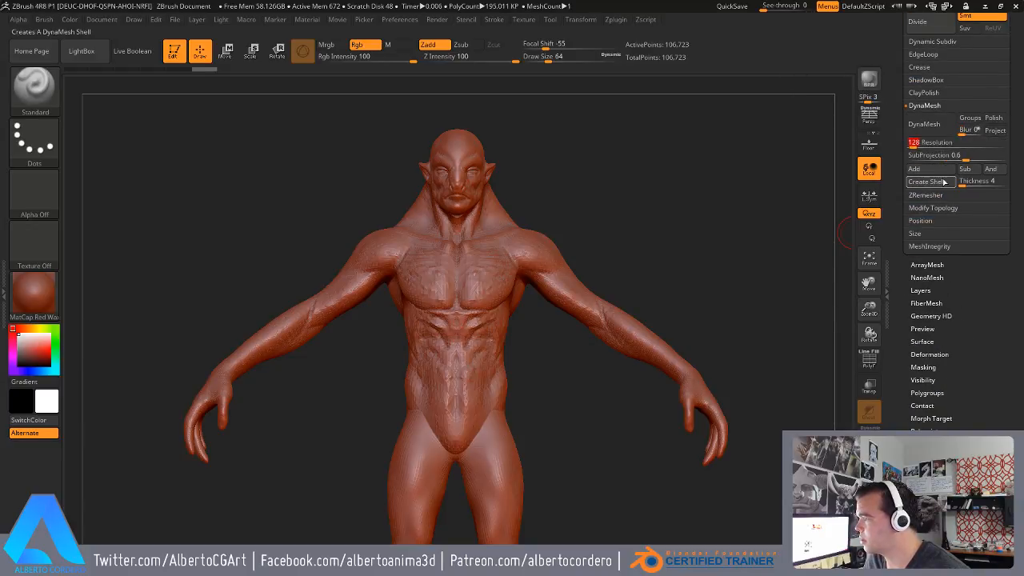
type("256")
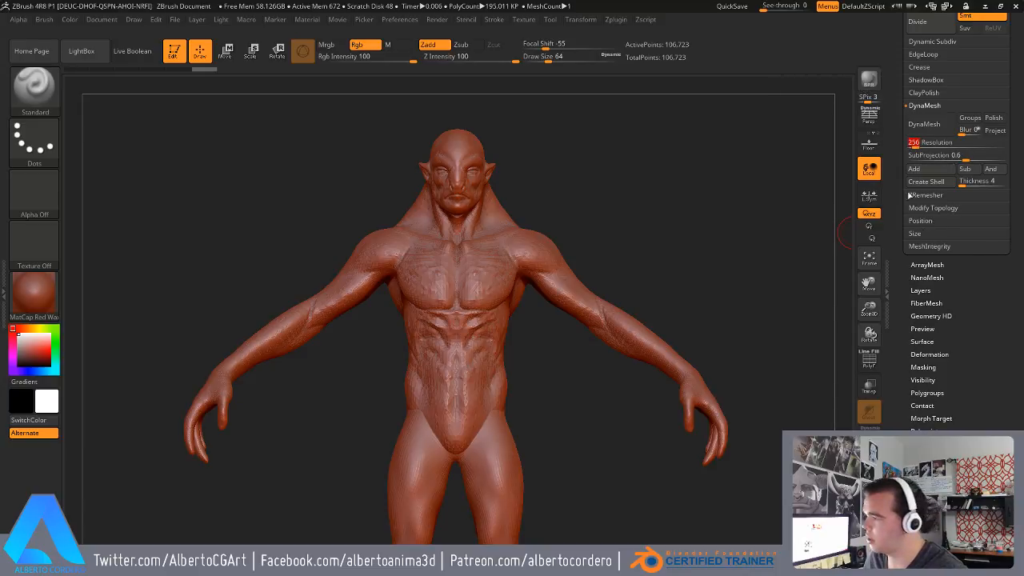
key("Return")
left_click(928, 125)
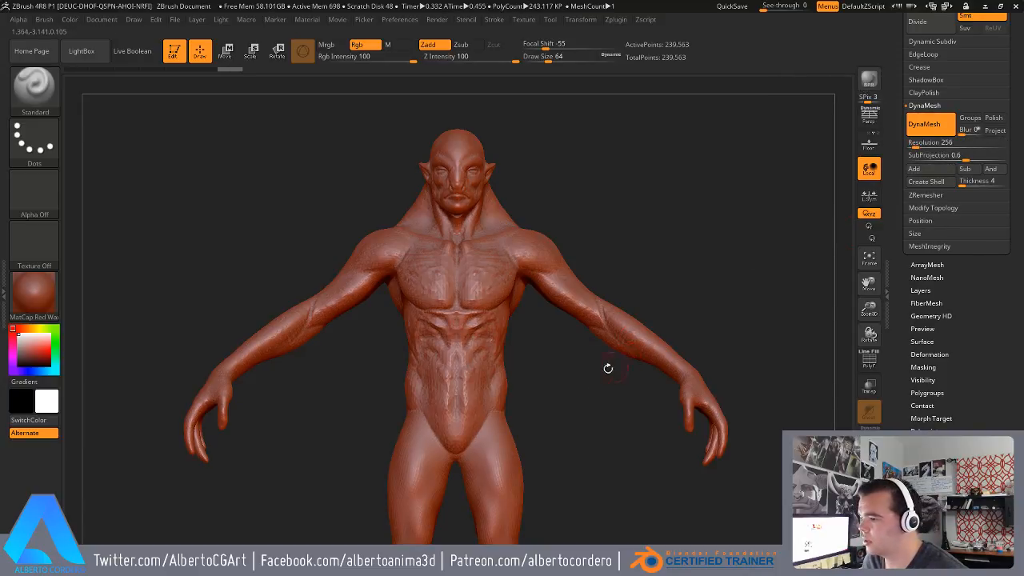
left_click_drag(650, 190, 588, 184, "alt")
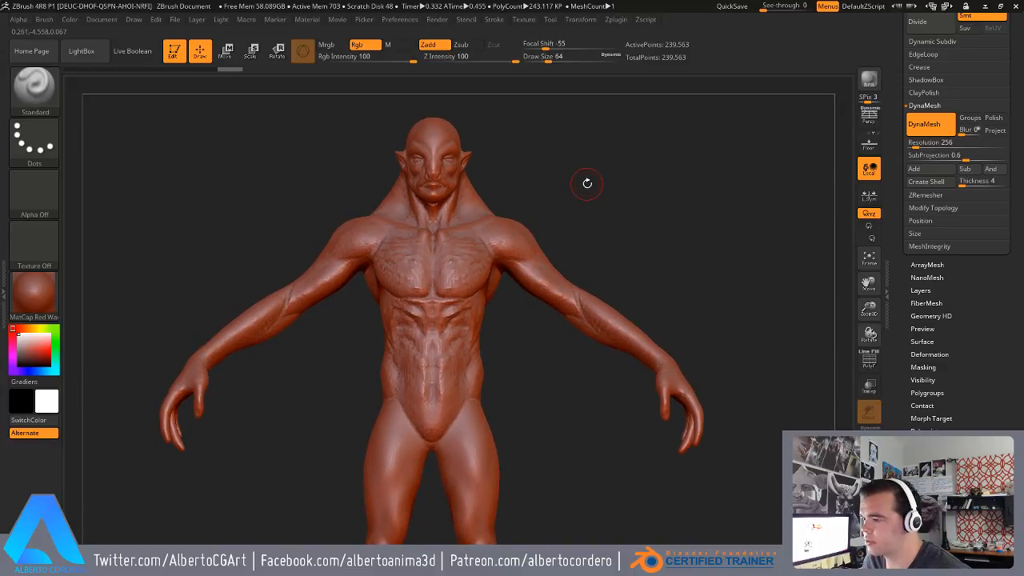
key("ctrl")
key("ctrl+z")
- Duplicate the merged body subtool and make the original body subtool active
left_click_drag(895, 124, 898, 226)
left_click(923, 235)
mouse_move(937, 260)
key("ctrl+shift+d")
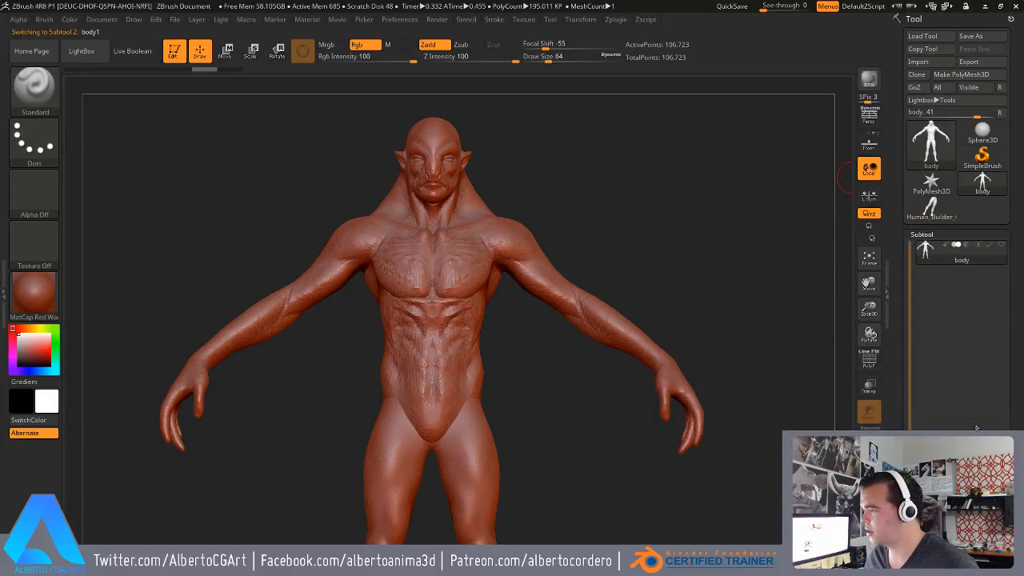
left_click(950, 263)
left_click_drag(900, 243, 899, 161)
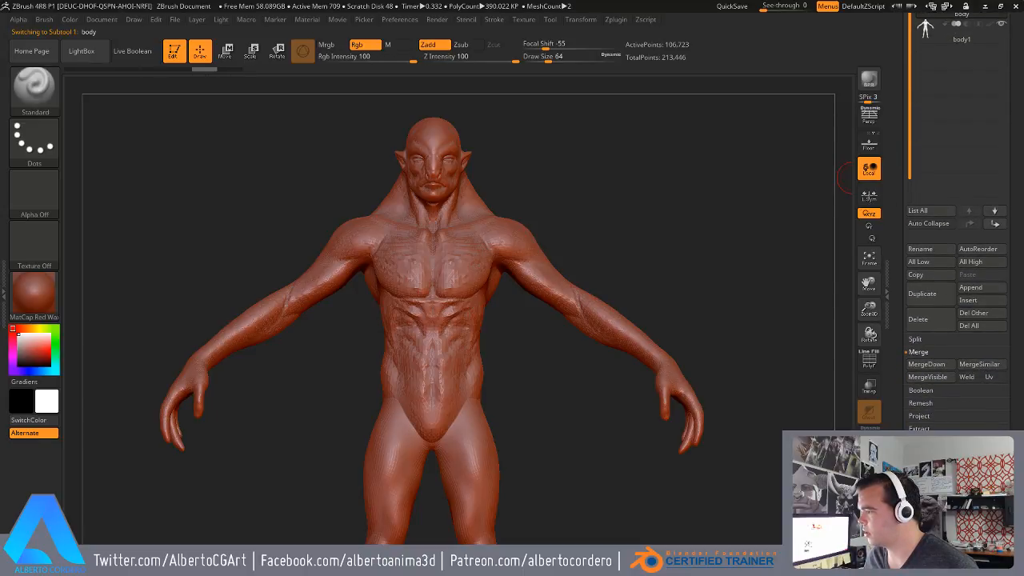
- Try DynaMesh on the body subtool at resolution 128, undo it, and set Blur to 0 and Resolution to 256
left_click(928, 447)
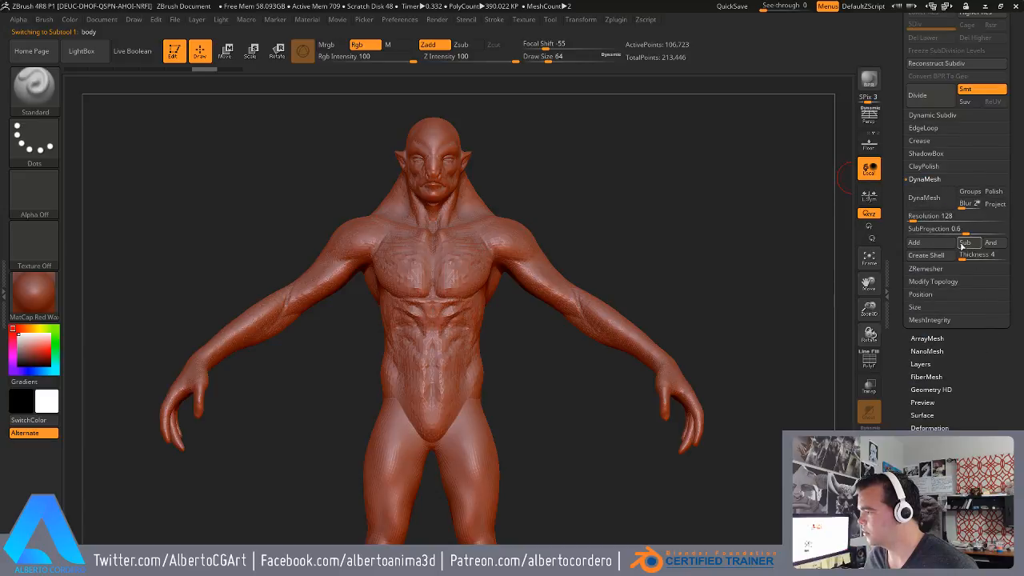
left_click(936, 205)
key("ctrl+z")
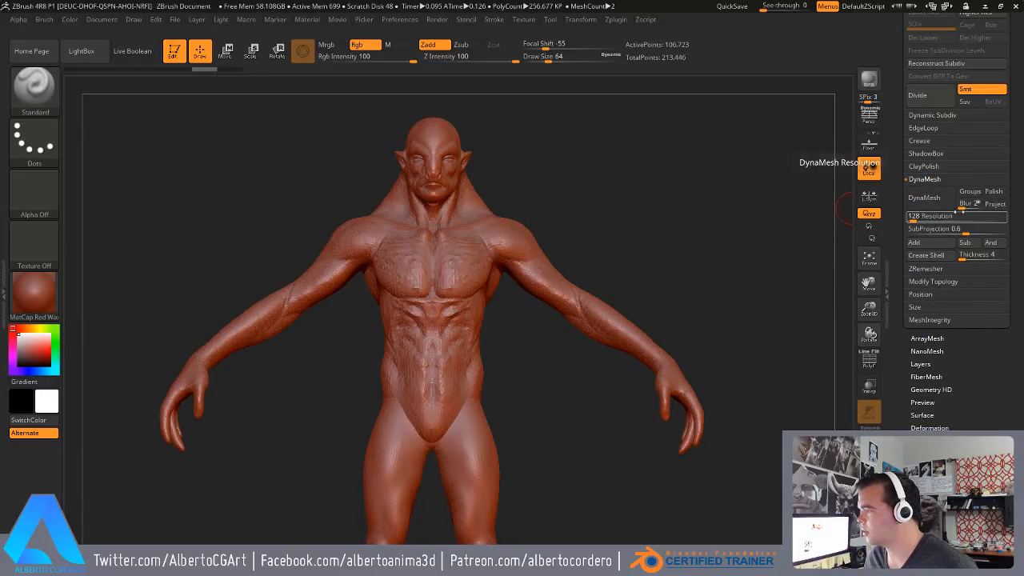
left_click(971, 204)
type("0")
left_click(926, 217)
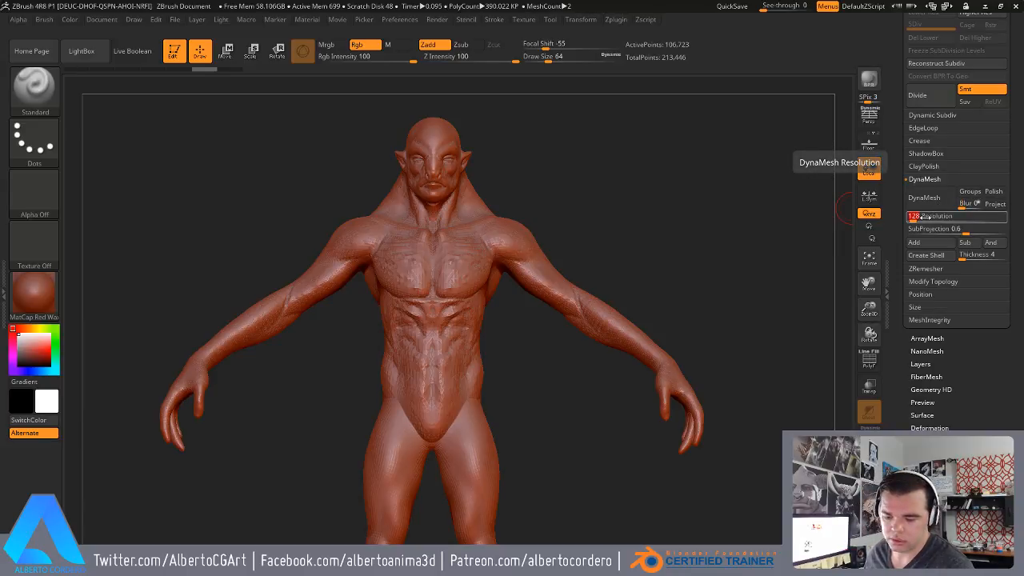
type("256")
key("Return")
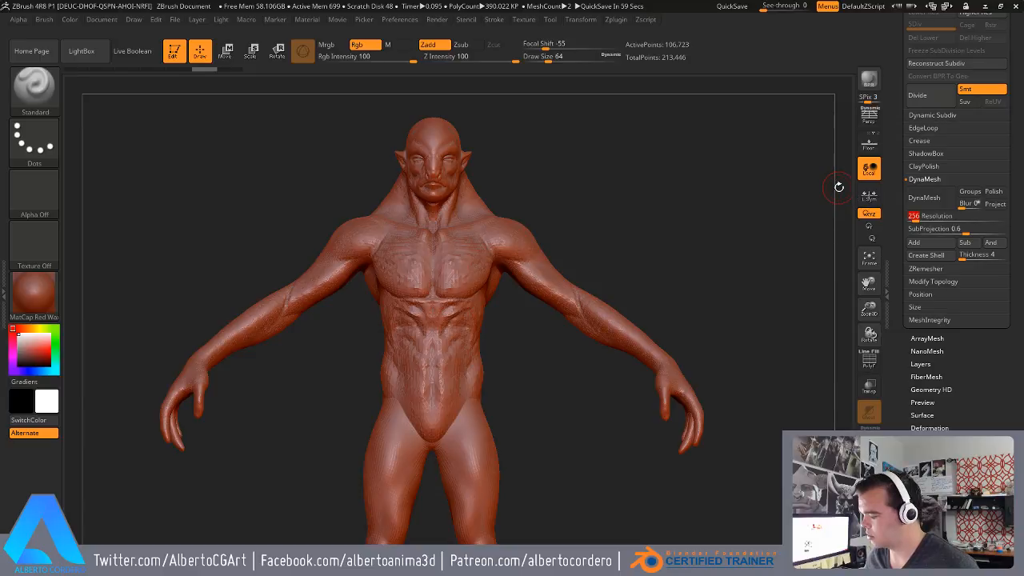
- Remesh the body subtool with DynaMesh at resolution 256 and return to the subtool's projection settings
left_click(924, 197)
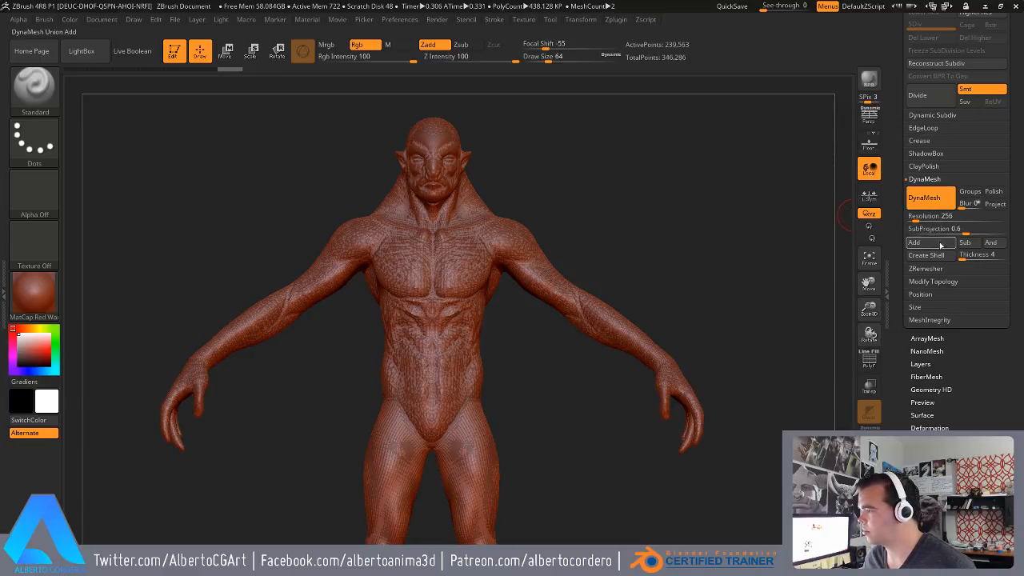
left_click(928, 208)
left_click_drag(901, 108, 904, 303)
left_click(923, 184)
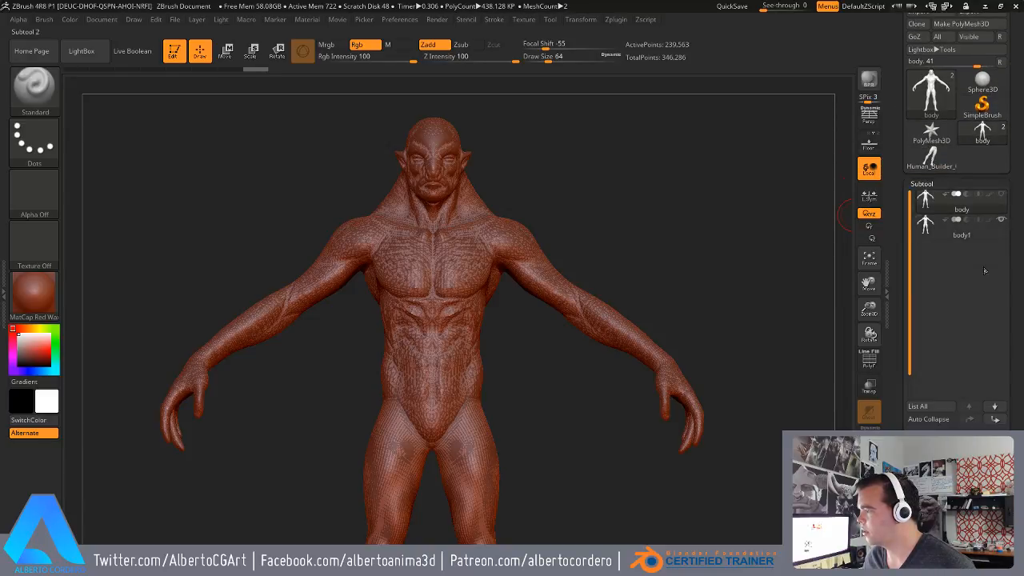
left_click_drag(903, 406, 903, 250)
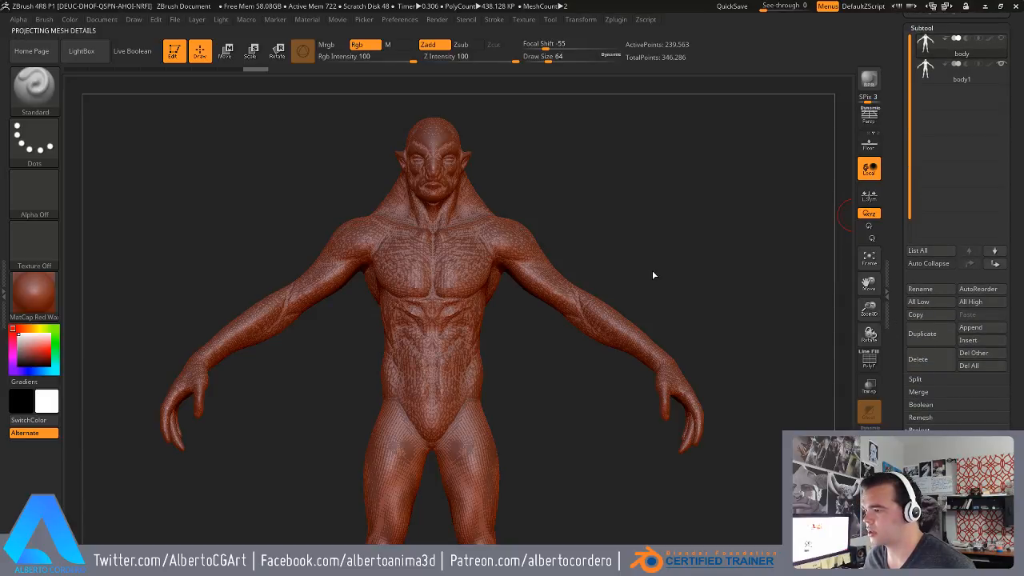
- Compare the upper body with and without body1 shown, and project all of body1's detail onto the body subtool
mouse_move(553, 176)
right_mouse_down("alt")
mouse_move(599, 250)
mouse_move(597, 240)
mouse_move(647, 461)
right_mouse_up("alt")
right_click_drag(691, 192, 681, 442, "alt")
right_click_drag(702, 157, 668, 305, "alt")
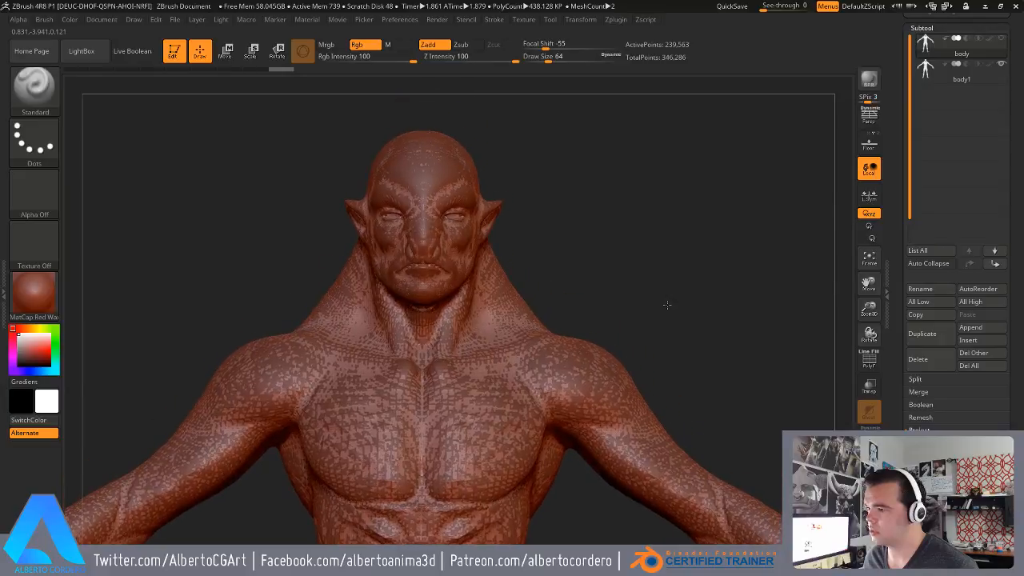
left_click(1002, 65)
left_click(1002, 65)
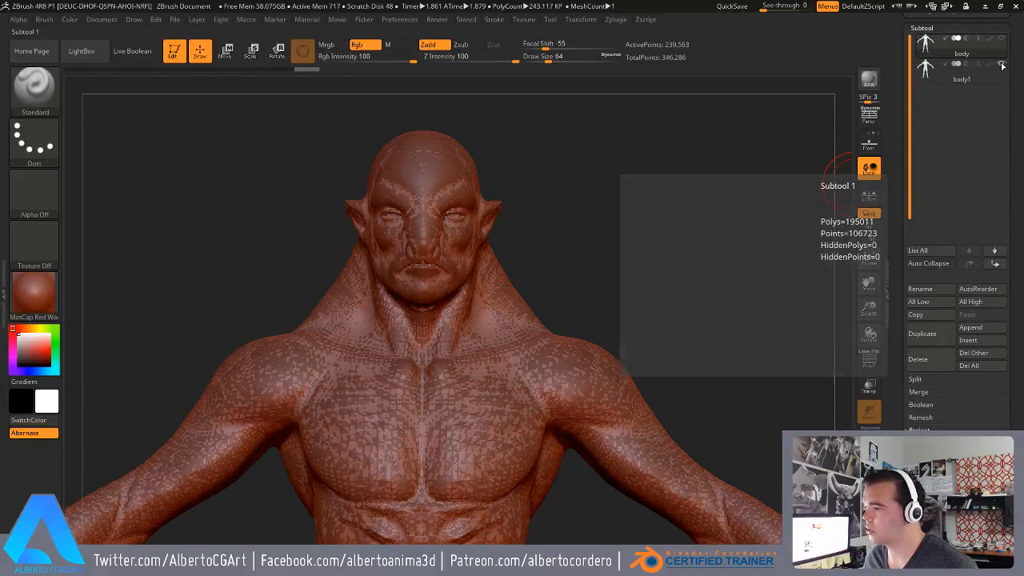
left_click(1001, 65)
left_click(1001, 65)
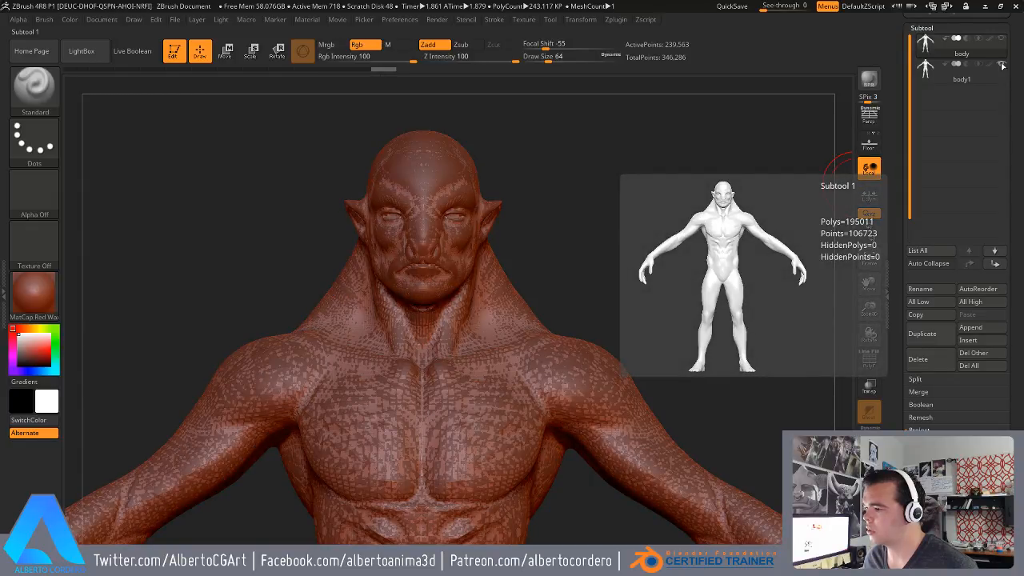
left_click_drag(900, 262, 900, 113)
left_click(927, 306)
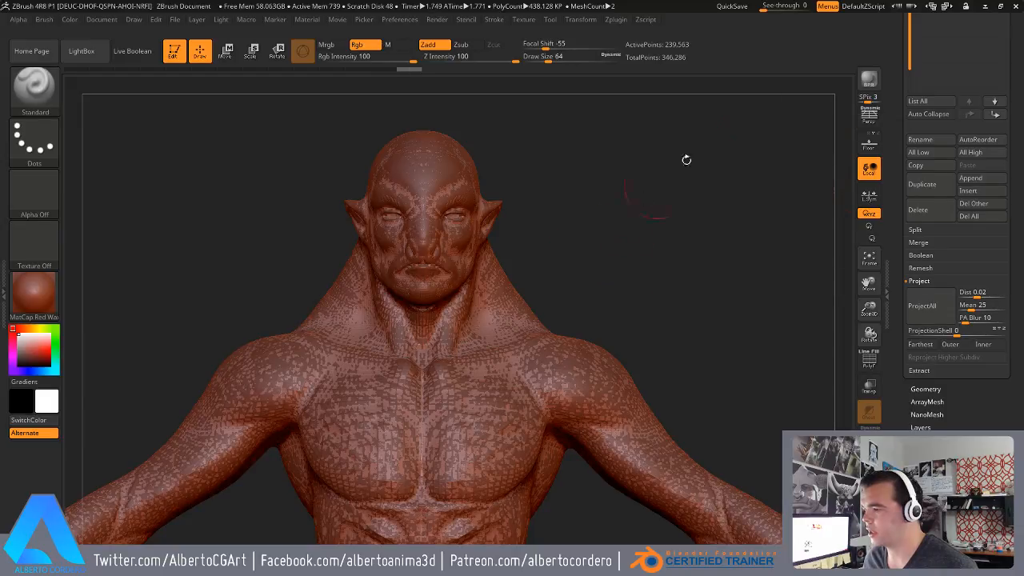
- Compare the two subtools, delete the duplicate body1, and inspect the remaining body
left_click_drag(899, 80, 900, 390)
left_click(964, 231)
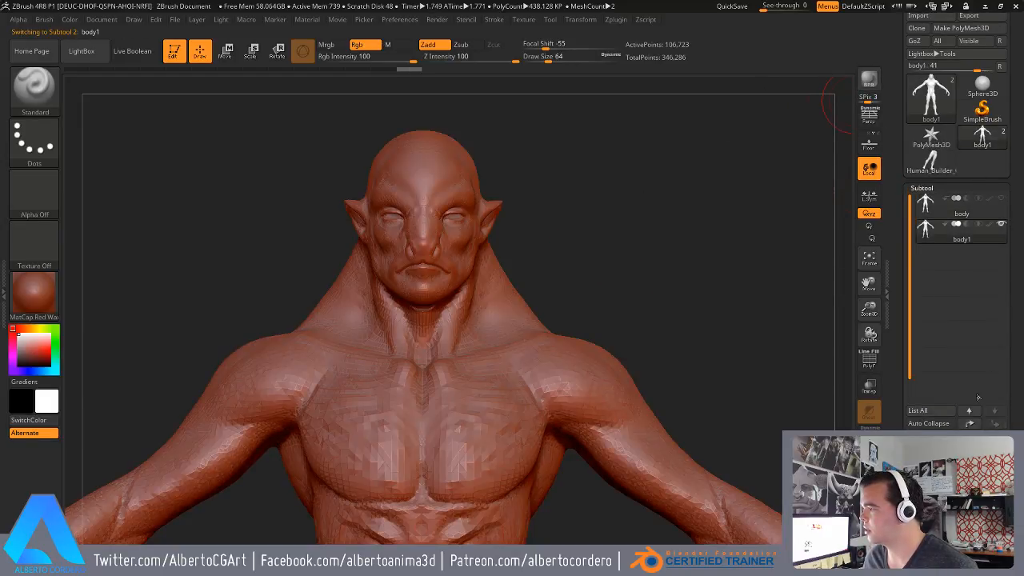
left_click(967, 214)
left_click(973, 230)
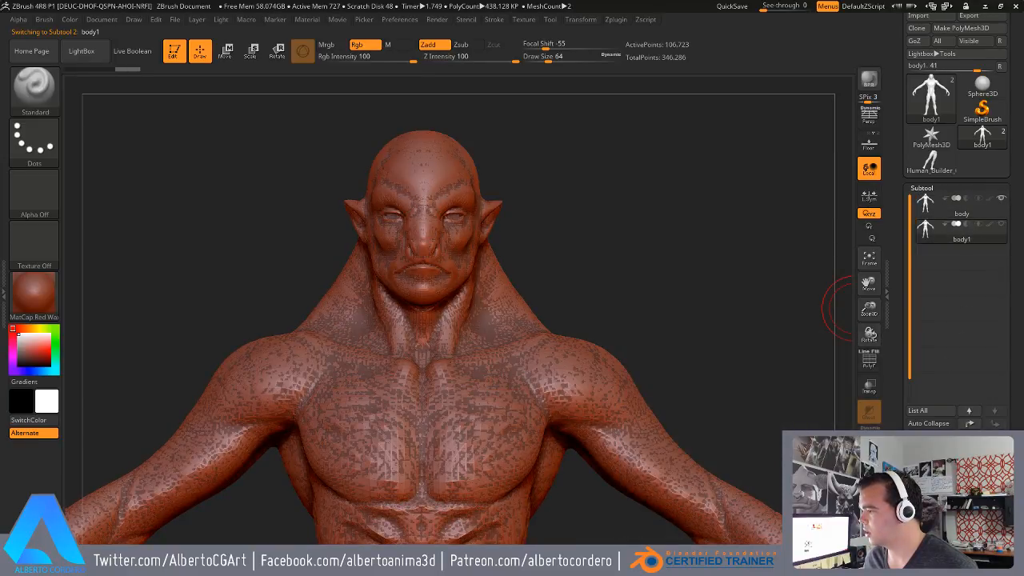
left_click(792, 549)
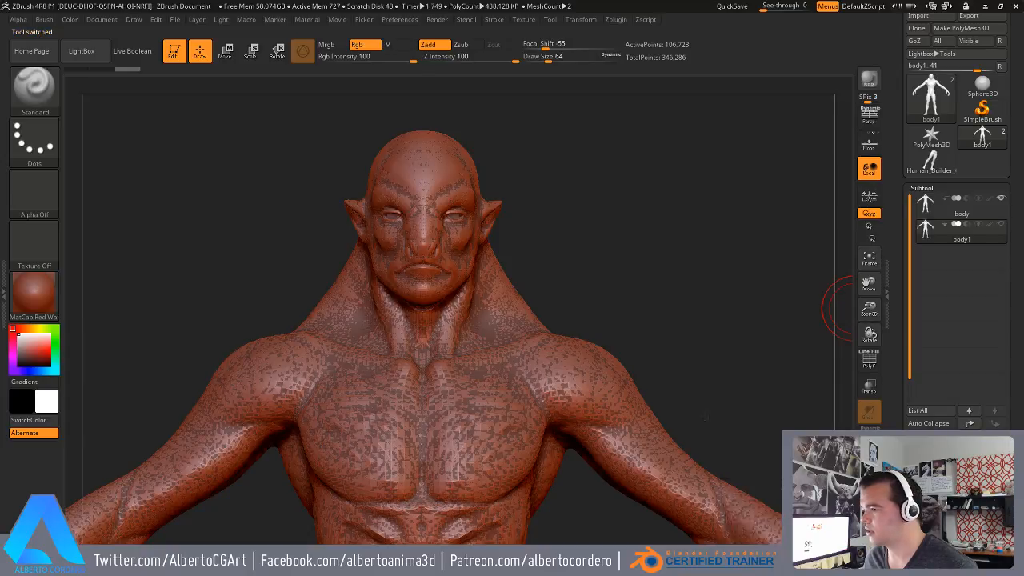
mouse_move(673, 201)
left_mouse_down("alt")
mouse_move(599, 205)
mouse_move(629, 187)
mouse_move(618, 188)
left_mouse_up("alt")
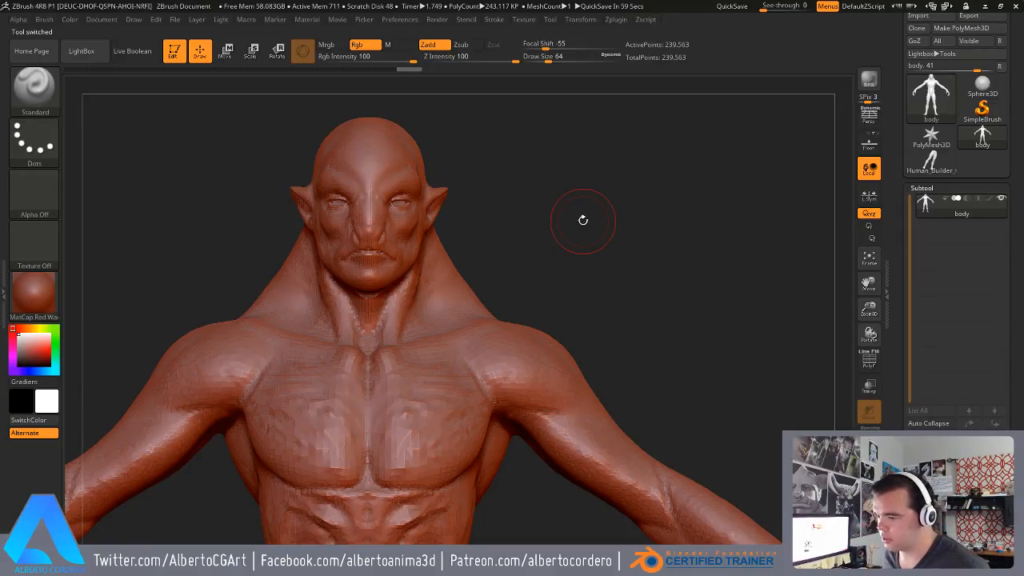
mouse_move(542, 203)
right_mouse_down("alt")
mouse_move(555, 187)
mouse_move(541, 196)
mouse_move(601, 181)
mouse_move(512, 204)
mouse_move(526, 193)
mouse_move(512, 200)
mouse_move(526, 205)
mouse_move(491, 217)
mouse_move(499, 254)
mouse_move(552, 275)
mouse_move(552, 180)
mouse_move(608, 180)
right_mouse_up("alt")
mouse_move(532, 177)
right_mouse_down()
mouse_move(520, 180)
mouse_move(517, 201)
mouse_move(524, 265)
mouse_move(466, 261)
mouse_move(428, 232)
mouse_move(430, 276)
mouse_move(364, 273)
mouse_move(534, 270)
mouse_move(530, 391)
mouse_move(591, 308)
mouse_move(534, 286)
mouse_move(467, 284)
mouse_move(466, 317)
mouse_move(560, 272)
mouse_move(595, 237)
right_mouse_up()
- Switch to Blender and move the legs object to the last layer
key("alt+Tab")
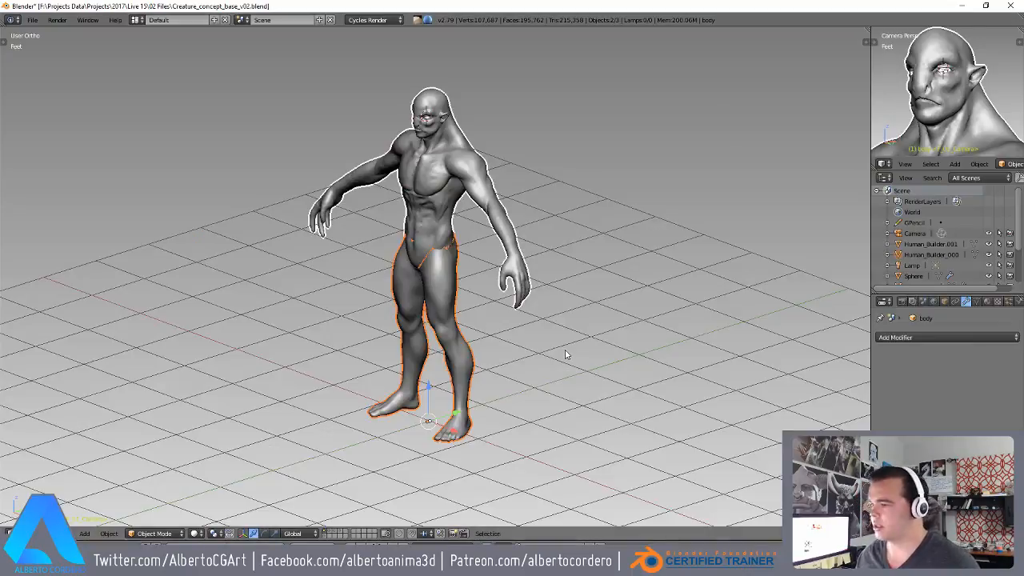
right_click(396, 313)
key("m")
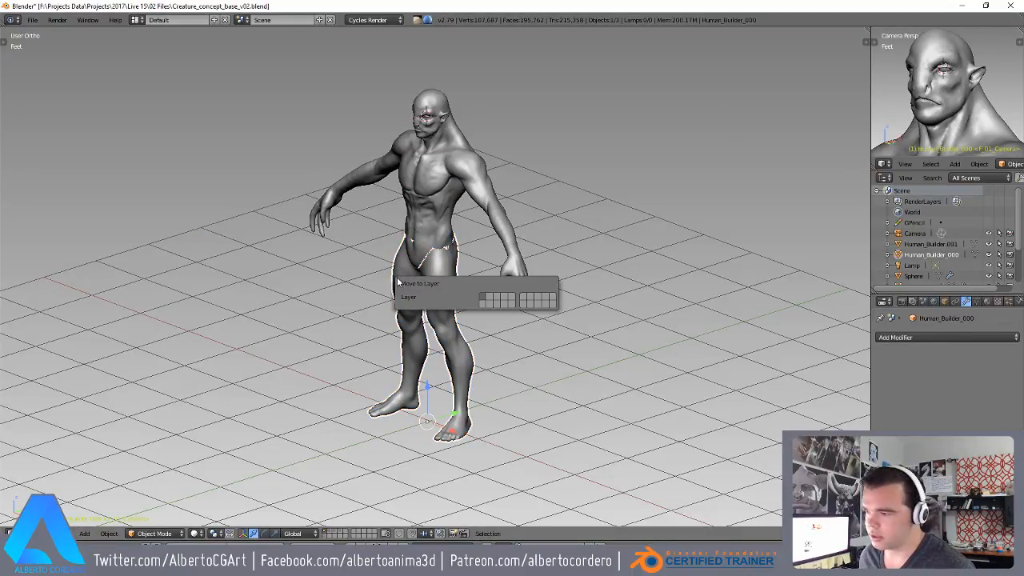
left_click(554, 301)
- Select the torso-only body, send it to ZBrush through GoZ, and switch back to ZBrush
middle_click_drag(554, 307, 438, 303)
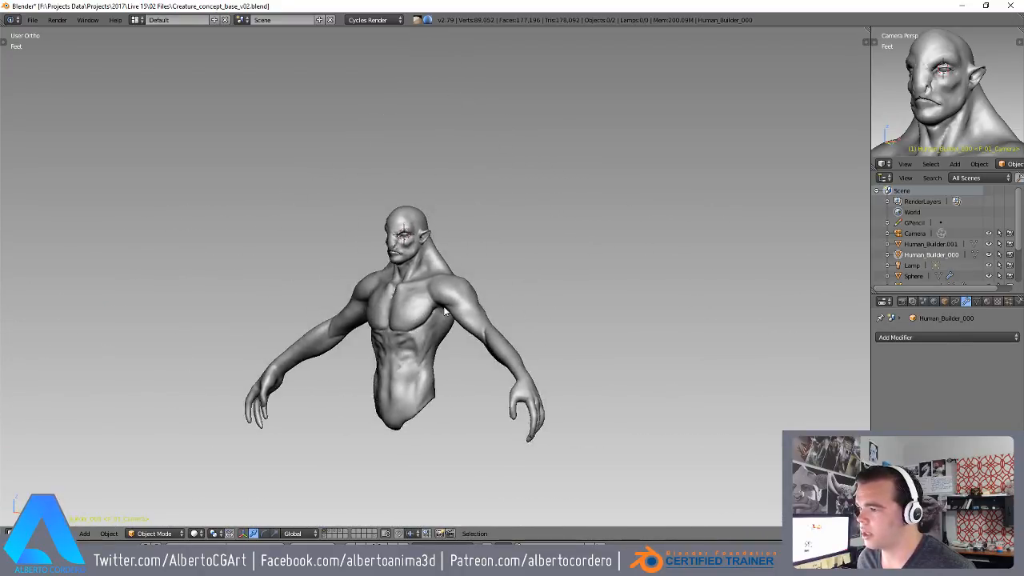
scroll(437, 298, "up", 3)
right_click(437, 293)
middle_click_drag(456, 260, 477, 206, "shift")
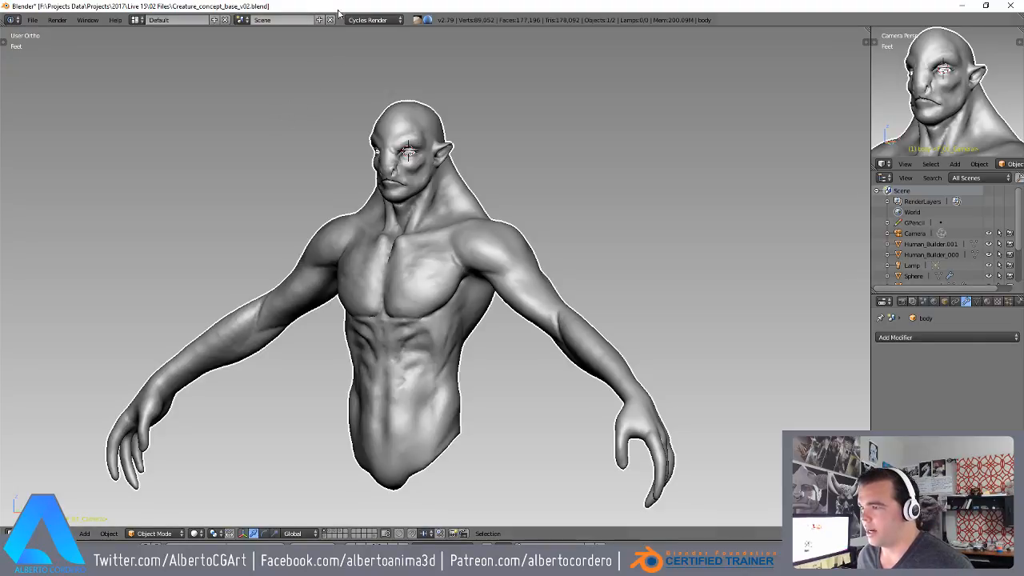
middle_click_drag(376, 164, 388, 156)
key("KP_1")
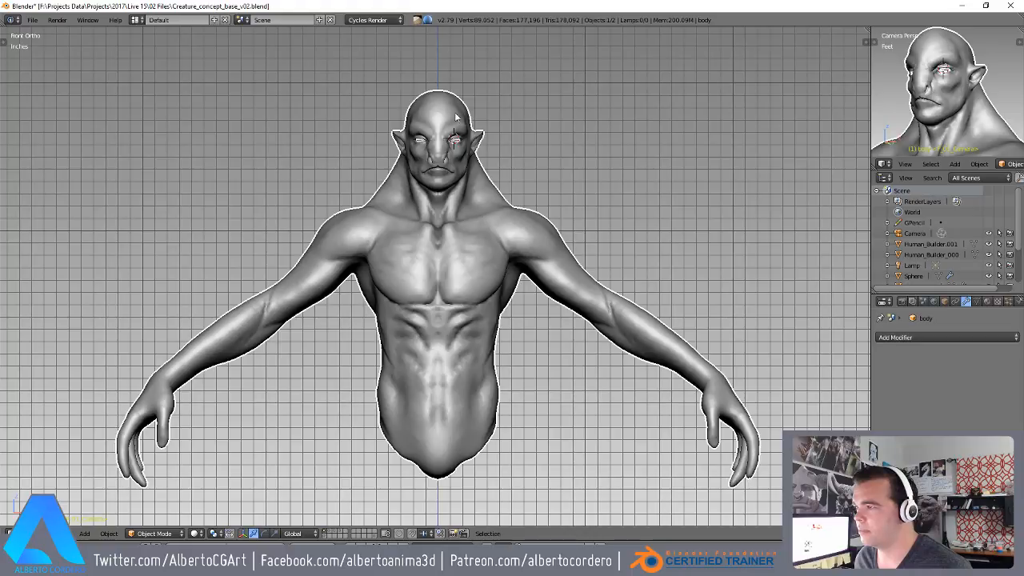
key("alt+Tab")
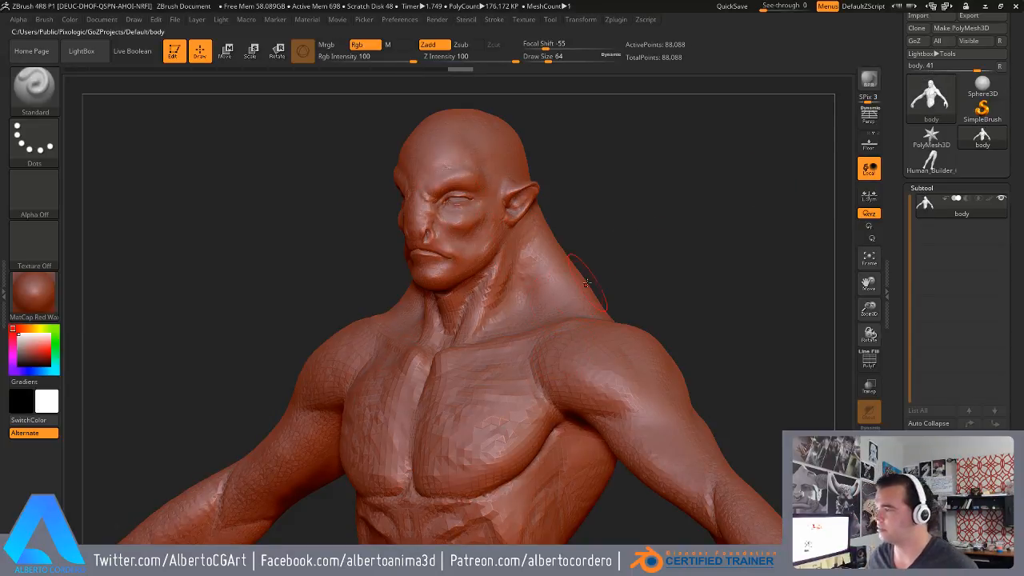
mouse_move(720, 238)
right_mouse_down("ctrl")
mouse_move(664, 233)
mouse_move(635, 263)
mouse_move(649, 294)
right_mouse_up("ctrl")
left_click_drag(649, 295, 649, 273)
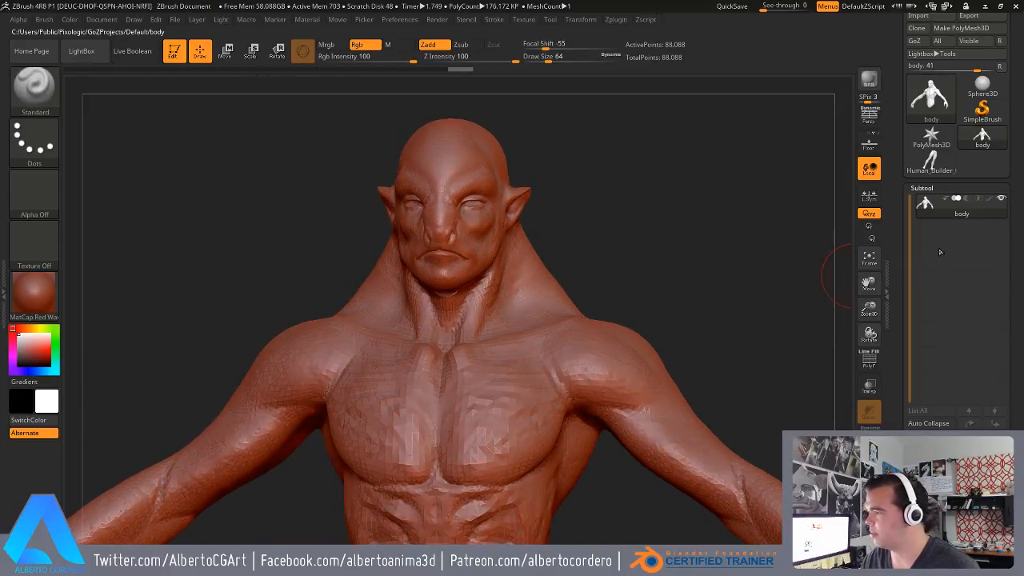
- Duplicate the torso body subtool and make the original body subtool active
left_click(931, 488)
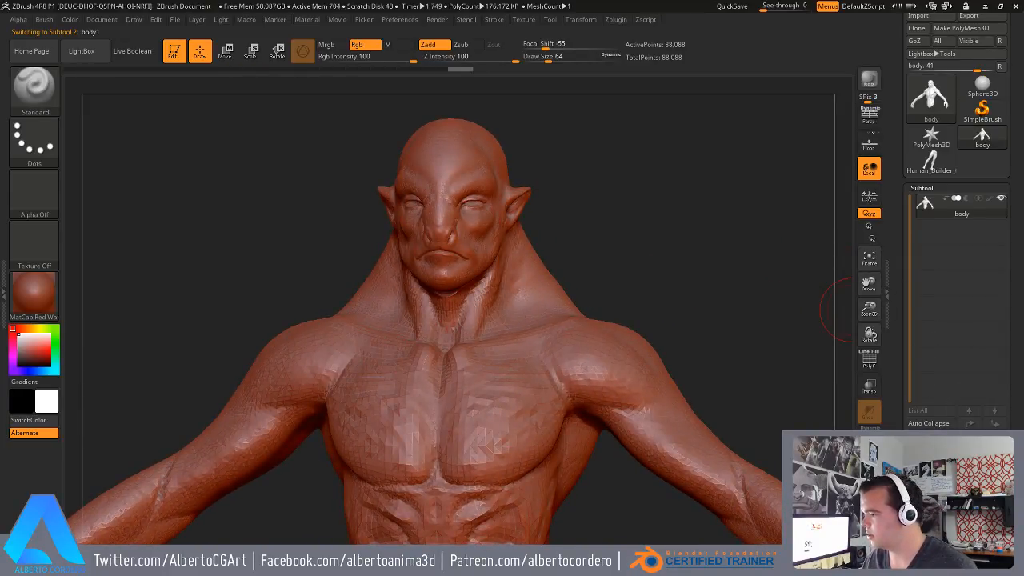
left_click(965, 216)
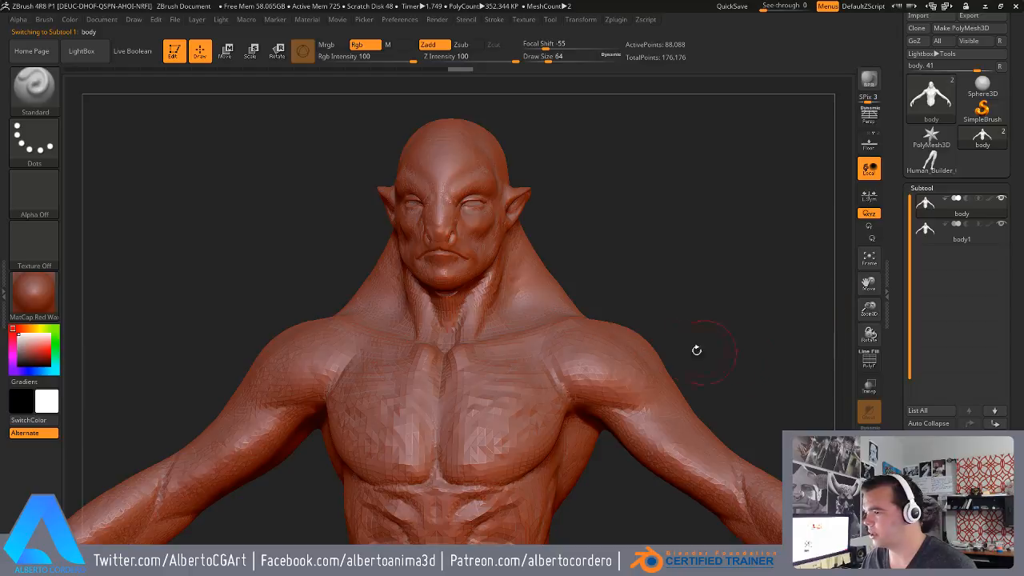
- Try ZRemesher on the body subtool with a Target Polygons Count of 5, check it with body1 hidden, and undo it
scroll(938, 294, "down", 5)
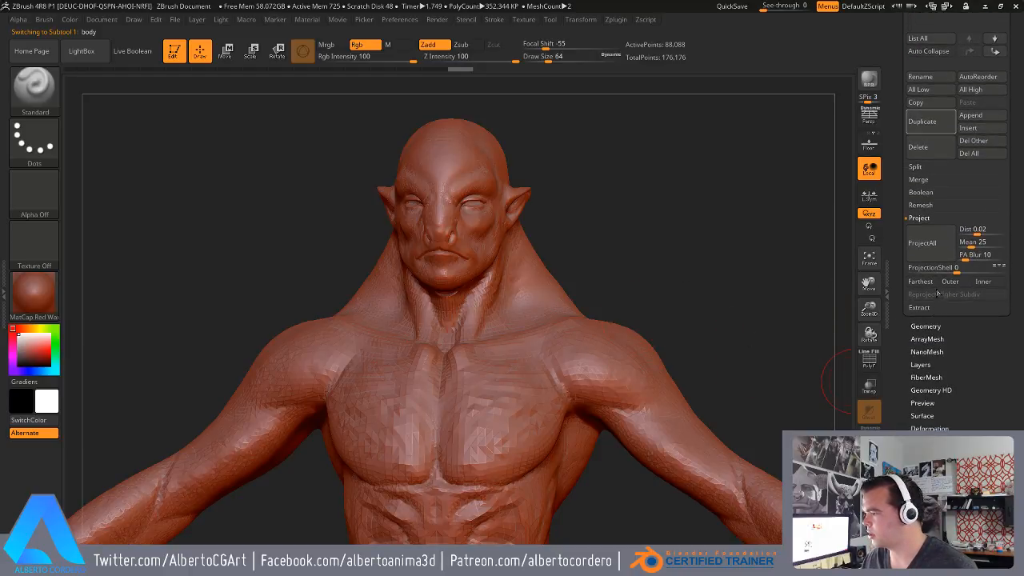
left_click(926, 327)
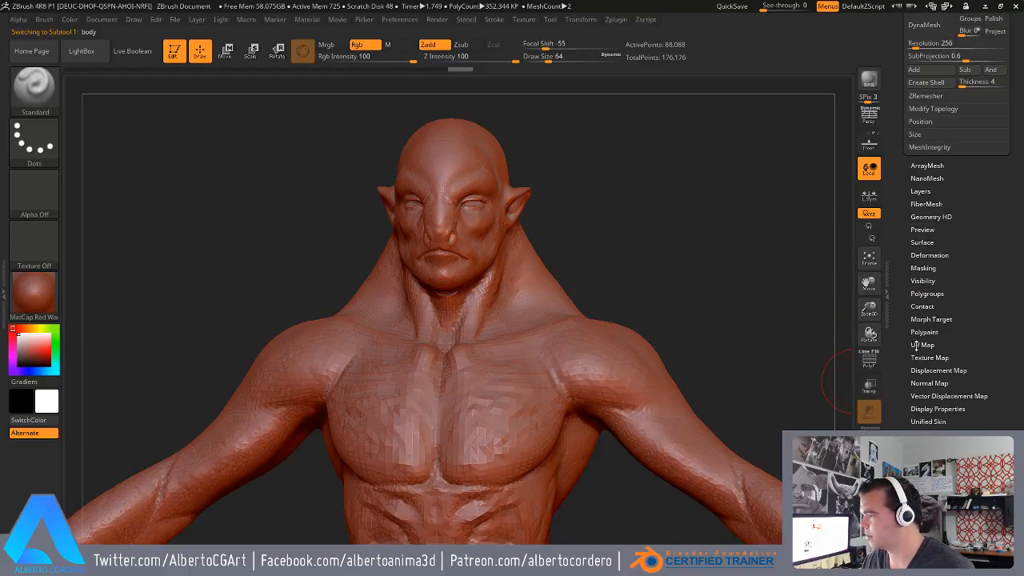
left_click(926, 97)
left_click_drag(900, 203, 904, 343)
left_click(926, 176)
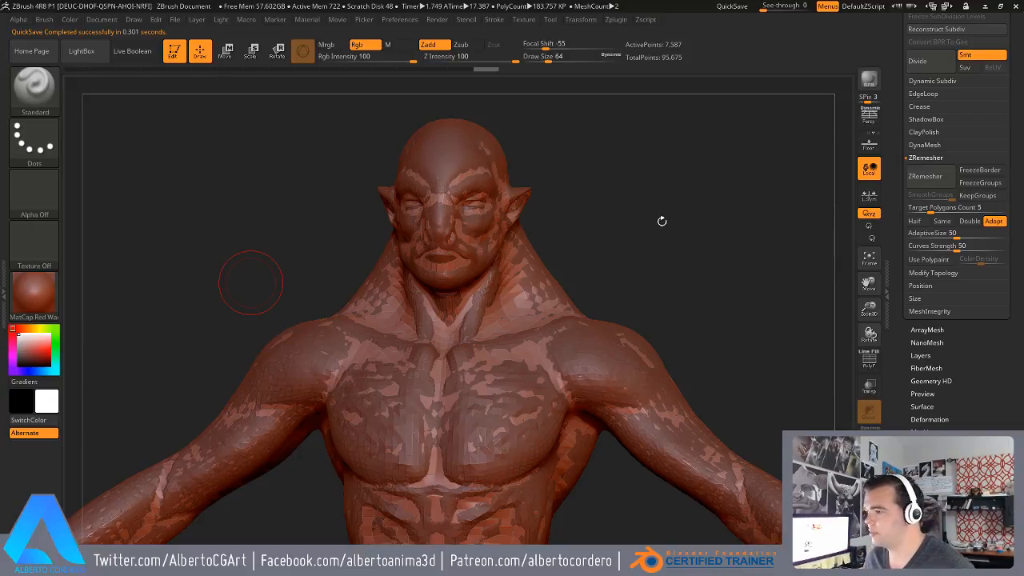
left_click_drag(898, 113, 899, 230)
left_click(936, 237)
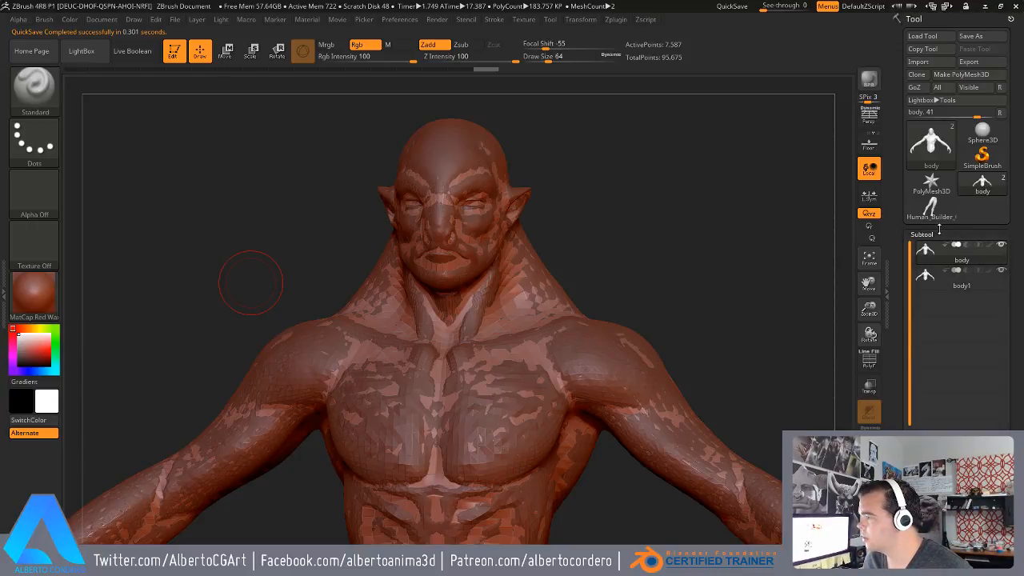
left_click(1002, 272)
key("ctrl")
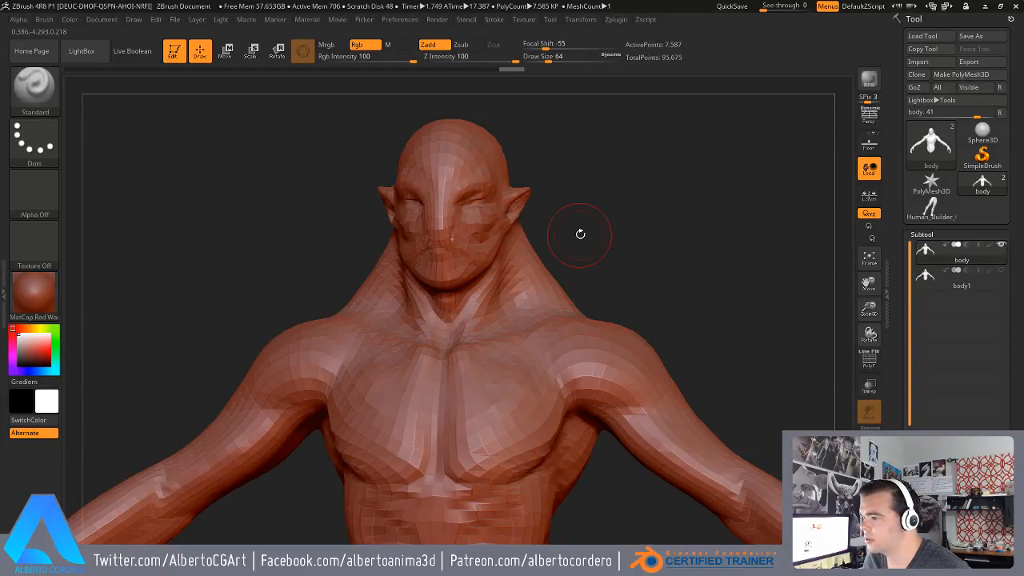
left_click_drag(664, 245, 669, 243, "ctrl")
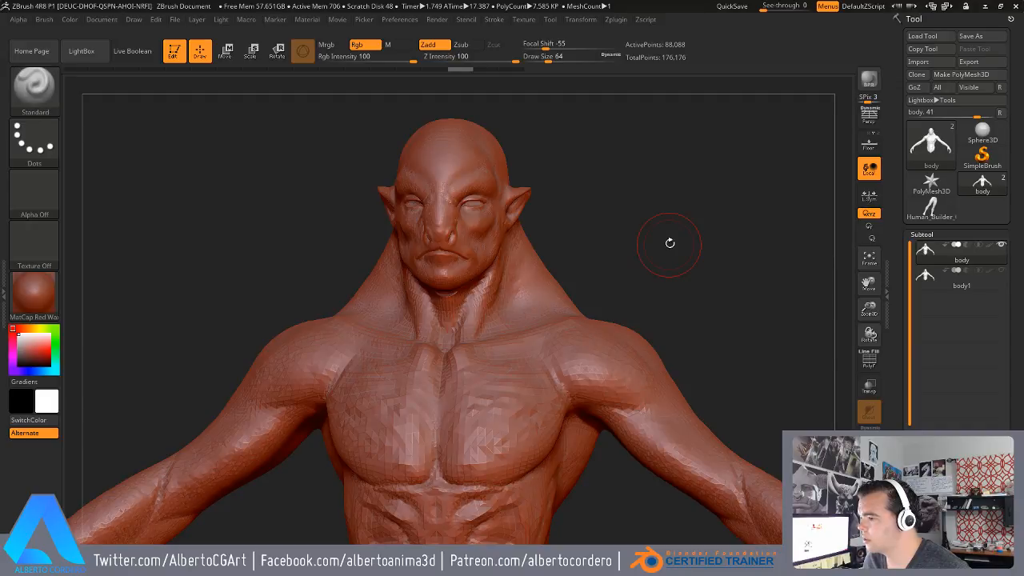
- Make the body subtool active, set Draw Size to 9, and choose the Topology brush for work around the mouth
left_click(975, 273)
left_click(960, 254)
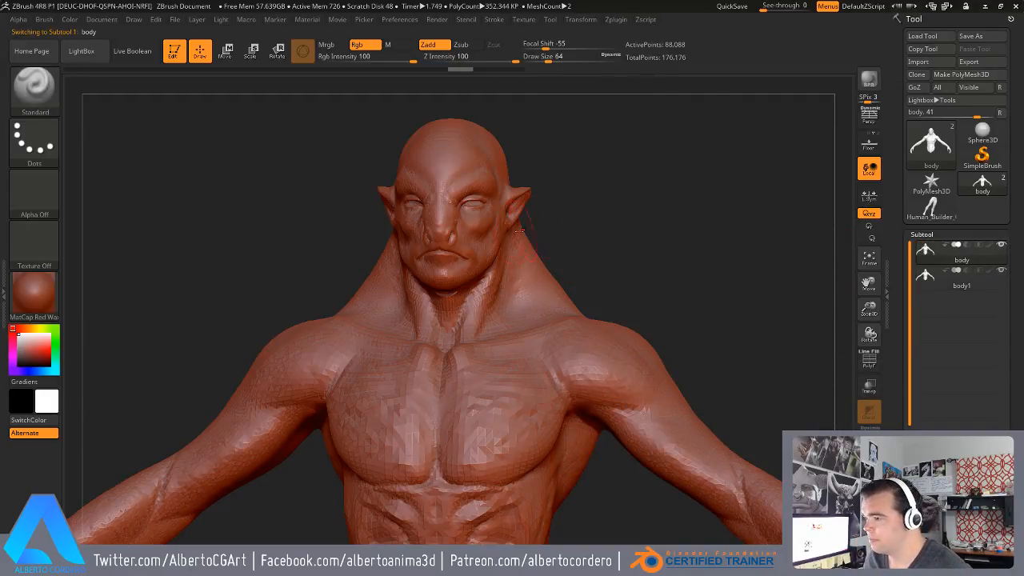
left_click_drag(901, 316, 908, 219)
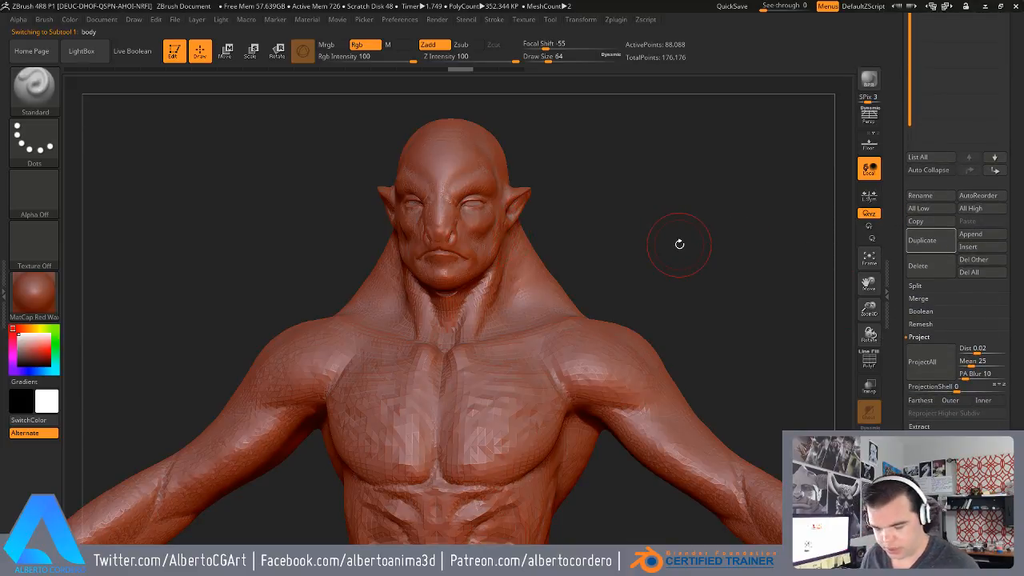
mouse_move(572, 202)
left_mouse_down("alt")
mouse_move(448, 208)
mouse_move(424, 196)
mouse_move(499, 260)
mouse_move(512, 289)
left_mouse_up("alt")
key("s")
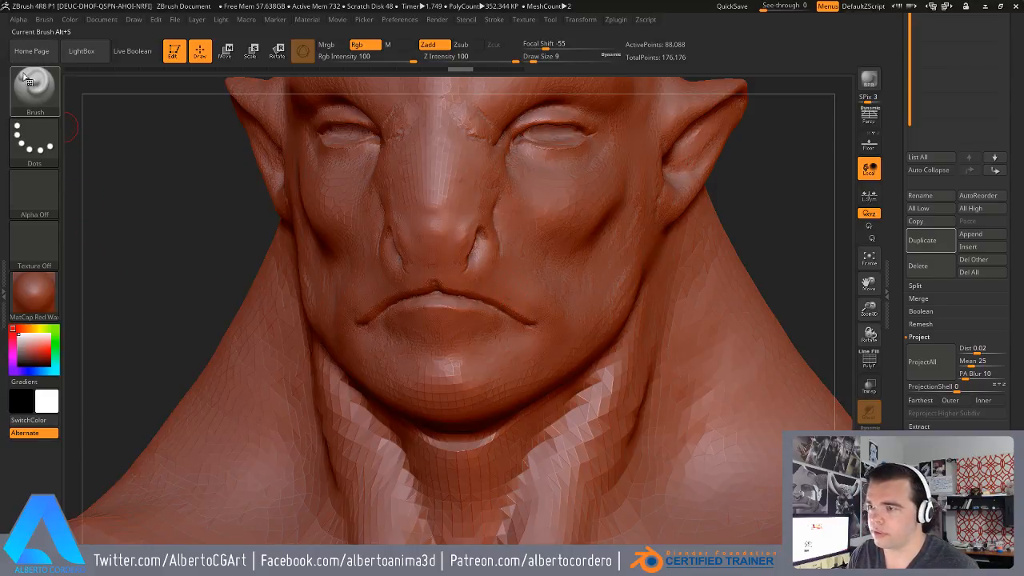
left_click(26, 80)
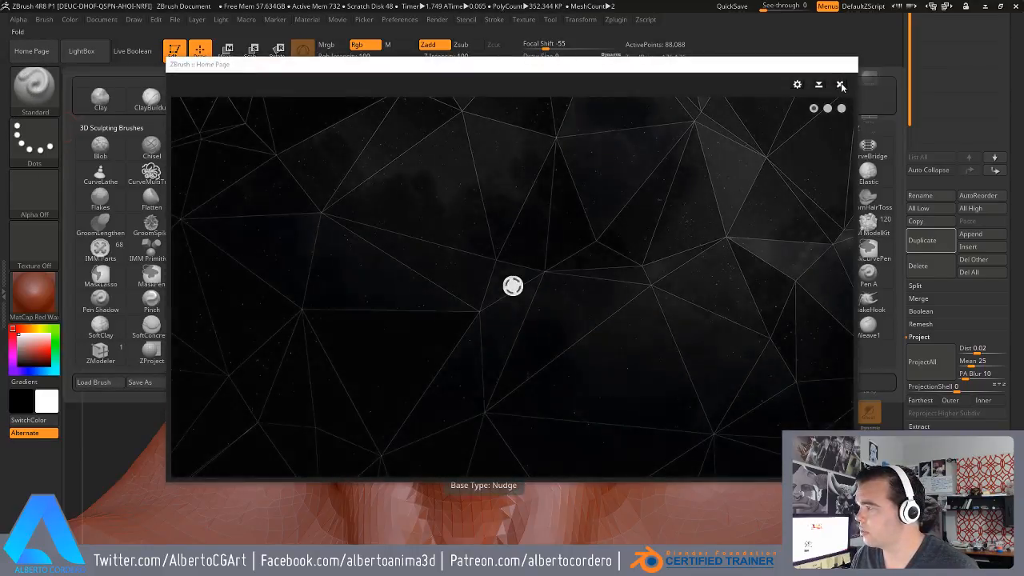
left_click(840, 85)
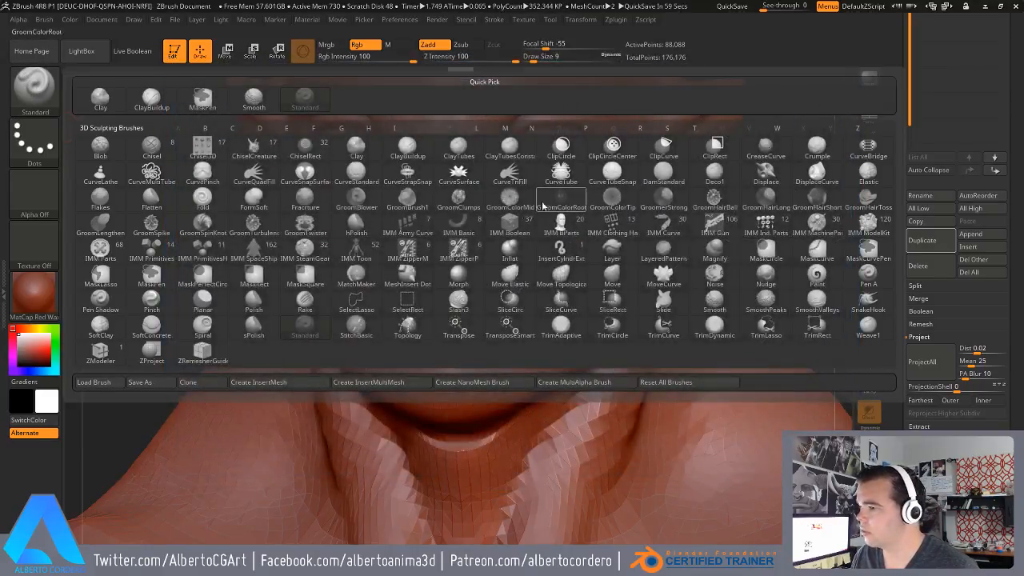
left_click(410, 330)
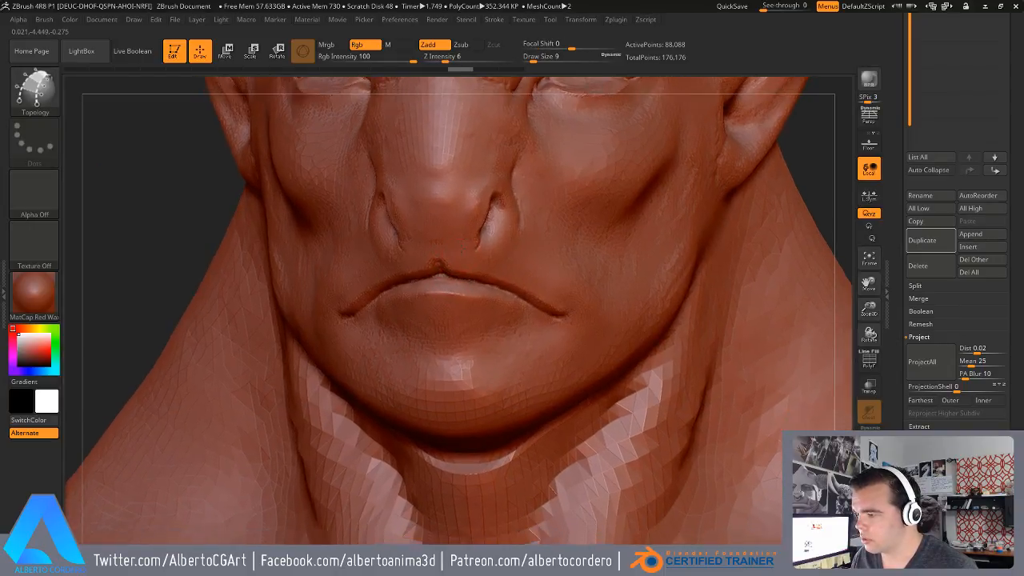
- Try drawing a topology curve along the lips around one mouth corner, and undo it
right_click_drag(464, 248, 457, 267, "alt")
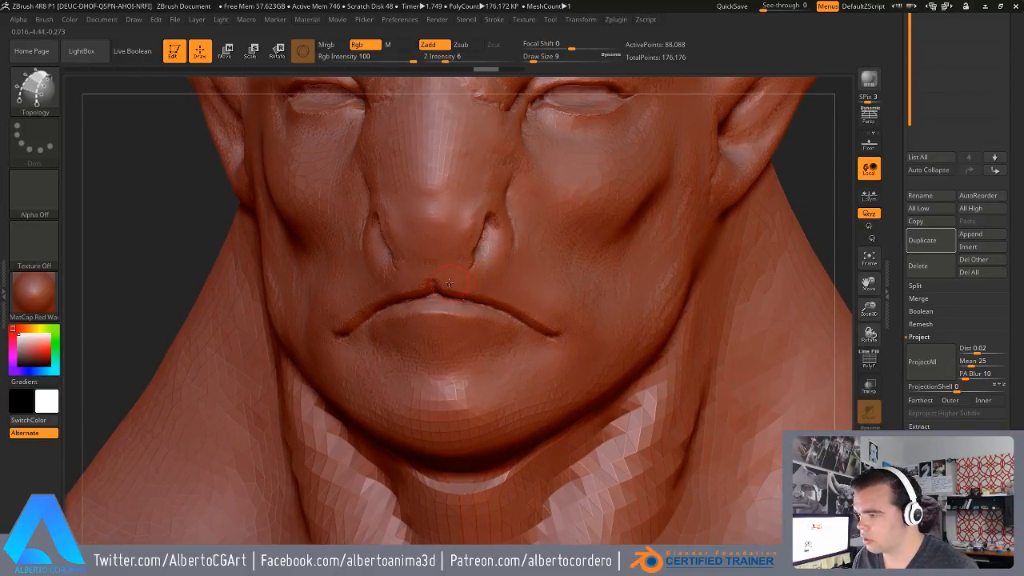
mouse_move(436, 280)
left_mouse_down()
mouse_move(528, 311)
mouse_move(564, 338)
mouse_move(531, 343)
mouse_move(430, 312)
left_mouse_up()
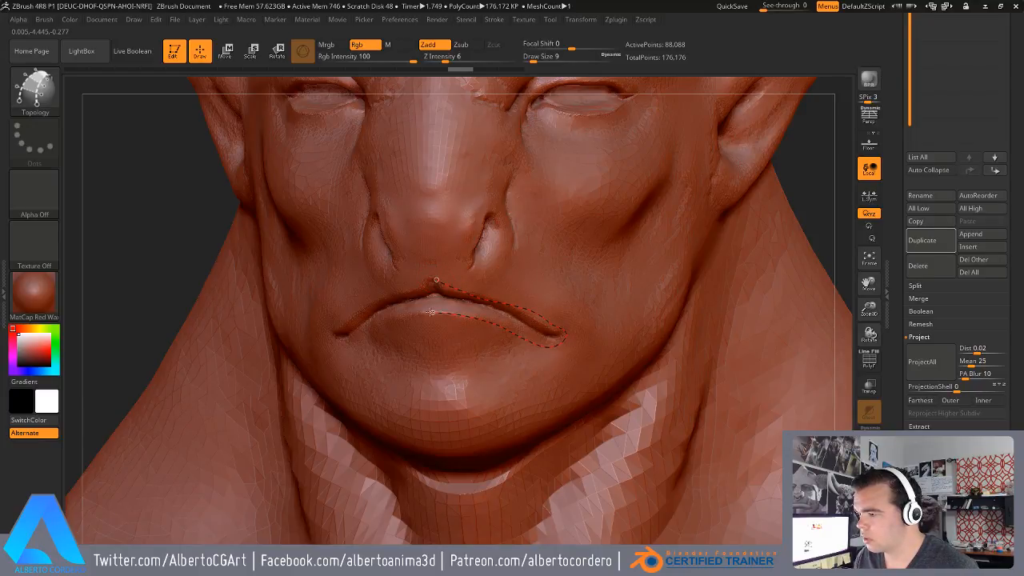
key("ctrl+z")
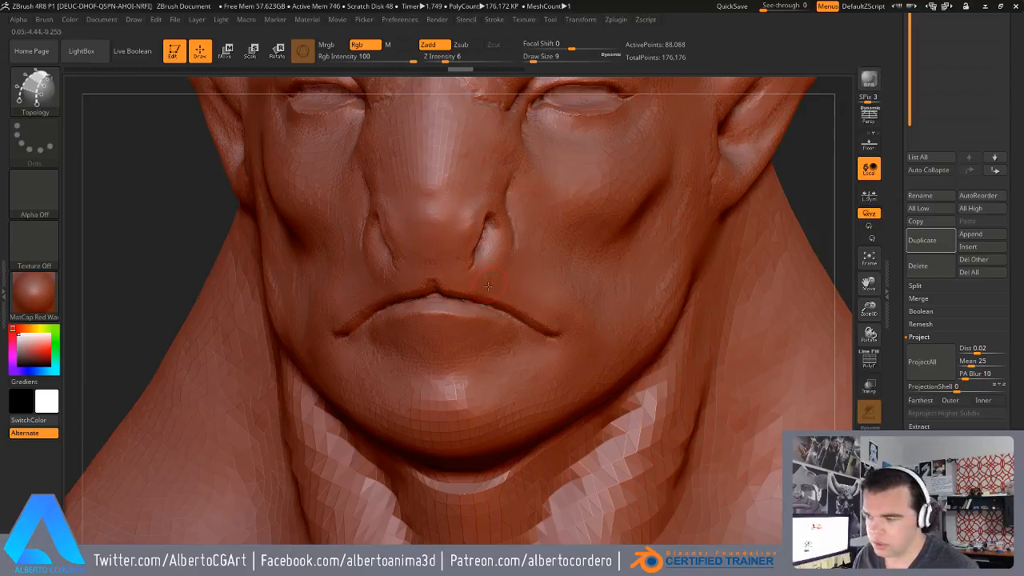
- Draw topology curves along the upper and lower lips around the mouth corner and around one eye's lids
mouse_move(431, 281)
left_mouse_down()
mouse_move(556, 327)
mouse_move(549, 340)
mouse_move(433, 312)
left_mouse_up()
right_click_drag(581, 251, 561, 349, "alt")
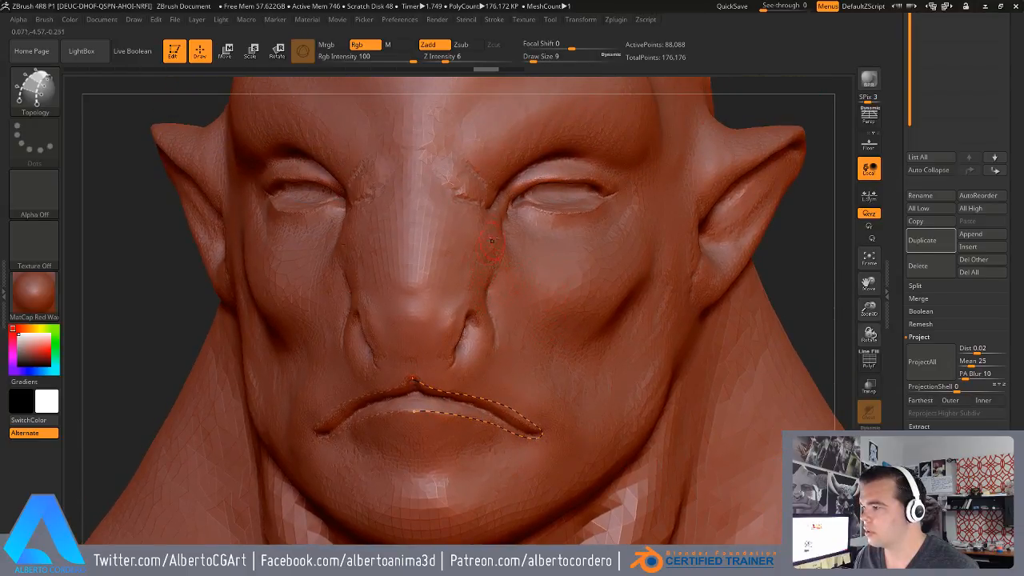
mouse_move(477, 214)
left_mouse_down()
mouse_move(501, 228)
mouse_move(469, 213)
mouse_move(533, 179)
mouse_move(600, 177)
mouse_move(547, 209)
mouse_move(504, 209)
left_mouse_up()
key("ctrl+z")
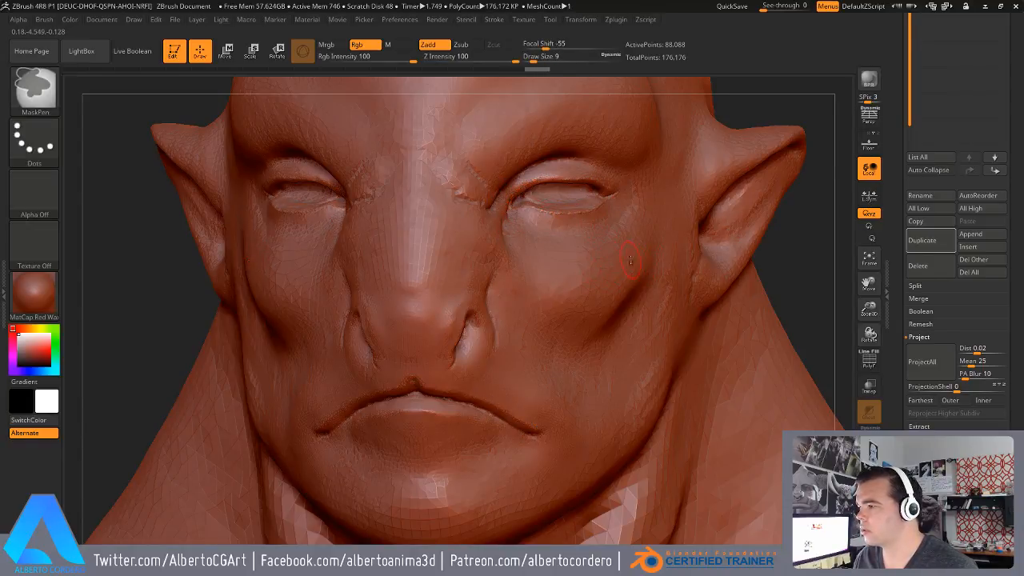
right_click_drag(611, 265, 595, 284, "alt")
left_click_drag(590, 278, 553, 277)
key("ctrl+z")
key("ctrl+z")
left_click_drag(812, 276, 754, 274)
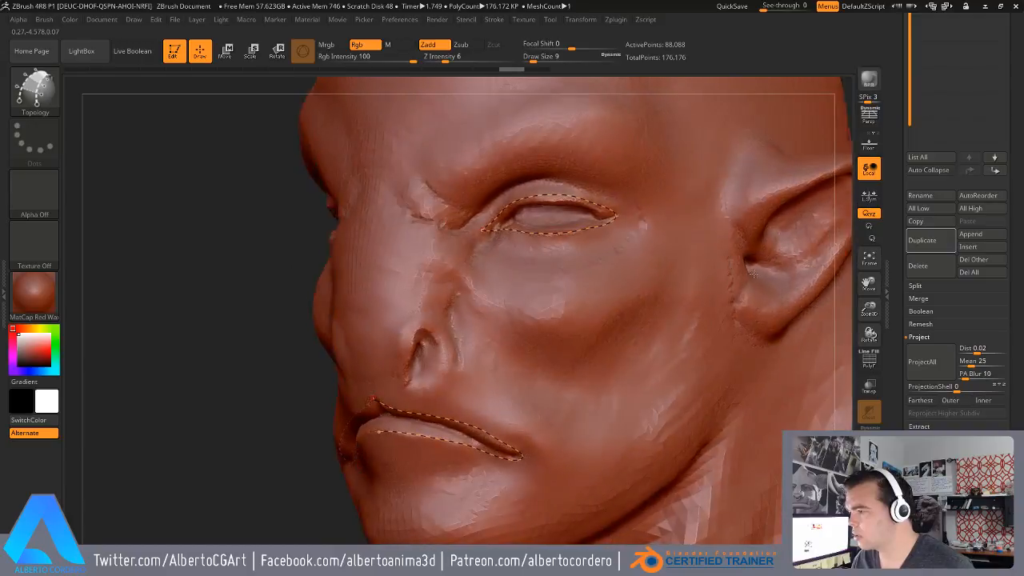
- Draw a wider topology loop around the eye socket and a curve from behind the ear down the side of the neck
right_click_drag(532, 283, 493, 305, "alt")
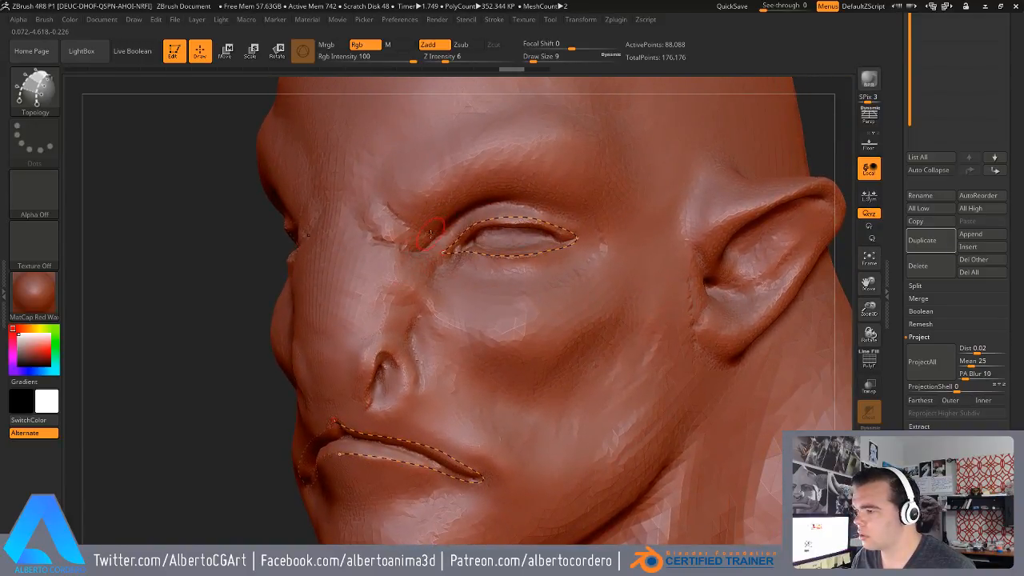
right_click_drag(430, 229, 417, 233, "alt")
mouse_move(411, 235)
left_mouse_down()
mouse_move(492, 191)
mouse_move(572, 201)
mouse_move(590, 238)
mouse_move(530, 288)
mouse_move(417, 274)
mouse_move(408, 240)
left_mouse_up()
mouse_move(544, 395)
right_mouse_down("alt")
mouse_move(438, 234)
mouse_move(456, 260)
mouse_move(436, 276)
right_mouse_up("alt")
left_click_drag(456, 410, 543, 237)
right_click_drag(497, 289, 552, 352)
left_click_drag(354, 361, 371, 362)
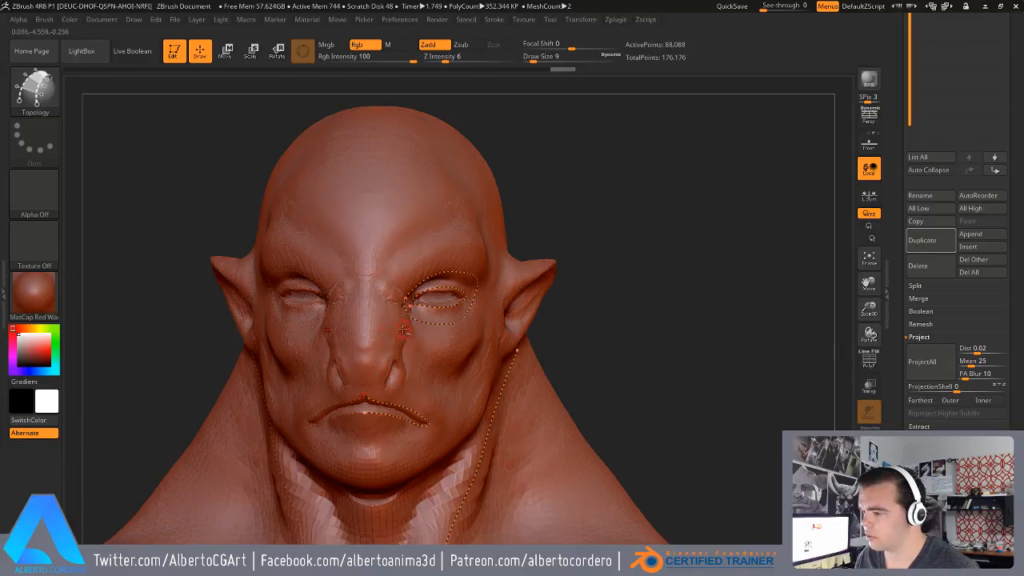
- Draw a topology curve from the nose bridge down the cheek and around the mouth to the chin
mouse_move(371, 326)
left_mouse_down()
mouse_move(407, 338)
mouse_move(443, 387)
mouse_move(444, 420)
mouse_move(401, 458)
mouse_move(370, 464)
left_mouse_up()
key("ctrl+z")
left_click_drag(632, 297, 581, 306)
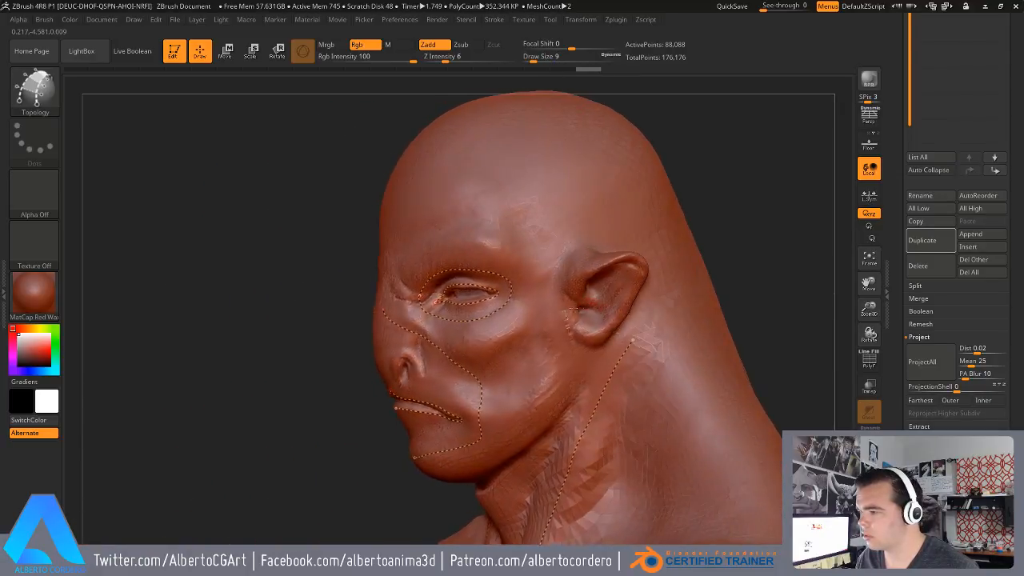
right_click_drag(582, 307, 452, 315, "alt")
mouse_move(430, 253)
right_mouse_down()
mouse_move(442, 249)
mouse_move(429, 235)
mouse_move(485, 247)
mouse_move(365, 250)
right_mouse_up()
key("bracketright")
key("bracketright")
key("bracketright")
key("bracketright")
key("bracketright")
mouse_move(491, 321)
right_mouse_down("alt")
mouse_move(512, 270)
mouse_move(571, 272)
right_mouse_up("alt")
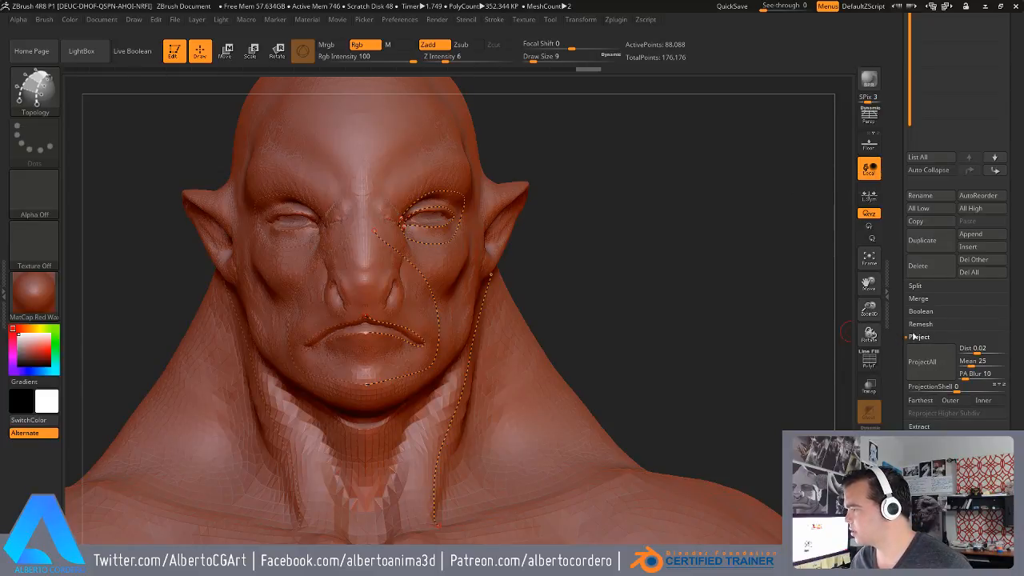
- Try ZRemesher on the body with the face curves at Target Polygons Count 5, hide body1 to inspect it, and undo the remesh
left_click(925, 445)
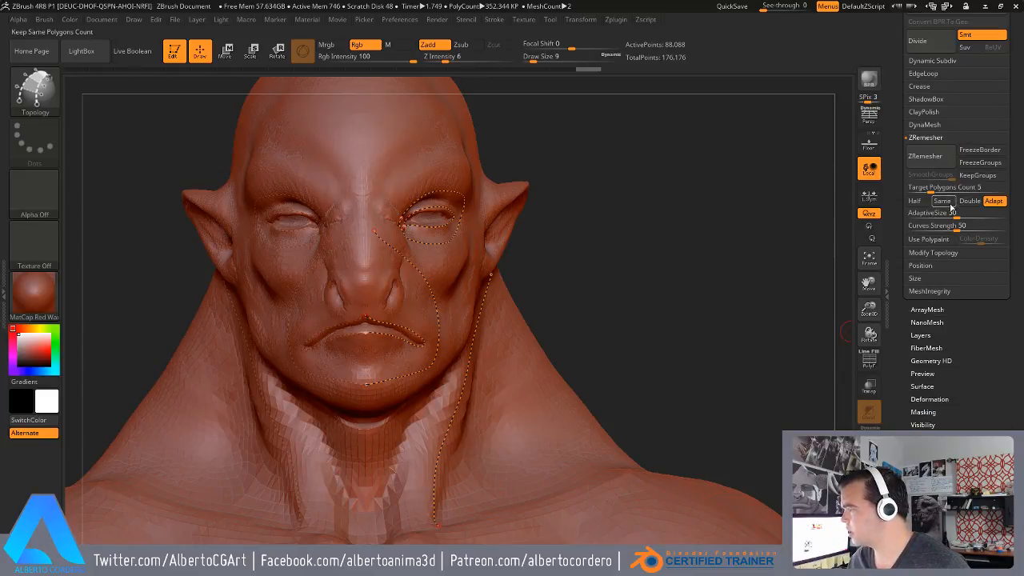
left_click(926, 156)
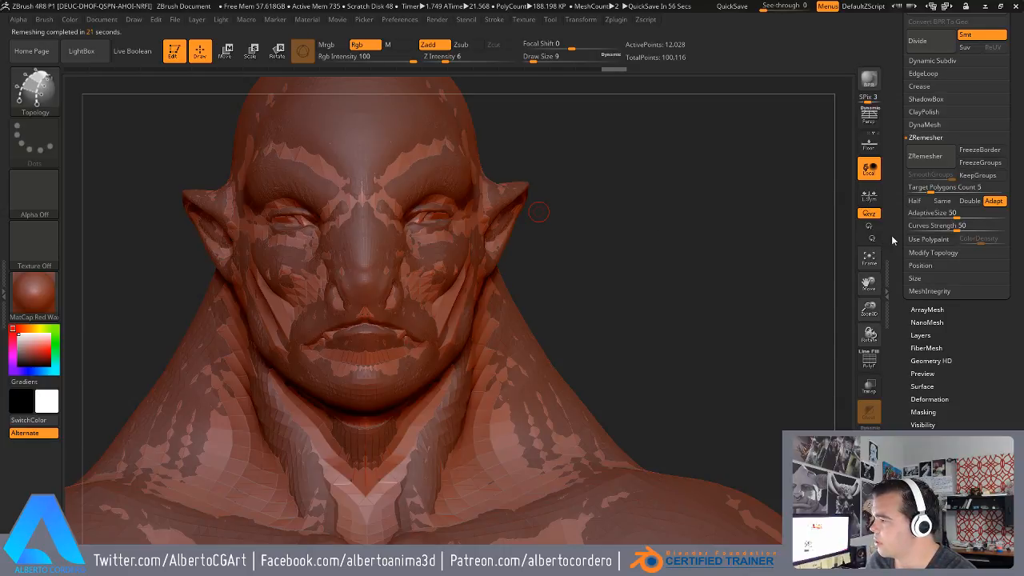
scroll(912, 224, "up", 5)
left_click(921, 229)
left_click(1001, 268)
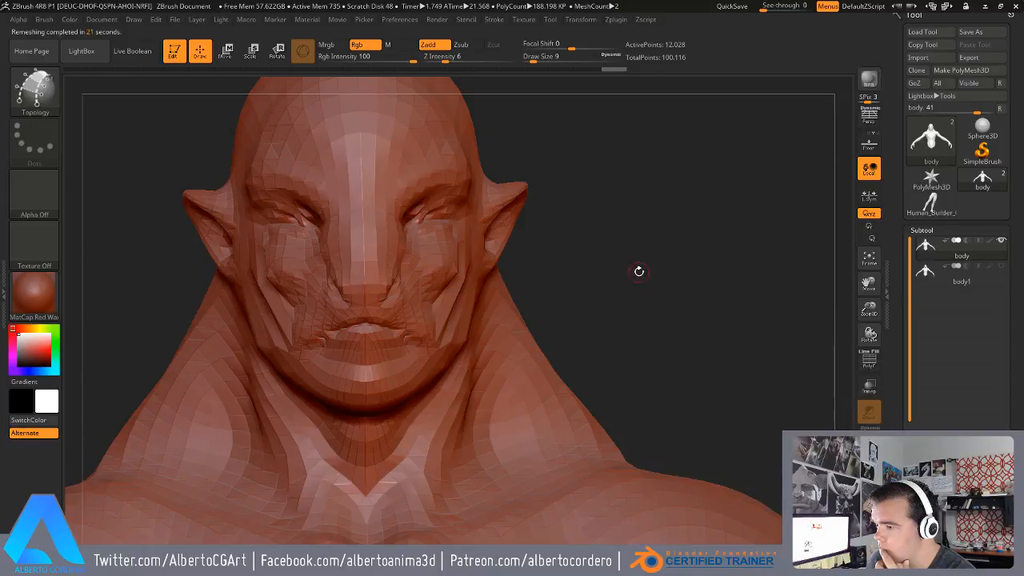
mouse_move(560, 181)
left_mouse_down("alt")
mouse_move(543, 170)
mouse_move(600, 160)
left_mouse_up("alt")
mouse_move(638, 229)
left_mouse_down()
mouse_move(649, 227)
mouse_move(623, 231)
mouse_move(636, 222)
left_mouse_up()
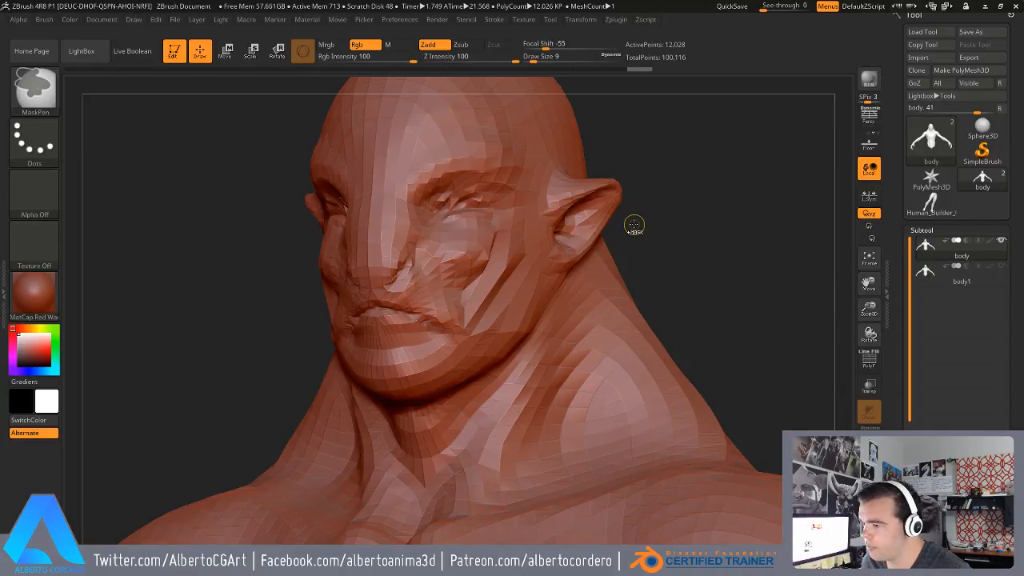
key("ctrl+z")
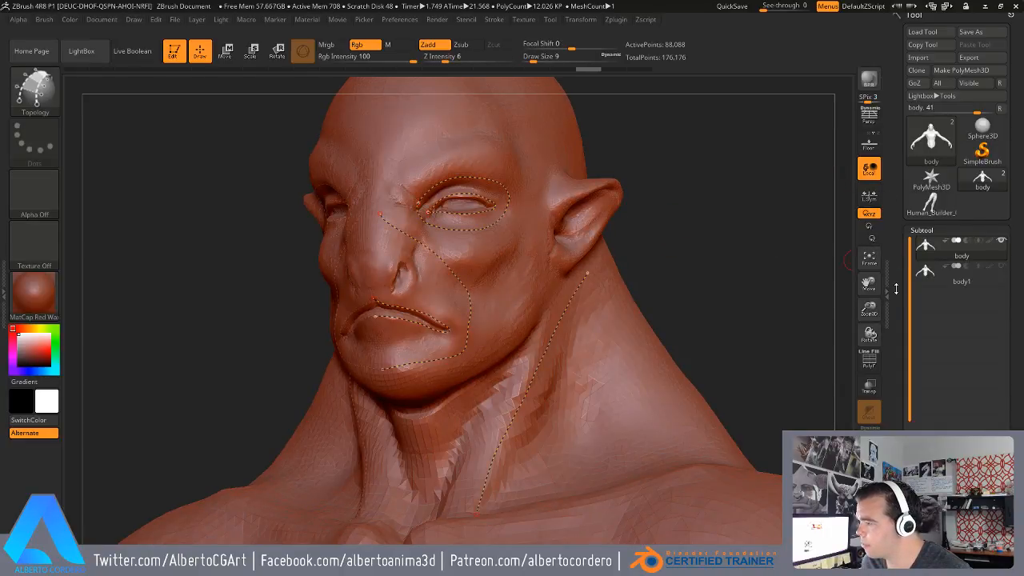
- Set ZRemesher's Target Polygons Count to 8 and remesh the body
scroll(912, 284, "down", 5)
scroll(926, 283, "down", 5)
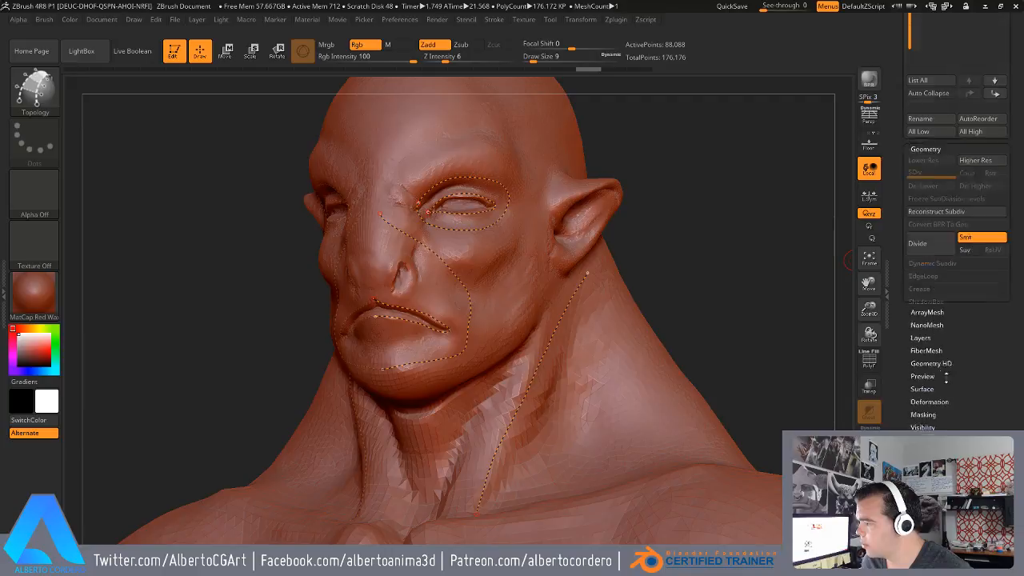
left_click(969, 113)
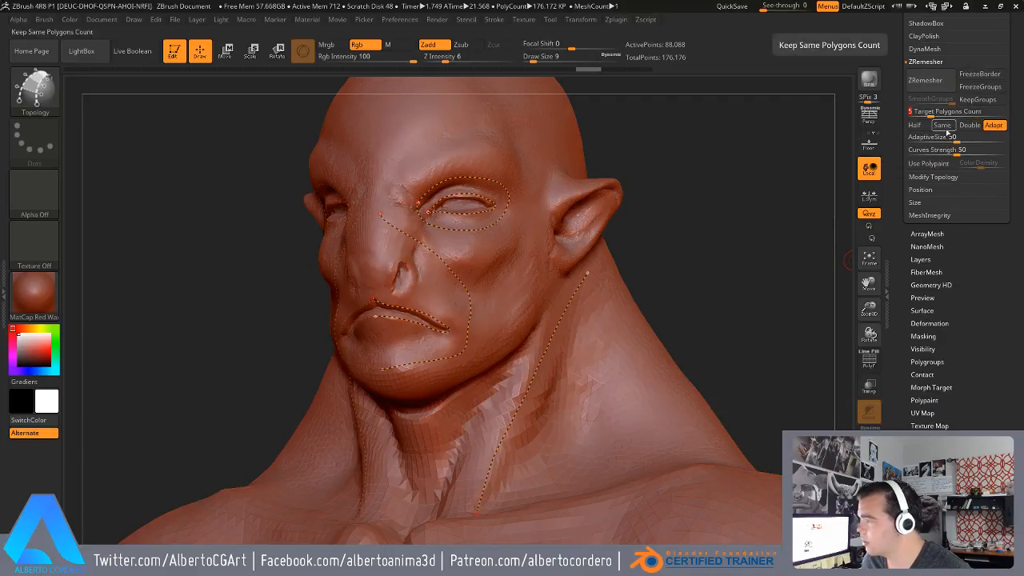
type("8")
key("Return")
left_click(925, 80)
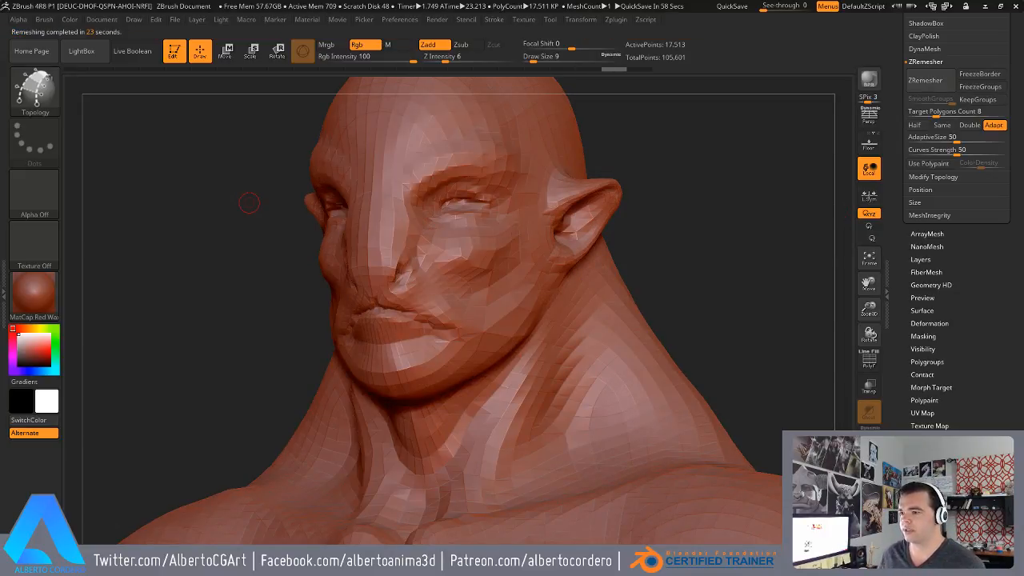
- Check the remeshed head's edge flow with the polyframe shown, and undo the remesh
left_click(878, 363)
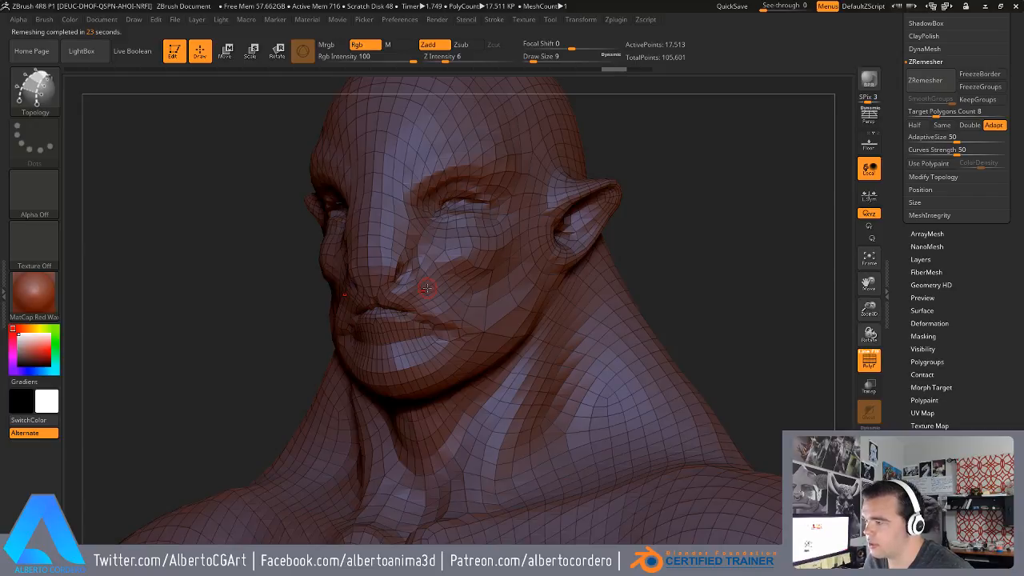
right_click_drag(427, 288, 486, 244)
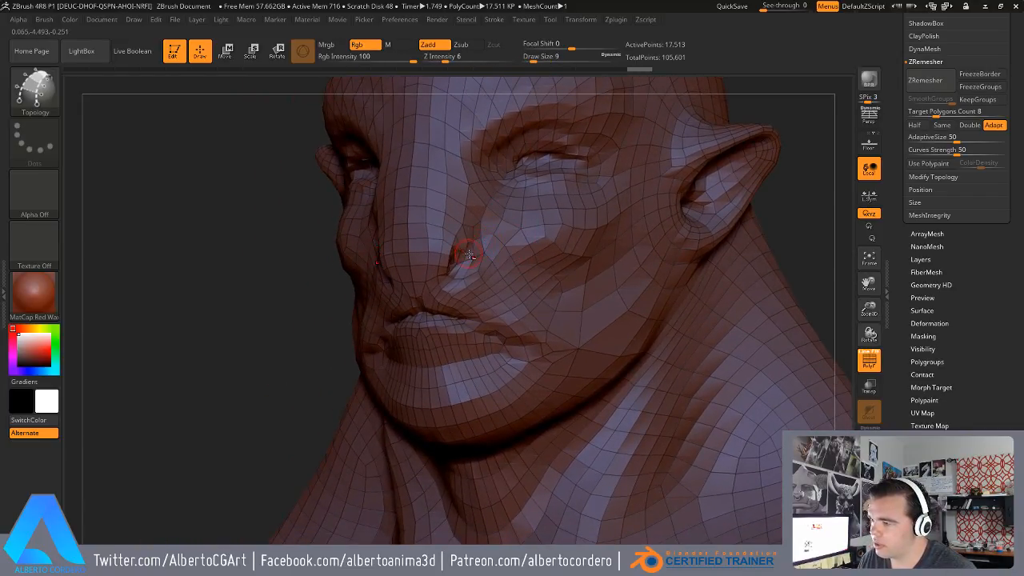
mouse_move(445, 275)
right_mouse_down("alt")
mouse_move(482, 251)
mouse_move(431, 275)
mouse_move(463, 276)
mouse_move(450, 267)
mouse_move(470, 246)
mouse_move(477, 285)
mouse_move(498, 267)
mouse_move(464, 242)
right_mouse_up("alt")
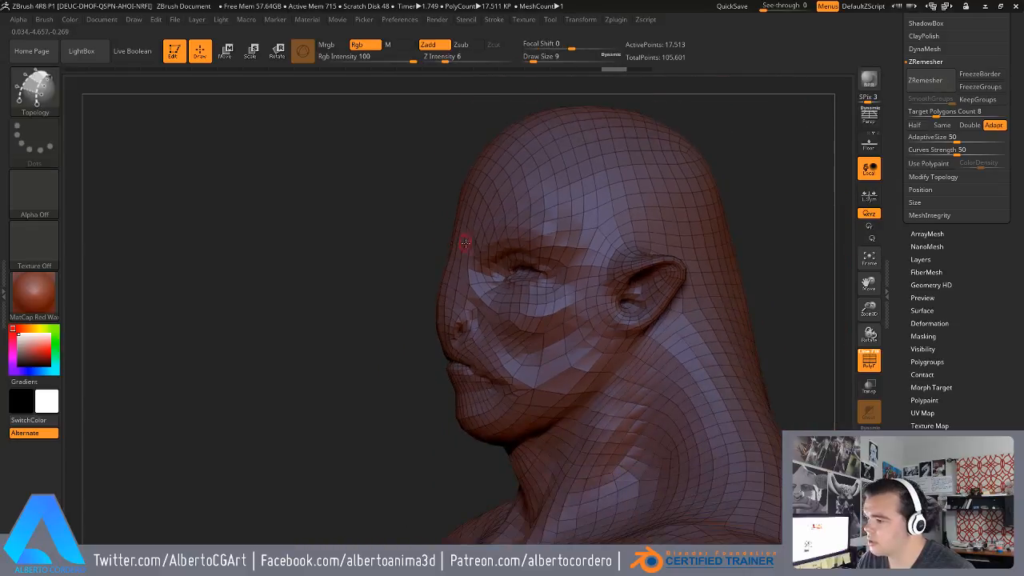
key("ctrl+z")
left_click(869, 361)
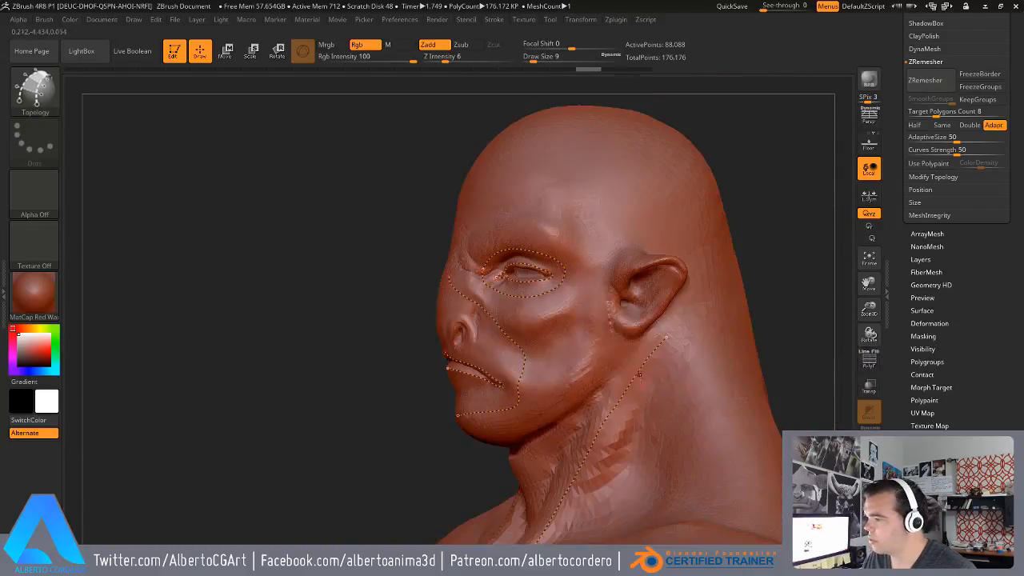
- Draw a topology curve from the middle of the forehead around the temple and down the cheek to the jaw
right_click_drag(512, 272, 557, 269)
mouse_move(443, 198)
left_mouse_down()
mouse_move(489, 200)
mouse_move(564, 243)
mouse_move(550, 364)
mouse_move(530, 408)
left_mouse_up()
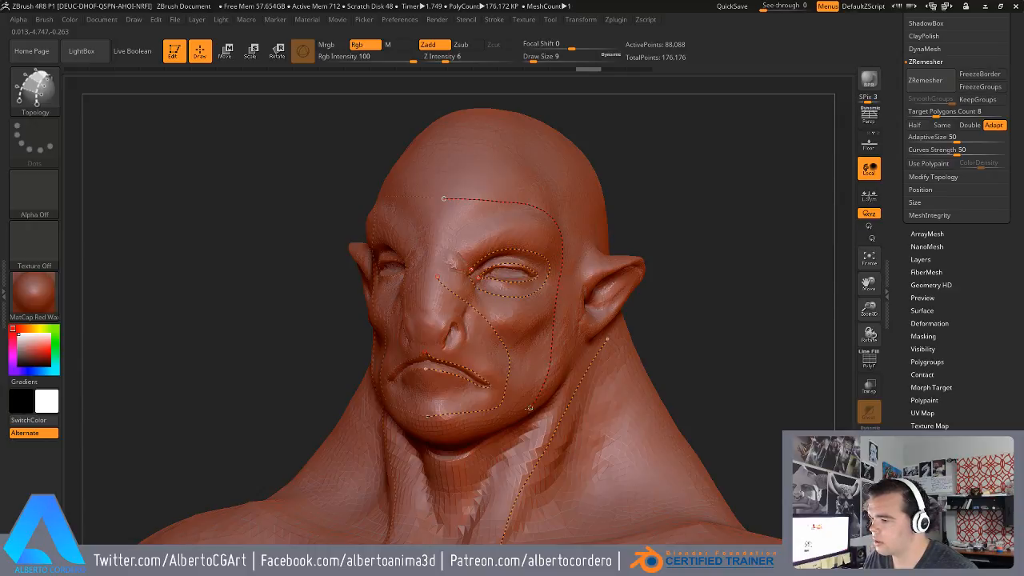
right_click_drag(645, 240, 639, 258, "alt")
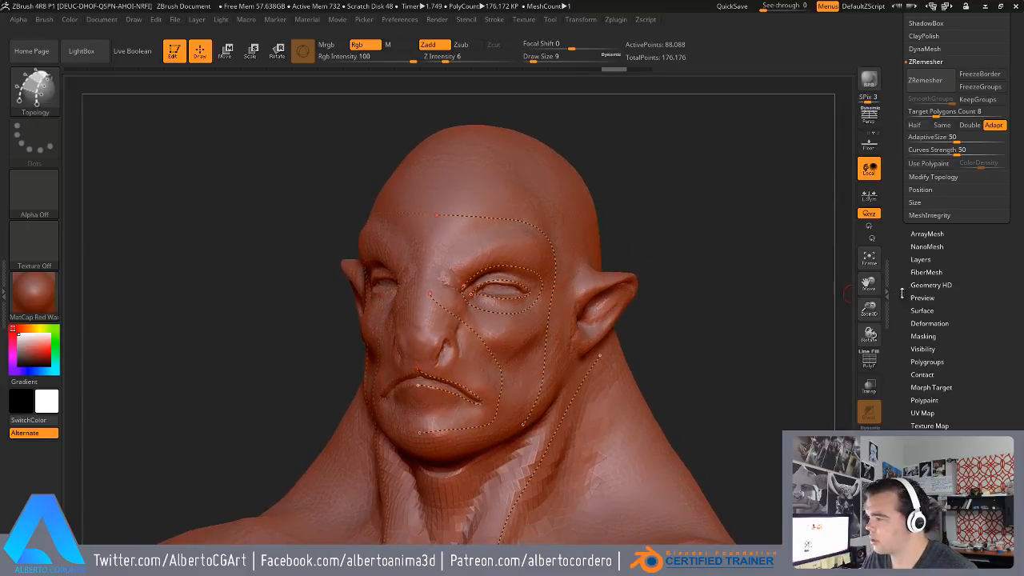
- Run ZRemesher on the body with the forehead-to-jaw curve added and inspect the face topology in polyframe
left_click_drag(897, 181, 896, 283)
left_click(928, 183)
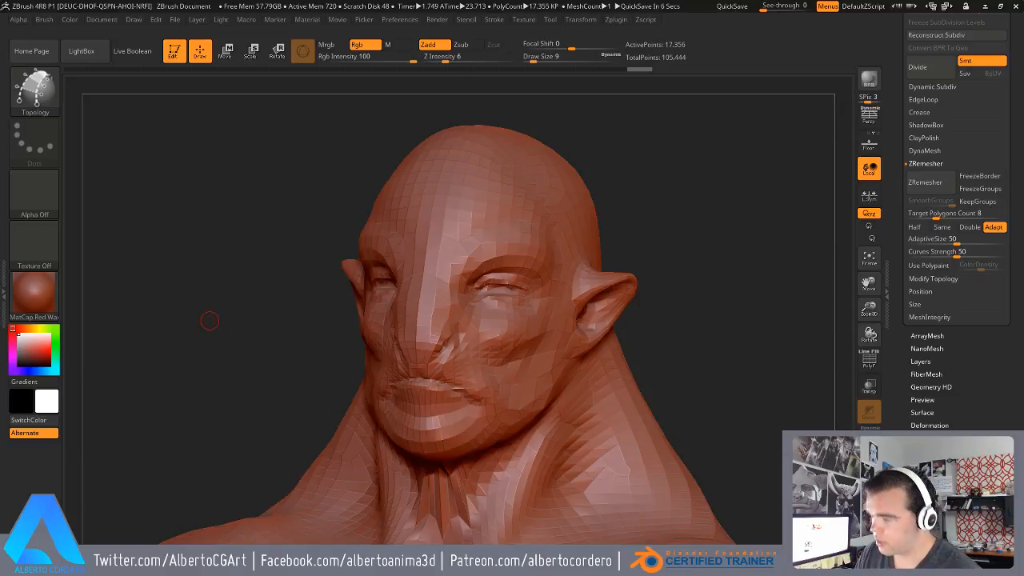
mouse_move(679, 245)
left_mouse_down()
mouse_move(649, 208)
mouse_move(646, 304)
mouse_move(617, 269)
mouse_move(613, 315)
mouse_move(519, 227)
mouse_move(805, 324)
left_mouse_up()
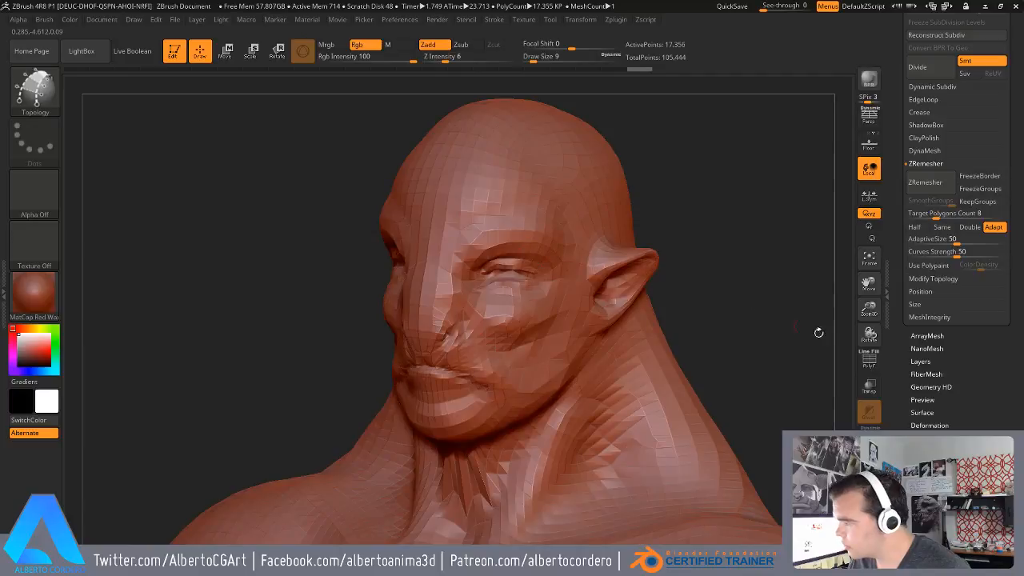
left_click(871, 368)
mouse_move(505, 368)
right_mouse_down()
mouse_move(512, 296)
mouse_move(436, 292)
mouse_move(506, 280)
mouse_move(449, 276)
mouse_move(514, 264)
mouse_move(512, 320)
mouse_move(480, 372)
mouse_move(483, 411)
right_mouse_up()
right_click_drag(503, 458, 472, 297)
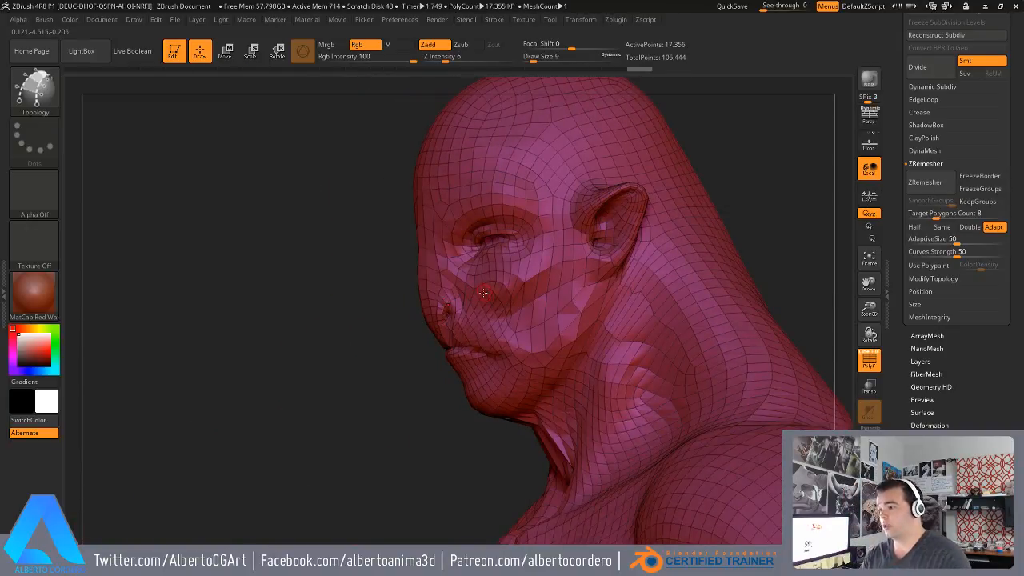
mouse_move(494, 296)
right_mouse_down()
mouse_move(561, 291)
mouse_move(549, 309)
mouse_move(478, 252)
mouse_move(478, 235)
mouse_move(472, 264)
right_mouse_up()
- Set Draw Size to 4 and undo the last remesh, with the polyframe hidden
key("space")
mouse_move(489, 260)
left_mouse_down()
mouse_move(464, 260)
mouse_move(493, 276)
left_mouse_up()
key("s")
right_click_drag(468, 271, 440, 281)
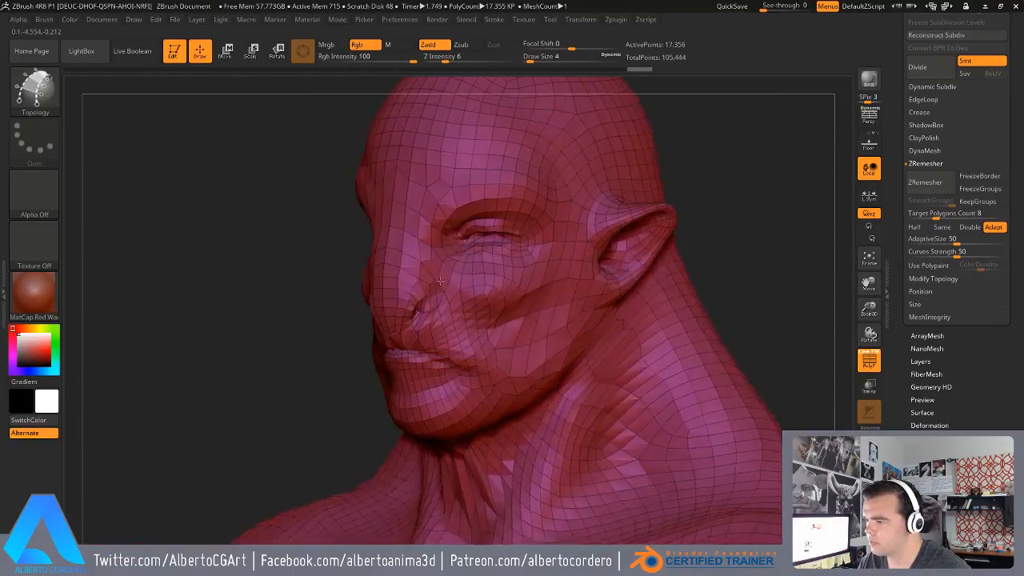
key("ctrl+z")
key("shift+f")
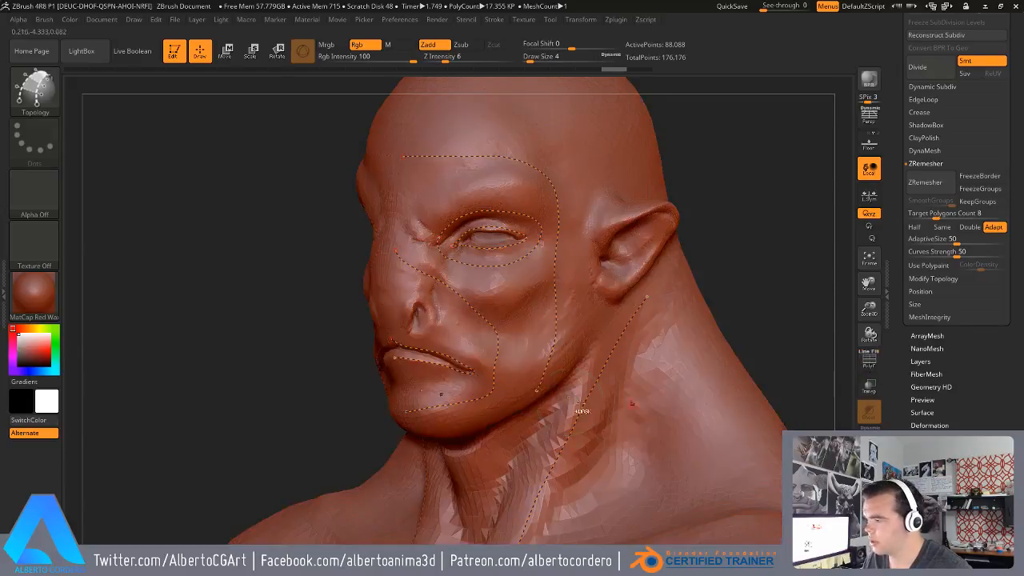
- Redraw the topology guides with fresh curves along the lips and around the eye socket
right_click_drag(432, 355, 456, 348)
right_click_drag(457, 348, 448, 380, "ctrl")
mouse_move(448, 379)
right_mouse_down("alt")
mouse_move(493, 306)
mouse_move(465, 288)
right_mouse_up("alt")
mouse_move(399, 269)
left_mouse_down()
mouse_move(533, 335)
mouse_move(540, 349)
mouse_move(395, 345)
left_mouse_up()
right_click_drag(553, 250, 555, 290, "alt")
mouse_move(556, 290)
right_mouse_down()
mouse_move(523, 290)
mouse_move(489, 323)
mouse_move(490, 248)
right_mouse_up()
mouse_move(489, 246)
left_mouse_down()
mouse_move(508, 228)
mouse_move(618, 215)
mouse_move(631, 262)
mouse_move(563, 280)
mouse_move(491, 260)
mouse_move(489, 244)
left_mouse_up()
right_click_drag(489, 244, 454, 316)
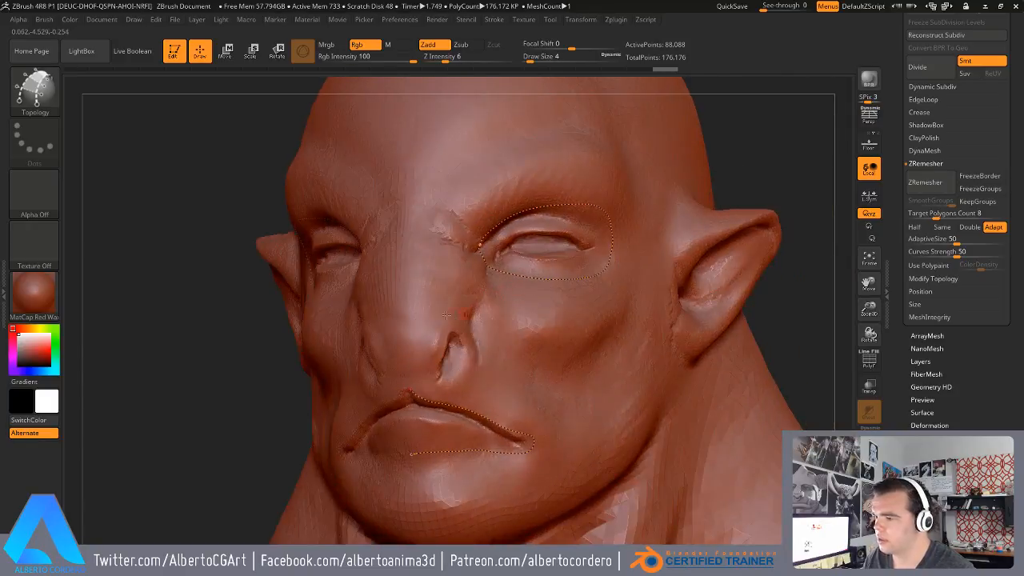
- Draw one curve from the nose bridge around the mouth to the chin and another from the jaw past the temple to the forehead
mouse_move(404, 270)
left_mouse_down()
mouse_move(488, 306)
mouse_move(561, 379)
mouse_move(582, 446)
mouse_move(526, 507)
mouse_move(423, 526)
left_mouse_up()
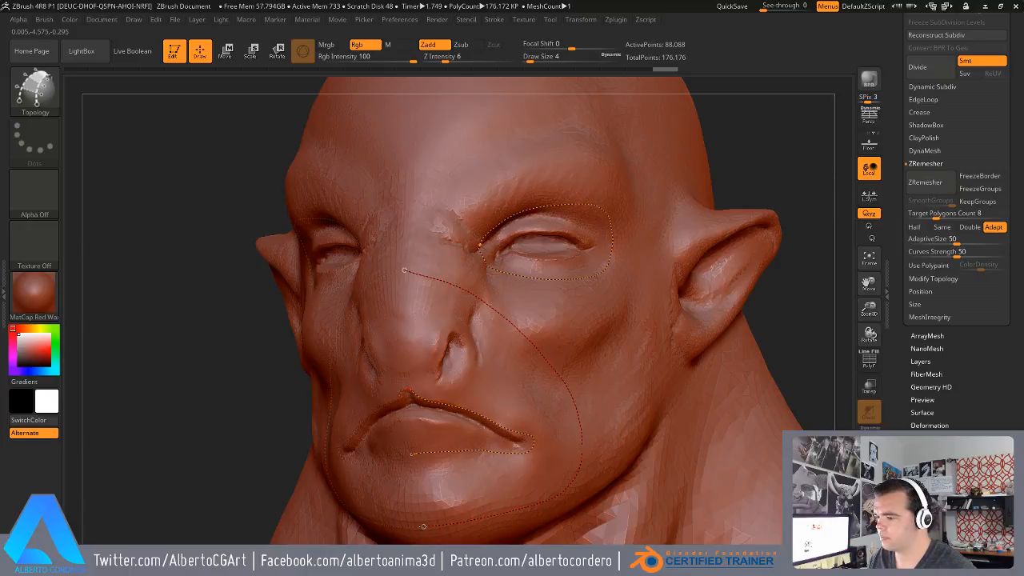
mouse_move(626, 349)
right_mouse_down()
mouse_move(513, 340)
mouse_move(572, 360)
right_mouse_up()
mouse_move(596, 449)
left_mouse_down()
mouse_move(602, 296)
mouse_move(550, 213)
mouse_move(457, 194)
left_mouse_up()
mouse_move(458, 194)
right_mouse_down()
mouse_move(590, 256)
mouse_move(772, 320)
mouse_move(780, 308)
mouse_move(727, 329)
right_mouse_up()
- Try ZRemesher on the body with the redrawn curves, check the head in polyframe, and undo the remesh
left_click(929, 183)
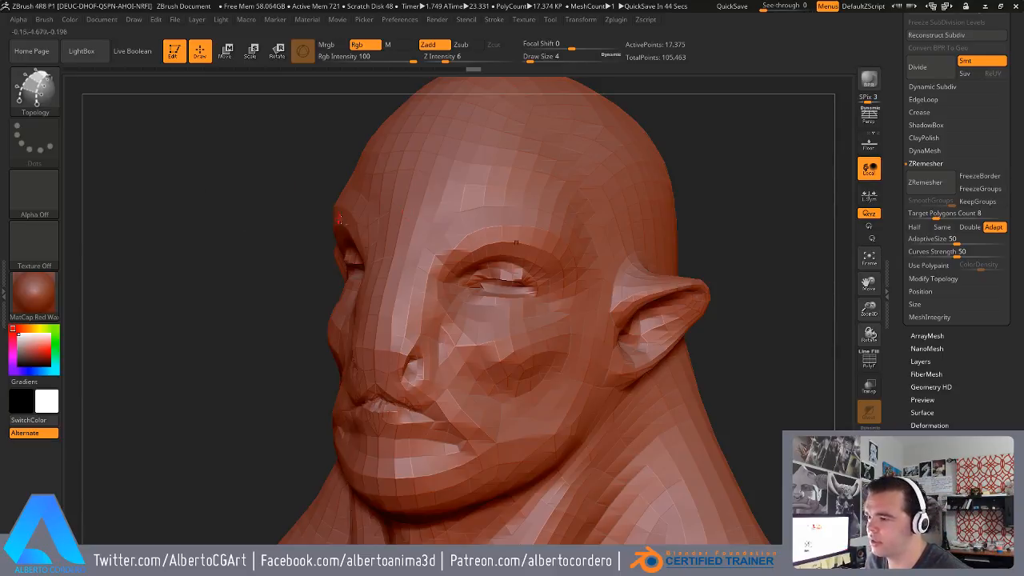
left_click_drag(671, 222, 640, 204)
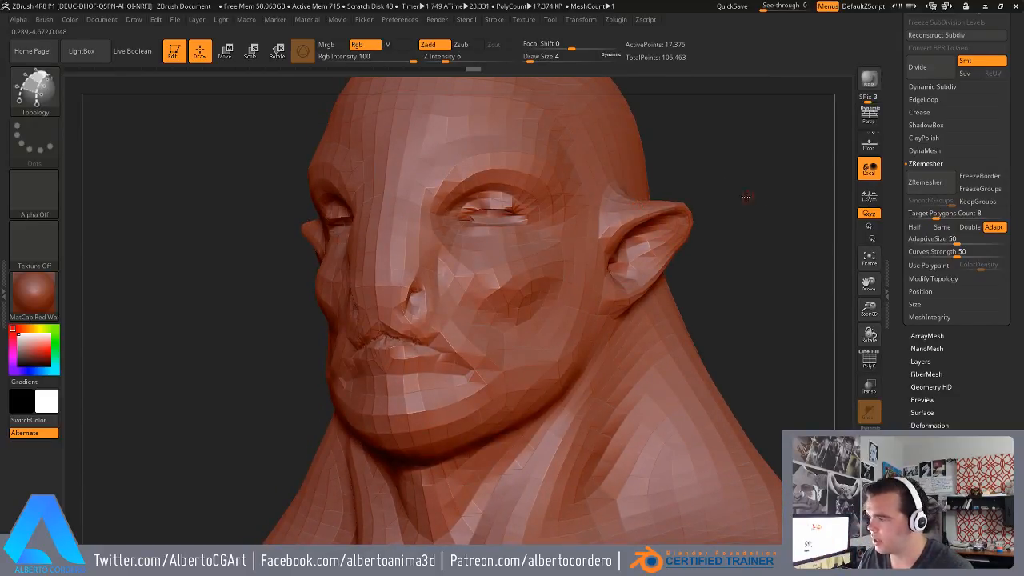
left_click_drag(747, 195, 712, 212)
left_click(870, 363)
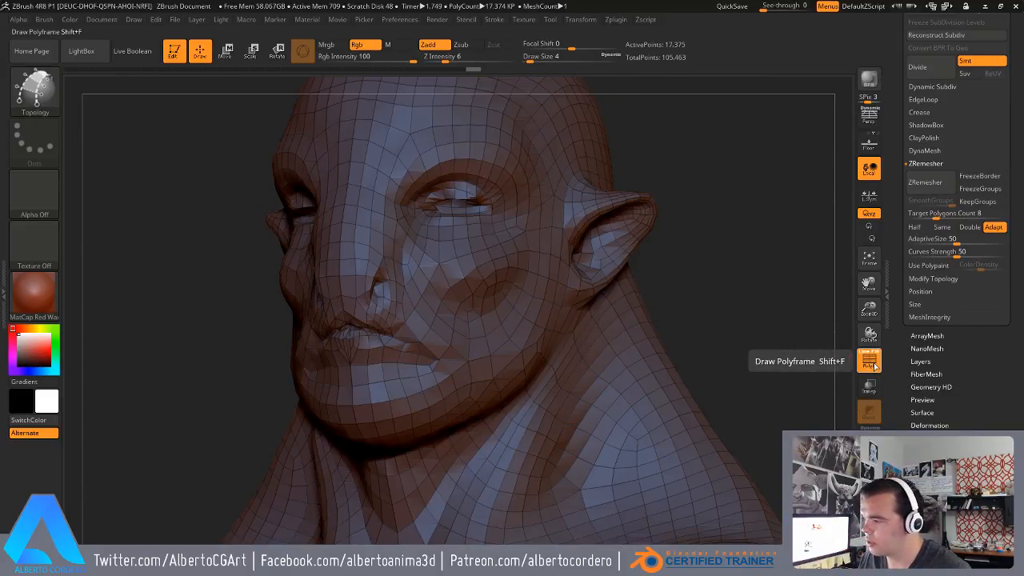
left_click(871, 364)
key("ctrl+z")
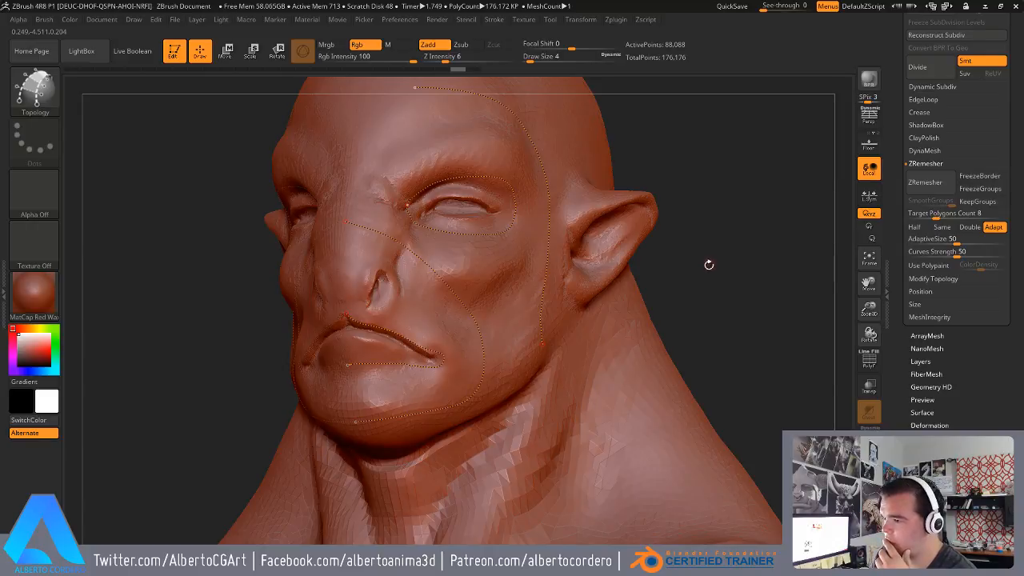
- Delete the lip curve and run ZRemesher on the body with the remaining guides
left_click_drag(408, 330, 254, 455, "alt")
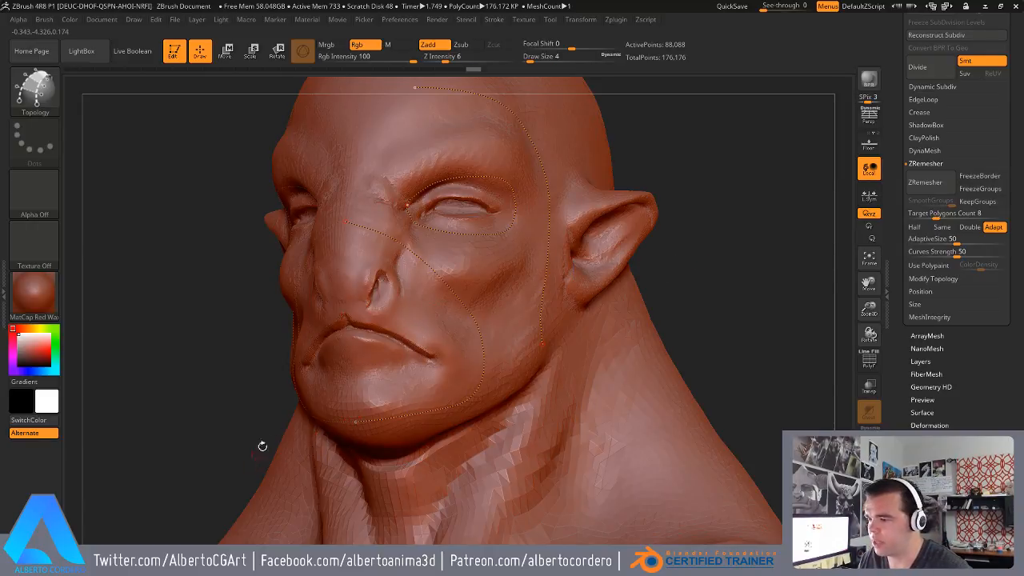
right_click_drag(538, 269, 536, 304, "alt")
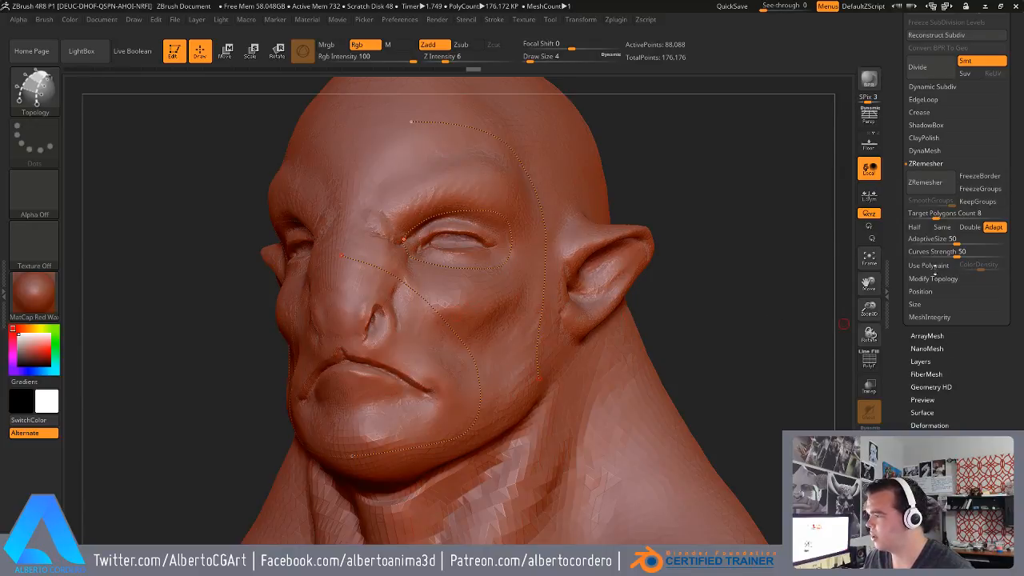
left_click(925, 182)
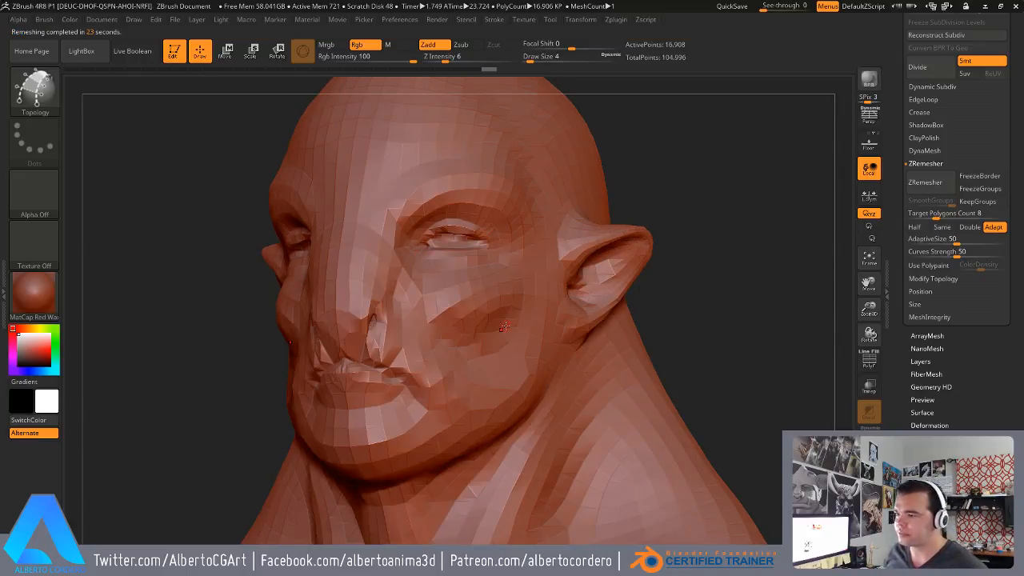
- Undo the last remesh, retouch the topology guides on the cheek and under the eye, and run ZRemesher on the body again
mouse_move(696, 188)
left_mouse_down()
mouse_move(672, 187)
mouse_move(716, 186)
mouse_move(682, 192)
mouse_move(710, 208)
left_mouse_up()
key("ctrl+z")
left_click_drag(412, 316, 447, 292)
left_click(452, 259)
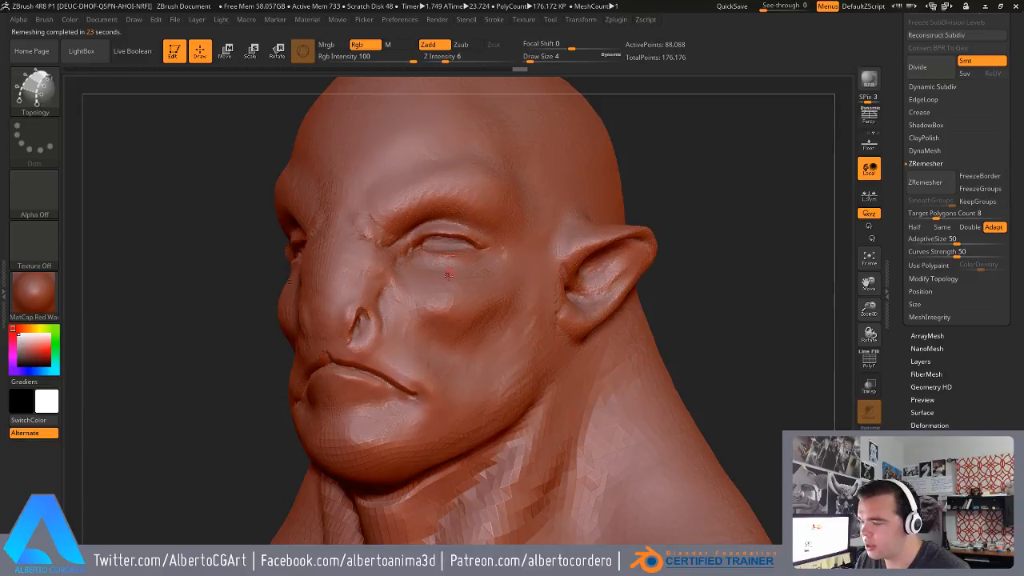
left_click(925, 182)
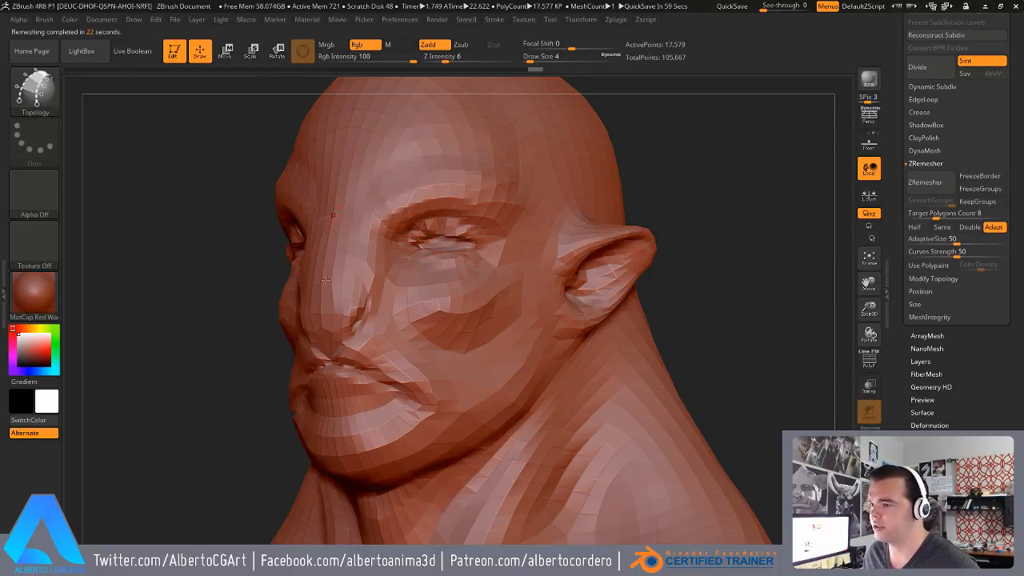
- Switch to Blender and rename the high-resolution body object as body_1
left_click(986, 7)
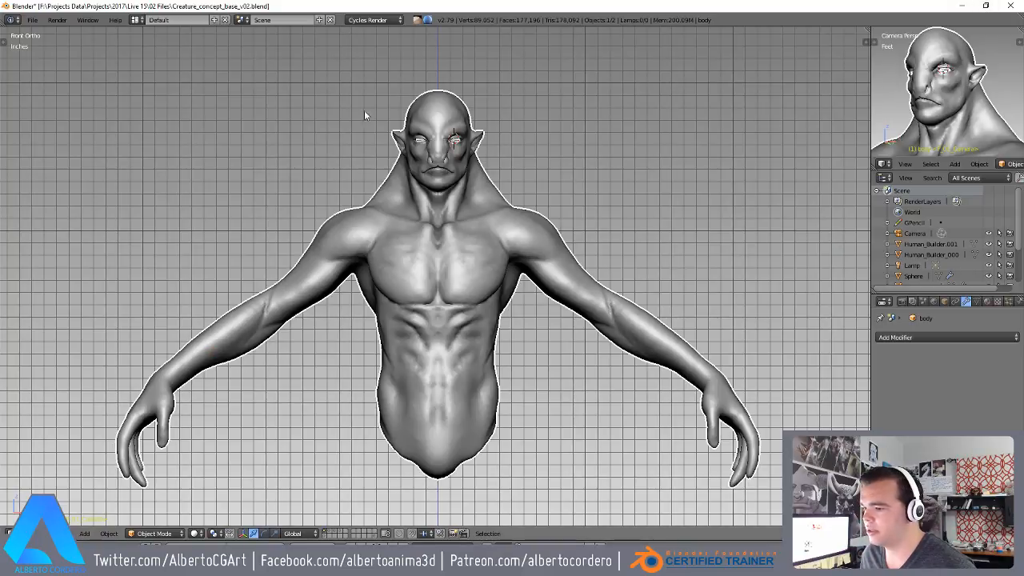
left_click(945, 301)
left_click(931, 332)
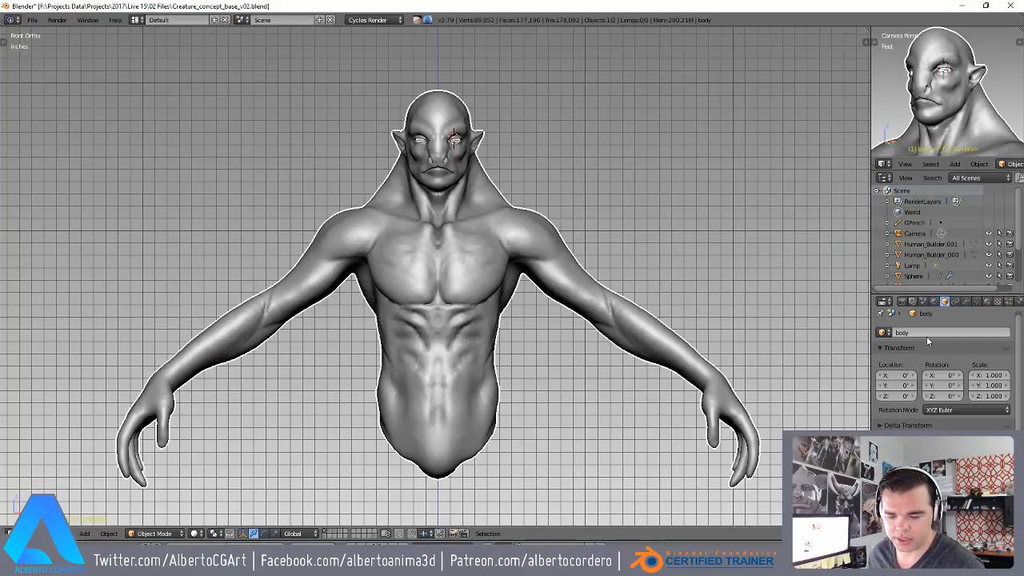
left_click(926, 336)
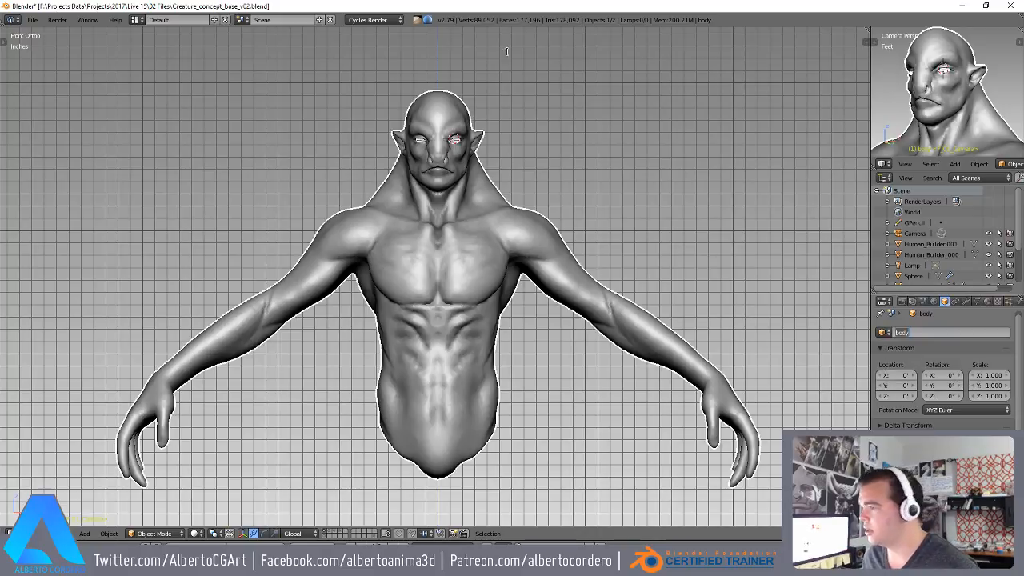
left_click(920, 332)
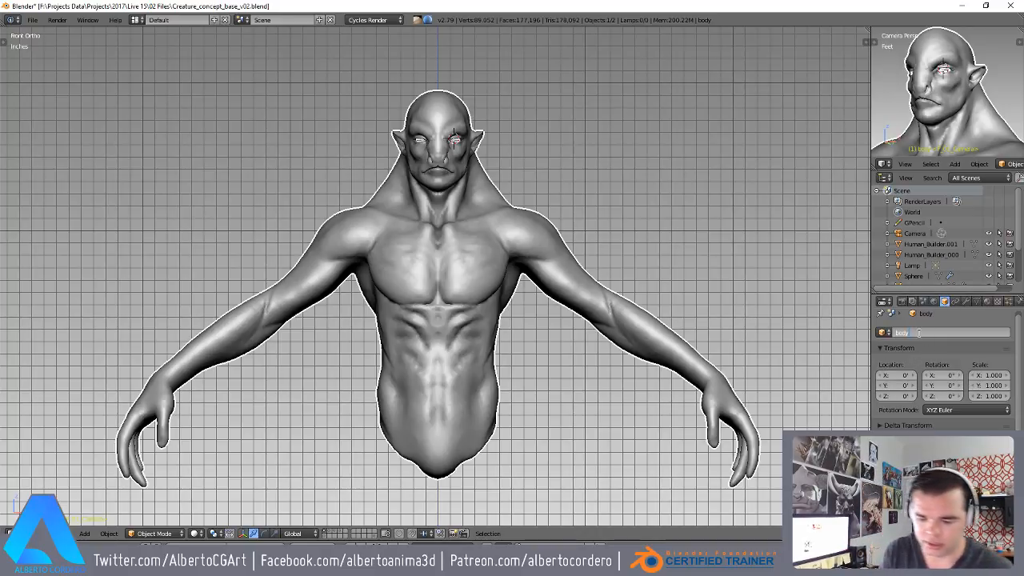
type("_1")
key("Return")
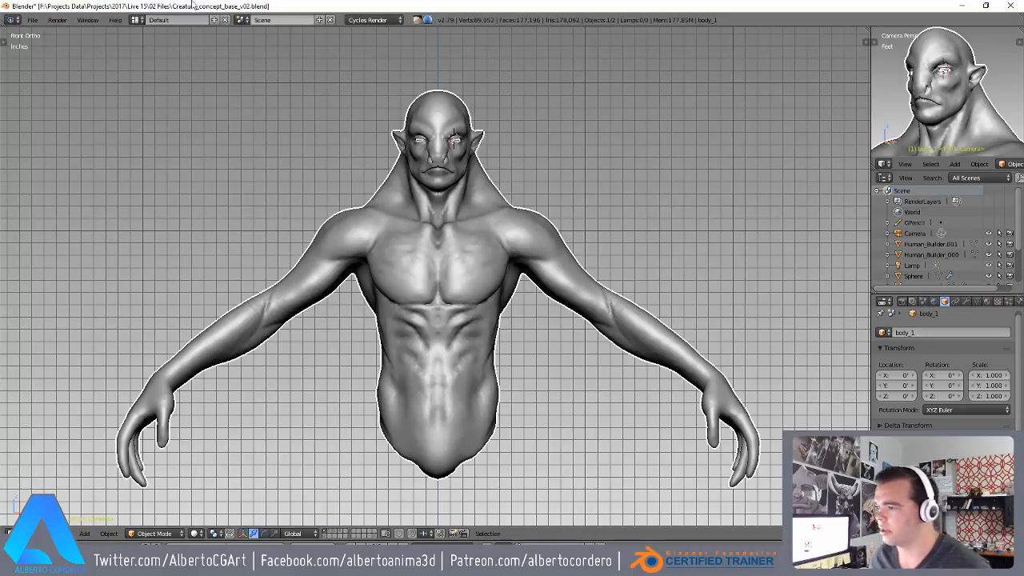
- Return to ZBrush, open the subtool list and display body1 together with the remeshed body
key("alt+Tab")
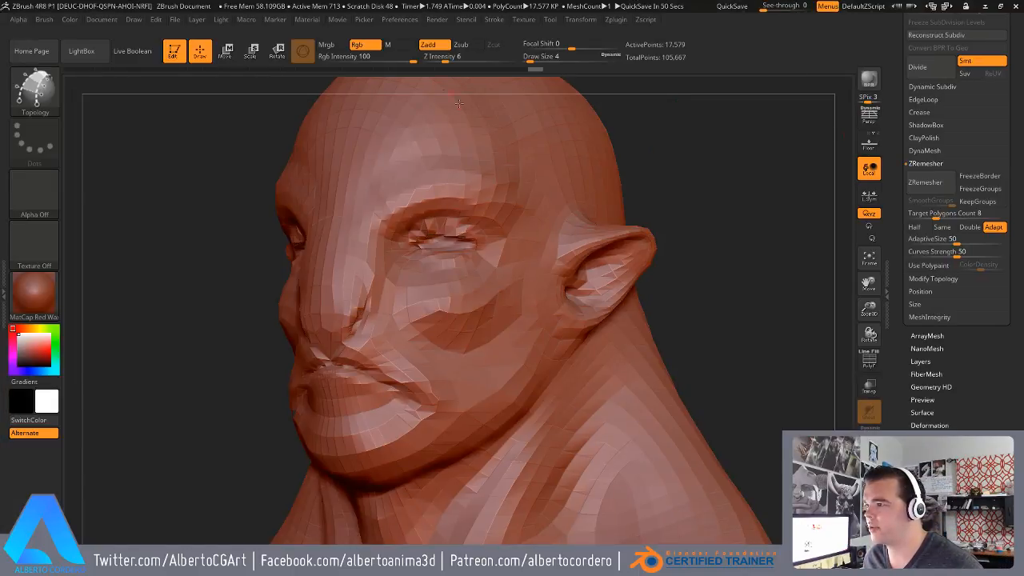
left_click_drag(900, 116, 909, 237)
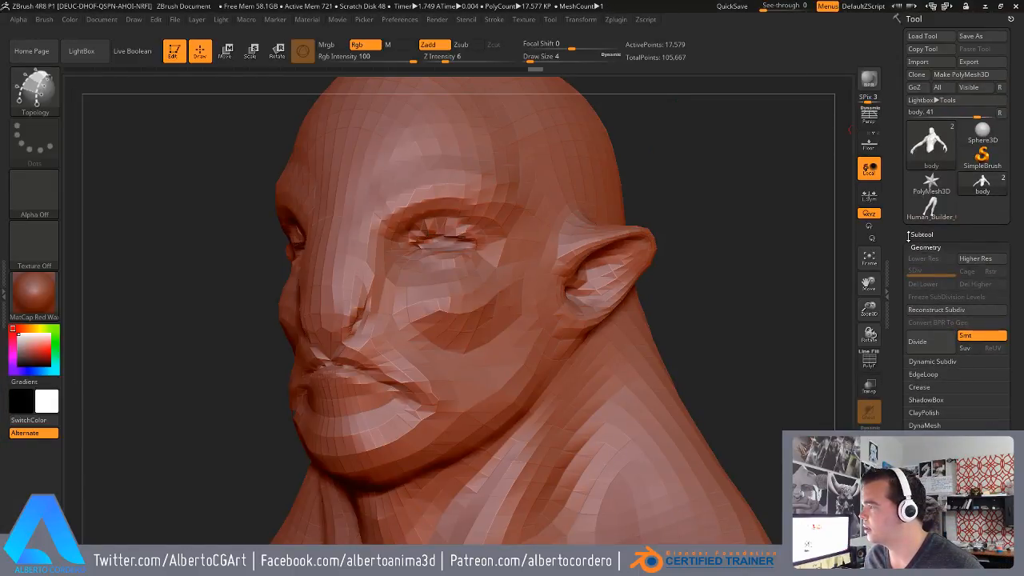
left_click(929, 235)
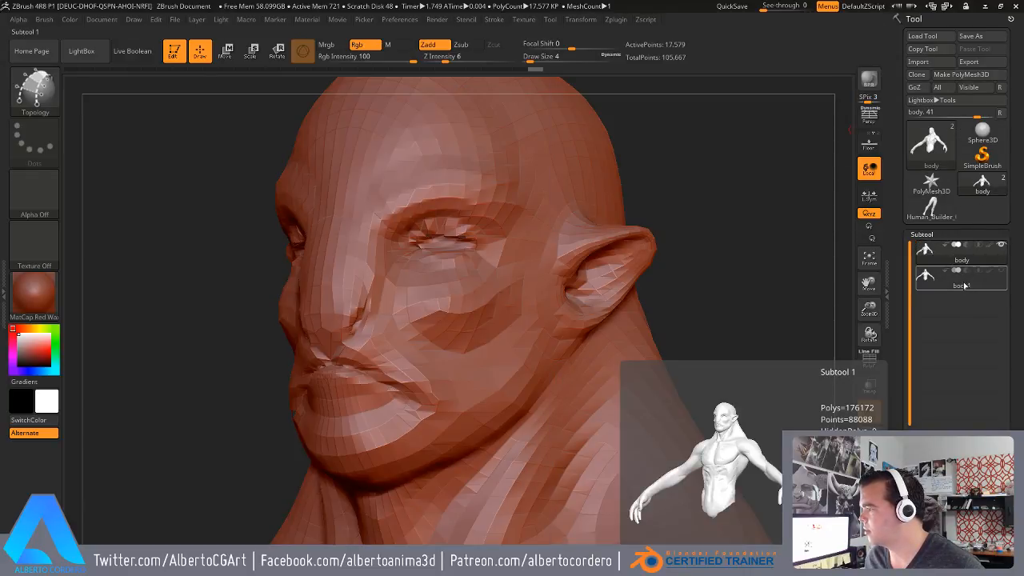
left_click(932, 276)
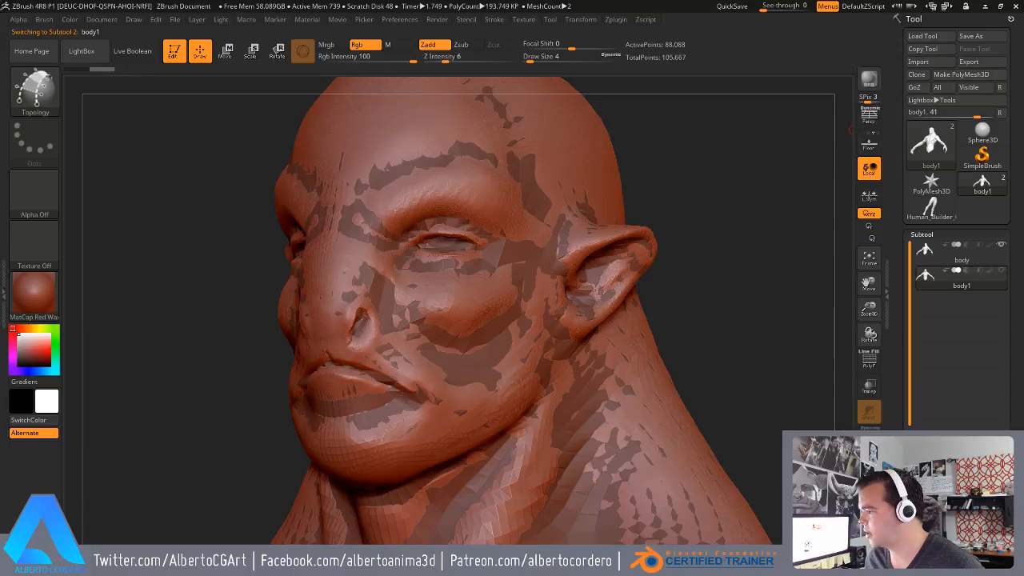
left_click(967, 261)
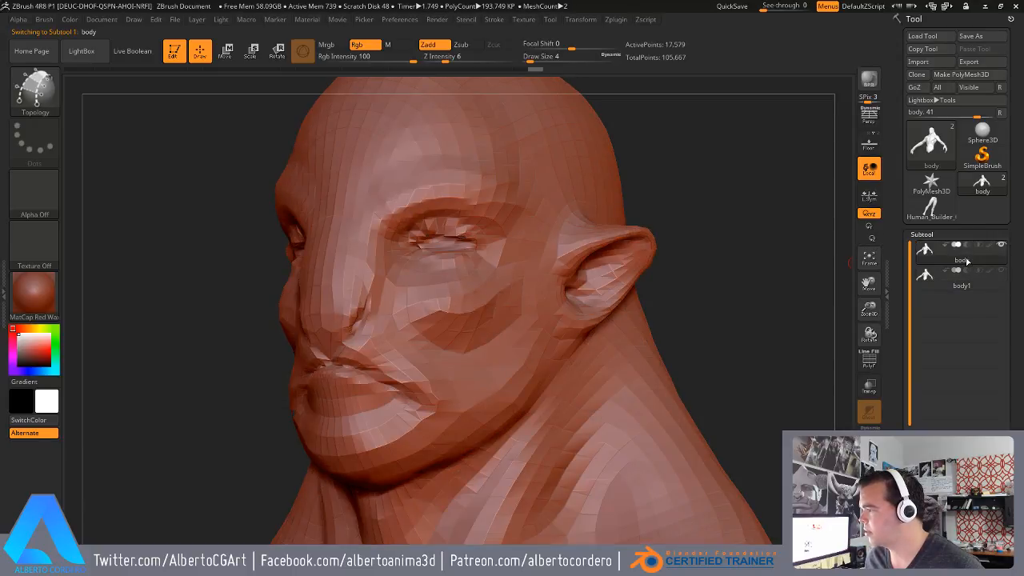
scroll(917, 384, "down", 3)
left_click_drag(915, 383, 916, 375)
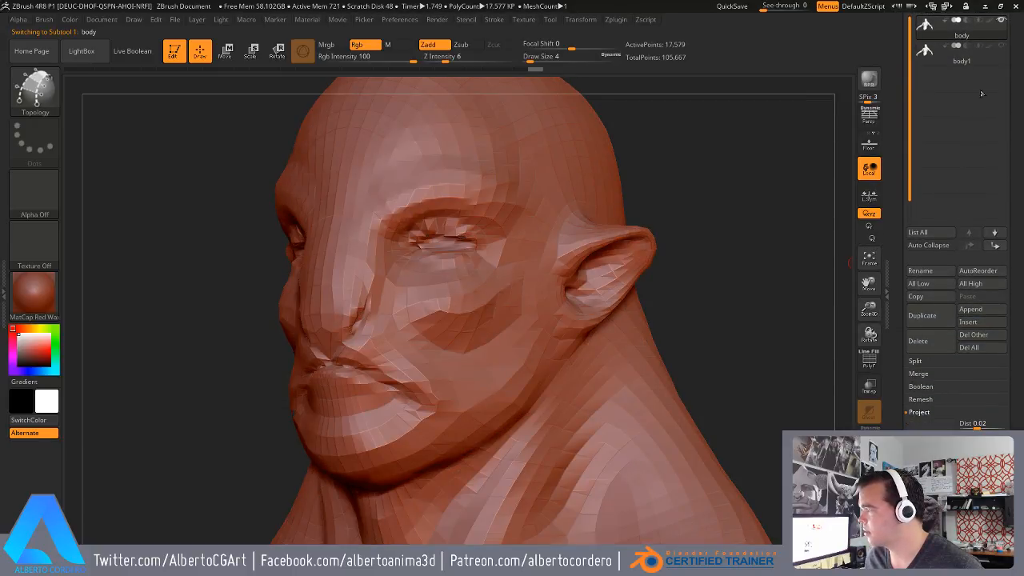
left_click(1001, 47)
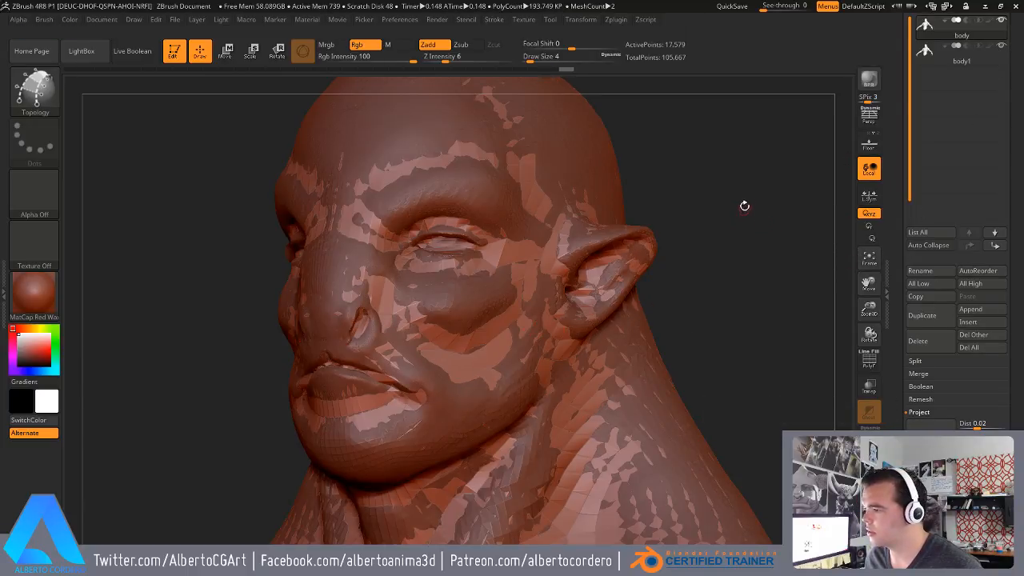
- Delete the body1 subtool and send the remeshed body to Blender with GoZ
left_click_drag(899, 155, 900, 175)
left_click(958, 78)
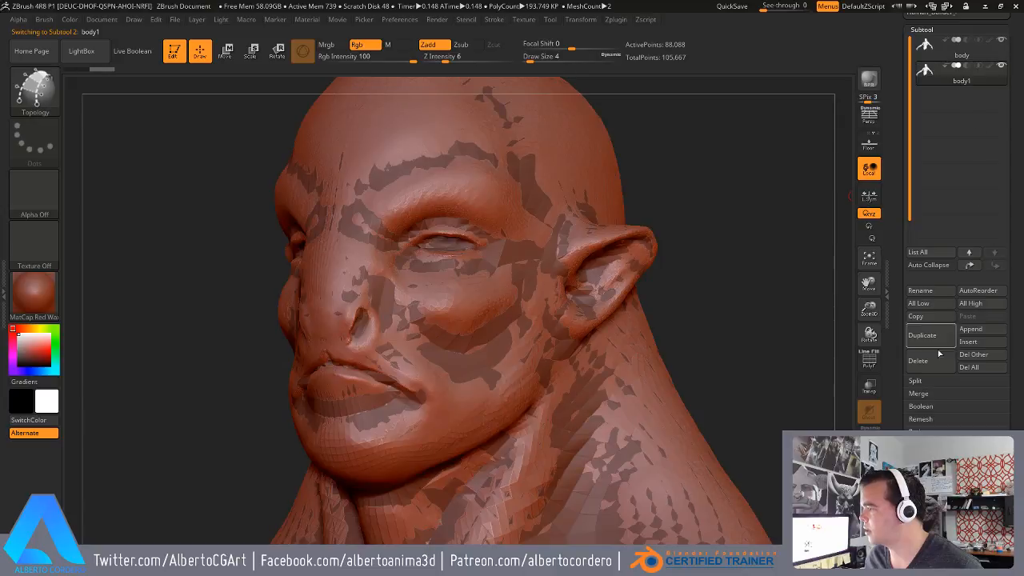
left_click(926, 364)
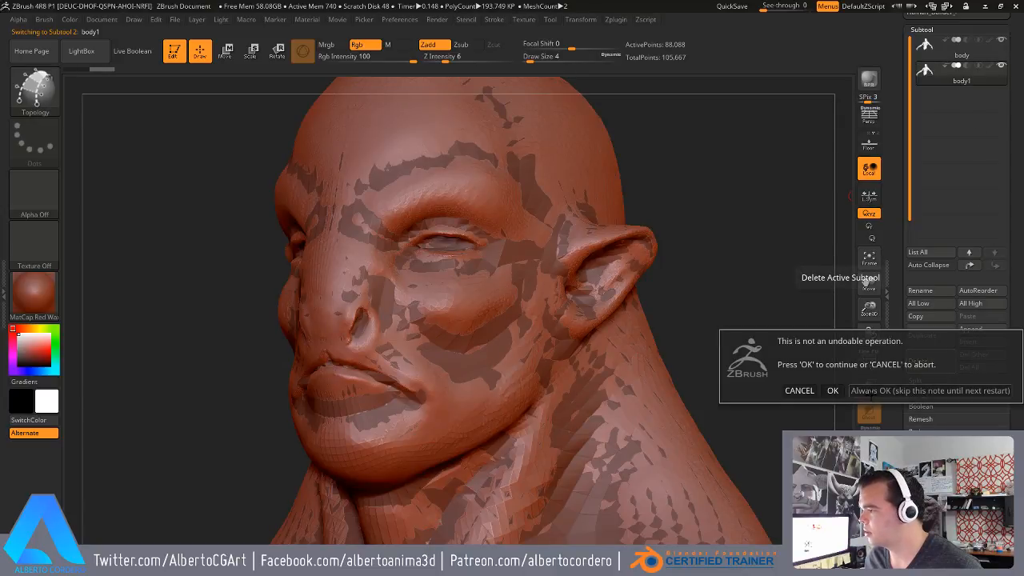
left_click(833, 391)
left_click_drag(903, 73, 902, 164)
left_click(915, 88)
left_click(986, 6)
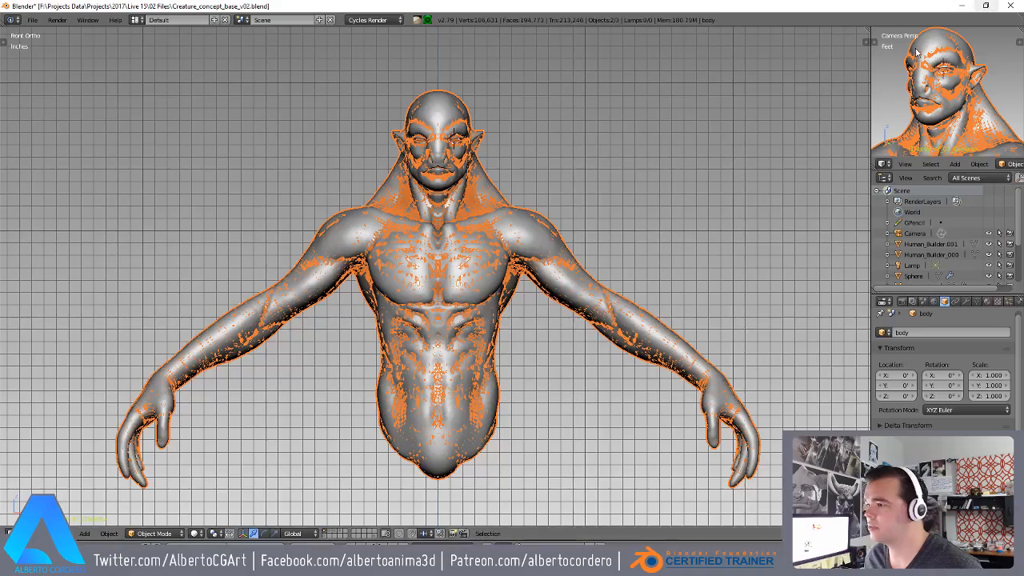
- Compare body_1 and the remeshed body around the head in solid and wireframe display
scroll(528, 173, "up", 4)
middle_click_drag(421, 61, 439, 232, "shift")
key("z")
scroll(383, 126, "up", 1)
scroll(439, 232, "up", 2)
key("z")
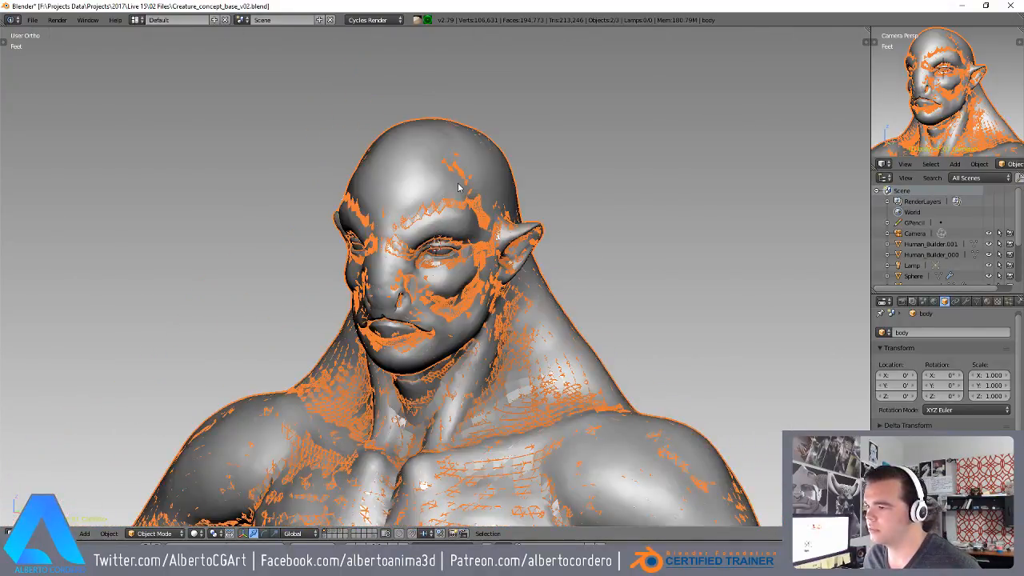
right_click(490, 220)
key("z")
key("z")
key("z")
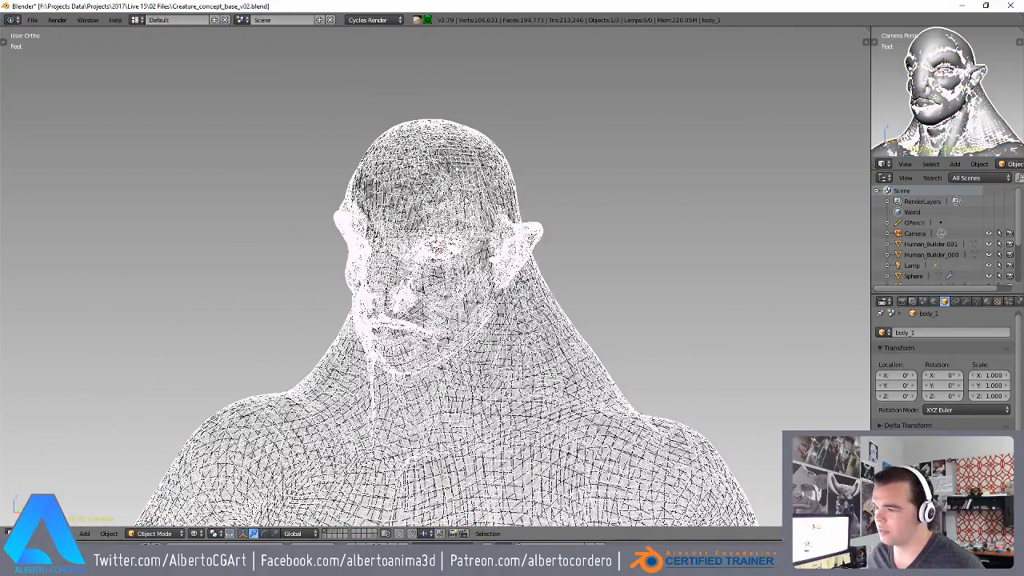
right_click(451, 234)
key("z")
scroll(451, 234, "down", 2)
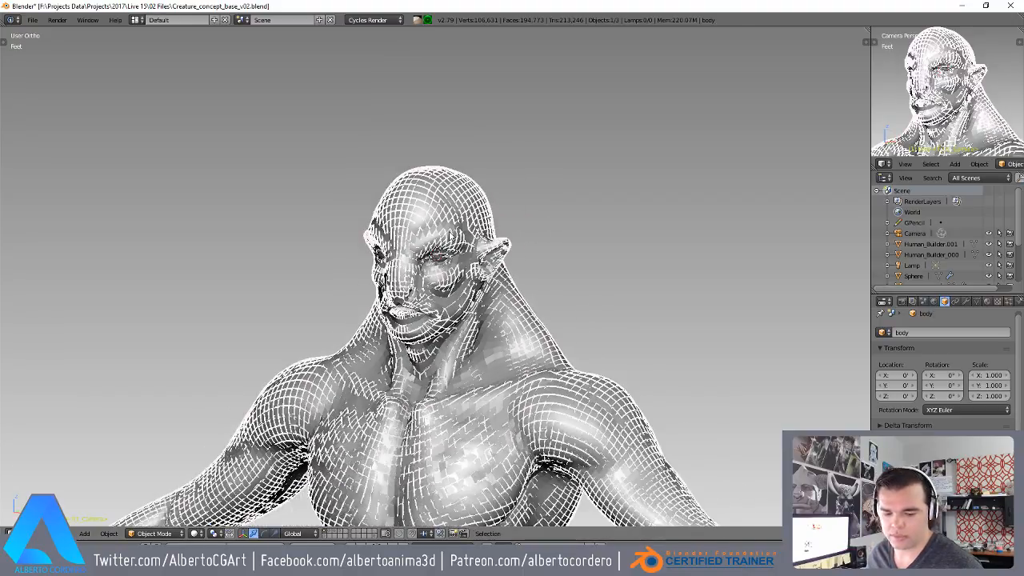
- Examine the edge flow of the remeshed body up close across the head, torso and arms
key("Tab")
scroll(451, 233, "up", 3)
key("a")
middle_click_drag(450, 233, 476, 320)
scroll(471, 230, "up", 4)
scroll(463, 216, "down", 3)
scroll(286, 242, "down", 2)
middle_click_drag(488, 384, 388, 192, "shift")
scroll(518, 230, "up", 2)
scroll(517, 228, "down", 2)
scroll(492, 206, "down", 2)
scroll(442, 171, "up", 1)
scroll(443, 280, "up", 2)
middle_click_drag(388, 192, 613, 252, "shift")
scroll(477, 416, "up", 3)
scroll(478, 233, "down", 4)
middle_click_drag(384, 336, 445, 320)
scroll(483, 364, "down", 3)
scroll(474, 228, "down", 2)
middle_click_drag(445, 320, 593, 229, "shift")
scroll(516, 298, "up", 2)
middle_click_drag(512, 192, 296, 234, "shift")
scroll(516, 298, "down", 2)
scroll(528, 262, "up", 4)
scroll(528, 263, "down", 4)
scroll(480, 280, "up", 4)
scroll(443, 256, "down", 3)
key("Home")
- Switch to ZBrush, restore the high-resolution body and undo the topology guide curves on the head
key("ctrl+Tab")
left_click(472, 240)
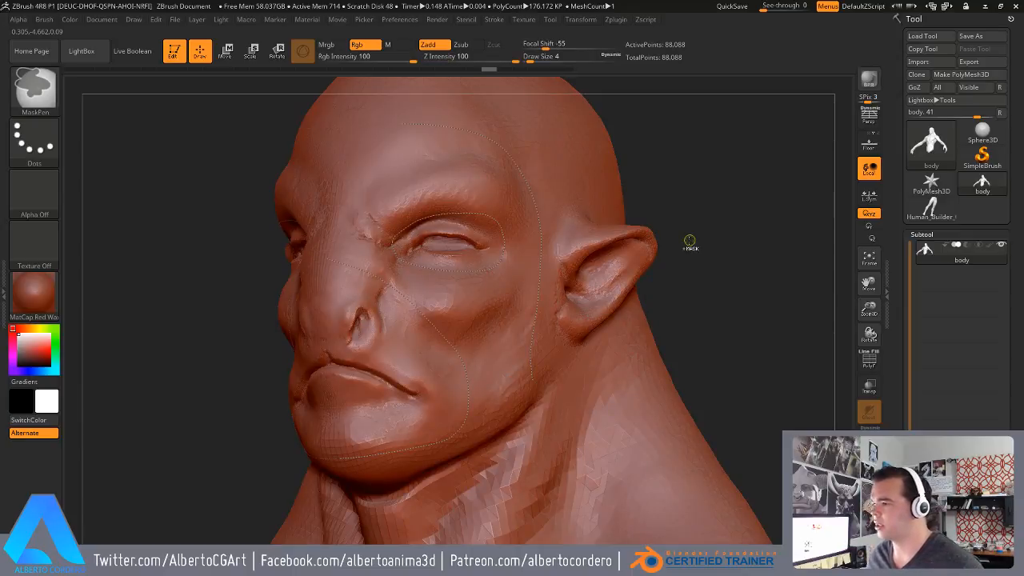
key("ctrl+z")
key("ctrl+z")
key("ctrl+z")
key("ctrl+z")
left_click(514, 272)
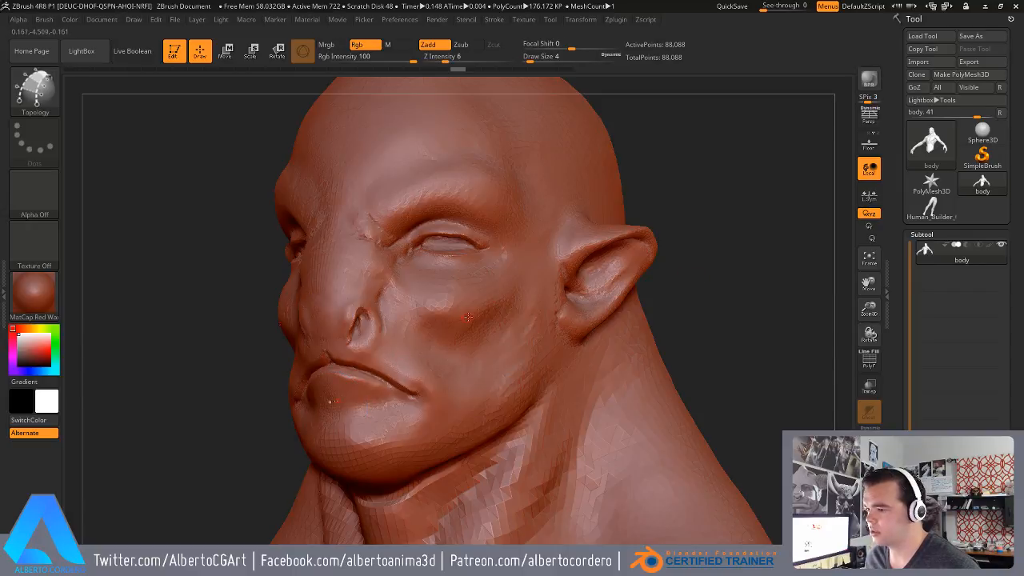
left_click(528, 195)
left_click_drag(572, 209, 582, 211)
key("ctrl+z")
- Duplicate the body subtool and run ZRemesher on the original body with a target polygon count of 5
mouse_move(661, 161)
left_mouse_down()
mouse_move(670, 169)
mouse_move(660, 183)
left_mouse_up()
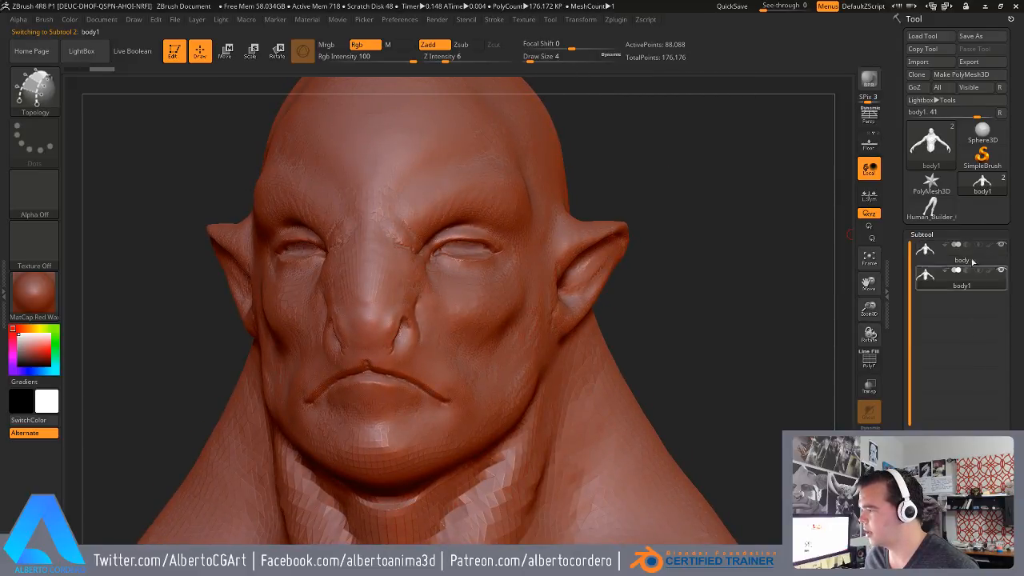
scroll(938, 389, "down", 5)
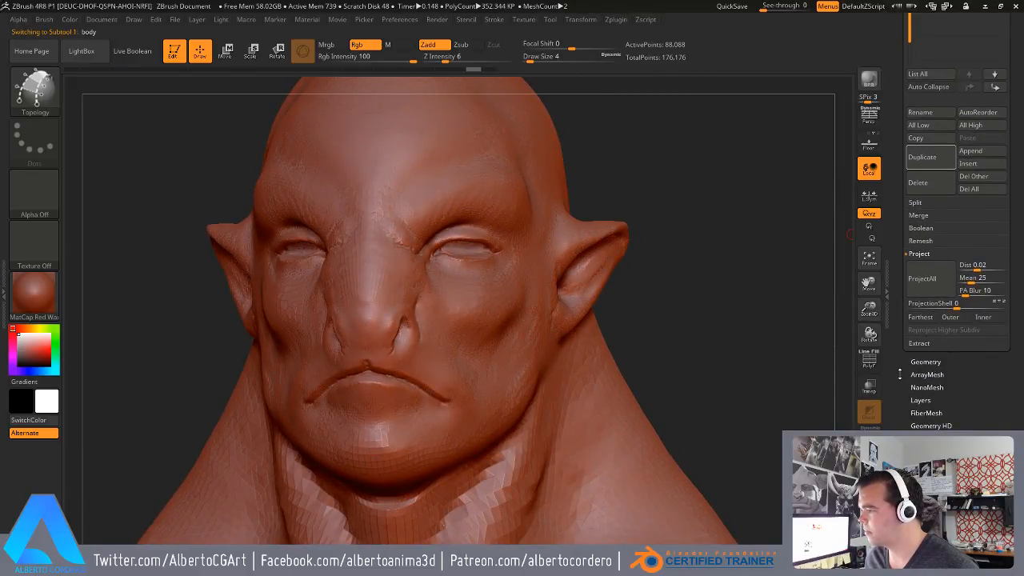
left_click_drag(908, 223, 909, 242)
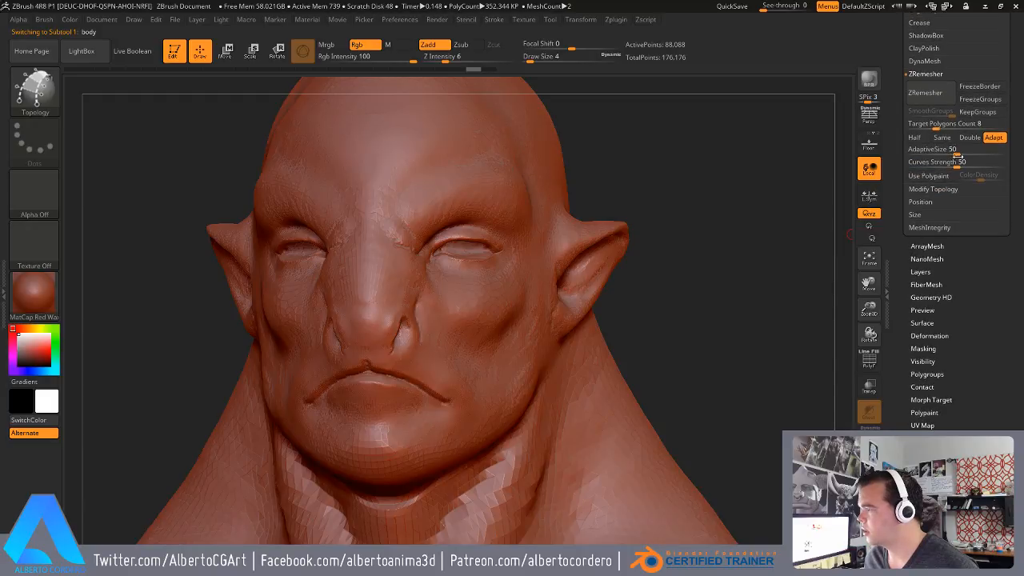
left_click(964, 122)
type("5")
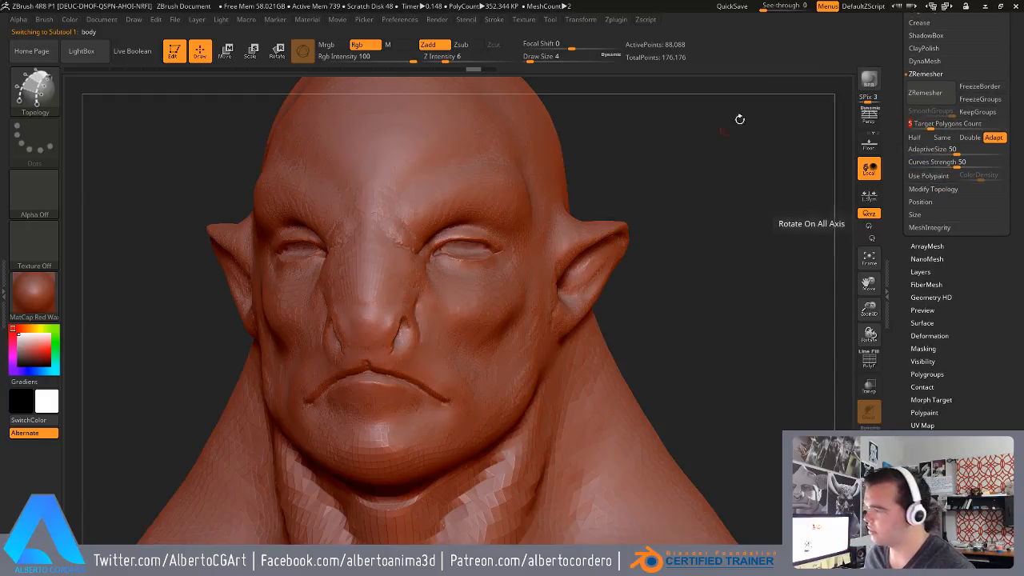
left_click_drag(892, 193, 894, 236)
left_click(934, 133)
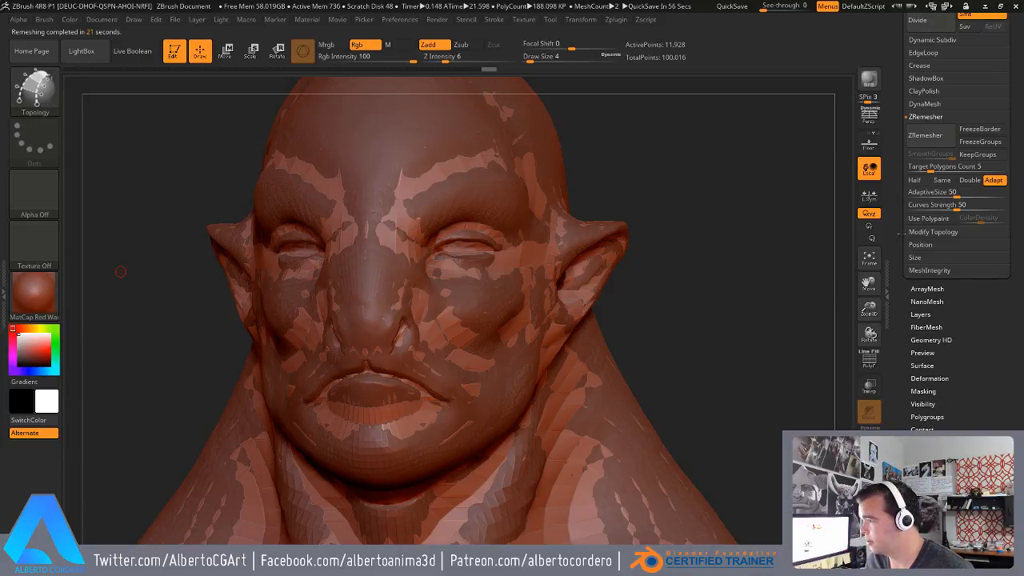
- Hide the body1 subtool and check the remeshed head from the front and in three-quarter view
left_click_drag(897, 223, 902, 312)
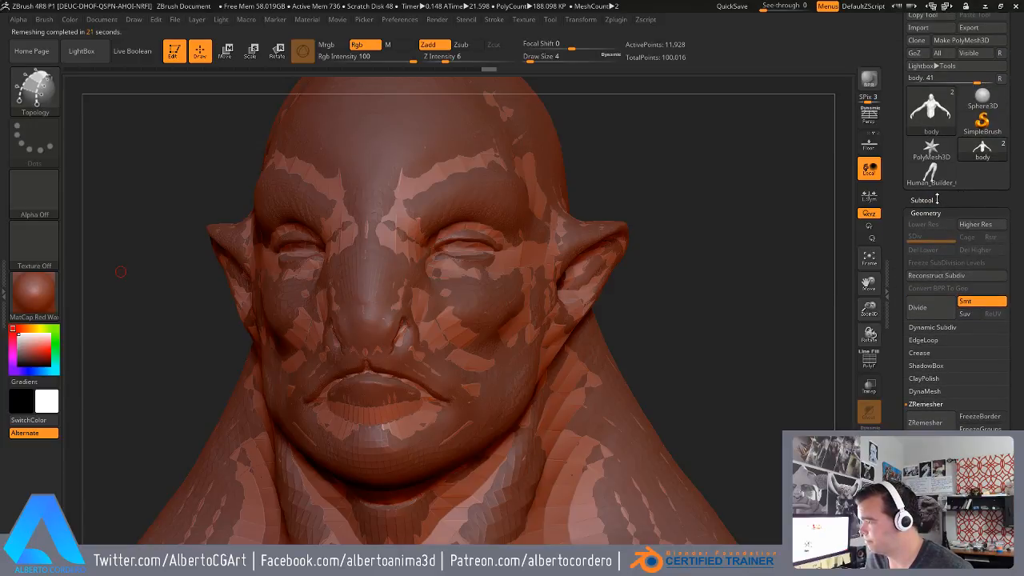
left_click(936, 200)
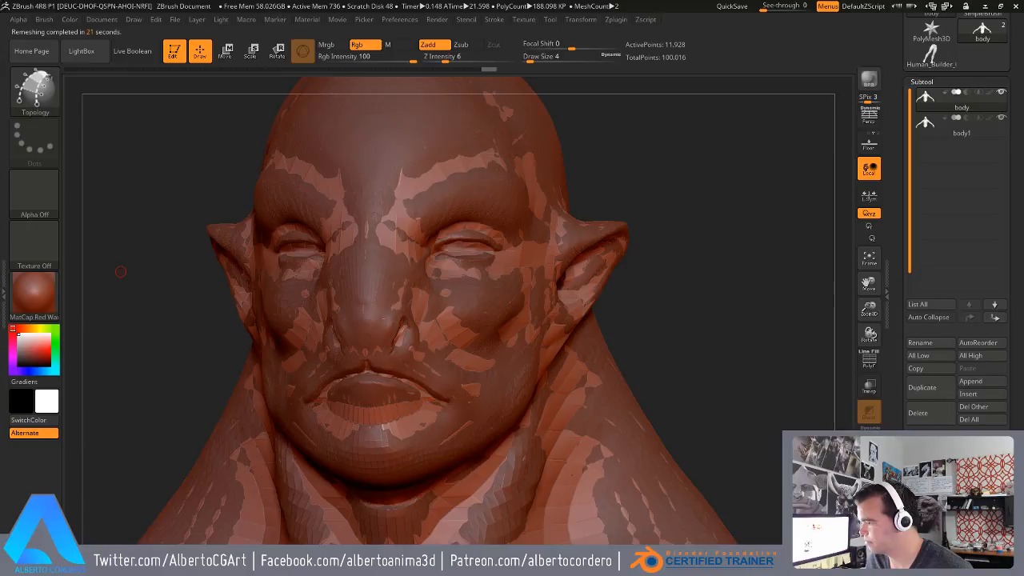
key("ctrl+shift+z")
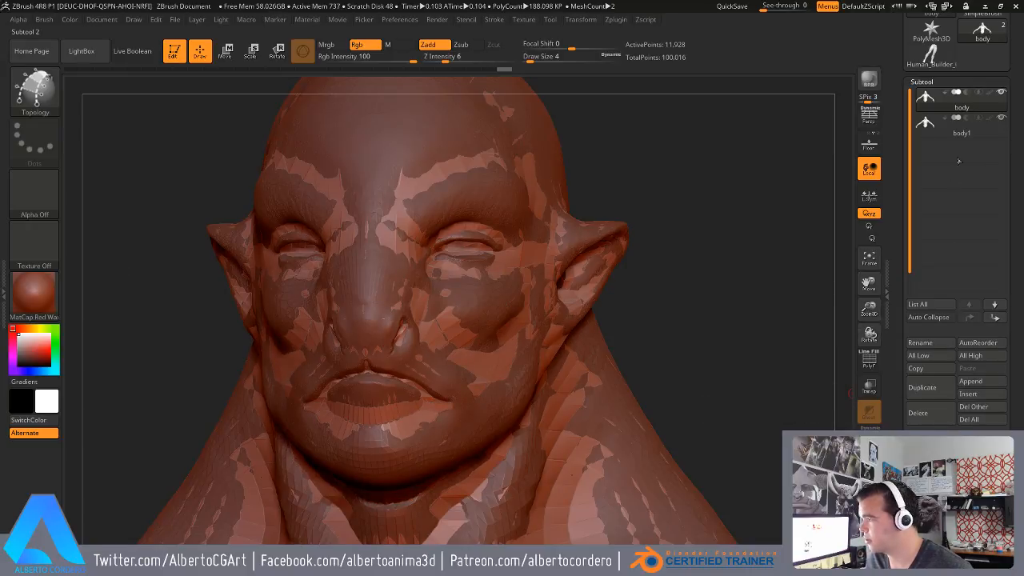
left_click(1000, 118)
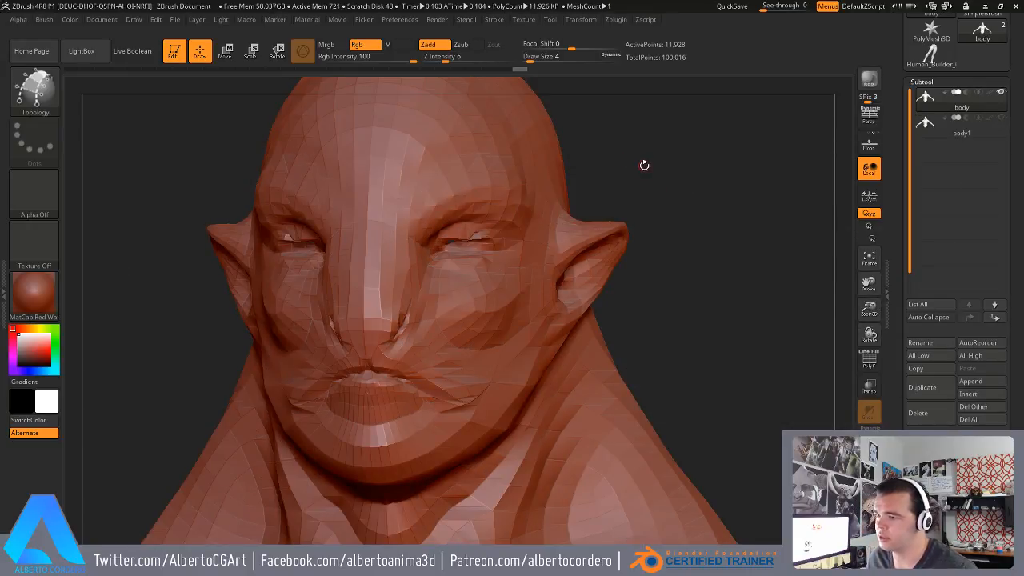
mouse_move(686, 211)
left_mouse_down()
mouse_move(662, 256)
mouse_move(608, 286)
mouse_move(653, 262)
left_mouse_up()
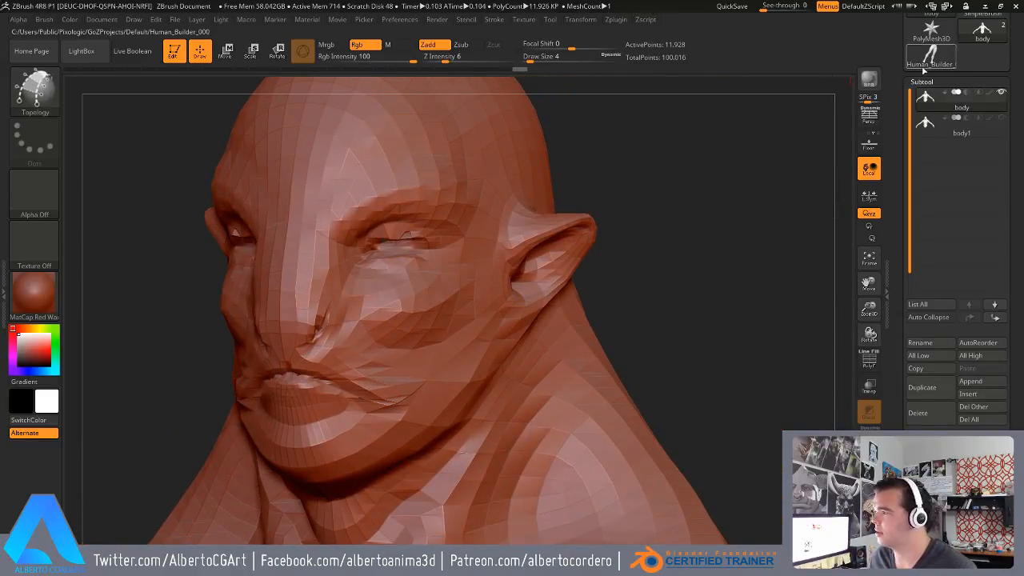
- Save the file to disk, send the new remeshed body with GoZ and switch to Blender
left_click_drag(899, 56, 903, 163)
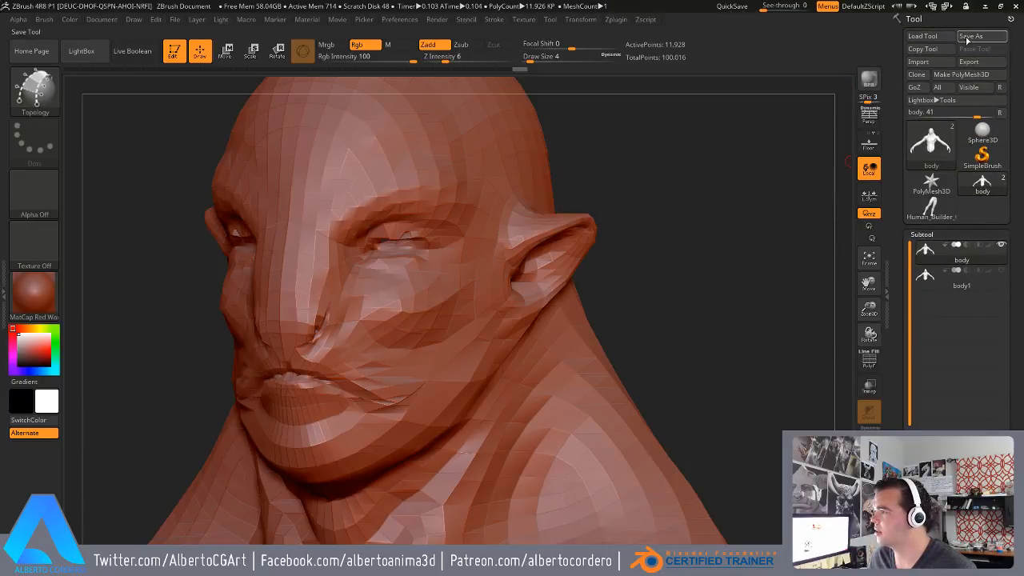
key("ctrl+s")
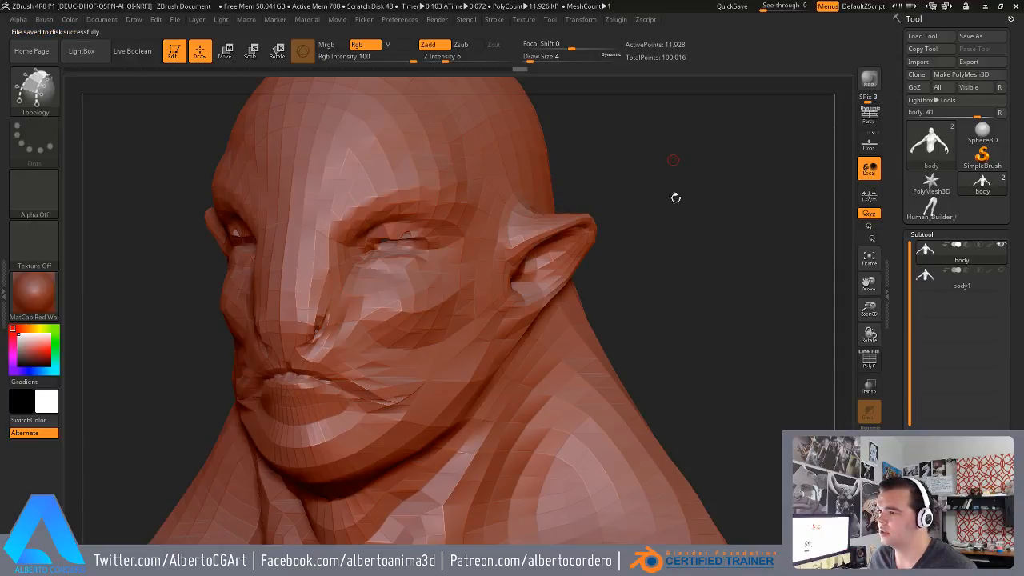
key("alt+Tab")
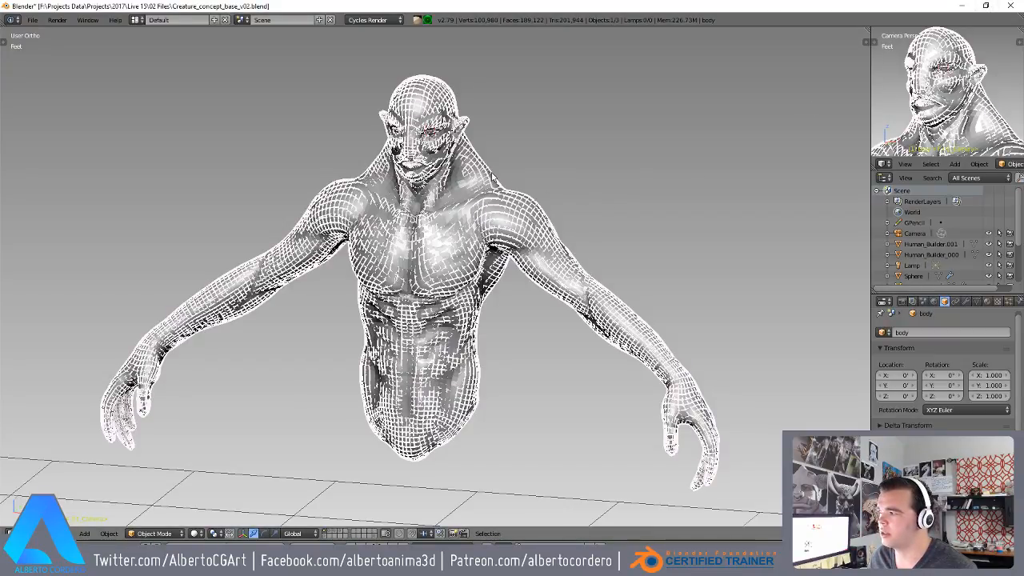
- Open the remeshed body in Edit Mode with nothing selected and examine the topology of its torso and arm
scroll(493, 177, "up", 2)
key("Tab")
middle_click_drag(494, 178, 366, 256, "shift")
scroll(472, 208, "up", 2)
key("a")
scroll(475, 260, "down", 2)
scroll(466, 265, "up", 2)
middle_click_drag(468, 264, 704, 335)
middle_click_drag(634, 368, 564, 344)
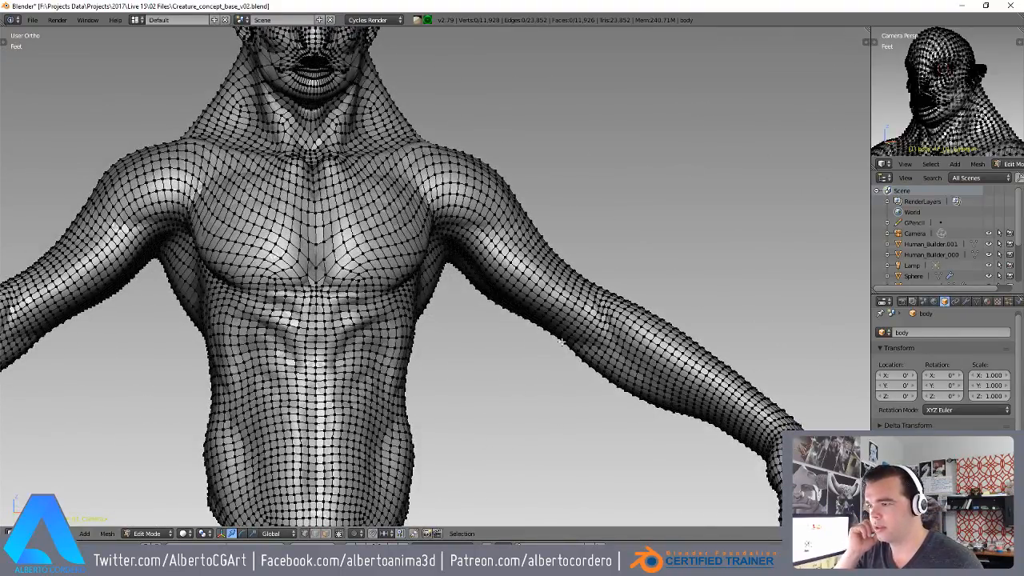
scroll(547, 360, "up", 1)
middle_click_drag(426, 224, 432, 296)
- In edge selection mode, select alternating horizontal edge loops around the lower and middle torso and dissolve them
key("ctrl+Tab")
left_click(366, 275)
middle_click_drag(458, 393, 489, 219, "shift")
middle_click_drag(426, 189, 446, 284)
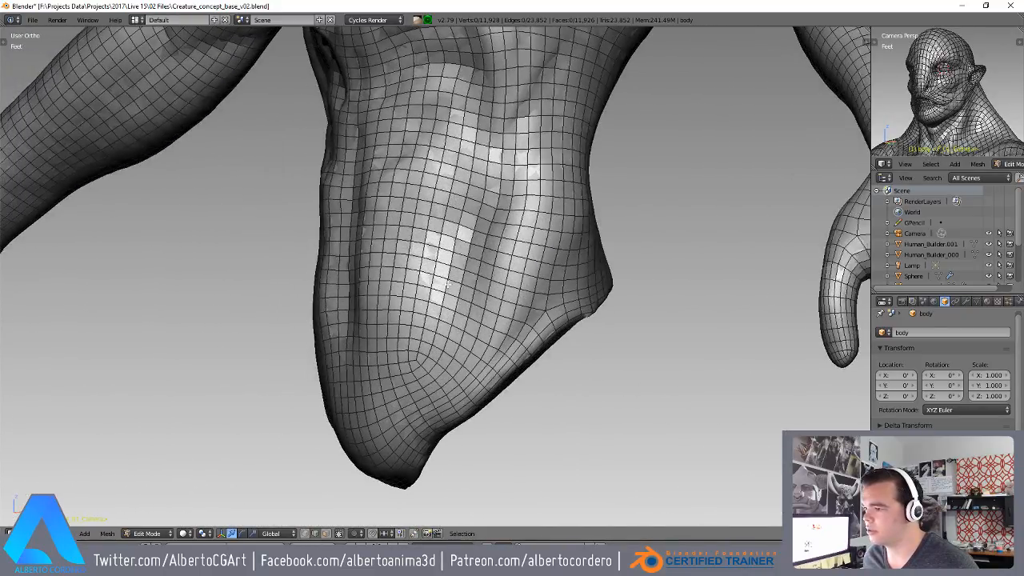
left_click(450, 296, "alt")
left_click(457, 279, "alt")
right_click(457, 268, "alt")
middle_click_drag(457, 267, 452, 267)
right_click(450, 262, "alt+shift")
right_click(453, 235, "alt+shift")
right_click(460, 196, "alt+shift")
right_click(465, 175, "alt+shift")
right_click(470, 152, "alt+shift")
right_click(473, 122, "alt+shift")
right_click(474, 94, "alt+shift")
middle_click_drag(474, 90, 464, 164, "shift")
right_click(461, 138, "alt+shift")
right_click(457, 121, "alt+shift")
right_click(446, 99, "alt+shift")
middle_click_drag(446, 99, 510, 257)
key("ctrl+x")
- Select alternating edge loops around the creature's left arm from the shoulder to the wrist and dissolve them
scroll(560, 183, "up", 2)
middle_click_drag(459, 216, 440, 384, "shift")
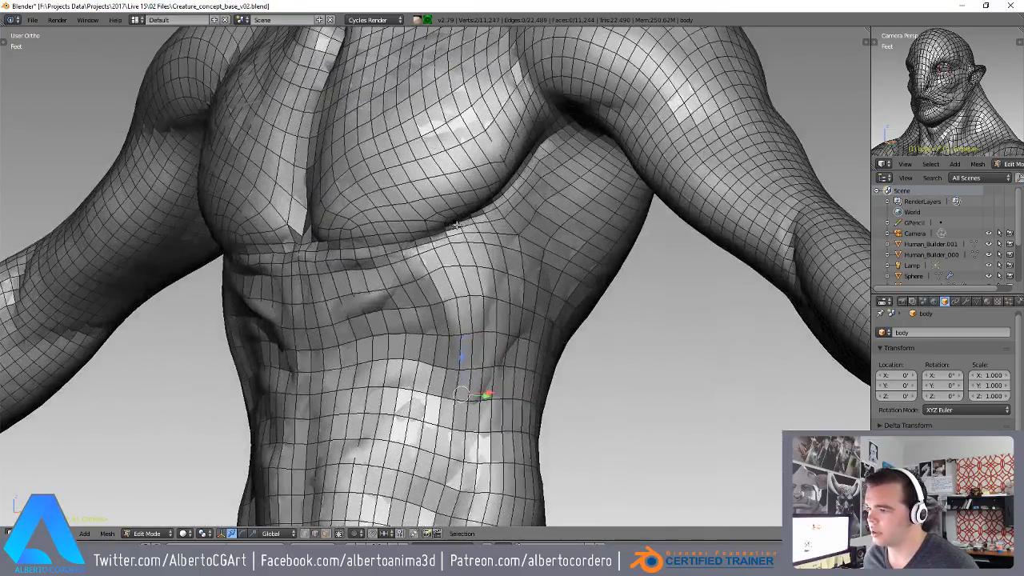
scroll(439, 384, "down", 1)
mouse_move(392, 200)
middle_mouse_down()
mouse_move(457, 183)
mouse_move(423, 134)
mouse_move(402, 217)
middle_mouse_up()
left_click(376, 210, "alt")
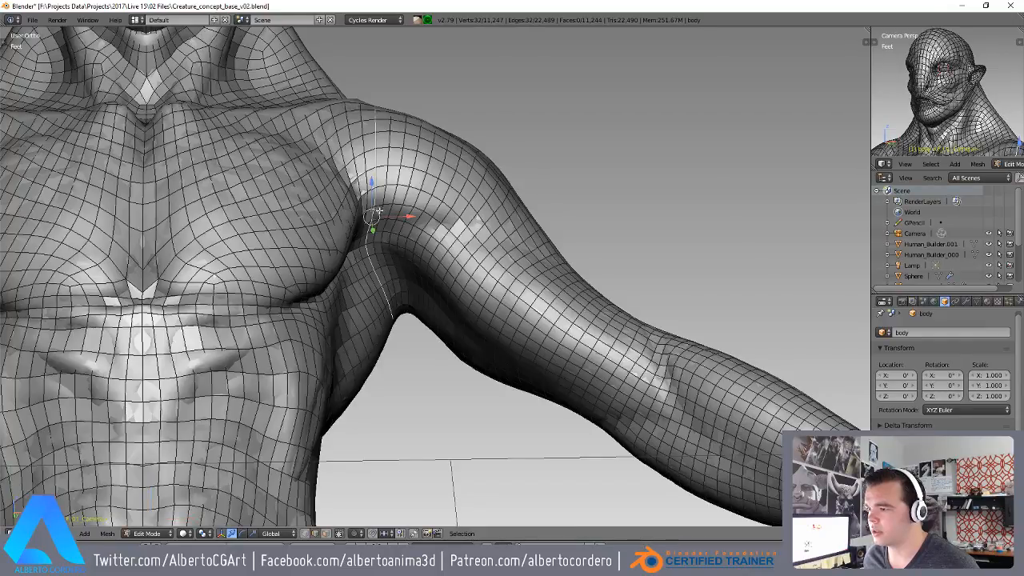
left_click(393, 212, "alt+shift")
left_click(407, 214, "alt+shift")
left_click(434, 225, "alt+shift")
left_click(442, 236, "alt+shift")
left_click(466, 259, "alt+shift")
left_click(480, 273, "alt+shift")
left_click(492, 284, "alt+shift")
left_click(509, 297, "alt+shift")
left_click(533, 320, "alt+shift")
key("ctrl+z")
left_click(537, 322, "alt+shift")
left_click(564, 342, "alt+shift")
left_click(589, 353, "alt+shift")
middle_click_drag(589, 353, 480, 212, "shift")
left_click(493, 233, "alt+shift")
left_click(512, 245, "alt+shift")
left_click(534, 257, "alt+shift")
middle_click_drag(533, 257, 457, 216)
left_click(516, 236, "alt+shift")
left_click(530, 248, "alt+shift")
left_click(460, 220, "alt+shift")
left_click(471, 228, "alt+shift")
left_click(502, 242, "alt+shift")
left_click(529, 260, "alt+shift")
middle_click_drag(555, 284, 399, 179, "shift")
left_click(400, 188, "alt+shift")
left_click(431, 202, "alt+shift")
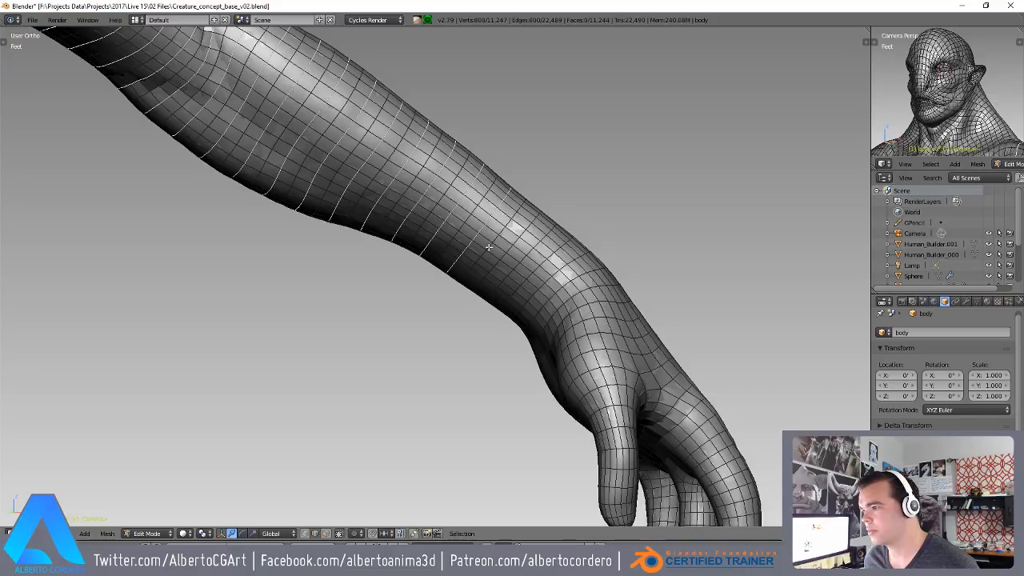
left_click(557, 291, "alt+shift")
scroll(512, 232, "down", 6)
key("ctrl+x")
- Select alternating edge loops around the index finger of the left hand and dissolve them
middle_click_drag(492, 200, 460, 268)
scroll(424, 239, "up", 2)
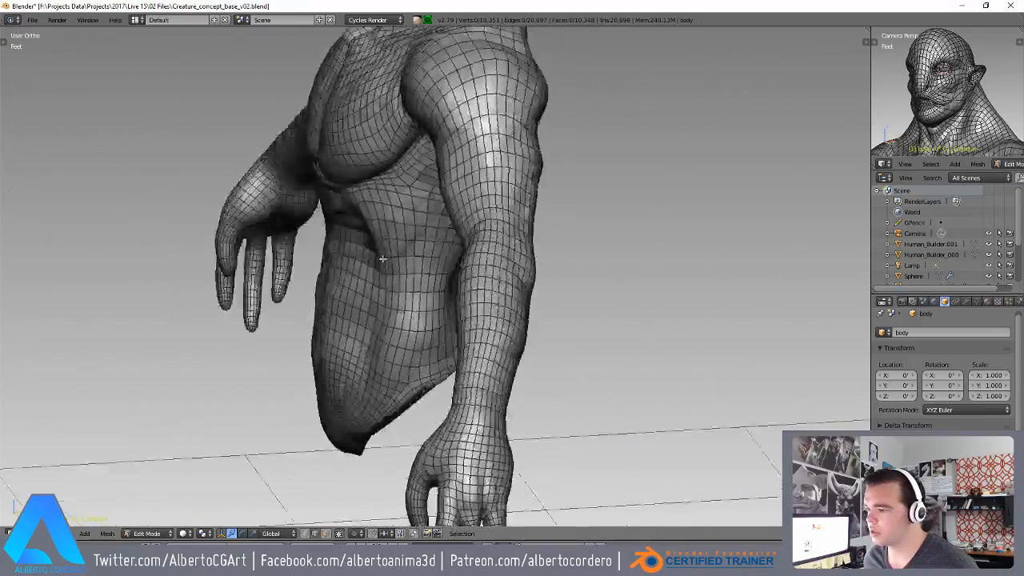
middle_click_drag(460, 268, 291, 125, "shift")
scroll(524, 169, "up", 4)
scroll(327, 148, "up", 2)
right_click(282, 157, "alt")
right_click(267, 182, "alt+shift")
right_click(253, 244, "alt+shift")
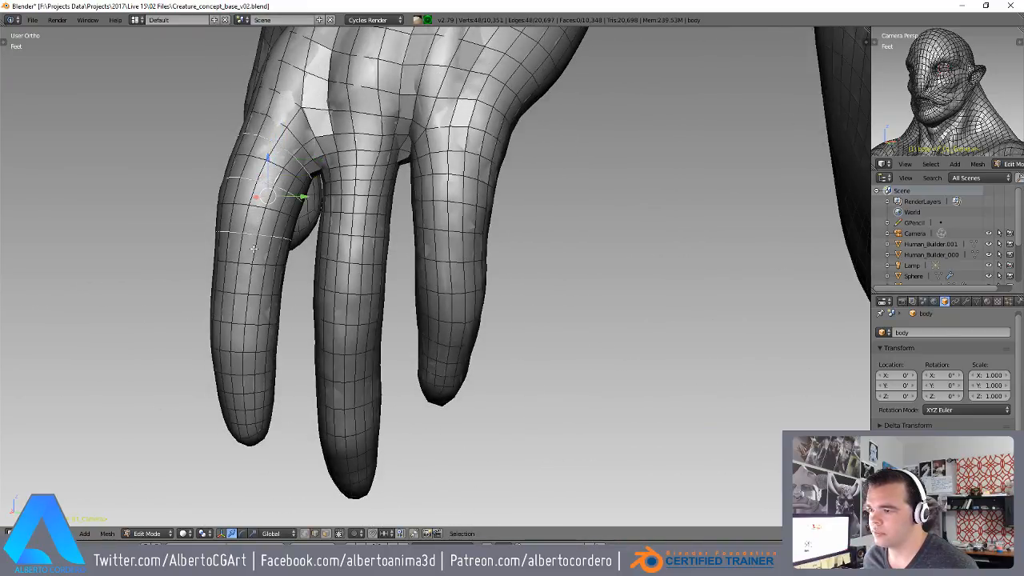
right_click(240, 296, "alt+shift")
middle_click_drag(261, 324, 263, 228, "shift")
right_click(255, 274, "alt+shift")
right_click(257, 310, "alt+shift")
key("ctrl+z")
key("ctrl+z")
right_click(249, 248, "alt+shift")
right_click(251, 295, "alt+shift")
key("ctrl+x")
- Select alternating edge loops along the middle finger of the same hand and dissolve them
middle_click_drag(293, 215, 348, 196)
right_click(373, 95, "alt")
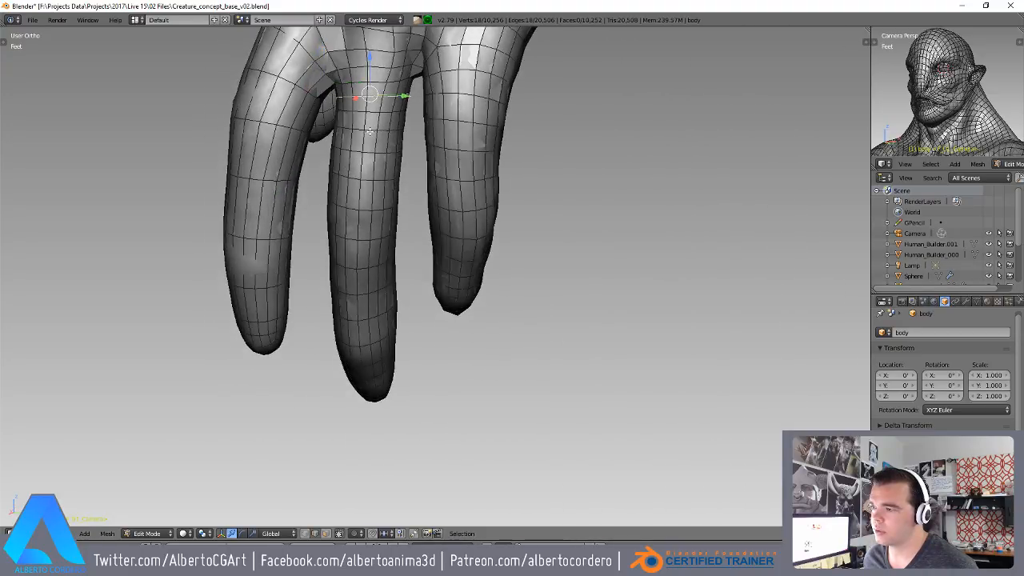
right_click(370, 131, "alt+shift")
right_click(366, 178, "alt+shift")
right_click(363, 238, "alt+shift")
right_click(362, 288, "alt+shift")
middle_click_drag(361, 289, 361, 304)
right_click(358, 326, "alt+shift")
right_click(364, 369, "alt+shift")
middle_click_drag(364, 369, 392, 247)
key("ctrl+x")
- Select alternating edge loops along the outermost finger of the hand and dissolve them
middle_click_drag(459, 120, 441, 132)
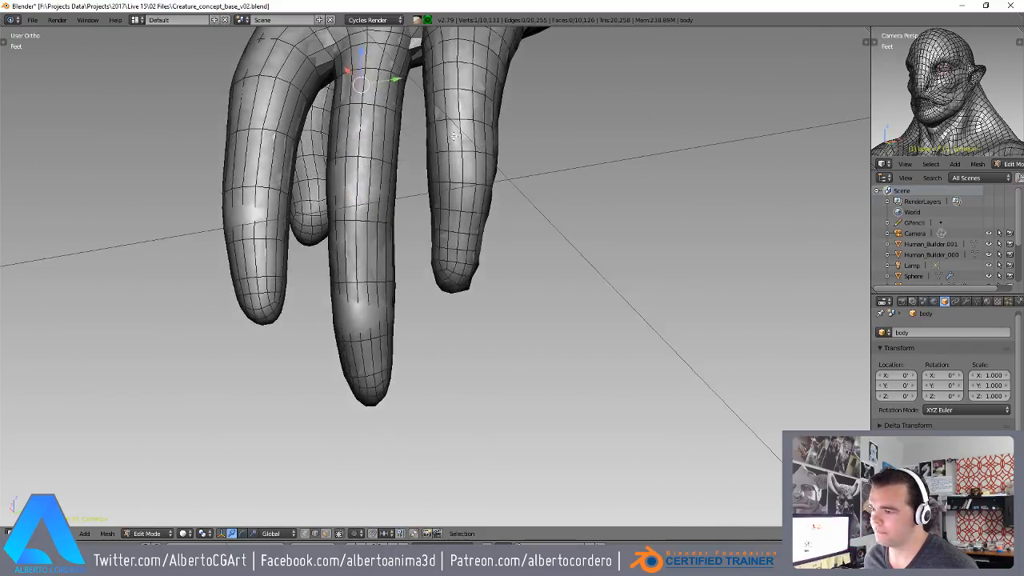
right_click(450, 92, "alt")
right_click(442, 130, "alt+shift")
right_click(442, 183, "alt+shift")
right_click(435, 248, "alt+shift")
right_click(429, 292, "alt+shift")
right_click(428, 323, "alt+shift")
key("ctrl+x")
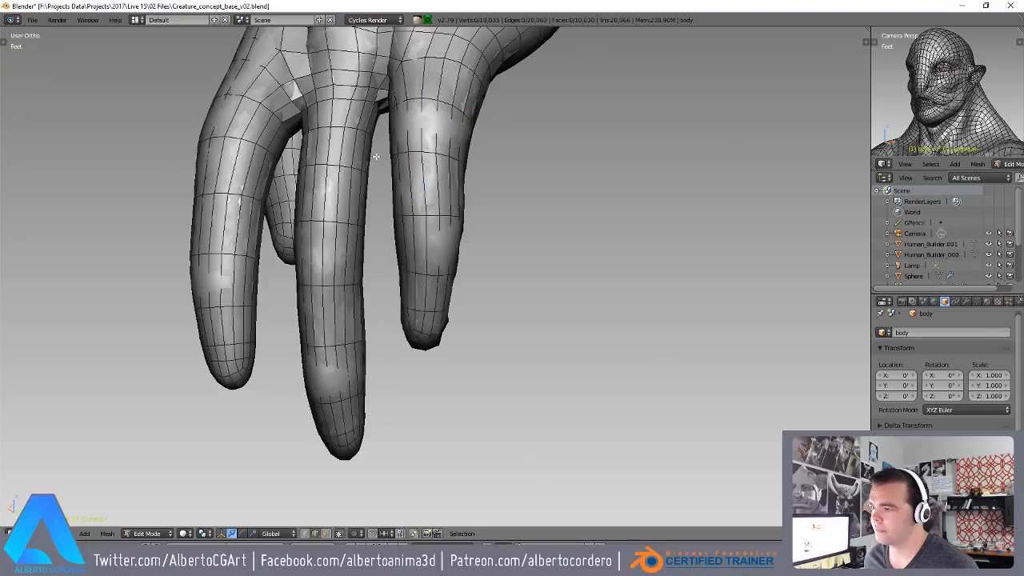
- Return to Object Mode and add a Shrinkwrap modifier to the body with body_1 as its target
scroll(376, 156, "down", 5)
middle_click_drag(376, 156, 488, 135)
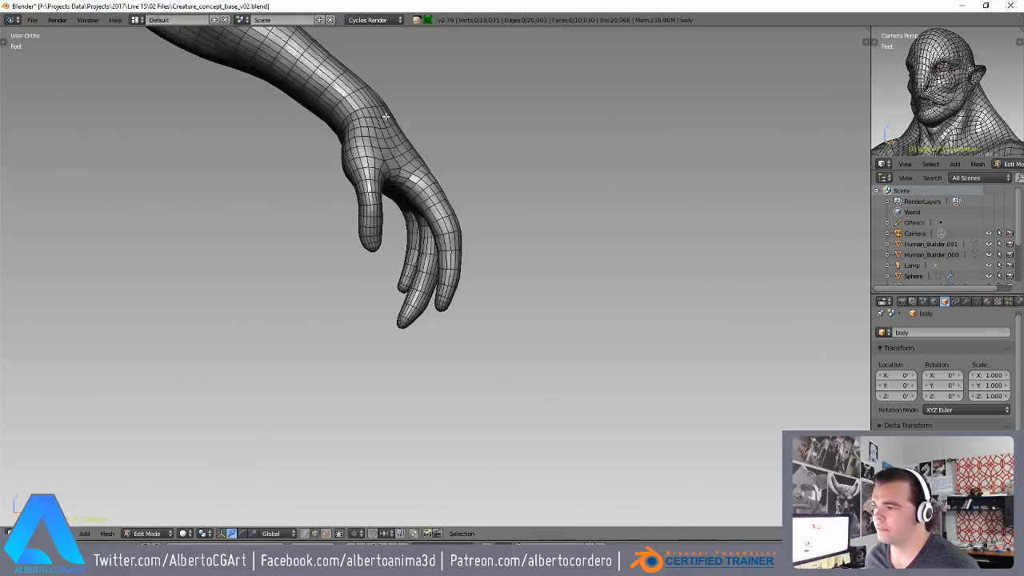
scroll(480, 144, "down", 2)
middle_click_drag(360, 112, 553, 217, "shift")
middle_click_drag(396, 138, 544, 173, "shift")
scroll(490, 227, "up", 3)
scroll(549, 241, "down", 4)
key("Tab")
left_click(966, 301)
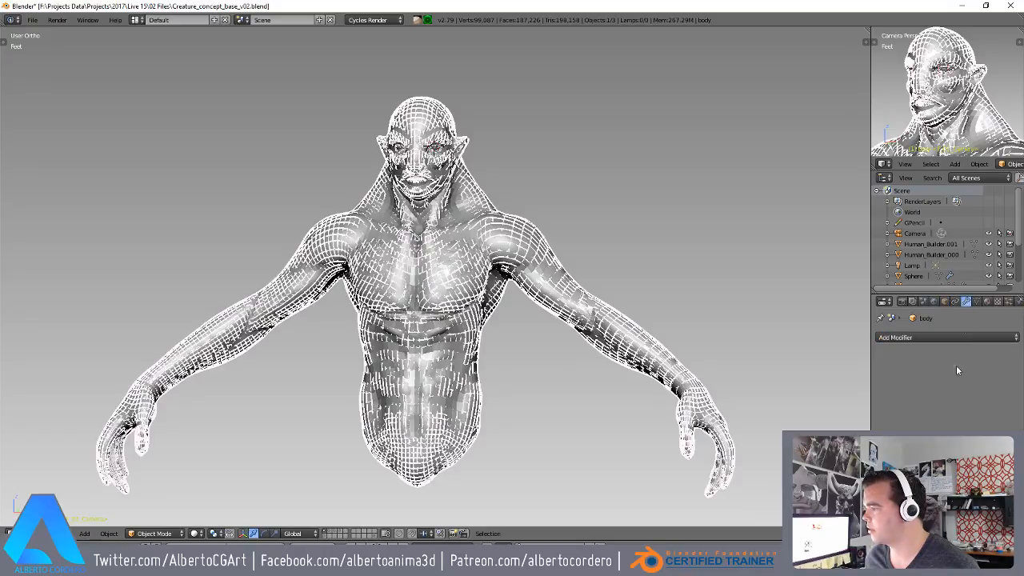
left_click(944, 337)
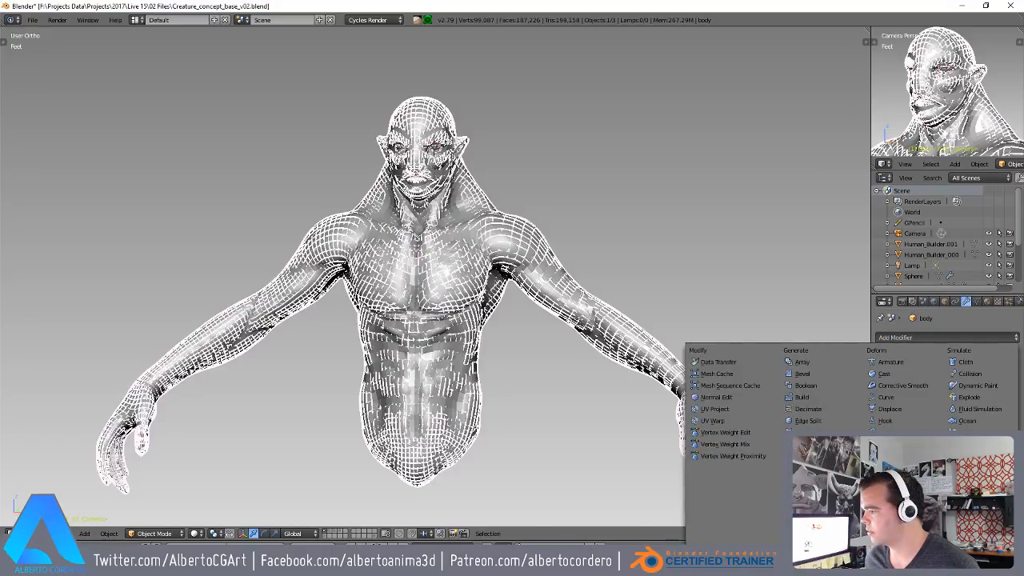
left_click(888, 479)
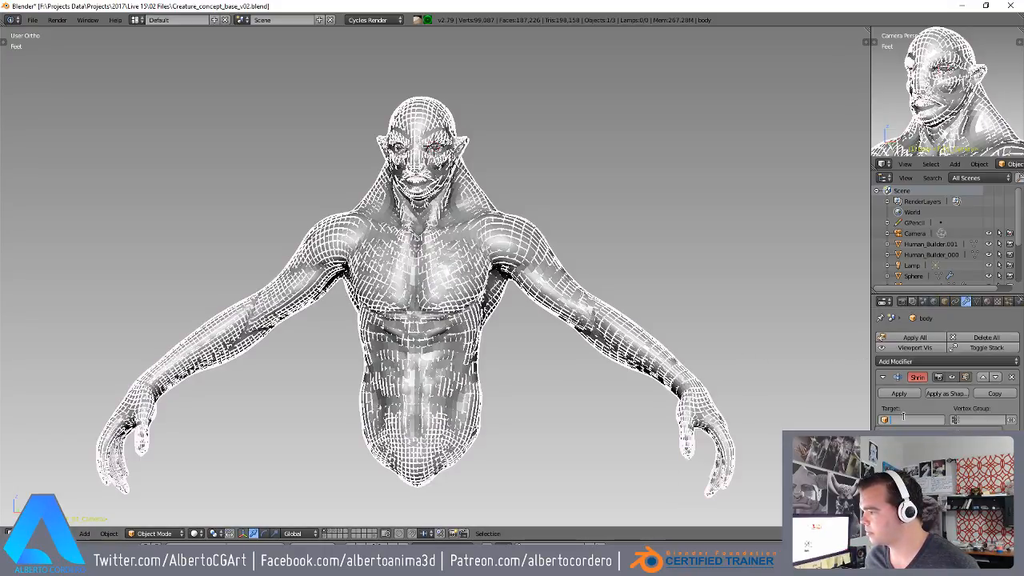
left_click(908, 442)
- Check the shrinkwrapped body up close, apply the Shrinkwrap modifier and hide the unselected objects
scroll(560, 264, "up", 3)
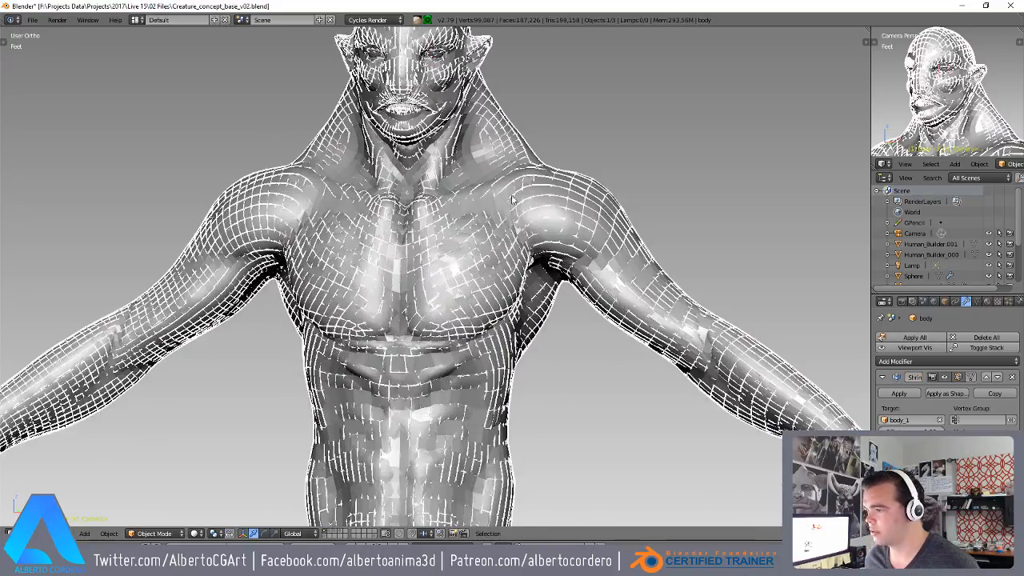
middle_click_drag(560, 264, 520, 292)
scroll(520, 292, "up", 2)
scroll(665, 249, "down", 2)
middle_click_drag(665, 248, 669, 310, "shift")
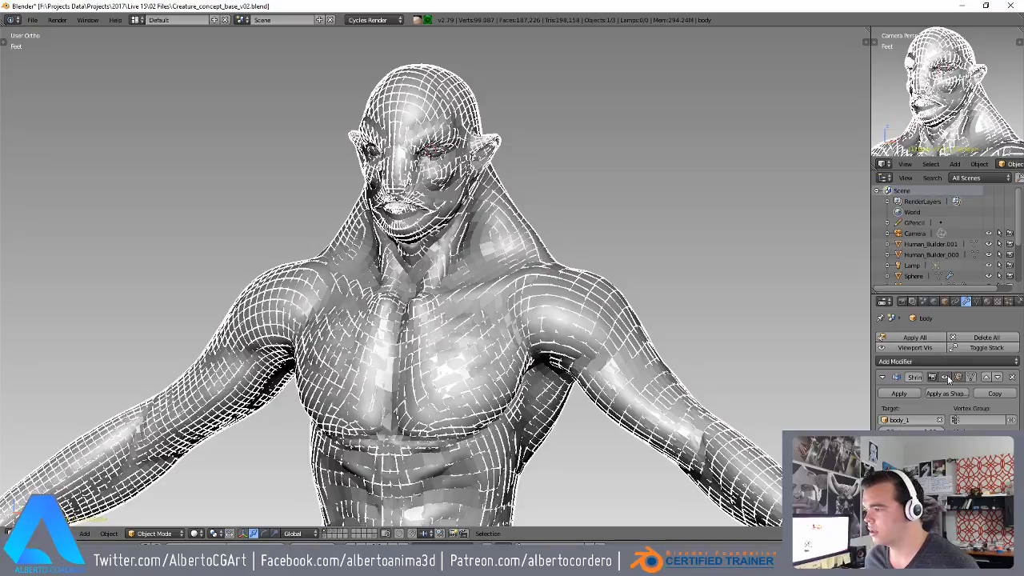
left_click(900, 394)
left_click(989, 276)
- Inspect the low-poly head and torso and set the body to smooth shading
middle_click_drag(408, 152, 416, 276)
scroll(480, 150, "up", 2)
scroll(487, 154, "down", 3)
scroll(358, 165, "up", 3)
middle_click_drag(416, 276, 481, 304)
scroll(482, 332, "up", 3)
scroll(482, 304, "down", 5)
key("t")
scroll(85, 284, "up", 9)
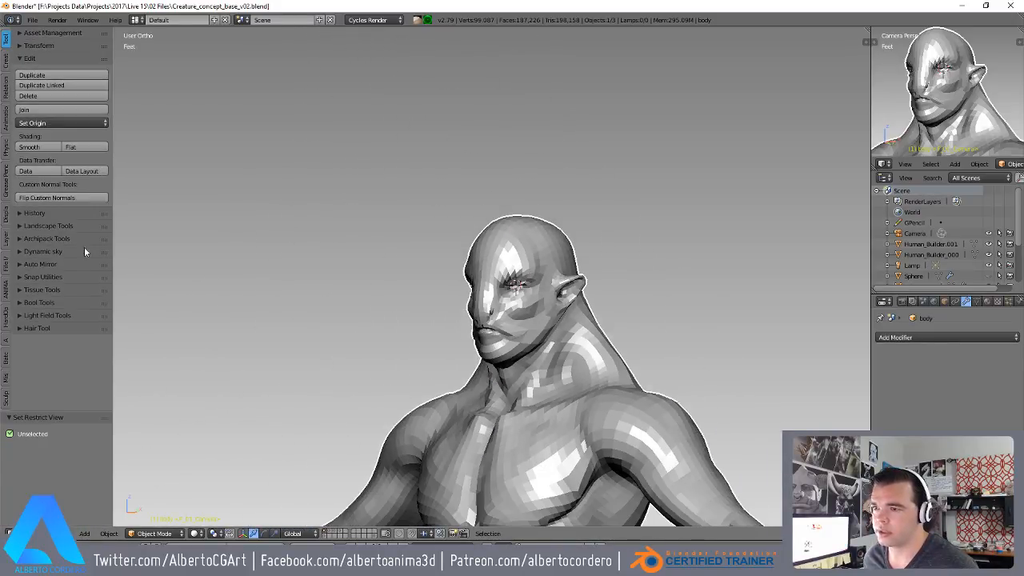
left_click(29, 147)
- Enter Edit Mode on the body, examine the face topology and switch to vertex selection
mouse_move(513, 317)
middle_mouse_down("shift")
mouse_move(542, 232)
mouse_move(517, 259)
middle_mouse_up("shift")
scroll(541, 233, "up", 4)
scroll(520, 252, "up", 3)
key("Tab")
middle_click_drag(537, 219, 464, 238)
scroll(369, 236, "down", 2)
middle_click_drag(353, 236, 494, 268, "shift")
key("ctrl+Tab")
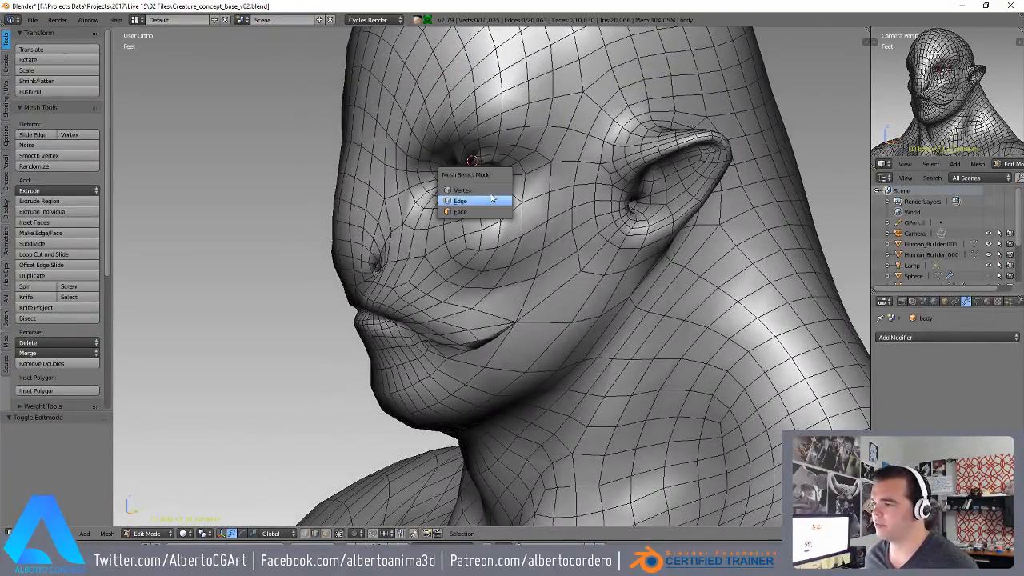
left_click(472, 200)
- In the right orthographic wireframe view, lasso-select the vertices of the front of the face and delete them
scroll(492, 200, "down", 4)
key("KP_3")
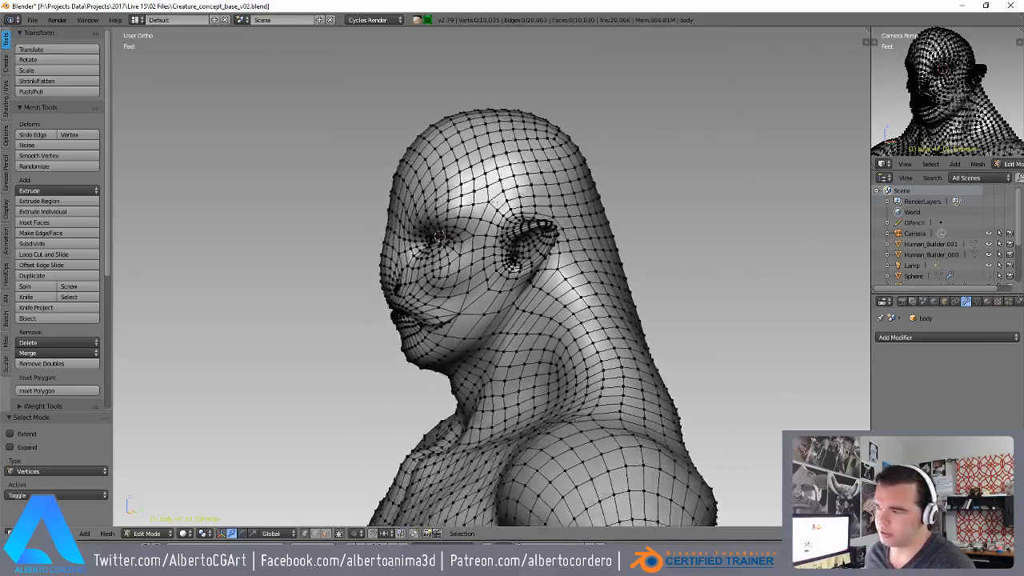
scroll(492, 200, "up", 2)
scroll(489, 199, "up", 2)
middle_click_drag(489, 199, 596, 266, "shift")
scroll(472, 171, "down", 2)
middle_click_drag(470, 171, 486, 135, "shift")
key("z")
scroll(485, 136, "down", 1)
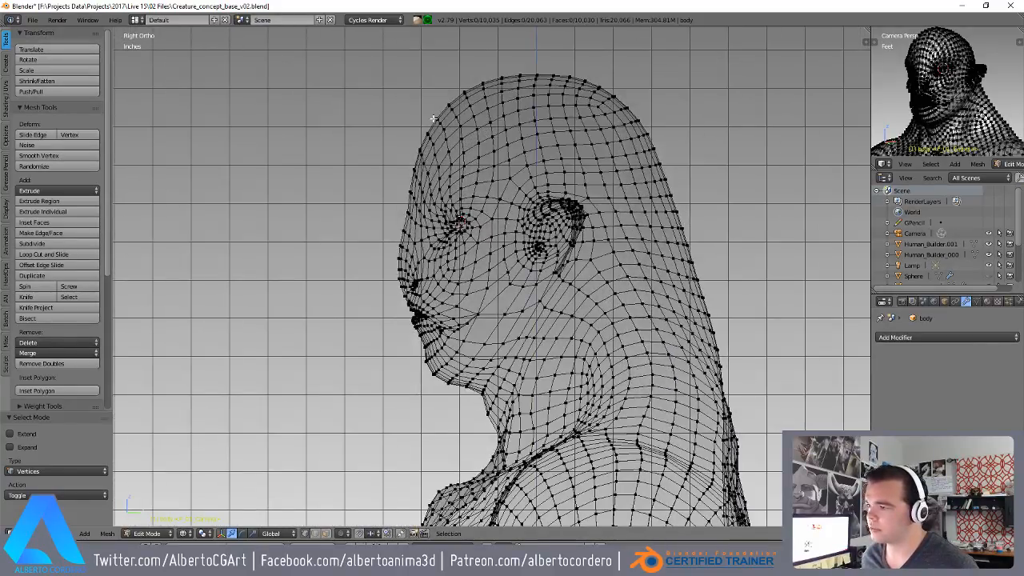
right_click(449, 100)
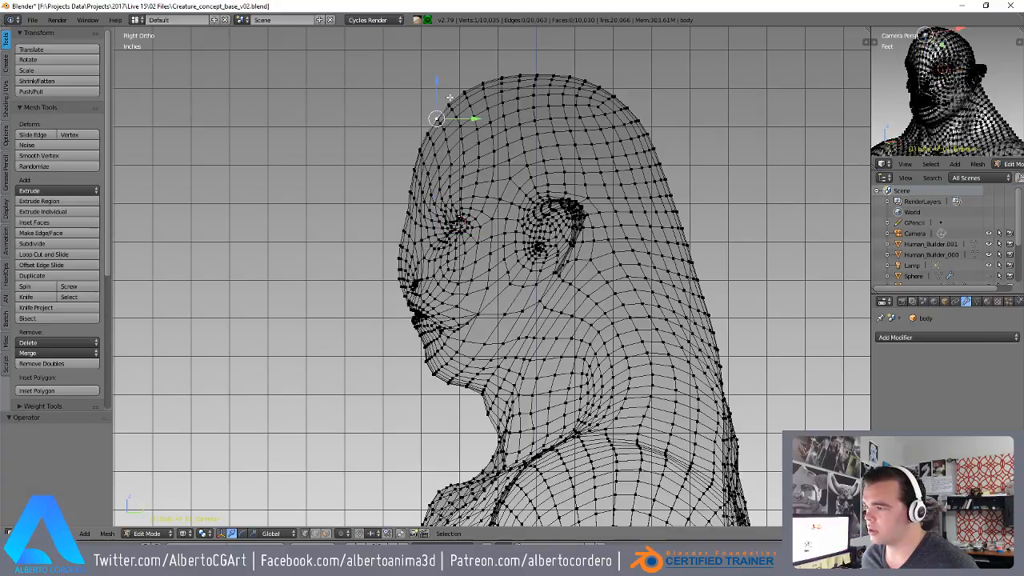
mouse_move(471, 186)
left_mouse_down("ctrl")
mouse_move(466, 296)
mouse_move(359, 78)
left_mouse_up("ctrl")
scroll(452, 160, "up", 2)
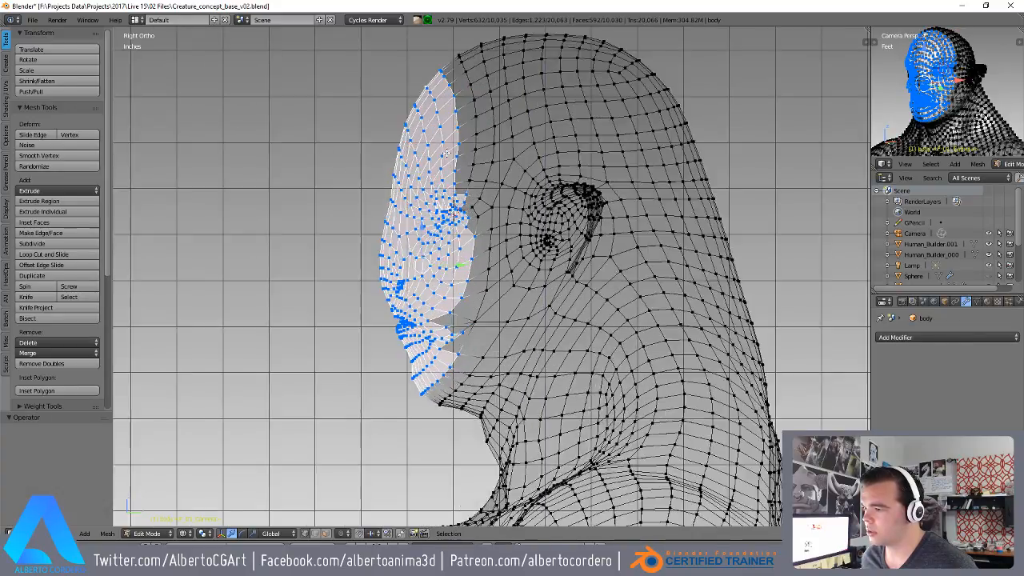
left_click(482, 317)
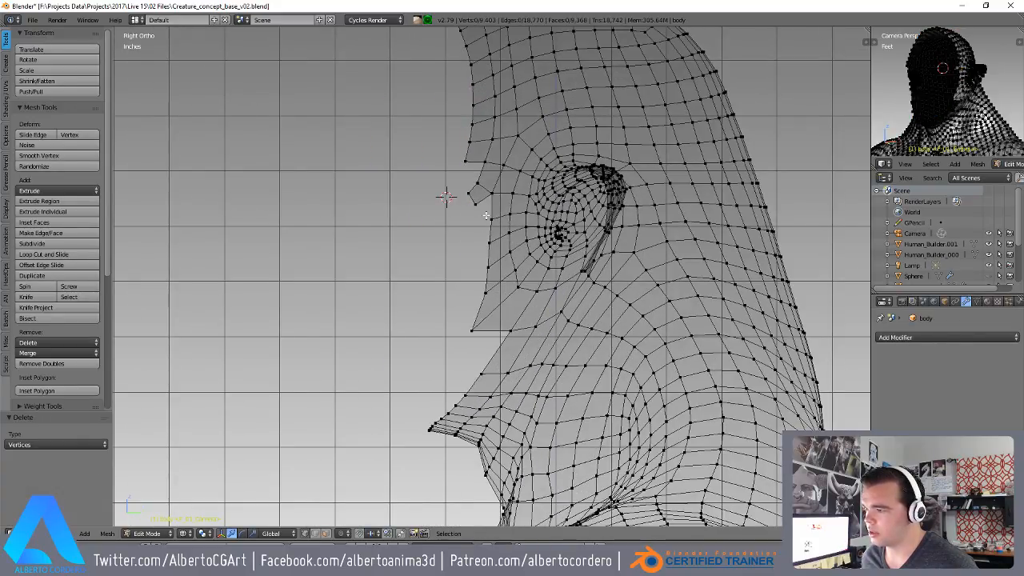
- Delete the stray vertices sticking out of the face opening's border in front of the ear
right_click(472, 197)
key("x")
left_click(479, 181)
right_click(473, 196)
key("x")
left_click(474, 183)
key("z")
scroll(474, 183, "up", 2)
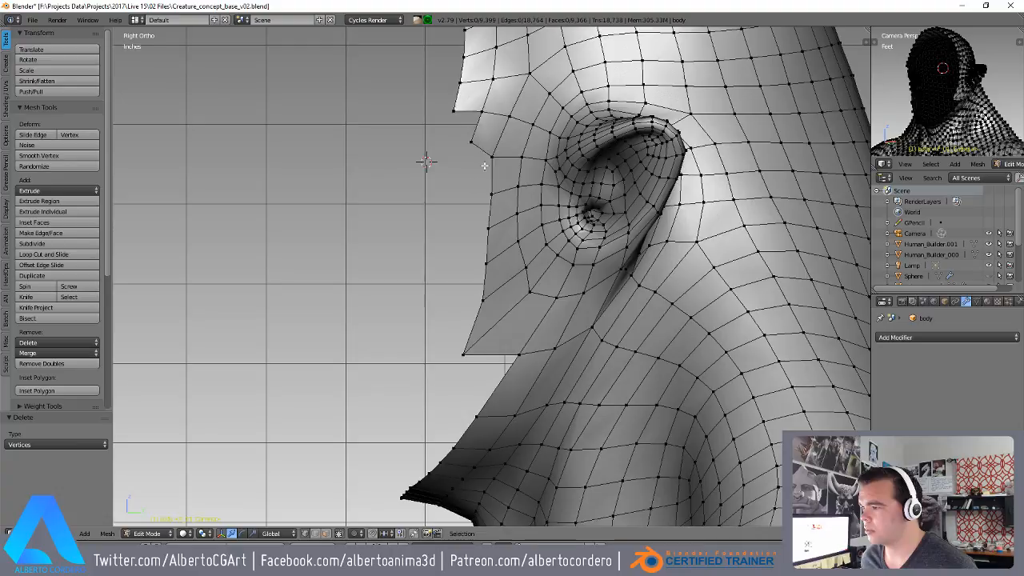
- Select the outermost edge loop along the face opening and delete its vertices
middle_click_drag(478, 171, 472, 197, "shift")
scroll(471, 194, "down", 3)
right_click(466, 147, "alt")
key("x")
left_click(434, 140)
scroll(480, 172, "up", 2)
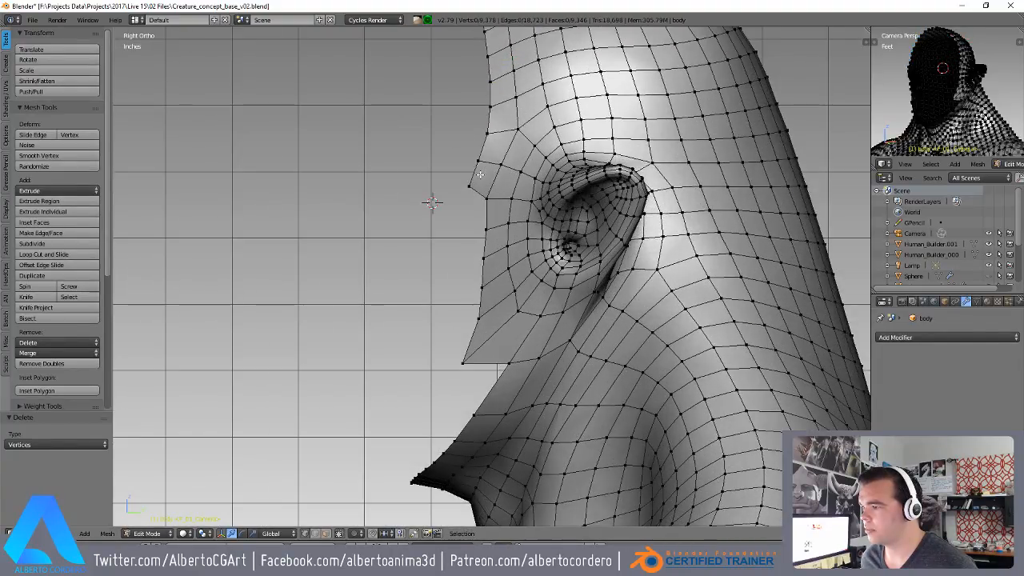
- Fill the gaps with faces along the cut face border near the jaw
scroll(493, 175, "up", 2)
middle_click_drag(483, 309, 550, 250, "shift")
scroll(489, 260, "up", 2)
right_click(505, 290)
scroll(497, 260, "down", 2)
key("f")
right_click(571, 192)
key("f")
- Slide the two corner vertices of the jaw border along their edges by factors of about 0.43 and 0.55
right_click(545, 240, "shift")
key("g")
right_click(549, 234)
right_click(546, 241)
key("g")
key("g")
left_click(524, 266)
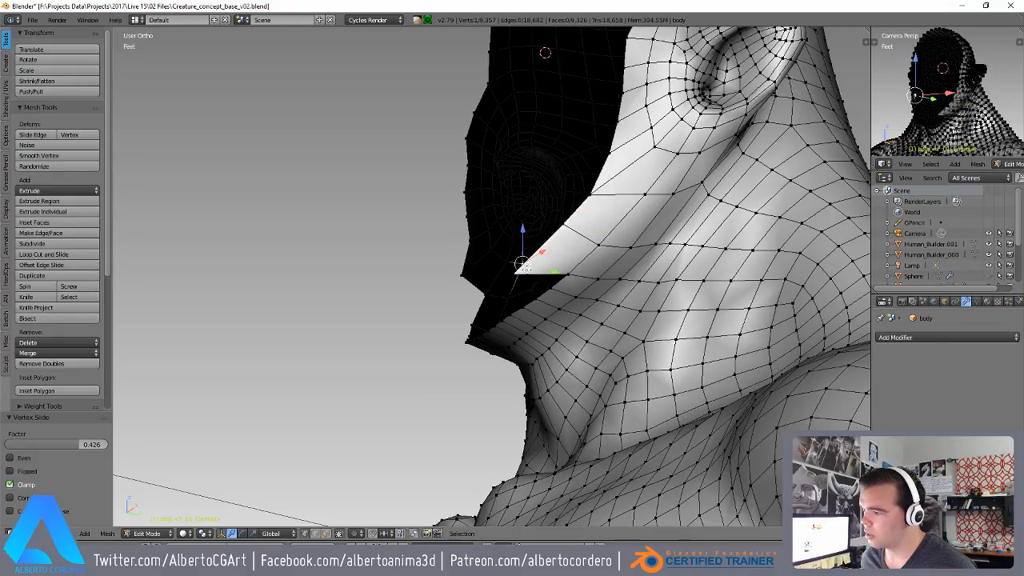
right_click(520, 275)
key("g")
key("g")
left_click(545, 250)
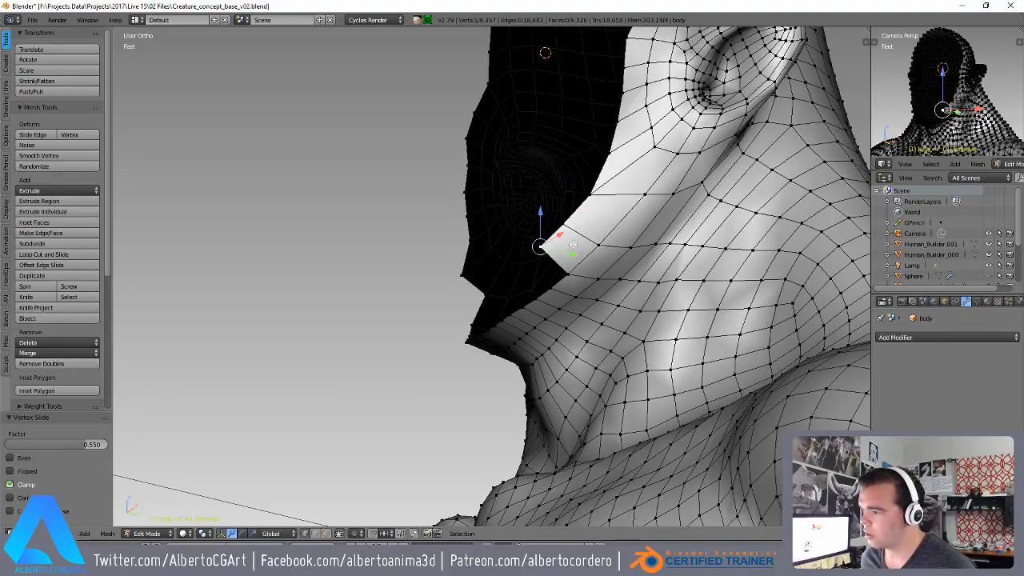
- Leave Edit Mode, symmetrize the body mesh with the Hard Ops mesh tools and inspect the head and shoulders
middle_click_drag(547, 249, 672, 231)
scroll(672, 231, "down", 3)
scroll(672, 231, "down", 5)
key("Tab")
key("q")
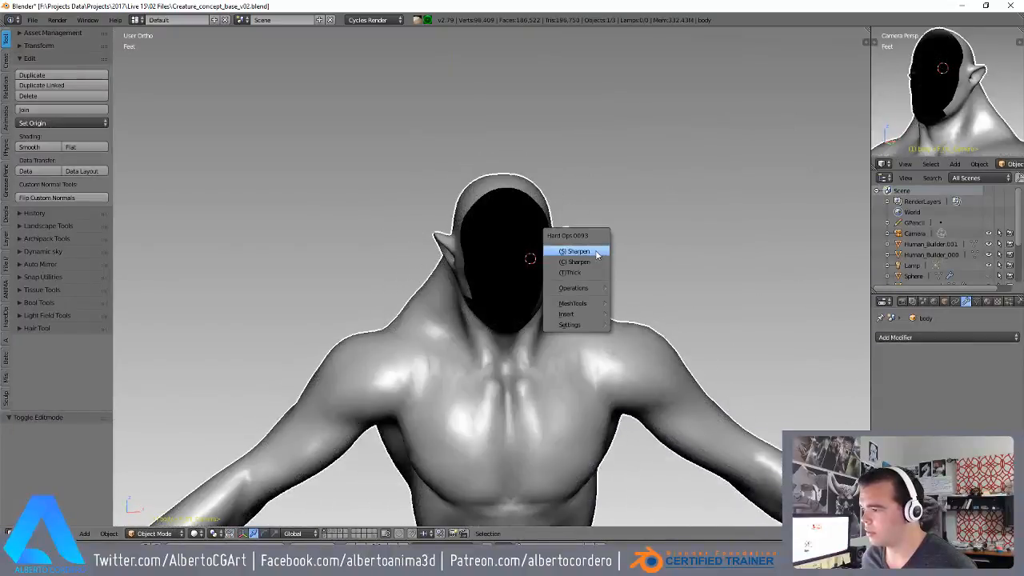
mouse_move(592, 305)
mouse_move(678, 384)
left_click(720, 386)
scroll(562, 336, "down", 2)
middle_click_drag(563, 336, 432, 361)
scroll(436, 320, "down", 2)
middle_click_drag(440, 270, 428, 209, "shift")
key("t")
scroll(465, 184, "up", 5)
middle_click_drag(473, 169, 428, 246, "shift")
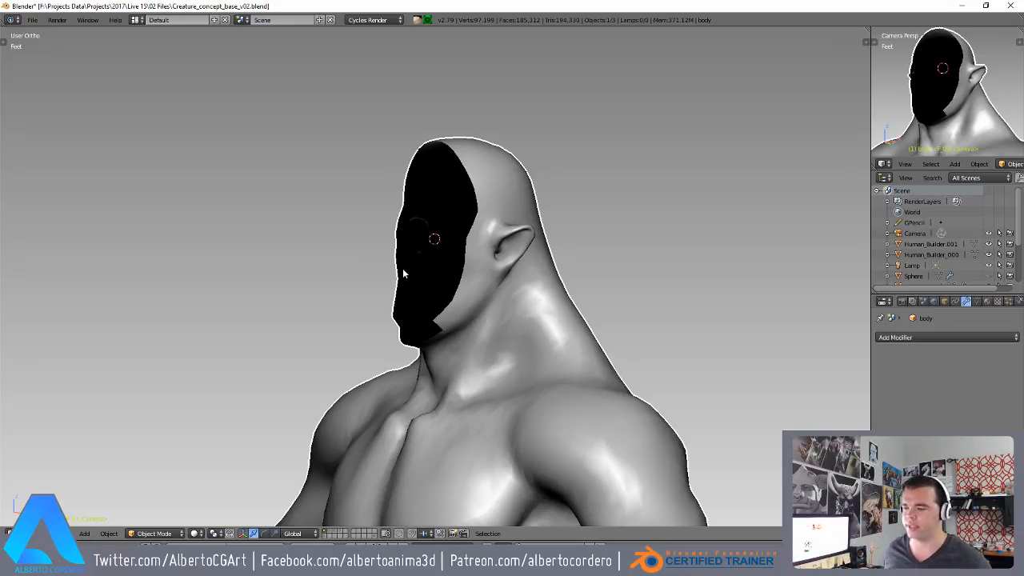
- Enter Edit Mode, select the edge loops along the body's centre line and rip the mesh apart there
middle_click_drag(403, 271, 493, 240)
scroll(494, 240, "down", 4)
key("Tab")
scroll(408, 349, "up", 4)
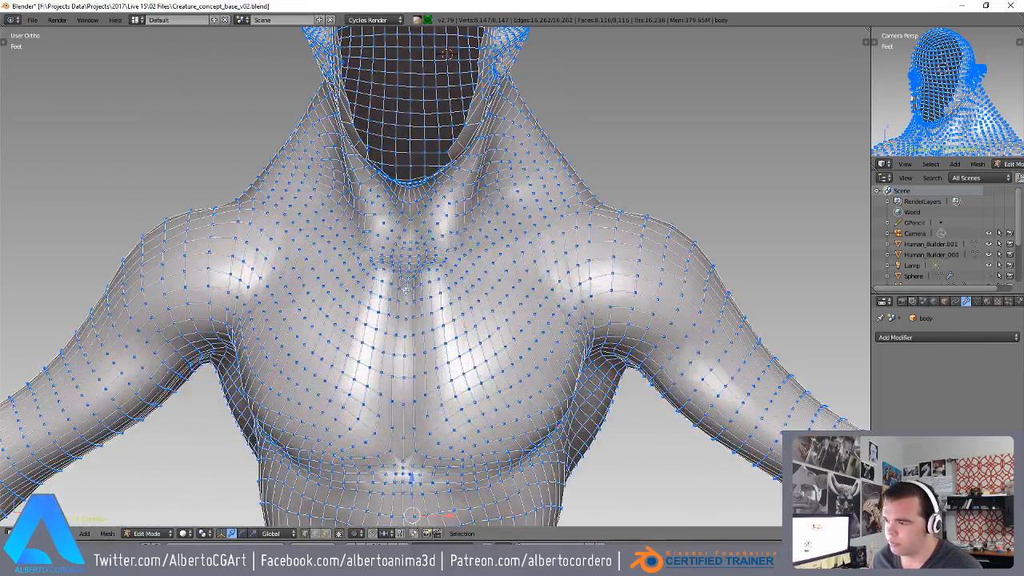
right_click(409, 275, "alt")
middle_click_drag(410, 212, 426, 108)
right_click(412, 231, "alt+shift")
middle_click_drag(412, 232, 413, 192)
right_click(412, 230, "alt+shift")
middle_click_drag(412, 230, 462, 331)
key("v")
right_click(462, 330)
- Select the linked geometry of one half of the split body and delete it
right_click(424, 276)
key("ctrl+l")
scroll(440, 264, "down", 2)
middle_click_drag(439, 264, 421, 253)
key("x")
left_click(421, 253)
- Return to Object Mode and add a Mirror modifier to the remaining half of the body
key("Tab")
key("space")
mouse_move(514, 266)
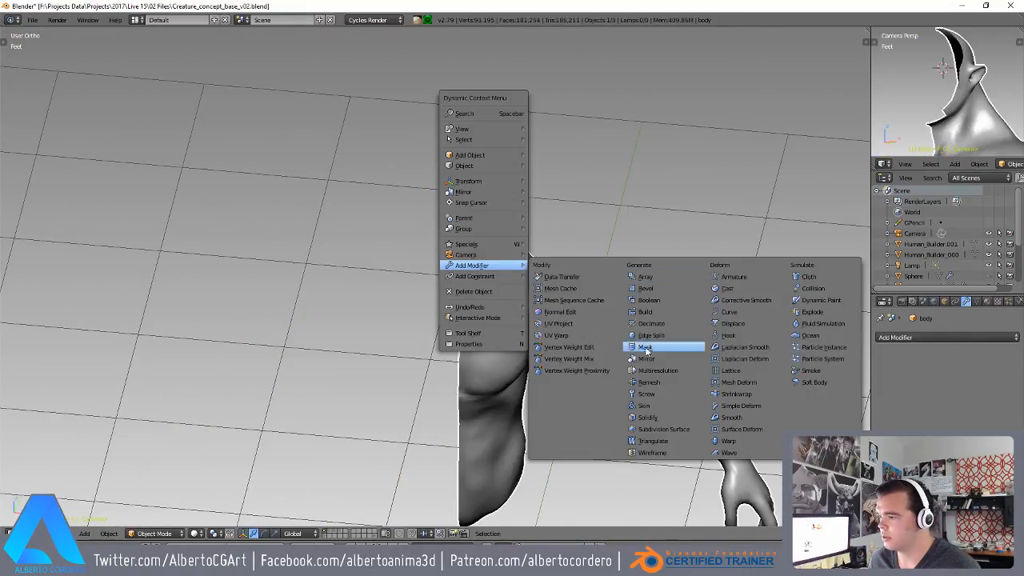
left_click(647, 359)
middle_click_drag(509, 291, 503, 269)
scroll(502, 269, "up", 2)
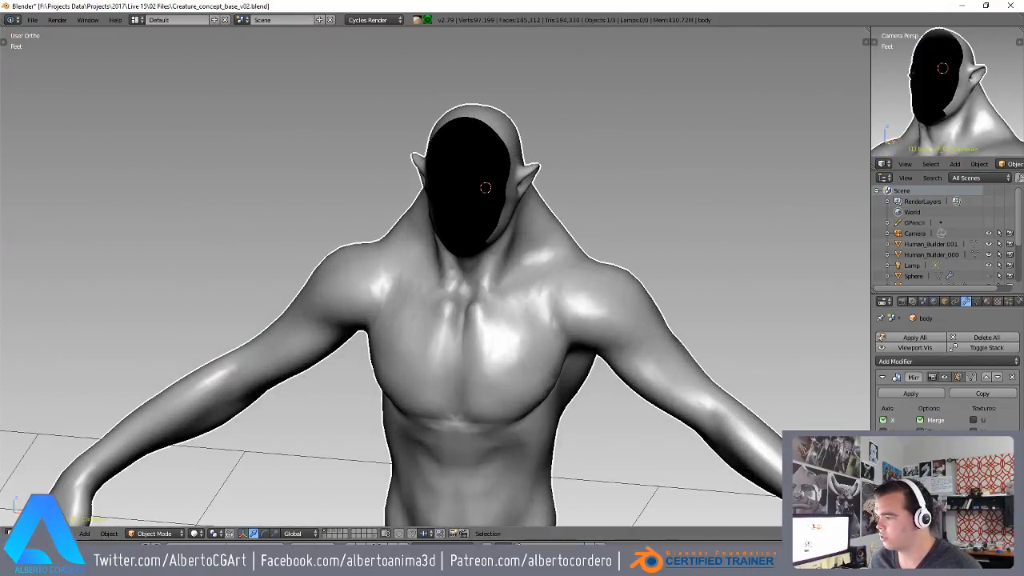
- Unhide all hidden objects so the high-resolution head shows, and reselect the low-poly body
scroll(407, 198, "up", 2)
middle_click_drag(460, 188, 452, 226)
scroll(407, 199, "down", 2)
key("alt+h")
key("a")
right_click(448, 119)
scroll(451, 138, "up", 2)
right_click(484, 129)
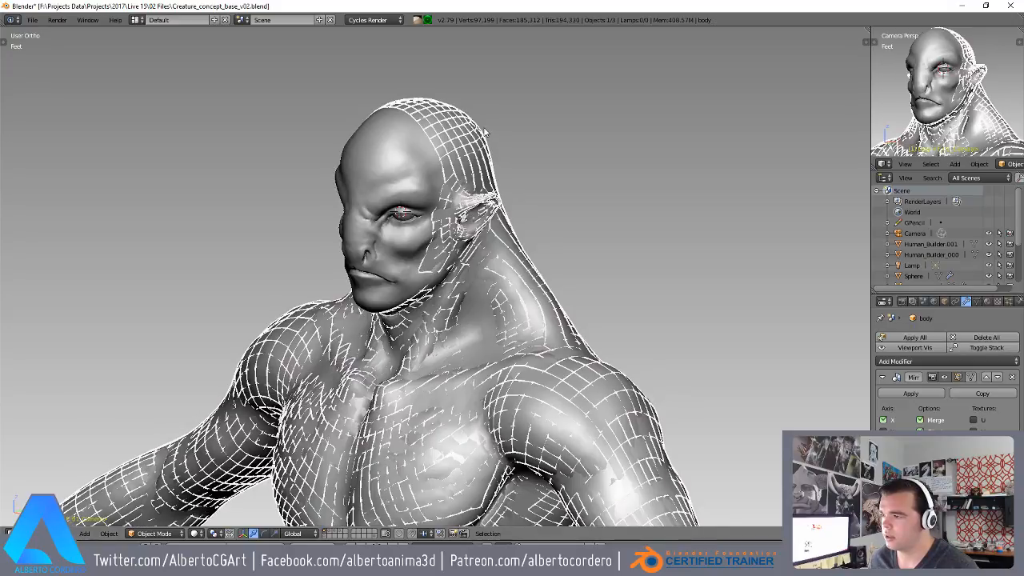
scroll(478, 150, "up", 2)
scroll(478, 149, "down", 4)
mouse_move(478, 150)
middle_mouse_down()
mouse_move(416, 152)
mouse_move(480, 232)
mouse_move(528, 236)
mouse_move(435, 198)
middle_mouse_up()
scroll(416, 152, "up", 3)
scroll(528, 236, "up", 2)
- Enter Edit Mode on the body and select the two vertices extending the border along the jaw
key("Tab")
scroll(444, 208, "up", 3)
middle_click_drag(507, 469, 473, 290, "shift")
key("z")
right_click(454, 188)
right_click(423, 205, "shift")
key("z")
middle_click_drag(423, 205, 405, 240, "shift")
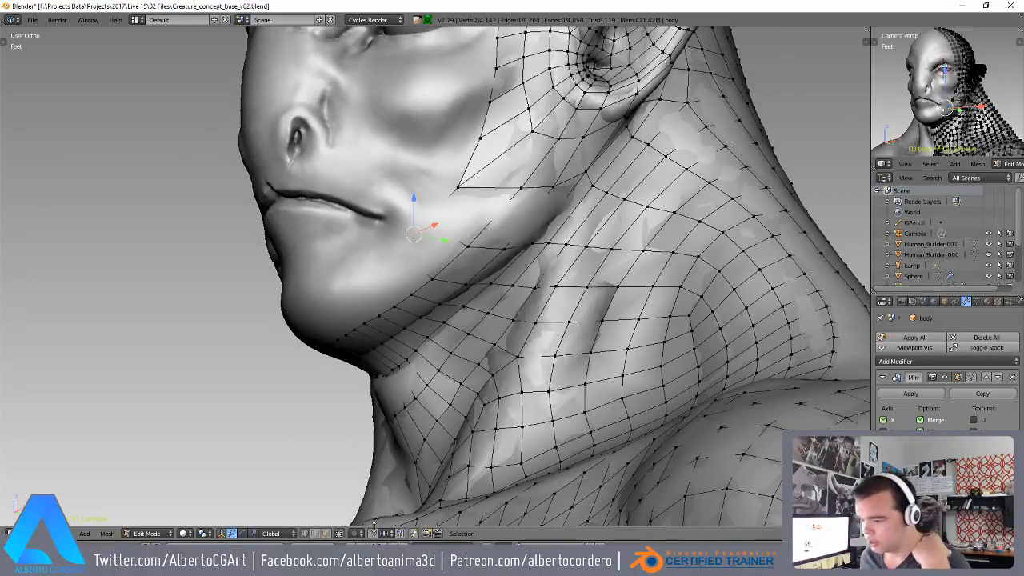
- Enable snapping with Face as the snap element and Closest as the snap target
left_click(388, 536)
left_click(400, 489)
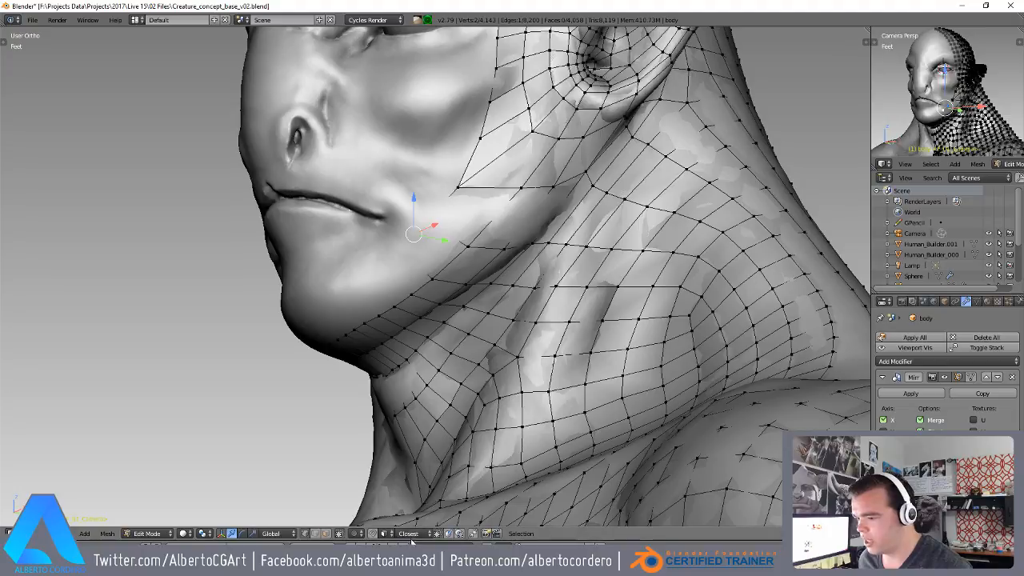
left_click(409, 535)
left_click(411, 522)
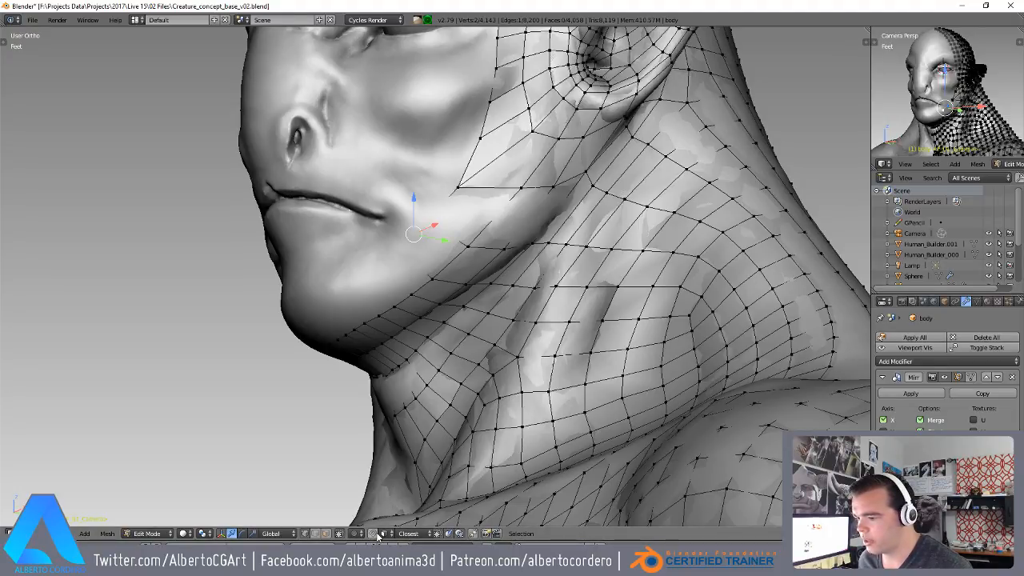
key("z")
key("z")
- Move the two selected jaw vertices along the high-resolution surface near the corner of the mouth
middle_click_drag(443, 231, 439, 238, "shift")
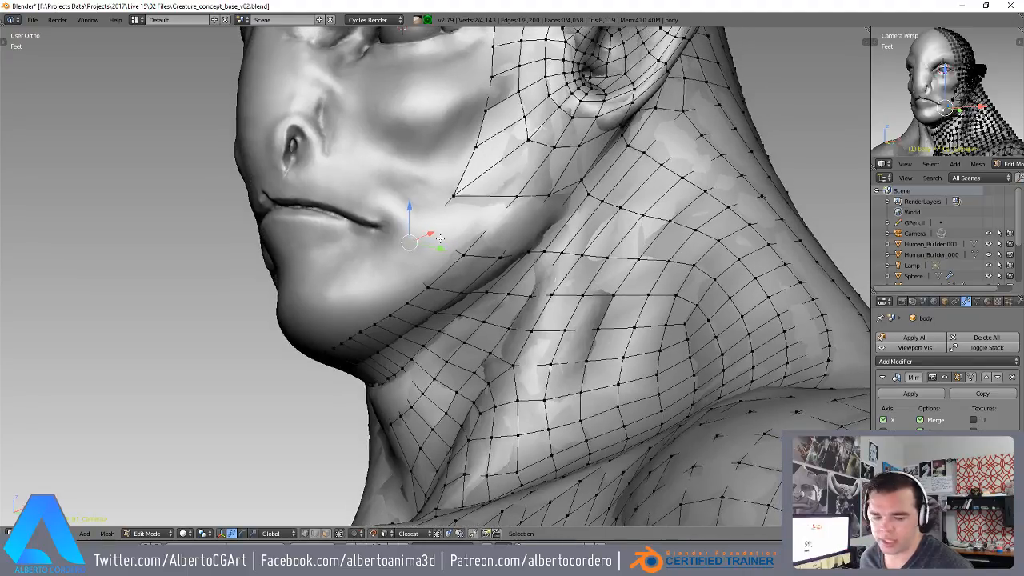
key("g")
left_click(433, 231)
scroll(433, 230, "down", 5)
scroll(360, 253, "up", 7)
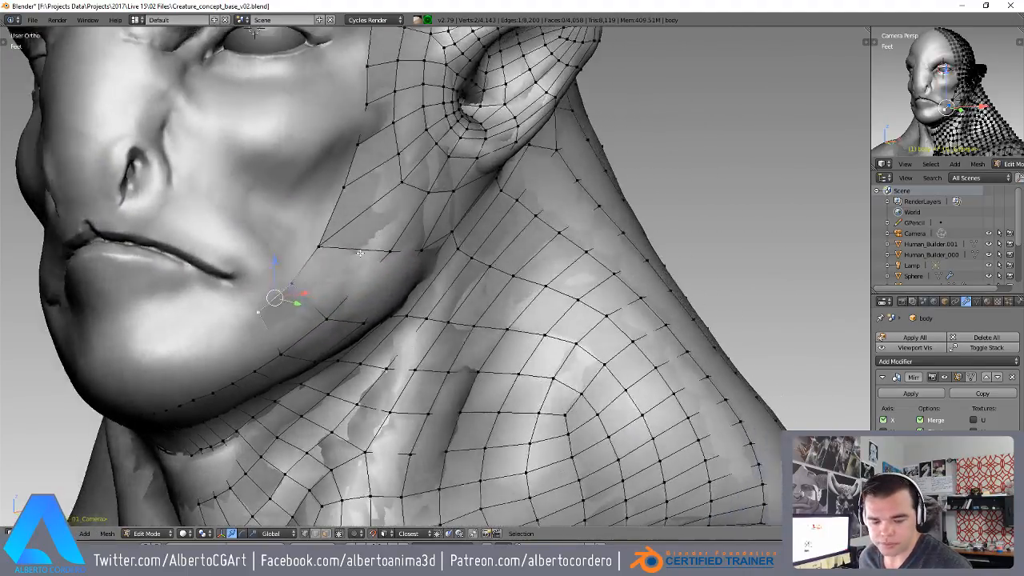
- Move the cheek border vertices between the jaw and the ear so that they snap to the sculpted surface
middle_click_drag(360, 253, 373, 238)
right_click(298, 247)
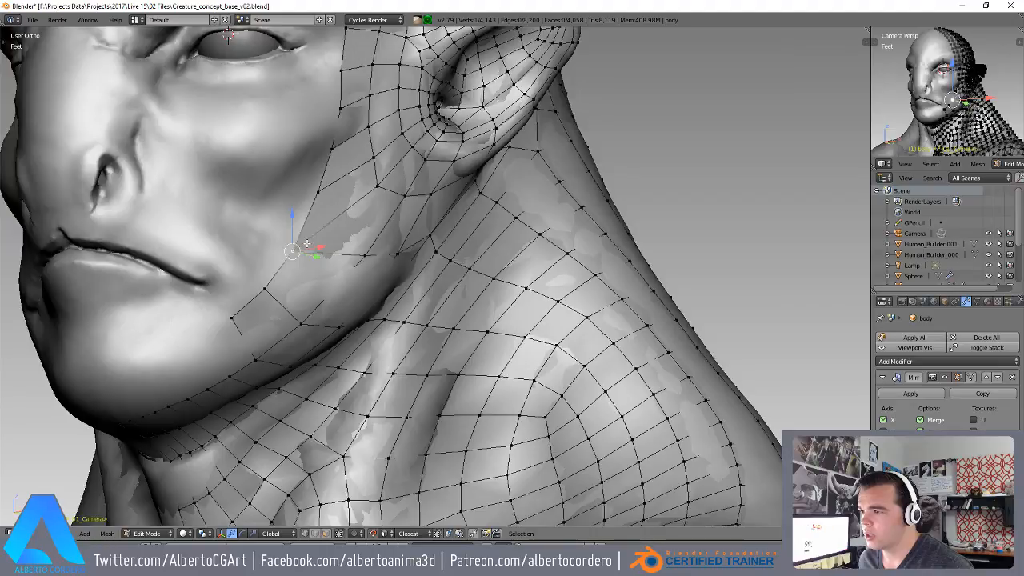
middle_click_drag(394, 184, 297, 243, "shift")
key("g")
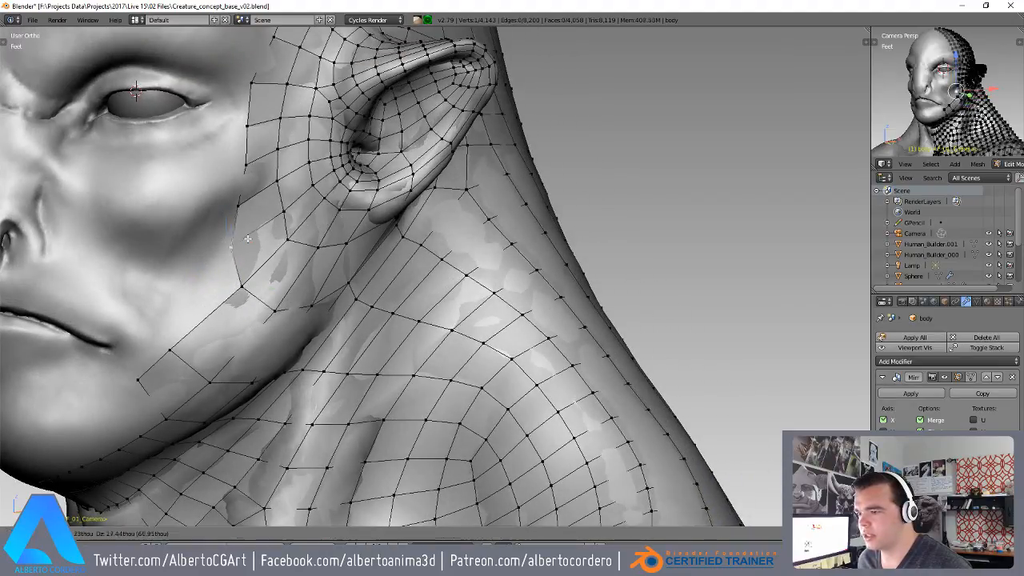
left_click(265, 197)
right_click(247, 165)
key("g")
left_click(244, 169)
scroll(276, 178, "down", 2)
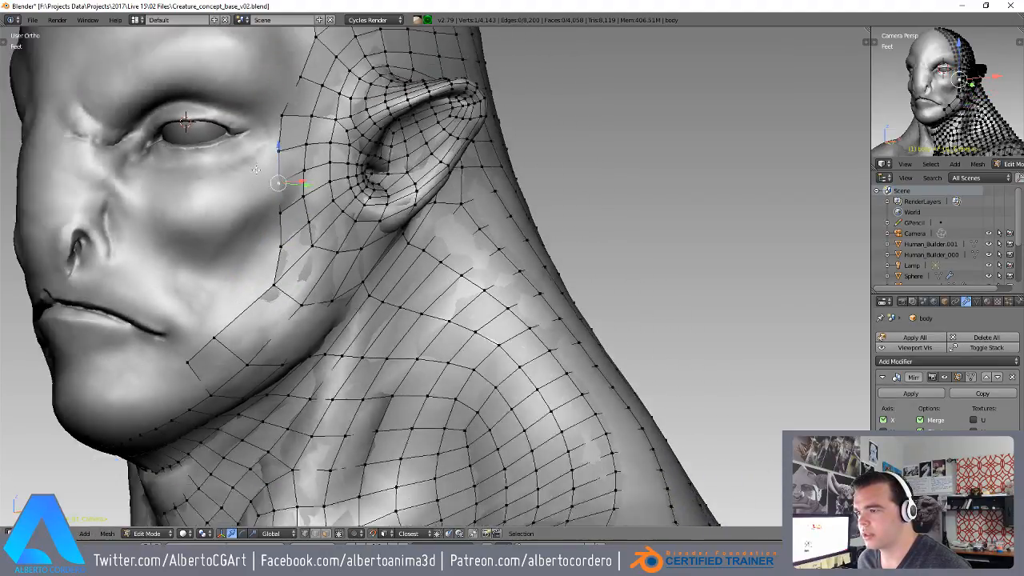
- Select the border loop running from the forehead to the jaw and delete its vertices and leftover edges
middle_click_drag(313, 153, 257, 204, "shift")
right_click(272, 142, "alt")
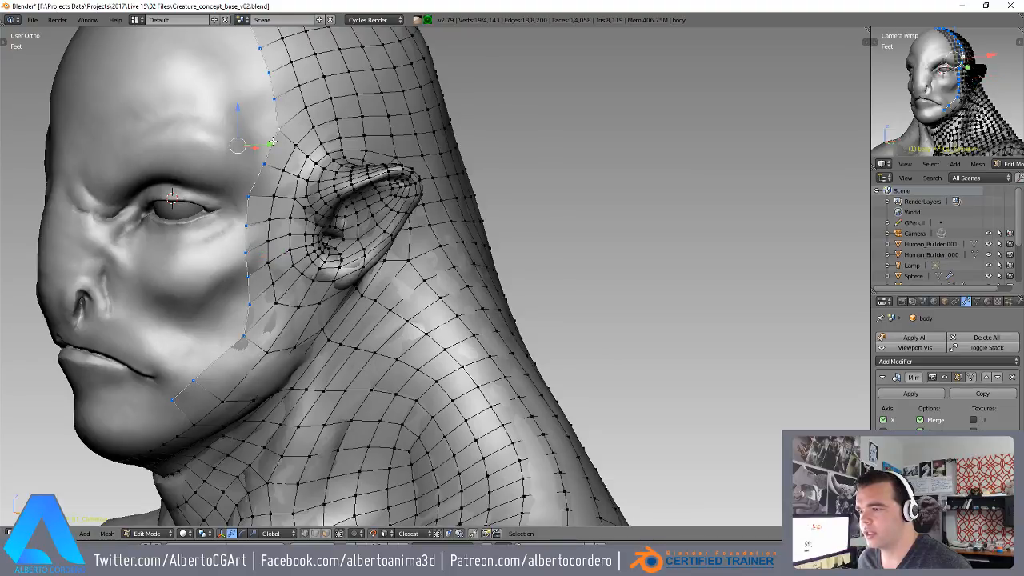
right_click(256, 301)
key("x")
left_click(252, 299)
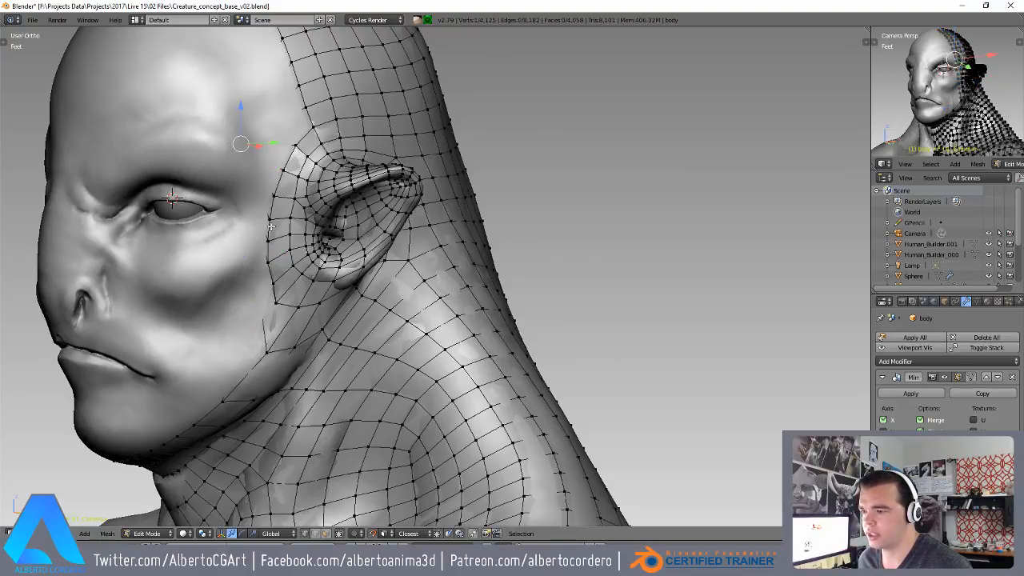
key("x")
left_click(248, 109)
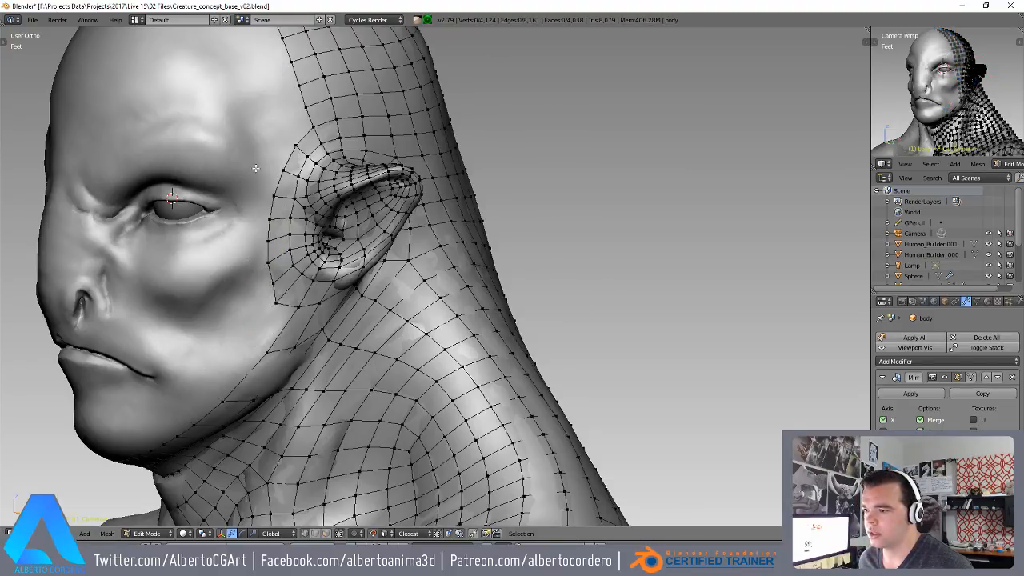
- Place the 3D cursor on the eyeball of the eye on the body's kept half
middle_click_drag(255, 167, 274, 218)
middle_click_drag(265, 177, 401, 241)
scroll(306, 177, "down", 1)
scroll(306, 177, "up", 3)
left_click(347, 184)
middle_click_drag(347, 184, 365, 176)
middle_click_drag(365, 176, 394, 203, "shift")
left_click(389, 197)
- Add a mesh circle with 24 vertices at the 3D cursor
key("shift+a")
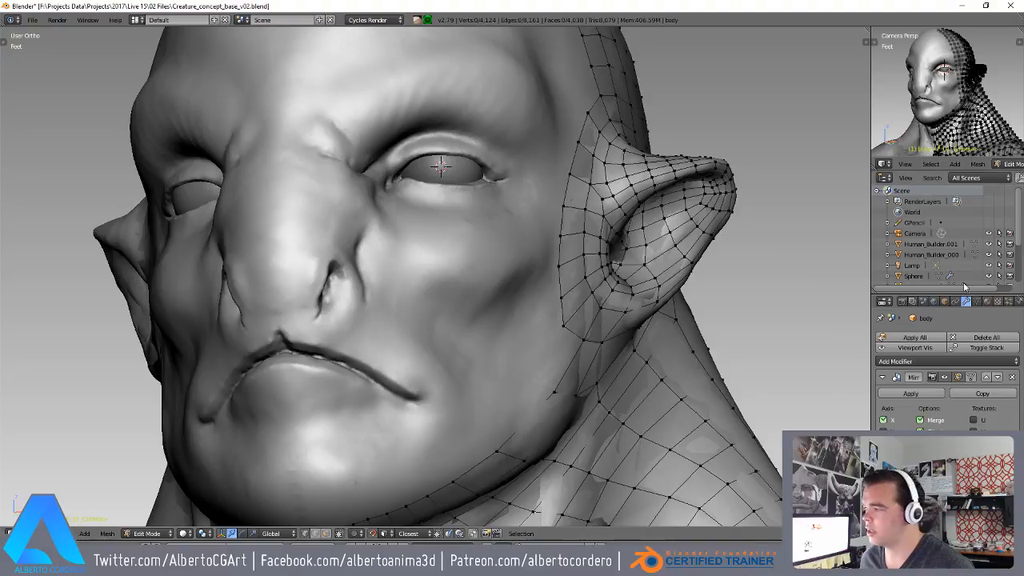
key("shift+a")
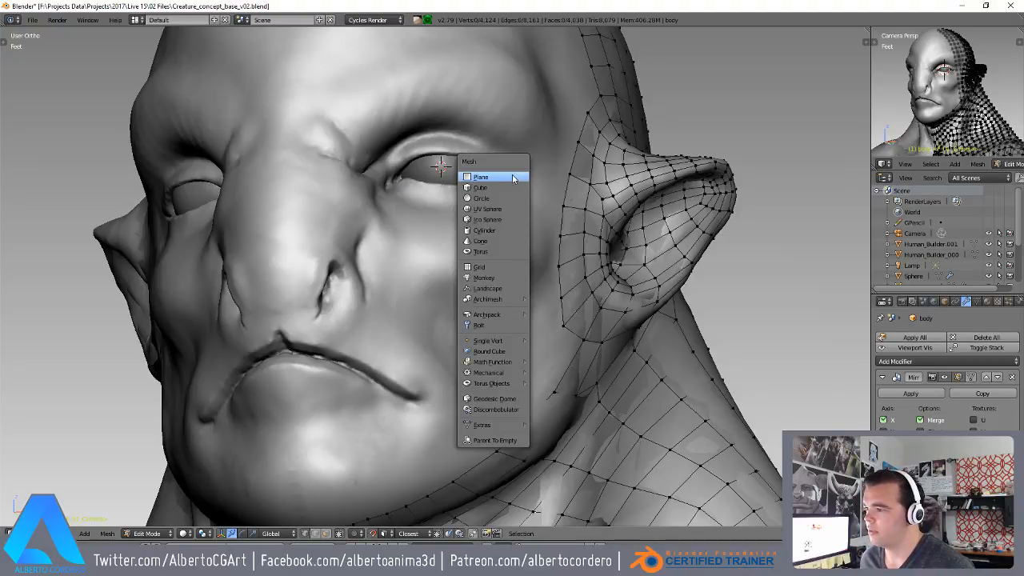
left_click(480, 198)
key("F6")
left_click(572, 210)
type("24")
key("Return")
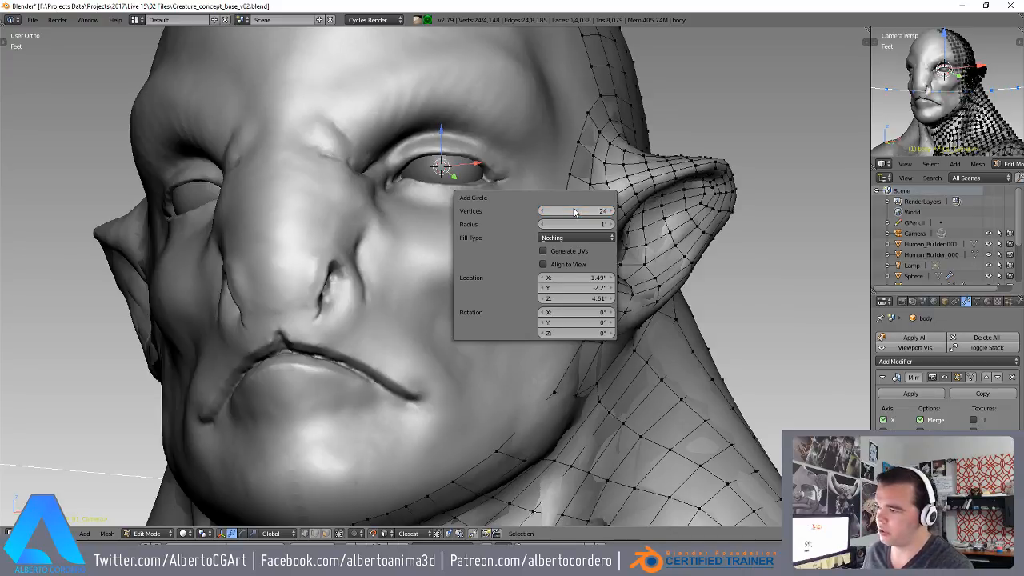
key("Tab")
key("Tab")
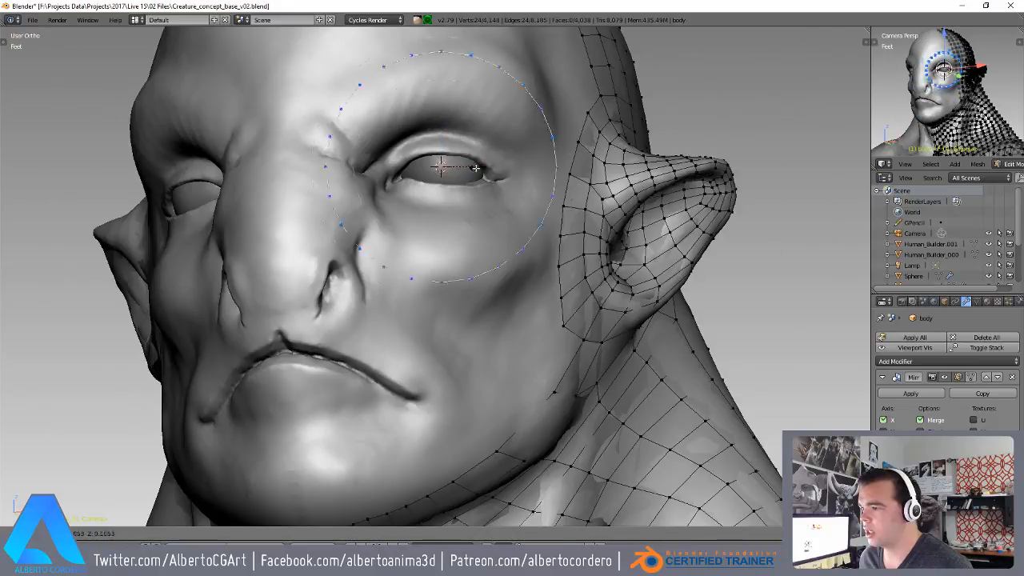
- Scale the circle down to eye size, flatten it along Z and move it onto the eyelids
scroll(457, 194, "up", 5)
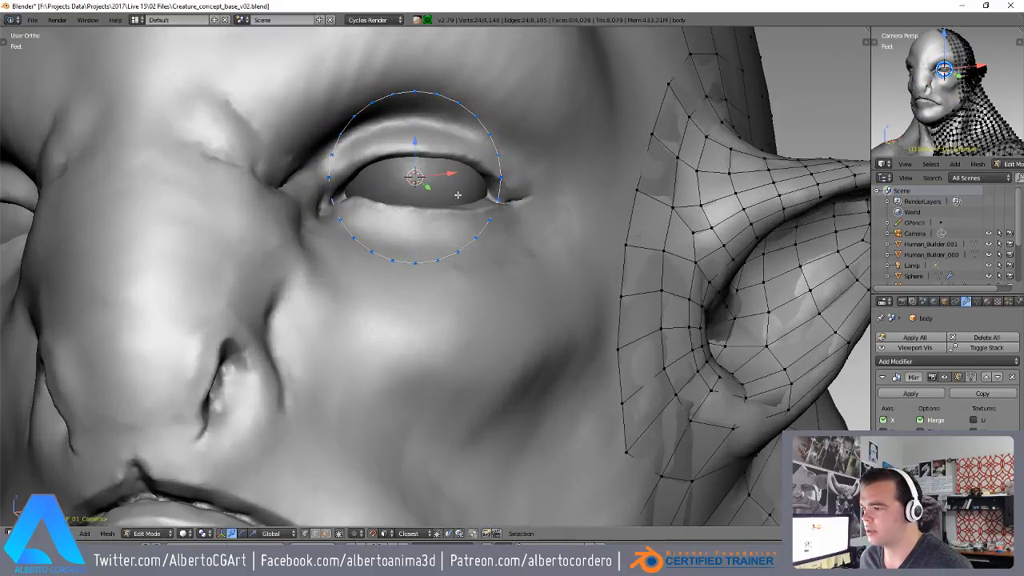
key("s")
key("z")
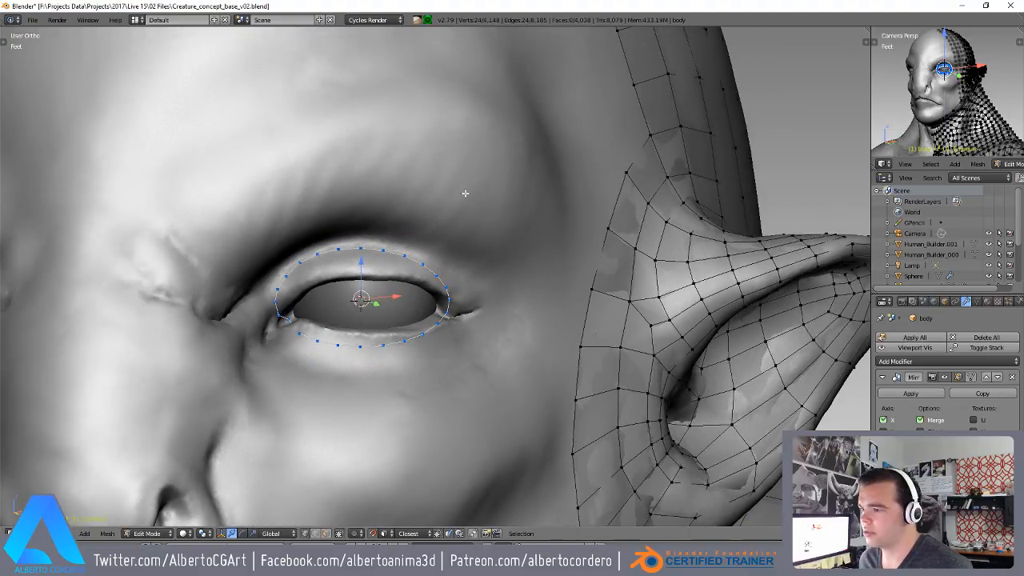
left_click(514, 189)
key("g")
left_click(512, 198)
scroll(480, 256, "up", 1)
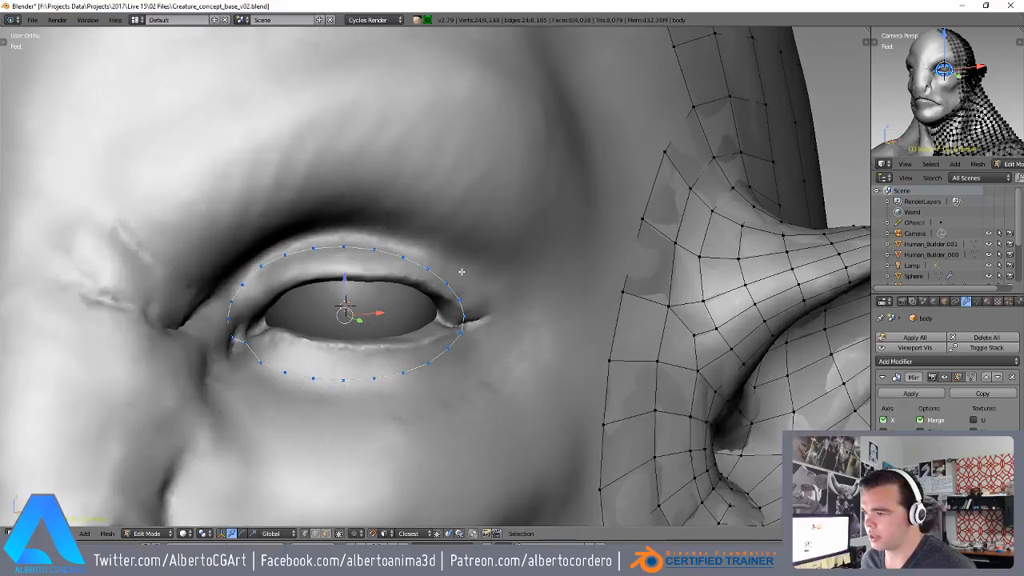
- Rotate the circle to match the tilt of the eye and move it into place around the eyelids
middle_click_drag(461, 277, 445, 254)
key("r")
left_click(598, 199)
key("g")
left_click(582, 193)
- Select the whole linked eye circle, frame it and examine how it follows the eyelids from several angles
right_click(270, 309)
middle_click_drag(327, 246, 315, 276)
scroll(315, 275, "down", 4)
scroll(366, 222, "down", 3)
key("ctrl+l")
key("KP_0")
key("KP_Decimal")
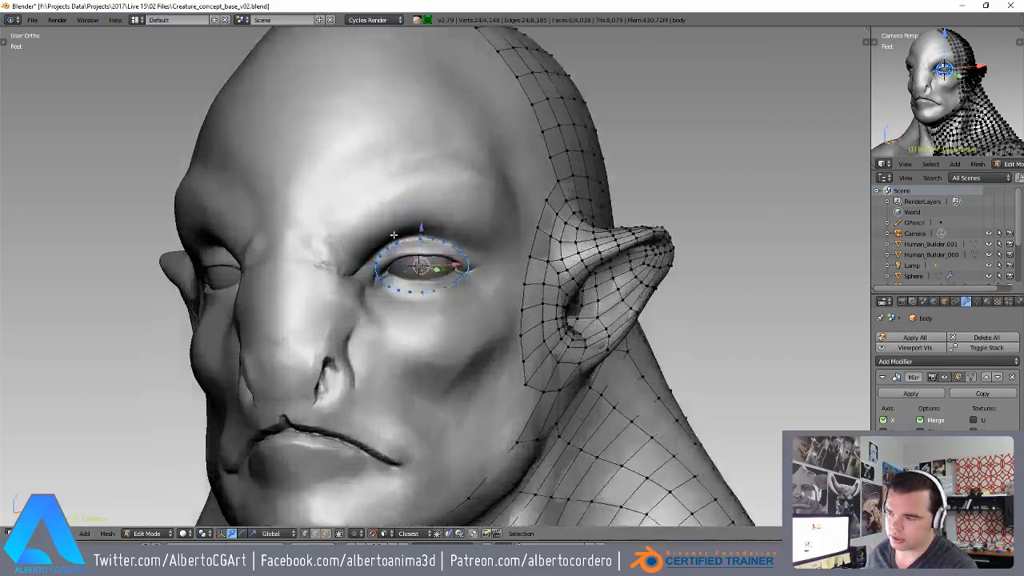
scroll(397, 238, "down", 2)
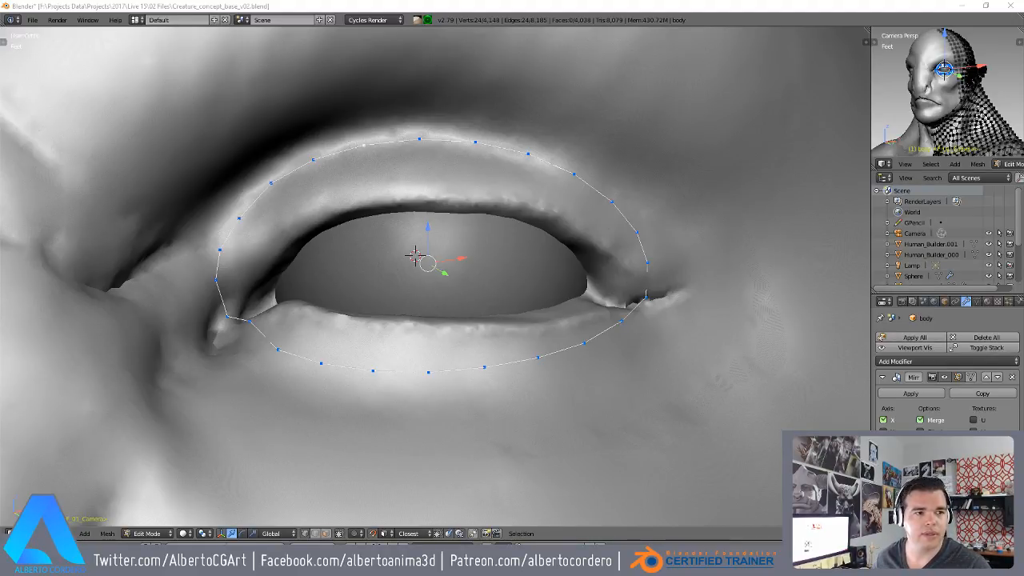
scroll(517, 172, "down", 3)
middle_click_drag(517, 172, 329, 153)
scroll(497, 234, "up", 2)
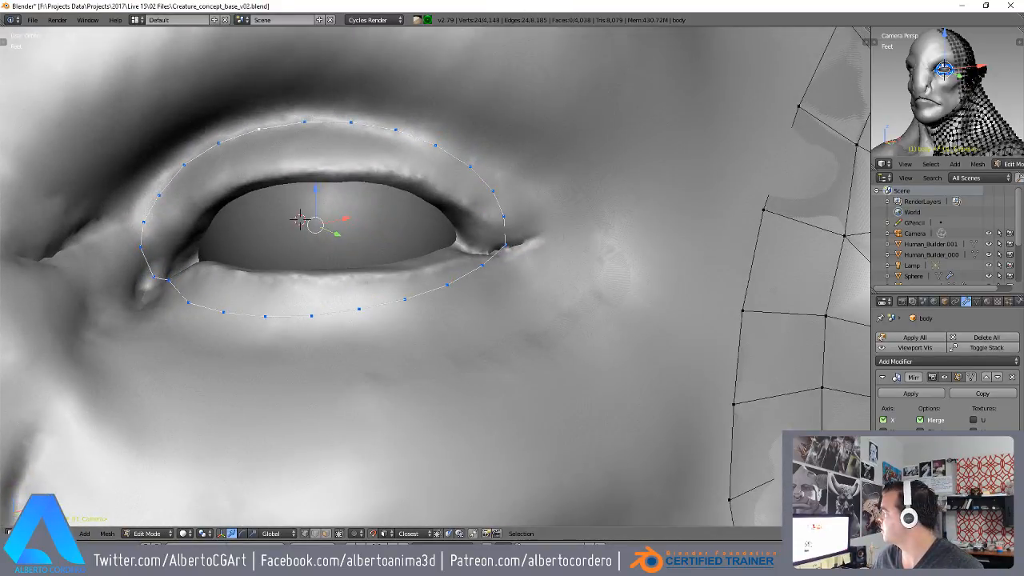
- Select five neighbouring vertices on the circle's lower arc, enable proportional editing and move them down along the lower eyelid
scroll(436, 206, "down", 1)
middle_click_drag(430, 208, 455, 218, "shift")
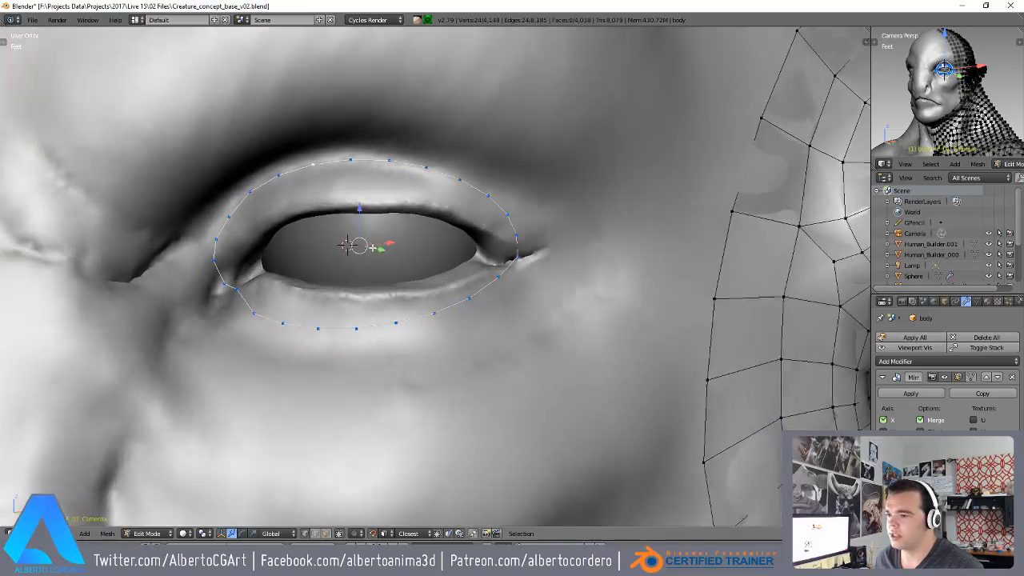
middle_click_drag(354, 296, 371, 329)
right_click(368, 330)
right_click(436, 318)
right_click(469, 300, "shift")
right_click(401, 329, "shift")
right_click(361, 335, "shift")
right_click(321, 335, "shift")
key("o")
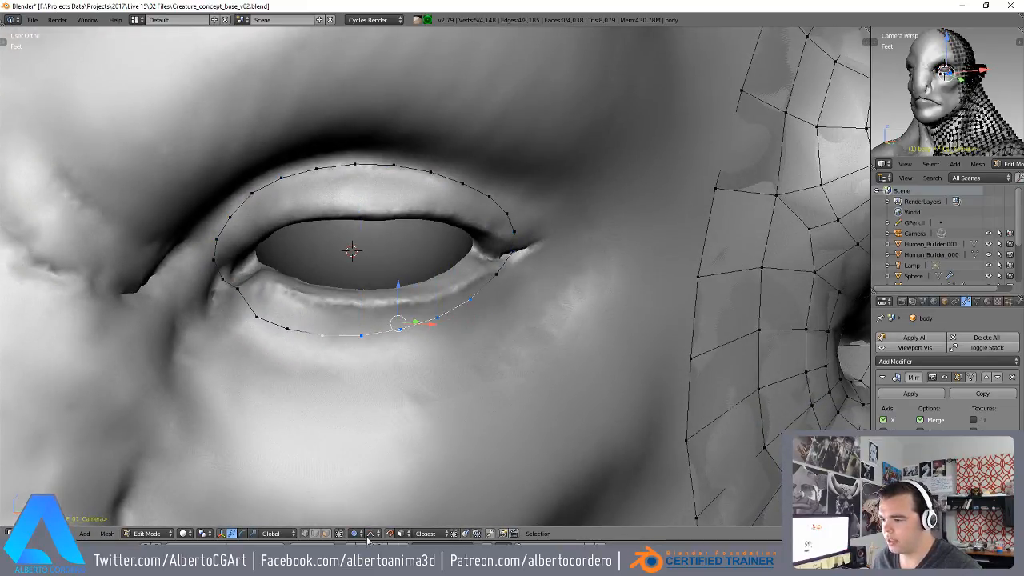
middle_click_drag(400, 310, 402, 309, "shift")
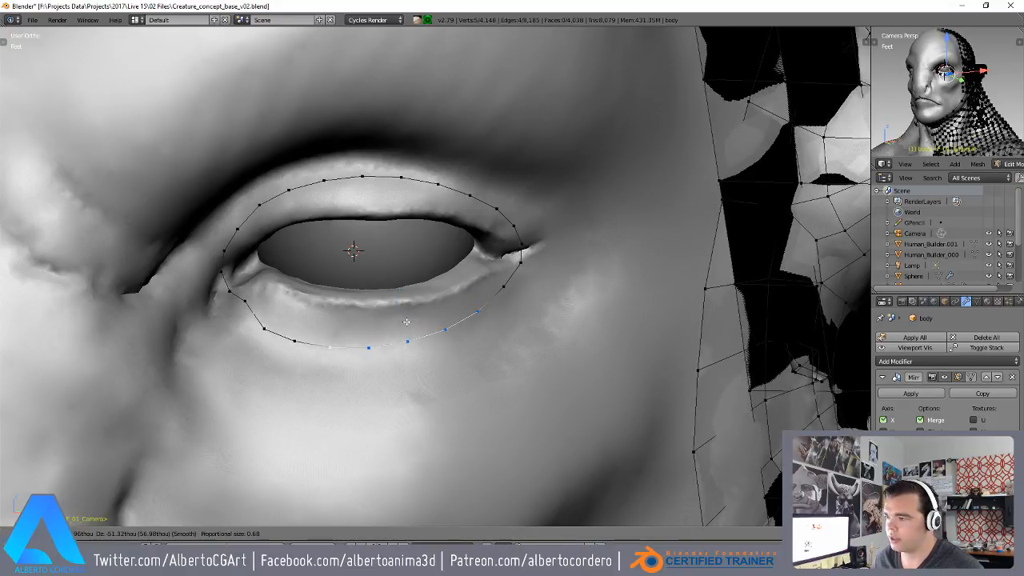
- Isolate the eye circle by selecting it, inverting the selection and hiding the rest of the body mesh
scroll(471, 224, "down", 7)
scroll(421, 230, "up", 1)
scroll(421, 231, "down", 2)
middle_click_drag(421, 230, 393, 218)
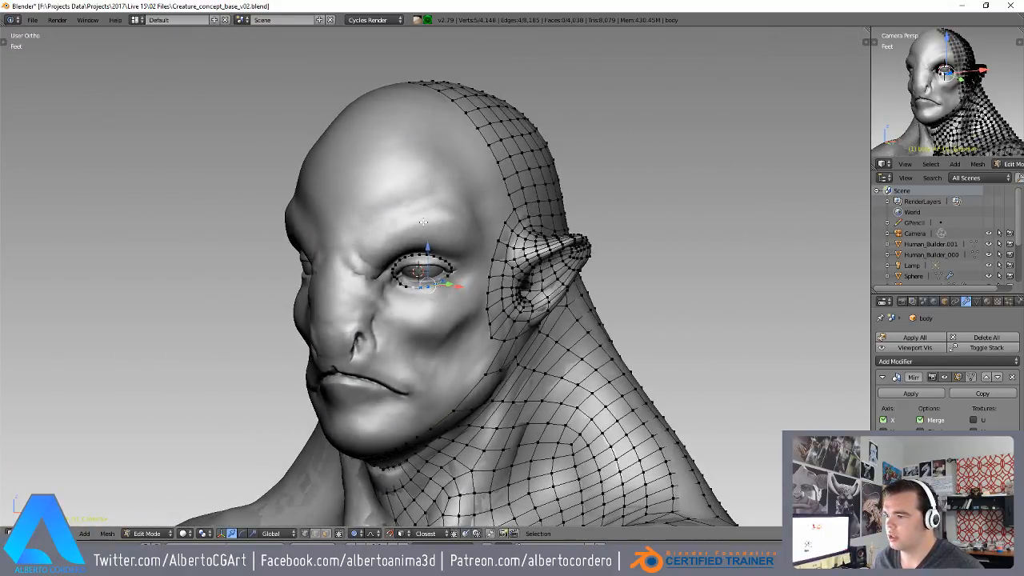
scroll(393, 219, "up", 3)
scroll(393, 218, "down", 2)
key("ctrl+i")
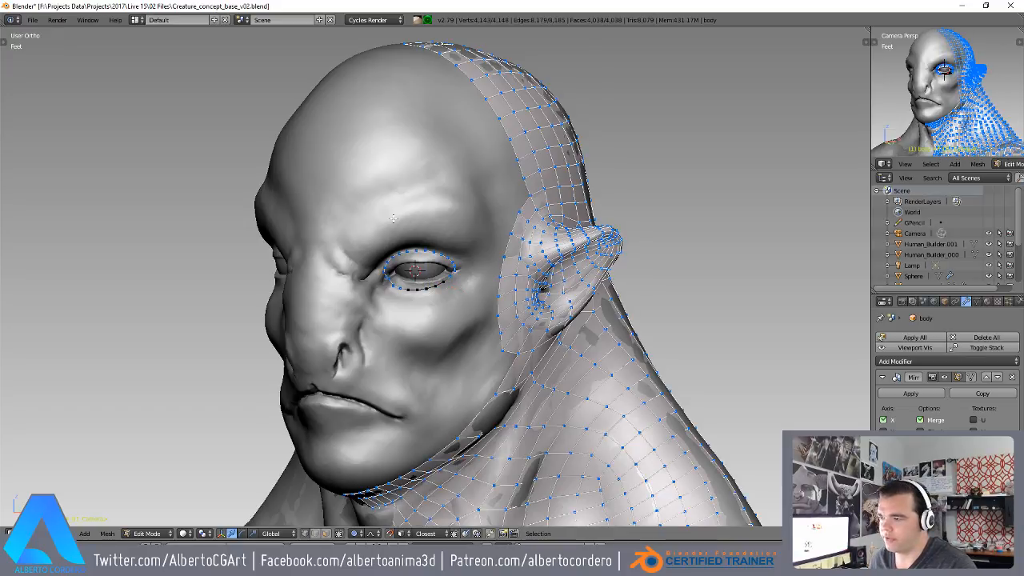
key("ctrl+i")
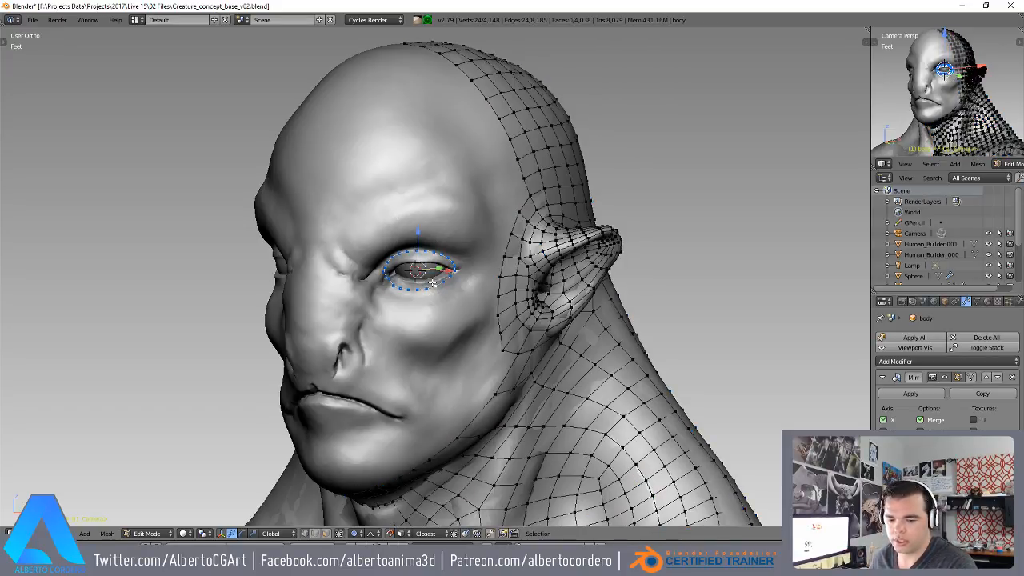
key("ctrl+i")
key("h")
- Scale the whole eye circle up around the eyelids and adjust its width along X
middle_click_drag(441, 280, 414, 243)
scroll(468, 230, "up", 4)
key("a")
key("s")
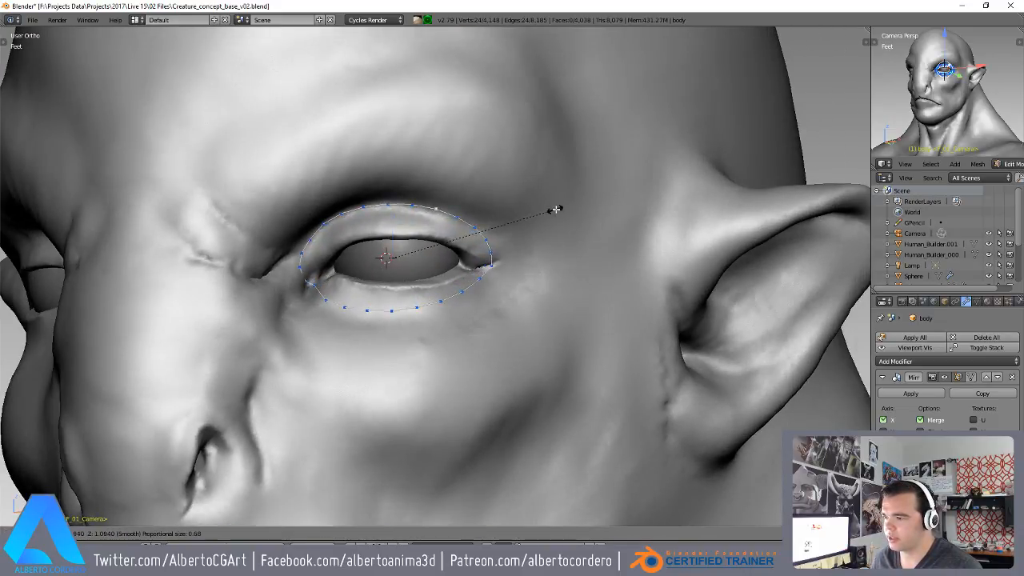
left_click(566, 192)
key("s")
key("x")
left_click(539, 193)
middle_click_drag(539, 193, 419, 234)
scroll(419, 234, "up", 2)
- Merge the vertices at the circle's inner eye corner and check the resulting loop
right_click(222, 311)
scroll(232, 312, "up", 1)
scroll(233, 310, "down", 1)
middle_click_drag(235, 304, 284, 258, "shift")
right_click(237, 237)
key("alt+m")
left_click(284, 206)
middle_click_drag(535, 154, 456, 220)
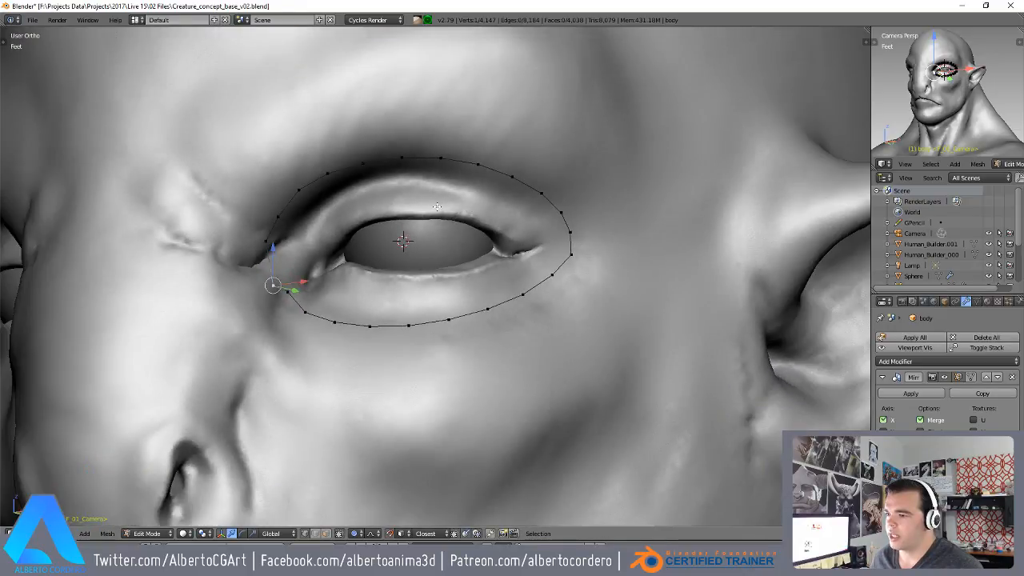
- Replace the 24-vertex eye circle with a new 16-vertex mesh circle at the 3D cursor
key("x")
left_click(400, 199)
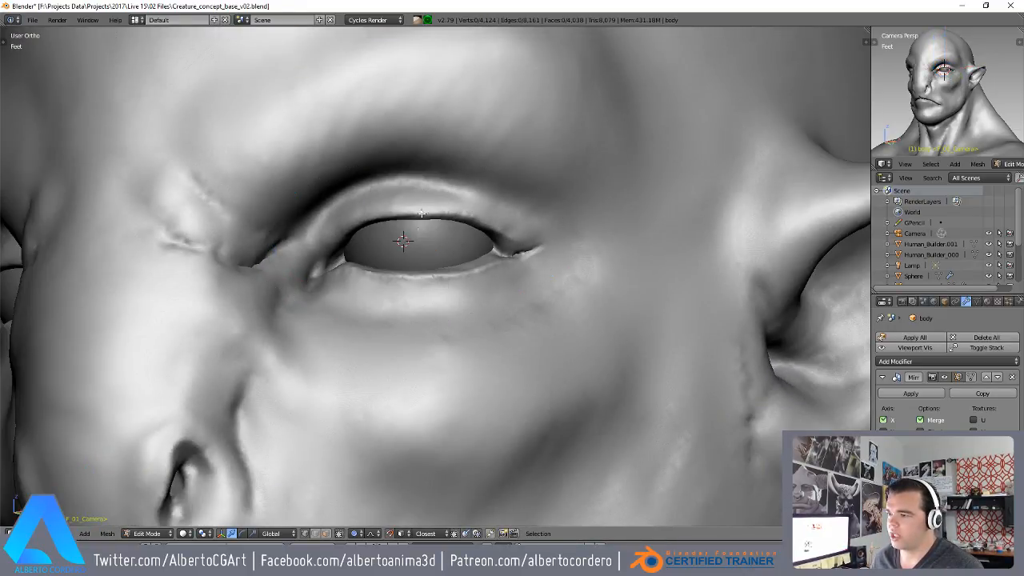
middle_click_drag(424, 237, 411, 241)
key("shift+a")
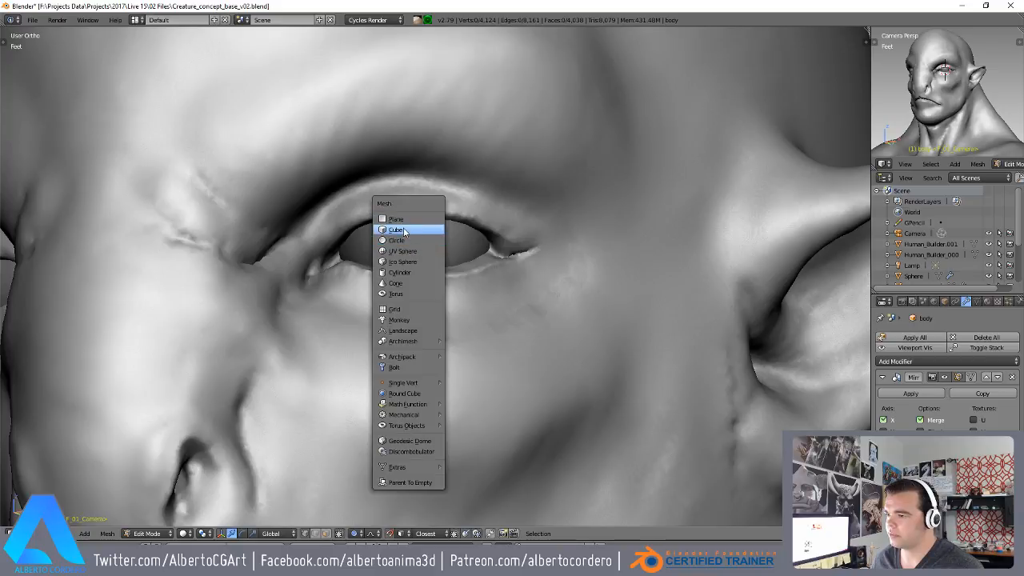
left_click(401, 238)
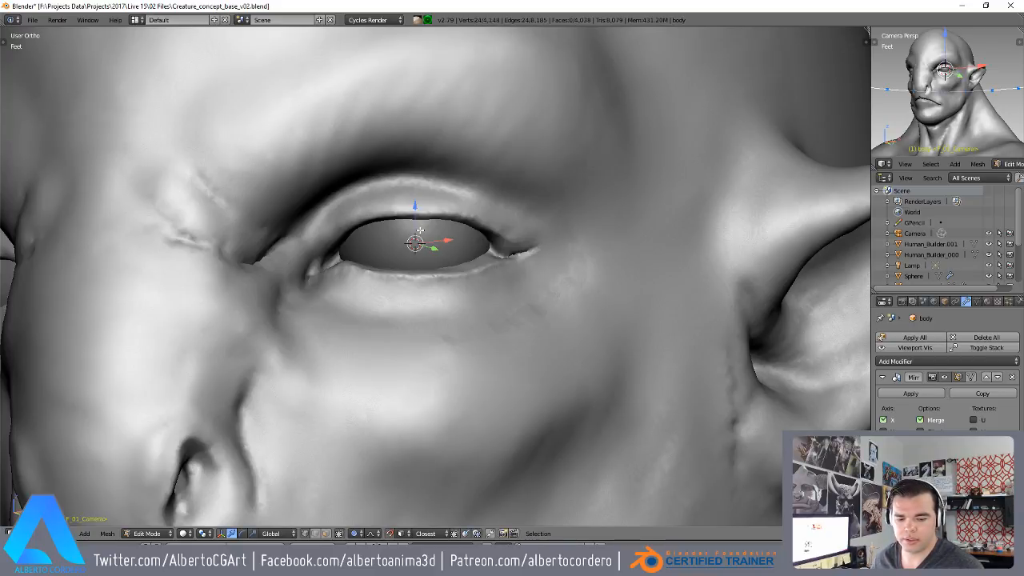
key("F6")
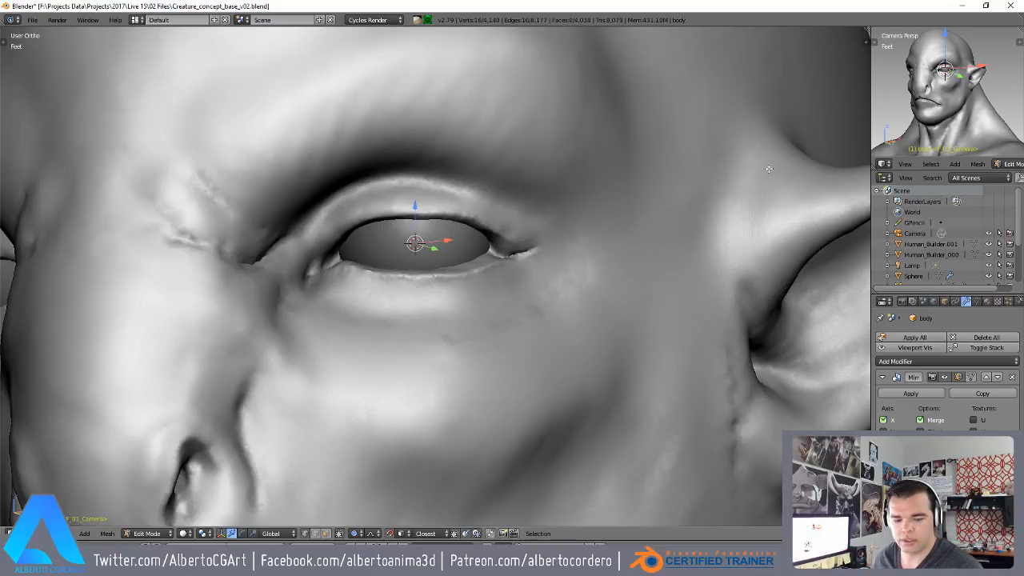
- Scale the new circle down to the eye, flatten it along Z and enlarge it to surround the eyelids
key("s")
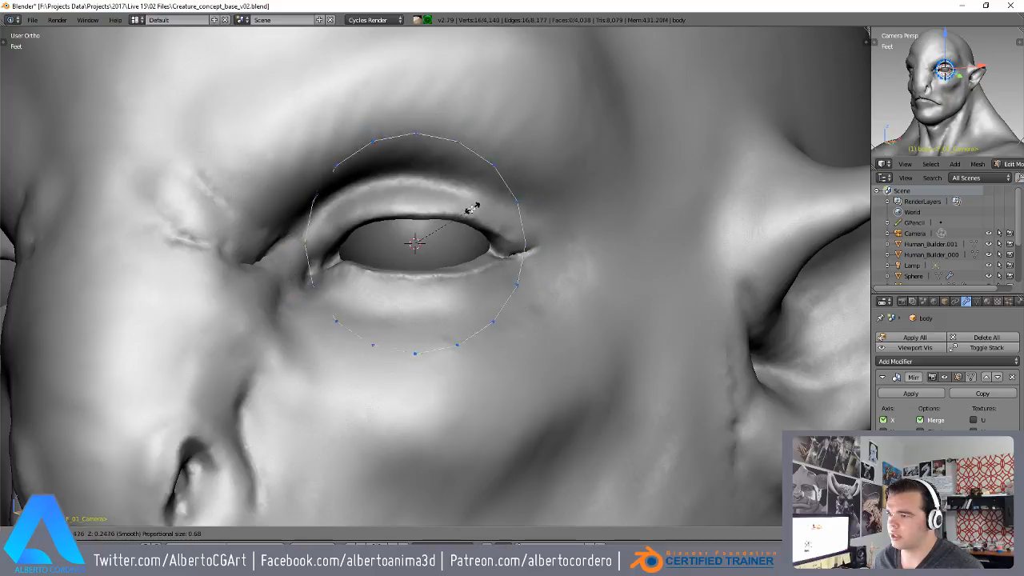
left_click(458, 218)
key("s")
key("z")
left_click(529, 232)
key("s")
left_click(600, 207)
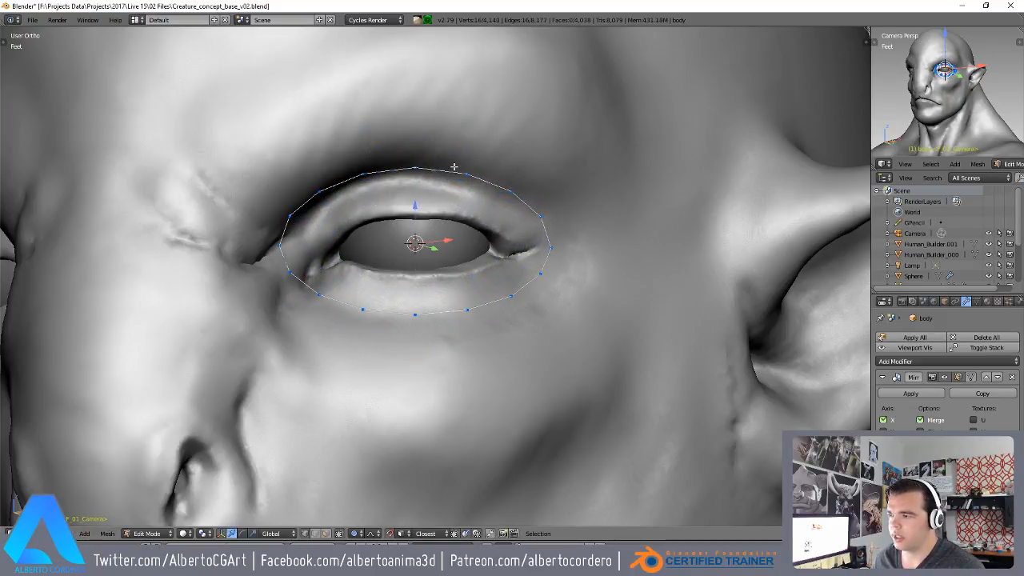
- Move the circle's top middle vertex slightly up above the upper eyelid fold with a proportional size of about 0.09
scroll(454, 166, "up", 1)
right_click(425, 297)
middle_click_drag(425, 297, 379, 235)
right_click(258, 210)
middle_click_drag(258, 210, 220, 204)
right_click(407, 152)
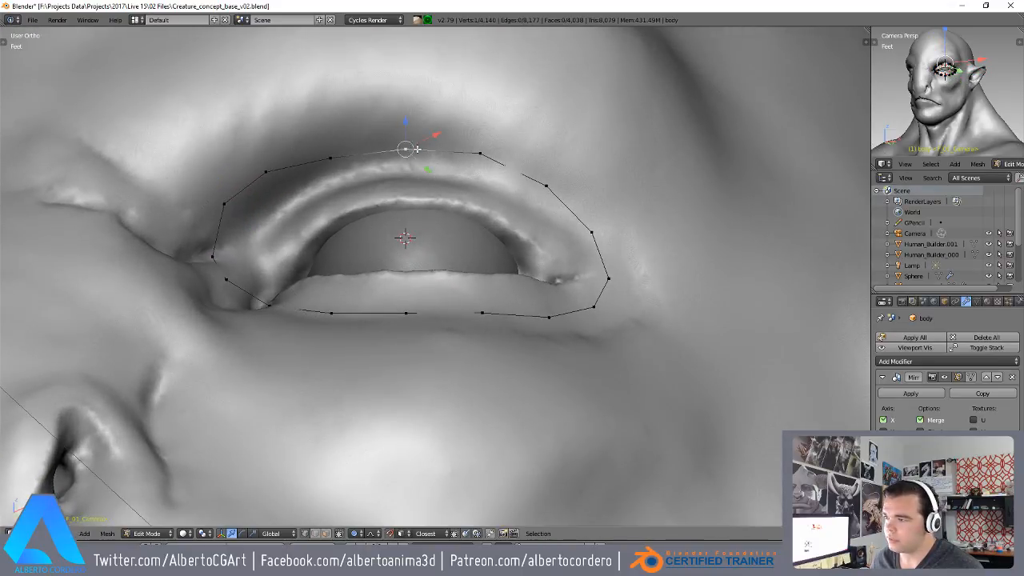
key("g")
scroll(426, 144, "down", 4)
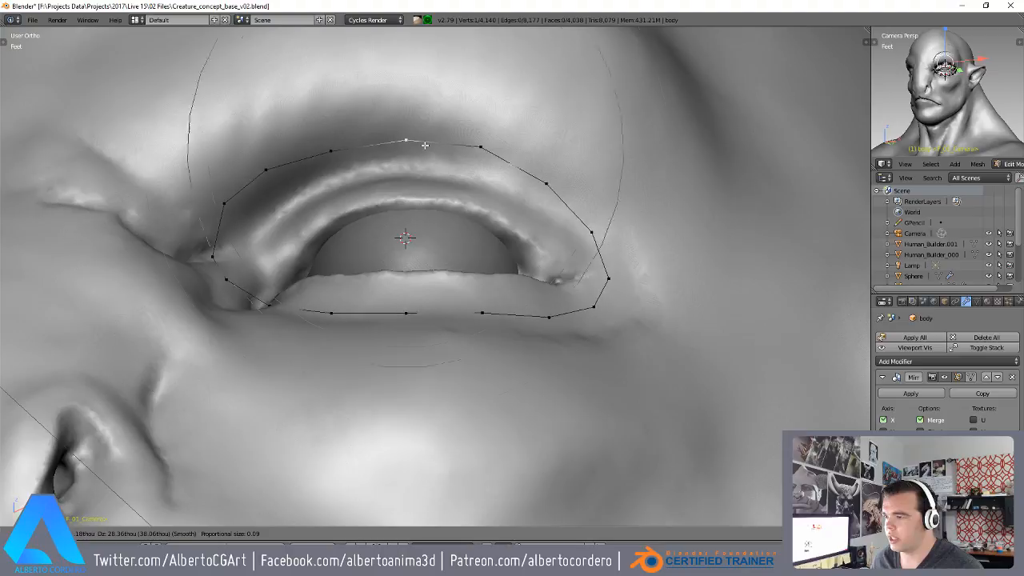
left_click(426, 144)
- Move two vertices near the outer eye corner inward with a smaller proportional radius to follow the eyelid contour
middle_click_drag(512, 184, 618, 293)
right_click(597, 193)
key("g")
left_click(591, 185)
right_click(610, 266)
key("g")
scroll(605, 262, "down", 3)
left_click(600, 261)
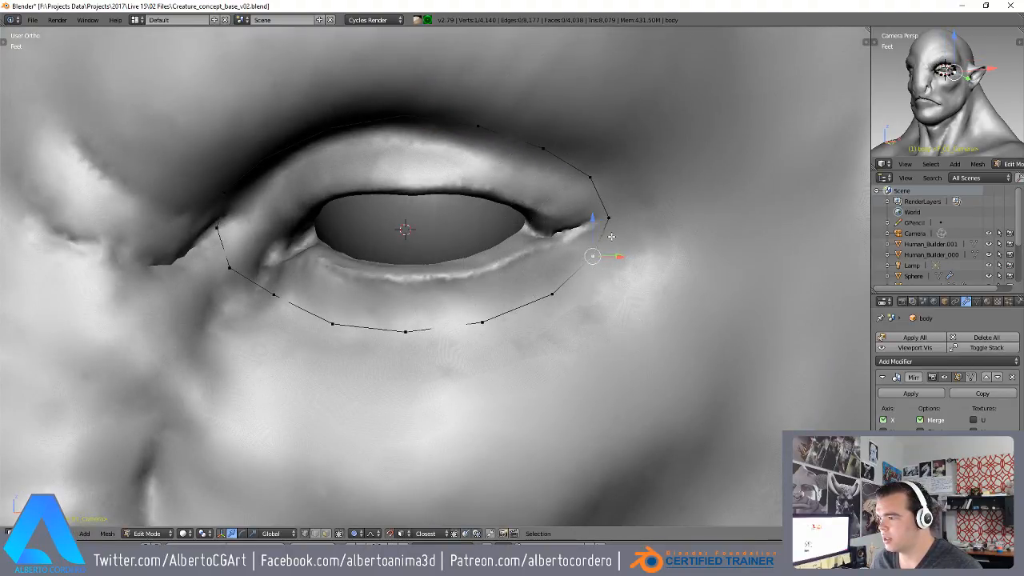
- Move the eye loop's outer-corner vertex and the two vertices below it outward from the eye
right_click(613, 219)
key("g")
left_click(639, 221)
right_click(600, 260)
key("g")
left_click(607, 268)
right_click(559, 303)
key("g")
left_click(562, 318)
- Reposition the eye loop's middle vertex beneath the lower eyelid
right_click(406, 334)
middle_click_drag(441, 343, 391, 223)
key("g")
left_click(405, 337)
key("g")
right_click(422, 204)
right_click(413, 115)
middle_click_drag(504, 253, 550, 167)
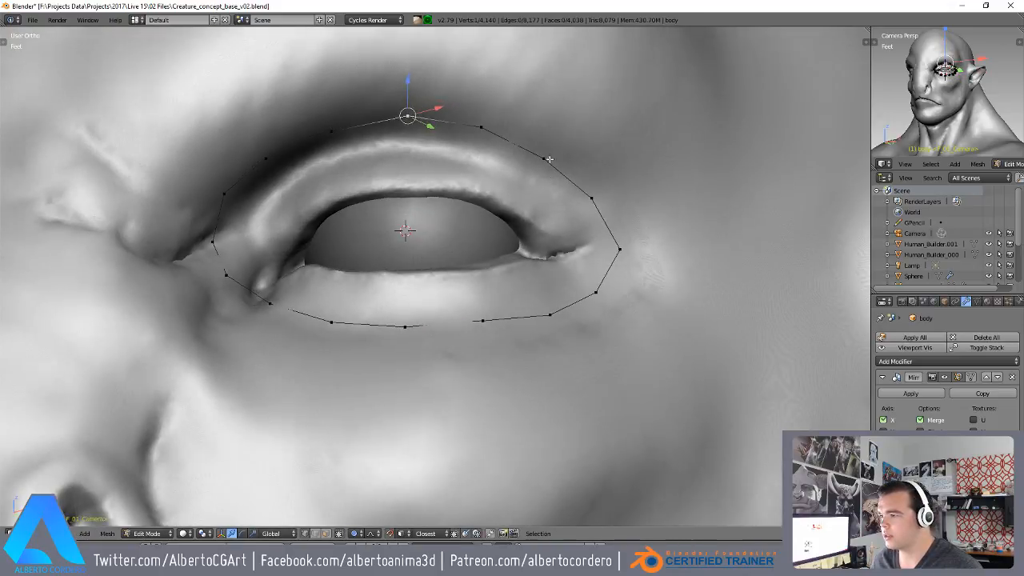
middle_click_drag(595, 196, 336, 208)
- Lower the eye loop's upper vertex on the nose side and adjust the one below the inner eye corner
right_click(278, 209)
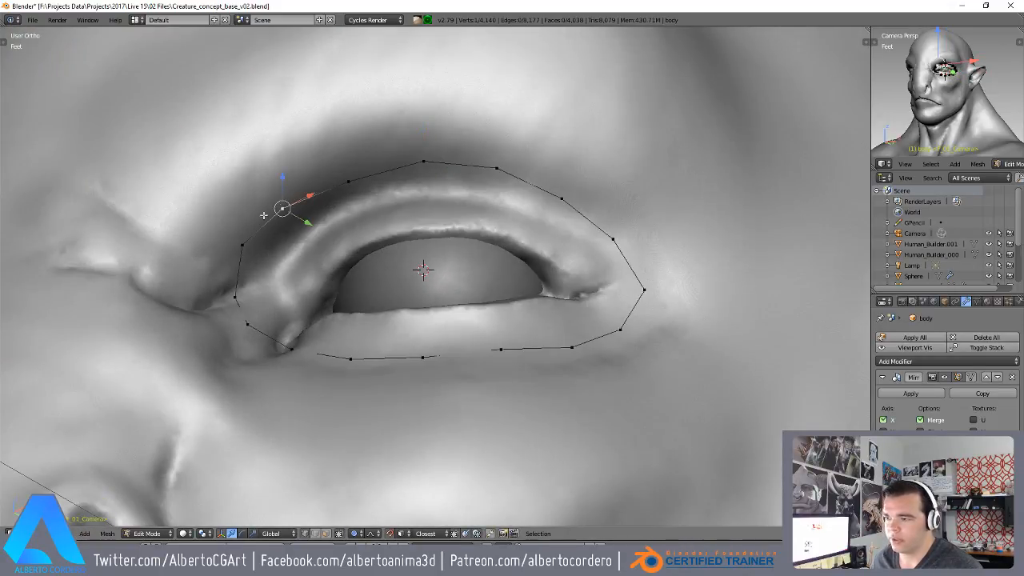
middle_click_drag(270, 225, 272, 243)
key("g")
left_click(280, 249)
middle_click_drag(284, 320, 326, 324)
right_click(291, 333)
key("g")
left_click(293, 334)
- Pull the eye loop's inner-side vertices closer to the eyelid fold near the nose
right_click(265, 246)
key("g")
left_click(299, 261)
right_click(297, 335)
key("g")
left_click(296, 334)
- Shift the two eye loop vertices above the inner half of the upper eyelid down onto the fold
right_click(278, 251)
right_click(301, 209)
middle_click_drag(302, 210, 317, 200)
key("g")
left_click(318, 204)
right_click(351, 176)
key("g")
left_click(354, 180)
- Lower the eye loop's top-centre vertex slightly above the upper eyelid
middle_click_drag(432, 158, 468, 150)
right_click(430, 160)
key("g")
left_click(431, 165)
right_click(489, 178)
middle_click_drag(505, 205, 468, 240)
- Turn off proportional editing and extrude the whole eye loop inward, scaled to about 0.69
key("a")
key("o")
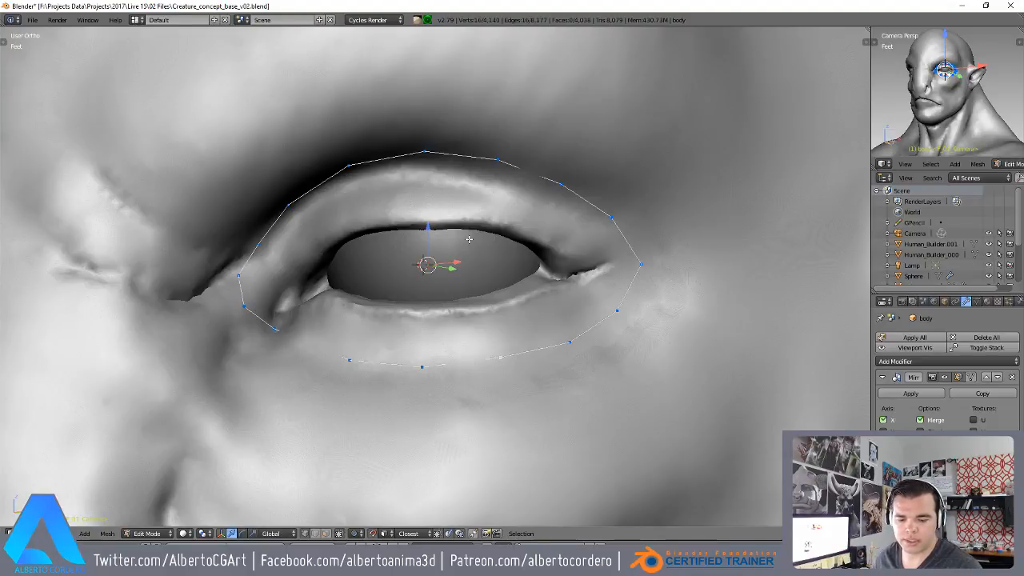
key("e")
key("s")
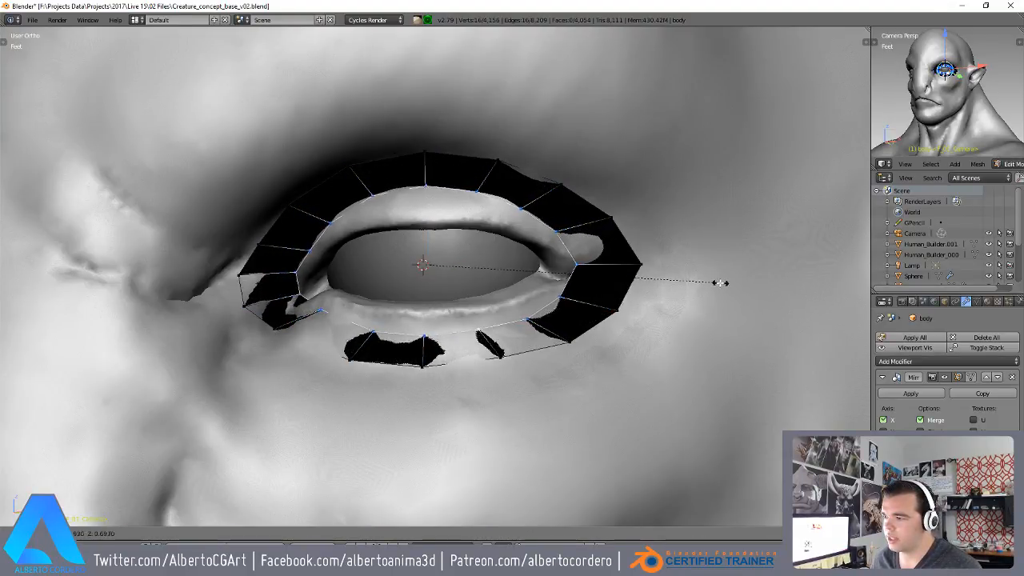
left_click(716, 281)
mouse_move(716, 282)
middle_mouse_down()
mouse_move(609, 252)
mouse_move(367, 224)
middle_mouse_up()
- Grow the selection to the full ring of faces around the eye and flip its normals
key("ctrl+KP_Add")
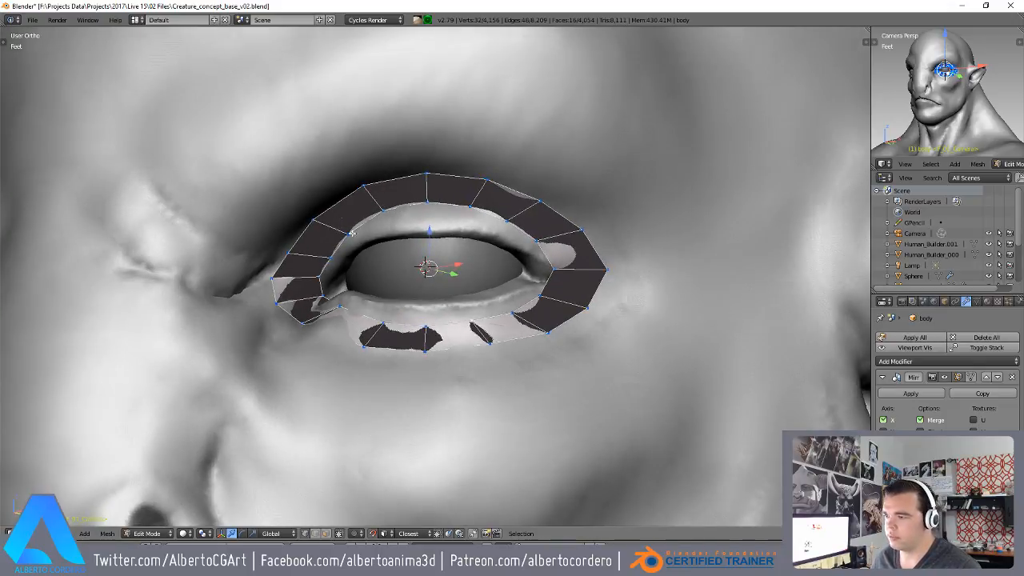
key("t")
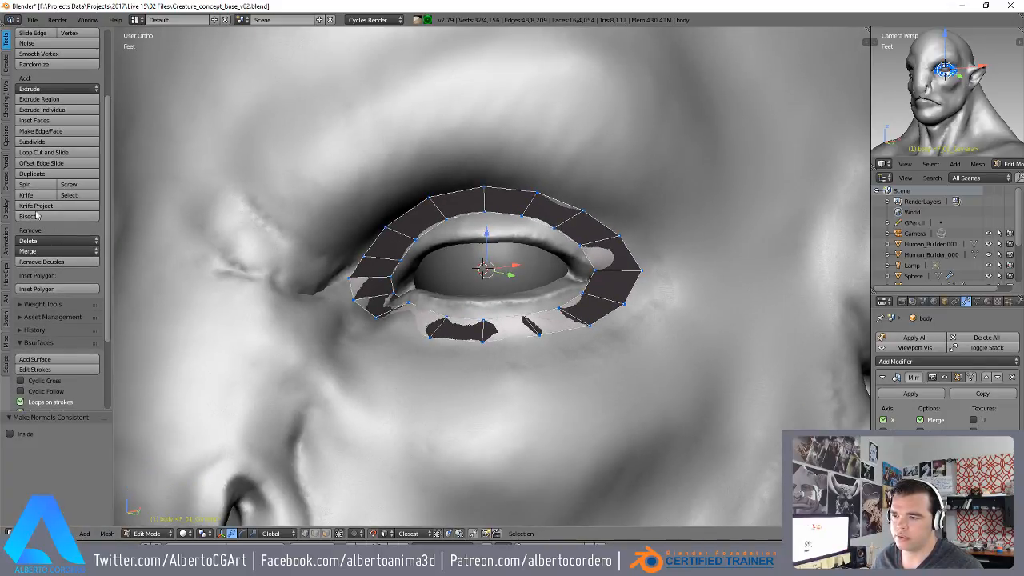
left_click(10, 109)
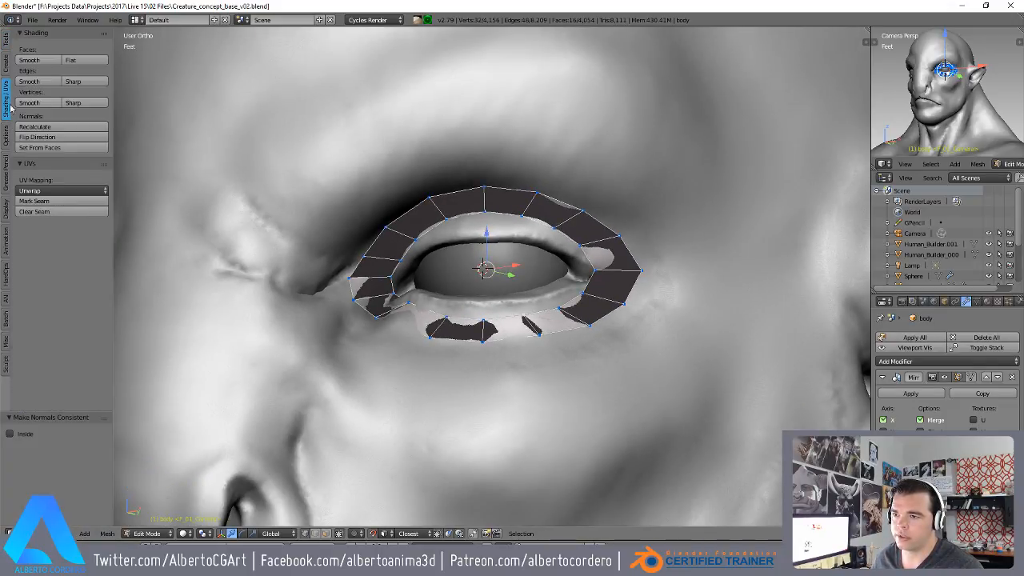
left_click(48, 141)
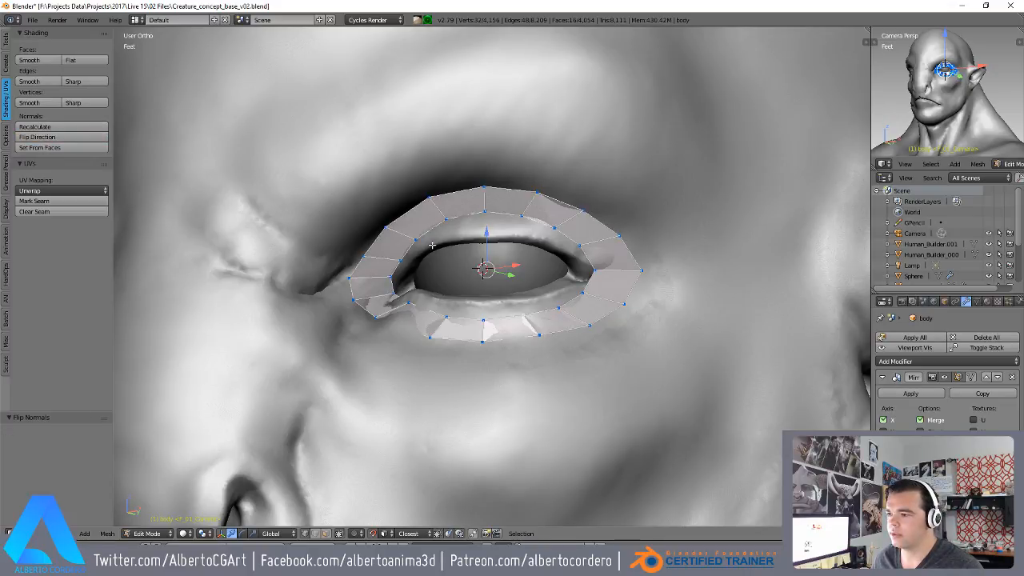
left_click(7, 41)
- Reposition the face ring's outer-edge vertices above the inner eye corner
scroll(382, 224, "up", 1)
right_click(308, 250)
middle_click_drag(312, 249, 344, 224)
key("g")
left_click(325, 213)
right_click(341, 213)
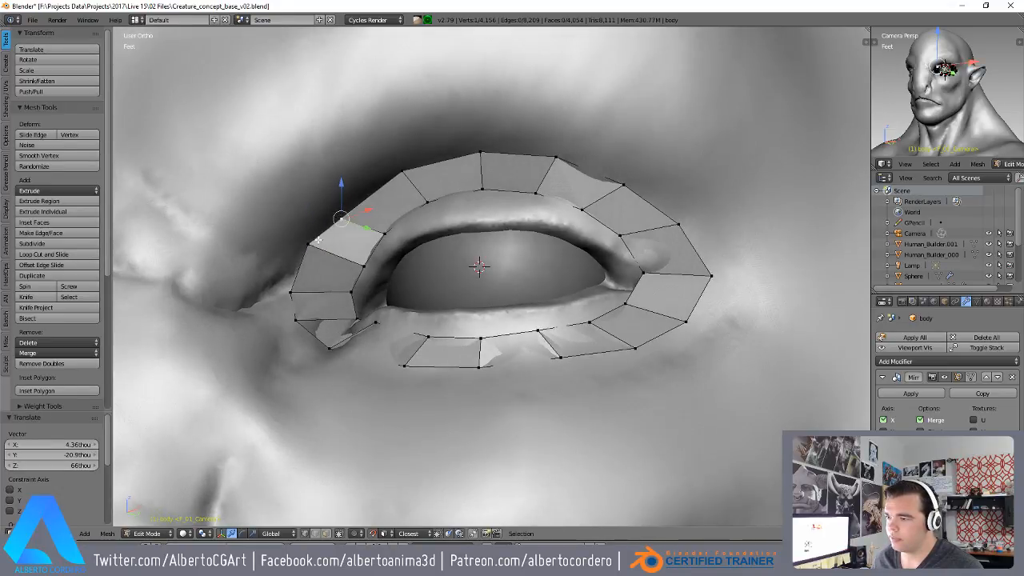
right_click(311, 243)
key("g")
left_click(314, 248)
- Raise three outer-edge vertices of the face ring, from the inner brow side to the top centre
right_click(342, 213)
key("g")
left_click(348, 192)
right_click(402, 168)
key("g")
left_click(406, 157)
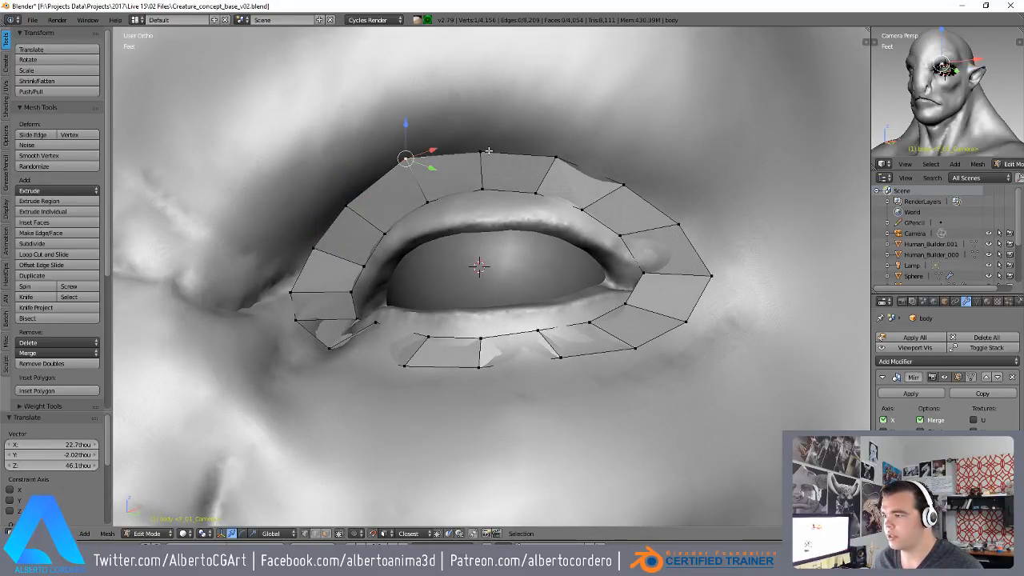
right_click(484, 151)
key("g")
left_click(486, 136)
- Move three outer-edge vertices of the face ring up and outward, between the top and the outer eye corner
right_click(569, 139)
key("g")
left_click(576, 123)
right_click(638, 189)
key("g")
left_click(660, 171)
right_click(685, 224)
key("g")
left_click(702, 213)
right_click(714, 274)
- Pull the face ring's lower outer-edge vertices down from the lower eyelid toward the cheek
middle_click_drag(695, 310, 667, 382)
right_click(561, 367)
key("g")
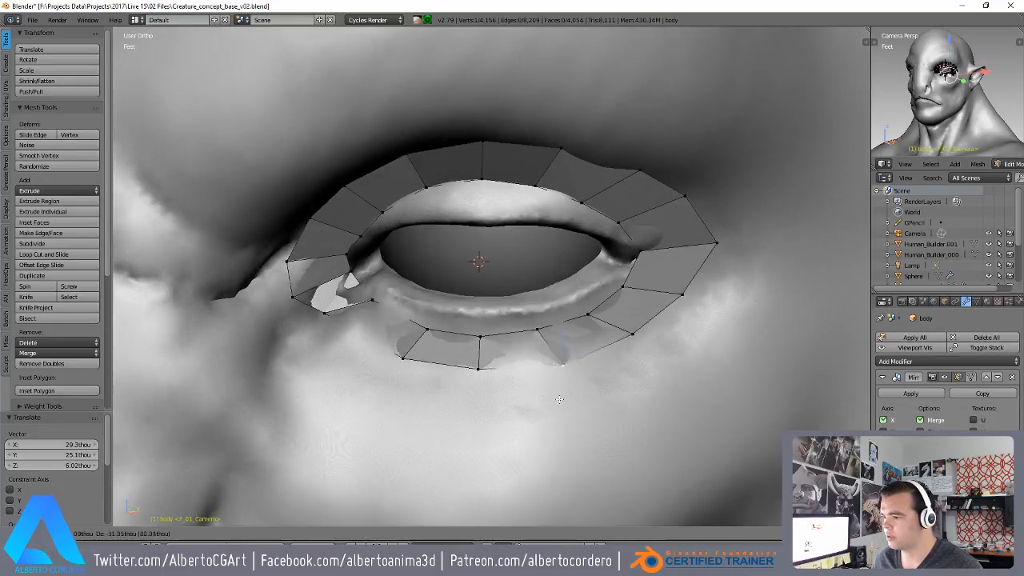
left_click(563, 387)
right_click(479, 378)
key("g")
left_click(475, 396)
right_click(399, 373)
key("g")
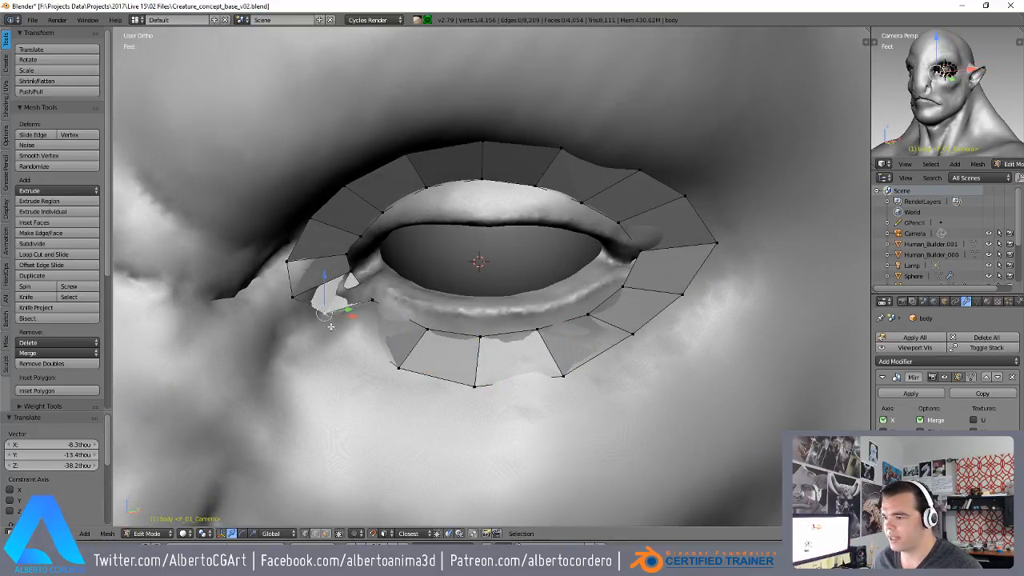
left_click(336, 340)
- Move the two lower outer-edge vertices near the outer eye corner downward
right_click(633, 335)
key("g")
left_click(635, 351)
right_click(683, 295)
key("g")
left_click(687, 313)
- Adjust the face ring's inner-edge vertices at the outer eye corner and on the upper eyelid's outer half
middle_click_drag(686, 313, 585, 282)
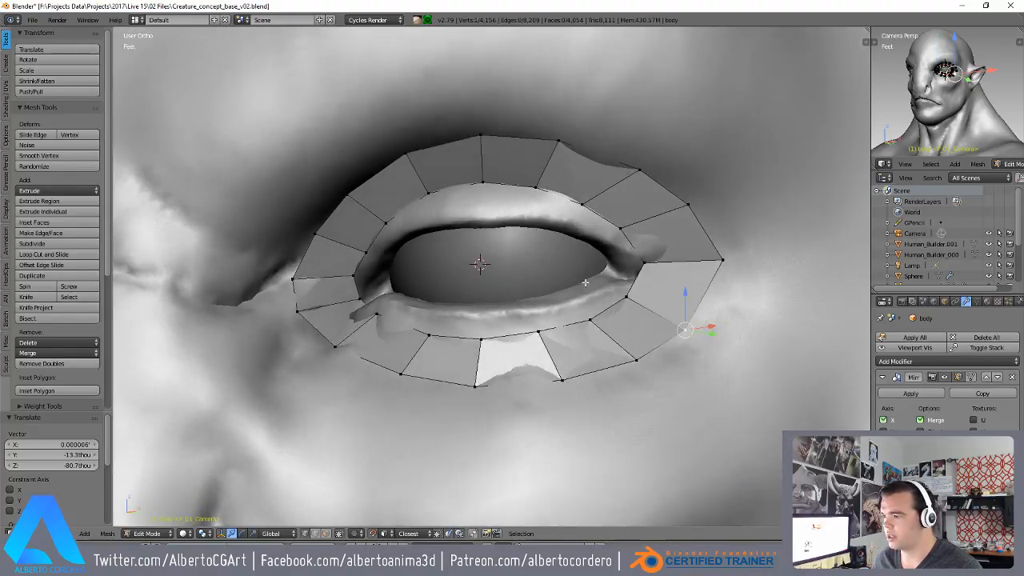
key("g")
left_click(664, 283)
right_click(685, 206)
key("g")
left_click(686, 206)
right_click(624, 304)
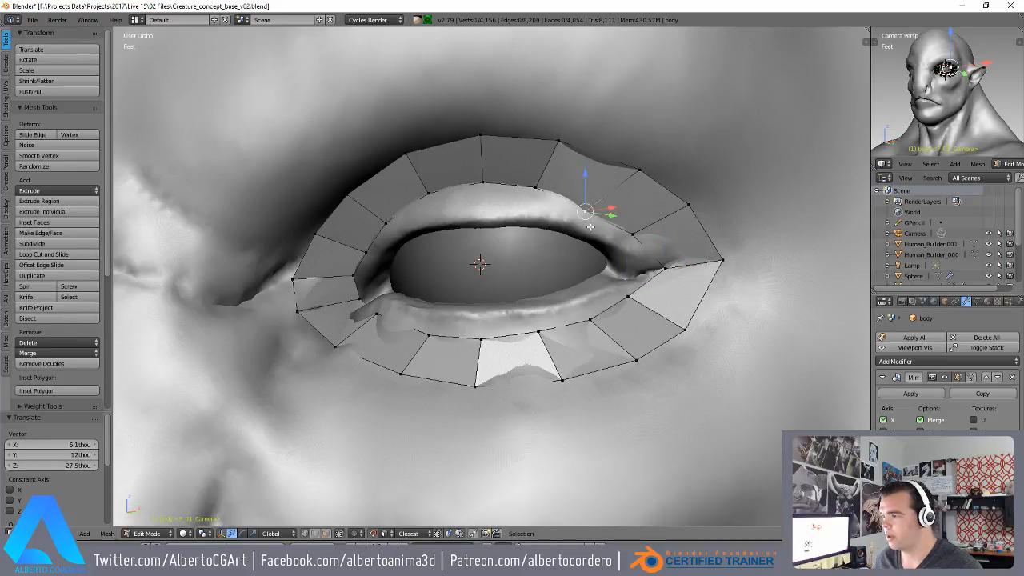
- Shift the upper face ring vertices over the outer half and centre of the eyelid toward the nose
right_click_drag(617, 200, 613, 197)
right_click_drag(640, 169, 630, 159)
right_click_drag(558, 139, 544, 124)
right_click(481, 127)
right_click_drag(481, 127, 471, 116)
middle_click_drag(471, 116, 465, 106)
- Spread the face ring's outer-edge vertices up and outward along the brow fold down to the inner corner
right_click_drag(407, 152, 388, 137)
middle_click_drag(388, 137, 376, 148)
right_click_drag(334, 182, 319, 167)
middle_click_drag(319, 167, 312, 178)
right_click_drag(311, 229, 294, 217)
middle_click_drag(294, 216, 291, 228)
right_click_drag(306, 280, 295, 302)
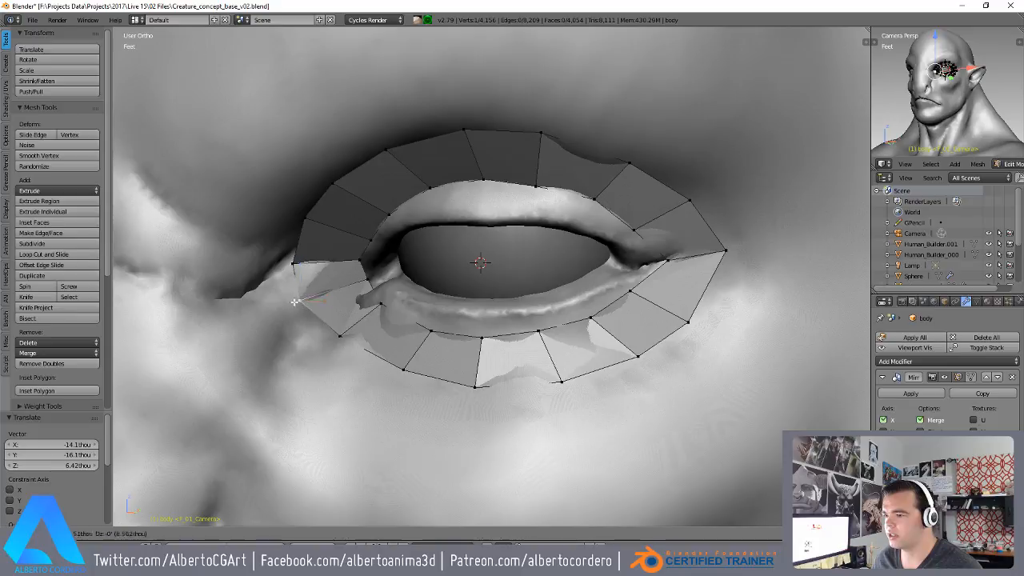
- Widen the ring's outer edge below the eye by moving its vertices down from the inner corner across the cheek
right_click_drag(337, 331, 331, 339)
middle_click_drag(331, 340, 342, 356)
right_click_drag(395, 367, 396, 380)
right_click(468, 390)
right_click_drag(468, 389, 474, 401)
middle_click_drag(474, 401, 480, 417)
right_click_drag(565, 384, 566, 392)
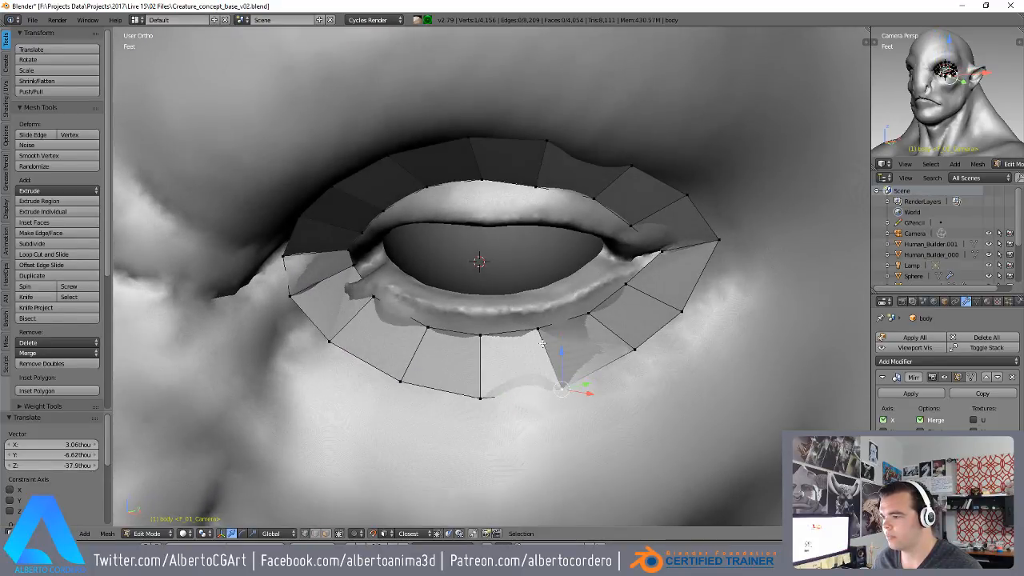
- Fit the face ring's inner-edge vertices to the outer half of the lower eyelid and the outer corner
middle_click_drag(542, 347, 545, 363)
right_click(540, 335)
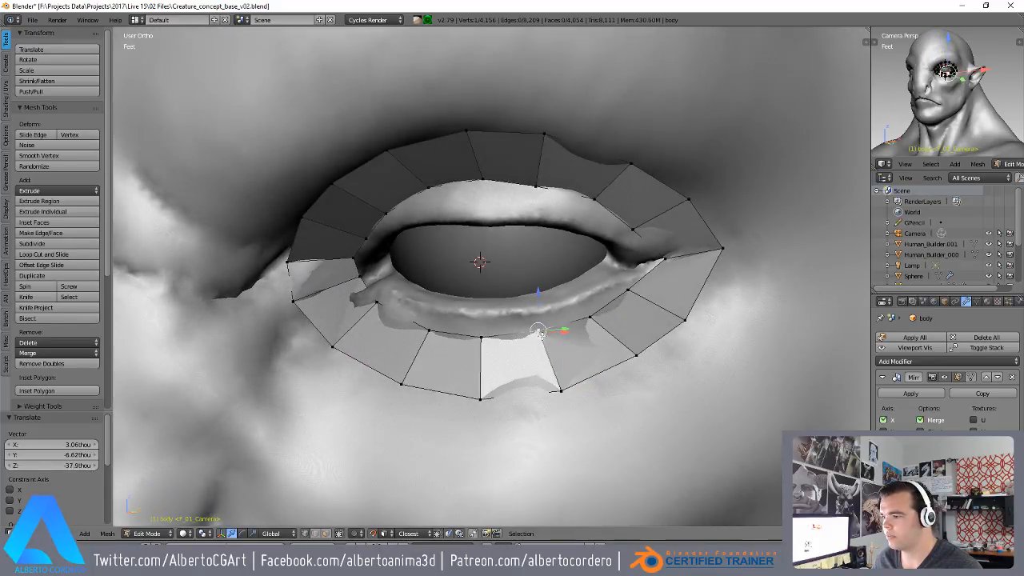
middle_click_drag(582, 321, 578, 327)
key("g")
left_click(581, 331)
right_click(614, 289)
middle_click_drag(614, 289, 649, 276)
right_click(652, 274)
right_click_drag(667, 274, 667, 275)
middle_click_drag(667, 274, 666, 280)
- Reposition the ring's inner-edge vertices along the upper eyelid near the inner eye corner
right_click(357, 268)
middle_click_drag(357, 269, 355, 281)
mouse_move(383, 246)
right_mouse_down()
mouse_move(396, 242)
mouse_move(379, 233)
right_mouse_up()
right_click_drag(351, 274, 343, 265)
middle_click_drag(343, 265, 342, 273)
right_click_drag(331, 294, 326, 288)
middle_click_drag(327, 288, 339, 304)
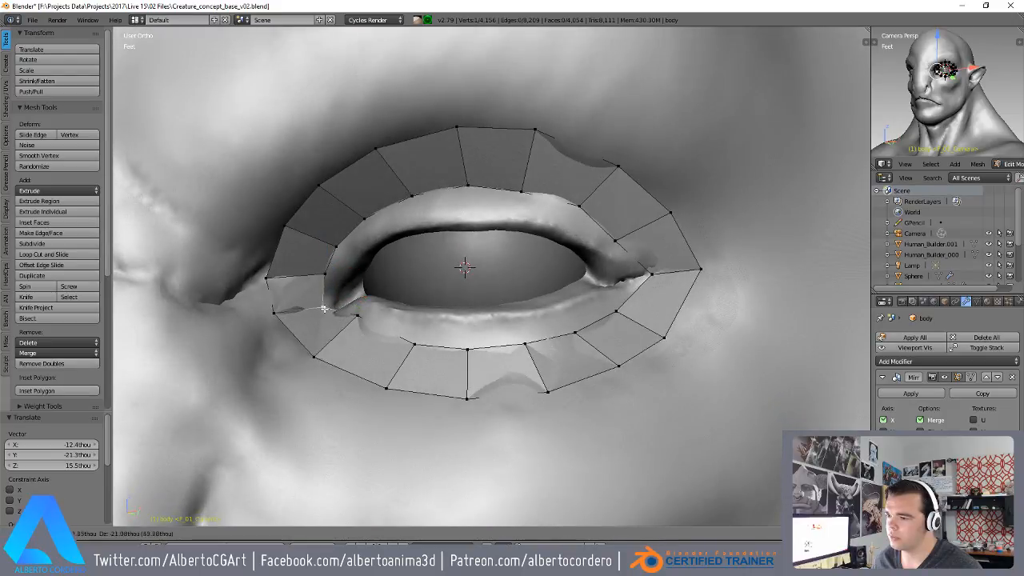
- Move the ring's inner-edge vertices around the tear duct and the inner half of the lower eyelid
right_click_drag(324, 308, 322, 306)
middle_click_drag(322, 305, 324, 317)
right_click_drag(351, 313, 336, 327)
right_click_drag(405, 337, 399, 342)
middle_click_drag(399, 342, 396, 346)
- Move the ring's outer-edge vertices around the inner eye corner toward the nose
right_click_drag(318, 352, 296, 354)
middle_click_drag(296, 355, 309, 357)
right_click_drag(292, 310, 277, 274)
middle_click_drag(285, 256, 293, 221)
right_click_drag(279, 296, 271, 296)
right_click(288, 244)
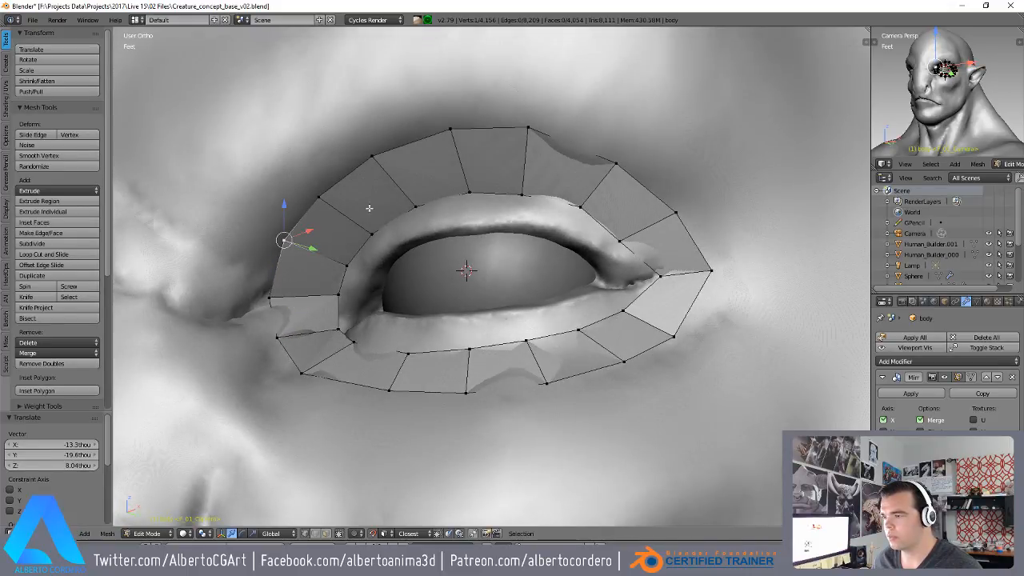
- Shift the outer-edge vertex above the upper eyelid's outer half toward the outer eye corner
middle_click_drag(500, 182, 533, 168)
scroll(533, 156, "down", 1)
right_click_drag(551, 165, 569, 158)
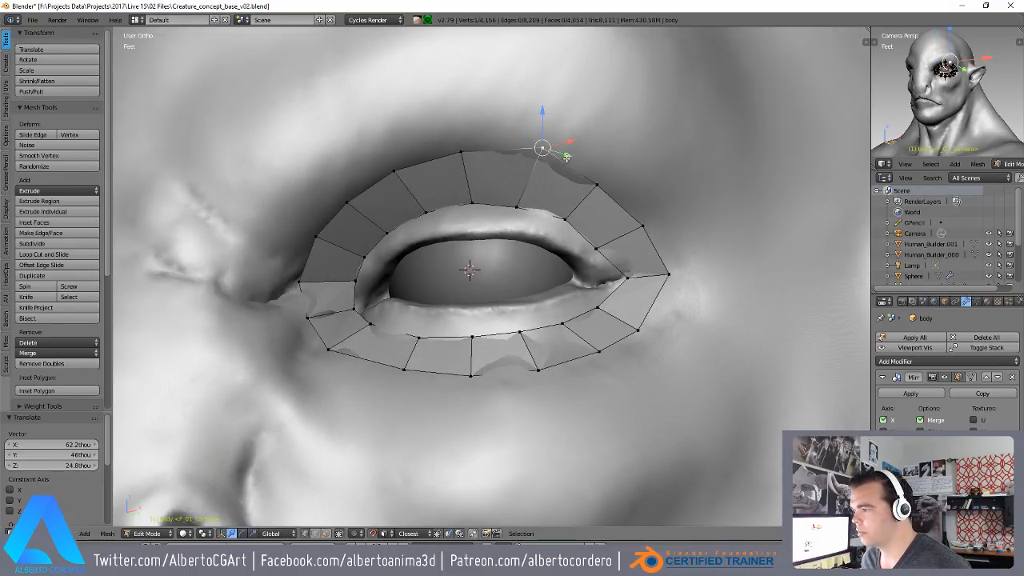
- Move the ring's outer-edge vertices above the upper eyelid and below the outer eye corner farther from the eye
right_click_drag(468, 156, 473, 144)
right_click_drag(599, 188, 611, 181)
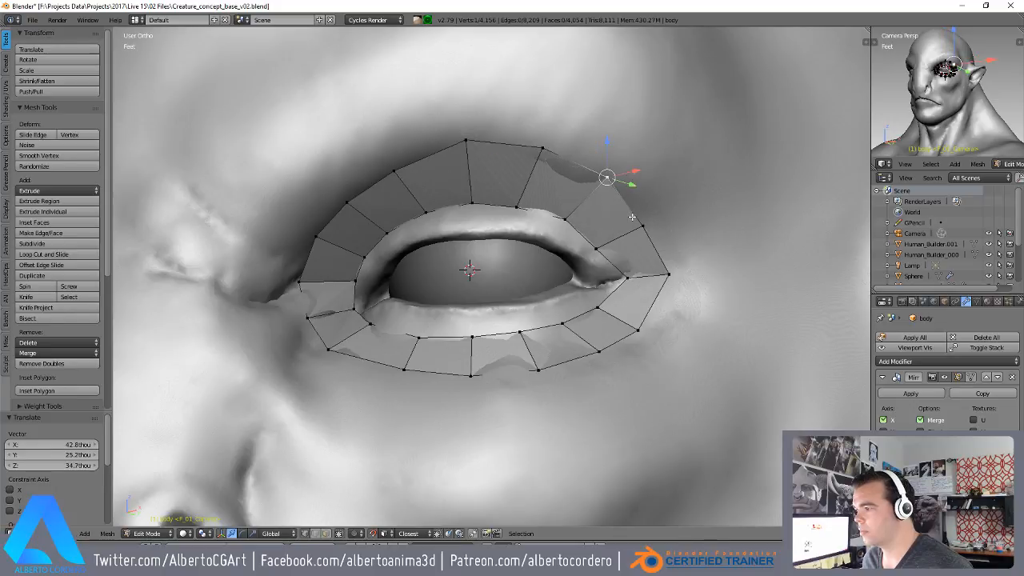
left_click_drag(673, 221, 673, 222)
middle_click_drag(674, 232, 676, 260)
right_click_drag(663, 318, 670, 323)
middle_click_drag(671, 324, 671, 336)
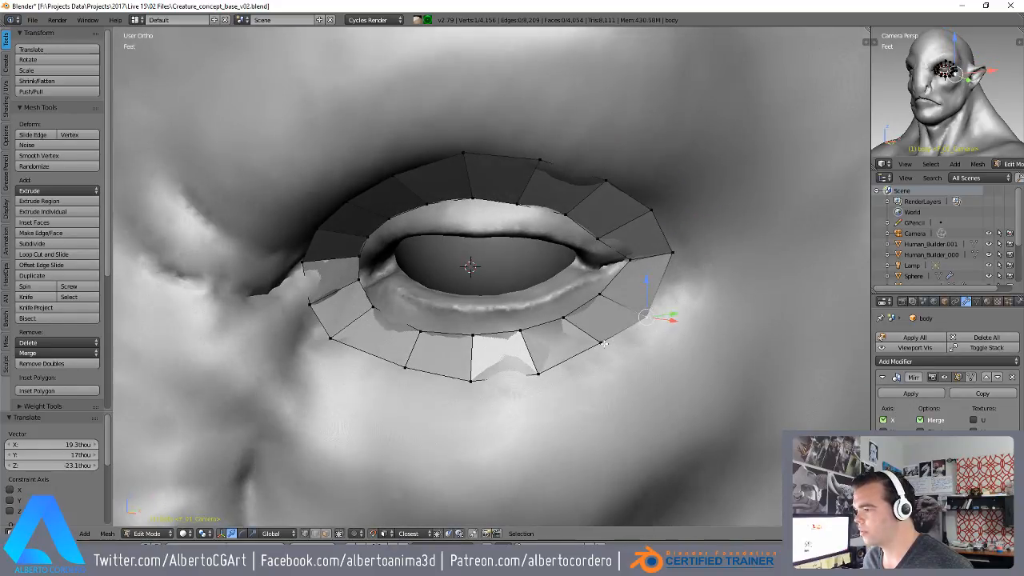
- Push the ring's outer-edge vertices below the lower eyelid downward to widen the faces there
right_click_drag(603, 361, 607, 376)
right_click_drag(532, 401, 532, 413)
right_click_drag(471, 389, 469, 394)
right_click_drag(406, 377, 399, 390)
middle_click_drag(431, 376, 445, 405)
right_click(470, 384)
- Readjust the ring's outer-edge vertices above the middle and outer half of the upper eyelid
middle_click_drag(467, 368, 502, 174)
right_click(502, 174)
scroll(500, 176, "up", 1)
key("g")
left_click(559, 181)
right_click(507, 180)
middle_click_drag(534, 189, 537, 208)
right_click(612, 185)
key("g")
left_click(613, 187)
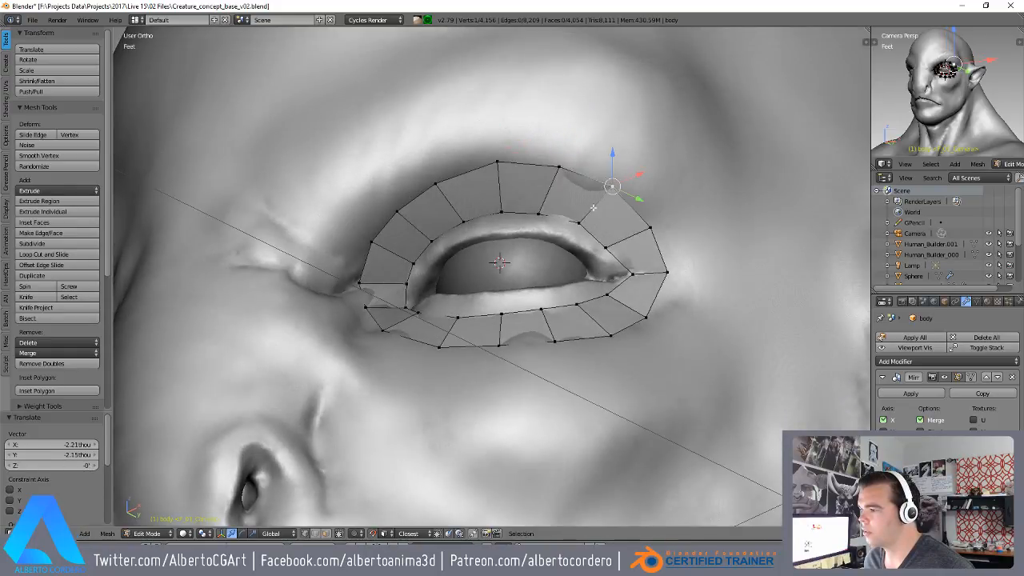
- Extrude the ring's inner edge loop and scale it inward to add a strip of faces toward the eyelid rim
middle_click_drag(609, 189, 602, 197)
right_click(531, 219, "alt")
scroll(525, 202, "up", 2)
middle_click_drag(525, 184, 521, 210)
key("e")
right_click(724, 181)
key("s")
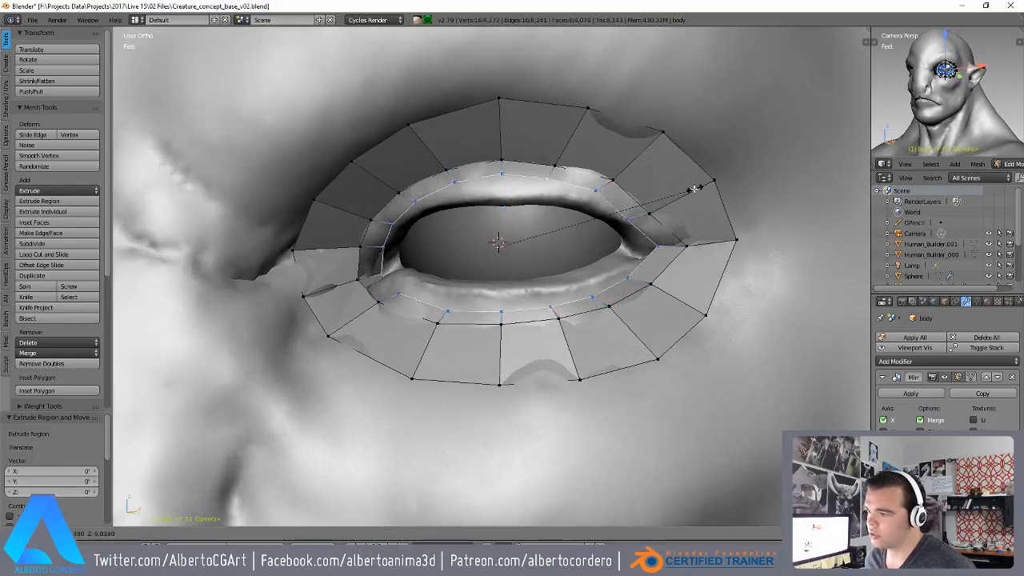
left_click(675, 196)
- Fit the extruded loop's vertices to the lower eyelid and the outer eye corner
middle_click_drag(406, 251, 391, 240)
right_click(448, 290)
right_click(493, 291, "shift")
scroll(490, 274, "up", 1)
key("g")
left_click(555, 272)
right_click(627, 251)
key("g")
left_click(637, 227)
middle_click_drag(640, 223, 646, 134)
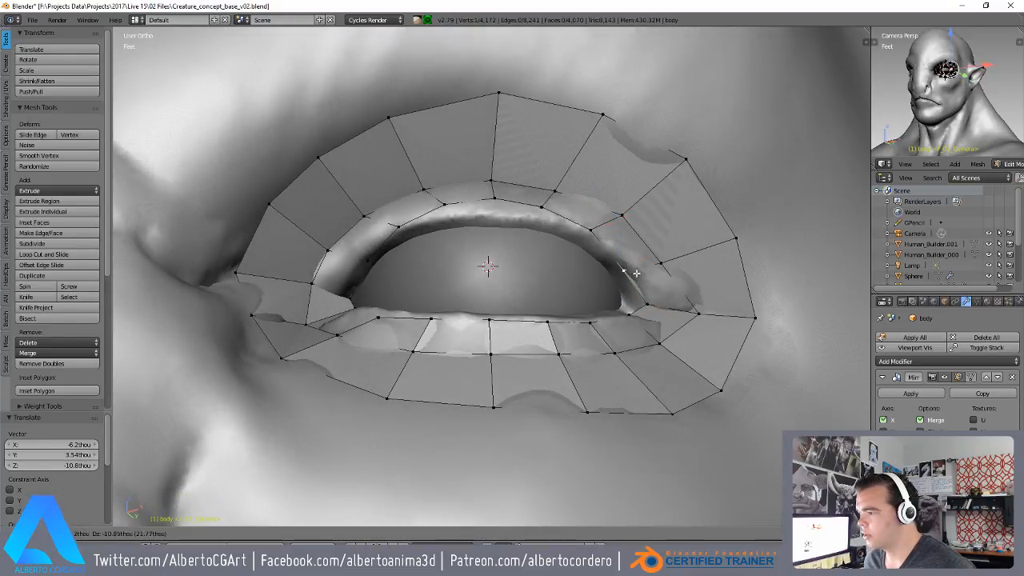
- Move the extruded loop's vertices along the middle and inner half of the upper eyelid onto its rim
key("g")
left_click(494, 221)
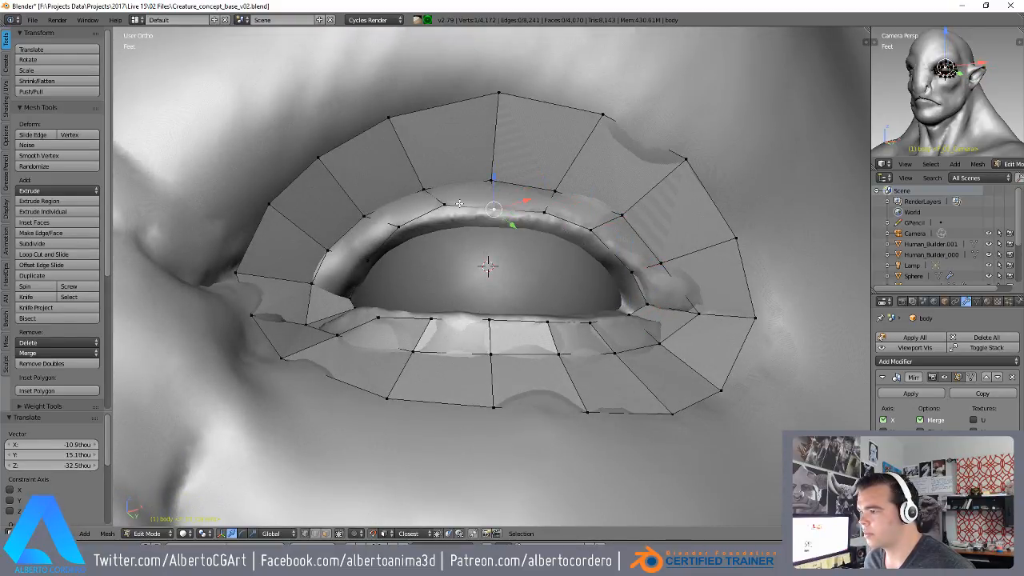
right_click(446, 214)
key("g")
left_click(441, 220)
right_click(398, 236)
key("g")
left_click(384, 244)
- Position the extruded loop's vertices beside the tear duct where the upper eyelid meets the inner eye corner
right_click(372, 256)
middle_click_drag(372, 256, 345, 288)
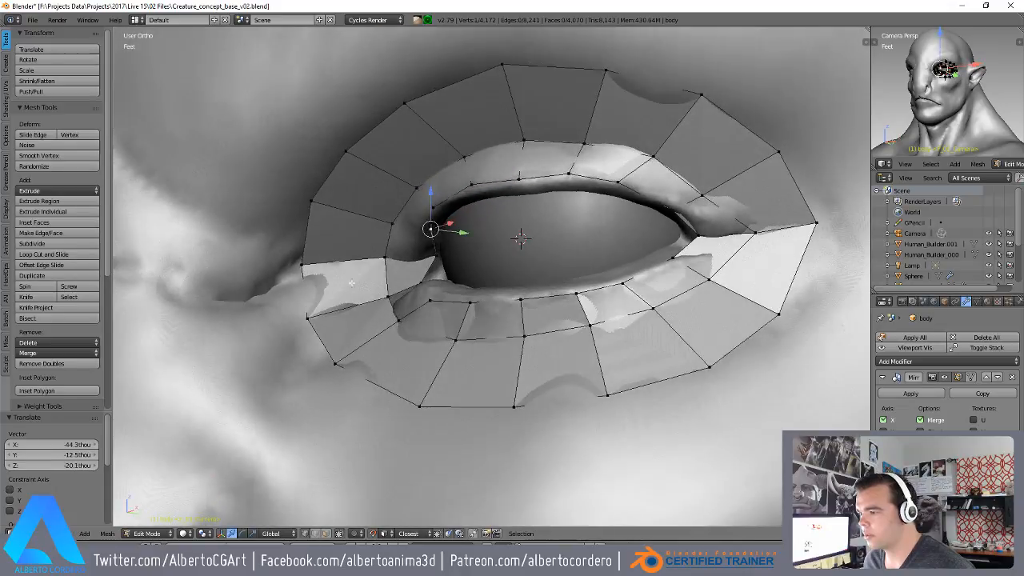
key("g")
left_click(436, 231)
right_click(431, 260)
key("g")
left_click(411, 266)
middle_click_drag(411, 265, 440, 317)
- Shift the vertices around the inner eye corner outward so the new faces wrap the tear duct
right_click(407, 209)
key("g")
left_click(400, 197)
right_click(410, 233)
key("g")
left_click(409, 225)
middle_click_drag(411, 227, 351, 181)
right_click(350, 260)
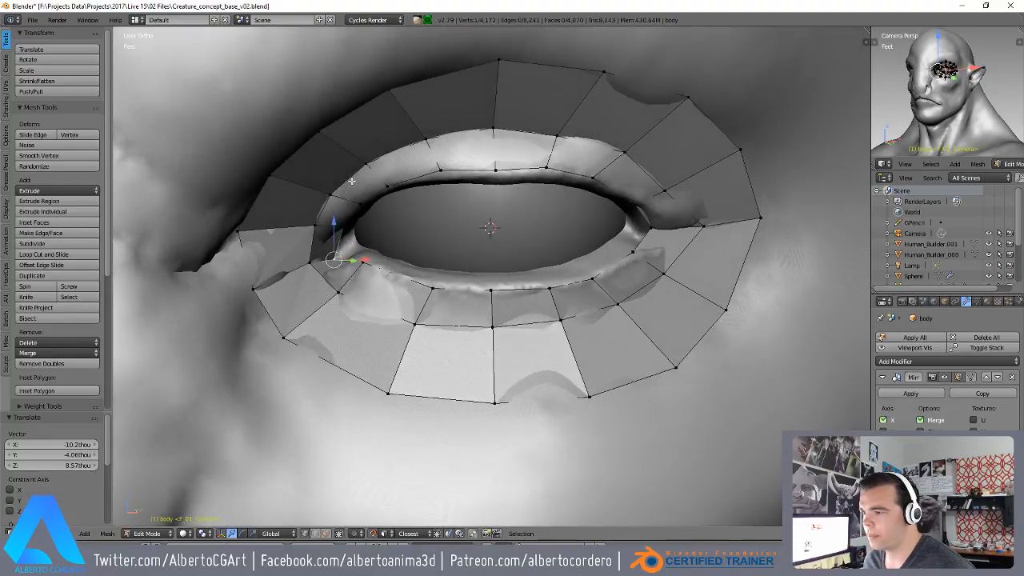
middle_click_drag(350, 217, 354, 215)
key("g")
left_click(353, 219)
- Lower the innermost loop's vertices along the middle of the upper eyelid to follow its rim
right_click(378, 244)
right_click(401, 221)
right_click(449, 196)
key("g")
left_click(453, 201)
right_click(504, 192)
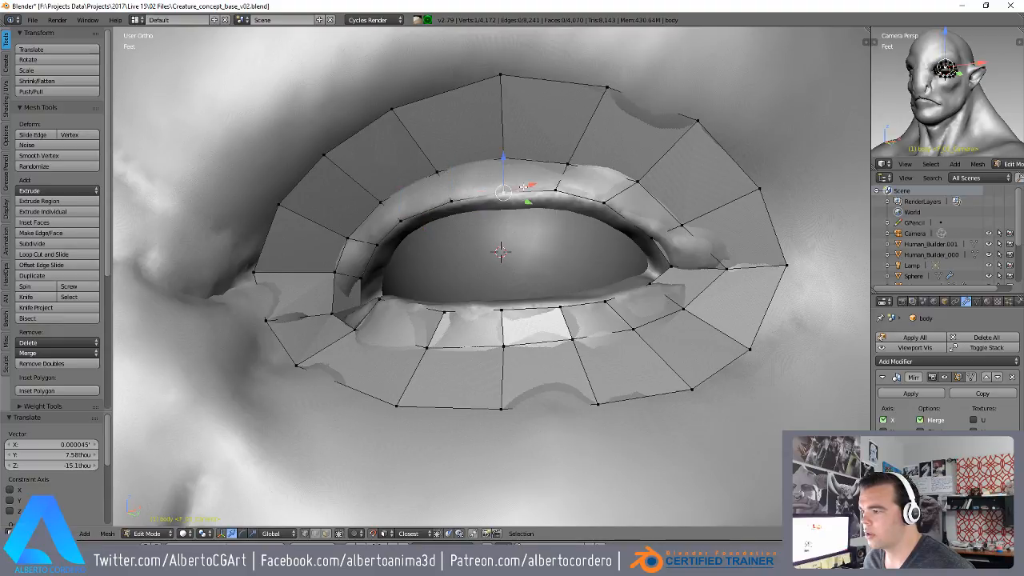
right_click(556, 191)
key("g")
left_click(557, 194)
- Adjust the innermost loop's vertices on the upper eyelid's outer half down to the outer eye corner
middle_click_drag(570, 200, 576, 193)
right_click(602, 213)
key("g")
left_click(610, 218)
right_click(649, 250)
key("g")
left_click(647, 253)
scroll(647, 253, "down", 3)
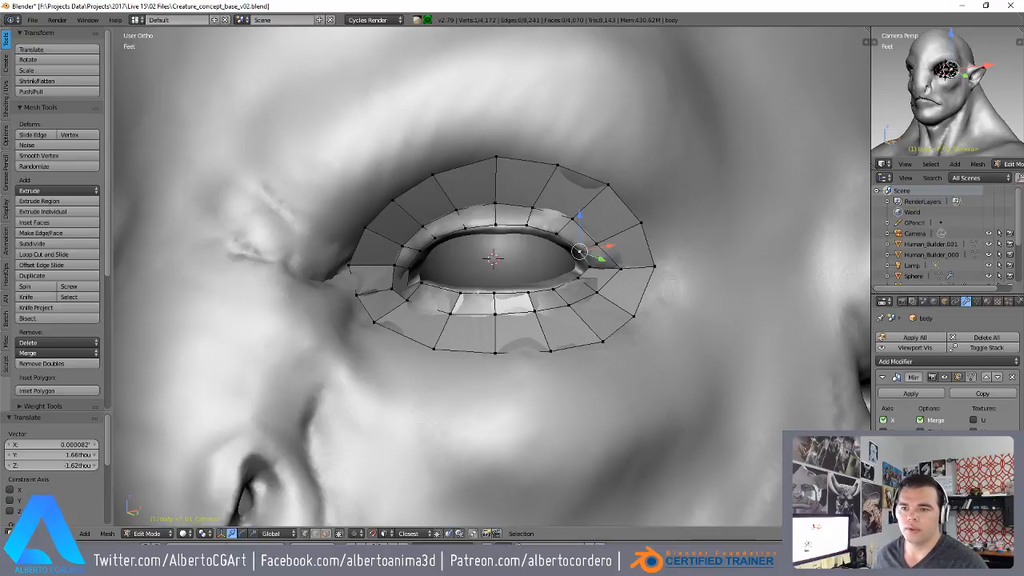
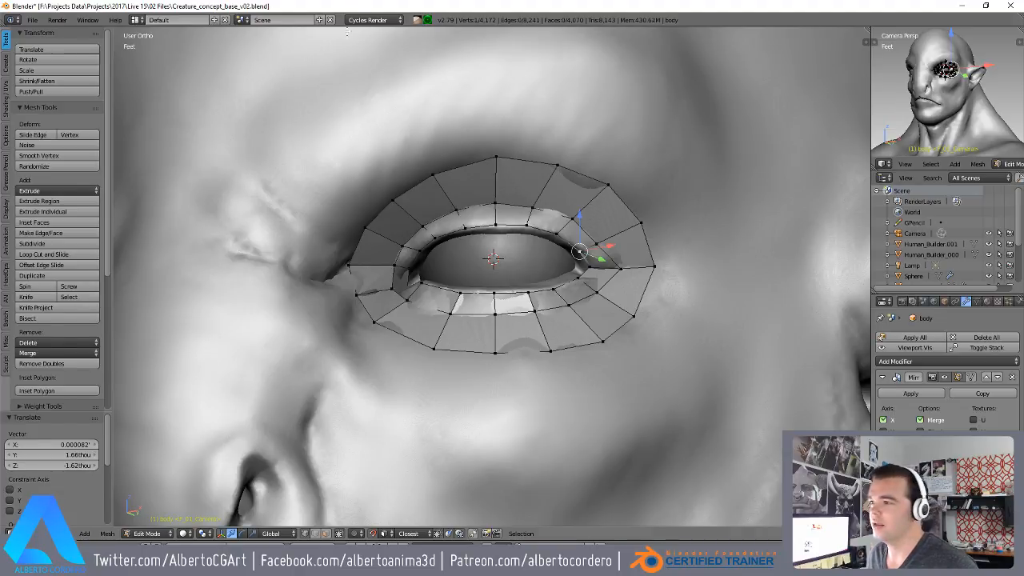
- Move the middle loop's vertex above the outer eye corner outward, away from the eye
scroll(481, 261, "down", 2)
scroll(504, 232, "up", 1)
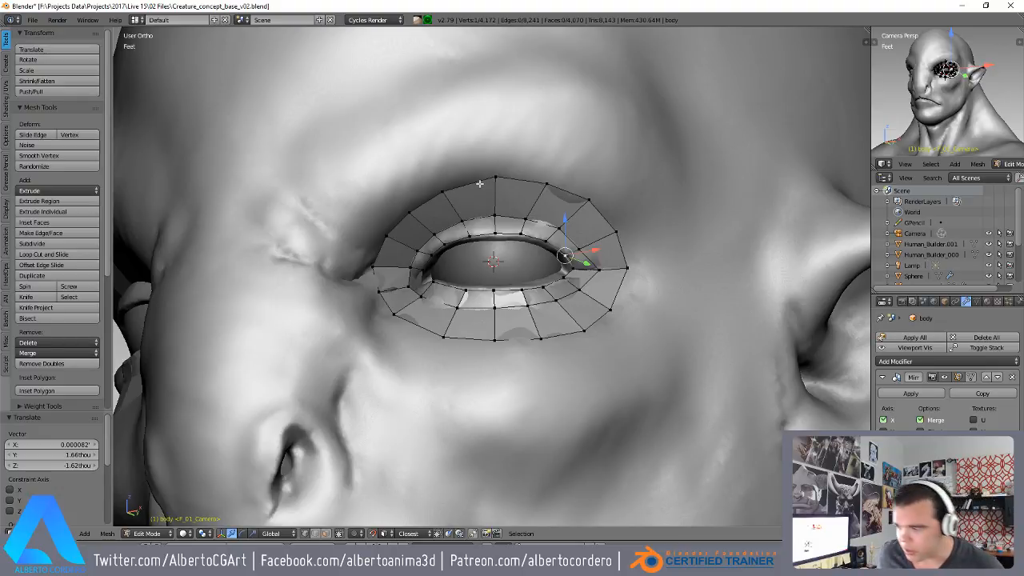
scroll(469, 256, "up", 4)
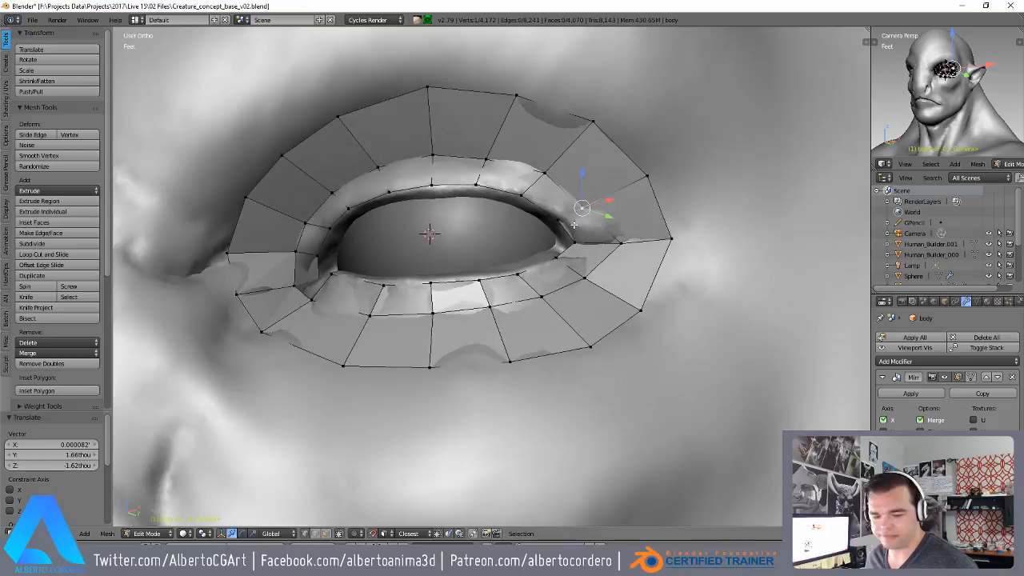
key("g")
left_click(593, 208)
- Fine-tune the middle loop's vertices along the crease of the upper eyelid
right_click(547, 168)
right_click(385, 163)
key("g")
left_click(380, 163)
right_click(434, 151)
key("g")
left_click(434, 149)
right_click(478, 146)
right_click(537, 169)
key("g")
left_click(544, 172)
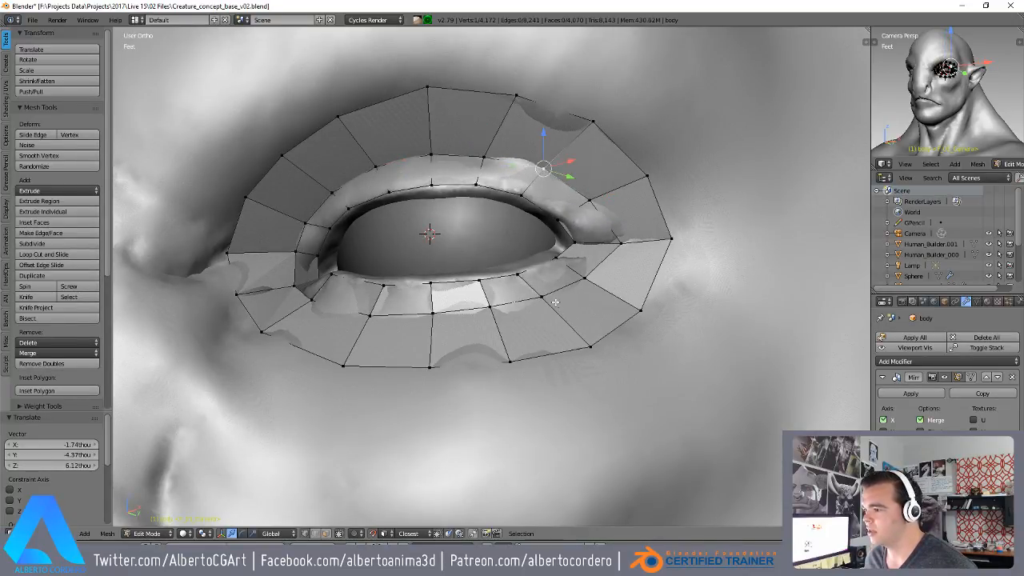
- Adjust the middle loop's vertices beneath the lower eyelid
right_click(549, 303)
middle_click_drag(547, 301, 505, 293)
right_click(490, 294)
key("g")
left_click(531, 292)
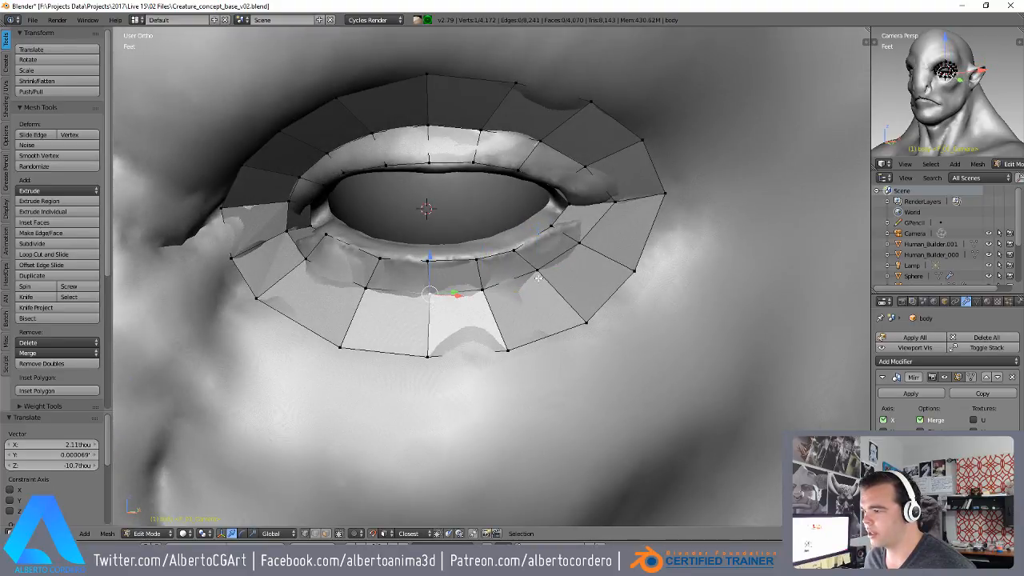
- Move the middle loop's vertices around the inner eye corner slightly outward toward the nose
middle_click_drag(309, 276, 308, 250)
right_click_drag(305, 222, 301, 216)
right_click_drag(331, 192, 328, 186)
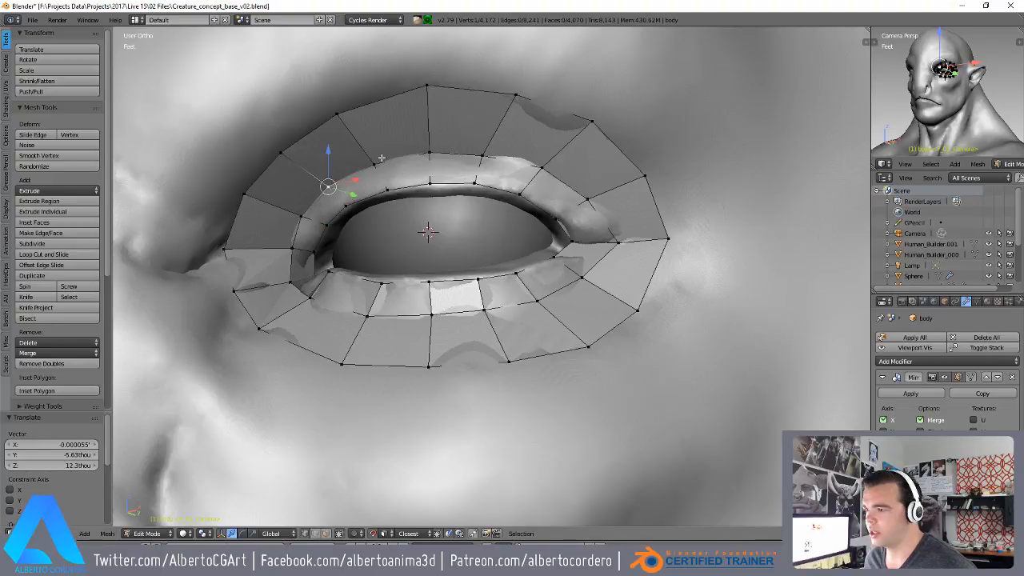
right_click_drag(297, 250, 293, 247)
middle_click_drag(293, 247, 295, 261)
right_click_drag(294, 262, 289, 261)
middle_click_drag(294, 258, 311, 275)
middle_click_drag(280, 237, 294, 249)
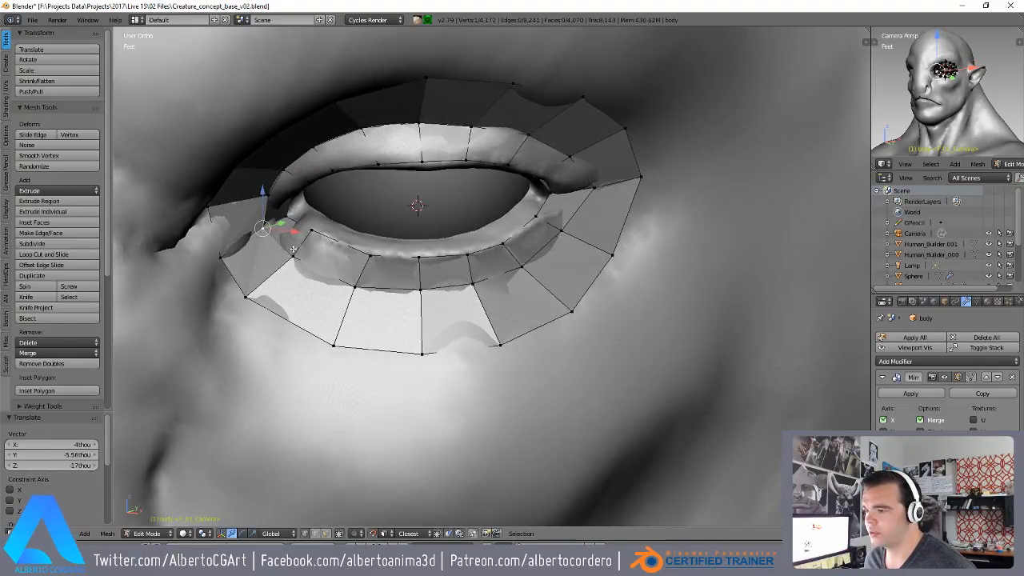
- Nudge the rim vertex near the tear duct and the middle loop's vertices below the lower eyelid's outer half
right_click_drag(312, 232, 308, 230)
middle_click_drag(353, 215, 355, 198)
middle_click_drag(356, 198, 255, 189, "shift")
right_click(466, 242)
middle_click_drag(465, 241, 469, 243)
mouse_move(467, 245)
right_mouse_down()
mouse_move(467, 255)
mouse_move(469, 242)
right_mouse_up()
right_click(432, 264)
- Extrude the innermost edge loop again and scale it slightly inward to start the eyelid's inner rim
middle_click_drag(484, 183, 473, 167)
middle_click_drag(473, 167, 554, 246, "shift")
scroll(554, 247, "down", 1)
right_click(434, 235, "alt")
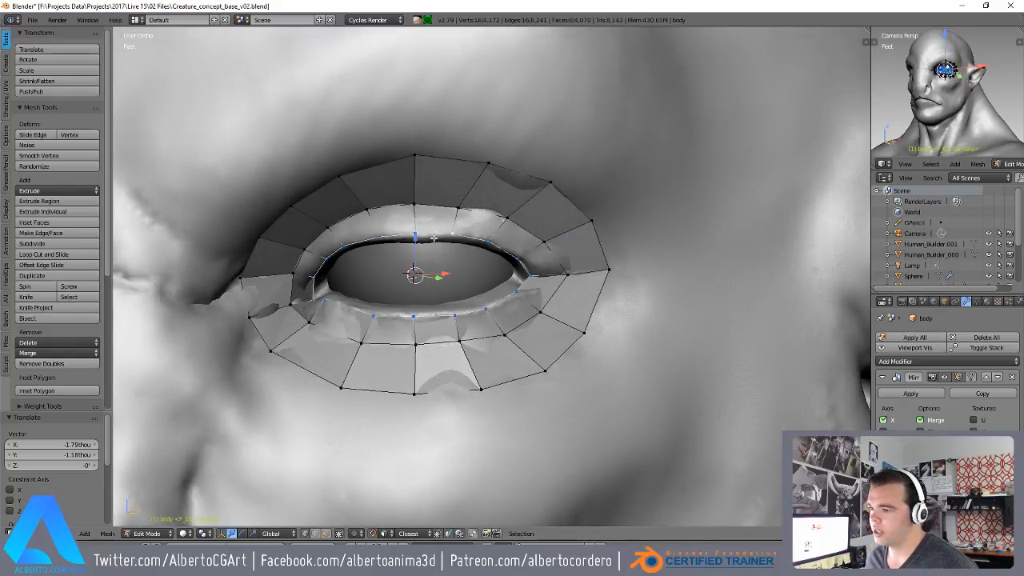
scroll(437, 232, "up", 2)
key("e")
key("s")
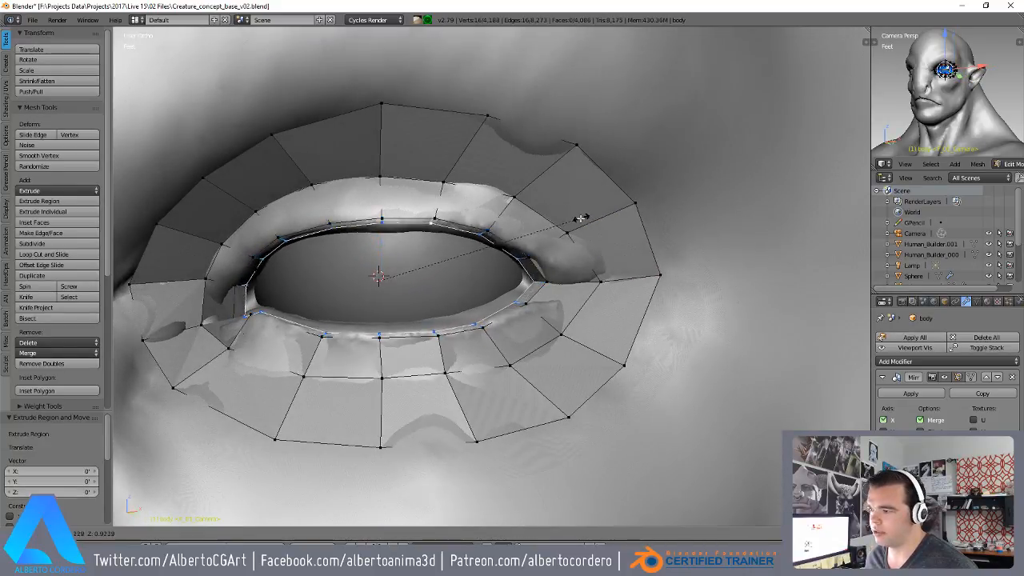
left_click(560, 217)
- Raise the new rim loop's vertices beside the tear duct to fit the inner eye corner
middle_click_drag(560, 217, 262, 258)
right_click(263, 258)
key("g")
left_click(268, 253)
right_click(248, 265)
key("g")
left_click(246, 256)
key("g")
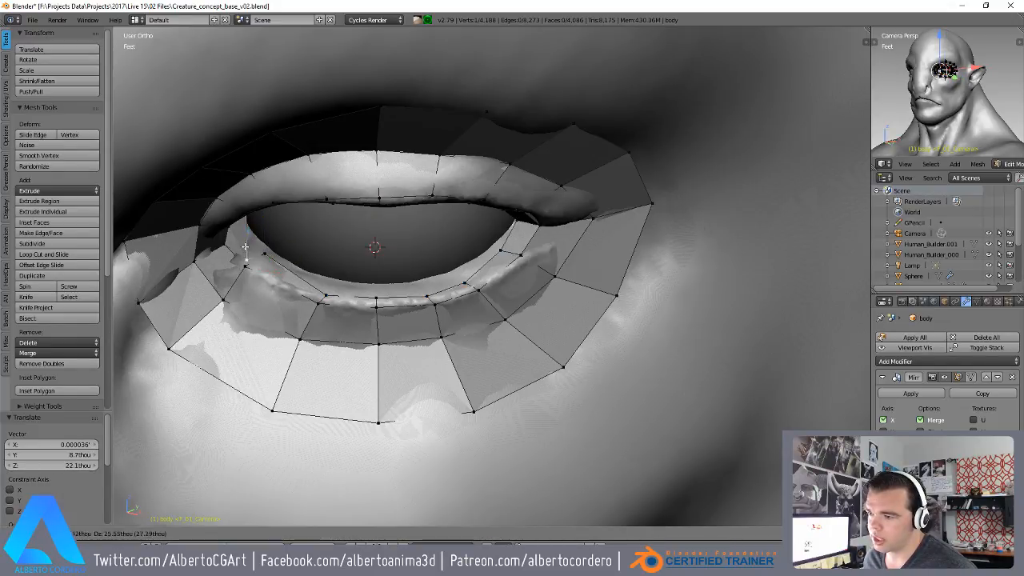
left_click(246, 248)
scroll(265, 222, "up", 1)
mouse_move(247, 264)
middle_mouse_down()
mouse_move(264, 221)
mouse_move(239, 279)
middle_mouse_up()
key("g")
left_click(252, 216)
- Raise the new rim loop's vertices along the lower eyelid's inner half up to the eyeball
right_click(205, 256)
key("g")
left_click(203, 251)
right_click(285, 303)
key("g")
left_click(284, 288)
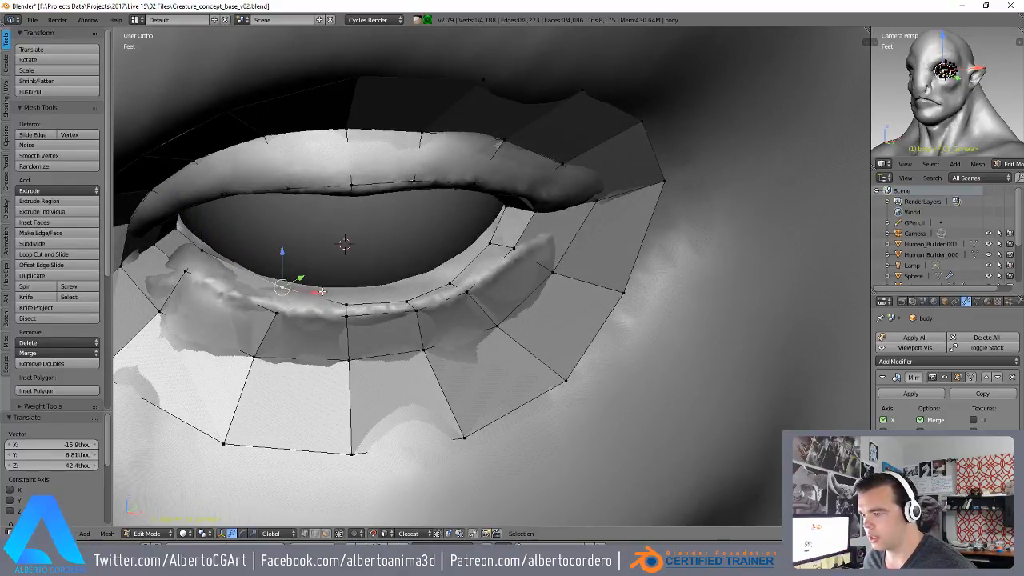
- Raise the new rim loop's vertices at the middle of the lower eyelid up to the eyeball
middle_click_drag(319, 290, 323, 305)
right_click(346, 289)
key("g")
left_click(346, 258)
right_click(408, 274)
key("g")
left_click(407, 247)
- Raise the new rim loop's vertices on the lower eyelid's outer half, up to the outer eye corner
right_click(443, 252)
key("g")
left_click(440, 229)
right_click(484, 219)
key("g")
left_click(481, 200)
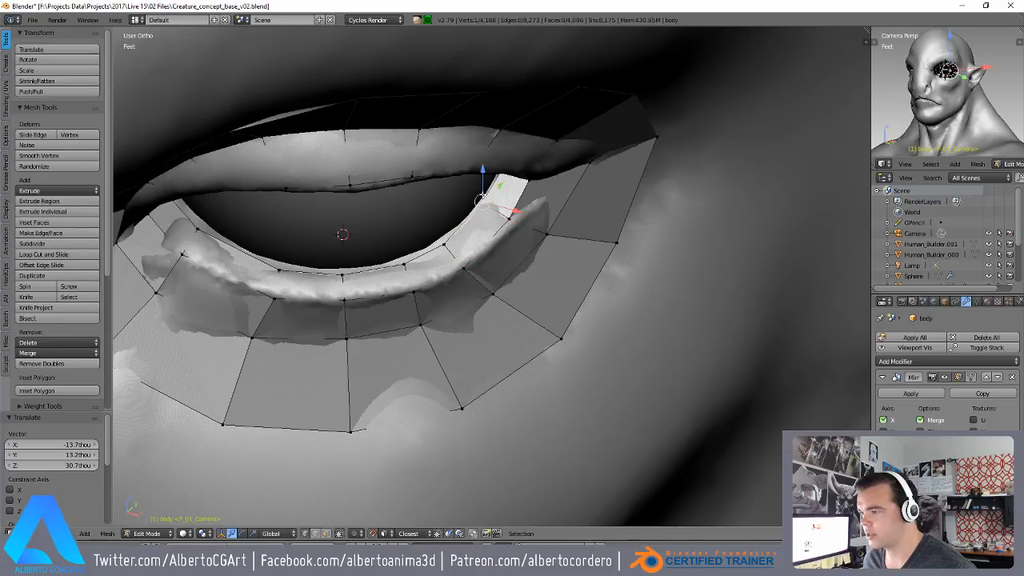
- Move the rim loop's vertices at the outer eye corner to fit around the eyeball
middle_click_drag(482, 201, 490, 137)
mouse_move(472, 308)
middle_mouse_down()
mouse_move(468, 324)
mouse_move(462, 301)
middle_mouse_up()
right_click(449, 315)
key("g")
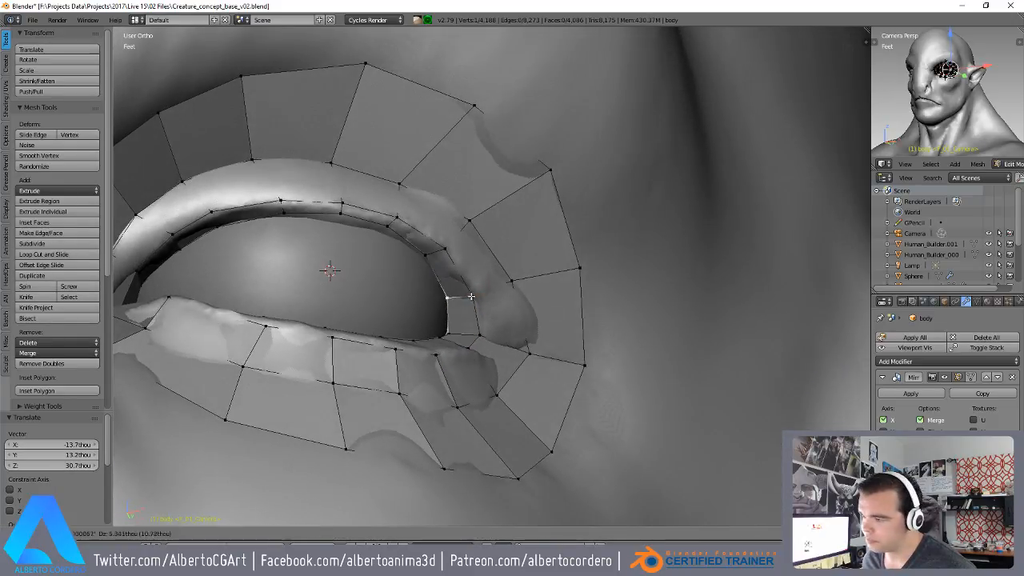
left_click(471, 296)
right_click(436, 265)
key("g")
left_click(432, 268)
- Lower the rim loop's vertices along the upper eyelid's outer half toward the eyeball
right_click(403, 242)
key("g")
left_click(400, 248)
right_click(340, 213)
key("g")
left_click(341, 223)
- Adjust the rim loop's vertices along the upper eyelid's inner half to follow the eyeball
middle_click_drag(340, 225, 298, 271)
right_click(298, 244)
key("g")
left_click(302, 248)
right_click(245, 300)
key("g")
left_click(239, 305)
key("g")
left_click(298, 276)
- Shift the rim loop's vertex at the inner eye corner deeper toward the tear duct
right_click(358, 252)
middle_click_drag(358, 253, 435, 320)
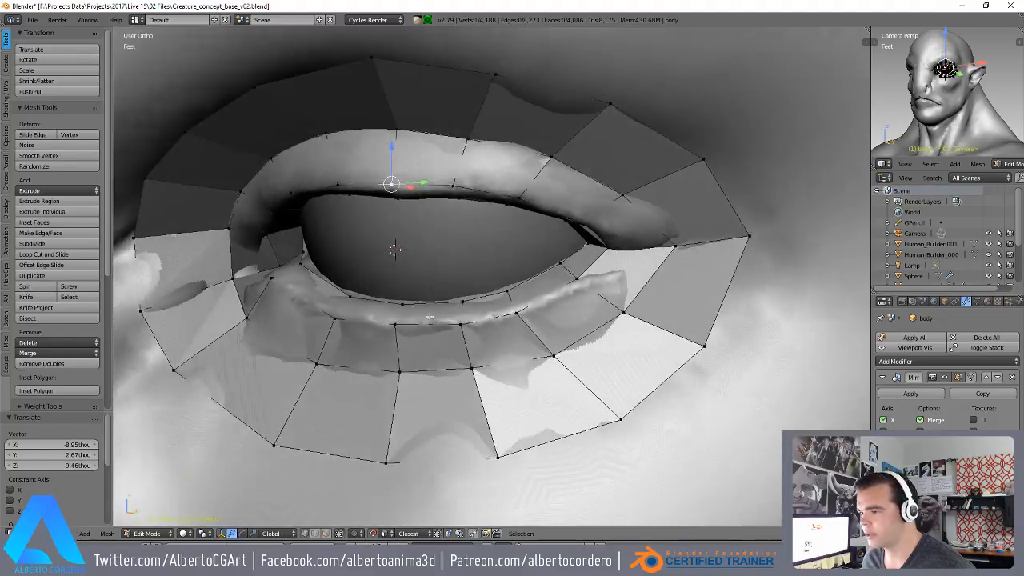
right_click(304, 257)
middle_click_drag(303, 257, 205, 261)
right_click(201, 257)
key("g")
left_click(177, 254)
- Refine the position of the rim loop's vertex where the upper eyelid meets the outer corner
right_click(520, 241)
middle_click_drag(520, 240, 524, 183)
right_click(527, 267)
key("g")
left_click(532, 273)
- Duplicate the selected eye mesh geometry down to the mouth and place its first vertex above the upper lip's centre
scroll(490, 270, "down", 5)
scroll(487, 248, "down", 5)
middle_click_drag(488, 248, 538, 245)
middle_click_drag(538, 245, 528, 194, "shift")
scroll(512, 208, "up", 3)
middle_click_drag(496, 228, 440, 237)
middle_click_drag(440, 237, 489, 169, "shift")
middle_click_drag(454, 202, 514, 128)
scroll(545, 174, "up", 1)
key("shift+d")
left_click(427, 320)
middle_click_drag(401, 241, 439, 236, "shift")
scroll(440, 235, "up", 3)
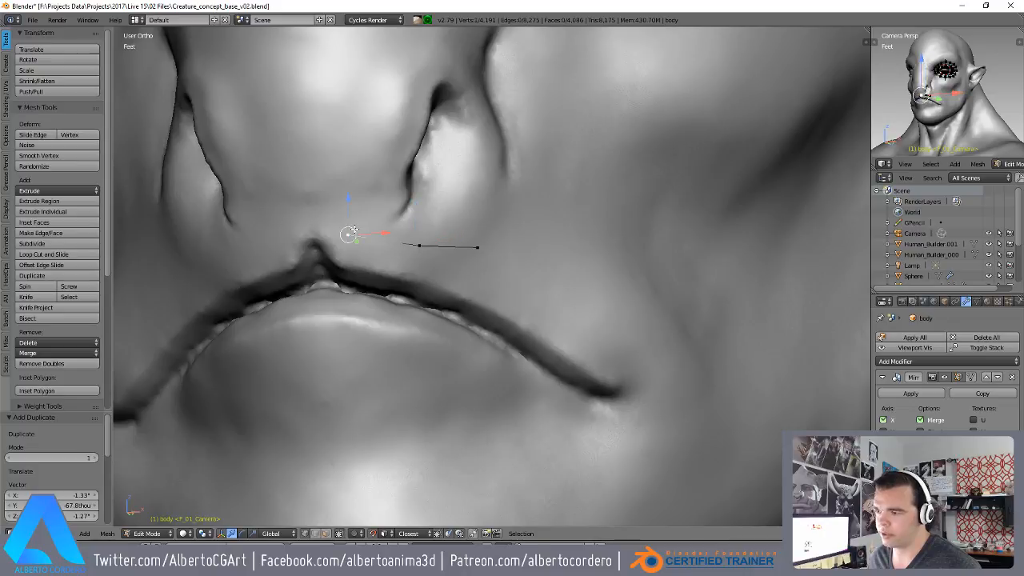
key("g")
left_click(331, 228)
- Arrange the new mouth vertices in a row between the nose and the upper lip
right_click(420, 245)
key("g")
left_click(388, 236)
right_click(321, 231)
key("g")
left_click(354, 197)
key("g")
left_click(378, 220)
right_click(478, 247)
key("g")
left_click(450, 246)
- Extrude the vertex row down toward the mouth opening and fit the new vertices along the upper lip's edge
key("e")
left_click(416, 245)
key("g")
left_click(316, 243)
right_click(390, 259)
key("g")
left_click(384, 271)
right_click(448, 288)
key("g")
left_click(437, 296)
right_click(452, 248)
key("g")
left_click(461, 258)
- Extrude the row's outer end edge into a strip of four faces along the upper lip to the mouth corner
right_click(450, 280, "shift")
scroll(460, 277, "down", 2)
middle_click_drag(465, 272, 476, 269)
scroll(476, 269, "up", 1)
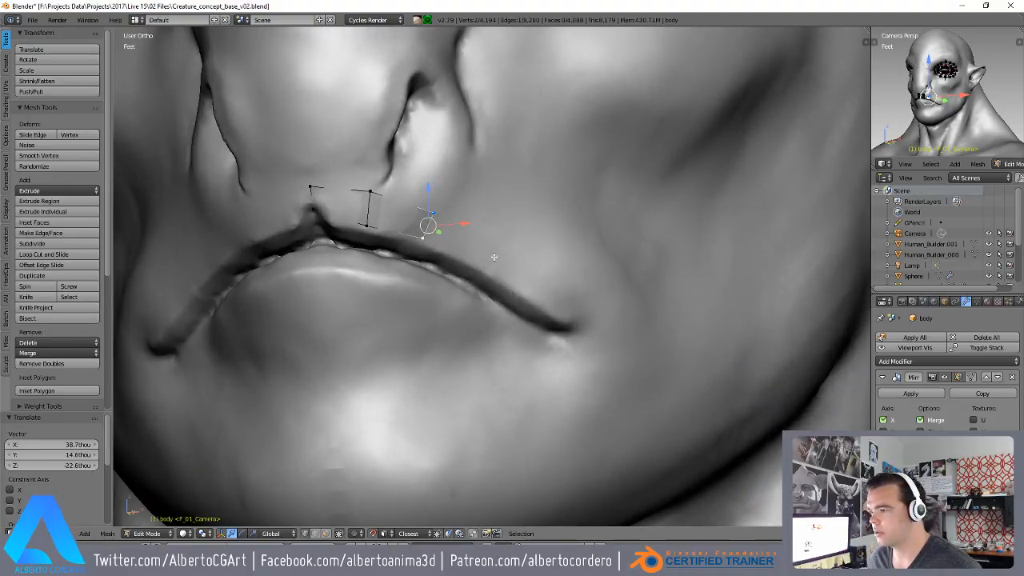
left_click(489, 253, "ctrl")
left_click(519, 275, "ctrl")
left_click(557, 307, "ctrl")
left_click(584, 321, "ctrl")
left_click(583, 345, "ctrl")
left_click(504, 340, "ctrl")
left_click(398, 294, "ctrl")
left_click(354, 285, "ctrl")
key("ctrl+z")
key("ctrl+z")
key("ctrl+z")
key("ctrl+z")
- Extrude one face down around the mouth corner, then rotate and move its end edge toward the lower lip
left_click(599, 366, "ctrl")
left_click(529, 349, "ctrl")
key("ctrl+z")
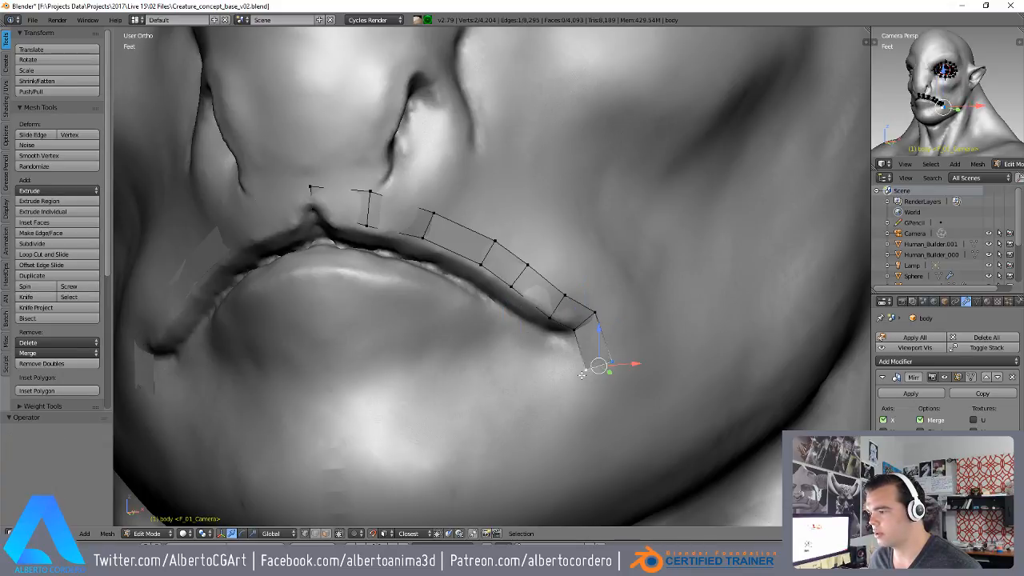
key("r")
left_click(624, 388)
key("g")
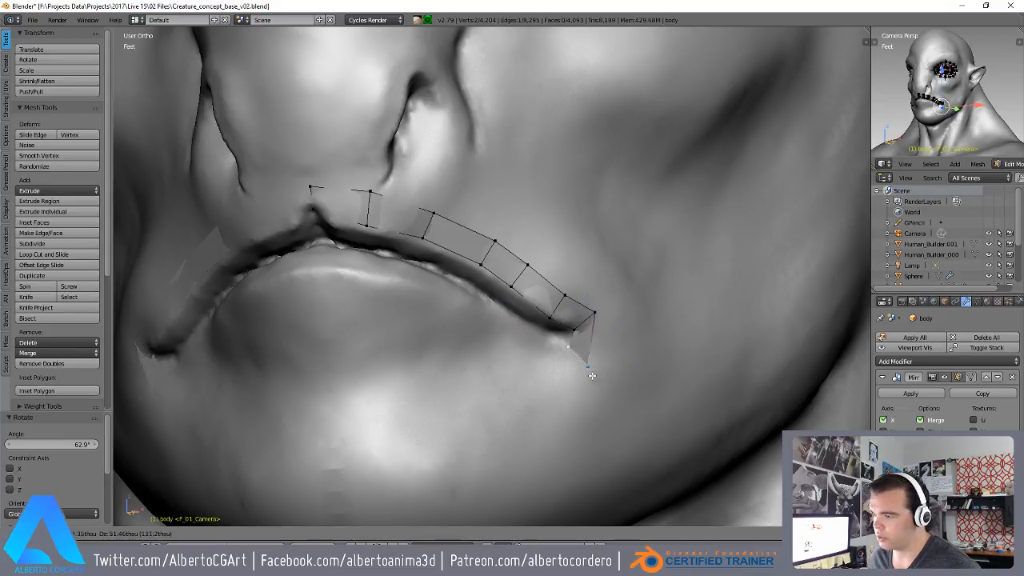
left_click(590, 372)
- Extrude the strip back along the lower lip to its centre, and shift and rotate the end edge to follow the lip
left_click(496, 341, "ctrl")
left_click(377, 282, "ctrl")
left_click(305, 273, "ctrl")
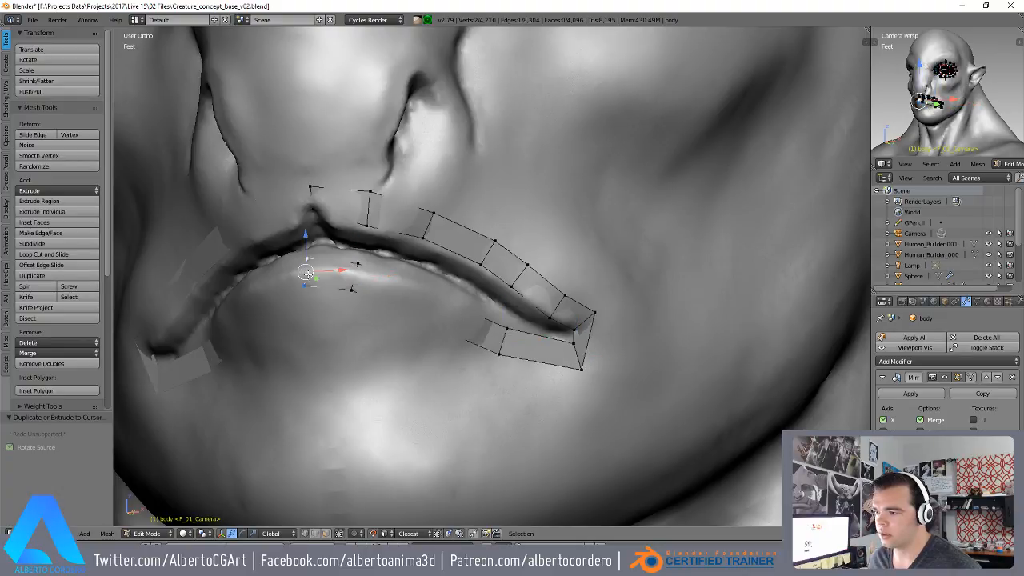
middle_click_drag(334, 269, 500, 296)
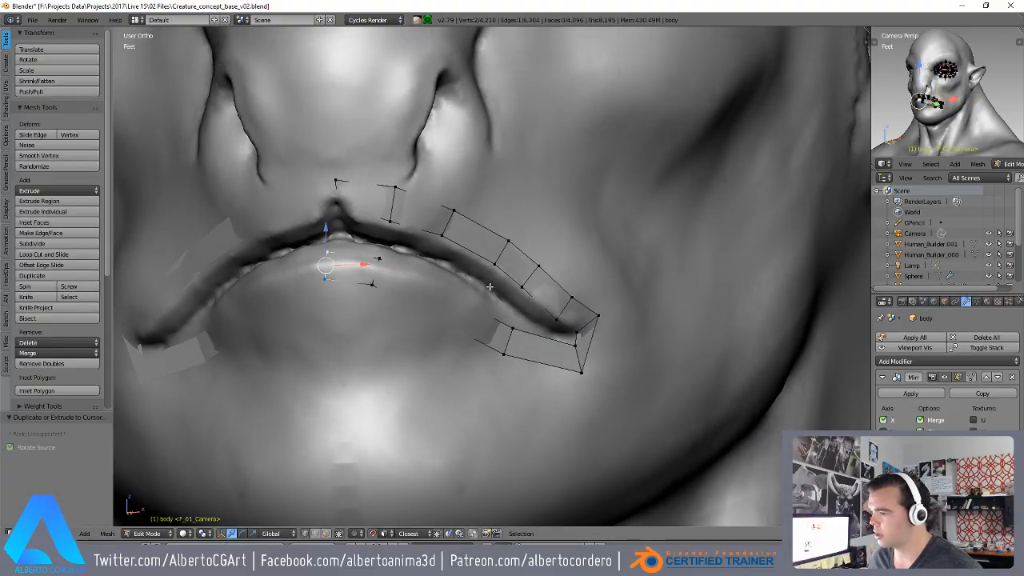
left_click_drag(363, 270, 406, 272)
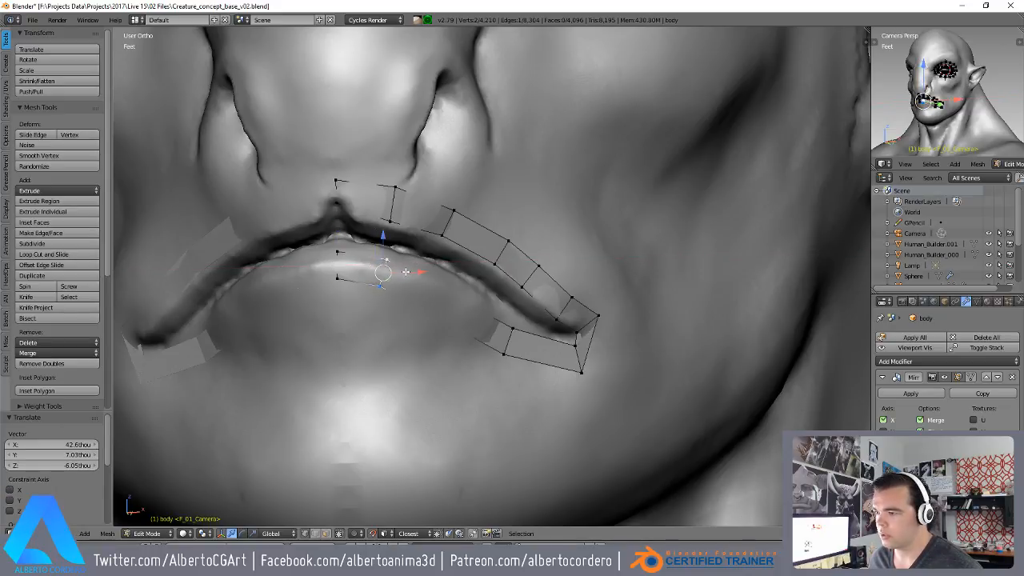
key("r")
left_click(456, 257)
- Cut an edge loop across the lower lip strip and reposition it and the edge near the mouth corner along the lip
key("ctrl+r")
left_click(444, 303)
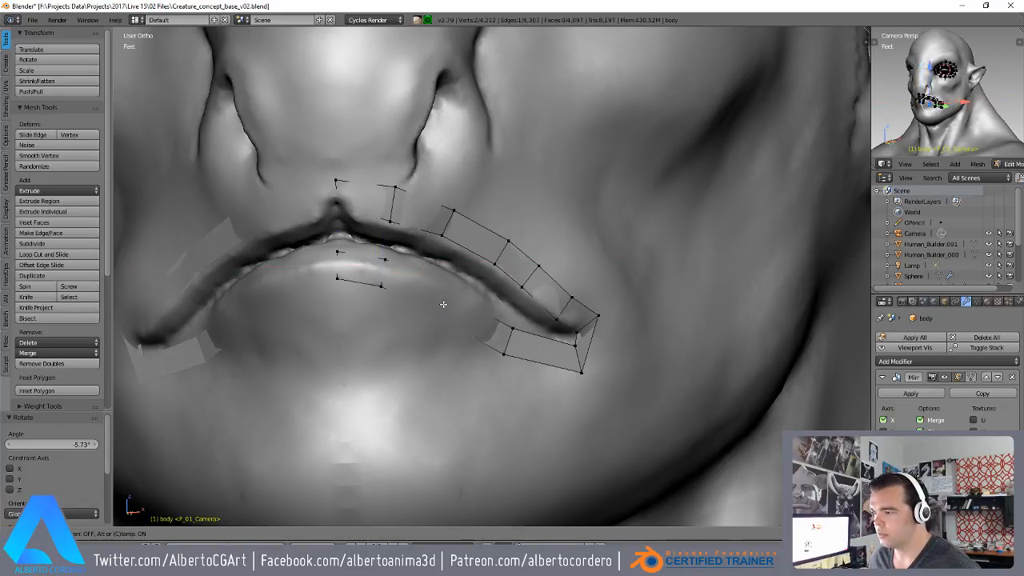
left_click(444, 303)
key("g")
left_click(447, 289)
right_click(511, 336, "alt")
middle_click_drag(552, 348, 546, 347)
middle_click_drag(546, 347, 524, 313, "shift")
key("g")
left_click(566, 328)
- Move the strip's inner and outer vertices at the mouth corner to wrap evenly around it
right_click(575, 339)
key("g")
left_click(594, 332)
right_click(588, 285)
key("g")
left_click(604, 315)
right_click(566, 302)
key("g")
left_click(570, 320)
- Even out the upper lip strip's vertices just before the mouth corner
right_click(566, 304)
key("g")
left_click(569, 305)
right_click(541, 289)
key("g")
left_click(544, 290)
right_click(555, 266)
key("g")
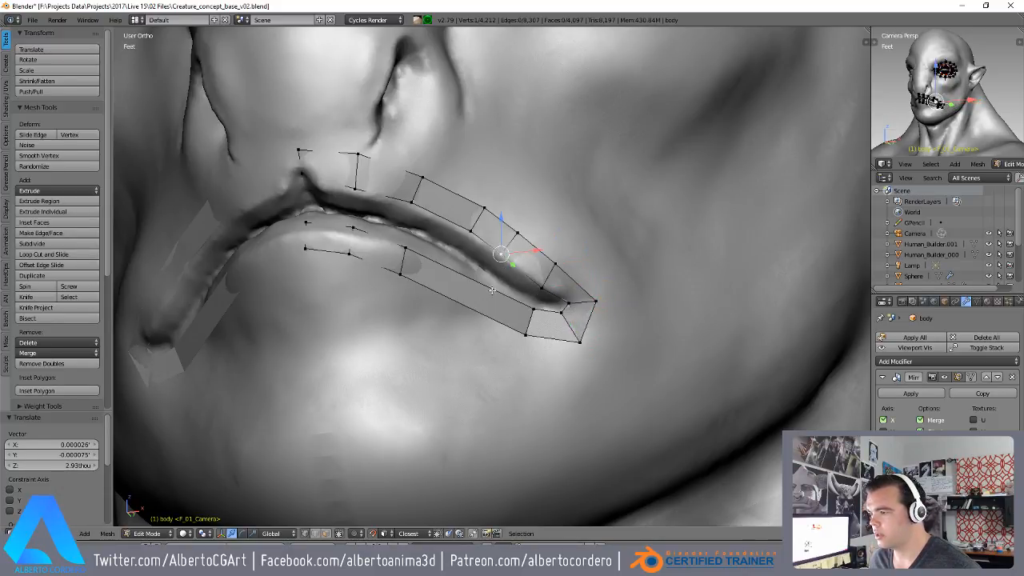
- Cut an edge loop across the long lower lip face and bevel it into two edges
key("ctrl+r")
left_click(467, 278)
right_click(468, 282)
key("ctrl+b")
left_click(522, 306)
- Reposition the inner and outer vertices of the edge midway along the upper lip strip
right_click(476, 232)
key("g")
left_click(474, 234)
right_click(489, 208)
key("g")
left_click(479, 204)
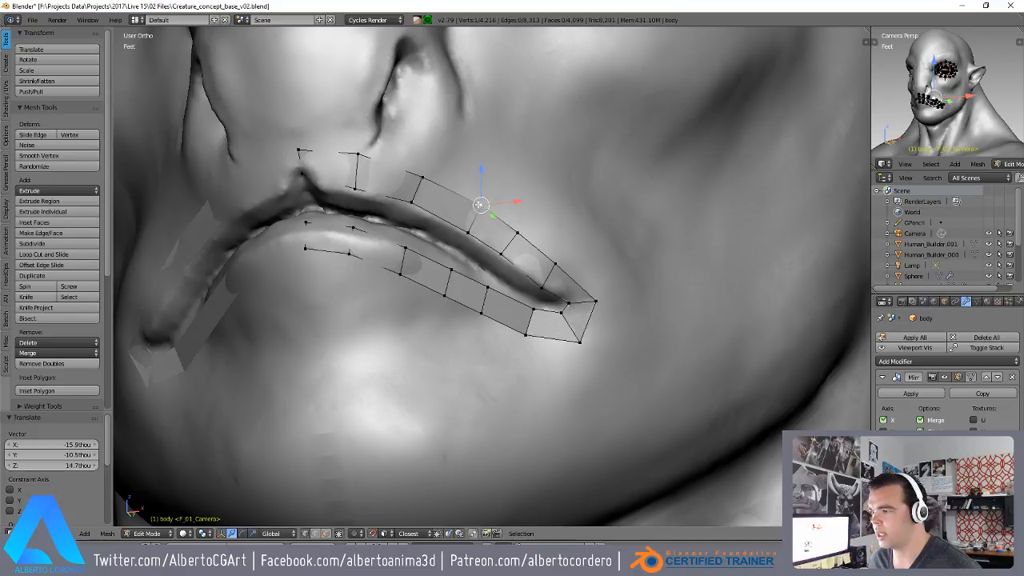
key("g")
left_click(473, 215)
- Move the upper lip strip's inner end edge slightly outward along the lip
right_click(430, 187, "alt")
key("s")
right_click(426, 189)
right_click(416, 192, "alt")
key("g")
left_click(424, 188)
- Adjust the upper and lower vertices of the edge beside the philtrum to line up with the lip strip
middle_click_drag(373, 150, 386, 148)
key("g")
left_click(381, 147)
right_click(377, 180)
key("g")
left_click(371, 175)
right_click(377, 144)
key("g")
left_click(363, 157)
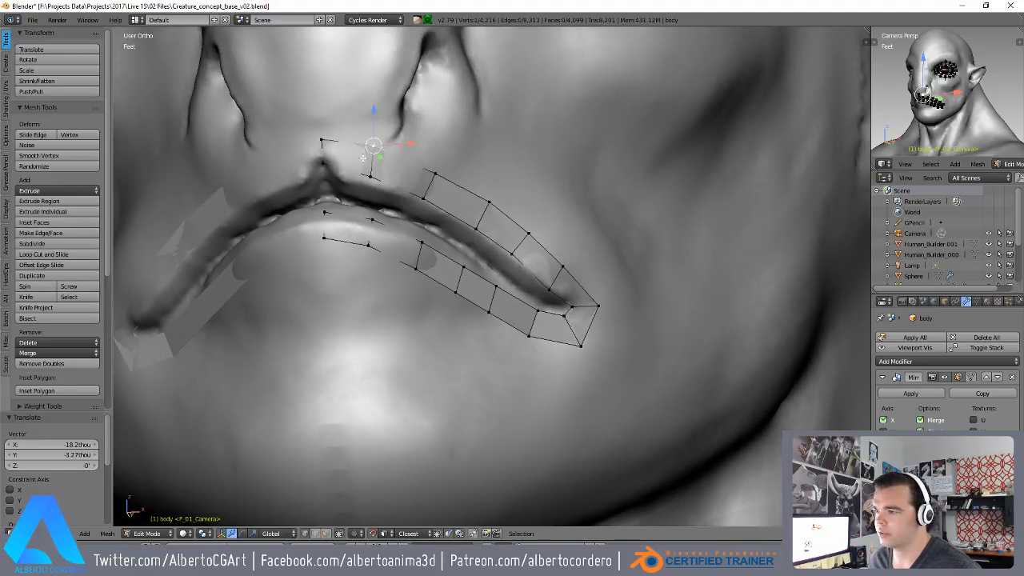
- Reposition the outer vertices of the upper lip strip between the philtrum and the mouth corner to even out its edges
key("g")
left_click(444, 176)
middle_click_drag(504, 199, 471, 195)
right_click(466, 193)
key("g")
left_click(509, 210)
right_click(553, 258)
key("g")
left_click(563, 245)
middle_click_drag(563, 248, 544, 264)
- Reposition the outer vertices of the lower lip strip from the mouth corner inward to even out its faces
right_click(515, 329)
key("g")
left_click(513, 342)
mouse_move(514, 342)
middle_mouse_down()
mouse_move(544, 336)
mouse_move(509, 338)
middle_mouse_up()
key("g")
left_click(547, 337)
right_click(482, 322)
key("g")
left_click(476, 327)
key("g")
left_click(437, 317)
right_click(393, 285)
key("g")
left_click(384, 287)
middle_click_drag(374, 280, 383, 277)
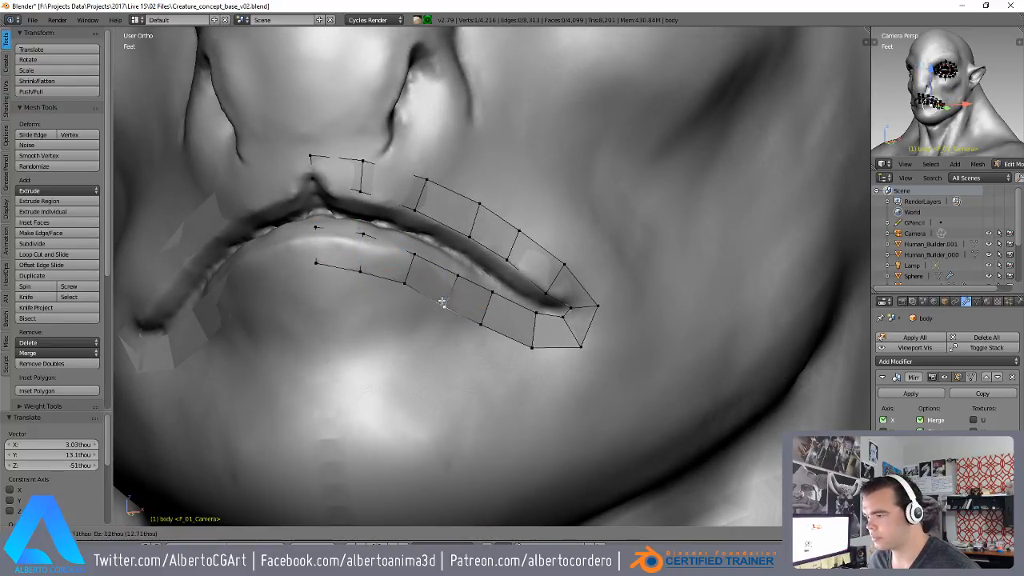
- Adjust a lower lip strip vertex and the upper strip's outer vertex just before the mouth corner
middle_click_drag(548, 315, 439, 278)
key("g")
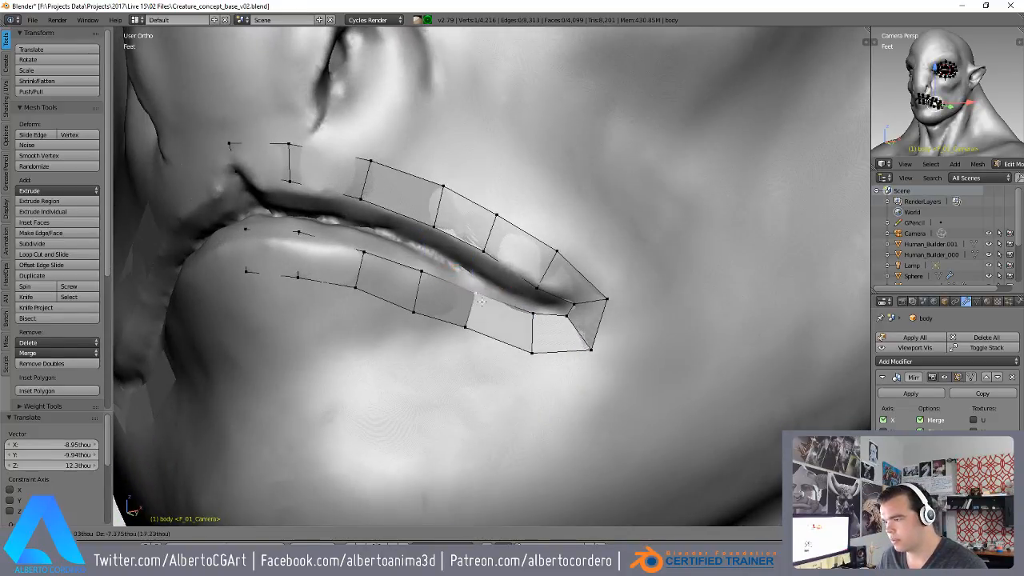
left_click(542, 288)
right_click(557, 253)
key("g")
left_click(560, 247)
- Pull the two outer vertices at the mouth corner slightly further away from the lips
right_click(609, 300)
key("g")
left_click(627, 301)
right_click(591, 358)
key("g")
left_click(598, 370)
- Raise the upper lip strip's outer vertices at the philtrum and lower the lower lip strip's outer vertex at the midline
scroll(636, 305, "down", 2)
middle_click_drag(485, 215, 518, 279)
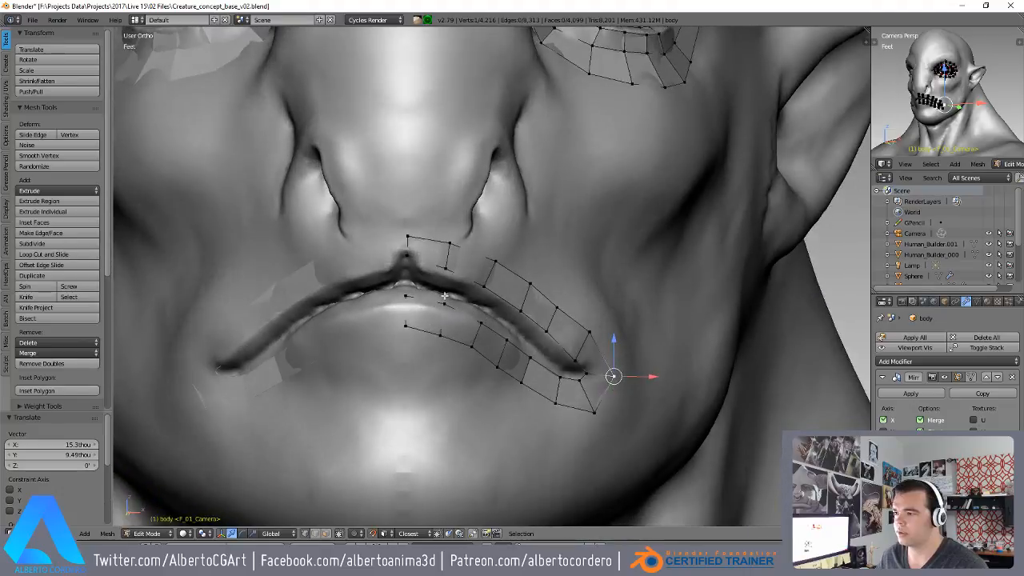
right_click(405, 239)
key("g")
left_click(415, 225)
right_click(445, 242)
key("g")
left_click(448, 238)
middle_click_drag(448, 237, 442, 211)
right_click(405, 300)
key("g")
left_click(361, 280)
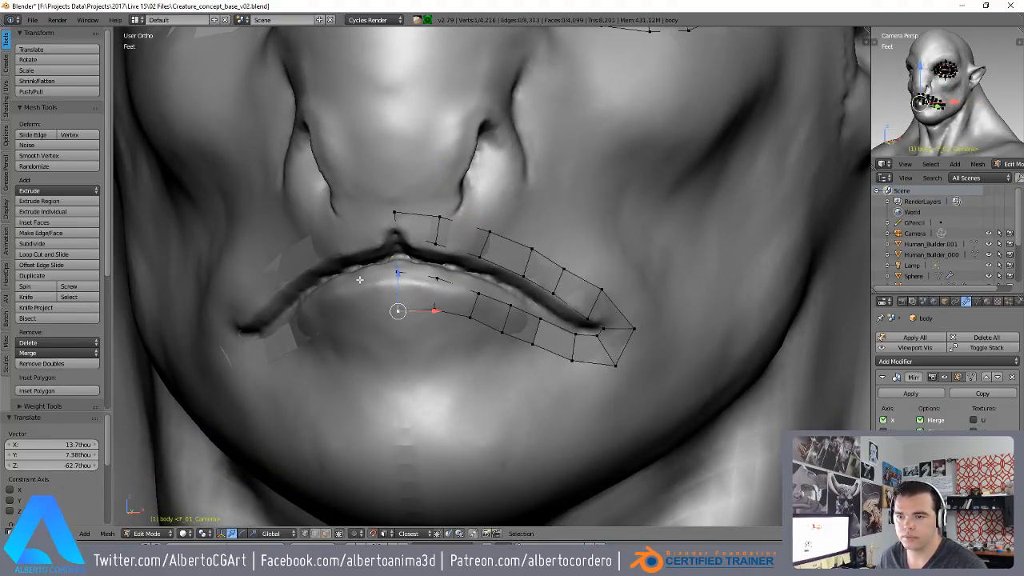
- Duplicate two adjacent faces of the upper lip strip and place the copy on the side of the nose above the nostril
scroll(416, 266, "down", 2)
right_click(472, 308, "alt")
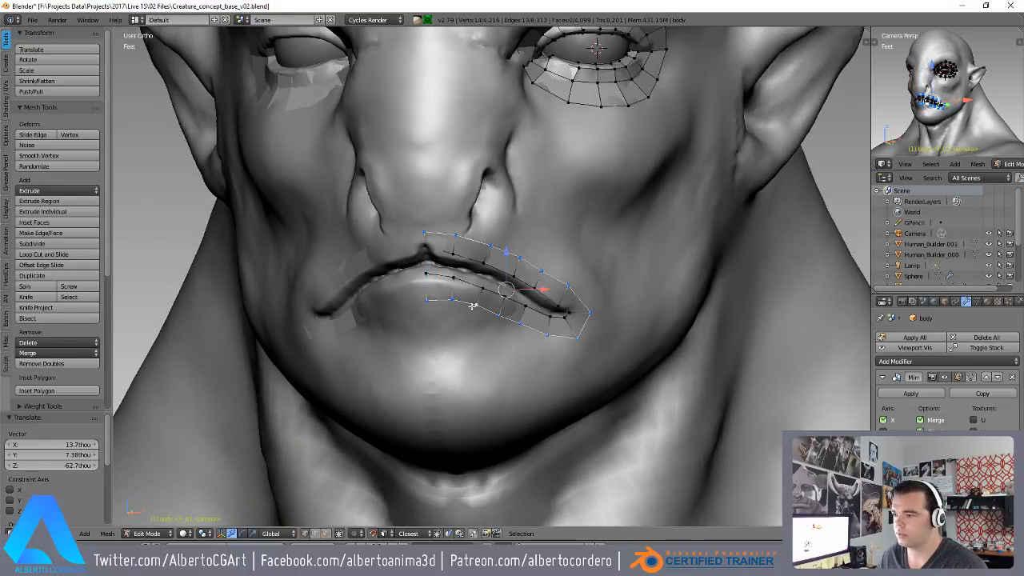
middle_click_drag(472, 307, 480, 283)
middle_click_drag(544, 265, 448, 352)
right_click(445, 353)
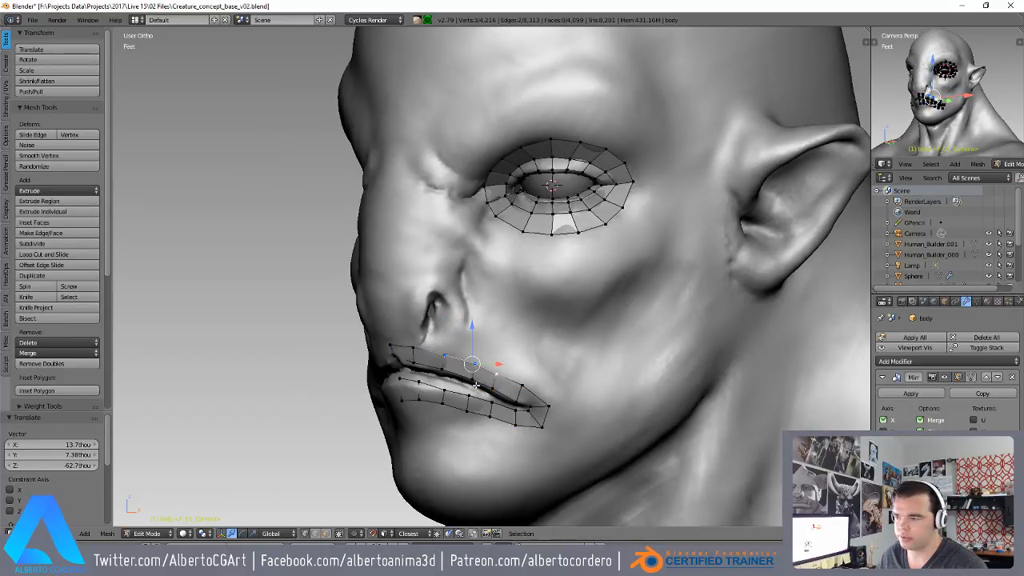
key("shift+d")
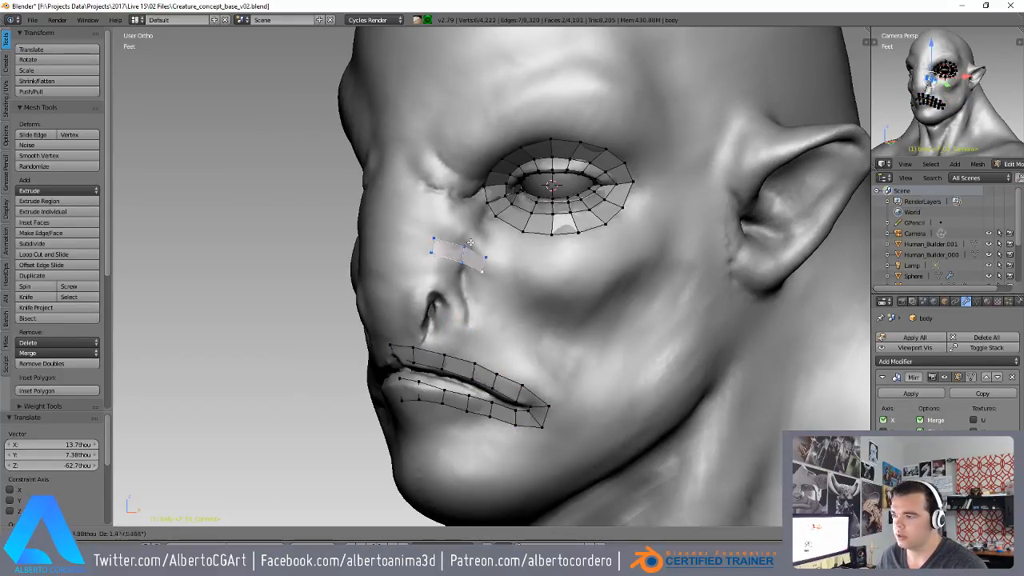
left_click(468, 249)
- Extrude the copied strip's inner edge to the nose's midline and shift the next two edges inward to spread the faces
middle_click_drag(466, 258, 440, 242)
key("e")
left_click(392, 233)
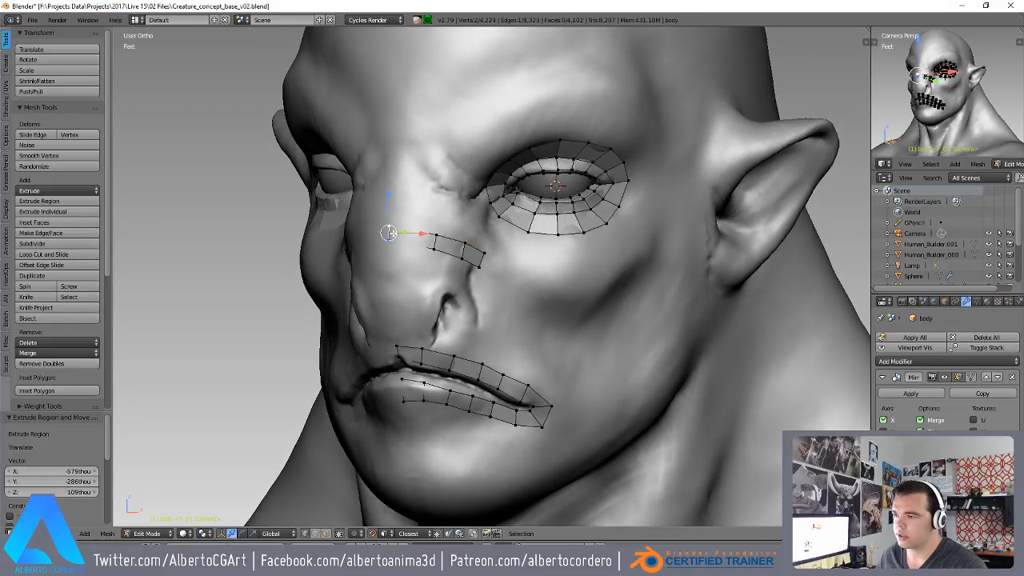
key("g")
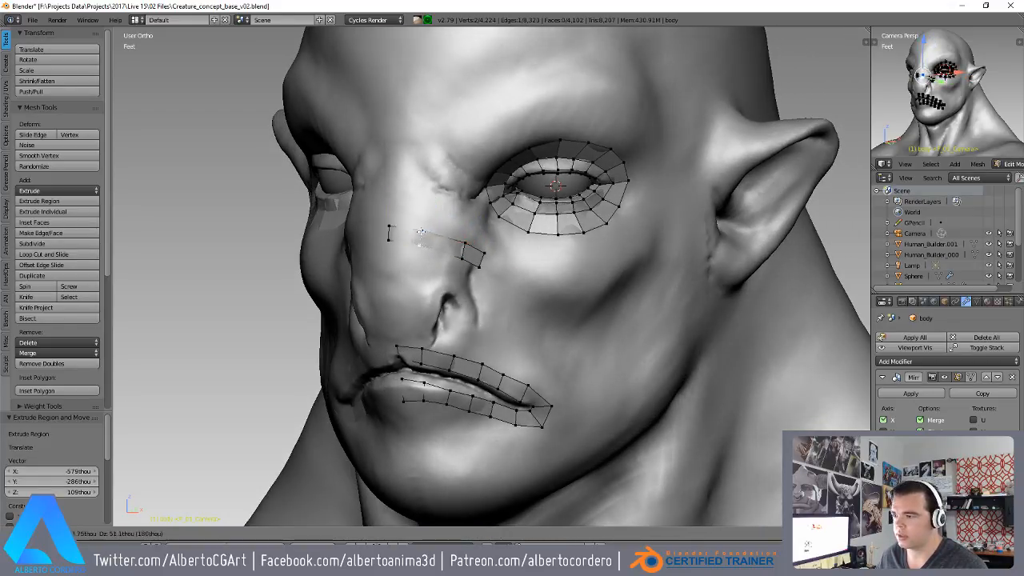
left_click(422, 236)
key("g")
left_click(444, 240)
- Extend the nose strip's outer end diagonally down across the cheek with five extruded segments, turning downward beside the mouth corner
right_click(482, 260)
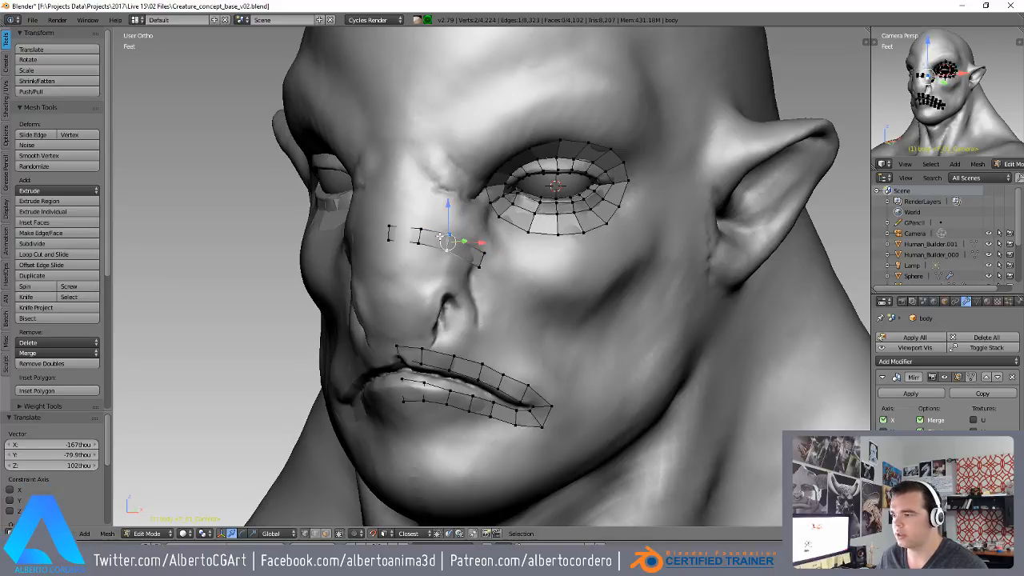
middle_click_drag(483, 261, 505, 250)
key("s")
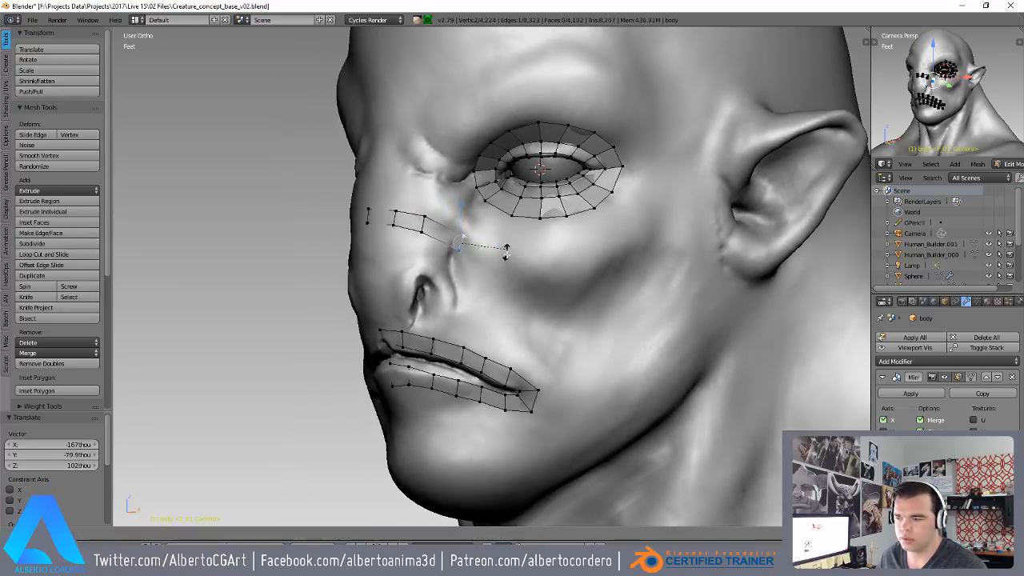
right_click(506, 262)
right_click(478, 265, "ctrl")
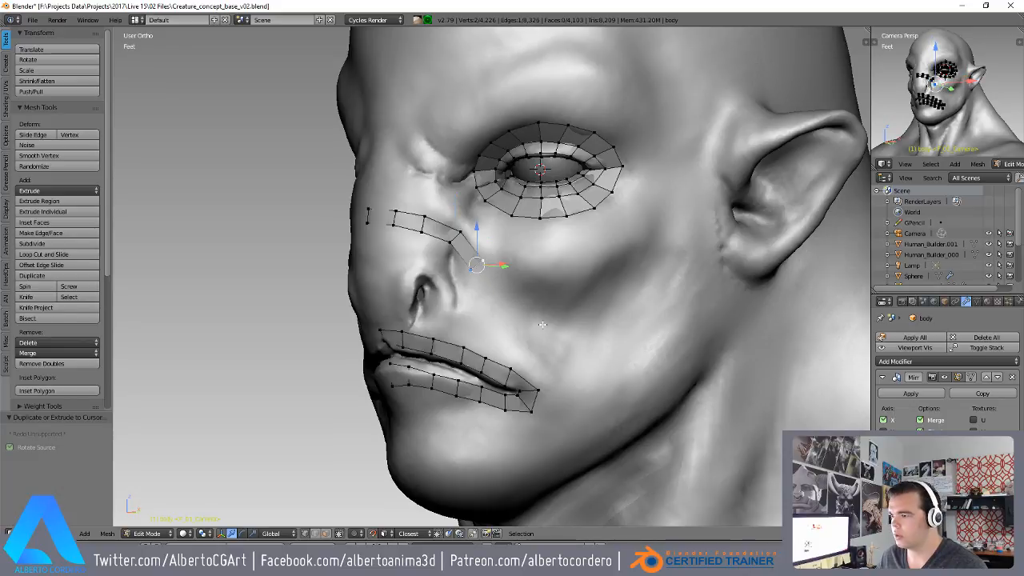
middle_click_drag(533, 302, 529, 280, "shift")
scroll(530, 280, "up", 1)
left_click(518, 268, "ctrl")
left_click(566, 303, "ctrl")
left_click(592, 326, "ctrl")
left_click(601, 366, "ctrl")
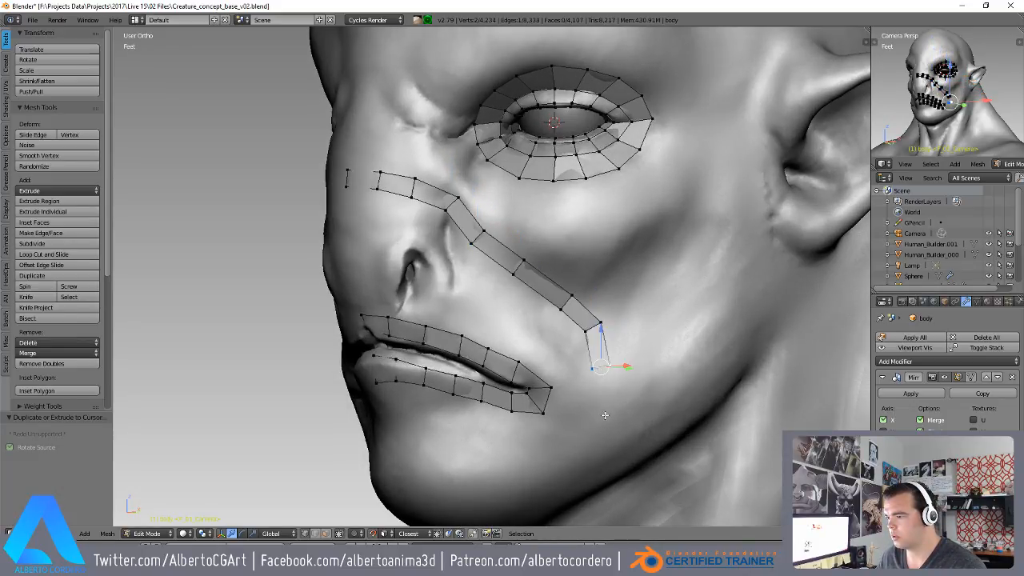
- Continue the cheek strip around the mouth and under the lower lip with five more segments, moving the last edge along X to the midline
middle_click_drag(604, 414, 596, 313, "shift")
left_click(597, 313, "ctrl")
middle_click_drag(583, 370, 574, 351)
left_click(574, 351, "ctrl")
left_click(542, 378, "ctrl")
left_click(465, 399, "ctrl")
middle_click_drag(465, 398, 510, 386)
left_click(427, 393, "ctrl")
left_click_drag(462, 389, 436, 390)
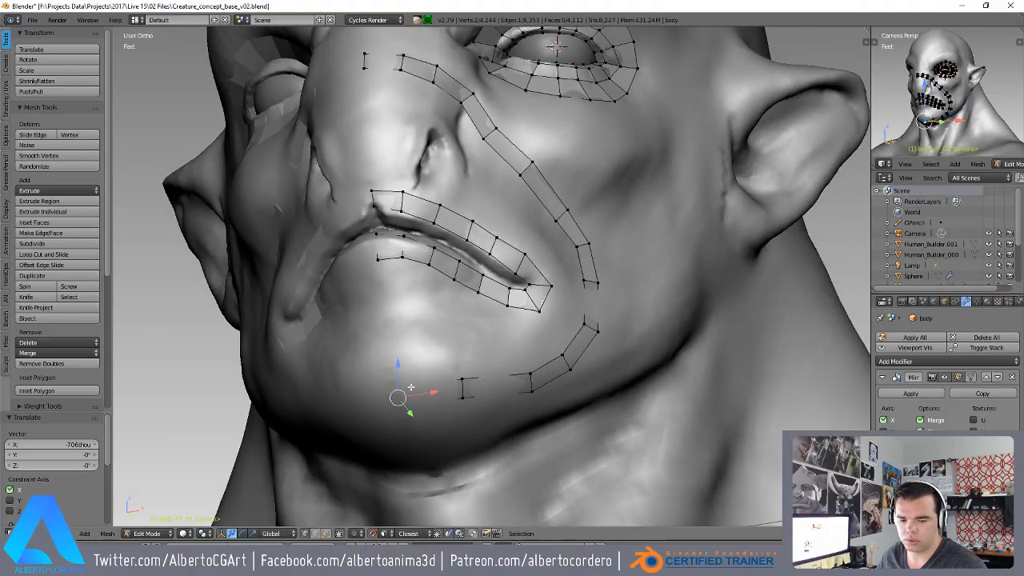
- Shift the chin edge next to the midline inward along X and add another edge between it and the jaw section
right_click(462, 390)
left_click_drag(462, 390, 438, 392)
key("e")
left_click(523, 383)
middle_click_drag(523, 383, 445, 360)
key("g")
left_click(485, 340)
- Reposition the face loop's inner vertices at the cheek bend above the mouth corner
right_click(565, 244)
right_click(570, 287, "shift")
scroll(568, 256, "up", 1)
key("g")
left_click(563, 225)
right_click(568, 206)
key("g")
left_click(559, 215)
- Move the two inner vertices of the face loop directly beside the mouth corner to smooth the curve
right_click(593, 287)
right_click(579, 247)
key("g")
left_click(578, 276)
right_click(582, 291)
key("g")
left_click(574, 298)
- Reposition the two outer vertices of the face loop beside the mouth corner to match the inner row
right_click(601, 236)
key("g")
left_click(608, 253)
right_click(613, 292)
key("g")
left_click(612, 294)
- Adjust the face loop's inner and outer vertices around the lower jaw bend and realign the outer vertex beside the mouth
right_click(566, 336)
key("g")
left_click(557, 319)
key("g")
left_click(558, 337)
right_click(586, 347)
key("g")
left_click(587, 353)
right_click(544, 388)
key("g")
left_click(549, 393)
right_click(608, 248)
key("g")
left_click(611, 250)
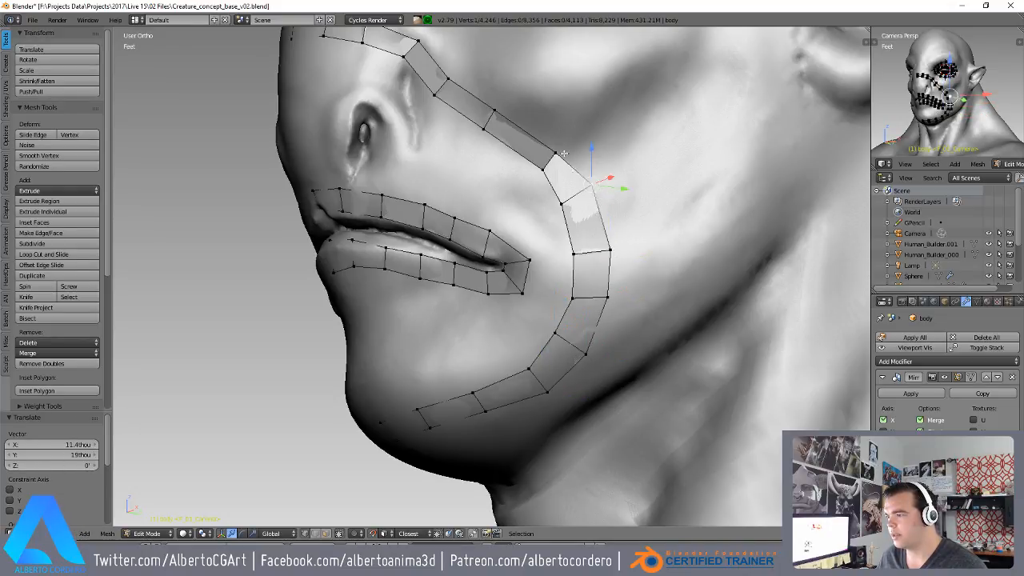
- Adjust the cheek strip's vertices above the bend, moving the inner one inward and the two outer ones outward to widen it
middle_click_drag(566, 160, 553, 241, "shift")
key("g")
left_click(532, 237)
right_click(548, 232)
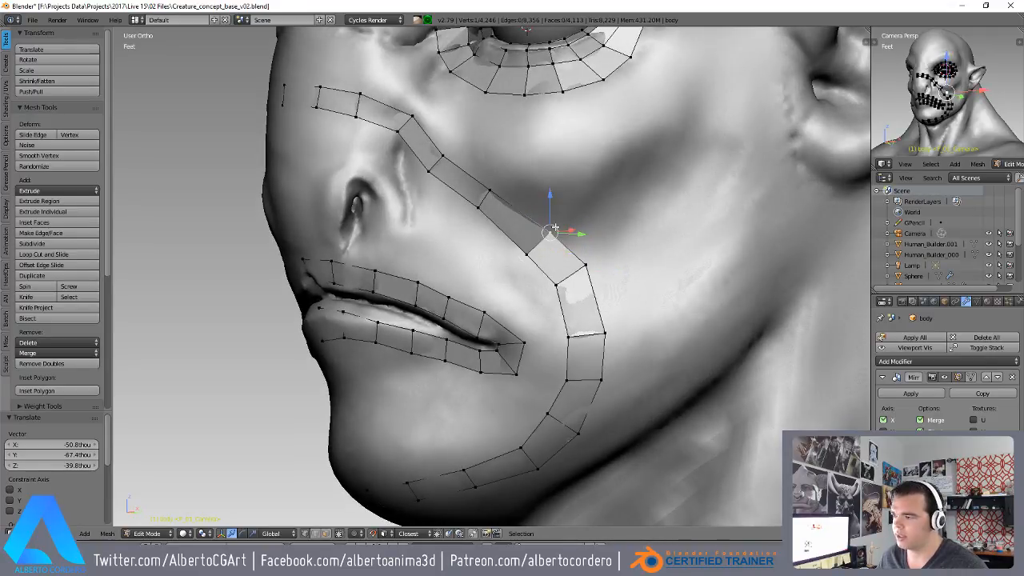
key("g")
left_click(551, 226)
right_click(501, 190)
key("g")
left_click(515, 181)
- Reposition the strip's vertices beside the nostril wing and raise its upper row across the nose to widen the faces
middle_click_drag(515, 181, 526, 243)
right_click(455, 214)
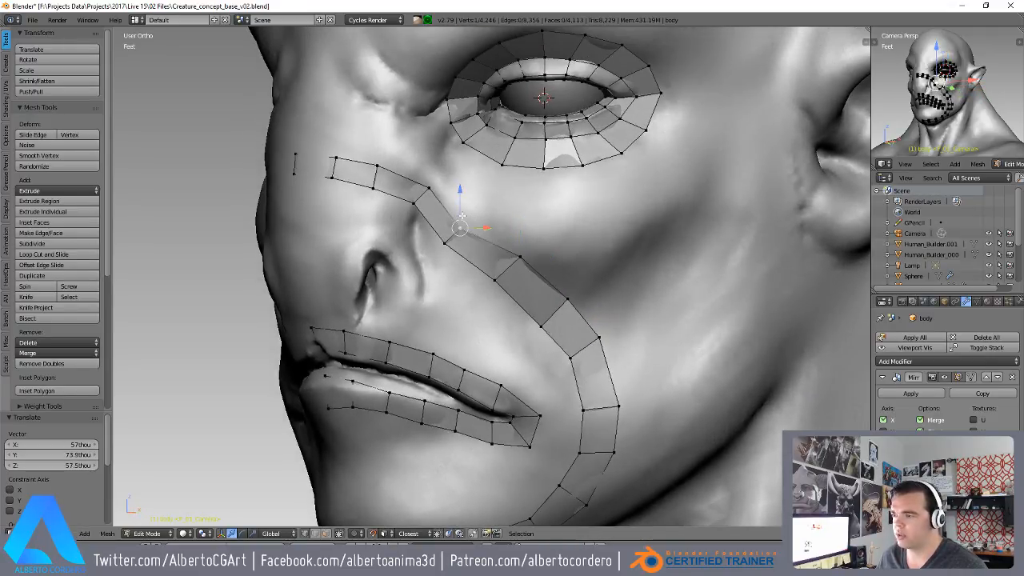
key("g")
left_click(457, 198)
key("g")
left_click(429, 177)
right_click(415, 202)
key("g")
left_click(410, 205)
middle_click_drag(384, 160, 315, 176)
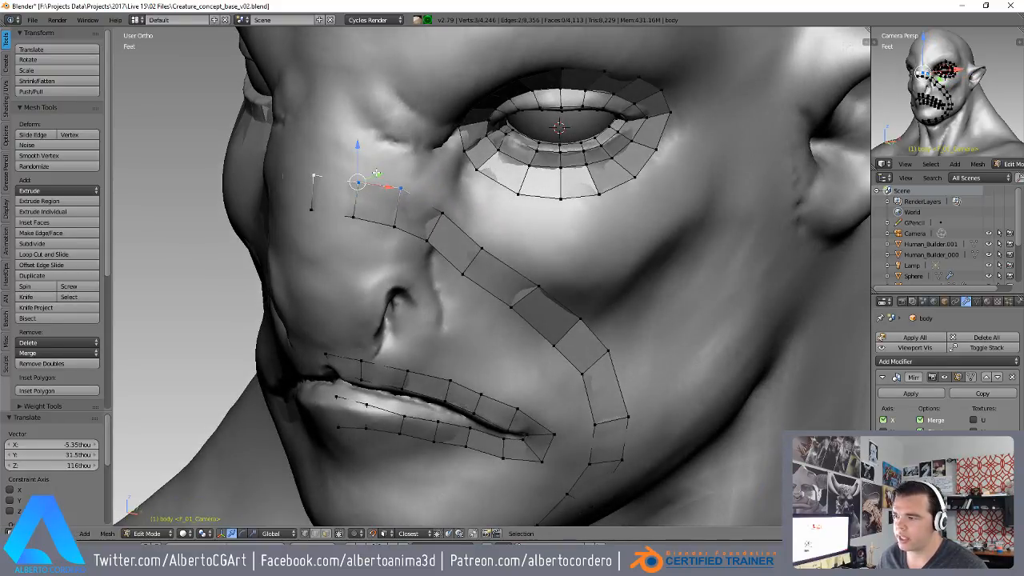
- Even out the face loop's vertices from the side of the nose down to the cheek bend
right_click_drag(400, 189, 445, 216)
middle_click_drag(445, 216, 440, 200)
right_click_drag(424, 225, 482, 231)
middle_click_drag(482, 230, 474, 214)
right_click_drag(505, 289, 511, 291)
right_click_drag(528, 264, 536, 260)
middle_click_drag(577, 312, 557, 272)
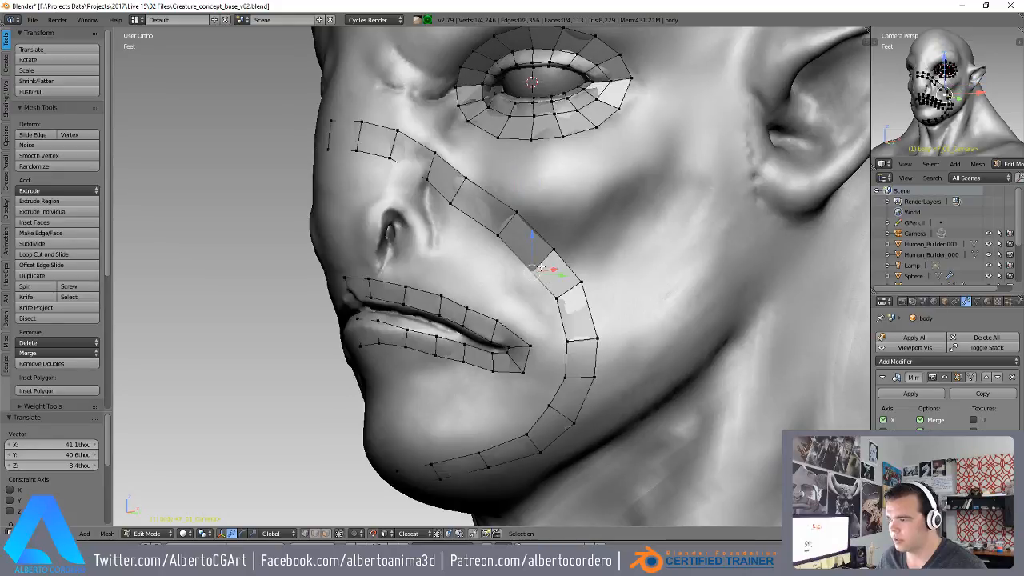
right_click_drag(545, 262, 542, 252)
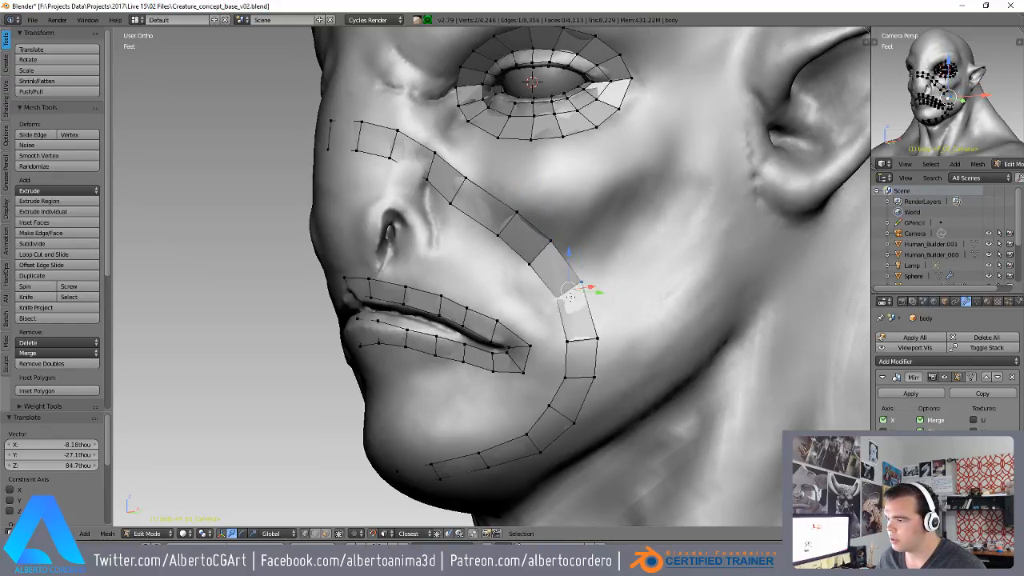
- Rotate the face loop edge at the cheek bend to follow the curve and scale it by 1.072
scroll(571, 297, "up", 1)
key("r")
left_click(598, 273)
key("s")
left_click(599, 272)
- Widen the face loop's two edges beside the mouth corner, scaling the second one by 1.079
middle_click_drag(600, 272, 579, 203, "shift")
right_click(585, 324)
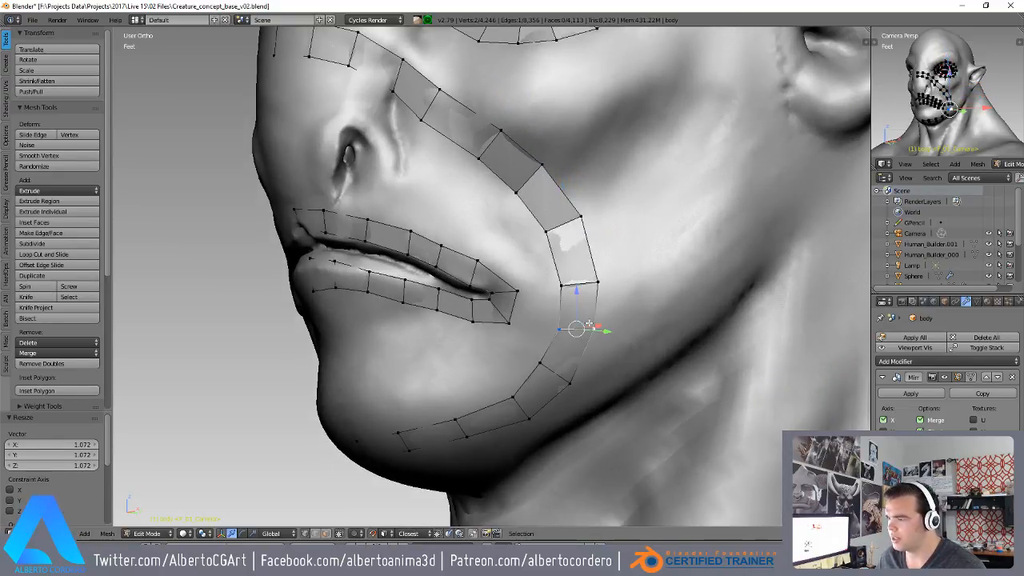
middle_click_drag(585, 323, 640, 313)
key("s")
left_click(600, 310)
right_click(571, 277, "alt")
key("s")
left_click(618, 271)
- Reposition the face loop's two outer vertices along the chin to even out the lower faces
middle_click_drag(572, 380, 553, 328)
right_click(452, 368)
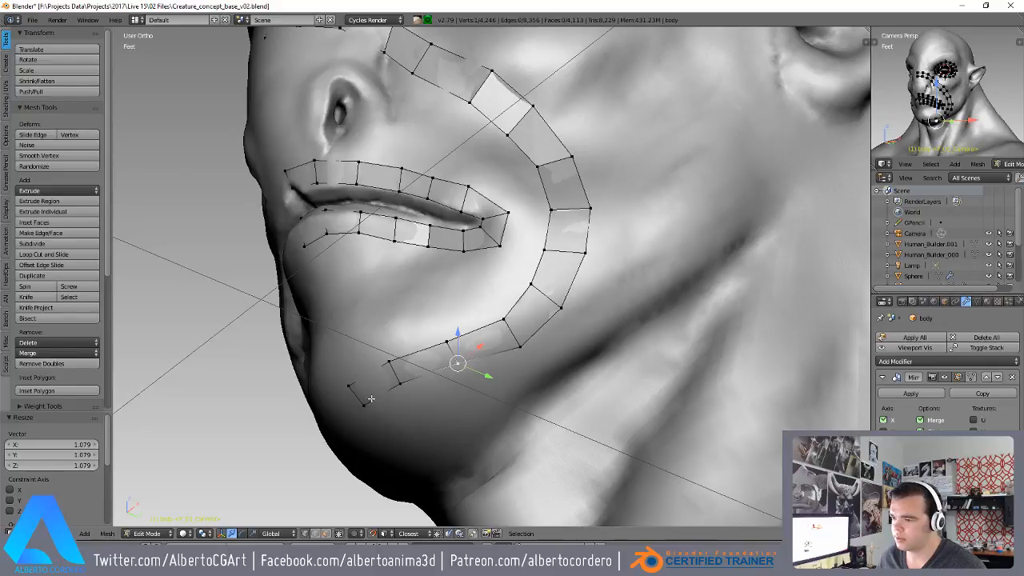
middle_click_drag(445, 367, 449, 364)
key("g")
left_click(459, 374)
right_click(409, 390)
key("g")
left_click(414, 389)
- Move the face loop's two outer vertices at the jaw bend outward to round off the curve
right_click(472, 371)
right_click(524, 346)
key("g")
left_click(532, 347)
right_click(564, 307)
key("g")
left_click(570, 301)
- Duplicate two faces of the face loop at the cheek bend and place the copy on the cheek in front of the ear
scroll(569, 281, "down", 2)
middle_click_drag(567, 273, 473, 220)
scroll(601, 314, "down", 2)
scroll(493, 260, "up", 2)
scroll(470, 240, "down", 2)
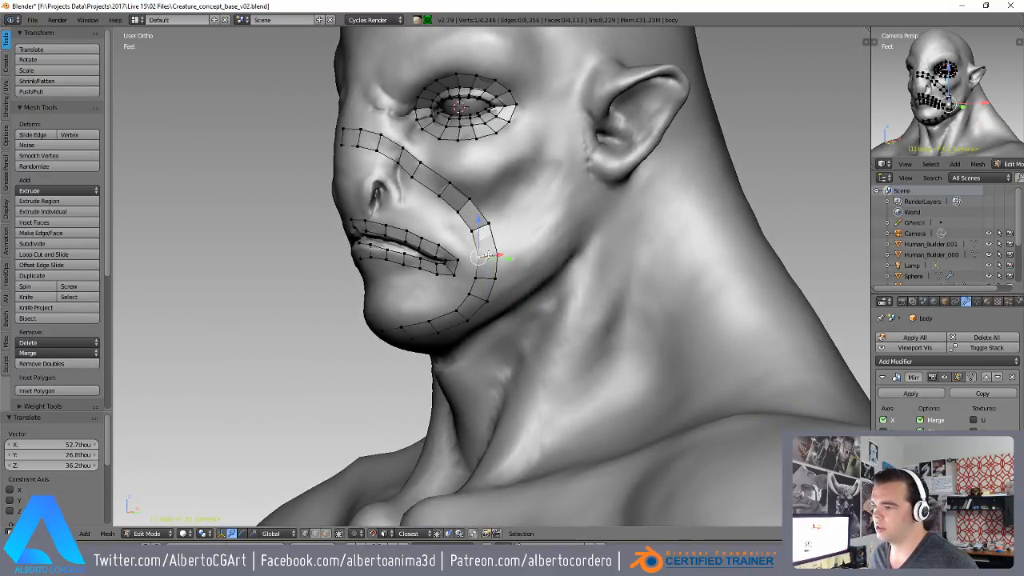
left_click_drag(462, 261, 502, 233, "ctrl")
scroll(500, 242, "up", 1)
middle_click_drag(498, 244, 468, 245, "shift")
key("shift+d")
left_click(582, 173)
- Rotate the duplicated strip's top edge and move it to follow the side of the face
right_click(526, 163)
right_click(508, 171, "shift")
middle_click_drag(551, 160, 547, 180, "shift")
key("r")
left_click(561, 201)
key("g")
left_click(576, 184)
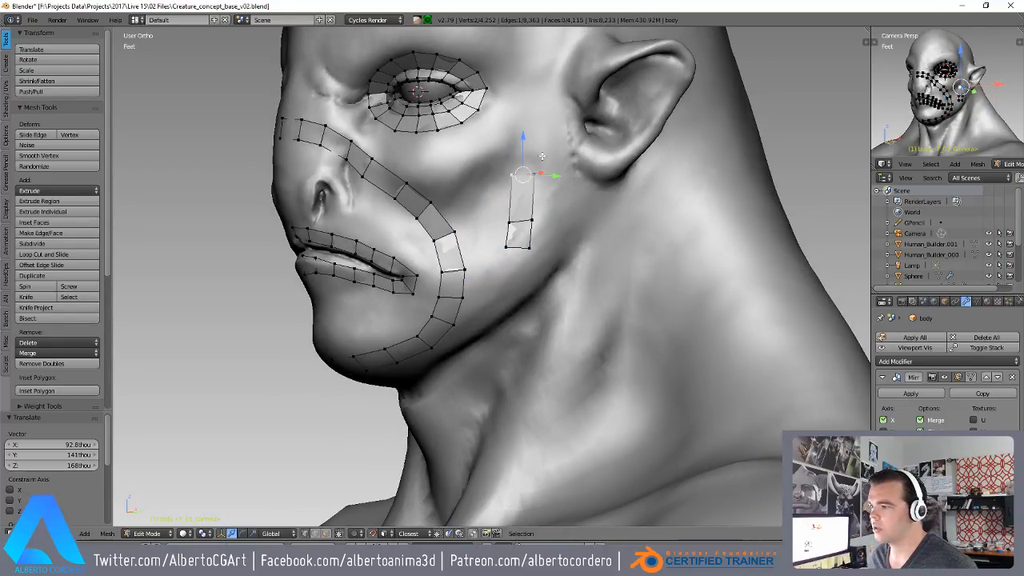
- Extrude the strip's top edge up the temple and across the forehead above the brow to the face's midline
left_click(525, 120, "ctrl")
middle_click_drag(529, 83, 529, 175, "shift")
left_click(533, 153, "ctrl")
left_click(508, 100, "ctrl")
middle_click_drag(439, 99, 478, 144, "shift")
left_click(485, 133, "ctrl")
left_click(433, 145, "ctrl")
left_click(381, 148, "ctrl")
left_click_drag(369, 156, 344, 153)
middle_click_drag(344, 153, 371, 140)
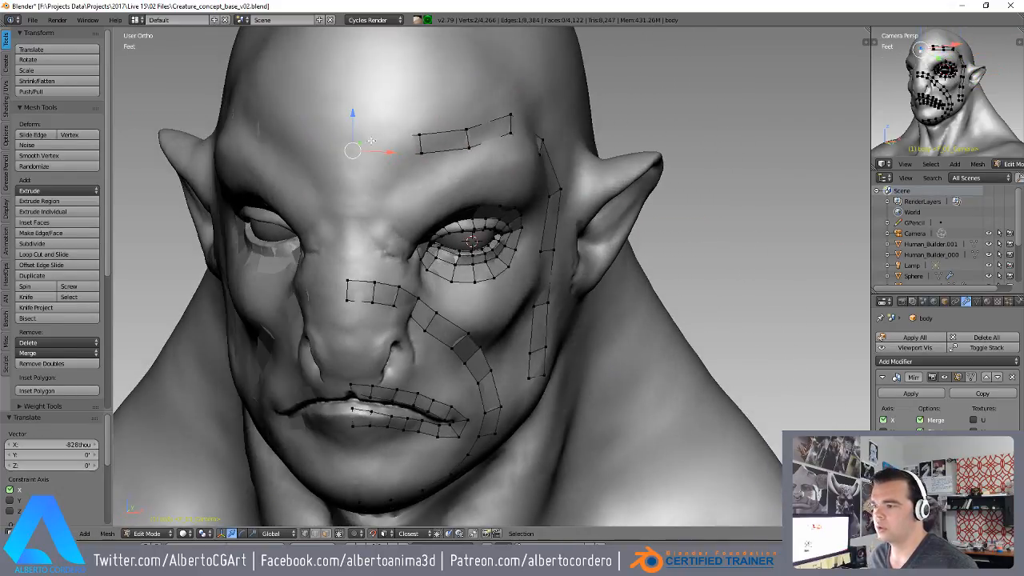
- Add an edge loop to the long forehead face next to the midline and shift it toward the midline
key("ctrl+r")
left_click(405, 147)
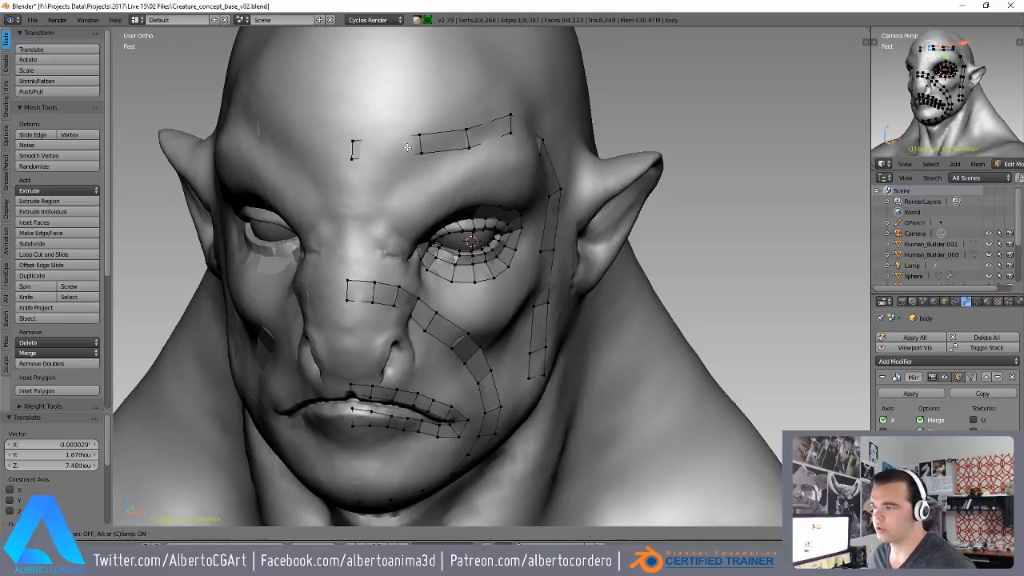
left_click(404, 146)
left_click_drag(402, 147, 379, 148)
- Move the two edges where the forehead strip bends down to the temple and rotate the outer one to follow the curve
middle_click_drag(418, 147, 483, 197)
right_click(437, 147)
key("g")
left_click(455, 206)
right_click(496, 182)
key("g")
left_click(500, 208)
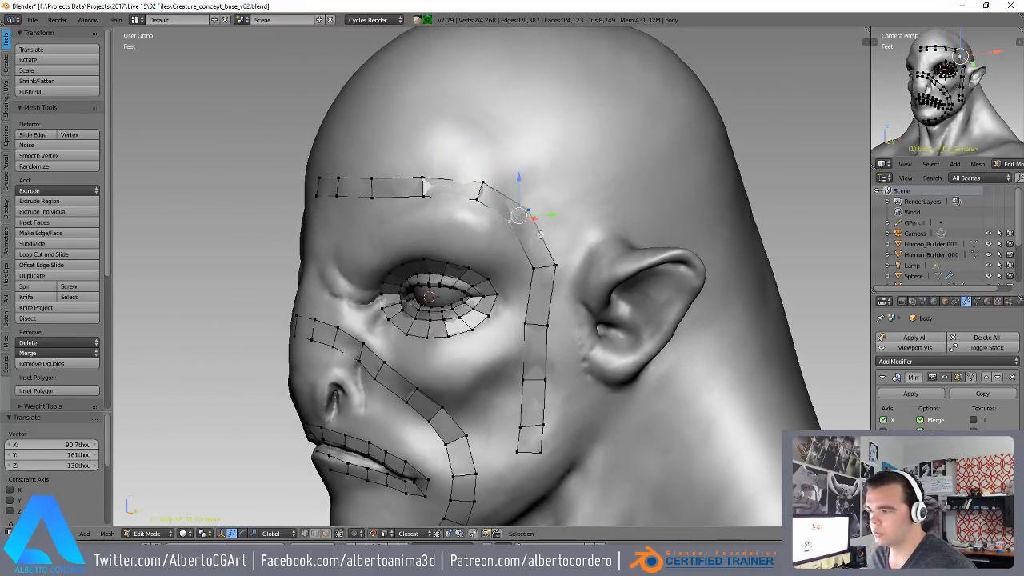
scroll(570, 231, "up", 1)
key("r")
left_click(572, 224)
- Move the strip's two temple edges beside the eye inward and even out the spacing of the faces in front of the ear
middle_click_drag(572, 224, 567, 227)
right_click(547, 266)
middle_click_drag(563, 268, 533, 207, "shift")
key("g")
left_click(566, 223)
scroll(533, 206, "up", 2)
middle_click_drag(483, 176, 482, 227, "shift")
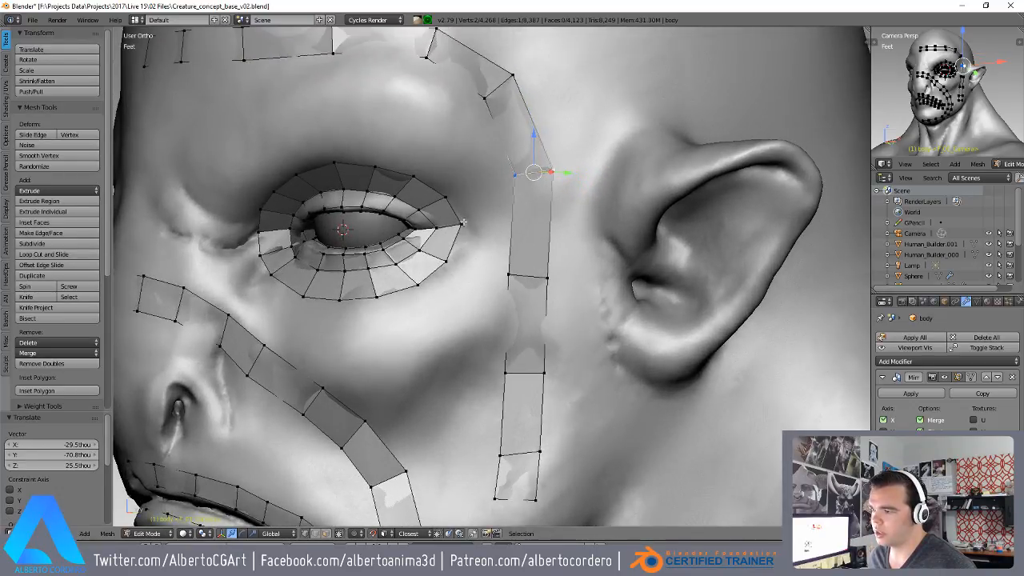
right_click(533, 277, "shift")
key("g")
left_click(521, 217)
- Rotate the strip's edge at the outer brow bend and move it inward along the curve
right_click(497, 80)
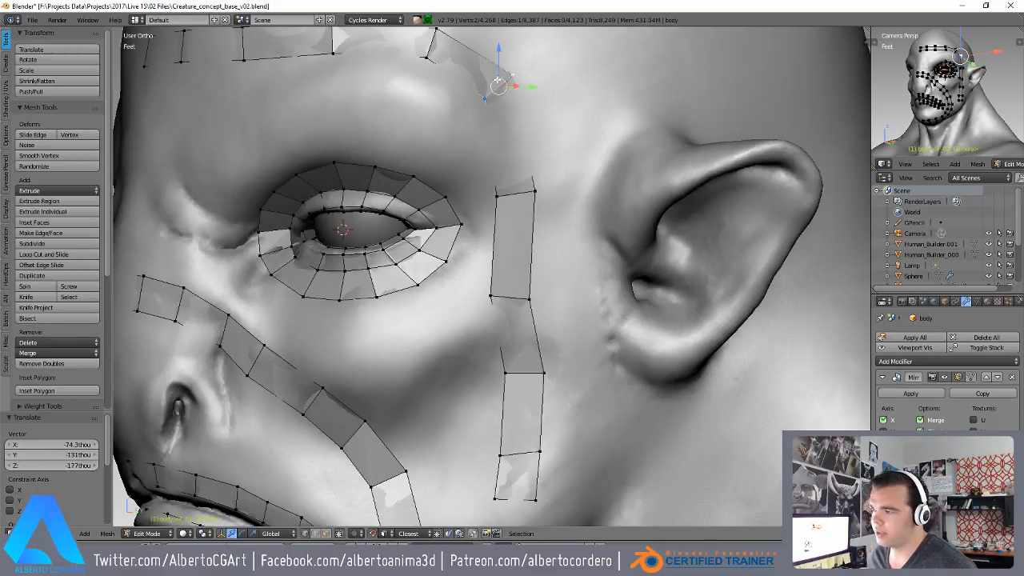
middle_click_drag(497, 80, 487, 114, "shift")
key("r")
left_click(562, 157)
key("g")
left_click(546, 175)
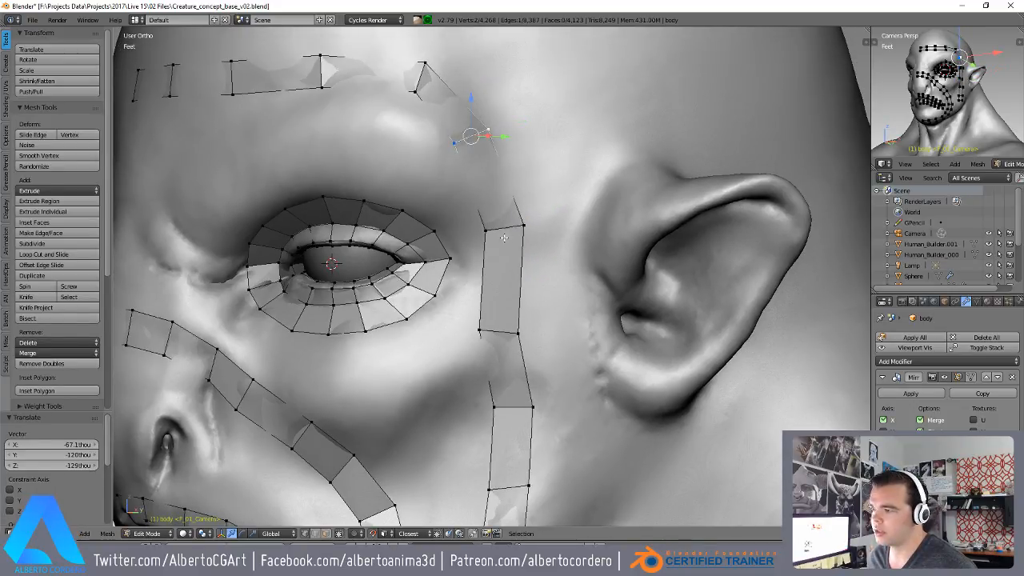
- Nudge the strip's edges between the temple and the brow bend to smooth the transition
right_click(504, 211)
key("g")
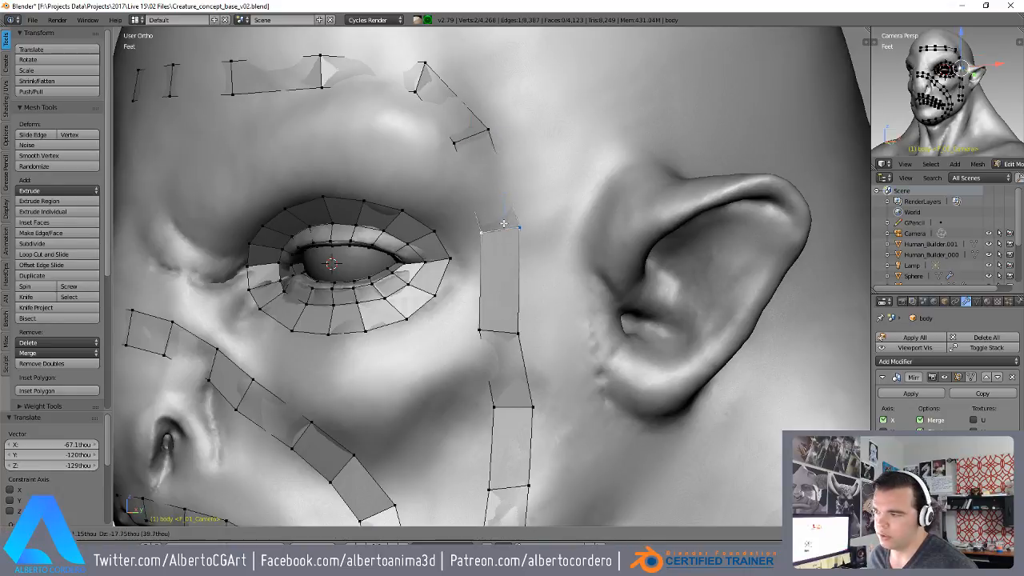
left_click(502, 232)
key("g")
left_click(472, 165)
right_click(428, 93)
- Rotate and reposition the strip's edge above the outer end of the brow
middle_click_drag(432, 95, 465, 172, "shift")
key("r")
left_click(497, 163)
key("g")
left_click(482, 167)
- Bevel the edge above the outer brow into two edges and adjust their position along the strip
key("ctrl+b")
left_click(586, 174)
key("g")
left_click(455, 186)
key("g")
left_click(444, 174)
- Reposition the forehead strip's edges above the brow, rotating one to match the brow's slope
right_click(358, 147)
key("g")
left_click(373, 151)
right_click(324, 155)
middle_click_drag(324, 159, 393, 180, "shift")
key("r")
left_click(400, 177)
key("g")
left_click(372, 169)
- Rotate the strip's edge at the temple bend by 17.6°
scroll(501, 251, "down", 1)
middle_click_drag(502, 251, 445, 172, "shift")
right_click(454, 165)
key("r")
left_click(469, 220)
- Select the three face loop faces along the chin and move them upward on the chin
scroll(448, 192, "down", 2)
middle_click_drag(469, 224, 454, 112, "shift")
middle_click_drag(454, 112, 468, 96)
scroll(448, 264, "up", 2)
middle_click_drag(449, 264, 464, 195, "shift")
middle_click_drag(436, 304, 358, 311)
scroll(417, 254, "up", 3)
scroll(417, 255, "down", 3)
right_click(355, 319, "shift")
right_click(319, 327, "shift")
right_click(294, 338, "shift")
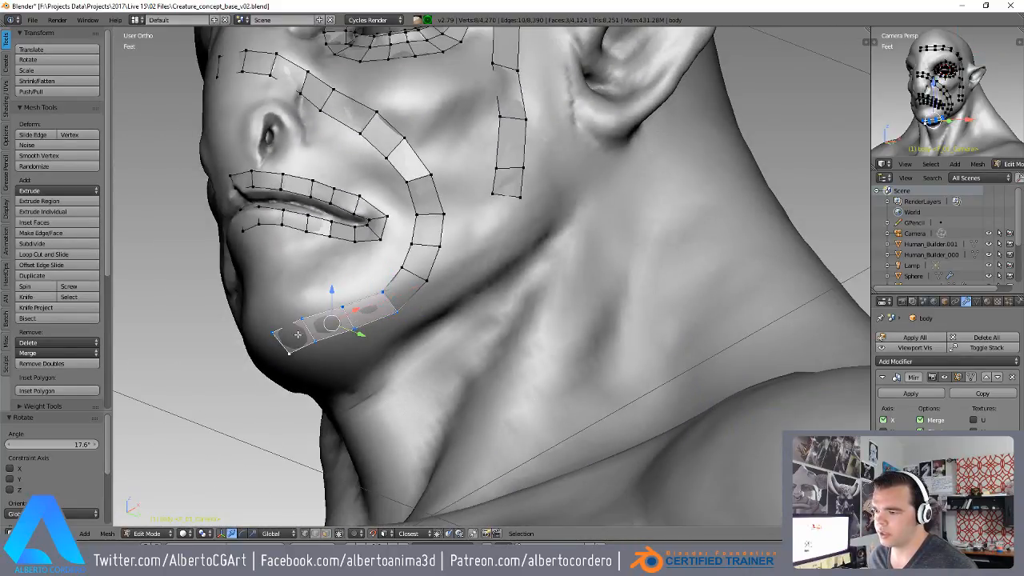
scroll(320, 320, "up", 1)
key("g")
left_click(330, 292)
- Adjust the face loop's vertices at the jaw bend so the curve runs evenly from the mouth corner to the chin
middle_click_drag(330, 293, 368, 312)
right_click(399, 327)
key("g")
left_click(409, 309)
key("g")
left_click(409, 280)
right_click(421, 289)
key("g")
left_click(422, 296)
right_click(402, 307)
key("g")
left_click(382, 306)
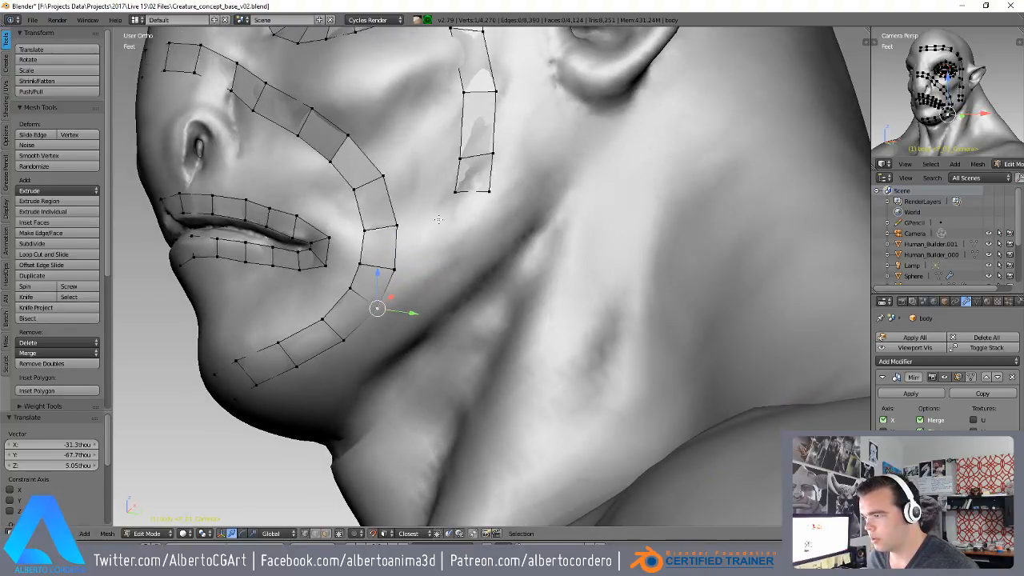
- Extrude the cheek strip's bottom edge along the jawline to the midline under the chin
scroll(429, 246, "down", 2)
scroll(476, 236, "up", 1)
middle_click_drag(429, 247, 508, 180)
right_click(514, 172)
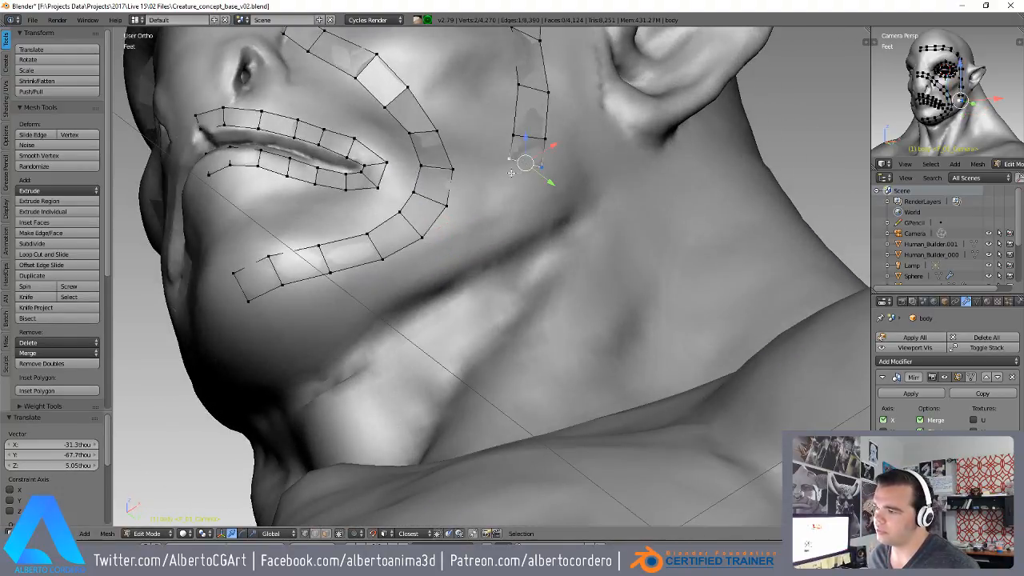
left_click(503, 211, "ctrl")
left_click(452, 256, "ctrl")
left_click(397, 296, "ctrl")
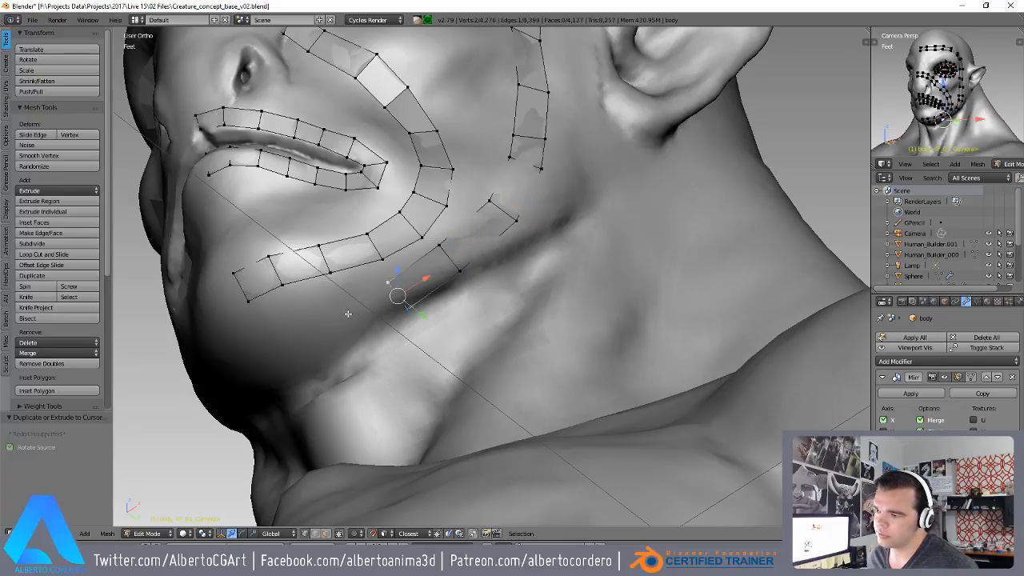
left_click(313, 331, "ctrl")
left_click(272, 354, "ctrl")
mouse_move(300, 337)
left_mouse_down()
mouse_move(280, 349)
mouse_move(317, 327)
mouse_move(294, 342)
left_mouse_up()
- Rotate and reposition the cross edges of the jawline strip under the chin so its faces are evenly spaced
middle_click_drag(294, 340, 300, 229)
left_click_drag(309, 247, 309, 244)
left_click(307, 242)
right_click(336, 239, "alt")
middle_click_drag(338, 238, 342, 246)
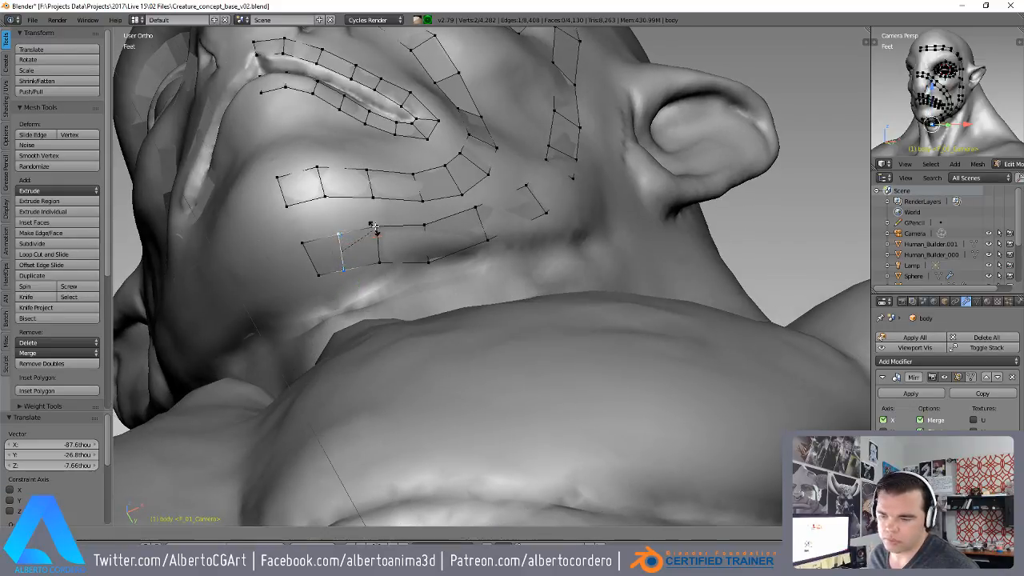
key("r")
left_click(369, 225)
scroll(313, 254, "up", 1)
right_click(277, 259, "alt")
left_click_drag(289, 283, 291, 286)
- Move the jawline strip's upper vertices under the chin so the strip runs smoothly along the jaw
right_click(351, 239, "alt")
middle_click_drag(351, 239, 380, 241)
key("g")
left_click(337, 233)
right_click(376, 232)
key("g")
left_click(378, 238)
right_click(400, 235)
key("g")
left_click(402, 227)
right_click(424, 248)
- Move the outer strip's cross edge at the jaw bend, add one loop cut above it and position the cut along the curve
right_click(439, 213)
middle_click_drag(438, 214, 501, 195)
right_click(486, 244, "alt")
key("g")
left_click(453, 274)
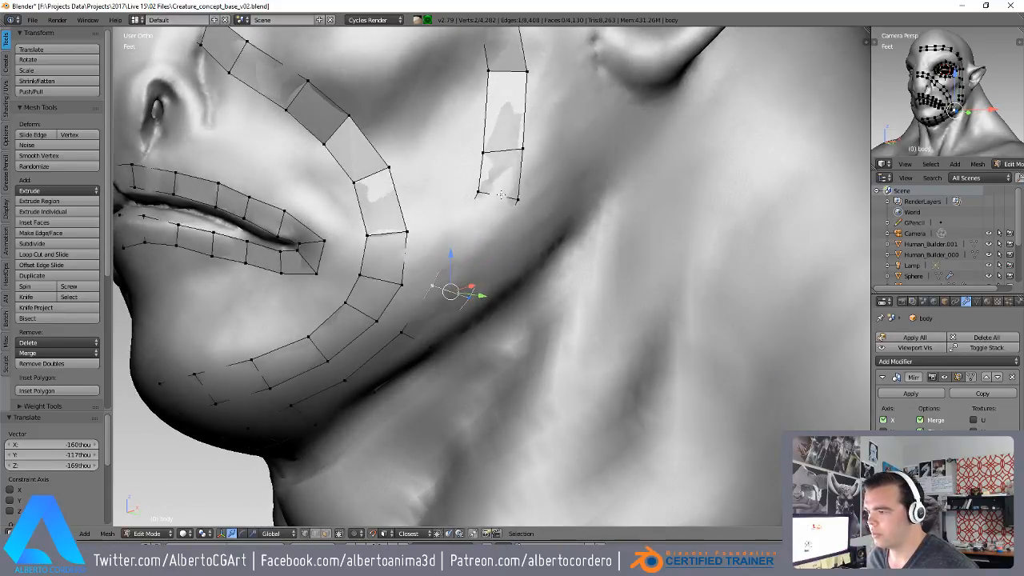
key("ctrl+r")
double_click(437, 251)
key("g")
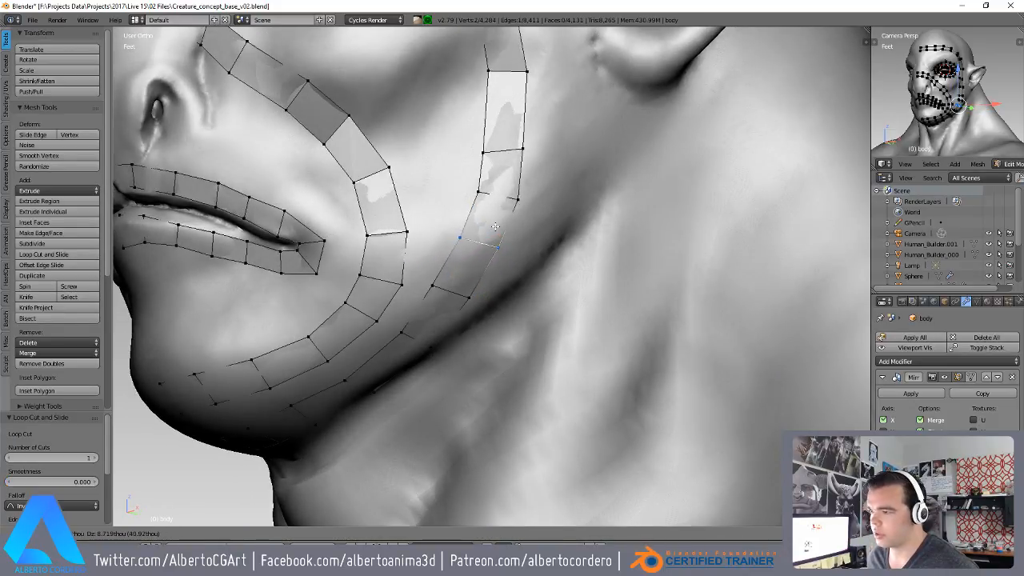
left_click(432, 249)
- Move the face loop's two outer vertices beside the mouth corner to widen the faces toward the cheek
right_click(396, 236)
middle_click_drag(400, 234, 405, 240)
key("g")
left_click(424, 225)
right_click(396, 180)
key("g")
left_click(417, 178)
- Shift the lower vertices of the cheek strip upward to even out the faces above the jaw bend
right_click(474, 200)
key("g")
left_click(464, 191)
right_click(479, 163)
key("g")
left_click(475, 152)
right_click(514, 156, "shift")
middle_click_drag(509, 159, 480, 196)
key("g")
left_click(478, 171)
key("g")
left_click(502, 208)
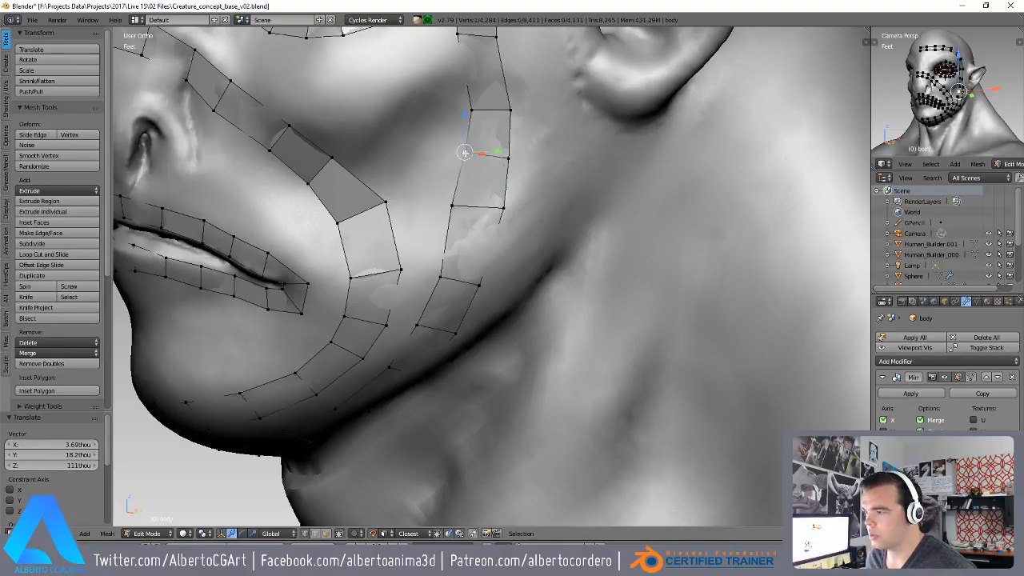
- Raise both vertices of the cheek strip's cross edge in front of the earlobe
key("g")
left_click(473, 100)
right_click(512, 110)
key("g")
left_click(511, 94)
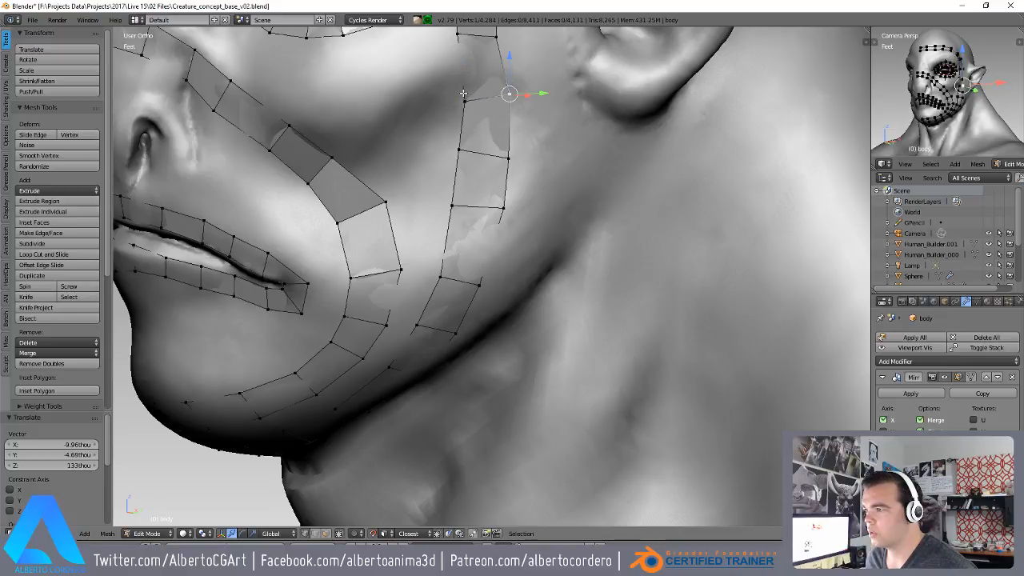
- Fine-tune the facing vertices of the cheek strip and the face loop so they line up across the cheek gap
middle_click_drag(475, 211, 472, 194)
right_click(459, 189)
key("g")
left_click(458, 190)
right_click(394, 187)
key("g")
left_click(411, 200)
middle_click_drag(412, 201, 412, 212)
right_click(409, 260)
key("g")
left_click(406, 211)
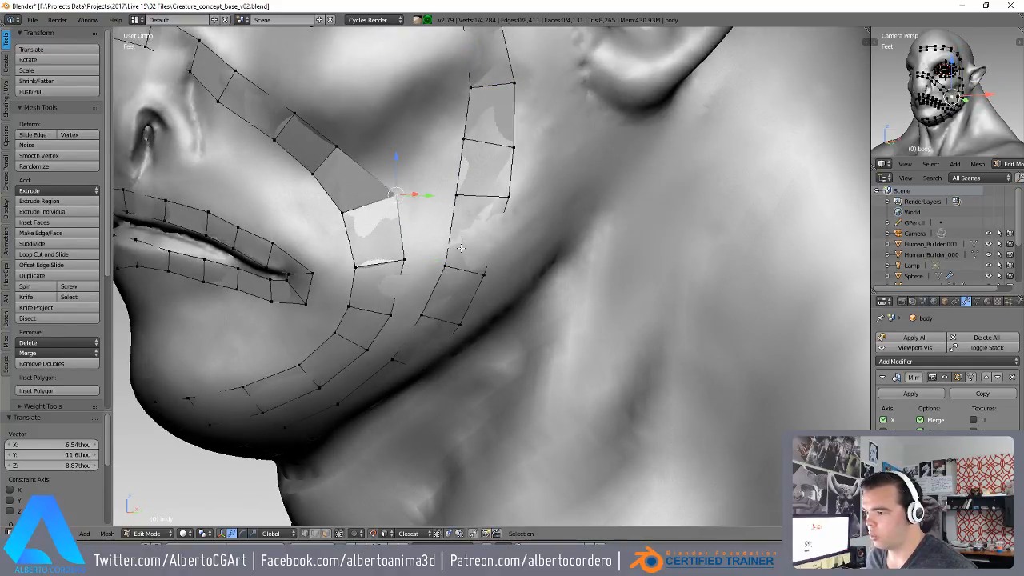
middle_click_drag(450, 272, 453, 206)
right_click(391, 215)
key("g")
left_click(403, 190)
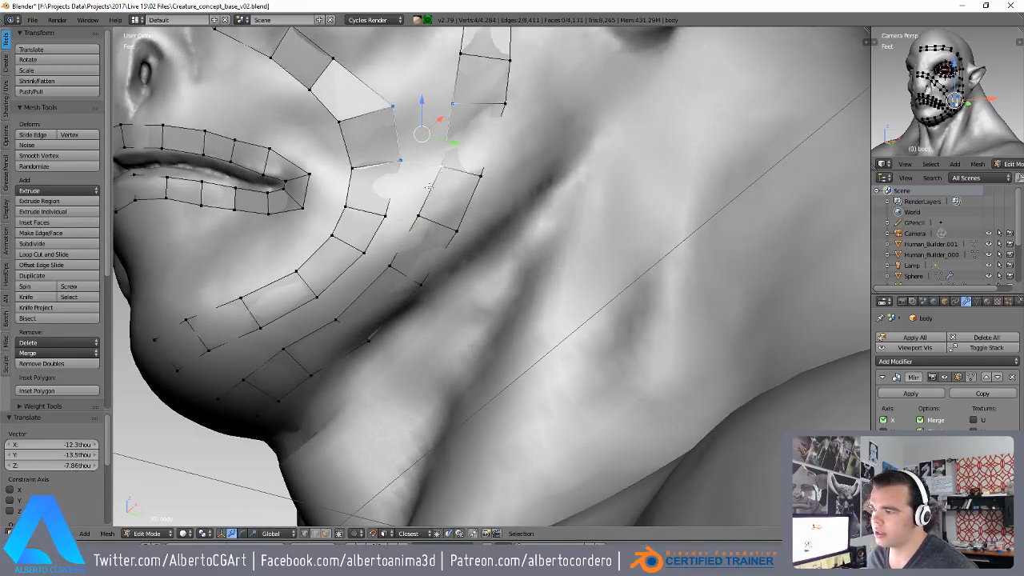
- Bridge the face loop's outer edges to the jaw strip's inner edges from the cheek to the chin
right_click(319, 295, "shift")
right_click(329, 318, "shift")
right_click(252, 328, "shift")
right_click(273, 353, "shift")
scroll(472, 249, "down", 2)
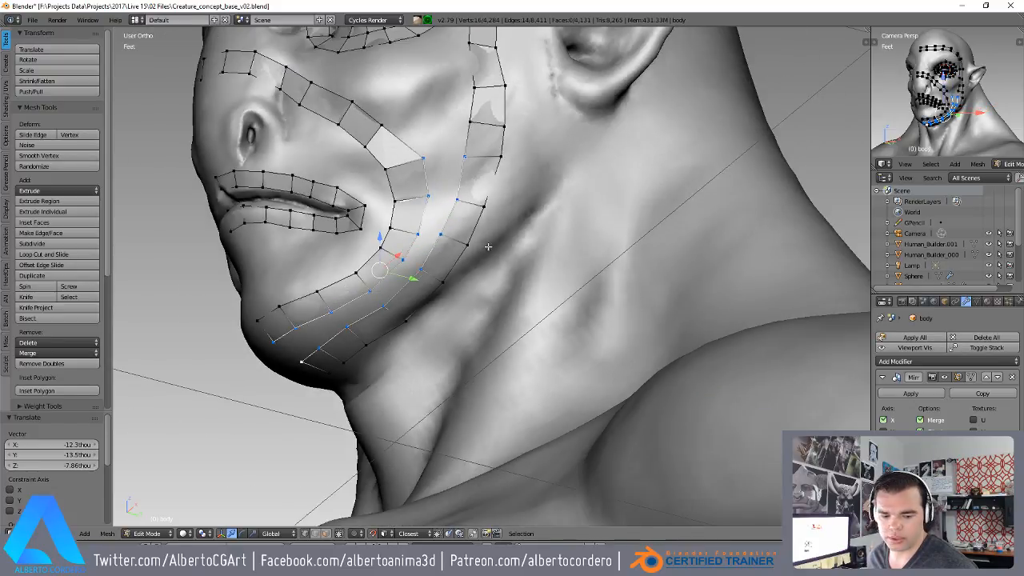
middle_click_drag(486, 245, 541, 242)
key("w")
left_click(511, 420)
- Reposition the face loop vertices beside the mouth corner and fill a face between the loop and the mouth corner
middle_click_drag(440, 259, 438, 290)
scroll(453, 244, "up", 2)
right_click(435, 238)
key("g")
left_click(432, 246)
key("g")
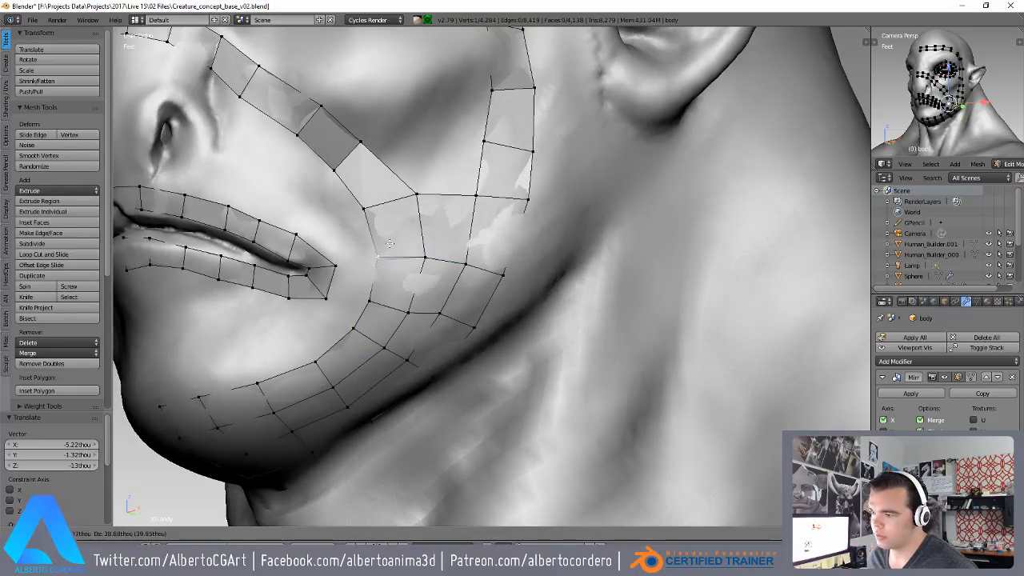
left_click(387, 246)
key("f")
- Adjust the vertices below the mouth corner and in the bridged jaw faces so the grid flows evenly
middle_click_drag(385, 238, 370, 291)
key("g")
left_click(364, 297)
right_click(337, 332)
key("g")
left_click(331, 337)
right_click(373, 354)
key("g")
left_click(372, 358)
right_click(396, 369)
key("g")
left_click(397, 368)
right_click(399, 314)
key("g")
left_click(397, 302)
middle_click_drag(402, 299, 398, 293)
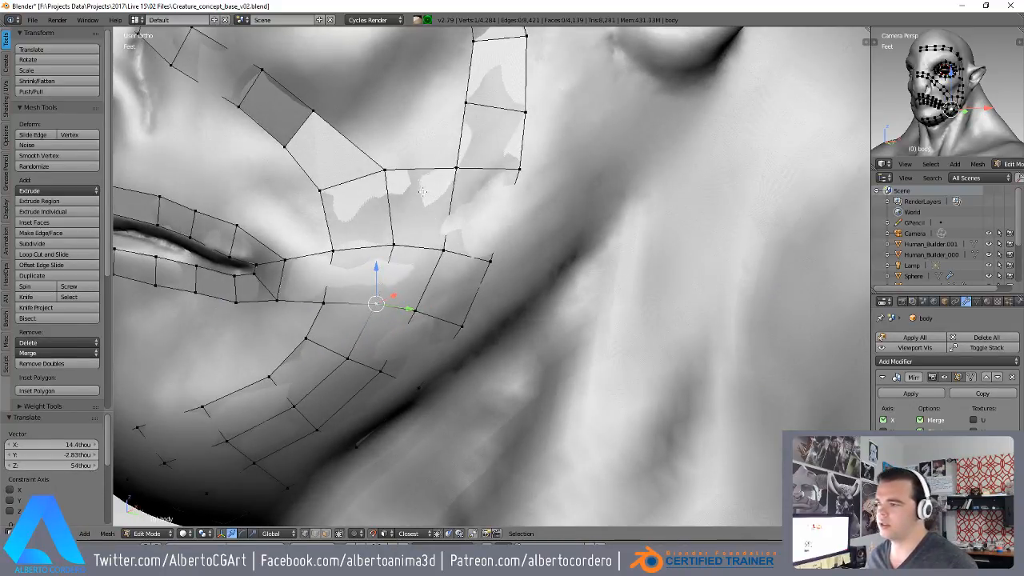
- Rotate and move the outer strip's cross edge beside the eye to follow the cheekbone
scroll(424, 191, "down", 2)
middle_click_drag(440, 180, 430, 301, "shift")
right_click(468, 178)
right_click(489, 183, "shift")
middle_click_drag(484, 191, 493, 212, "shift")
key("r")
left_click(516, 203)
key("g")
left_click(523, 192)
middle_click_drag(447, 151, 446, 175, "shift")
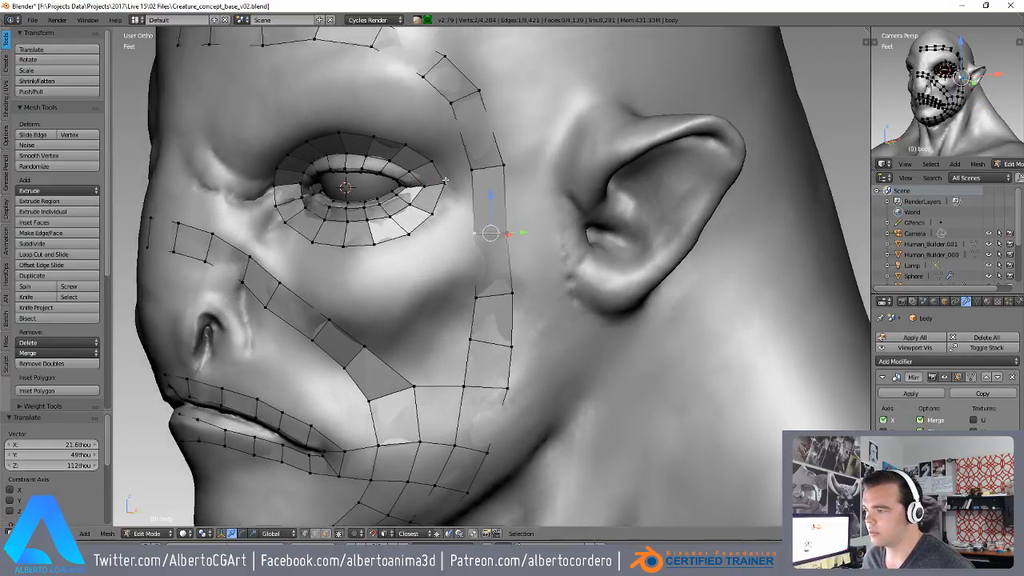
- Move the strip's cross edge level with the outer eye corner and bevel it with 2 segments
scroll(446, 173, "up", 2)
middle_click_drag(502, 130, 488, 187, "shift")
right_click(501, 154, "alt")
key("g")
left_click(504, 182)
key("ctrl+b")
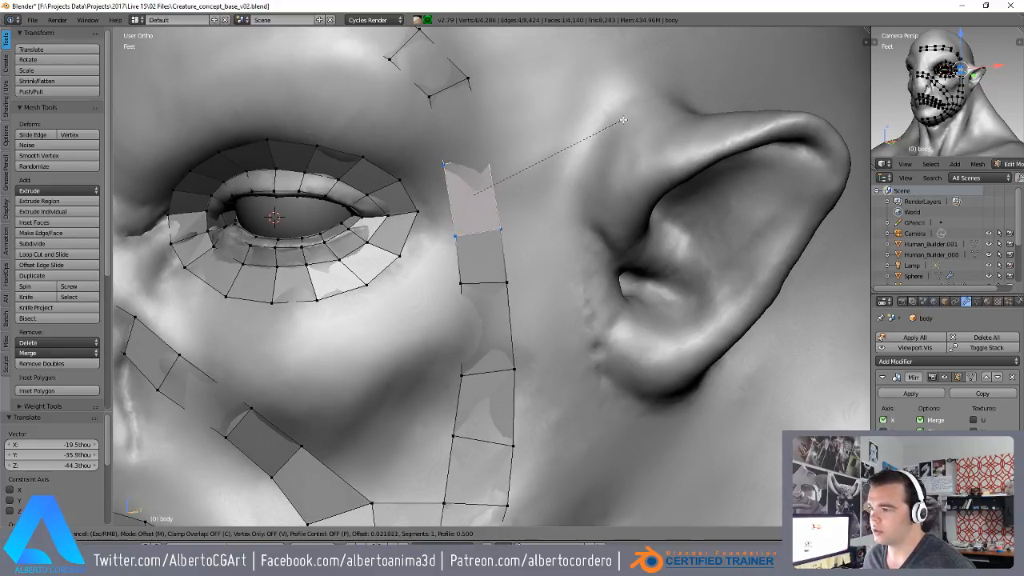
left_click(627, 119)
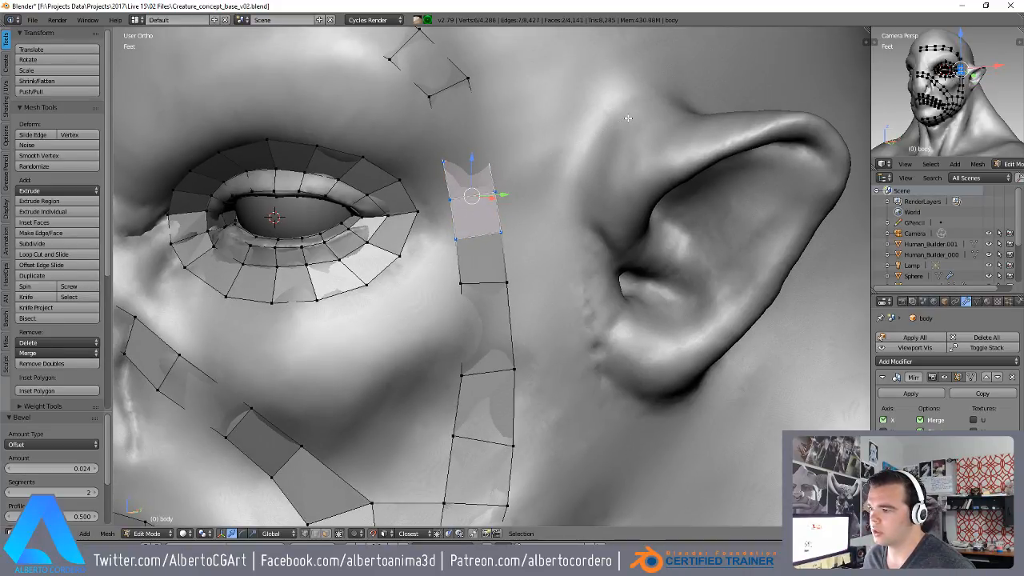
- Bridge the eye loop's two outer corner edges to the inner edges of the temple strip
right_click(407, 255)
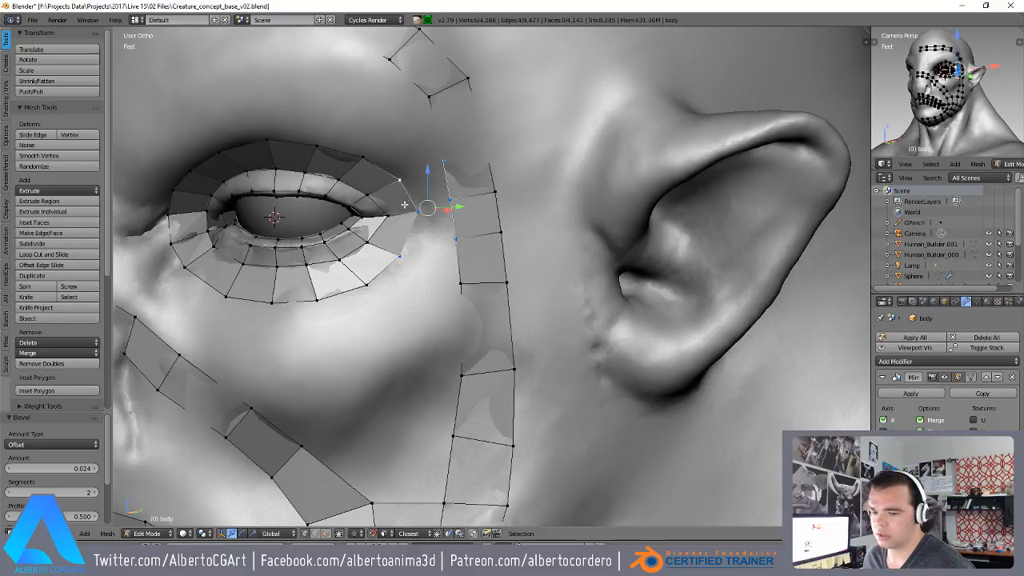
key("w")
left_click(528, 210)
- Adjust the vertices around the new eye-to-temple bridge and space out the strip's inner vertices below it
right_click(429, 172)
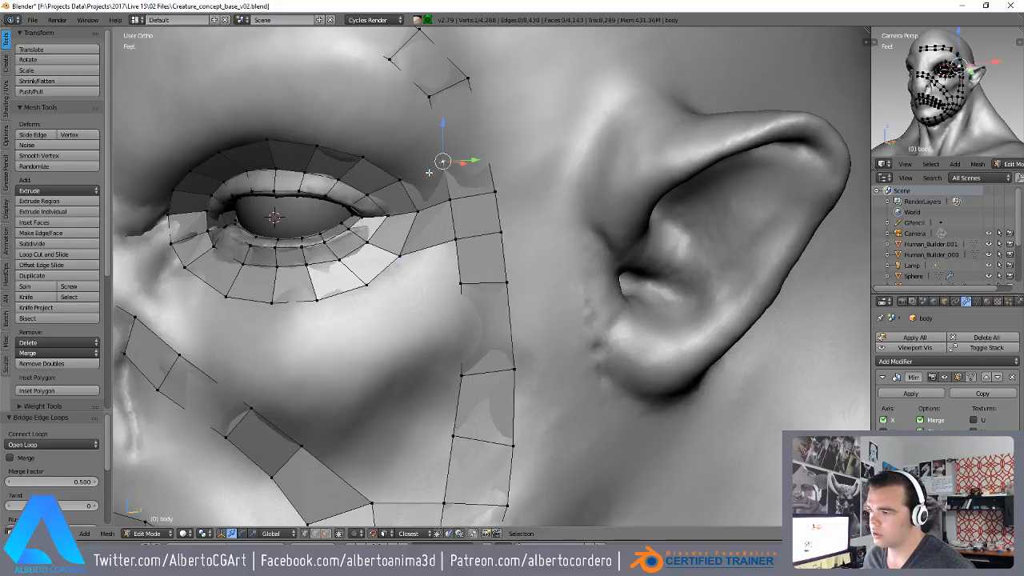
middle_click_drag(404, 179, 409, 171)
key("g")
left_click(410, 164)
right_click(448, 153)
key("g")
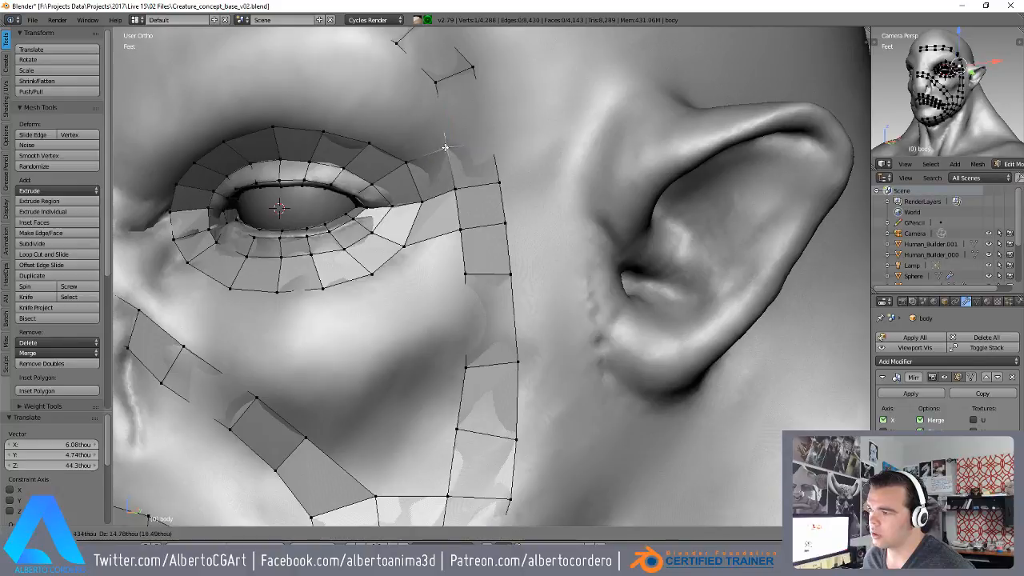
left_click(447, 148)
right_click(454, 234)
key("g")
left_click(465, 278)
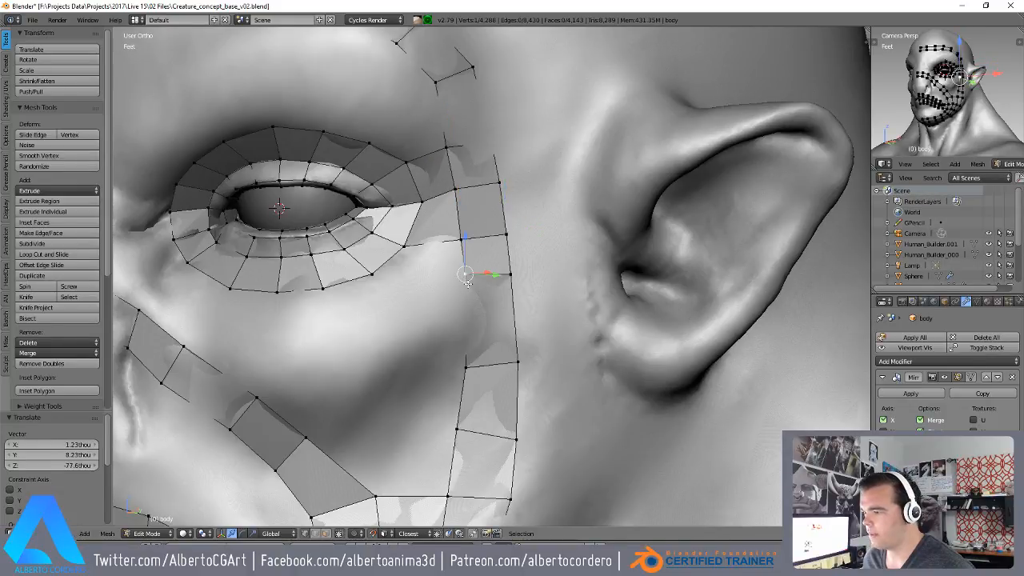
key("g")
left_click(488, 307)
- Refine the temple strip's vertices above and beside the outer eye corner to smooth its curve
middle_click_drag(462, 232, 457, 272, "shift")
right_click(443, 188)
right_click(487, 184)
middle_click_drag(486, 184, 461, 225, "shift")
key("g")
left_click(480, 189)
right_click(458, 124)
right_click(418, 140)
key("g")
left_click(407, 137)
scroll(410, 143, "down", 4)
scroll(478, 212, "down", 1)
scroll(472, 214, "up", 3)
scroll(463, 224, "up", 2)
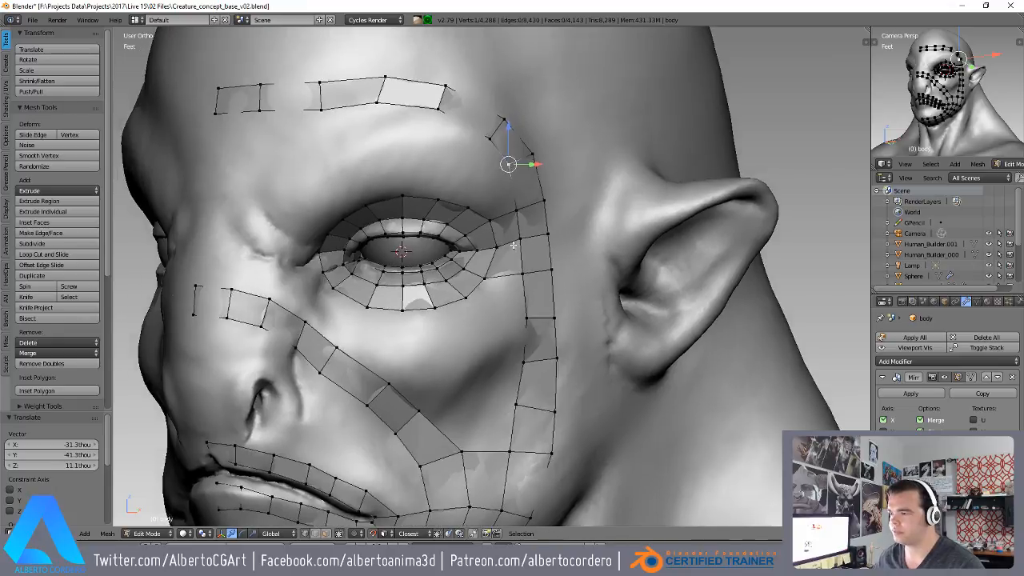
- Extrude the temple strip's inner vertex toward the brow, fill a face above the outer eye corner and adjust its new vertex
middle_click_drag(505, 189, 506, 228, "shift")
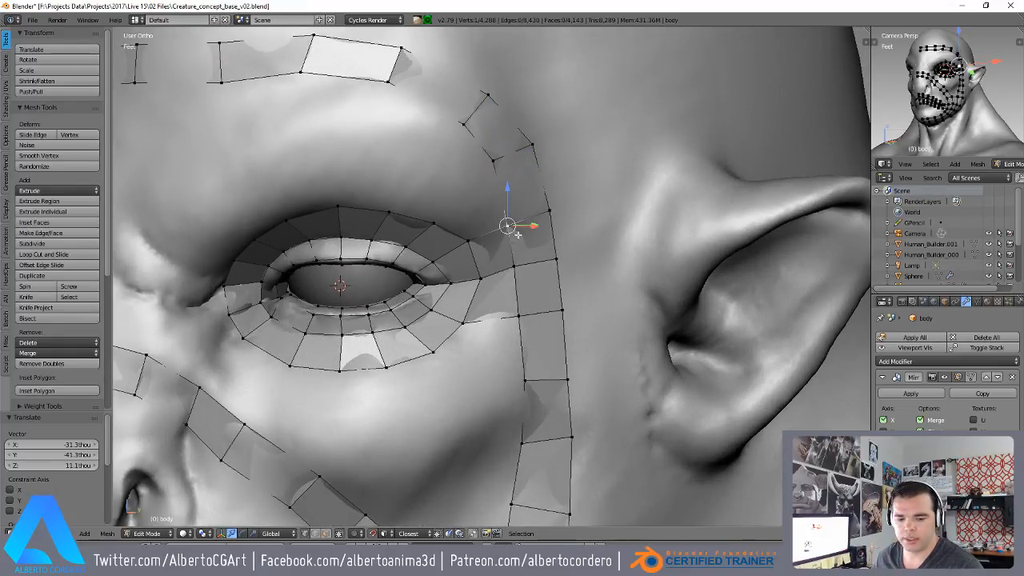
key("e")
left_click(466, 186)
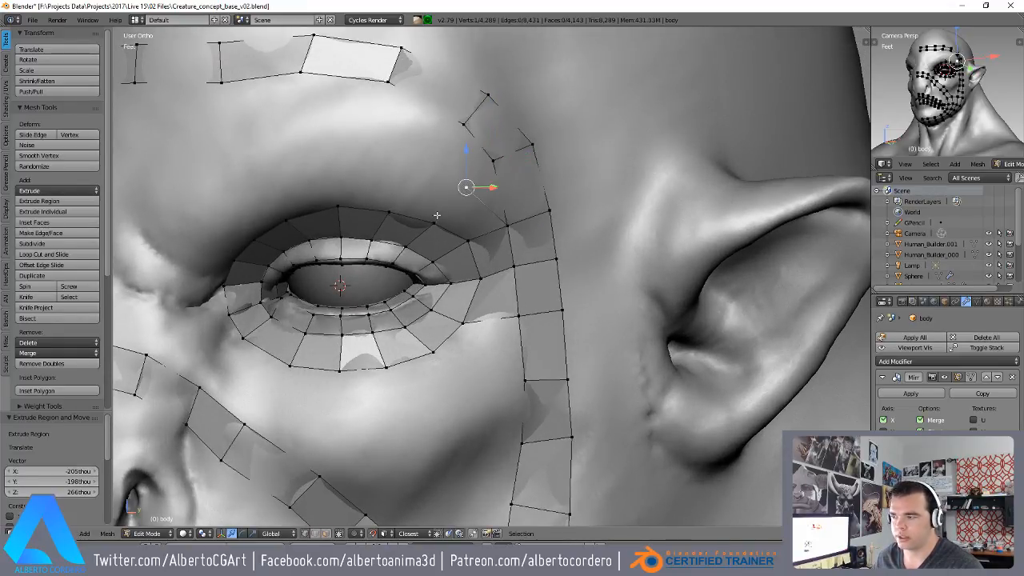
key("f")
right_click(468, 190)
key("g")
left_click(460, 188)
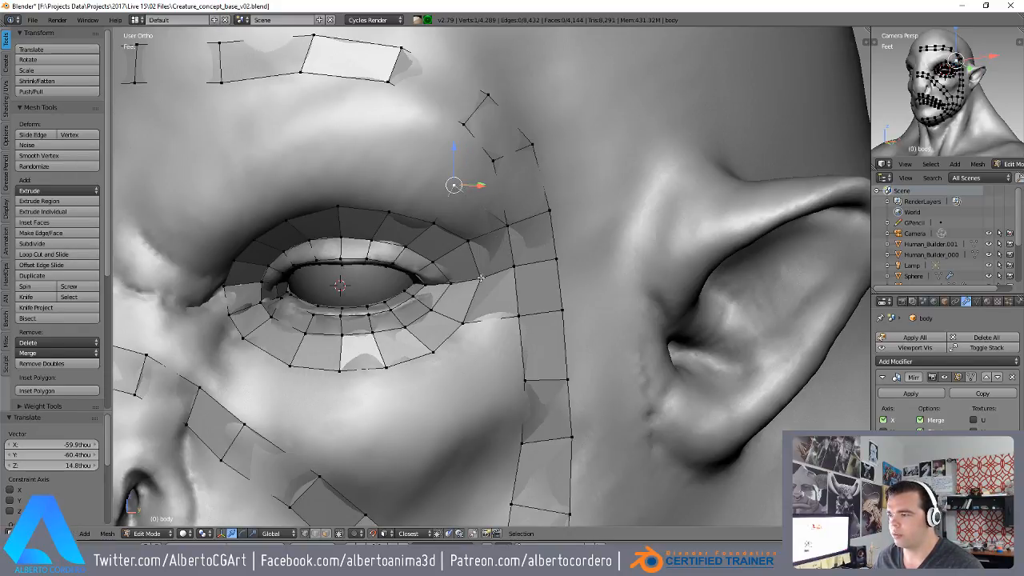
- Fill successive faces above the upper eye loop toward the nose and space their new vertices along the brow
middle_click_drag(411, 207, 450, 209, "shift")
key("f")
key("g")
left_click(461, 185)
right_click(432, 210)
key("f")
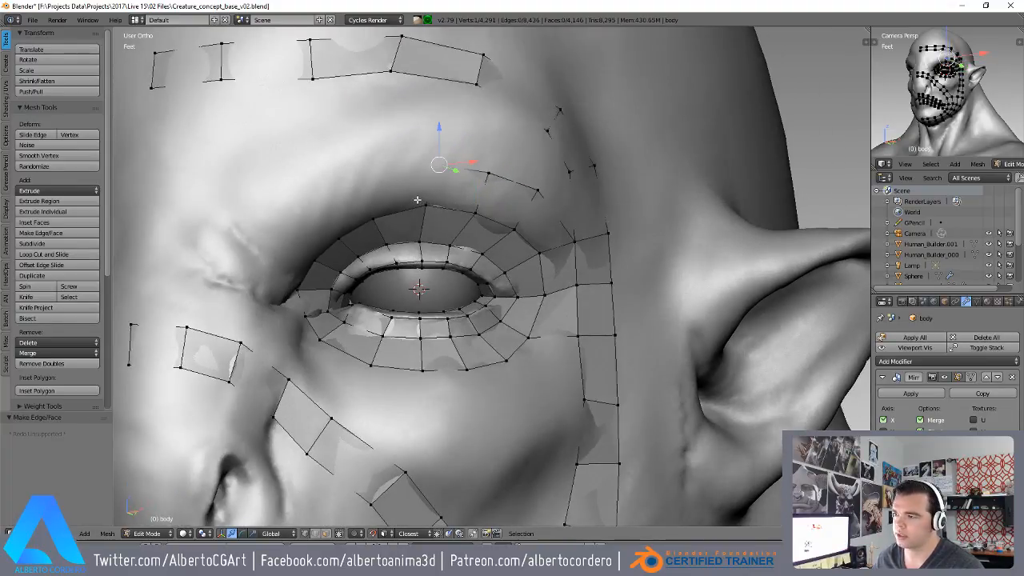
key("g")
left_click(431, 168)
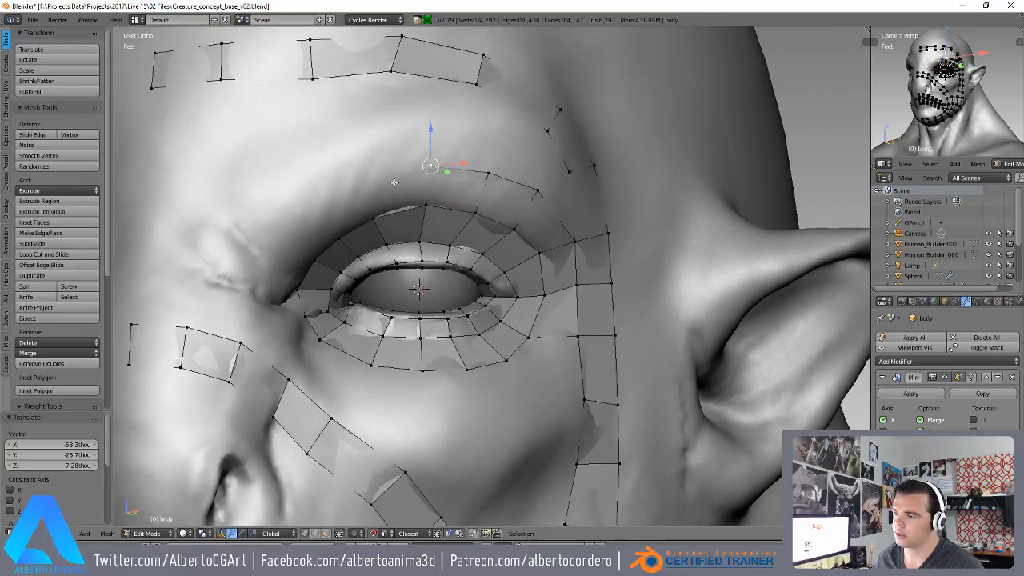
key("g")
left_click(356, 174)
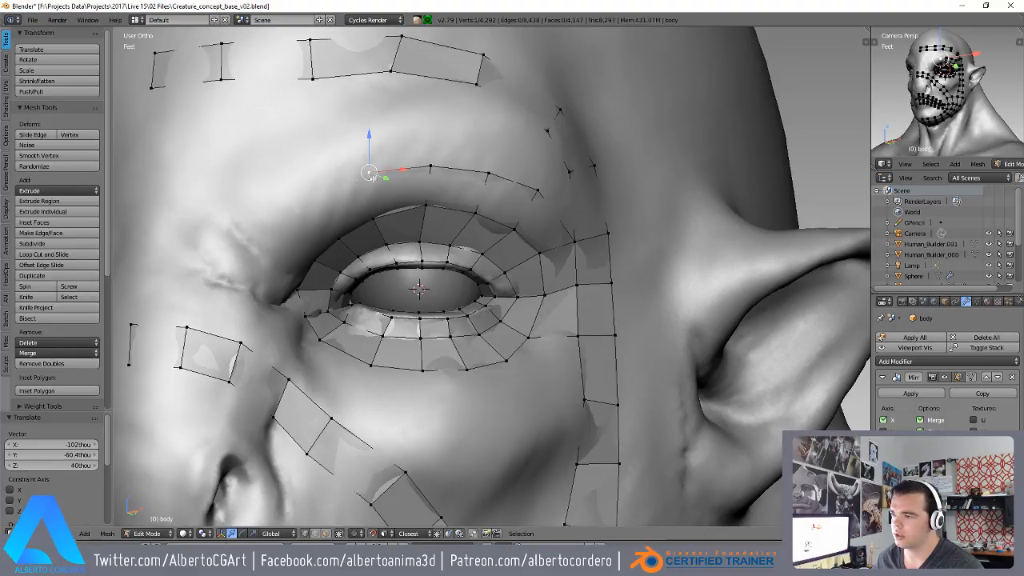
- Extend the eye loop's upper vertex and the brow row's end vertex inward, and fill a quad between them
middle_click_drag(361, 174, 392, 160)
right_click(401, 204)
scroll(403, 204, "down", 2)
middle_click_drag(425, 201, 418, 212)
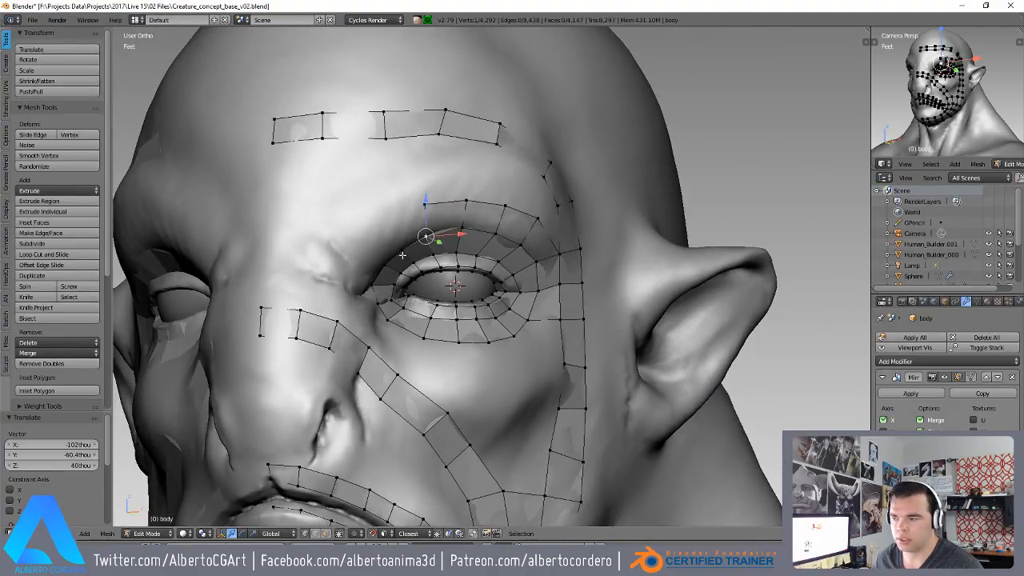
key("g")
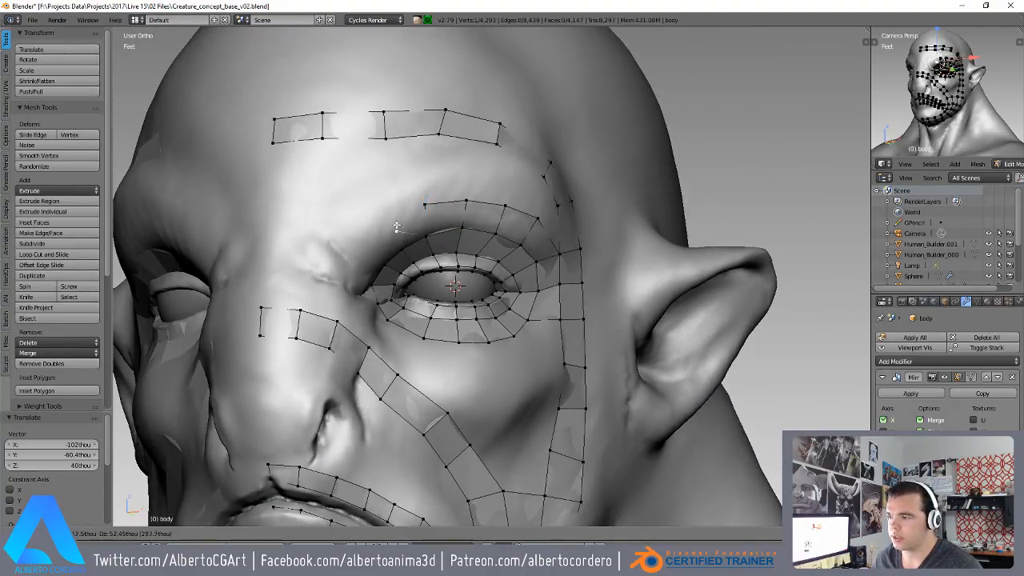
left_click(396, 226)
key("e")
left_click(391, 227)
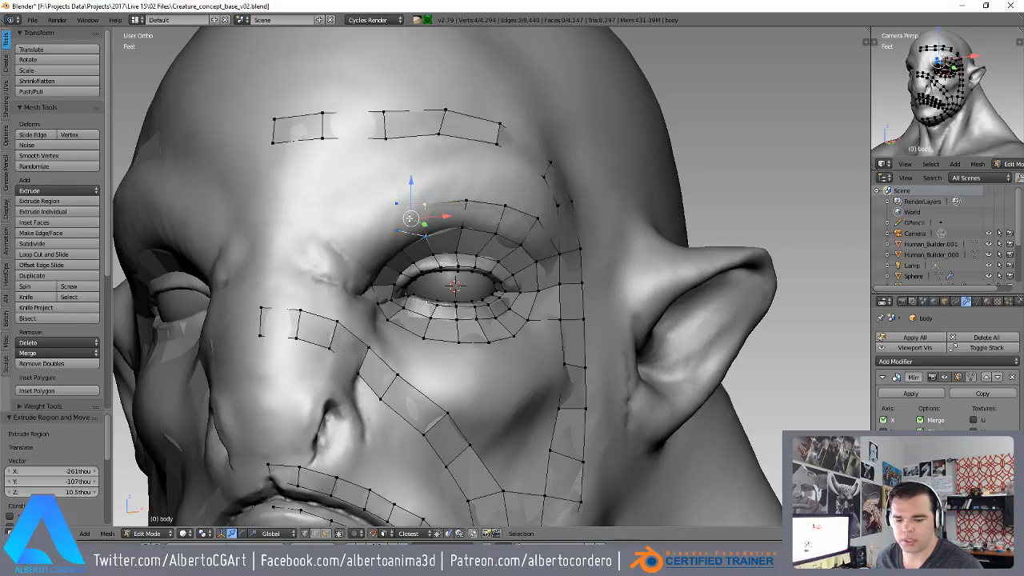
key("f")
left_click(396, 204)
- Extrude the brow row's inner edge twice toward the face's midline and fill the face at the midline
key("e")
middle_click_drag(378, 209, 346, 239)
left_click(347, 212)
key("e")
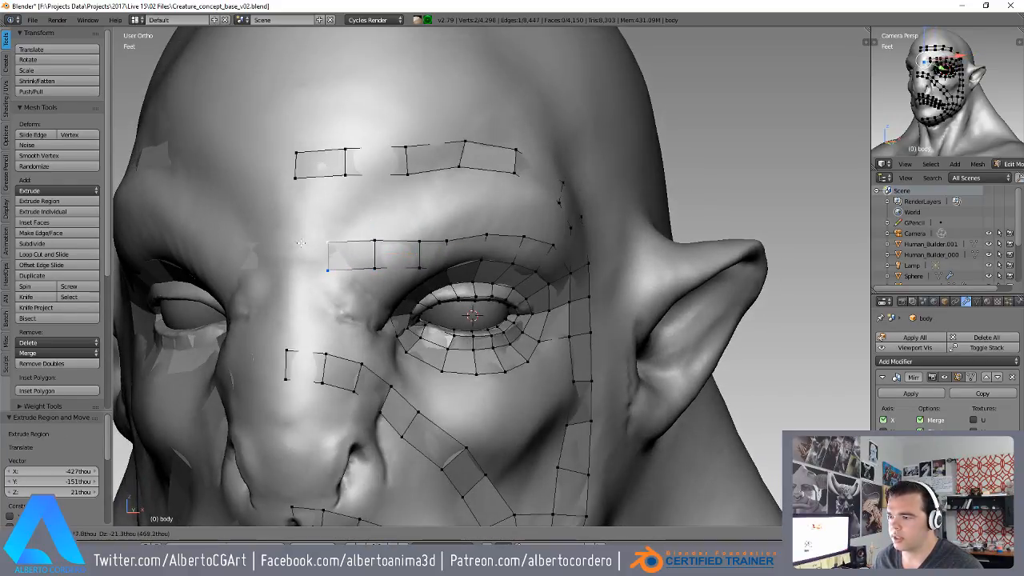
left_click(273, 241)
key("f")
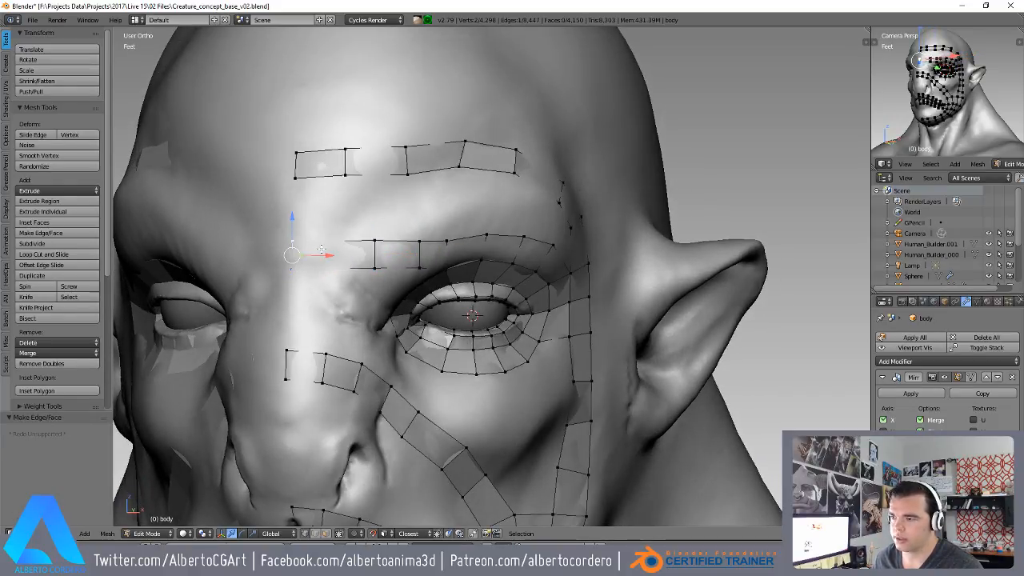
key("g")
left_click(323, 249)
- Add one loop cut across the wide face beside the midline in the brow row
key("ctrl+r")
left_click(334, 247)
left_click(334, 248)
key("g")
left_click(336, 249)
- Nudge the upper eye loop's vertices to even out the spacing below the brow row
scroll(335, 245, "up", 2)
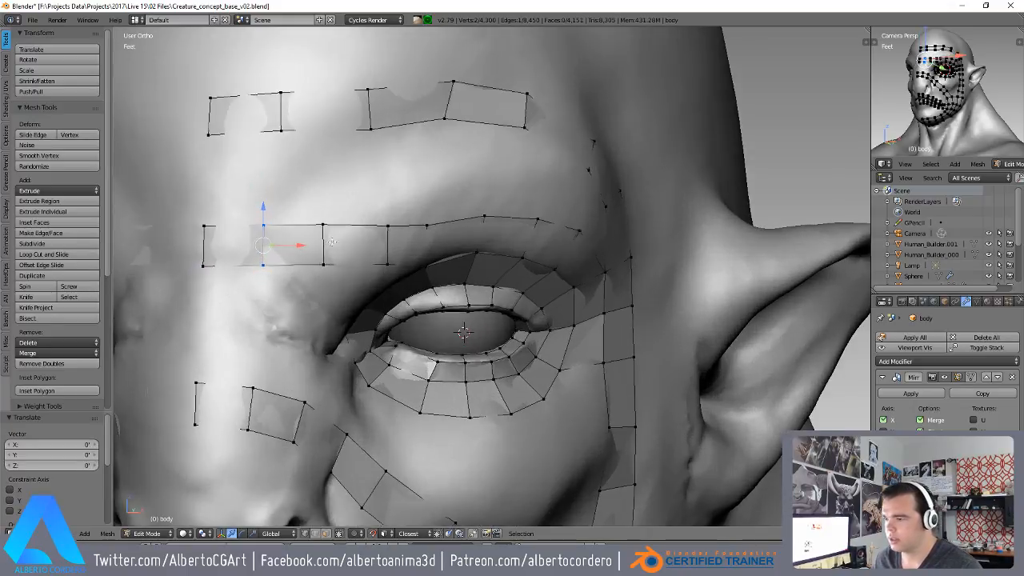
middle_click_drag(335, 245, 321, 208)
right_click(352, 178)
scroll(349, 168, "up", 2)
middle_click_drag(341, 122, 350, 199, "shift")
right_click(340, 189)
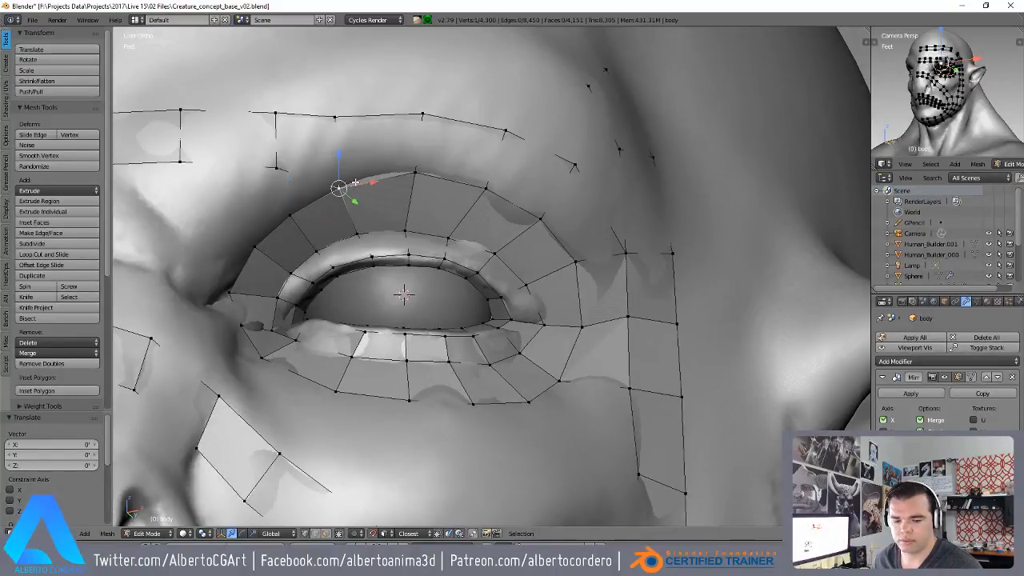
key("g")
left_click(342, 122)
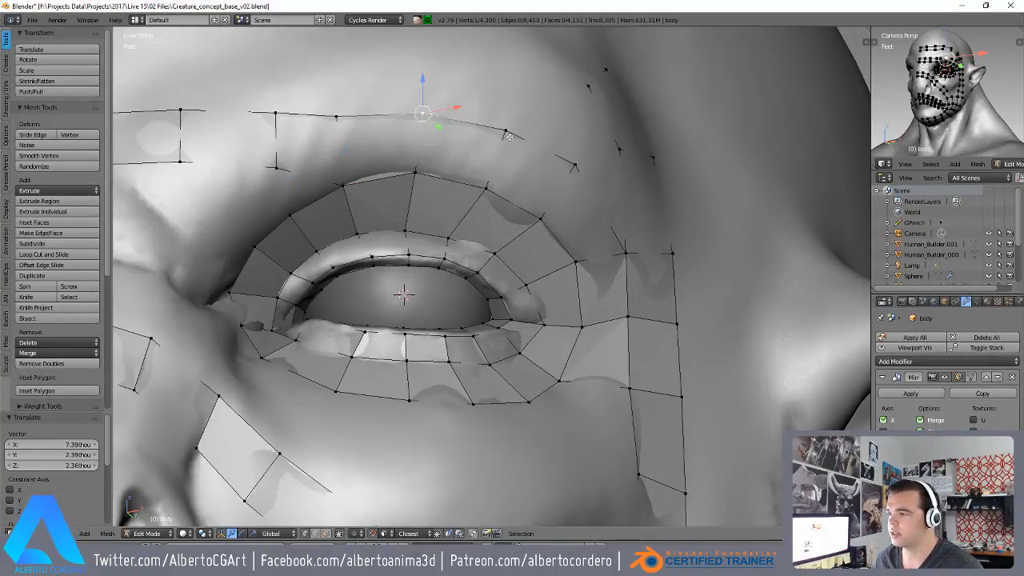
right_click(490, 183)
key("g")
left_click(483, 173)
- Reposition the vertices at the temple strip's upper end to smooth its curve around the outer brow
middle_click_drag(483, 174, 464, 210)
scroll(470, 240, "down", 3)
middle_click_drag(474, 284, 467, 200, "shift")
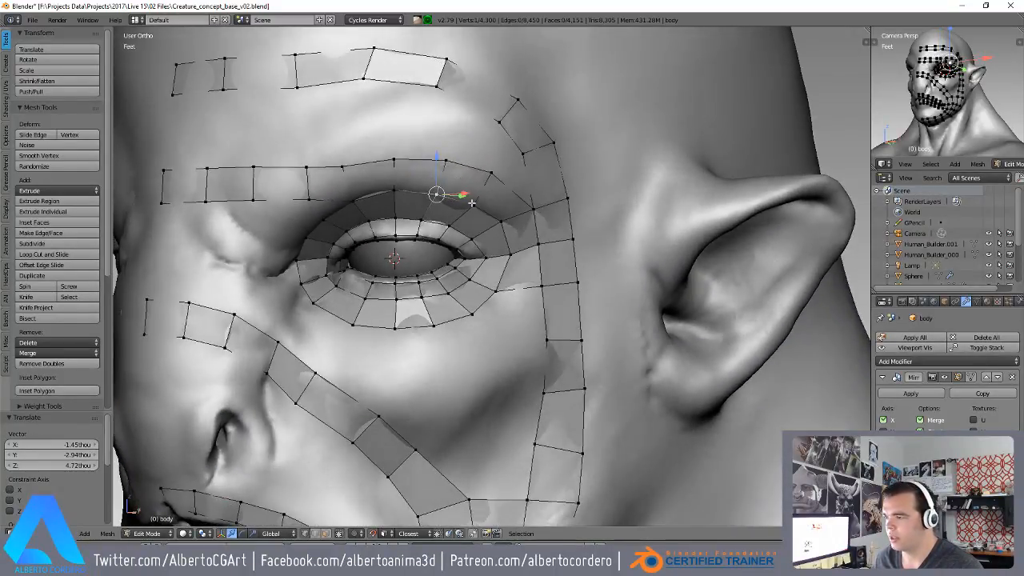
middle_click_drag(520, 152, 498, 170)
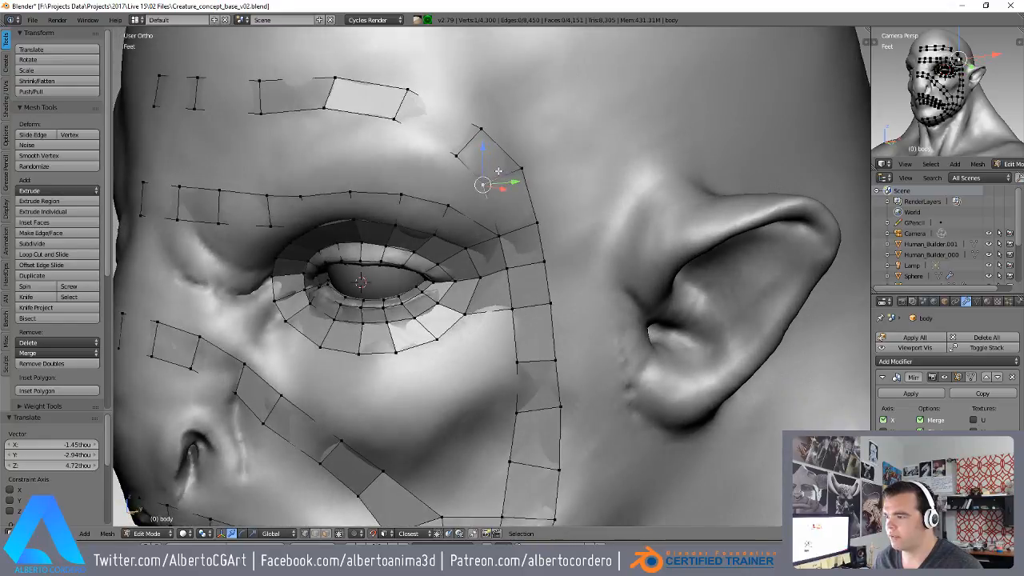
right_click(462, 155)
key("g")
left_click(464, 166)
right_click(502, 185)
key("g")
left_click(535, 169)
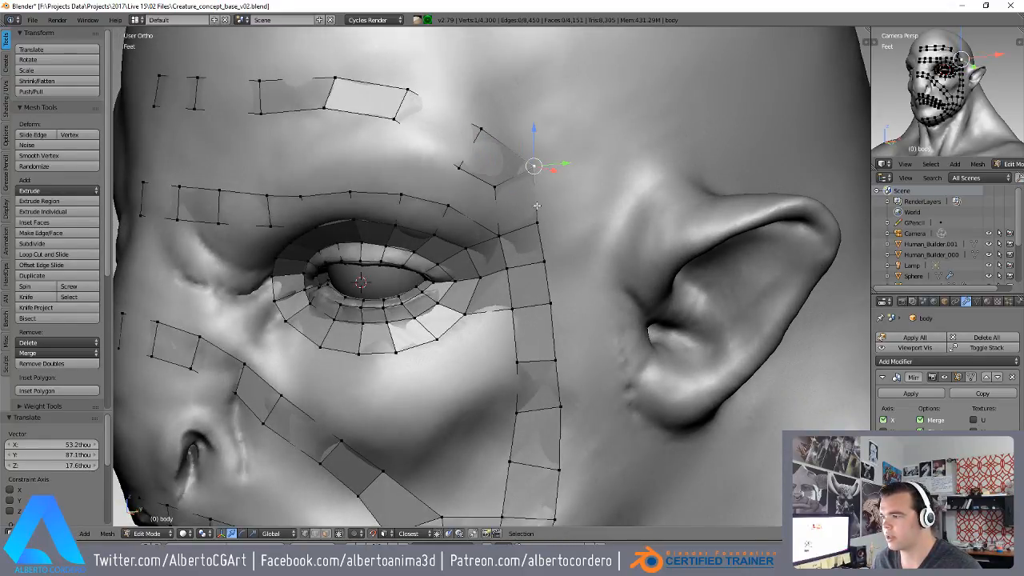
right_click(481, 126)
key("g")
left_click(460, 165)
- Fill the quad between the temple strip's upper inner edge and the outer end of the brow row
right_click(447, 212, "shift")
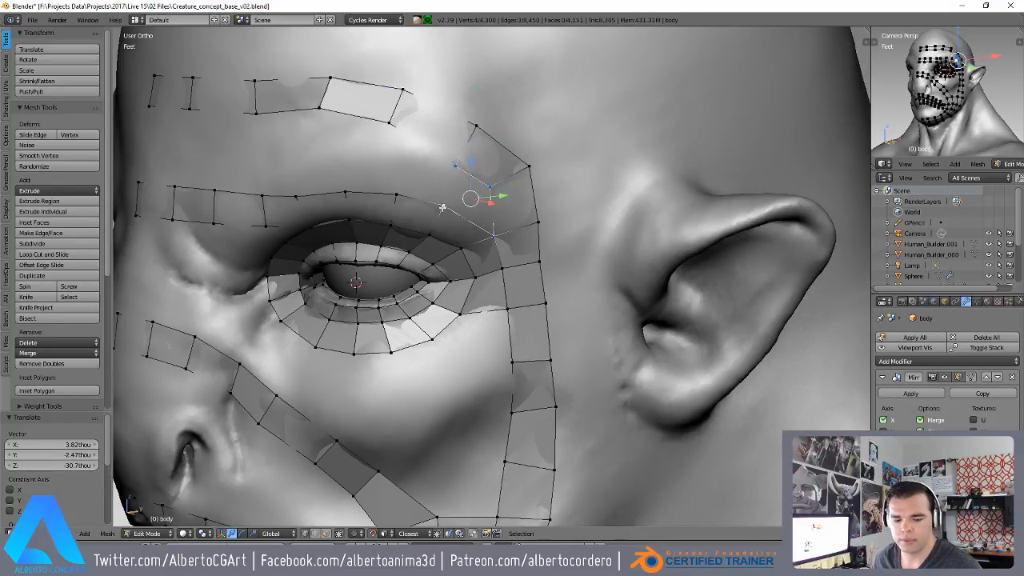
key("f")
scroll(456, 193, "up", 1)
middle_click_drag(458, 187, 462, 172)
- Fill a face below the eye-to-temple bridge and adjust its new vertex and the adjacent outer eye loop vertex
right_click(496, 200)
middle_click_drag(500, 235, 501, 172)
right_click(509, 199)
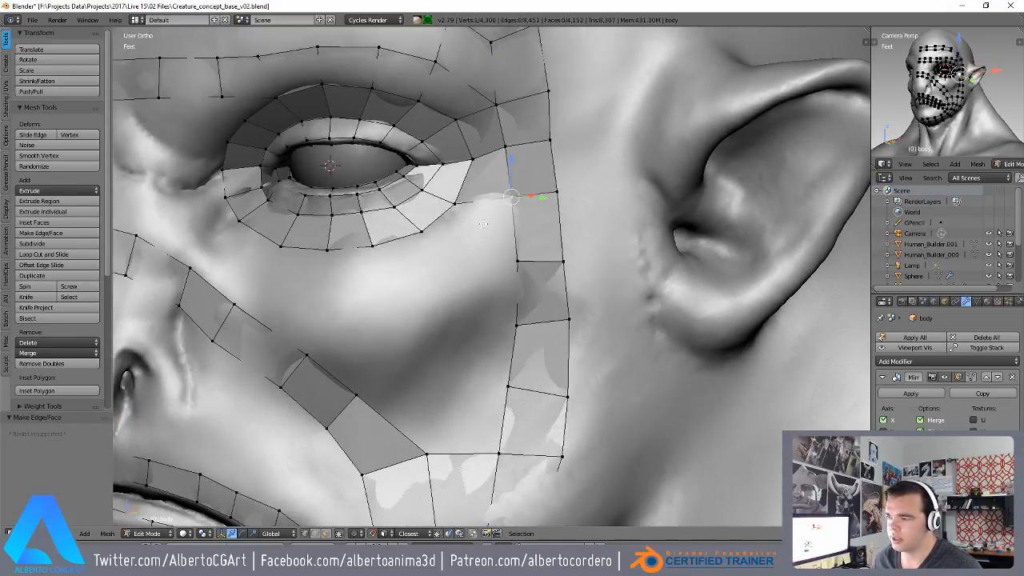
key("f")
key("g")
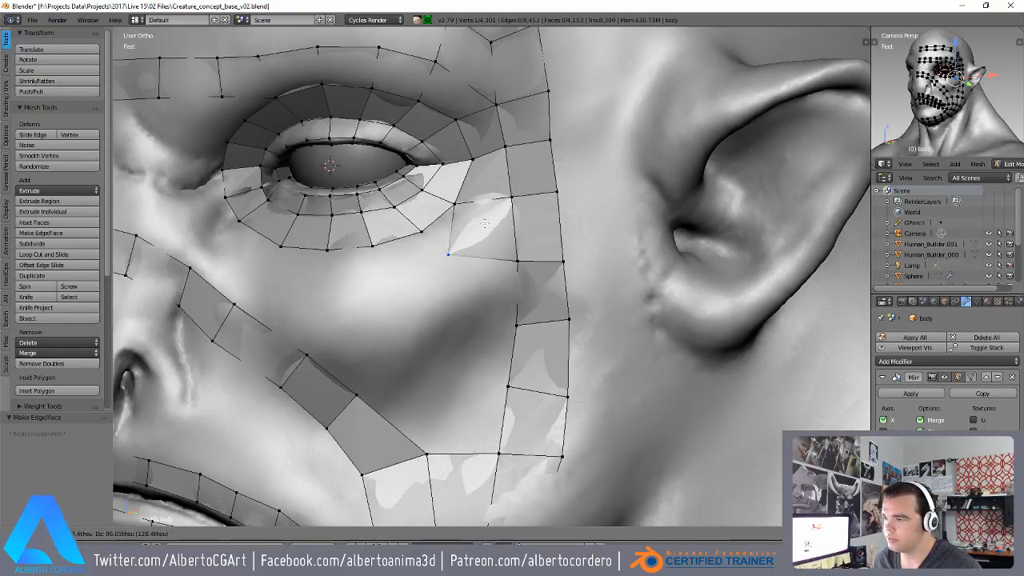
left_click(472, 215)
key("g")
left_click(481, 206)
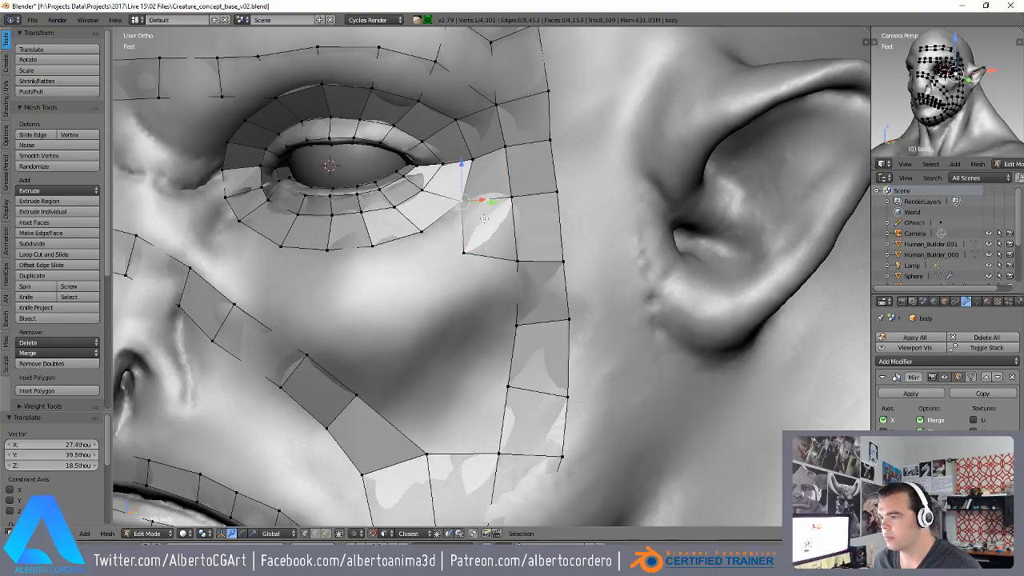
- Fill two faces up the cheek from the corner between the nose-to-chin and jaw strips, placing each new vertex
scroll(485, 240, "down", 2)
scroll(494, 296, "up", 1)
right_click(438, 426)
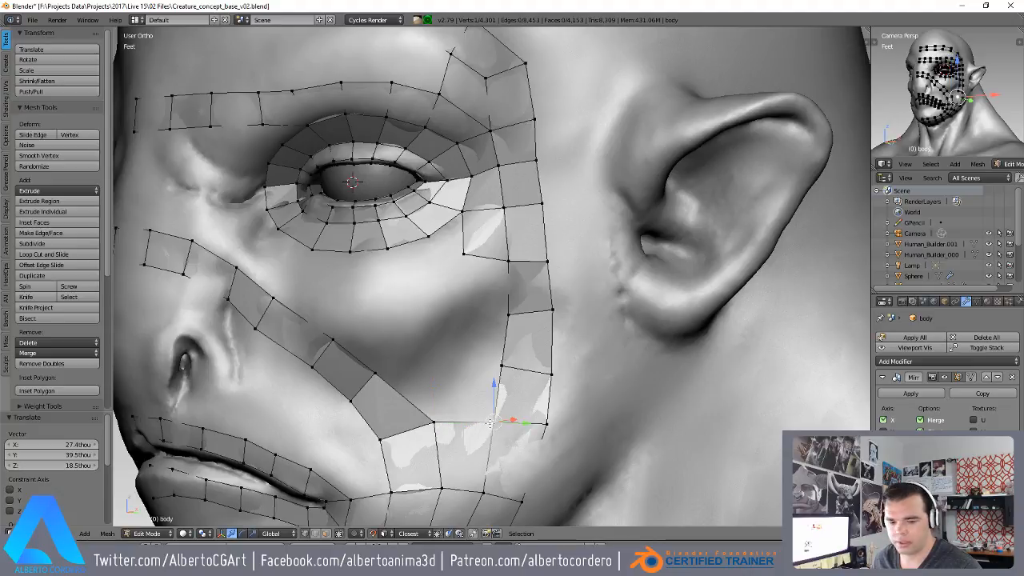
key("f")
key("g")
left_click(456, 348)
right_click(506, 283)
key("f")
key("g")
left_click(505, 347)
- Fill another face along the cheek side of the temple strip and even out the surrounding vertices
middle_click_drag(490, 305, 473, 251)
key("f")
key("g")
left_click(474, 279)
right_click(465, 295)
key("g")
left_click(467, 296)
right_click(457, 341)
key("g")
- Move the forehead strip's outer edge to align it with the upper end of the temple strip
scroll(466, 263, "down", 3)
middle_click_drag(466, 263, 498, 280)
scroll(498, 240, "up", 3)
middle_click_drag(498, 88, 517, 245, "shift")
right_click(501, 201)
middle_click_drag(502, 202, 469, 216)
right_click(468, 203, "shift")
key("g")
left_click(487, 228)
- Fill a quad joining the forehead strip's outer corner, the temple strip's inner vertex and the outer brow edge
right_click(488, 239)
right_click(512, 266, "shift")
right_click(502, 304, "shift")
right_click(455, 300, "shift")
key("f")
- Add one loop cut across the forehead strip's wide outer face and reposition the new edge
middle_click_drag(432, 247, 445, 228)
key("ctrl+r")
left_click(459, 227)
left_click(461, 226)
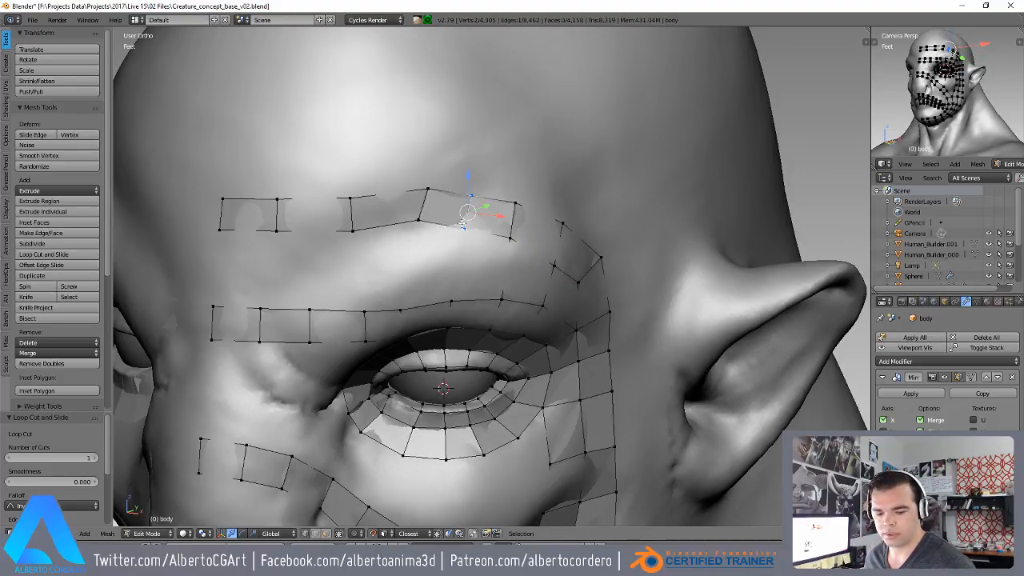
key("g")
left_click(459, 224)
- Rotate and move the next inner cross edge of the forehead strip to even out its faces
right_click(411, 198, "alt")
right_click(421, 207, "alt")
key("r")
left_click(476, 207)
key("g")
left_click(442, 222)
- Fill the faces between the outer half of the forehead strip and the brow row
right_click(396, 311, "shift")
key("f")
right_click(482, 245, "alt")
middle_click_drag(483, 246, 431, 244)
key("f")
- Move the forehead strip's cross edge nearest the midline inward to line up with the brow row
right_click(328, 244)
middle_click_drag(346, 257, 380, 252)
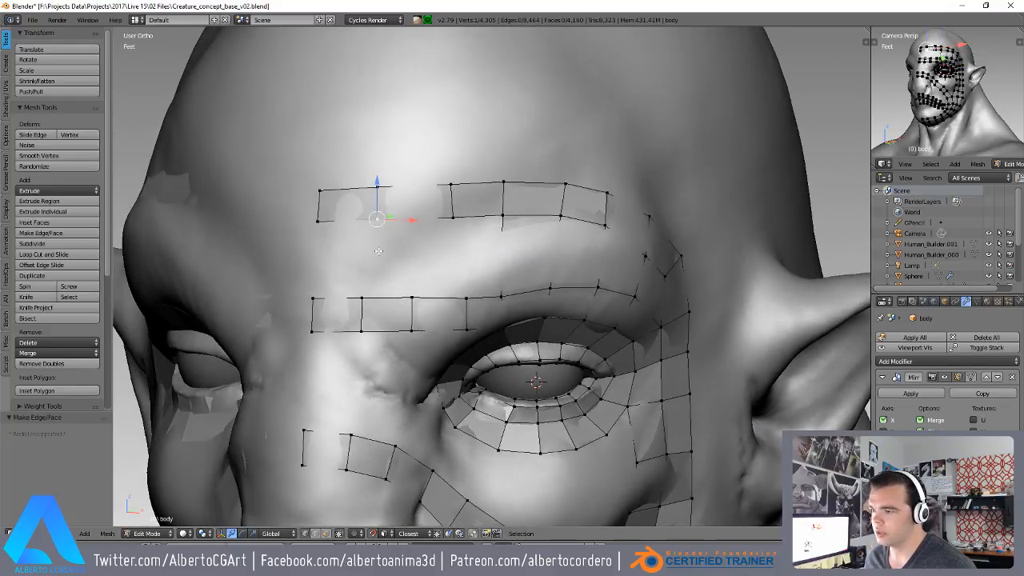
middle_click_drag(378, 203, 429, 228)
key("g")
left_click(415, 229)
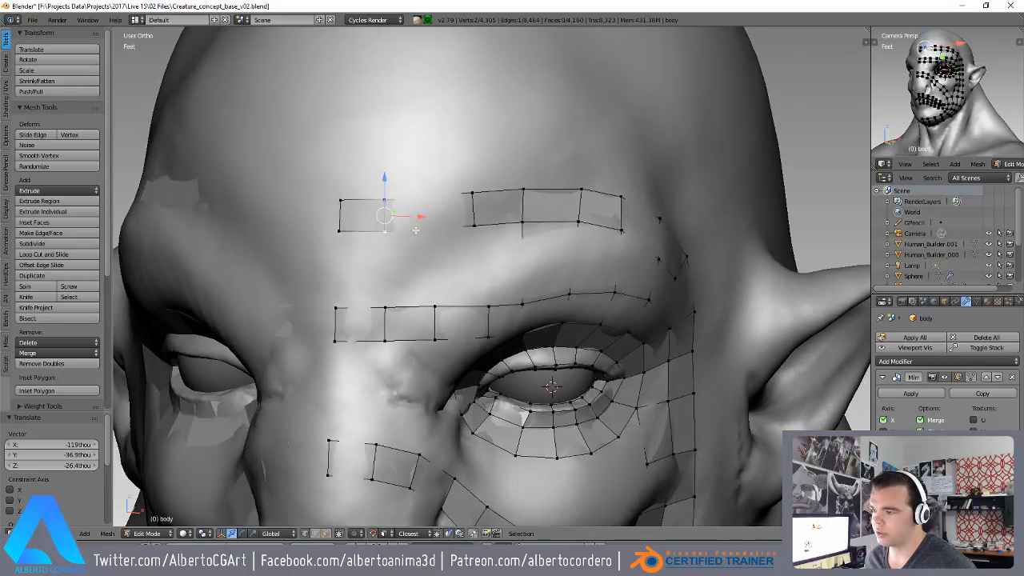
- Add one loop cut through the forehead strip's wide inner face and shift the new edge outward
key("ctrl+r")
left_click(428, 223)
left_click(429, 222)
key("g")
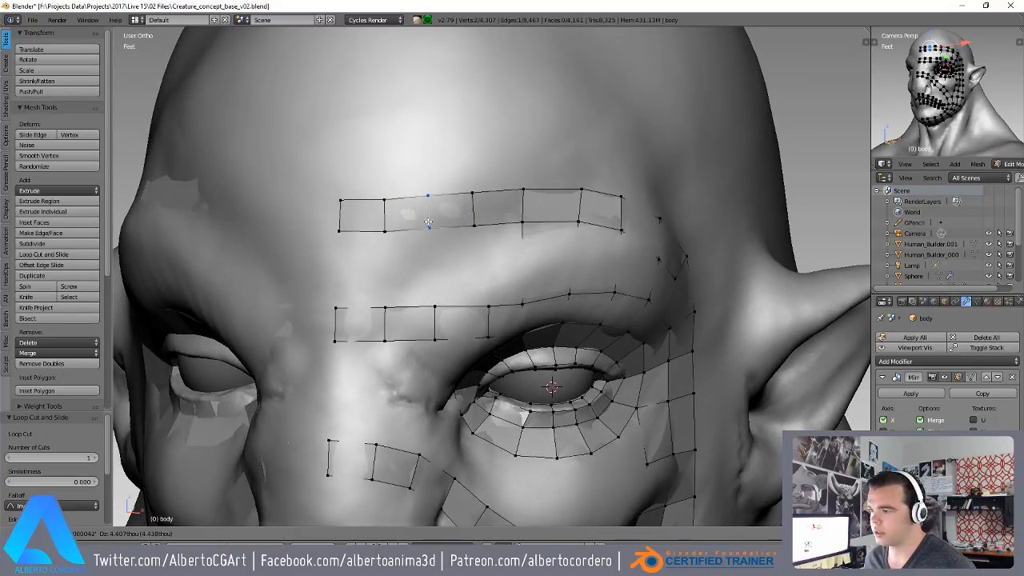
left_click(437, 224)
- Adjust the inner brow row and the forehead strip's neighbouring vertices so both rows line up
middle_click_drag(470, 214, 479, 216)
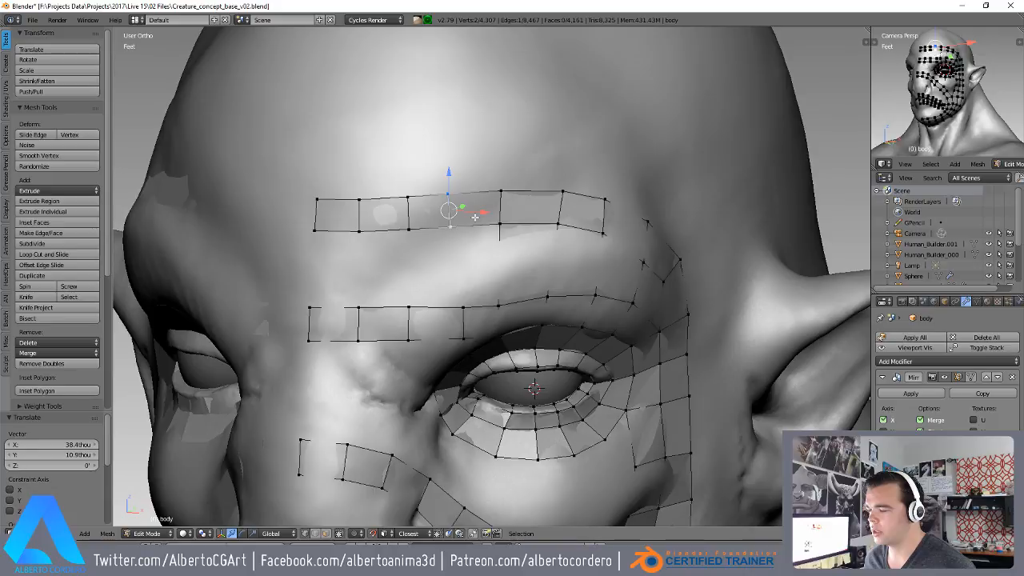
right_click(472, 331)
middle_click_drag(470, 313, 467, 269)
key("g")
left_click(456, 266)
right_click(443, 161)
key("g")
left_click(442, 156)
- Fill the remaining quads between the forehead strip and the inner brow row up to the midline
right_click(485, 251, "shift")
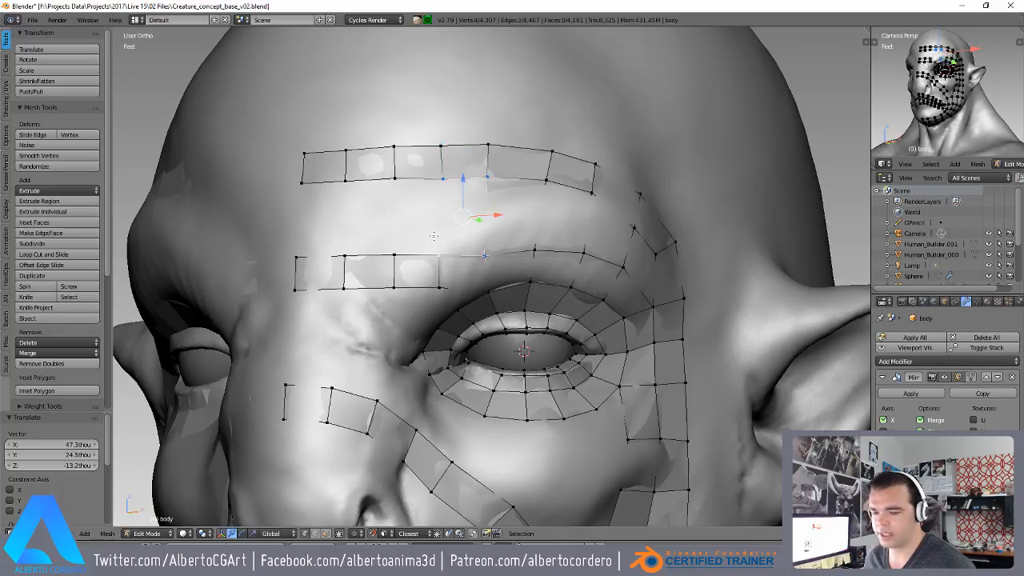
key("f")
mouse_move(433, 236)
middle_mouse_down()
mouse_move(448, 199)
mouse_move(436, 221)
middle_mouse_up()
key("f")
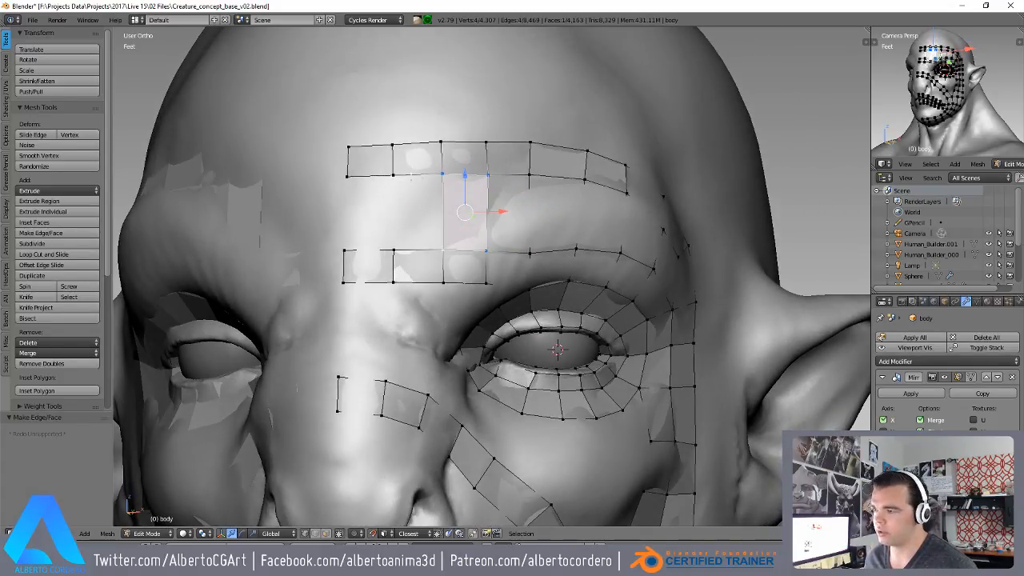
right_click(393, 179)
right_click(388, 260, "shift")
key("f")
right_click(425, 171, "alt")
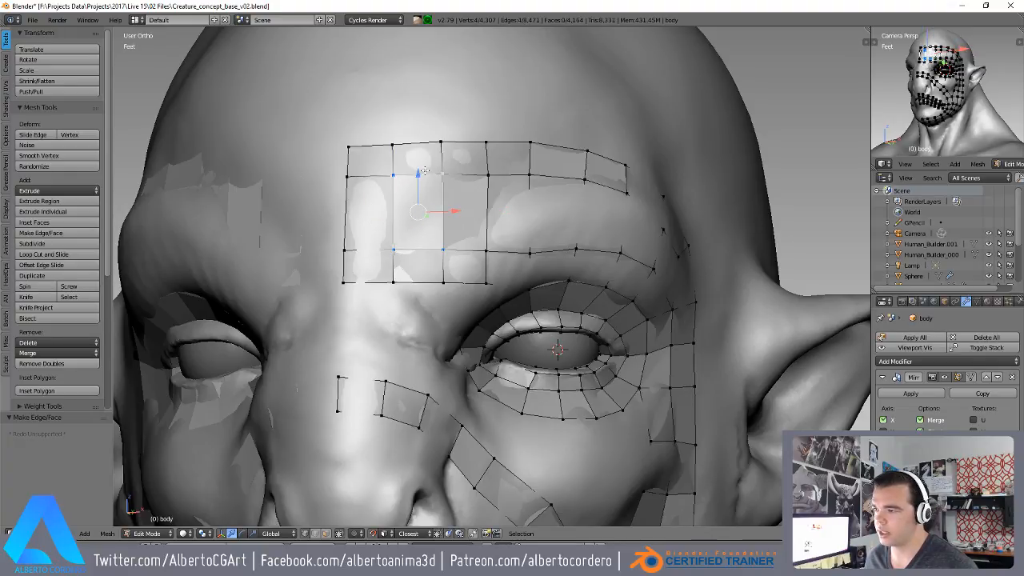
key("f")
- Move the forehead strip's lower edge row down to even out the quads above the brow
middle_click_drag(426, 179, 479, 179)
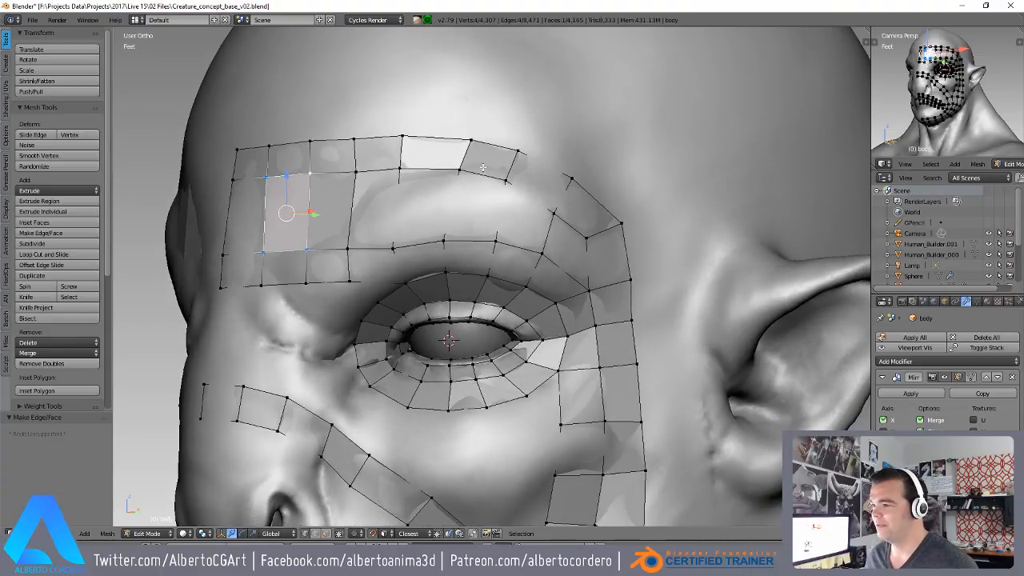
right_click(481, 175, "alt")
key("g")
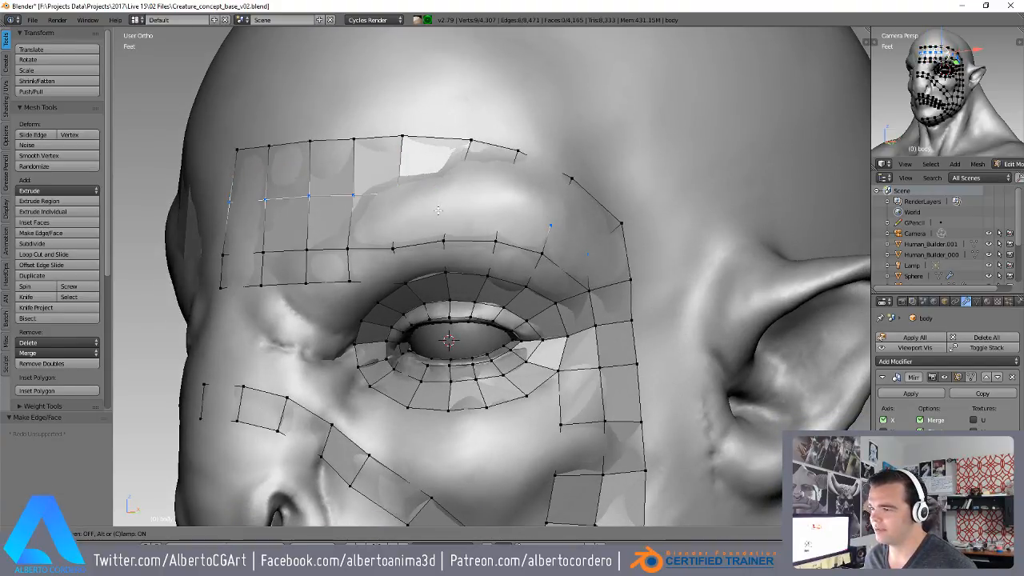
left_click(441, 212)
- Extrude the edges at the eye's inner corner toward the nose bridge and adjust the new strip's vertices
scroll(441, 211, "down", 4)
middle_click_drag(441, 211, 439, 177)
scroll(424, 207, "up", 3)
scroll(416, 210, "up", 2)
right_click(439, 180)
key("e")
left_click(430, 214)
right_click(428, 175)
key("g")
left_click(429, 176)
right_click(433, 217)
key("g")
left_click(426, 213)
right_click(427, 178)
key("g")
left_click(425, 175)
- Reposition the inner-corner strip's end edge and extrude it twice across the nose bridge to the midline
right_click(426, 190, "alt")
middle_click_drag(416, 192, 466, 201)
key("g")
left_click(459, 197)
key("e")
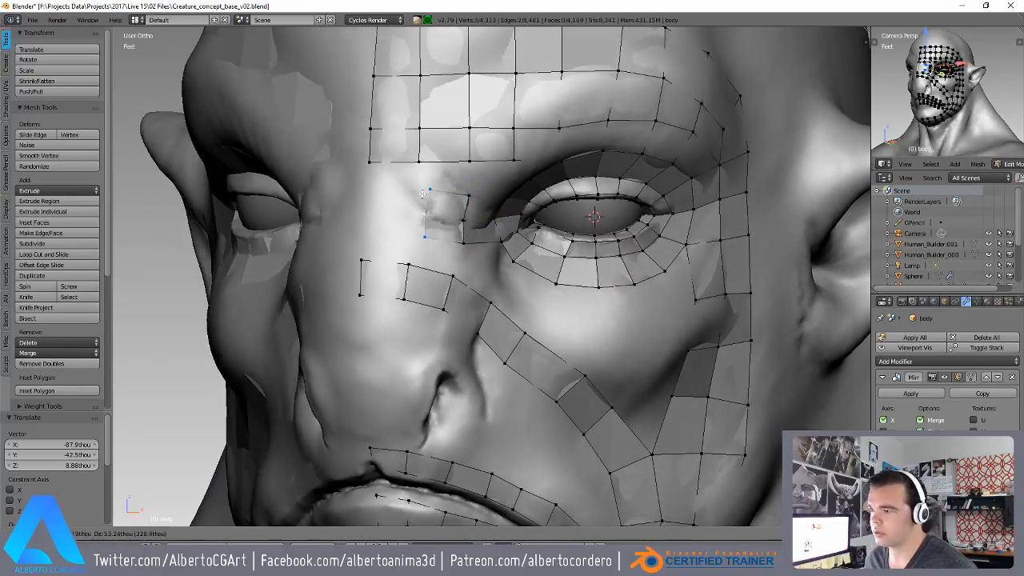
left_click(419, 195)
key("e")
left_click(374, 200)
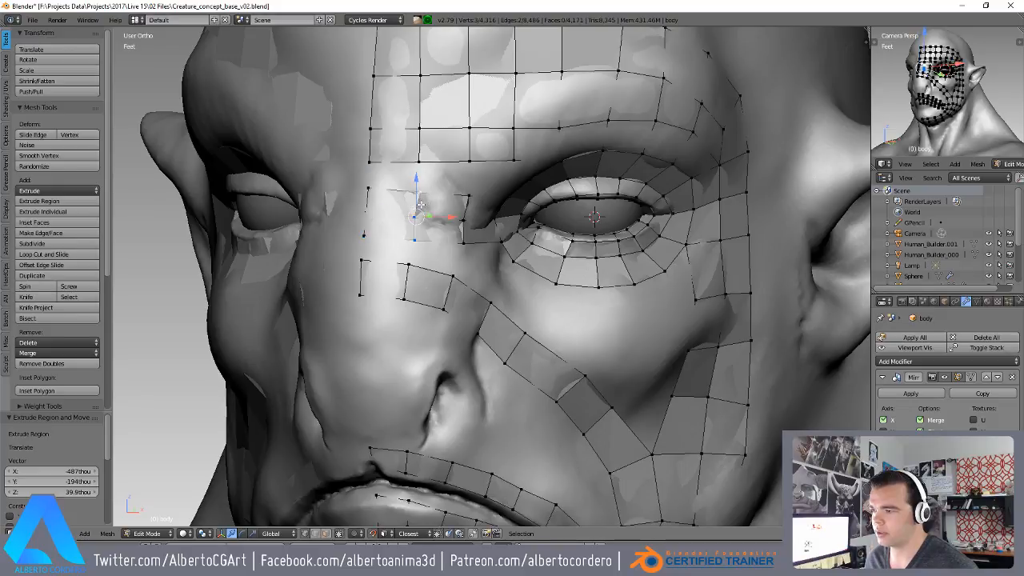
- Reposition the nose-bridge strip's middle cross edge and its upper and middle vertices along the midline
scroll(422, 192, "up", 1)
key("g")
left_click(402, 177)
right_click(344, 173)
key("g")
left_click(344, 174)
right_click(342, 201)
key("g")
left_click(393, 310)
- Nudge the lower nose strip's inner vertex and even out the middle row of the nose-bridge strip
right_click(392, 309)
key("g")
left_click(393, 310)
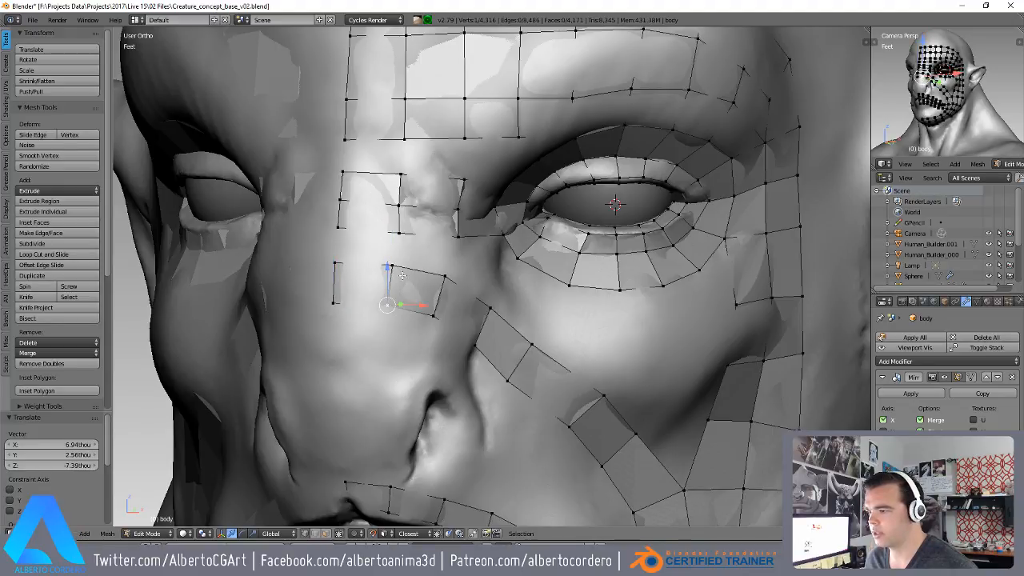
right_click(399, 205)
key("g")
left_click(399, 207)
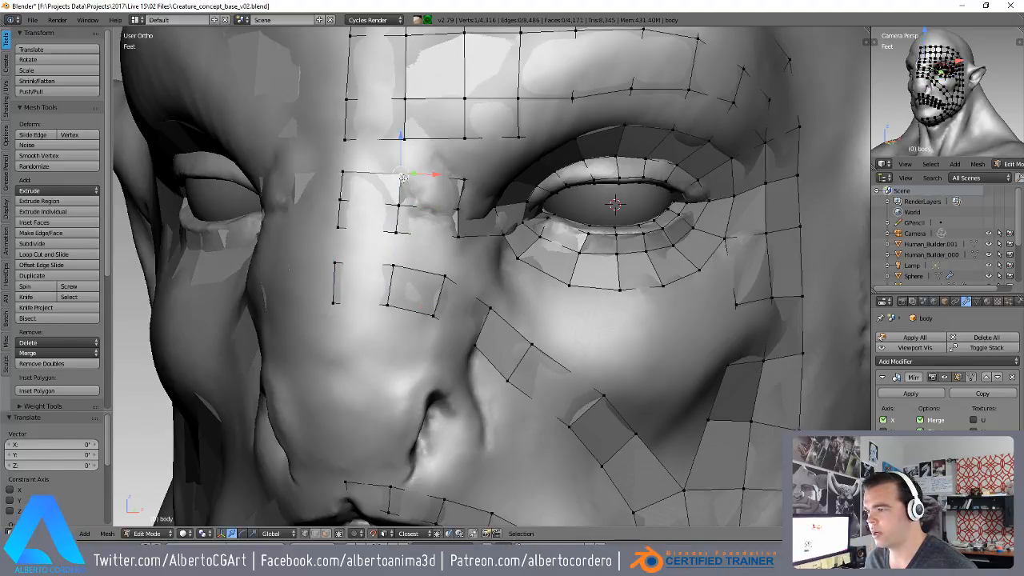
right_click(460, 210)
key("g")
left_click(471, 212)
- Fill the quads between the nose-bridge strip and the lower row of the forehead patch
middle_click_drag(471, 212, 467, 180)
right_click(457, 156)
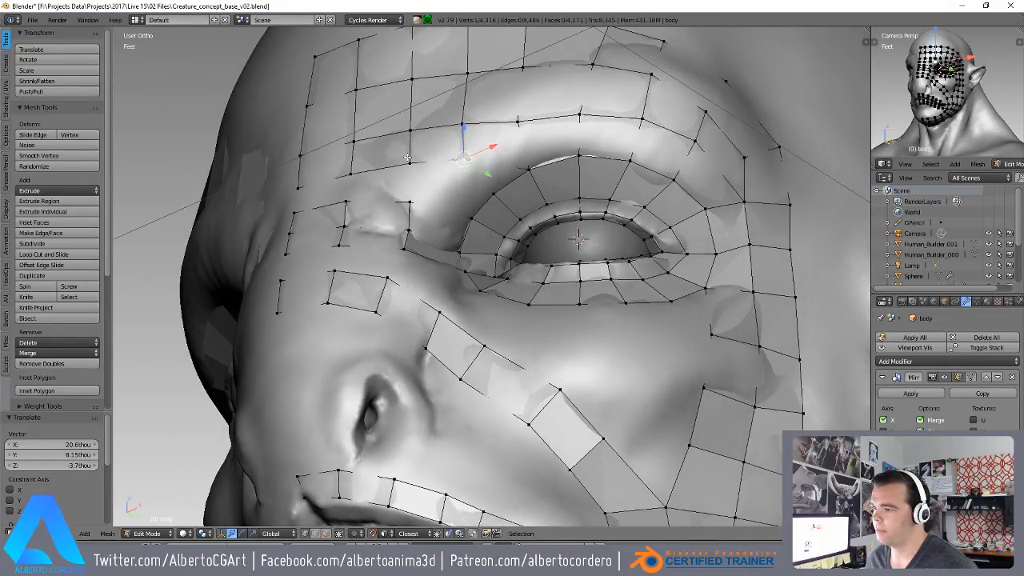
middle_click_drag(411, 158, 415, 169)
key("f")
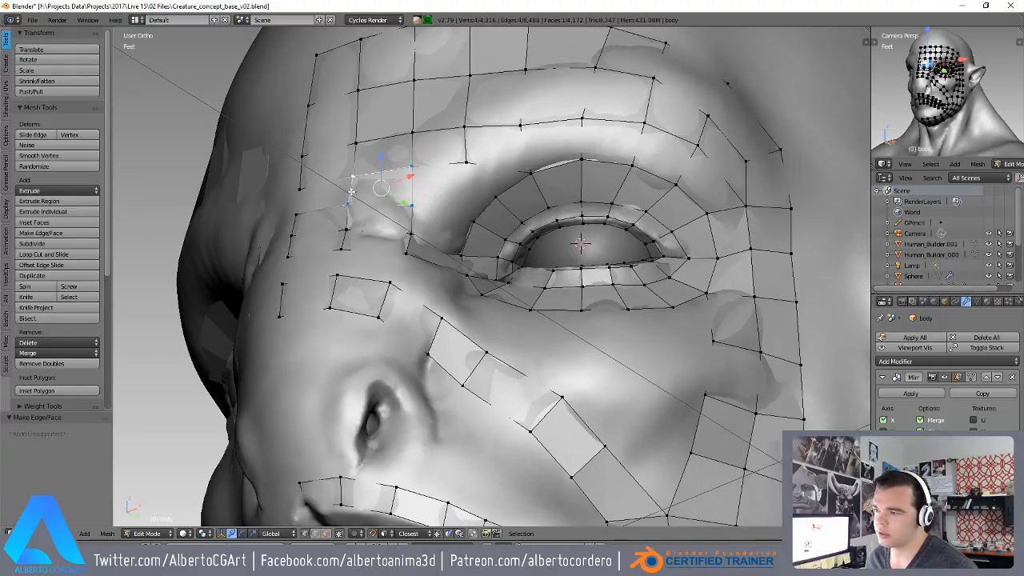
middle_click_drag(335, 204, 345, 211)
key("f")
middle_click_drag(469, 217, 436, 188)
right_click(460, 217)
right_click(450, 163, "shift")
right_click(398, 170, "shift")
right_click(393, 205, "shift")
key("f")
key("z")
right_click(482, 206)
key("z")
scroll(481, 198, "up", 2)
key("g")
left_click(491, 197)
key("ctrl+z")
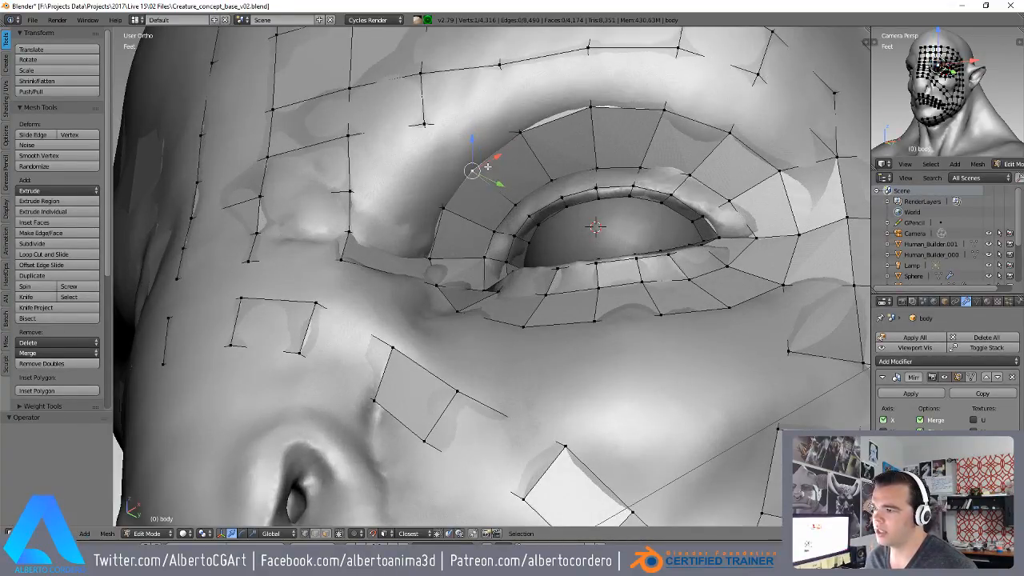
scroll(460, 157, "down", 2)
middle_click_drag(475, 186, 480, 196)
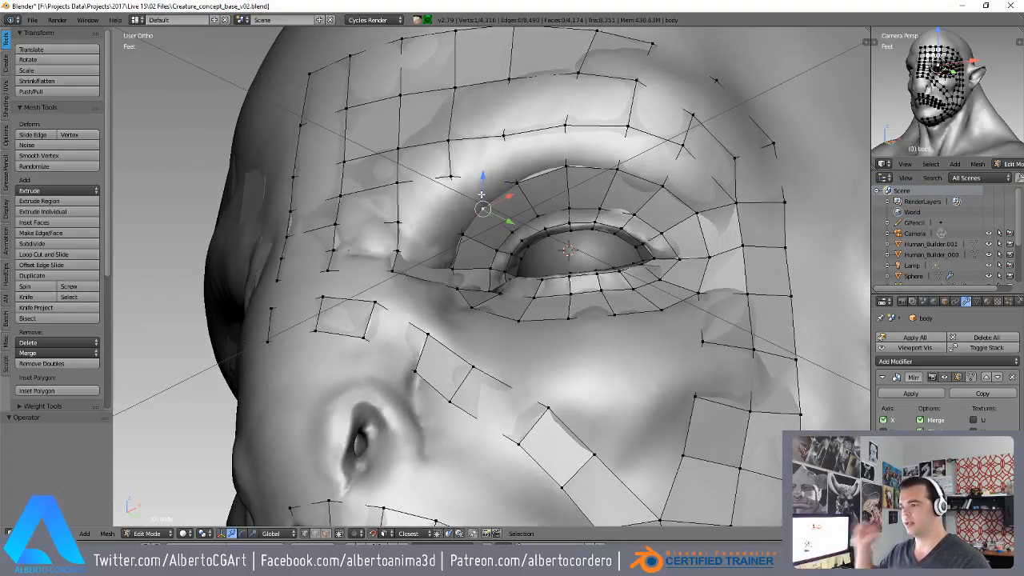
- Rip the vertical edge loop at the inner brow and move its inner side toward the midline to open a gap
right_click(456, 113, "alt")
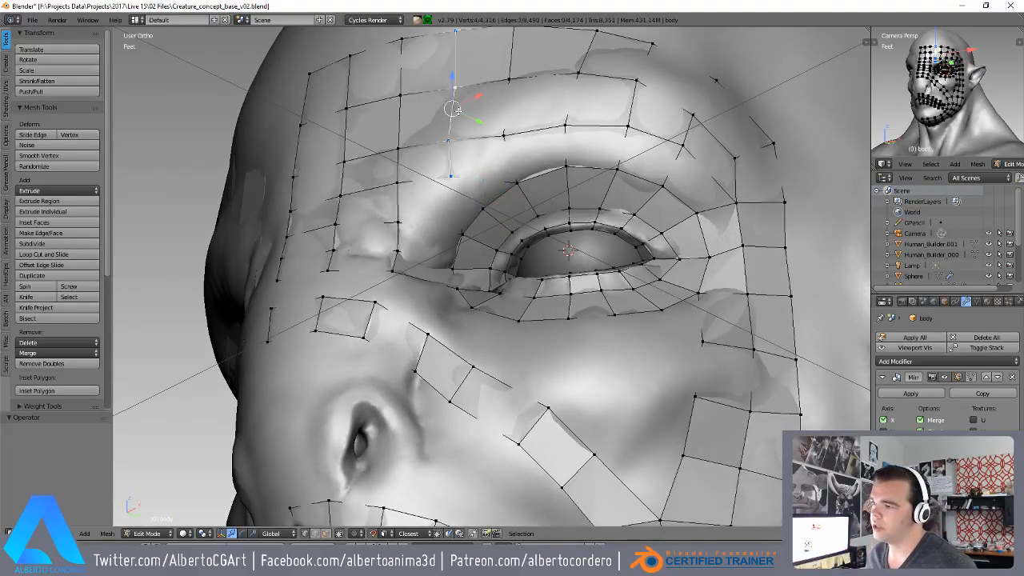
key("e")
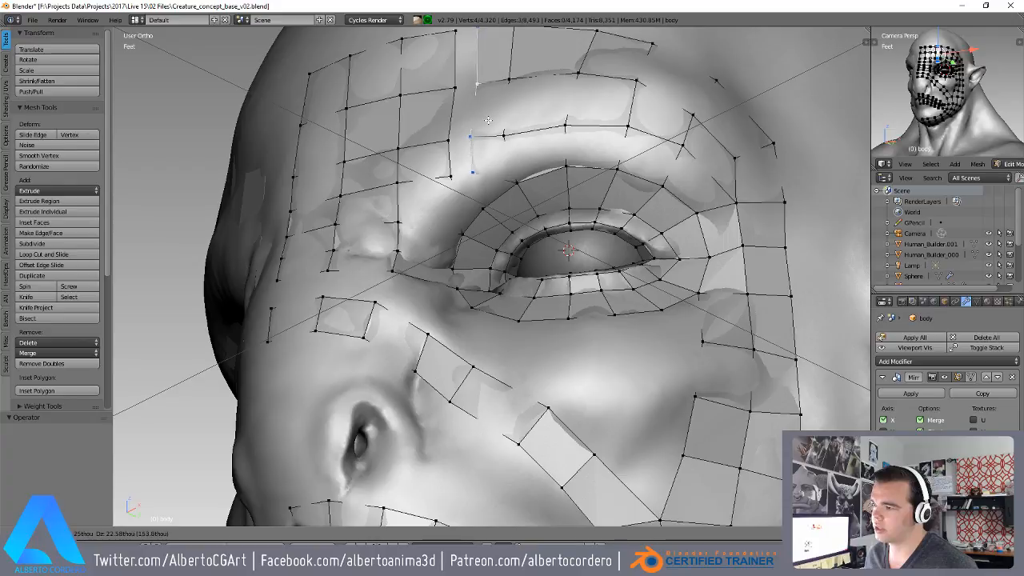
left_click(486, 118)
middle_click_drag(460, 125, 471, 135)
key("z")
right_click(474, 190)
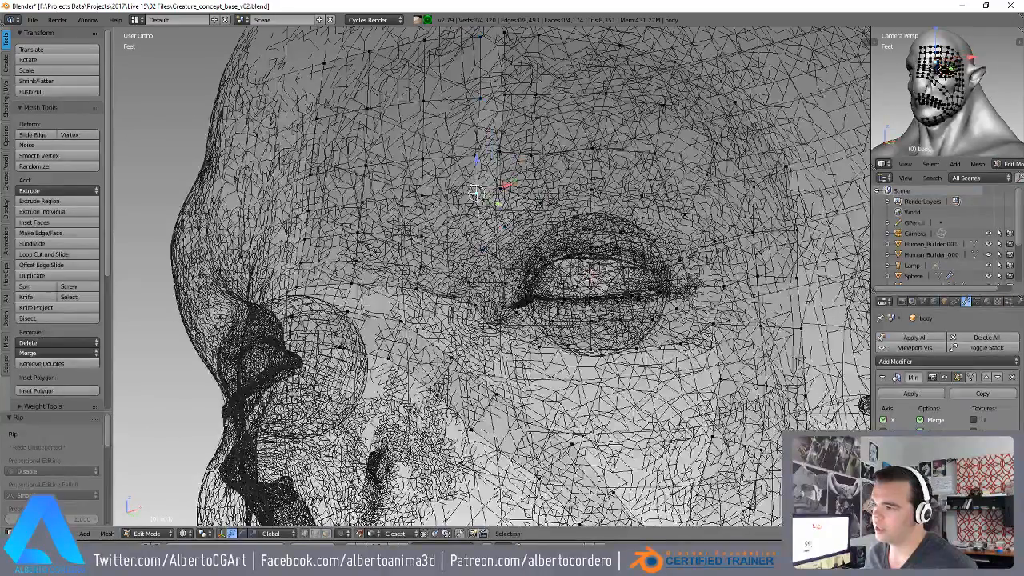
right_click(472, 154, "shift")
right_click(476, 99, "shift")
key("z")
right_click(477, 50, "shift")
middle_click_drag(481, 74, 476, 123, "shift")
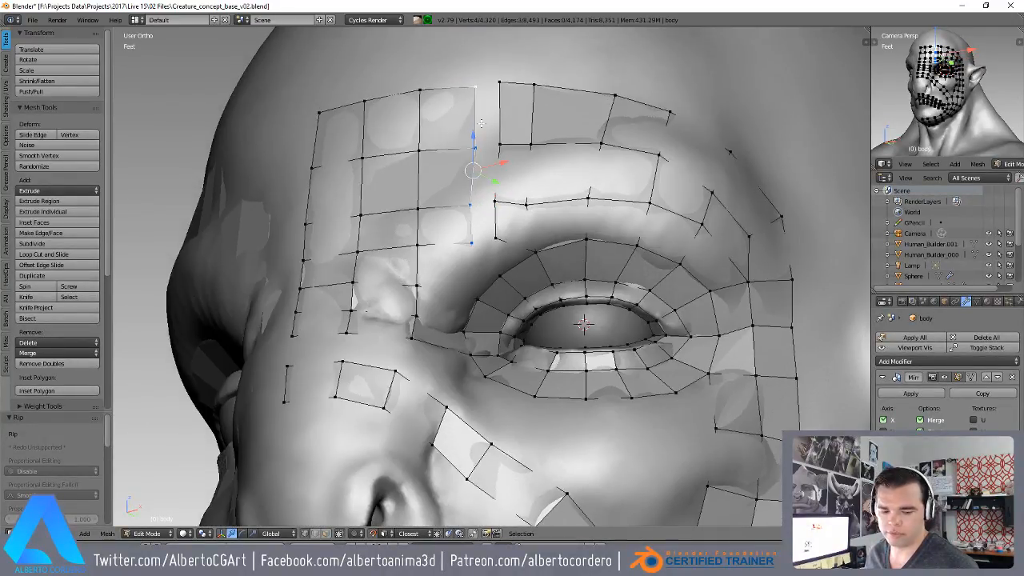
key("g")
left_click(464, 125)
- Build two quads along the gap's lower edge in the inner brow and adjust the vertices around them
key("z")
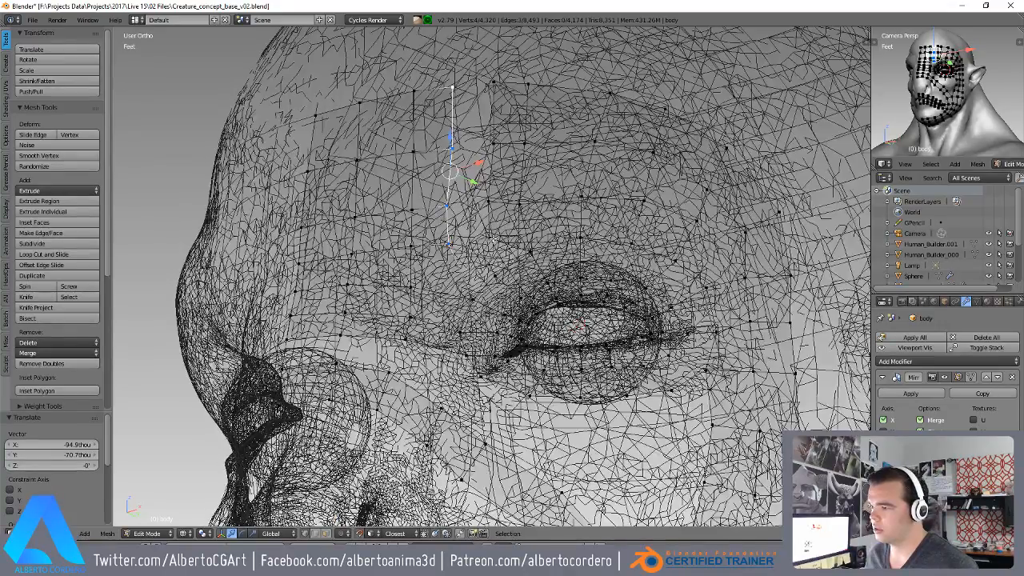
right_click(497, 277, "shift")
scroll(498, 272, "up", 2)
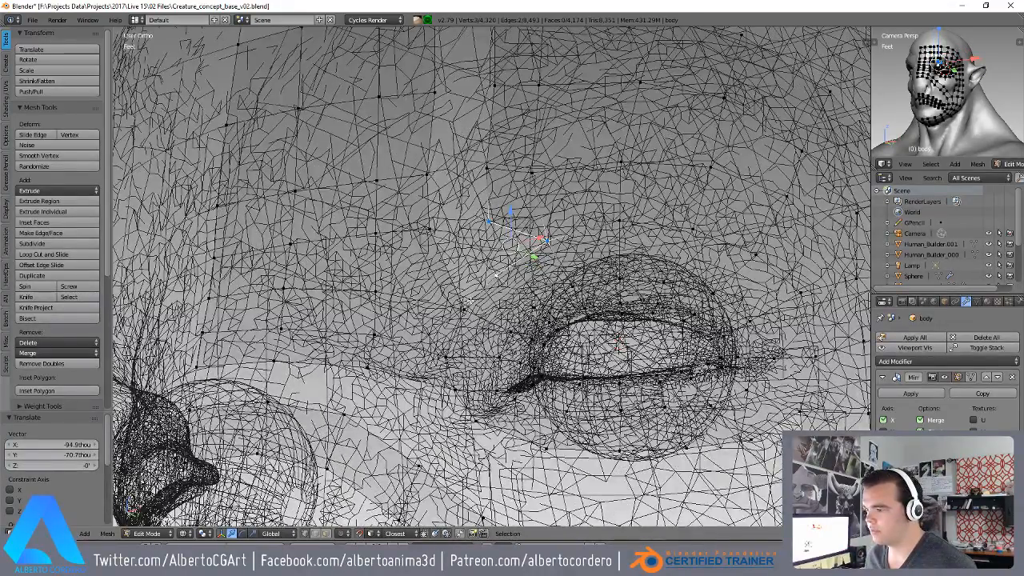
key("f")
key("g")
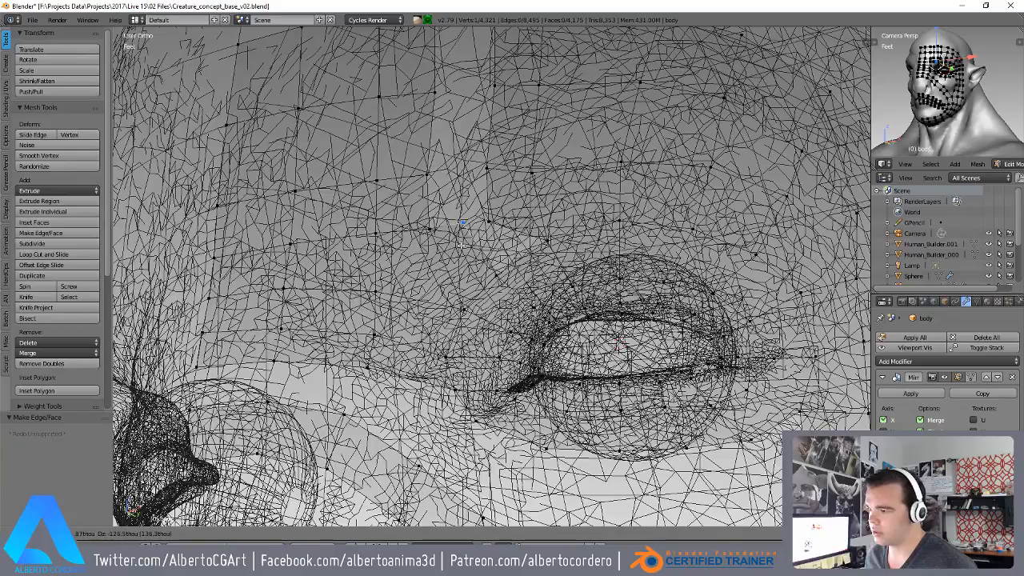
left_click(486, 219)
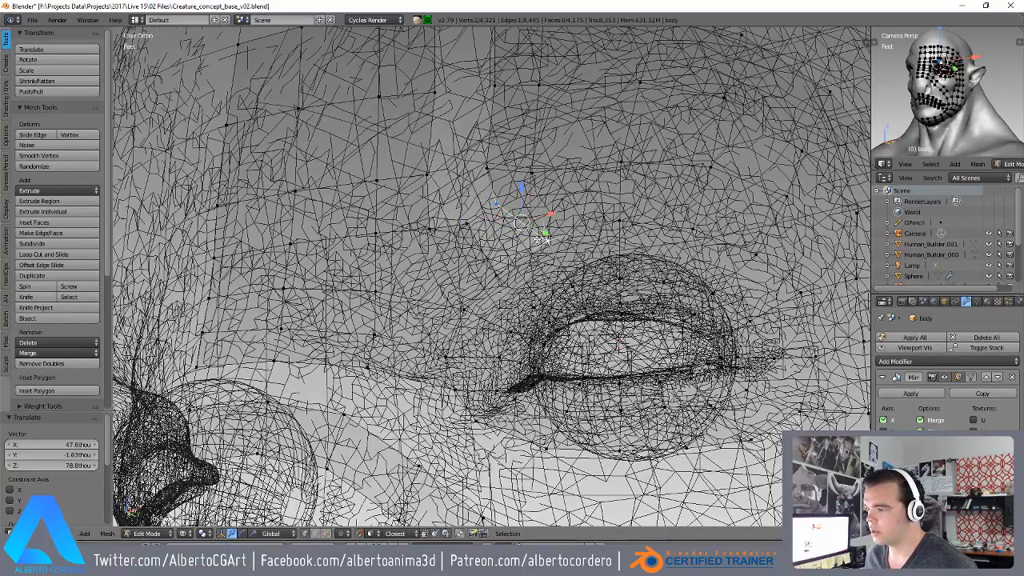
key("z")
key("f")
middle_click_drag(484, 220, 497, 156)
key("g")
left_click(452, 278)
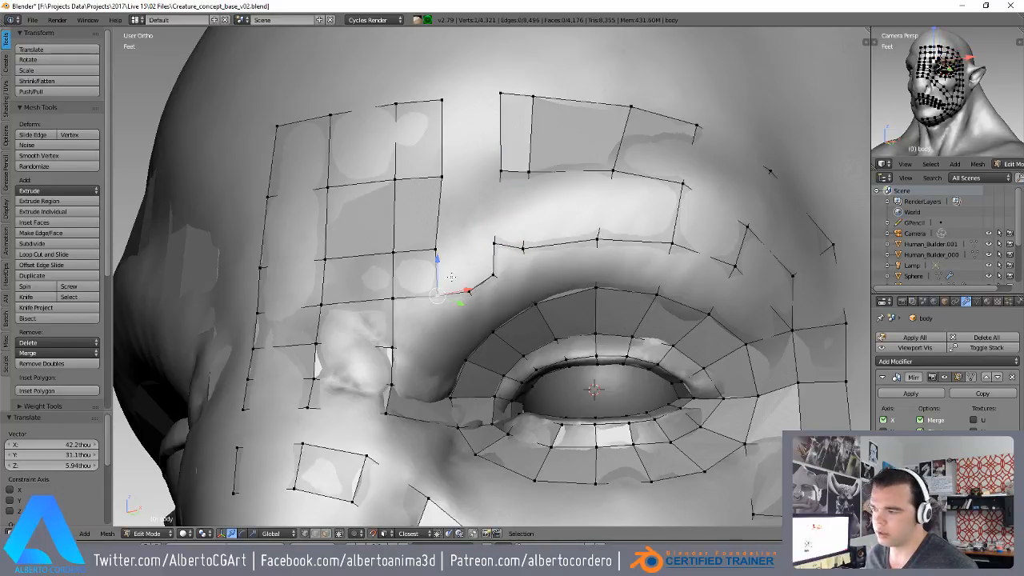
- Extend a column of quads from the inner side of the gap up to the forehead's top row
key("f")
left_click(470, 254)
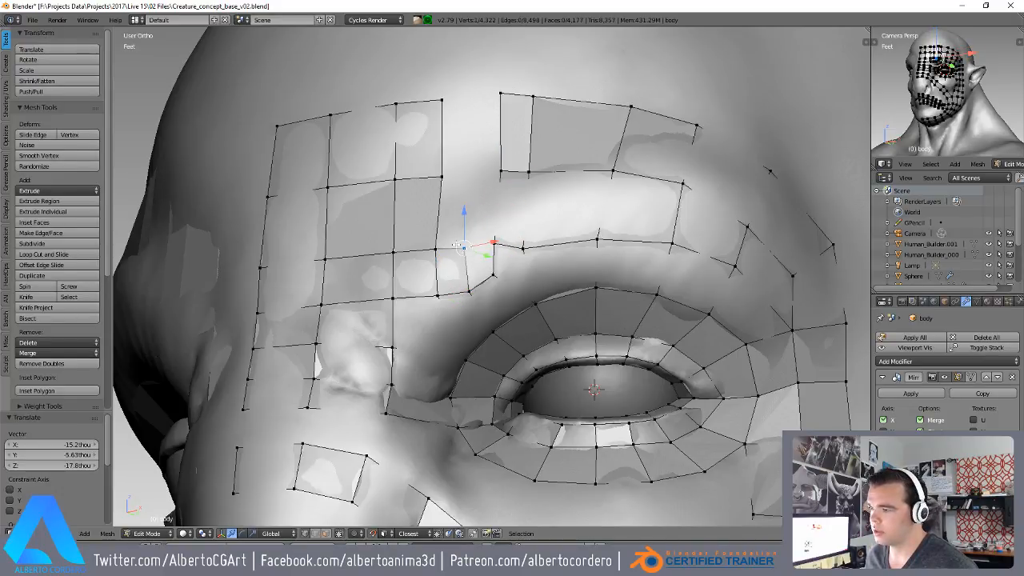
key("f")
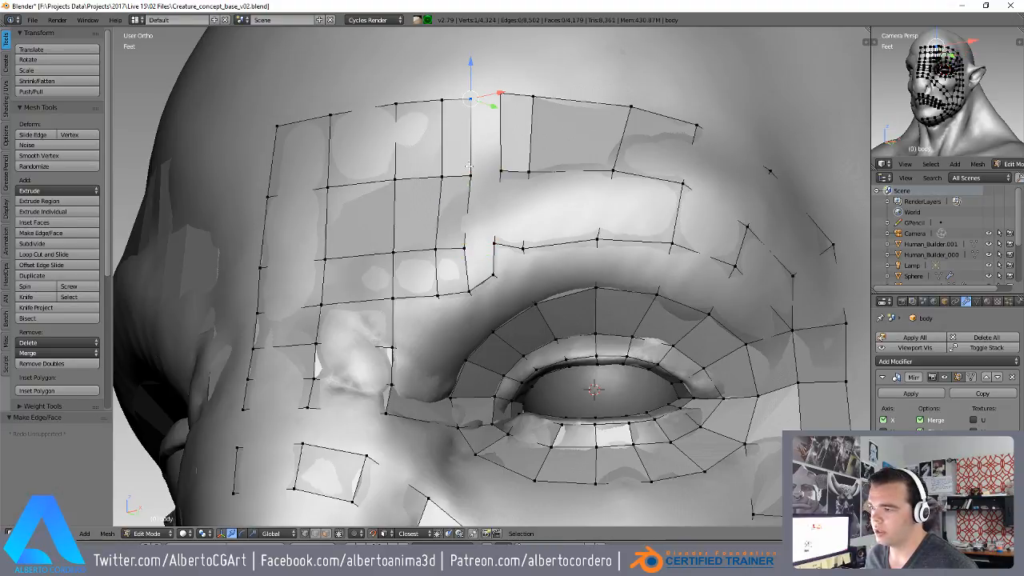
- Fill the remaining quads between the new column and the outer brow rows to close the gap
middle_click_drag(471, 274, 443, 282, "shift")
key("f")
right_click(444, 184)
right_click(473, 178, "shift")
right_click(467, 251, "shift")
right_click(436, 256, "shift")
middle_click_drag(427, 203, 429, 230)
key("f")
right_click(446, 133)
right_click(475, 128, "shift")
right_click(475, 206, "shift")
right_click(445, 211, "shift")
scroll(437, 177, "down", 1)
key("f")
- Smooth the vertices of the forehead and brow patch with strength 0.500 and snap them back onto the sculpt
mouse_move(437, 177)
middle_mouse_down()
mouse_move(445, 191)
mouse_move(439, 178)
middle_mouse_up()
scroll(439, 178, "down", 2)
right_click(495, 283)
mouse_move(484, 304)
left_mouse_down("ctrl")
mouse_move(320, 179)
mouse_move(336, 164)
left_mouse_up("ctrl")
middle_click_drag(336, 164, 493, 249)
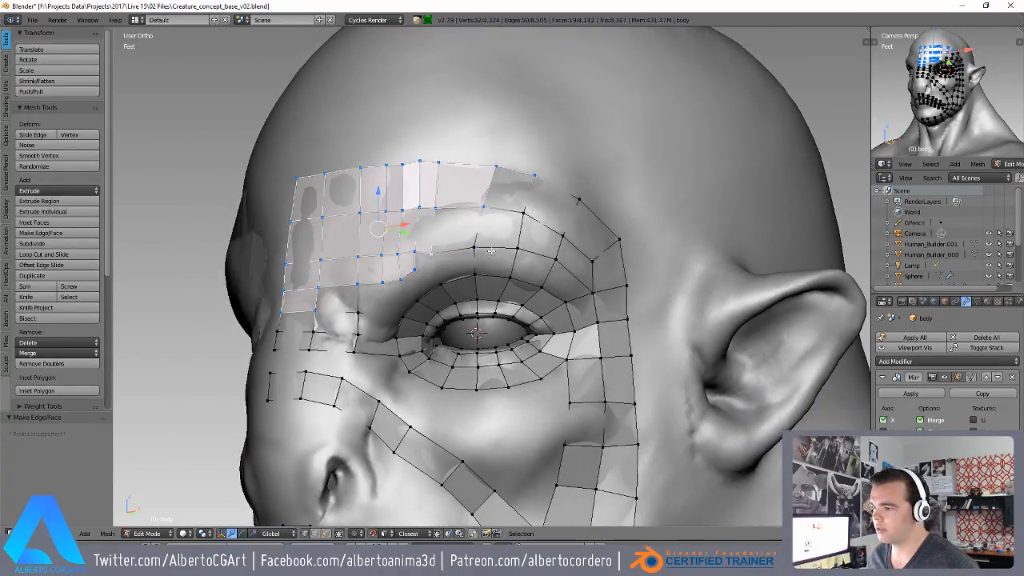
left_click_drag(702, 173, 584, 271, "ctrl")
middle_click_drag(584, 268, 555, 225)
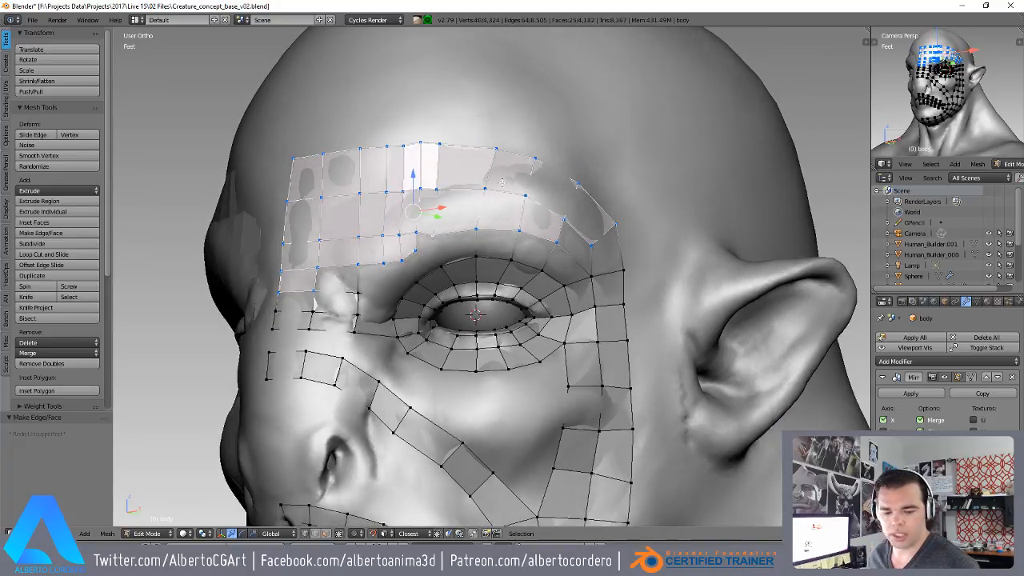
key("w")
left_click(530, 177)
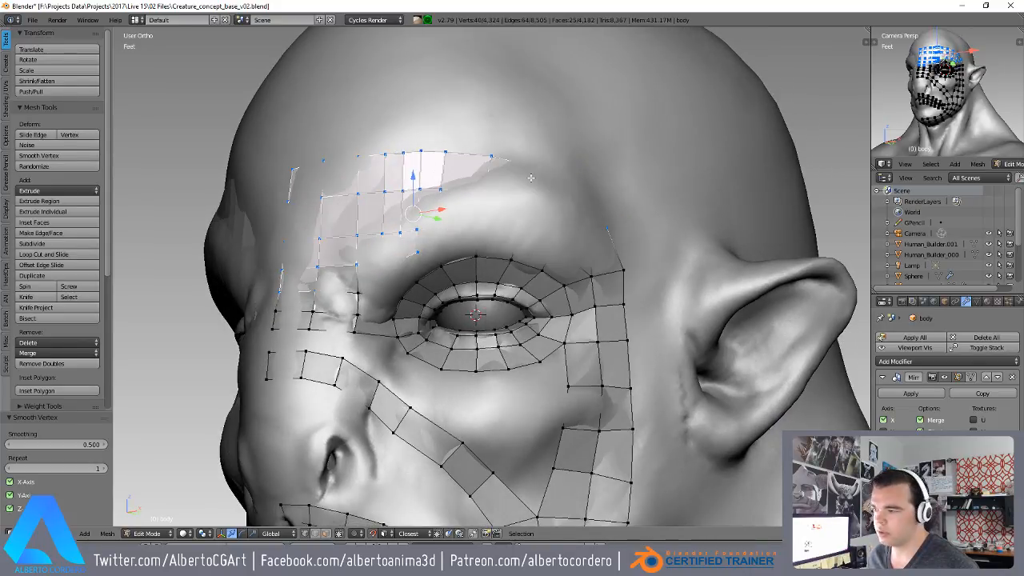
key("g")
left_click(531, 178)
key("a")
middle_click_drag(455, 231, 452, 204)
scroll(490, 218, "up", 4)
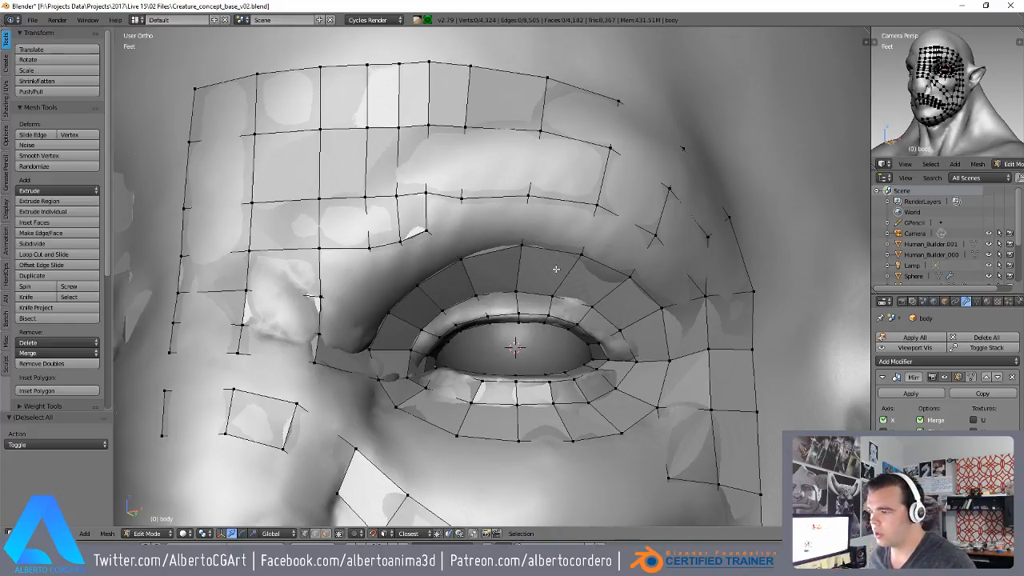
- Examine the quad flow from the brow rows down to the cheek with the wireframe view and a loop-cut preview
middle_click_drag(584, 240, 579, 231)
key("z")
middle_click_drag(520, 220, 514, 200)
right_click(425, 190)
key("z")
key("z")
right_click(457, 166)
key("z")
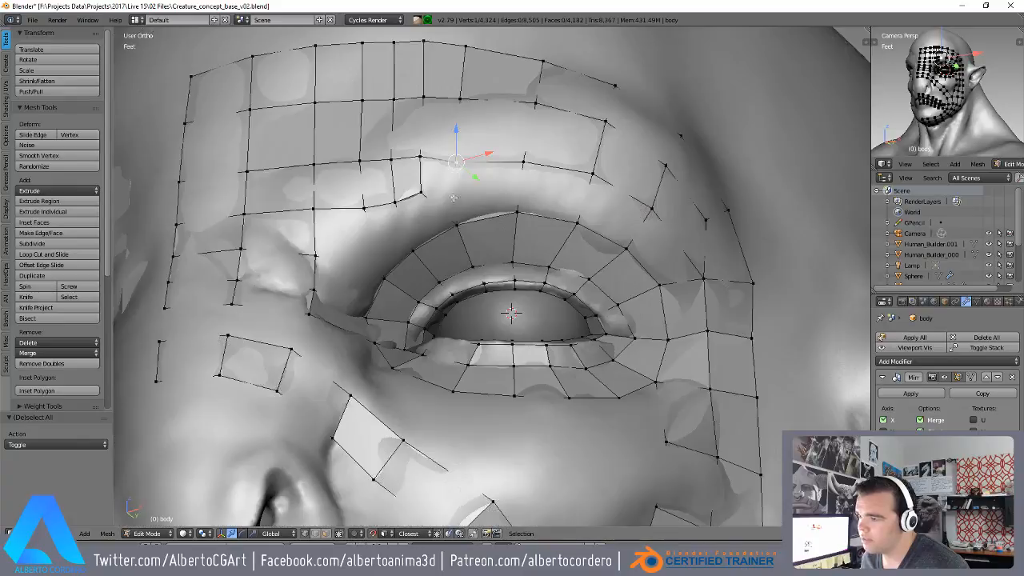
scroll(454, 194, "down", 3)
mouse_move(456, 195)
middle_mouse_down()
mouse_move(489, 215)
mouse_move(463, 207)
middle_mouse_up()
key("ctrl+r")
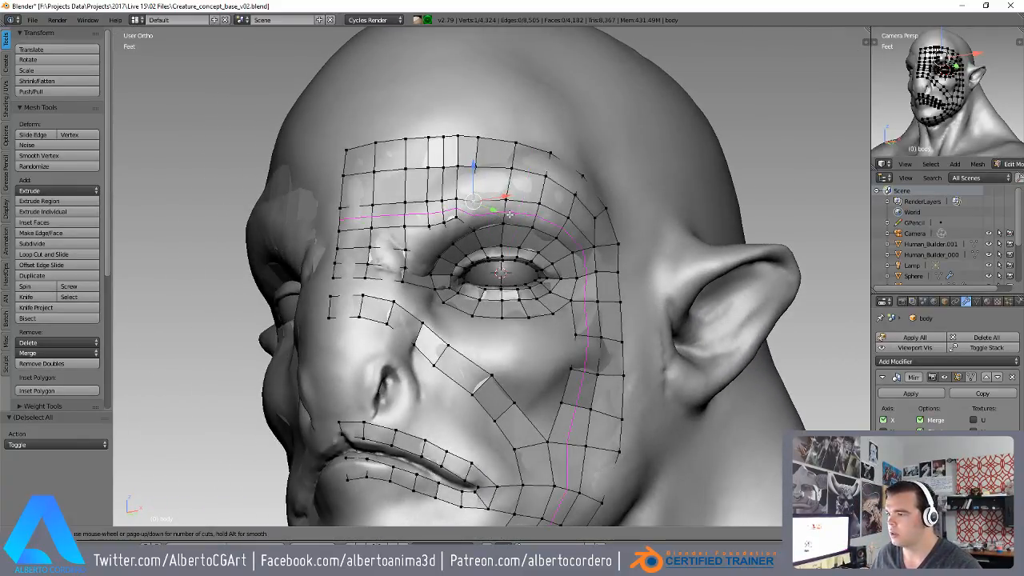
right_click(508, 214)
- Delete the three inner vertices of the double column on the outer cheek, below the eye's outer corner
middle_click_drag(508, 215, 550, 305)
scroll(520, 243, "up", 1)
right_click(553, 320)
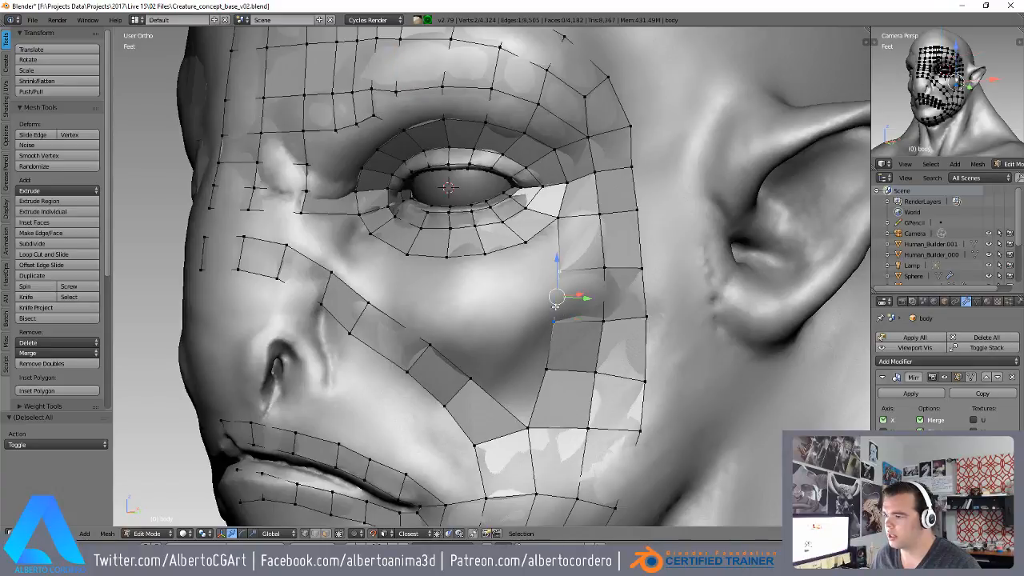
key("x")
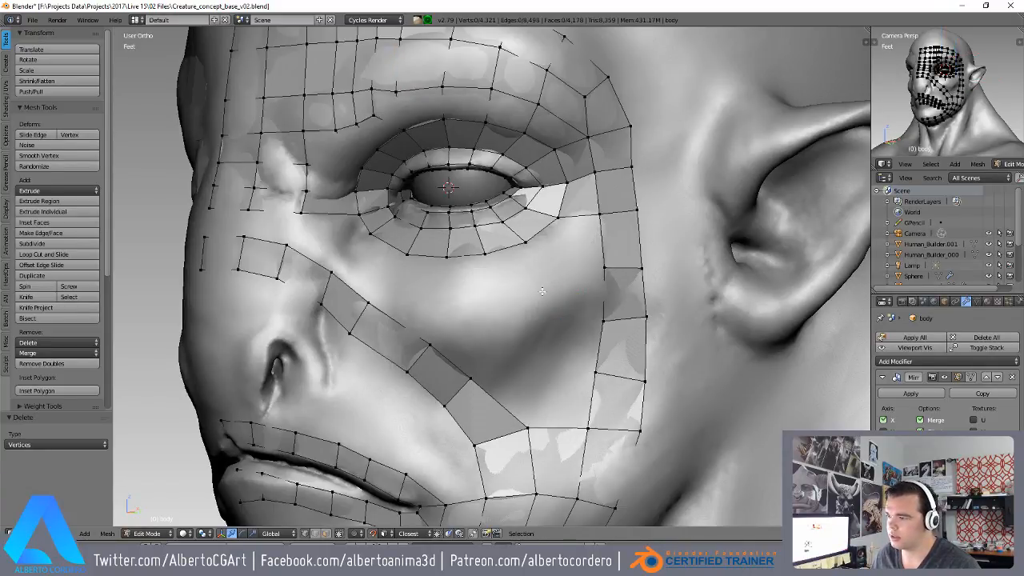
left_click(541, 289)
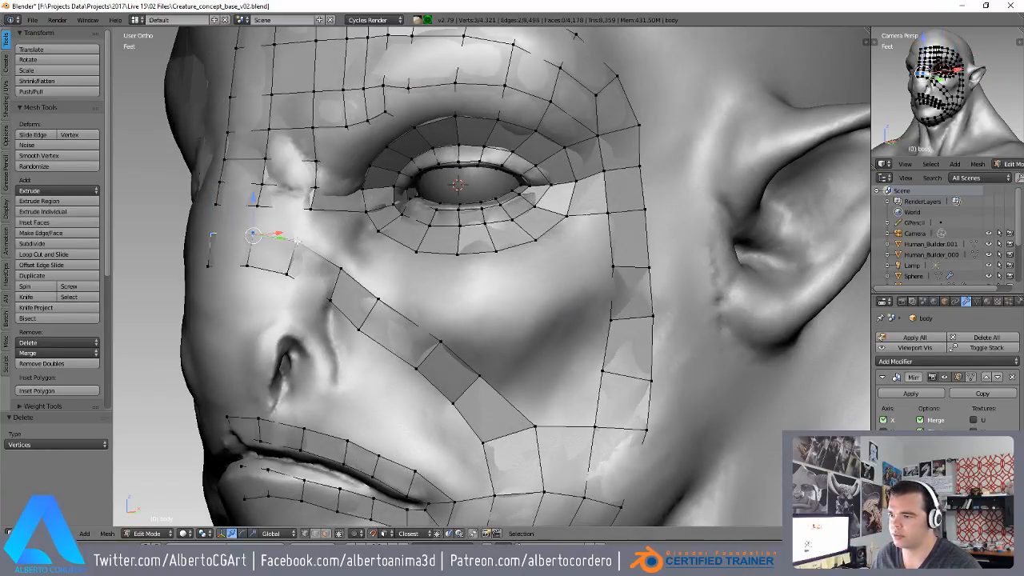
- Move the faces of the strip crossing the nose down along the nose bridge
right_click(287, 274, "shift")
right_click(248, 265, "shift")
right_click(209, 266, "shift")
key("g")
left_click(268, 275)
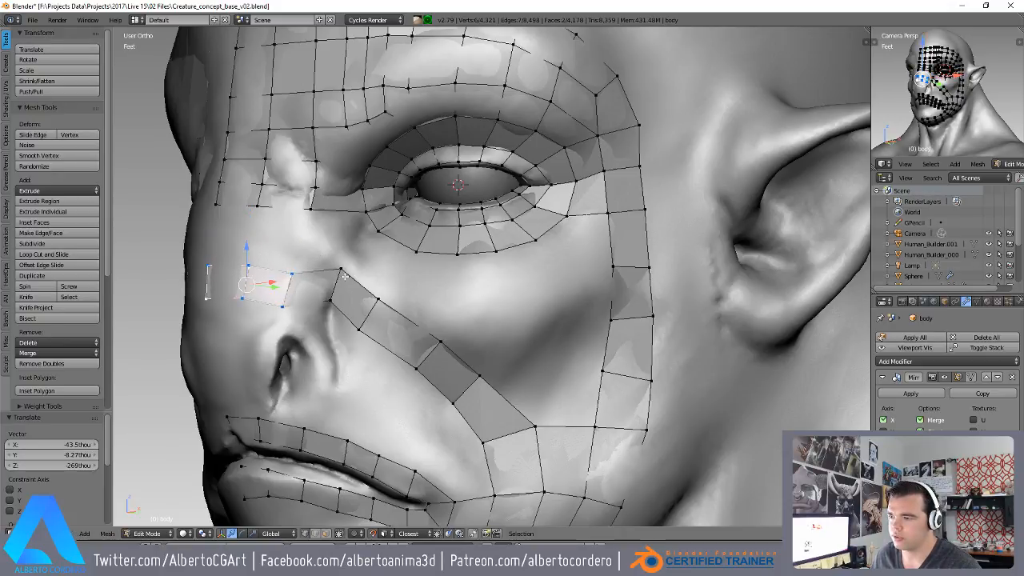
- Move the next two cross edges of the nose-to-cheek strip down to follow the lowered nose faces
right_click(342, 274)
right_click(332, 298, "shift")
middle_click_drag(342, 287, 350, 287)
key("g")
left_click(351, 308)
right_click(373, 313, "alt")
key("g")
left_click(396, 330)
- Extrude a vertex from the eye loop's outer end of the cheek column down onto the cheek
middle_click_drag(488, 266, 590, 228)
right_click(589, 228)
key("e")
left_click(567, 309)
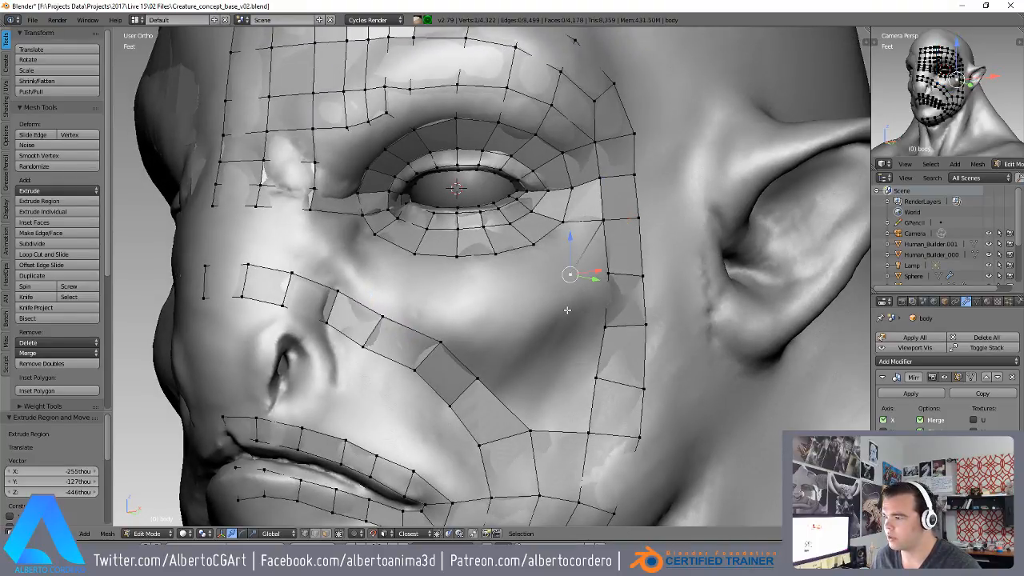
- Fill the quad joining the new cheek vertex to the eye loop's outer end and the cheek column, and reposition that vertex
right_click(562, 231, "shift")
right_click(596, 228, "shift")
key("f")
right_click(569, 273)
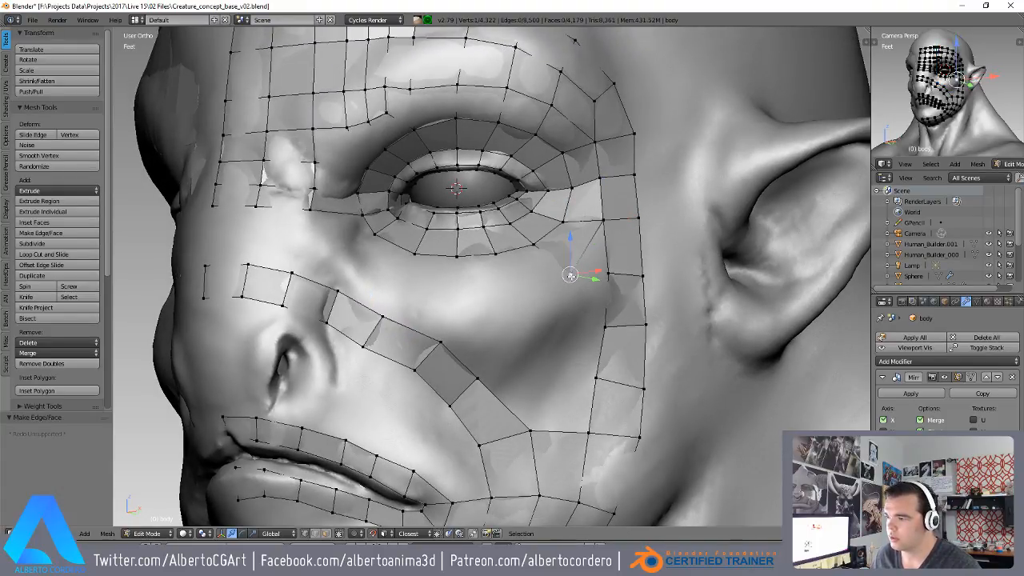
scroll(572, 273, "up", 1)
key("g")
left_click(562, 277)
- Adjust the cheek-column vertex and the eye-loop vertex around the quad below the eye's outer corner
right_click(632, 203)
key("g")
left_click(630, 218)
right_click(574, 212)
key("g")
left_click(559, 268)
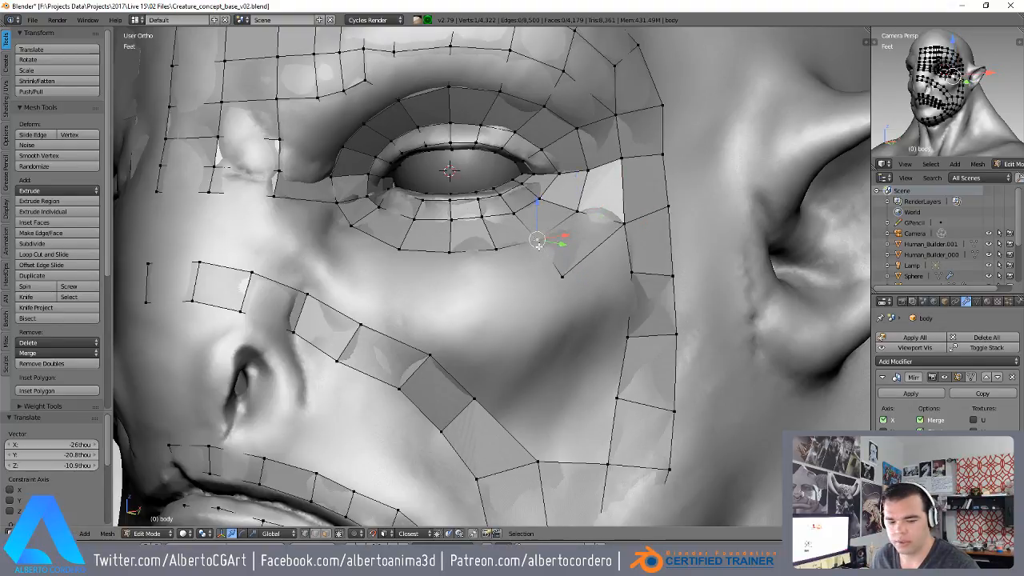
- Extend the row below the lower eyelid inward with two more quads, placing their new vertices on the cheek
key("f")
key("g")
left_click(496, 250)
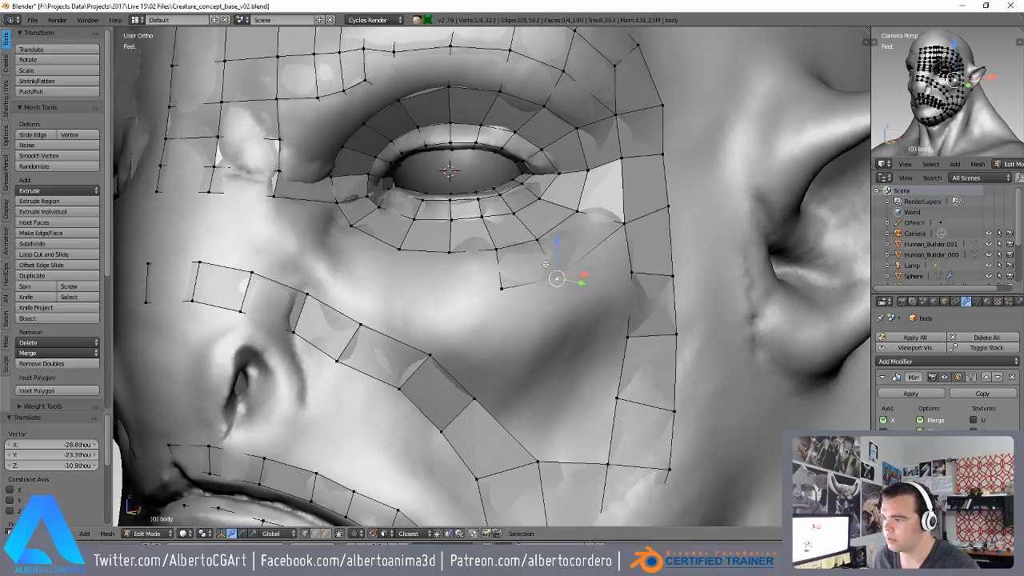
middle_click_drag(488, 270, 429, 252)
key("f")
key("g")
left_click(483, 267)
- Continue the lower-eyelid row with two quads to the eye's inner corner, positioning each new lower vertex
right_click(474, 272)
key("f")
key("g")
left_click(454, 280)
right_click(431, 257)
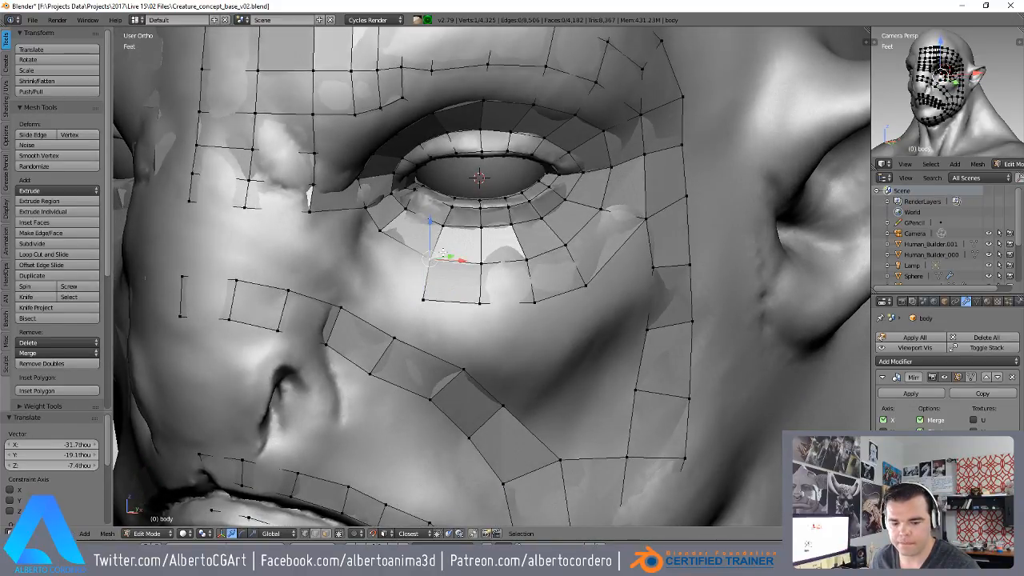
key("f")
key("g")
left_click(388, 247)
- Even out the vertices of the new lower-eyelid row, raising its lower edge from the inner end to the outer end
right_click(385, 234)
key("g")
left_click(385, 243)
right_click(426, 292)
key("g")
left_click(480, 293)
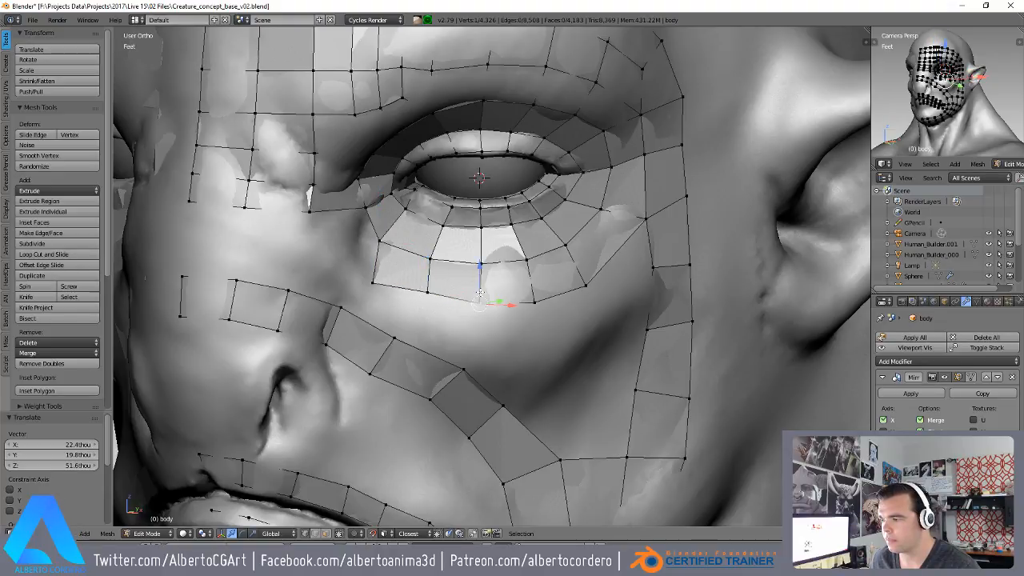
key("g")
left_click(551, 289)
key("g")
left_click(582, 277)
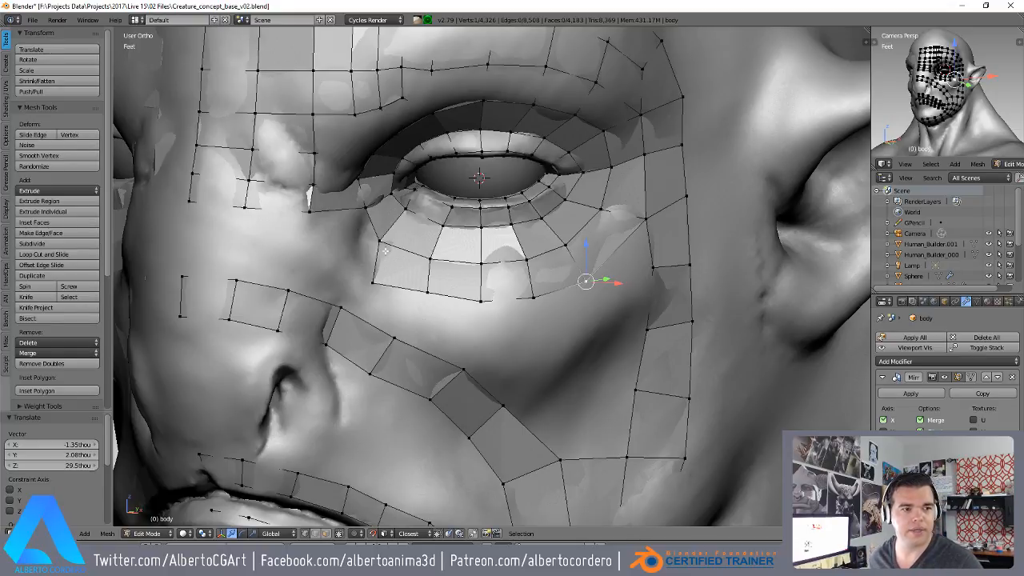
- Extrude two vertices from the inner end of the lower-eyelid row onto the side of the nose and fill the quad between them
middle_click_drag(306, 266, 430, 233, "shift")
right_click(411, 217)
key("ctrl+z")
key("ctrl+shift+z")
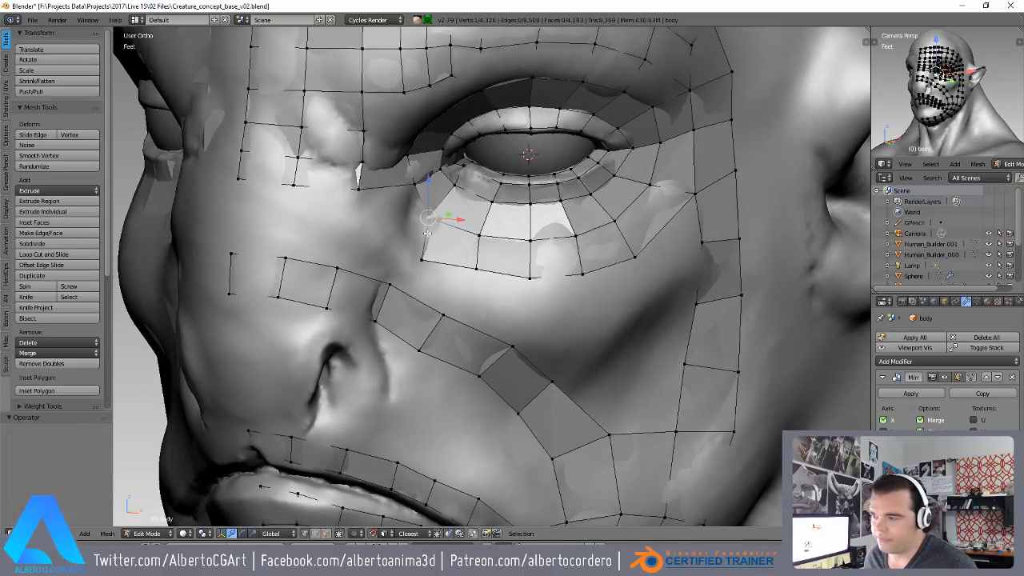
key("g")
left_click(357, 243)
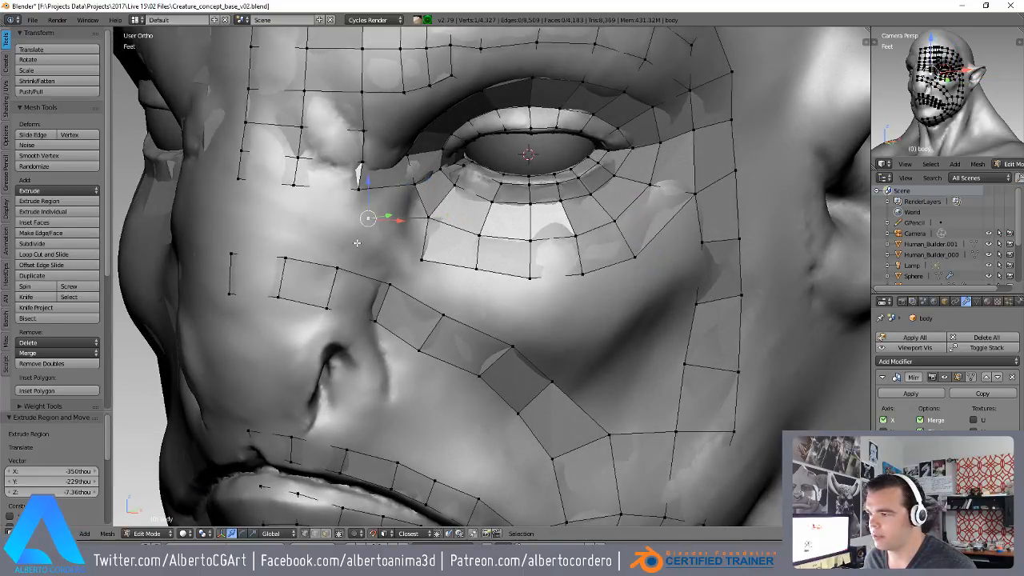
key("e")
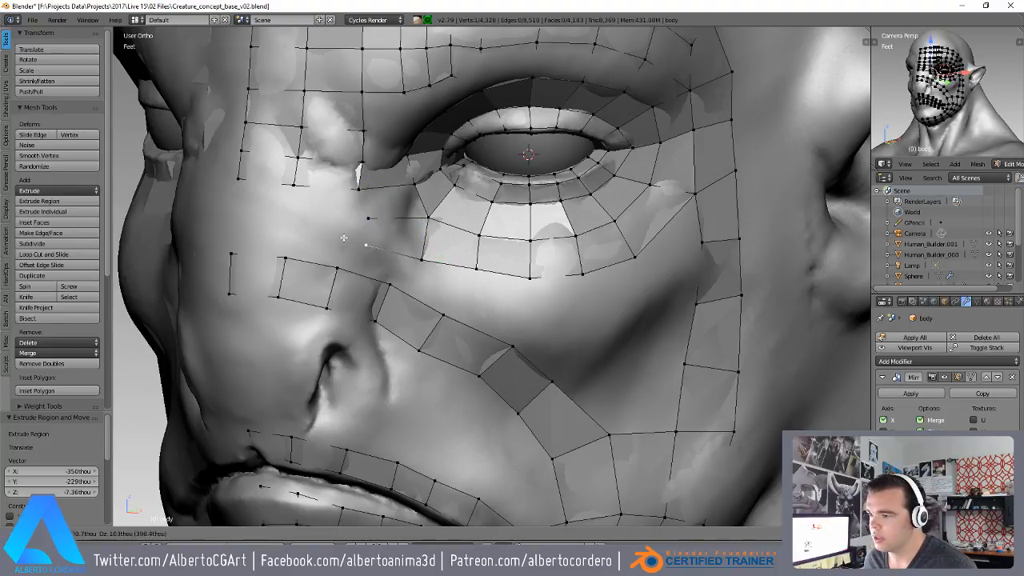
left_click(344, 238)
right_click(370, 220, "shift")
right_click(428, 218, "shift")
right_click(424, 260, "shift")
key("f")
- Reposition the two nose-side vertices of the new quad to align with the column above
right_click(372, 220)
key("g")
left_click(371, 213)
right_click(360, 243)
key("g")
left_click(349, 238)
right_click(365, 218)
key("g")
left_click(361, 217)
right_click(359, 240)
key("g")
left_click(352, 238)
- Shift the two vertices joining the lower-eyelid row to the nose-side quad toward the nose
right_click(434, 216)
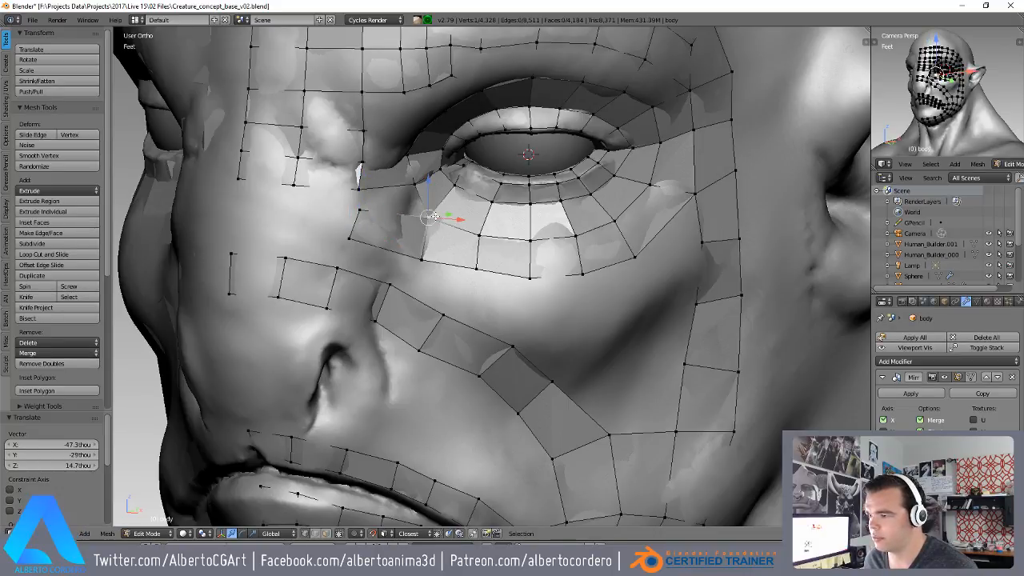
key("g")
left_click(416, 245)
right_click(411, 253)
key("g")
left_click(408, 251)
key("g")
left_click(402, 248)
- Fill the gap quad between the eye's inner corner and the nose-side quad, and adjust the vertices along its nose-side edge
right_click(358, 217)
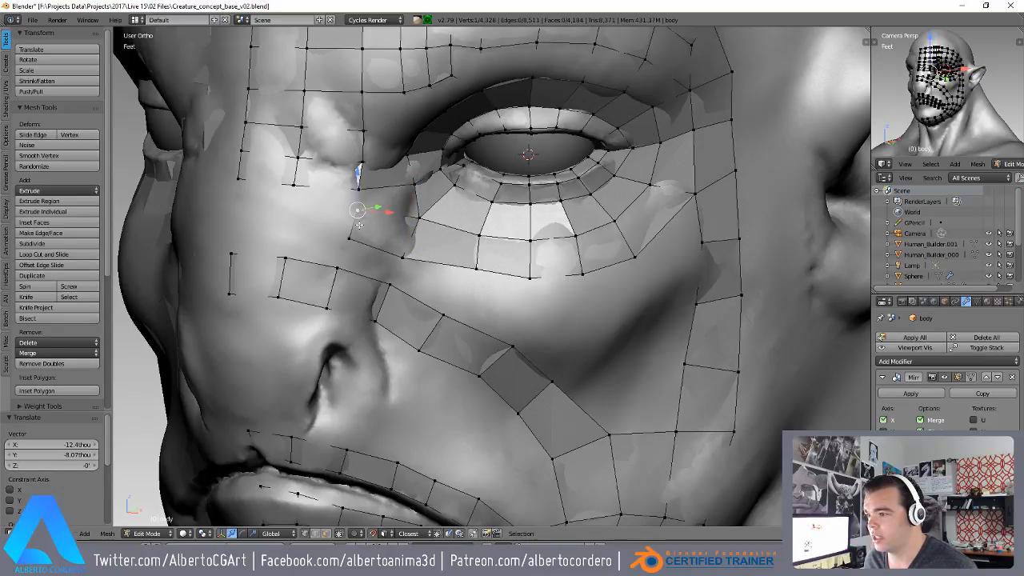
key("g")
left_click(416, 185)
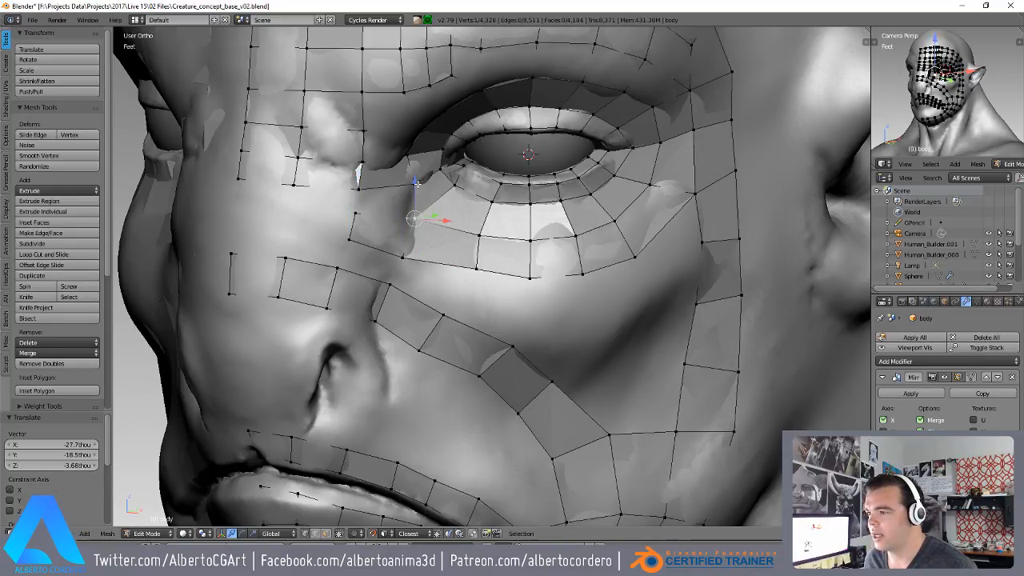
key("f")
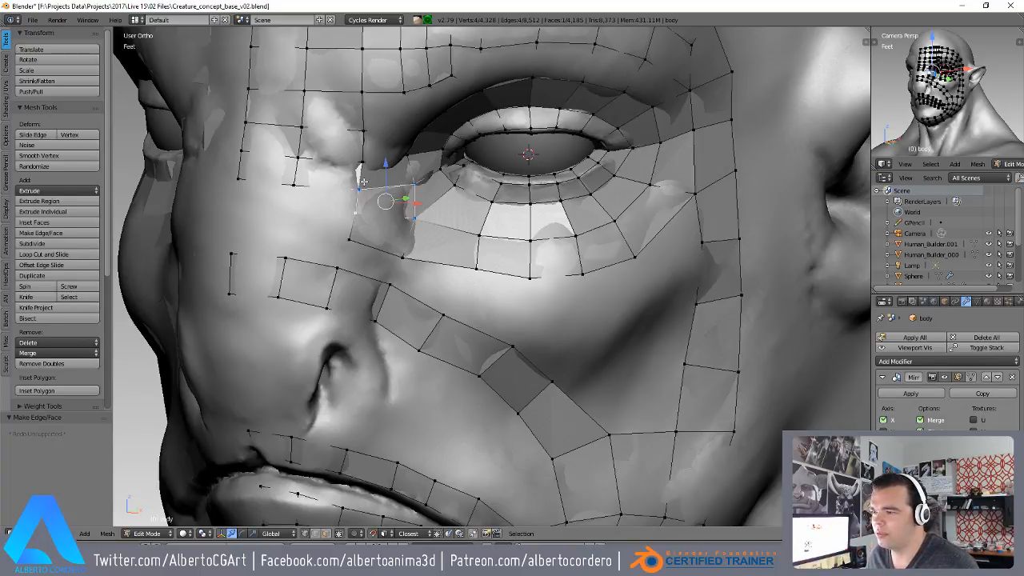
right_click(362, 185)
middle_click_drag(363, 184, 366, 196, "shift")
key("g")
left_click(367, 195)
right_click(363, 217)
key("g")
left_click(354, 249)
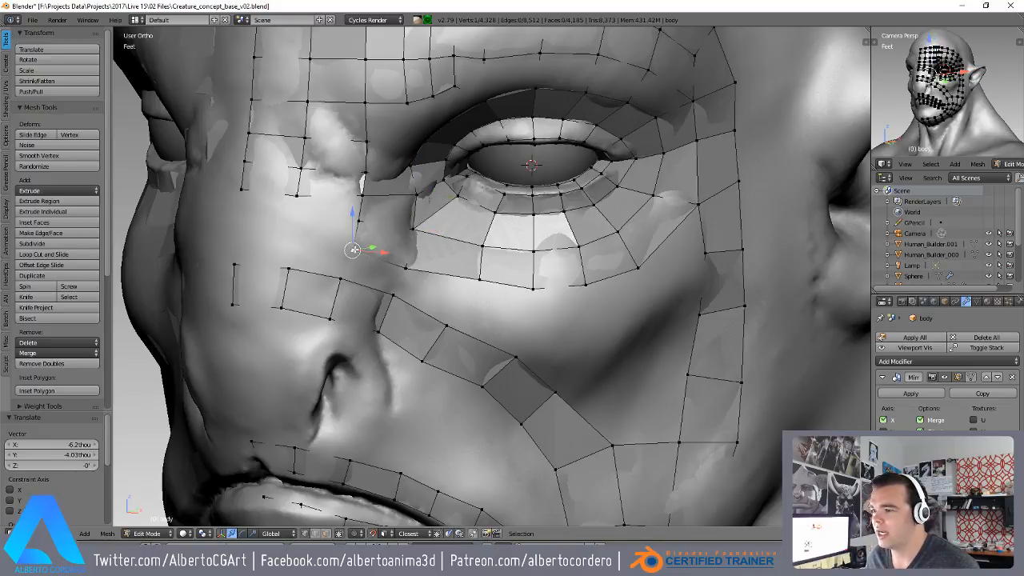
- Fill a quad from the nose-side edge to the nose-bridge column and place its new lower vertex
right_click(376, 203)
middle_click_drag(359, 232, 384, 232, "shift")
key("f")
key("g")
left_click(384, 230)
- Raise the vertices of the nose-bridge column and the neighbouring nose-side column for more even spacing
right_click(365, 205)
key("g")
left_click(366, 200)
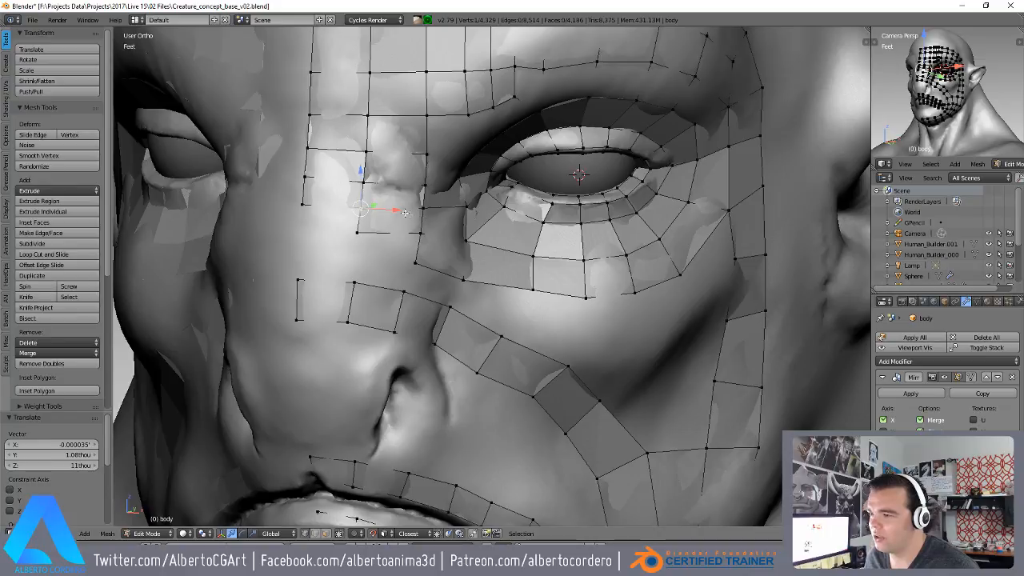
key("g")
left_click(363, 176)
right_click(423, 191)
key("g")
left_click(425, 182)
- Fill the next quad down the side of the nose bridge and raise the column's vertices to space the rows evenly
right_click(421, 235)
key("f")
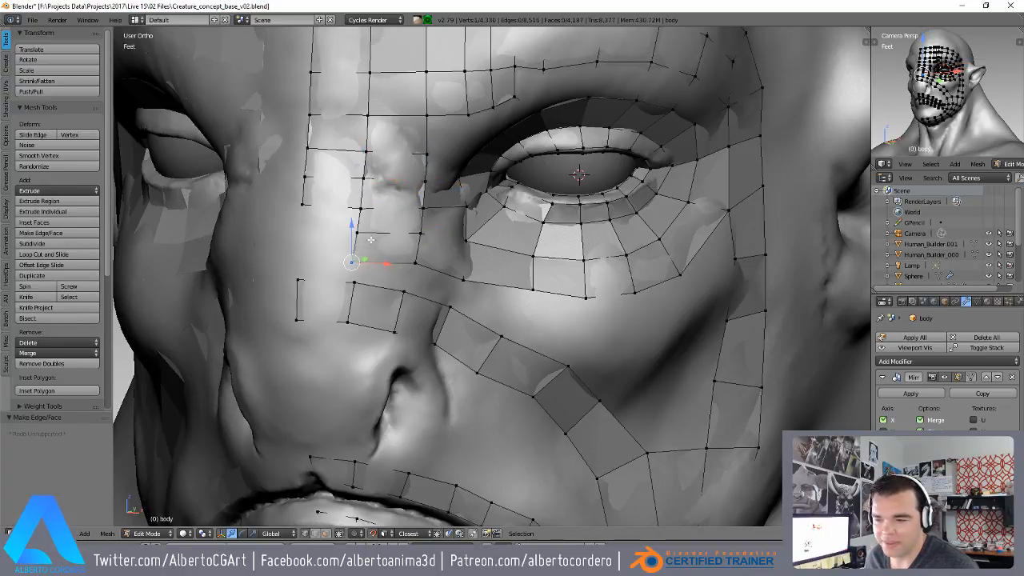
key("g")
left_click(374, 232)
right_click(361, 232)
key("g")
left_click(362, 228)
right_click(363, 208)
key("g")
left_click(364, 202)
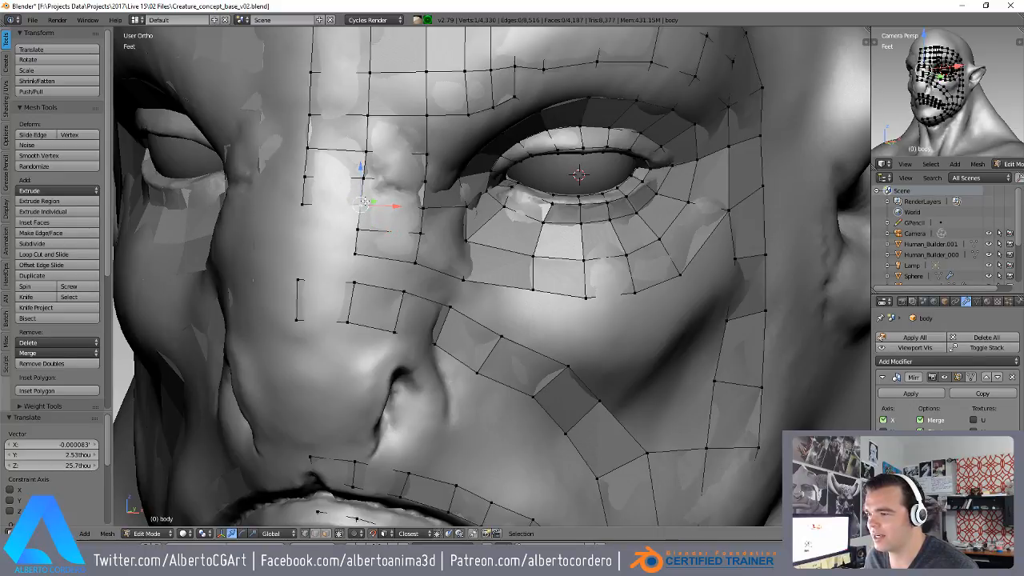
- Fill two more quads between the nose-bridge column and the face's centre line, adjusting their new centre vertices
key("f")
middle_click_drag(369, 229, 384, 229)
key("g")
left_click(392, 231)
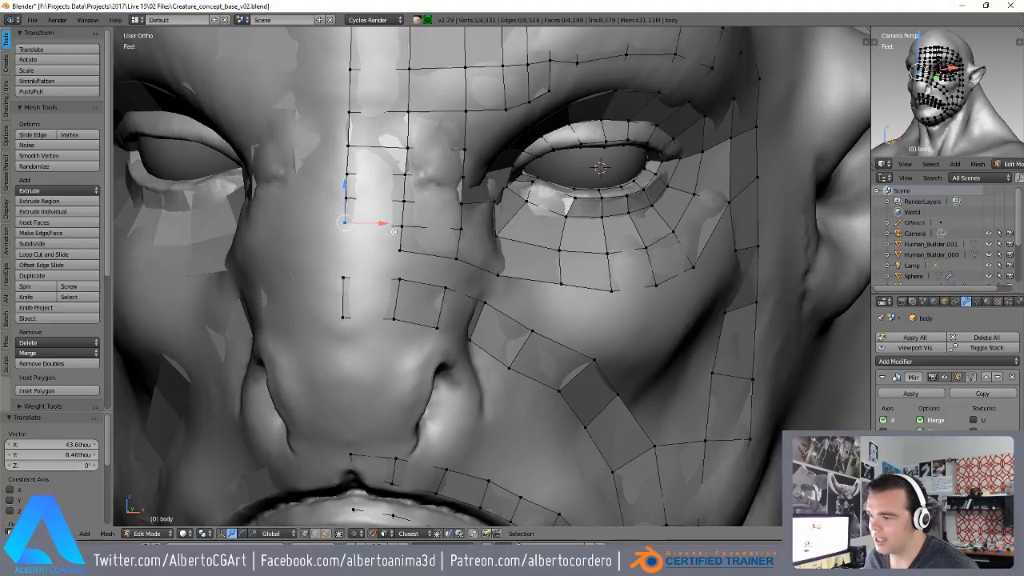
key("f")
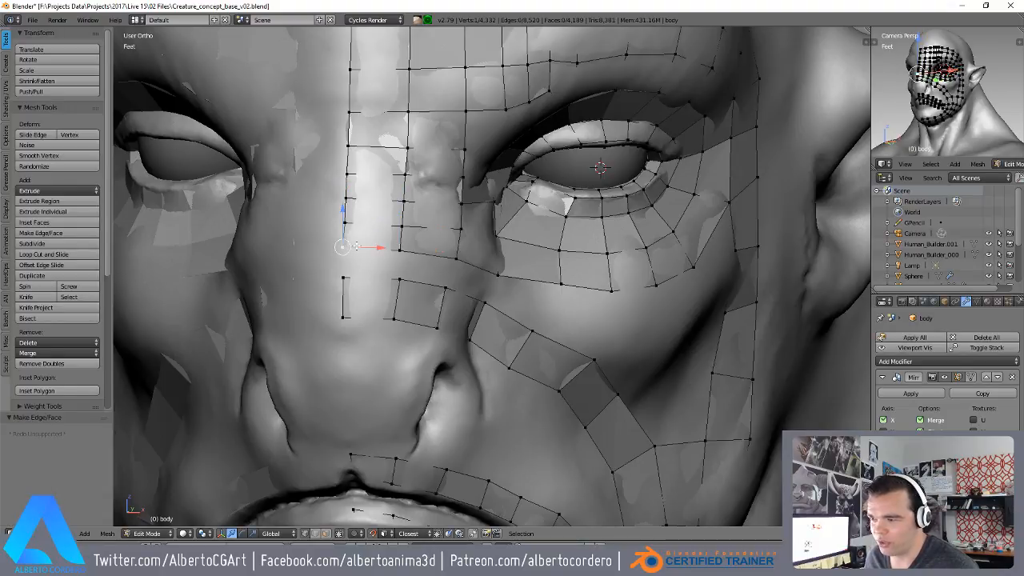
key("g")
left_click(390, 267)
- Close the gap between the nose-bridge columns and the nose strip below with two quads
middle_click_drag(354, 274, 344, 251)
key("f")
key("g")
left_click(406, 271)
right_click(302, 243)
key("g")
left_click(354, 235)
right_click(363, 252, "shift")
key("f")
- Adjust the nose-side vertex and fill two quads connecting the lower-eyelid row to the nose-to-cheek strip
right_click(374, 252)
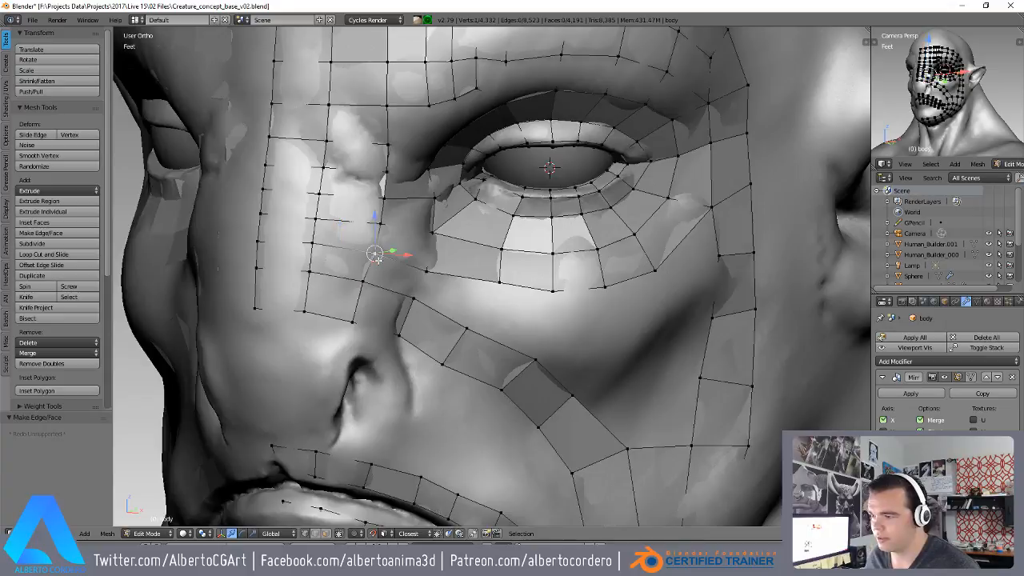
scroll(376, 240, "up", 1)
key("g")
left_click(371, 237)
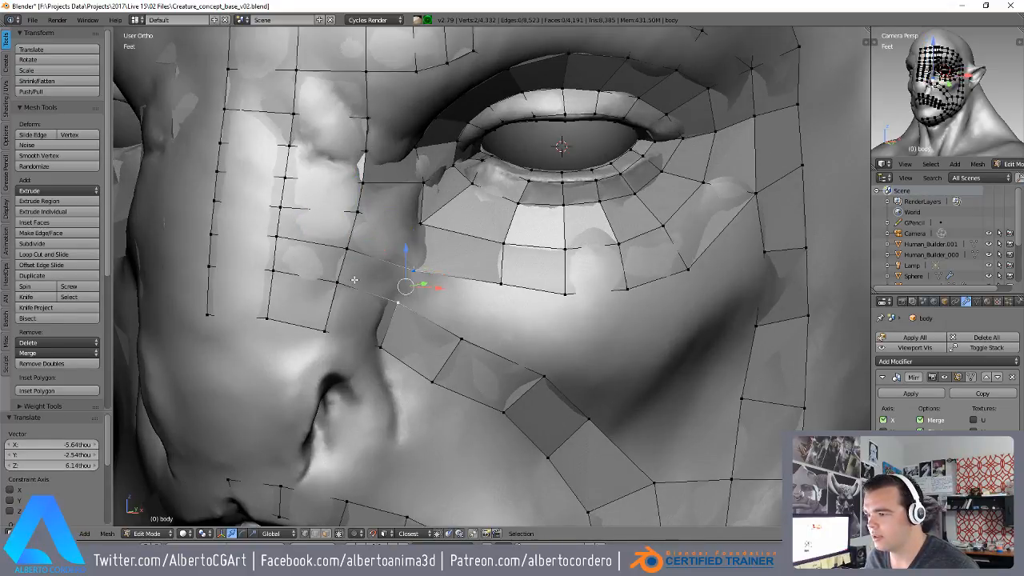
key("f")
scroll(364, 284, "down", 3)
middle_click_drag(385, 246, 412, 252)
right_click(365, 248, "shift")
key("f")
- Reposition the inner vertex of the lower-eyelid row's bottom edge and fill the next quad between that row and the cheek strip
right_click(454, 263)
key("g")
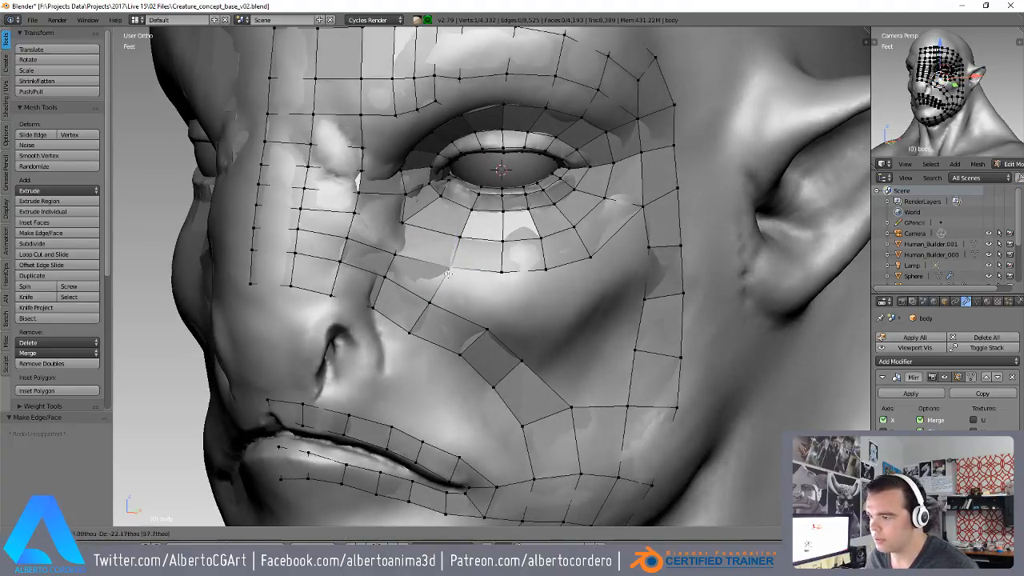
left_click(448, 274)
right_click(511, 268)
right_click(487, 330, "shift")
right_click(430, 301, "shift")
right_click(449, 268, "shift")
middle_click_drag(446, 257, 386, 218, "shift")
key("f")
- Adjust three vertices along the bottom edge of the lower-eyelid row toward the eye's outer corner
scroll(432, 223, "up", 1)
right_click(457, 226)
key("g")
left_click(392, 222)
left_click(374, 213)
right_click(491, 222)
middle_click_drag(493, 223, 482, 217)
key("g")
left_click(490, 223)
right_click(536, 214)
key("g")
key("g")
left_click(544, 215)
- Try to fill a face at the outer cheek column below the eye's outer corner and shift its cross edge outward
mouse_move(544, 216)
middle_mouse_down("shift")
mouse_move(487, 223)
mouse_move(478, 210)
mouse_move(532, 207)
middle_mouse_up("shift")
right_click(532, 151, "shift")
right_click(538, 204, "shift")
key("f")
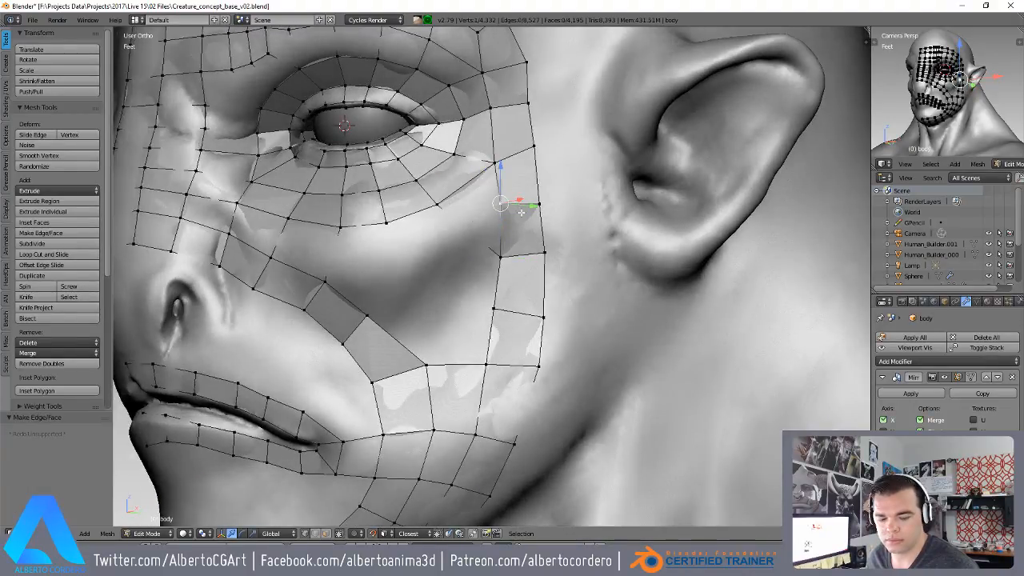
key("g")
left_click(545, 200)
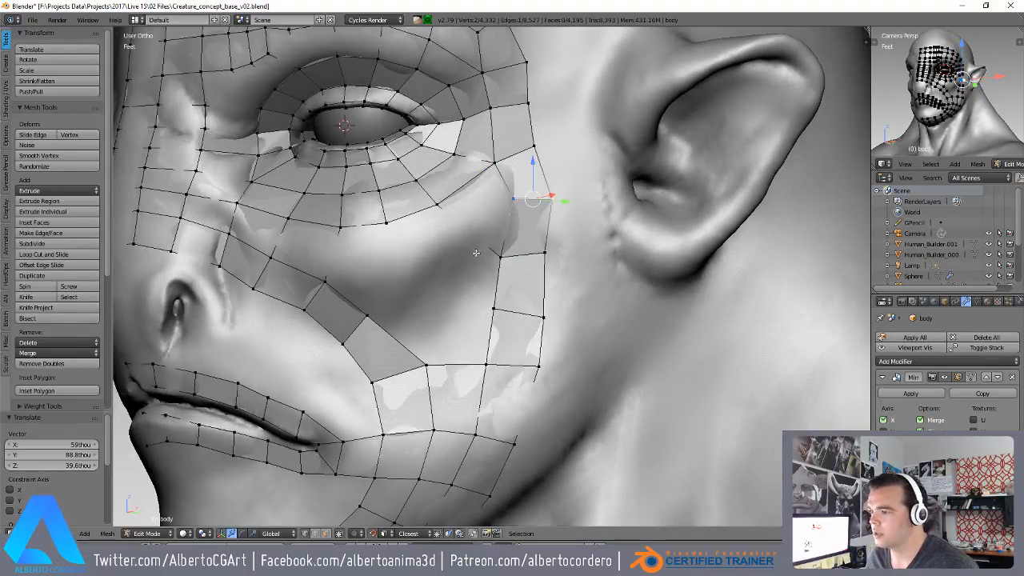
key("f")
- Fill two quads below the outer end of the lower-eyelid row and position their new inner corner vertices on the cheek
right_click(490, 165)
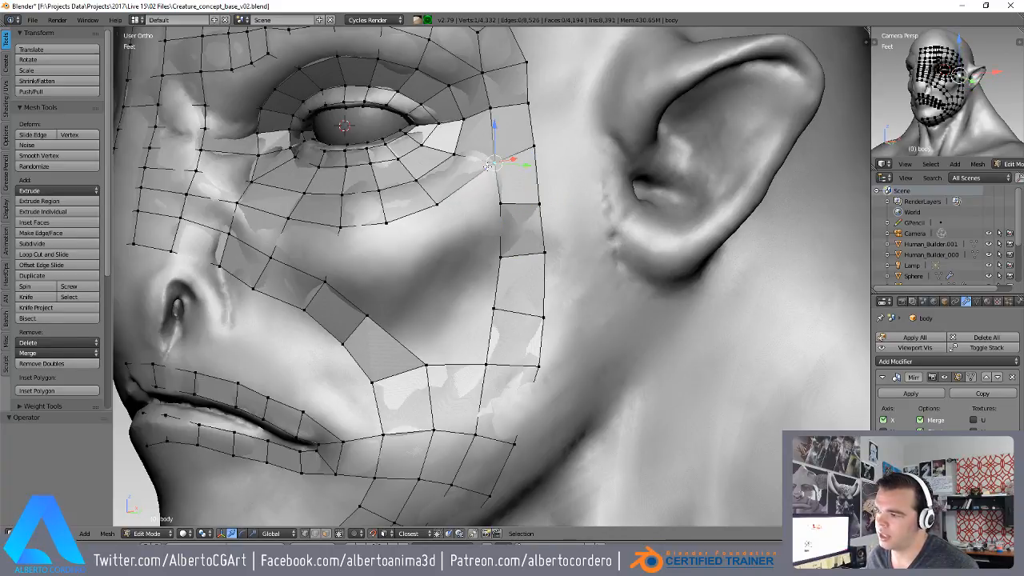
key("f")
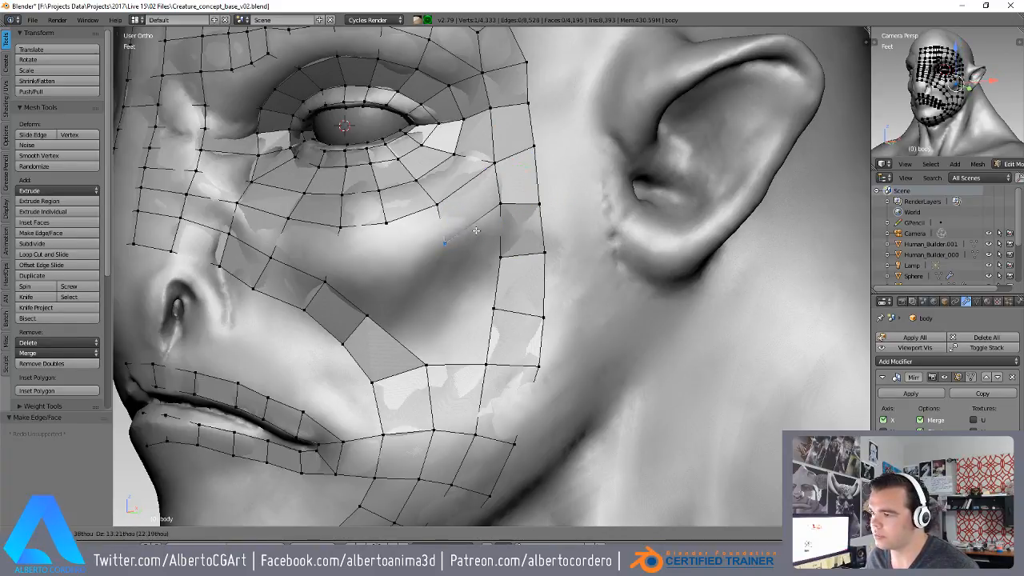
left_click(488, 220)
right_click(437, 203)
middle_click_drag(453, 222, 396, 245)
key("f")
key("g")
left_click(405, 281)
- Fill the gap between the middle of the lower-eyelid row and the nose-to-cheek strip, checking the mesh in wireframe
right_click(378, 313, "shift")
right_click(340, 280, "shift")
right_click(354, 229, "shift")
right_click(399, 226, "shift")
key("f")
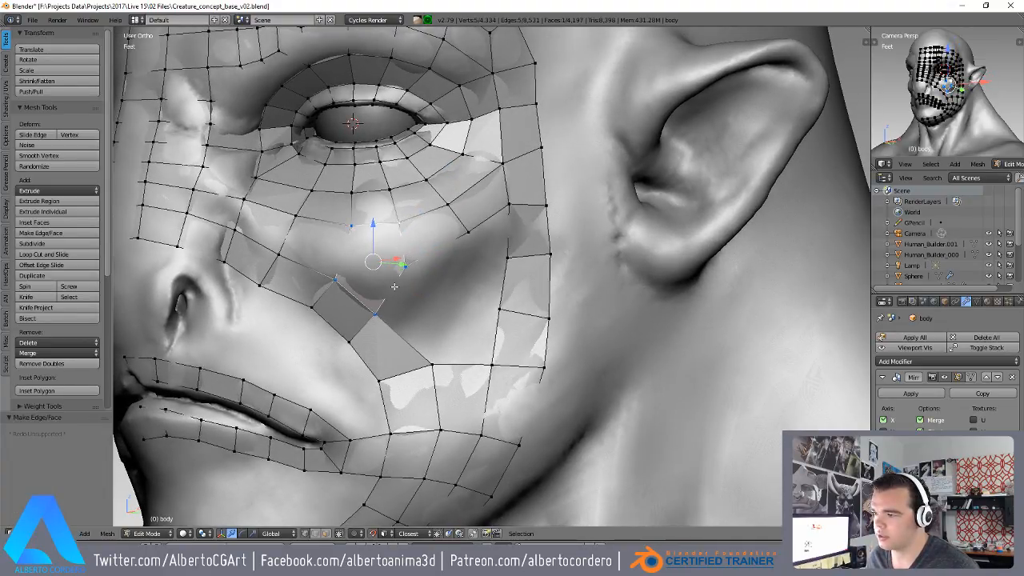
key("z")
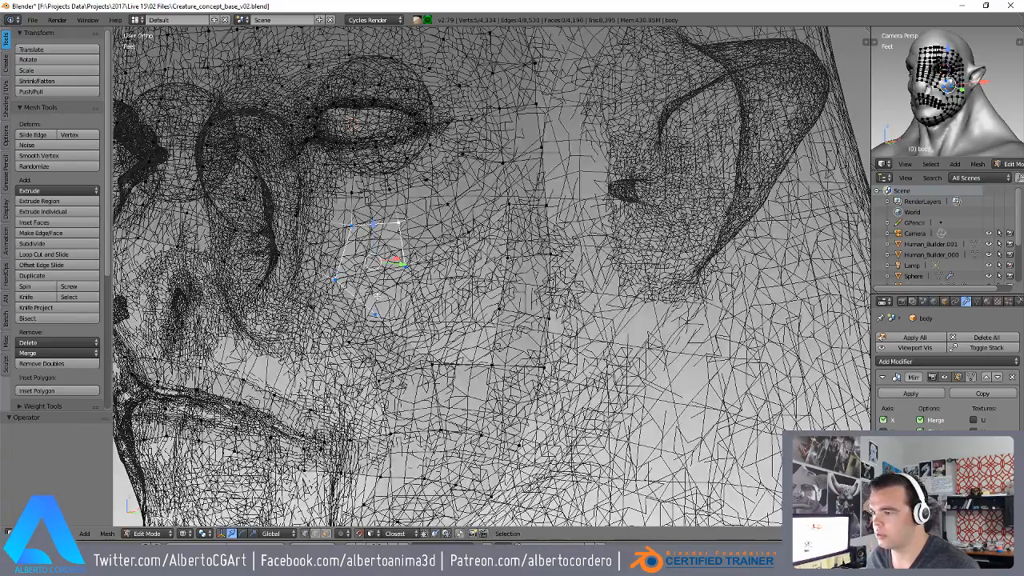
key("z")
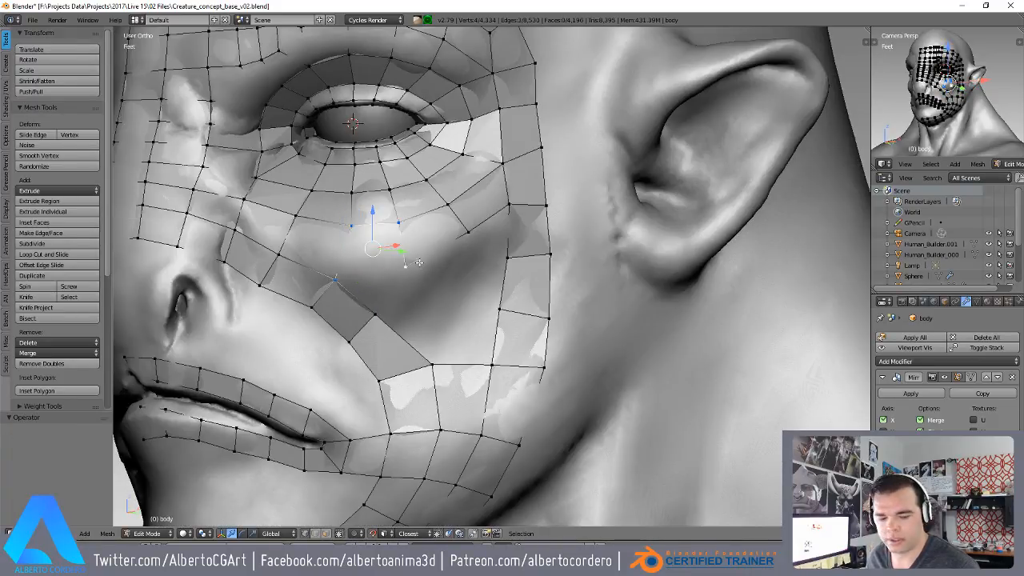
- Adjust three corner vertices around the quad joining the lower-eyelid row to the nose-to-cheek strip
right_click(406, 266)
key("g")
left_click(412, 265)
right_click(337, 278)
key("g")
left_click(344, 271)
right_click(353, 227)
key("g")
left_click(350, 224)
- Even out the upper and lower edges of the quads beneath the eye's outer corner by shifting their vertices
right_click(450, 206)
key("g")
left_click(448, 204)
right_click(469, 233)
key("g")
left_click(465, 237)
right_click(400, 268)
key("g")
- Reposition the lower vertex beneath the eye's outer corner and fill a long quad from there down to the mouth-side cheek strip
right_click(469, 239)
key("g")
left_click(466, 243)
right_click(438, 362, "shift")
right_click(495, 358, "shift")
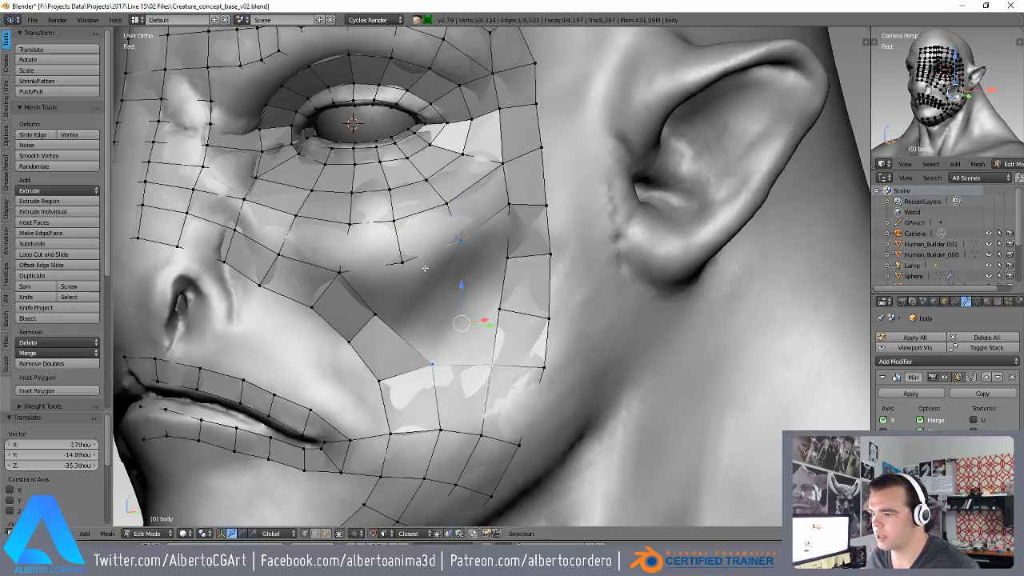
key("f")
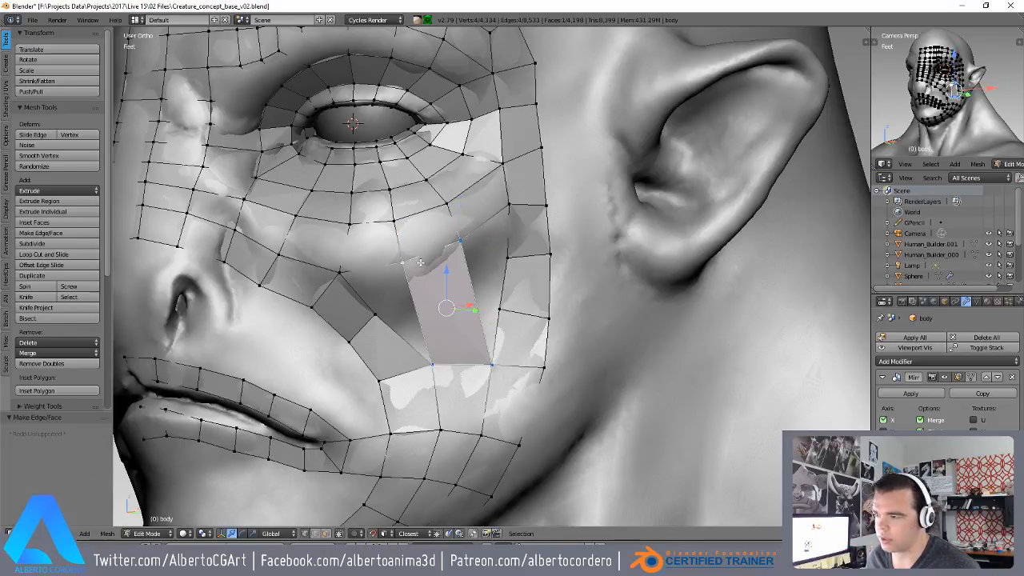
- Reposition vertices along the nose-to-cheek strip and at the lower end of the long cheek quad
right_click(390, 322, "alt")
middle_click_drag(408, 291, 386, 315, "shift")
key("g")
right_click(388, 311)
right_click(394, 288)
key("g")
left_click(389, 297)
right_click(415, 254)
right_click(351, 265)
right_click(293, 245)
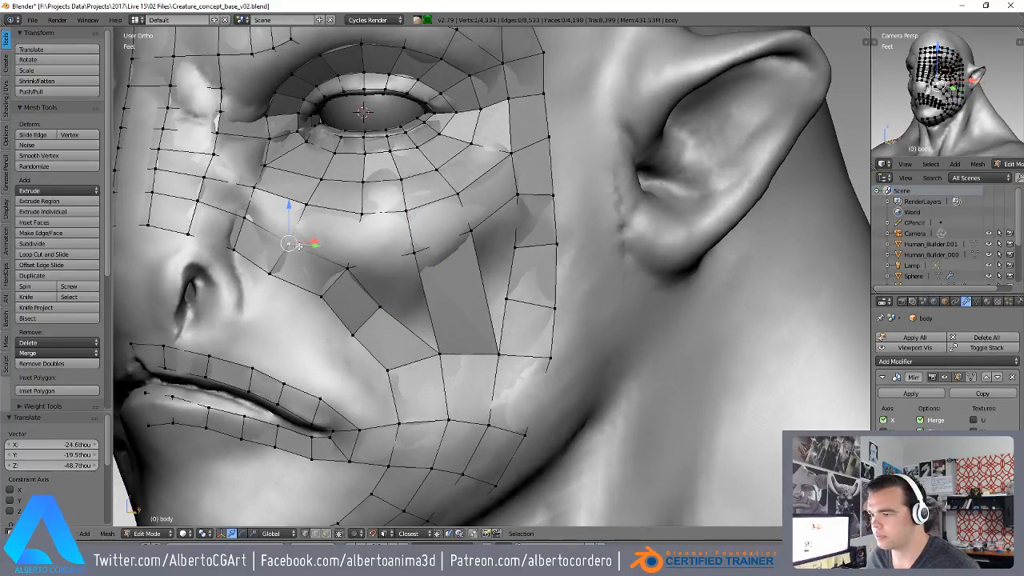
key("g")
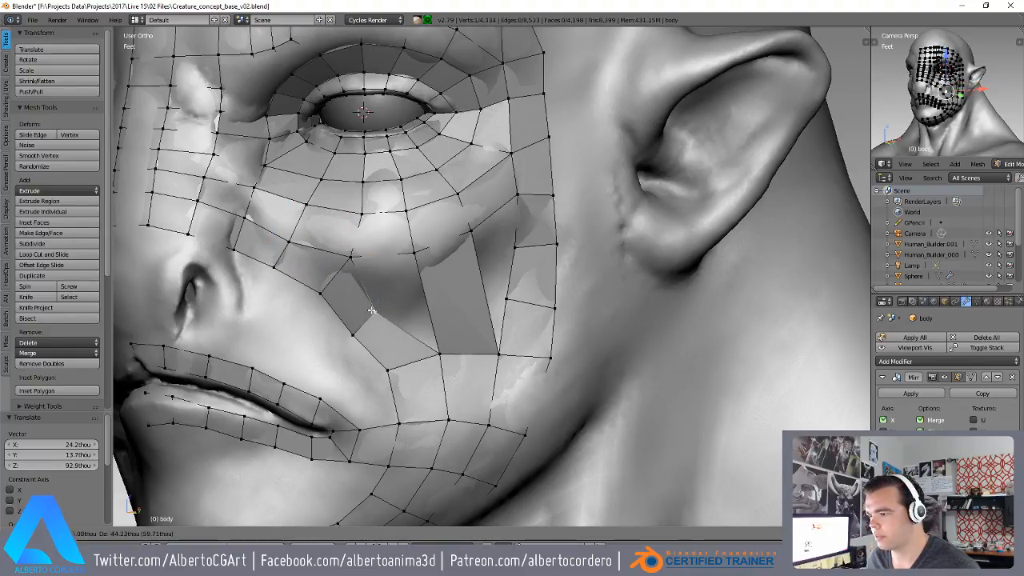
left_click(506, 298)
- Move the middle quad of the outer cheek column to even out its spacing
right_click(535, 244)
right_click(529, 288, "shift")
middle_click_drag(522, 285, 514, 288, "shift")
key("g")
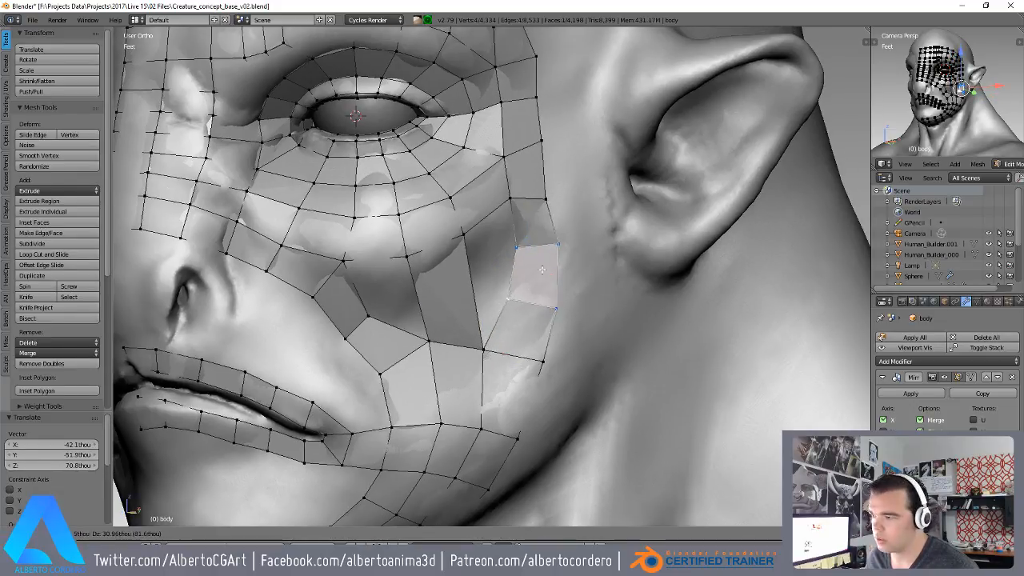
left_click(527, 283)
- Adjust the inner and outer vertices of the outer cheek column where it meets the row below the eye
middle_click_drag(540, 200, 524, 213)
key("g")
left_click(539, 168)
right_click(484, 219)
key("g")
left_click(493, 216)
right_click(535, 213)
key("g")
left_click(538, 209)
right_click(489, 218)
left_click(485, 222)
middle_click_drag(485, 223, 483, 240)
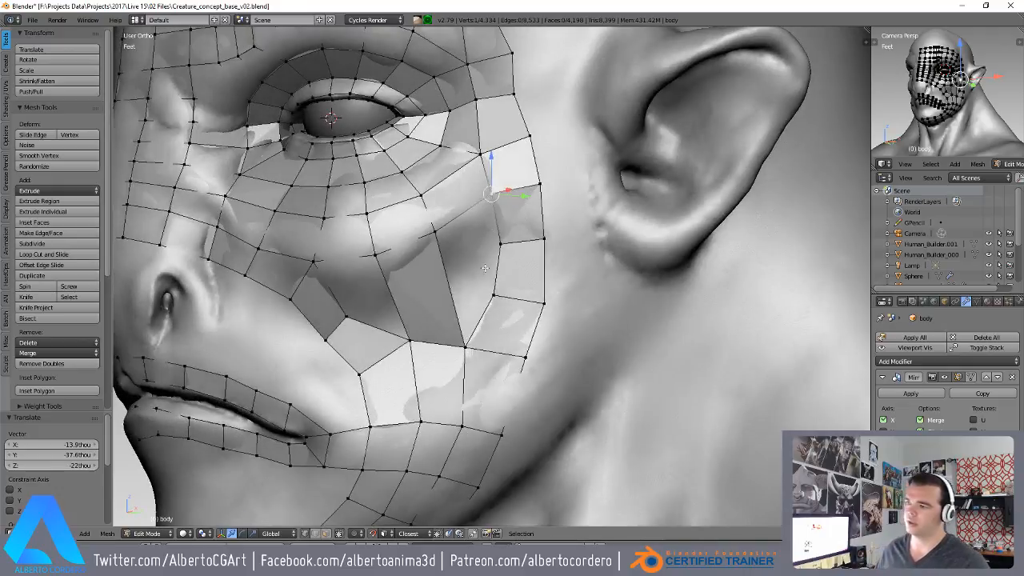
middle_click_drag(349, 280, 352, 270)
middle_click_drag(472, 246, 475, 240)
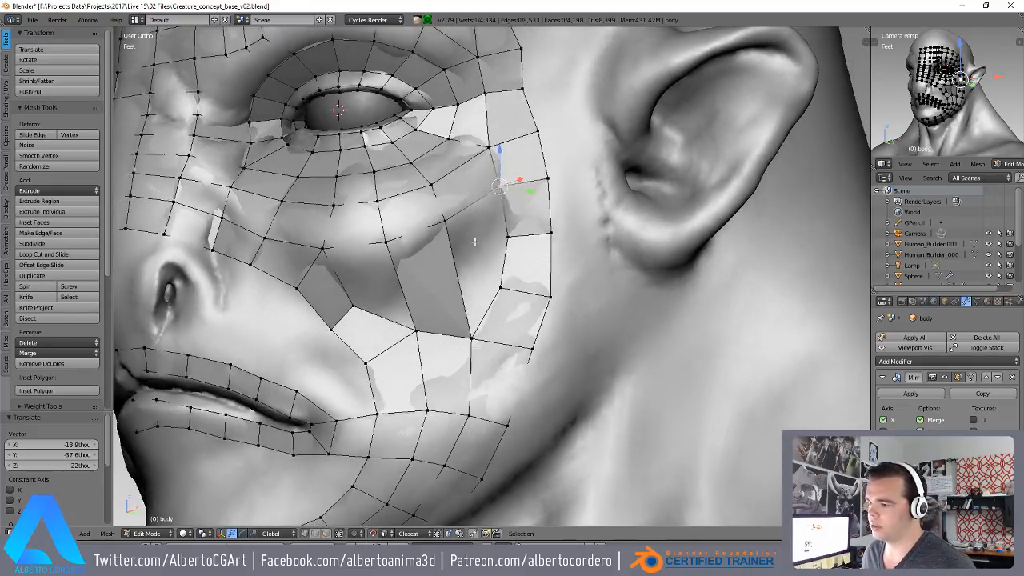
- Add one loop cut across the long cheek quad and angle the new edge toward the outer cheek column
scroll(417, 272, "up", 1)
key("ctrl+r")
left_click(418, 264)
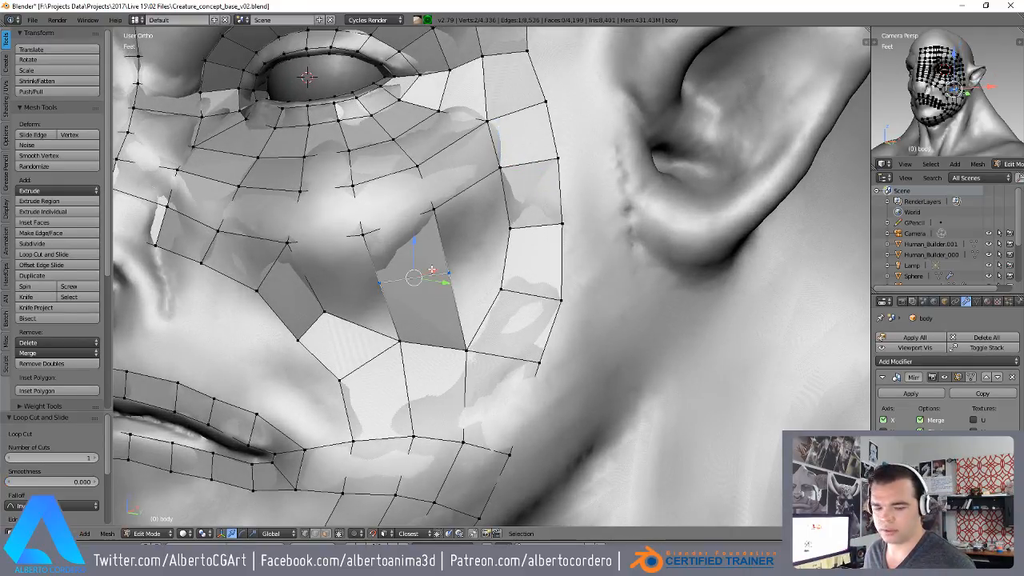
left_click(482, 251)
right_click(380, 283, "shift")
middle_click_drag(472, 264, 457, 250)
key("r")
- Fill a quad between the upper half of the split cheek quad and the outer cheek column
left_click(502, 246)
right_click(509, 231, "shift")
right_click(435, 209)
right_click(498, 170, "shift")
right_click(507, 228, "shift")
right_click(450, 265, "shift")
key("f")
- Shift the end vertex of the new cheek cut and fill the quad below it against the outer cheek column
right_click(442, 264)
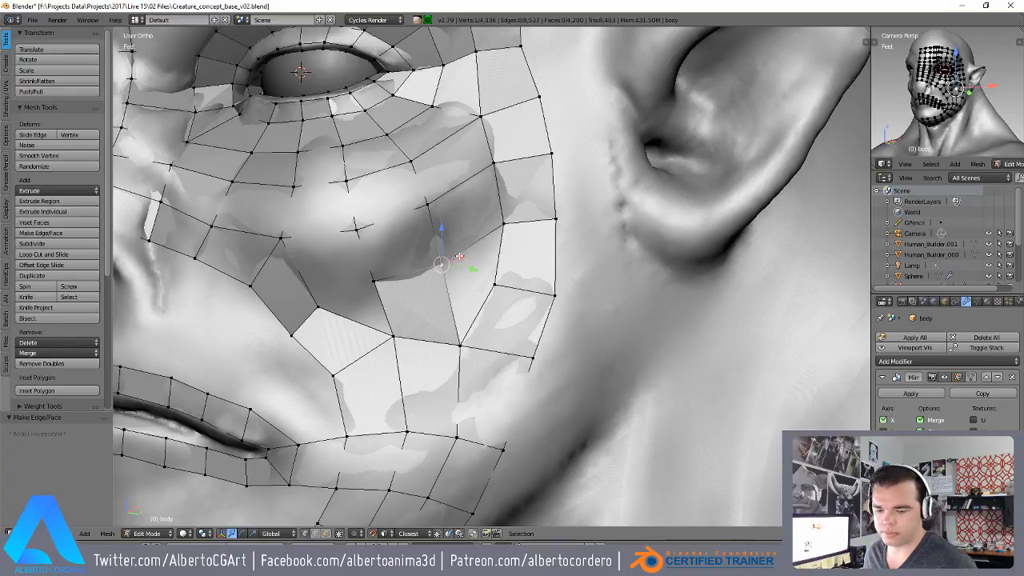
key("g")
left_click(520, 296)
key("g")
left_click(521, 289)
right_click(501, 257)
right_click(452, 297, "shift")
scroll(448, 294, "down", 1)
key("f")
- Delete the misaligned vertex and its quads in the strip between the nose side and the mouth-side cheek patch
middle_click_drag(430, 291, 444, 231)
key("x")
left_click(400, 270)
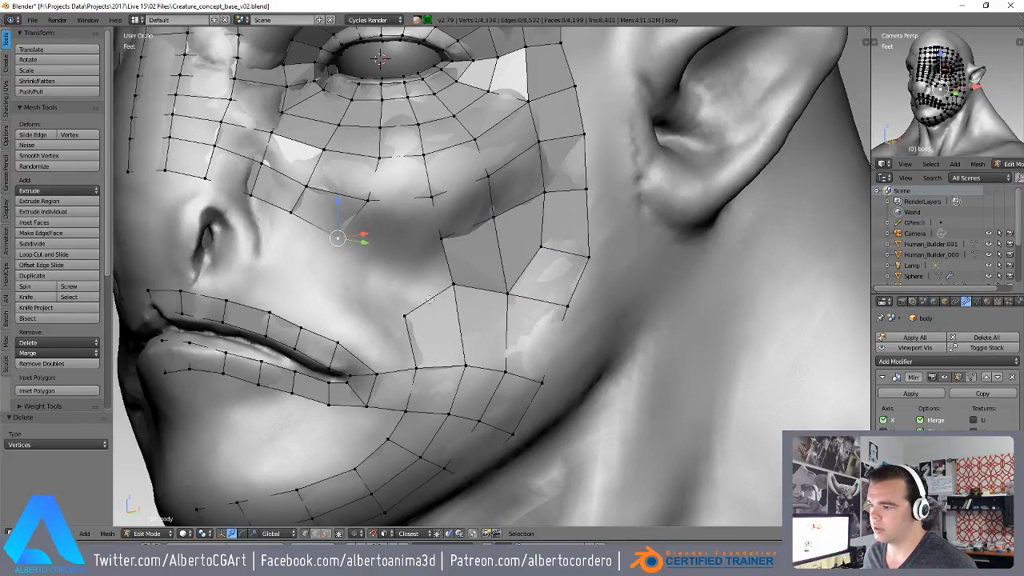
- Fill a new quad off the nose-side strip, merge its loose corner into the neighbouring vertex, and reposition the merged vertex
right_click(438, 208)
key("f")
key("g")
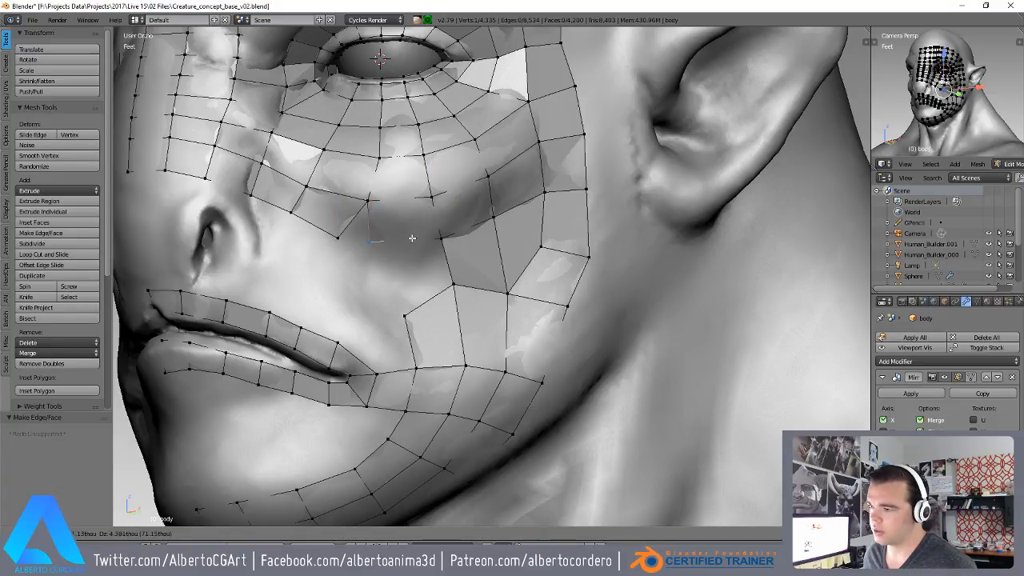
right_click(339, 234)
key("alt+m")
left_click(389, 233)
key("g")
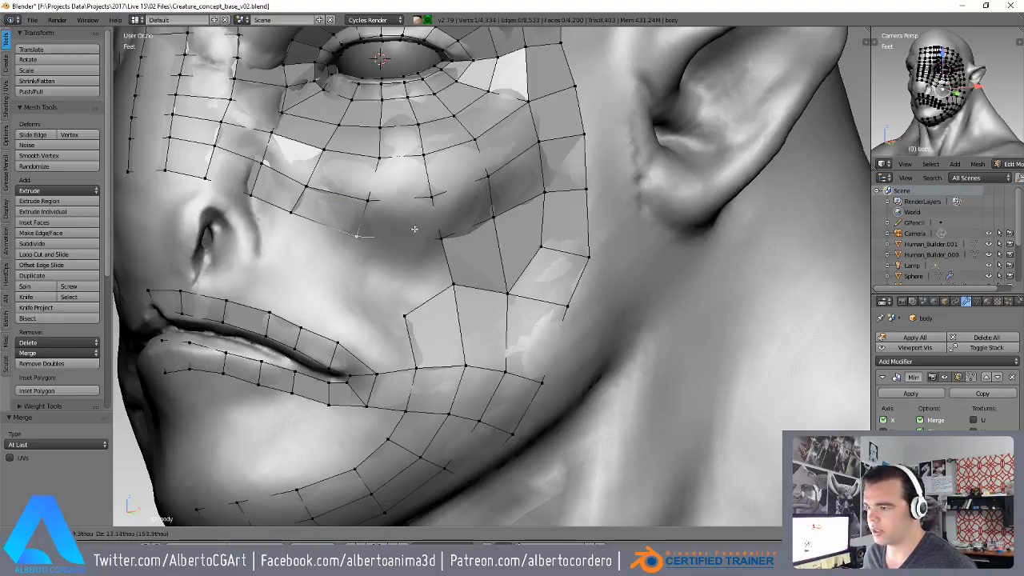
left_click(428, 229)
- Adjust the nose-side strip's vertices and fill the quad connecting it to the cheek patch above the mouth corner
right_click(370, 200)
key("g")
left_click(371, 200)
right_click(308, 187)
key("g")
left_click(311, 186)
right_click(374, 238)
key("g")
left_click(439, 294)
key("f")
- Reposition the vertices along the row under the lower eyelid to space the middle cheek quads evenly
right_click(380, 245)
key("g")
left_click(406, 234)
right_click(379, 201)
key("g")
left_click(435, 190)
key("g")
left_click(441, 192)
right_click(486, 176)
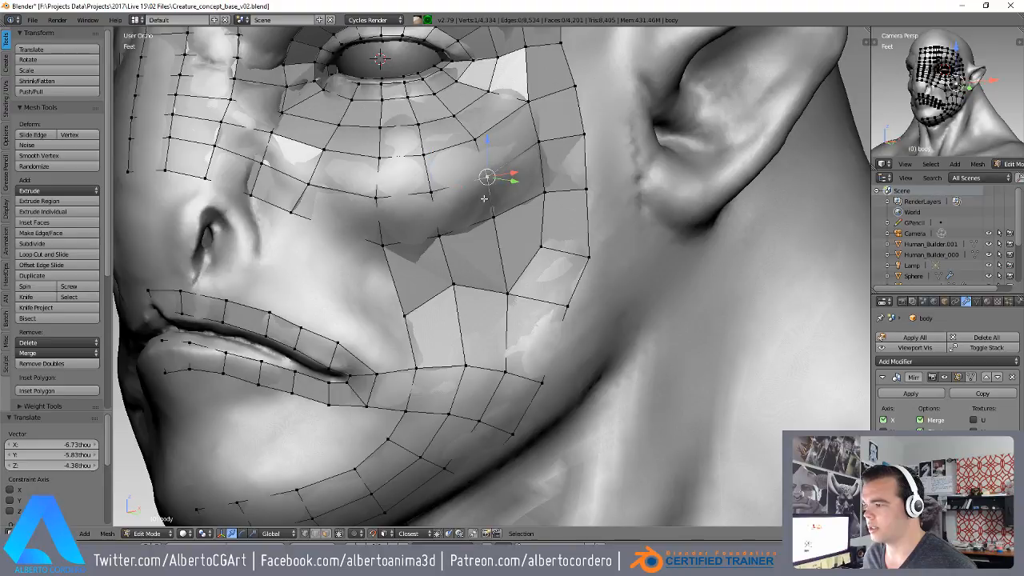
- Adjust the lower corner vertices of the cheek quads above the mouth-side strip
middle_click_drag(487, 177, 488, 155)
right_click(442, 267)
key("g")
left_click(443, 279)
middle_click_drag(443, 279, 450, 299)
right_click(505, 291)
key("g")
left_click(504, 280)
middle_click_drag(504, 281, 497, 317)
key("g")
left_click(513, 323)
- Reposition the inner vertex of the outer cheek column and the middle vertex of the cheek patch's lower edge
right_click(520, 263)
key("g")
left_click(522, 260)
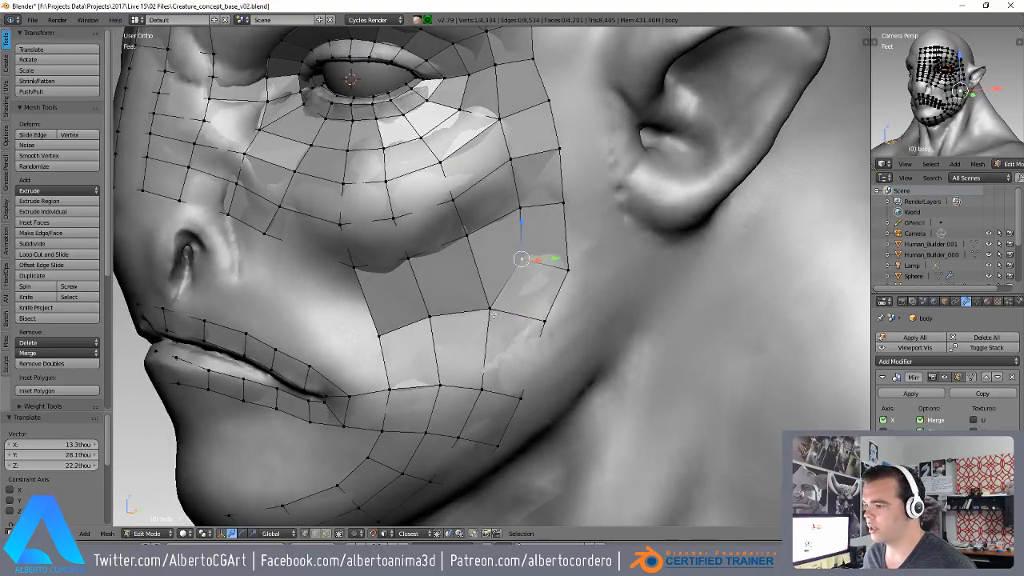
middle_click_drag(523, 261, 538, 255)
right_click(448, 298)
key("g")
left_click(506, 293)
middle_click_drag(506, 293, 499, 304)
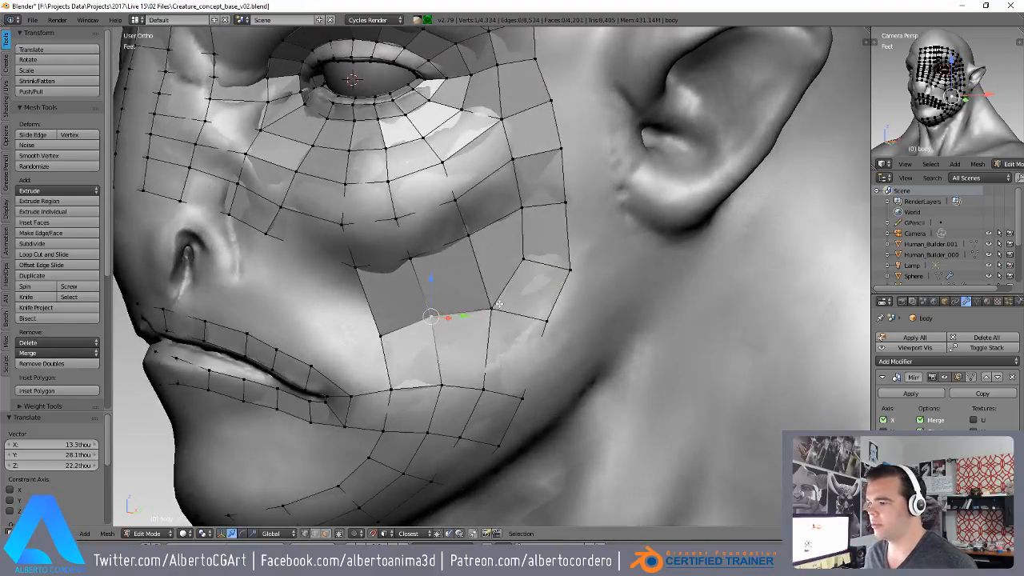
- Delete the vertex where the middle cheek quads meet the outer cheek column, along with its adjoining faces
right_click(500, 304)
key("ctrl+v")
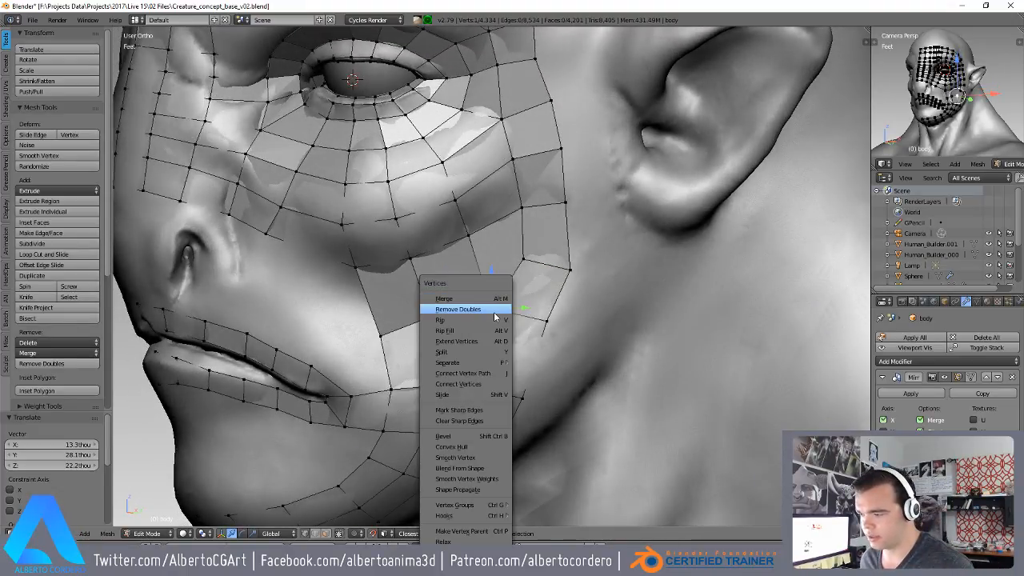
middle_click_drag(498, 307, 512, 288)
key("x")
left_click(514, 286)
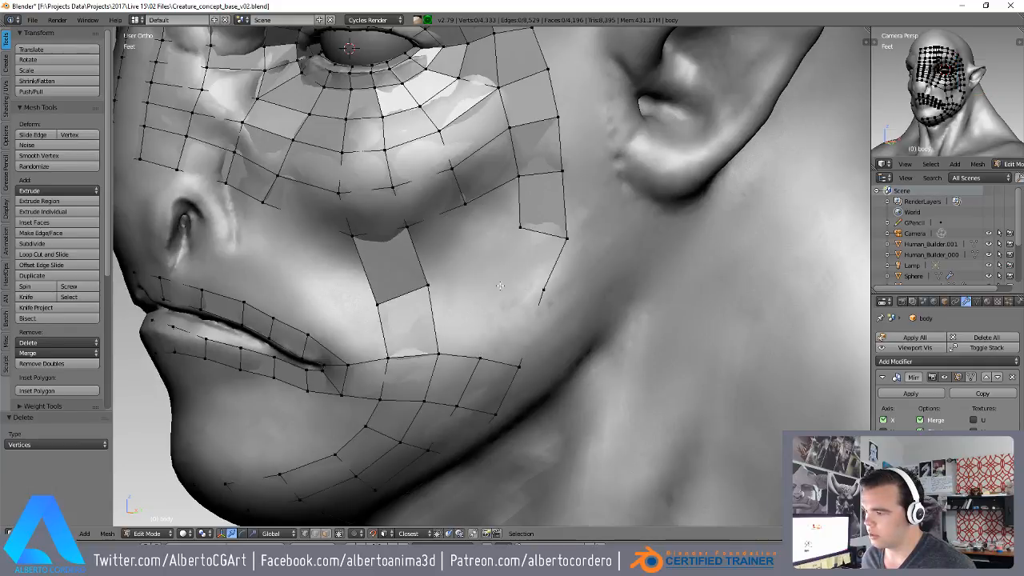
- Delete the loose vertex hanging below the outer cheek column, and rotate and move the column's lower edge to level it
key("x")
left_click(545, 282)
right_click(541, 243, "shift")
mouse_move(544, 247)
middle_mouse_down()
mouse_move(543, 260)
mouse_move(581, 246)
mouse_move(536, 233)
middle_mouse_up()
key("r")
left_click(597, 247)
key("g")
left_click(558, 233)
- Reposition the lower inner vertices of the middle cheek quads above the mouth-side strip
right_click(396, 293)
mouse_move(397, 293)
middle_mouse_down()
mouse_move(387, 288)
mouse_move(383, 310)
mouse_move(404, 304)
middle_mouse_up()
right_click(350, 311, "shift")
key("g")
left_click(406, 307)
key("g")
left_click(415, 301)
- Extend the middle cheek patch outward with a new quad and place its free corner on the cheek
right_click(474, 363)
right_click(439, 359, "shift")
right_click(464, 212, "shift")
right_click(427, 291)
right_click(408, 233)
key("f")
key("g")
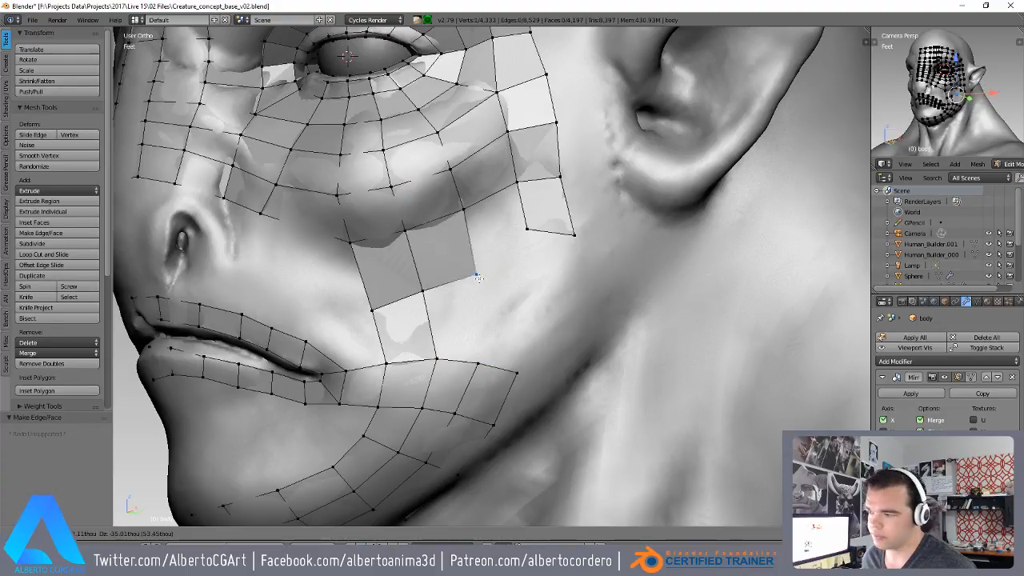
left_click(478, 285)
- Space out the vertices along the row between the upper and lower middle cheek quads
middle_click_drag(478, 286, 409, 291, "shift")
right_click(401, 289)
key("g")
left_click(408, 295)
right_click(355, 307)
key("g")
left_click(356, 290)
right_click(410, 296)
key("g")
left_click(408, 290)
right_click(450, 283)
key("g")
left_click(445, 277)
- Shift the vertices along the upper edge of the mouth-side strip to line up with the cheek columns
right_click(422, 359)
key("g")
right_click(429, 358)
key("g")
left_click(423, 356)
right_click(460, 364)
key("g")
left_click(453, 364)
right_click(492, 372)
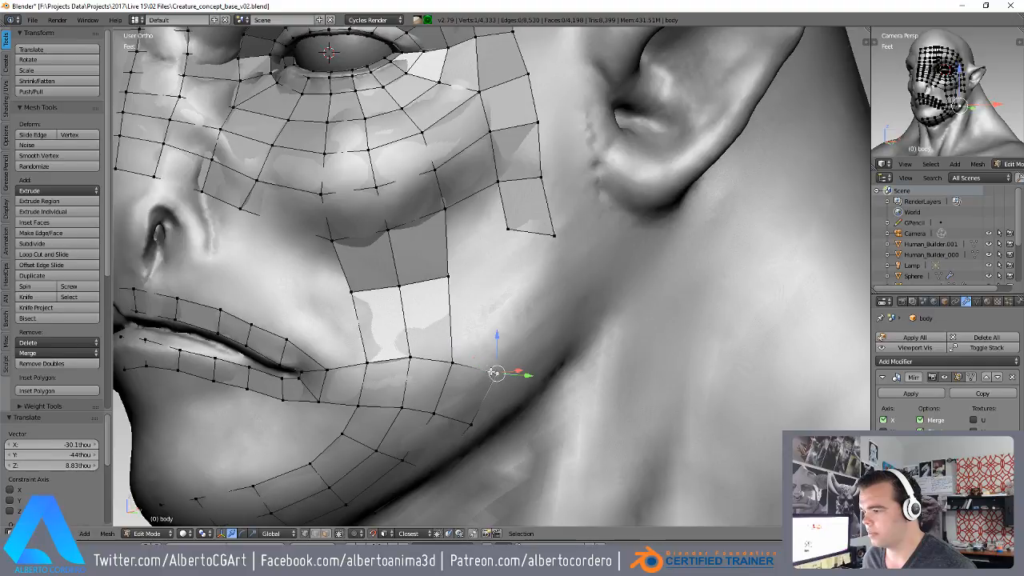
- Reposition the two bottom vertices of the outer cheek column to even out its lowest quad
right_click(504, 225)
key("g")
left_click(506, 247)
right_click(548, 243)
key("g")
left_click(548, 259)
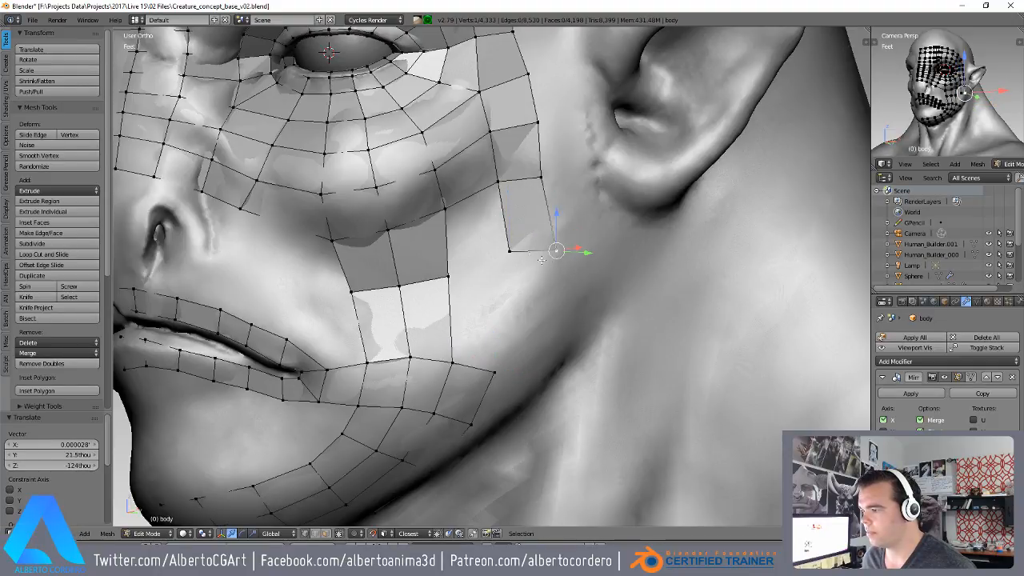
- Fill the gap between the middle cheek patch and the outer cheek column with a quad
right_click(456, 204, "shift")
middle_click_drag(529, 211, 515, 260)
key("f")
right_click(539, 251, "shift")
key("g")
- Fill the quad below it, joining the cheek patch to the outer end of the mouth-side strip
right_click(465, 379)
right_click(425, 372, "shift")
right_click(422, 287, "shift")
right_click(478, 283, "shift")
mouse_move(479, 284)
middle_mouse_down()
mouse_move(453, 302)
mouse_move(470, 281)
middle_mouse_up()
key("f")
- Extend the outer cheek column down to the jaw with a new quad and place its free corner
middle_click_drag(471, 282, 496, 186, "shift")
right_click(472, 181)
right_click(514, 180, "shift")
scroll(512, 183, "down", 2)
right_click(485, 193)
key("f")
middle_click_drag(493, 271, 470, 295)
key("g")
left_click(472, 297)
- Reposition the upper and lower vertices of the outer cheek column to even out the newly connected quads
right_click(457, 208)
key("g")
left_click(453, 210)
right_click(485, 210)
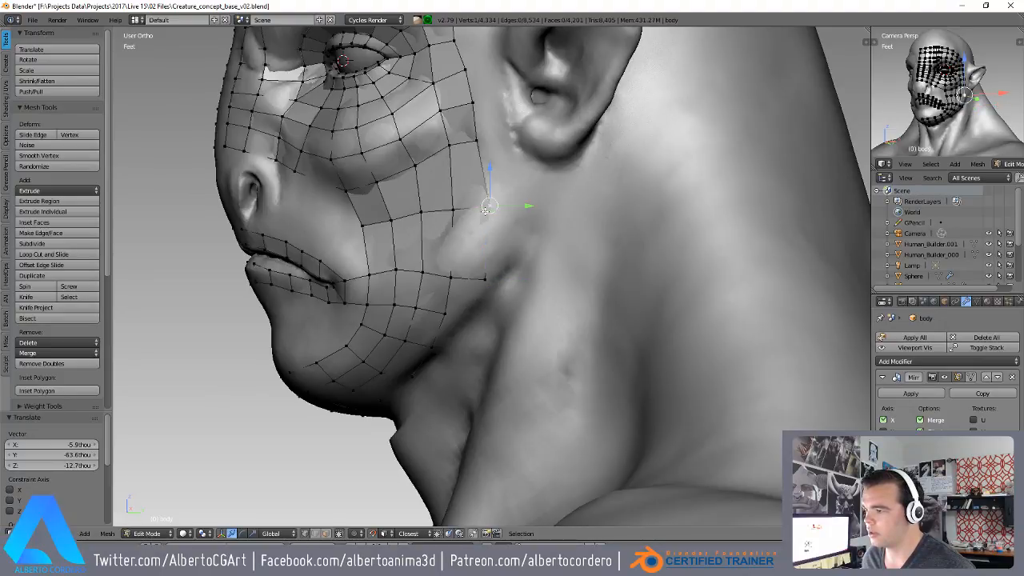
key("g")
left_click(486, 145)
right_click(451, 147)
key("g")
left_click(452, 158)
middle_click_drag(453, 160, 485, 166)
key("ctrl+r")
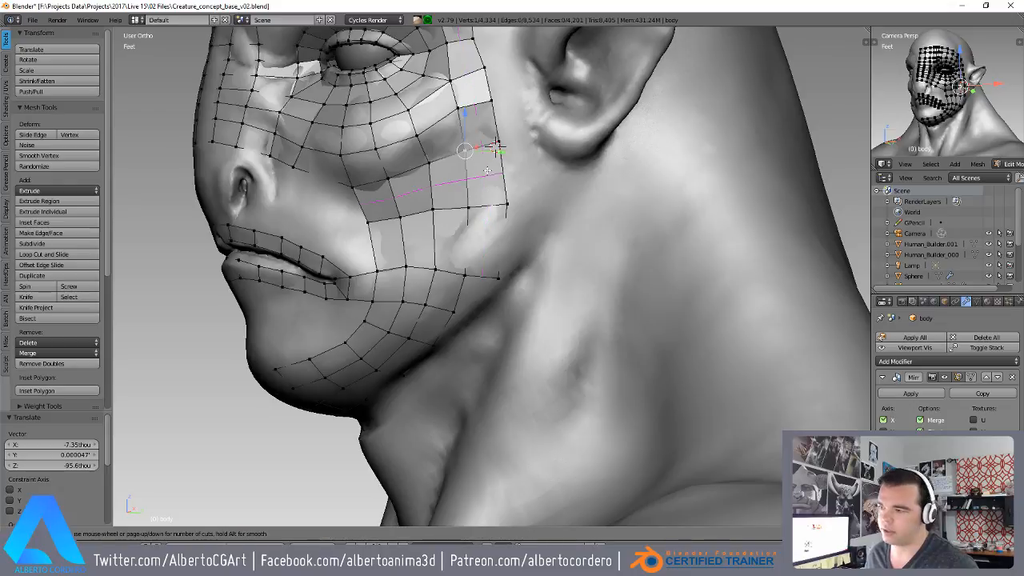
key("Escape")
middle_click_drag(410, 104, 493, 228, "shift")
key("ctrl+r")
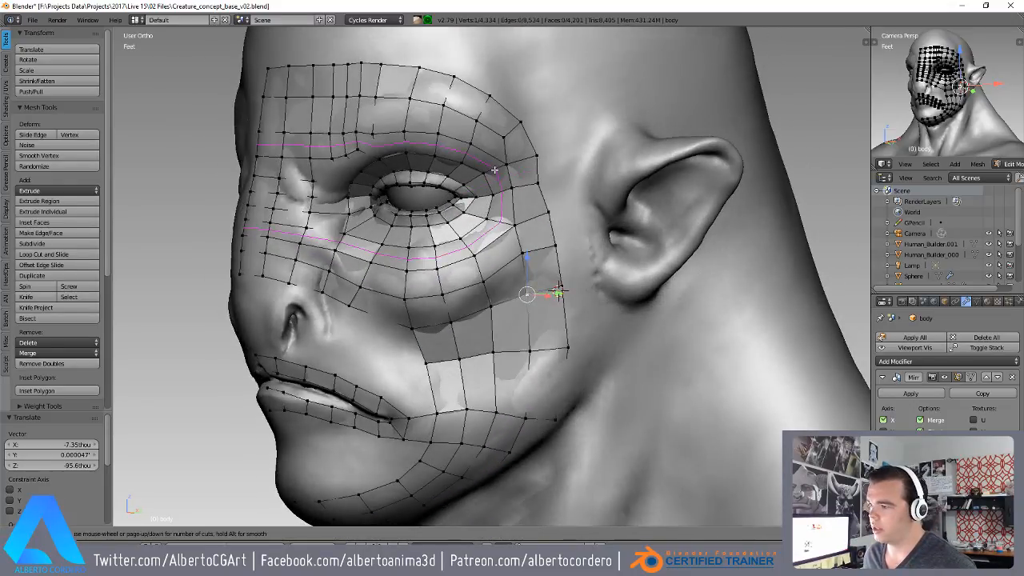
key("Escape")
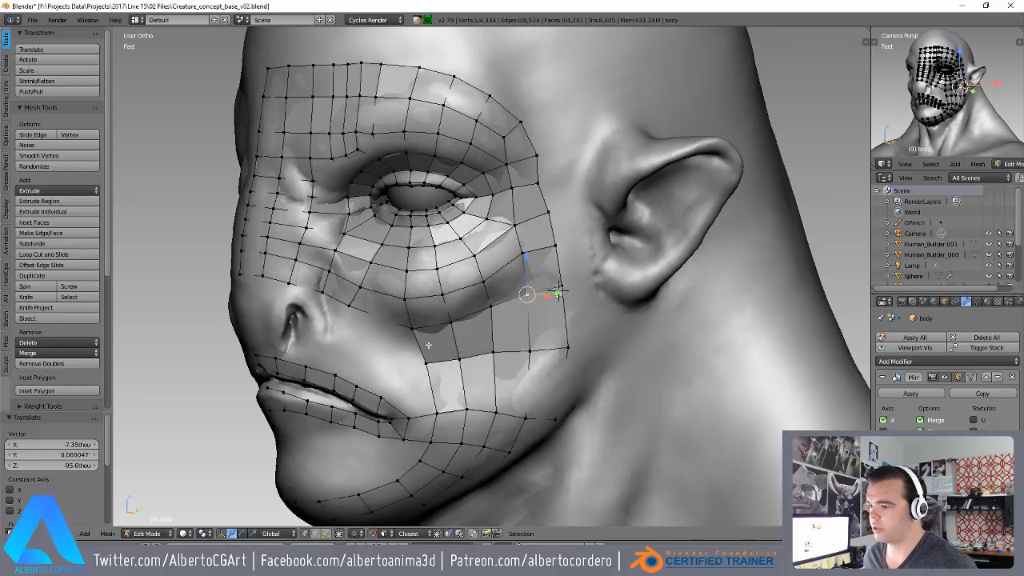
- Reposition the vertices at the jaw end of the mouth-side strip, where it curves down toward the chin
middle_click_drag(432, 379, 434, 256, "shift")
middle_click_drag(434, 256, 435, 249)
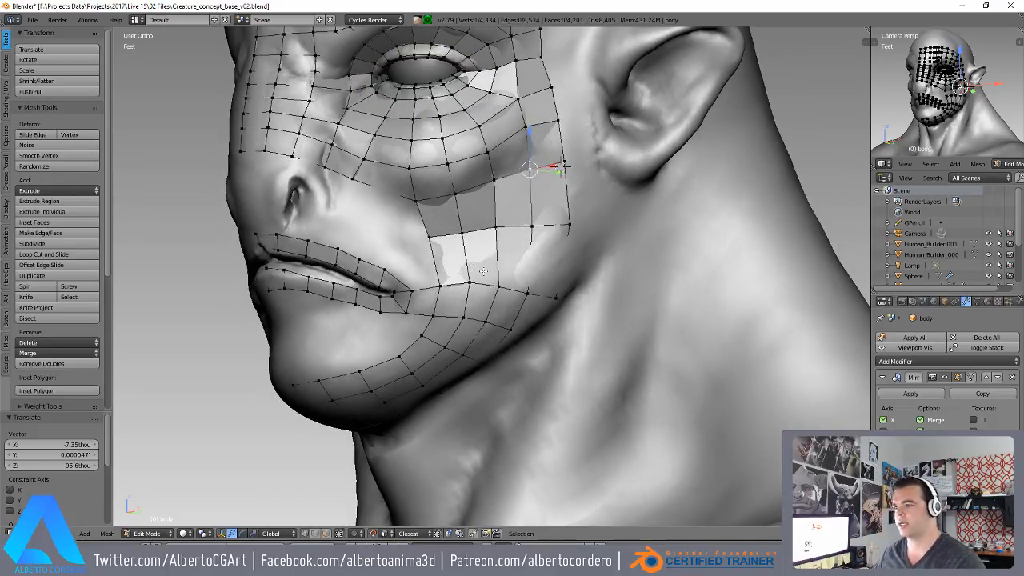
middle_click_drag(485, 272, 489, 217)
scroll(486, 264, "up", 2)
mouse_move(475, 288)
middle_mouse_down("shift")
mouse_move(496, 245)
mouse_move(482, 280)
middle_mouse_up("shift")
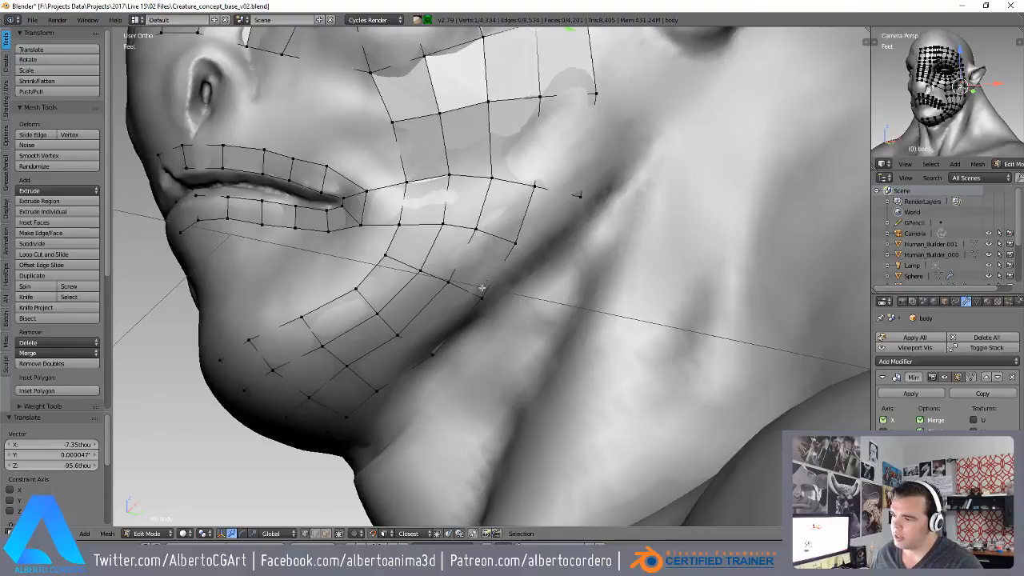
key("g")
left_click(501, 256)
right_click(507, 241)
key("g")
right_click(477, 230)
key("g")
left_click(473, 234)
- Reposition the middle-row vertices of the strip running from the jaw to the chin to even out its quads
middle_click_drag(457, 318, 452, 284)
right_click(430, 338)
key("g")
key("g")
left_click(416, 321)
key("g")
left_click(427, 328)
right_click(481, 276)
right_click(401, 307)
key("g")
left_click(401, 305)
right_click(349, 333)
key("g")
left_click(346, 337)
- Smooth the lower edge of the jaw strip by repositioning its vertices from the chin back toward the jaw corner
right_click(331, 400)
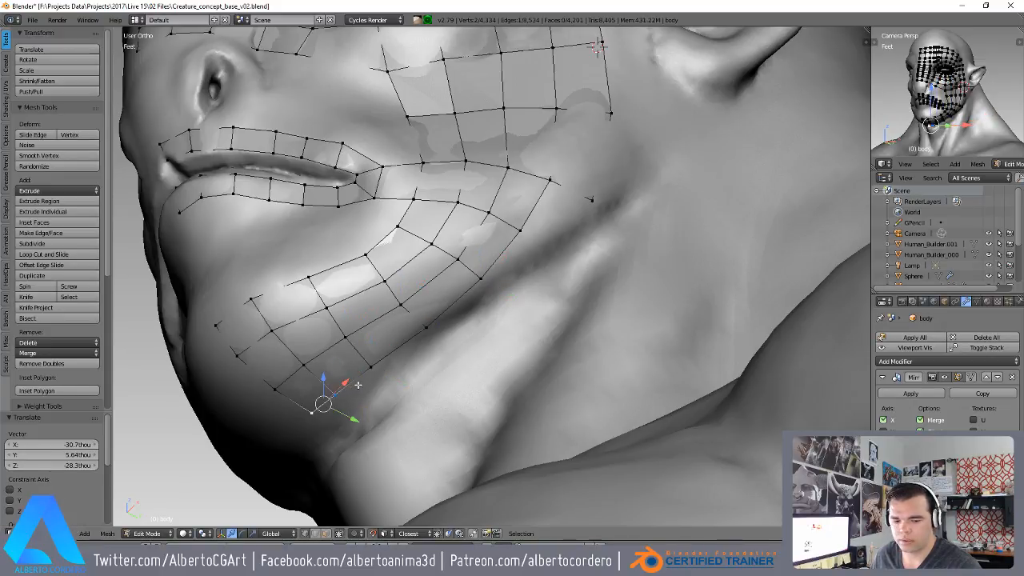
key("g")
left_click(348, 380)
right_click(373, 369)
key("g")
left_click(371, 366)
right_click(422, 327)
key("g")
left_click(402, 328)
right_click(456, 260)
key("g")
left_click(460, 269)
- Start a new row of quads along the underside of the jaw from the jaw corner and place its vertices
right_click(565, 190)
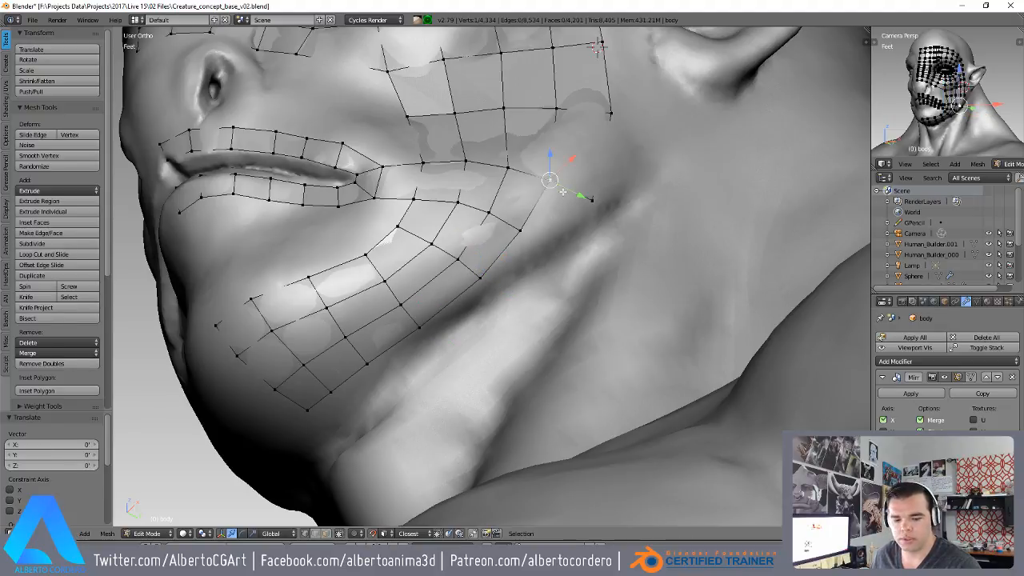
key("f")
key("g")
left_click(585, 250)
right_click(525, 234)
middle_click_drag(524, 235, 488, 210)
key("f")
middle_click_drag(488, 261, 478, 224)
key("g")
left_click(488, 247)
- Continue the under-jaw row of quads forward to the chin end of the strip, placing its new vertices
key("f")
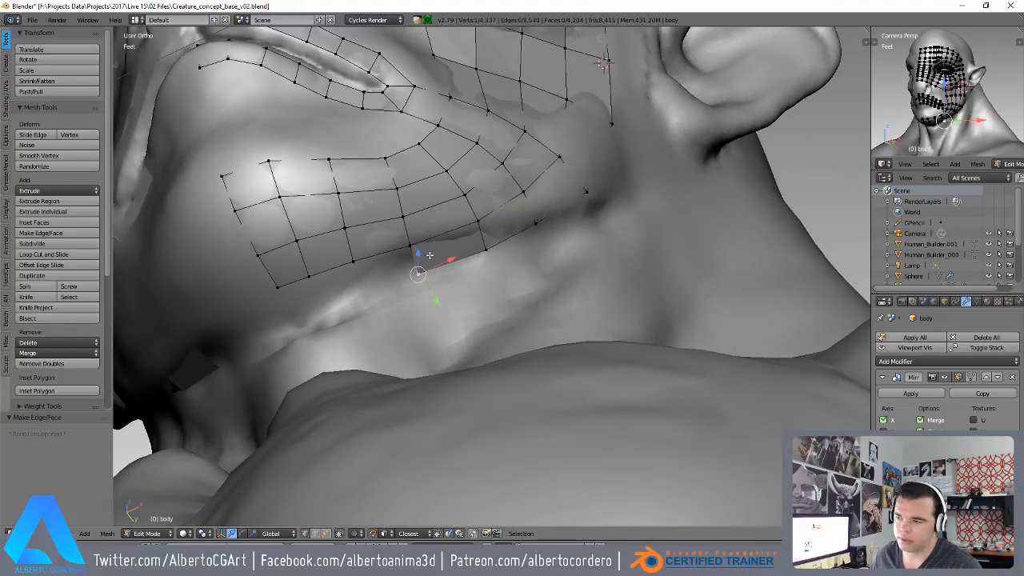
key("g")
left_click(434, 253)
key("g")
left_click(420, 249)
right_click(411, 248)
middle_click_drag(406, 244, 335, 236)
key("f")
key("f")
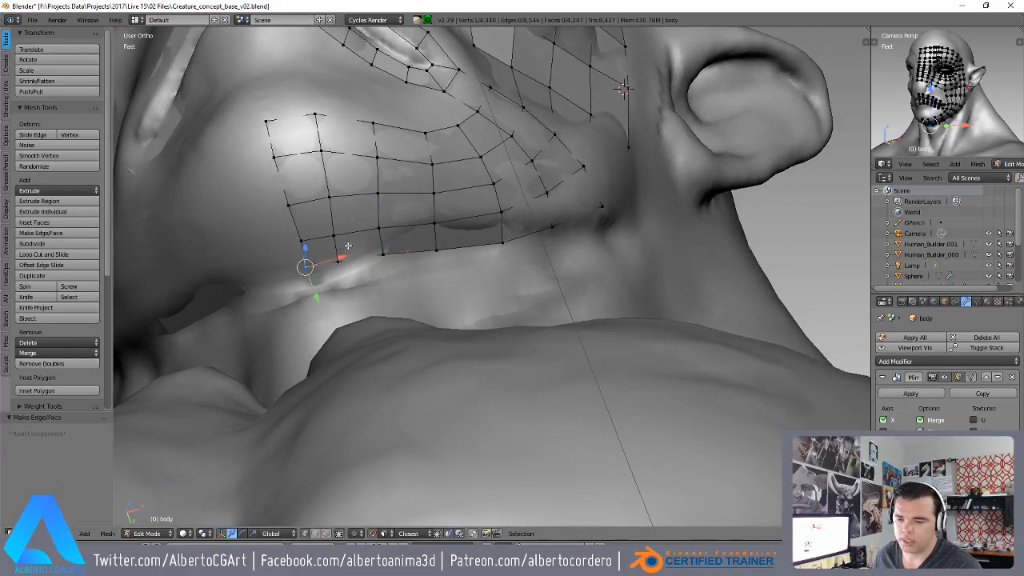
key("g")
left_click(354, 245)
- Reposition the vertices at the chin end and along the under-jaw row to even out the new quads
right_click(346, 256)
key("g")
left_click(351, 254)
right_click(336, 235)
key("g")
left_click(384, 230)
middle_click_drag(412, 248, 352, 245)
right_click(362, 224)
key("g")
left_click(372, 225)
right_click(415, 262)
middle_click_drag(415, 255, 381, 400)
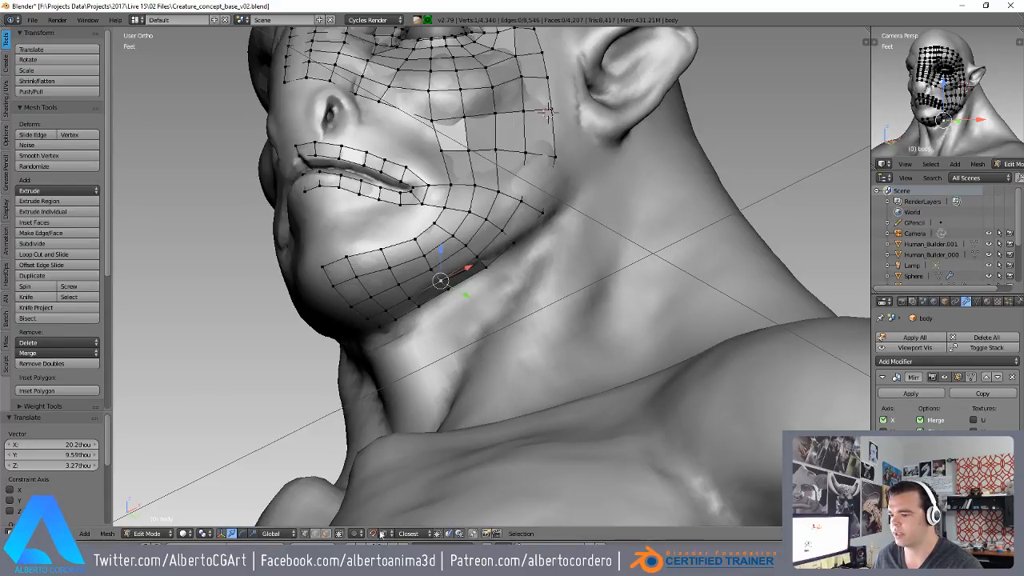
middle_click_drag(531, 261, 505, 252)
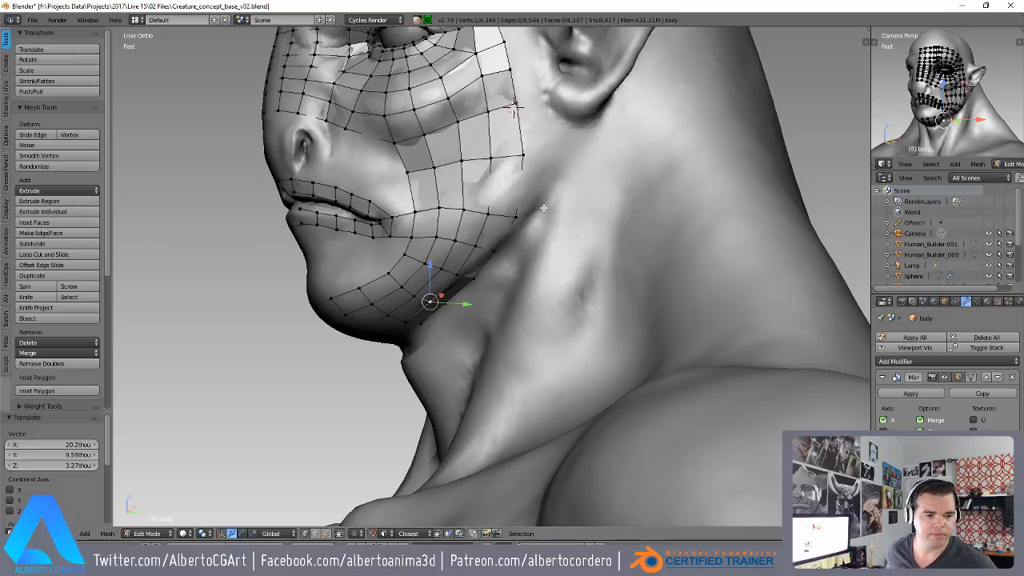
- Reposition the vertices of the upper-lip strip near the mouth corner to even out its quads
middle_click_drag(535, 115, 558, 118)
middle_click_drag(447, 152, 380, 245, "shift")
scroll(451, 244, "down", 2)
scroll(432, 221, "up", 2)
scroll(408, 230, "up", 2)
middle_click_drag(380, 245, 435, 227, "shift")
scroll(481, 305, "up", 1)
middle_click_drag(473, 300, 481, 276)
right_click(443, 300)
key("g")
left_click(439, 271)
right_click(405, 260)
key("g")
left_click(401, 242)
right_click(474, 291)
key("g")
left_click(481, 292)
key("g")
left_click(494, 260)
- Reposition the vertices along the outer edge of the upper-lip strip toward the area under the nostril
right_click(431, 244)
key("g")
left_click(435, 239)
right_click(397, 229)
key("g")
left_click(399, 223)
middle_click_drag(362, 224, 367, 233)
key("g")
left_click(365, 231)
- Bridge the nose-side cheek edge to the upper-lip strip with a face and divide it with two loop cuts
middle_click_drag(423, 213, 433, 246, "shift")
right_click(395, 179, "shift")
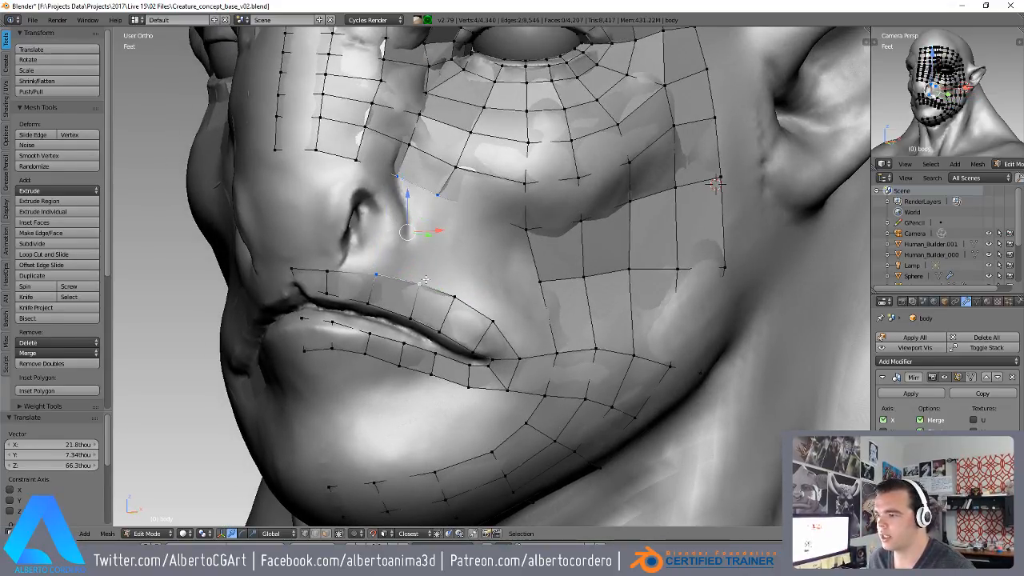
key("f")
middle_click_drag(419, 260, 427, 229)
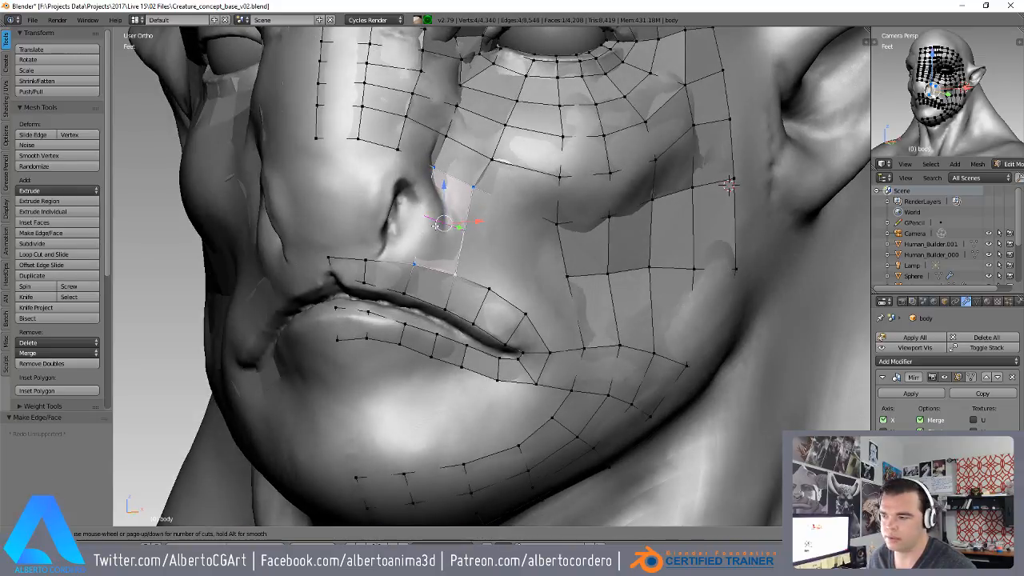
scroll(436, 225, "up", 1)
left_click(436, 226)
left_click(437, 226)
- Reposition the upper vertices of the new connecting strip so it curves around the nostril wing
key("g")
left_click(446, 229)
middle_click_drag(447, 229, 432, 245)
right_click(391, 202)
key("g")
left_click(400, 205)
right_click(433, 219)
key("g")
left_click(446, 221)
key("g")
left_click(463, 222)
right_click(449, 192)
key("g")
left_click(453, 193)
- Reposition the lower vertices of the connecting strip between the nostril wing and the upper lip
right_click(433, 282)
key("g")
right_click(444, 267)
key("g")
left_click(389, 313)
key("g")
left_click(424, 290)
right_click(435, 256)
key("g")
right_click(426, 258)
key("g")
left_click(398, 239)
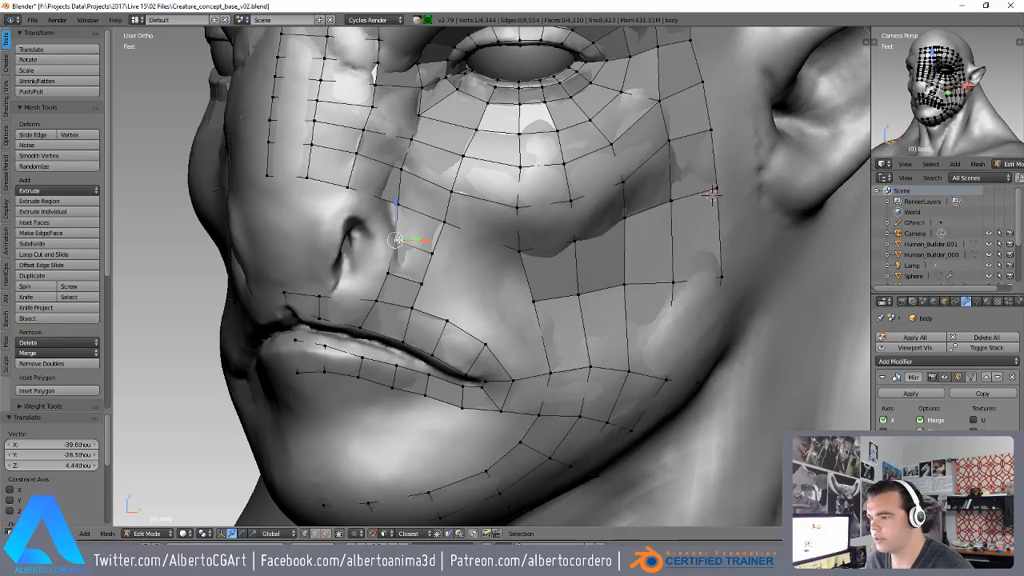
- Fill a triangular face between the mouth-corner strip and the lower front corner of the cheek patch
middle_click_drag(428, 266, 439, 305)
right_click(425, 305)
right_click(478, 265, "shift")
right_click(454, 342, "shift")
middle_click_drag(454, 341, 432, 324, "shift")
scroll(431, 325, "up", 1)
key("f")
- Move the upper edge of the cheek patch up under the cheekbone and adjust the neighbouring loop vertices
middle_click_drag(406, 221, 458, 199)
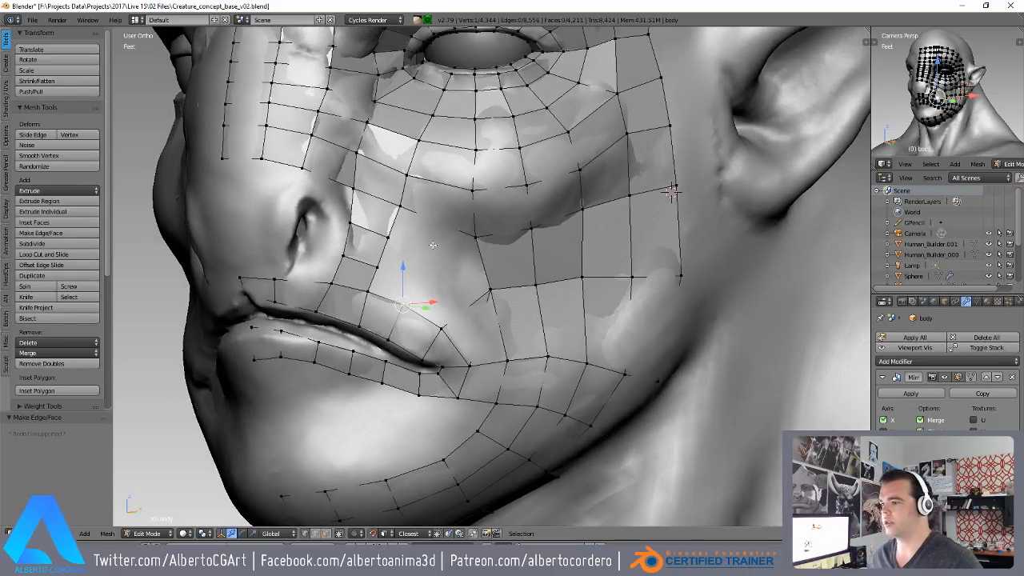
right_click(494, 239)
right_click(505, 236, "alt")
middle_click_drag(500, 234, 485, 239, "shift")
key("g")
left_click(491, 218)
right_click(459, 196)
right_click(514, 191)
right_click(559, 177, "shift")
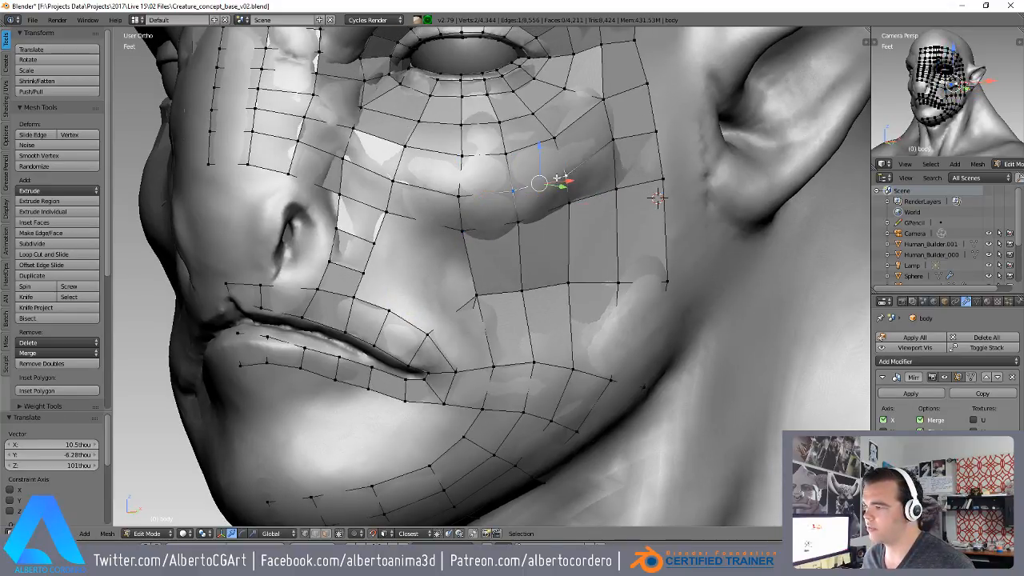
key("g")
left_click(545, 176)
- Even out the loops under the cheekbone by repositioning their vertices from the nose side out toward the ear
right_click(462, 198)
key("g")
left_click(465, 189)
right_click(474, 224)
key("g")
left_click(529, 210)
right_click(569, 202)
right_click(616, 191)
right_click(664, 179)
key("g")
left_click(658, 172)
- Lower the bottom edge row of the cheek patch toward the mouth and jaw loops
mouse_move(534, 280)
middle_mouse_down()
mouse_move(526, 270)
mouse_move(522, 307)
middle_mouse_up()
right_click(485, 272, "alt")
key("g")
left_click(526, 286)
key("z")
key("z")
- Fill the remaining gap at the mouth corner and dissolve the dividing edge to merge the faces into a quad
right_click(466, 323)
right_click(480, 364, "shift")
right_click(441, 369, "shift")
right_click(416, 340, "shift")
middle_click_drag(415, 344, 413, 336)
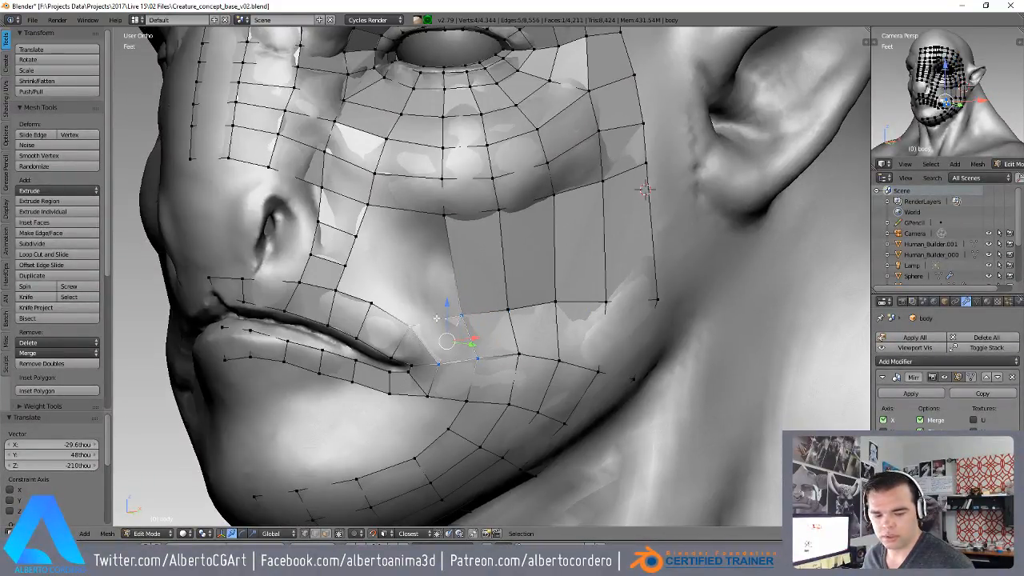
key("f")
key("ctrl+Tab")
left_click(459, 329)
right_click(452, 331)
key("ctrl+x")
key("ctrl+Tab")
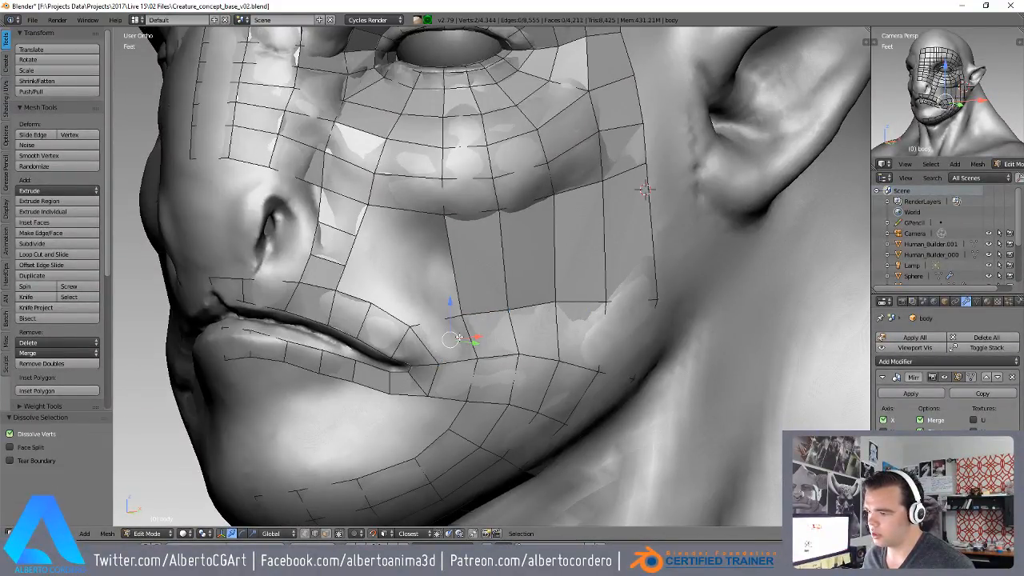
left_click(452, 280)
- Reposition the bottom vertices of the cheek patch toward the jaw corner to align its lower row
middle_click_drag(477, 338, 461, 325)
right_click(530, 281)
middle_click_drag(529, 283, 518, 282)
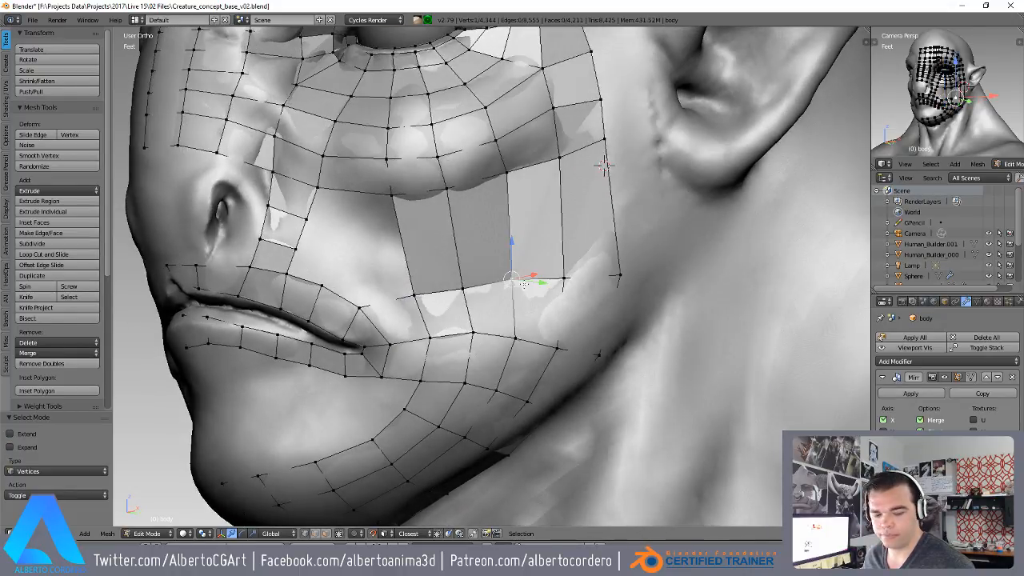
key("g")
left_click(531, 284)
right_click(561, 287)
key("g")
left_click(563, 291)
right_click(618, 278)
key("g")
left_click(617, 289)
- Add two loop cuts across the tall quads of the cheek patch
middle_click_drag(456, 283, 447, 287)
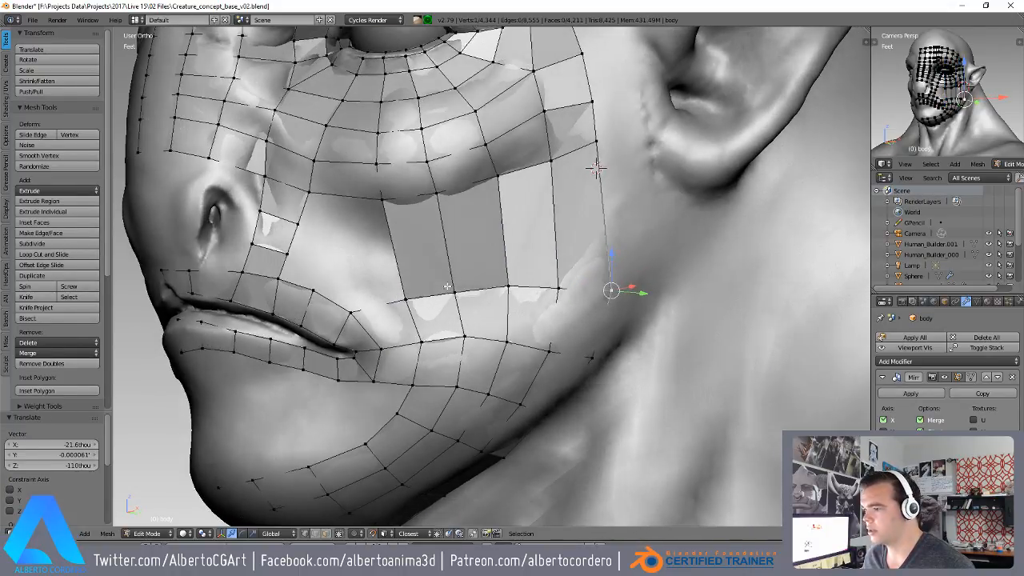
key("ctrl+r")
scroll(404, 237, "up", 1)
left_click(404, 236)
- Extend a row of quads from the cheek patch above the mouth corner and join it to the nose-side strip
middle_click_drag(404, 237, 390, 293)
right_click(437, 302)
key("f")
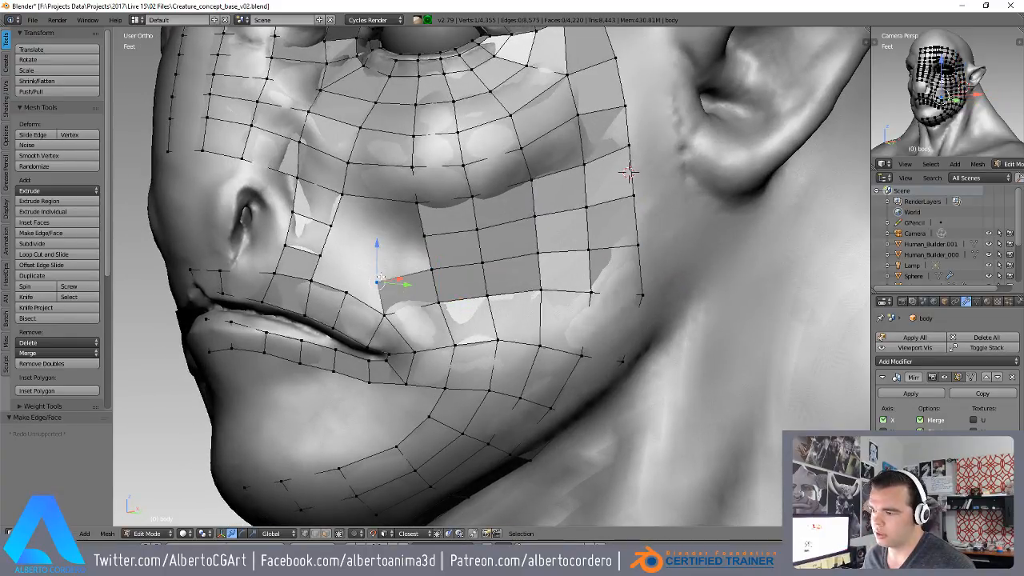
key("g")
left_click(417, 270)
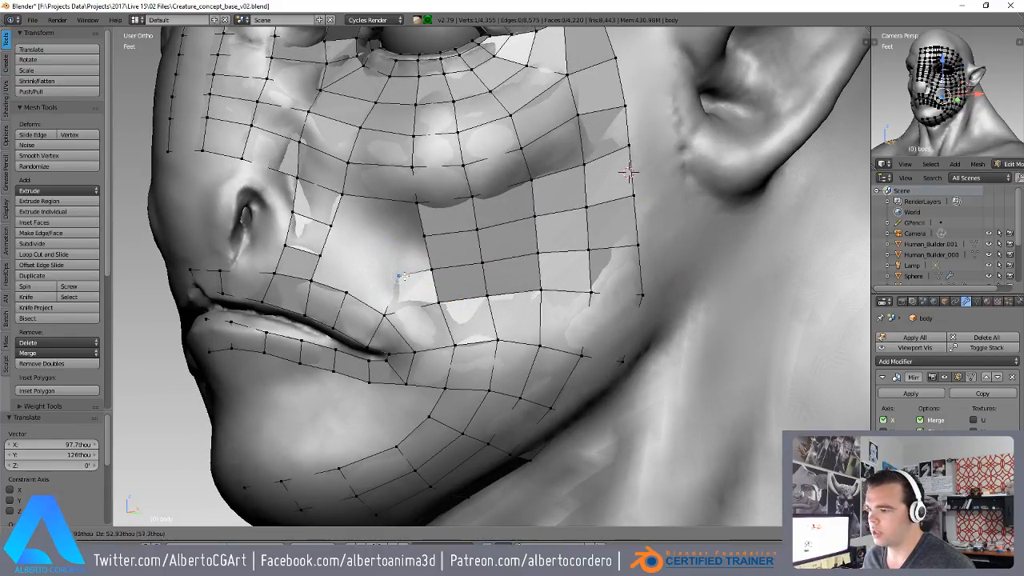
scroll(357, 300, "up", 2)
key("f")
scroll(356, 272, "up", 1)
key("g")
left_click(324, 259)
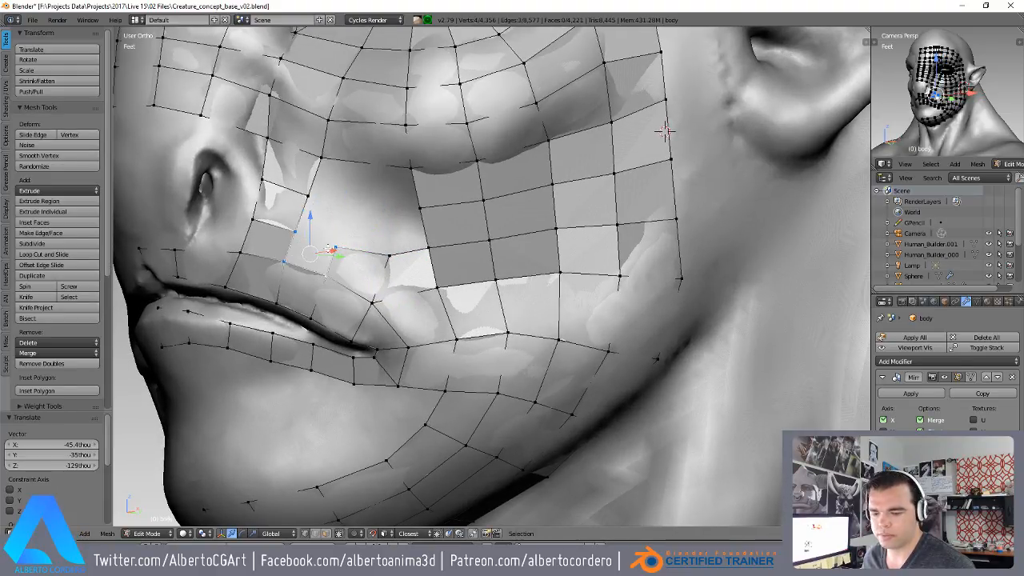
key("f")
- Reposition the vertices of the joined row above the upper lip to even out its quads
right_click(386, 247)
scroll(385, 246, "up", 1)
key("g")
left_click(374, 255)
right_click(310, 249)
right_click(295, 277)
key("g")
left_click(293, 282)
right_click(347, 309)
key("g")
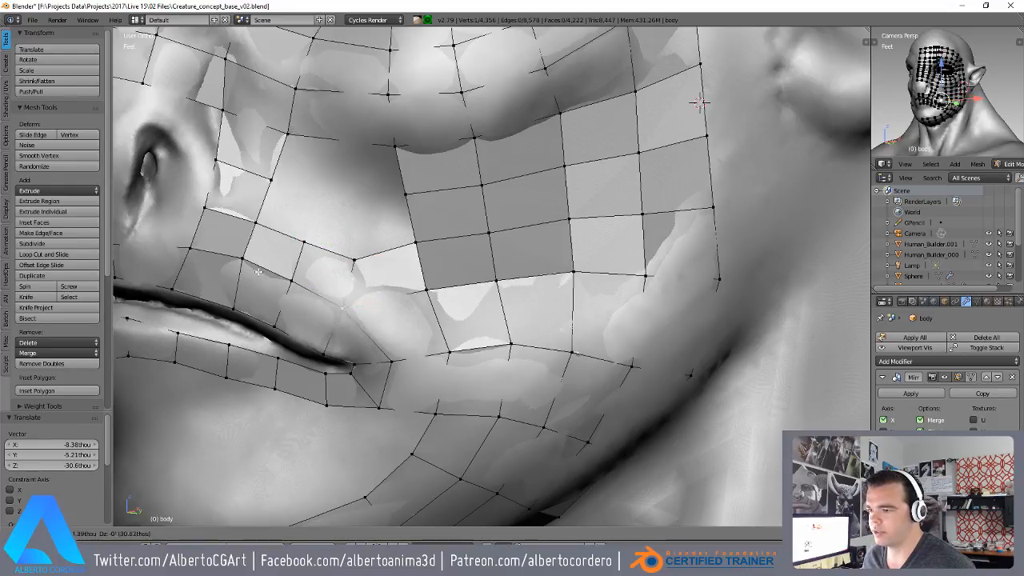
left_click(354, 275)
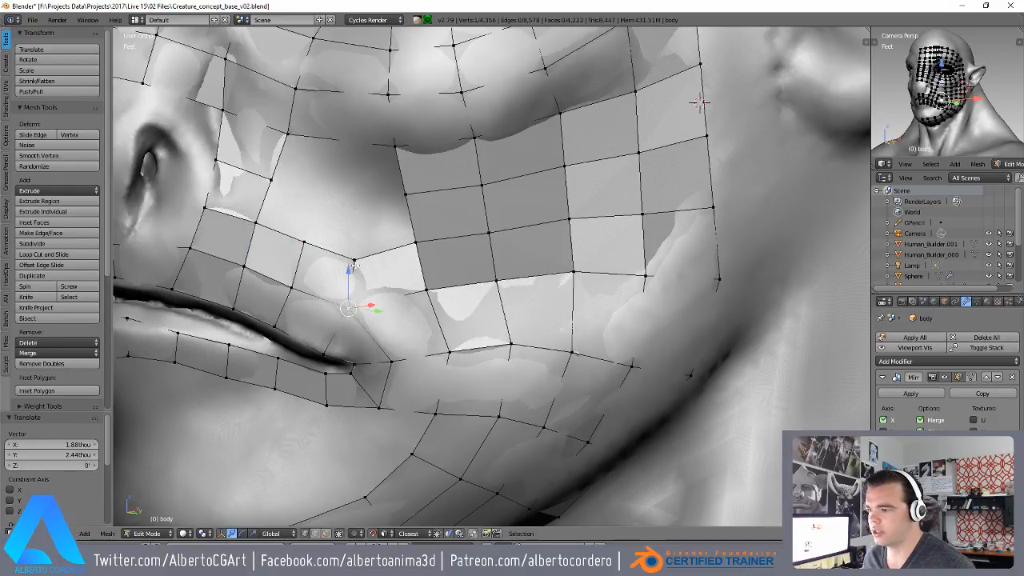
- Build two quads of a second row from the nose-side strip toward the cheek patch, placing their new vertices
scroll(355, 275, "down", 2)
scroll(473, 264, "up", 2)
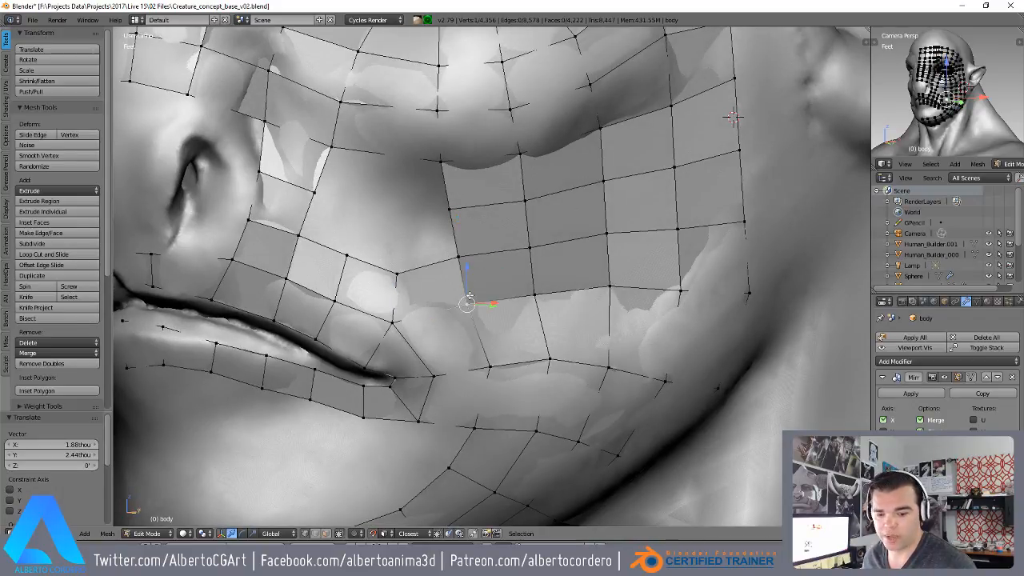
right_click(298, 234)
key("f")
key("g")
left_click(376, 237)
right_click(350, 253)
middle_click_drag(355, 251, 349, 251)
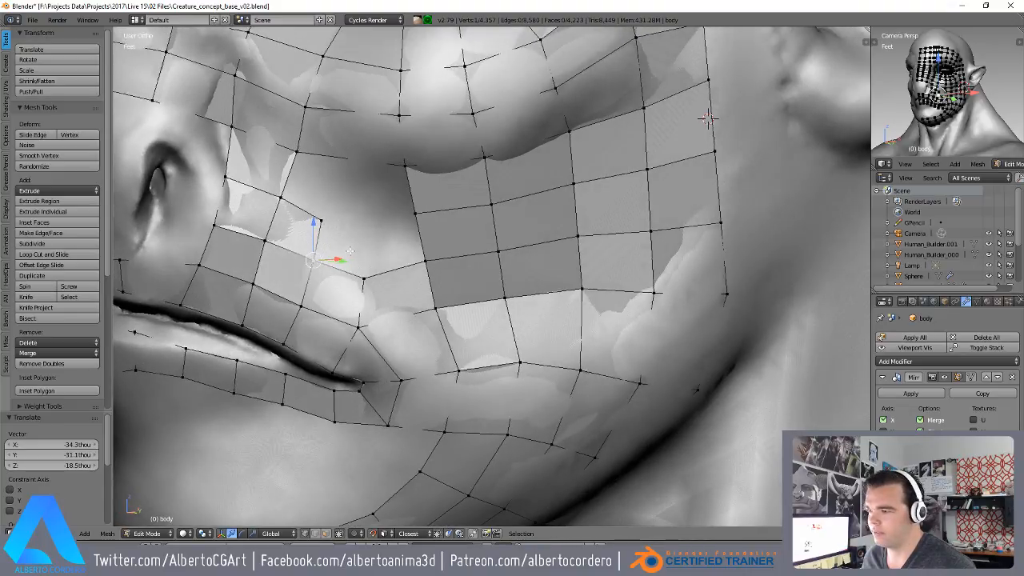
key("f")
key("g")
left_click(368, 231)
- Fill the quad that joins the second row above the upper lip to the cheek patch and reposition a vertex on its upper edge
right_click(418, 220, "shift")
right_click(426, 257, "shift")
right_click(366, 276, "shift")
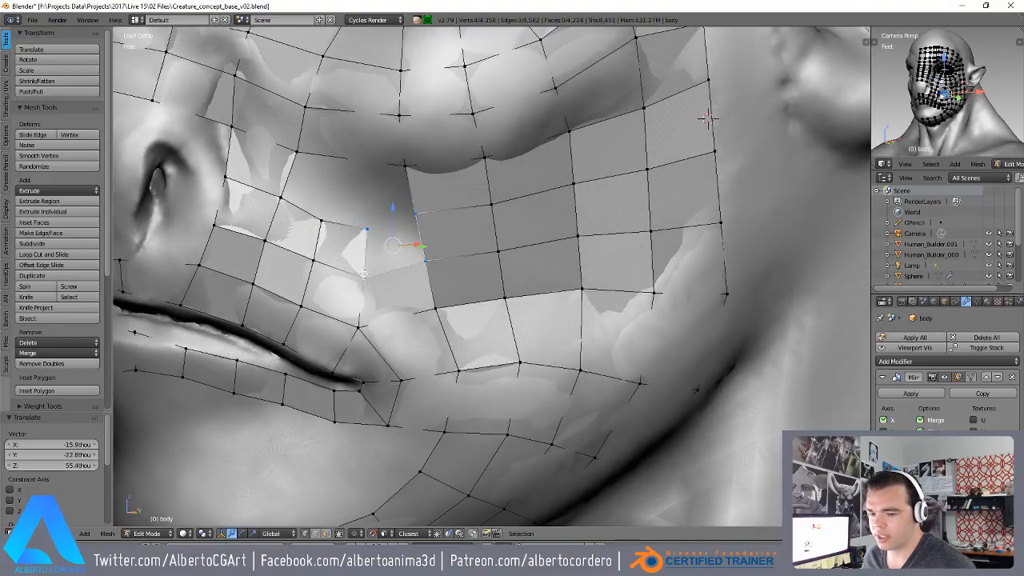
key("f")
right_click(370, 232)
middle_click_drag(369, 229, 361, 224)
key("g")
left_click(360, 220)
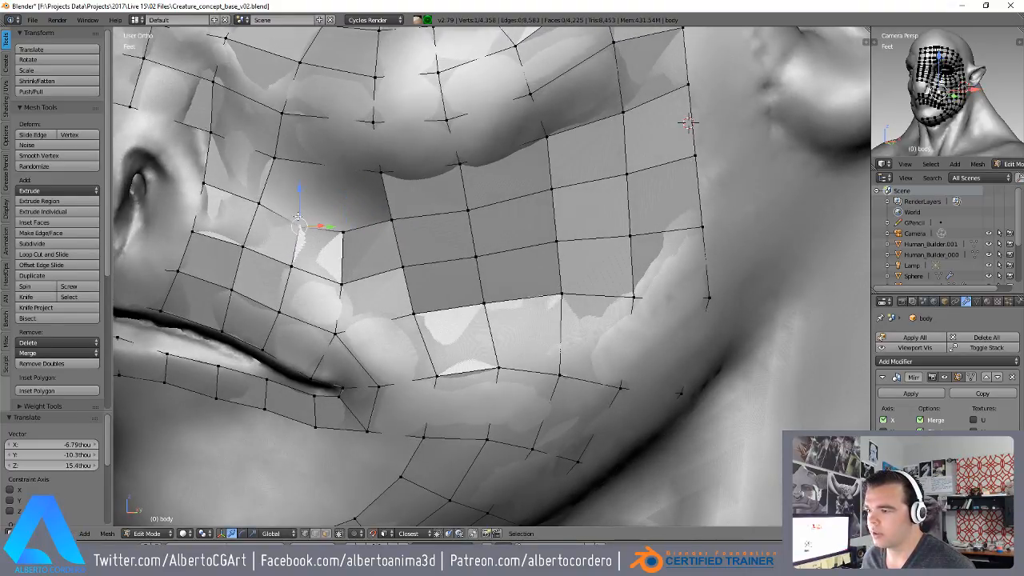
- Delete the face linking the nose-side strip to the row beside the nostril, then return to vertex selection
scroll(364, 232, "down", 4)
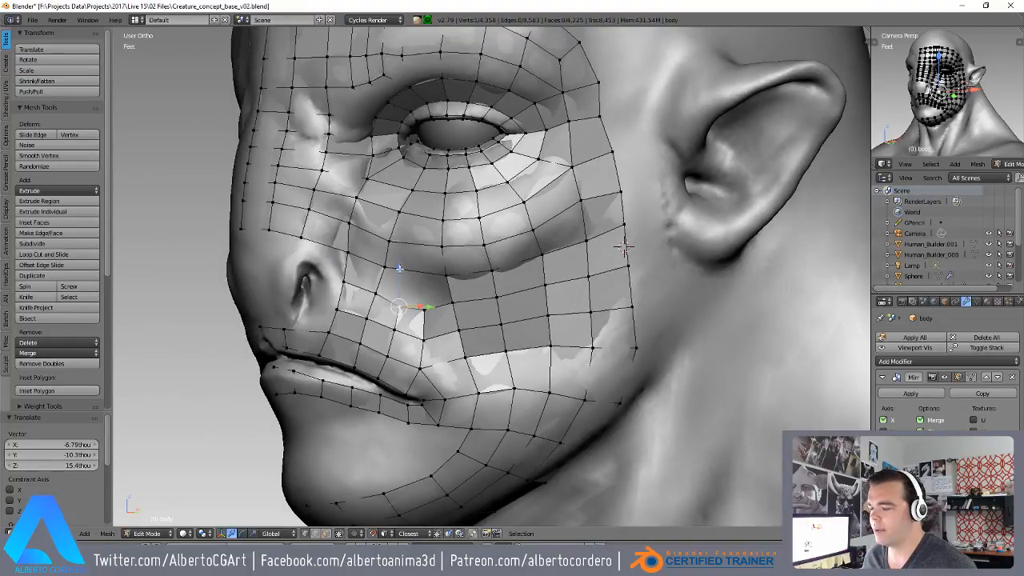
middle_click_drag(401, 277, 425, 243)
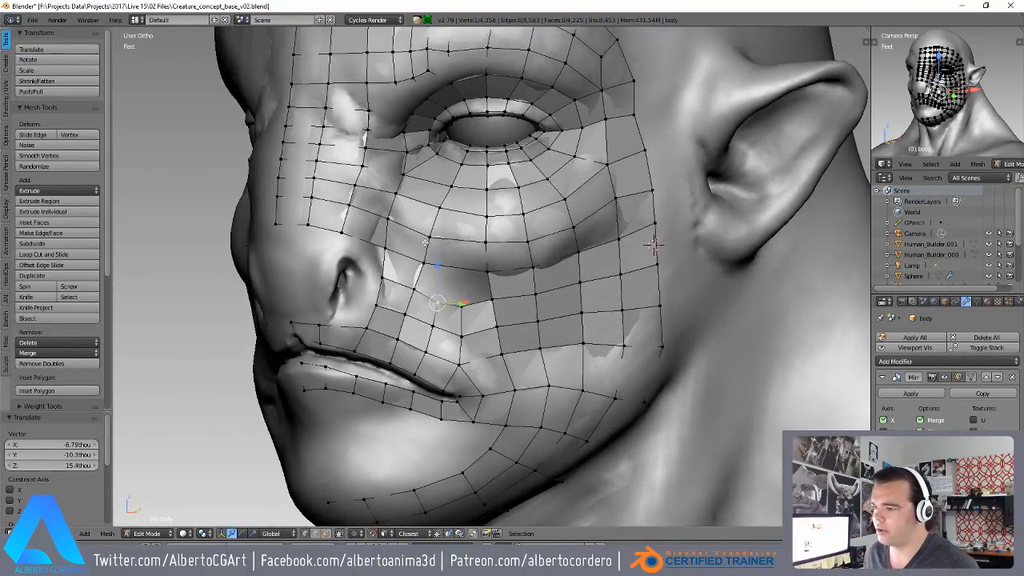
scroll(445, 308, "up", 2)
key("ctrl+Tab")
left_click(364, 288)
key("x")
left_click(352, 282)
key("ctrl+Tab")
left_click(352, 240)
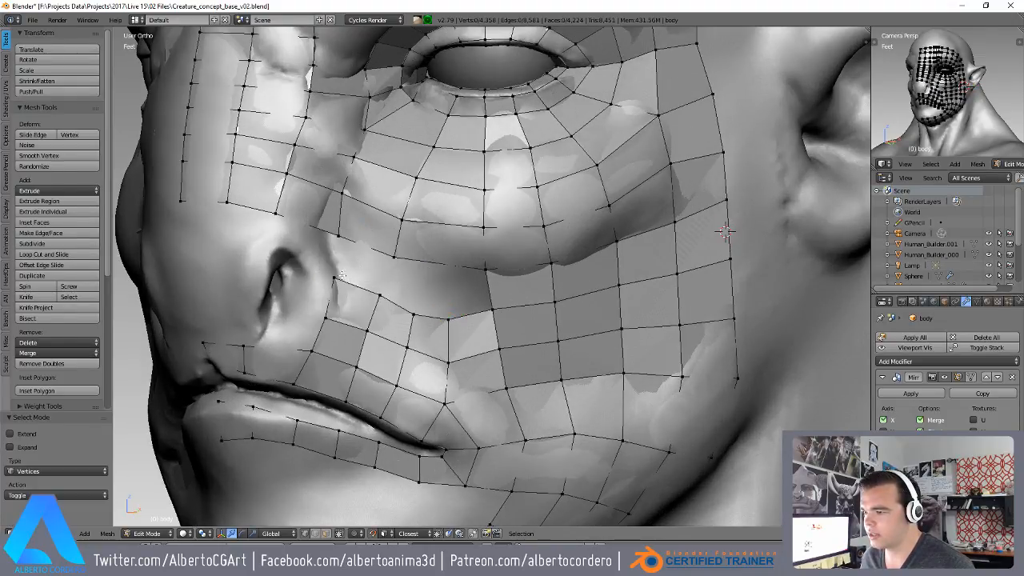
- Select the vertices of the second row above the upper lip and rotate them by about -19.4° to level the row
key("f")
right_click(448, 321, "shift")
right_click(408, 348, "shift")
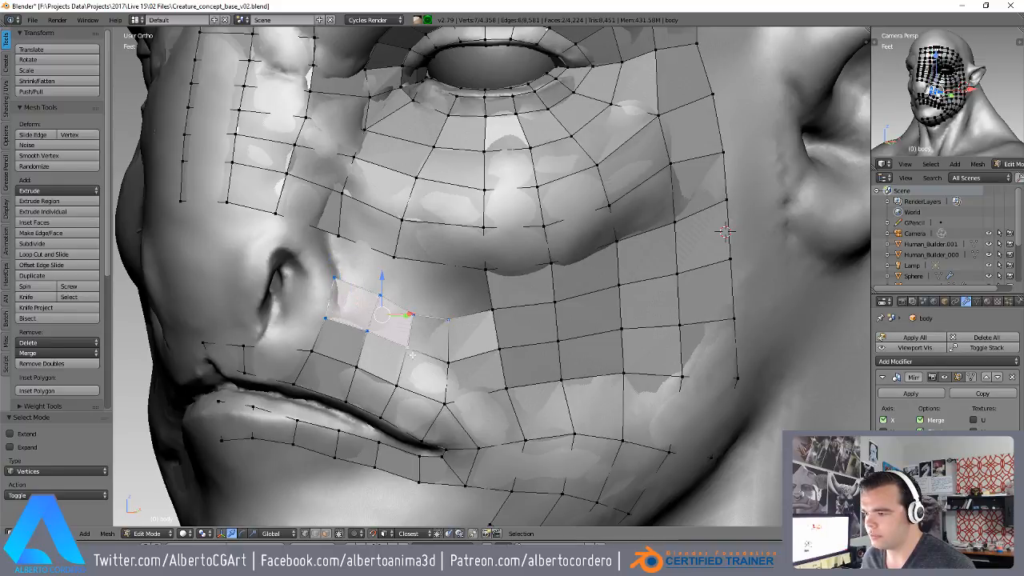
right_click(448, 363, "shift")
middle_click_drag(450, 362, 443, 375, "shift")
key("r")
left_click(474, 309)
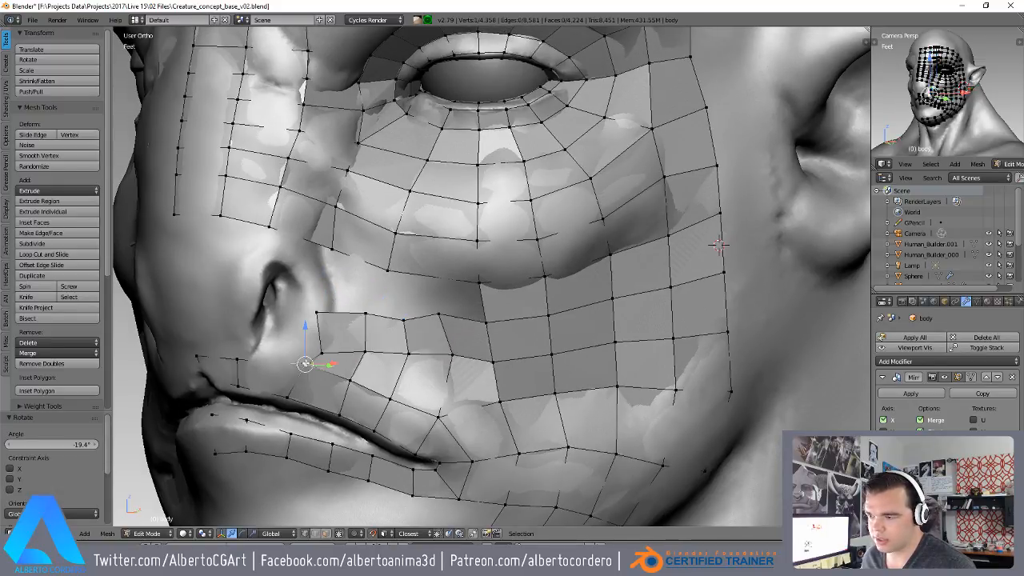
- Reposition the vertices at the nostril end of the rows above the upper lip
right_click(305, 364)
middle_click_drag(305, 363, 307, 328)
key("g")
left_click(306, 342)
right_click(315, 328)
key("g")
right_click(317, 323)
key("g")
left_click(310, 322)
right_click(318, 278)
key("g")
left_click(319, 283)
- Reposition the middle vertices of the upper-lip rows and those where the second row meets the cheek patch
right_click(367, 315)
key("g")
left_click(357, 320)
right_click(366, 280)
key("g")
left_click(366, 285)
right_click(406, 286)
key("g")
key("g")
left_click(403, 323)
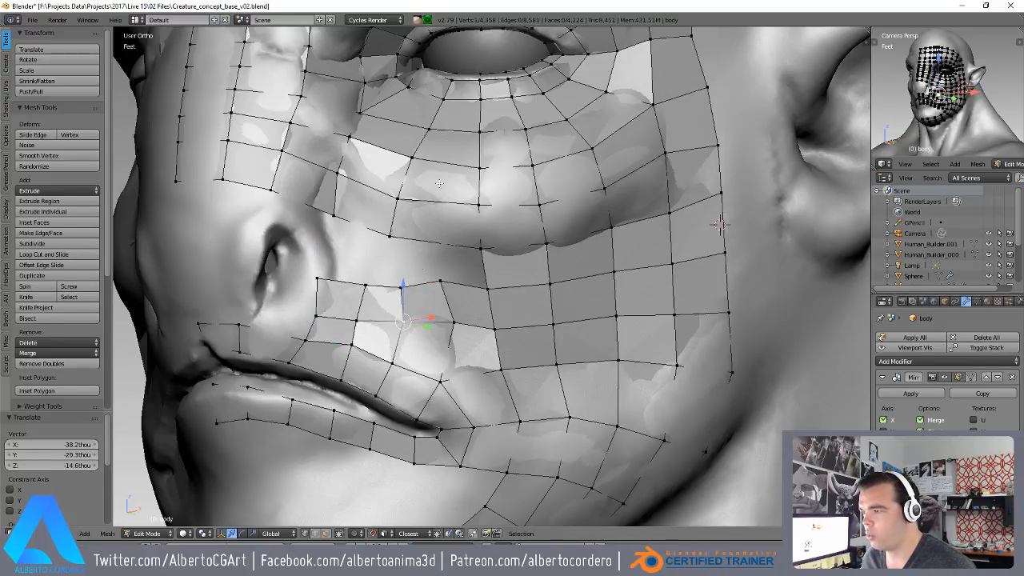
right_click(444, 282)
key("g")
left_click(418, 286)
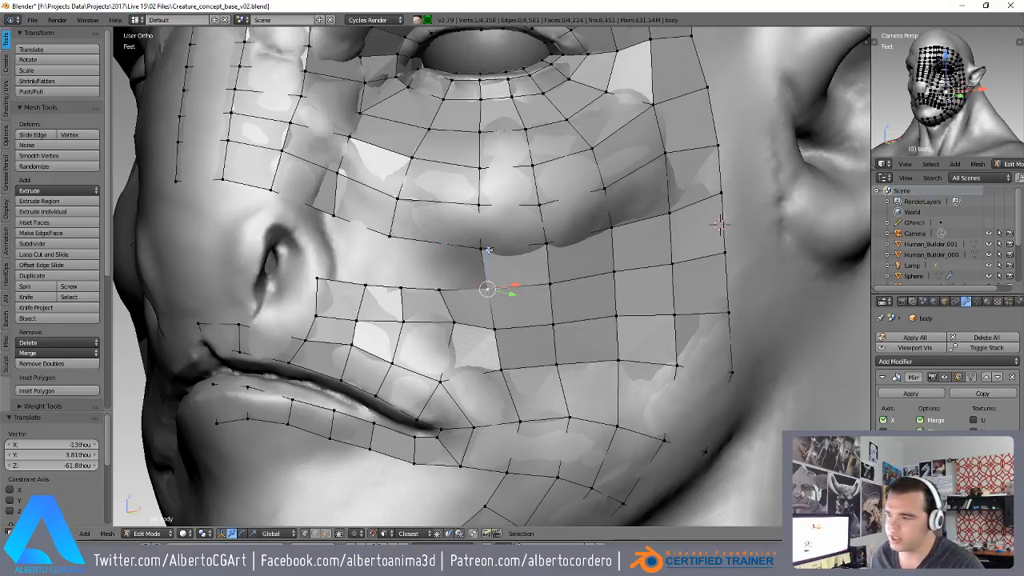
- Even out the vertices between the two rows above the mouth corner
middle_click_drag(457, 322, 453, 327)
key("g")
left_click(445, 342)
right_click(408, 330)
key("g")
left_click(412, 349)
key("g")
left_click(388, 374)
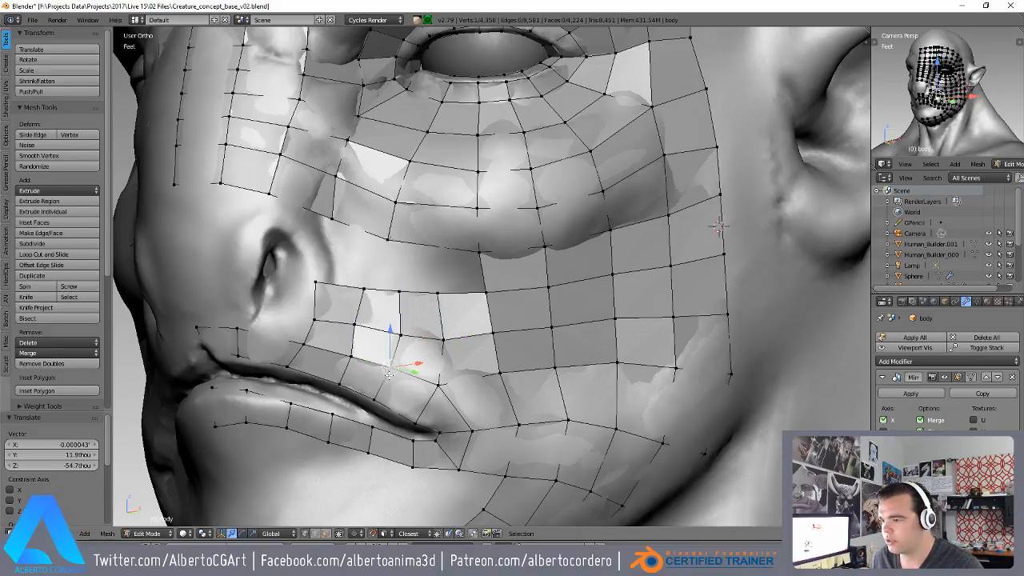
key("g")
left_click(443, 353)
key("g")
left_click(442, 355)
- Adjust the vertices in the nostril-side half of the rows and along the second row's open upper edge
right_click(347, 325)
key("g")
left_click(353, 331)
right_click(350, 352)
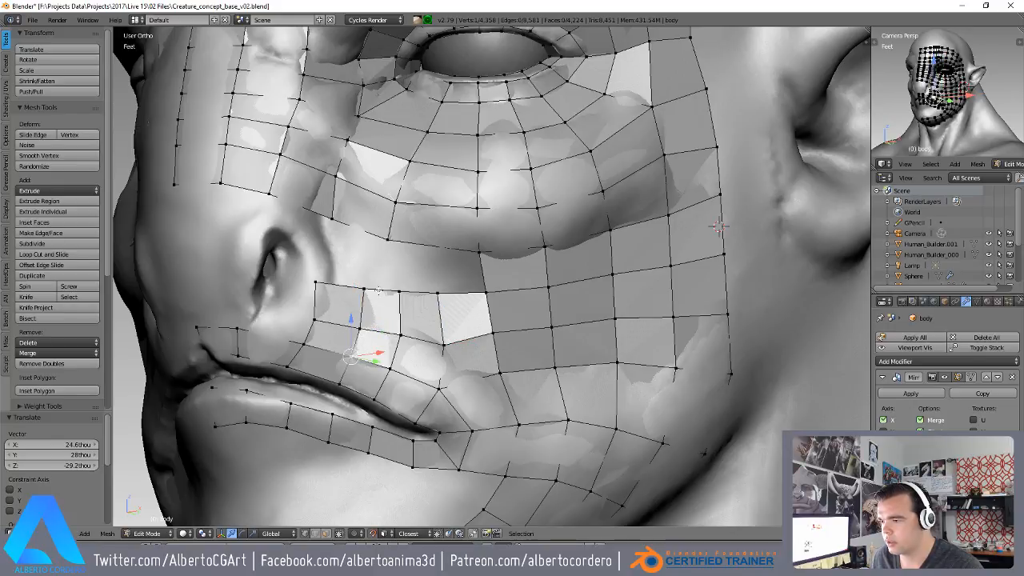
key("g")
left_click(320, 320)
key("g")
left_click(375, 300)
right_click(406, 297)
key("g")
left_click(407, 304)
right_click(446, 303)
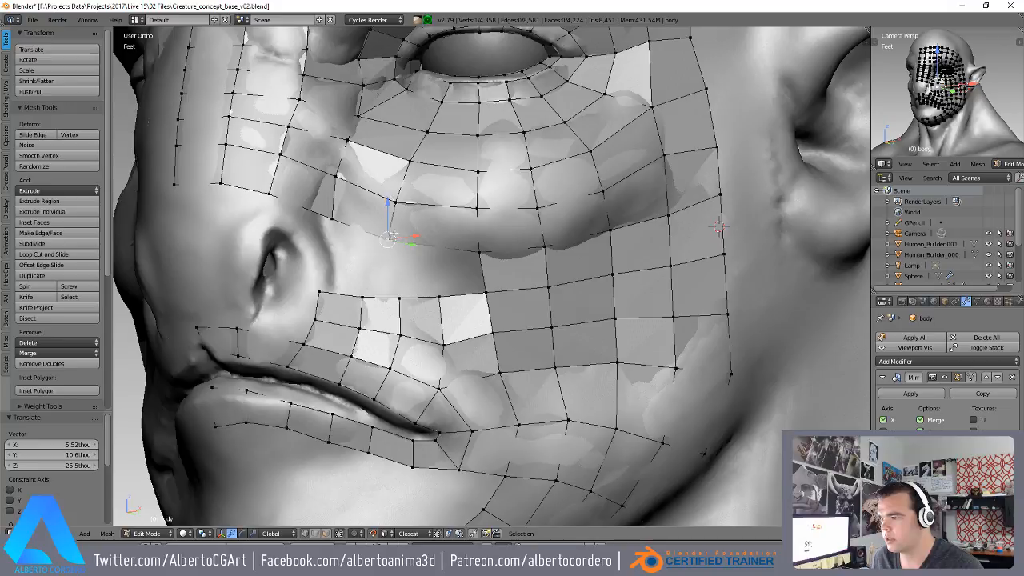
- Shift the column of vertices under the inner half of the eye to even out the under-eye loops
middle_click_drag(408, 203, 412, 206)
key("g")
left_click(433, 207)
right_click(424, 174)
key("g")
left_click(432, 178)
right_click(428, 221)
key("g")
left_click(424, 221)
right_click(420, 250)
key("g")
left_click(424, 249)
middle_click_drag(419, 240, 415, 260)
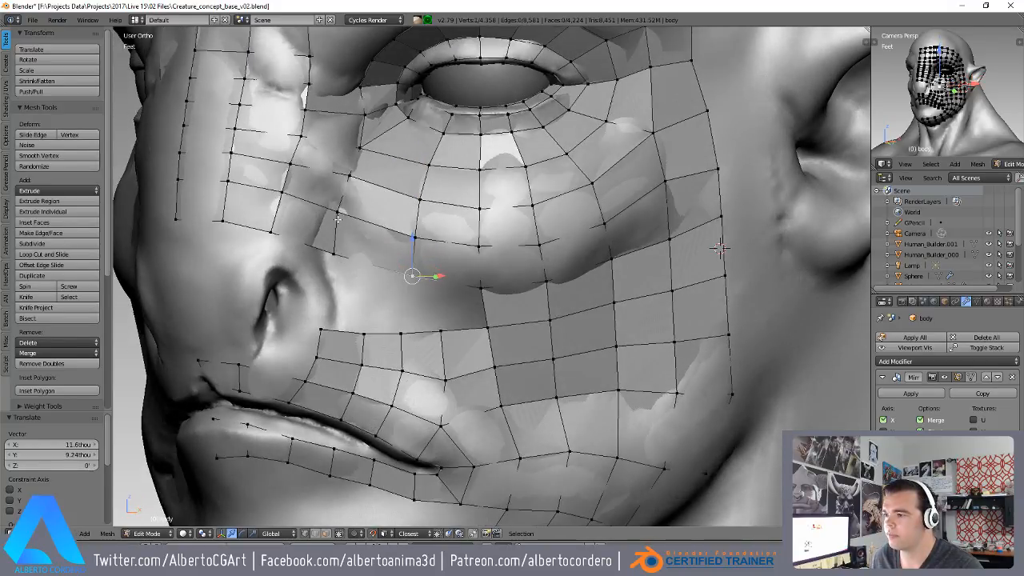
- Rotate and move the short vertex column where the under-eye loops meet the nose-side strip
key("g")
left_click(371, 175)
middle_click_drag(374, 177, 375, 183)
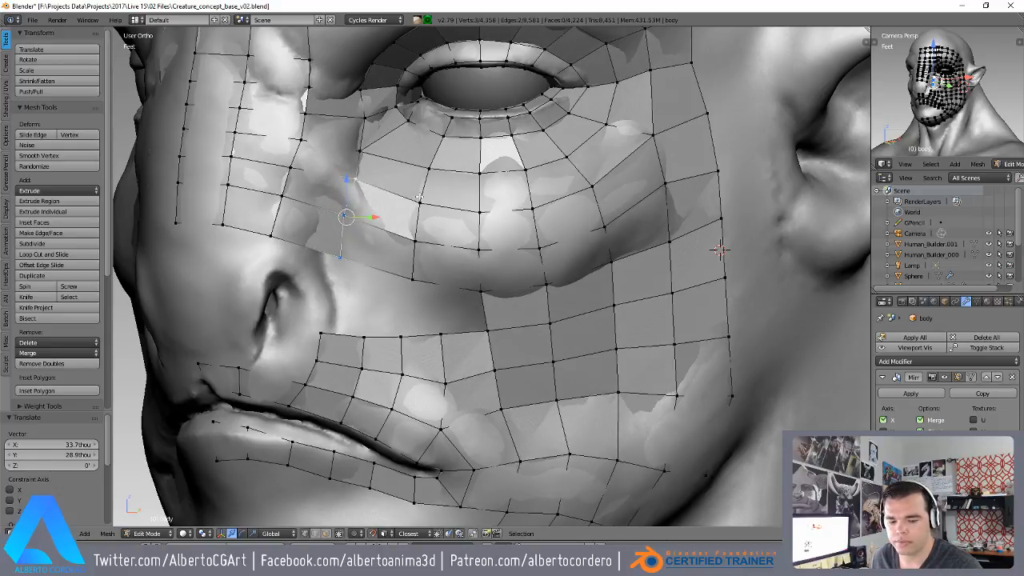
key("r")
left_click(413, 173)
key("g")
left_click(362, 184)
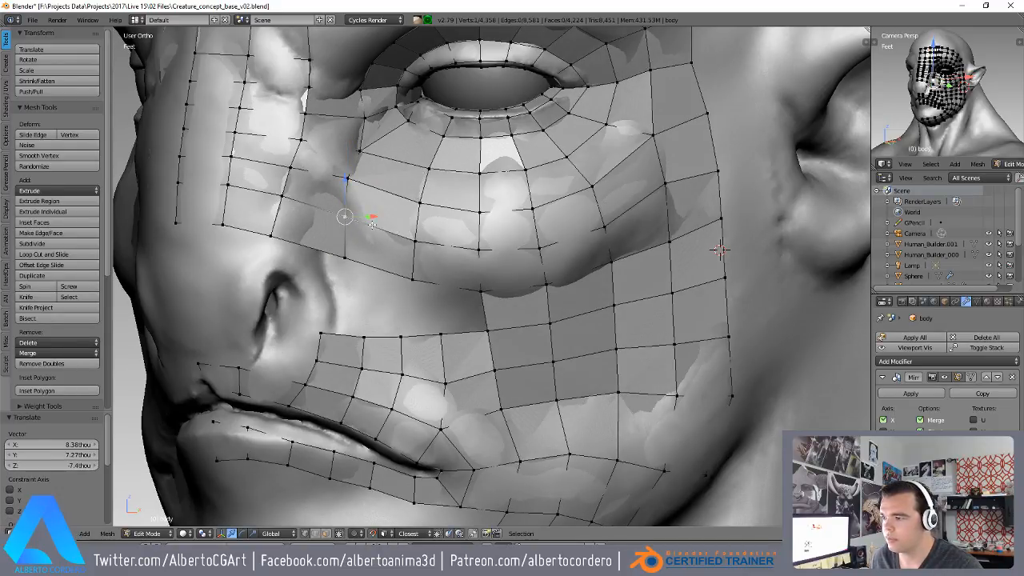
- Reposition vertices along the lower edge of the under-eye loops and at the cheek patch's open inner corner
middle_click_drag(409, 233, 417, 240)
right_click(433, 205)
key("g")
left_click(428, 207)
right_click(428, 218)
key("g")
left_click(426, 221)
middle_click_drag(516, 217, 492, 264)
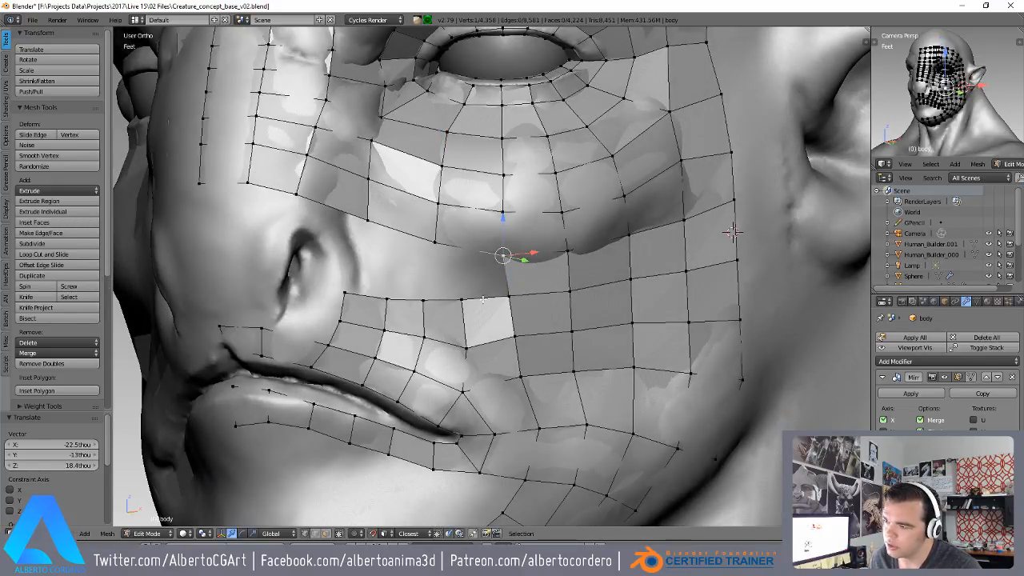
key("g")
left_click(513, 293)
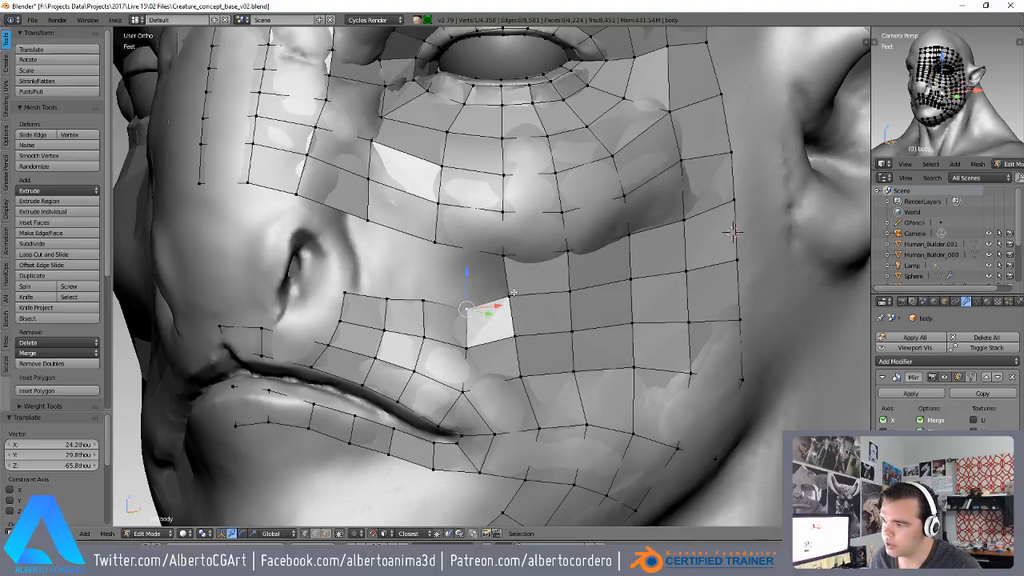
- Extrude two vertices from the cheek patch's inner corner toward the under-eye loops and fill a quad between them
key("g")
left_click(431, 232)
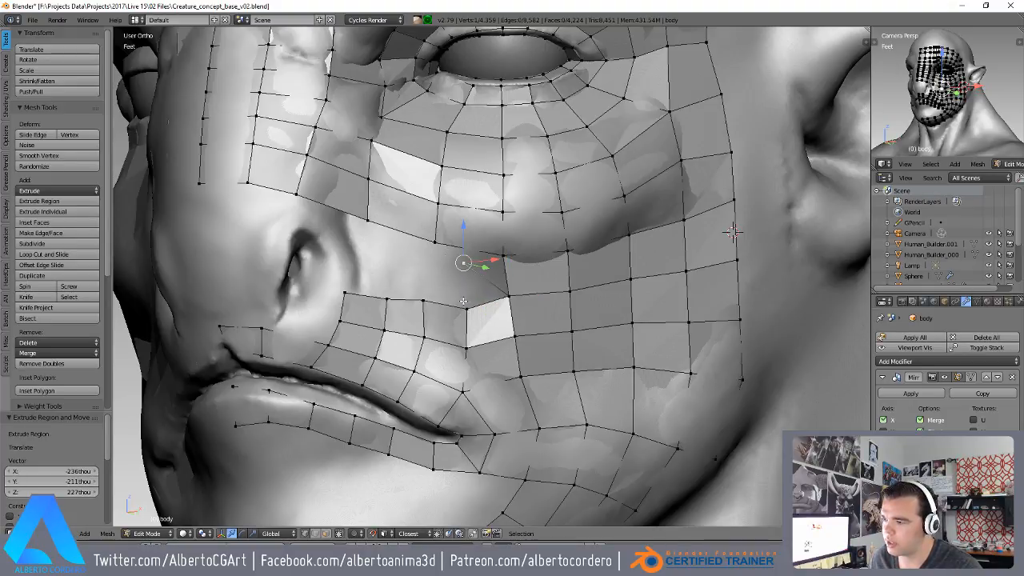
key("e")
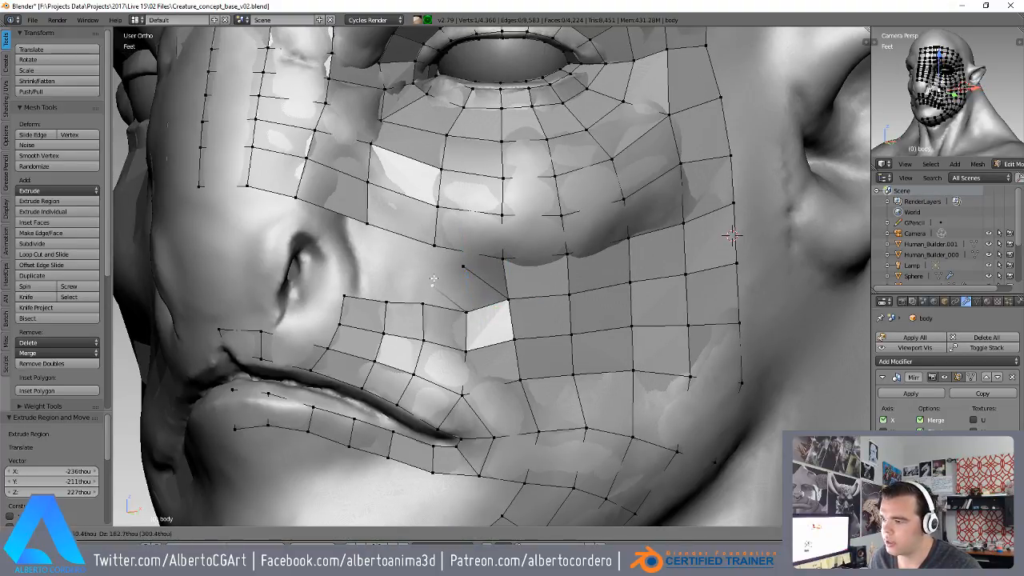
left_click(455, 275)
key("f")
scroll(471, 292, "up", 1)
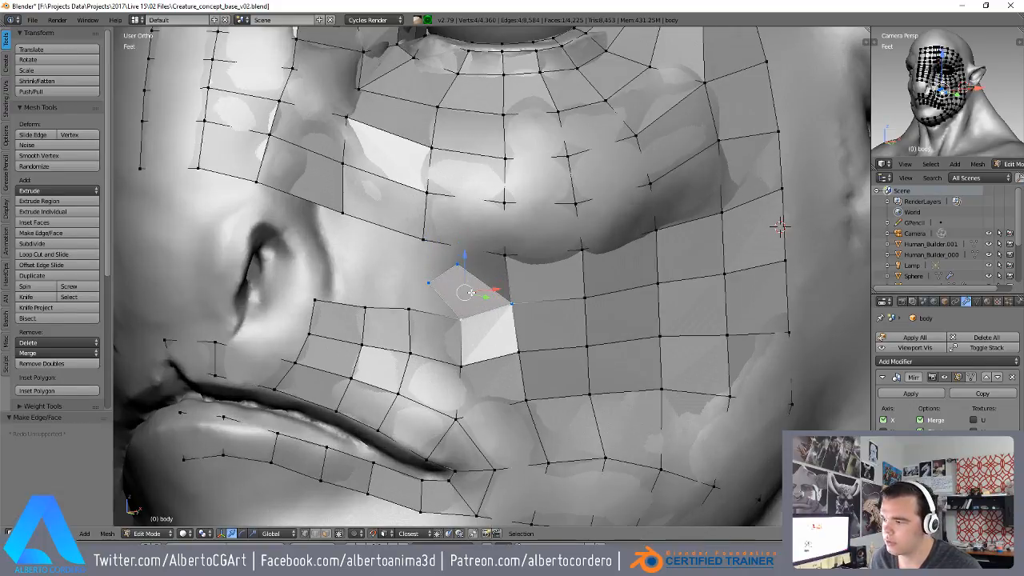
- Reposition the new quad's corners and the neighbouring under-eye and cheek patch vertices
key("g")
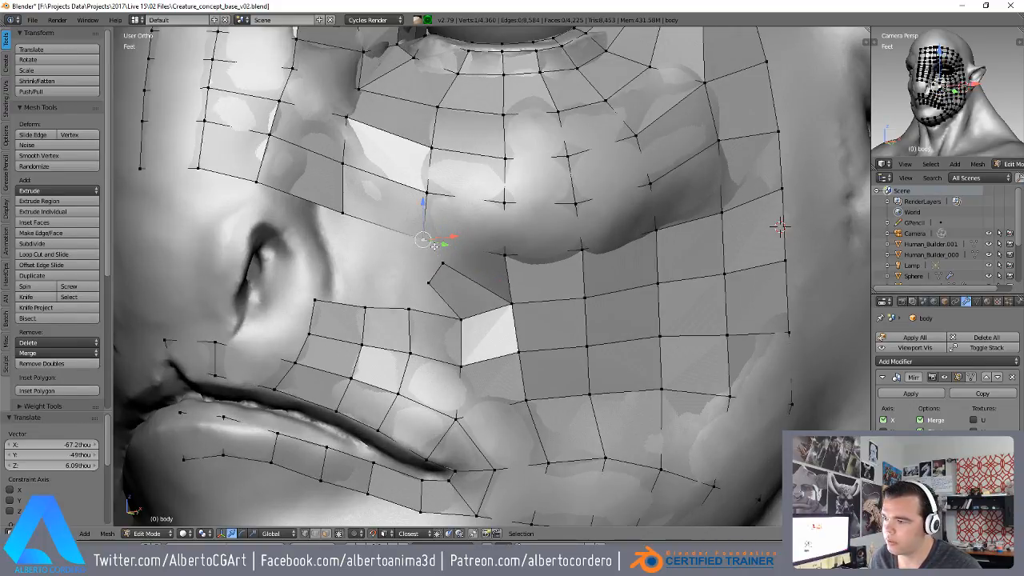
right_click_drag(412, 321, 414, 331)
right_click_drag(430, 288, 423, 283)
right_click_drag(444, 264, 424, 290)
right_click_drag(513, 305, 509, 298)
right_click_drag(504, 251, 504, 233)
right_click_drag(582, 295, 581, 290)
- Adjust the vertices below the new quad and along the second row's upper edge toward the nostril
right_click(474, 318)
right_click_drag(474, 319, 413, 360)
right_click_drag(463, 368, 462, 369)
right_click_drag(459, 330, 454, 330)
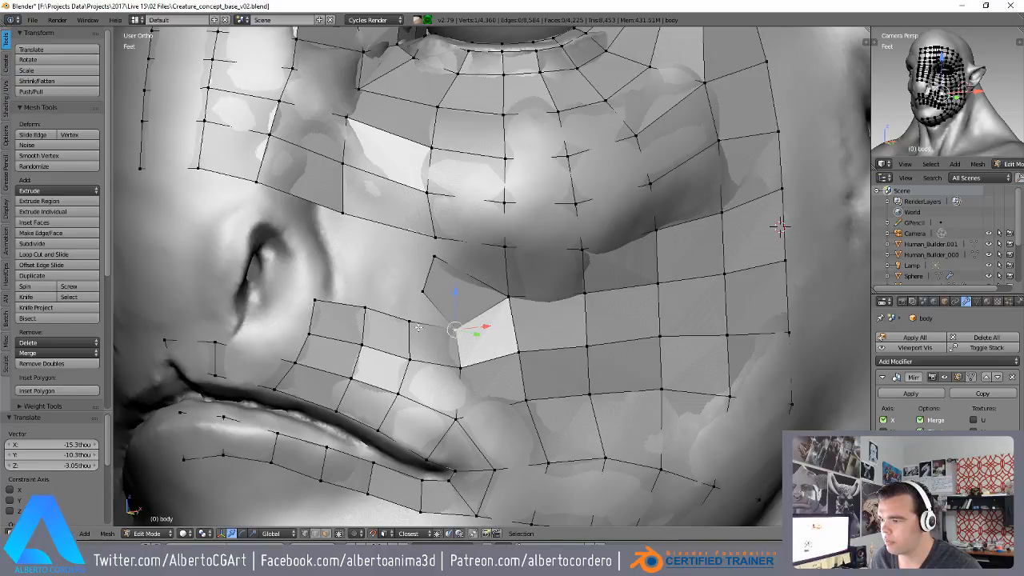
right_click_drag(423, 292, 424, 291)
right_click_drag(371, 310, 326, 306)
scroll(511, 266, "down", 3)
scroll(511, 266, "up", 4)
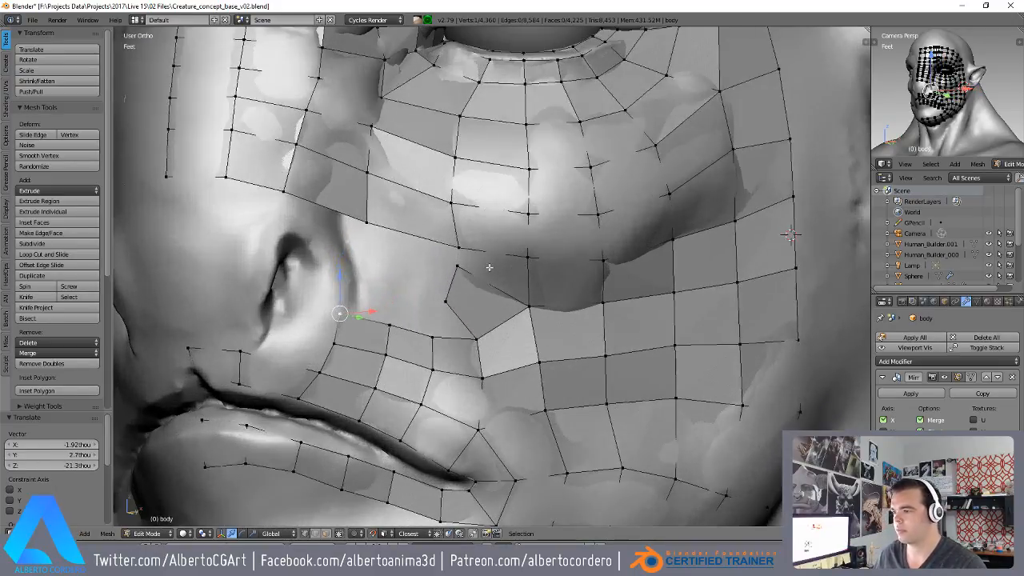
- Raise the lower-edge vertices of the under-eye strip and the bottom vertices of the nose-bridge columns
right_click_drag(450, 253, 439, 242)
right_click_drag(356, 227, 353, 215)
right_click_drag(272, 195, 273, 177)
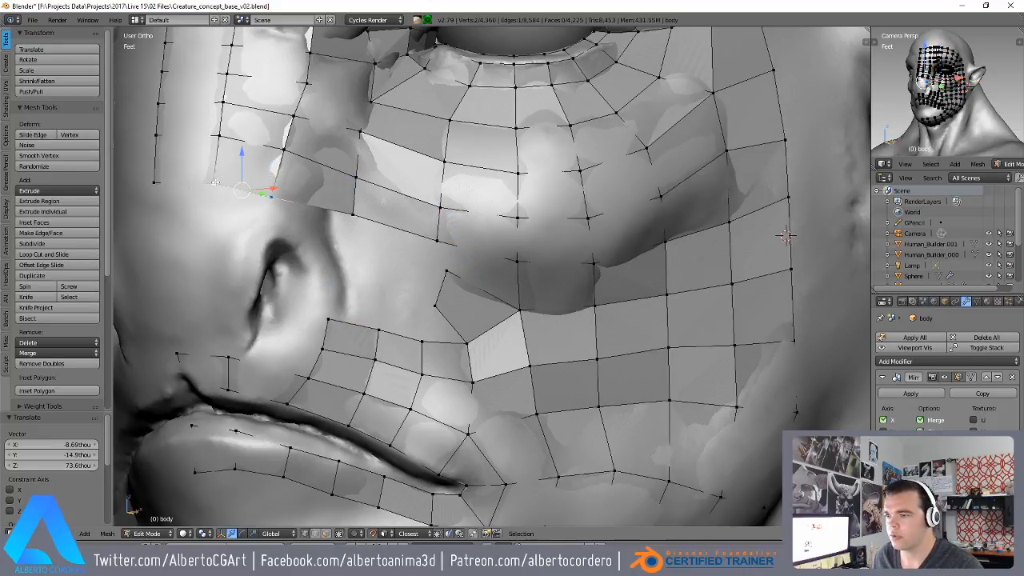
right_click(159, 183, "shift")
middle_click_drag(206, 177, 211, 201, "shift")
key("g")
key("g")
left_click(206, 181)
- Reposition the vertices beside the nose and under the inner eye, plus the upper corner of the new cheek quad
right_click_drag(358, 237, 353, 233)
right_click(281, 212)
key("g")
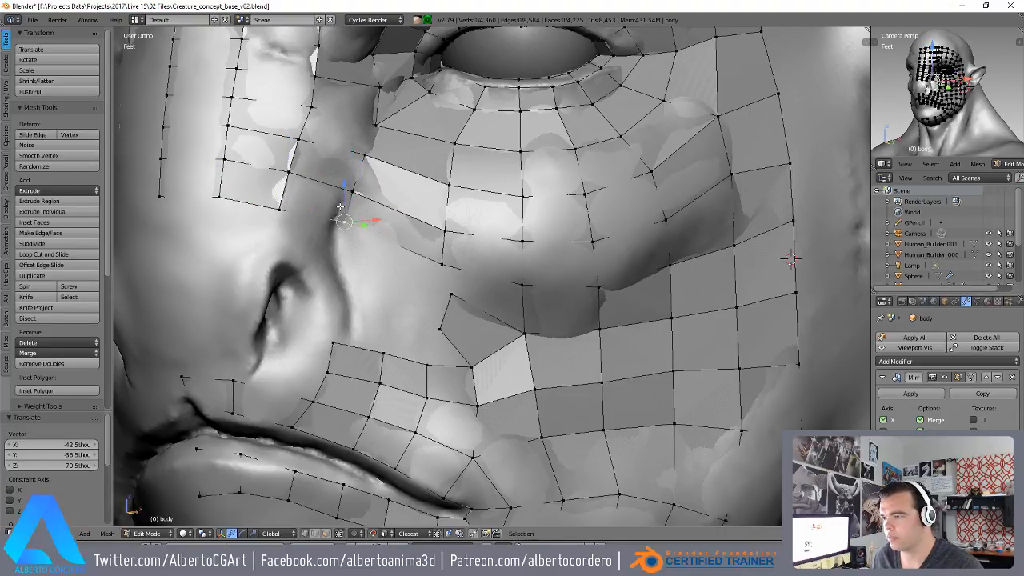
left_click(444, 221)
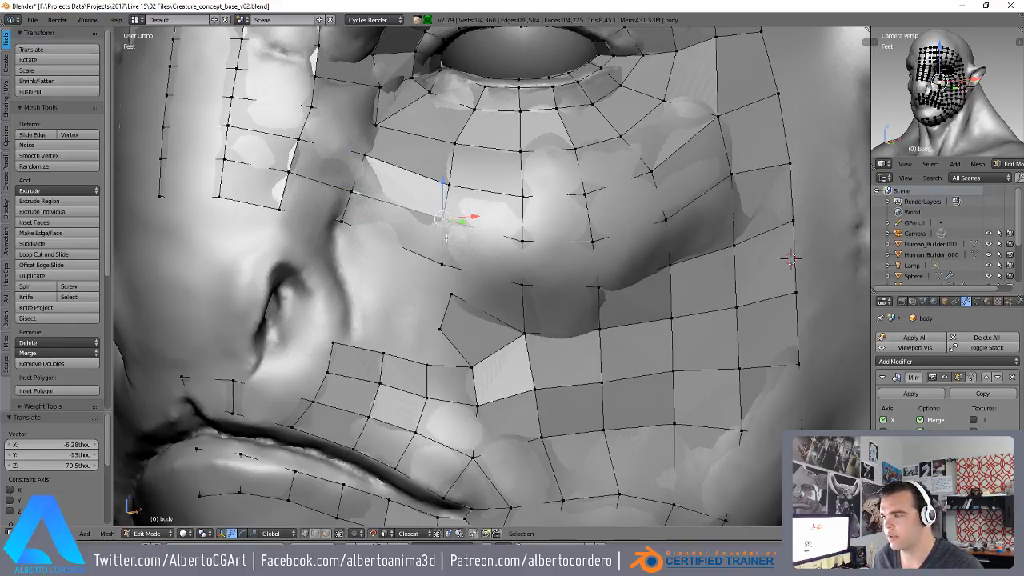
key("g")
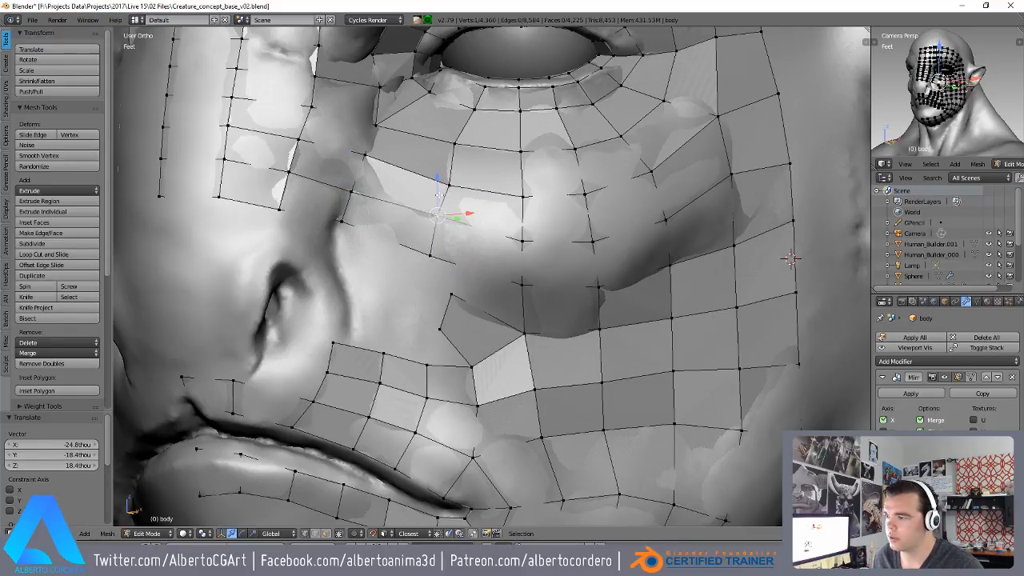
left_click(448, 298)
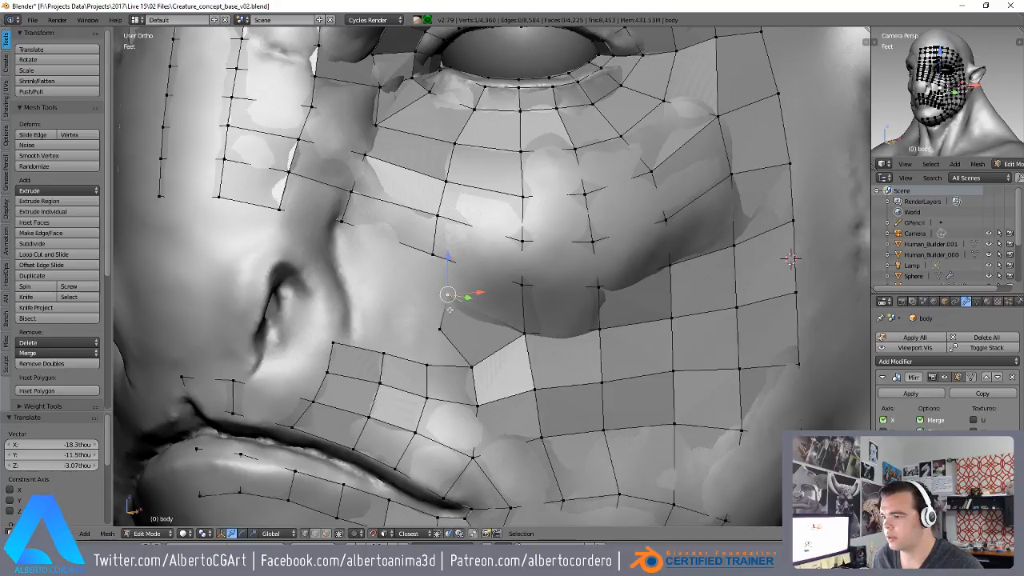
- Shift four vertices of the vertical edge column between the inner eye and the cheek slightly outward
right_click(435, 255)
key("g")
left_click(442, 258)
right_click(438, 217)
key("g")
left_click(444, 216)
right_click(449, 182)
key("g")
left_click(453, 183)
right_click(454, 147)
key("g")
left_click(456, 148)
- Extrude the cheek strip's end edge toward the nostril as a new quad and angle it
middle_click_drag(457, 240, 478, 275)
right_click(440, 290)
right_click(443, 263, "shift")
scroll(444, 262, "down", 2)
scroll(447, 263, "up", 1)
key("e")
left_click(406, 256)
middle_click_drag(406, 256, 431, 294)
left_click(460, 273)
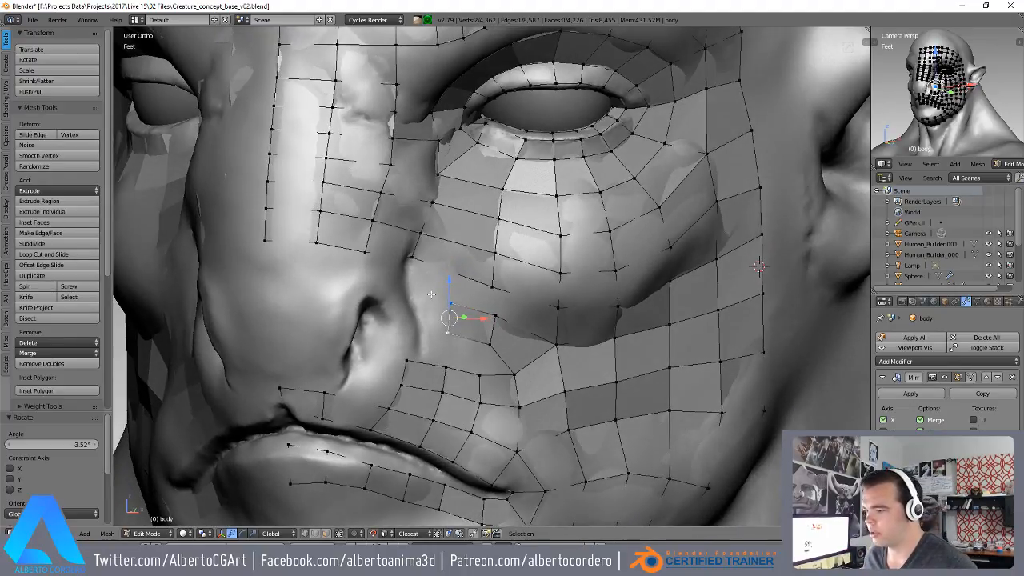
- Reposition the two vertices at the nose end of the under-eye strip
right_click(413, 257)
middle_click_drag(420, 250, 415, 256)
key("g")
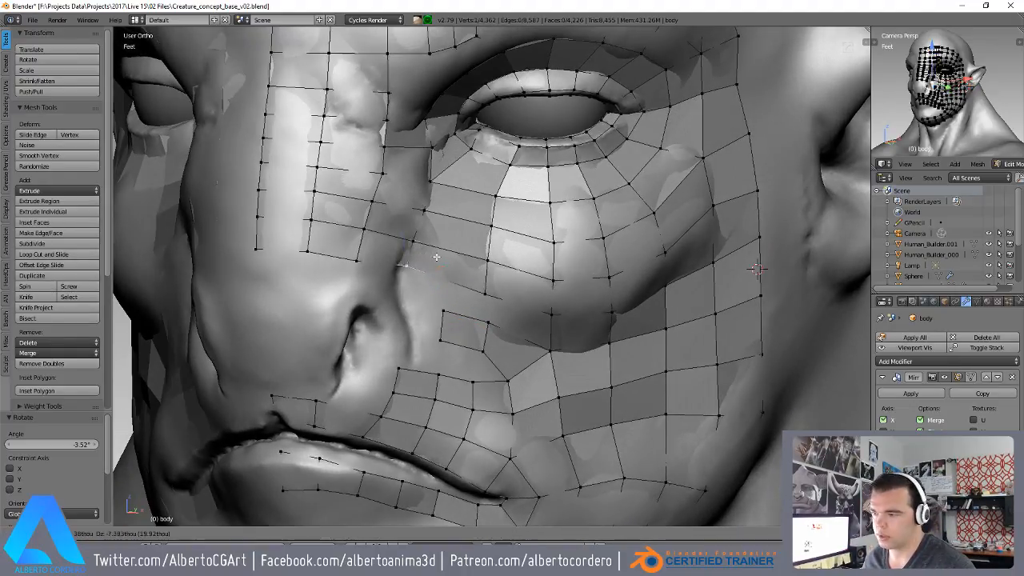
left_click(433, 260)
right_click(413, 241)
key("g")
left_click(424, 210)
right_click(430, 183)
- Edge-slide the third vertical loop that runs from the forehead down the side of the nose
scroll(403, 114, "down", 2)
right_click(425, 206, "alt")
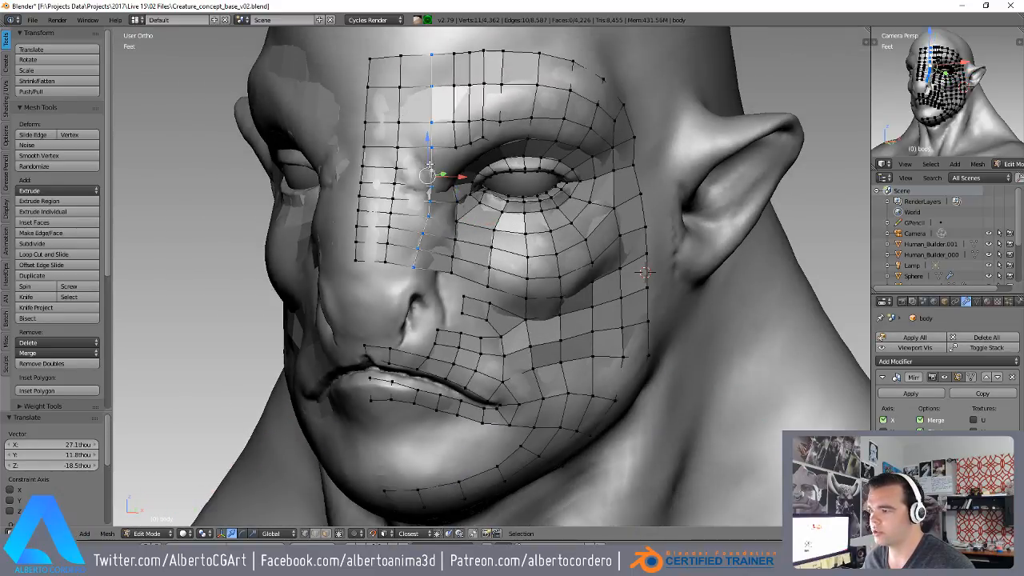
scroll(436, 213, "up", 2)
key("g")
key("g")
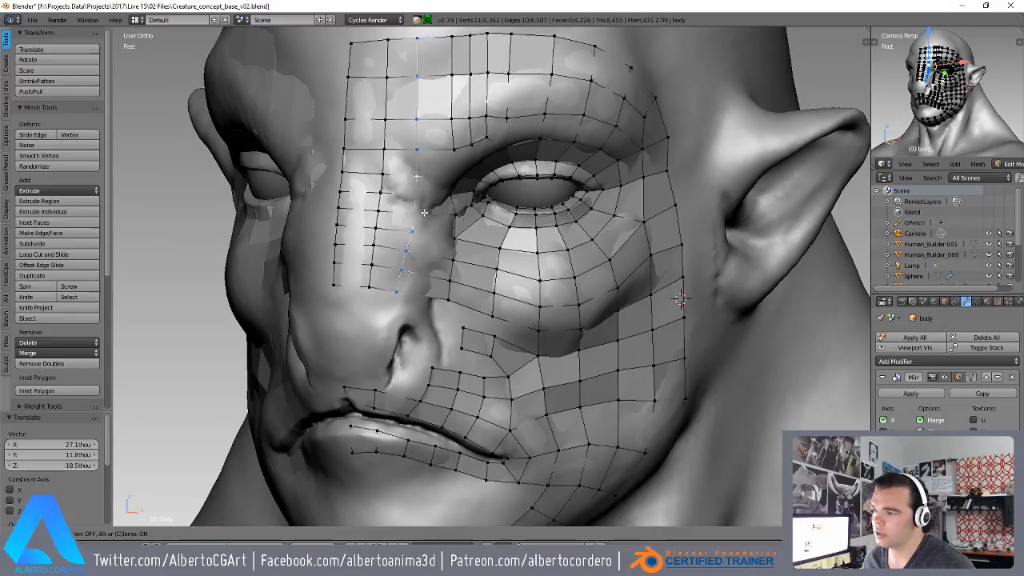
left_click(424, 211)
- Slide the second nose-bridge edge loop toward the centreline by a factor of 0.3
right_click(384, 174, "alt")
middle_click_drag(388, 171, 392, 176, "shift")
right_click(390, 165, "alt")
key("g")
key("g")
left_click(380, 178)
- Slide the third nose-bridge edge loop closer to the second one
right_click(416, 174, "alt")
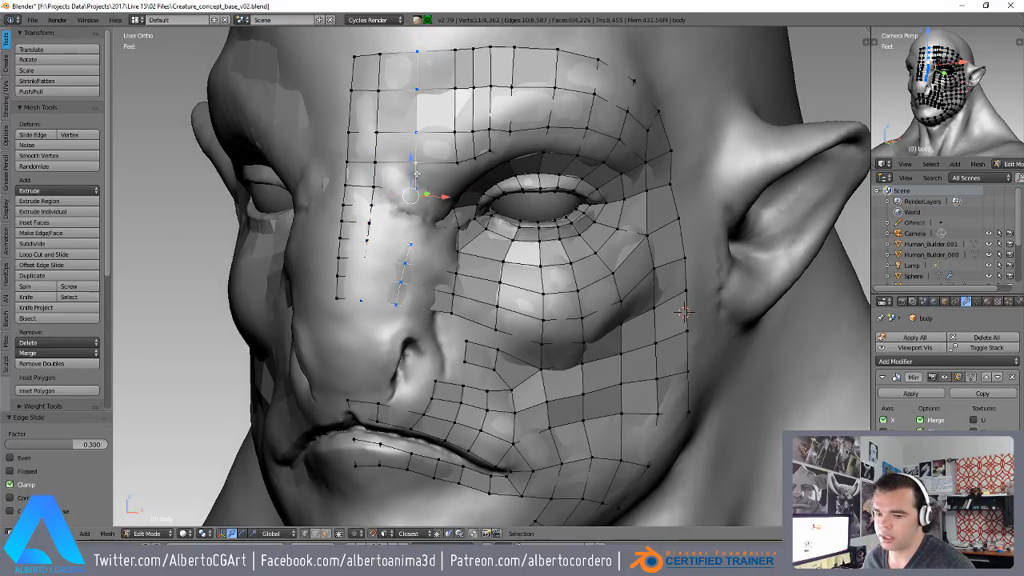
key("g")
key("g")
left_click(405, 175)
key("g")
left_click(406, 175)
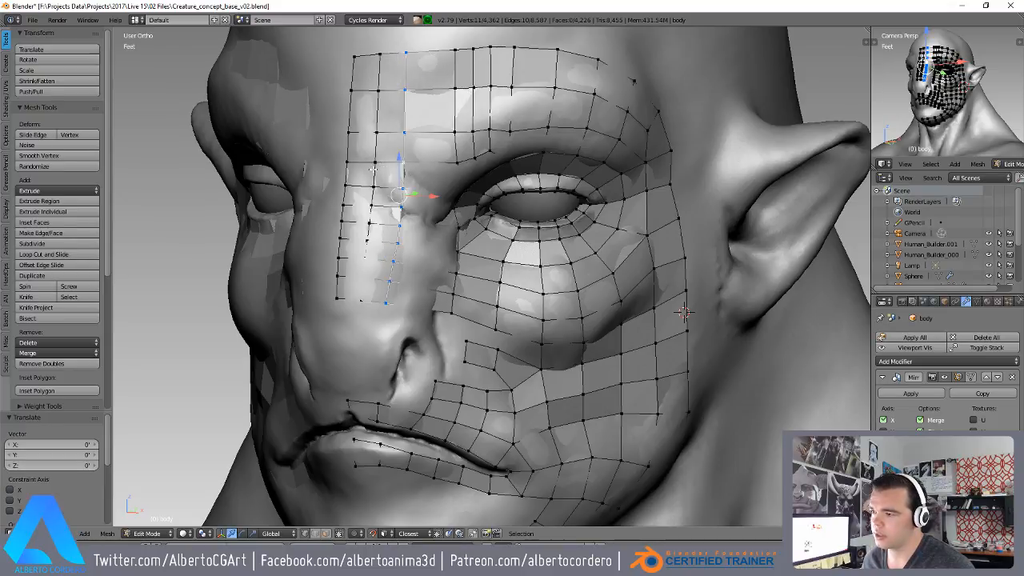
- Insert a new vertical edge loop between the third nose-bridge loop and the inner-eye column
right_click(375, 171, "alt")
key("g")
left_click(436, 172)
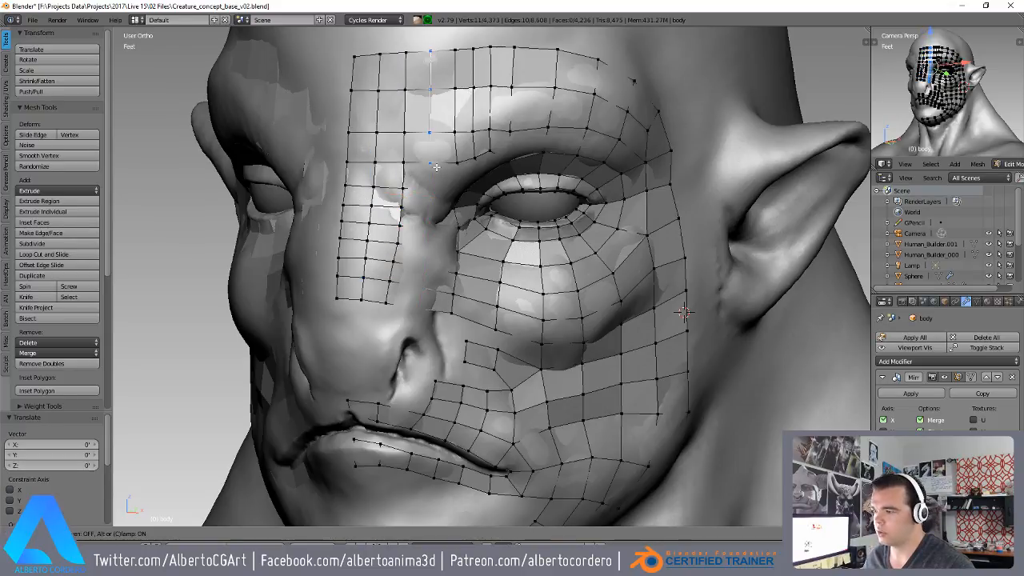
- Move the cheek strip's nose-side edge upward and reposition the new loop's bottom vertex above the nostril
scroll(420, 184, "up", 3)
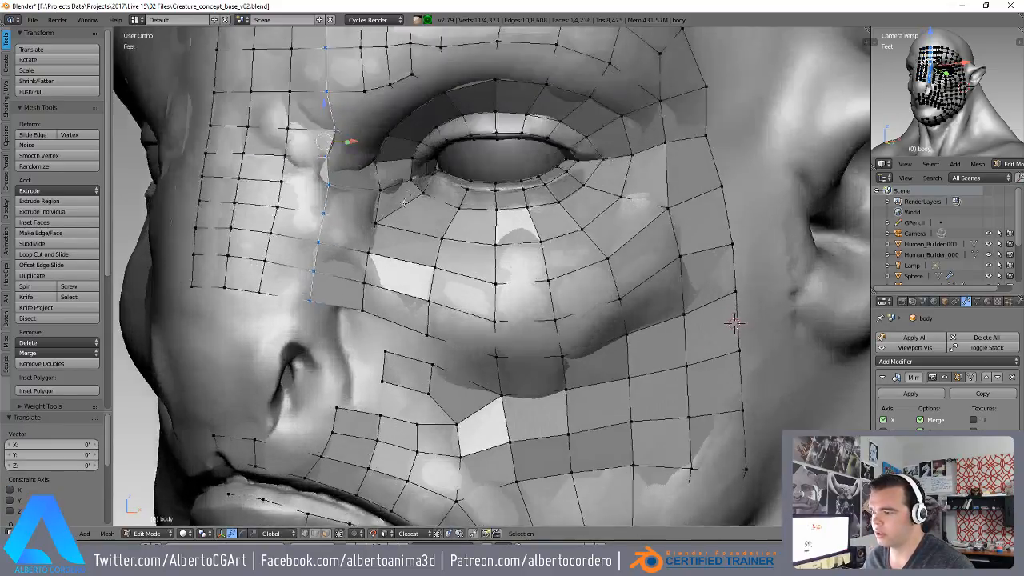
right_click(364, 315)
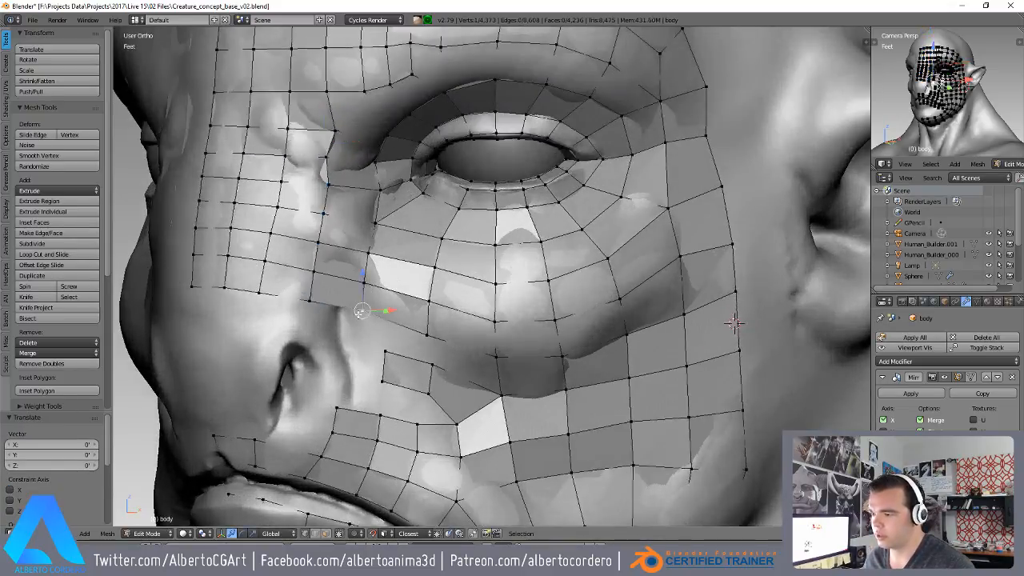
middle_click_drag(378, 299, 390, 303)
right_click(401, 364, "alt")
middle_click_drag(405, 369, 430, 362)
key("g")
left_click(411, 344)
right_click(385, 310)
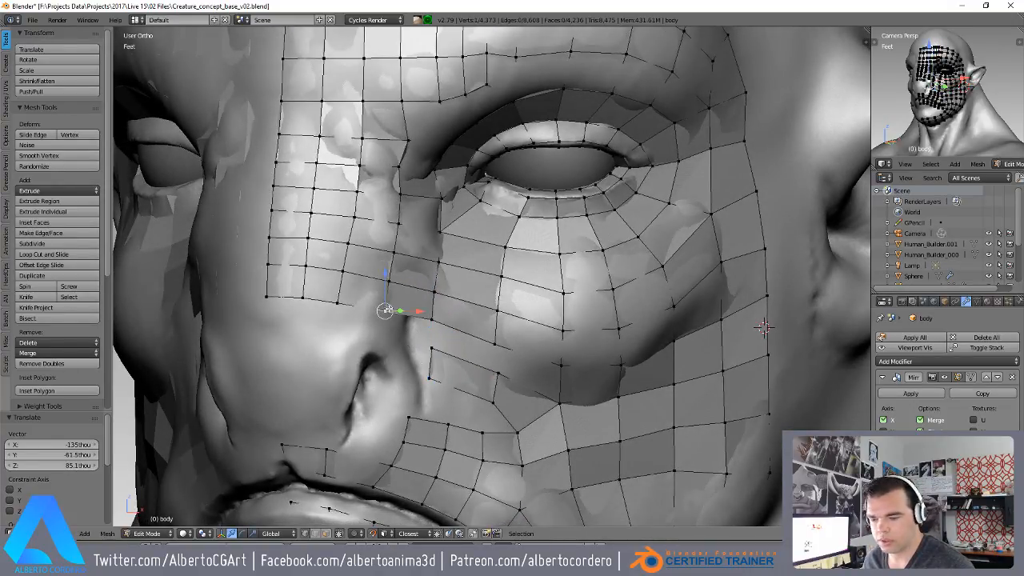
key("g")
left_click(343, 294)
- Shift the third nose-bridge edge loop toward the eye and adjust the side-of-nose vertices beside the inner eye corner
right_click(344, 293, "alt")
middle_click_drag(375, 237, 376, 250, "shift")
key("g")
left_click(388, 256)
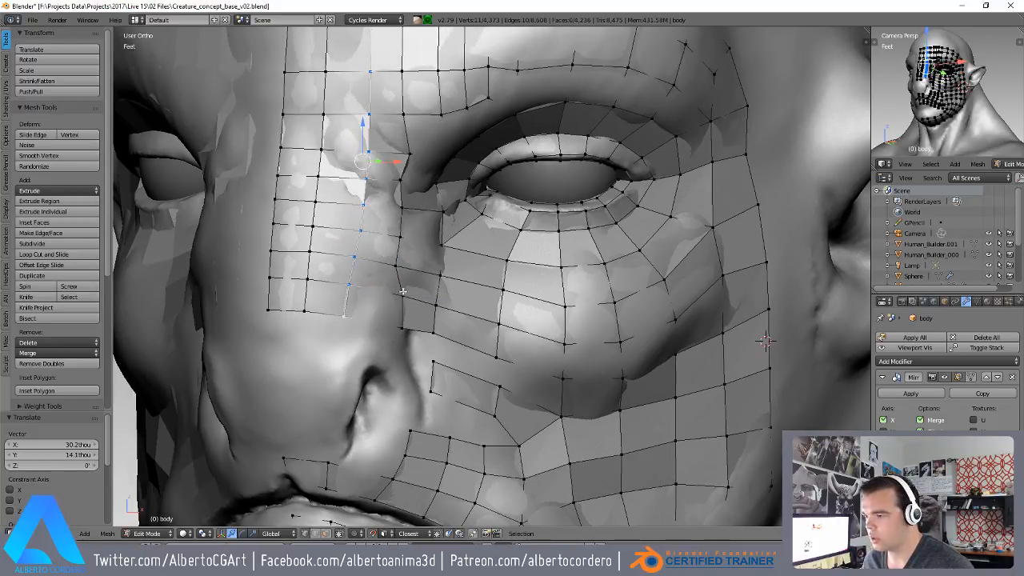
right_click(401, 264)
key("g")
left_click(413, 260)
right_click(406, 239)
key("g")
left_click(409, 238)
right_click(409, 272)
key("g")
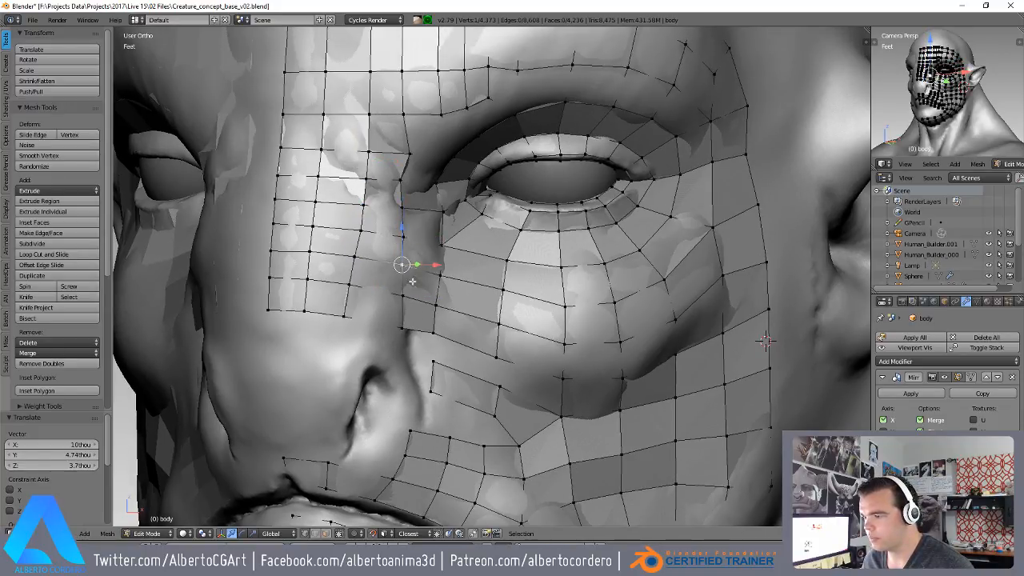
middle_click_drag(411, 272, 390, 224)
right_click(403, 277)
- Fill a quad at the cheek strip's outer end under the eye bag and reposition its corner vertex
right_click(468, 330)
right_click(467, 309, "shift")
right_click(528, 323, "shift")
right_click(534, 359, "shift")
middle_click_drag(532, 353, 457, 405)
key("f")
right_click(456, 319)
key("g")
left_click(441, 330)
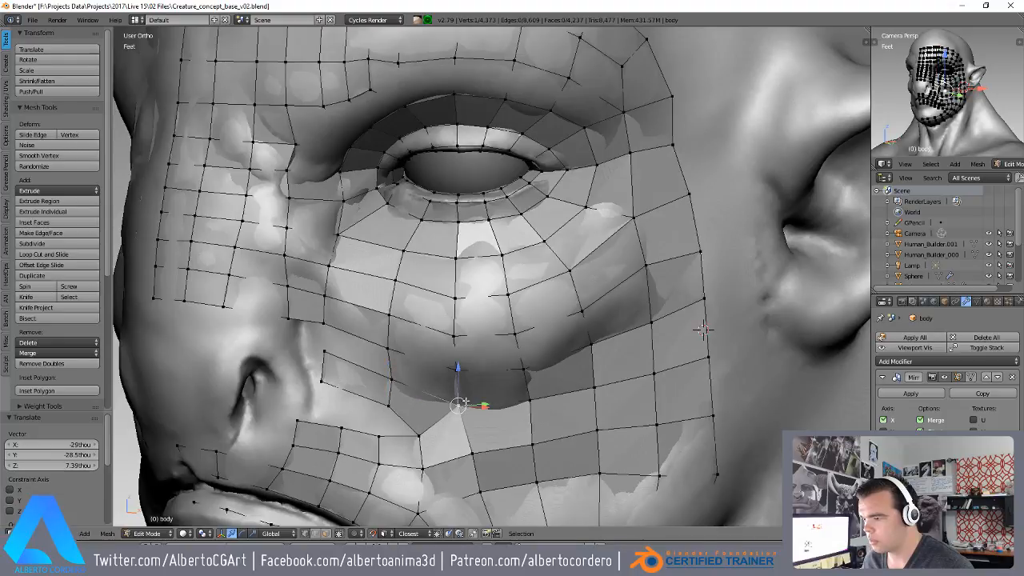
scroll(486, 373, "down", 4)
middle_click_drag(496, 340, 525, 271)
scroll(554, 296, "up", 2)
scroll(525, 272, "down", 1)
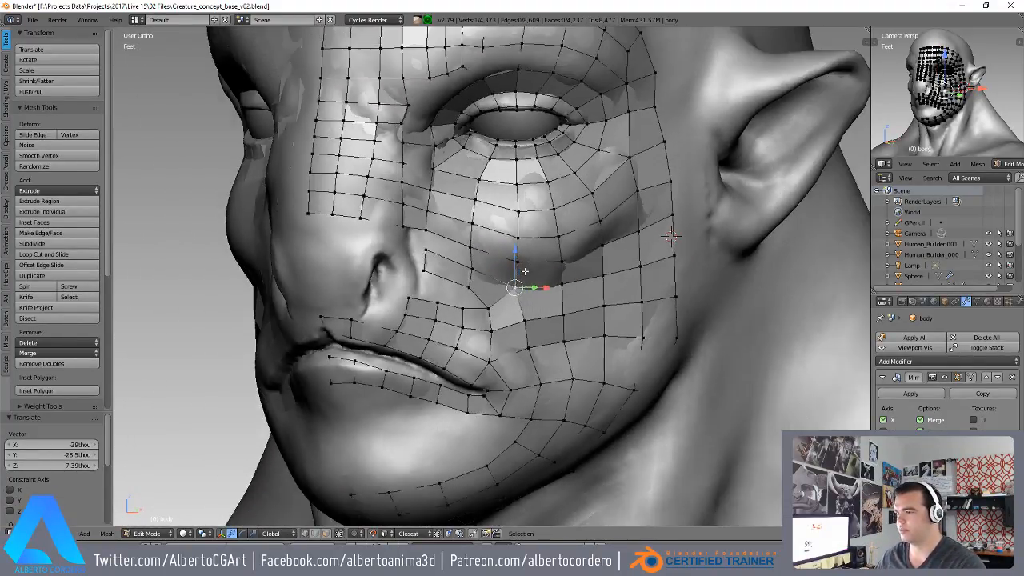
- Delete the five vertices of the cheek strip between the nostril and the under-eye bag
scroll(485, 277, "up", 1)
right_click(413, 246)
right_click(413, 267, "shift")
right_click(465, 290, "shift")
right_click(468, 269, "shift")
right_click(518, 292, "shift")
key("x")
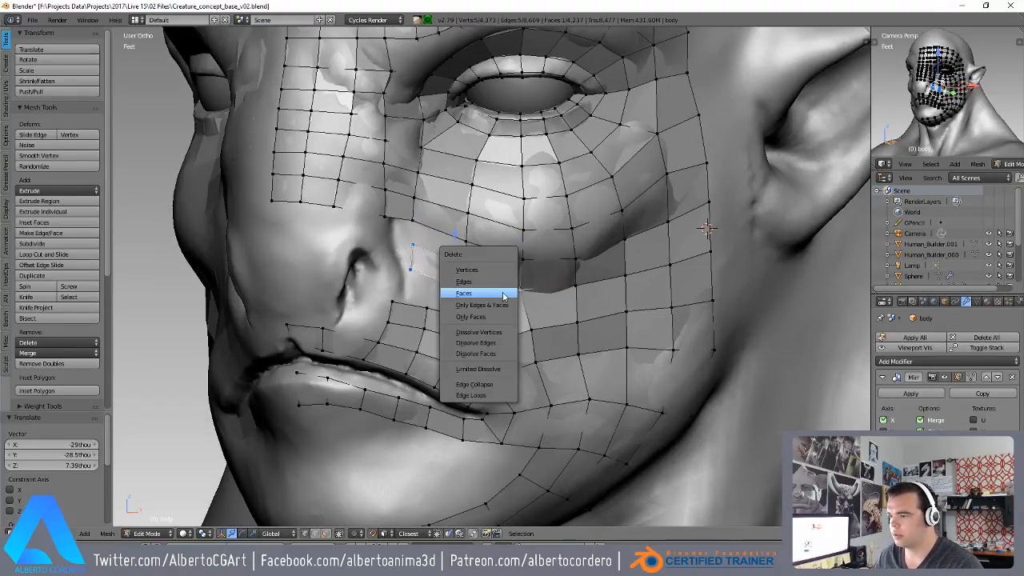
left_click(484, 271)
- Delete the leftover row of cheek vertices above the upper-lip strip
middle_click_drag(522, 267, 514, 248)
scroll(514, 248, "up", 1)
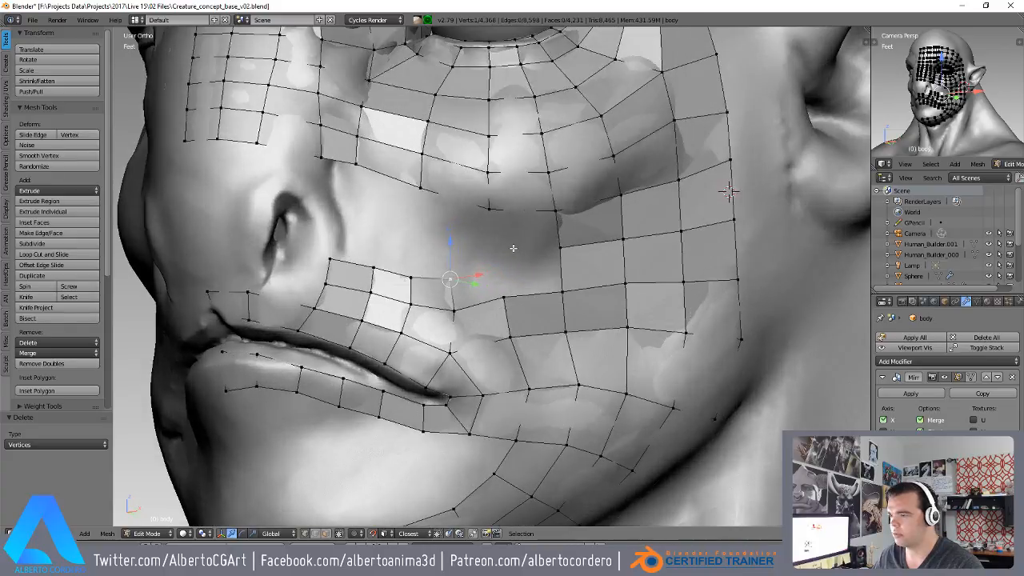
scroll(478, 230, "down", 1)
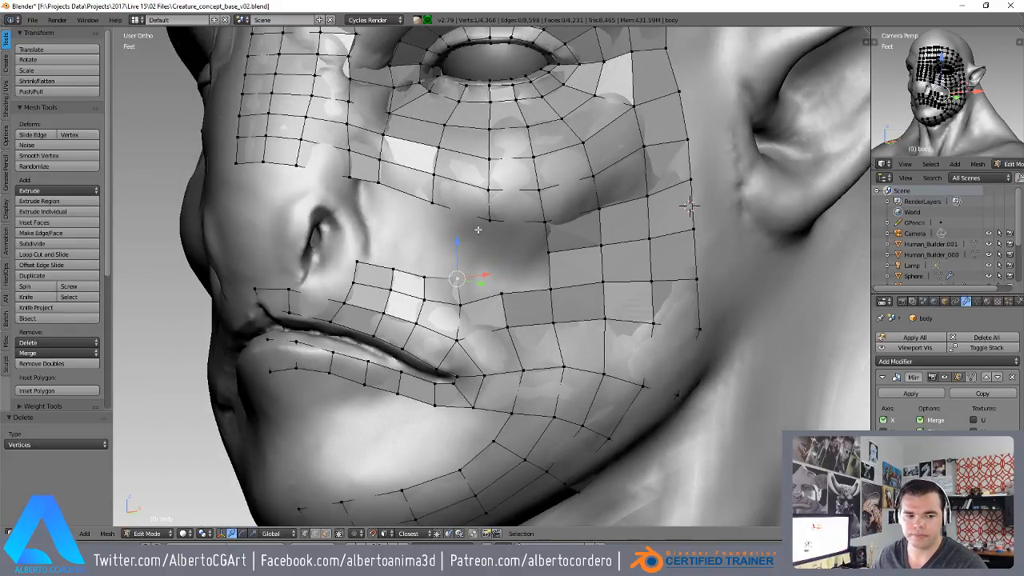
scroll(477, 230, "up", 2)
right_click(445, 247, "alt")
key("x")
left_click(433, 241)
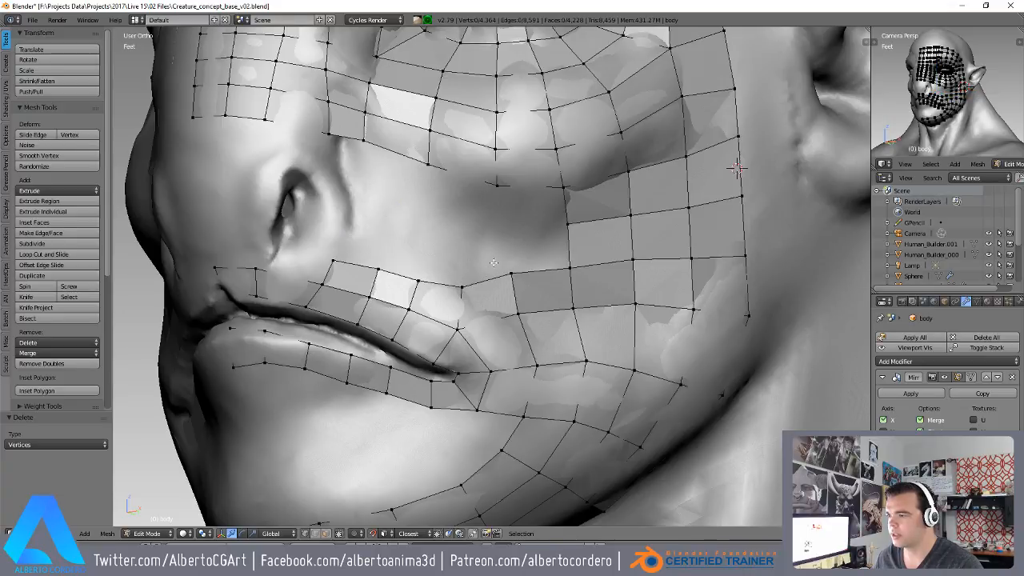
- Nudge the second-column edge and its lower vertex outward at the nose end of the under-eye strip
scroll(494, 263, "down", 2)
middle_click_drag(505, 238, 503, 250)
scroll(502, 250, "up", 1)
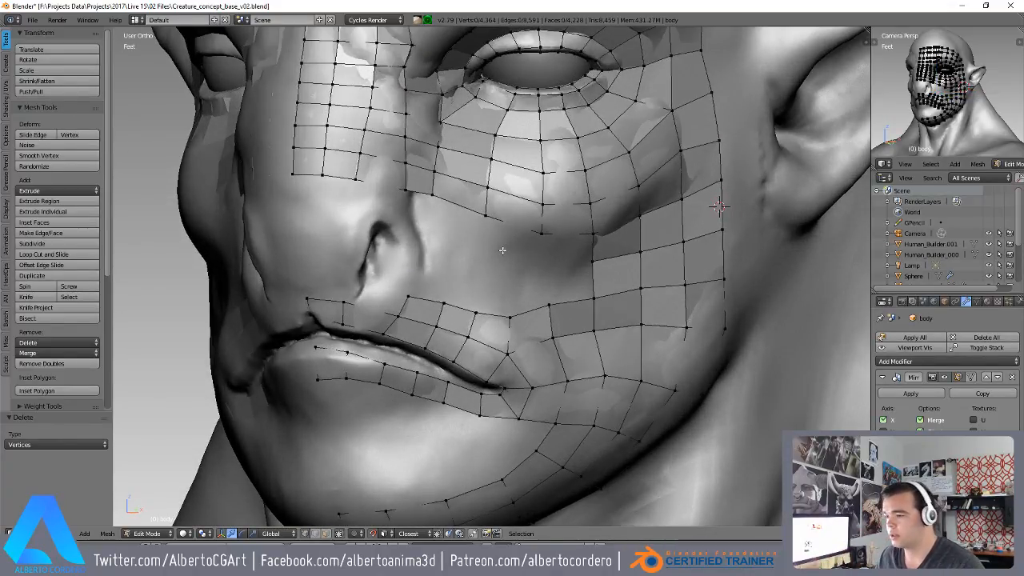
scroll(503, 250, "up", 3)
right_click(394, 141)
middle_click_drag(394, 142, 374, 154)
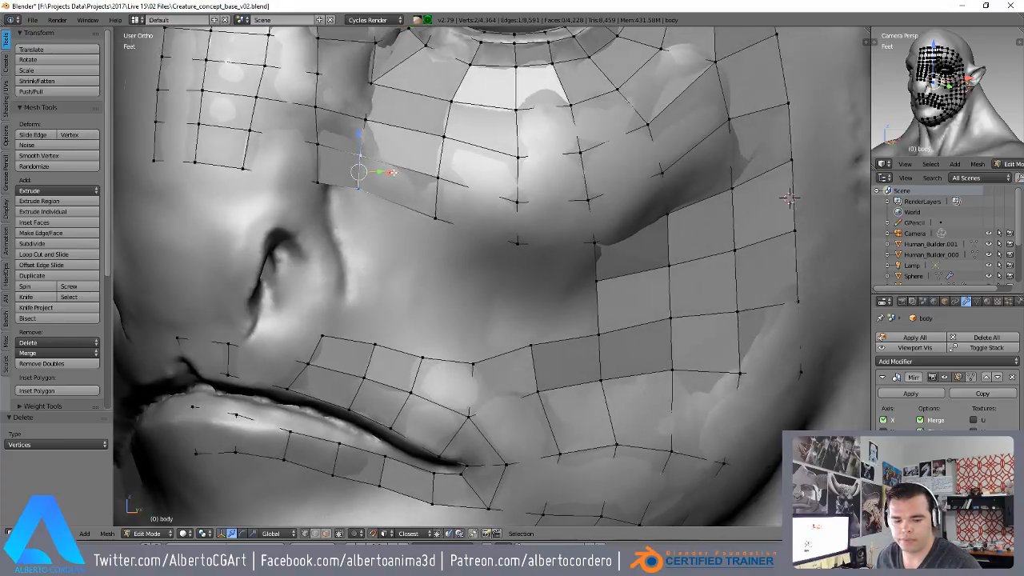
key("g")
left_click(367, 162)
right_click(362, 192)
key("g")
left_click(365, 194)
- Move the side-of-nose column's vertices above the nostril slightly toward the cheek
right_click(365, 163)
right_click(319, 186)
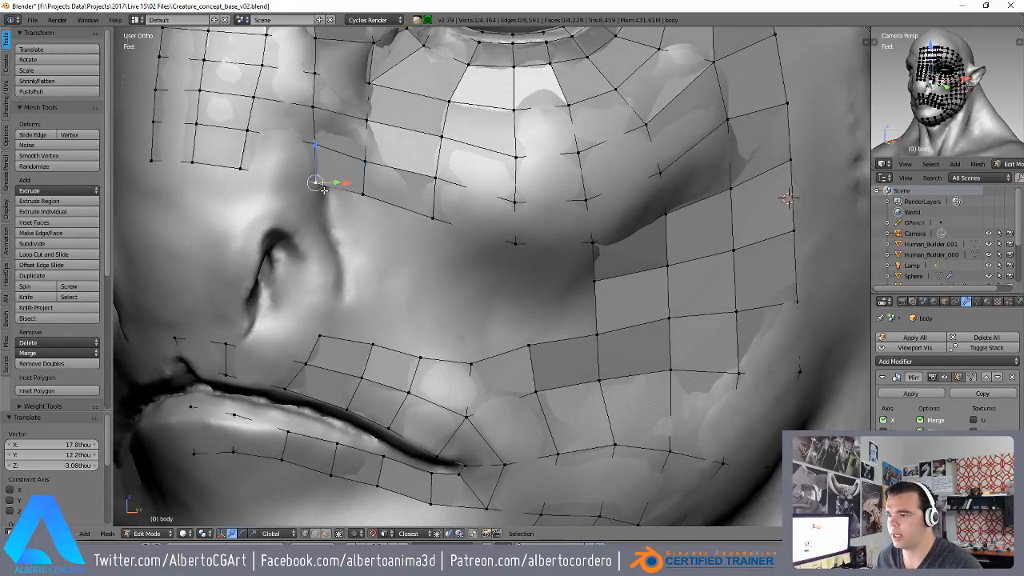
right_click(314, 144)
key("g")
left_click(318, 143)
right_click(313, 106)
key("g")
left_click(317, 106)
- Adjust two vertices on the upper edge of the lip strip between the mouth corner and the cheek
middle_click_drag(532, 287, 480, 240)
scroll(500, 240, "up", 1)
right_click(481, 301)
key("g")
left_click(485, 301)
right_click(403, 309)
key("g")
left_click(401, 308)
- Adjust two vertices on the lip strip's upper edge closer to the nostril
scroll(401, 308, "down", 2)
middle_click_drag(401, 305, 417, 322)
right_click(414, 322)
key("g")
left_click(410, 316)
right_click(376, 316)
key("g")
left_click(373, 314)
- Rotate the lip strip's second upper edge from the nose end by about -4 degrees
scroll(458, 265, "down", 2)
middle_click_drag(460, 265, 463, 272)
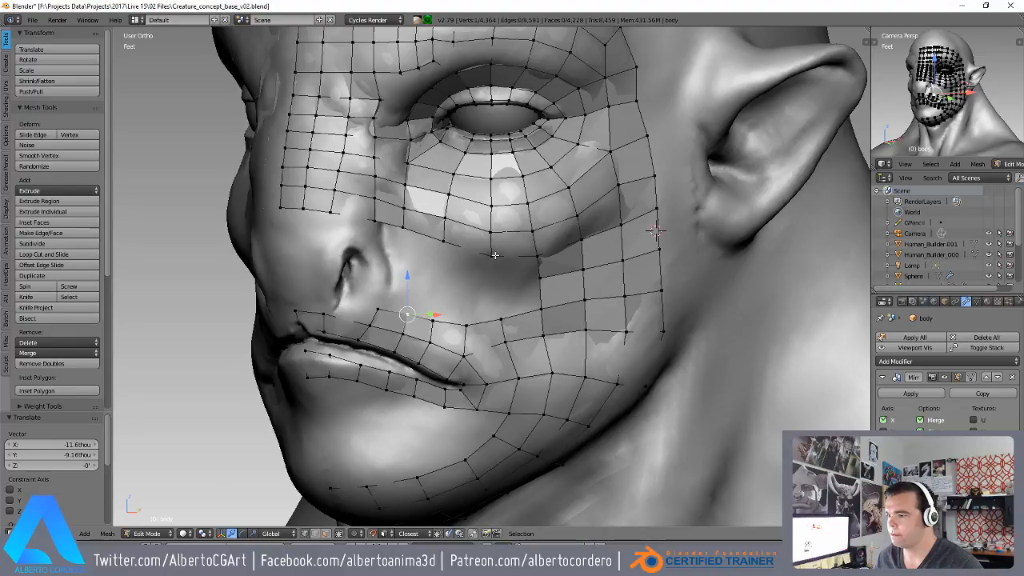
middle_click_drag(420, 236, 429, 269)
scroll(429, 268, "up", 1)
right_click(420, 316, "shift")
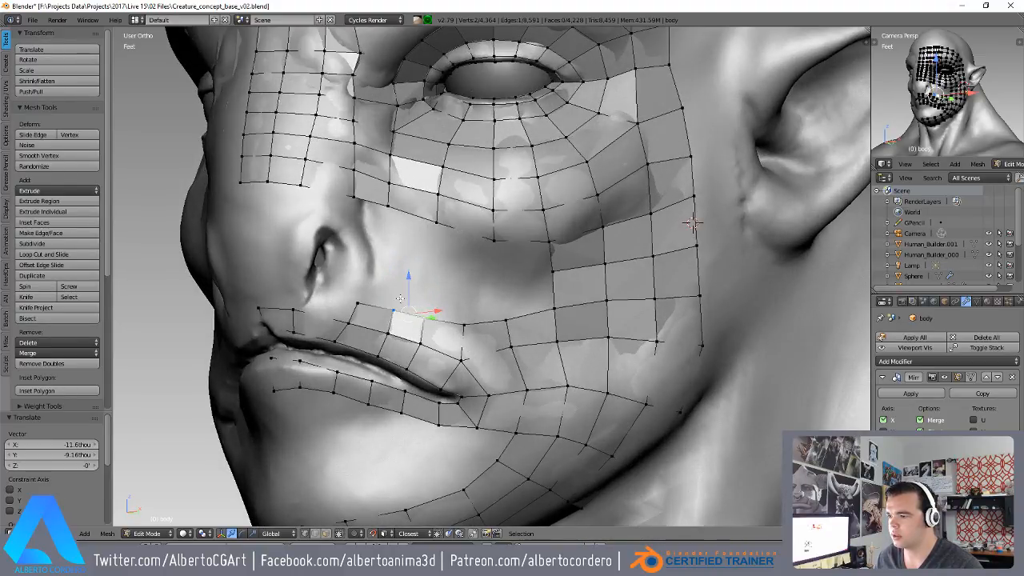
middle_click_drag(432, 311, 435, 315, "shift")
key("r")
left_click(461, 303)
- Extrude the lip strip's upper edge toward the nostril wing, rotate it about -44 degrees, scale it down and reposition it
key("e")
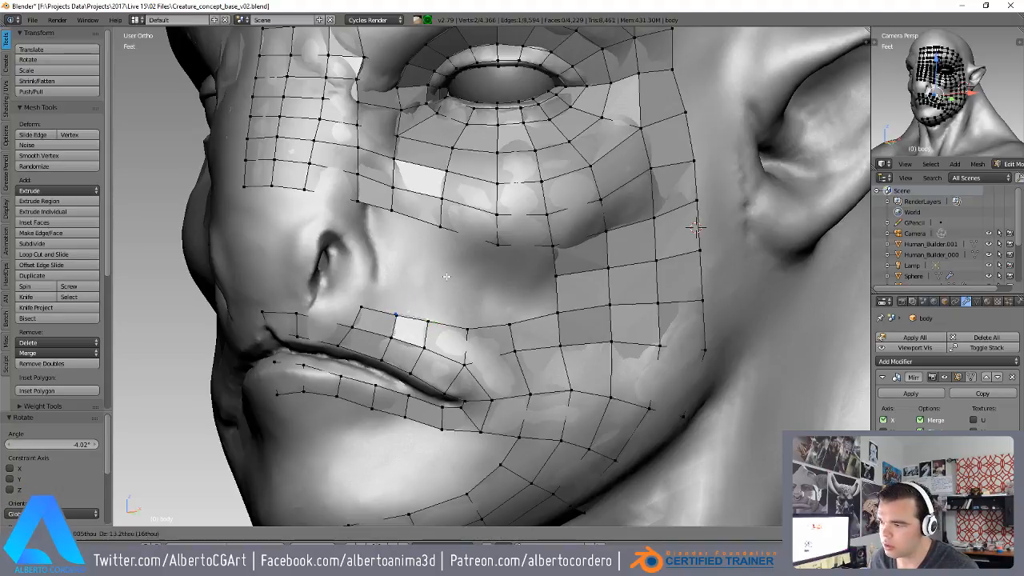
left_click(462, 269)
key("r")
left_click(450, 250)
key("s")
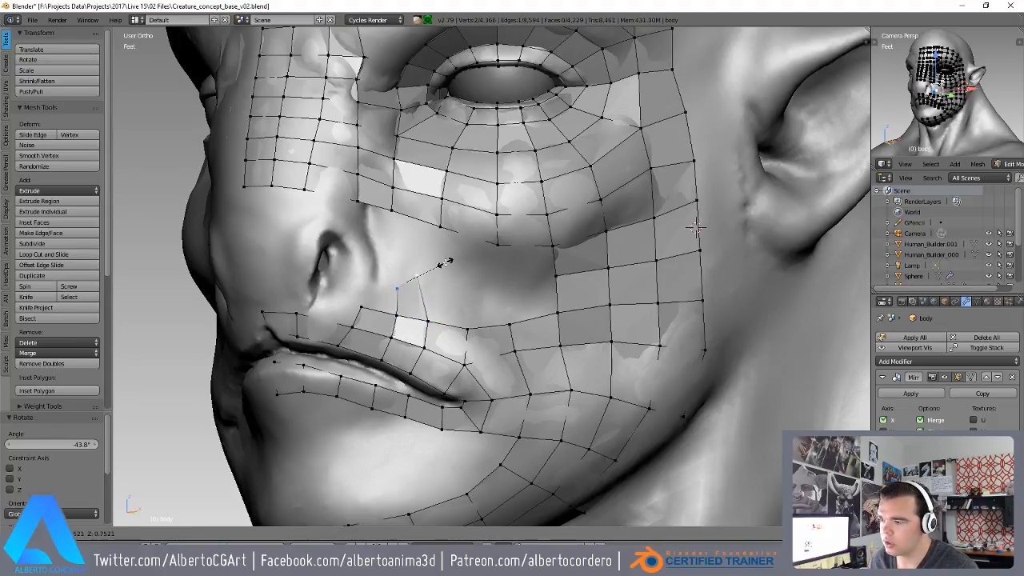
left_click(446, 264)
key("g")
left_click(437, 260)
middle_click_drag(410, 242, 424, 269)
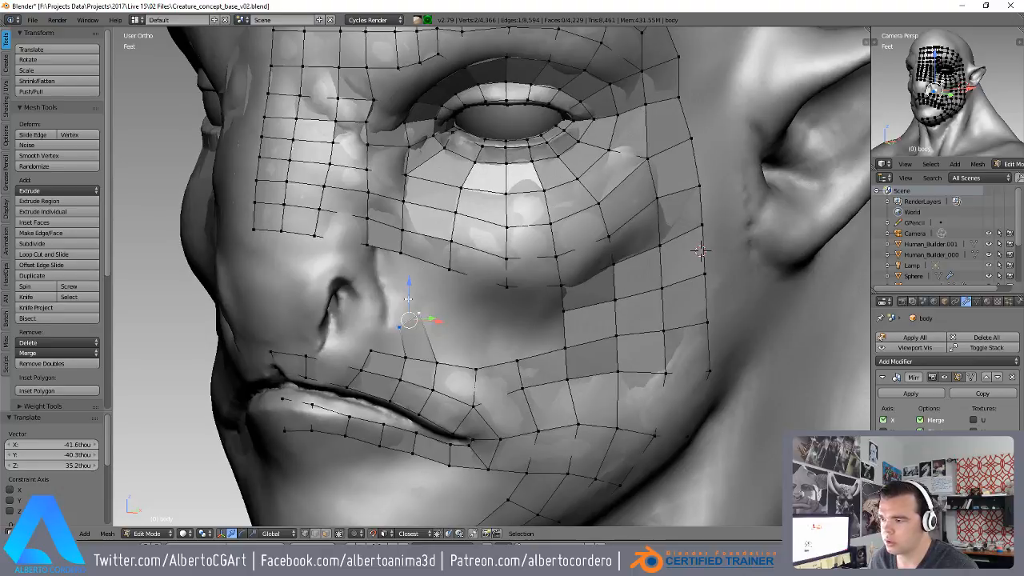
- Extend the new strip with four more quads around the nostril wing and across the nose
right_click(387, 289, "ctrl")
right_click(359, 269, "ctrl")
right_click(342, 262, "ctrl")
right_click(287, 262, "ctrl")
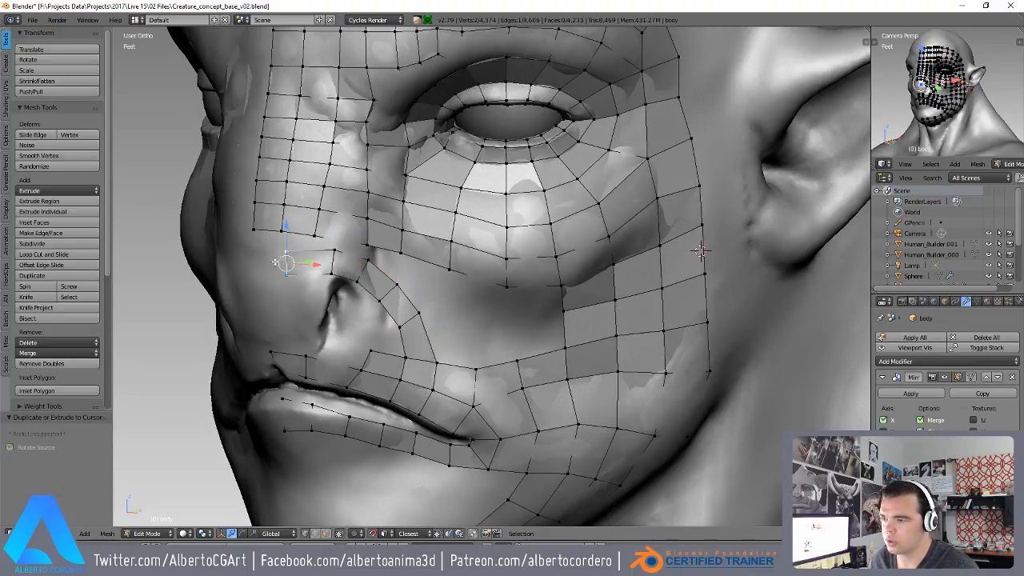
- Extend the nostril strip with one more quad to the nose's midline and reposition its cross edge above the nostril
left_click(258, 260, "ctrl")
middle_click_drag(257, 260, 342, 255)
mouse_move(376, 233)
left_mouse_down()
mouse_move(353, 231)
mouse_move(365, 231)
left_mouse_up()
right_click(360, 228, "alt")
mouse_move(360, 228)
middle_mouse_down()
mouse_move(378, 225)
mouse_move(357, 246)
middle_mouse_up()
right_click(376, 225)
key("g")
left_click(357, 250)
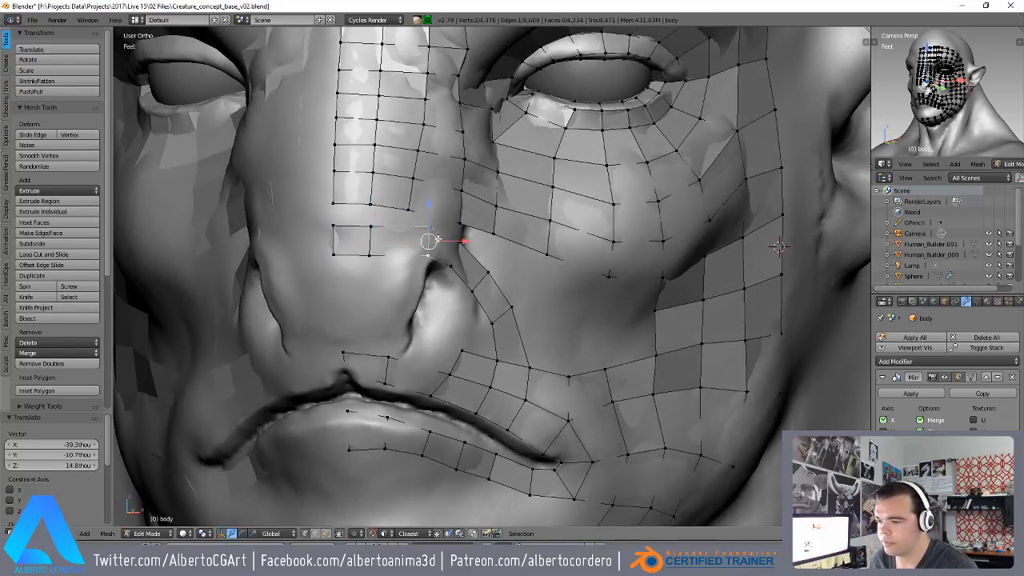
- Reposition the strip's cross edge at the top of the nostril wing and rotate it by about -3 degrees
key("e")
left_click(399, 250)
middle_click_drag(436, 252, 405, 255)
right_click(364, 257)
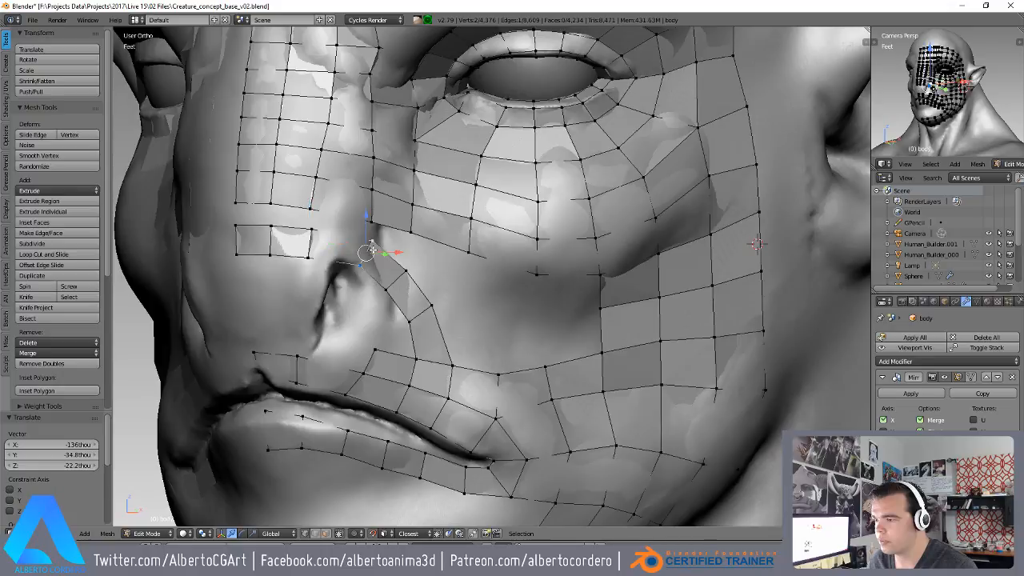
key("g")
key("r")
left_click(396, 259)
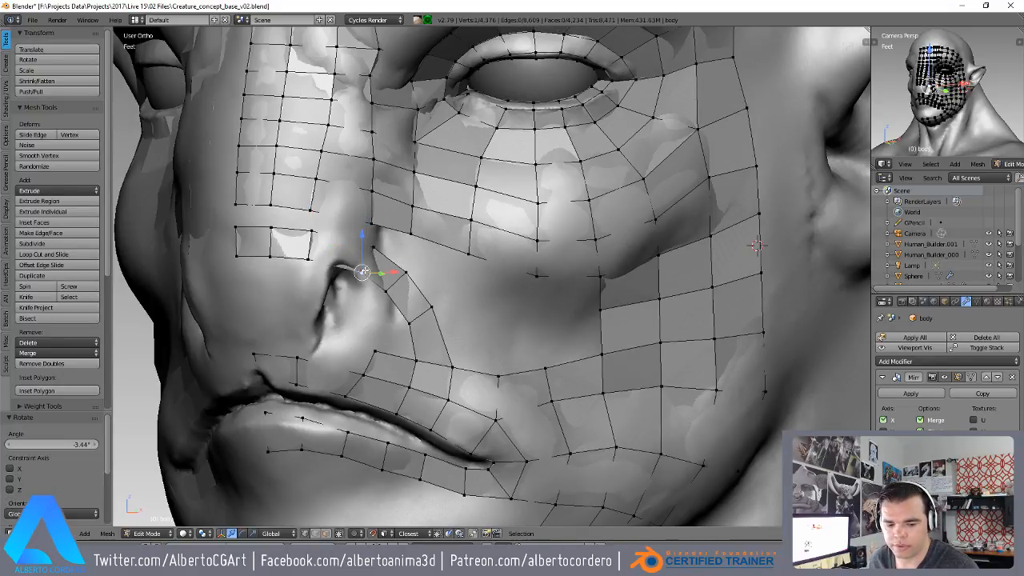
key("g")
left_click(366, 220)
- Even out the spacing of the inner and outer vertices along the strip around the nostril wing
right_click(405, 274)
key("g")
left_click(404, 269)
right_click(387, 292)
key("g")
left_click(387, 287)
right_click(438, 309)
key("g")
left_click(454, 290)
key("g")
left_click(456, 301)
right_click(406, 270)
key("g")
left_click(410, 266)
right_click(390, 294)
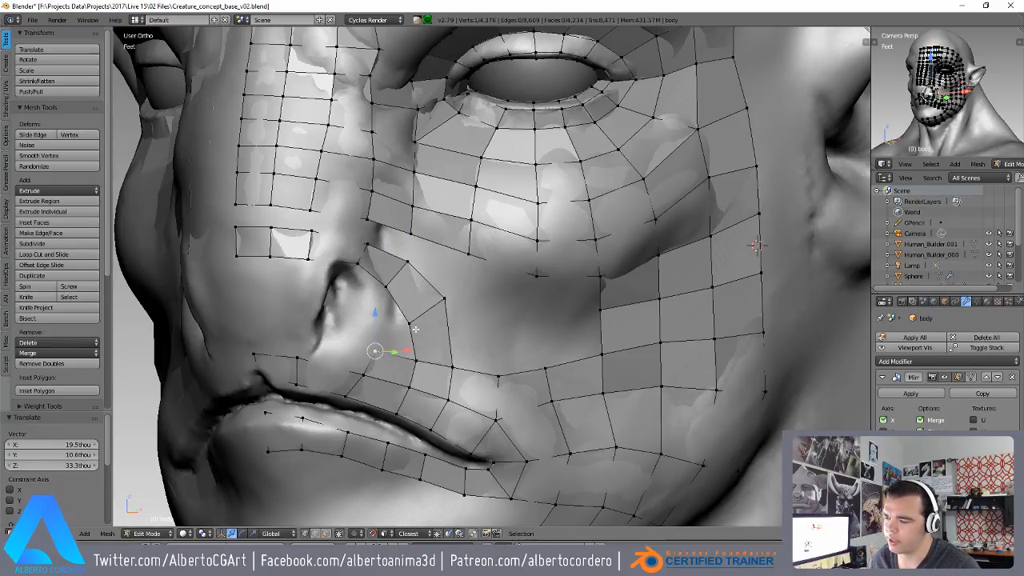
key("g")
left_click(451, 309)
- Move three vertices up slightly where the nostril strip meets the upper lip and cheek strips
right_click(454, 366)
key("g")
left_click(455, 359)
right_click(417, 362)
key("g")
left_click(416, 356)
right_click(499, 376)
key("g")
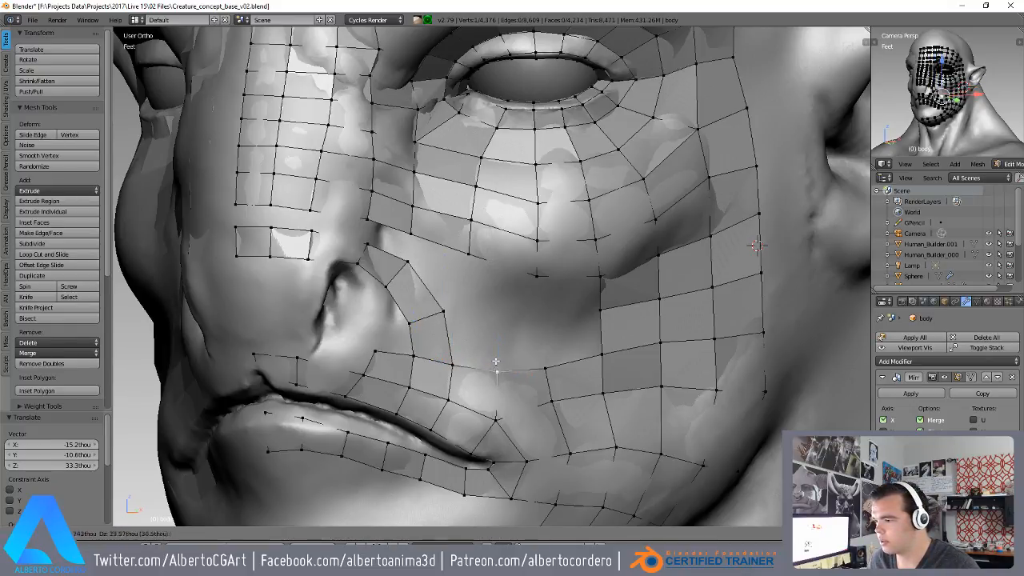
left_click(498, 369)
- Add a quad linking the cheek grid to the under-eye strip and reposition its free corner
scroll(498, 362, "down", 1)
middle_click_drag(505, 336, 485, 331)
key("f")
scroll(496, 278, "up", 3)
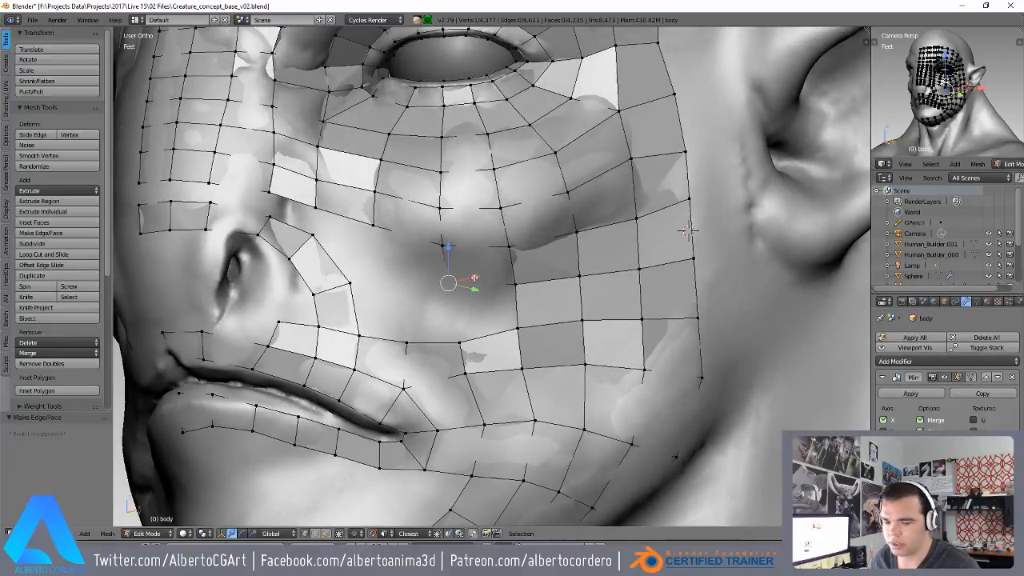
key("g")
left_click(484, 289)
- Fill the quad below it down to the cheek strip and adjust the shared corner and the under-eye vertex above
right_click(515, 289)
right_click(516, 326, "shift")
right_click(462, 342, "shift")
right_click(456, 297, "shift")
key("f")
right_click(458, 295)
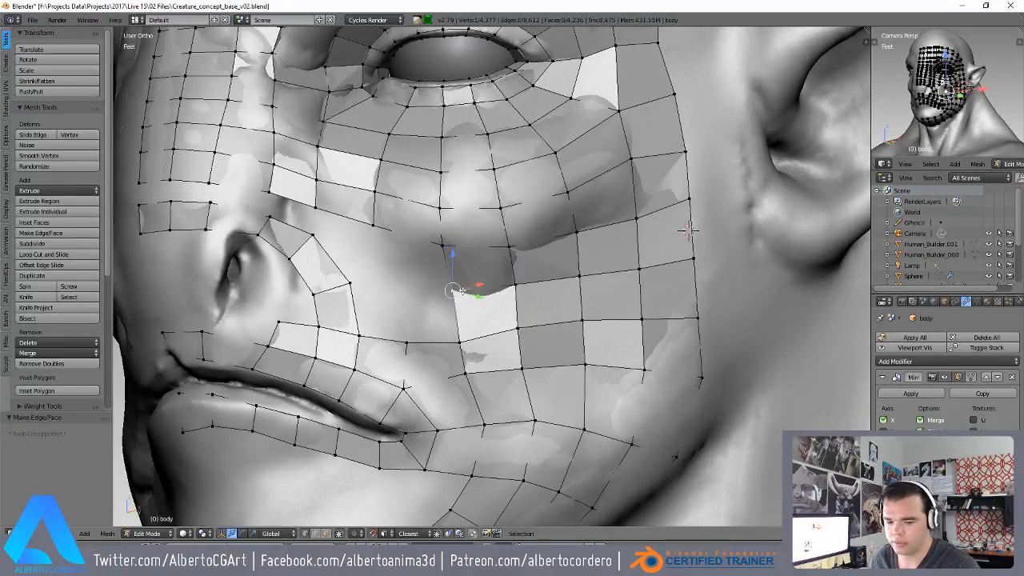
key("g")
left_click(466, 298)
right_click(456, 247)
key("g")
left_click(459, 247)
- Extend the cheek grid with one more quad toward the nostril strip
right_click(514, 248)
middle_click_drag(520, 251, 546, 258)
right_click(493, 344)
middle_click_drag(490, 339, 476, 330)
key("f")
middle_click_drag(439, 279, 440, 278)
- Reposition the inner under-eye strip's lower vertex and two outer vertices of the nostril strip closer to each other
right_click(412, 234)
key("g")
left_click(418, 251)
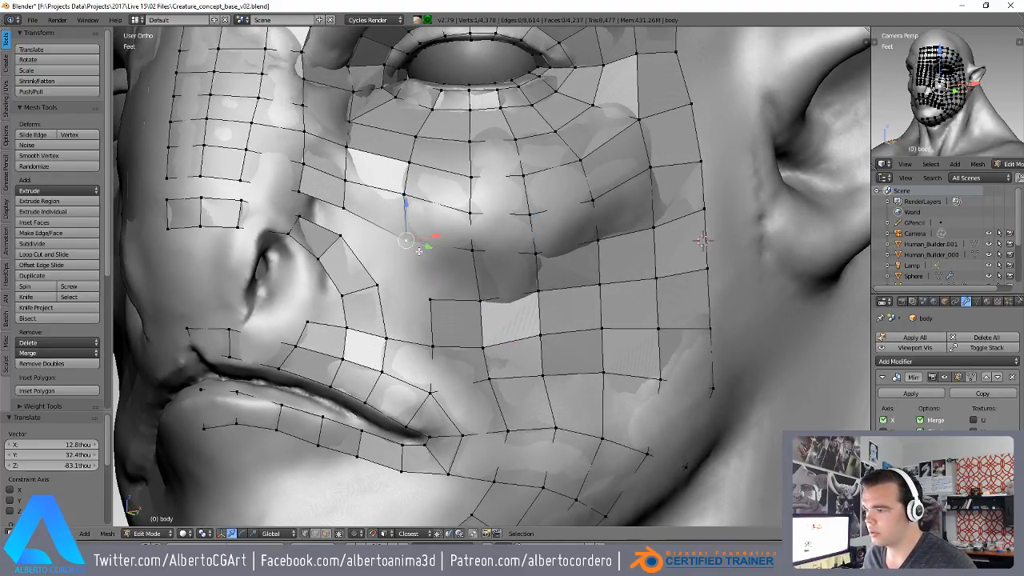
right_click(344, 234)
key("g")
left_click(337, 231)
right_click(379, 284)
key("g")
left_click(382, 277)
- Fill the gap between the inner under-eye strip and the nostril strip with a quad
right_click(408, 240, "shift")
right_click(344, 210, "shift")
right_click(336, 232, "shift")
key("f")
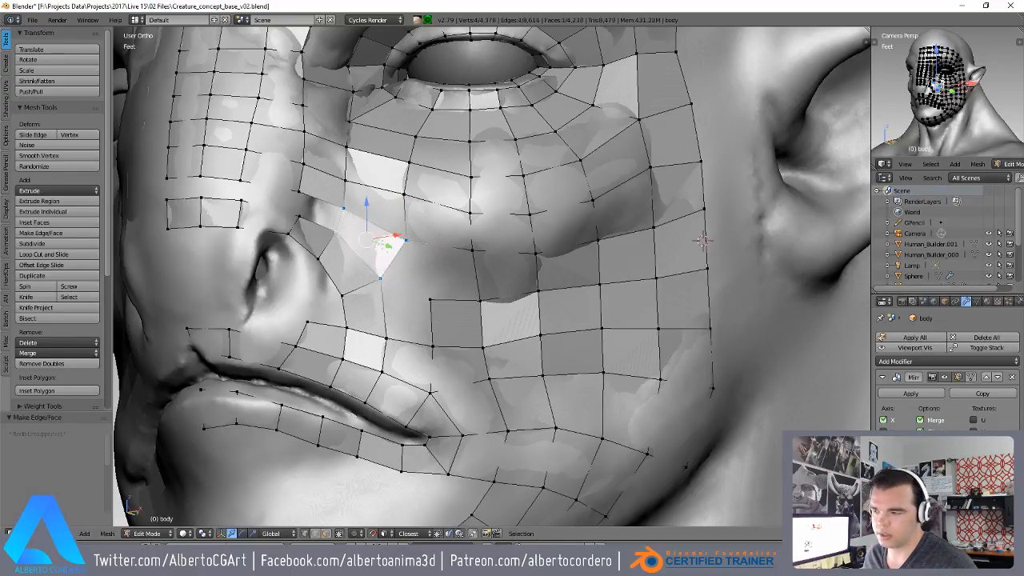
- Try to bridge the under-eye and nostril strips with a new quad, deleting the cheek quad's free corner and merging the new corner into the cheek grid
right_click(432, 300)
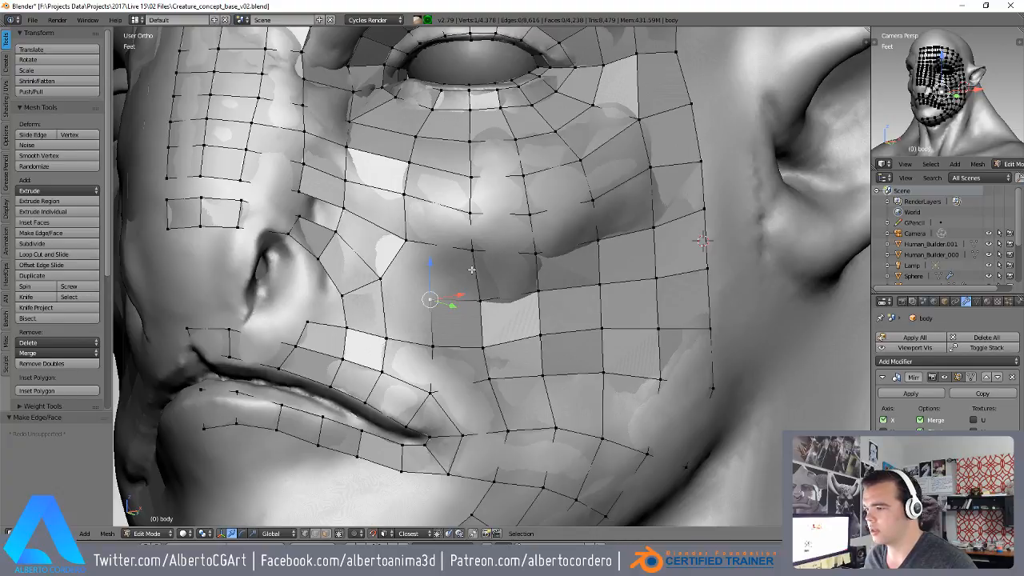
right_click(410, 248)
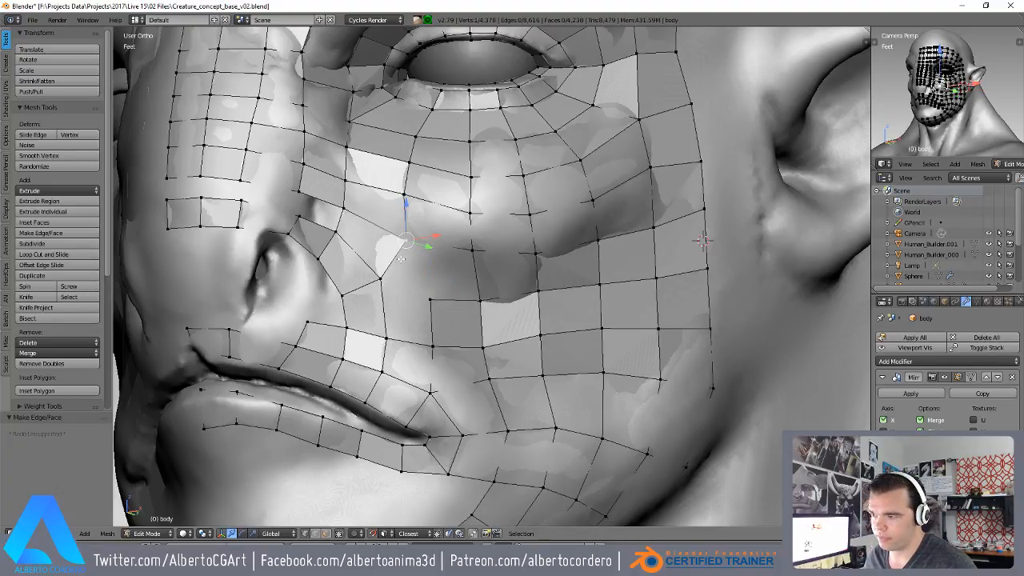
key("f")
right_click(431, 300)
key("x")
left_click(432, 300)
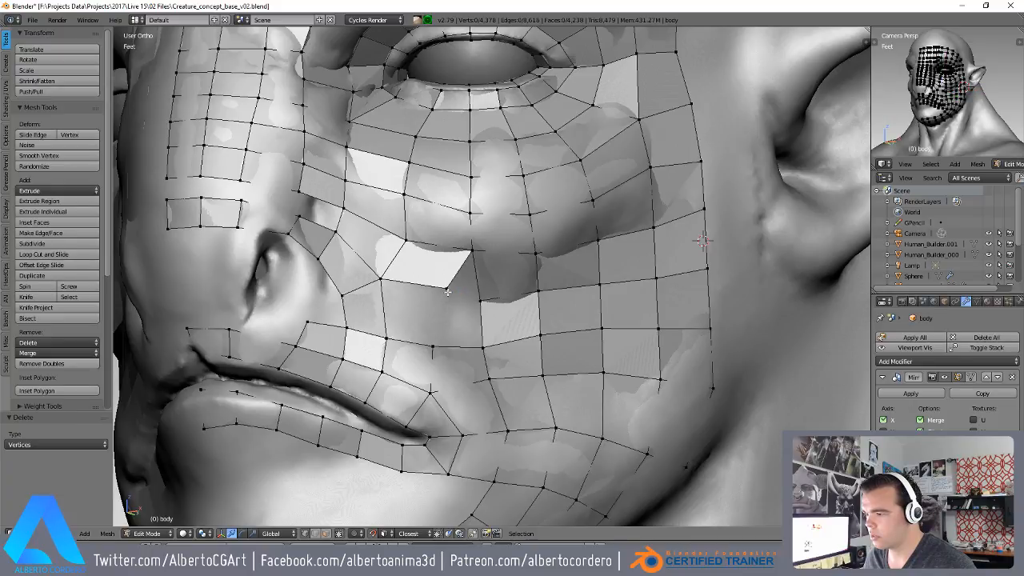
right_click(482, 301, "shift")
key("alt+m")
left_click(481, 293)
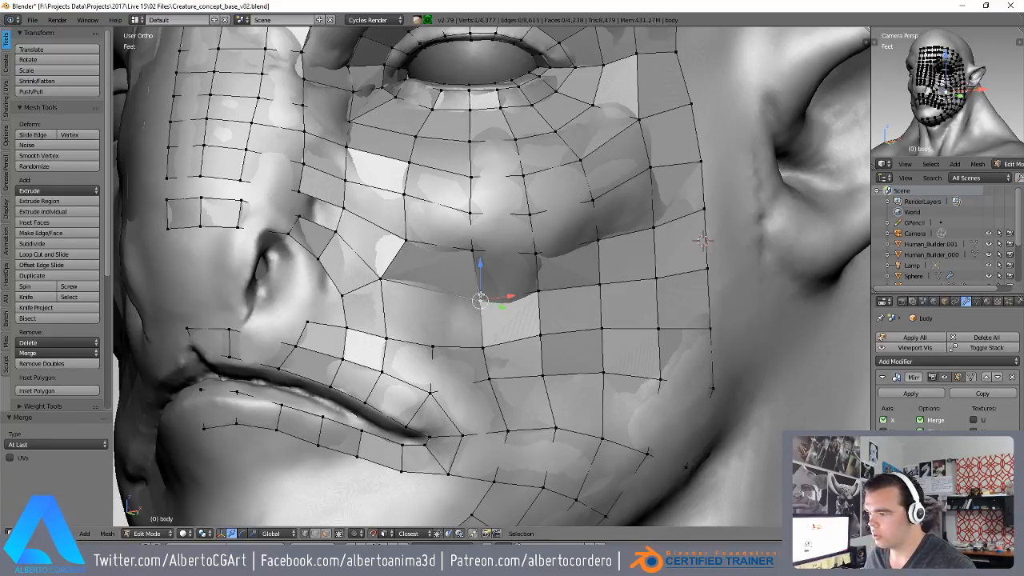
- Adjust the under-eye and nostril strip vertices bordering the new bridging quad
right_click(420, 251)
middle_click_drag(420, 250, 431, 257)
key("g")
left_click(430, 252)
right_click(414, 286)
key("g")
left_click(432, 289)
- Undo the vertex adjustments, the merge and the bridging quad between the nostril strip and the cheek
key("ctrl+z")
key("ctrl+z")
key("ctrl+z")
key("ctrl+z")
key("ctrl+z")
key("ctrl+z")
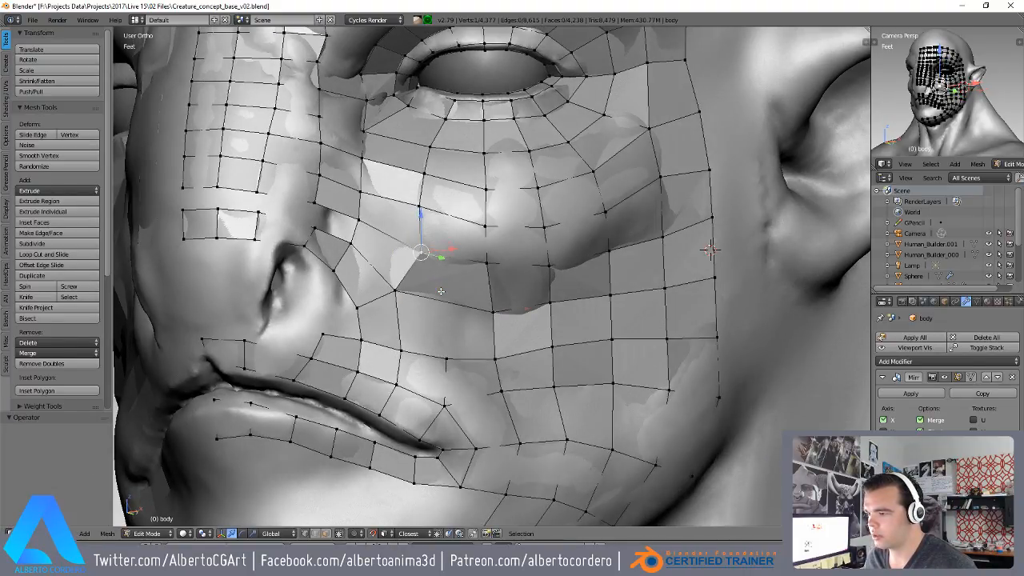
key("ctrl+z")
key("ctrl+z")
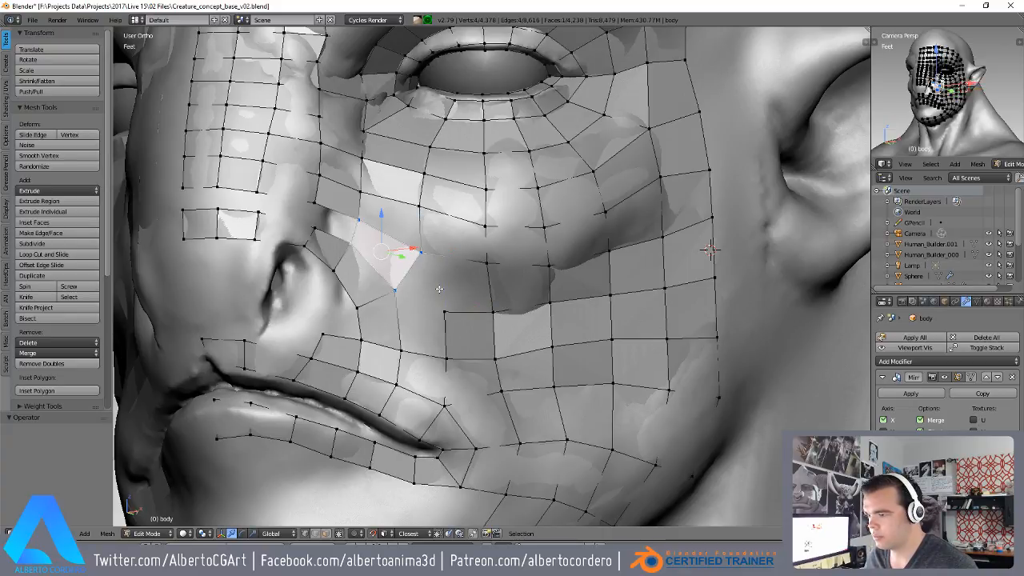
- Move the nostril strip's outer corner vertex up and fill the gap to the under-eye strip with quads
right_click(405, 287)
middle_click_drag(404, 286, 415, 291)
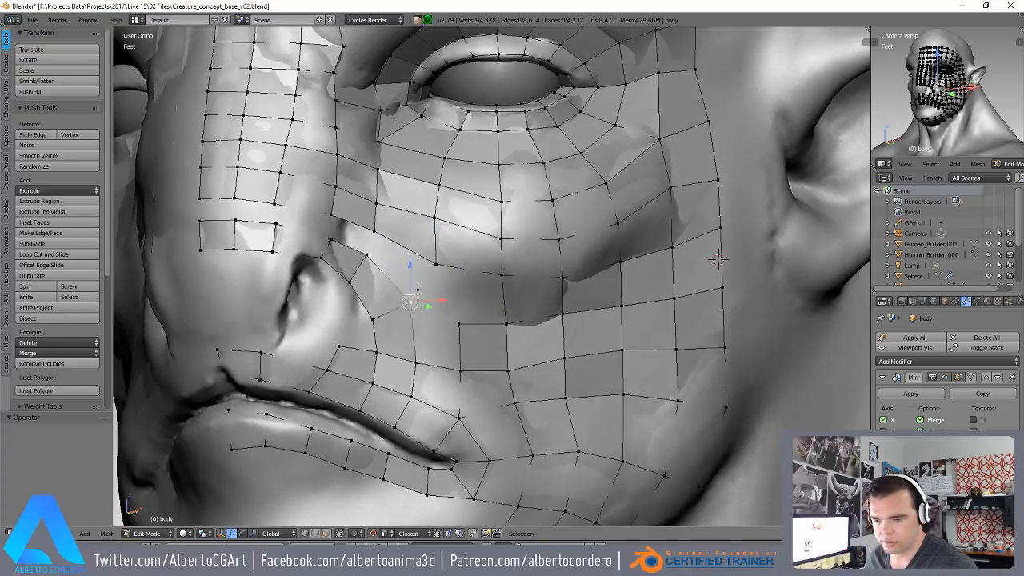
key("g")
left_click(412, 282)
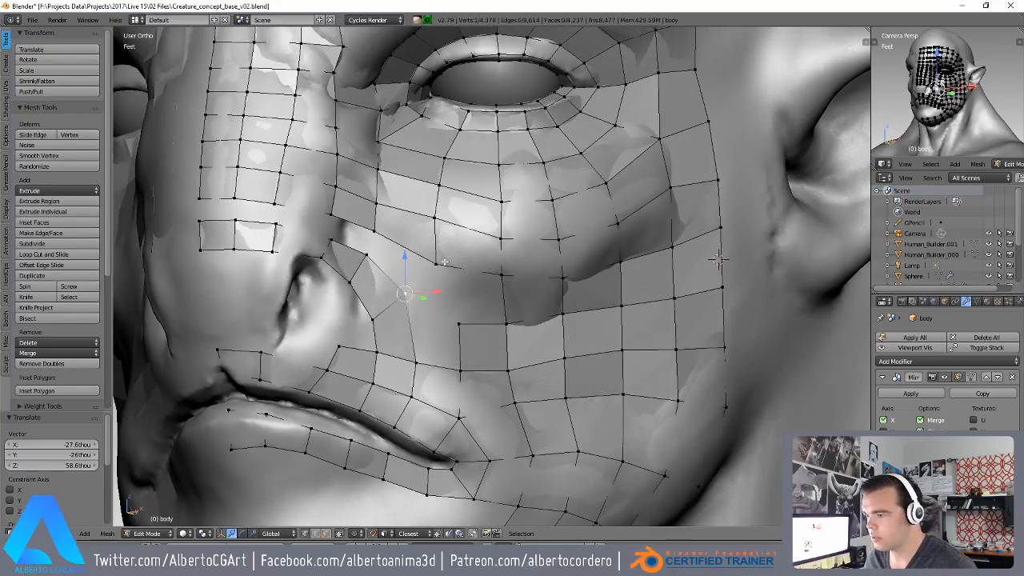
key("f")
- Reposition the vertices along the new connection between the nostril wing and the side of the nose
middle_click_drag(397, 270, 320, 256)
right_click(345, 253)
right_click(331, 257)
key("g")
left_click(314, 249)
right_click(304, 231)
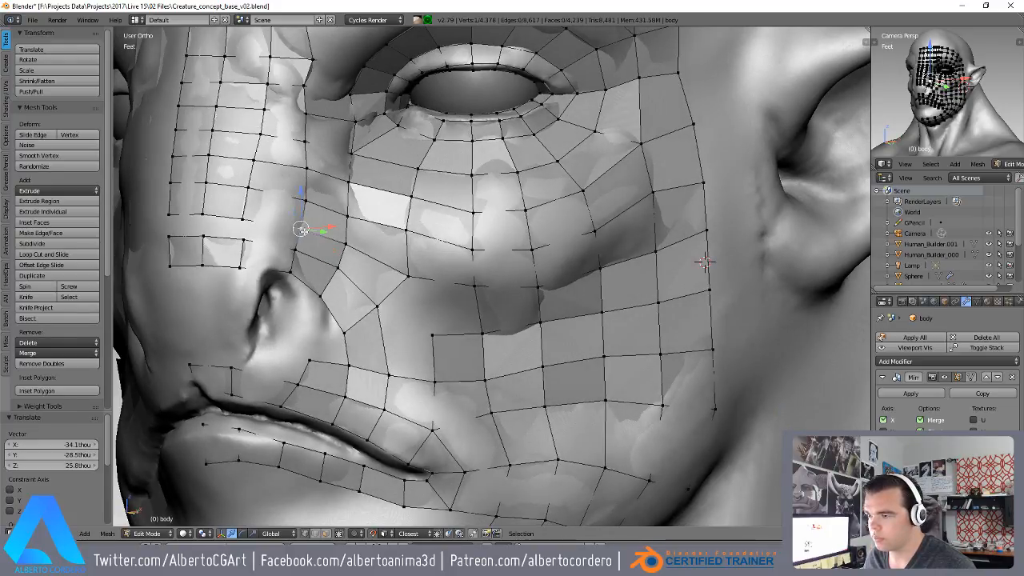
key("g")
left_click(337, 267)
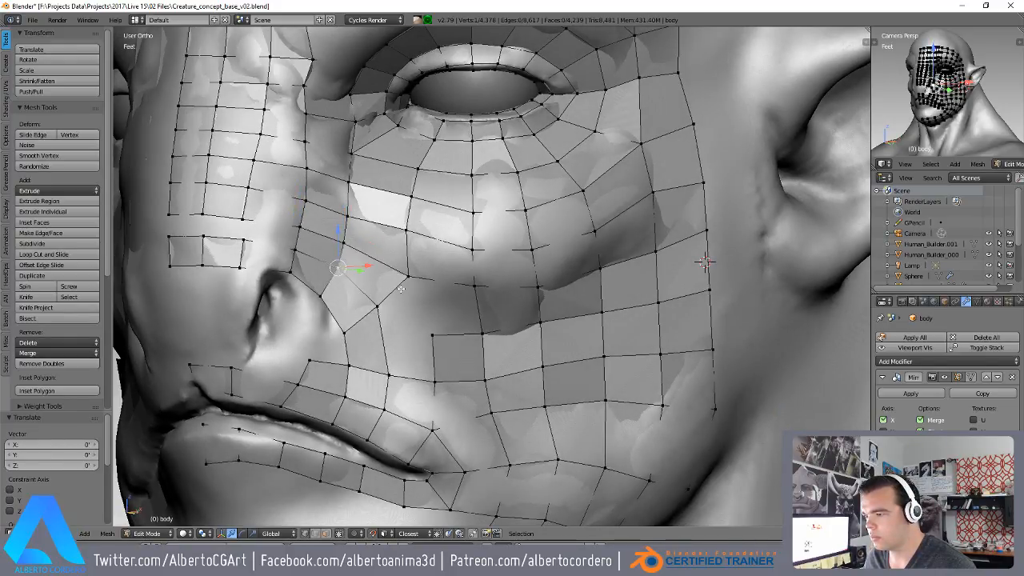
middle_click_drag(401, 289, 375, 257)
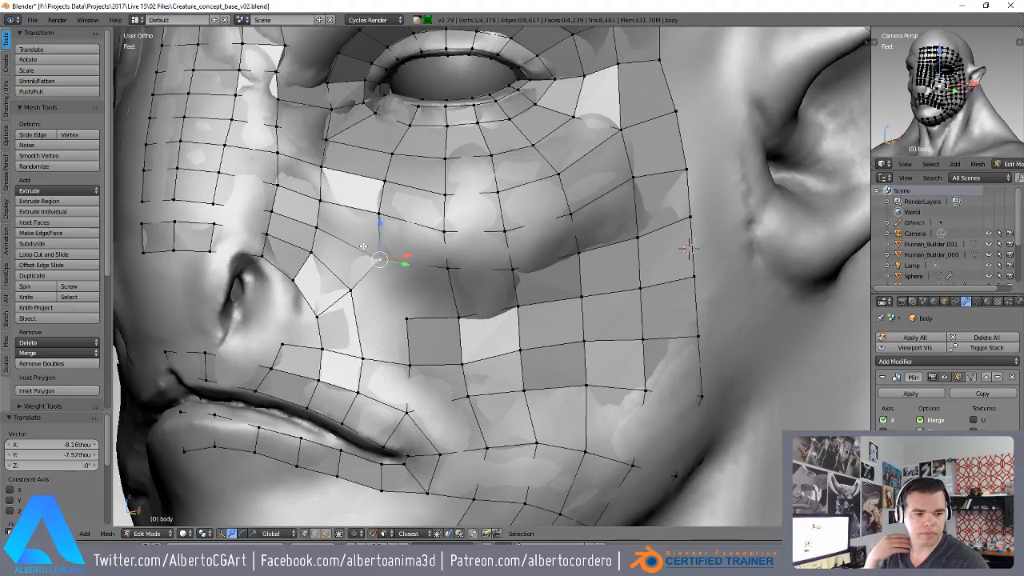
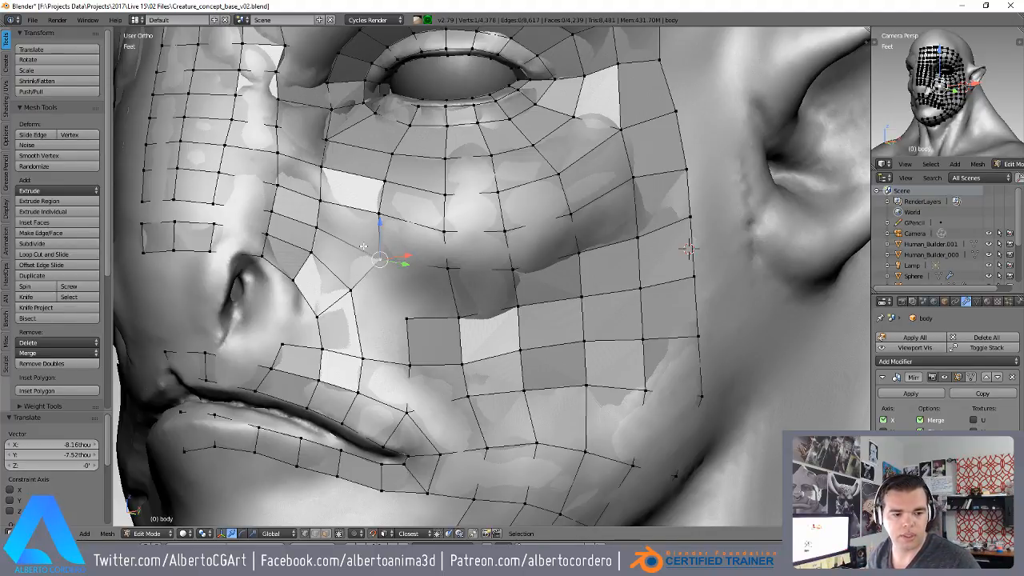
- Examine the edge and face loops running from the nose under the eye and around the nostril and cheek
scroll(486, 304, "down", 1)
middle_click_drag(415, 284, 429, 289)
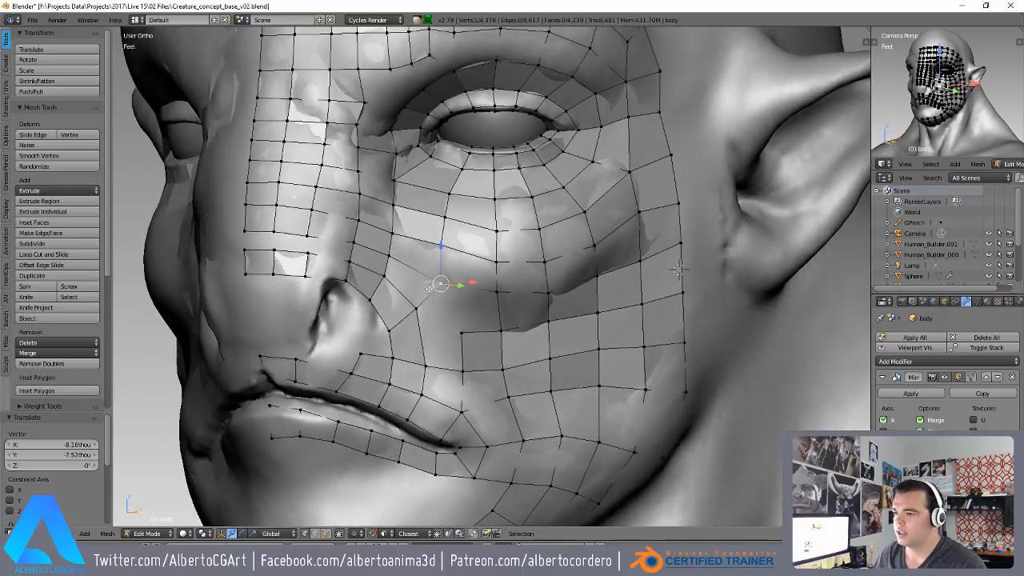
right_click(429, 240, "alt")
right_click(382, 321, "alt")
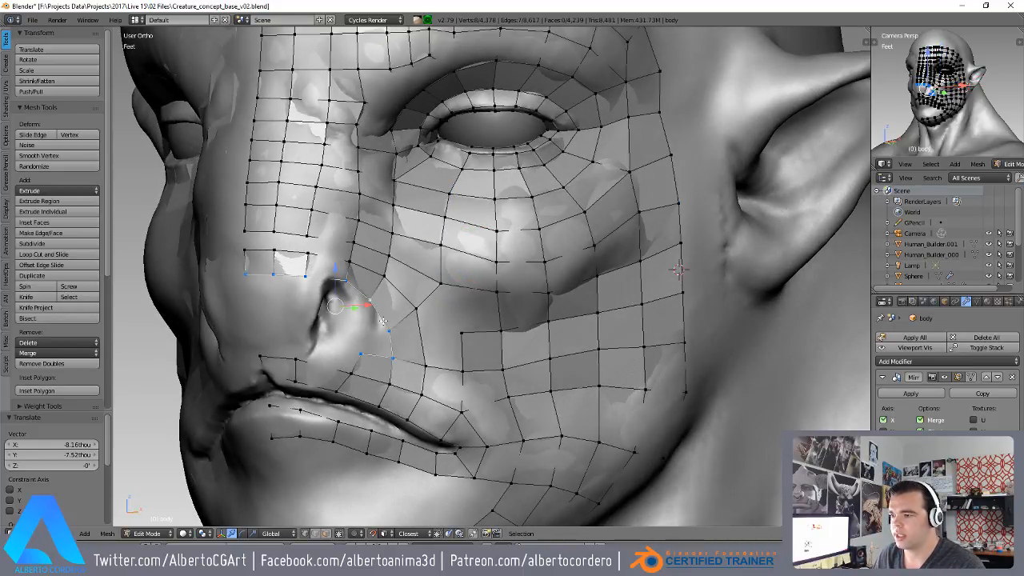
right_click(458, 294, "alt")
scroll(462, 311, "up", 1)
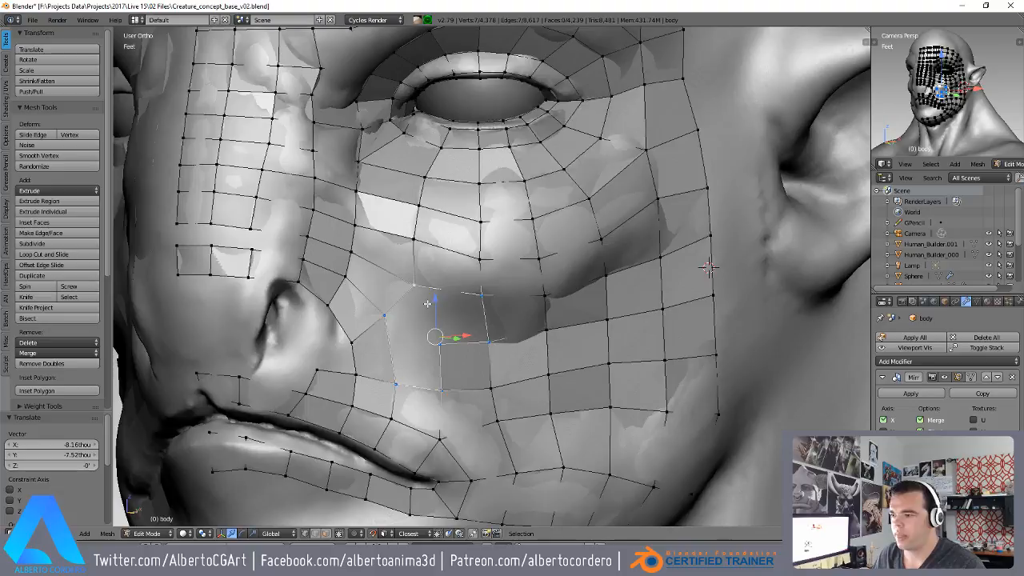
right_click(456, 221, "alt")
right_click(453, 184, "alt")
right_click(433, 234, "alt")
right_click(448, 218, "alt")
right_click(430, 249, "alt+shift")
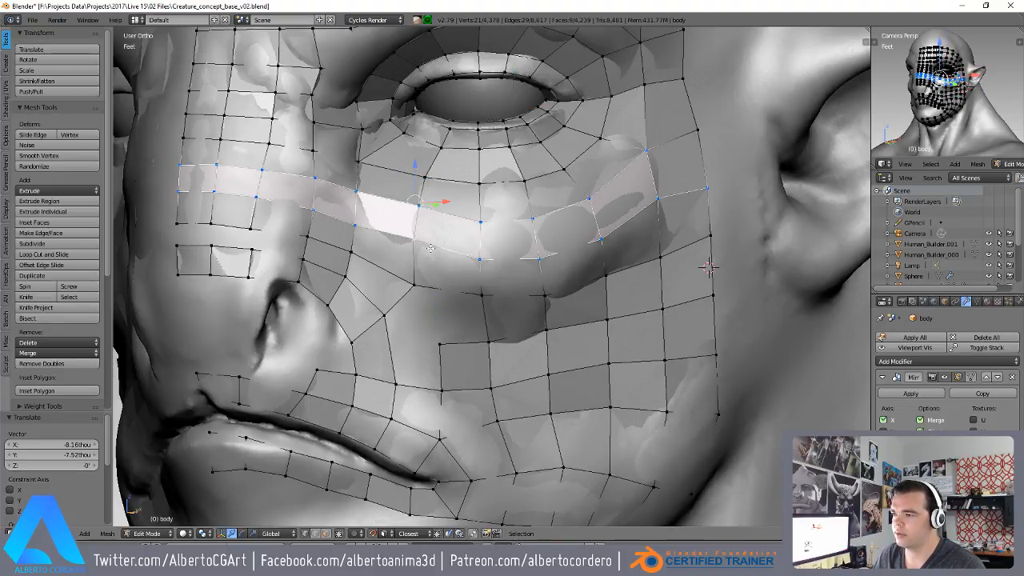
key("3")
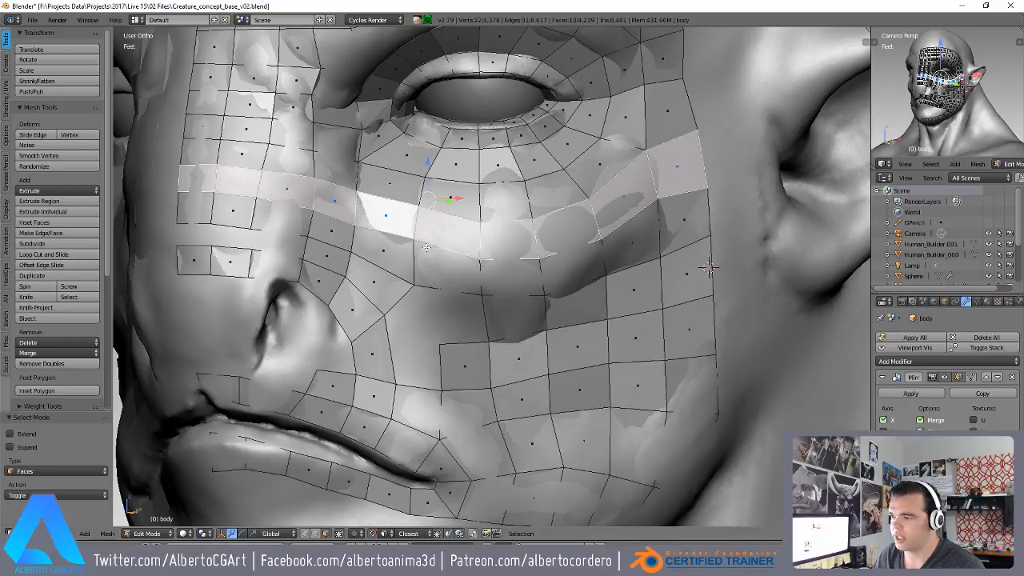
right_click(415, 261, "alt")
right_click(415, 226, "alt")
right_click(422, 196, "alt")
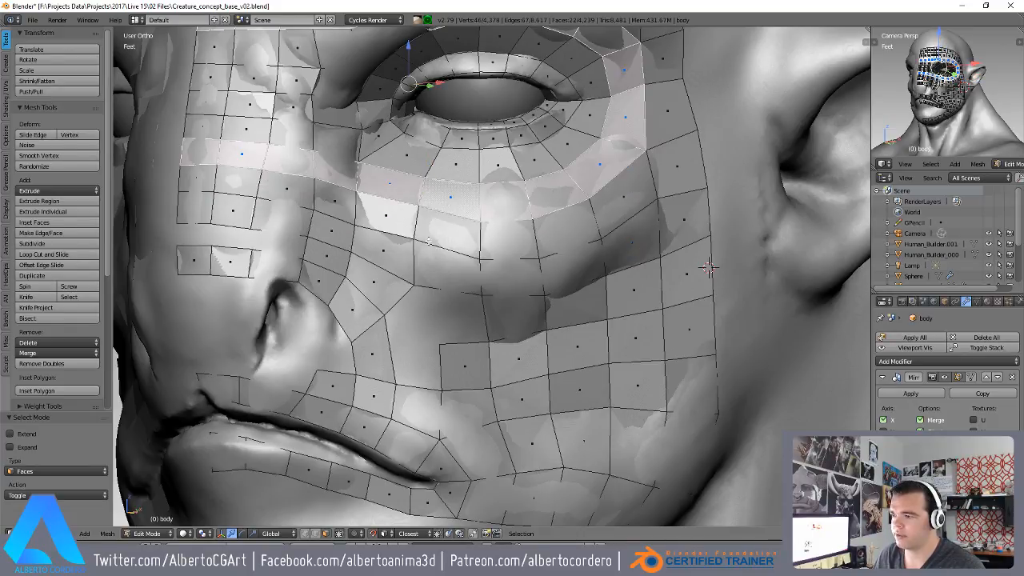
key("ctrl+Tab")
left_click(433, 255)
key("a")
middle_click_drag(443, 324, 375, 226)
scroll(426, 278, "up", 1)
right_click(376, 227)
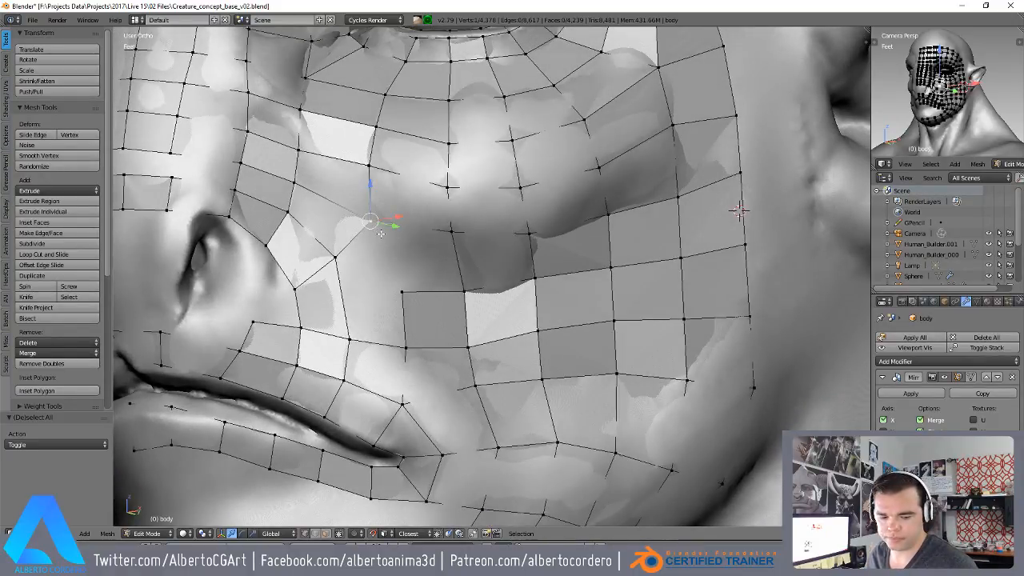
key("e")
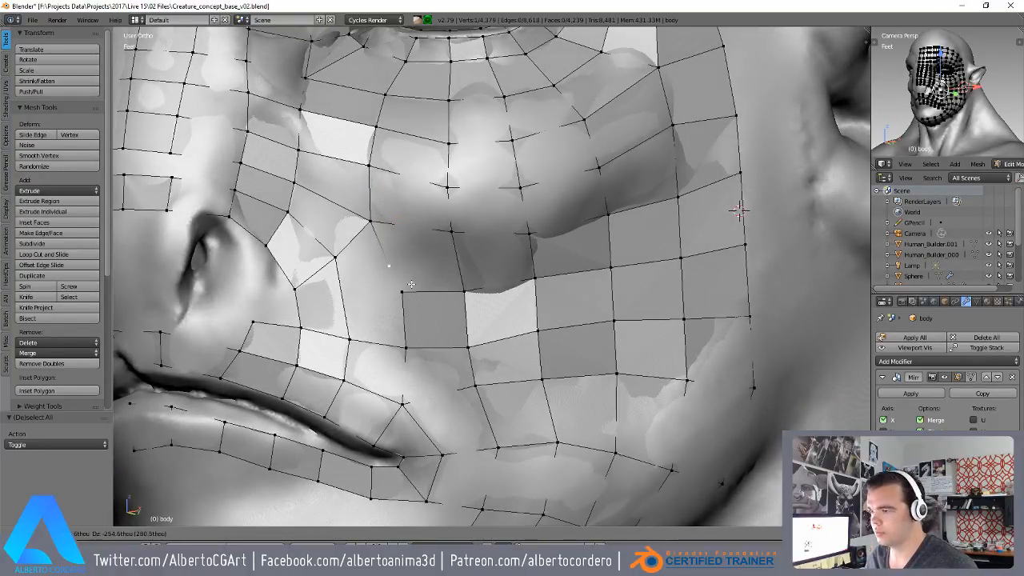
right_click(413, 285)
key("x")
left_click(399, 258)
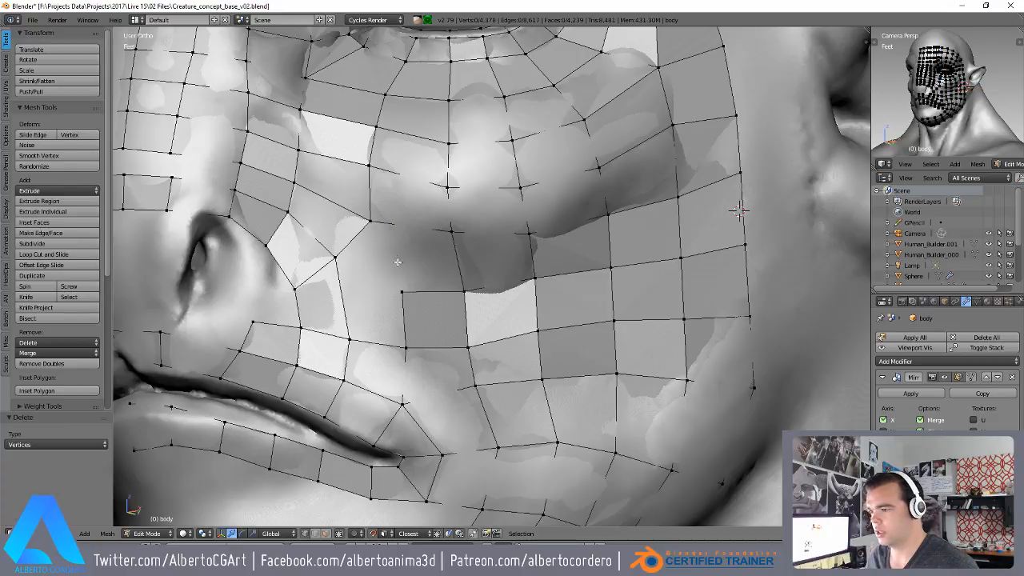
- Move the under-eye strip's lower vertex up toward the nose and delete the free corner vertex of the innermost cheek quad
right_click(380, 229)
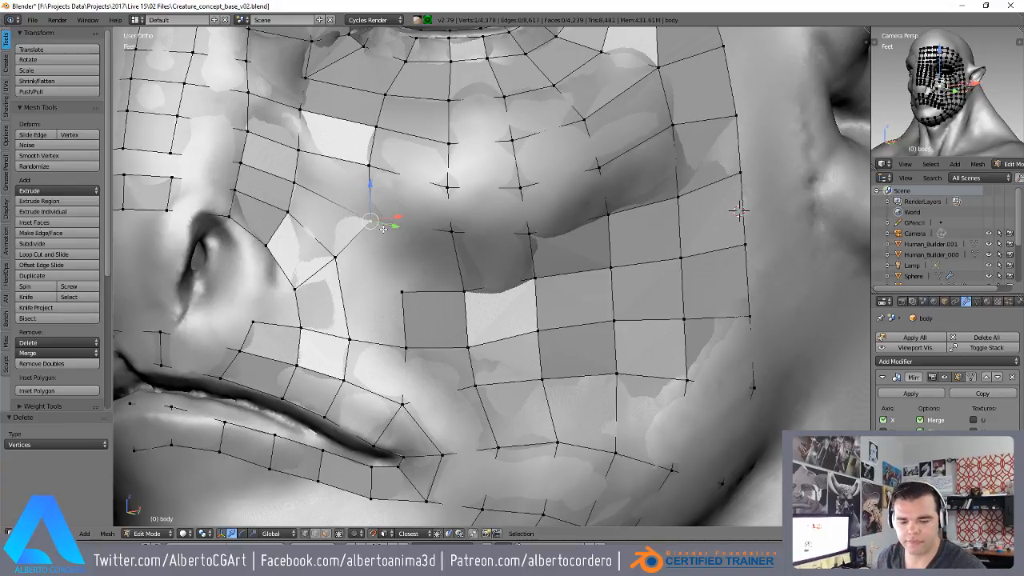
key("g")
left_click(370, 212)
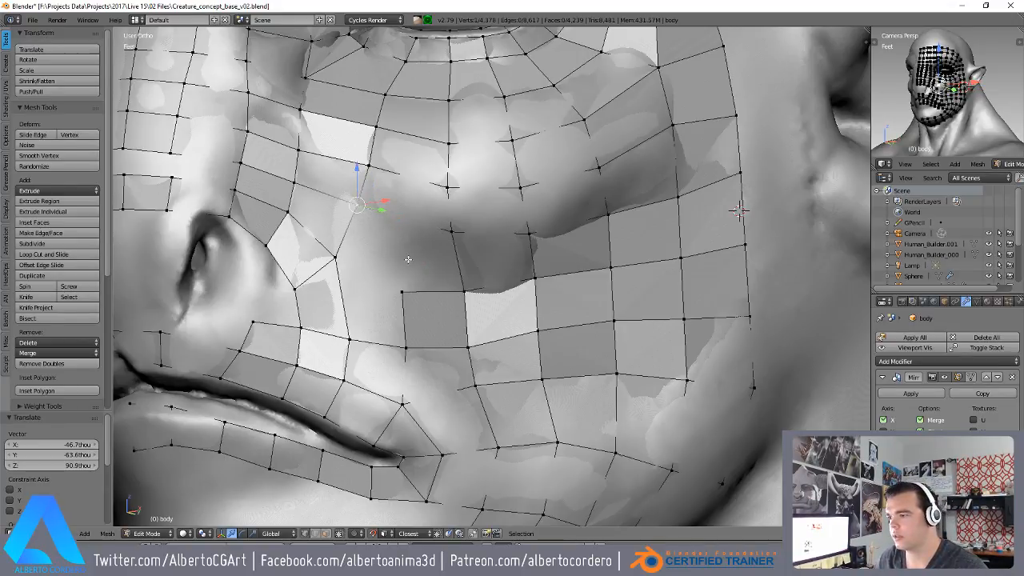
right_click(414, 291)
key("x")
left_click(415, 291)
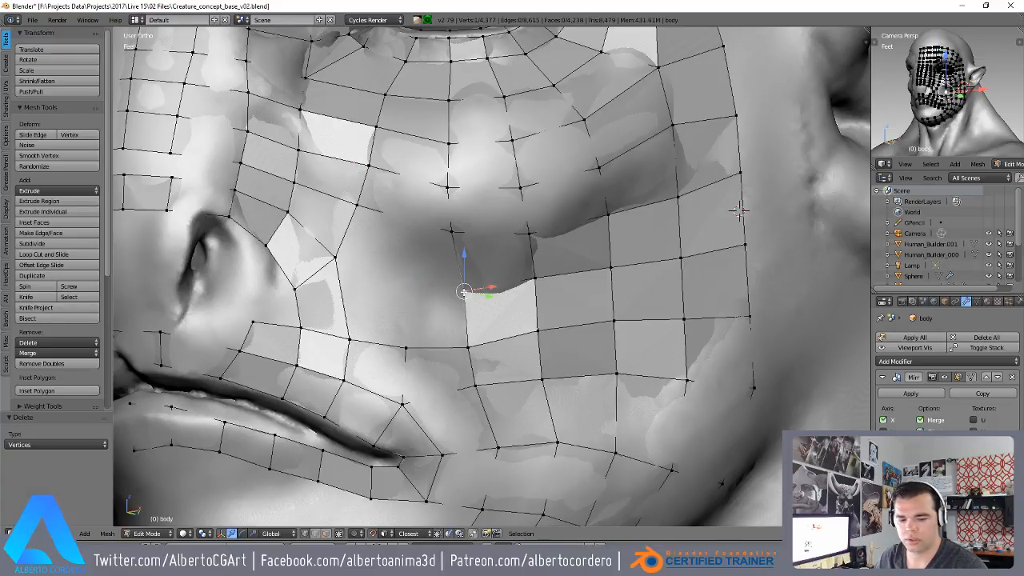
- Move the cheek grid's inner corner vertex toward the nose and fill a quad joining it to the nostril and under-eye strips
key("g")
left_click(414, 292)
right_click(339, 257, "shift")
right_click(360, 210, "shift")
right_click(444, 236, "shift")
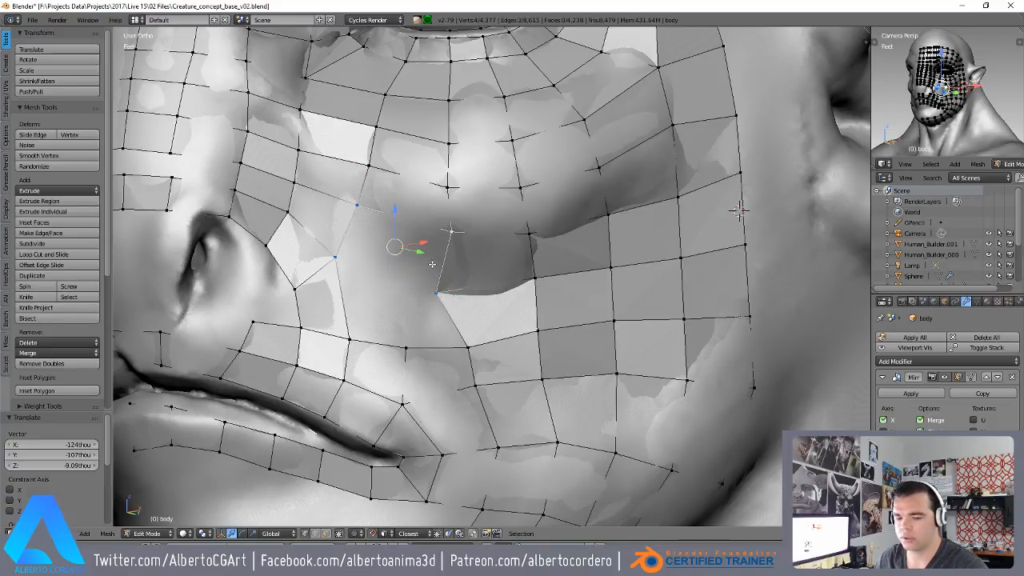
key("f")
right_click(434, 291)
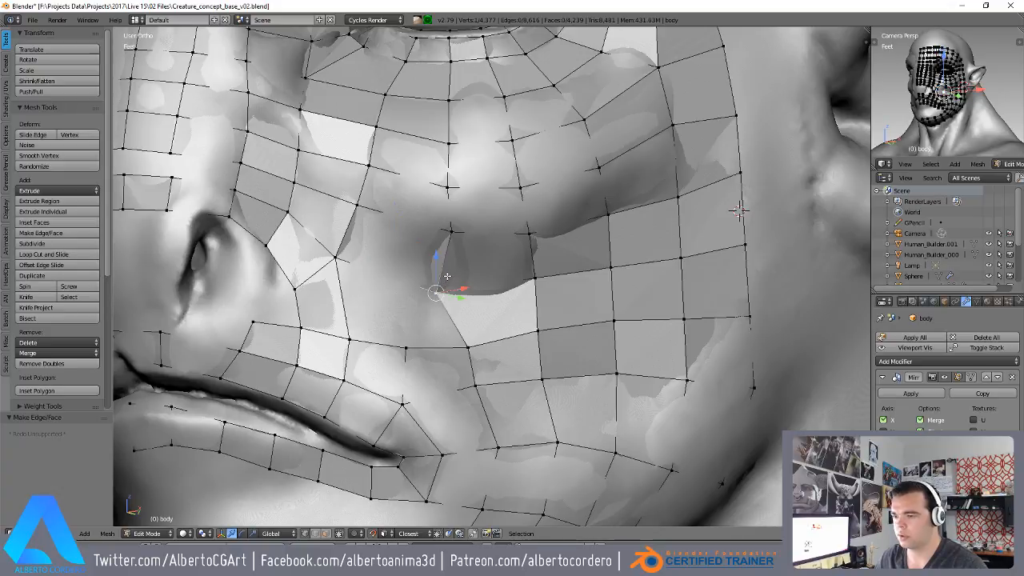
- Reposition the cheek grid's inner corner vertex and the vertices above it to even out the column running up toward the eye
key("g")
left_click(471, 251)
right_click(455, 234)
key("g")
left_click(446, 230)
right_click(441, 195)
key("g")
left_click(435, 193)
right_click(444, 149)
key("g")
left_click(437, 146)
right_click(441, 110)
key("g")
left_click(437, 111)
- Reposition the lower cheek vertices down to the mouth-corner row and the connecting vertex between the mouth strip and the cheek grid
right_click(463, 352)
key("g")
left_click(454, 351)
right_click(478, 390)
middle_click_drag(481, 391, 479, 377, "shift")
key("g")
left_click(480, 388)
right_click(499, 437)
key("g")
left_click(493, 442)
right_click(555, 433)
key("g")
left_click(549, 448)
right_click(536, 381)
key("g")
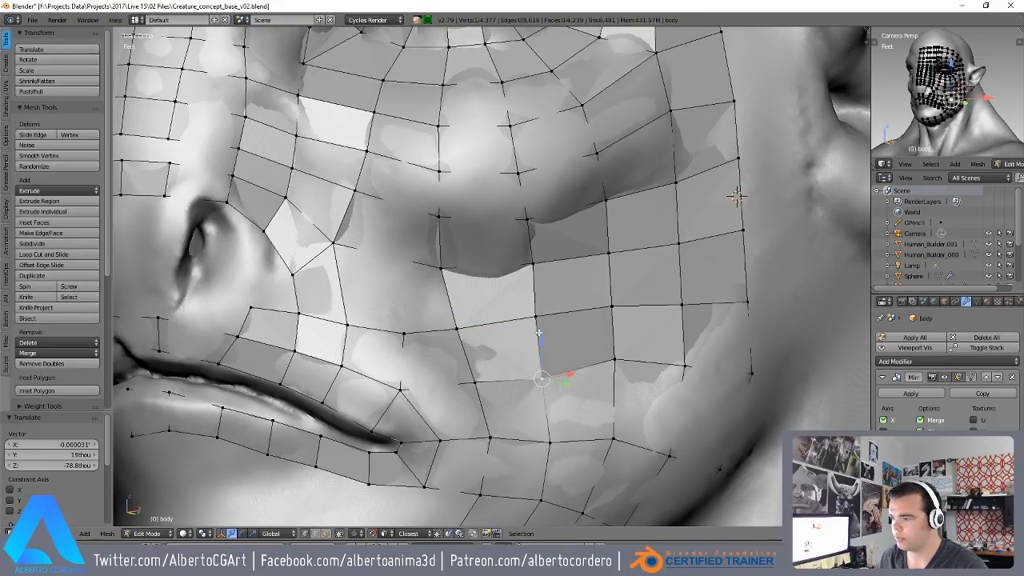
left_click(537, 389)
right_click(409, 335)
key("g")
left_click(406, 333)
- Fill a quad between the nostril strip, the mouth strip and the inner corner of the cheek grid under the eye
scroll(418, 308, "down", 1)
middle_click_drag(424, 243, 441, 286)
scroll(472, 160, "down", 3)
middle_click_drag(472, 160, 475, 185, "shift")
scroll(476, 240, "up", 2)
middle_click_drag(474, 298, 472, 128)
scroll(474, 200, "down", 1)
scroll(479, 272, "up", 3)
middle_click_drag(482, 276, 476, 299)
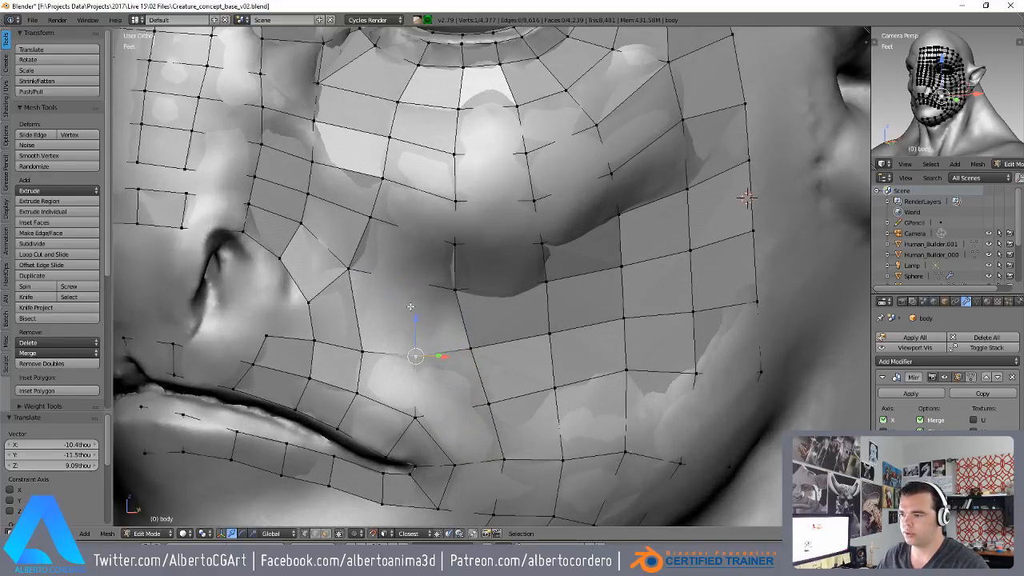
right_click(448, 296, "shift")
right_click(353, 273, "shift")
right_click(365, 347, "shift")
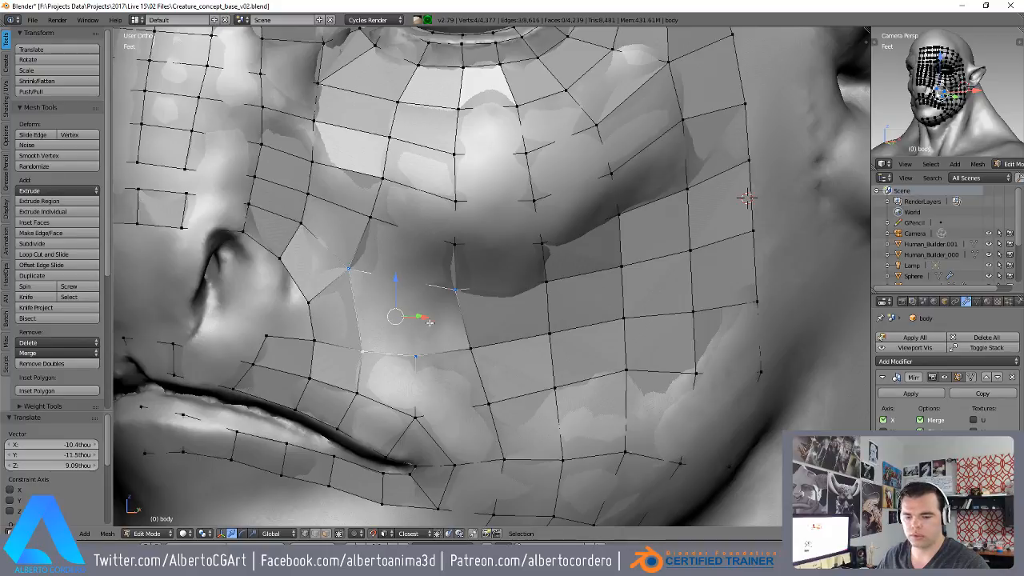
key("f")
- Rip the cheek grid apart along its lower horizontal edge row and delete the upper ripped row of vertices
right_click(415, 354)
right_click(489, 343, "alt")
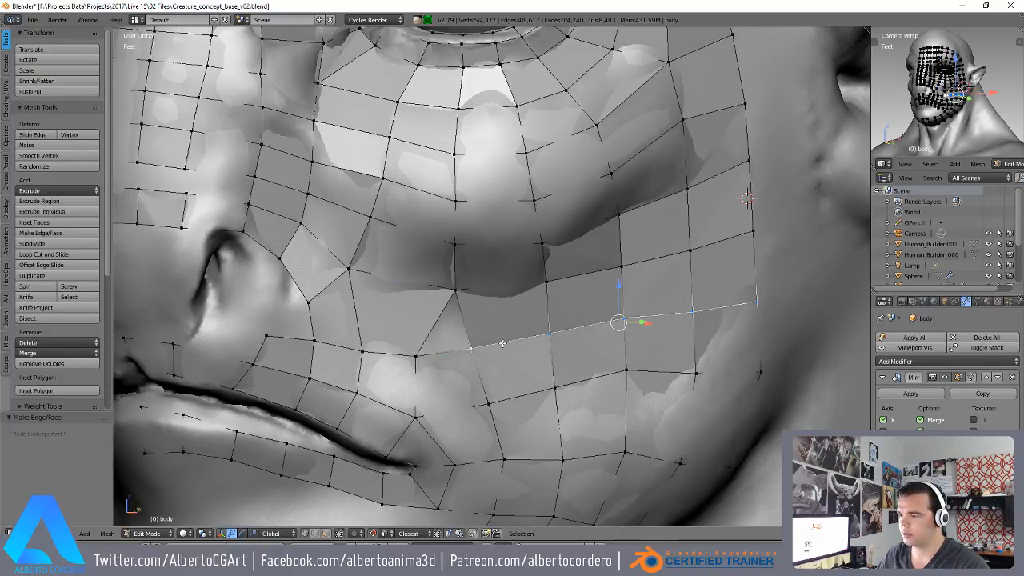
scroll(498, 344, "down", 1)
key("v")
left_click(517, 348)
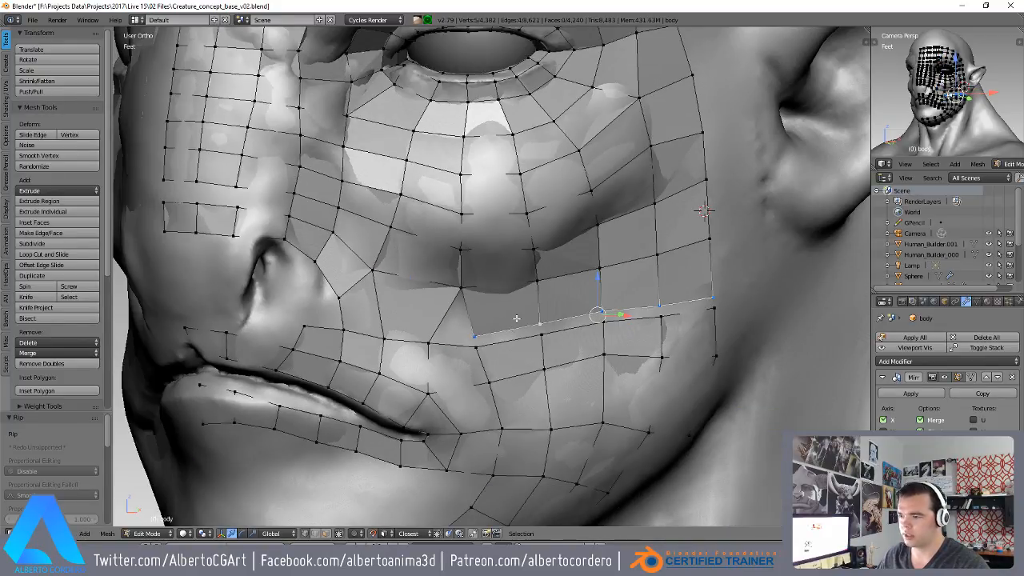
key("g")
key("g")
left_click(519, 311)
key("x")
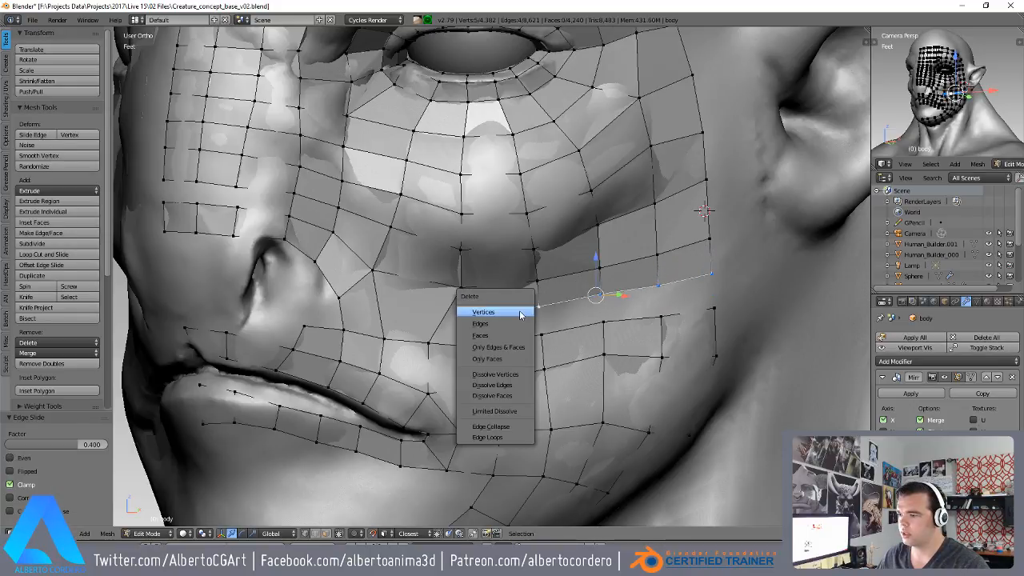
left_click(521, 313)
- Reposition the two vertices at the inner end of the detached lower cheek strip above the mouth corner
right_click(488, 348)
middle_click_drag(488, 348, 484, 320)
key("g")
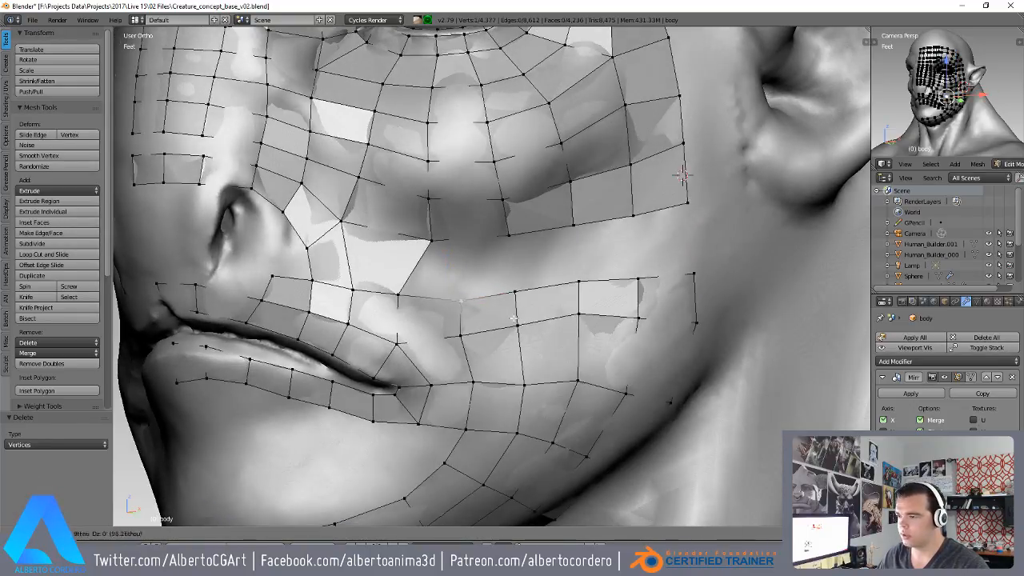
left_click(508, 321)
right_click(482, 343)
key("g")
left_click(495, 340)
- Select the edge loop running from the lower cheek strip past the mouth corner down to the chin
right_click(520, 296, "alt")
middle_click_drag(520, 296, 515, 304, "shift")
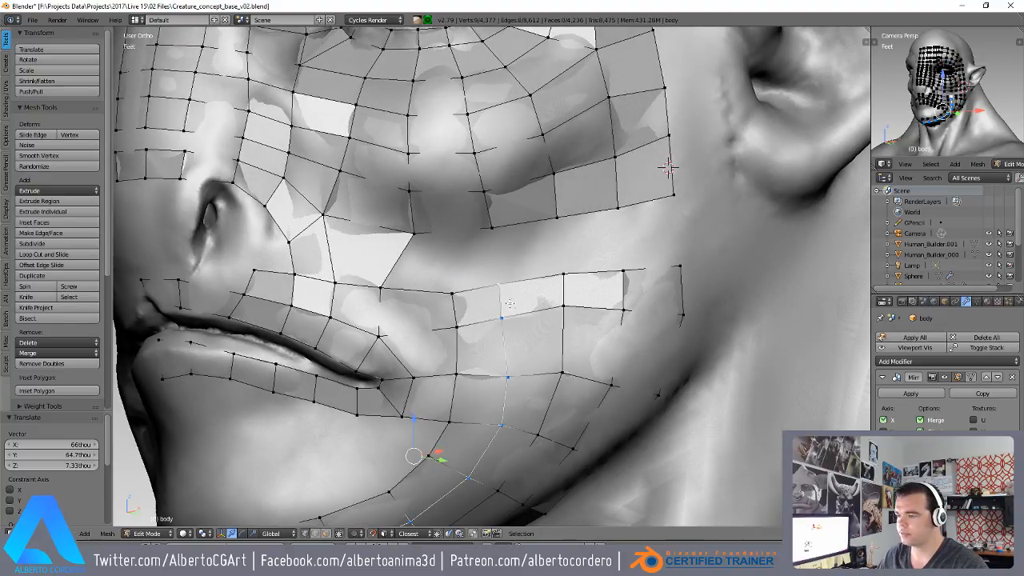
- Fill a quad between the cheek and mouth patches, merge its free corner into the upper cheek border, and adjust the lower corner vertex
right_click(395, 258)
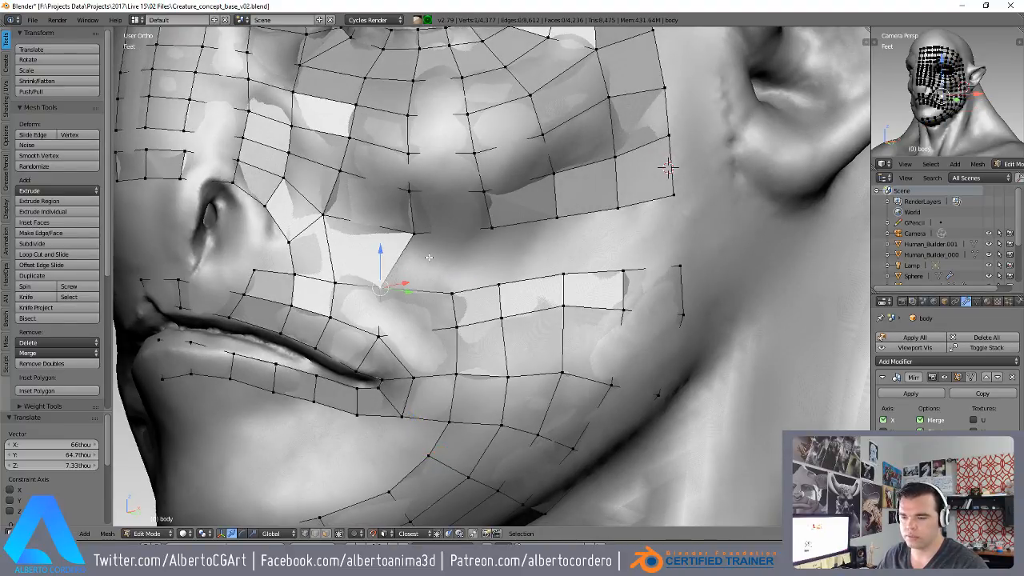
key("f")
key("g")
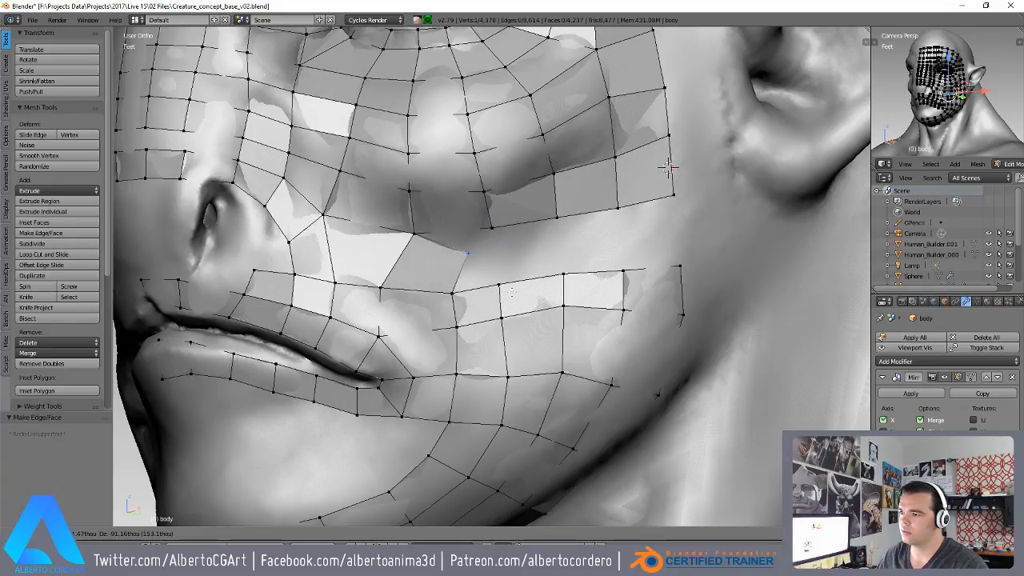
left_click(524, 284)
right_click(498, 231)
key("alt+m")
left_click(548, 240)
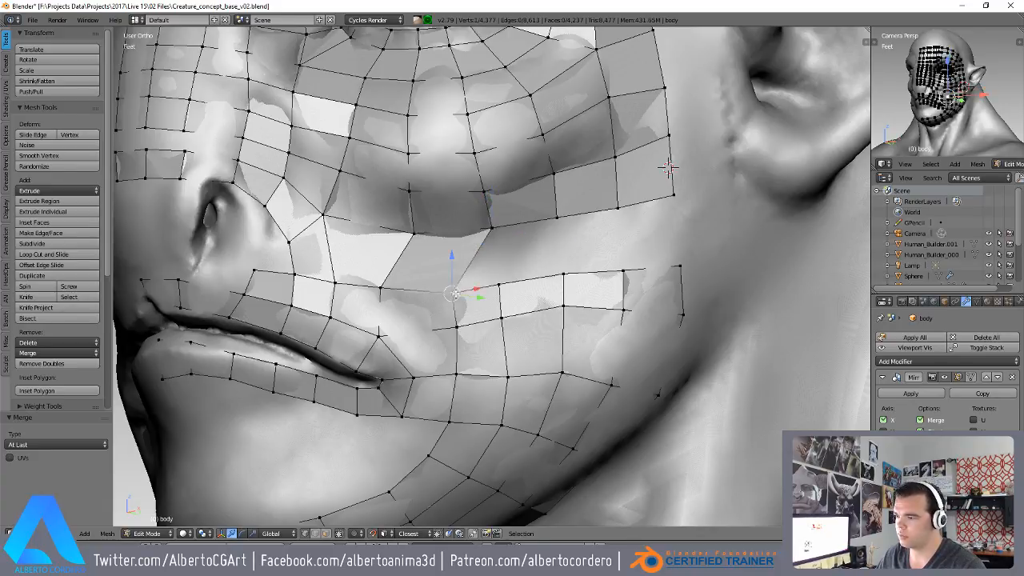
key("g")
left_click(505, 269)
- Dissolve the extra edge loop running from the cheek beside the mouth down along the chin
scroll(505, 269, "down", 3)
middle_click_drag(505, 304, 505, 272)
right_click(500, 293, "alt")
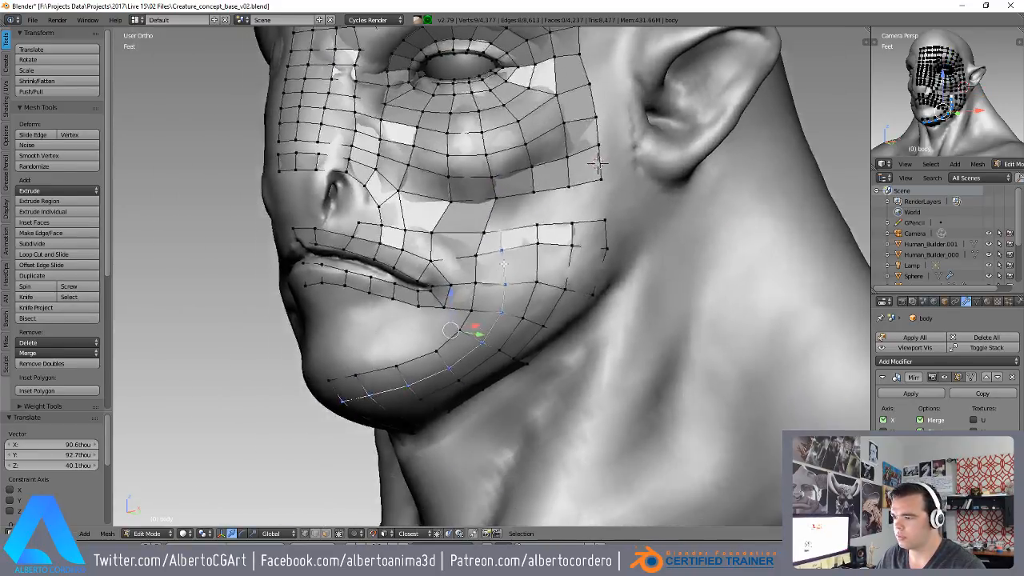
scroll(492, 276, "up", 1)
key("ctrl+Tab")
left_click(484, 270)
key("ctrl+x")
- Slide the next vertical cheek edge loop toward the mouth to even out the spacing left by the dissolved loop
scroll(517, 227, "up", 1)
right_click(552, 212, "alt")
key("g")
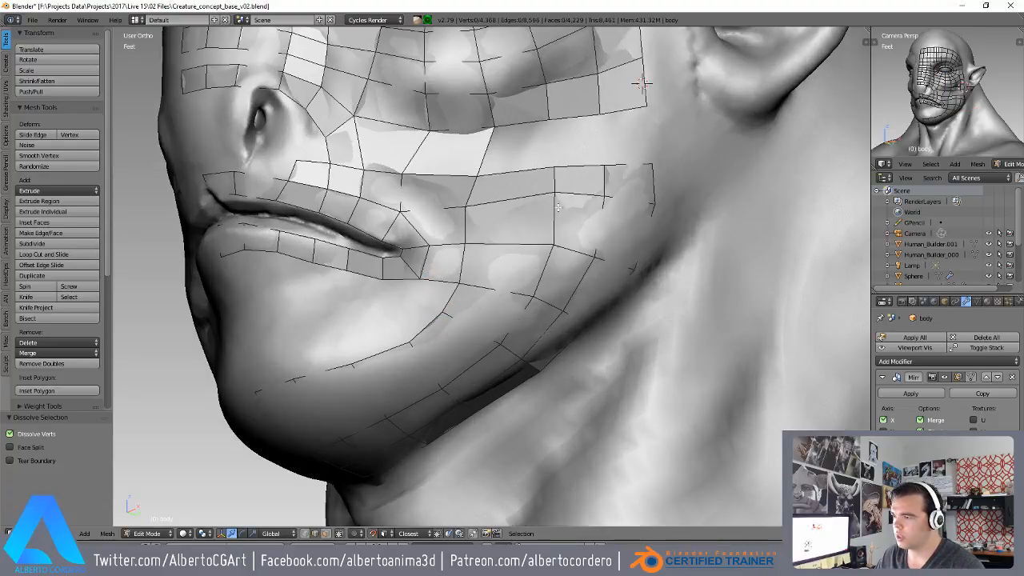
key("g")
left_click(537, 215)
middle_click_drag(537, 215, 543, 194)
key("g")
left_click(549, 187)
- In vertex selection mode, reposition the corner vertex where the new quad meets the mouth-side cheek patch
key("ctrl+Tab")
left_click(544, 152)
right_click(477, 167)
right_click(466, 176)
scroll(471, 170, "up", 1)
key("g")
left_click(454, 160)
- Fill the gap between the upper and lower cheek patches with a four-sided face next to the mouth-side quad
middle_click_drag(454, 162, 444, 185)
right_click(438, 157, "alt")
right_click(503, 176)
right_click(509, 120, "shift")
right_click(446, 134, "shift")
right_click(436, 183, "shift")
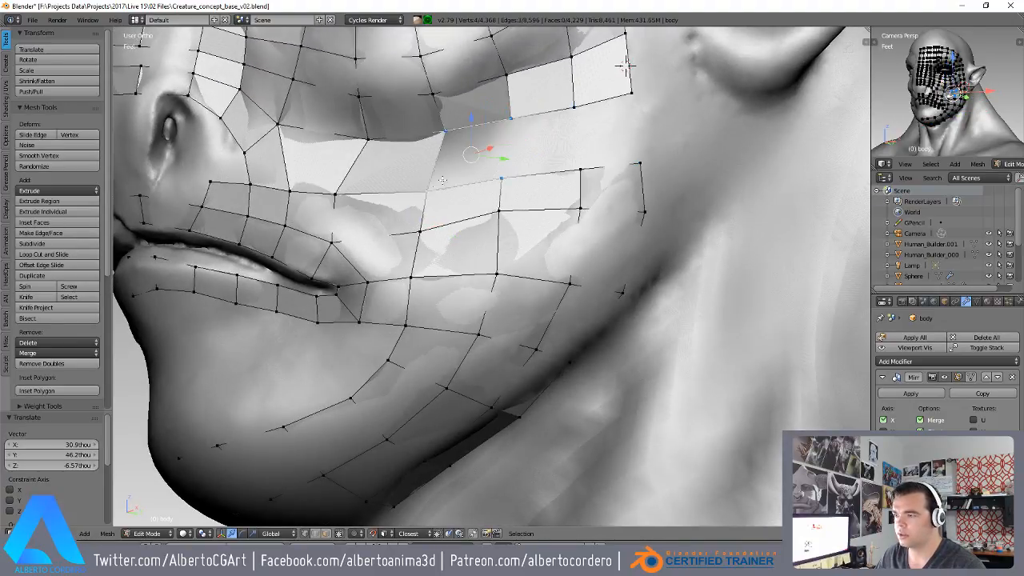
key("f")
- Add the middle quad in the gap between the two cheek patches, continuing toward the ear
middle_click_drag(516, 207, 497, 234)
right_click(550, 210)
right_click(544, 147, "shift")
right_click(484, 160, "shift")
mouse_move(482, 176)
middle_mouse_down("shift")
mouse_move(466, 188)
mouse_move(461, 219)
mouse_move(485, 188)
middle_mouse_up("shift")
right_click(459, 226, "shift")
key("f")
- Close the outermost part of the cheek gap with a quad on the ear side
right_click(583, 142)
right_click(593, 212, "shift")
right_click(540, 217, "shift")
right_click(532, 160, "shift")
key("f")
- Reposition the vertices around the edge junction beside the nostril to even out the surrounding inner cheek quads
scroll(516, 176, "down", 1)
scroll(487, 152, "up", 2)
middle_click_drag(542, 120, 526, 195, "shift")
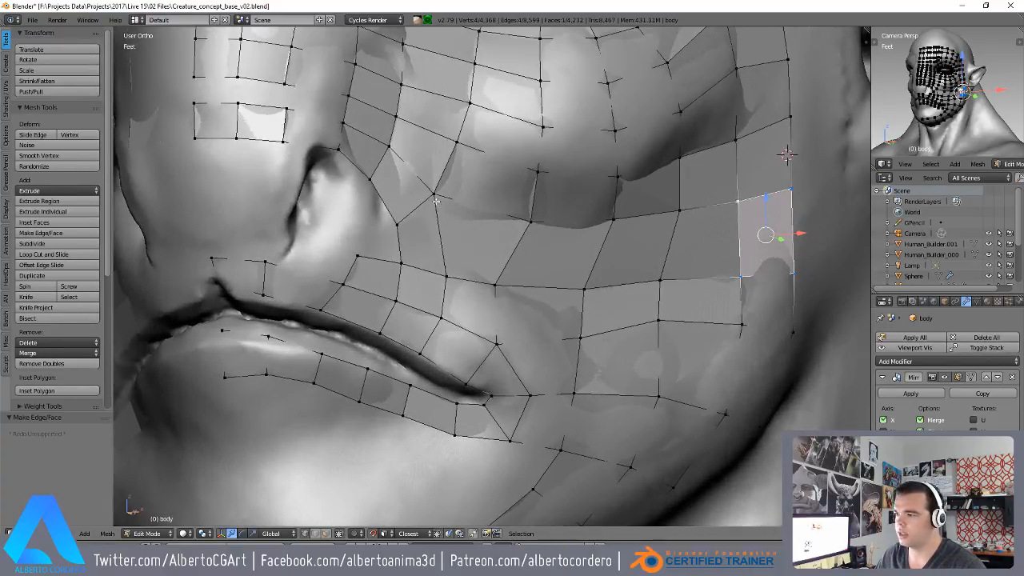
right_click(436, 201)
middle_click_drag(438, 201, 416, 213)
key("g")
left_click(420, 216)
right_click(463, 253)
key("g")
left_click(432, 244)
right_click(464, 206)
key("g")
left_click(456, 201)
middle_click_drag(514, 238, 458, 231)
right_click(487, 209)
key("g")
left_click(459, 232)
- Nudge the vertices along the side of the nose and the adjoining inner cheek row to smooth the edge flow
right_click(307, 199)
right_click(316, 141)
key("g")
left_click(317, 138)
middle_click_drag(320, 133, 327, 152)
right_click(300, 152)
key("g")
left_click(296, 148)
right_click(364, 172)
key("g")
left_click(360, 171)
right_click(428, 192)
key("g")
left_click(425, 189)
- Adjust two more vertices on the inner cheek to even out the quads below the eye
right_click(537, 199)
key("g")
left_click(532, 182)
right_click(531, 234)
middle_click_drag(520, 229, 488, 224)
right_click(428, 128)
key("g")
left_click(430, 122)
- Fill a new quad in the notch beside the nostril wing and position its free corner vertex
middle_click_drag(368, 340, 362, 272, "ctrl")
middle_click_drag(362, 258, 453, 234, "shift")
middle_click_drag(453, 232, 477, 253)
middle_click_drag(489, 288, 398, 274)
right_click(372, 270)
right_click(411, 274)
key("f")
key("g")
left_click(385, 267)
- Extend another quad from the new face up along the nostril wing and place its free vertex
right_click(376, 285)
right_click(417, 258)
key("f")
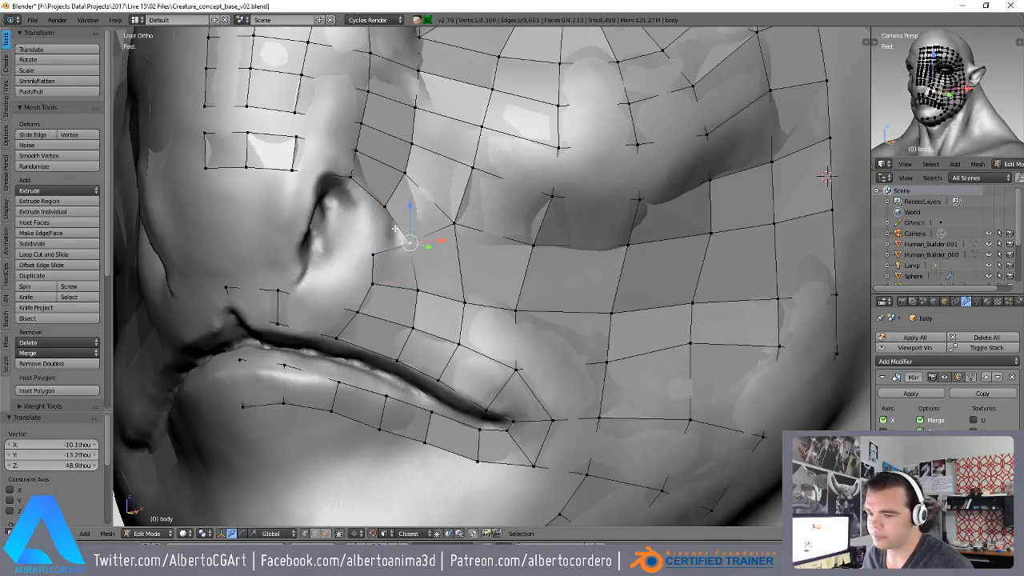
middle_click_drag(399, 232, 392, 251)
key("g")
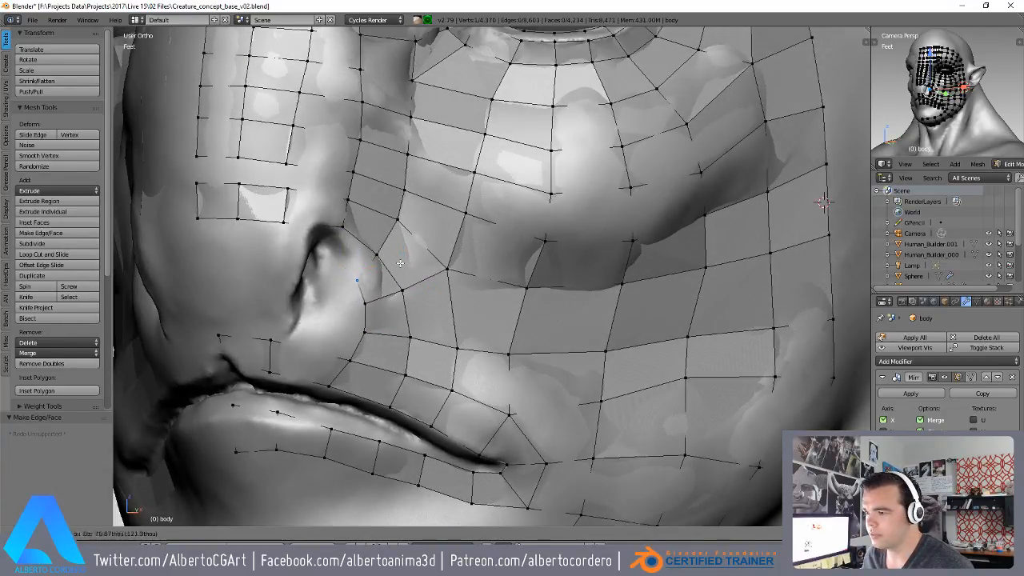
left_click(401, 264)
- Add a quad over the top of the nostril wing and shape its vertices around the nostril opening
right_click(375, 253)
middle_click_drag(327, 235, 338, 245)
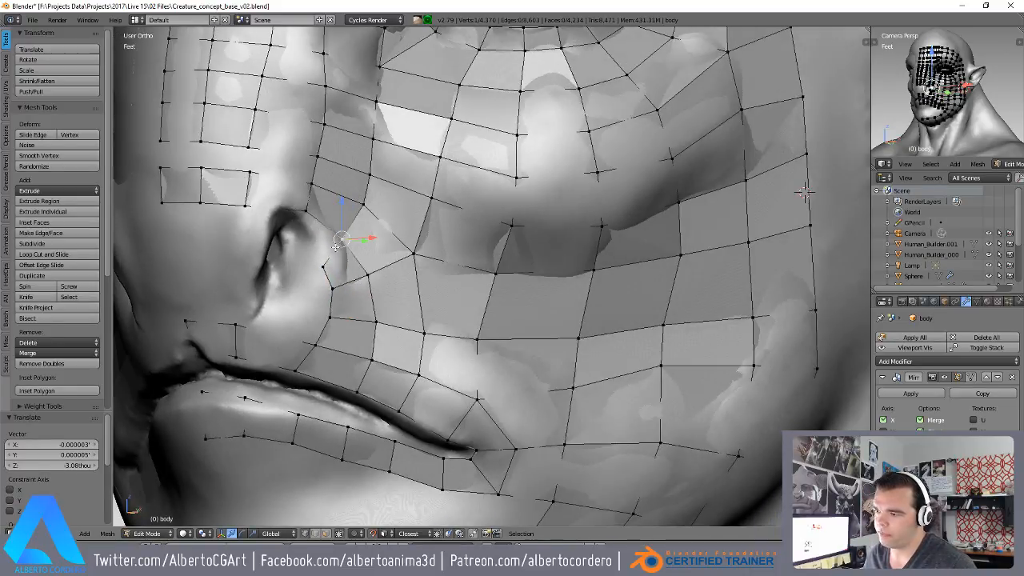
middle_click_drag(266, 240, 291, 225)
right_click(318, 269)
right_click(337, 245)
key("f")
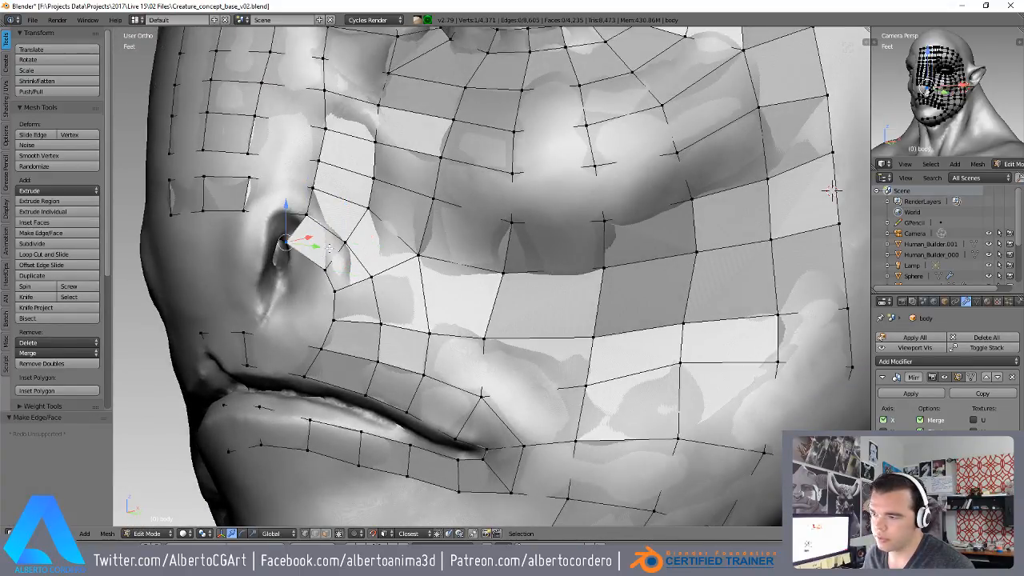
middle_click_drag(317, 248, 393, 249)
key("g")
left_click(405, 234)
right_click(410, 210)
key("g")
left_click(410, 199)
- Fill two faces across the horizontal gap between the nose bridge rows, working toward the centerline
right_click(418, 184)
right_click(363, 149, "shift")
right_click(365, 170, "shift")
right_click(413, 167, "shift")
key("f")
right_click(365, 173)
right_click(315, 170, "shift")
right_click(315, 146, "shift")
right_click(362, 152, "shift")
key("f")
- Fill the remaining gap face beside the nose centerline and nudge the outer bridge vertex into line
right_click(271, 171)
right_click(272, 146, "shift")
right_click(311, 145, "shift")
right_click(314, 171, "shift")
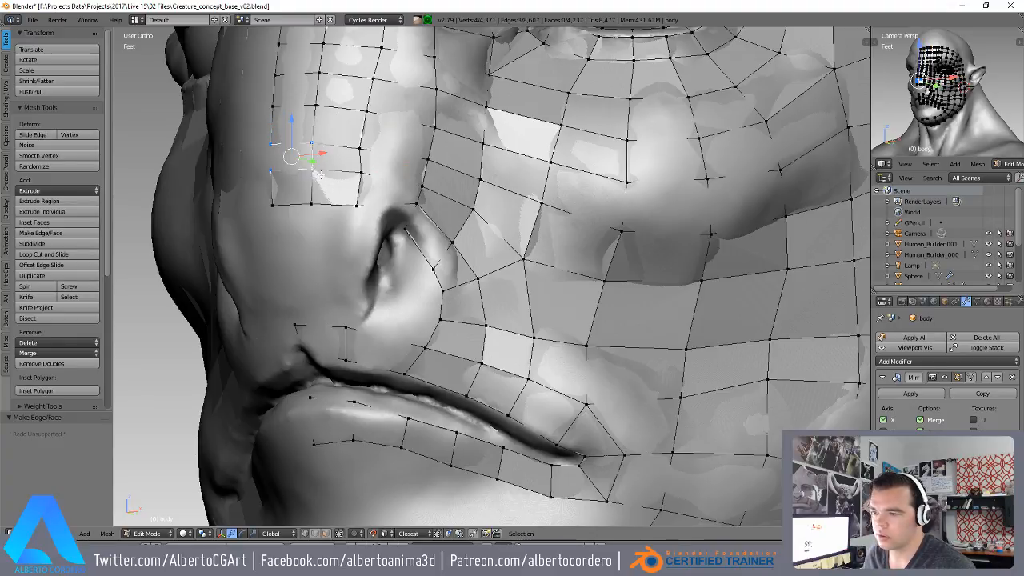
middle_click_drag(337, 171, 324, 176)
right_click(345, 180)
key("g")
left_click(342, 181)
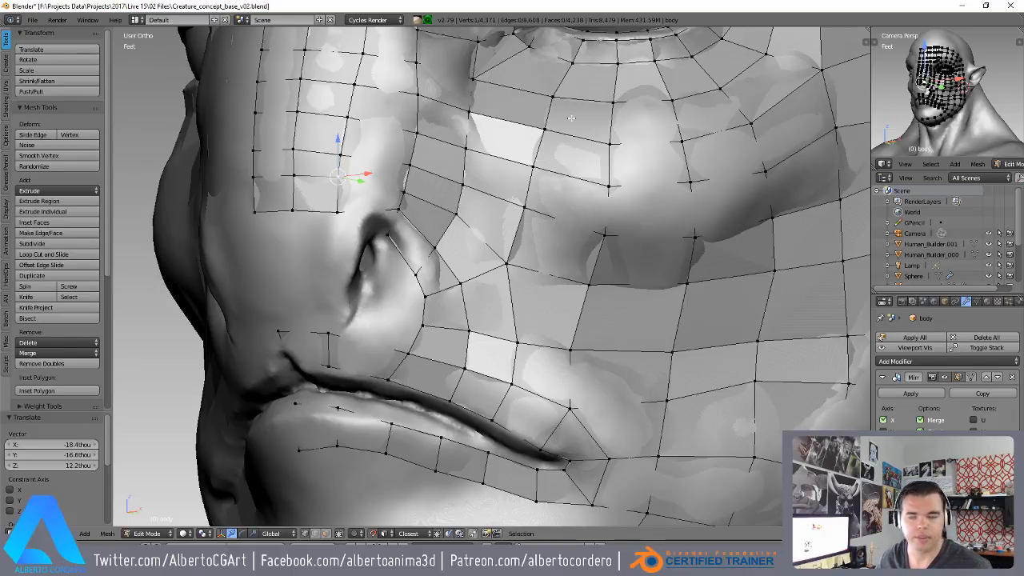
- Fine-tune the positions of the two vertices at the upper rim of the nostril
scroll(364, 180, "up", 1)
middle_click_drag(374, 197, 346, 210)
right_click(332, 209)
key("g")
left_click(344, 211)
right_click(342, 229)
key("g")
left_click(342, 230)
- Select the bottom row of vertices on the nose bridge patch and move it upward
right_click(272, 212)
right_click(219, 213)
right_click(262, 213, "shift")
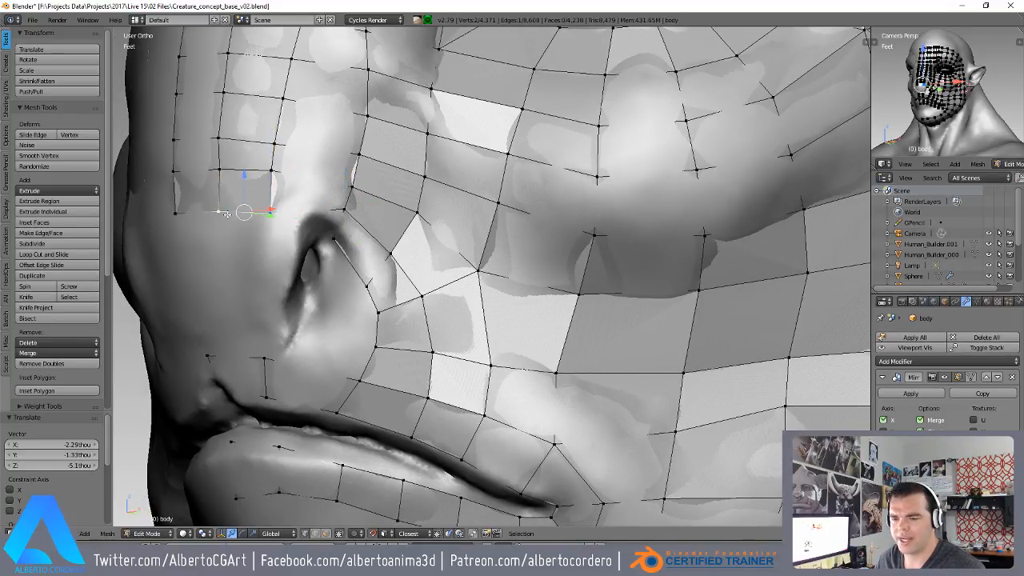
right_click(189, 222, "shift")
key("g")
left_click(250, 196)
- Move the vertices of a higher nose bridge row upward to even out the spacing between the rows
right_click(266, 150)
key("g")
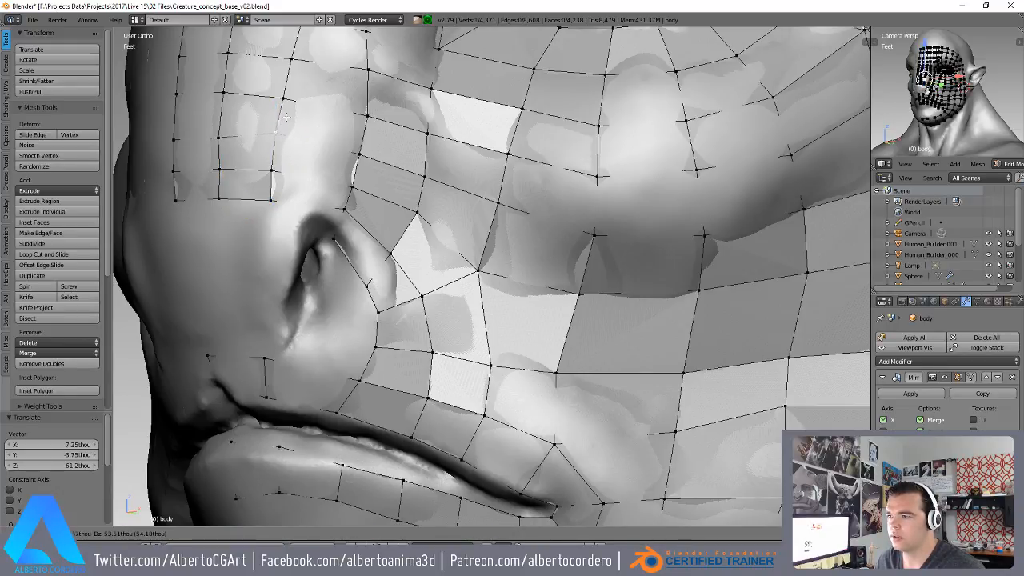
left_click(280, 133)
right_click(196, 137)
key("g")
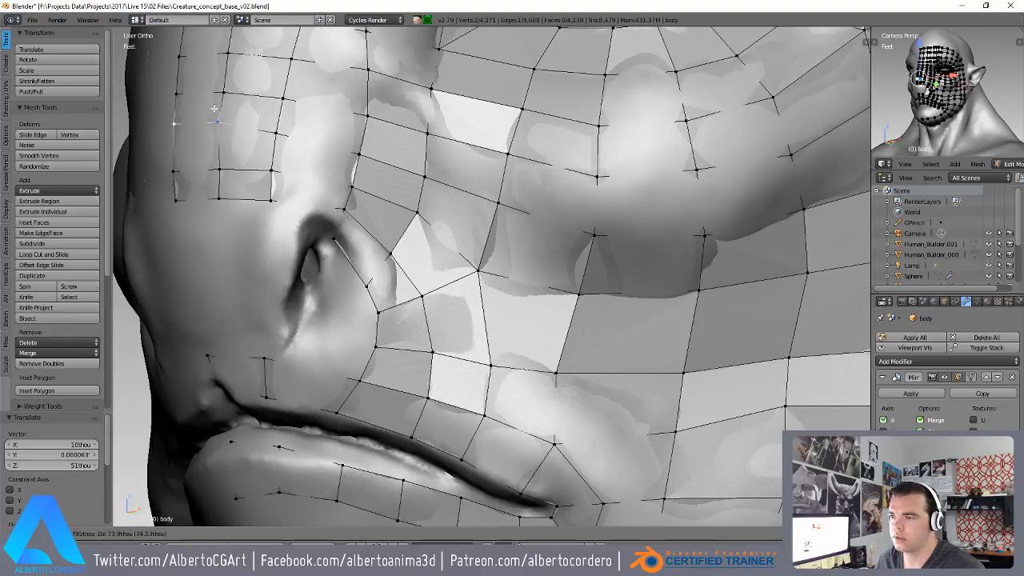
left_click(216, 108)
right_click(376, 160)
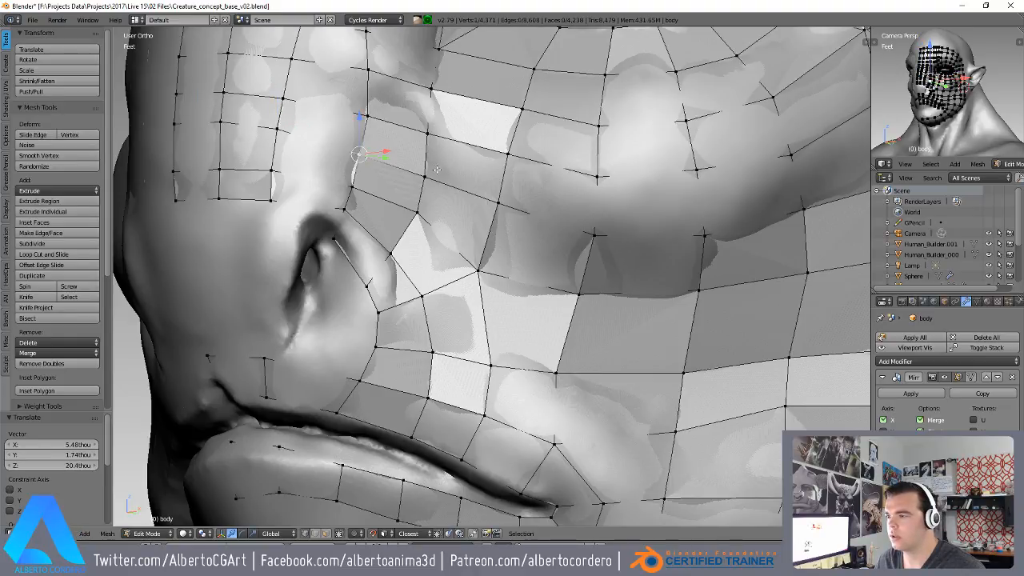
- Nudge the vertex at the side of the nose, then raise the next nose bridge row and refine its outer vertex
key("g")
left_click(432, 163)
right_click(276, 170)
right_click(228, 173, "shift")
right_click(189, 175, "shift")
key("g")
left_click(308, 138)
right_click(276, 158)
key("g")
left_click(275, 163)
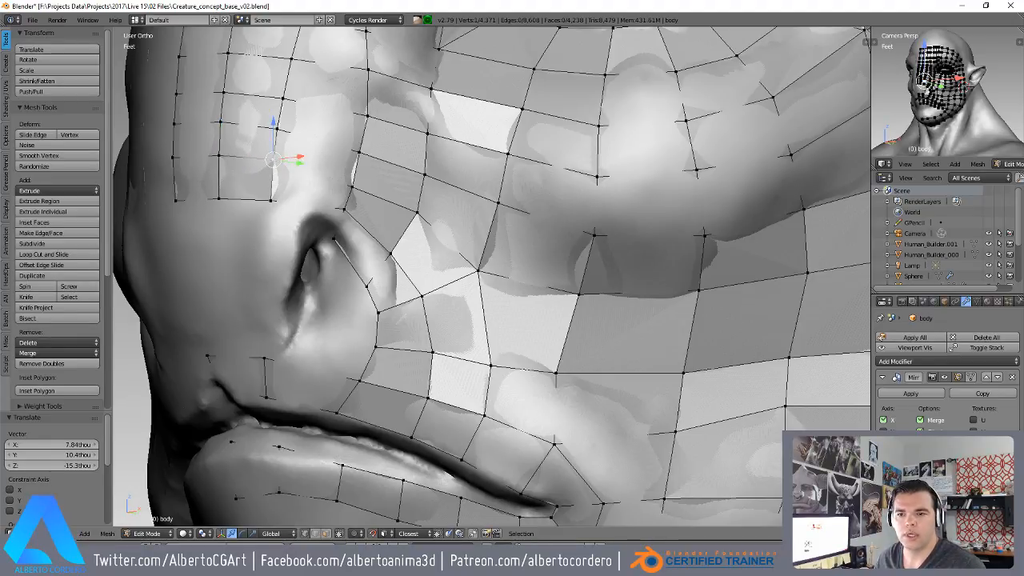
- Even out the cheek-side edge vertices above the nostril and along its outer rim
right_click(356, 172)
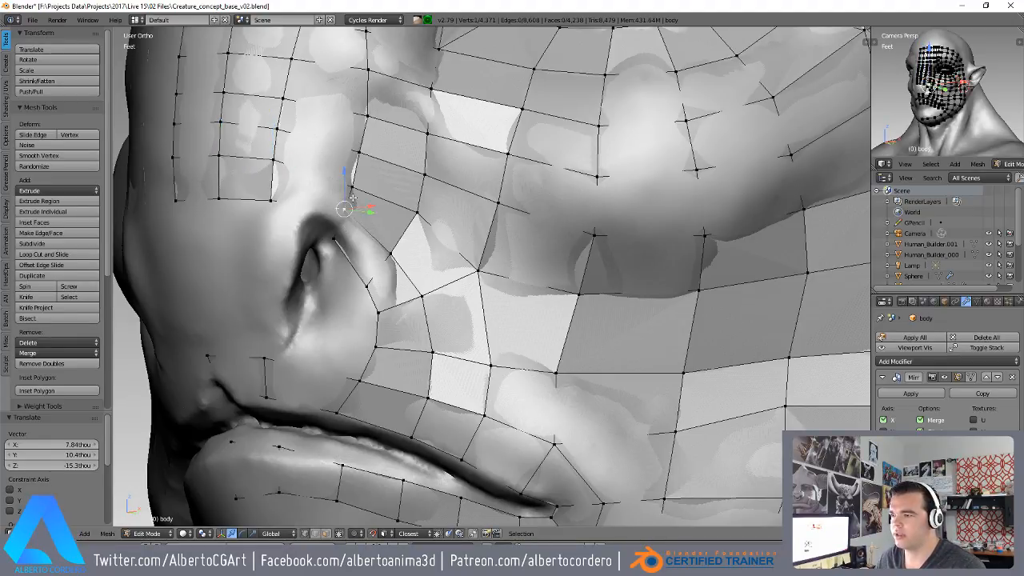
key("w")
left_click(364, 178)
key("g")
left_click(436, 172)
middle_click_drag(476, 220, 468, 215)
right_click(336, 267)
key("g")
left_click(337, 261)
right_click(328, 193)
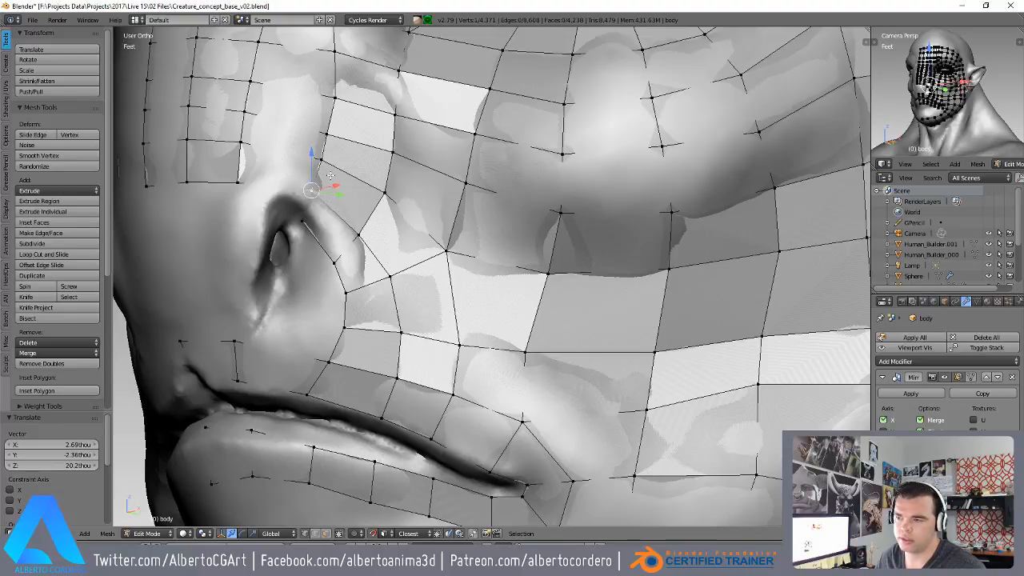
- Extend the nose bridge patch downward with another row of quad faces above the nose tip
key("f")
key("g")
left_click(272, 162)
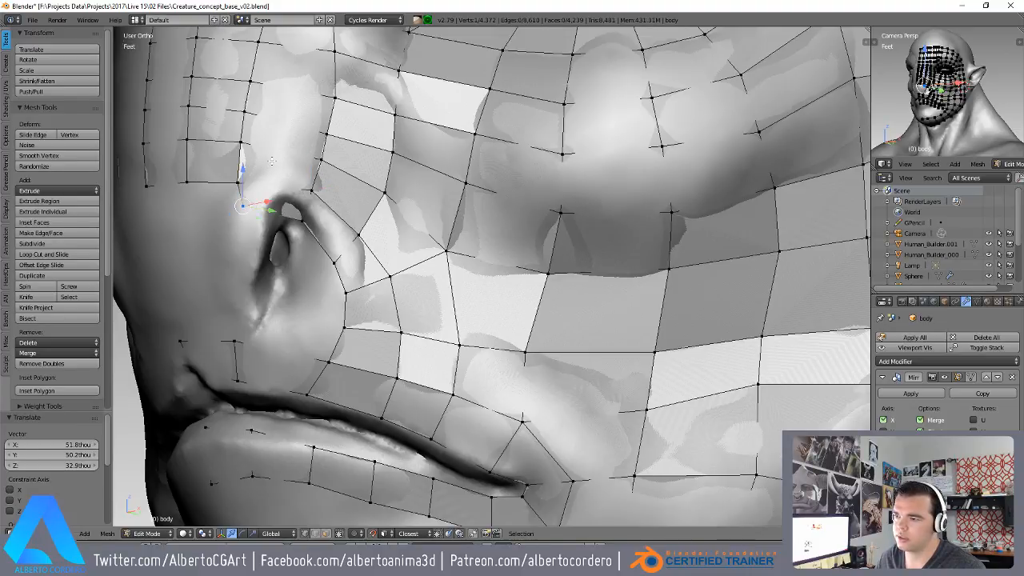
key("g")
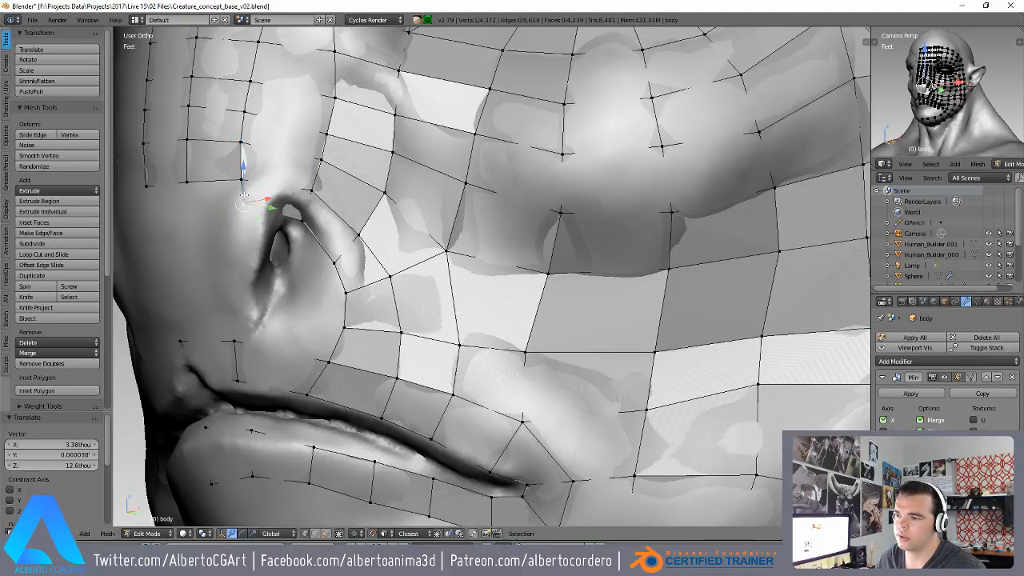
left_click(242, 176)
middle_click_drag(243, 192, 300, 202)
key("f")
key("f")
key("g")
left_click(310, 232)
- Adjust the individual vertices of the two lowest rows of the nose bridge patch
right_click(345, 229)
key("g")
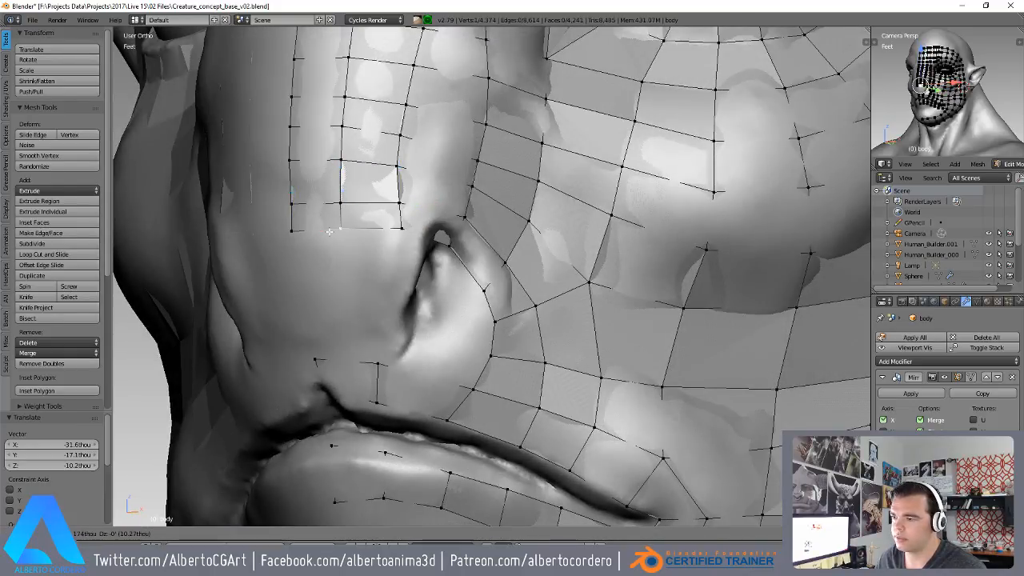
left_click(343, 229)
right_click(408, 227)
right_click(402, 200)
key("g")
left_click(398, 201)
right_click(402, 231)
key("g")
left_click(390, 237)
- Add one loop cut through the upper lip faces under the nose and reposition the vertical edges outward
right_click(319, 361)
middle_click_drag(320, 361, 433, 277)
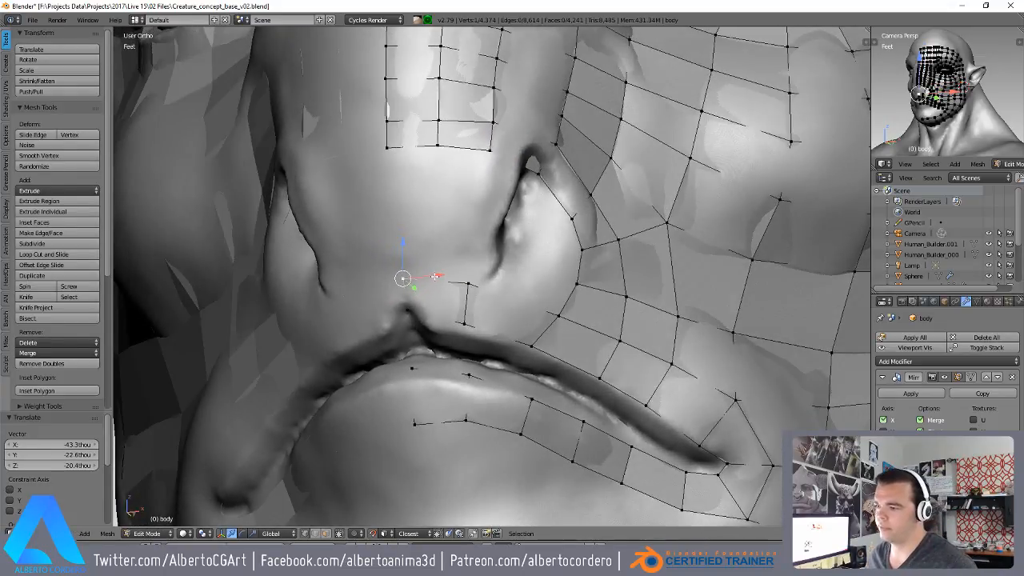
key("ctrl+r")
left_click(436, 276)
right_click(437, 277)
key("g")
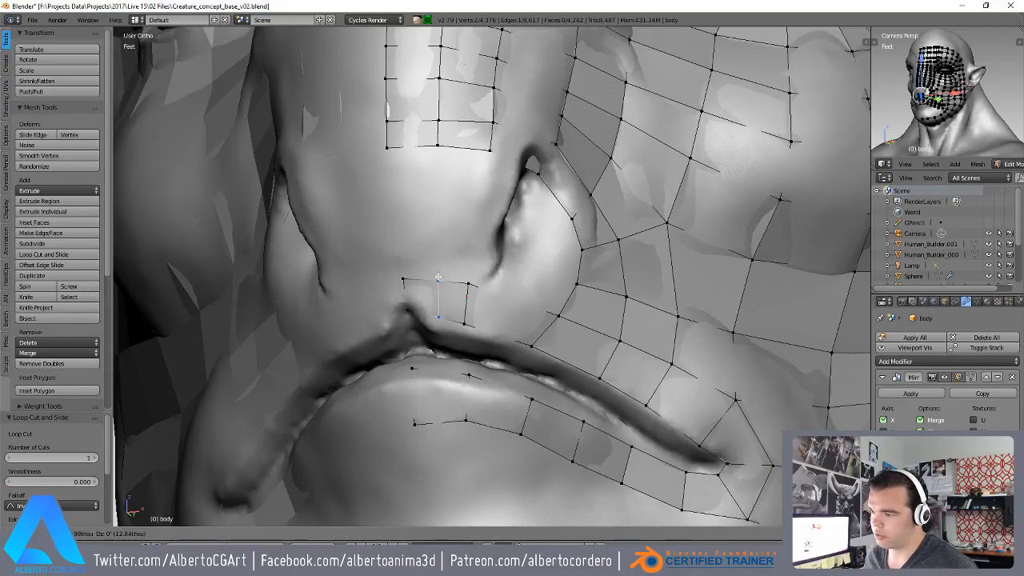
left_click(460, 288)
middle_click_drag(460, 288, 464, 294)
key("g")
key("g")
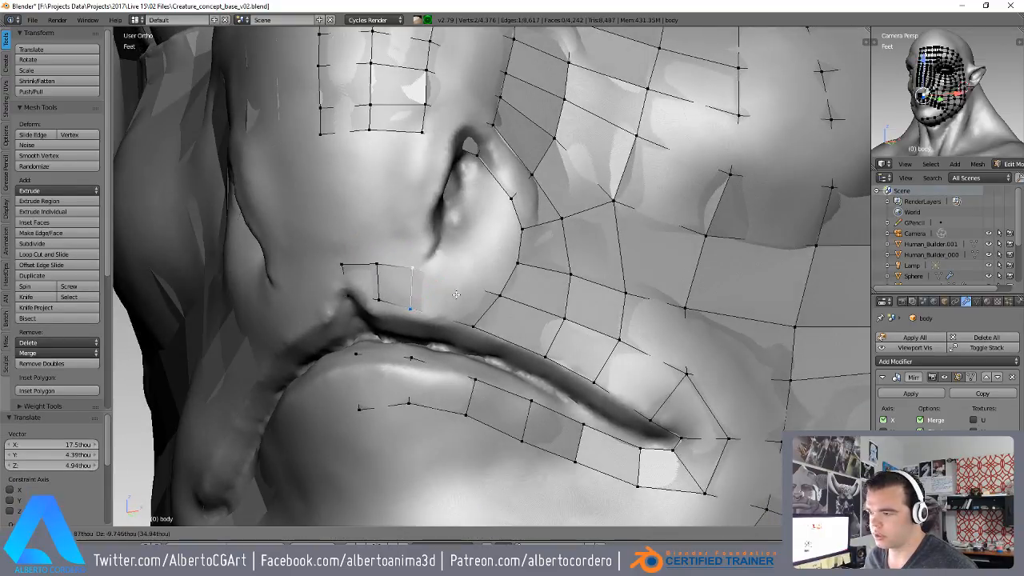
left_click(465, 296)
- Add a loop cut to the central lower lip face and shift its vertical edges to even the spacing
key("ctrl+r")
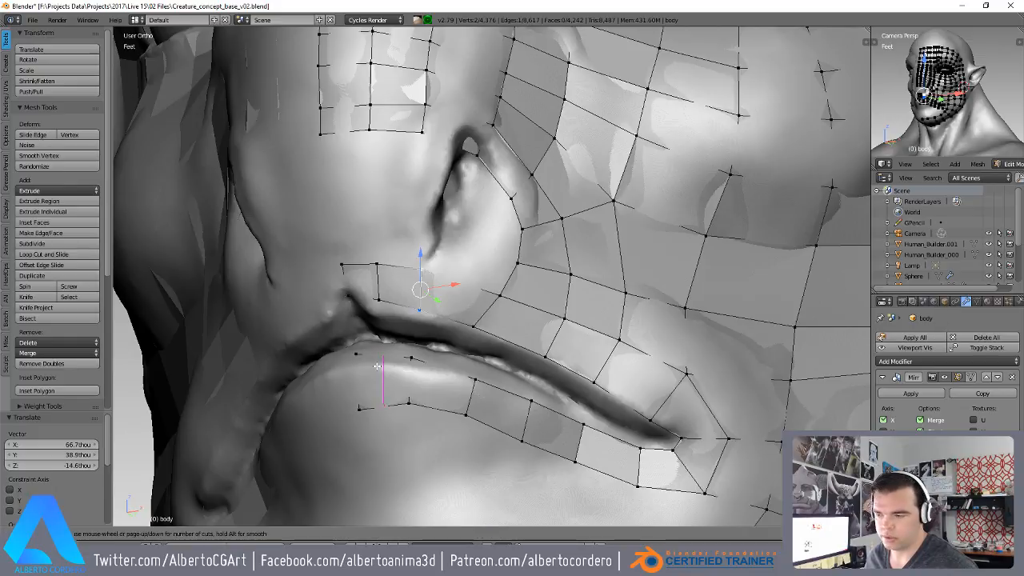
left_click(379, 366)
right_click(381, 365)
key("g")
left_click(386, 367)
right_click(410, 372, "alt")
key("g")
left_click(428, 365)
- Fill the gap between the bottom of the nose bridge patch and the upper lip faces at the centerline
right_click(423, 313)
middle_click_drag(420, 249, 425, 267)
right_click(390, 292)
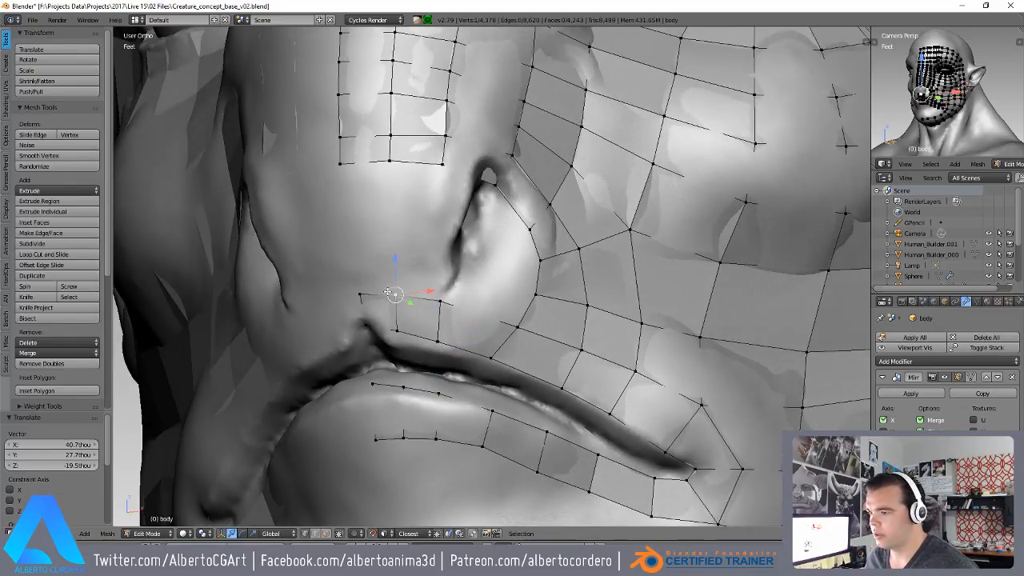
right_click(340, 164, "shift")
middle_click_drag(378, 219, 420, 231)
key("f")
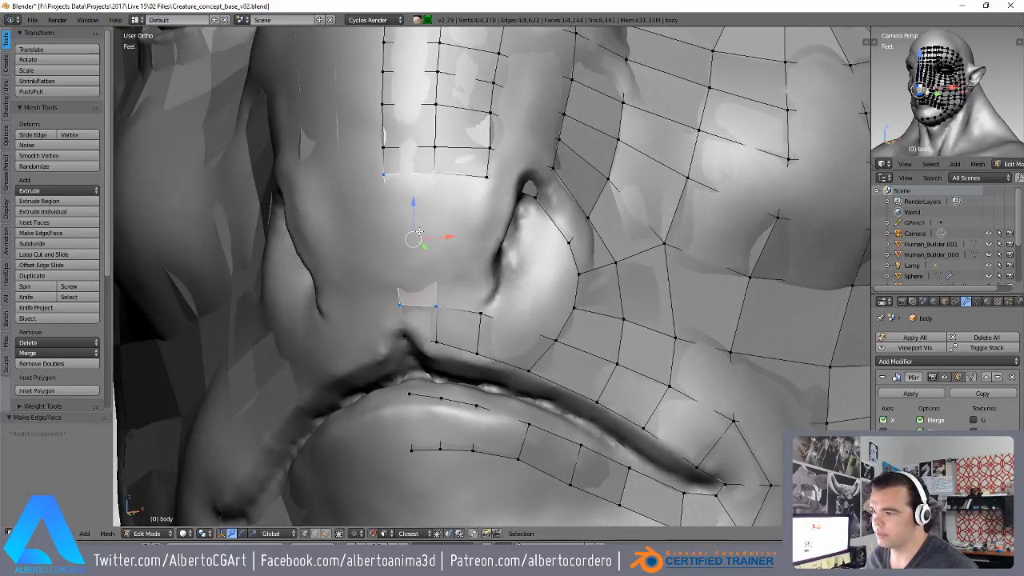
- Divide the new centerline face with 2 loop cuts and settle the resulting edges onto the nose surface
key("ctrl+r")
scroll(420, 231, "up", 1)
left_click(420, 231)
right_click(420, 231)
key("g")
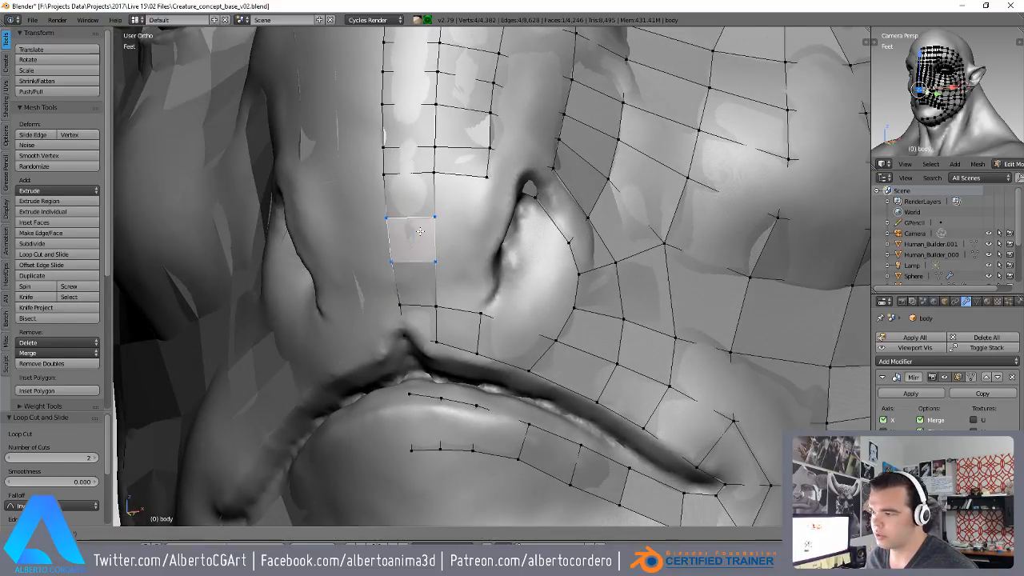
left_click(420, 232)
- Fill the adjoining column with quads from the nose bridge patch down to the upper lip
right_click(441, 188)
key("f")
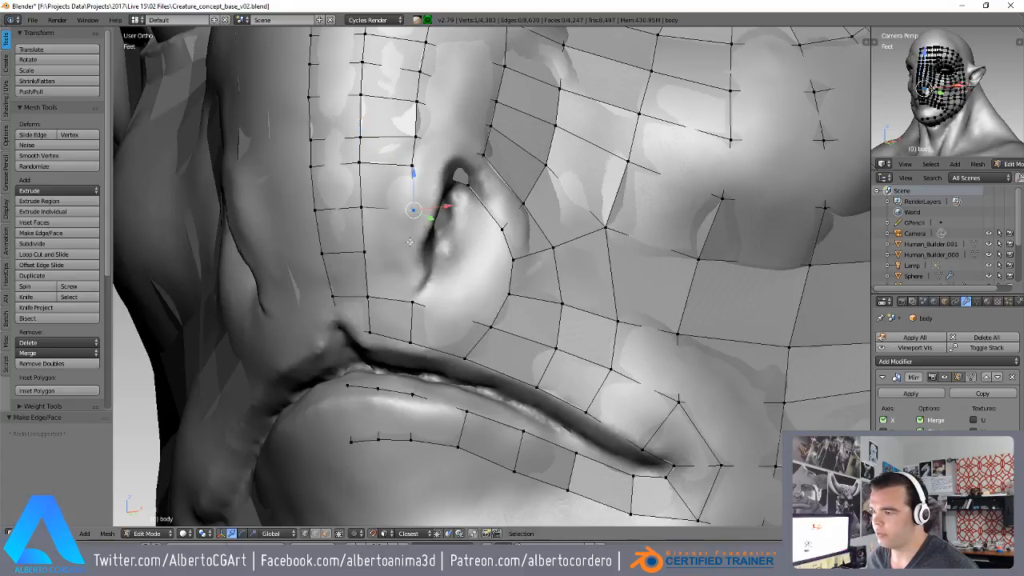
key("f")
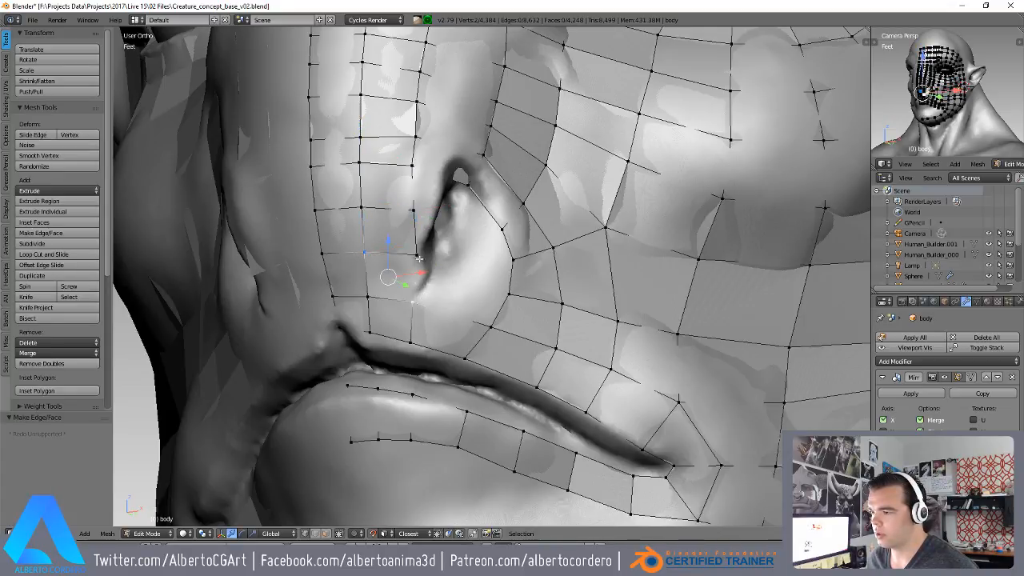
key("f")
- Reposition the outer vertices of the new nose column along the inner side of the nostril
middle_click_drag(381, 276, 371, 274)
right_click(408, 255)
key("g")
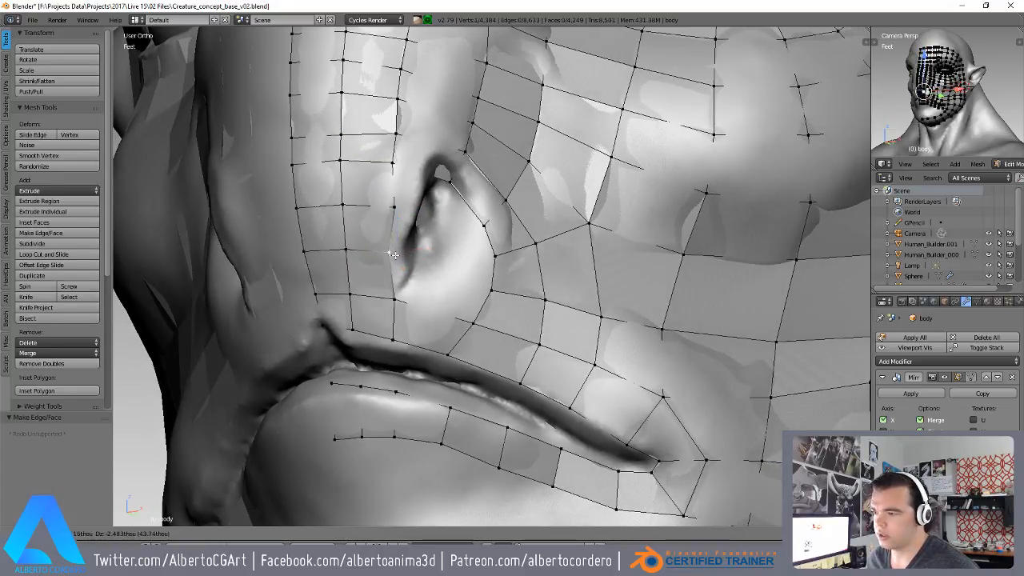
left_click(396, 256)
right_click(385, 196)
key("g")
left_click(375, 194)
right_click(390, 162)
key("g")
left_click(387, 161)
- Move the outer nose vertices above and beside the nostril closer to its inner rim
middle_click_drag(412, 170, 404, 175)
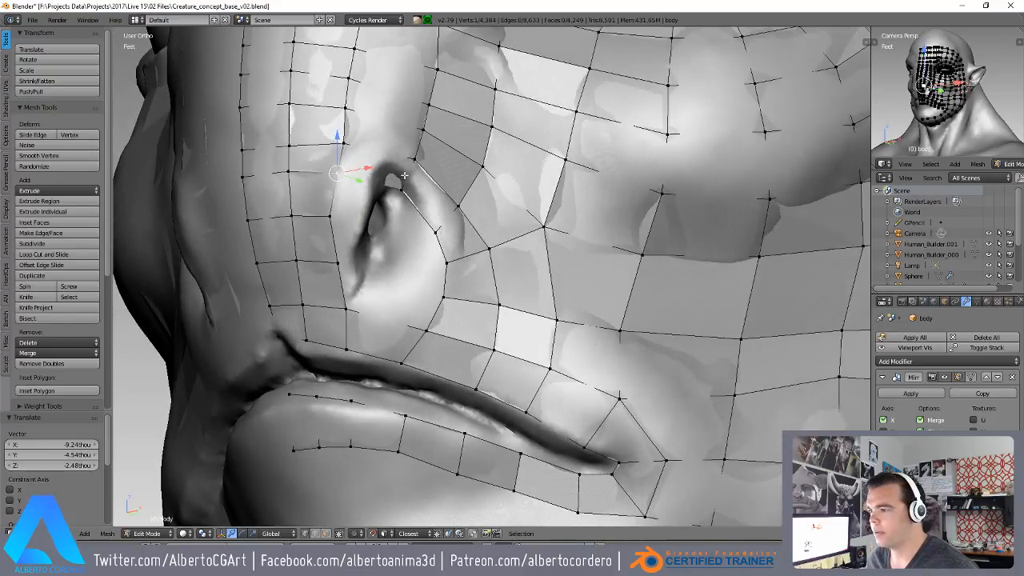
key("g")
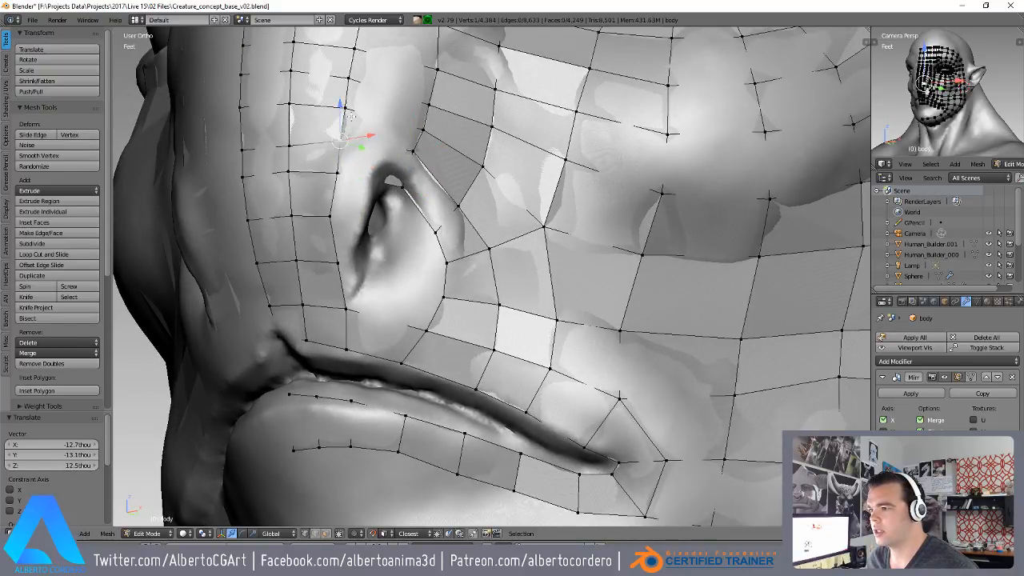
scroll(349, 117, "down", 2)
middle_click_drag(350, 117, 376, 111)
scroll(376, 110, "up", 2)
right_click(377, 167)
key("g")
left_click(401, 168)
right_click(377, 214)
key("g")
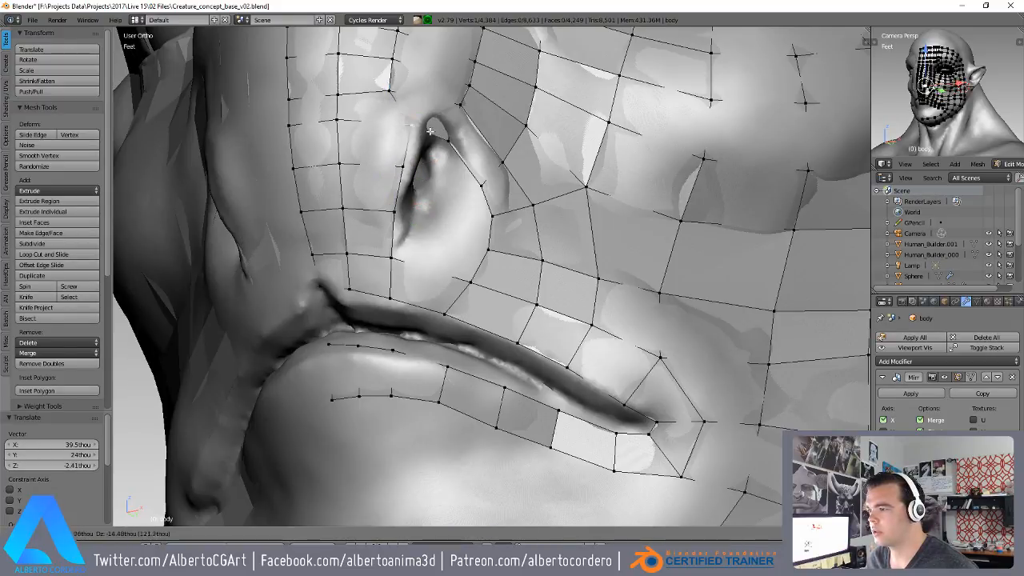
left_click(439, 124)
- Raise the vertex at the top of the nostril and move the outer bridge vertices above it outward
right_click(452, 142)
key("g")
left_click(453, 124)
right_click(400, 90)
key("g")
left_click(421, 88)
right_click(396, 60)
key("g")
left_click(409, 57)
- Shift the outer column vertices higher up the nose bridge outward
middle_click_drag(409, 57, 398, 204, "shift")
right_click(388, 176)
right_click(395, 144, "shift")
middle_click_drag(395, 145, 389, 163)
key("g")
left_click(402, 166)
right_click(399, 167)
key("g")
left_click(404, 165)
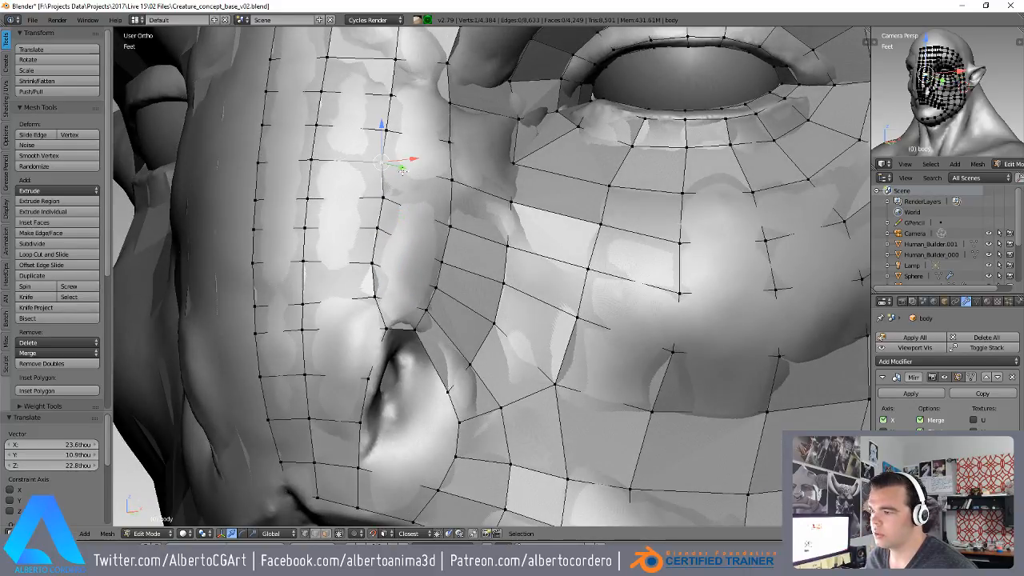
- Smooth the outer bridge column by nudging two vertices midway between the eye and the nostril
right_click(378, 229)
key("g")
left_click(376, 229)
right_click(381, 196)
key("g")
left_click(379, 196)
- Adjust the vertices of the cheek-side edge loop next to the nose wing
right_click(452, 233)
left_click(449, 173)
scroll(449, 174, "down", 2)
scroll(430, 228, "up", 2)
right_click(429, 228)
mouse_move(429, 228)
middle_mouse_down()
mouse_move(402, 316)
mouse_move(429, 231)
middle_mouse_up()
- Bridge the gap beneath the nostril with a quad and move its outer rim vertices inward toward the opening
middle_click_drag(386, 384, 462, 290)
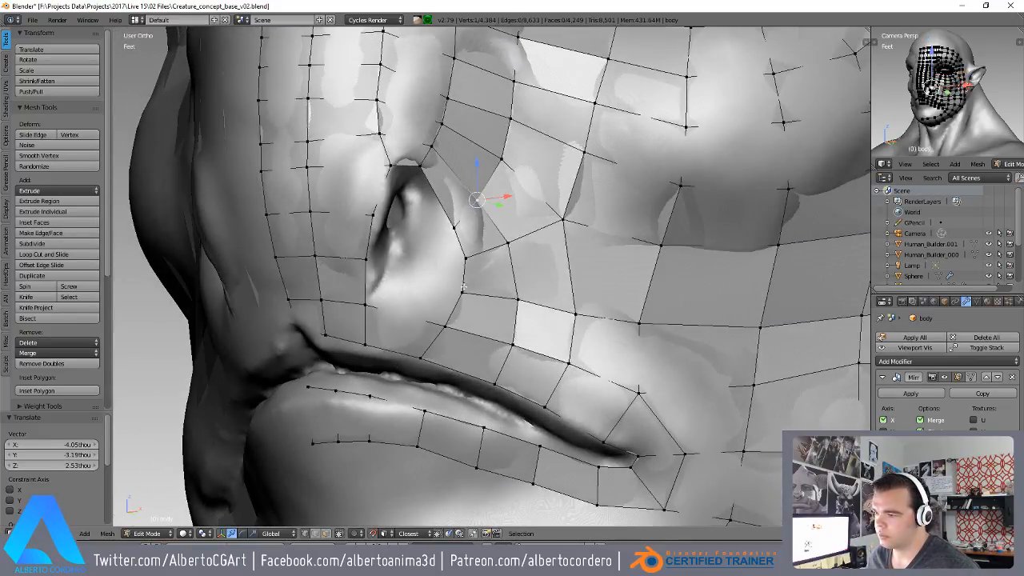
key("g")
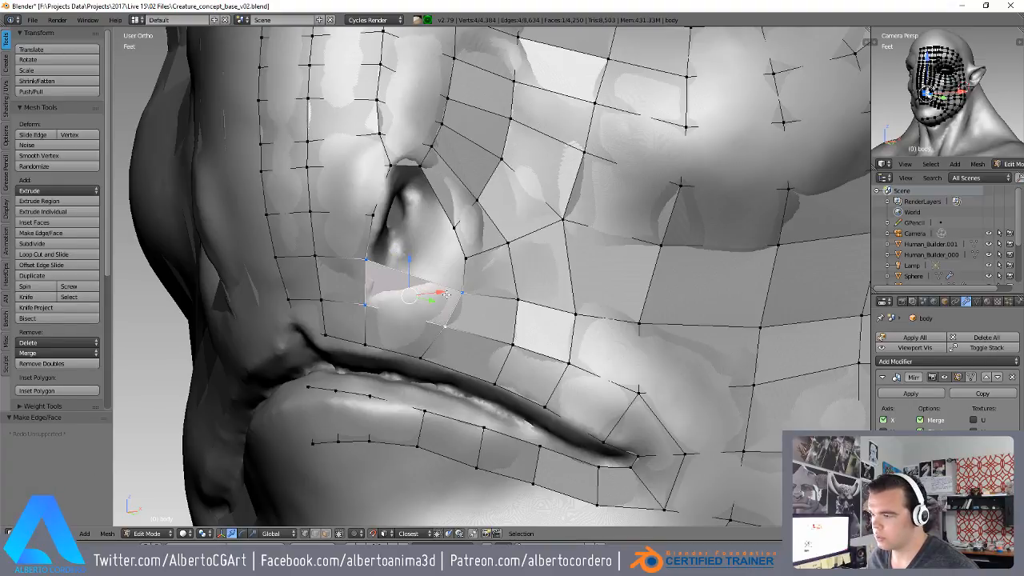
left_click(450, 270)
key("g")
left_click(449, 228)
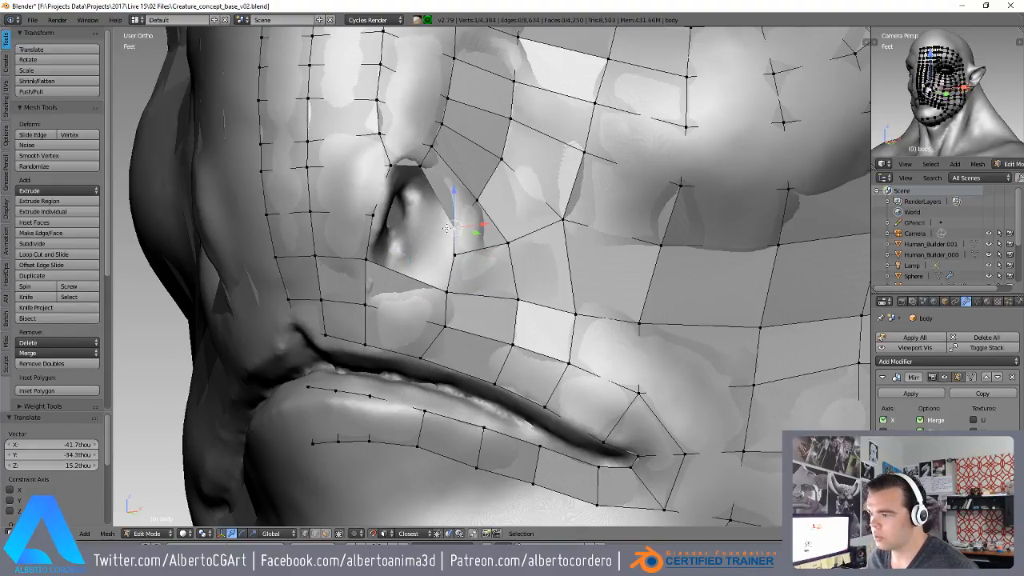
- Move three vertices along the nostril's cheek-side rim inward and upward to follow the sculpted nose wing
key("g")
left_click(431, 196)
right_click(480, 192)
key("g")
left_click(473, 176)
right_click(502, 227)
key("g")
left_click(497, 226)
- Nudge the vertices where the nose wing meets the cheek and above the wing to even out the quads
right_click(559, 213)
key("g")
left_click(552, 209)
right_click(502, 157)
key("g")
left_click(498, 156)
- Raise two rim vertices on the outer side of the nostril to round the opening
middle_click_drag(485, 250, 497, 248)
right_click(499, 250)
key("g")
left_click(497, 241)
right_click(494, 217)
key("g")
left_click(491, 208)
- Extrude the nostril rim loop and scale it inward to form an inner ring of faces
right_click(489, 202, "alt")
key("s")
left_click(477, 215)
- Adjust three vertices on the lower and outer side of the new inner nostril ring to follow the sculpted opening
middle_click_drag(476, 215, 458, 225)
right_click(452, 290)
middle_click_drag(452, 288, 467, 292)
key("g")
left_click(456, 285)
right_click(468, 259)
key("g")
left_click(446, 267)
right_click(466, 242)
key("g")
left_click(458, 242)
- Reposition two vertices at the upper edge of the inner nostril ring
right_click(436, 216)
middle_click_drag(437, 215, 405, 154)
right_click(453, 136)
right_click(438, 122)
key("g")
left_click(430, 125)
right_click(418, 117)
key("g")
left_click(414, 122)
- Shape the inner nostril ring by moving its remaining vertices on the nose-tip side and along the base
key("g")
left_click(352, 189)
middle_click_drag(310, 215, 289, 223)
key("g")
left_click(268, 242)
right_click(256, 266)
key("g")
left_click(264, 252)
right_click(280, 288)
middle_click_drag(281, 290, 336, 304)
key("g")
left_click(384, 295)
right_click(397, 276, "alt")
mouse_move(398, 274)
middle_mouse_down()
mouse_move(379, 254)
mouse_move(394, 267)
middle_mouse_up()
right_click(450, 260)
key("g")
right_click(460, 238)
key("ctrl+z")
key("ctrl+z")
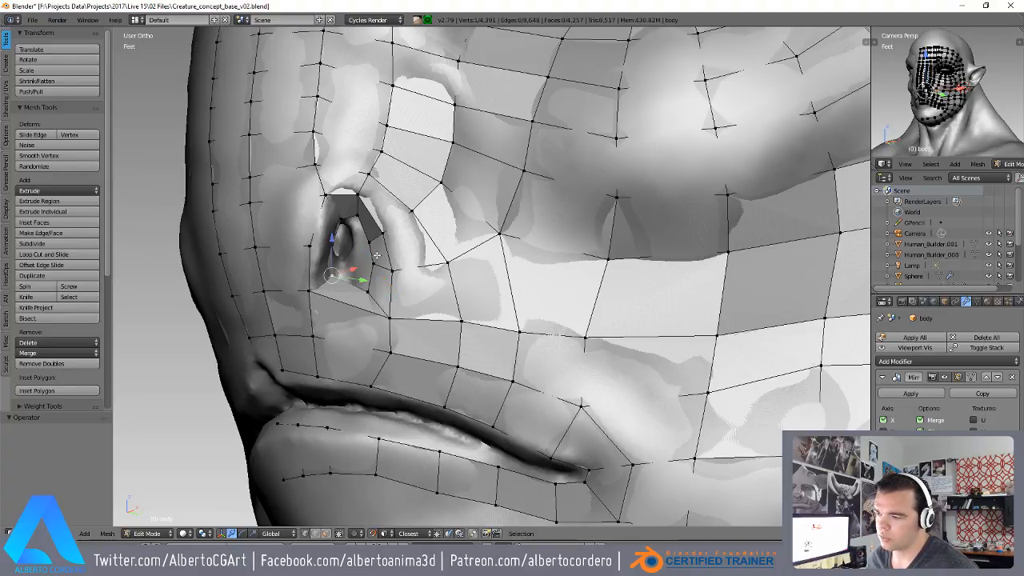
- Extrude the inner nostril loop, shrink it and move it deeper into the opening, and scale it again by 0.545
right_click(370, 254, "alt")
key("e")
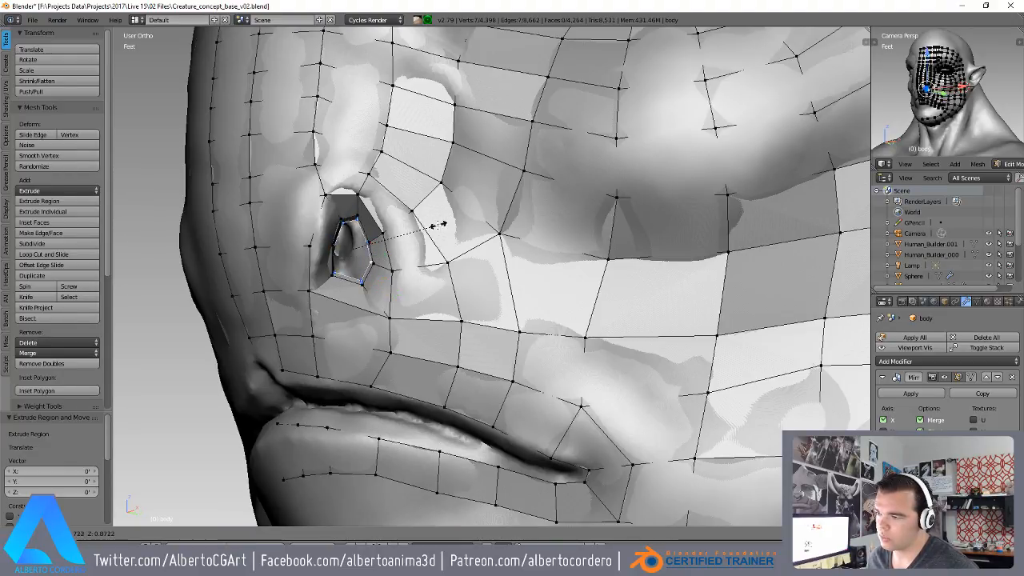
left_click(422, 231)
middle_click_drag(416, 232, 318, 269)
key("g")
left_click(352, 270)
key("s")
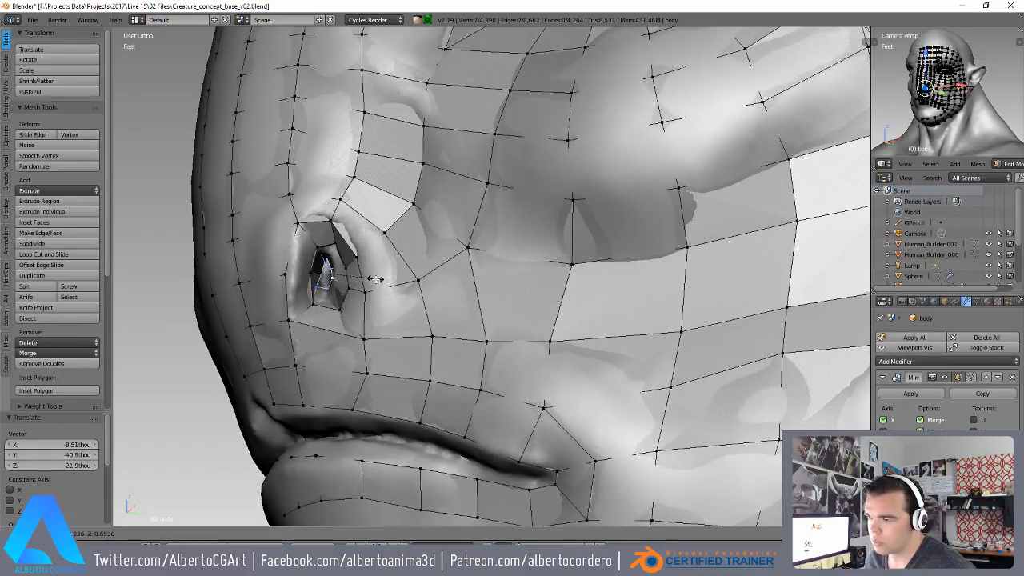
left_click(366, 283)
middle_click_drag(368, 281, 430, 231)
scroll(415, 233, "up", 2)
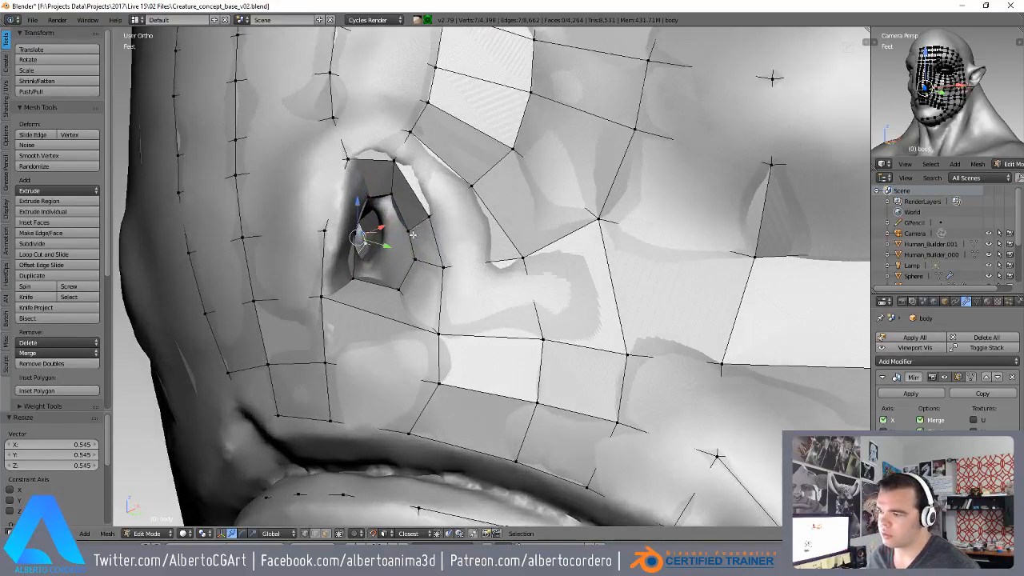
- Add an edge loop around the inner nostril wall and reposition it inside the opening
key("ctrl+r")
left_click(398, 235)
left_click(407, 239)
middle_click_drag(397, 241, 512, 264)
key("g")
left_click(383, 238)
scroll(480, 276, "up", 3)
middle_click_drag(336, 364, 354, 411)
key("g")
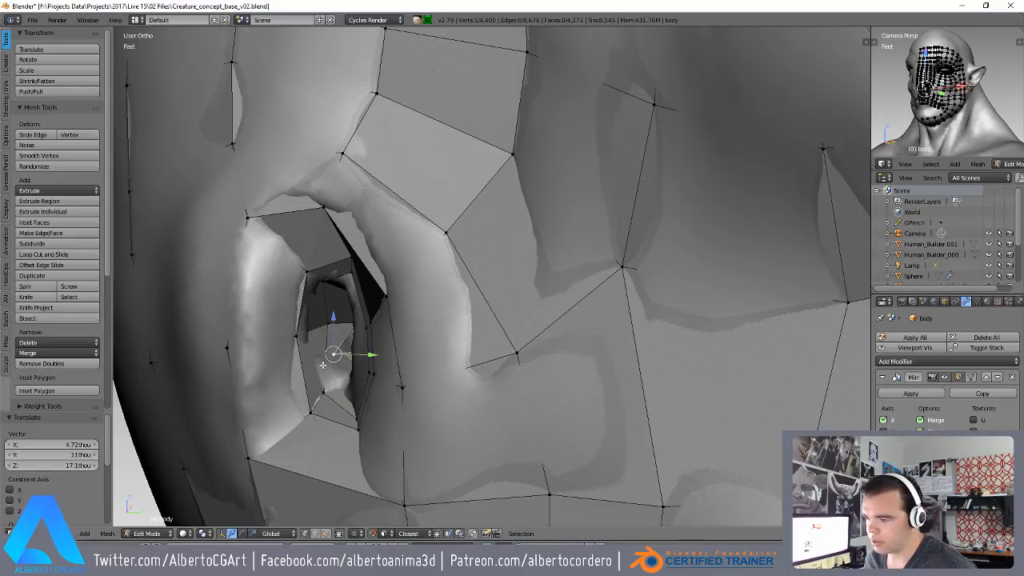
right_click(327, 357)
key("g")
right_click(328, 361)
key("z")
right_click(324, 388)
key("z")
- Reposition vertices deep inside the nostril to follow the sculpted cavity
right_click(324, 335)
key("g")
left_click(325, 341)
right_click(331, 354)
middle_click_drag(333, 355, 377, 360)
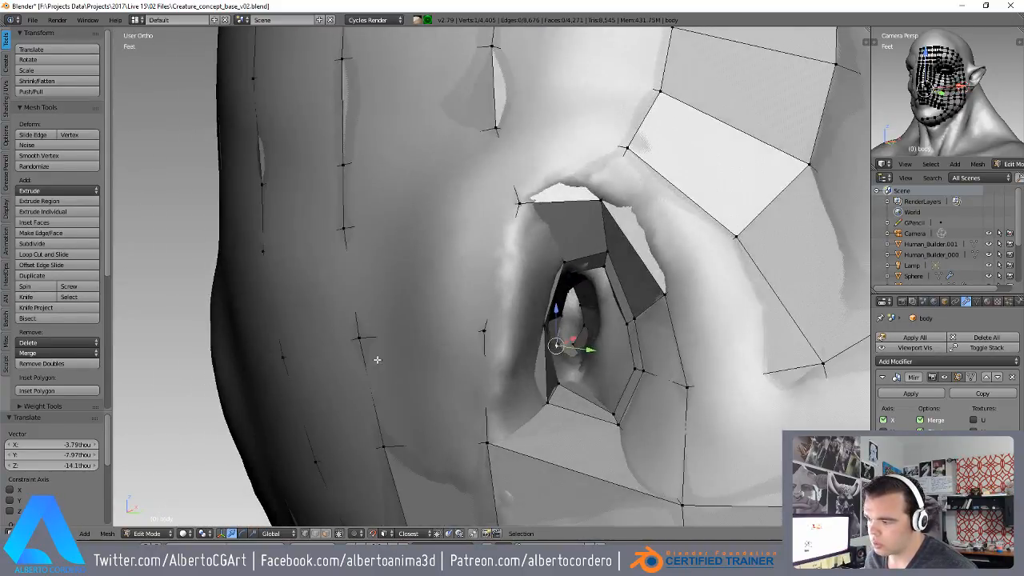
middle_click_drag(607, 348, 604, 349)
key("g")
left_click(537, 342)
middle_click_drag(537, 342, 617, 396)
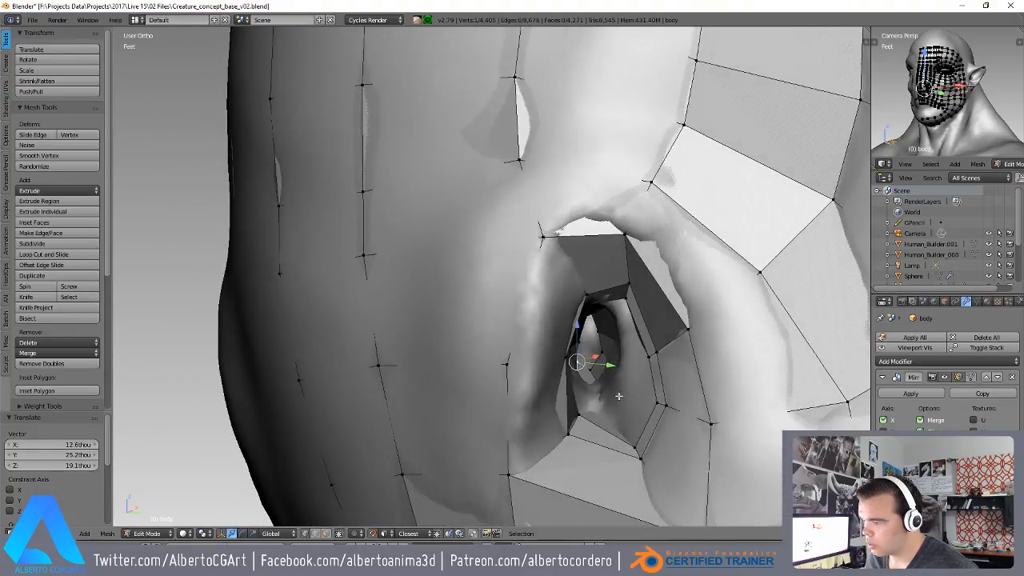
- Check the nostril cavity in wireframe and move the upper and cheek-side vertices of the deep nostril loop inward
key("z")
key("z")
key("z")
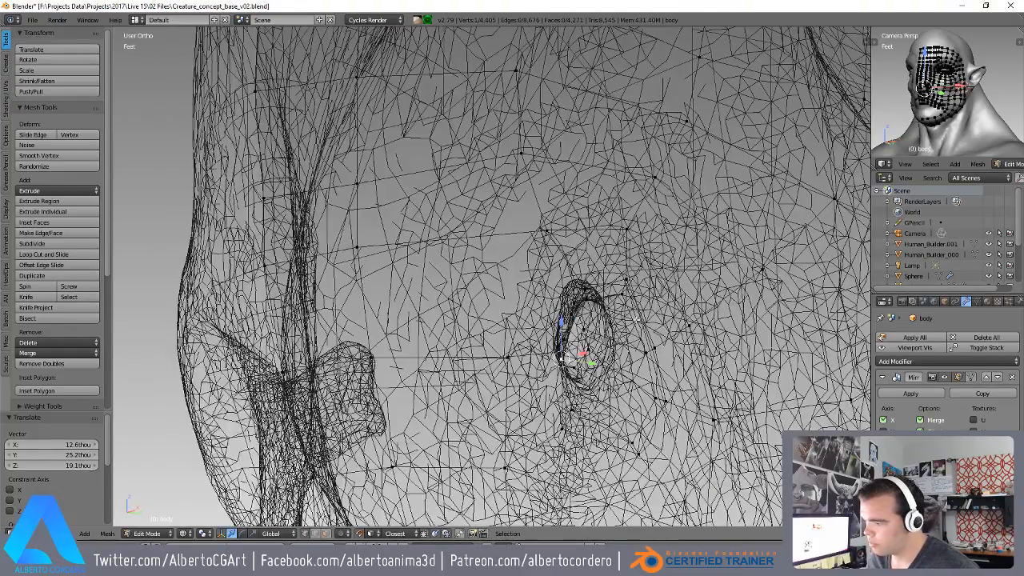
scroll(613, 328, "up", 6)
key("z")
left_click(611, 340, "alt")
middle_click_drag(612, 343, 682, 369)
right_click(691, 344)
key("g")
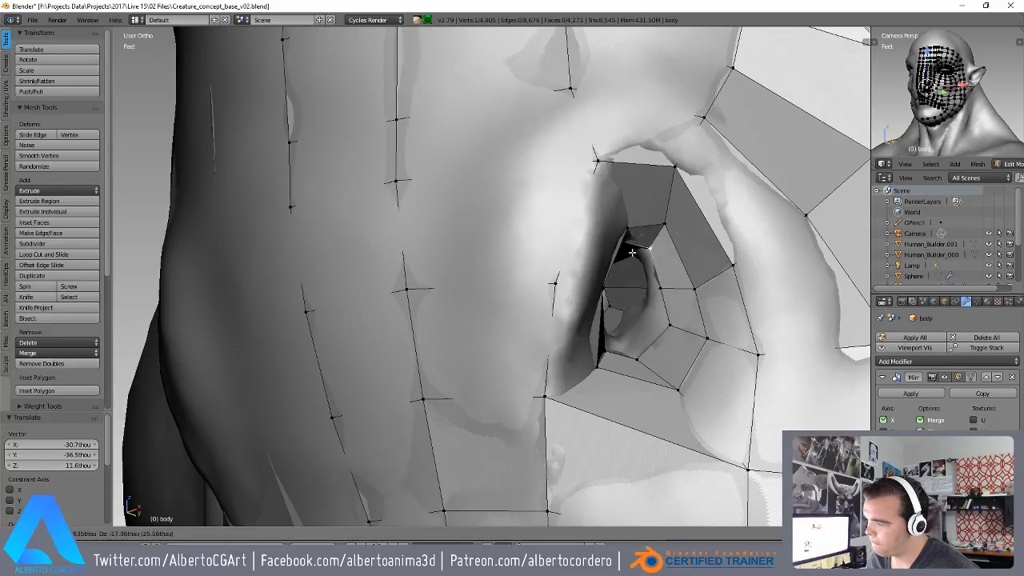
left_click(649, 330)
right_click(669, 325)
key("g")
left_click(645, 327)
- Nudge two vertices of the nostril's inner wall to even out its faces
middle_click_drag(640, 327, 387, 391)
right_click(408, 413)
key("g")
left_click(413, 410)
right_click(322, 361)
key("g")
left_click(317, 365)
- Adjust two more nostril wall vertices, viewing the cavity from different angles
middle_click_drag(318, 366, 357, 319)
right_click(390, 141)
key("g")
left_click(389, 154)
middle_click_drag(390, 153, 474, 126)
right_click(579, 71)
key("g")
left_click(586, 61)
middle_click_drag(585, 61, 471, 89)
- Fine-tune the placement of the inner nostril vertices with two further moves
key("g")
left_click(398, 105)
right_click(400, 97)
key("g")
left_click(395, 103)
- Nudge one vertex inside the nostril and one on the nose-tip side of the inner ring
middle_click_drag(395, 103, 364, 151)
right_click(270, 238)
key("g")
left_click(269, 234)
right_click(244, 227)
key("g")
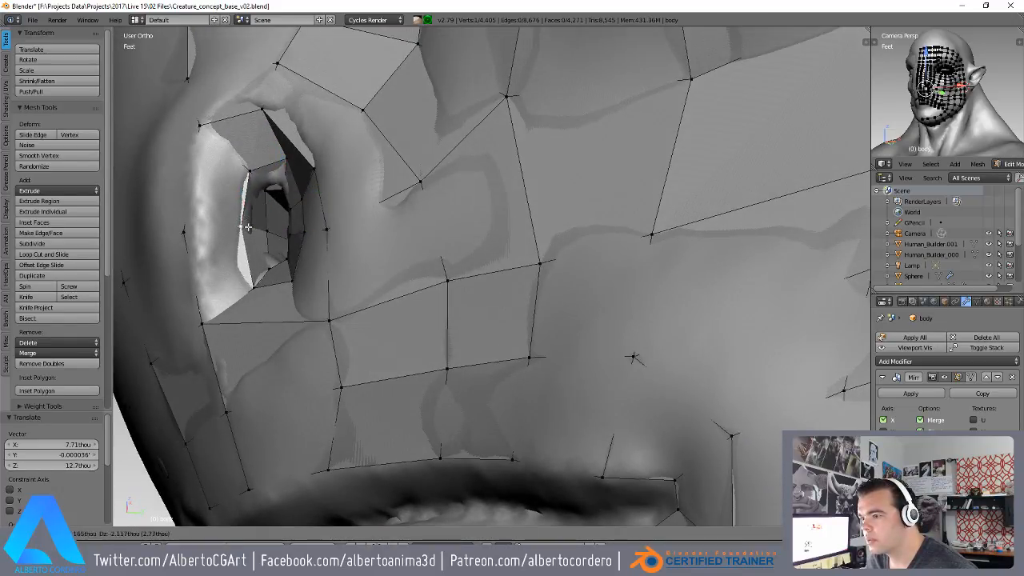
left_click(249, 230)
middle_click_drag(249, 229, 373, 220)
- Try to close the innermost nostril loop with Grid Fill
right_click(443, 196, "alt")
key("ctrl+f")
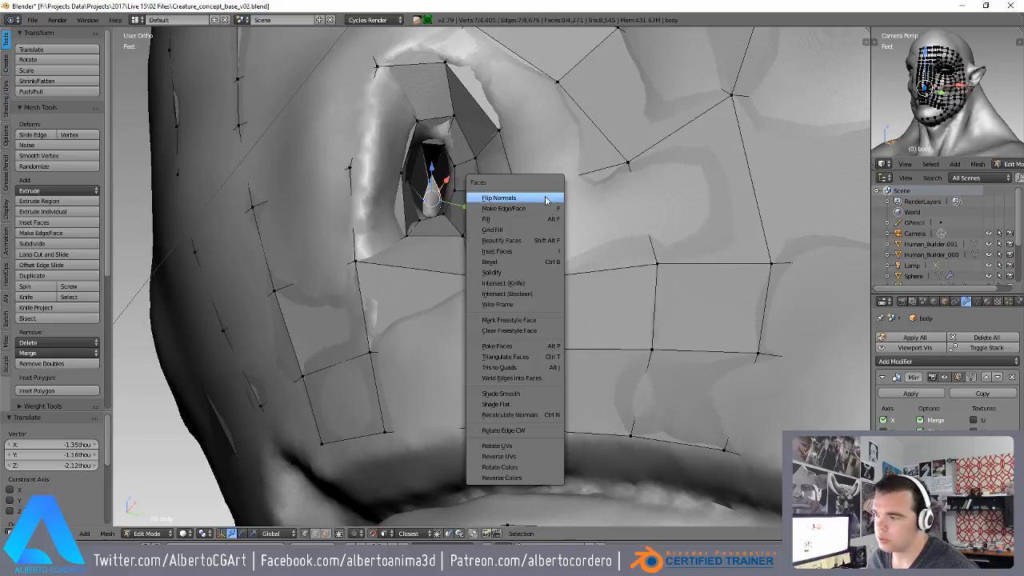
left_click(500, 229)
scroll(448, 180, "up", 2)
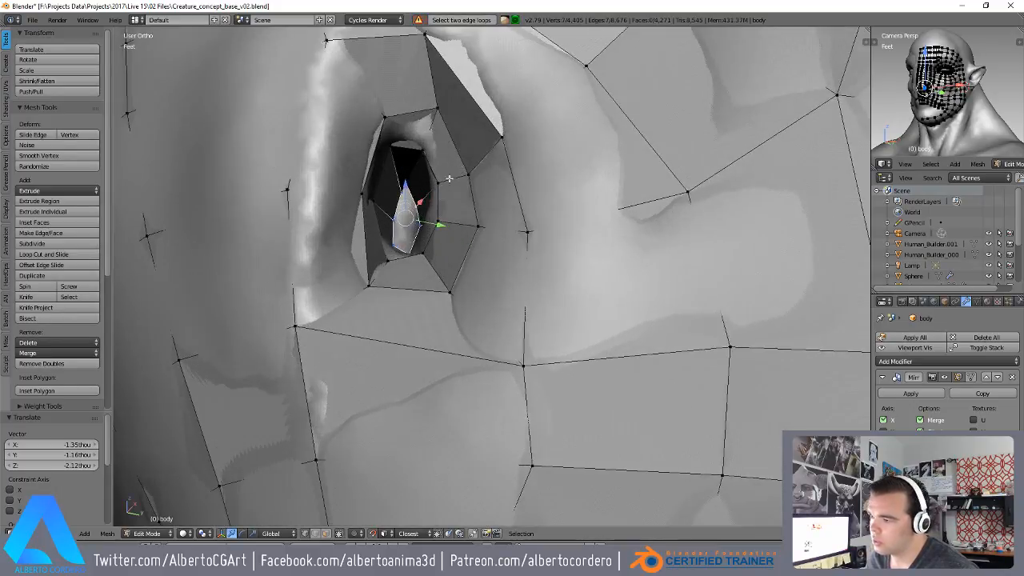
- Select vertices on the innermost nostril loop and fill a face across part of the hole
right_click(416, 232)
right_click(392, 227, "shift")
key("z")
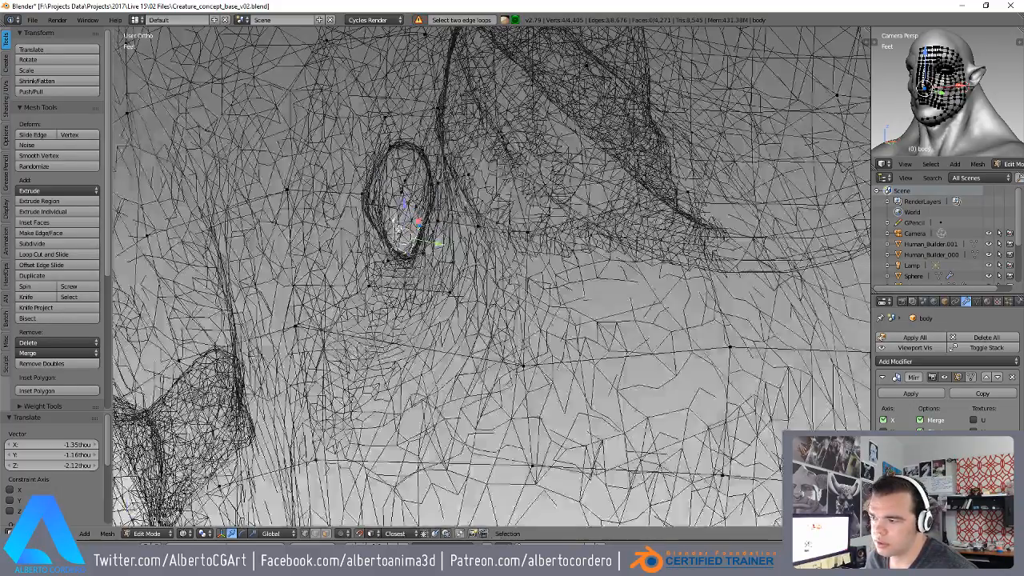
middle_click_drag(393, 224, 399, 244)
key("z")
key("f")
- Fill a second face next to the first one in the innermost nostril hole
right_click(409, 239, "alt")
key("z")
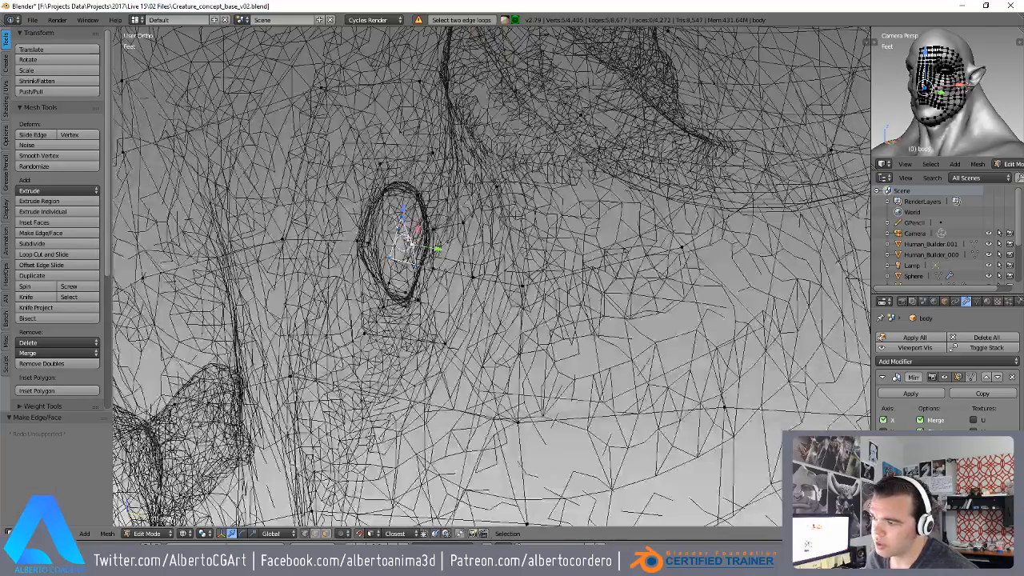
right_click(400, 232)
right_click(414, 245, "shift")
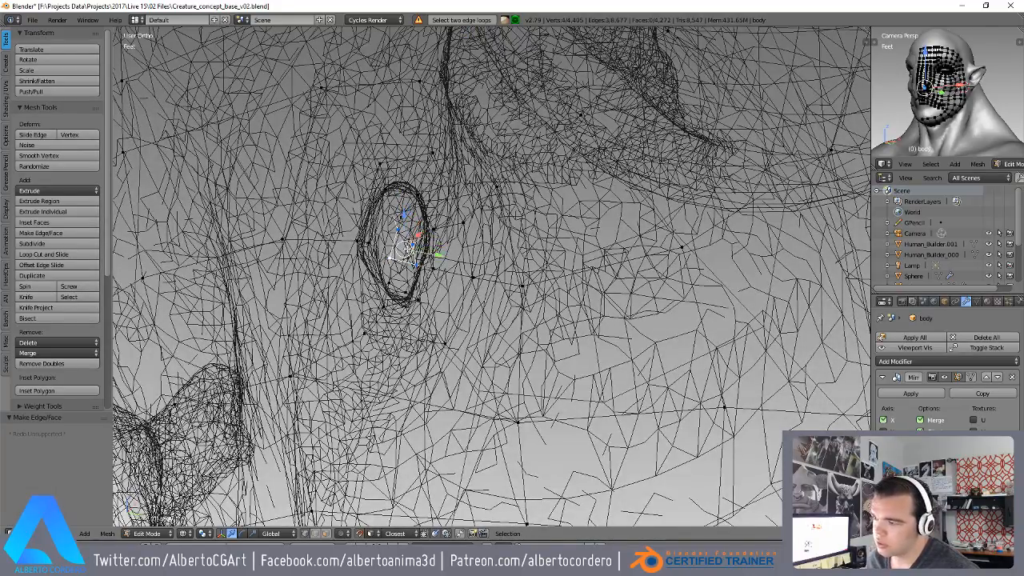
key("f")
right_click(402, 228)
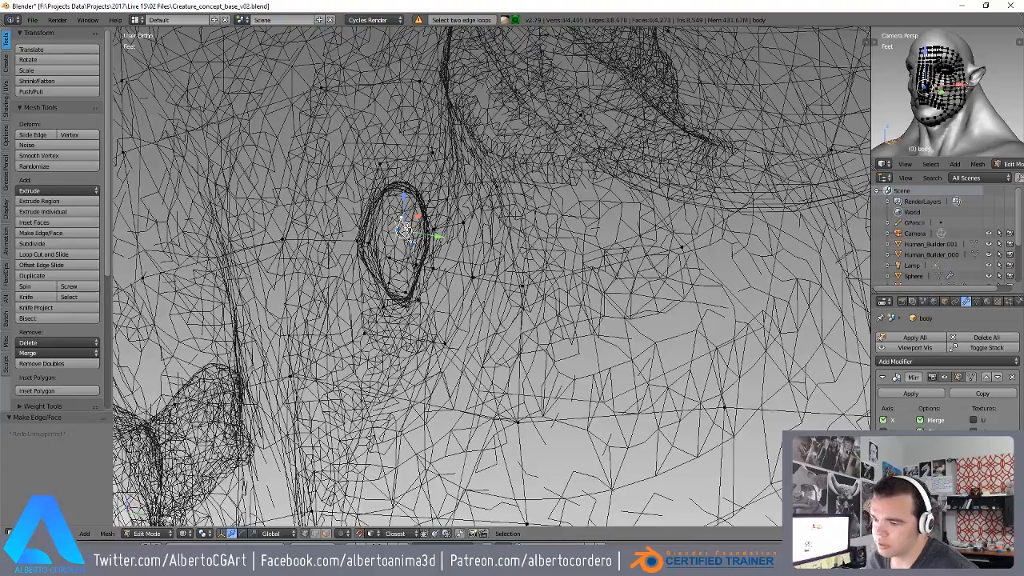
- Return to solid shading and inspect the retopology mesh alone and over the sculpt around the nostril and mouth
key("z")
mouse_move(406, 234)
middle_mouse_down()
mouse_move(565, 276)
mouse_move(524, 271)
mouse_move(552, 276)
mouse_move(560, 235)
middle_mouse_up()
scroll(472, 255, "down", 6)
key("Tab")
scroll(564, 278, "down", 3)
key("1")
scroll(524, 270, "up", 3)
key("Tab")
scroll(578, 268, "up", 1)
middle_click_drag(670, 249, 640, 253)
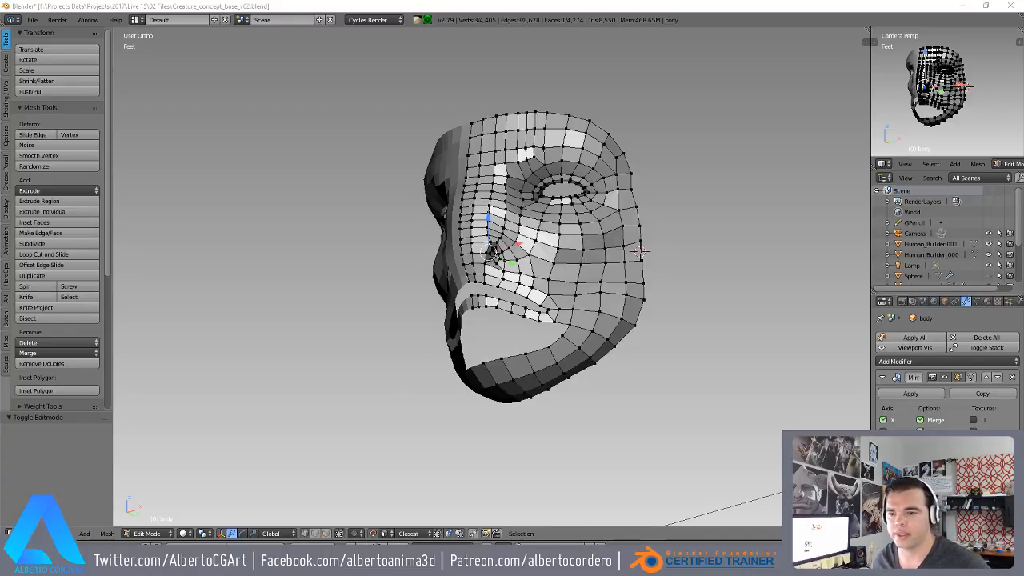
left_click(406, 8)
scroll(551, 249, "up", 4)
mouse_move(489, 233)
middle_mouse_down()
mouse_move(551, 249)
mouse_move(450, 284)
mouse_move(496, 271)
middle_mouse_up()
key("Tab")
key("Tab")
key("Tab")
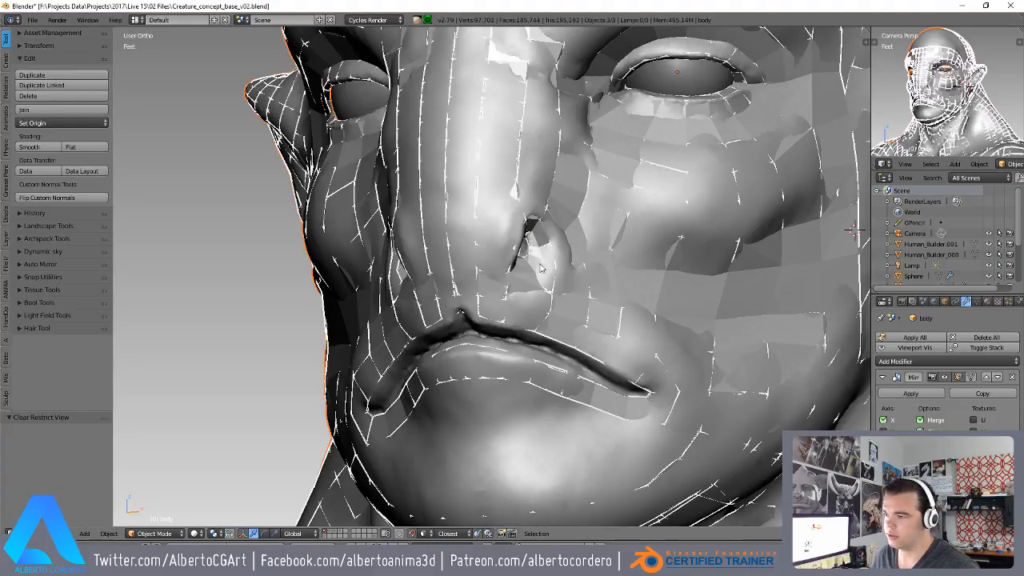
key("Tab")
scroll(462, 305, "up", 3)
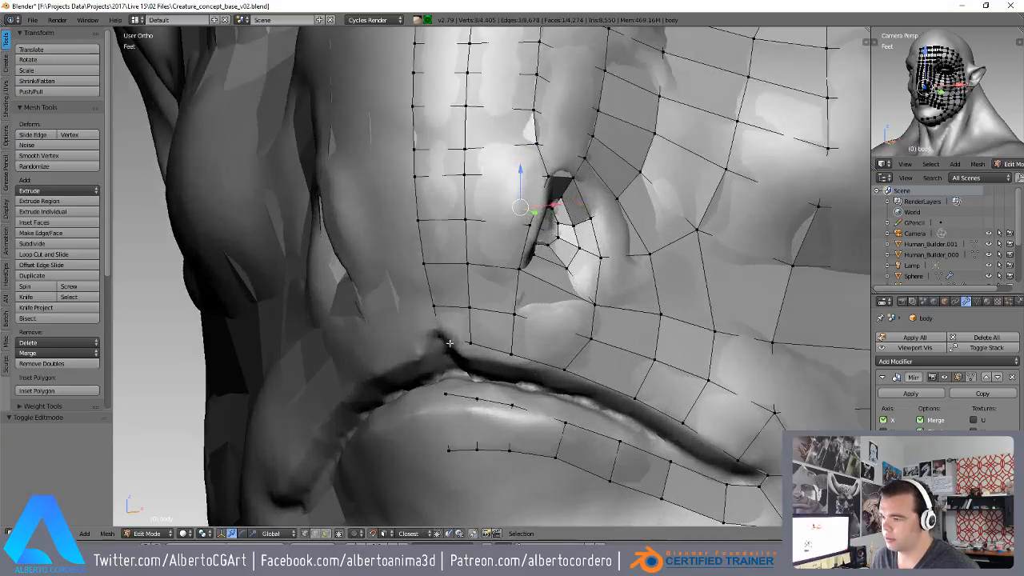
- Raise the centre vertex at the upper-lip edge by about 25.4 thou along Z
left_click_drag(461, 304, 435, 307)
right_click(439, 336)
right_click(471, 338)
middle_click_drag(496, 326, 541, 332)
- Nudge two vertices in the face row above the upper lip to even out the quads
right_click(583, 363, "alt")
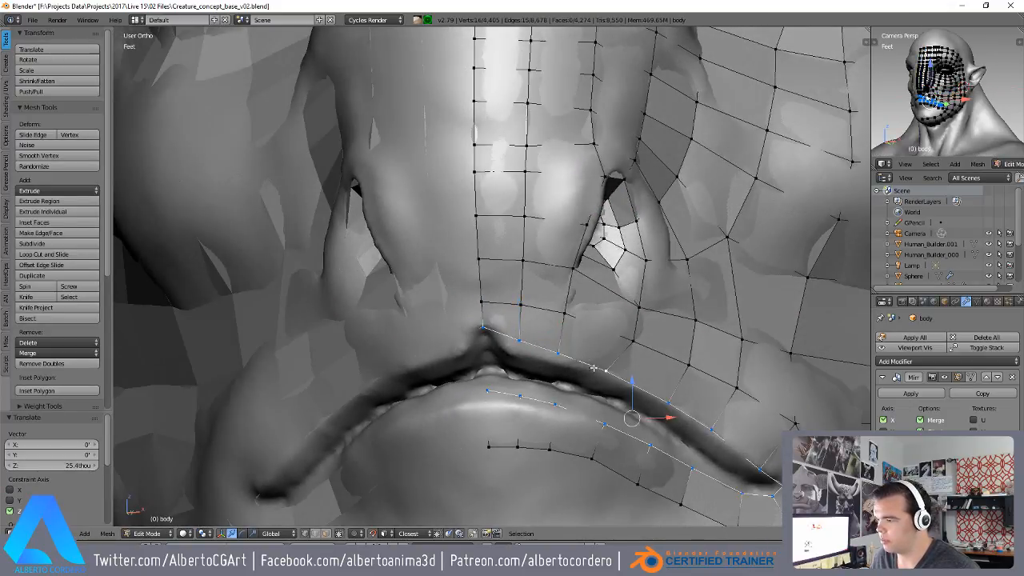
middle_click_drag(607, 368, 523, 258, "shift")
scroll(518, 233, "up", 1)
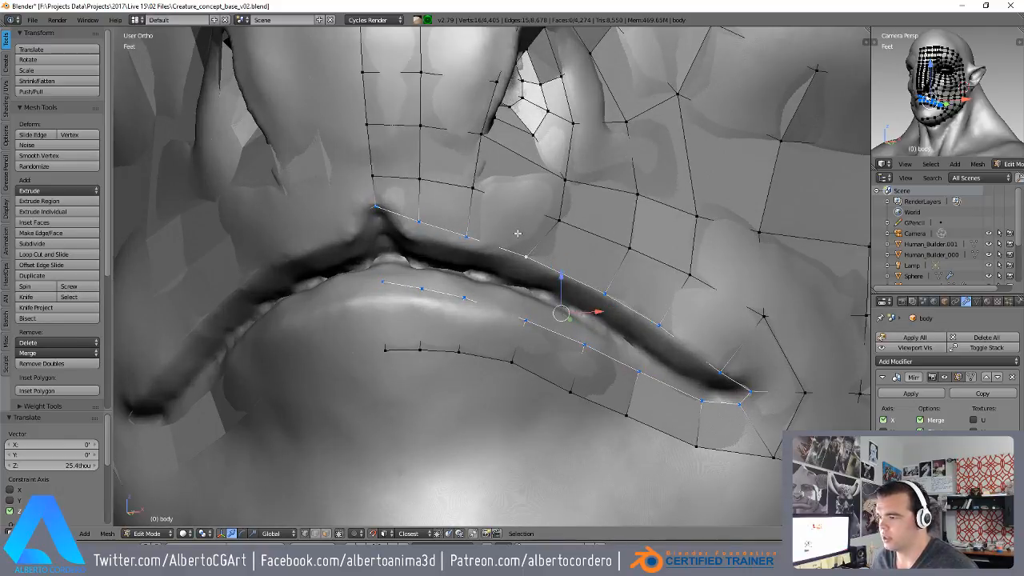
right_click(558, 222)
middle_click_drag(557, 223, 542, 227)
key("g")
left_click(530, 223)
right_click(601, 256)
key("g")
left_click(593, 258)
right_click(571, 302)
right_click(628, 329, "shift")
right_click(616, 375, "shift")
right_click(556, 355, "shift")
- Extrude the mouth edge loop and scale the new loop inward to 0.859
middle_click_drag(556, 352, 542, 329, "shift")
scroll(544, 327, "up", 1)
middle_click_drag(566, 288, 564, 258, "shift")
right_click(558, 257, "alt")
key("e")
right_click(807, 210)
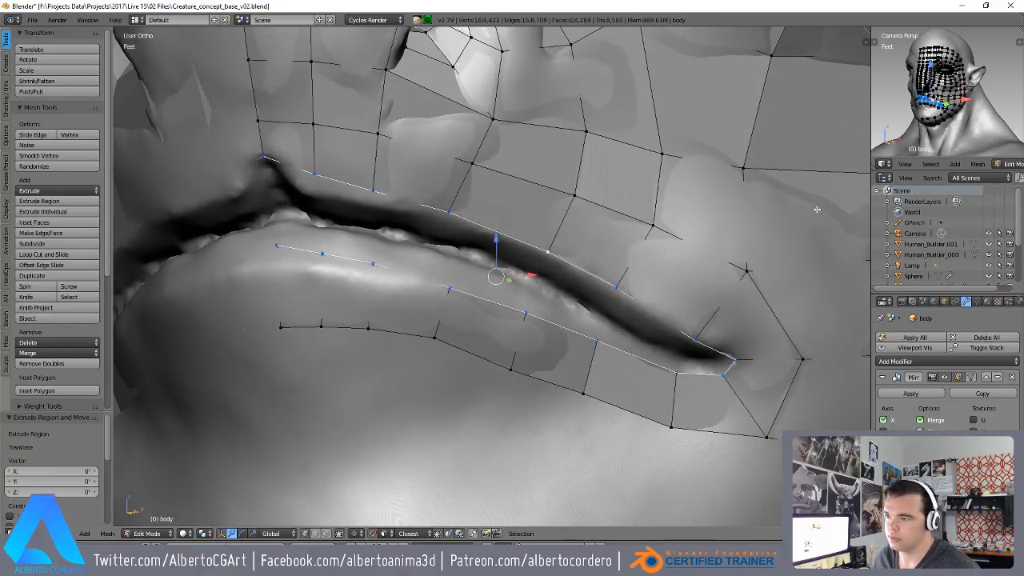
key("s")
left_click(771, 216)
key("s")
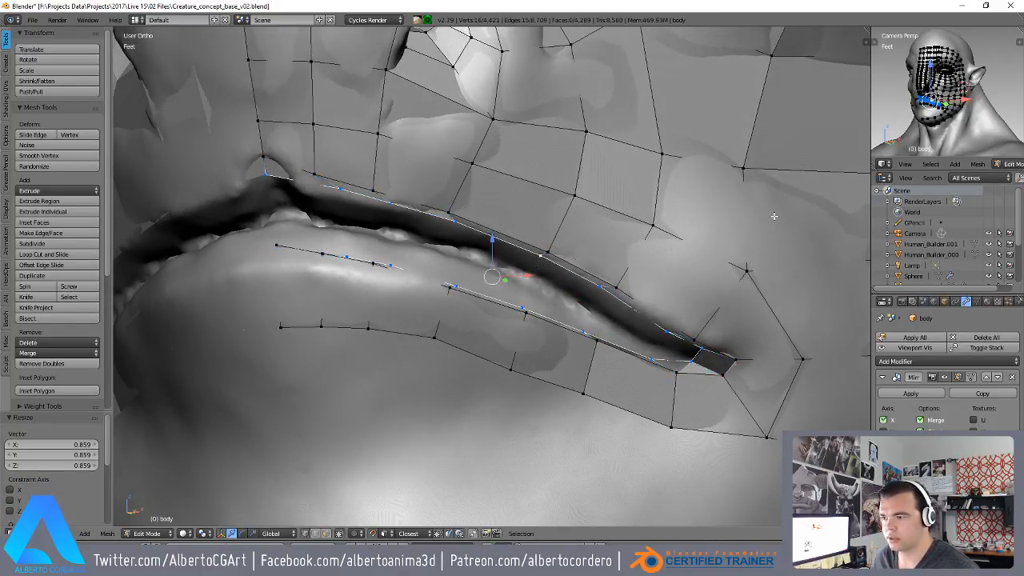
key("z")
right_click(636, 245)
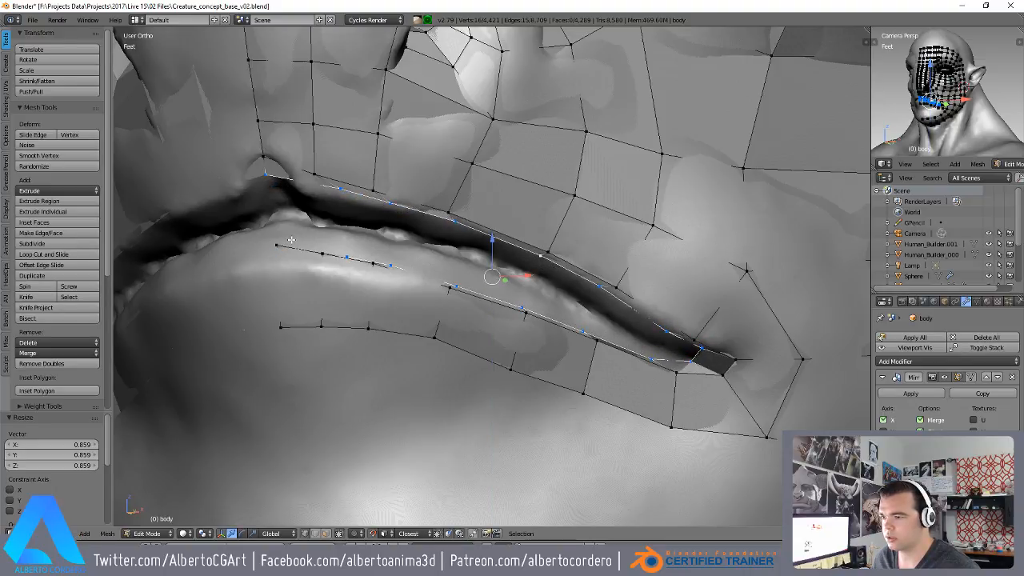
key("z")
key("z")
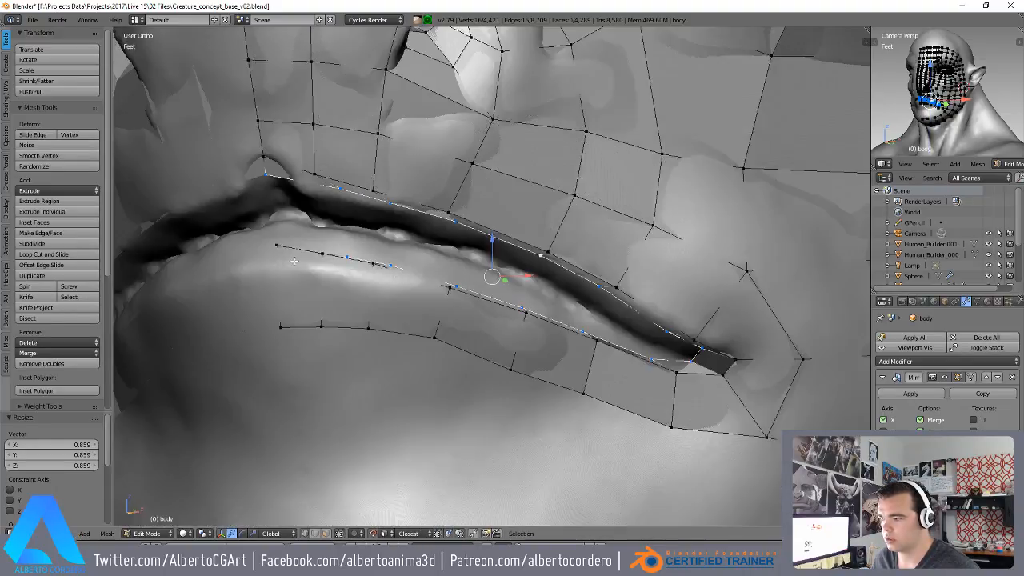
- In wireframe shading, reposition the extruded loop's vertices near the middle of the mouth
scroll(423, 271, "up", 3)
middle_click_drag(424, 272, 478, 302)
key("z")
right_click(191, 233)
middle_click_drag(217, 224, 228, 232, "shift")
key("g")
left_click(242, 182)
right_click(319, 256)
key("g")
left_click(314, 211)
right_click(204, 195)
key("g")
left_click(201, 198)
- Move the next three mouth loop vertices outward along the lip line in wireframe
right_click(320, 210)
key("g")
left_click(303, 203)
right_click(385, 267)
key("g")
left_click(401, 181)
right_click(499, 308)
key("g")
left_click(507, 249)
- Shift the inner mouth loop's vertices along the outer half of the lips toward the mouth corner
middle_click_drag(591, 348, 385, 285, "shift")
right_click(419, 282)
key("g")
left_click(416, 259)
right_click(502, 342)
right_click(489, 328)
key("g")
left_click(558, 309)
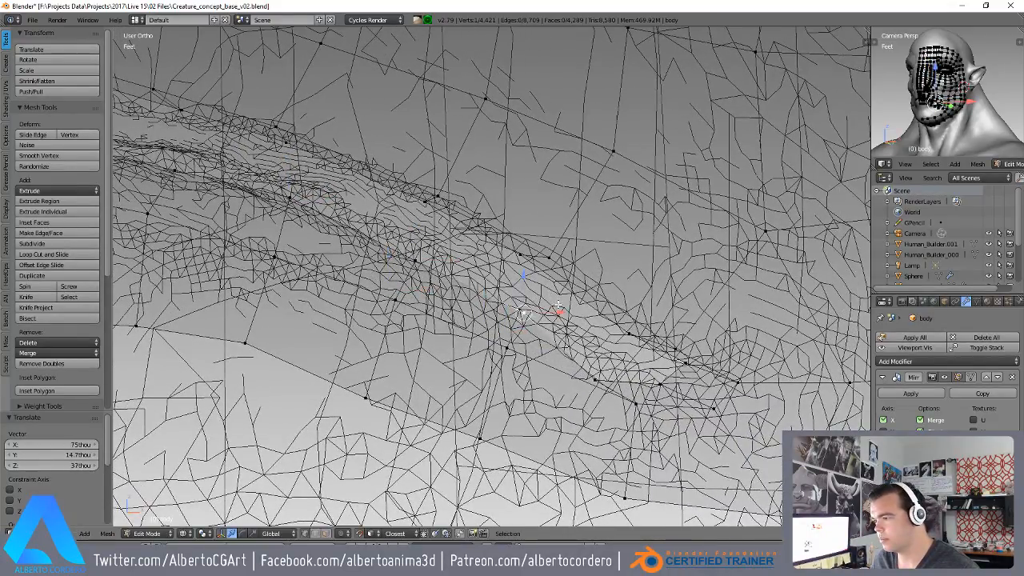
key("g")
left_click(619, 355)
- Adjust the vertices clustered around the mouth corner on both the inner and outer loops
middle_click_drag(631, 350, 494, 303, "shift")
scroll(494, 302, "up", 1)
right_click(512, 298)
right_click(549, 303)
key("g")
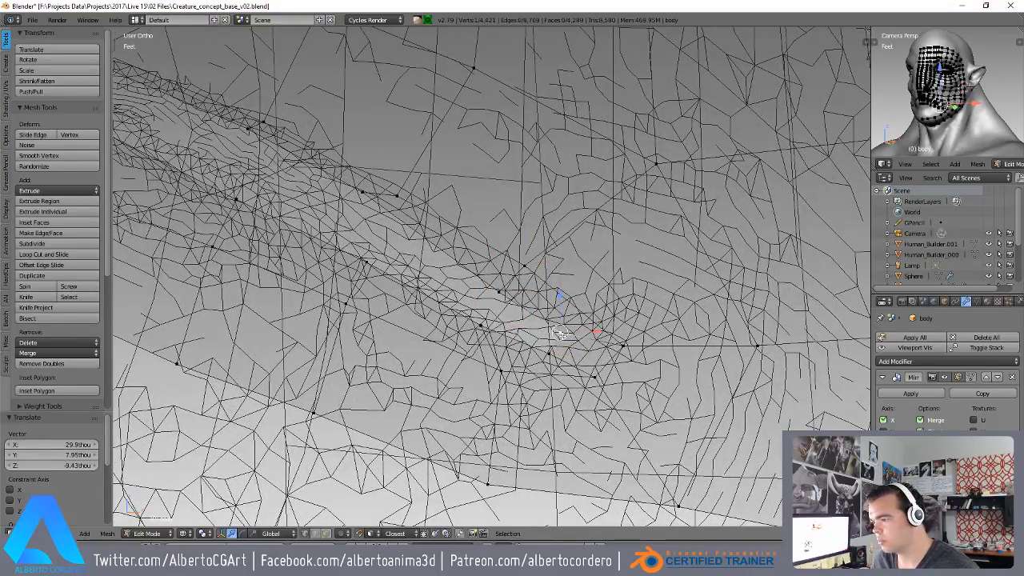
key("g")
right_click_drag(480, 326, 489, 331)
right_click_drag(594, 377, 594, 390)
right_click_drag(623, 346, 624, 339)
- Reposition the vertices along the upper lip just inward of the mouth corner in wireframe
right_click(529, 267)
key("g")
key("g")
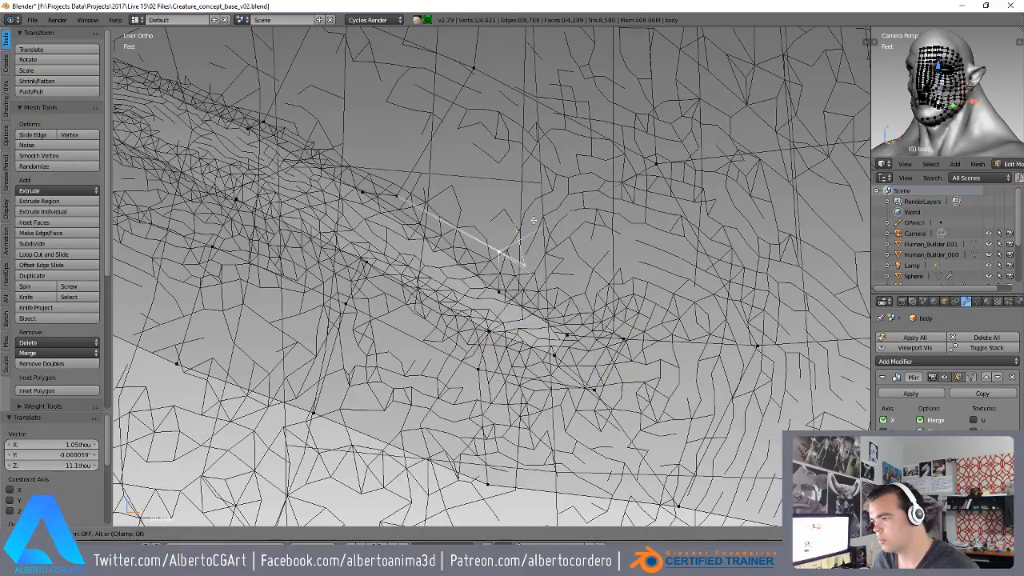
left_click(533, 220)
key("g")
left_click(569, 268)
right_click_drag(389, 189, 384, 157)
right_click_drag(369, 207, 379, 237)
- Switch back to solid shading and move an upper inner-loop vertex into the mouth crease
key("z")
middle_click_drag(392, 235, 442, 263, "shift")
mouse_move(301, 155)
middle_mouse_down()
mouse_move(304, 169)
mouse_move(382, 209)
mouse_move(453, 277)
mouse_move(473, 315)
mouse_move(472, 286)
middle_mouse_up()
scroll(383, 209, "down", 3)
scroll(383, 208, "up", 3)
key("g")
left_click(463, 352)
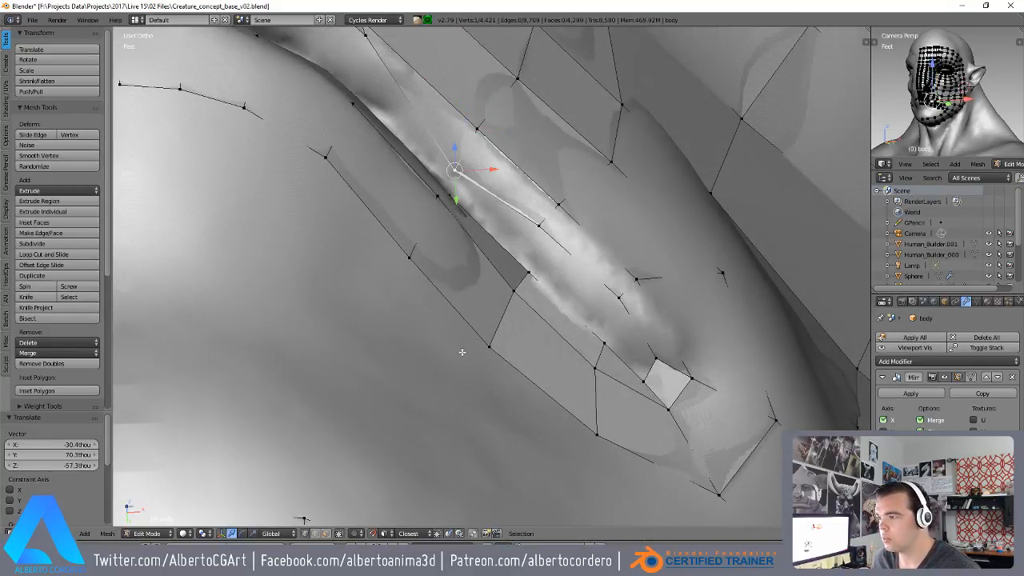
- Fit the inner and outer lip vertices near the mouth corner to the sculpted crease
right_click_drag(555, 246, 546, 271)
right_click(620, 309)
right_click_drag(613, 338, 612, 339)
middle_click_drag(612, 339, 566, 404)
right_click_drag(606, 430, 625, 486)
right_click_drag(645, 432, 625, 455)
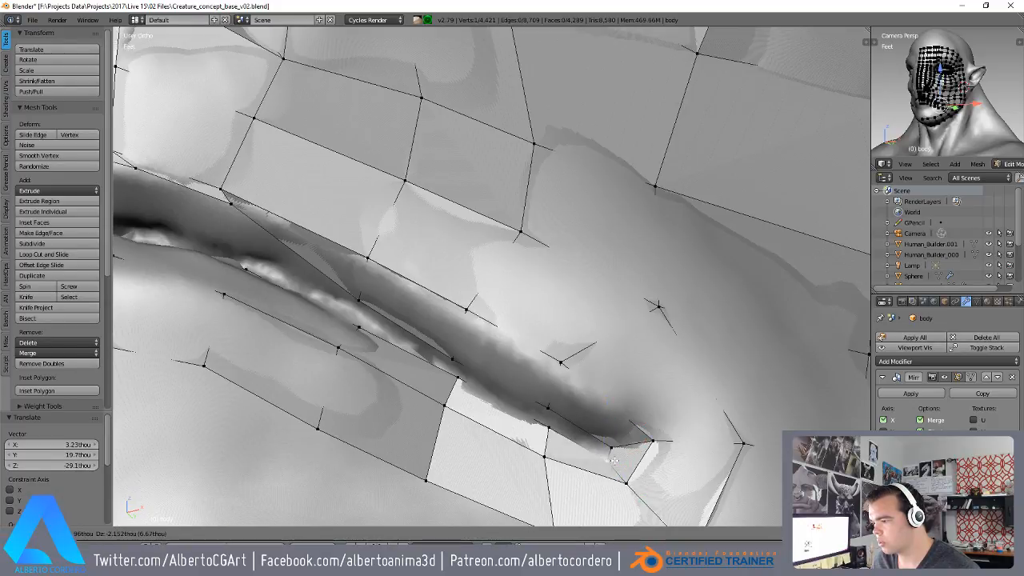
right_click_drag(555, 416, 536, 458)
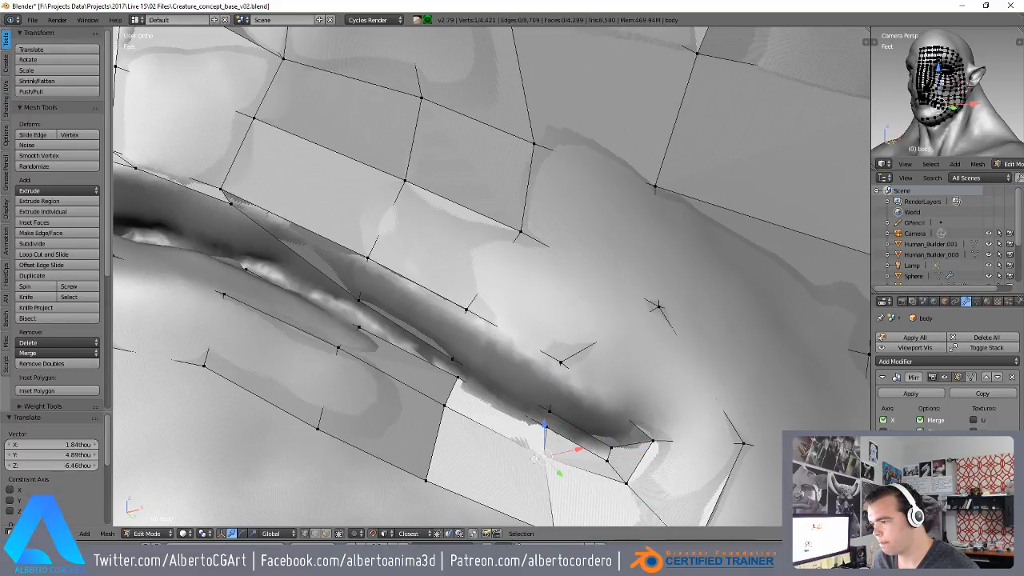
right_click_drag(453, 356, 462, 364)
right_click_drag(467, 310, 478, 322)
- Move the inner-loop vertices midway along the mouth deeper into the crease and onto the lower lip
right_click(220, 193)
right_click(226, 209)
middle_click_drag(245, 217, 268, 223, "shift")
left_click(264, 263)
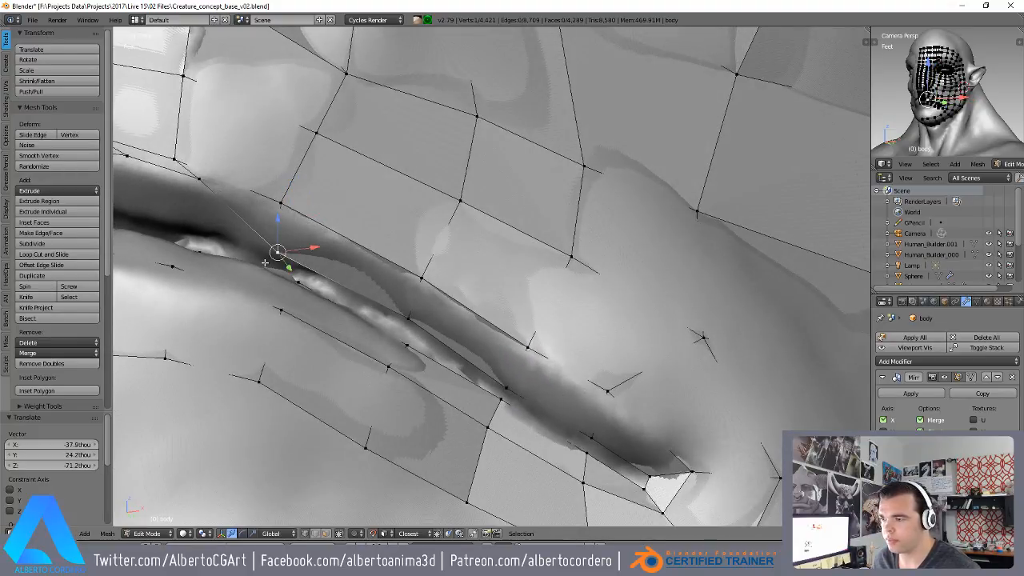
middle_click_drag(266, 264, 293, 311)
right_click(297, 330)
key("g")
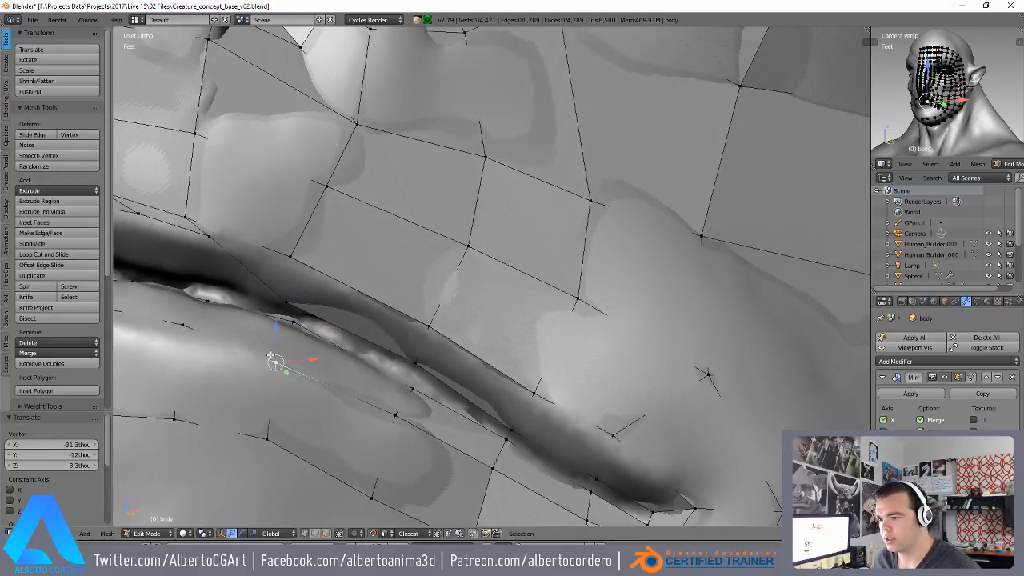
left_click(286, 321)
- Pull the upper inner-loop vertices near the mouth's centre down into the gap between the lips
middle_click_drag(232, 280, 265, 287)
right_click(258, 238)
middle_click_drag(258, 239, 298, 263)
key("g")
left_click(187, 268)
middle_click_drag(187, 268, 270, 274, "shift")
right_click(200, 220)
middle_click_drag(202, 221, 238, 229)
key("g")
left_click(247, 275)
- Nudge the outer upper-lip edge vertices from the centre outward so they follow the lip border
right_click(237, 199)
key("g")
left_click(239, 196)
right_click(310, 230)
key("g")
left_click(309, 236)
right_click(392, 262)
key("g")
left_click(474, 300)
- Place the lower lip's inner-loop vertices on its upper border near the centre and lower the row beneath them
middle_click_drag(352, 354, 352, 355)
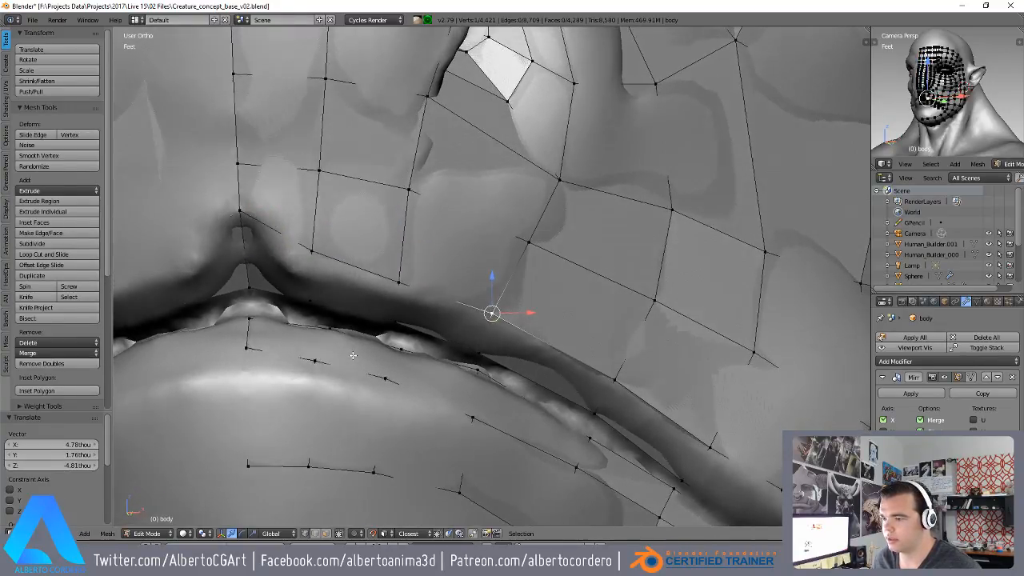
key("g")
left_click(258, 310)
right_click(330, 327)
key("g")
left_click(312, 323)
right_click(314, 354)
key("g")
left_click(304, 365)
right_click(260, 361)
key("g")
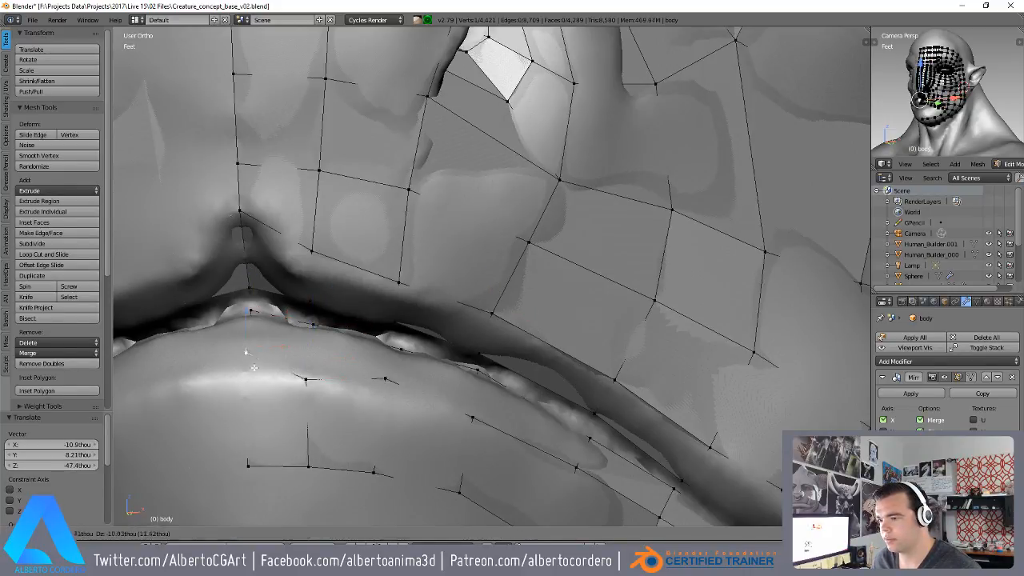
left_click(259, 388)
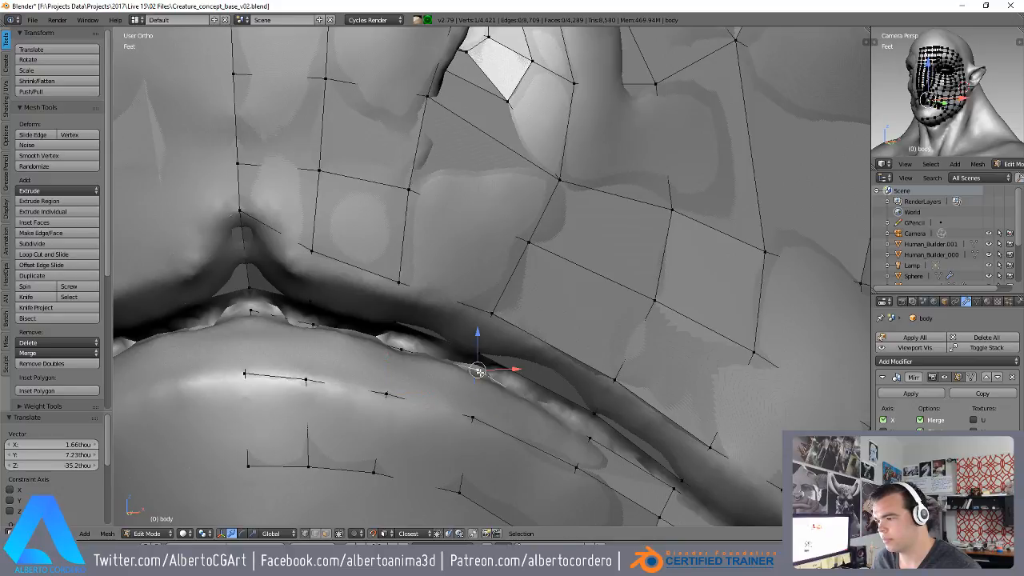
- Reposition the inner-loop vertices along the outer half of the mouth so they sit in the crease between the lips
middle_click_drag(480, 375, 529, 396)
right_click(541, 436)
key("g")
left_click(547, 442)
middle_click_drag(549, 445, 429, 323, "shift")
right_click(526, 353)
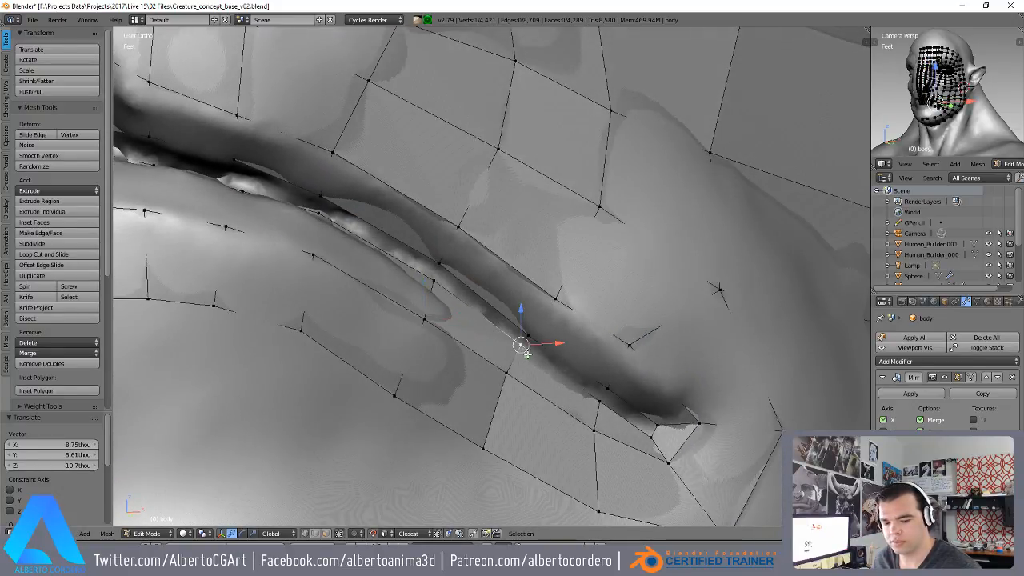
key("g")
right_click(531, 344)
right_click(530, 337)
key("g")
left_click(530, 341)
- Nudge the inner-loop vertices from mid-mouth towards the corner so they follow the lip crease
right_click(439, 264)
key("g")
left_click(439, 267)
right_click(534, 342)
key("g")
left_click(533, 337)
right_click(611, 391)
key("g")
key("g")
right_click(613, 396)
key("g")
left_click(610, 393)
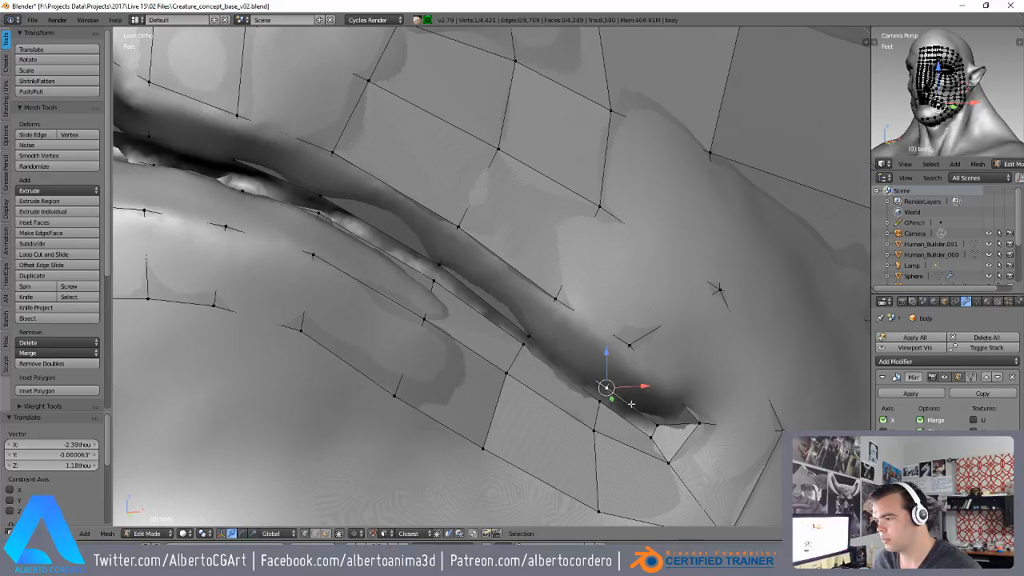
- Adjust the two inner-loop vertices at the corner of the mouth
right_click(647, 441)
key("g")
left_click(649, 439)
right_click(659, 426)
key("g")
left_click(663, 426)
scroll(640, 408, "down", 3)
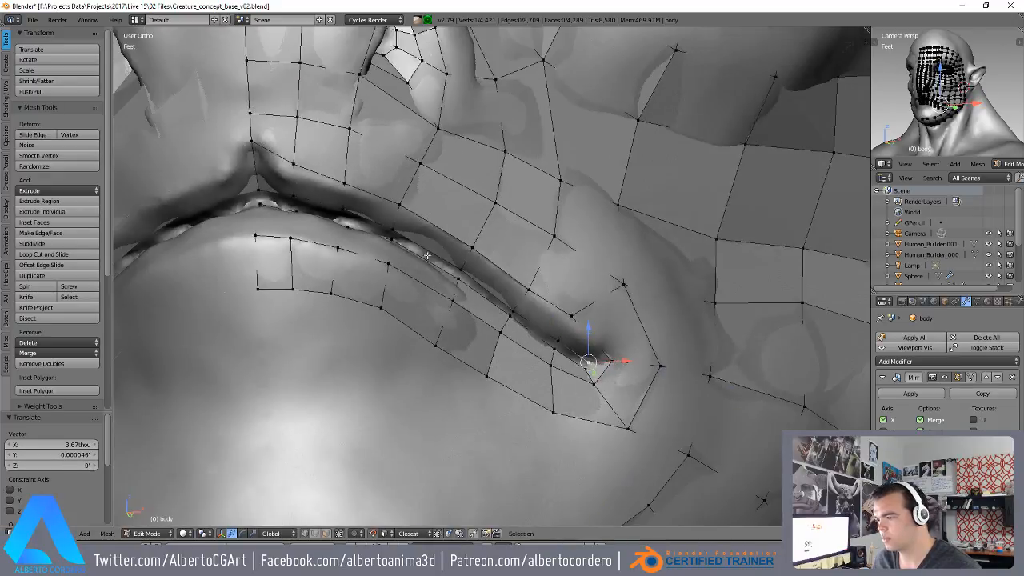
- Lower the inner-loop vertices near the mouth's centre slightly into the gap between the lips
middle_click_drag(353, 204, 397, 227)
scroll(398, 228, "up", 2)
right_click(289, 180)
middle_click_drag(291, 181, 323, 192, "shift")
key("g")
left_click(321, 200)
right_click(223, 97)
key("g")
left_click(225, 107)
- Fill two quads midway along the mouth between the upper and lower inner-loop vertices
middle_click_drag(321, 82, 494, 57)
middle_click_drag(469, 113, 449, 146)
right_click(525, 144)
middle_click_drag(527, 143, 524, 136)
right_click(515, 114)
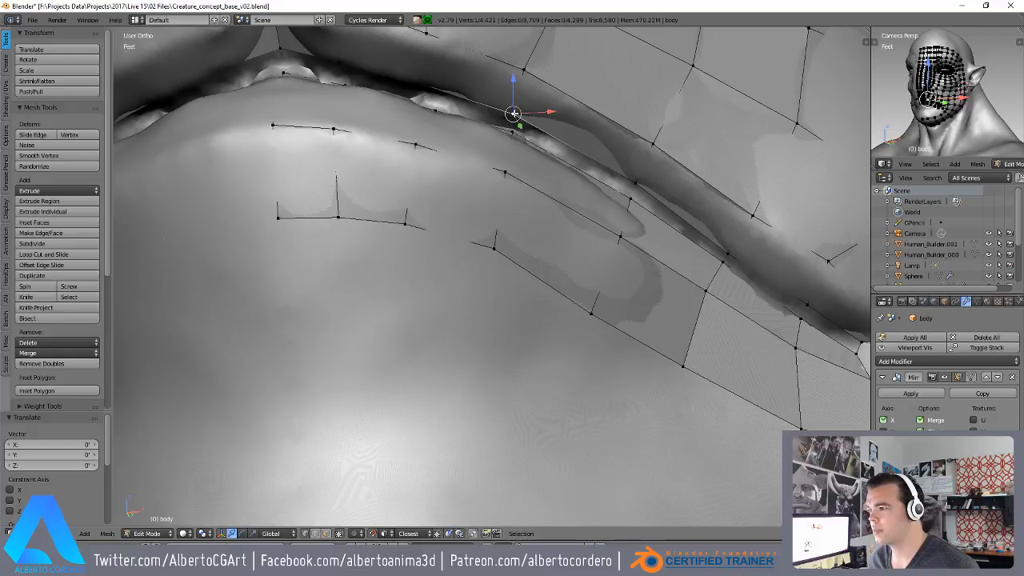
right_click(627, 196, "shift")
right_click(639, 175, "shift")
middle_click_drag(559, 189, 500, 205, "shift")
key("f")
right_click(583, 200)
right_click(576, 216, "shift")
right_click(662, 284, "shift")
right_click(670, 271, "shift")
middle_click_drag(666, 272, 413, 247, "shift")
key("f")
- Continue filling faces between the upper and lower inner loops out to the mouth corner
right_click(542, 289)
right_click(534, 301, "shift")
right_click(460, 245, "shift")
scroll(494, 263, "down", 1)
key("f")
right_click(485, 301, "alt")
scroll(464, 282, "down", 2)
key("f")
middle_click_drag(326, 230, 356, 248)
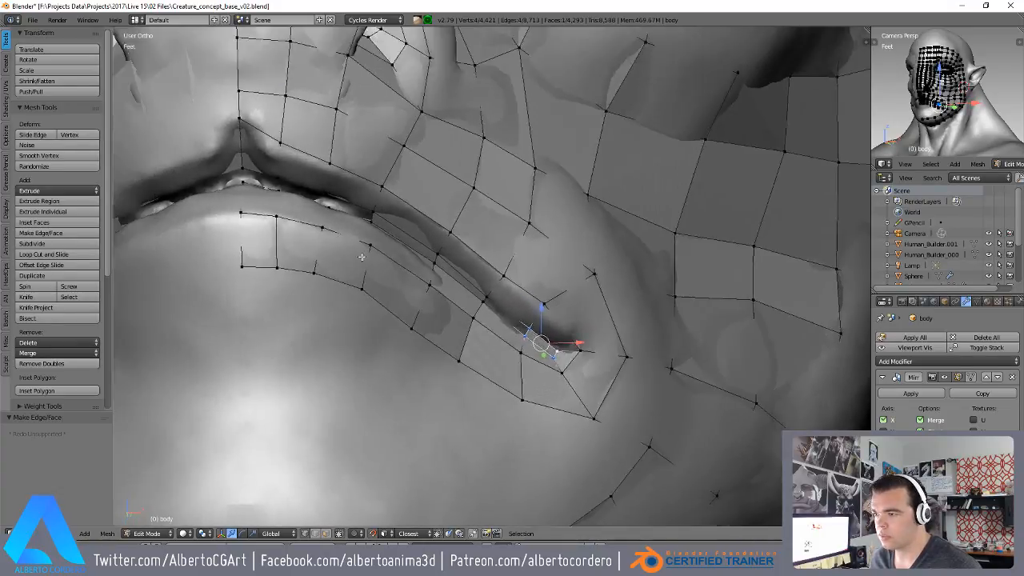
- Fill the remaining faces between the inner loops from mid-mouth to the centreline
scroll(362, 248, "up", 2)
right_click(280, 189)
right_click(284, 204, "shift")
middle_click_drag(243, 194, 355, 254, "shift")
key("f")
right_click(297, 208, "alt")
key("f")
right_click(244, 190, "alt")
key("f")
- Reposition the upper-lip border vertices at and beside the centreline
scroll(364, 257, "down", 2)
right_click(516, 319, "alt")
middle_click_drag(513, 317, 460, 287)
scroll(472, 308, "down", 2)
right_click(324, 208, "alt")
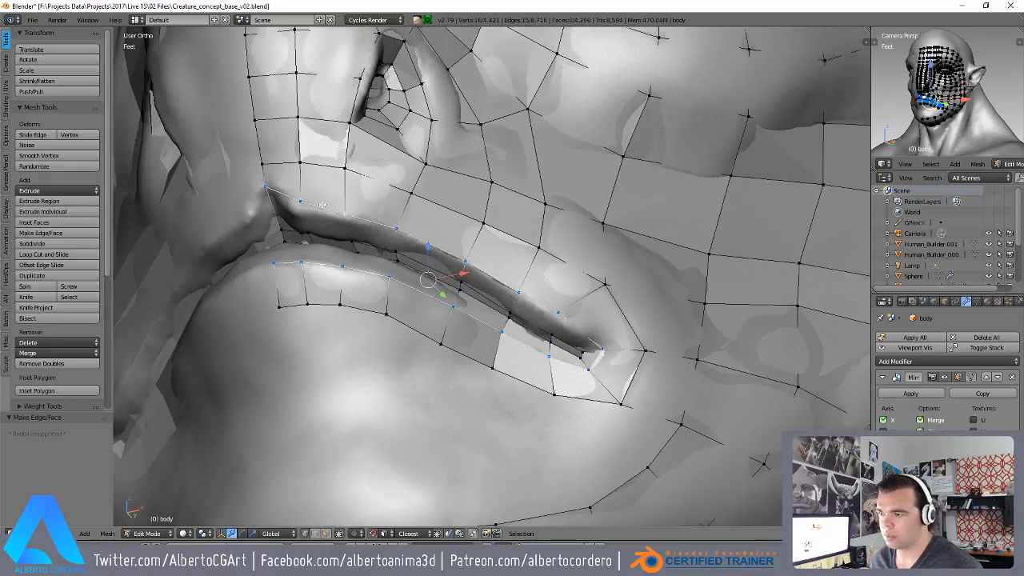
middle_click_drag(273, 181, 292, 176)
right_click(273, 173)
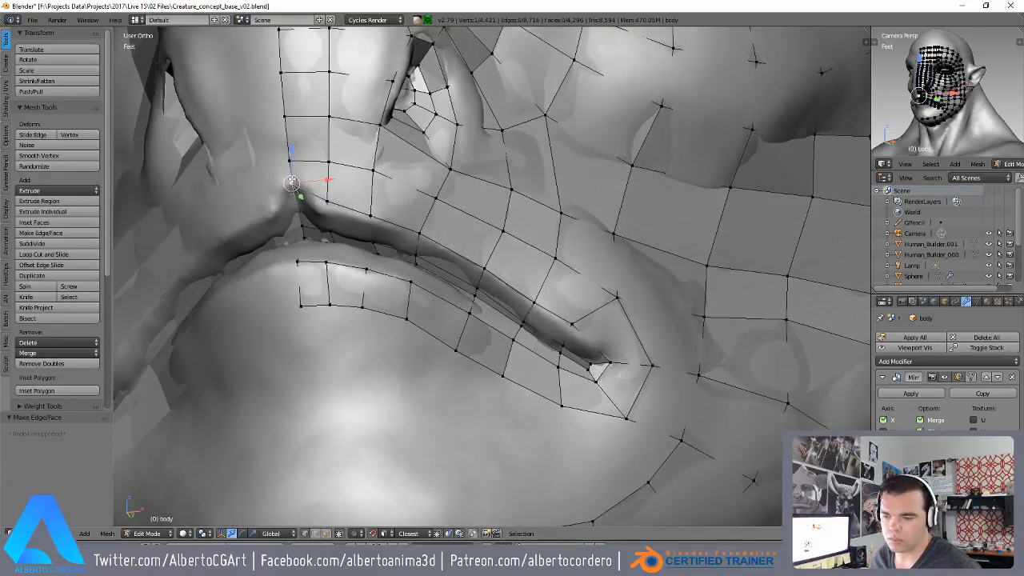
key("g")
left_click(295, 180)
key("g")
left_click(322, 182)
- Nudge the lower lip's upper border vertices at the centreline and midway along the lip
right_click(325, 263)
key("g")
left_click(322, 267)
key("g")
left_click(298, 267)
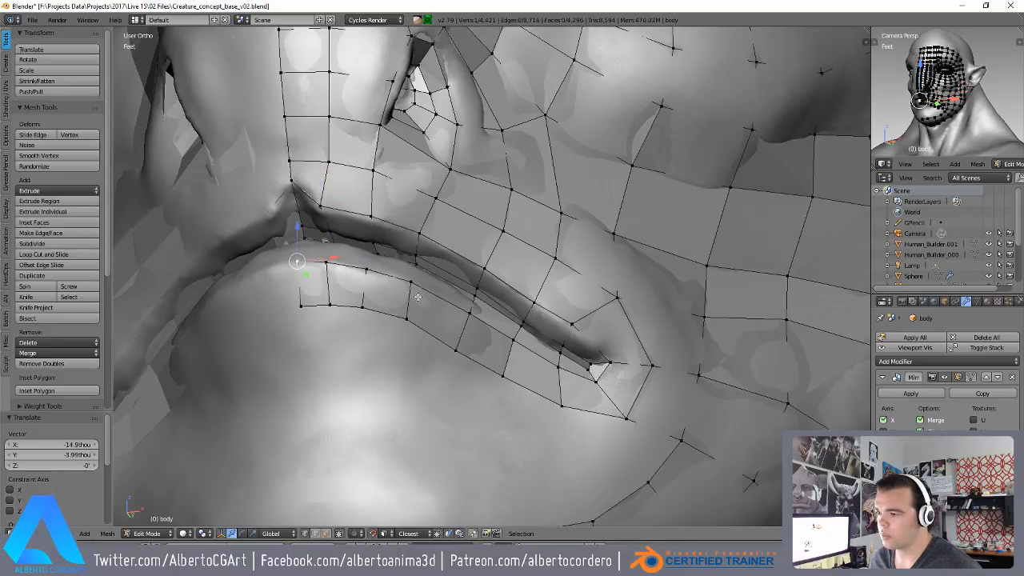
key("g")
left_click(412, 290)
scroll(412, 290, "down", 5)
middle_click_drag(412, 290, 388, 298)
middle_click_drag(488, 288, 514, 183, "shift")
scroll(515, 183, "up", 2)
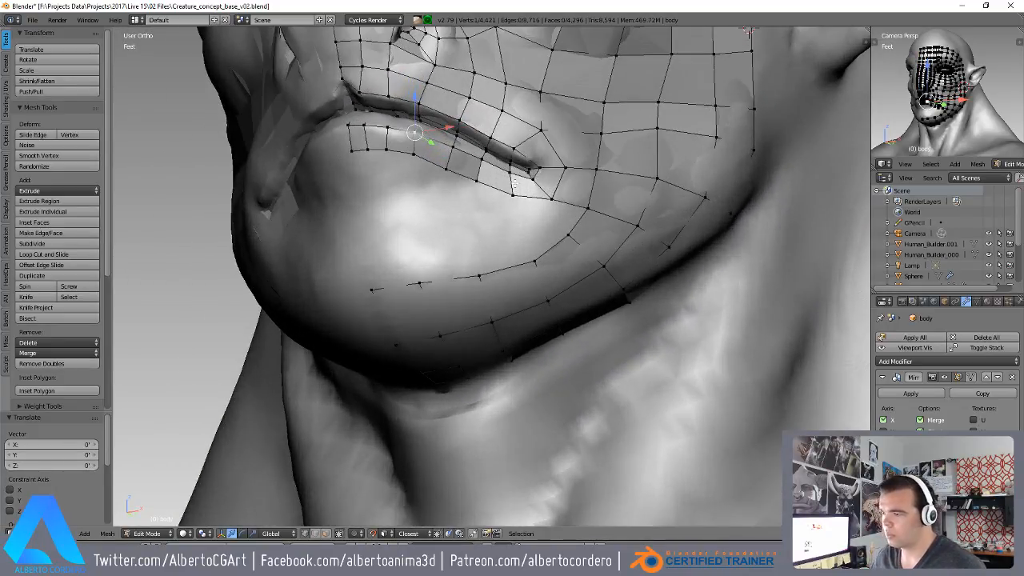
- Adjust the row of vertices under the lower lip near the centreline so they are evenly spaced
middle_click_drag(387, 151, 366, 171)
key("g")
left_click(356, 168)
key("g")
left_click(369, 177)
right_click(408, 173)
key("g")
left_click(409, 180)
right_click(382, 181)
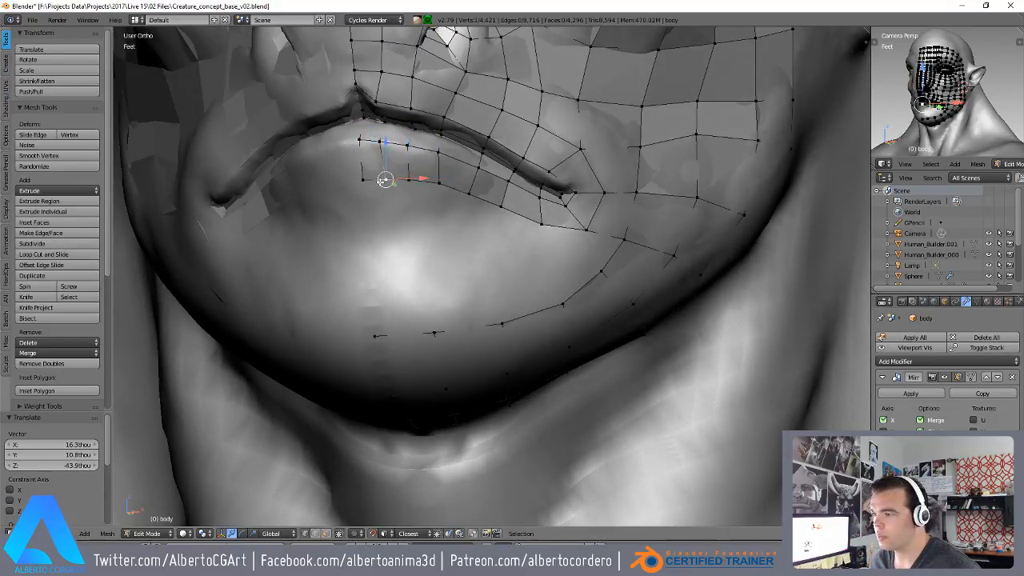
key("g")
left_click(377, 156)
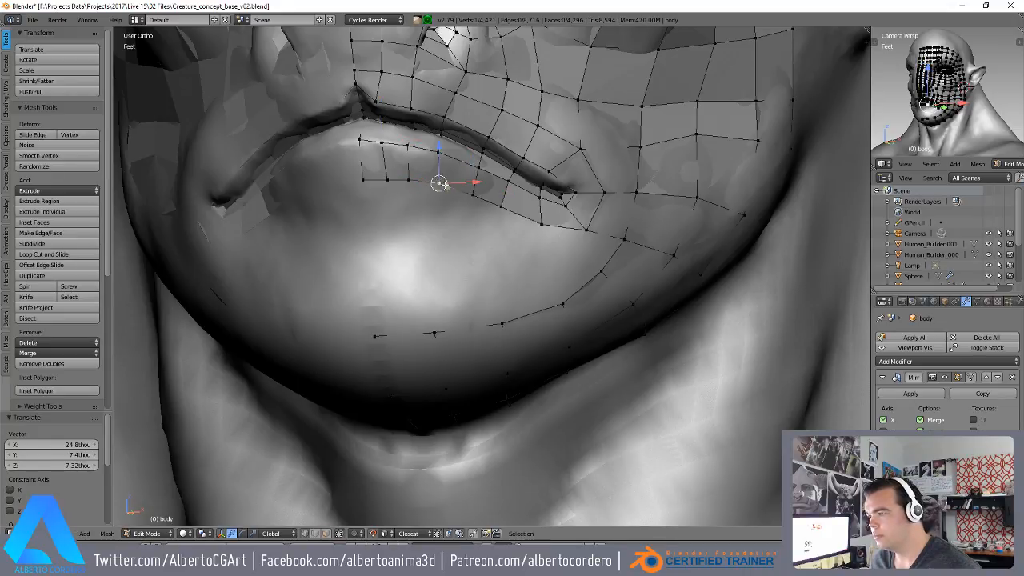
- Move the vertices of the row under the lower lip outward towards the mouth corner
key("g")
left_click(538, 220)
right_click(505, 208)
key("g")
left_click(513, 211)
middle_click_drag(456, 208, 426, 225)
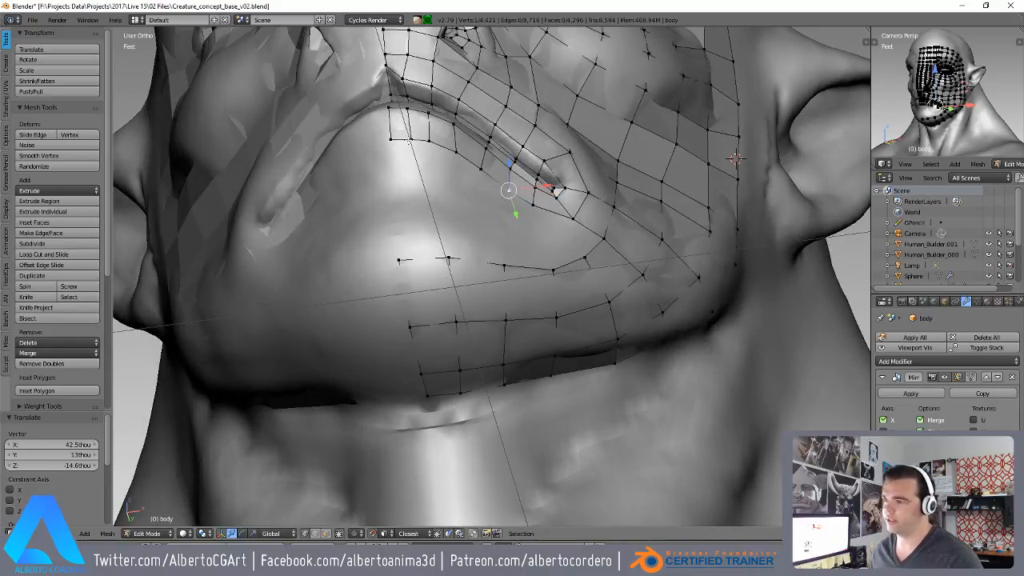
- Move and rotate the column of chin vertices beside the centreline to bring it closer to the centre
right_click(447, 271, "alt")
key("g")
left_click(434, 267)
key("r")
left_click(466, 247)
key("g")
left_click(459, 250)
key("r")
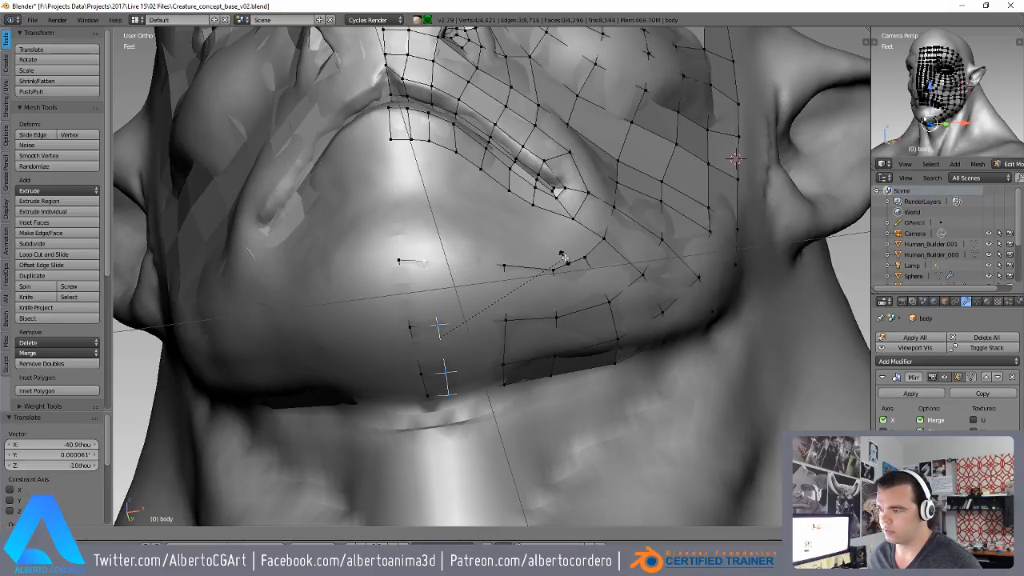
left_click(424, 258)
- Fill the area between the lower lip and chin beside the centreline and add a loop cut across it
middle_click_drag(413, 141, 448, 282)
key("f")
key("ctrl+r")
left_click(410, 216)
right_click(410, 216)
key("g")
left_click(411, 266)
- Reposition the new vertices between lower lip and chin and add another face next to them
right_click(415, 243)
key("g")
left_click(413, 215)
key("g")
key("g")
left_click(455, 327)
key("g")
left_click(451, 314)
right_click(451, 314)
right_click(419, 293)
key("f")
key("g")
left_click(425, 249)
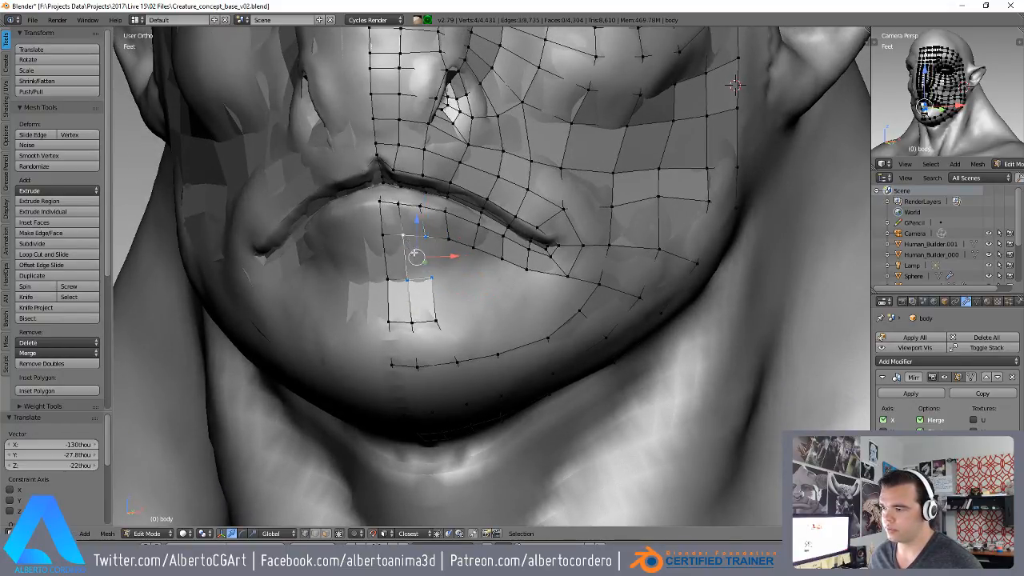
- Fill another face beside the chin strip under the lower lip and reposition the vertices along its outer side
middle_click_drag(416, 252, 413, 266)
key("f")
right_click(424, 289)
scroll(428, 296, "up", 1)
key("g")
left_click(433, 321)
right_click(439, 389)
key("g")
left_click(433, 389)
- Adjust the positions of individual vertices in the rows running around the chin near the centreline
right_click(457, 413)
key("g")
mouse_move(434, 394)
middle_mouse_down()
mouse_move(436, 360)
mouse_move(434, 400)
middle_mouse_up()
left_click(448, 406)
key("g")
left_click(446, 406)
right_click(432, 358)
key("g")
left_click(431, 362)
- Fill two more quads outward from the grid below the lower lip, moving each new vertex into place
scroll(448, 352, "down", 5)
middle_click_drag(489, 181, 475, 264, "shift")
scroll(489, 286, "up", 3)
scroll(464, 384, "up", 2)
middle_click_drag(437, 512, 524, 365, "shift")
right_click(484, 211)
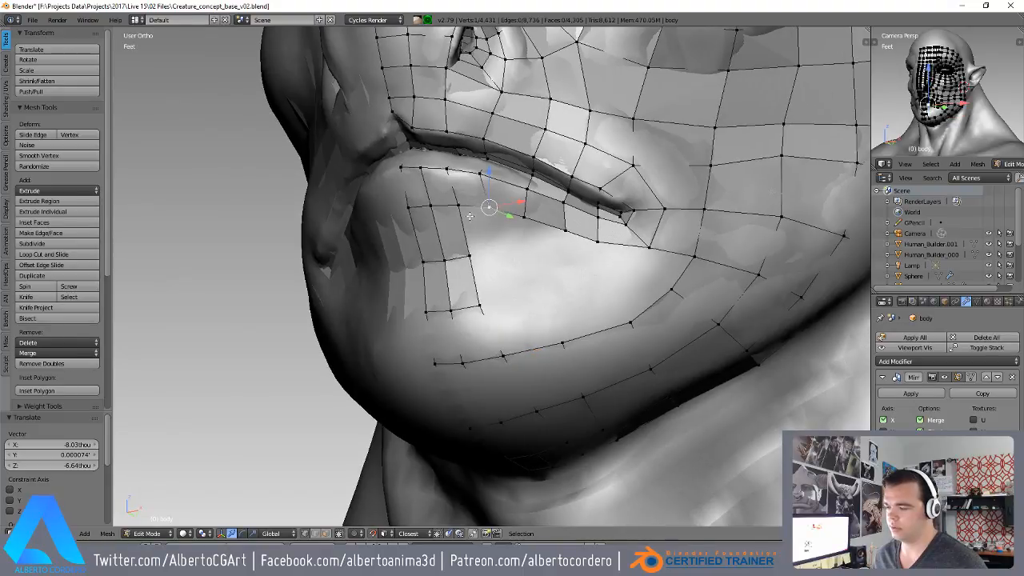
middle_click_drag(470, 217, 458, 281)
key("f")
key("g")
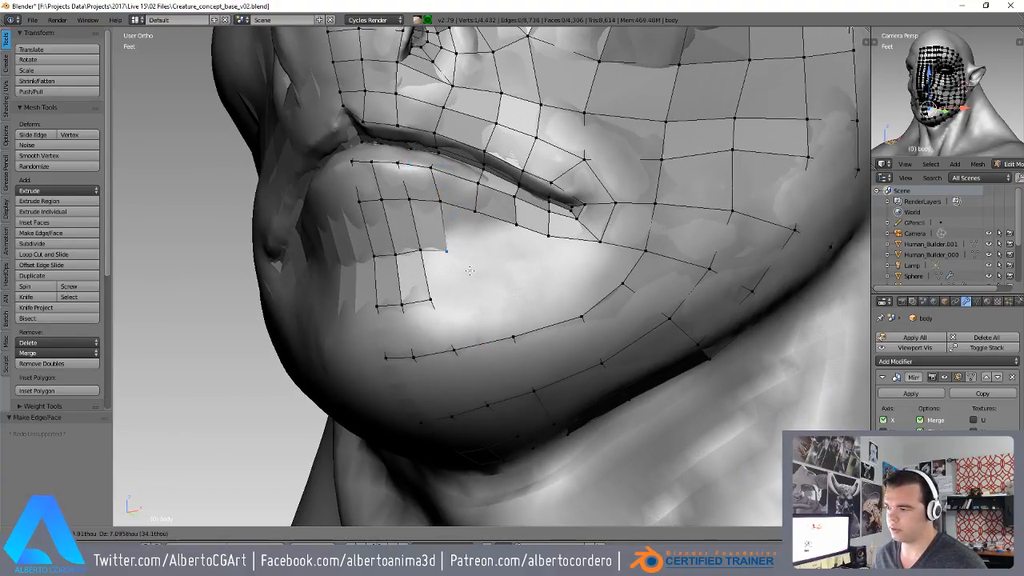
left_click(468, 268)
middle_click_drag(437, 270, 501, 291)
key("f")
key("g")
left_click(477, 274)
- Move and rotate the column of chin vertices outside the new quads to line it up with them
right_click(533, 338, "alt")
middle_click_drag(534, 338, 570, 276)
key("g")
left_click(513, 255)
key("r")
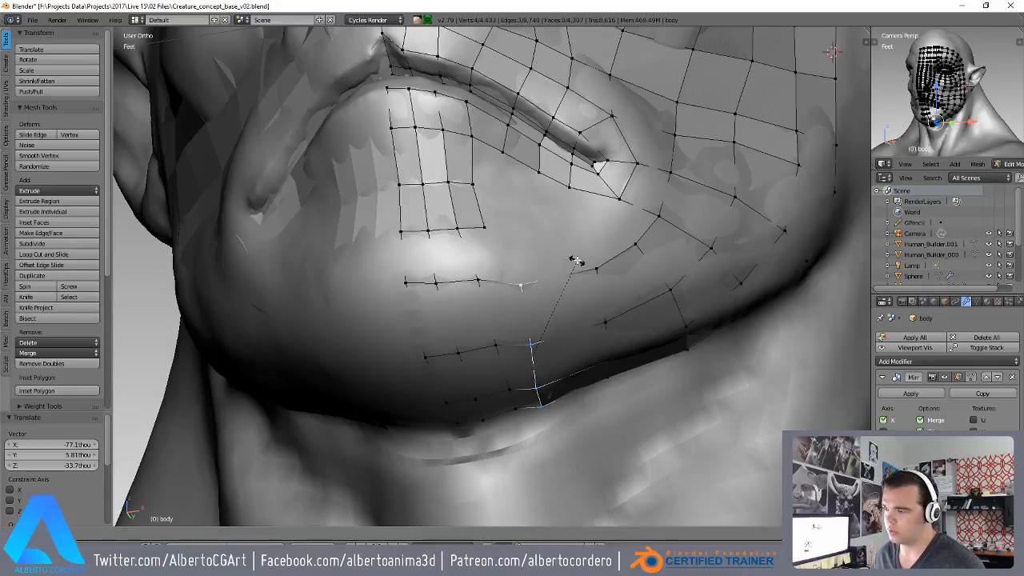
left_click(573, 239)
- Reposition individual vertices along the underside of the chin and jaw to even out the spacing
middle_click_drag(572, 238, 537, 363)
right_click_drag(538, 365, 531, 348)
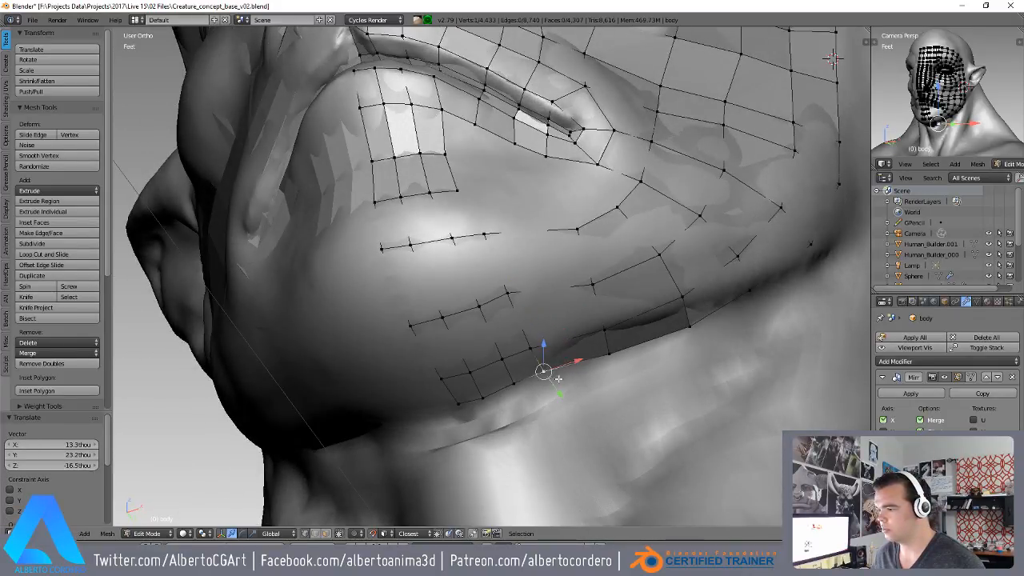
right_click_drag(606, 362, 608, 337)
right_click_drag(509, 288, 519, 302)
right_click_drag(516, 299, 521, 299)
- Fill the quad at the lower outer end of the grid under the lip and adjust its outer vertices
middle_click_drag(521, 297, 490, 281)
key("f")
right_click(454, 221)
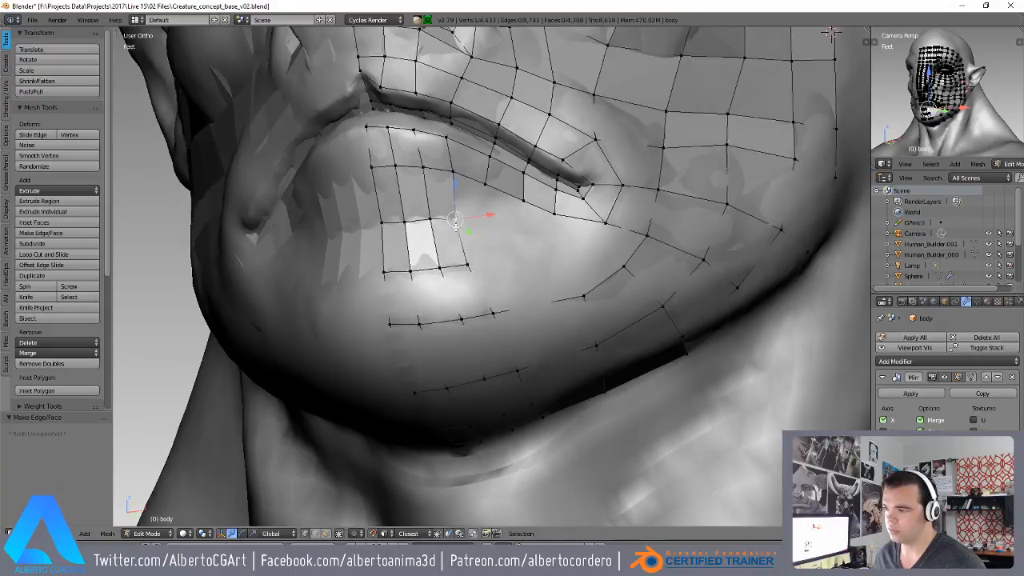
middle_click_drag(458, 219, 452, 234)
right_click_drag(448, 232, 453, 237)
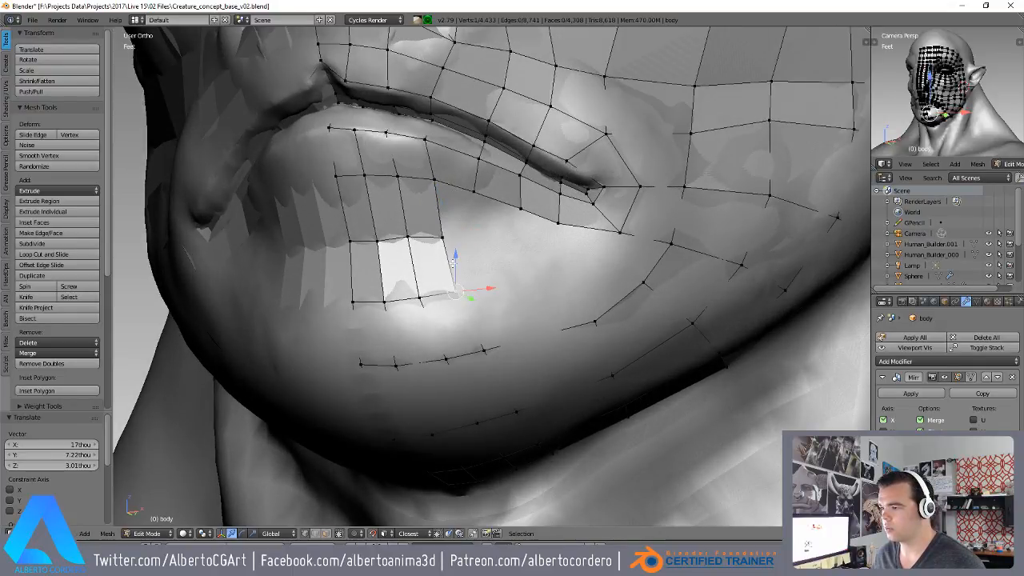
- Fill a quad below the mouth corner next to the lip loop and move its new vertex into place
scroll(474, 186, "down", 2)
scroll(445, 192, "up", 2)
middle_click_drag(473, 187, 397, 198)
middle_click_drag(397, 198, 410, 194)
right_click(551, 214)
middle_click_drag(551, 215, 522, 251, "shift")
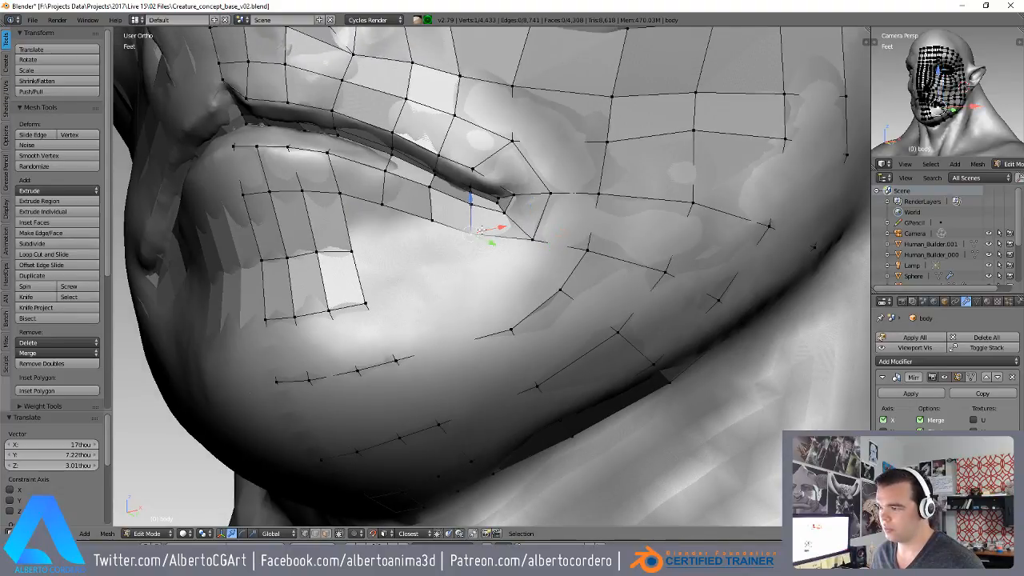
right_click_drag(485, 242, 486, 242)
right_click(585, 254)
key("f")
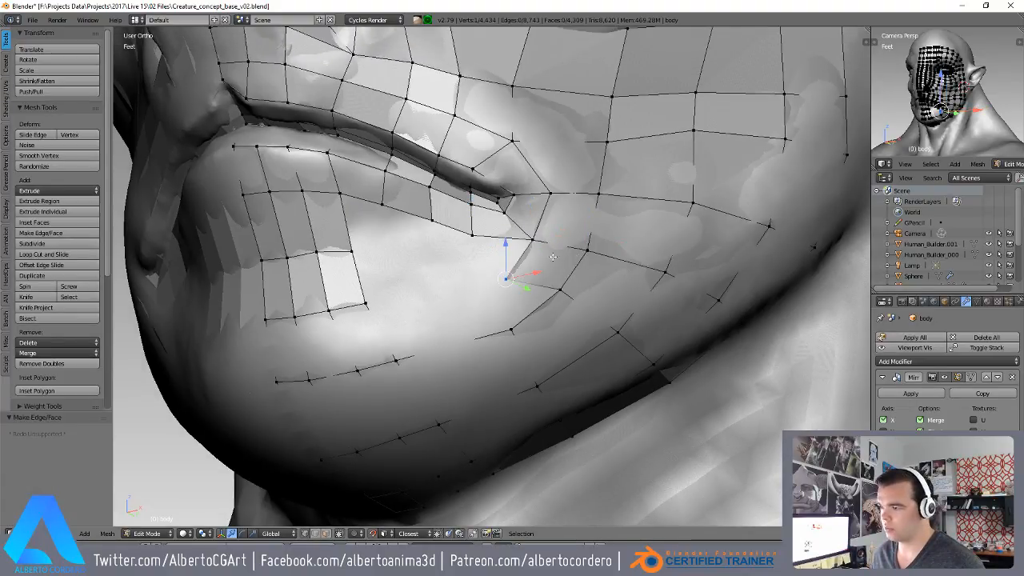
key("g")
left_click(536, 252)
- Extend the strip below the mouth corner with another quad and reposition the vertices at its open end
right_click_drag(551, 285, 532, 273)
right_click(550, 301)
middle_click_drag(551, 302, 527, 287)
key("f")
right_click_drag(455, 289, 459, 281)
right_click_drag(488, 312, 471, 314)
- Fill the next quad of the strip below the mouth corner and merge its duplicate vertices at last
middle_click_drag(470, 287, 400, 283)
key("f")
key("alt+m")
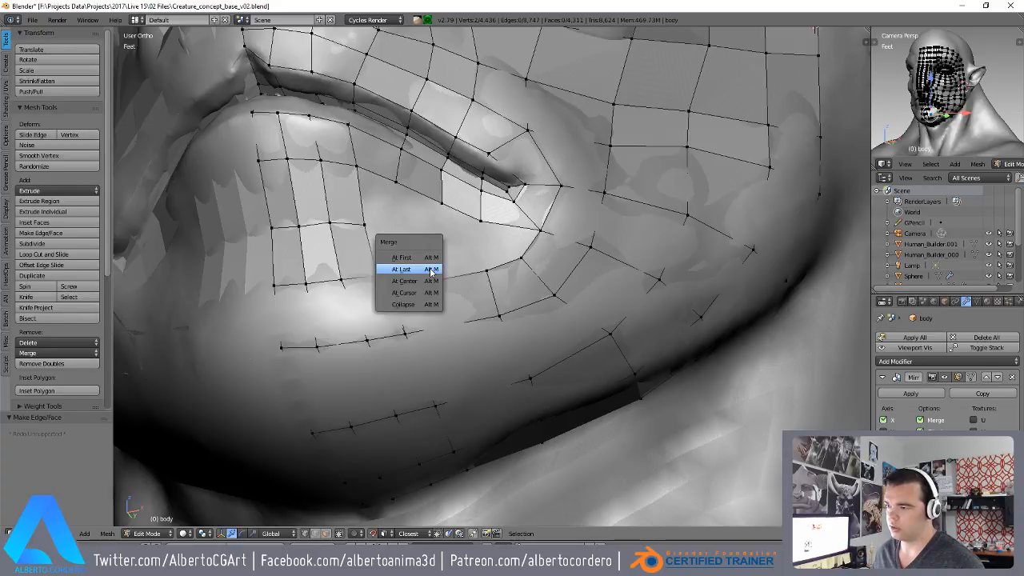
left_click(392, 267)
- Adjust the end vertices of the strip, then scale, rotate and move their column down to the jaw outward
right_click_drag(491, 279, 480, 278)
right_click_drag(500, 317, 495, 314)
mouse_move(496, 323)
middle_mouse_down()
mouse_move(514, 306)
mouse_move(509, 332)
middle_mouse_up()
key("x")
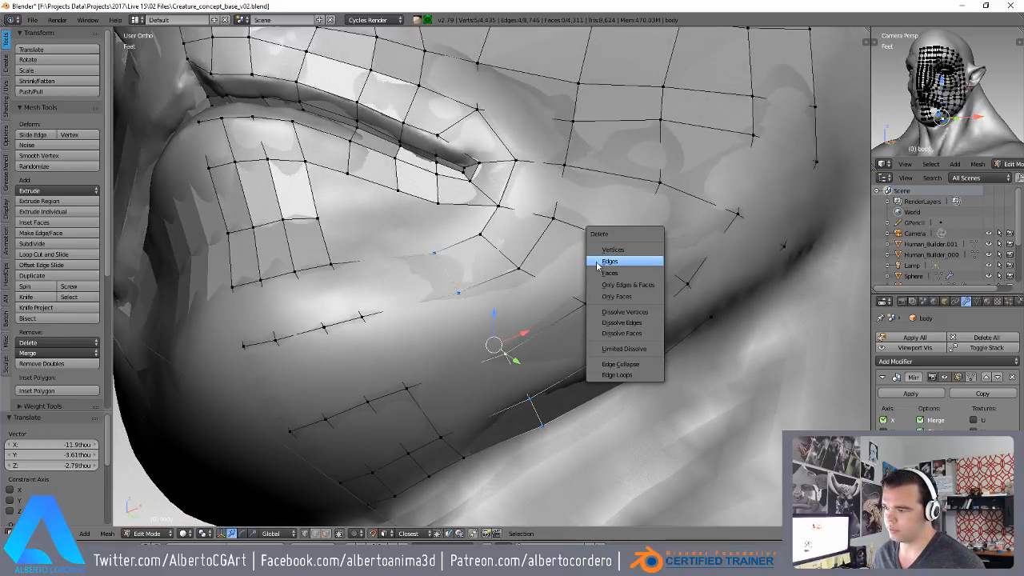
key("s")
key("x")
left_click(549, 254)
key("r")
left_click(617, 241)
key("g")
left_click(634, 237)
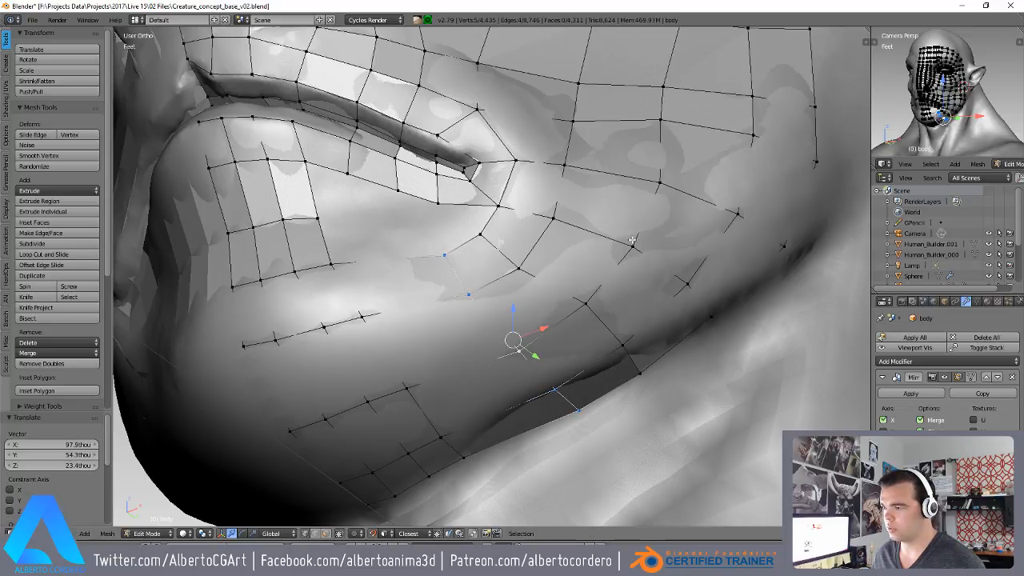
- Add a loop cut across the chin rows between the centre grid and the mouth-corner strip and reposition it
key("e")
left_click(390, 269)
left_click_drag(391, 269, 402, 269, "alt")
key("g")
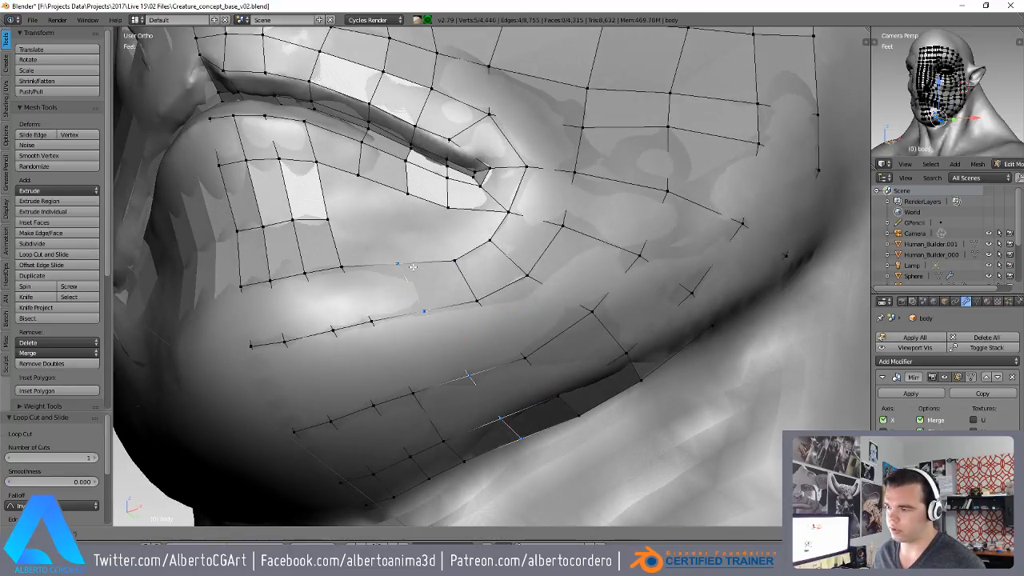
left_click(404, 268)
key("g")
left_click(396, 270)
- Fill two quads at the outer end of the grid below the lower lip and move the new vertex down
right_click(344, 266)
middle_click_drag(345, 264, 373, 268)
key("f")
key("f")
right_click(379, 269)
key("g")
left_click(377, 281)
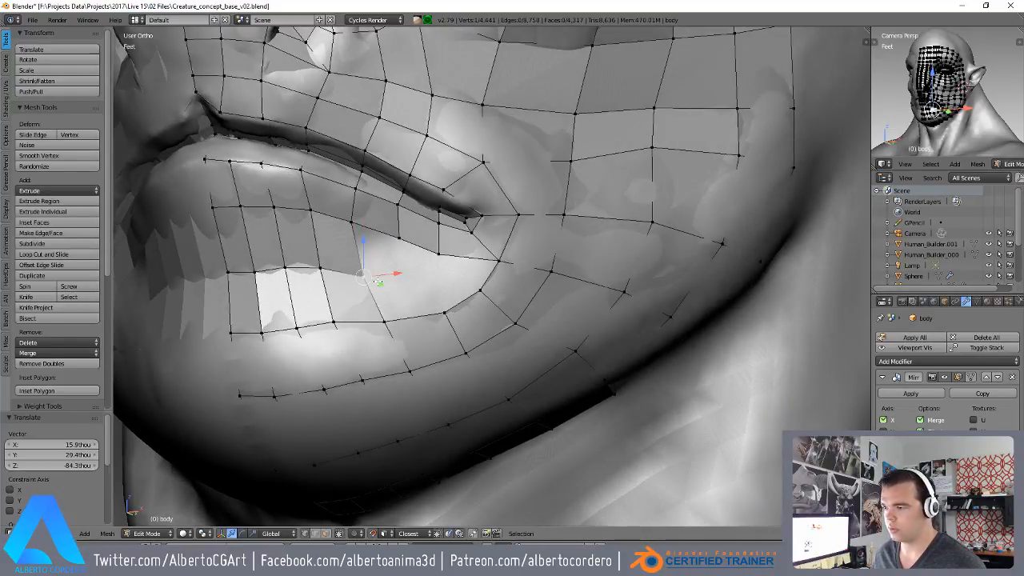
- Fill the quad just below the mouth corner between the lip row and the strip, and reposition its vertices
key("g")
left_click(507, 268)
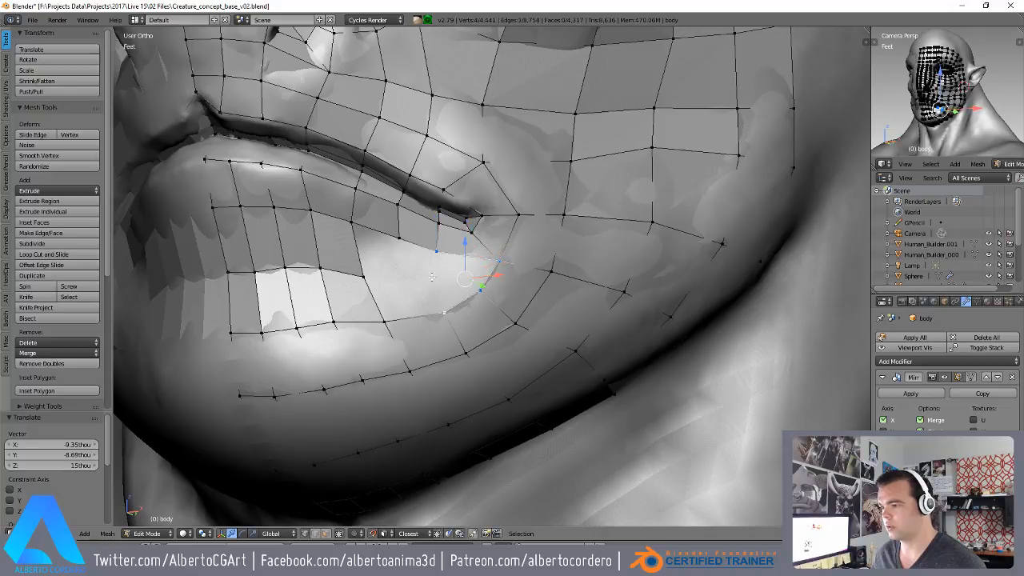
key("f")
right_click(482, 286)
middle_click_drag(483, 280, 480, 272)
key("g")
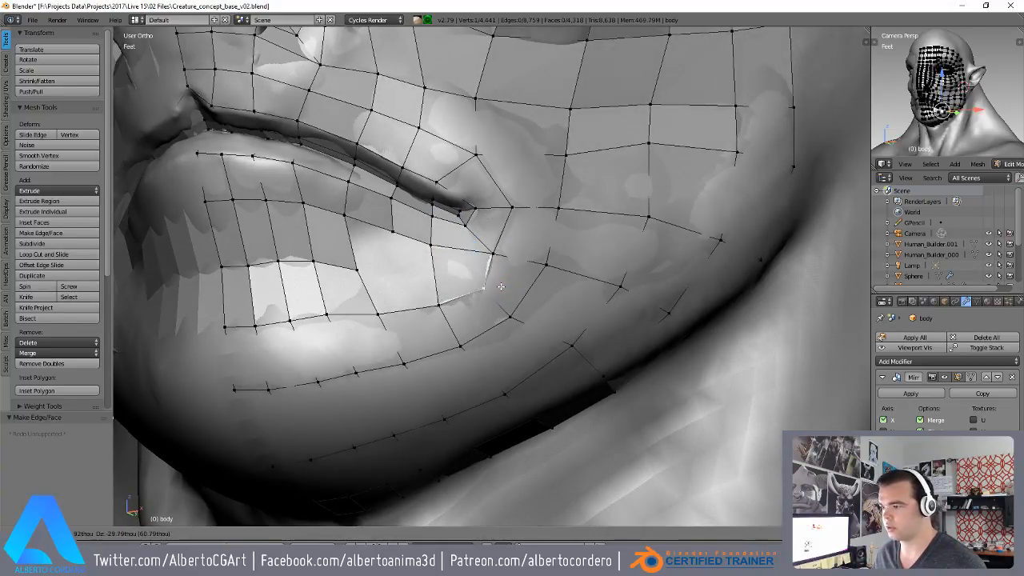
left_click(502, 260)
right_click(497, 257)
key("g")
left_click(492, 255)
- Move the vertices below and beside the mouth corner outward to even out the surrounding quads
right_click(434, 247)
right_click_drag(439, 304, 493, 297)
right_click_drag(511, 319, 526, 320)
middle_click_drag(549, 313, 536, 299)
right_click(530, 250)
right_click_drag(469, 232, 478, 234)
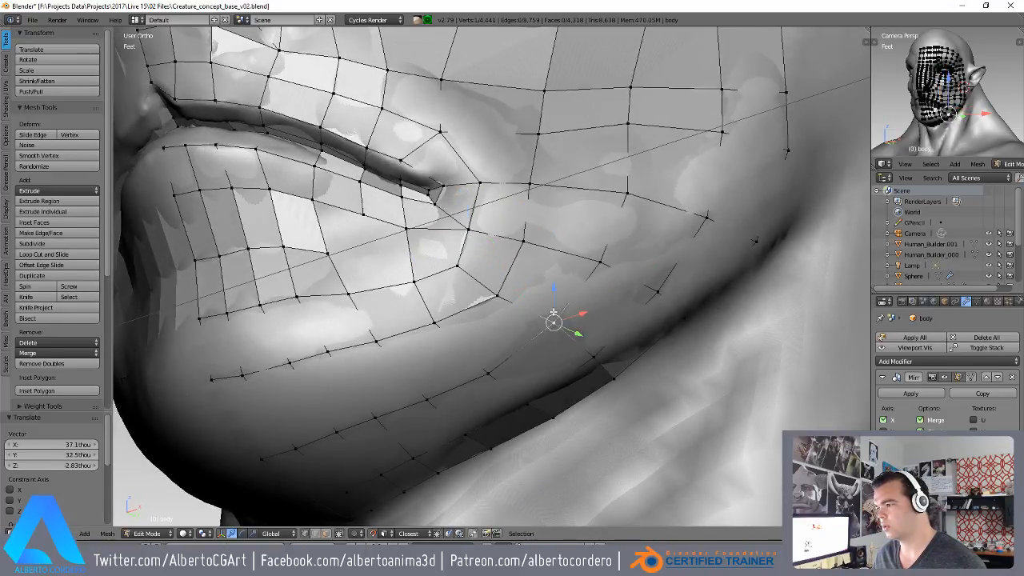
middle_click_drag(553, 312, 544, 299)
right_click_drag(486, 270, 487, 265)
- Fill the remaining hole under the outer lower lip with quads, placing the new vertex below the lip row
middle_click_drag(324, 226, 386, 237)
key("f")
key("g")
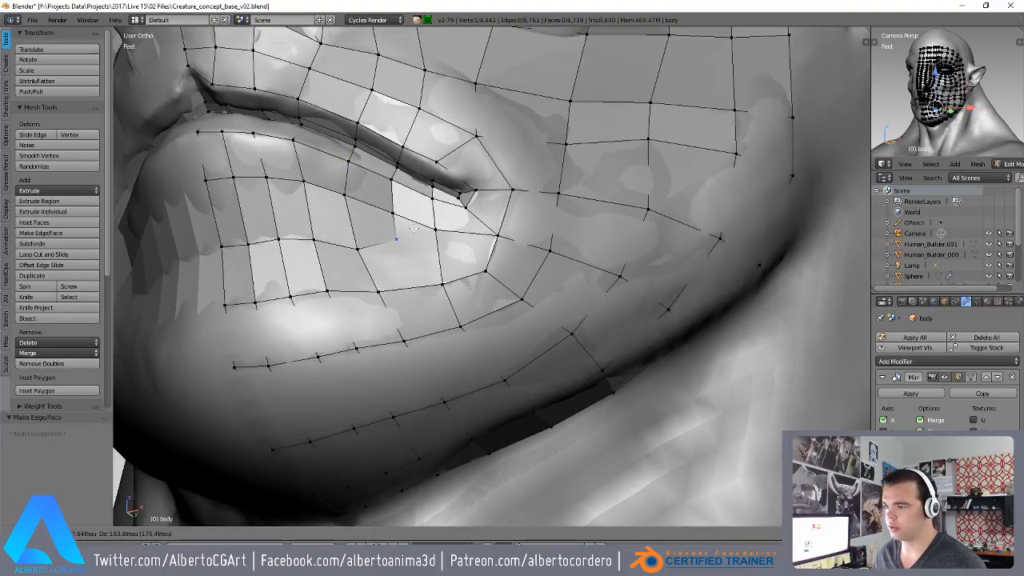
left_click(413, 228)
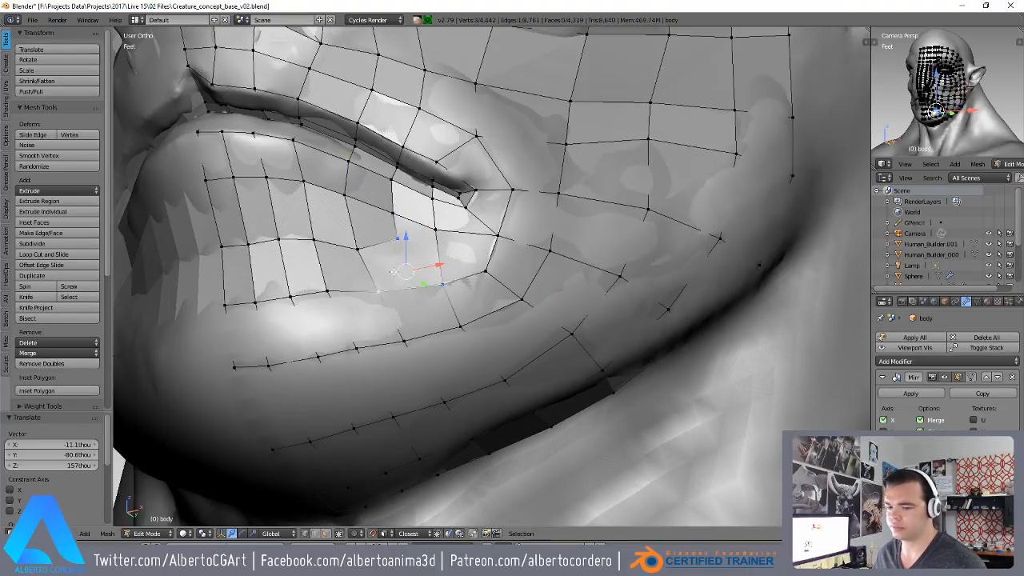
key("f")
middle_click_drag(394, 272, 401, 257)
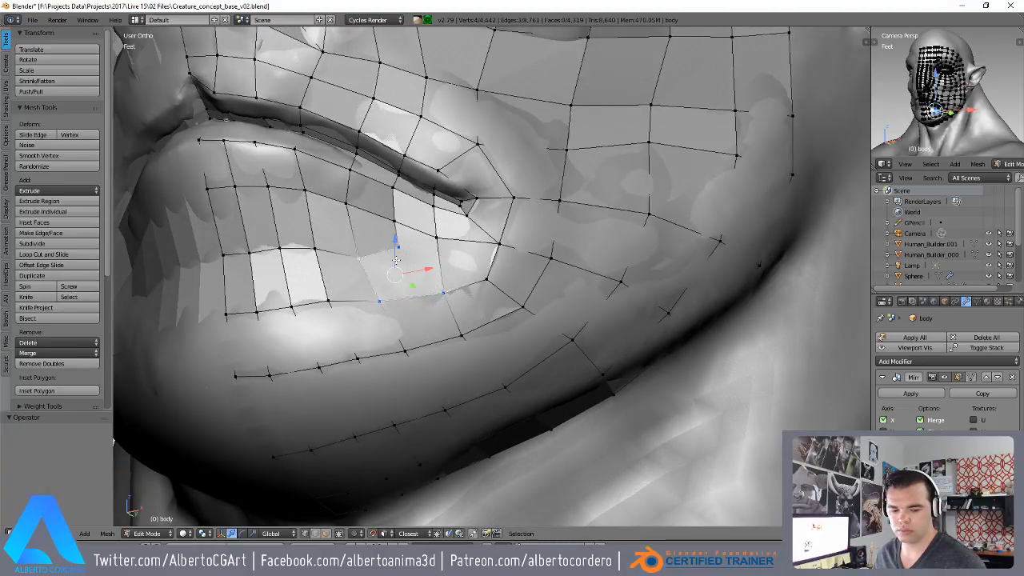
right_click(440, 255, "alt")
key("f")
right_click(399, 248)
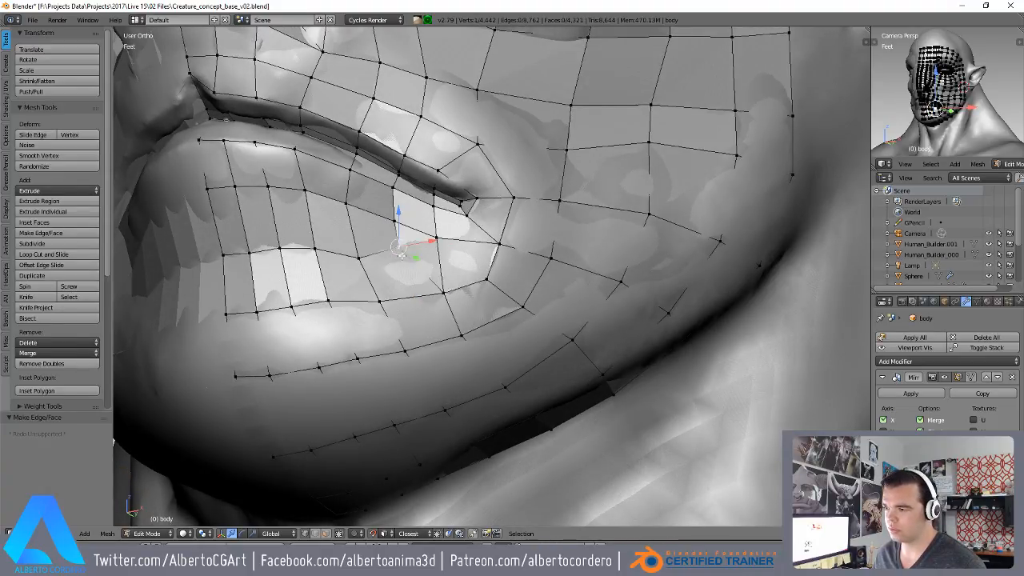
- Reposition the vertices of the newly filled quads under the lower lip to smooth their flow
middle_click_drag(400, 248, 400, 264)
key("g")
left_click(400, 275)
right_click_drag(357, 284, 359, 281)
right_click(378, 327)
right_click_drag(346, 229, 350, 232)
- Leave Edit Mode and examine the whole retopologized face from a distance, in solid and wireframe display
scroll(349, 231, "down", 6)
middle_click_drag(350, 232, 376, 244)
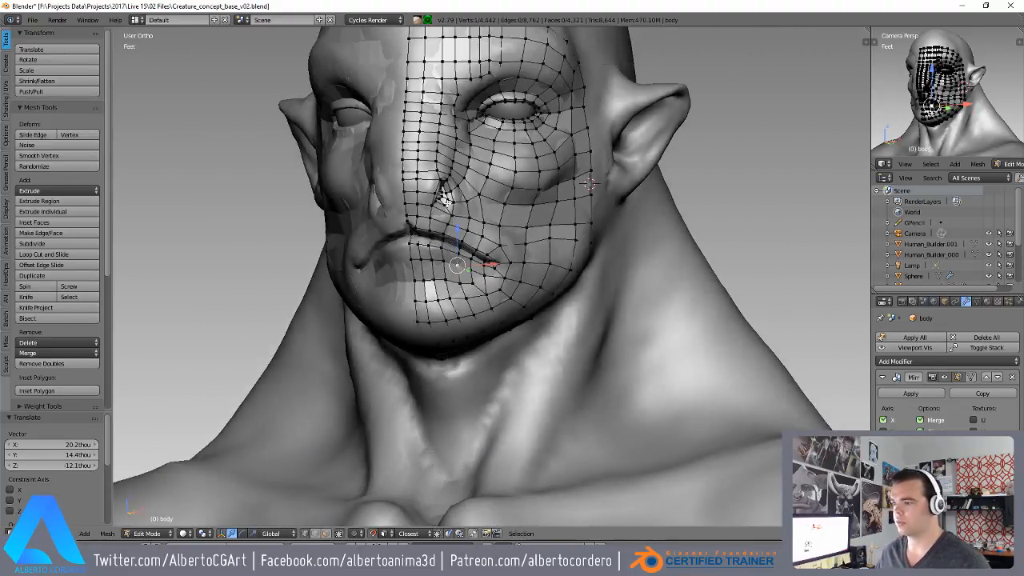
key("Tab")
scroll(445, 200, "down", 2)
scroll(443, 215, "up", 5)
scroll(477, 104, "down", 3)
mouse_move(492, 127)
middle_mouse_down("shift")
mouse_move(490, 263)
mouse_move(447, 301)
mouse_move(470, 330)
mouse_move(480, 303)
mouse_move(500, 302)
mouse_move(415, 314)
mouse_move(498, 232)
mouse_move(516, 234)
mouse_move(496, 230)
middle_mouse_up("shift")
key("z")
key("z")
scroll(449, 304, "down", 2)
- Hide all unselected objects, inspect the body mesh from the side and enter Edit Mode on it
key("shift+h")
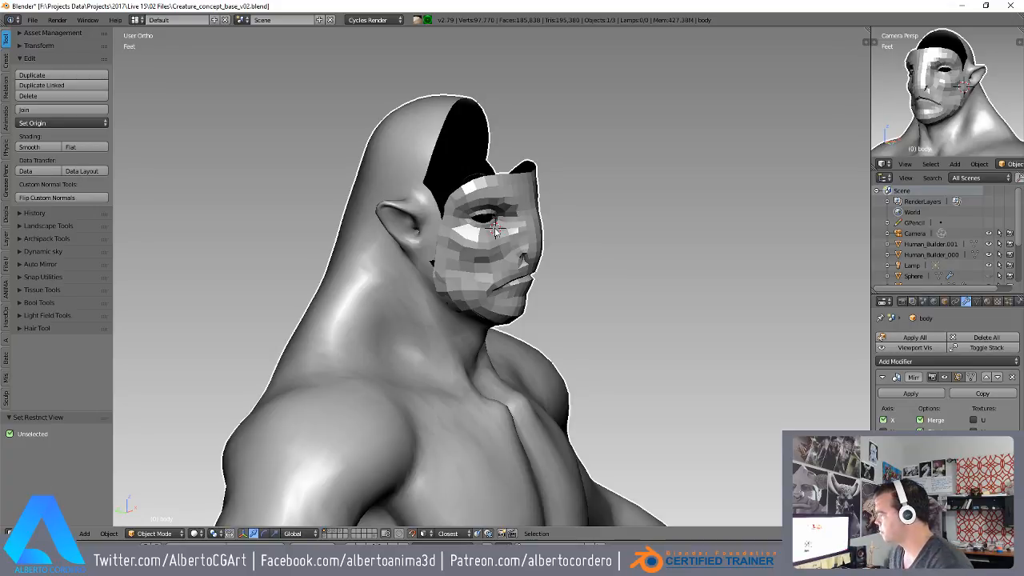
middle_click_drag(529, 112, 400, 116)
scroll(417, 107, "up", 1)
scroll(426, 142, "down", 3)
scroll(464, 160, "up", 3)
key("Tab")
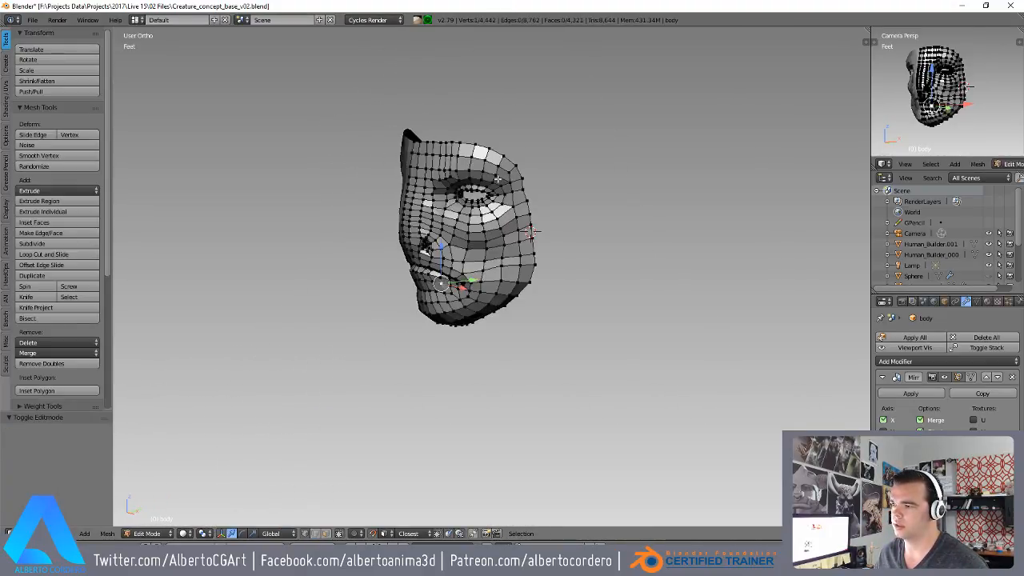
- Reveal the hidden body geometry and select the open boundary loop around the ear and jaw
middle_click_drag(497, 177, 492, 233)
key("alt+h")
middle_click_drag(533, 209, 470, 220)
scroll(472, 195, "up", 3)
scroll(472, 195, "down", 2)
right_click(468, 216, "alt")
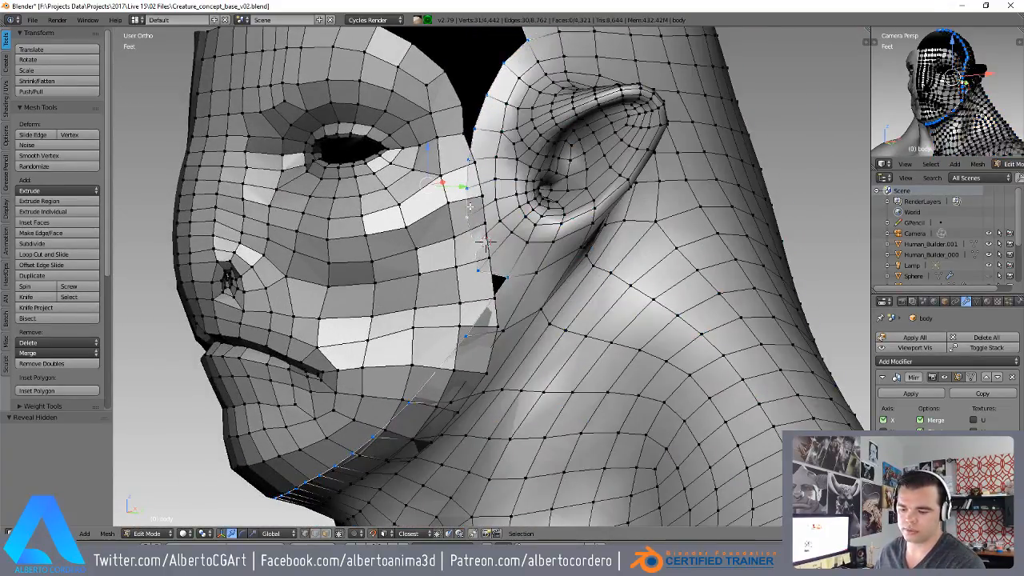
- In the right side view, reduce the loop selection to the vertices in front of the ear and rotate them about -5.4°
key("KP_3")
scroll(450, 251, "down", 2)
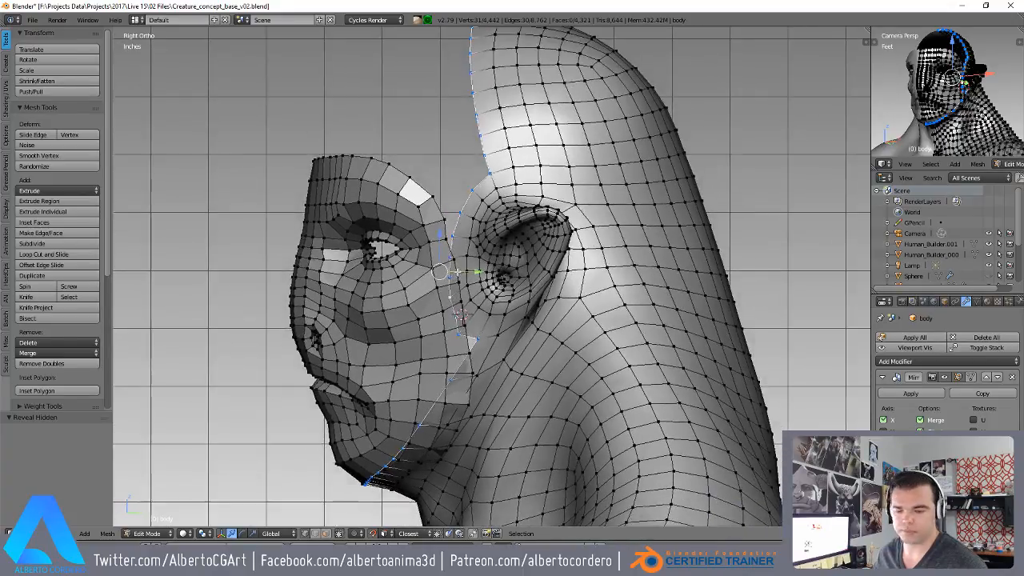
key("z")
scroll(431, 304, "down", 1)
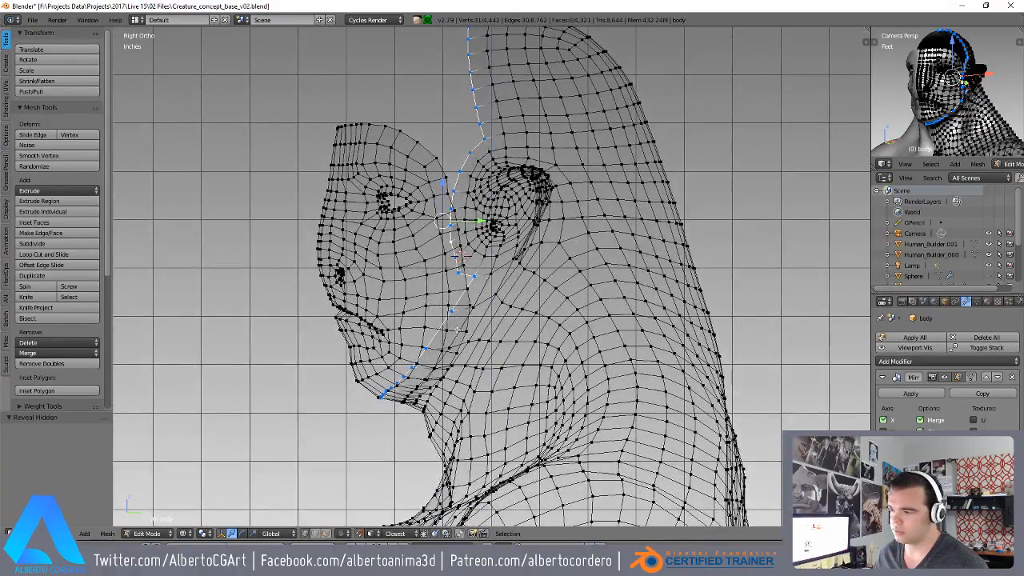
middle_click_drag(463, 302, 328, 400)
mouse_move(485, 118)
middle_mouse_down("shift")
mouse_move(454, 281)
mouse_move(474, 136)
middle_mouse_up("shift")
right_click(476, 120)
key("z")
mouse_move(469, 364)
middle_mouse_down("shift")
mouse_move(456, 219)
mouse_move(486, 247)
middle_mouse_up("shift")
scroll(456, 219, "up", 2)
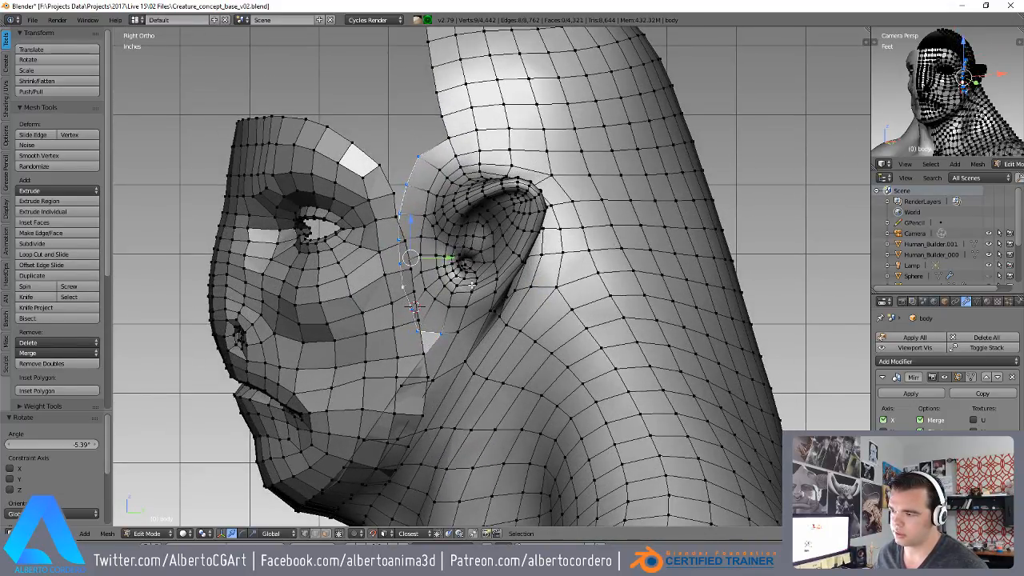
- Edge-slide the selected vertices in front of the ear by a factor of 0.5
scroll(450, 324, "up", 1)
scroll(431, 346, "up", 1)
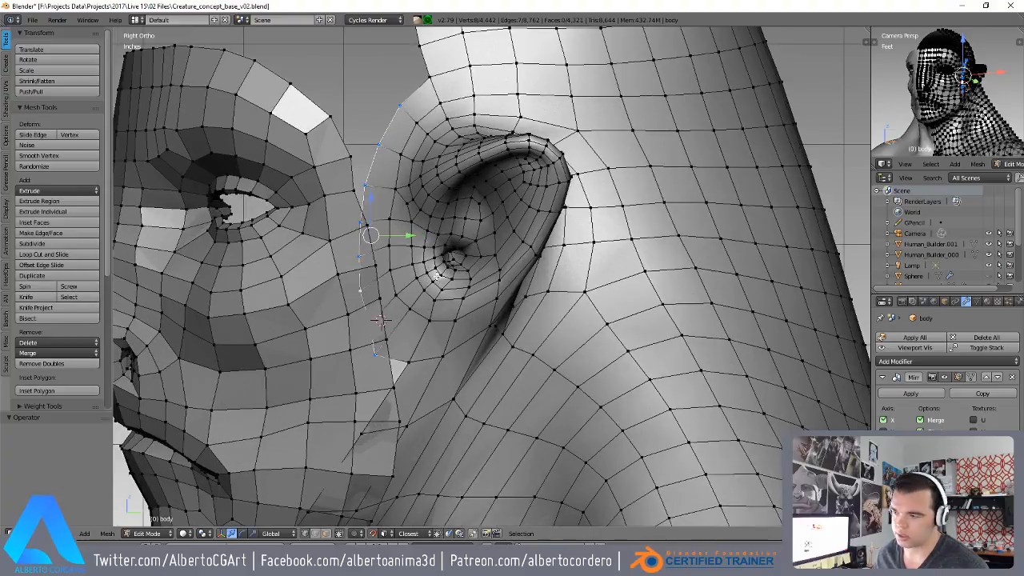
key("g")
key("g")
left_click(453, 269)
- Move individual boundary vertices in front of the ear to even out the curve facing the cheek
left_click(419, 149, "alt+shift")
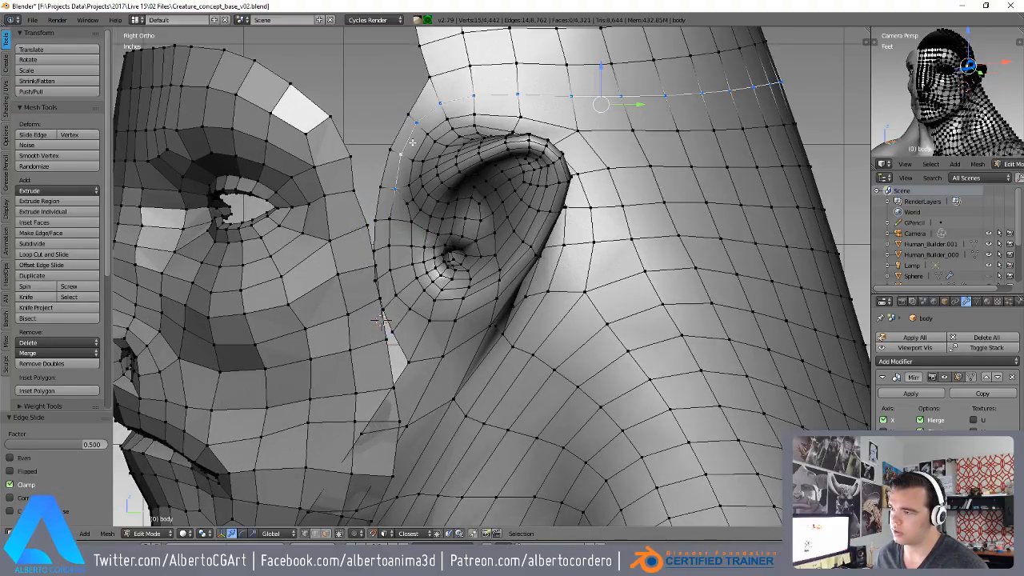
left_click(394, 253, "alt+shift")
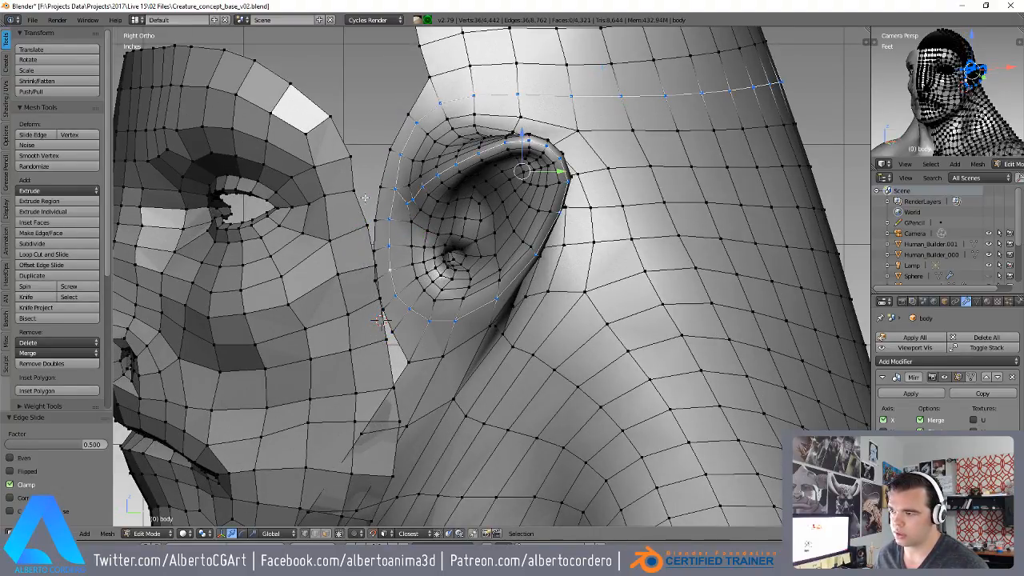
left_click(375, 264)
key("g")
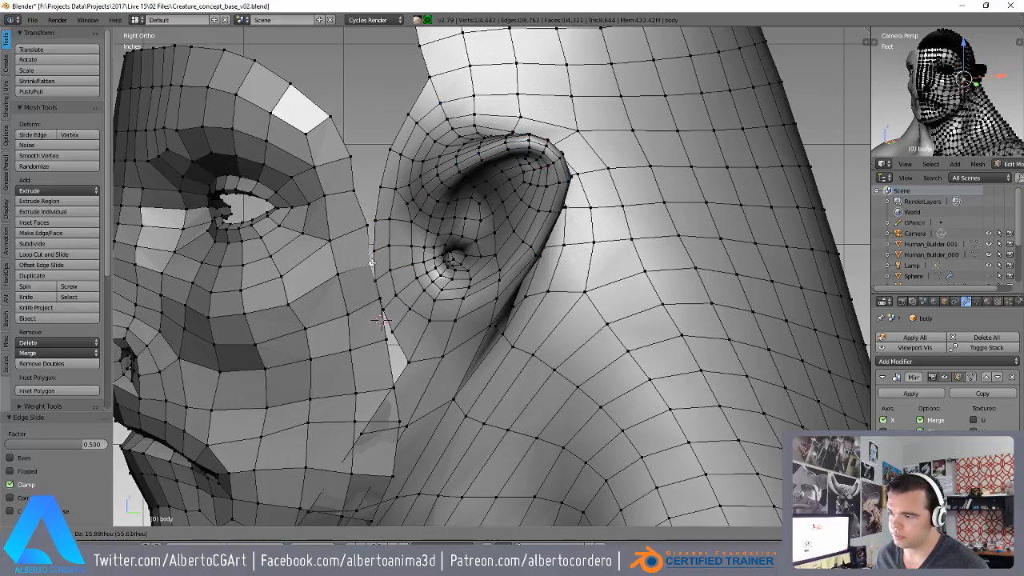
left_click(370, 265)
left_click(380, 299)
key("g")
left_click(378, 299)
key("g")
left_click(383, 303)
- Leave Edit Mode, bring the sculpted head back into view and re-enter Edit Mode on the body mesh
scroll(383, 302, "down", 3)
key("Tab")
scroll(432, 264, "down", 2)
right_click(398, 227)
right_click(401, 223)
key("Tab")
scroll(401, 223, "up", 6)
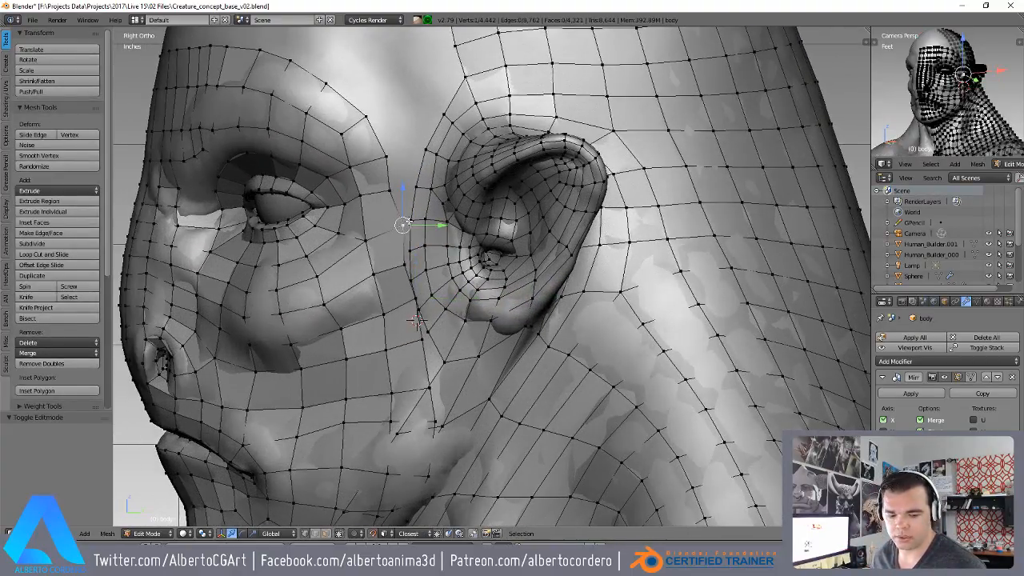
- Reposition the boundary vertices between the cheek and the ear, down to the earlobe, over the sculpted surface
key("g")
left_click(399, 222)
right_click(408, 262)
right_click(413, 296)
key("g")
left_click(408, 306)
right_click(423, 337)
key("g")
left_click(412, 337)
key("g")
left_click(414, 344)
- Dissolve the unneeded edge loop in the neck area of the body mesh
scroll(421, 394, "down", 1)
middle_click_drag(422, 394, 428, 335)
middle_click_drag(503, 216, 485, 239)
key("ctrl+x")
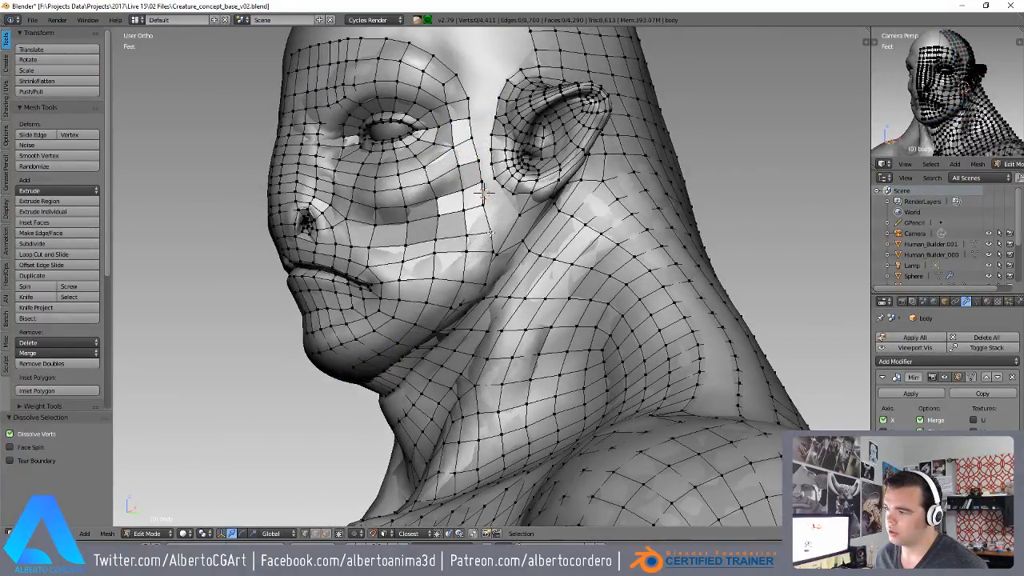
- Delete the vertex loops bordering the opening between the jaw and the neck below the ear
right_click(490, 228, "alt")
key("x")
left_click(476, 234)
right_click(494, 242, "alt")
middle_click_drag(519, 160, 521, 186)
key("x")
left_click(523, 188)
- Move the upper boundary vertices of the neck mesh under the jaw to follow the sculpted crease
middle_click_drag(518, 148, 533, 156)
middle_click_drag(473, 352, 419, 318)
right_click(418, 318)
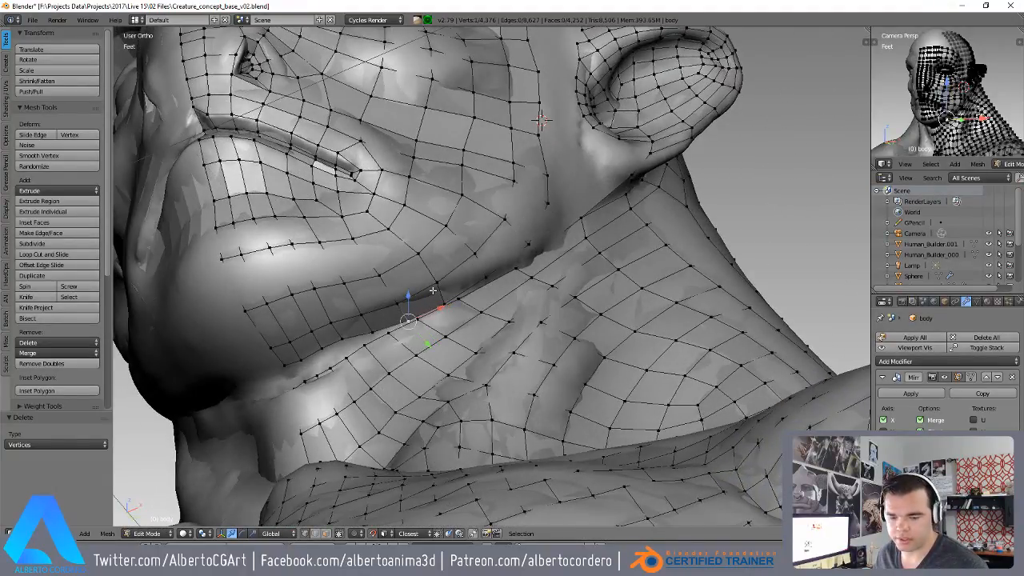
key("g")
left_click(433, 282)
right_click(435, 283)
middle_click_drag(434, 283, 480, 282)
right_click(435, 312)
key("g")
left_click(451, 300)
right_click(482, 279)
key("g")
left_click(477, 274)
key("g")
left_click(493, 240)
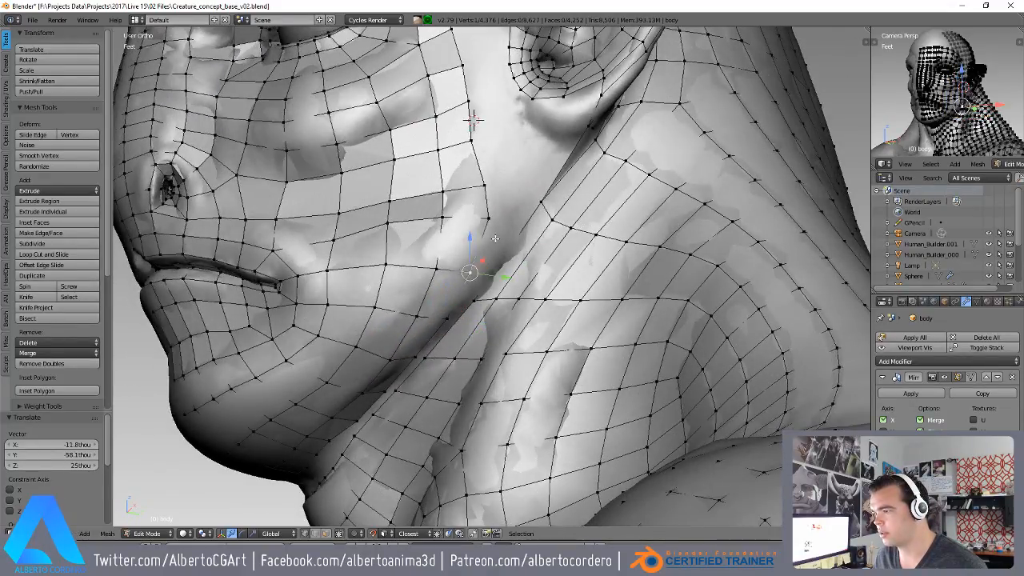
- Adjust the neck vertices just behind the jaw corner to even out the quads over the neck muscle
middle_click_drag(496, 237, 508, 232)
key("g")
left_click(520, 228)
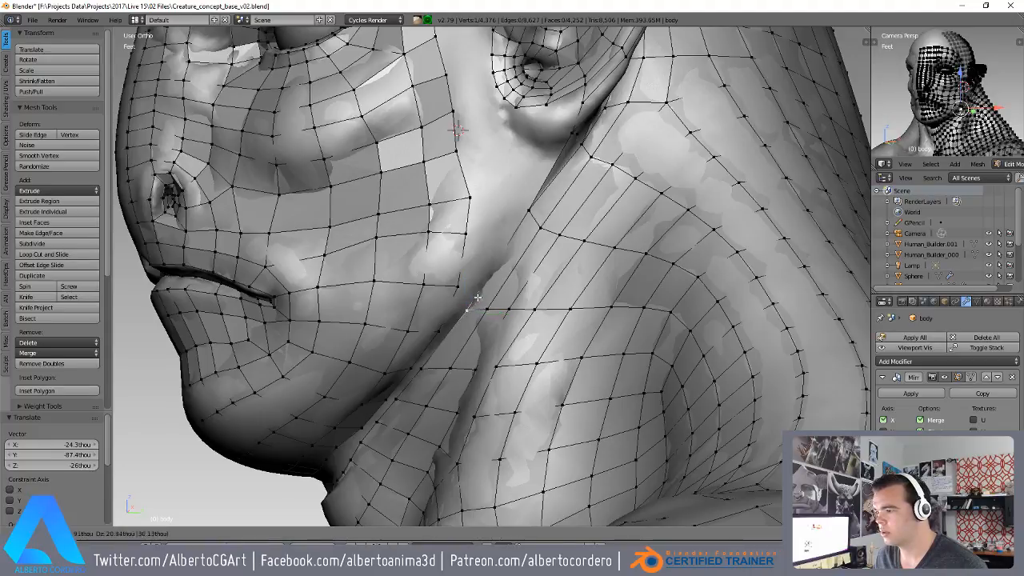
middle_click_drag(467, 312, 541, 302)
key("g")
left_click(551, 306)
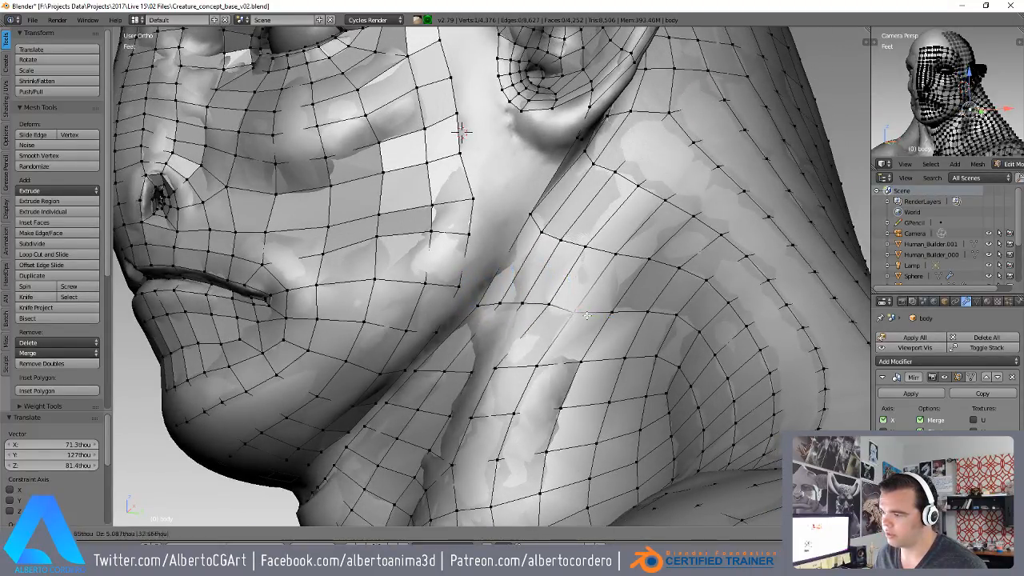
key("g")
left_click(501, 306)
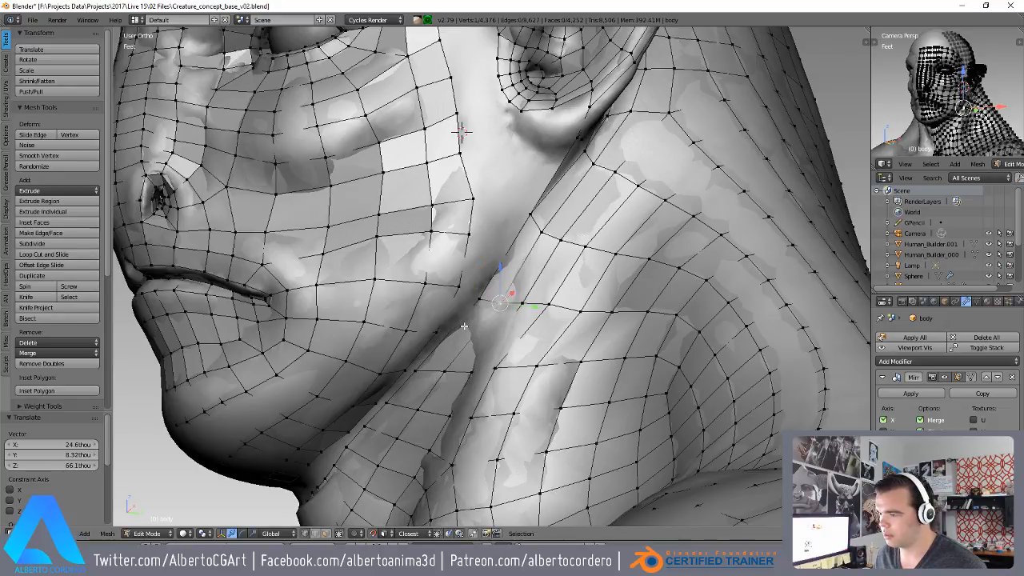
- Shift the neck boundary vertices along the underside of the jaw to space them evenly
key("g")
left_click(427, 336)
middle_click_drag(426, 336, 483, 308)
key("g")
left_click(378, 345)
key("g")
left_click(432, 349)
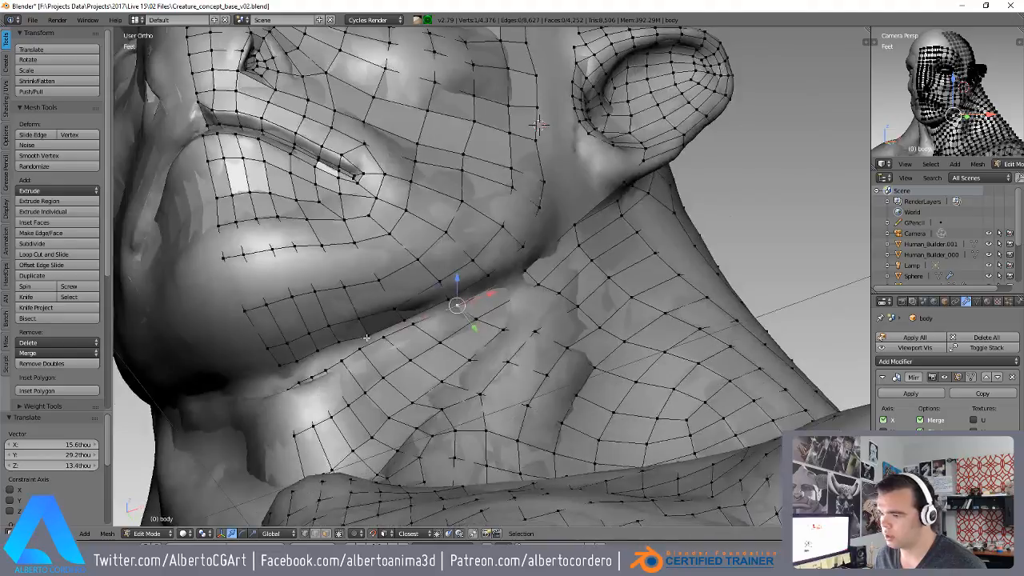
- Adjust a vertex under the chin, fill a face between the jaw and neck edges, and refine its vertex position
scroll(448, 312, "up", 1)
right_click(338, 322)
key("g")
left_click(350, 331)
middle_click_drag(350, 331, 402, 303)
key("f")
middle_click_drag(316, 337, 364, 289)
key("g")
left_click(366, 286)
- In edge select mode, select the short edge loop on the front of the neck and dissolve it
scroll(368, 289, "down", 1)
key("ctrl+Tab")
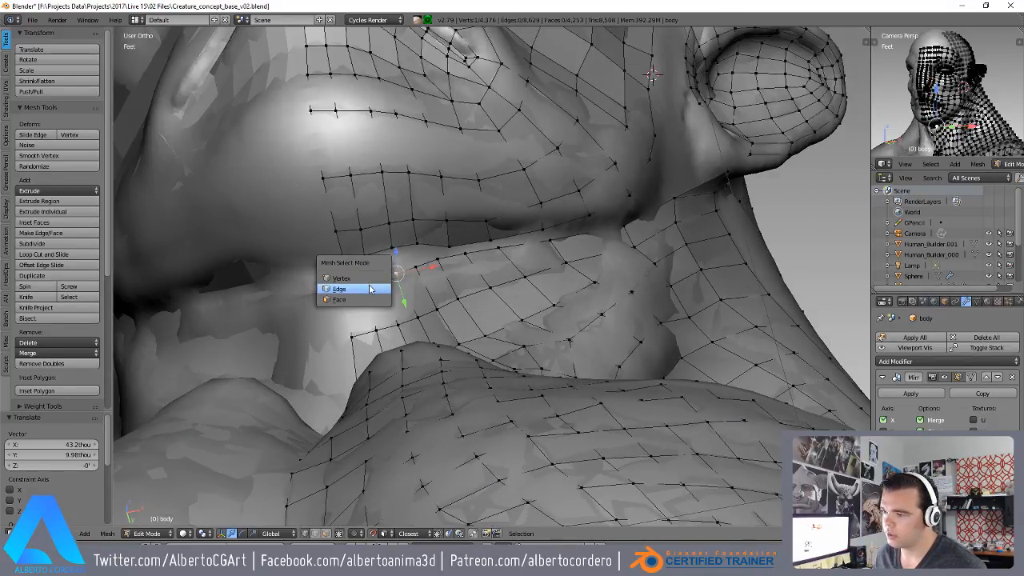
left_click(371, 289)
right_click(391, 298, "alt")
middle_click_drag(389, 299, 418, 279)
key("ctrl+x")
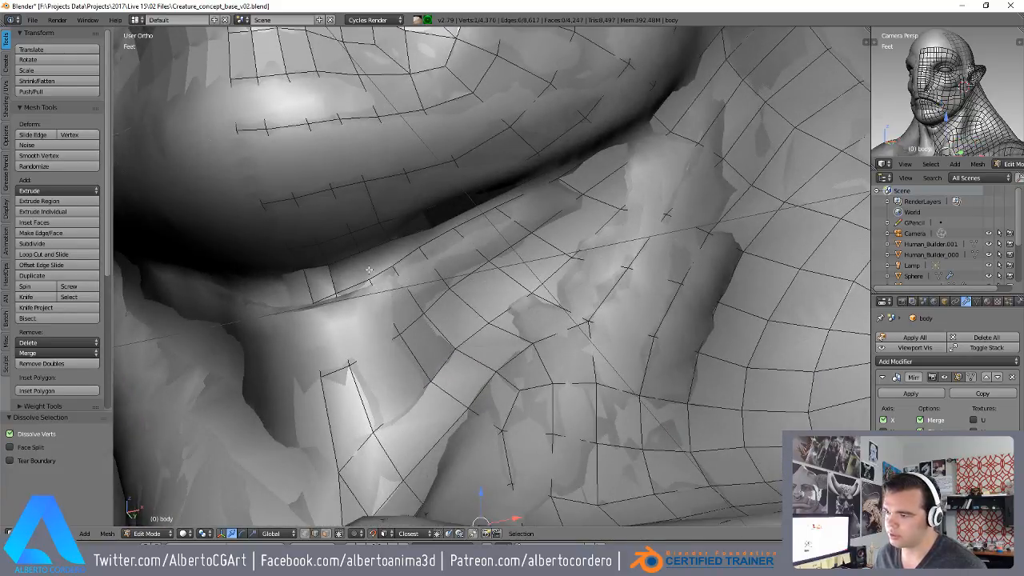
- In vertex select mode, reposition the neck boundary vertices beneath the chin
key("ctrl+Tab")
left_click(367, 257)
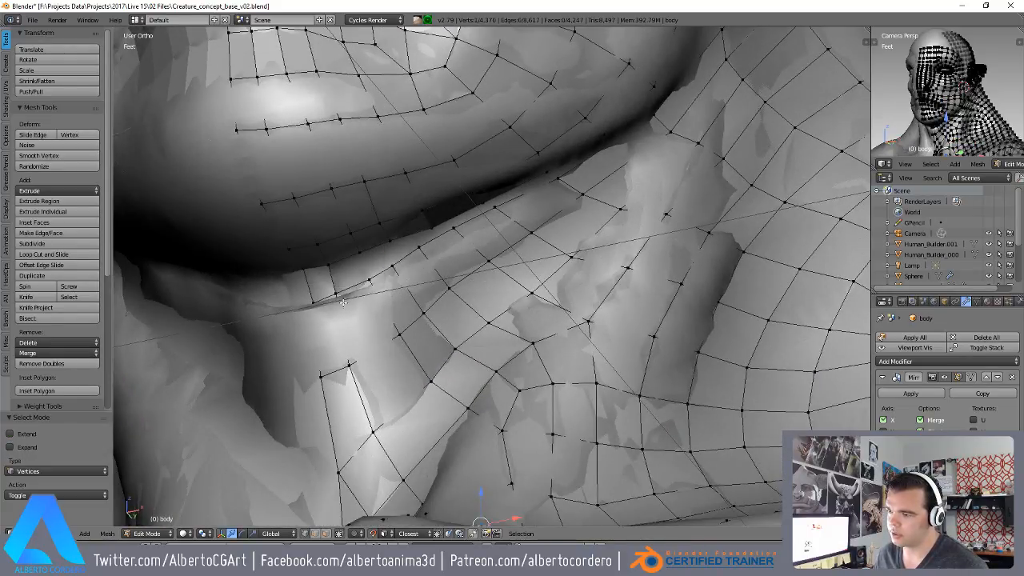
key("g")
left_click(349, 304)
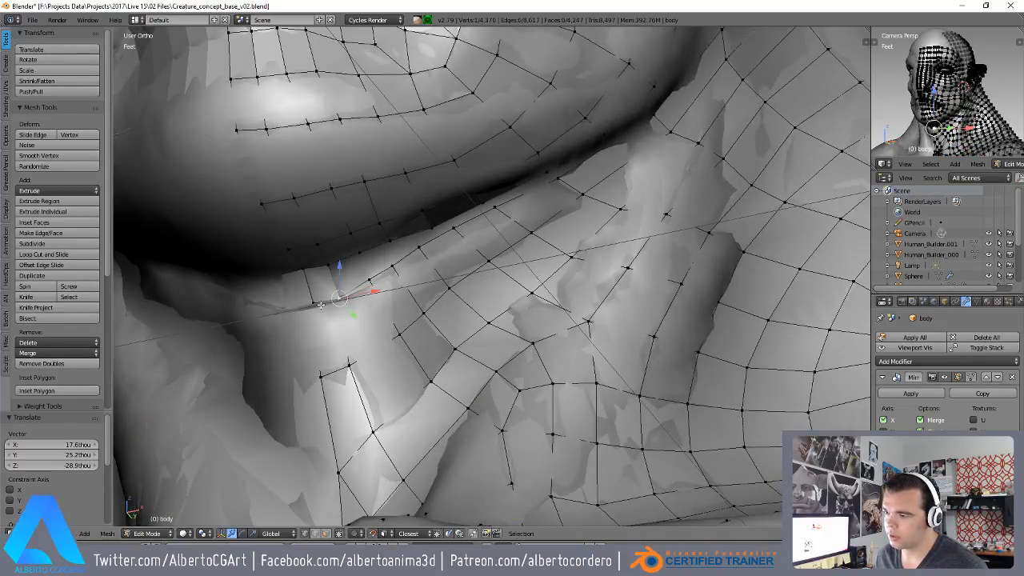
key("g")
left_click(366, 282)
middle_click_drag(366, 282, 368, 280)
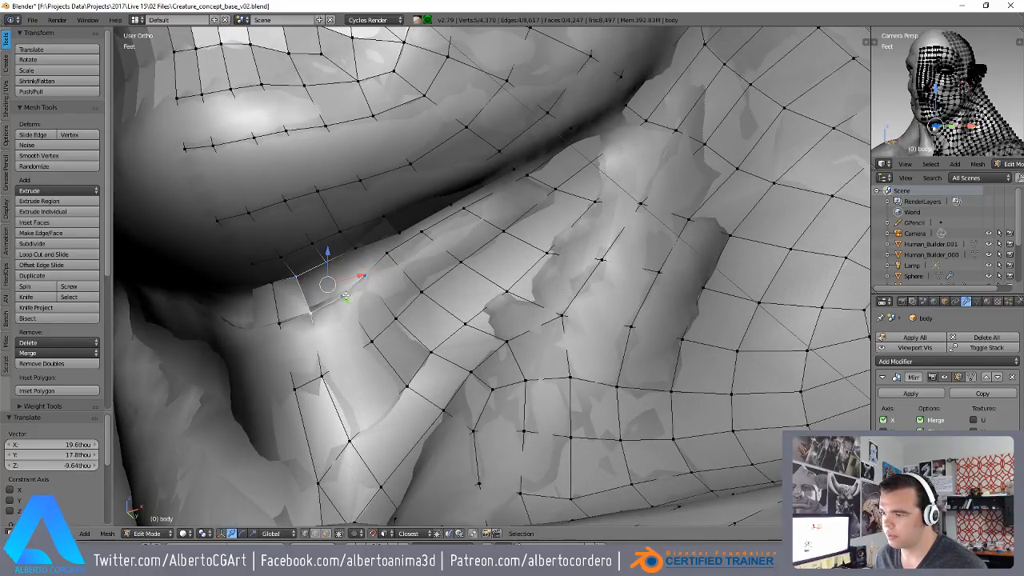
- Fill two quads in the gap between the underside of the chin and the neck
key("f")
middle_click_drag(337, 301, 353, 247)
right_click(330, 259, "shift")
key("f")
- In vertex select mode, move the vertices around the newly filled quads into the crease under the jaw
key("ctrl+Tab")
left_click(362, 227)
right_click(353, 246)
key("g")
left_click(364, 244)
key("g")
left_click(371, 243)
right_click(368, 230)
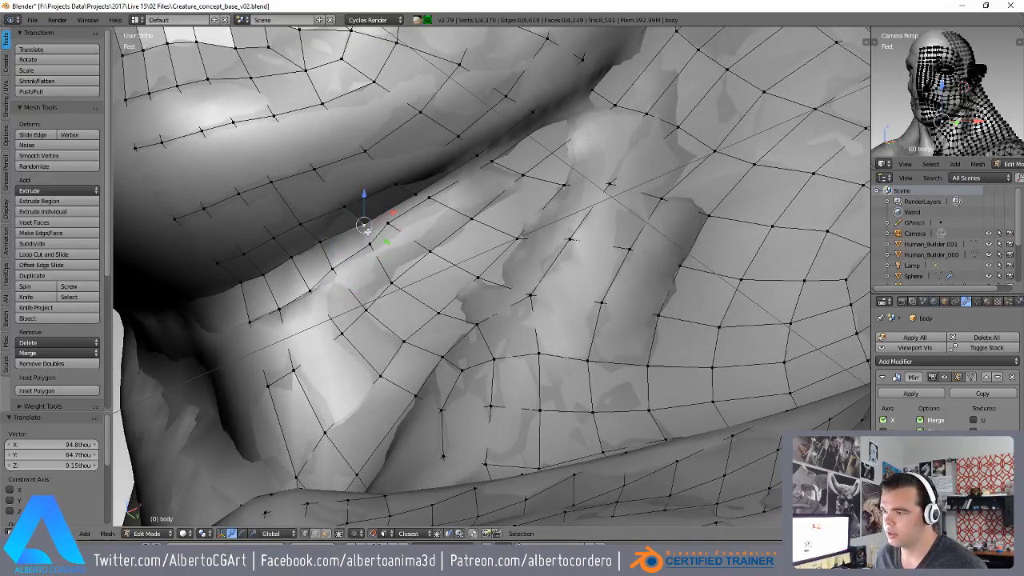
key("g")
left_click(387, 270)
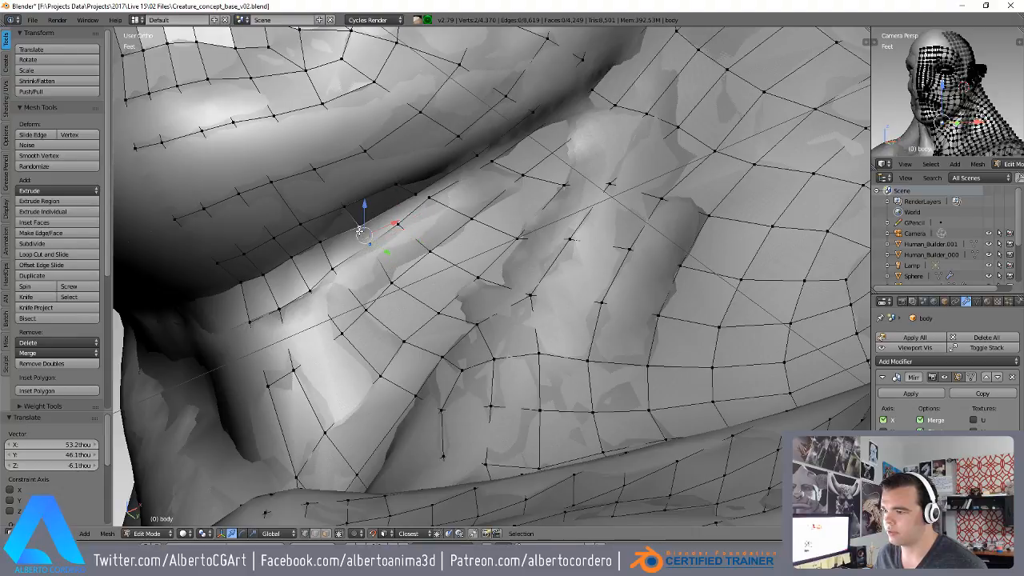
- Fill the next quad between the jaw and neck and even out its surrounding vertices
middle_click_drag(347, 256, 311, 219)
key("f")
key("g")
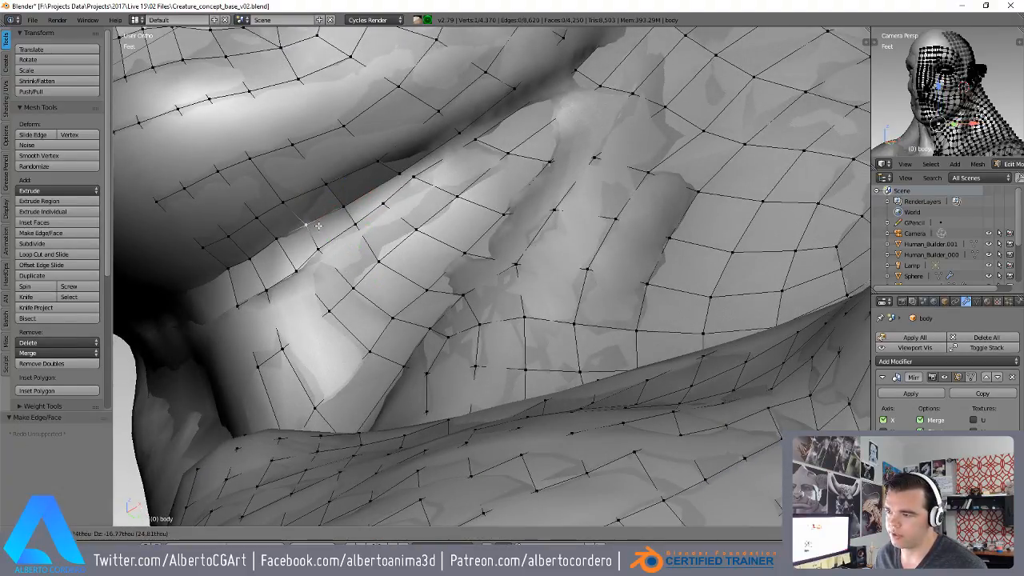
left_click(288, 241)
key("g")
left_click(289, 249)
key("g")
left_click(314, 236)
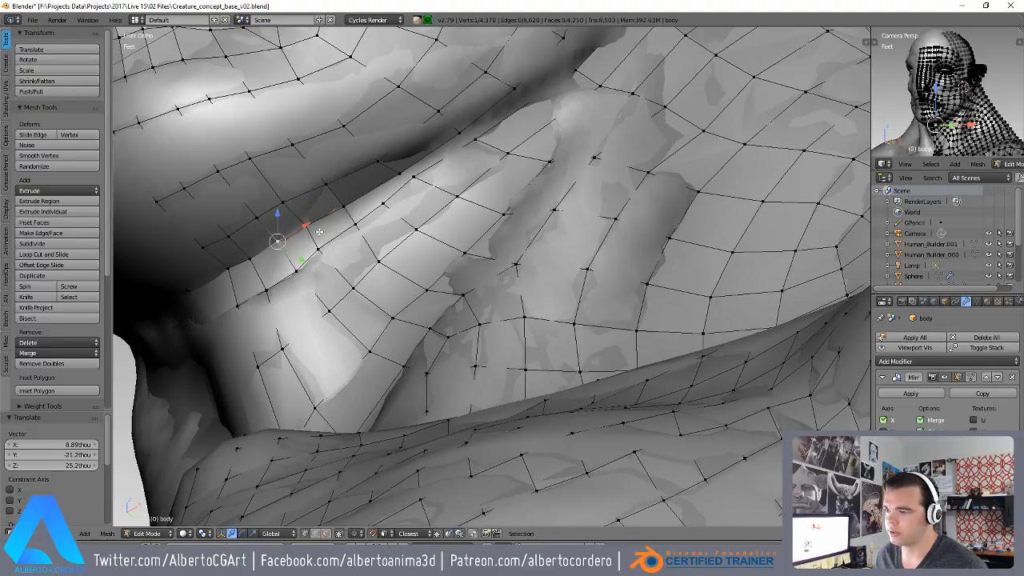
key("g")
left_click(356, 229)
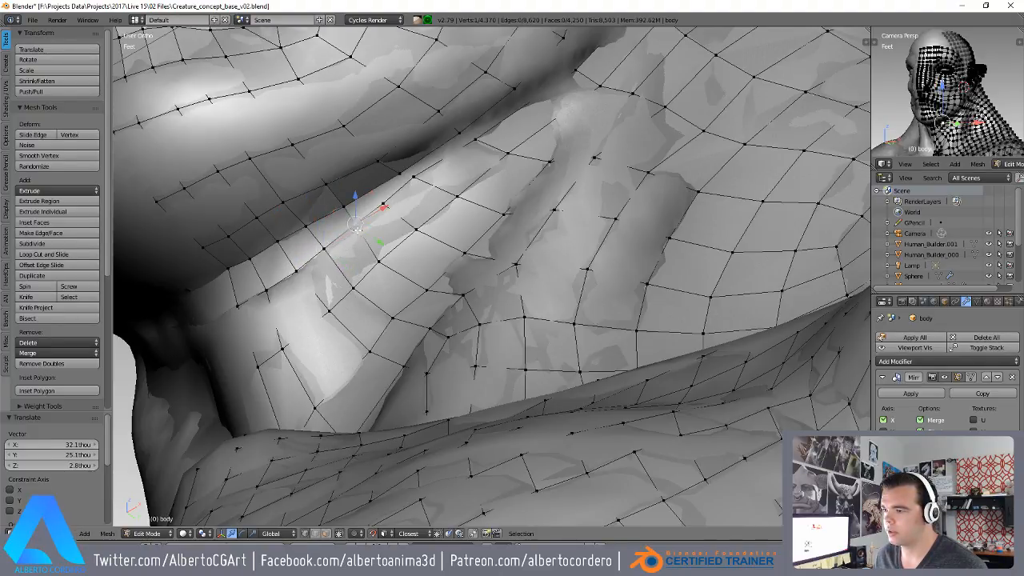
- In edge select mode, dissolve the short edge loop on the side of the neck below the jaw
middle_click_drag(401, 206, 386, 227)
left_click(363, 224)
right_click(412, 250, "alt")
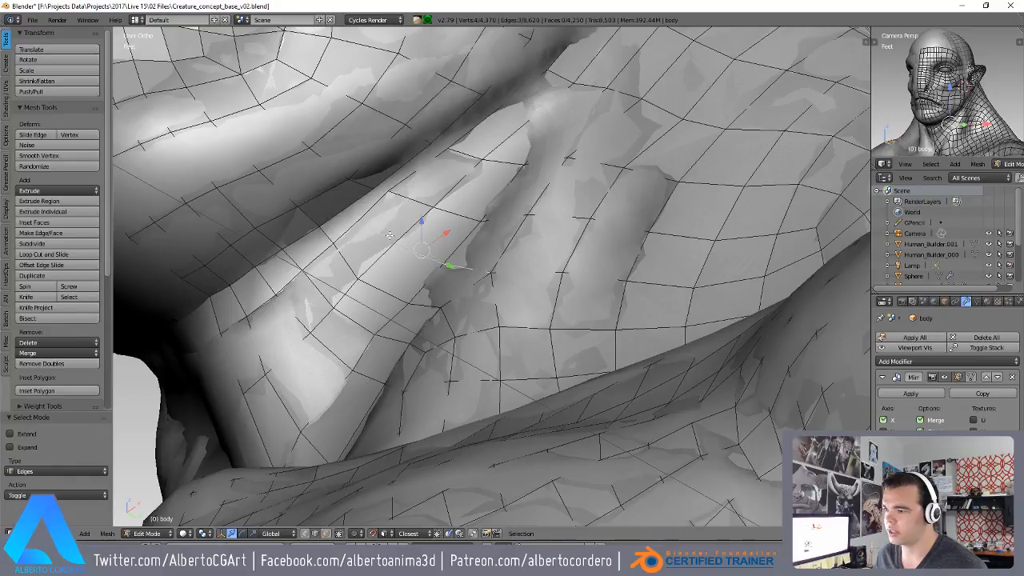
key("ctrl+x")
scroll(416, 252, "down", 3)
scroll(548, 340, "up", 2)
middle_click_drag(508, 276, 478, 252)
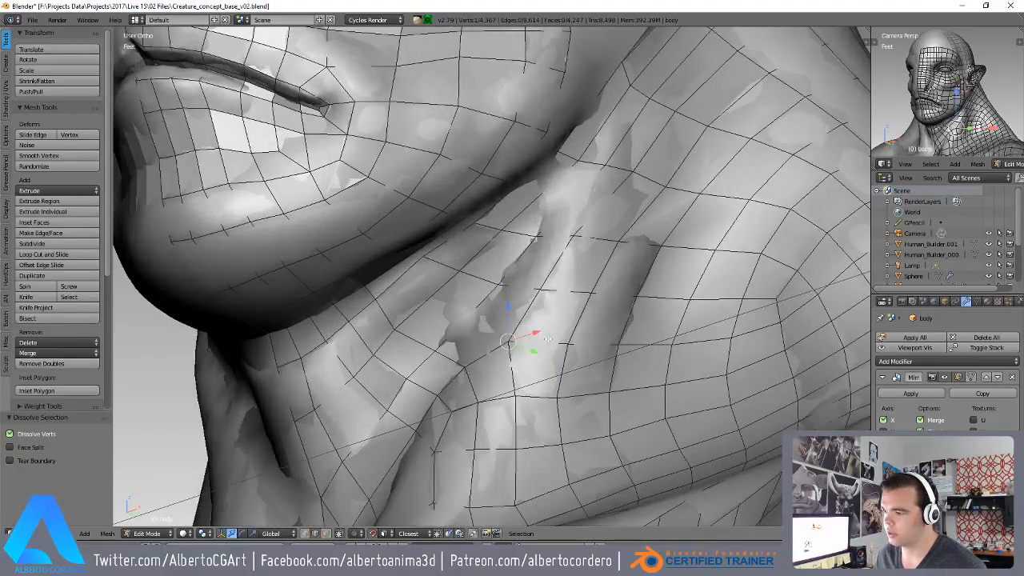
right_click(547, 340, "alt")
key("Escape")
- In vertex select mode, select the open corner vertices beneath the jaw and fill another face between them
scroll(368, 206, "up", 2)
middle_click_drag(368, 206, 355, 157)
key("ctrl+Tab")
left_click(354, 145)
right_click(377, 182)
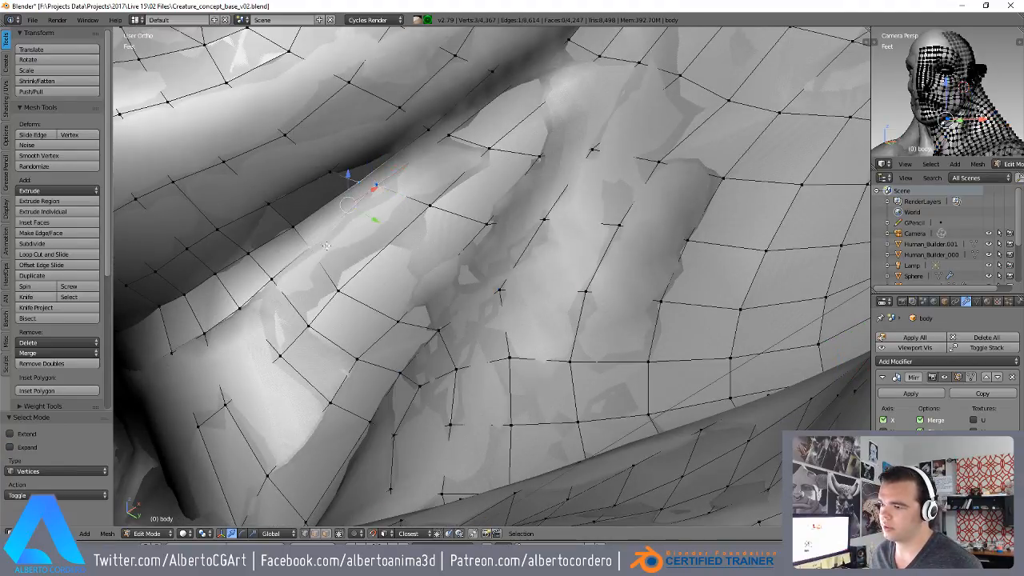
right_click(295, 228, "shift")
middle_click_drag(296, 229, 293, 243, "shift")
key("f")
- Adjust two vertices along the neck edge under the jaw and fill the next quad in the gap
middle_click_drag(381, 206, 373, 205)
key("g")
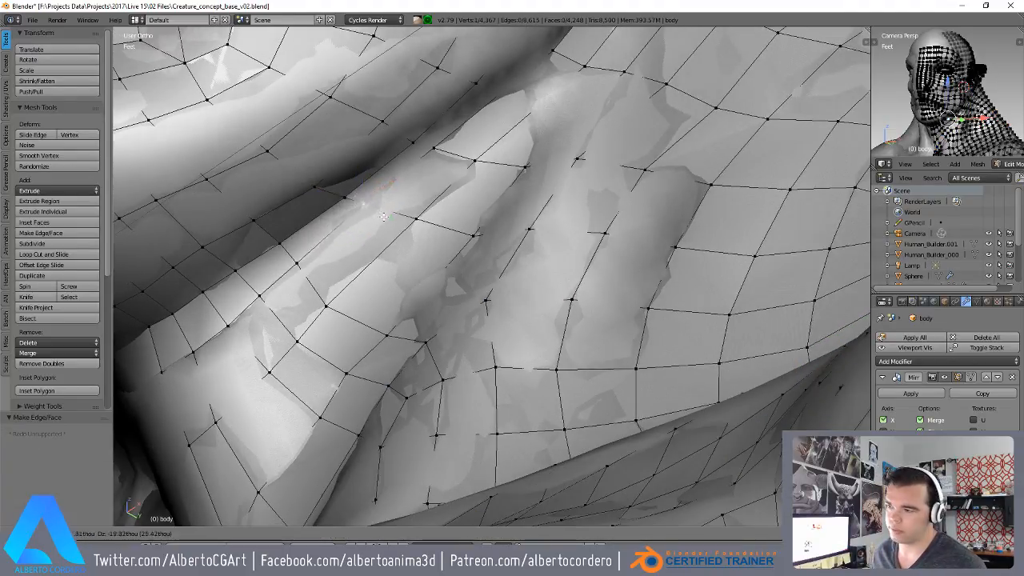
left_click(380, 213)
right_click(440, 155)
key("g")
left_click(441, 161)
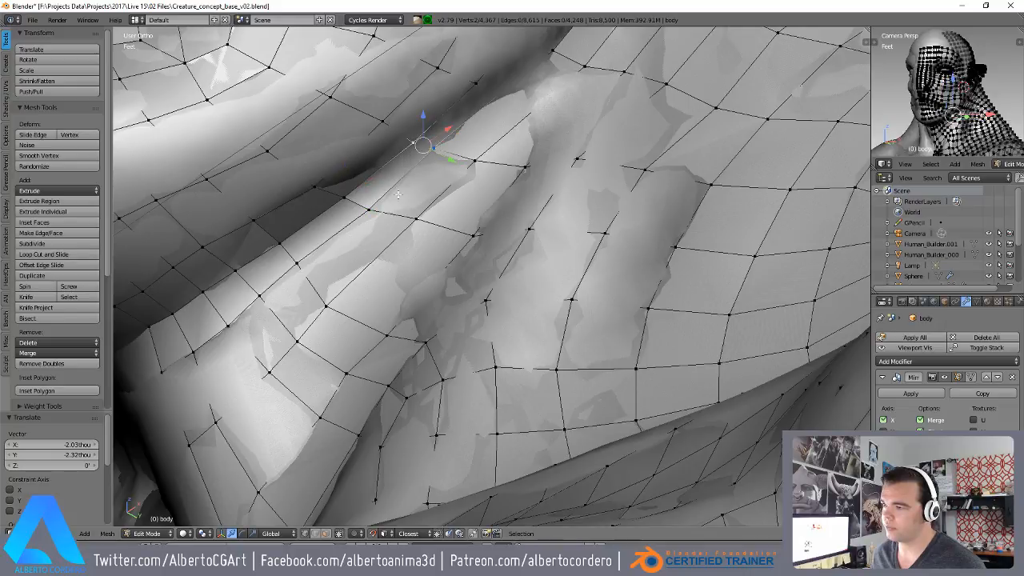
scroll(362, 194, "down", 3)
key("f")
- Select the edge loop running from the jaw corner across the side of the neck and edge-slide it by a factor of 0.3
middle_click_drag(362, 194, 370, 232)
scroll(400, 224, "up", 3)
middle_click_drag(424, 201, 440, 190)
right_click(501, 190, "alt")
right_click(509, 182, "alt")
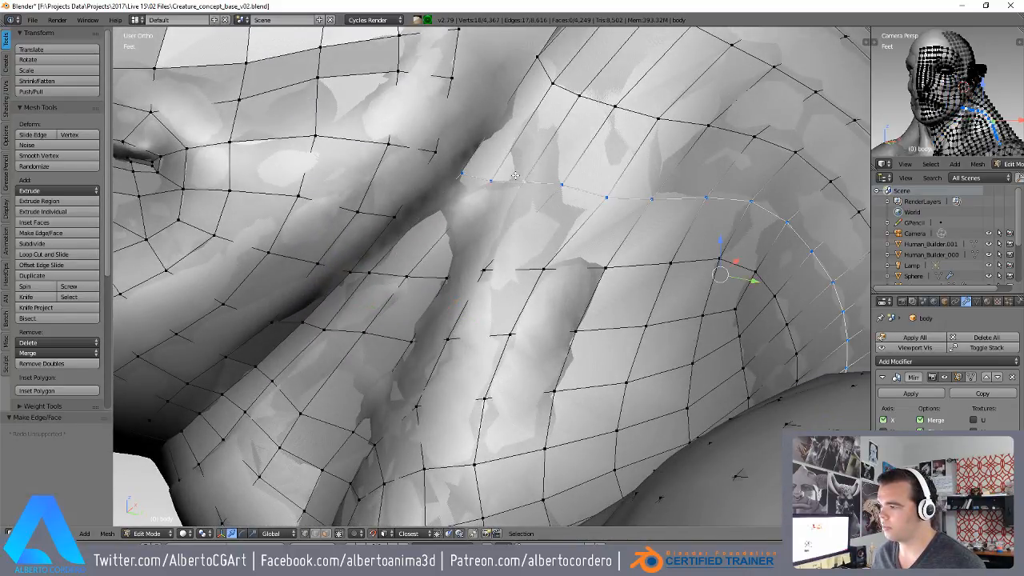
scroll(510, 185, "down", 6)
middle_click_drag(517, 208, 582, 284)
scroll(582, 284, "up", 6)
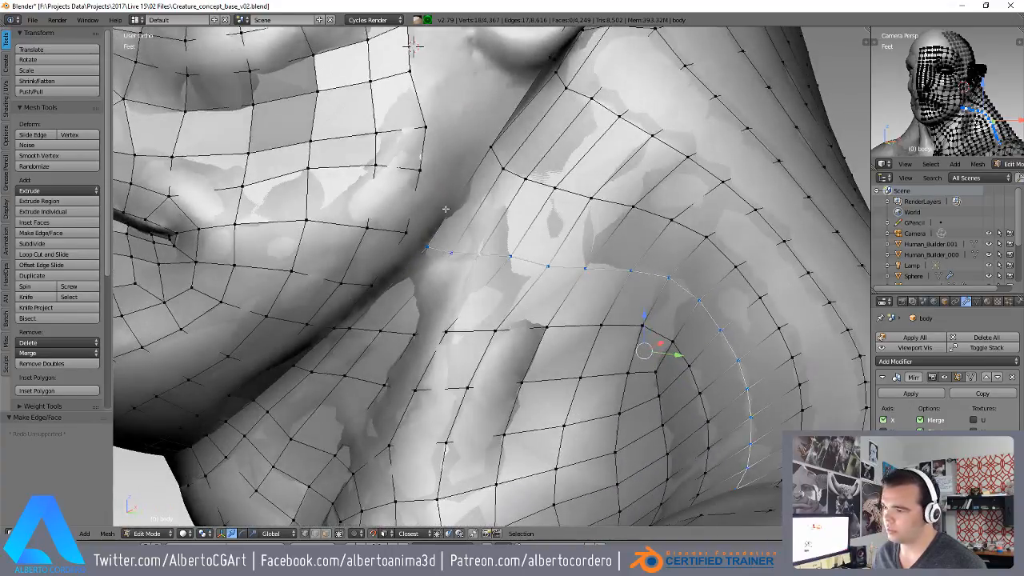
scroll(445, 209, "up", 1)
middle_click_drag(438, 248, 418, 241)
key("g")
key("g")
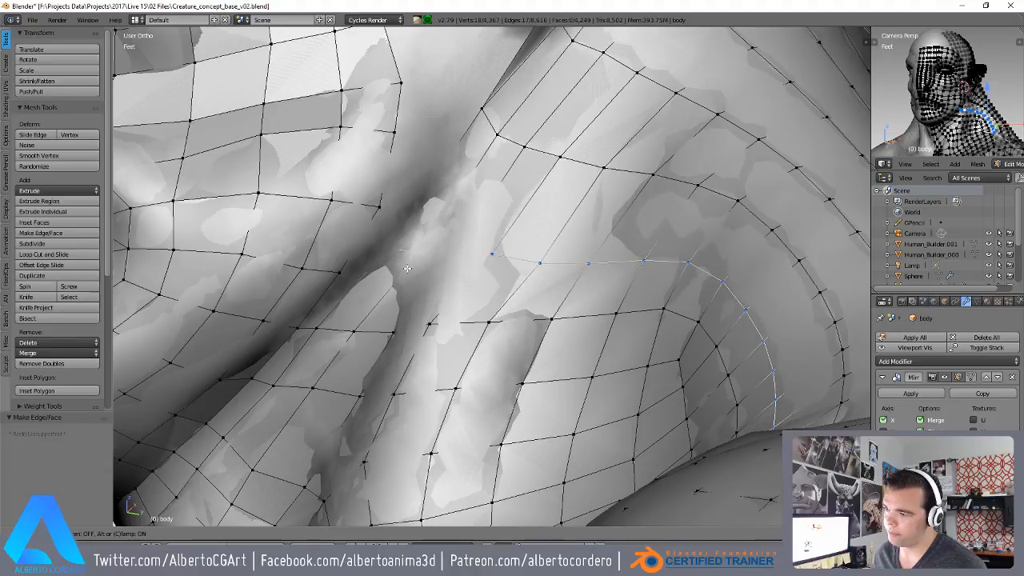
left_click(404, 257)
scroll(544, 285, "down", 10)
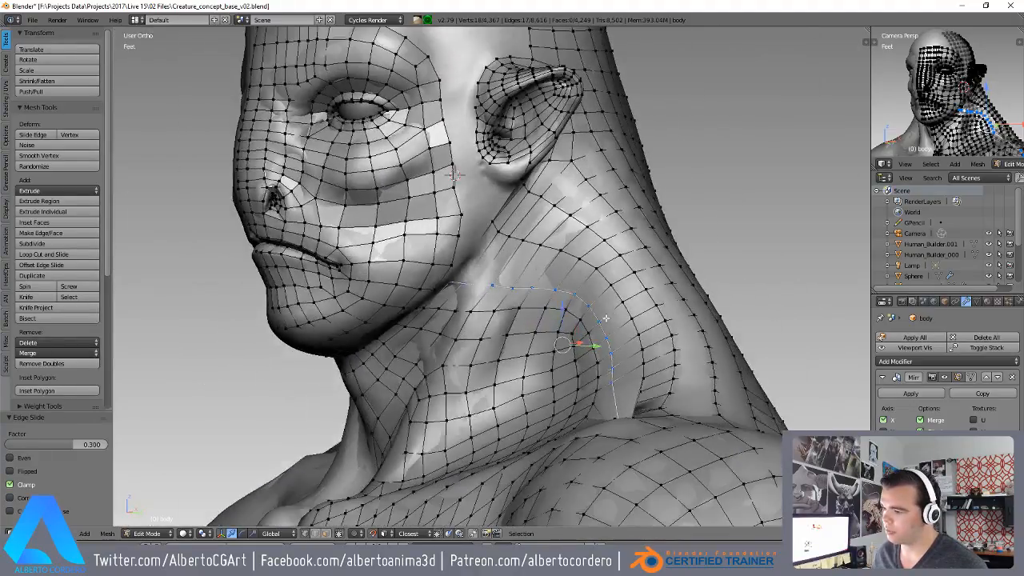
- Move the vertices of the slid loop beneath the jaw one by one to space them evenly toward the neck
middle_click_drag(602, 329, 540, 247)
scroll(541, 246, "up", 8)
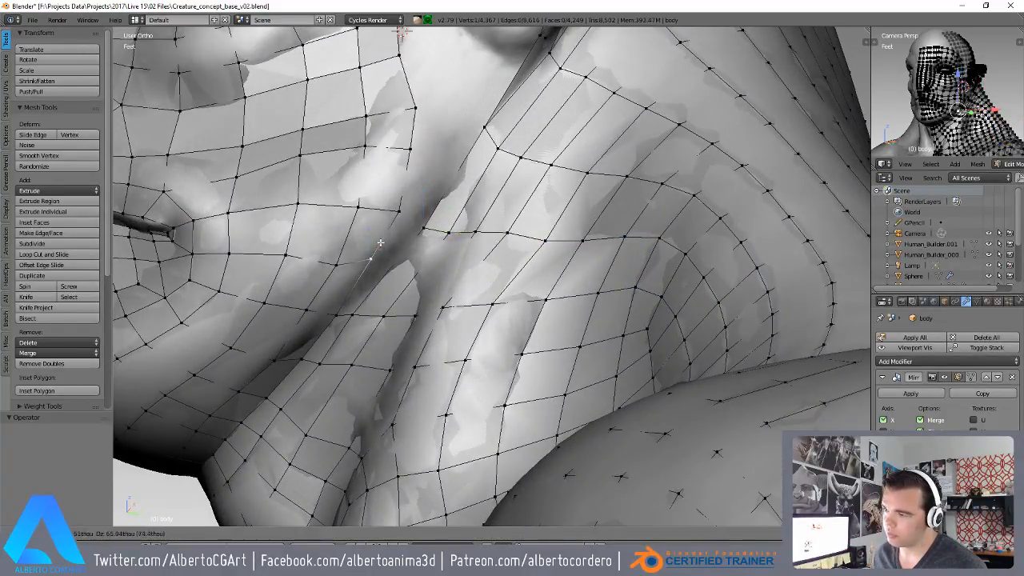
left_click(345, 252)
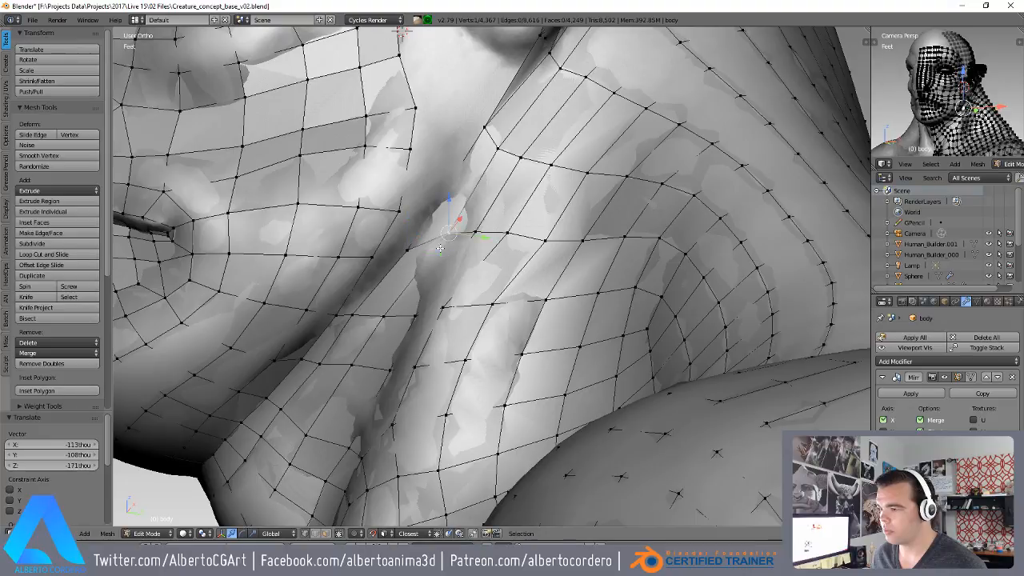
left_click(482, 248)
middle_click_drag(500, 236, 494, 273)
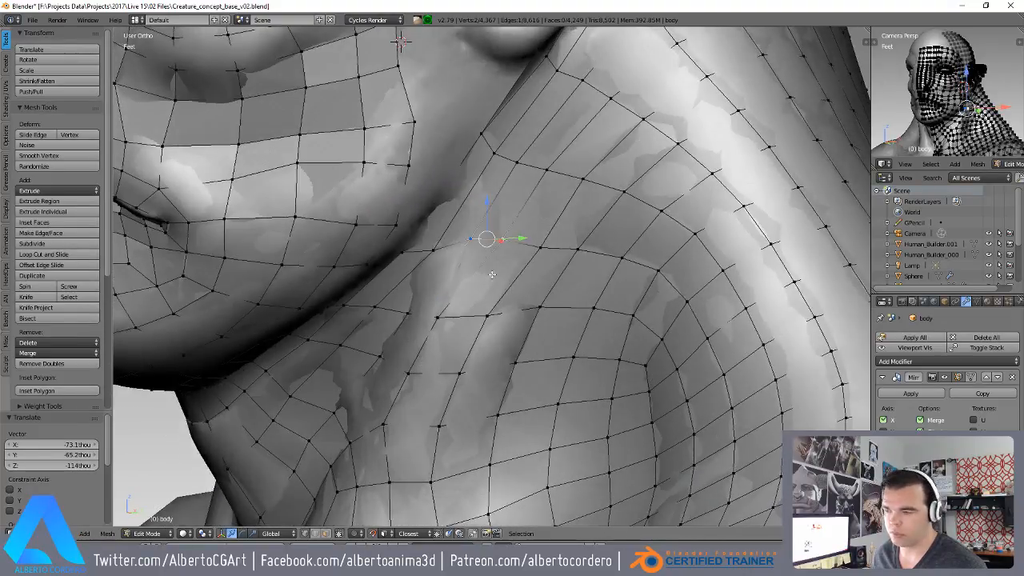
left_click(540, 248)
middle_click_drag(539, 248, 552, 253)
key("g")
left_click(535, 291)
- Reposition another vertex farther back on the neck loop and one in the row below it
right_click(613, 261)
key("g")
left_click(603, 274)
right_click(480, 319)
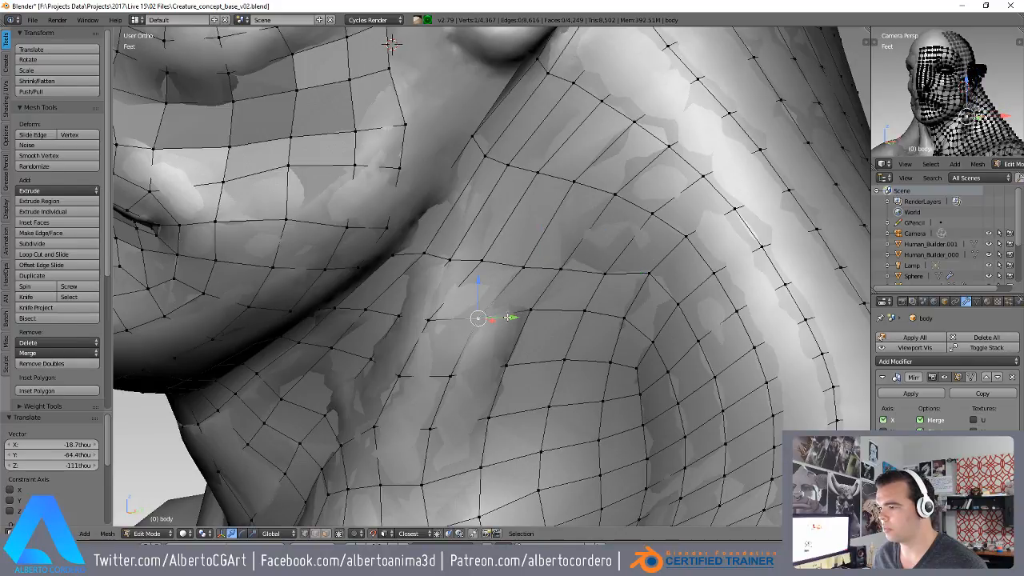
left_click(544, 332)
middle_click_drag(543, 332, 534, 307)
- Adjust the vertices at the jaw corner and fill a quad between the jaw edge and the neck edge
right_click(395, 256)
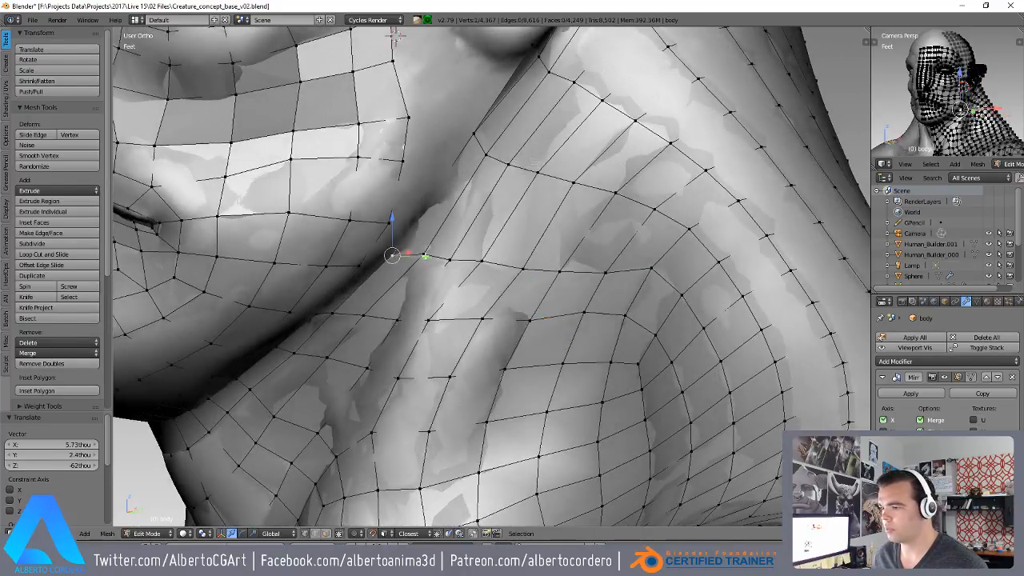
middle_click_drag(401, 253, 399, 272)
key("g")
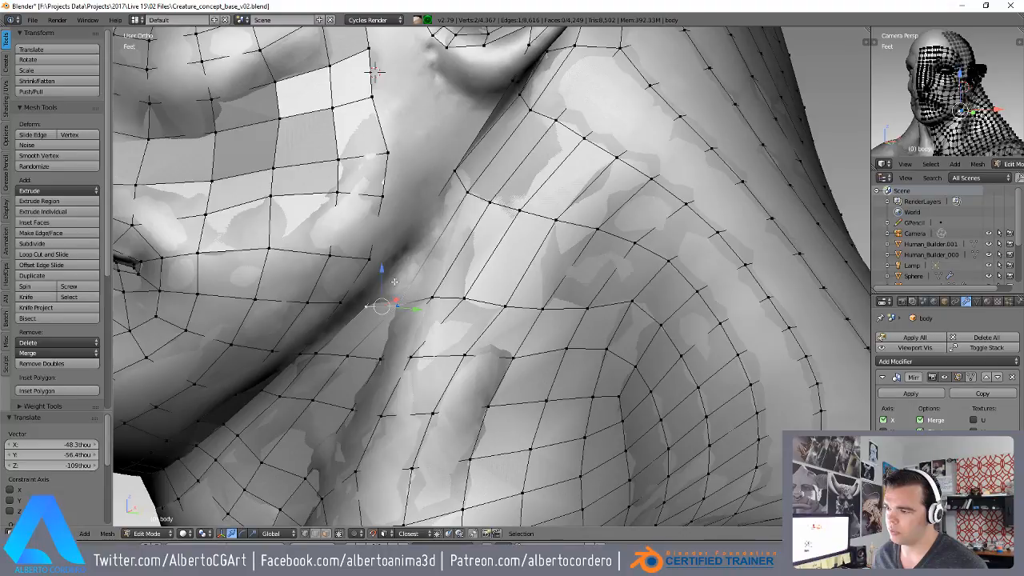
key("g")
middle_click_drag(441, 318, 477, 297)
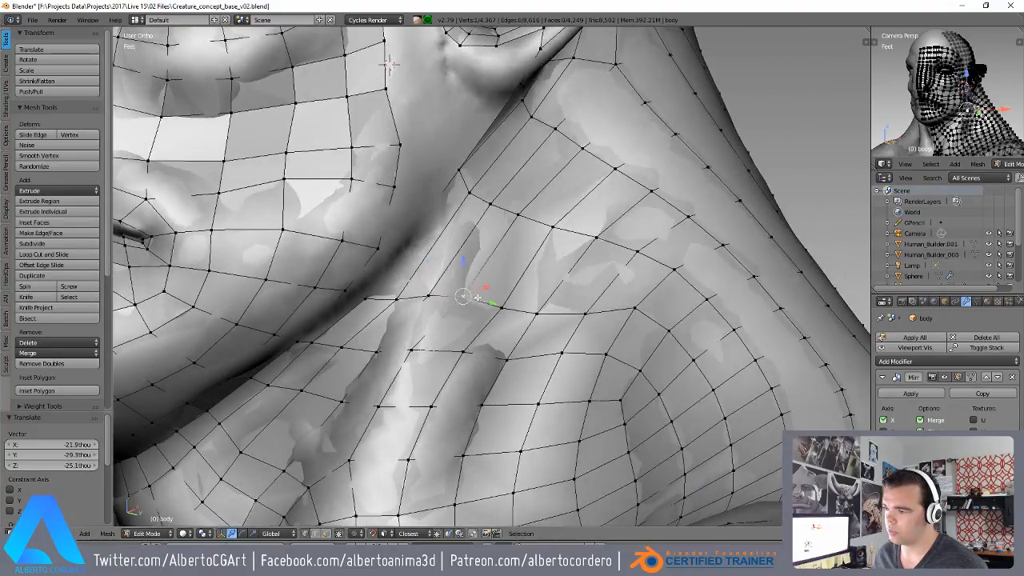
middle_click_drag(417, 352, 334, 306)
key("f")
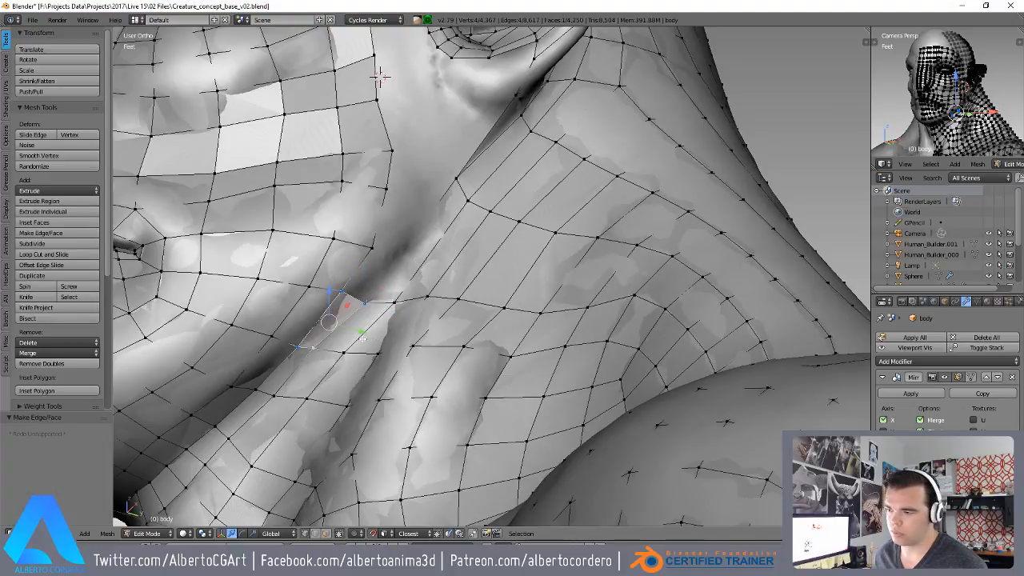
- Move the vertices around the new quad to smooth the jaw-to-neck transition
middle_click_drag(300, 344, 317, 341)
left_click(323, 355)
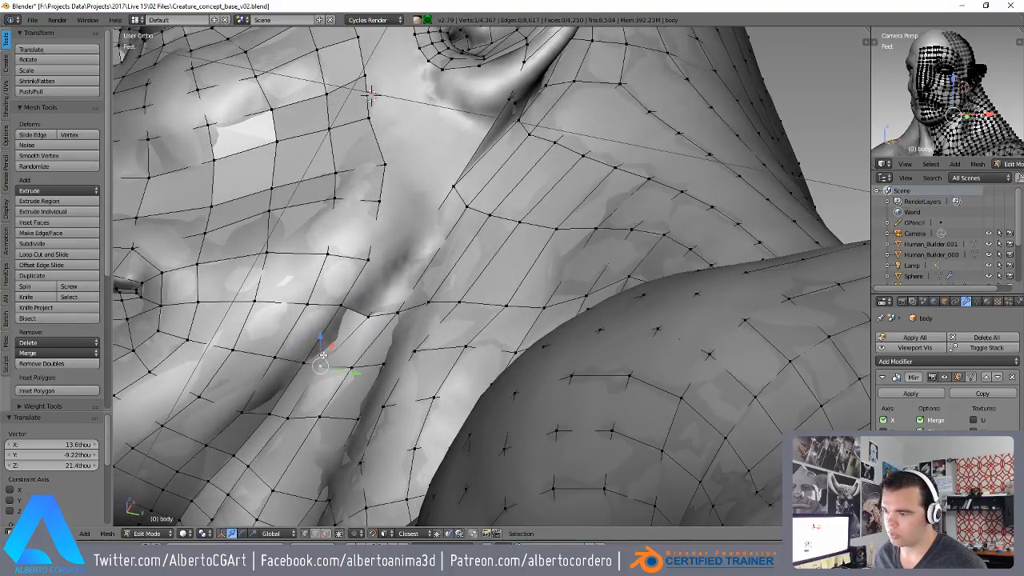
left_click(369, 303)
middle_click_drag(370, 303, 376, 324)
right_click(398, 311)
key("g")
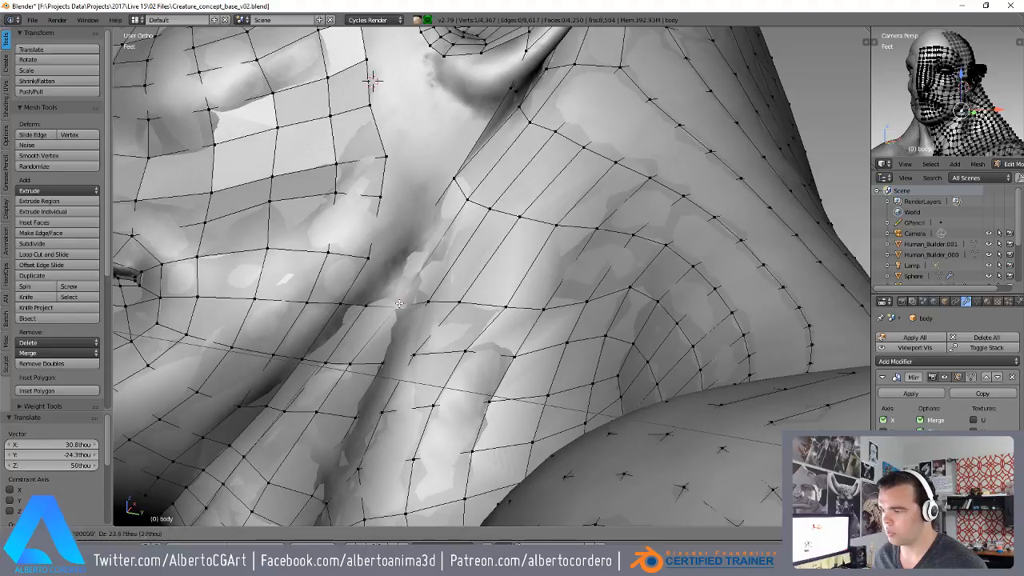
middle_click_drag(422, 300, 507, 270)
- Try a loop cut running from below the jaw across the neck and down the arm, and undo it
scroll(453, 301, "down", 3)
scroll(432, 296, "up", 3)
right_click(374, 296)
left_click(431, 277)
right_click(432, 278)
scroll(450, 281, "down", 5)
scroll(506, 270, "down", 4)
scroll(465, 227, "down", 3)
scroll(465, 227, "up", 8)
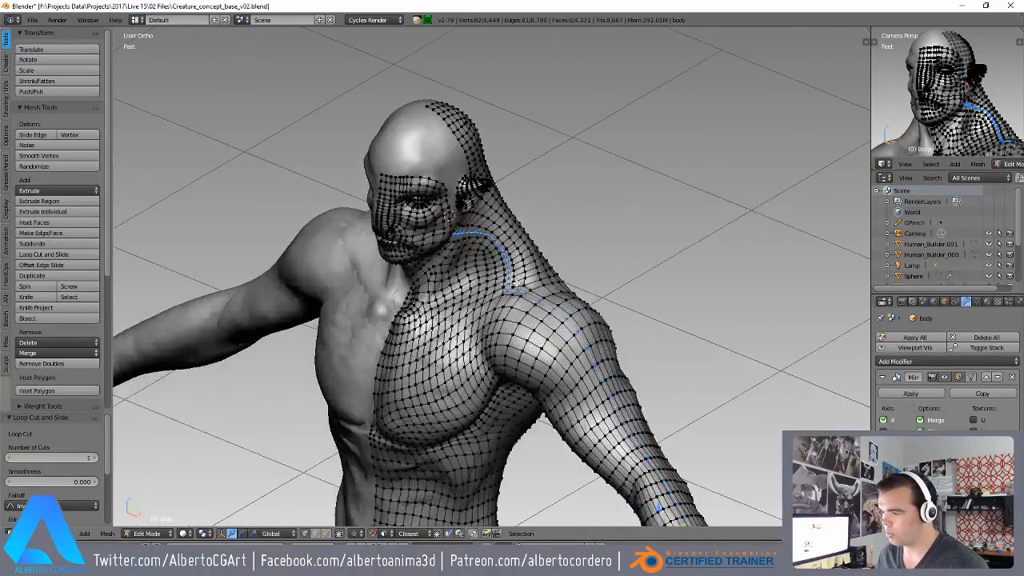
left_click(435, 238)
key("ctrl+z")
key("ctrl+z")
- In edge select mode, delete the edge and its stretched face between the earlobe and the neck edge
right_click(389, 180)
middle_click_drag(392, 184, 469, 291)
scroll(456, 358, "up", 2)
key("ctrl+Tab")
left_click(404, 287)
scroll(457, 313, "up", 2)
scroll(469, 290, "down", 1)
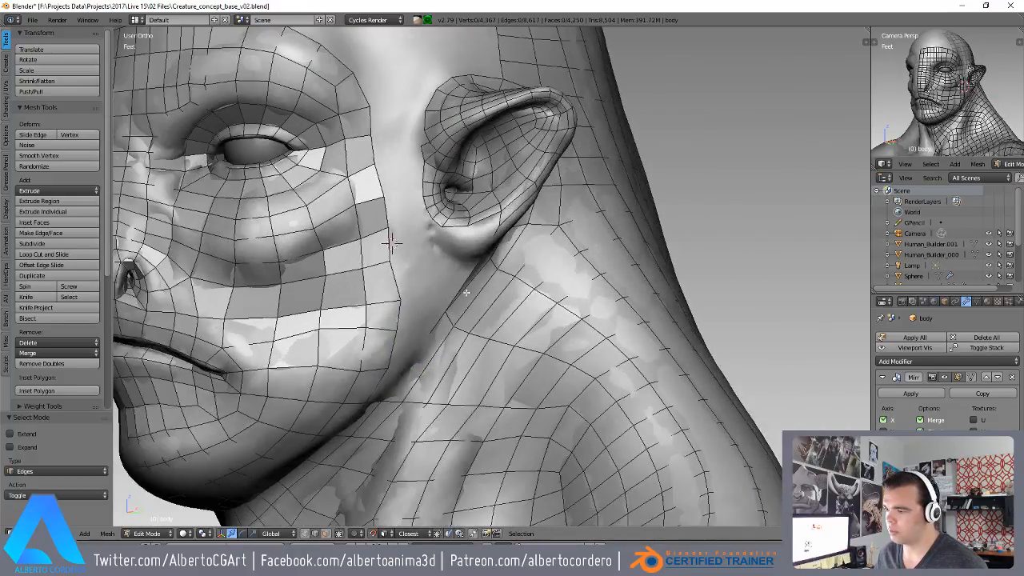
scroll(496, 268, "up", 2)
key("ctrl+Tab")
left_click(509, 246)
middle_click_drag(505, 254, 525, 242)
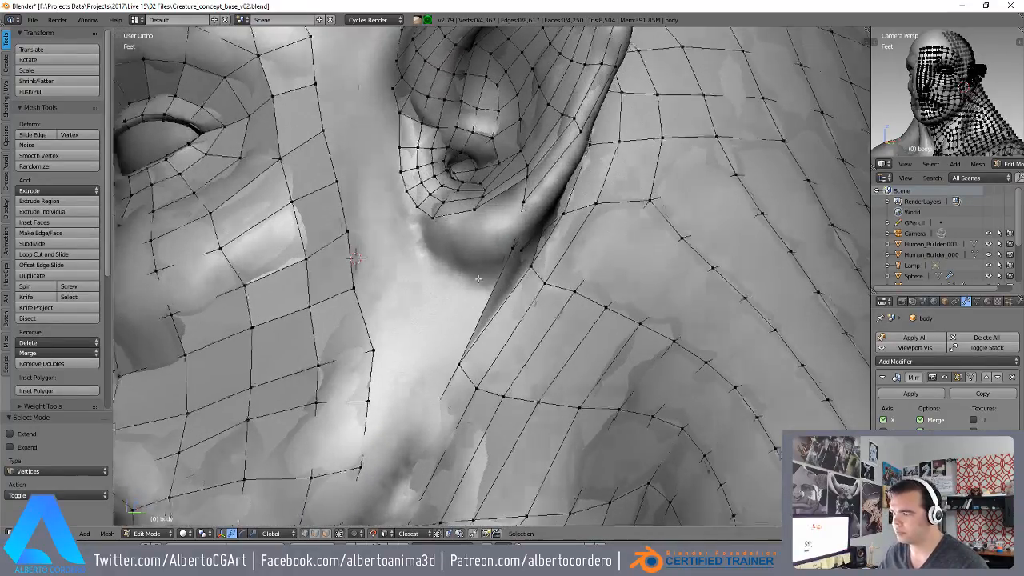
middle_click_drag(486, 281, 556, 259)
key("ctrl+Tab")
left_click(542, 278)
right_click(540, 272)
key("x")
left_click(506, 296)
- In vertex select mode, select the leftover vertex behind the earlobe and delete it with its attached faces
middle_click_drag(524, 215, 575, 193)
key("ctrl+Tab")
left_click(548, 208)
key("Tab")
key("Tab")
key("ctrl+Tab")
left_click(533, 148)
key("z")
right_click(552, 226)
key("z")
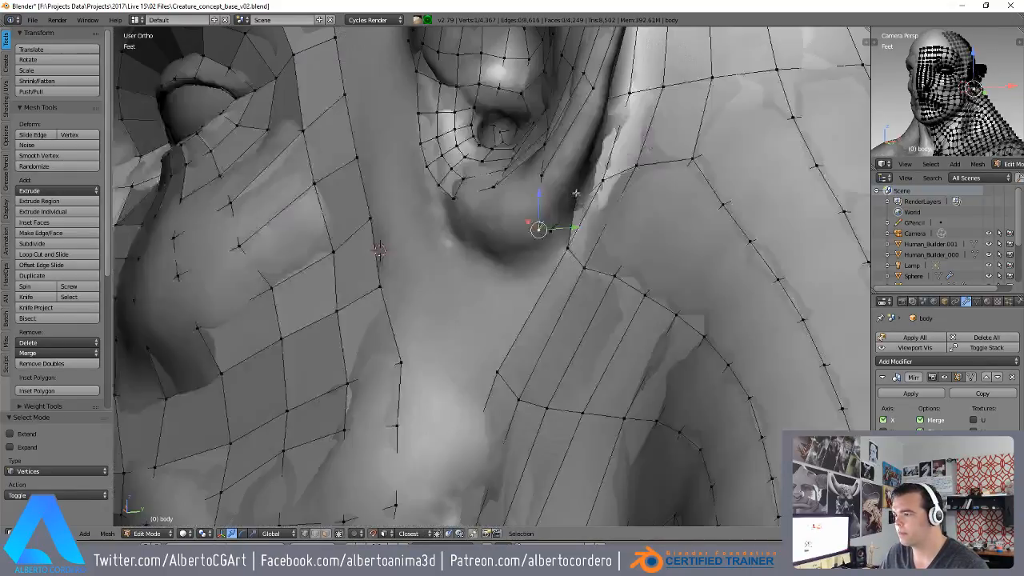
key("x")
left_click(572, 185)
right_click(541, 229)
left_click(569, 158)
middle_click_drag(569, 159, 580, 192)
- Fill new quads along the front rim of the ear, facing the temple
scroll(504, 195, "up", 3)
middle_click_drag(352, 104, 571, 279, "shift")
right_click(598, 254)
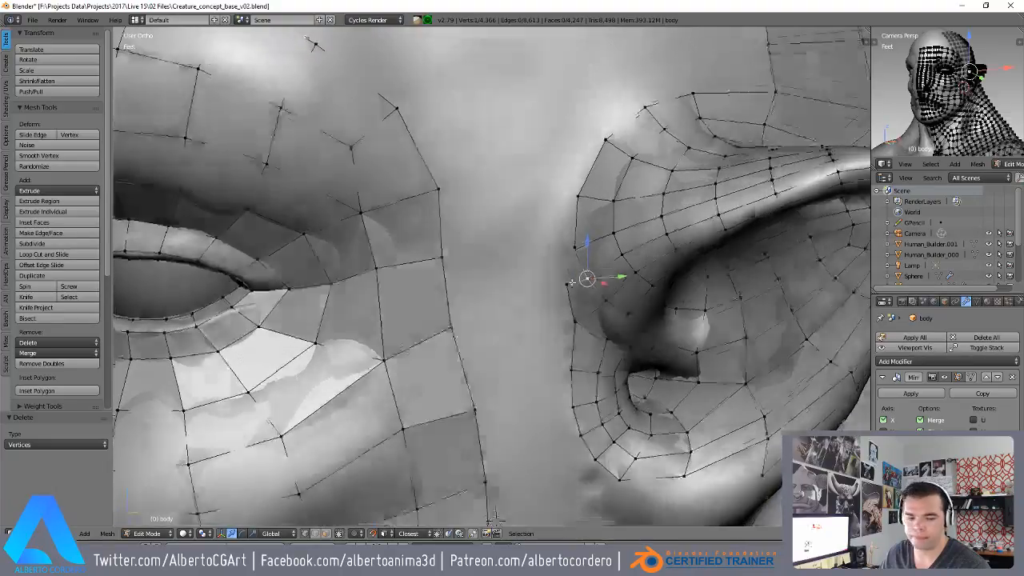
scroll(570, 279, "down", 3)
key("f")
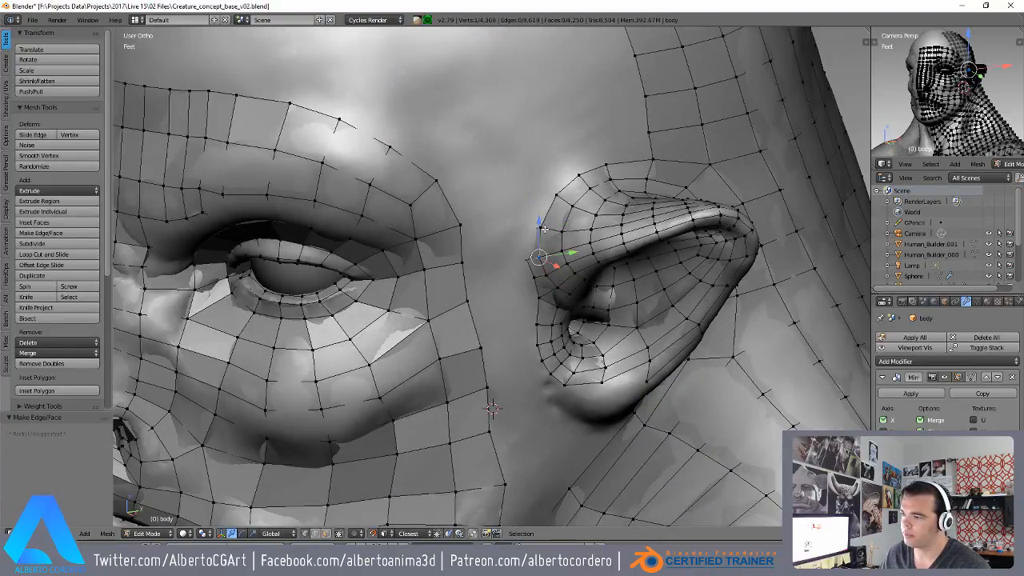
- Move the new vertices in front of the ear to shape an even outer border around its front rim
middle_click_drag(544, 201, 520, 246)
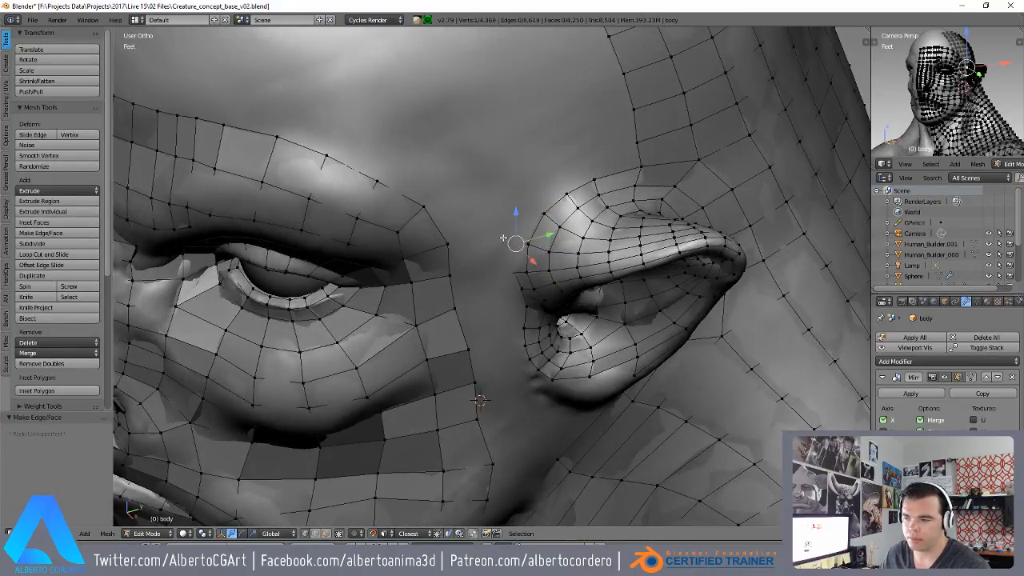
left_click(496, 238)
key("g")
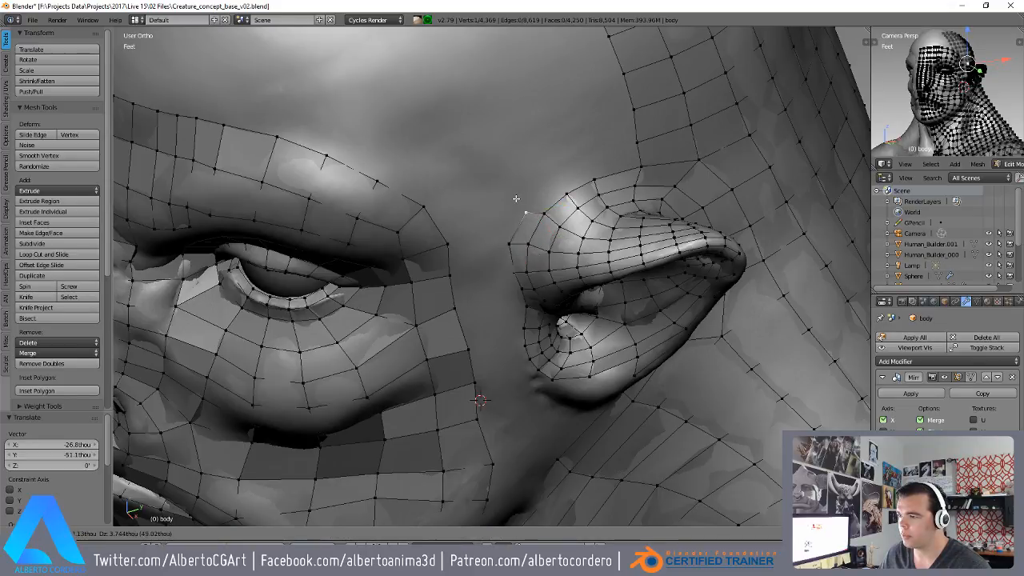
left_click(506, 194)
right_click(516, 208)
key("g")
left_click(512, 200)
right_click(511, 243)
key("g")
left_click(508, 238)
- Select a border vertex on the lower cheek near the jaw corner and reposition it
middle_click_drag(508, 239, 470, 232)
scroll(496, 210, "down", 2)
scroll(471, 232, "up", 2)
scroll(480, 308, "down", 1)
middle_click_drag(483, 320, 550, 148, "shift")
middle_click_drag(506, 211, 571, 199)
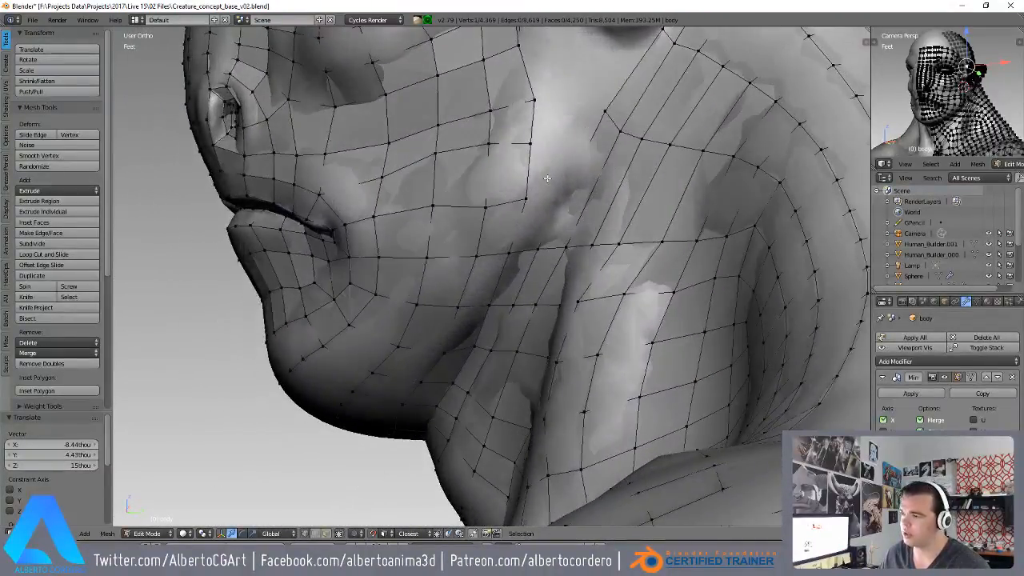
scroll(560, 201, "down", 1)
right_click(486, 216)
middle_click_drag(488, 177, 449, 148)
key("g")
left_click(491, 185)
right_click(489, 168)
- Fine-tune the positions of the neighbouring lower-cheek vertices to even out the quads near the jaw
right_click(435, 163)
key("g")
left_click(435, 168)
right_click(483, 173)
key("g")
left_click(482, 175)
right_click(436, 168)
key("g")
left_click(440, 172)
middle_click_drag(507, 174, 516, 171)
right_click(524, 166)
- Extrude the brow's upper edge into a strip of six quads up the forehead, curving toward the head's centreline
middle_click_drag(493, 131, 483, 352)
scroll(596, 200, "down", 2)
scroll(612, 264, "down", 2)
scroll(585, 273, "down", 3)
scroll(572, 226, "up", 3)
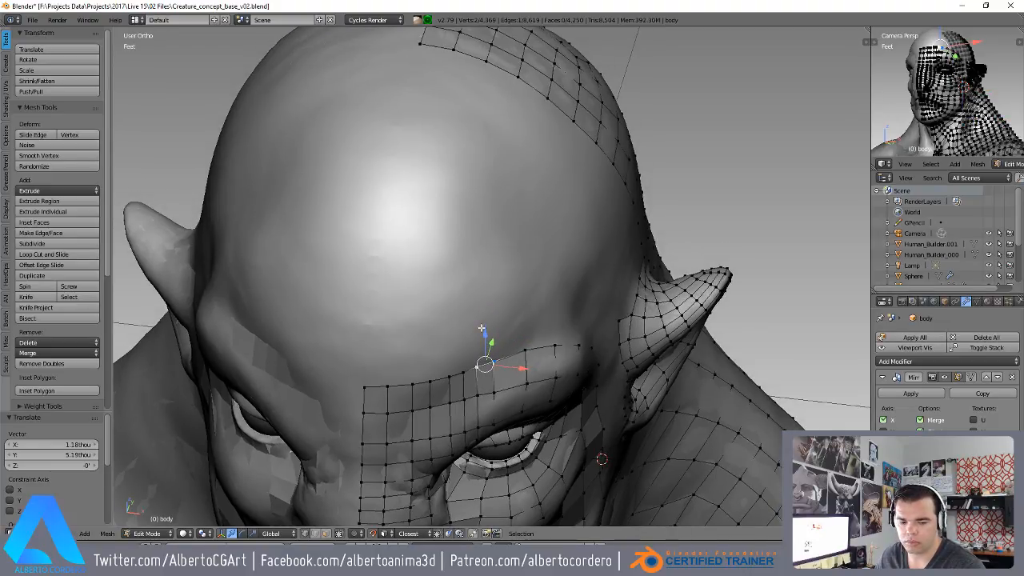
key("e")
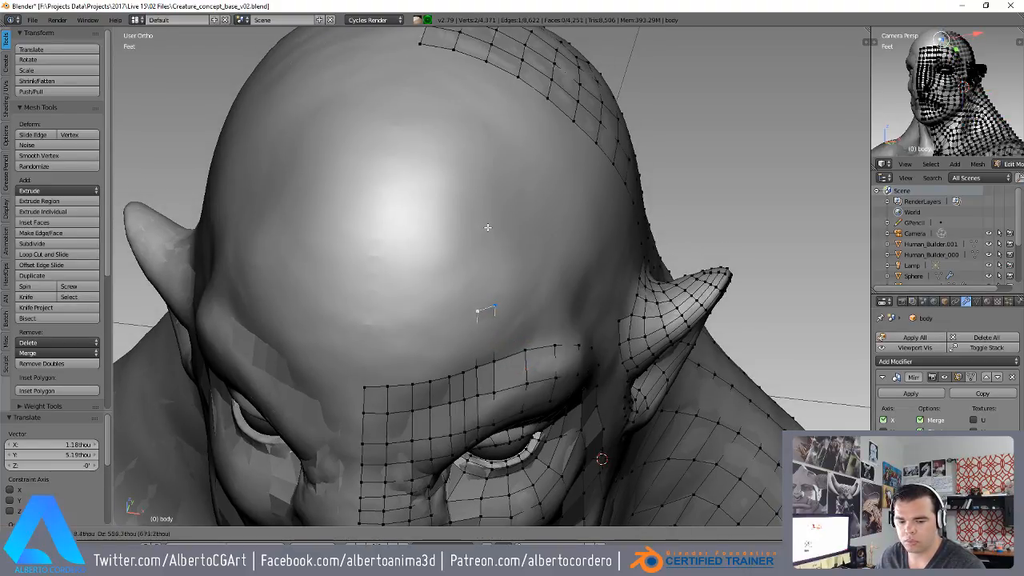
left_click(487, 238)
left_click(478, 240, "ctrl")
left_click(464, 204, "ctrl")
left_click(436, 186, "ctrl")
left_click(404, 175, "ctrl")
left_click(376, 176, "ctrl")
- Select a cross edge near the bend of the forehead strip and move it to smooth the curve
mouse_move(410, 179)
left_mouse_down()
mouse_move(371, 174)
mouse_move(425, 184)
left_mouse_up()
right_click(404, 175)
right_click(440, 186)
middle_click_drag(456, 191, 482, 219)
key("g")
left_click(449, 204)
- Rotate two cross edges of the forehead strip to align them with its curve
scroll(450, 204, "up", 1)
key("r")
left_click(453, 259)
right_click(399, 286)
middle_click_drag(403, 287, 415, 275)
key("r")
left_click(487, 272)
- Move the lower cross edges and another edge farther up the forehead strip to space its quads evenly
right_click(416, 314)
middle_click_drag(417, 313, 431, 242)
key("g")
left_click(429, 270)
right_click(420, 320)
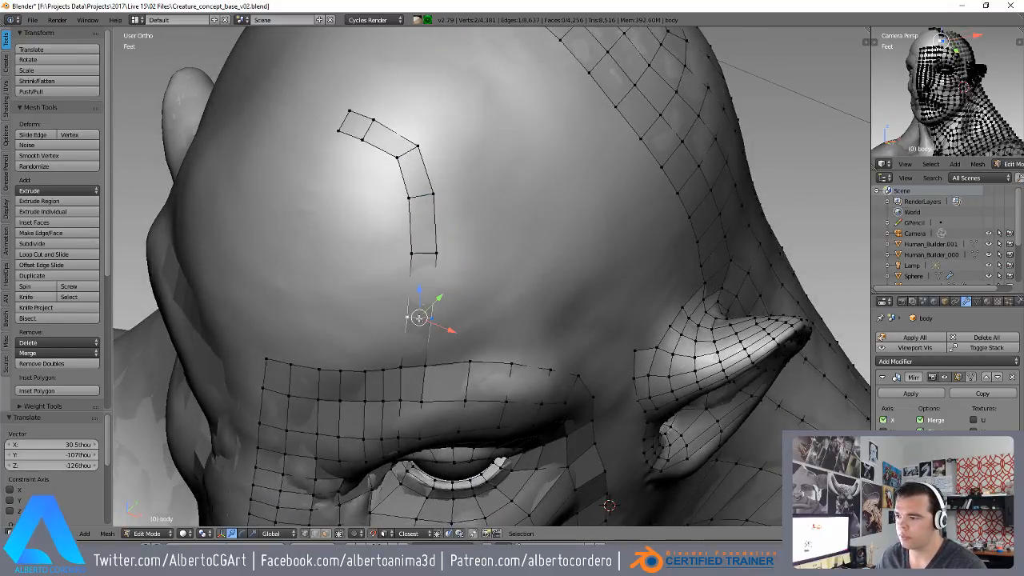
middle_click_drag(419, 320, 423, 248)
middle_click_drag(414, 93, 433, 212, "shift")
right_click(432, 190)
key("g")
left_click(428, 226)
- Rotate and move the cross edge near the upper end of the forehead strip
right_click(386, 235)
middle_click_drag(386, 236, 400, 241)
key("r")
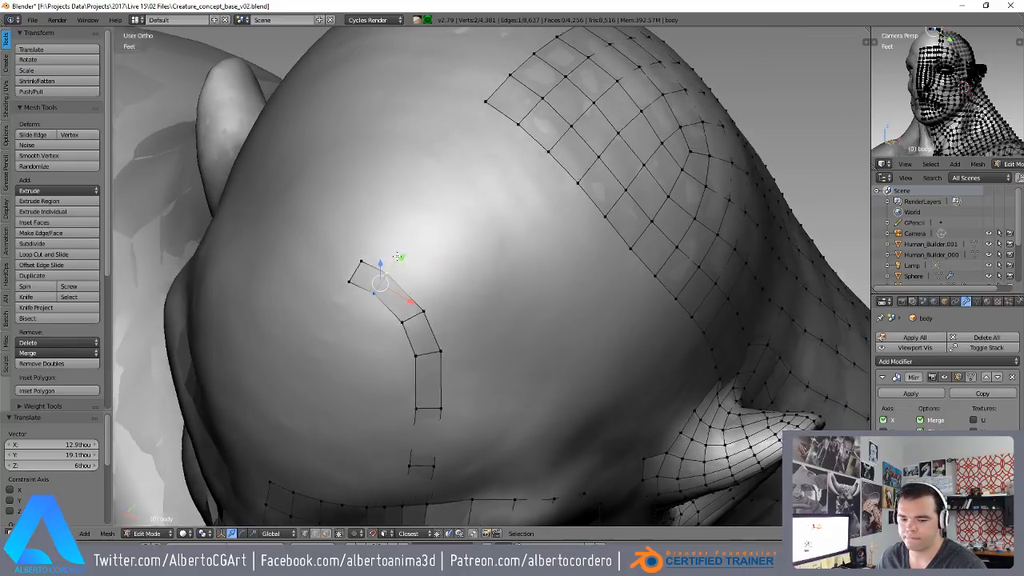
left_click(457, 266)
key("g")
left_click(464, 269)
- Extrude the two edges nearest the centerline atop the brow mesh up onto the forehead and adjust the new row
scroll(464, 270, "down", 5)
middle_click_drag(448, 416, 449, 214)
scroll(558, 352, "up", 5)
middle_click_drag(450, 213, 449, 222)
right_click(447, 330)
right_click(470, 329, "shift")
right_click(493, 324, "shift")
key("e")
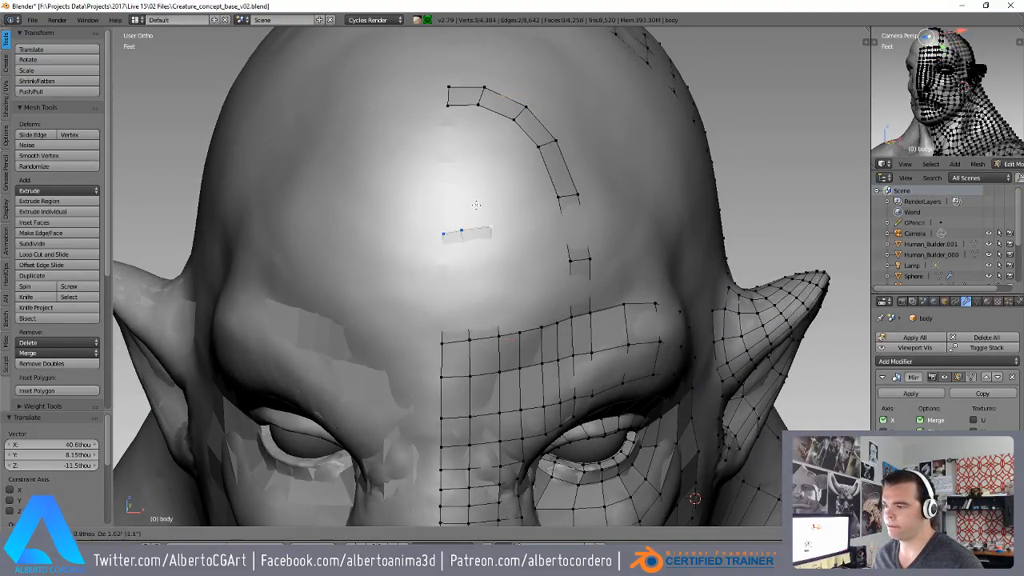
left_click(480, 248)
left_click_drag(496, 273, 468, 280)
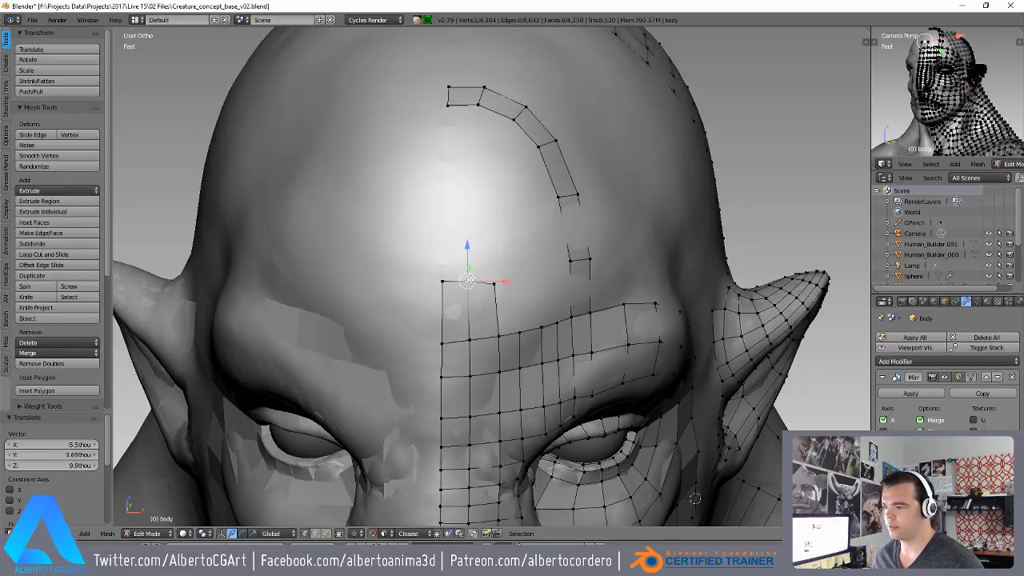
- Extrude the new row's top edges farther up the forehead toward the curved strip
right_click(472, 275, "alt")
scroll(474, 272, "down", 2)
middle_click_drag(477, 269, 485, 298)
key("e")
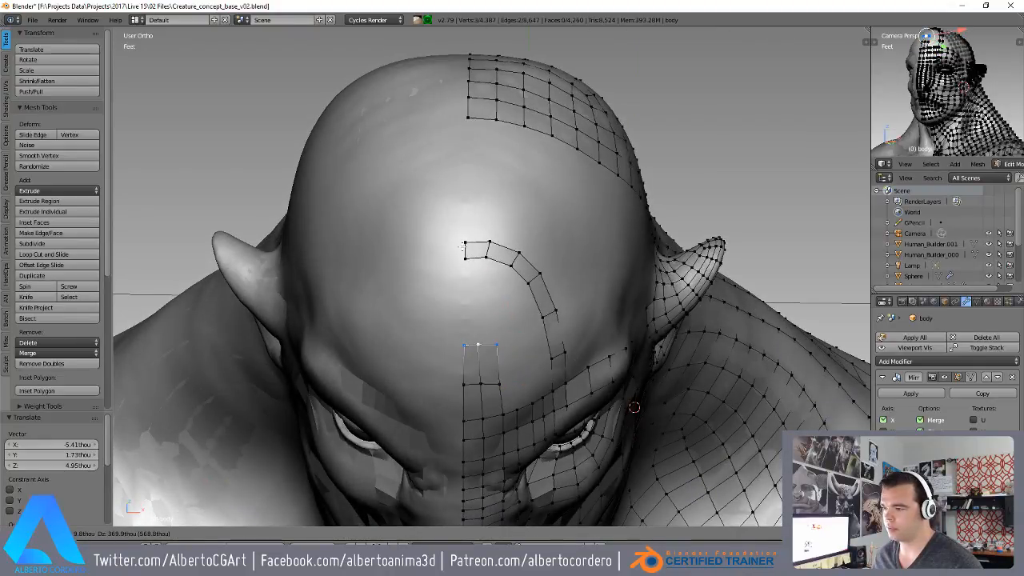
left_click(485, 259)
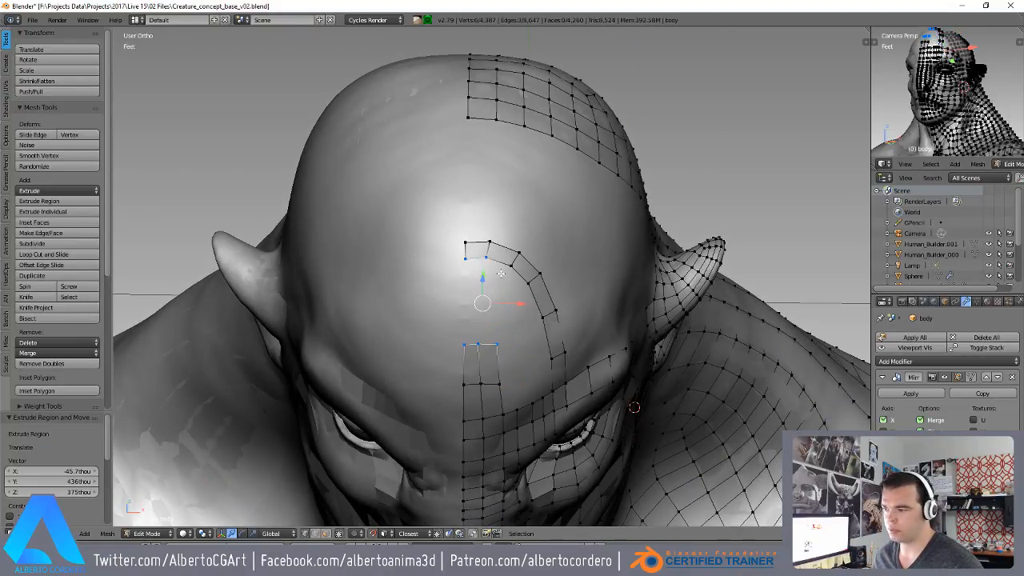
- Bridge the extruded edges to the curved strip's lower edges and add two loop cuts across the new faces
middle_click_drag(486, 286, 512, 259, "shift")
key("w")
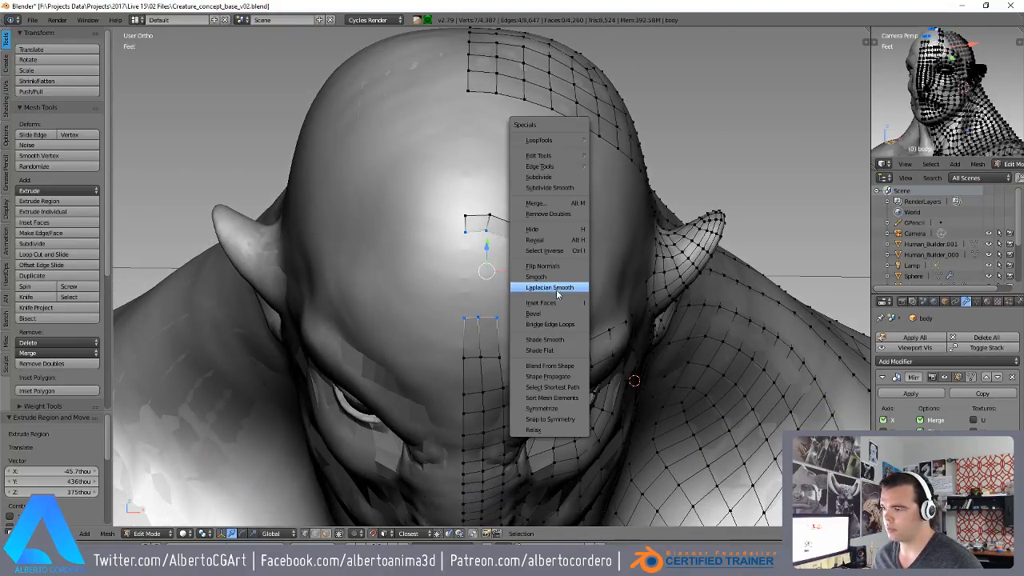
left_click(551, 324)
scroll(479, 301, "up", 2)
key("ctrl+r")
scroll(489, 266, "up", 1)
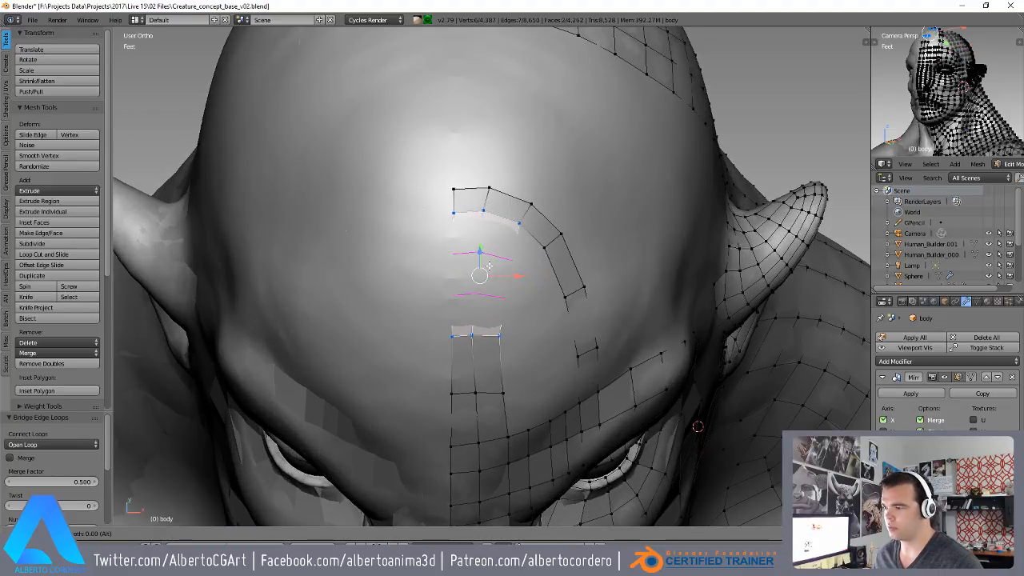
left_click(487, 264)
- Reposition the middle and outer vertices of the central forehead column to straighten it toward the strip
right_click(480, 253)
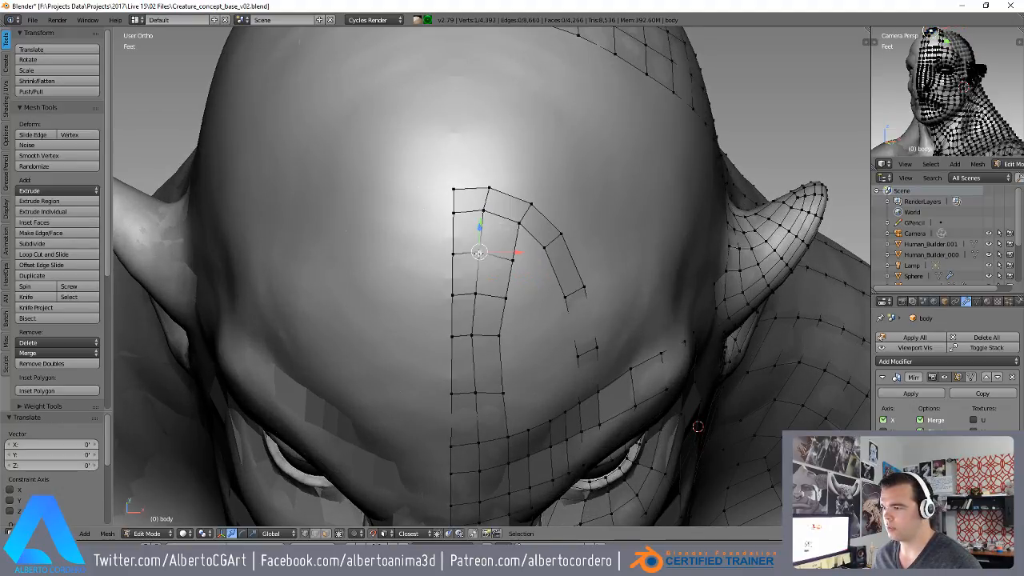
right_click_drag(476, 277, 469, 277)
right_click(483, 207)
right_click_drag(487, 190, 480, 190)
mouse_move(481, 204)
right_mouse_down()
mouse_move(498, 184)
mouse_move(481, 187)
right_mouse_up()
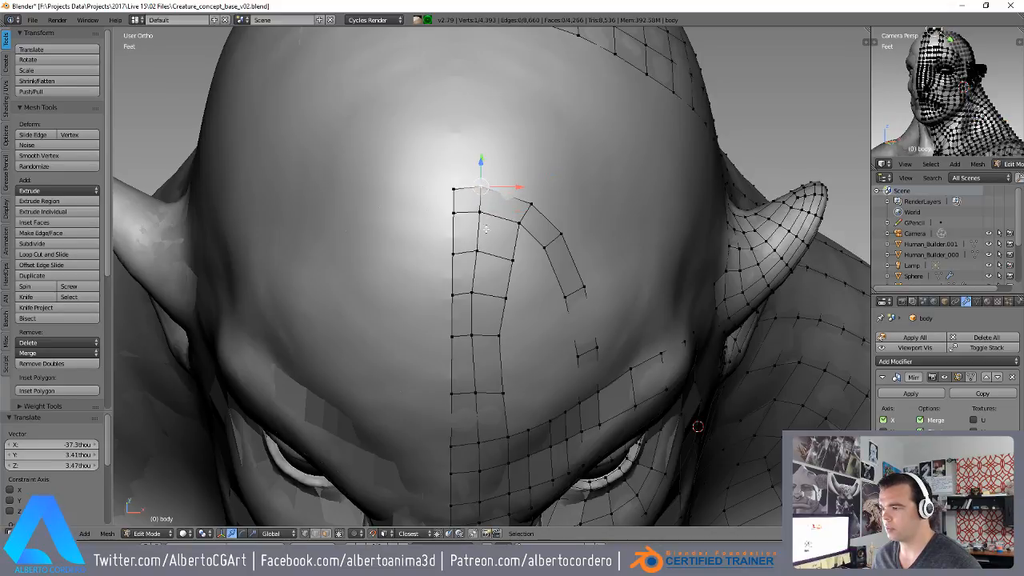
right_click_drag(484, 247, 512, 258)
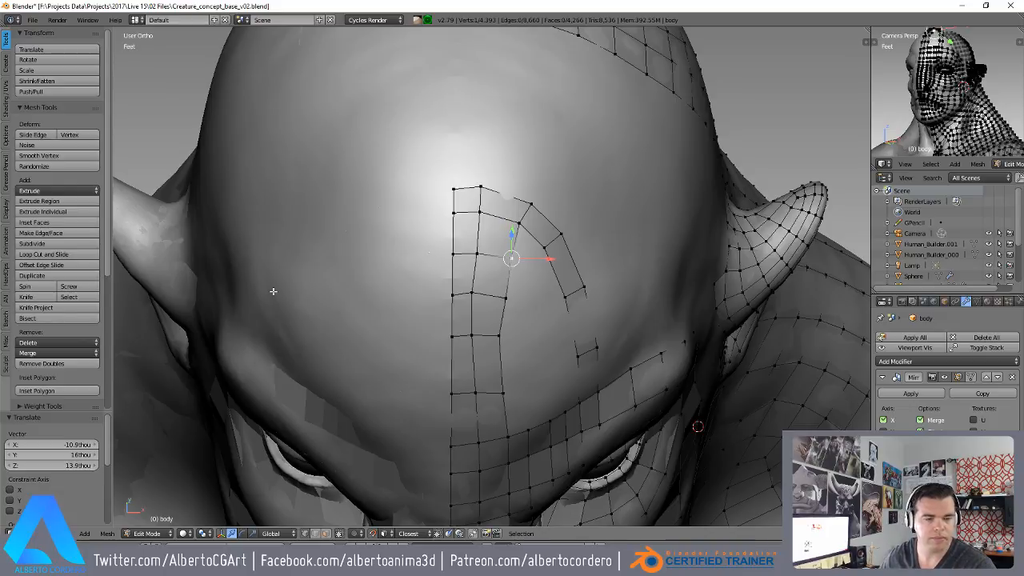
- Leave mesh editing, hide the retopology mesh and examine the sculpted creature's body and head
scroll(510, 296, "down", 9)
middle_click_drag(510, 296, 472, 200)
scroll(472, 192, "up", 4)
key("Tab")
middle_click_drag(458, 76, 493, 232, "shift")
key("h")
scroll(493, 232, "up", 1)
scroll(490, 256, "down", 2)
middle_click_drag(483, 290, 531, 293, "shift")
scroll(485, 243, "up", 2)
scroll(484, 238, "down", 2)
scroll(514, 329, "down", 4)
middle_click_drag(497, 368, 493, 283, "shift")
scroll(495, 282, "up", 2)
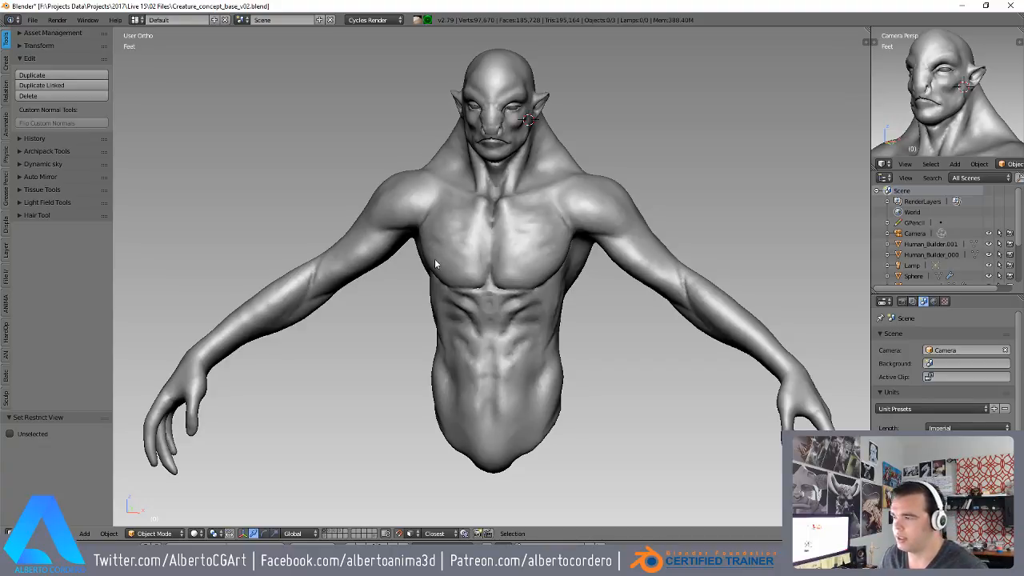
scroll(448, 253, "up", 3)
middle_click_drag(526, 170, 531, 325, "shift")
scroll(532, 326, "up", 3)
scroll(530, 284, "down", 4)
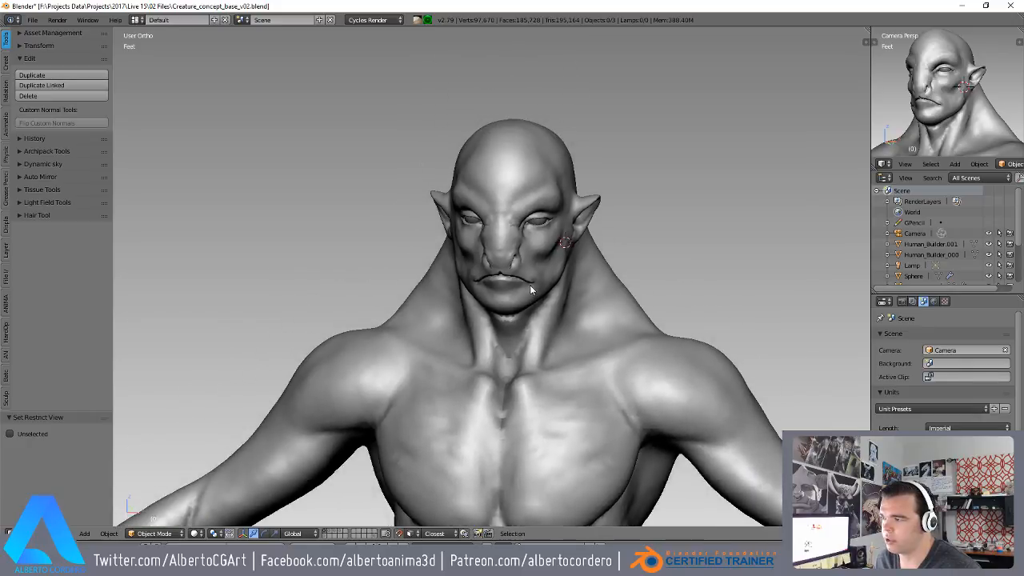
- Unhide the retopology mesh, select it and return to editing its vertices
scroll(531, 285, "up", 1)
right_click(530, 285)
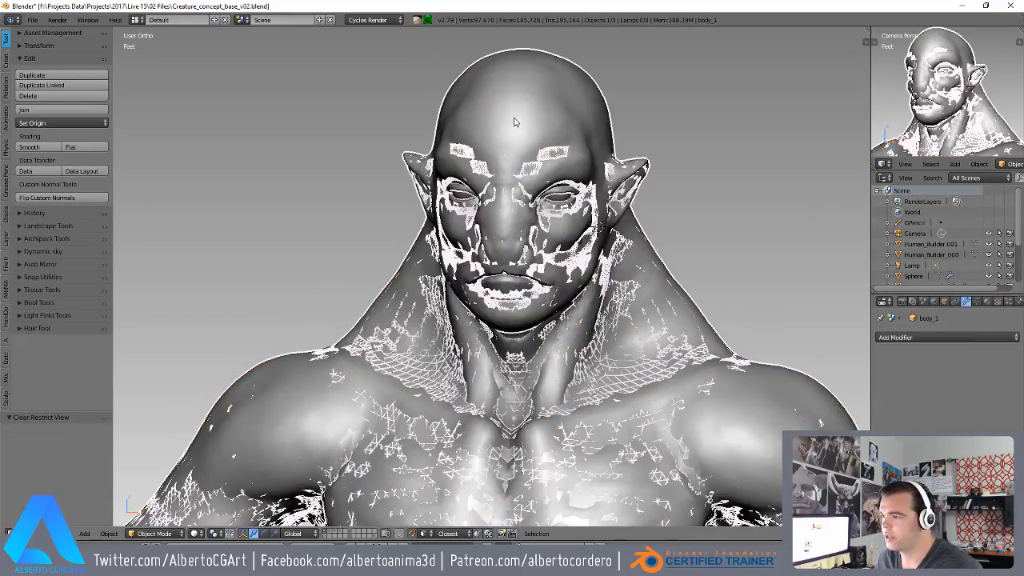
right_click(514, 121)
key("Tab")
scroll(516, 124, "up", 5)
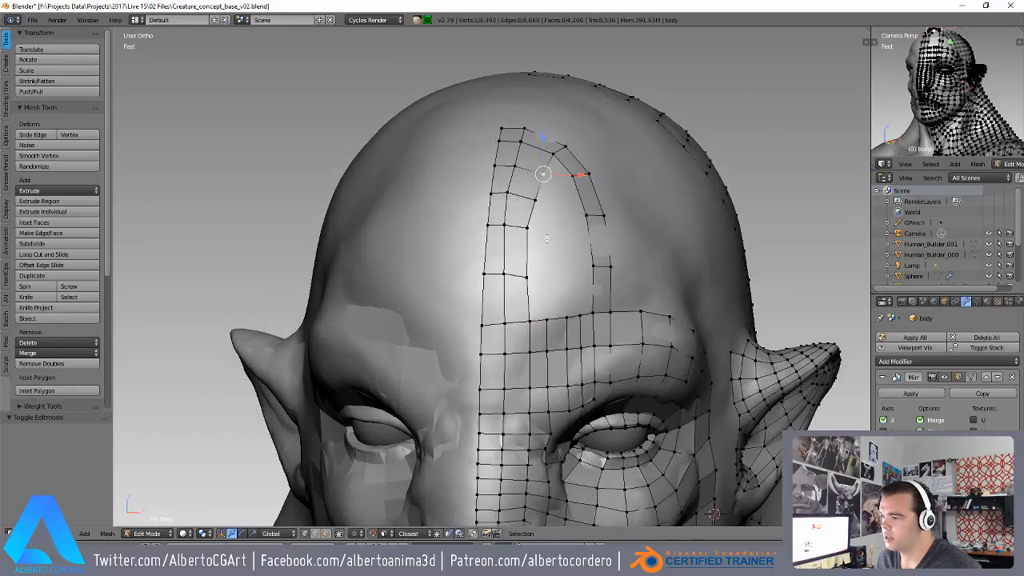
- Move the middle and outer vertices of the central forehead column to even out its quads
scroll(548, 233, "up", 2)
scroll(528, 200, "up", 2)
left_click_drag(521, 216, 535, 224)
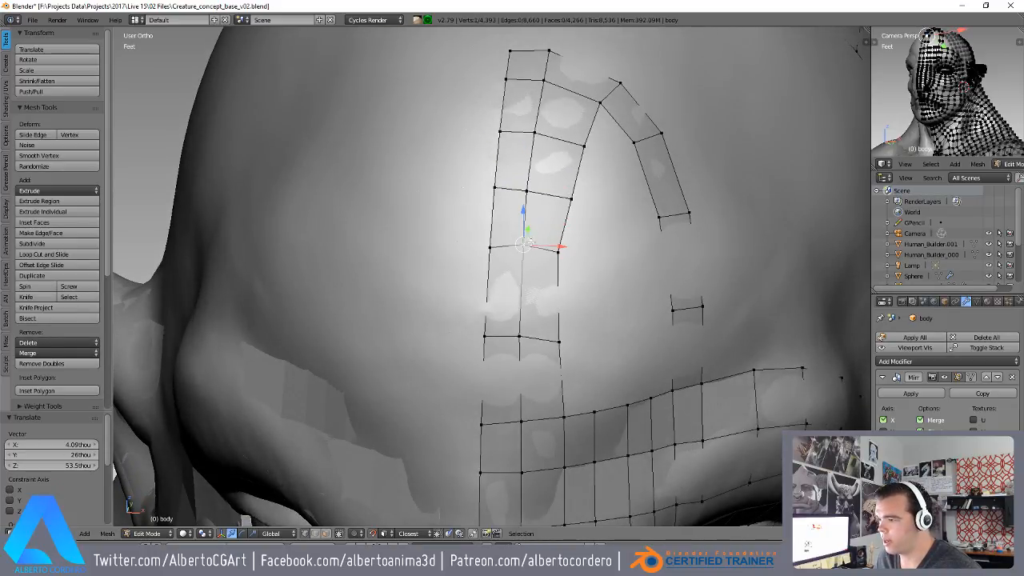
key("g")
right_click_drag(565, 249, 564, 251)
right_click_drag(571, 198, 571, 192)
right_click_drag(584, 146, 570, 140)
right_click_drag(572, 193, 568, 193)
right_click_drag(573, 140, 573, 137)
right_click_drag(557, 331, 552, 323)
right_click(519, 330)
- Fill two quads from the brow up along the forehead column's outer side and position their free vertices
scroll(520, 328, "down", 3)
middle_click_drag(524, 324, 497, 361)
right_click(507, 361)
right_click(498, 361)
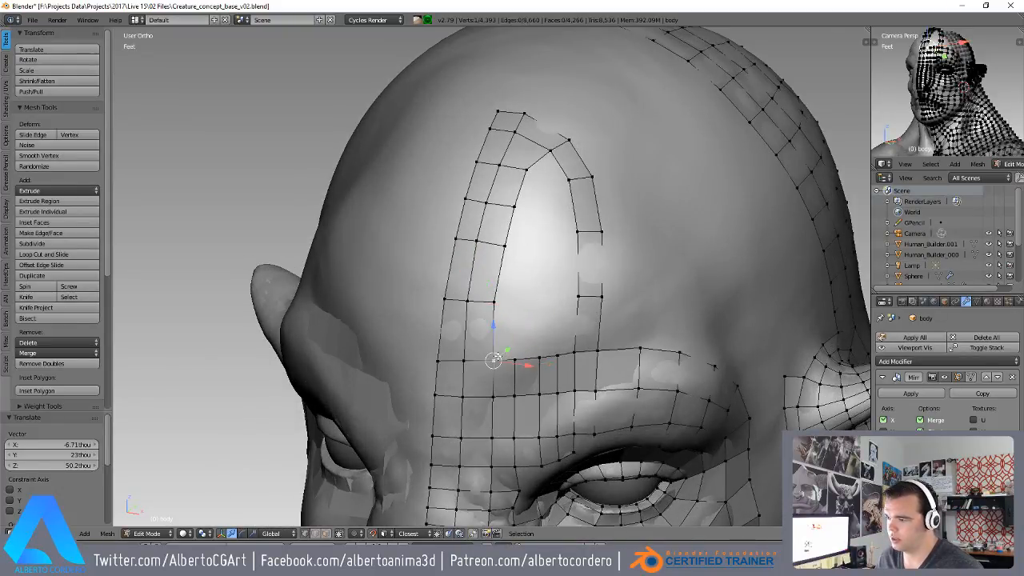
scroll(507, 358, "up", 2)
key("f")
key("g")
left_click(523, 292)
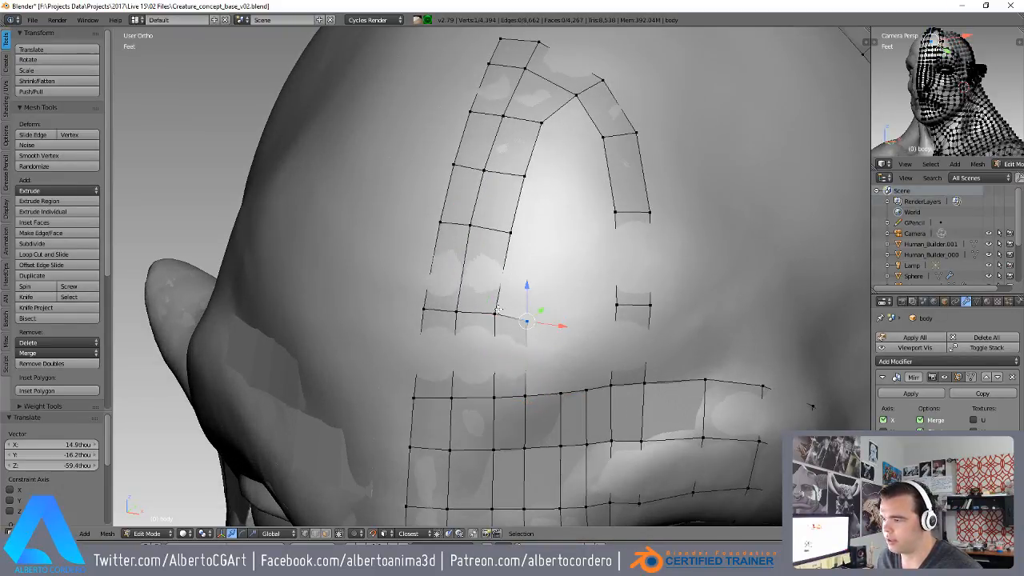
key("f")
key("g")
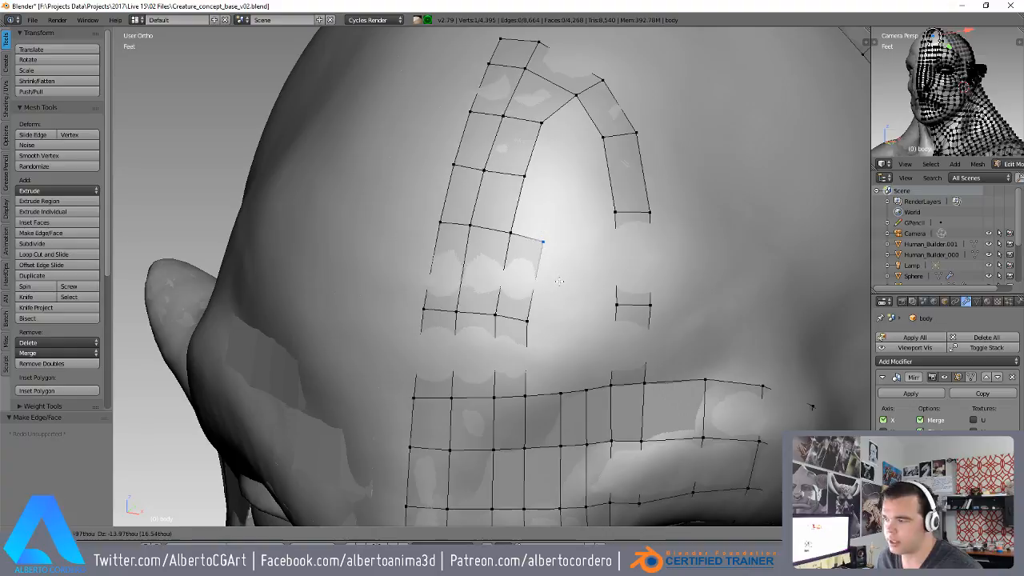
left_click(530, 314)
- Fill more quads up the column's outer side, adjust their vertices and close the row against the curved strip
right_click(516, 226)
middle_click_drag(517, 219, 551, 234)
key("f")
key("g")
left_click(526, 245)
right_click(522, 243)
key("f")
key("g")
left_click(544, 256)
right_click(573, 248, "shift")
key("f")
- Fill the lowest quad of another outer forehead column above the brow and position its free vertex
scroll(552, 320, "down", 2)
middle_click_drag(567, 366, 546, 297, "shift")
middle_click_drag(524, 317, 485, 279, "shift")
right_click(439, 280)
scroll(449, 272, "up", 2)
key("f")
middle_click_drag(476, 229, 453, 242, "shift")
key("g")
left_click(475, 255)
- Fill the next quads up the outer forehead column and reposition their free vertices on the sculpt
key("f")
middle_click_drag(457, 240, 462, 273, "shift")
key("g")
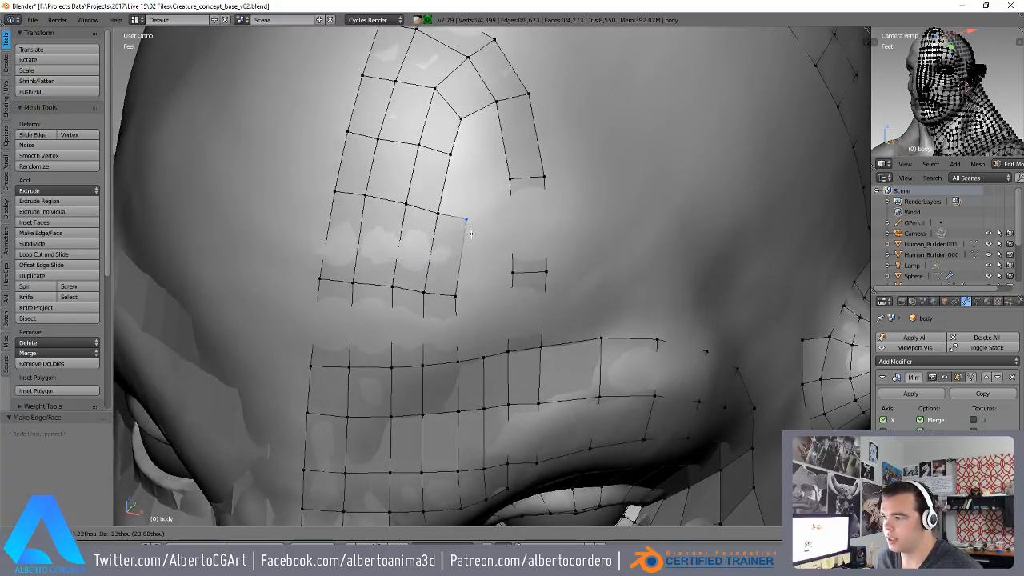
left_click(471, 233)
key("f")
middle_click_drag(445, 195, 442, 209, "shift")
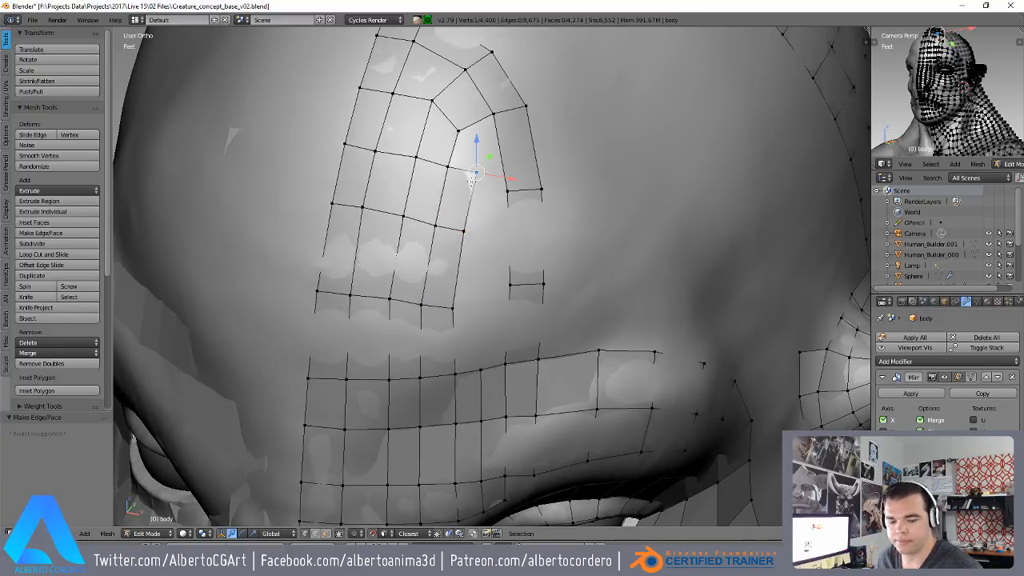
key("g")
left_click(482, 154)
middle_click_drag(483, 156, 480, 170, "shift")
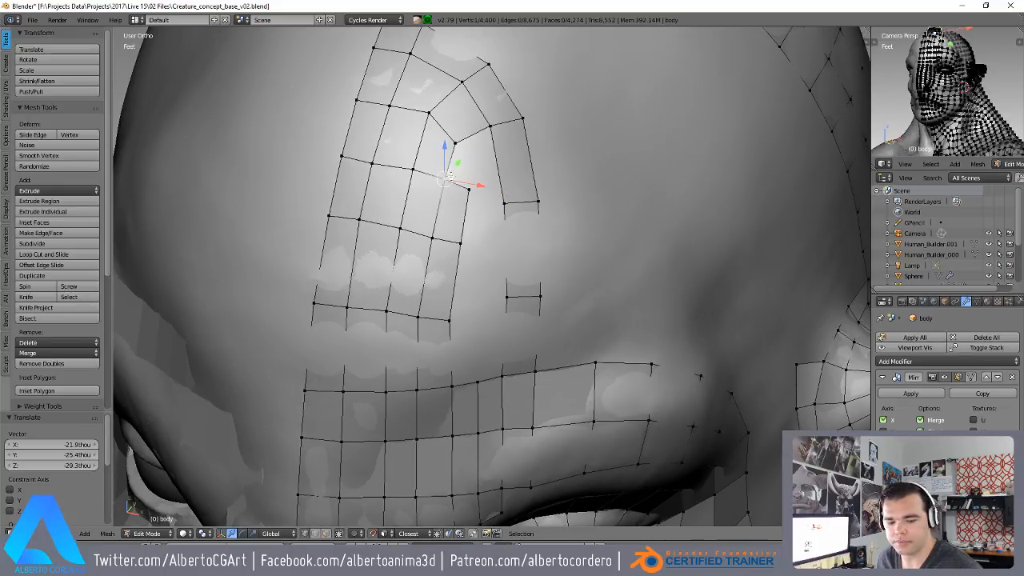
key("g")
left_click(481, 181)
- Move the curved strip's lower cross edge and add two loop cuts to the long quad below it
right_click(515, 198, "alt")
middle_click_drag(520, 201, 498, 270, "shift")
key("g")
left_click(499, 232)
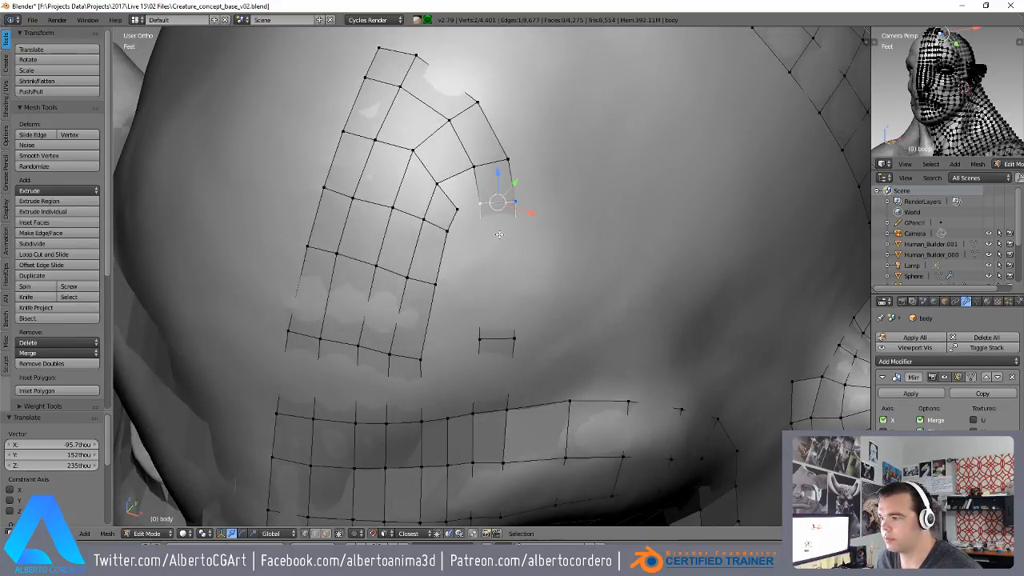
key("ctrl+r")
scroll(495, 256, "up", 1)
left_click(495, 257)
left_click(495, 257)
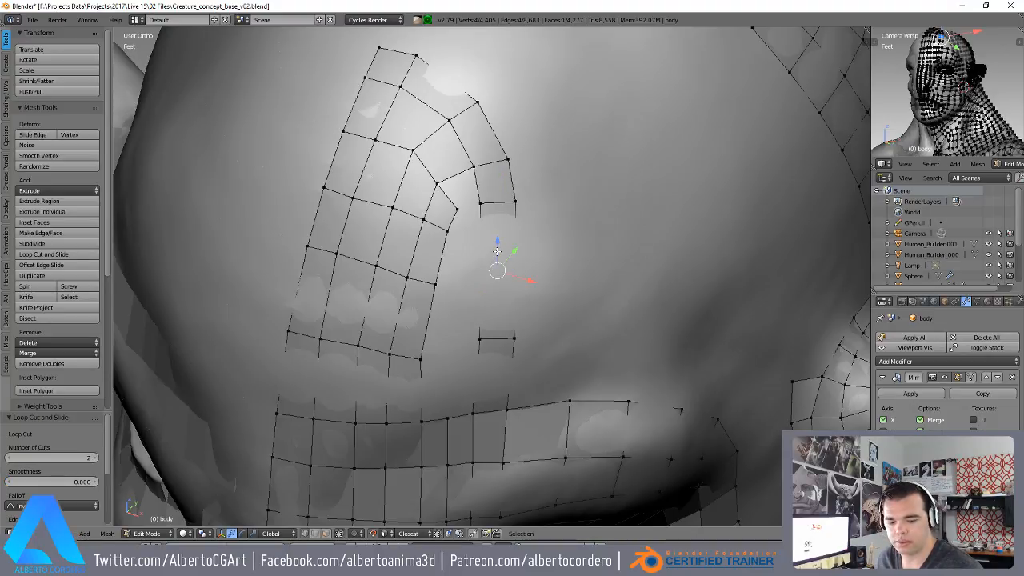
key("g")
left_click(499, 248)
- Fill the quad between the outer forehead column and the curved strip and move its strip-side vertex
right_click(482, 204)
right_click(457, 209, "shift")
right_click(438, 184, "shift")
right_click(472, 168, "shift")
middle_click_drag(482, 185, 490, 220, "shift")
key("f")
right_click(497, 216)
scroll(490, 219, "up", 1)
key("g")
left_click(489, 210)
- Reposition the middle and outer vertices at the forehead strip's bend to round its curve
right_click(474, 169)
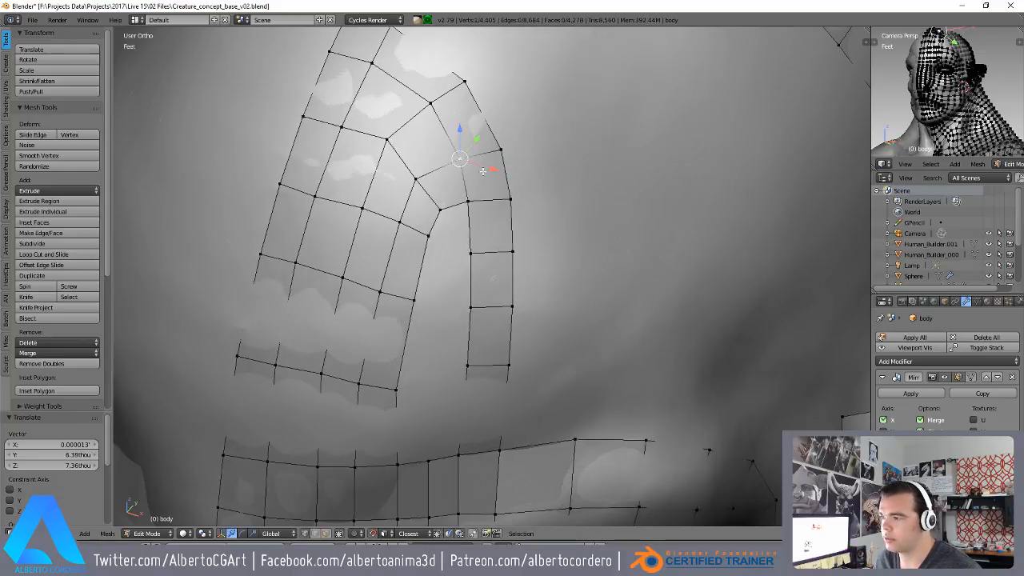
middle_click_drag(500, 154, 491, 197, "shift")
key("g")
left_click(425, 146)
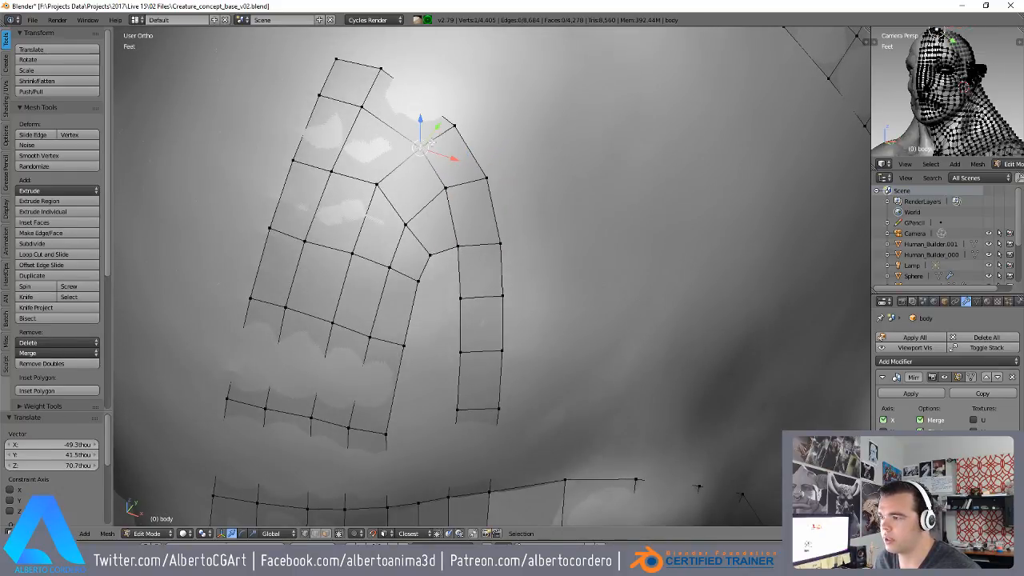
middle_click_drag(453, 130, 448, 202, "shift")
key("g")
left_click(436, 189)
right_click(438, 184)
key("g")
left_click(433, 175)
- Adjust the inner vertices of the forehead columns to even out the quads beside the bend
right_click(374, 258)
key("g")
left_click(373, 267)
right_click(271, 306)
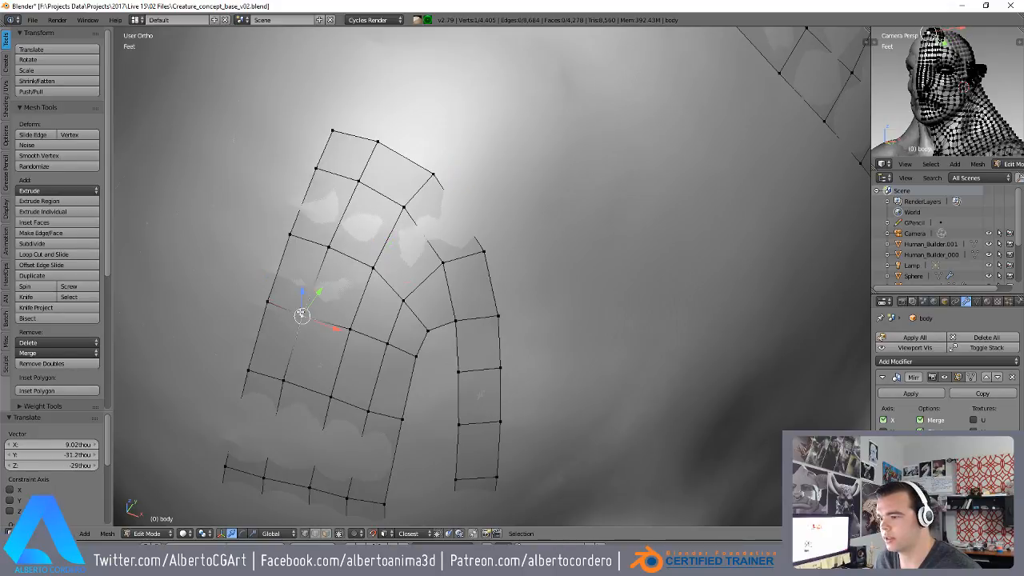
- Move both vertices of the strip's cross edge just below the bend to smooth its flow
middle_click_drag(418, 283, 416, 279)
right_click(438, 258)
key("g")
left_click(437, 251)
right_click(479, 247)
key("g")
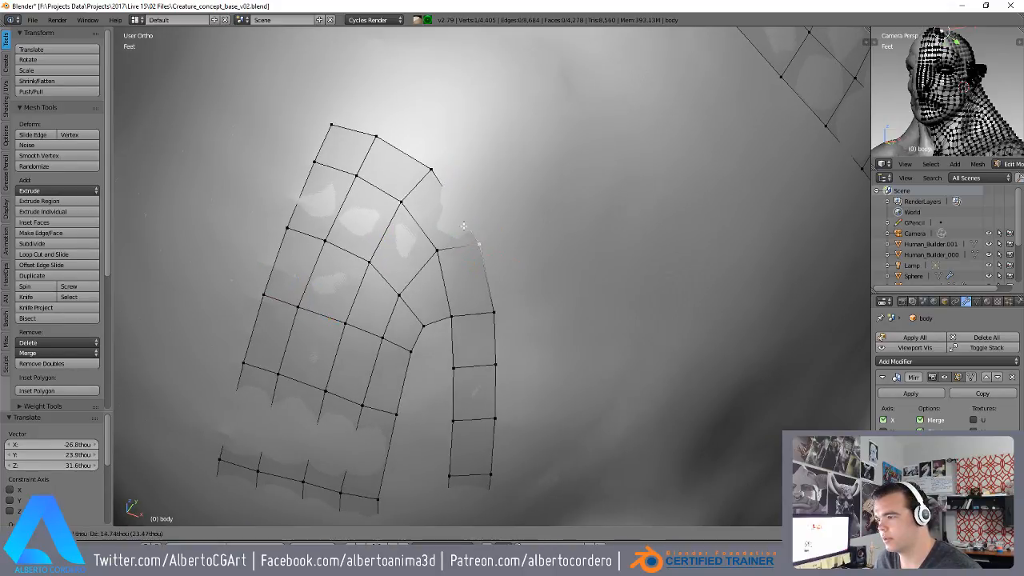
left_click(473, 232)
- Fill the next quad down between the outer forehead column and the inner edge of the curved strip
middle_click_drag(424, 326, 425, 254, "shift")
right_click(425, 257)
key("g")
right_click(430, 245)
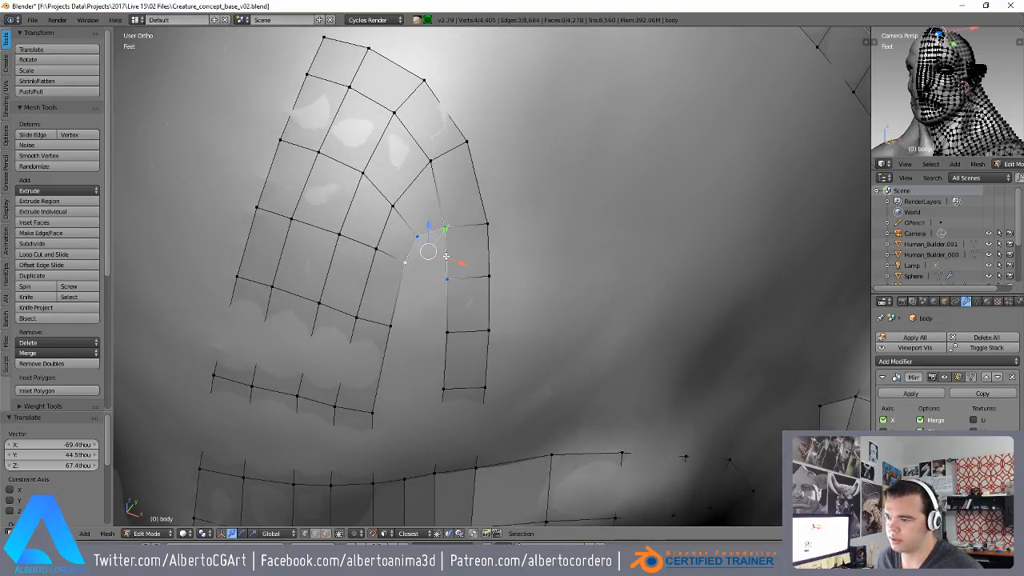
key("f")
- Reposition the vertices around the new quad on the forehead column and both sides of the curved strip to even its shape
right_click(419, 238)
right_click(444, 234, "shift")
key("g")
left_click(455, 221)
right_click(453, 222)
key("g")
left_click(456, 218)
right_click(489, 221)
key("g")
left_click(488, 203)
key("g")
left_click(458, 280)
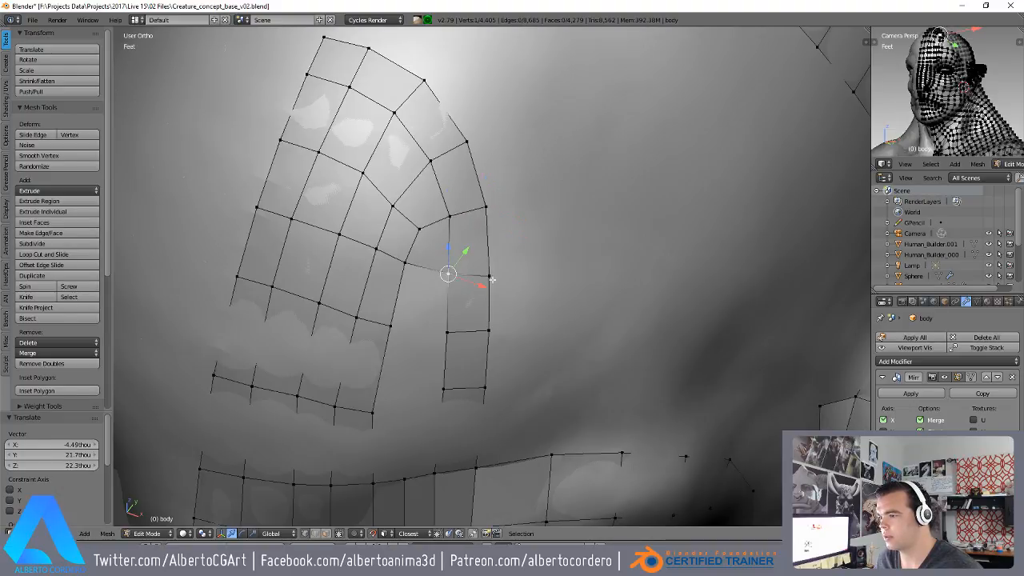
- Fill another quad between the outer forehead column and the strip, and raise the forehead columns' bottom edge row
scroll(492, 264, "down", 5)
scroll(445, 239, "up", 4)
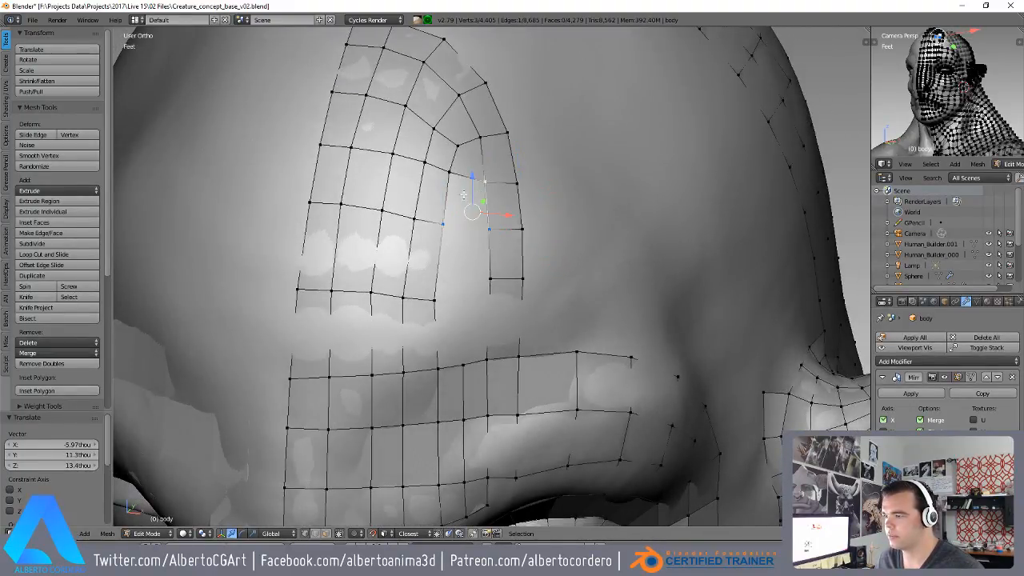
scroll(461, 255, "down", 5)
key("f")
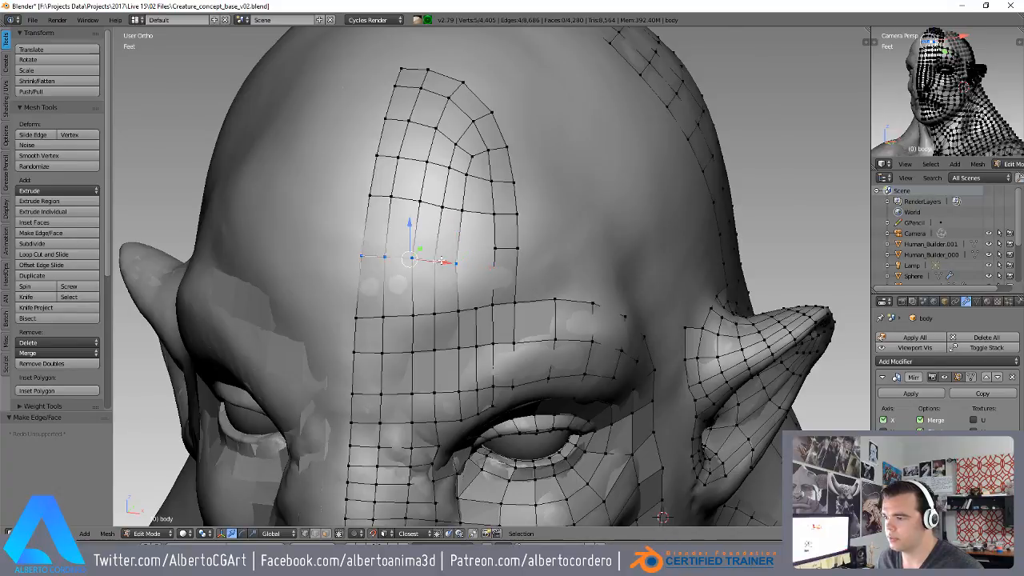
scroll(449, 262, "up", 5)
key("g")
left_click(456, 234)
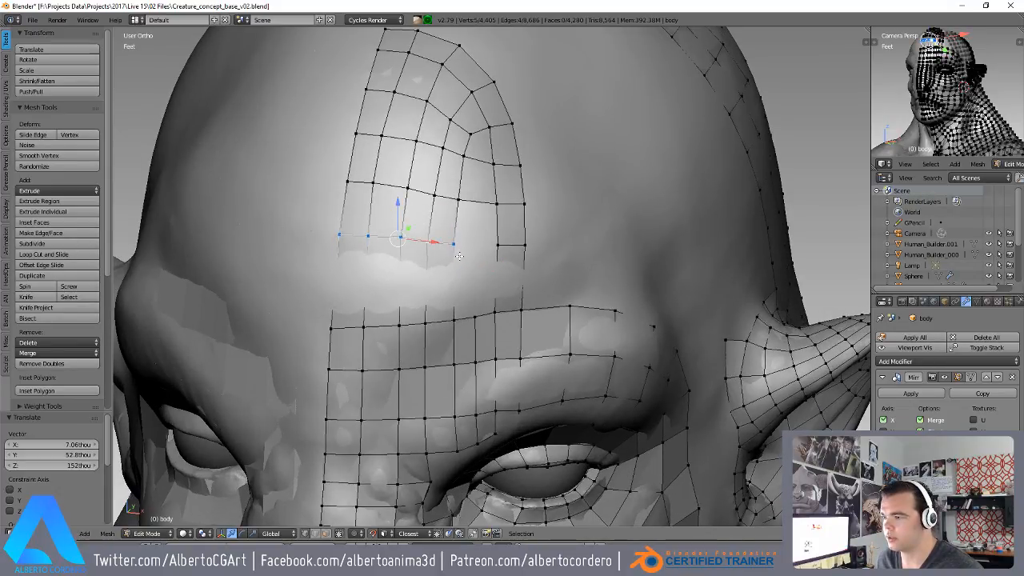
- Fill the lowest quad joining the outer forehead column to the end of the curved strip
right_click(499, 247)
right_click(455, 244, "shift")
right_click(459, 201, "shift")
right_click(496, 205, "shift")
scroll(488, 224, "down", 1)
key("f")
scroll(482, 240, "up", 2)
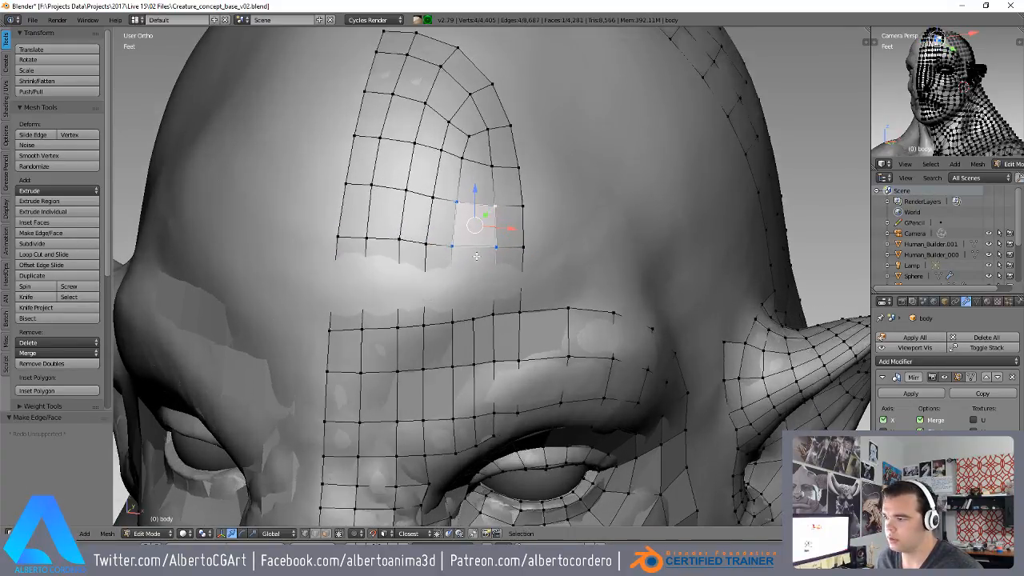
- Add one edge loop through the quads just inside the curved strip, following its bend across the forehead columns
right_click(450, 328)
key("ctrl+r")
double_click(485, 150)
- Move the edge loops on either side of the new cut to even out the spacing around the bend
middle_click_drag(492, 137, 490, 150)
right_click(488, 150, "alt")
right_click(507, 161, "alt+shift")
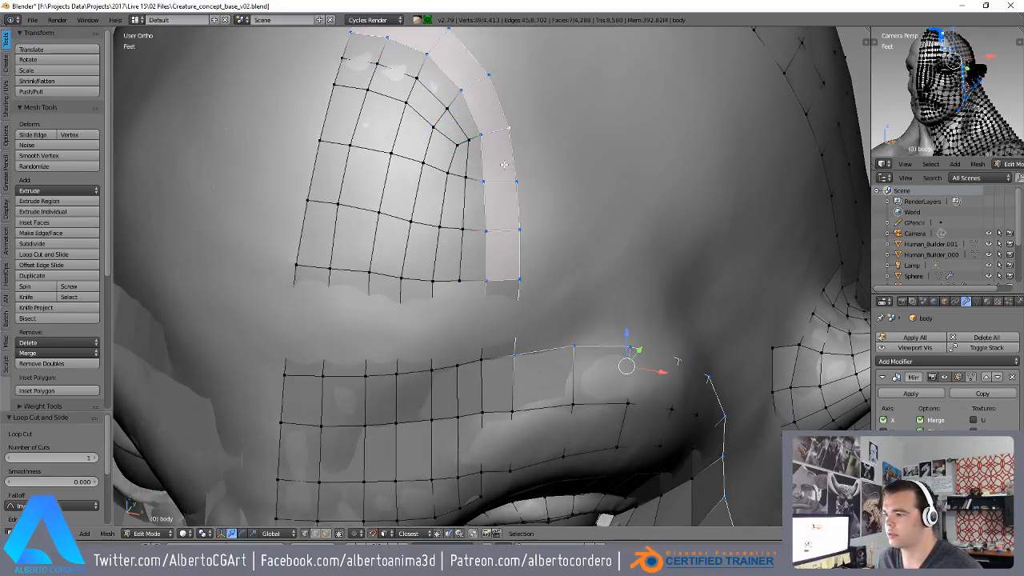
right_click(448, 157, "alt")
key("g")
left_click(464, 137)
right_click(471, 111, "alt")
middle_click_drag(471, 112, 468, 124)
key("g")
left_click(470, 164)
- Shift the edge row inside the forehead bend and adjust its individual vertices for smoother spacing
right_click(384, 85)
right_click(400, 160, "alt")
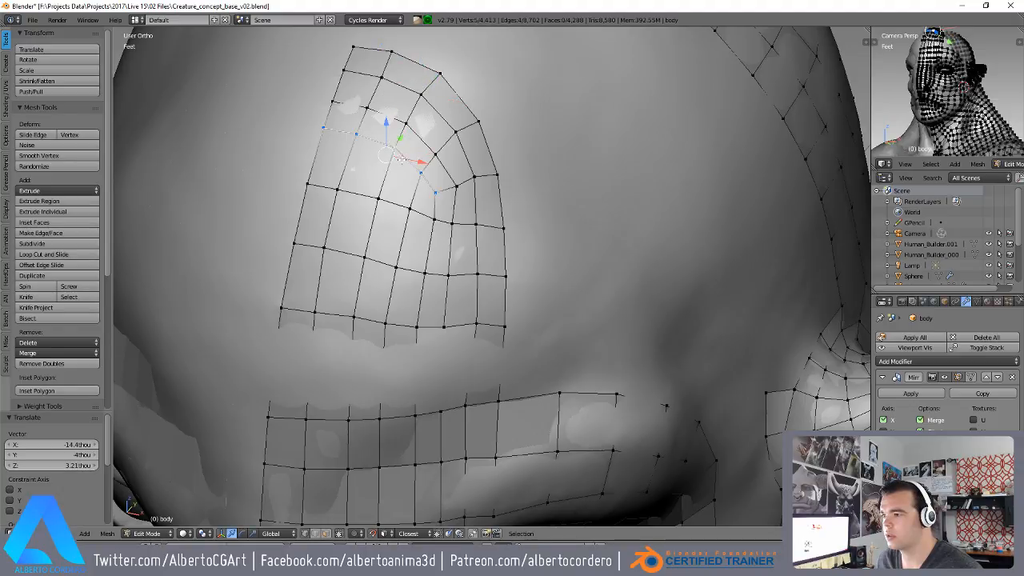
key("g")
left_click(417, 197)
right_click(430, 197)
key("g")
left_click(424, 185)
right_click_drag(423, 185, 421, 176)
right_click_drag(394, 160, 395, 156)
right_click(357, 145)
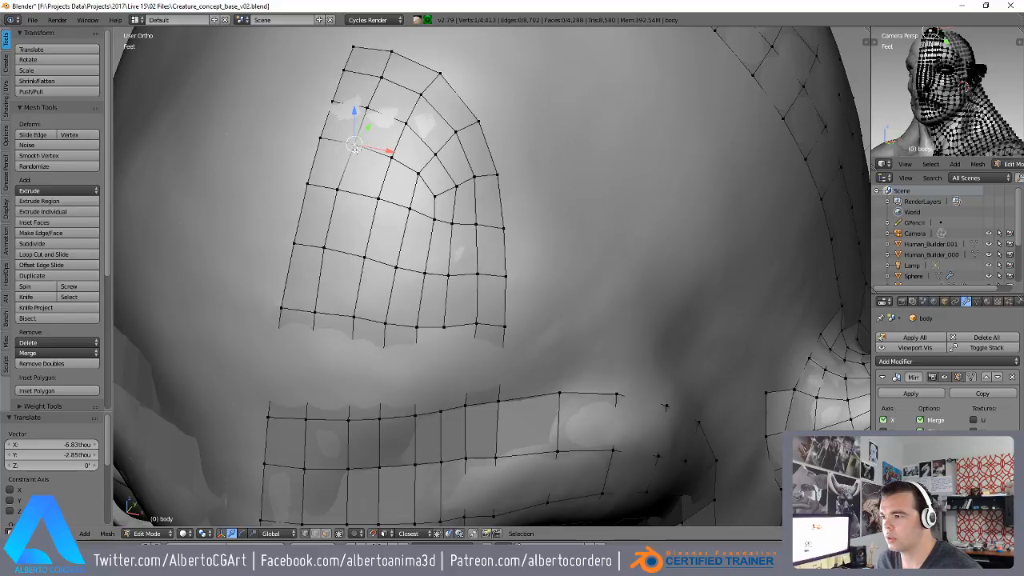
- Adjust the vertices beneath the inner corner of the forehead bend to even the narrow quads
middle_click_drag(457, 162, 438, 163)
right_click(430, 193)
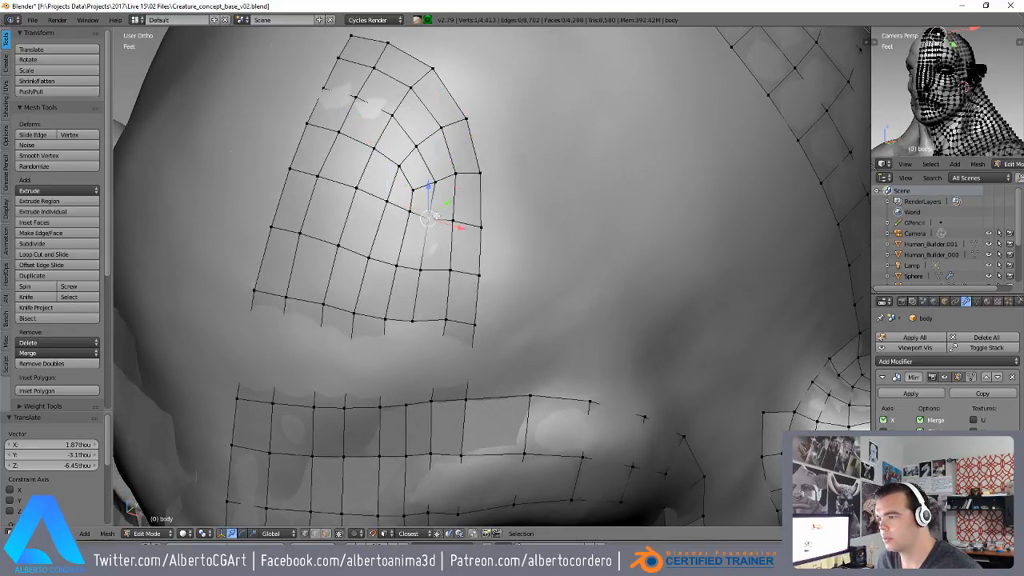
right_click_drag(435, 215, 436, 181)
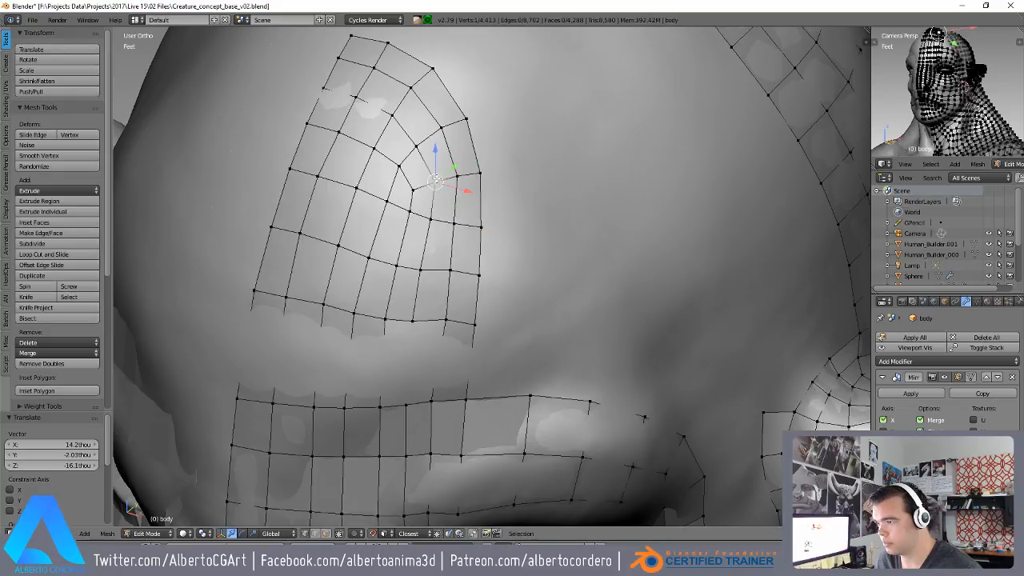
middle_click_drag(446, 320, 460, 258, "shift")
right_click_drag(451, 287, 427, 244)
- Fill a quad bridging the forehead grid's bottom row to the brow mesh's upper row
right_click(452, 264)
right_click(421, 330, "shift")
middle_click_drag(423, 330, 421, 323, "shift")
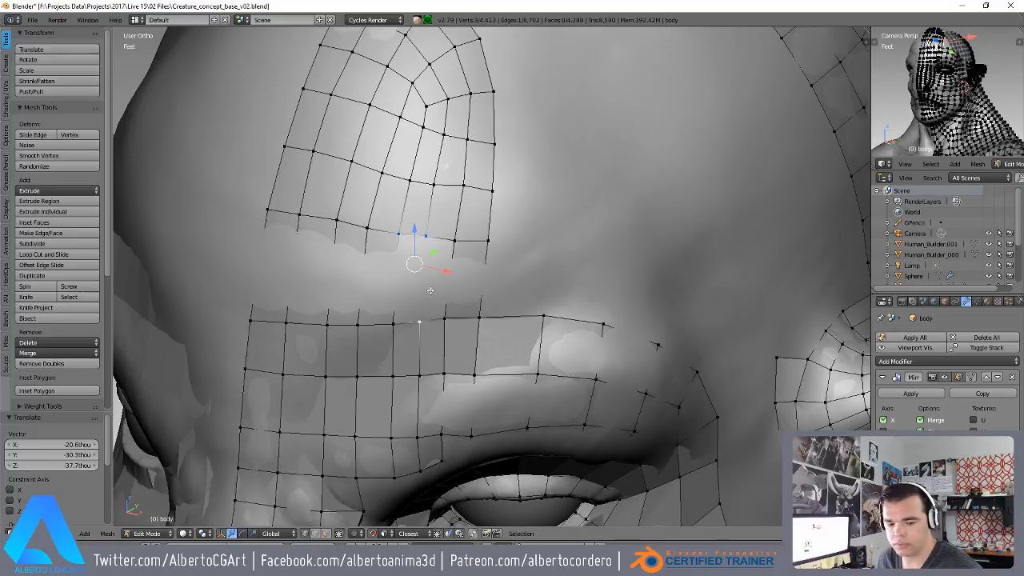
key("f")
right_click(410, 243)
key("ctrl+z")
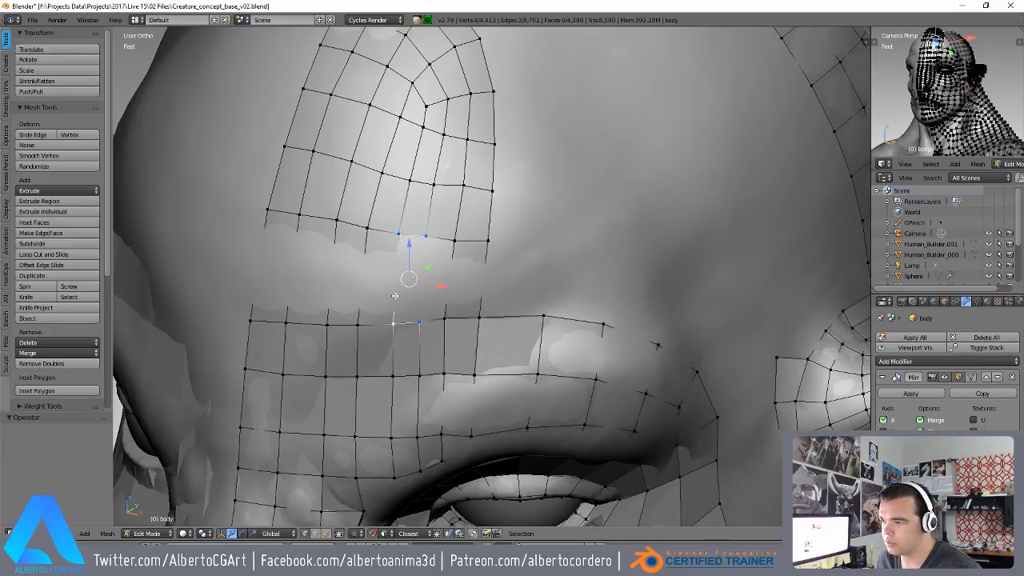
key("f")
- Fill the neighbouring outer quad between forehead and brow, and lower the forehead grid's bottom edge row
right_click(411, 224)
right_click(409, 237, "alt")
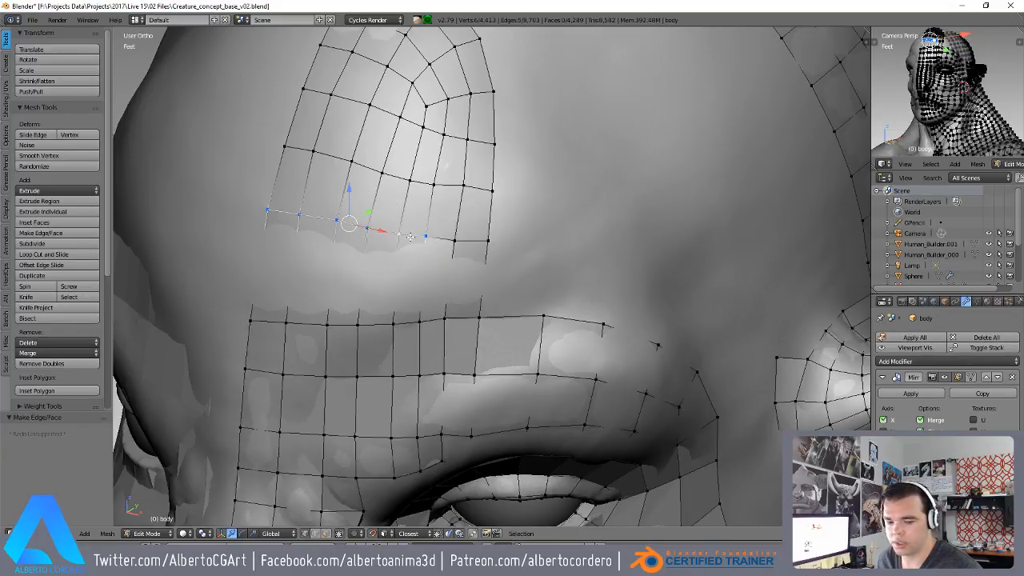
right_click(439, 236)
right_click(444, 242, "alt")
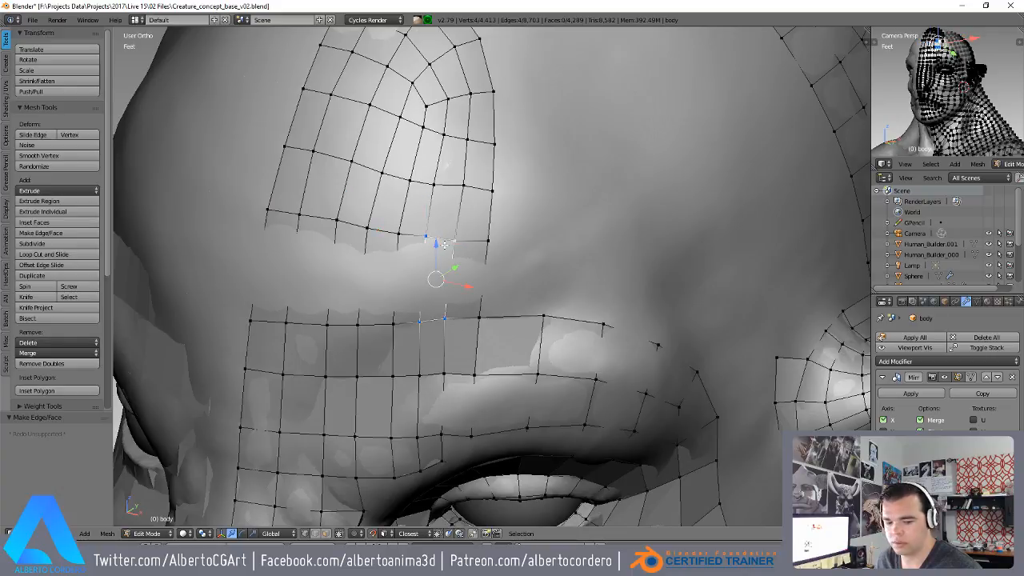
right_click(447, 241, "alt")
key("g")
left_click(458, 258)
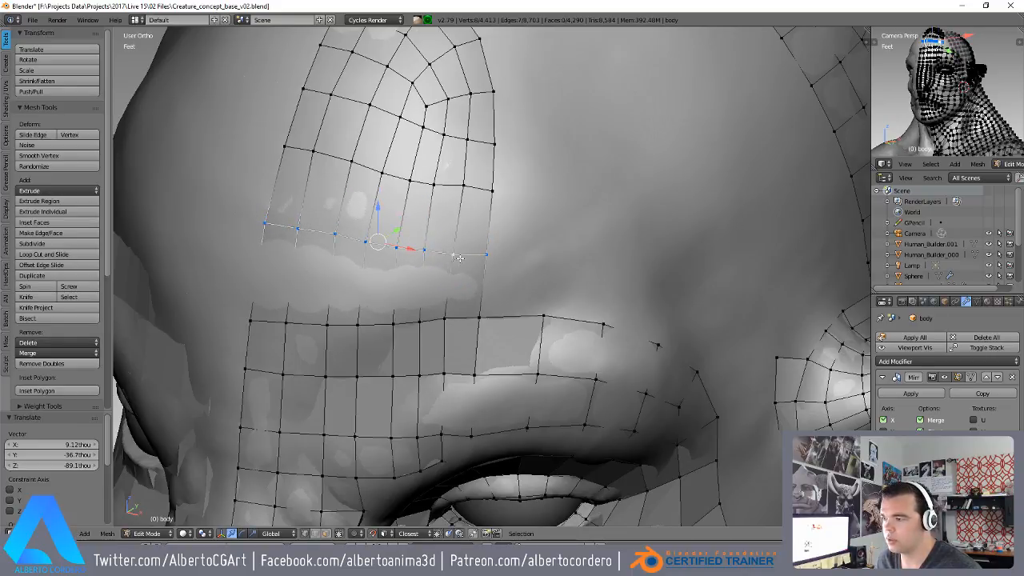
right_click(460, 259)
- Fill a quad bridging the face mesh's outer border beside the eye to the front edge of the ear
middle_click_drag(460, 257, 486, 235)
scroll(485, 235, "down", 6)
middle_click_drag(443, 192, 505, 187)
scroll(505, 187, "up", 1)
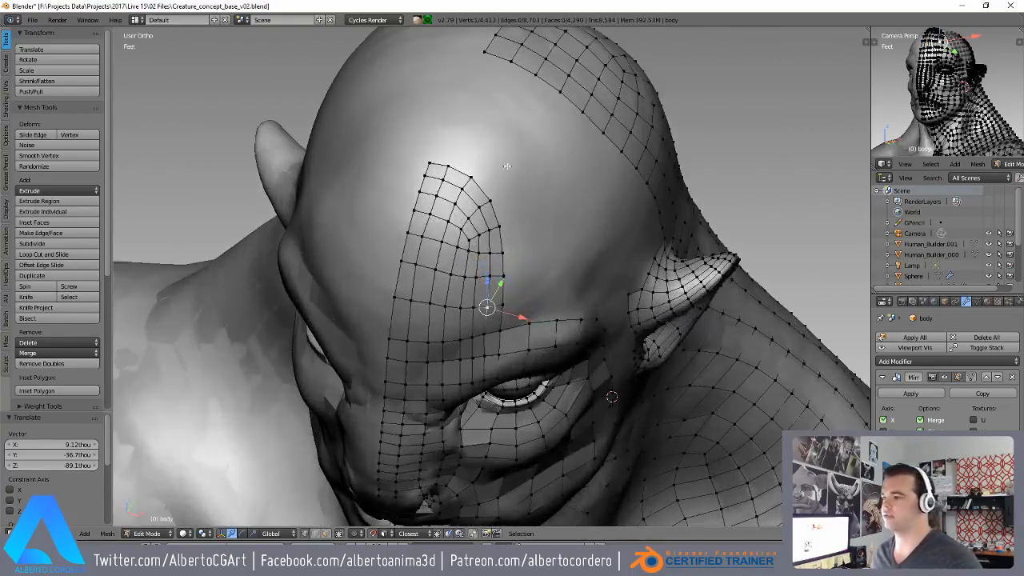
scroll(506, 188, "down", 2)
middle_click_drag(502, 278, 474, 236)
scroll(474, 236, "up", 2)
middle_click_drag(550, 168, 520, 152)
scroll(520, 152, "up", 1)
middle_click_drag(536, 160, 601, 236, "shift")
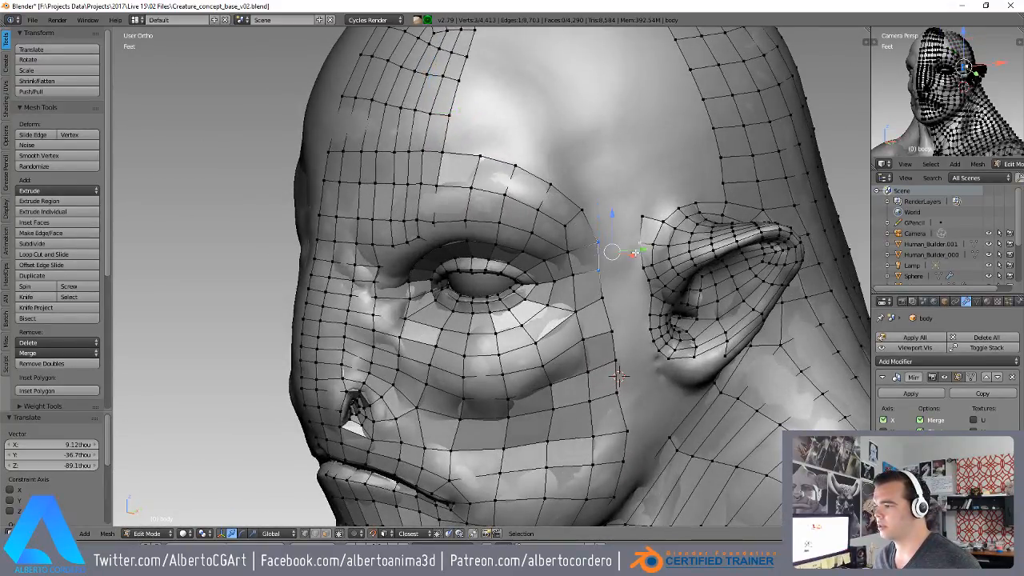
middle_click_drag(618, 376, 601, 378, "shift")
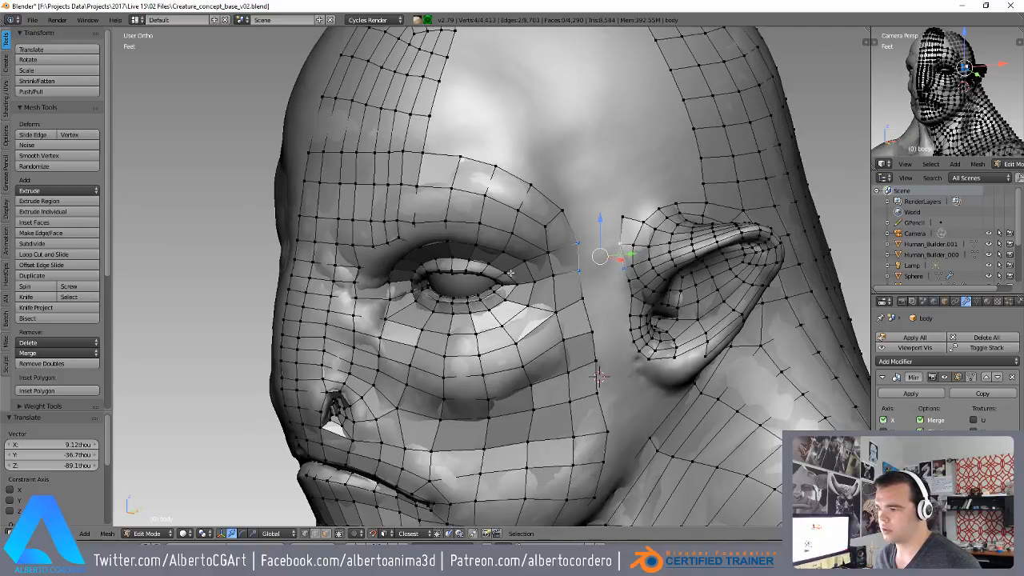
scroll(602, 378, "up", 2)
key("f")
- Reposition the vertices along the face mesh's outer border at the temple, from the outer brow down to the upper cheek
middle_click_drag(572, 268, 561, 259)
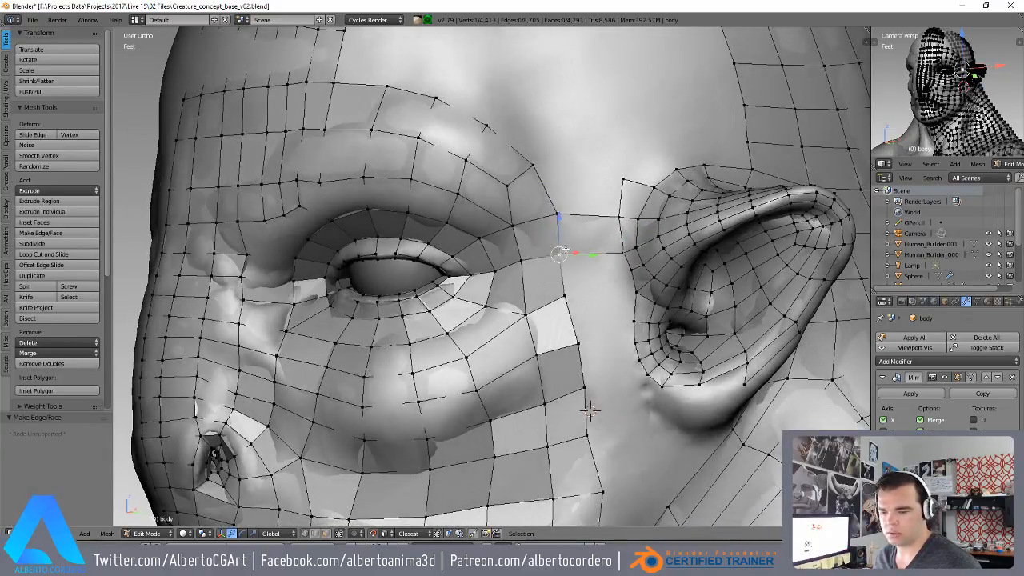
key("g")
left_click(568, 258)
right_click(566, 296)
key("g")
left_click(573, 295)
right_click(566, 213)
key("g")
left_click(567, 212)
right_click(537, 166)
key("g")
left_click(544, 167)
middle_click_drag(575, 279, 573, 272)
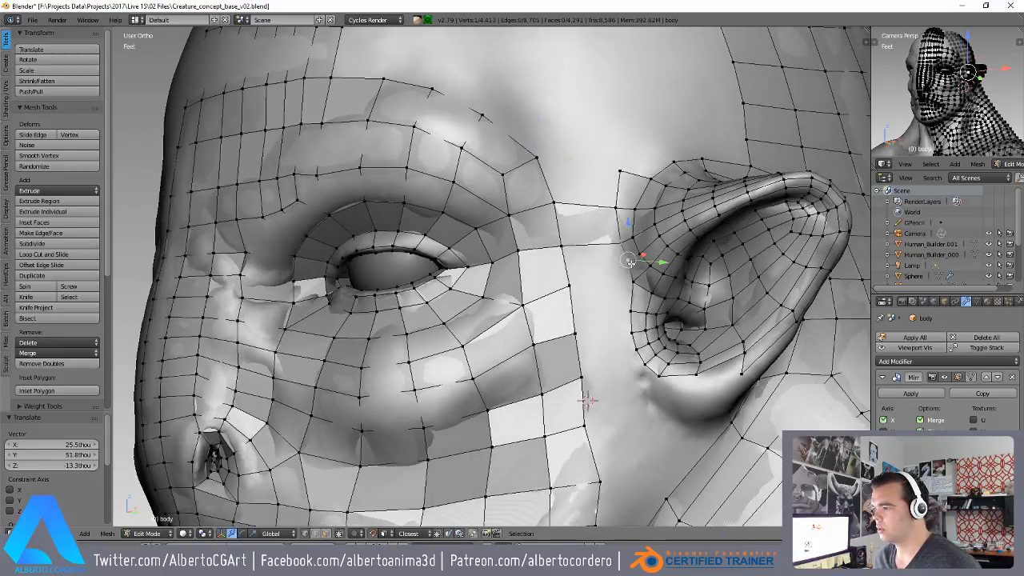
- Dissolve an edge loop of the ear beside the new temple quad
middle_click_drag(588, 400, 523, 415)
right_click(623, 210, "alt")
key("ctrl+Tab")
left_click(628, 207)
key("ctrl+x")
- Fill the next quad down between the temple border and the ear's front edge
middle_click_drag(646, 211, 563, 227)
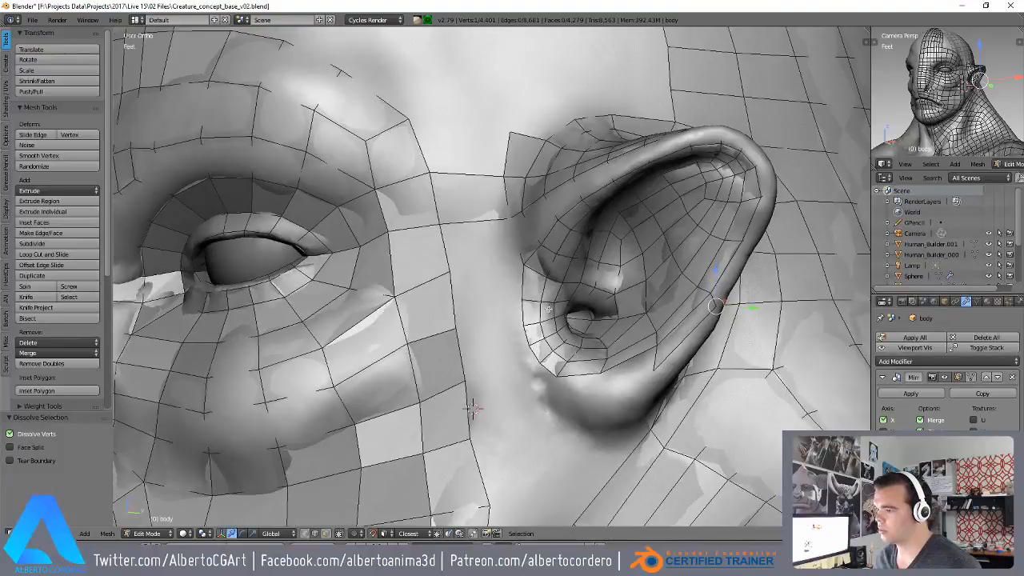
right_click(614, 198, "alt")
middle_click_drag(664, 255, 638, 310)
right_click(559, 227, "alt")
middle_click_drag(565, 227, 536, 214)
key("ctrl+Tab")
left_click(532, 207)
right_click(472, 318, "shift")
middle_click_drag(471, 319, 524, 290)
key("f")
- Reposition three vertices where the temple bridge meets the ear, and fill the following quad below
scroll(498, 278, "up", 1)
key("g")
left_click(522, 268)
right_click(540, 302)
key("g")
left_click(512, 287)
right_click(515, 238)
key("g")
left_click(544, 200)
middle_click_drag(545, 200, 458, 339)
key("f")
- Adjust the vertices of the outer cheek columns in front of the ear to even out their quads
right_click_drag(469, 319, 465, 312)
right_click_drag(455, 264, 454, 264)
right_click_drag(394, 285, 395, 280)
right_click_drag(410, 339, 404, 363)
key("g")
key("g")
left_click(408, 376)
right_click_drag(460, 334, 461, 338)
right_click_drag(403, 360, 402, 365)
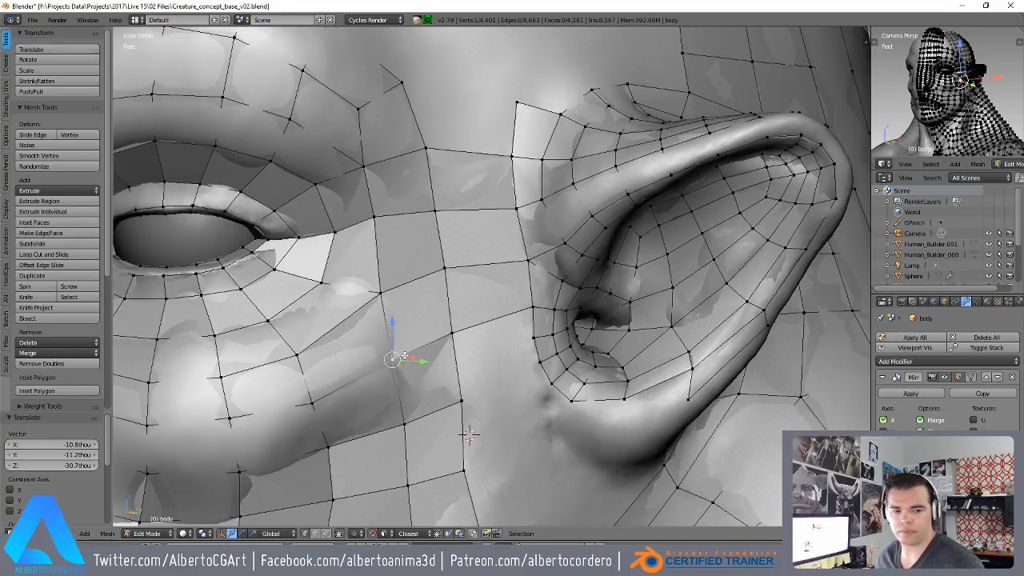
- Move two vertices on the cheek fold below the outer eye corner to smooth the edge flow
scroll(445, 328, "down", 8)
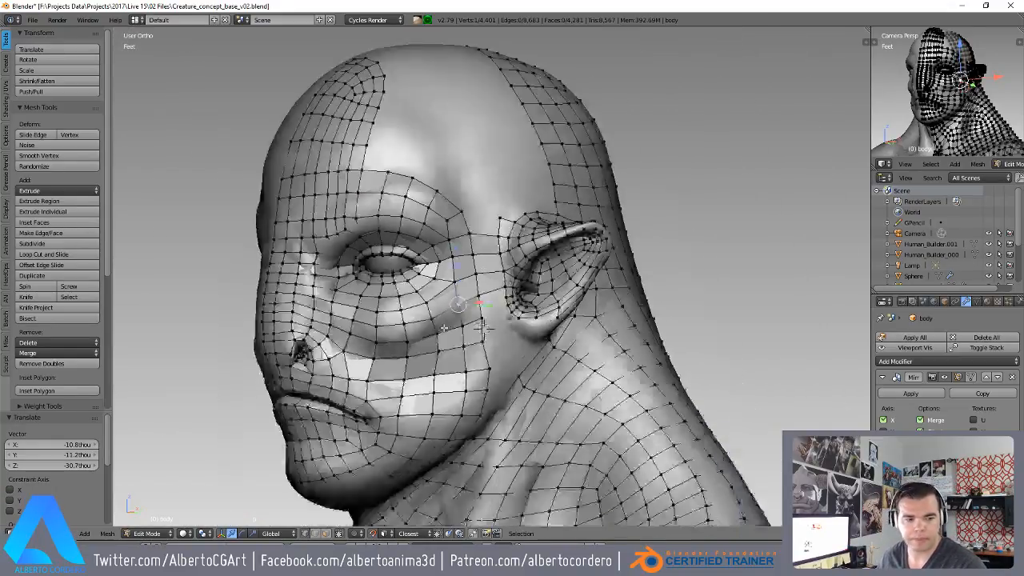
scroll(484, 258, "up", 9)
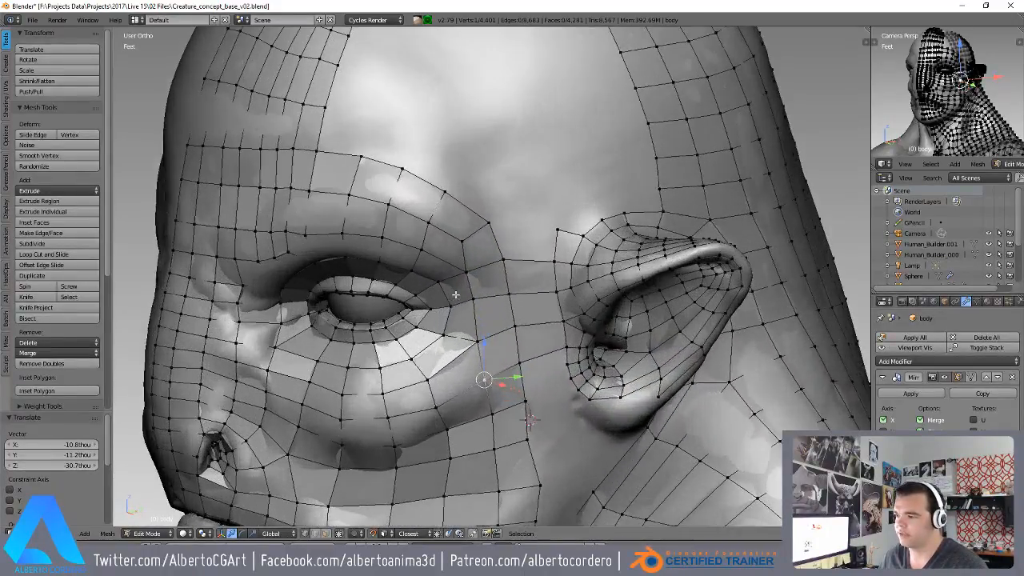
middle_click_drag(455, 295, 458, 206, "shift")
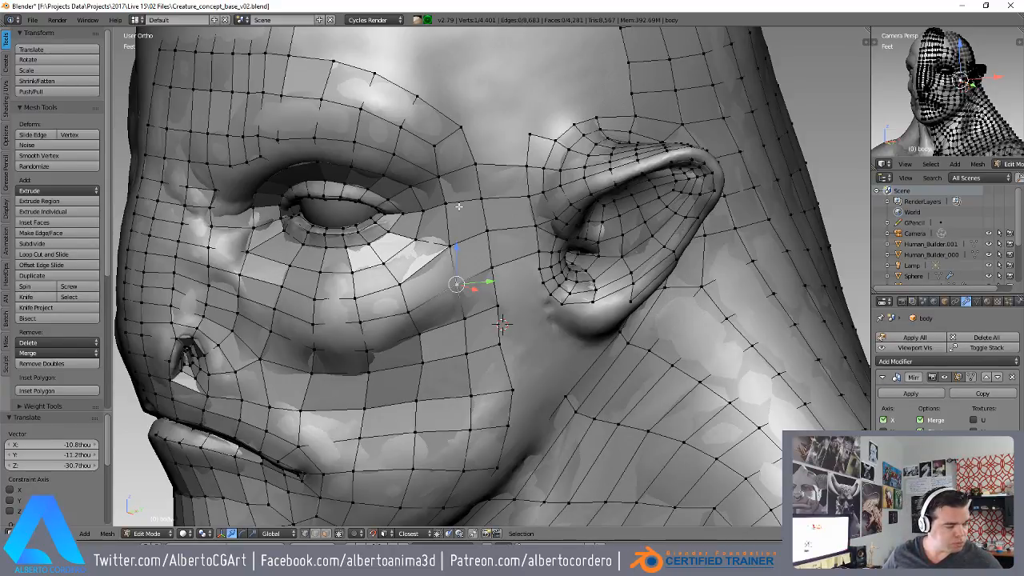
scroll(612, 234, "up", 6)
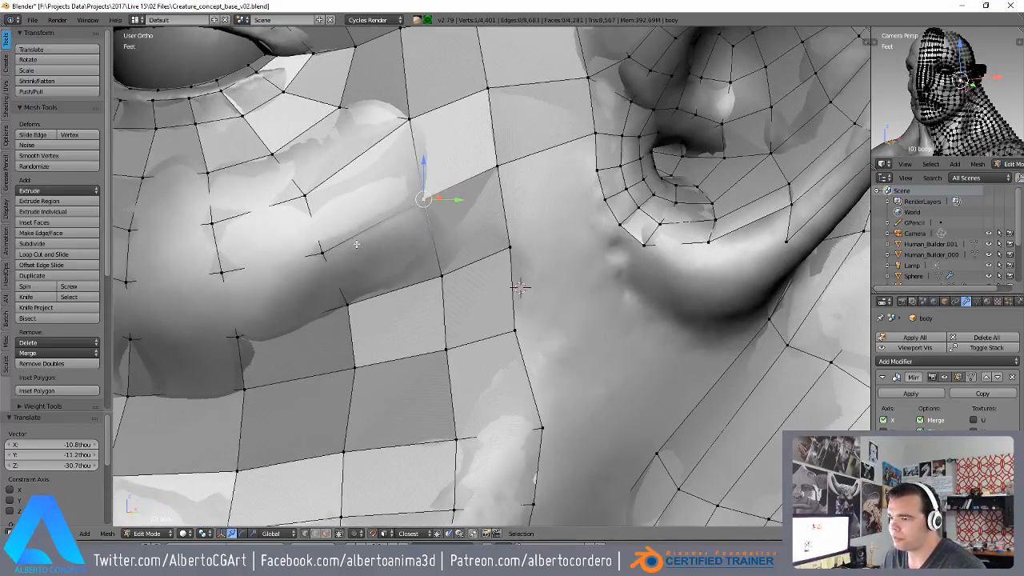
right_click(342, 245)
key("g")
left_click(346, 235)
right_click(303, 197)
key("g")
left_click(298, 194)
right_click(399, 150)
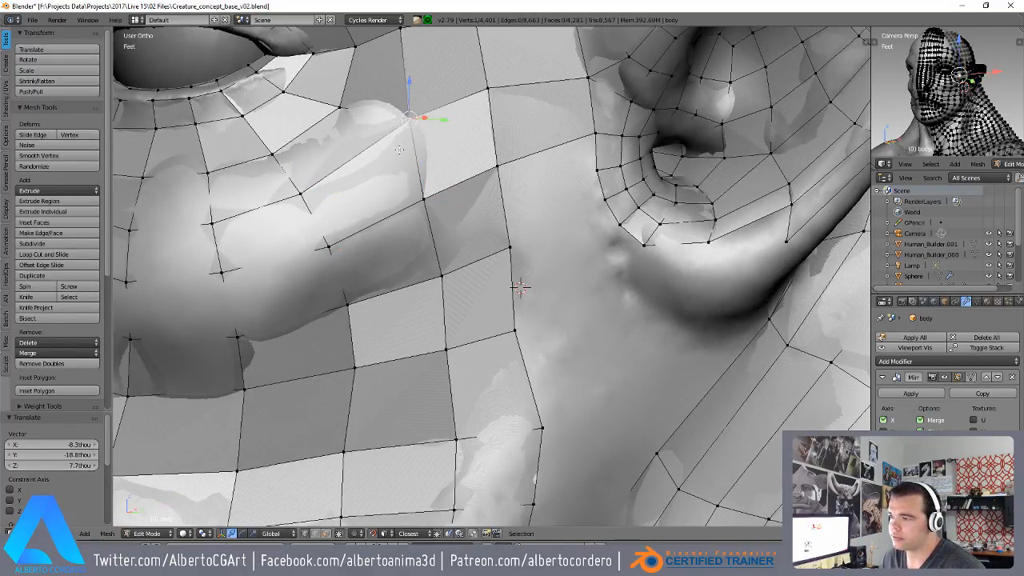
- Reposition three vertices along the lower cheek row, from the cheek fold out to the mesh border below the ear
right_click(354, 308)
key("g")
left_click(351, 306)
right_click(443, 285)
key("g")
left_click(433, 284)
right_click(529, 338)
key("g")
left_click(547, 340)
right_click(553, 436)
scroll(552, 436, "down", 3)
middle_click_drag(552, 437, 560, 464)
scroll(560, 464, "up", 3)
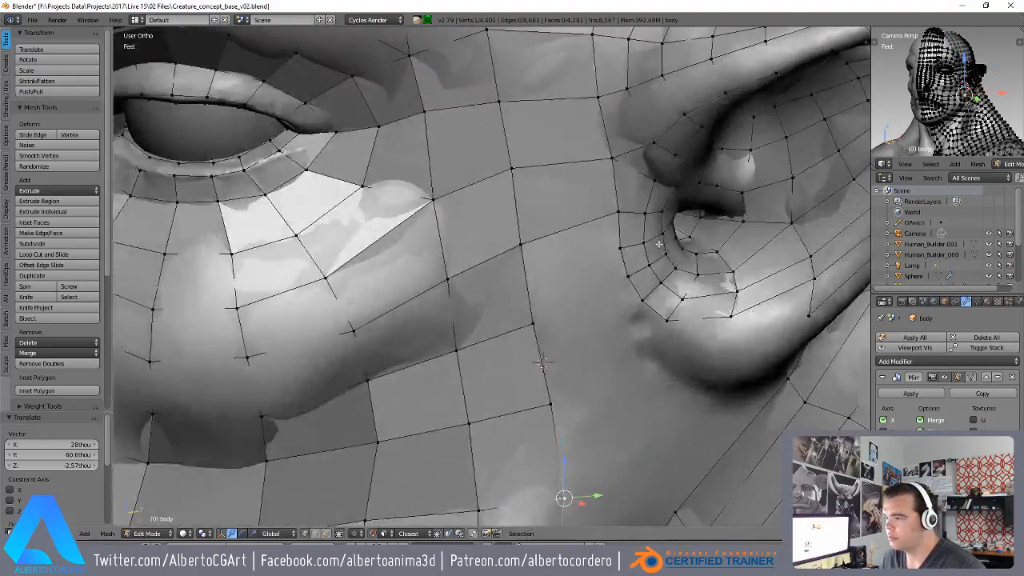
- Dissolve two edge loops at the front of the ear to simplify its border in front of the ear canal
middle_click_drag(632, 240, 593, 234)
scroll(592, 233, "up", 1)
key("ctrl+Tab")
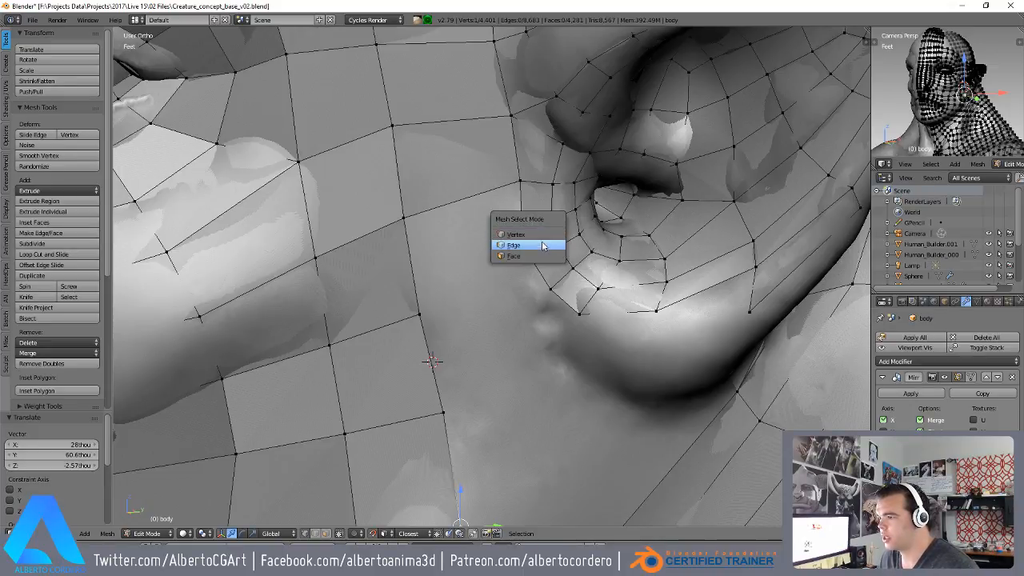
left_click(544, 245)
right_click(570, 234)
middle_click_drag(574, 238, 558, 238, "shift")
key("ctrl+x")
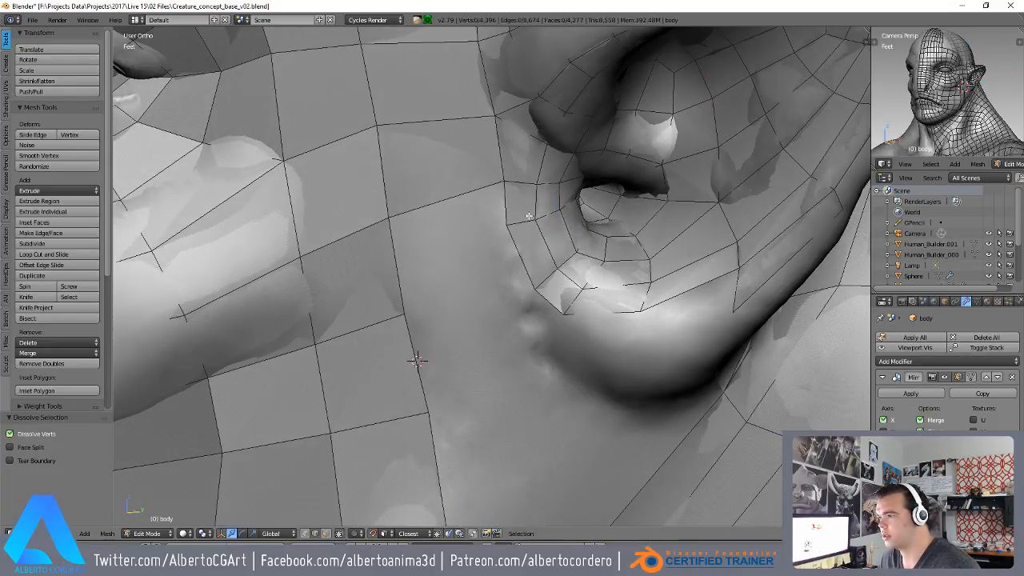
key("ctrl+c")
key("ctrl+x")
middle_click_drag(547, 231, 528, 234)
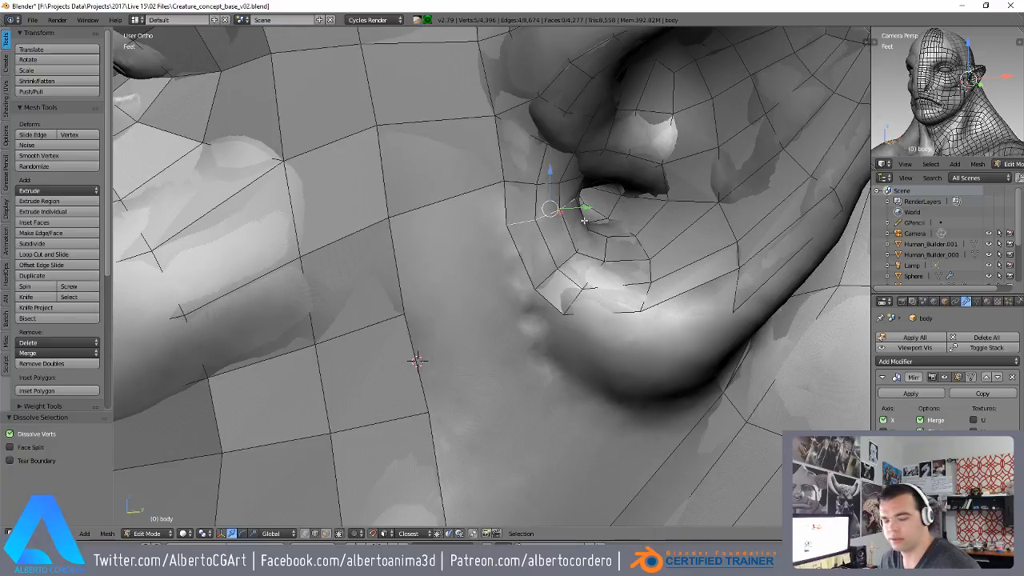
left_click_drag(506, 243, 492, 227)
middle_click_drag(491, 227, 345, 227)
- Return to vertex selection and reposition the lower vertex on the ear's front border, just above the earlobe
key("ctrl+Tab")
key("ctrl+z")
key("ctrl+Tab")
left_click(390, 211)
key("z")
scroll(344, 227, "up", 6)
key("z")
right_click(385, 224)
right_click(290, 317)
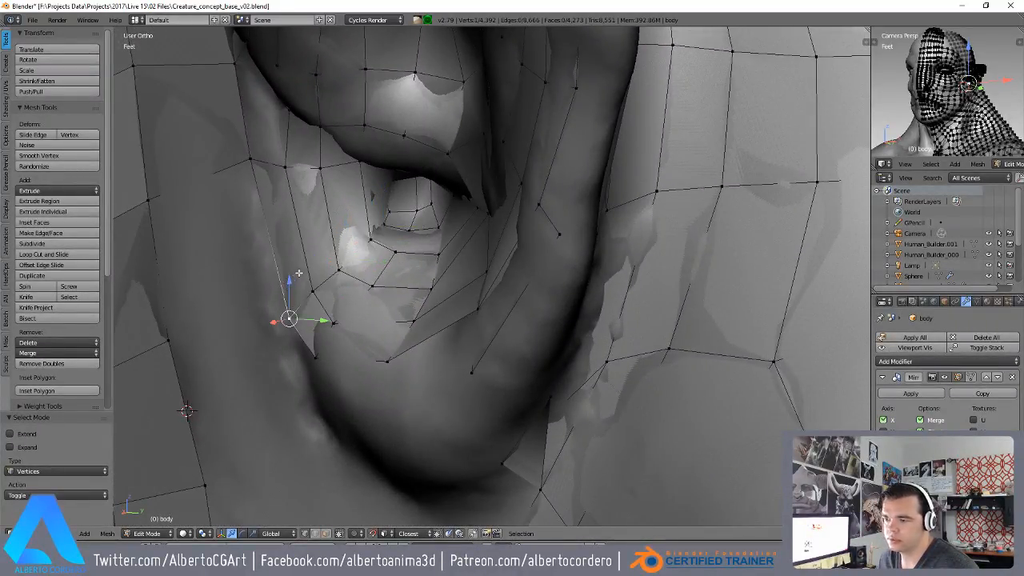
middle_click_drag(300, 274, 389, 267)
key("g")
left_click(622, 259)
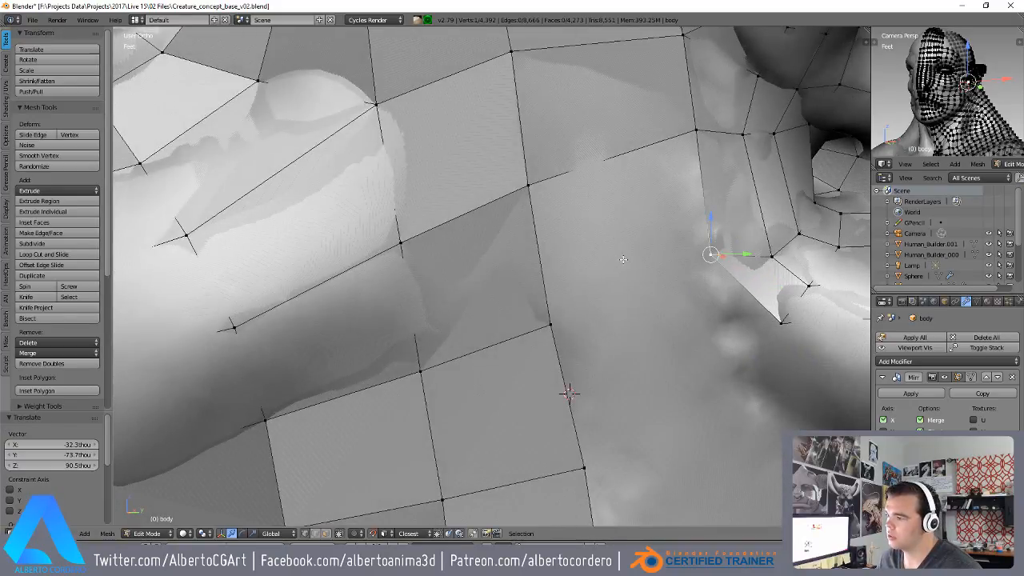
- Move two neighbouring vertices at the lower front corner of the ear to even out the quads above the earlobe
right_click(771, 257)
key("g")
left_click(764, 244)
right_click(711, 255)
key("g")
left_click(716, 265)
right_click(782, 322)
scroll(785, 285, "down", 2)
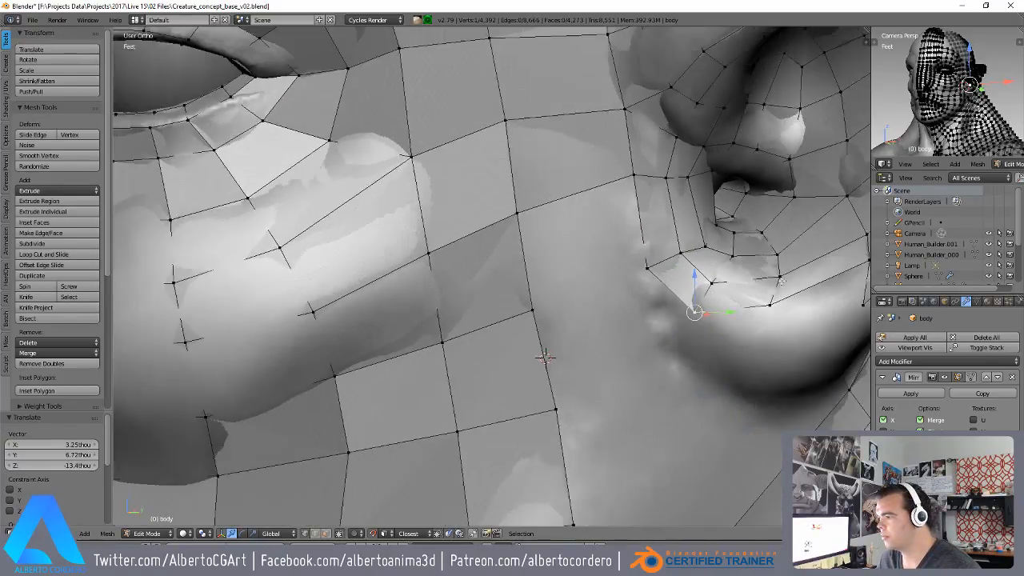
middle_click_drag(785, 282, 765, 301)
- Fill the quad between the outer cheek column and the ear's front border, and nudge its lower ear-side vertex
right_click(631, 224)
right_click(612, 306)
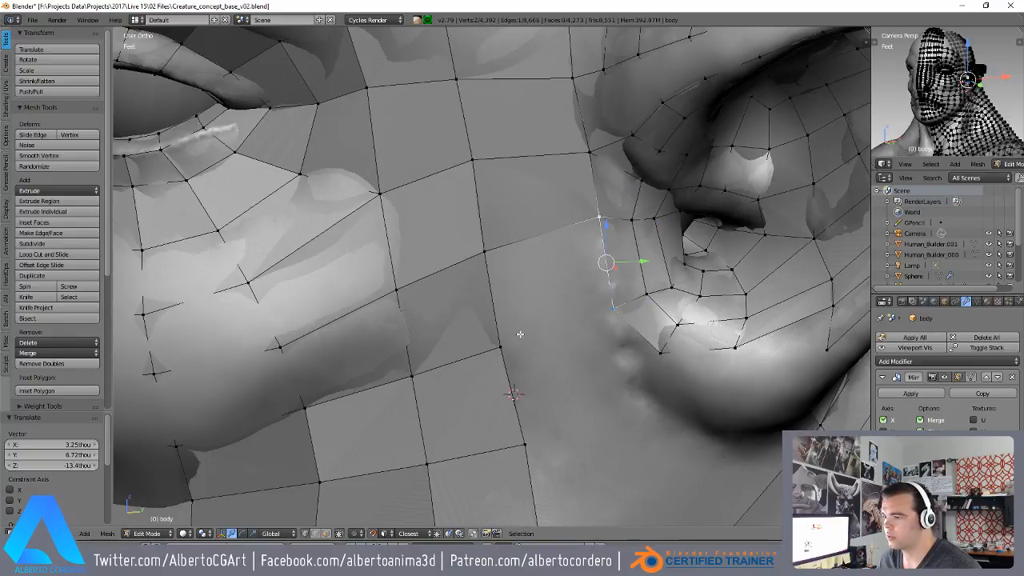
middle_click_drag(512, 279, 540, 284)
key("f")
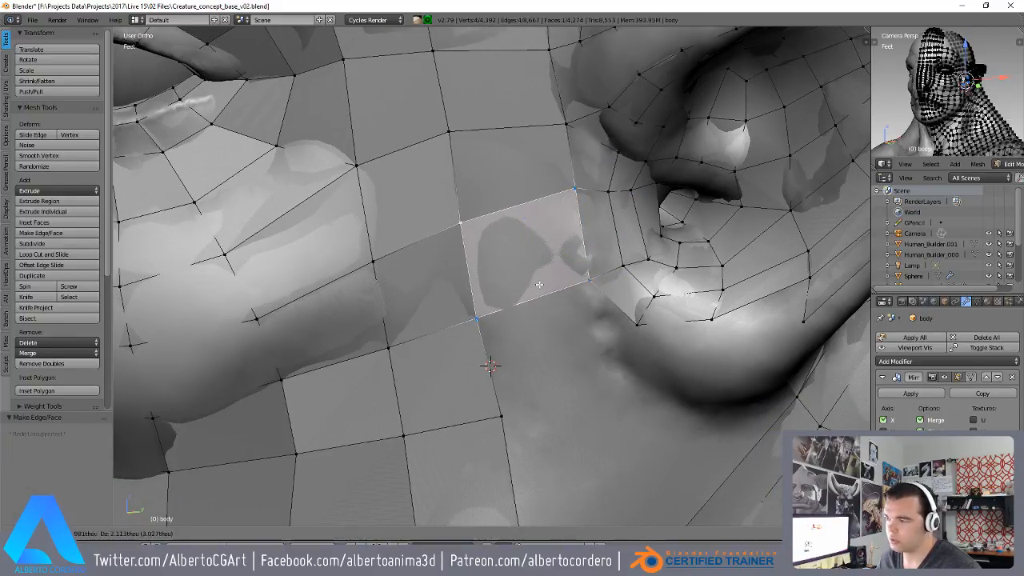
right_click(588, 280)
key("g")
left_click(588, 278)
- Reposition the two upper corner vertices of the new quad between cheek and ear
right_click(577, 191)
key("g")
left_click(571, 198)
key("g")
left_click(562, 212)
right_click(466, 226)
key("g")
key("g")
left_click(473, 244)
key("g")
left_click(484, 218)
- Adjust the vertices of the bridge quads in front of the ear, on both the cheek side and the ear border
right_click(610, 197)
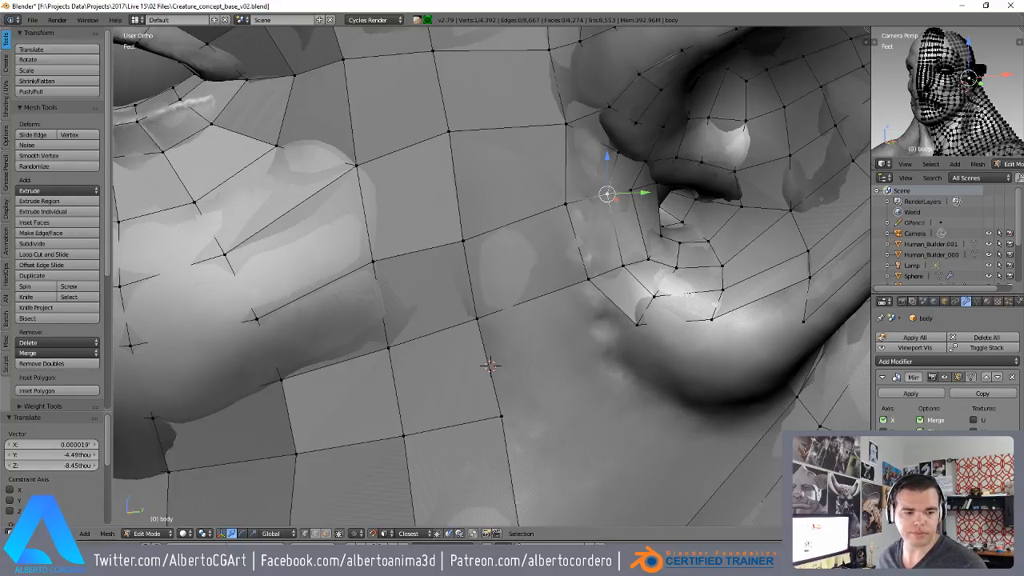
right_click(464, 133)
key("g")
left_click(476, 141)
right_click(474, 222)
key("g")
left_click(471, 211)
right_click(461, 155)
key("g")
right_click(571, 210)
right_click(571, 129)
key("g")
left_click(560, 126)
- Extend the ear mesh with two quads along the earlobe and place their new vertices on the lobe
middle_click_drag(569, 192, 592, 186)
key("f")
key("g")
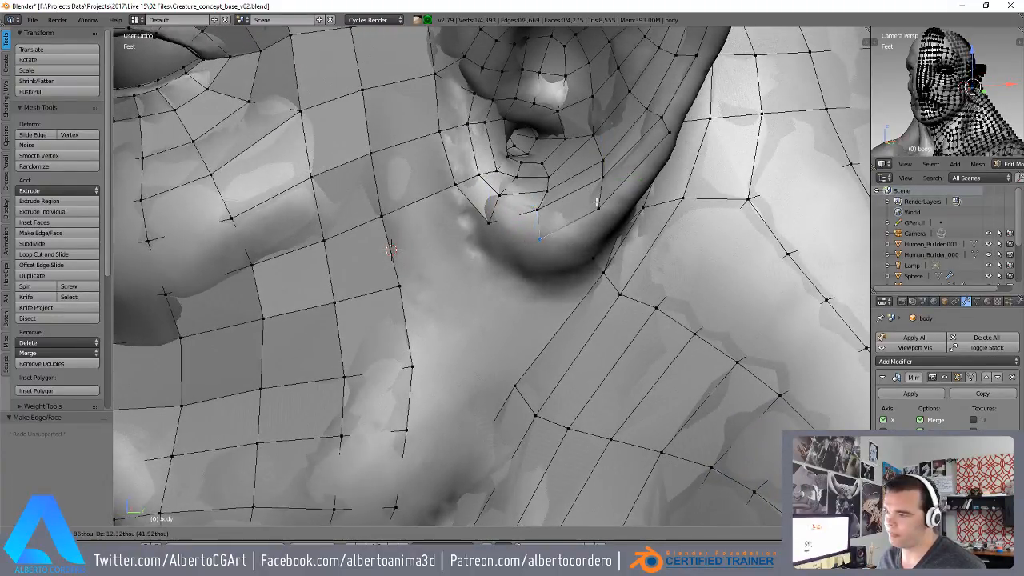
left_click(551, 204)
right_click(542, 210)
middle_click_drag(542, 210, 545, 234)
key("f")
key("g")
left_click(547, 240)
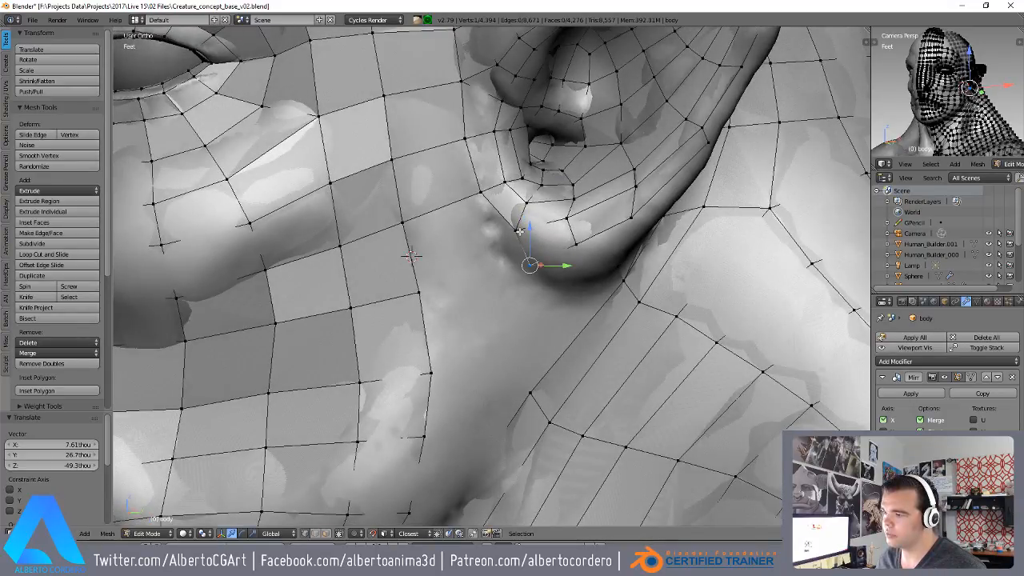
- Fill the next quad between the cheek border and the earlobe, and move the two cheek-side vertices toward the ear
key("f")
right_click(406, 227)
key("g")
left_click(417, 232)
right_click(422, 291)
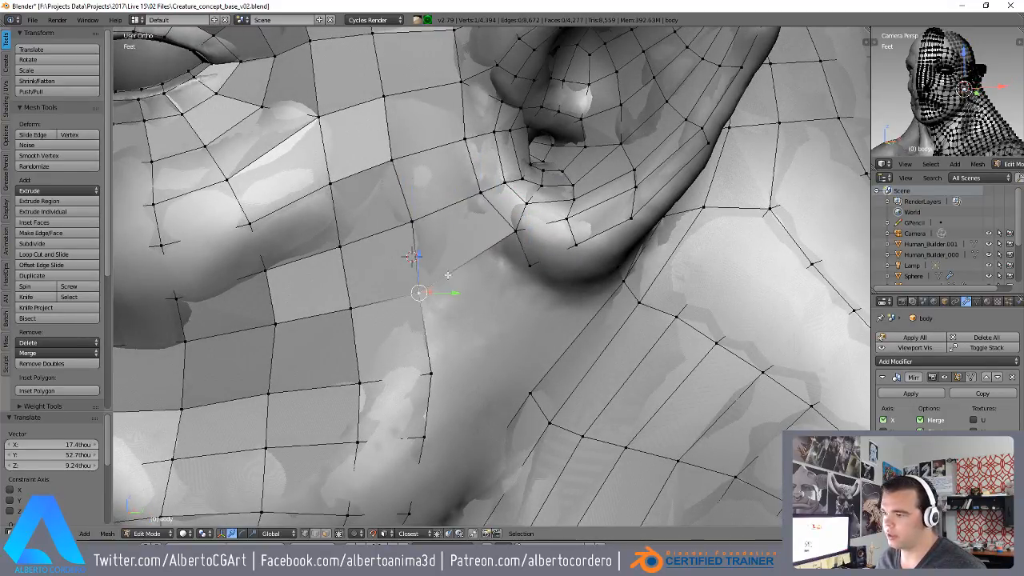
key("g")
left_click(464, 265)
- Shift two vertices of the outer cheek column in front of the earlobe toward the ear
right_click(398, 167)
key("g")
left_click(406, 167)
right_click(415, 224)
key("g")
left_click(428, 220)
- Move the corner vertex where the bridge meets the earlobe, and adjust the cheek vertex in front of it
right_click(515, 237)
key("g")
key("g")
left_click(504, 253)
right_click(527, 269)
middle_click_drag(521, 268, 514, 227)
right_click(415, 149)
key("g")
left_click(403, 188)
key("g")
left_click(403, 188)
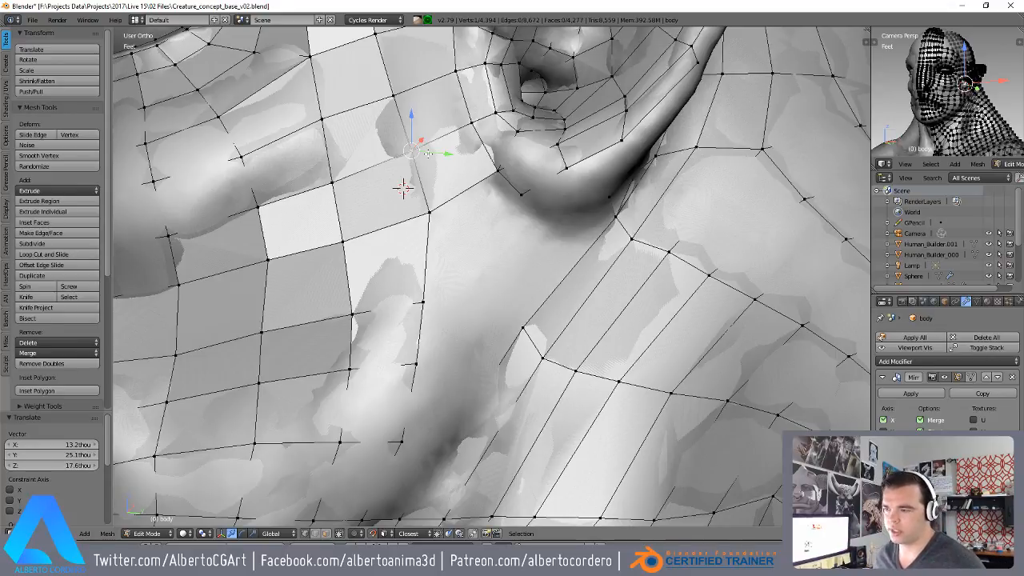
- Reposition the vertices of the outer jaw columns below the earlobe to even out their quads
right_click(426, 302)
middle_click_drag(427, 303, 440, 250)
key("g")
left_click(442, 234)
right_click(377, 300)
key("g")
left_click(380, 291)
right_click(439, 284)
middle_click_drag(359, 282, 351, 308)
key("g")
left_click(351, 305)
- Move four vertices along the lower cheek row, from the inner cheek out to the jaw border
right_click(290, 339)
key("g")
left_click(298, 330)
right_click(204, 350)
key("g")
left_click(206, 342)
right_click(378, 330)
key("g")
left_click(376, 323)
right_click(456, 306)
key("g")
left_click(459, 297)
- Add a loop cut through the jaw and neck mesh, and fill the face between the jaw border and the neck edge
middle_click_drag(460, 297, 481, 148)
scroll(477, 240, "down", 8)
scroll(464, 352, "up", 5)
middle_click_drag(461, 381, 456, 273, "shift")
scroll(440, 310, "up", 1)
key("ctrl+r")
left_click(488, 300)
left_click(485, 300)
right_click(476, 299)
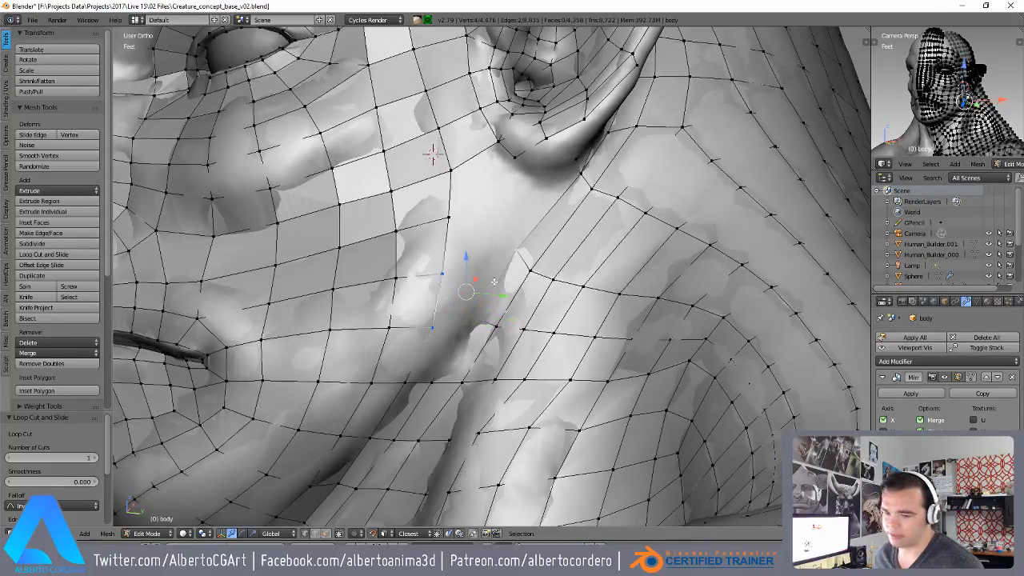
key("f")
- Reposition the vertex where the jaw meets the neck, and fill the next face of the gap
middle_click_drag(482, 315, 467, 277)
key("z")
scroll(486, 280, "up", 2)
right_click(488, 276)
key("z")
key("g")
left_click(470, 303)
scroll(446, 286, "down", 2)
key("f")
- Fill another face upward along the jaw border below the earlobe and position its vertices
right_click(501, 293)
key("g")
left_click(475, 328)
scroll(472, 324, "down", 2)
key("f")
scroll(496, 290, "up", 1)
key("g")
left_click(505, 284)
left_click(471, 190)
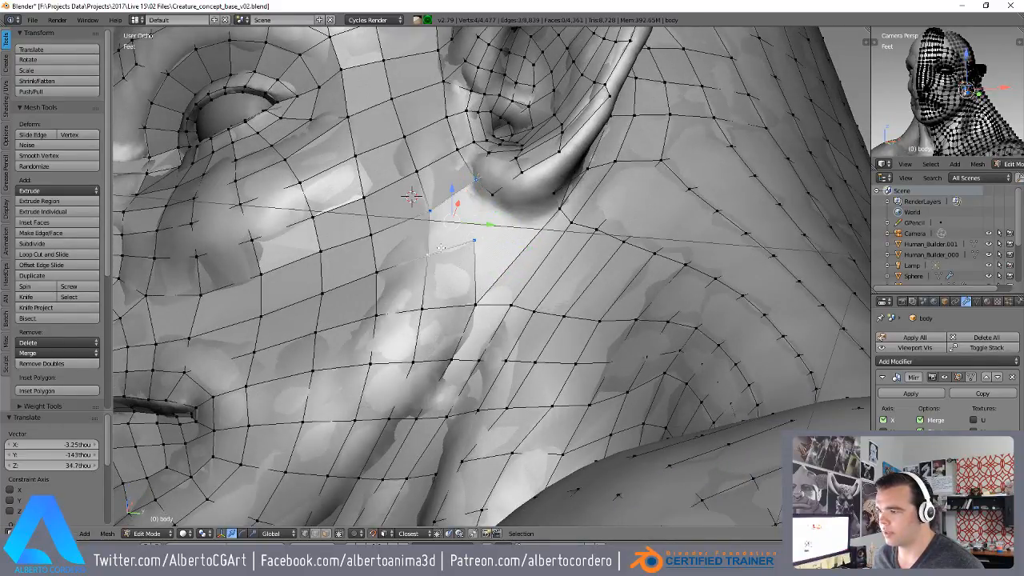
- Fill the quad joining the jaw border to the earlobe corner, and reposition two vertices on the earlobe
key("f")
scroll(487, 222, "up", 2)
mouse_move(486, 198)
middle_mouse_down()
mouse_move(487, 222)
mouse_move(484, 214)
middle_mouse_up()
right_click(482, 191)
key("g")
left_click(498, 206)
right_click(523, 184)
key("g")
left_click(547, 188)
- Add a quad in the gap between the jaw and neck borders, placing its new vertex beneath the earlobe
middle_click_drag(550, 188, 472, 356)
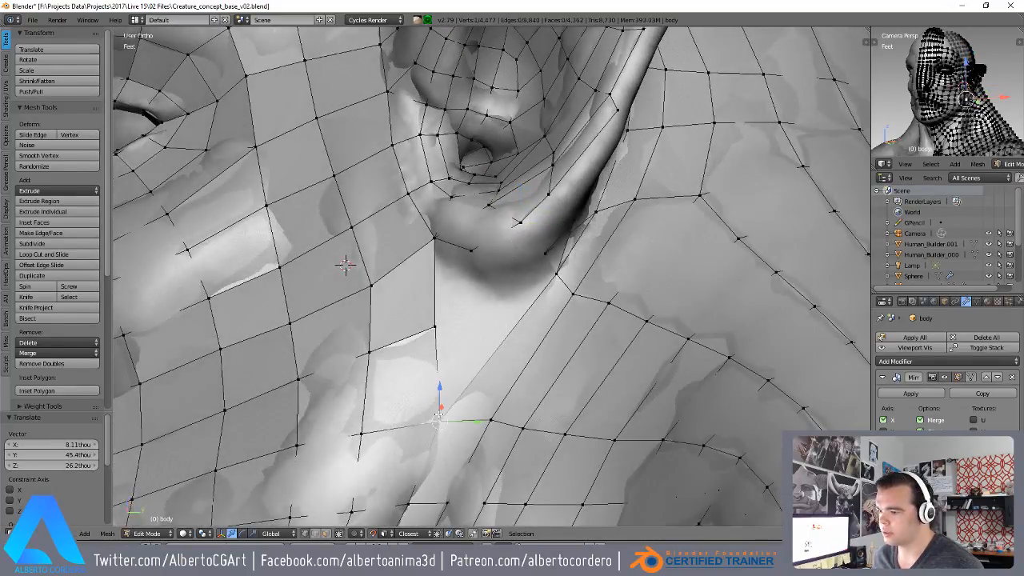
key("f")
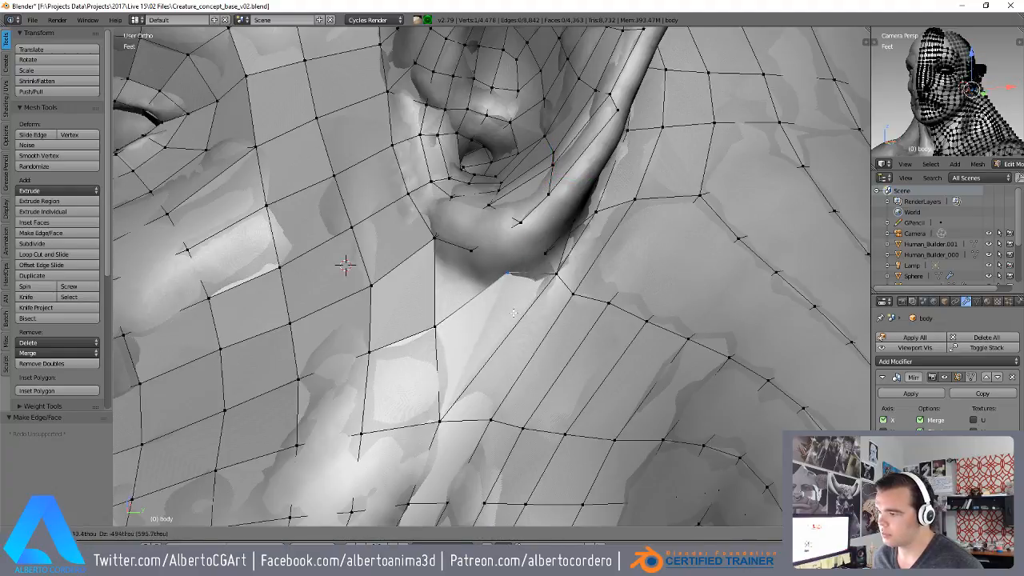
left_click(493, 311)
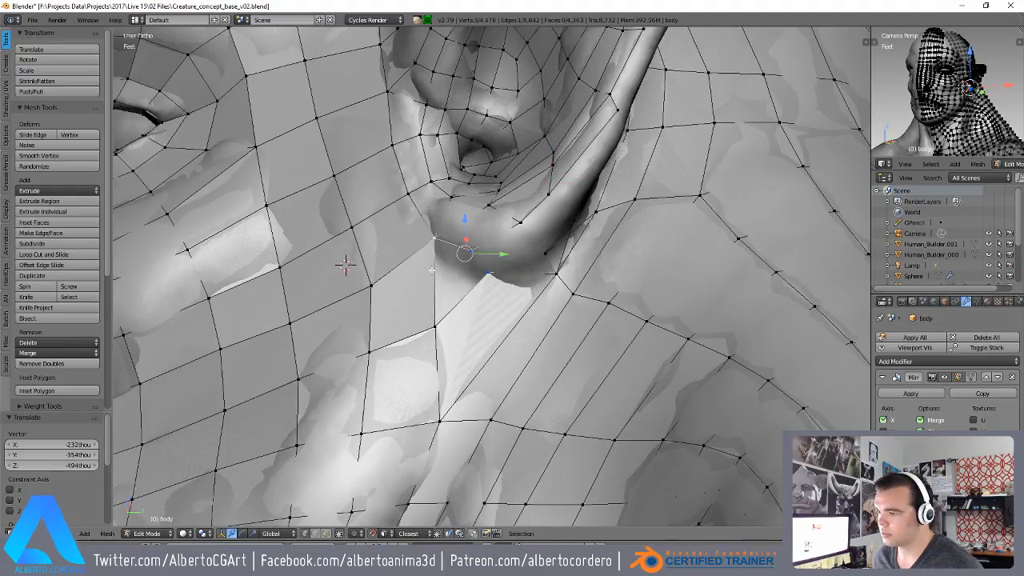
- Fill the next quad of the gap below the earlobe and reposition two vertices along its edge
right_click(434, 325, "shift")
scroll(448, 295, "down", 1)
key("f")
middle_click_drag(450, 294, 498, 280)
right_click(528, 239)
middle_click_drag(530, 237, 328, 264)
key("g")
left_click(532, 243)
right_click(536, 267)
key("g")
left_click(549, 272)
- Move a vertex beneath the earlobe toward the crease between ear and neck
right_click(532, 248)
scroll(532, 248, "down", 2)
scroll(427, 285, "up", 2)
key("g")
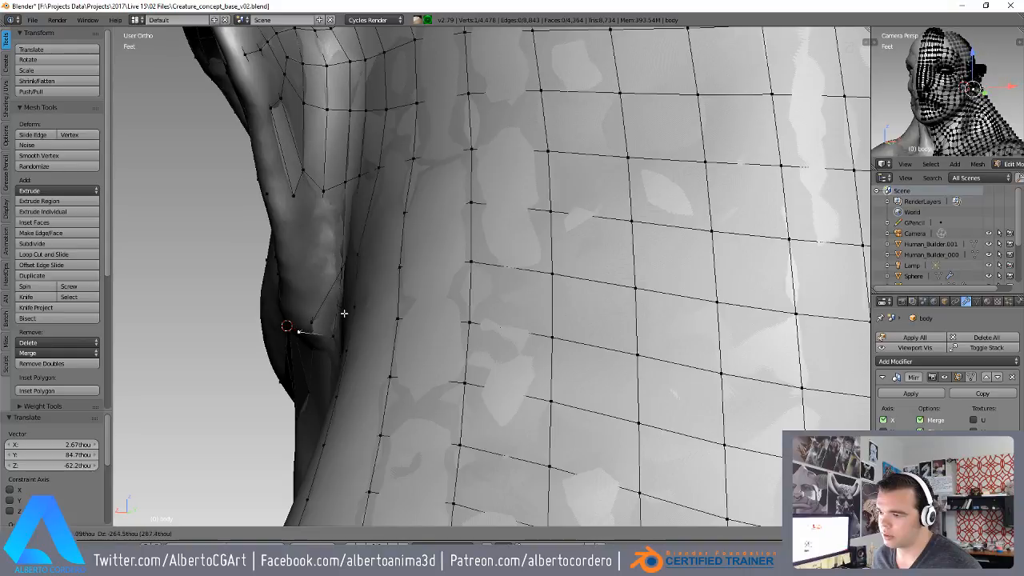
left_click(354, 300)
- Delete the misplaced vertices behind the earlobe
middle_click_drag(354, 300, 382, 252)
key("z")
key("x")
left_click(468, 218)
key("z")
key("z")
key("z")
key("x")
left_click(475, 208)
middle_click_drag(476, 208, 403, 205)
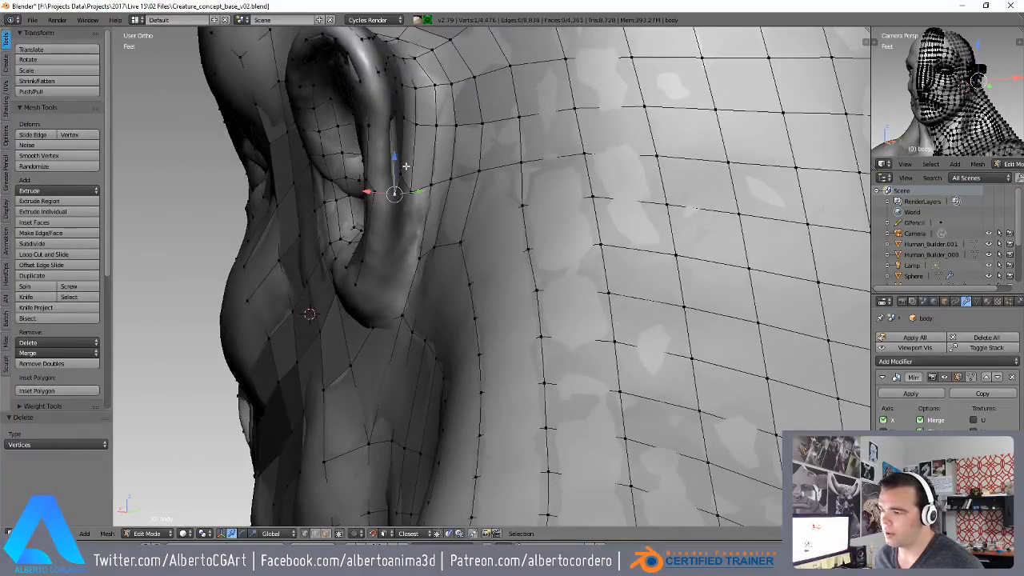
- Reposition two neighbouring vertices on the back rim of the ear
middle_click_drag(406, 165, 421, 163)
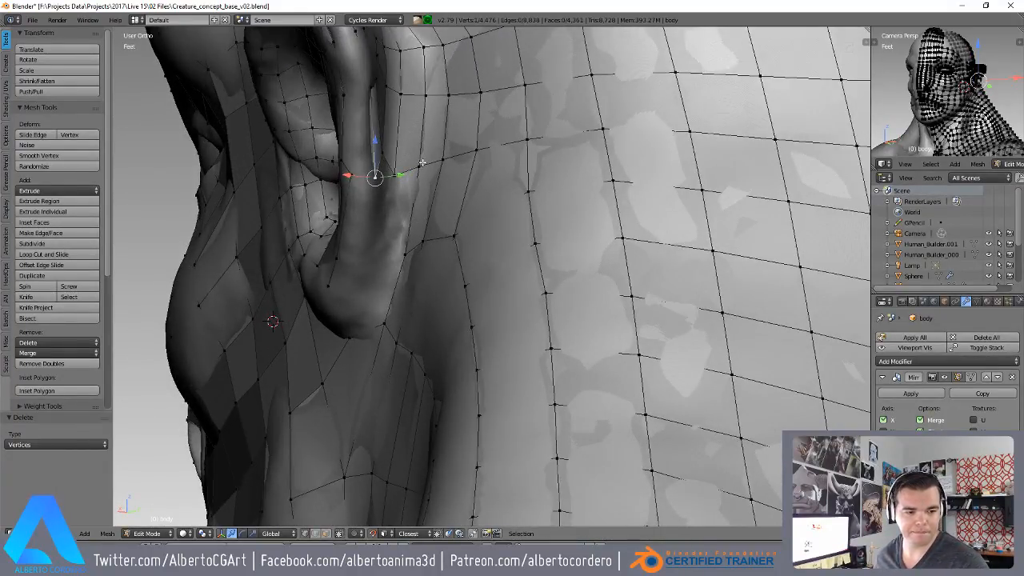
middle_click_drag(362, 151, 384, 236)
key("g")
left_click(373, 226)
right_click(388, 224)
key("g")
left_click(384, 219)
- Adjust two more vertices lower on the ear's back surface to follow the sculpt
right_click(404, 295)
key("g")
left_click(406, 305)
middle_click_drag(406, 306, 490, 283)
right_click(489, 284)
key("g")
left_click(488, 280)
middle_click_drag(507, 227, 459, 202)
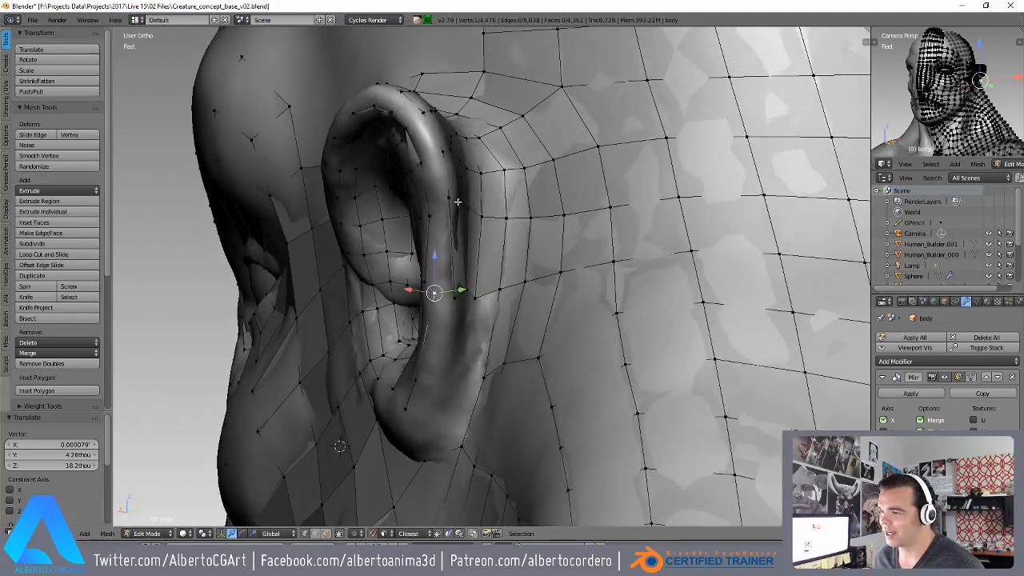
- Fill a face on the back of the ear, place its new vertex, and merge it with the adjoining border
mouse_move(428, 285)
middle_mouse_down()
mouse_move(435, 253)
mouse_move(429, 293)
middle_mouse_up()
key("f")
key("g")
left_click(436, 258)
left_click(415, 286)
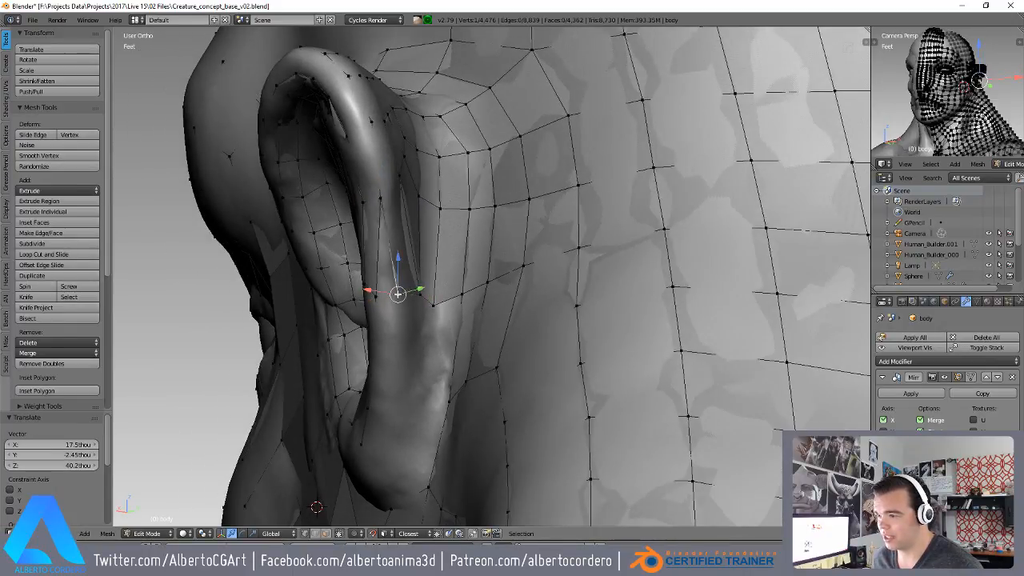
key("alt+m")
left_click(439, 289)
- Reposition two vertices along the ear's rear edge above the earlobe
middle_click_drag(440, 289, 547, 230)
right_click(445, 300)
key("g")
left_click(392, 299)
right_click(345, 233)
key("g")
left_click(371, 205)
- Fill a face between the earlobe and the neck border, and merge its new vertex using At Last
right_click(442, 411)
middle_click_drag(461, 385, 461, 350, "shift")
key("f")
key("alt+m")
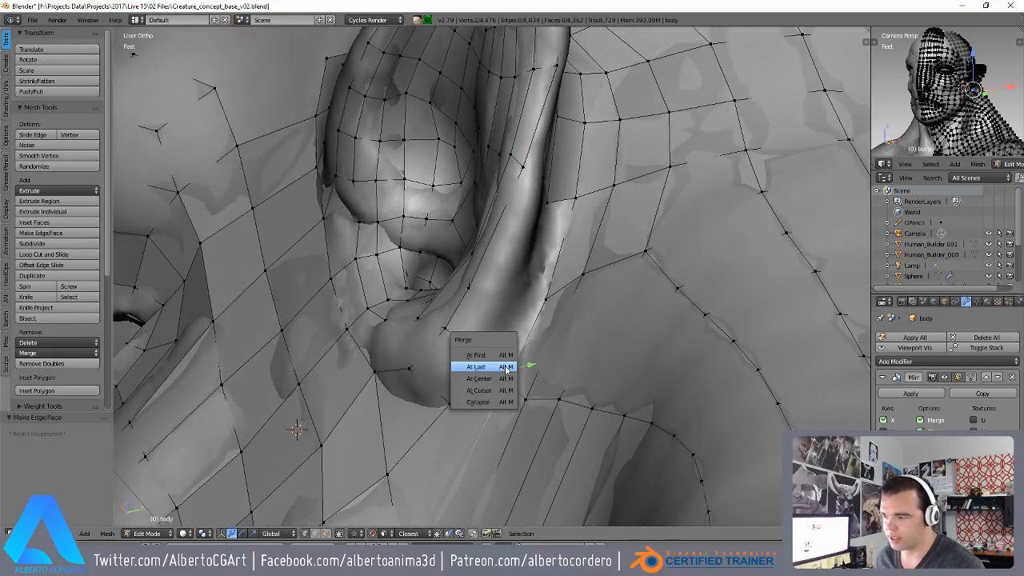
left_click(476, 362)
- Fill the next face up behind the earlobe, move its free vertex to the neck border, and merge At Last
key("f")
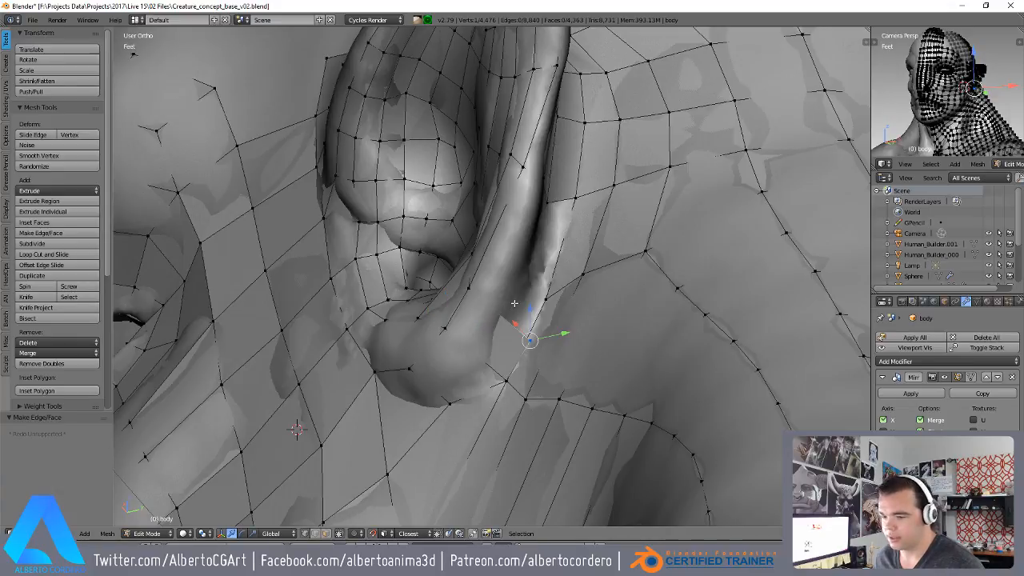
key("g")
left_click(562, 300)
key("alt+m")
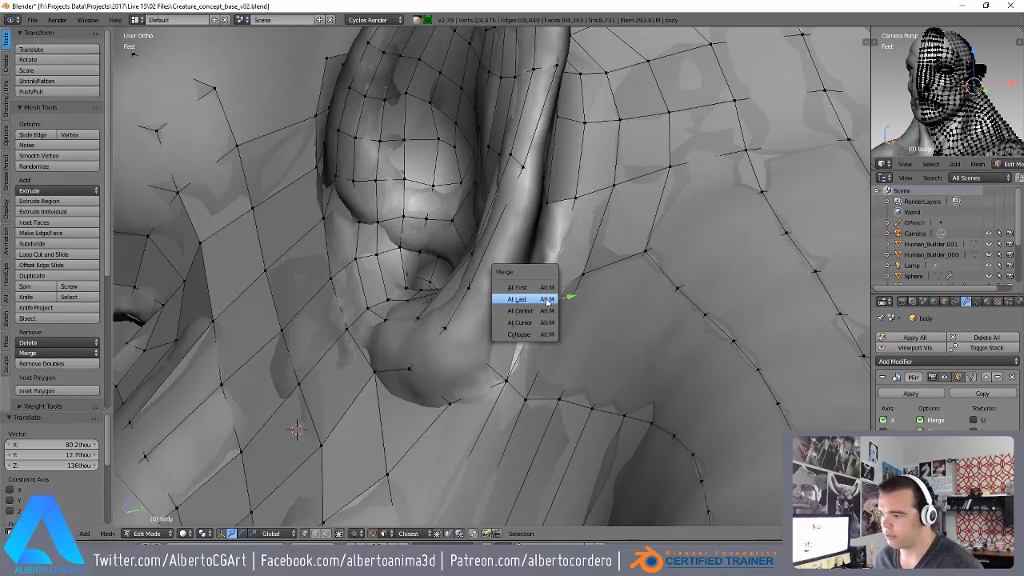
left_click(547, 297)
- Reposition the vertices of the new faces behind the earlobe to even out the quads
middle_click_drag(551, 298, 590, 390)
key("g")
left_click(590, 434)
scroll(590, 433, "down", 3)
middle_click_drag(590, 434, 555, 348, "shift")
right_click(561, 277)
scroll(559, 274, "up", 1)
key("g")
left_click(557, 295)
middle_click_drag(606, 328, 576, 295)
key("g")
left_click(507, 269)
- Fill a new face from a vertex on the back of the ear and place its corner
middle_click_drag(507, 269, 486, 134)
right_click(522, 168)
middle_click_drag(523, 169, 448, 291)
key("f")
key("g")
left_click(470, 250)
- Fill another face in the crease behind the ear and position its new vertex
key("z")
key("z")
scroll(475, 272, "up", 2)
key("g")
right_click(487, 225)
key("f")
middle_click_drag(586, 205, 532, 225)
key("g")
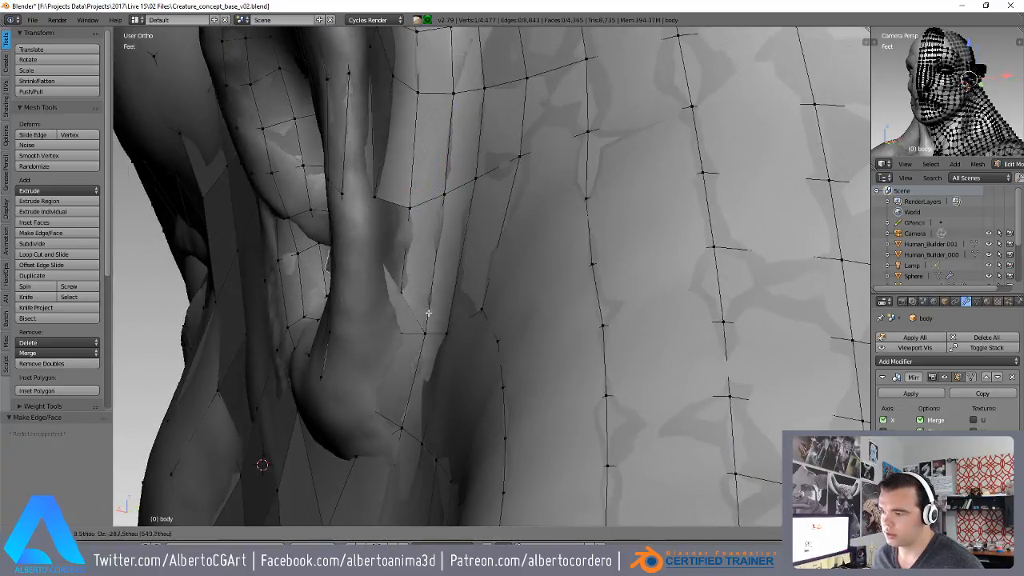
left_click(444, 251)
left_click(424, 234)
- Hide the sculpt so only the retopology mesh is shown, and return to editing its ear area
mouse_move(424, 235)
middle_mouse_down()
mouse_move(457, 256)
mouse_move(516, 264)
mouse_move(416, 261)
mouse_move(474, 237)
mouse_move(498, 210)
mouse_move(474, 304)
mouse_move(513, 274)
mouse_move(464, 238)
mouse_move(434, 235)
mouse_move(419, 251)
mouse_move(407, 231)
mouse_move(494, 217)
mouse_move(552, 192)
middle_mouse_up()
key("z")
scroll(497, 244, "down", 4)
key("Tab")
key("z")
scroll(516, 264, "down", 2)
key("shift+h")
key("Tab")
scroll(512, 271, "up", 3)
- Delete a vertex behind the ear, and dissolve the surplus edge loop in edge select mode
right_click(475, 257)
scroll(473, 304, "up", 2)
key("x")
left_click(508, 258)
key("ctrl+Tab")
left_click(434, 234)
right_click(407, 229, "alt")
key("ctrl+x")
- Slide the short edge run on the back of the ear by a factor of 0.372
middle_click_drag(650, 171, 401, 217)
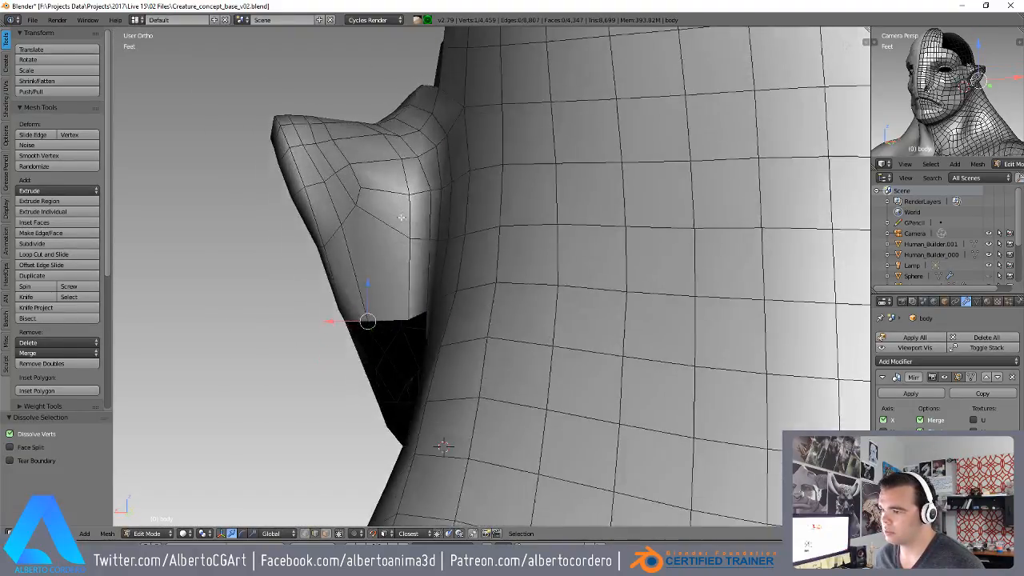
middle_click_drag(356, 183, 347, 200)
key("g")
key("g")
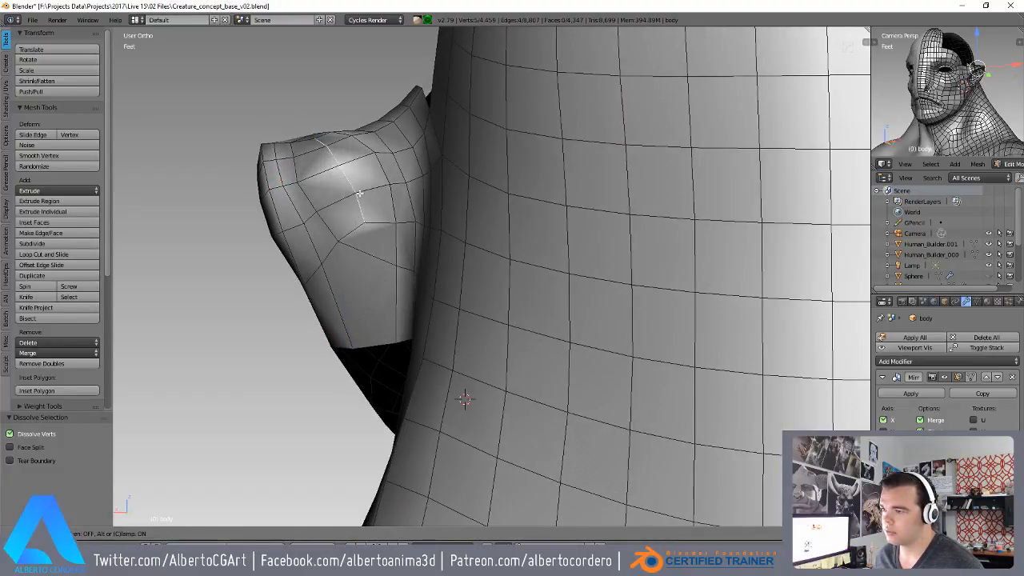
right_click(360, 193)
key("g")
key("g")
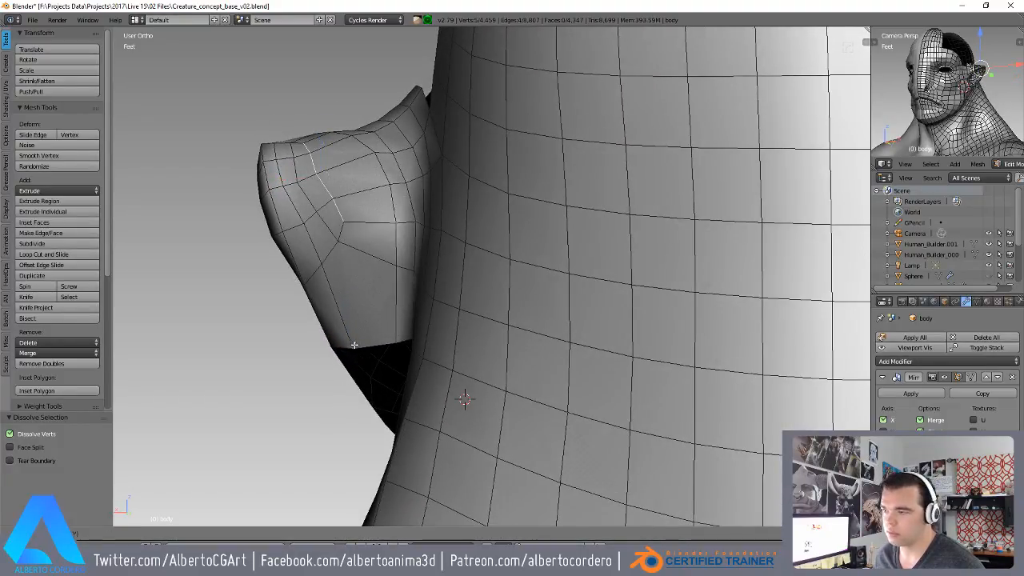
left_click(364, 343)
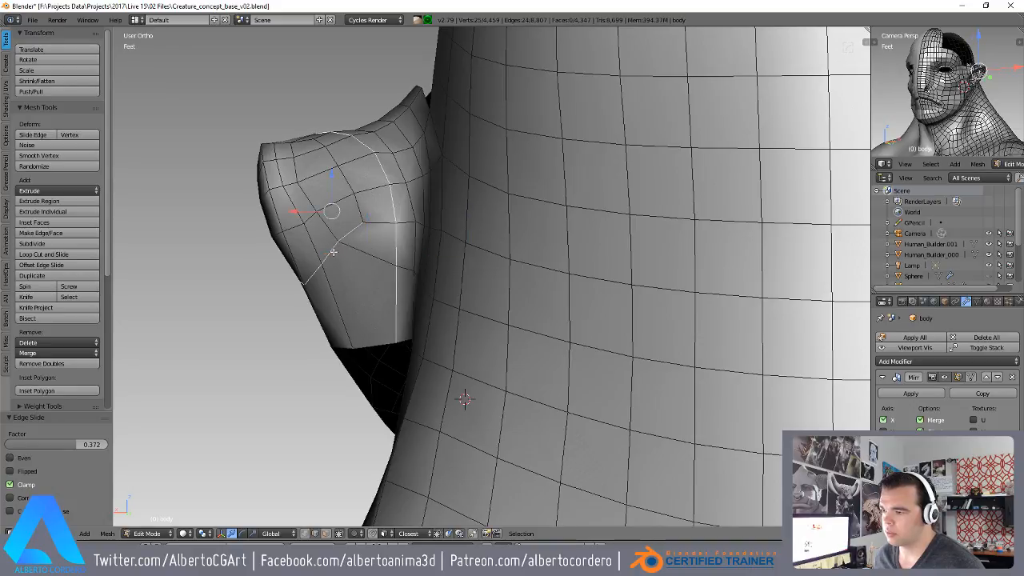
- Slide the long edge loop running down the back of the ear by a factor of 0.097
scroll(345, 248, "up", 1)
key("g")
key("g")
left_click(363, 286)
- Switch to vertex selection and slide the vertex on the hole's upper border by a factor of 0.447
key("ctrl+Tab")
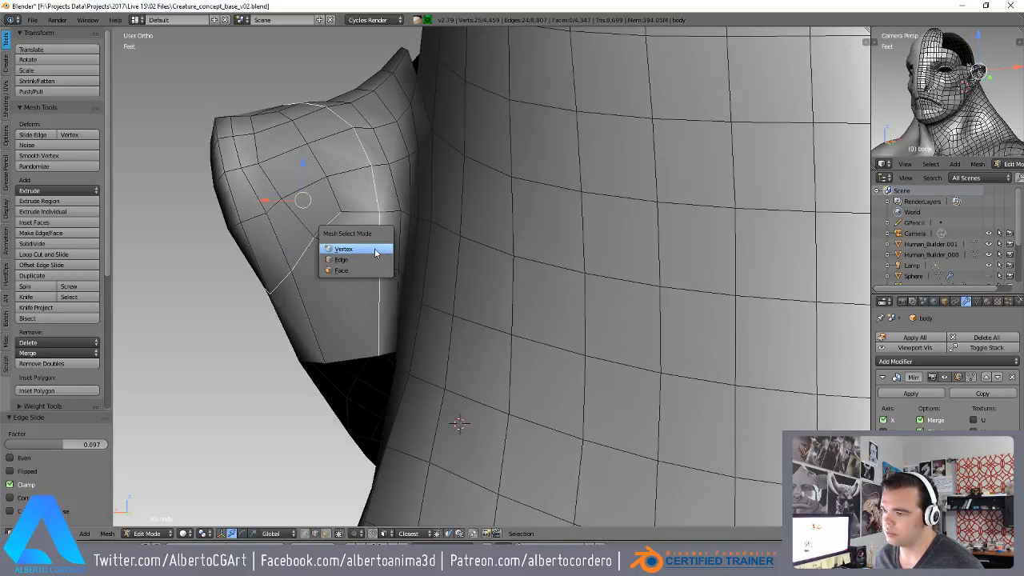
left_click(378, 250)
right_click(371, 343)
middle_click_drag(371, 342, 381, 302)
key("g")
key("g")
left_click(362, 292)
- Slide two vertices above the hole on the back of the ear, the upper one by a factor of 0.360
right_click(388, 224)
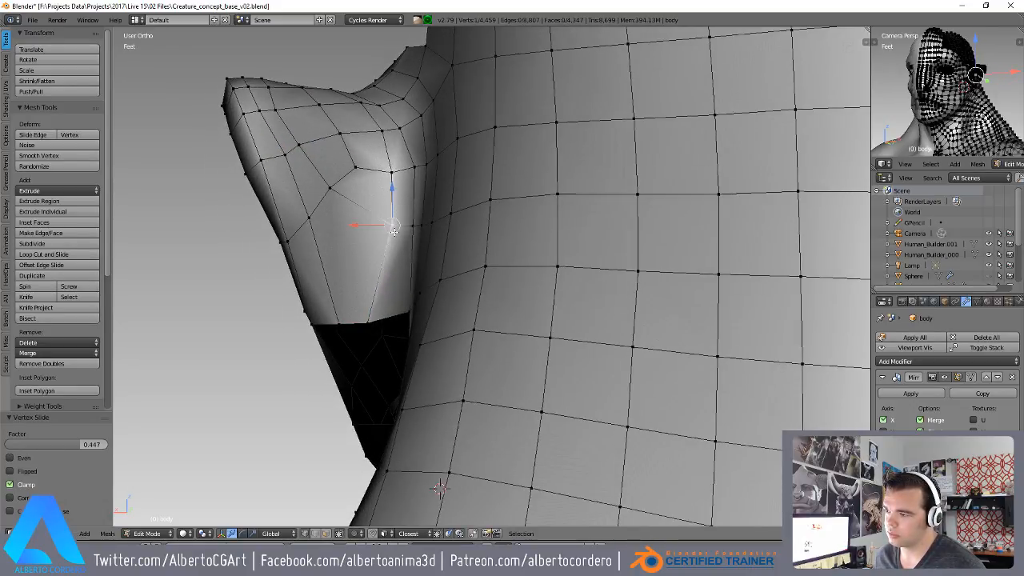
key("g")
key("g")
left_click(373, 220)
right_click(358, 170)
right_click(390, 174)
key("g")
key("g")
left_click(379, 172)
middle_click_drag(389, 241, 462, 225)
right_click(419, 228)
scroll(448, 280, "down", 2)
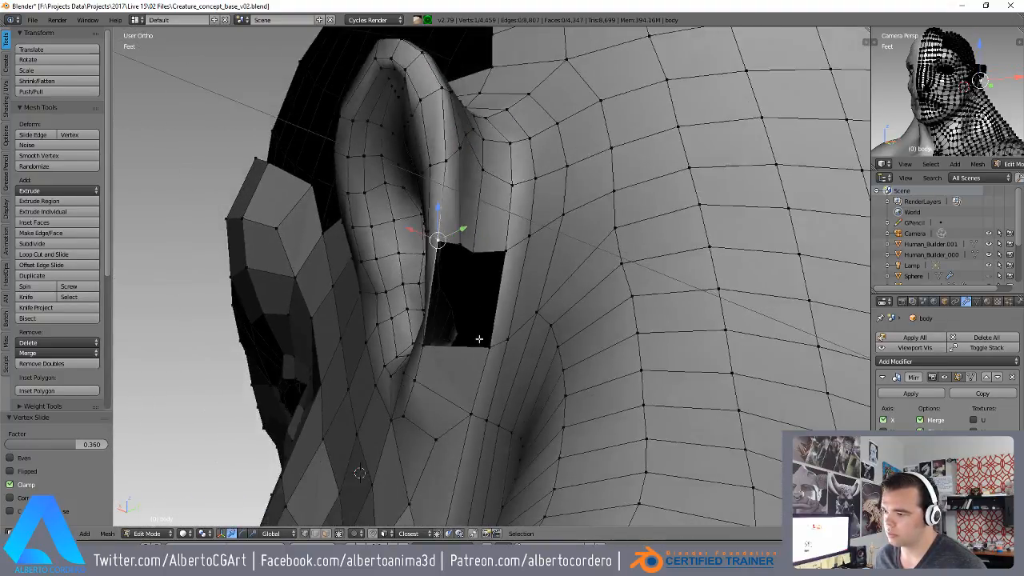
- Slide the vertex just below the hole on the back of the ear along its edges to even the spacing
middle_click_drag(478, 336, 520, 339)
right_click(519, 419)
key("g")
key("g")
right_click(507, 417)
right_click(506, 414)
key("g")
key("g")
middle_click_drag(506, 415, 492, 385)
left_click(509, 421)
- Slide the neighbouring vertex below the hole and shift it to smooth the flow behind the earlobe
right_click(485, 436)
key("g")
key("g")
left_click(475, 434)
key("g")
left_click(498, 400)
key("g")
left_click(488, 400)
- Reposition the vertex beside the hole on the back of the ear and slide the adjoining edge by a factor of -0.182
right_click(530, 302)
key("g")
left_click(514, 316)
middle_click_drag(514, 316, 649, 296)
right_click(605, 296)
right_click(656, 289, "shift")
left_click(652, 310)
- Fill the remaining hole on the back of the ear with two faces and adjust a vertex beside it
scroll(658, 308, "down", 5)
middle_click_drag(400, 293, 509, 327)
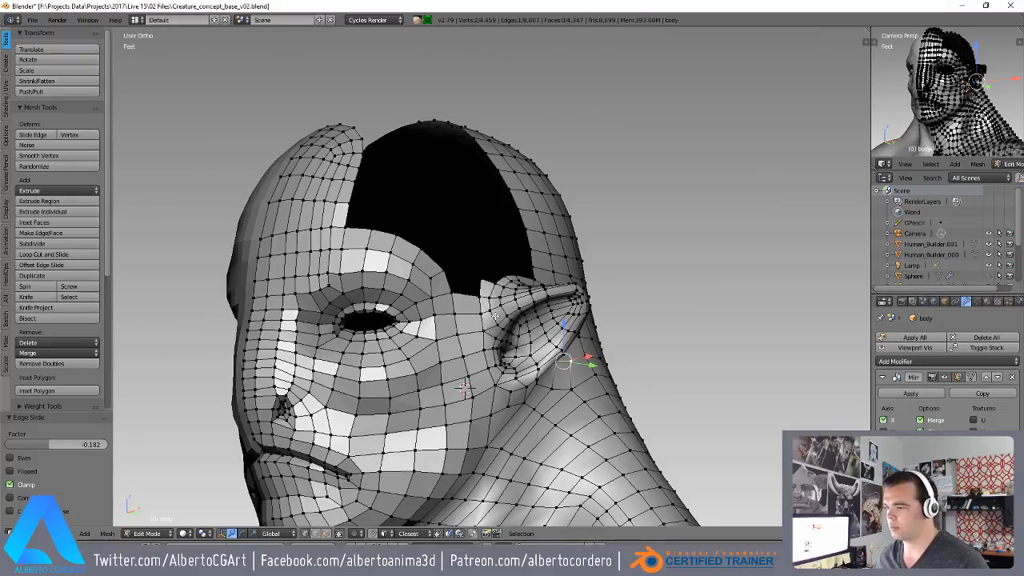
scroll(496, 316, "up", 5)
middle_click_drag(549, 297, 448, 302)
key("f")
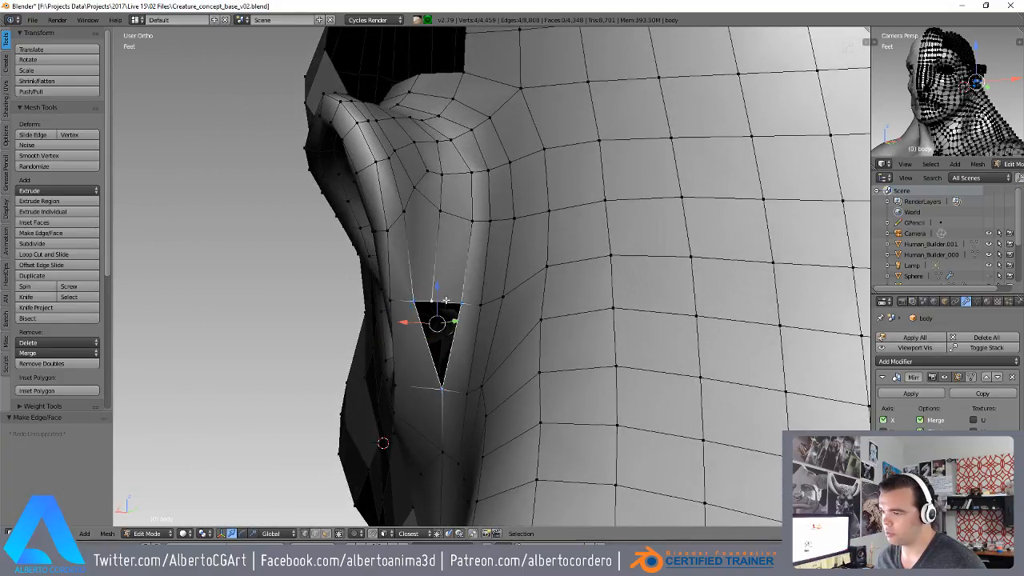
key("f")
left_click(455, 263)
middle_click_drag(455, 264, 548, 273)
right_click(466, 267)
scroll(471, 277, "down", 2)
- Leave mesh editing, reveal the hidden sculpt, and reopen the body retopology mesh for editing
scroll(548, 274, "down", 2)
key("Tab")
key("alt+h")
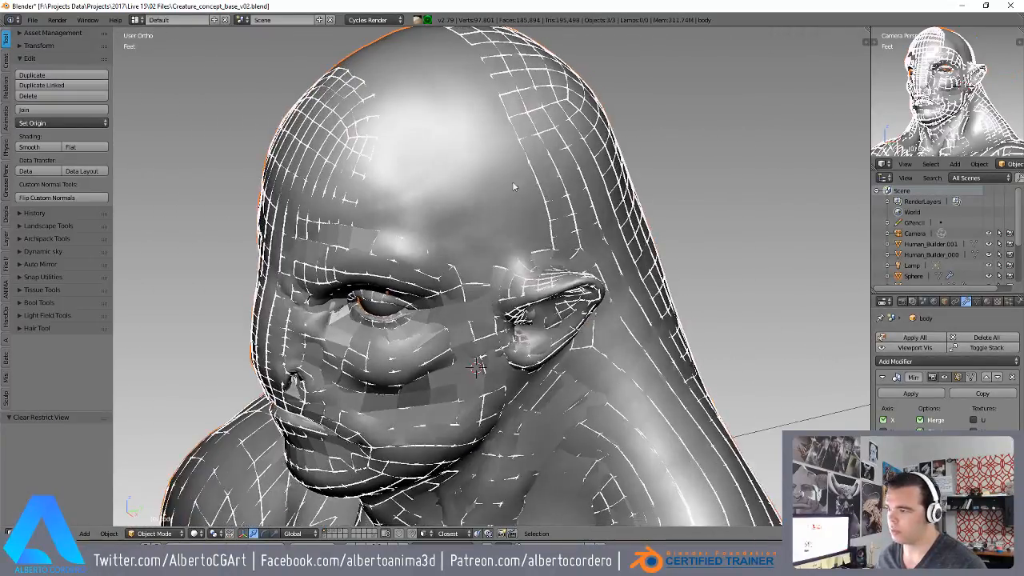
right_click(551, 139)
key("Tab")
scroll(525, 133, "up", 2)
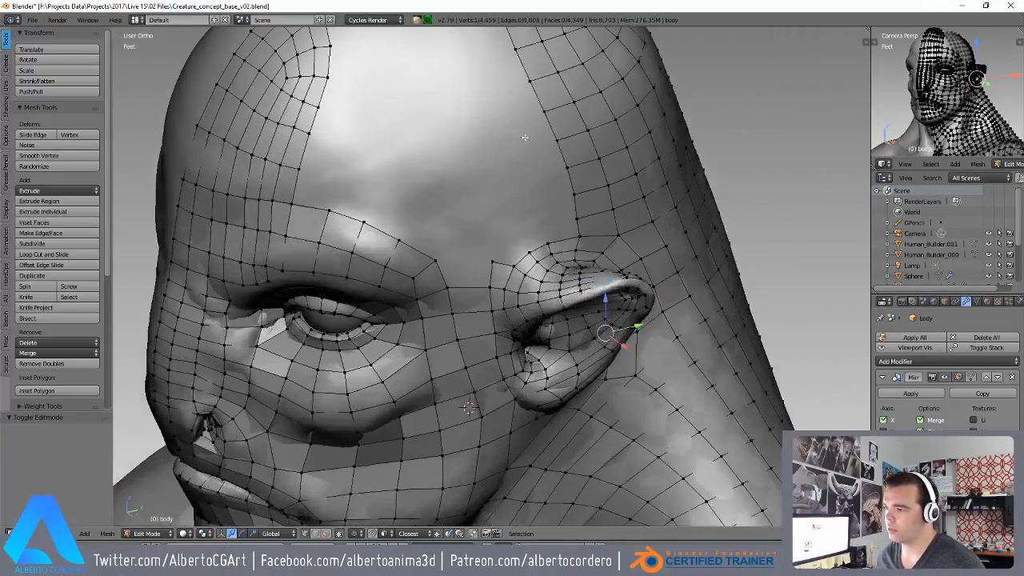
- Fill the gap at the temple between the outer brow and the front of the ear with a face
middle_click_drag(523, 133, 551, 172, "shift")
scroll(528, 241, "up", 1)
right_click(477, 321)
scroll(516, 308, "up", 1)
middle_click_drag(516, 309, 460, 331, "shift")
key("f")
- Move the vertices along the upper border of the temple strip to even their spacing between brow and ear
right_click(452, 338)
key("g")
left_click(445, 325)
right_click(524, 333)
key("g")
left_click(518, 327)
right_click(553, 340)
key("g")
left_click(553, 338)
- Move the column of temple vertices in front of the ear to even out the quads
right_click(520, 334)
key("g")
left_click(499, 338)
right_click(516, 371)
key("g")
left_click(503, 371)
right_click(516, 402)
key("g")
left_click(517, 433)
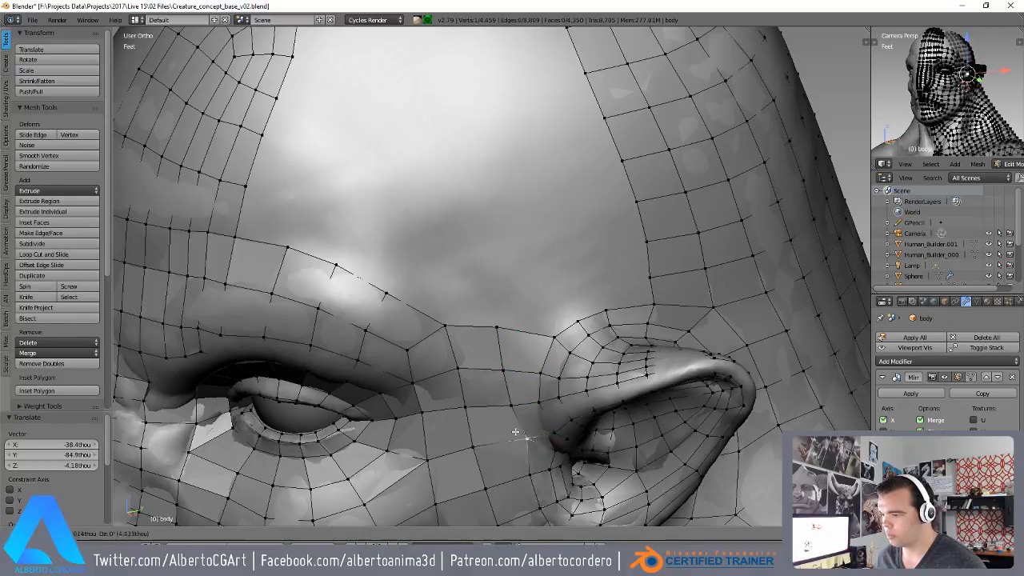
- Fill a face above the outer brow, pull its new corner up onto the forehead and adjust the neighbouring temple vertex
middle_click_drag(511, 334, 473, 331)
key("f")
key("g")
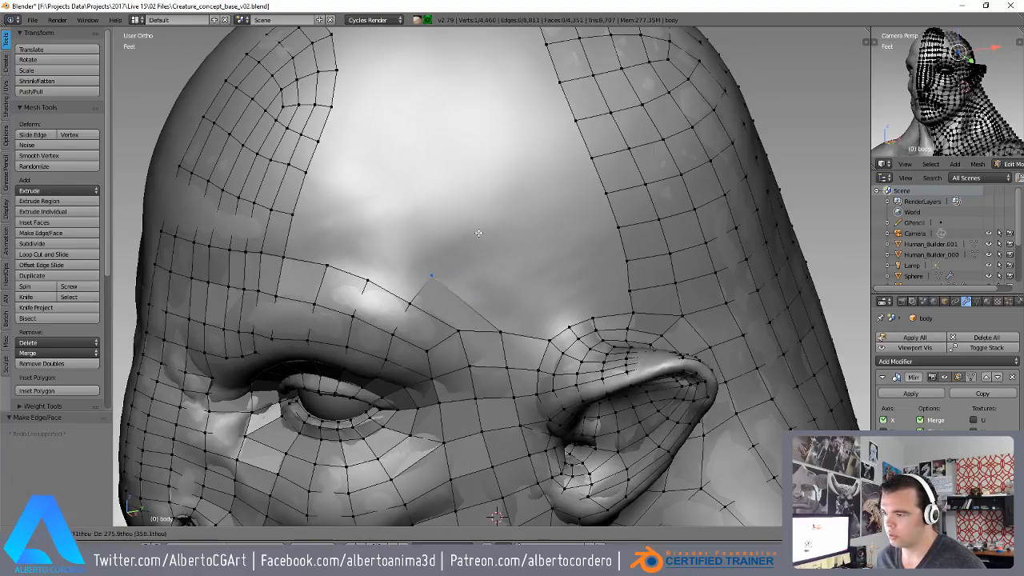
left_click(479, 232)
right_click_drag(463, 333, 499, 321)
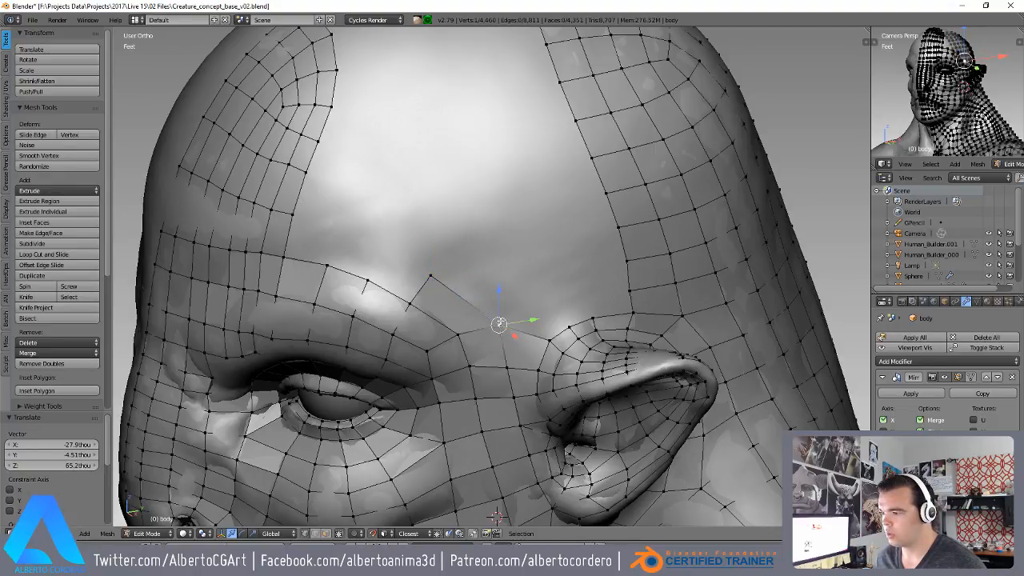
right_click(519, 324, "ctrl")
key("f")
key("g")
left_click(561, 284)
key("x")
left_click(561, 285)
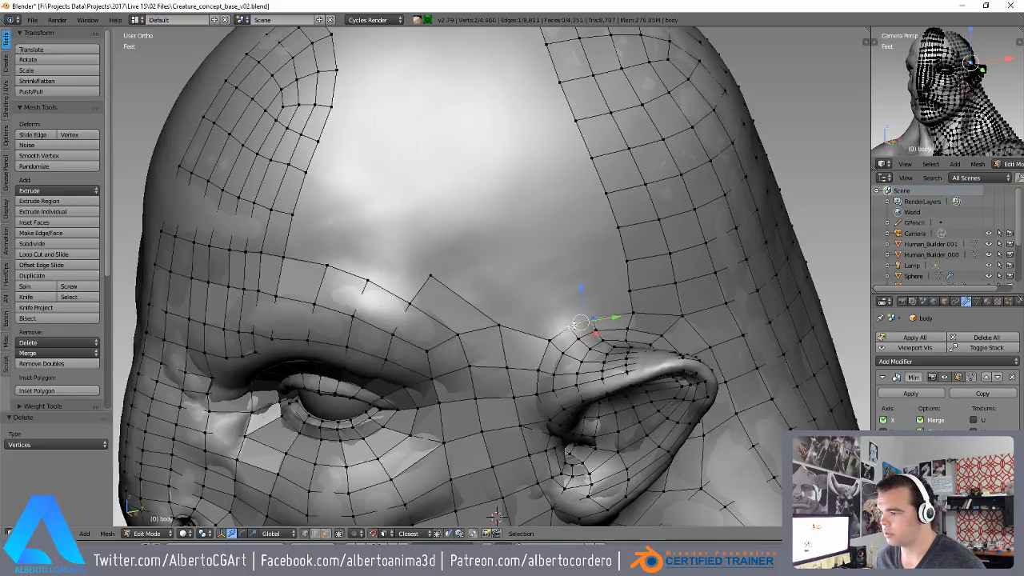
- Extrude the border edge above the ear into a strip of quads running up the side of the head to the crown
scroll(572, 329, "down", 1)
key("g")
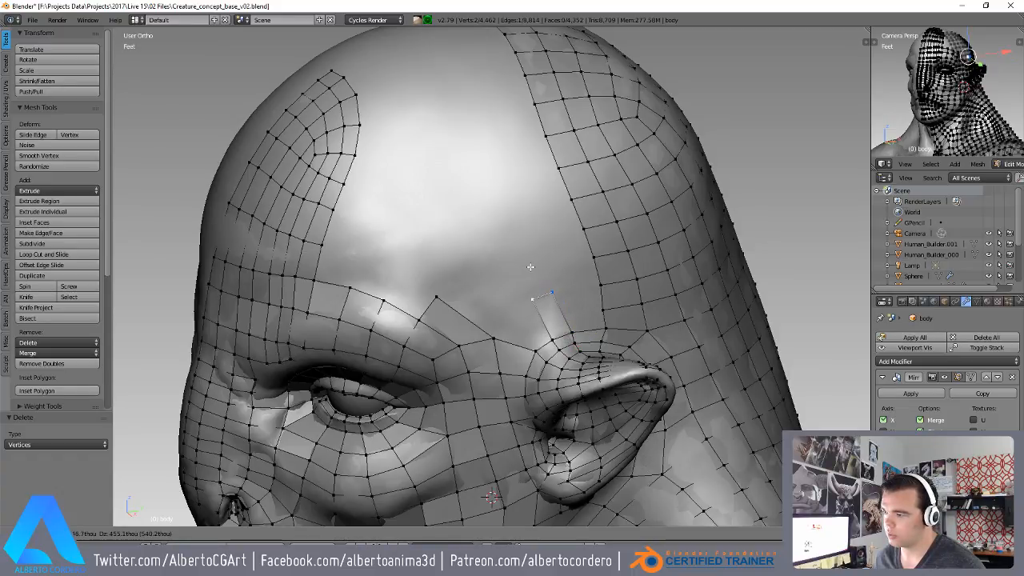
left_click(530, 267)
left_click(524, 243, "ctrl")
left_click(489, 175, "ctrl")
left_click(438, 75, "ctrl")
middle_click_drag(438, 74, 500, 214)
key("e")
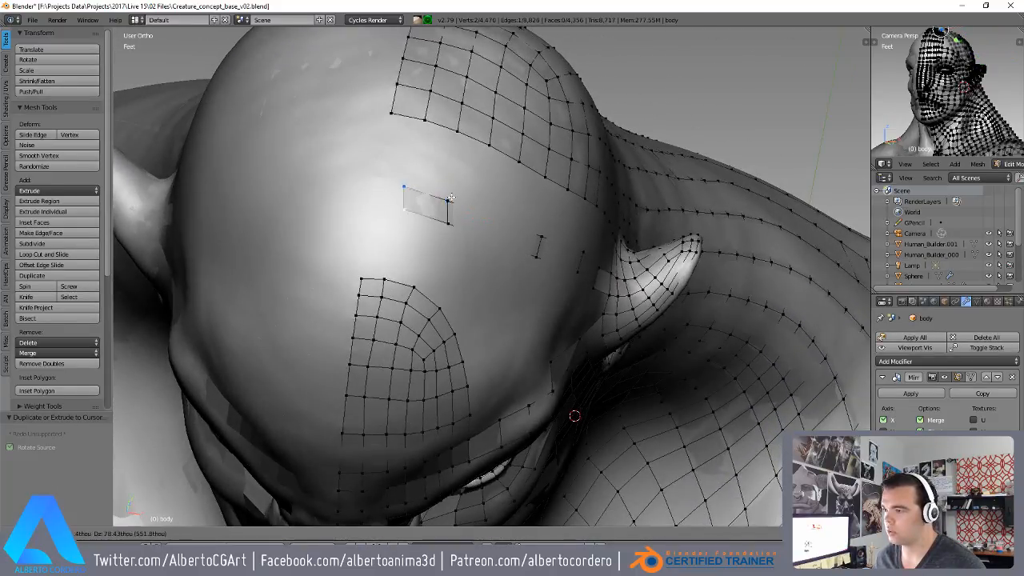
left_click(451, 198)
key("e")
left_click(422, 189)
- Move and rotate the cross edges of the crown strip to follow the curve of the head
right_click(404, 195, "alt")
middle_click_drag(410, 189, 440, 213)
key("r")
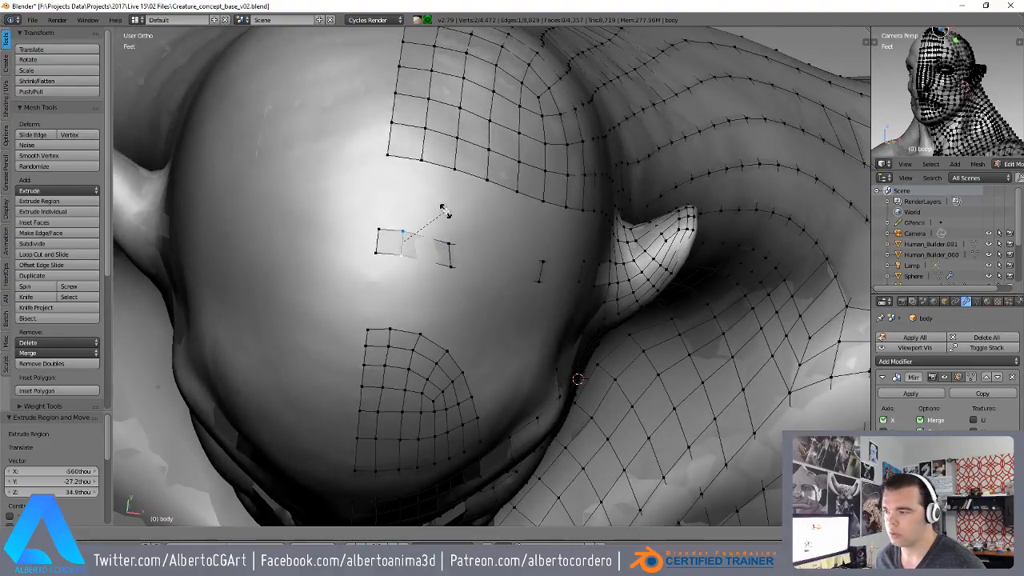
left_click(448, 213)
key("g")
left_click(465, 216)
key("r")
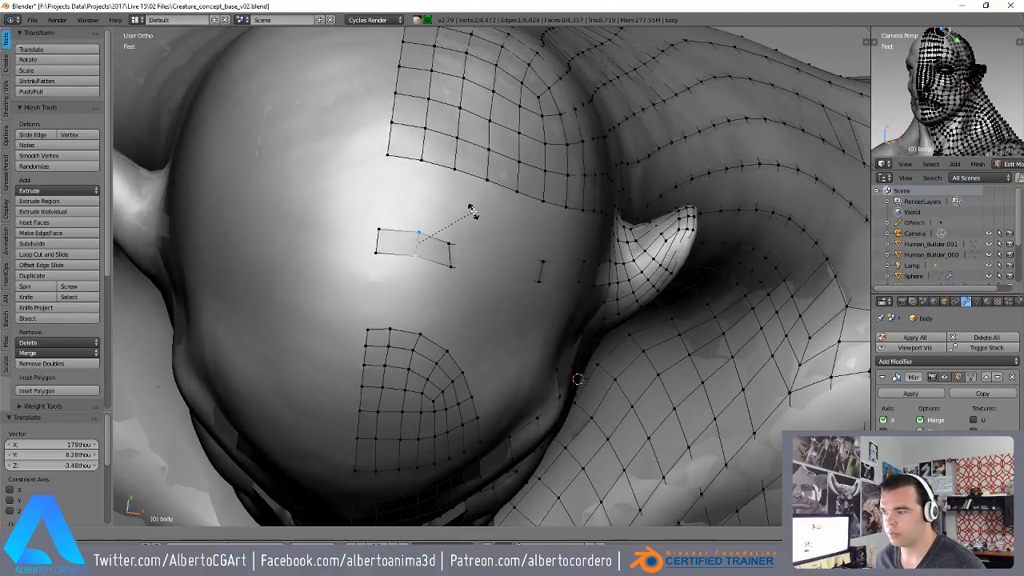
left_click(473, 211)
middle_click_drag(457, 244, 441, 229)
left_click(445, 224)
key("r")
left_click(486, 226)
- Bevel the strip's cross edge near the crown by 0.020, position the new segment and shift the cross edge above it
key("ctrl+b")
left_click(516, 236)
key("e")
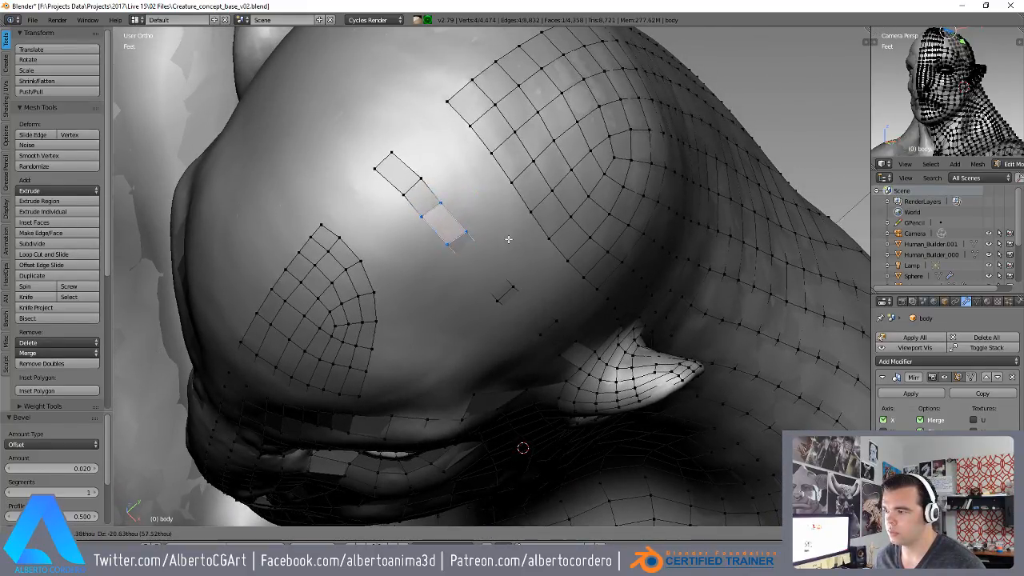
left_click(509, 242)
right_click(416, 189)
key("g")
left_click(410, 190)
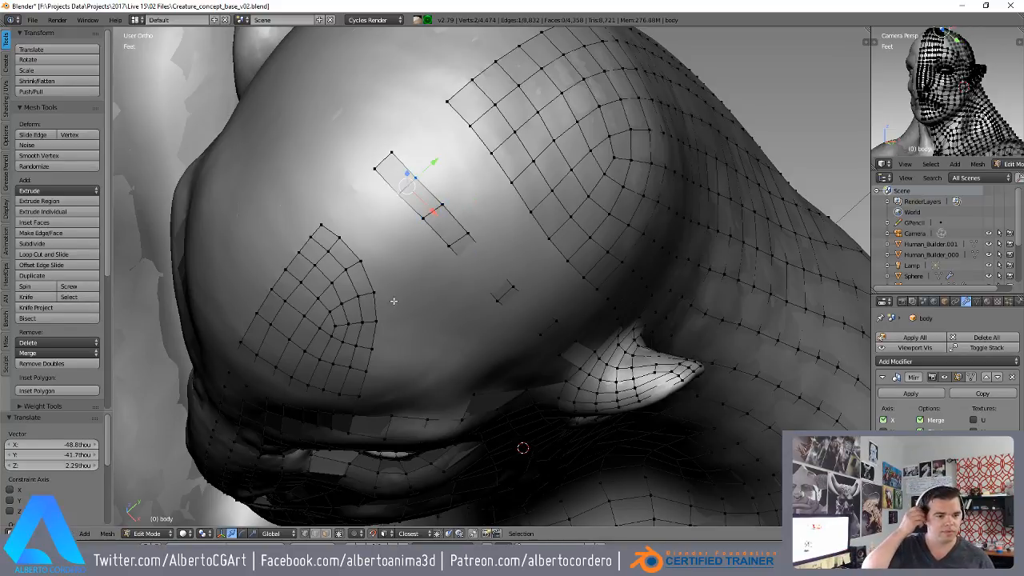
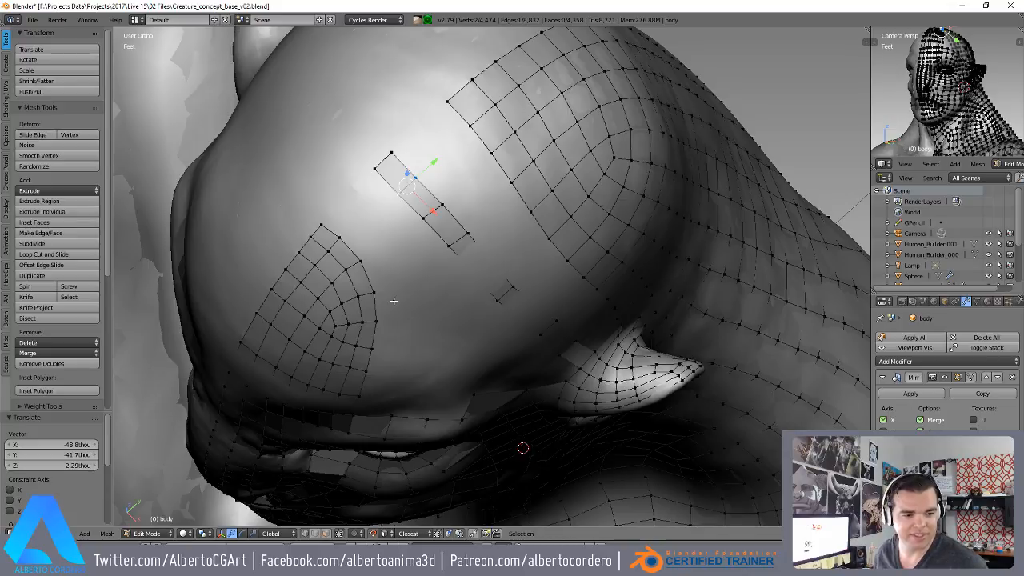
- Bevel the cross edge midway along the side-of-head strip by about 0.019 and move the new segment into place
scroll(530, 232, "up", 2)
middle_click_drag(382, 165, 522, 164, "shift")
right_click(503, 231)
key("ctrl+b")
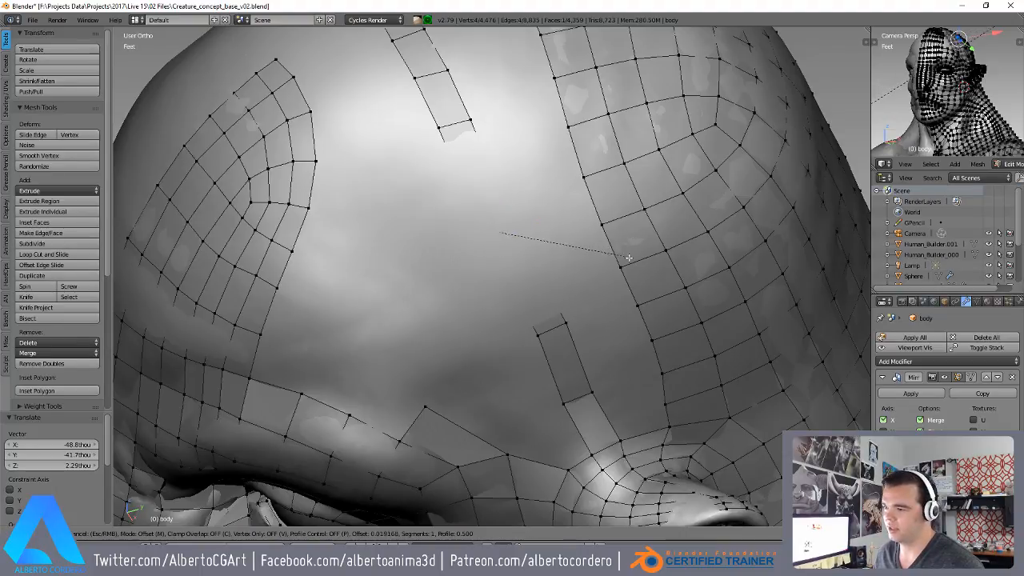
left_click(628, 257)
key("g")
left_click(630, 261)
- Reposition the vertices above the ear and fill a quad joining the strip to the back-of-head patch
right_click(550, 330)
middle_click_drag(550, 330, 632, 321)
right_click(626, 330)
key("g")
left_click(635, 316)
right_click(600, 299)
key("g")
left_click(598, 293)
right_click(508, 300)
right_click(608, 338)
key("f")
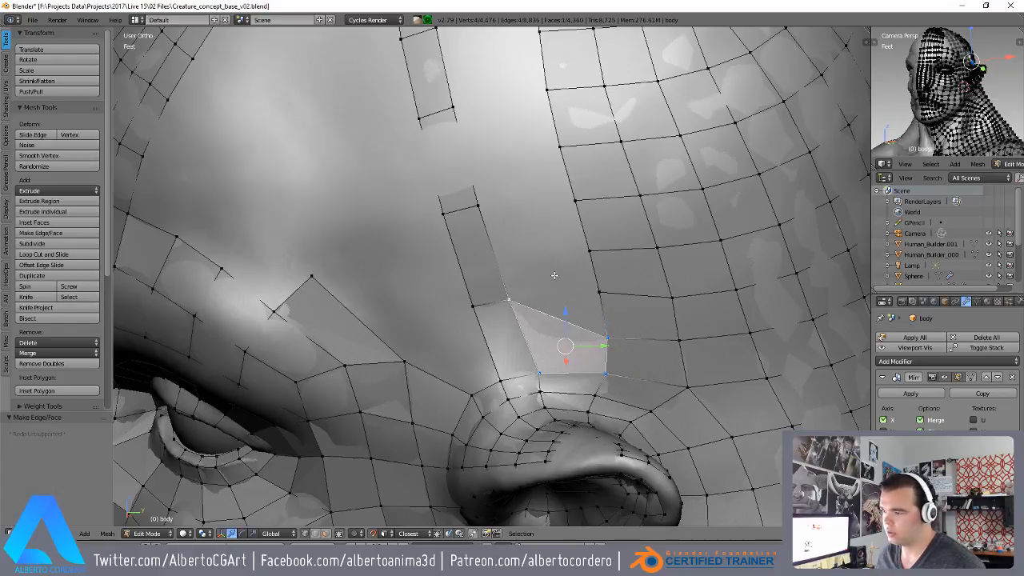
- Switch to edge selection and dissolve the horizontal edge loop crossing the back-of-head patch above the ear
scroll(552, 274, "down", 3)
middle_click_drag(552, 275, 522, 276)
key("ctrl+Tab")
left_click(585, 277)
right_click(590, 298, "alt")
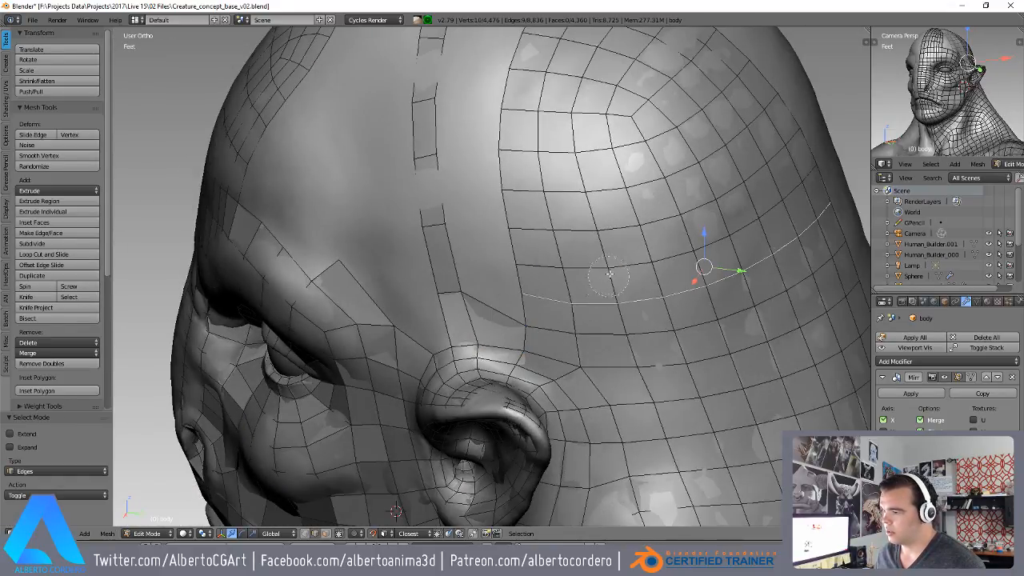
key("ctrl+x")
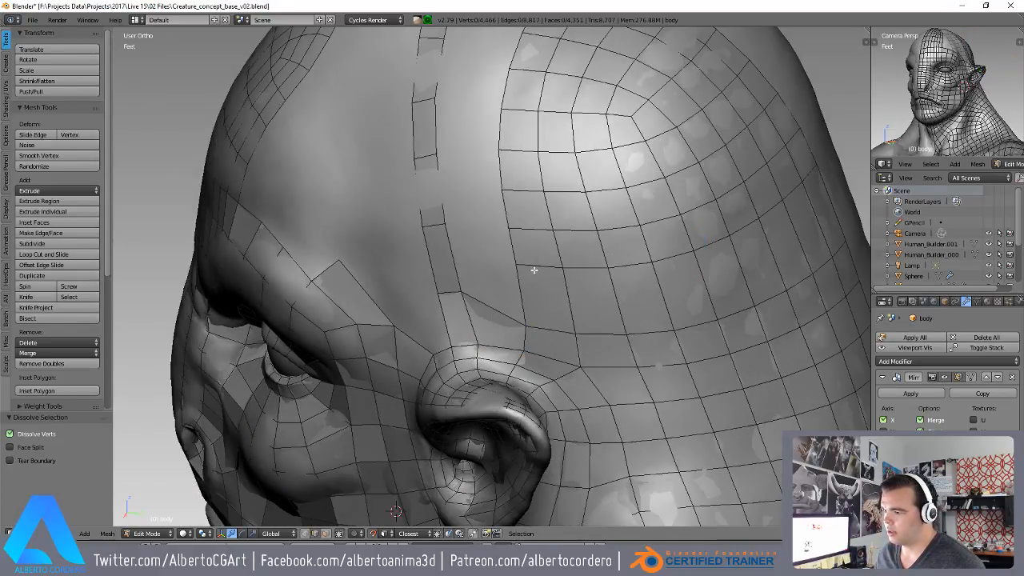
- Switch to vertex selection and move the strip's two lower vertices down toward the top of the ear
key("ctrl+Tab")
left_click(436, 194)
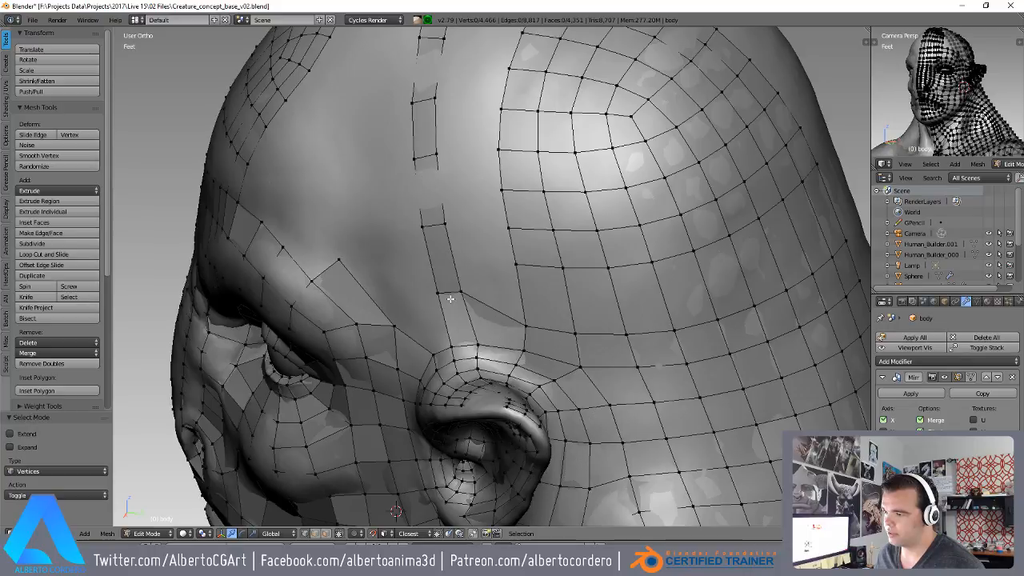
right_click(456, 292, "shift")
middle_click_drag(457, 292, 480, 296)
key("g")
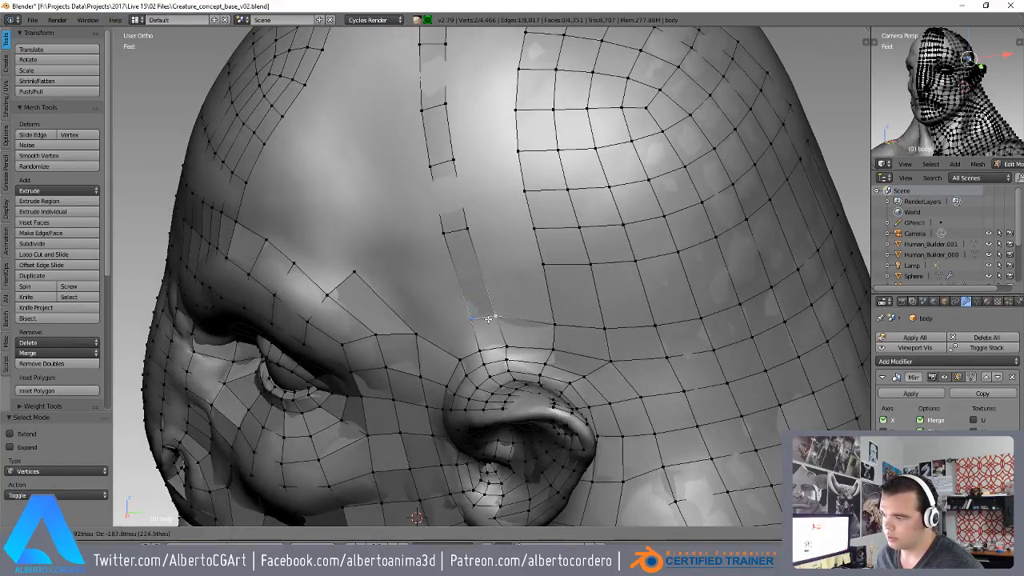
left_click(490, 321)
- Slide the horizontal edge loop on the back-of-head patch just above the ear to even the row spacing
right_click(568, 326, "alt")
key("g")
key("g")
left_click(609, 300)
- Move the strip's next cross edge above the ear down to balance the segment lengths
middle_click_drag(610, 300, 524, 312)
scroll(512, 295, "down", 2)
scroll(493, 299, "up", 2)
right_click(494, 299)
key("g")
left_click(527, 324)
- Bevel the strip's cross edge by 0.025, shift the new segment down and fill a quad to the back-of-head patch
right_click(453, 244, "alt")
key("ctrl+b")
left_click(517, 286)
key("g")
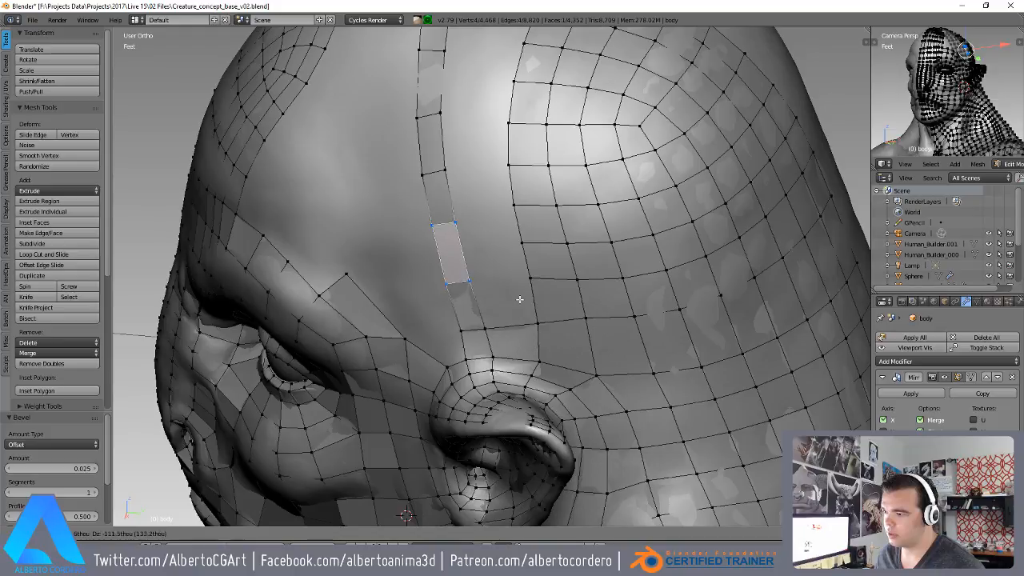
left_click(522, 299)
key("f")
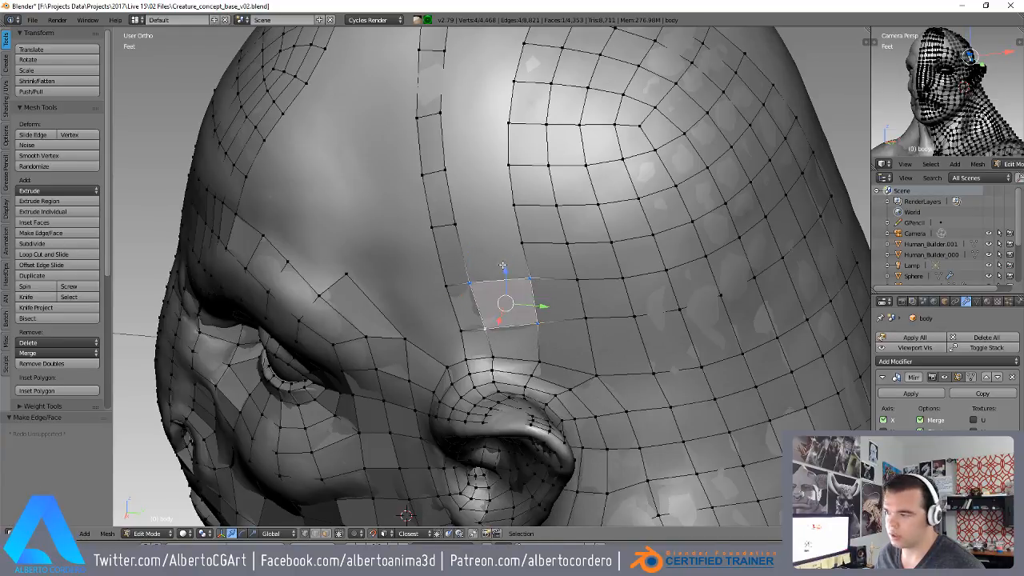
- Remove the crowded horizontal edge loop that crosses the back-of-head patch above the ear
middle_click_drag(467, 279, 480, 231)
key("ctrl+Tab")
left_click(538, 242)
right_click(556, 250, "alt")
key("ctrl+c")
key("Escape")
key("ctrl+Tab")
- Slide the neighbouring horizontal loop on the back-of-head patch by a factor of 0.200 and nudge it to even the rows
left_click(529, 186)
middle_click_drag(529, 185, 606, 220)
key("g")
key("g")
left_click(614, 234)
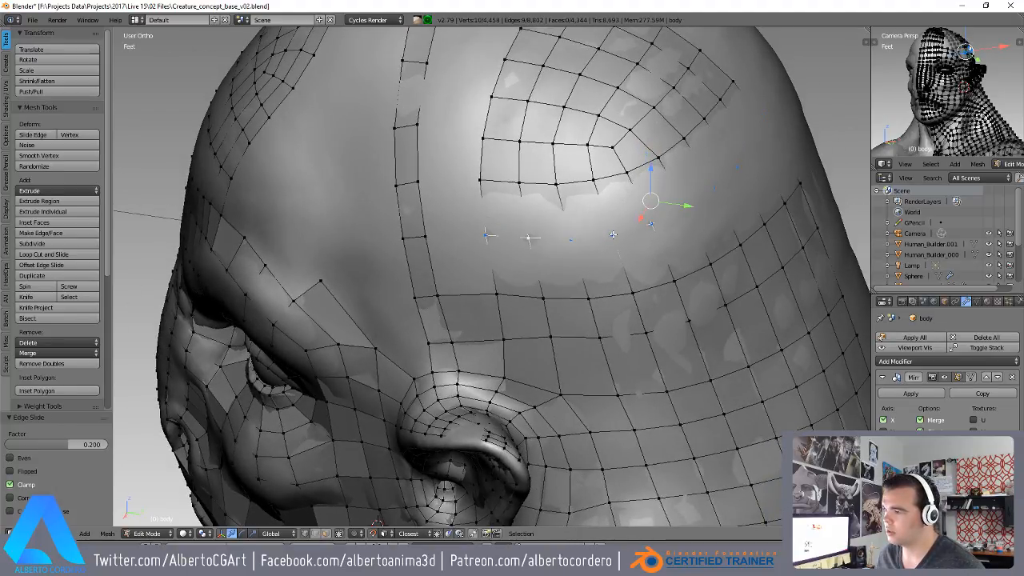
key("g")
left_click(598, 235)
- Fill two quads bridging the strip above the ear to the front border of the back-of-head patch
middle_click_drag(489, 239, 563, 250)
right_click(577, 214)
right_click(592, 269, "shift")
key("f")
right_click(483, 234)
right_click(545, 215, "shift")
right_click(566, 263, "shift")
right_click(478, 292, "shift")
key("f")
- Fill the next quad up between the strip and the back-of-head patch
middle_click_drag(504, 240, 487, 296)
right_click(519, 235)
right_click(535, 272, "shift")
right_click(473, 289, "shift")
right_click(434, 246, "shift")
right_click(453, 260, "shift")
right_click(432, 268, "shift")
key("f")
- Move the strip's next cross edge, then rotate the one above it by -3.31° and shift it down toward the filled section
right_click(438, 302)
key("g")
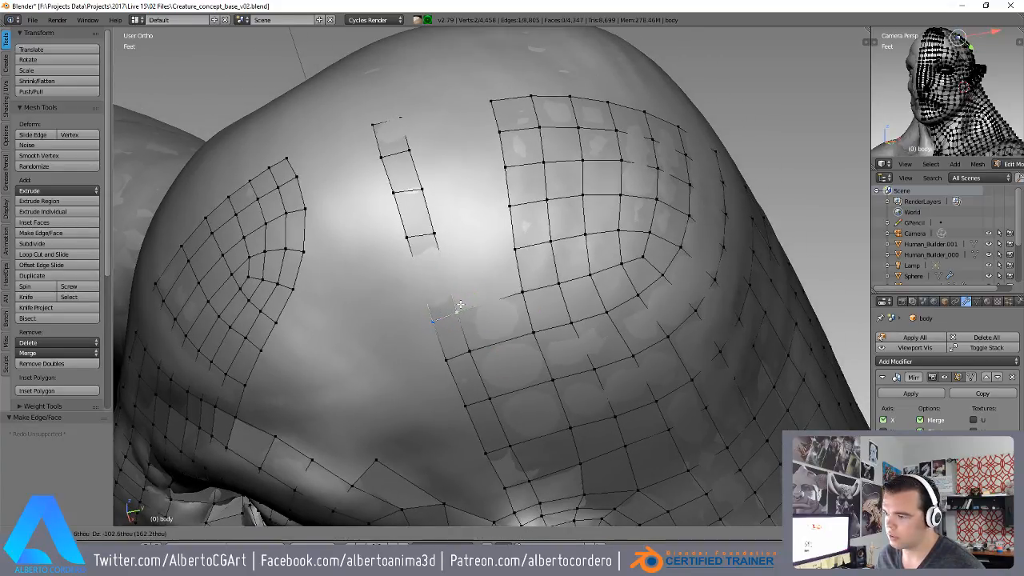
left_click(458, 301)
right_click(434, 233)
right_click(406, 237, "shift")
middle_click_drag(481, 229, 480, 242, "shift")
key("r")
left_click(495, 241)
key("g")
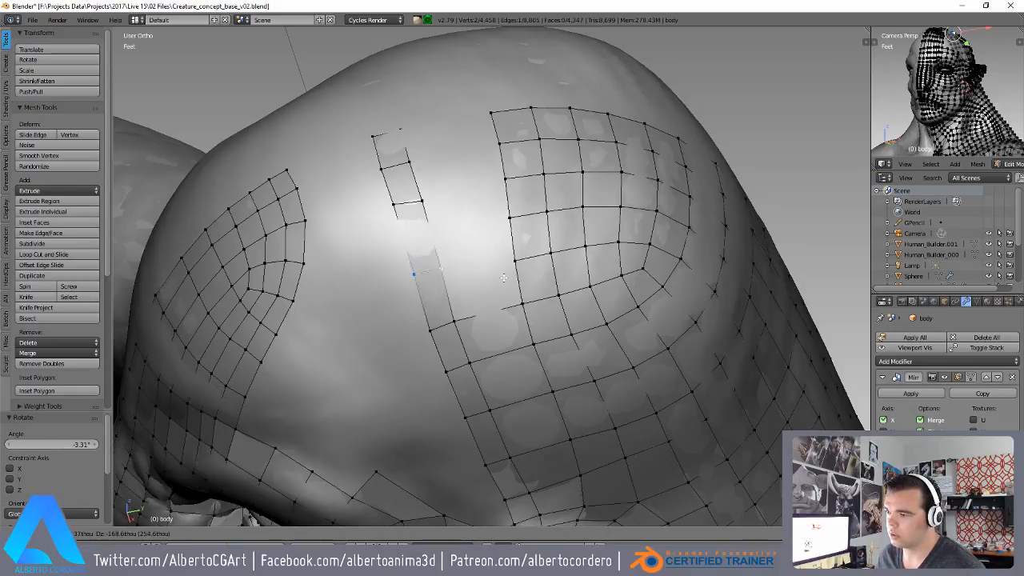
left_click(494, 284)
- Fill a quad from the repositioned strip segment to the back-of-head patch
right_click(516, 287, "shift")
middle_click_drag(517, 287, 501, 324)
key("f")
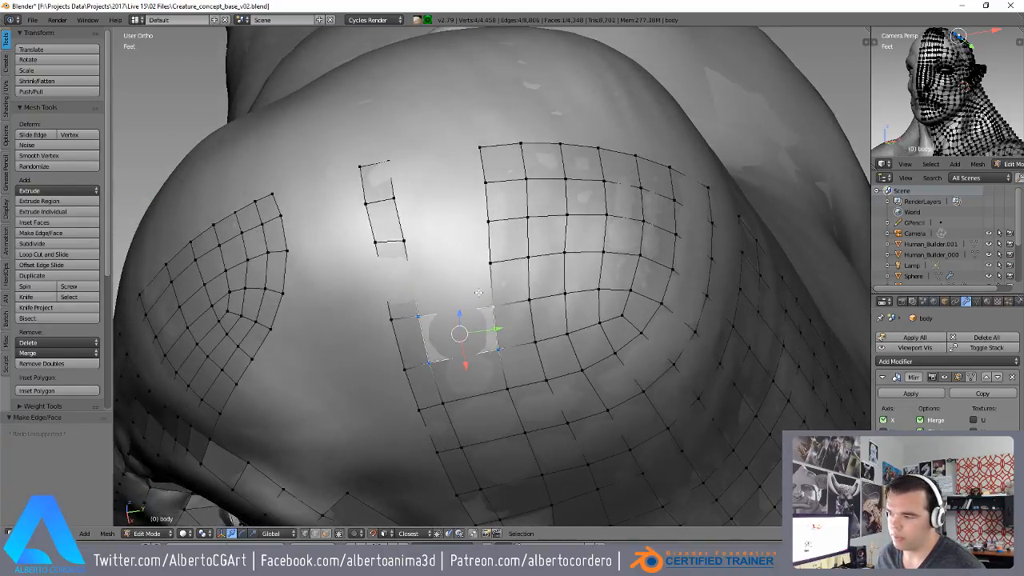
- Rotate the crown-side cross edge of the strip by -9.09°, reposition it and fill a quad to the back-of-head patch
scroll(481, 312, "up", 2)
right_click(352, 237)
middle_click_drag(352, 237, 358, 272, "shift")
key("r")
left_click(418, 241)
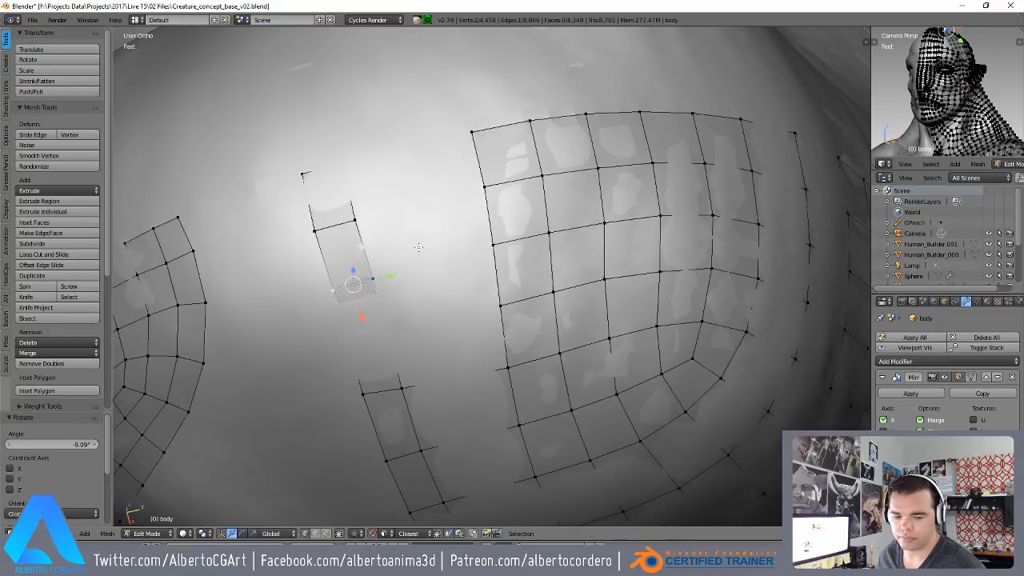
key("g")
left_click(417, 231)
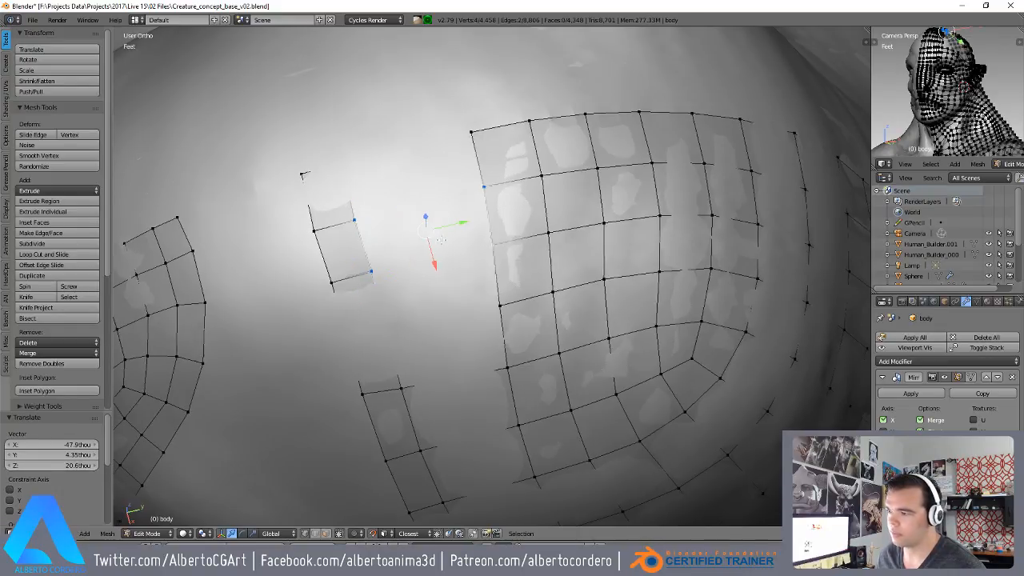
key("f")
middle_click_drag(441, 238, 430, 286)
- Reposition the cross edge at the lower end of the strip's long segment and add a new cross edge midway along it
middle_click_drag(373, 392, 445, 380)
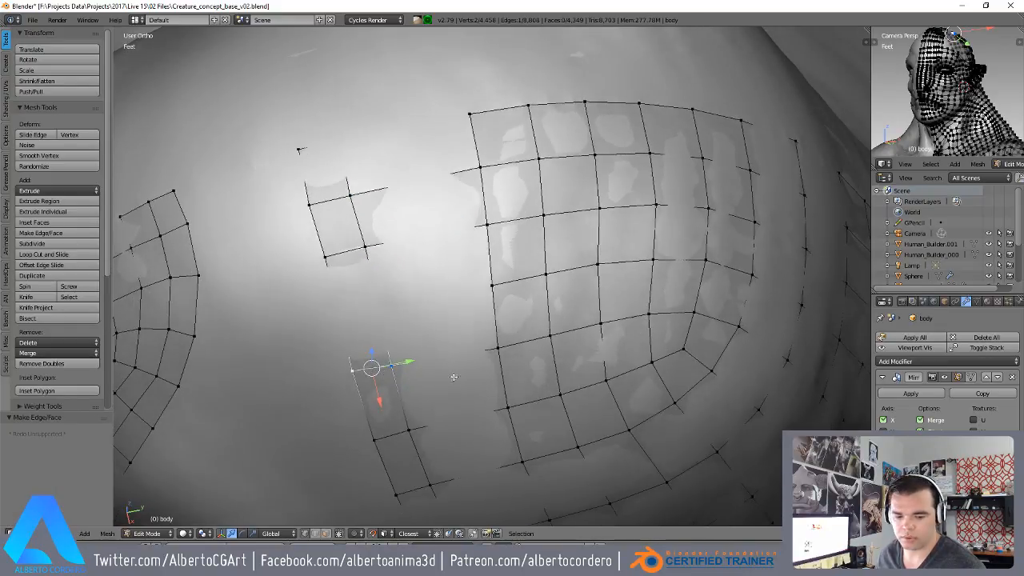
key("g")
left_click(458, 349)
key("g")
left_click(429, 361)
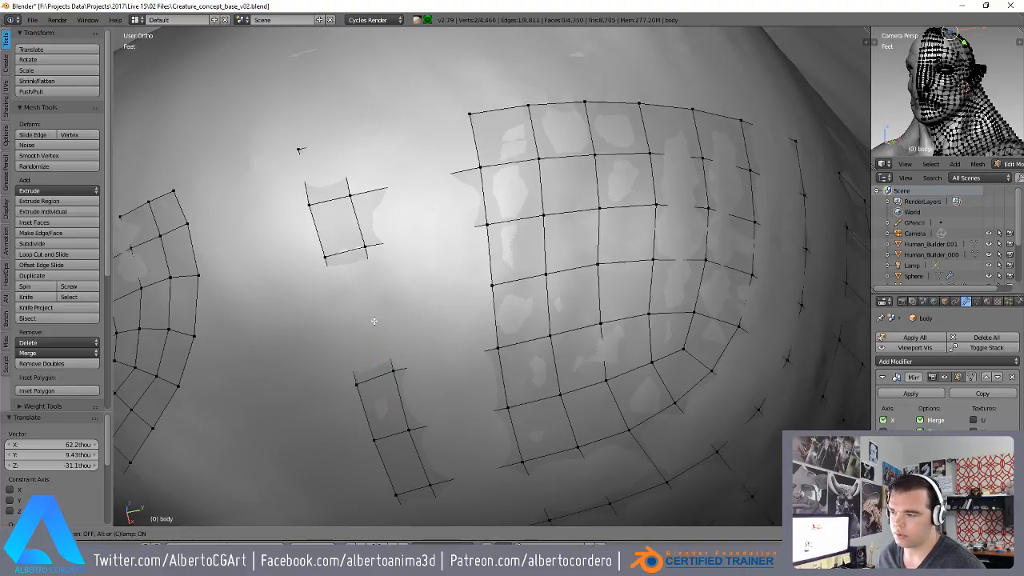
key("e")
left_click(377, 316)
- Fill the remaining quads between the strip and the back-of-head patch beside the new cross edge
right_click(367, 248, "shift")
right_click(485, 226, "shift")
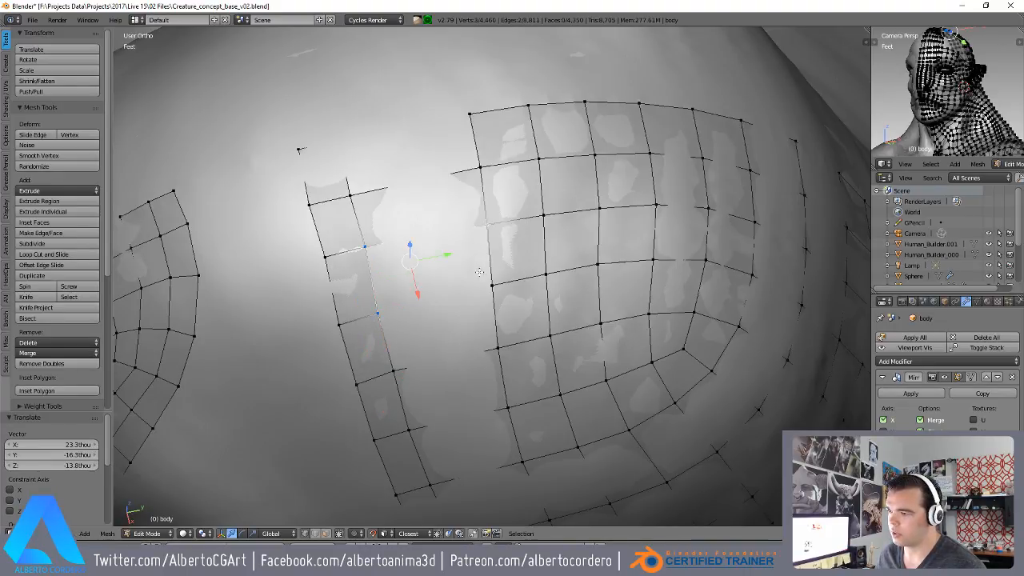
key("f")
middle_click_drag(422, 291, 405, 149)
key("f")
scroll(410, 206, "down", 2)
- Move the strip's outer vertex near the crown to smooth the border
right_click(389, 194)
scroll(390, 193, "up", 2)
middle_click_drag(390, 194, 398, 208)
key("g")
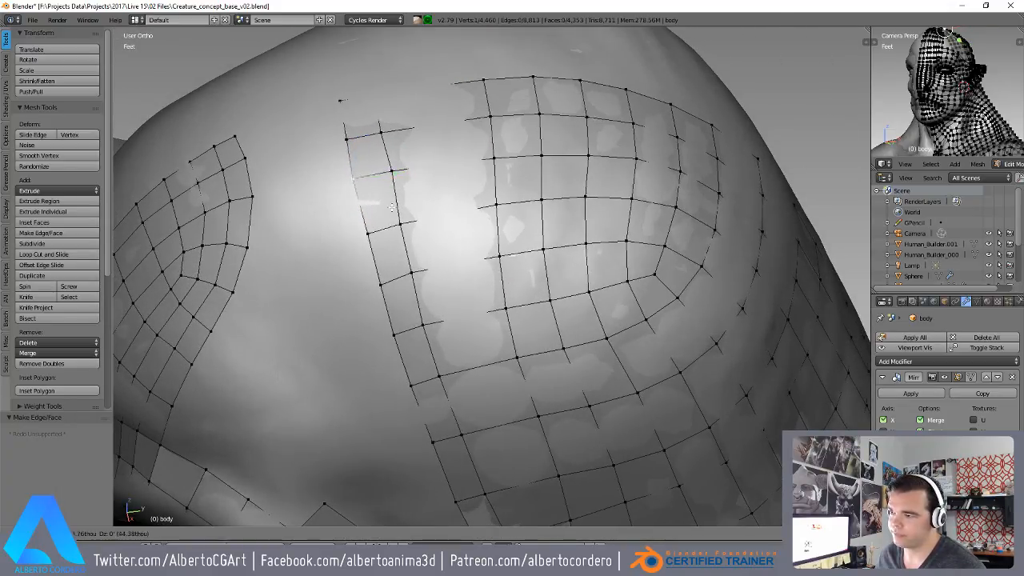
left_click(393, 208)
- Fill a face joining the temple vertex, the top of the ear and the strip's lower end
scroll(393, 208, "down", 3)
middle_click_drag(460, 268, 467, 206)
scroll(472, 274, "up", 2)
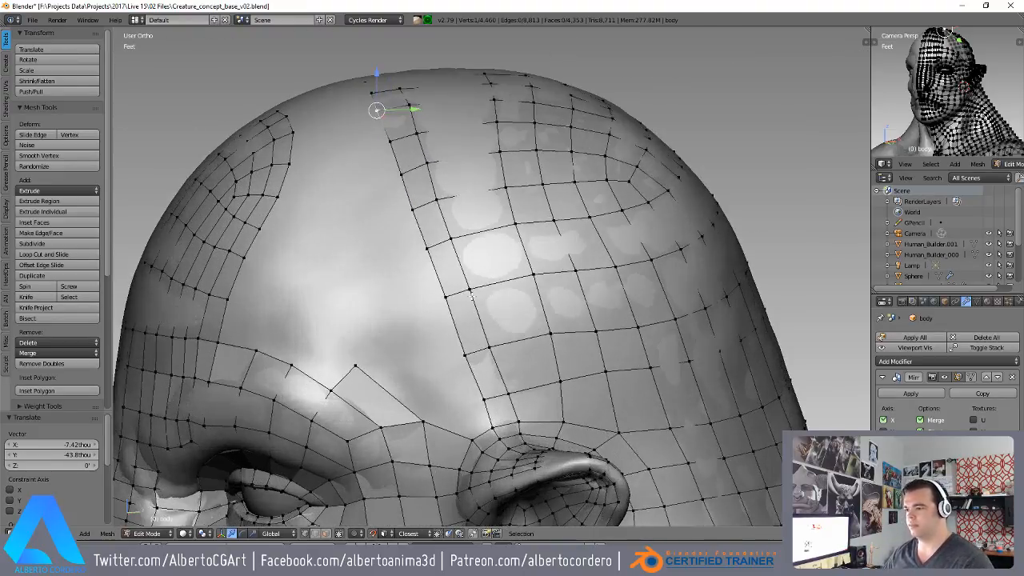
middle_click_drag(385, 271, 409, 225, "shift")
right_click(452, 372)
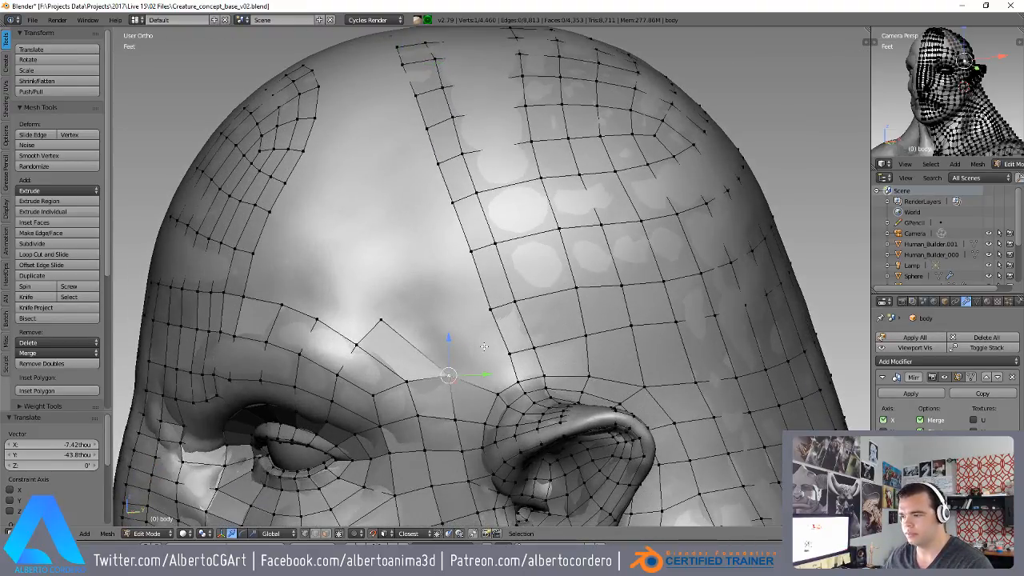
right_click(508, 352)
right_click(472, 371, "shift")
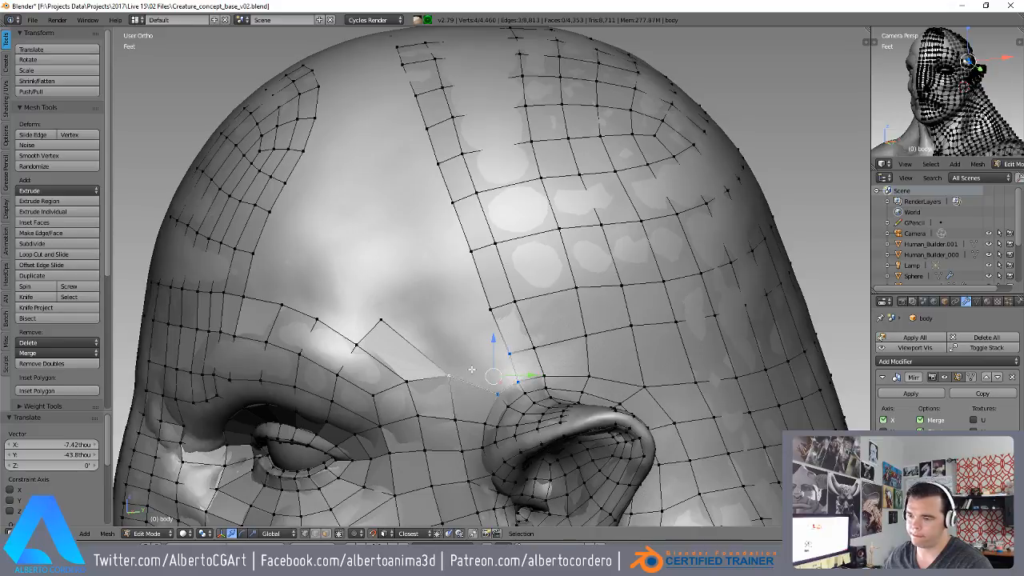
scroll(472, 369, "up", 2)
key("f")
- Delete the temple vertex in front of the ear and the loose corner vertex above the brow
right_click(430, 415)
middle_click_drag(430, 414, 435, 373, "shift")
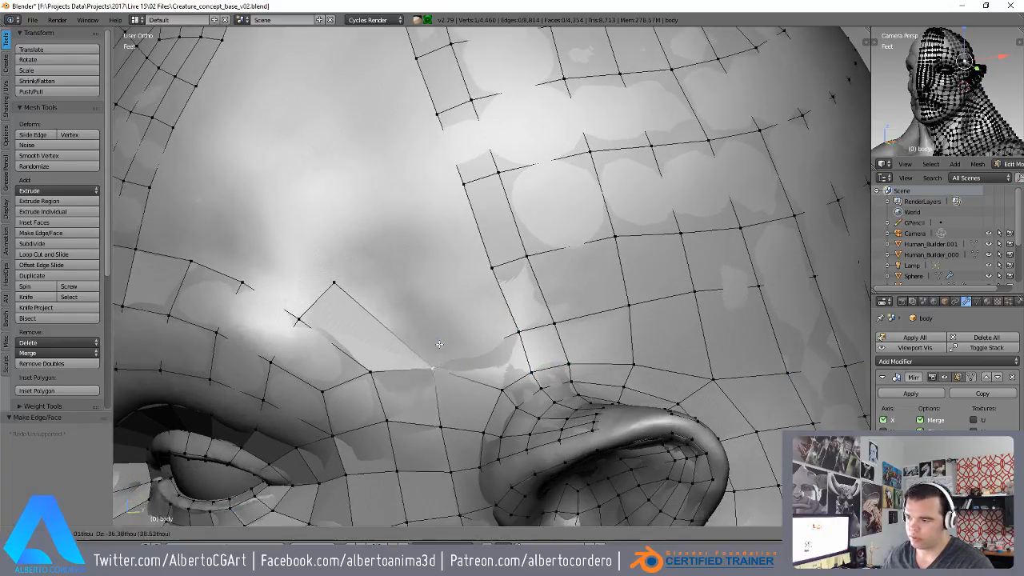
key("x")
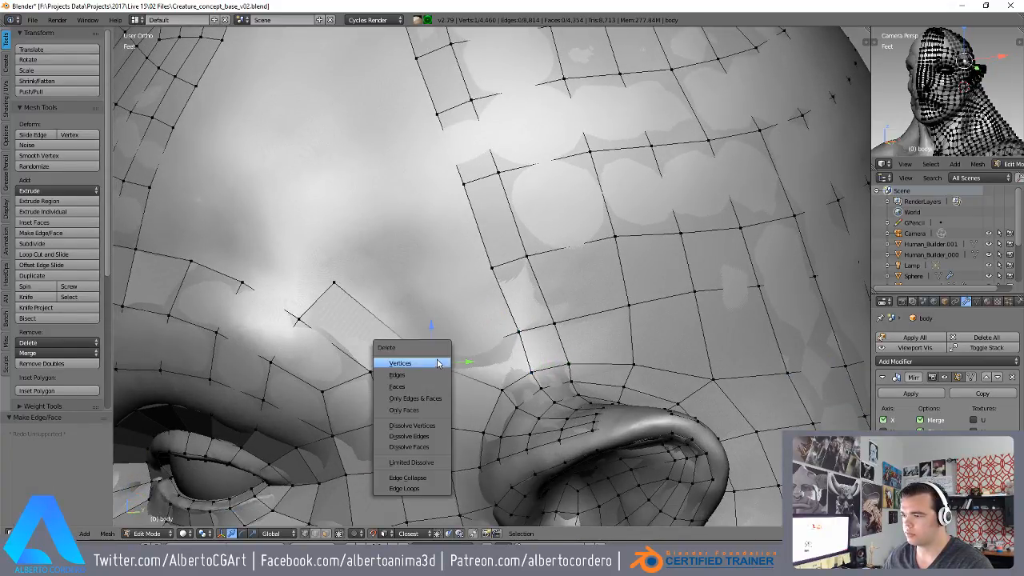
left_click(436, 363)
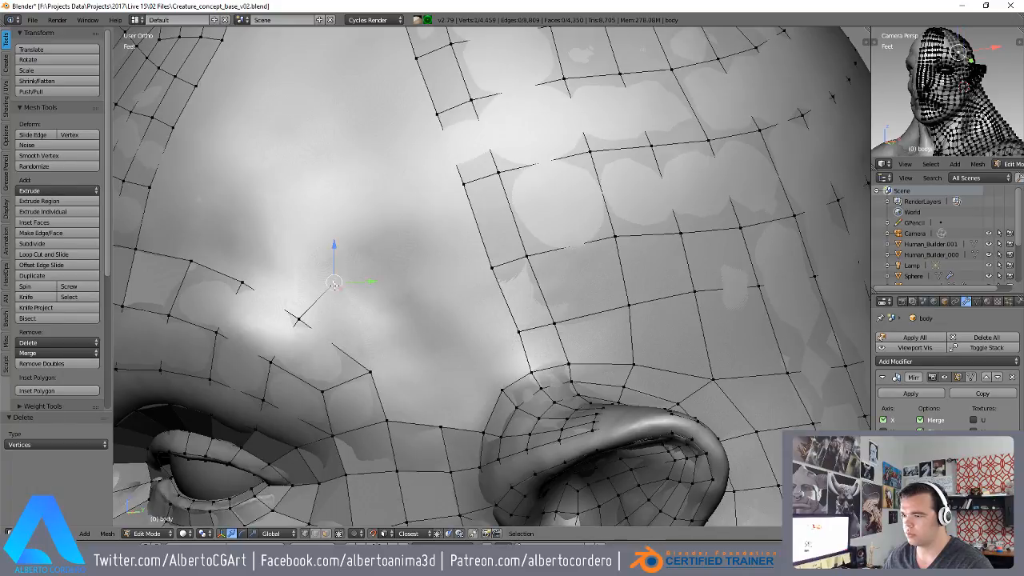
key("x")
left_click(334, 283)
- Create a quad off the front of the ear's top and strip's lower end, and move its new corner forward
middle_click_drag(453, 427, 448, 371, "shift")
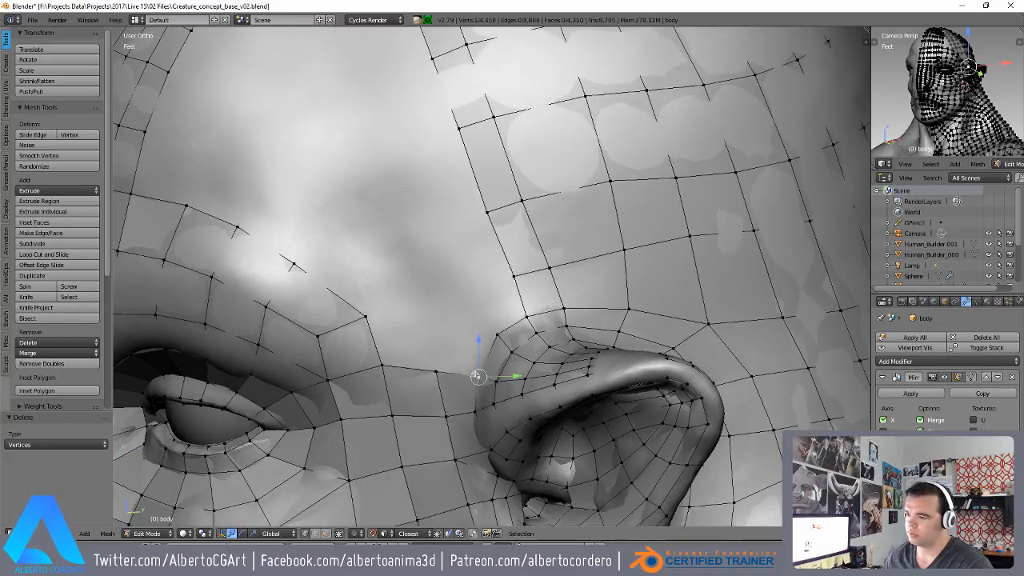
right_click(528, 316)
key("f")
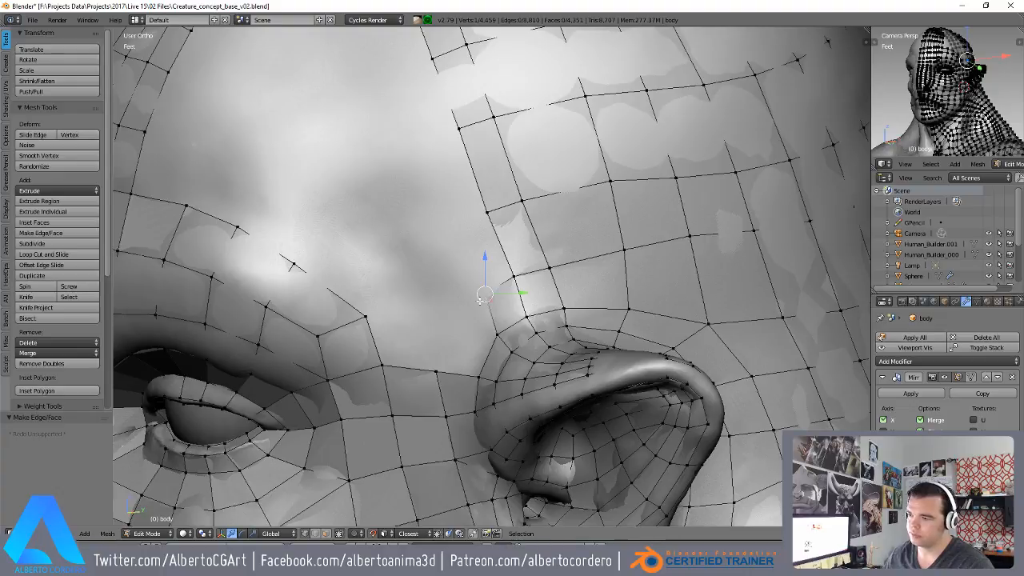
key("g")
left_click(460, 293)
- Nudge individual vertices at the strip's lower end above the ear to even the quads
right_click(514, 276)
key("g")
left_click(507, 274)
right_click(483, 229)
right_click(524, 203)
key("g")
left_click(529, 195)
- Slide the strip's inner edge loop from above the ear to the crown by a factor of -0.400, excluding the ear's vertices
scroll(529, 195, "down", 3)
right_click(500, 152, "alt")
right_click(484, 170, "alt")
key("z")
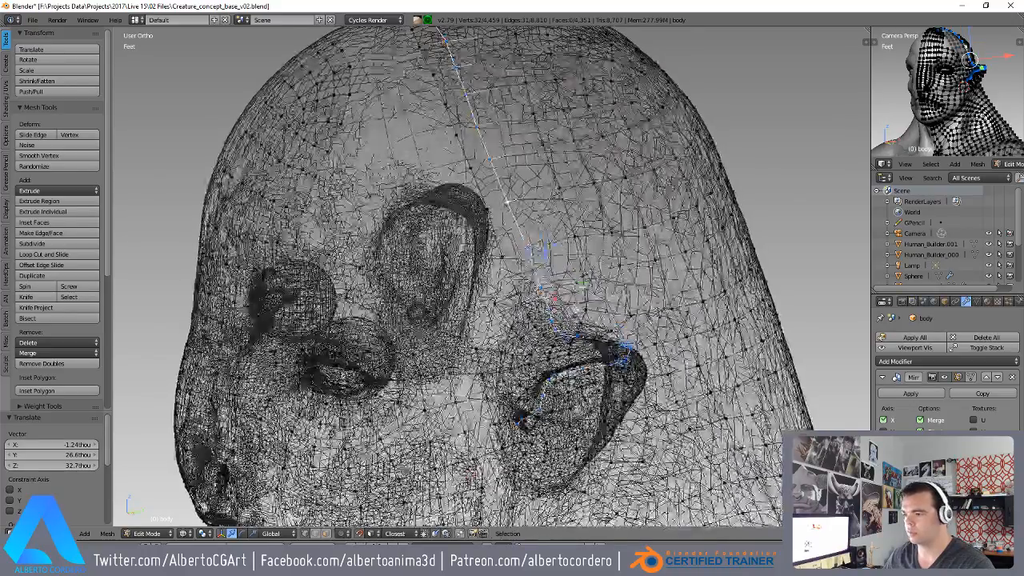
key("c")
mouse_move(605, 336)
middle_mouse_down()
mouse_move(564, 339)
mouse_move(535, 324)
middle_mouse_up()
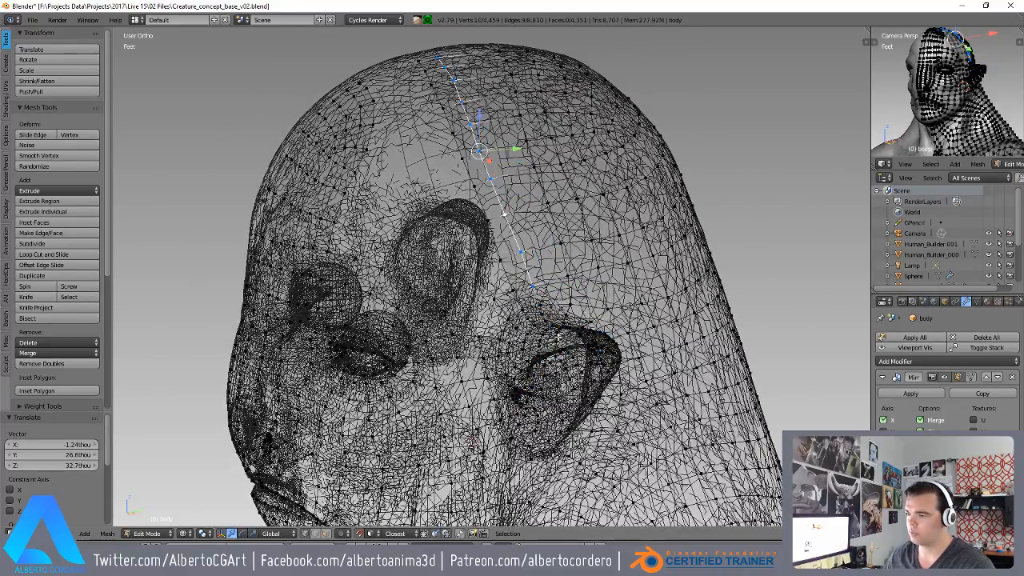
right_click(564, 344)
key("z")
scroll(557, 272, "up", 2)
middle_click_drag(557, 272, 539, 260)
key("g")
key("g")
left_click(544, 208)
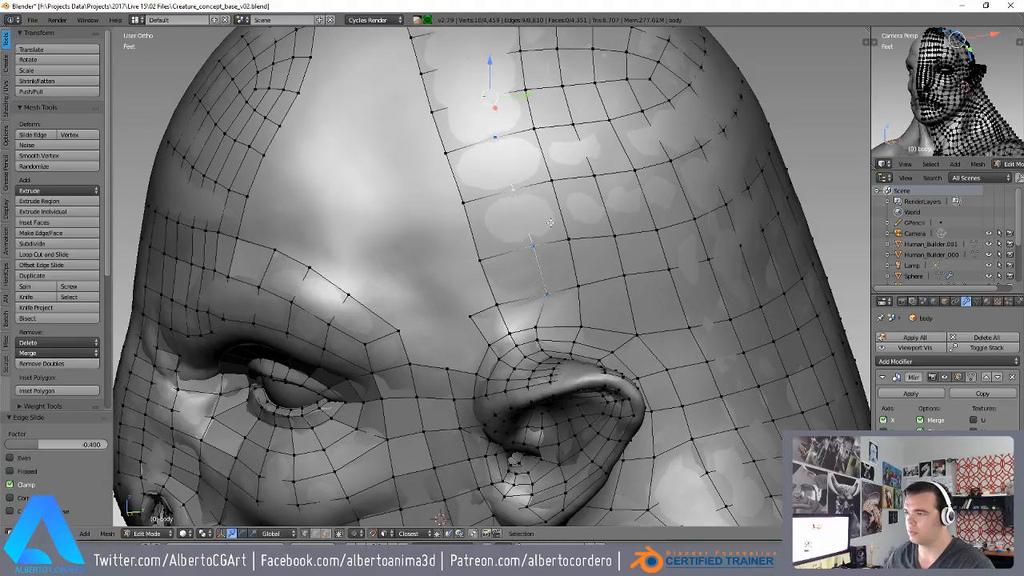
- Nudge the slid loop segment and reposition its individual vertices just above the ear
scroll(544, 208, "down", 4)
key("g")
left_click(544, 209)
scroll(523, 279, "up", 3)
middle_click_drag(523, 279, 525, 234)
right_click(547, 313)
scroll(535, 307, "up", 2)
key("g")
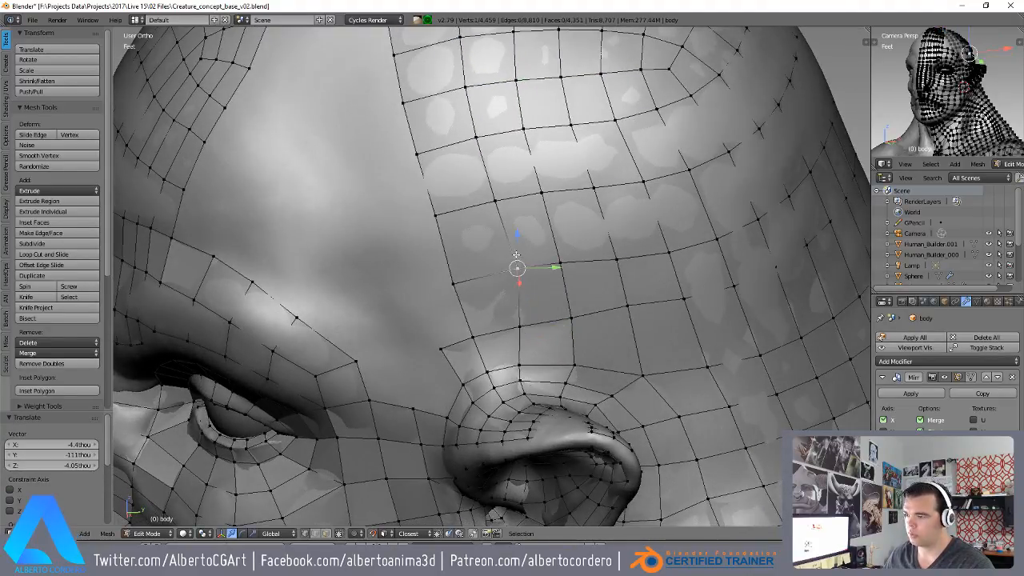
left_click(503, 254)
right_click(517, 337)
key("g")
left_click(516, 336)
- Move single vertices in the rows above the ear to even the spacing around the bridged strip
right_click(514, 273)
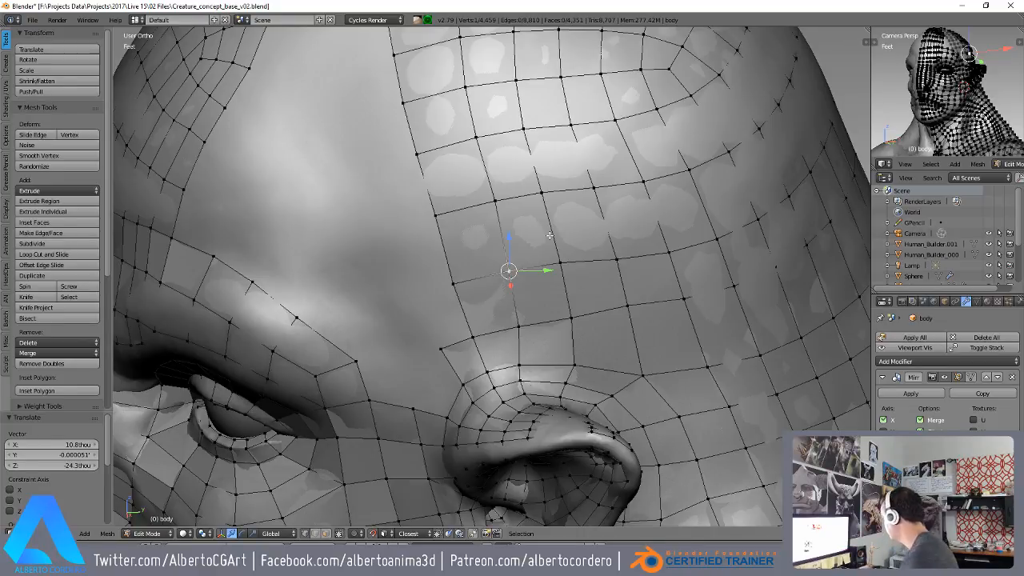
scroll(542, 150, "down", 2)
middle_click_drag(541, 149, 551, 155)
scroll(534, 176, "up", 2)
right_click(516, 211)
key("g")
left_click(509, 214)
right_click_drag(532, 280, 527, 277)
right_click_drag(495, 152, 543, 146)
right_click_drag(561, 203, 562, 199)
right_click_drag(507, 216, 512, 222)
- Bridge the forehead patch's three upper border vertices to the three matching vertices of the crown strip with Bridge Edge Loops
scroll(512, 222, "down", 2)
middle_click_drag(512, 221, 592, 296)
scroll(416, 243, "up", 2)
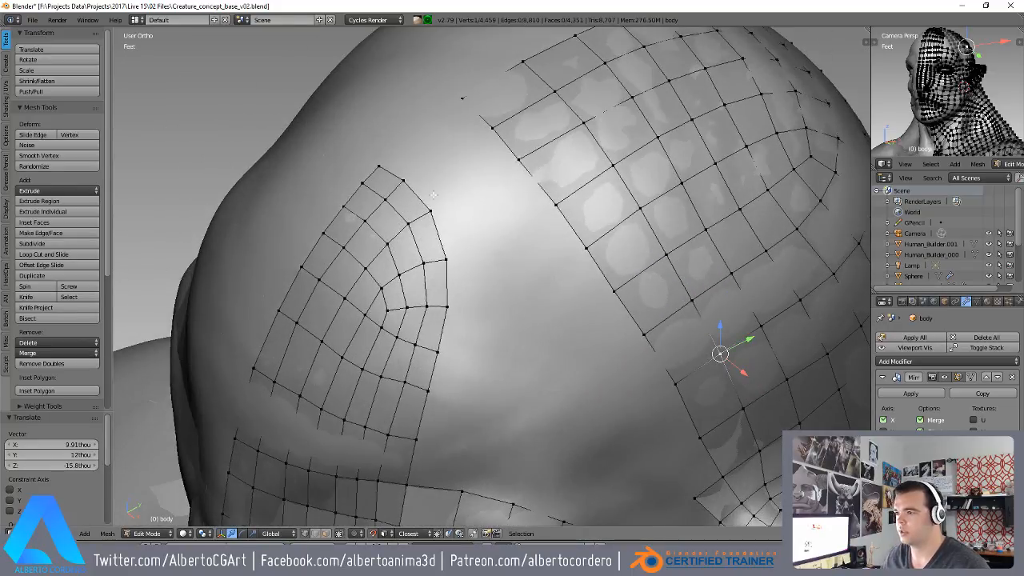
right_click(404, 180)
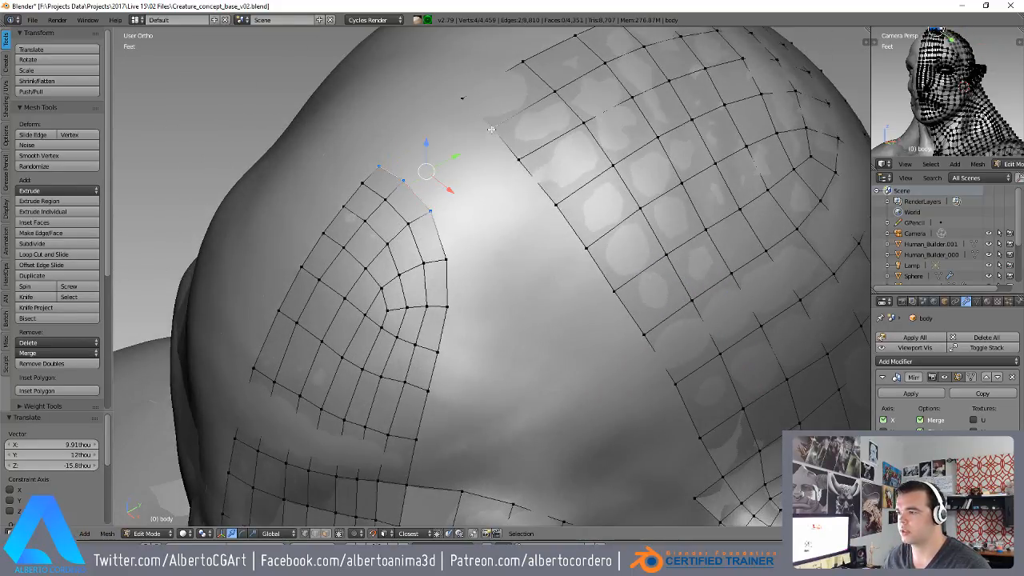
key("w")
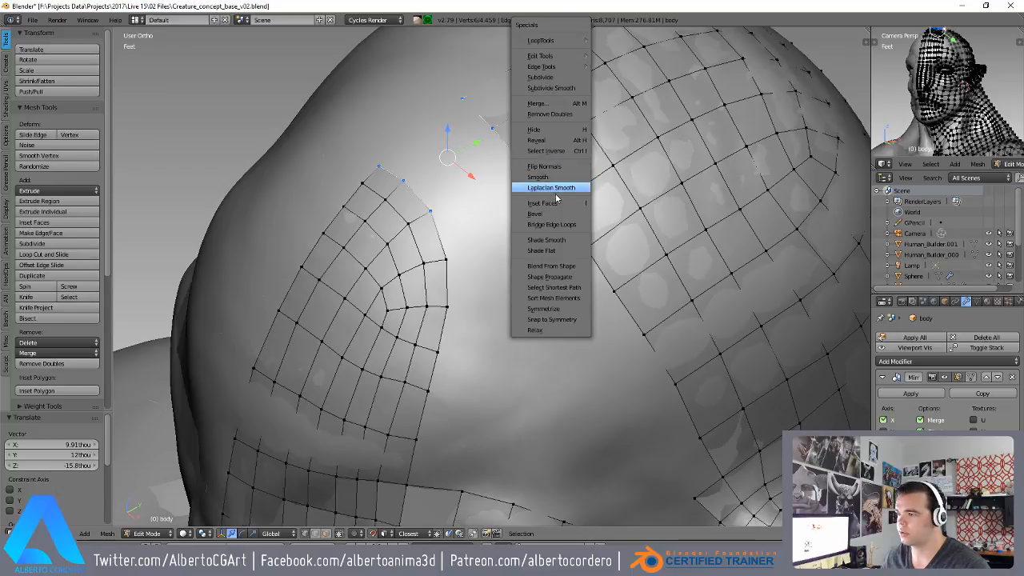
left_click(556, 221)
middle_click_drag(556, 221, 478, 239)
- Add a loop cut across the new forehead-to-crown bridge and adjust its position
key("ctrl+r")
left_click(481, 188)
left_click(481, 188)
key("g")
left_click(480, 188)
- Move the bridge's side vertex and fill a new quad beside the forehead patch
right_click(441, 272)
key("g")
left_click(450, 270)
key("f")
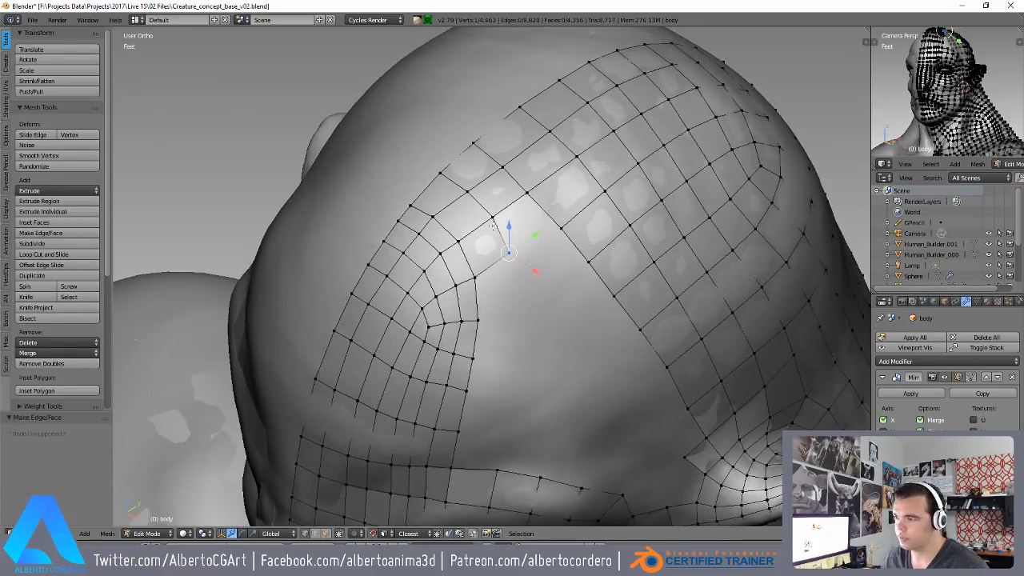
- Move the free corner vertex of the newest quad beside the forehead patch and fill the adjoining quad toward the crown strip
scroll(524, 257, "up", 1)
key("g")
left_click(540, 249)
right_click(573, 222, "shift")
right_click(537, 180, "shift")
right_click(497, 210, "shift")
middle_click_drag(504, 214, 448, 192, "shift")
key("f")
- Reposition the vertices along the lower border of the forehead-to-crown bridge to even the quad spacing
scroll(480, 192, "up", 1)
right_click(515, 186)
right_click(458, 207)
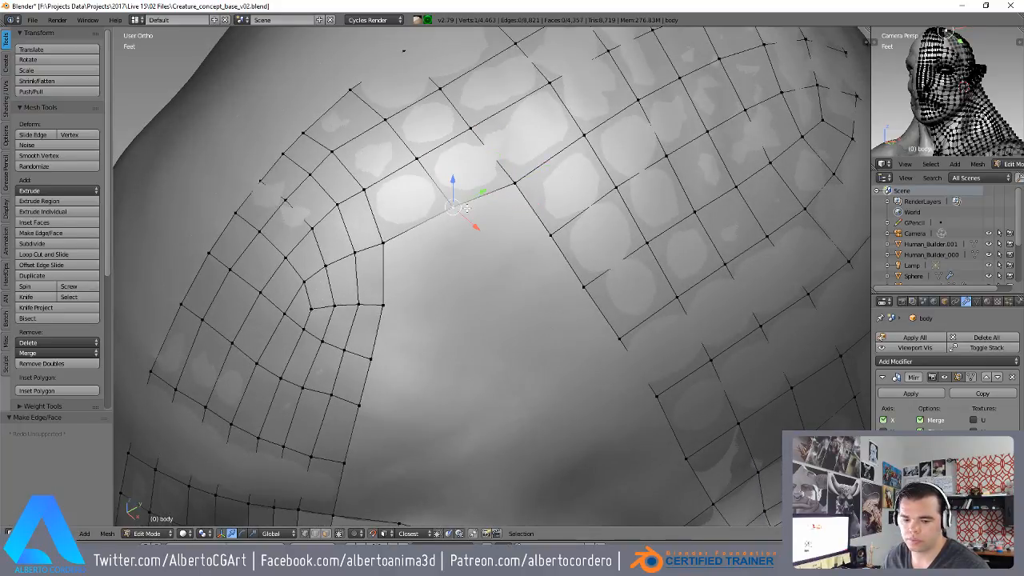
key("g")
left_click(463, 222)
right_click(385, 245)
key("g")
left_click(387, 244)
right_click(454, 218)
key("g")
left_click(449, 218)
- Fill a face between the upper brow edge and the side-of-head border edge, and divide it with two loop cuts
scroll(416, 237, "down", 1)
middle_click_drag(414, 234, 391, 197)
scroll(396, 240, "down", 1)
middle_click_drag(405, 341, 402, 315, "shift")
right_click(370, 296)
right_click(397, 312, "shift")
middle_click_drag(412, 262, 506, 172)
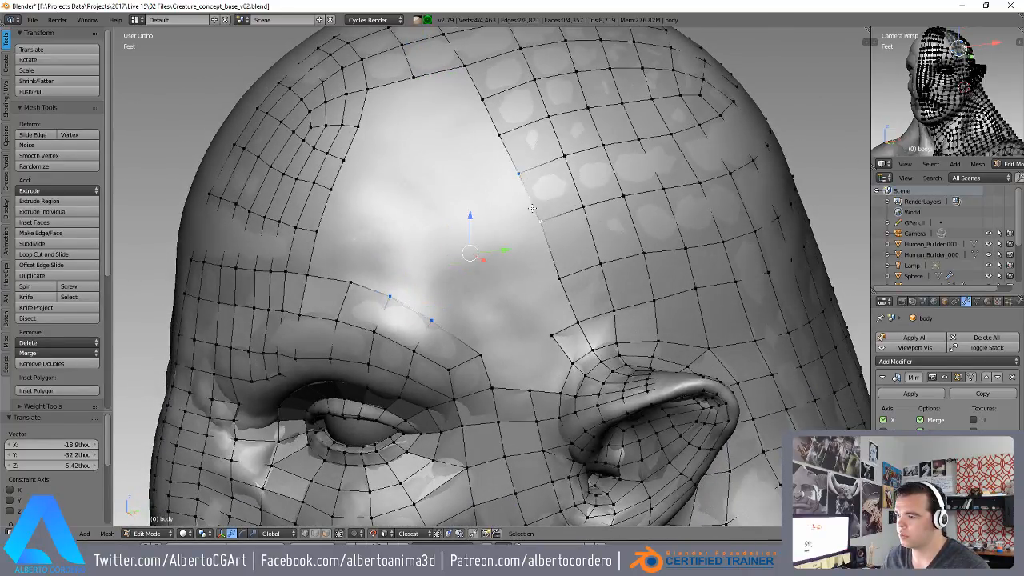
key("f")
key("ctrl+r")
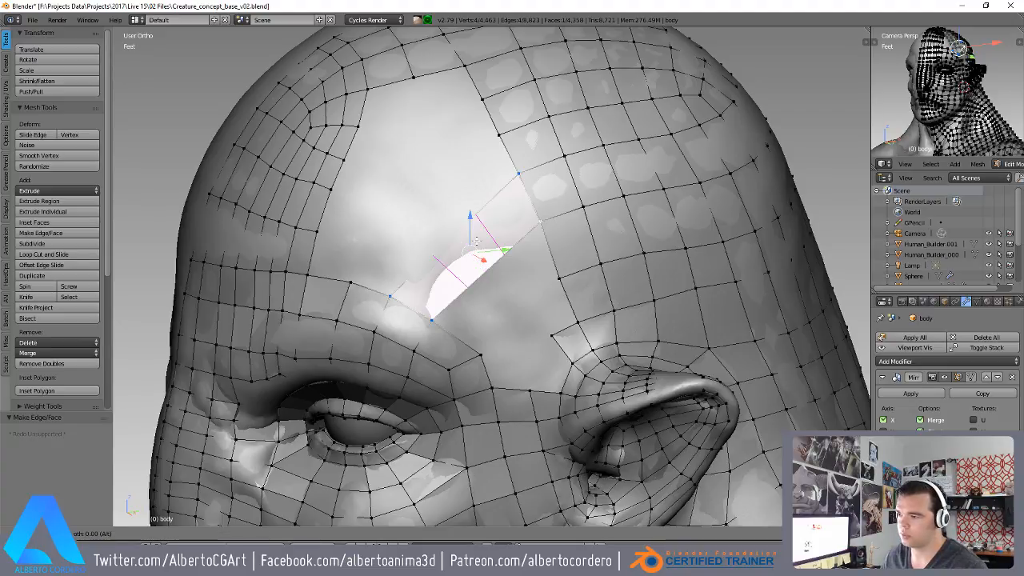
left_click(478, 242)
left_click(477, 242)
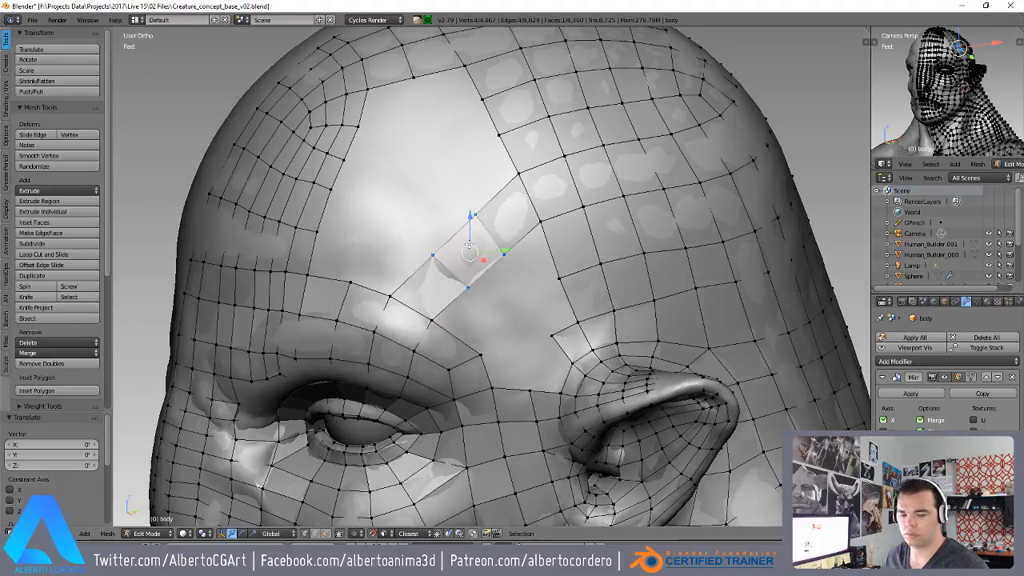
- Raise the middle of the new brow-to-side strip and move its vertices one by one so it arches over the temple
key("g")
left_click(456, 232)
right_click(462, 203)
key("g")
left_click(461, 201)
right_click(477, 243)
key("g")
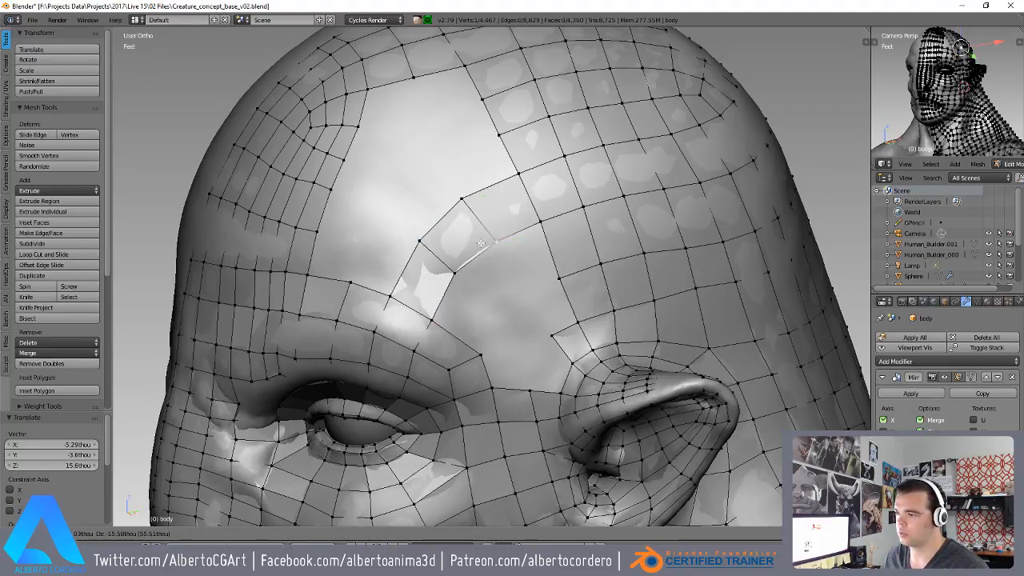
left_click(477, 245)
key("g")
left_click(476, 247)
right_click(454, 273)
key("g")
left_click(451, 271)
- Shift the upper border vertices of the arched temple strip farther up toward the open forehead area
right_click(419, 239)
key("g")
key("g")
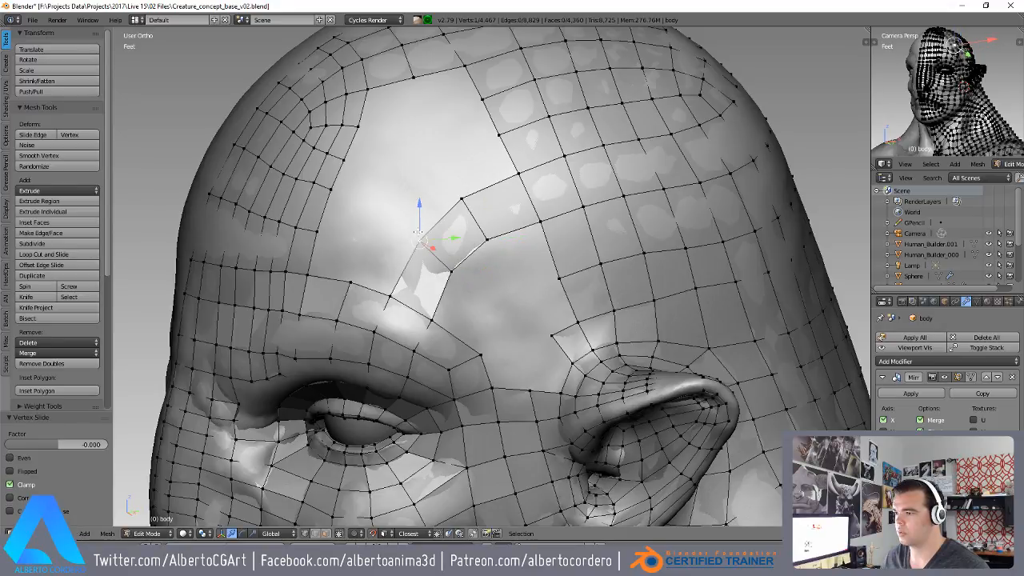
key("g")
left_click(418, 223)
right_click(469, 185)
key("g")
left_click(469, 181)
key("g")
left_click(469, 176)
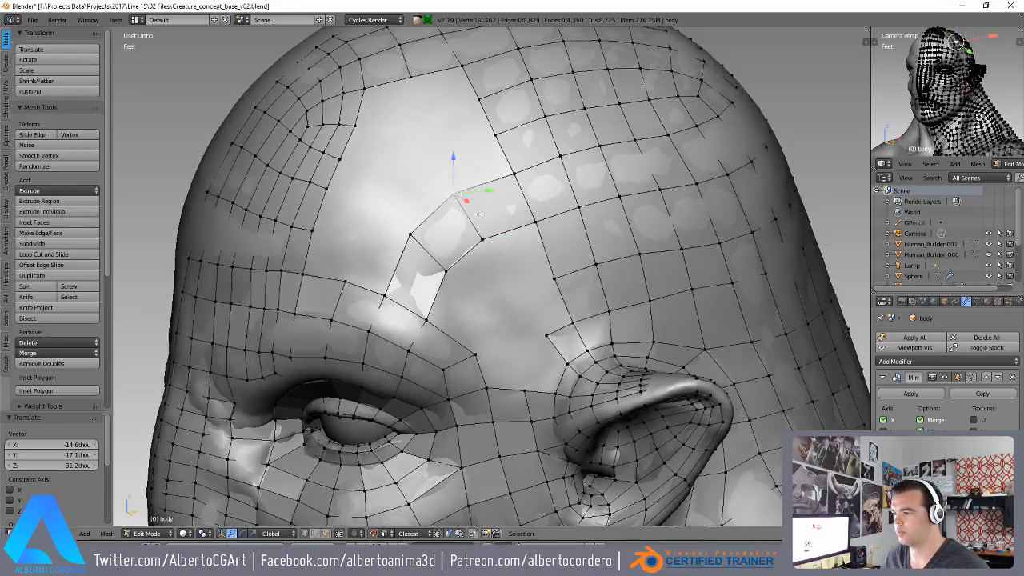
- Fill a quad from the outer brow vertex under the arched strip and move its new corner toward the ear
middle_click_drag(481, 215, 464, 200)
right_click(393, 295)
middle_click_drag(396, 294, 398, 274, "shift")
scroll(433, 248, "up", 2)
key("f")
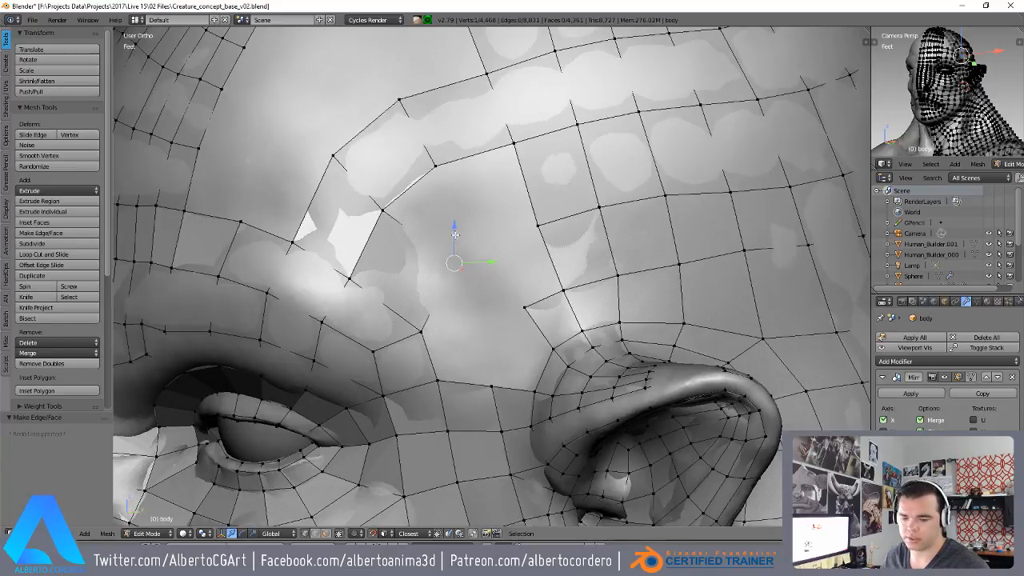
key("g")
left_click(472, 284)
- Fill the quad between the outer brow corner and the temple row below, and adjust its two upper corner vertices
right_click(444, 386, "shift")
right_click(430, 335, "shift")
scroll(434, 334, "up", 1)
key("f")
right_click(478, 293)
key("g")
left_click(481, 307)
right_click(421, 341)
key("g")
left_click(414, 339)
- Reposition the temple vertices beside the outer eye corner to even out the freshly filled quads
right_click(487, 398)
right_click(432, 403)
key("g")
left_click(437, 407)
right_click(492, 396)
key("g")
left_click(492, 394)
right_click(475, 336)
key("g")
right_click(414, 344)
right_click(405, 349)
key("g")
left_click(408, 355)
- Fill the quad joining the temple row to the front border of the ear and adjust its upper corner vertex
right_click(539, 401)
right_click(508, 410)
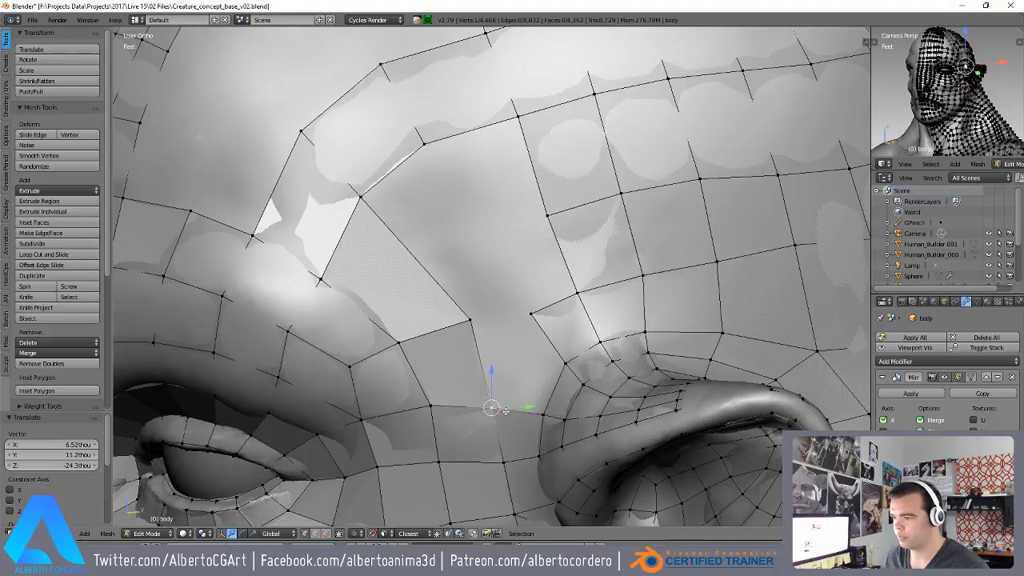
right_click(565, 364, "shift")
right_click(473, 327, "shift")
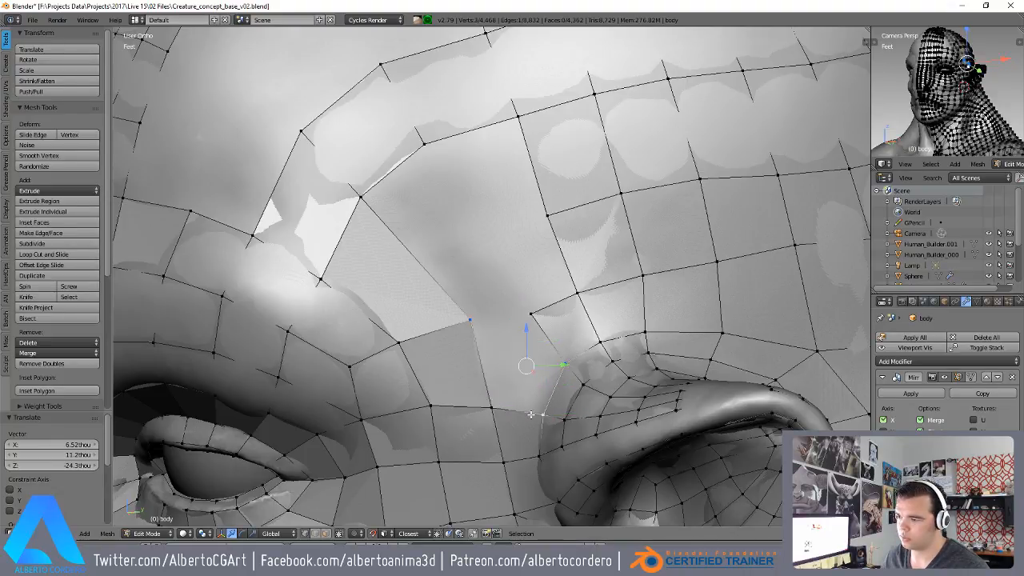
key("f")
right_click(479, 318)
key("g")
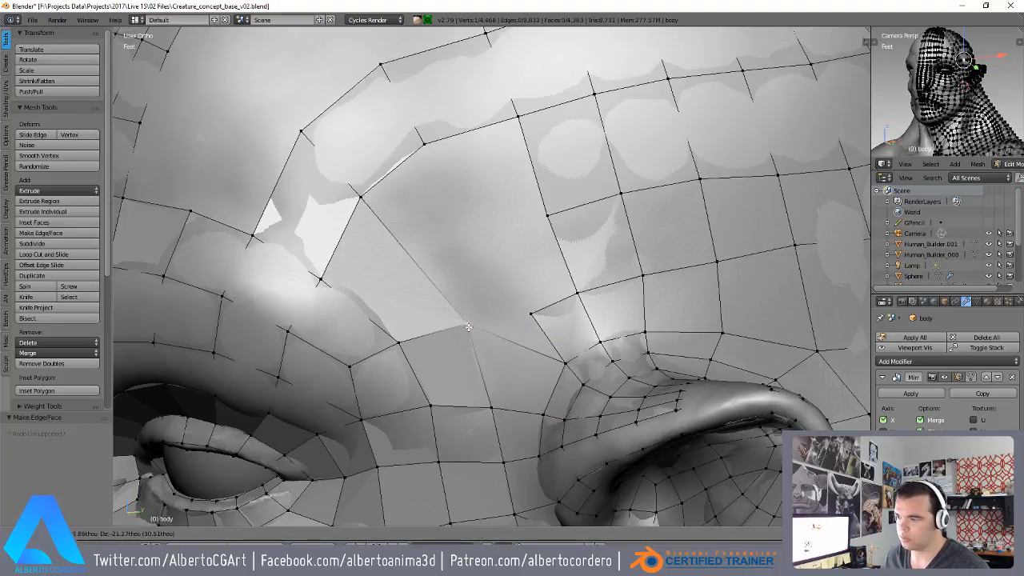
left_click(477, 322)
- Move the border vertices around the remaining gap above the temple and ear to smooth its outline
right_click(534, 310)
key("g")
left_click(544, 296)
right_click(352, 191)
key("g")
left_click(361, 200)
right_click(430, 158)
key("g")
left_click(436, 165)
right_click(462, 308)
key("g")
left_click(453, 306)
- Fill a quad from the vertex at the front top of the ear and place its new corner inside the gap
right_click(549, 298)
right_click(553, 349)
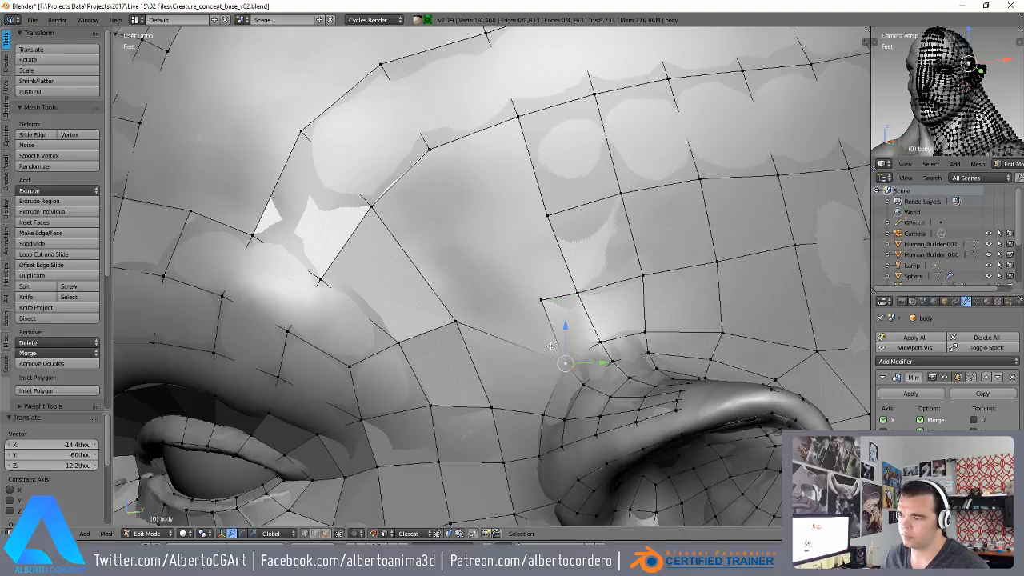
key("f")
key("g")
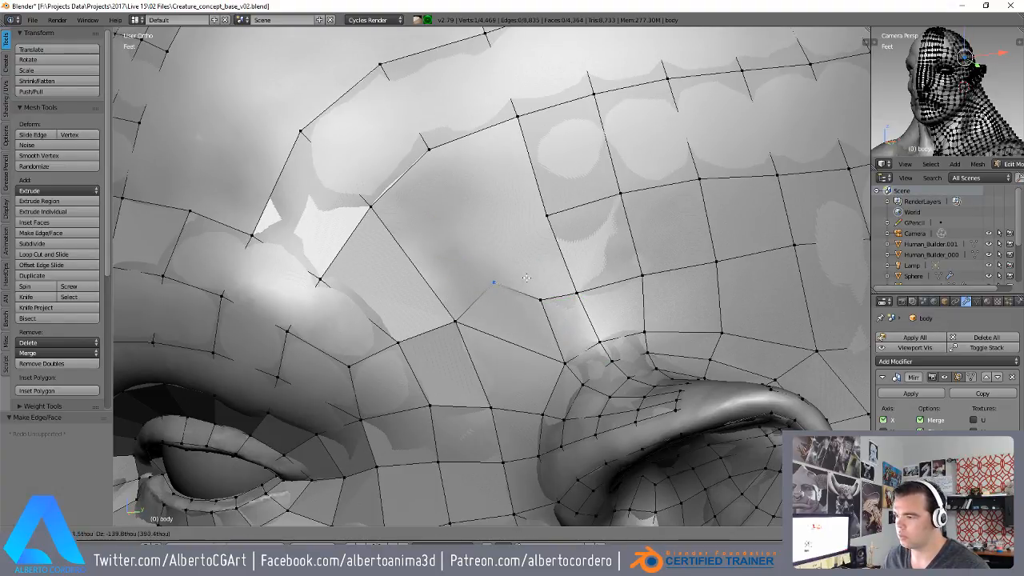
left_click(531, 275)
- Adjust the vertices around the new quad above the ear and one temple vertex below it to even the spacing
right_click(542, 296)
key("g")
left_click(551, 297)
right_click(578, 291)
key("g")
left_click(584, 290)
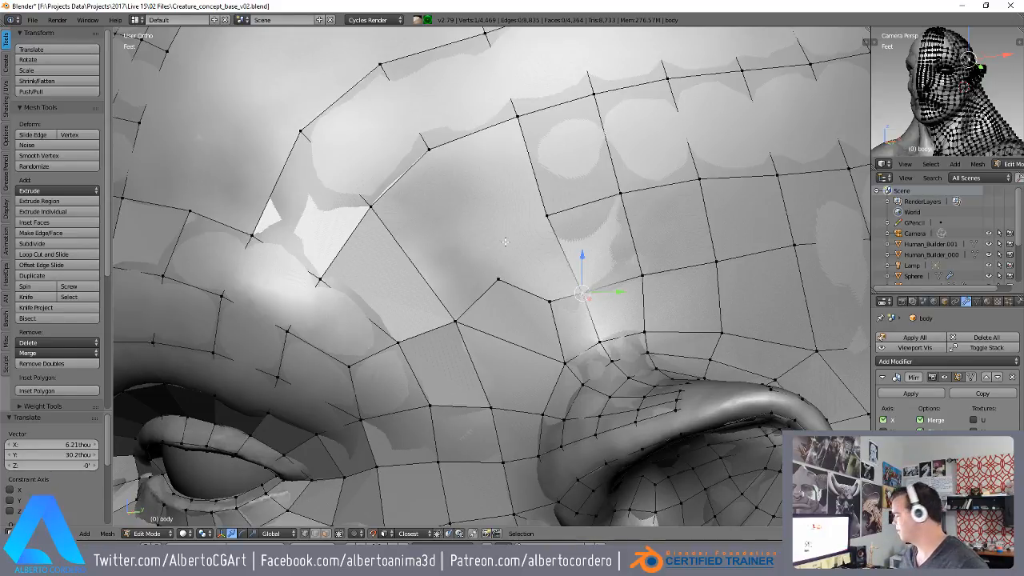
right_click(496, 279)
key("g")
left_click(500, 275)
right_click(457, 318)
right_click(491, 406)
key("g")
left_click(487, 405)
- Fill the quad between the arched strip's lower edge and the new temple quads
right_click(429, 150)
right_click(372, 206, "shift")
right_click(457, 317, "shift")
right_click(493, 272, "shift")
key("f")
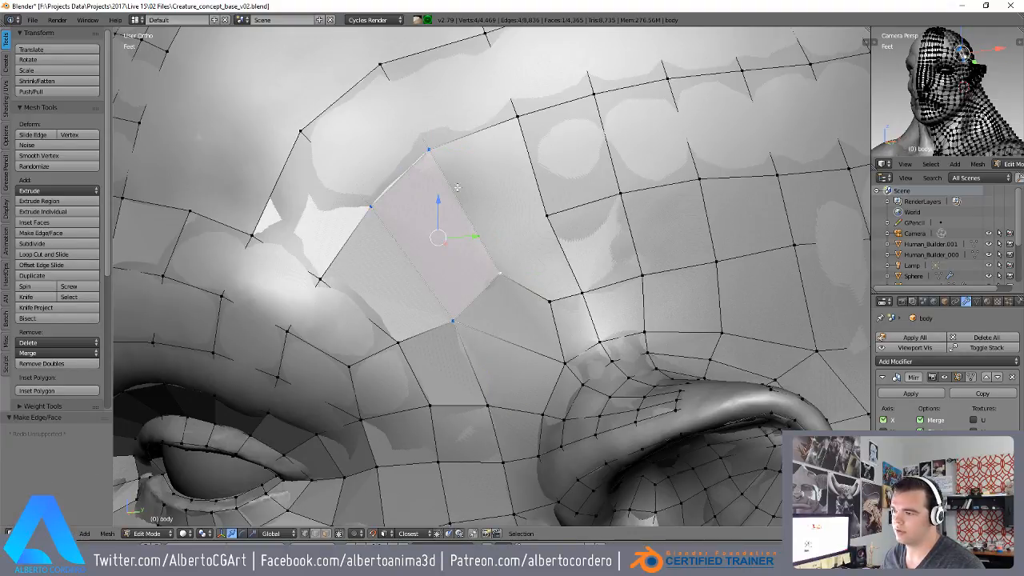
right_click(553, 218)
scroll(592, 227, "down", 2)
middle_click_drag(624, 222, 629, 240)
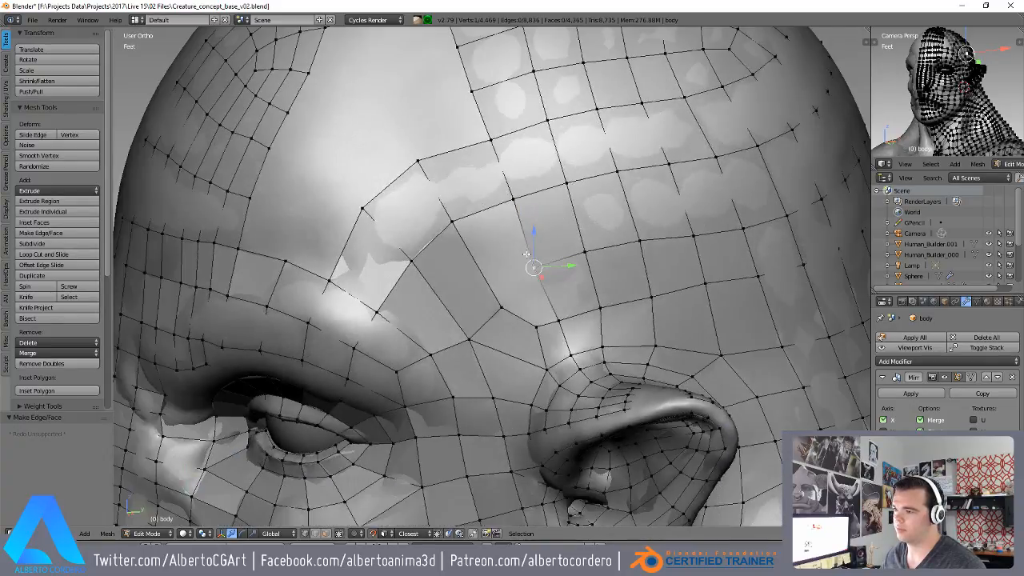
scroll(629, 241, "up", 1)
scroll(630, 239, "down", 2)
key("ctrl+Tab")
left_click(552, 243)
scroll(561, 240, "up", 2)
key("ctrl+Tab")
left_click(537, 234)
- Fill the last two quads above the ear, closing the gap between the temple quads and the side-of-head patch
right_click(508, 310)
right_click(544, 267, "shift")
right_click(553, 336, "shift")
key("f")
key("ctrl+z")
key("f")
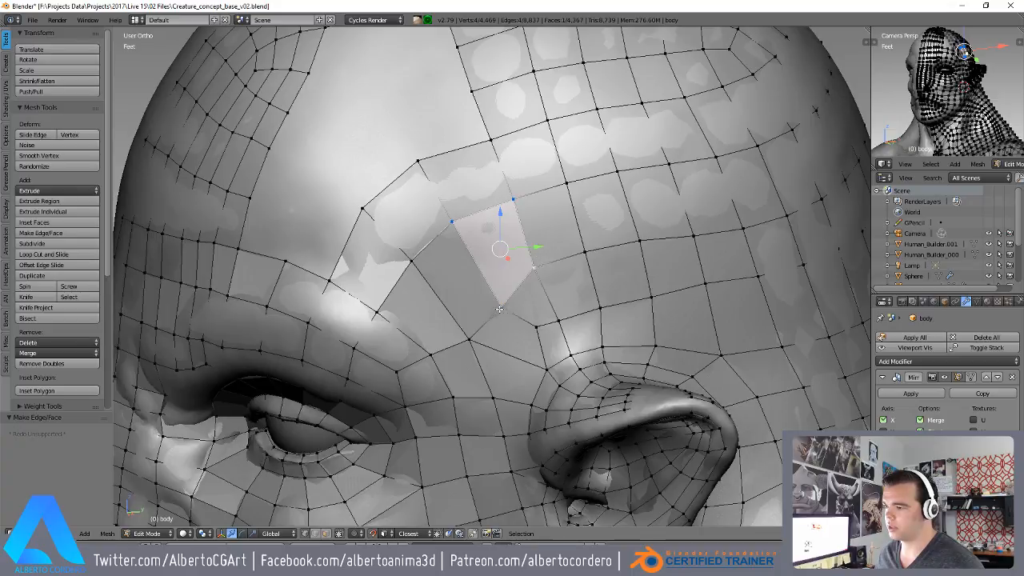
right_click(503, 300)
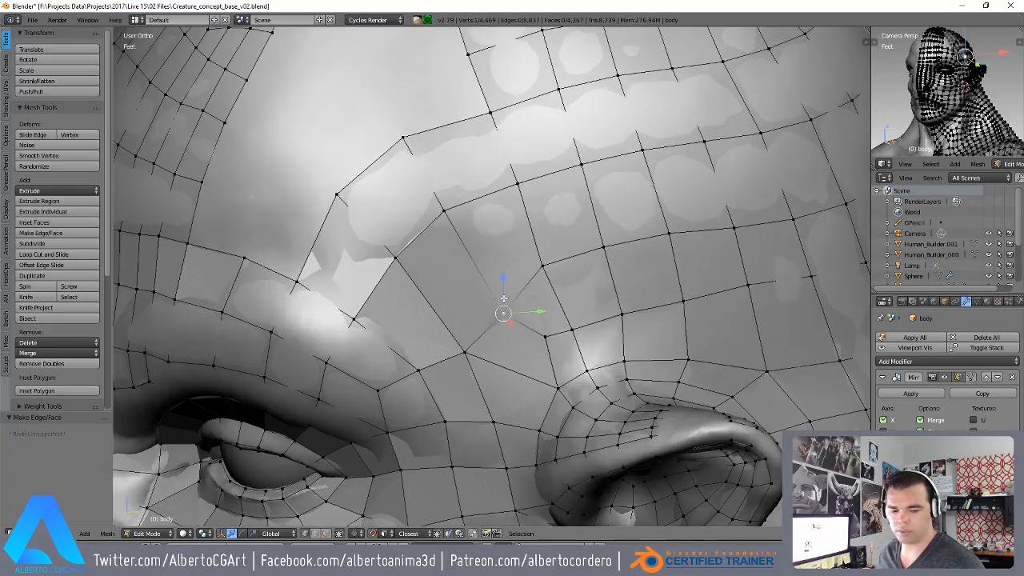
- Reposition the vertices in the middle of the closed temple gap above the ear to even out the quads
key("g")
left_click(499, 286)
right_click(541, 267)
key("g")
left_click(545, 261)
right_click(545, 337)
key("g")
right_click(576, 331)
key("g")
left_click(548, 354)
- Adjust the vertices just above the ear's front edge and re-space the ones above them in the temple
right_click(557, 386)
key("g")
left_click(554, 388)
right_click(485, 353)
key("g")
left_click(496, 352)
right_click(500, 298)
key("g")
right_click(544, 260)
key("g")
left_click(546, 262)
- Fill two quads down the front edge of the side-of-head patch and place their outer corners
scroll(512, 256, "down", 5)
middle_click_drag(445, 234, 480, 261)
scroll(481, 261, "up", 3)
right_click(489, 189)
key("f")
middle_click_drag(489, 190, 486, 256)
key("f")
key("g")
left_click(466, 282)
right_click(453, 251)
key("g")
left_click(472, 303)
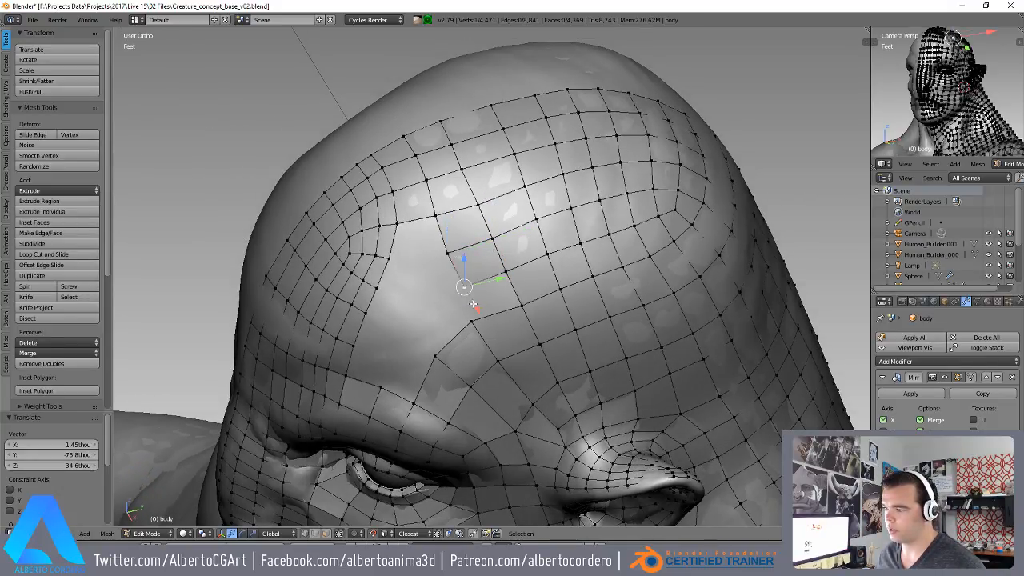
- Move the facing corners of the side-of-head and temple patches, then fill the quad that joins them
key("g")
left_click(474, 320)
right_click(464, 287)
key("g")
left_click(463, 287)
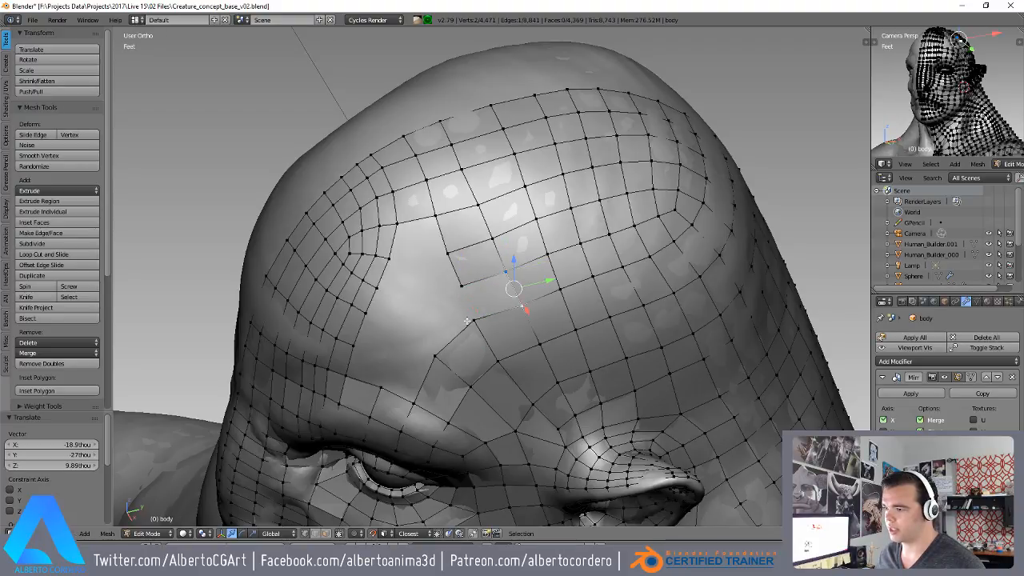
key("f")
- Adjust two vertices on the side-of-head patch's front border to smooth its edge
right_click(445, 251)
middle_click_drag(445, 250, 455, 238)
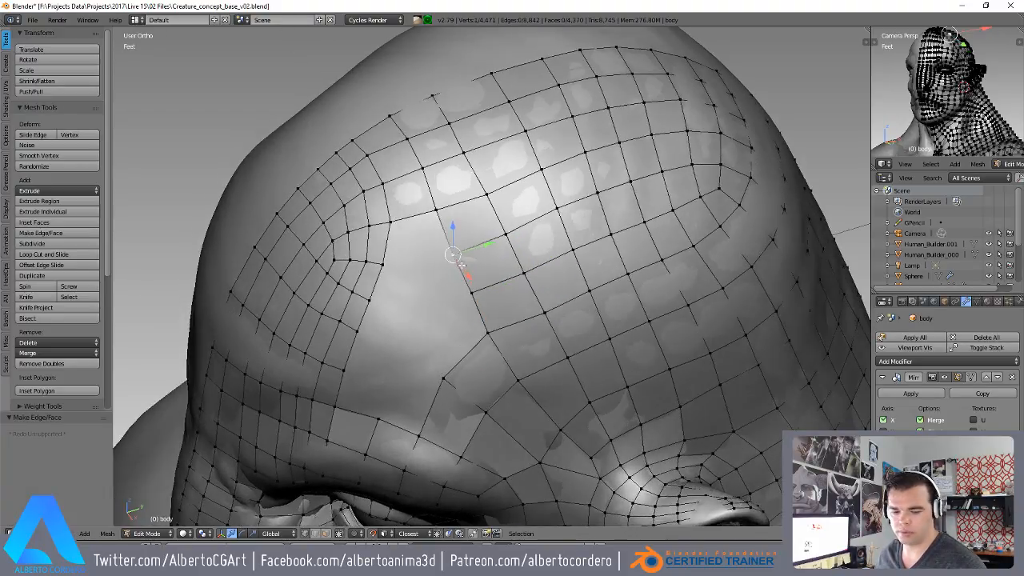
key("g")
left_click(449, 237)
key("g")
left_click(466, 295)
- Fill a quad above the brow, extending the connection between the front forehead patch and the brow strip
scroll(467, 294, "down", 8)
middle_click_drag(467, 294, 637, 360)
scroll(532, 264, "up", 4)
scroll(509, 269, "down", 2)
scroll(632, 387, "down", 3)
middle_click_drag(636, 360, 610, 362)
middle_click_drag(578, 260, 500, 282)
scroll(586, 308, "up", 3)
scroll(621, 264, "up", 3)
scroll(640, 294, "up", 2)
scroll(500, 281, "up", 1)
right_click(470, 335)
middle_click_drag(471, 335, 420, 324, "shift")
scroll(419, 324, "up", 1)
key("f")
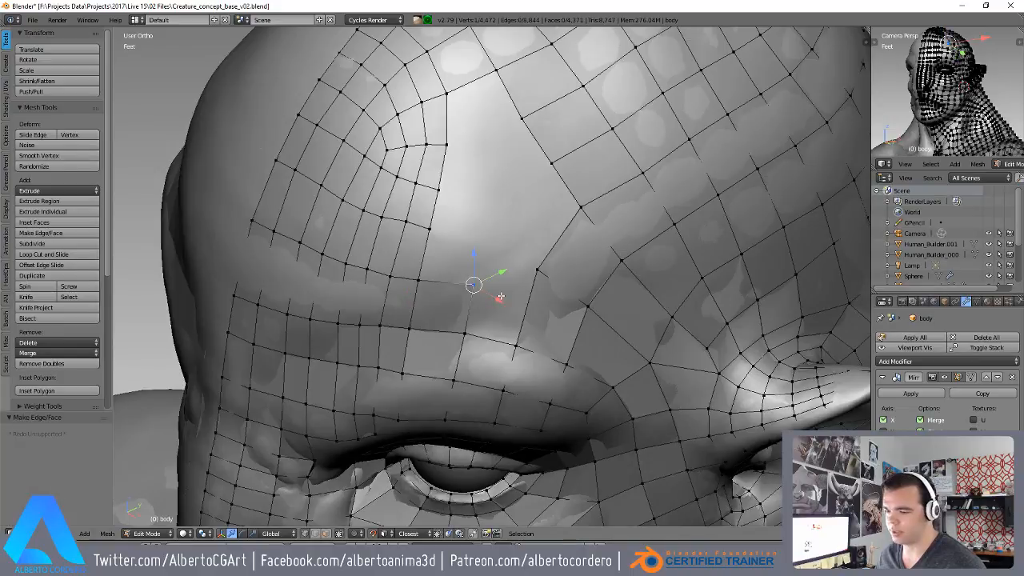
- Place the new quad's corner above the brow and adjust two vertices on the temple edge
middle_click_drag(500, 296, 490, 260)
key("g")
left_click(485, 257)
right_click(536, 233)
key("g")
left_click(544, 263)
right_click(565, 286)
key("g")
left_click(563, 289)
- Fill the quad between the brow strip and the temple edge, and another at the forehead patch's lower corner
right_click(525, 255)
right_click(462, 240, "shift")
right_click(457, 289, "shift")
right_click(505, 299, "shift")
middle_click_drag(503, 252, 495, 306, "shift")
key("f")
right_click(411, 296)
key("f")
- Reposition the new corner vertex and its neighbour on the front forehead patch's lower edge
key("g")
left_click(475, 232)
right_click(423, 248)
key("g")
left_click(426, 247)
right_click(427, 214)
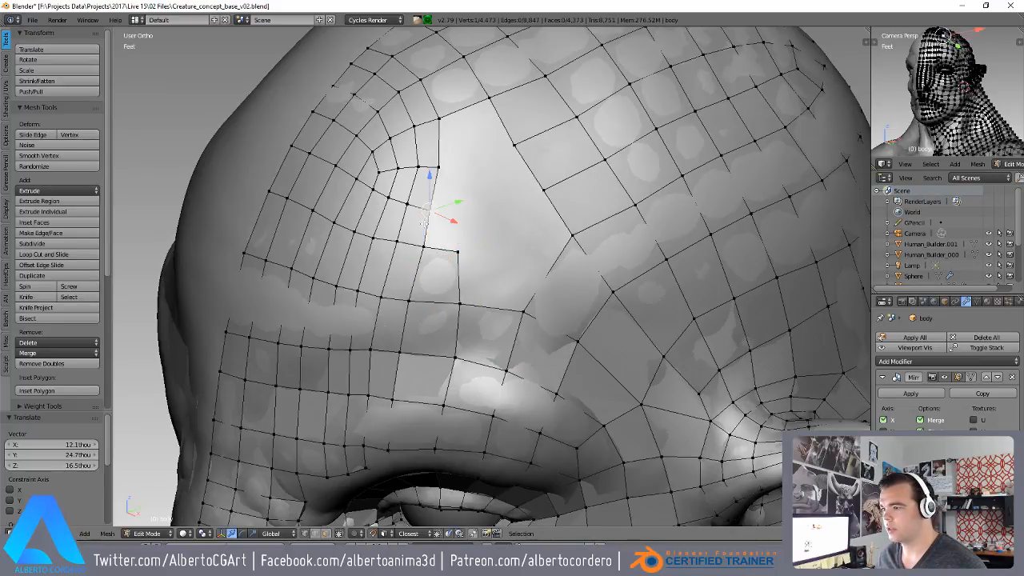
- Fill a quad bridging the front forehead patch and the side-of-head patch at the top of the gap
middle_click_drag(471, 237, 463, 275, "shift")
right_click(505, 184)
right_click(481, 136, "shift")
right_click(431, 206, "shift")
right_click(432, 158, "shift")
middle_click_drag(452, 181, 453, 232)
key("f")
- Adjust the vertices around the new bridge between the two forehead patches to align their rows
key("g")
left_click(456, 231)
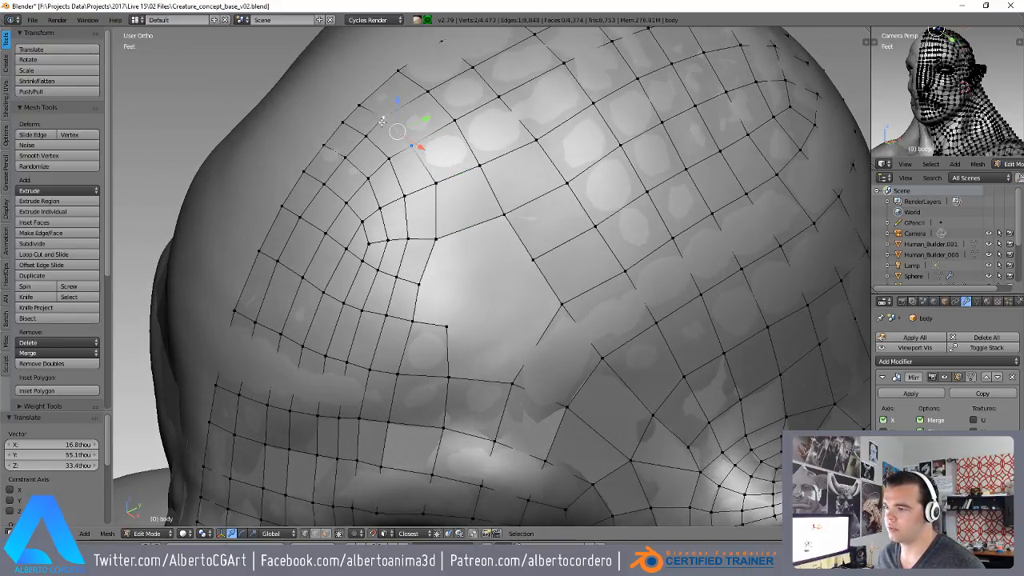
key("g")
key("z")
left_click(417, 118)
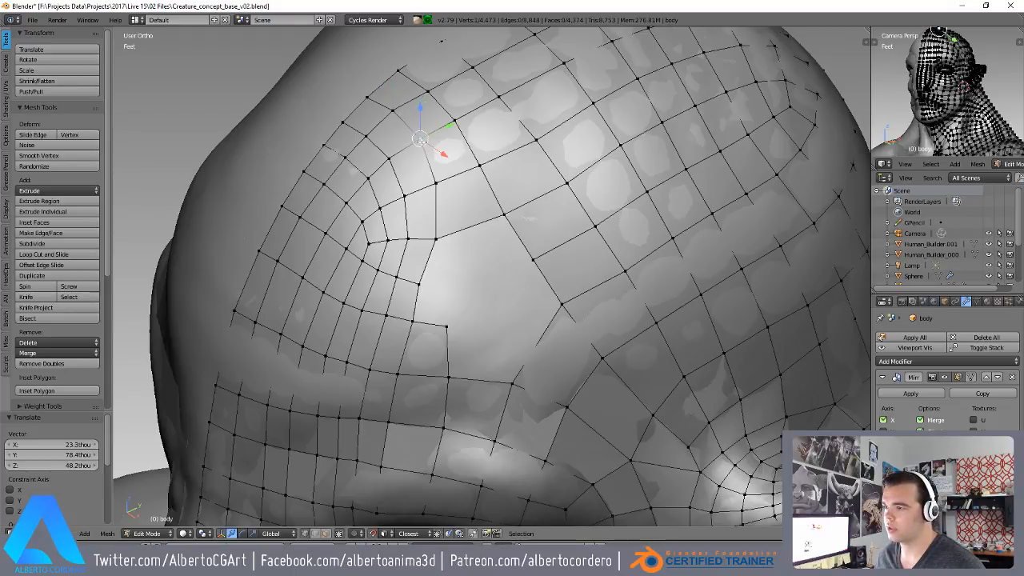
- Move three vertices on the front forehead patch's gap-side edge outward to even the spacing
right_click(422, 287)
key("g")
left_click(430, 289)
right_click(417, 325)
key("g")
left_click(422, 326)
right_click(457, 332)
key("g")
left_click(464, 335)
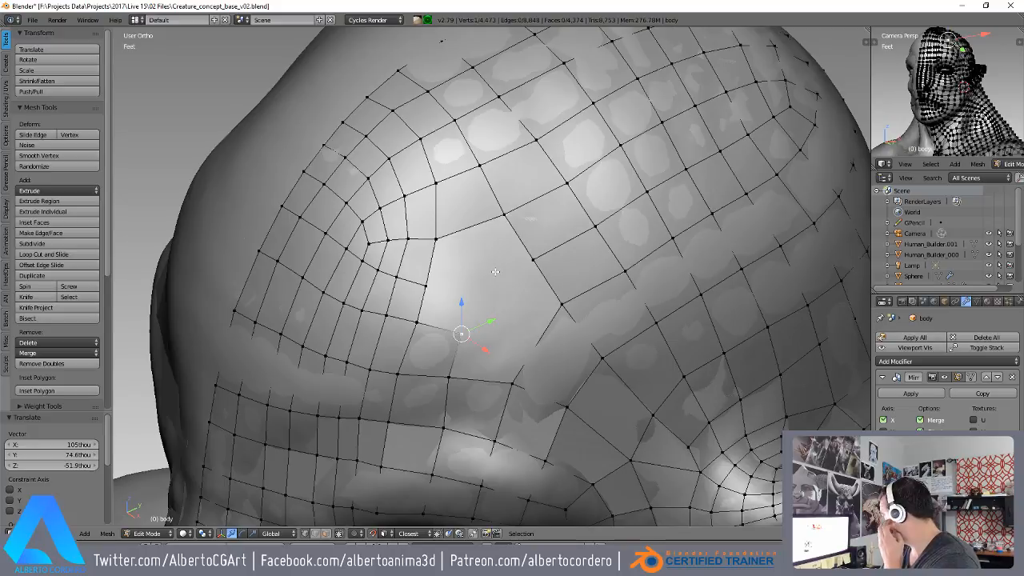
- Fill two quads up the front forehead patch's gap-side edge and place the new corner
right_click(425, 285)
right_click(418, 323)
key("g")
right_click(421, 324)
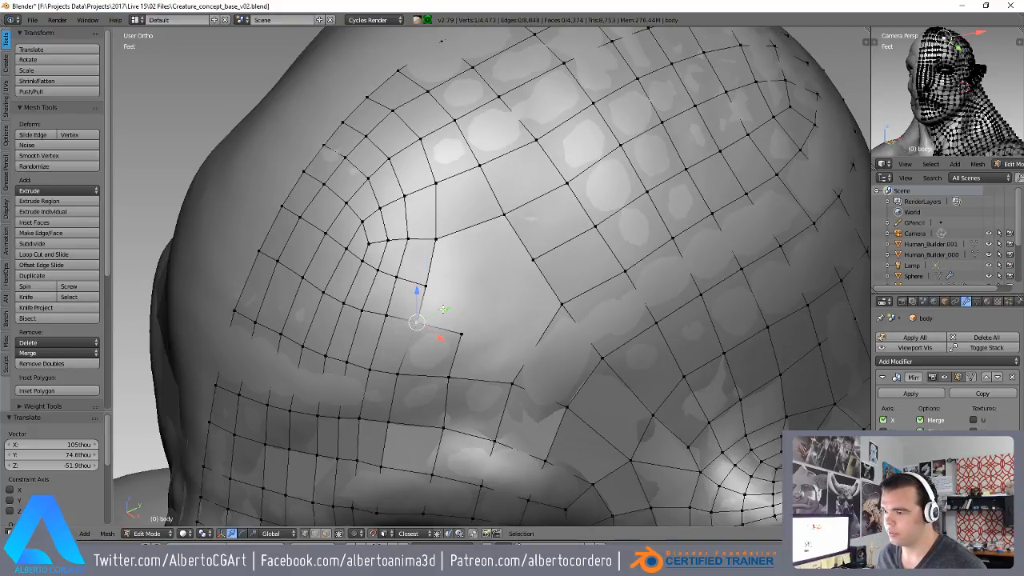
key("f")
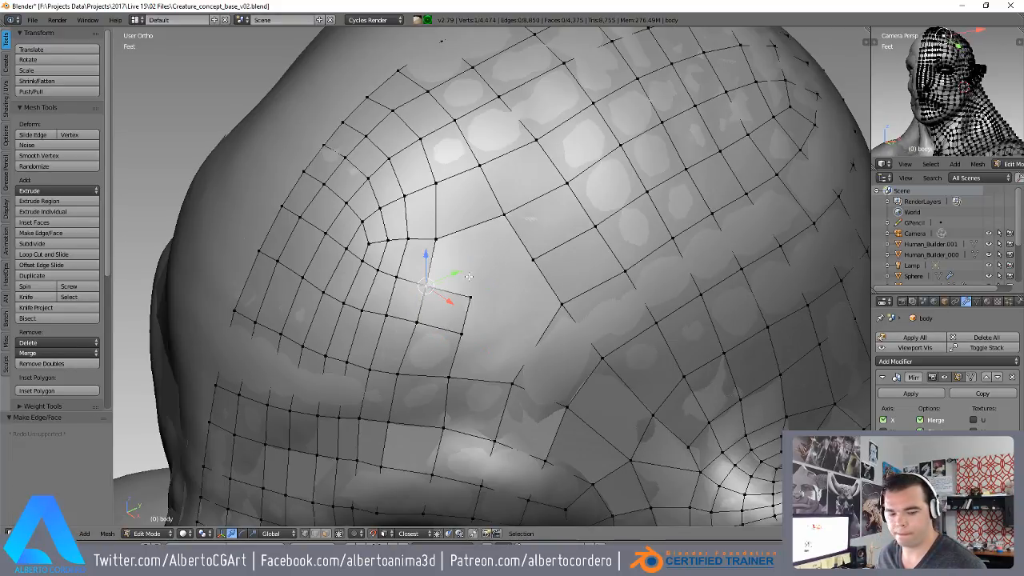
key("f")
key("g")
left_click(472, 298)
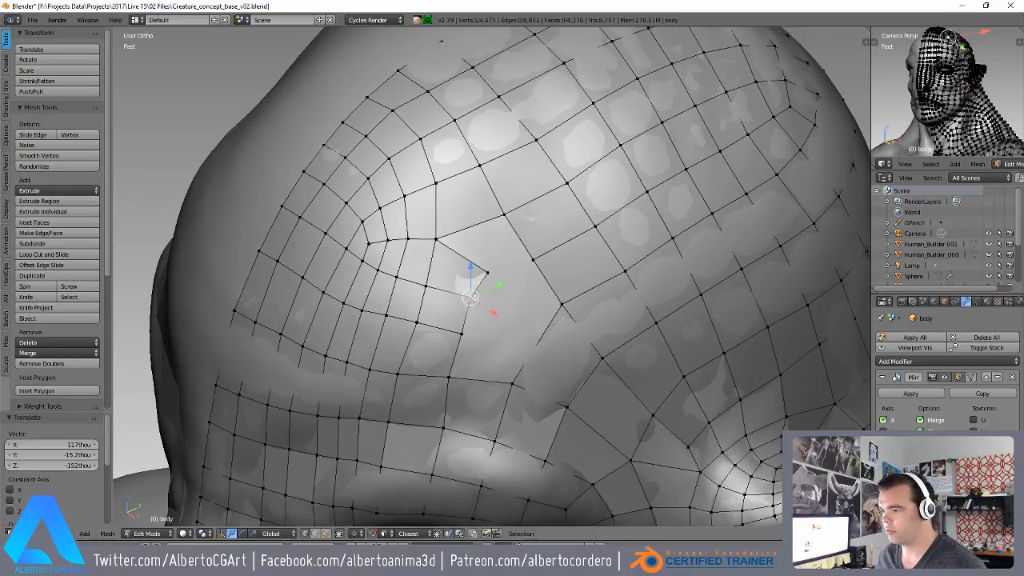
- Reshape the new quads' outer corners and fill the quad connecting the topmost one to the side-of-head patch
key("g")
left_click(453, 349)
right_click(471, 307)
key("g")
left_click(471, 319)
right_click(488, 284)
key("g")
left_click(496, 290)
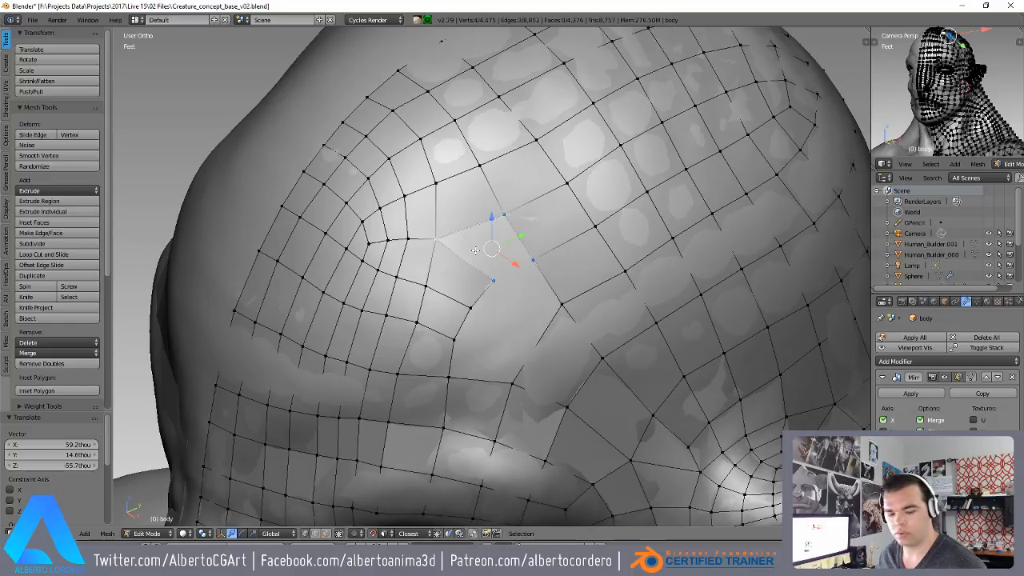
key("f")
- Remove one horizontal edge loop across the front forehead patch and shift the neighbouring vertices to even the spacing
scroll(475, 251, "down", 2)
middle_click_drag(475, 250, 510, 250)
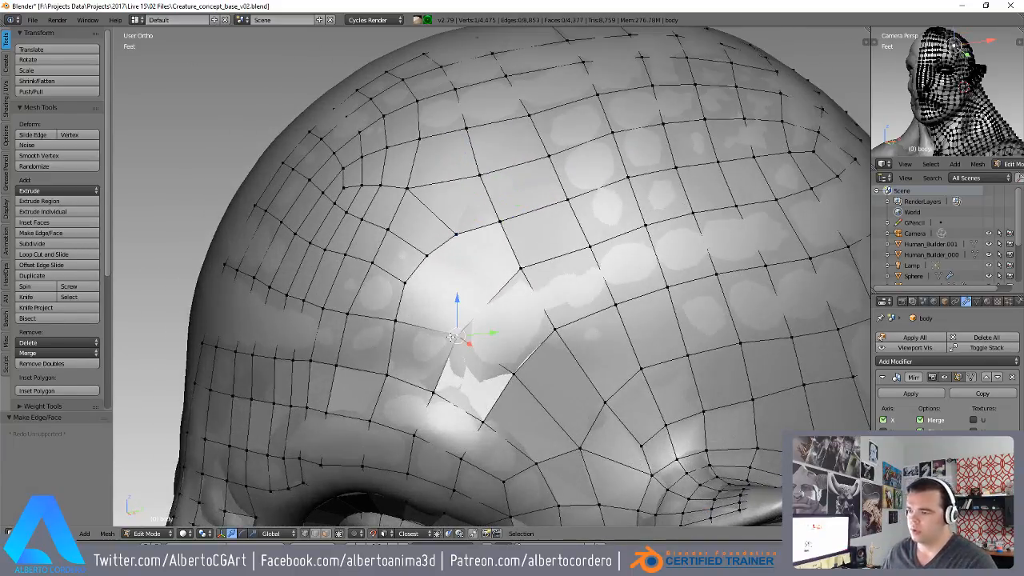
left_click(388, 250)
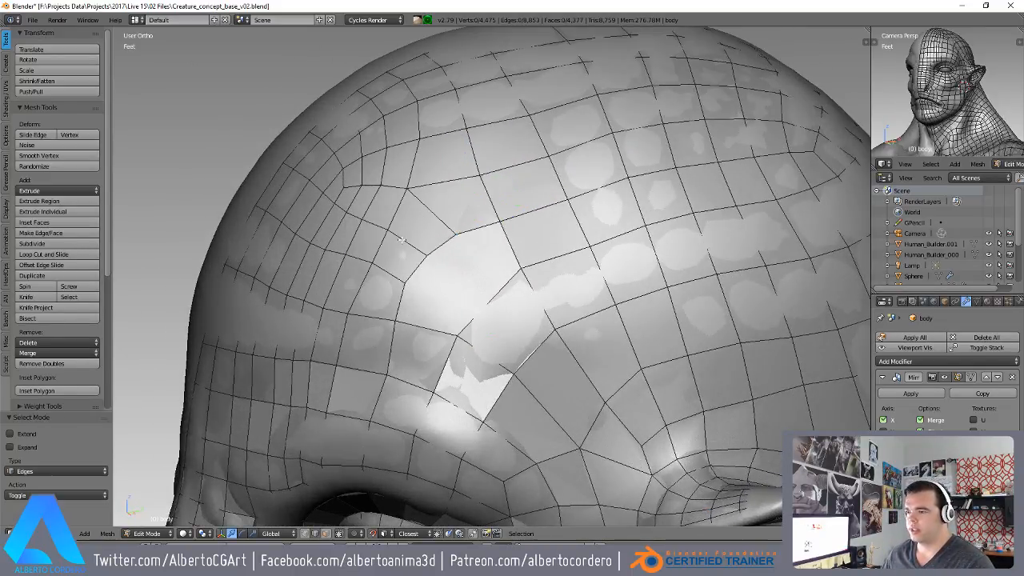
middle_click_drag(406, 241, 376, 191)
key("ctrl+Tab")
left_click(376, 183)
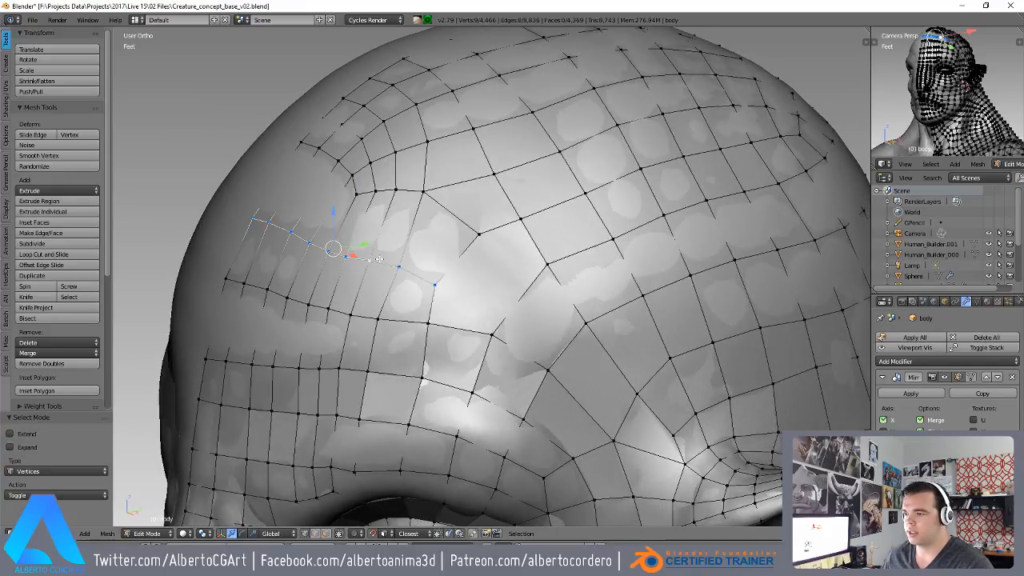
key("g")
left_click(417, 223)
- Reposition the vertex at the gap-side end of the row below the removed edge loop
right_click(445, 273)
middle_click_drag(458, 267, 462, 280)
key("g")
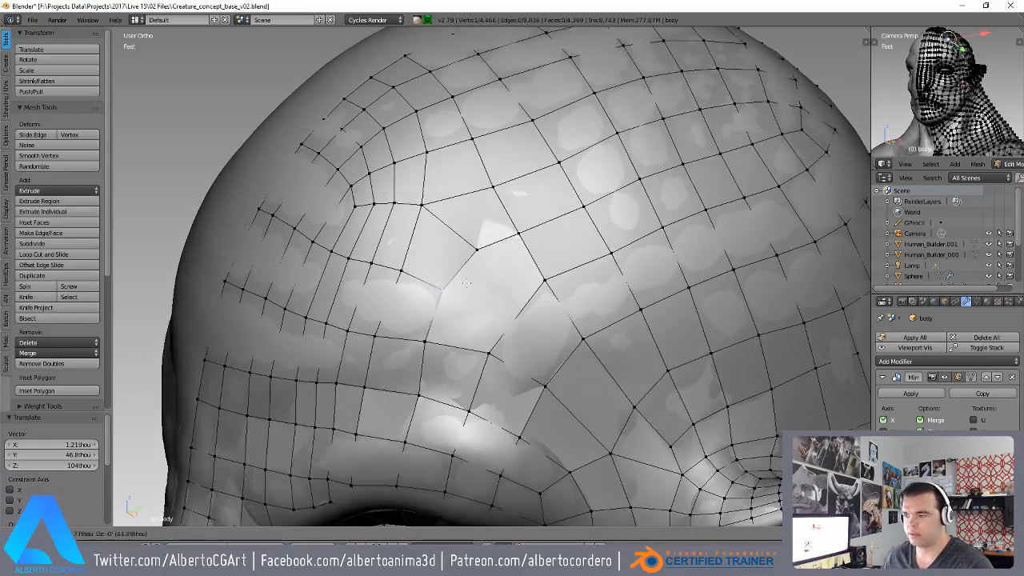
- Fill new quad faces across the gap at the temple, moving the new vertices onto the sculpt surface
key("f")
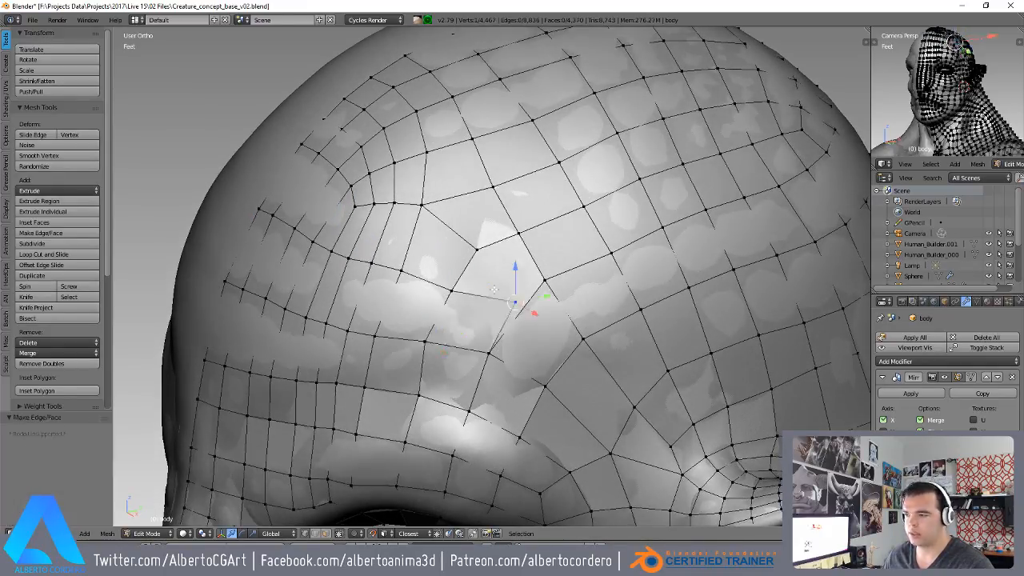
left_click(541, 286)
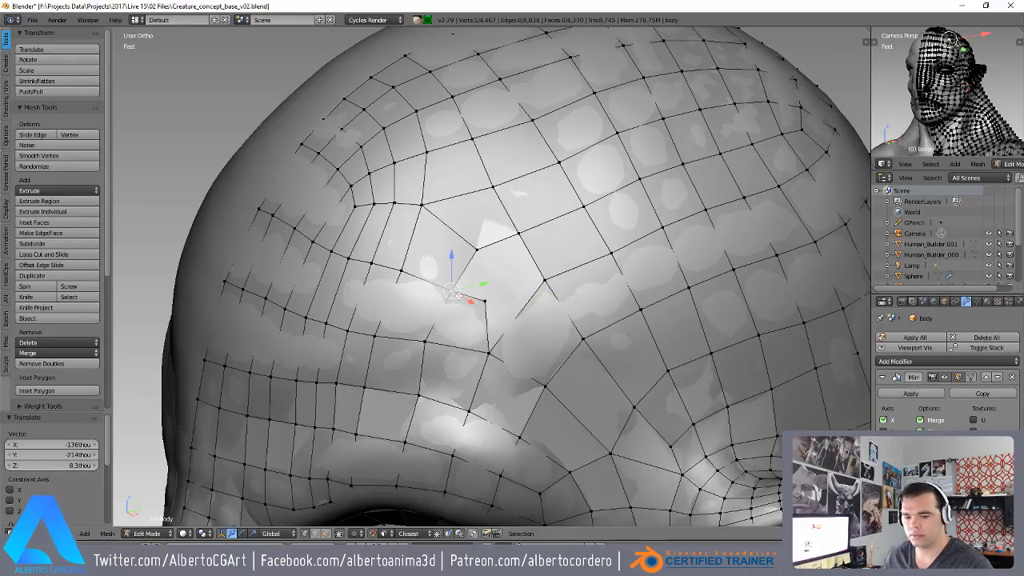
middle_click_drag(462, 294, 467, 297)
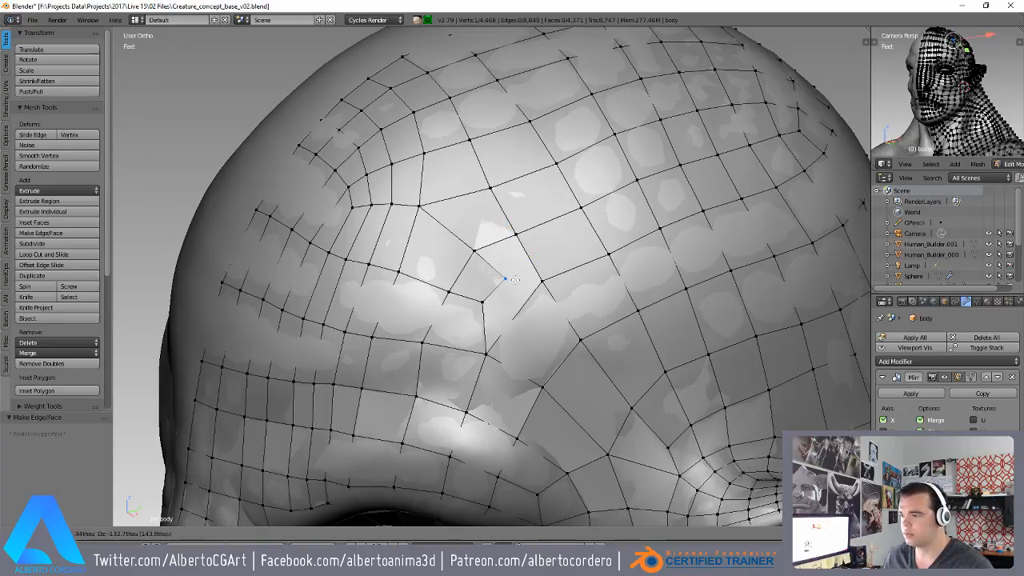
left_click(542, 281)
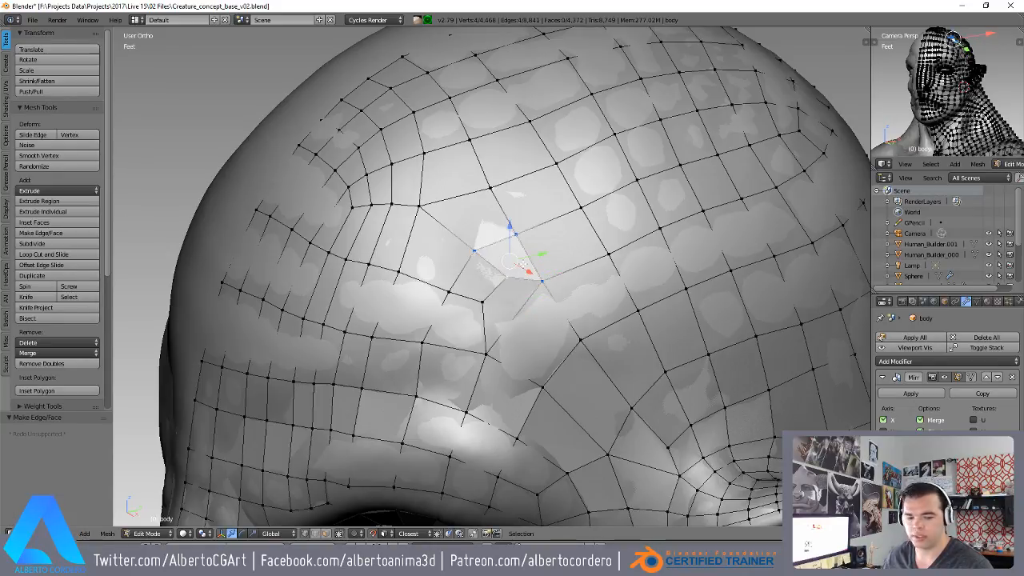
- Close the remaining gap at the temple with a face and reposition the surrounding vertices to even out the topology
right_click(485, 301)
scroll(504, 291, "up", 1)
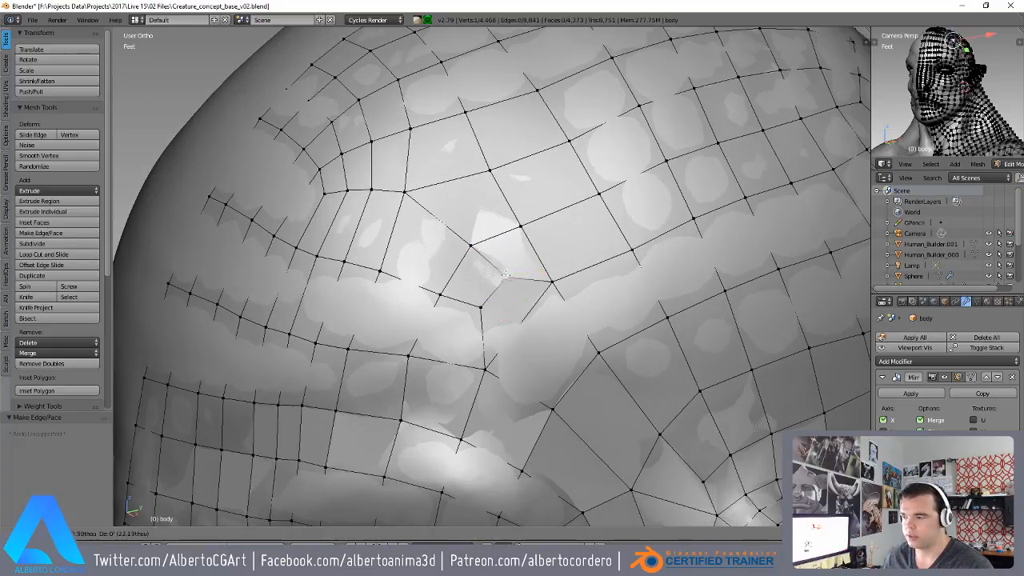
left_click(498, 276)
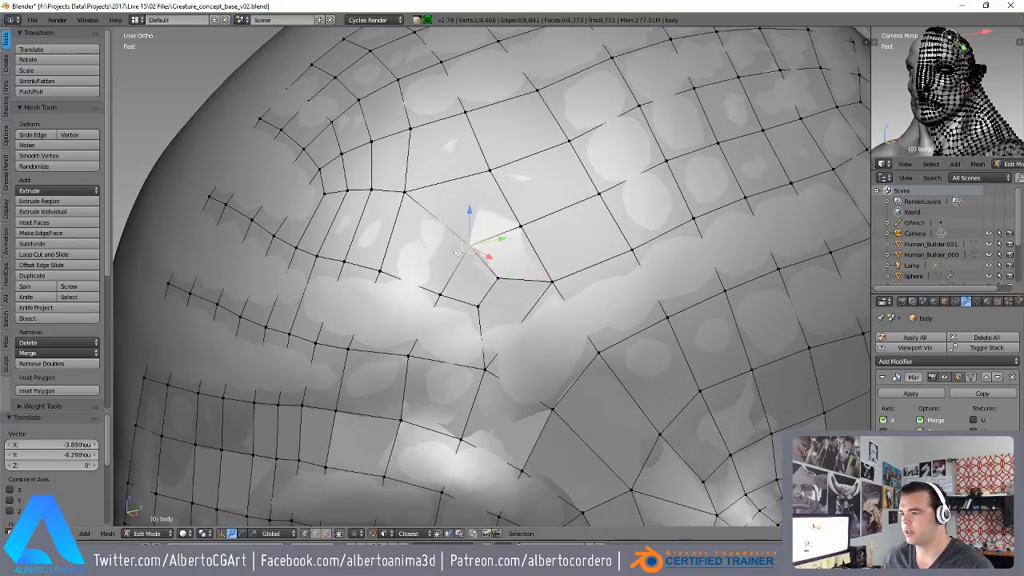
scroll(458, 252, "down", 4)
scroll(454, 250, "up", 2)
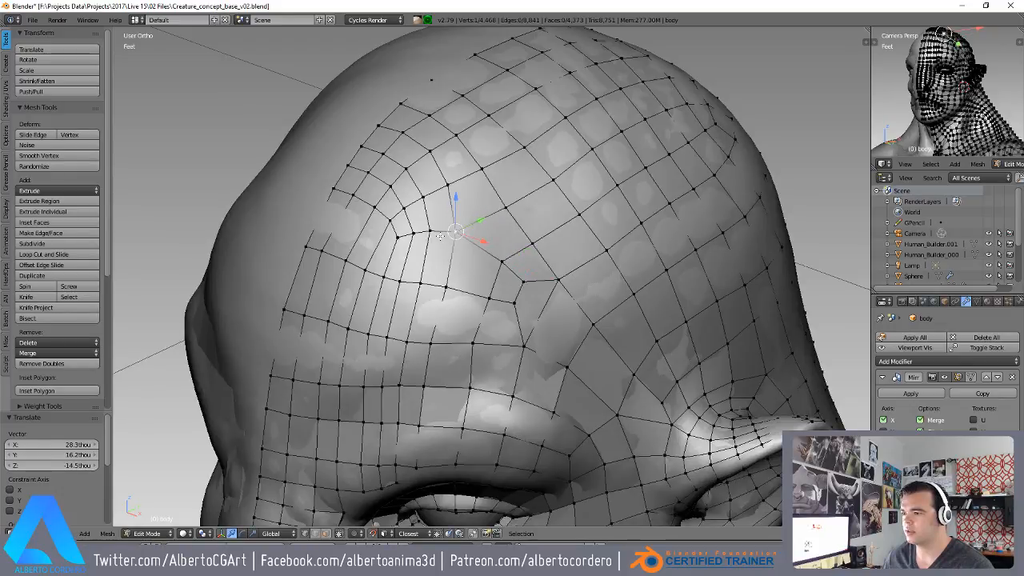
- Leave Edit Mode and hide every object except the body retopology mesh
scroll(436, 206, "down", 7)
middle_click_drag(437, 208, 464, 164)
key("Tab")
scroll(464, 164, "down", 3)
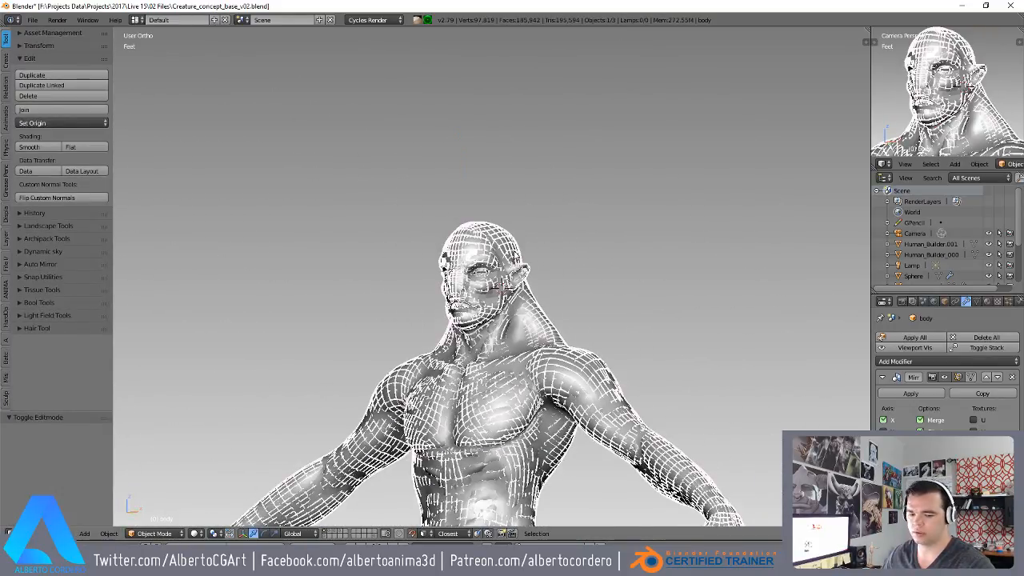
key("shift+h")
middle_click_drag(516, 260, 563, 269)
scroll(562, 270, "up", 2)
scroll(552, 270, "down", 2)
middle_click_drag(412, 265, 482, 269)
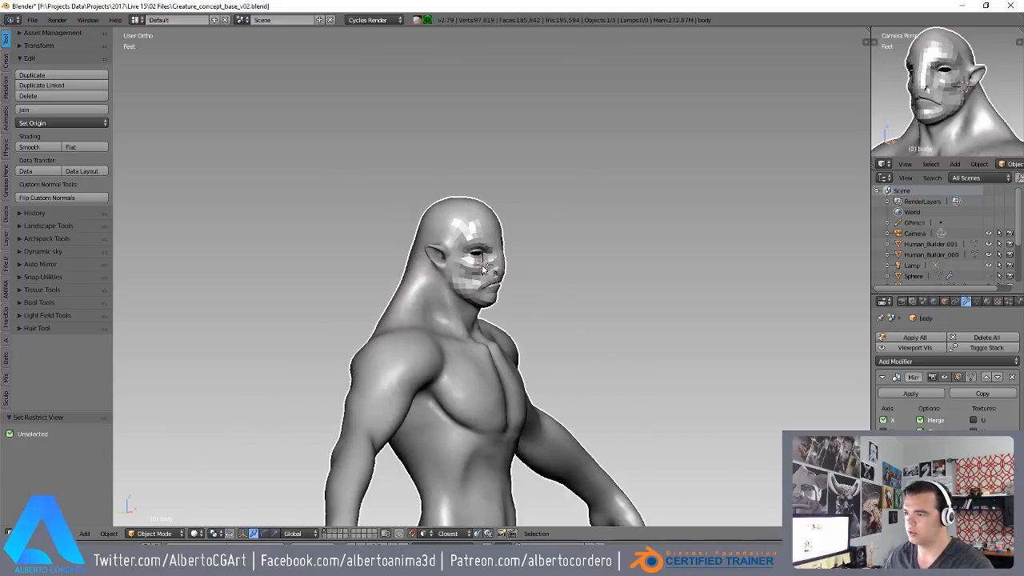
- Set the body mesh to smooth shading
left_click(36, 146)
middle_click_drag(336, 220, 388, 222)
scroll(456, 240, "up", 3)
mouse_move(456, 241)
middle_mouse_down()
mouse_move(437, 248)
mouse_move(567, 172)
mouse_move(558, 331)
mouse_move(439, 243)
mouse_move(629, 254)
middle_mouse_up()
scroll(437, 248, "up", 3)
scroll(567, 173, "down", 4)
middle_click_drag(580, 301, 464, 120)
scroll(513, 333, "up", 3)
- In Edit Mode, select the edge loop running along the middle finger and back of the hand, using edge selection
key("Tab")
scroll(545, 293, "up", 3)
scroll(593, 257, "down", 2)
scroll(524, 288, "up", 2)
middle_click_drag(508, 360, 501, 252)
scroll(524, 288, "up", 2)
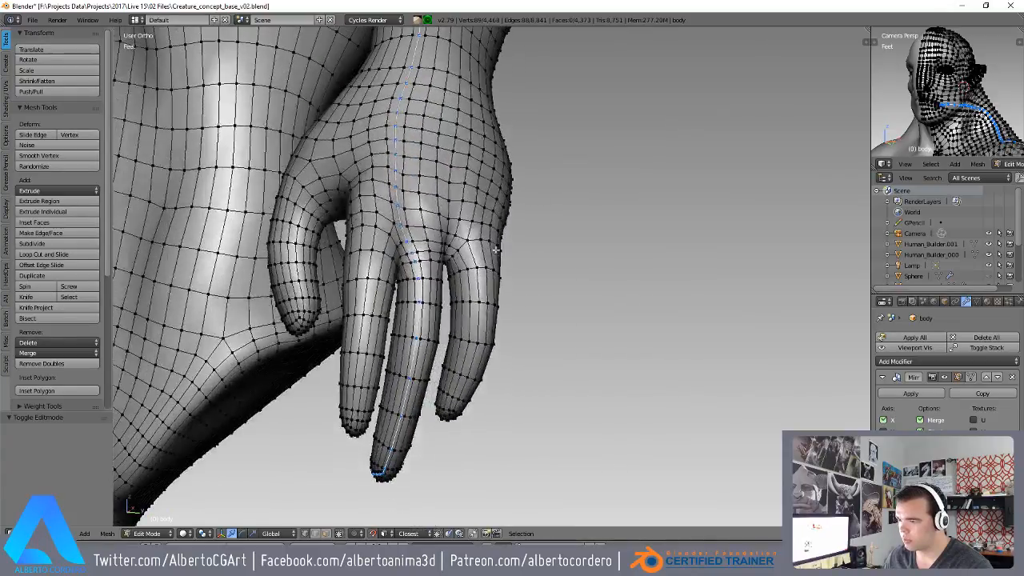
left_click(407, 145)
- Examine the path of the selected edge loop from the arm over the shoulder and neck to the mouth corner
scroll(408, 145, "down", 3)
middle_click_drag(407, 145, 408, 268)
scroll(419, 273, "up", 3)
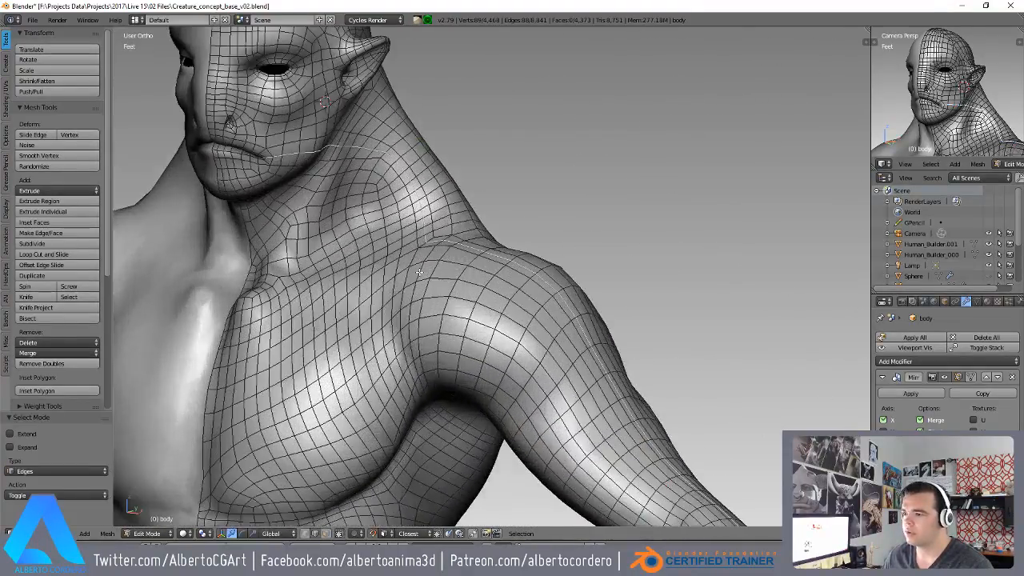
scroll(462, 302, "down", 3)
middle_click_drag(463, 301, 488, 320)
scroll(486, 203, "up", 3)
scroll(558, 190, "down", 4)
scroll(488, 320, "up", 6)
middle_click_drag(448, 256, 507, 161)
scroll(619, 242, "down", 5)
scroll(578, 256, "up", 5)
scroll(507, 160, "up", 4)
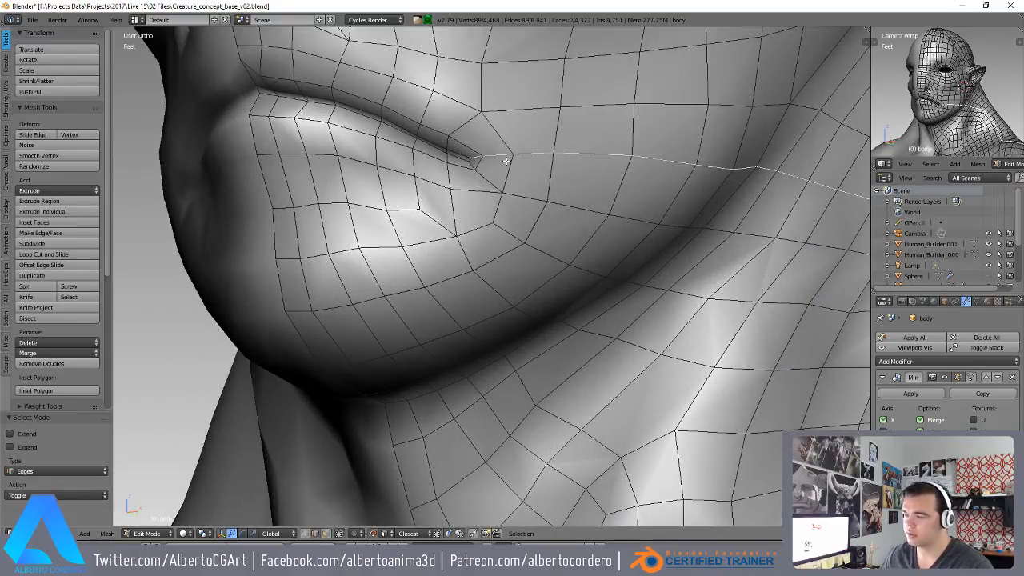
- Try dissolving the selected edge loop and moving the vertex at the mouth corner, and undo both changes
scroll(507, 160, "down", 4)
key("ctrl+x")
scroll(532, 179, "up", 4)
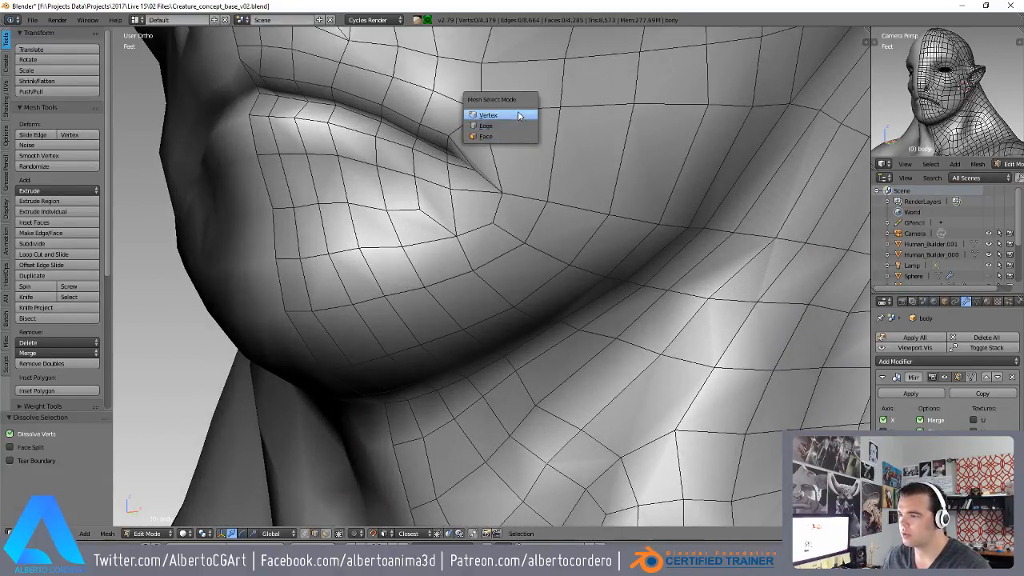
left_click(518, 116)
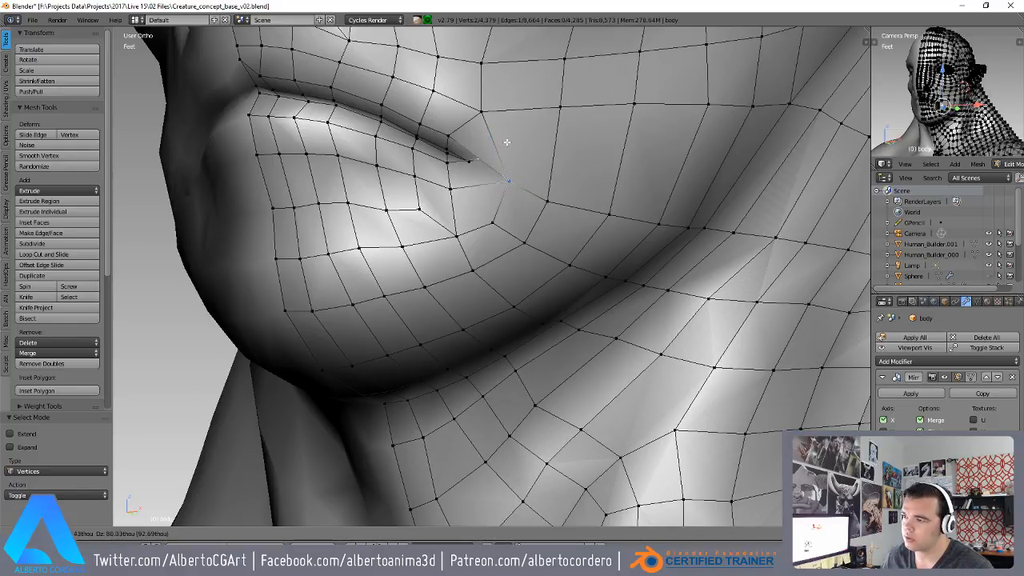
key("ctrl+z")
key("ctrl+z")
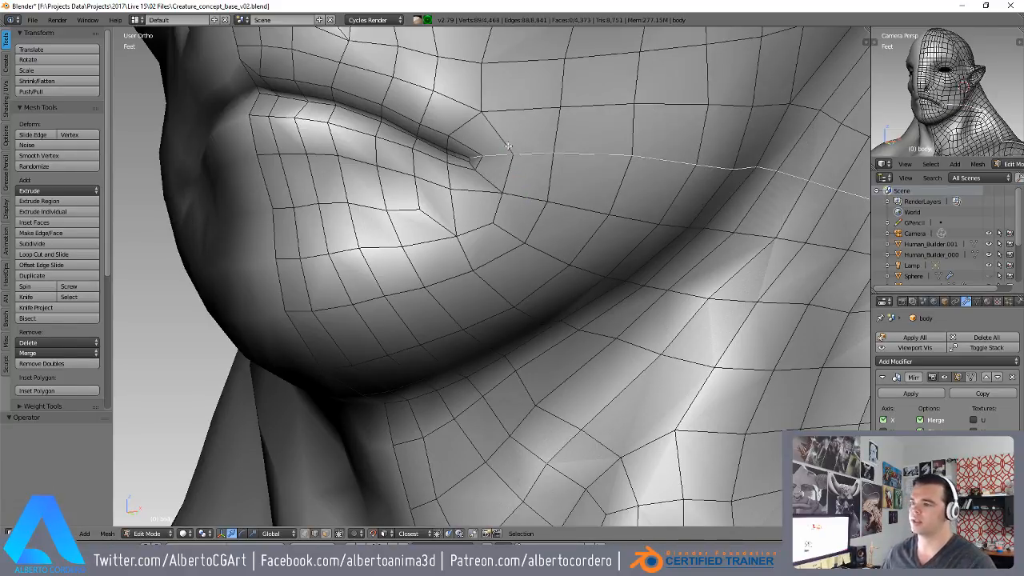
- Return to vertex selection and clear the selection on the body mesh
scroll(501, 139, "down", 2)
left_click(491, 136)
key("a")
scroll(604, 306, "down", 10)
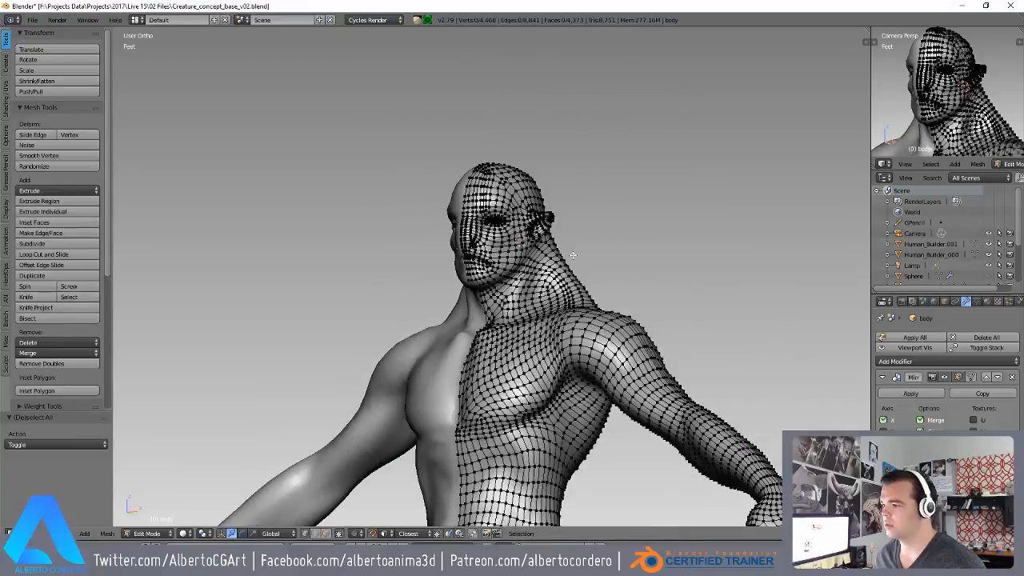
key("z")
scroll(604, 306, "up", 1)
mouse_move(605, 306)
middle_mouse_down("shift")
mouse_move(603, 234)
mouse_move(568, 165)
middle_mouse_up("shift")
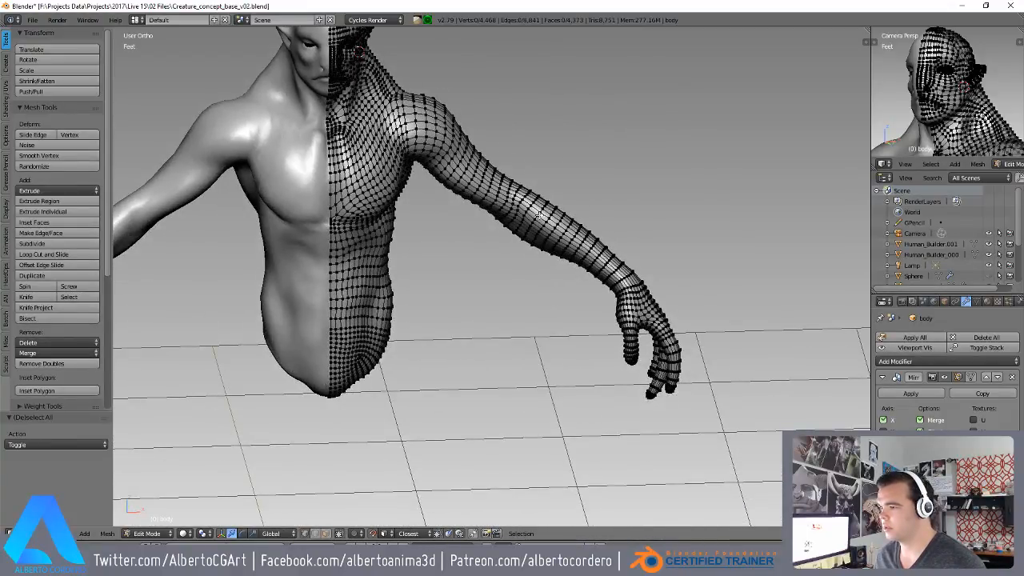
scroll(537, 248, "down", 4)
- Leave Edit Mode, reveal the hidden sculpt, and select only the body retopology mesh
key("Tab")
scroll(524, 247, "up", 4)
key("z")
middle_click_drag(458, 163, 484, 212, "shift")
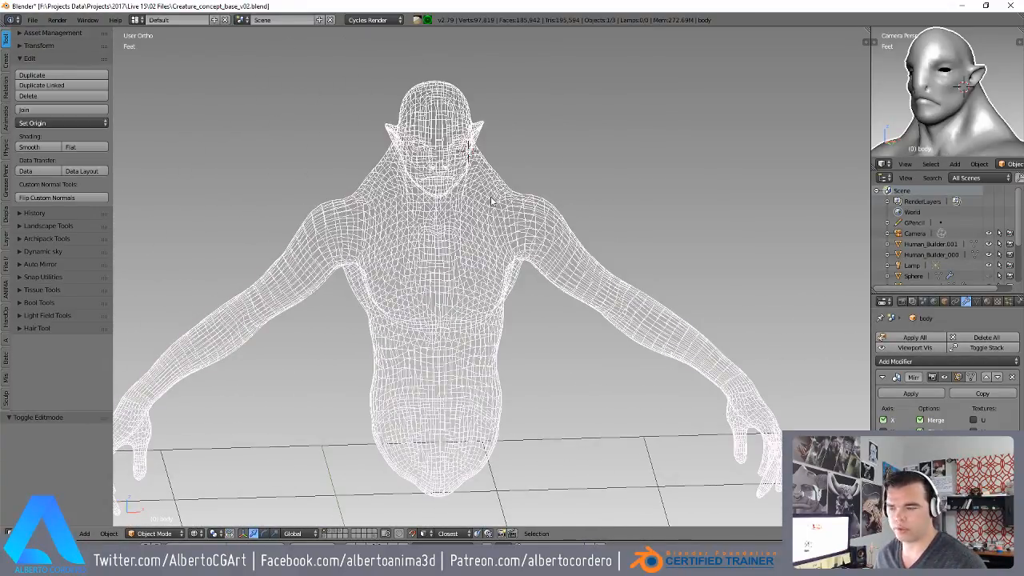
key("a")
scroll(492, 200, "up", 2)
right_click(494, 199)
key("z")
key("z")
key("z")
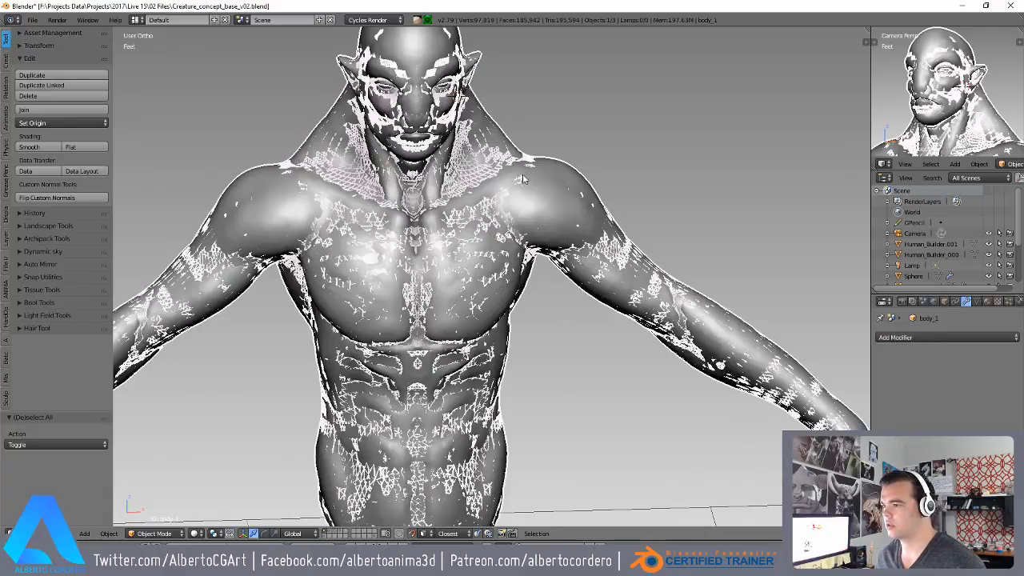
right_click(524, 179)
key("z")
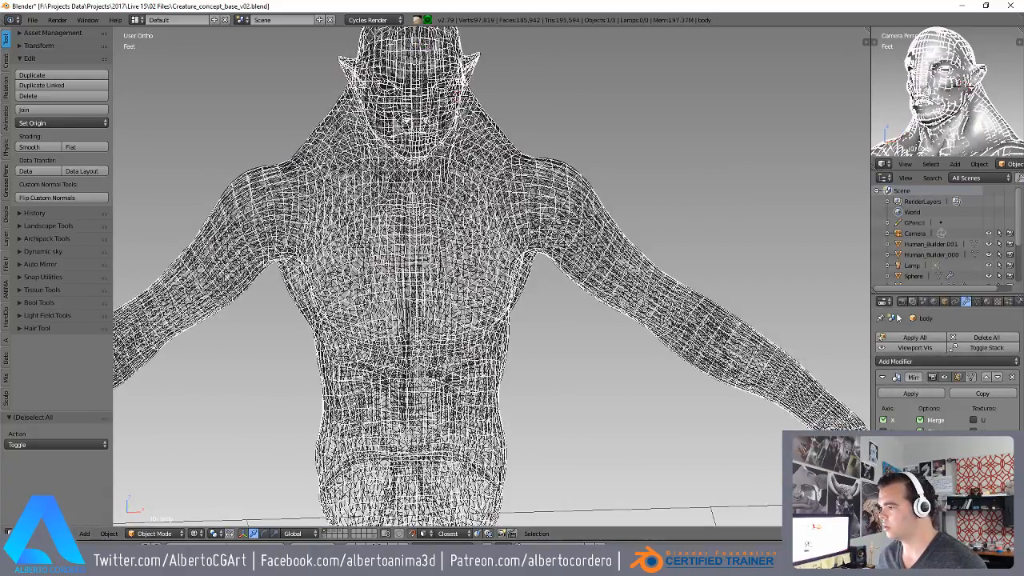
- Add a Shrinkwrap modifier to the body mesh and choose its target object
left_click(904, 362)
left_click(894, 292)
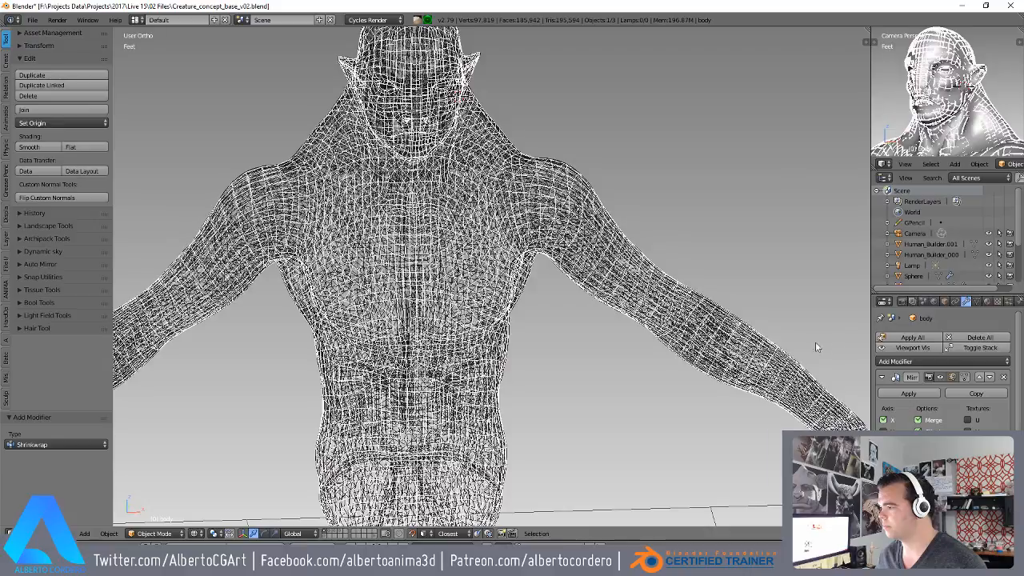
scroll(944, 369, "down", 2)
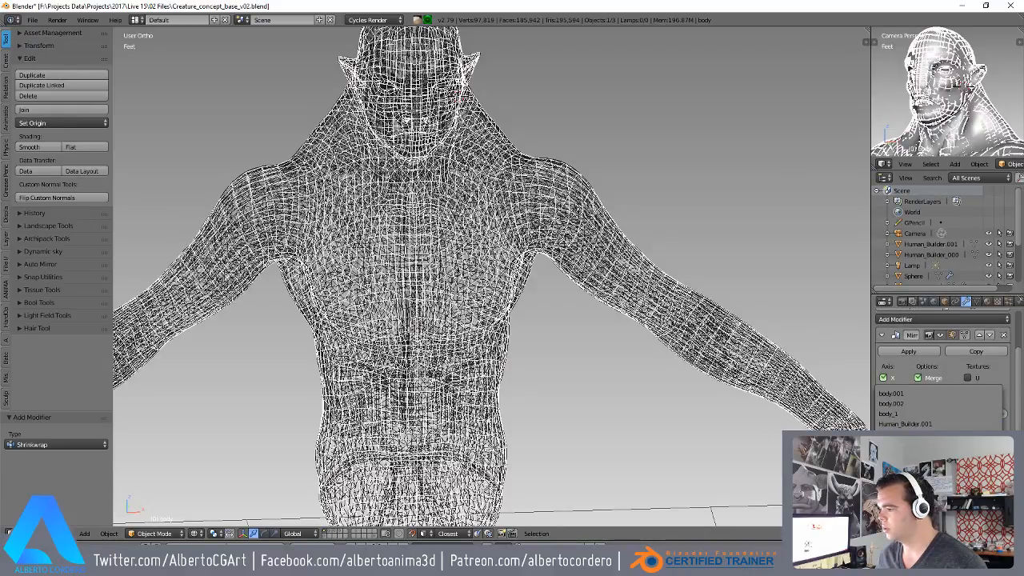
key("z")
- In Edit Mode with wireframe display, lasso-select all vertices of the arm and hand
scroll(726, 395, "down", 3)
middle_click_drag(605, 255, 558, 271)
scroll(557, 271, "up", 4)
scroll(492, 225, "down", 4)
key("Tab")
key("z")
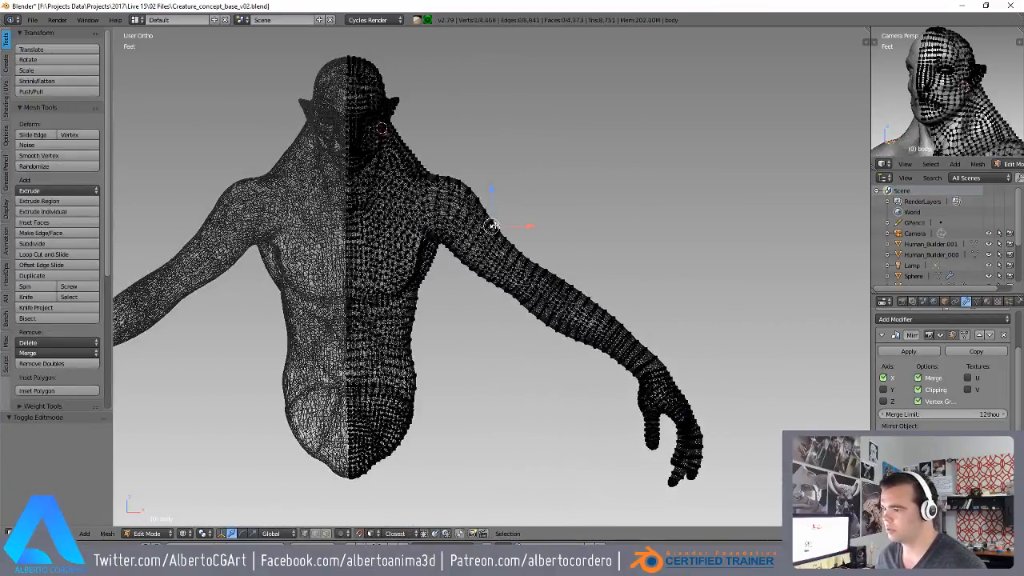
middle_click_drag(477, 176, 469, 139, "shift")
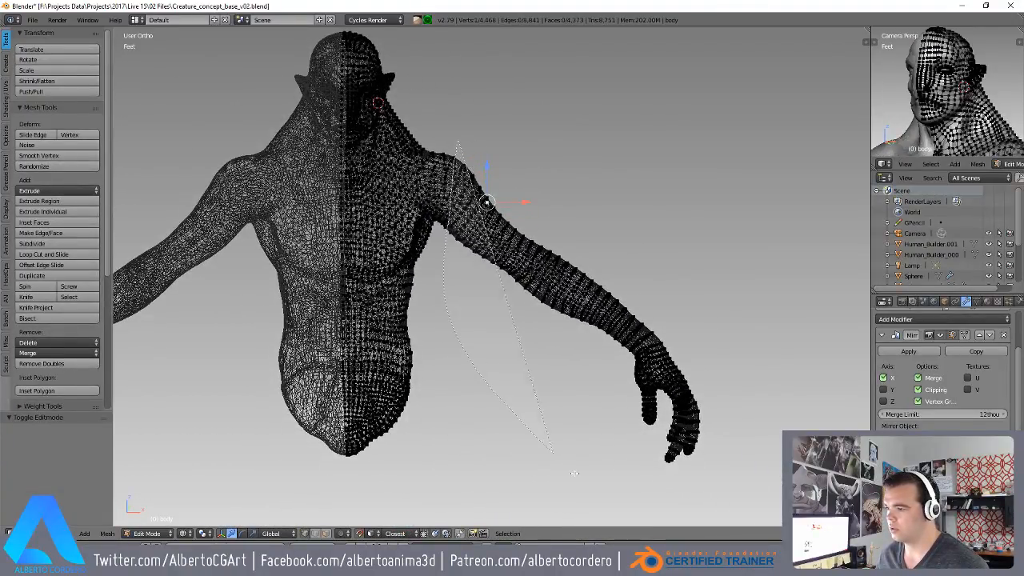
left_click_drag(553, 453, 629, 163, "ctrl")
- Return to solid display and grow the arm selection up to the shoulder
middle_click_drag(488, 156, 490, 231, "shift")
scroll(479, 232, "up", 5)
key("z")
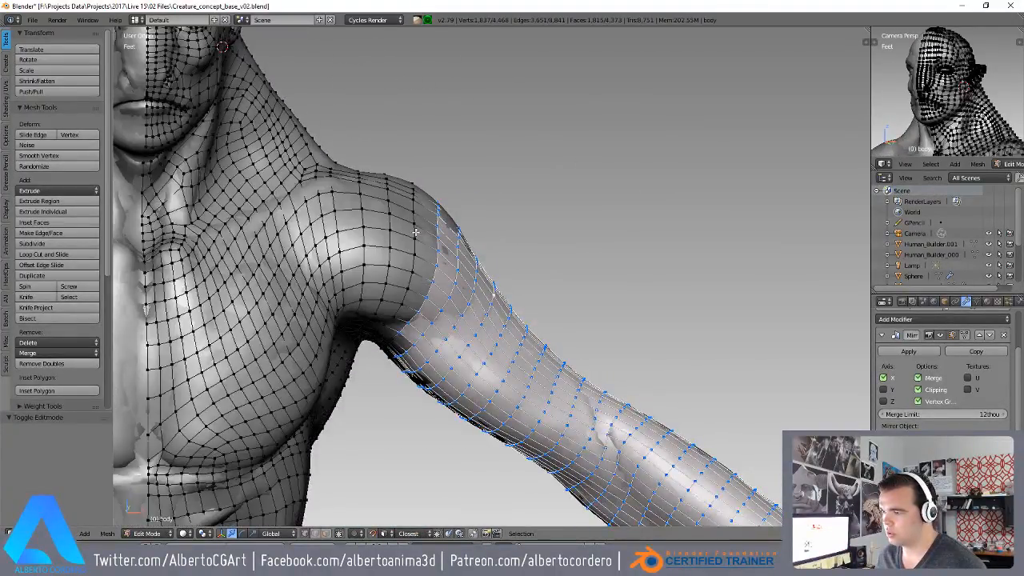
middle_click_drag(401, 266, 392, 286)
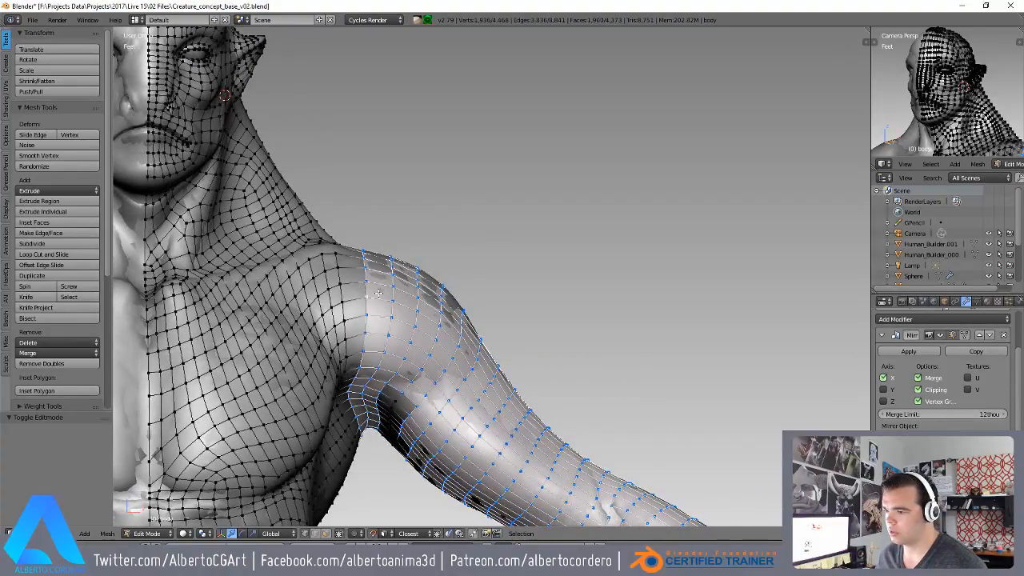
scroll(502, 245, "down", 8)
middle_click_drag(503, 245, 491, 261)
scroll(567, 277, "up", 4)
- Smooth the selected arm and hand vertices twice
key("w")
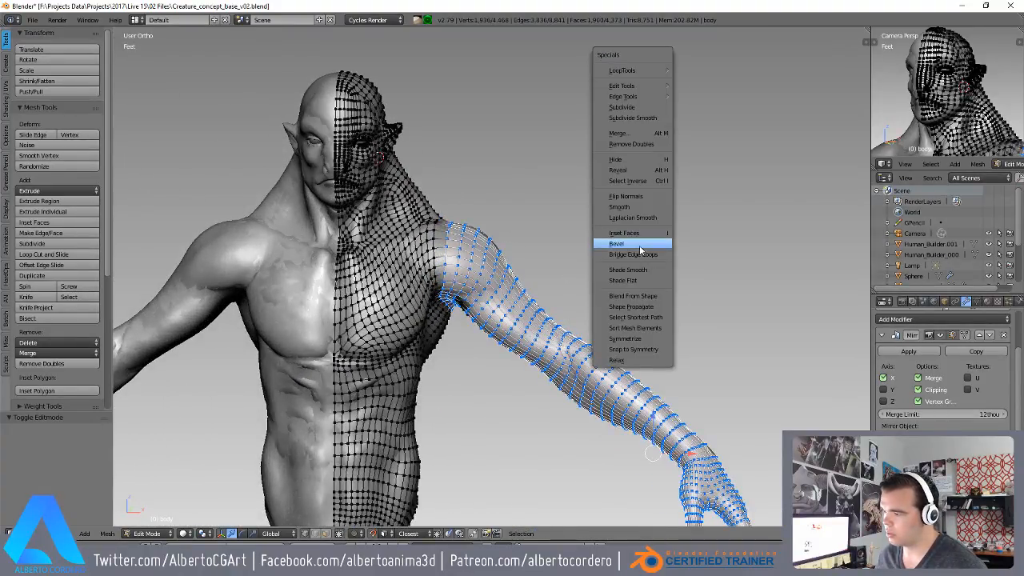
left_click(625, 210)
key("w")
left_click(624, 208)
- Inspect the smoothed arm in Object Mode, smooth its vertices once more, and leave Edit Mode
key("Tab")
middle_click_drag(727, 303, 560, 288)
scroll(584, 152, "up", 2)
key("Tab")
scroll(482, 270, "up", 4)
middle_click_drag(432, 260, 481, 266, "shift")
key("w")
left_click(481, 269)
key("Tab")
scroll(572, 311, "down", 5)
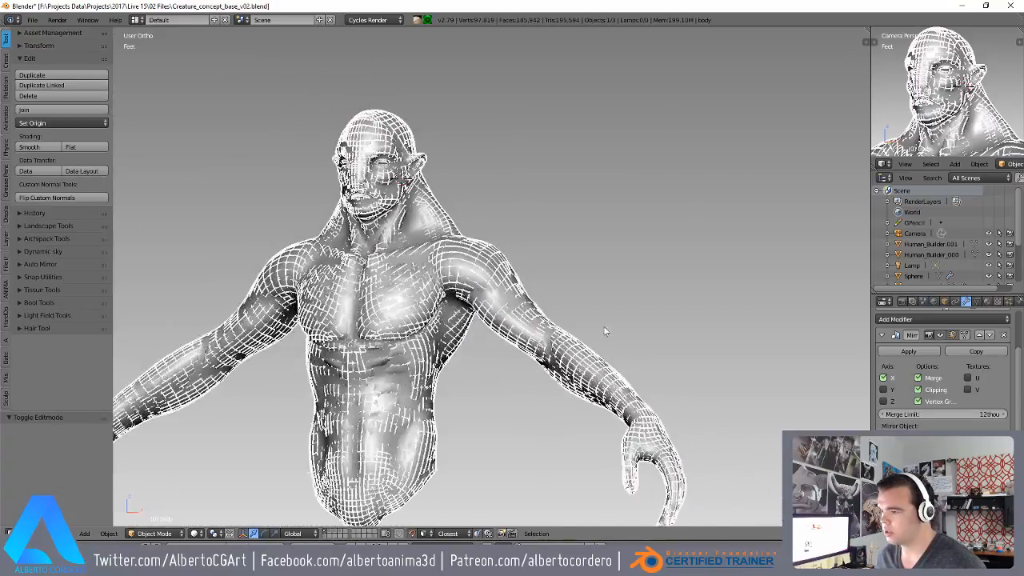
- Apply the Shrinkwrap modifier to the body mesh and reopen the mesh in Edit Mode
left_click(909, 471)
scroll(528, 256, "up", 4)
key("Tab")
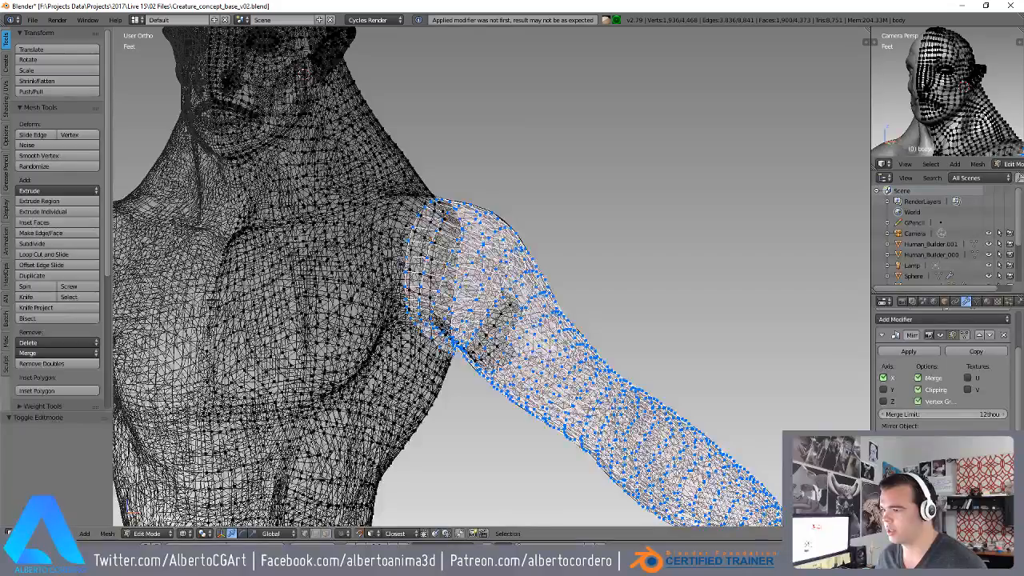
- Deselect all vertices of the body mesh and return to Object Mode
scroll(536, 245, "down", 4)
middle_click_drag(668, 320, 516, 168)
scroll(586, 326, "up", 4)
scroll(500, 172, "down", 4)
scroll(516, 168, "down", 2)
key("a")
scroll(512, 200, "up", 3)
key("Tab")
- Hide the selection to inspect the head underneath, and reveal the hidden objects again
mouse_move(512, 256)
middle_mouse_down()
mouse_move(506, 232)
mouse_move(509, 345)
middle_mouse_up()
scroll(502, 236, "down", 2)
key("h")
scroll(501, 236, "up", 3)
scroll(510, 320, "up", 4)
mouse_move(510, 276)
middle_mouse_down("shift")
mouse_move(512, 331)
mouse_move(455, 274)
middle_mouse_up("shift")
key("alt+h")
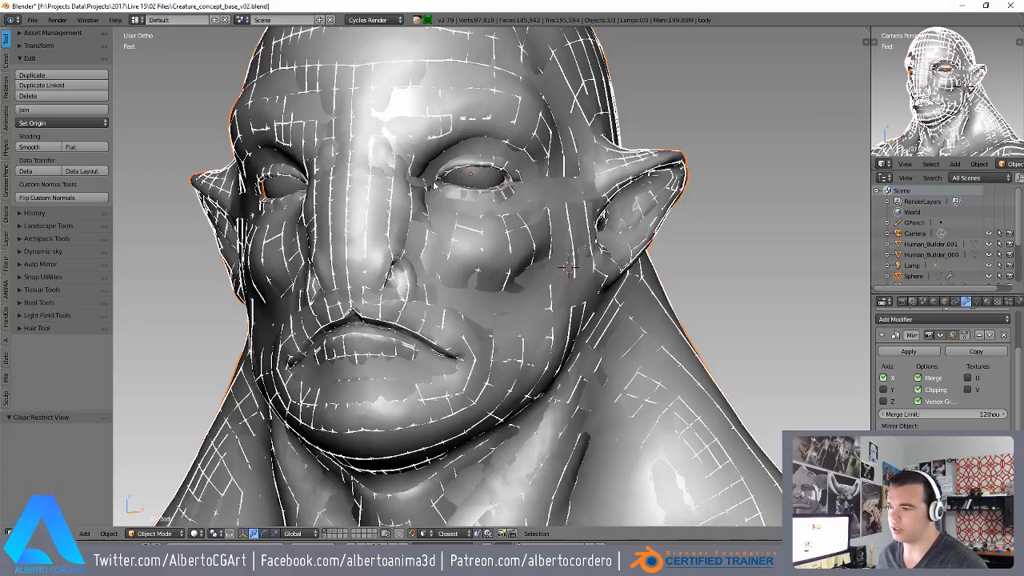
- Select the eyes together with the body retopology mesh, move them to layer 2, and show that layer
right_click(489, 185)
right_click(488, 184)
right_click(629, 153, "shift")
key("z")
scroll(624, 156, "down", 1)
key("z")
scroll(584, 180, "down", 8)
middle_click_drag(513, 309, 460, 237, "shift")
scroll(504, 354, "down", 1)
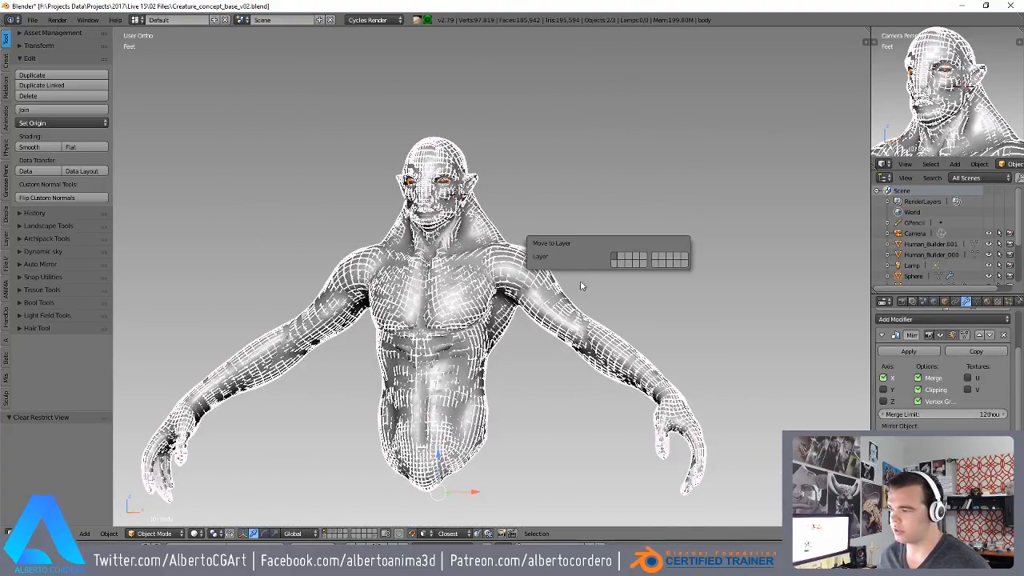
key("2")
scroll(430, 254, "up", 10)
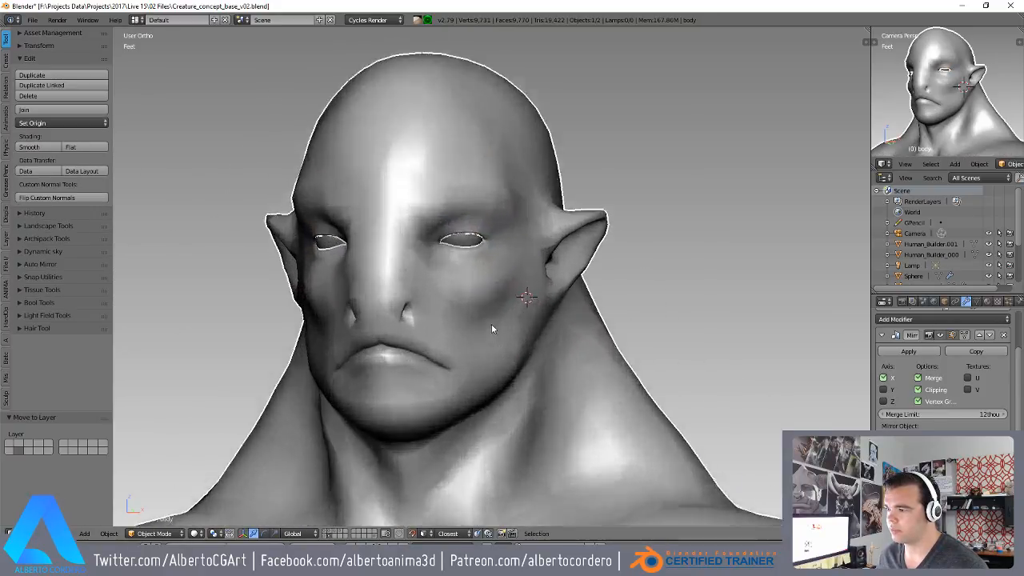
- Enter Edit Mode, select the eyelid faces around the eye opening, and hide the rest of the body mesh
key("Tab")
middle_click_drag(436, 279, 384, 265)
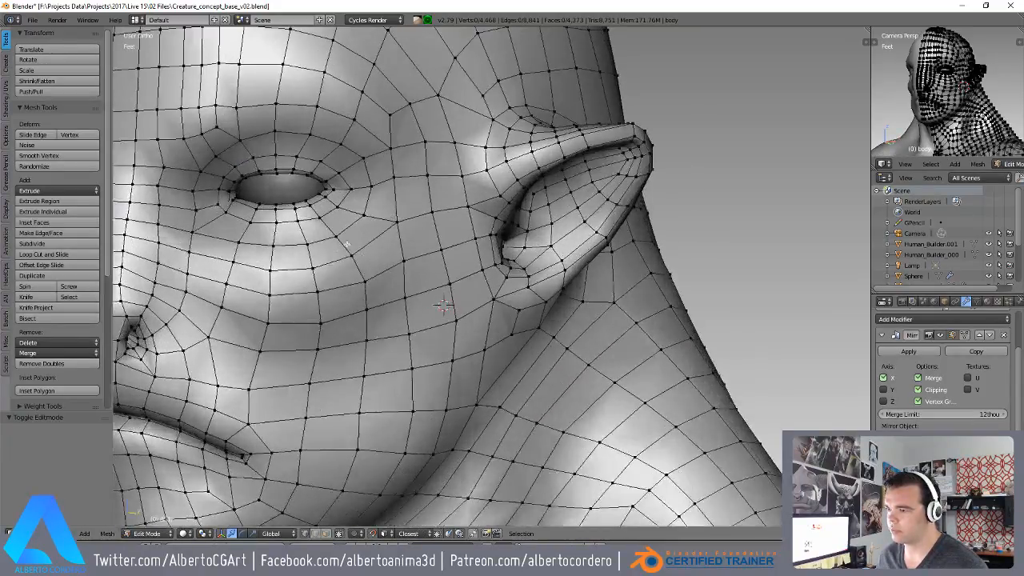
scroll(320, 213, "down", 2)
middle_click_drag(328, 217, 499, 237, "shift")
scroll(499, 237, "up", 4)
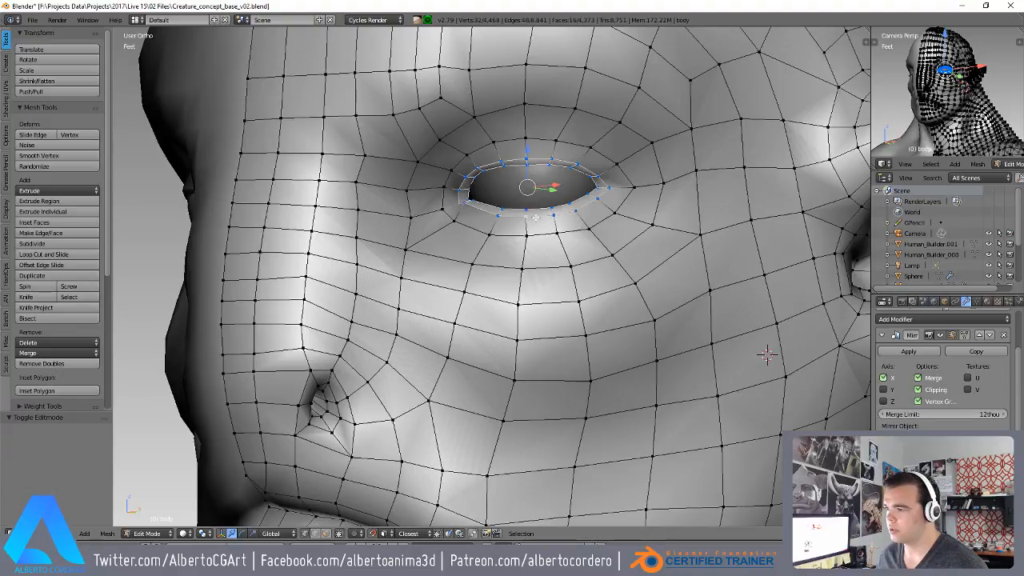
key("ctrl+KP_Add")
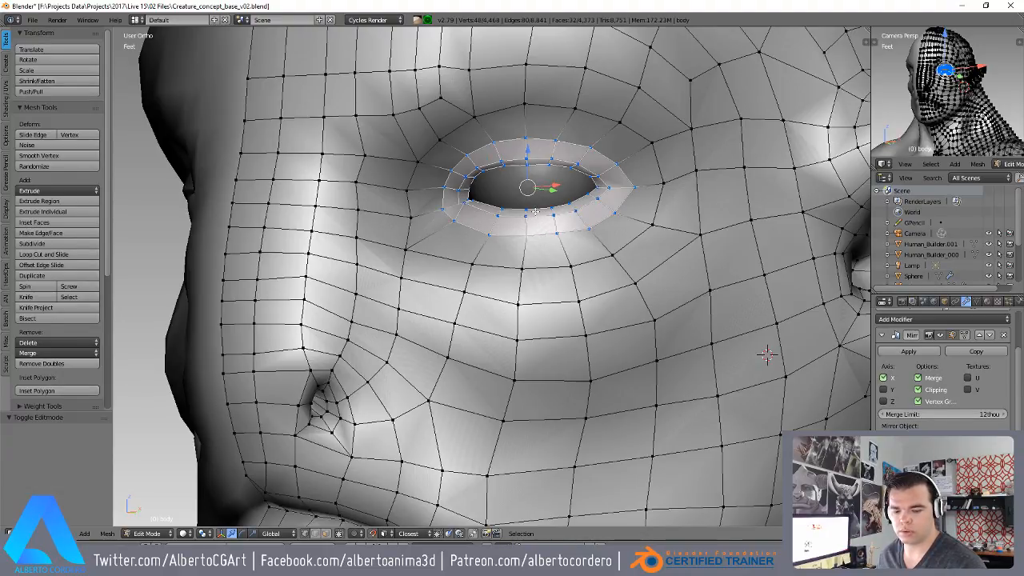
key("ctrl+i")
scroll(535, 211, "down", 4)
key("h")
middle_click_drag(535, 211, 507, 233)
scroll(507, 234, "up", 4)
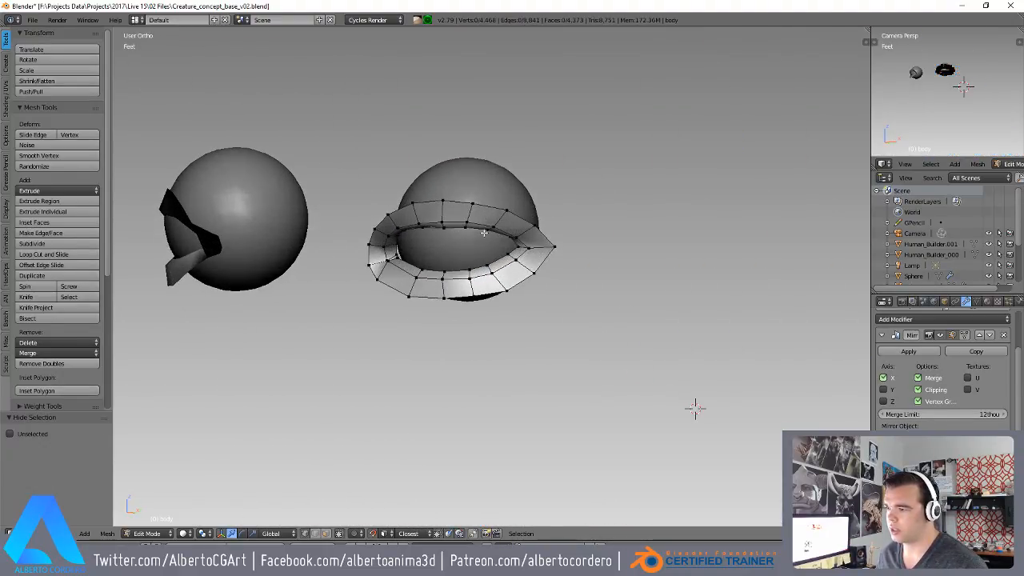
- Extrude the eyelid's inner edge loop back into the head and scale the new loop up to about 1.5 times
left_click(417, 255, "alt")
scroll(412, 257, "down", 4)
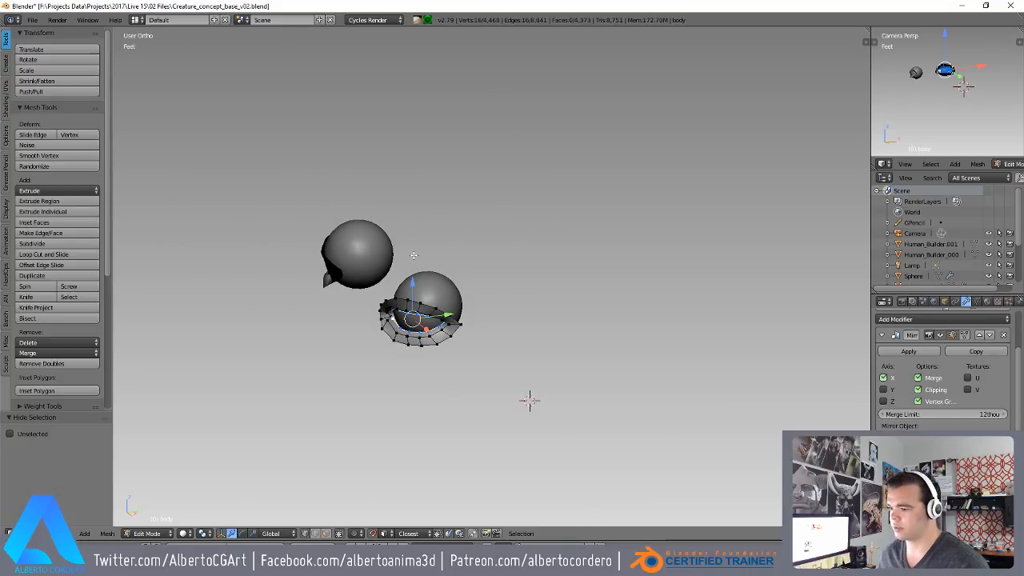
key("KP_7")
scroll(415, 250, "up", 4)
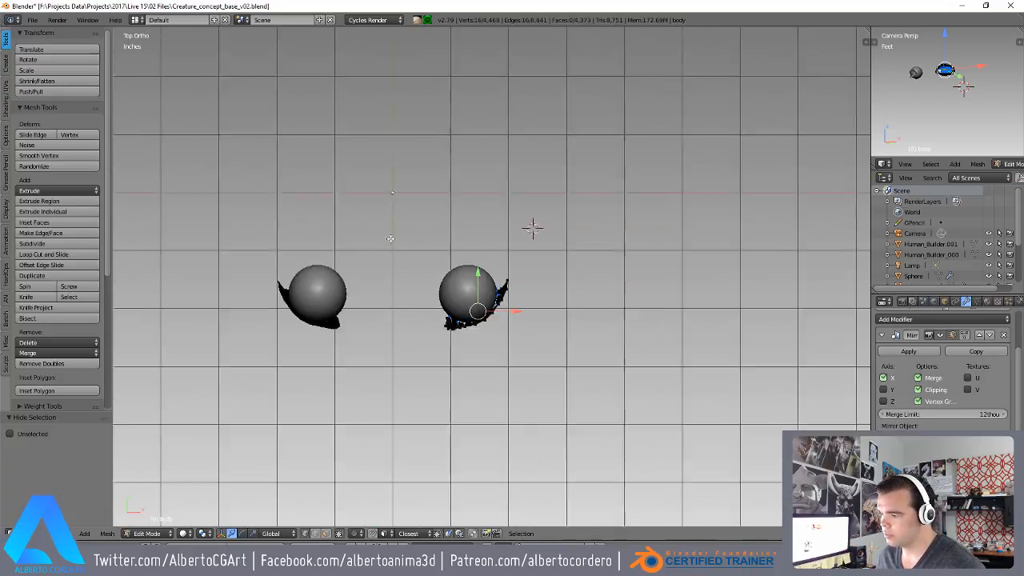
scroll(417, 249, "up", 1)
left_click(392, 221)
key("s")
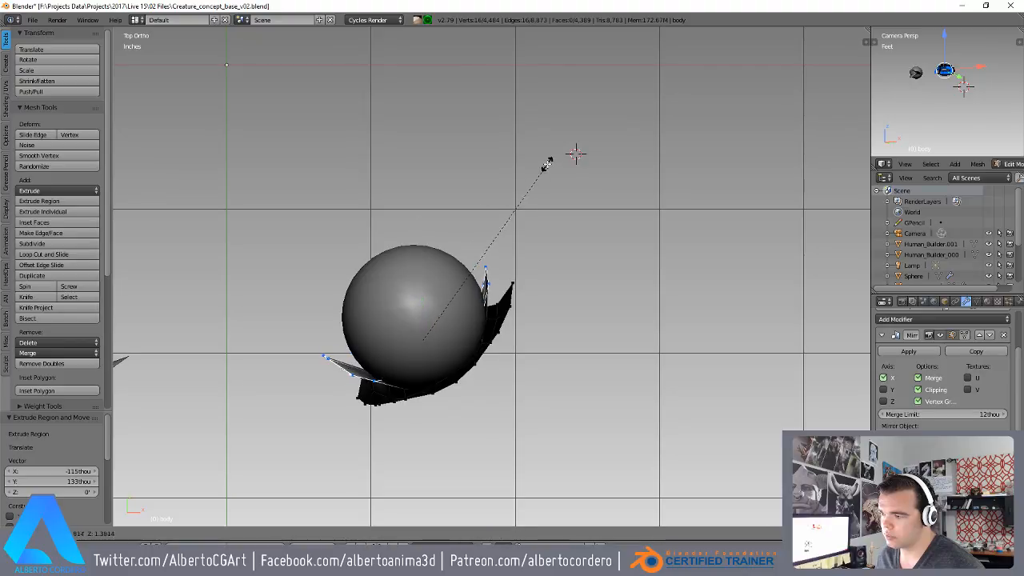
left_click(555, 157)
- Scale the extruded eyelid loop along Z and move it about 170 thou backward along Y around the eyeball
middle_click_drag(508, 222, 581, 197)
key("s")
key("z")
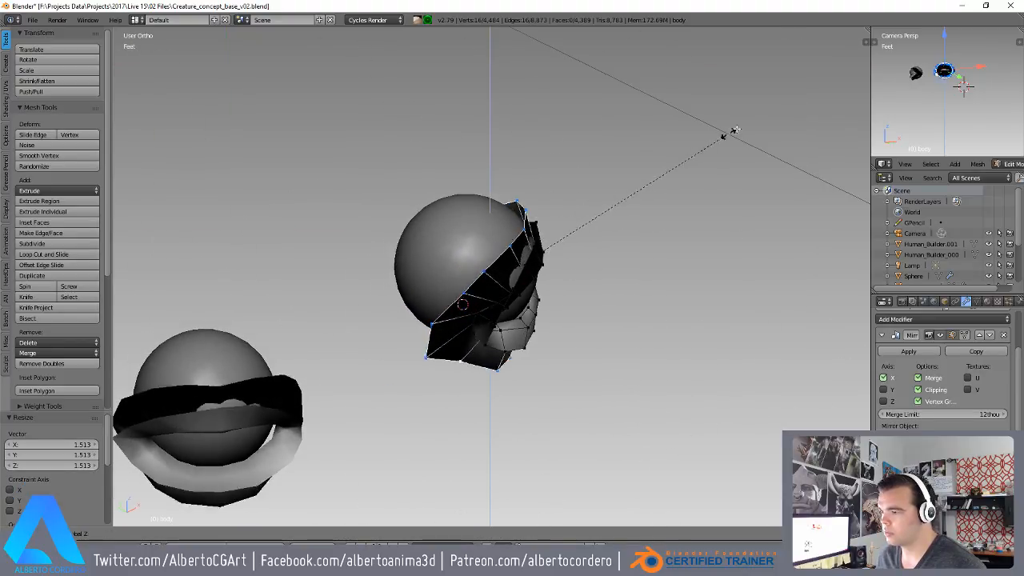
left_click(737, 129)
middle_click_drag(739, 128, 653, 180)
left_click_drag(508, 278, 482, 275)
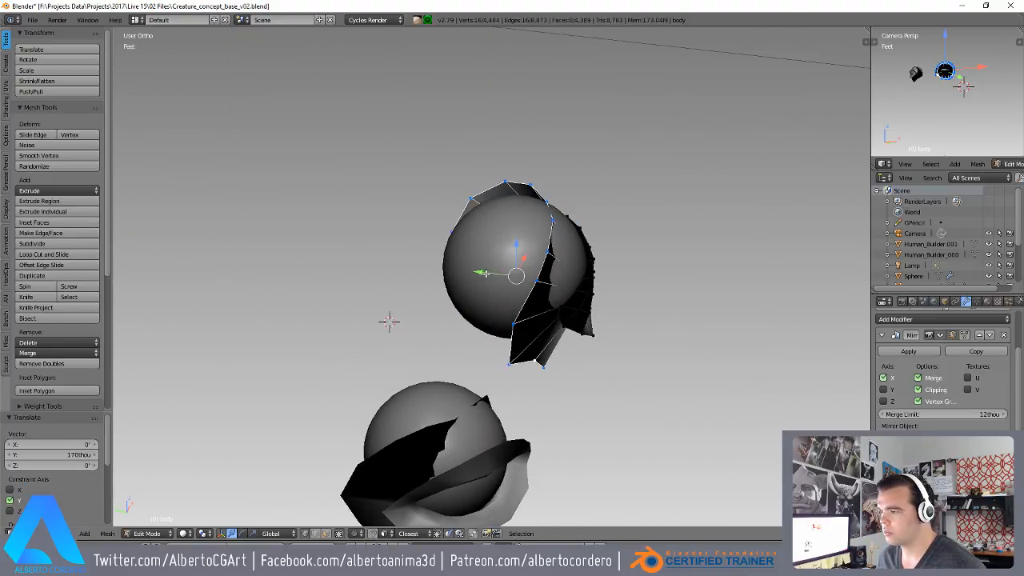
middle_click_drag(483, 274, 499, 270)
- Refine the extruded loop's fit around the eyeball with further moves and scaling, ending with a scale of about 0.96
key("s")
left_click(612, 248)
middle_click_drag(514, 227, 535, 196)
key("g")
left_click(498, 172)
key("g")
left_click(432, 192)
middle_click_drag(432, 192, 506, 257)
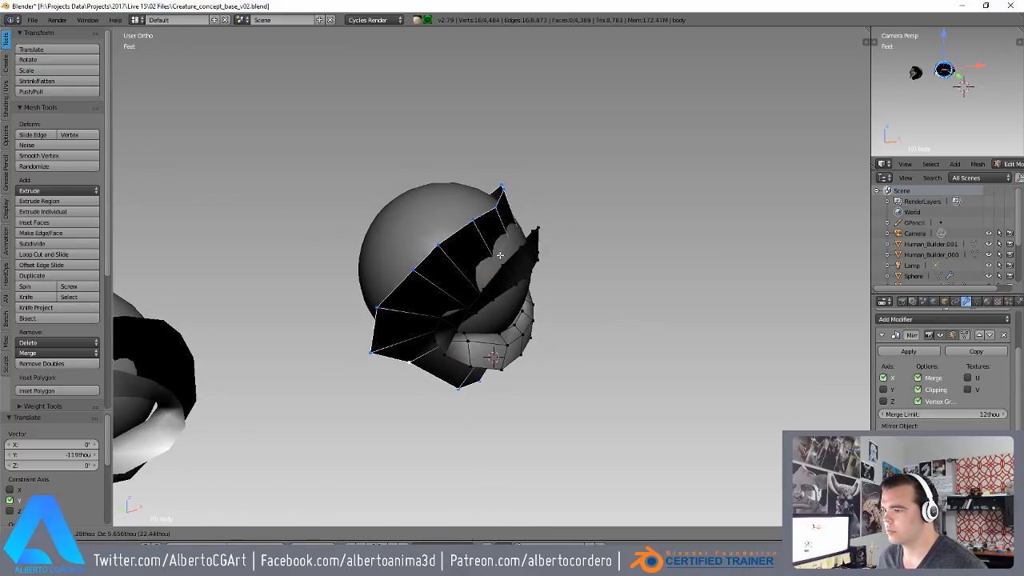
key("s")
left_click(613, 237)
- Reposition pairs of vertices along the extruded socket loop so that it wraps evenly around the eyeball
middle_click_drag(614, 237, 496, 295)
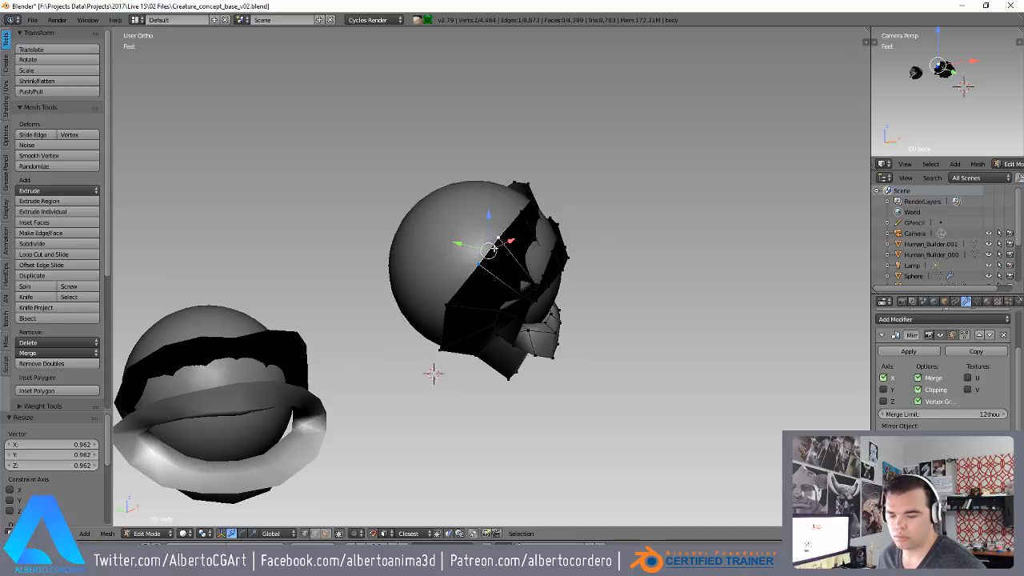
middle_click_drag(519, 223, 445, 326)
right_click(460, 295, "shift")
key("g")
left_click(435, 320)
right_click(436, 292)
right_click(437, 340, "shift")
key("g")
middle_click_drag(410, 387, 411, 390)
right_click(450, 334)
middle_click_drag(451, 335, 477, 326)
key("g")
left_click(451, 308)
right_click(394, 342)
right_click(439, 289, "shift")
key("g")
left_click(438, 305)
right_click(404, 308)
right_click(524, 309, "shift")
- Extrude the rear socket loop behind the eyeball, scale it inward, and close the remaining hole with Grid Fill
middle_click_drag(539, 344, 626, 322)
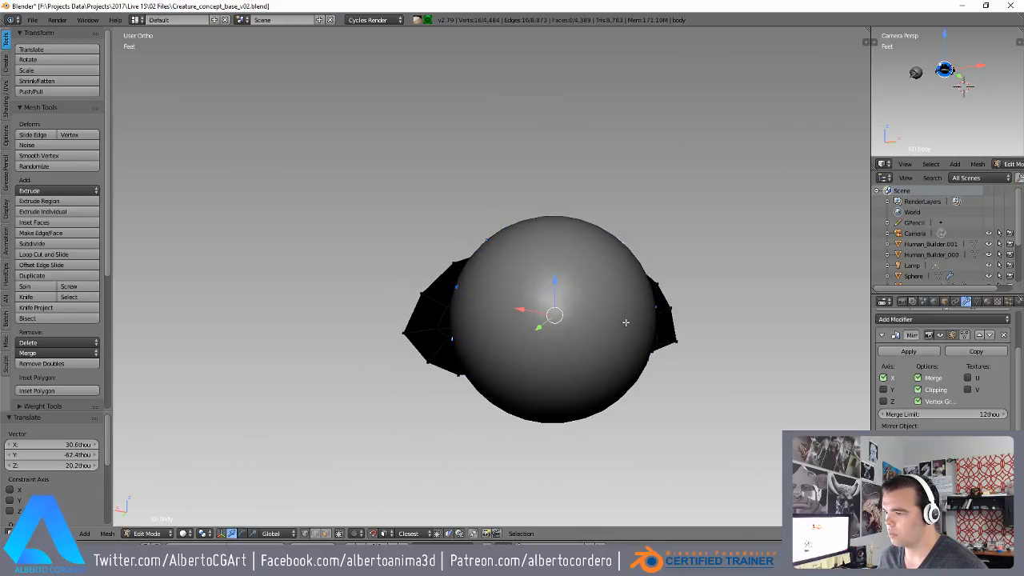
left_click(733, 317)
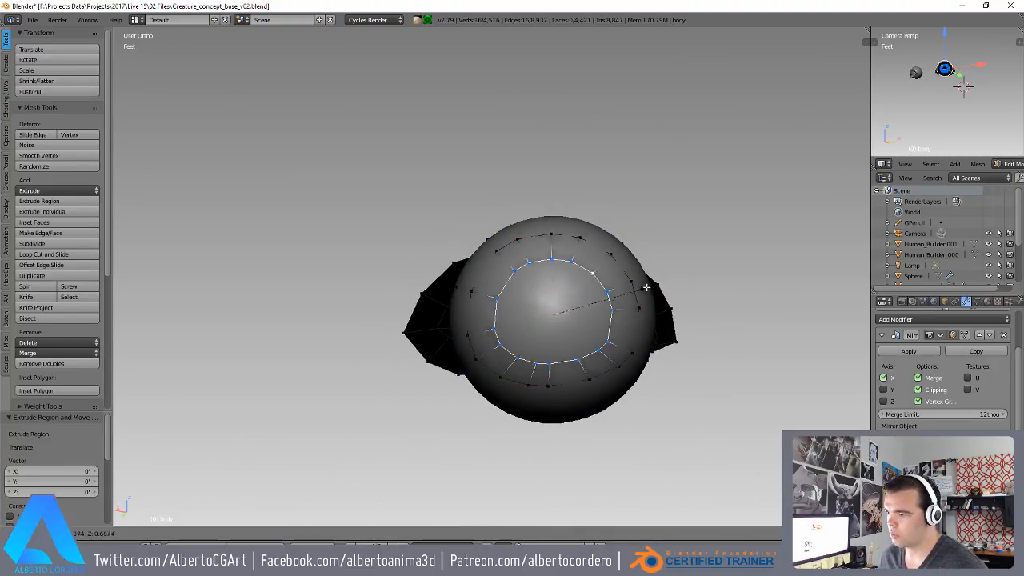
left_click(623, 295)
key("ctrl+f")
left_click(527, 299)
key("a")
- Check the closed eye socket in wireframe and move a stray socket vertex beside the eyeball
scroll(345, 462, "down", 3)
scroll(542, 288, "up", 3)
mouse_move(492, 312)
middle_mouse_down()
mouse_move(542, 289)
mouse_move(640, 281)
middle_mouse_up()
key("z")
key("z")
key("z")
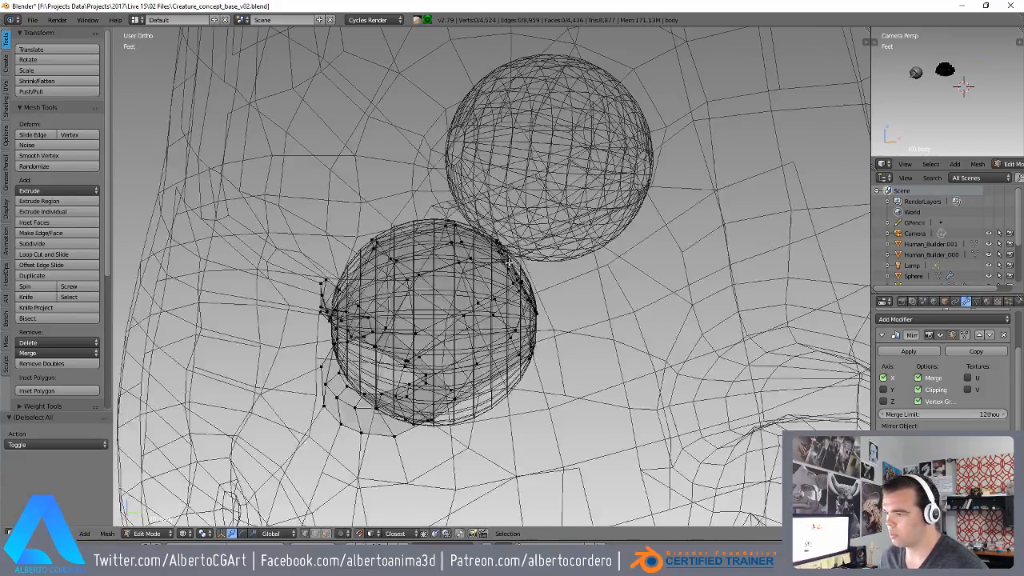
middle_click_drag(538, 277, 524, 271)
right_click(521, 269)
key("z")
middle_click_drag(627, 346, 516, 186)
key("z")
key("z")
key("g")
left_click(484, 302)
- Reveal the hidden parts of the body mesh and deselect all vertices
key("Tab")
key("a")
scroll(530, 277, "down", 5)
middle_click_drag(562, 237, 503, 290)
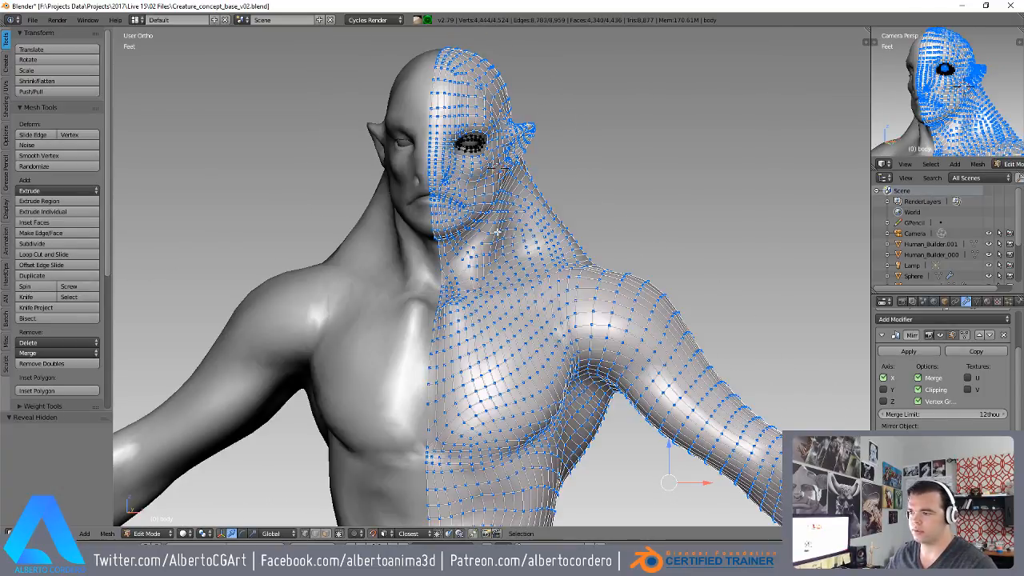
key("a")
- Examine the eyelid edges and the new eye socket around the eyeball from several angles
middle_click_drag(497, 232, 659, 257)
scroll(382, 240, "up", 8)
scroll(480, 216, "up", 3)
left_click(496, 201)
scroll(496, 208, "down", 6)
scroll(501, 223, "up", 3)
right_click(577, 189)
right_click(462, 201, "alt")
scroll(462, 201, "down", 1)
scroll(462, 201, "down", 1)
mouse_move(462, 201)
middle_mouse_down()
mouse_move(489, 222)
mouse_move(478, 213)
middle_mouse_up()
scroll(392, 226, "up", 3)
middle_click_drag(534, 218, 457, 240)
- Return to Object Mode, deselect everything, and hide the tool shelf to view the whole body
key("Tab")
key("a")
scroll(496, 234, "down", 5)
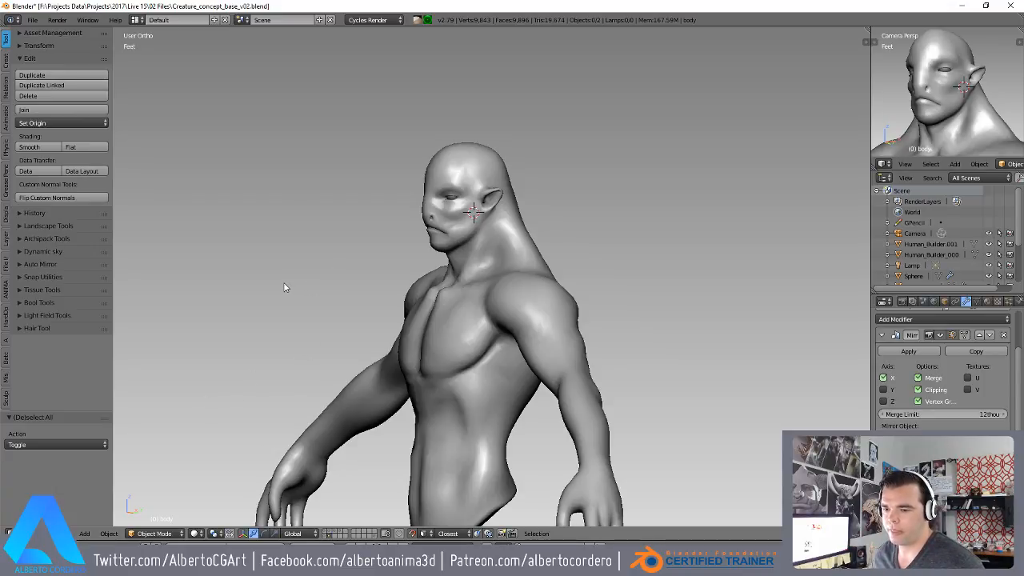
middle_click_drag(285, 286, 526, 203)
key("t")
scroll(468, 238, "down", 2)
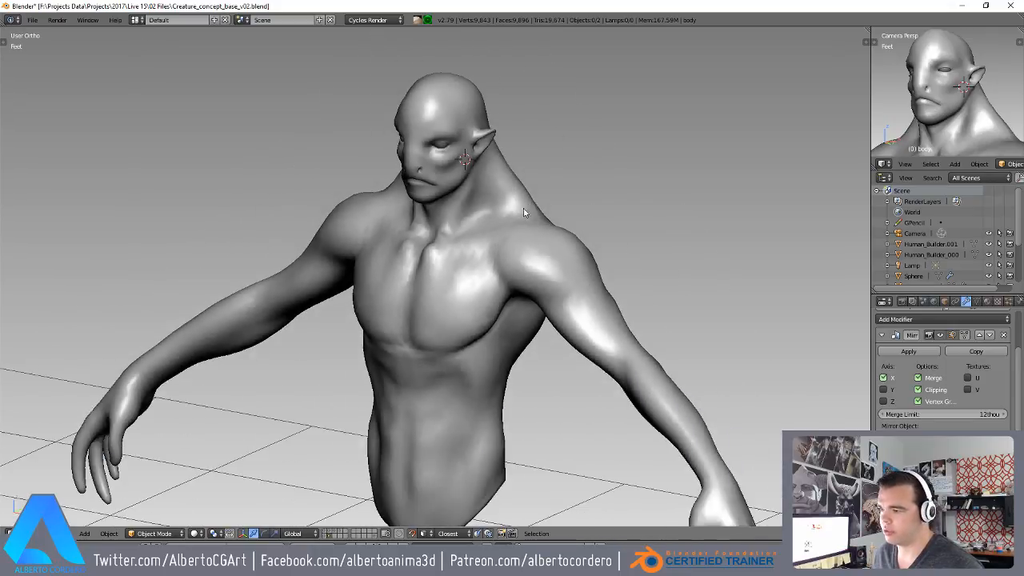
middle_click_drag(478, 232, 504, 236)
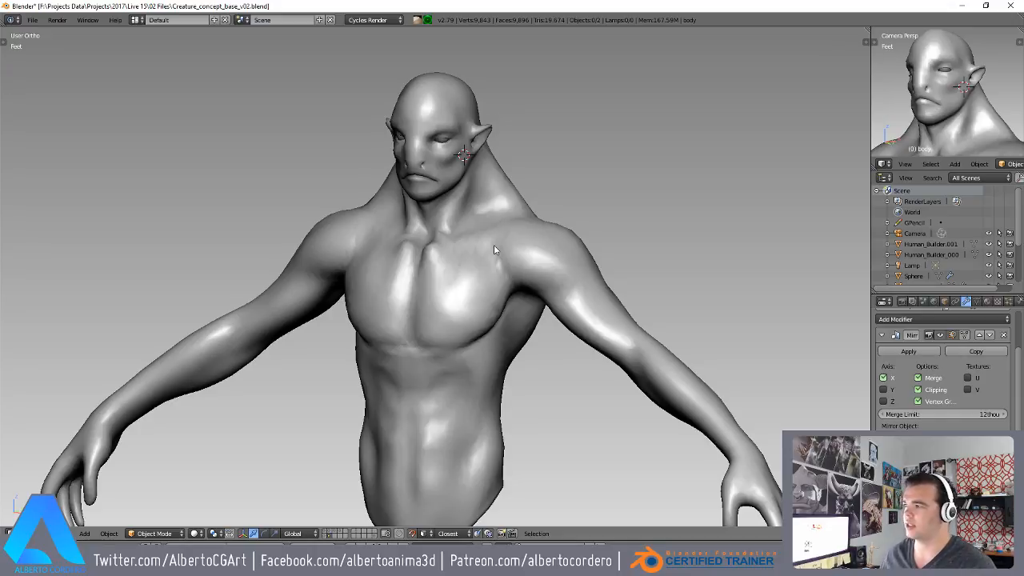
- Check the body in wireframe, reopen it in Edit Mode, and select all its vertices
key("z")
key("z")
key("Tab")
key("z")
scroll(502, 250, "down", 4)
key("z")
key("a")
scroll(388, 244, "up", 2)
middle_click_drag(503, 249, 308, 240)
key("ctrl+Tab")
left_click(485, 205)
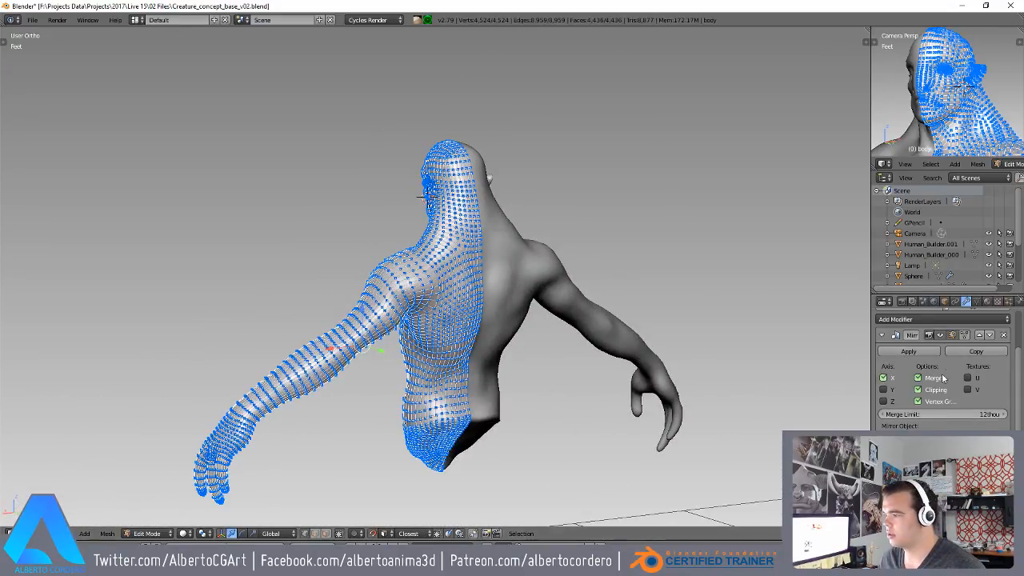
- Enable the Mirror modifier's edit cage display and deselect all vertices
left_click(964, 335)
middle_click_drag(432, 232, 517, 243)
key("a")
scroll(560, 232, "up", 4)
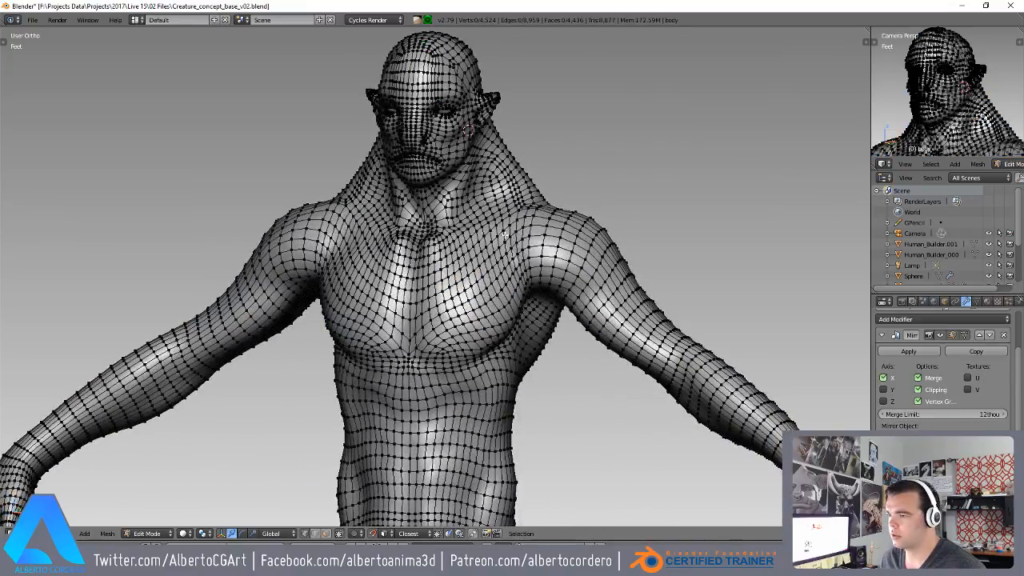
- Select the centre-line vertex just above the upper lip on the body mesh
scroll(454, 229, "up", 4)
middle_click_drag(447, 199, 496, 276, "shift")
middle_click_drag(483, 212, 511, 209)
scroll(480, 210, "down", 2)
scroll(424, 250, "up", 5)
middle_click_drag(412, 163, 457, 362, "shift")
middle_click_drag(445, 304, 393, 250)
scroll(480, 281, "up", 4)
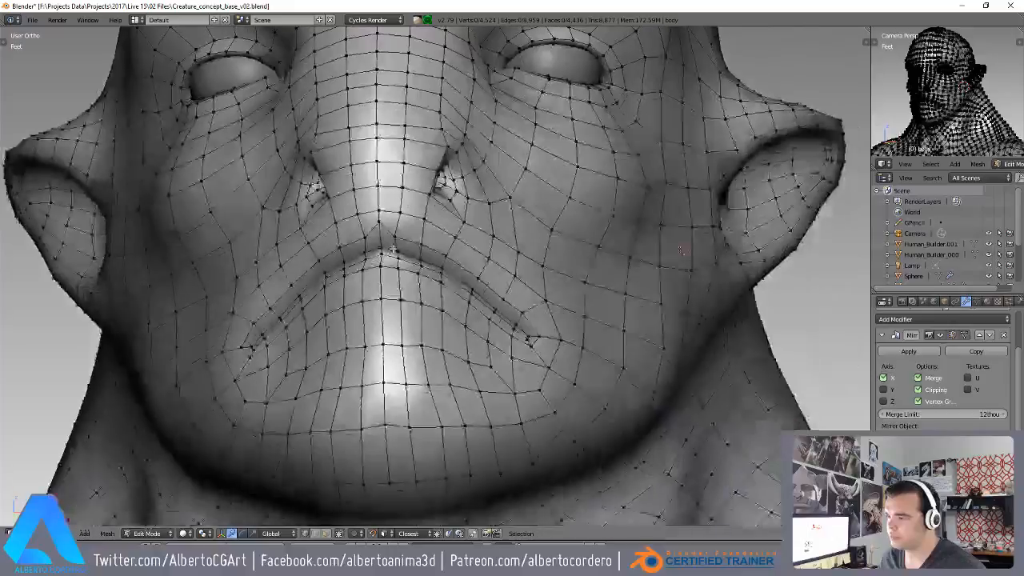
scroll(393, 249, "up", 3)
right_click(348, 200)
middle_click_drag(347, 198, 362, 208)
key("g")
key("g")
right_click(365, 211)
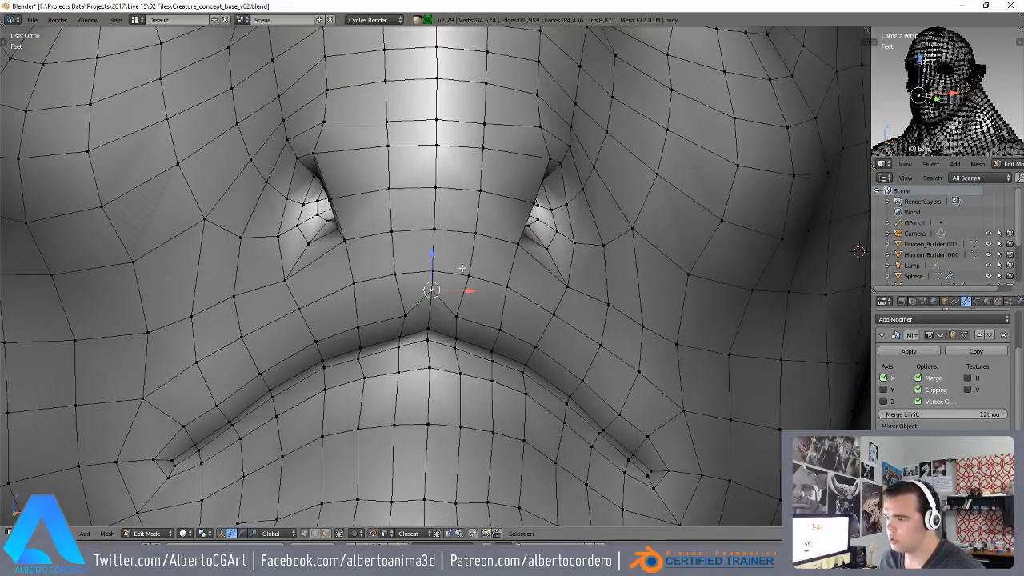
- Show the sculpt's layer together with the mesh and move the centre upper-lip vertex to match the sculpted lip notch
key("Tab")
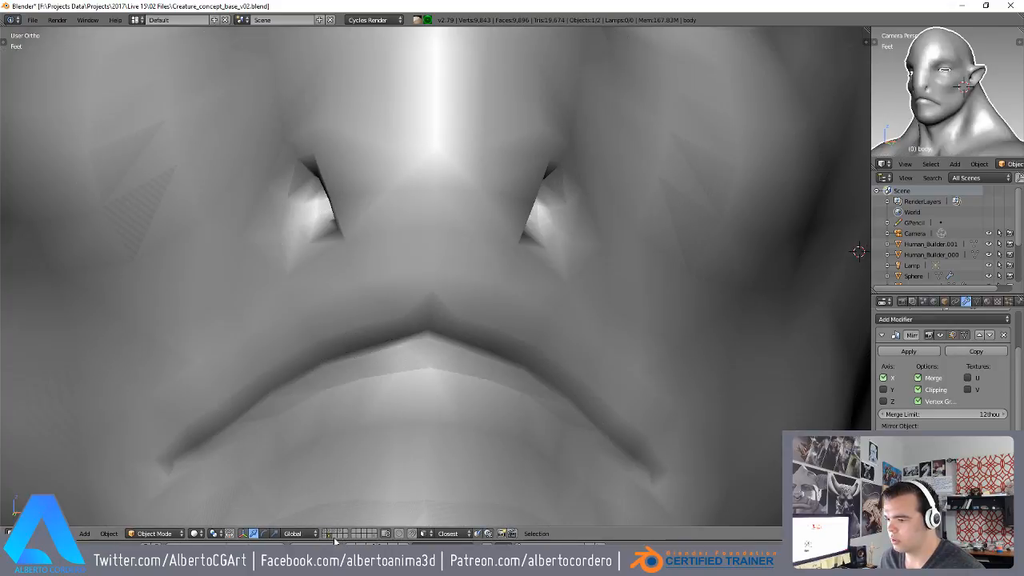
key("Tab")
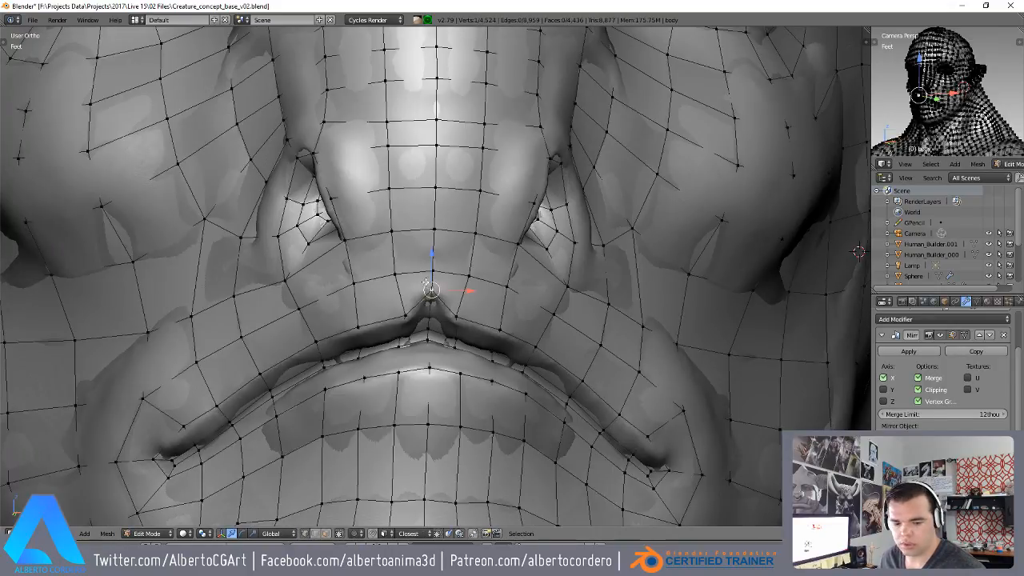
middle_click_drag(426, 280, 417, 243)
key("g")
left_click(421, 240)
key("g")
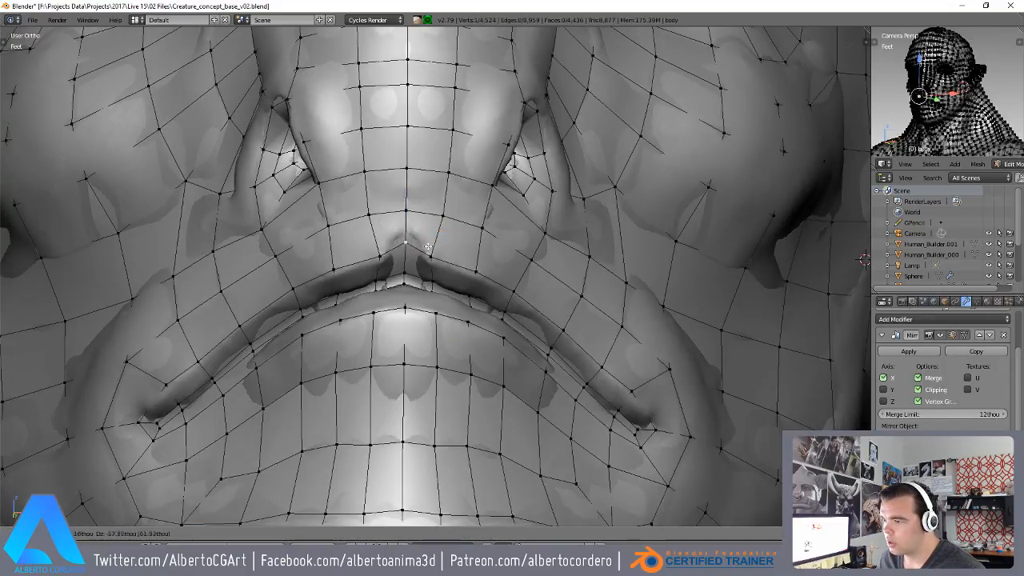
left_click(428, 251)
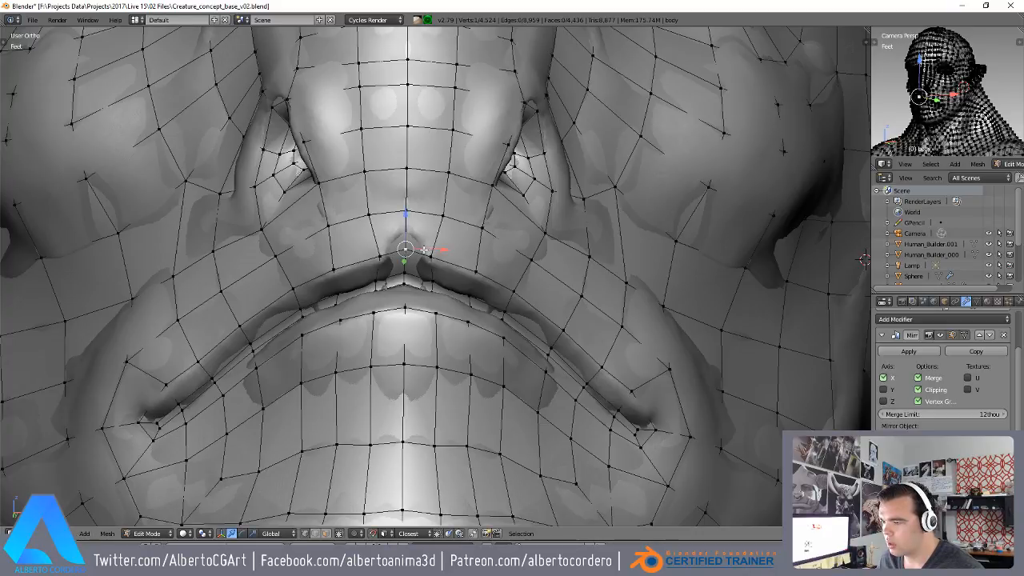
middle_click_drag(424, 251, 400, 240)
key("g")
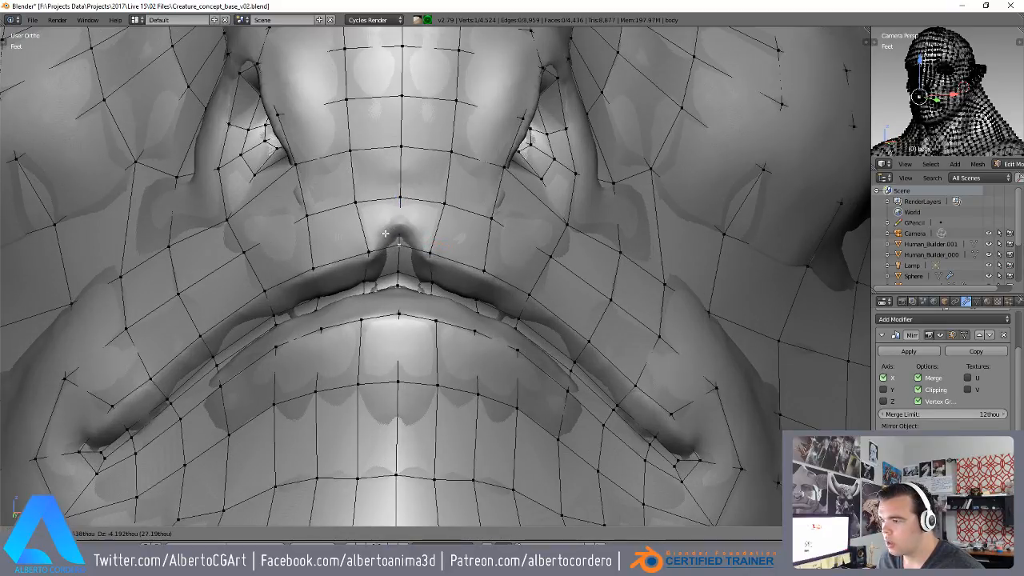
left_click(386, 237)
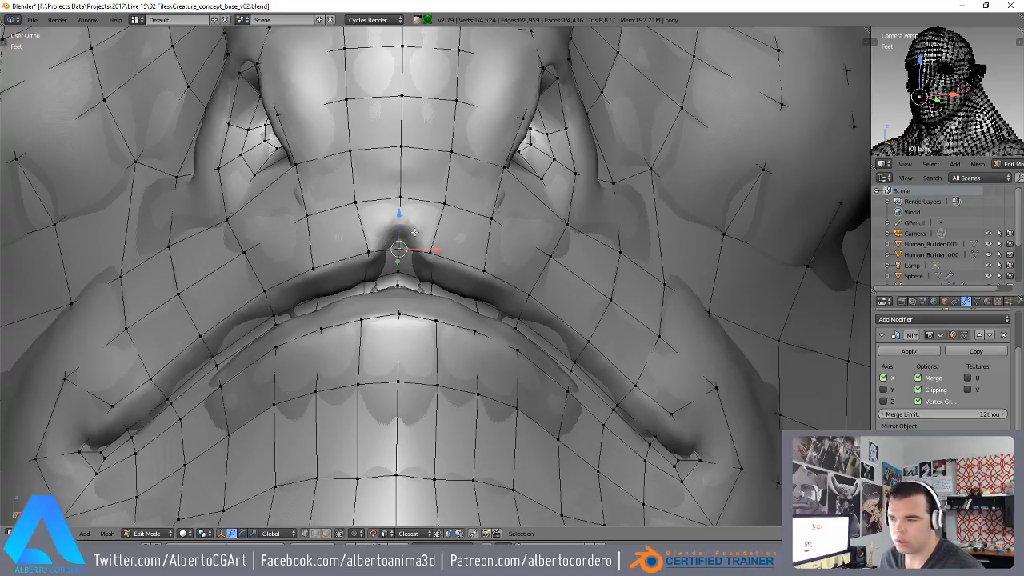
- Insert an edge loop around the mouth through the faces bordering the lips
key("ctrl+r")
left_click(409, 237)
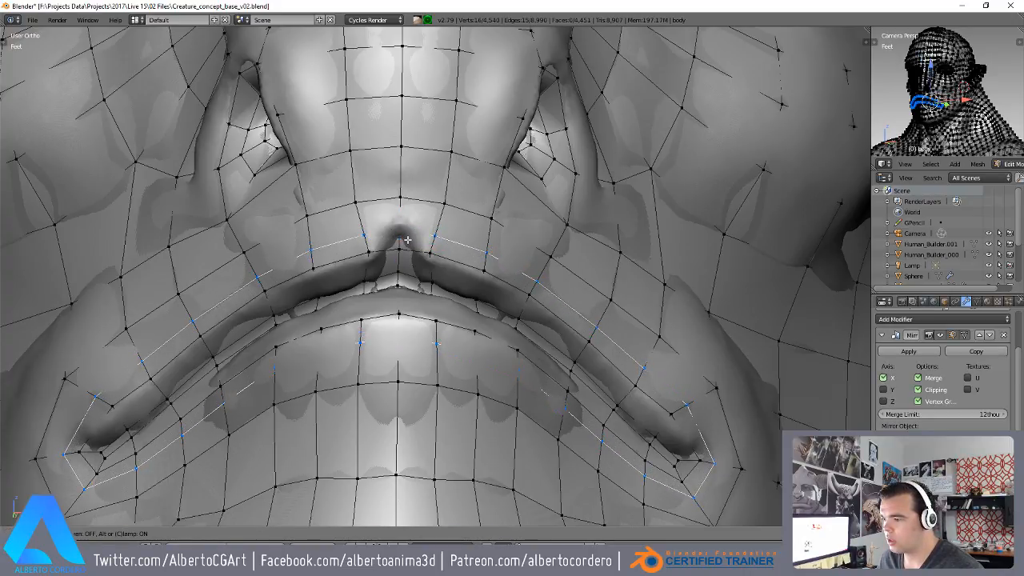
left_click(407, 239)
- Insert an edge loop around the eye through the ring of faces surrounding the eyelids
scroll(408, 239, "down", 4)
middle_click_drag(408, 240, 356, 281)
middle_click_drag(356, 282, 352, 307, "shift")
scroll(408, 164, "up", 1)
scroll(420, 164, "down", 5)
scroll(352, 306, "up", 4)
scroll(404, 206, "up", 1)
middle_click_drag(390, 255, 384, 210)
scroll(384, 210, "up", 1)
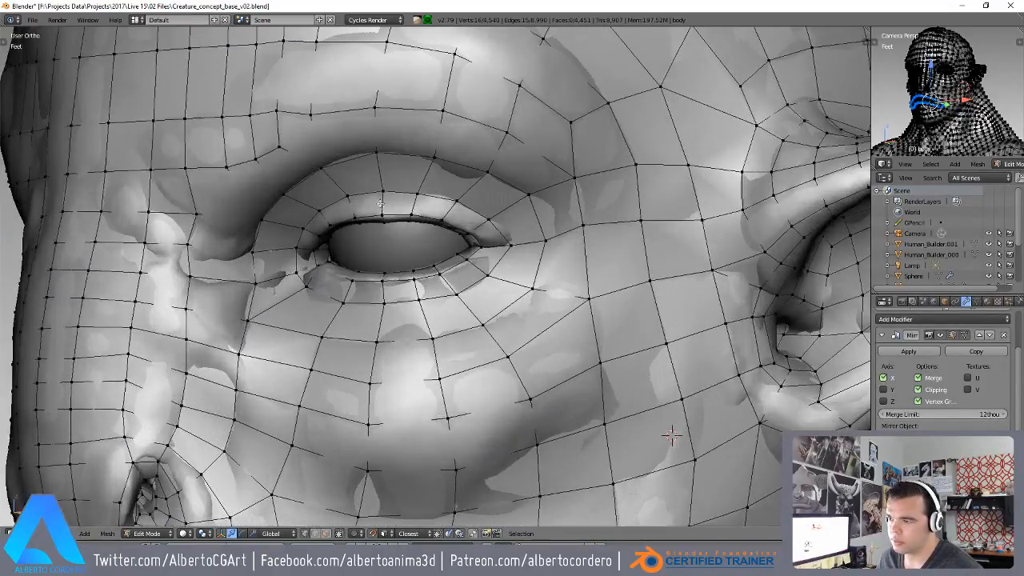
key("ctrl+r")
left_click(380, 182)
left_click(385, 183)
scroll(385, 184, "down", 2)
middle_click_drag(384, 183, 428, 206)
scroll(407, 166, "up", 1)
key("ctrl+r")
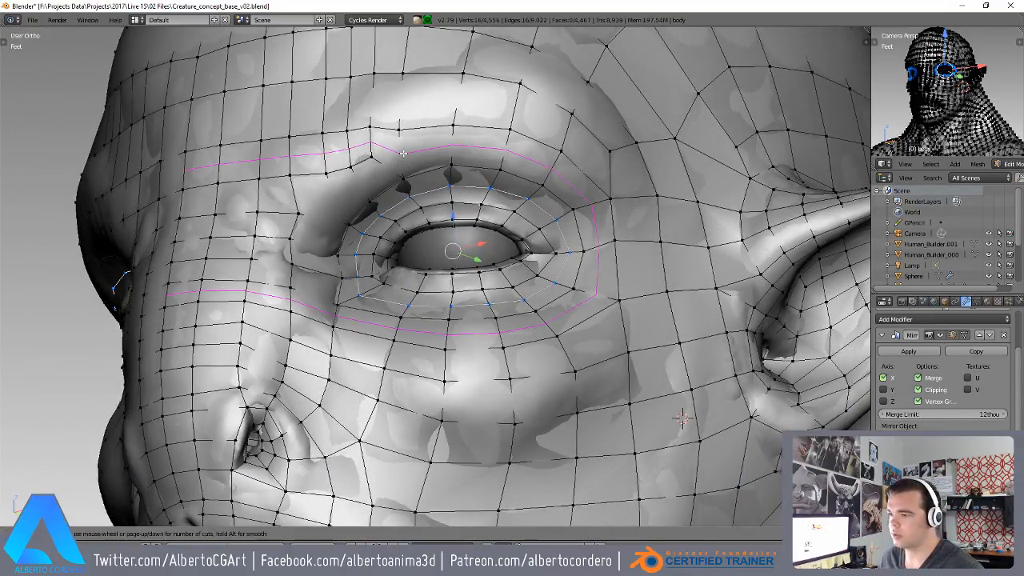
key("Escape")
- Leave Edit Mode and review the whole body in Object Mode
scroll(427, 165, "down", 5)
middle_click_drag(427, 165, 475, 178)
scroll(475, 177, "up", 1)
scroll(472, 216, "down", 2)
middle_click_drag(448, 232, 472, 232)
scroll(470, 289, "down", 2)
key("Tab")
scroll(468, 276, "down", 5)
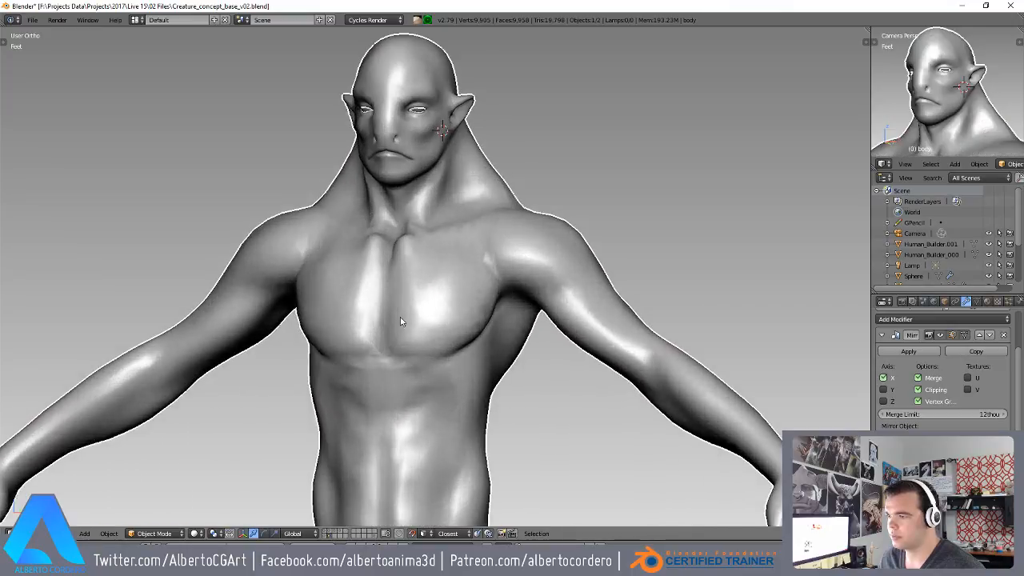
scroll(474, 220, "down", 3)
key("shift+f")
key("Escape")
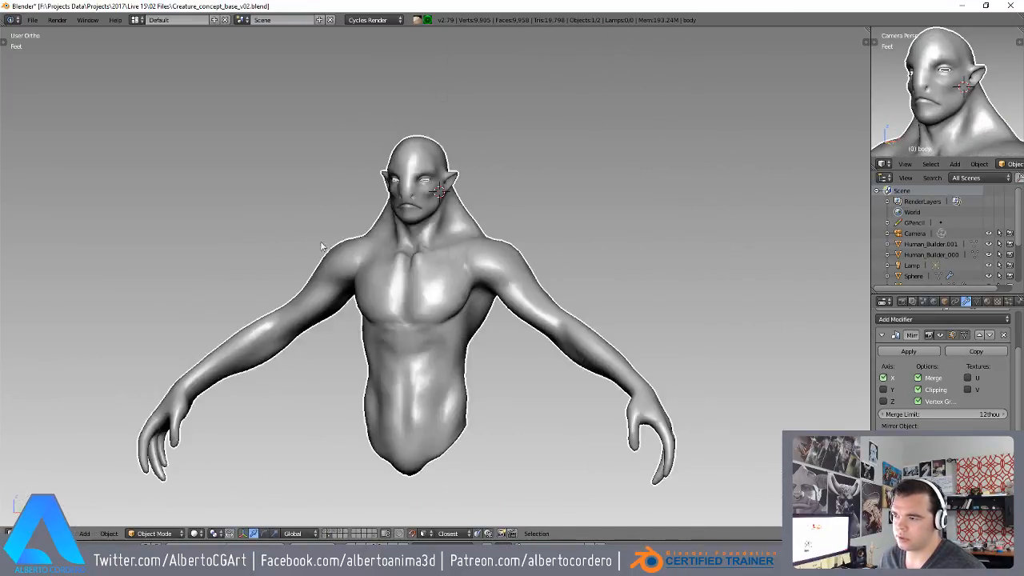
- Duplicate the body mesh in place and move the copy to the fifth layer
scroll(323, 250, "up", 2)
key("shift+d")
key("Escape")
key("m")
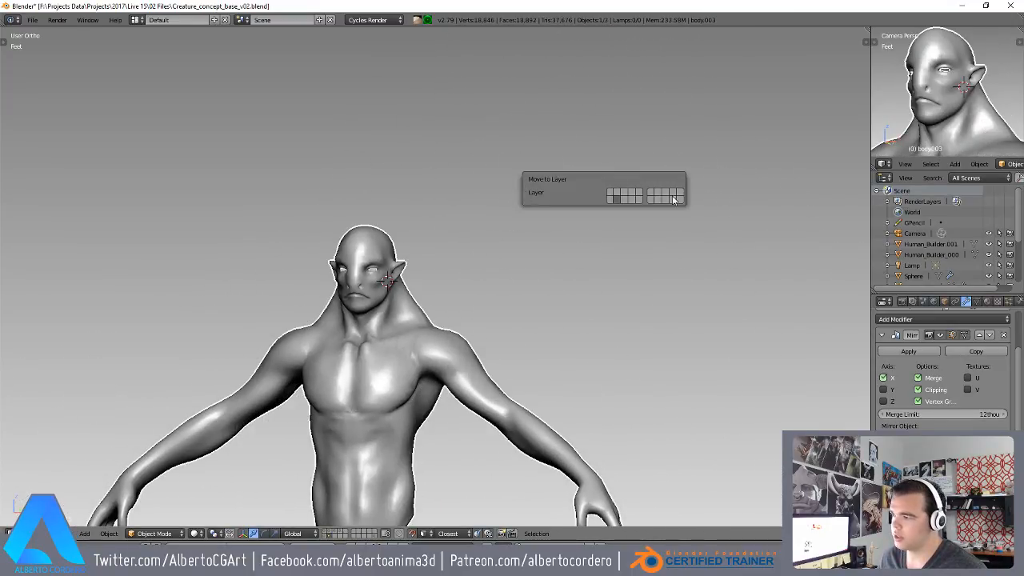
left_click(638, 192)
- Compare the retopologized body with the earlier sculpt layers, checking the face, neck and chest detail from both sides
scroll(480, 404, "up", 2)
middle_click_drag(389, 339, 444, 330)
scroll(444, 330, "down", 2)
middle_click_drag(444, 330, 440, 176, "shift")
scroll(489, 234, "up", 2)
scroll(433, 283, "up", 3)
middle_click_drag(433, 282, 439, 377, "shift")
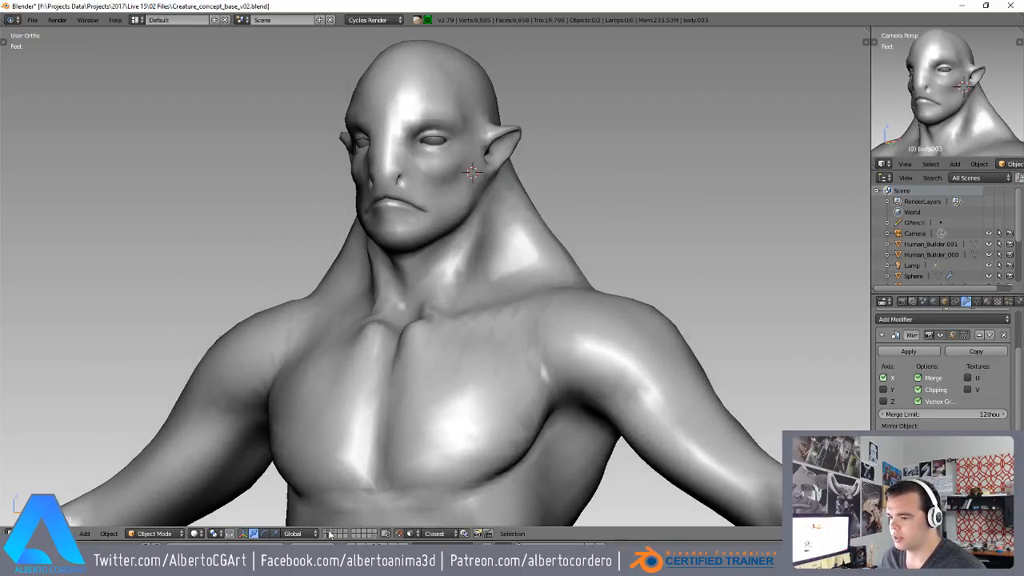
left_click(330, 534)
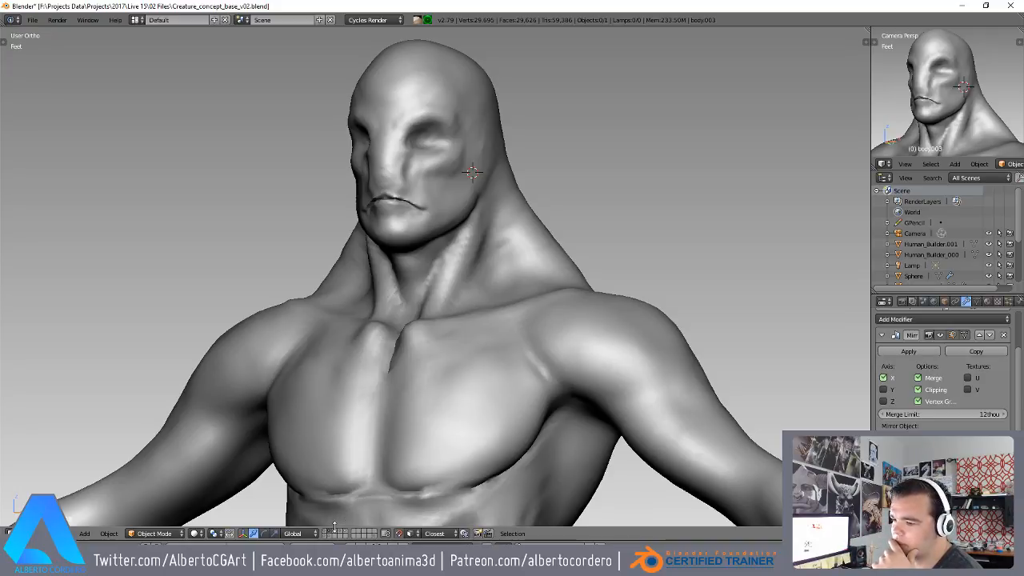
left_click(336, 535, "shift")
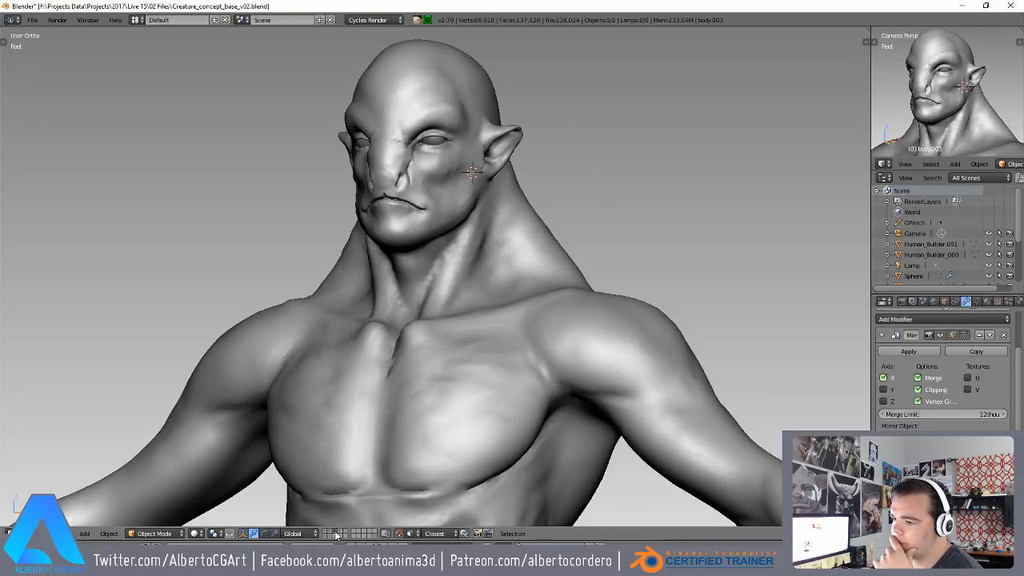
left_click(340, 535, "shift")
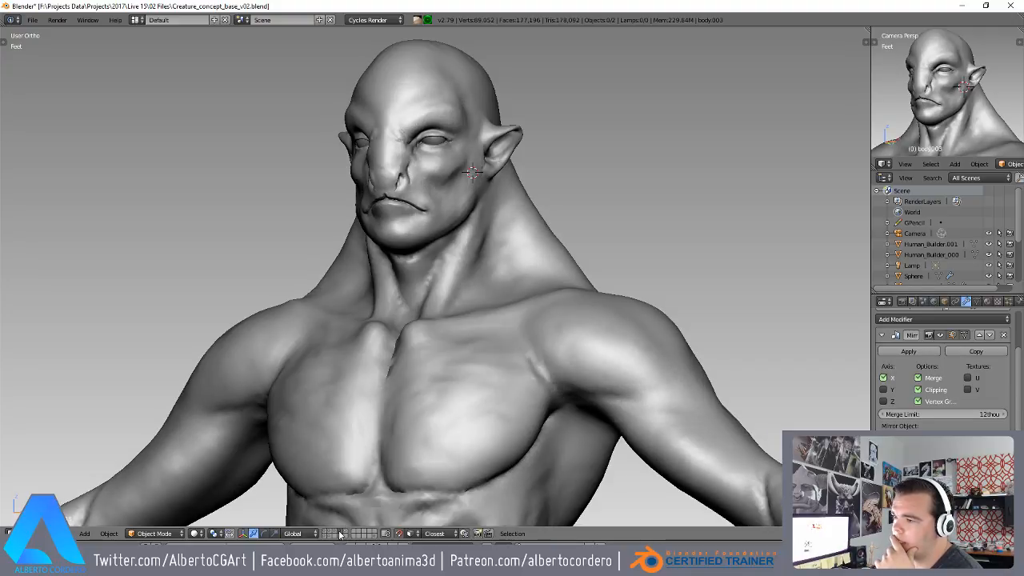
left_click(326, 535, "shift")
middle_click_drag(389, 344, 545, 264)
left_click(341, 534, "shift")
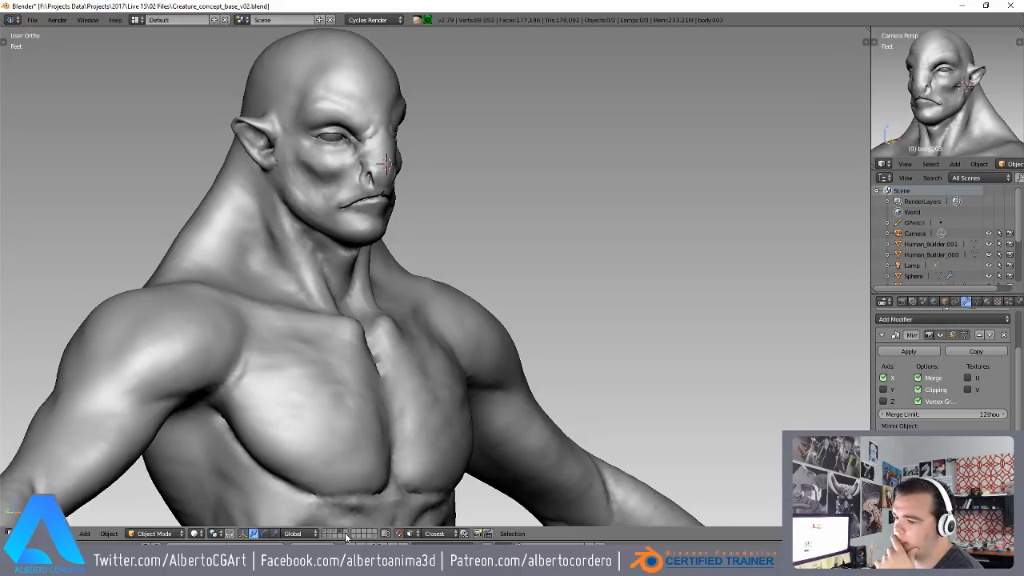
- Show only the layer with the duplicated body and inspect its head and shoulders
left_click(346, 535)
middle_click_drag(487, 225, 395, 227)
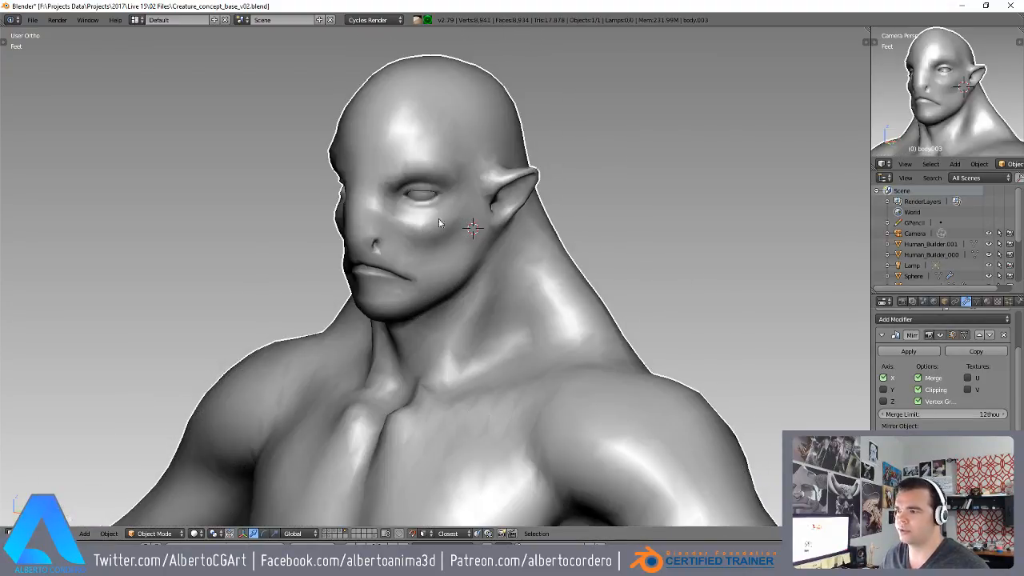
middle_click_drag(434, 224, 506, 213)
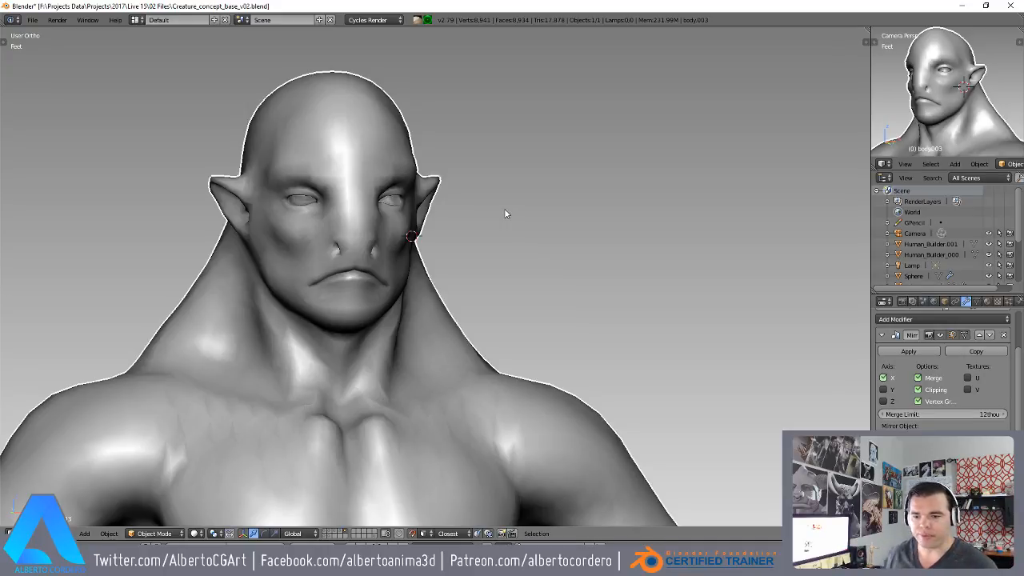
scroll(504, 213, "down", 2)
middle_click_drag(505, 213, 389, 221)
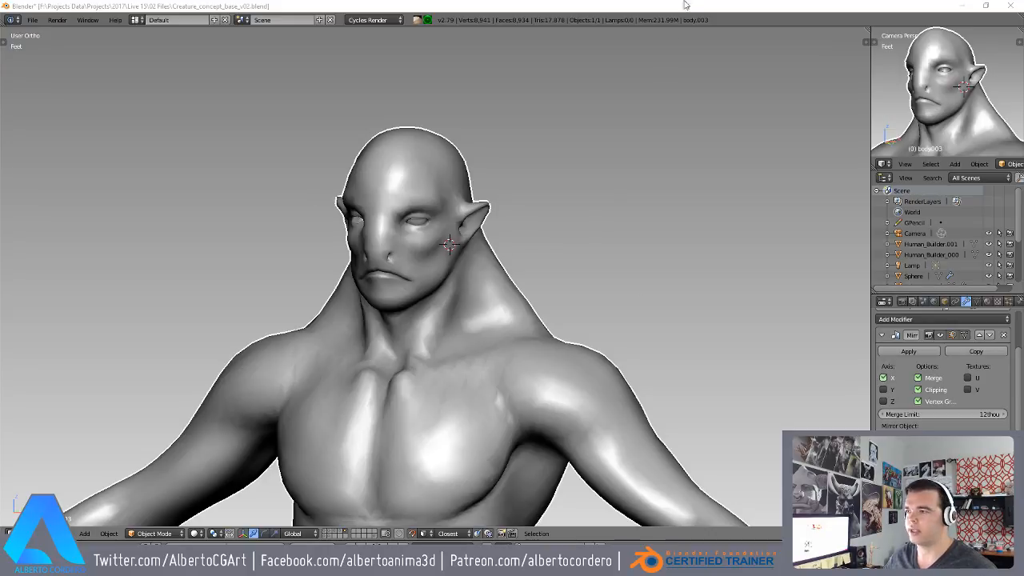
- Return to the original body's layer, select the body and apply its Mirror modifier
scroll(512, 184, "down", 2)
key("a")
middle_click_drag(466, 373, 469, 243, "shift")
middle_click_drag(288, 245, 538, 284)
right_click(478, 247)
scroll(537, 284, "up", 2)
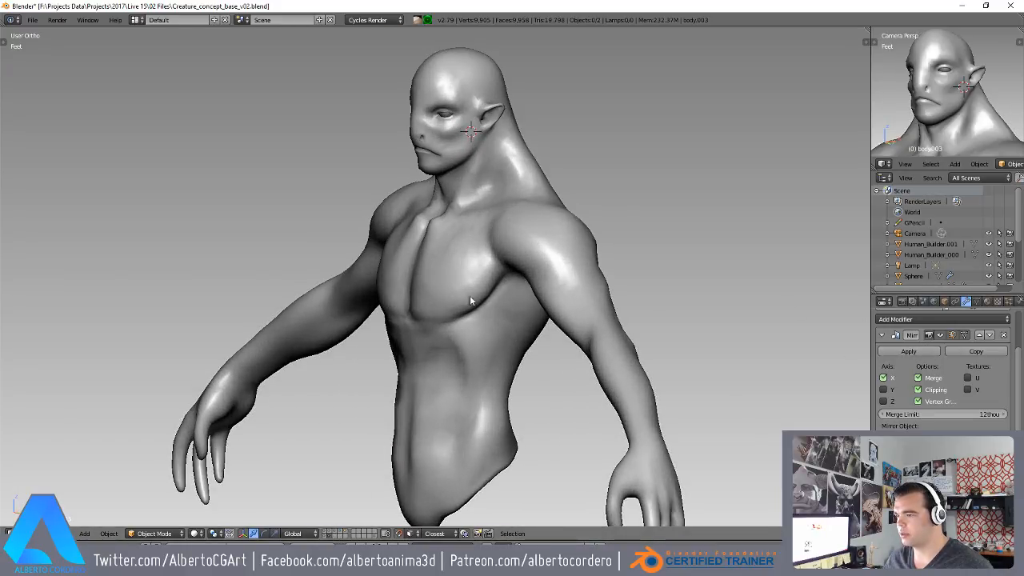
middle_click_drag(469, 295, 512, 288)
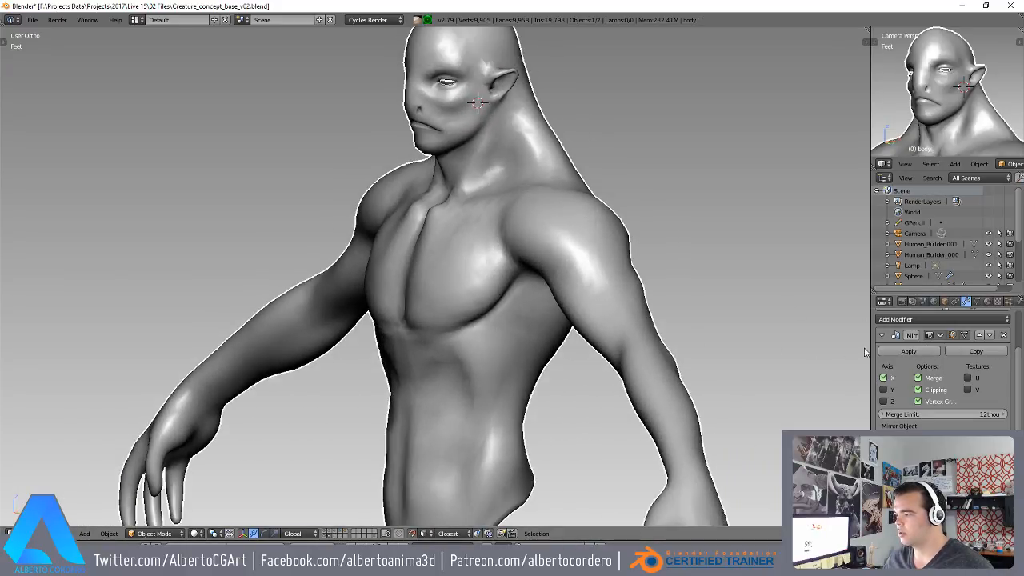
left_click(917, 353)
- Inspect the full mirrored body mesh in Edit Mode and wireframe, and return to Object Mode
scroll(544, 232, "down", 2)
middle_click_drag(512, 230, 550, 201)
key("z")
key("Tab")
key("a")
key("a")
key("z")
scroll(500, 228, "up", 3)
key("a")
scroll(552, 200, "down", 4)
key("Tab")
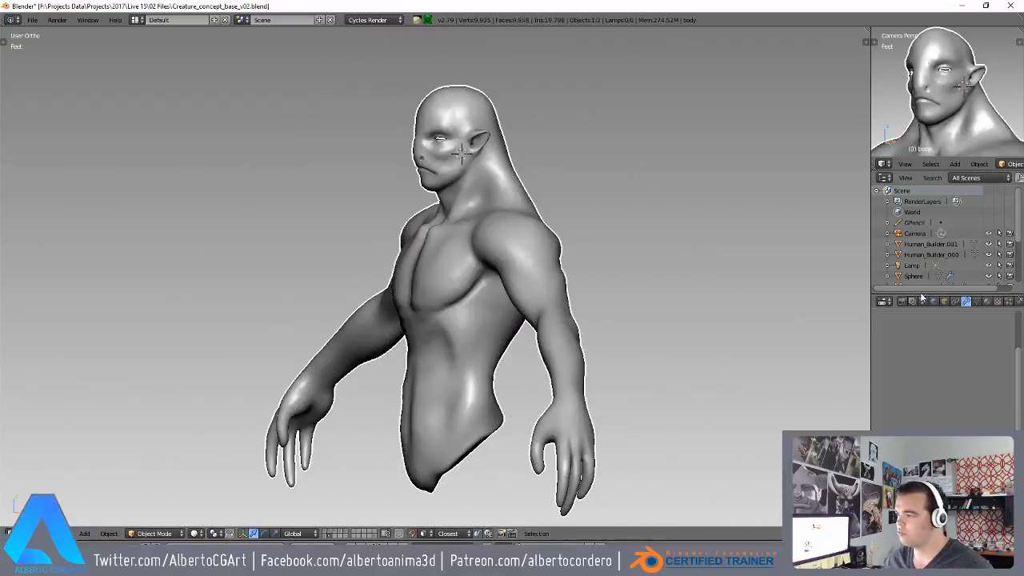
- Add a Multiresolution modifier to the body and subdivide it once
left_click(952, 337)
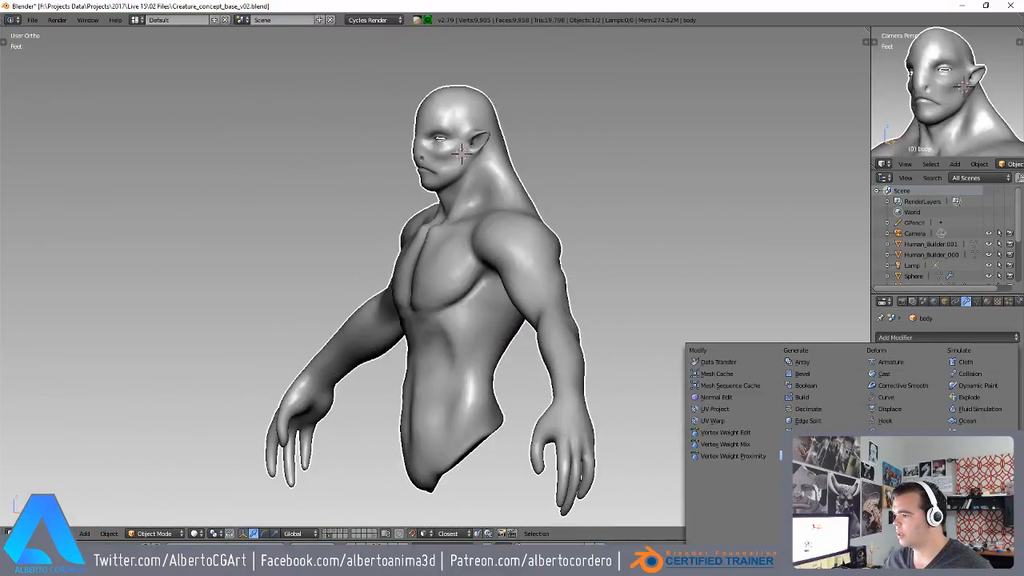
left_click(813, 456)
scroll(485, 248, "up", 2)
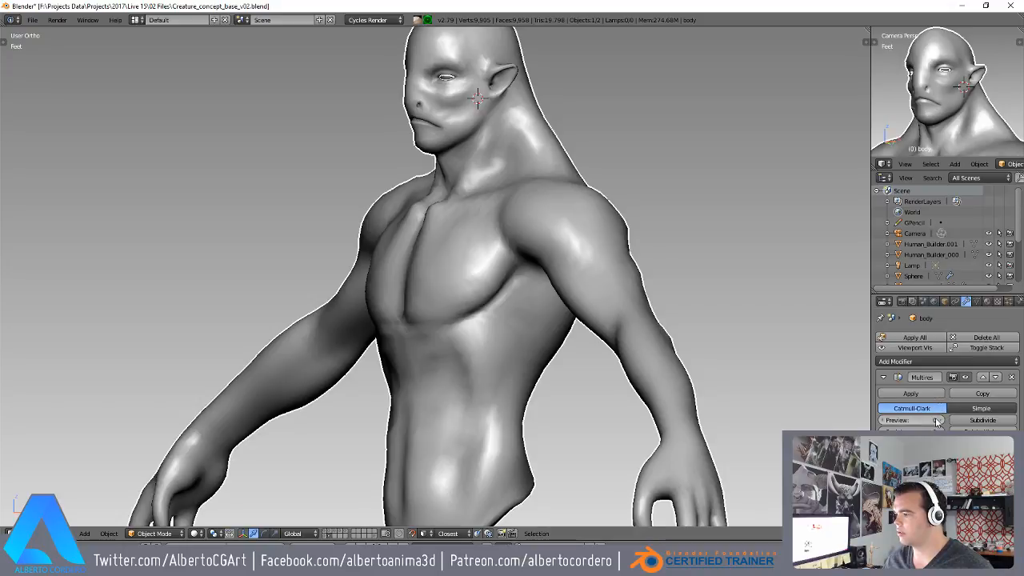
left_click(982, 424)
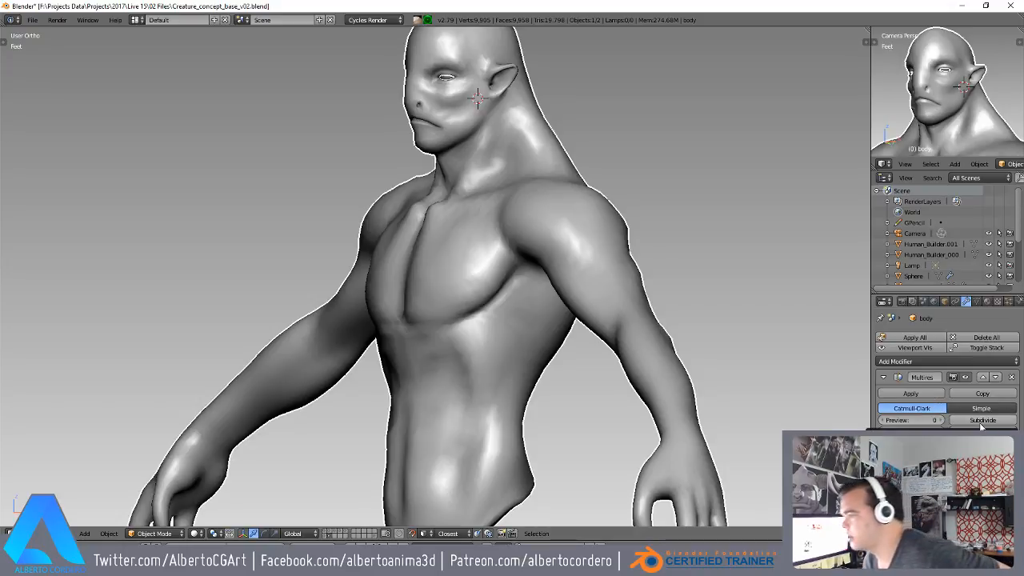
scroll(529, 157, "up", 1)
key("a")
scroll(478, 155, "up", 2)
mouse_move(477, 155)
middle_mouse_down("shift")
mouse_move(482, 198)
mouse_move(449, 247)
mouse_move(477, 246)
middle_mouse_up("shift")
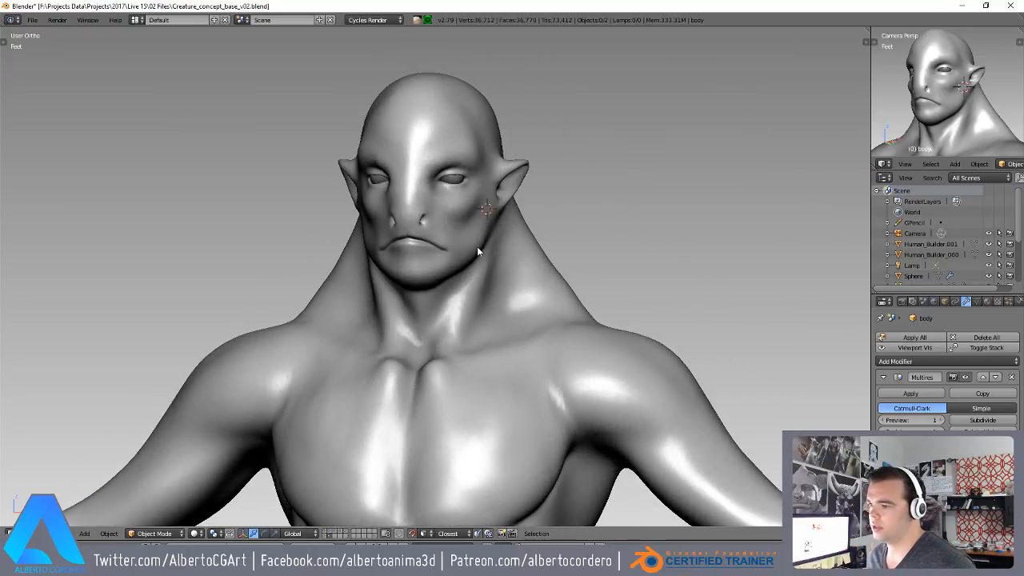
- Put the body in Sculpt Mode with the tool shelf shown and collapse the Dyntopo settings
left_click(154, 533)
left_click(154, 498)
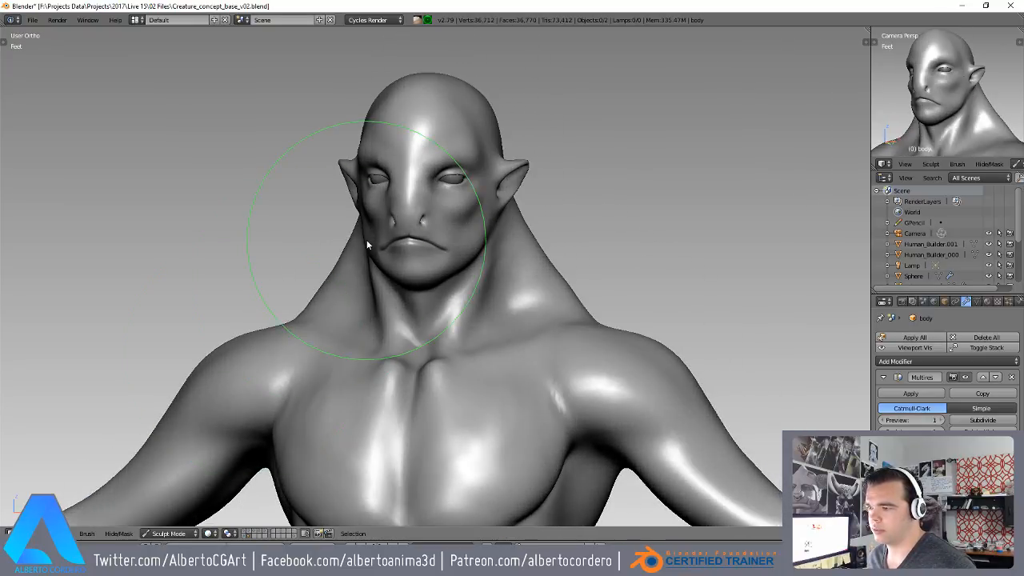
key("t")
scroll(47, 292, "down", 5)
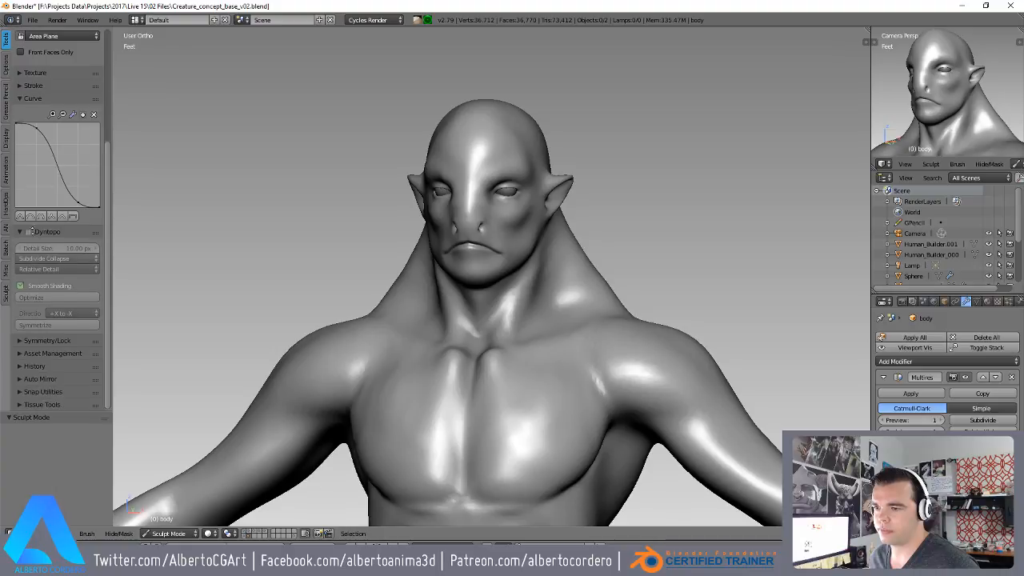
left_click(24, 237)
scroll(76, 208, "up", 3)
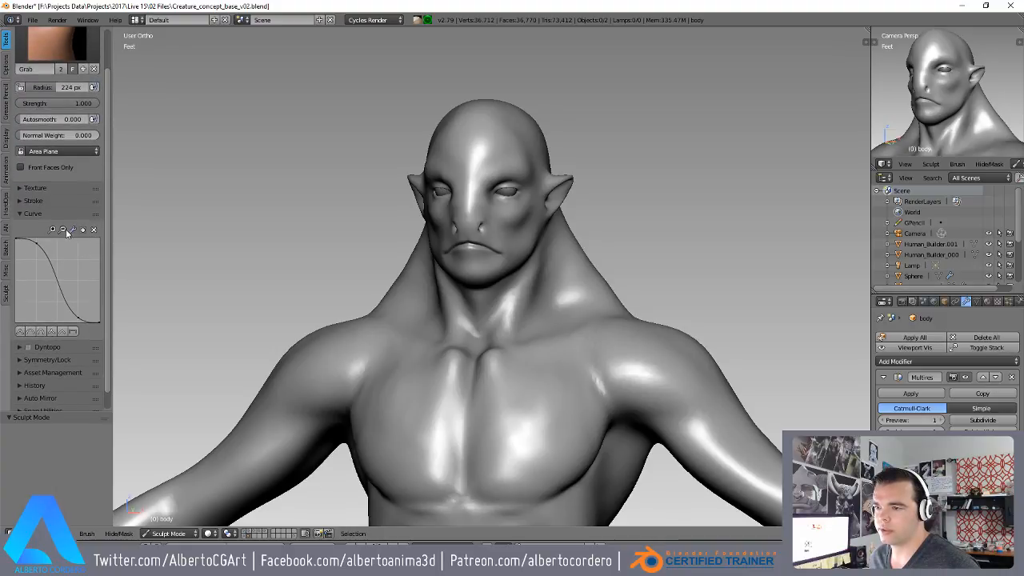
scroll(104, 151, "up", 2)
key("ctrl+Tab")
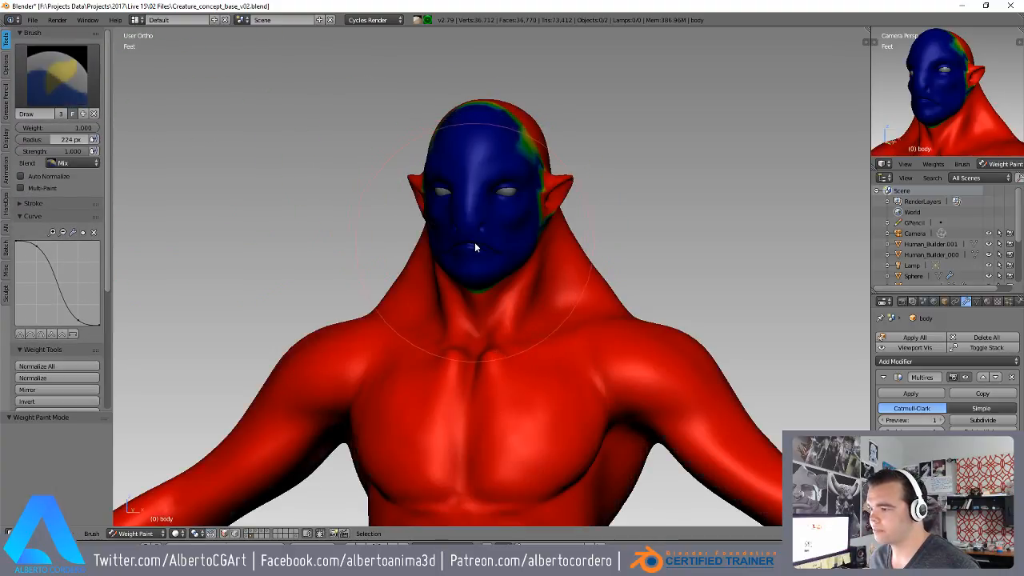
key("ctrl+Tab")
- Lasso-mask the head and neck down to the collarbones from the front view
key("KP_1")
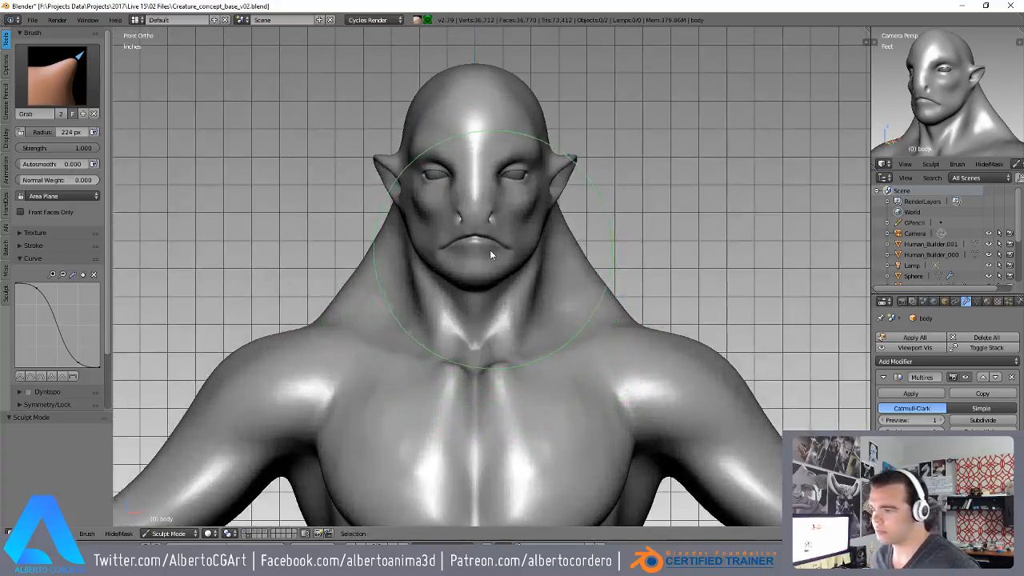
key("z")
mouse_move(324, 300)
left_mouse_down("ctrl+shift")
mouse_move(656, 291)
mouse_move(360, 80)
left_mouse_up("ctrl+shift")
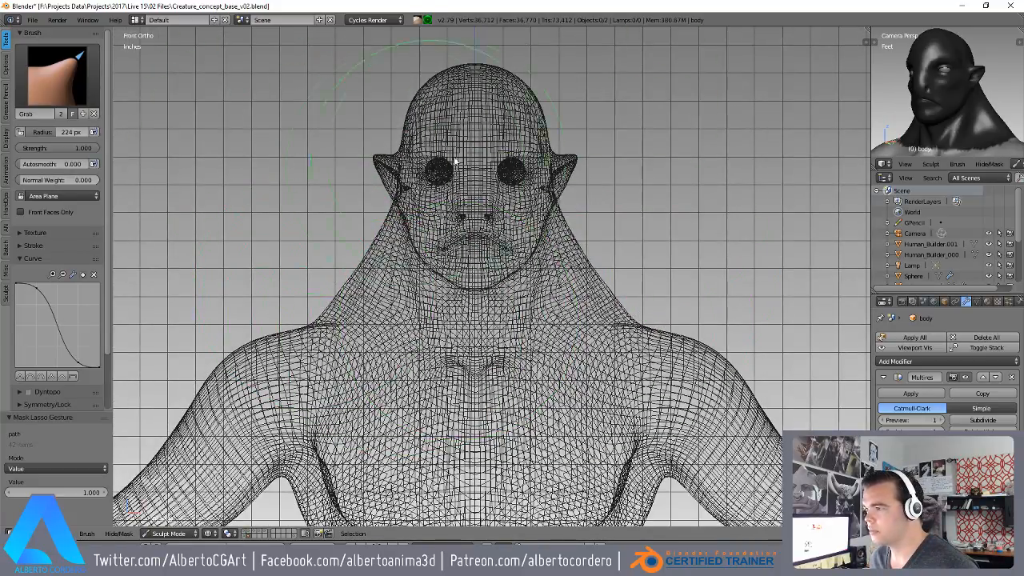
key("z")
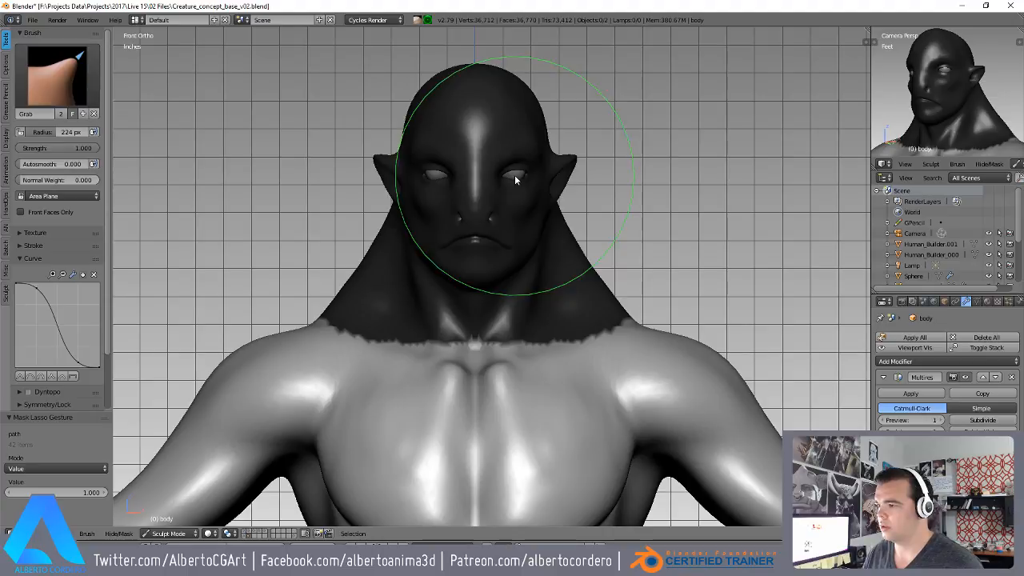
scroll(517, 348, "down", 3, "shift")
mouse_move(632, 235)
left_mouse_down("ctrl+shift")
mouse_move(387, 282)
mouse_move(324, 183)
left_mouse_up("ctrl+shift")
mouse_move(573, 216)
middle_mouse_down("shift")
mouse_move(577, 276)
mouse_move(491, 271)
mouse_move(533, 271)
mouse_move(470, 286)
mouse_move(470, 264)
middle_mouse_up("shift")
- Invert the mask and hide the masked torso and arms
key("ctrl+i")
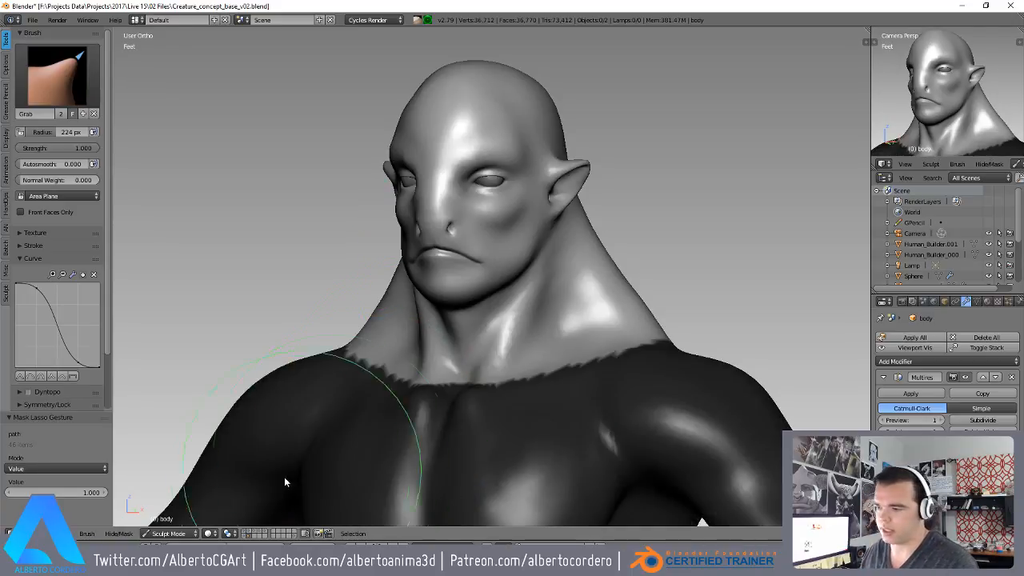
left_click(119, 534)
left_click(138, 489)
- Switch to the Clay Strips brush and set its radius to 58 px for work on the face
middle_click_drag(484, 331, 460, 232)
scroll(441, 216, "up", 3)
key("KP_3")
middle_click_drag(395, 301, 458, 237, "shift")
key("3")
key("f")
left_click(402, 253)
middle_click_drag(403, 254, 514, 266)
scroll(504, 265, "up", 2)
key("f")
left_click(485, 295)
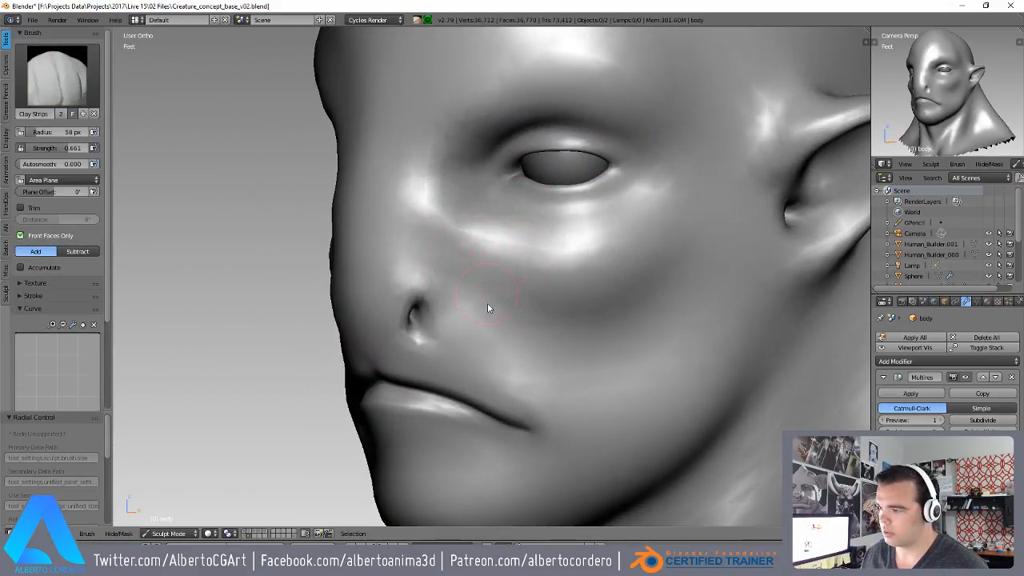
- Sculpt the area beside the nostril and the brow above the eye's outer corner with Clay Strips strokes
middle_click_drag(486, 298, 489, 336)
middle_click_drag(549, 344, 543, 335)
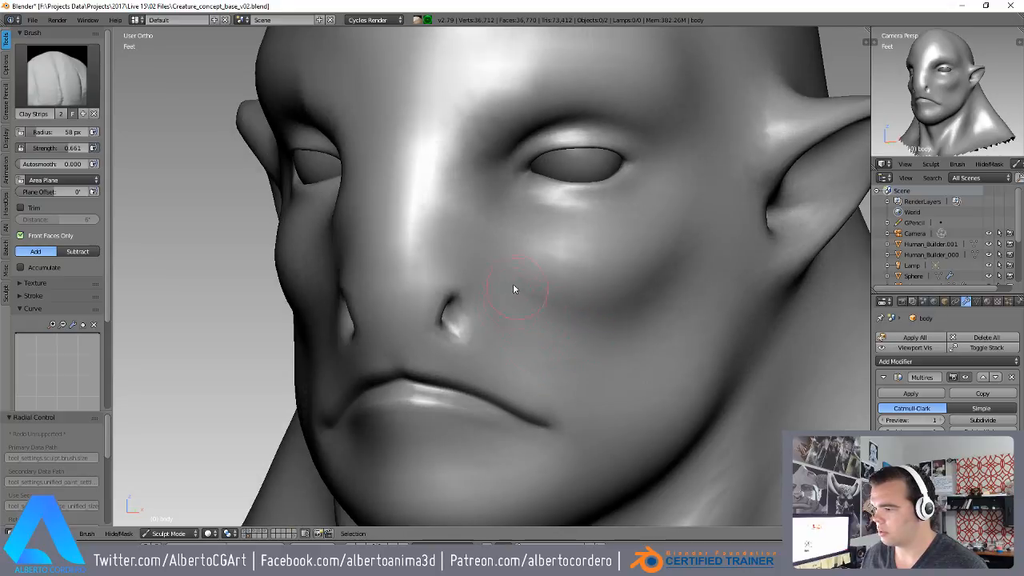
middle_click_drag(517, 292, 485, 291)
scroll(496, 280, "up", 1)
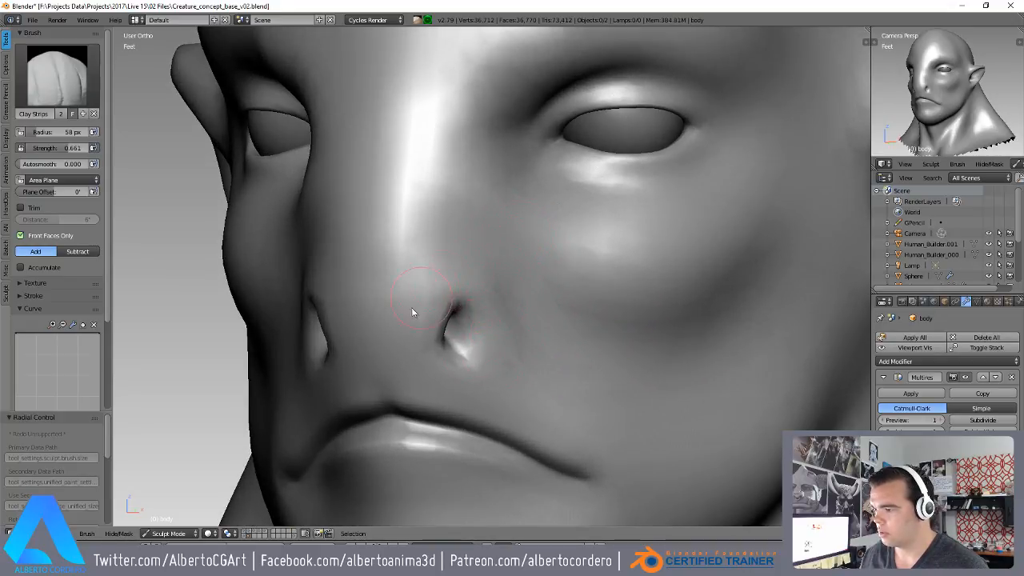
scroll(101, 223, "down", 2)
mouse_move(483, 219)
middle_mouse_down()
mouse_move(464, 255)
mouse_move(515, 123)
middle_mouse_up()
left_click_drag(570, 128, 708, 135)
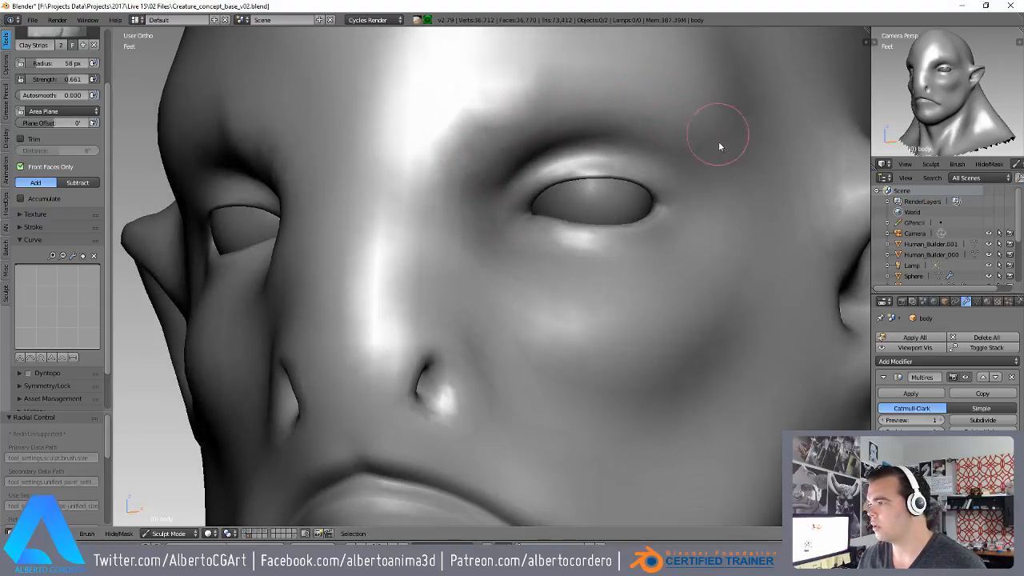
middle_click_drag(718, 137, 672, 188, "shift")
left_click_drag(582, 144, 656, 183)
scroll(668, 216, "down", 1)
scroll(669, 222, "up", 1)
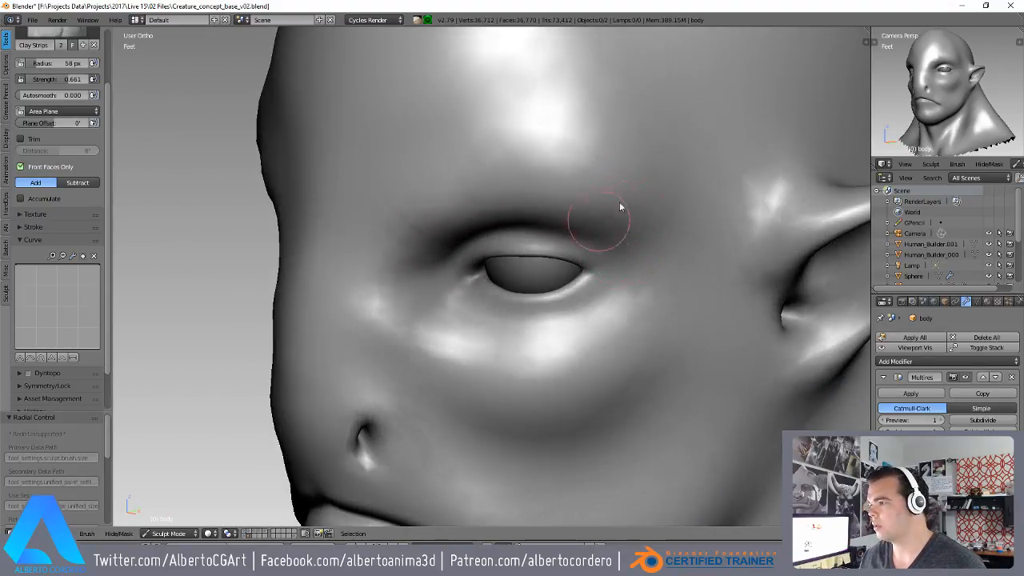
- Switch to the Grab brush and set its radius to 500 px for broad changes to the head
key("g")
scroll(599, 238, "down", 2)
key("f")
left_click(365, 228)
scroll(554, 301, "down", 3)
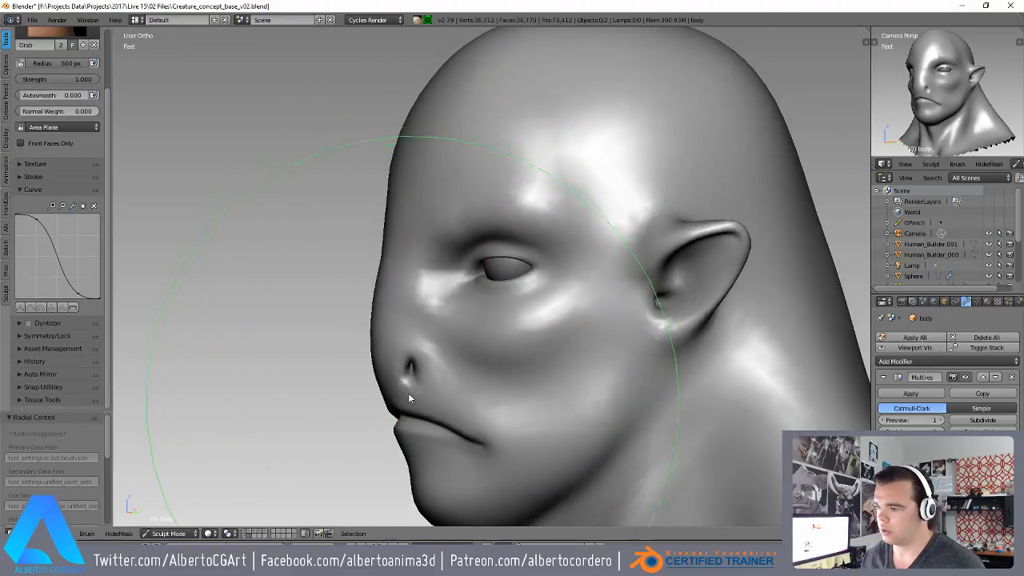
- Adjust the jaw and neck silhouette with large Grab strokes, working from the right side view around to the back
key("KP_3")
middle_click_drag(491, 255, 505, 199, "shift")
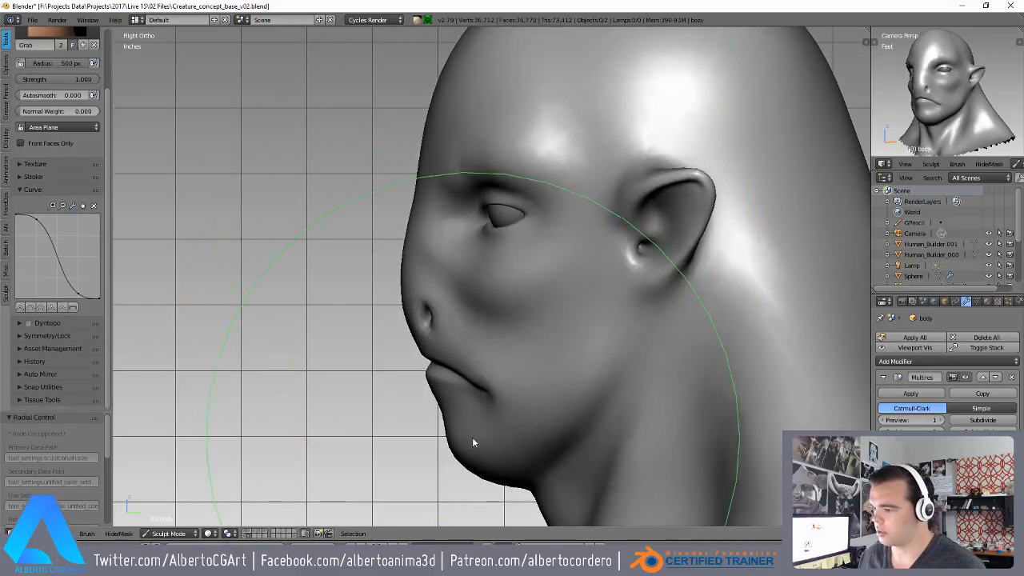
scroll(504, 376, "up", 4)
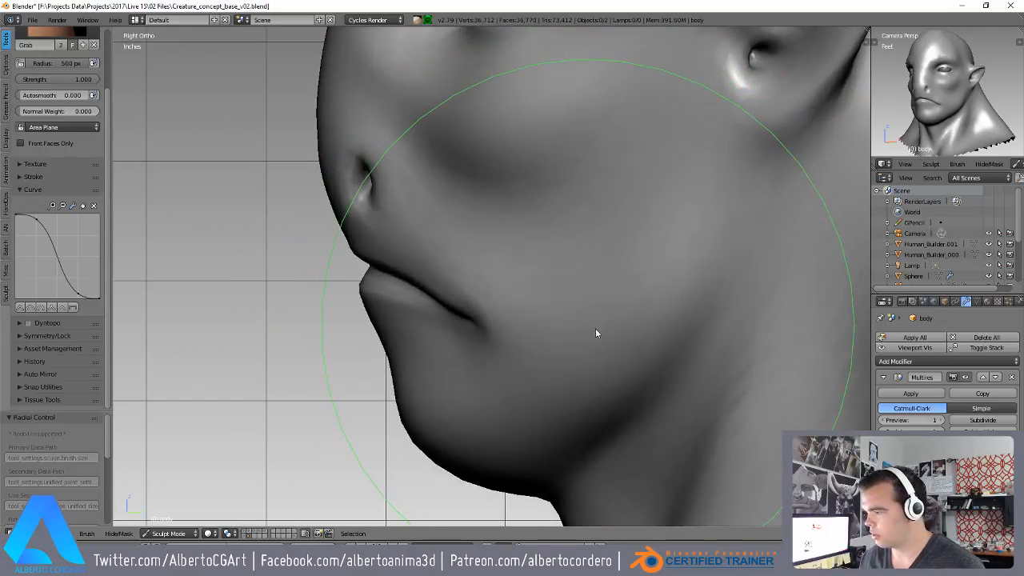
scroll(617, 299, "up", 2)
scroll(529, 386, "down", 3)
scroll(530, 384, "down", 2)
middle_click_drag(520, 206, 460, 358, "shift")
scroll(569, 128, "up", 1)
scroll(569, 128, "down", 3)
middle_click_drag(560, 214, 336, 219, "shift")
scroll(414, 259, "up", 4)
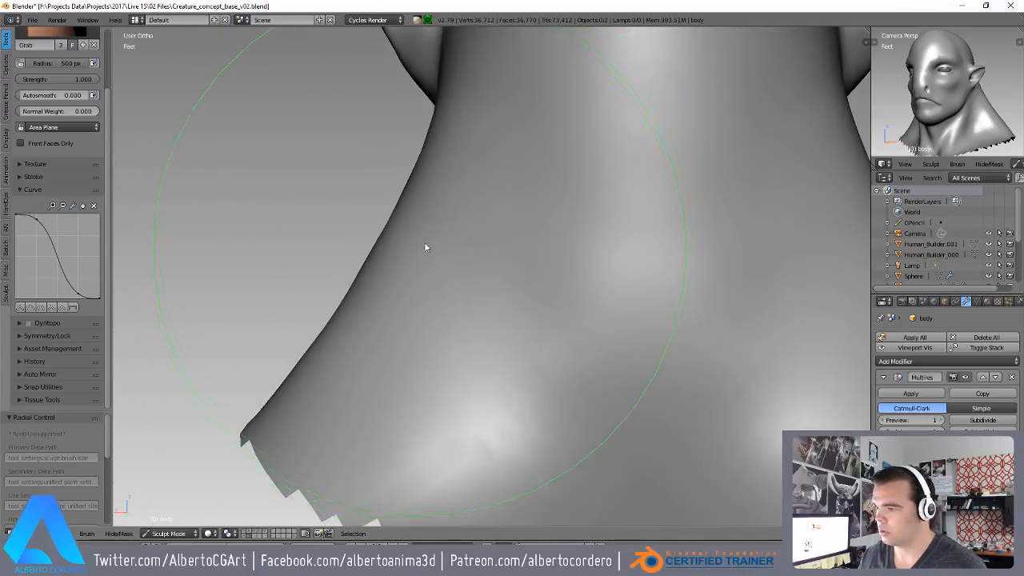
- Switch to the Clay Strips brush at a 55 px radius and start building muscle form on the side of the neck
scroll(428, 280, "down", 4)
key("c")
key("shift+f")
left_click(405, 302)
middle_click_drag(405, 302, 643, 201)
middle_click_drag(548, 275, 540, 286)
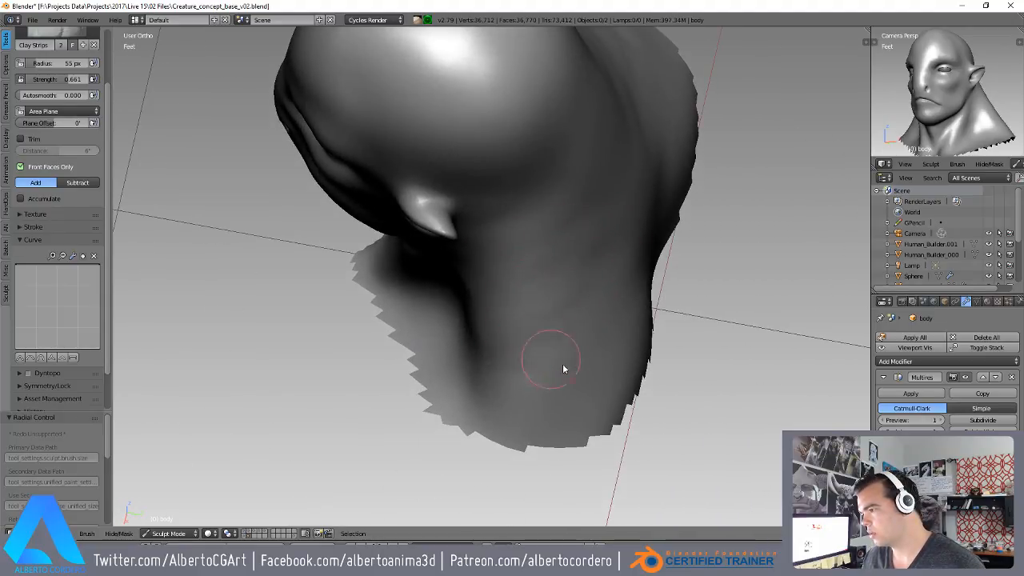
middle_click_drag(549, 361, 553, 359)
middle_click_drag(581, 253, 553, 217)
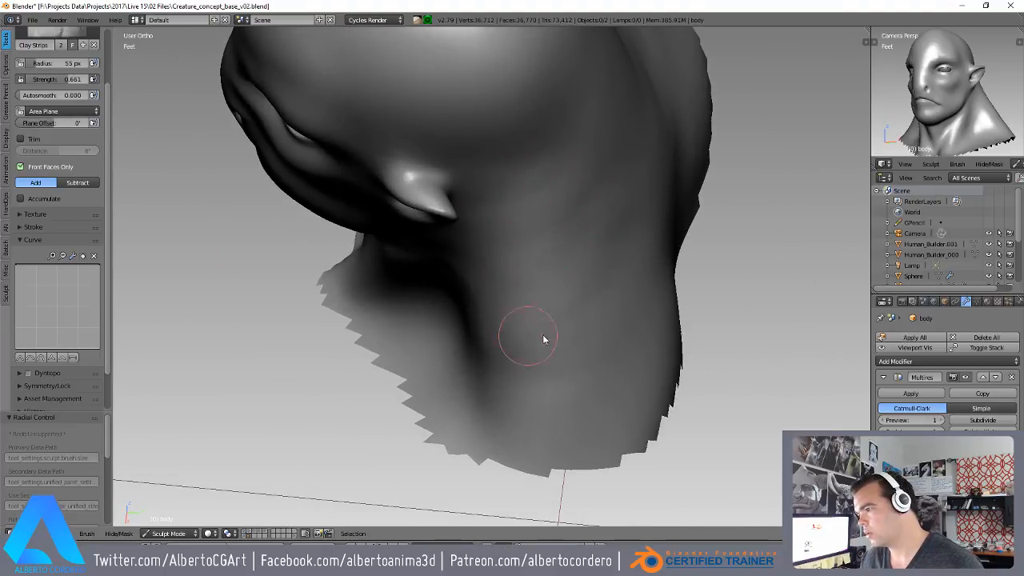
- Build up muscle volume across the back of the neck and the shoulder slope with Clay Strips strokes
middle_click_drag(512, 338, 659, 355)
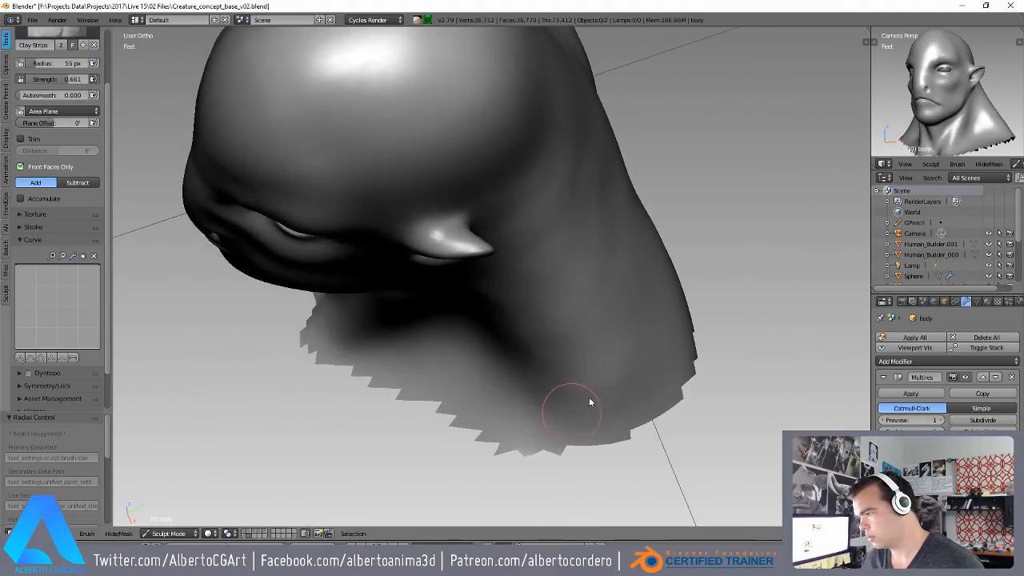
mouse_move(603, 323)
middle_mouse_down()
mouse_move(555, 267)
mouse_move(584, 324)
mouse_move(597, 290)
middle_mouse_up()
middle_click_drag(539, 271, 528, 245)
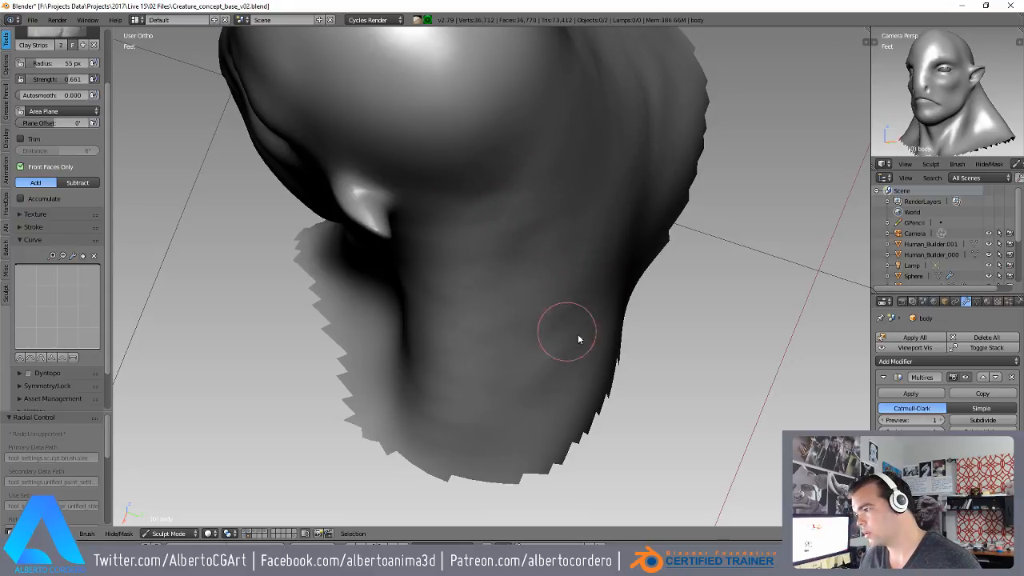
middle_click_drag(576, 338, 553, 395)
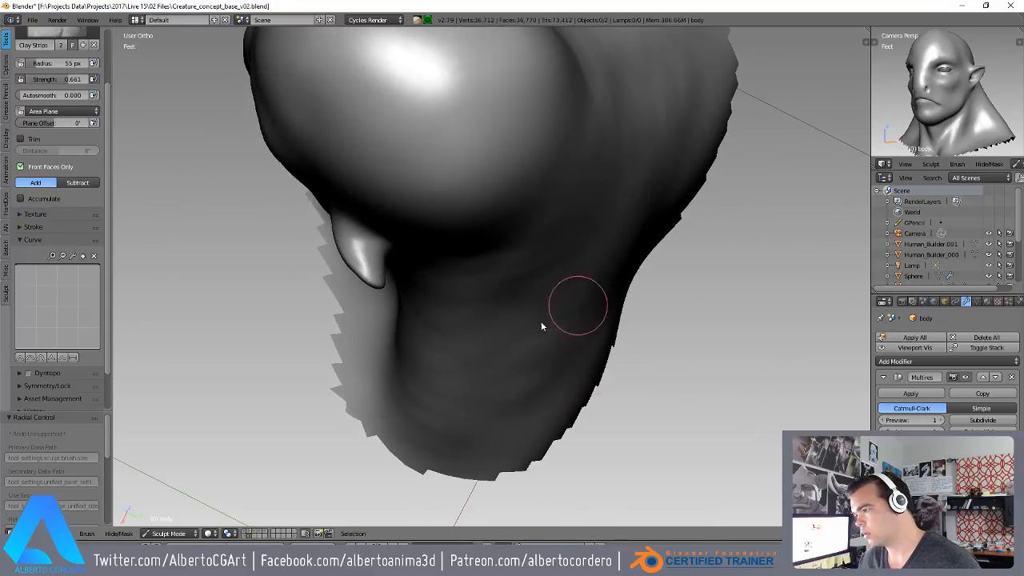
mouse_move(531, 266)
middle_mouse_down()
mouse_move(571, 263)
mouse_move(485, 323)
mouse_move(567, 299)
middle_mouse_up()
key("s")
key("c")
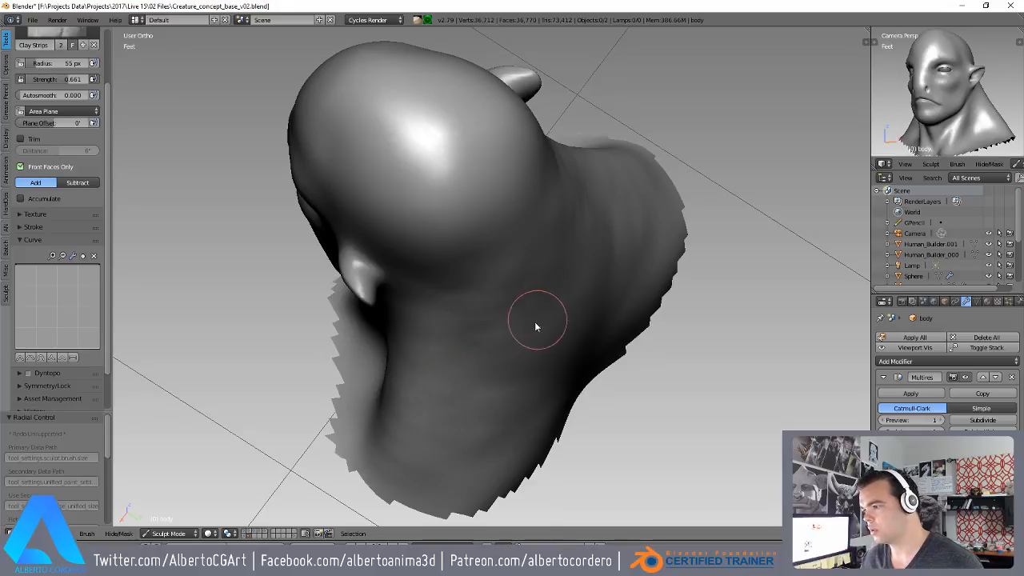
- Sculpt the neck muscle bands running from behind the jaw down to the throat at the collarbones
mouse_move(485, 406)
middle_mouse_down()
mouse_move(635, 269)
mouse_move(581, 328)
mouse_move(508, 362)
mouse_move(510, 331)
mouse_move(482, 277)
middle_mouse_up()
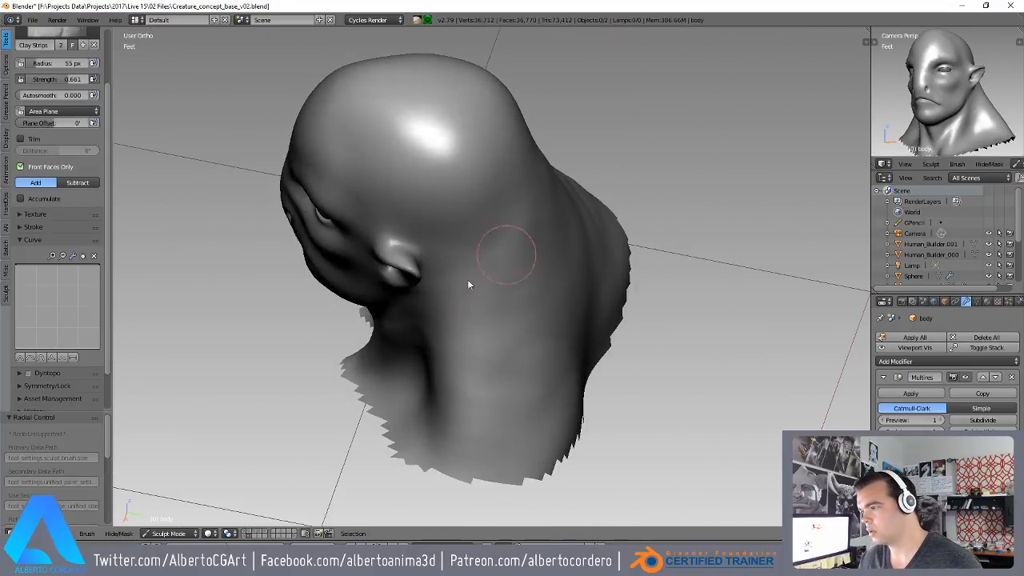
mouse_move(521, 217)
middle_mouse_down()
mouse_move(434, 176)
mouse_move(567, 292)
mouse_move(511, 332)
middle_mouse_up()
middle_click_drag(494, 370, 560, 289, "shift")
middle_click_drag(552, 290, 530, 261, "ctrl")
left_click_drag(606, 192, 516, 362)
middle_click_drag(512, 320, 512, 227)
mouse_move(406, 301)
middle_mouse_down()
mouse_move(438, 236)
mouse_move(420, 299)
middle_mouse_up()
middle_click_drag(432, 276, 457, 236, "ctrl")
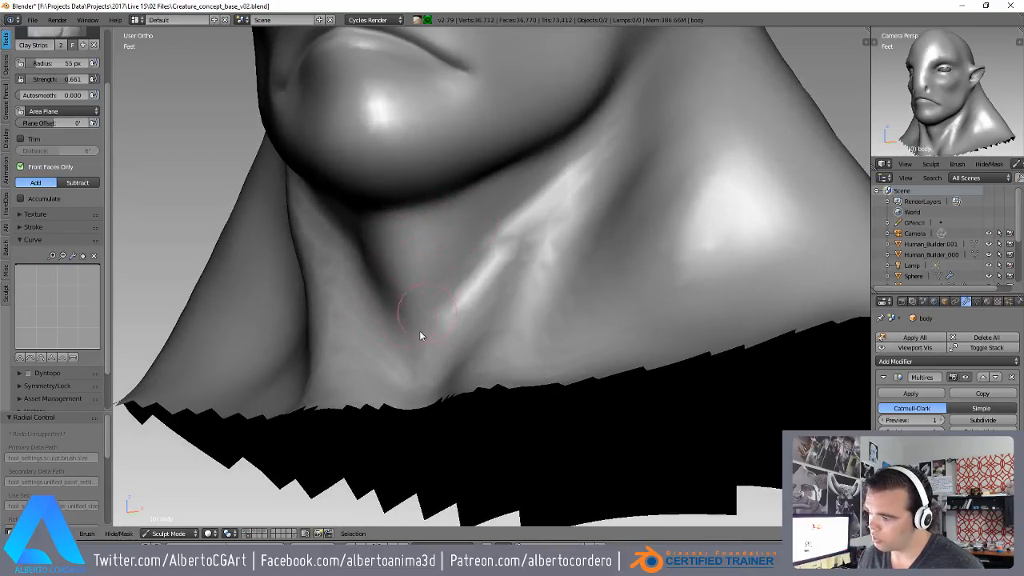
middle_click_drag(474, 228, 478, 258, "ctrl")
- Sculpt the cheek between the nostril and the eye with Clay Strips strokes
mouse_move(483, 196)
middle_mouse_down()
mouse_move(464, 309)
mouse_move(388, 236)
middle_mouse_up()
mouse_move(281, 214)
middle_mouse_down("ctrl")
mouse_move(402, 265)
mouse_move(393, 231)
mouse_move(442, 277)
mouse_move(514, 244)
middle_mouse_up("ctrl")
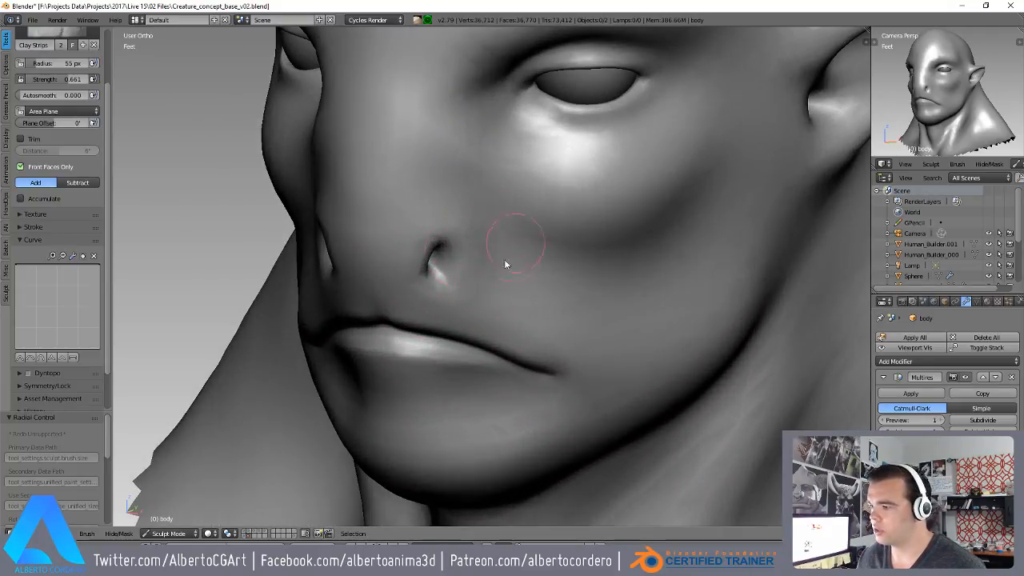
middle_click_drag(502, 169, 503, 245, "shift")
middle_click_drag(503, 245, 498, 233, "ctrl")
mouse_move(596, 241)
middle_mouse_down("shift")
mouse_move(526, 369)
mouse_move(505, 313)
middle_mouse_up("shift")
mouse_move(577, 195)
middle_mouse_down()
mouse_move(473, 267)
mouse_move(504, 263)
mouse_move(382, 231)
mouse_move(414, 205)
middle_mouse_up()
left_click_drag(368, 236, 370, 190)
- Shape the forehead and brow with Clay Strips strokes while viewing the head from above
mouse_move(370, 190)
middle_mouse_down("ctrl")
mouse_move(421, 232)
mouse_move(524, 200)
mouse_move(449, 311)
middle_mouse_up("ctrl")
mouse_move(514, 227)
middle_mouse_down()
mouse_move(531, 243)
mouse_move(487, 316)
mouse_move(583, 366)
middle_mouse_up()
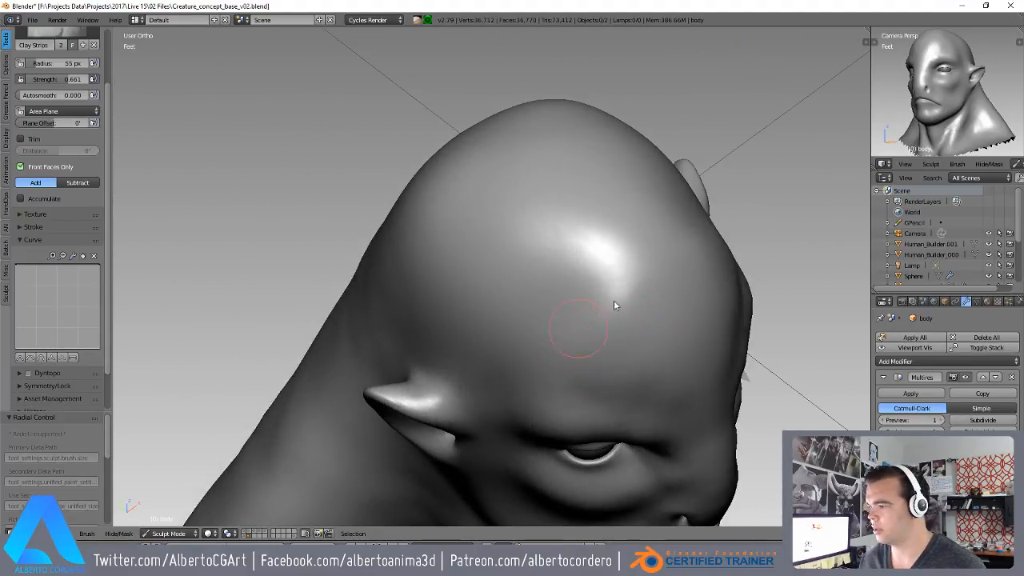
middle_click_drag(595, 259, 595, 304)
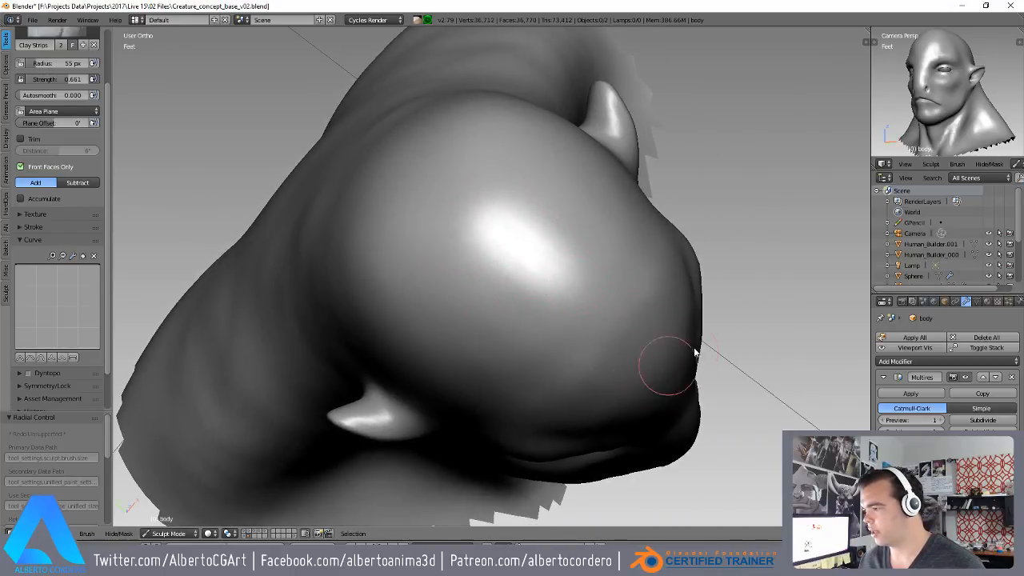
left_click_drag(633, 313, 551, 281)
mouse_move(584, 233)
middle_mouse_down()
mouse_move(533, 237)
mouse_move(608, 227)
mouse_move(552, 257)
mouse_move(503, 268)
middle_mouse_up()
scroll(502, 248, "up", 3)
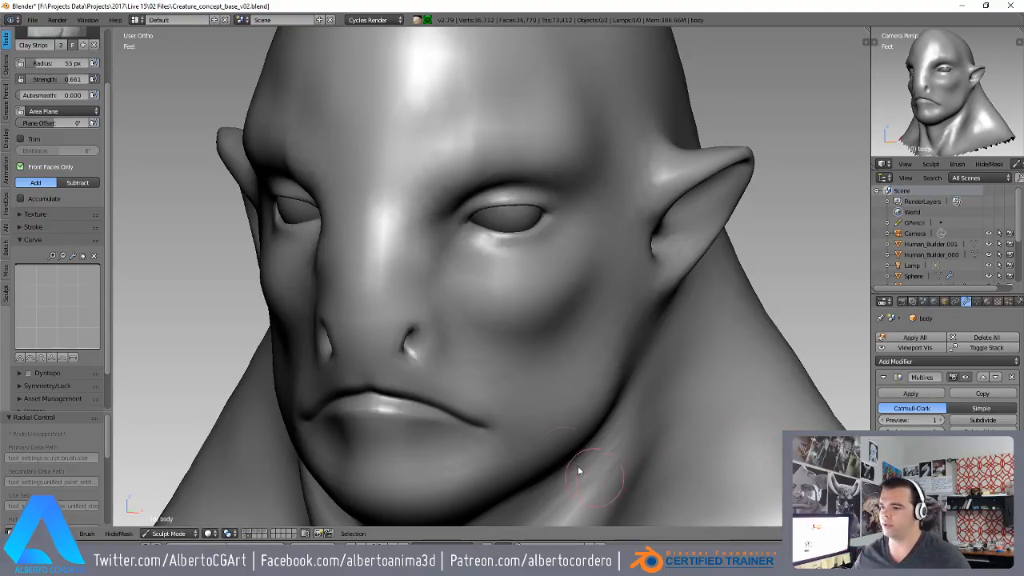
- Switch to the Crease brush at a 31 px radius and refine the inner eye corner beside the nose bridge
middle_click_drag(404, 274, 471, 266)
scroll(512, 240, "up", 2)
mouse_move(560, 214)
middle_mouse_down()
mouse_move(611, 224)
mouse_move(632, 206)
mouse_move(530, 286)
middle_mouse_up()
scroll(652, 187, "up", 1)
key("shift+c")
left_click(572, 240)
mouse_move(590, 176)
left_mouse_down()
mouse_move(541, 257)
mouse_move(528, 250)
mouse_move(580, 256)
left_mouse_up()
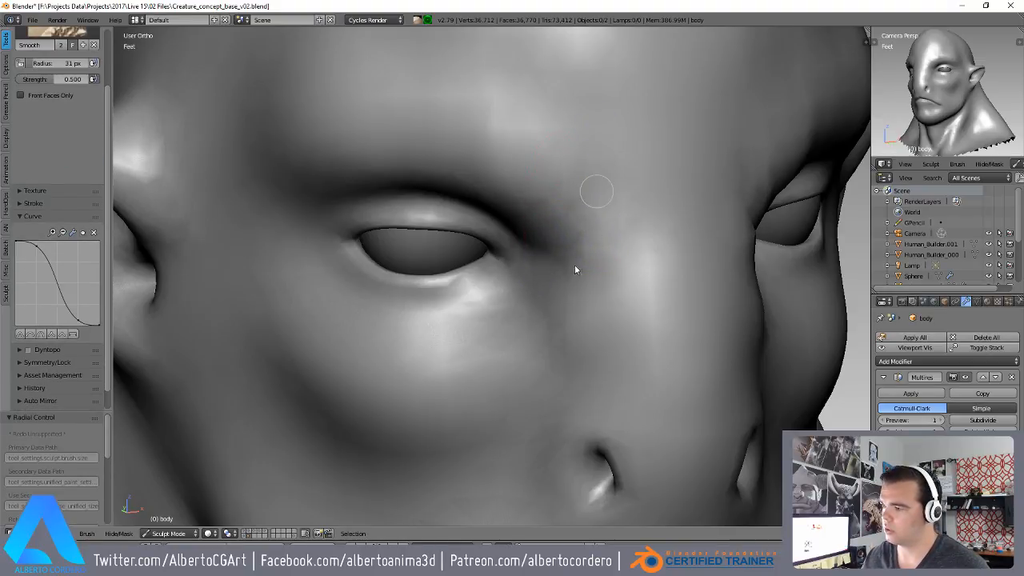
- Crease the lower eyelid edge and the outer corner of the eye
scroll(480, 308, "down", 2)
middle_click_drag(464, 315, 498, 294)
middle_click_drag(497, 294, 534, 240, "shift")
scroll(524, 210, "up", 3)
left_click_drag(459, 176, 582, 209)
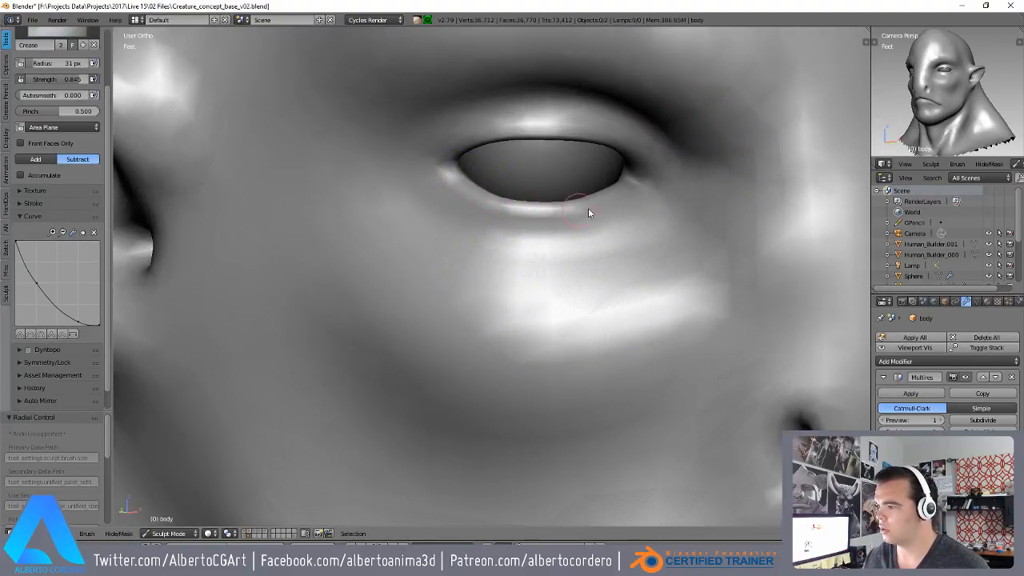
left_click_drag(471, 166, 423, 157)
- Deepen the mouth line with Crease strokes from the centre of the upper lip out to the mouth corner
scroll(366, 148, "down", 7)
scroll(527, 224, "up", 1)
mouse_move(503, 284)
middle_mouse_down()
mouse_move(528, 224)
mouse_move(464, 187)
middle_mouse_up()
scroll(397, 258, "up", 5)
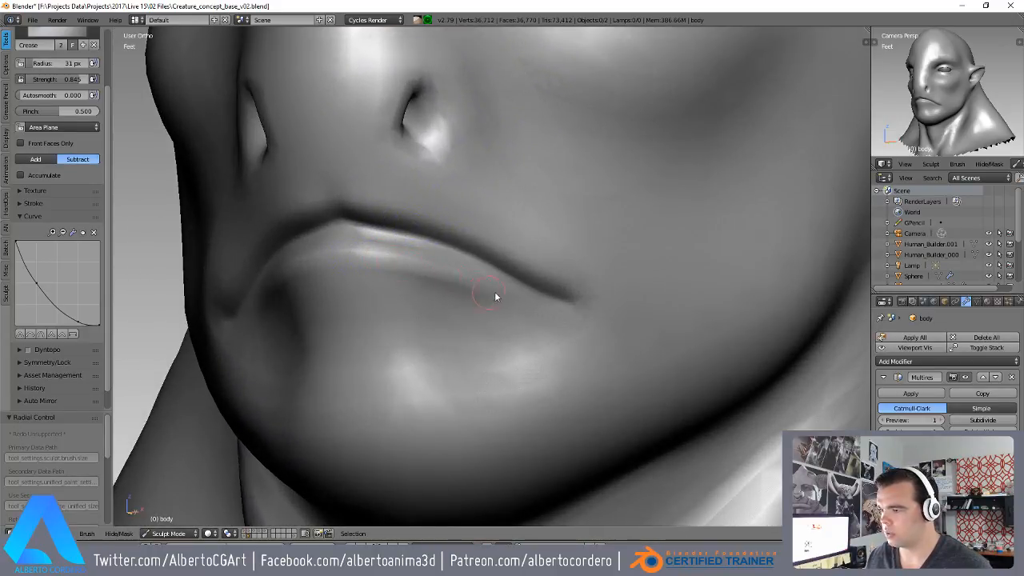
left_click_drag(361, 210, 449, 230)
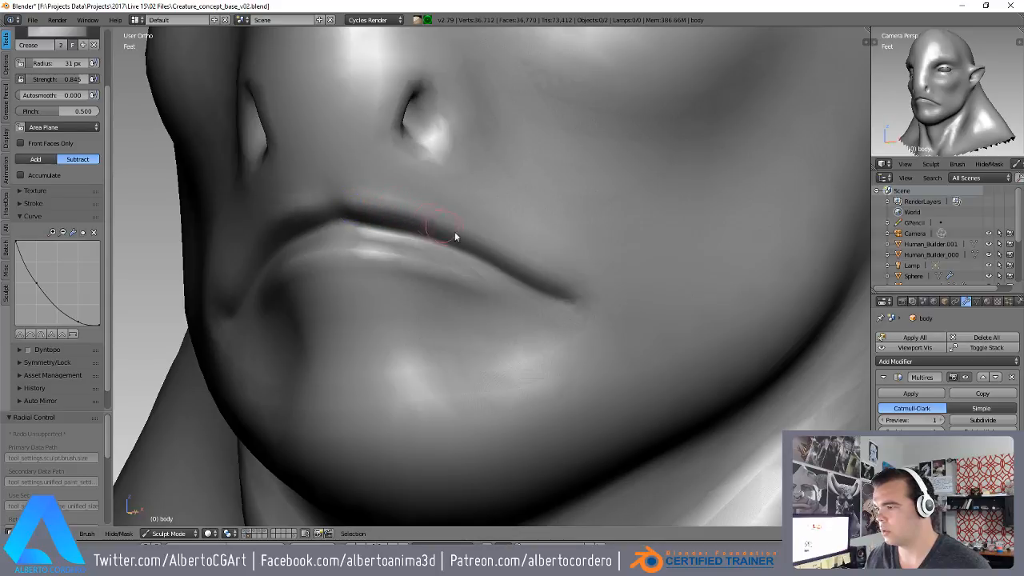
scroll(401, 220, "up", 2)
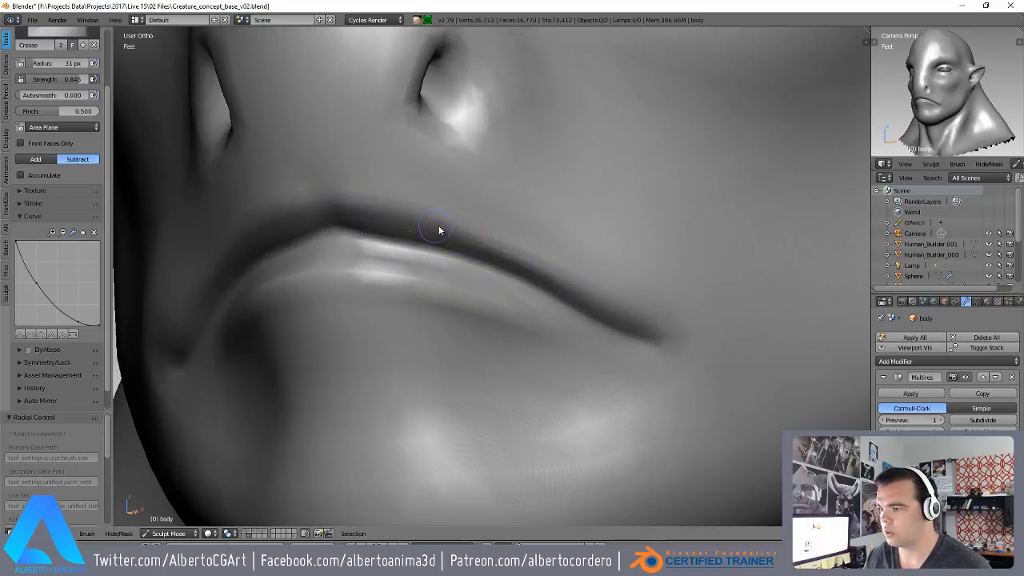
mouse_move(329, 169)
left_mouse_down()
mouse_move(332, 215)
mouse_move(359, 232)
mouse_move(686, 357)
mouse_move(665, 366)
left_mouse_up()
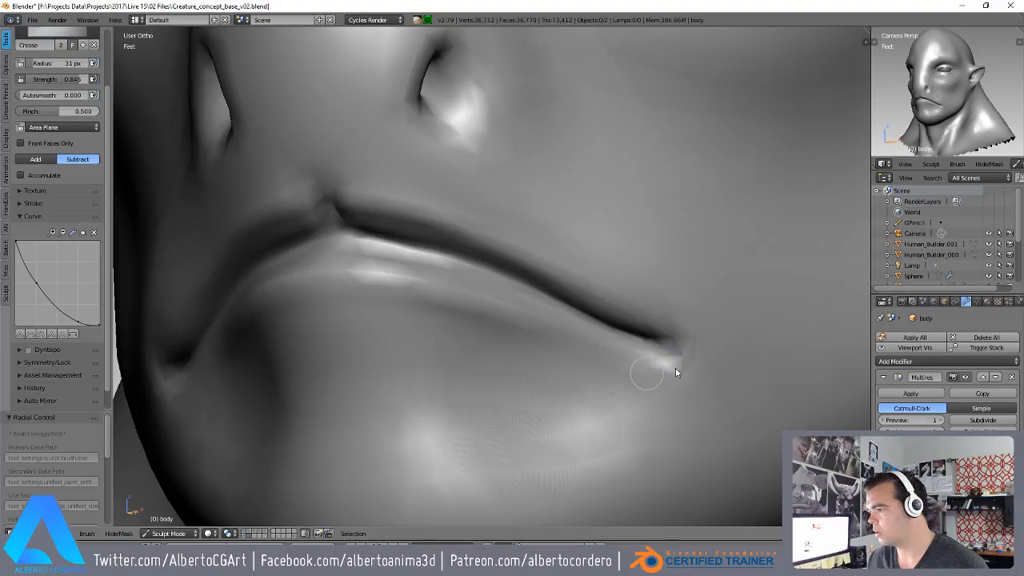
- Switch to the Clay Strips brush at a 63 px radius and build up the areas above the upper lip and beside the nostril
scroll(562, 398, "down", 2)
mouse_move(560, 400)
middle_mouse_down()
mouse_move(558, 278)
mouse_move(505, 235)
middle_mouse_up()
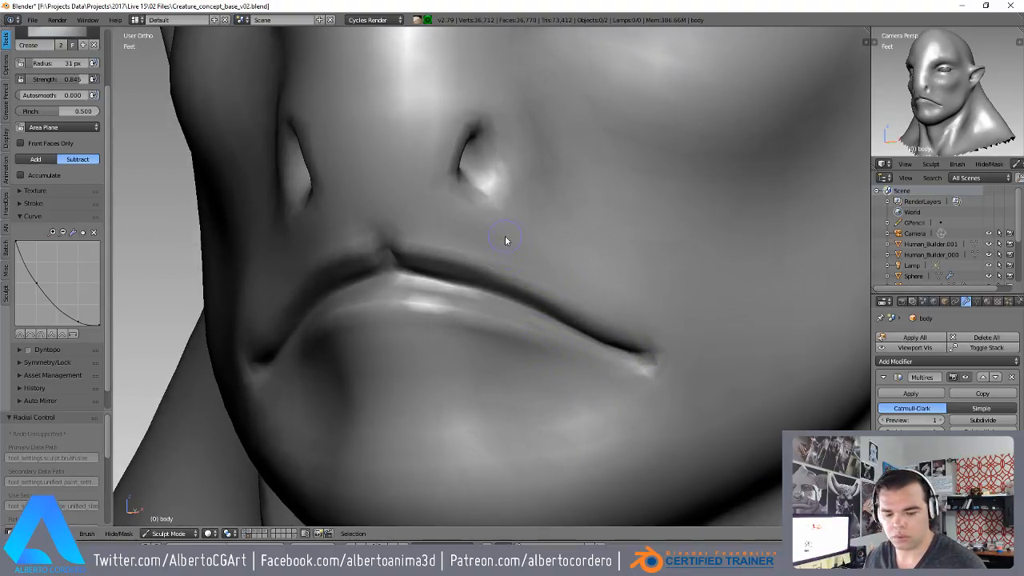
key("3")
scroll(542, 240, "up", 2)
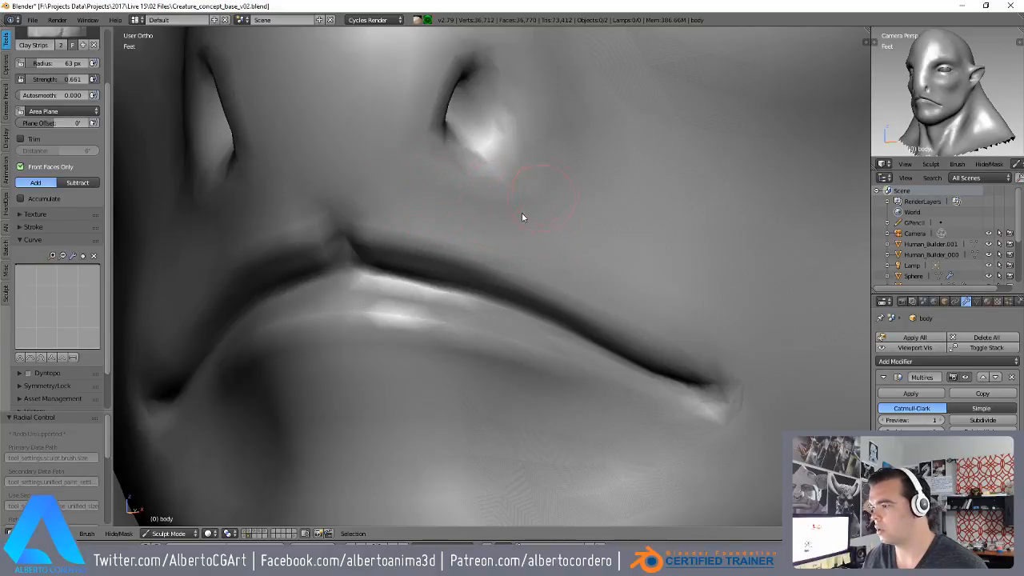
scroll(690, 303, "down", 1)
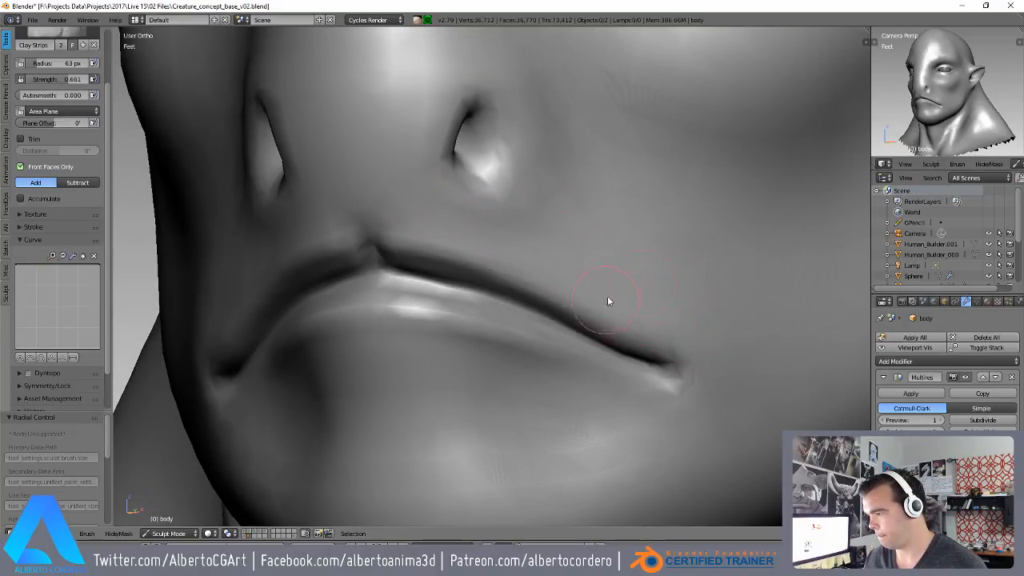
middle_click_drag(695, 317, 587, 263)
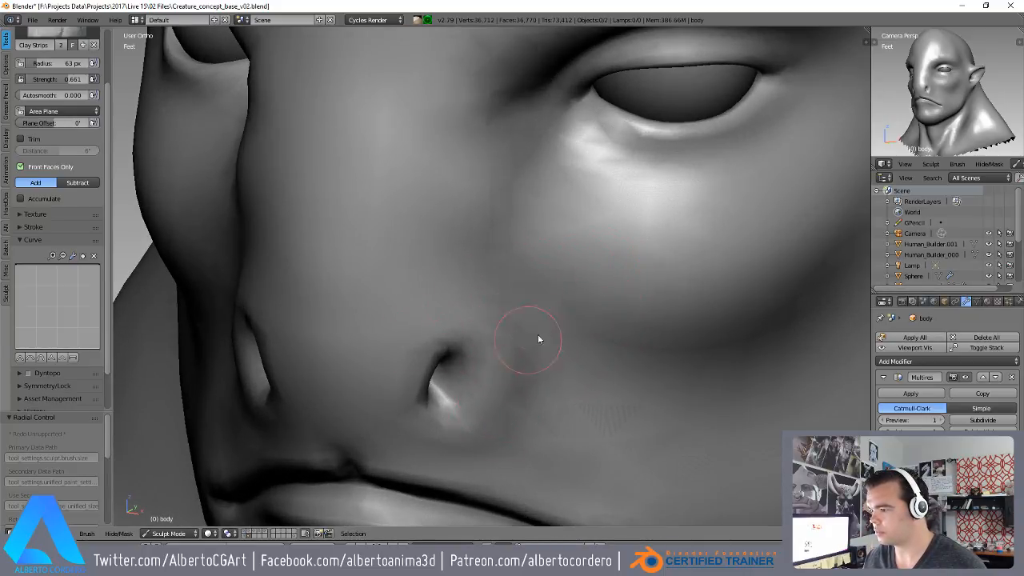
mouse_move(531, 321)
middle_mouse_down()
mouse_move(475, 330)
mouse_move(521, 293)
mouse_move(379, 404)
mouse_move(333, 343)
middle_mouse_up()
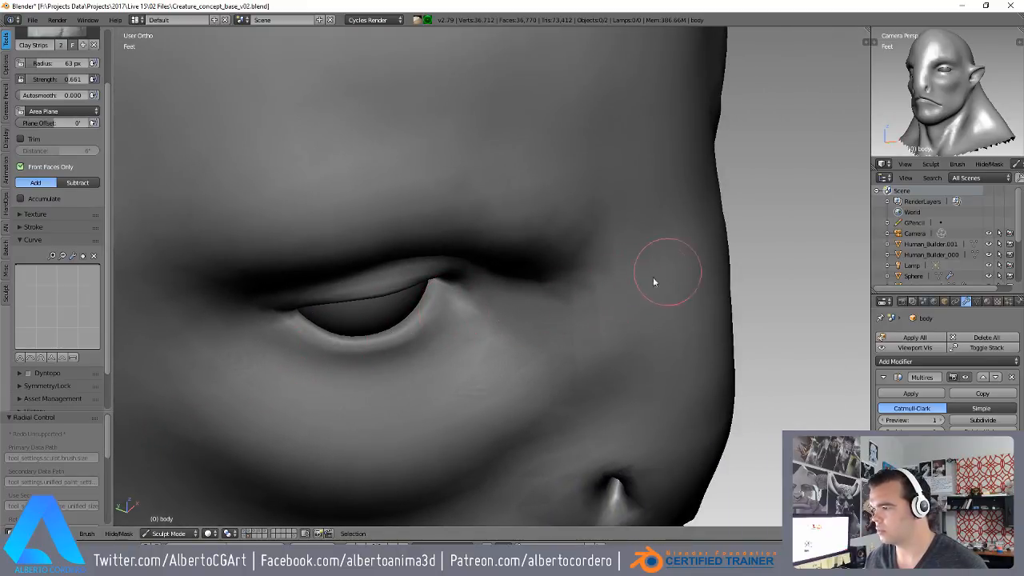
- Sculpt the nose bridge and the cheek below the eye, checking the shape against the whole head
scroll(674, 323, "down", 3)
mouse_move(675, 323)
middle_mouse_down()
mouse_move(549, 403)
mouse_move(482, 296)
mouse_move(410, 262)
middle_mouse_up()
scroll(424, 248, "up", 4)
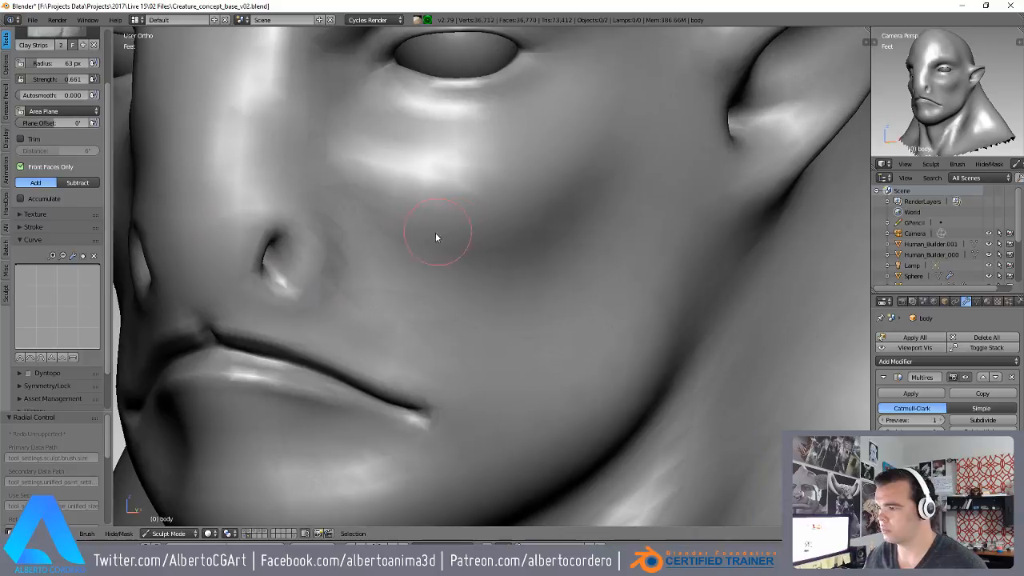
scroll(540, 256, "down", 4)
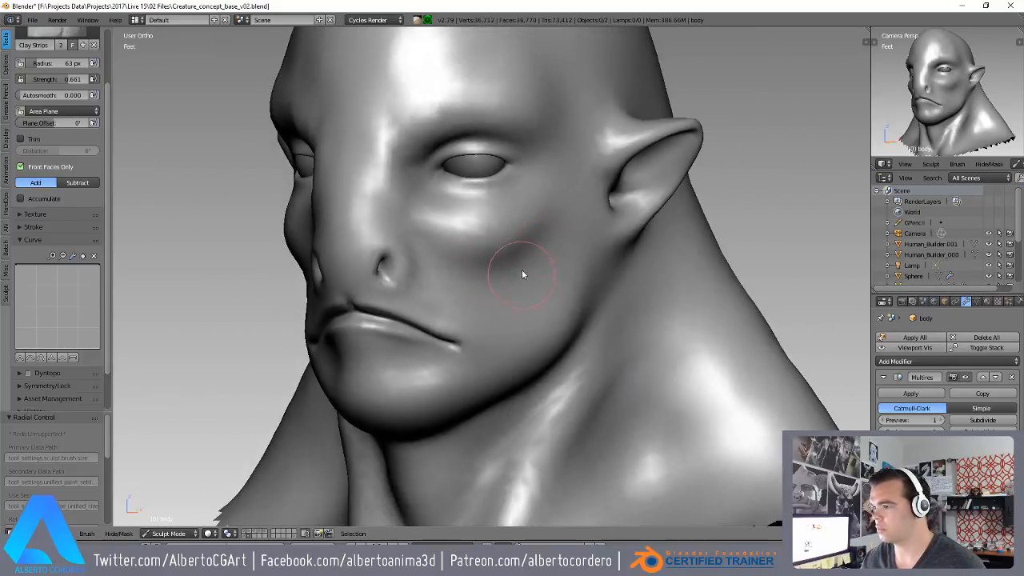
scroll(520, 232, "up", 5)
scroll(537, 268, "down", 4)
middle_click_drag(505, 293, 505, 291)
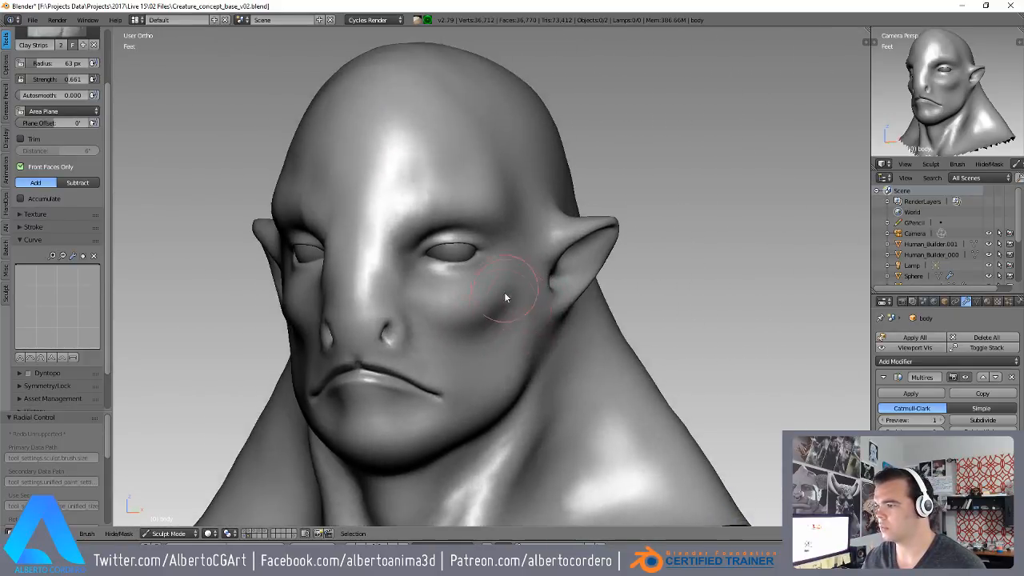
- Build up the area where the upper ear joins the temple with Clay Strips strokes
scroll(523, 213, "up", 6)
mouse_move(584, 197)
middle_mouse_down()
mouse_move(563, 274)
mouse_move(575, 253)
mouse_move(618, 309)
middle_mouse_up()
scroll(594, 267, "up", 5)
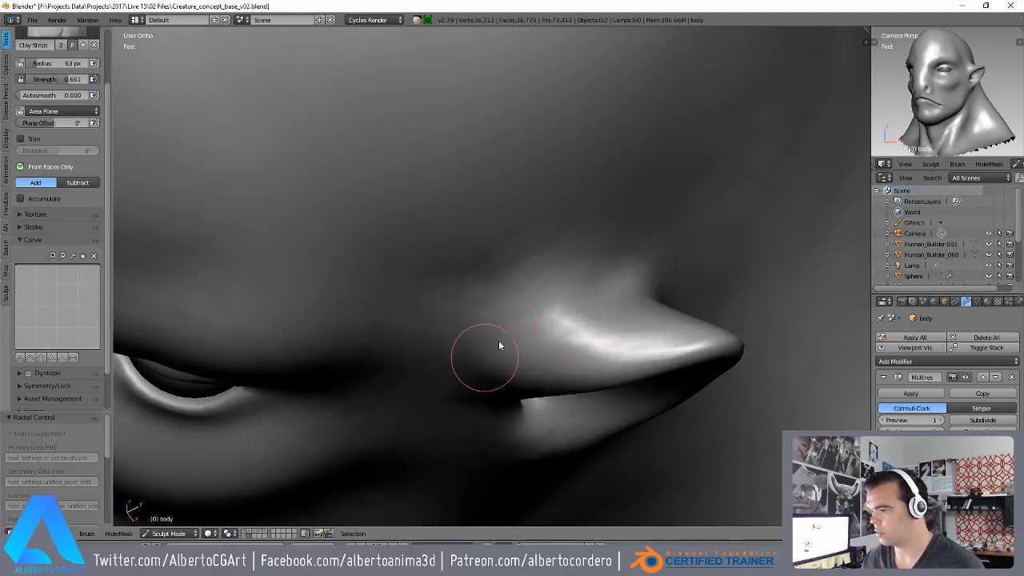
- Sculpt the earlobe and its transition into the jaw below the ear
scroll(490, 356, "down", 3)
middle_click_drag(526, 444, 528, 245)
scroll(527, 245, "up", 4)
mouse_move(514, 339)
middle_mouse_down()
mouse_move(532, 370)
mouse_move(552, 376)
middle_mouse_up()
middle_click_drag(461, 343, 451, 377)
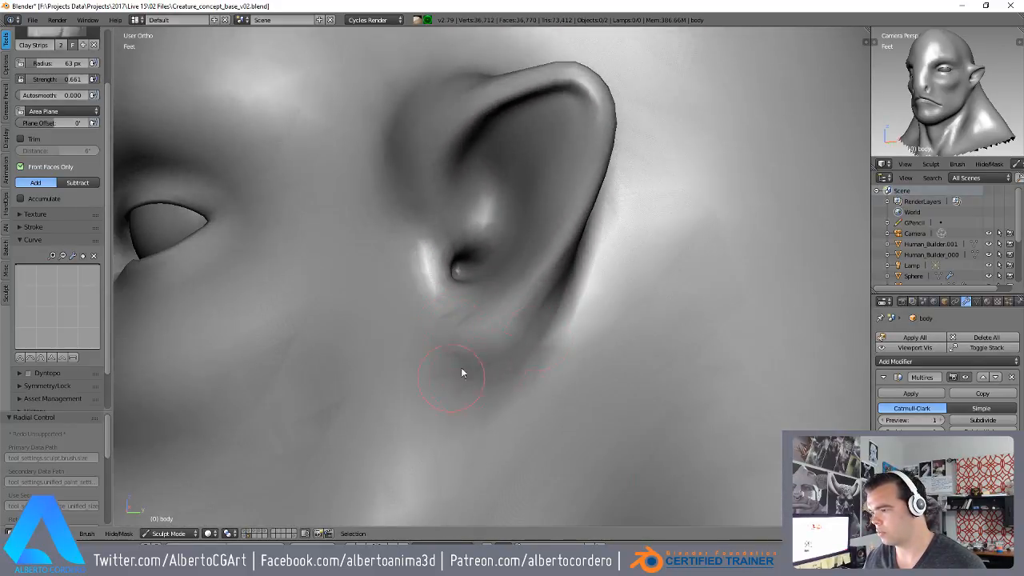
mouse_move(429, 339)
middle_mouse_down()
mouse_move(496, 360)
mouse_move(480, 399)
mouse_move(549, 288)
middle_mouse_up()
- Sculpt the inner ear forms around the ear canal with Clay Strips strokes
scroll(496, 360, "down", 4)
scroll(555, 248, "up", 4)
middle_click_drag(561, 220, 456, 258)
scroll(456, 257, "up", 2)
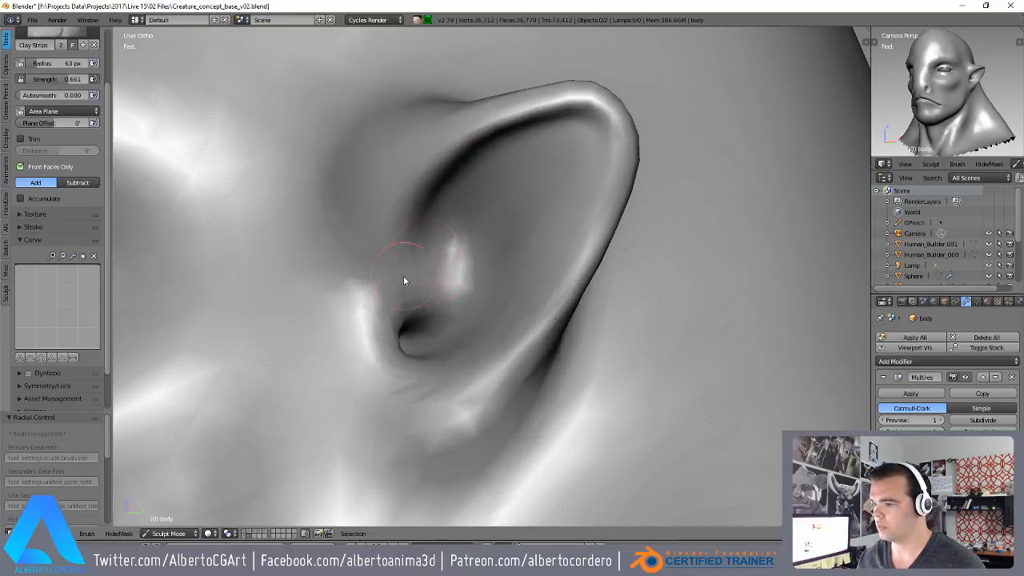
middle_click_drag(453, 275, 498, 251)
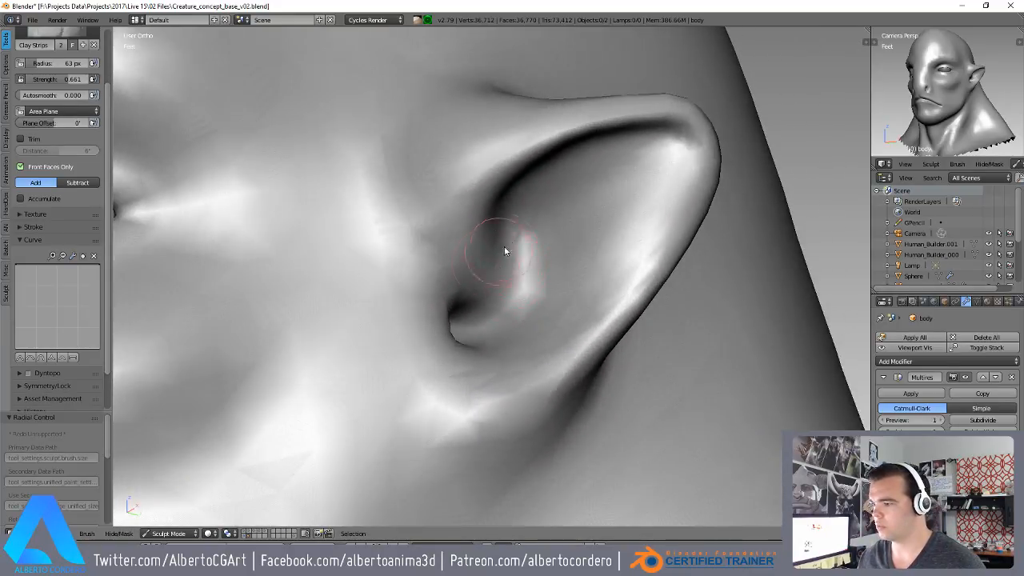
mouse_move(483, 300)
middle_mouse_down()
mouse_move(509, 296)
mouse_move(437, 272)
middle_mouse_up()
- Switch to the Crease brush at a 37 px radius and carve the groove inside the ear's upper rim
key("shift+c")
key("f")
left_click(441, 259)
left_click_drag(436, 229, 578, 160)
left_click_drag(507, 224, 589, 195)
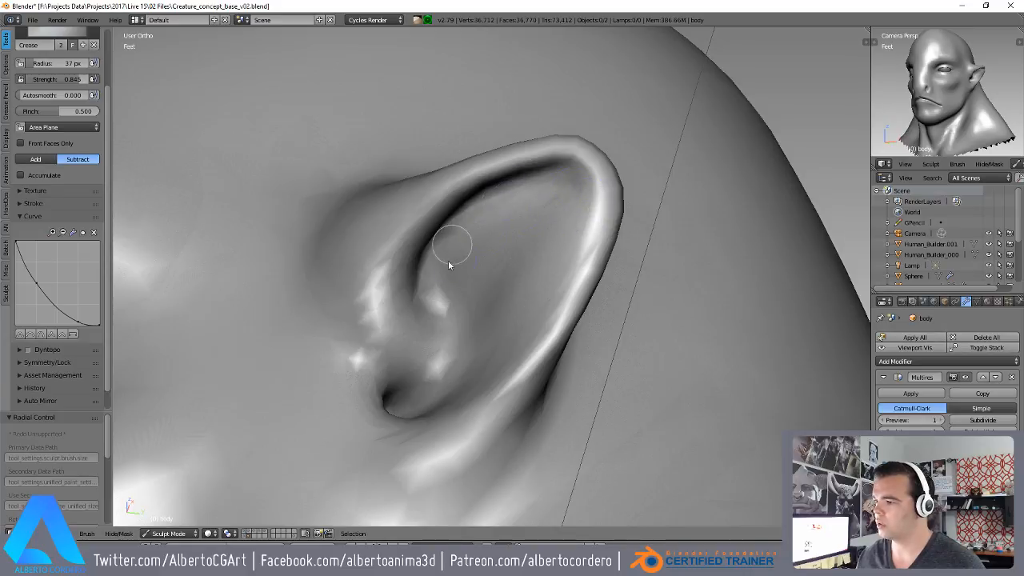
- Deepen the crease along the inside of the ear's outer rim, around the tip and down the back edge
middle_click_drag(450, 265, 400, 304)
left_click_drag(394, 256, 448, 187)
middle_click_drag(478, 196, 584, 220)
mouse_move(584, 218)
left_mouse_down()
mouse_move(615, 265)
mouse_move(550, 265)
left_mouse_up()
middle_click_drag(550, 265, 602, 291)
left_click_drag(620, 294, 579, 355)
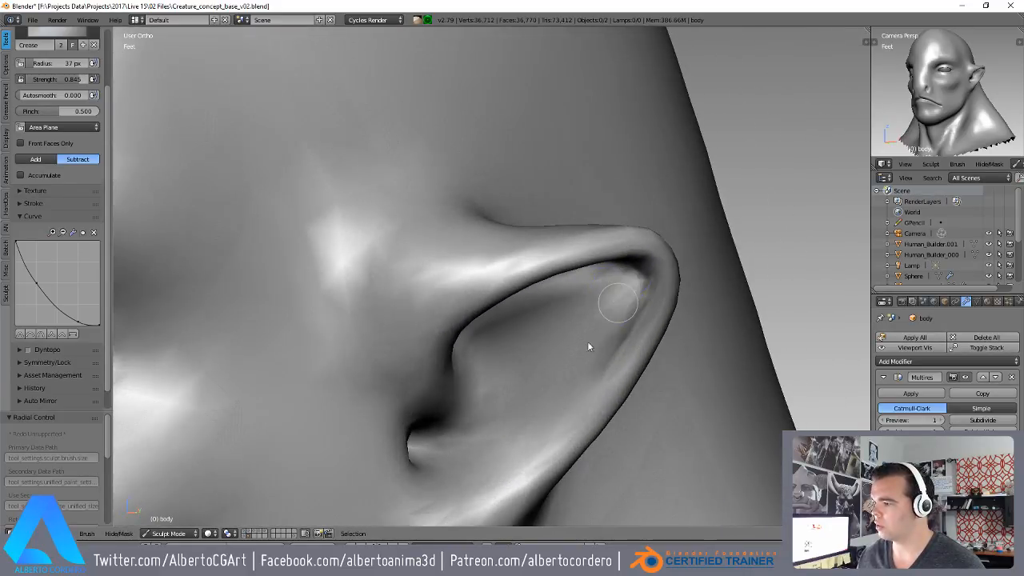
left_click_drag(621, 298, 575, 390)
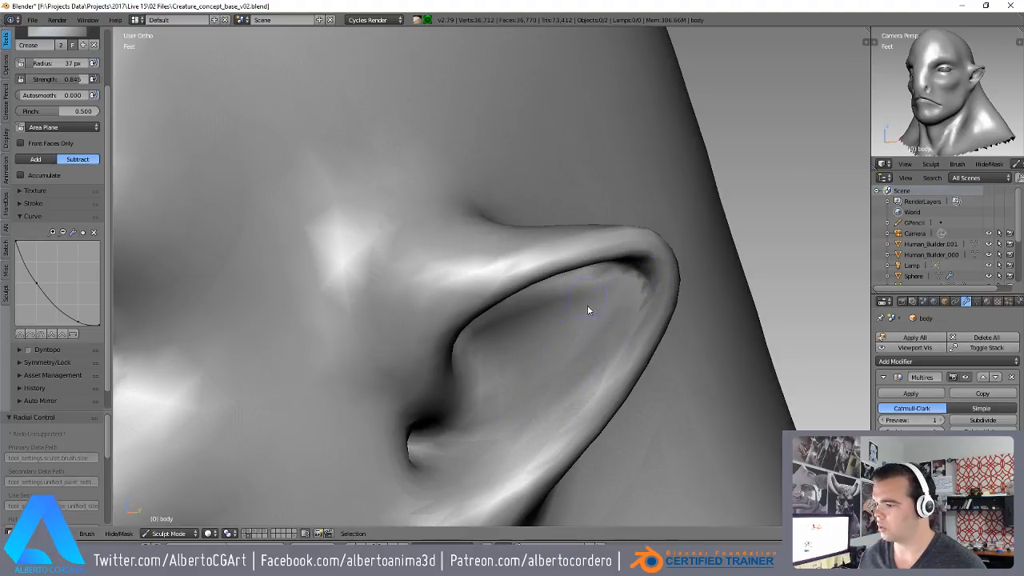
- Crease and smooth the ear's folds where it joins the side of the head
middle_click_drag(589, 298, 466, 417, "ctrl")
middle_click_drag(480, 369, 403, 308)
scroll(392, 304, "up", 1)
mouse_move(362, 289)
left_mouse_down("shift")
mouse_move(411, 283)
mouse_move(462, 240)
left_mouse_up("shift")
middle_click_drag(452, 292, 408, 393, "shift")
middle_click_drag(430, 220, 467, 320)
mouse_move(384, 323)
left_mouse_down()
mouse_move(339, 349)
mouse_move(380, 333)
left_mouse_up()
mouse_move(387, 345)
middle_mouse_down("shift")
mouse_move(432, 374)
mouse_move(478, 370)
middle_mouse_up("shift")
middle_click_drag(512, 290, 479, 293)
left_click_drag(445, 302, 416, 193)
left_click_drag(444, 292, 445, 210, "shift")
middle_click_drag(482, 212, 552, 240)
mouse_move(552, 240)
middle_mouse_down("ctrl")
mouse_move(510, 321)
mouse_move(437, 394)
middle_mouse_up("ctrl")
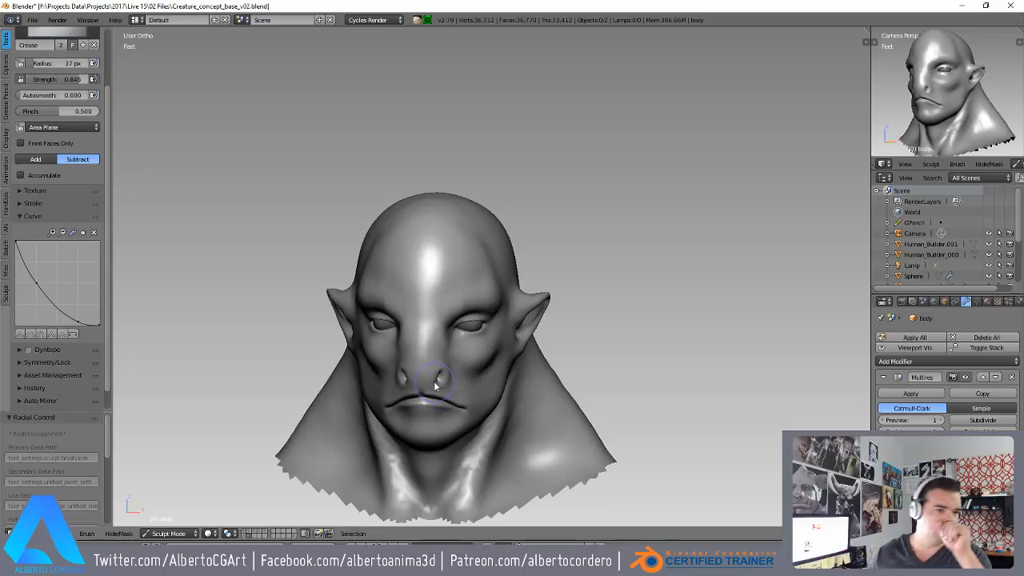
- Subdivide the body's Multires modifier by one more level
middle_click_drag(482, 304, 464, 345, "ctrl")
middle_click_drag(464, 345, 467, 206)
middle_click_drag(488, 312, 473, 248)
middle_click_drag(474, 248, 501, 200)
left_click(983, 421)
- Set the Crease brush radius to 22 px and try a stroke along the upper lip's edge
middle_click_drag(432, 214, 488, 209)
middle_click_drag(445, 252, 460, 214, "ctrl")
middle_click_drag(400, 256, 493, 257, "shift")
middle_click_drag(440, 292, 436, 245, "ctrl")
key("f")
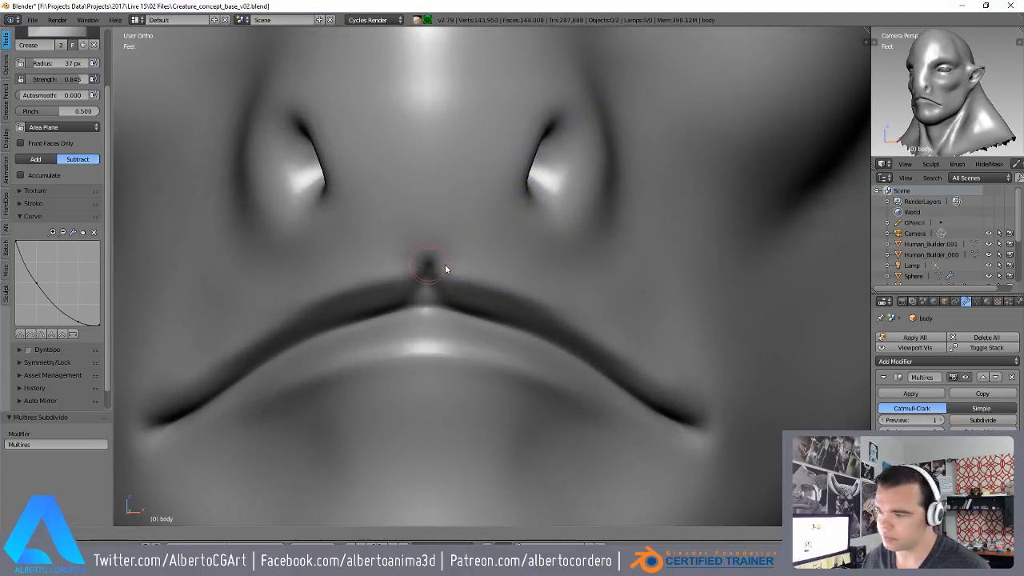
left_click(432, 280)
mouse_move(436, 261)
left_mouse_down()
mouse_move(439, 302)
mouse_move(358, 316)
mouse_move(292, 346)
left_mouse_up()
key("ctrl+z")
- Carve a sharper line between the upper and lower lips with Crease strokes
middle_click_drag(355, 322, 428, 237)
mouse_move(540, 178)
left_mouse_down()
mouse_move(441, 209)
mouse_move(218, 334)
mouse_move(191, 330)
left_mouse_up()
left_click_drag(403, 230, 474, 196)
middle_click_drag(377, 209, 367, 232, "ctrl")
left_click_drag(336, 253, 490, 170)
middle_click_drag(496, 164, 376, 325, "shift")
middle_click_drag(376, 324, 434, 237, "ctrl")
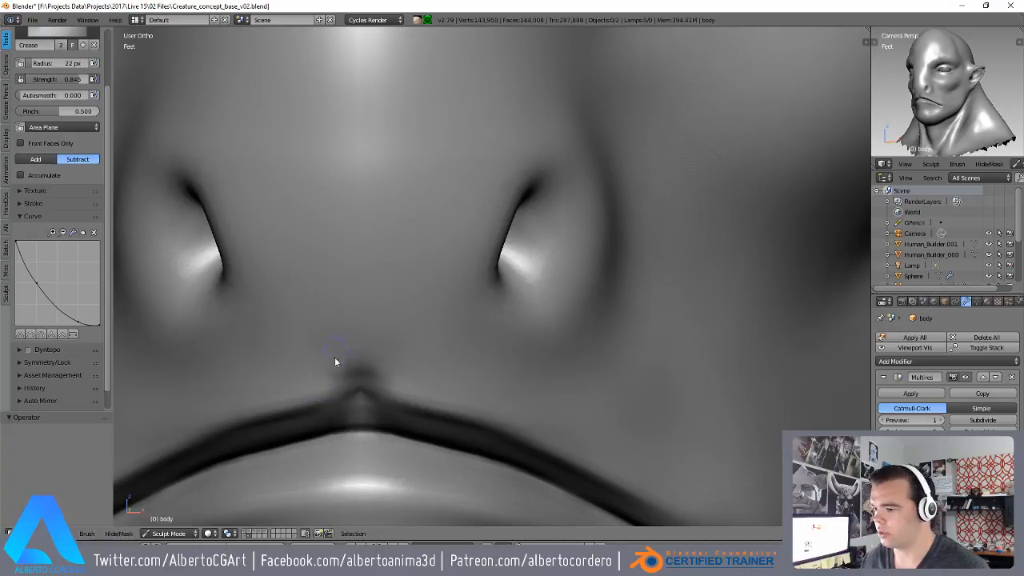
- Sharpen and smooth the notch at the centre of the upper lip
mouse_move(333, 378)
left_mouse_down()
mouse_move(359, 390)
mouse_move(343, 419)
left_mouse_up()
left_click_drag(362, 394, 360, 397, "shift")
middle_click_drag(360, 397, 412, 314, "ctrl")
mouse_move(382, 384)
left_mouse_down()
mouse_move(382, 374)
mouse_move(378, 399)
left_mouse_up()
mouse_move(469, 316)
middle_mouse_down("ctrl")
mouse_move(457, 339)
mouse_move(380, 296)
middle_mouse_up("ctrl")
middle_click_drag(380, 296, 345, 273, "ctrl")
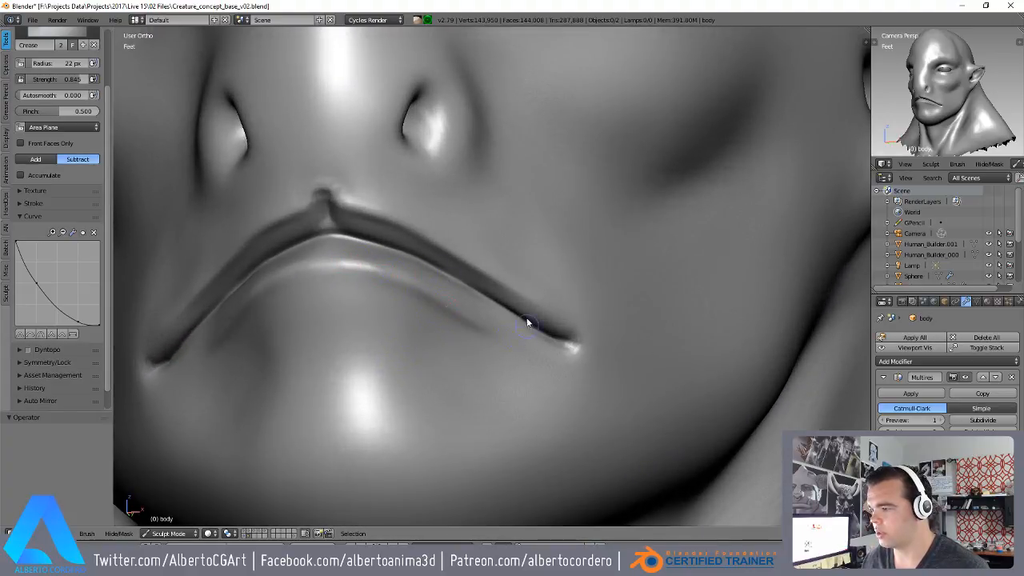
- Crease the end of the mouth line at the mouth corner
middle_click_drag(531, 327, 485, 286)
middle_click_drag(519, 325, 415, 264, "ctrl")
left_click_drag(606, 364, 613, 367)
middle_click_drag(573, 370, 559, 381, "ctrl")
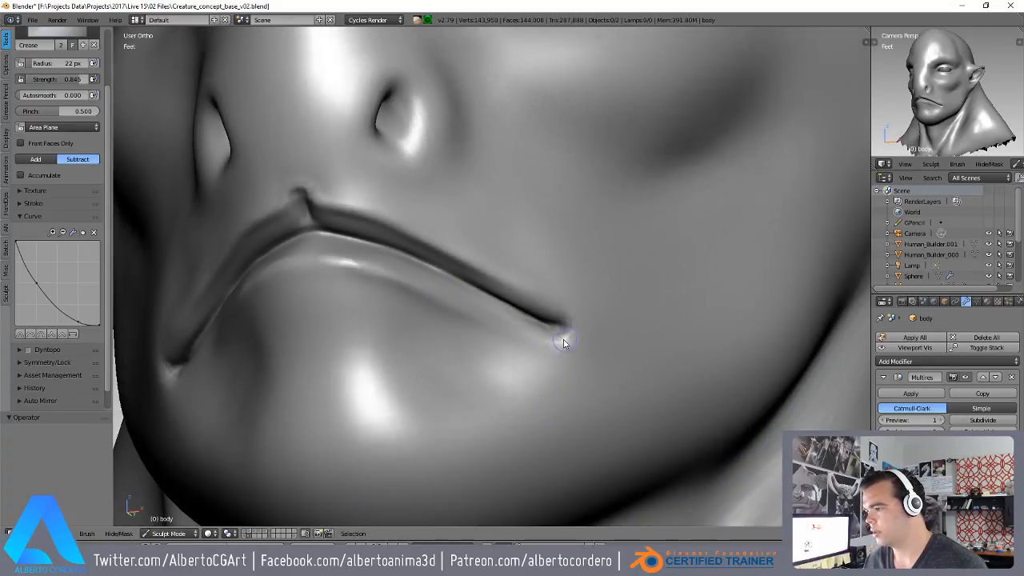
- Switch to Clay Strips at a 54 px radius and build up the skin around the mouth corner
key("c")
mouse_move(533, 333)
middle_mouse_down()
mouse_move(613, 277)
mouse_move(481, 242)
mouse_move(546, 394)
mouse_move(514, 426)
mouse_move(437, 392)
mouse_move(610, 325)
mouse_move(524, 315)
middle_mouse_up()
key("f")
left_click(579, 324)
mouse_move(516, 343)
left_mouse_down()
mouse_move(514, 322)
mouse_move(525, 352)
left_mouse_up()
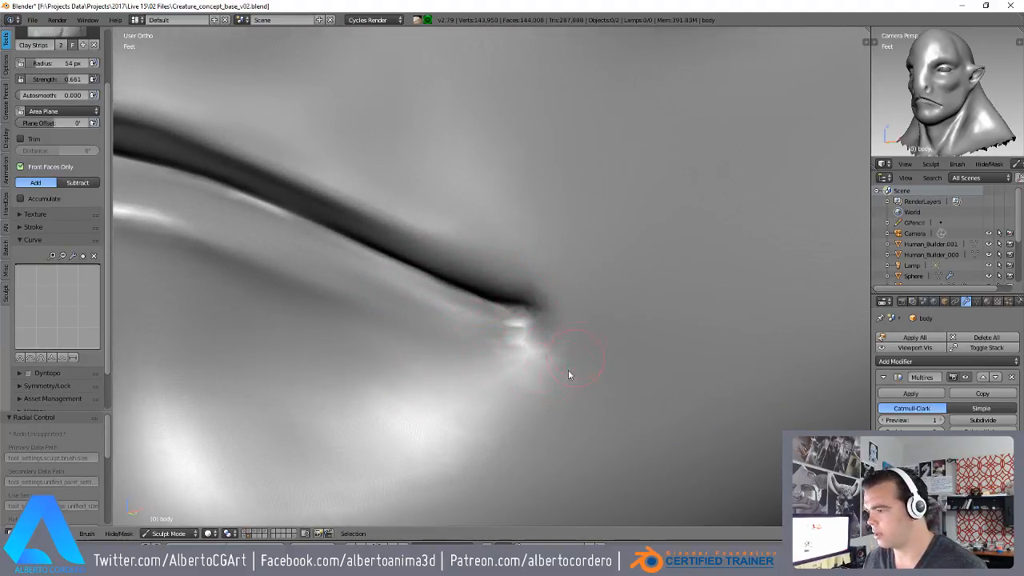
middle_click_drag(576, 357, 569, 387, "ctrl")
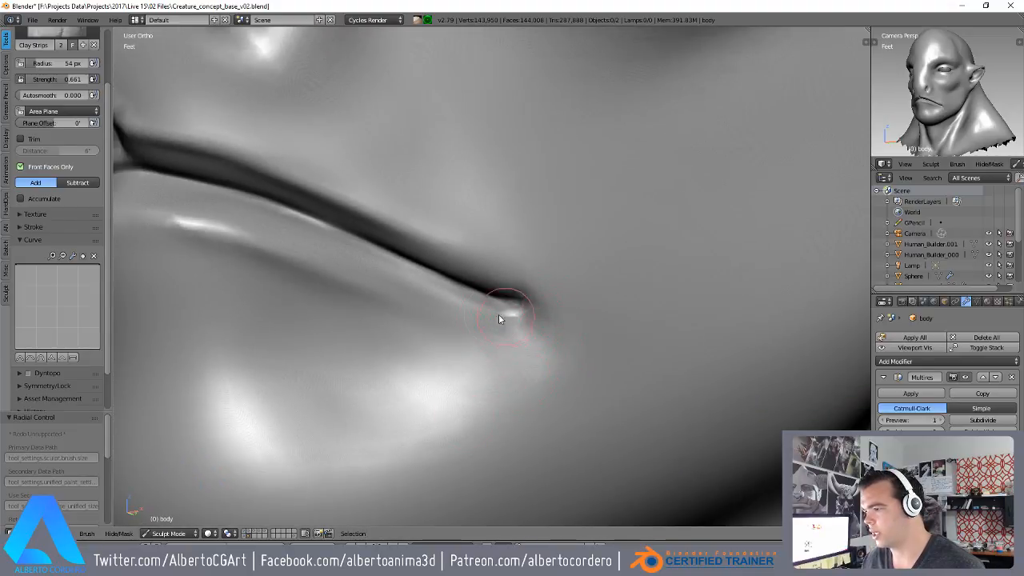
middle_click_drag(541, 347, 474, 402, "ctrl")
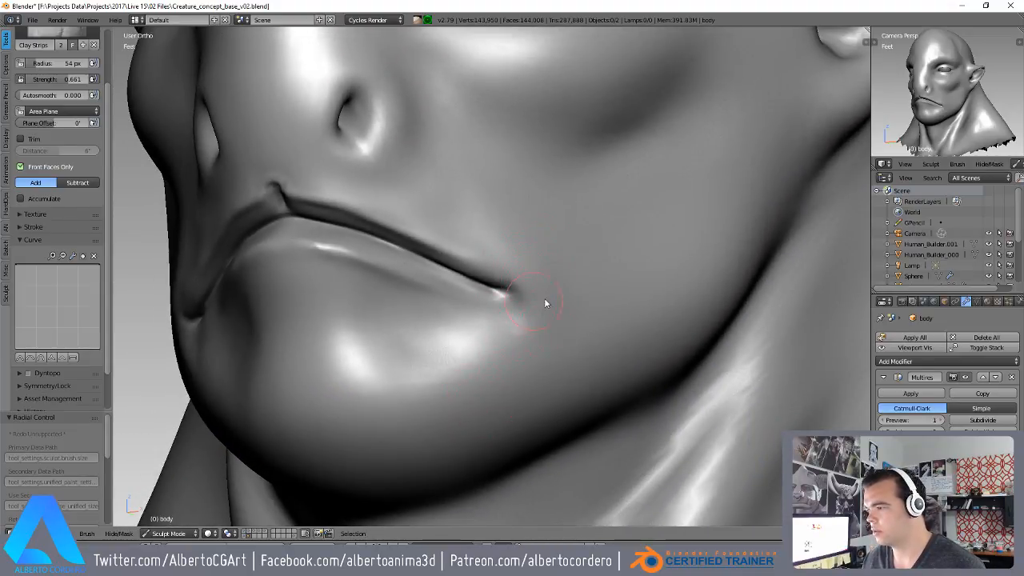
- Build up the brow ridge and the temple beside the eye with Clay Strips strokes
middle_click_drag(524, 258, 491, 314)
middle_click_drag(491, 280, 561, 270, "ctrl")
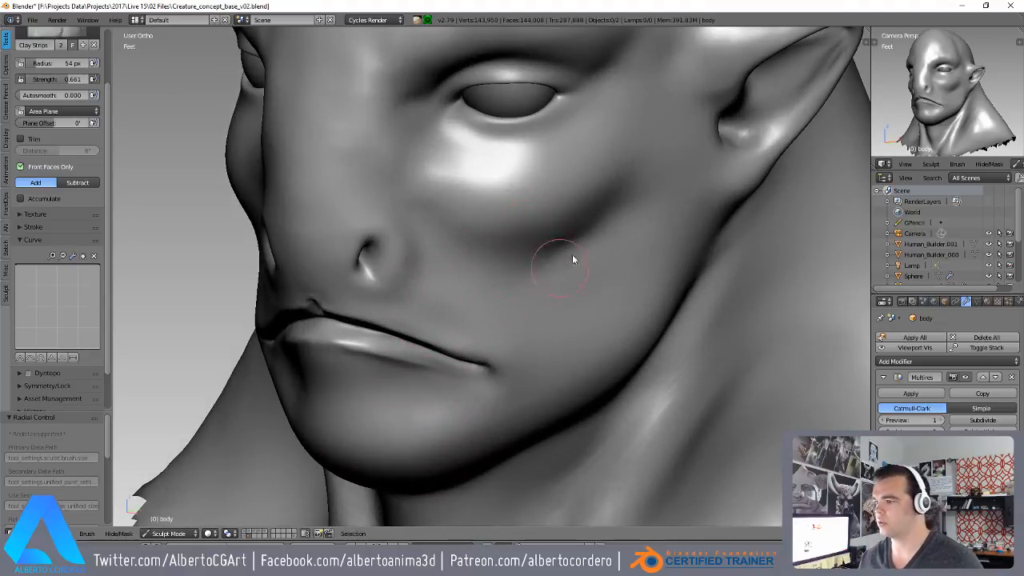
middle_click_drag(565, 211, 554, 304, "shift")
middle_click_drag(553, 304, 492, 228, "ctrl")
mouse_move(394, 211)
middle_mouse_down("shift")
mouse_move(514, 217)
mouse_move(399, 260)
mouse_move(470, 270)
mouse_move(577, 167)
middle_mouse_up("shift")
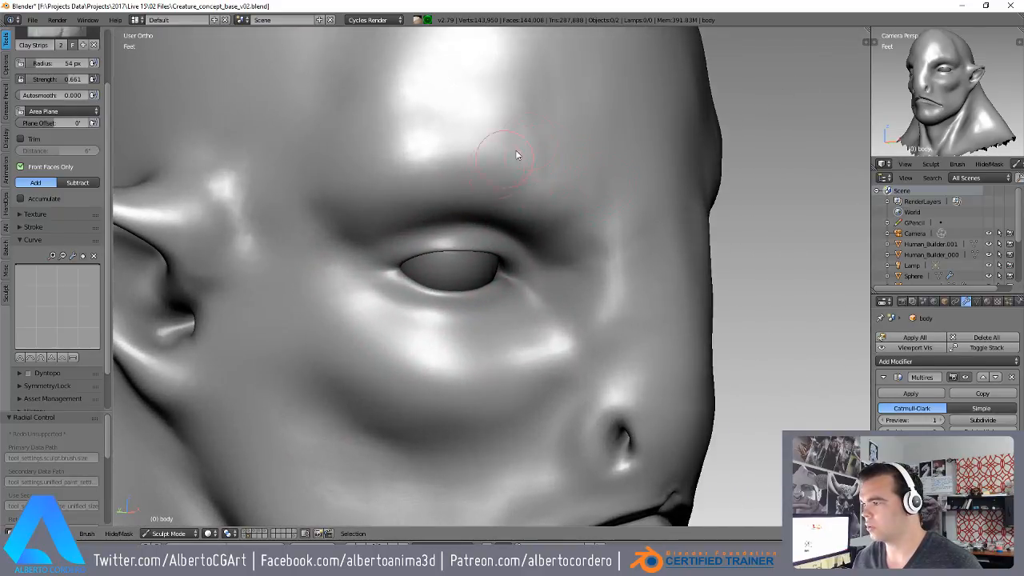
middle_click_drag(577, 244, 578, 182, "ctrl")
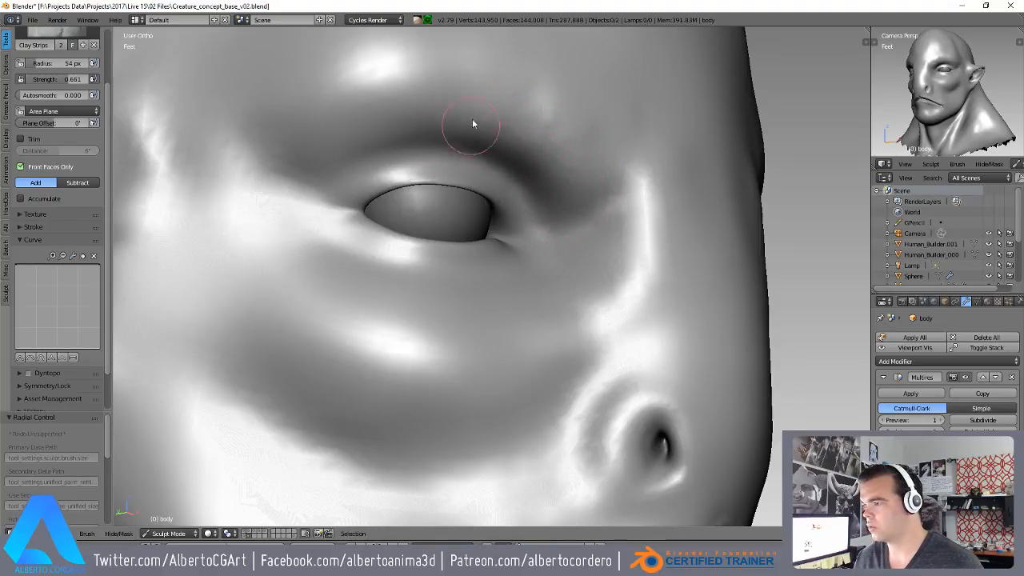
middle_click_drag(264, 132, 387, 215, "ctrl")
middle_click_drag(387, 214, 403, 189, "ctrl")
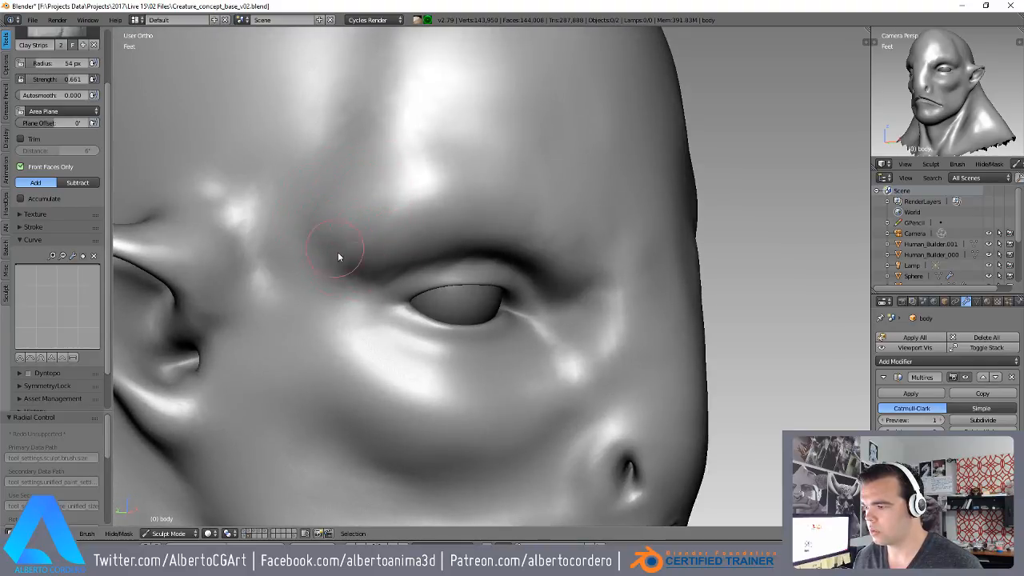
- Add volume to the upper eyelid and refine its outer corner with Clay Strips
middle_click_drag(476, 244, 485, 210)
middle_click_drag(485, 210, 504, 230, "ctrl")
middle_click_drag(480, 230, 468, 137, "ctrl")
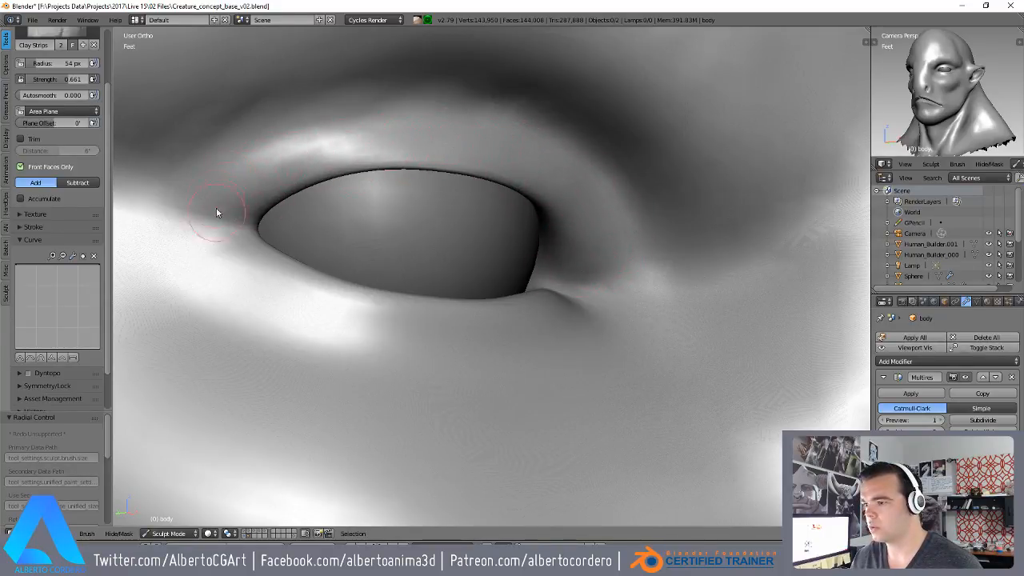
scroll(238, 168, "down", 3)
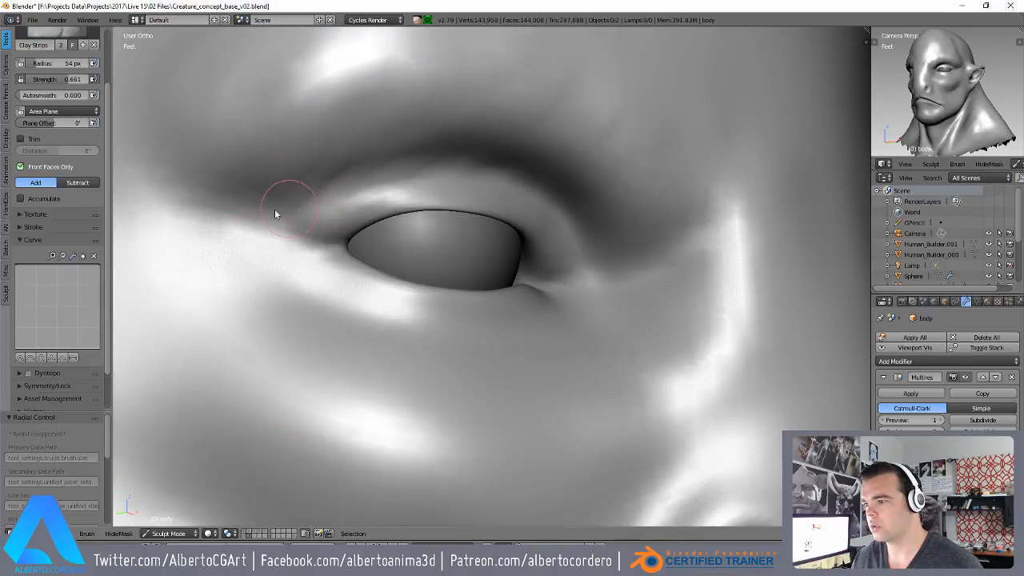
scroll(469, 200, "up", 2)
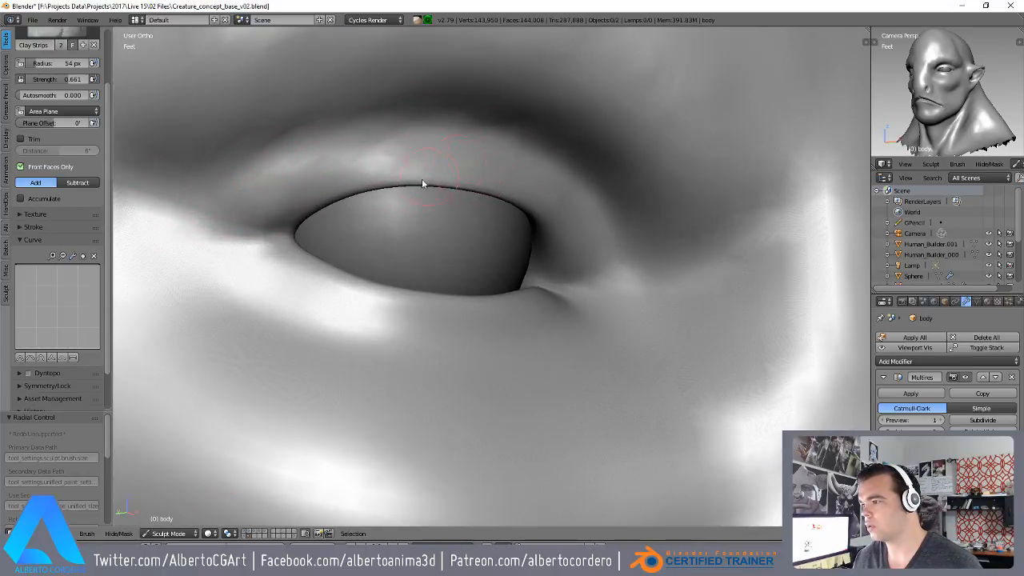
scroll(486, 350, "down", 4)
scroll(485, 360, "up", 3)
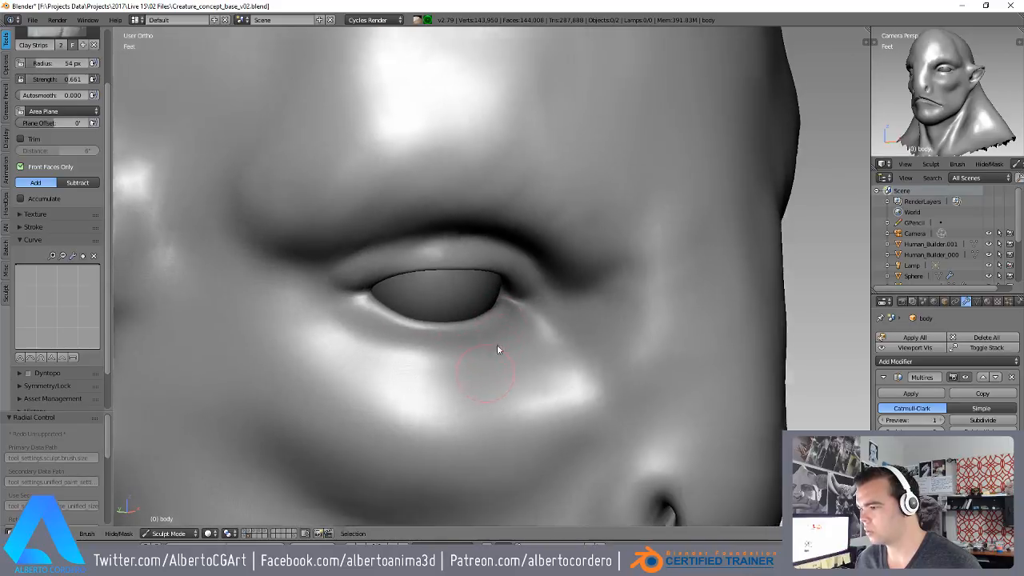
- Sculpt soft wrinkles beneath the lower eyelid and toward the inner eye corner
scroll(528, 360, "down", 2)
middle_click_drag(514, 365, 475, 297)
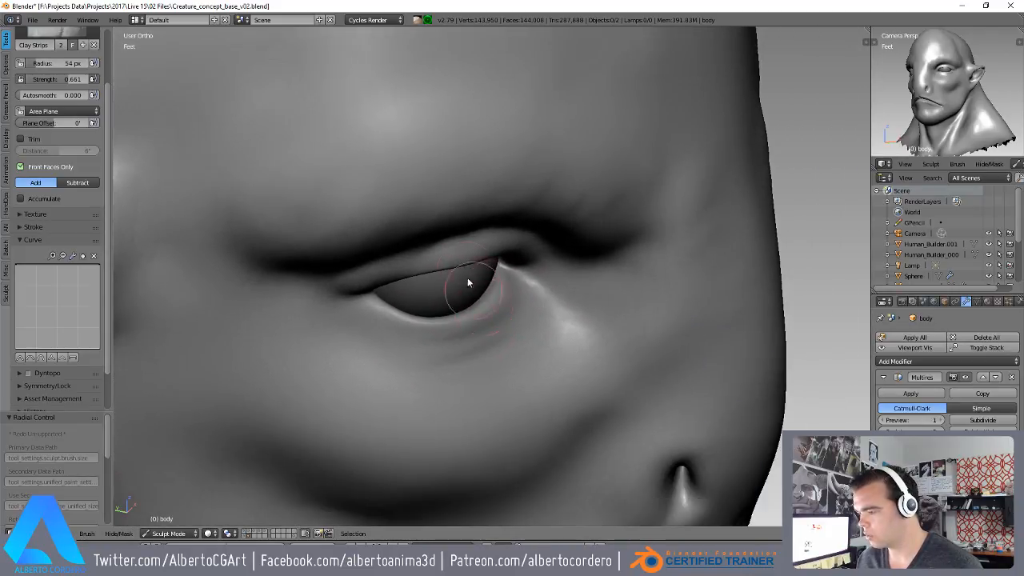
scroll(544, 304, "up", 4)
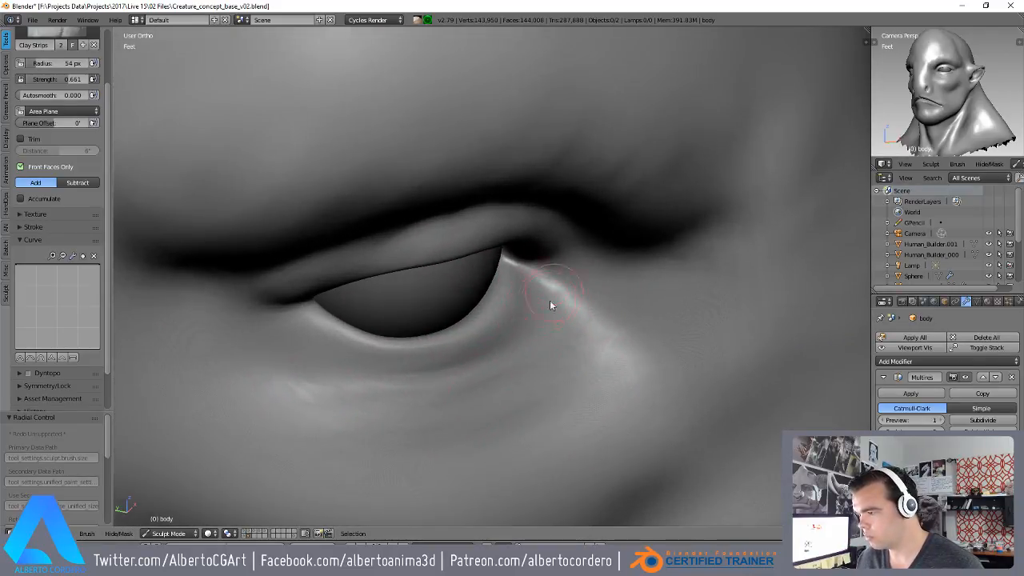
scroll(494, 347, "up", 2)
- Switch to the Flatten brush at a 31 px radius and flatten the rim of the upper eyelid
key("shift+c")
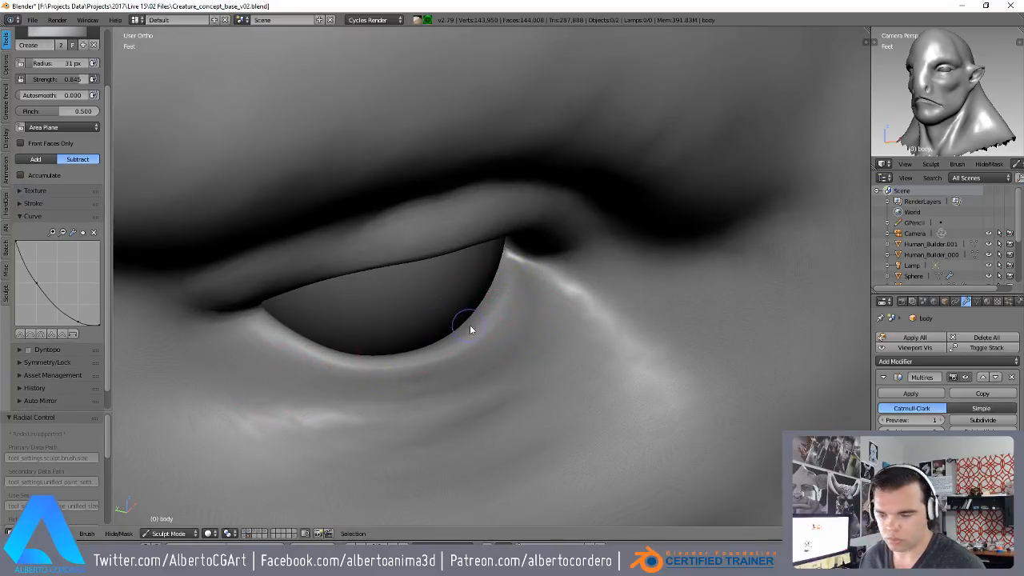
key("shift+t")
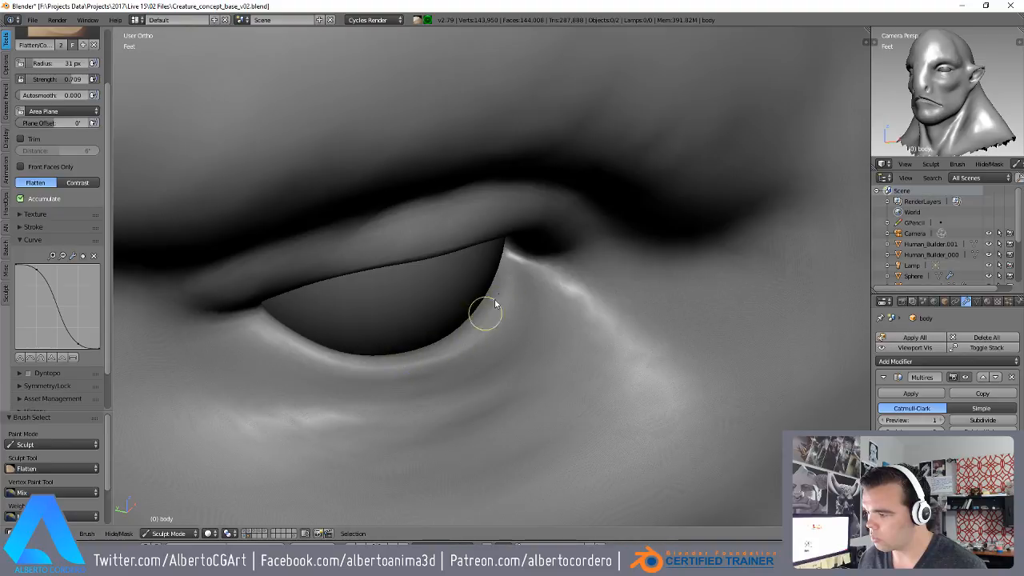
scroll(424, 360, "down", 2)
mouse_move(428, 363)
middle_mouse_down()
mouse_move(368, 348)
mouse_move(468, 432)
middle_mouse_up()
mouse_move(345, 347)
middle_mouse_down()
mouse_move(263, 235)
mouse_move(283, 227)
mouse_move(266, 188)
middle_mouse_up()
scroll(263, 236, "up", 3)
middle_click_drag(193, 160, 259, 205)
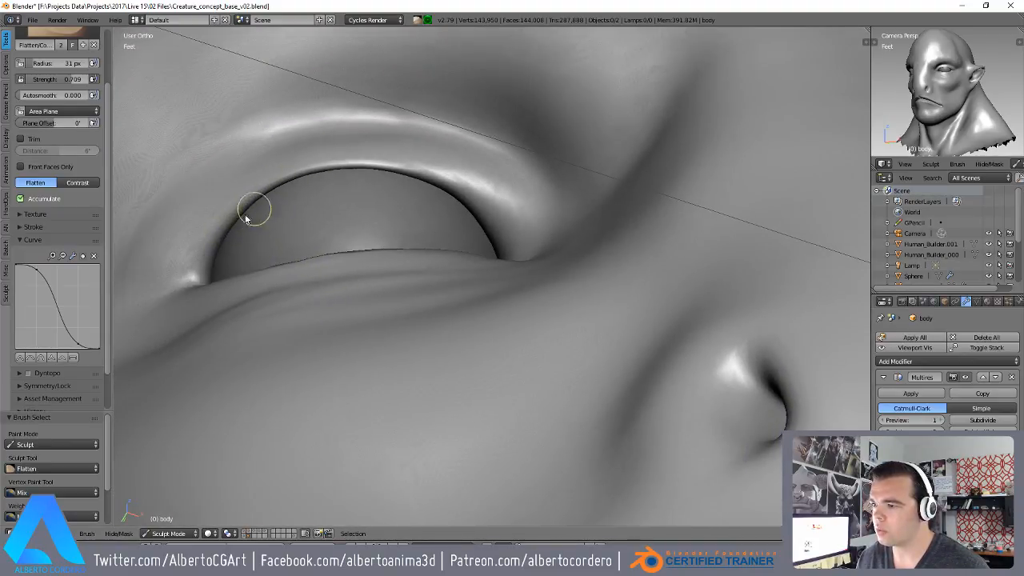
left_click_drag(361, 170, 435, 179)
mouse_move(370, 179)
left_mouse_down()
mouse_move(469, 194)
mouse_move(489, 216)
left_mouse_up()
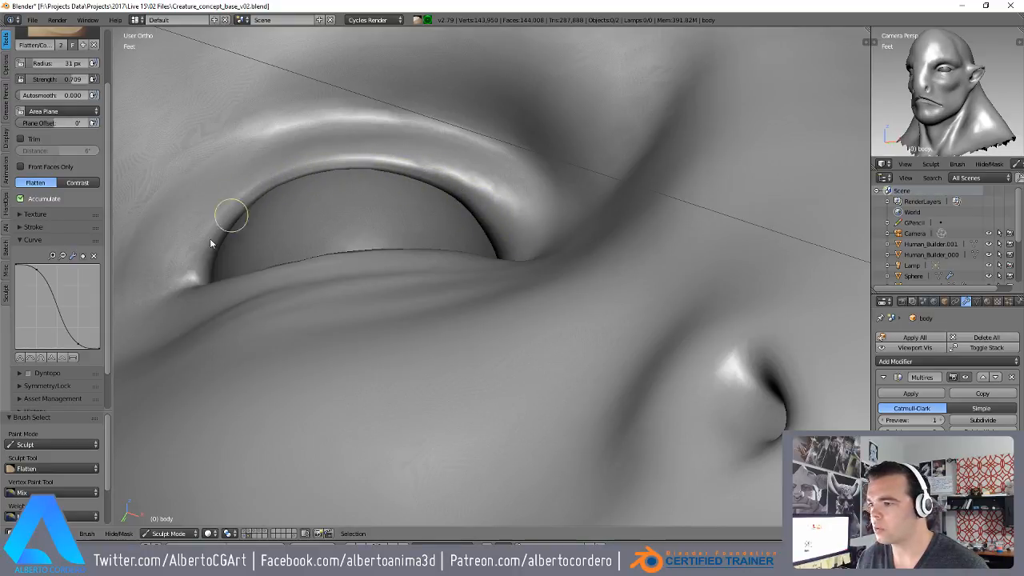
- Switch to the Grab brush at a 401 px radius and slightly adjust the form around the eye
scroll(349, 161, "down", 7)
mouse_move(416, 291)
middle_mouse_down()
mouse_move(446, 336)
mouse_move(466, 302)
mouse_move(542, 315)
mouse_move(424, 224)
mouse_move(382, 208)
mouse_move(405, 229)
middle_mouse_up()
scroll(466, 302, "up", 2)
scroll(481, 298, "down", 5)
scroll(405, 229, "up", 3)
mouse_move(427, 190)
middle_mouse_down()
mouse_move(377, 232)
mouse_move(318, 190)
middle_mouse_up()
key("g")
left_click(611, 310)
scroll(318, 189, "up", 4)
mouse_move(231, 190)
middle_mouse_down()
mouse_move(259, 158)
mouse_move(321, 210)
mouse_move(361, 150)
middle_mouse_up()
left_click_drag(390, 109, 390, 96)
scroll(384, 100, "down", 2)
mouse_move(376, 102)
middle_mouse_down()
mouse_move(269, 145)
mouse_move(400, 377)
mouse_move(498, 388)
middle_mouse_up()
scroll(270, 148, "down", 5)
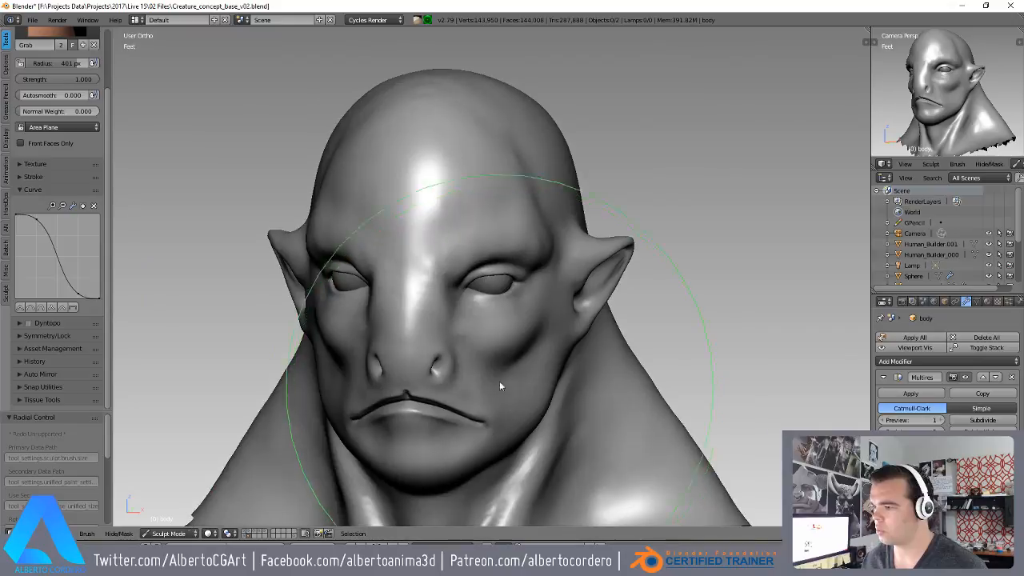
- Switch to the Crease brush at a 24 px radius and carve the nostril opening and the nostril wing's outline
scroll(467, 256, "up", 2)
scroll(471, 274, "up", 1)
key("shift+c")
key("f")
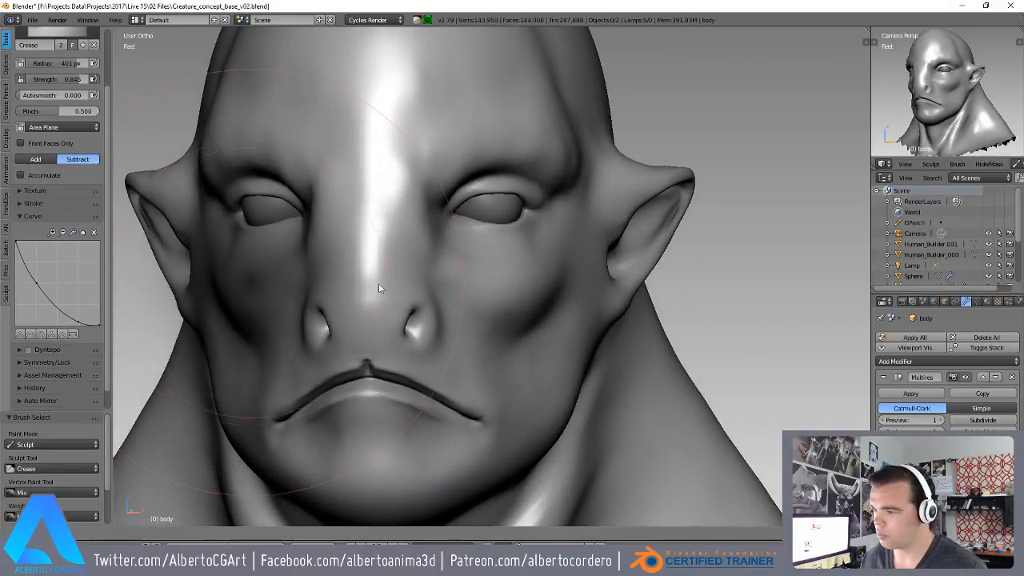
left_click(272, 285)
scroll(444, 277, "up", 3)
mouse_move(372, 321)
middle_mouse_down("shift")
mouse_move(411, 275)
mouse_move(381, 257)
middle_mouse_up("shift")
scroll(446, 280, "up", 2)
middle_click_drag(316, 259, 383, 263, "shift")
scroll(383, 262, "up", 2)
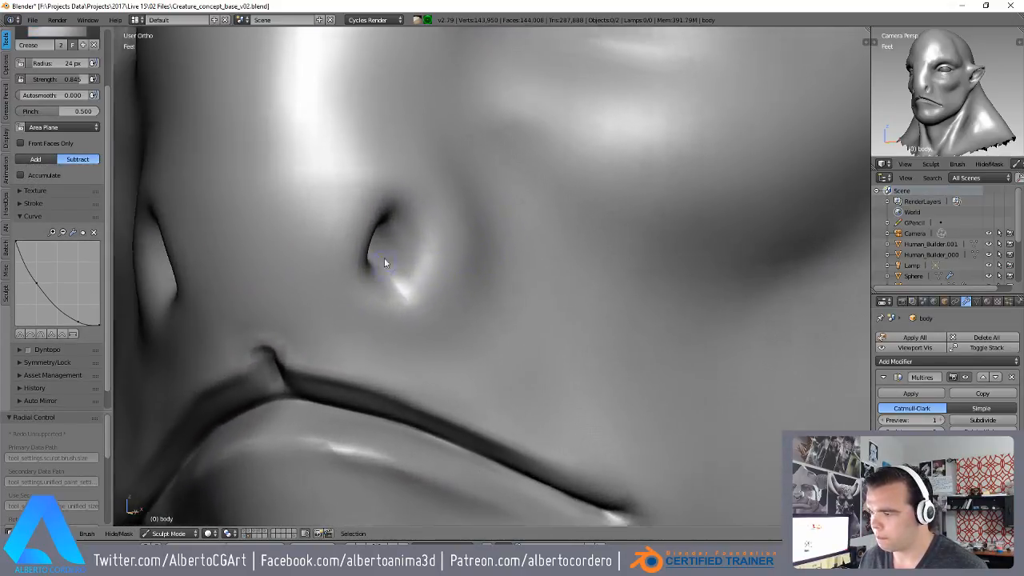
mouse_move(382, 327)
left_mouse_down()
mouse_move(367, 238)
mouse_move(430, 166)
left_mouse_up()
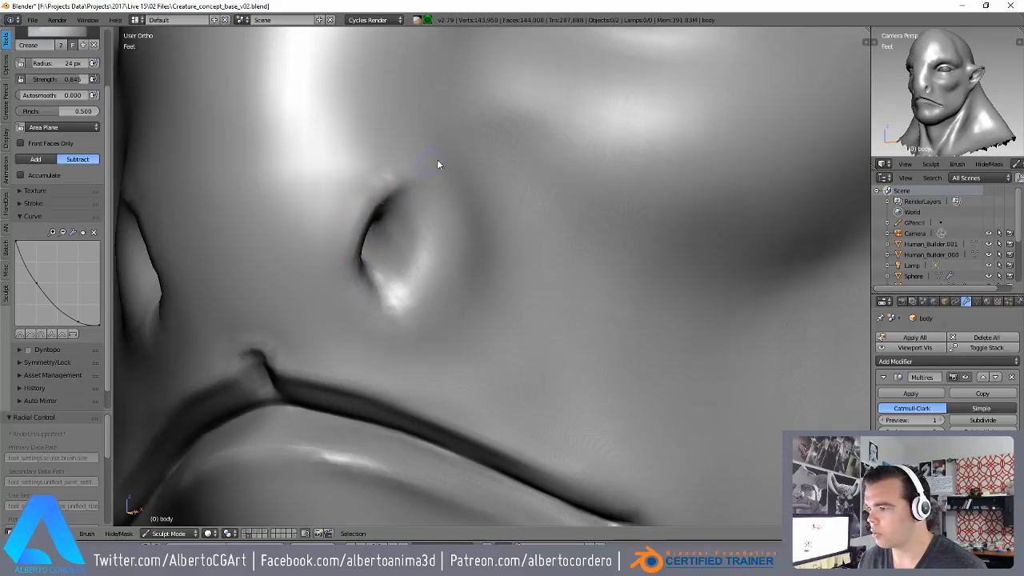
mouse_move(382, 223)
left_mouse_down()
mouse_move(391, 278)
mouse_move(393, 248)
left_mouse_up()
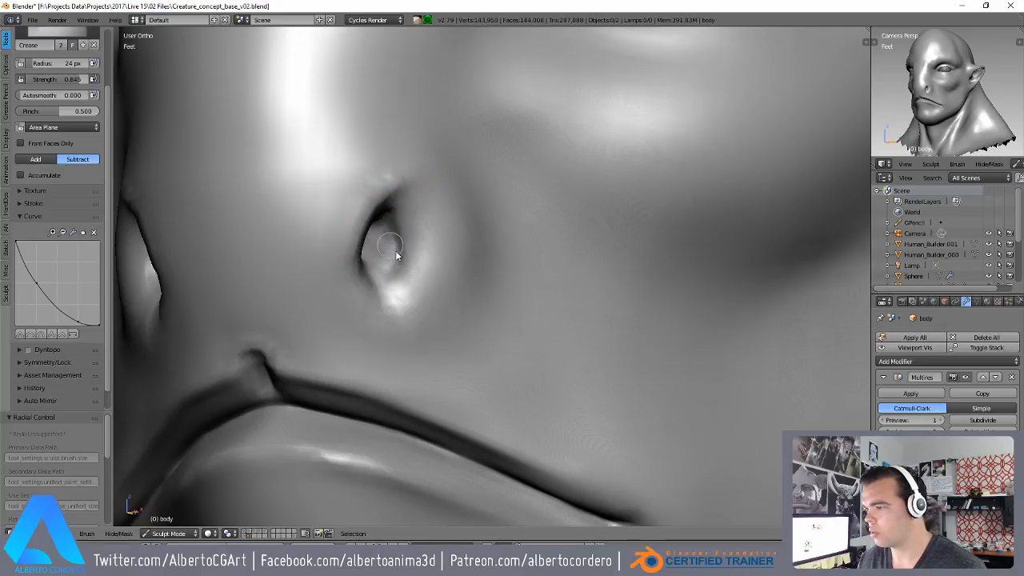
mouse_move(393, 212)
left_mouse_down()
mouse_move(393, 302)
mouse_move(423, 254)
left_mouse_up()
- Crease the side of the nose from the nostril wing up toward the inner eye corner
scroll(434, 336, "down", 4)
middle_click_drag(434, 333, 401, 351)
mouse_move(402, 351)
left_mouse_down()
mouse_move(406, 299)
mouse_move(379, 226)
left_mouse_up()
middle_click_drag(402, 324, 447, 292)
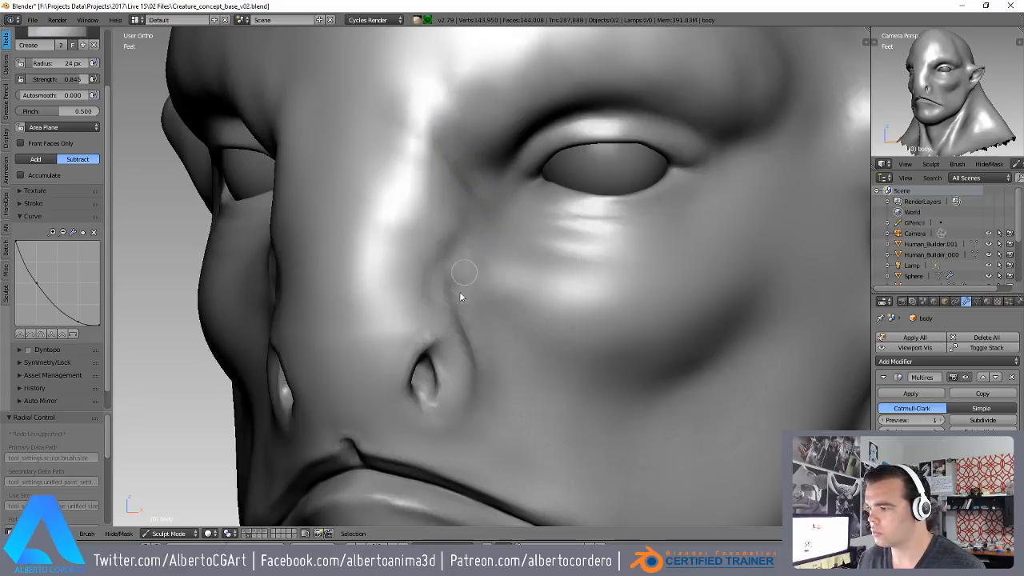
mouse_move(476, 402)
middle_mouse_down("shift")
mouse_move(496, 321)
mouse_move(390, 328)
mouse_move(486, 290)
middle_mouse_up("shift")
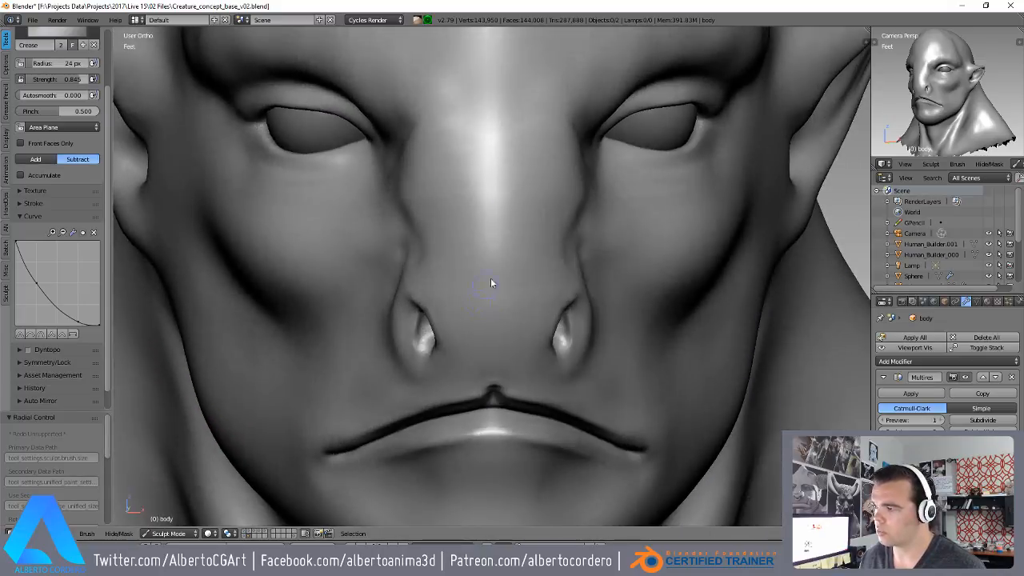
scroll(480, 284, "up", 1)
- Switch to Clay Strips at a 46 px radius and sculpt skin folds across the bridge of the nose
key("3")
middle_click_drag(478, 255, 511, 291)
scroll(514, 280, "up", 1)
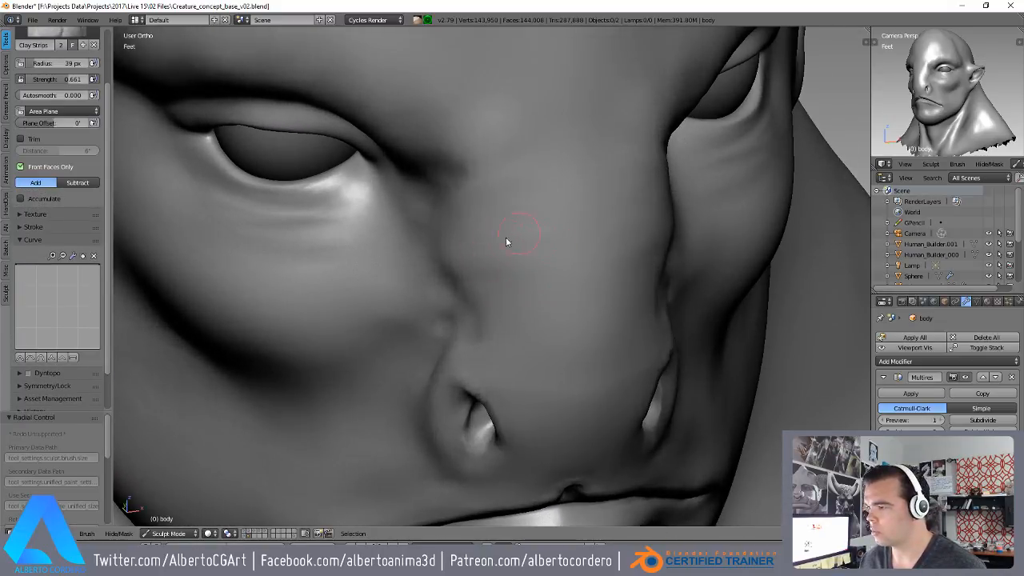
middle_click_drag(500, 170, 435, 259)
key("f")
left_click(441, 256)
middle_click_drag(504, 200, 496, 214)
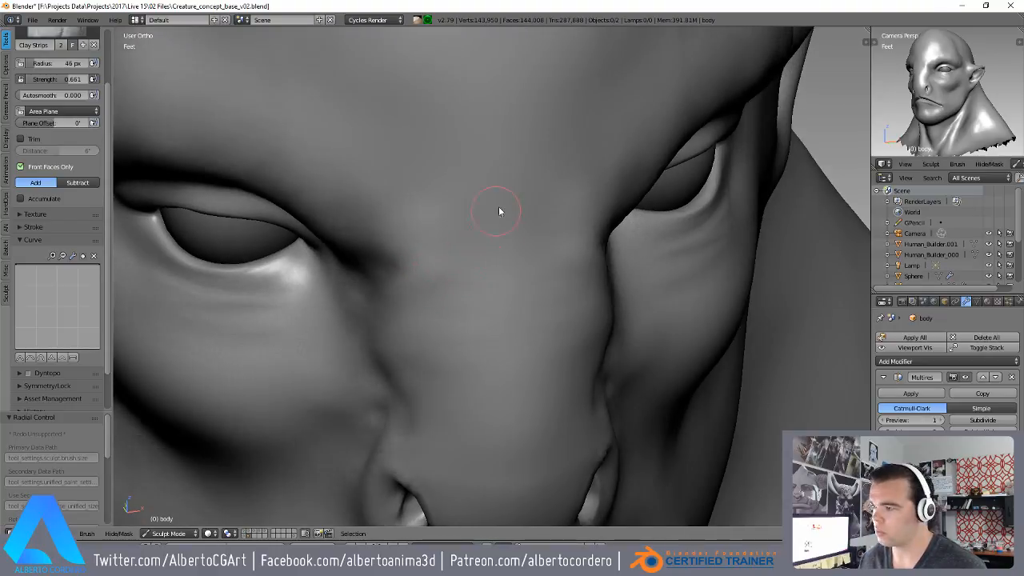
scroll(462, 287, "down", 4)
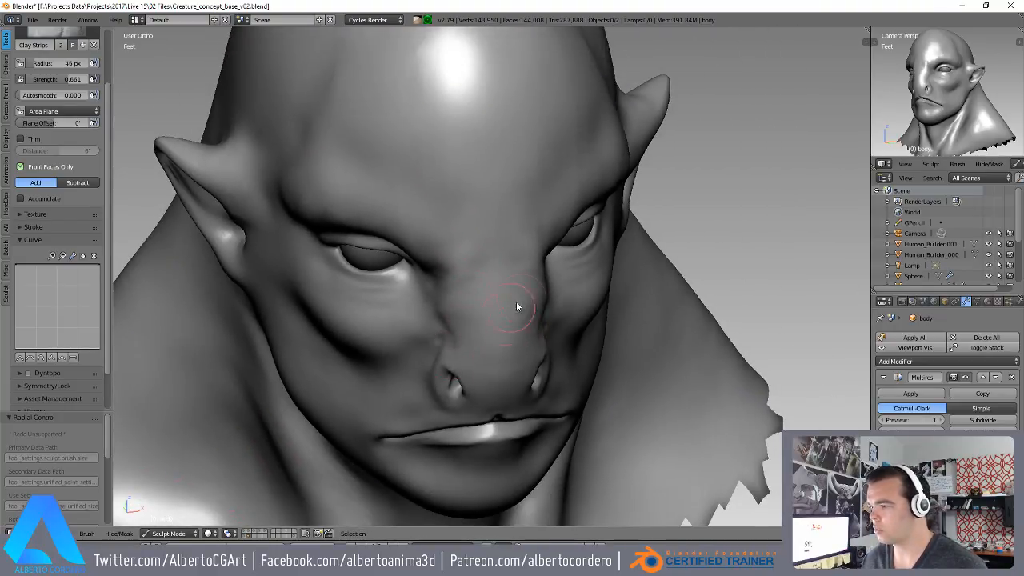
middle_click_drag(512, 229, 539, 178)
scroll(592, 240, "up", 2)
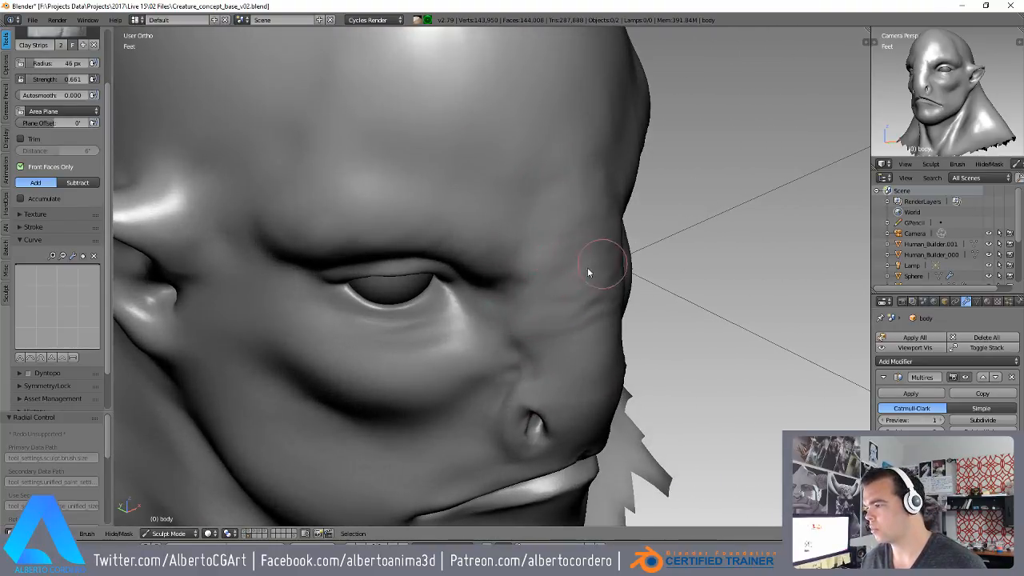
- Build up and shape the front of the chin beneath the lower lip with Clay Strips
mouse_move(567, 342)
middle_mouse_down()
mouse_move(608, 328)
mouse_move(523, 359)
middle_mouse_up()
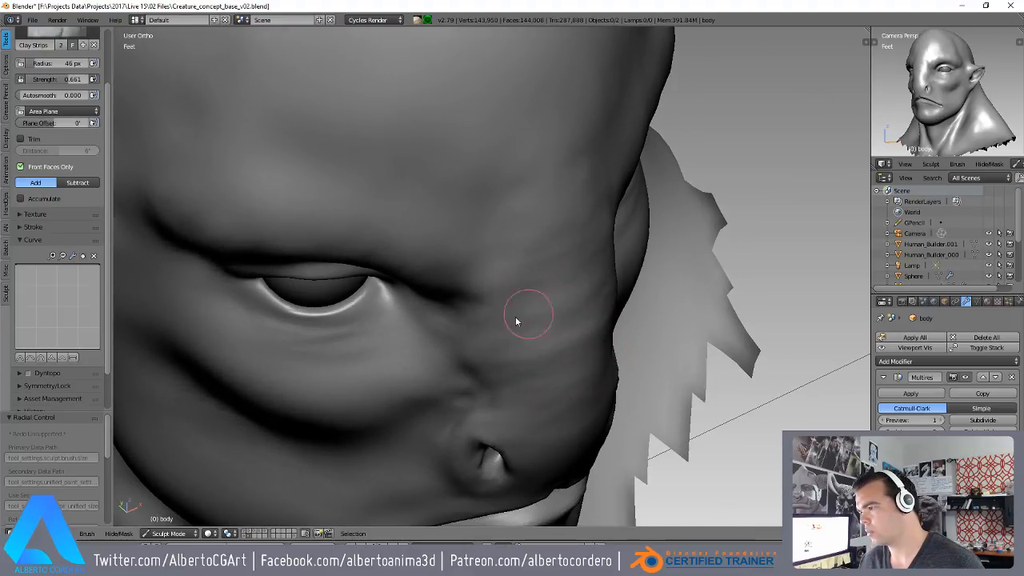
middle_click_drag(530, 194, 476, 273)
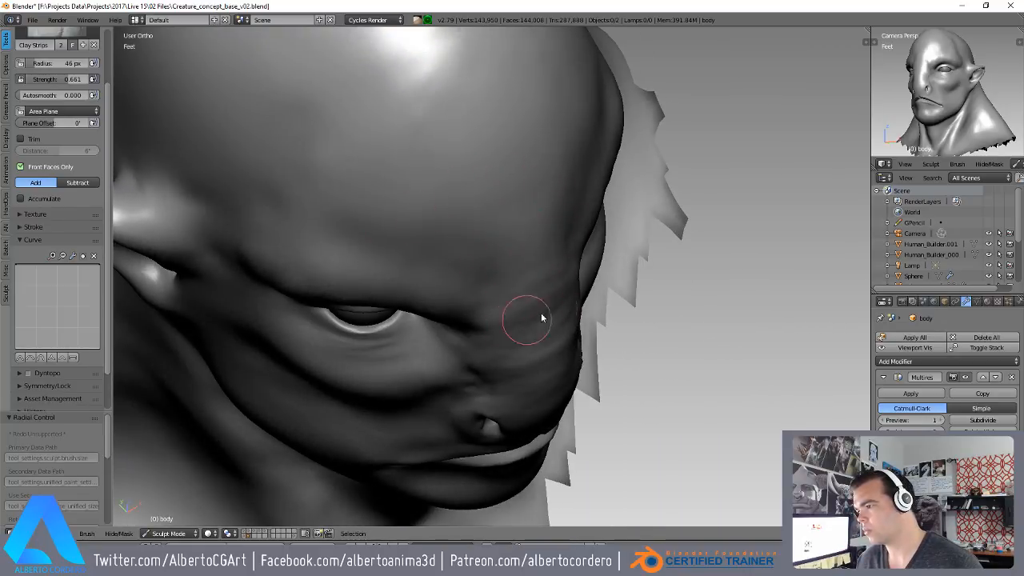
mouse_move(542, 342)
middle_mouse_down()
mouse_move(491, 327)
mouse_move(507, 318)
middle_mouse_up()
mouse_move(475, 407)
middle_mouse_down()
mouse_move(580, 276)
mouse_move(512, 376)
mouse_move(493, 310)
mouse_move(551, 235)
mouse_move(519, 213)
mouse_move(505, 277)
mouse_move(646, 340)
middle_mouse_up()
mouse_move(665, 388)
middle_mouse_down()
mouse_move(645, 437)
mouse_move(575, 350)
mouse_move(636, 387)
mouse_move(616, 390)
middle_mouse_up()
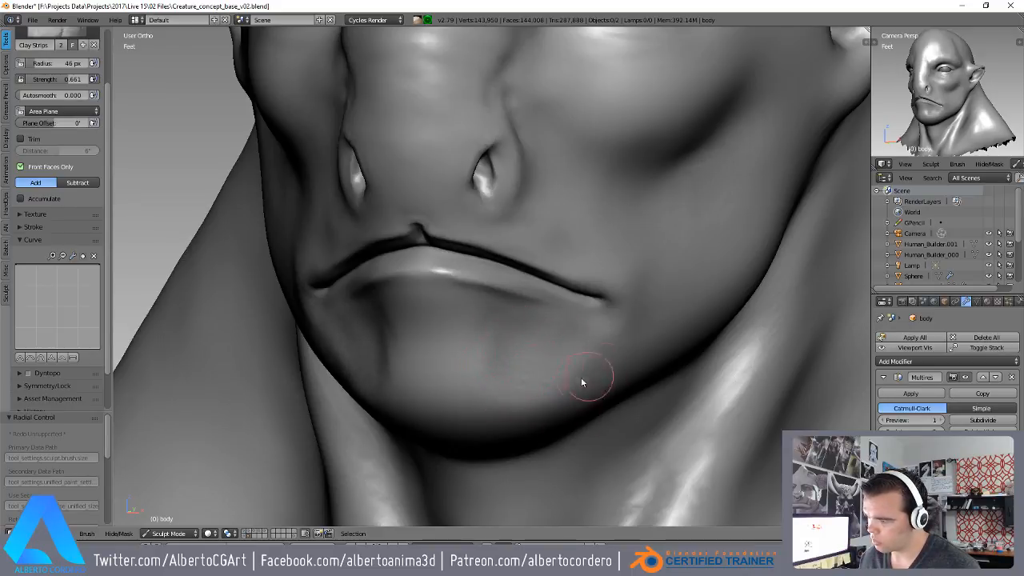
middle_click_drag(590, 373, 528, 339)
middle_click_drag(526, 389, 486, 338)
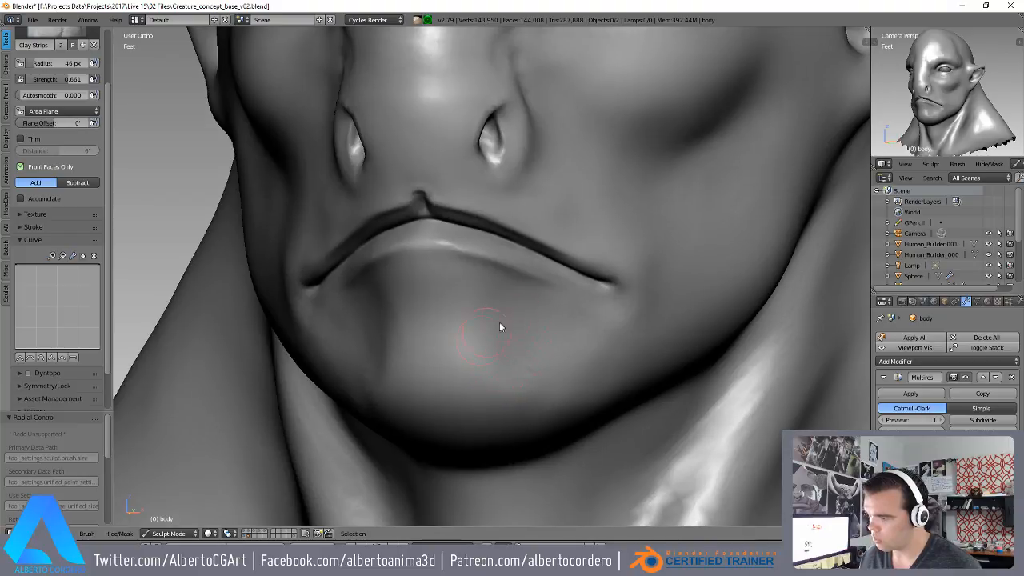
mouse_move(500, 360)
left_mouse_down()
mouse_move(507, 303)
mouse_move(484, 331)
mouse_move(437, 342)
left_mouse_up()
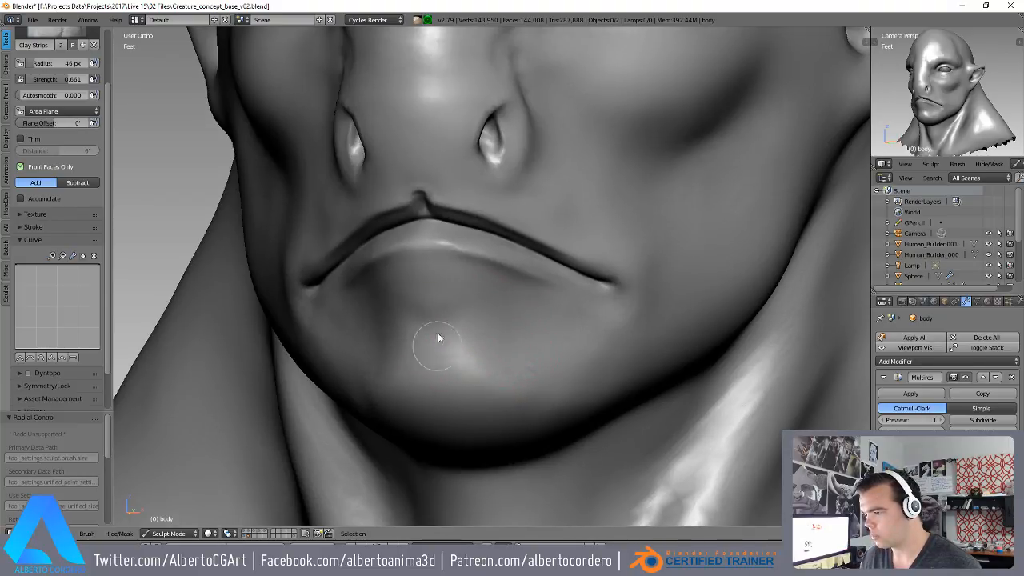
- Examine the mouth, nostrils, nose bridge and brow from the front and both sides
scroll(521, 388, "down", 4)
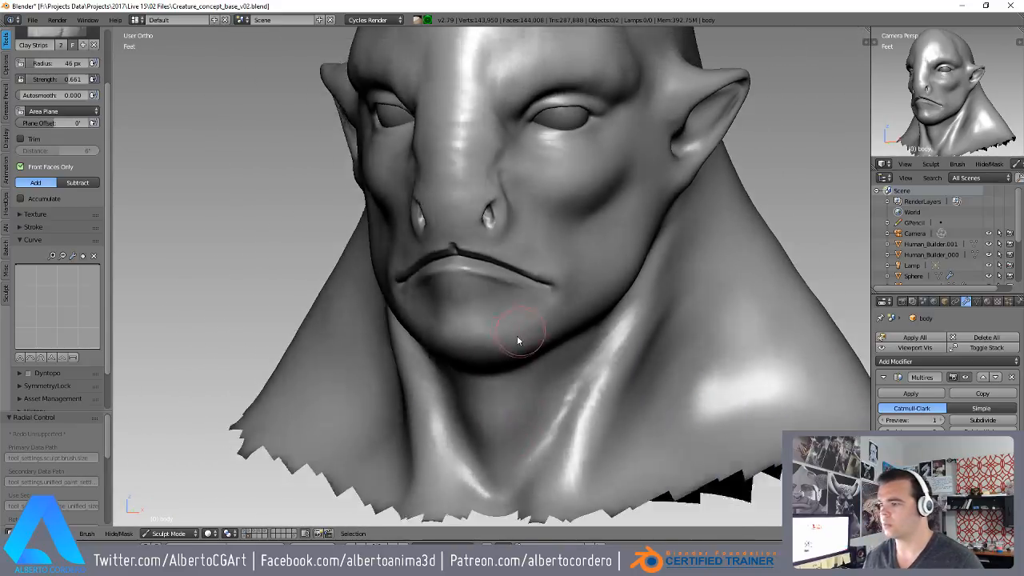
scroll(521, 330, "up", 5)
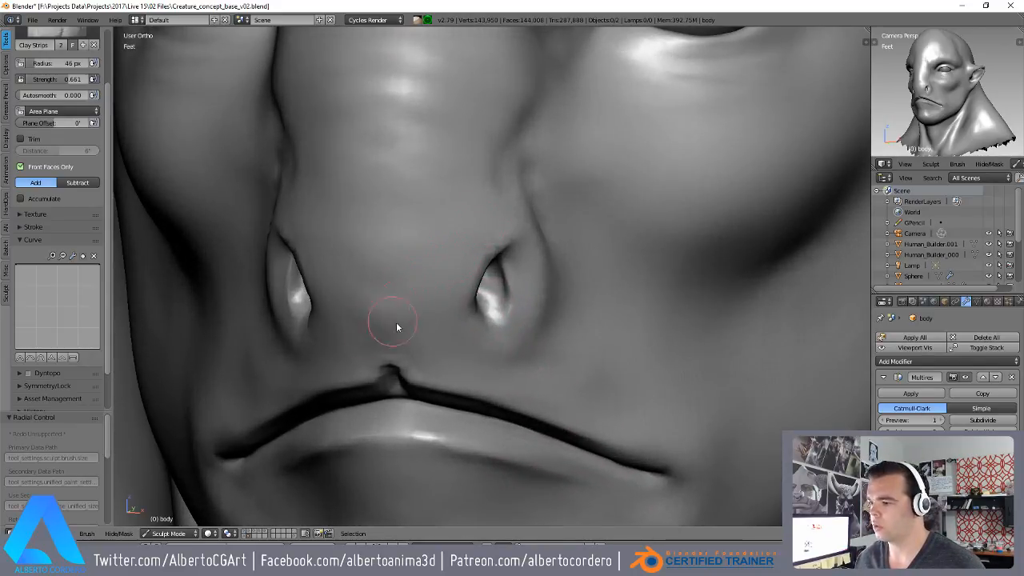
middle_click_drag(397, 327, 544, 304)
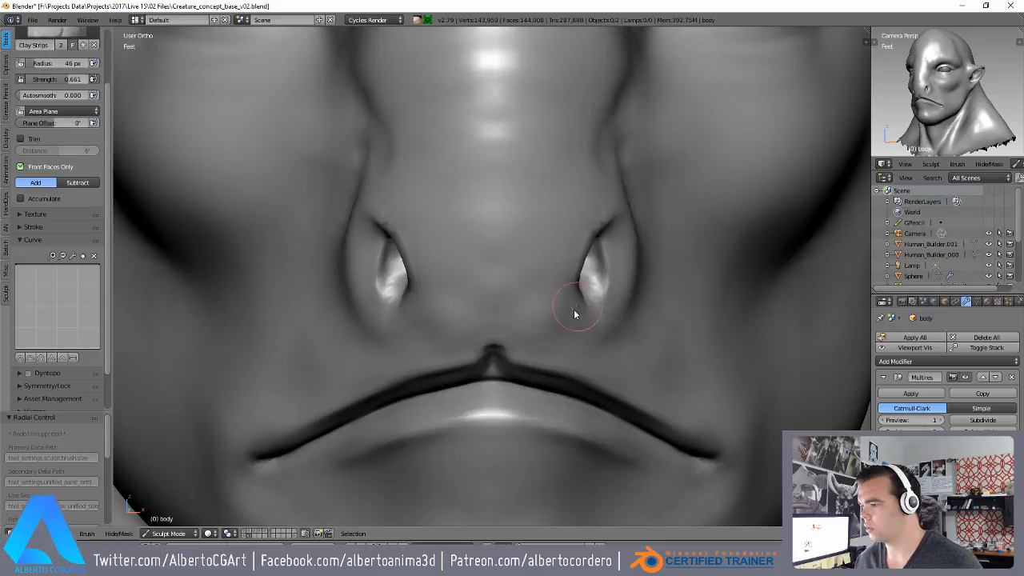
mouse_move(578, 339)
middle_mouse_down()
mouse_move(549, 355)
mouse_move(491, 338)
middle_mouse_up()
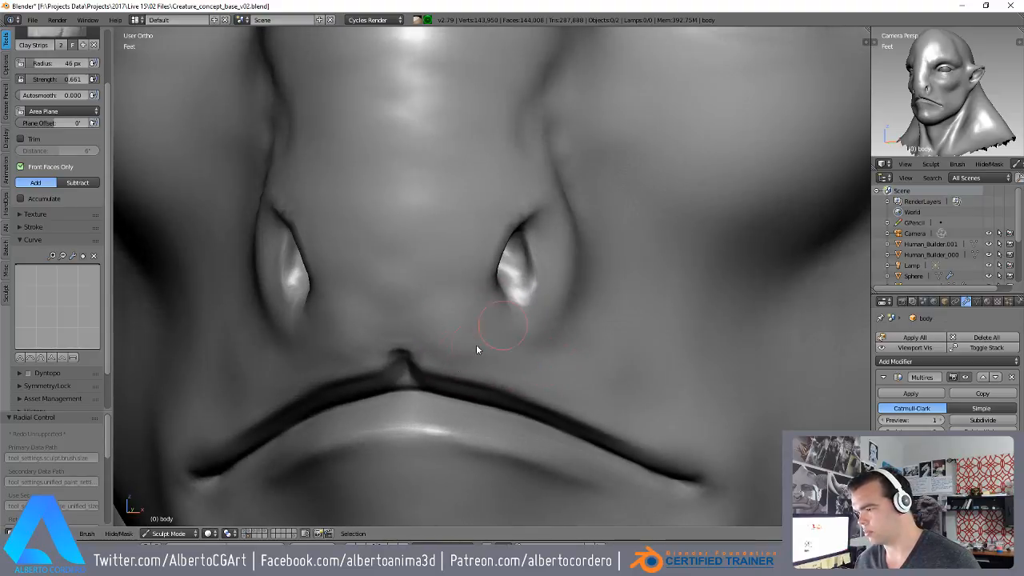
middle_click_drag(553, 371, 526, 303, "shift")
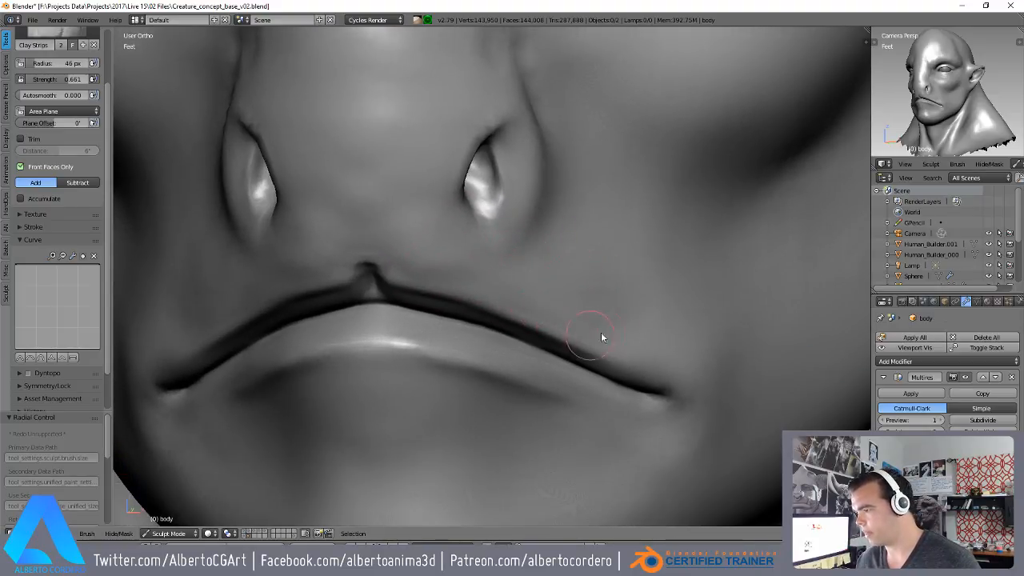
scroll(590, 334, "down", 4)
middle_click_drag(501, 343, 411, 269, "shift")
mouse_move(429, 216)
middle_mouse_down()
mouse_move(531, 213)
mouse_move(494, 176)
mouse_move(460, 269)
mouse_move(528, 205)
middle_mouse_up()
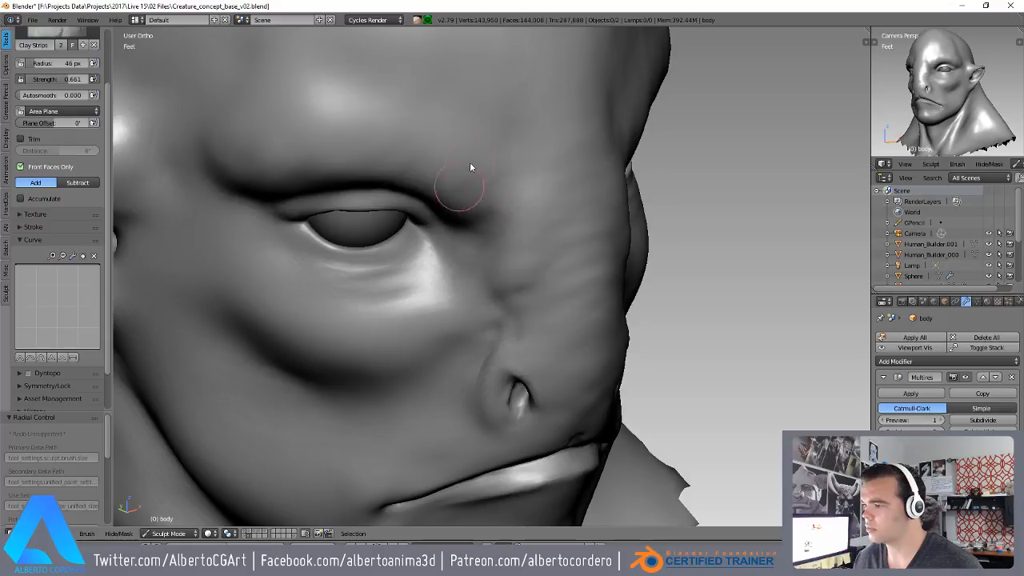
scroll(446, 231, "down", 4)
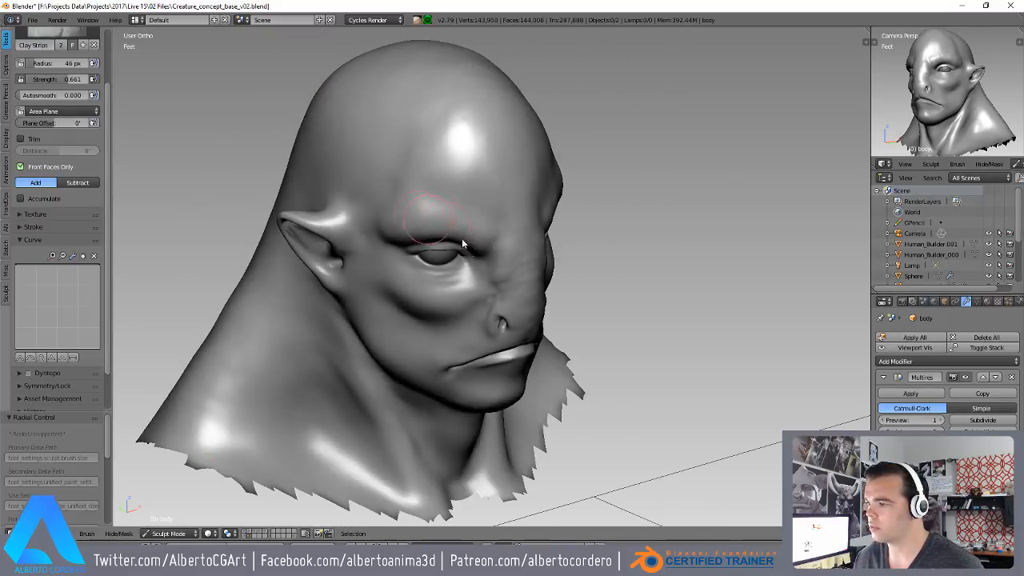
middle_click_drag(537, 217, 457, 180)
scroll(480, 176, "up", 2)
middle_click_drag(558, 169, 504, 180)
middle_click_drag(504, 180, 421, 245, "shift")
scroll(424, 240, "up", 2)
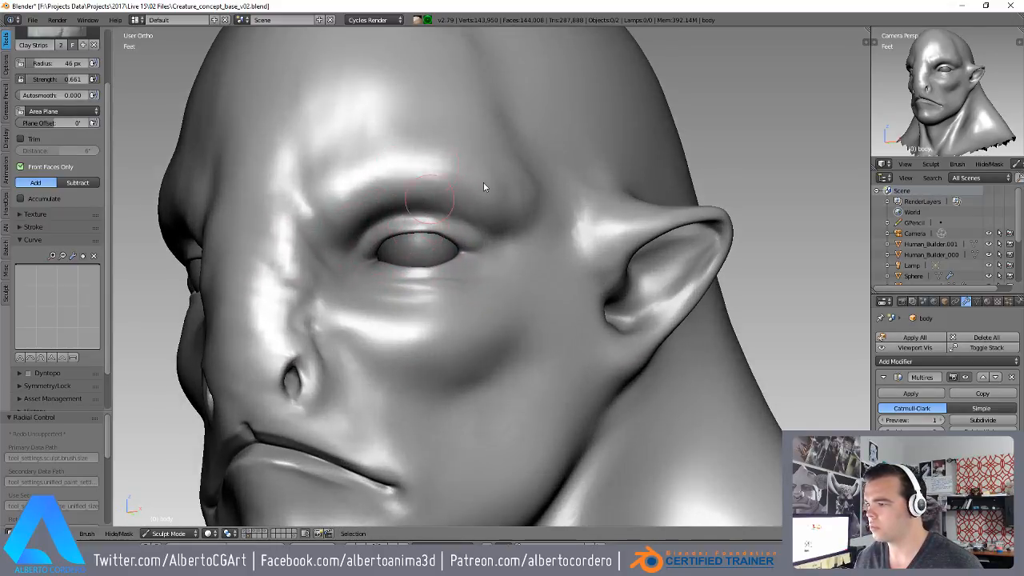
middle_click_drag(465, 187, 404, 164)
middle_click_drag(486, 205, 495, 266)
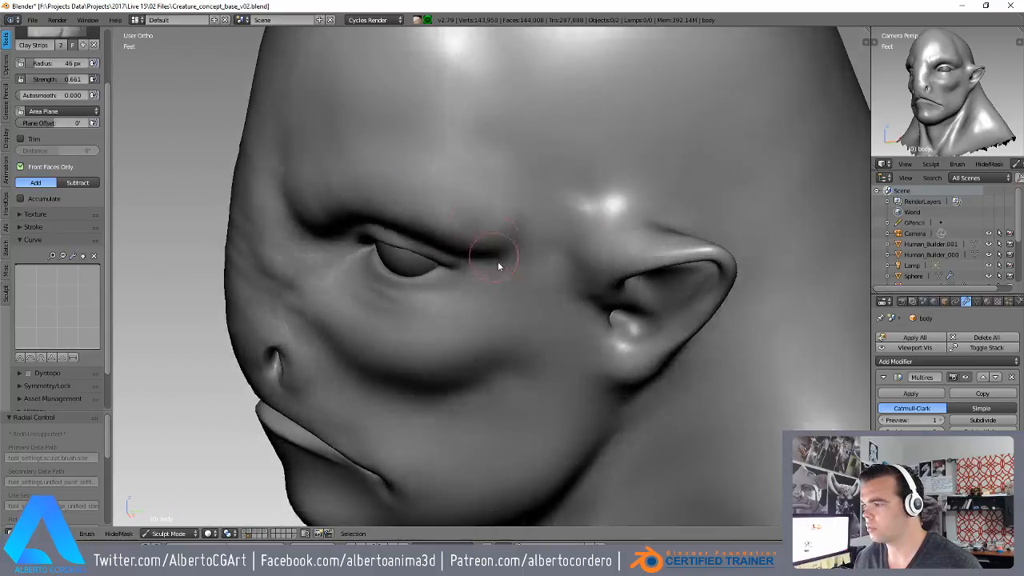
- Sculpt subtle muscle and bone forms on the temple and side of the forehead with Clay Strips
scroll(495, 240, "down", 3)
mouse_move(492, 148)
middle_mouse_down()
mouse_move(504, 180)
mouse_move(498, 226)
middle_mouse_up()
scroll(497, 225, "up", 1)
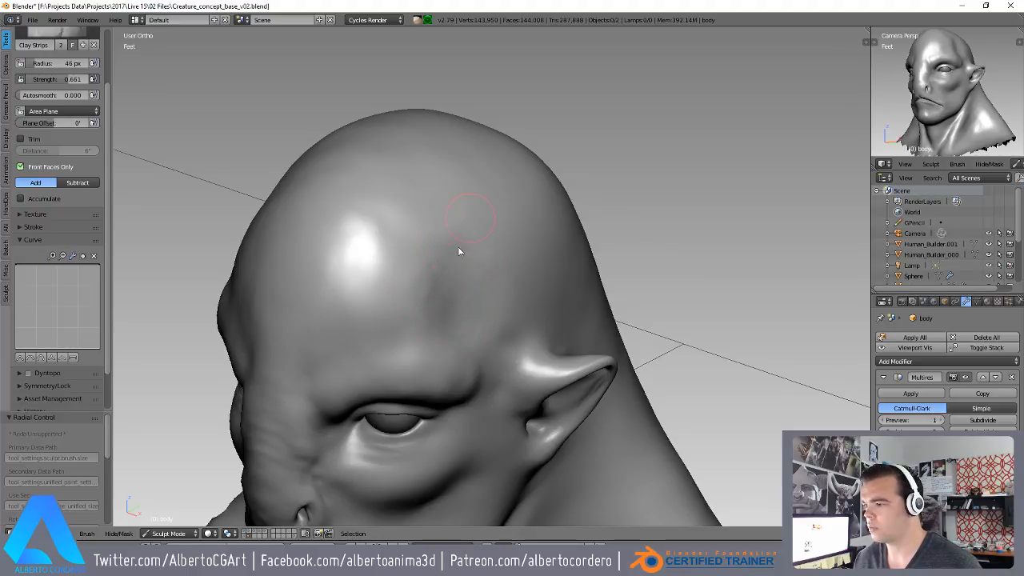
middle_click_drag(468, 299, 488, 209)
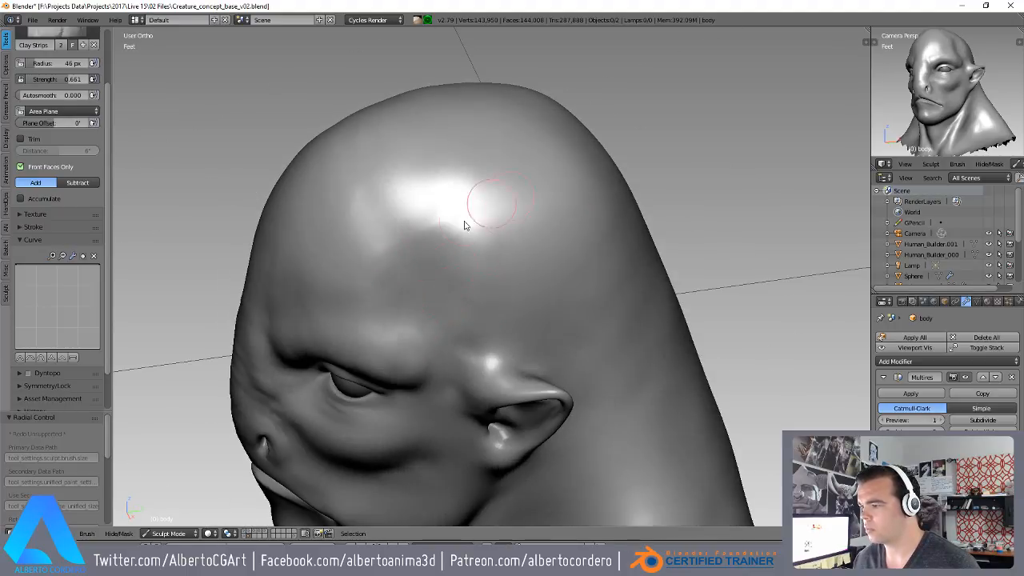
middle_click_drag(493, 316, 524, 281)
middle_click_drag(532, 272, 570, 228, "ctrl")
- Build up clay strokes from the temple down to the ear's upper base to blend the ear into the head
left_click_drag(580, 268, 534, 308)
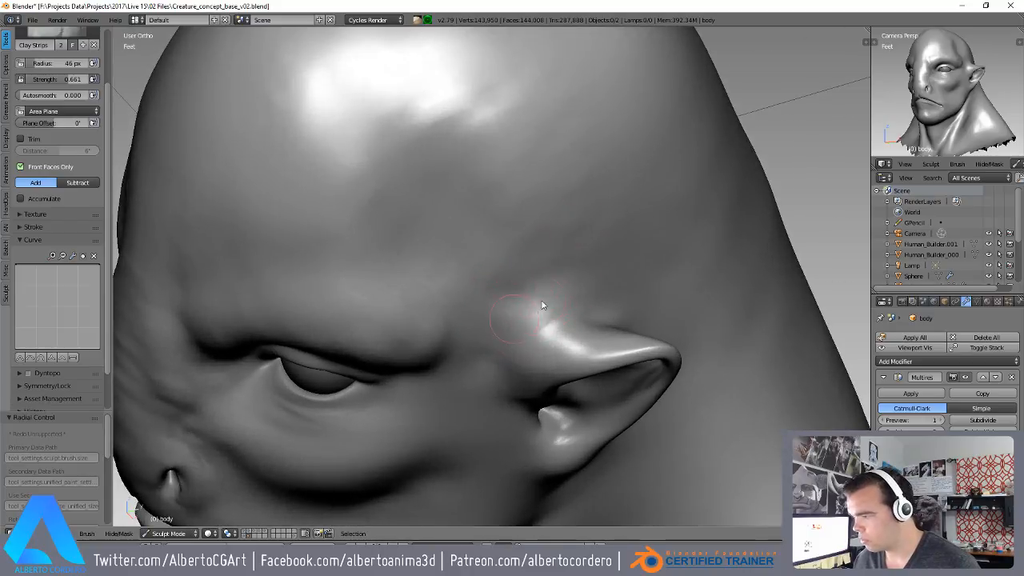
middle_click_drag(564, 297, 589, 322)
left_click_drag(599, 304, 543, 339)
left_click_drag(578, 281, 535, 305)
left_click_drag(559, 261, 553, 280)
middle_click_drag(553, 282, 569, 299)
mouse_move(558, 254)
left_mouse_down()
mouse_move(536, 286)
mouse_move(540, 302)
left_mouse_up()
mouse_move(594, 256)
left_mouse_down()
mouse_move(562, 304)
mouse_move(570, 312)
mouse_move(544, 297)
left_mouse_up()
left_click_drag(562, 258, 524, 302)
mouse_move(525, 302)
middle_mouse_down()
mouse_move(562, 246)
mouse_move(503, 254)
mouse_move(479, 206)
middle_mouse_up()
middle_click_drag(429, 258, 459, 321)
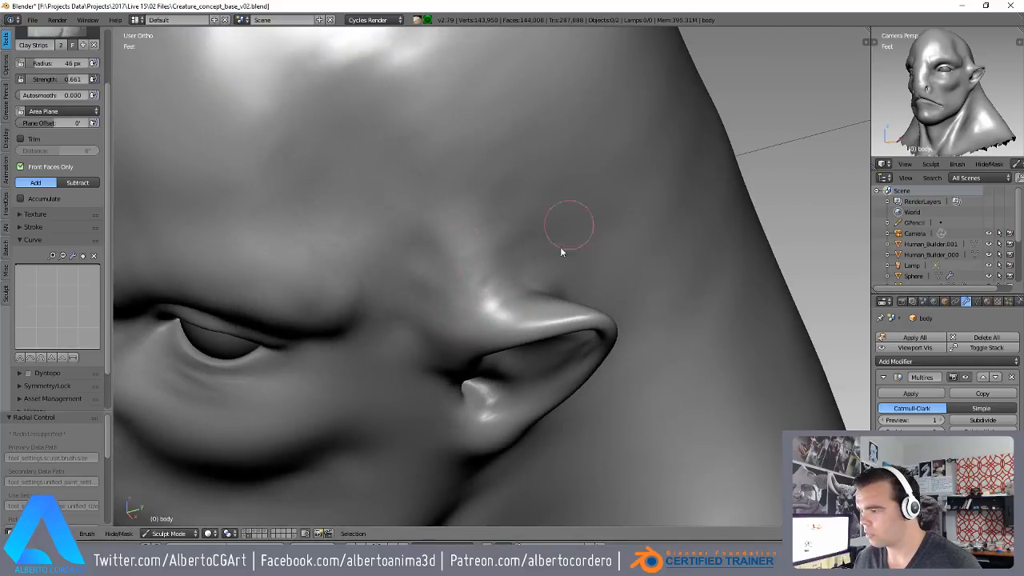
- Refine the raised ridge and the hollow around it where the front of the ear joins the temple
middle_click_drag(560, 224, 469, 322)
middle_click_drag(471, 362, 457, 297)
left_click_drag(457, 268, 491, 326)
middle_click_drag(493, 320, 480, 356)
left_click_drag(478, 308, 489, 260)
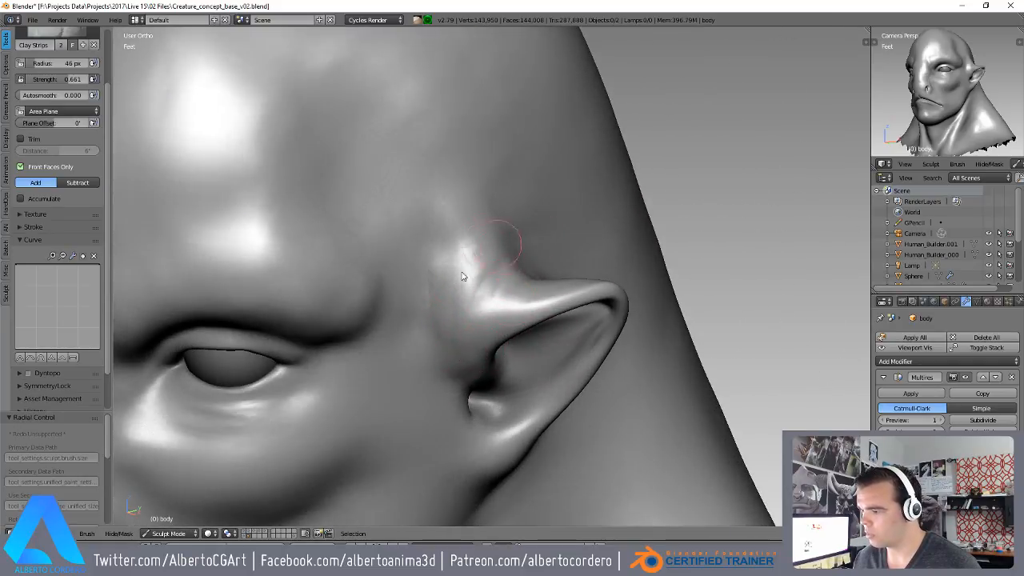
mouse_move(425, 304)
middle_mouse_down()
mouse_move(522, 291)
mouse_move(469, 246)
mouse_move(521, 262)
mouse_move(464, 310)
mouse_move(501, 194)
mouse_move(464, 268)
middle_mouse_up()
- Switch to the Crease brush at a 21 px radius and carve along the inside of the ear's rim
scroll(470, 247, "up", 2)
key("shift+c")
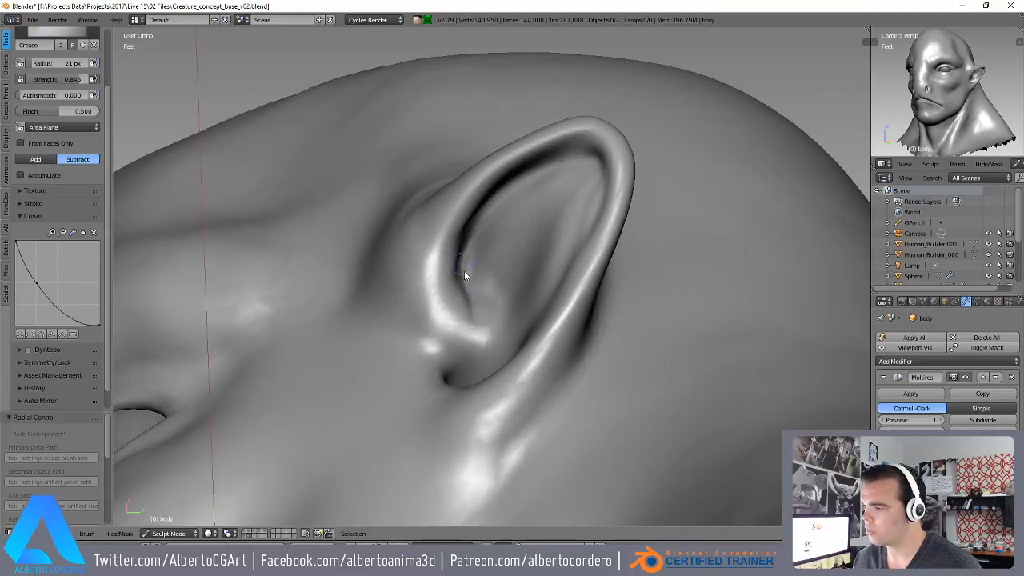
middle_click_drag(583, 183, 573, 196)
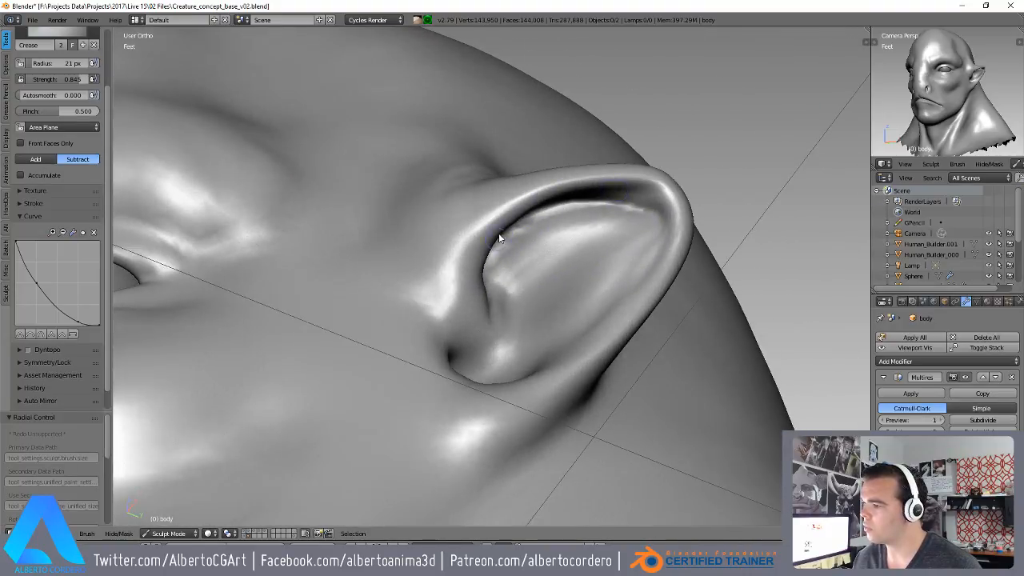
left_click_drag(586, 186, 669, 228)
middle_click_drag(664, 269, 680, 258)
mouse_move(671, 236)
left_mouse_down()
mouse_move(642, 271)
mouse_move(616, 336)
left_mouse_up()
middle_click_drag(616, 340, 647, 339)
left_click_drag(674, 298, 539, 422)
- Crease the lower notch of the ear and pinch out a raised tragus in front of the ear opening
middle_click_drag(506, 434, 505, 307)
left_click_drag(488, 320, 466, 344)
middle_click_drag(491, 306, 466, 269)
left_click_drag(480, 277, 460, 336, "ctrl")
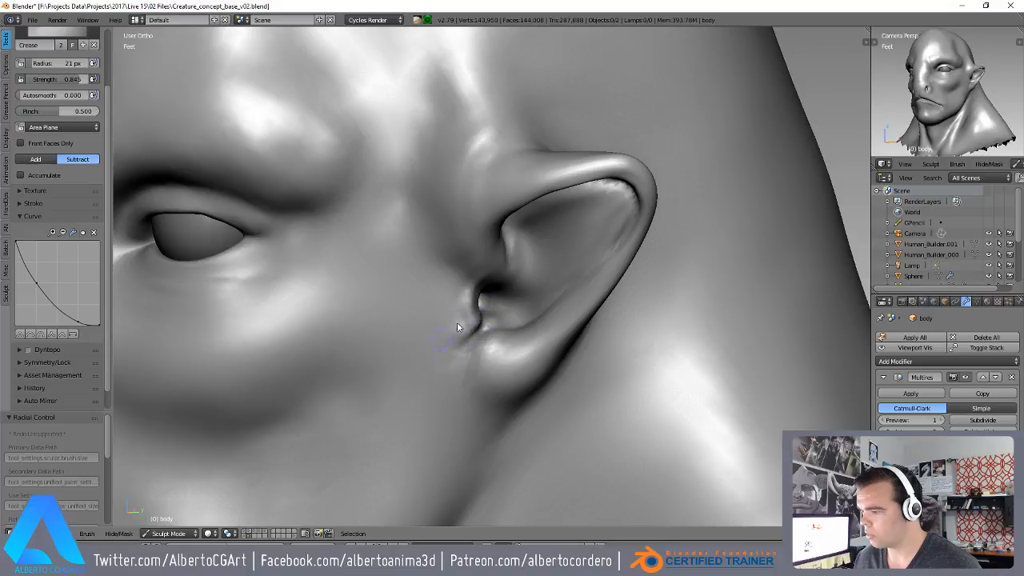
middle_click_drag(476, 347, 479, 314)
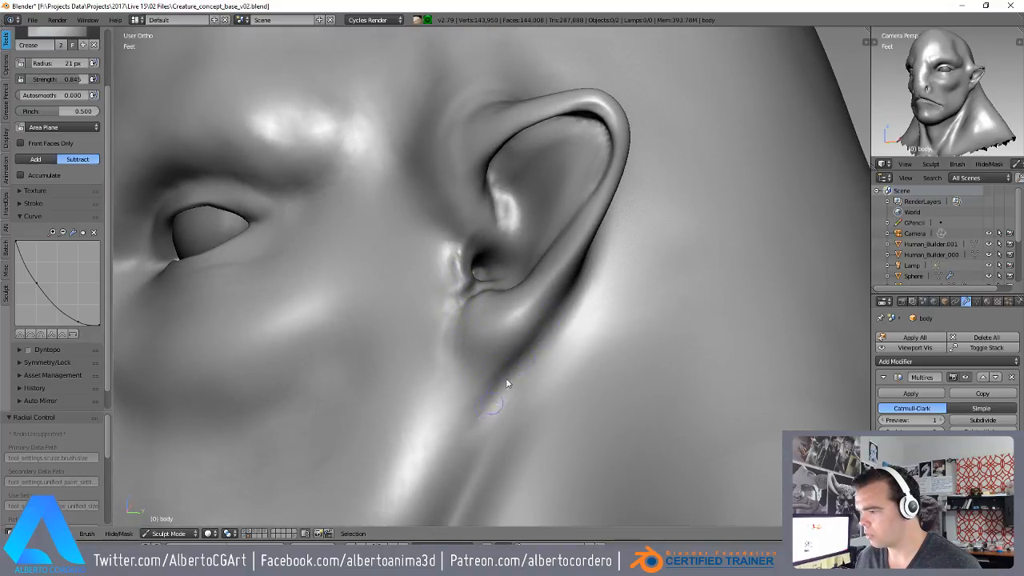
- Crease the groove behind the earlobe and deepen the one in front of the ear opening
middle_click_drag(500, 394, 525, 333, "ctrl")
mouse_move(561, 287)
left_mouse_down()
mouse_move(512, 353)
mouse_move(480, 362)
left_mouse_up()
mouse_move(475, 439)
middle_mouse_down()
mouse_move(457, 462)
mouse_move(460, 344)
middle_mouse_up()
mouse_move(460, 344)
middle_mouse_down("ctrl")
mouse_move(499, 275)
mouse_move(475, 268)
middle_mouse_up("ctrl")
left_click_drag(436, 199, 493, 277)
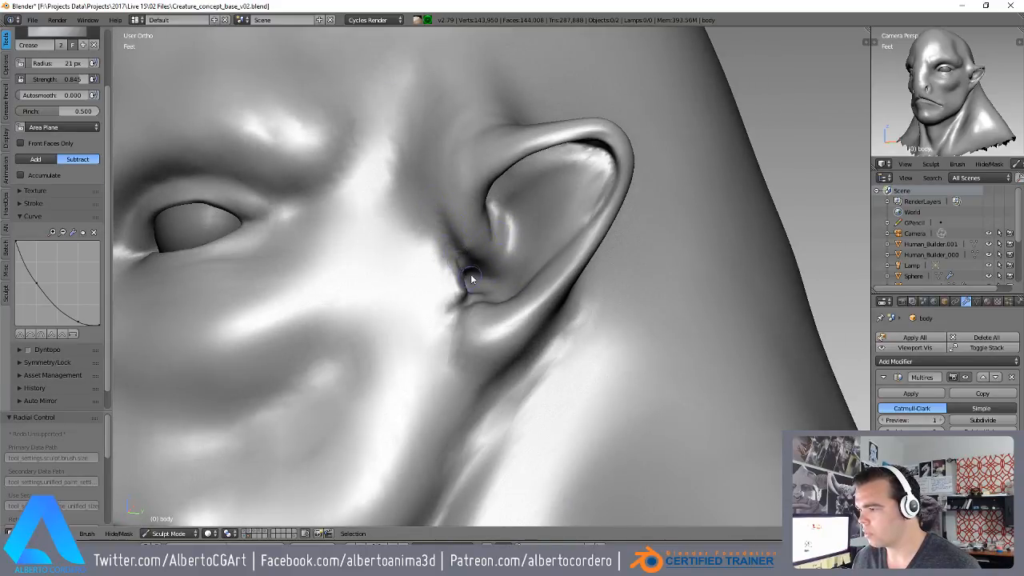
- Crease folds into the inner ear, running from the tip down toward the ear opening
mouse_move(464, 175)
middle_mouse_down()
mouse_move(497, 229)
mouse_move(528, 232)
middle_mouse_up()
left_click_drag(526, 233, 604, 170)
middle_click_drag(602, 178, 611, 181)
left_click_drag(610, 182, 519, 254)
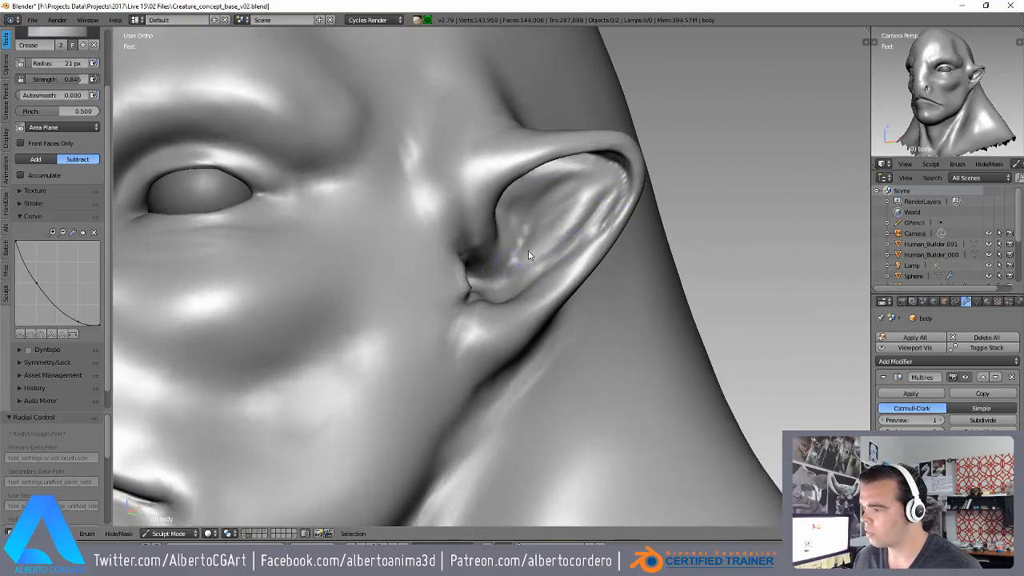
middle_click_drag(518, 255, 485, 258)
- Crease the line from the inner end of the brow up beside the nose ridge onto the forehead
scroll(468, 385, "down", 6)
middle_click_drag(453, 348, 484, 232)
scroll(484, 232, "up", 6)
mouse_move(480, 280)
middle_mouse_down()
mouse_move(411, 262)
mouse_move(501, 264)
middle_mouse_up()
scroll(501, 263, "up", 1)
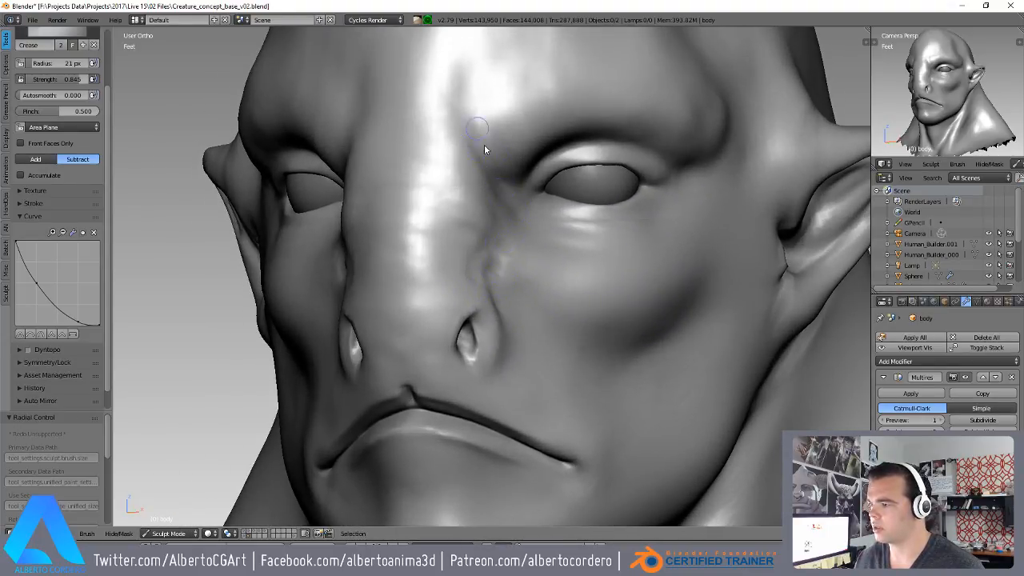
left_click_drag(480, 134, 488, 164)
scroll(511, 214, "down", 4)
middle_click_drag(512, 215, 596, 241)
scroll(508, 206, "up", 4)
mouse_move(532, 244)
left_mouse_down()
mouse_move(503, 298)
mouse_move(490, 146)
left_mouse_up()
mouse_move(491, 151)
middle_mouse_down()
mouse_move(524, 279)
mouse_move(638, 236)
middle_mouse_up()
scroll(521, 303, "down", 3)
scroll(637, 235, "up", 3)
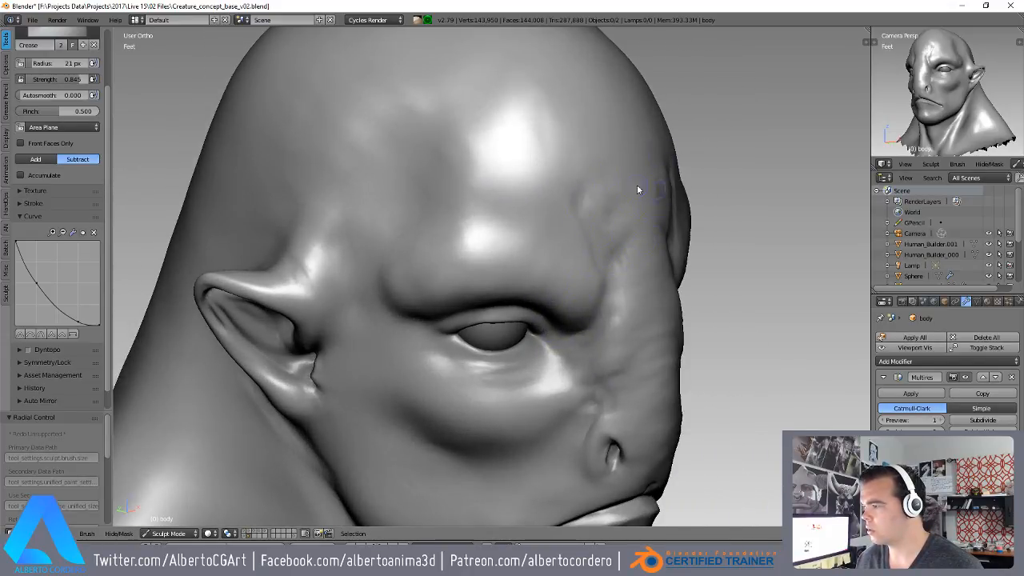
left_click_drag(606, 299, 615, 191)
- Extend the crease up the forehead and deepen it down to the brow along the central ridge
scroll(595, 174, "down", 3)
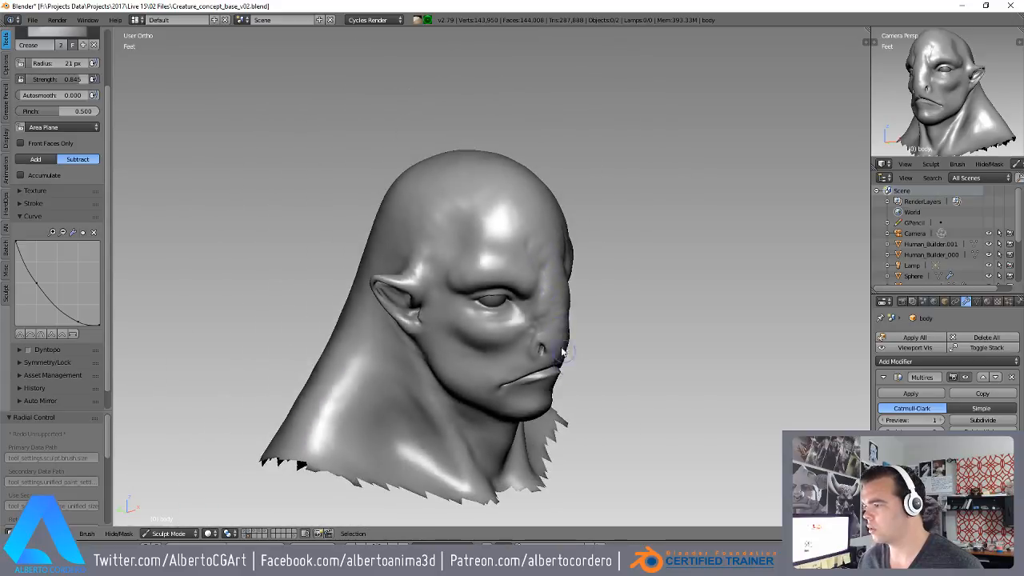
middle_click_drag(595, 173, 522, 237)
middle_click_drag(531, 178, 487, 281)
scroll(487, 282, "up", 3)
scroll(488, 281, "up", 2)
left_click_drag(480, 240, 480, 171)
left_click_drag(472, 252, 468, 119)
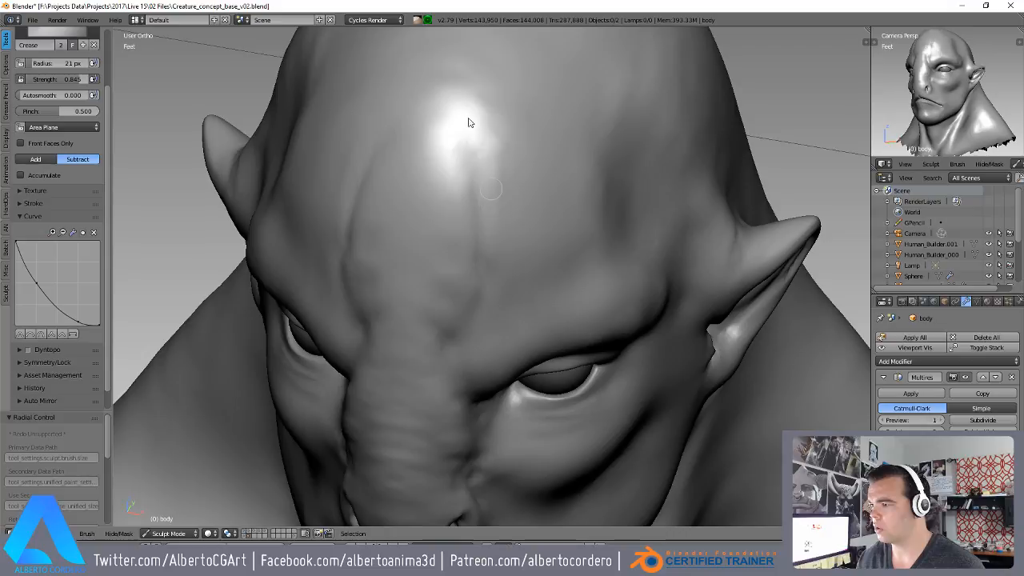
middle_click_drag(483, 326, 512, 208)
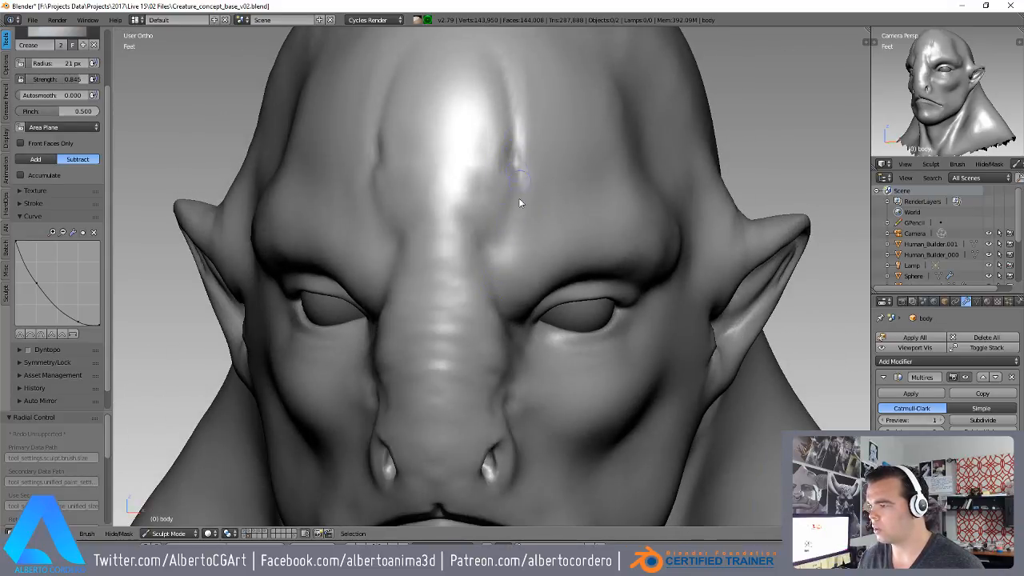
left_click_drag(520, 192, 495, 252)
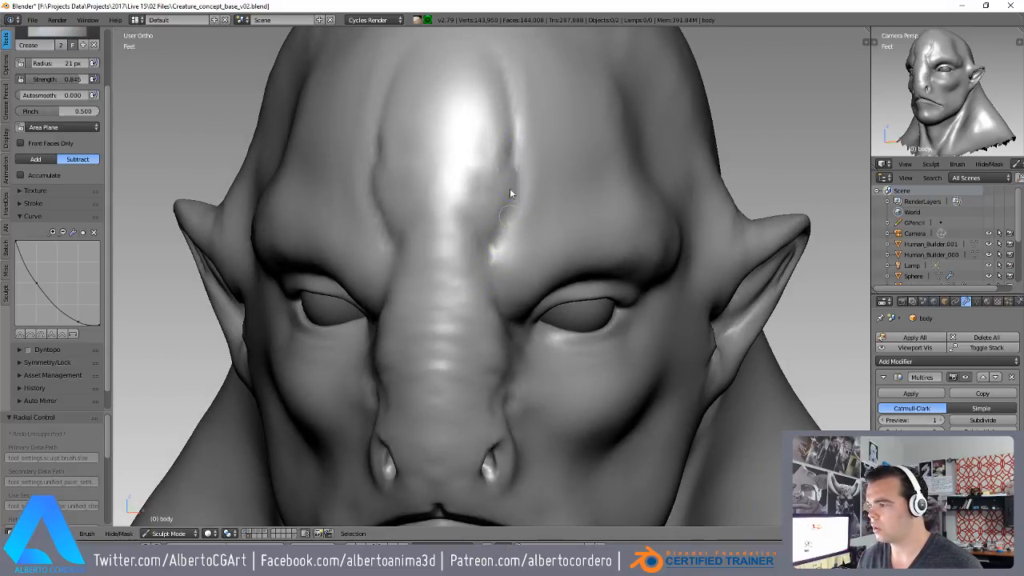
- Crease the lower edge of the cheekbone bulge above the corner of the mouth
scroll(504, 247, "down", 4)
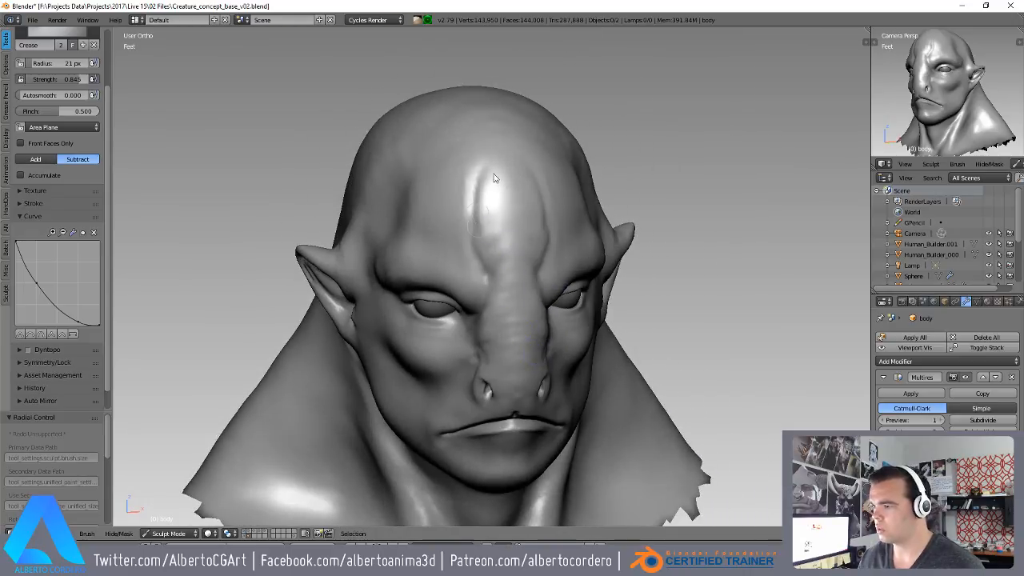
middle_click_drag(487, 235, 432, 297)
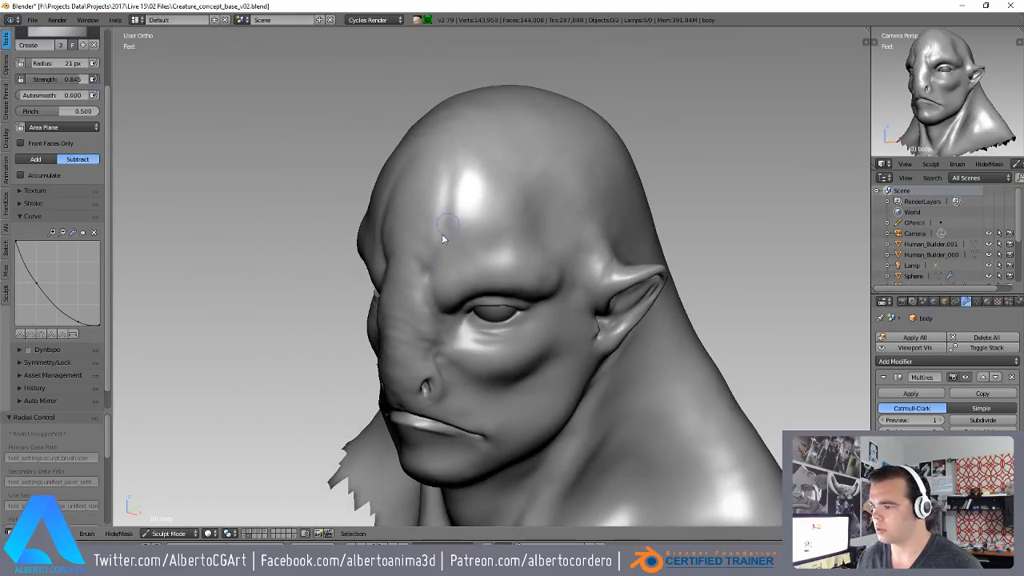
scroll(481, 264, "up", 3)
scroll(481, 267, "down", 4)
middle_click_drag(481, 267, 457, 290)
scroll(520, 286, "up", 4)
scroll(512, 285, "up", 3)
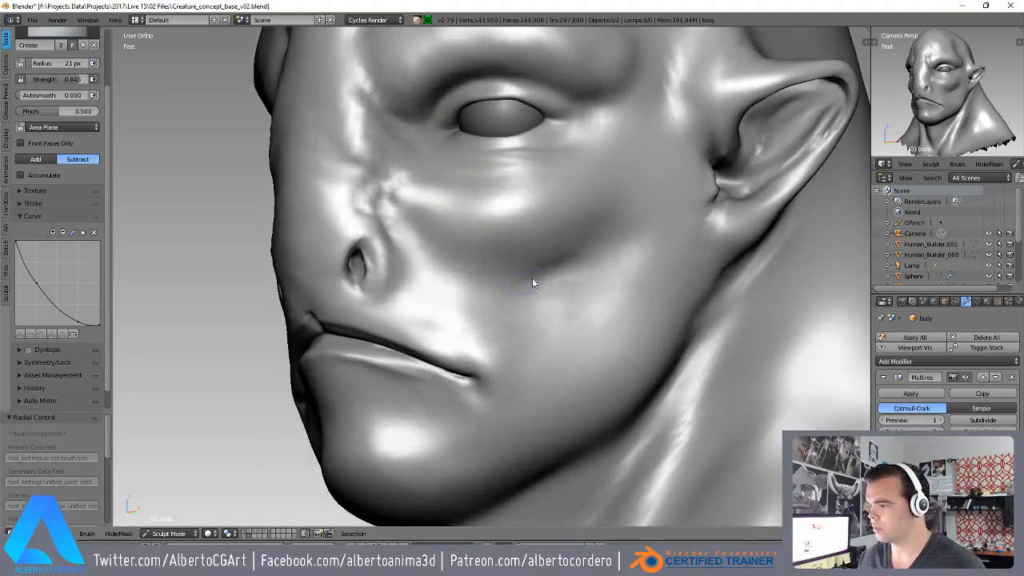
mouse_move(526, 344)
middle_mouse_down()
mouse_move(536, 297)
mouse_move(528, 299)
middle_mouse_up()
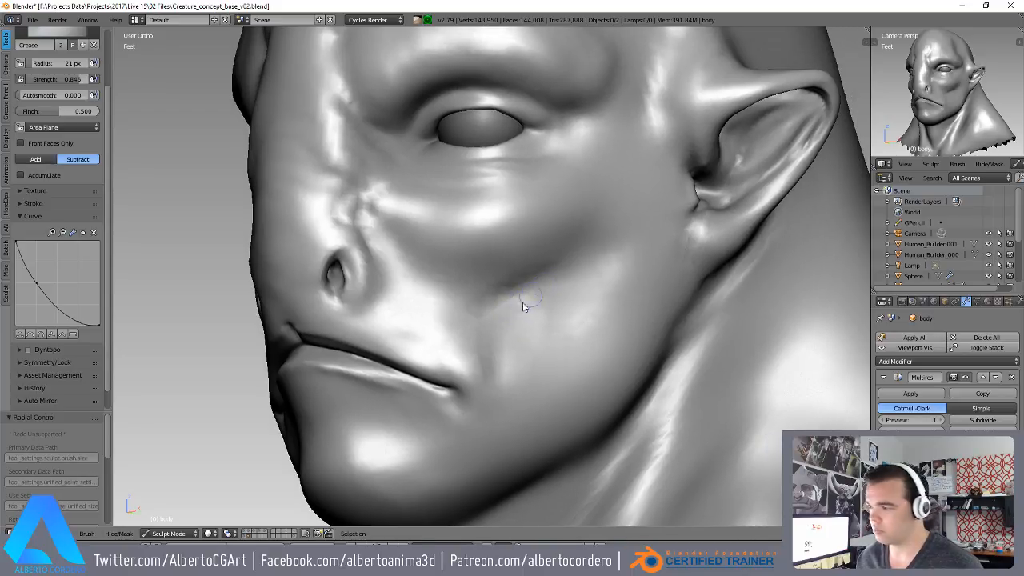
left_click_drag(580, 266, 536, 284)
- Set the Crease brush radius to 30 px and extend the cheekbone fold up toward the ear
key("f")
left_click(585, 259)
middle_click_drag(585, 259, 527, 291, "shift")
middle_click_drag(527, 291, 555, 243, "ctrl")
left_click_drag(531, 290, 583, 212)
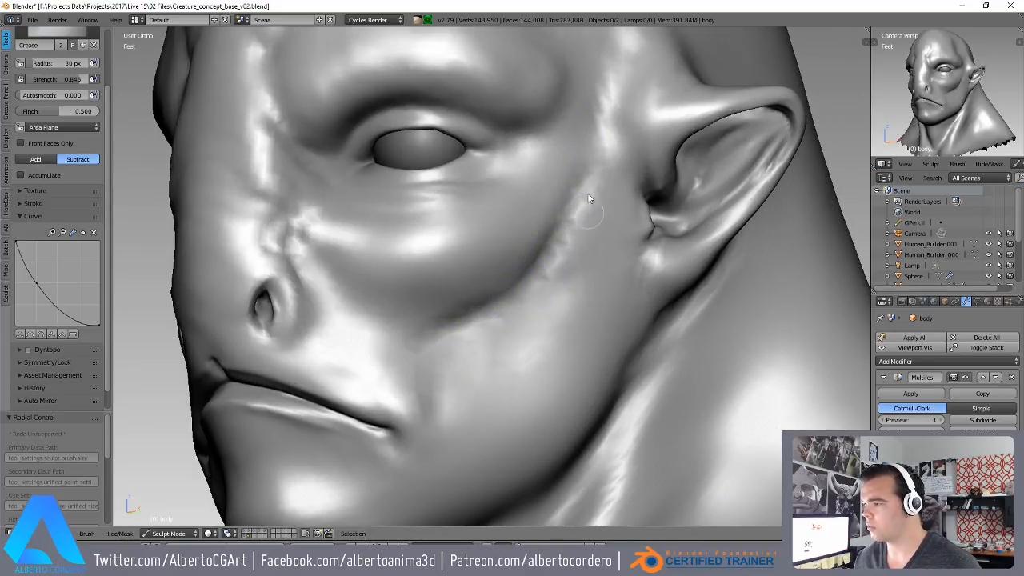
mouse_move(496, 281)
middle_mouse_down()
mouse_move(500, 342)
mouse_move(503, 221)
middle_mouse_up()
scroll(581, 269, "up", 2)
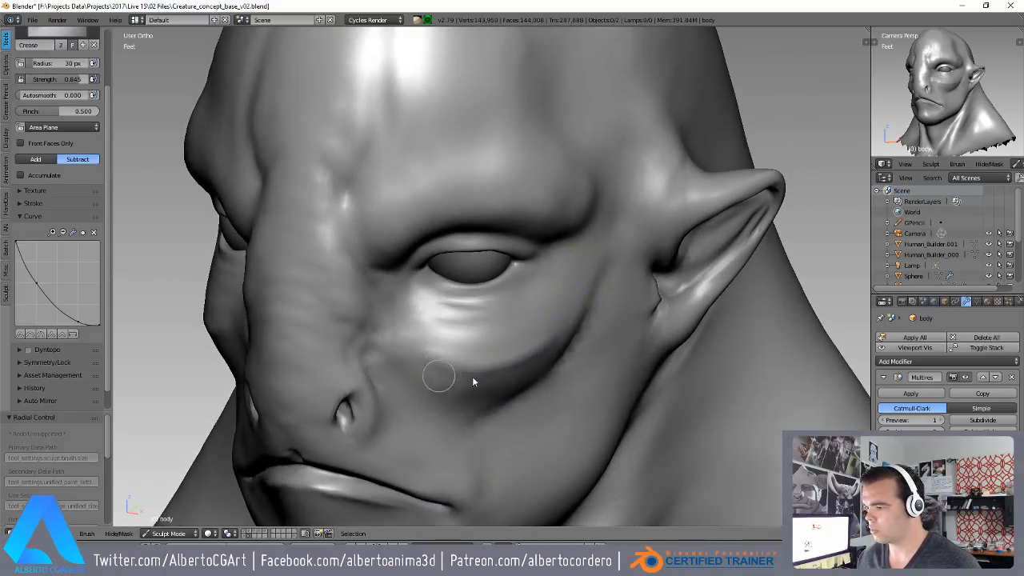
- Examine the creased cheek fold and the neck from several angles and distances
scroll(460, 383, "down", 2)
mouse_move(468, 355)
middle_mouse_down()
mouse_move(503, 367)
mouse_move(544, 326)
mouse_move(513, 303)
mouse_move(532, 298)
mouse_move(543, 265)
middle_mouse_up()
scroll(544, 327, "down", 2)
scroll(532, 298, "up", 2)
scroll(532, 314, "down", 4)
scroll(480, 269, "up", 5)
middle_click_drag(479, 269, 439, 236)
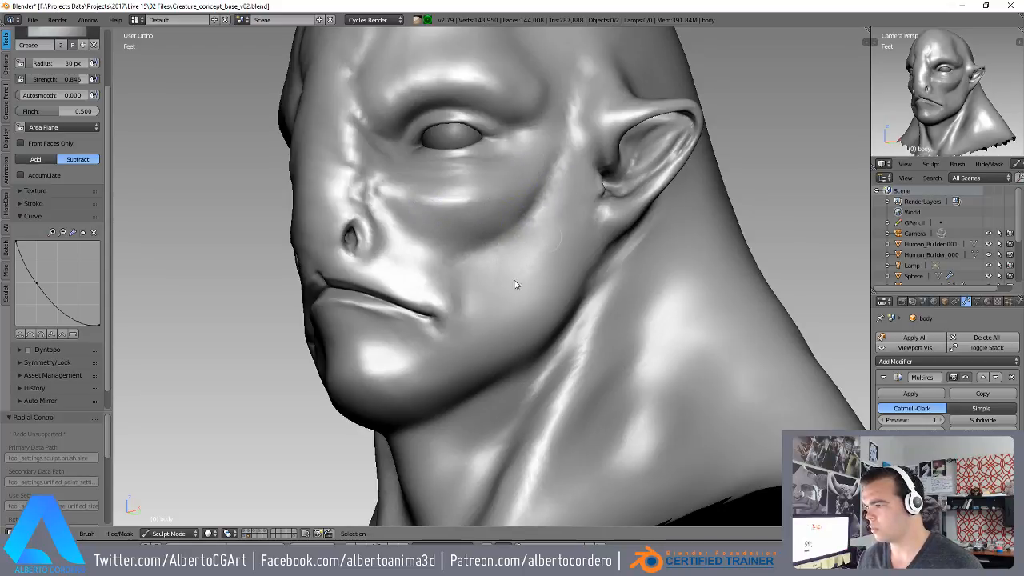
scroll(519, 261, "down", 4)
mouse_move(490, 297)
middle_mouse_down()
mouse_move(497, 373)
mouse_move(494, 344)
mouse_move(536, 316)
mouse_move(393, 347)
middle_mouse_up()
scroll(494, 344, "down", 2)
- Crease grooves along the neck muscle from beneath the jaw down toward the base of the throat
scroll(456, 243, "up", 6)
middle_click_drag(448, 323, 456, 251)
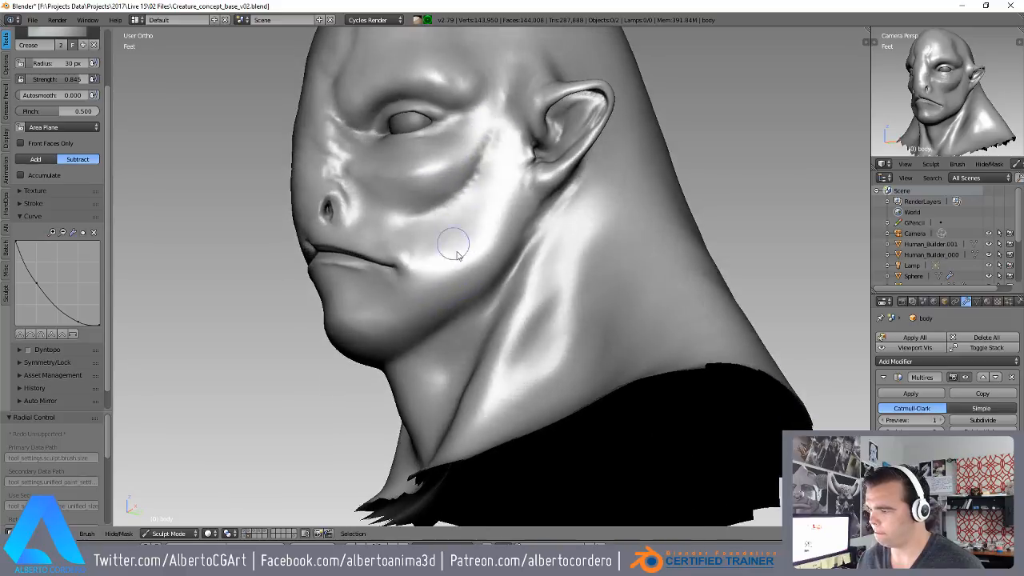
scroll(455, 251, "up", 4)
left_click_drag(583, 170, 455, 365)
middle_click_drag(454, 365, 558, 182)
left_click_drag(588, 172, 457, 448)
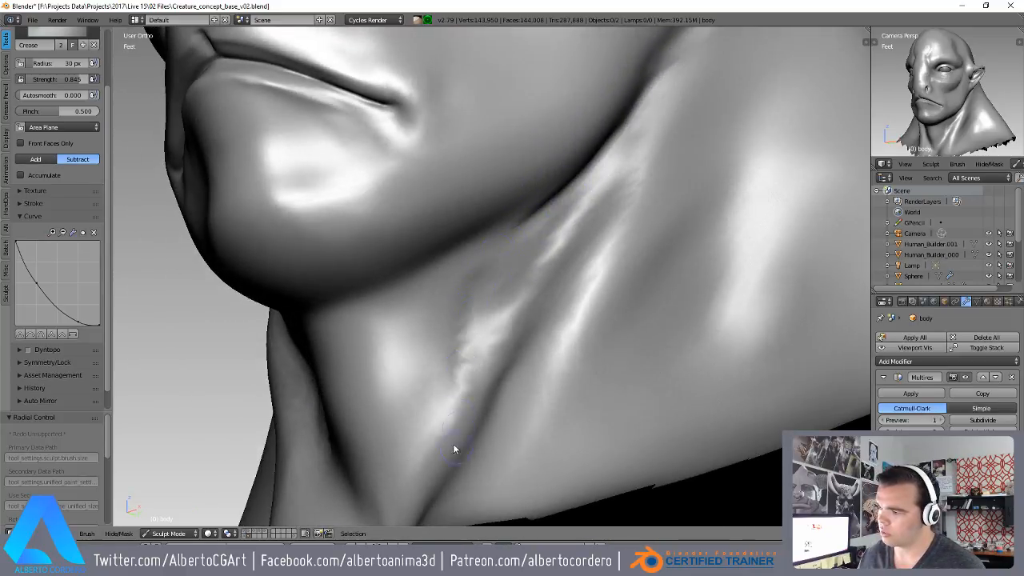
left_click_drag(497, 311, 432, 407)
left_click_drag(621, 167, 450, 339)
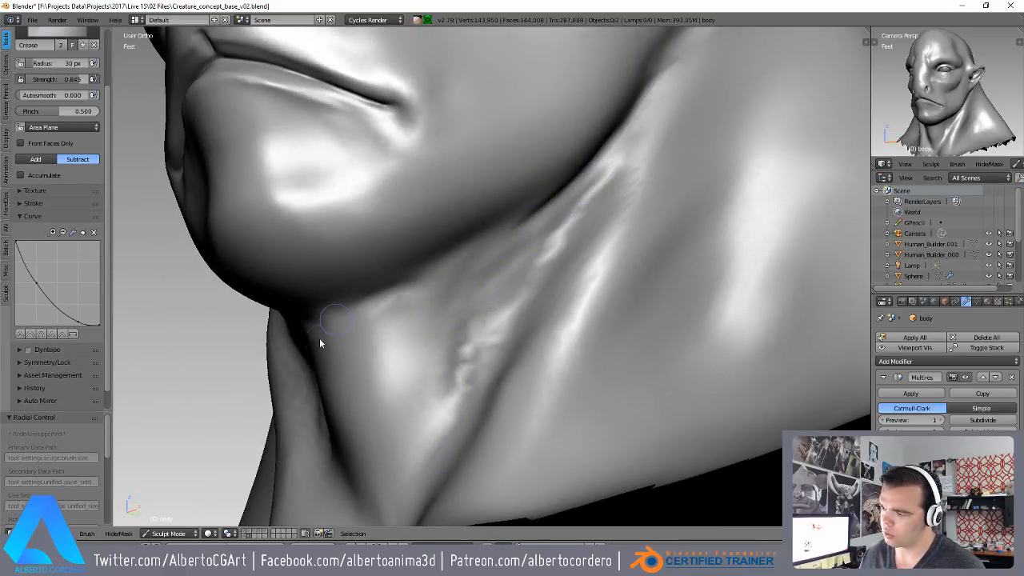
- Build up the front of the throat and the neck tendons below the chin with Clay Strips
mouse_move(382, 318)
middle_mouse_down()
mouse_move(408, 314)
mouse_move(433, 331)
mouse_move(404, 326)
middle_mouse_up()
key("3")
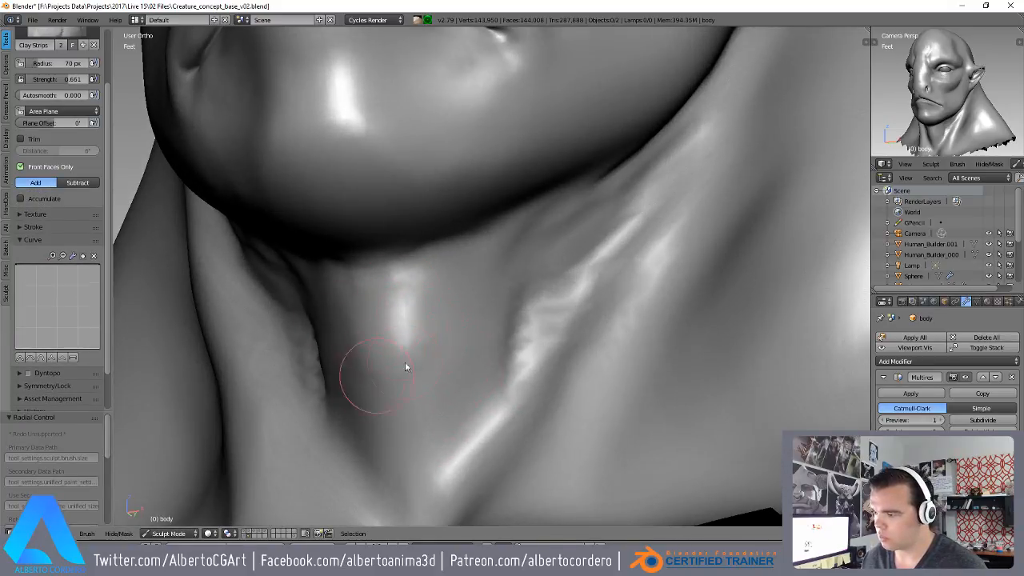
middle_click_drag(398, 430, 407, 331)
mouse_move(426, 322)
left_mouse_down()
mouse_move(429, 306)
mouse_move(407, 425)
mouse_move(457, 265)
mouse_move(476, 281)
mouse_move(446, 357)
mouse_move(480, 304)
left_mouse_up()
middle_click_drag(503, 337, 520, 316)
left_click_drag(507, 304, 457, 432)
mouse_move(457, 432)
middle_mouse_down()
mouse_move(470, 386)
mouse_move(423, 348)
middle_mouse_up()
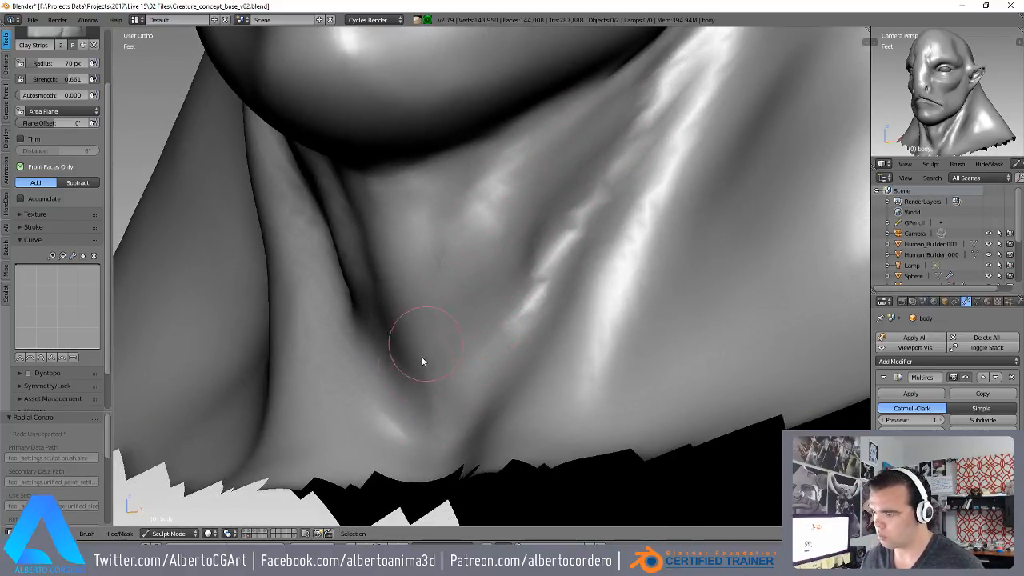
mouse_move(421, 252)
middle_mouse_down()
mouse_move(493, 392)
mouse_move(443, 322)
middle_mouse_up()
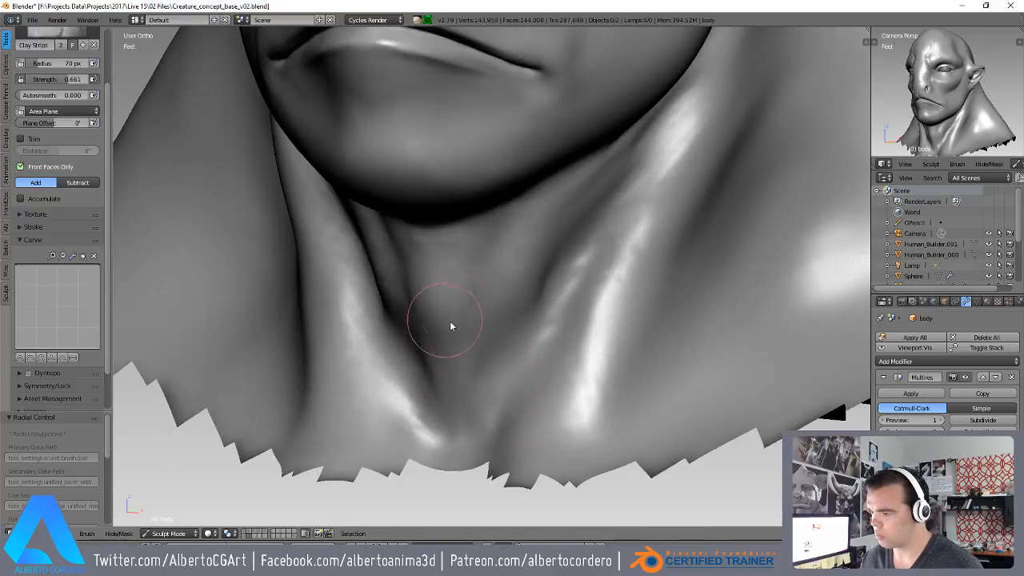
- Add Clay Strips strokes across the side of the neck behind the ear and jaw
mouse_move(674, 231)
middle_mouse_down()
mouse_move(611, 356)
mouse_move(691, 256)
mouse_move(626, 342)
middle_mouse_up()
middle_click_drag(692, 275, 548, 286)
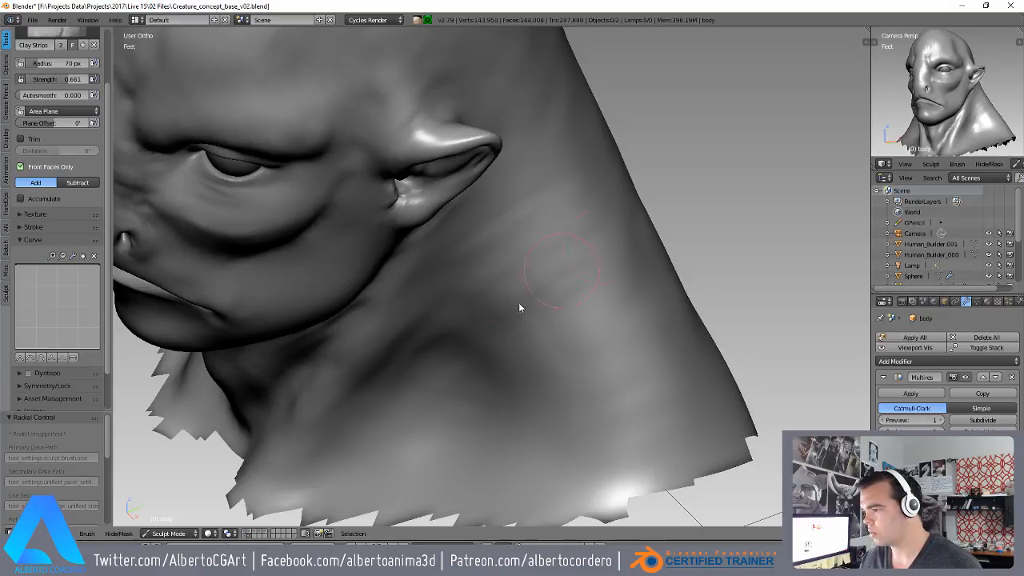
mouse_move(585, 423)
middle_mouse_down()
mouse_move(690, 434)
mouse_move(547, 275)
mouse_move(538, 326)
middle_mouse_up()
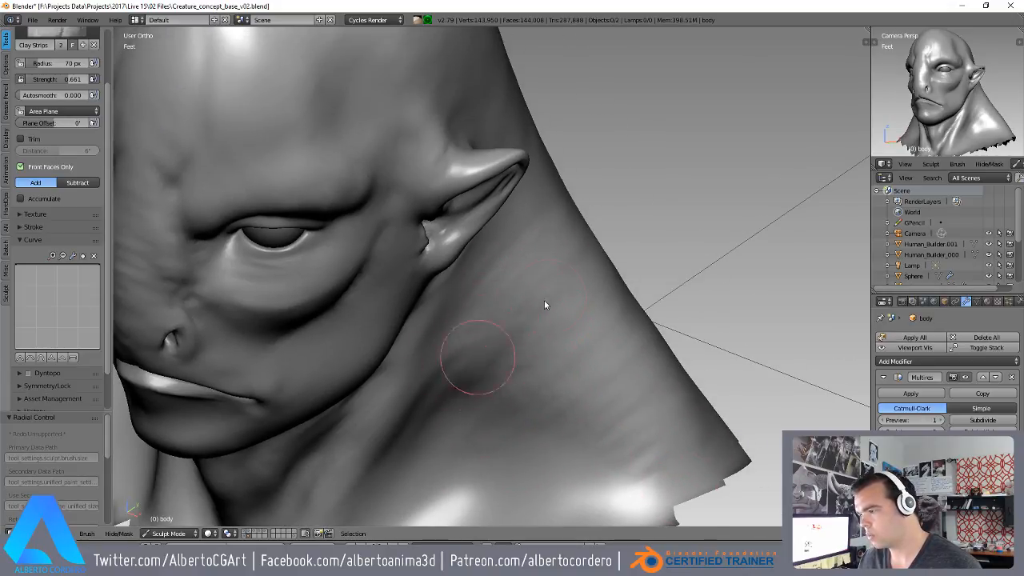
middle_click_drag(549, 431, 481, 404)
- Build up curved skin folds around the rear side of the neck, from behind the ear downward
mouse_move(354, 215)
middle_mouse_down()
mouse_move(439, 288)
mouse_move(494, 238)
middle_mouse_up()
left_click_drag(477, 168, 520, 154)
left_click_drag(414, 242, 527, 228)
left_click_drag(445, 281, 546, 256)
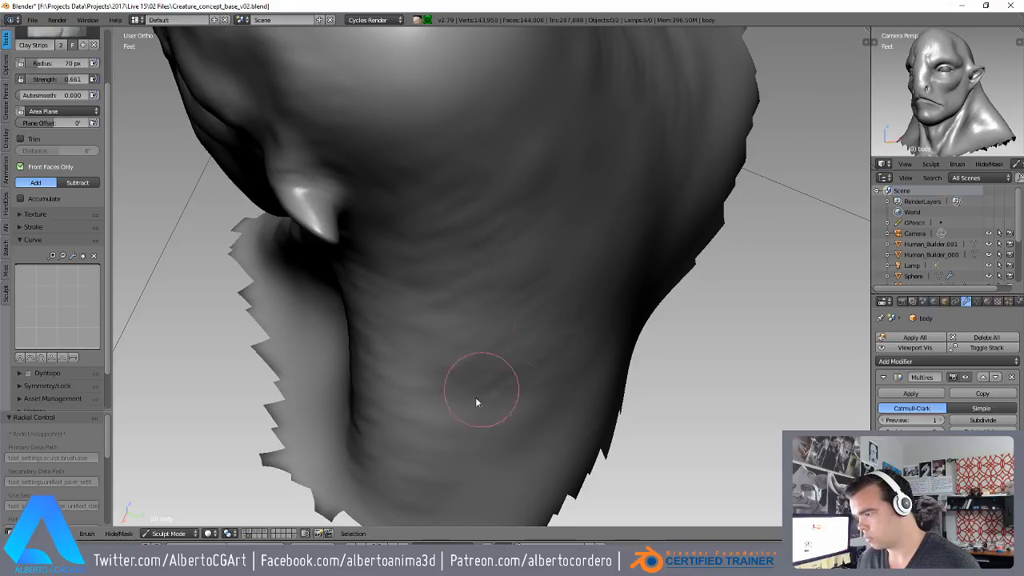
middle_click_drag(537, 435, 561, 323)
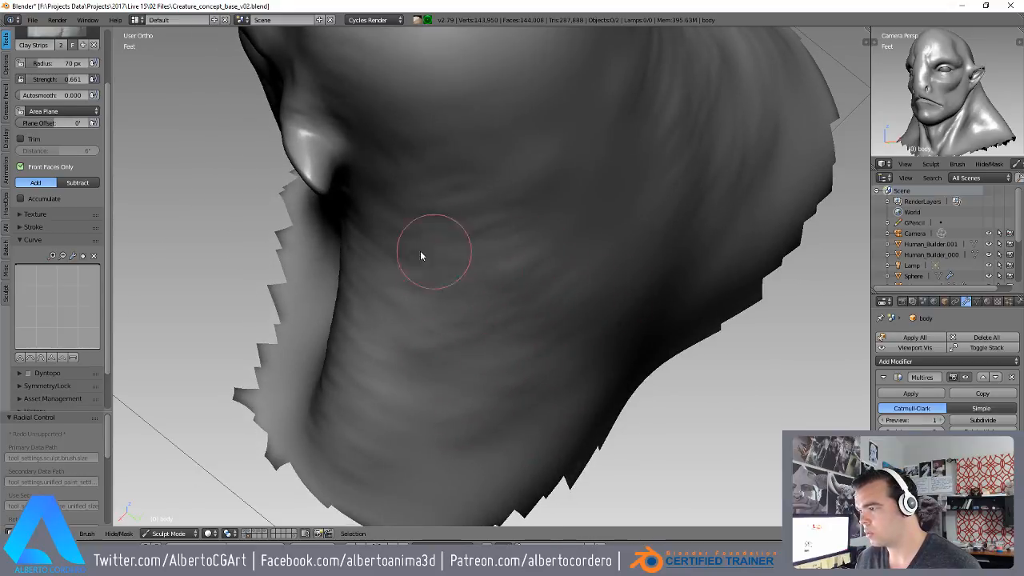
- Sculpt horizontal skin folds across the back of the neck with Clay Strips
middle_click_drag(424, 256, 574, 327)
left_click_drag(425, 259, 552, 235)
middle_click_drag(519, 392, 528, 349)
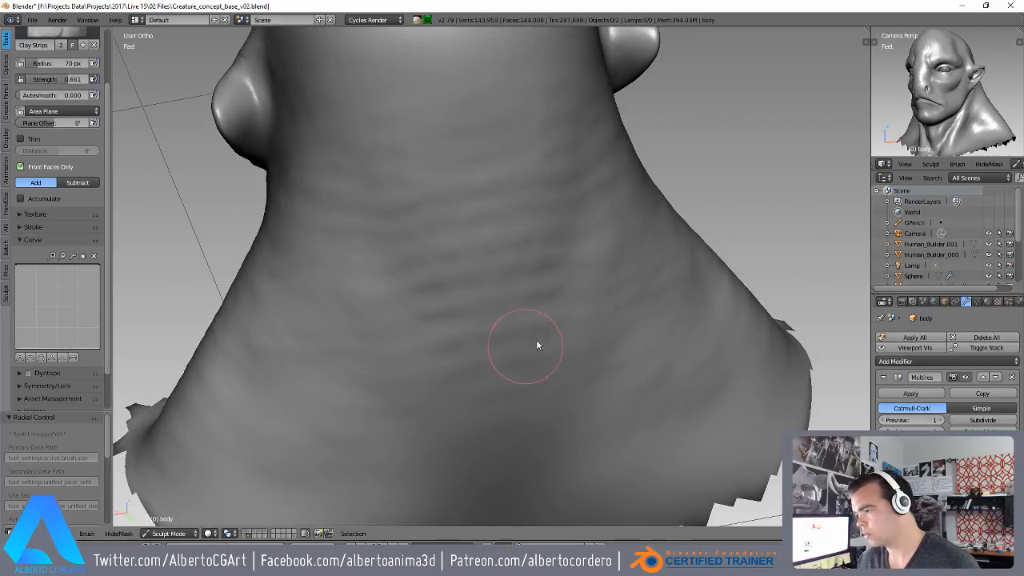
middle_click_drag(453, 406, 542, 290)
mouse_move(509, 349)
left_mouse_down()
mouse_move(530, 400)
mouse_move(491, 306)
mouse_move(488, 264)
left_mouse_up()
- Strengthen the folds where the back of the skull runs into the neck behind the ear
mouse_move(476, 136)
middle_mouse_down()
mouse_move(516, 389)
mouse_move(392, 274)
middle_mouse_up()
middle_click_drag(493, 372, 427, 419)
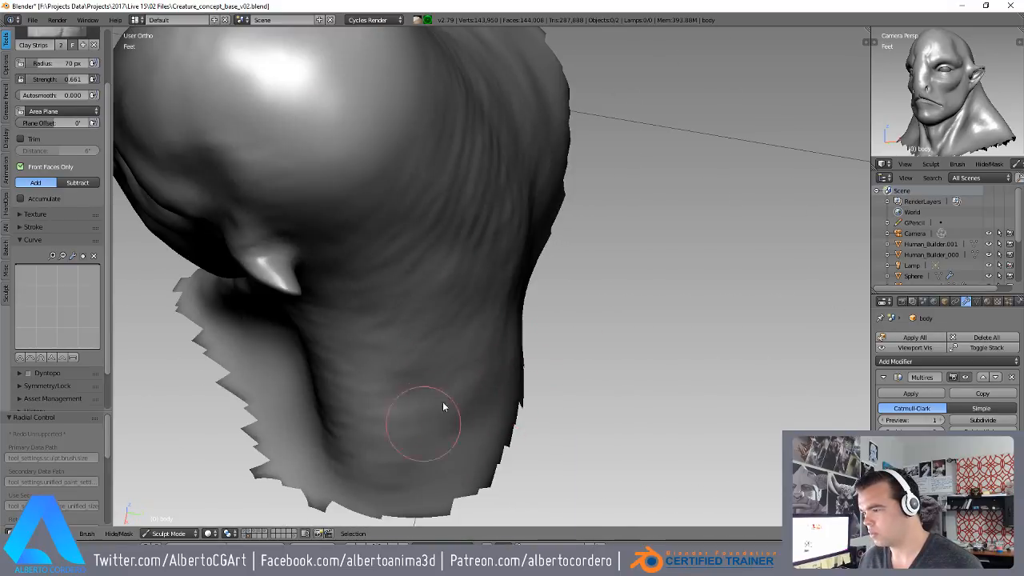
middle_click_drag(424, 316, 457, 220)
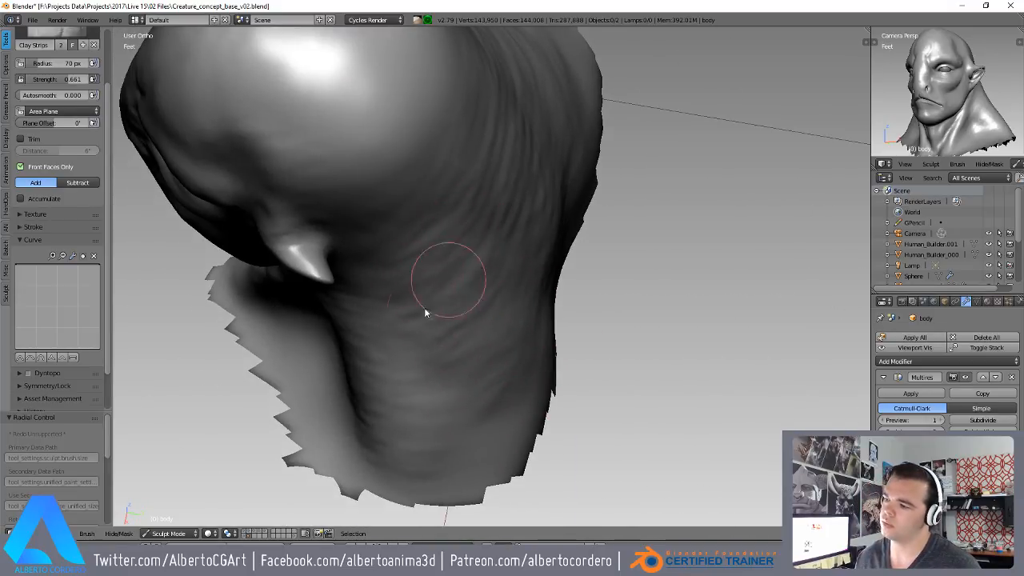
middle_click_drag(506, 280, 440, 251)
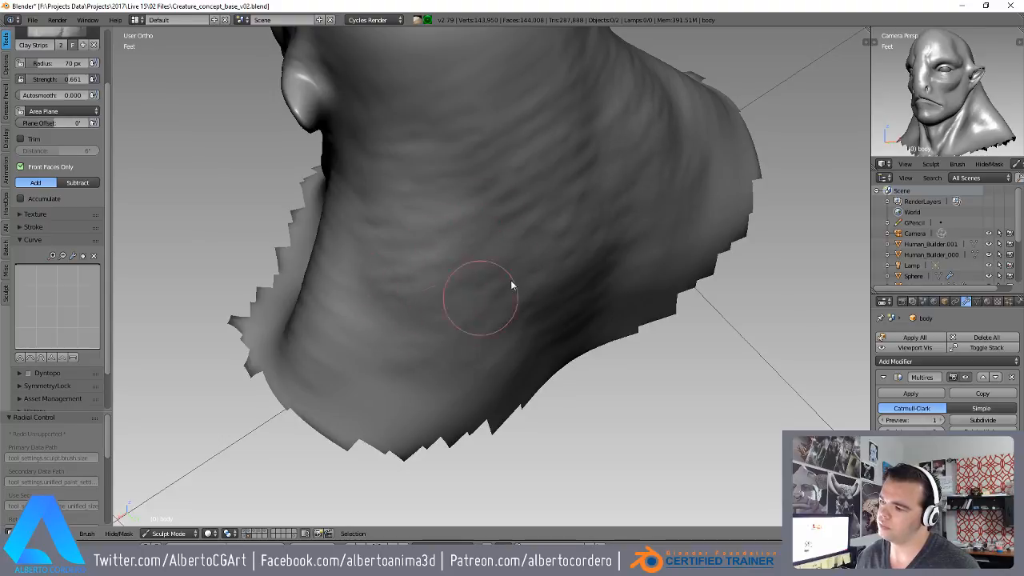
mouse_move(453, 395)
middle_mouse_down()
mouse_move(478, 343)
mouse_move(487, 283)
middle_mouse_up()
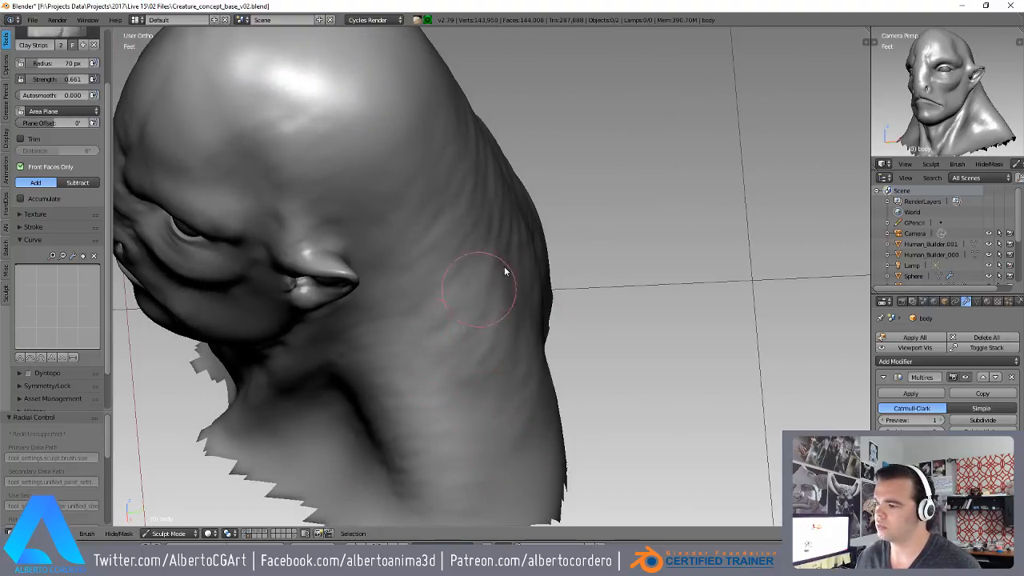
middle_click_drag(437, 219, 459, 352)
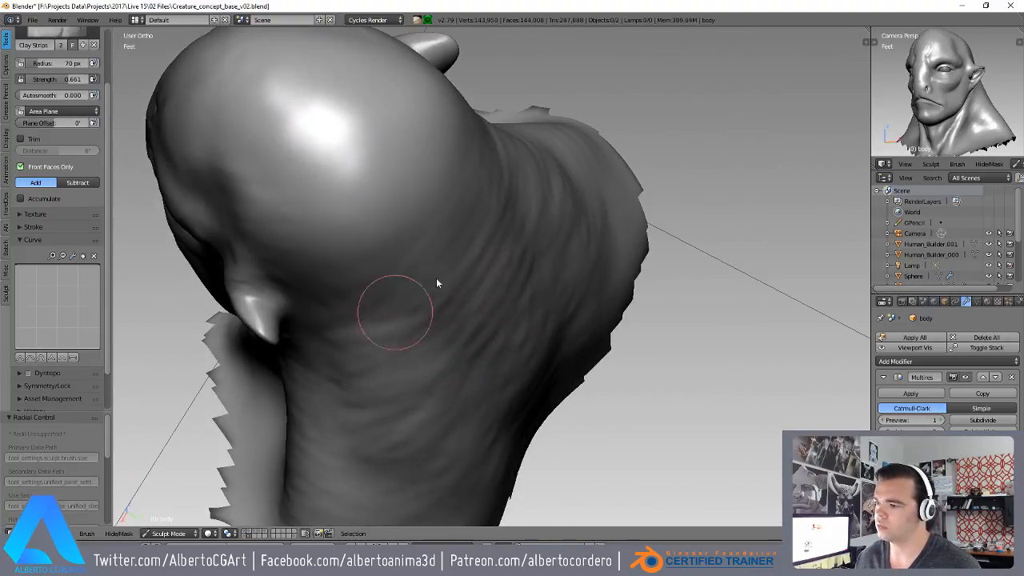
- Layer Clay Strips over the back and top of the skull and smooth the crown
middle_click_drag(350, 226, 480, 358)
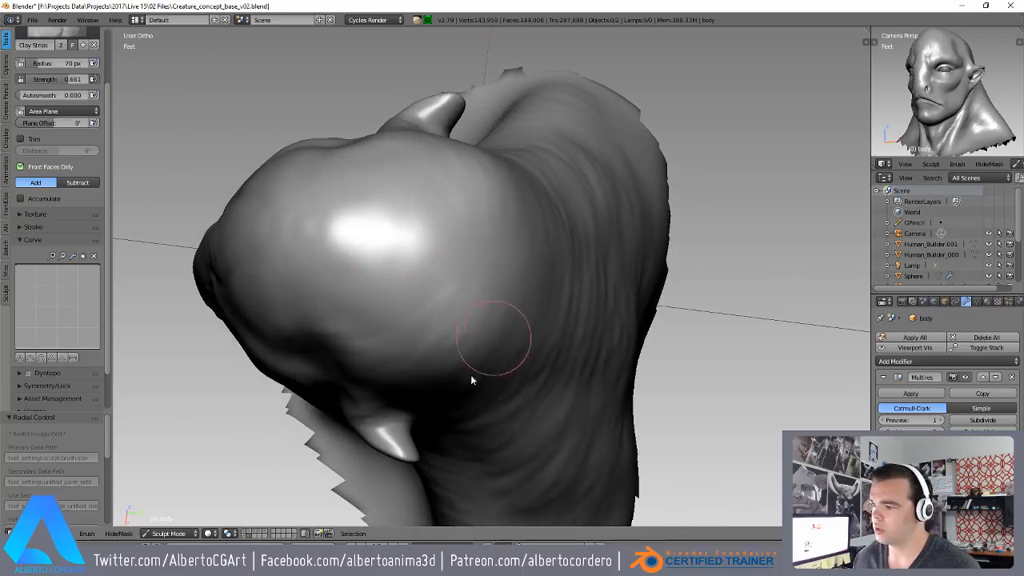
mouse_move(339, 309)
middle_mouse_down()
mouse_move(596, 316)
mouse_move(589, 329)
middle_mouse_up()
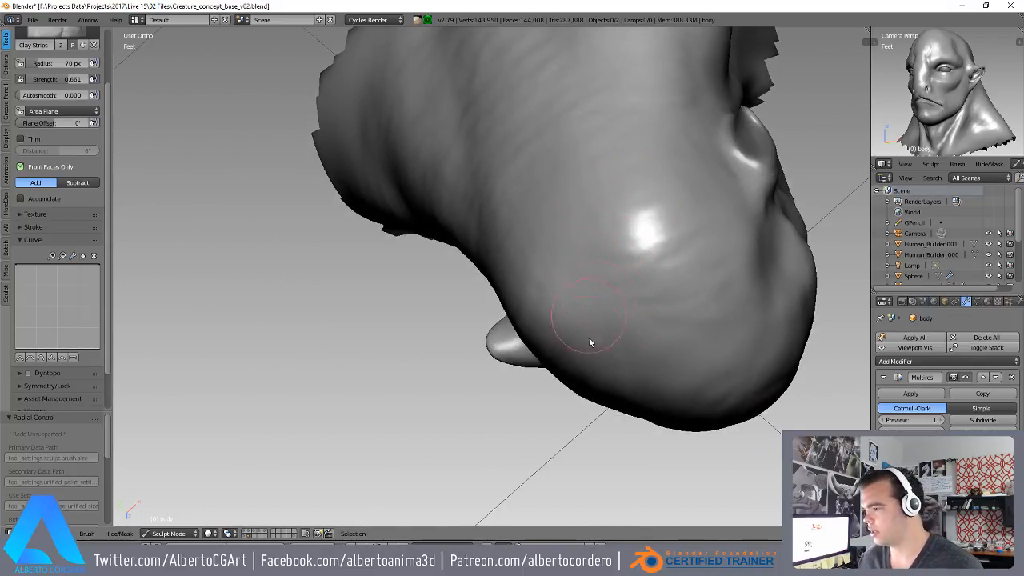
mouse_move(628, 392)
middle_mouse_down()
mouse_move(505, 332)
mouse_move(598, 369)
middle_mouse_up()
scroll(598, 370, "up", 2)
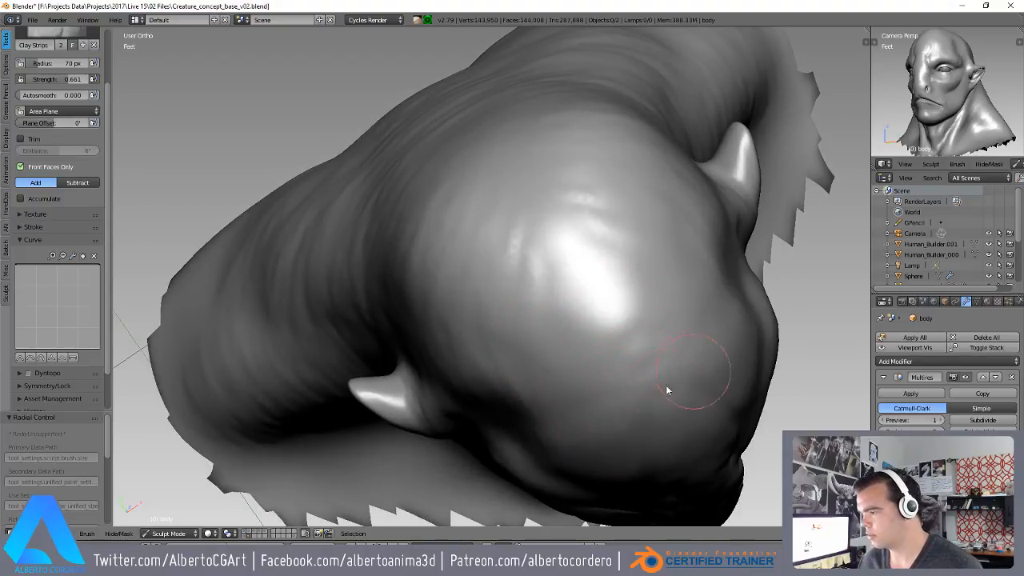
mouse_move(542, 282)
left_mouse_down("shift")
mouse_move(619, 192)
mouse_move(619, 318)
mouse_move(595, 394)
mouse_move(644, 336)
mouse_move(576, 277)
left_mouse_up("shift")
- Add more Clay Strips volume across the upper forehead and the side of the skull
scroll(572, 284, "down", 4)
middle_click_drag(560, 348, 574, 255)
mouse_move(408, 282)
middle_mouse_down()
mouse_move(502, 307)
mouse_move(582, 283)
mouse_move(501, 295)
middle_mouse_up()
scroll(561, 216, "up", 4)
middle_click_drag(474, 349, 481, 339, "ctrl")
mouse_move(555, 309)
left_mouse_down()
mouse_move(453, 339)
mouse_move(522, 270)
mouse_move(446, 255)
left_mouse_up()
scroll(446, 252, "down", 3)
mouse_move(438, 265)
middle_mouse_down()
mouse_move(601, 239)
mouse_move(530, 264)
mouse_move(552, 284)
mouse_move(484, 280)
mouse_move(458, 320)
middle_mouse_up()
scroll(492, 252, "up", 3)
scroll(556, 290, "down", 2)
scroll(473, 270, "up", 5)
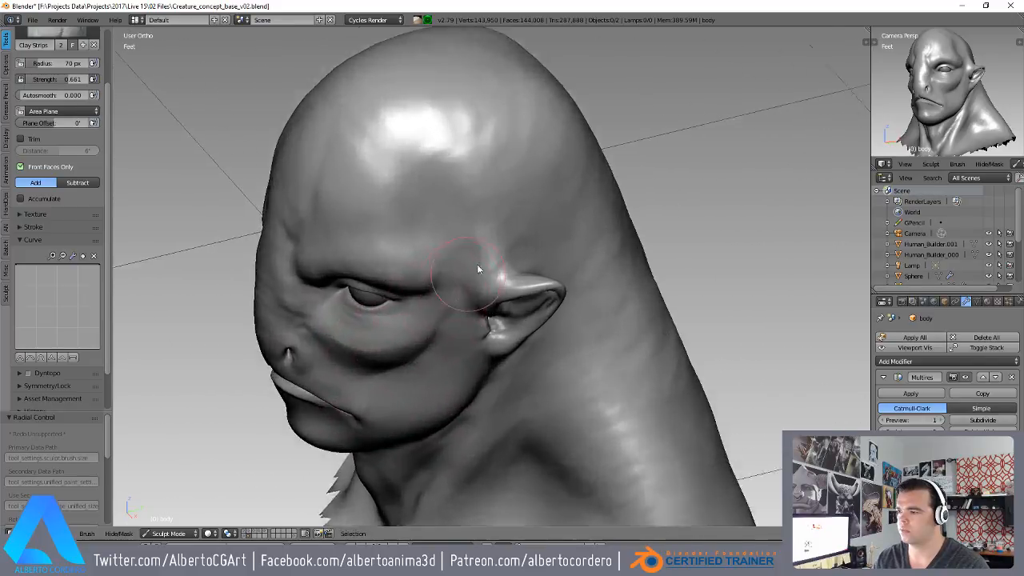
- Build up the area above and behind the ear, blending it into the folds of the neck
middle_click_drag(504, 233, 495, 251)
scroll(495, 251, "up", 1)
scroll(558, 216, "down", 1)
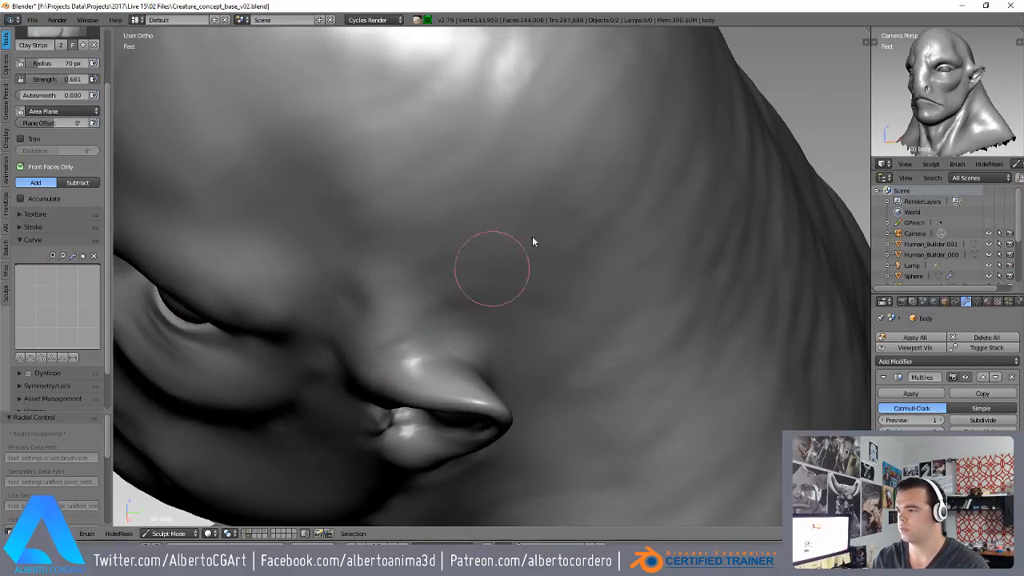
mouse_move(592, 299)
middle_mouse_down()
mouse_move(571, 406)
mouse_move(649, 345)
middle_mouse_up()
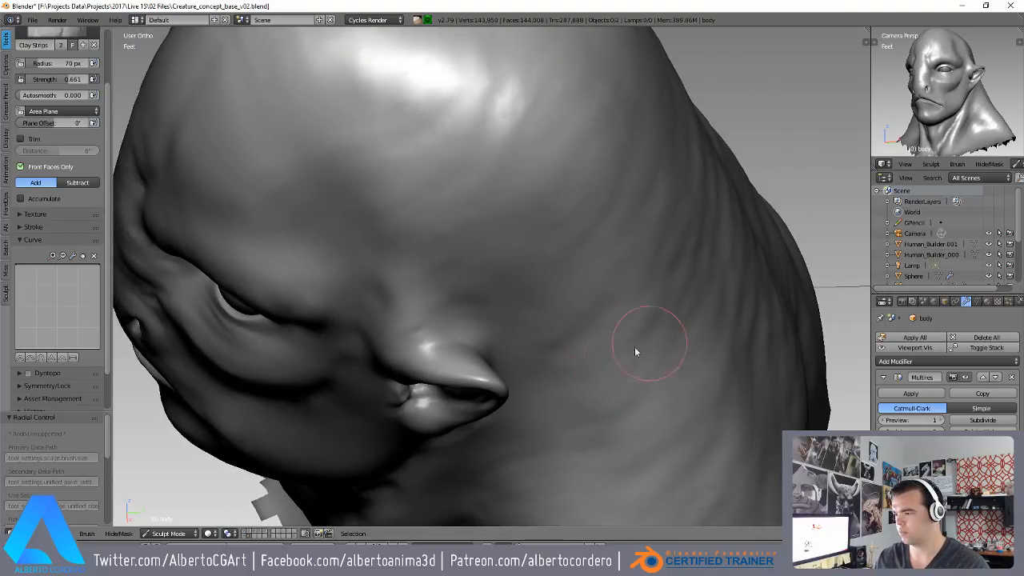
middle_click_drag(669, 378, 537, 345)
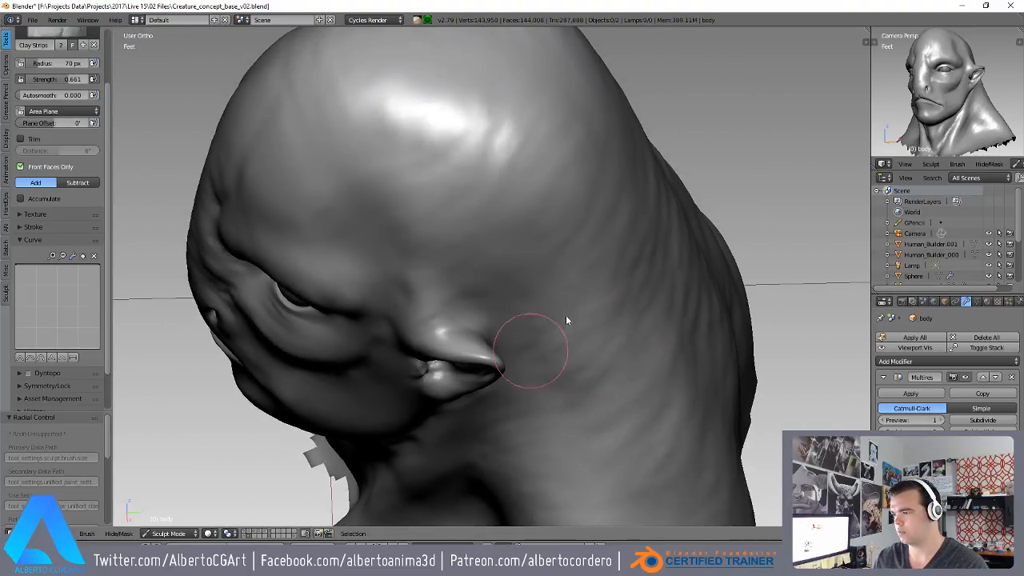
mouse_move(645, 320)
middle_mouse_down()
mouse_move(553, 475)
mouse_move(585, 311)
mouse_move(622, 281)
mouse_move(578, 316)
middle_mouse_up()
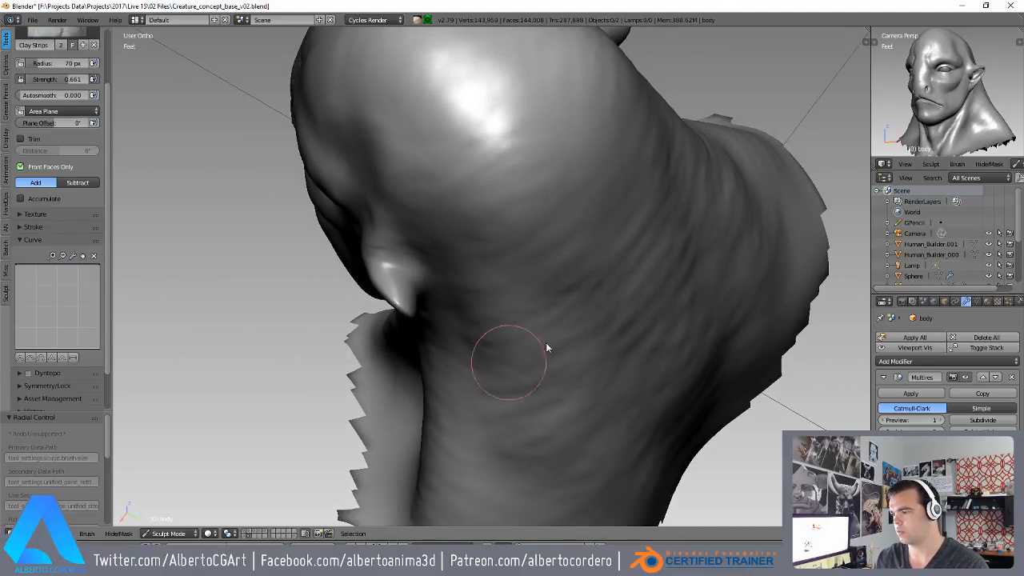
mouse_move(563, 440)
middle_mouse_down()
mouse_move(558, 392)
mouse_move(613, 382)
mouse_move(531, 457)
mouse_move(531, 293)
mouse_move(595, 289)
mouse_move(526, 301)
middle_mouse_up()
scroll(525, 301, "up", 2)
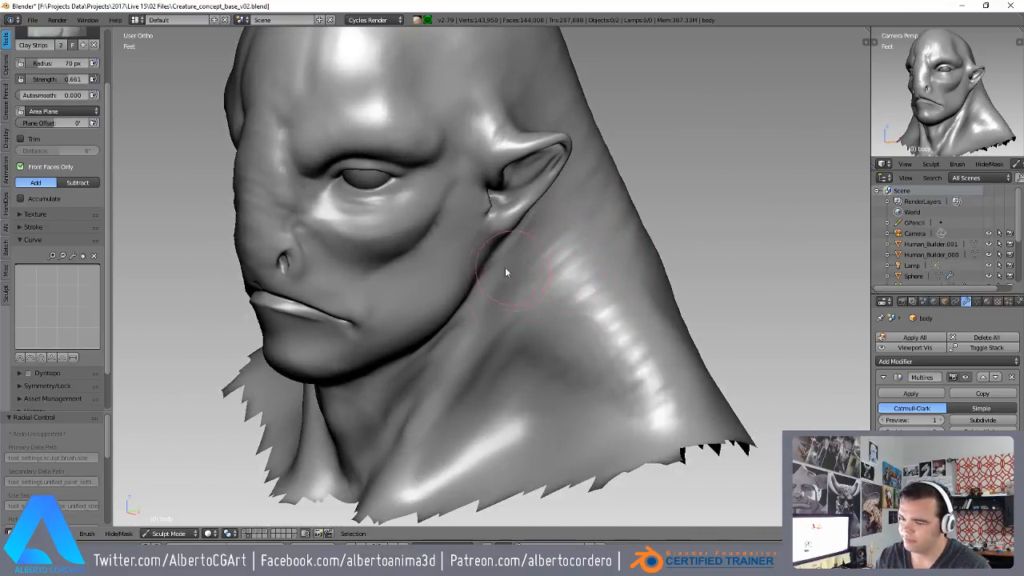
- Carve thin Crease lines along the folds on the side of the neck below the ear with a 19 px radius
key("shift+c")
scroll(509, 293, "up", 2)
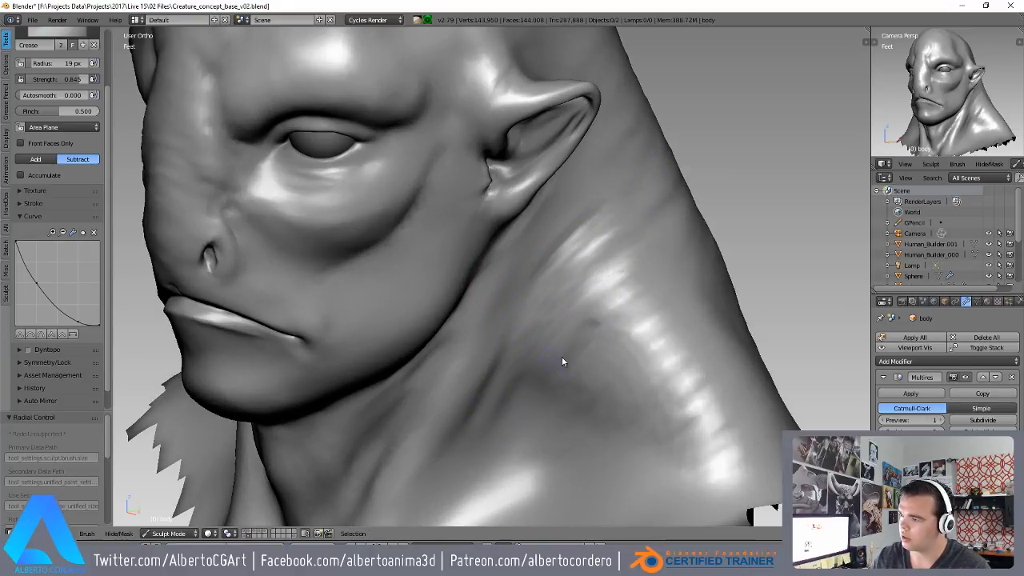
middle_click_drag(557, 359, 578, 366)
scroll(714, 276, "down", 3)
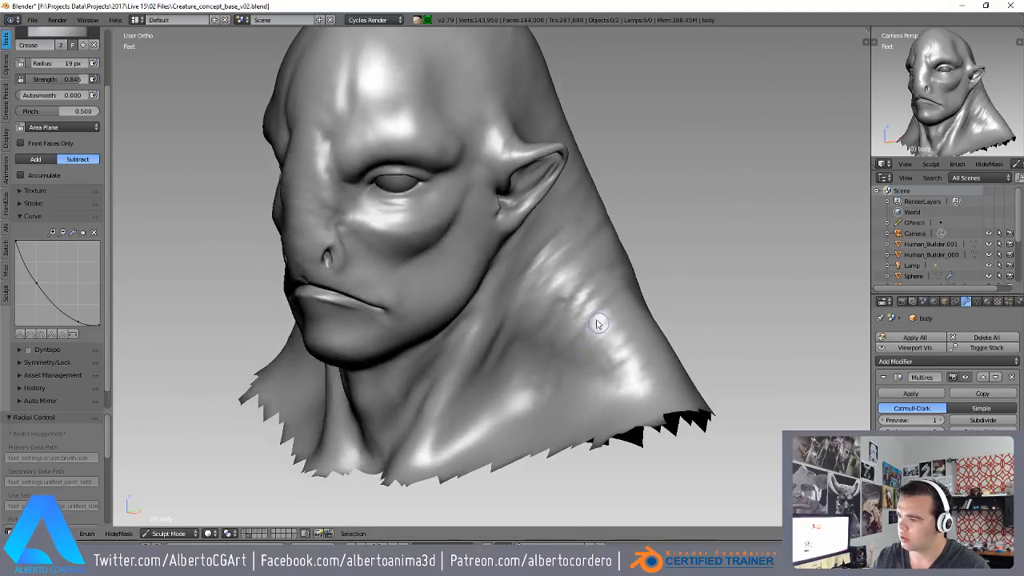
scroll(565, 283, "up", 3)
scroll(559, 304, "up", 2)
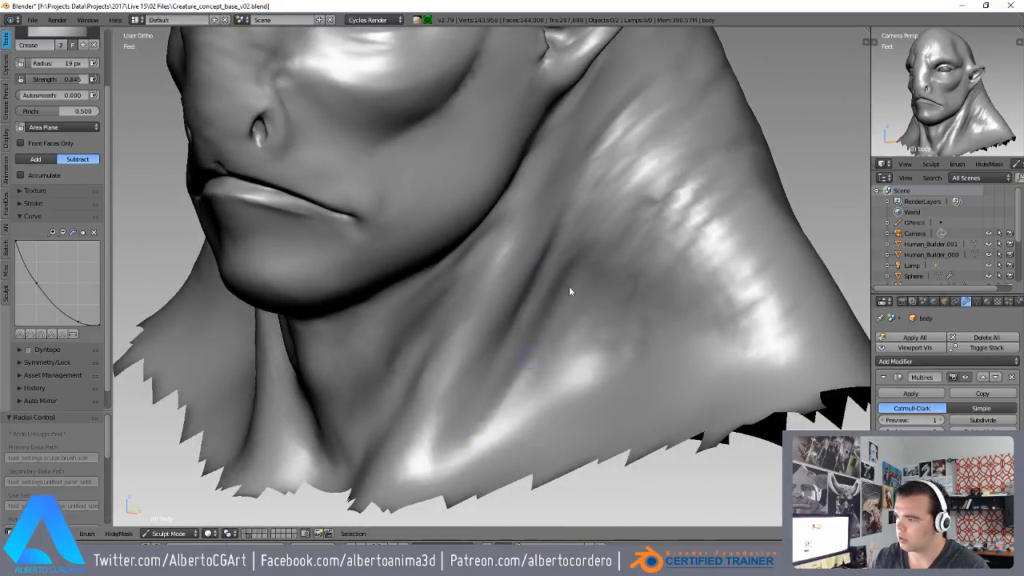
- Deepen the Crease wrinkles that wrap around the back of the neck behind the ear
middle_click_drag(676, 96, 522, 302)
scroll(572, 260, "down", 4)
mouse_move(573, 280)
middle_mouse_down()
mouse_move(544, 333)
mouse_move(480, 324)
middle_mouse_up()
scroll(608, 248, "up", 4)
mouse_move(629, 227)
left_mouse_down()
mouse_move(531, 271)
mouse_move(640, 178)
left_mouse_up()
scroll(655, 164, "down", 6)
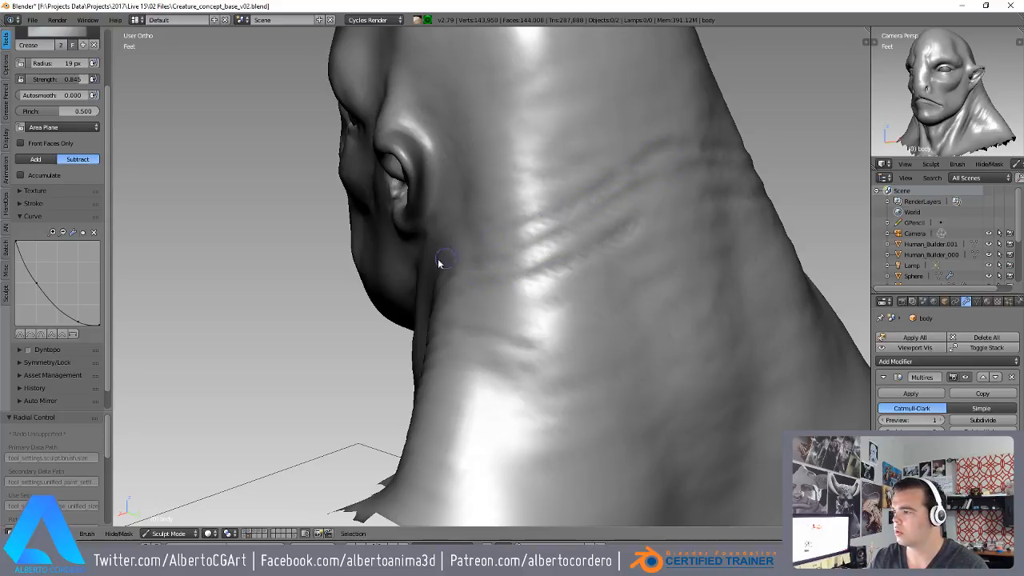
mouse_move(562, 336)
middle_mouse_down()
mouse_move(544, 391)
mouse_move(569, 356)
mouse_move(541, 372)
middle_mouse_up()
mouse_move(580, 295)
middle_mouse_down()
mouse_move(534, 346)
mouse_move(493, 305)
mouse_move(523, 264)
mouse_move(500, 296)
middle_mouse_up()
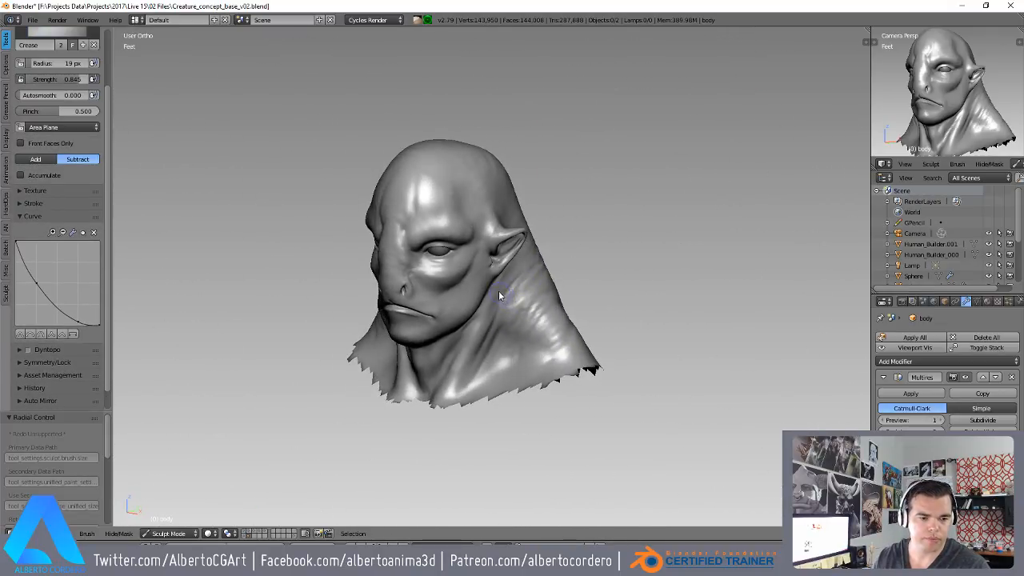
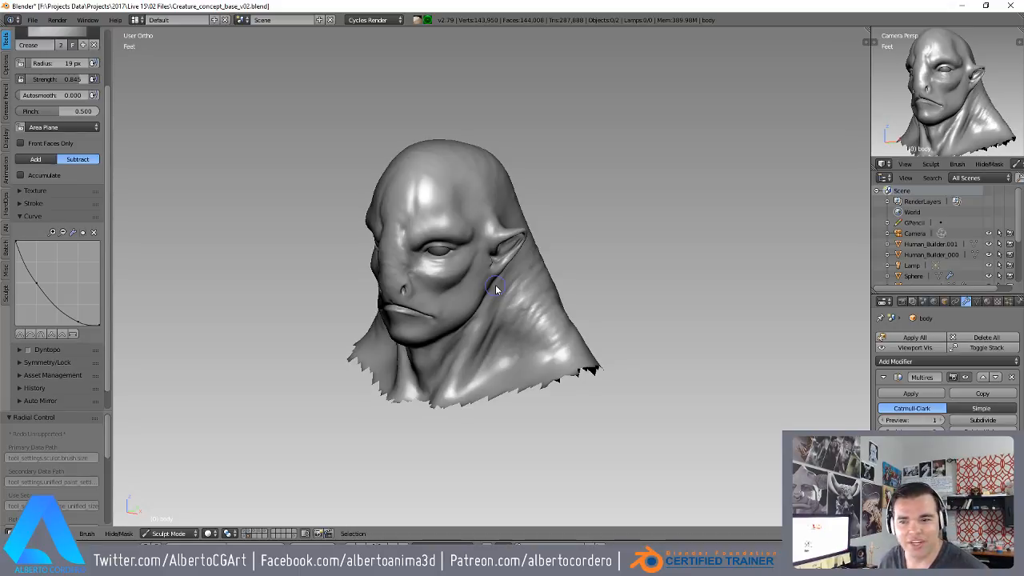
- Crease the line from beneath the earlobe down along the jaw where it meets the neck
scroll(487, 298, "up", 5)
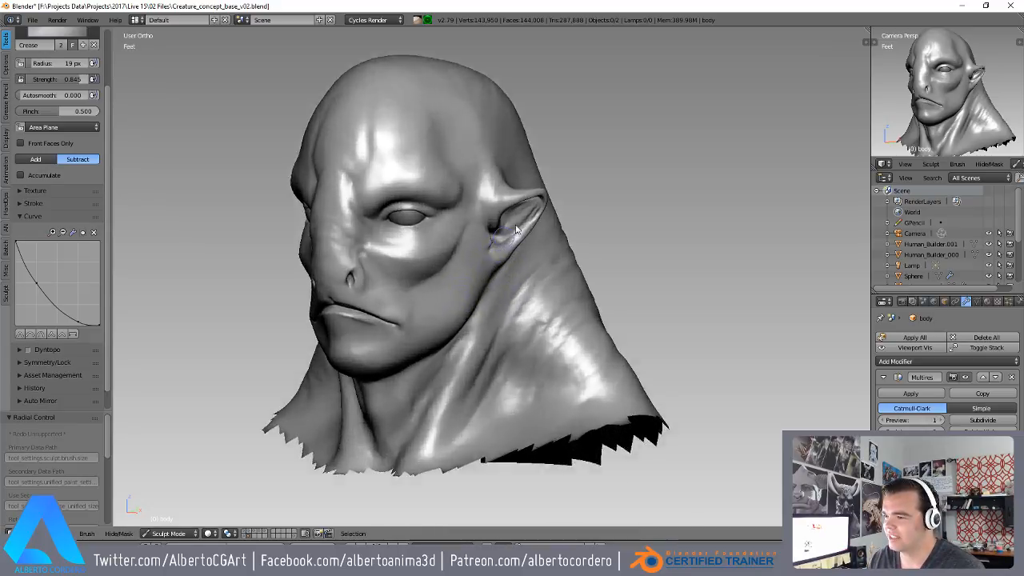
scroll(478, 256, "up", 3)
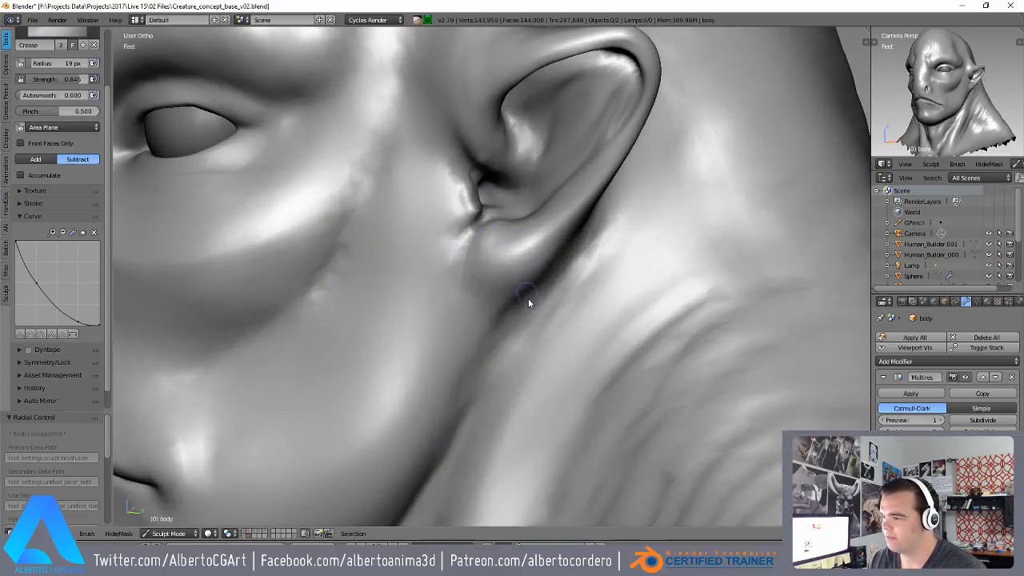
left_click_drag(539, 302, 466, 404)
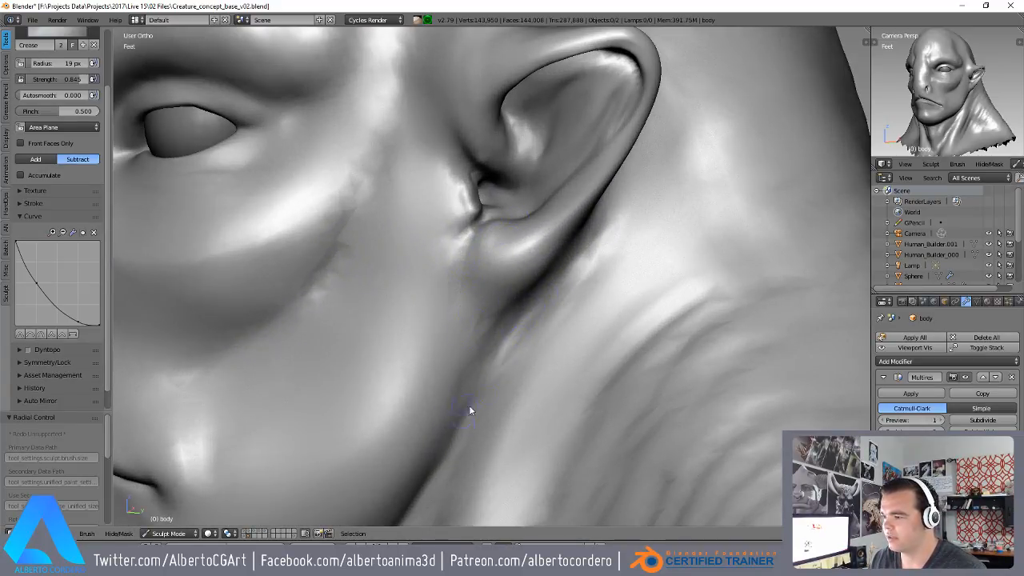
scroll(468, 400, "down", 1)
left_click_drag(512, 325, 464, 392)
scroll(447, 453, "down", 1)
middle_click_drag(447, 452, 465, 406, "shift")
mouse_move(505, 271)
left_mouse_down()
mouse_move(427, 399)
mouse_move(391, 428)
left_mouse_up()
- Build up the skin under the jawline with Clay Strips at a 44 px radius, softening its transition into the neck
middle_click_drag(452, 336, 464, 315)
key("c")
middle_click_drag(452, 318, 462, 323)
left_click_drag(429, 373, 445, 365)
mouse_move(458, 350)
middle_mouse_down()
mouse_move(471, 368)
mouse_move(504, 260)
mouse_move(428, 346)
mouse_move(491, 304)
middle_mouse_up()
scroll(504, 280, "up", 5)
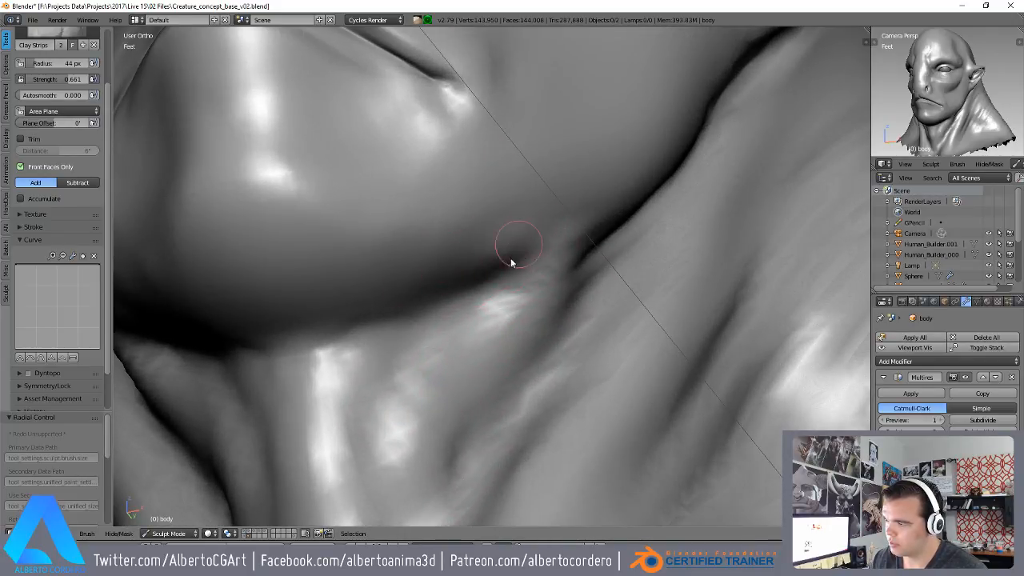
scroll(515, 240, "down", 3)
scroll(476, 290, "up", 3)
mouse_move(554, 272)
left_mouse_down()
mouse_move(517, 264)
mouse_move(389, 298)
left_mouse_up()
scroll(481, 320, "down", 4)
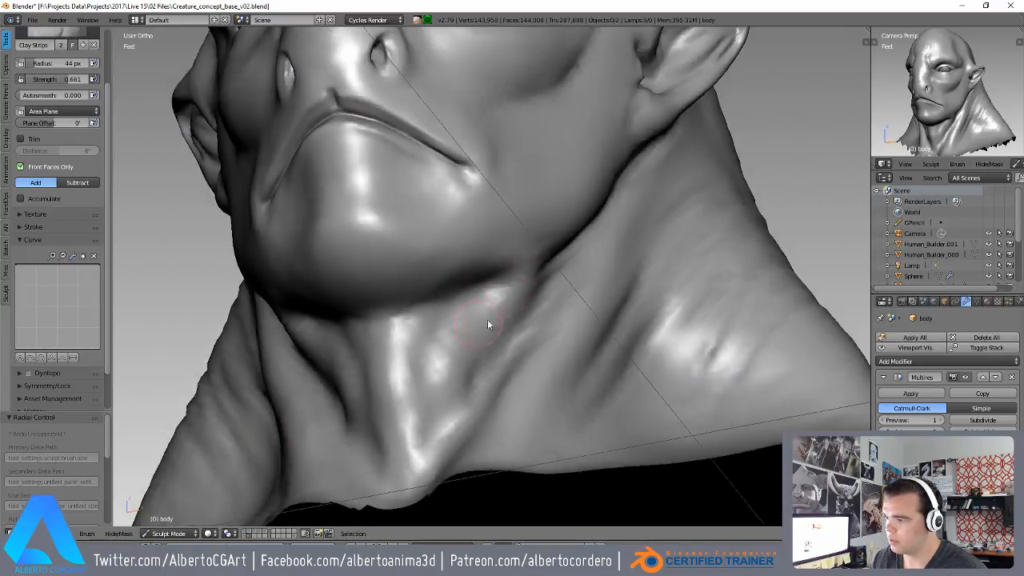
- Add Clay Strips ridges to the neck muscle below the jaw and extend them along the side of the neck
scroll(527, 232, "up", 5)
left_click_drag(511, 321, 516, 370)
scroll(513, 372, "down", 1)
mouse_move(512, 371)
middle_mouse_down()
mouse_move(489, 370)
mouse_move(433, 402)
middle_mouse_up()
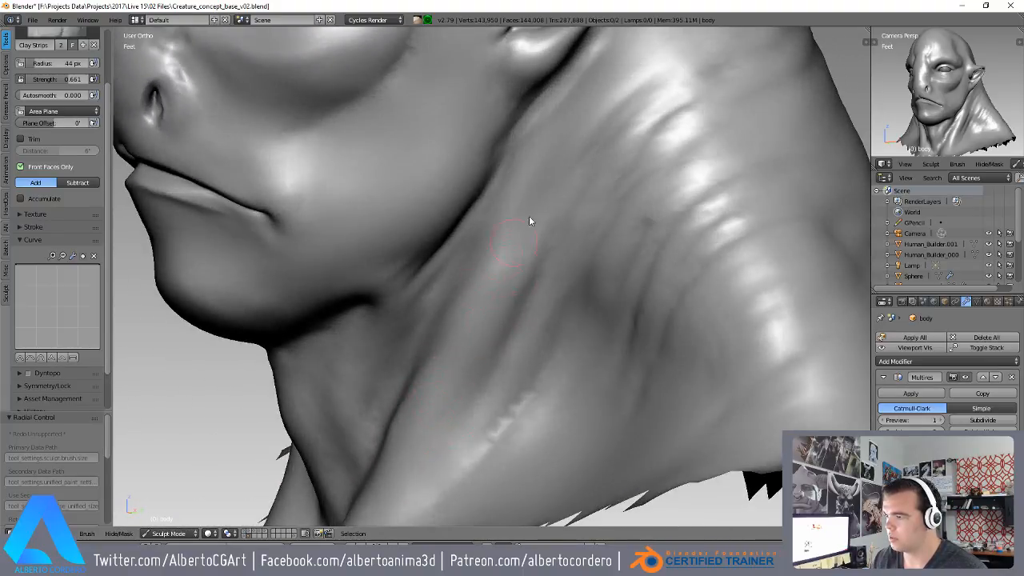
middle_click_drag(530, 224, 457, 279)
scroll(472, 244, "up", 2)
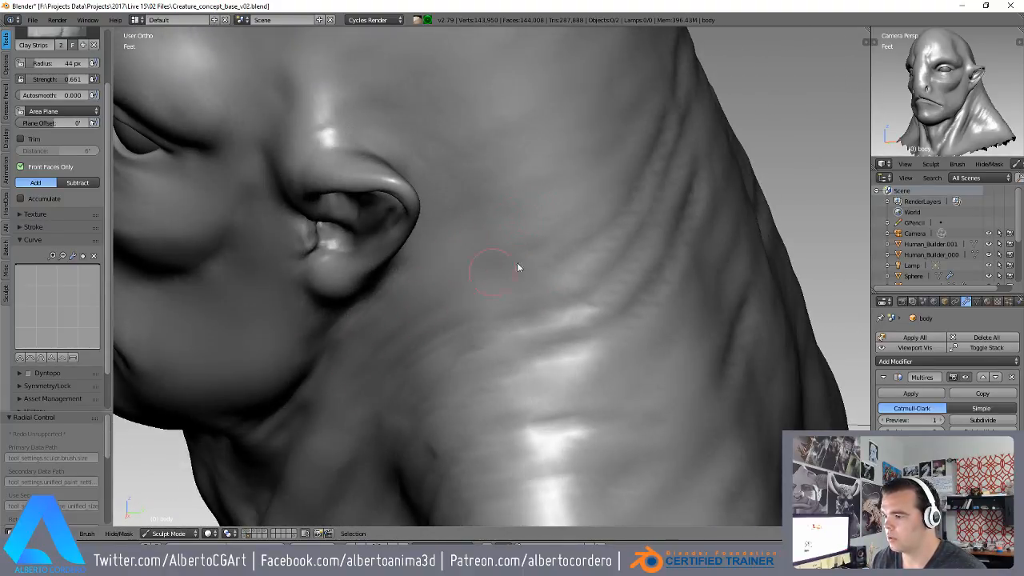
- Lay long diagonal Clay Strips folds from behind the ear down the side of the neck
mouse_move(505, 321)
middle_mouse_down()
mouse_move(657, 316)
mouse_move(596, 313)
middle_mouse_up()
scroll(632, 256, "up", 1)
left_click_drag(640, 226, 505, 428)
left_click_drag(618, 302, 481, 477)
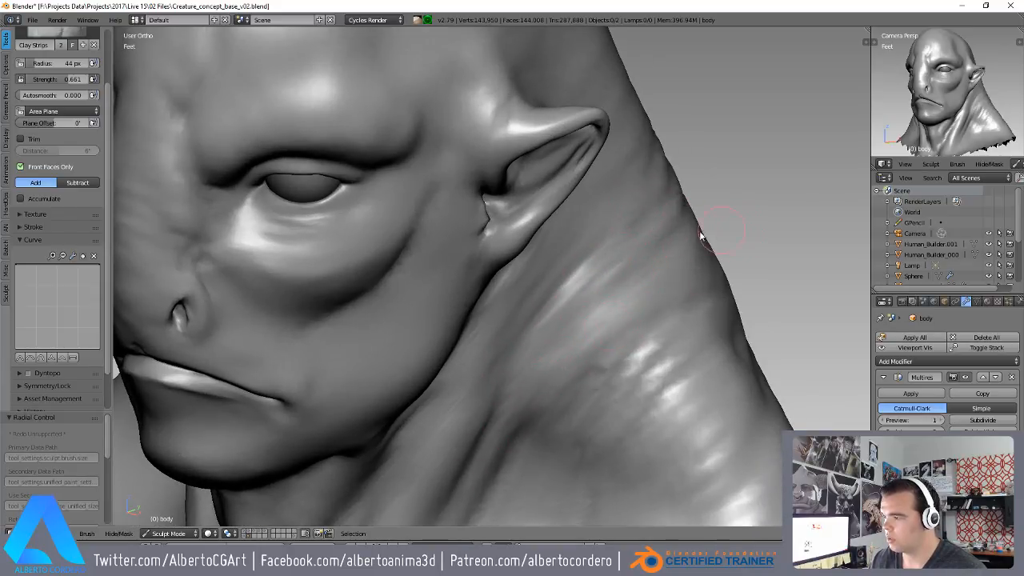
middle_click_drag(570, 344, 528, 205, "shift")
mouse_move(637, 240)
left_mouse_down()
mouse_move(466, 350)
mouse_move(398, 457)
left_mouse_up()
mouse_move(620, 199)
left_mouse_down()
mouse_move(411, 420)
mouse_move(364, 487)
left_mouse_up()
mouse_move(660, 276)
left_mouse_down()
mouse_move(600, 303)
mouse_move(473, 418)
left_mouse_up()
- Reinforce the wrapping Clay Strips folds on the back of the neck behind the ear
scroll(497, 354, "down", 3)
mouse_move(488, 353)
middle_mouse_down()
mouse_move(555, 288)
mouse_move(463, 369)
middle_mouse_up()
scroll(552, 298, "down", 3)
scroll(472, 352, "up", 4)
middle_click_drag(520, 280, 458, 360)
mouse_move(480, 156)
middle_mouse_down()
mouse_move(336, 347)
mouse_move(555, 284)
middle_mouse_up()
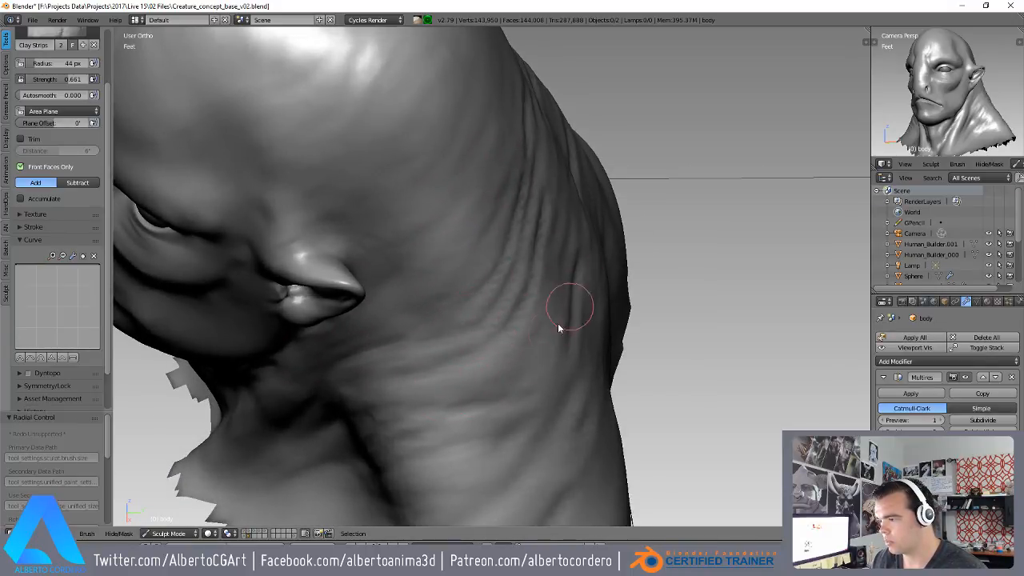
middle_click_drag(508, 377, 552, 331)
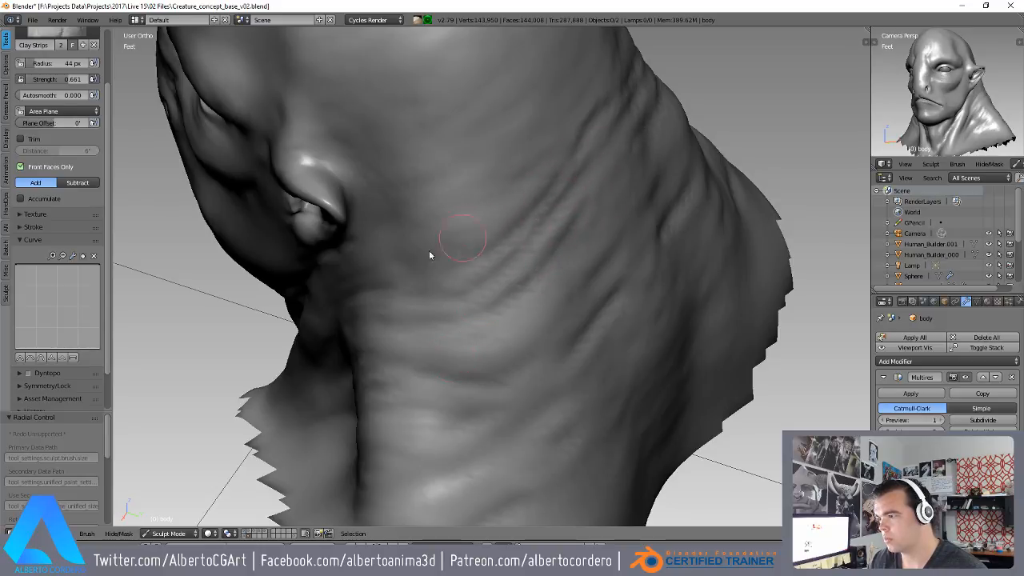
middle_click_drag(450, 243, 586, 148)
middle_click_drag(405, 237, 456, 277)
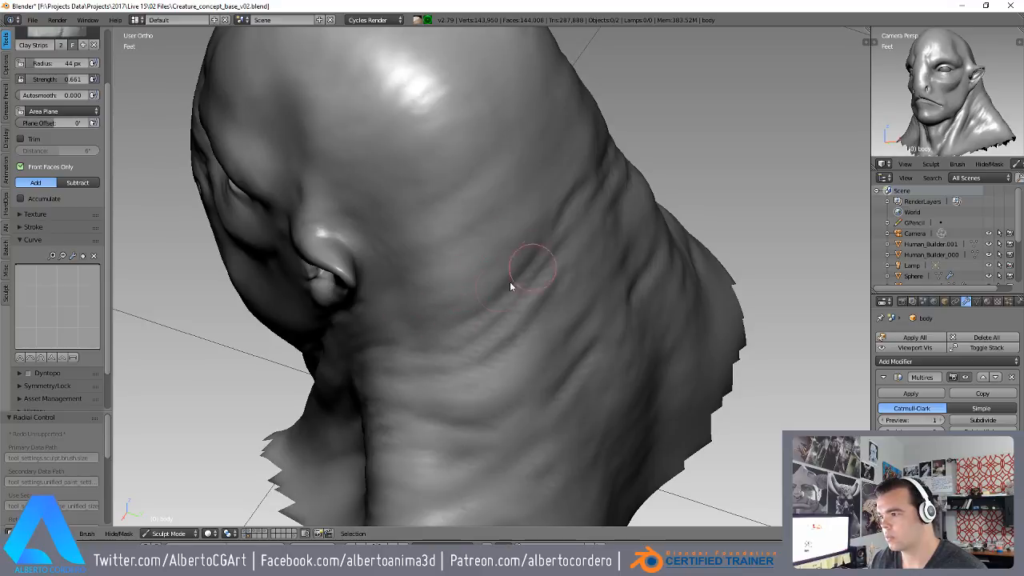
- Add diagonal Clay Strips folds across the hollow of the lower neck towards the collar area
scroll(448, 384, "down", 4)
middle_click_drag(437, 400, 518, 366)
mouse_move(540, 212)
middle_mouse_down()
mouse_move(507, 310)
mouse_move(571, 265)
middle_mouse_up()
scroll(513, 267, "up", 2)
scroll(516, 300, "up", 4)
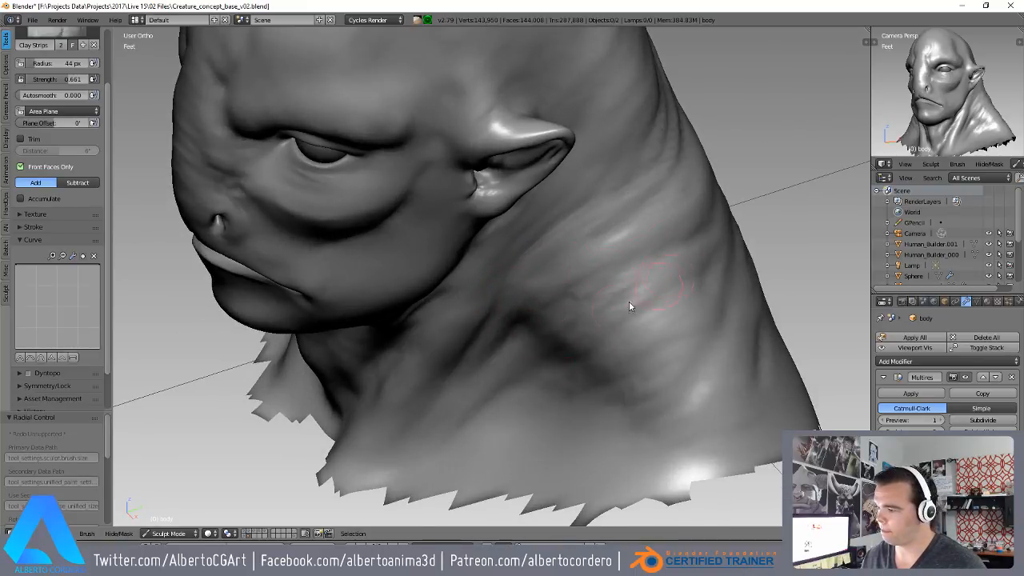
middle_click_drag(528, 373, 640, 307)
left_click_drag(640, 306, 519, 377)
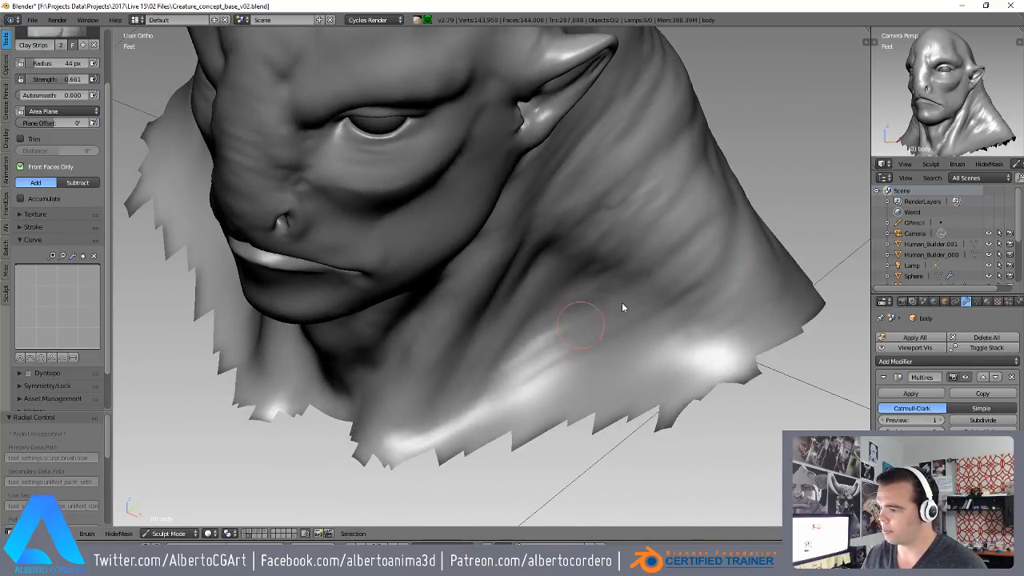
left_click_drag(603, 311, 509, 394)
mouse_move(727, 245)
left_mouse_down()
mouse_move(619, 294)
mouse_move(537, 376)
left_mouse_up()
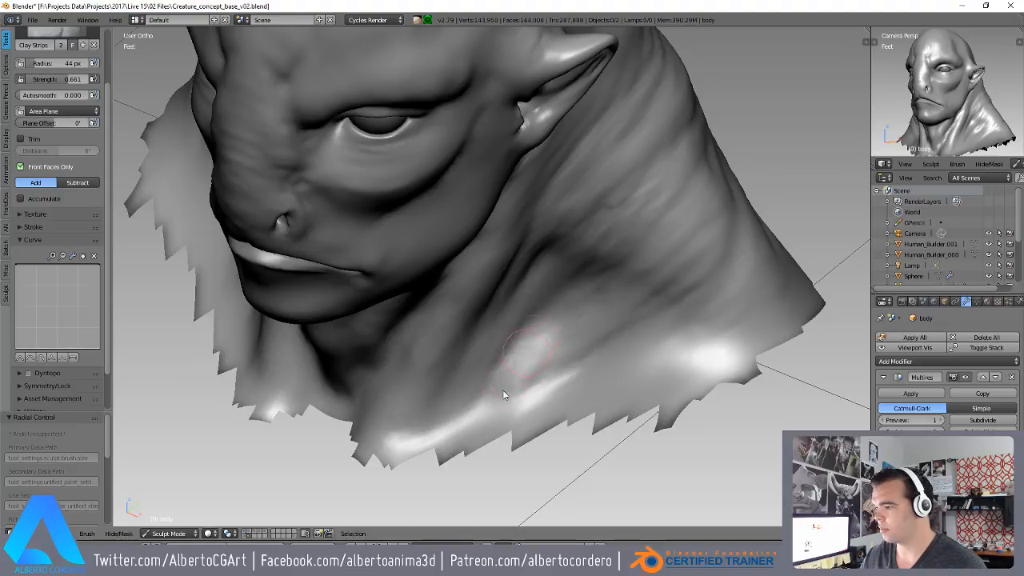
- Continue the raised Clay Strips folds towards the base of the neck near the back of the shoulder
middle_click_drag(555, 359, 731, 213)
mouse_move(682, 279)
middle_mouse_down()
mouse_move(724, 256)
mouse_move(679, 248)
mouse_move(659, 343)
mouse_move(696, 372)
middle_mouse_up()
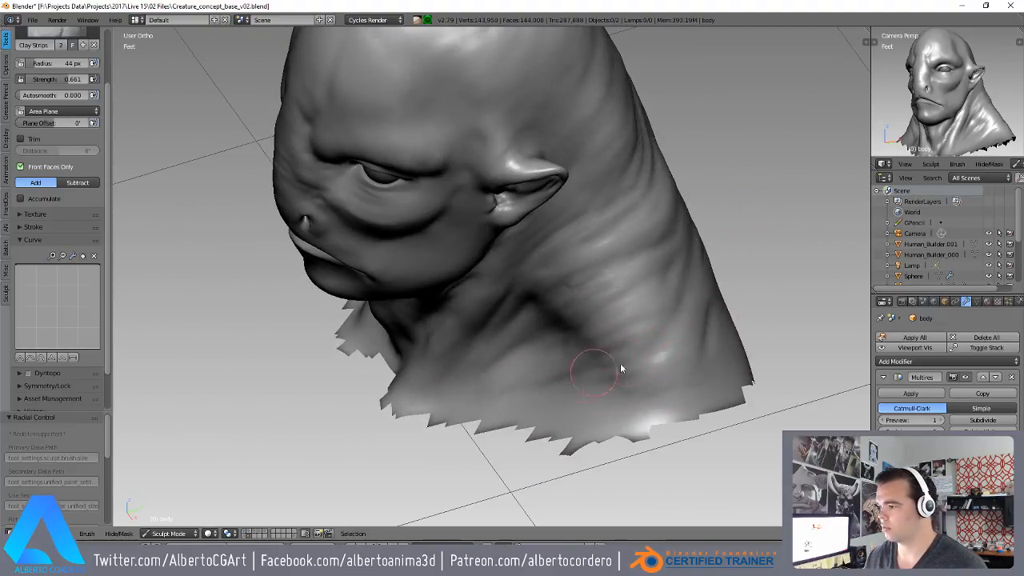
middle_click_drag(545, 393, 705, 312)
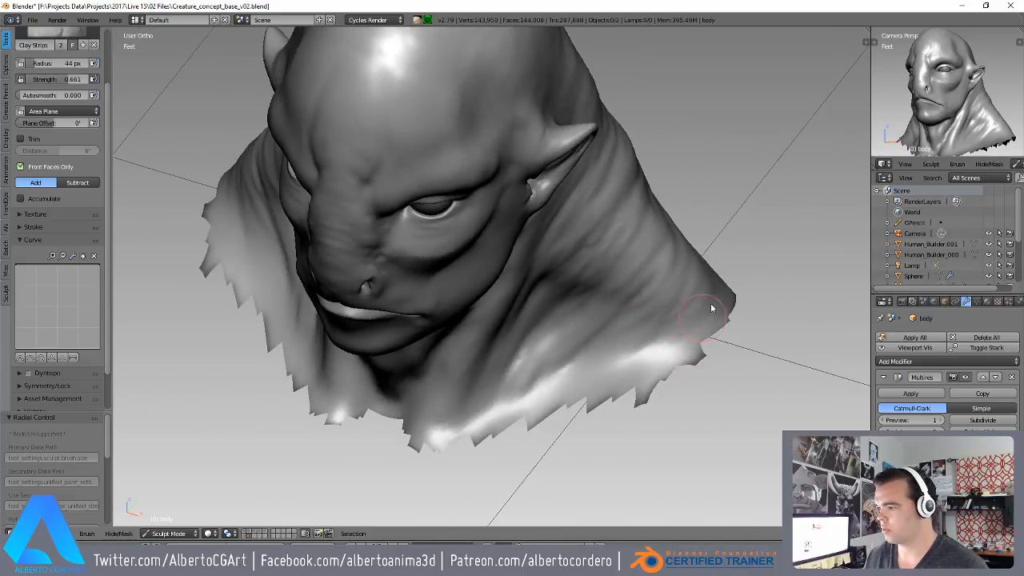
scroll(640, 329, "down", 2)
mouse_move(567, 325)
middle_mouse_down()
mouse_move(623, 223)
mouse_move(557, 268)
middle_mouse_up()
scroll(623, 222, "up", 3)
- Carve diagonal grooves between the folds on the side of the neck with the Crease brush, reducing its radius to 22 px
key("shift+c")
left_click_drag(531, 266, 548, 265)
left_click(547, 264)
scroll(507, 274, "up", 2)
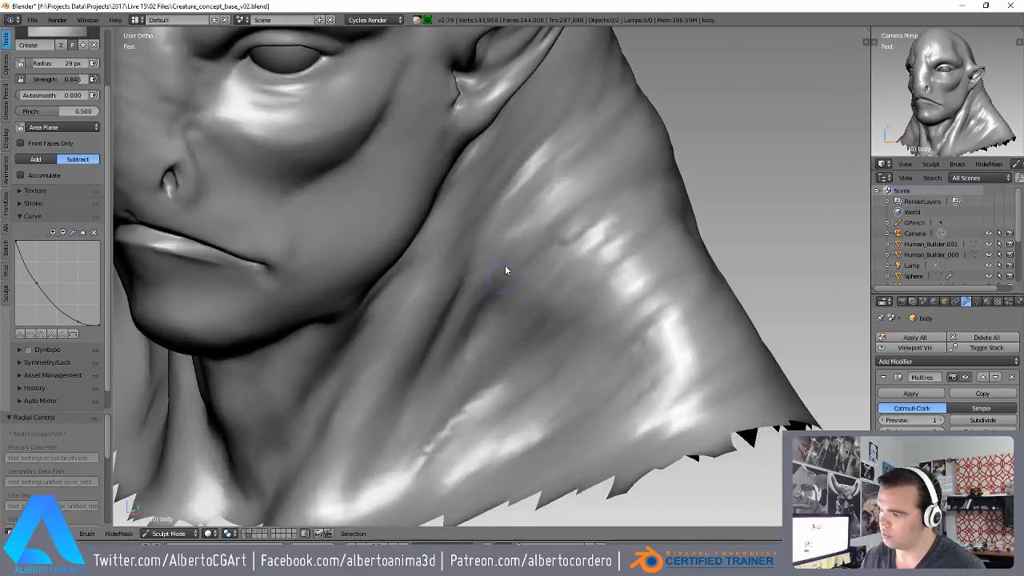
middle_click_drag(525, 317, 532, 306)
key("f")
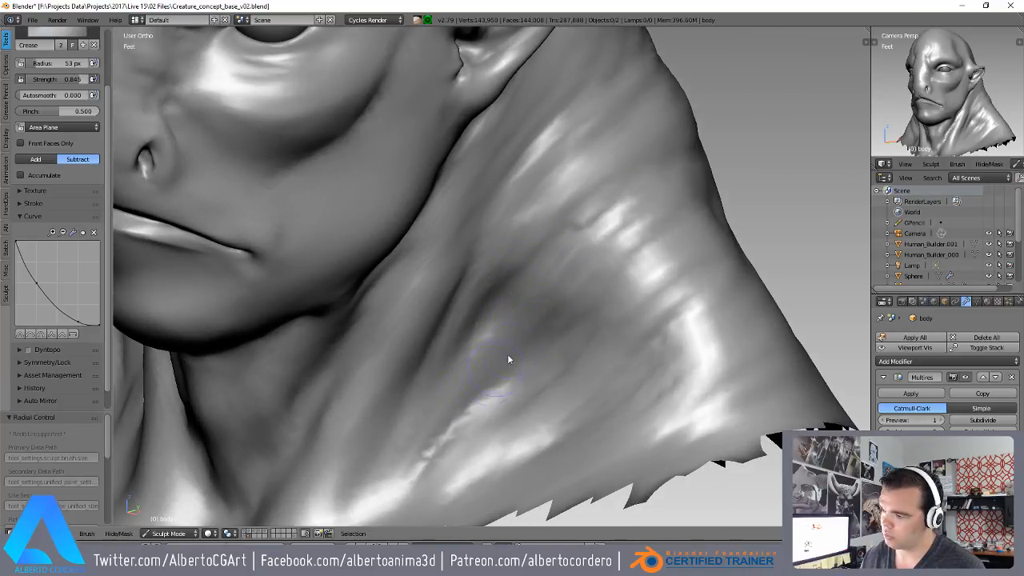
left_click(526, 323)
left_click_drag(452, 420, 436, 440)
mouse_move(642, 240)
left_mouse_down()
mouse_move(482, 382)
mouse_move(398, 489)
left_mouse_up()
left_click_drag(606, 205, 551, 259)
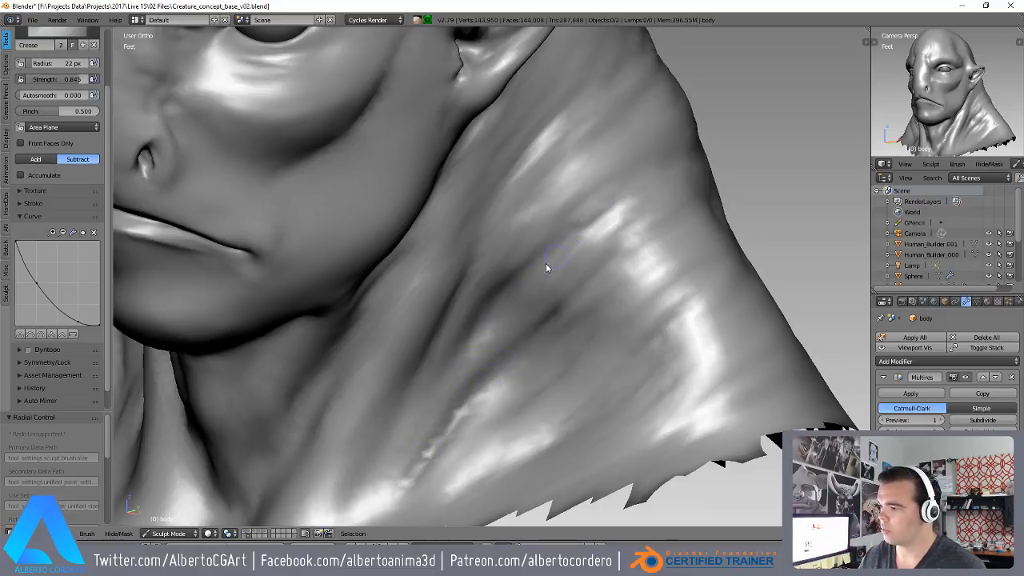
- Crease the upper neck folds behind the jaw and extend the grooves down towards the collar
left_click_drag(642, 172, 564, 238)
left_click_drag(599, 147, 528, 198)
left_click_drag(622, 107, 548, 176)
mouse_move(579, 183)
middle_mouse_down("shift")
mouse_move(520, 279)
mouse_move(501, 240)
middle_mouse_up("shift")
mouse_move(536, 196)
left_mouse_down()
mouse_move(457, 255)
mouse_move(338, 475)
left_mouse_up()
middle_click_drag(338, 475, 412, 320, "shift")
left_click_drag(472, 224, 330, 465)
- Sharpen the creases at the front base of the neck, running down to the mesh edge
mouse_move(352, 433)
middle_mouse_down()
mouse_move(427, 369)
mouse_move(446, 288)
middle_mouse_up()
left_click_drag(421, 344, 355, 455)
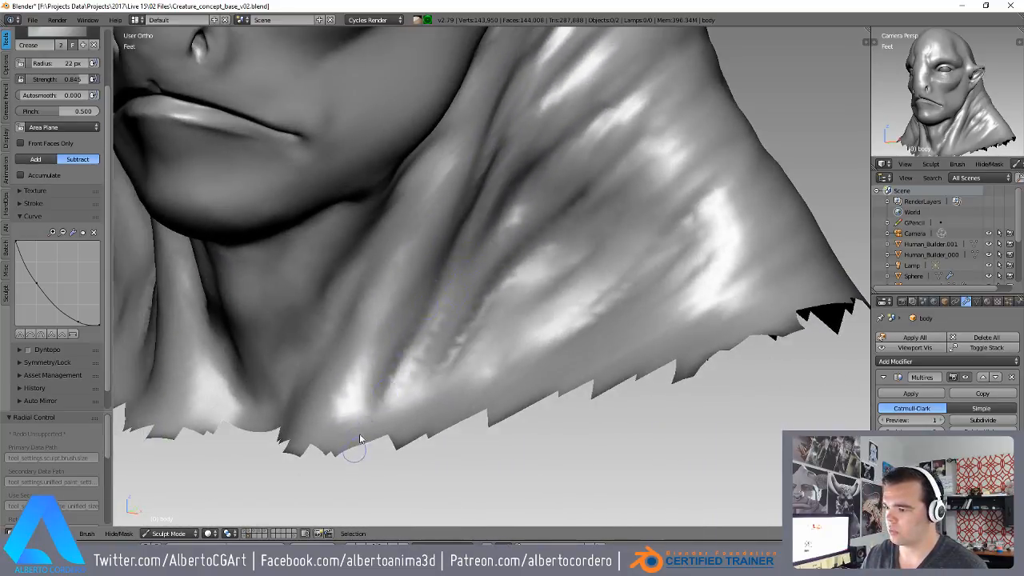
middle_click_drag(354, 454, 385, 474)
mouse_move(368, 289)
left_mouse_down()
mouse_move(303, 441)
mouse_move(354, 286)
left_mouse_up()
middle_click_drag(353, 286, 394, 255)
left_click_drag(367, 264, 347, 315)
left_click_drag(386, 240, 308, 400)
- Carve long crease strokes between the folds on the back and side of the neck
middle_click_drag(432, 320, 469, 389, "ctrl")
mouse_move(512, 328)
middle_mouse_down()
mouse_move(435, 360)
mouse_move(396, 315)
mouse_move(441, 264)
middle_mouse_up()
mouse_move(430, 306)
middle_mouse_down("ctrl")
mouse_move(505, 331)
mouse_move(436, 320)
middle_mouse_up("ctrl")
middle_click_drag(480, 320, 552, 216, "ctrl")
middle_click_drag(459, 225, 532, 248)
middle_click_drag(424, 301, 491, 243, "ctrl")
left_click_drag(491, 243, 637, 119)
mouse_move(576, 172)
left_mouse_down()
mouse_move(478, 263)
mouse_move(436, 329)
left_mouse_up()
left_click_drag(464, 280, 576, 180)
- Add finer crease wrinkles above and behind the ear, blending them into the back of the skull and neck
middle_click_drag(672, 180, 590, 208)
left_click_drag(580, 205, 428, 291)
mouse_move(429, 328)
left_mouse_down()
mouse_move(555, 283)
mouse_move(602, 245)
left_mouse_up()
left_click_drag(576, 196, 481, 232)
mouse_move(412, 254)
middle_mouse_down()
mouse_move(474, 242)
mouse_move(486, 183)
middle_mouse_up()
left_click_drag(546, 117, 480, 170)
mouse_move(448, 233)
middle_mouse_down("ctrl")
mouse_move(422, 387)
mouse_move(400, 416)
middle_mouse_up("ctrl")
middle_click_drag(400, 416, 472, 312, "ctrl")
middle_click_drag(550, 222, 542, 179, "ctrl")
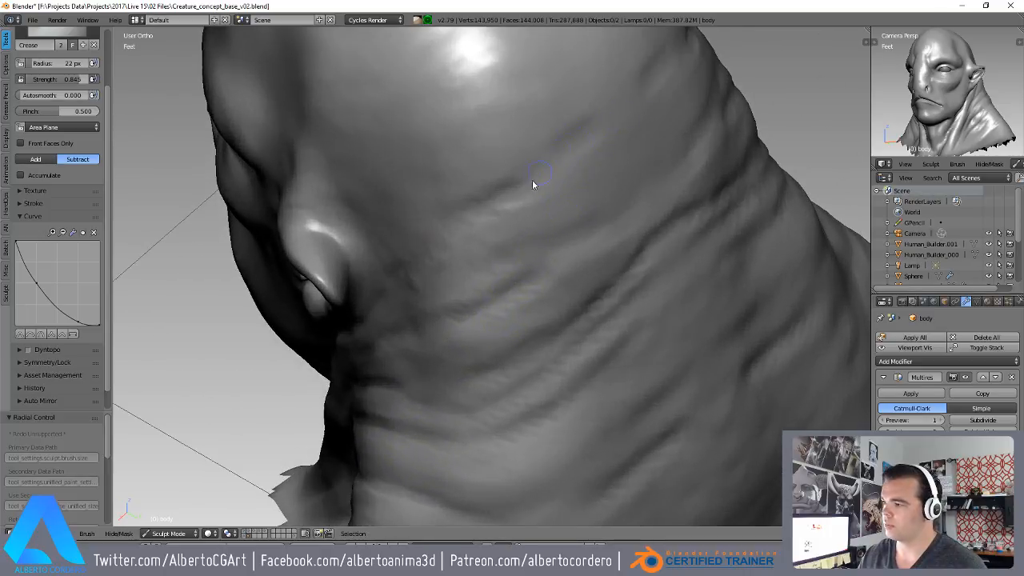
middle_click_drag(667, 183, 464, 320, "ctrl")
middle_click_drag(464, 320, 560, 260, "ctrl")
middle_click_drag(560, 260, 517, 292)
middle_click_drag(516, 292, 632, 236, "ctrl")
mouse_move(632, 236)
middle_mouse_down("ctrl")
mouse_move(533, 312)
mouse_move(564, 324)
mouse_move(538, 296)
mouse_move(569, 293)
mouse_move(454, 295)
mouse_move(475, 274)
mouse_move(534, 280)
mouse_move(513, 296)
mouse_move(533, 269)
middle_mouse_up("ctrl")
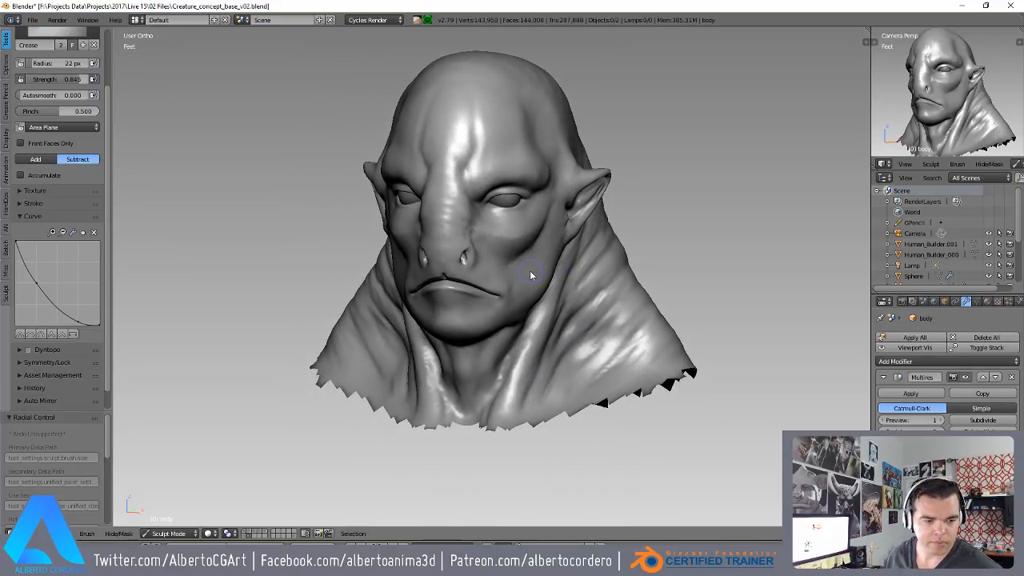
- Fill out the cheek and jaw area in front of the earlobe with Clay Strips at a 55 px radius
mouse_move(474, 232)
middle_mouse_down()
mouse_move(475, 256)
mouse_move(567, 241)
mouse_move(432, 260)
mouse_move(446, 213)
middle_mouse_up()
mouse_move(446, 213)
middle_mouse_down("shift")
mouse_move(492, 230)
mouse_move(489, 222)
mouse_move(549, 185)
middle_mouse_up("shift")
key("3")
mouse_move(551, 257)
left_mouse_down()
mouse_move(496, 341)
mouse_move(564, 195)
mouse_move(516, 234)
mouse_move(541, 190)
left_mouse_up()
middle_click_drag(541, 190, 549, 246, "ctrl")
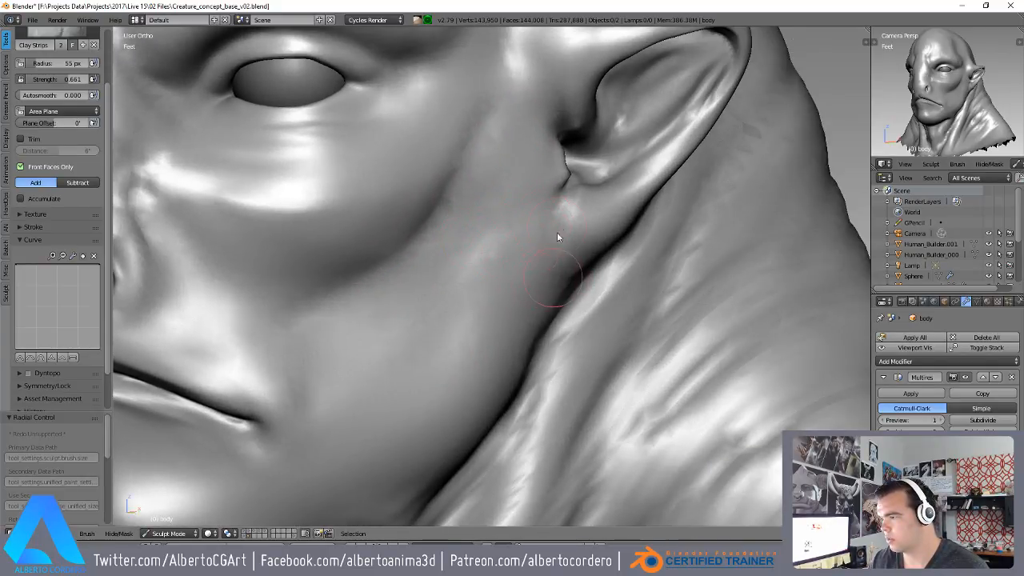
middle_click_drag(508, 276, 482, 294, "ctrl")
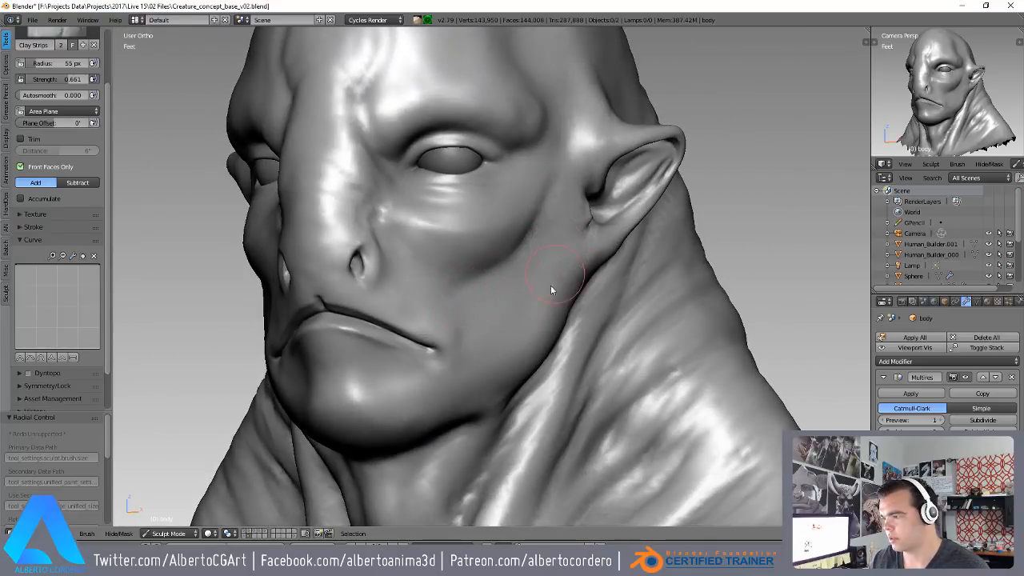
middle_click_drag(552, 278, 529, 351, "ctrl")
mouse_move(483, 254)
middle_mouse_down()
mouse_move(489, 317)
mouse_move(517, 164)
mouse_move(502, 259)
middle_mouse_up()
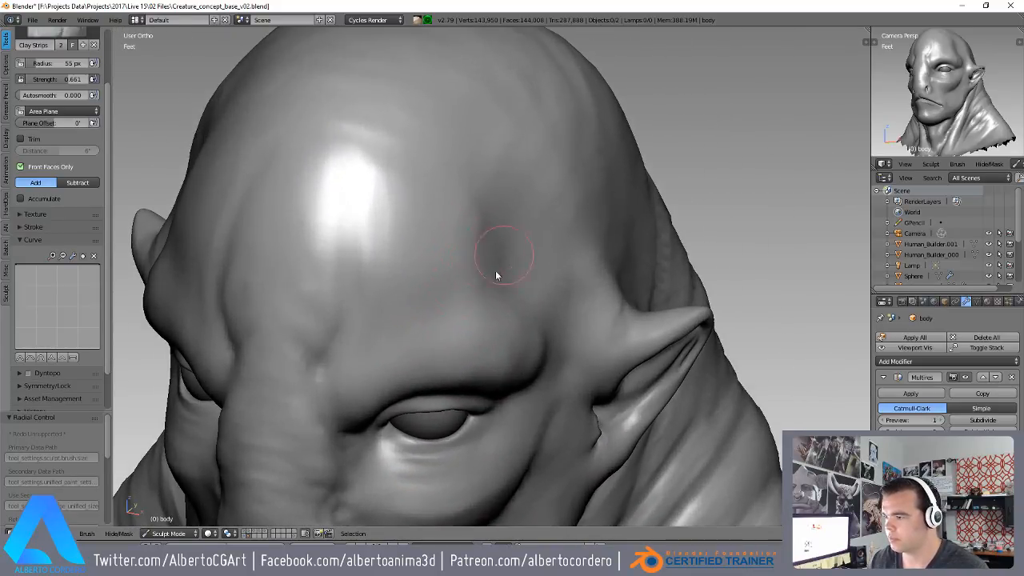
- Add Clay Strips volume to the temple, the forehead and the top of the skull
mouse_move(484, 258)
left_mouse_down()
mouse_move(468, 186)
mouse_move(447, 216)
mouse_move(492, 261)
mouse_move(502, 166)
mouse_move(436, 308)
mouse_move(475, 174)
mouse_move(453, 263)
mouse_move(532, 157)
mouse_move(527, 117)
mouse_move(512, 145)
left_mouse_up()
mouse_move(513, 145)
middle_mouse_down("ctrl")
mouse_move(519, 285)
mouse_move(542, 250)
mouse_move(488, 265)
mouse_move(433, 183)
mouse_move(483, 248)
middle_mouse_up("ctrl")
middle_click_drag(483, 248, 472, 196, "ctrl")
mouse_move(388, 231)
left_mouse_down()
mouse_move(421, 200)
mouse_move(377, 266)
left_mouse_up()
mouse_move(456, 185)
left_mouse_down()
mouse_move(441, 190)
mouse_move(469, 210)
left_mouse_up()
mouse_move(472, 200)
middle_mouse_down("ctrl")
mouse_move(491, 272)
mouse_move(483, 324)
middle_mouse_up("ctrl")
left_click_drag(436, 308, 505, 317)
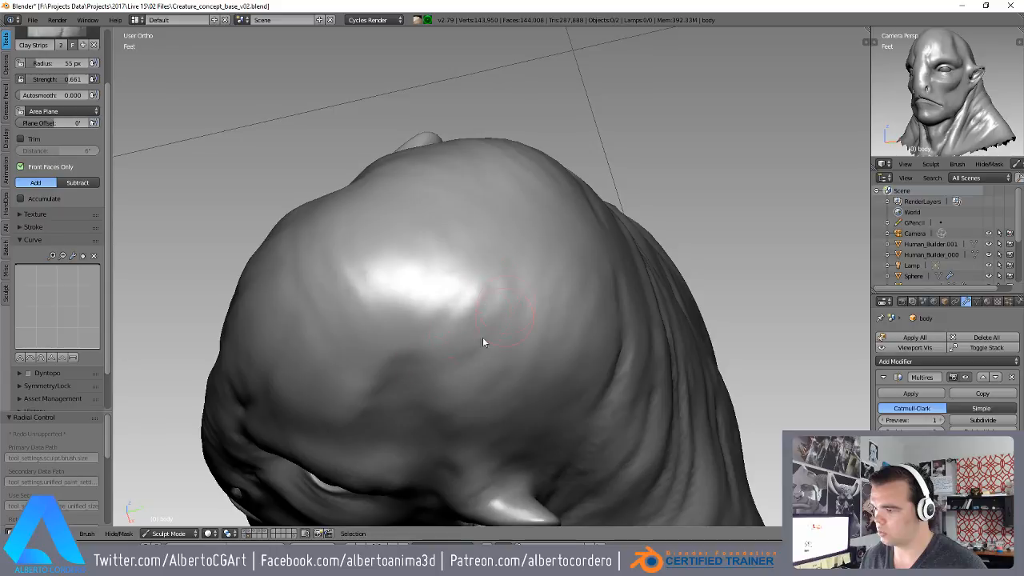
- Layer Clay Strips over the crown and back of the skull above the neck folds
middle_click_drag(491, 377, 498, 268)
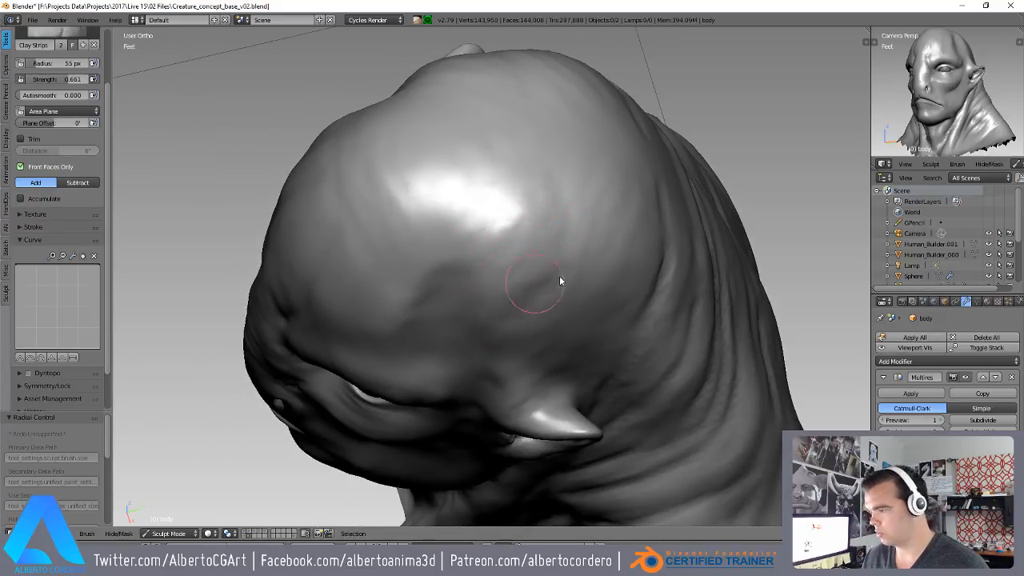
middle_click_drag(507, 348, 429, 348)
mouse_move(486, 295)
middle_mouse_down()
mouse_move(445, 326)
mouse_move(491, 227)
middle_mouse_up()
mouse_move(471, 264)
middle_mouse_down()
mouse_move(501, 237)
mouse_move(472, 263)
mouse_move(430, 275)
mouse_move(389, 358)
middle_mouse_up()
mouse_move(467, 293)
left_mouse_down()
mouse_move(459, 264)
mouse_move(468, 268)
left_mouse_up()
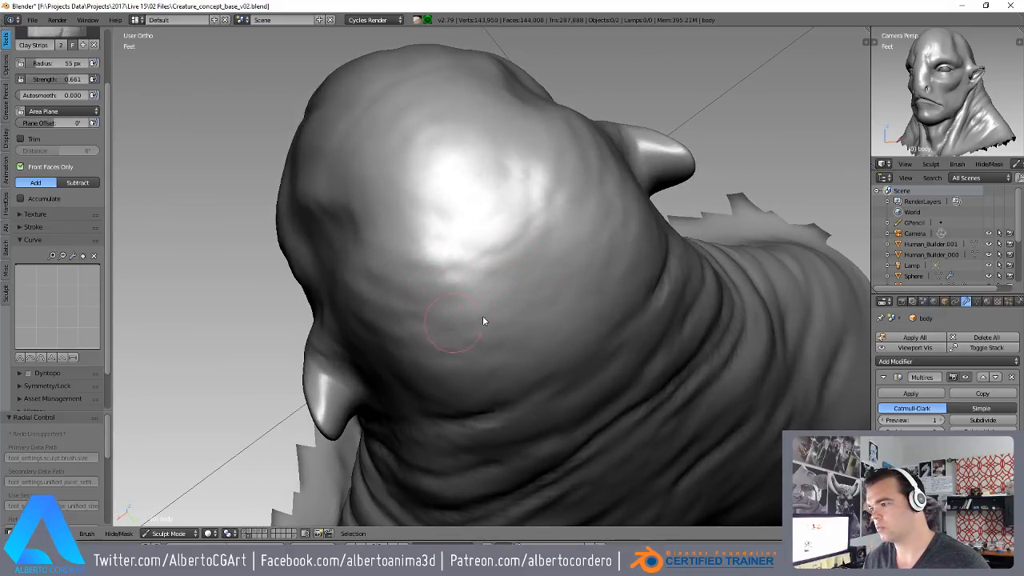
- Subdivide the body's Multires modifier one more time to allow finer sculpted detail
scroll(466, 318, "down", 5)
middle_click_drag(424, 413, 529, 280)
middle_click_drag(573, 234, 534, 242)
scroll(534, 243, "up", 6)
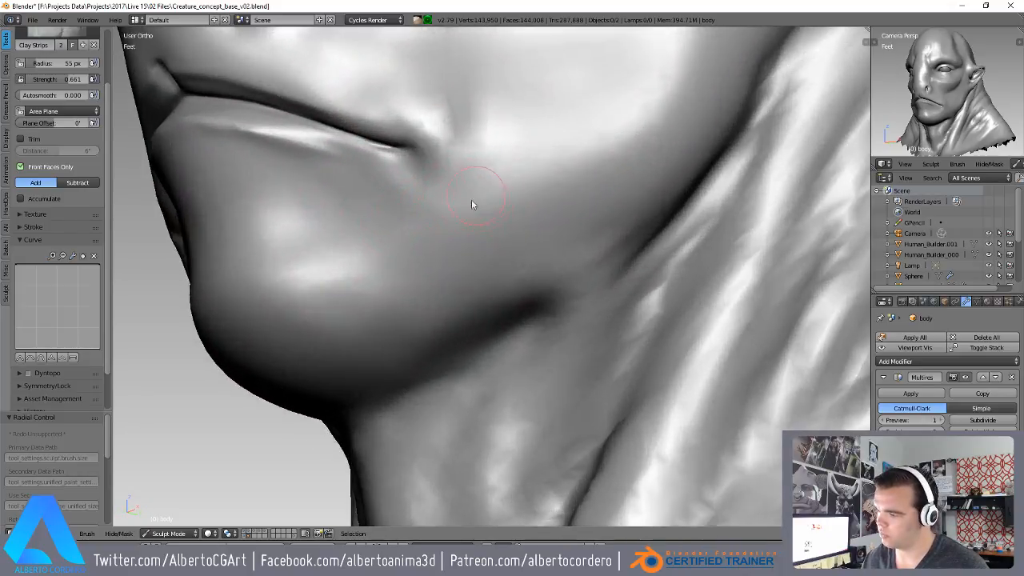
scroll(476, 199, "down", 3)
scroll(464, 365, "down", 3)
scroll(480, 400, "down", 5)
middle_click_drag(504, 329, 544, 375)
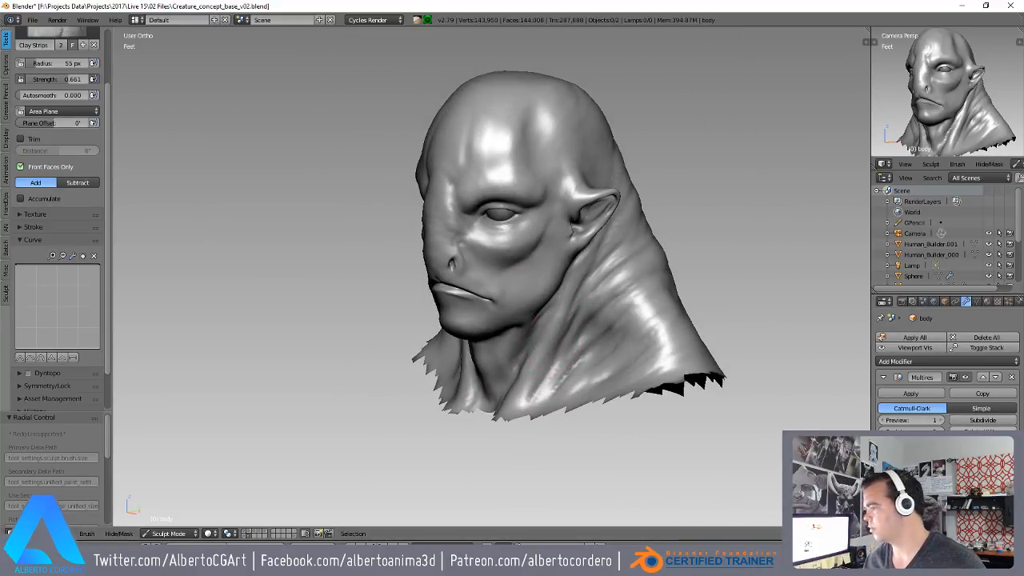
left_click(983, 419)
- Reduce the Clay Strips radius to 33 px and refine the skin folds on the neck behind the ear
mouse_move(547, 205)
middle_mouse_down()
mouse_move(521, 231)
mouse_move(570, 209)
mouse_move(596, 217)
mouse_move(520, 213)
middle_mouse_up()
middle_click_drag(553, 170, 556, 208, "ctrl")
middle_click_drag(479, 229, 443, 175, "shift")
middle_click_drag(442, 282, 434, 262)
mouse_move(480, 220)
middle_mouse_down("ctrl")
mouse_move(484, 296)
mouse_move(517, 269)
mouse_move(604, 256)
middle_mouse_up("ctrl")
key("f")
left_click(530, 270)
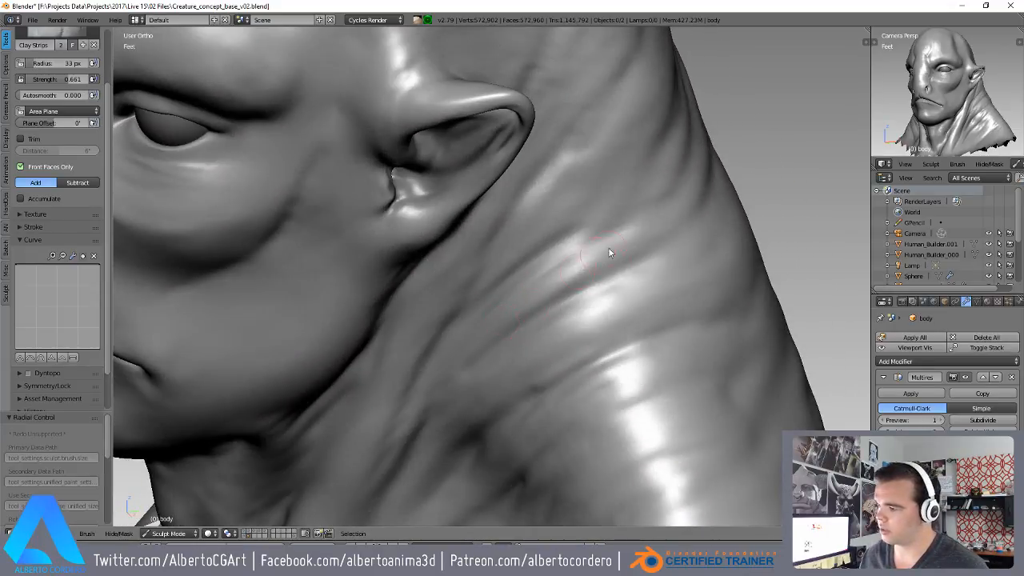
mouse_move(552, 316)
middle_mouse_down("ctrl")
mouse_move(542, 283)
mouse_move(561, 261)
middle_mouse_up("ctrl")
middle_click_drag(545, 200, 520, 246)
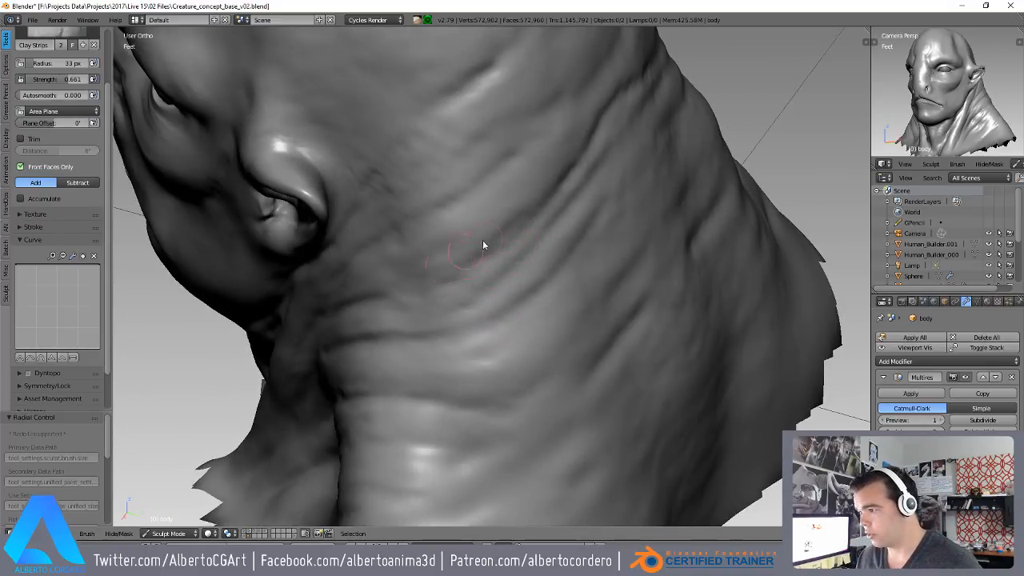
middle_click_drag(441, 196, 492, 178)
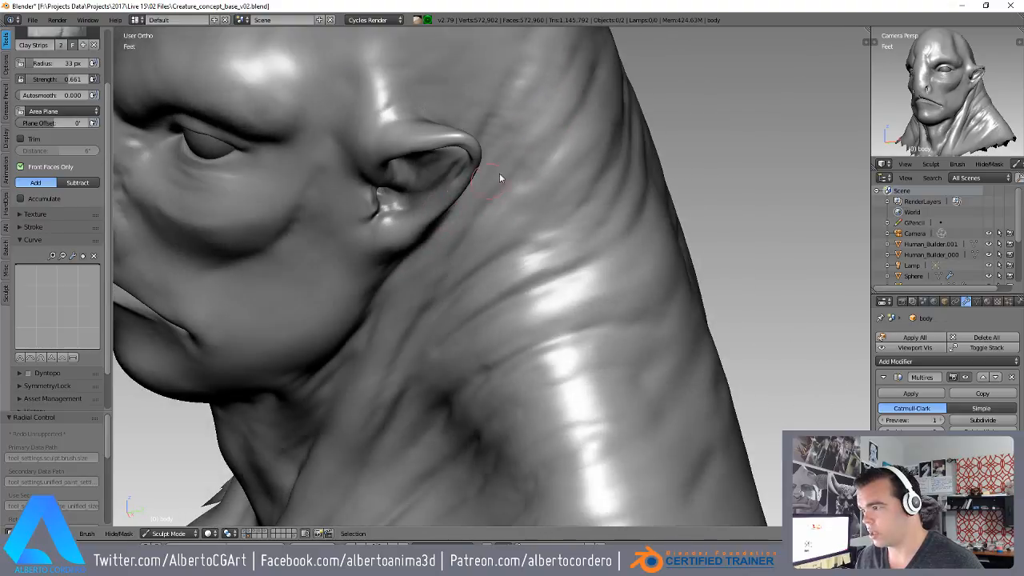
middle_click_drag(418, 309, 503, 219)
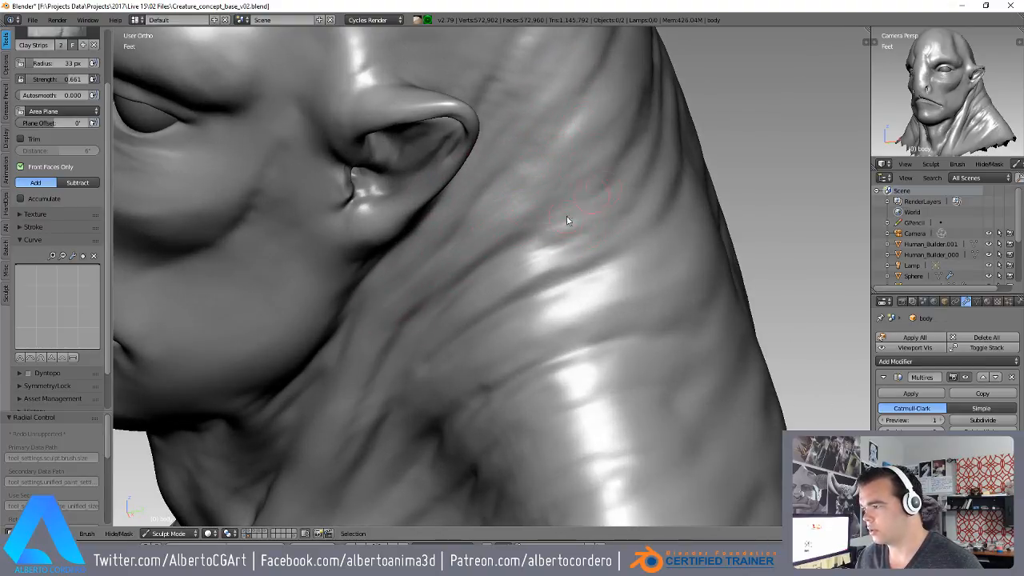
- Build up the long folds running down the side of the neck below the jaw with Clay Strips
mouse_move(600, 204)
middle_mouse_down()
mouse_move(596, 273)
mouse_move(608, 280)
mouse_move(491, 281)
mouse_move(500, 314)
middle_mouse_up()
middle_click_drag(472, 368, 472, 299)
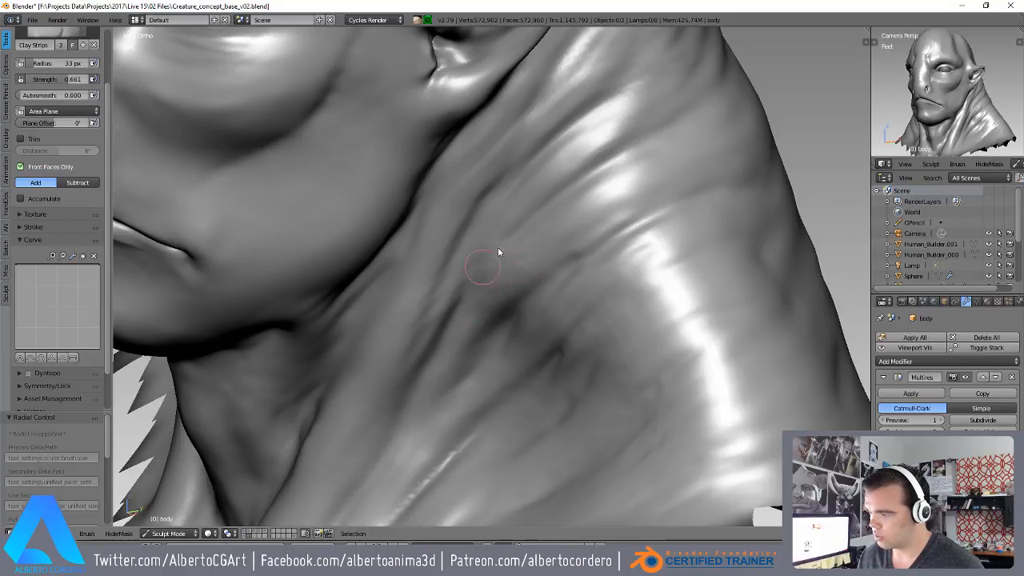
mouse_move(469, 338)
middle_mouse_down()
mouse_move(498, 274)
mouse_move(551, 218)
middle_mouse_up()
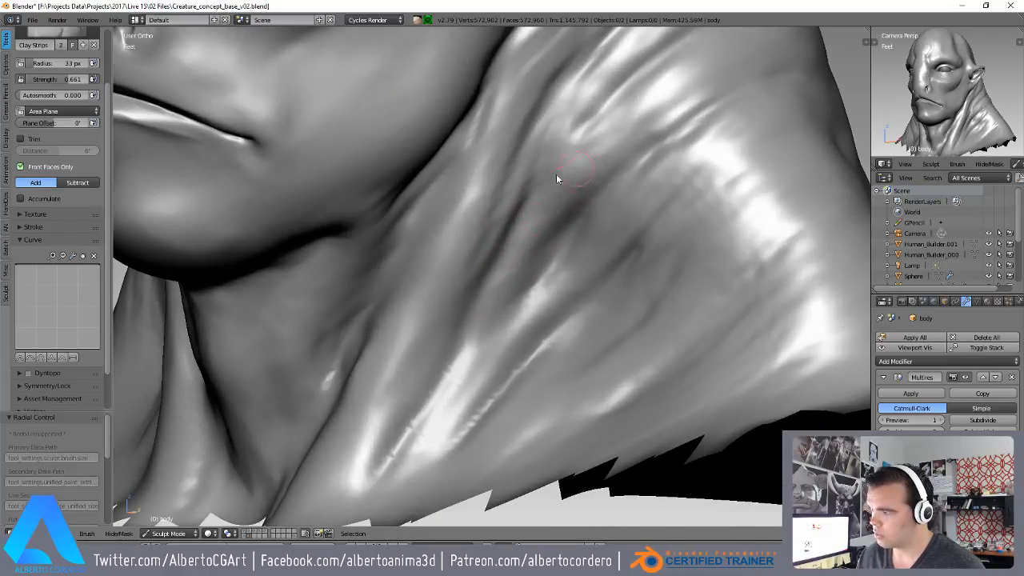
middle_click_drag(584, 166, 473, 267)
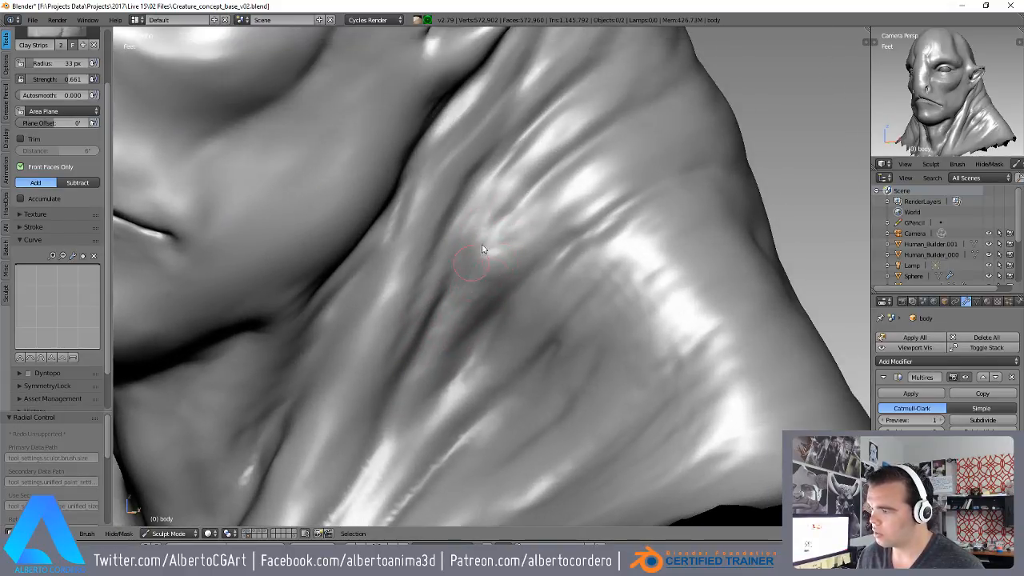
scroll(497, 301, "down", 2)
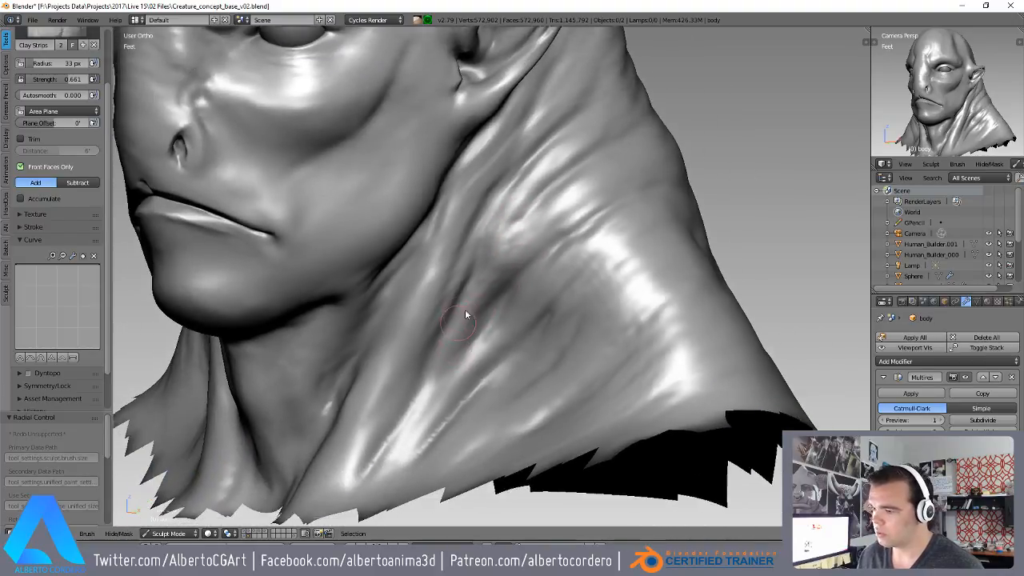
middle_click_drag(462, 320, 512, 261)
mouse_move(462, 346)
middle_mouse_down()
mouse_move(467, 389)
mouse_move(476, 320)
middle_mouse_up()
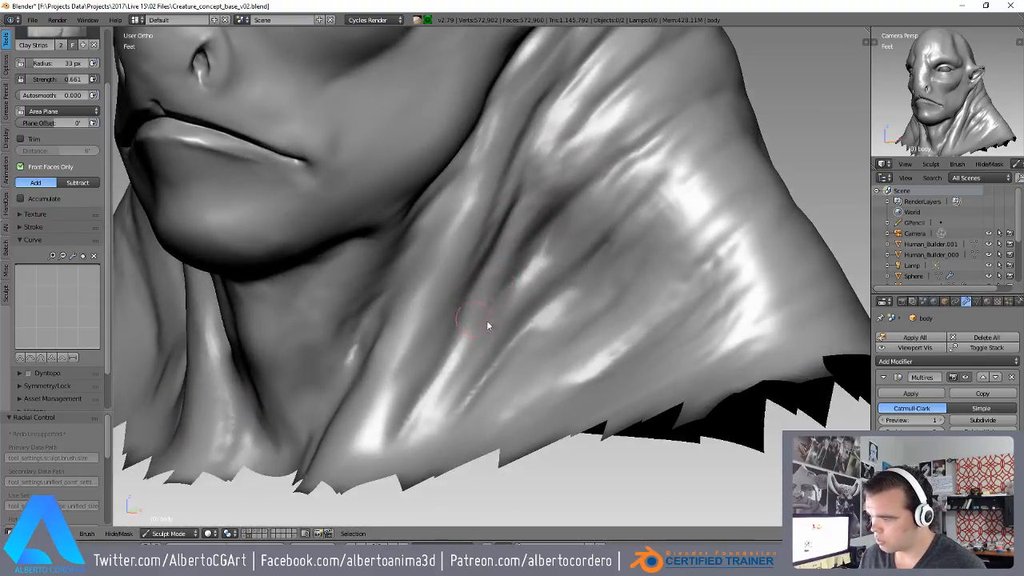
mouse_move(482, 363)
middle_mouse_down()
mouse_move(449, 374)
mouse_move(549, 256)
mouse_move(571, 245)
middle_mouse_up()
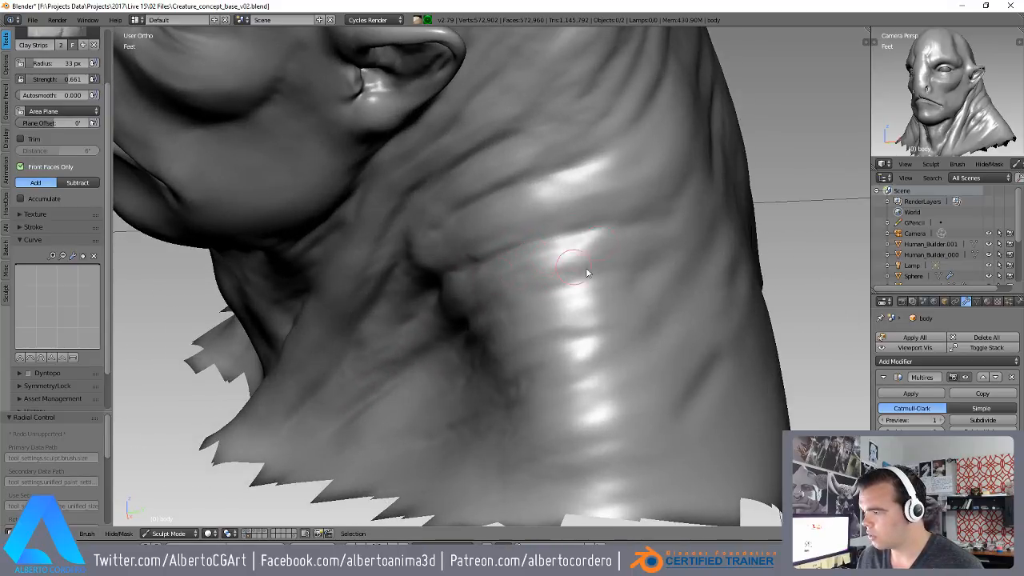
- Refine the wrinkles across the back of the neck and up into the base of the skull with Clay Strips
scroll(577, 270, "up", 3)
scroll(392, 230, "down", 3)
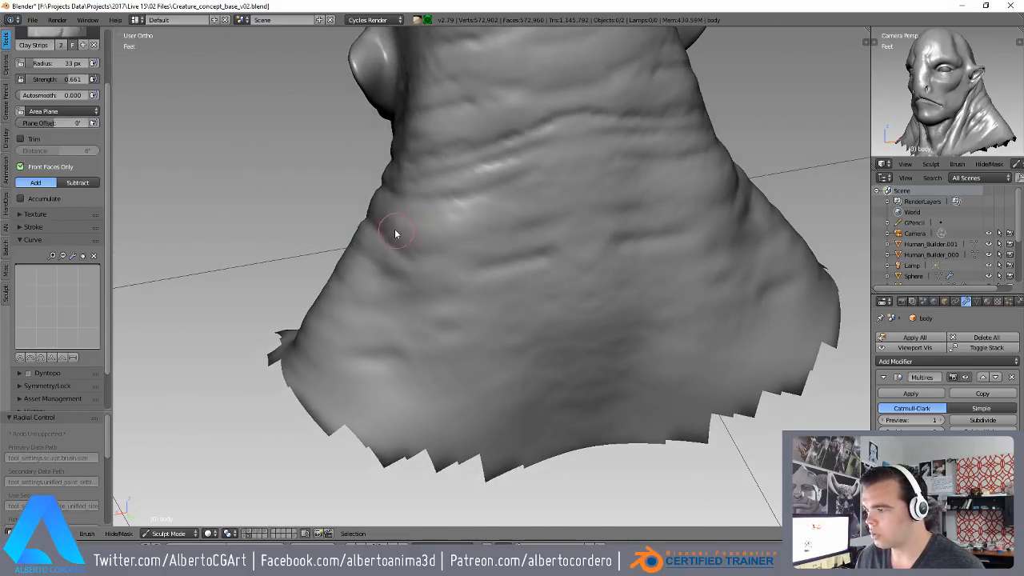
middle_click_drag(392, 223, 403, 284)
scroll(403, 284, "up", 2)
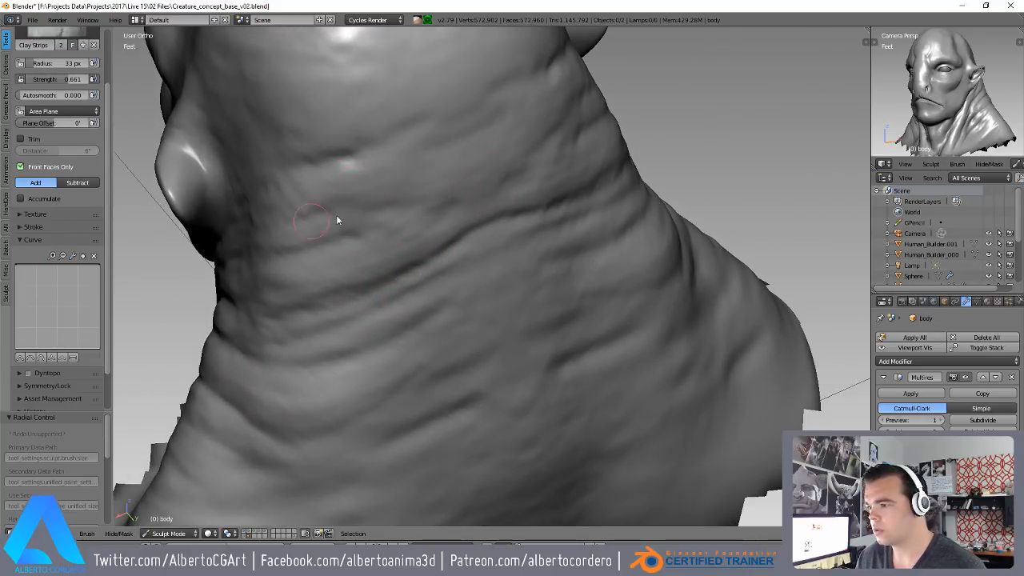
mouse_move(448, 210)
middle_mouse_down()
mouse_move(391, 257)
mouse_move(407, 191)
mouse_move(482, 206)
mouse_move(439, 222)
middle_mouse_up()
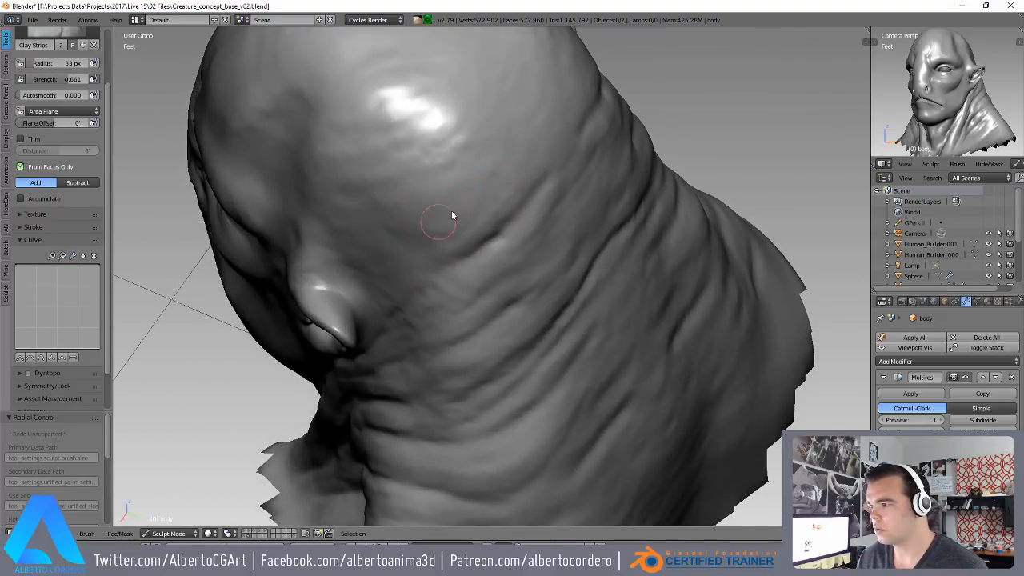
scroll(479, 171, "down", 5)
mouse_move(478, 171)
middle_mouse_down()
mouse_move(476, 249)
mouse_move(435, 300)
middle_mouse_up()
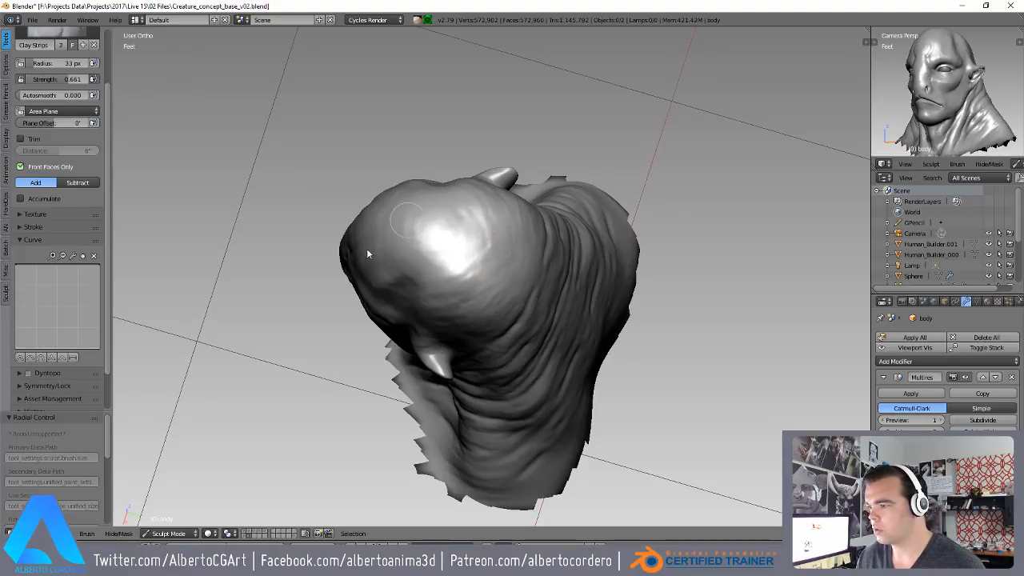
- Carve a curved vertical crease down the side of the forehead above the eye with the Crease brush at a 24 px radius
middle_click_drag(419, 293, 530, 280)
scroll(471, 211, "up", 4)
middle_click_drag(470, 213, 478, 199)
mouse_move(440, 305)
middle_mouse_down()
mouse_move(480, 180)
mouse_move(502, 247)
mouse_move(455, 235)
middle_mouse_up()
key("shift+c")
key("f")
left_click(499, 248)
scroll(455, 235, "up", 2)
mouse_move(394, 194)
left_mouse_down()
mouse_move(372, 209)
mouse_move(320, 336)
left_mouse_up()
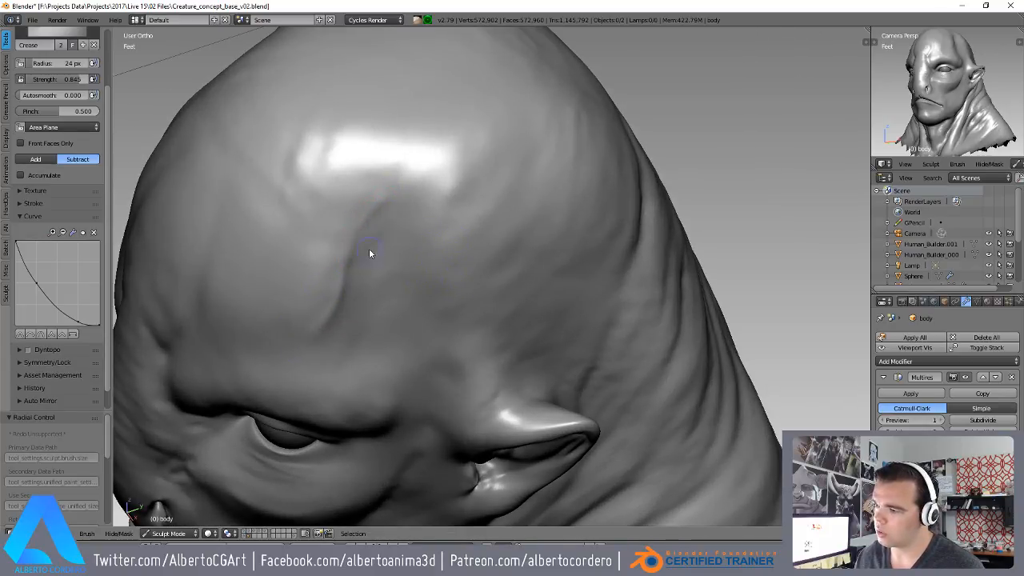
- Deepen the forehead-side crease and extend its upper end back toward the crown
middle_click_drag(369, 248, 444, 207)
left_click_drag(457, 198, 418, 316)
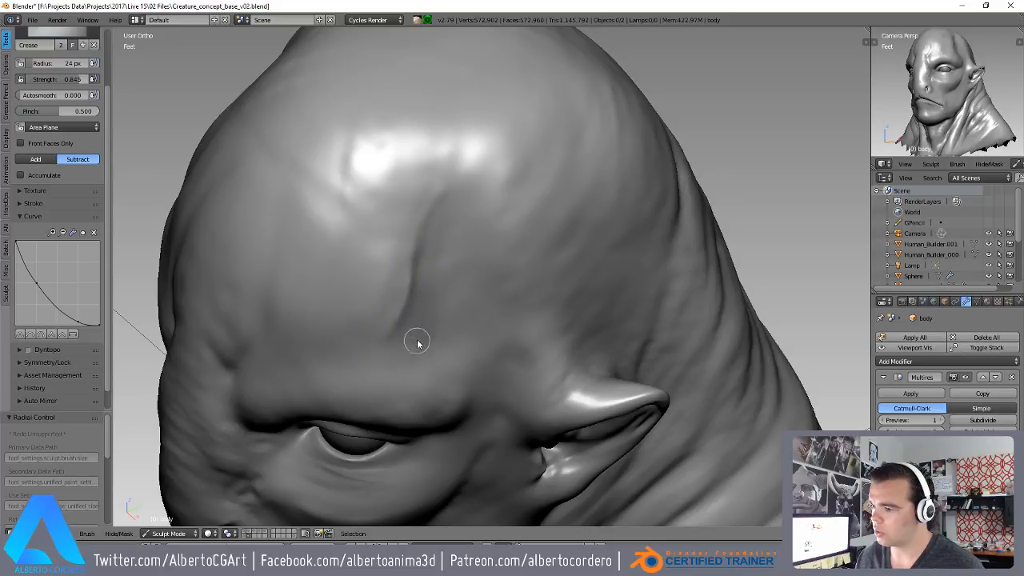
mouse_move(469, 210)
middle_mouse_down()
mouse_move(538, 176)
mouse_move(458, 235)
middle_mouse_up()
mouse_move(465, 215)
left_mouse_down()
mouse_move(544, 136)
mouse_move(503, 157)
left_mouse_up()
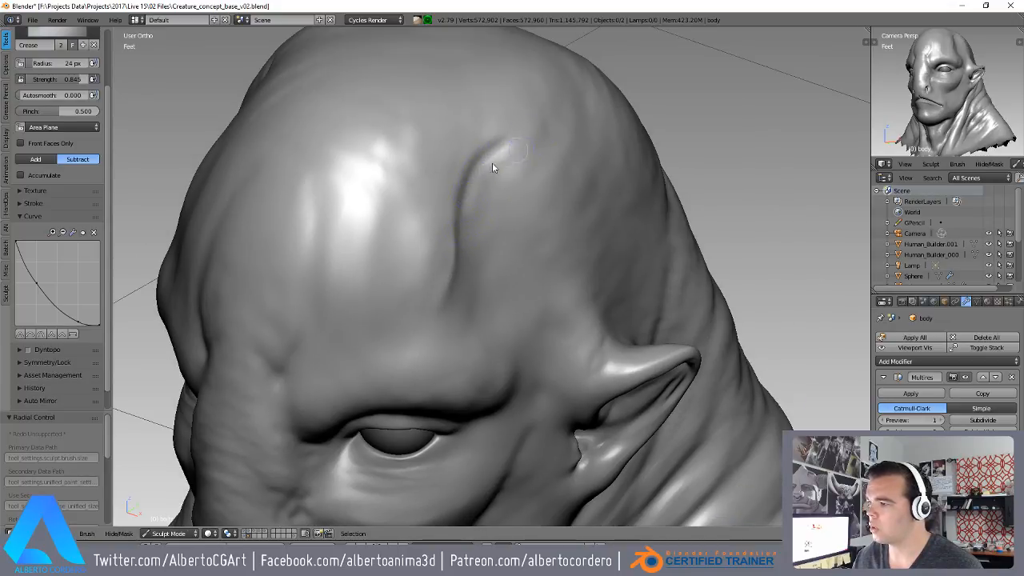
- Build up the temple volume behind the forehead crease with Clay Strips at a 30 px radius
scroll(496, 163, "down", 6)
mouse_move(496, 162)
middle_mouse_down()
mouse_move(588, 128)
mouse_move(427, 250)
mouse_move(370, 261)
mouse_move(430, 186)
middle_mouse_up()
scroll(597, 130, "up", 3)
scroll(492, 172, "up", 2)
middle_click_drag(492, 172, 441, 223)
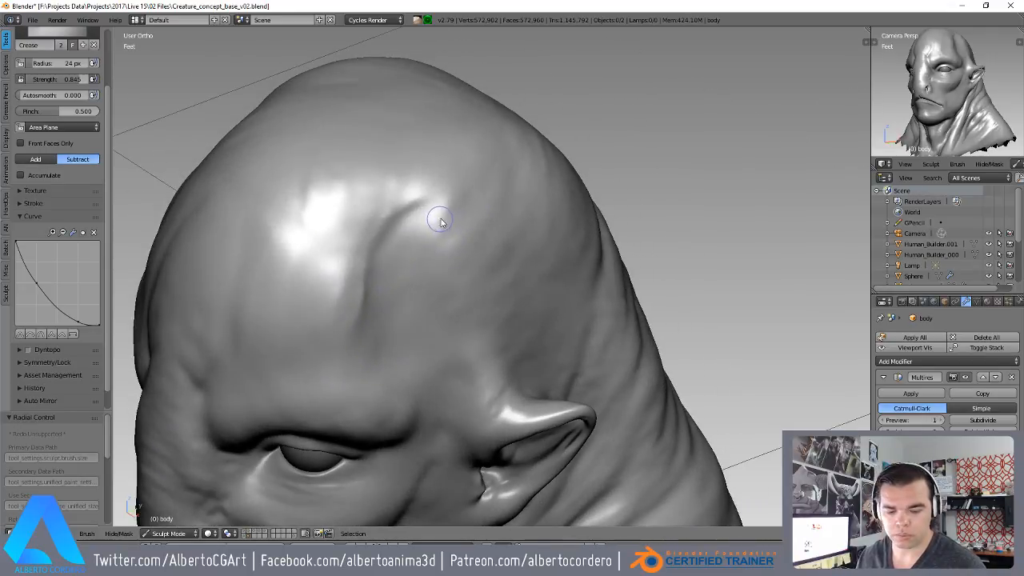
key("3")
scroll(440, 225, "up", 2)
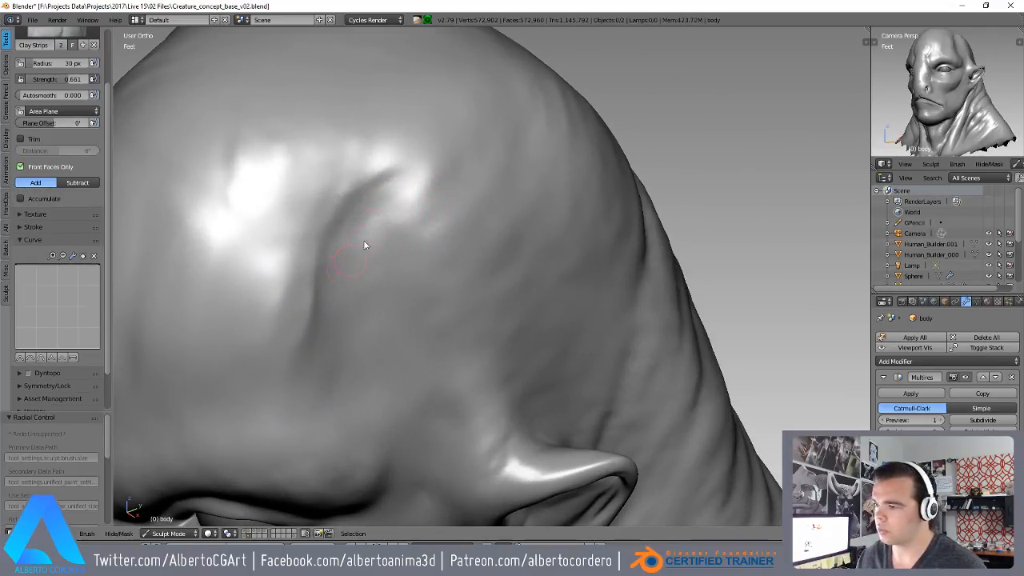
mouse_move(352, 225)
left_mouse_down()
mouse_move(412, 193)
mouse_move(400, 261)
mouse_move(377, 205)
mouse_move(400, 243)
mouse_move(376, 229)
mouse_move(409, 208)
mouse_move(434, 224)
left_mouse_up()
- Layer Clay Strips strokes above the brow and across the forehead to form subtle skin wrinkles
scroll(428, 307, "down", 4)
mouse_move(429, 307)
middle_mouse_down()
mouse_move(563, 210)
mouse_move(508, 228)
mouse_move(460, 261)
middle_mouse_up()
scroll(469, 229, "up", 3)
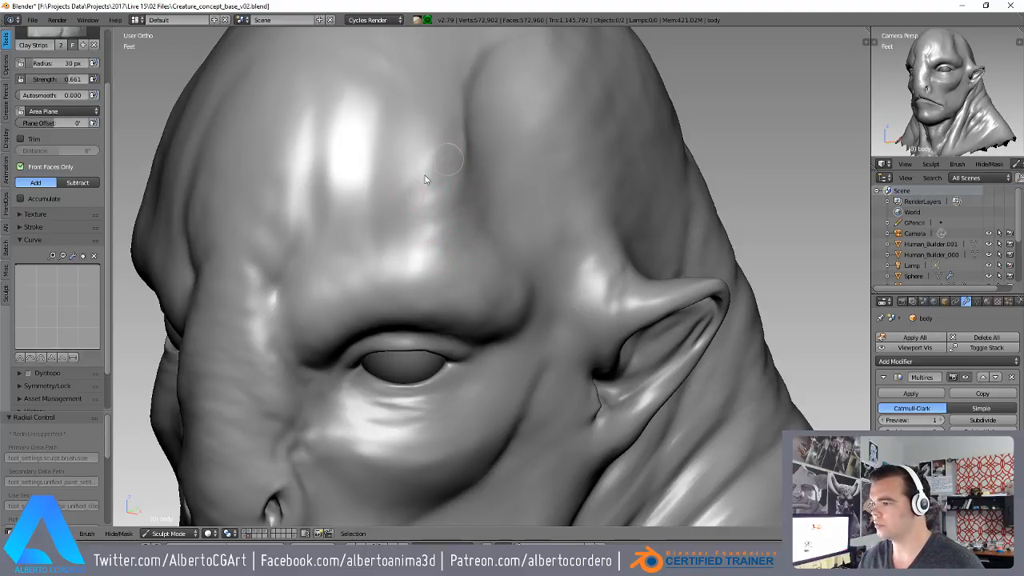
middle_click_drag(364, 262, 484, 329)
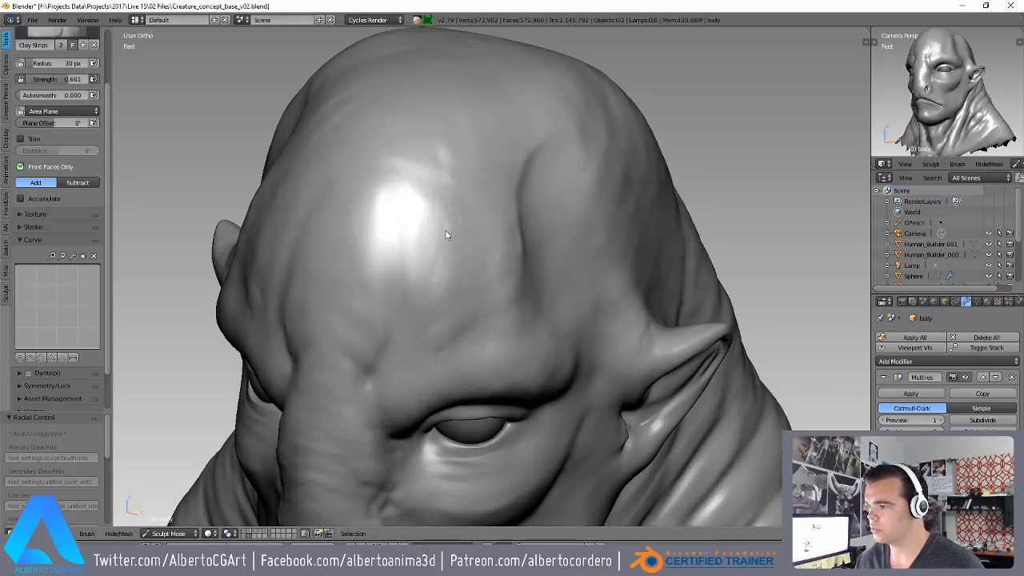
middle_click_drag(424, 316, 553, 382)
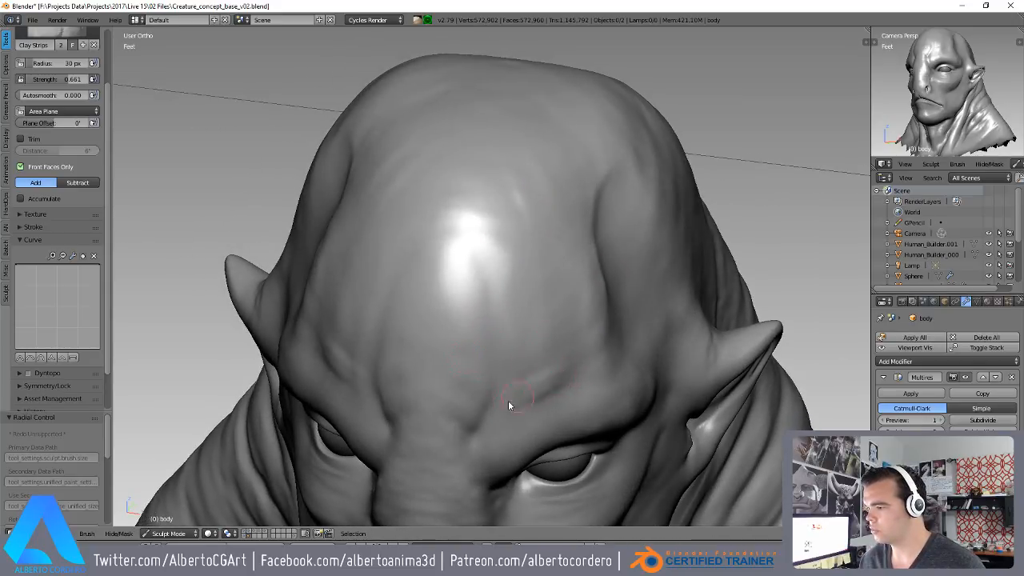
left_click_drag(586, 347, 510, 362)
mouse_move(554, 321)
left_mouse_down()
mouse_move(508, 341)
mouse_move(498, 331)
left_mouse_up()
left_click_drag(554, 294, 497, 280)
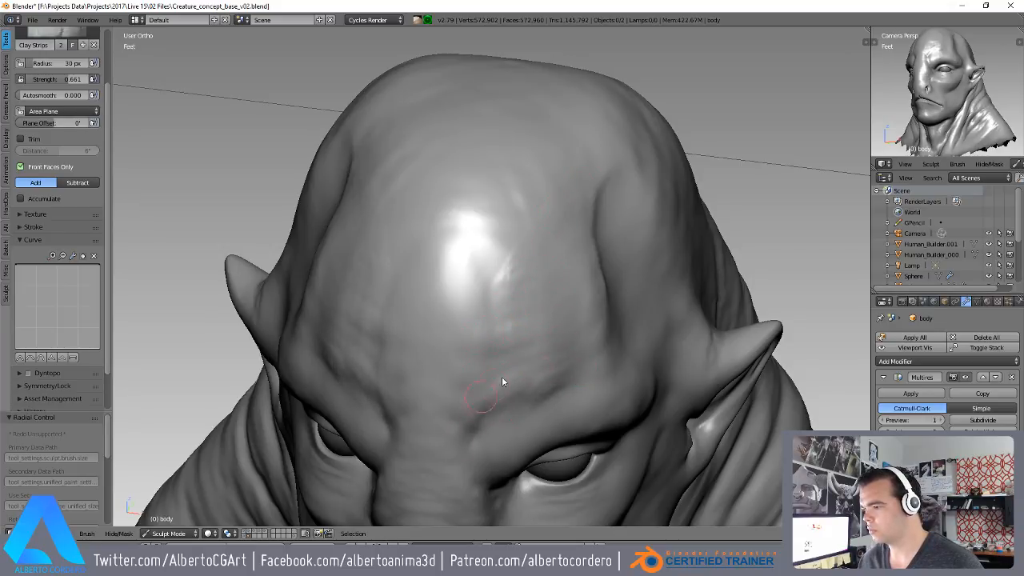
left_click_drag(585, 208, 507, 312)
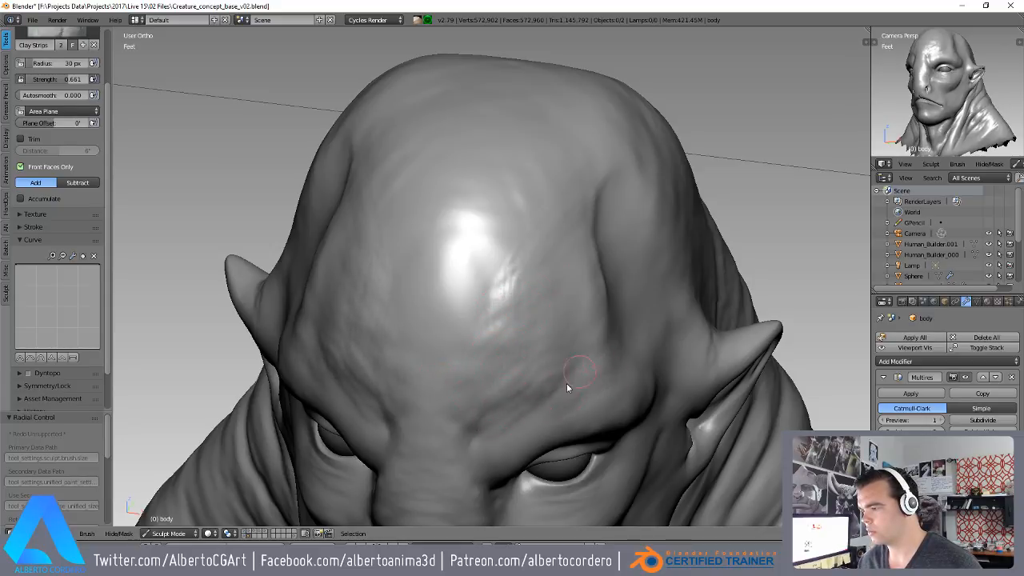
- Add Clay Strips texture to the upper forehead between the side creases and the top of the skull
mouse_move(553, 229)
middle_mouse_down()
mouse_move(621, 341)
mouse_move(551, 318)
mouse_move(527, 256)
middle_mouse_up()
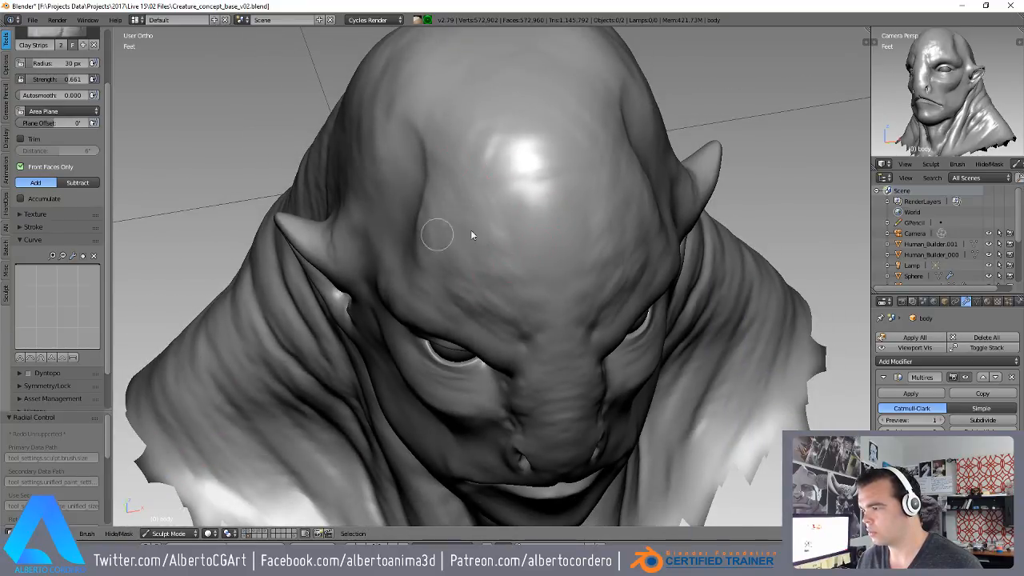
mouse_move(500, 336)
middle_mouse_down()
mouse_move(612, 309)
mouse_move(640, 232)
mouse_move(504, 248)
mouse_move(532, 272)
middle_mouse_up()
middle_click_drag(466, 222, 458, 344)
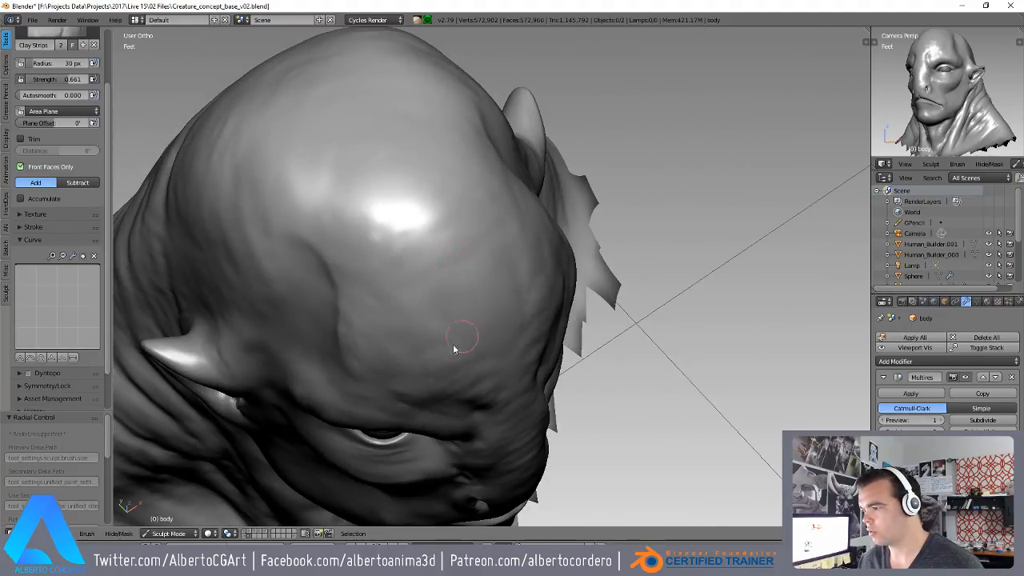
left_click_drag(447, 273, 406, 210)
mouse_move(428, 248)
left_mouse_down()
mouse_move(457, 244)
mouse_move(488, 265)
left_mouse_up()
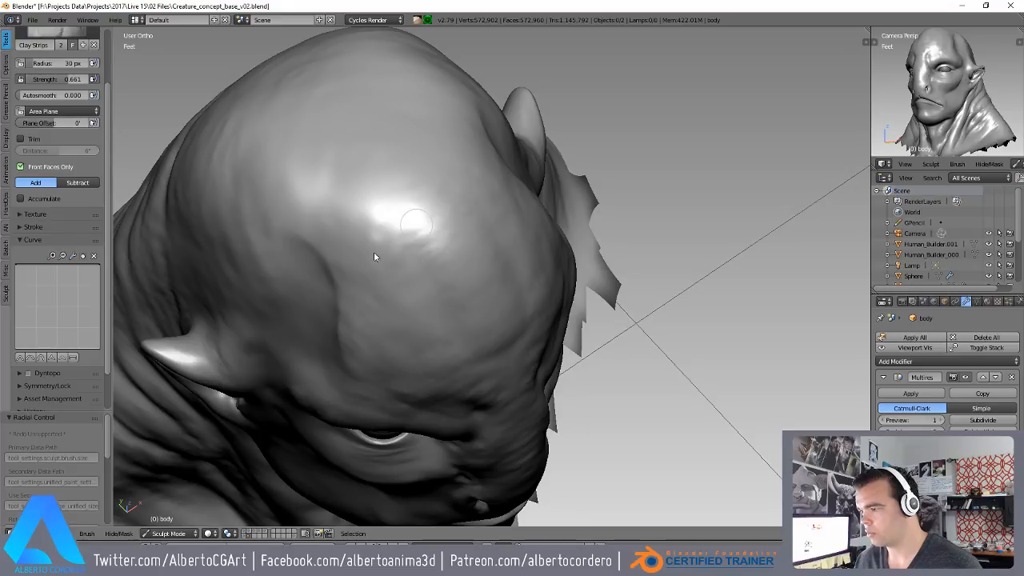
- Roughen the lower forehead and the area between the brows with more Clay Strips strokes
middle_click_drag(504, 359, 497, 302)
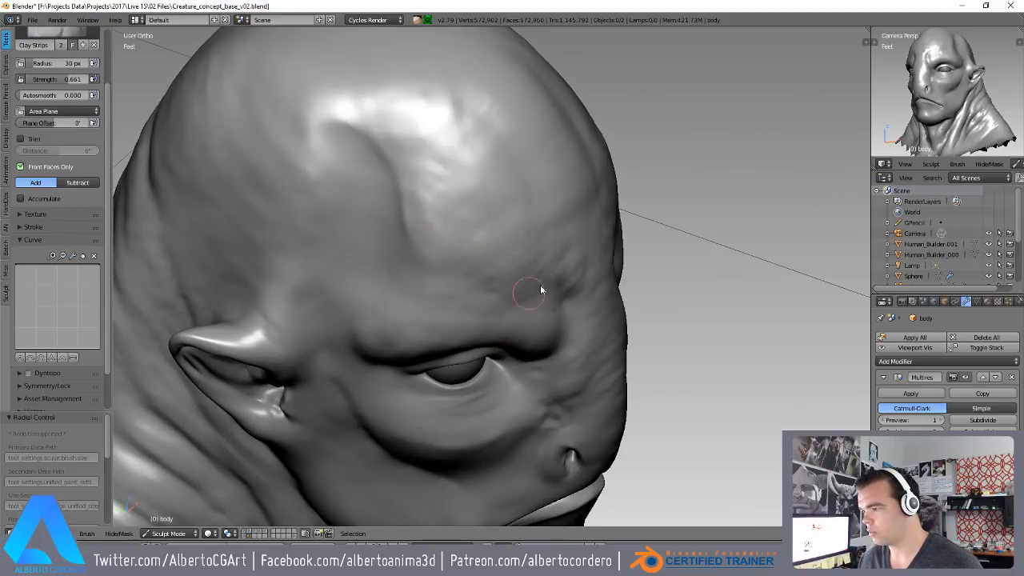
middle_click_drag(530, 297, 496, 240)
left_click_drag(475, 233, 441, 224)
scroll(469, 240, "down", 3)
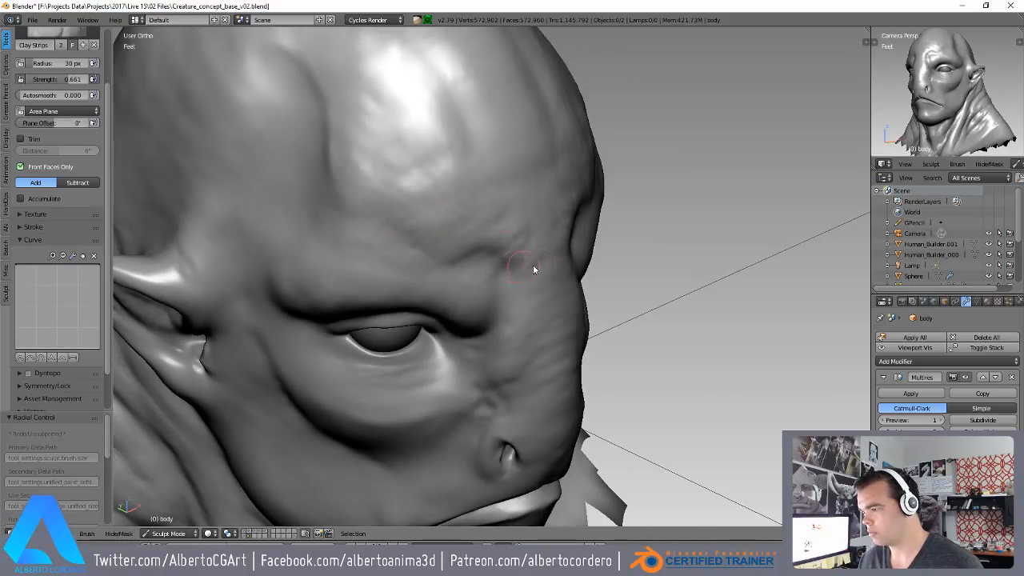
- Break up the smooth crease beneath the cheekbone with Clay Strips strokes at a 30 px radius
scroll(512, 257, "down", 4)
middle_click_drag(515, 253, 406, 150)
scroll(425, 192, "down", 2)
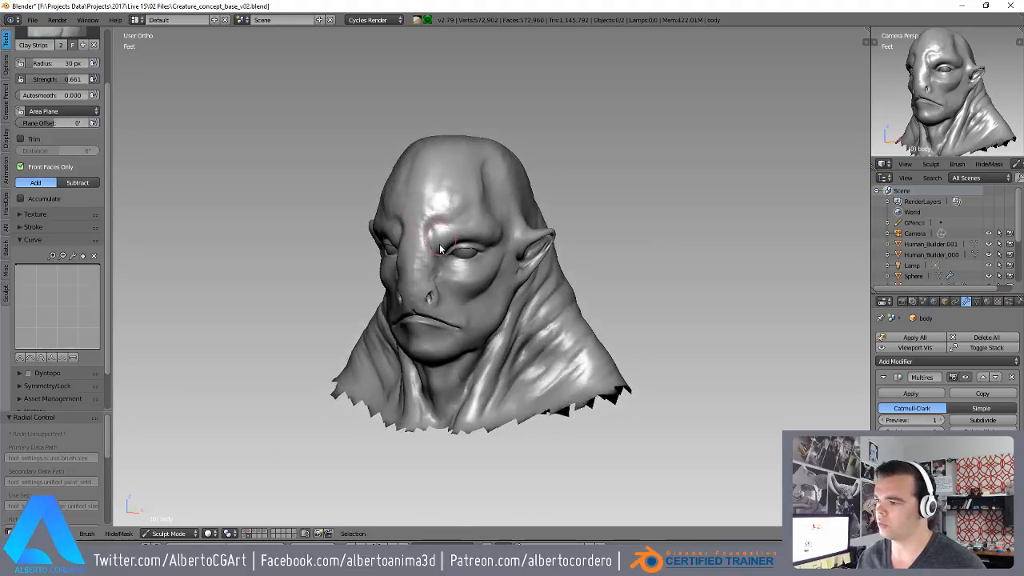
middle_click_drag(424, 192, 392, 210)
scroll(393, 209, "up", 3)
scroll(466, 240, "down", 3)
middle_click_drag(467, 240, 472, 189)
scroll(486, 200, "up", 4)
scroll(478, 191, "up", 3)
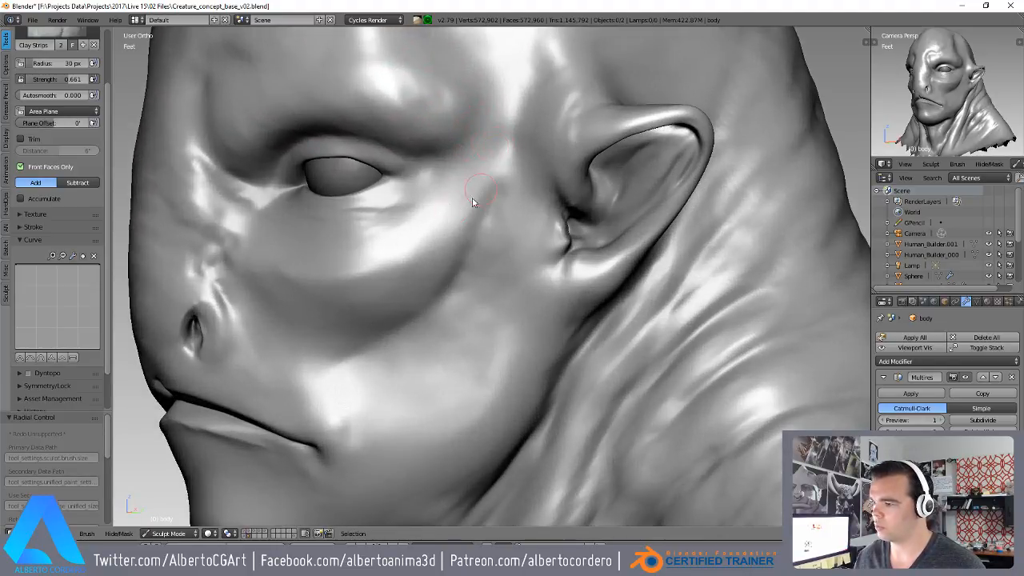
scroll(497, 233, "up", 2)
scroll(497, 233, "down", 2)
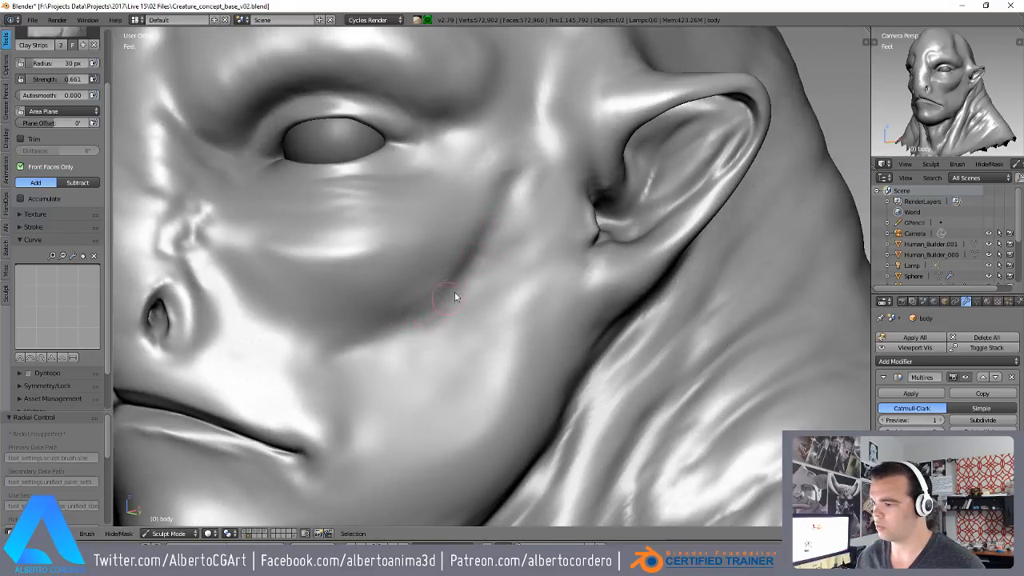
middle_click_drag(460, 320, 457, 375)
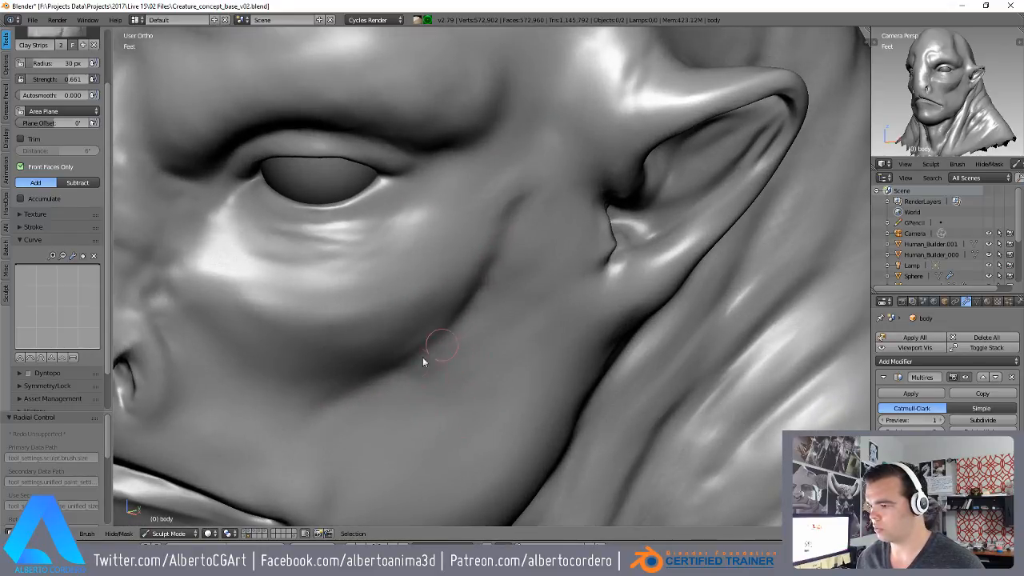
middle_click_drag(435, 338, 430, 314)
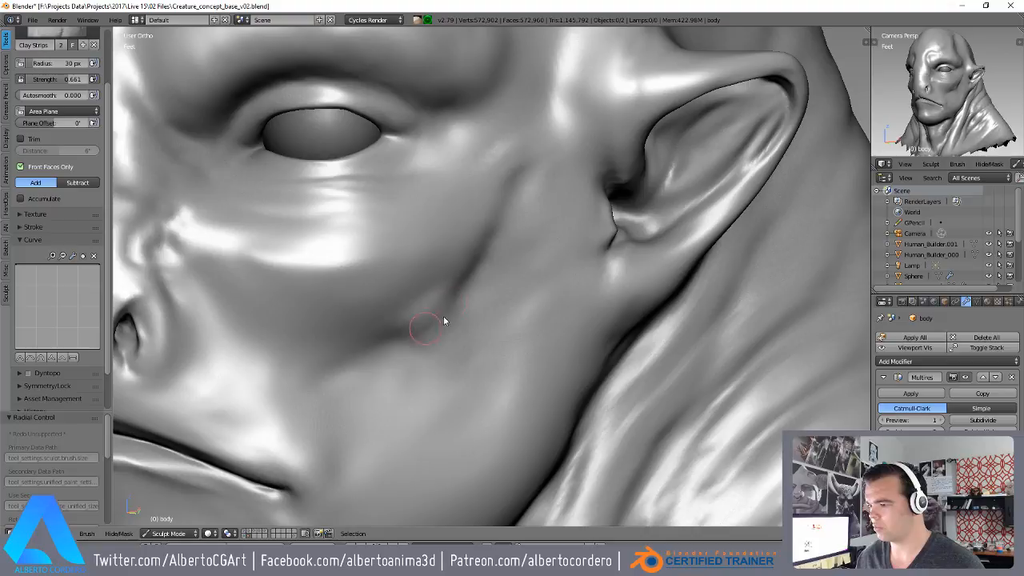
- Extend the irregular cheekbone crease toward the ear with additional Clay Strips strokes
mouse_move(437, 364)
middle_mouse_down("ctrl")
mouse_move(443, 457)
mouse_move(469, 372)
mouse_move(437, 368)
middle_mouse_up("ctrl")
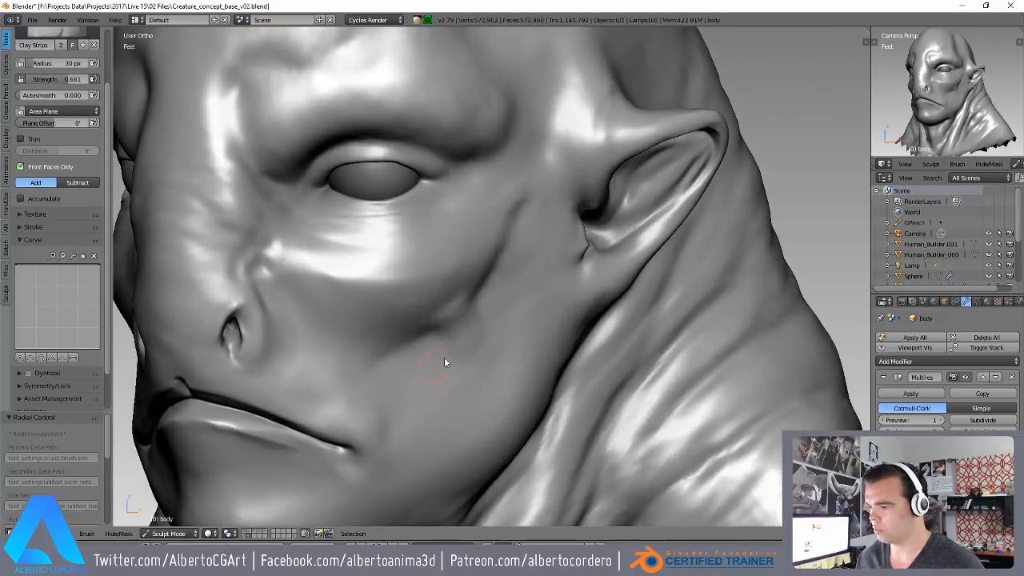
left_click_drag(432, 339, 486, 292)
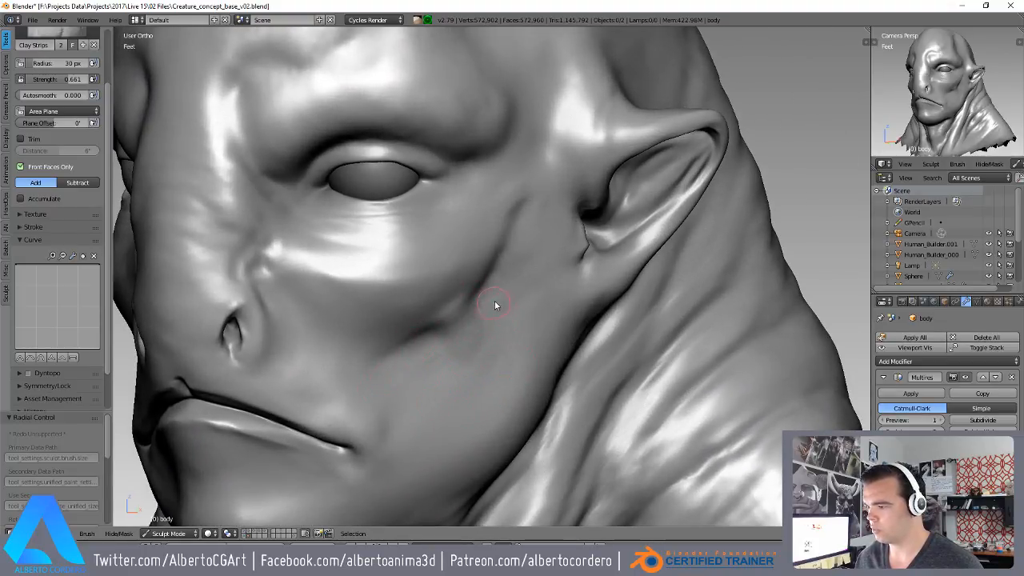
scroll(487, 285, "up", 2)
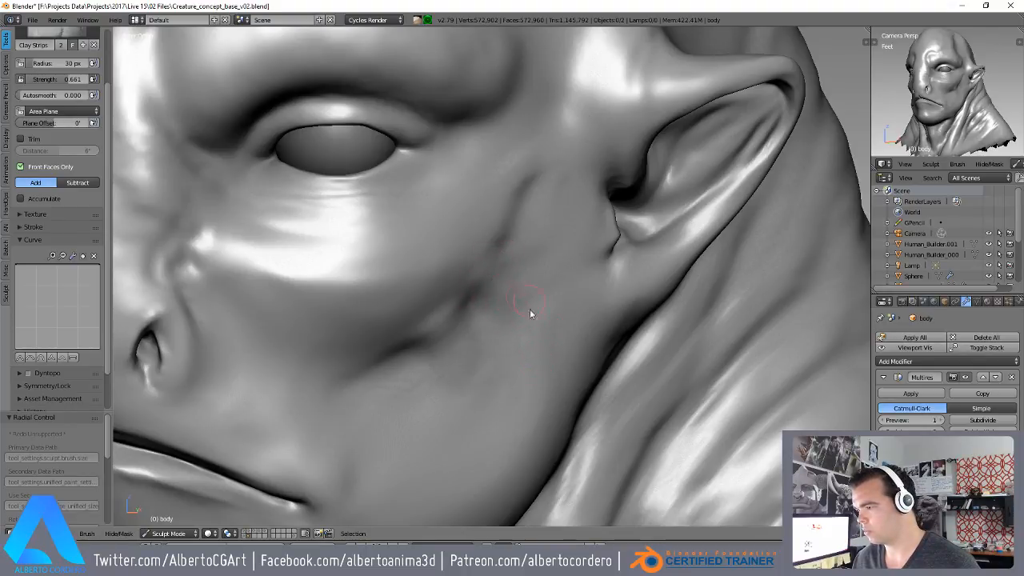
scroll(413, 368, "down", 2)
scroll(413, 368, "up", 2)
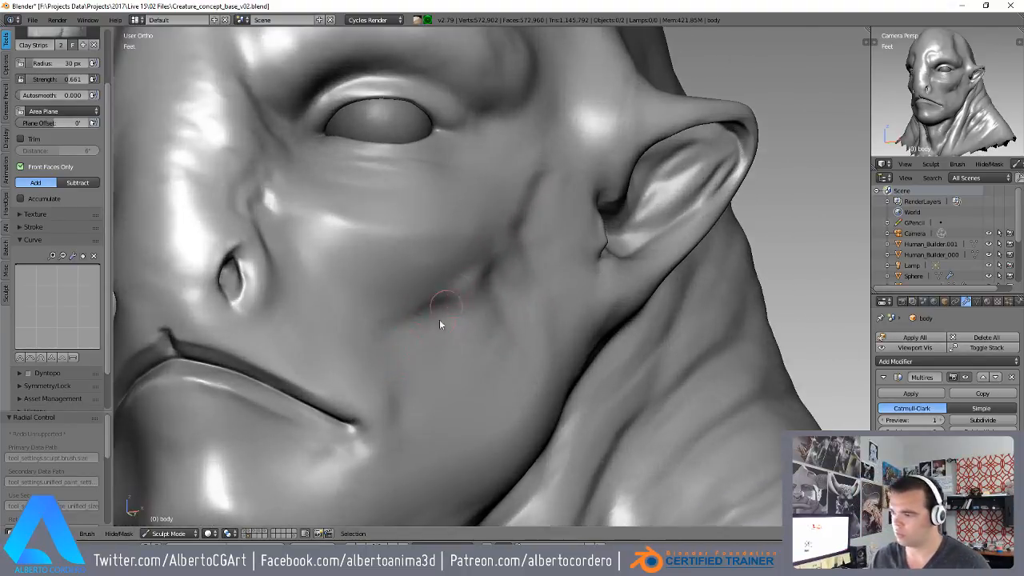
- Sculpt short vertical skin folds descending from the cheekbone crease behind the mouth corner
mouse_move(437, 310)
left_mouse_down()
mouse_move(442, 334)
mouse_move(407, 348)
left_mouse_up()
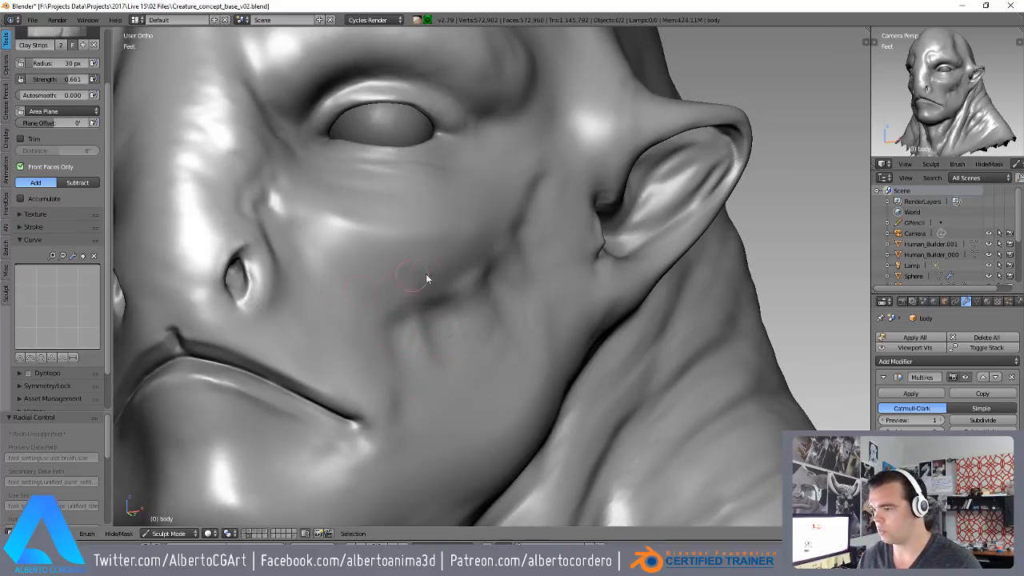
scroll(440, 364, "down", 5)
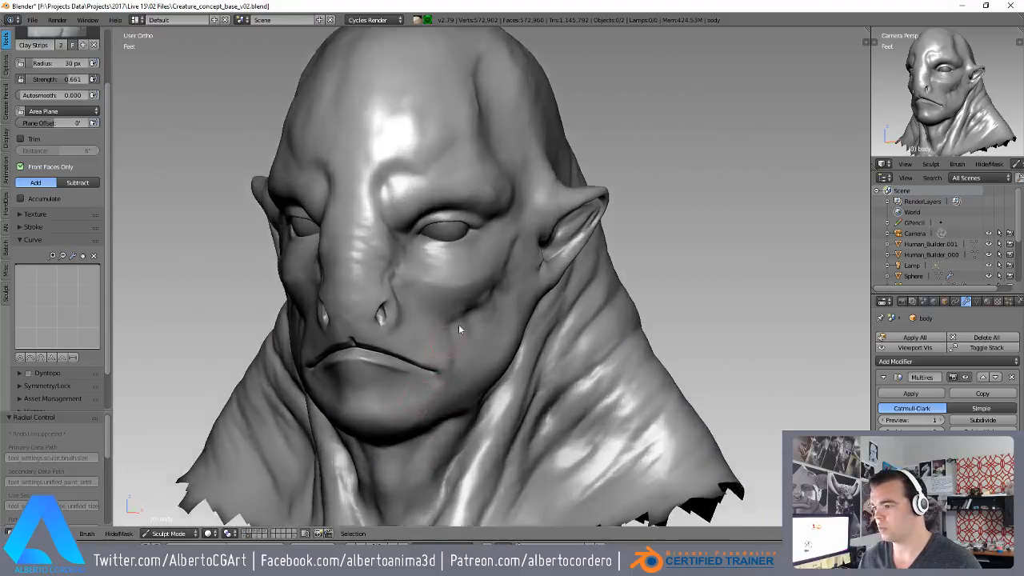
scroll(446, 344, "up", 5)
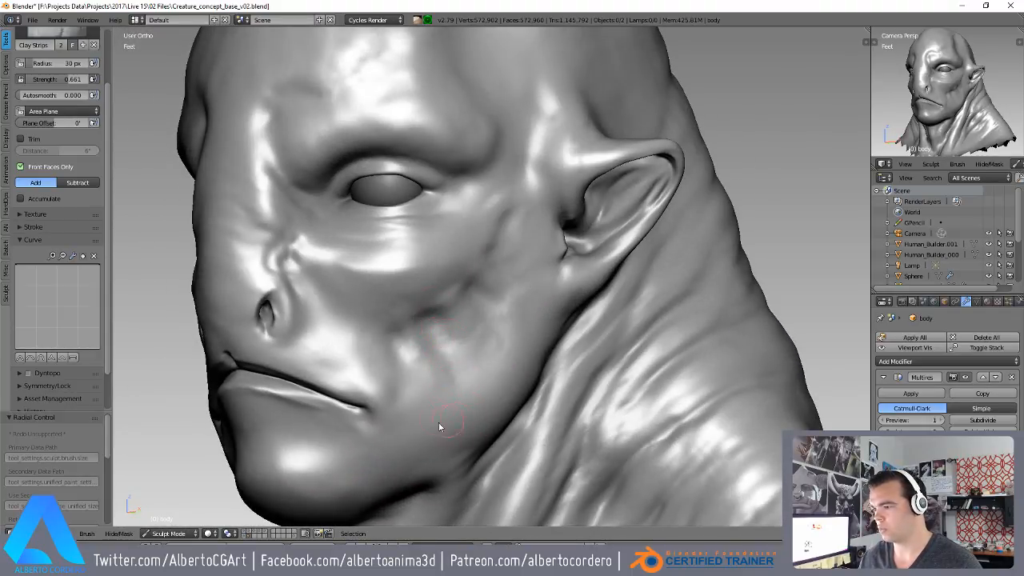
- Add more Clay Strips folds on the rear cheek between the cheekbone crease, the ear and the jaw
scroll(453, 369, "down", 4)
mouse_move(453, 371)
middle_mouse_down()
mouse_move(530, 343)
mouse_move(498, 288)
mouse_move(492, 298)
mouse_move(465, 267)
middle_mouse_up()
scroll(489, 302, "up", 6)
left_click_drag(491, 232, 535, 246)
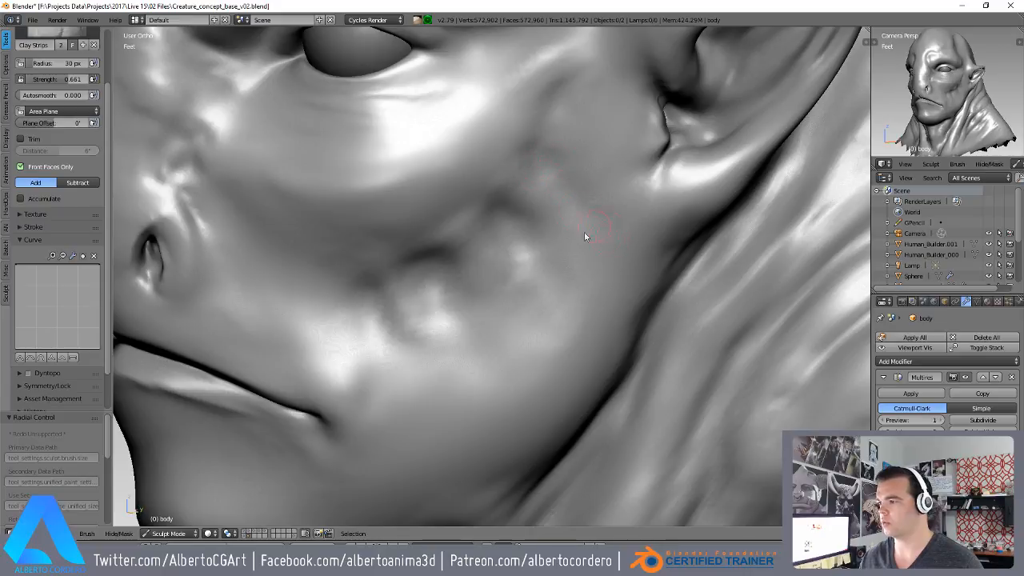
scroll(552, 260, "down", 4)
middle_click_drag(492, 310, 507, 297)
scroll(480, 298, "up", 5)
scroll(433, 320, "down", 1)
scroll(422, 244, "down", 5)
scroll(468, 227, "up", 4)
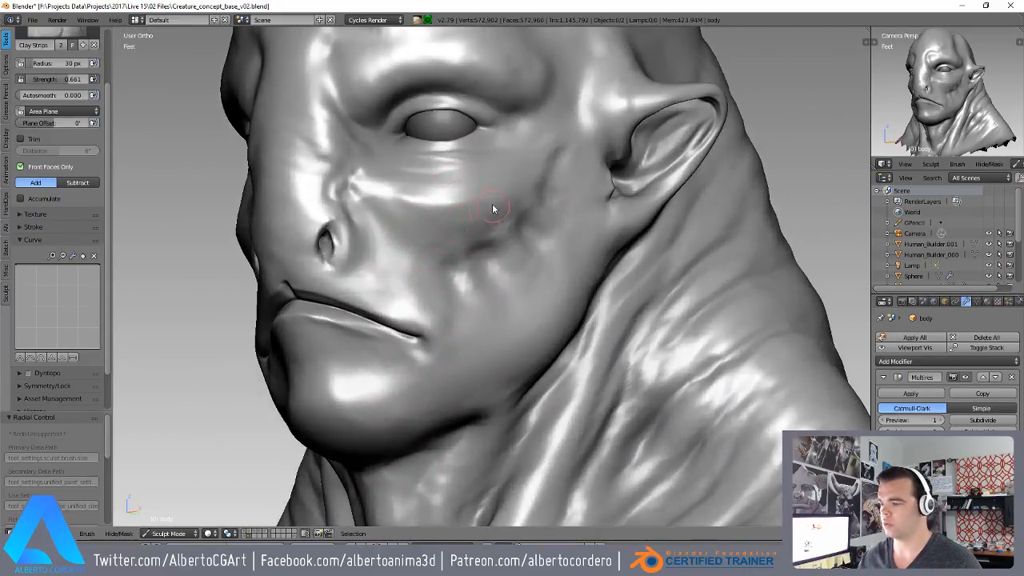
middle_click_drag(494, 211, 498, 222)
- Sharpen the cheek folds and the creases in front of the ear with the Crease brush at a 9 px radius
key("shift+c")
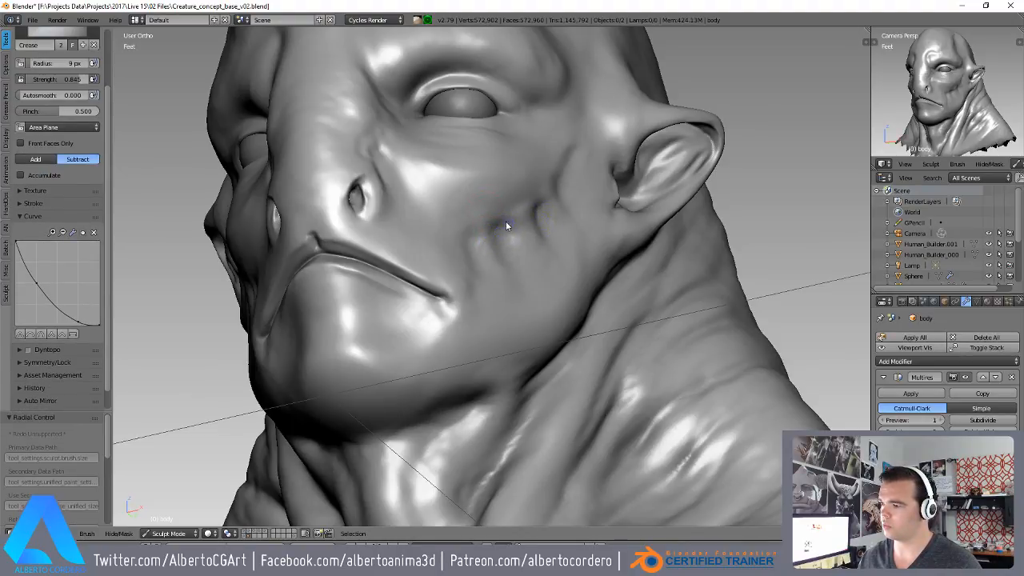
middle_click_drag(473, 236, 515, 229)
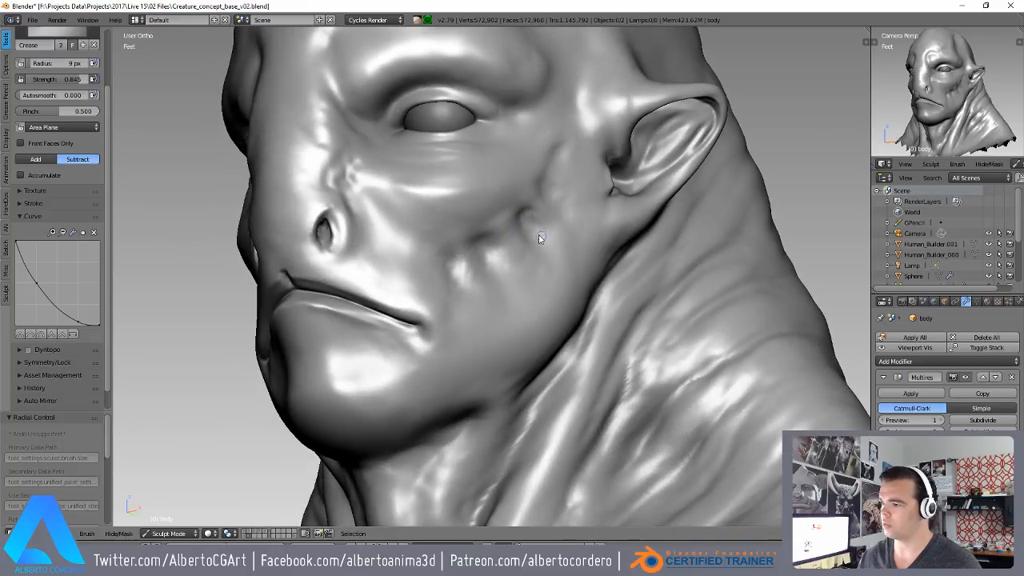
middle_click_drag(558, 181, 524, 230)
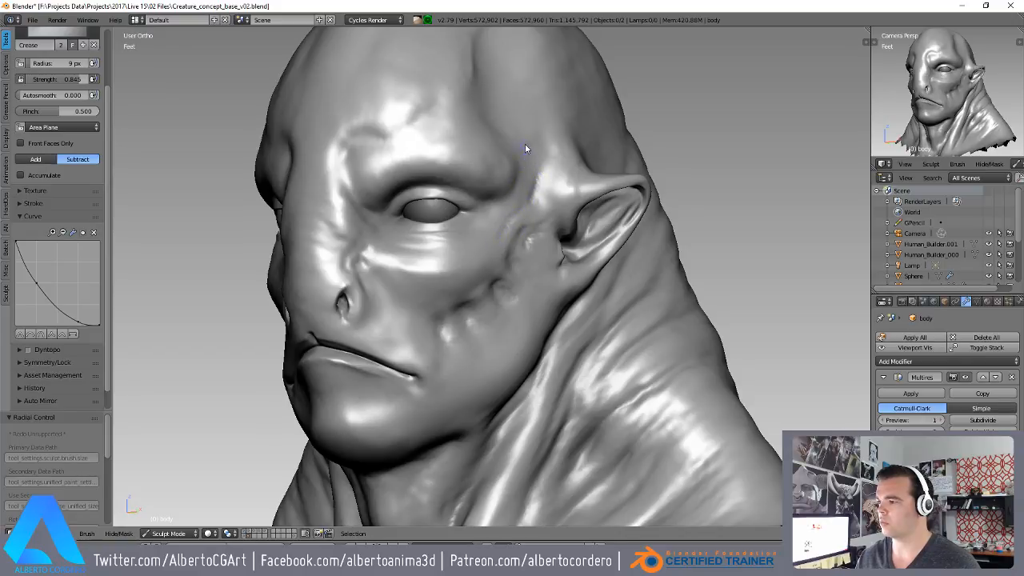
middle_click_drag(523, 141, 463, 217)
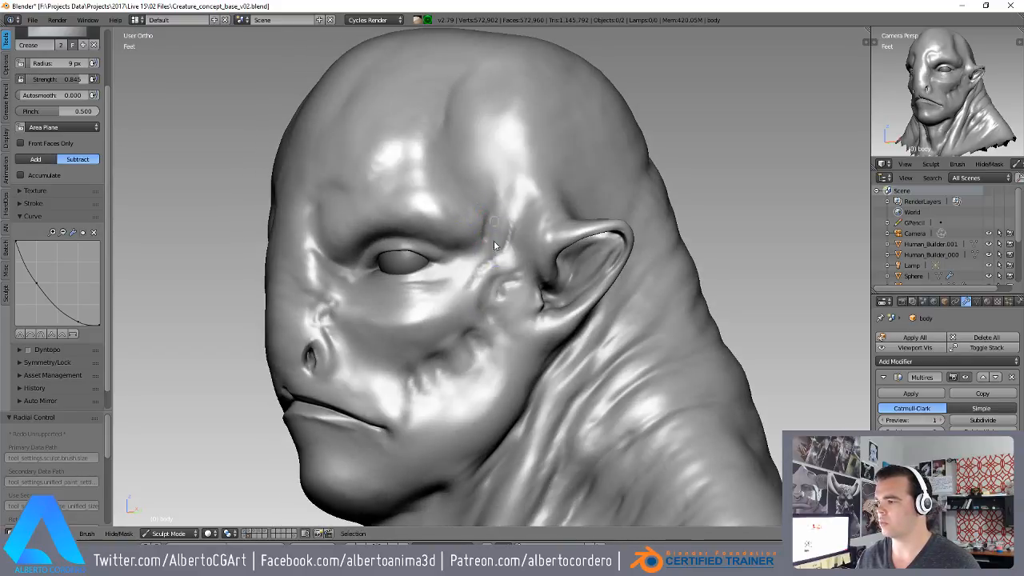
- Examine the temple, jaw and front neck folds from several angles
mouse_move(490, 252)
middle_mouse_down()
mouse_move(483, 257)
mouse_move(451, 233)
mouse_move(480, 234)
mouse_move(525, 269)
mouse_move(491, 296)
middle_mouse_up()
mouse_move(518, 336)
middle_mouse_down()
mouse_move(495, 384)
mouse_move(489, 321)
middle_mouse_up()
mouse_move(449, 356)
middle_mouse_down()
mouse_move(467, 274)
mouse_move(483, 267)
mouse_move(496, 304)
mouse_move(479, 314)
middle_mouse_up()
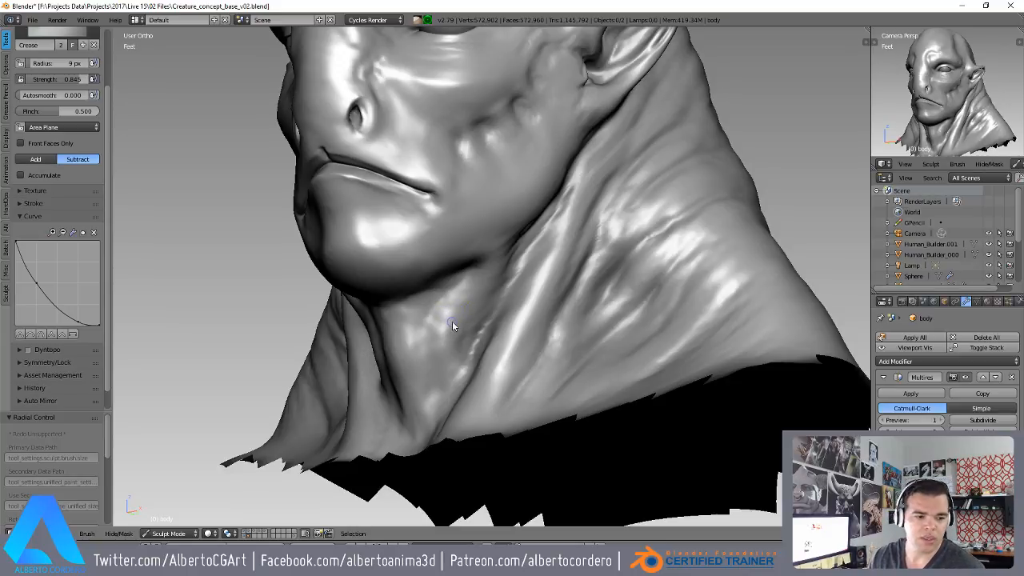
mouse_move(454, 292)
middle_mouse_down()
mouse_move(469, 306)
mouse_move(465, 286)
mouse_move(514, 229)
mouse_move(543, 221)
middle_mouse_up()
middle_click_drag(478, 337, 445, 299)
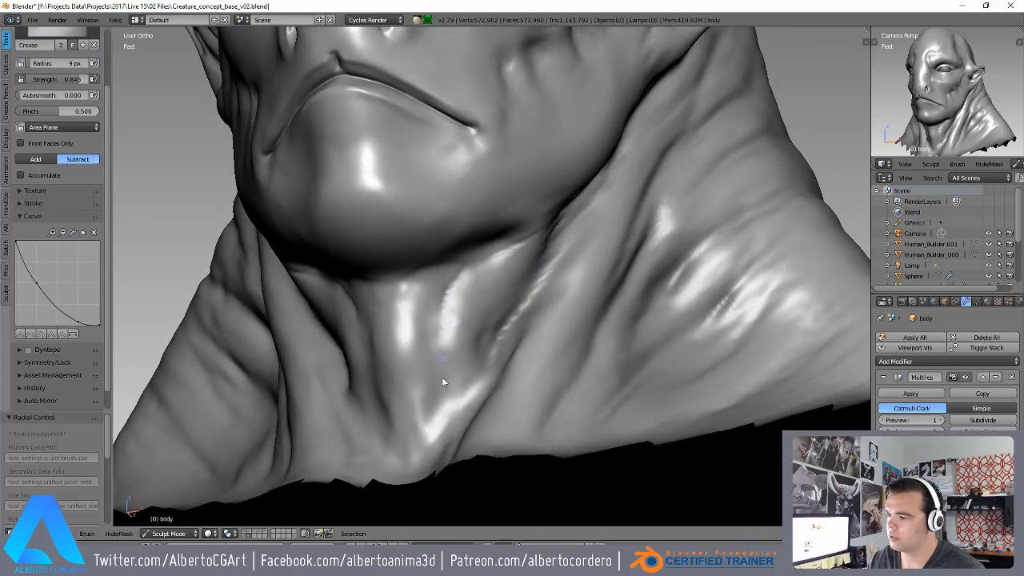
mouse_move(433, 415)
middle_mouse_down()
mouse_move(443, 433)
mouse_move(494, 336)
mouse_move(487, 370)
mouse_move(506, 343)
mouse_move(516, 268)
mouse_move(475, 368)
mouse_move(494, 244)
mouse_move(514, 291)
mouse_move(405, 248)
mouse_move(422, 299)
middle_mouse_up()
scroll(463, 395, "down", 2)
- Crease the central notch above the mouth and the upper lip's edge on both sides of it
scroll(480, 292, "up", 3)
scroll(512, 234, "up", 2)
scroll(457, 243, "up", 2)
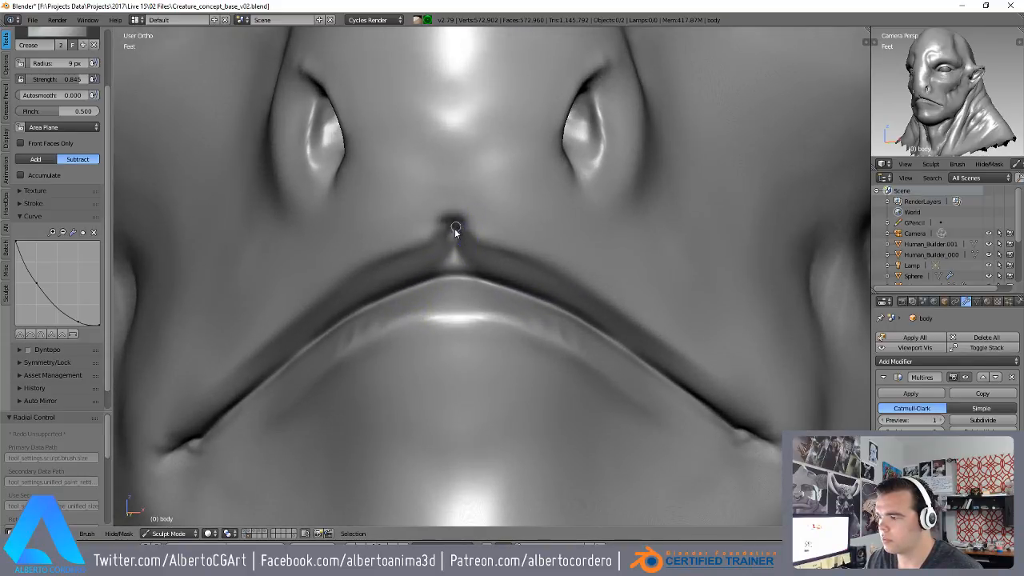
left_click_drag(453, 233, 455, 269)
left_click_drag(473, 234, 528, 261)
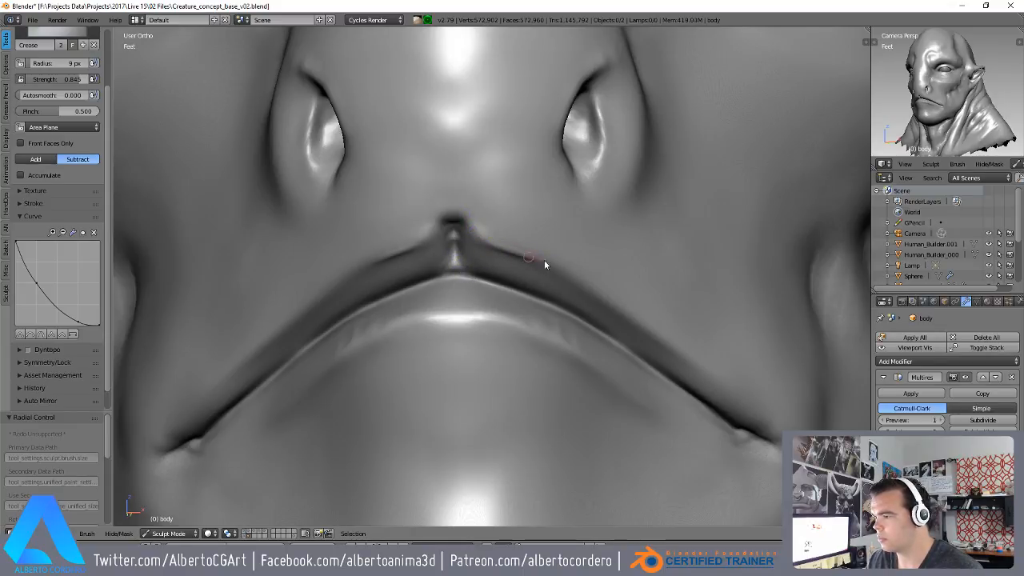
left_click_drag(432, 236, 460, 223)
left_click_drag(380, 260, 432, 239)
middle_click_drag(440, 238, 428, 254, "ctrl")
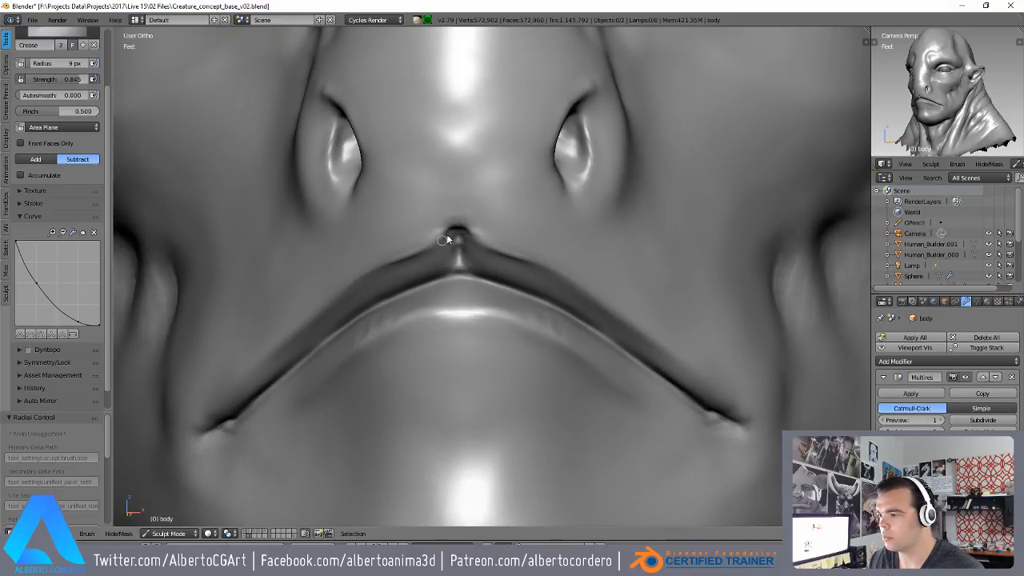
- Define the nostril opening and the fold around it with the Crease brush
middle_click_drag(595, 256, 519, 356, "ctrl")
middle_click_drag(519, 356, 452, 369)
middle_click_drag(452, 370, 422, 296, "ctrl")
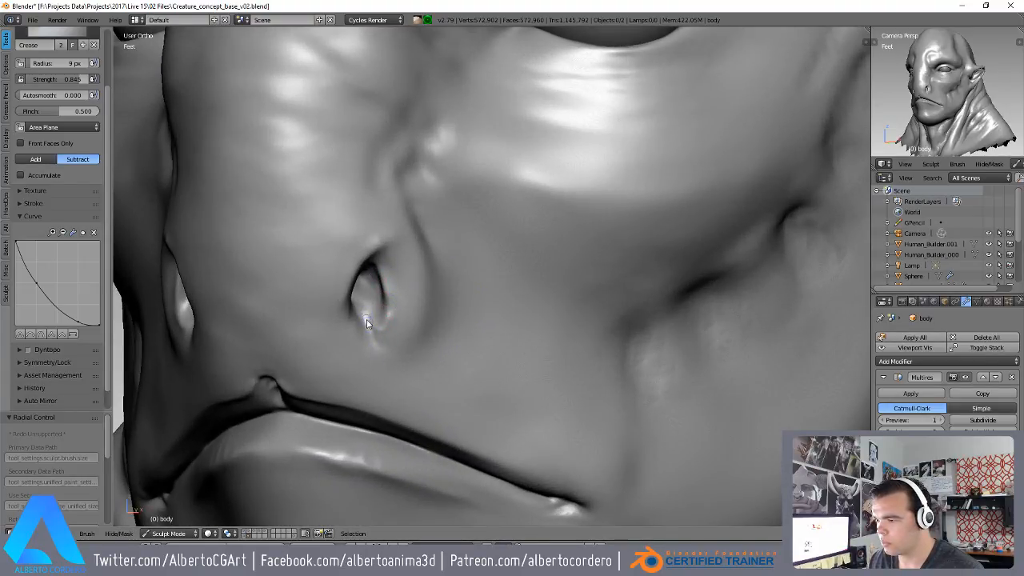
middle_click_drag(346, 295, 384, 261)
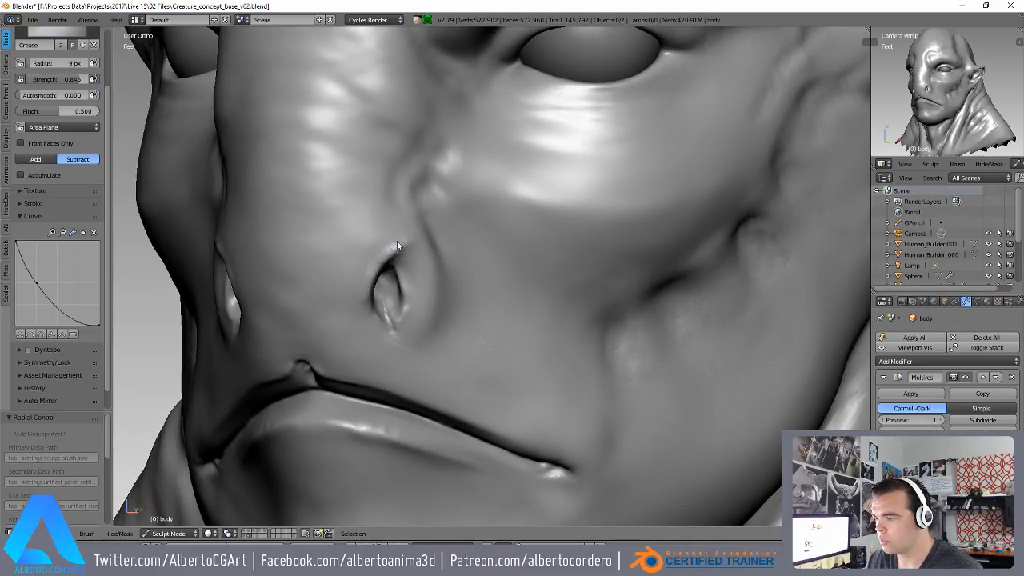
middle_click_drag(438, 238, 451, 240)
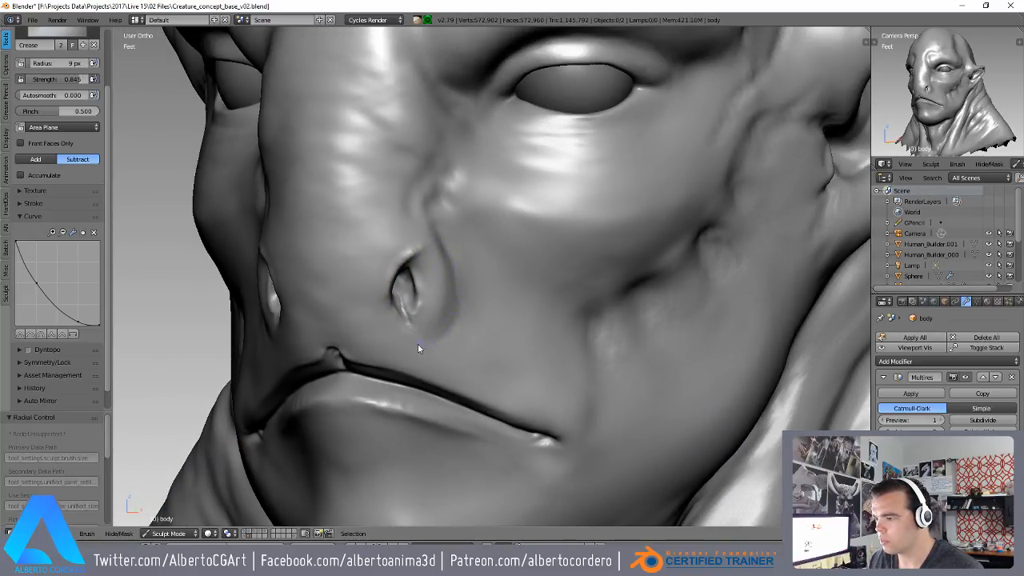
mouse_move(416, 296)
left_mouse_down()
mouse_move(417, 282)
mouse_move(407, 332)
left_mouse_up()
- Build up the lower nose between the nostrils using Clay Strips at a 36 px radius
mouse_move(426, 304)
middle_mouse_down()
mouse_move(469, 213)
mouse_move(457, 250)
mouse_move(580, 259)
middle_mouse_up()
scroll(424, 260, "up", 2)
scroll(456, 251, "down", 1)
key("3")
scroll(579, 260, "up", 2)
key("f")
left_click(591, 320)
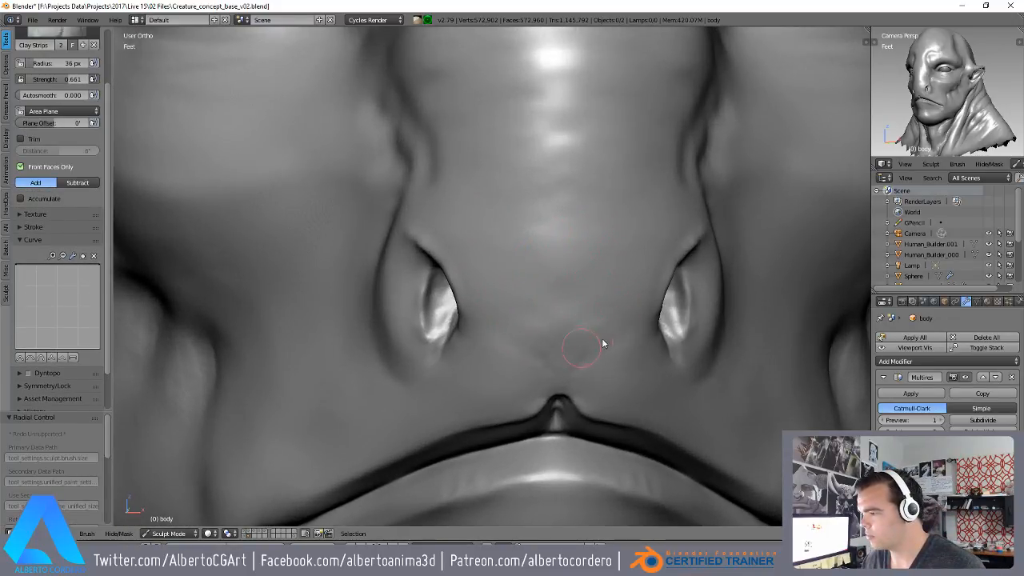
scroll(618, 400, "down", 1)
scroll(615, 393, "down", 1)
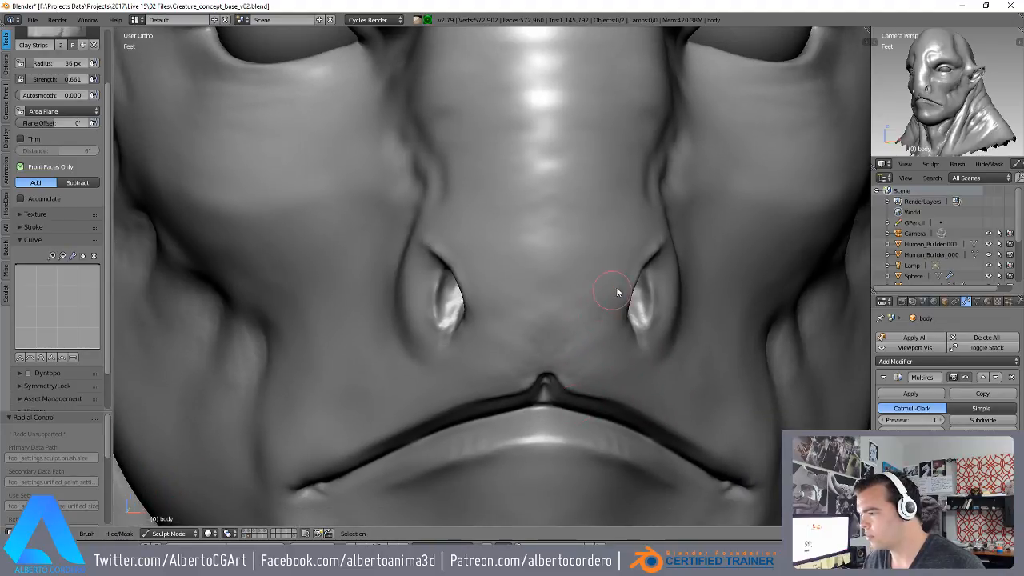
- Layer Clay Strips strokes along the upper lip from the central notch toward the mouth corner
middle_click_drag(585, 189, 567, 175)
scroll(325, 341, "up", 3)
middle_click_drag(325, 341, 404, 250, "shift")
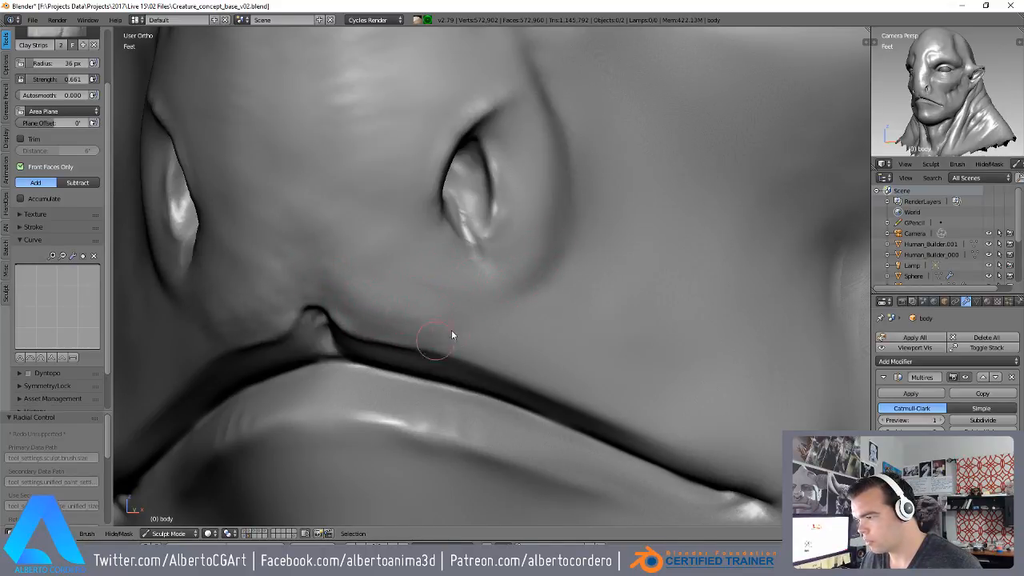
middle_click_drag(473, 337, 428, 258, "shift")
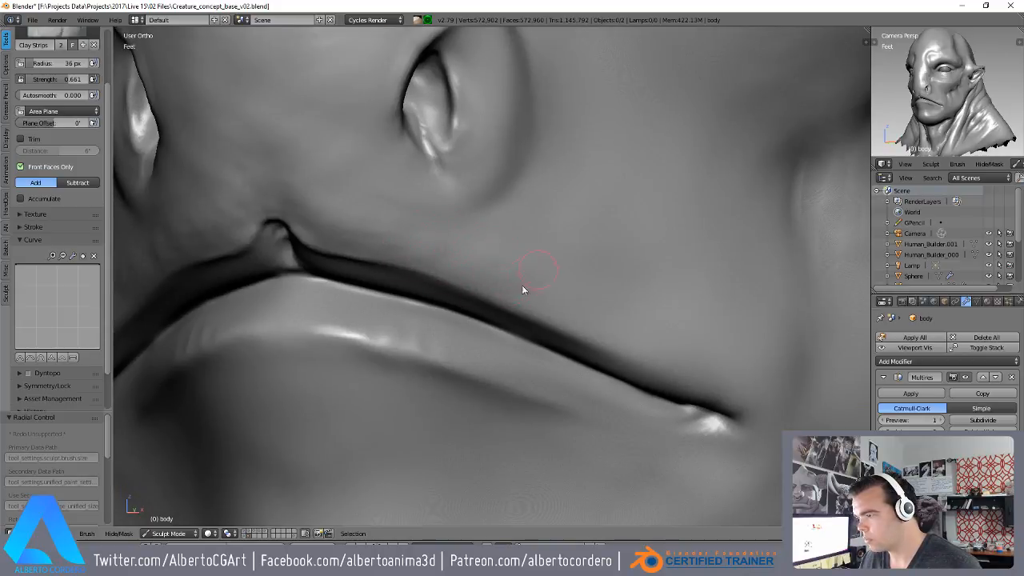
scroll(652, 303, "down", 3)
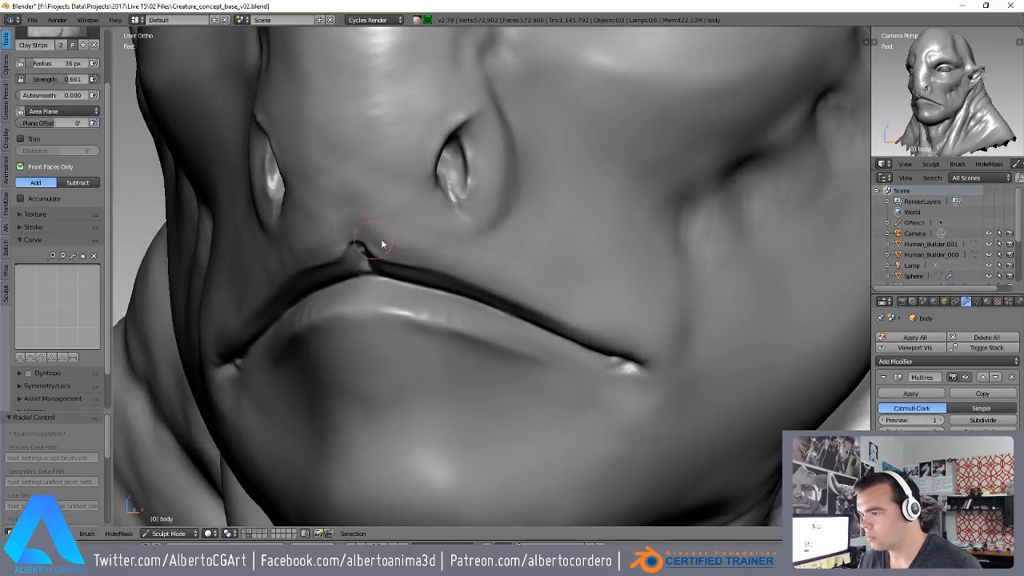
scroll(432, 290, "down", 1)
- Smooth the surface of the chin just below the lower lip
middle_click_drag(400, 299, 460, 305)
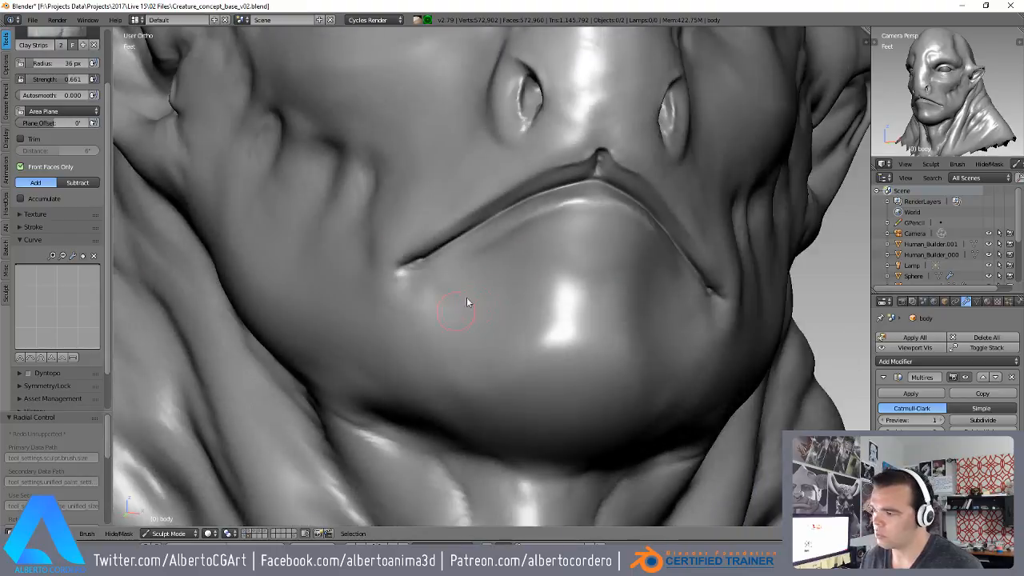
scroll(462, 305, "up", 3)
scroll(613, 230, "down", 2)
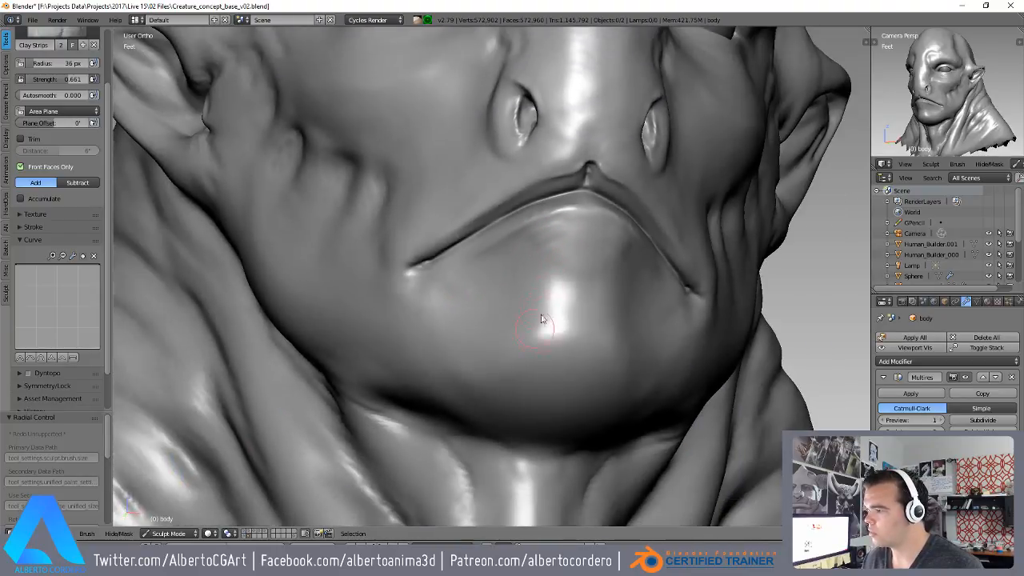
left_click_drag(516, 268, 545, 248, "shift")
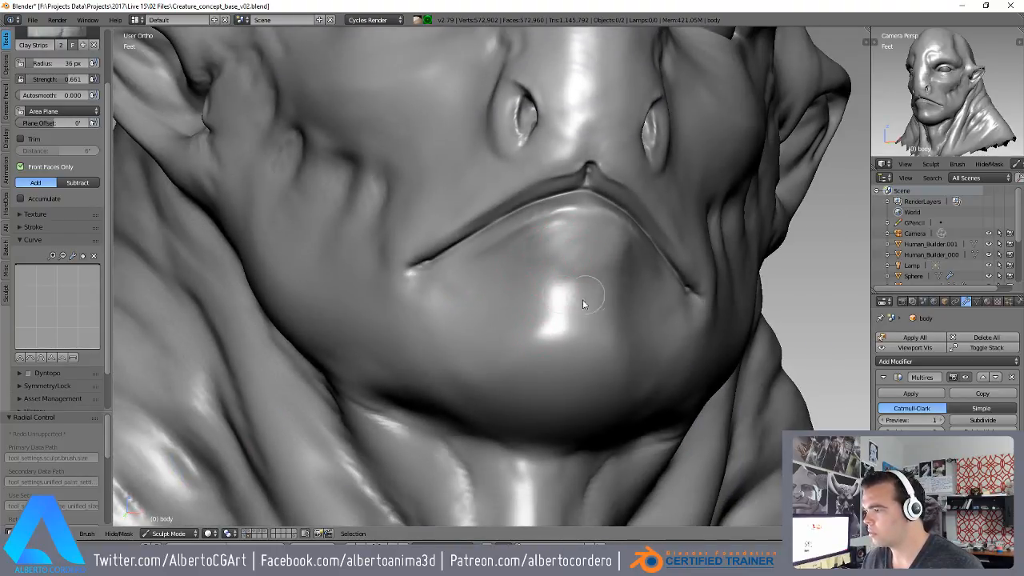
middle_click_drag(589, 297, 480, 269)
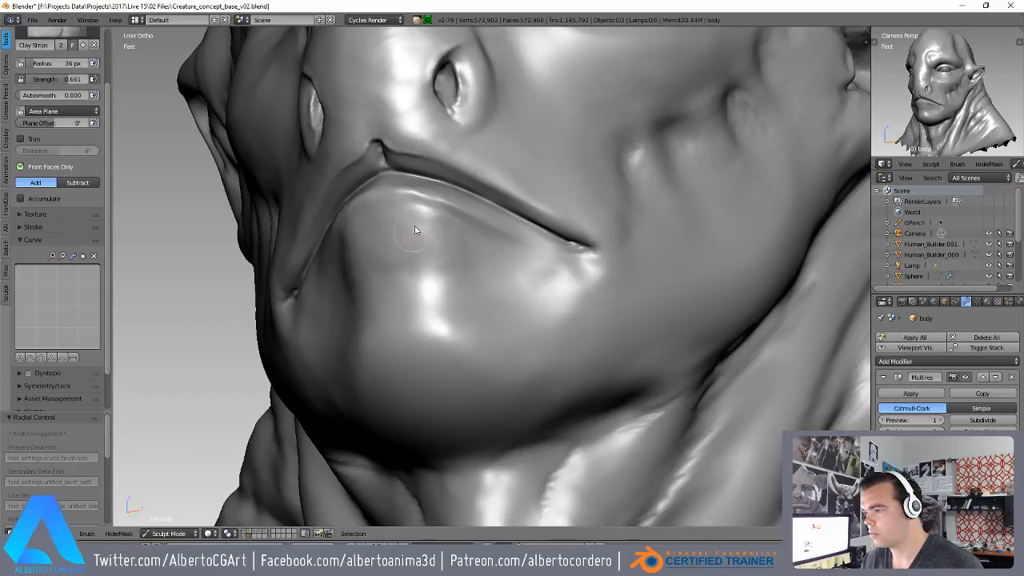
- Build up the chin below the lower lip with Clay Strips strokes at a 36 px radius
left_click_drag(427, 240, 436, 325)
left_click_drag(403, 280, 406, 317)
left_click_drag(393, 263, 396, 313)
mouse_move(419, 280)
left_mouse_down()
mouse_move(451, 322)
mouse_move(423, 296)
mouse_move(427, 309)
mouse_move(411, 279)
mouse_move(445, 220)
mouse_move(456, 226)
left_mouse_up()
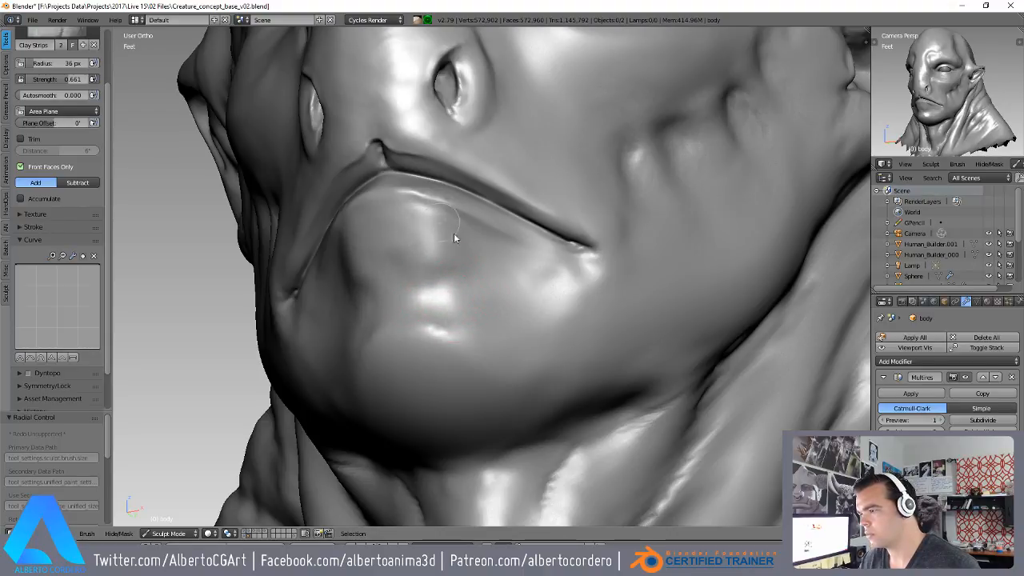
mouse_move(444, 279)
left_mouse_down()
mouse_move(449, 319)
mouse_move(473, 336)
left_mouse_up()
- Examine the overall head sculpt from the front, from above the forehead and from the side
mouse_move(462, 293)
middle_mouse_down()
mouse_move(518, 338)
mouse_move(528, 273)
middle_mouse_up()
scroll(530, 361, "down", 3)
middle_click_drag(531, 361, 553, 285)
scroll(484, 302, "up", 2)
scroll(550, 260, "down", 2)
left_click_drag(553, 285, 590, 277)
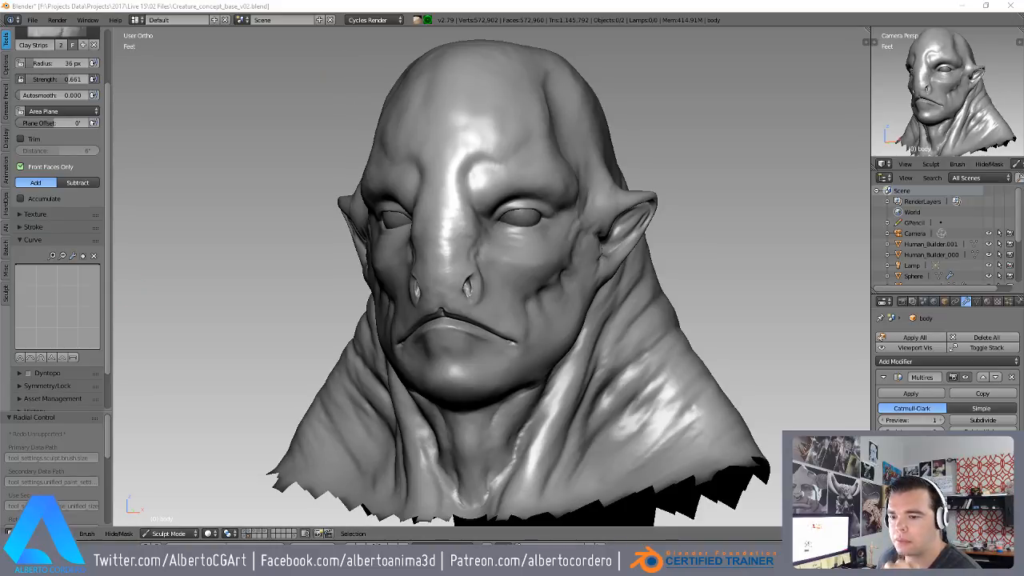
scroll(500, 266, "up", 2)
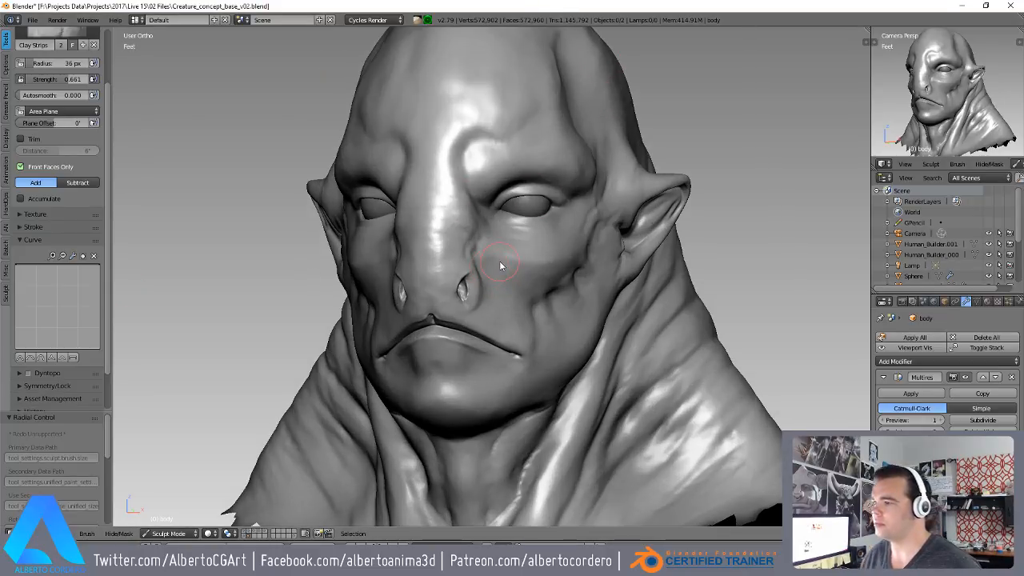
middle_click_drag(462, 215, 471, 236)
middle_click_drag(467, 173, 472, 341, "shift")
scroll(450, 268, "up", 4)
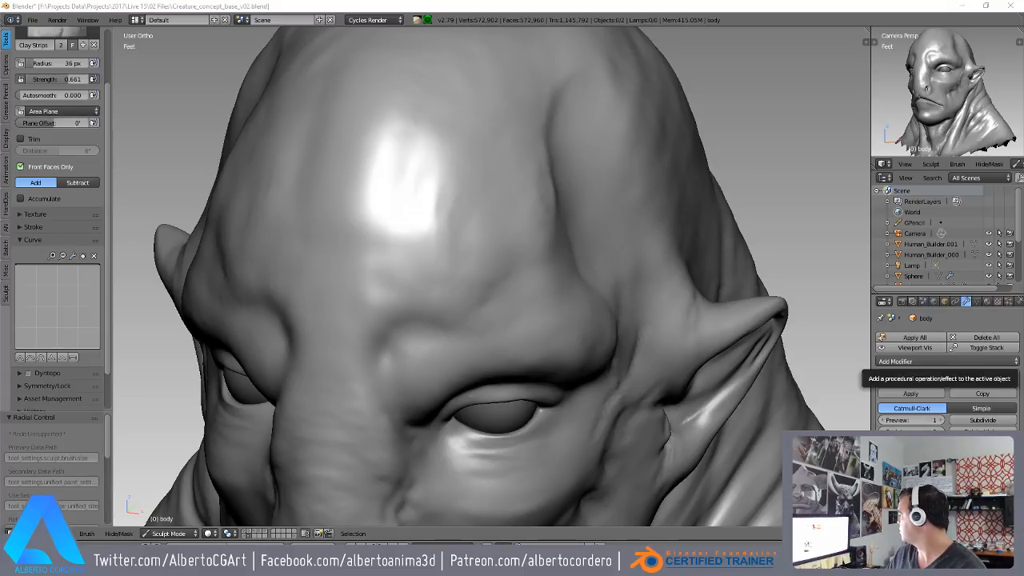
scroll(581, 201, "down", 4)
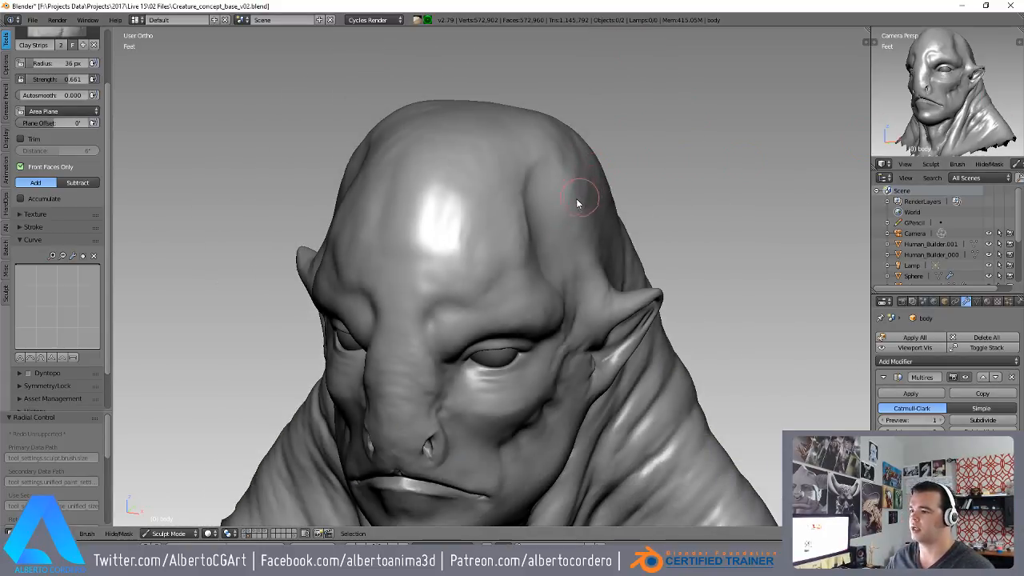
scroll(511, 153, "down", 3)
middle_click_drag(519, 163, 338, 189)
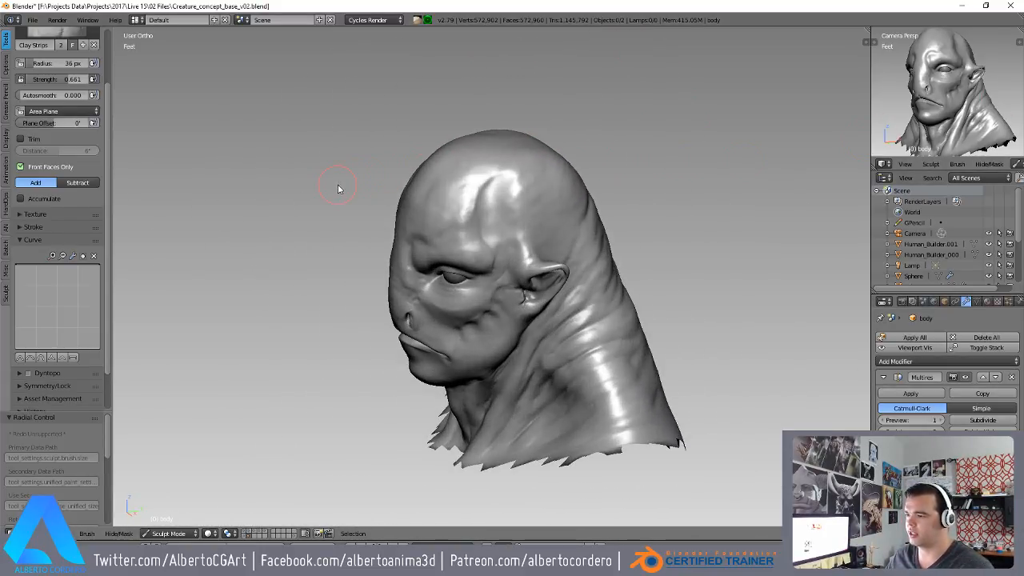
- Carve skin creases into the neck folds behind and below the ear with the Crease brush at a 15 px radius
key("shift+c")
mouse_move(571, 267)
middle_mouse_down()
mouse_move(556, 253)
mouse_move(467, 292)
mouse_move(425, 295)
mouse_move(530, 240)
middle_mouse_up()
key("f")
left_click(547, 262)
scroll(424, 295, "up", 2)
scroll(509, 243, "up", 2)
middle_click_drag(483, 304, 467, 292)
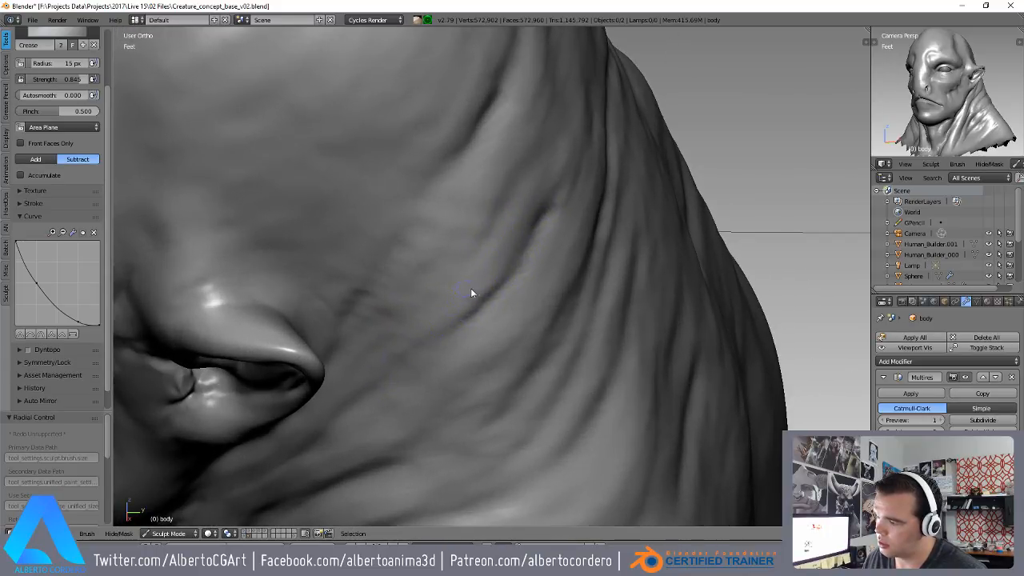
middle_click_drag(405, 380, 505, 280)
mouse_move(420, 350)
middle_mouse_down()
mouse_move(400, 394)
mouse_move(464, 291)
mouse_move(463, 313)
mouse_move(532, 260)
middle_mouse_up()
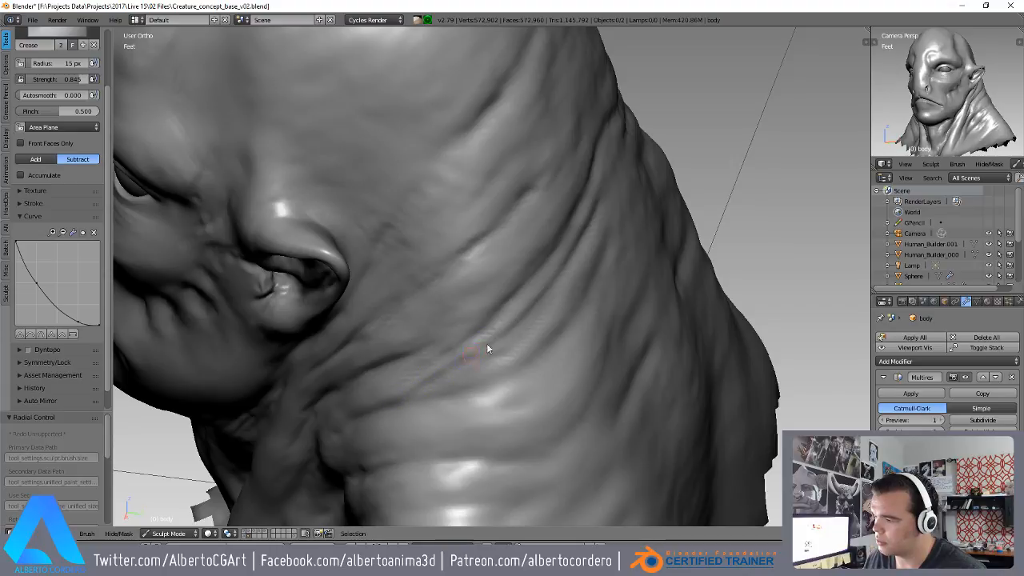
mouse_move(512, 288)
middle_mouse_down()
mouse_move(459, 359)
mouse_move(559, 273)
mouse_move(565, 244)
middle_mouse_up()
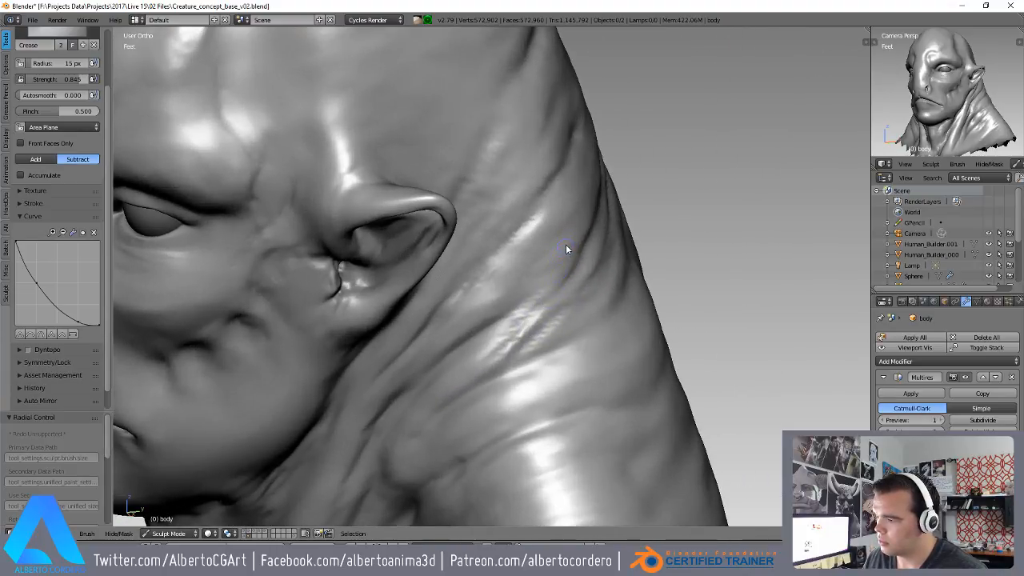
middle_click_drag(365, 447, 526, 250)
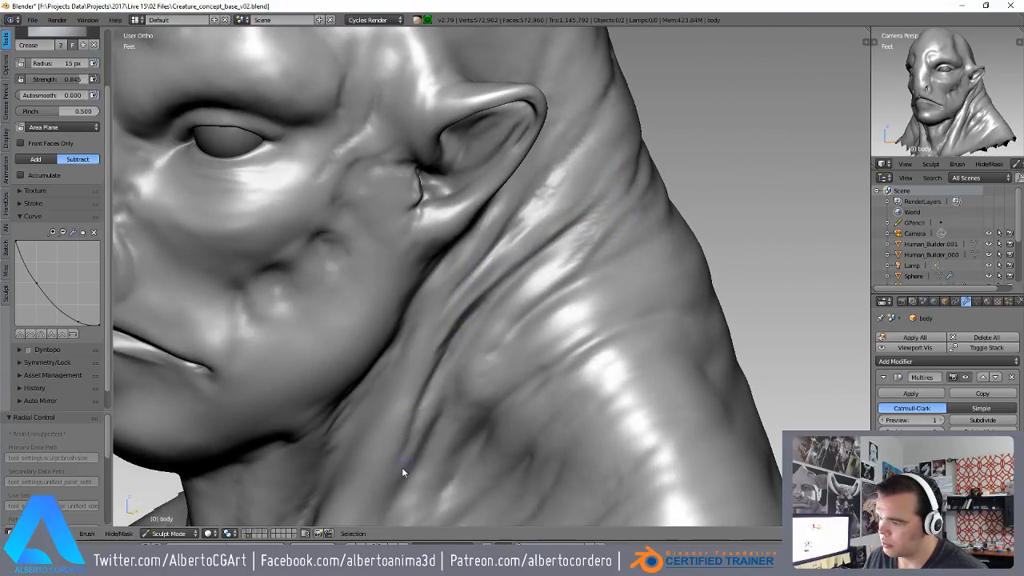
- Extend the Crease brush wrinkles across the side of the neck toward its back edge
scroll(577, 300, "down", 5)
mouse_move(579, 308)
middle_mouse_down()
mouse_move(514, 310)
mouse_move(588, 276)
middle_mouse_up()
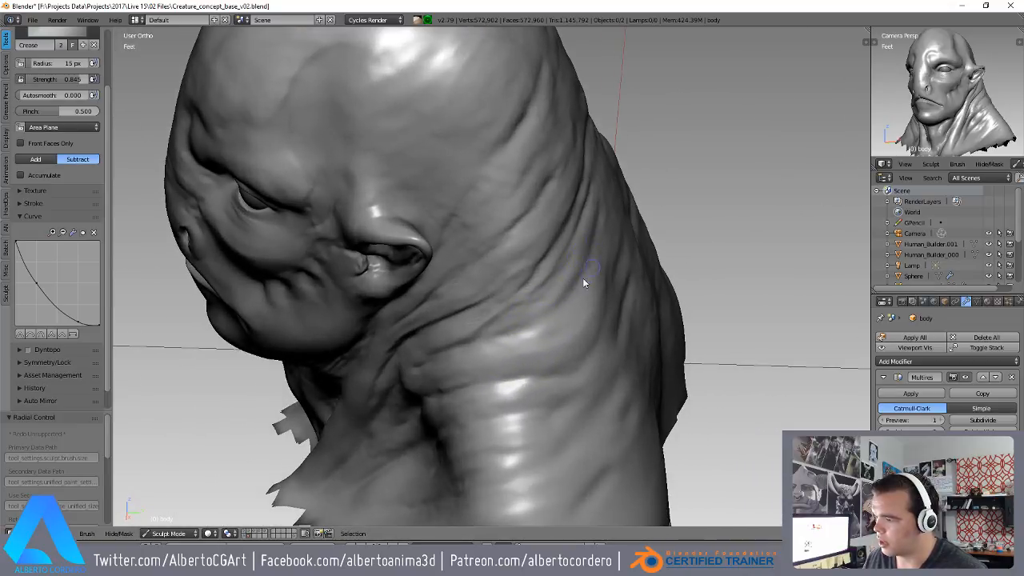
middle_click_drag(494, 341, 532, 299)
mouse_move(458, 357)
middle_mouse_down()
mouse_move(576, 358)
mouse_move(544, 292)
middle_mouse_up()
scroll(526, 369, "down", 2)
scroll(577, 357, "up", 1)
left_click_drag(627, 264, 505, 329)
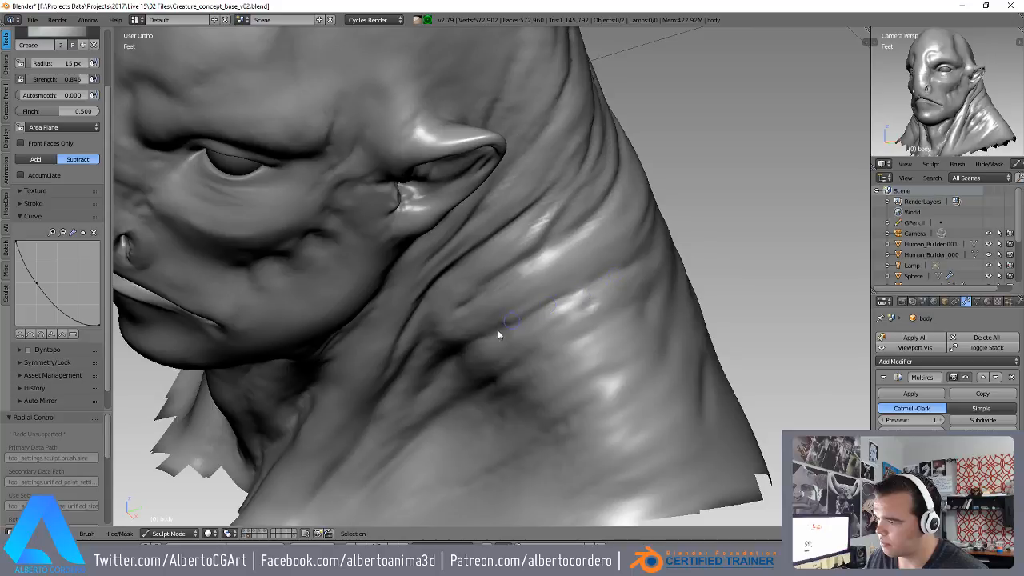
middle_click_drag(473, 334, 502, 315)
left_click_drag(600, 254, 478, 340)
- Switch the body to Object Mode and raise its Multires preview level to 3
scroll(471, 356, "down", 1)
scroll(462, 384, "down", 4)
mouse_move(469, 325)
middle_mouse_down()
mouse_move(567, 313)
mouse_move(480, 294)
mouse_move(518, 224)
mouse_move(374, 236)
middle_mouse_up()
left_click(187, 535)
left_click(171, 517)
left_click(941, 420)
left_click(941, 420)
- Hide the tool shelf and inspect the head and shoulders, briefly enlarging the viewport to full screen
middle_click_drag(584, 346, 489, 247)
scroll(509, 229, "up", 3)
key("t")
scroll(537, 254, "down", 2, "shift")
key("shift+space")
scroll(534, 251, "down", 2, "ctrl")
scroll(544, 208, "down", 2)
middle_click_drag(544, 211, 472, 203)
key("shift+space")
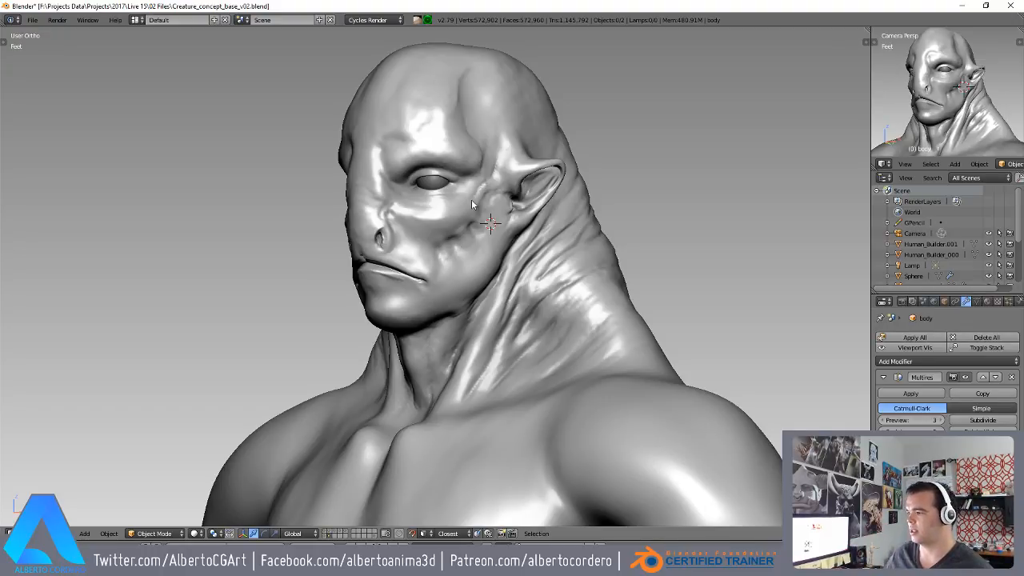
- Compare the body at Multires preview level 1 with level 3, and review the detailed head from several angles
left_click(883, 420)
left_click(883, 420)
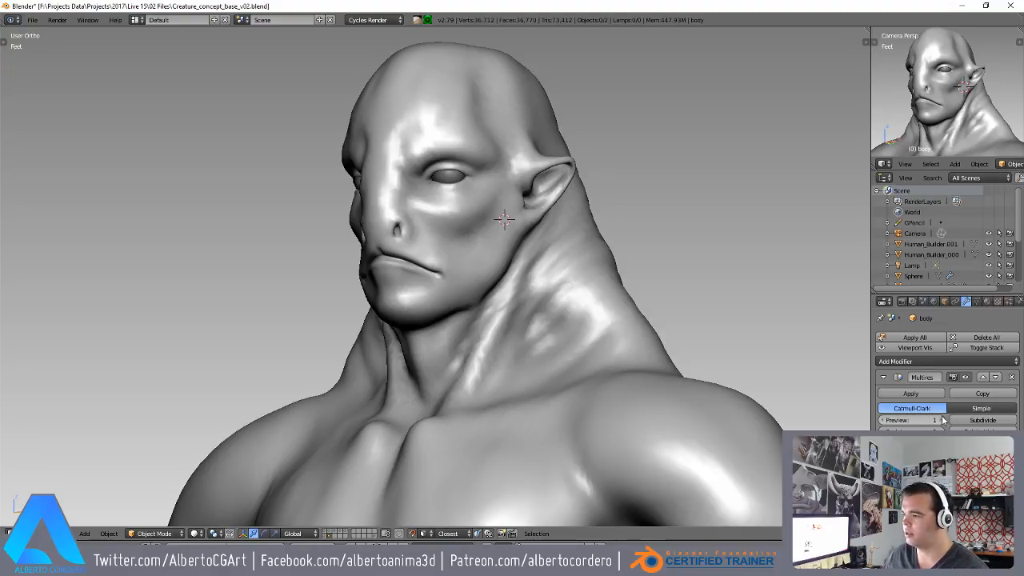
left_click(942, 420)
middle_click_drag(394, 251, 486, 243)
middle_click_drag(405, 246, 483, 183)
middle_click_drag(464, 146, 458, 238)
key("ctrl+3")
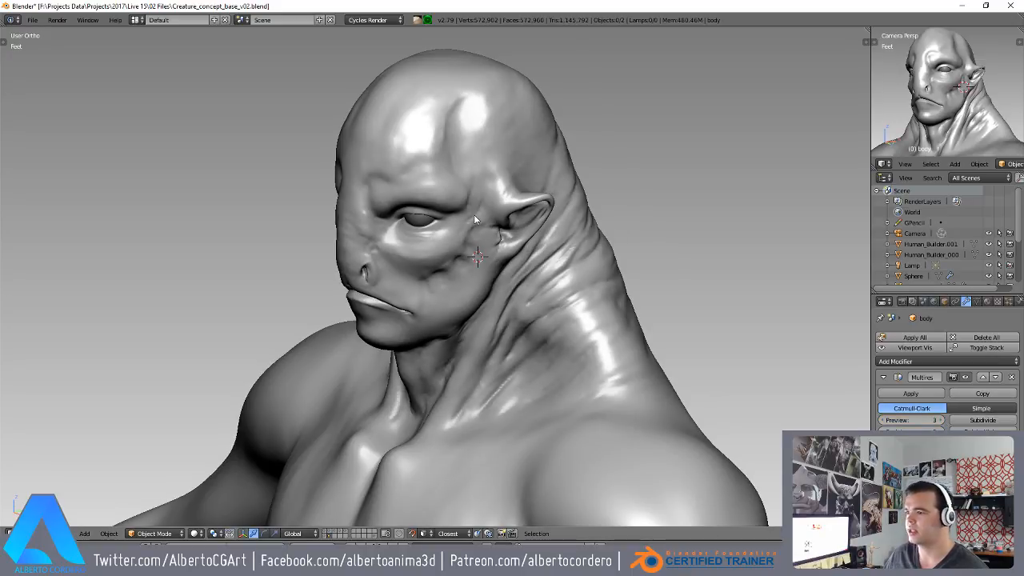
middle_click_drag(473, 142, 502, 188)
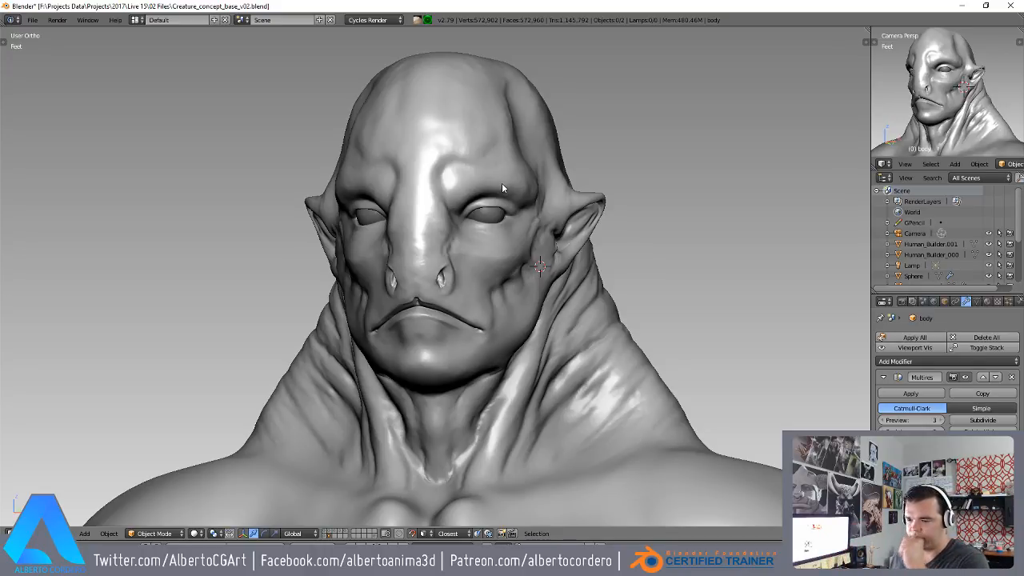
middle_click_drag(468, 183, 423, 195)
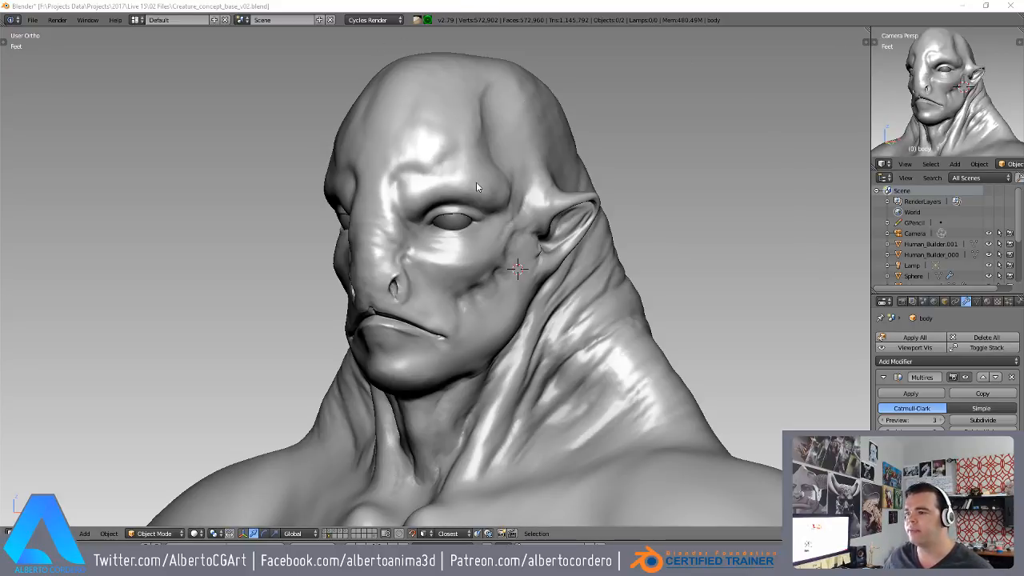
middle_click_drag(455, 185, 480, 177)
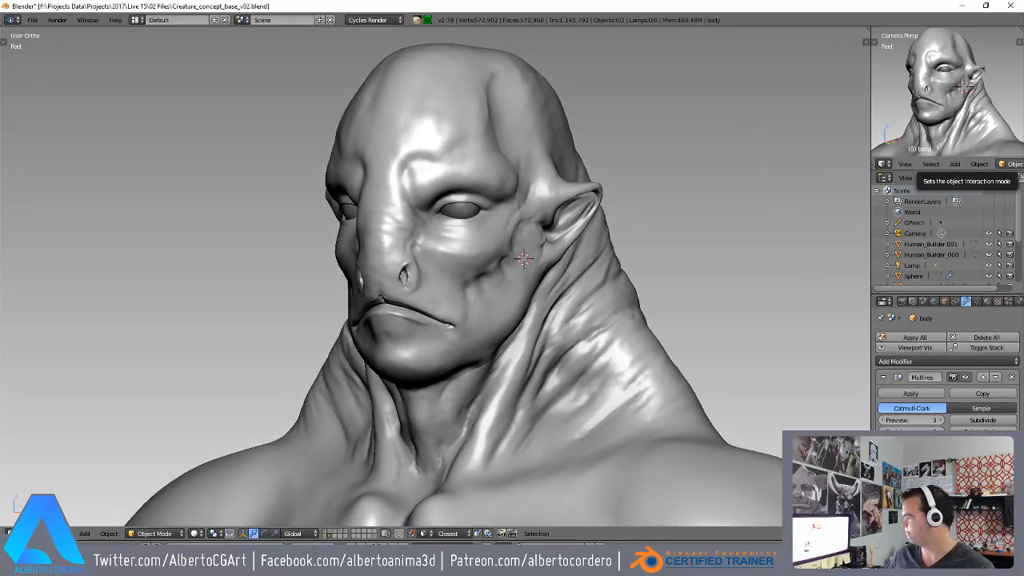